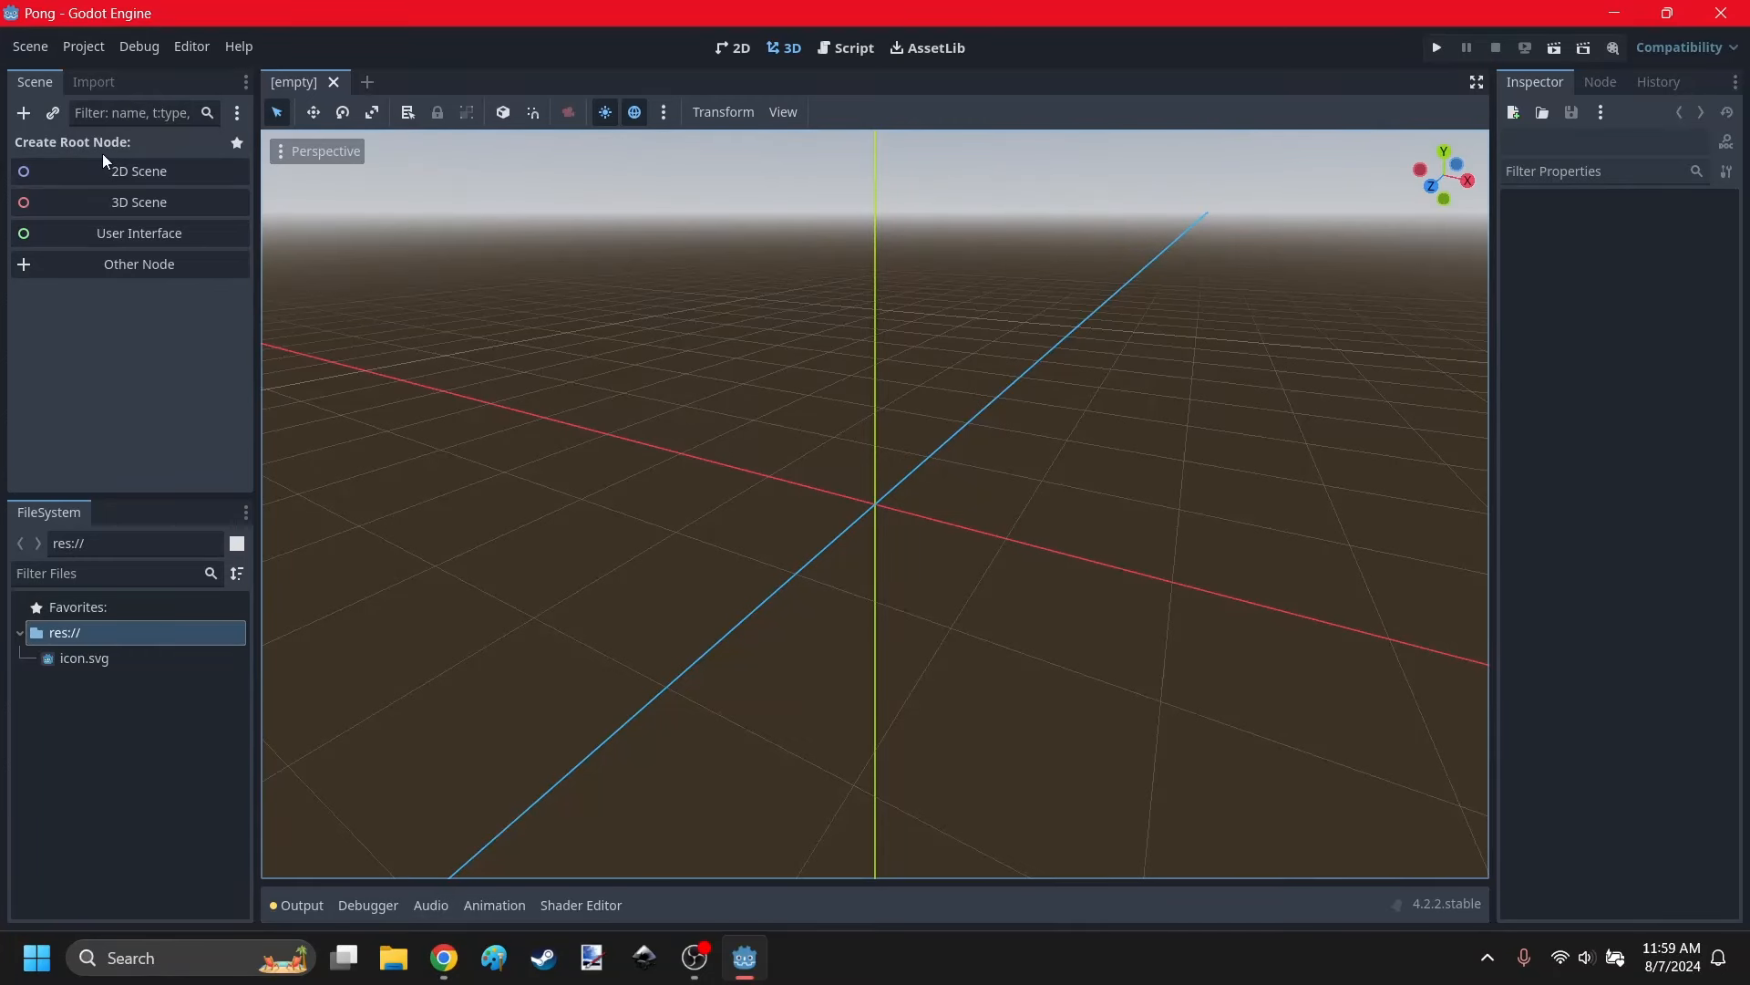
Create a 2D scene root node named pong and save the scene as pong.tscn.
{"action": "left_click", "coordinate": [104, 167]}
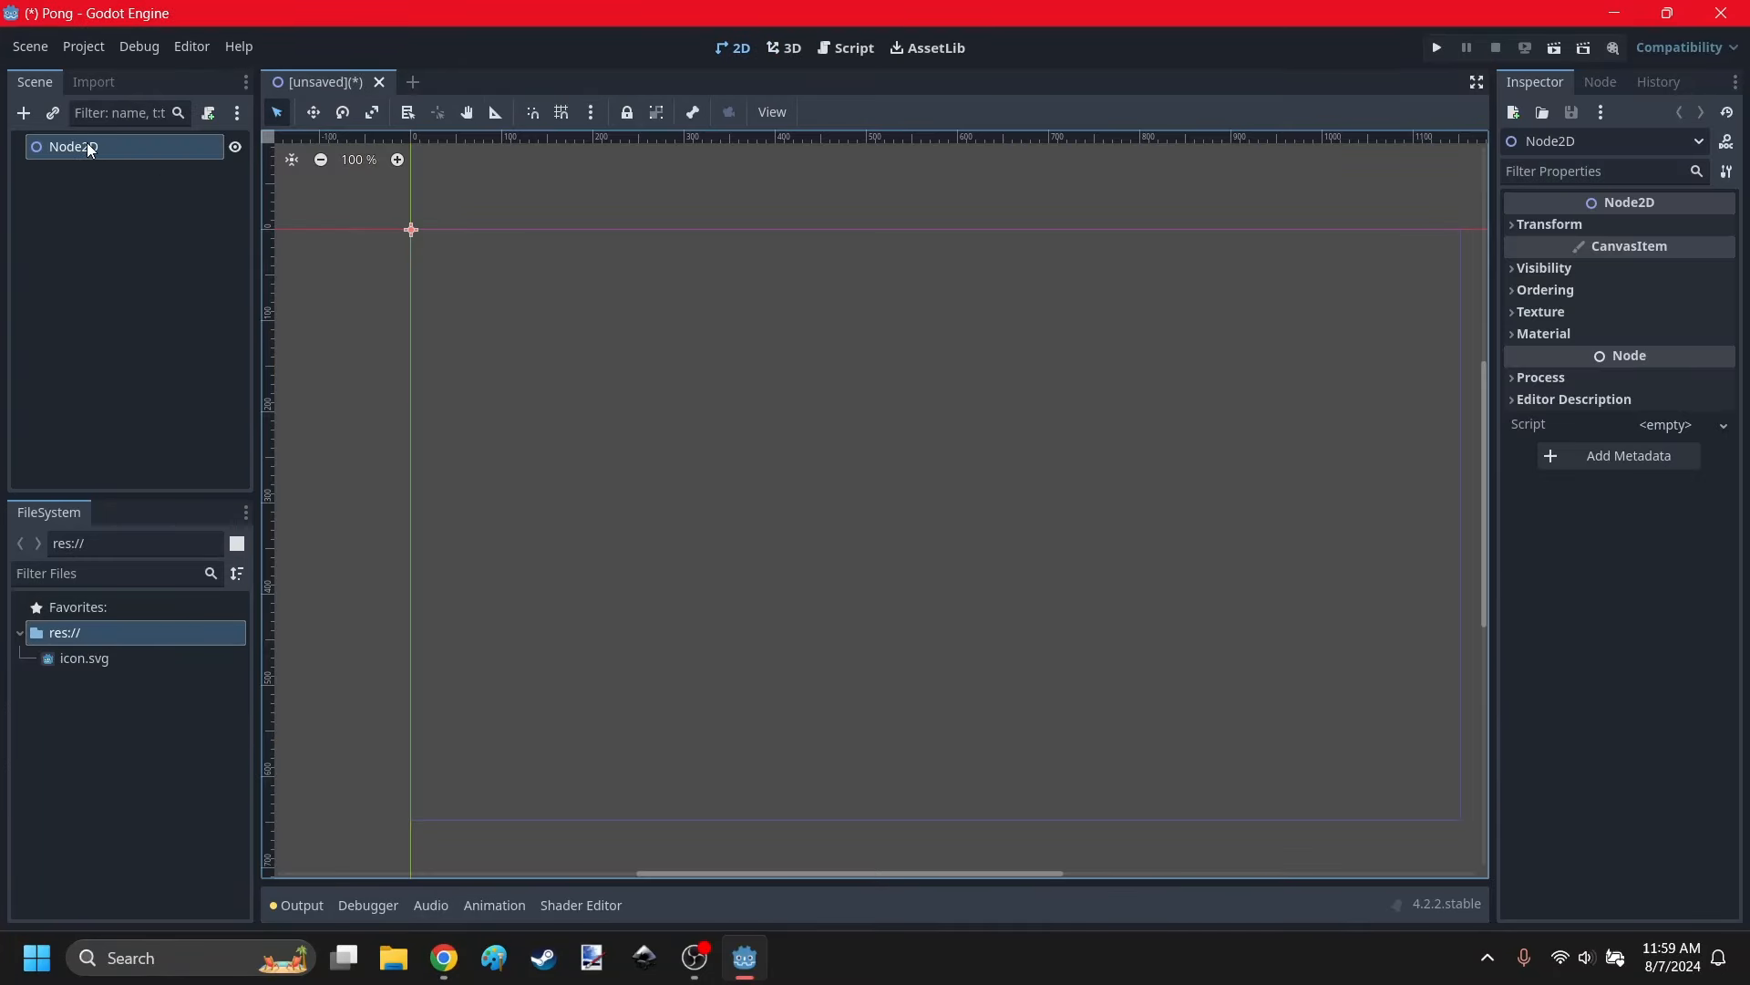
{"action": "type", "text": "pong"}
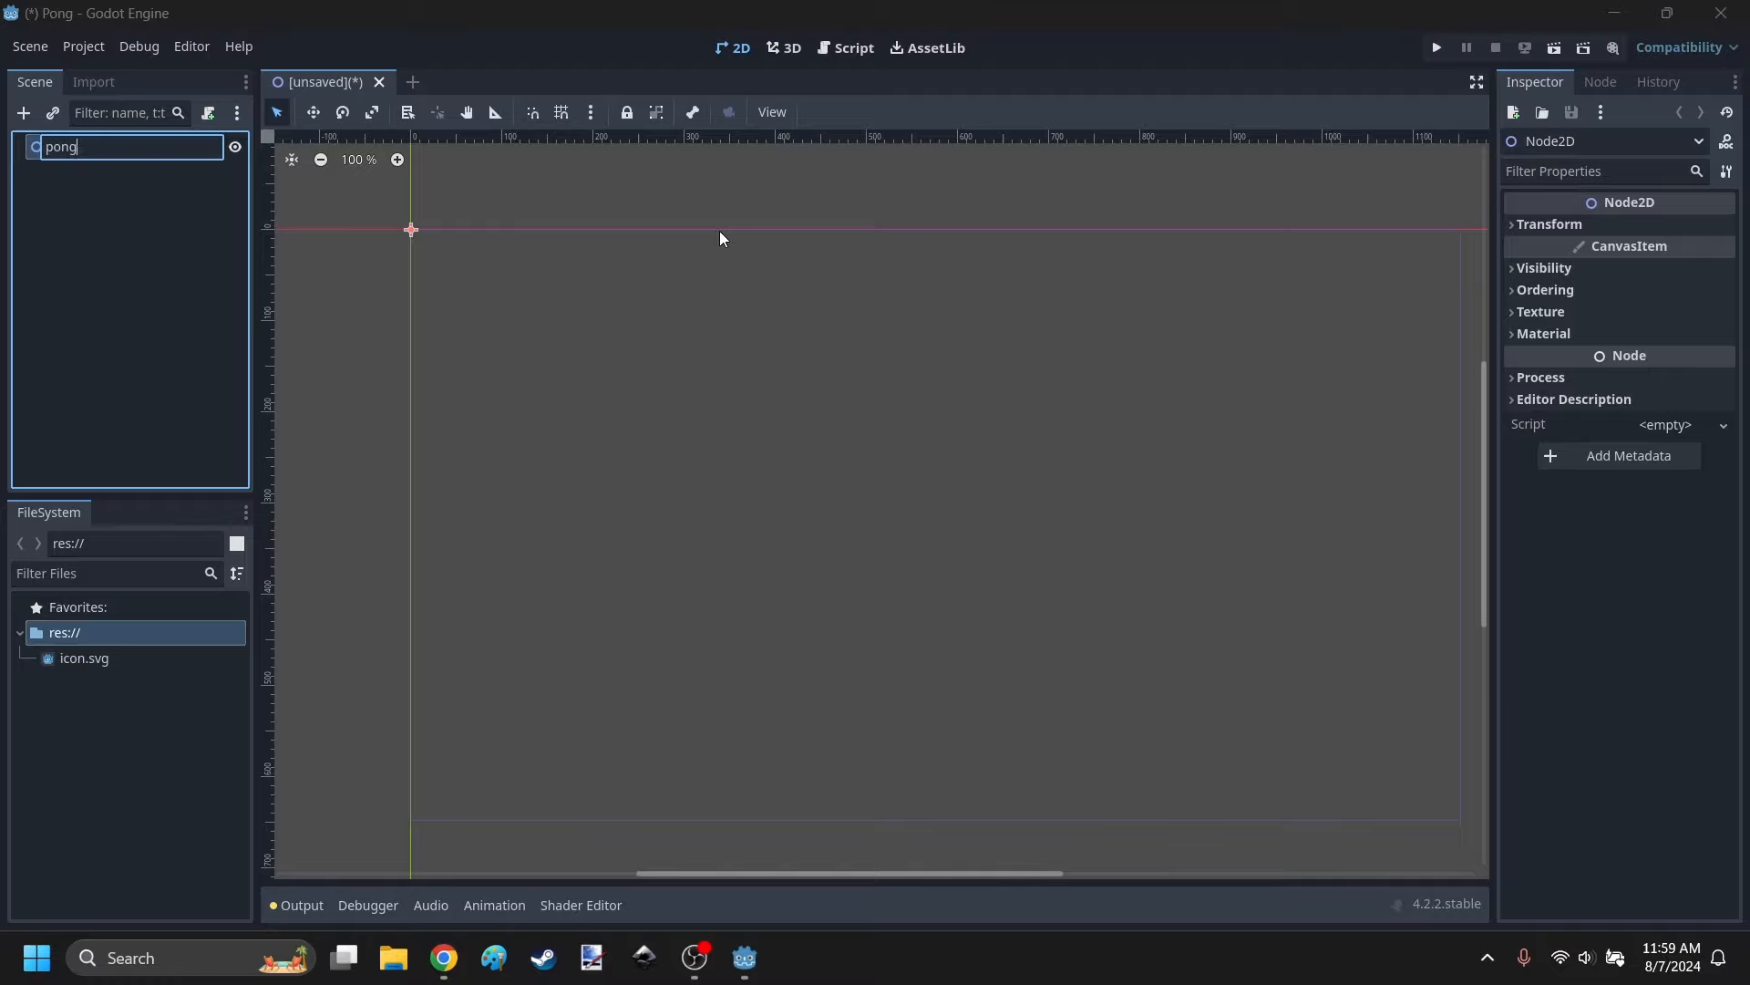
{"action": "key", "text": "Return"}
{"action": "key", "text": "ctrl+s"}
{"action": "left_click", "coordinate": [700, 800]}
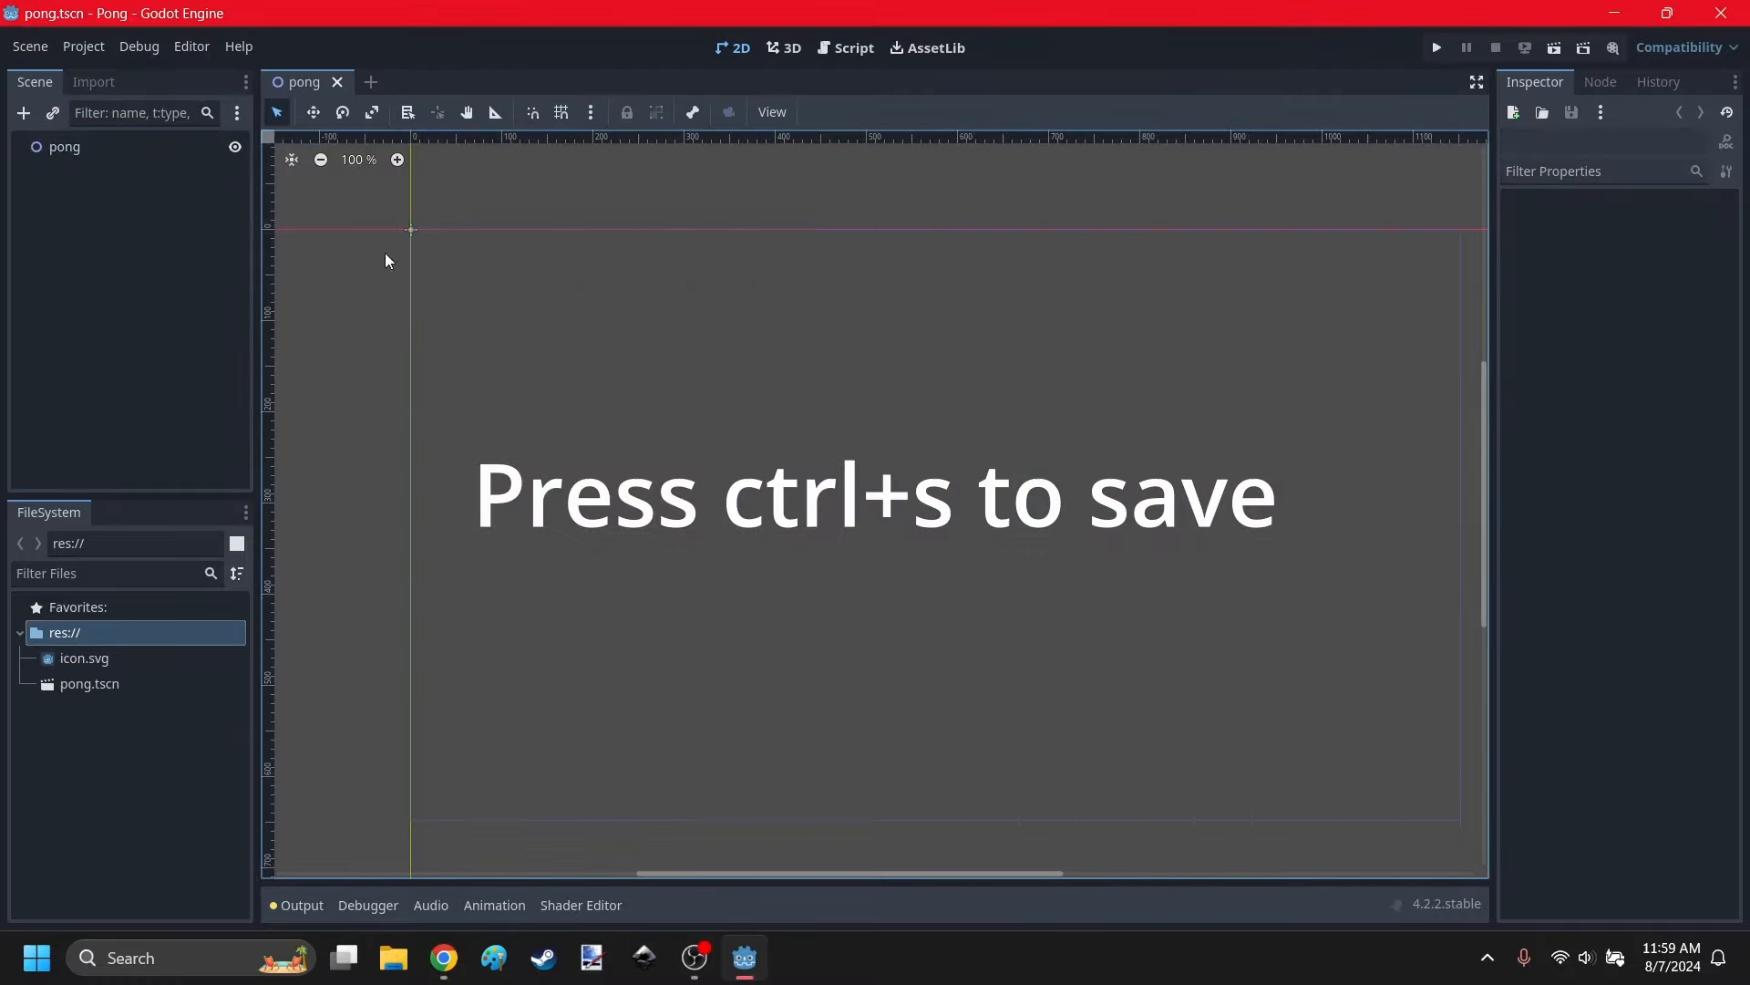
In the project's boot splash settings, turn off Show Image and darken the background colour to nearly black.
{"action": "left_click", "coordinate": [25, 50]}
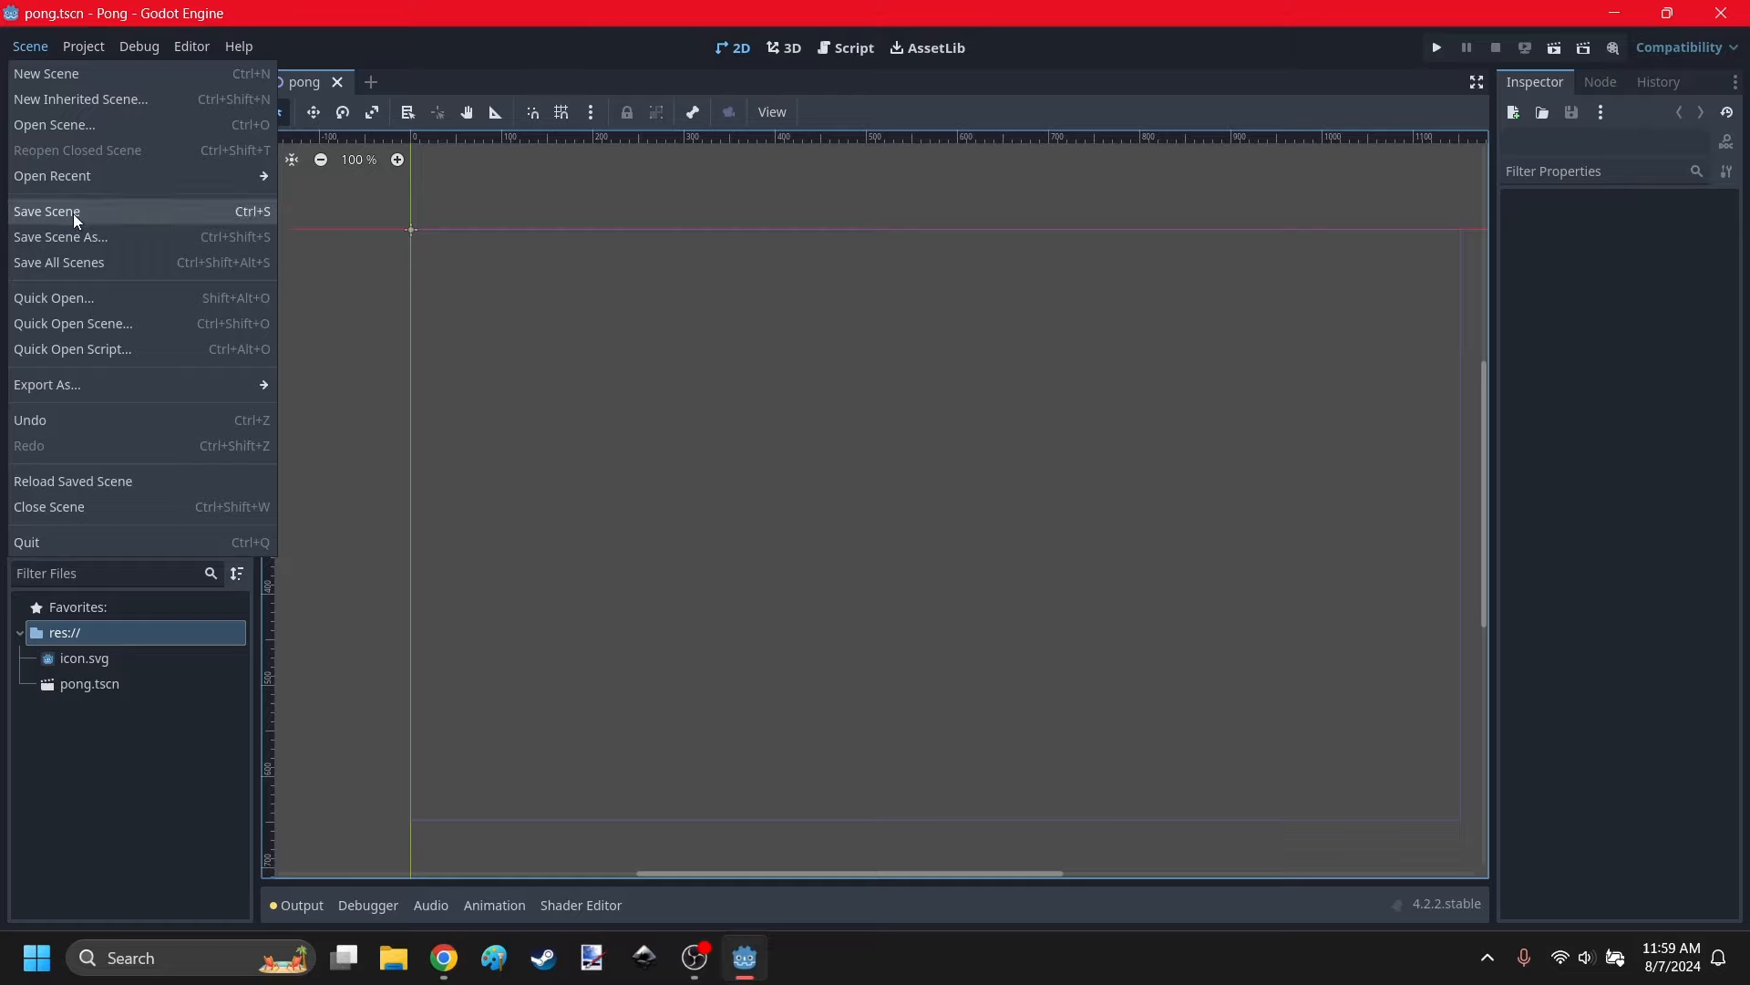
{"action": "left_click", "coordinate": [83, 46]}
{"action": "left_click", "coordinate": [92, 72]}
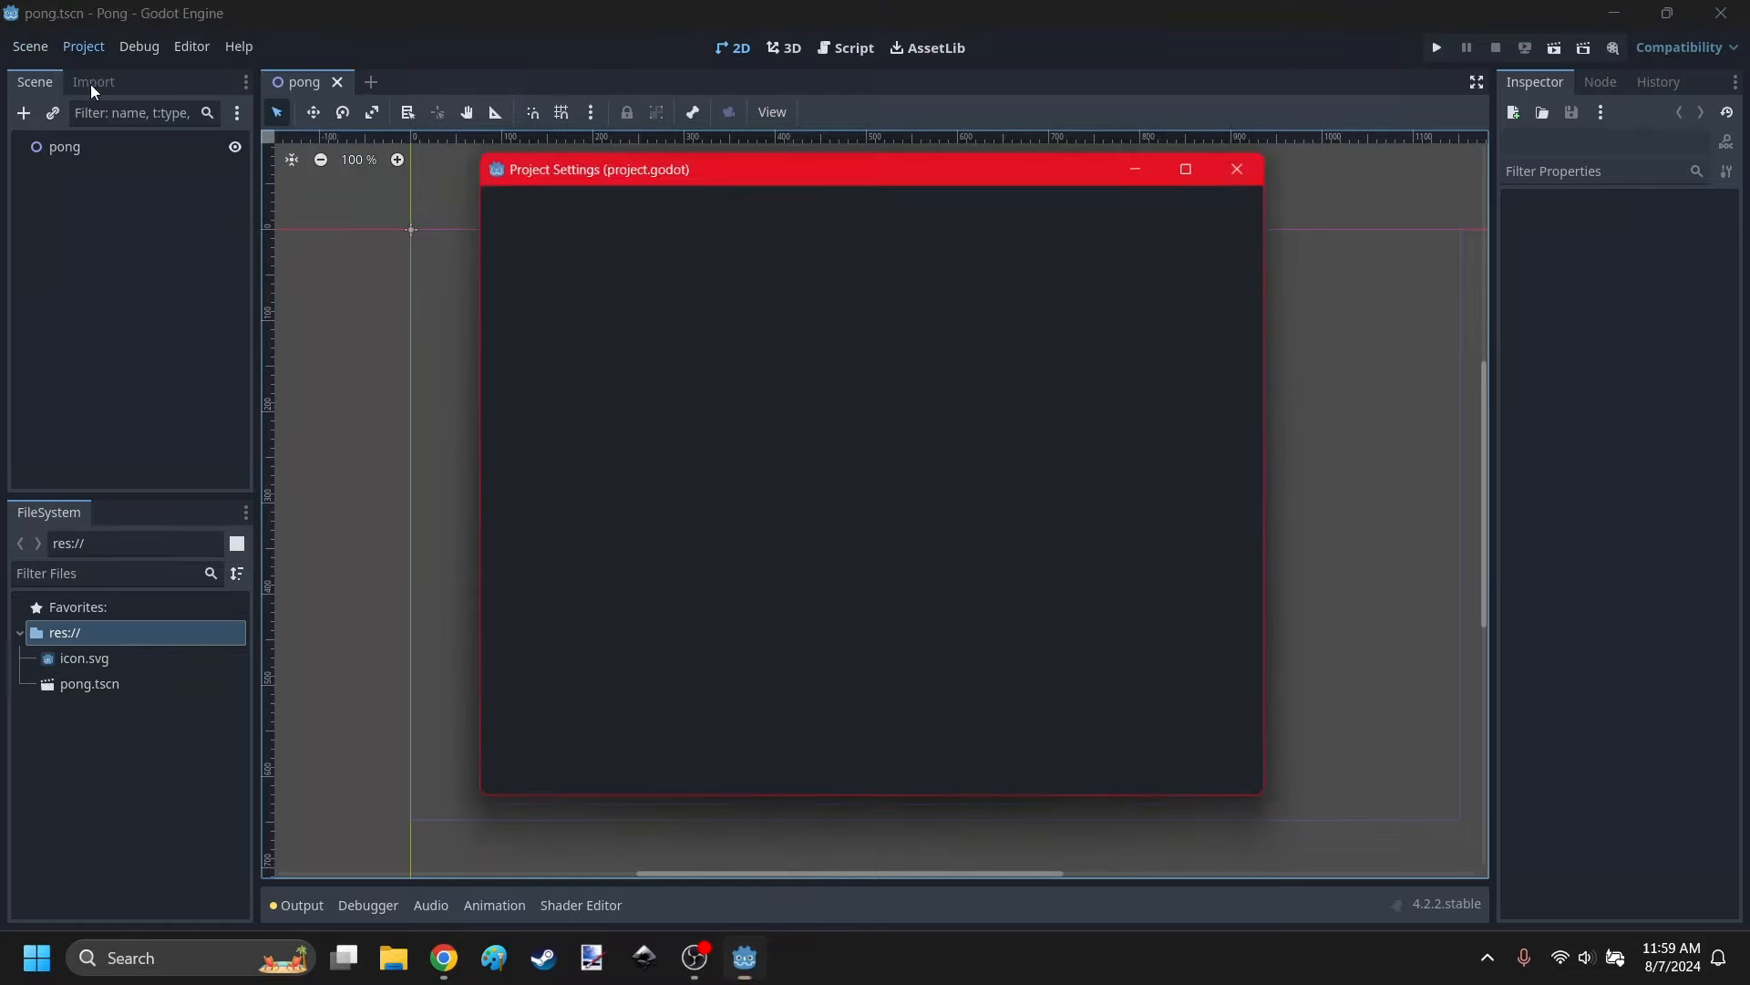
{"action": "left_click", "coordinate": [525, 339]}
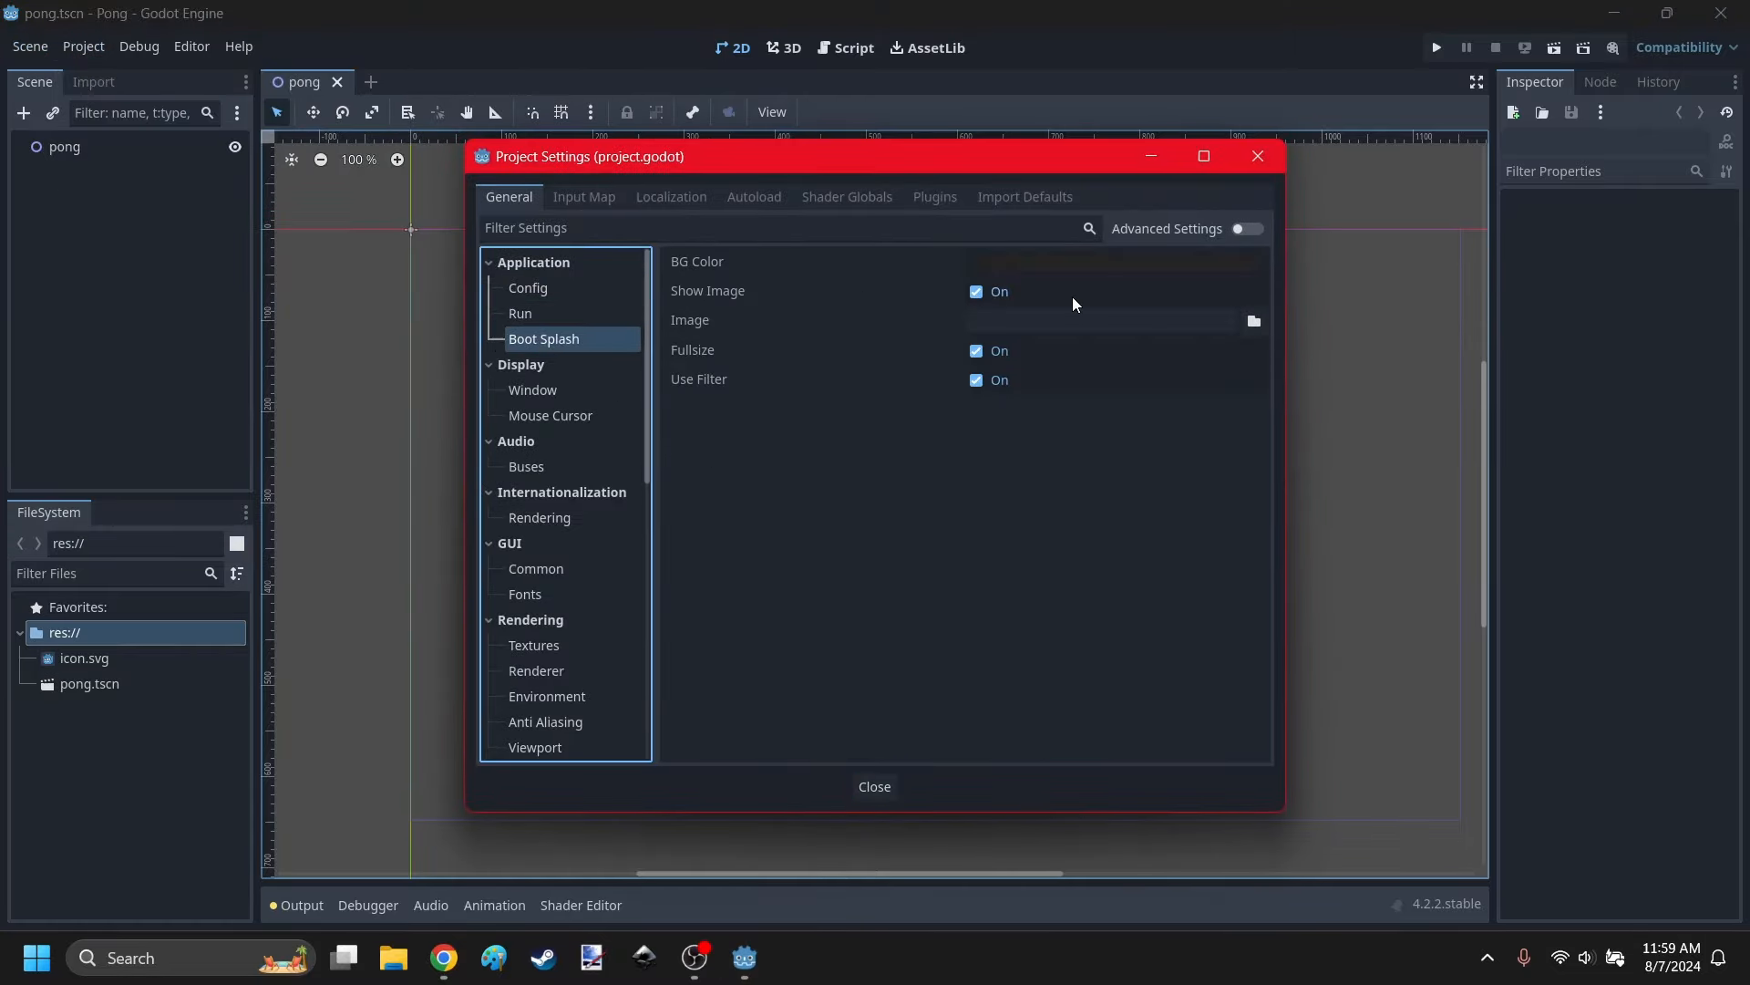
{"action": "left_click", "coordinate": [978, 292]}
{"action": "left_click", "coordinate": [1115, 262]}
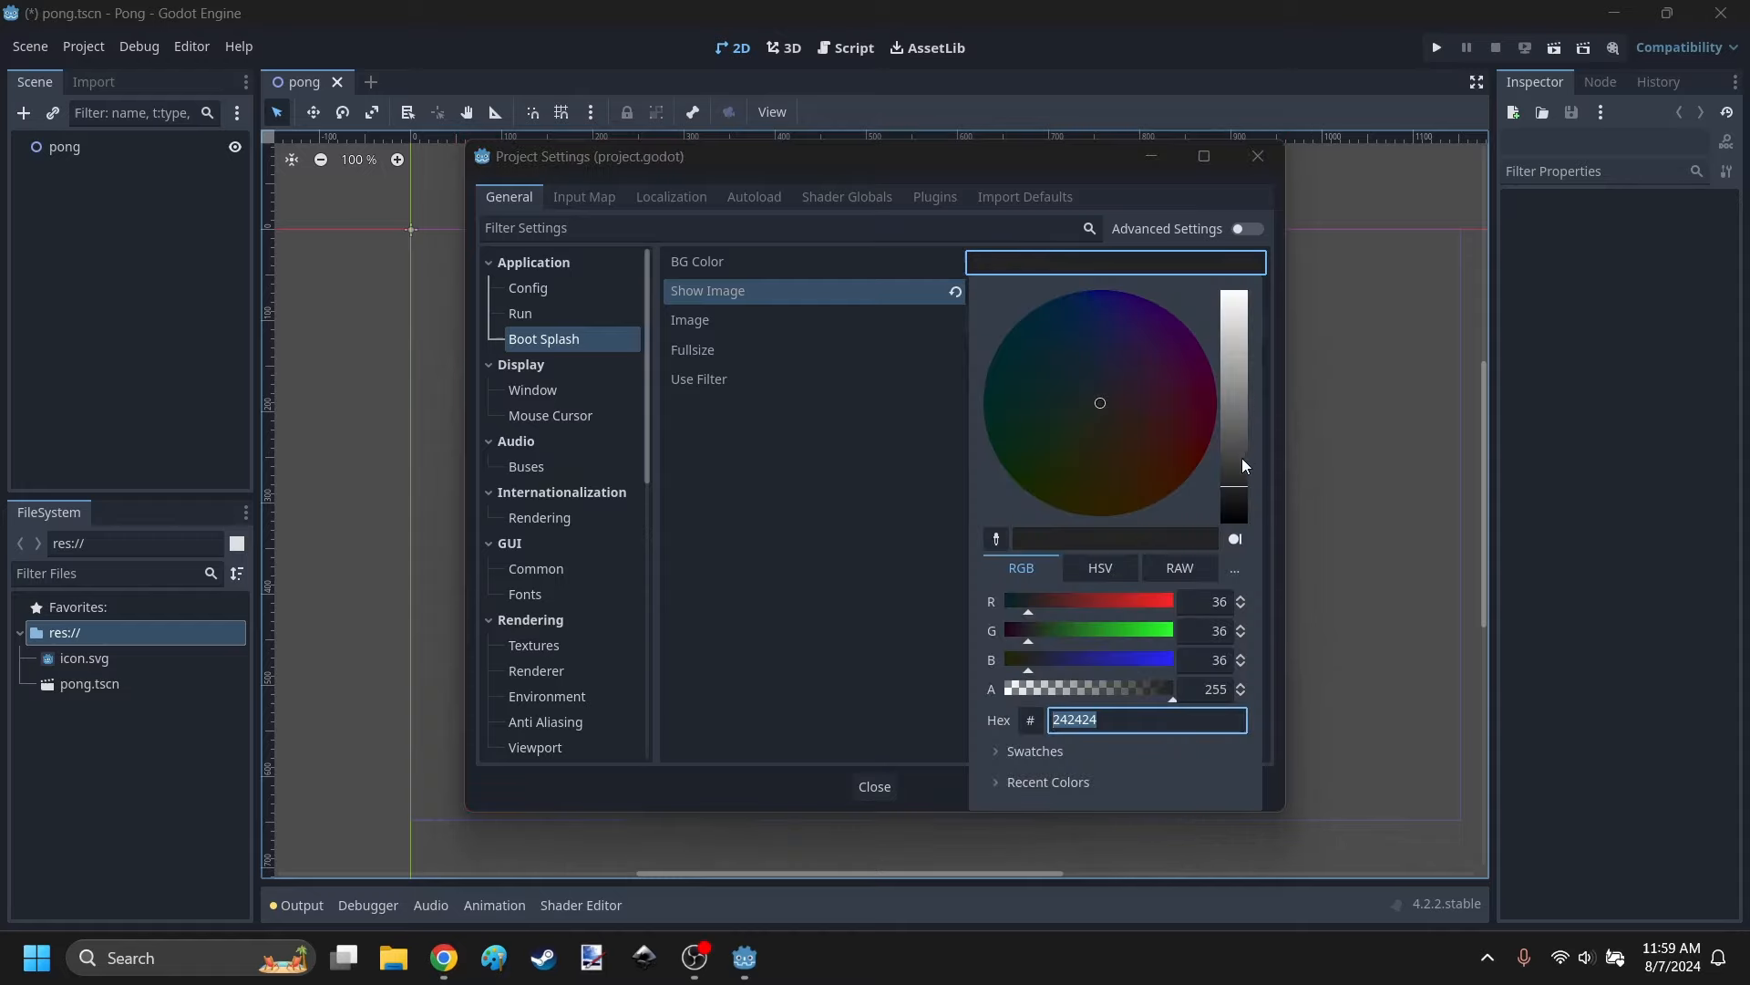
{"action": "left_click_drag", "start_coordinate": [1234, 337], "coordinate": [1235, 507]}
{"action": "left_click", "coordinate": [833, 500]}
Set the display window's stretch mode to canvas_items, close the project settings and save the scene.
{"action": "left_click", "coordinate": [535, 390]}
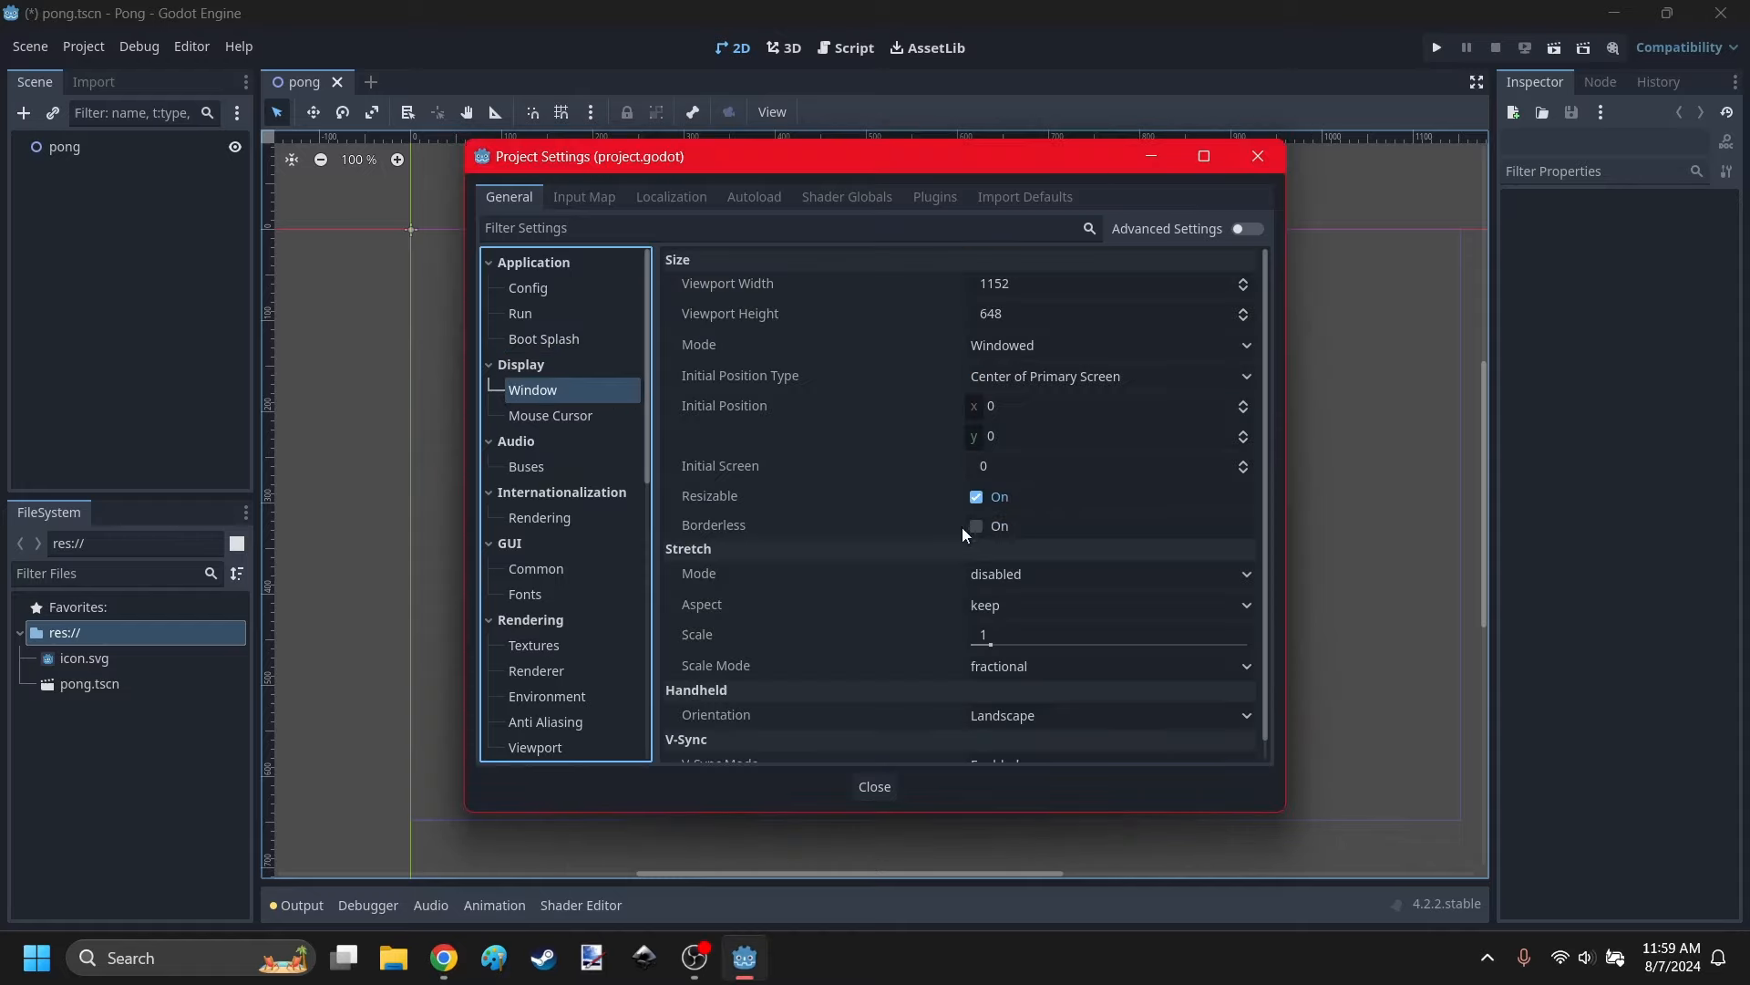
{"action": "left_click", "coordinate": [992, 573]}
{"action": "left_click", "coordinate": [1010, 614]}
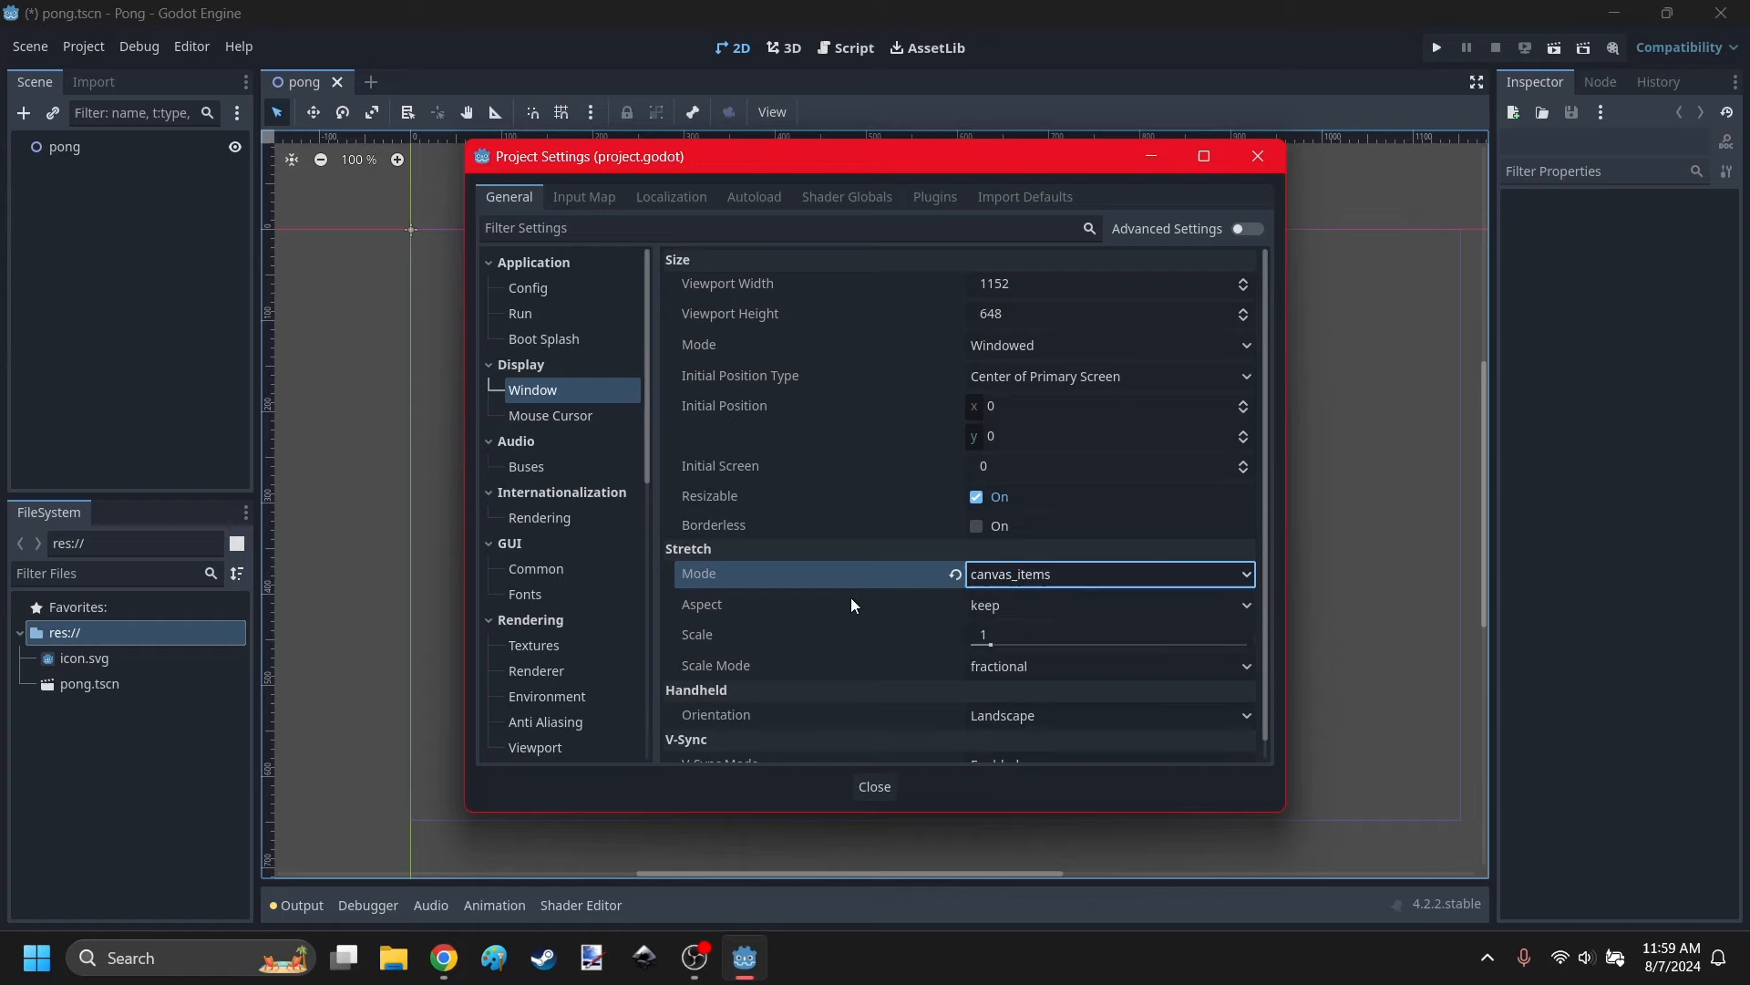
{"action": "left_click", "coordinate": [874, 786]}
{"action": "key", "text": "ctrl+s"}
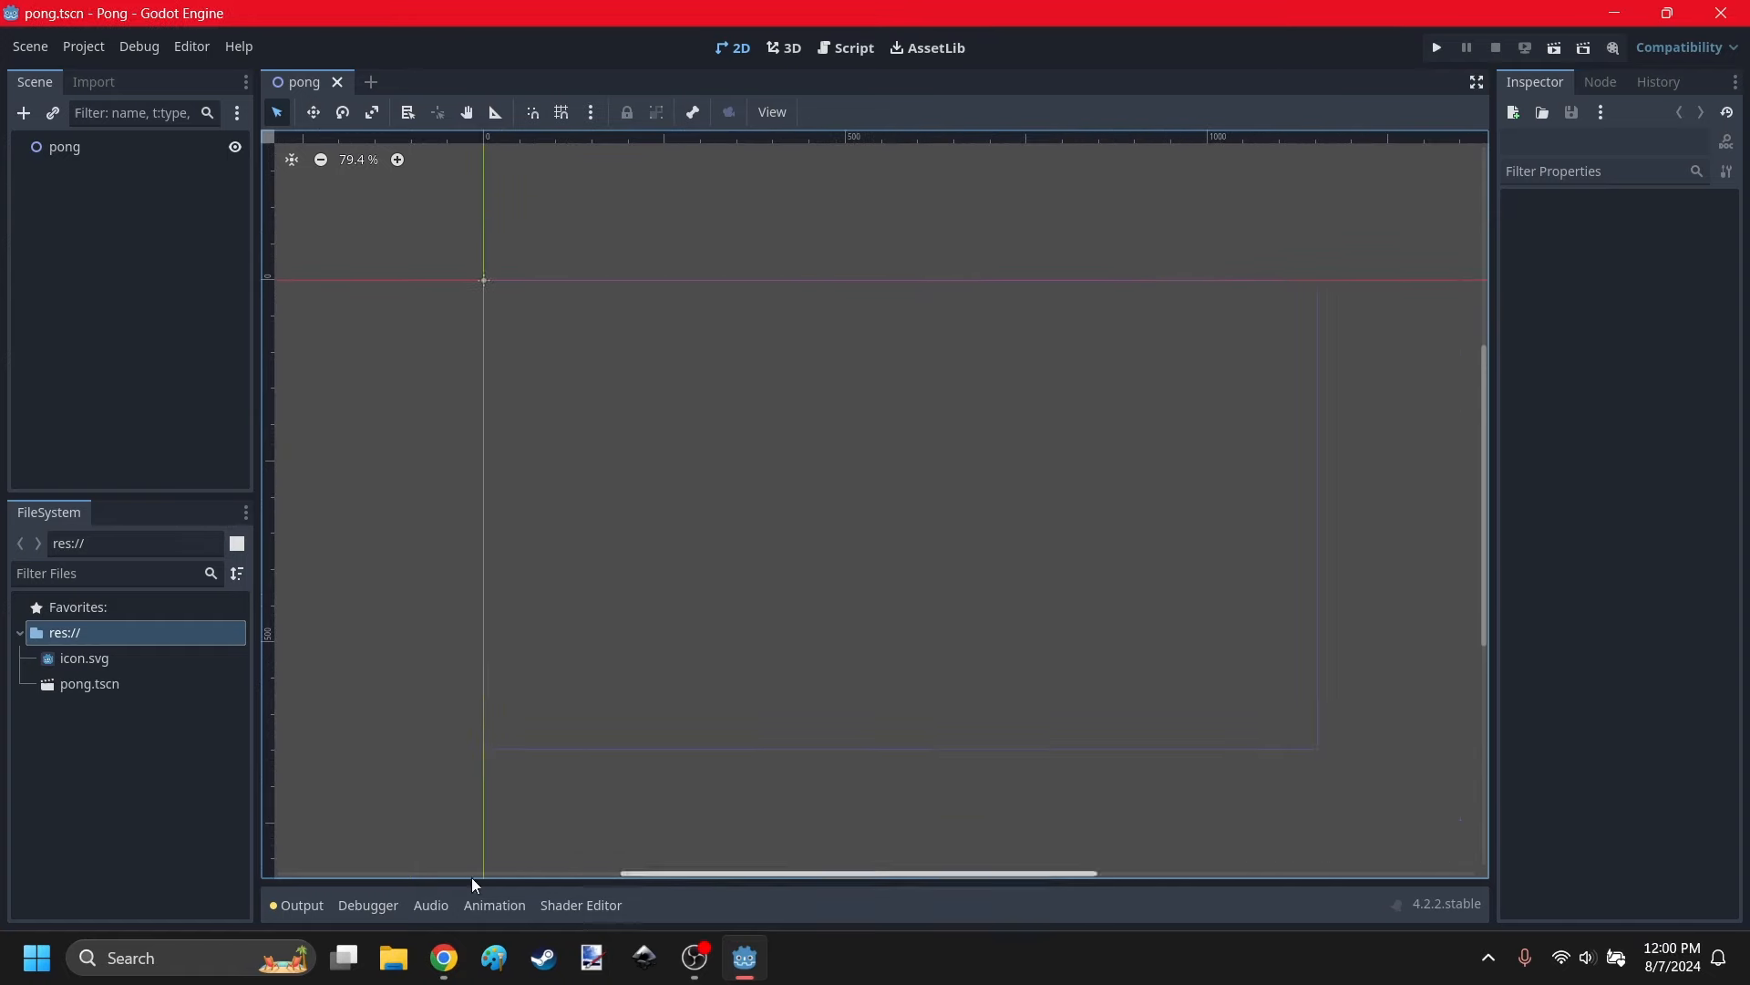
Add a CanvasLayer node under the pong root and rename it background.
{"action": "left_click", "coordinate": [444, 957]}
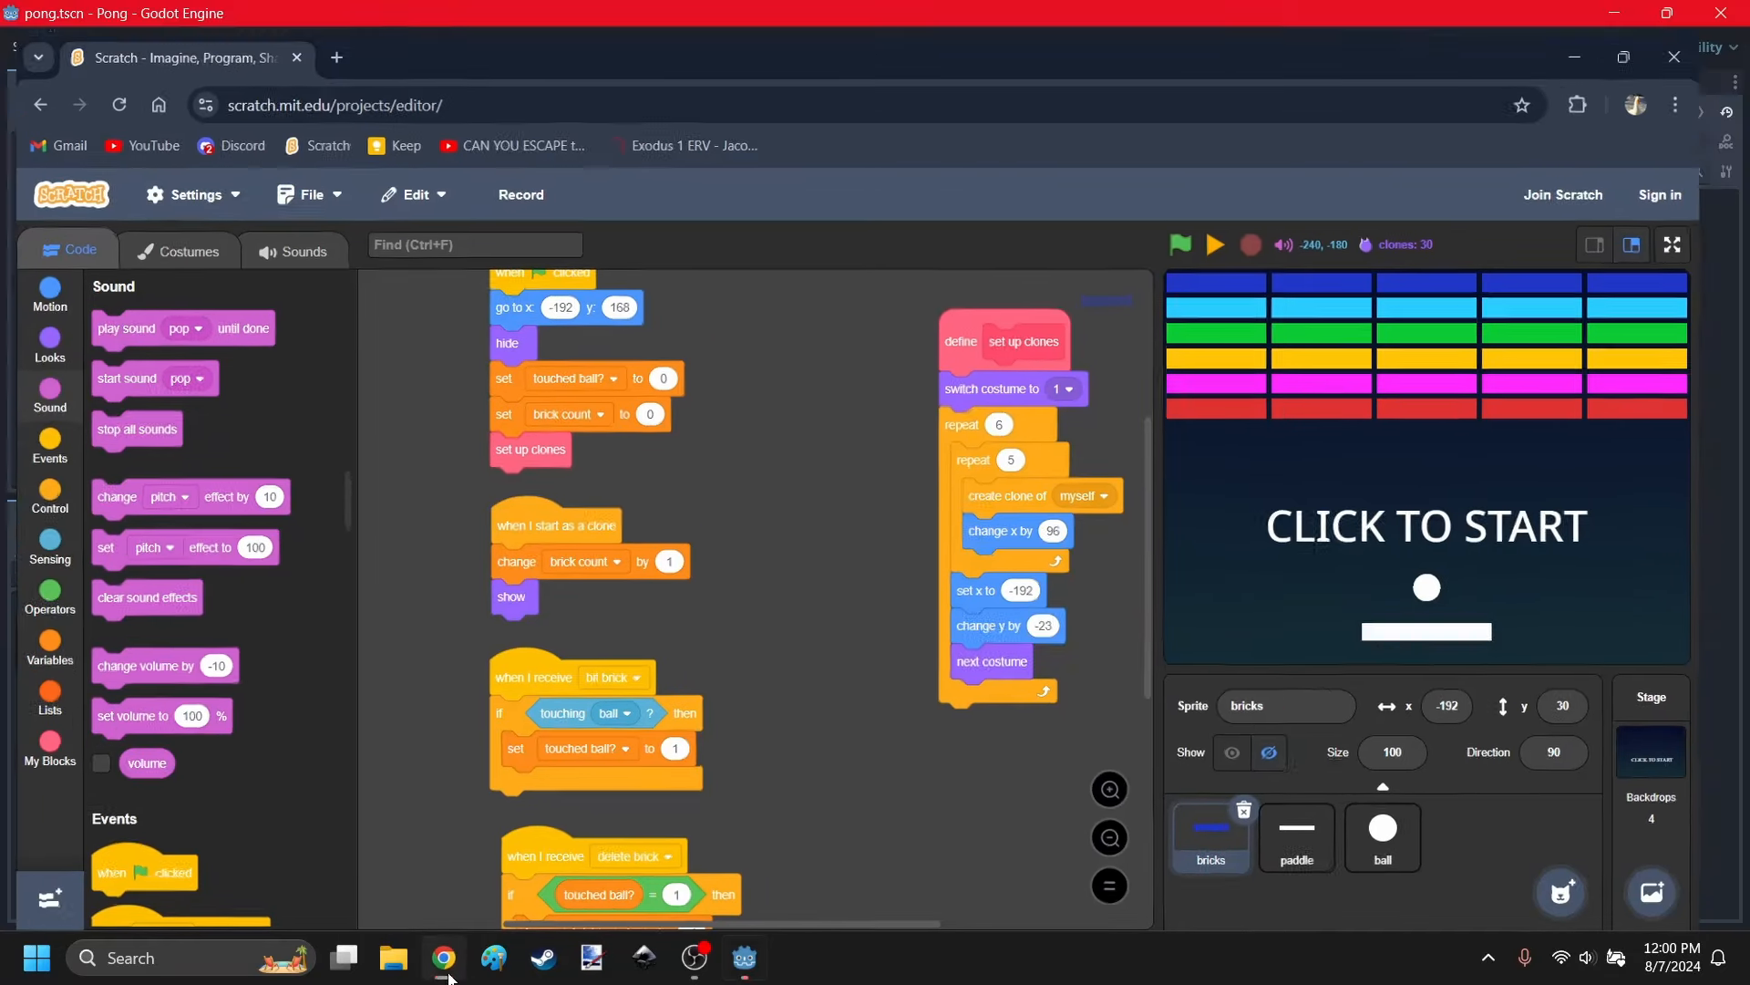
{"action": "key", "text": "alt+Tab"}
{"action": "left_click", "coordinate": [64, 146]}
{"action": "left_click", "coordinate": [23, 112]}
{"action": "type", "text": "canvas"}
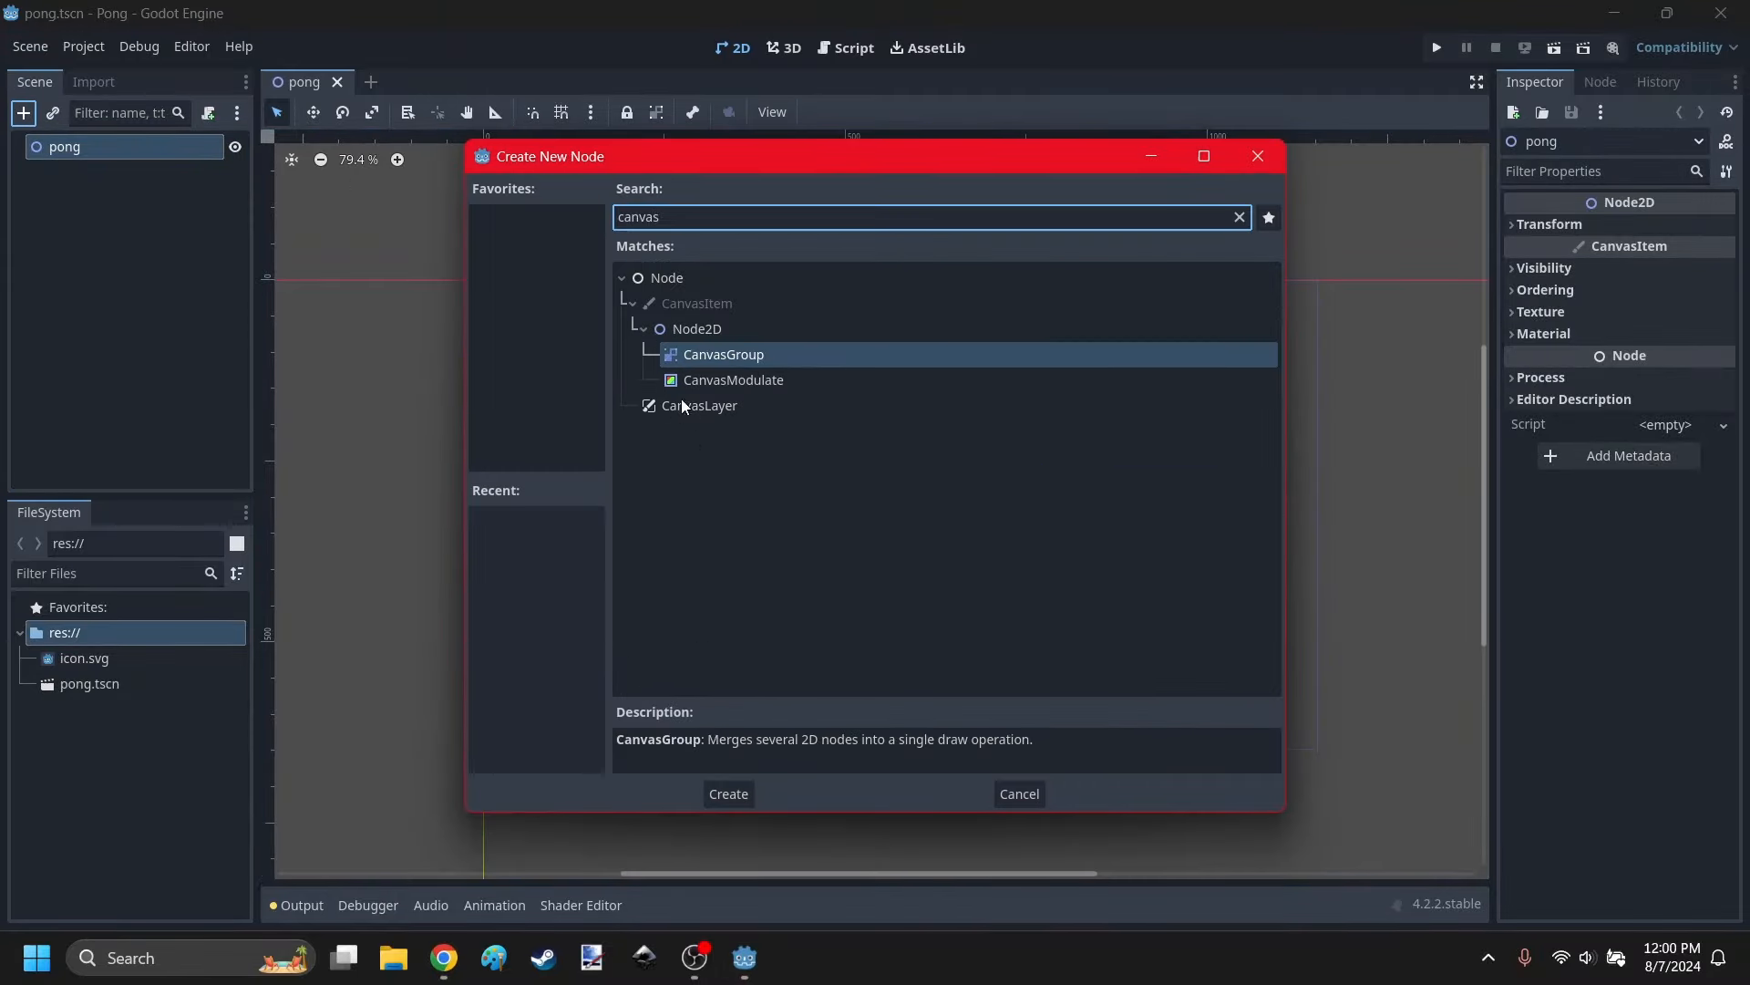
{"action": "left_click", "coordinate": [682, 407]}
{"action": "left_click", "coordinate": [729, 794]}
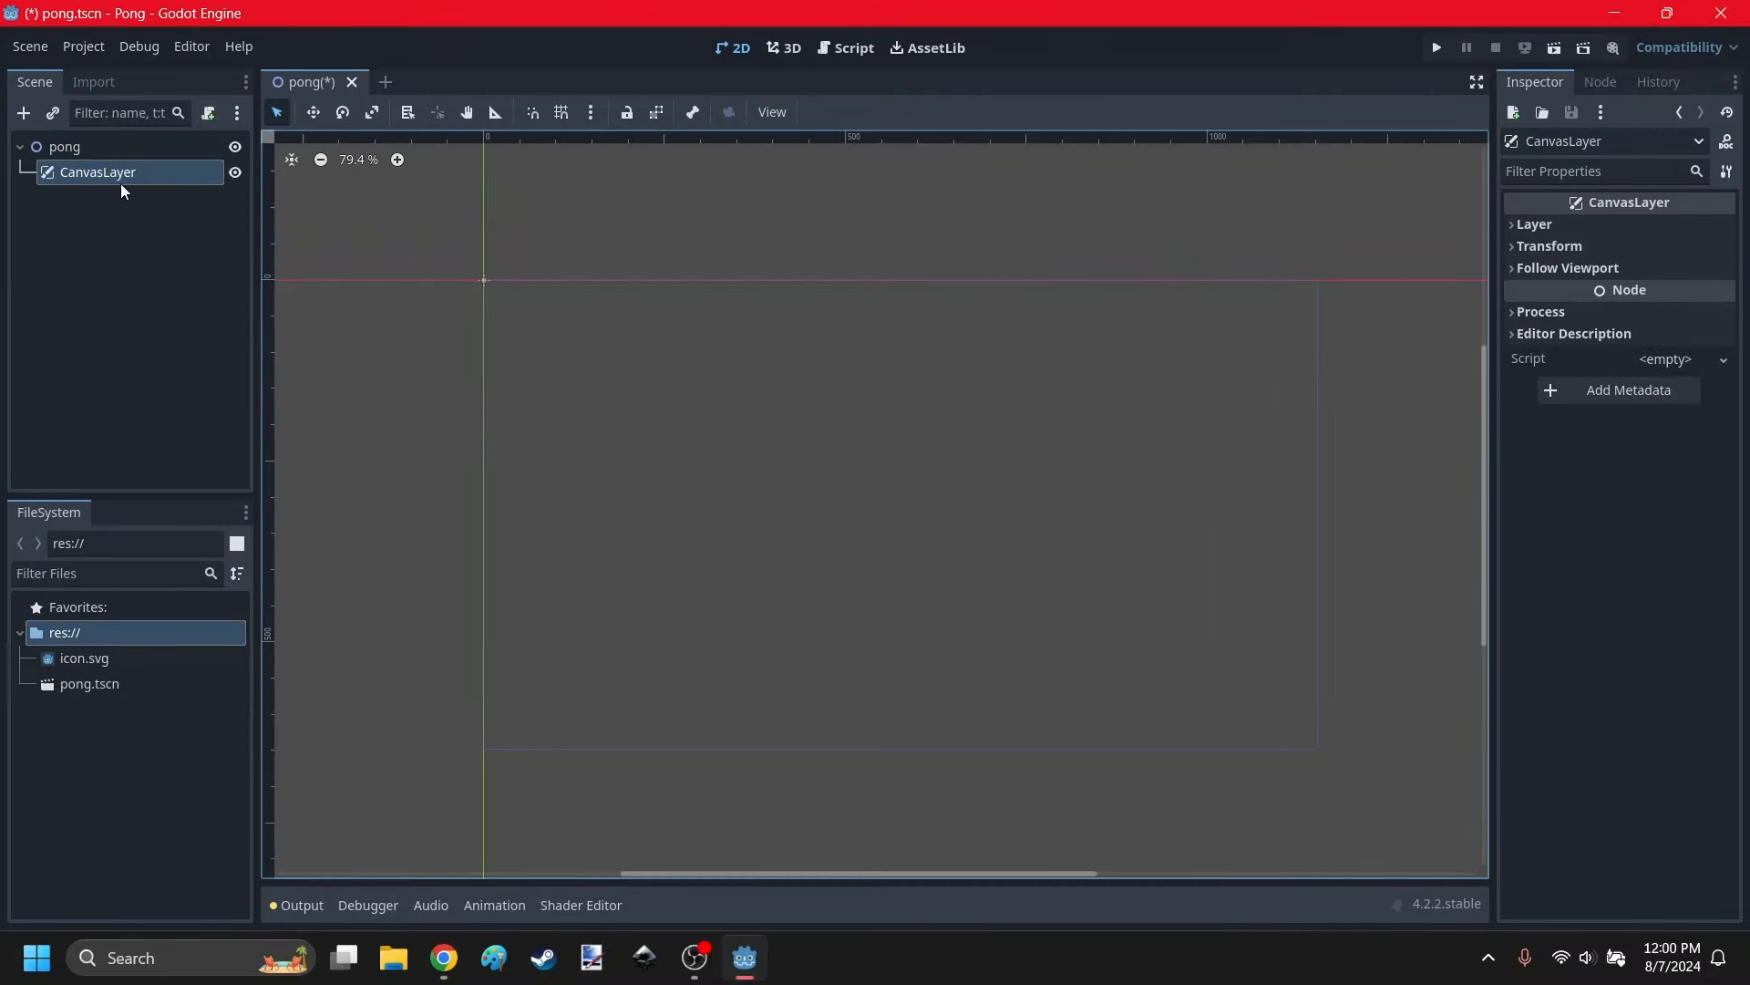
{"action": "double_click", "coordinate": [109, 172]}
{"action": "type", "text": "background"}
{"action": "key", "text": "Return"}
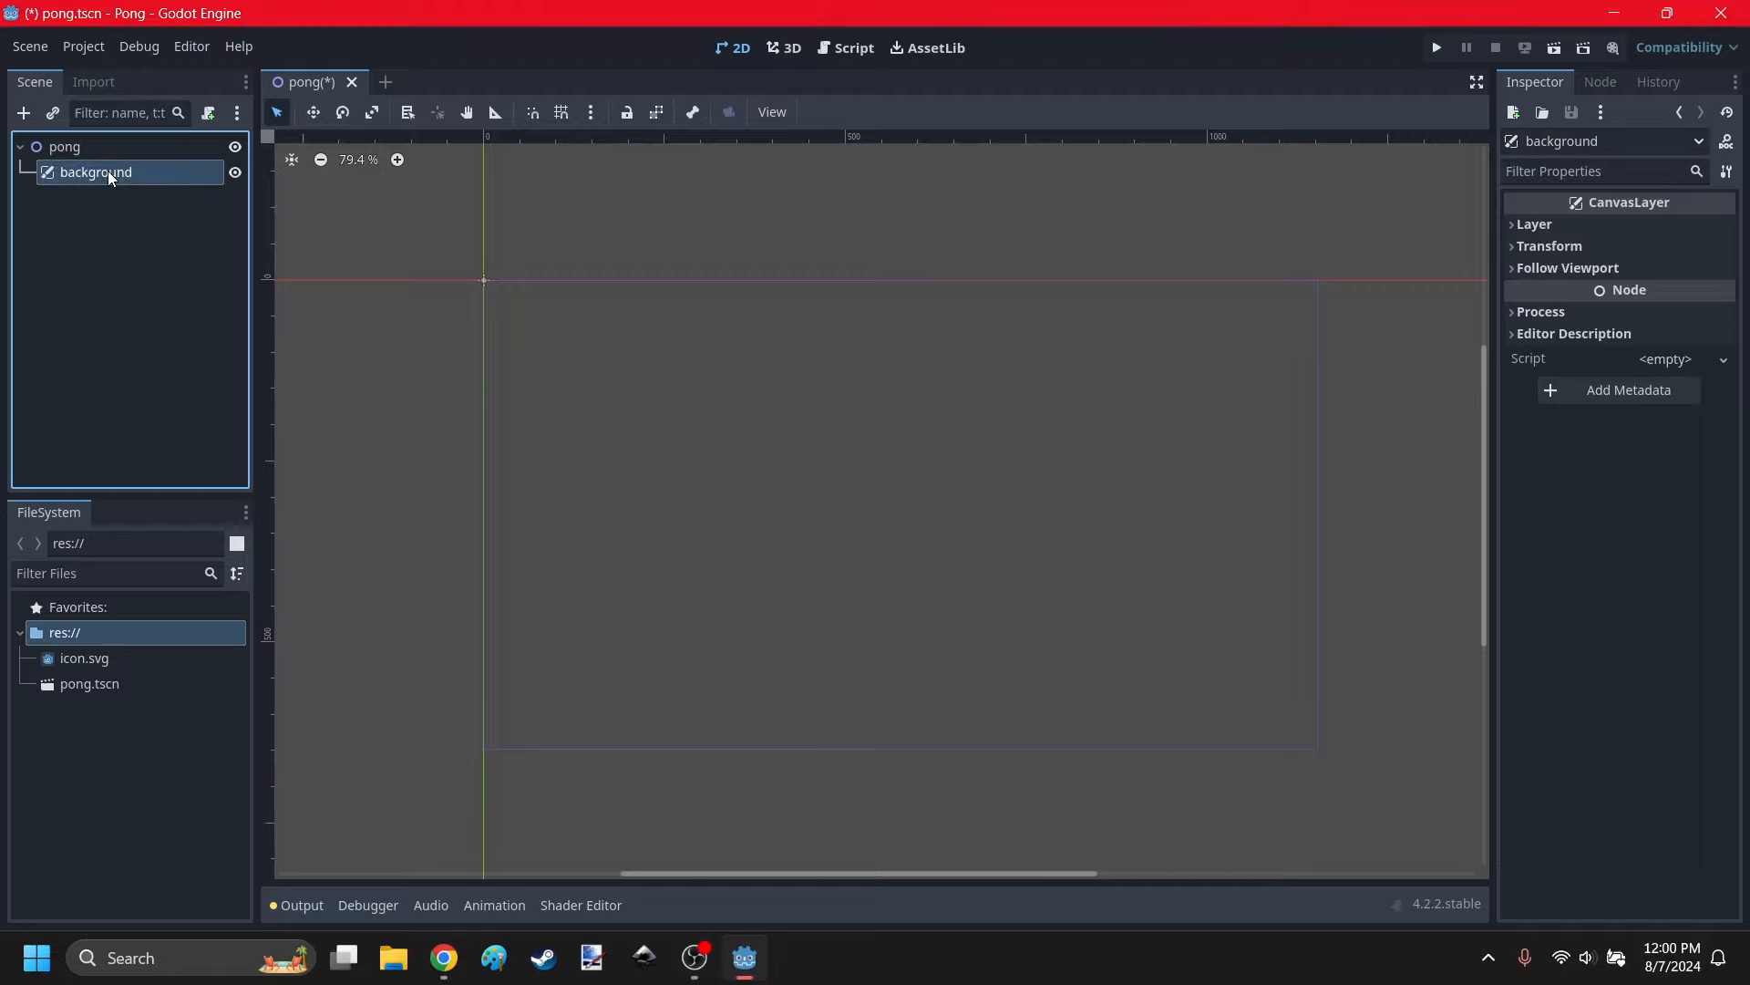
Add a TextureRect under the background node and apply the Full Rect anchor preset.
{"action": "left_click", "coordinate": [22, 113]}
{"action": "type", "text": "texture"}
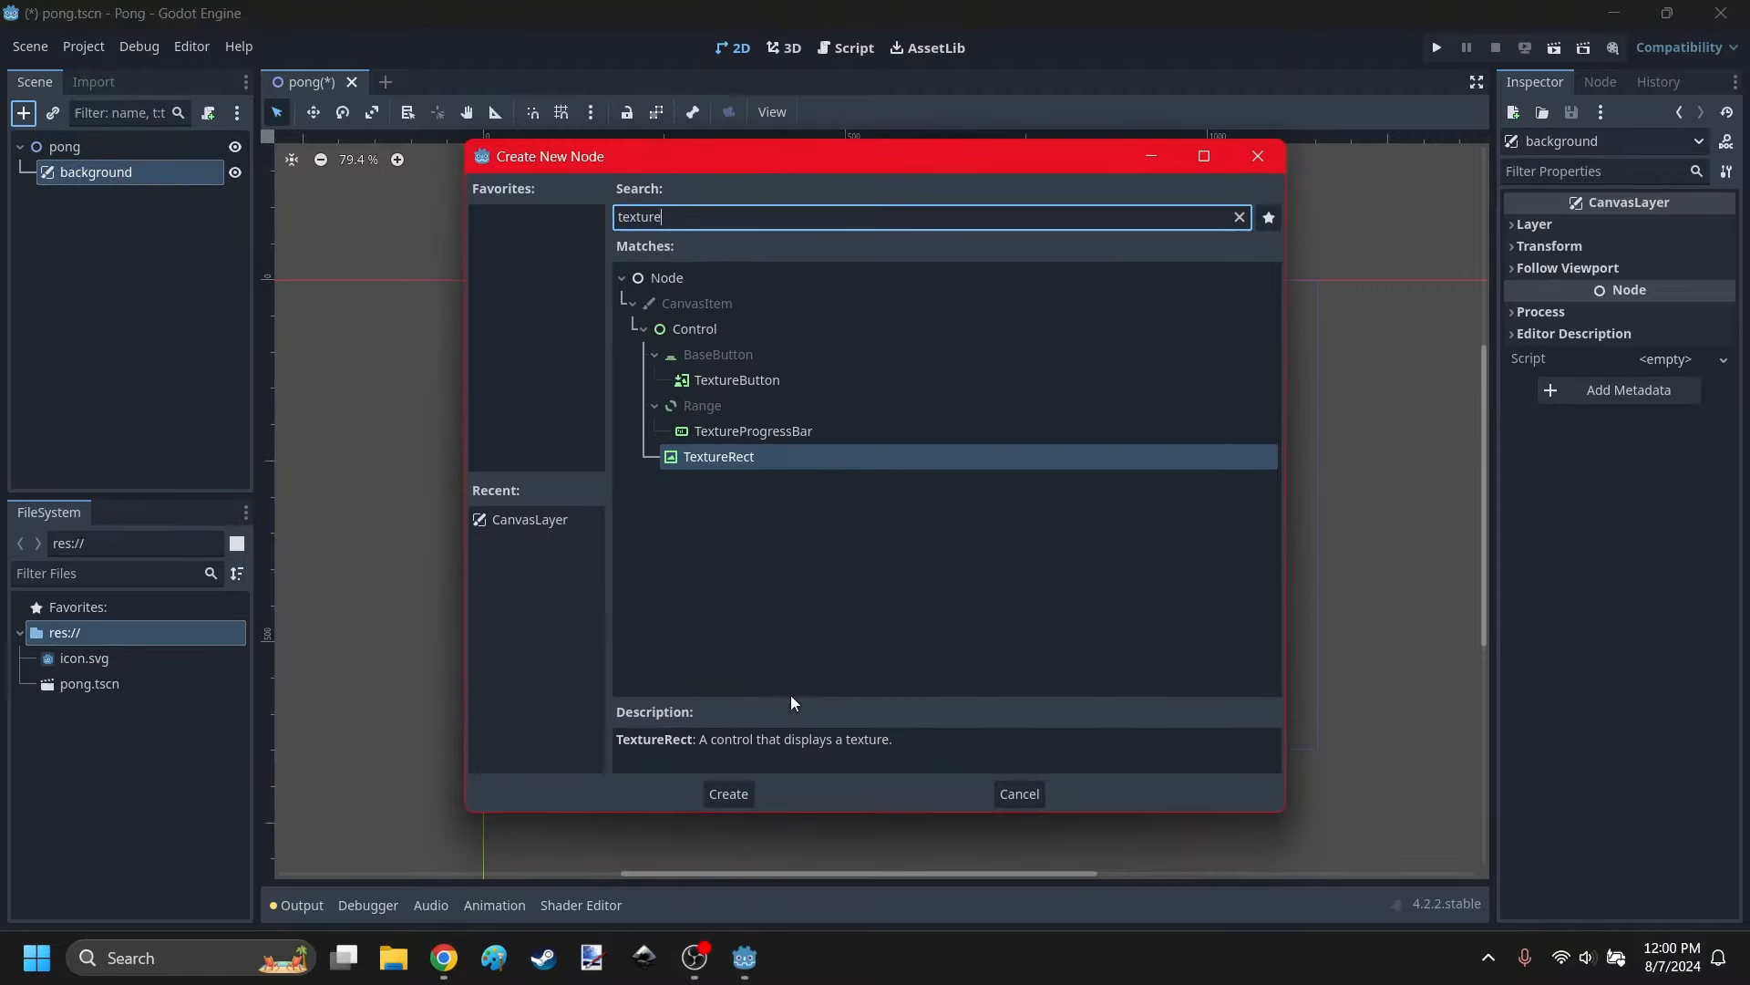
{"action": "left_click", "coordinate": [729, 793]}
{"action": "left_click", "coordinate": [829, 116]}
{"action": "left_click", "coordinate": [921, 274]}
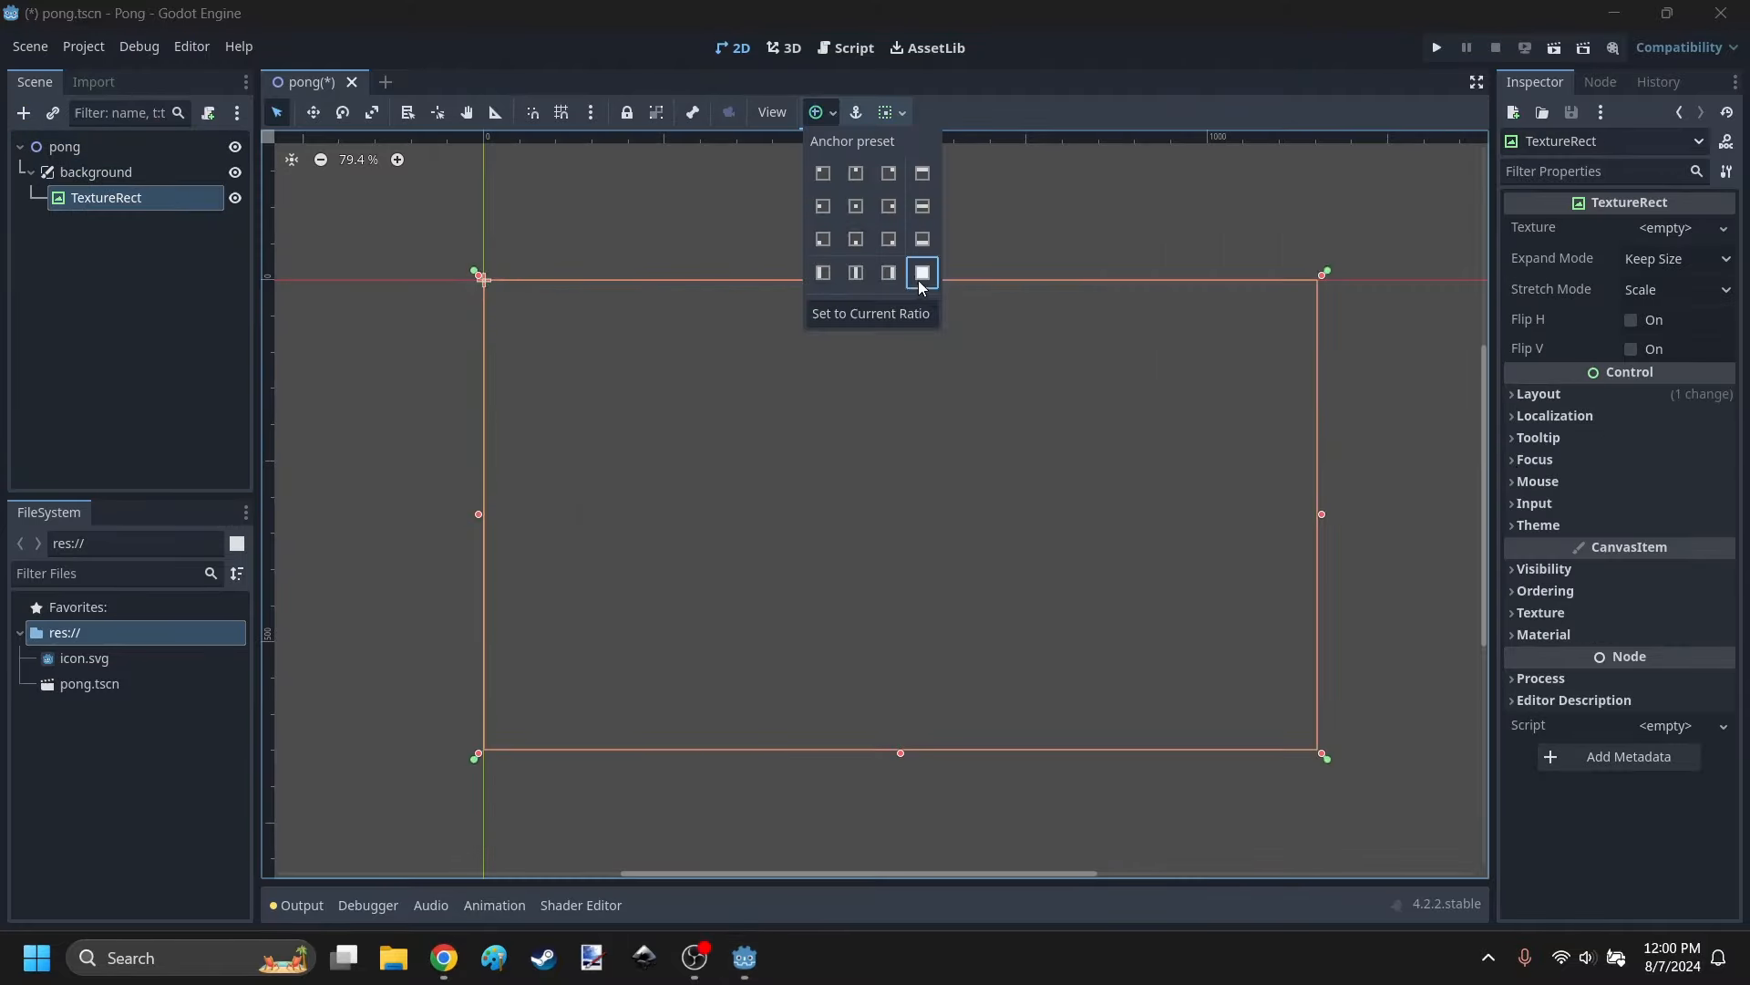
Assign a new GradientTexture2D to the TextureRect and expand its gradient for editing.
{"action": "left_click", "coordinate": [1723, 229]}
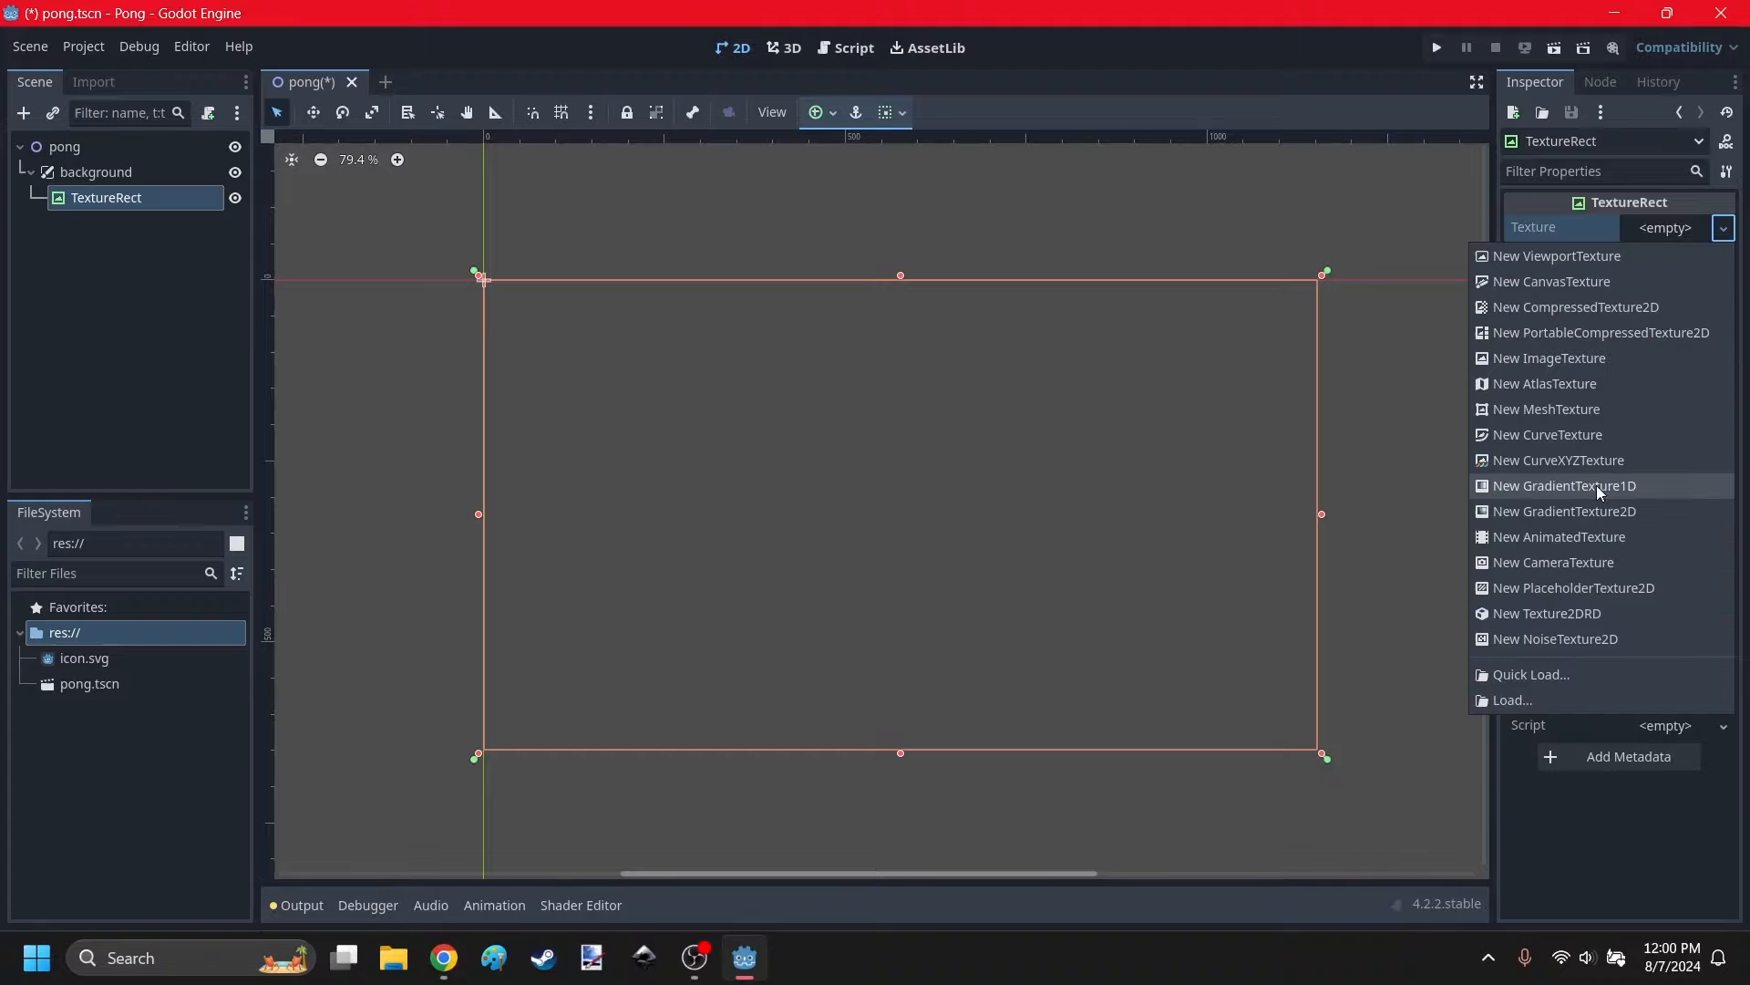
{"action": "left_click", "coordinate": [1570, 512]}
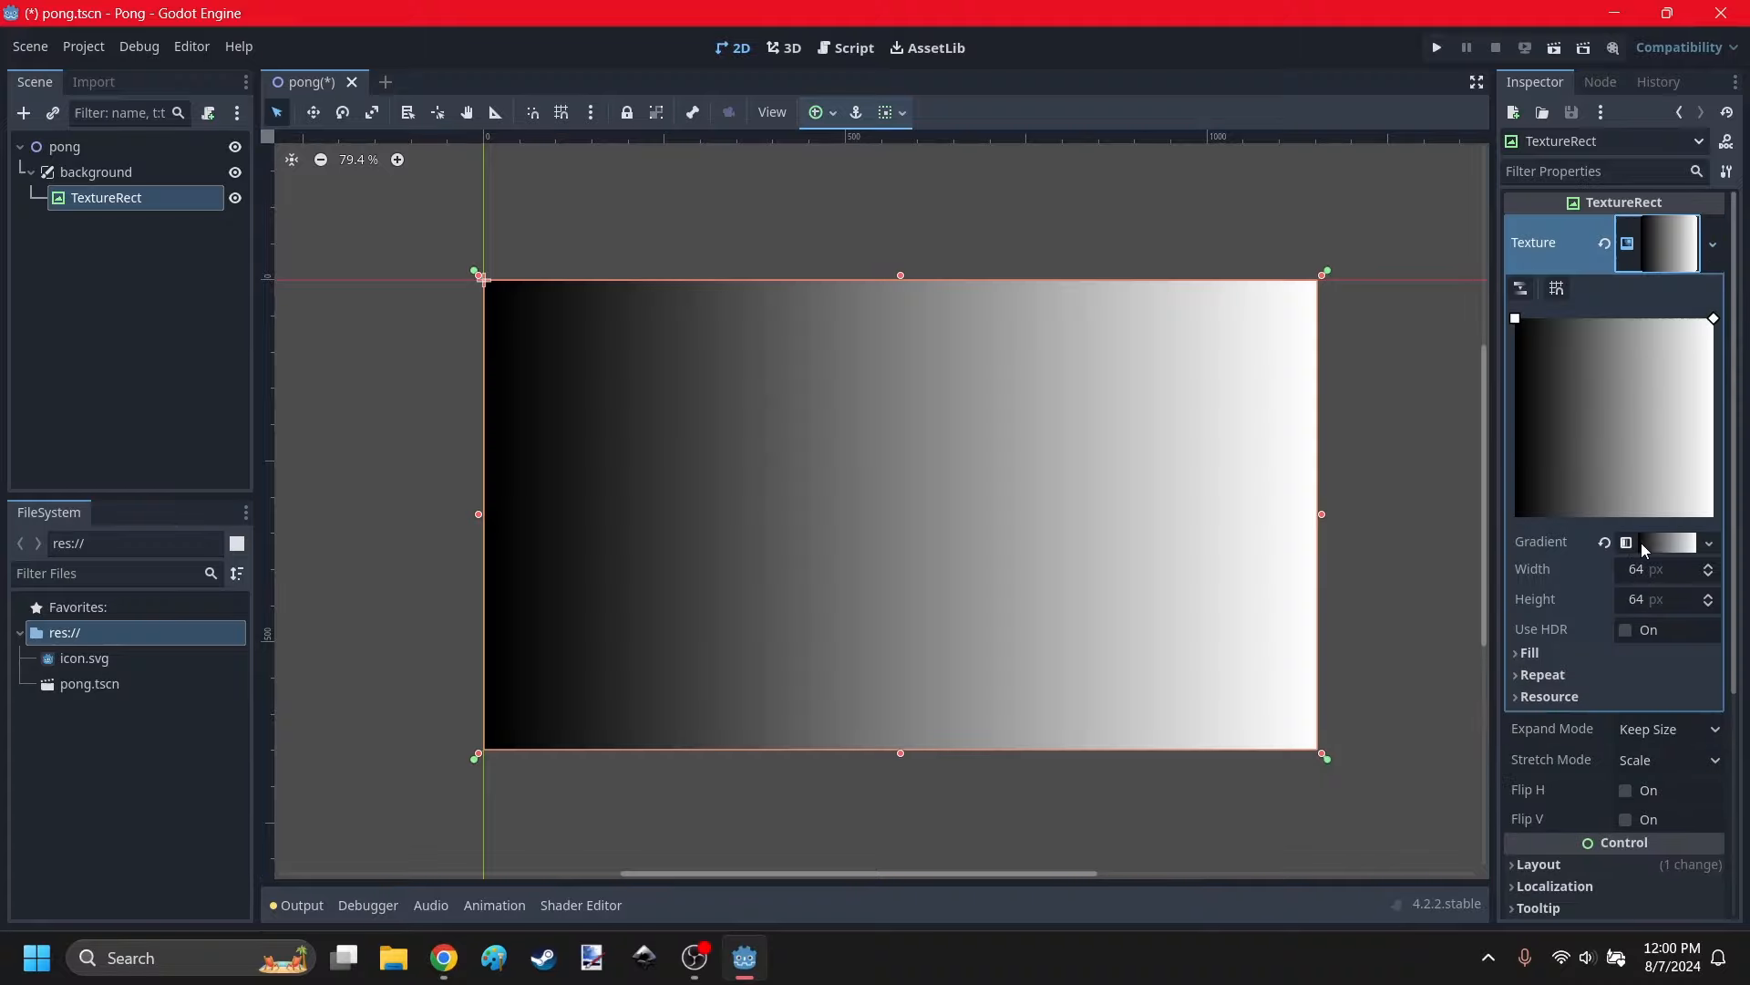
{"action": "left_click", "coordinate": [1638, 548]}
Switch to Scratch and look up the first fill colour's hex code in the stage's tutorial backdrop.
{"action": "left_click", "coordinate": [444, 957]}
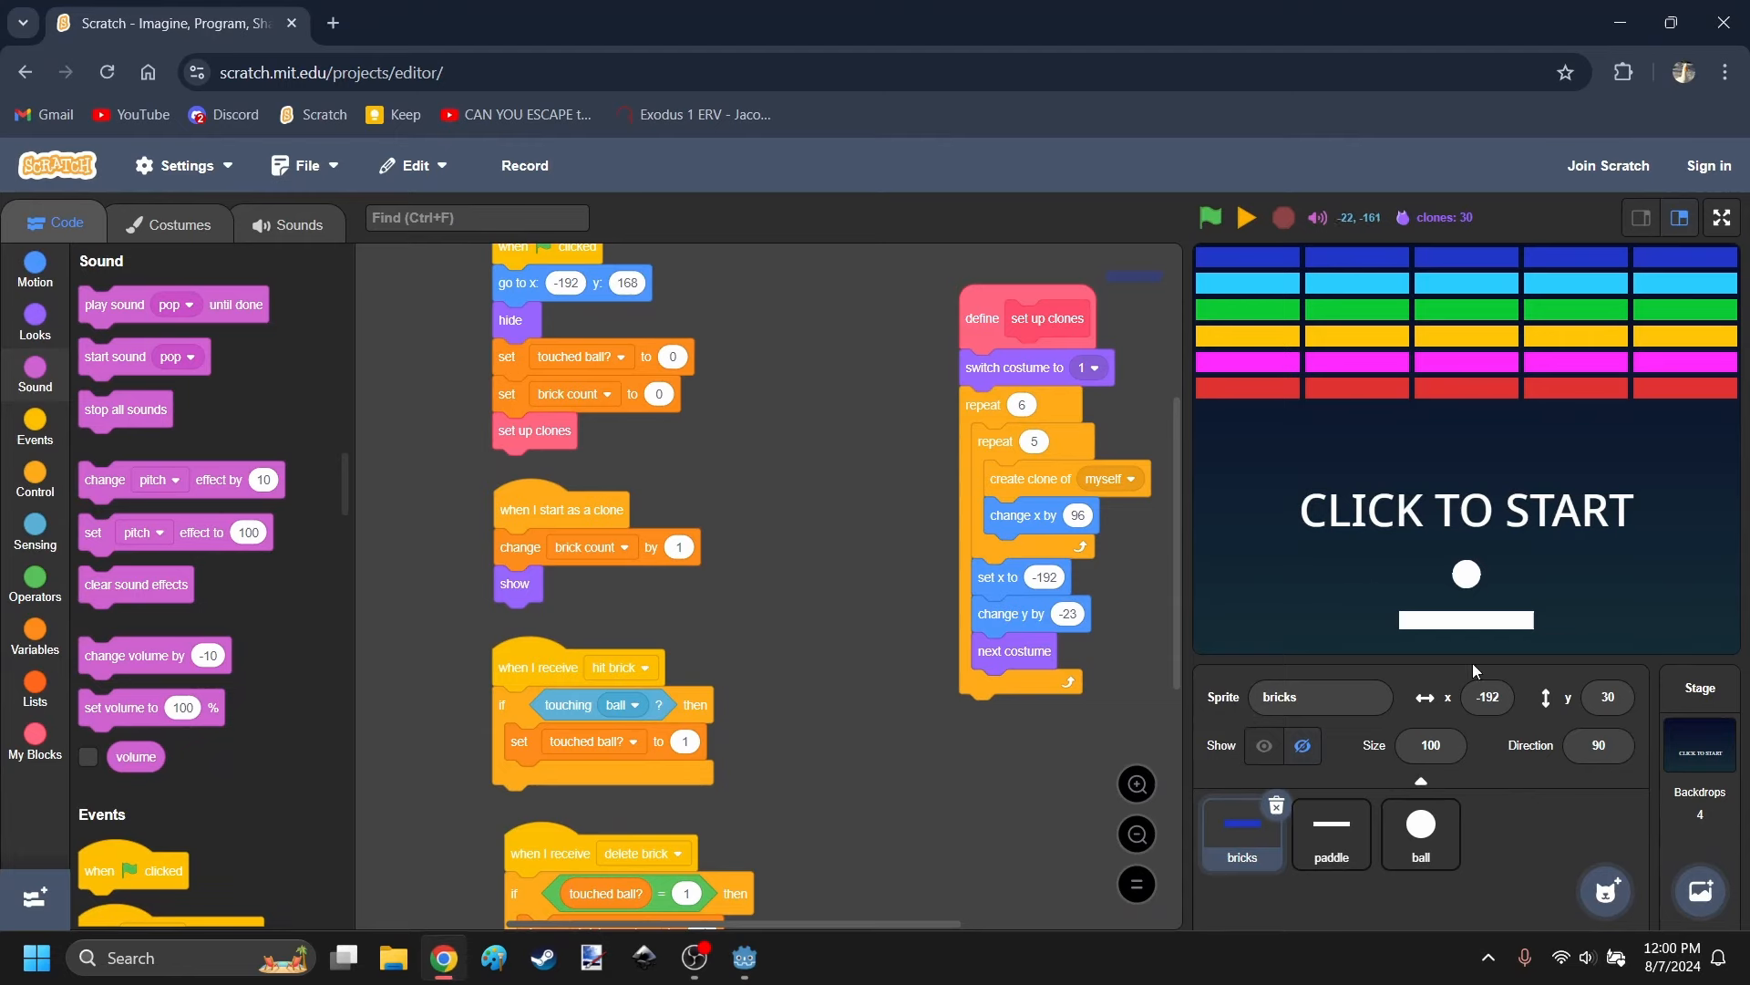
{"action": "left_click", "coordinate": [1700, 734]}
{"action": "left_click", "coordinate": [171, 224]}
{"action": "key", "text": "ctrl+a"}
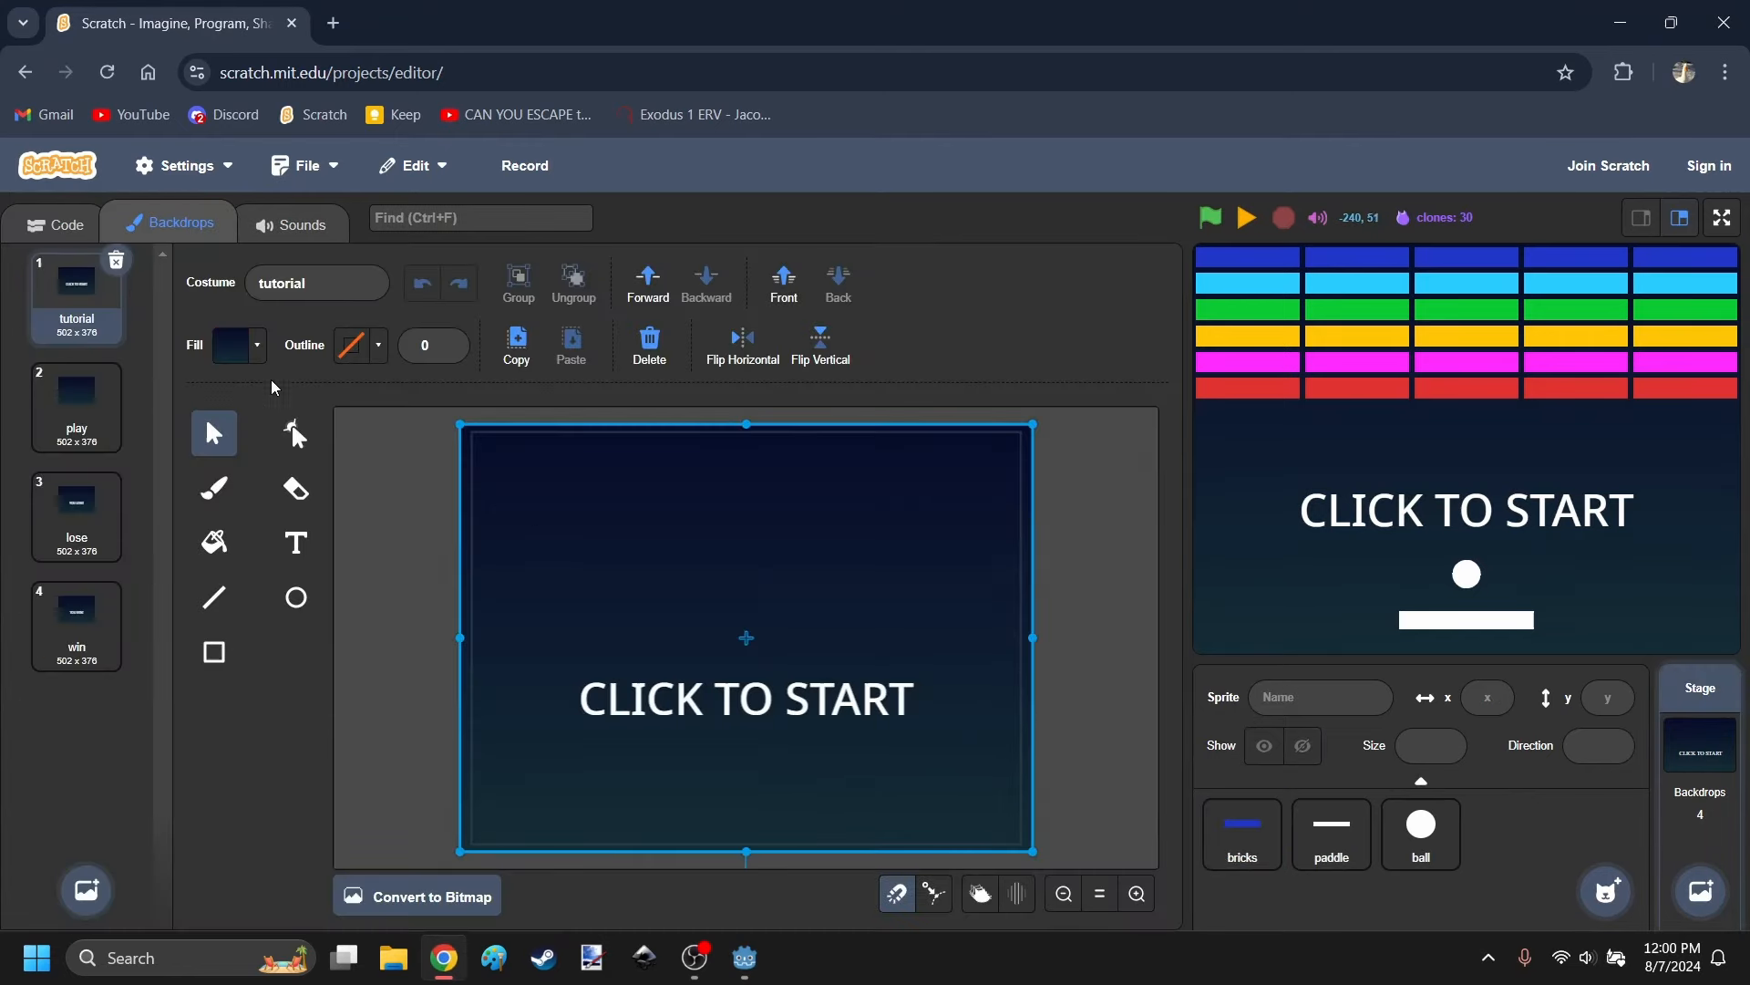
{"action": "left_click", "coordinate": [241, 346]}
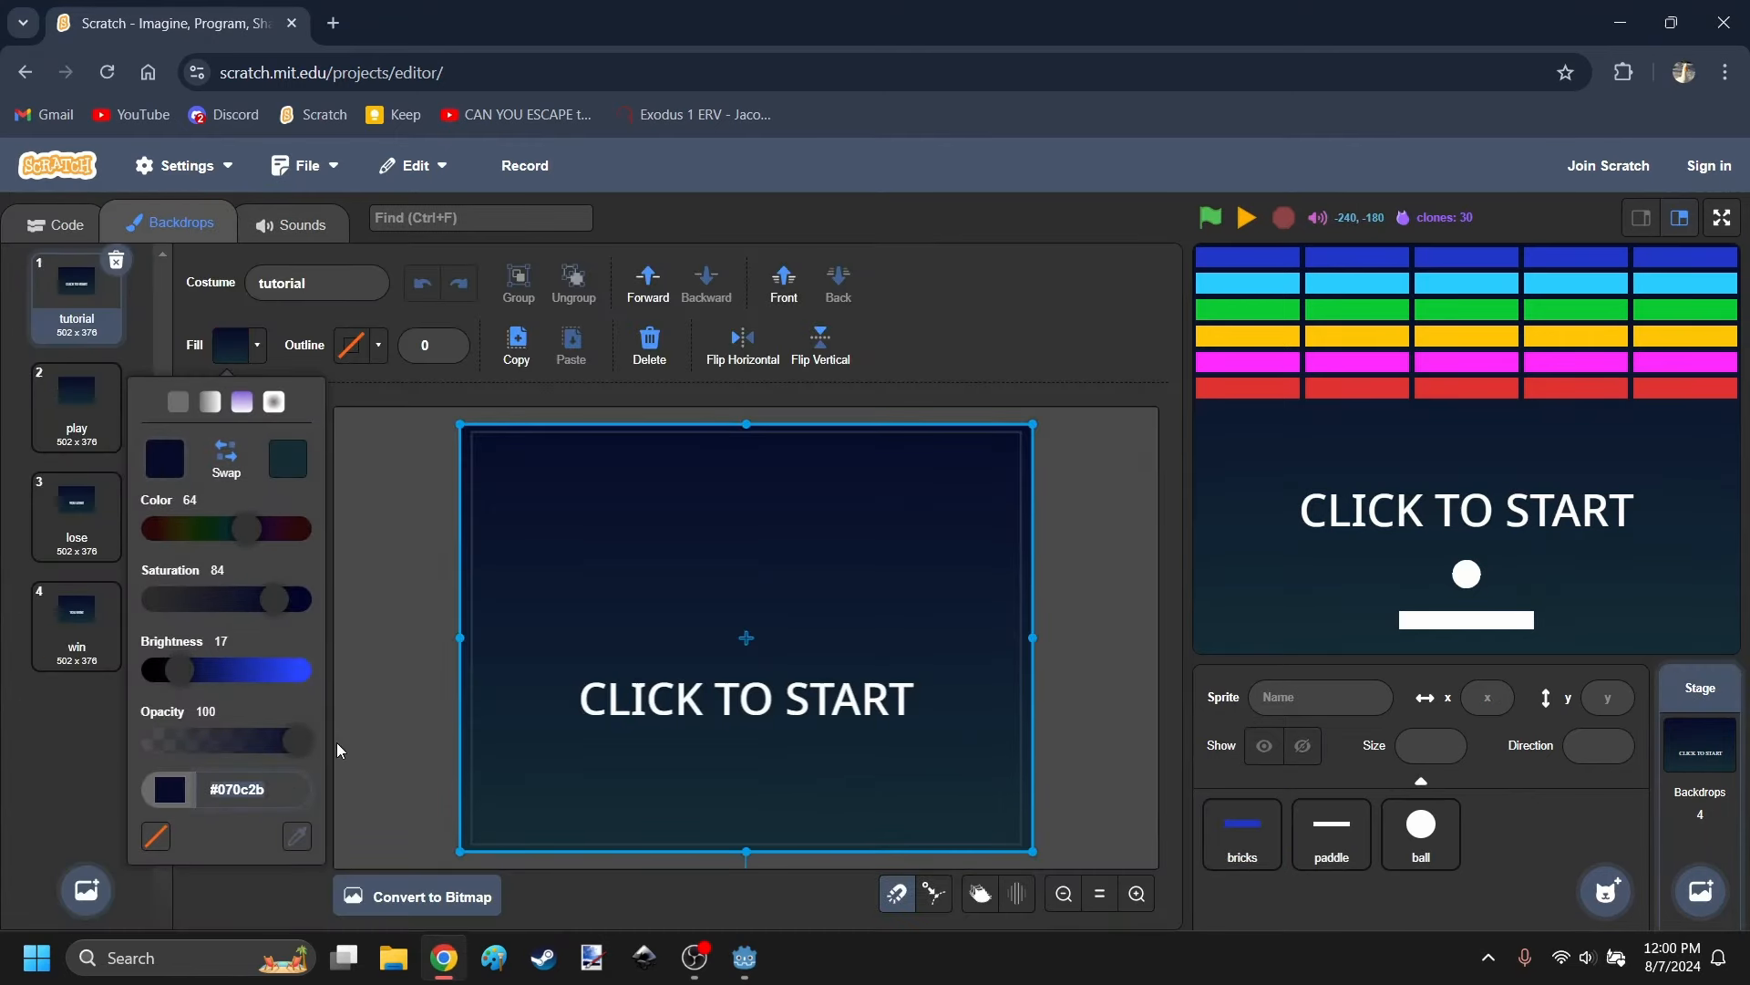
{"action": "left_click", "coordinate": [292, 422]}
Switch back to Godot and set the gradient's first colour stop to #070c2b.
{"action": "key", "text": "alt+Tab"}
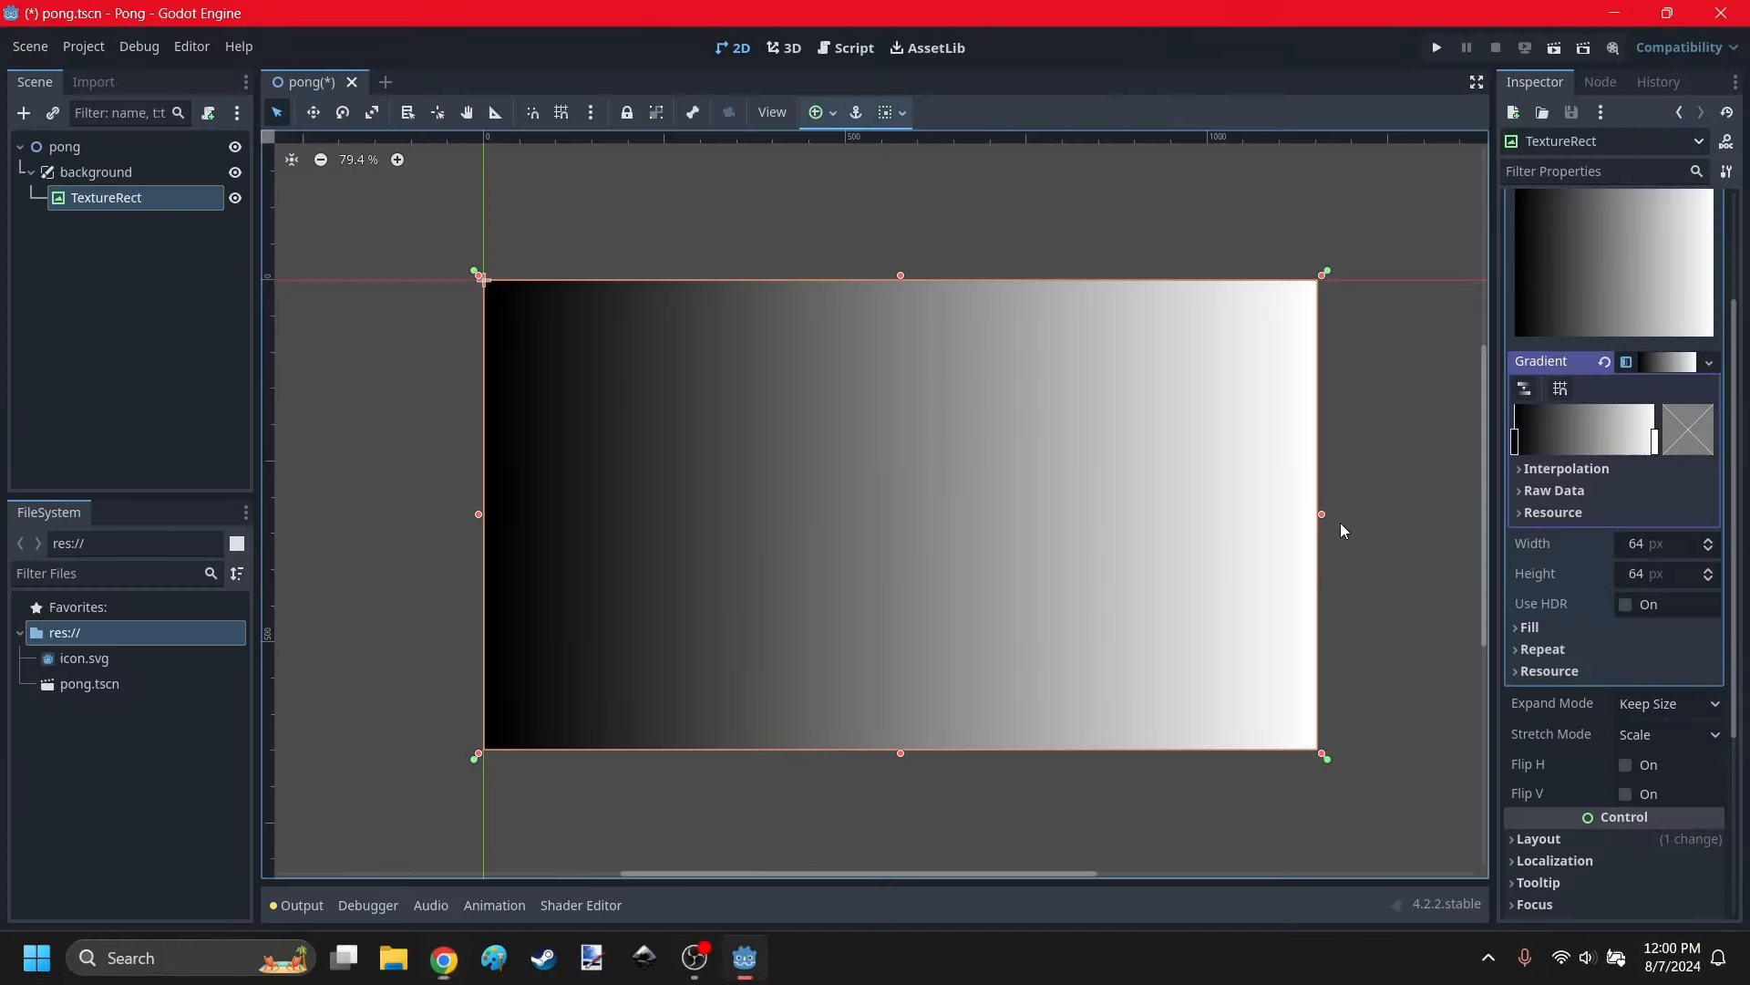
{"action": "left_click", "coordinate": [1514, 454]}
{"action": "left_click", "coordinate": [1688, 433]}
{"action": "left_click", "coordinate": [1591, 838]}
{"action": "type", "text": "#070c2b"}
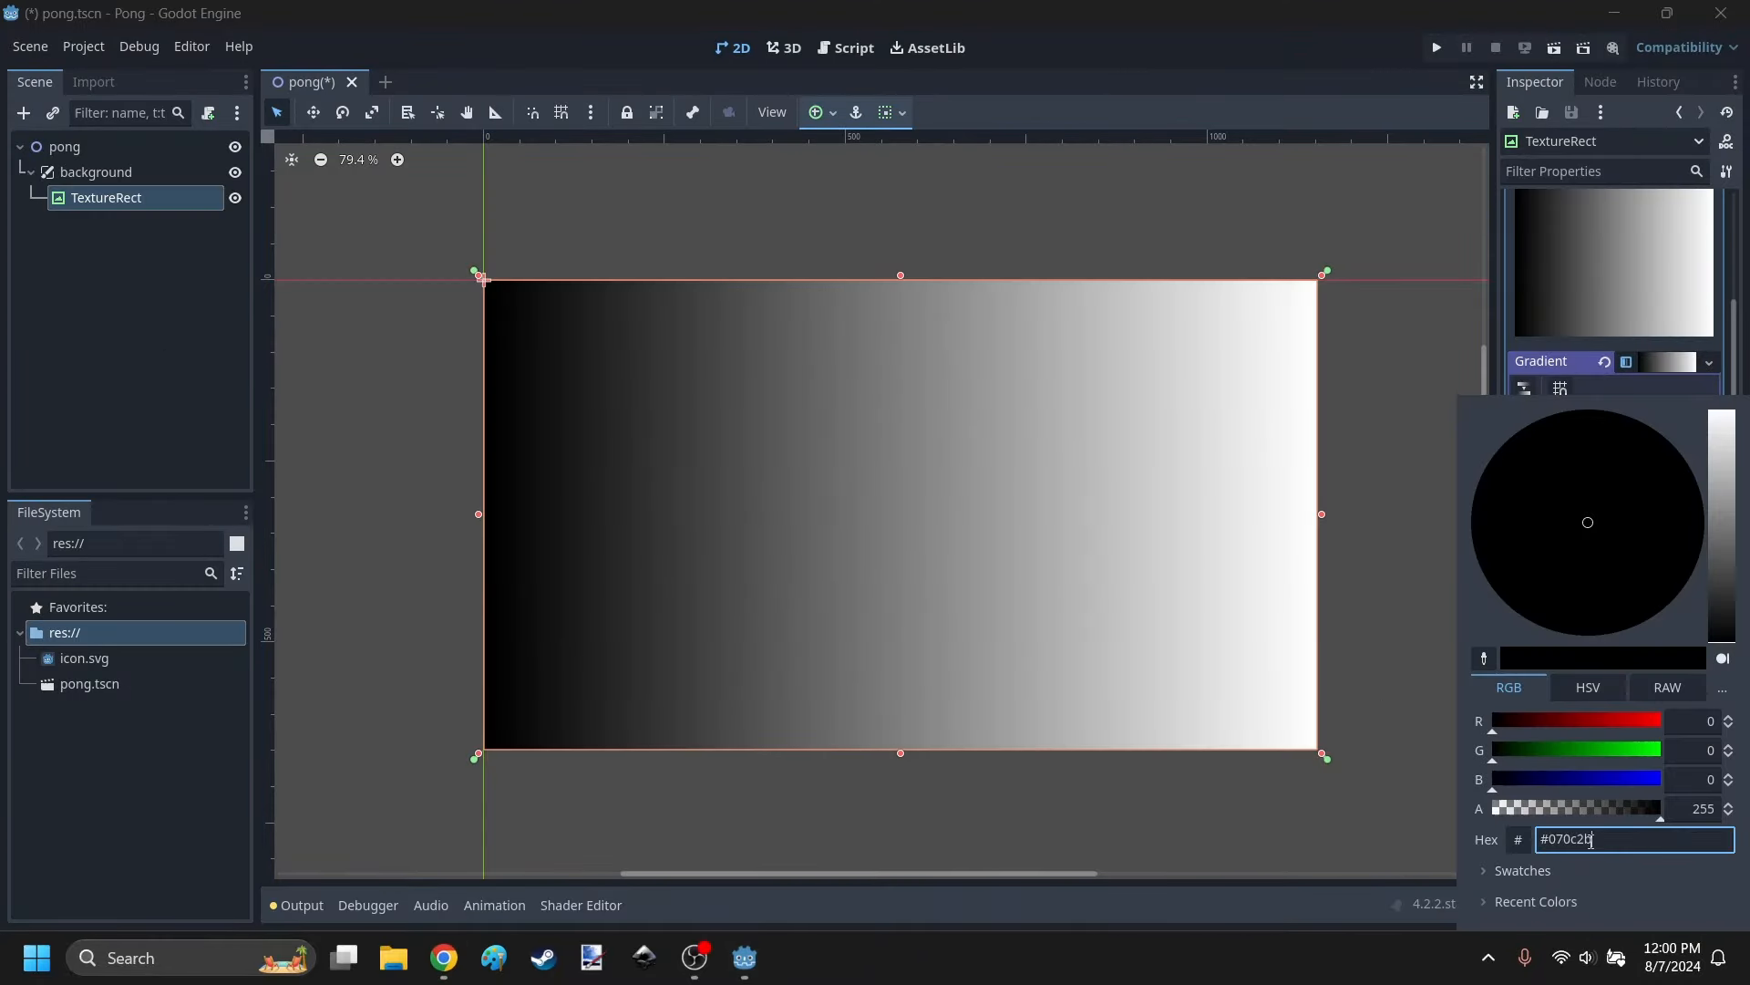
{"action": "key", "text": "Return"}
{"action": "left_click", "coordinate": [1366, 864]}
Return to Scratch and look up the hex code of the backdrop gradient's second fill colour.
{"action": "key", "text": "alt+Tab"}
{"action": "left_click", "coordinate": [500, 633]}
{"action": "left_click", "coordinate": [240, 345]}
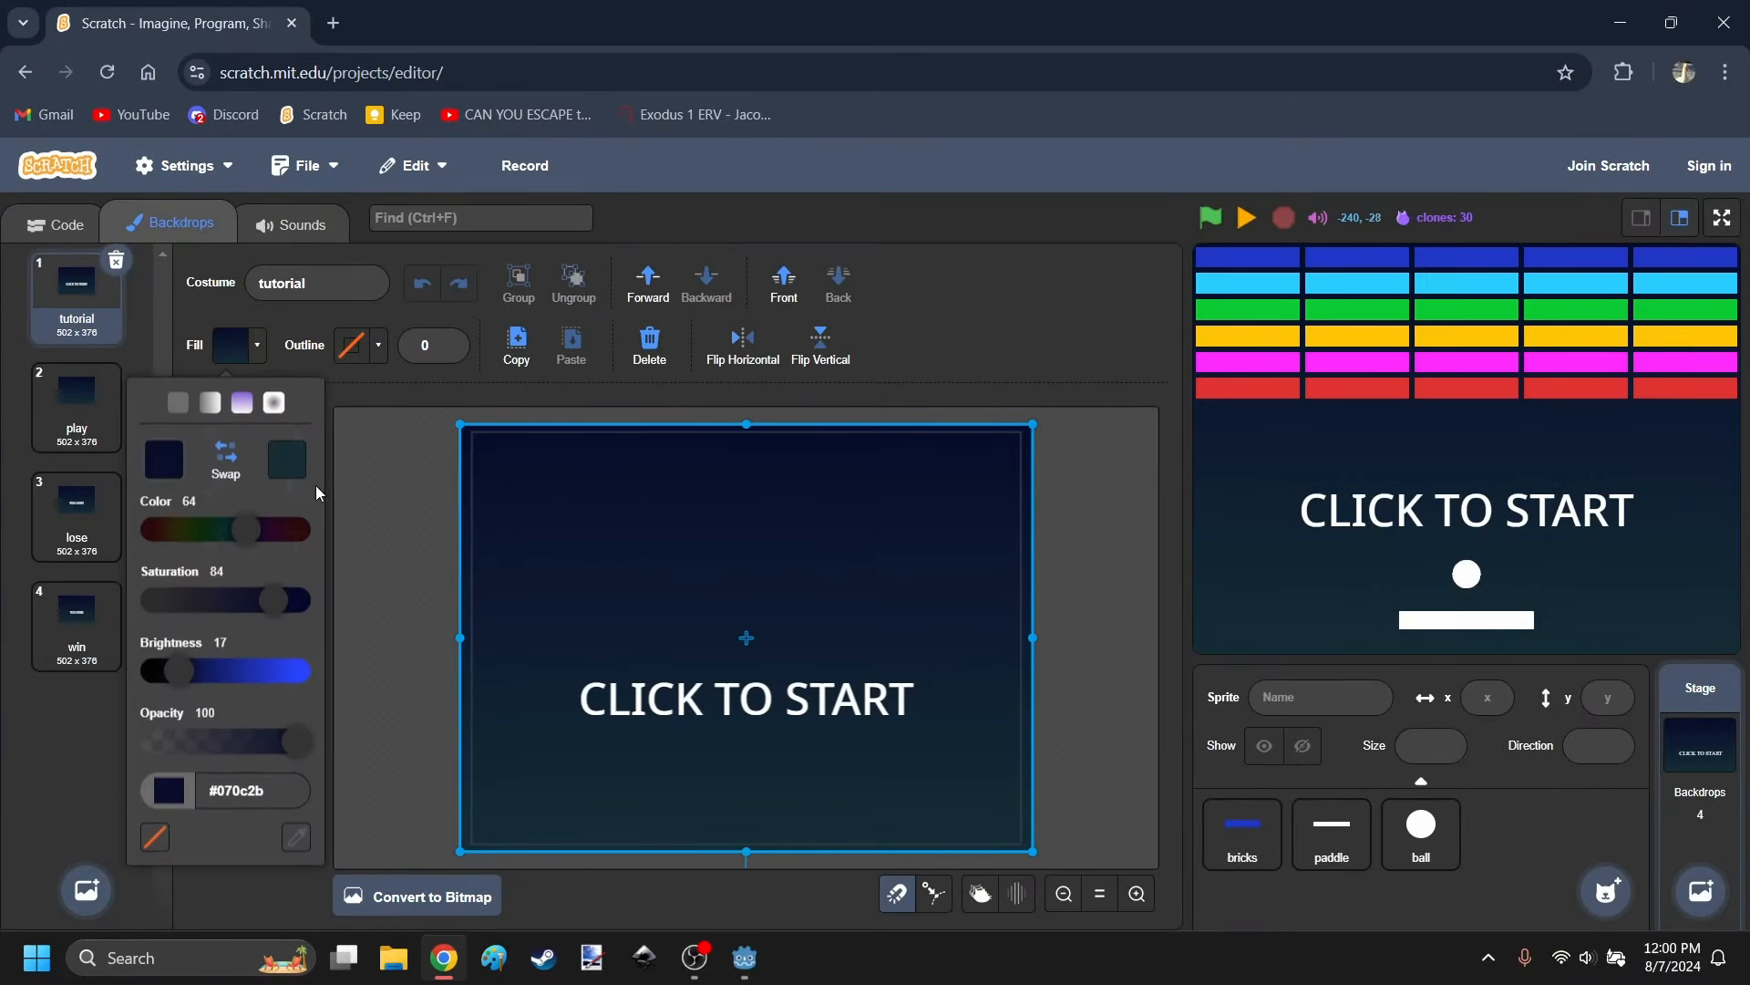
{"action": "left_click", "coordinate": [358, 753]}
Switch back to Godot and set the gradient's last colour stop to #152d30.
{"action": "key", "text": "alt+Tab"}
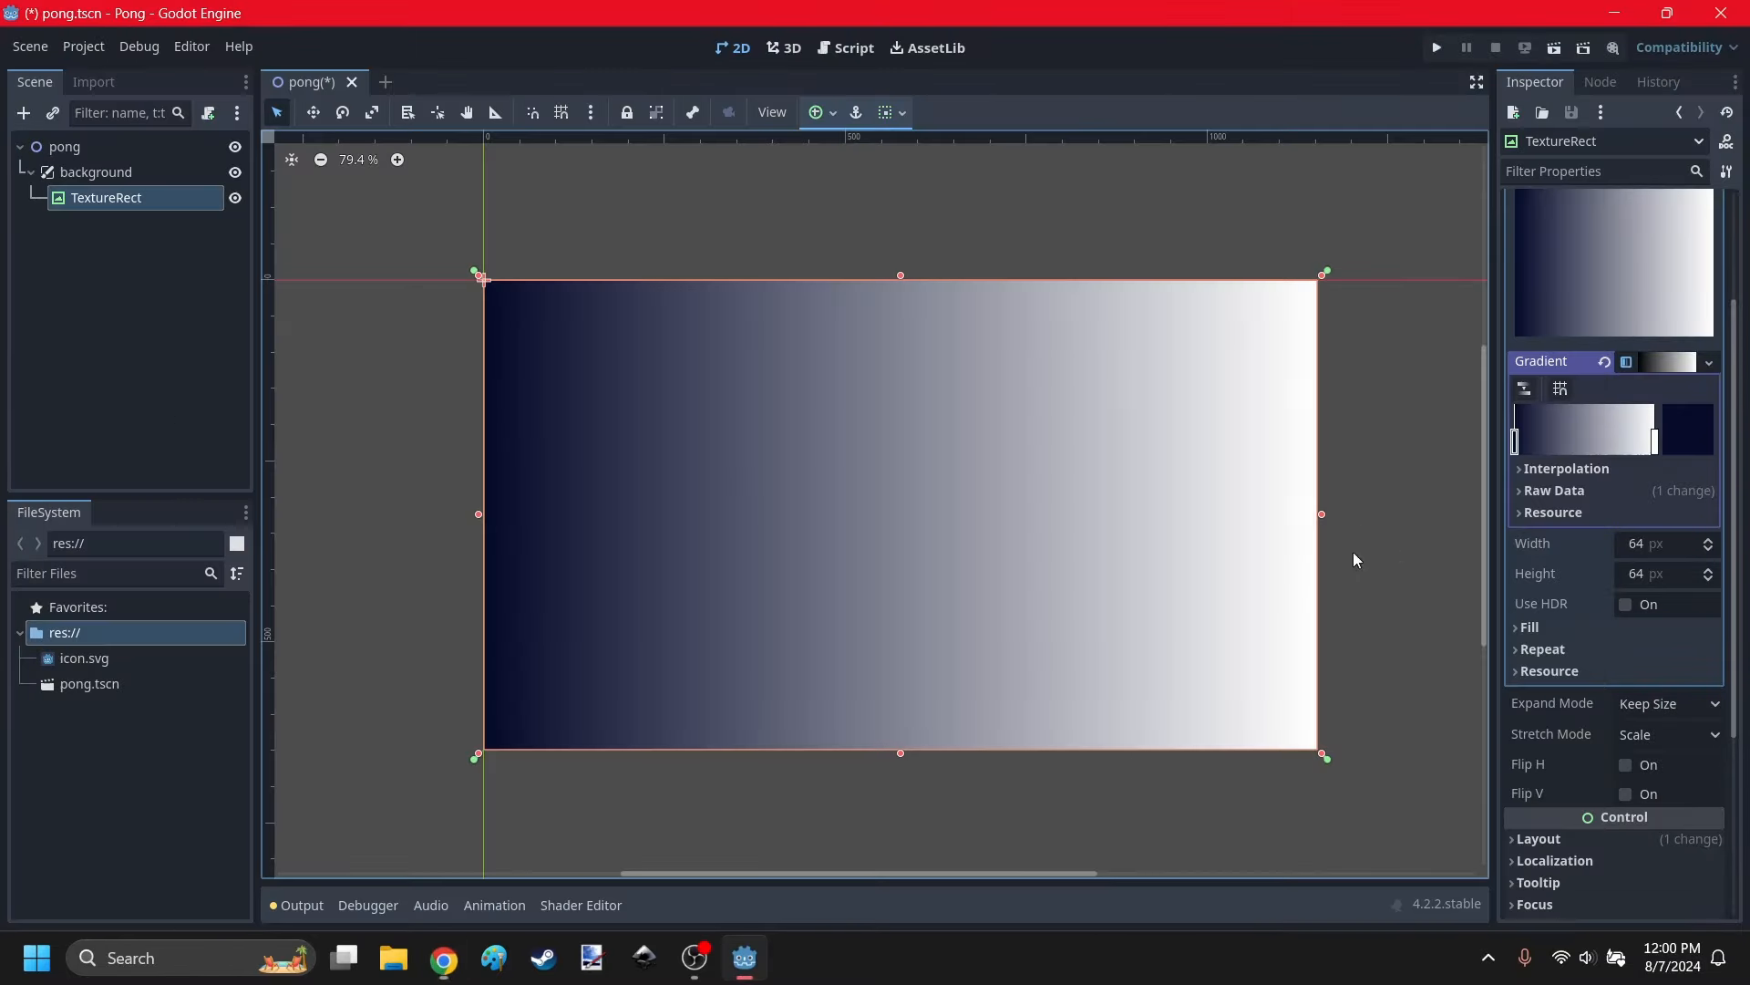
{"action": "left_click", "coordinate": [1654, 440]}
{"action": "left_click", "coordinate": [1687, 428]}
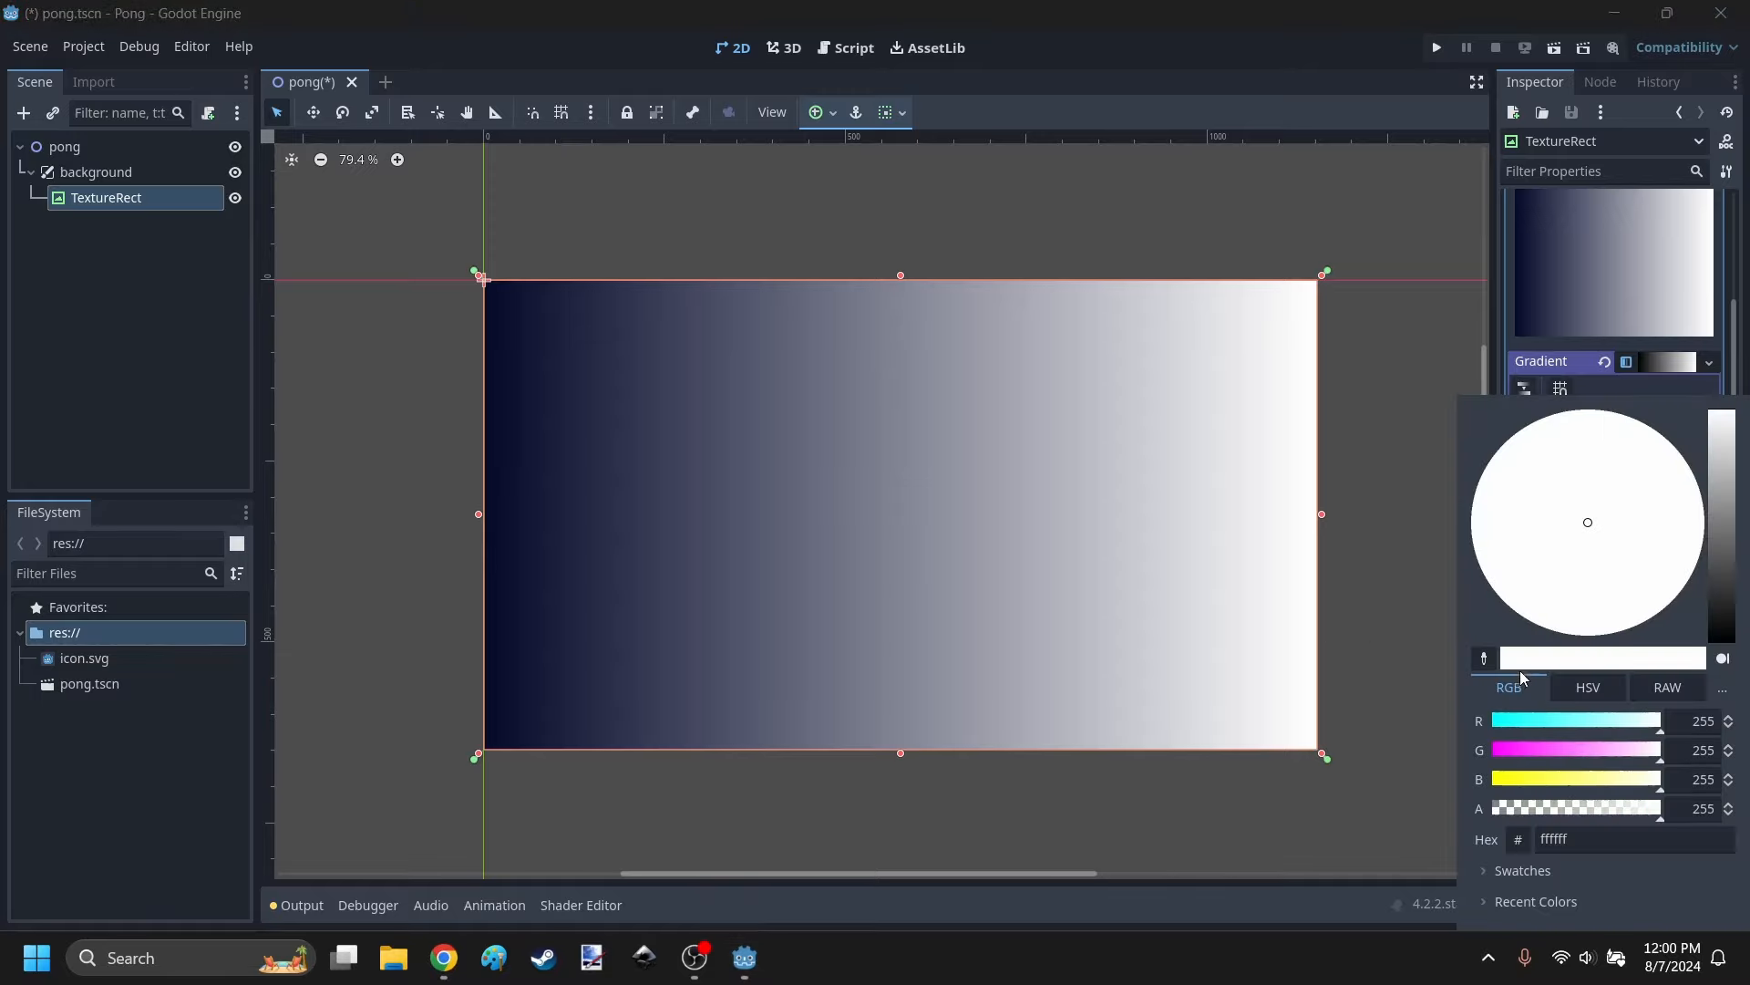
{"action": "left_click", "coordinate": [1612, 840]}
{"action": "type", "text": "#152d30"}
{"action": "key", "text": "Return"}
{"action": "left_click", "coordinate": [1407, 455]}
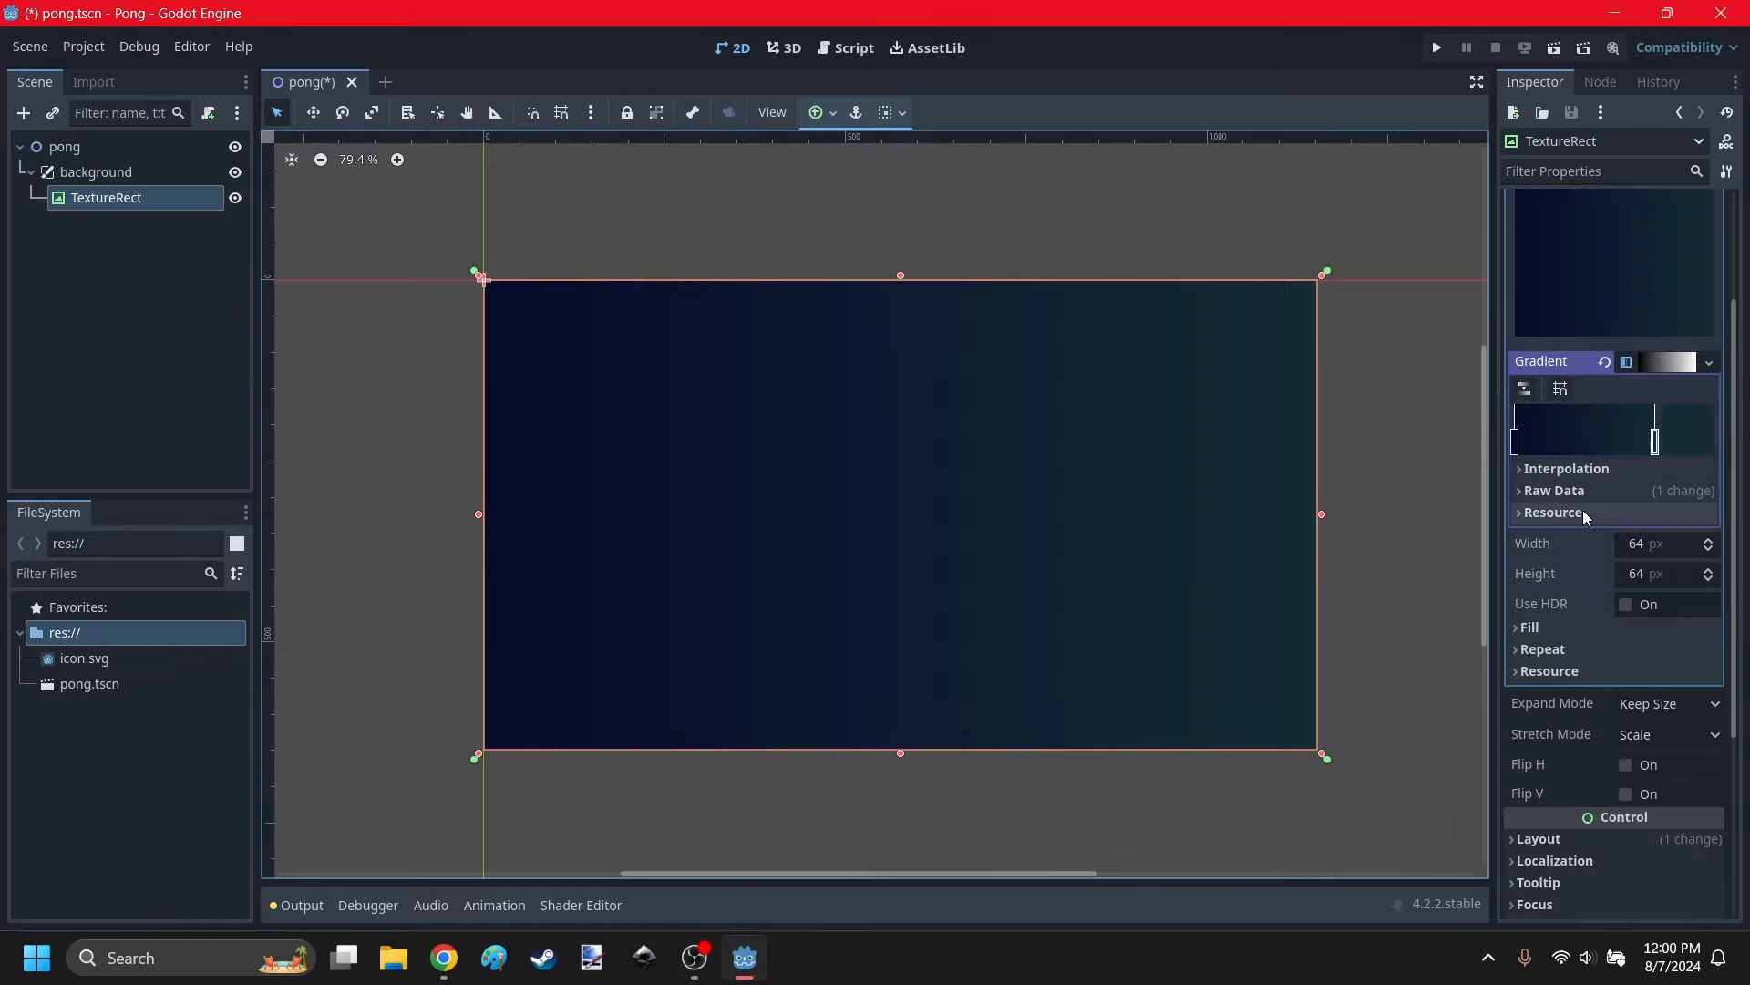
Make the gradient run vertically by setting its fill To point to x 0 and y 1.
{"action": "left_click", "coordinate": [1552, 626]}
{"action": "scroll", "coordinate": [1641, 638], "scroll_direction": "down", "scroll_amount": 1}
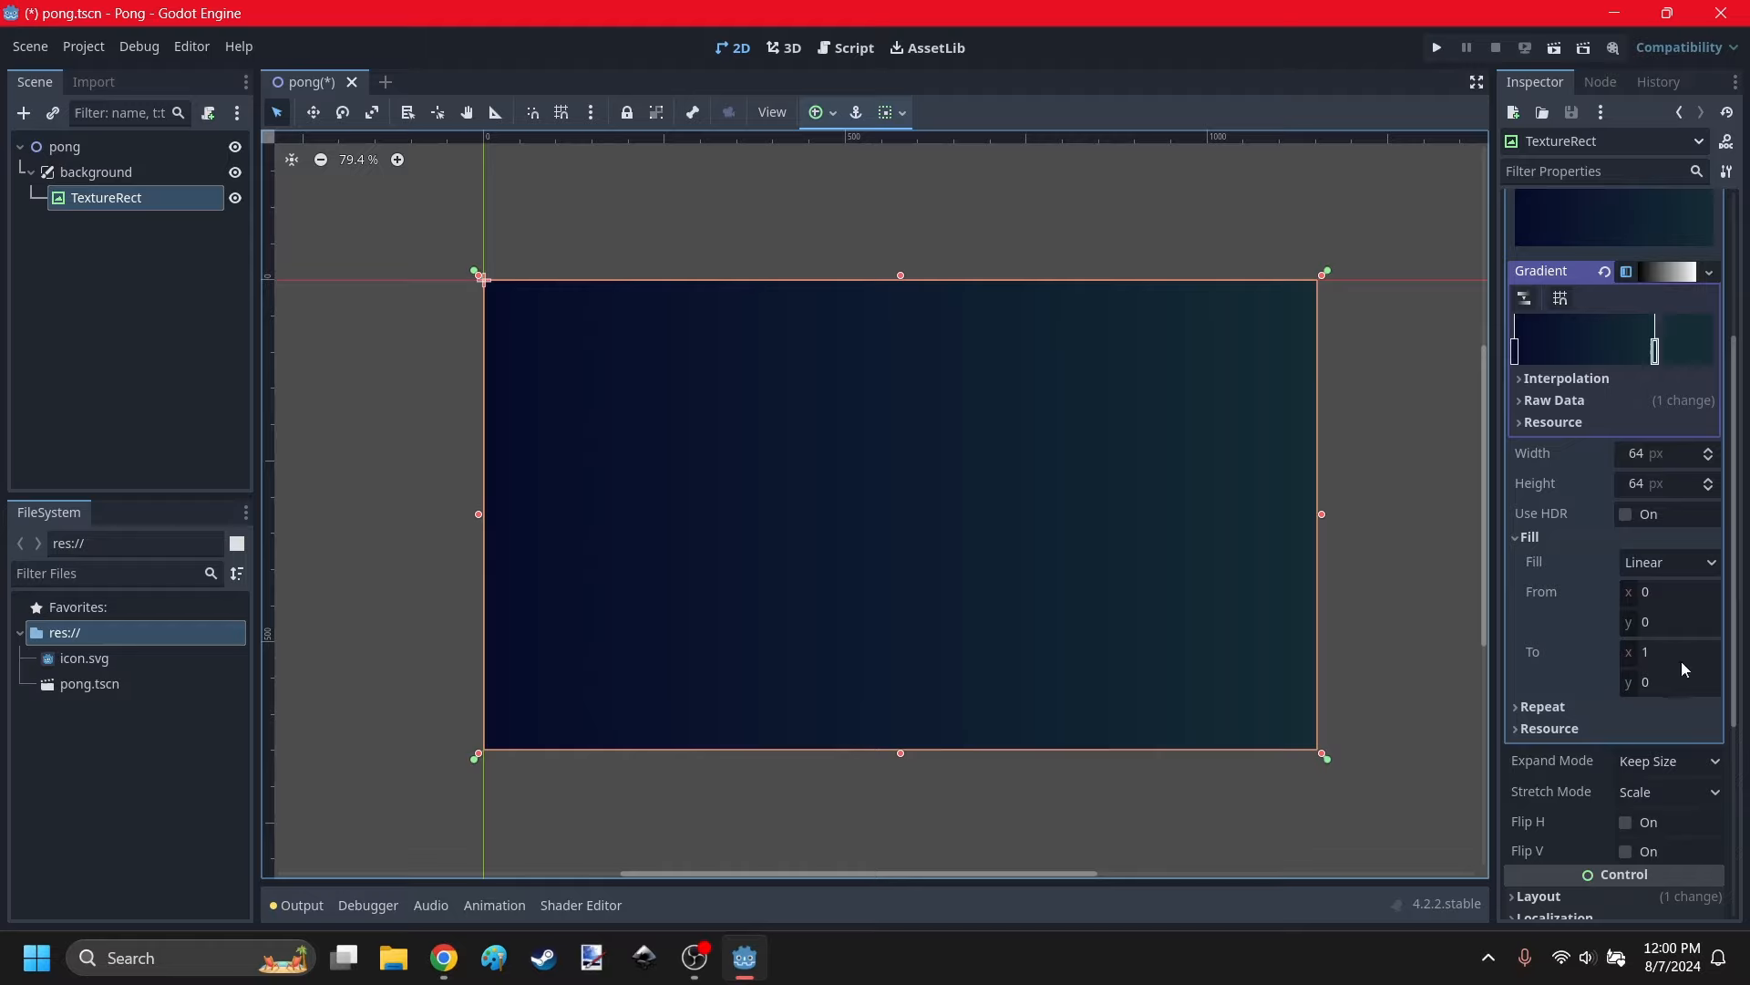
{"action": "left_click", "coordinate": [1666, 653]}
{"action": "type", "text": "0"}
{"action": "key", "text": "Return"}
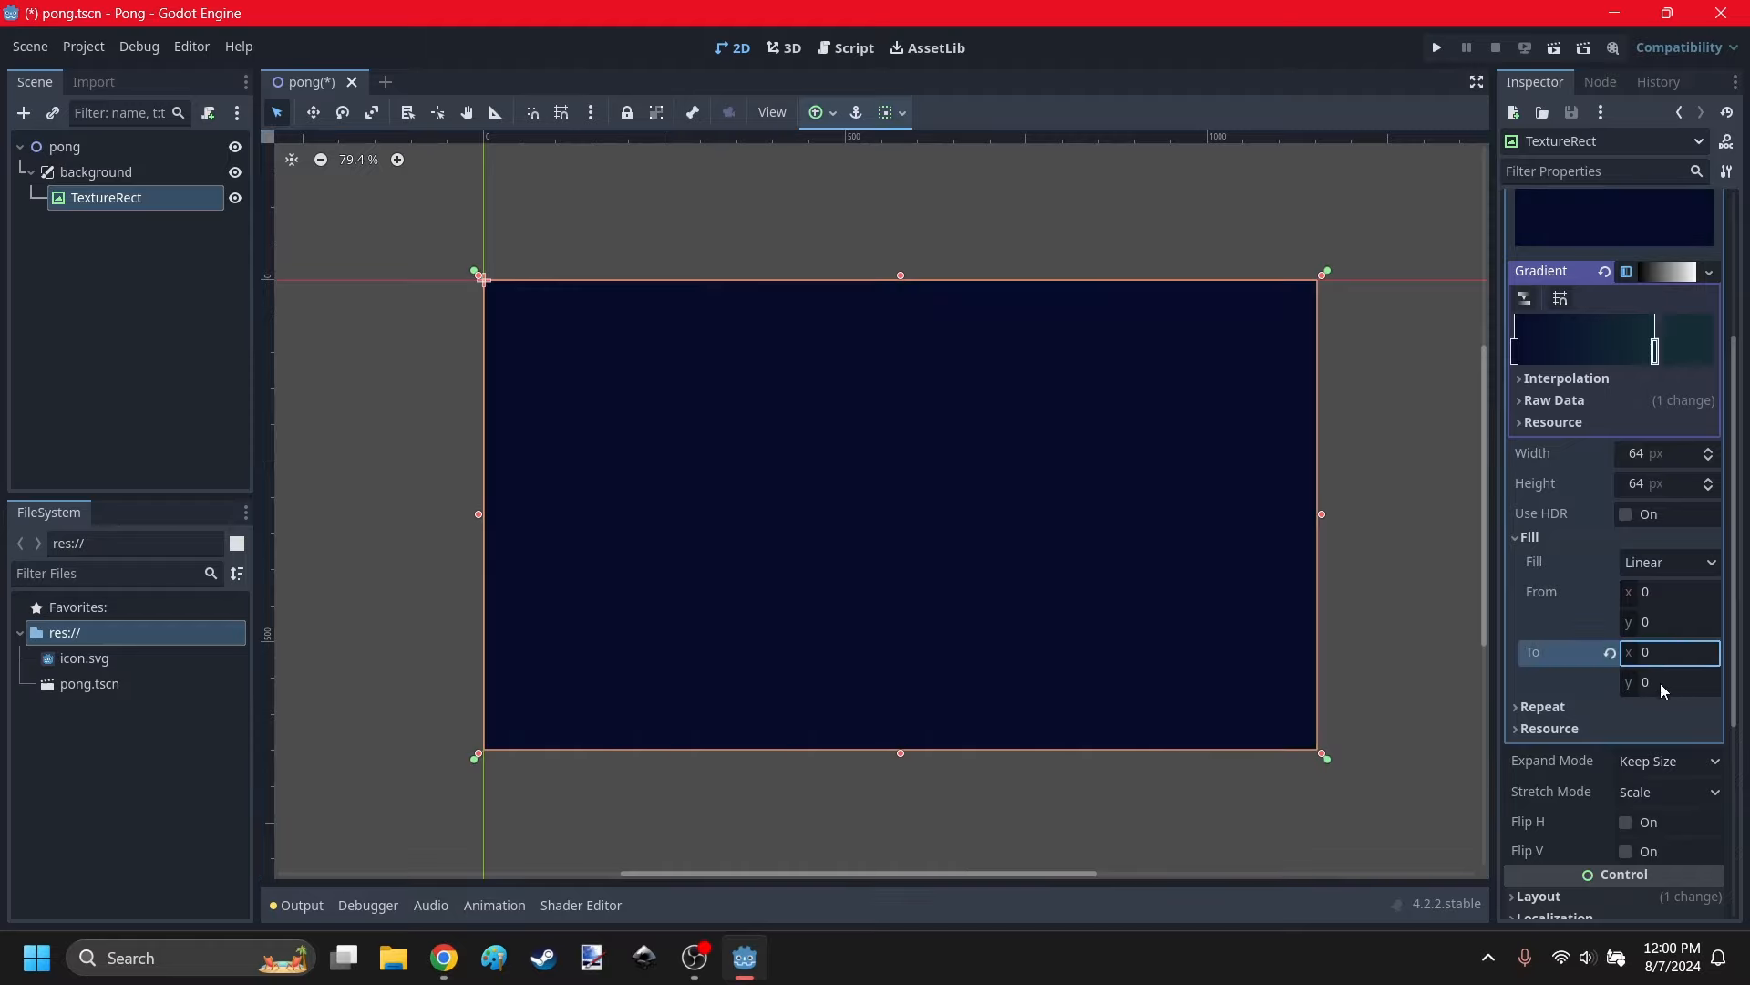
{"action": "left_click", "coordinate": [1661, 682]}
{"action": "type", "text": "1"}
{"action": "key", "text": "Return"}
{"action": "left_click", "coordinate": [1435, 474]}
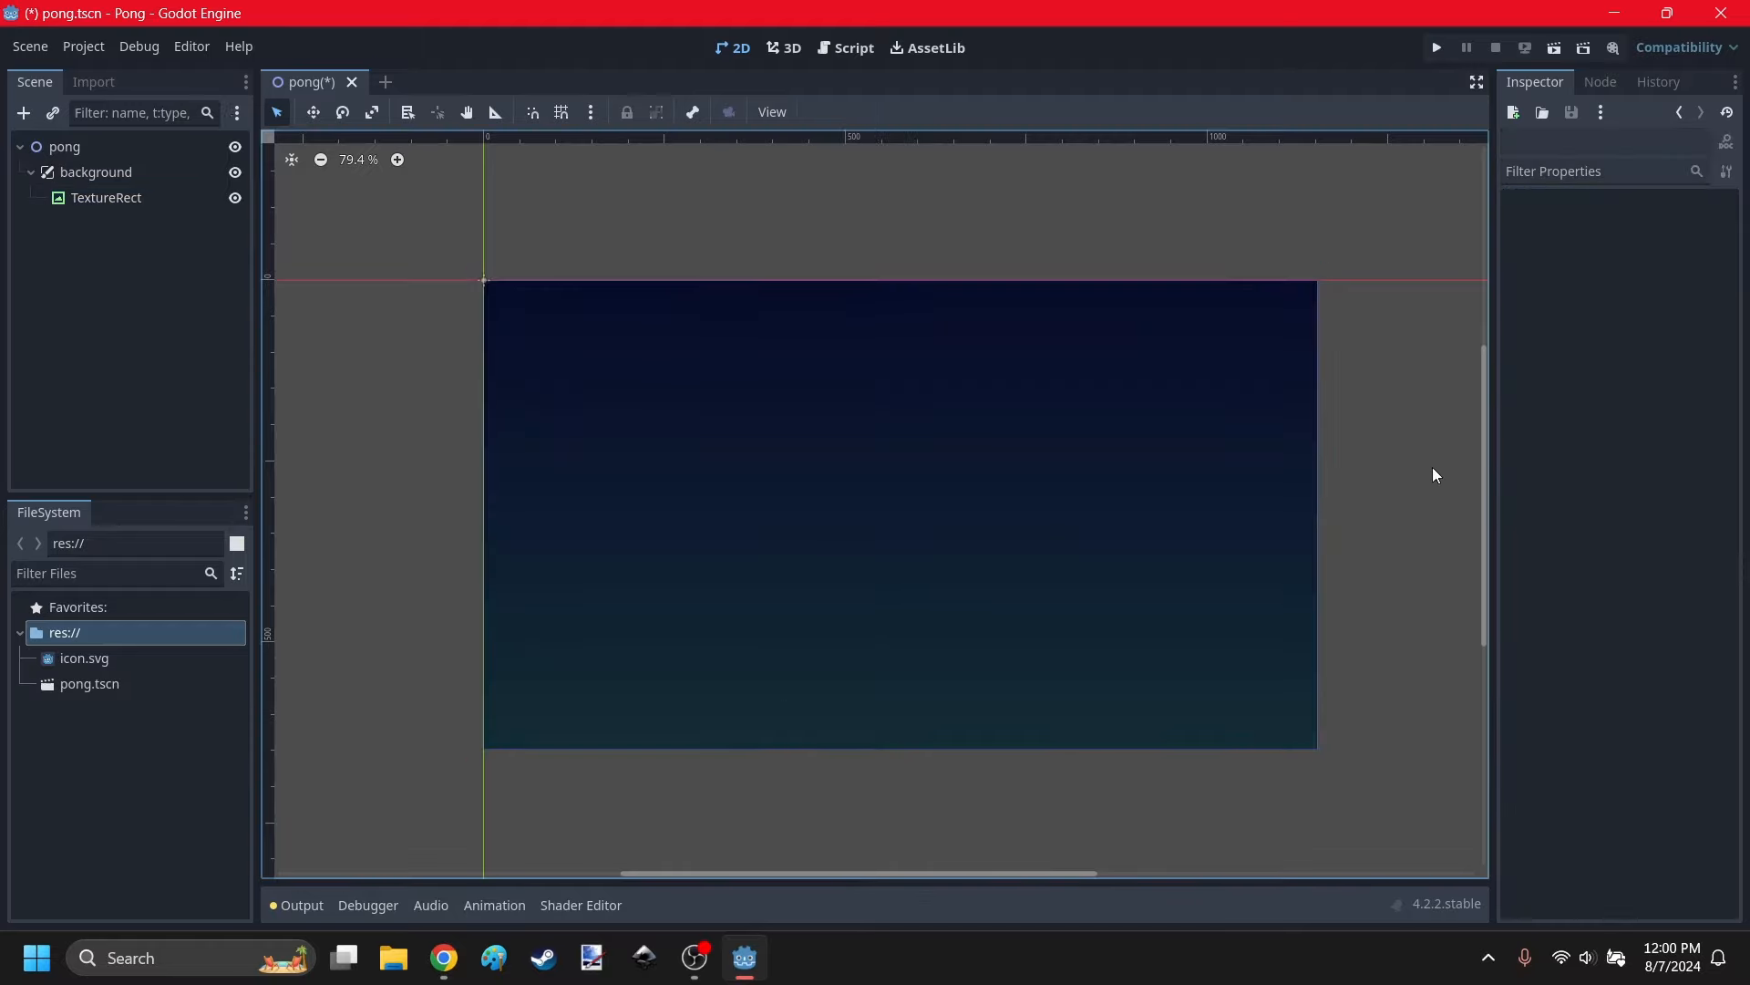
Lock the TextureRect in the viewport and save the scene.
{"action": "left_click", "coordinate": [977, 434]}
{"action": "left_click", "coordinate": [627, 112]}
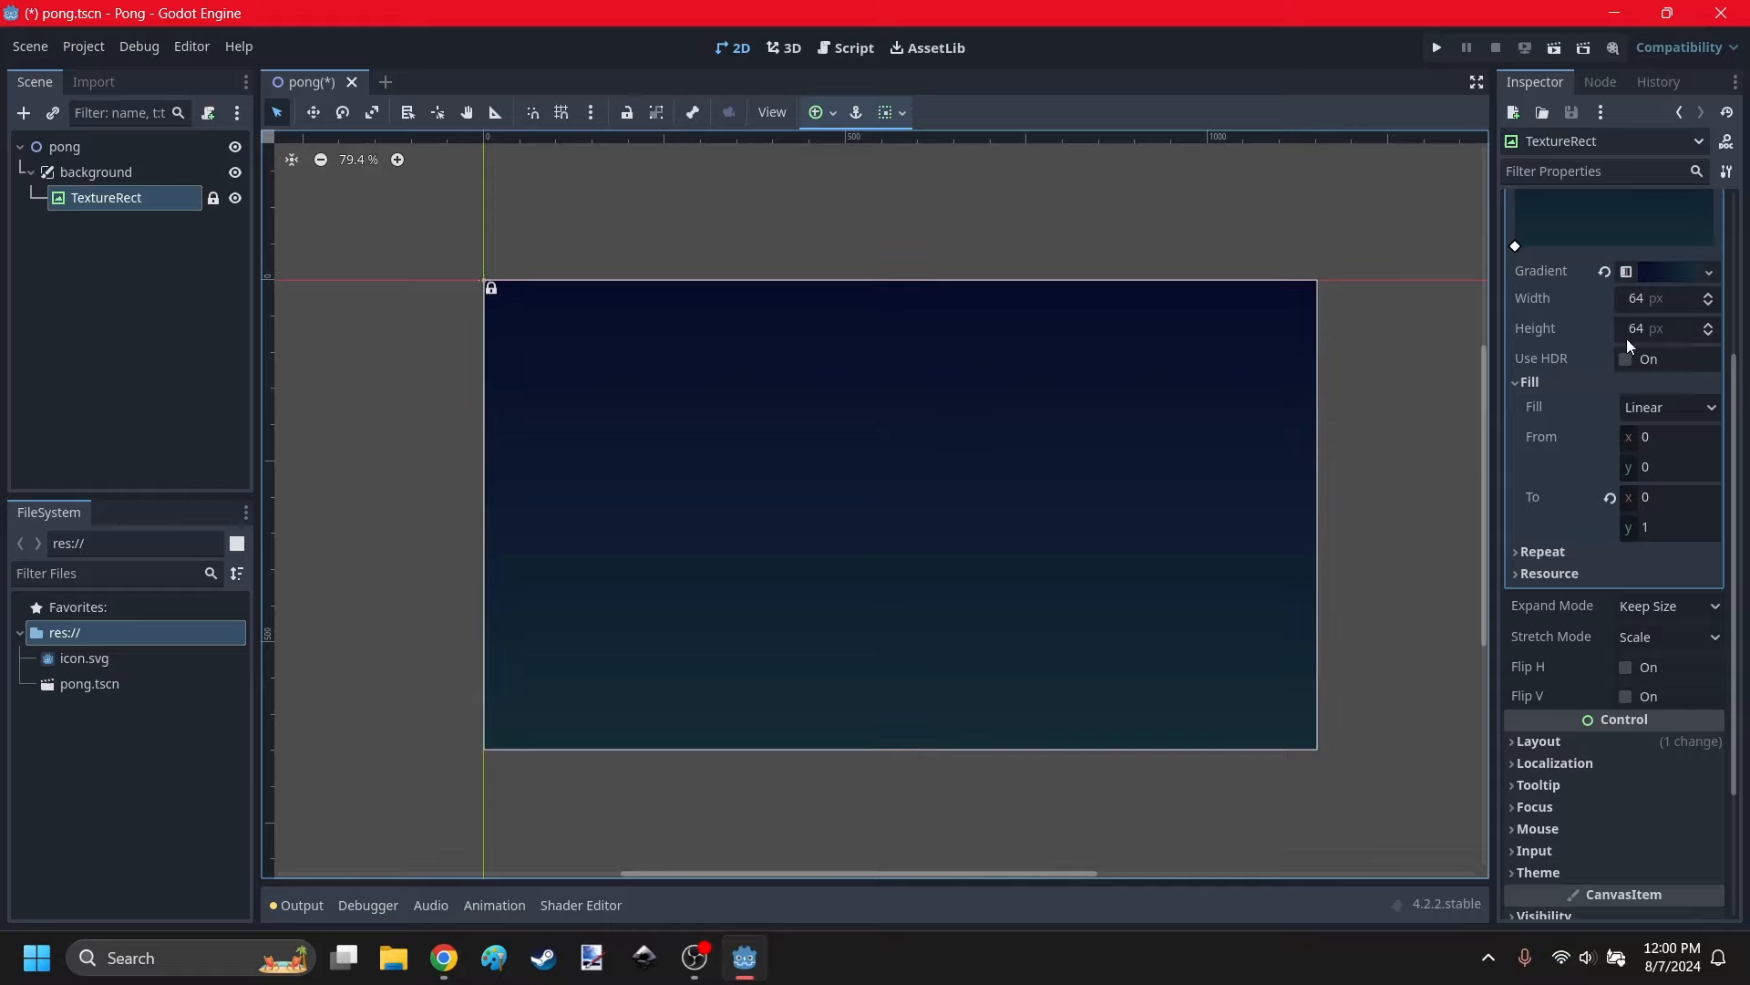
{"action": "scroll", "coordinate": [1629, 336], "scroll_direction": "up", "scroll_amount": 3}
{"action": "left_click", "coordinate": [1398, 288]}
{"action": "key", "text": "ctrl+s"}
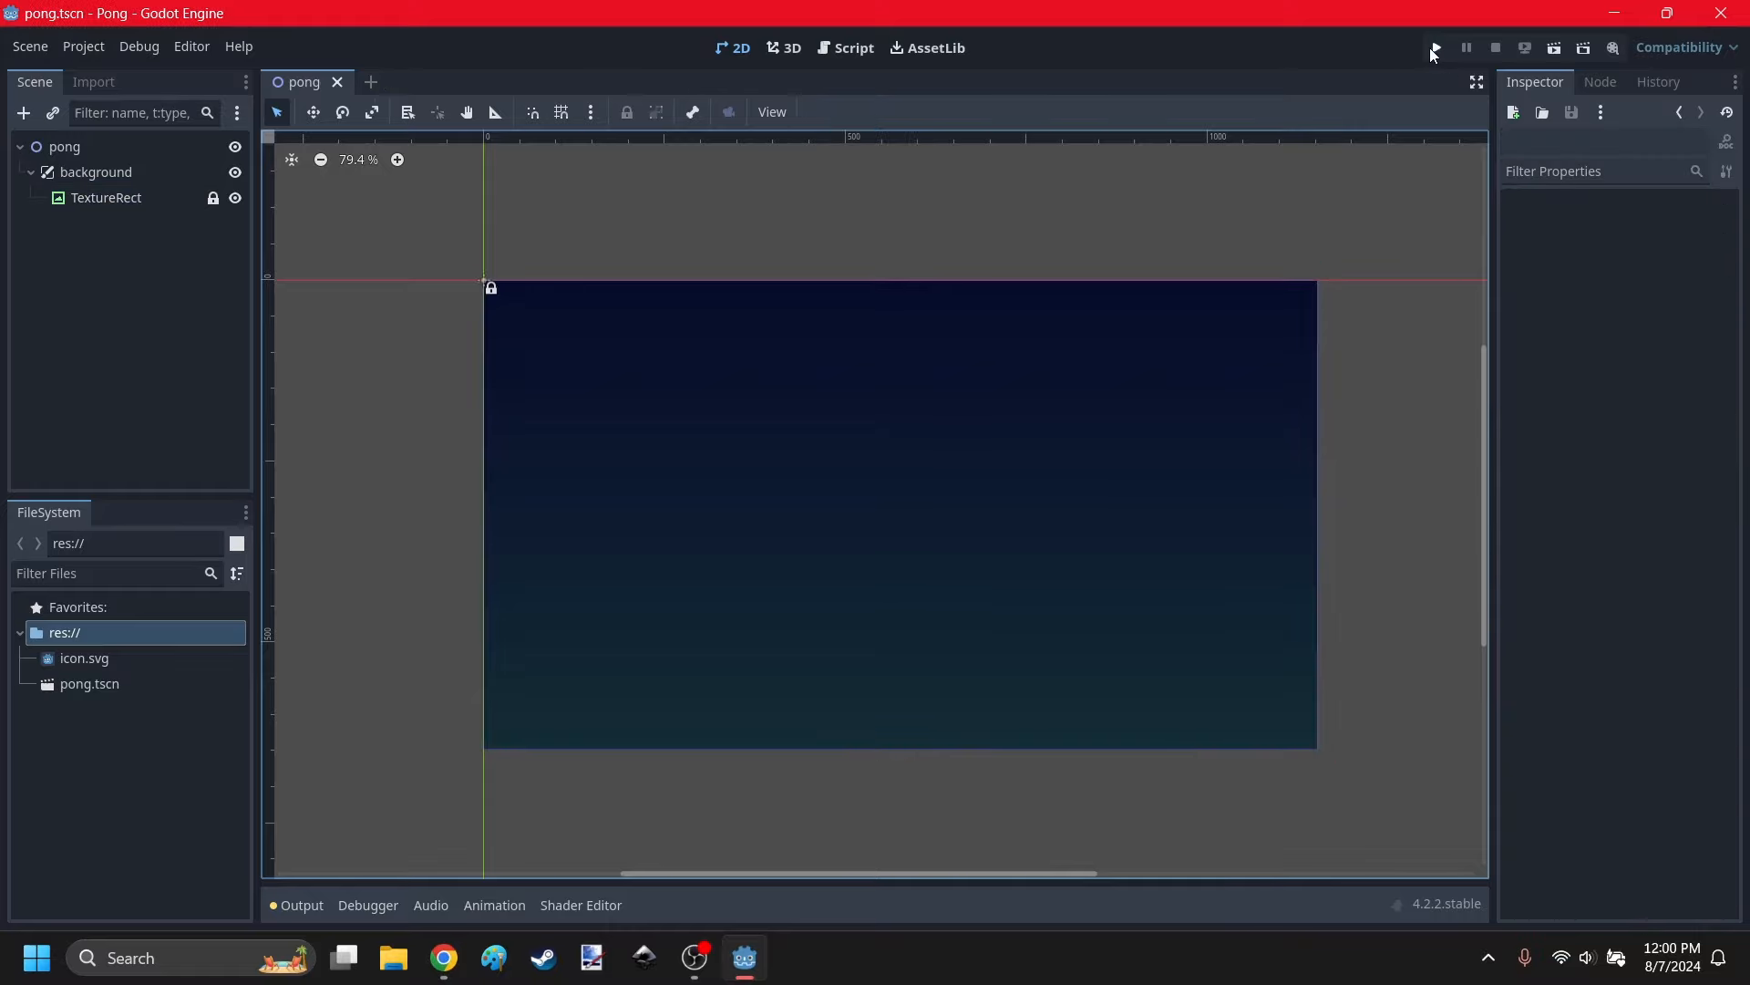
Run the project with the current scene as the main scene, check the background in the game window, and close it.
{"action": "left_click", "coordinate": [1429, 47]}
{"action": "left_click", "coordinate": [993, 522]}
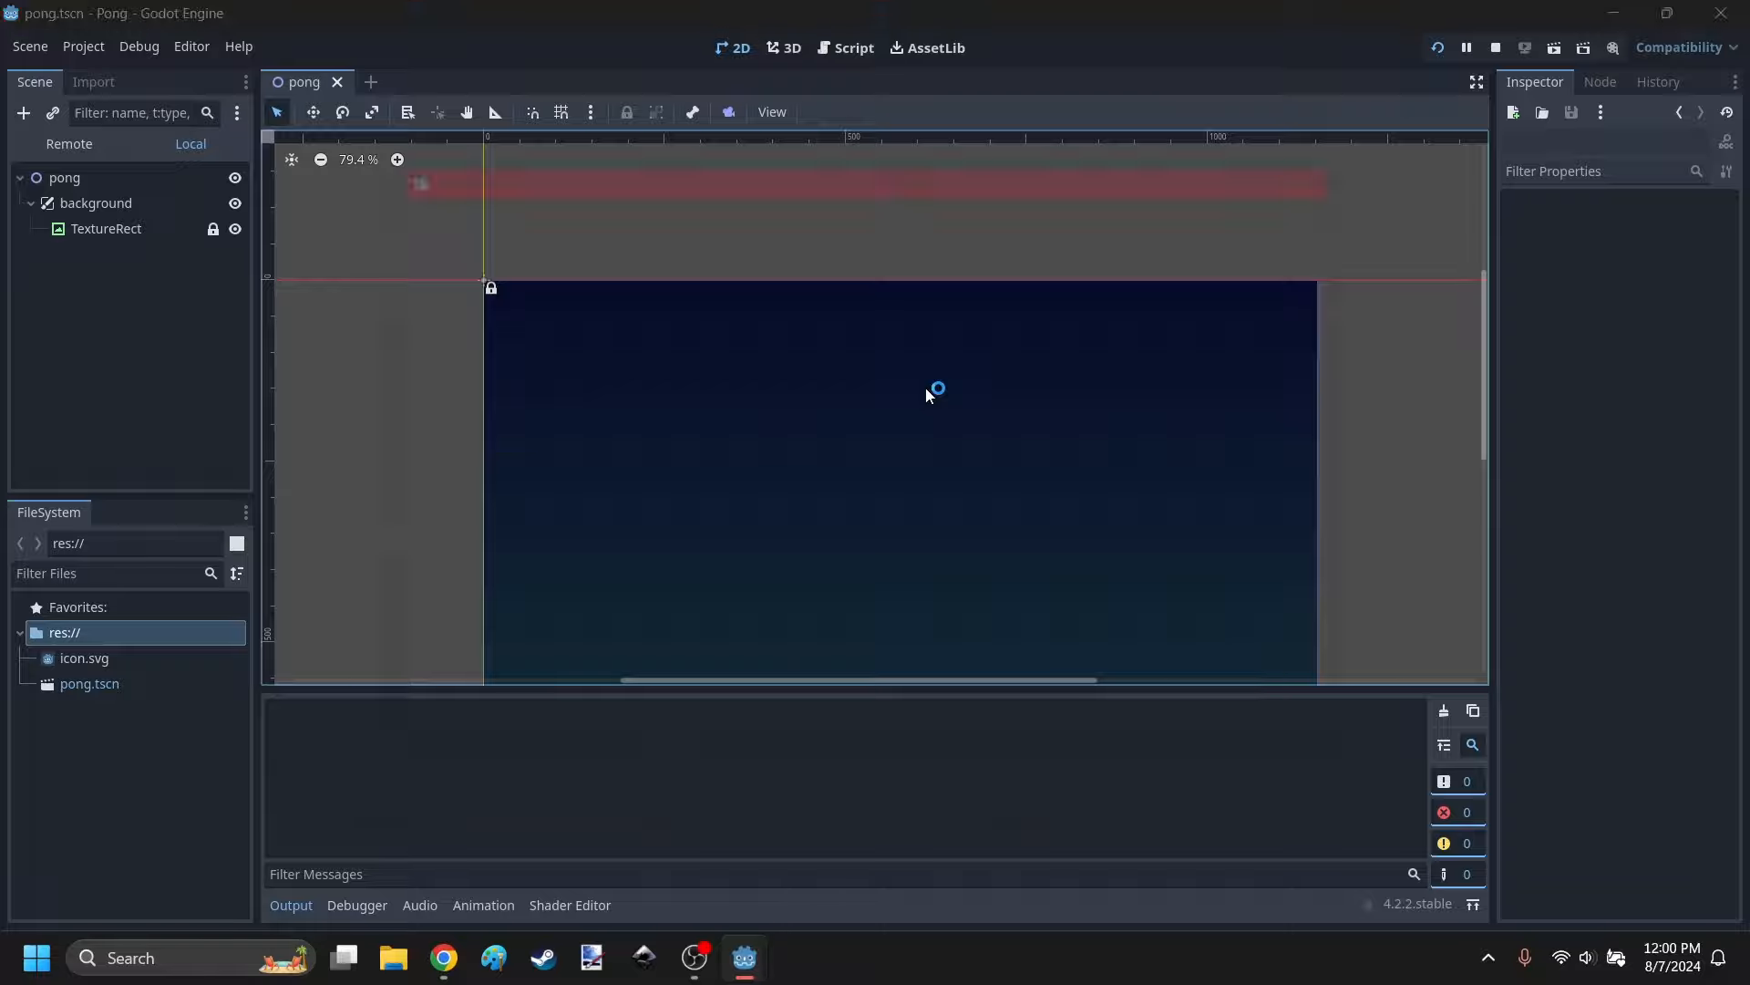
{"action": "left_click", "coordinate": [1318, 152]}
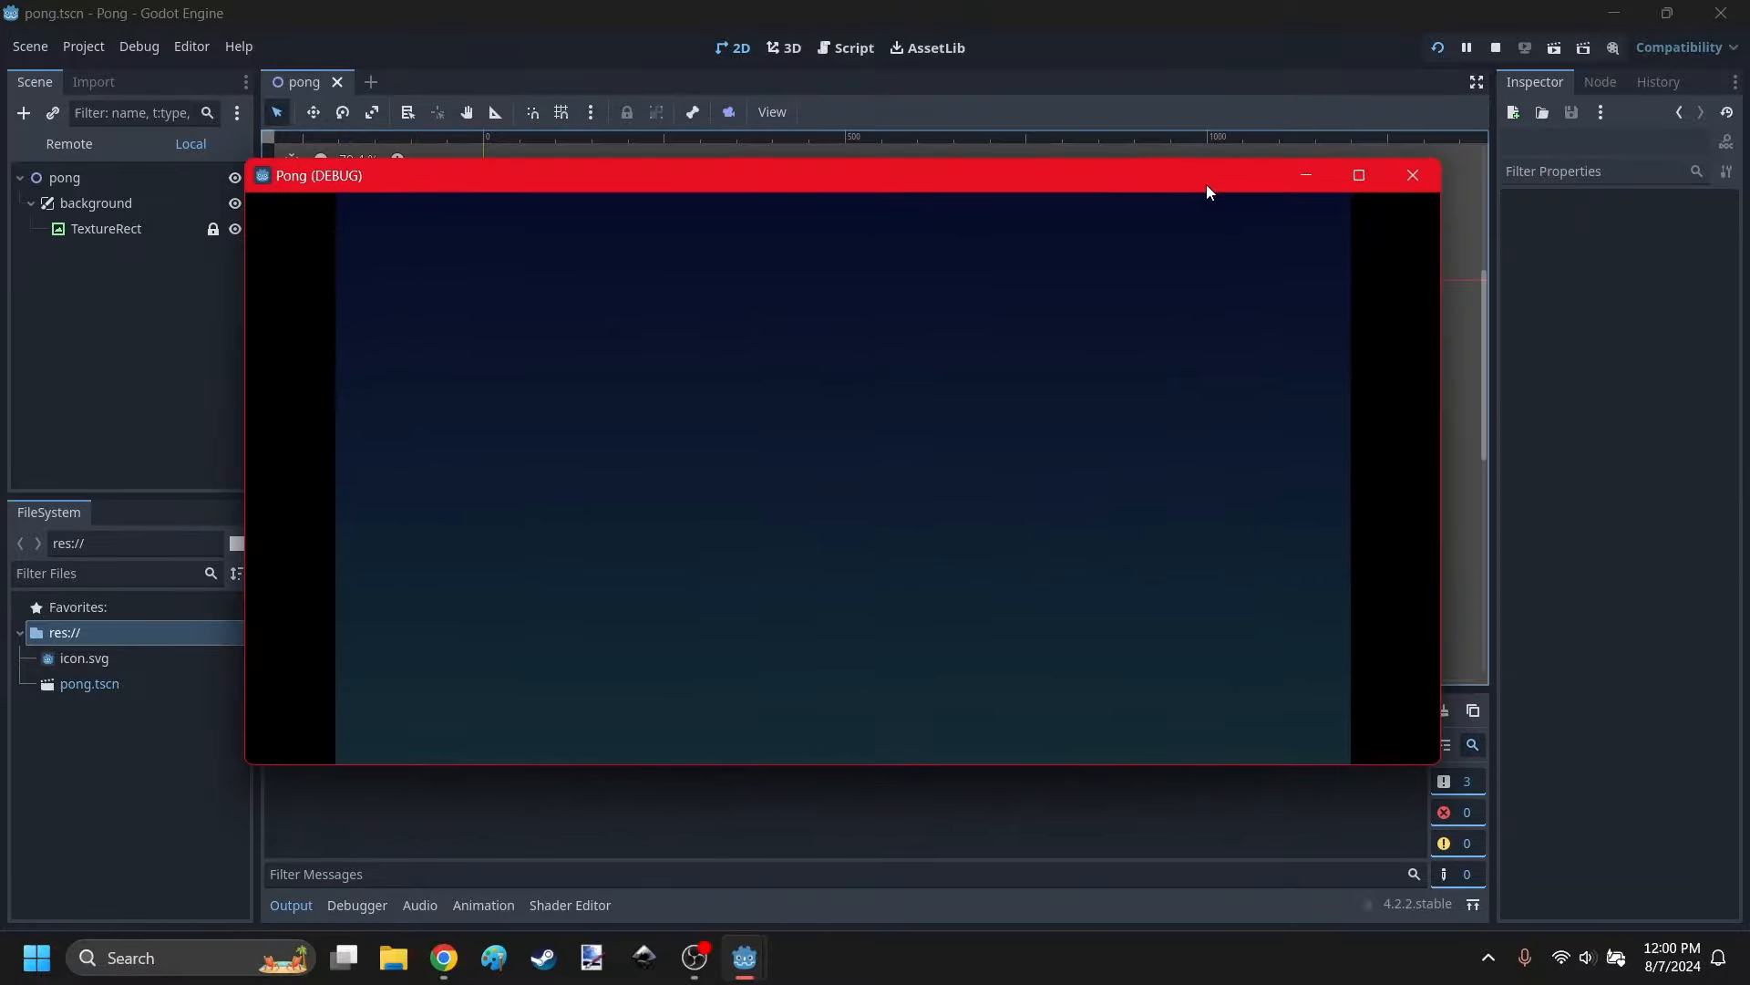
{"action": "key", "text": "alt+F4"}
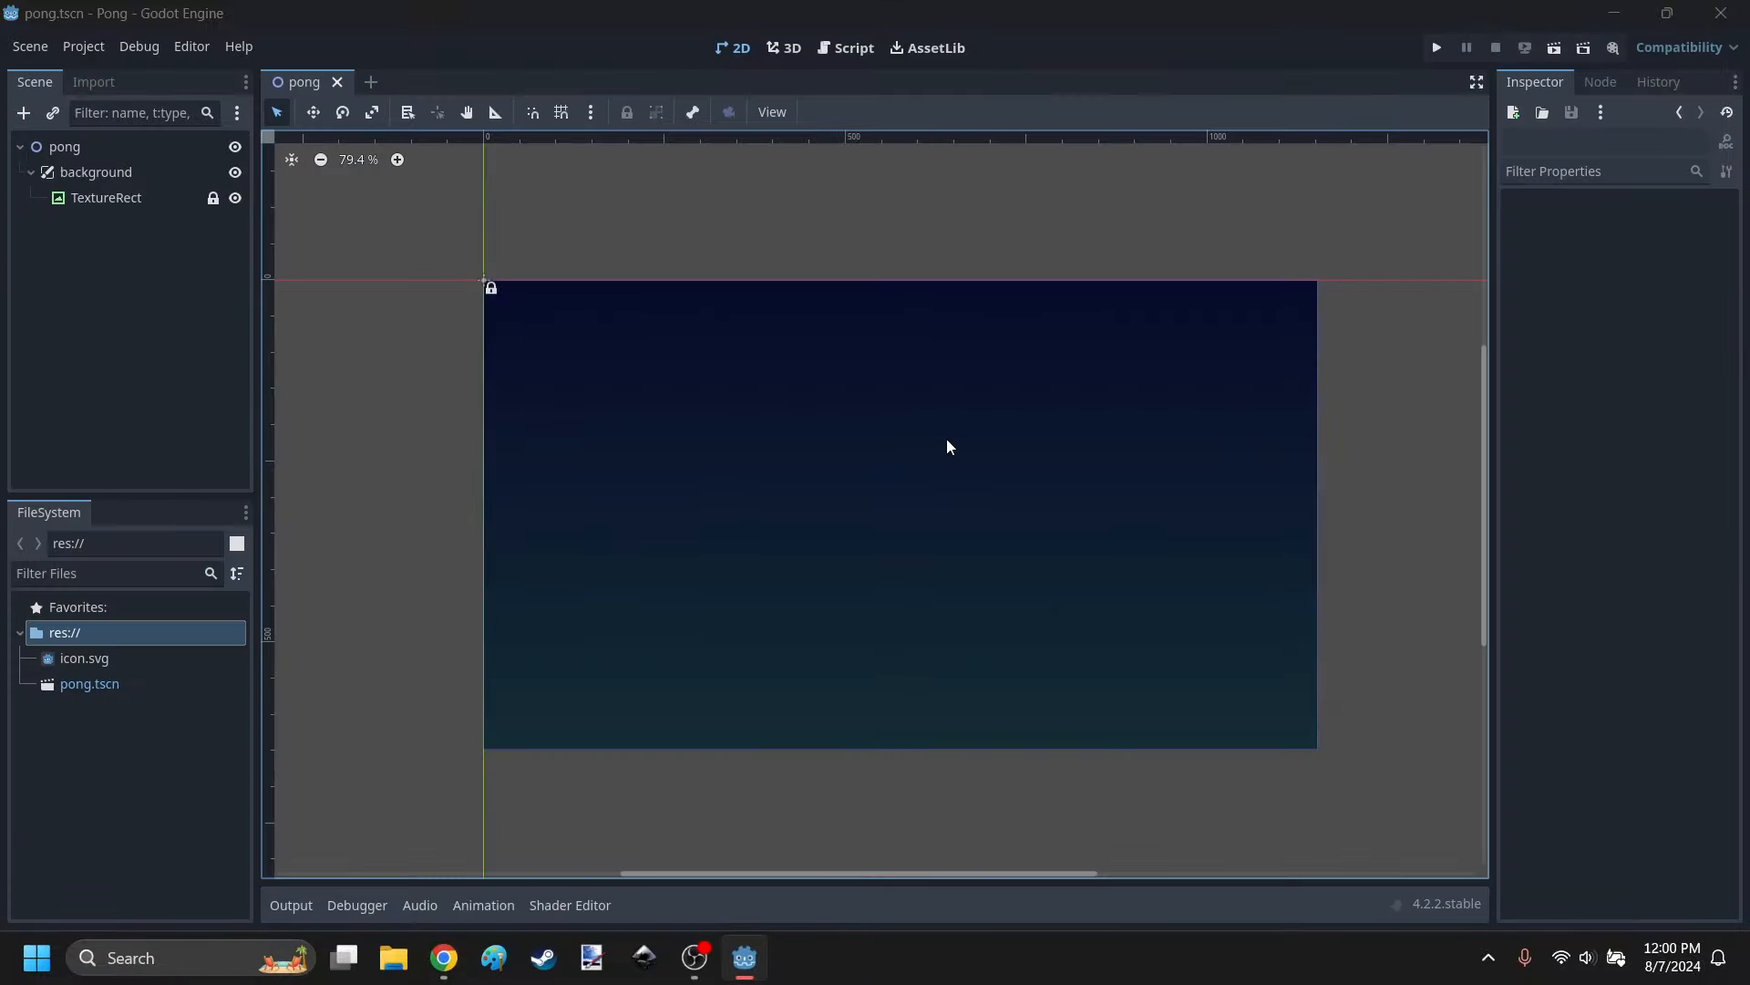
Compare the gradient background with the backdrop of the Scratch version and return to Godot.
{"action": "scroll", "coordinate": [817, 489], "scroll_direction": "down", "scroll_amount": 3}
{"action": "scroll", "coordinate": [808, 375], "scroll_direction": "up", "scroll_amount": 3}
{"action": "scroll", "coordinate": [800, 483], "scroll_direction": "up", "scroll_amount": 2}
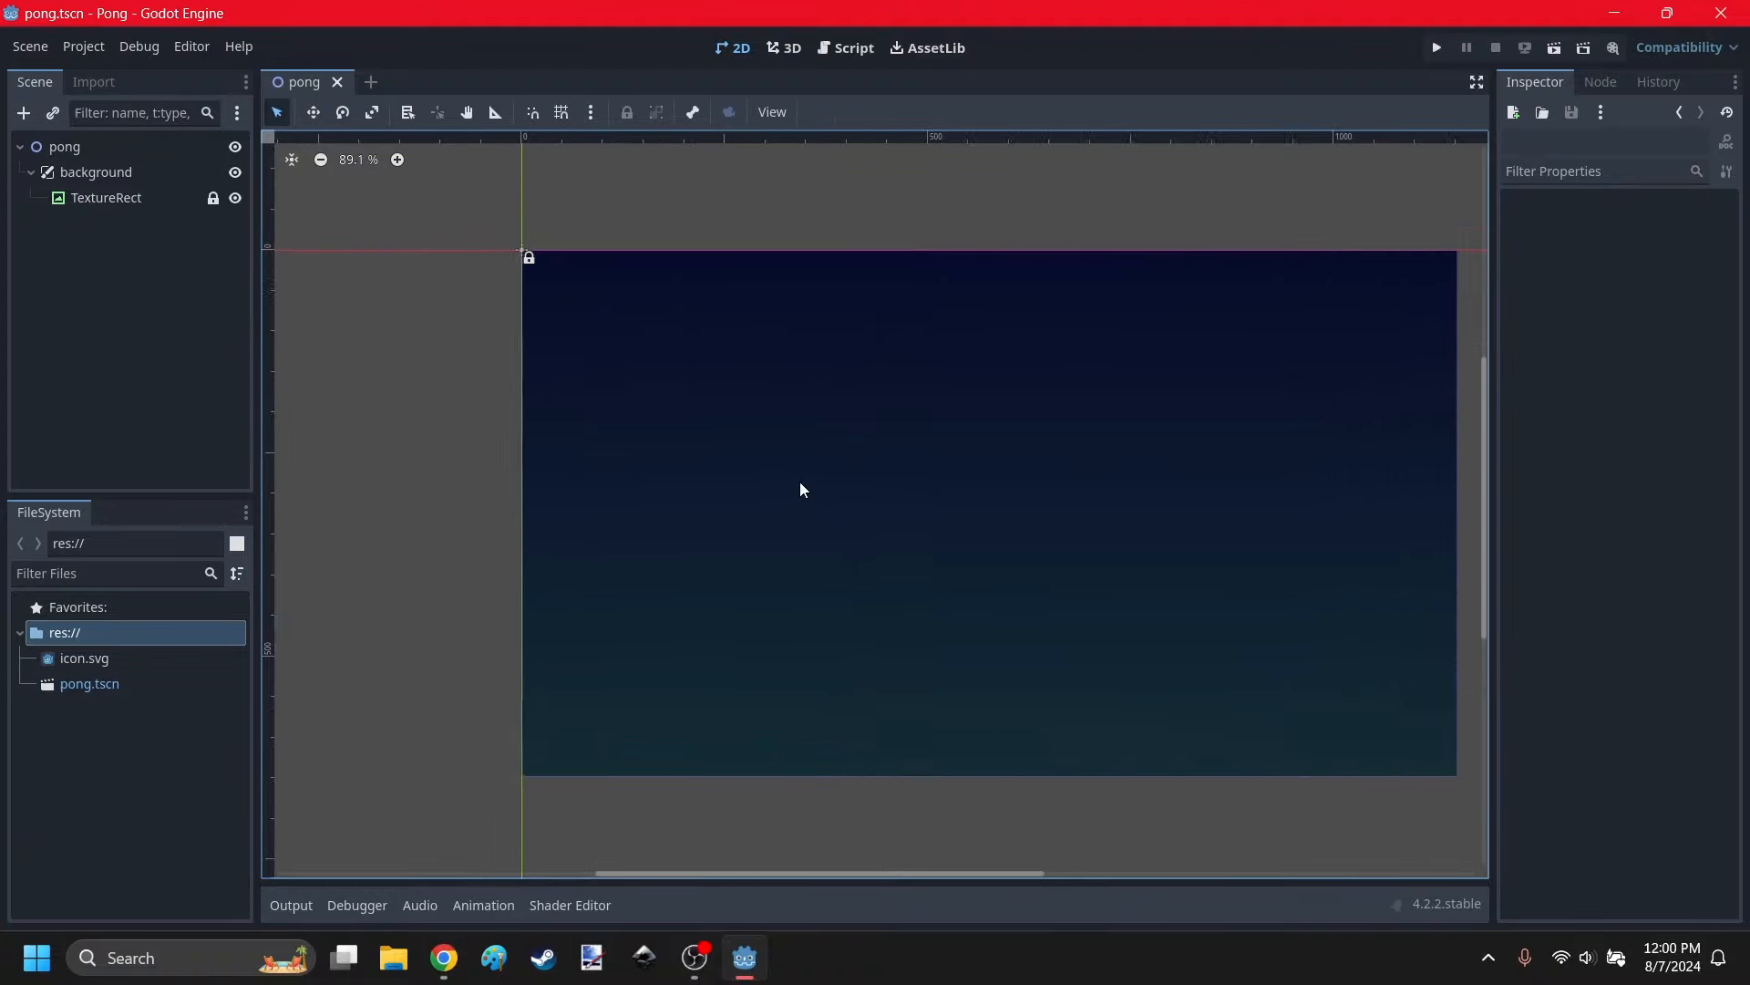
{"action": "left_click", "coordinate": [444, 957]}
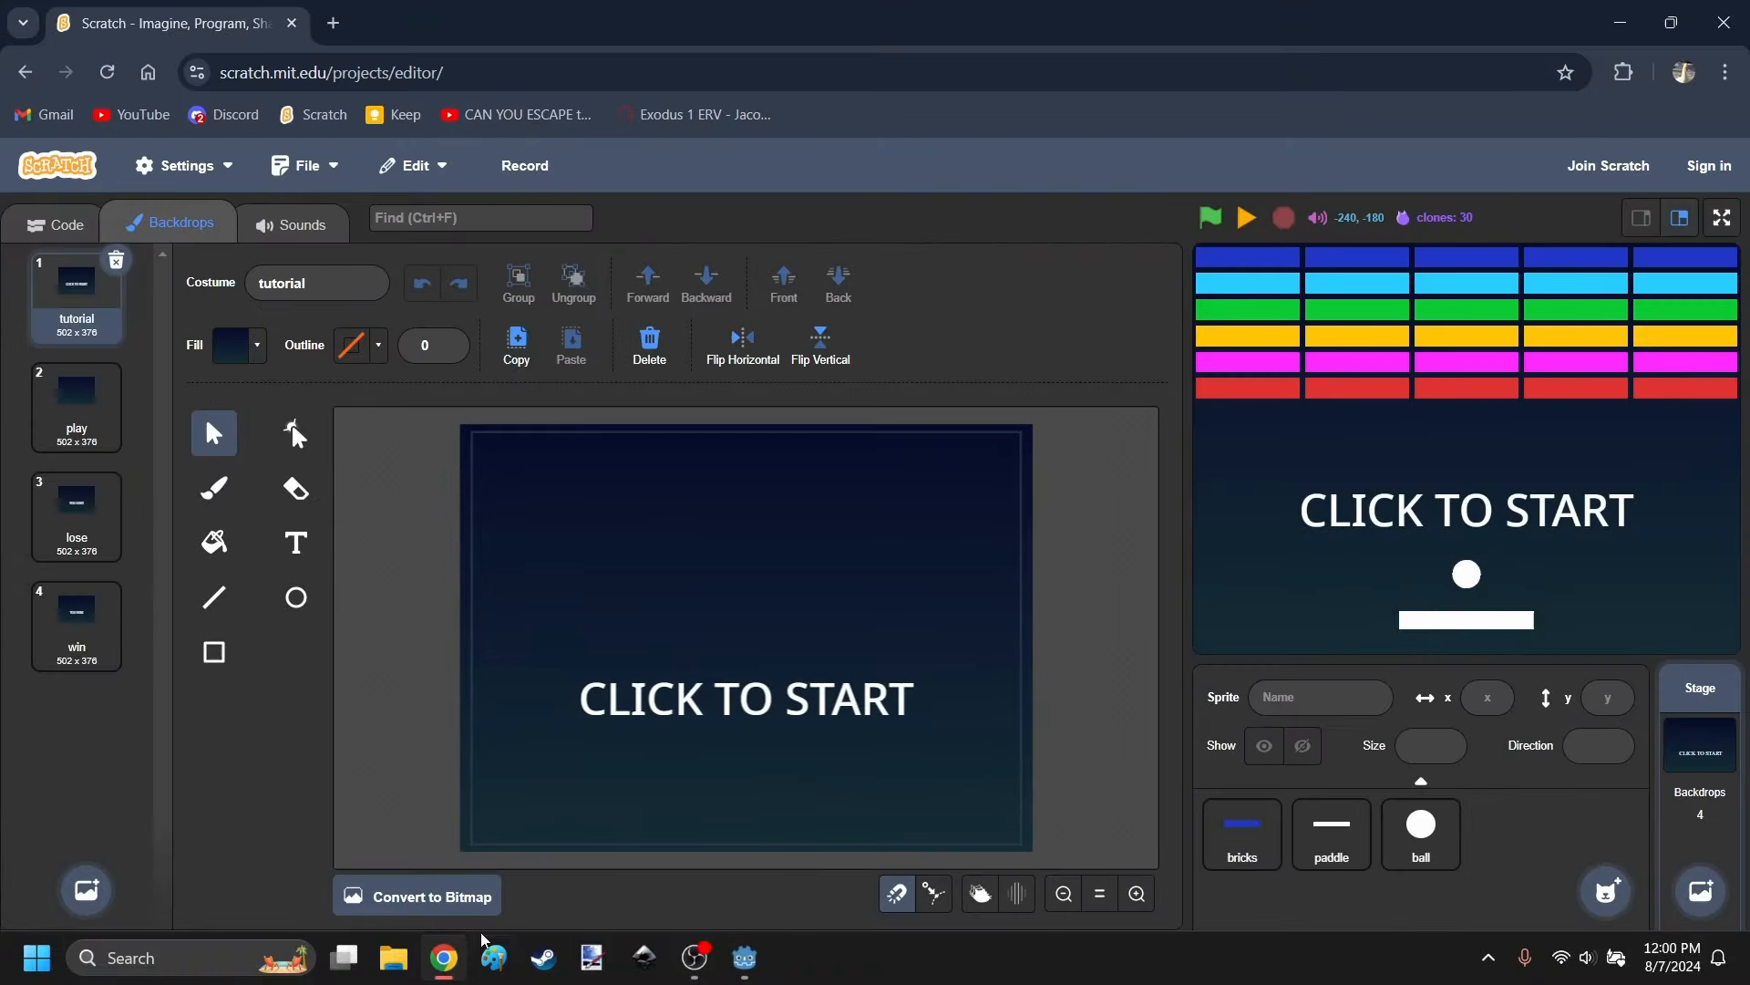
{"action": "left_click", "coordinate": [443, 958]}
{"action": "scroll", "coordinate": [829, 494], "scroll_direction": "down", "scroll_amount": 3}
{"action": "scroll", "coordinate": [707, 430], "scroll_direction": "up", "scroll_amount": 3}
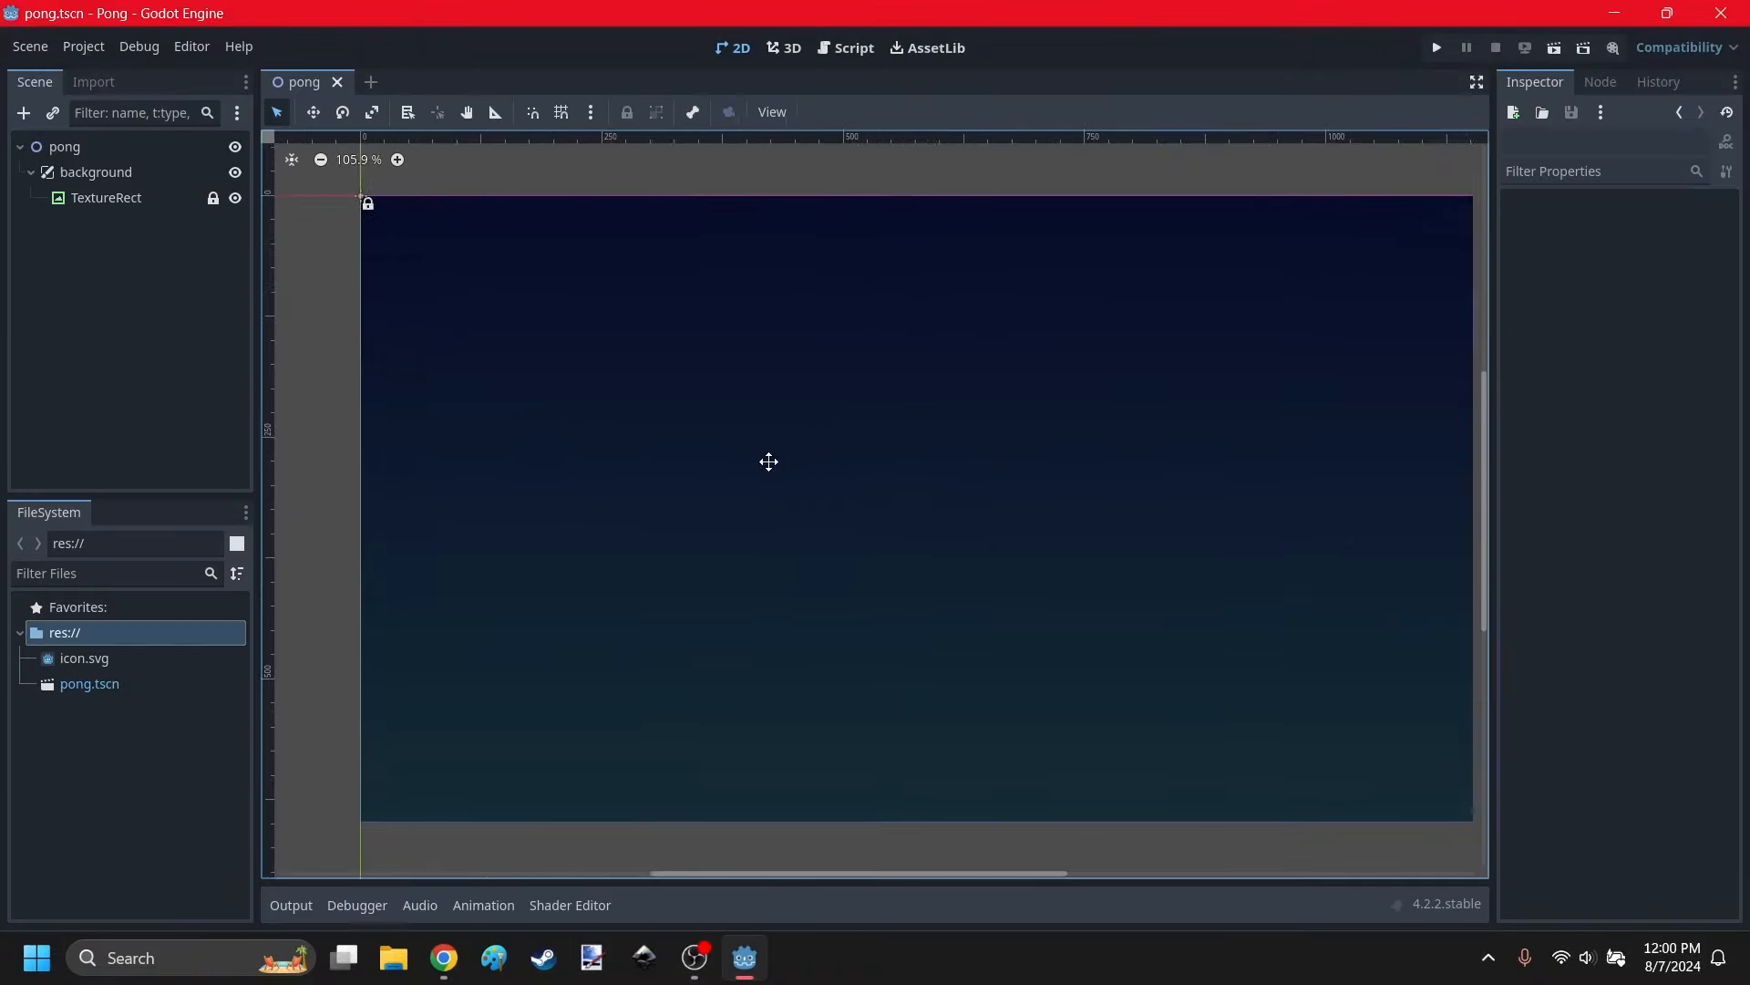
{"action": "scroll", "coordinate": [768, 461], "scroll_direction": "down", "scroll_amount": 2}
Collapse the background node, add a Sprite2D node under the pong root and name it brick.
{"action": "left_click", "coordinate": [24, 170]}
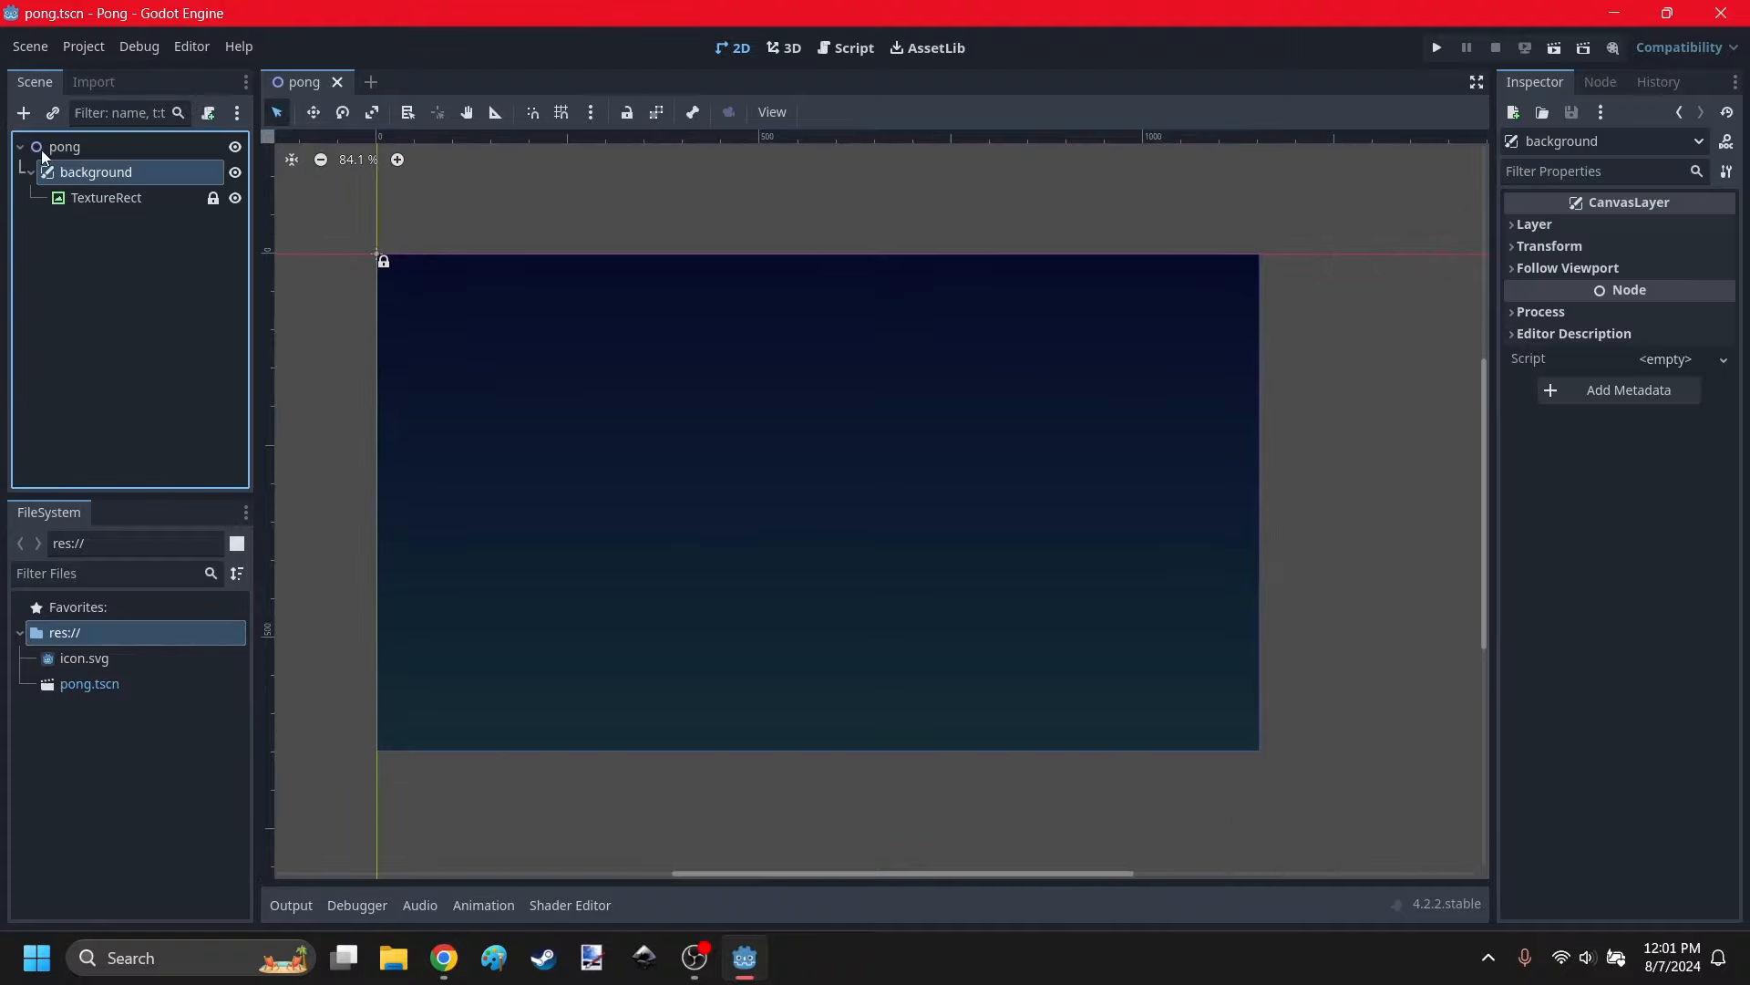
{"action": "left_click", "coordinate": [30, 170]}
{"action": "left_click", "coordinate": [54, 146]}
{"action": "left_click", "coordinate": [23, 112]}
{"action": "type", "text": "sprite"}
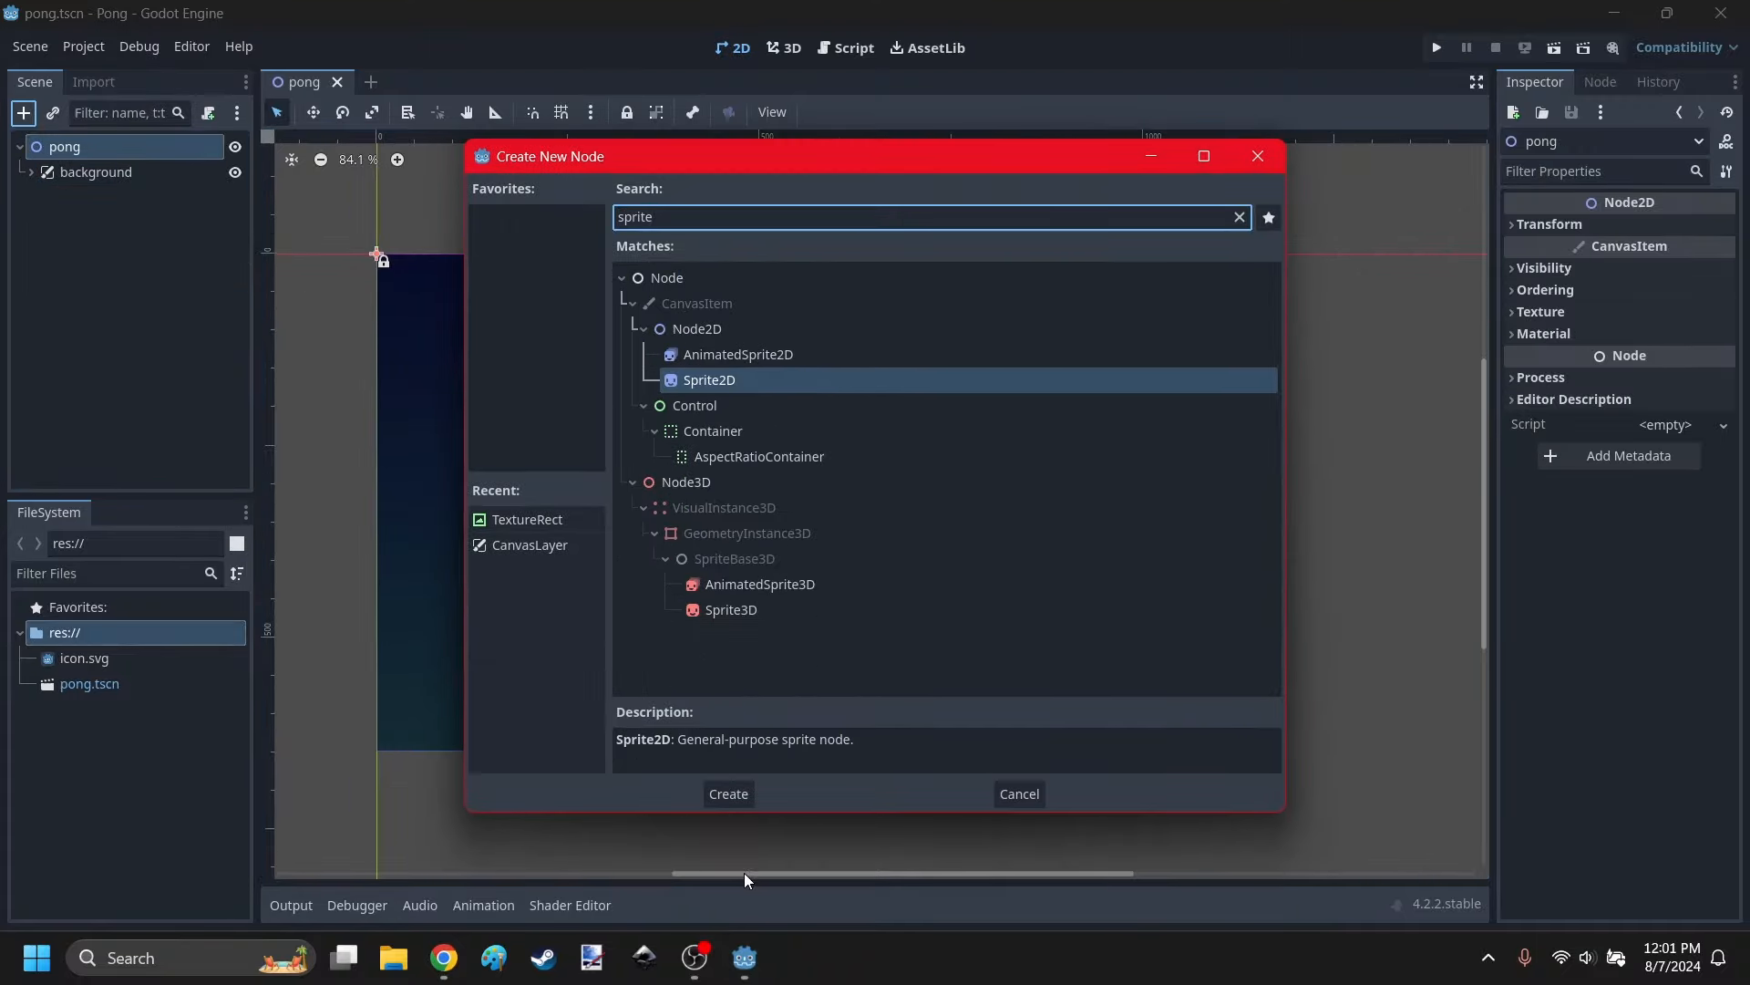
{"action": "left_click", "coordinate": [728, 793]}
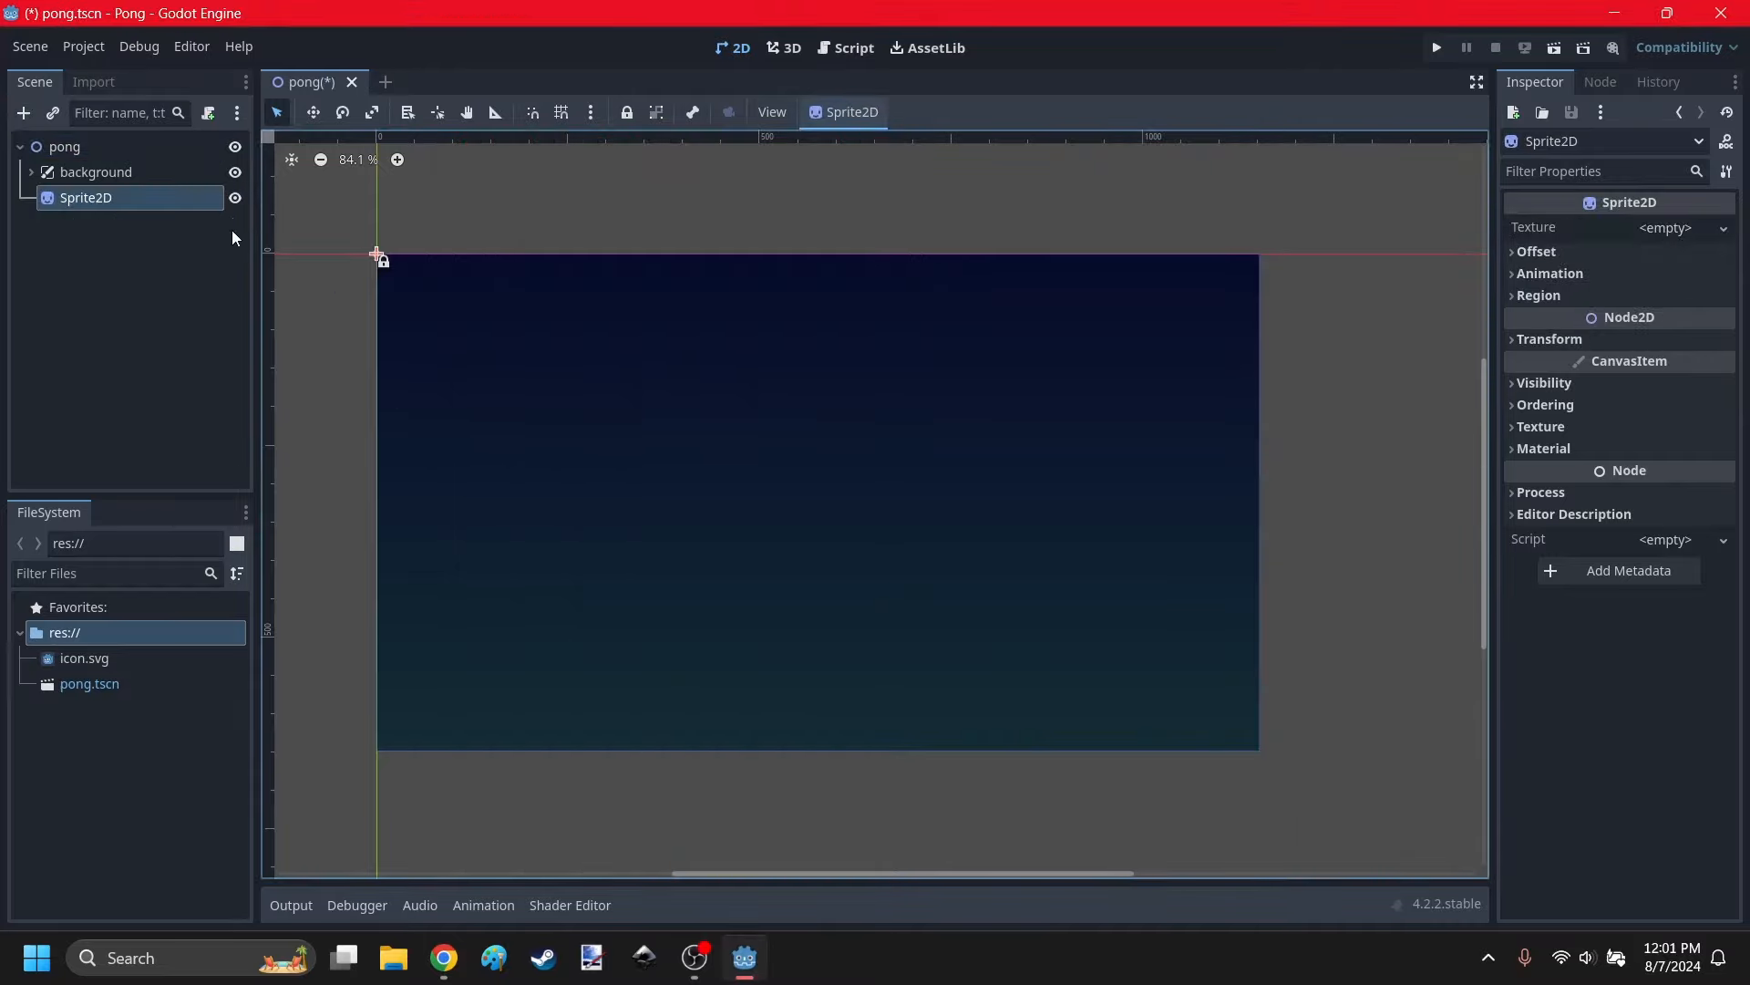
{"action": "double_click", "coordinate": [71, 198]}
{"action": "type", "text": "brick"}
{"action": "key", "text": "Return"}
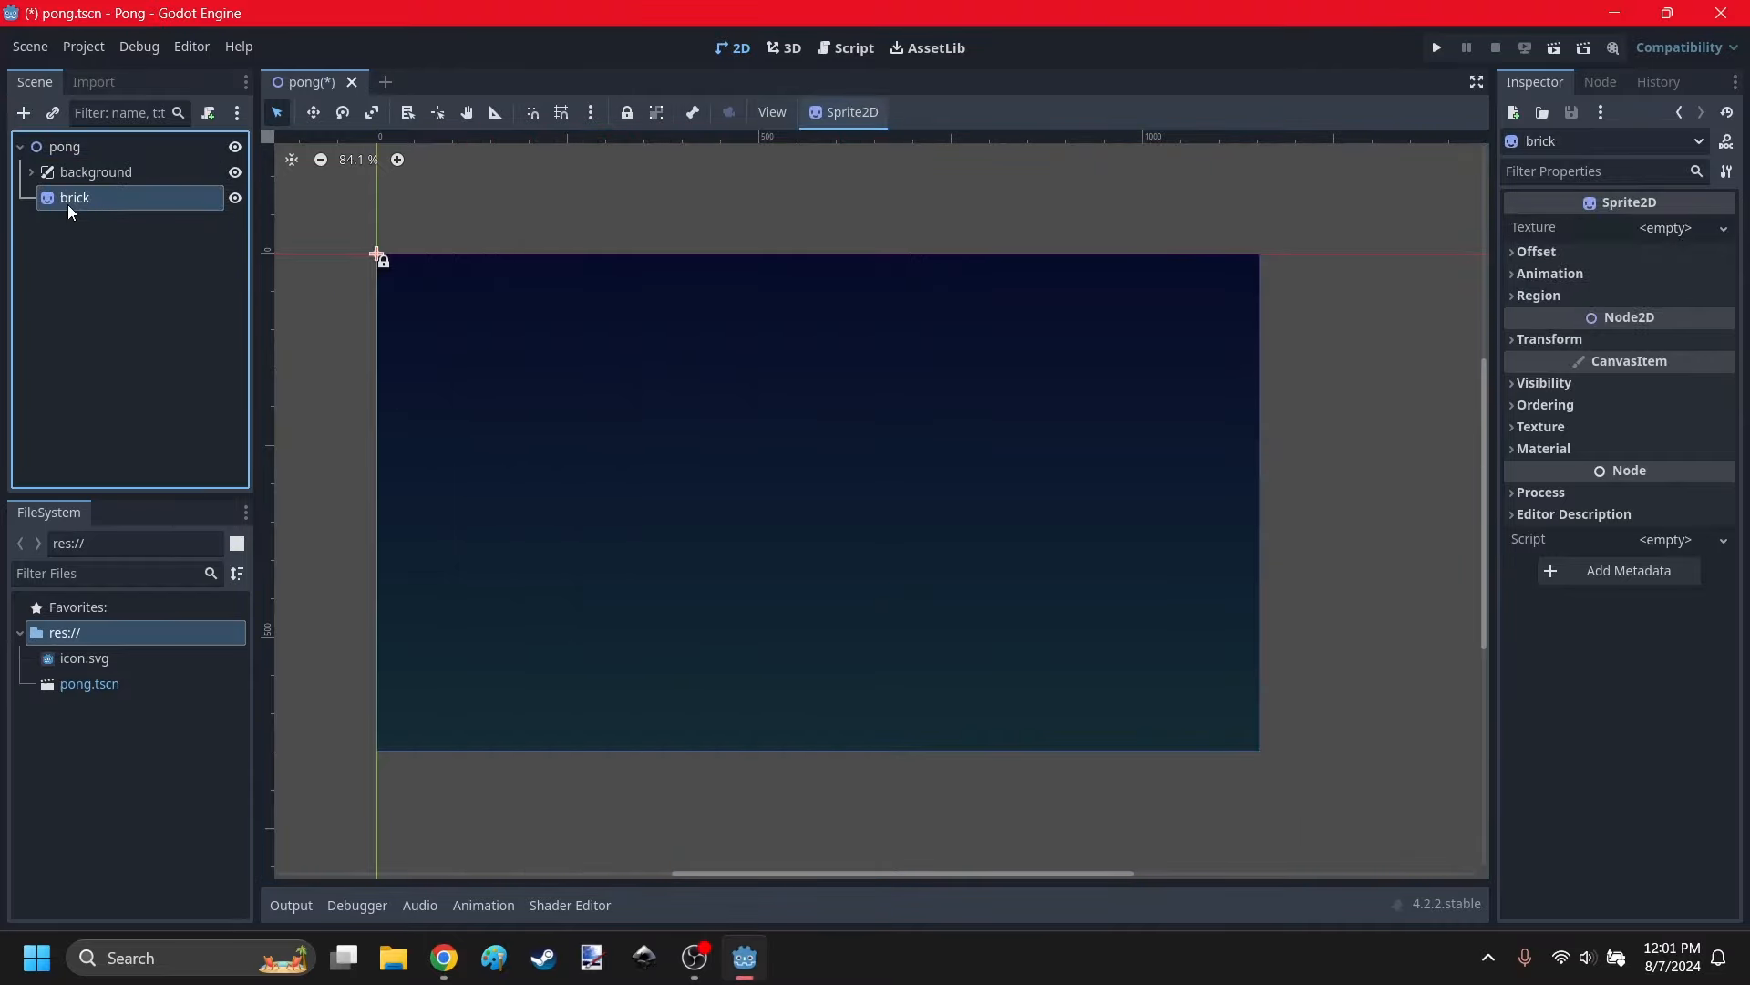
Assign a new GradientTexture2D to the brick sprite and expand the texture's properties.
{"action": "left_click", "coordinate": [1723, 228]}
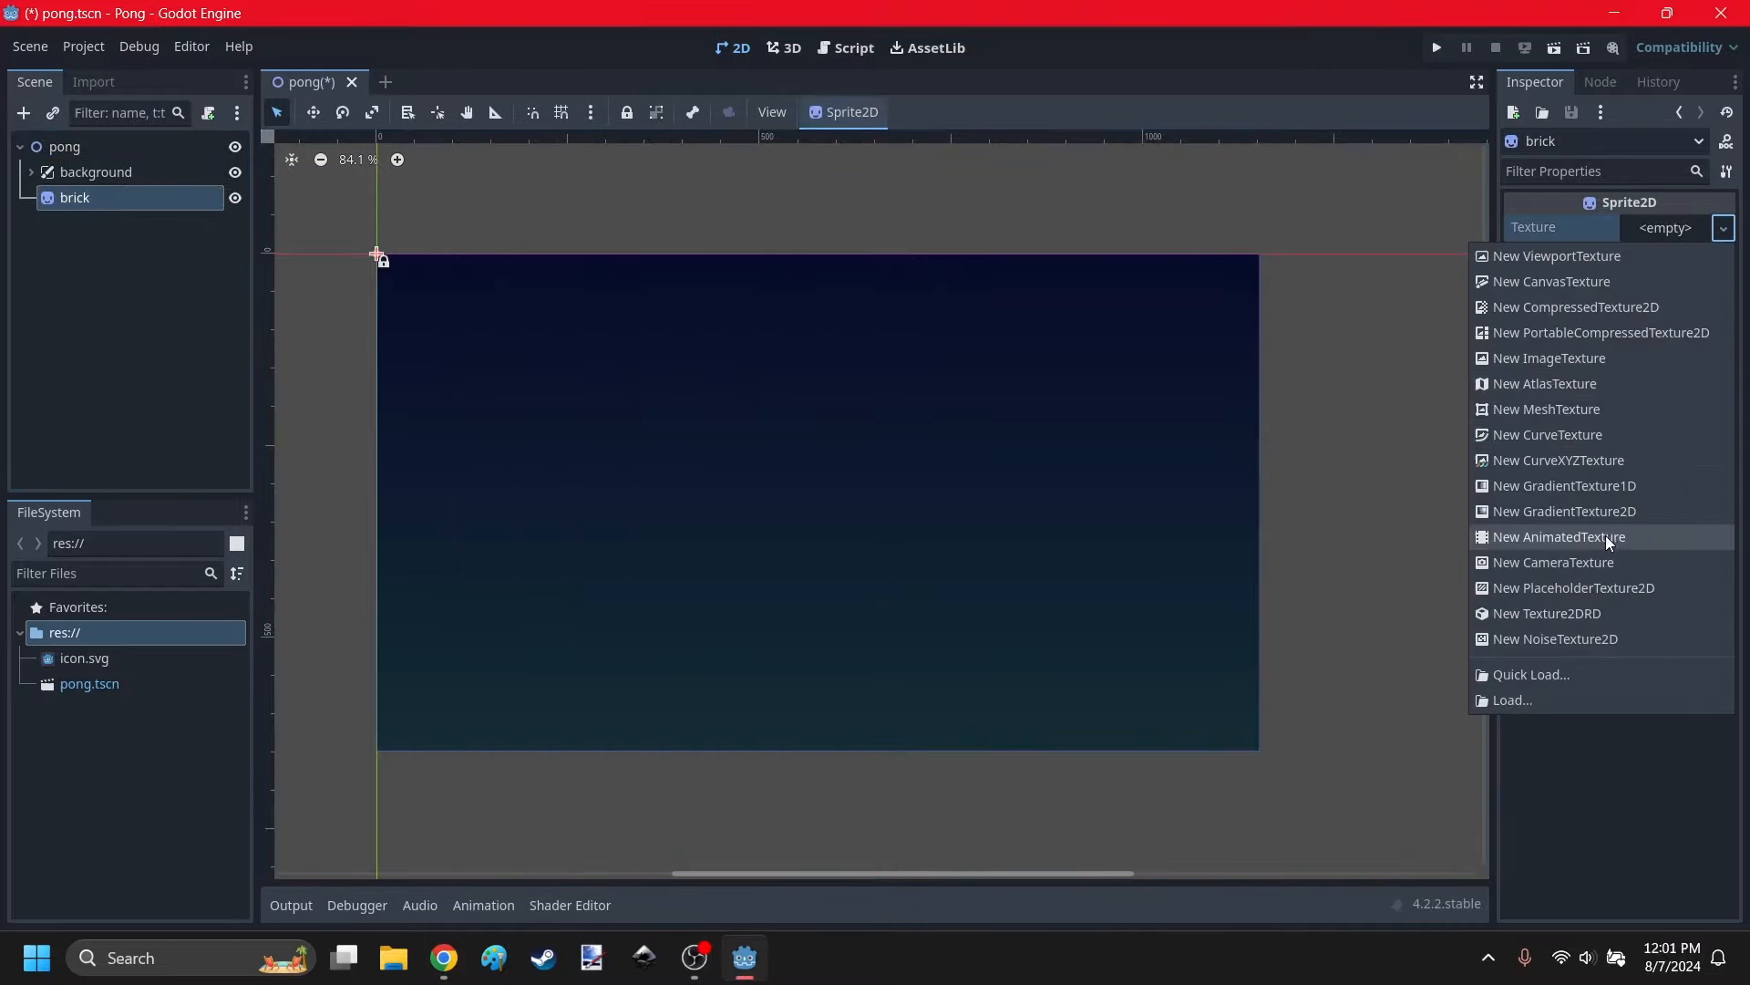
{"action": "left_click", "coordinate": [1599, 512]}
{"action": "left_click", "coordinate": [1622, 266]}
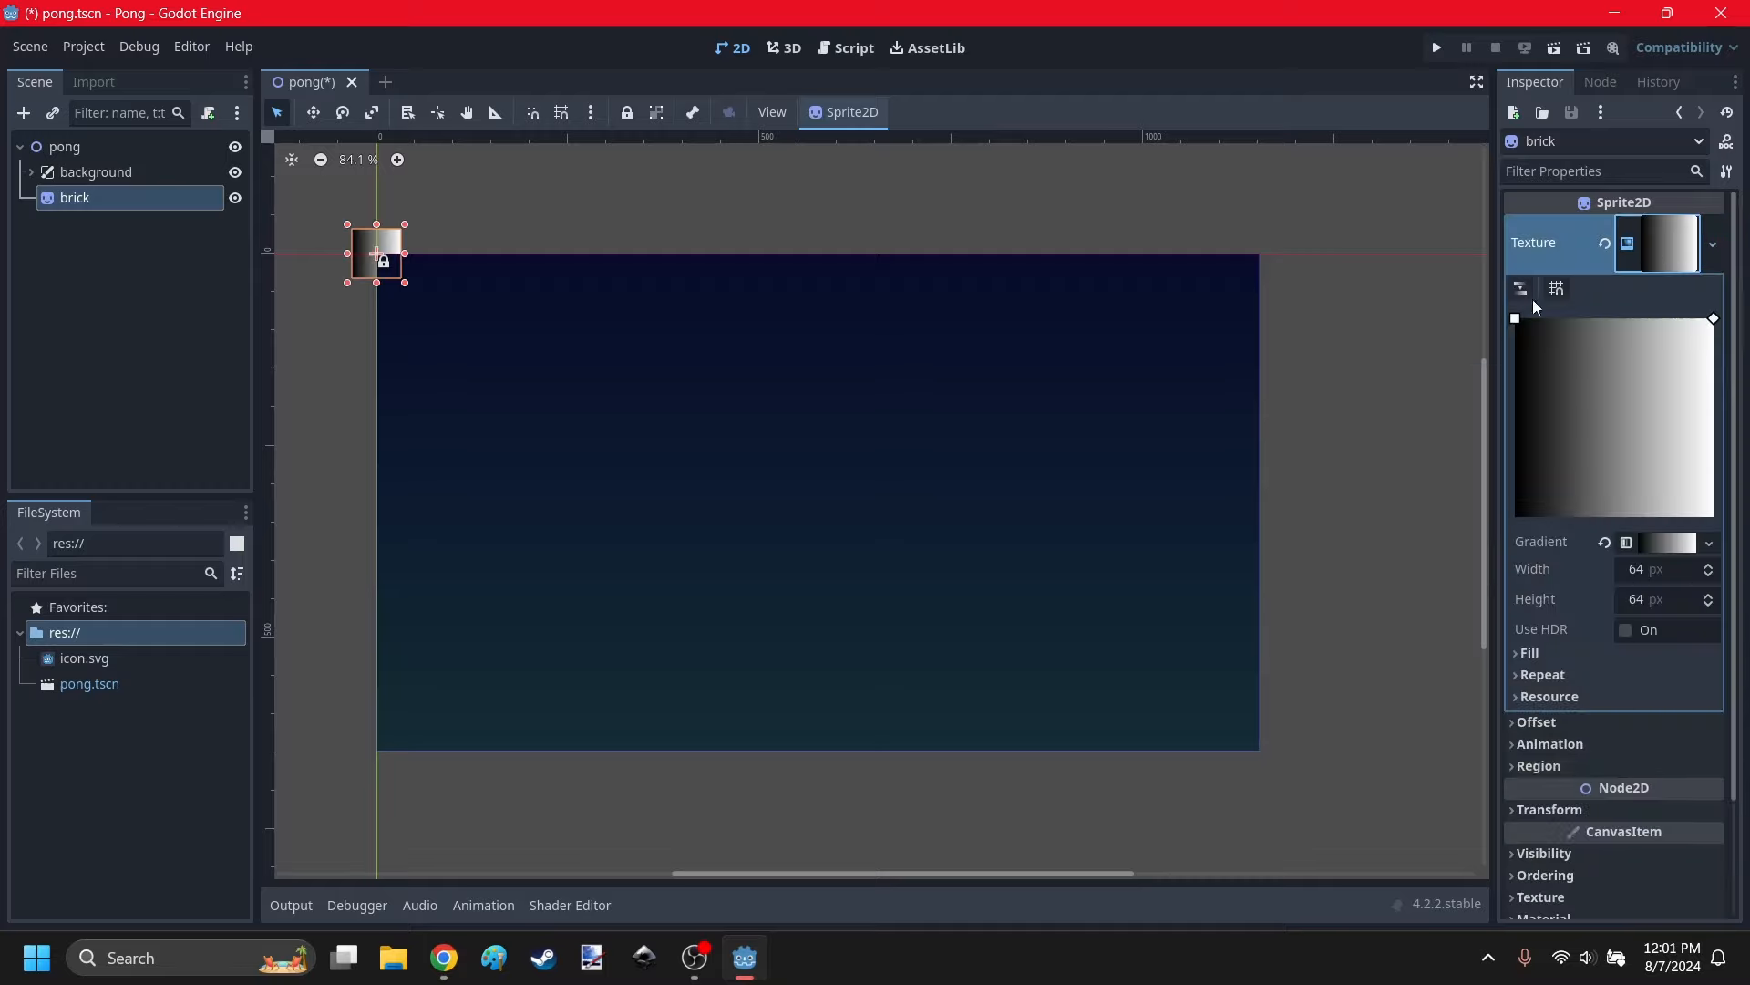
Set the background CanvasLayer's layer to -128 so it draws behind the brick, and save the scene.
{"action": "scroll", "coordinate": [901, 477], "scroll_direction": "up", "scroll_amount": 10}
{"action": "scroll", "coordinate": [811, 384], "scroll_direction": "down", "scroll_amount": 5}
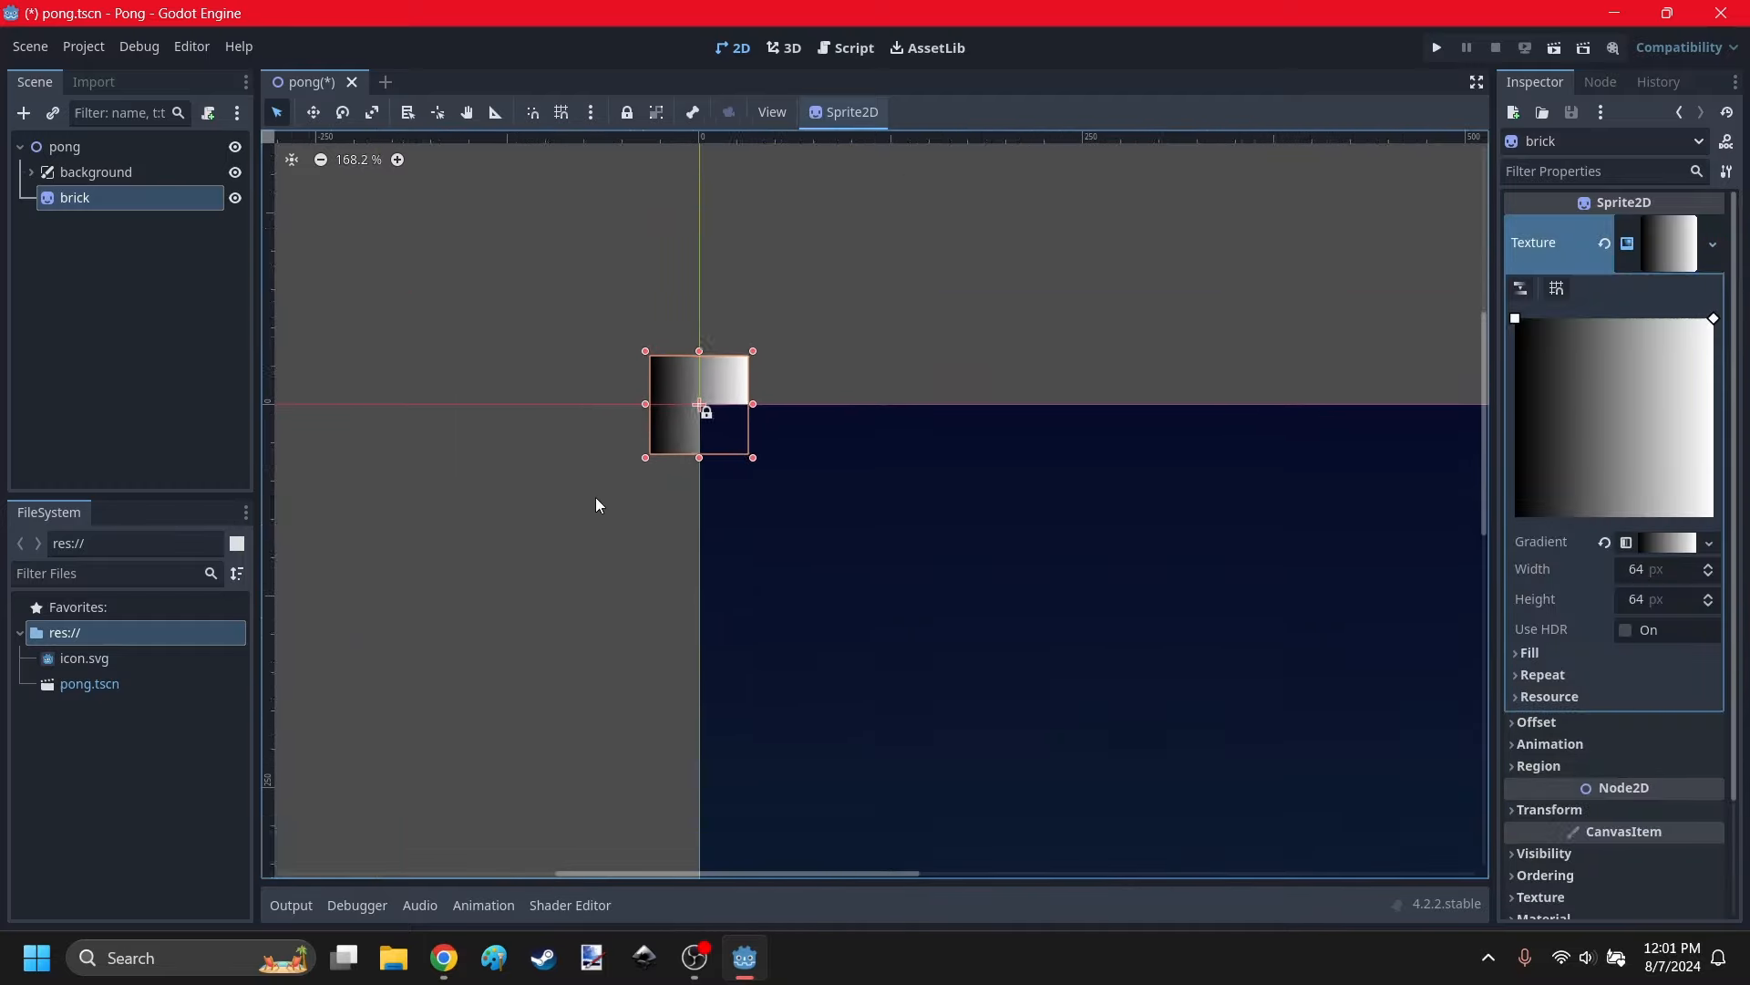
{"action": "left_click", "coordinate": [594, 496]}
{"action": "left_click", "coordinate": [89, 173]}
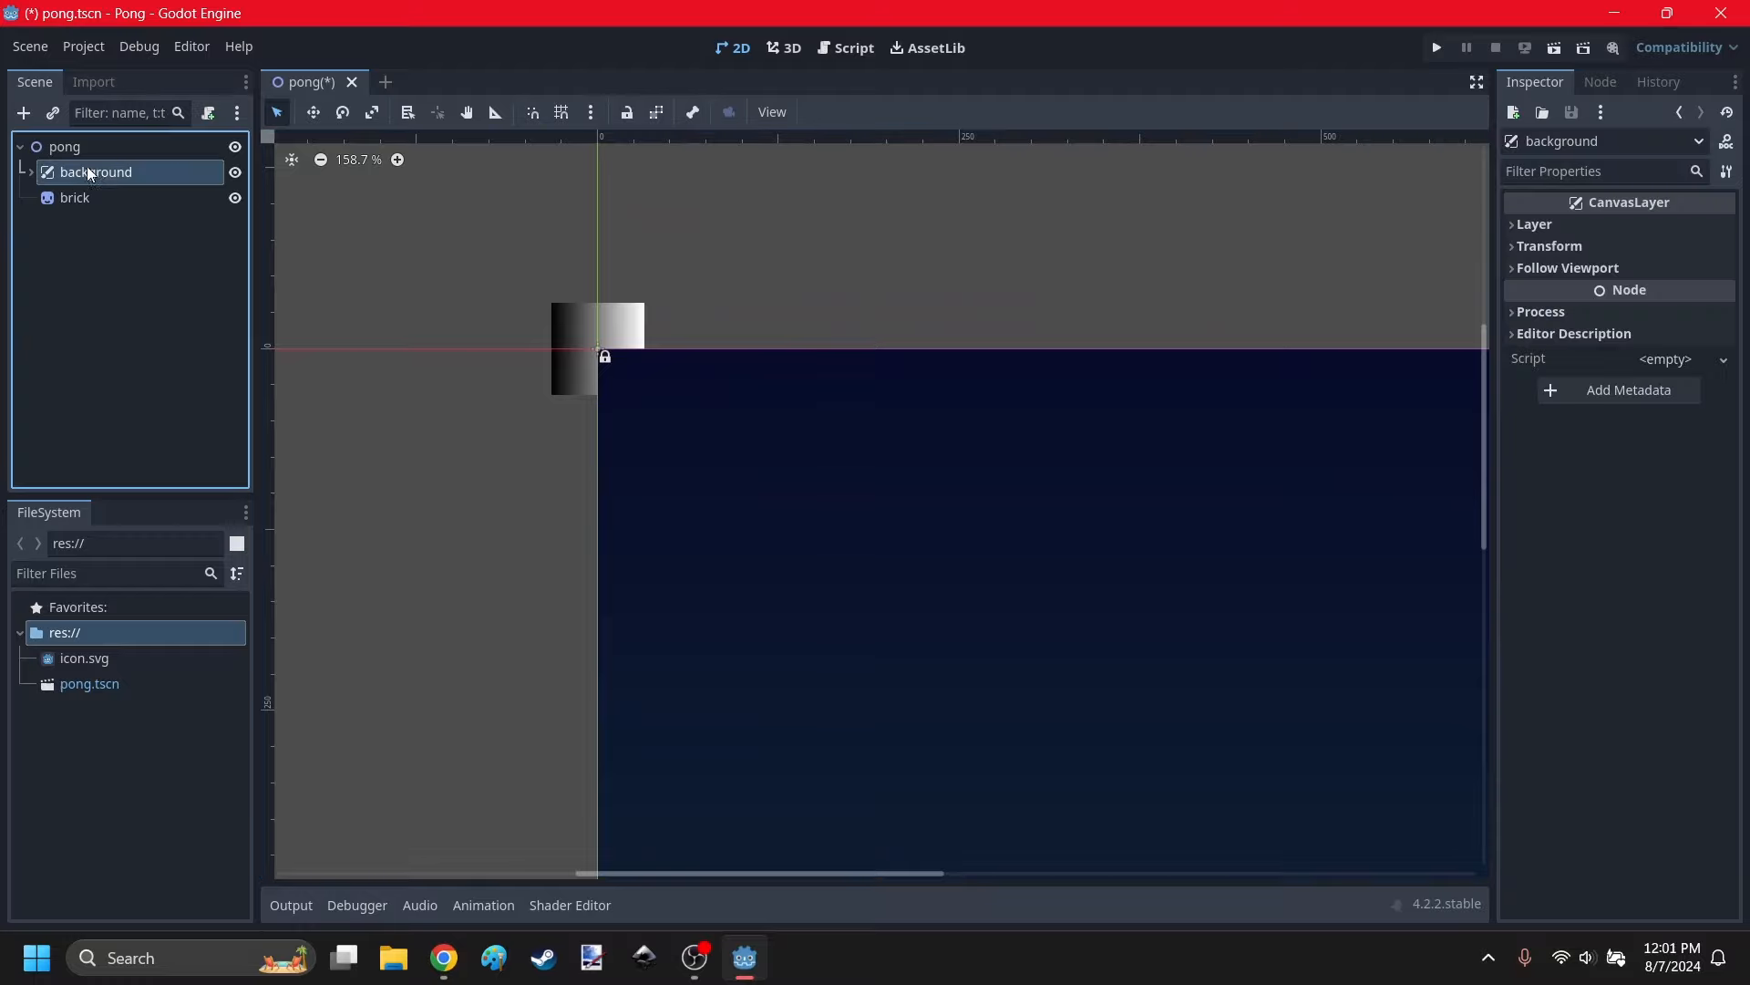
{"action": "left_click", "coordinate": [1681, 225]}
{"action": "left_click", "coordinate": [1685, 248]}
{"action": "key", "text": "Return"}
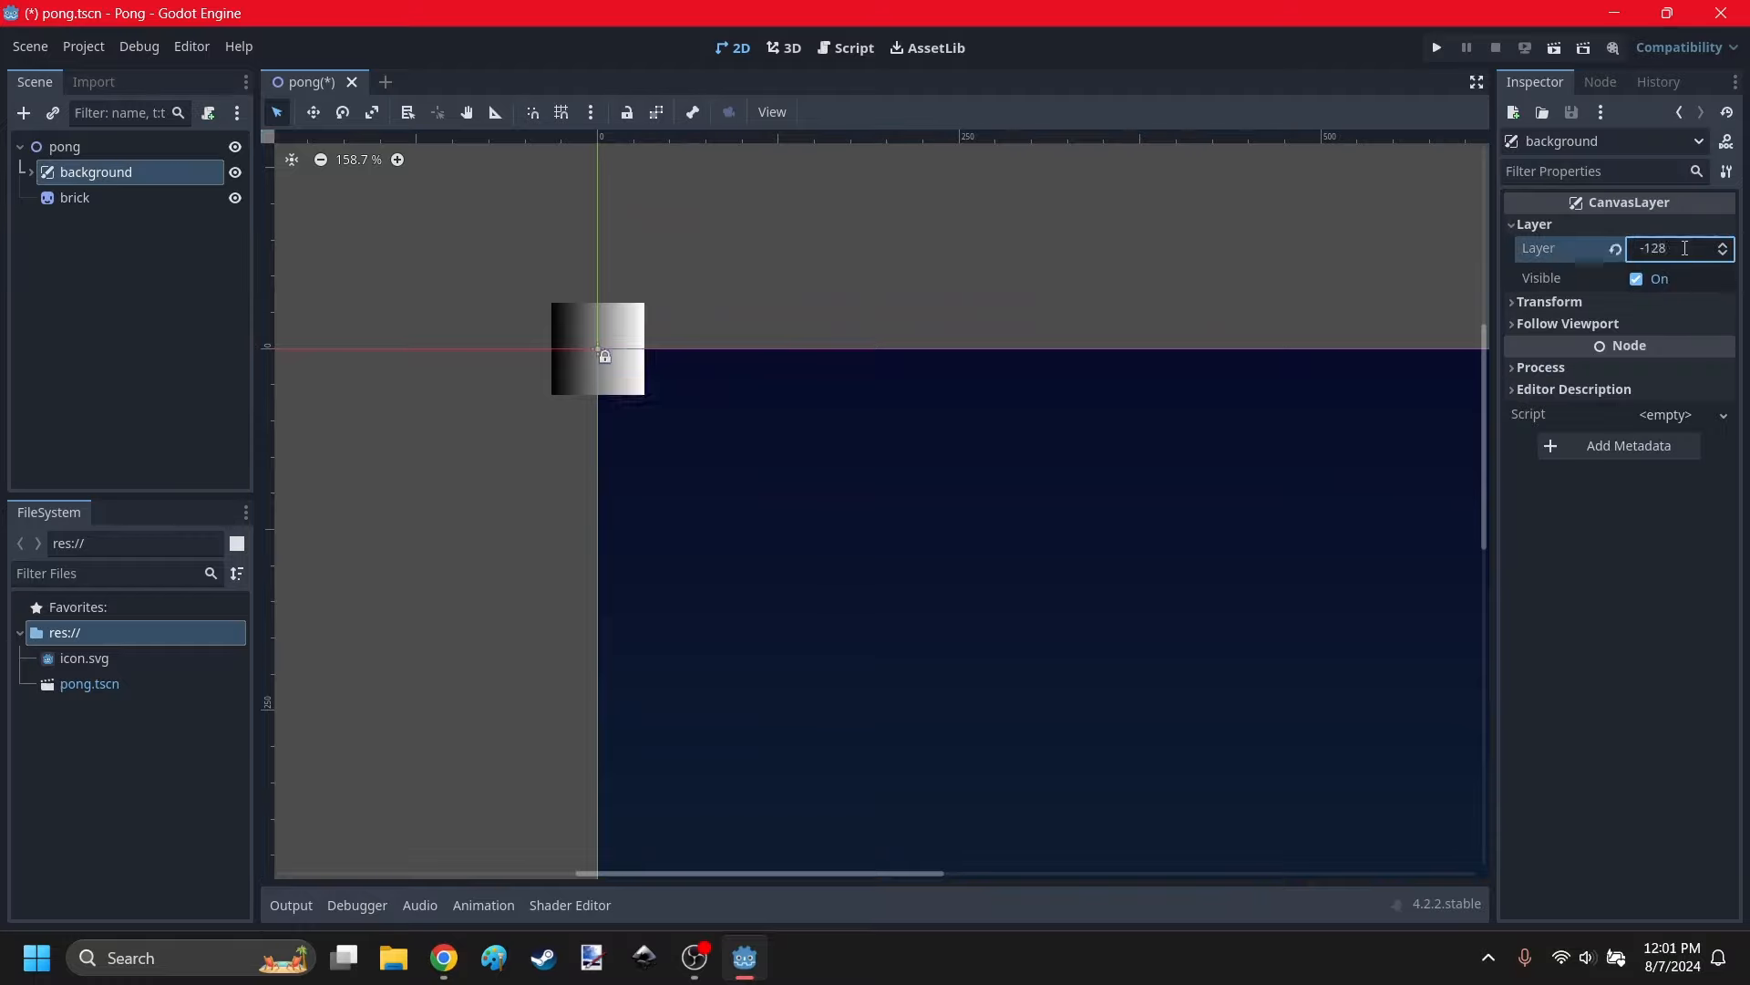
{"action": "left_click", "coordinate": [1550, 224]}
{"action": "left_click", "coordinate": [1153, 527]}
{"action": "key", "text": "ctrl+s"}
Expand the brick texture's gradient, then switch to Scratch and copy the blue bricks costume's fill colour #2037c7.
{"action": "left_click", "coordinate": [68, 208]}
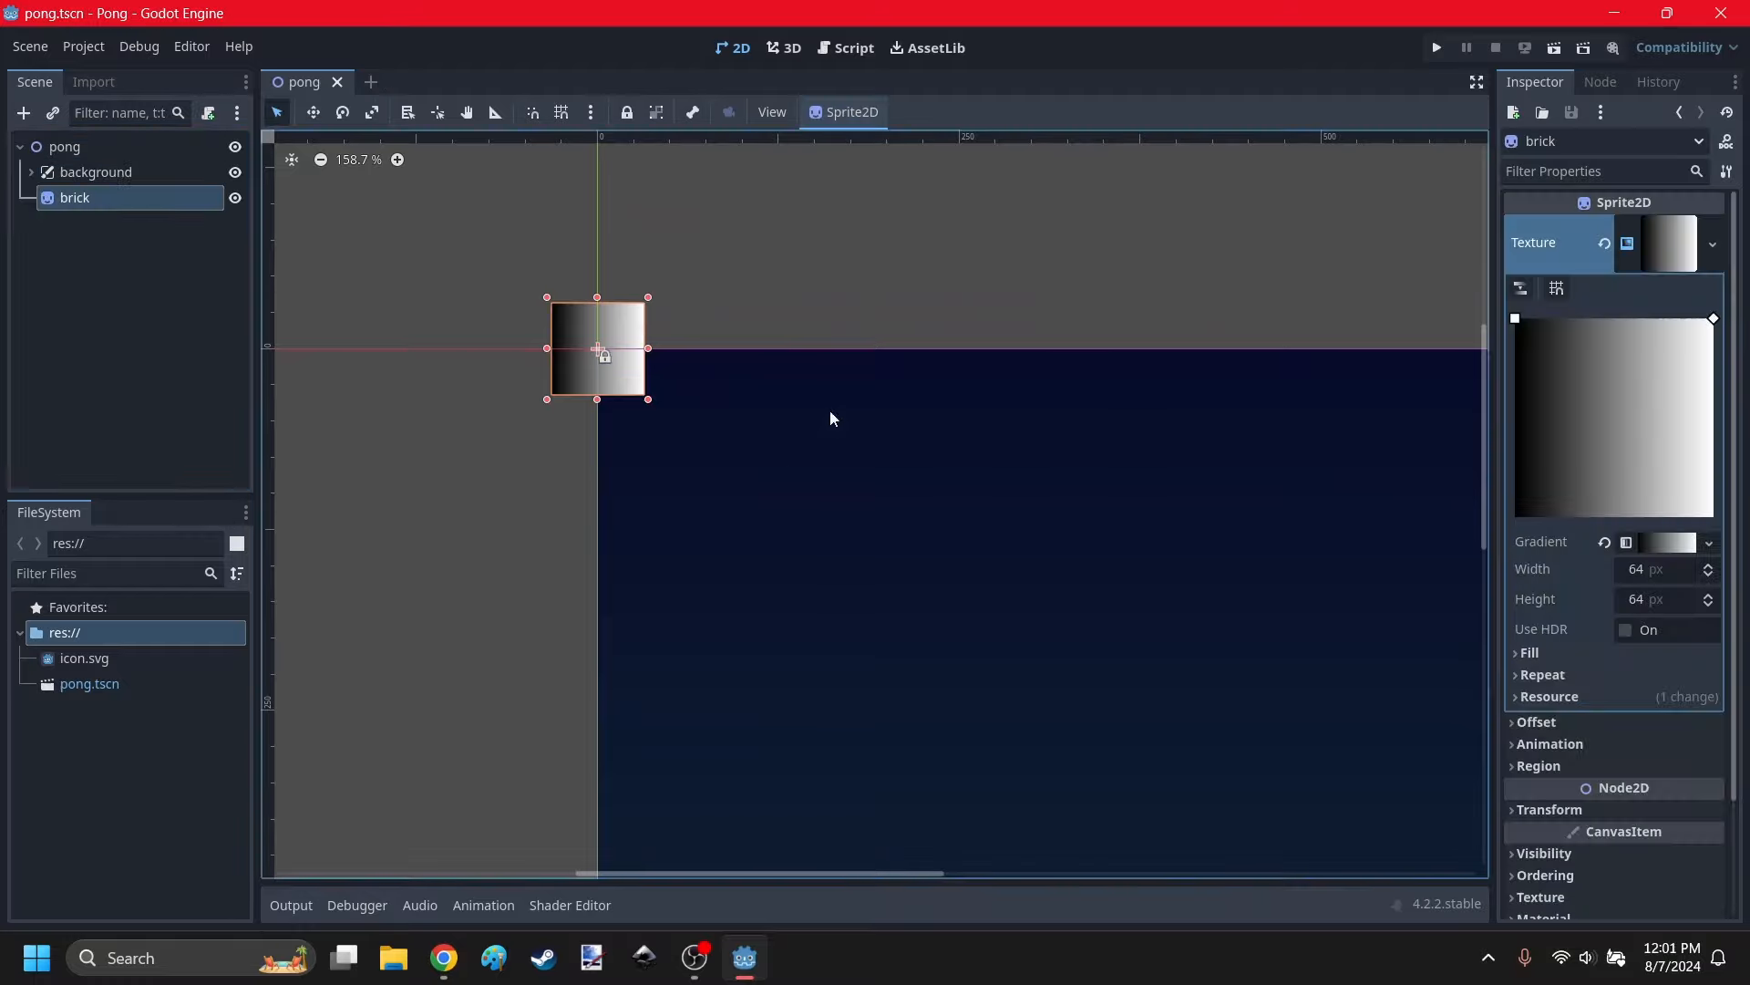
{"action": "left_click", "coordinate": [1674, 545]}
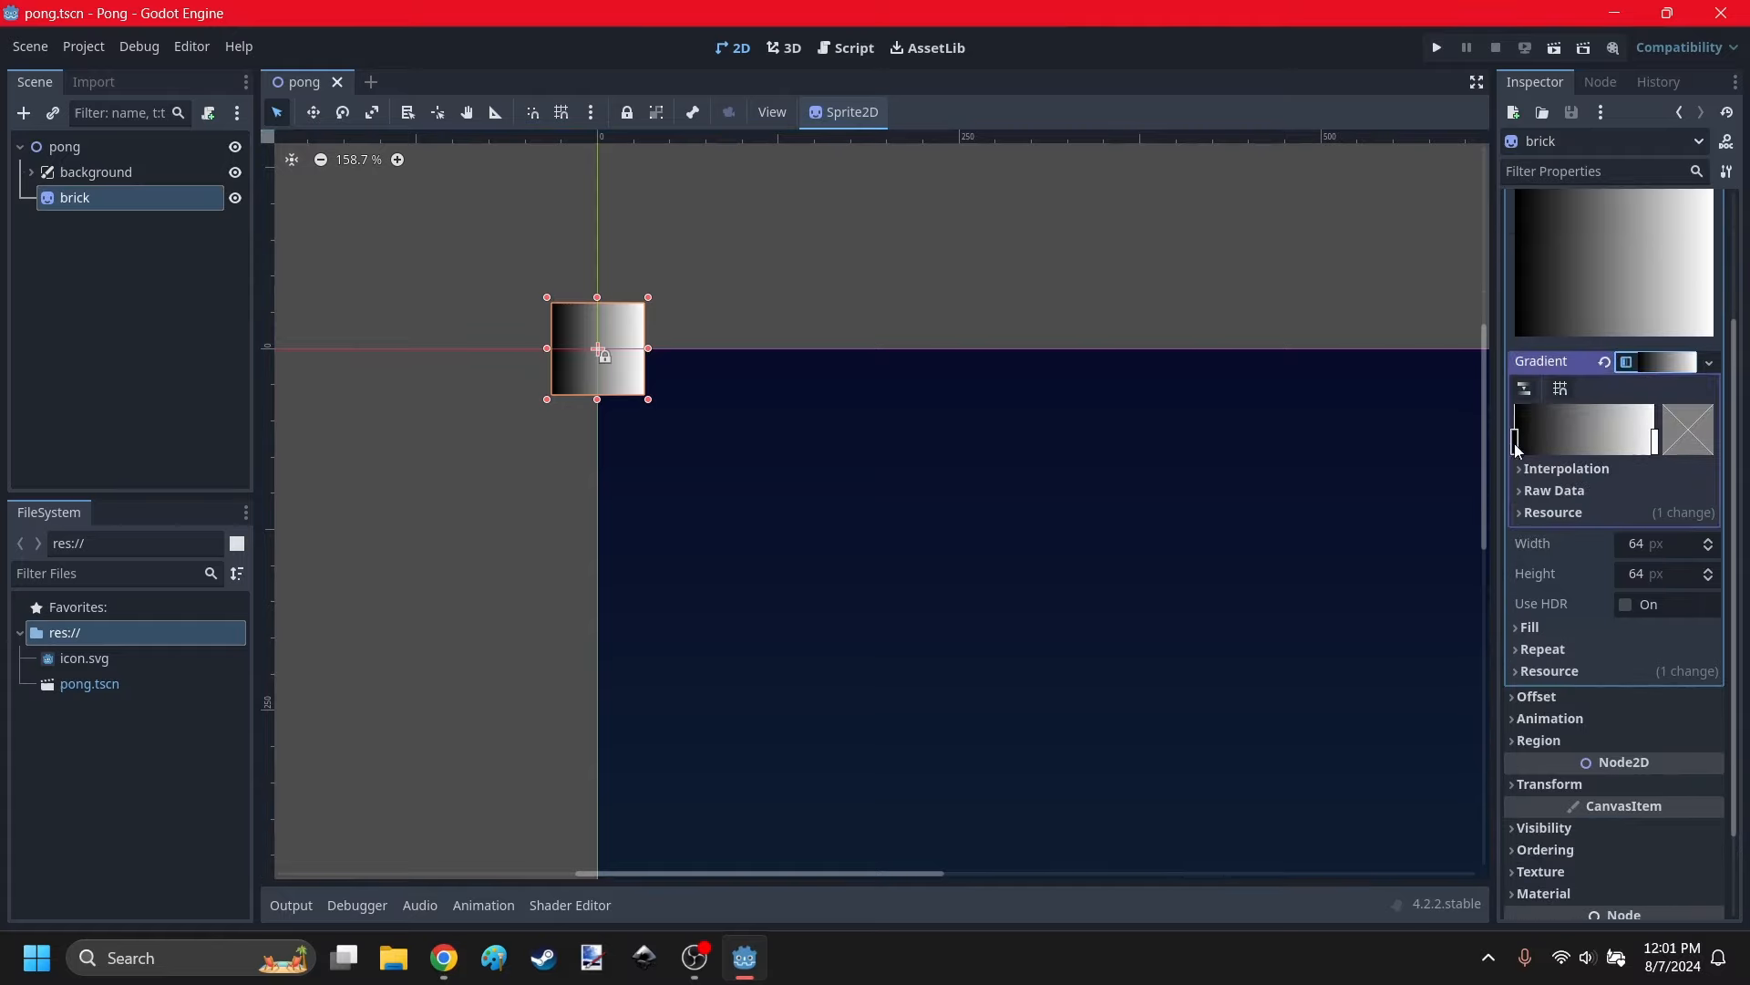
{"action": "left_click", "coordinate": [444, 957]}
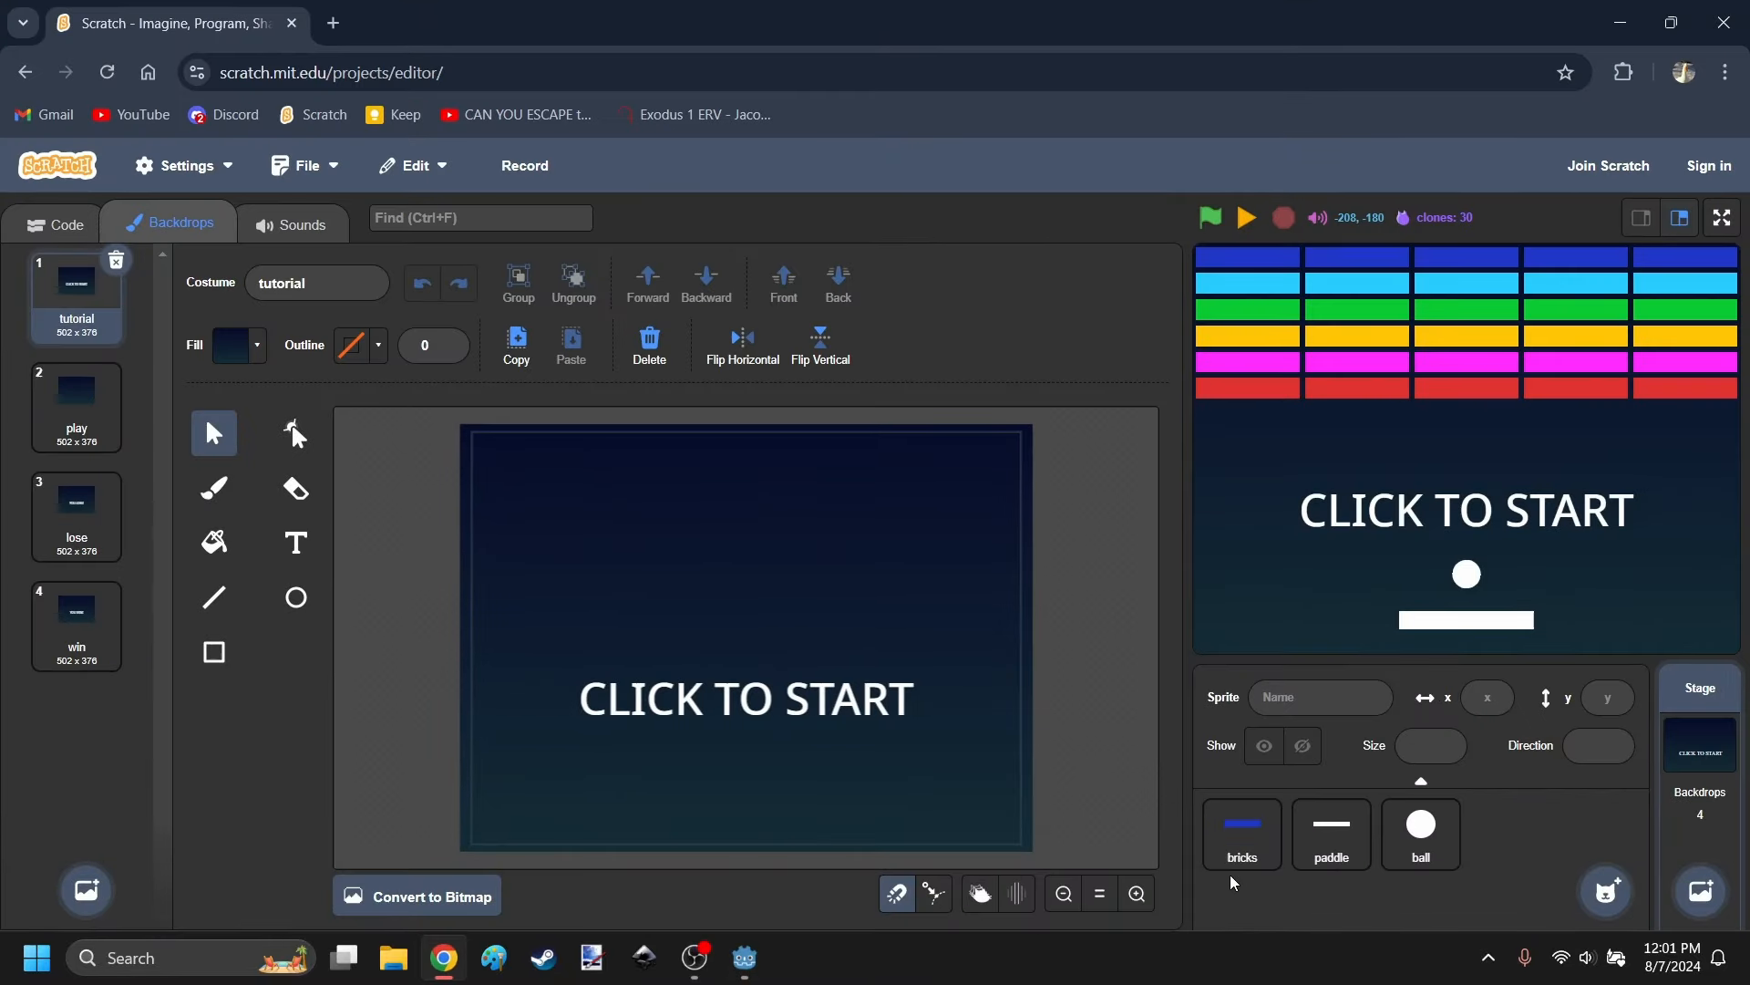
{"action": "left_click", "coordinate": [1242, 831]}
{"action": "left_click", "coordinate": [766, 648]}
{"action": "left_click", "coordinate": [229, 345]}
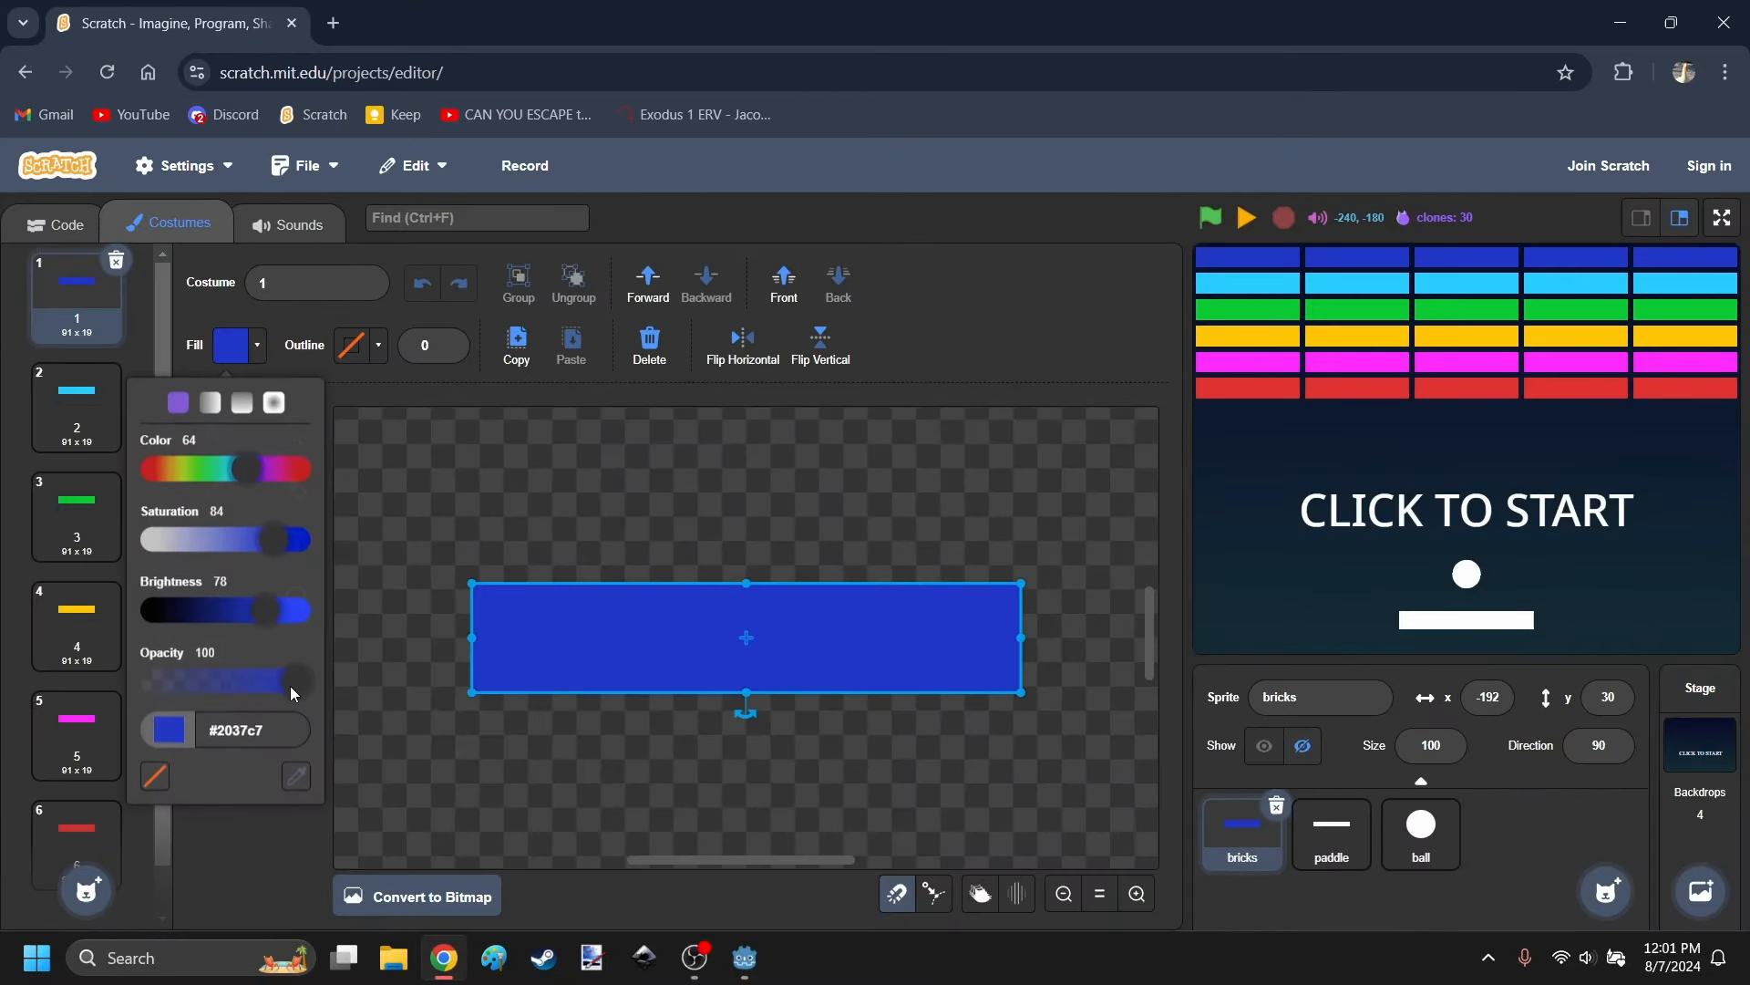
{"action": "triple_click", "coordinate": [277, 729]}
{"action": "left_click", "coordinate": [412, 817]}
Switch back to Godot and set the first colour stop of the brick's gradient to #2037c7.
{"action": "left_click", "coordinate": [447, 957]}
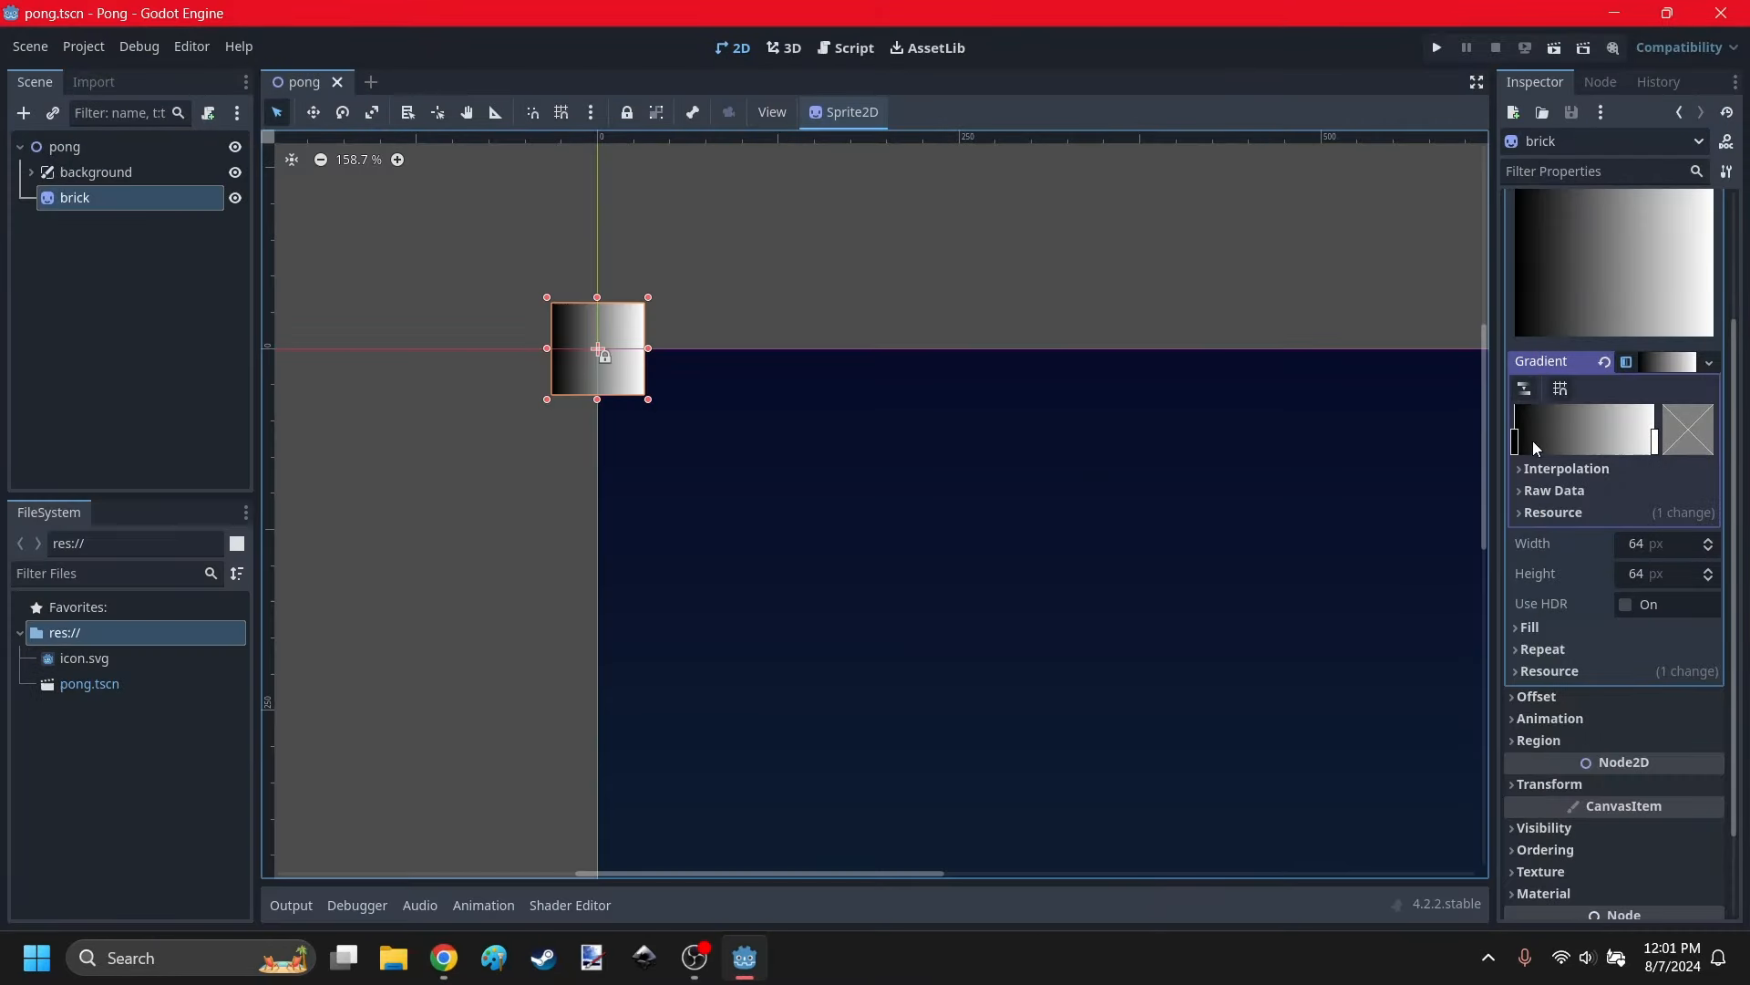
{"action": "left_click", "coordinate": [1516, 442]}
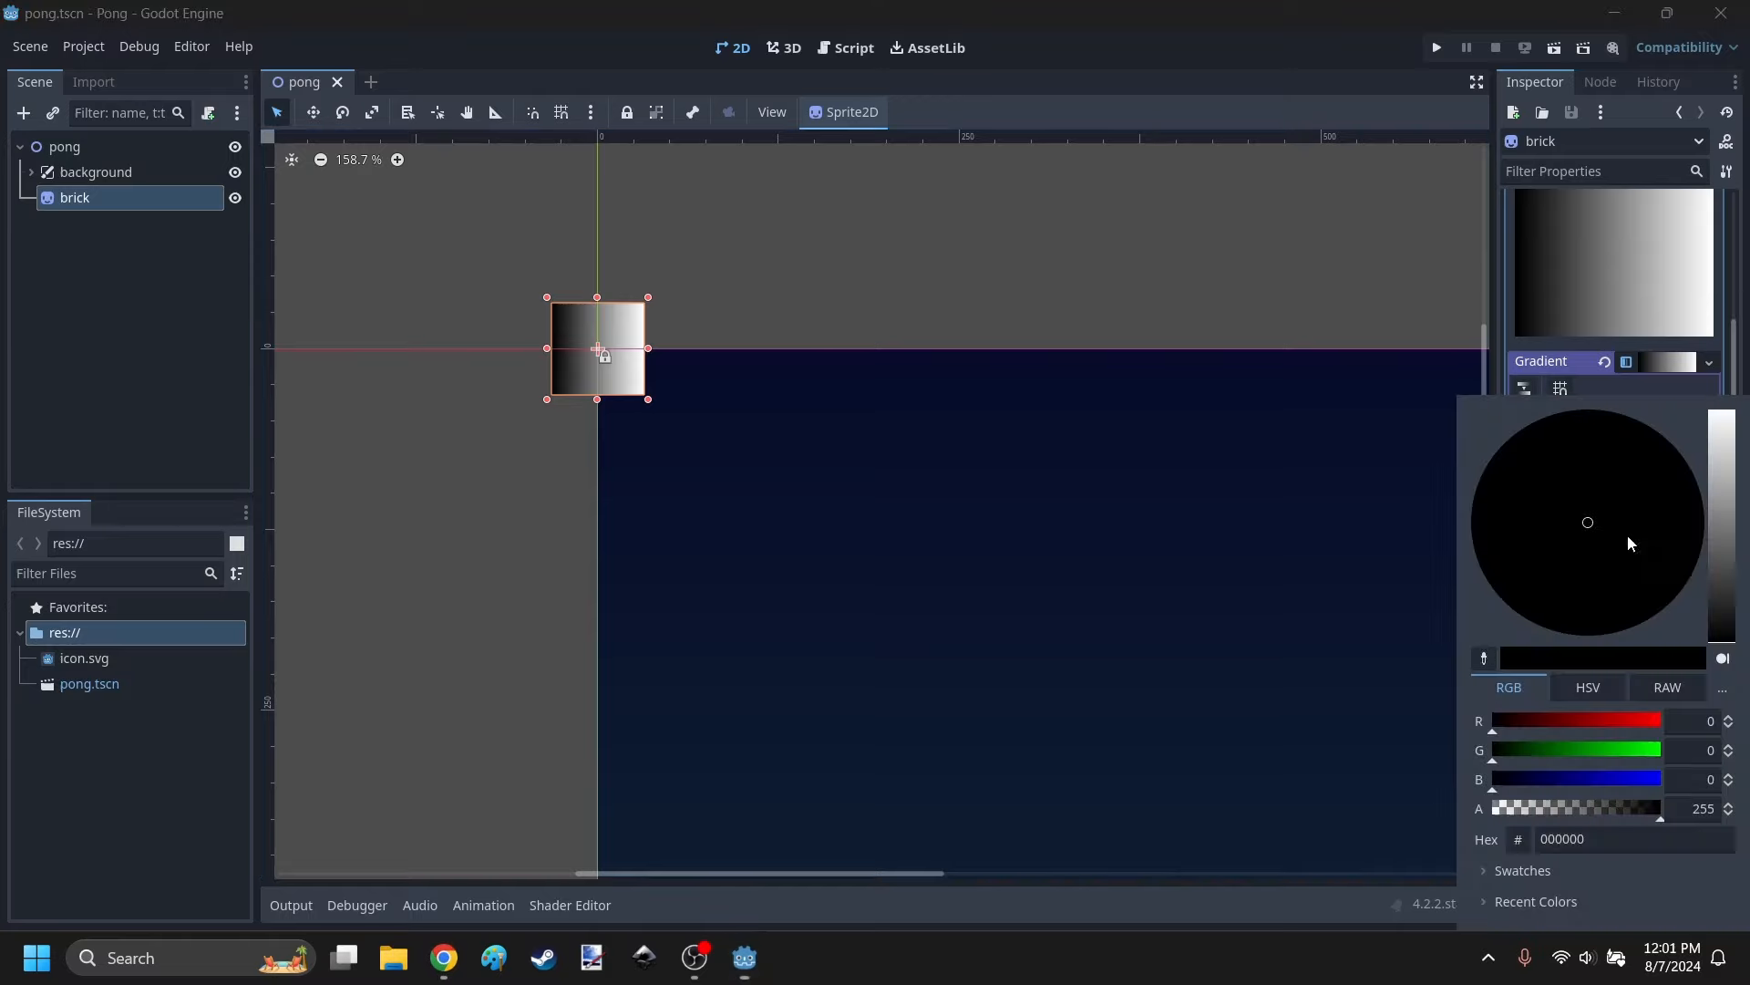
{"action": "left_click", "coordinate": [1590, 839]}
{"action": "key", "text": "ctrl+v"}
{"action": "key", "text": "Return"}
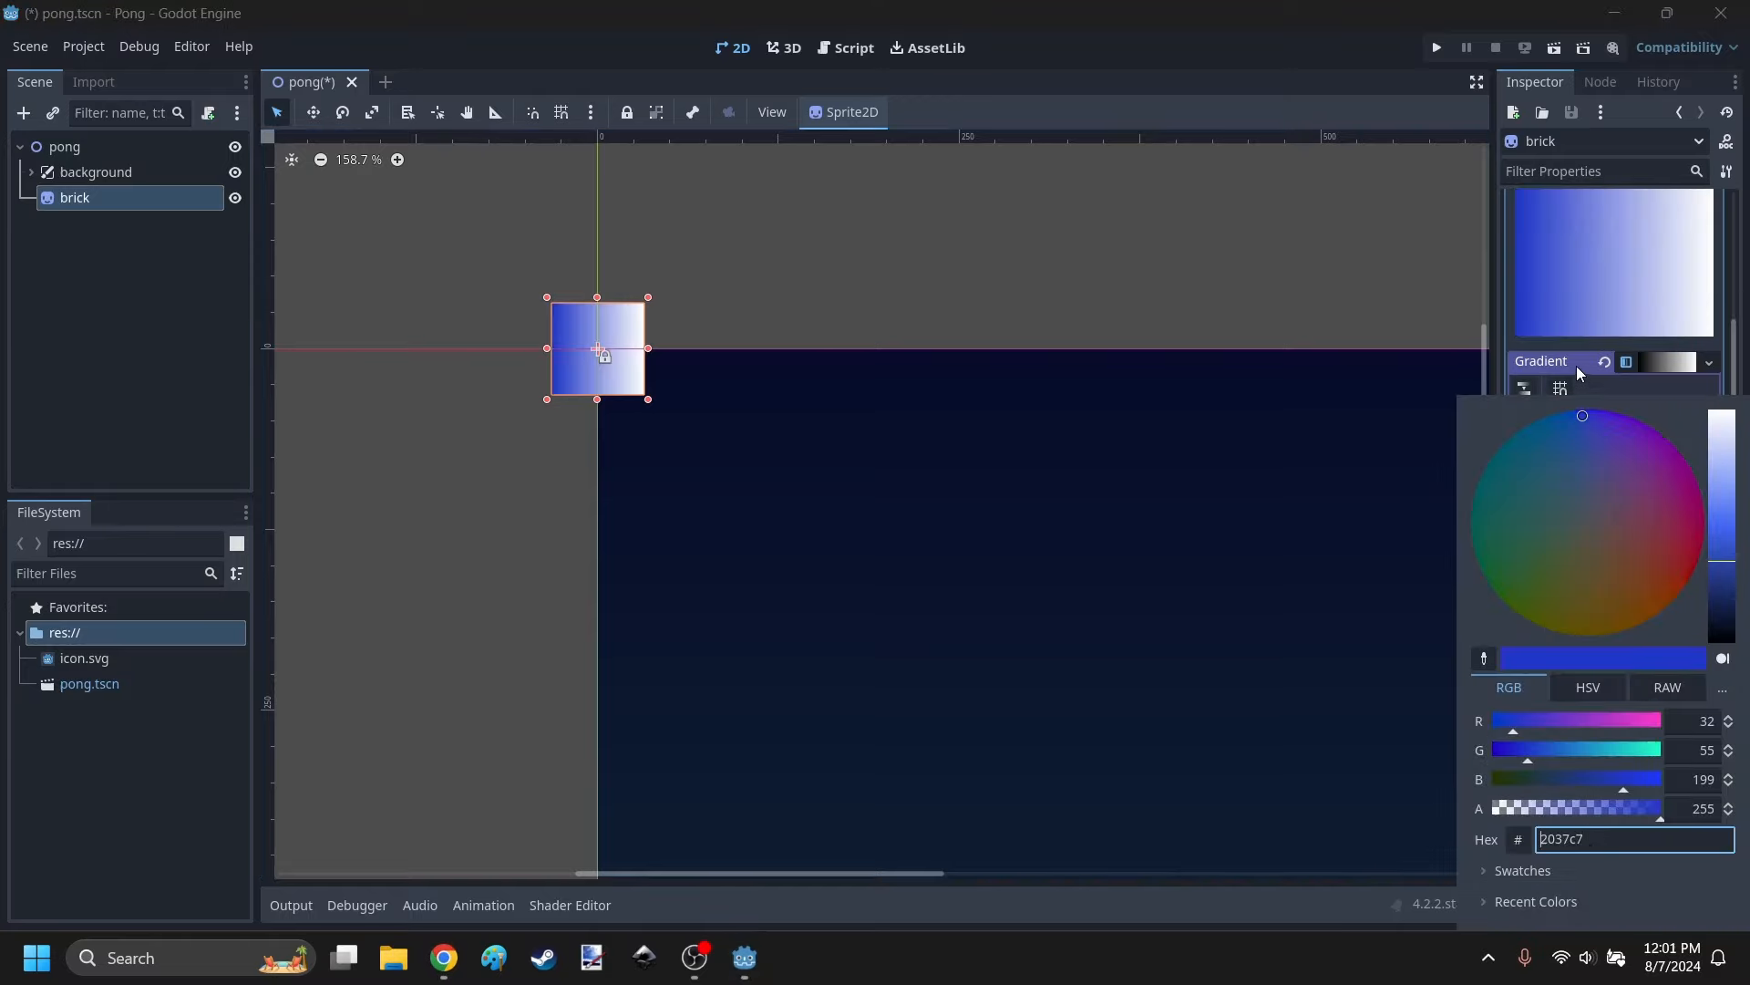
Set the last colour stop of the brick's gradient to #2037c7 for a solid blue.
{"action": "left_click", "coordinate": [1634, 397]}
{"action": "left_click", "coordinate": [1654, 441]}
{"action": "left_click", "coordinate": [1689, 429]}
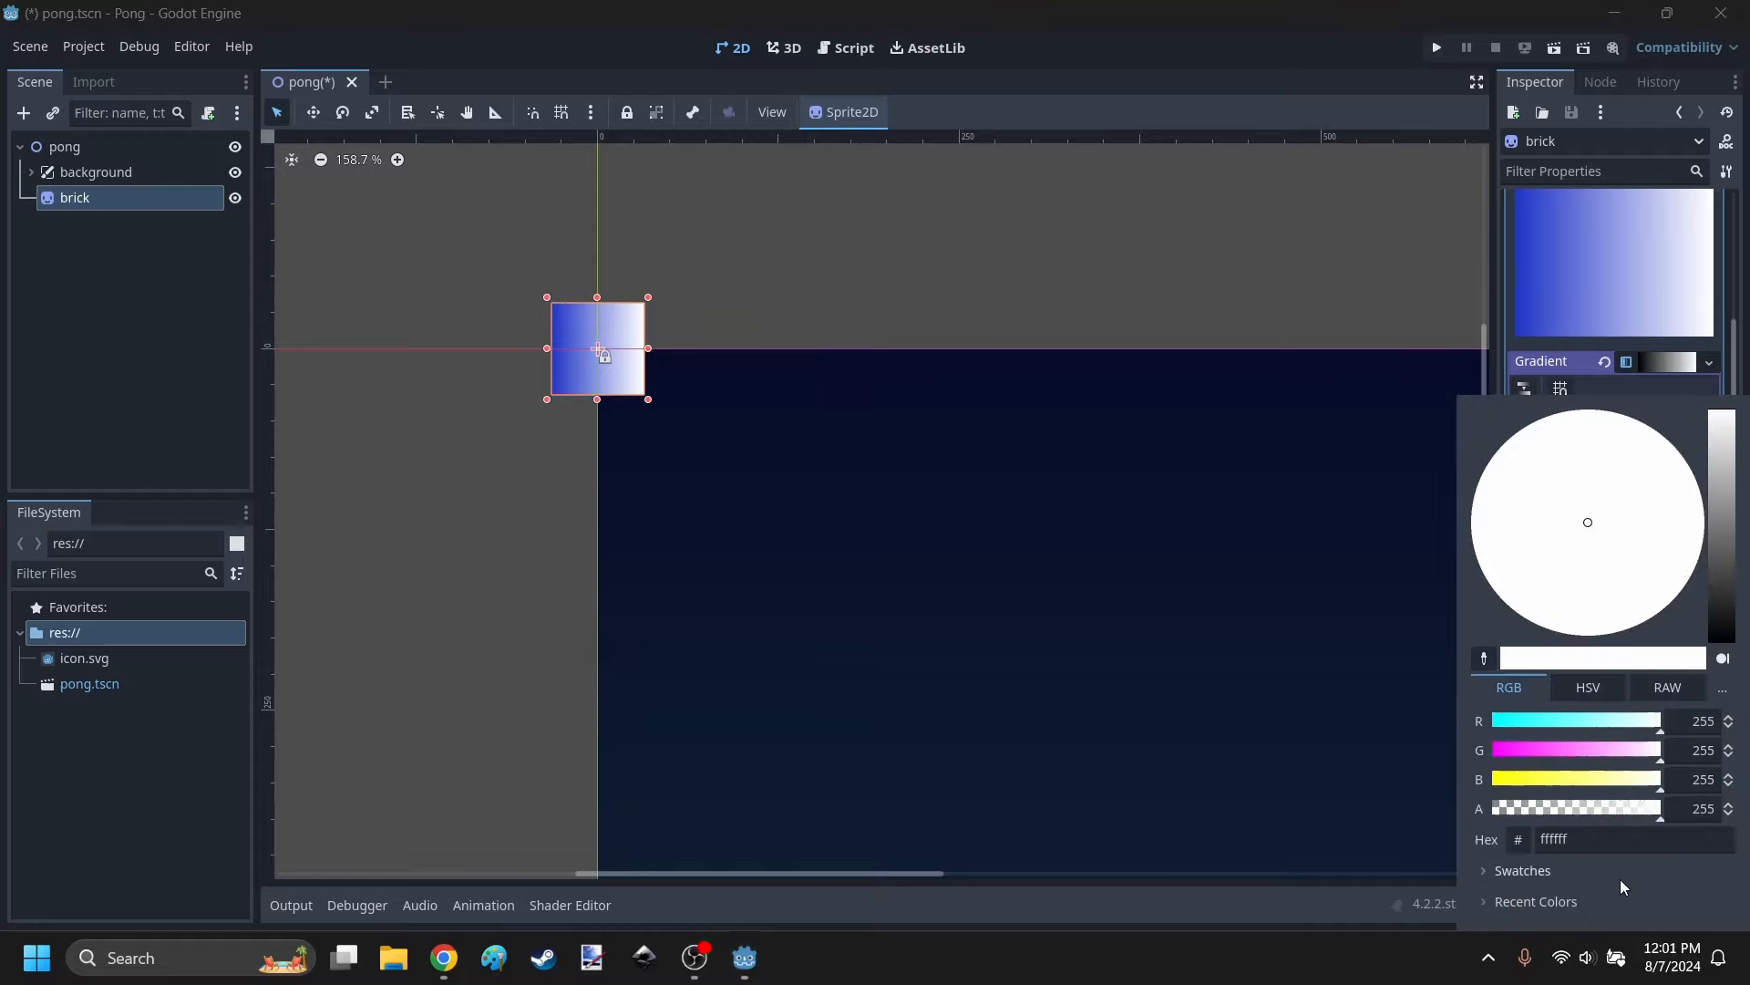
{"action": "key", "text": "Return"}
{"action": "left_click", "coordinate": [768, 244]}
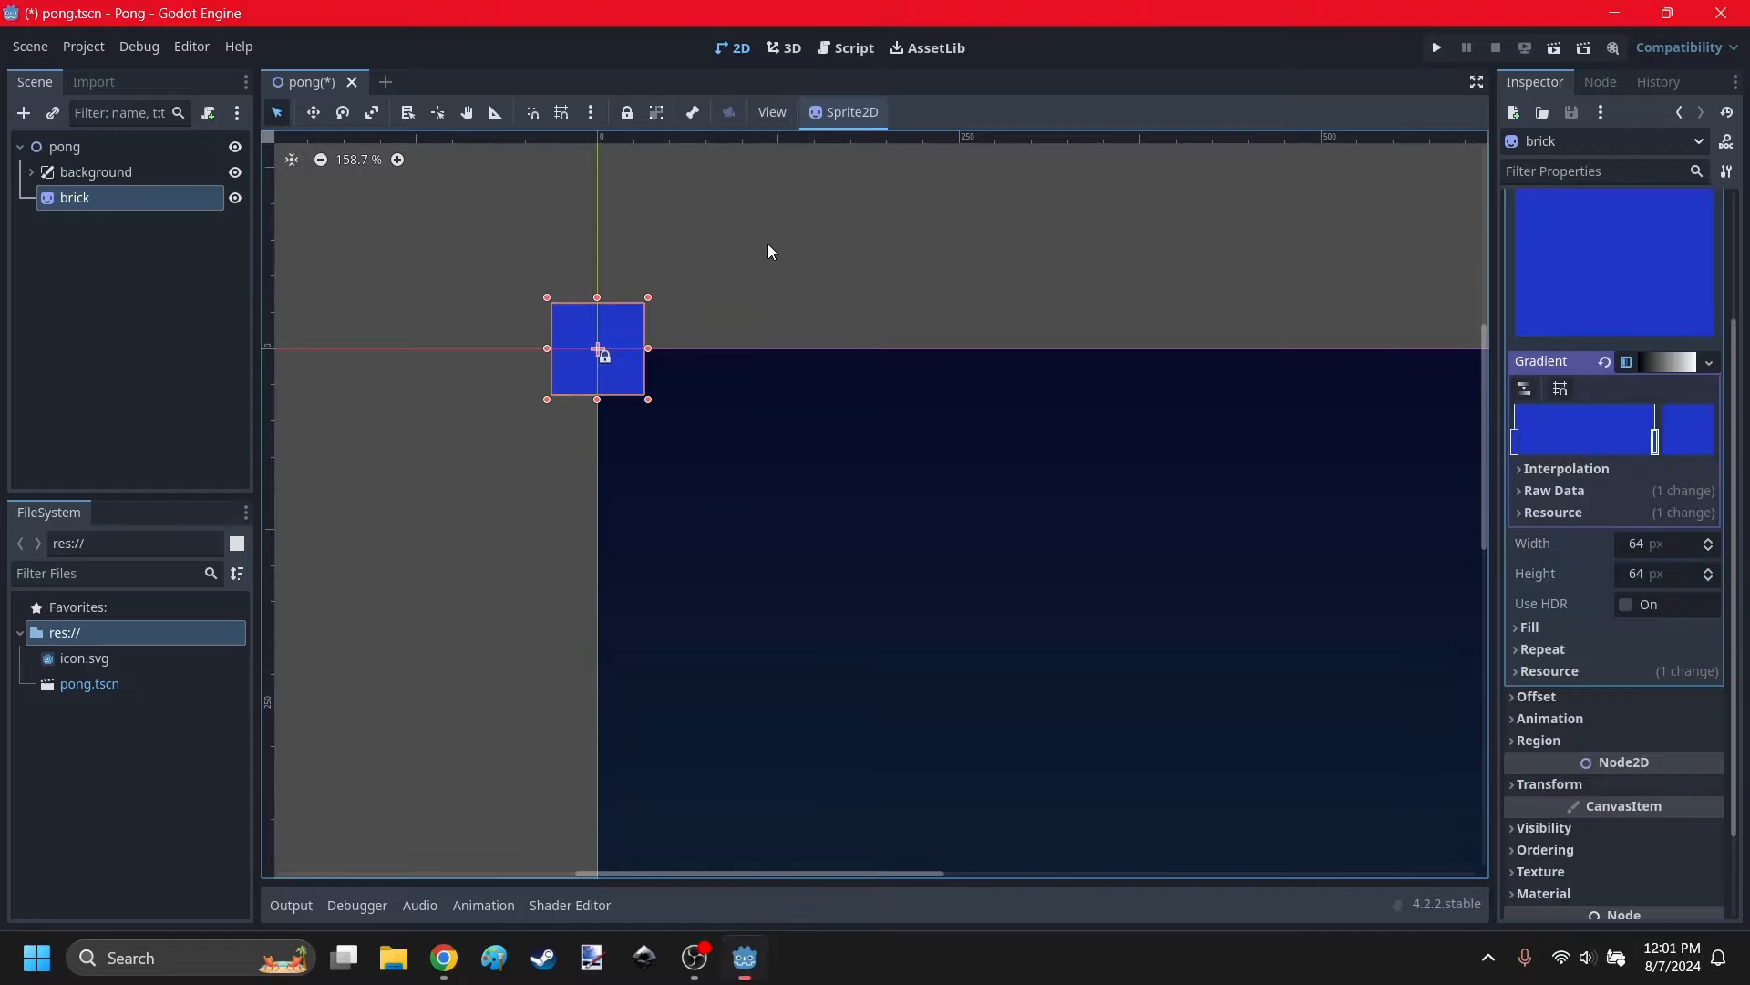
Save the scene, run the project to check the blue brick over the background, and close the game window.
{"action": "left_click", "coordinate": [734, 294]}
{"action": "scroll", "coordinate": [476, 401], "scroll_direction": "down", "scroll_amount": 1}
{"action": "key", "text": "ctrl+s"}
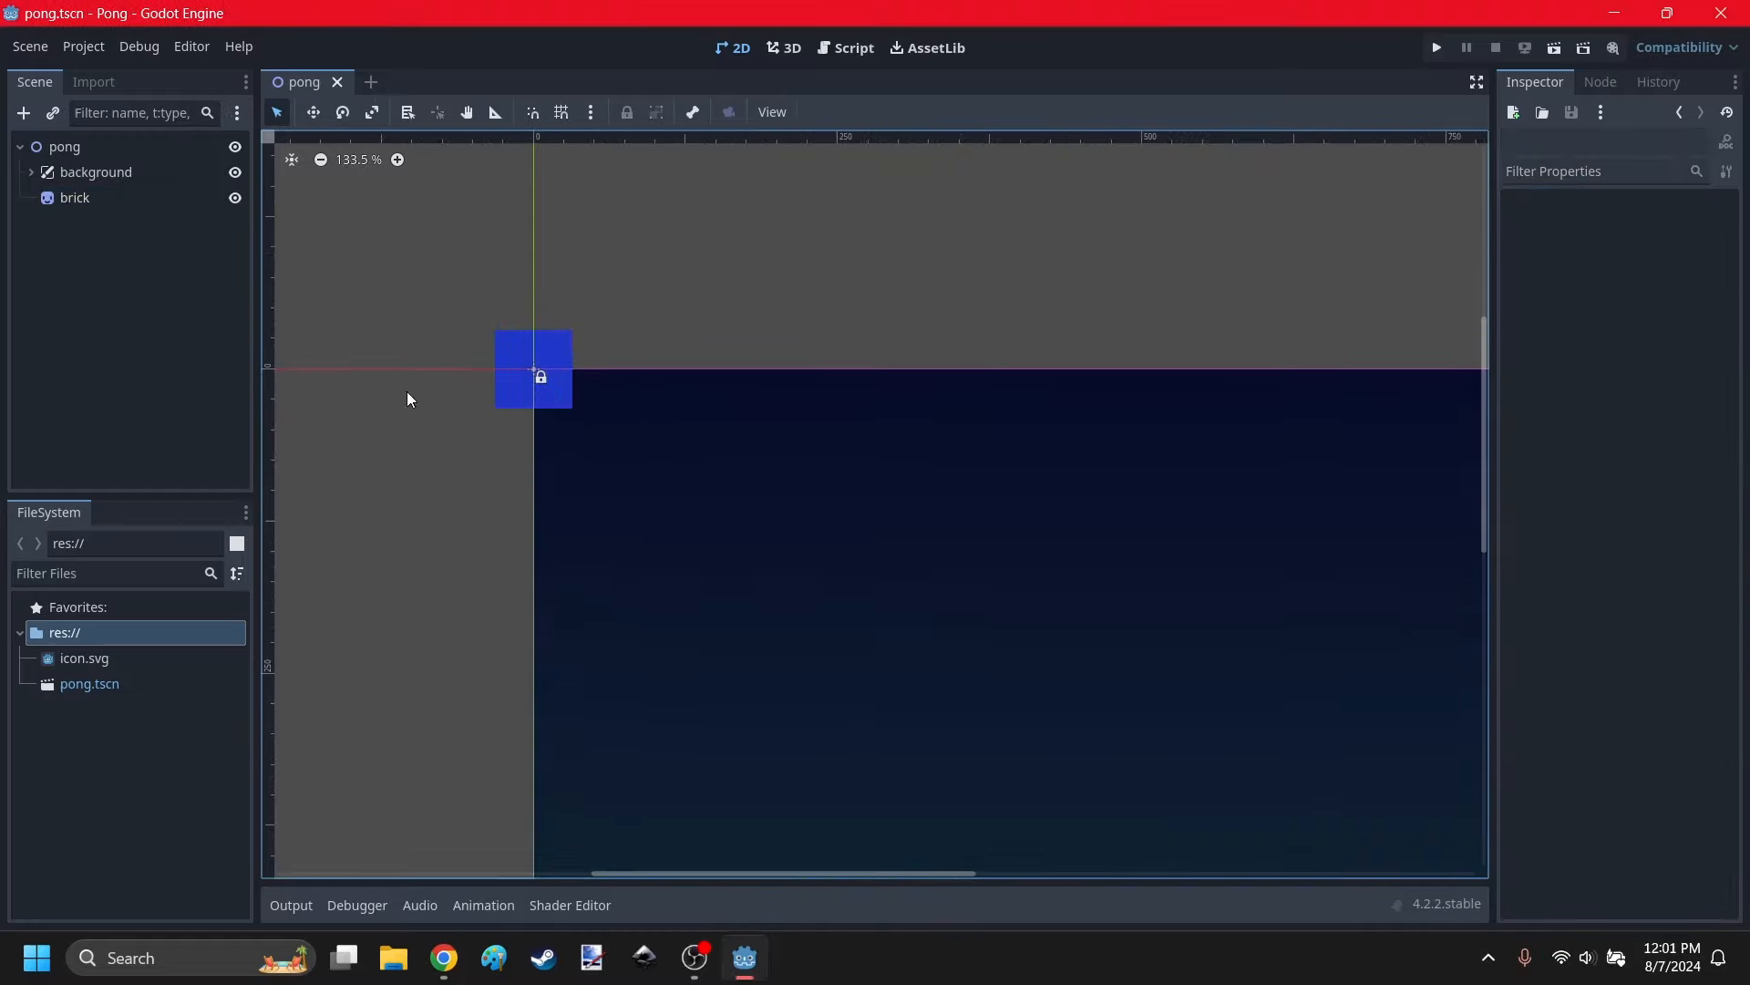
{"action": "left_click", "coordinate": [1437, 47]}
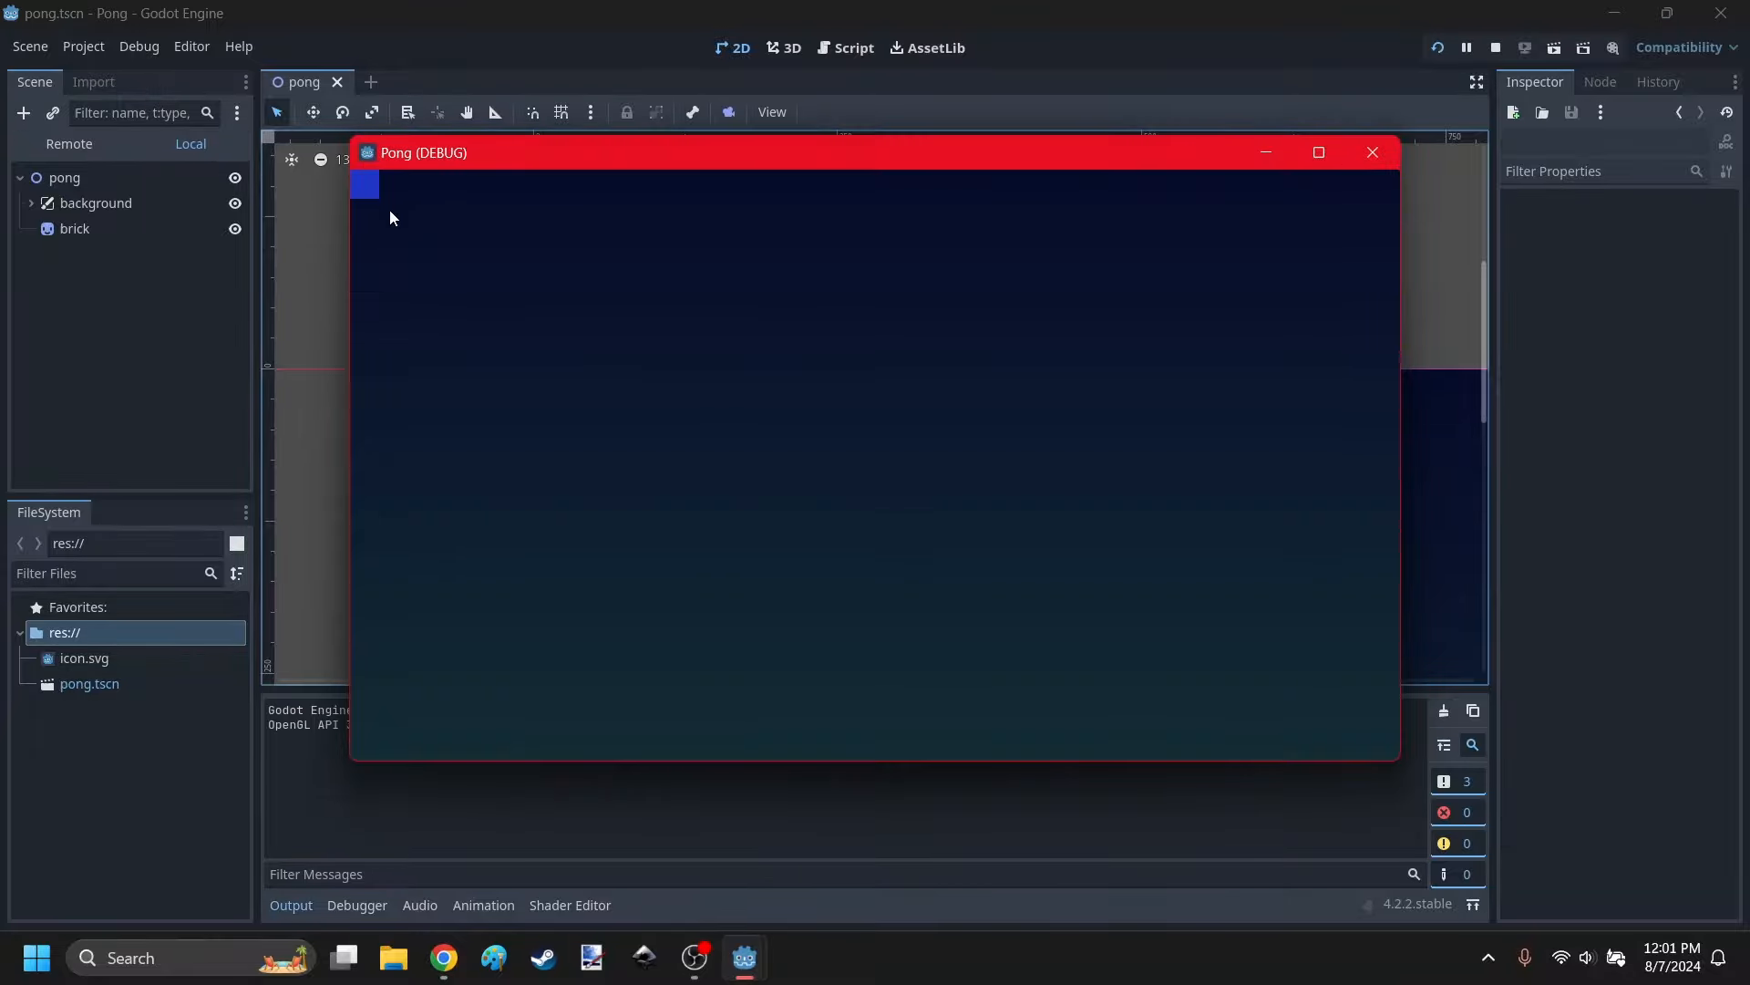
{"action": "left_click", "coordinate": [1372, 153]}
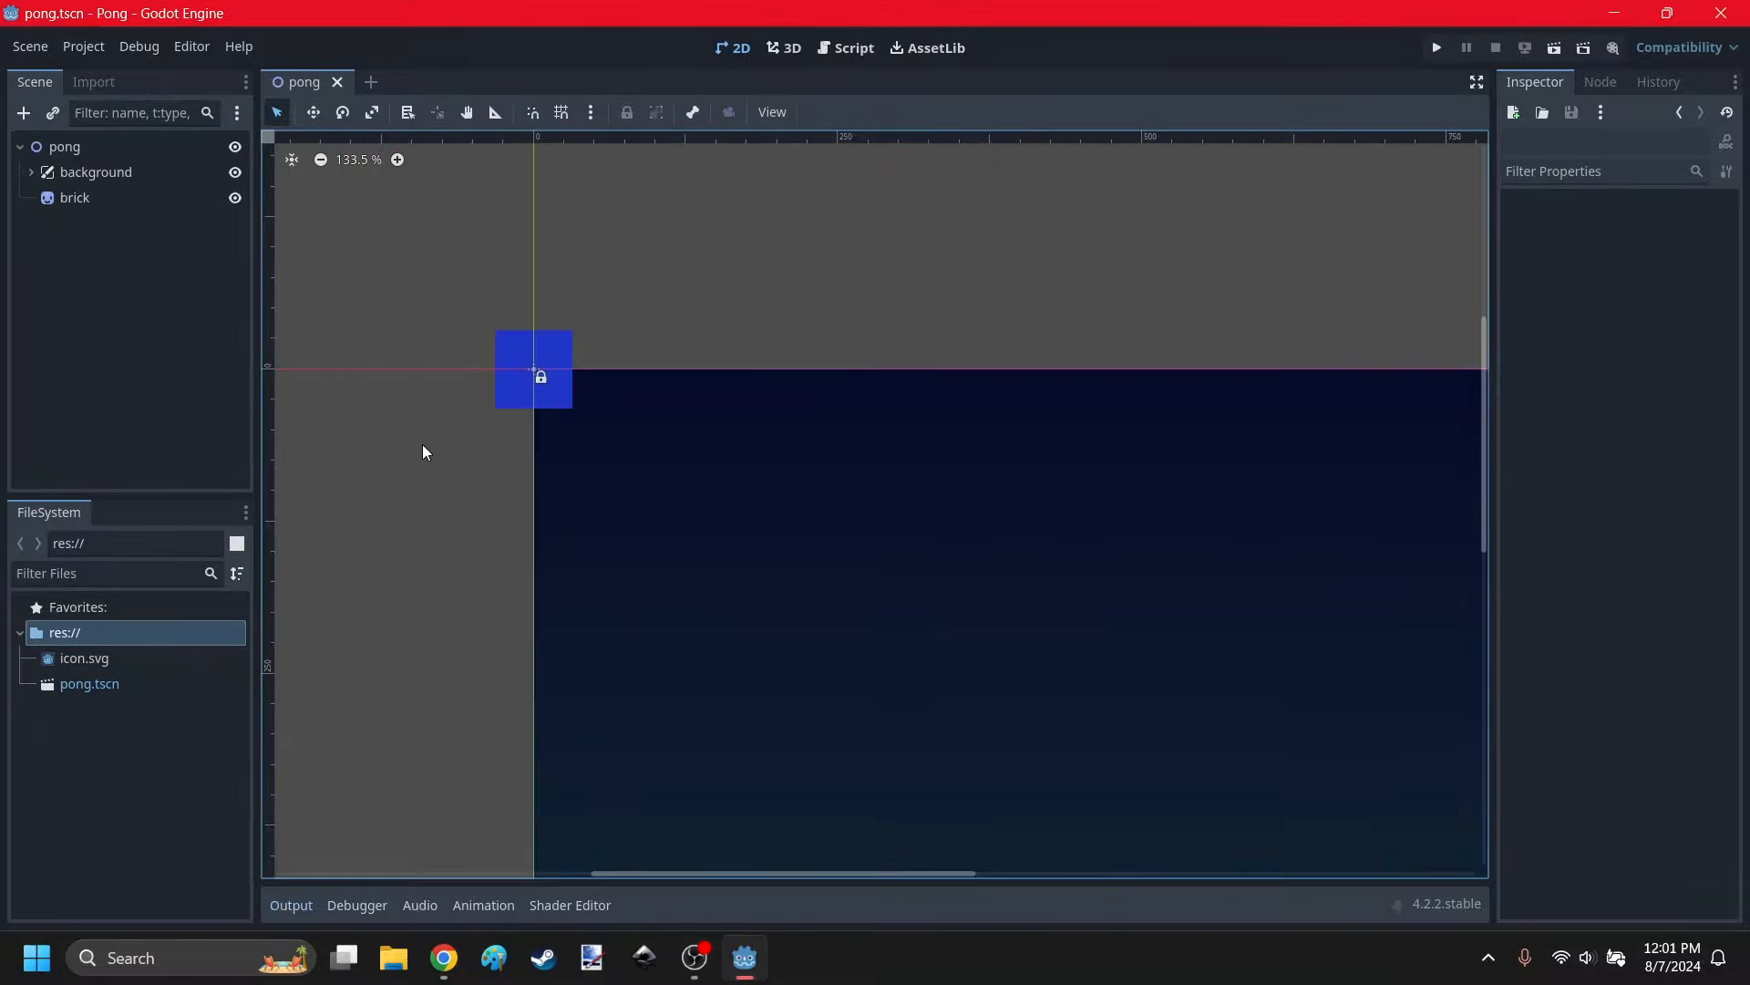
Examine the brick's shape in the viewport and the brick layout on the full-screen Scratch stage, then return to Godot.
{"action": "left_click", "coordinate": [511, 364]}
{"action": "scroll", "coordinate": [477, 386], "scroll_direction": "up", "scroll_amount": 5}
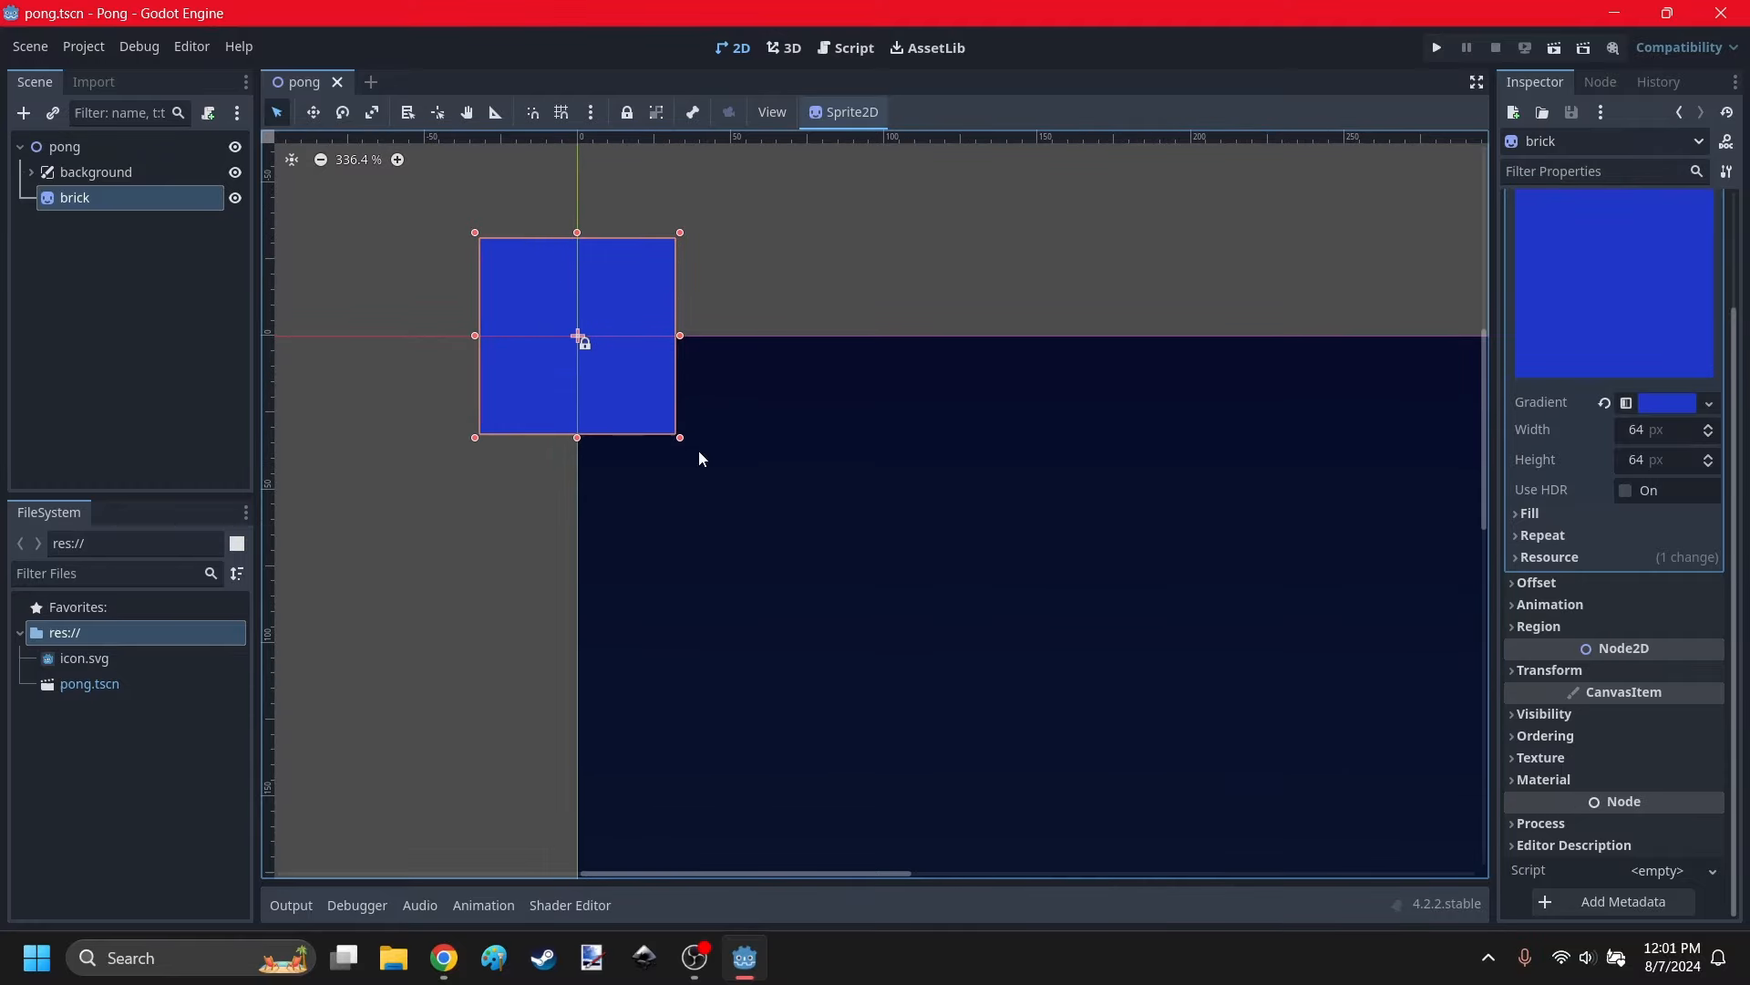
{"action": "scroll", "coordinate": [638, 510], "scroll_direction": "down", "scroll_amount": 3}
{"action": "left_click", "coordinate": [555, 585]}
{"action": "left_click", "coordinate": [444, 957]}
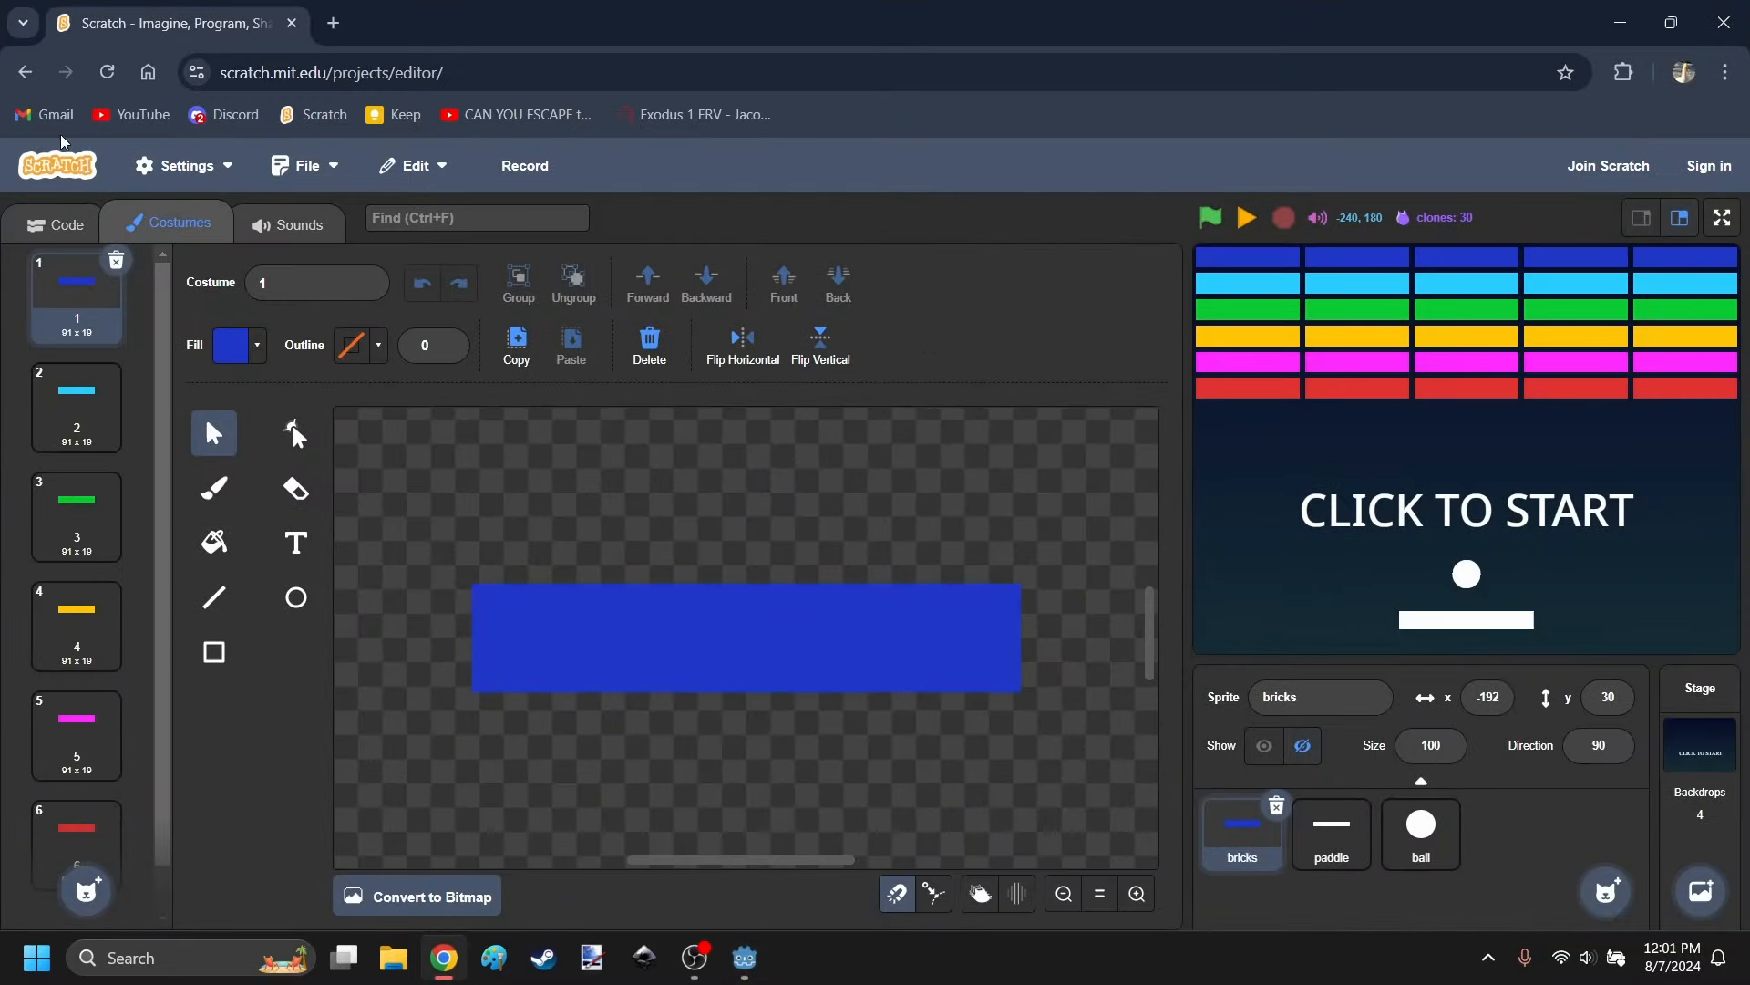
{"action": "left_click", "coordinate": [66, 230]}
{"action": "left_click", "coordinate": [1722, 217]}
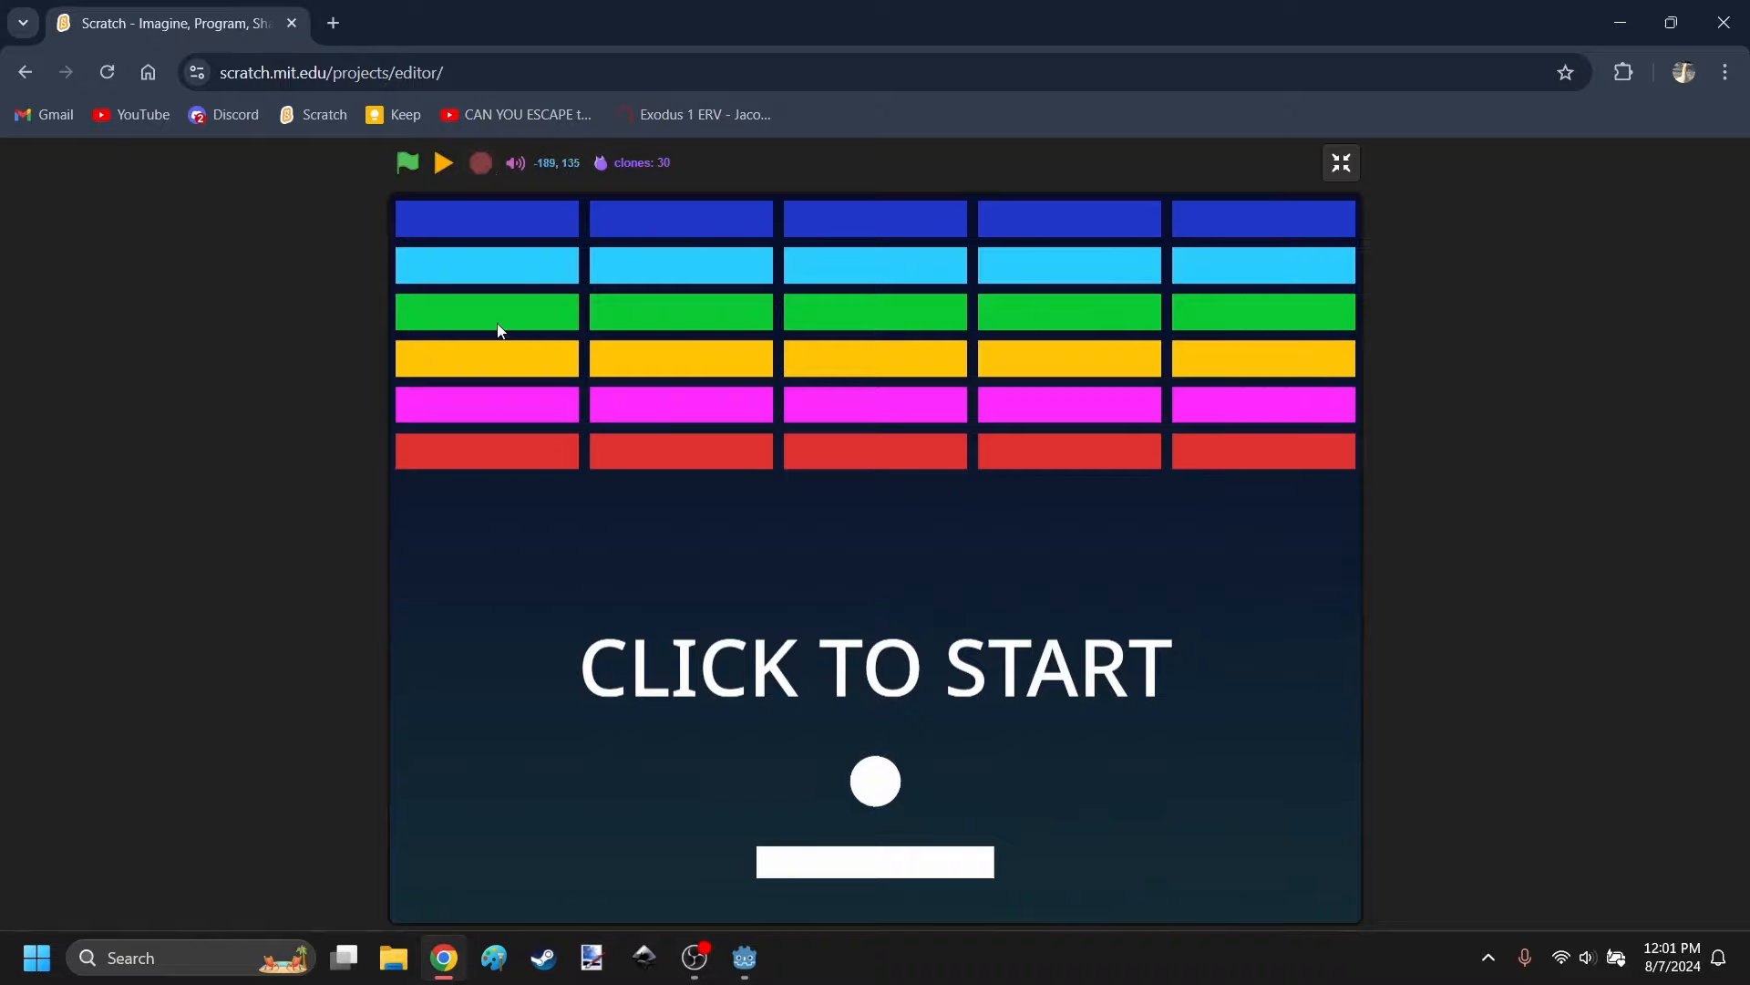
{"action": "left_click", "coordinate": [1342, 164]}
{"action": "left_click", "coordinate": [444, 957]}
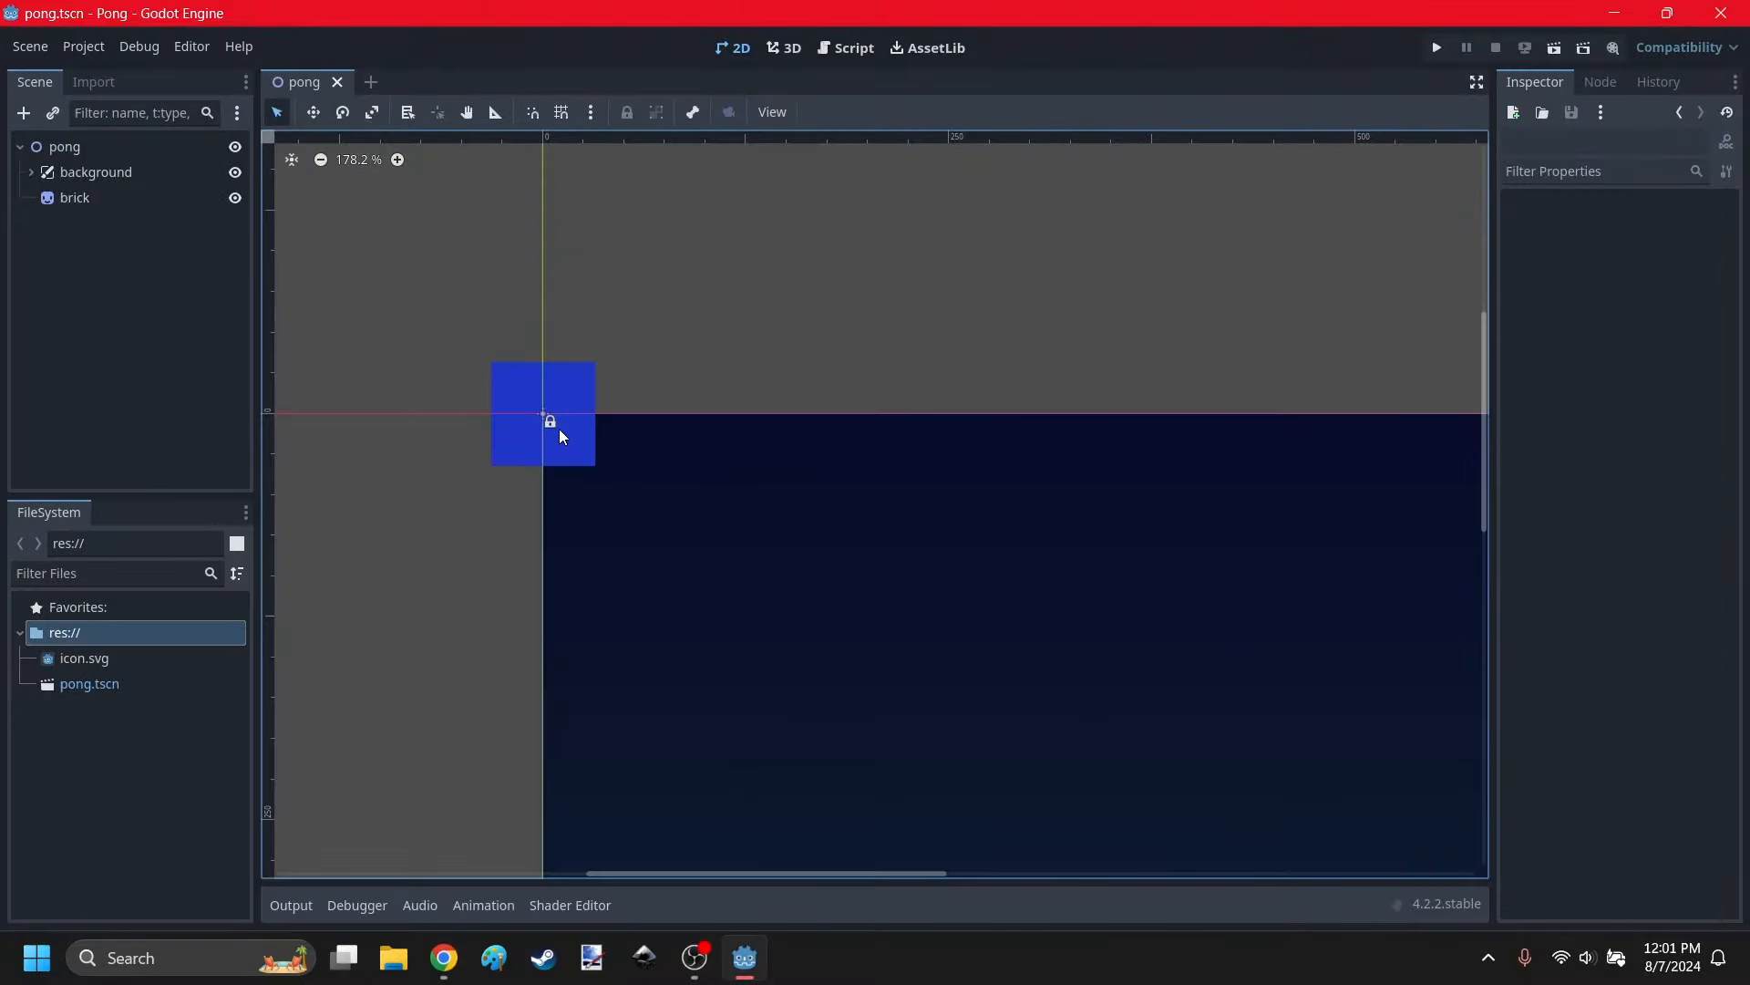
Select the brick and examine its size against the full width of the background.
{"action": "left_click", "coordinate": [560, 428]}
{"action": "scroll", "coordinate": [492, 376], "scroll_direction": "down", "scroll_amount": 5}
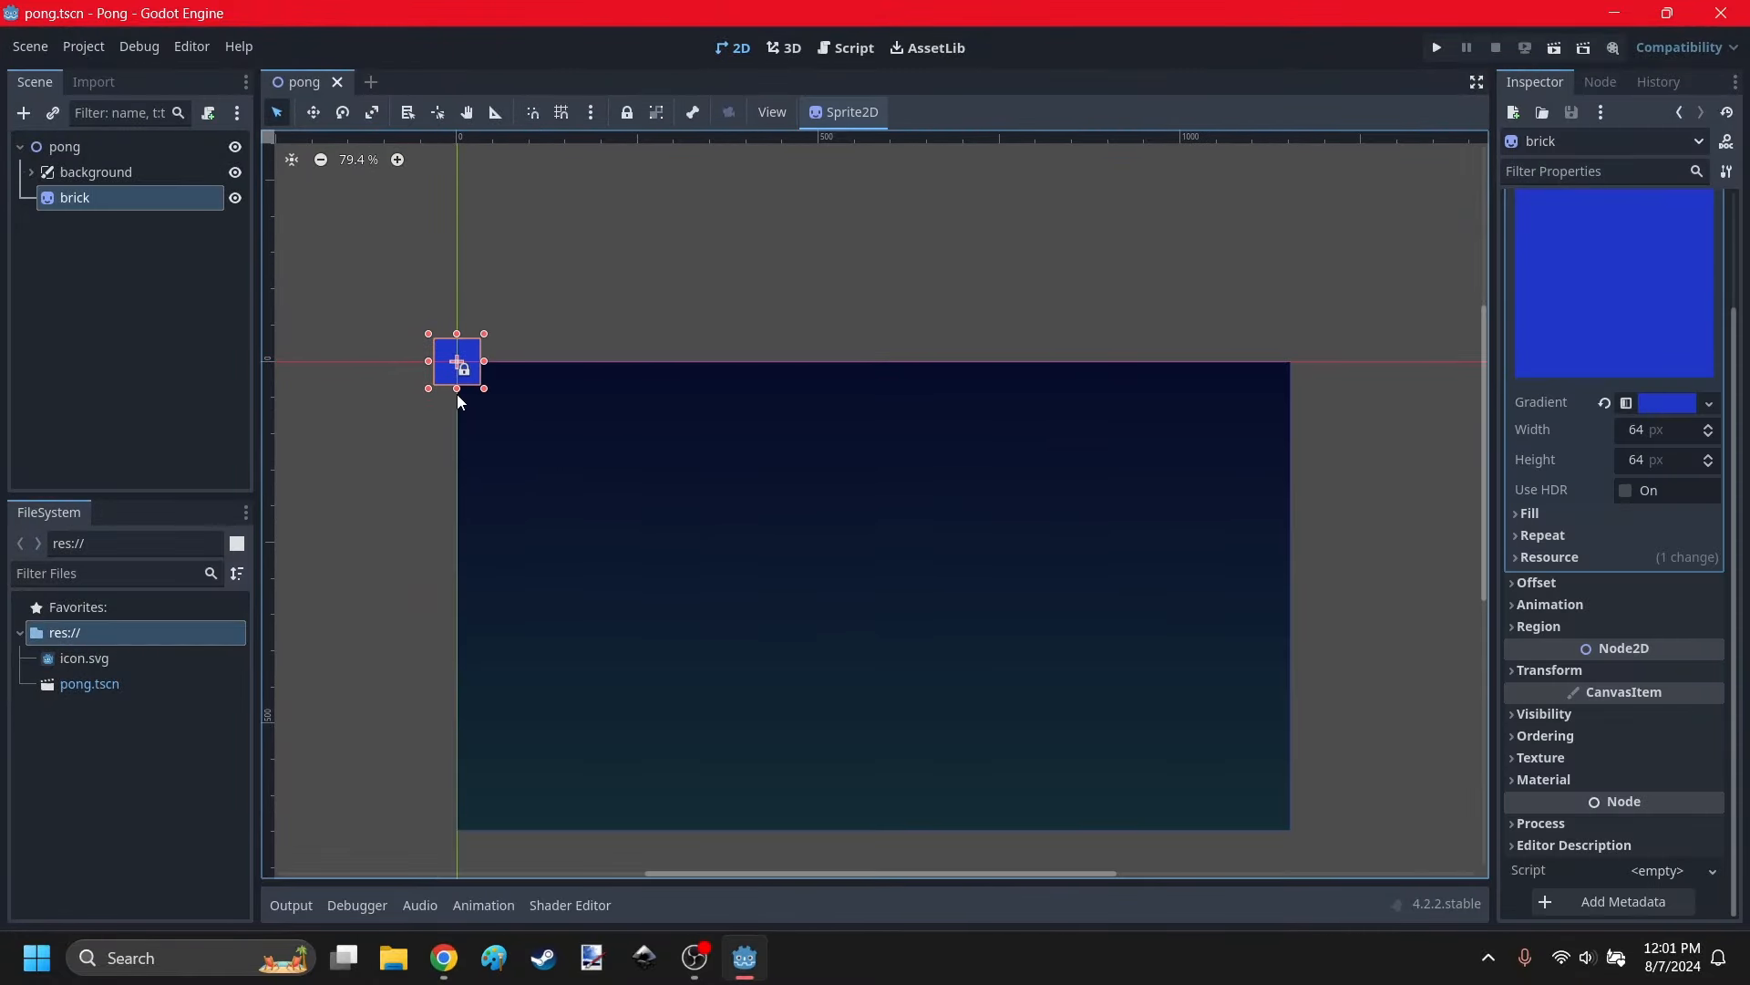
{"action": "scroll", "coordinate": [457, 394], "scroll_direction": "up", "scroll_amount": 3}
{"action": "scroll", "coordinate": [1331, 381], "scroll_direction": "down", "scroll_amount": 4}
{"action": "scroll", "coordinate": [1401, 412], "scroll_direction": "up", "scroll_amount": 1}
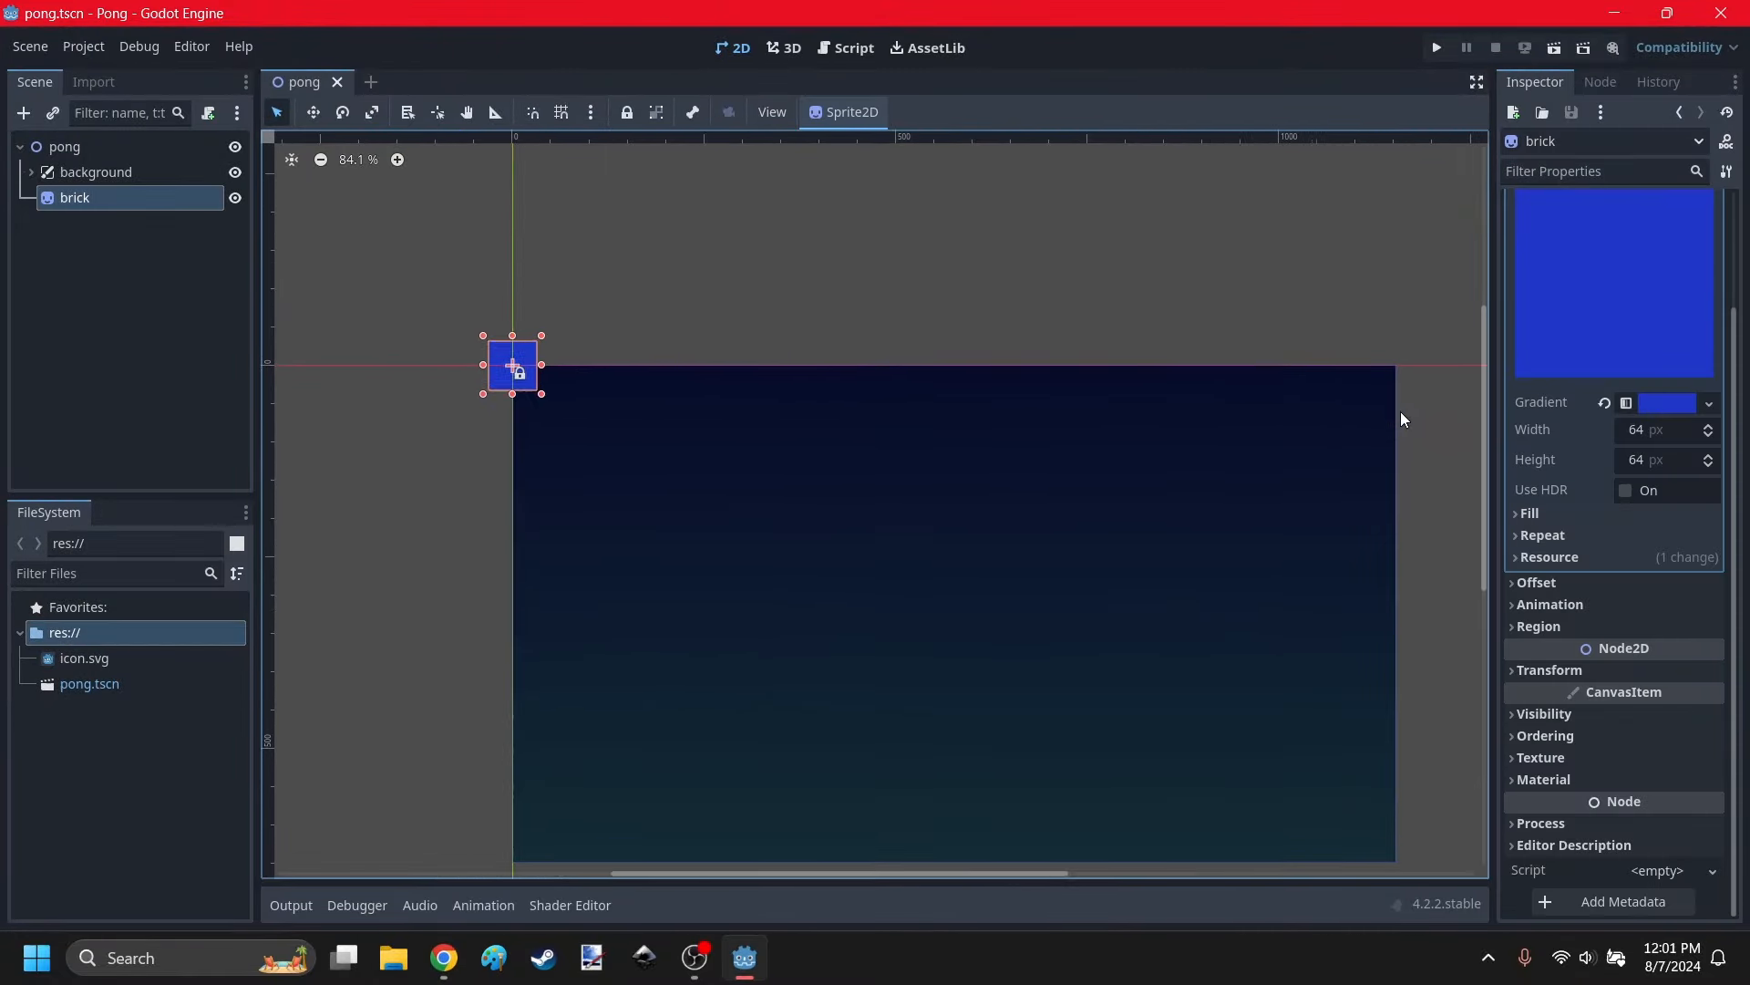
{"action": "scroll", "coordinate": [455, 304], "scroll_direction": "up", "scroll_amount": 5}
{"action": "scroll", "coordinate": [530, 419], "scroll_direction": "up", "scroll_amount": 3}
{"action": "scroll", "coordinate": [531, 420], "scroll_direction": "down", "scroll_amount": 1}
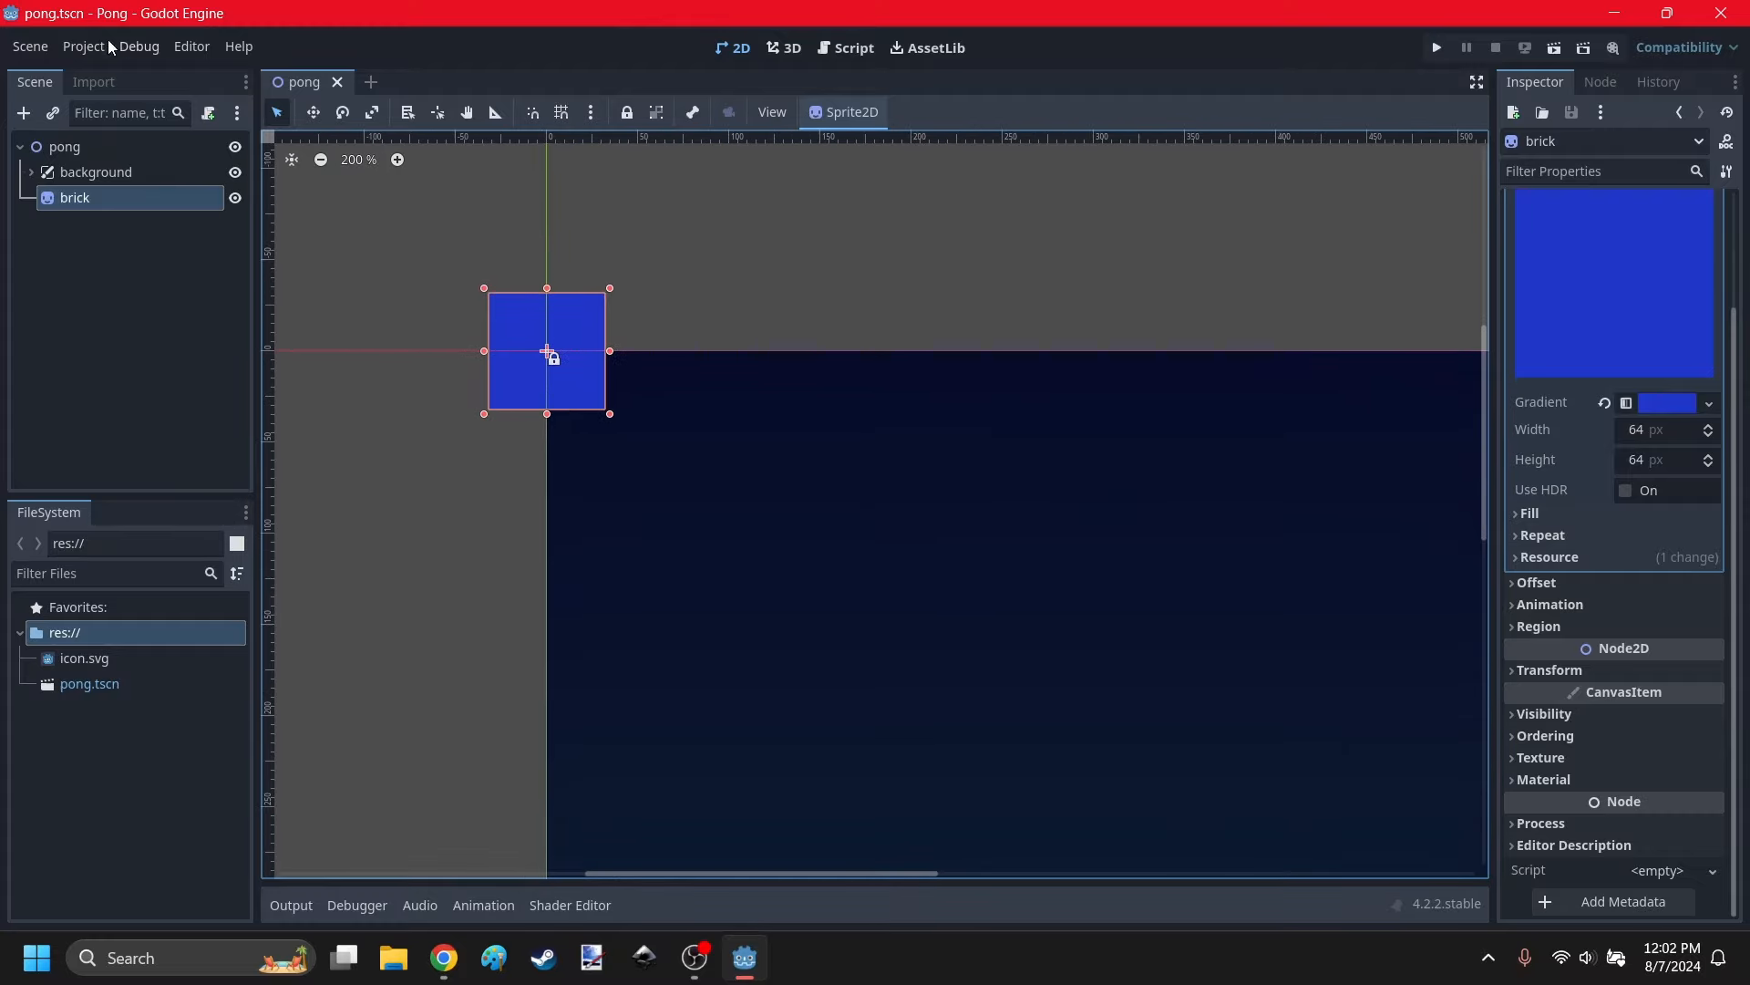
Look up the viewport width in the project's window display settings and close the settings.
{"action": "left_click", "coordinate": [83, 47]}
{"action": "left_click", "coordinate": [111, 73]}
{"action": "left_click", "coordinate": [1045, 282]}
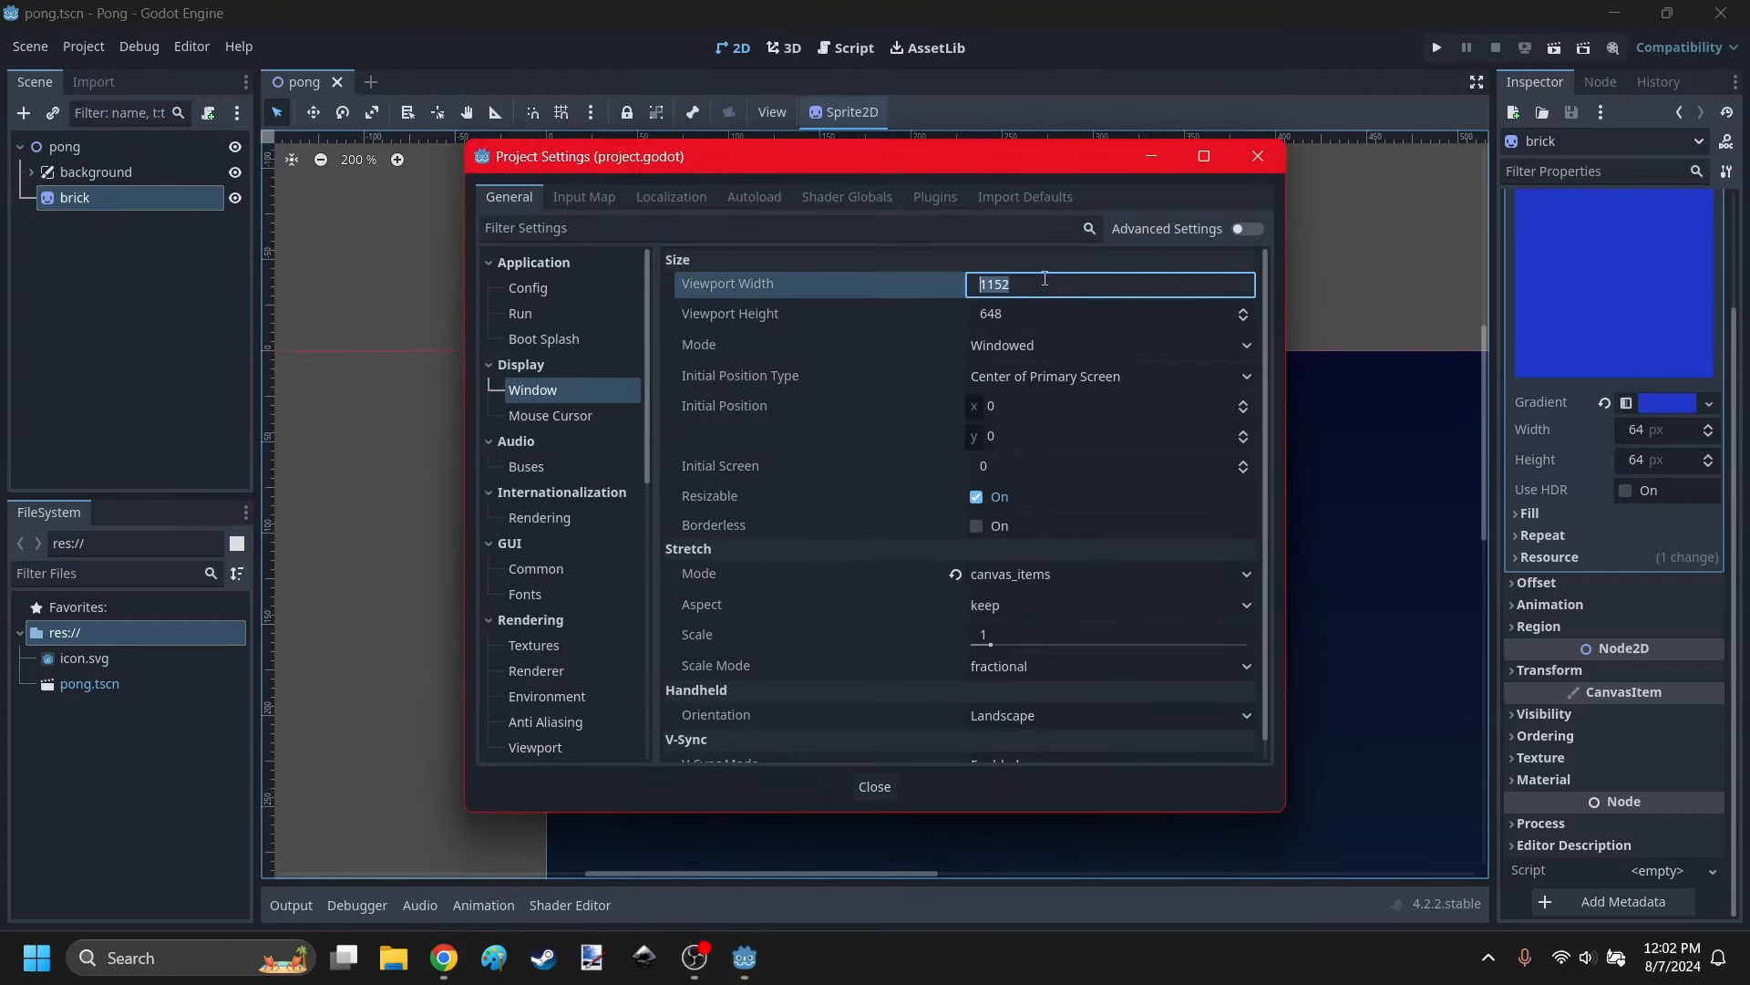
{"action": "left_click", "coordinate": [1262, 158]}
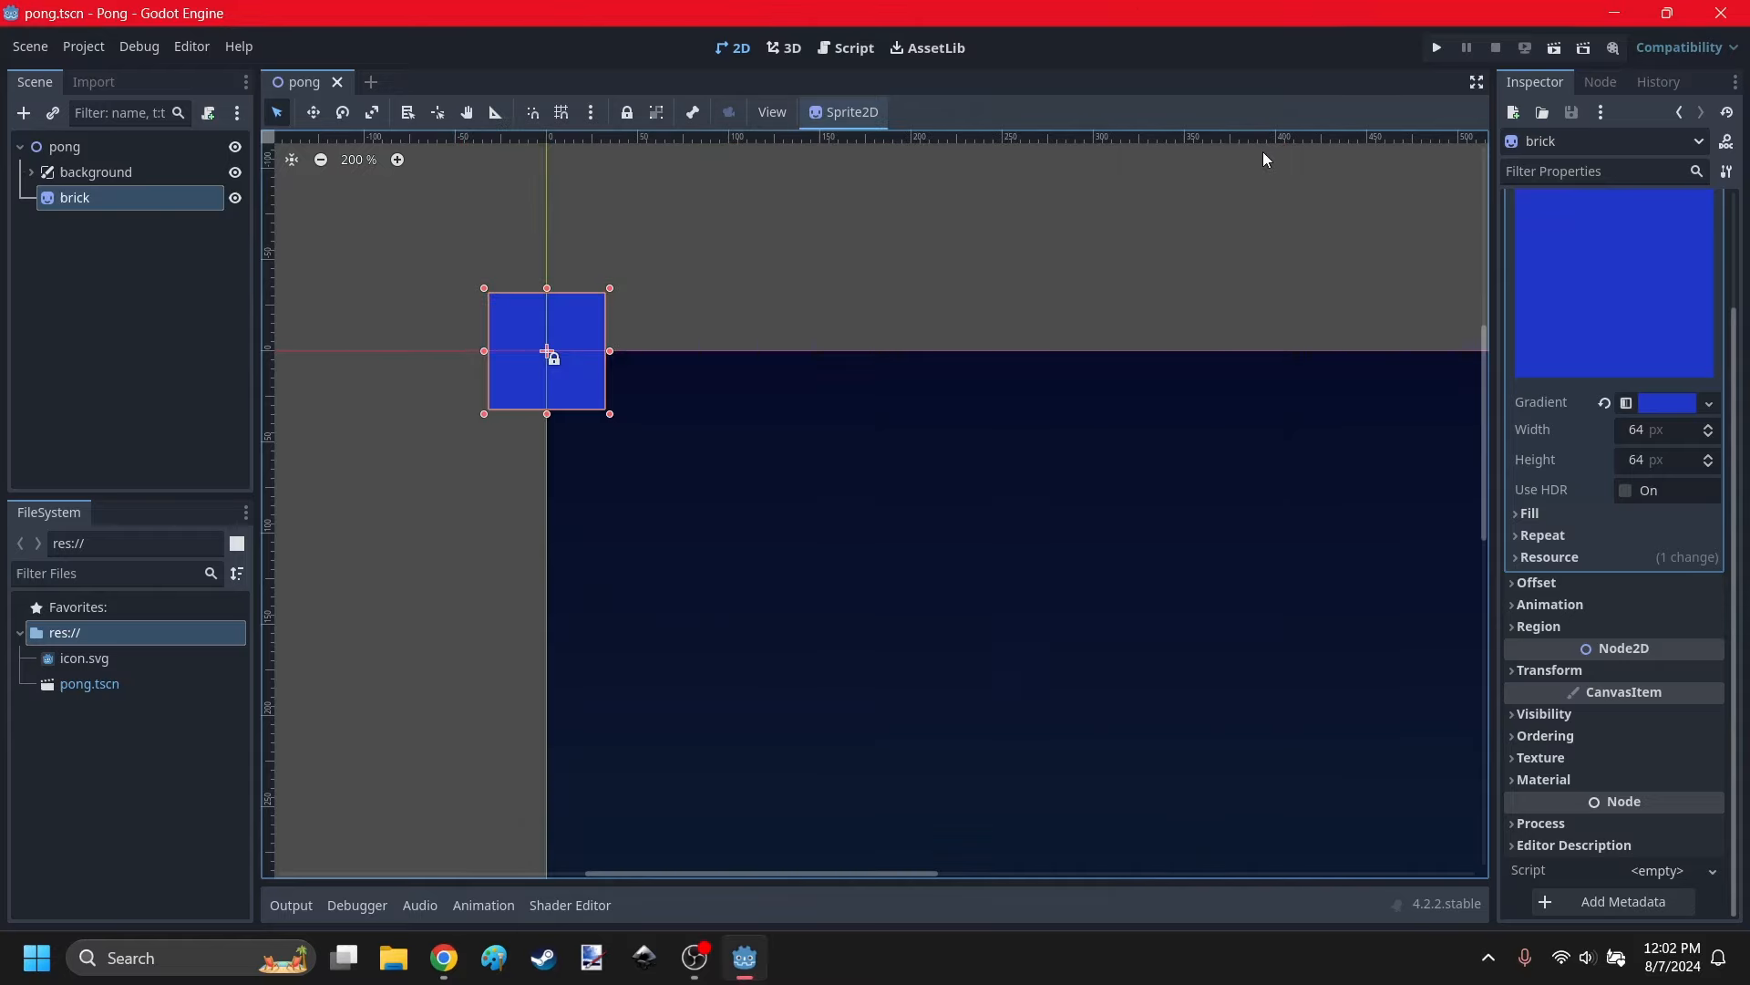
Set the width of the brick's gradient texture to 1152/5 px.
{"action": "left_click", "coordinate": [1654, 430]}
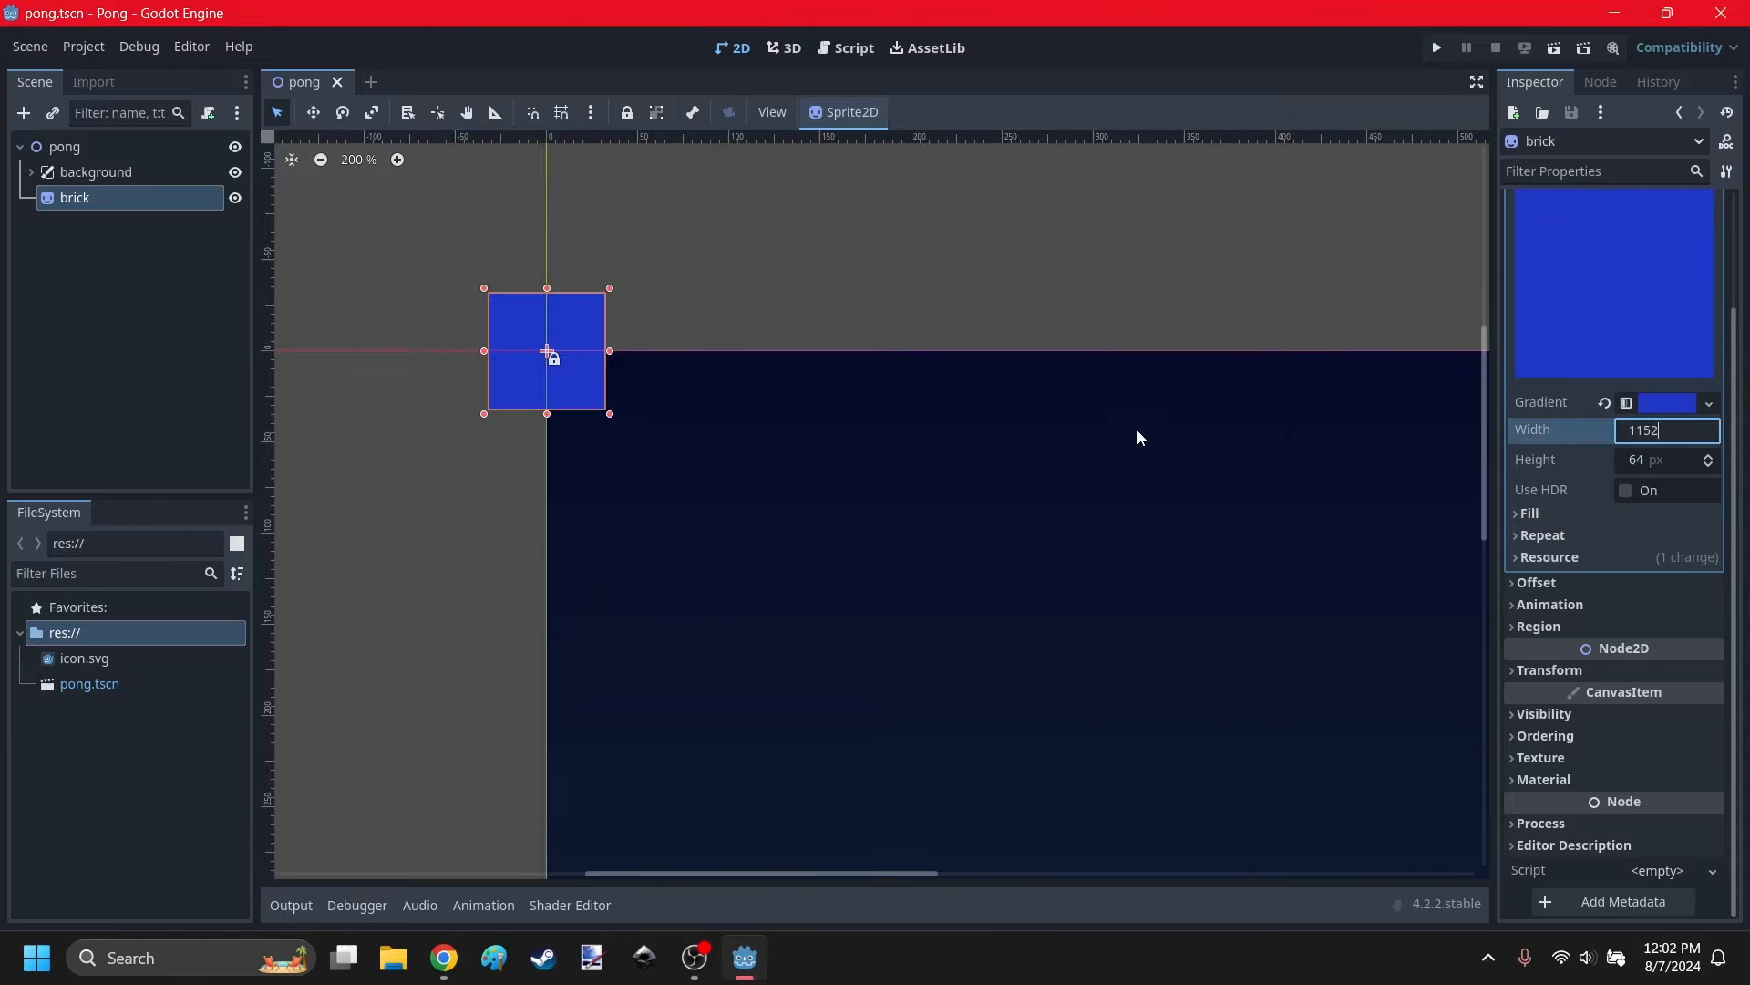
{"action": "type", "text": "1152/5"}
{"action": "key", "text": "Return"}
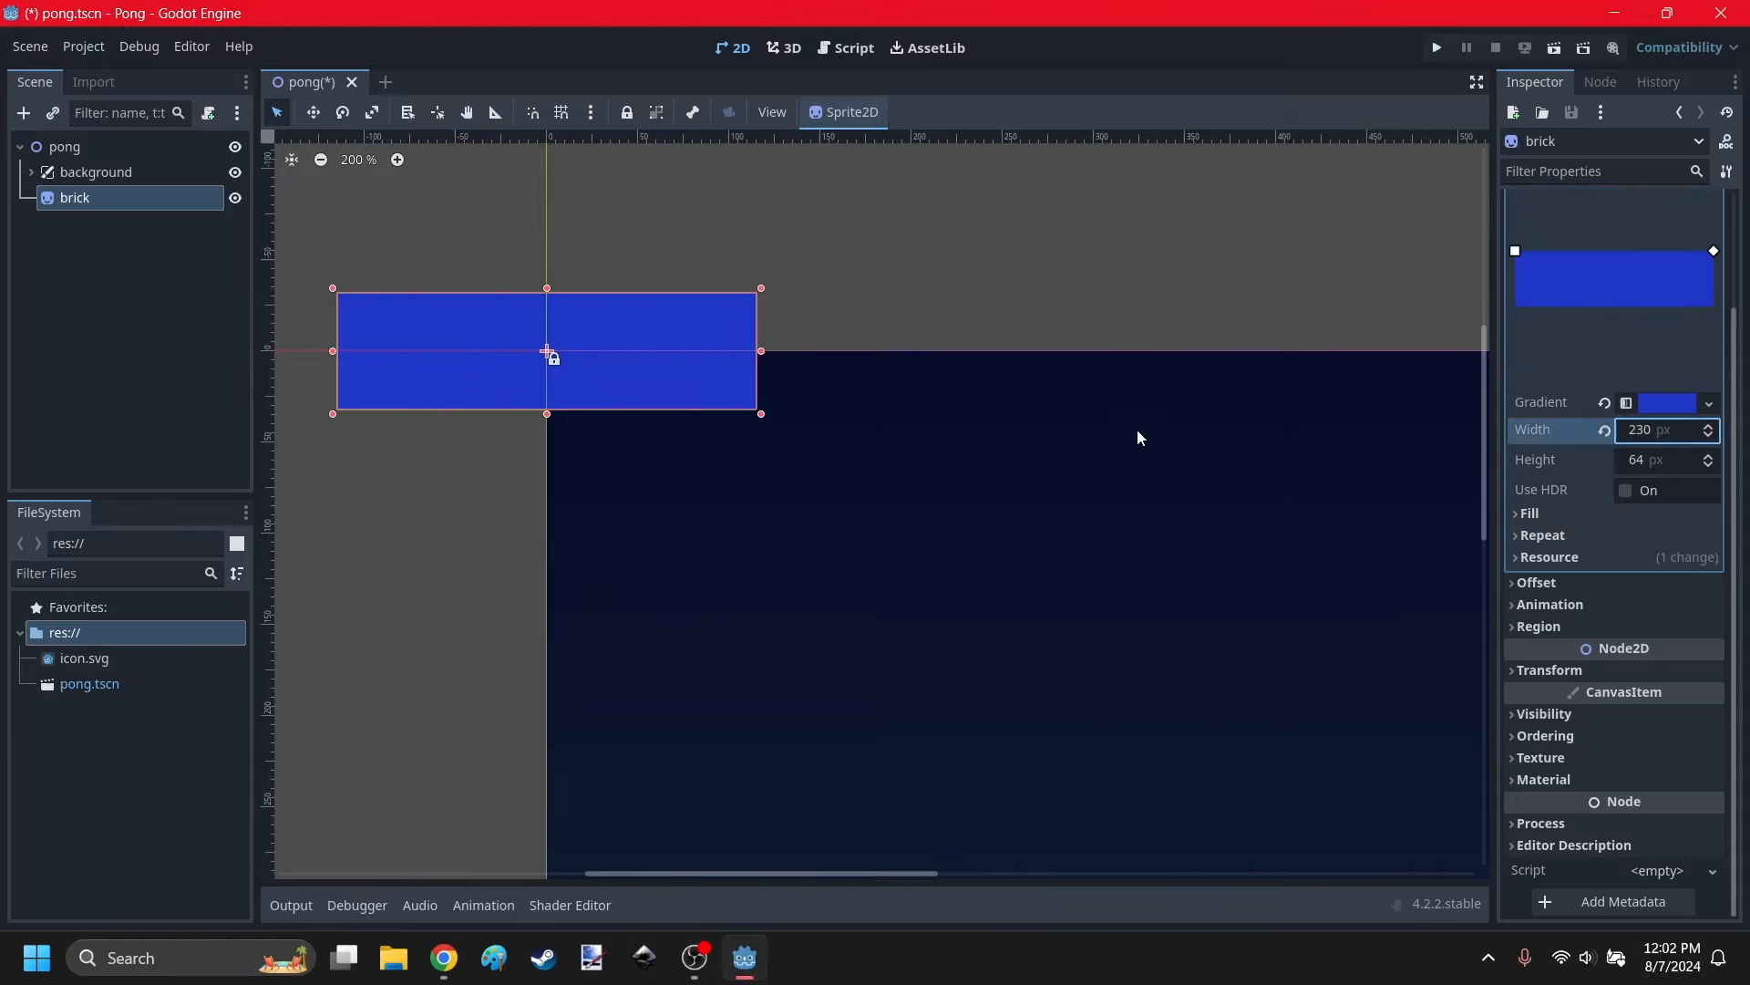
Try a height of 30 px for the brick's gradient texture and settle on 35 px.
{"action": "scroll", "coordinate": [877, 206], "scroll_direction": "down", "scroll_amount": 4}
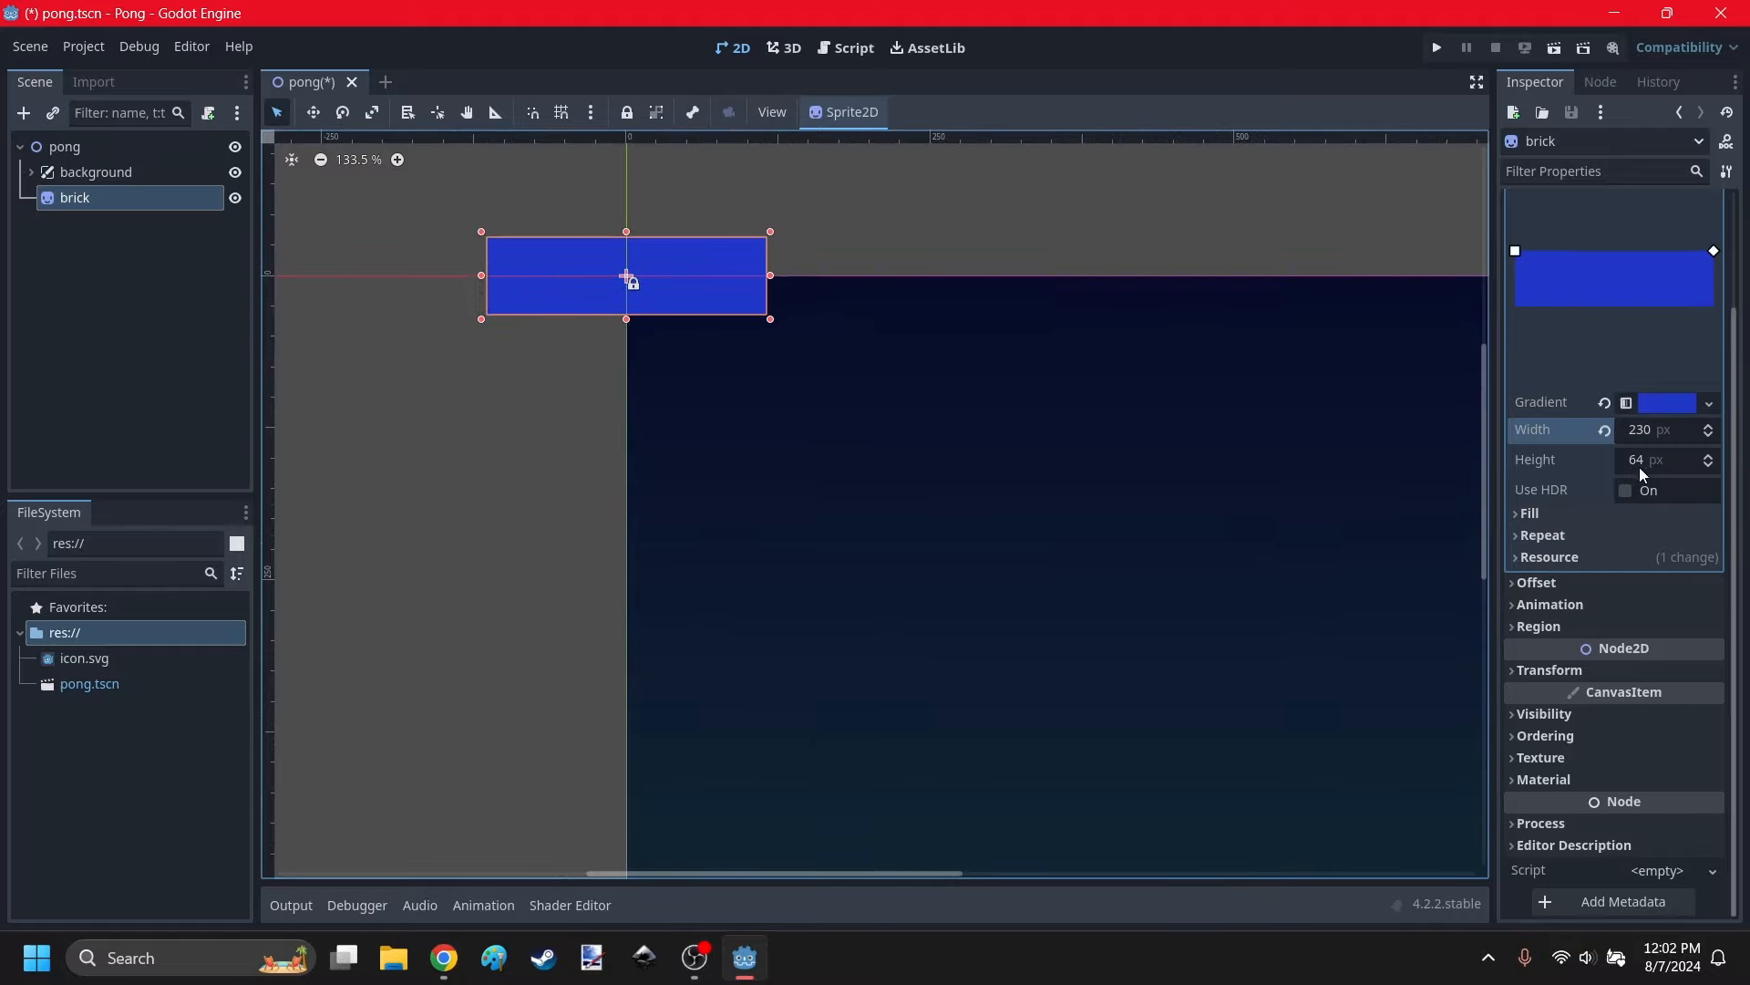
{"action": "left_click", "coordinate": [1641, 461]}
{"action": "type", "text": "30"}
{"action": "key", "text": "Return"}
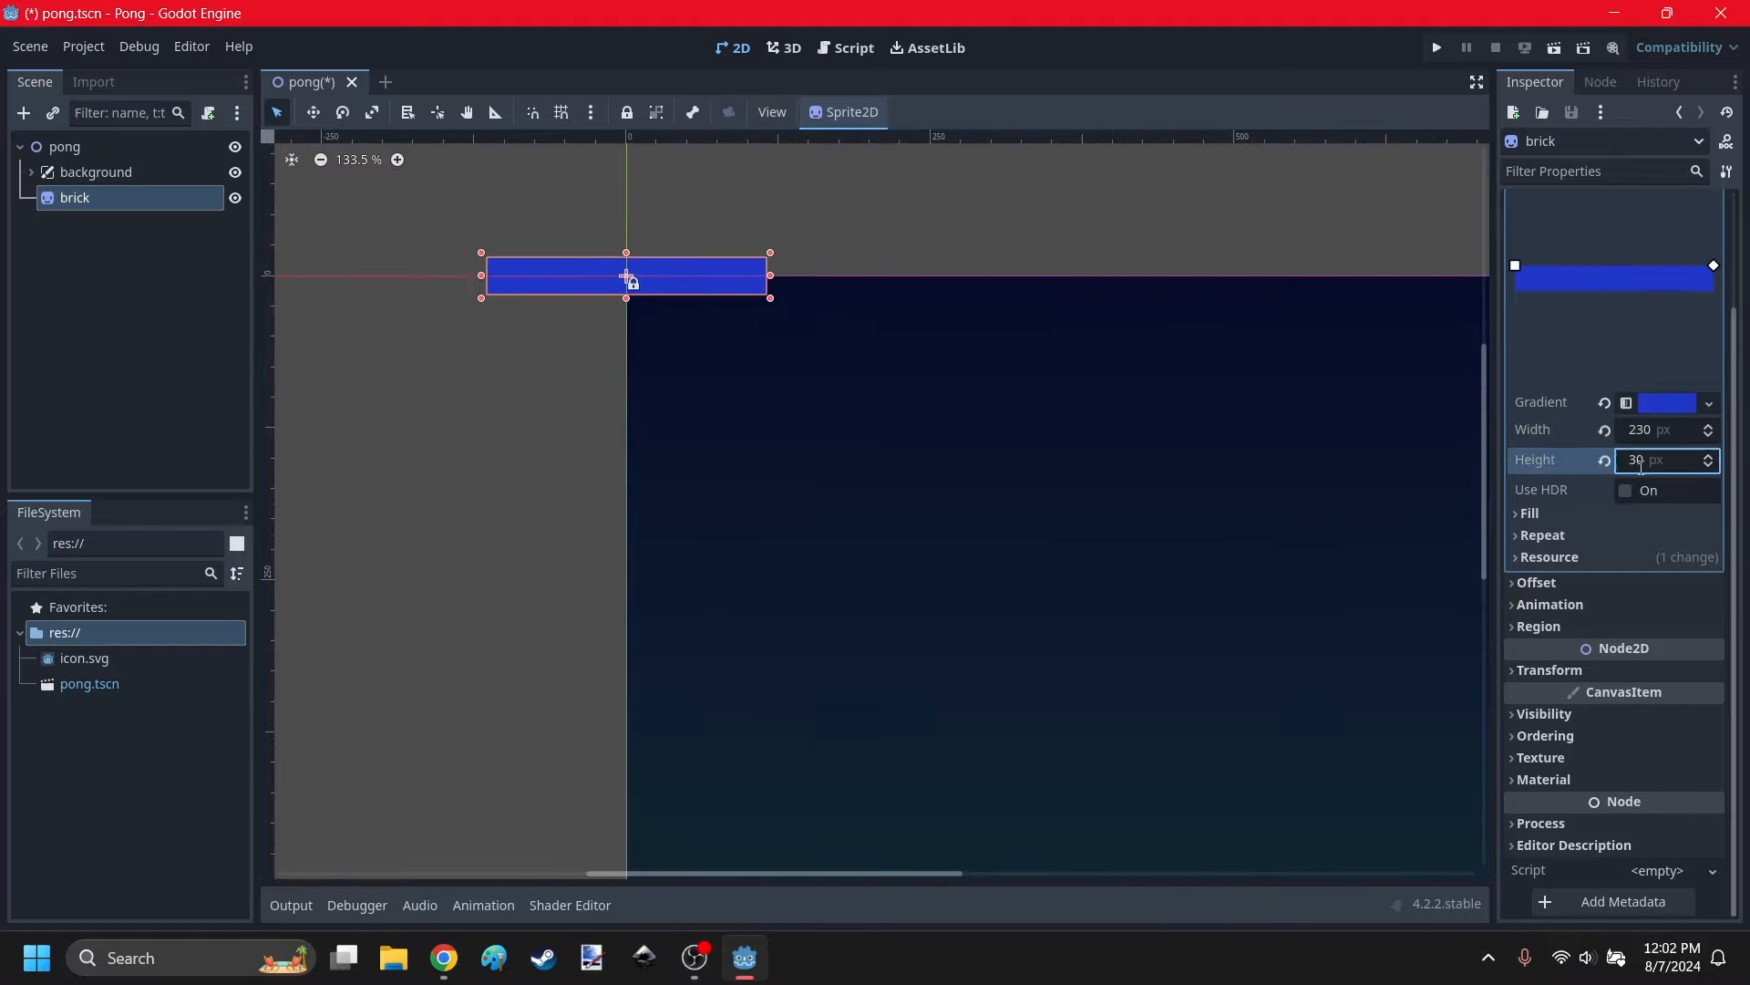
{"action": "left_click", "coordinate": [1641, 467]}
{"action": "type", "text": "35"}
{"action": "key", "text": "Return"}
Check the resized brick against the background with nothing selected, and save the pong scene.
{"action": "left_click", "coordinate": [812, 380]}
{"action": "scroll", "coordinate": [749, 326], "scroll_direction": "down", "scroll_amount": 13}
{"action": "scroll", "coordinate": [679, 290], "scroll_direction": "up", "scroll_amount": 8}
{"action": "left_click", "coordinate": [692, 308]}
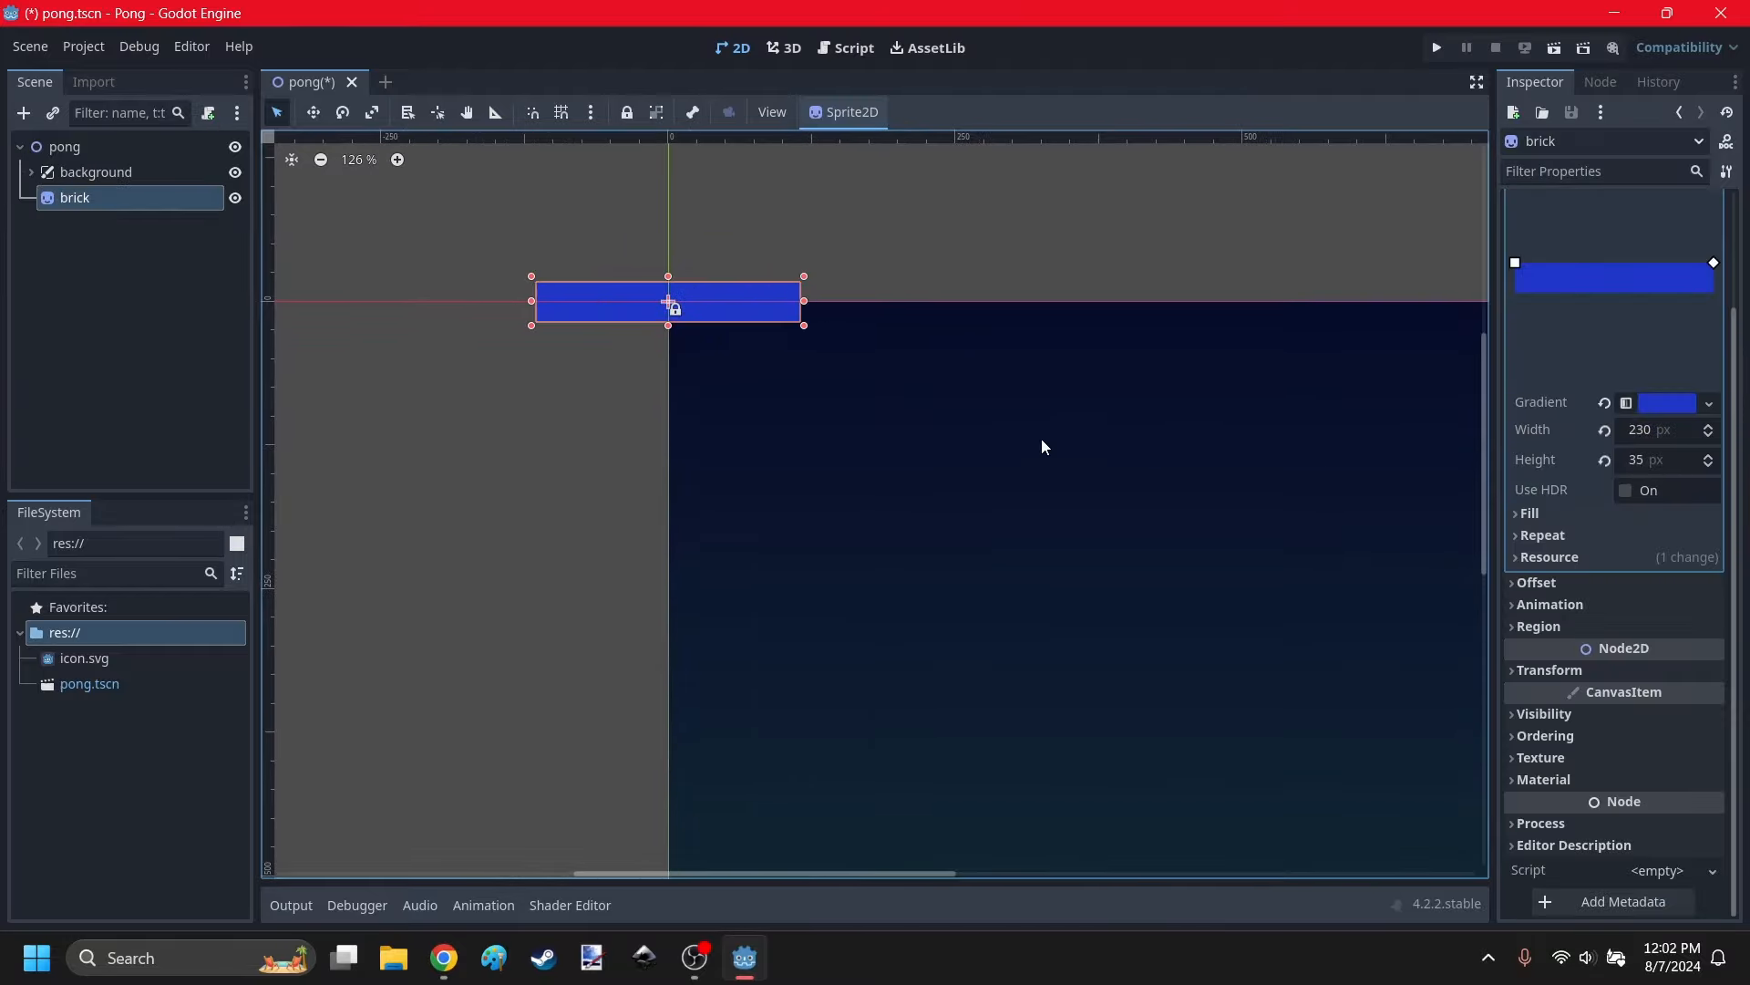
{"action": "scroll", "coordinate": [766, 459], "scroll_direction": "down", "scroll_amount": 6}
{"action": "left_click", "coordinate": [766, 459]}
{"action": "scroll", "coordinate": [718, 324], "scroll_direction": "up", "scroll_amount": 7}
{"action": "key", "text": "ctrl+s"}
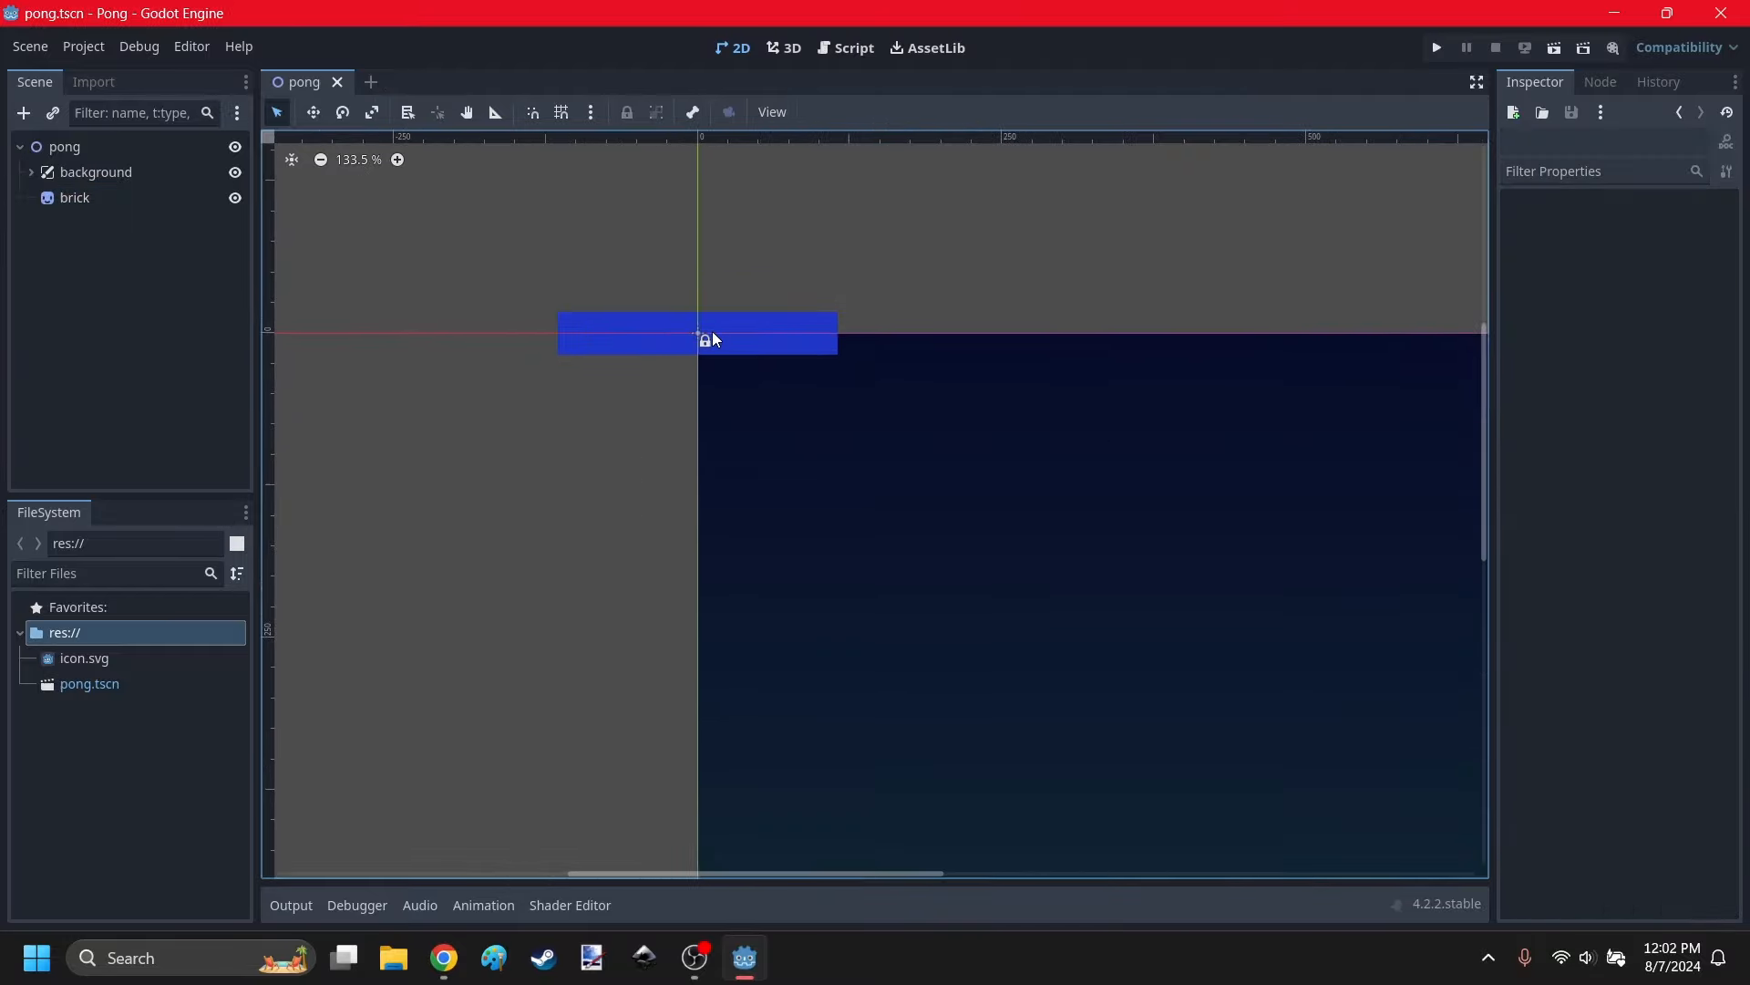
Disable the Centered option in the brick sprite's Offset settings and save the scene.
{"action": "left_click", "coordinate": [713, 339]}
{"action": "scroll", "coordinate": [1609, 292], "scroll_direction": "up", "scroll_amount": 5}
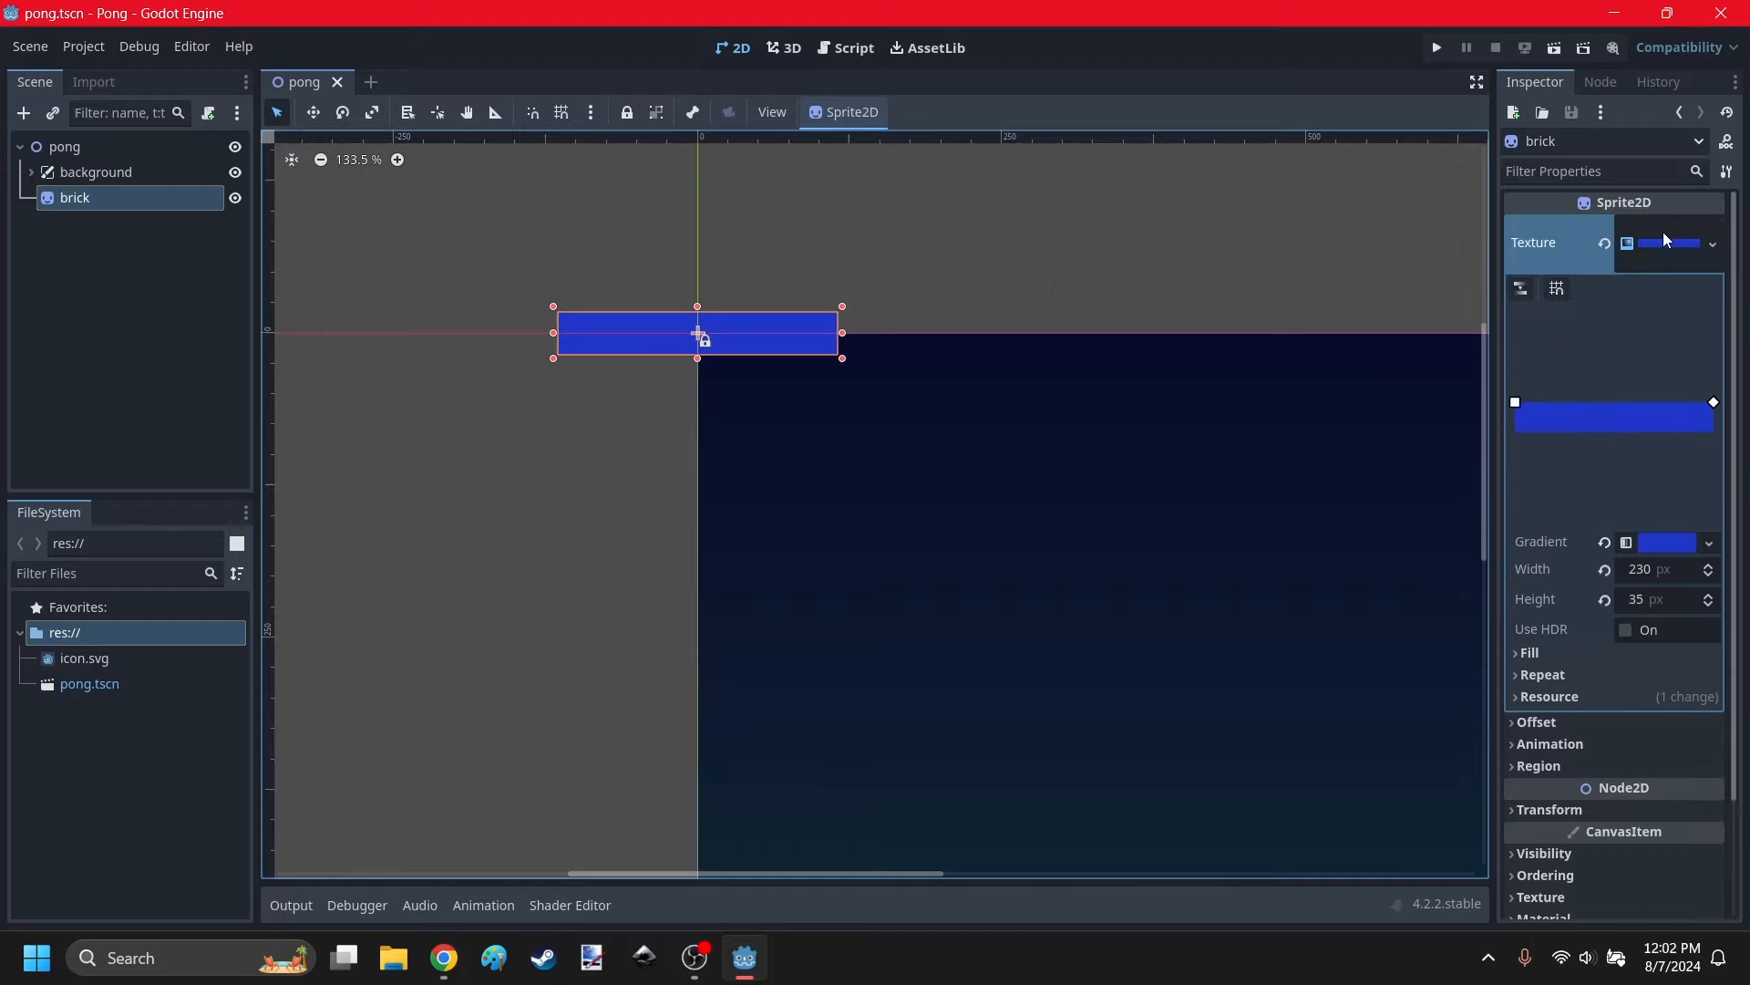
{"action": "left_click", "coordinate": [1663, 232]}
{"action": "left_click", "coordinate": [1579, 281]}
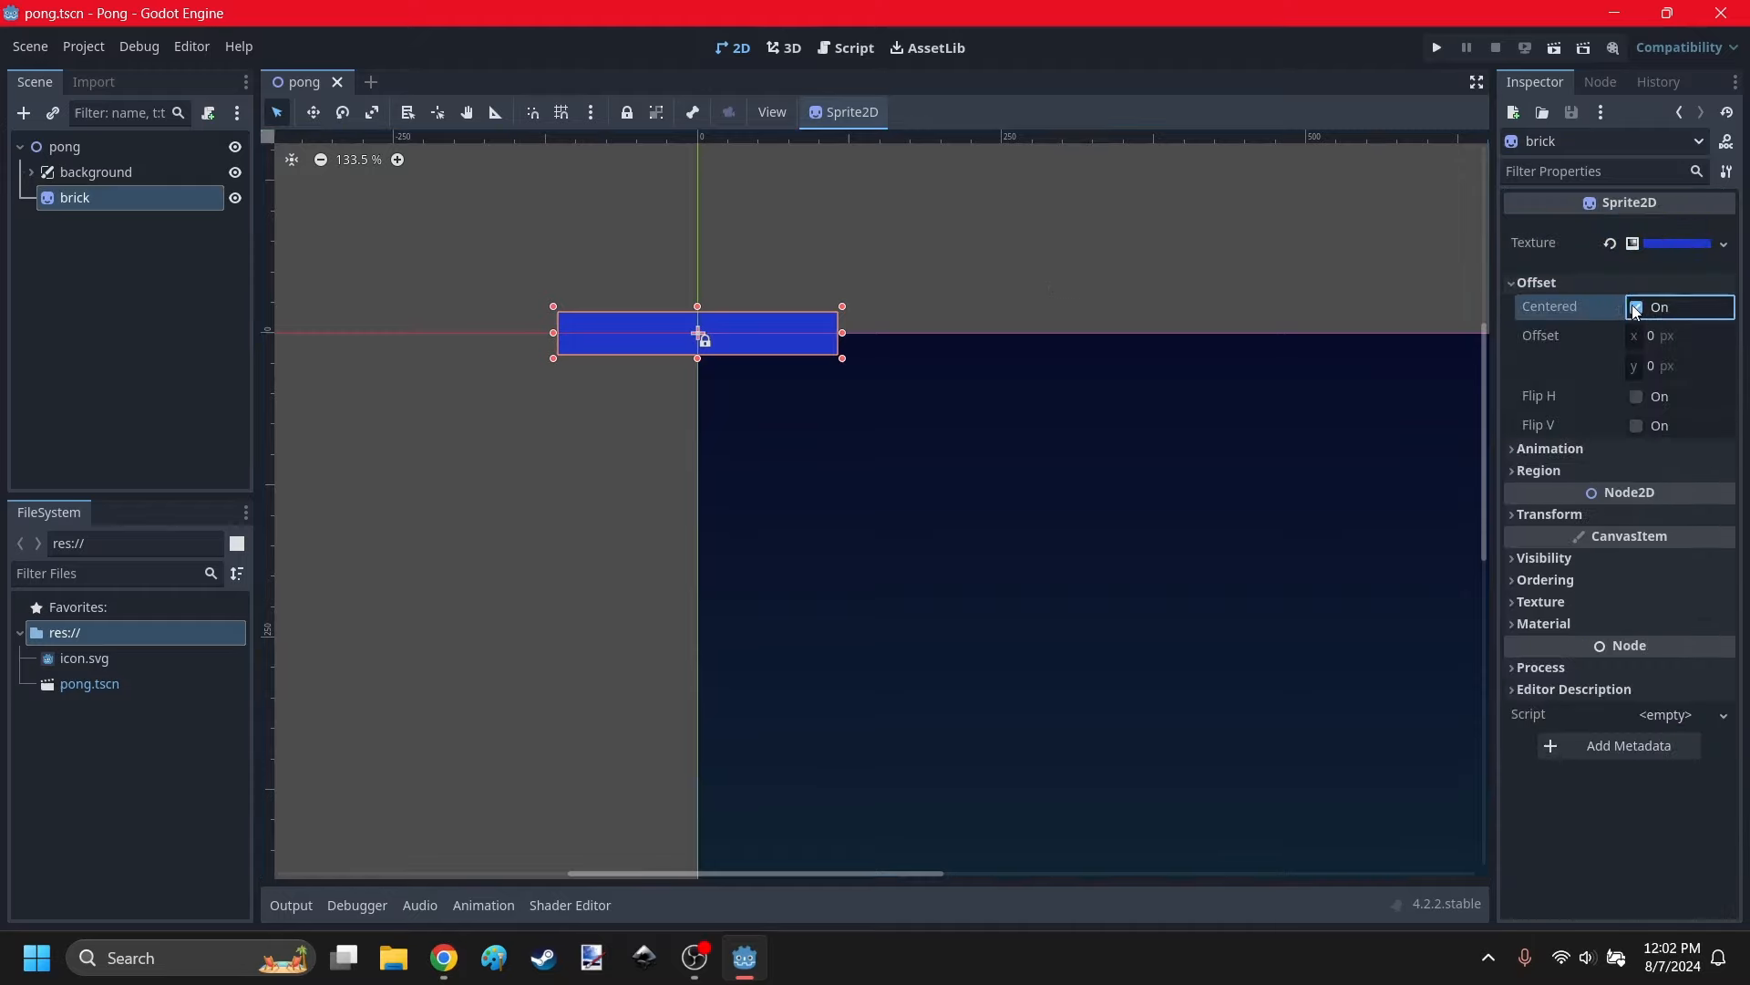
{"action": "left_click", "coordinate": [1641, 305]}
{"action": "left_click", "coordinate": [1579, 280]}
{"action": "left_click", "coordinate": [572, 392]}
{"action": "key", "text": "ctrl+s"}
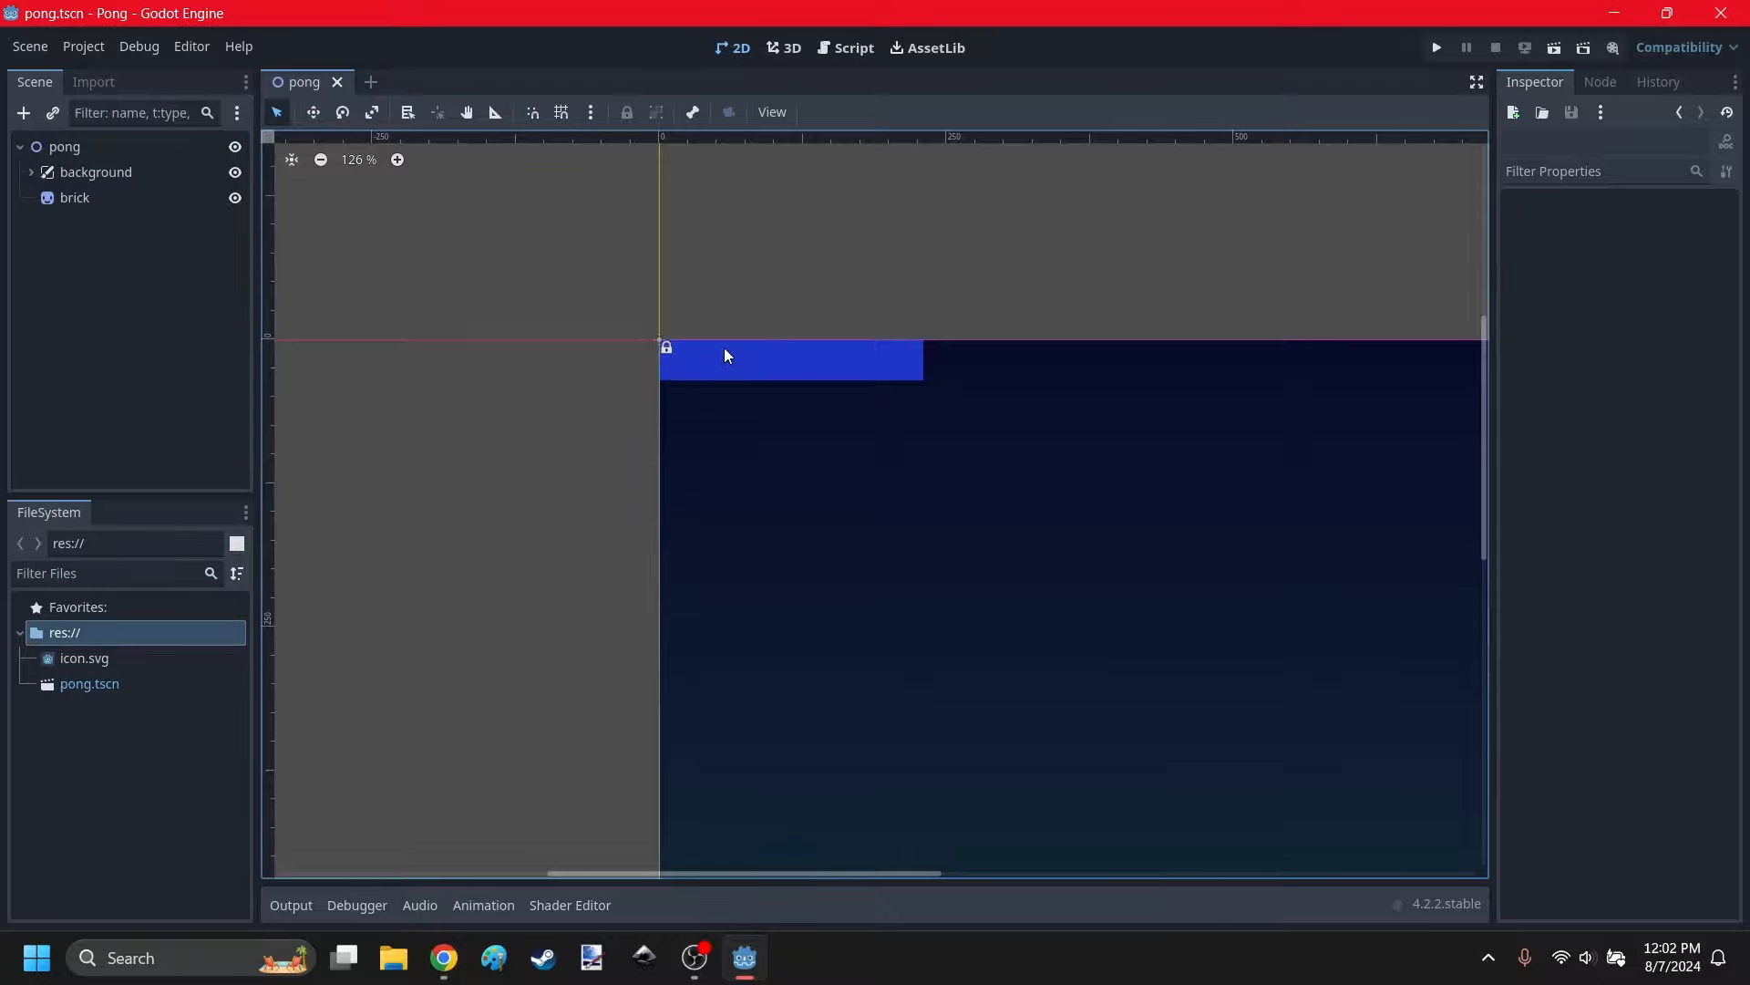
Run the project, check the brick's placement in the maximized game window, and close the game.
{"action": "scroll", "coordinate": [693, 351], "scroll_direction": "up", "scroll_amount": 3}
{"action": "scroll", "coordinate": [543, 269], "scroll_direction": "down", "scroll_amount": 5}
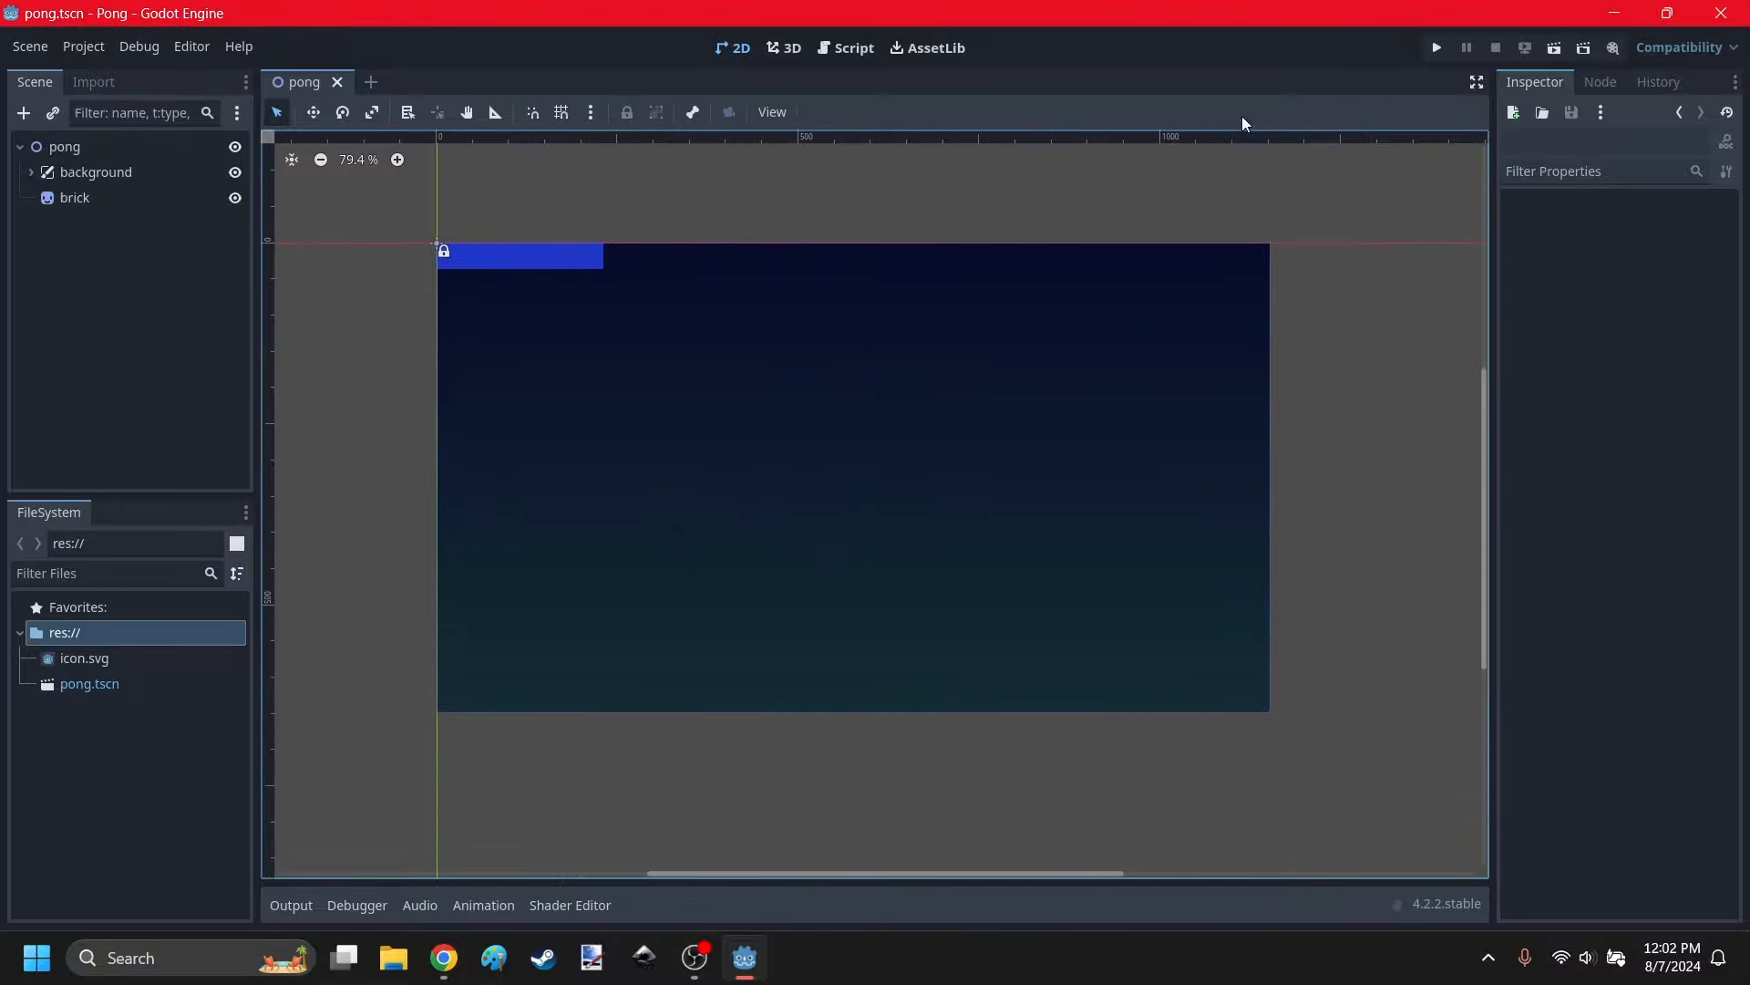
{"action": "left_click", "coordinate": [1445, 53]}
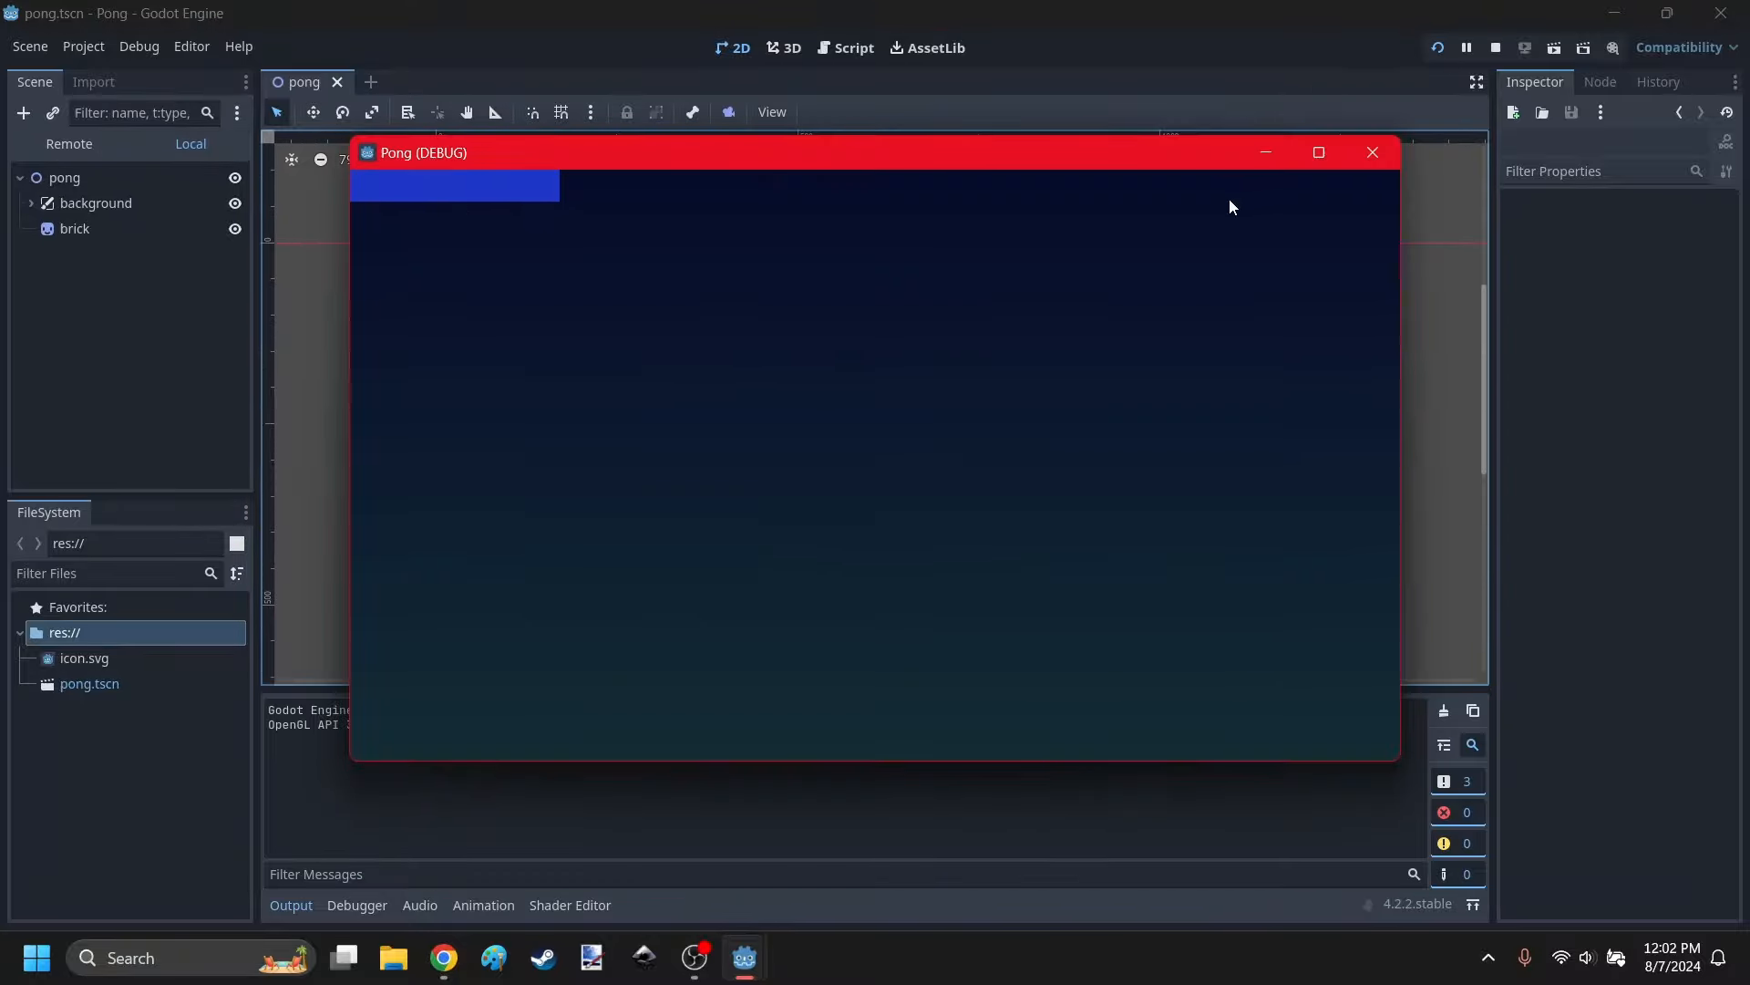
{"action": "double_click", "coordinate": [1256, 155]}
{"action": "left_click", "coordinate": [1721, 13]}
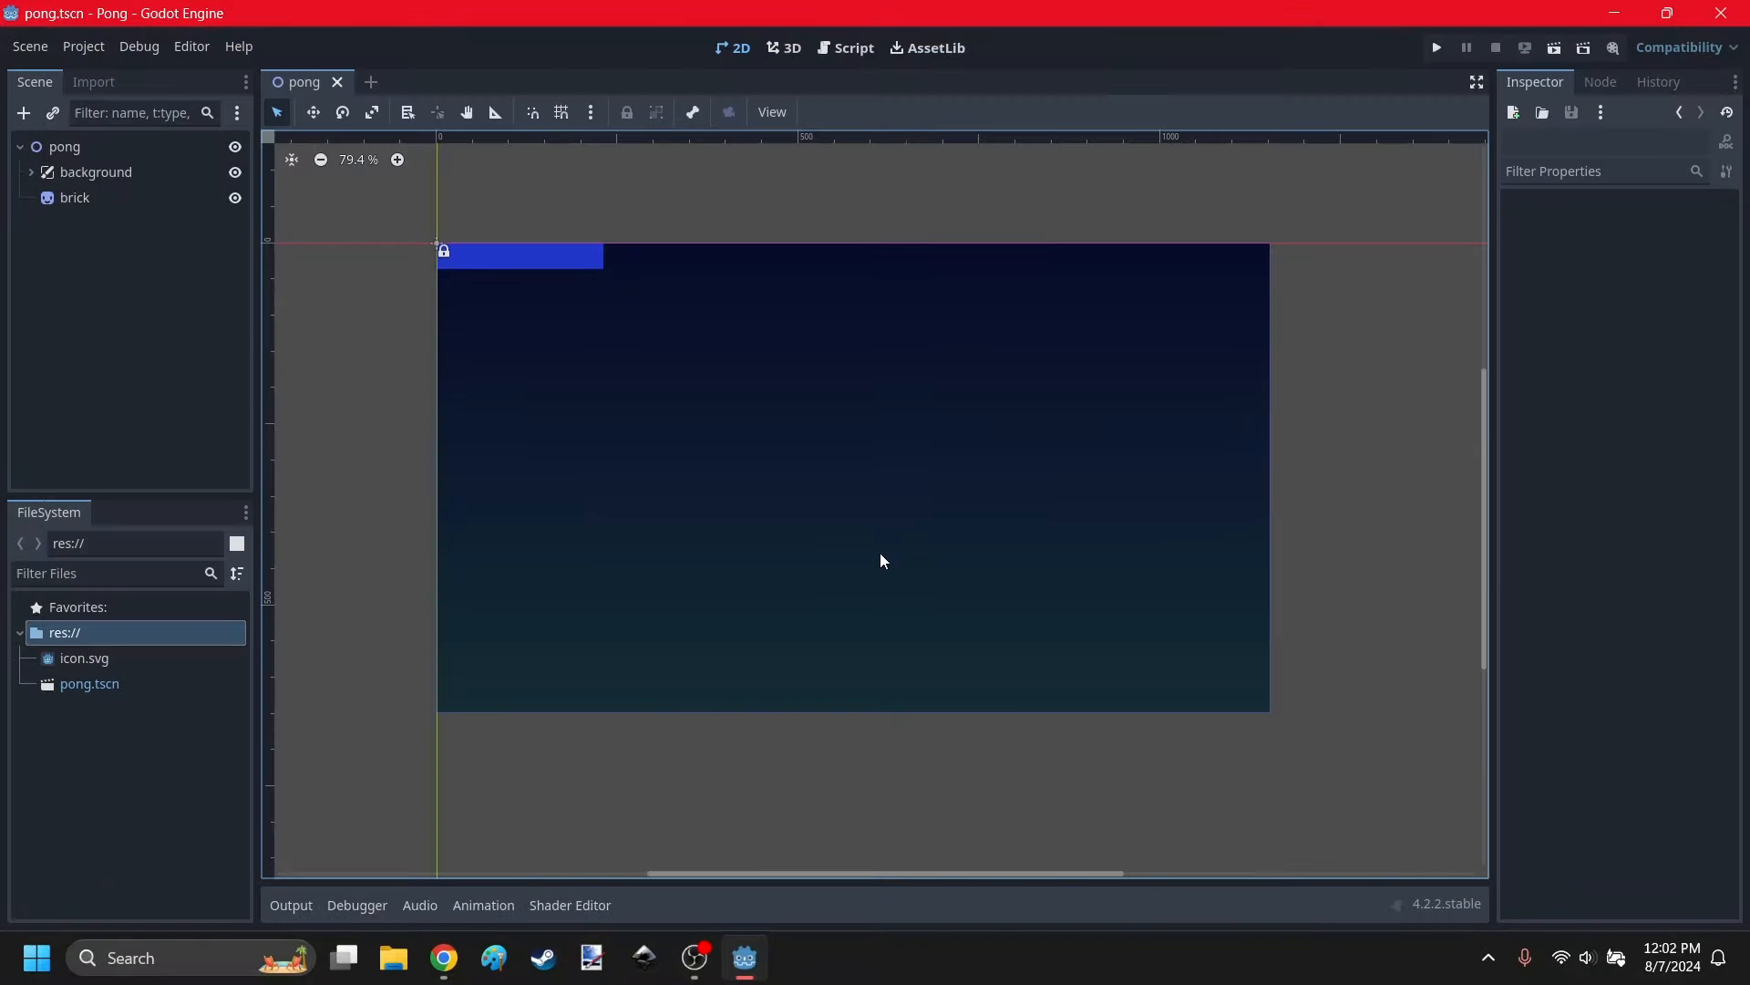
{"action": "scroll", "coordinate": [673, 290], "scroll_direction": "up", "scroll_amount": 2}
{"action": "middle_click_drag", "start_coordinate": [814, 424], "coordinate": [642, 488]}
{"action": "scroll", "coordinate": [729, 518], "scroll_direction": "down", "scroll_amount": 3}
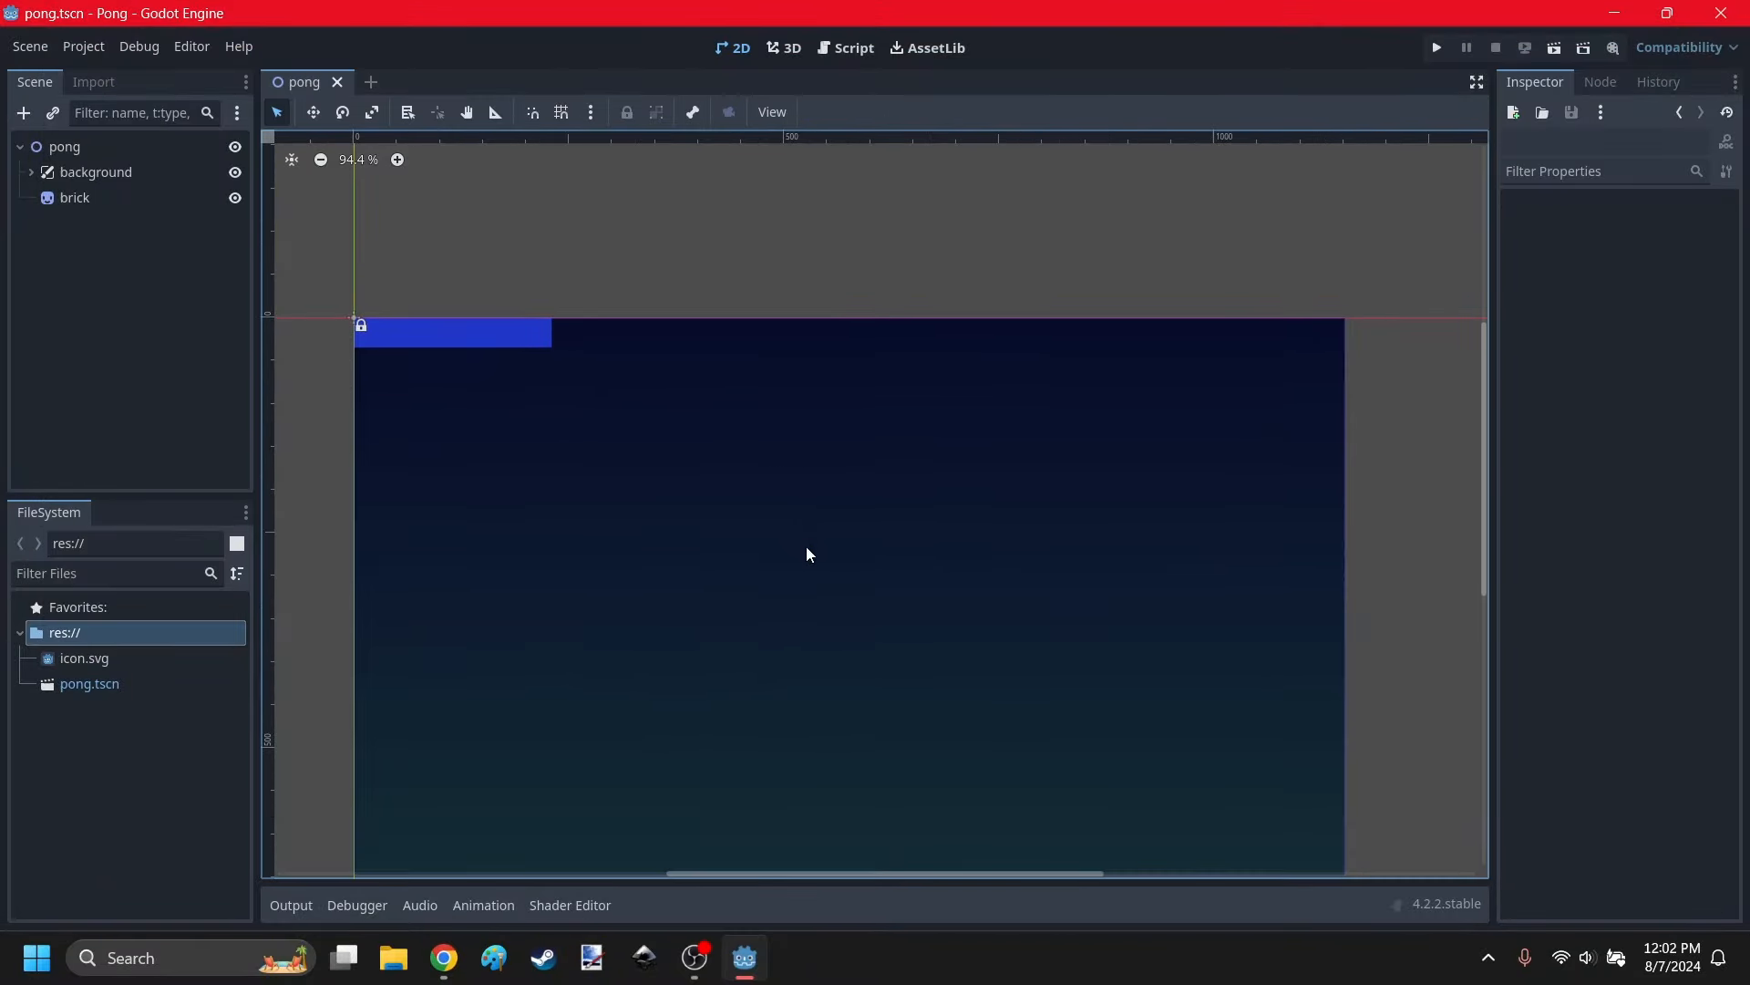
{"action": "middle_click_drag", "start_coordinate": [806, 545], "coordinate": [800, 502]}
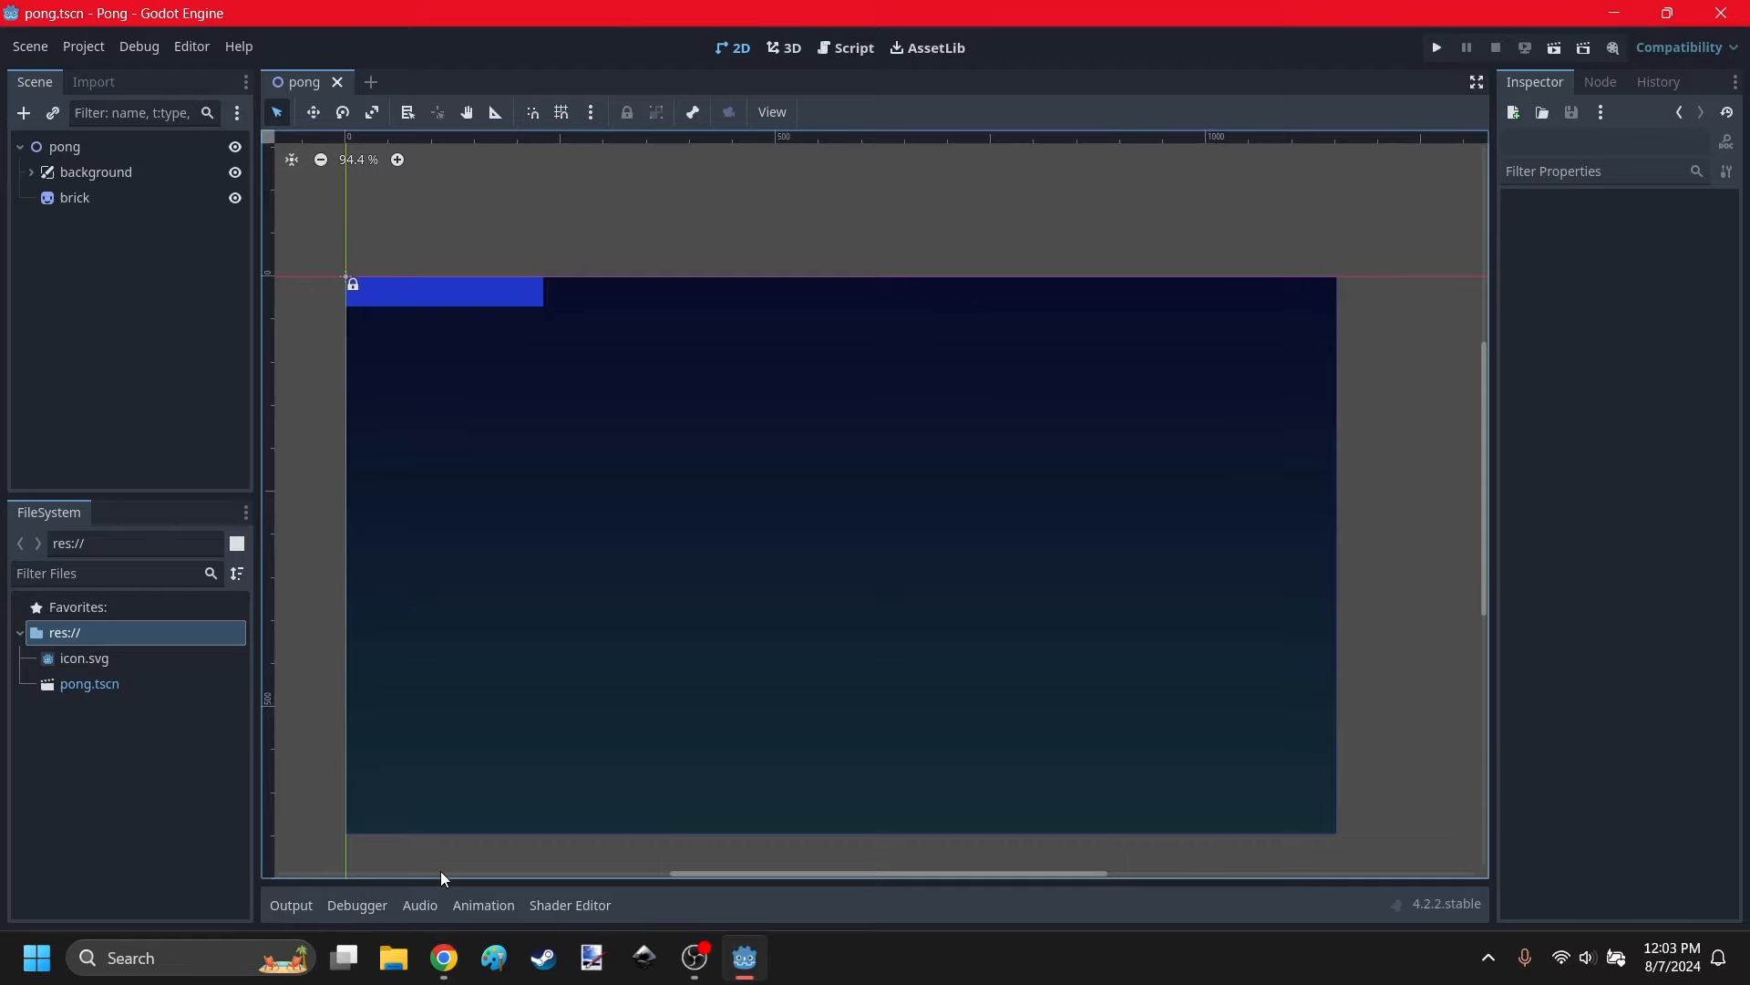
Switch to the Scratch project in Chrome and examine the bricks sprite's set up clones script.
{"action": "left_click", "coordinate": [444, 957]}
{"action": "left_click_drag", "start_coordinate": [815, 620], "coordinate": [841, 752]}
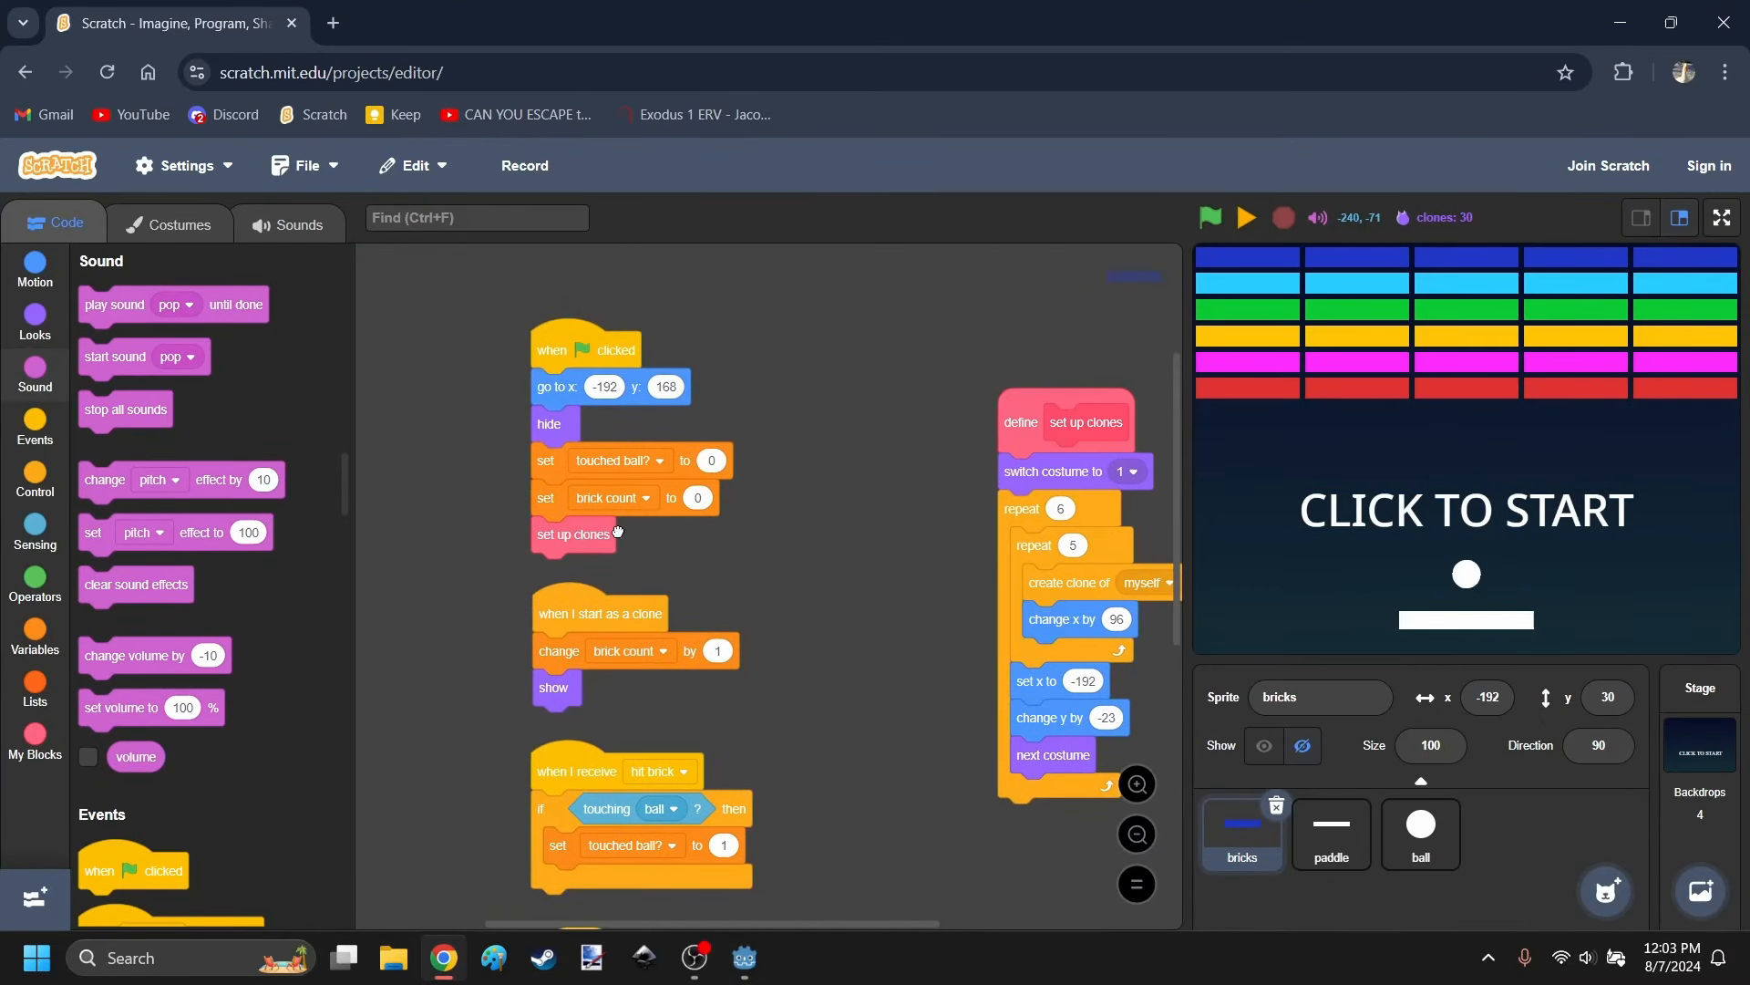
{"action": "left_click_drag", "start_coordinate": [603, 529], "coordinate": [614, 537]}
{"action": "left_click_drag", "start_coordinate": [795, 544], "coordinate": [508, 482]}
{"action": "mouse_move", "coordinate": [806, 349]}
{"action": "left_mouse_down"}
{"action": "mouse_move", "coordinate": [834, 392]}
{"action": "mouse_move", "coordinate": [793, 374]}
{"action": "left_mouse_up"}
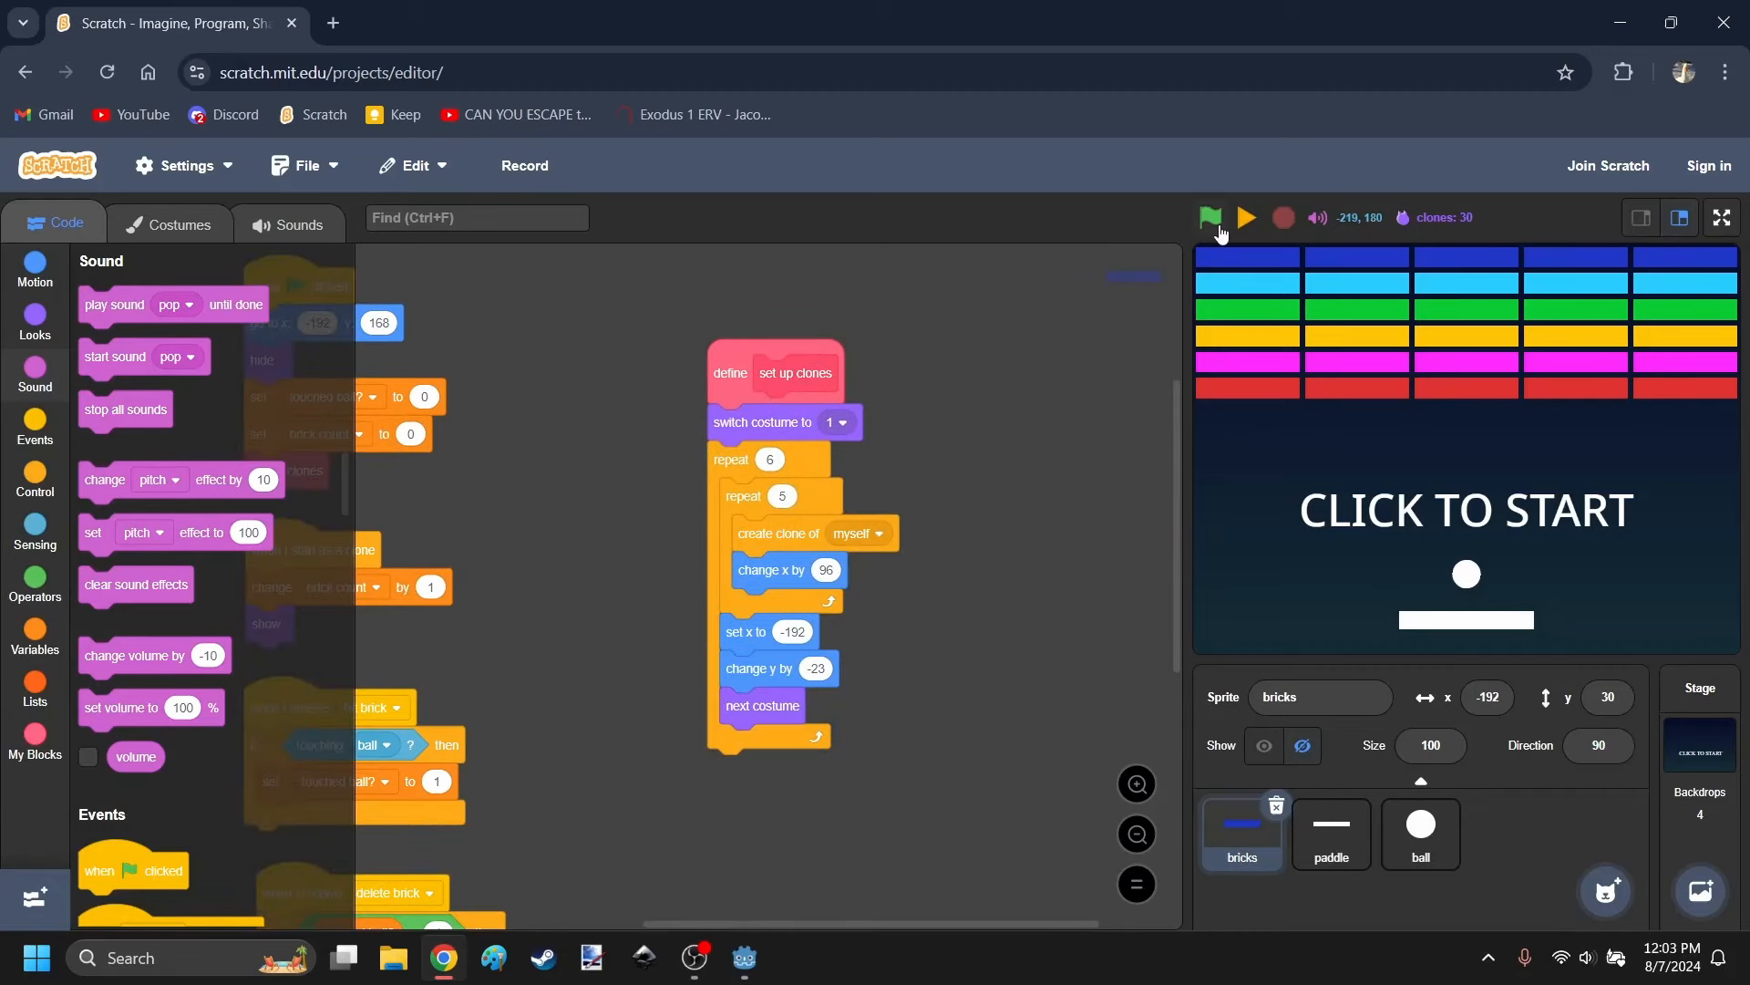
Show the bricks sprite on the stage and run its go to x -192, y 168 block.
{"action": "left_click", "coordinate": [1249, 222]}
{"action": "left_click_drag", "start_coordinate": [947, 467], "coordinate": [1038, 488]}
{"action": "left_click", "coordinate": [1268, 745]}
{"action": "left_click_drag", "start_coordinate": [500, 485], "coordinate": [627, 511]}
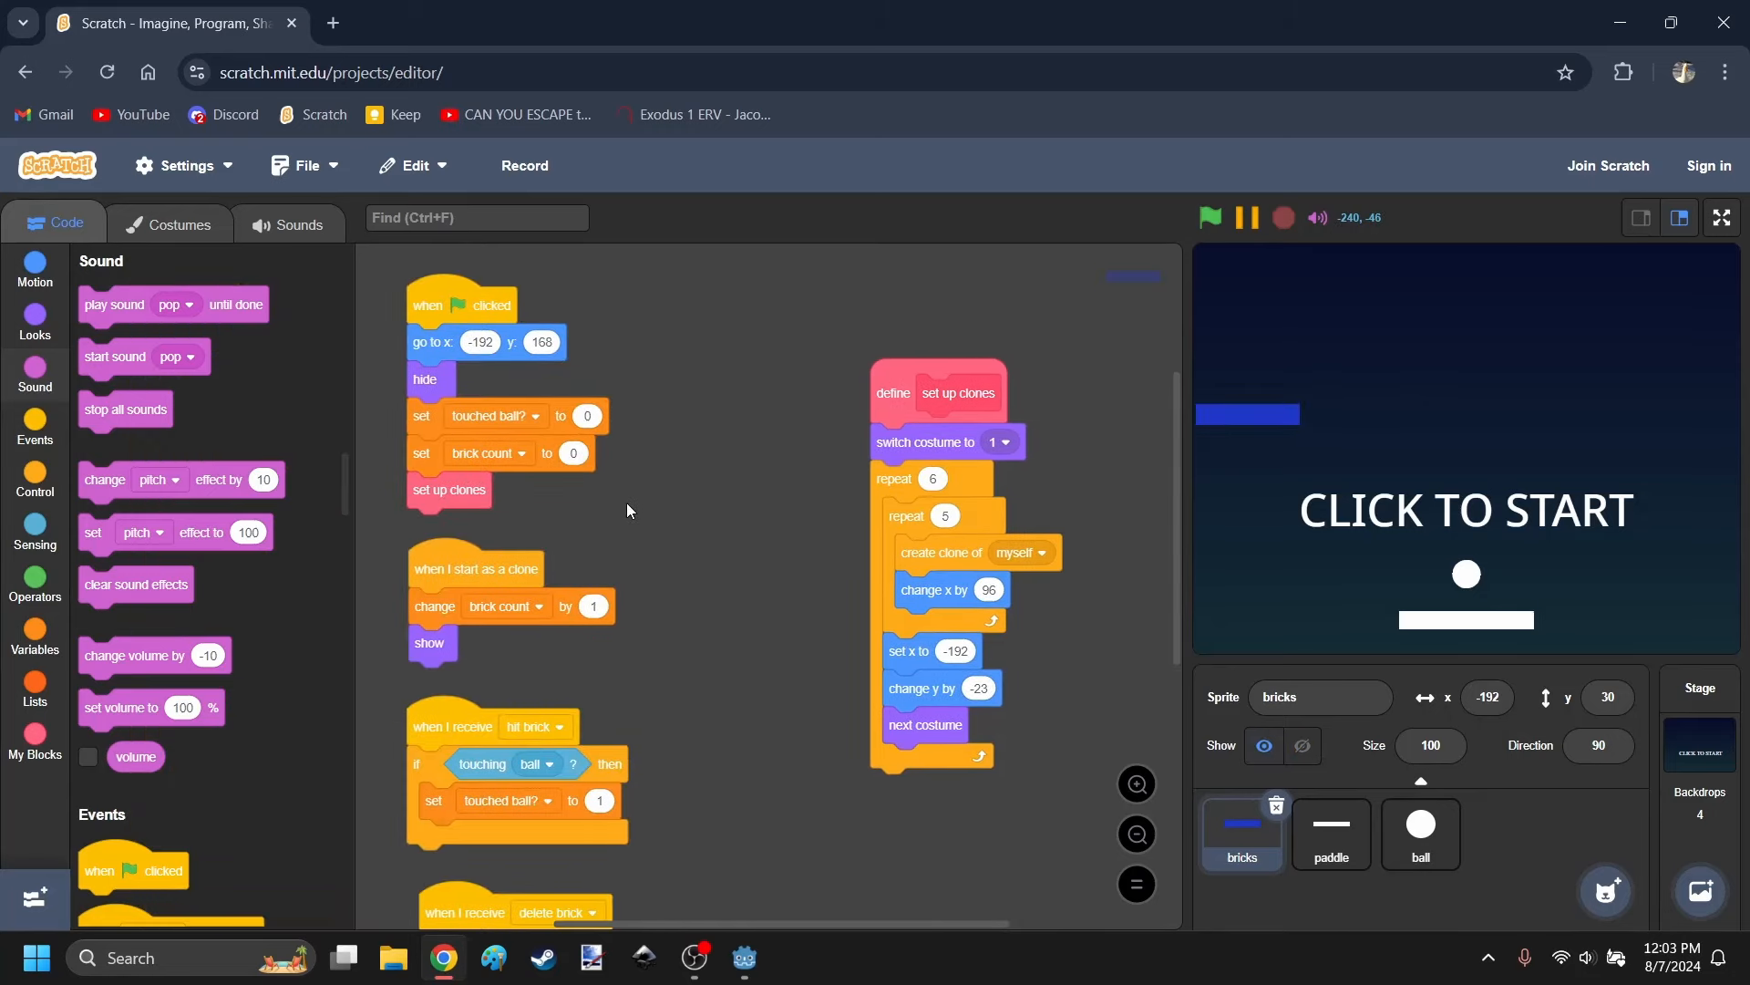
{"action": "left_click_drag", "start_coordinate": [720, 476], "coordinate": [682, 476]}
{"action": "left_click_drag", "start_coordinate": [405, 346], "coordinate": [449, 356]}
{"action": "left_click", "coordinate": [657, 337]}
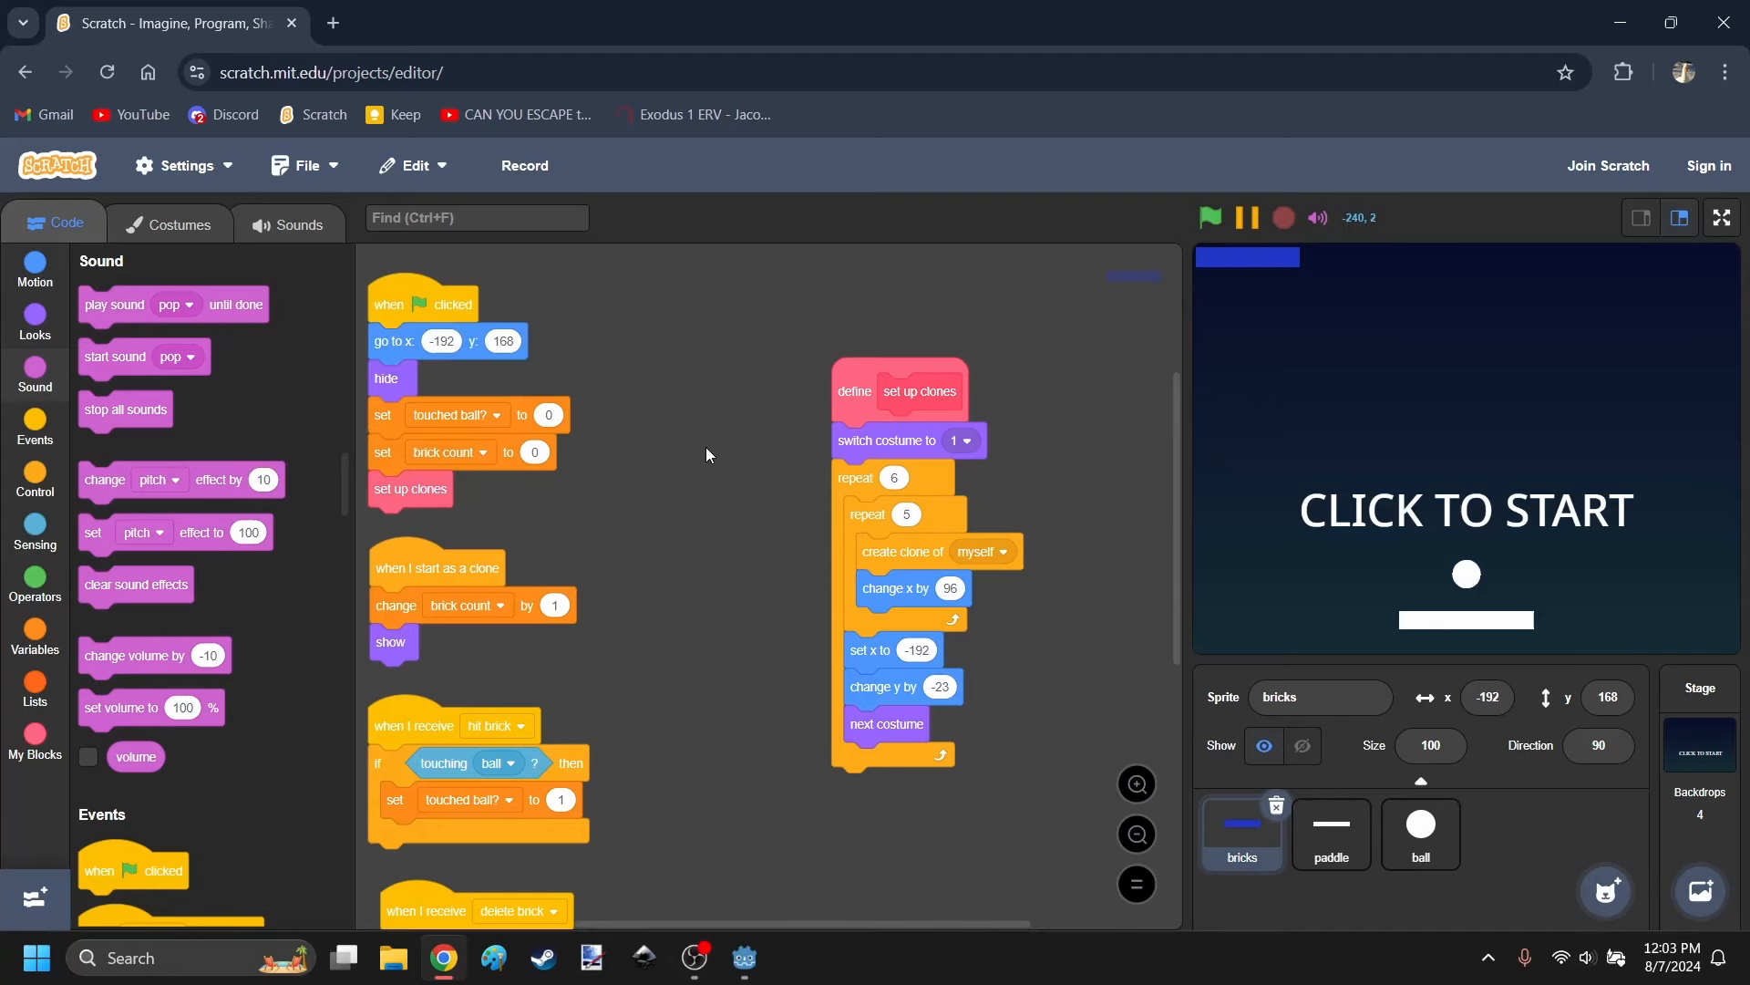
Run the set up clones blocks individually to build a row of five bricks 96 apart and start the next row with the next costume.
{"action": "left_click_drag", "start_coordinate": [1001, 469], "coordinate": [869, 429]}
{"action": "scroll", "coordinate": [1000, 429], "scroll_direction": "up", "scroll_amount": 1, "text": "ctrl"}
{"action": "left_click_drag", "start_coordinate": [909, 620], "coordinate": [886, 525]}
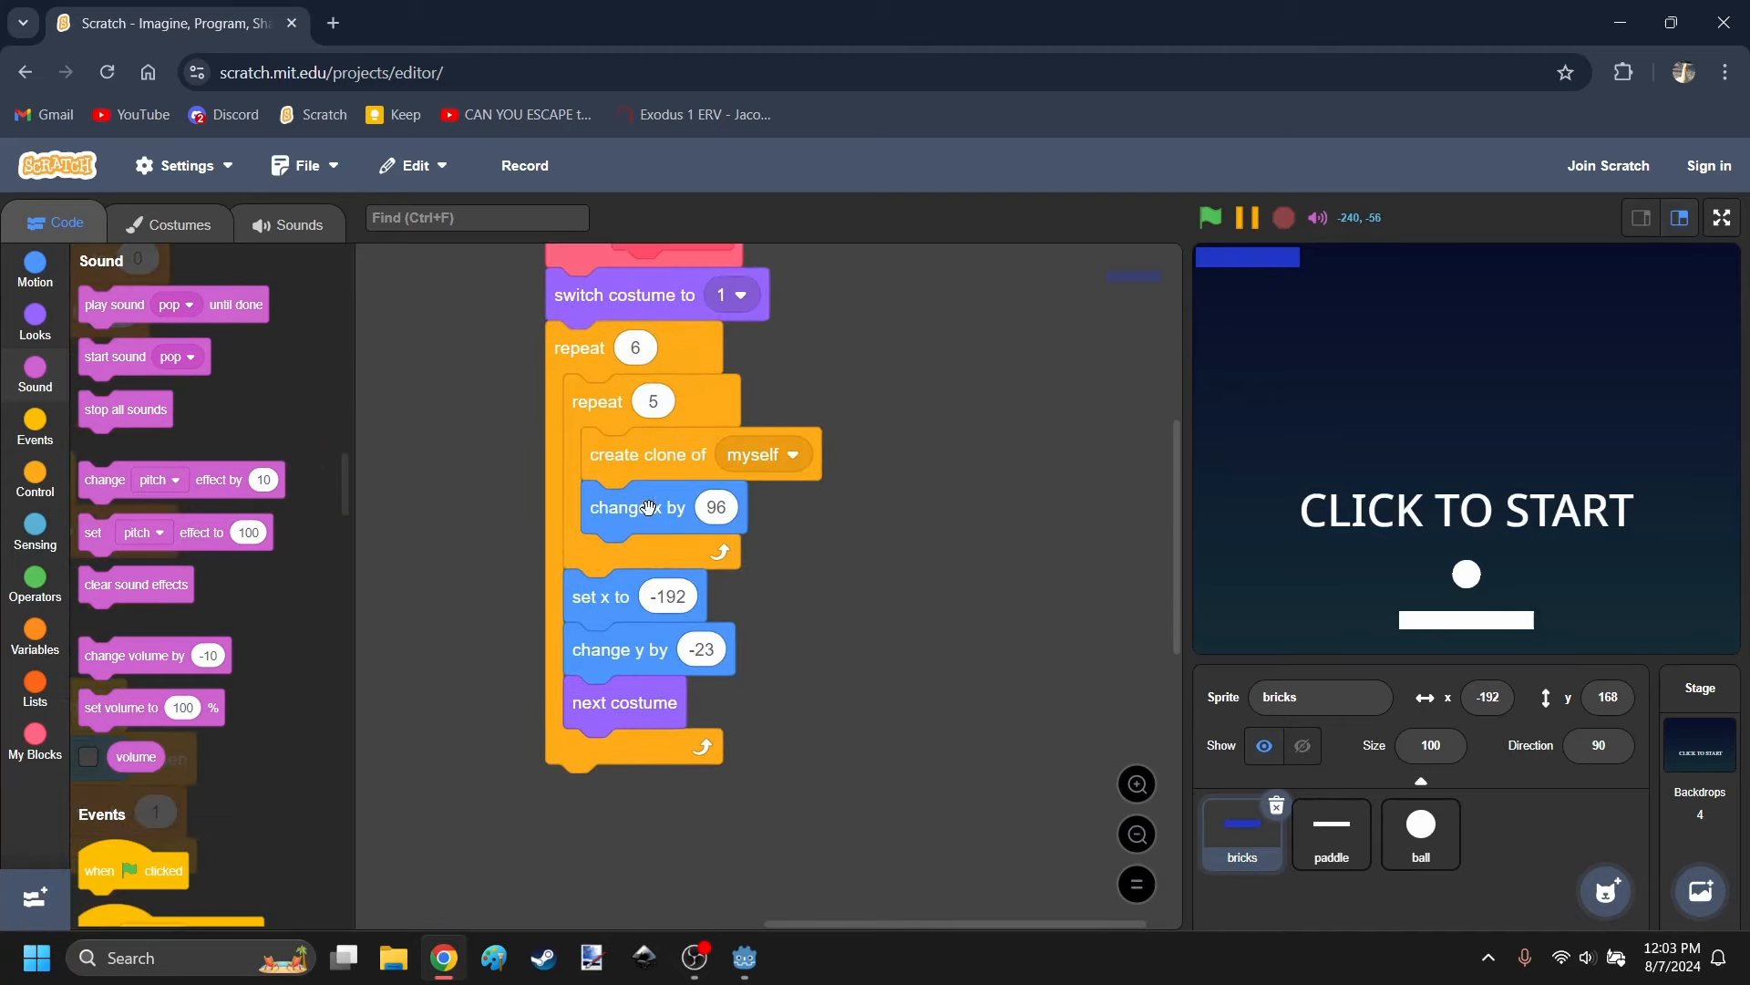
{"action": "mouse_move", "coordinate": [656, 451]}
{"action": "left_mouse_down"}
{"action": "mouse_move", "coordinate": [930, 423]}
{"action": "mouse_move", "coordinate": [666, 460]}
{"action": "left_mouse_up"}
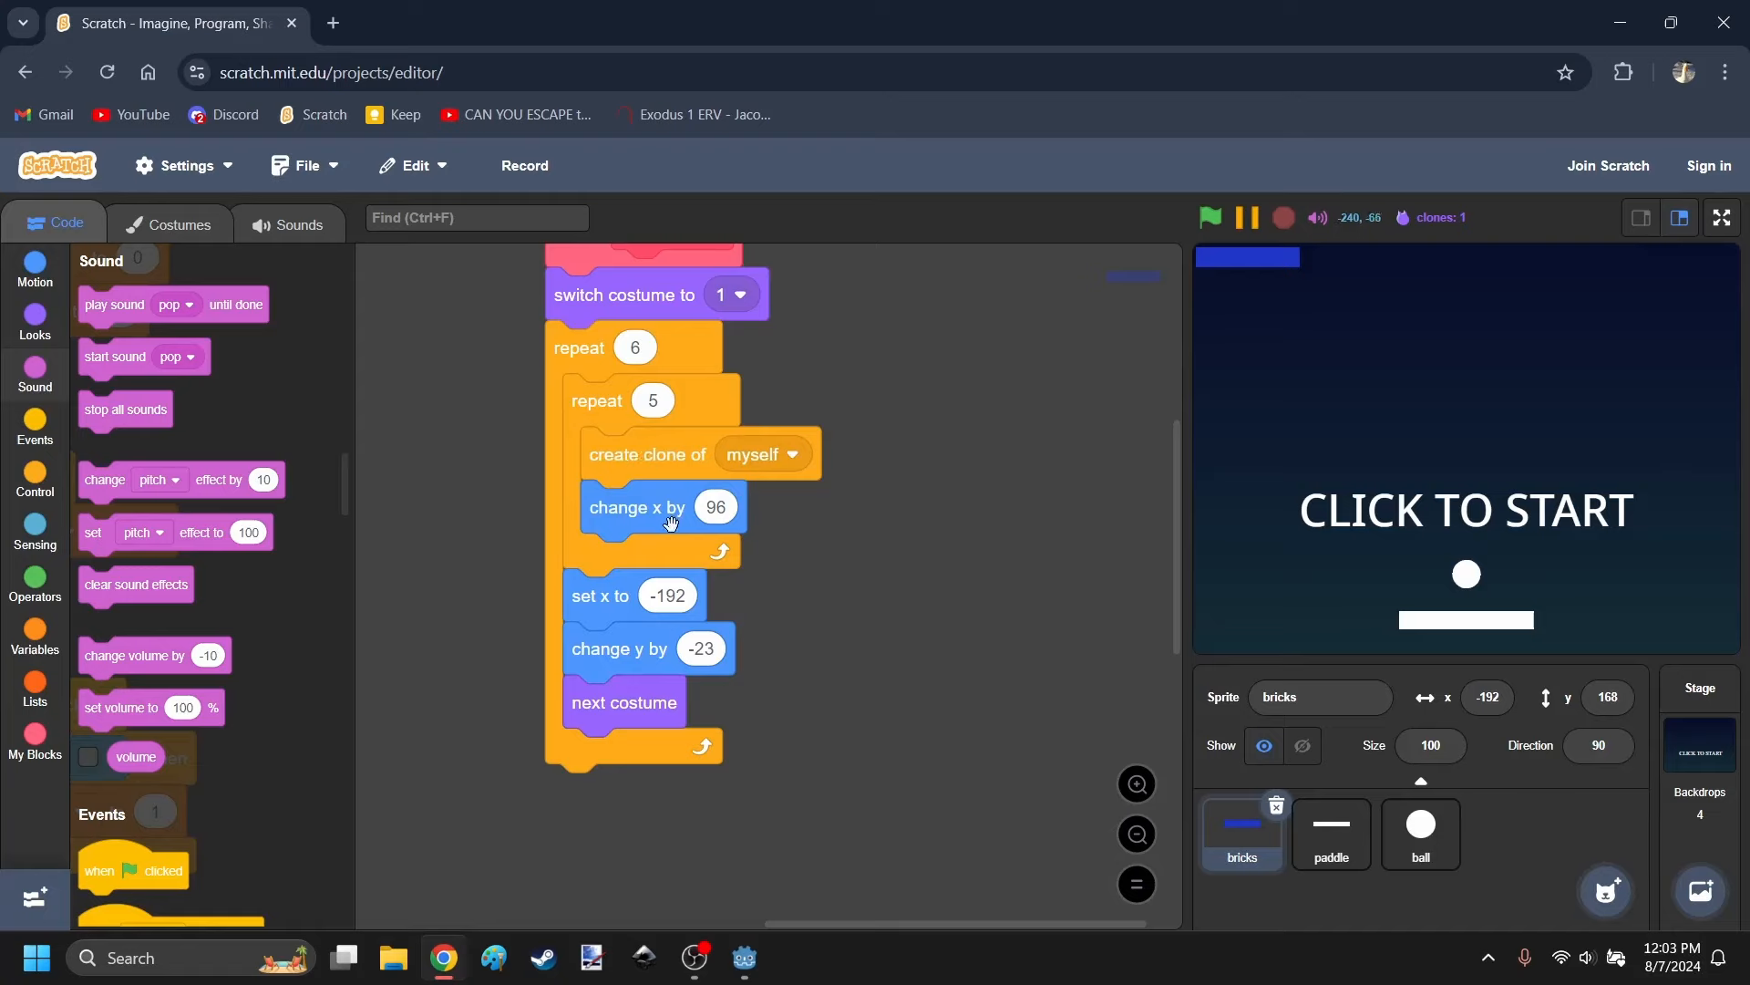
{"action": "mouse_move", "coordinate": [671, 523]}
{"action": "left_mouse_down"}
{"action": "mouse_move", "coordinate": [987, 470]}
{"action": "mouse_move", "coordinate": [623, 522]}
{"action": "mouse_move", "coordinate": [939, 434]}
{"action": "left_mouse_up"}
{"action": "mouse_move", "coordinate": [768, 469]}
{"action": "left_mouse_down"}
{"action": "mouse_move", "coordinate": [639, 459]}
{"action": "mouse_move", "coordinate": [938, 473]}
{"action": "mouse_move", "coordinate": [832, 492]}
{"action": "mouse_move", "coordinate": [646, 456]}
{"action": "mouse_move", "coordinate": [938, 450]}
{"action": "mouse_move", "coordinate": [644, 453]}
{"action": "mouse_move", "coordinate": [943, 471]}
{"action": "mouse_move", "coordinate": [798, 529]}
{"action": "mouse_move", "coordinate": [640, 521]}
{"action": "left_mouse_up"}
{"action": "mouse_move", "coordinate": [678, 453]}
{"action": "left_mouse_down"}
{"action": "mouse_move", "coordinate": [985, 452]}
{"action": "mouse_move", "coordinate": [684, 458]}
{"action": "left_mouse_up"}
{"action": "mouse_move", "coordinate": [697, 519]}
{"action": "left_mouse_down"}
{"action": "mouse_move", "coordinate": [1030, 486]}
{"action": "mouse_move", "coordinate": [699, 524]}
{"action": "left_mouse_up"}
{"action": "mouse_move", "coordinate": [633, 460]}
{"action": "left_mouse_down"}
{"action": "mouse_move", "coordinate": [928, 462]}
{"action": "mouse_move", "coordinate": [645, 456]}
{"action": "left_mouse_up"}
{"action": "mouse_move", "coordinate": [654, 516]}
{"action": "left_mouse_down"}
{"action": "mouse_move", "coordinate": [910, 509]}
{"action": "mouse_move", "coordinate": [650, 516]}
{"action": "left_mouse_up"}
{"action": "left_click_drag", "start_coordinate": [672, 597], "coordinate": [625, 602]}
{"action": "left_click", "coordinate": [1067, 434]}
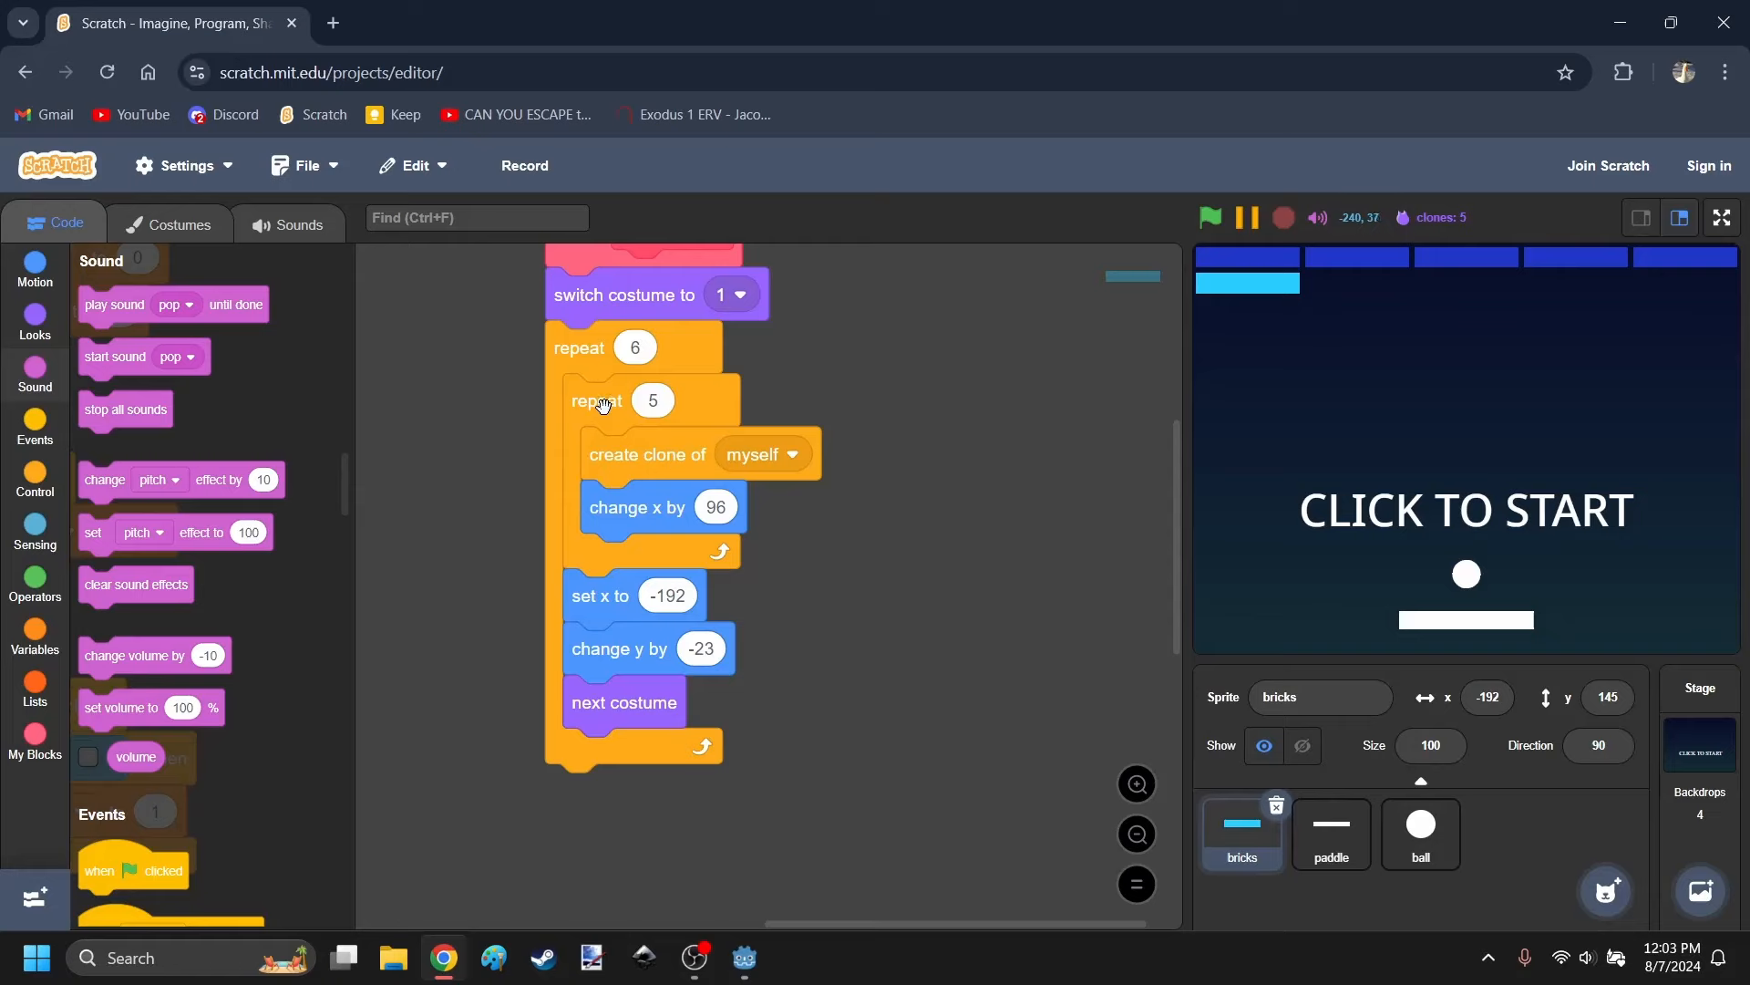
Run the inner repeat 5 loop on its own to build the second row of bricks.
{"action": "mouse_move", "coordinate": [606, 403]}
{"action": "left_mouse_down"}
{"action": "mouse_move", "coordinate": [871, 405]}
{"action": "mouse_move", "coordinate": [593, 406]}
{"action": "left_mouse_up"}
{"action": "left_click", "coordinate": [871, 404]}
{"action": "scroll", "coordinate": [814, 431], "scroll_direction": "down", "scroll_amount": 6, "text": "ctrl"}
{"action": "scroll", "coordinate": [814, 431], "scroll_direction": "up", "scroll_amount": 5, "text": "ctrl"}
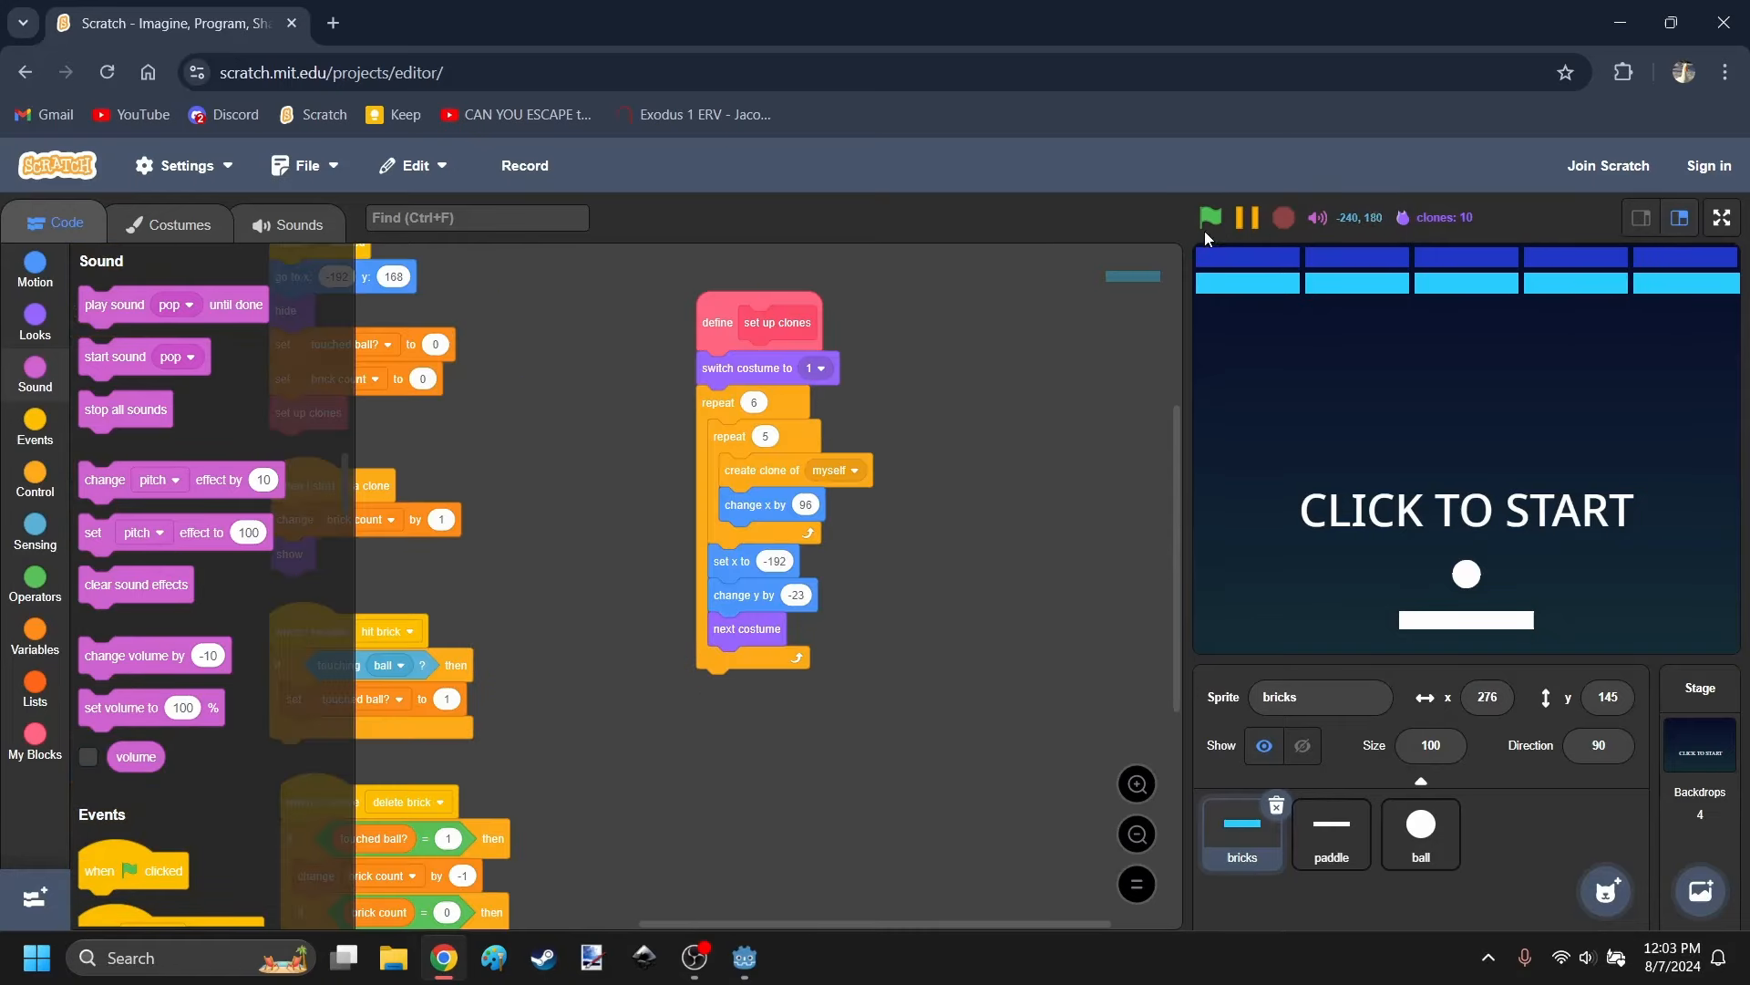
Restart the Scratch project to rebuild all the brick rows, review the scripts, and return to Godot.
{"action": "left_click", "coordinate": [1211, 218]}
{"action": "left_click", "coordinate": [1284, 218]}
{"action": "left_click", "coordinate": [1211, 221]}
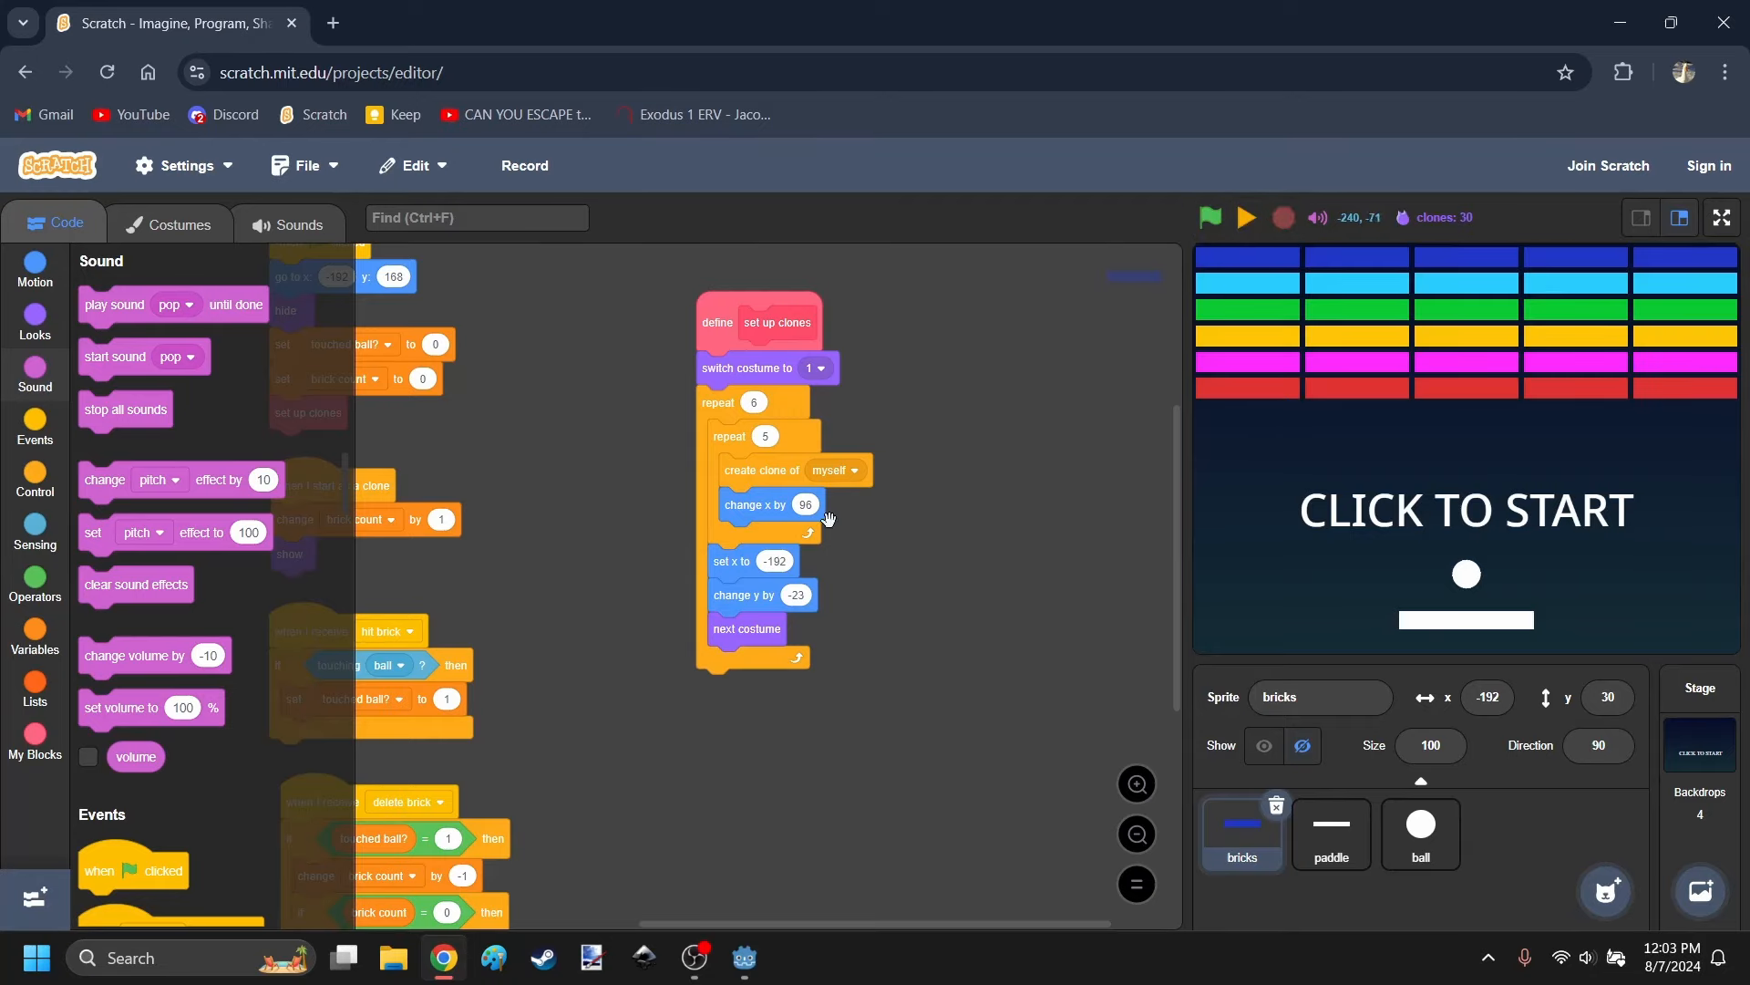
{"action": "scroll", "coordinate": [633, 507], "scroll_direction": "up", "scroll_amount": 4, "text": "ctrl"}
{"action": "left_click_drag", "start_coordinate": [663, 493], "coordinate": [725, 640]}
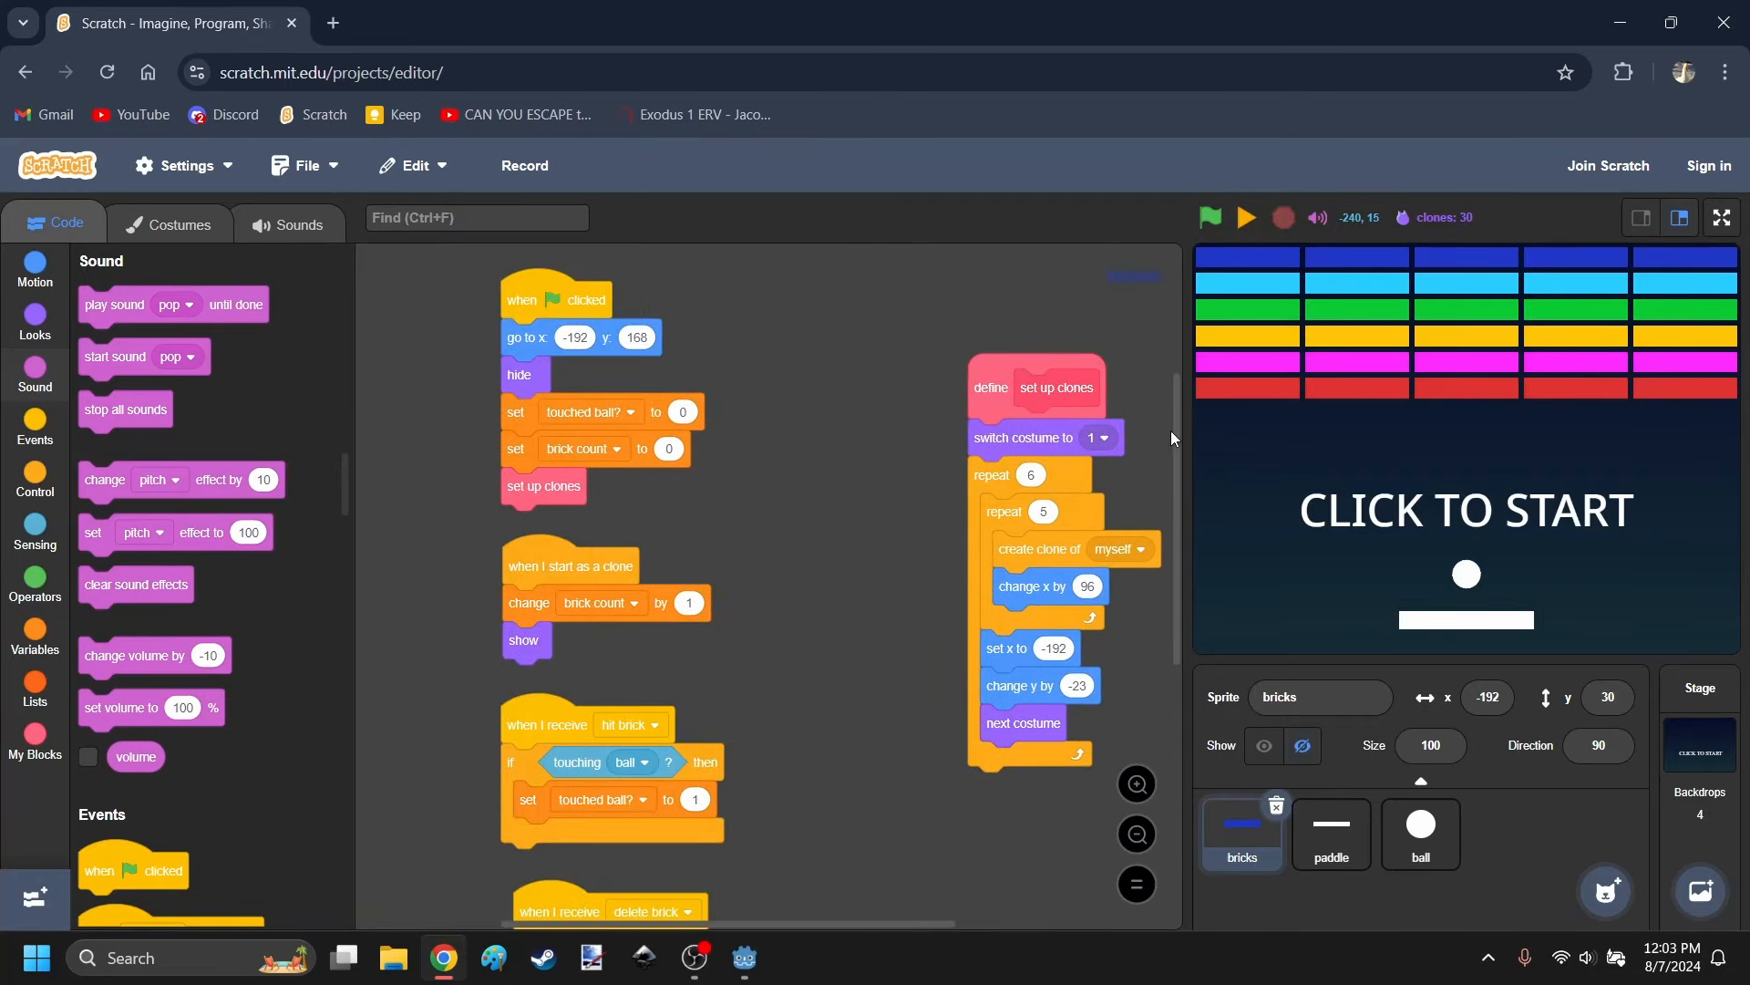
{"action": "left_click", "coordinate": [434, 957]}
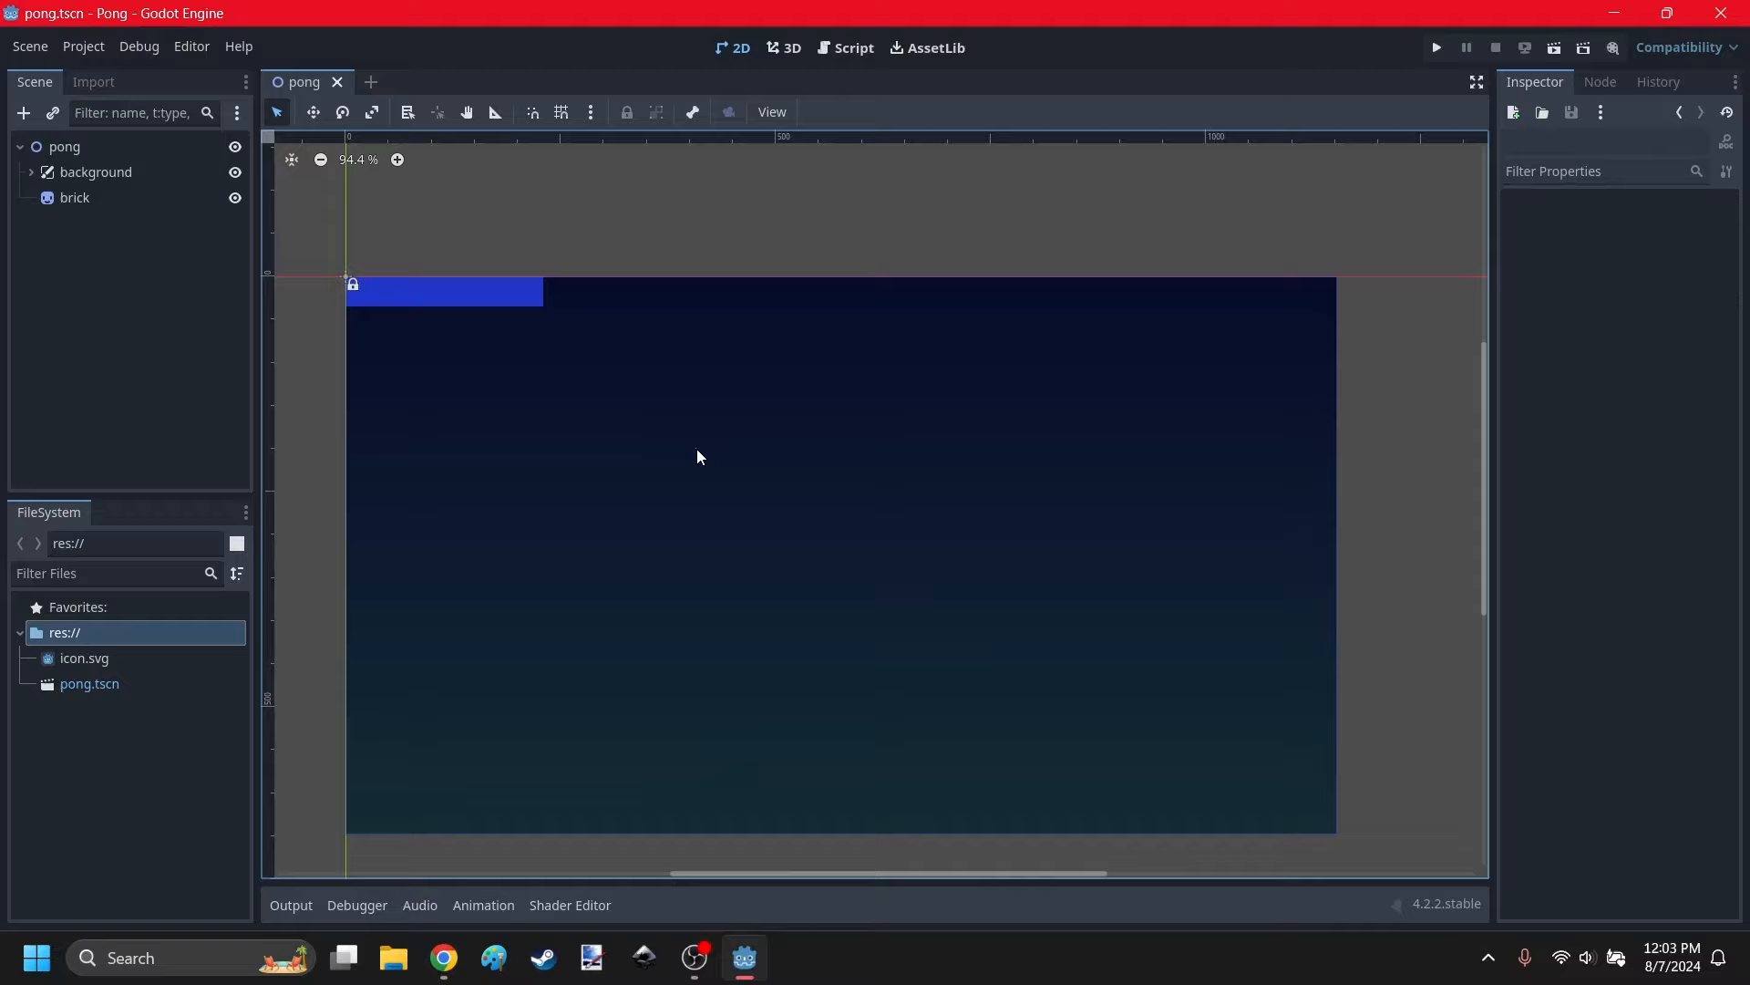
Save the brick node's branch as a separate scene named brick.tscn.
{"action": "middle_click_drag", "start_coordinate": [751, 526], "coordinate": [931, 491]}
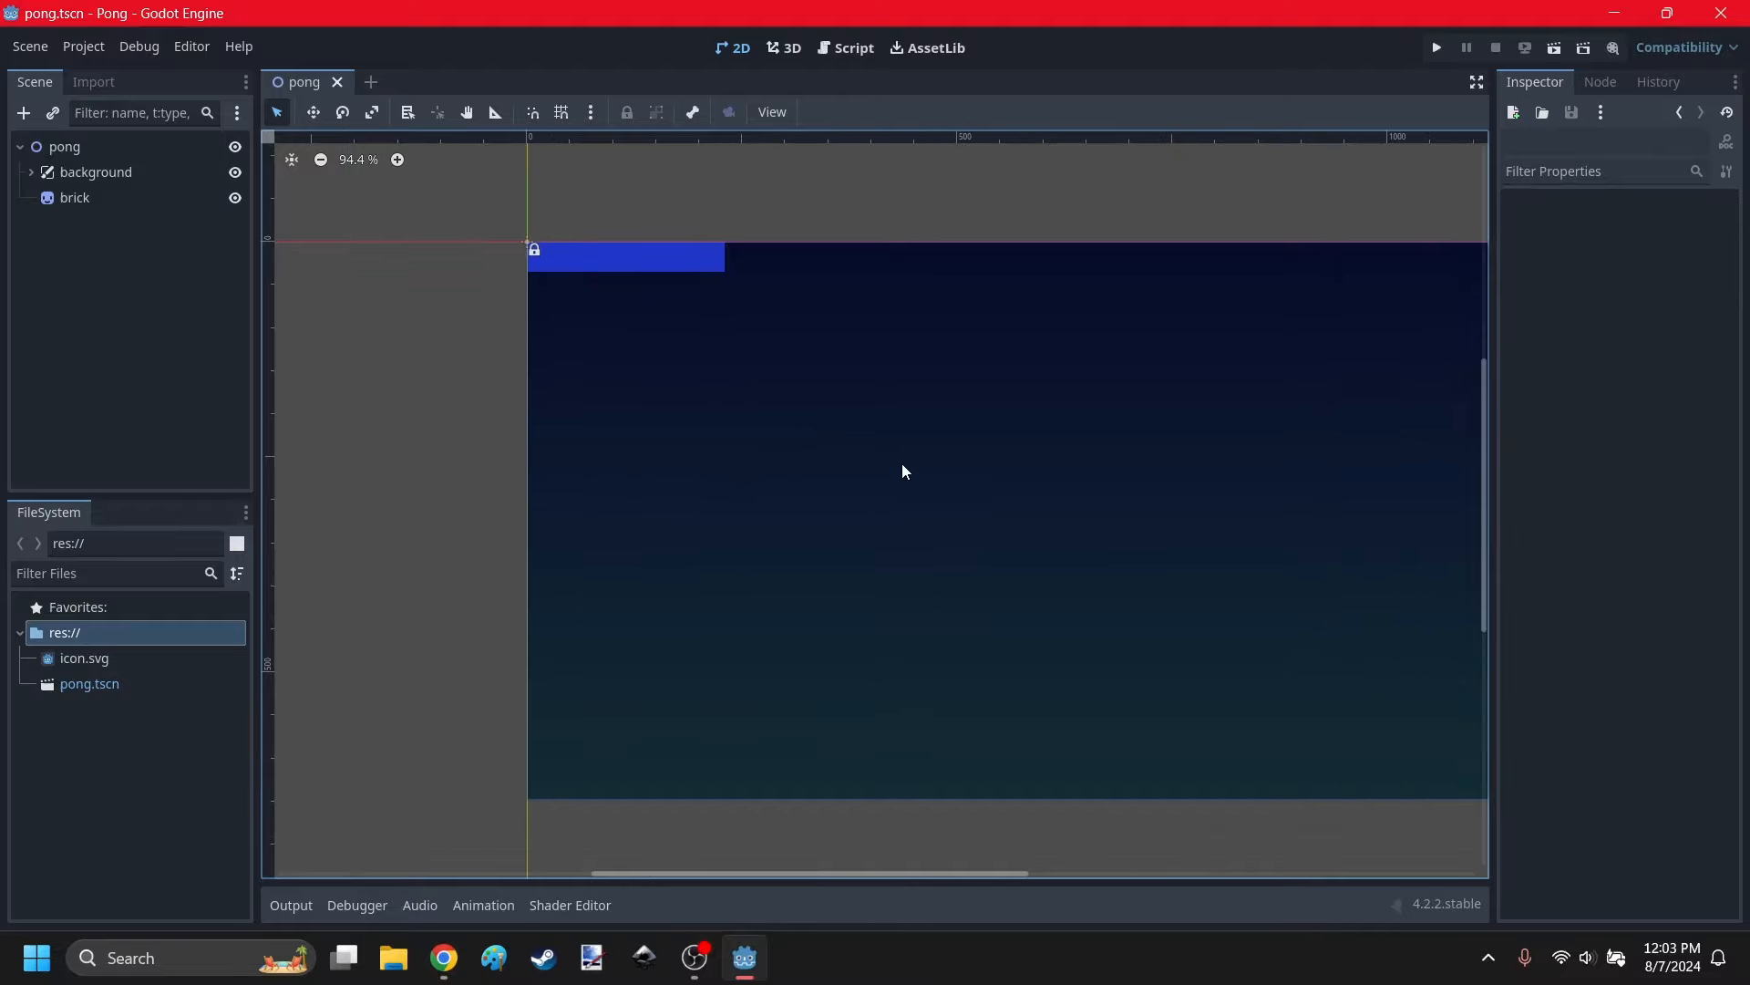
{"action": "left_click", "coordinate": [80, 197]}
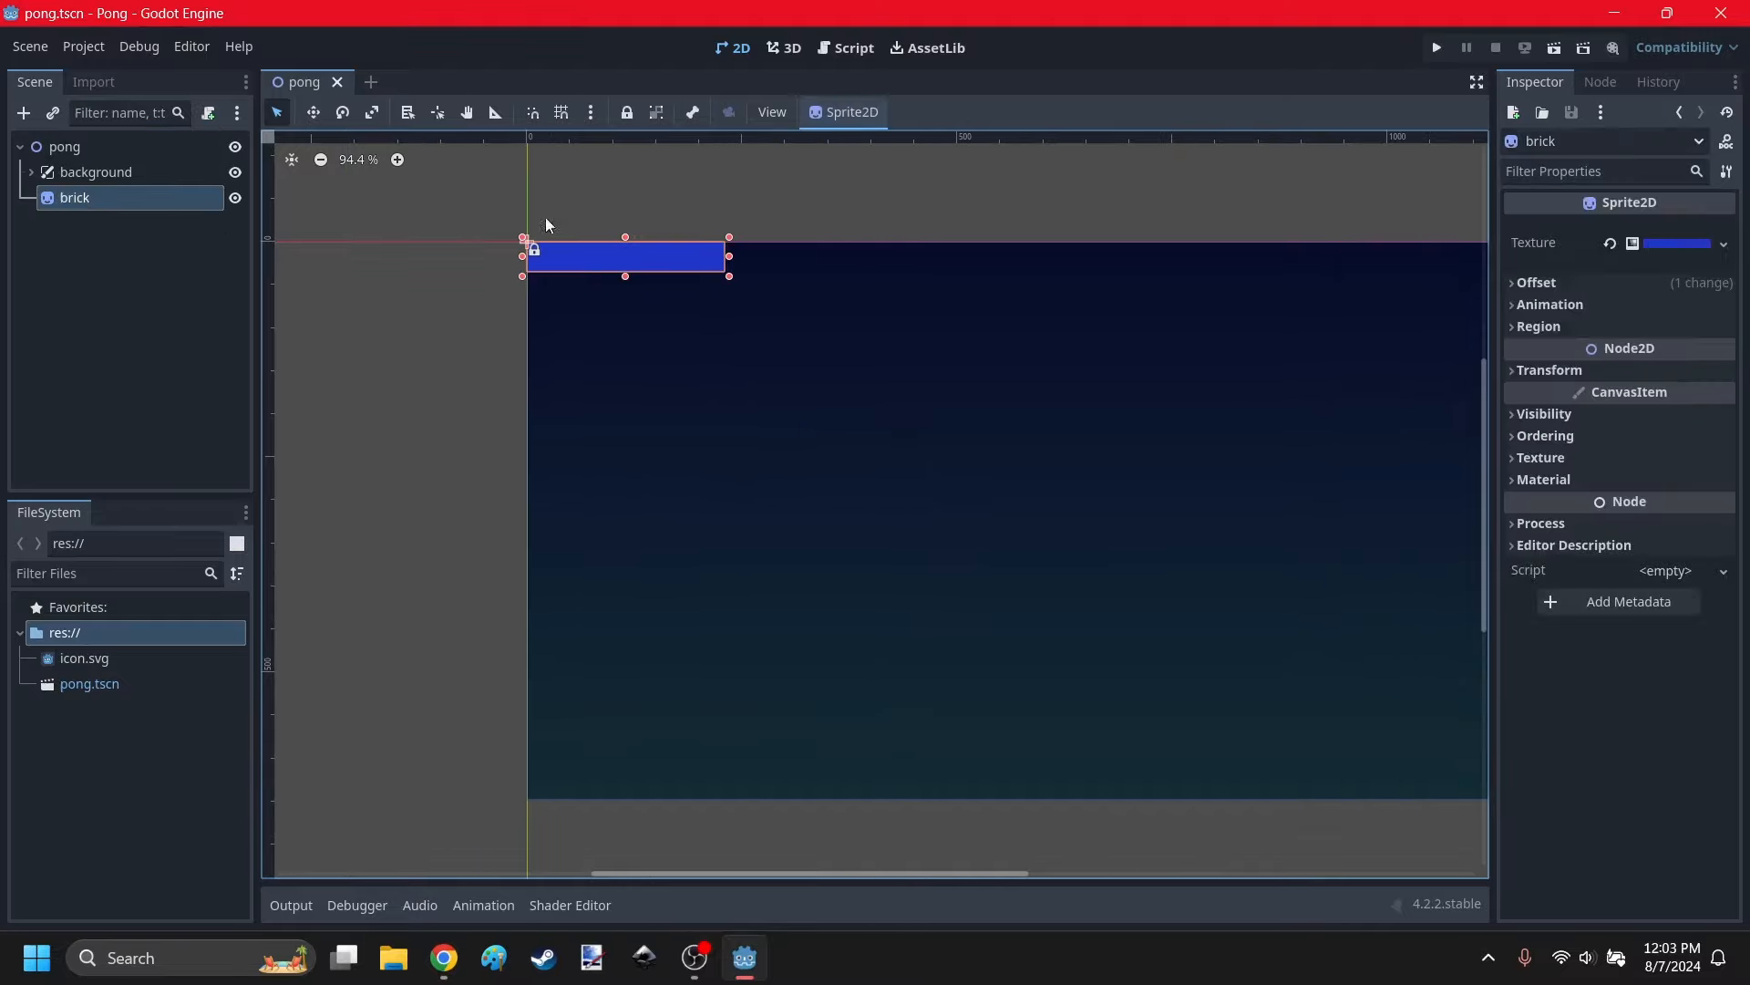
{"action": "scroll", "coordinate": [546, 223], "scroll_direction": "up", "scroll_amount": 1}
{"action": "right_click", "coordinate": [104, 197]}
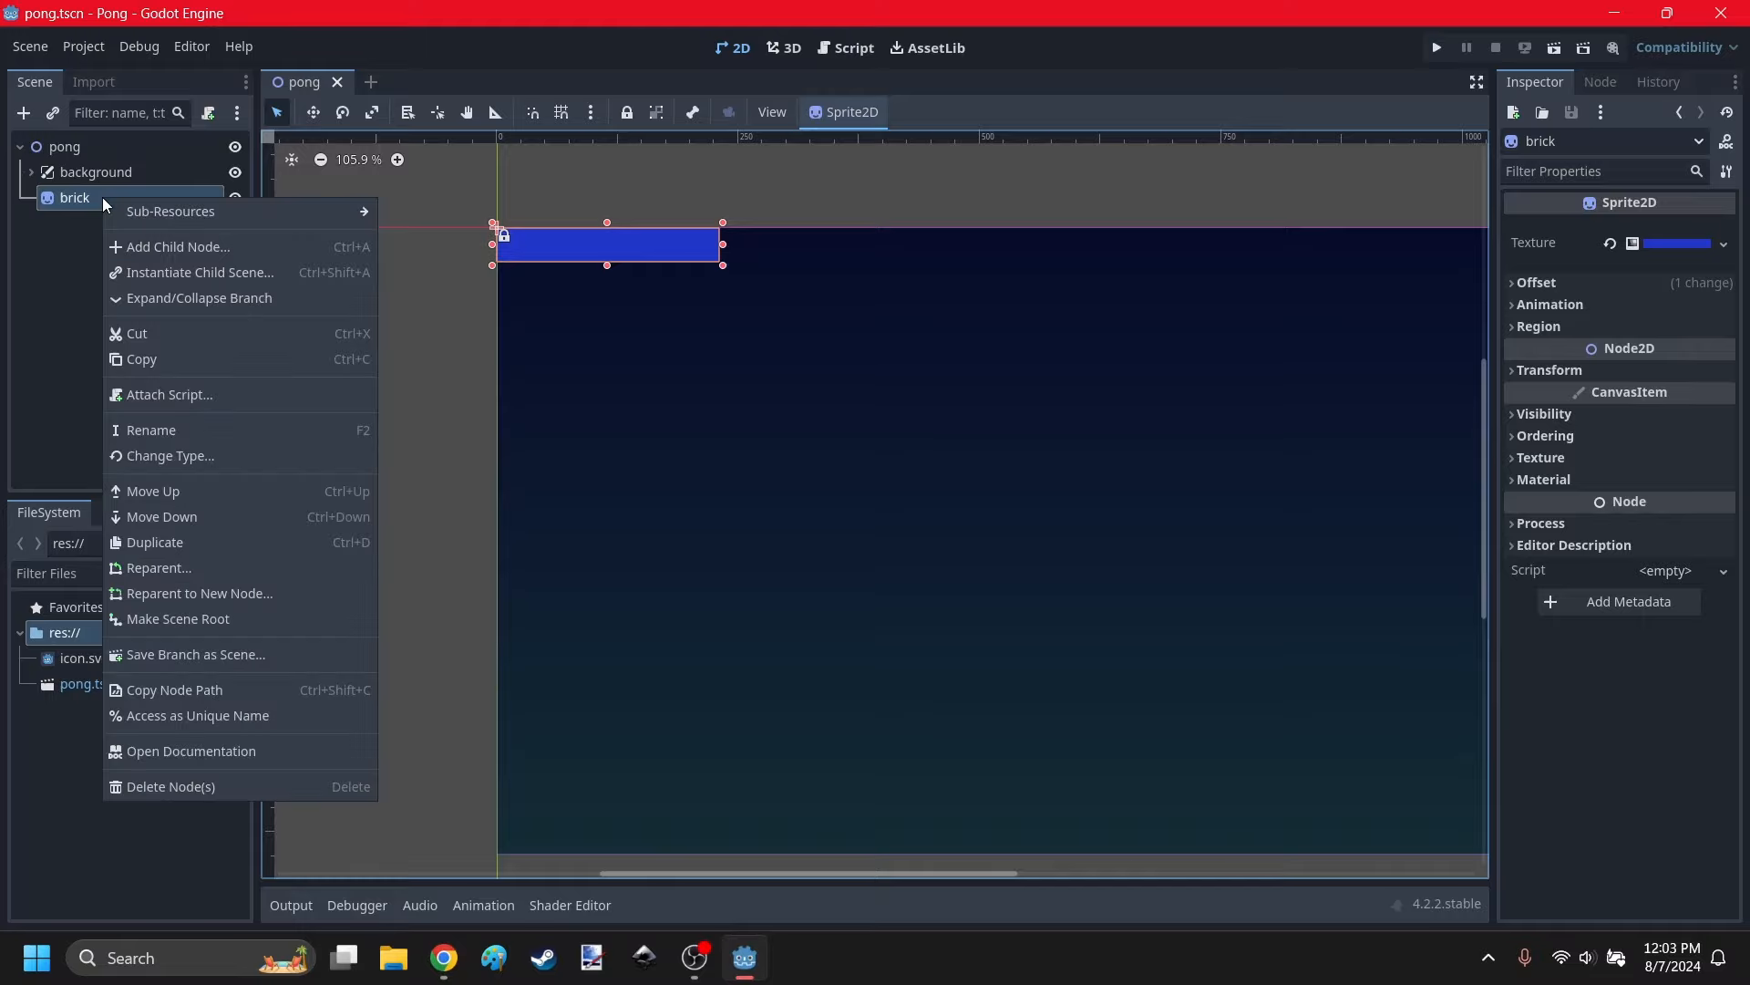
{"action": "left_click", "coordinate": [195, 660]}
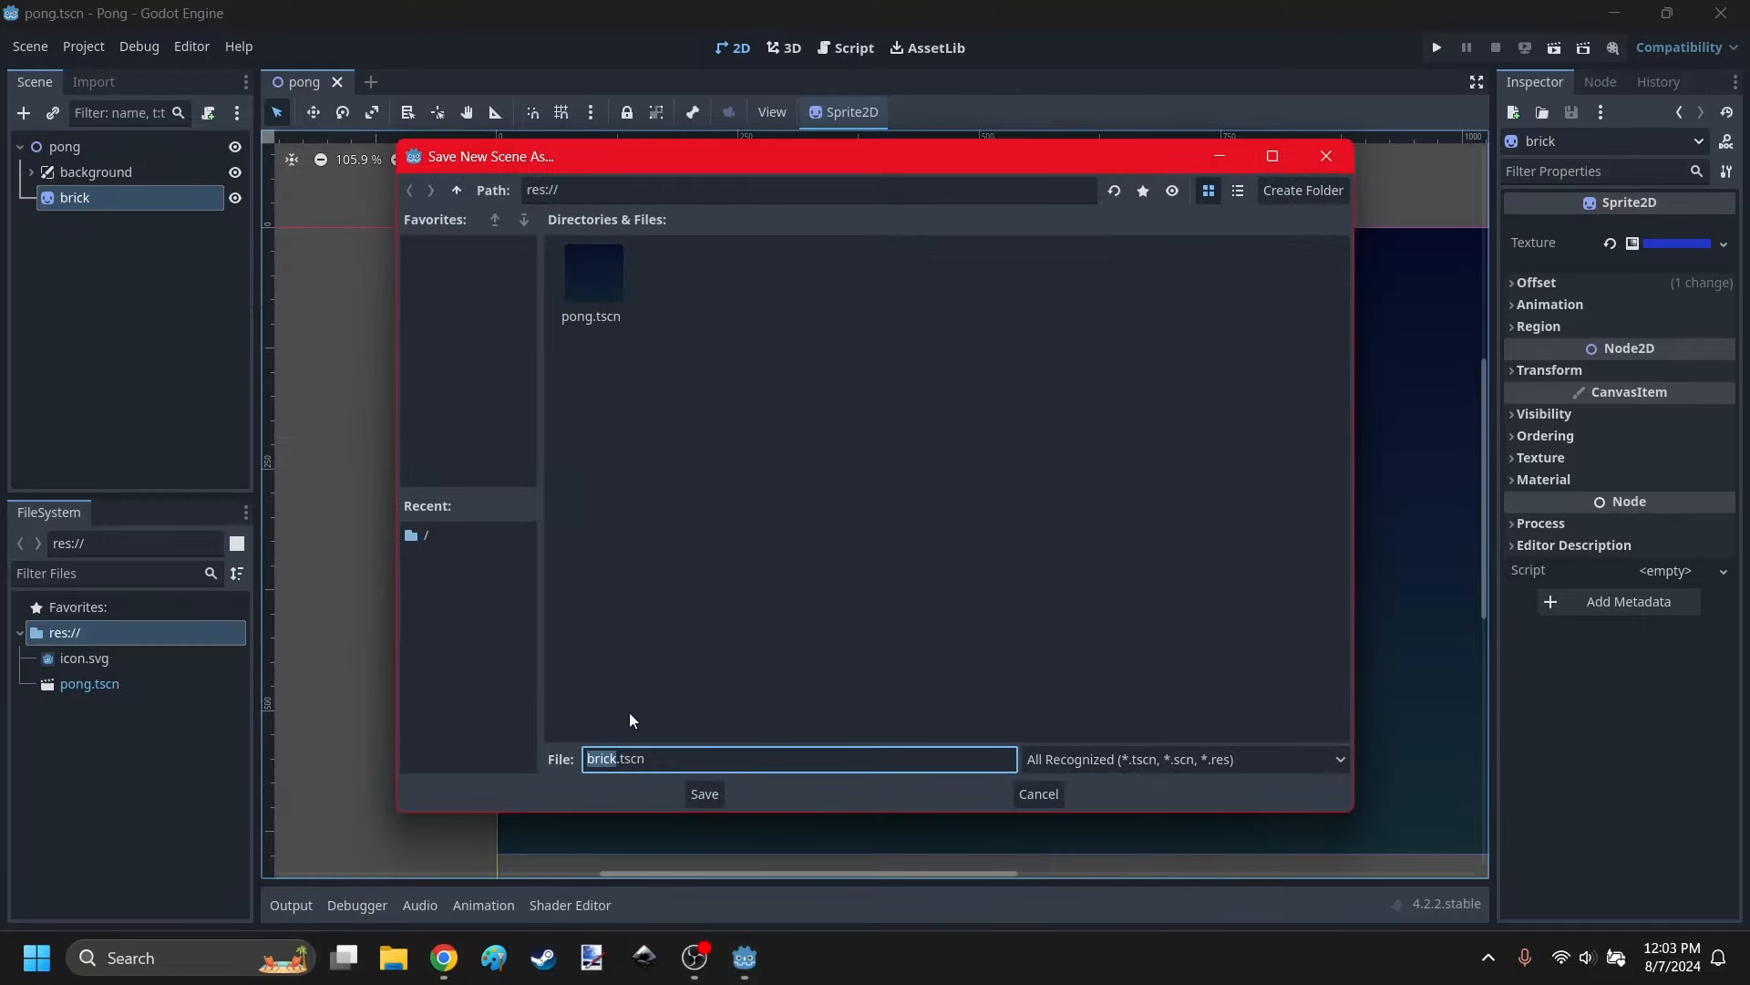
{"action": "left_click", "coordinate": [709, 794]}
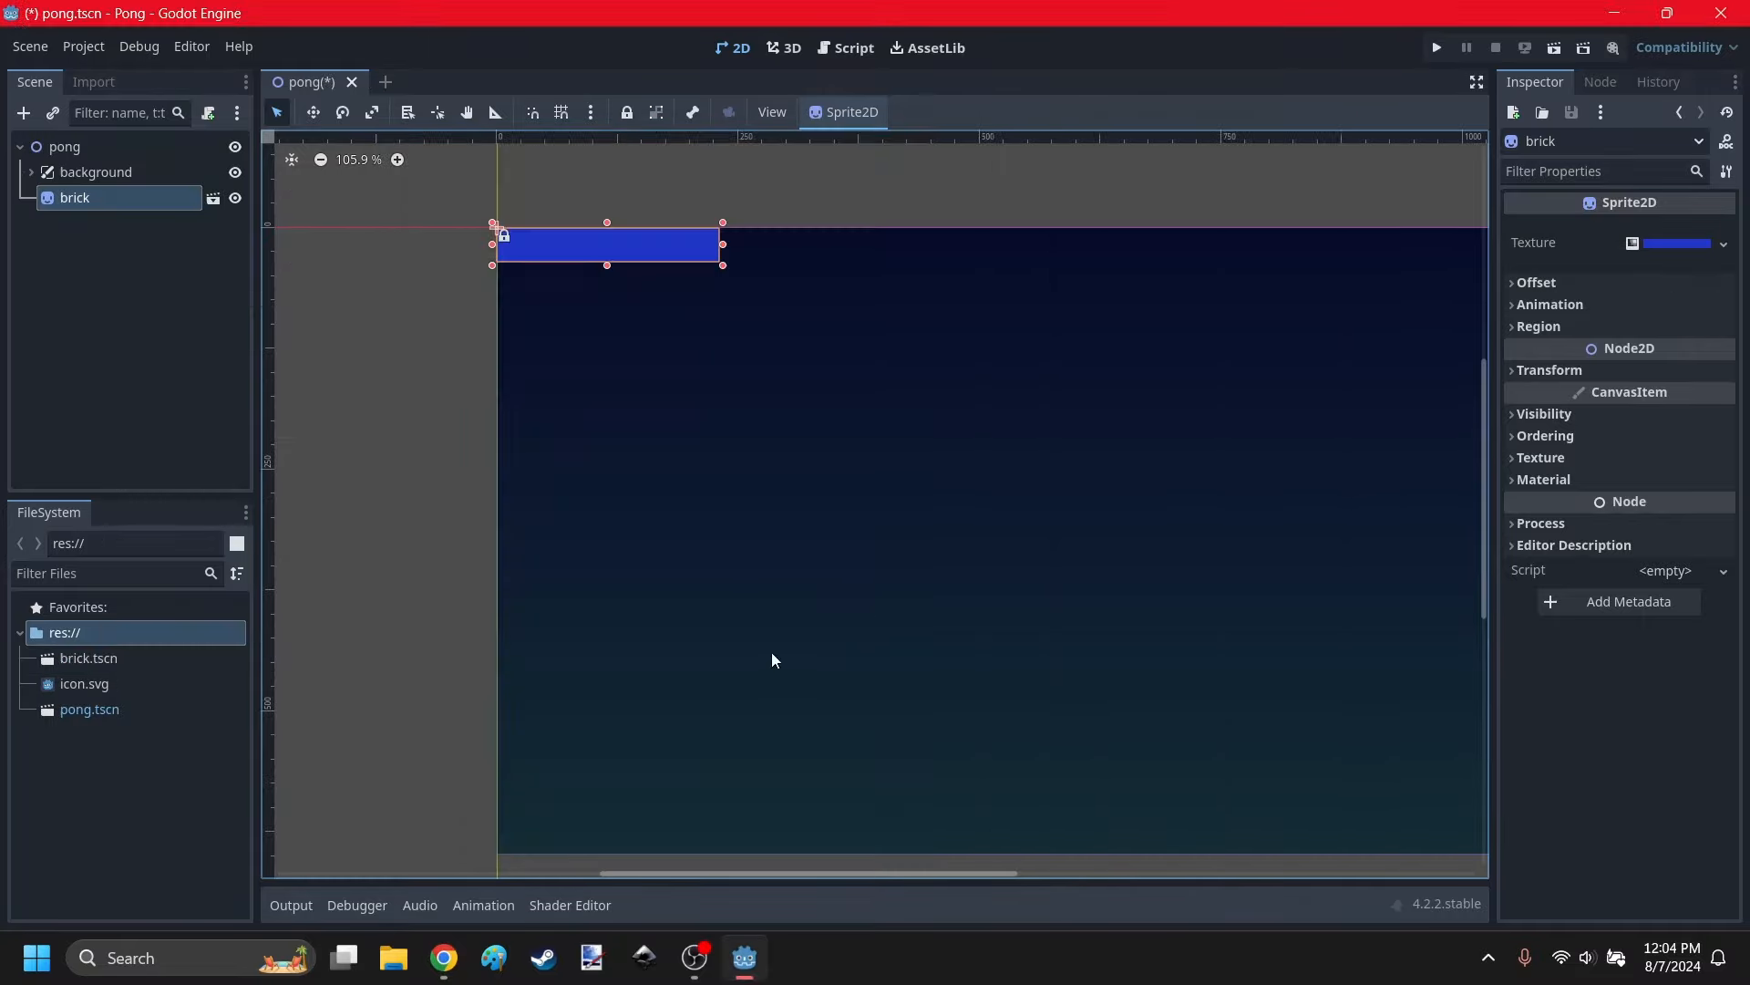
Open the brick instance's scene in the editor, look it over, and return to the pong scene.
{"action": "left_click", "coordinate": [213, 198]}
{"action": "middle_click_drag", "start_coordinate": [629, 343], "coordinate": [793, 356]}
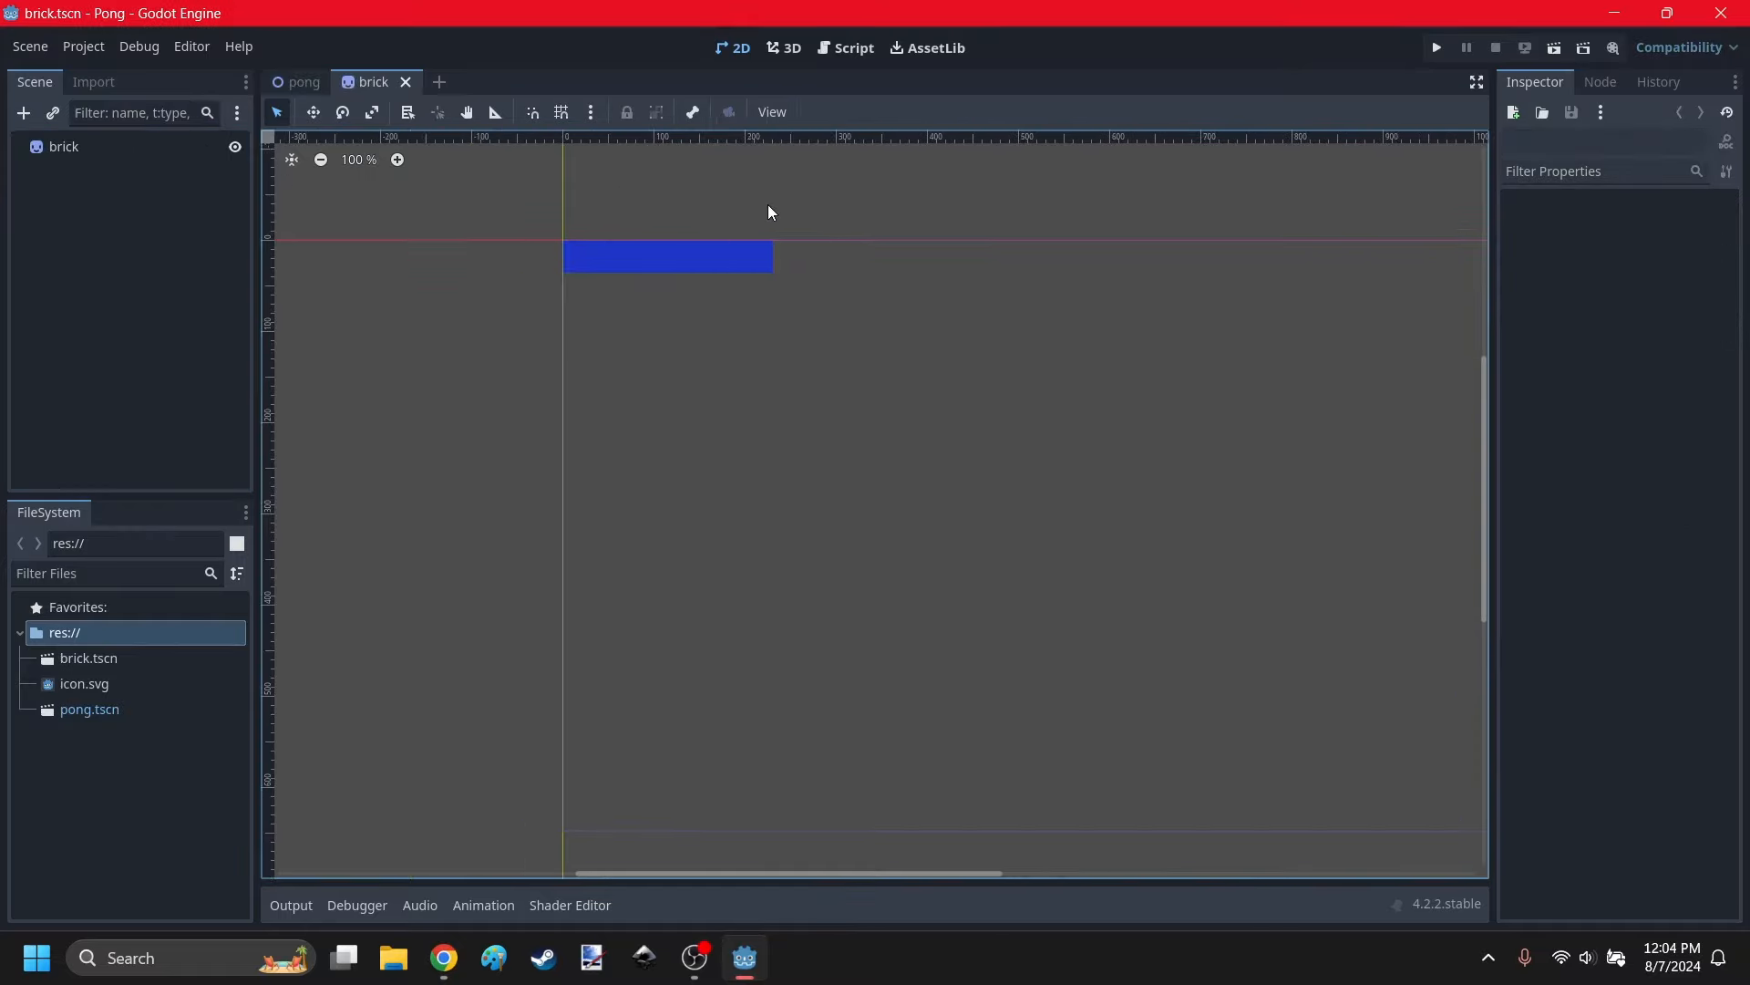
{"action": "left_click", "coordinate": [291, 82]}
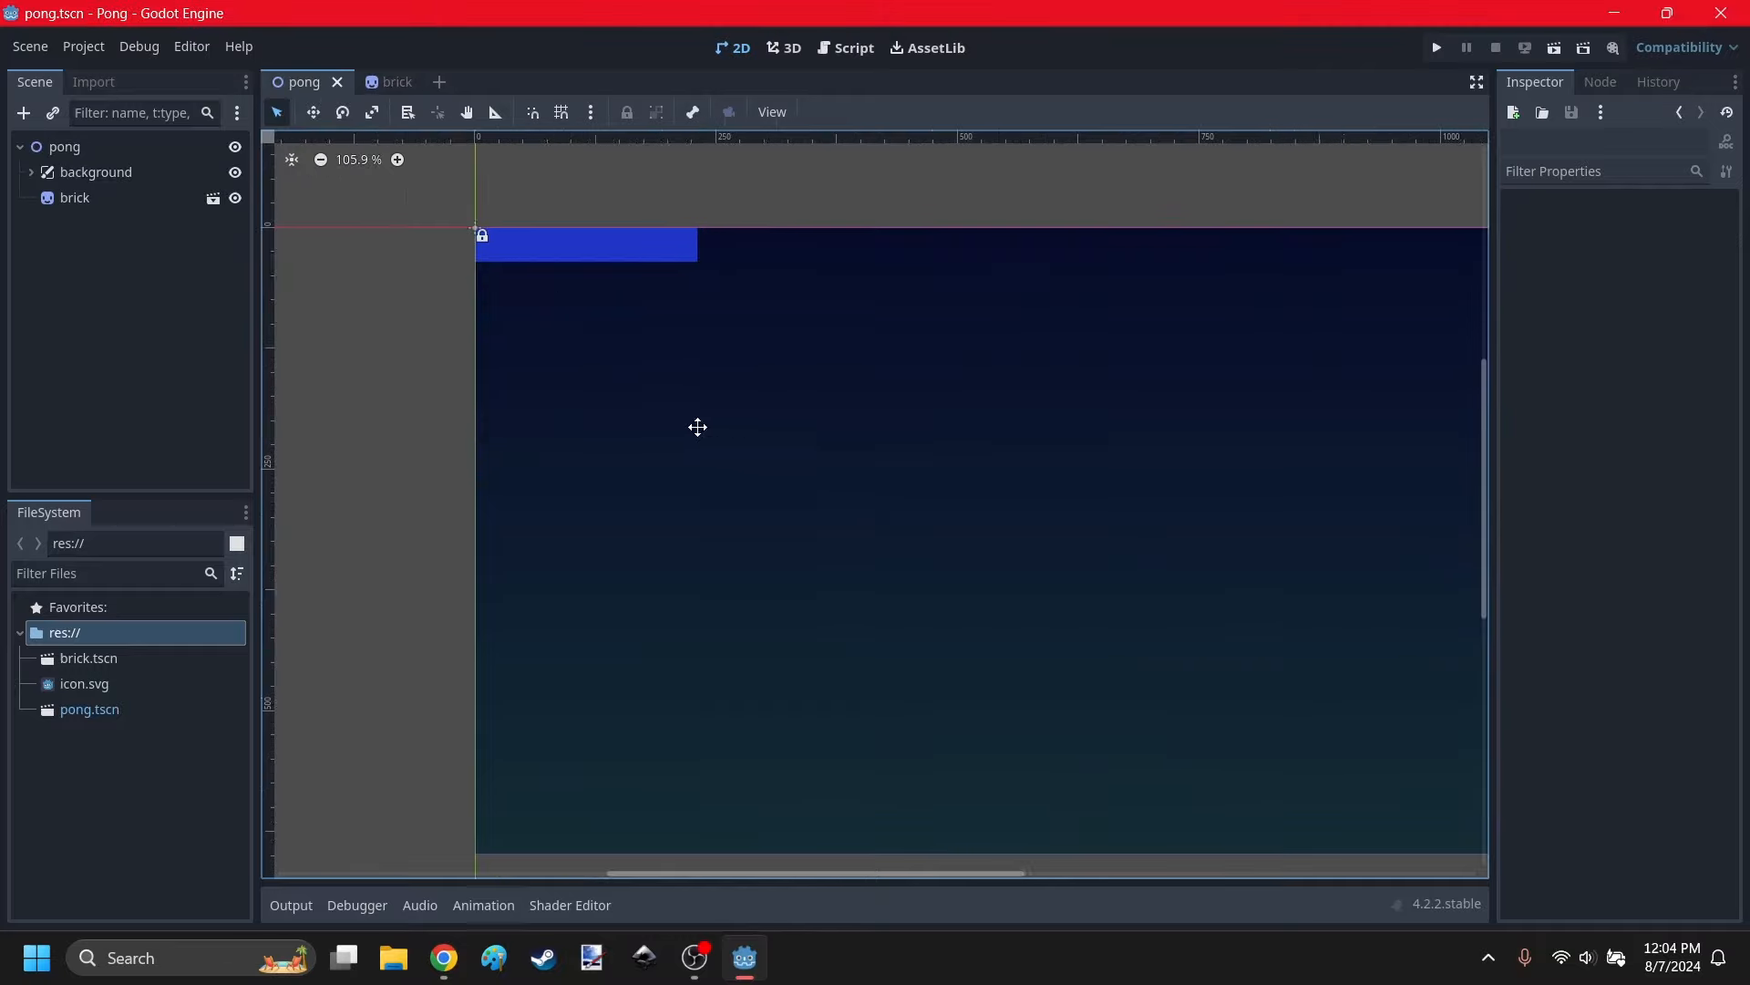
Delete the brick instance from the pong scene and save the scene.
{"action": "left_click", "coordinate": [135, 196]}
{"action": "right_click", "coordinate": [81, 201]}
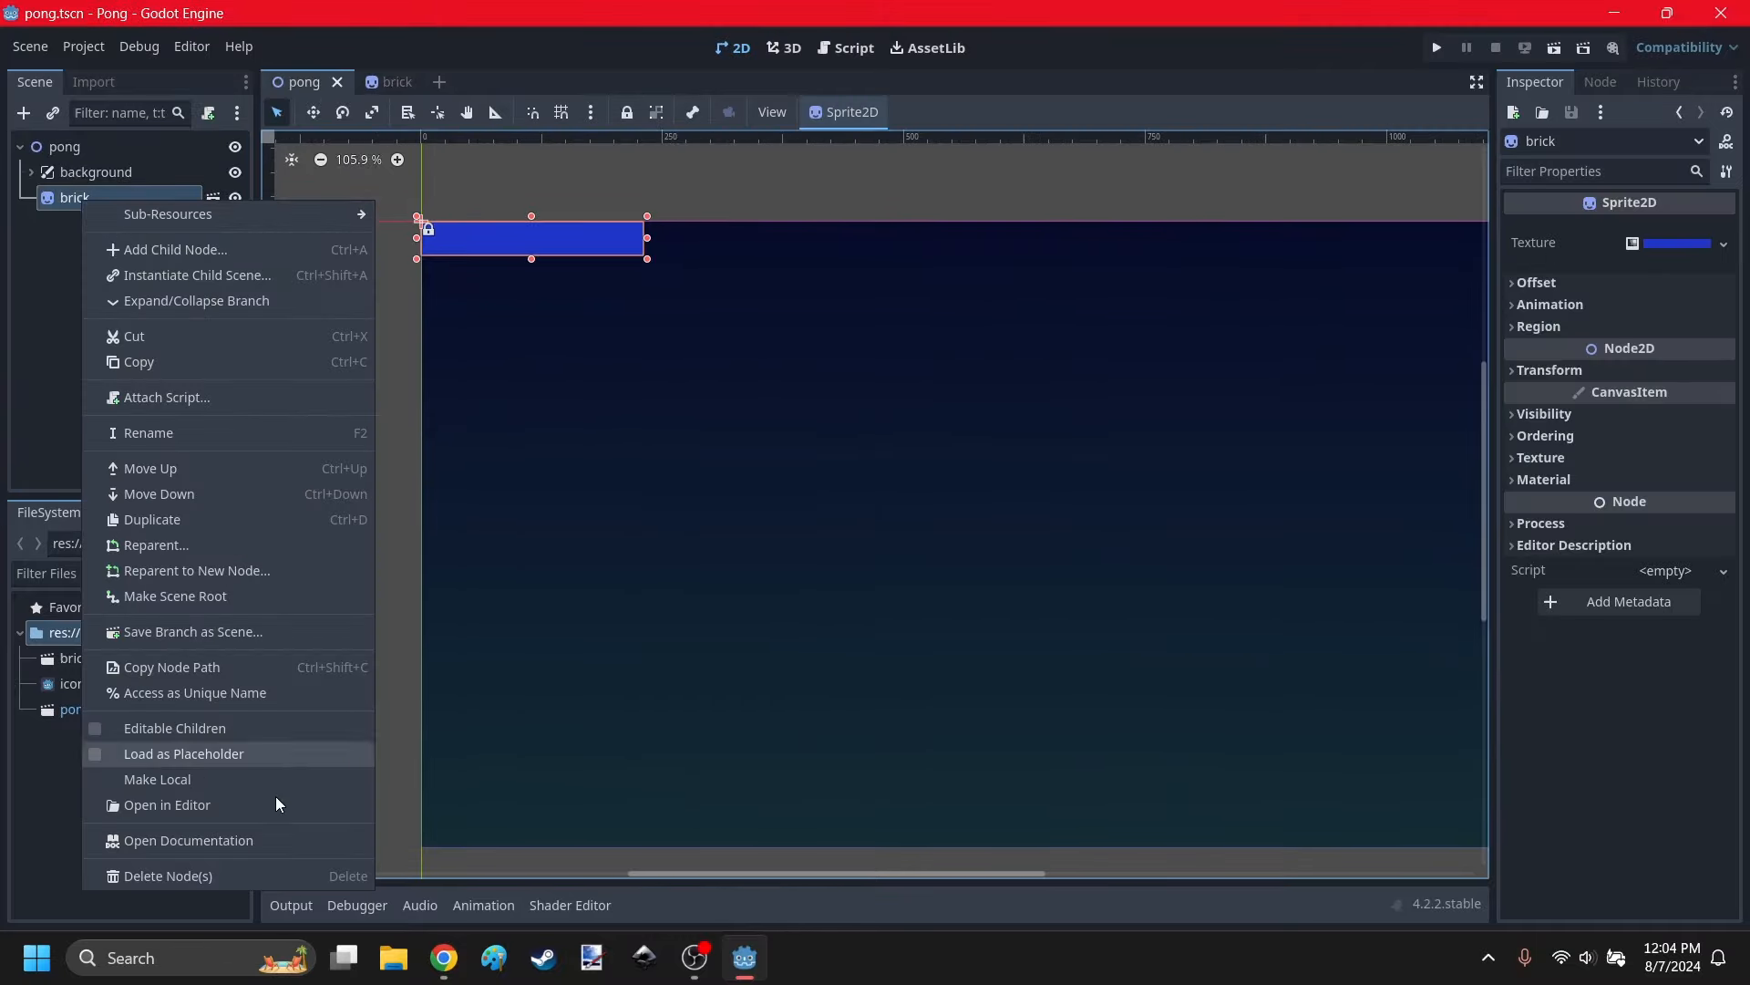
{"action": "left_click", "coordinate": [146, 876]}
{"action": "left_click", "coordinate": [897, 507]}
{"action": "scroll", "coordinate": [605, 365], "scroll_direction": "down", "scroll_amount": 2}
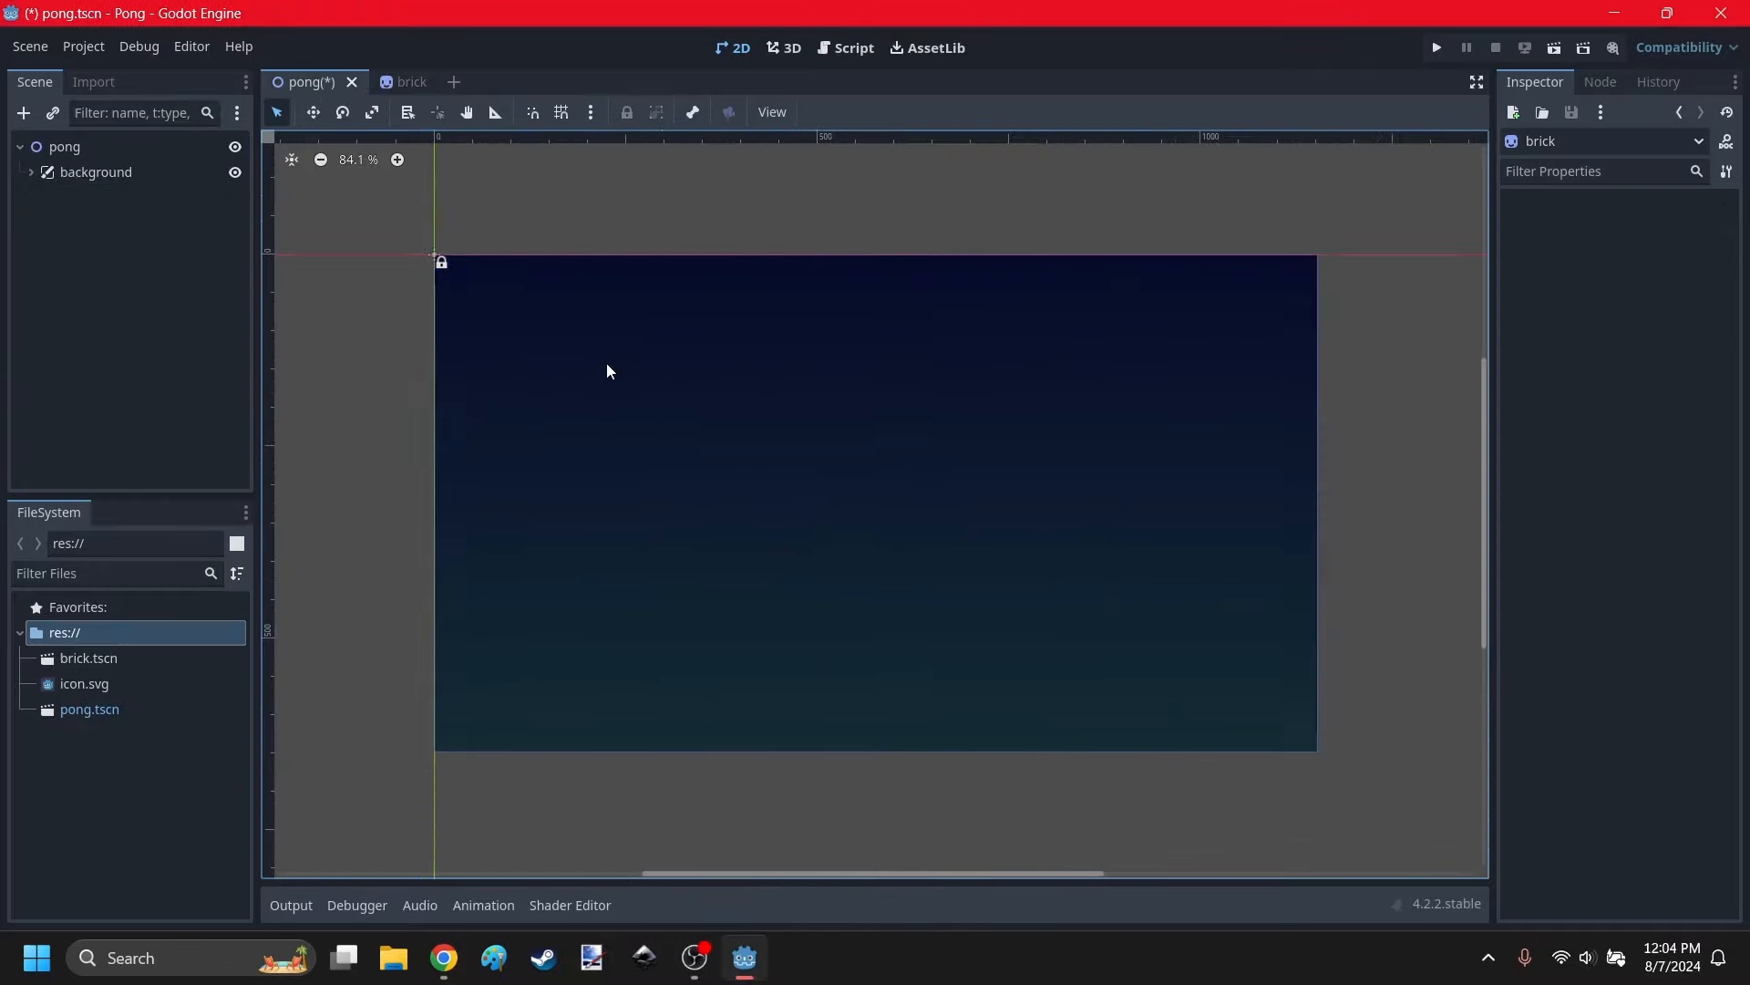
{"action": "key", "text": "ctrl+s"}
{"action": "scroll", "coordinate": [547, 237], "scroll_direction": "up", "scroll_amount": 3}
Examine the brick sprite in its own scene.
{"action": "left_click", "coordinate": [401, 81]}
{"action": "scroll", "coordinate": [666, 257], "scroll_direction": "up", "scroll_amount": 7}
{"action": "scroll", "coordinate": [795, 469], "scroll_direction": "down", "scroll_amount": 7}
{"action": "scroll", "coordinate": [716, 374], "scroll_direction": "up", "scroll_amount": 11}
{"action": "scroll", "coordinate": [788, 287], "scroll_direction": "down", "scroll_amount": 6}
{"action": "scroll", "coordinate": [702, 487], "scroll_direction": "up", "scroll_amount": 5}
{"action": "scroll", "coordinate": [620, 410], "scroll_direction": "down", "scroll_amount": 12}
{"action": "scroll", "coordinate": [923, 546], "scroll_direction": "up", "scroll_amount": 4}
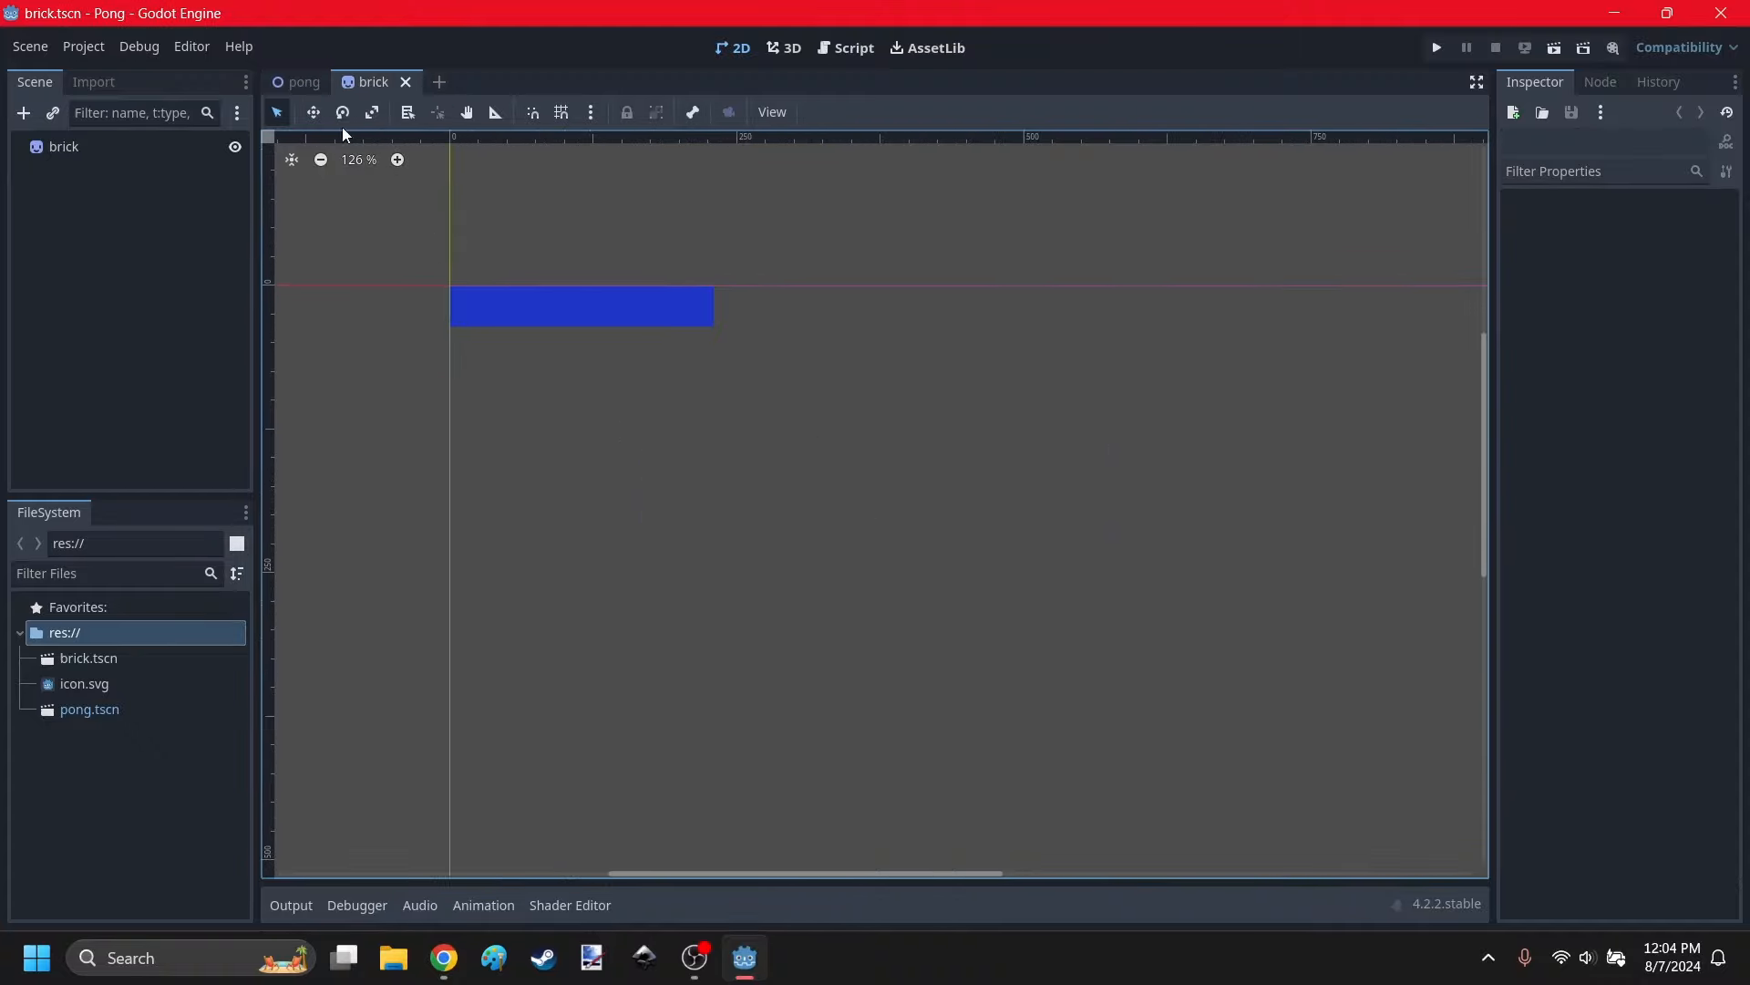
Add a Node2D child named bricks under the root node of the pong scene and save the scene.
{"action": "left_click", "coordinate": [297, 84]}
{"action": "scroll", "coordinate": [789, 429], "scroll_direction": "down", "scroll_amount": 2}
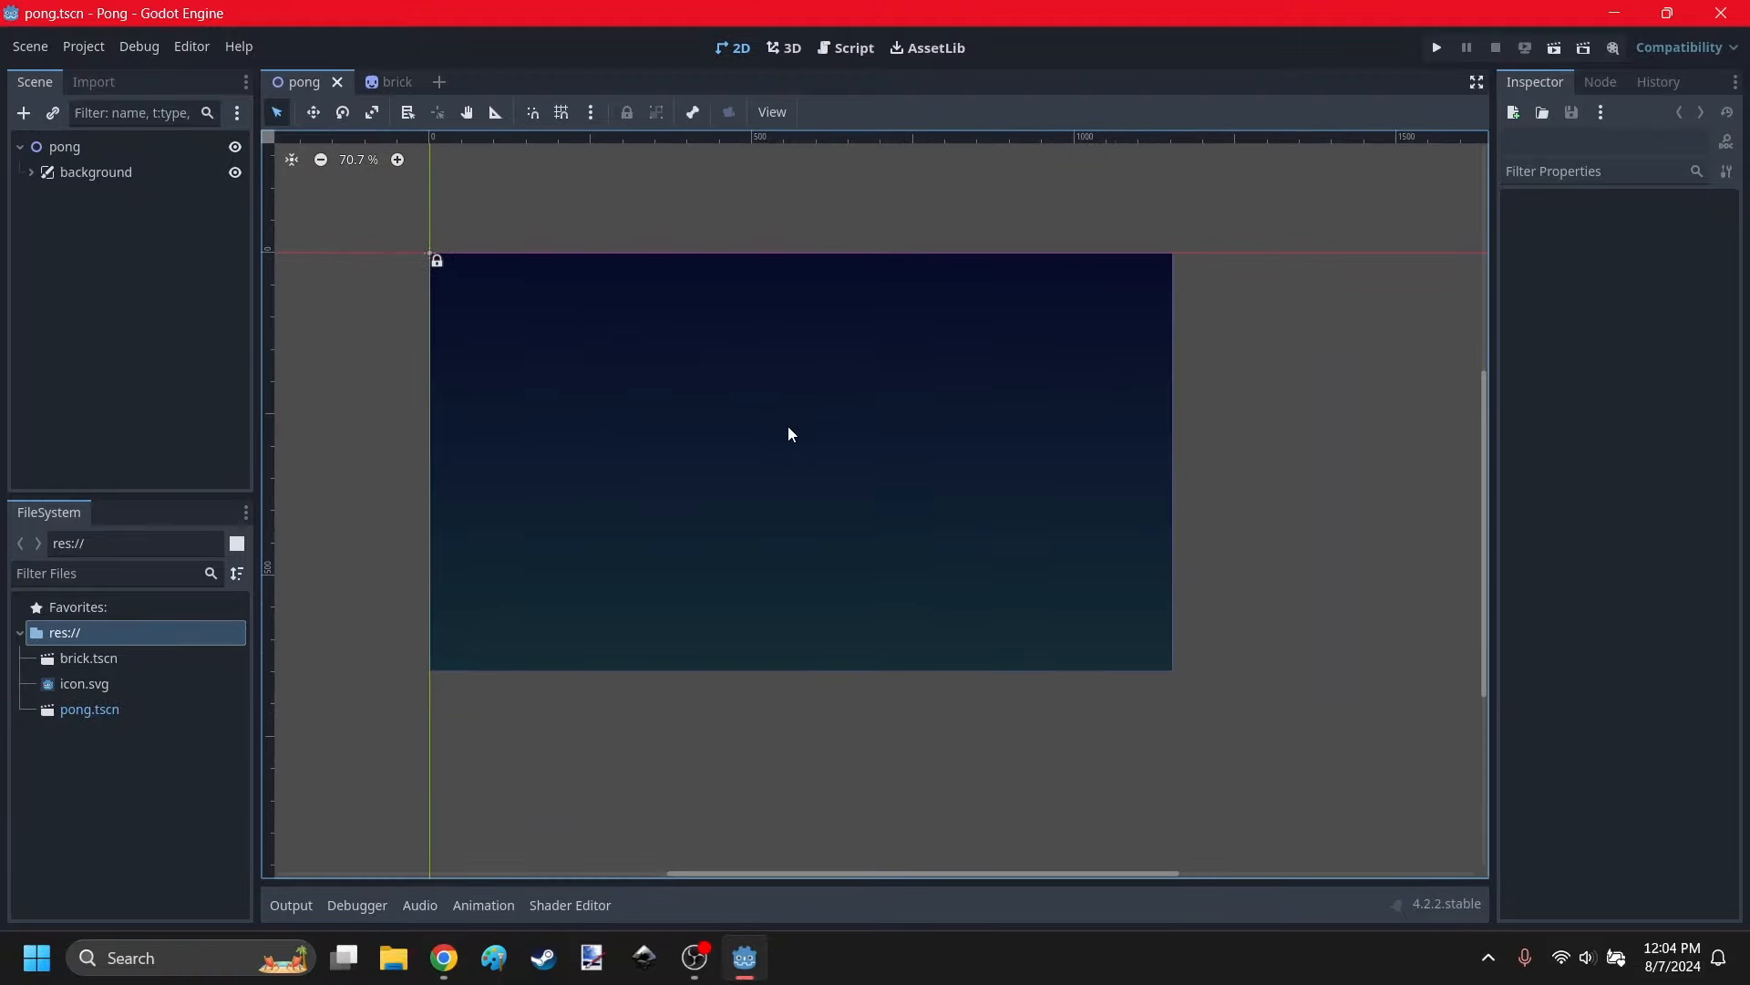
{"action": "scroll", "coordinate": [789, 430], "scroll_direction": "up", "scroll_amount": 1}
{"action": "left_click", "coordinate": [77, 147]}
{"action": "left_click", "coordinate": [23, 113]}
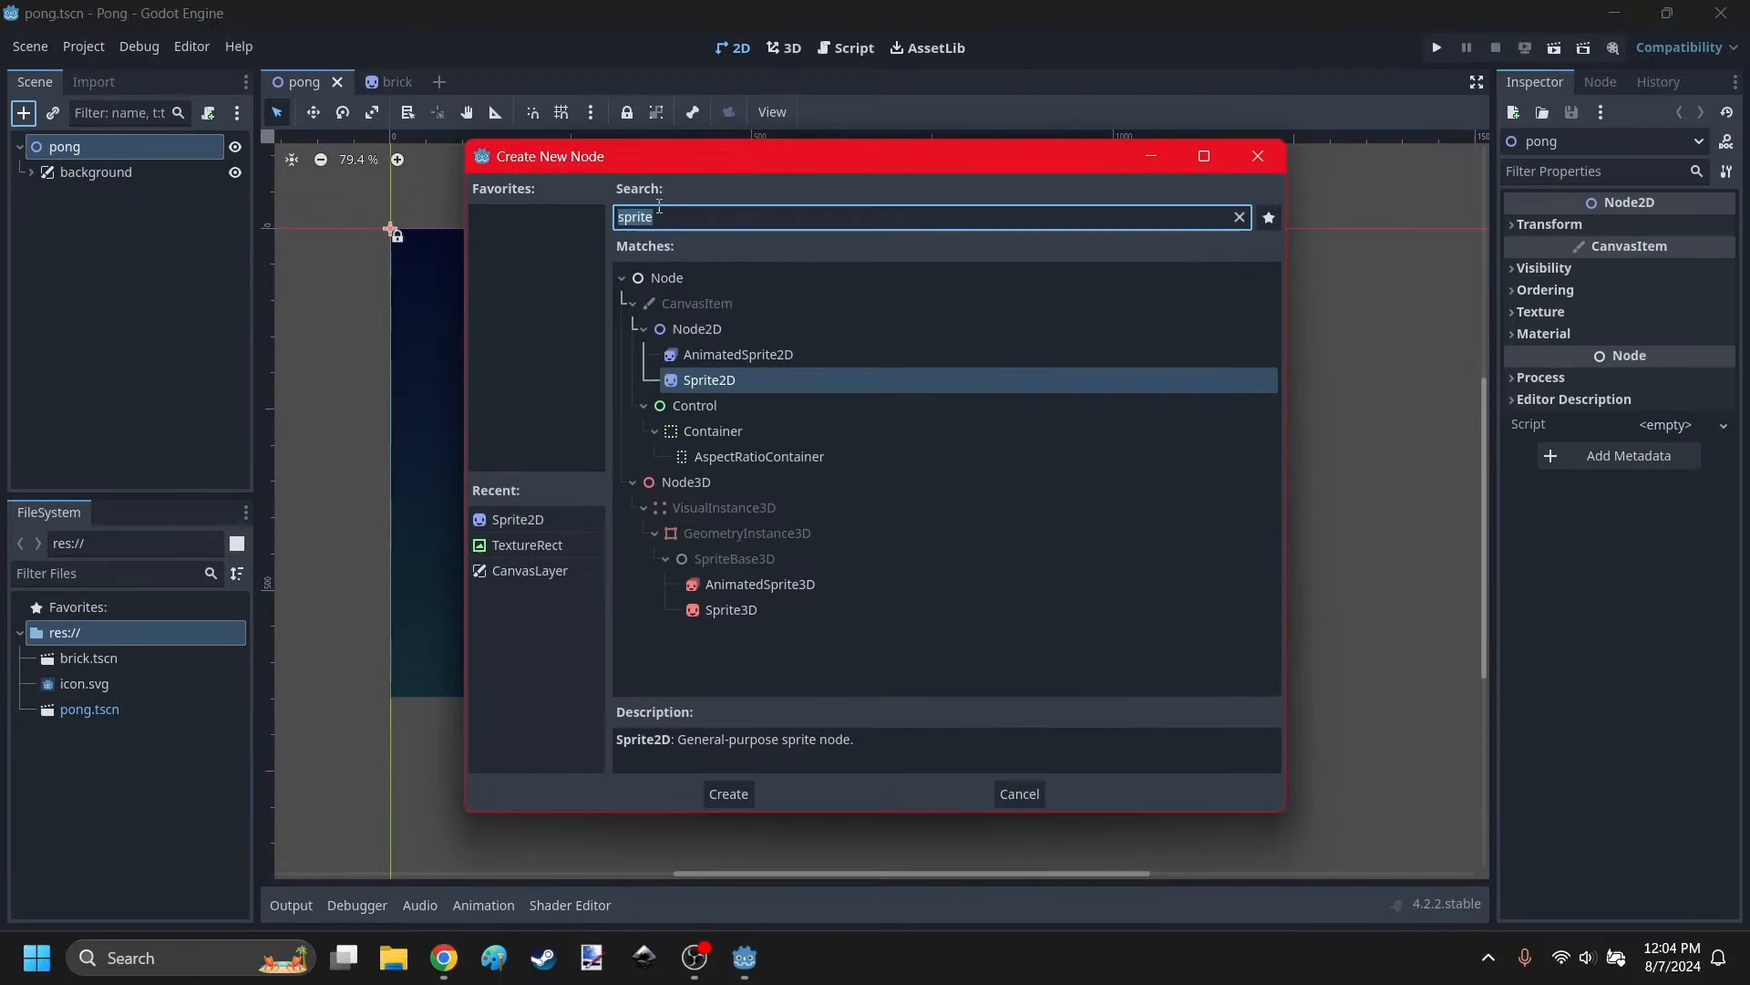
{"action": "left_click", "coordinate": [852, 334]}
{"action": "left_click", "coordinate": [729, 793]}
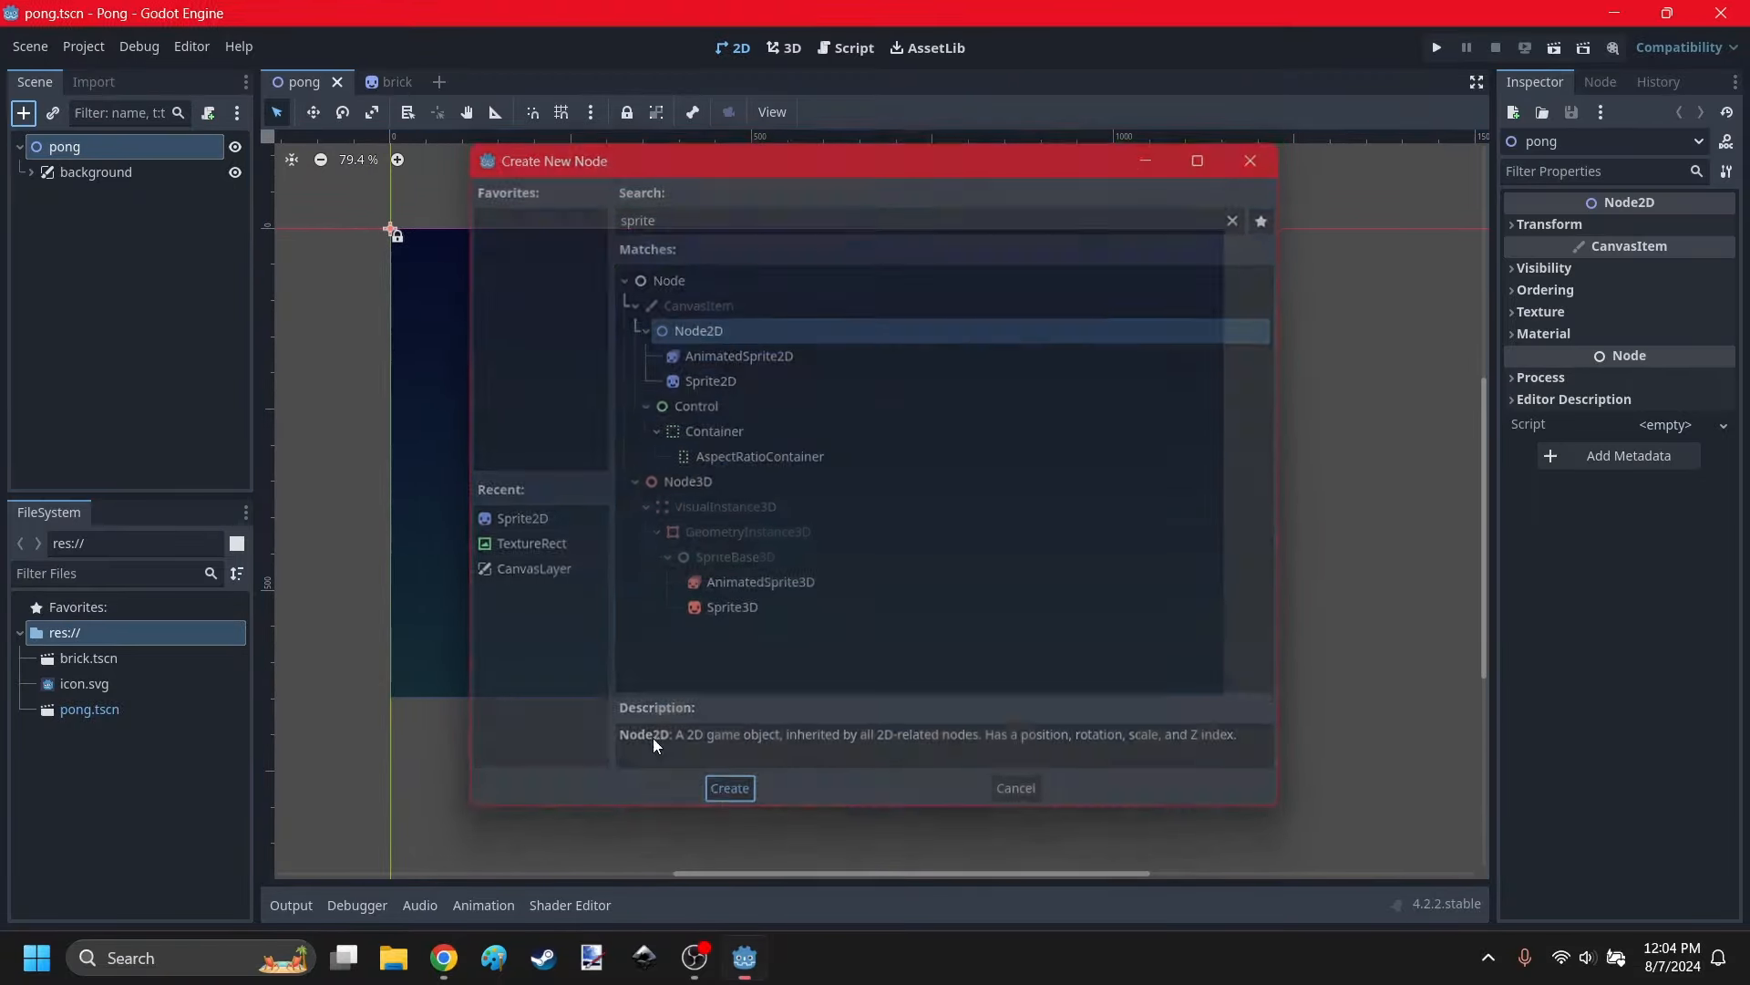
{"action": "double_click", "coordinate": [86, 196]}
{"action": "type", "text": "bricks"}
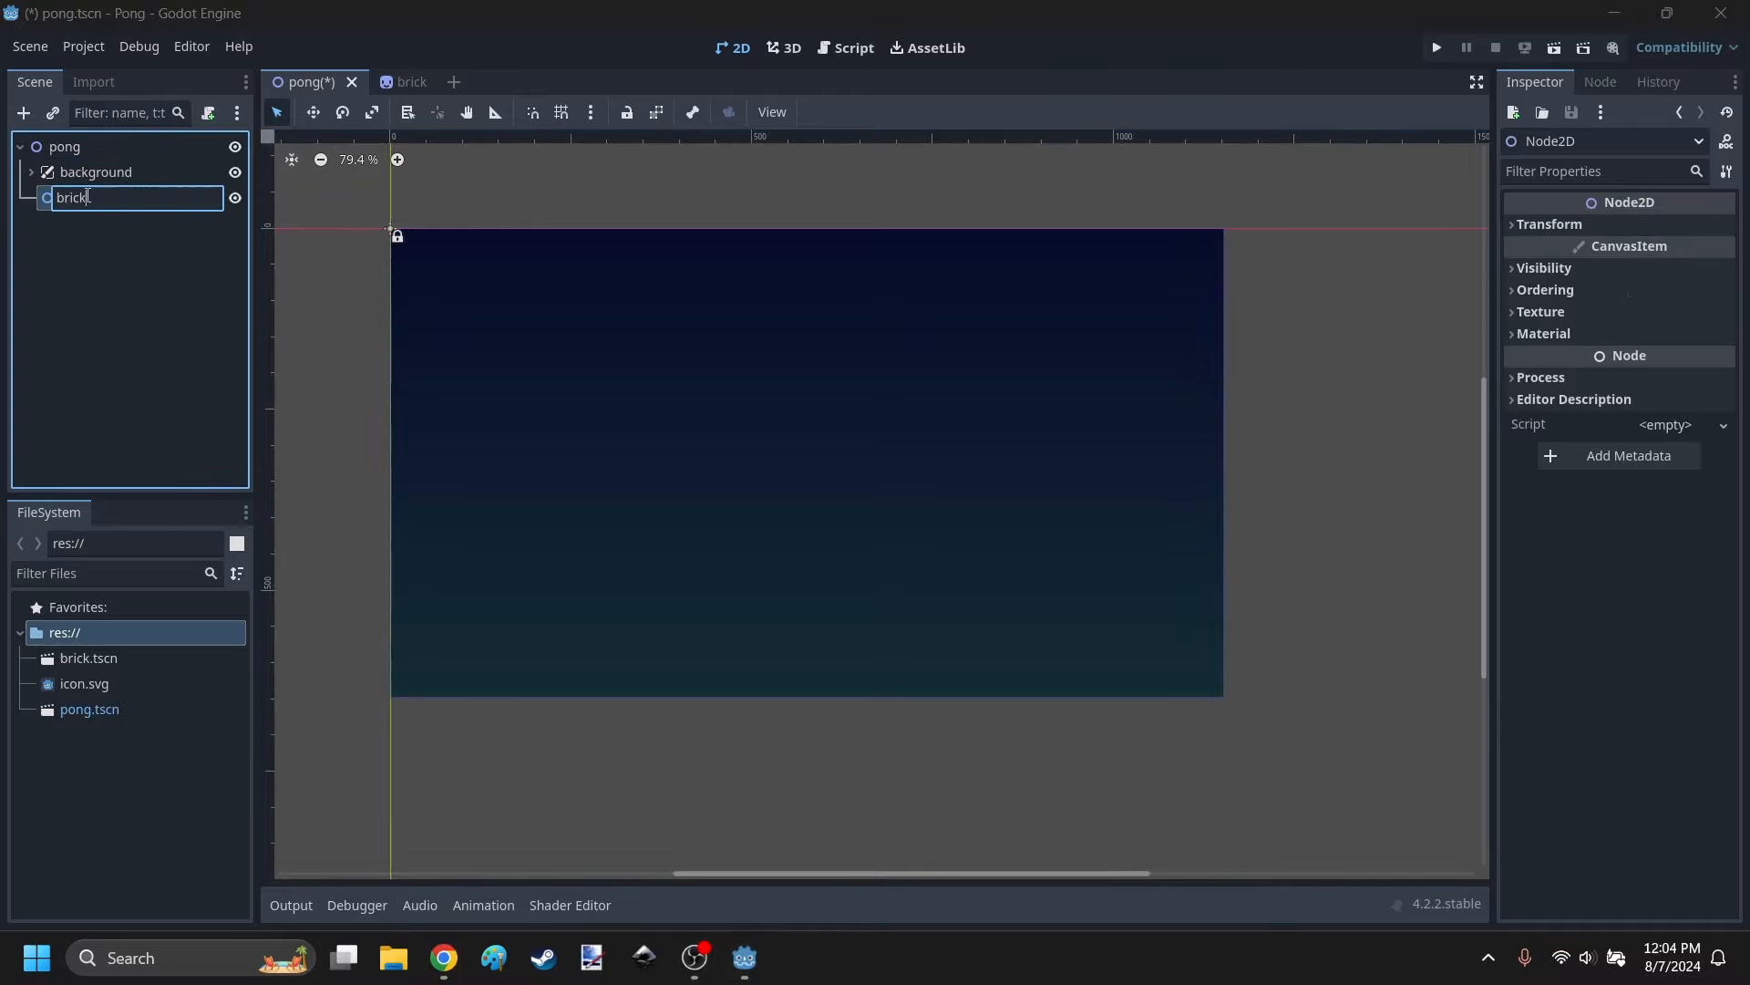
{"action": "key", "text": "Return"}
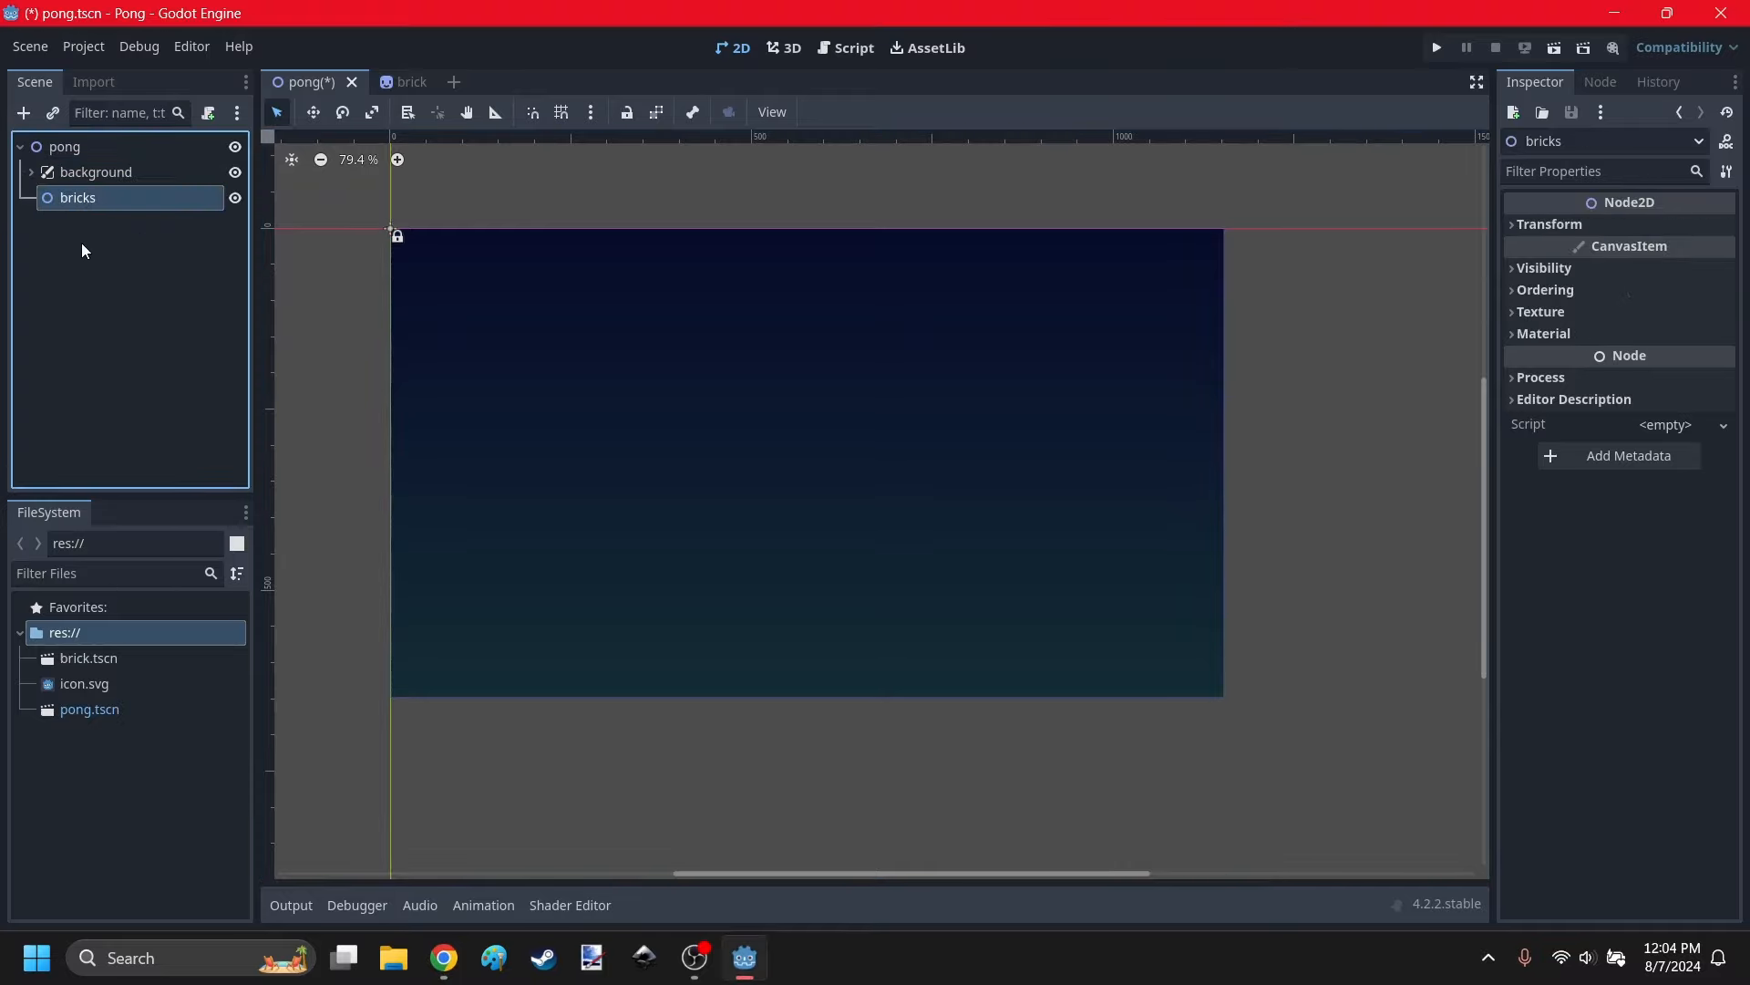
{"action": "key", "text": "ctrl+s"}
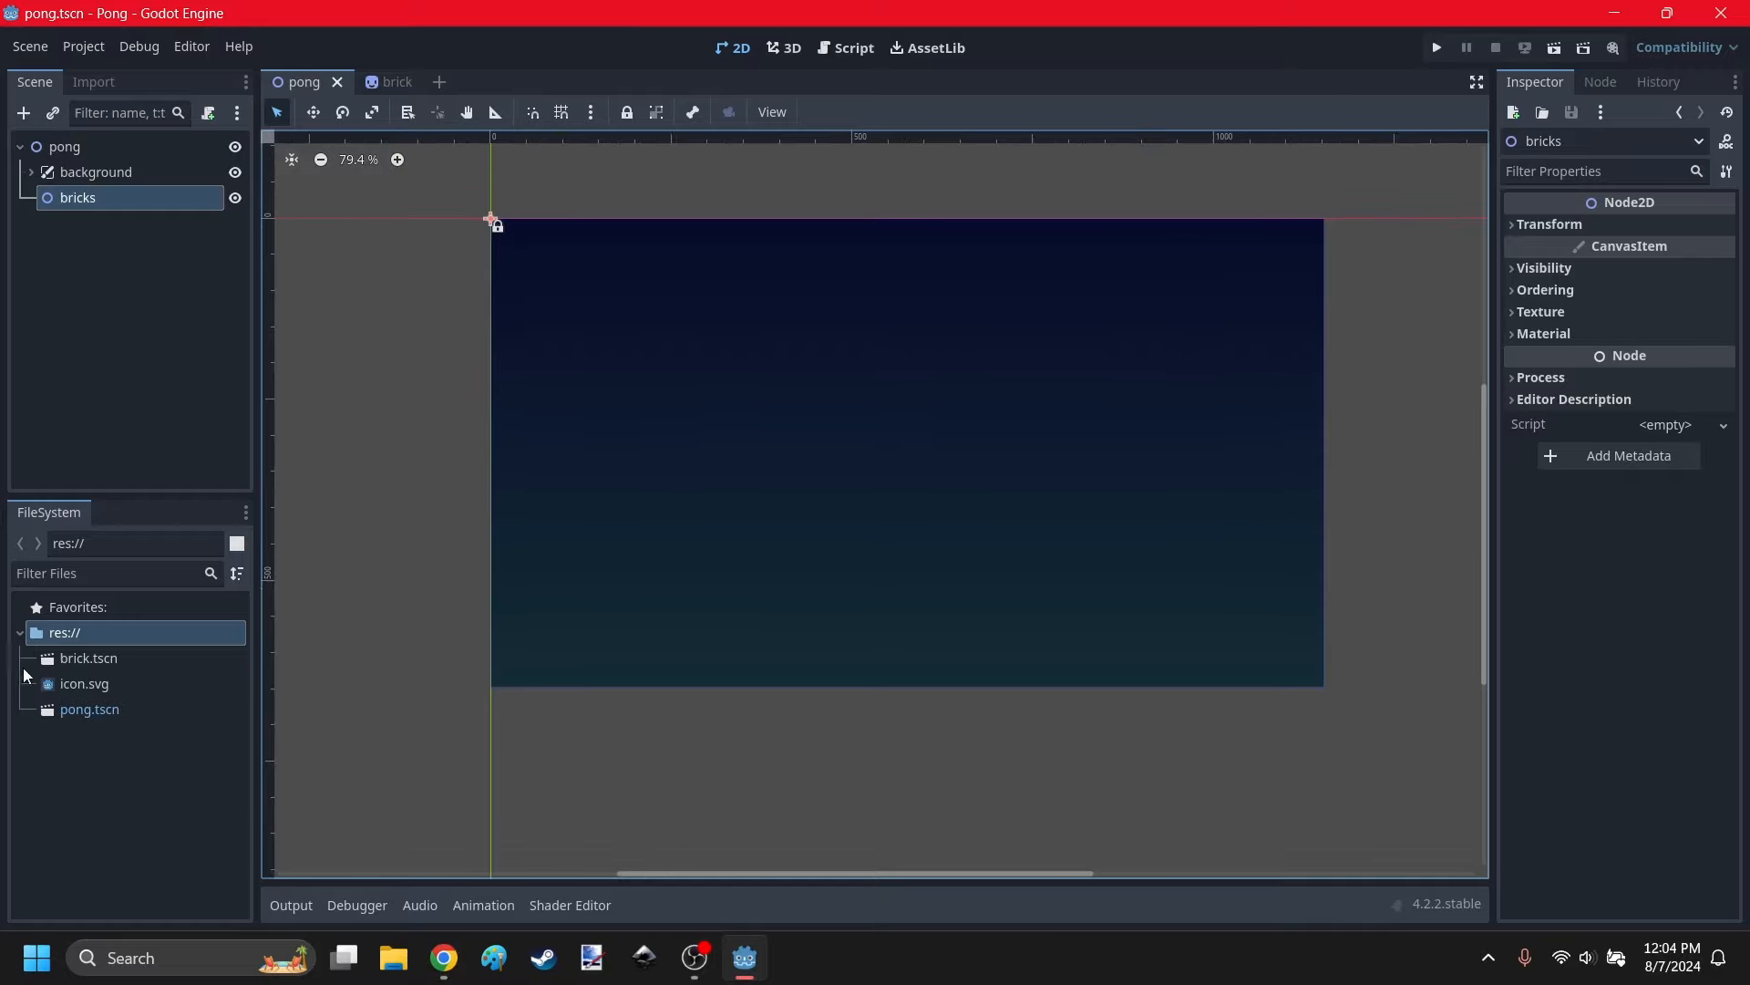
Create a folder named scripts in the project's res:// root.
{"action": "right_click", "coordinate": [55, 630]}
{"action": "mouse_move", "coordinate": [151, 658]}
{"action": "left_click", "coordinate": [415, 649]}
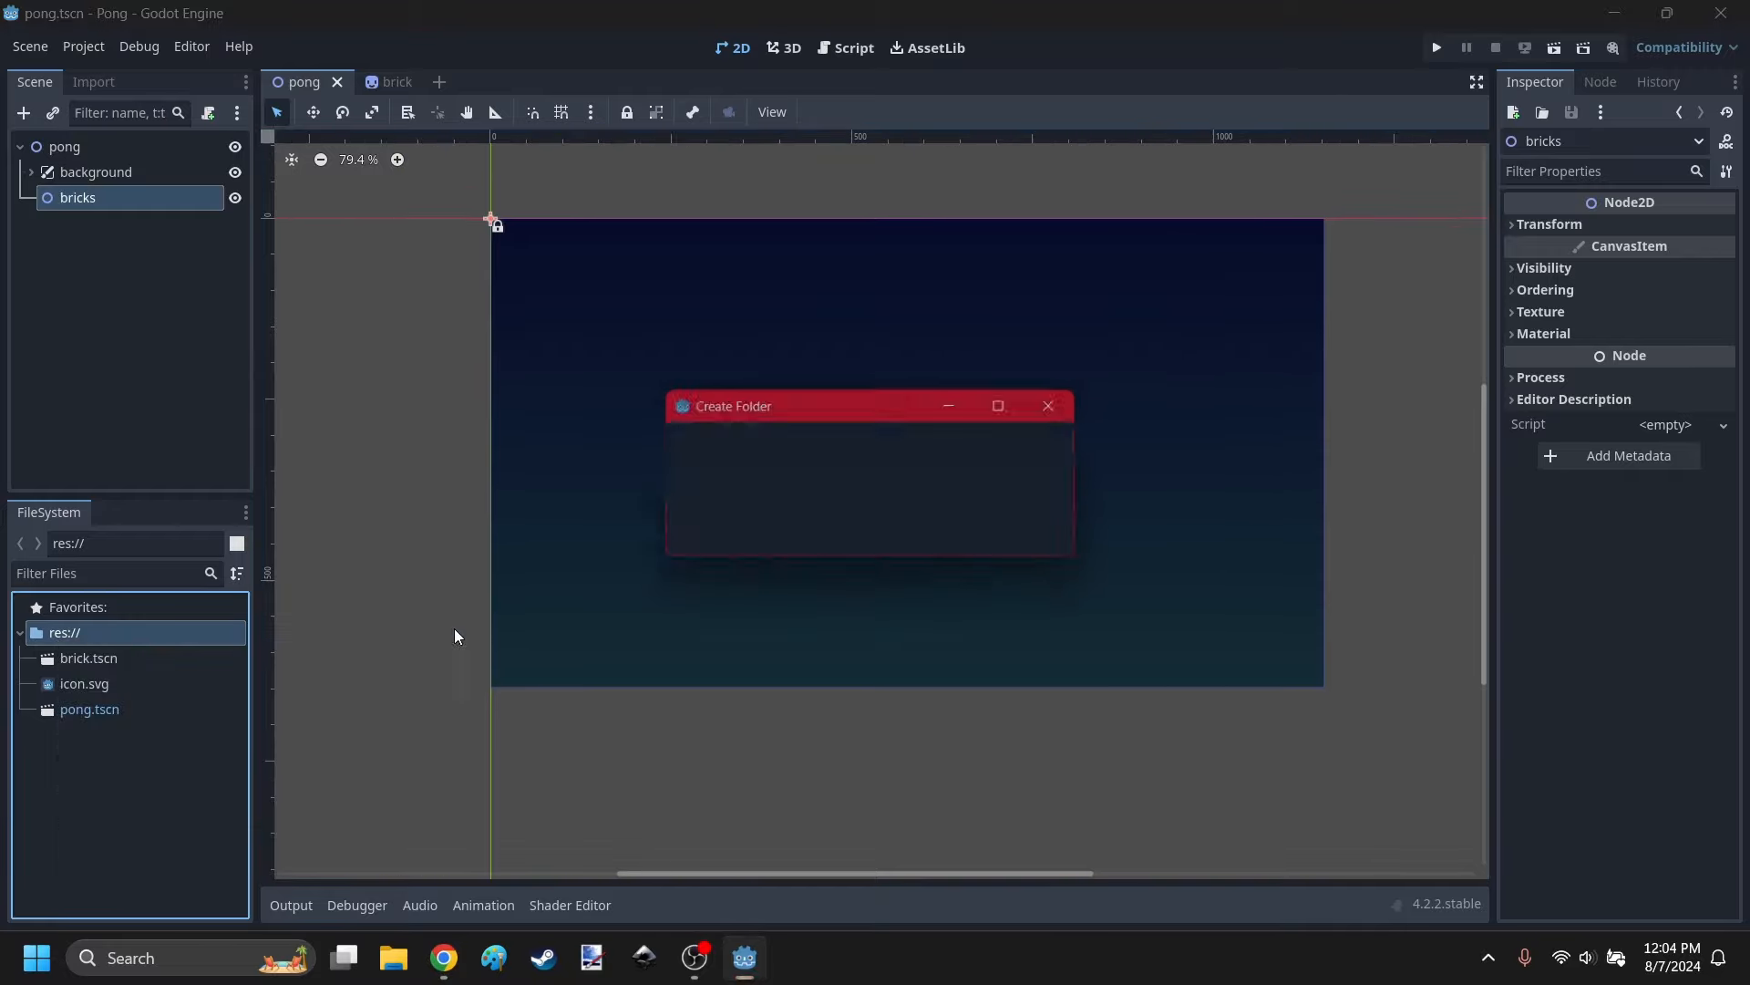
{"action": "type", "text": "scripts"}
{"action": "key", "text": "Return"}
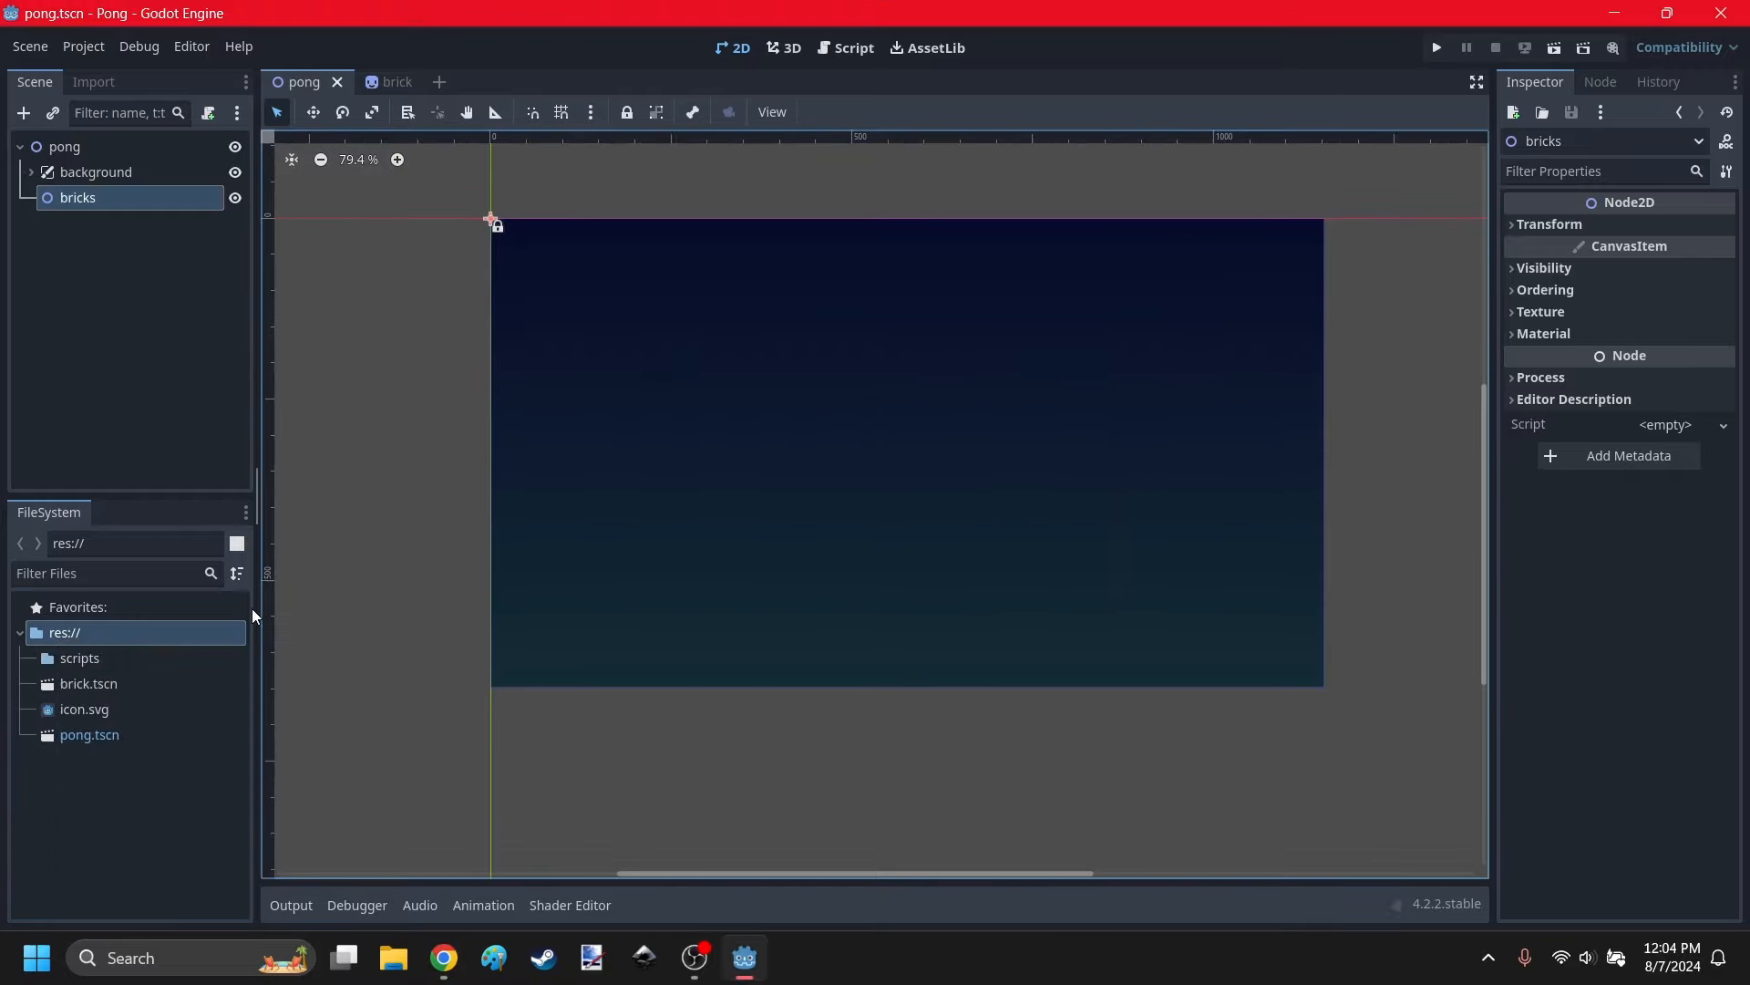
Attach a new GDScript named "generate bricks.gd" to the bricks node, storing it in the scripts folder and marking that folder as a favorite.
{"action": "left_click", "coordinate": [111, 199]}
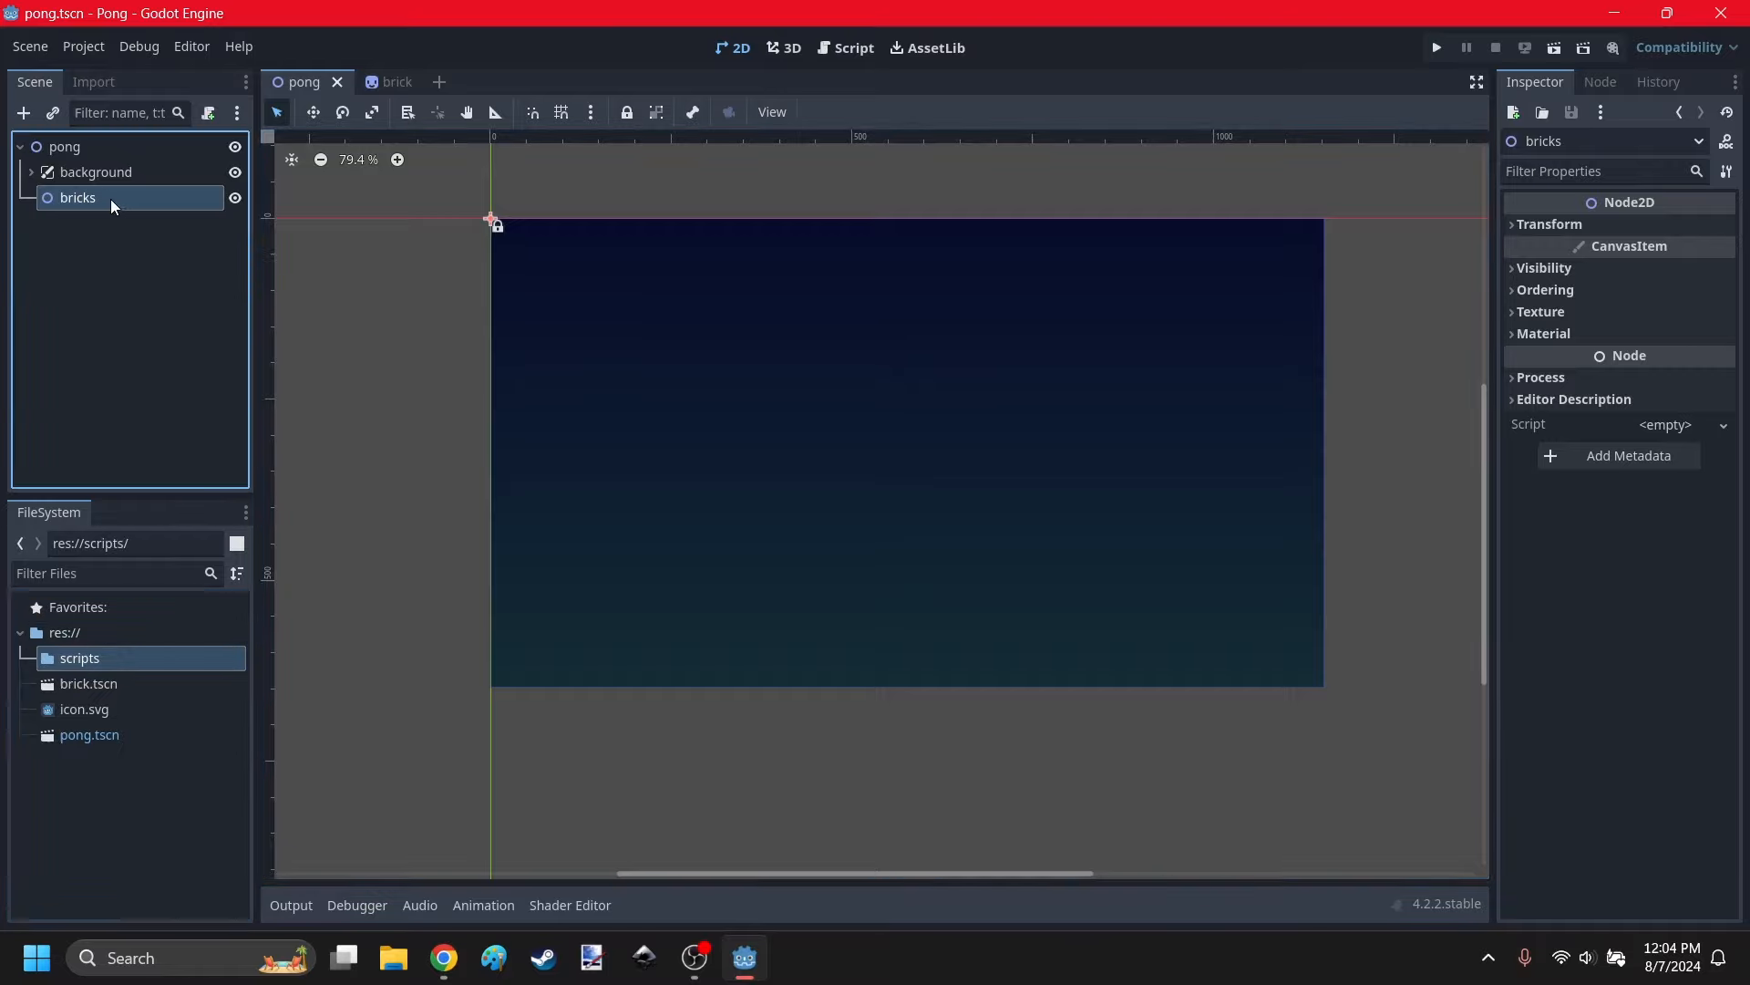
{"action": "left_click", "coordinate": [210, 111]}
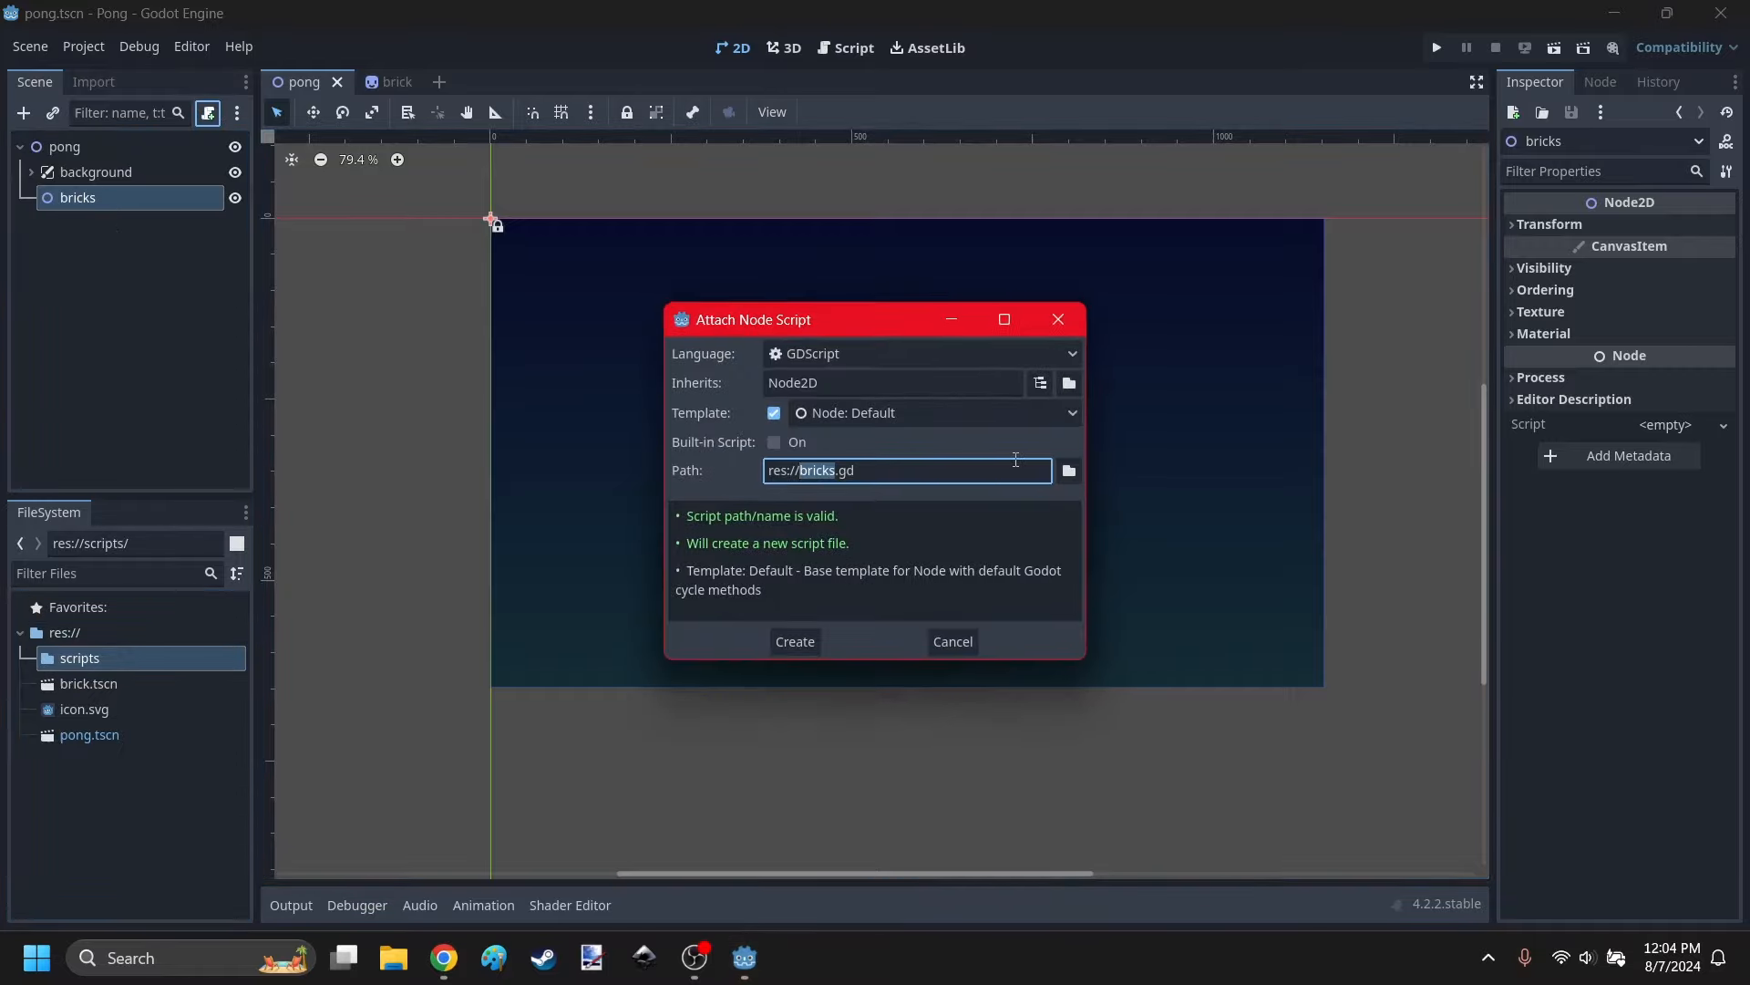
{"action": "left_click", "coordinate": [1068, 469]}
{"action": "double_click", "coordinate": [583, 291]}
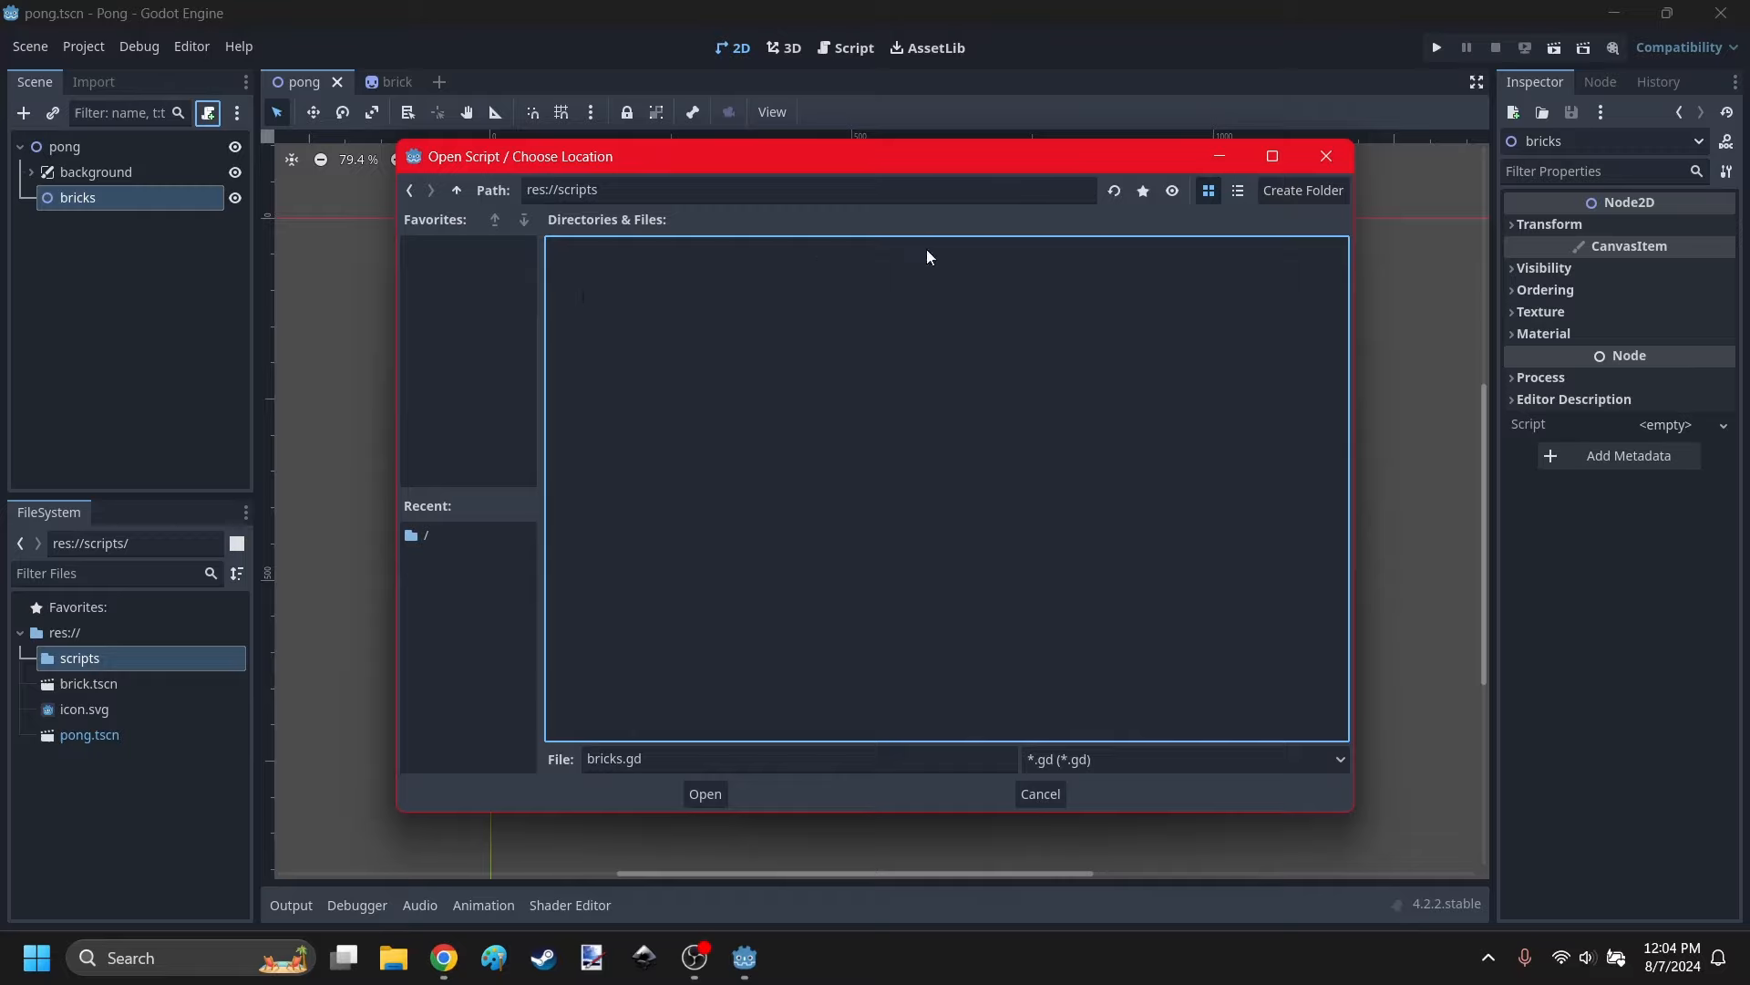
{"action": "left_click", "coordinate": [1142, 197]}
{"action": "left_click", "coordinate": [591, 759]}
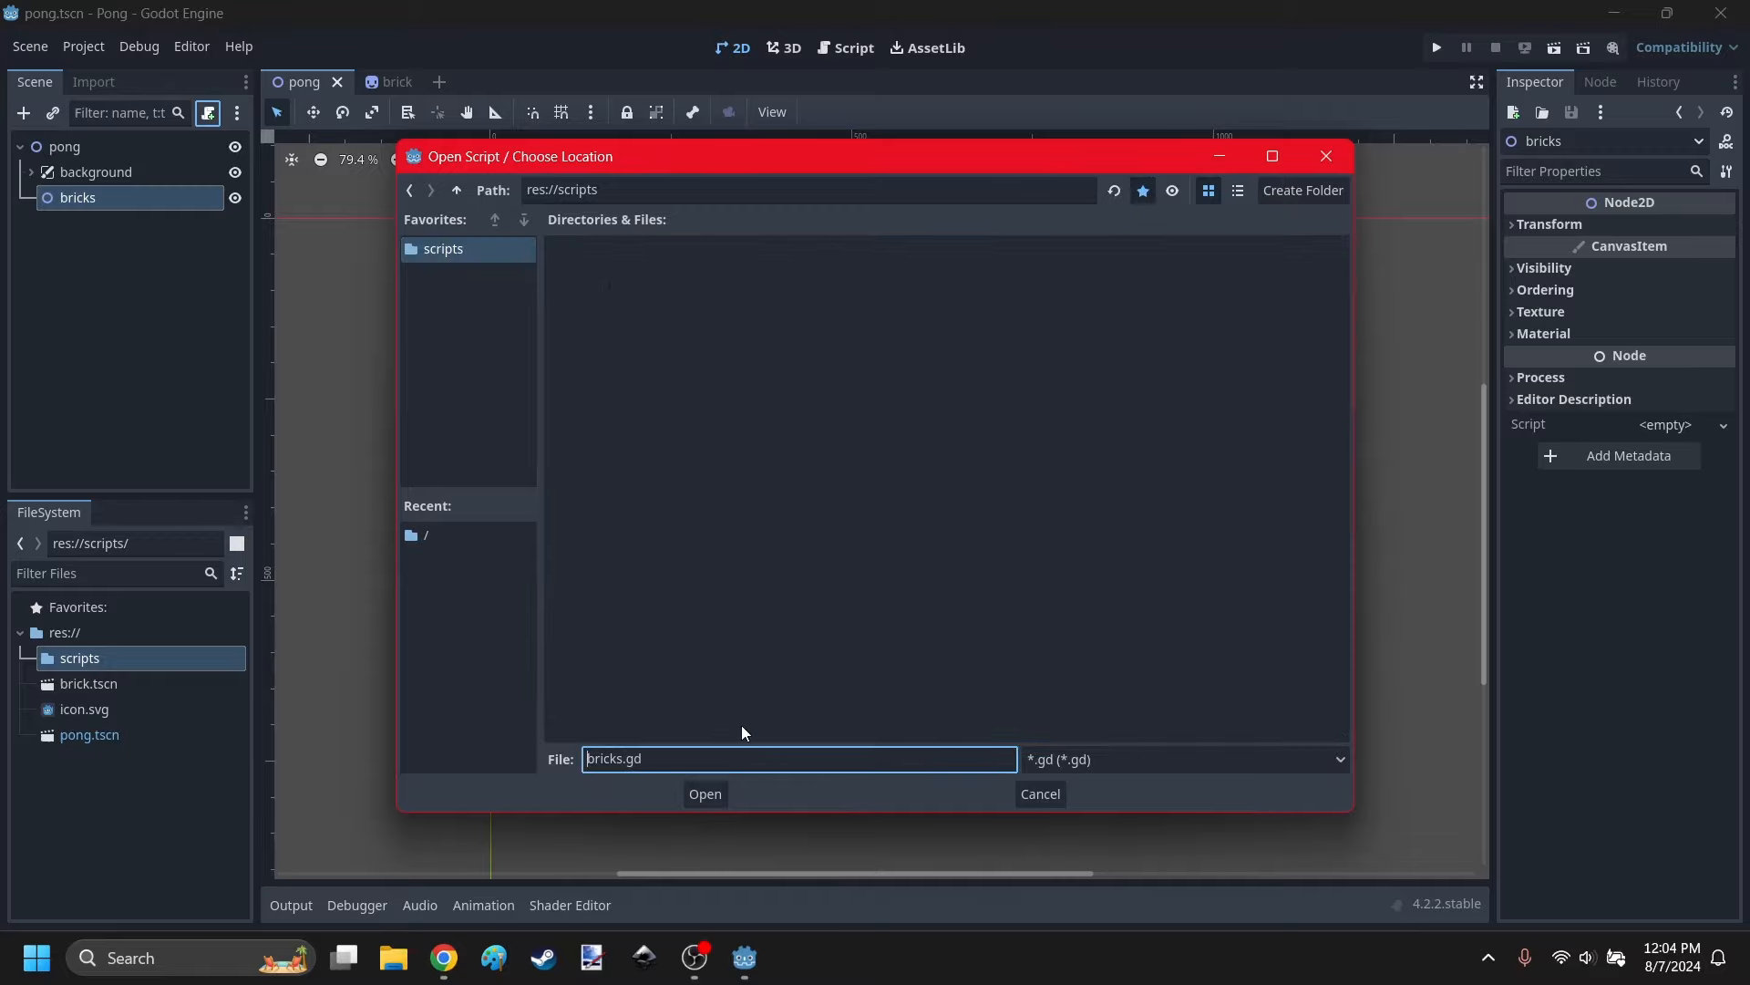
{"action": "type", "text": "generate"}
{"action": "left_click", "coordinate": [709, 792]}
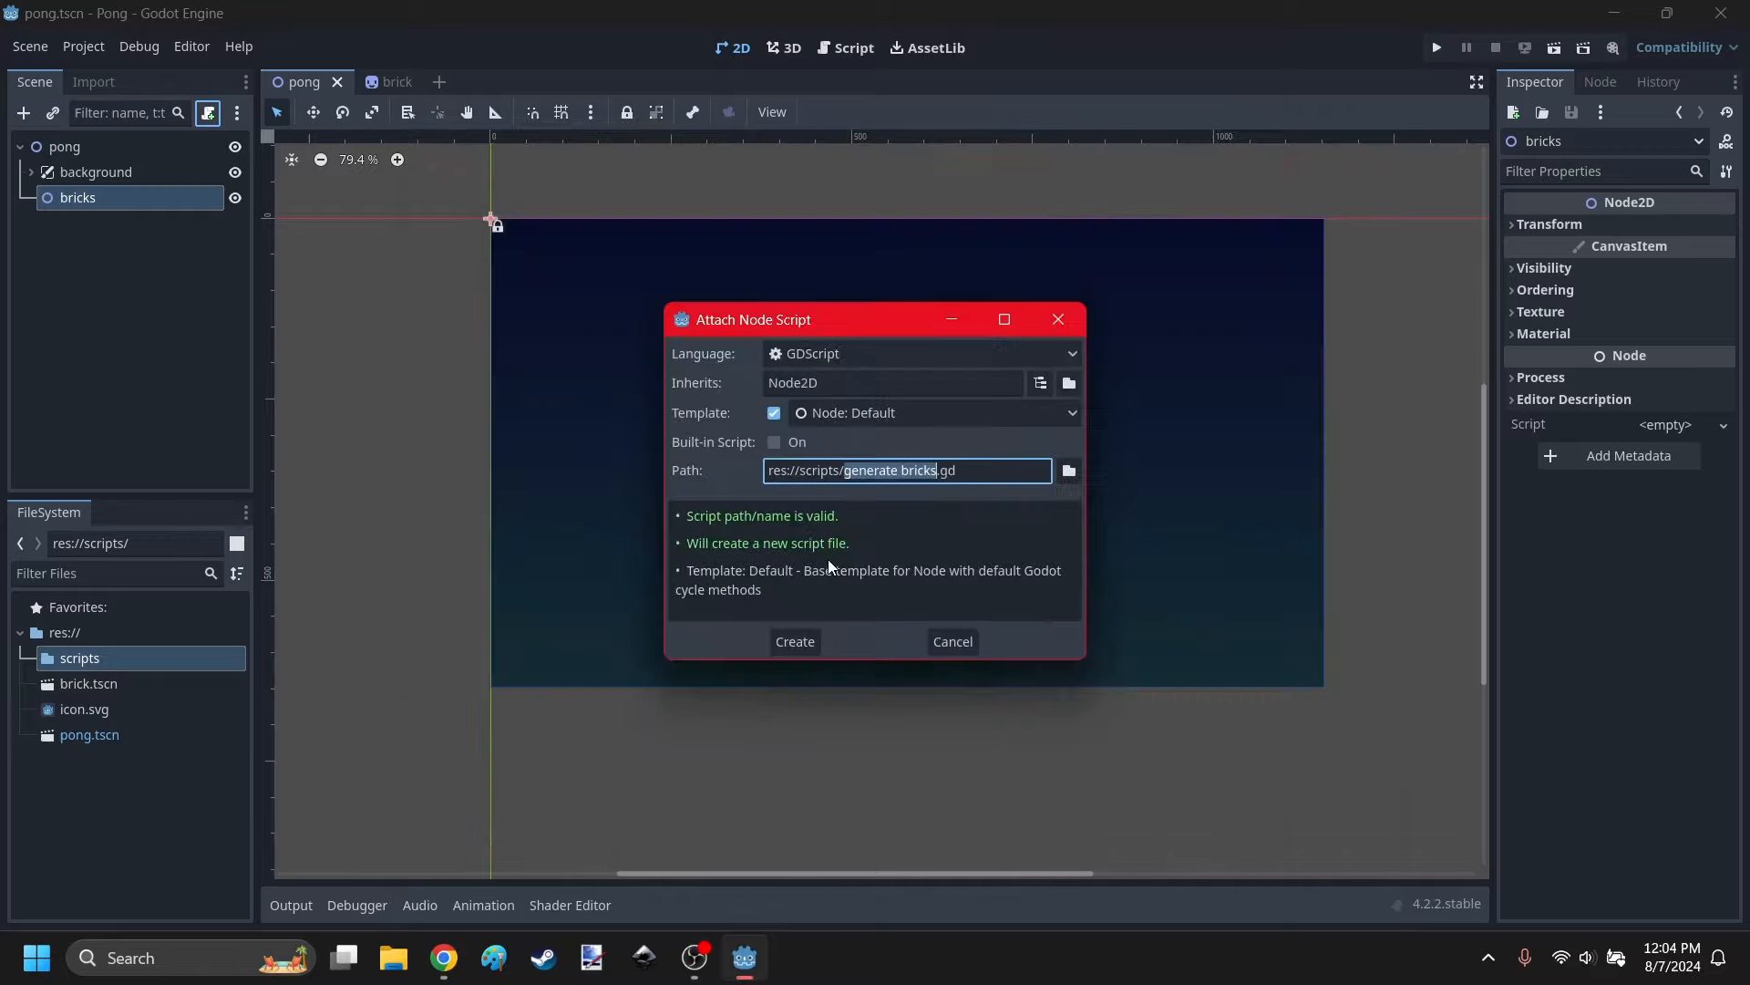
{"action": "left_click", "coordinate": [807, 641]}
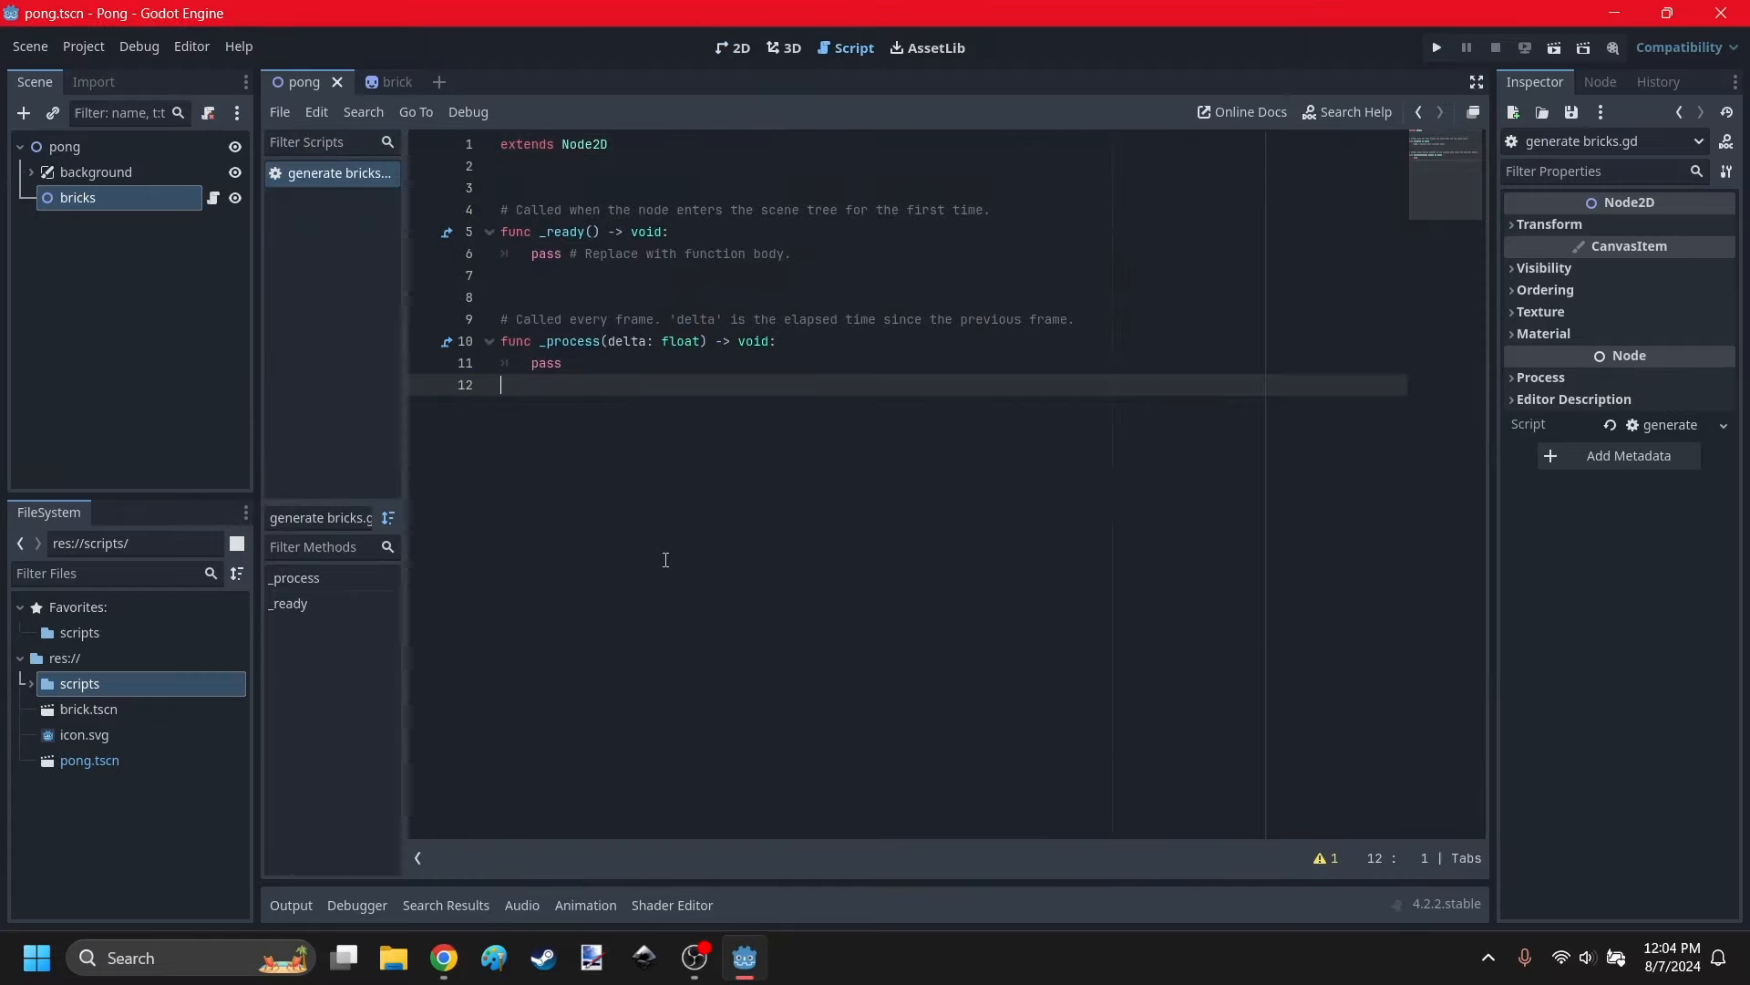
Remove the template's _process function and the comment above _ready, leaving blank lines between extends Node2D and _ready.
{"action": "left_click_drag", "start_coordinate": [664, 559], "coordinate": [513, 289]}
{"action": "key", "text": "BackSpace"}
{"action": "left_click_drag", "start_coordinate": [983, 210], "coordinate": [483, 161]}
{"action": "key", "text": "BackSpace"}
{"action": "left_click", "coordinate": [638, 254]}
{"action": "left_click_drag", "start_coordinate": [810, 213], "coordinate": [522, 211]}
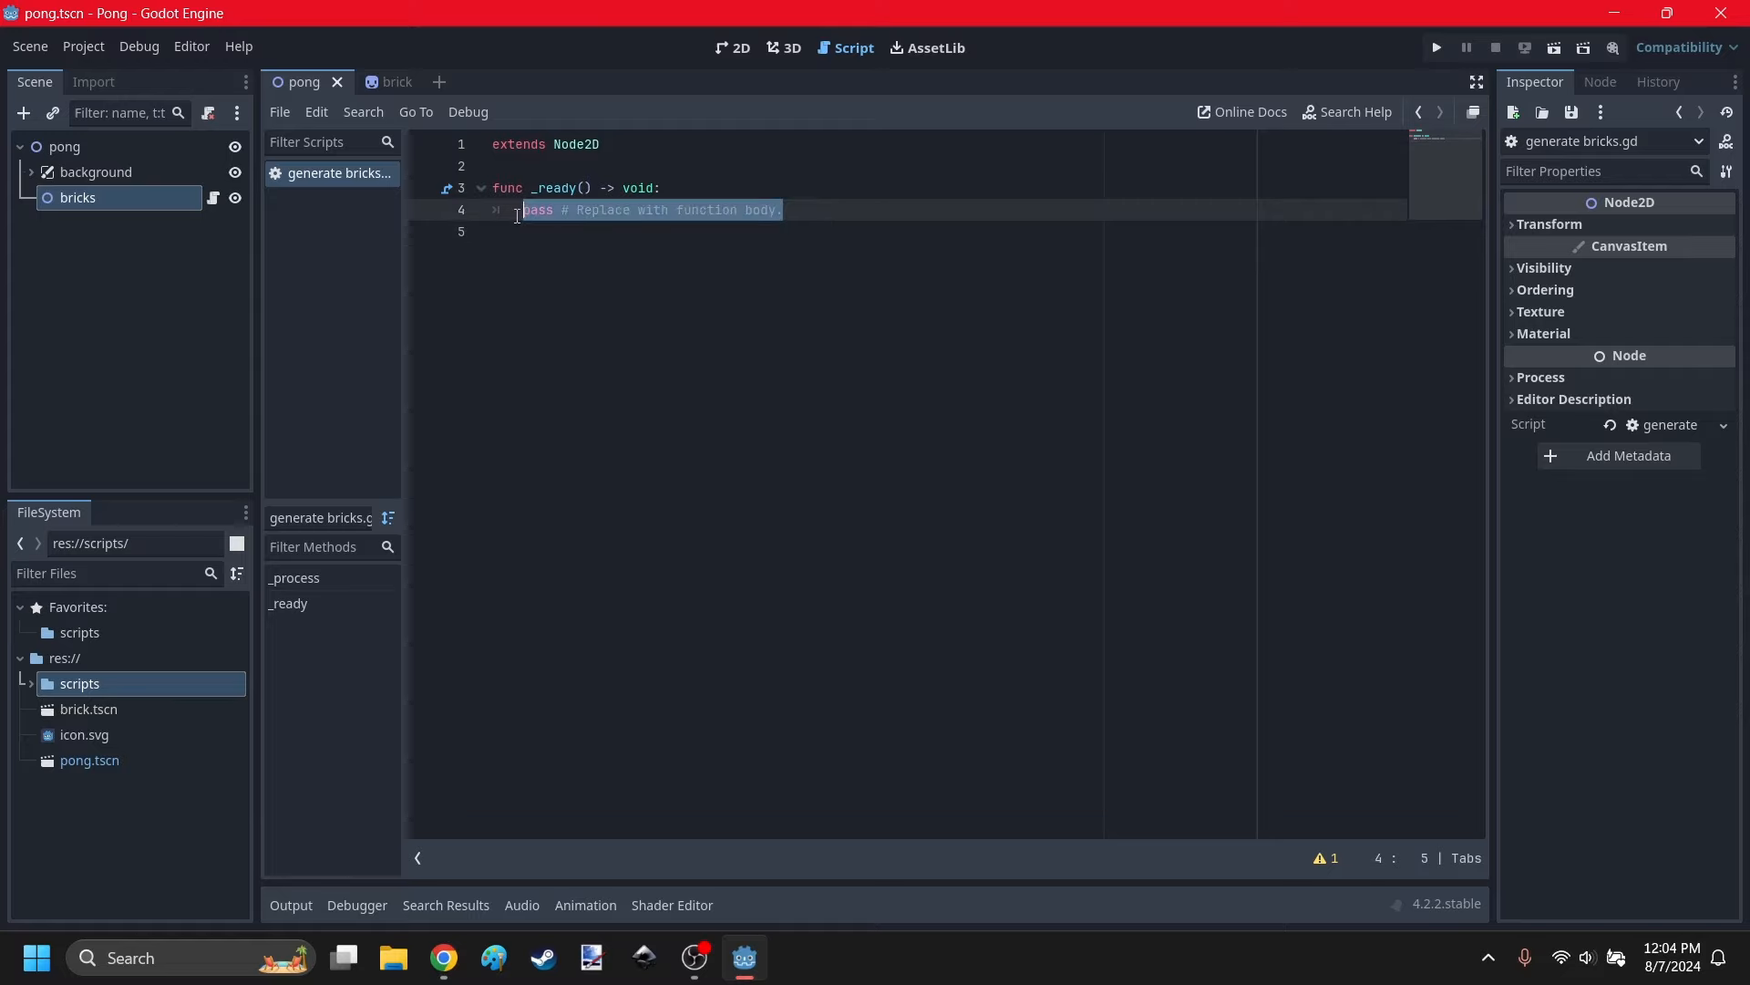
{"action": "left_click", "coordinate": [714, 421]}
{"action": "left_click", "coordinate": [512, 172]}
{"action": "key", "text": "Return"}
{"action": "key", "text": "Return"}
{"action": "left_click", "coordinate": [505, 184]}
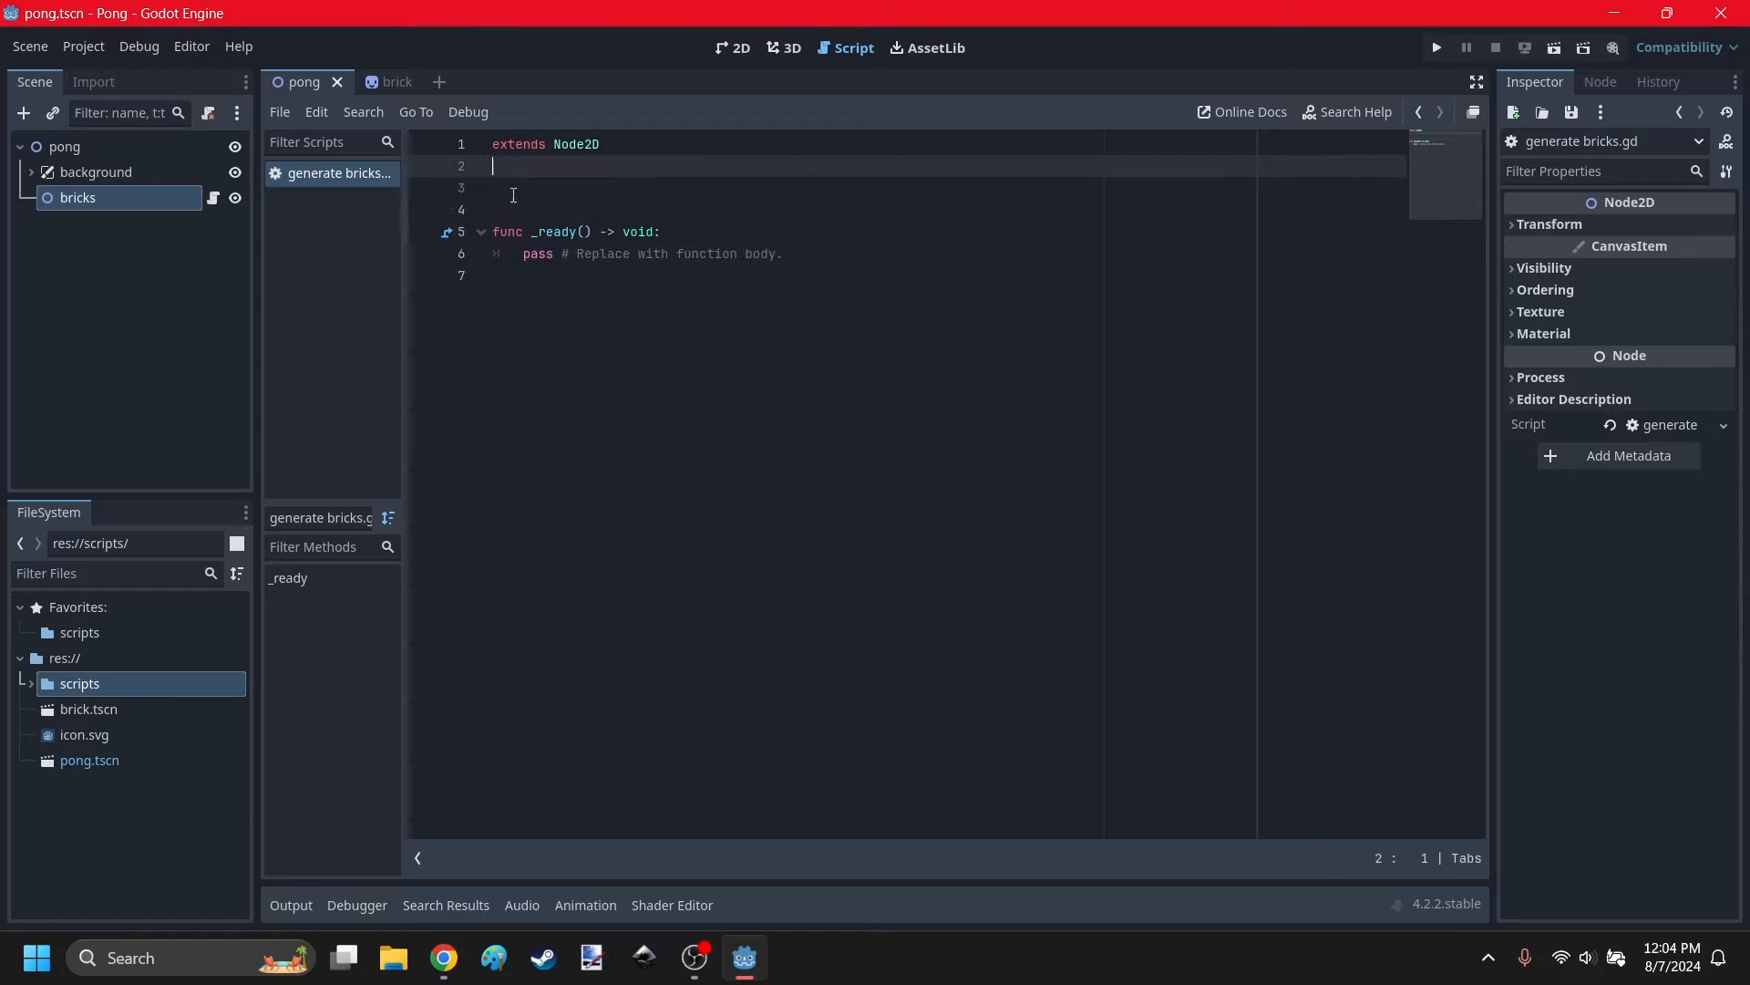
Declare the constant BRICK above _ready, preloading the scene res://brick.tscn.
{"action": "left_click", "coordinate": [40, 608]}
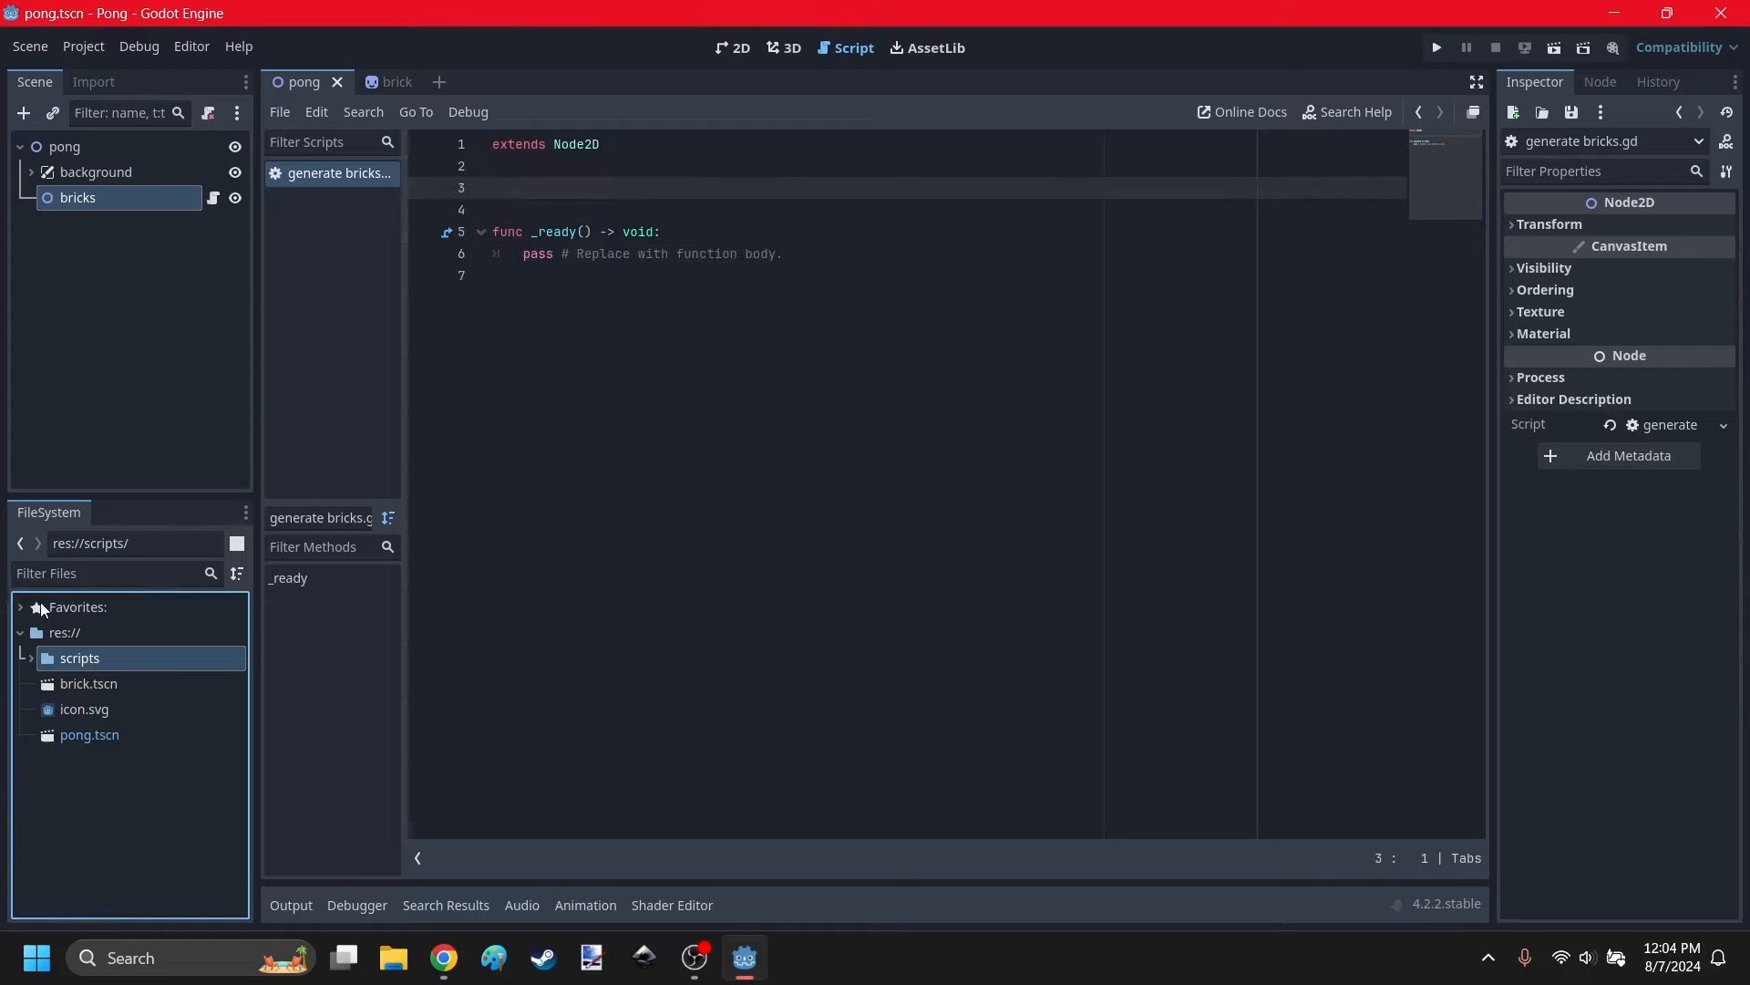
{"action": "left_click", "coordinate": [69, 685]}
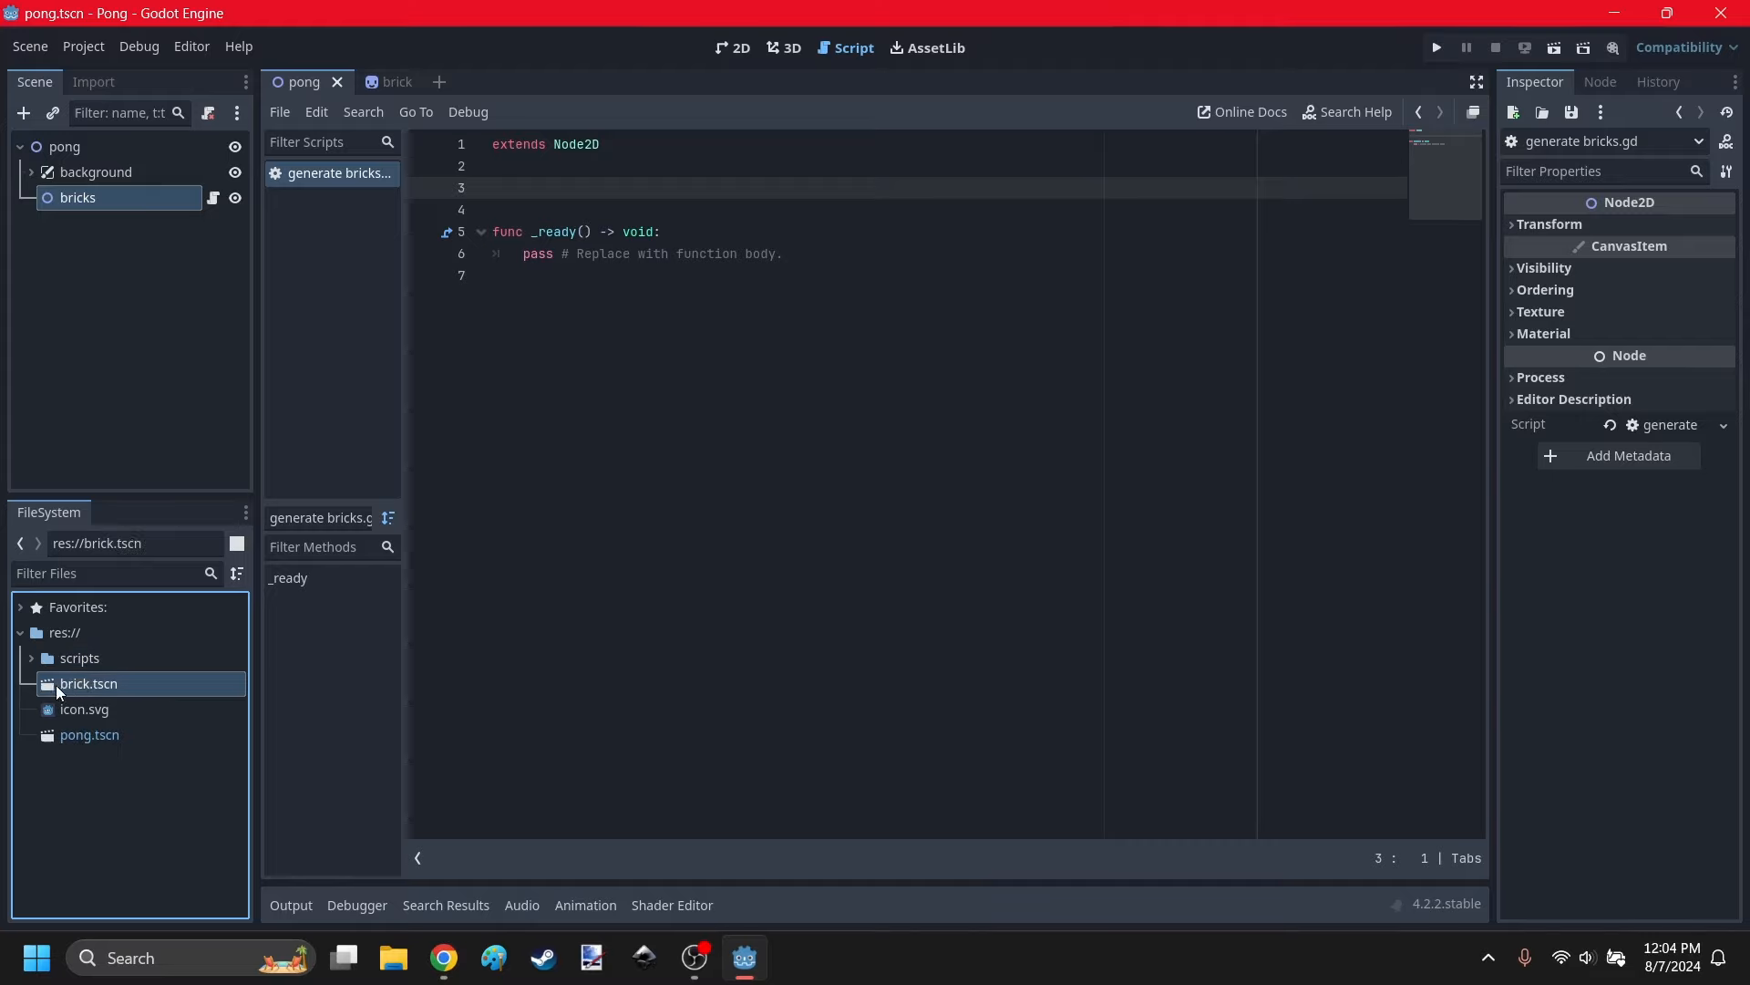
{"action": "left_click_drag", "start_coordinate": [56, 686], "coordinate": [547, 202]}
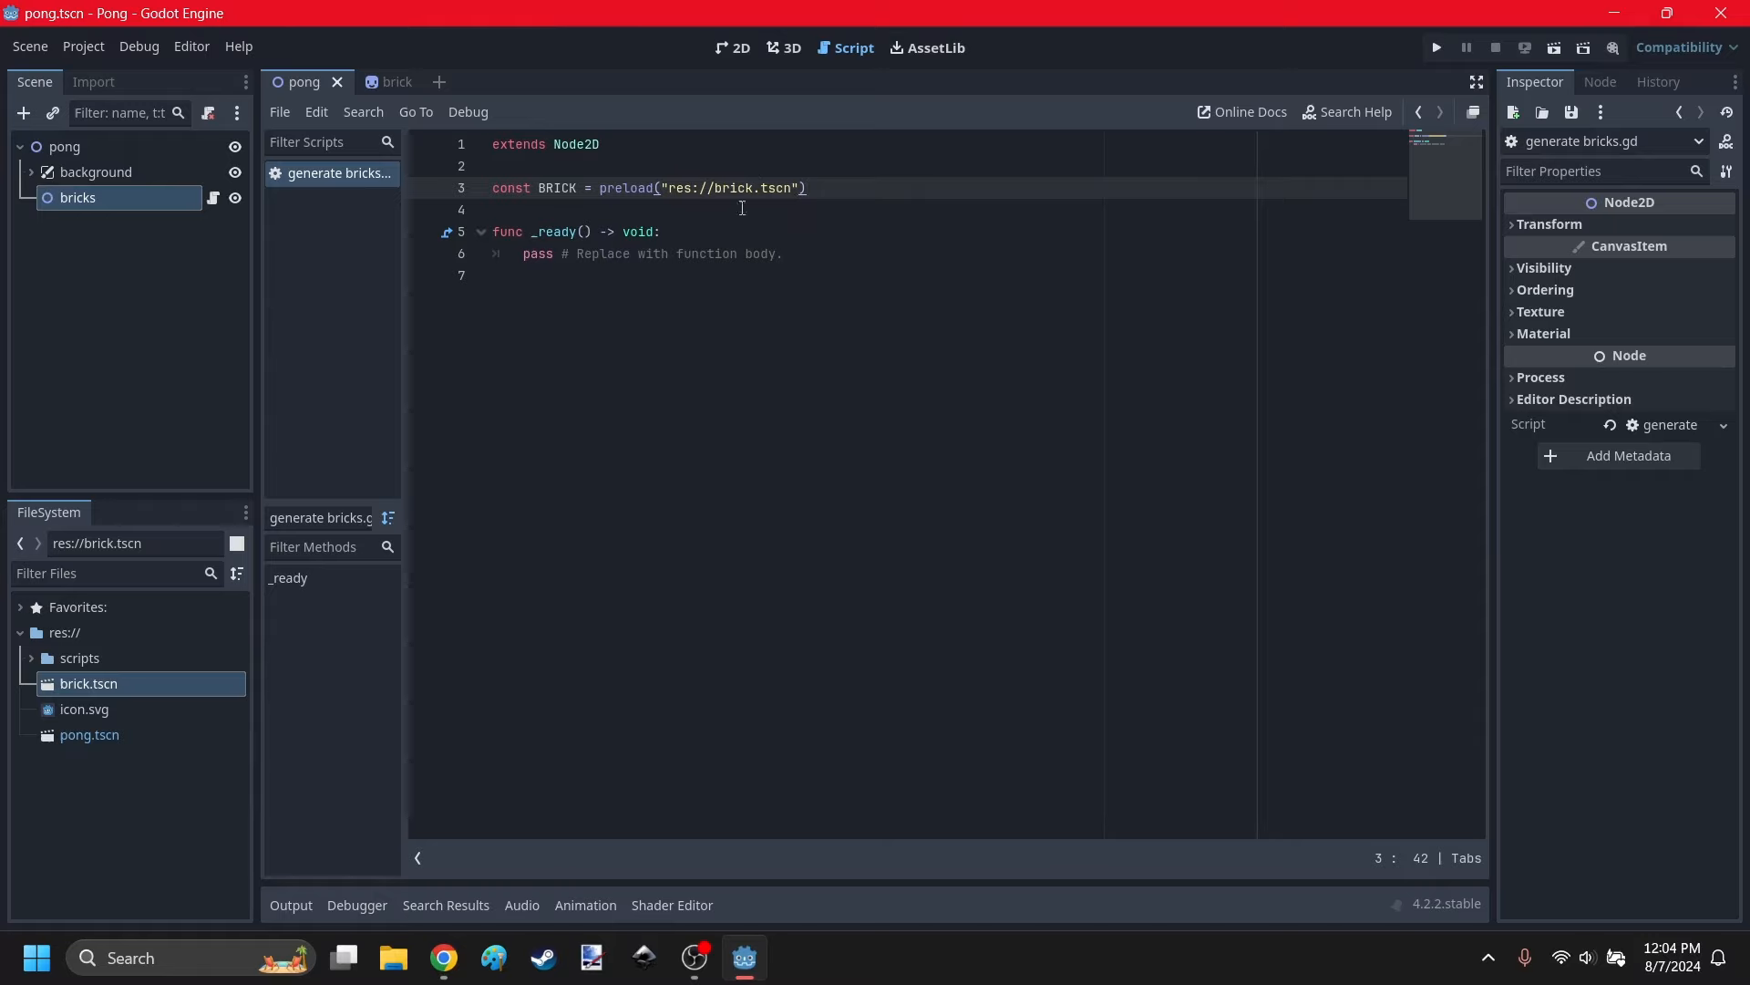
Replace the placeholder body of _ready with var newBrick : Sprite2D = BRICK.instantiate().
{"action": "left_click_drag", "start_coordinate": [824, 260], "coordinate": [514, 256]}
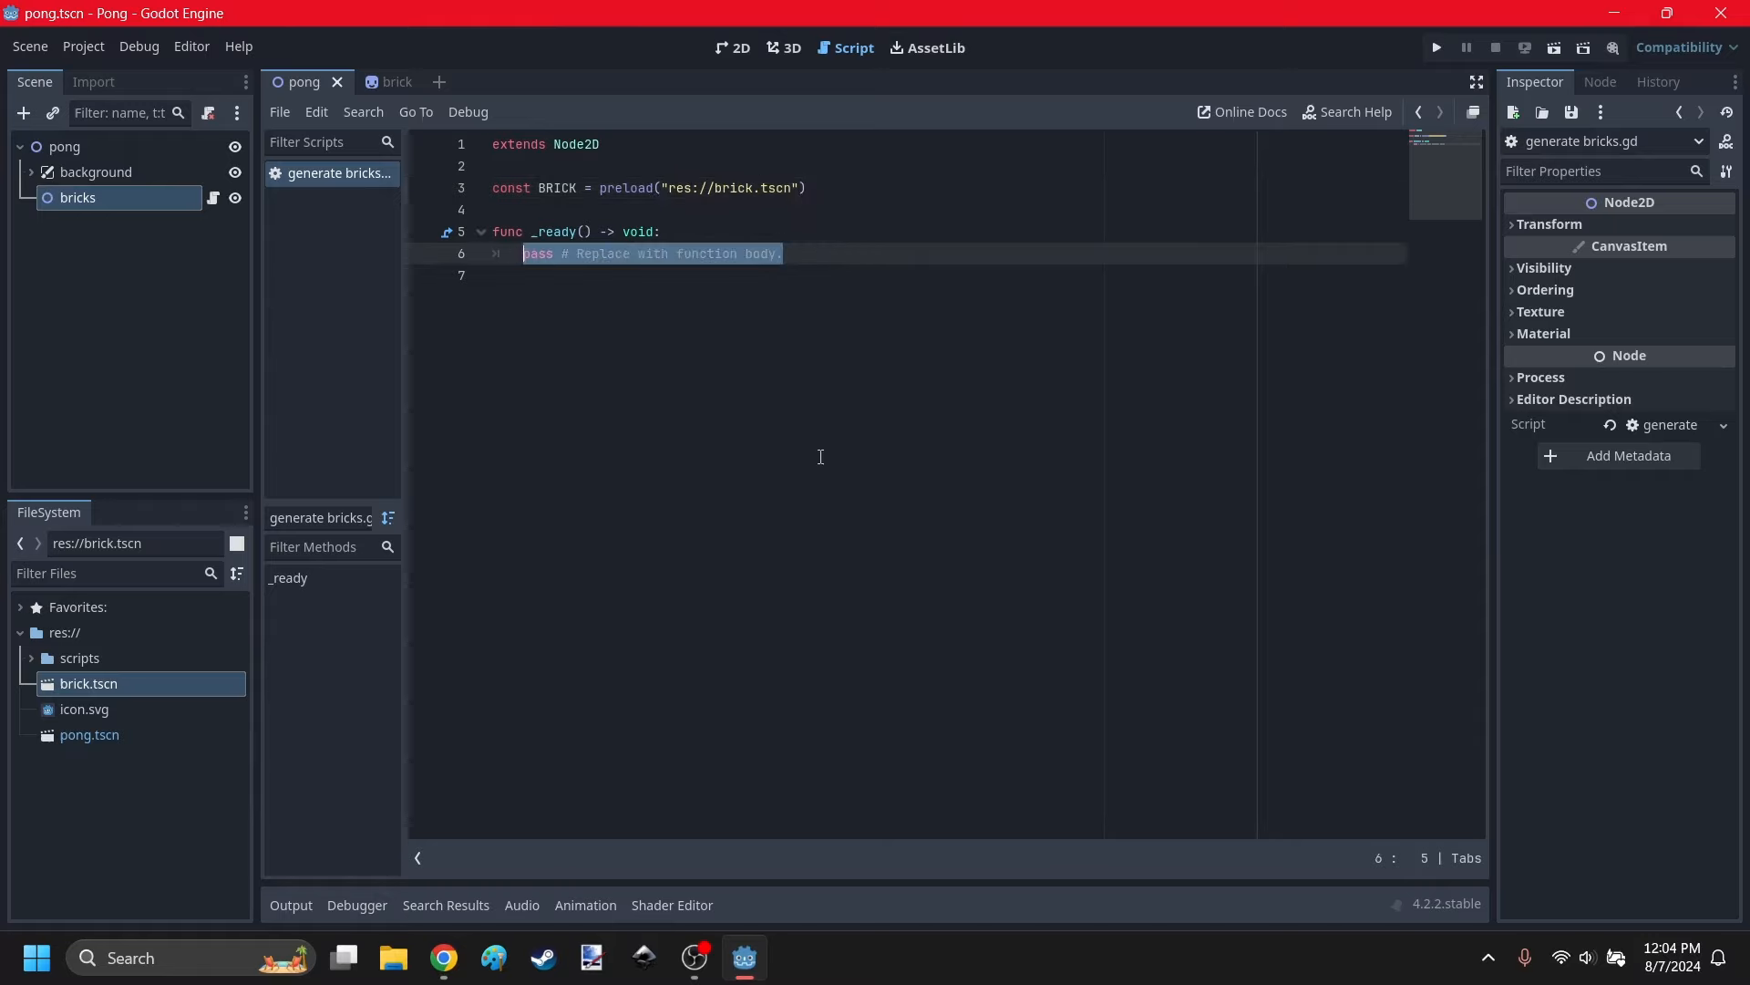
{"action": "type", "text": "var newB"}
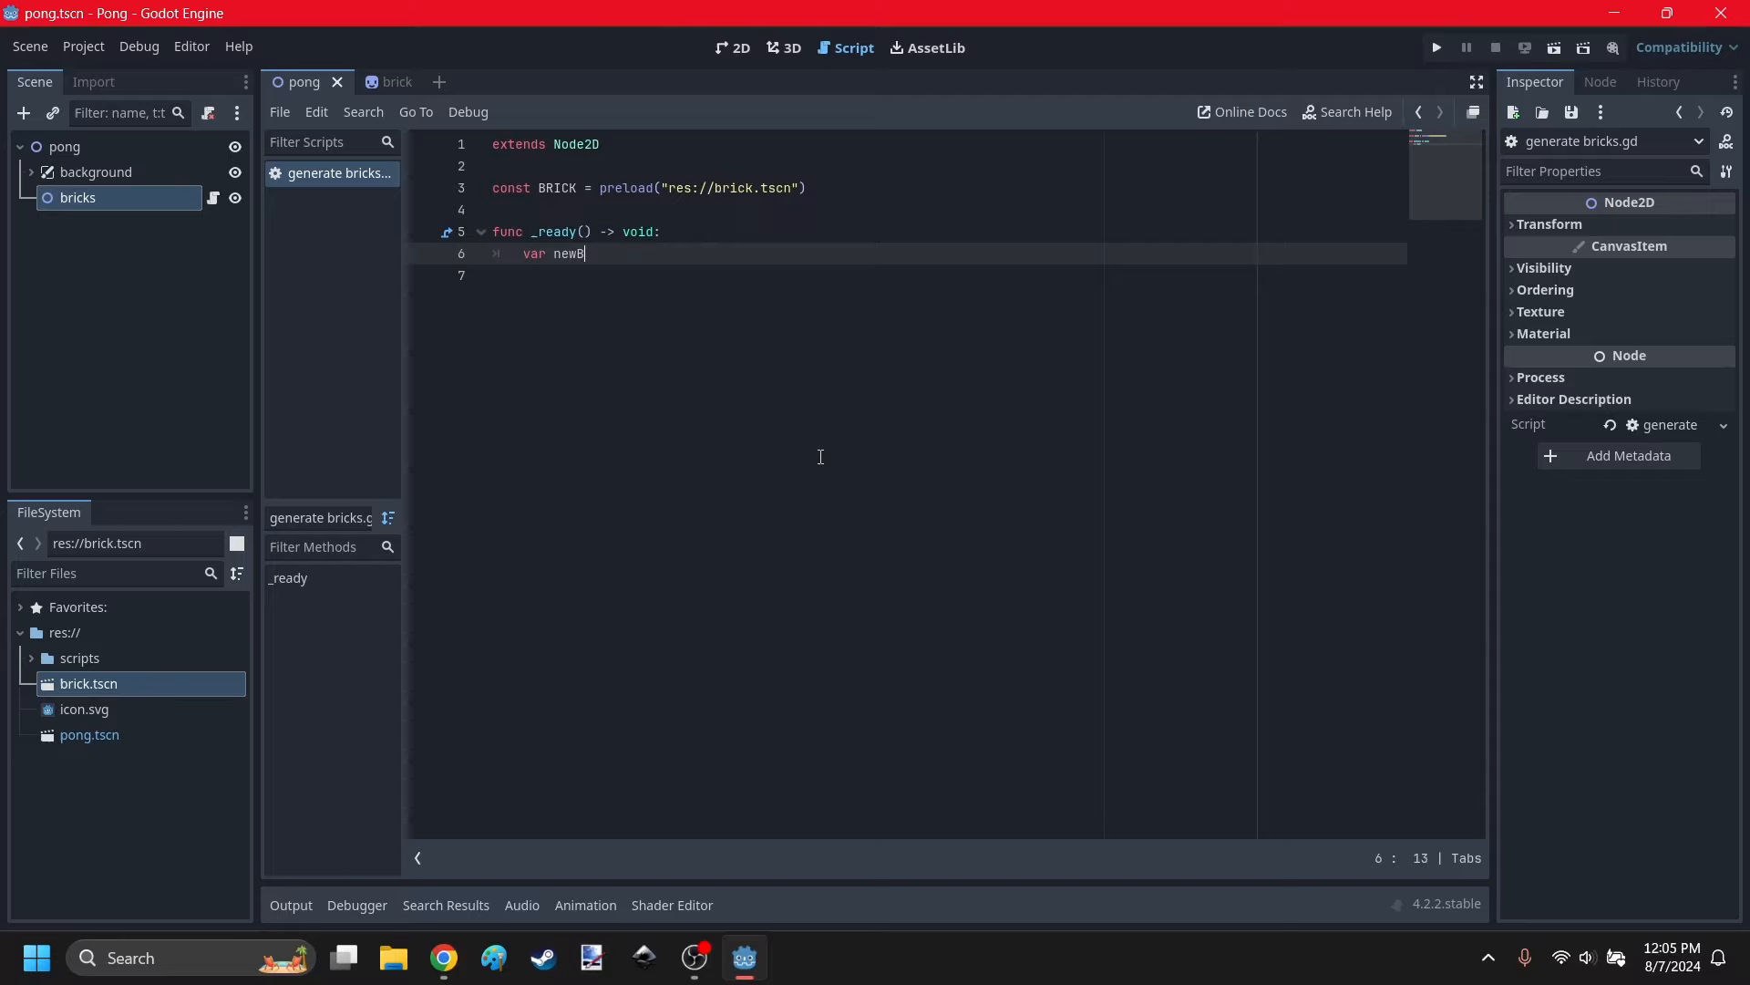
{"action": "type", "text": "rick : Sprite2D"}
{"action": "key", "text": "Return"}
{"action": "type", "text": "BRICK.instantiate("}
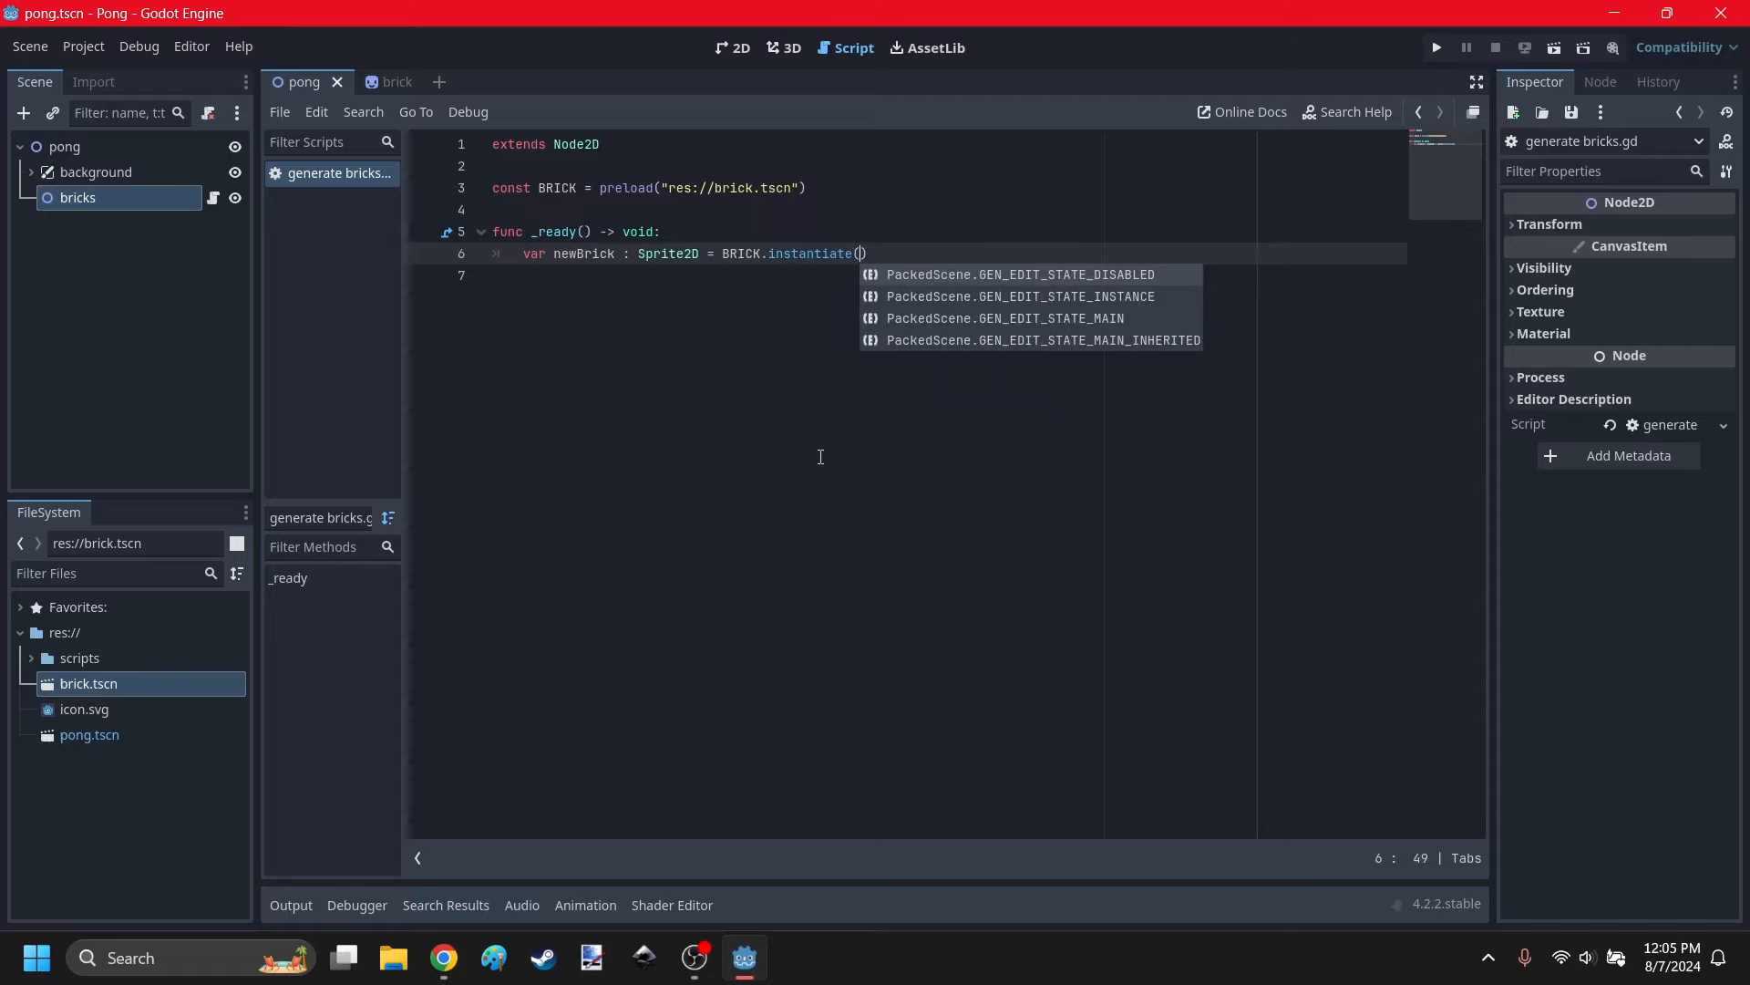
{"action": "key", "text": "Escape"}
{"action": "key", "text": "Return"}
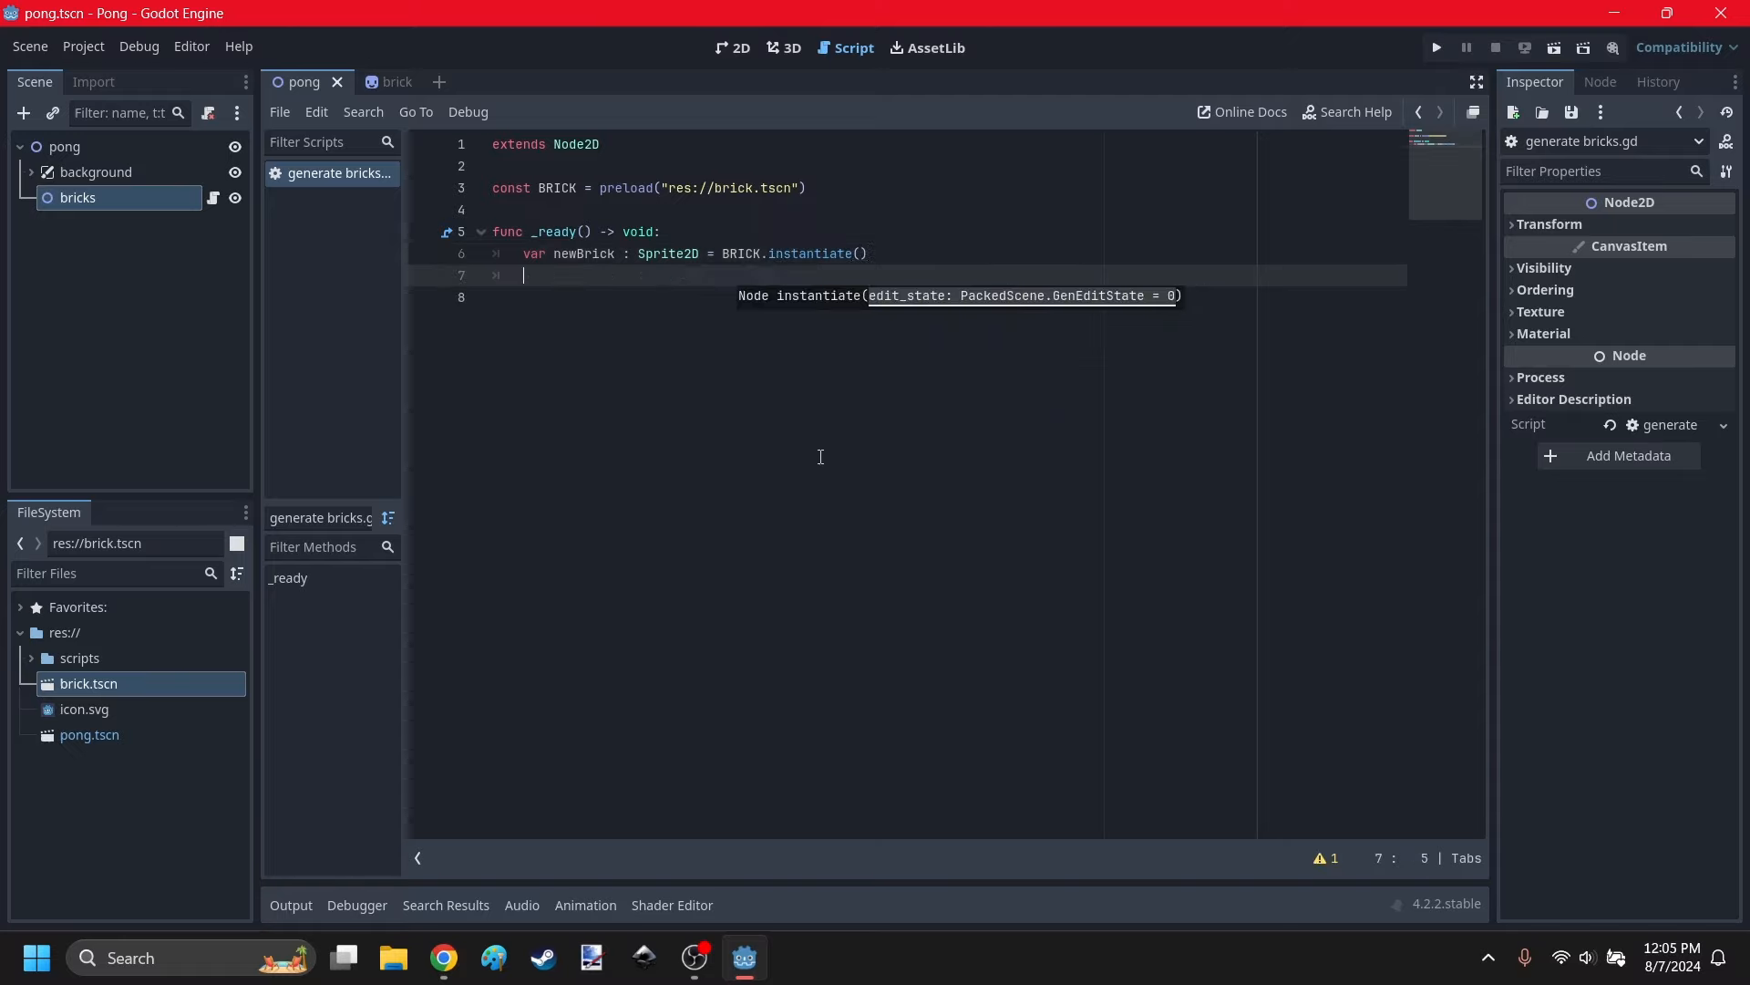
Add the call add_child(newBrick) below the newBrick declaration and save the script.
{"action": "type", "text": "add_child("}
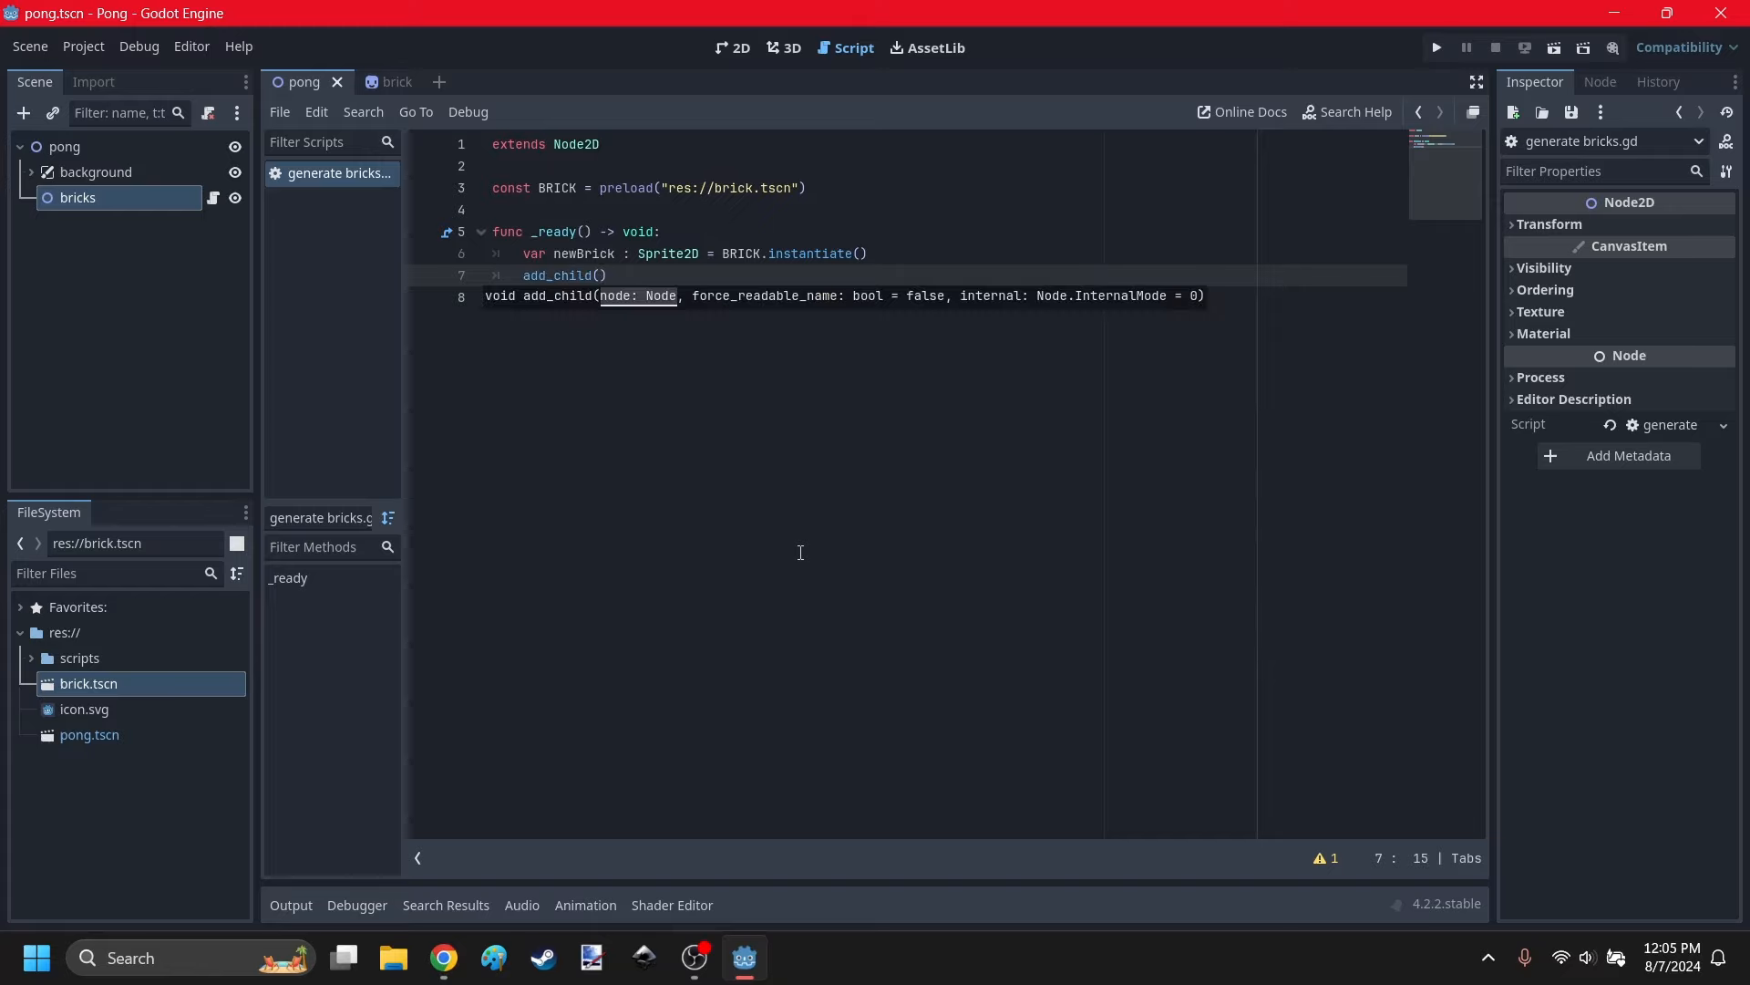
{"action": "type", "text": "newBrick"}
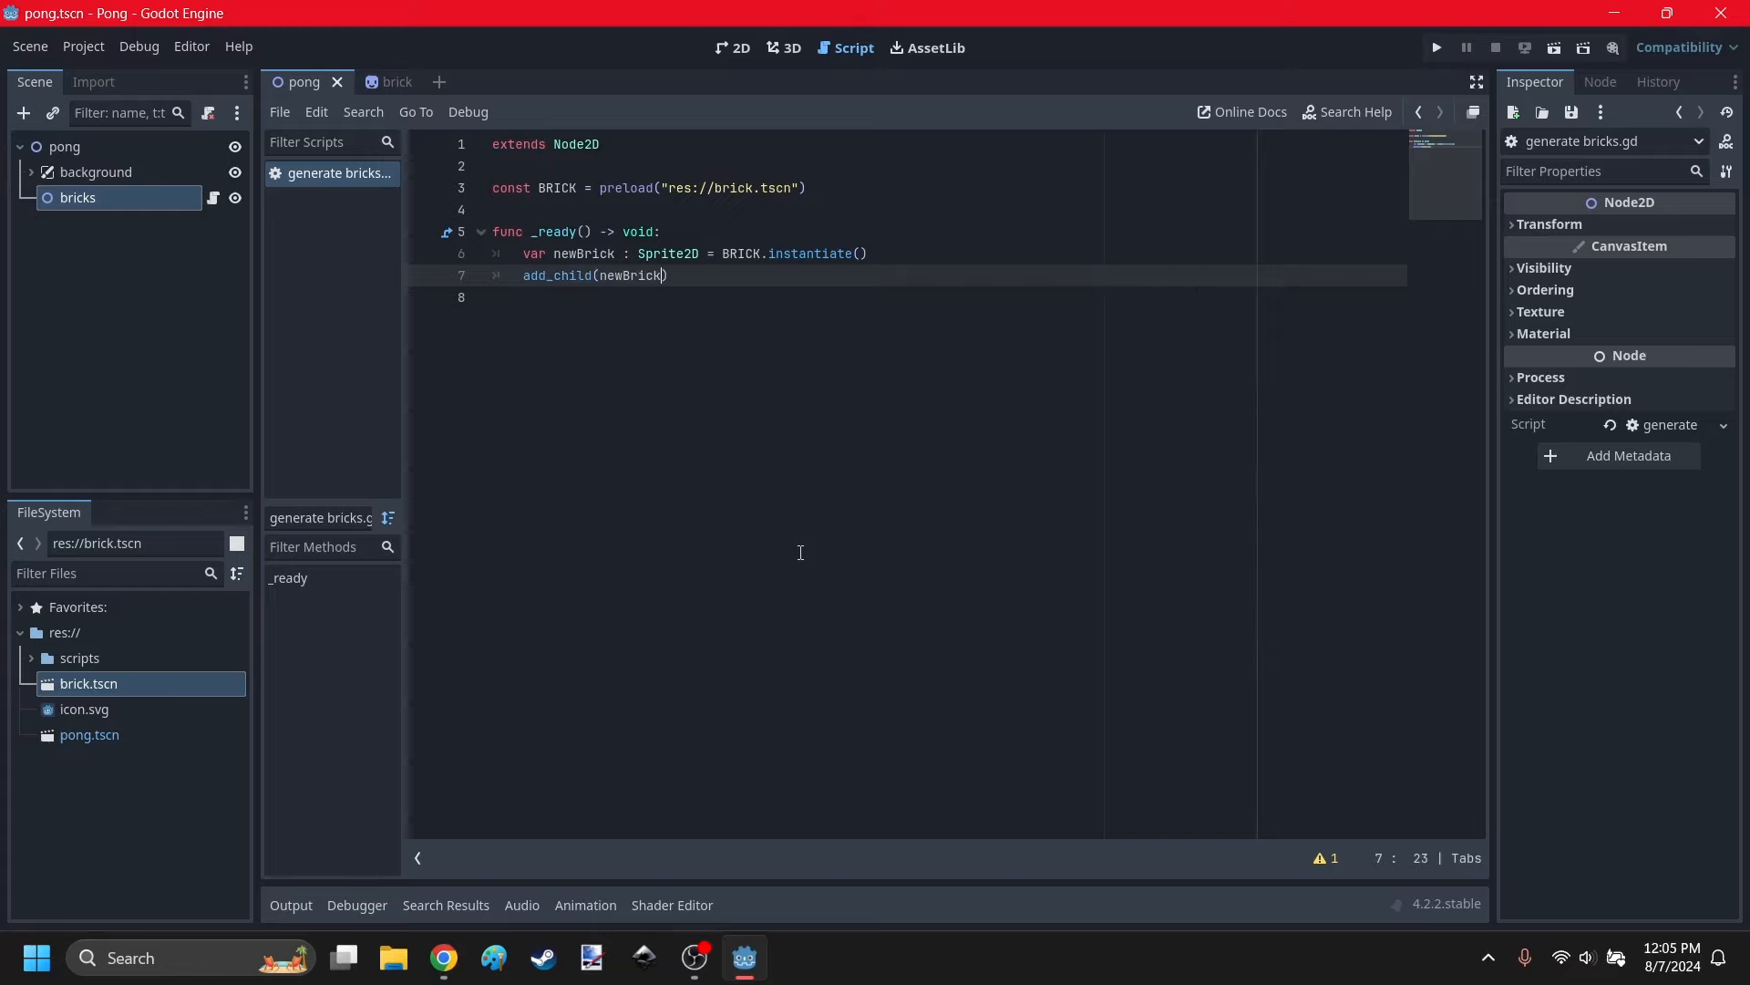
{"action": "key", "text": "Down"}
{"action": "key", "text": "ctrl+s"}
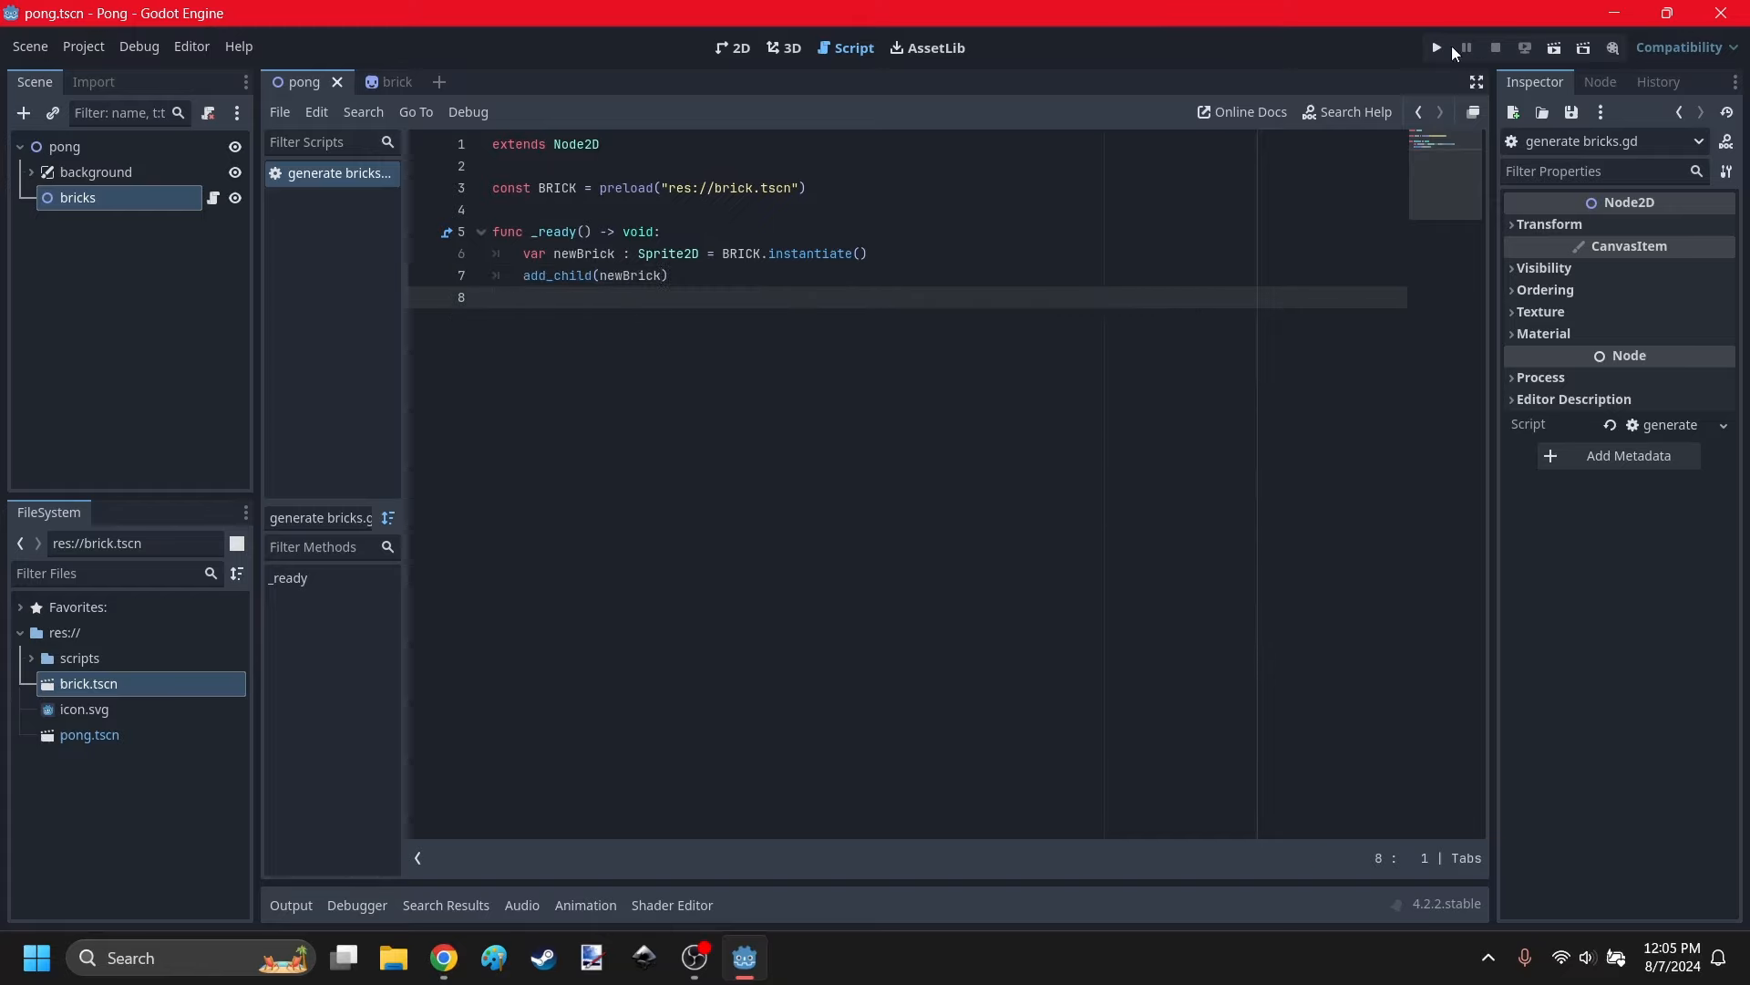
Run the game to check the spawned brick, and compare it with the brick rows and cloning blocks of the Scratch project in Chrome.
{"action": "left_click", "coordinate": [1439, 44]}
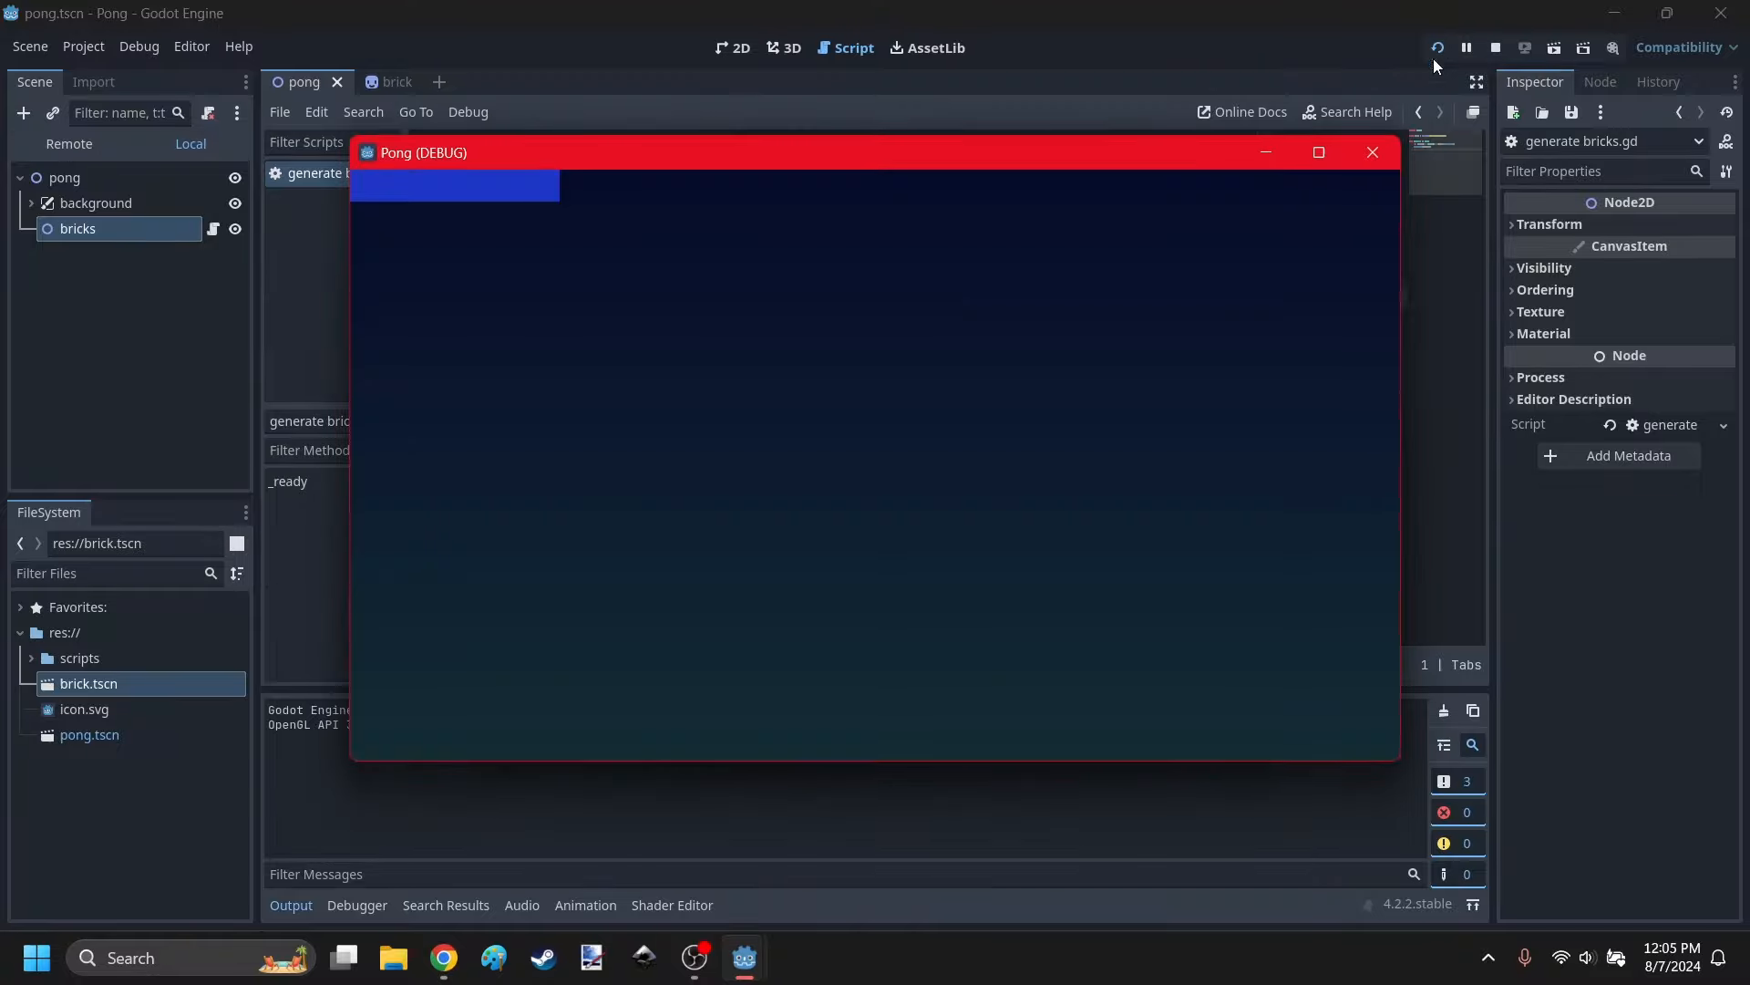
{"action": "left_click", "coordinate": [1337, 147]}
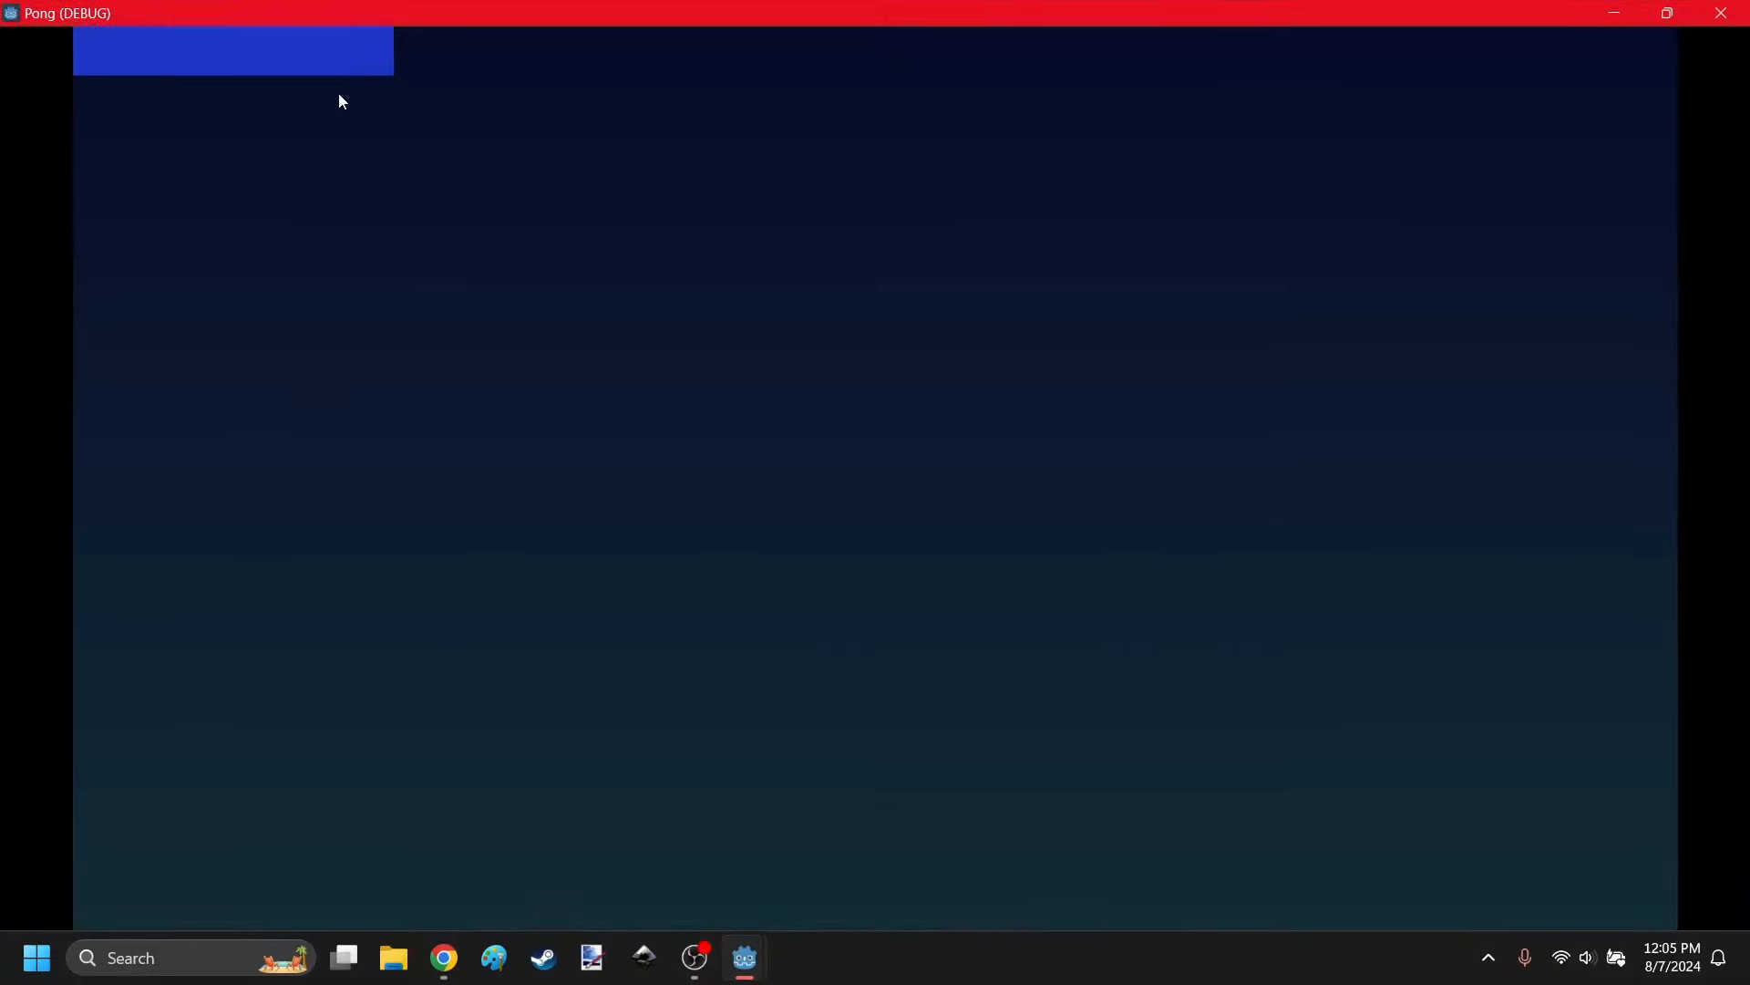
{"action": "left_click", "coordinate": [1721, 13]}
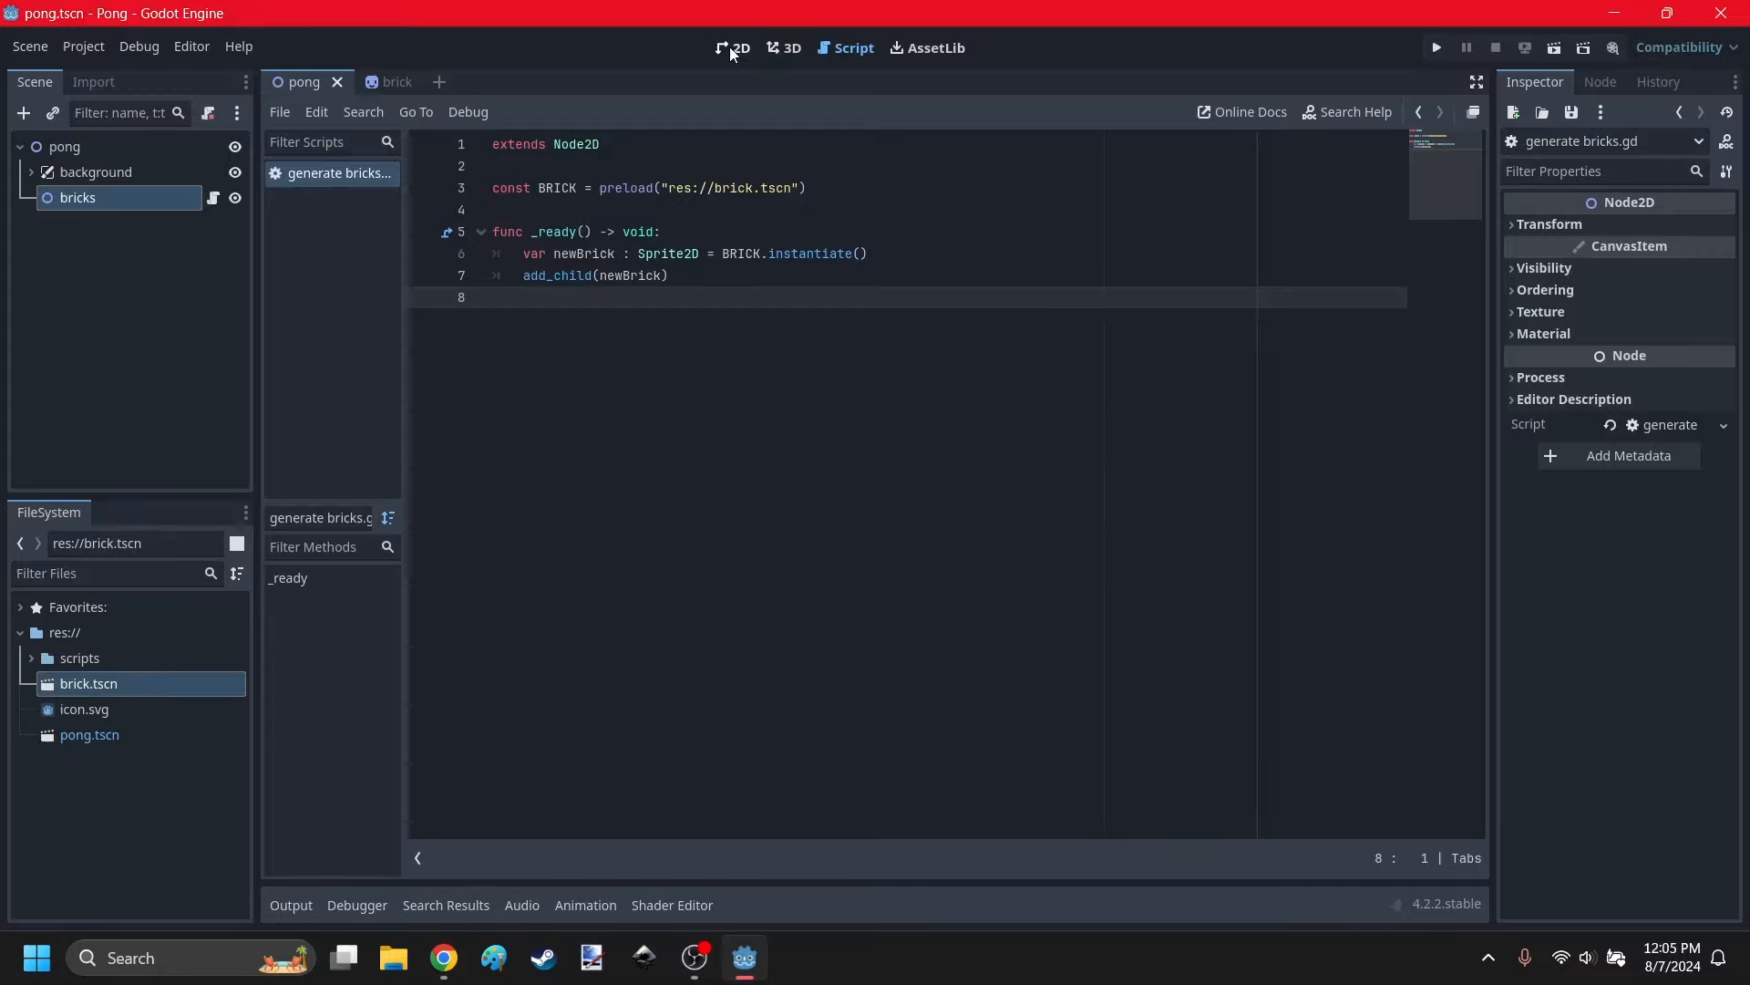
{"action": "left_click", "coordinate": [444, 962]}
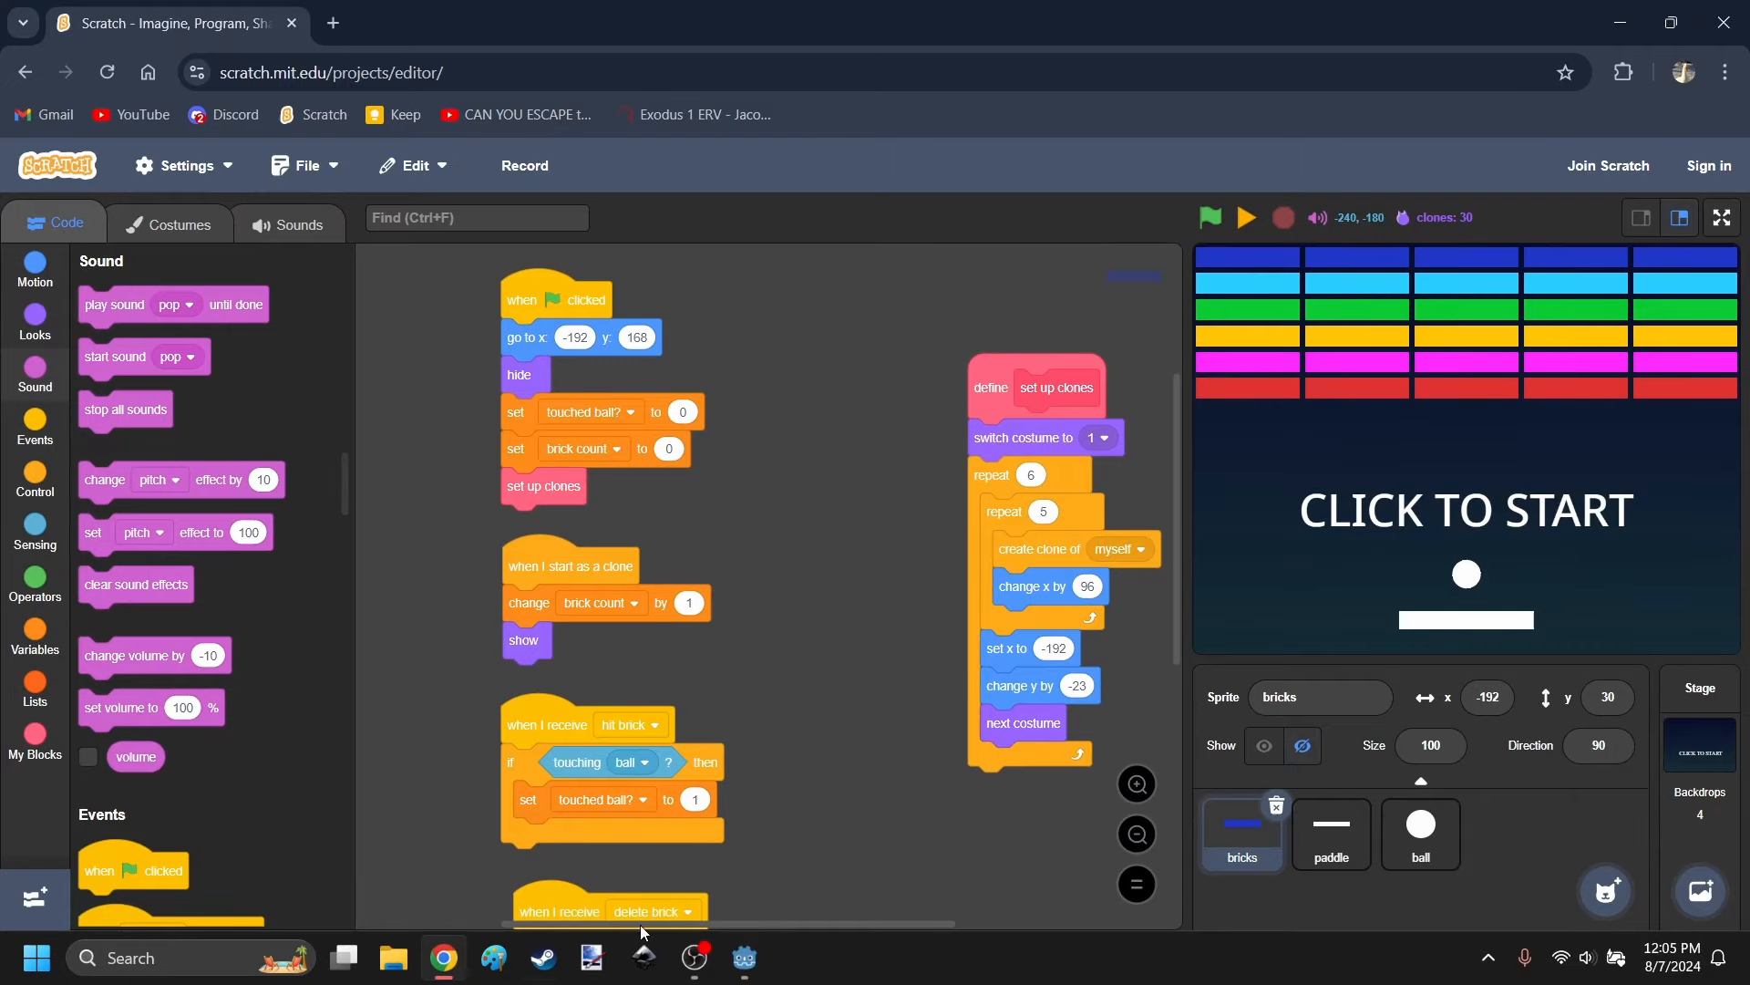
{"action": "left_click", "coordinate": [444, 957]}
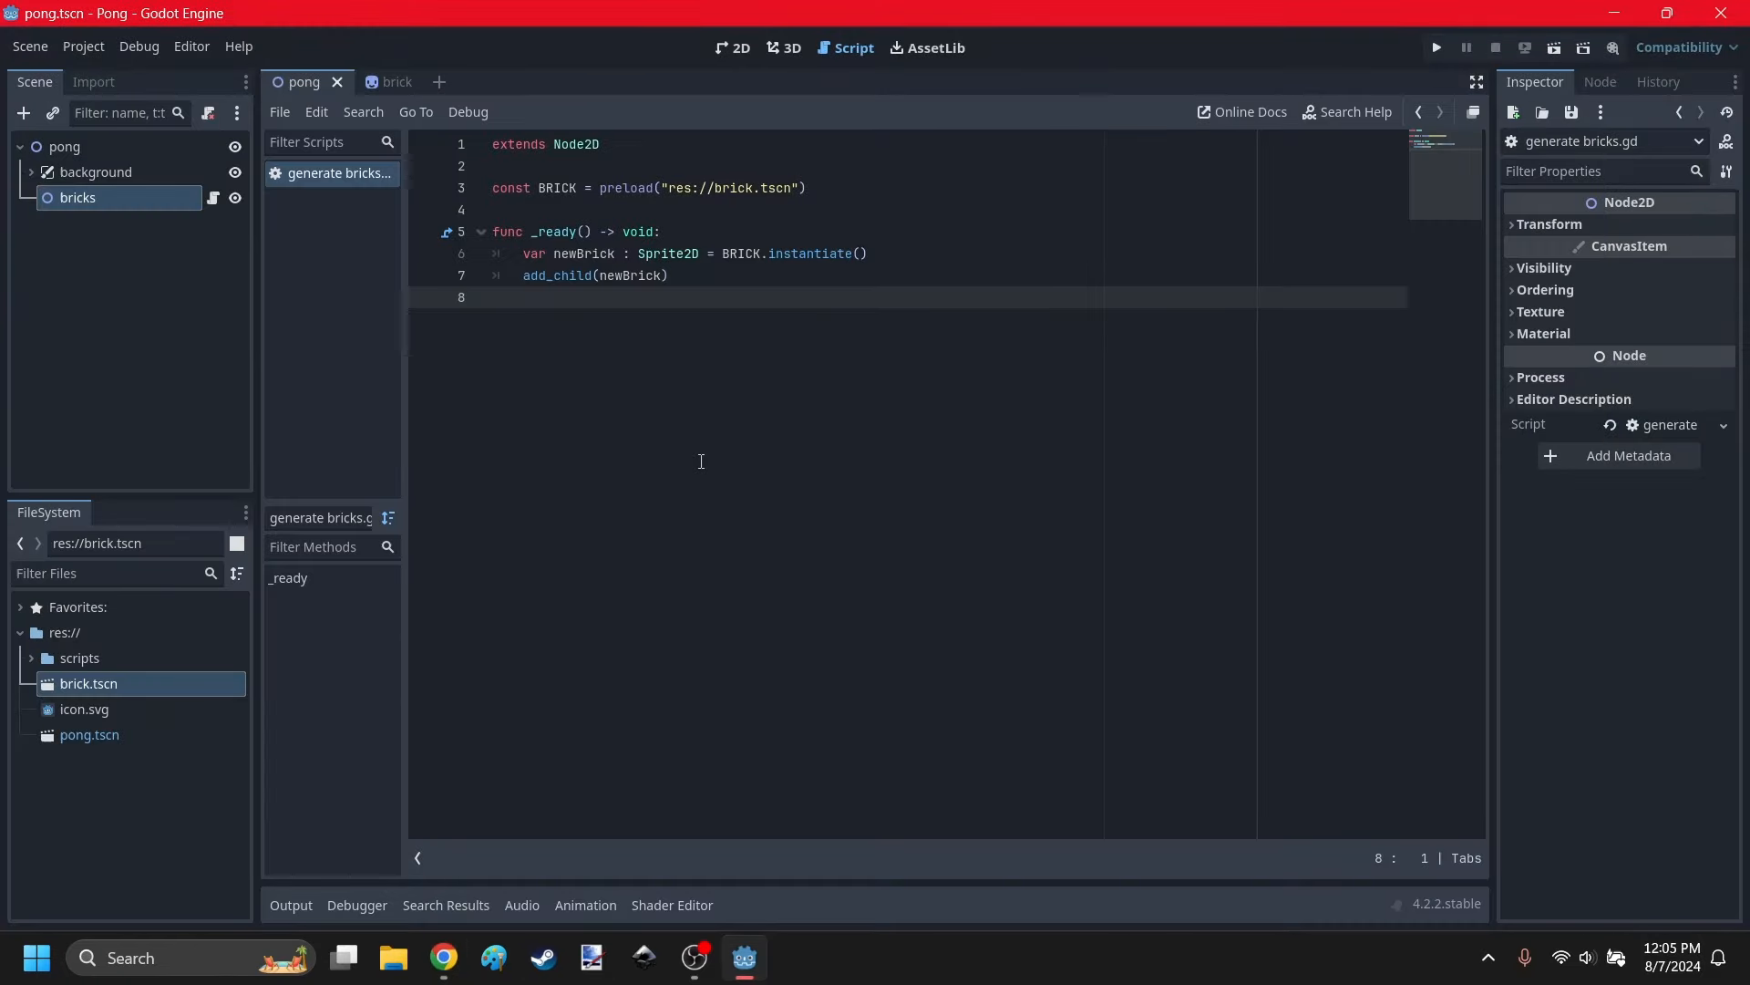
Add the loop for _i in range(5): at the start of _ready and indent the brick-spawning lines inside it.
{"action": "left_click", "coordinate": [713, 239]}
{"action": "key", "text": "Return"}
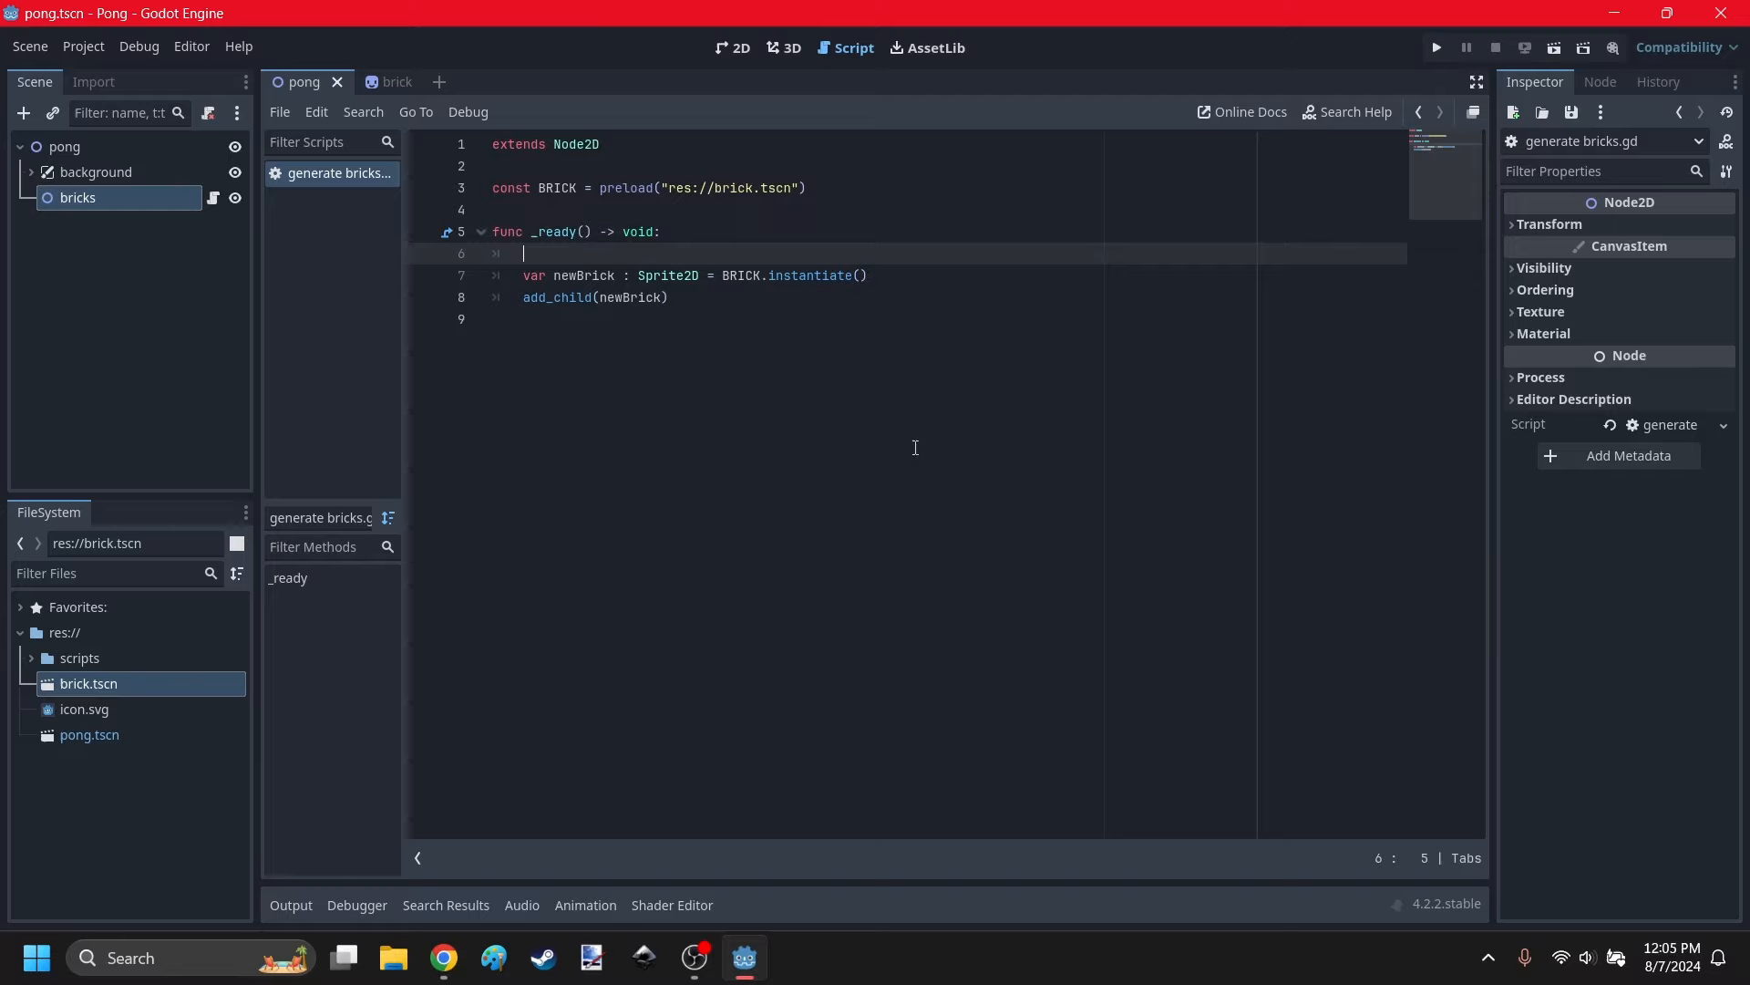
{"action": "type", "text": "for"}
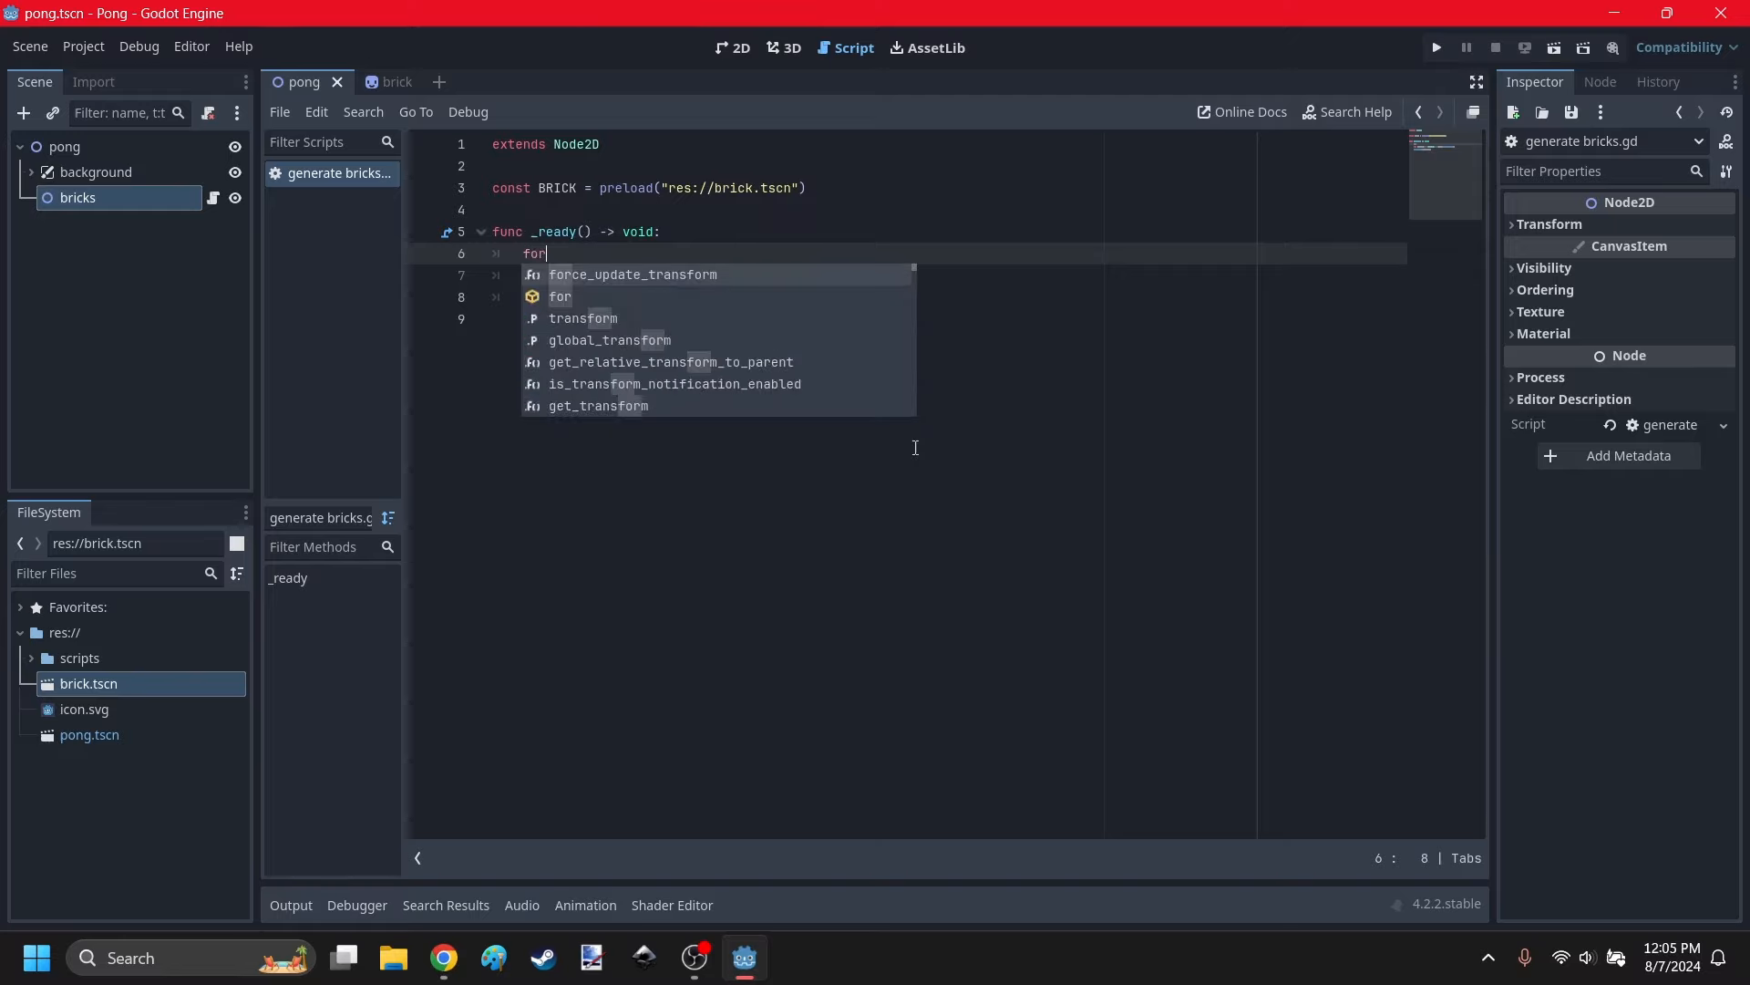
{"action": "type", "text": " _i"}
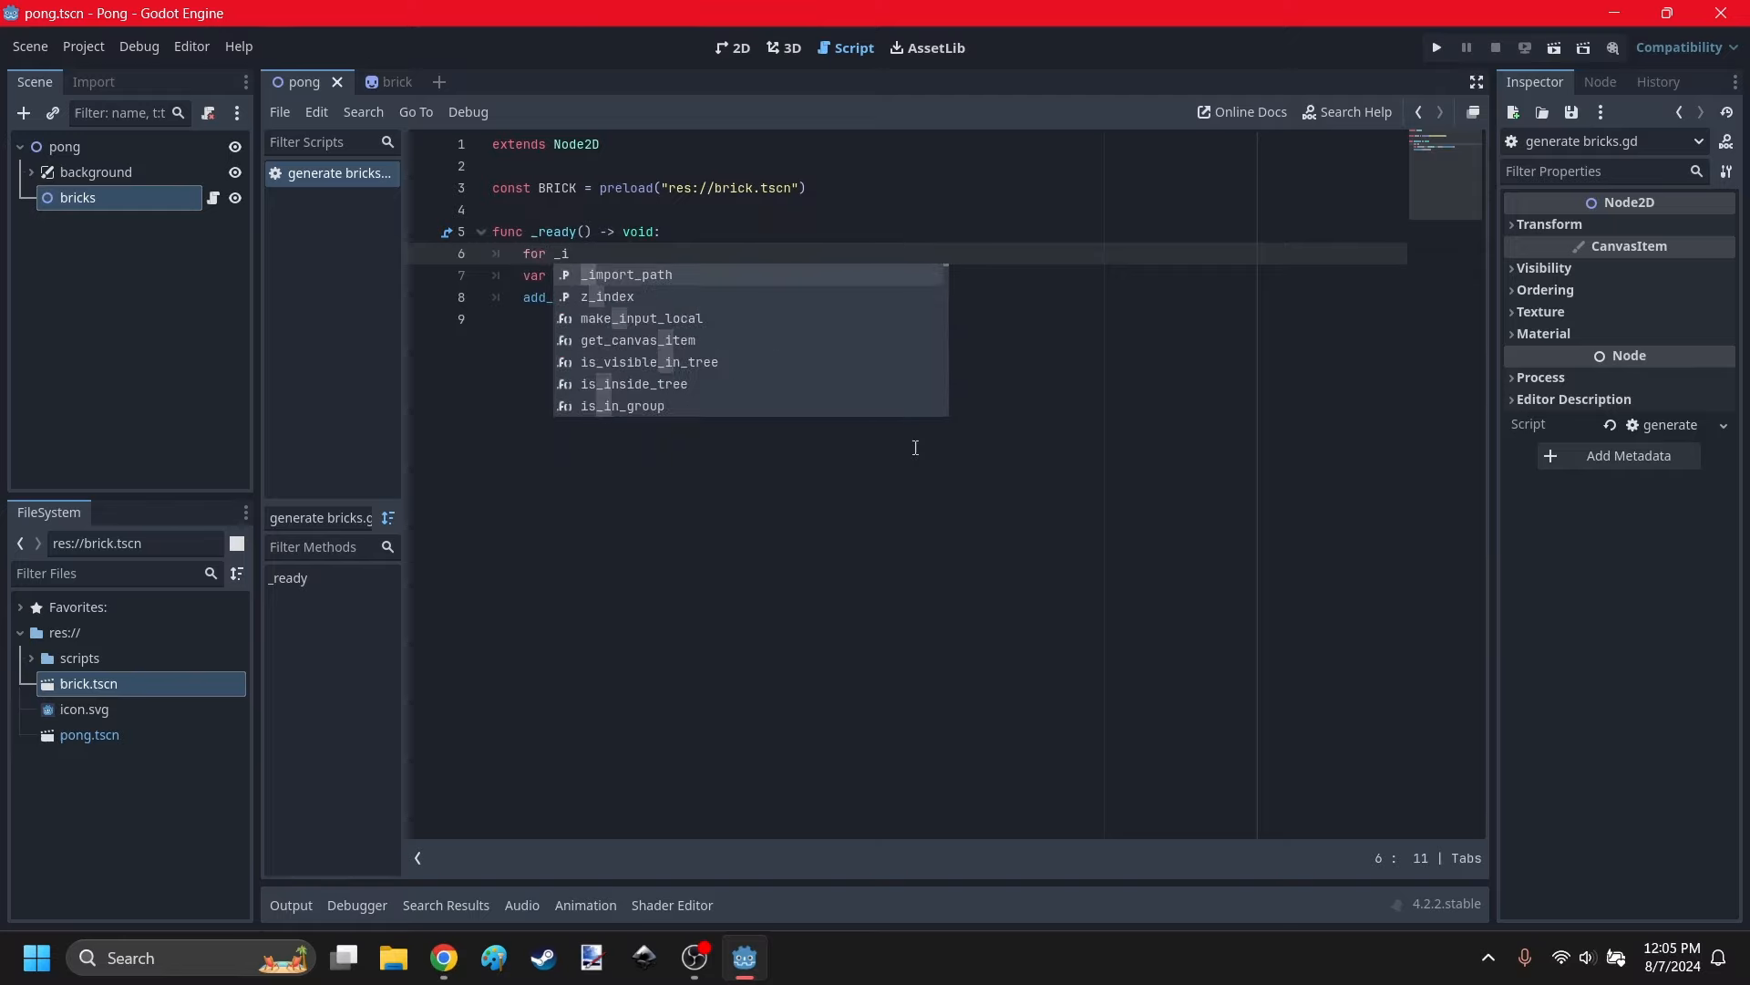
{"action": "type", "text": " in"}
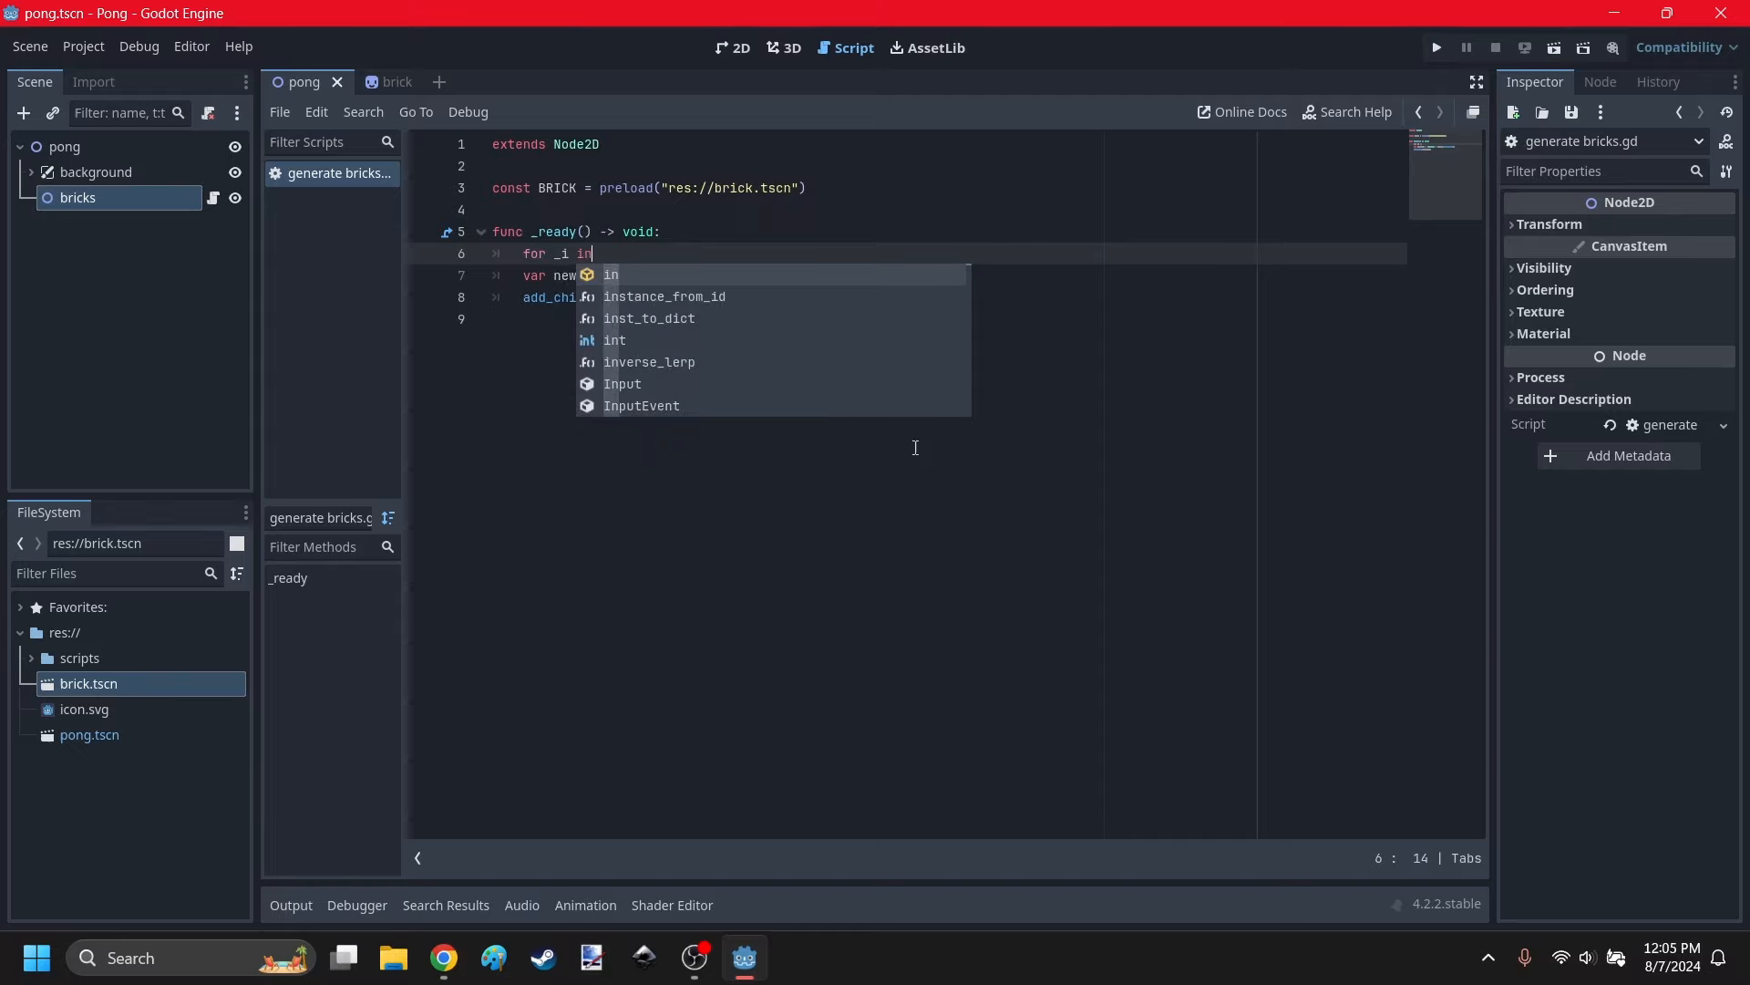
{"action": "type", "text": " range(5"}
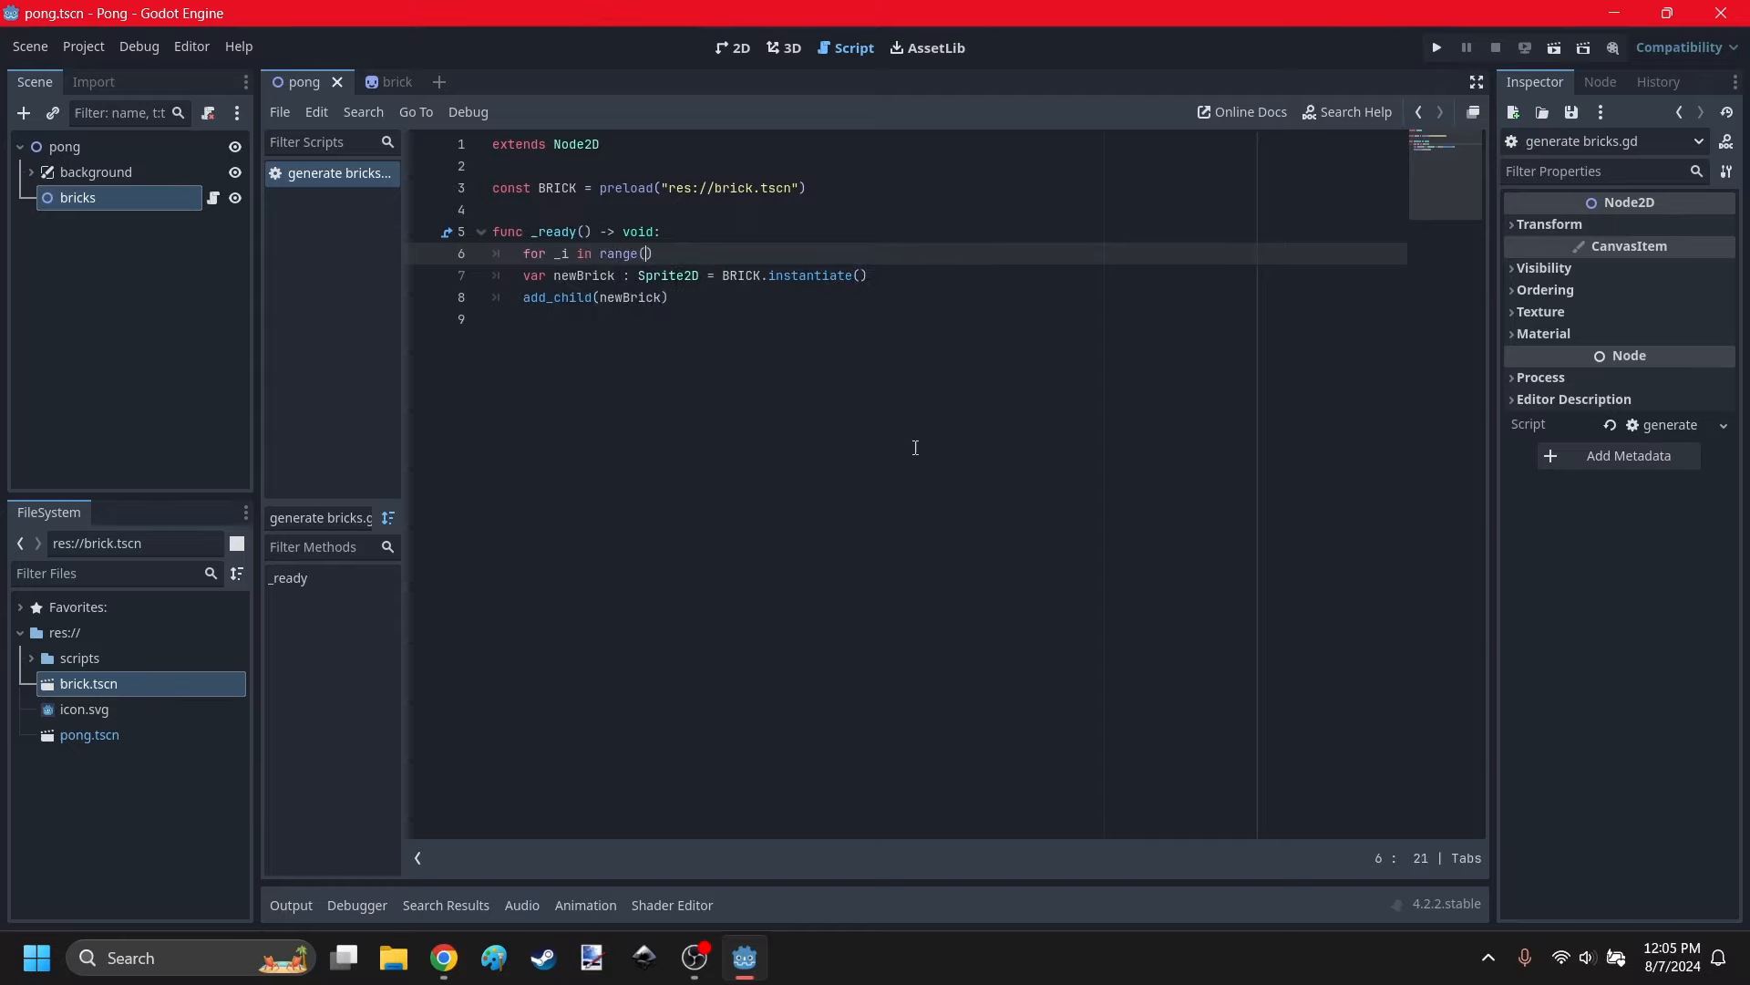
{"action": "type", "text": ")"}
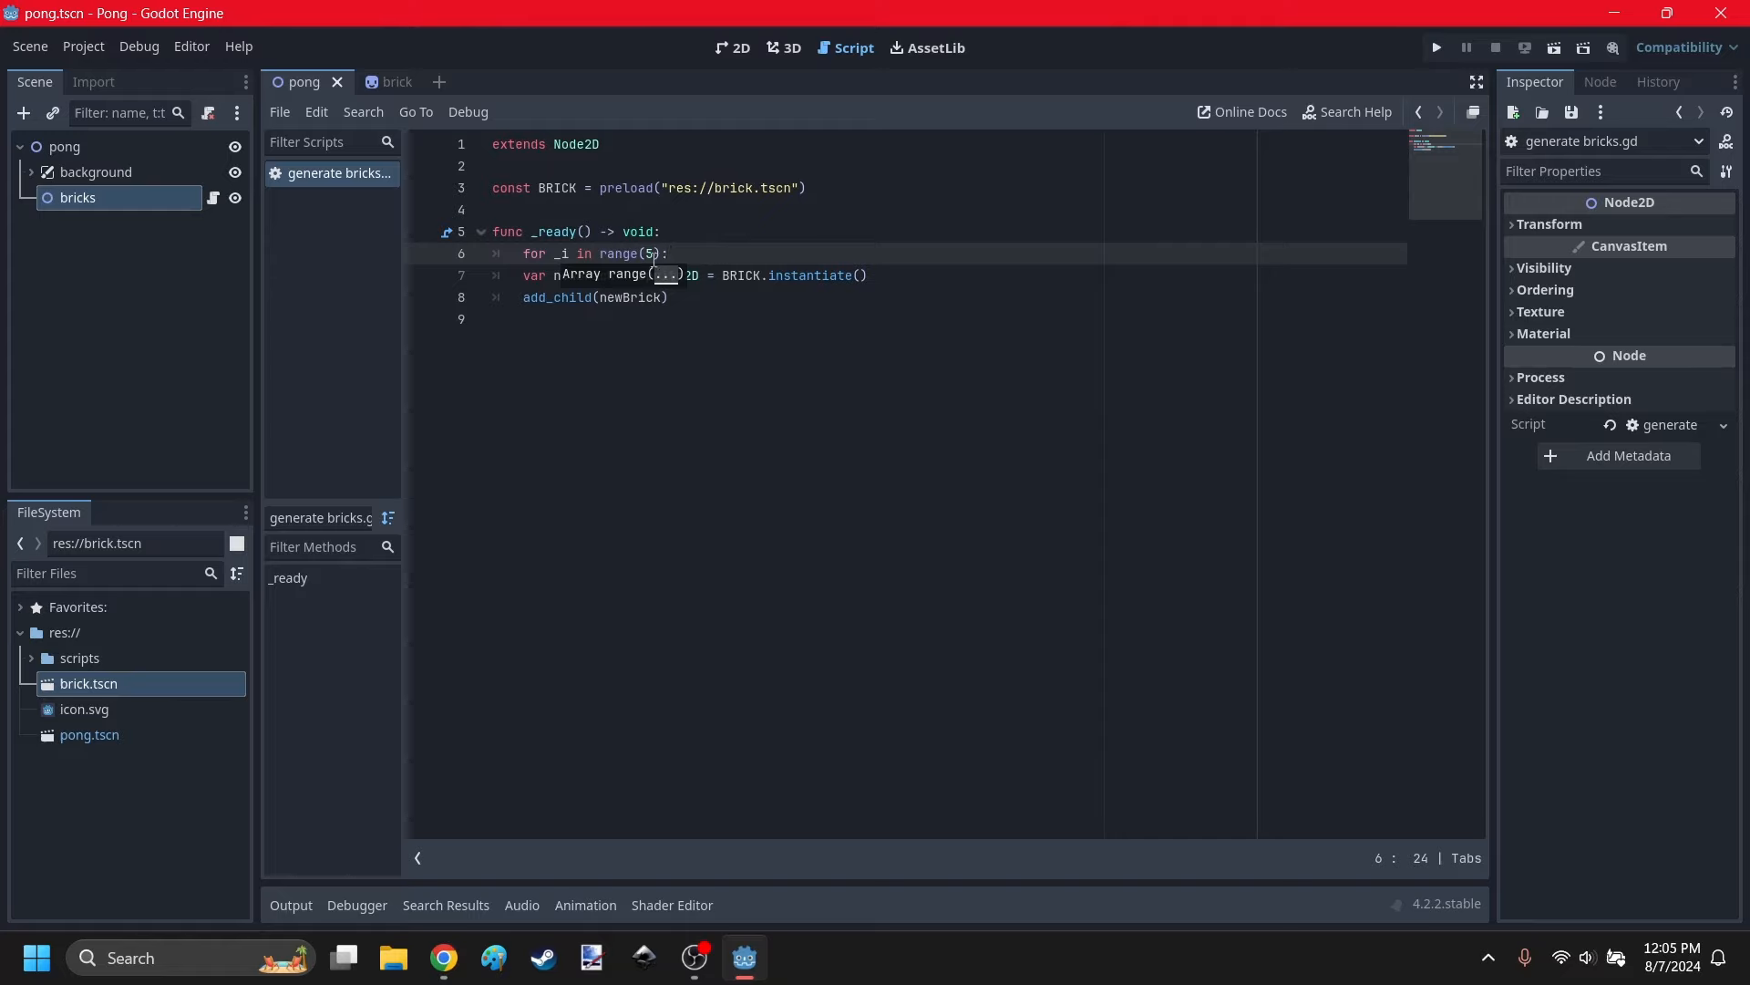
{"action": "left_click_drag", "start_coordinate": [492, 319], "coordinate": [463, 276]}
{"action": "key", "text": "Tab"}
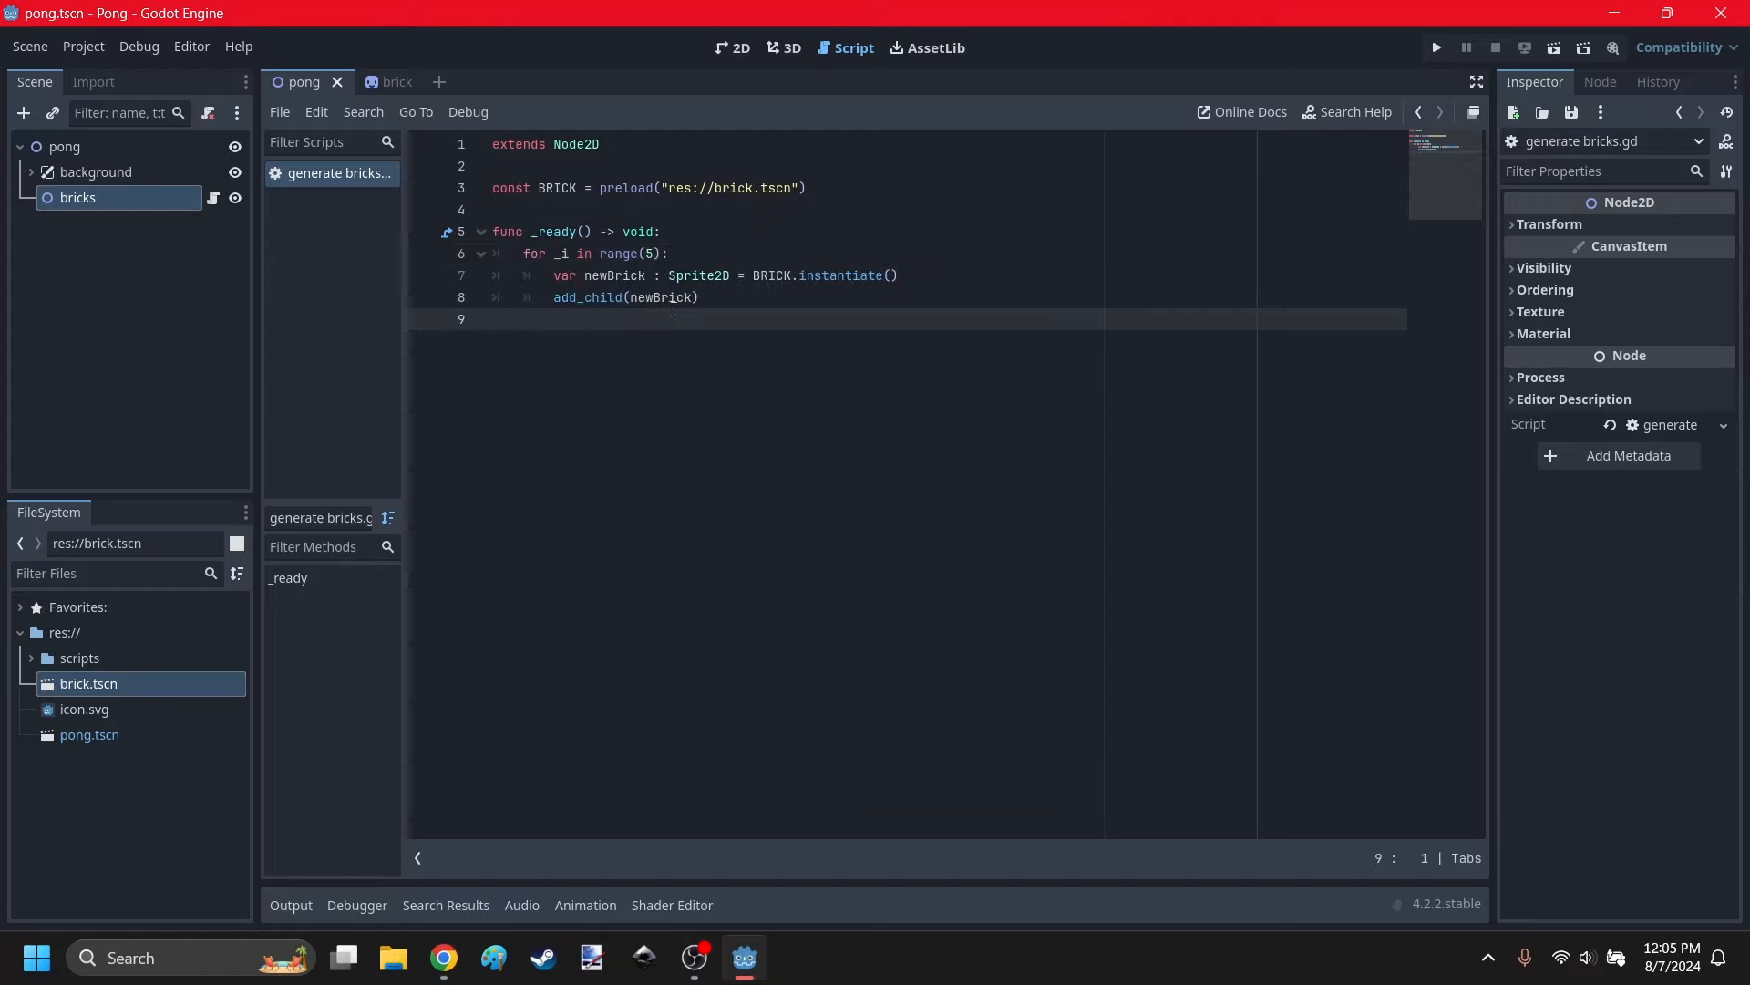
{"action": "left_click", "coordinate": [721, 301]}
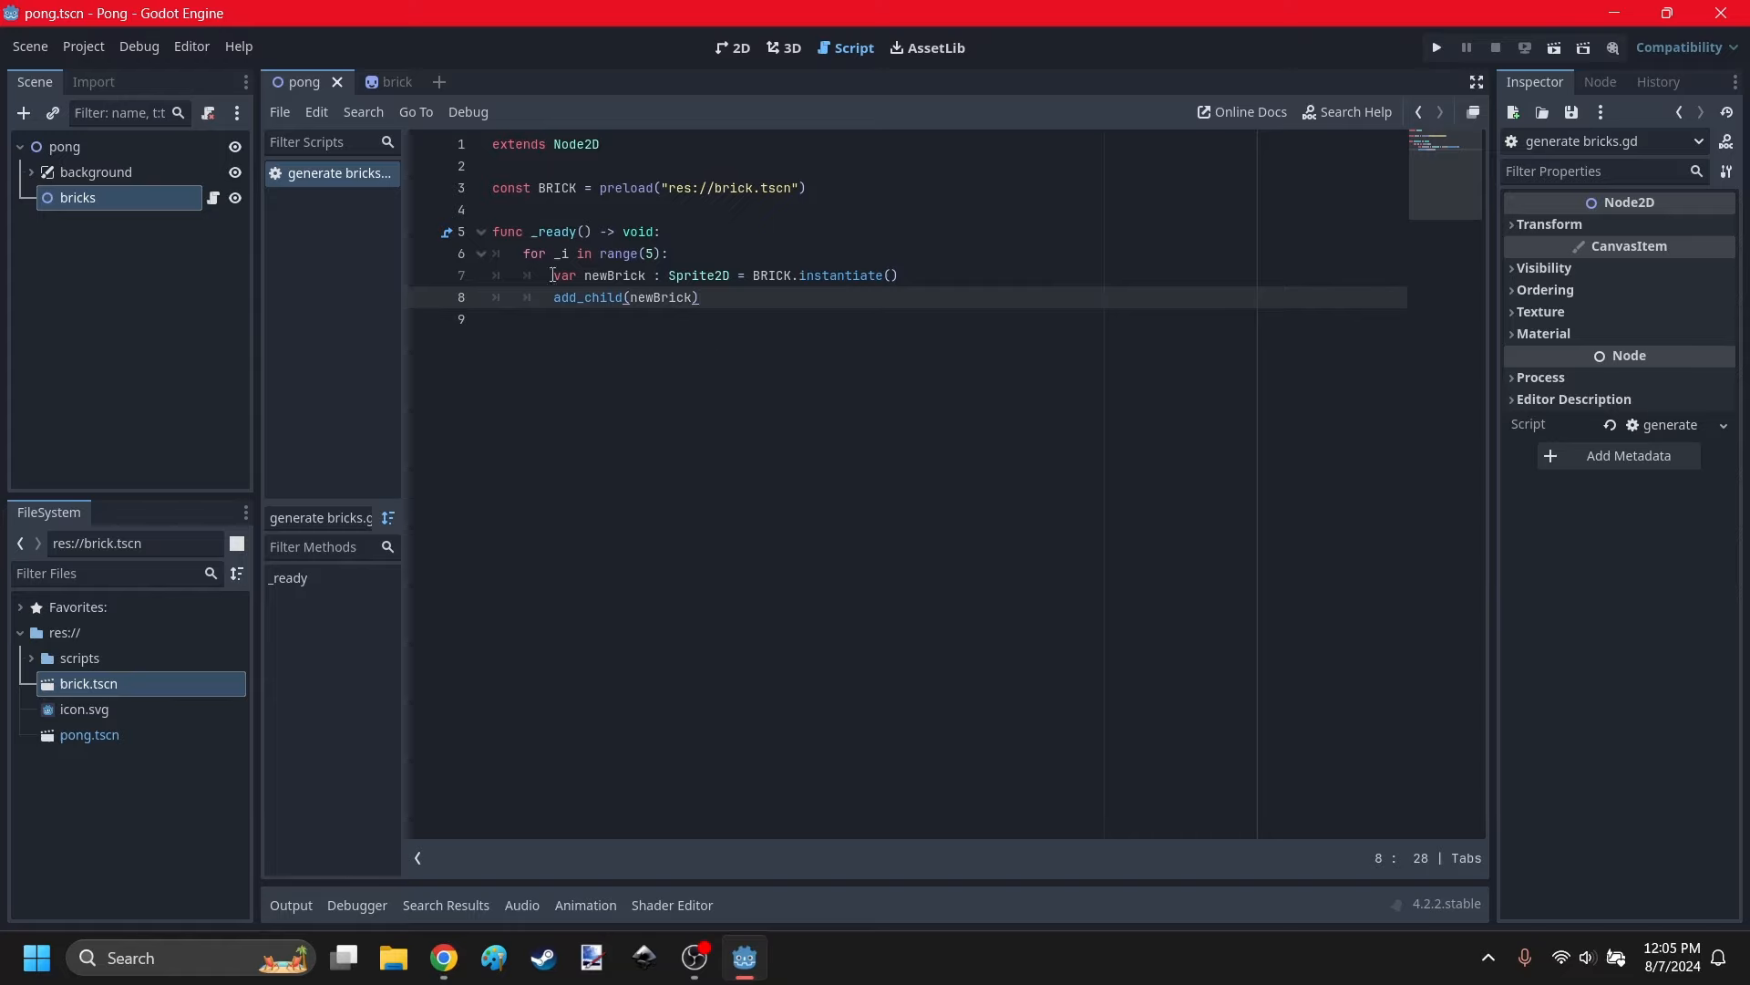
Declare the variables spawnX := 0.0 and spawnY := 0.0 between the BRICK constant and _ready.
{"action": "left_click", "coordinate": [855, 186]}
{"action": "key", "text": "Return"}
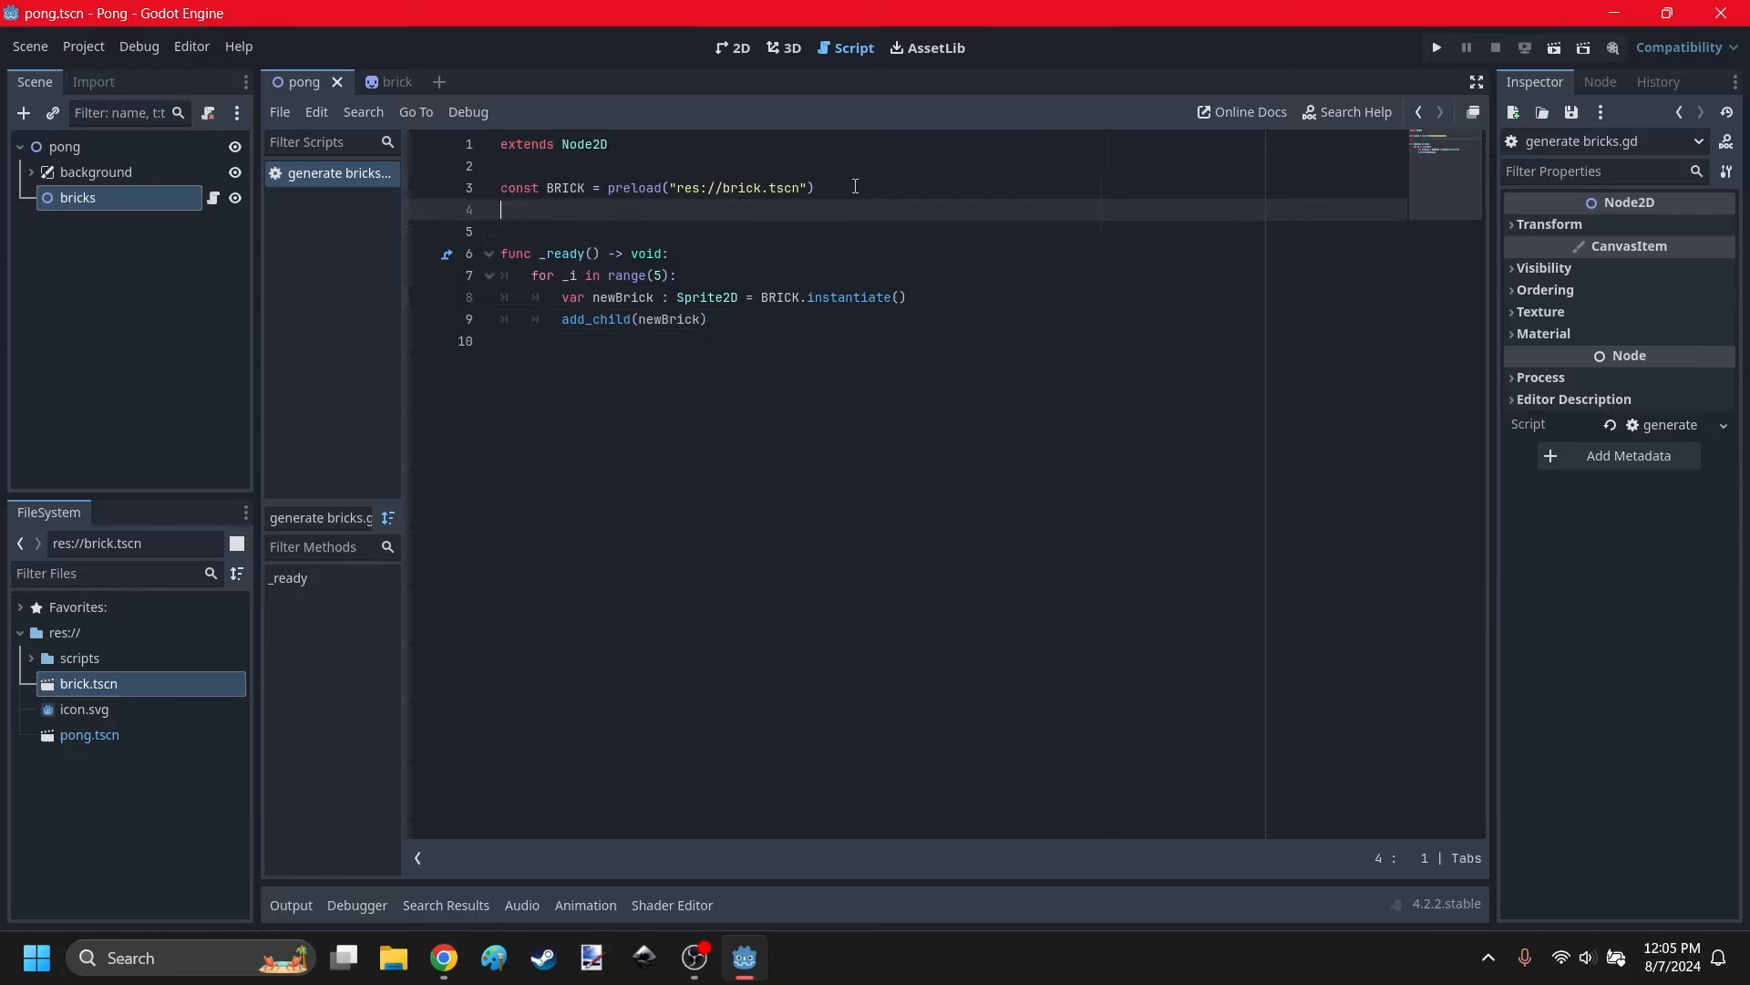
{"action": "key", "text": "Return"}
{"action": "type", "text": "var spawnX"}
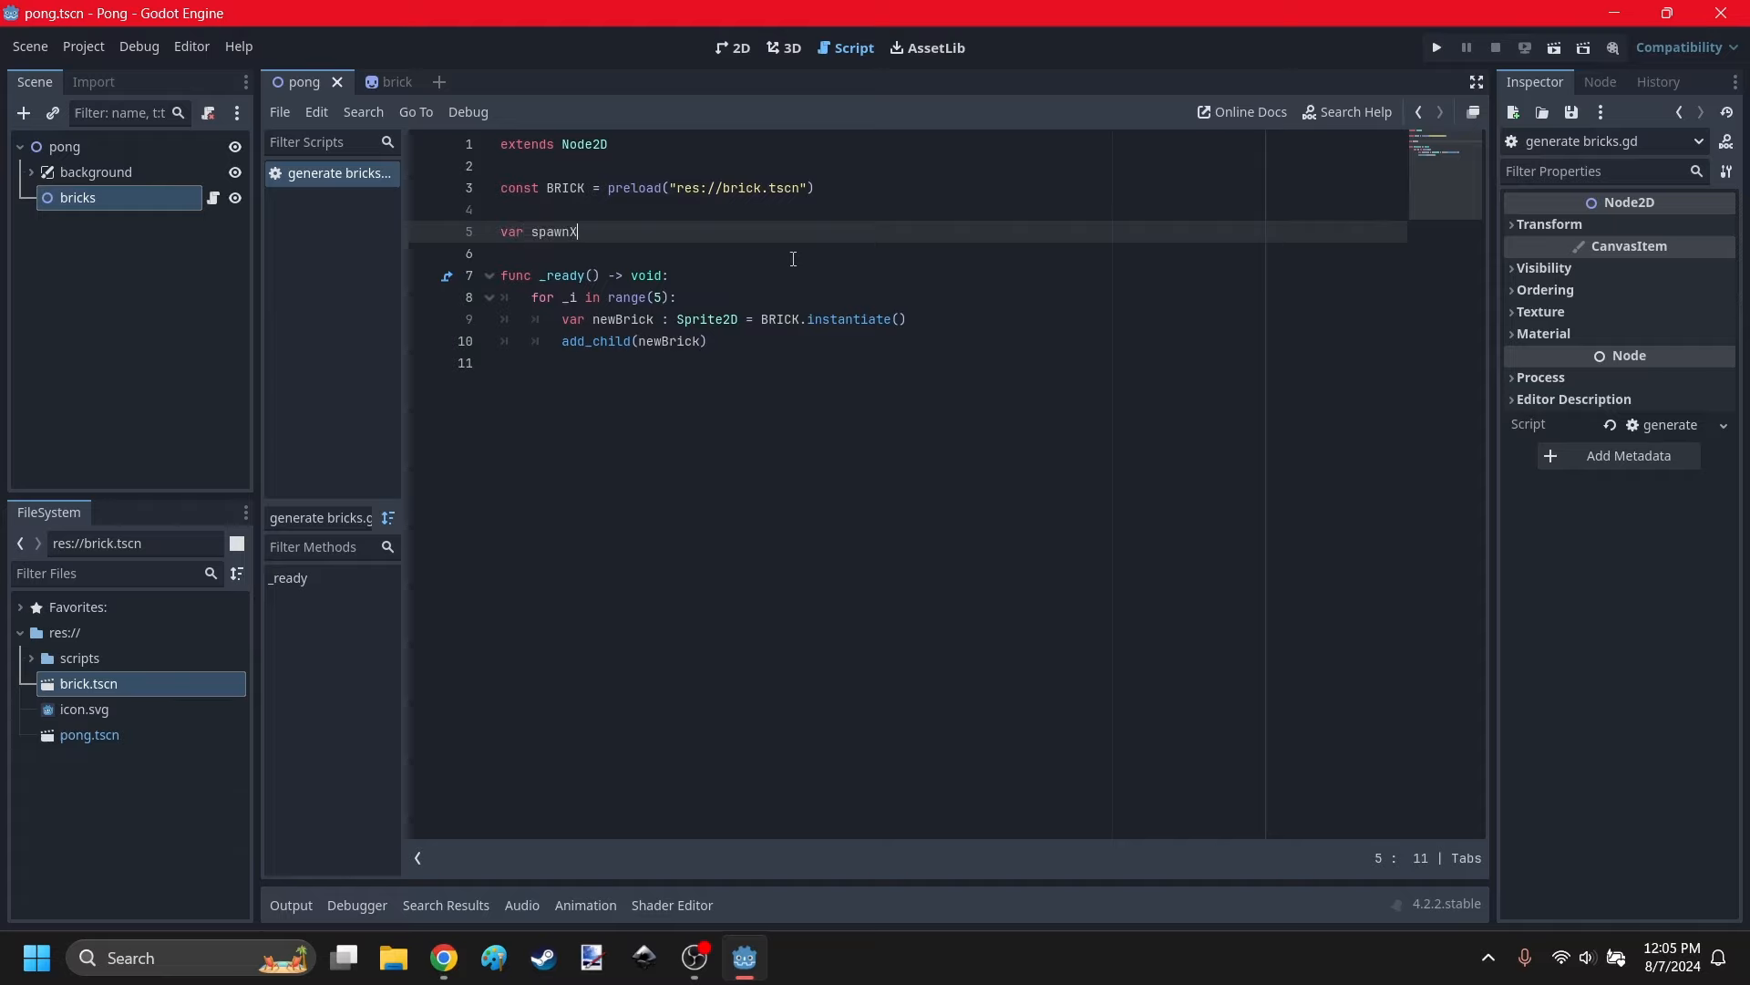
{"action": "type", "text": " := 0.0"}
{"action": "key", "text": "Return"}
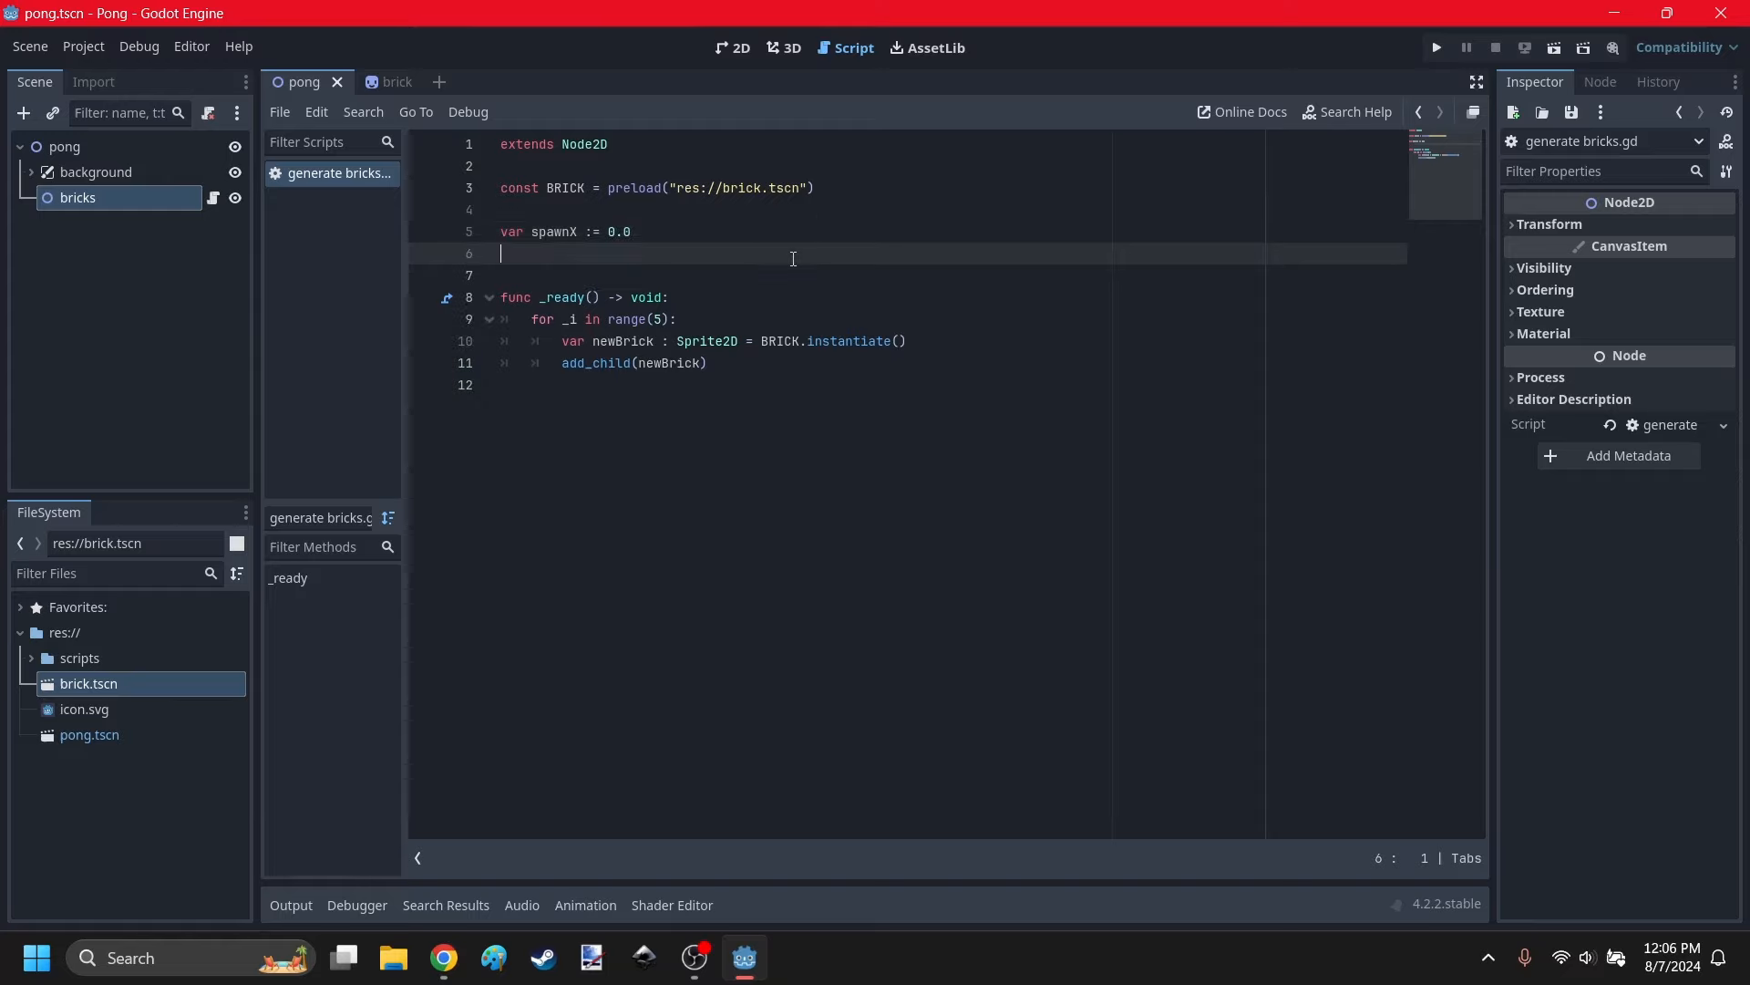
{"action": "type", "text": "var spawnY := 0.0"}
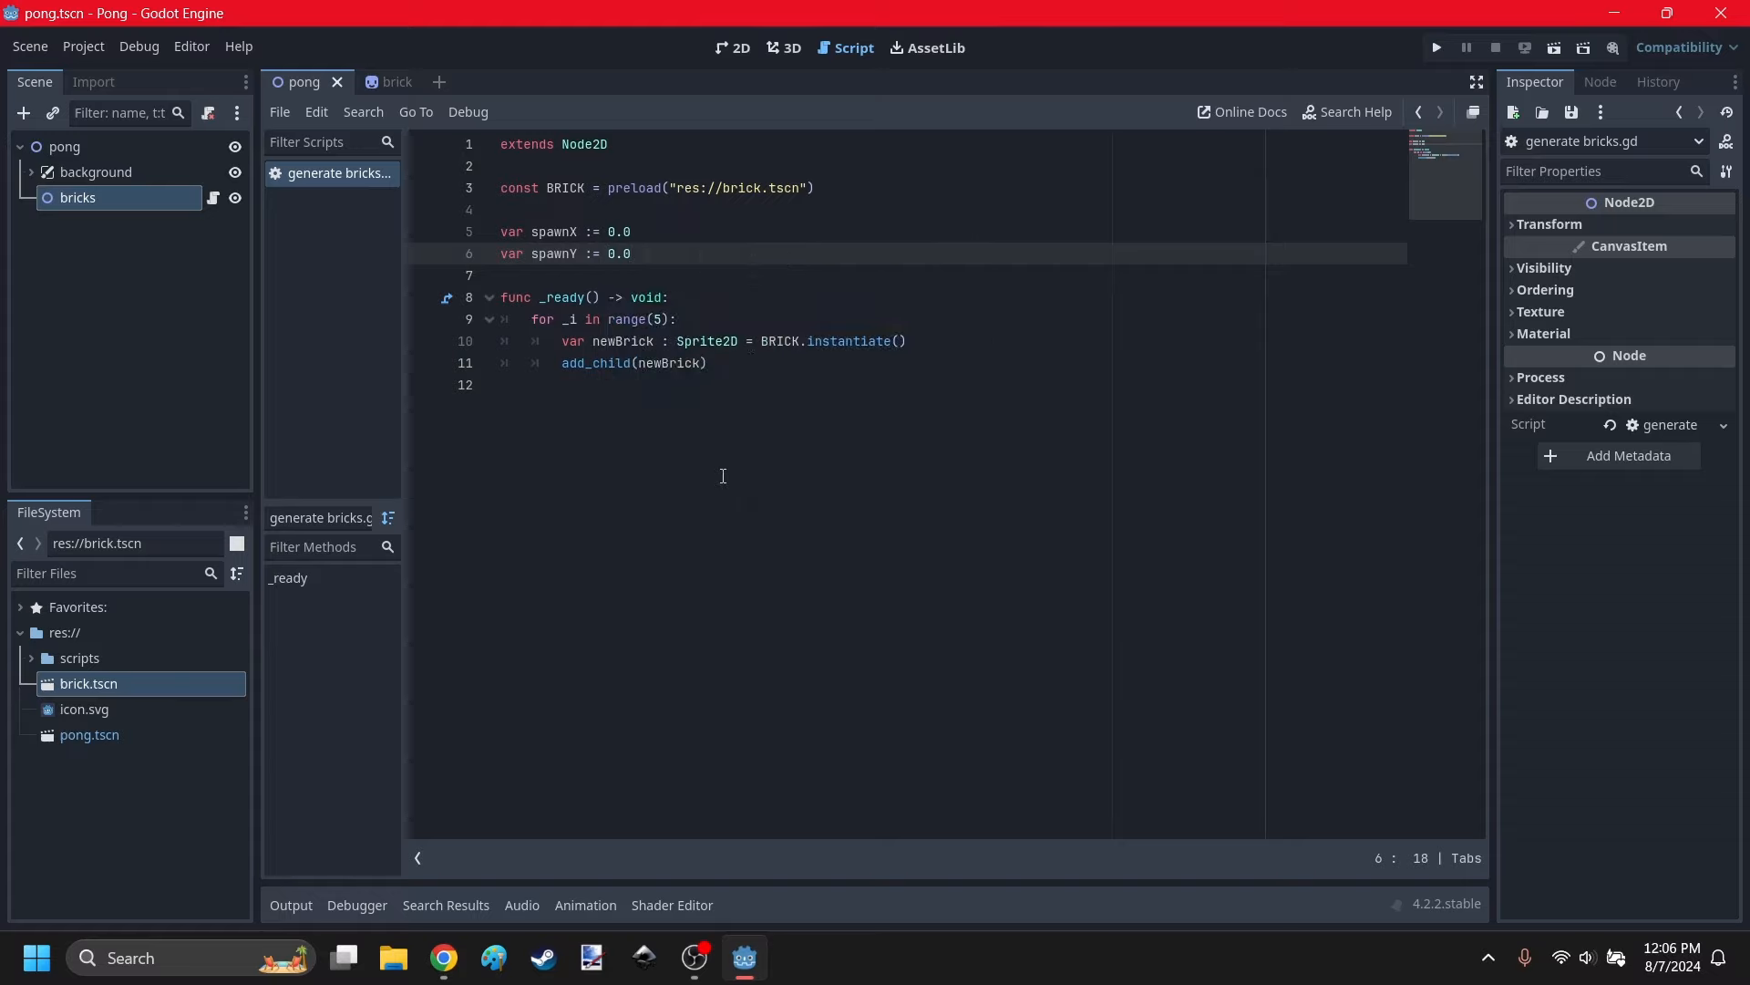
{"action": "left_click", "coordinate": [731, 386]}
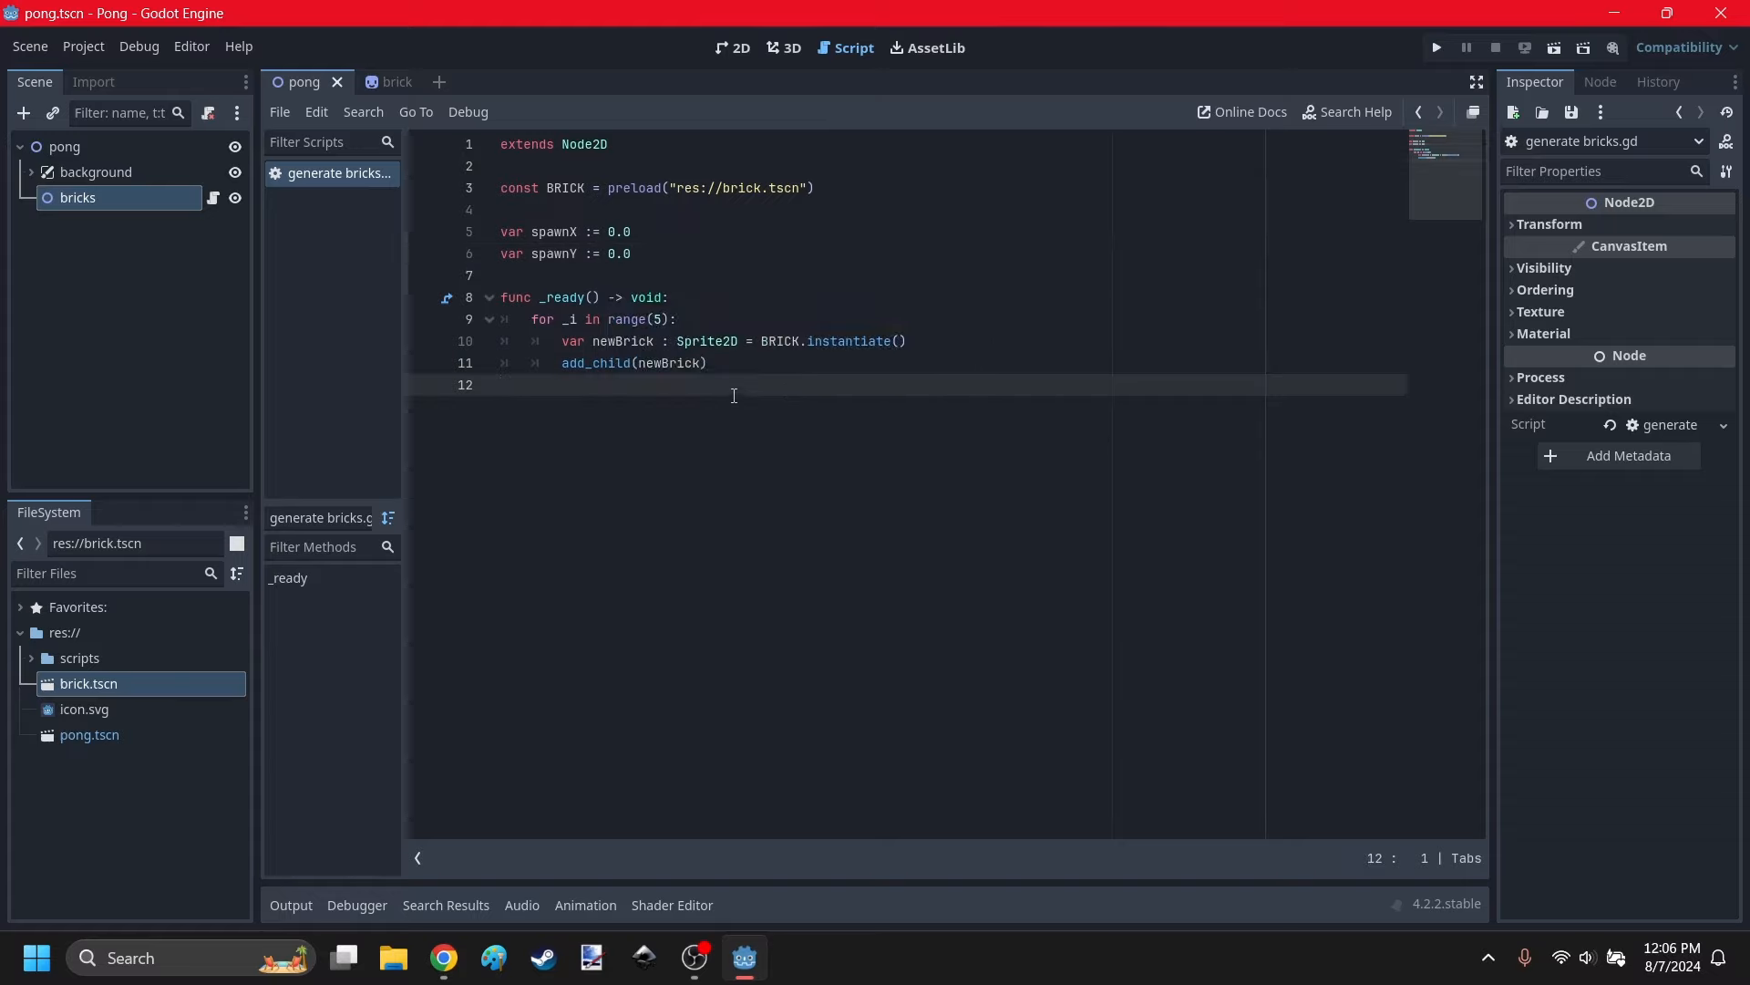
Inside the loop, below add_child, set newBrick.position = Vector2(spawnX,spawnY).
{"action": "left_click", "coordinate": [719, 361]}
{"action": "key", "text": "Return"}
{"action": "type", "text": "new"}
{"action": "key", "text": "Return"}
{"action": "type", "text": "position"}
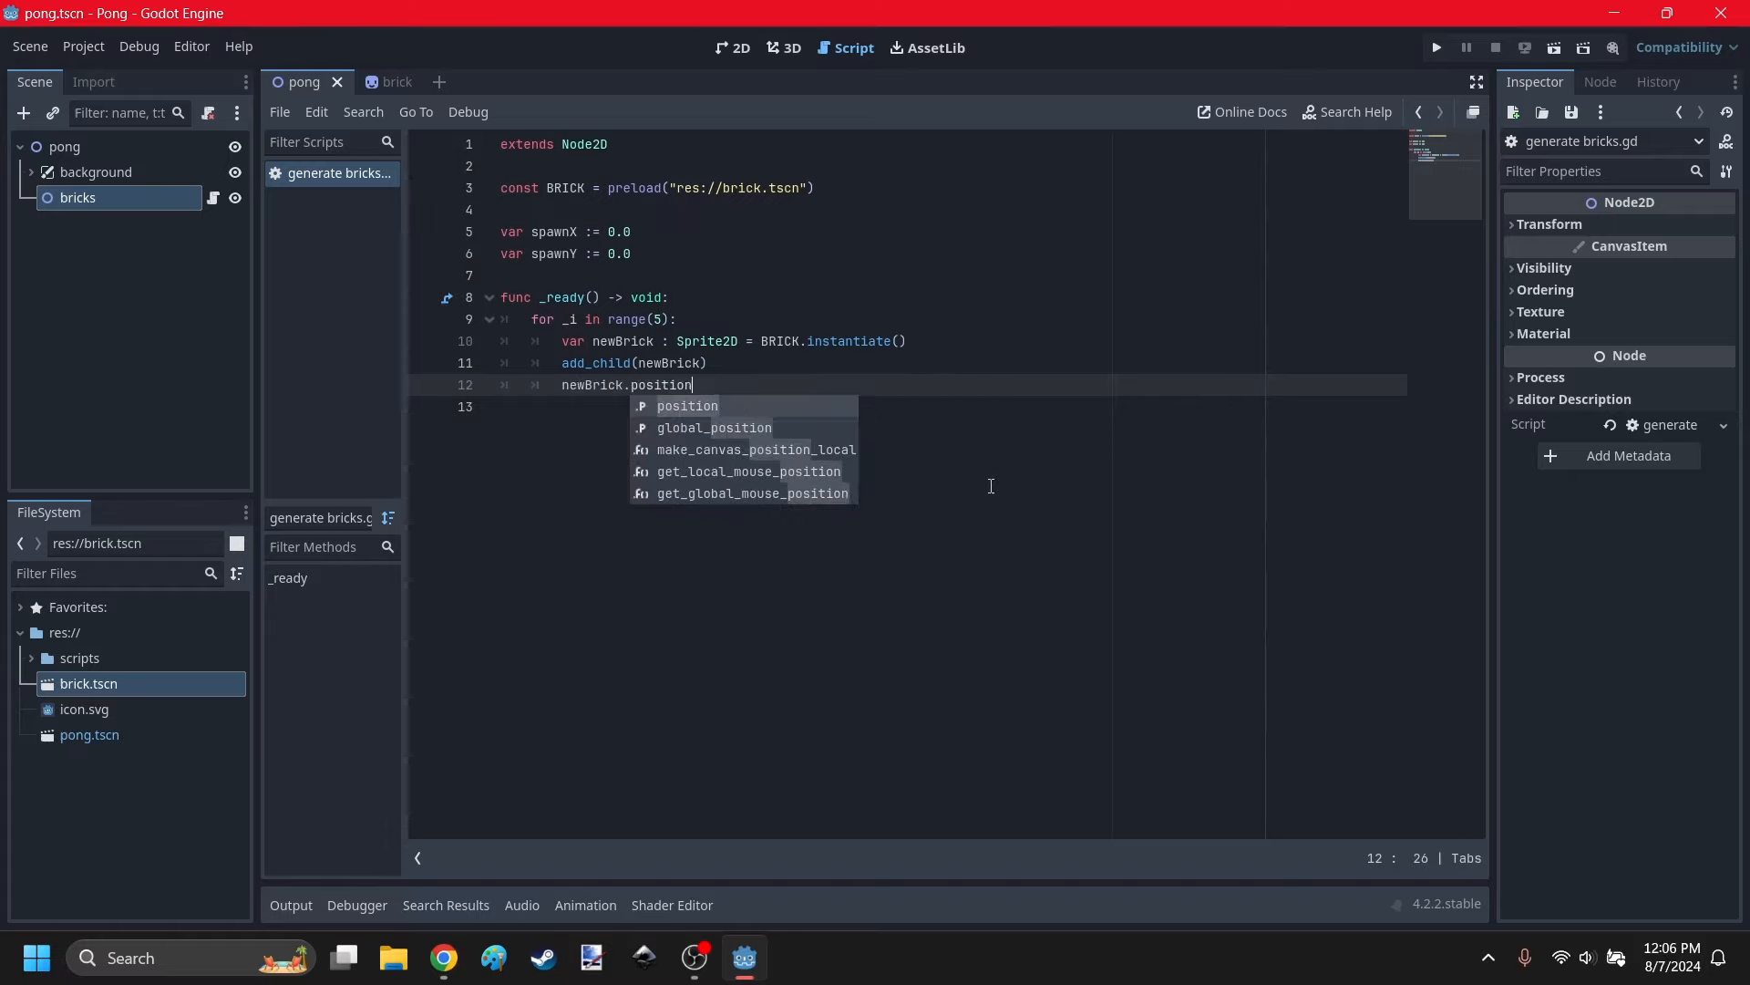
{"action": "type", "text": " = Vecto"}
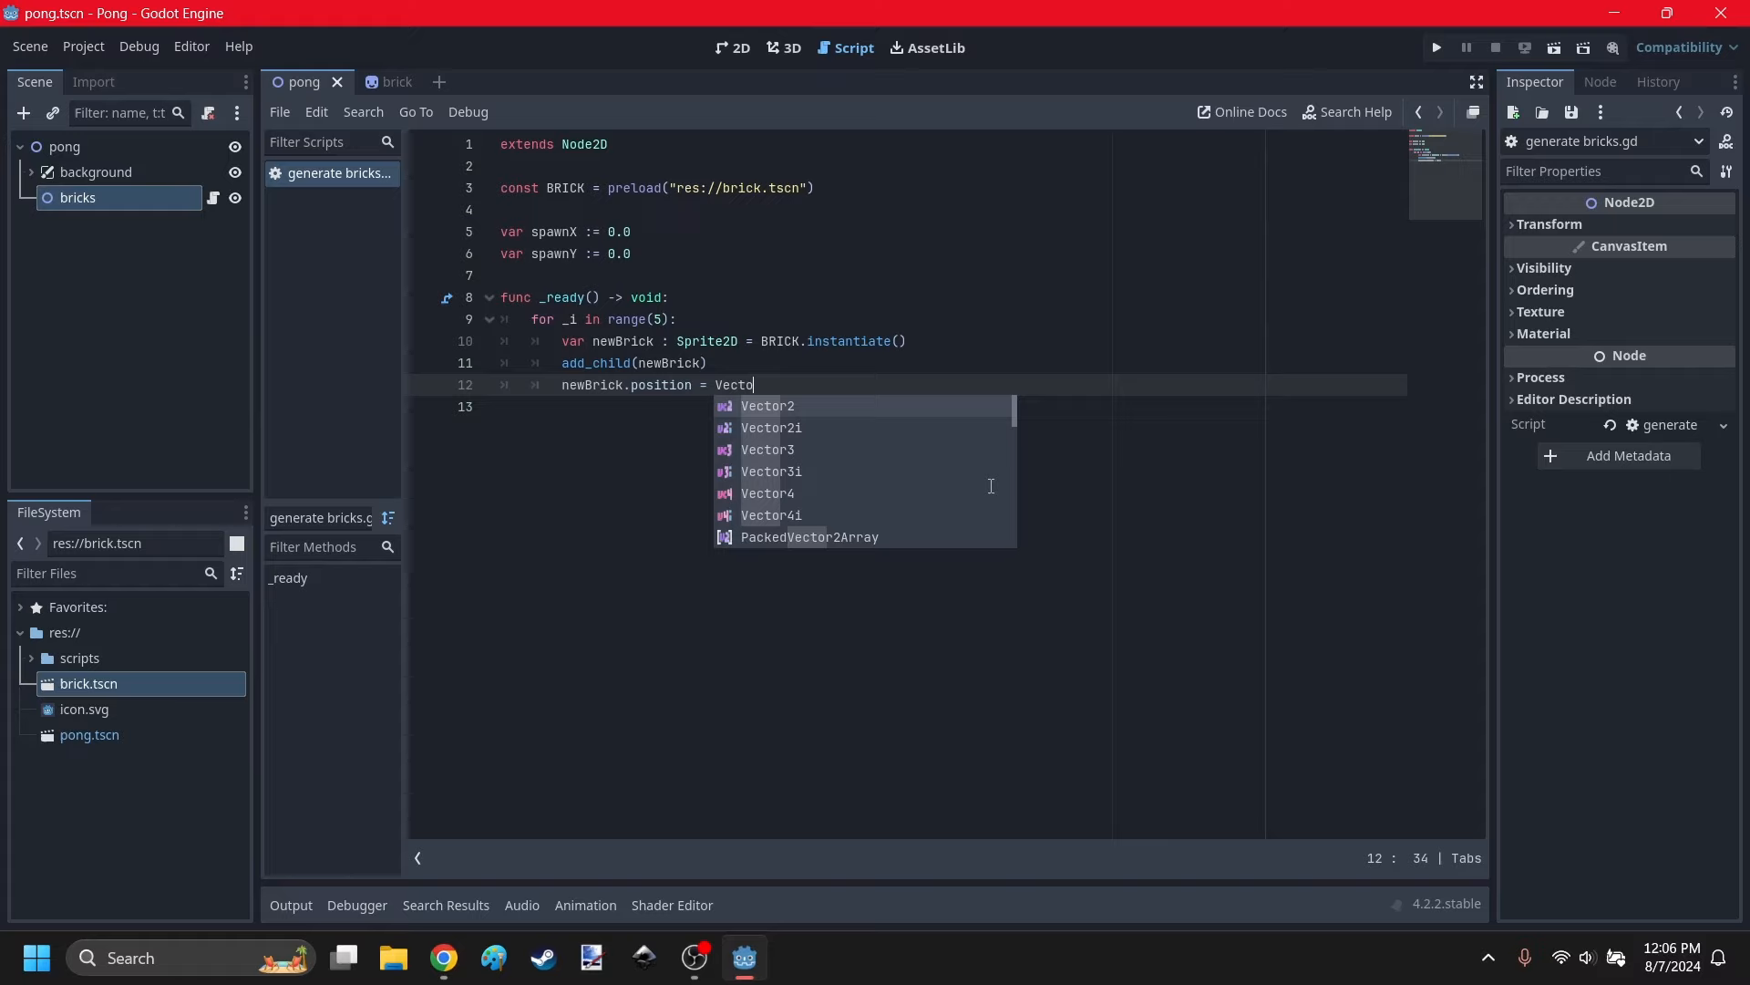
{"action": "type", "text": "r2(spawnX,spaw"}
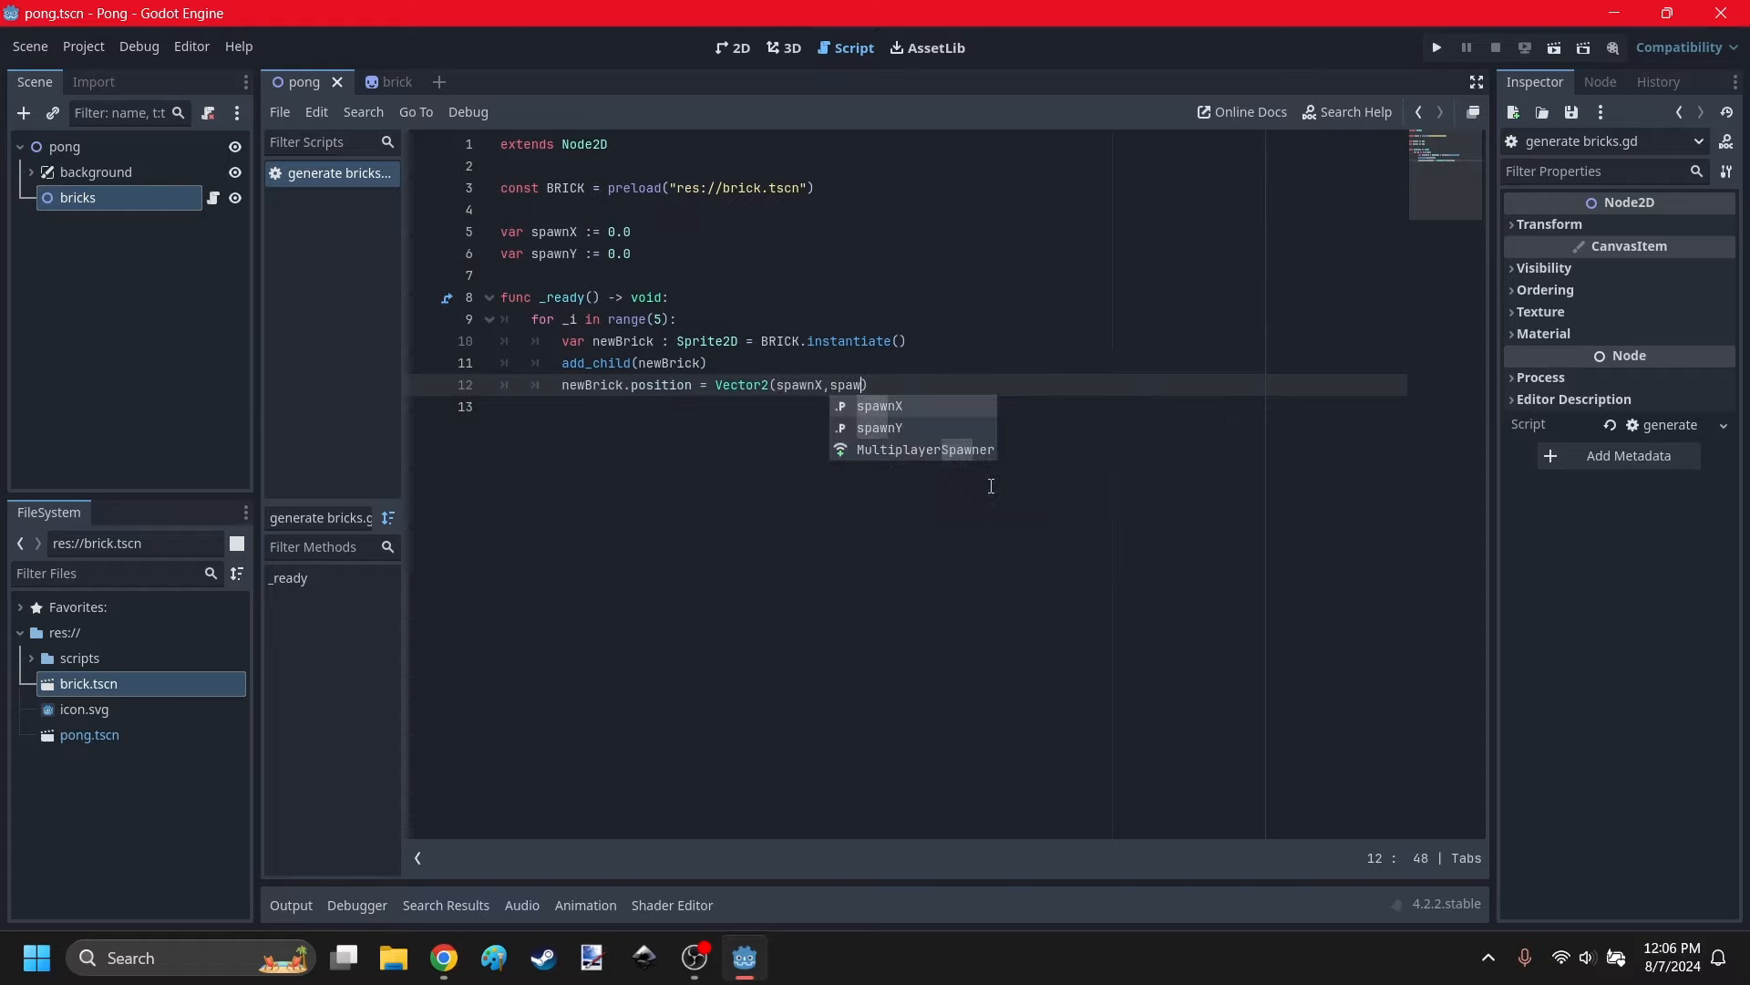
{"action": "key", "text": "Down"}
{"action": "key", "text": "Return"}
{"action": "key", "text": "Down"}
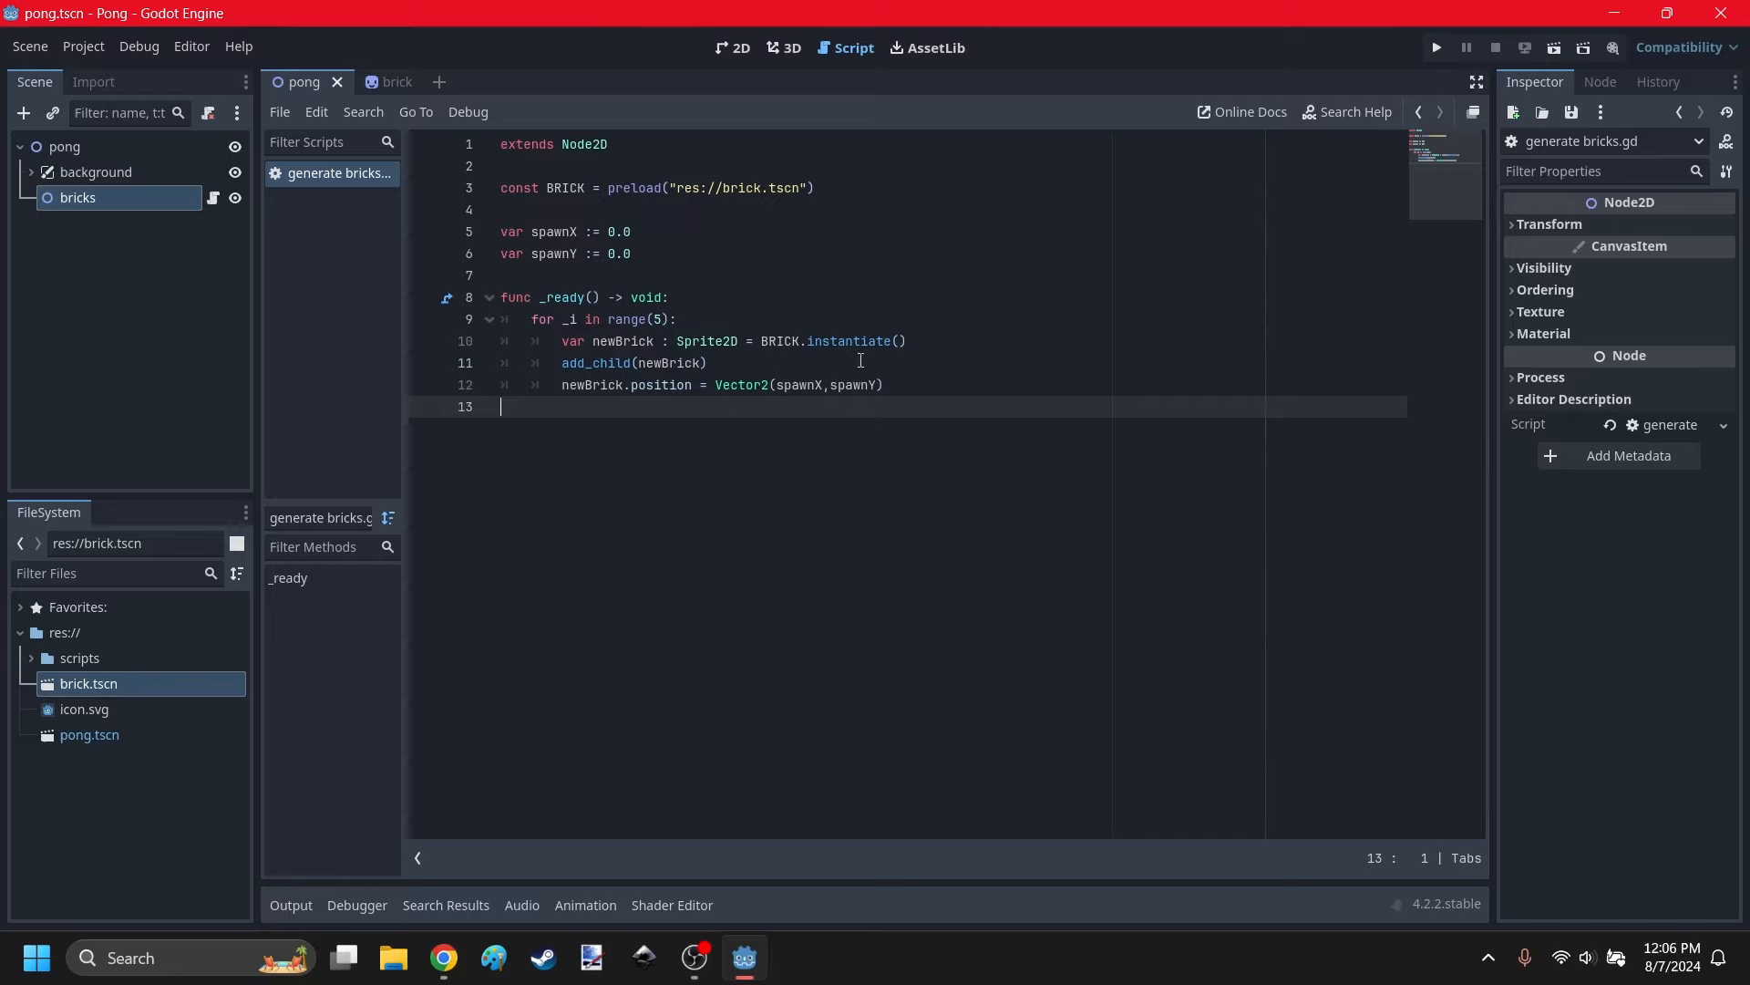
{"action": "left_click_drag", "start_coordinate": [643, 255], "coordinate": [432, 220]}
{"action": "left_click", "coordinate": [895, 421]}
Check the brick texture's width in the brick scene, and add spawnX += 230.0 below the position line in the loop.
{"action": "left_click", "coordinate": [914, 388]}
{"action": "key", "text": "Return"}
{"action": "left_click", "coordinate": [735, 55]}
{"action": "left_click", "coordinate": [397, 81]}
{"action": "left_click", "coordinate": [453, 301]}
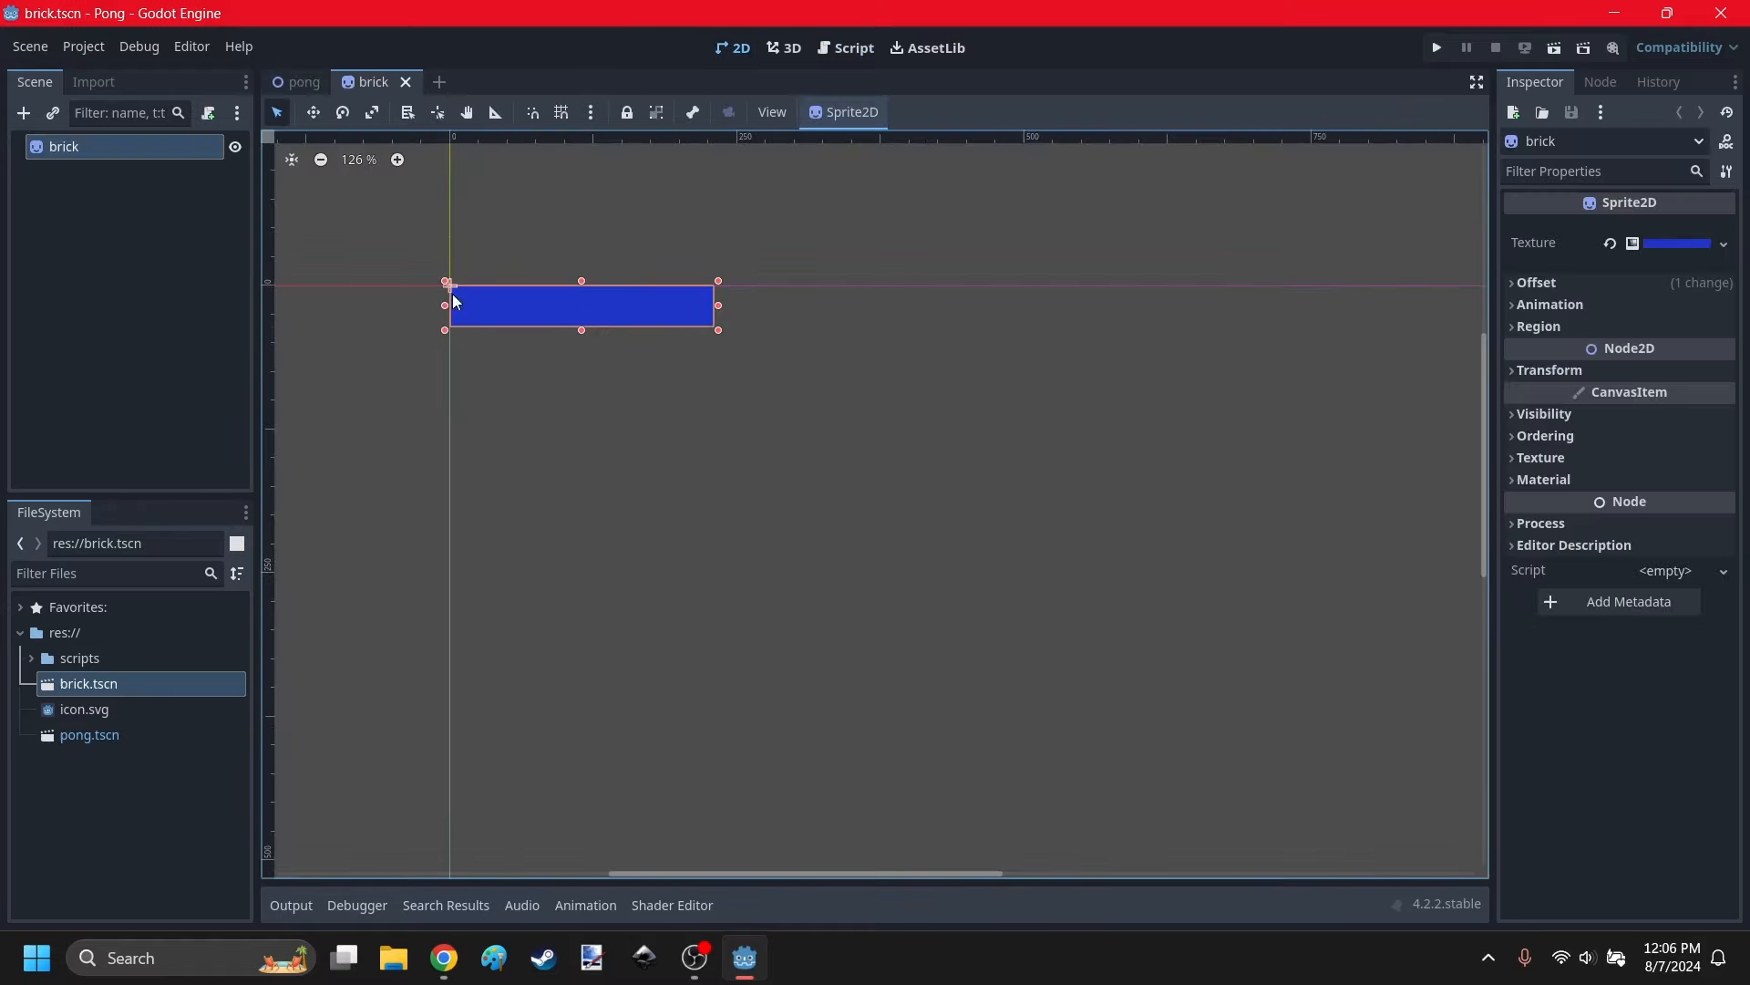
{"action": "left_click", "coordinate": [1669, 243]}
{"action": "left_click", "coordinate": [1631, 569]}
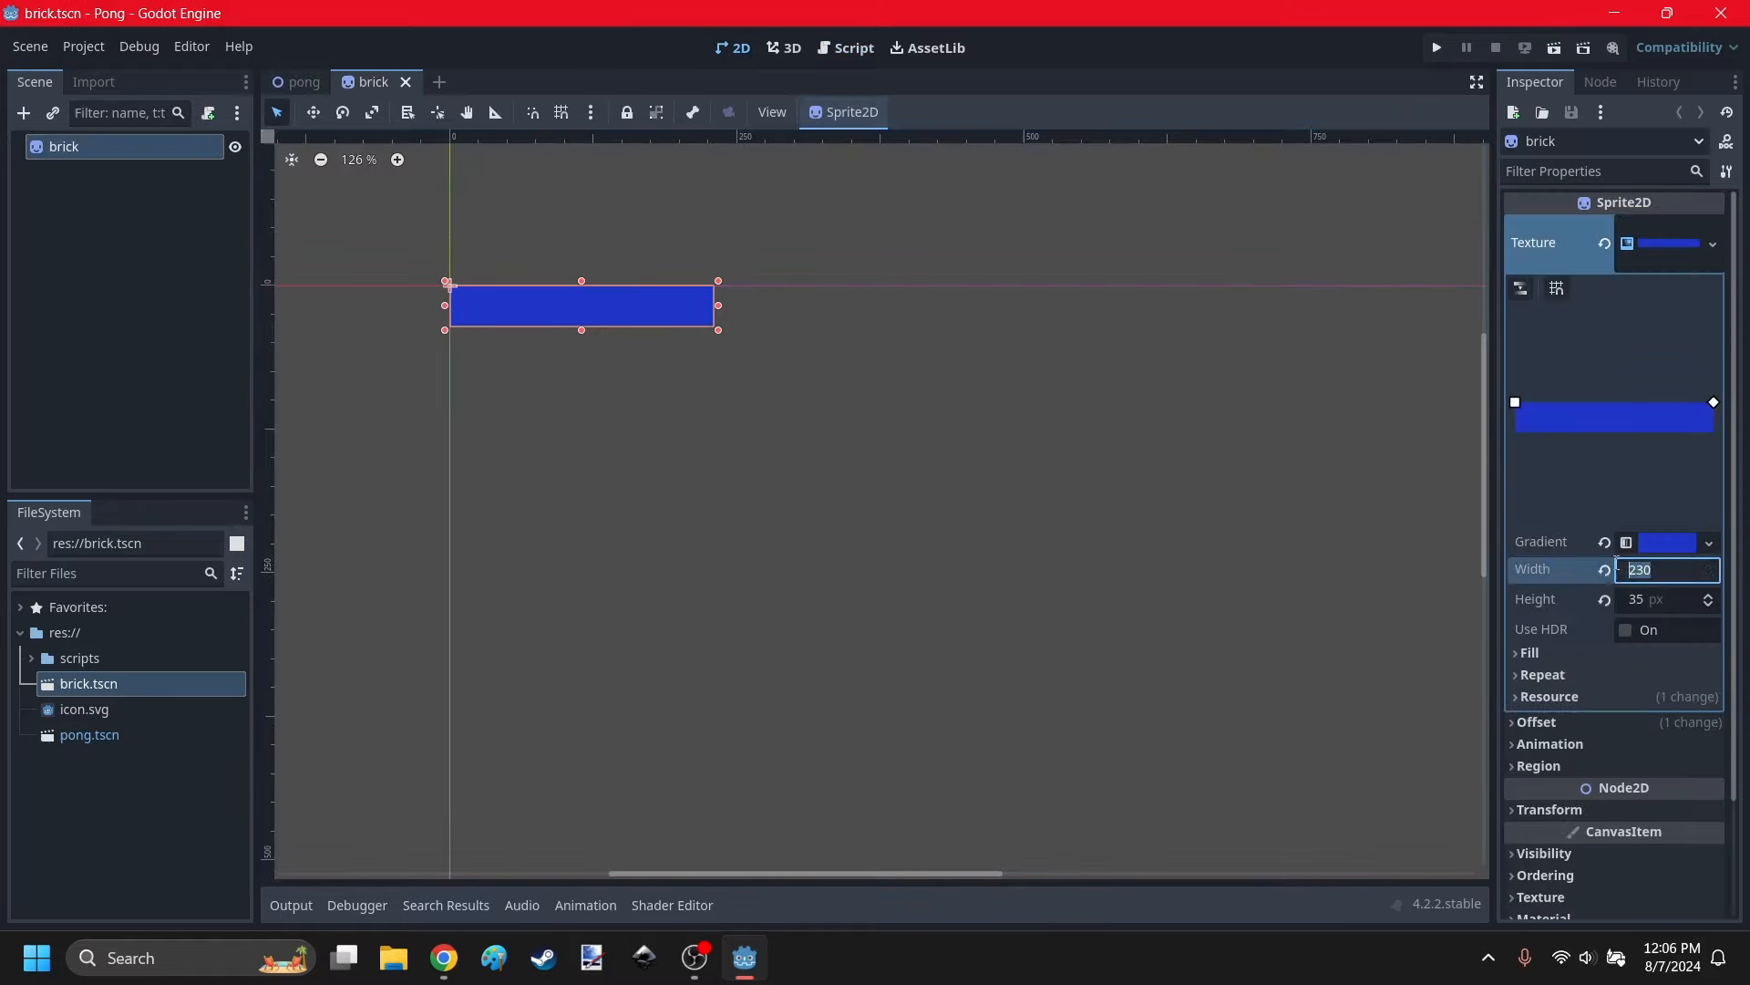
{"action": "left_click", "coordinate": [1083, 471]}
{"action": "left_click", "coordinate": [292, 80]}
{"action": "left_click", "coordinate": [846, 47]}
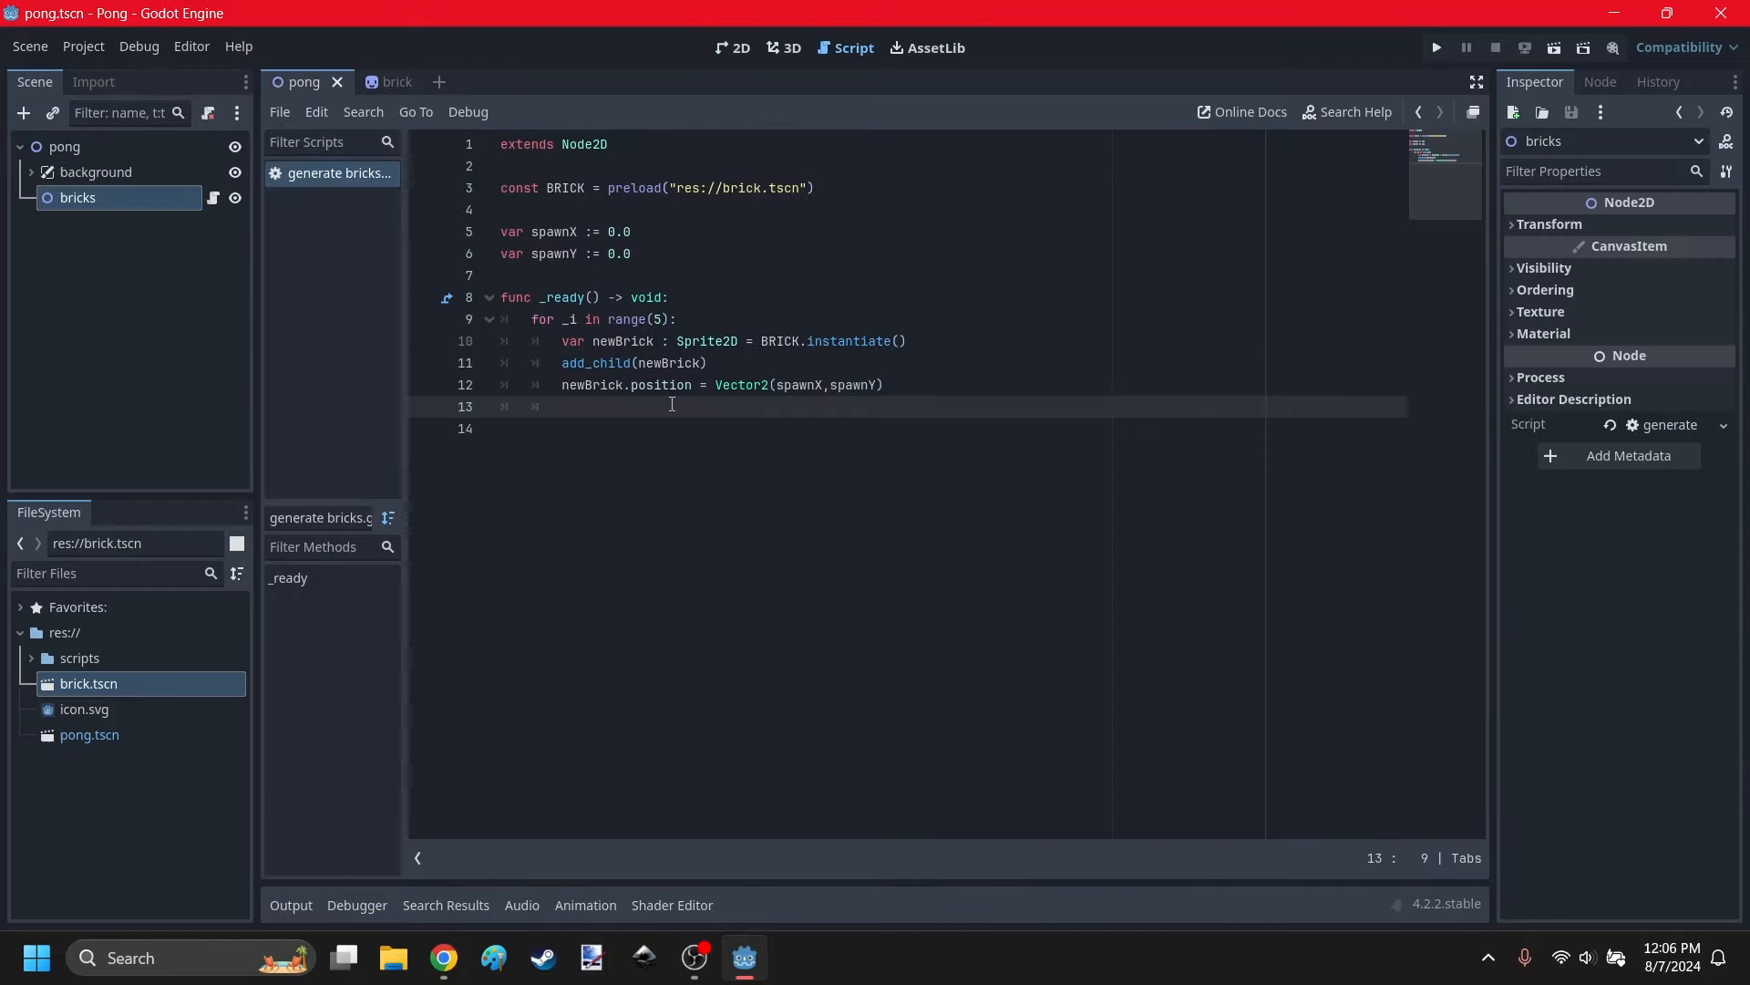
{"action": "type", "text": "spawnY"}
{"action": "left_click", "coordinate": [651, 518]}
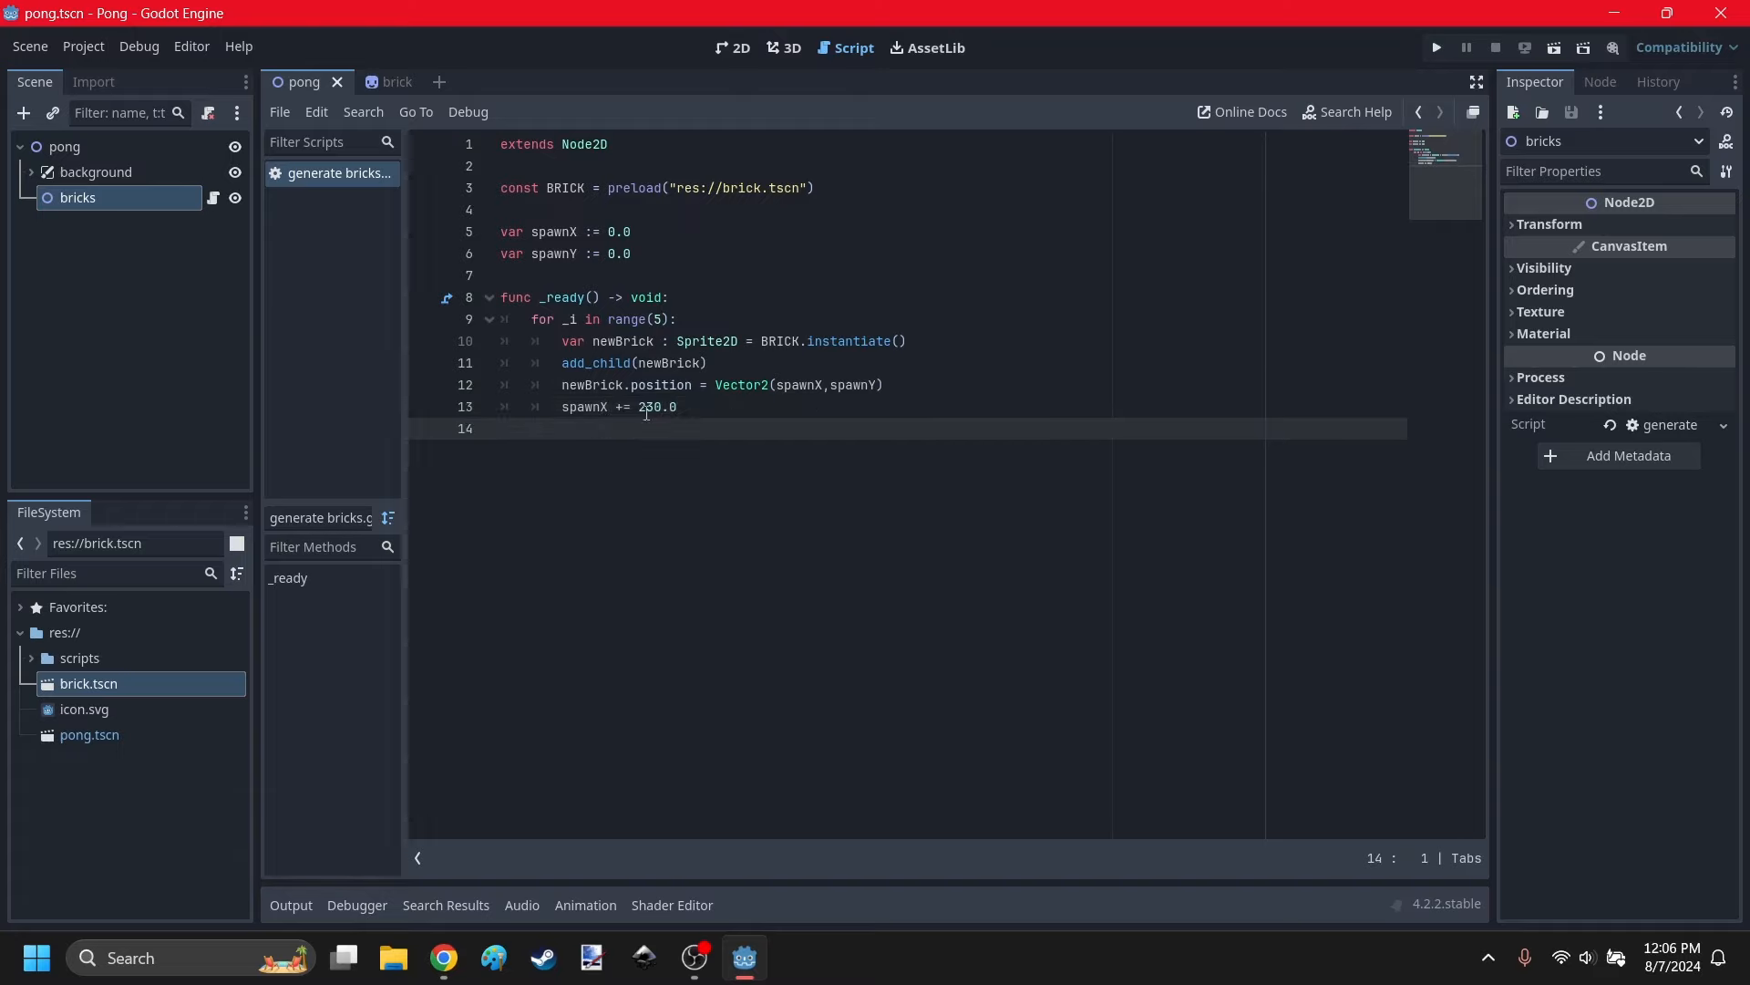
Run the game and enlarge its window to inspect the row of bricks, then close it.
{"action": "left_click", "coordinate": [1437, 42]}
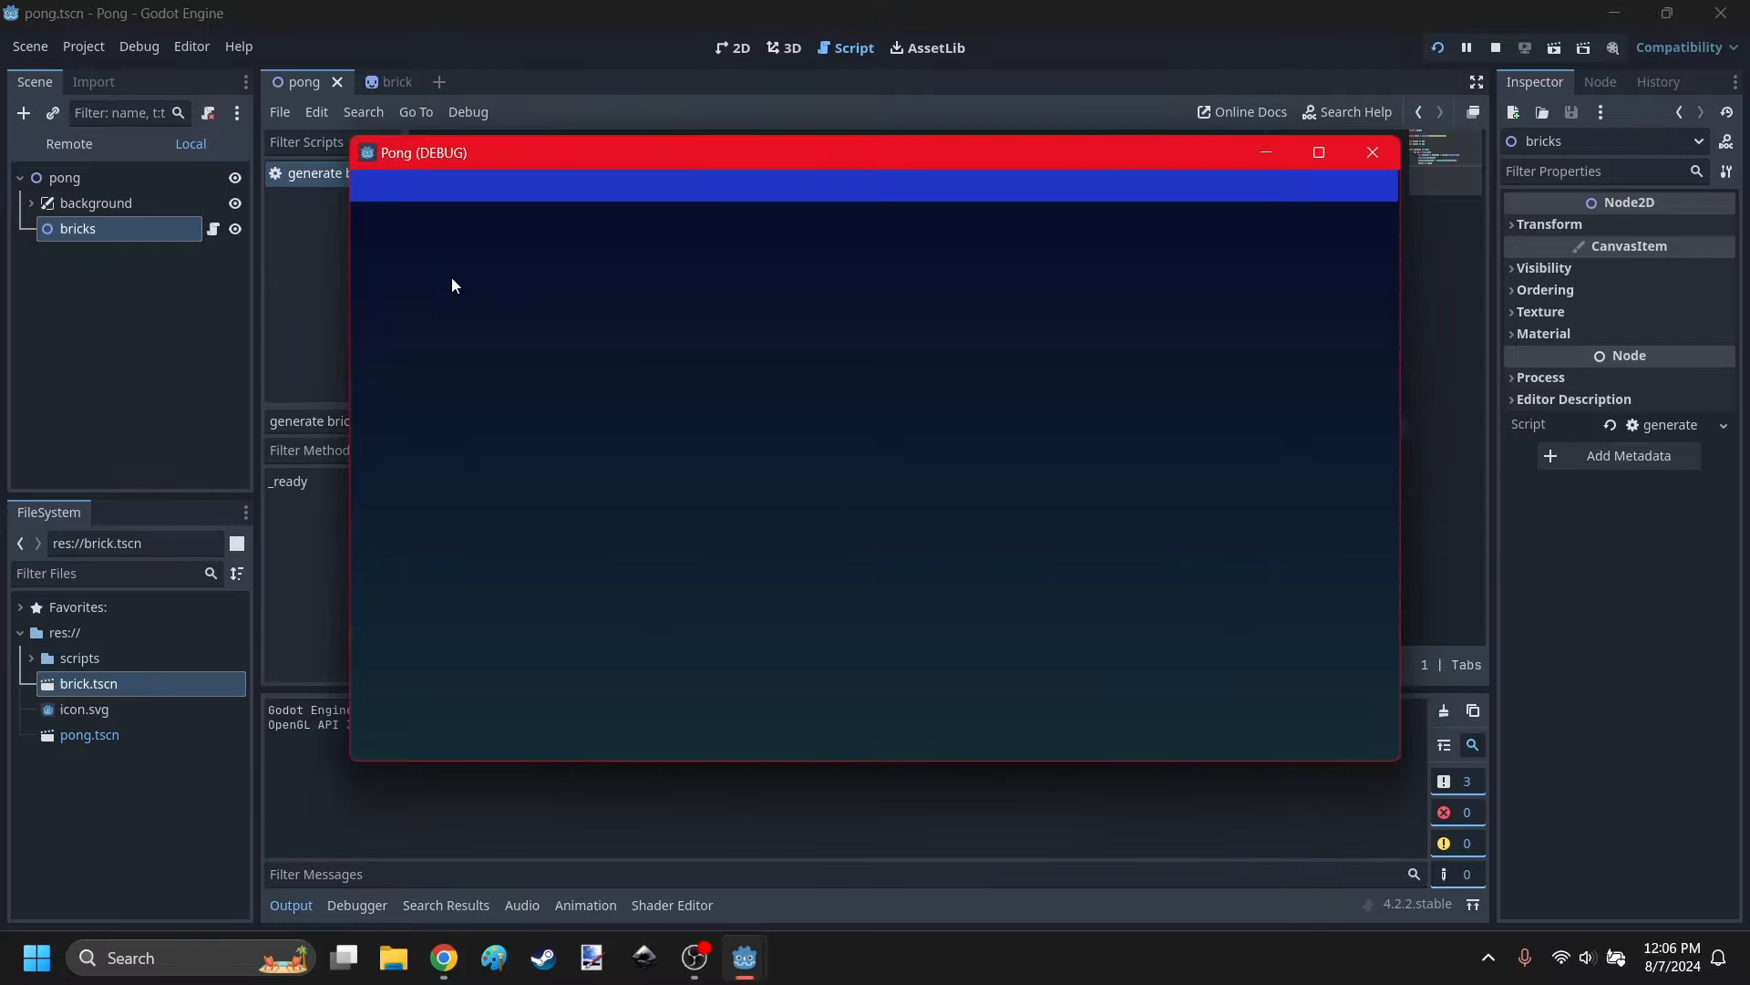
{"action": "left_click", "coordinate": [1318, 152]}
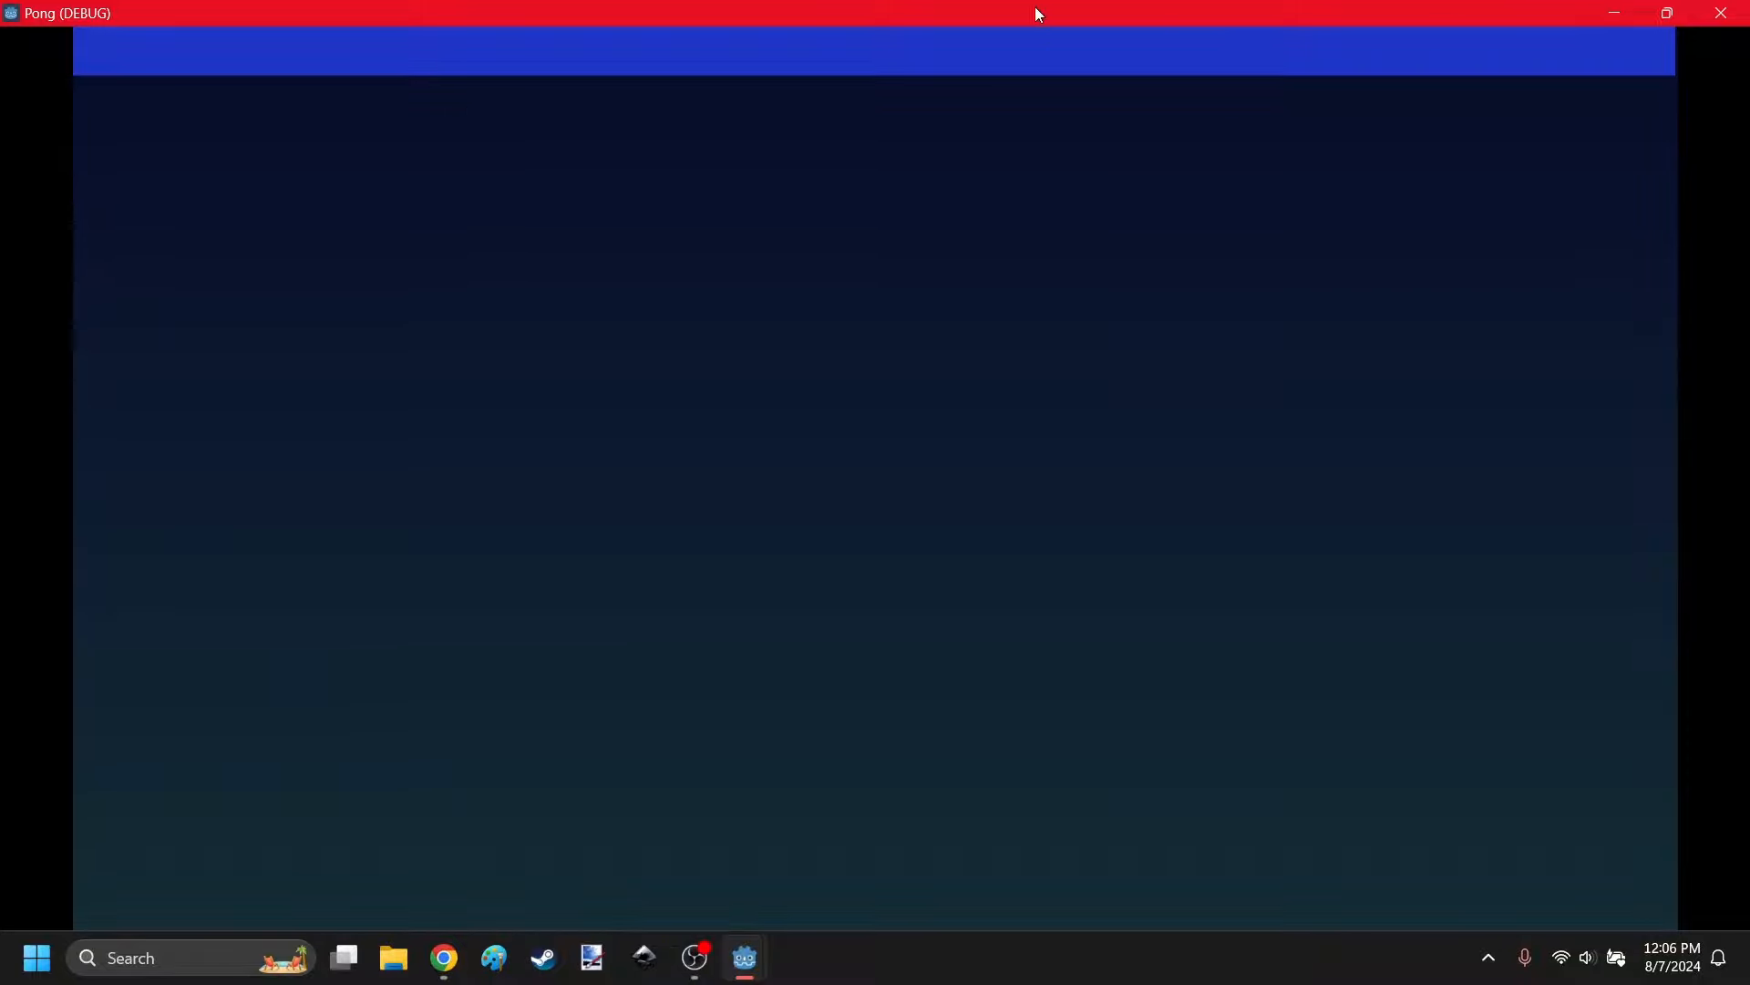
{"action": "double_click", "coordinate": [918, 8]}
{"action": "left_click", "coordinate": [1206, 66]}
{"action": "left_click", "coordinate": [1719, 13]}
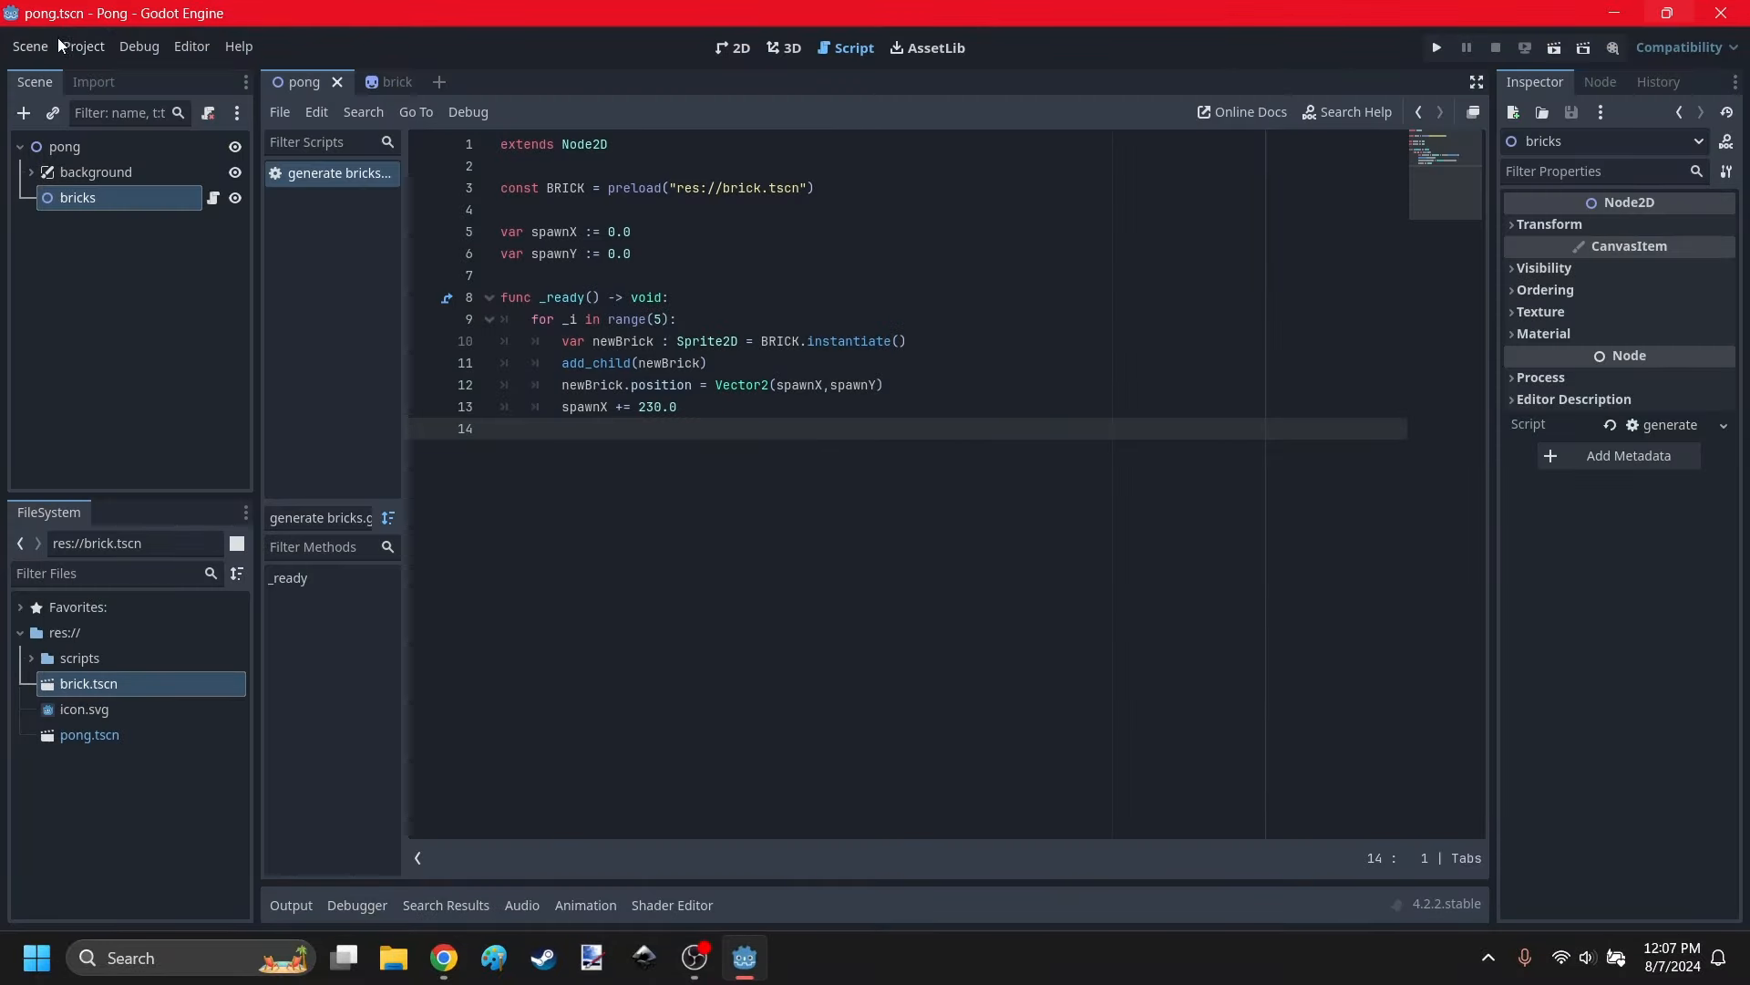
Look up the viewport width in the project's display window settings.
{"action": "left_click", "coordinate": [83, 47]}
{"action": "left_click", "coordinate": [98, 85]}
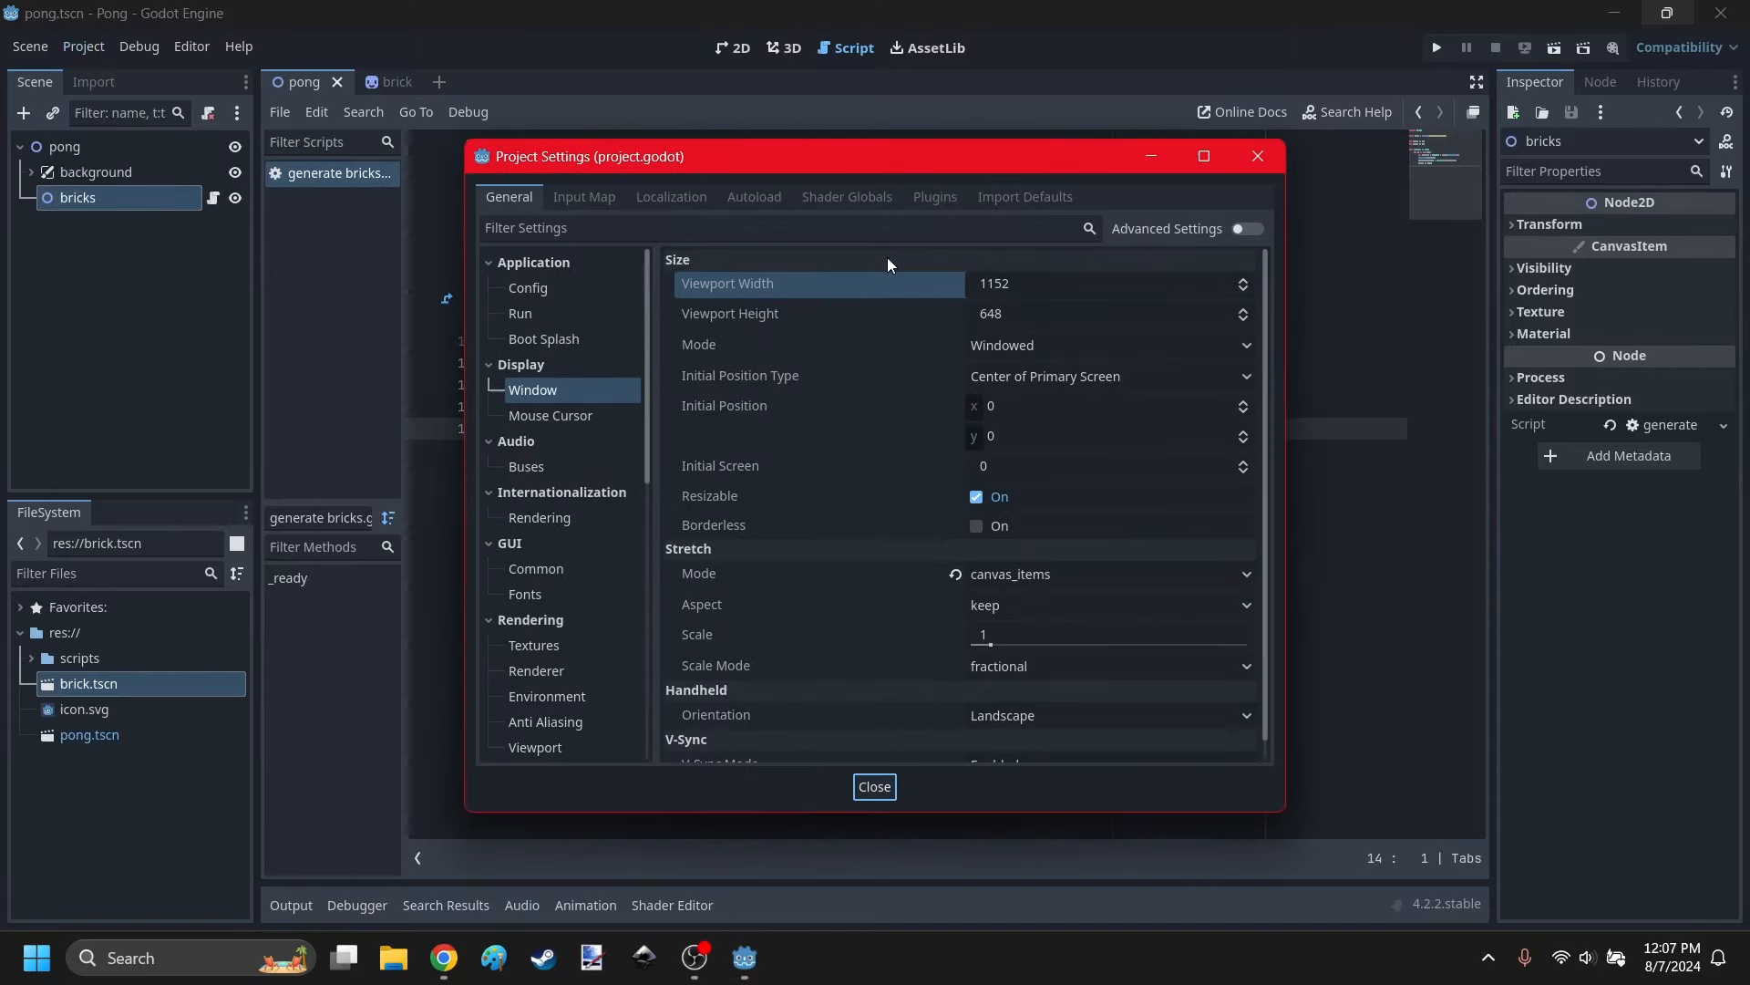
{"action": "left_click", "coordinate": [1258, 153]}
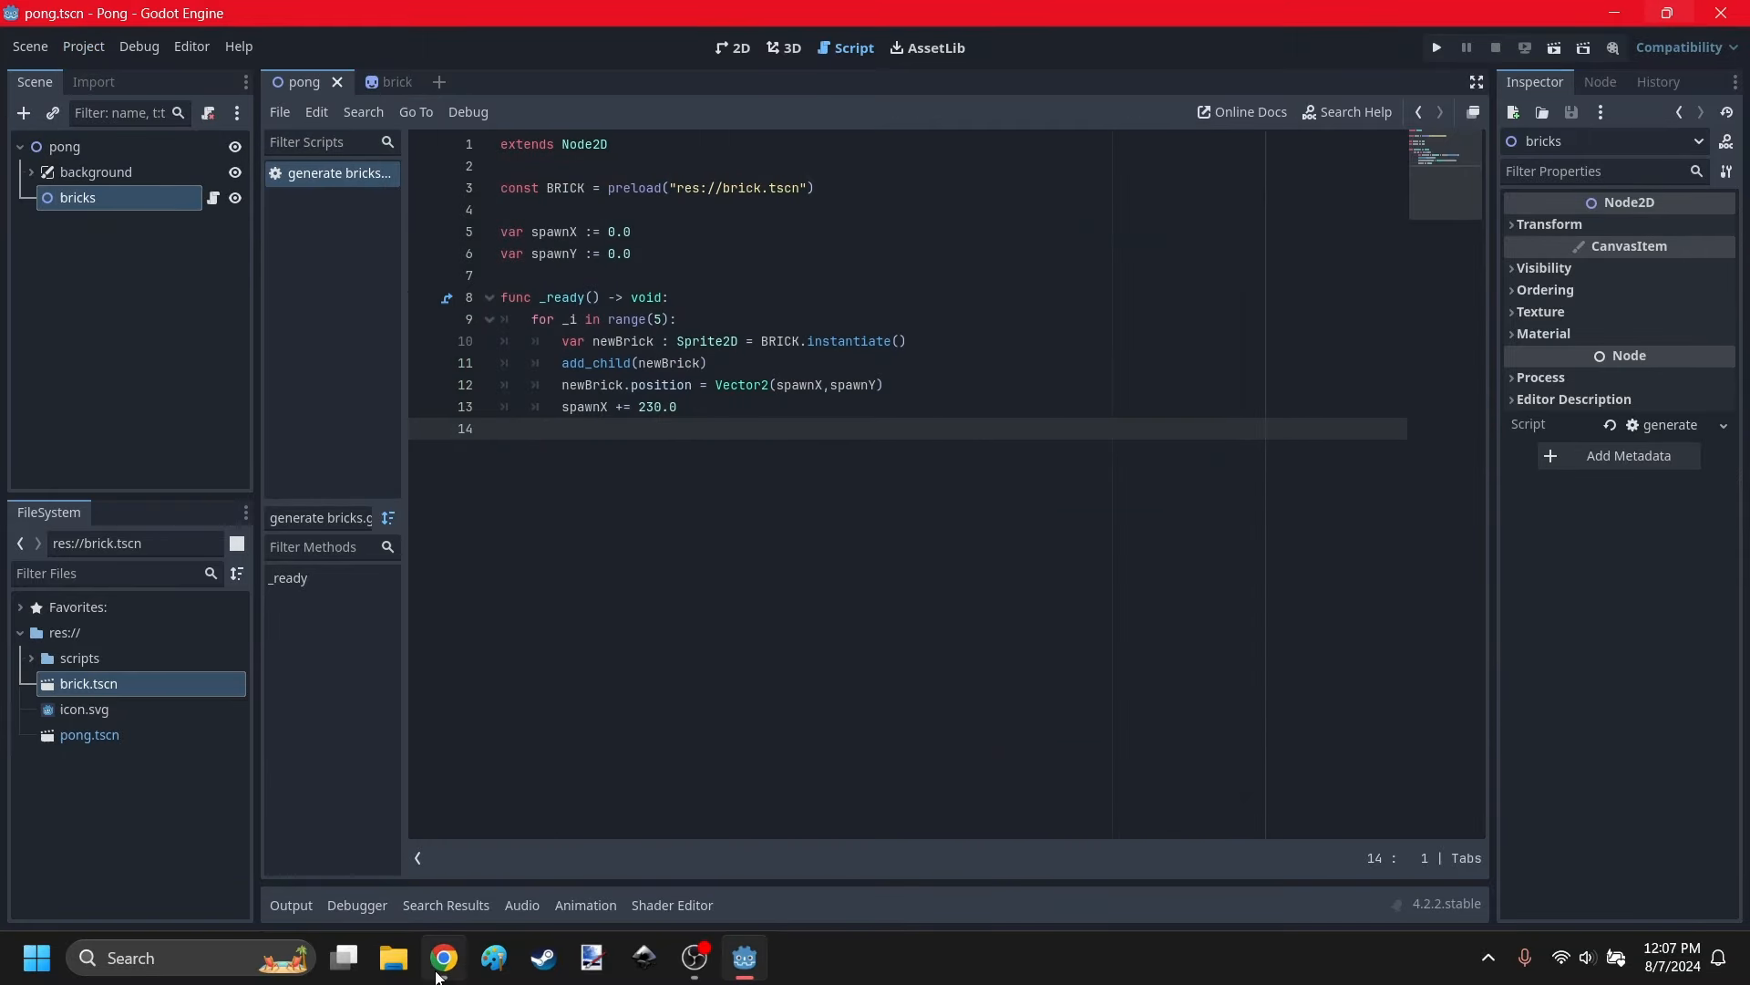
Switch to the Scratch project in Chrome, evaluate 1152 / 5 with a division operator block, and return to Godot.
{"action": "left_click", "coordinate": [444, 957]}
{"action": "left_click", "coordinate": [35, 583]}
{"action": "left_click_drag", "start_coordinate": [119, 422], "coordinate": [789, 457]}
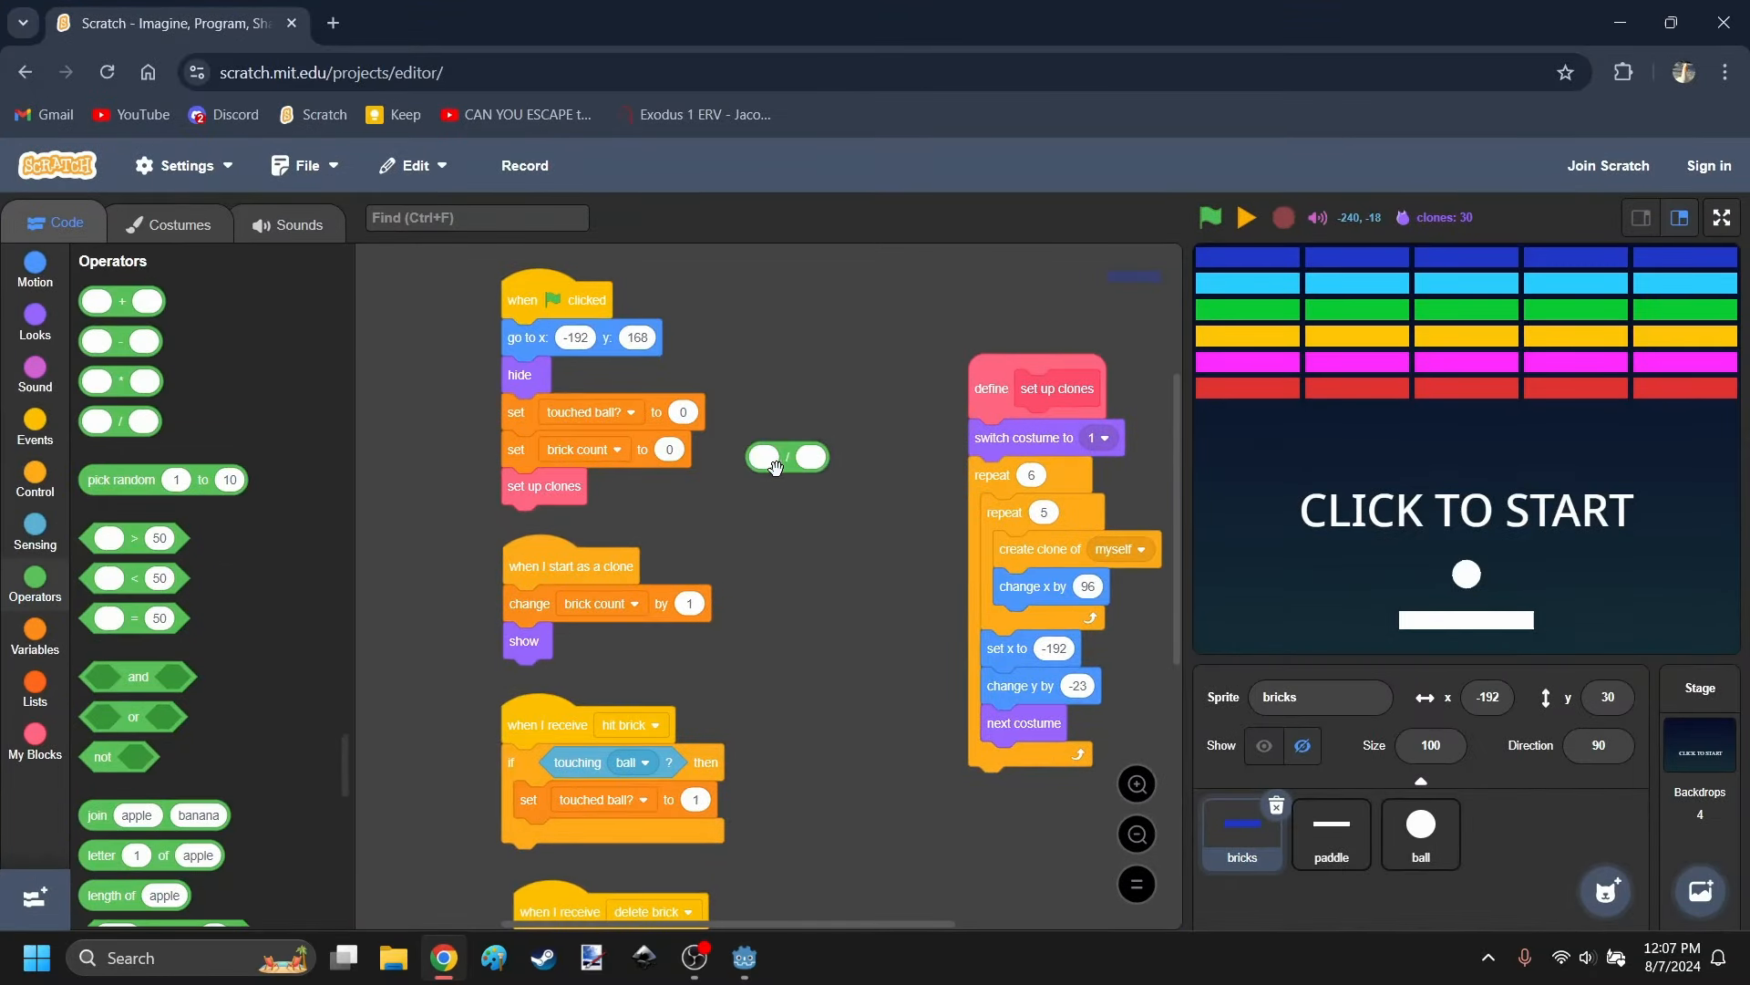
{"action": "left_click", "coordinate": [771, 456]}
{"action": "type", "text": "1152"}
{"action": "left_click", "coordinate": [824, 457]}
{"action": "type", "text": "5"}
{"action": "left_click", "coordinate": [800, 456]}
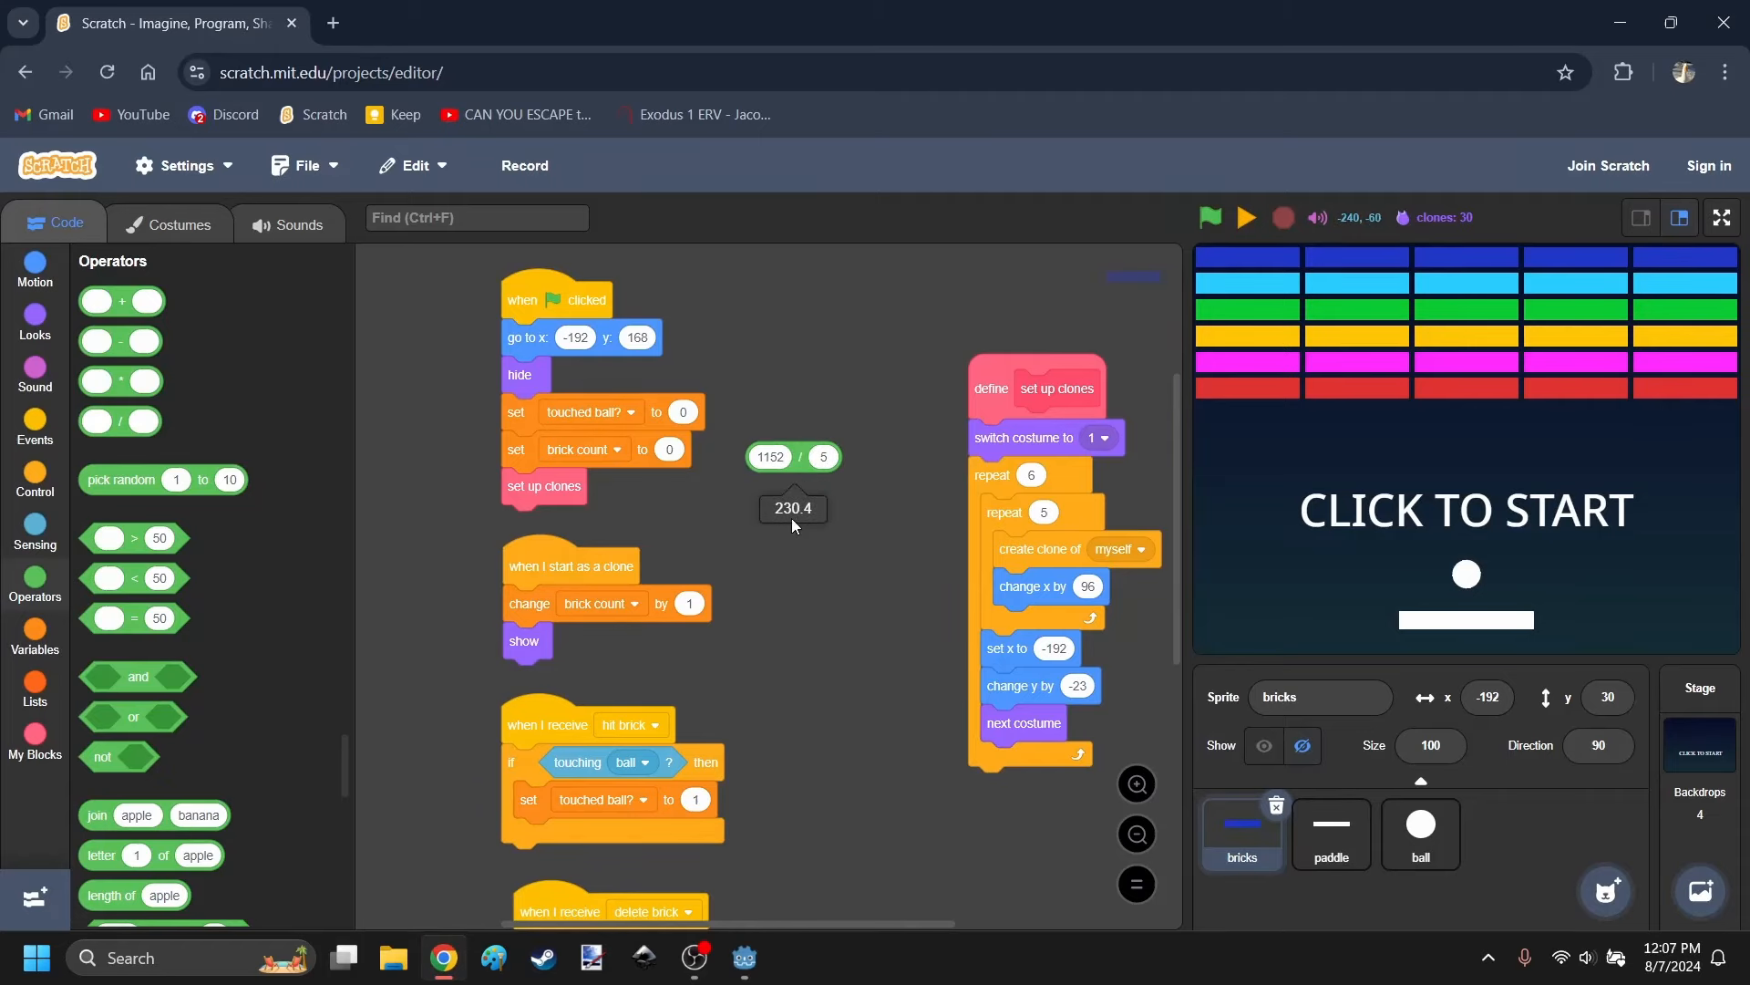
{"action": "left_click", "coordinate": [444, 957]}
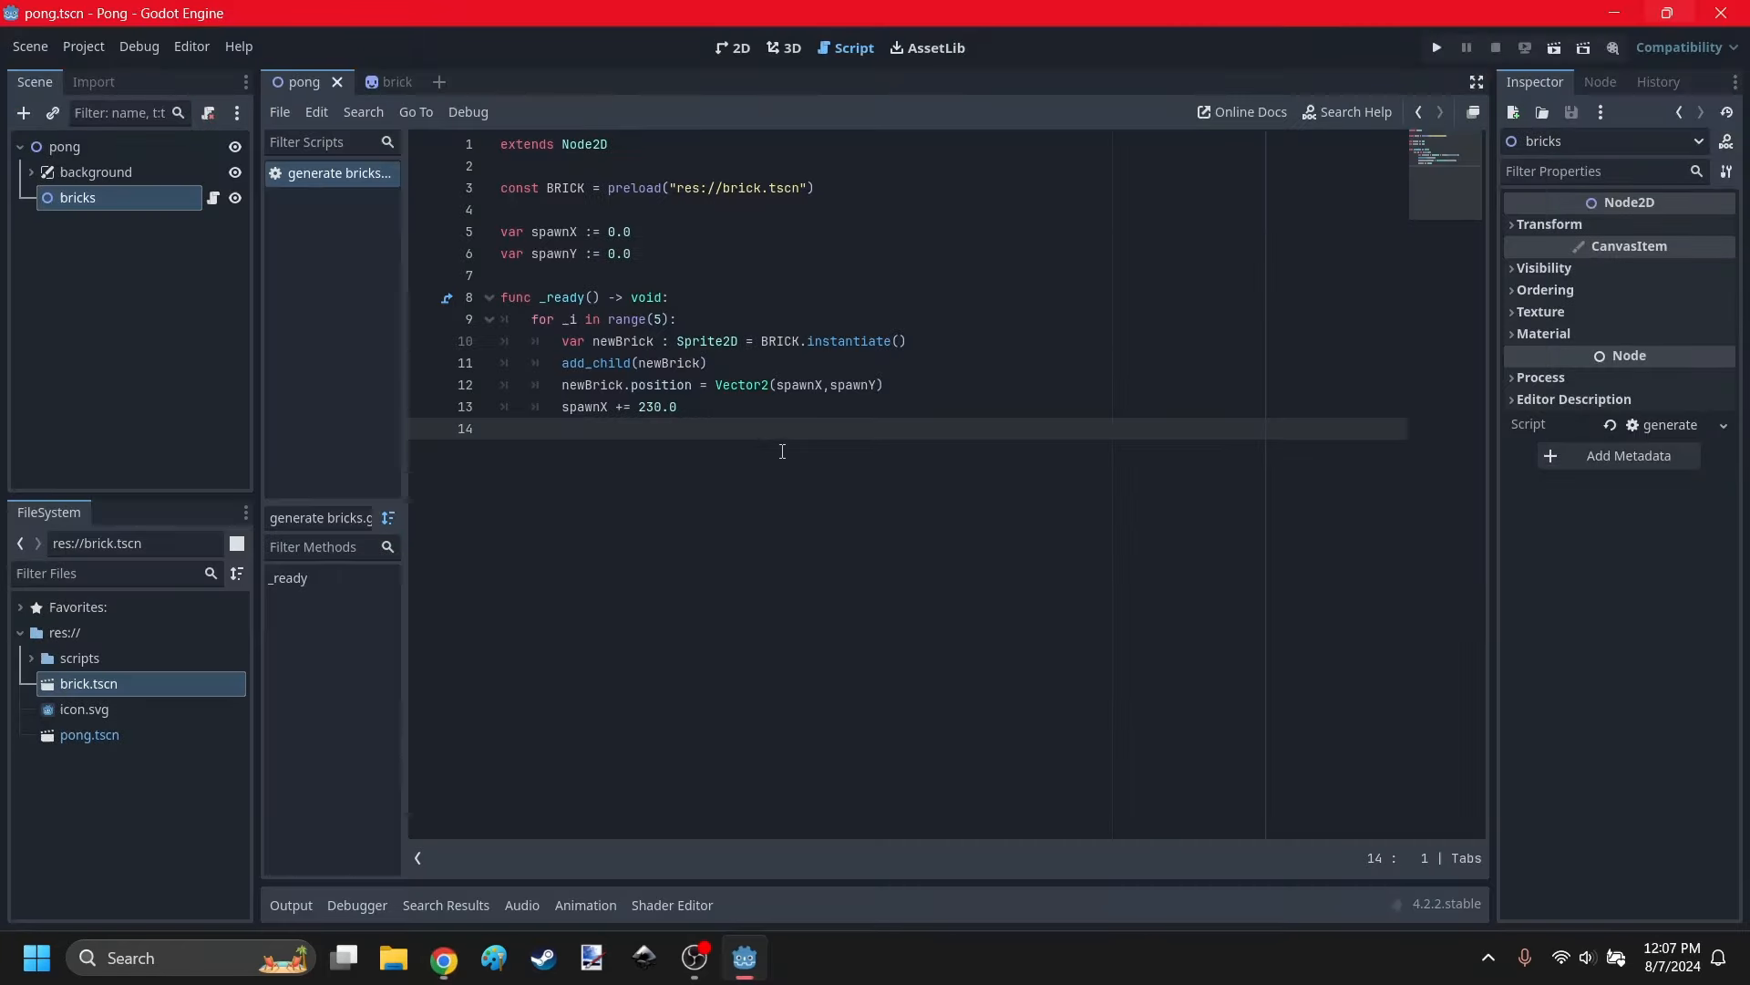
Change the spawnX increment to 230.4 and run the game maximized to check the brick row.
{"action": "double_click", "coordinate": [673, 406]}
{"action": "type", "text": "4"}
{"action": "left_click", "coordinate": [1437, 47]}
{"action": "left_click", "coordinate": [1319, 152]}
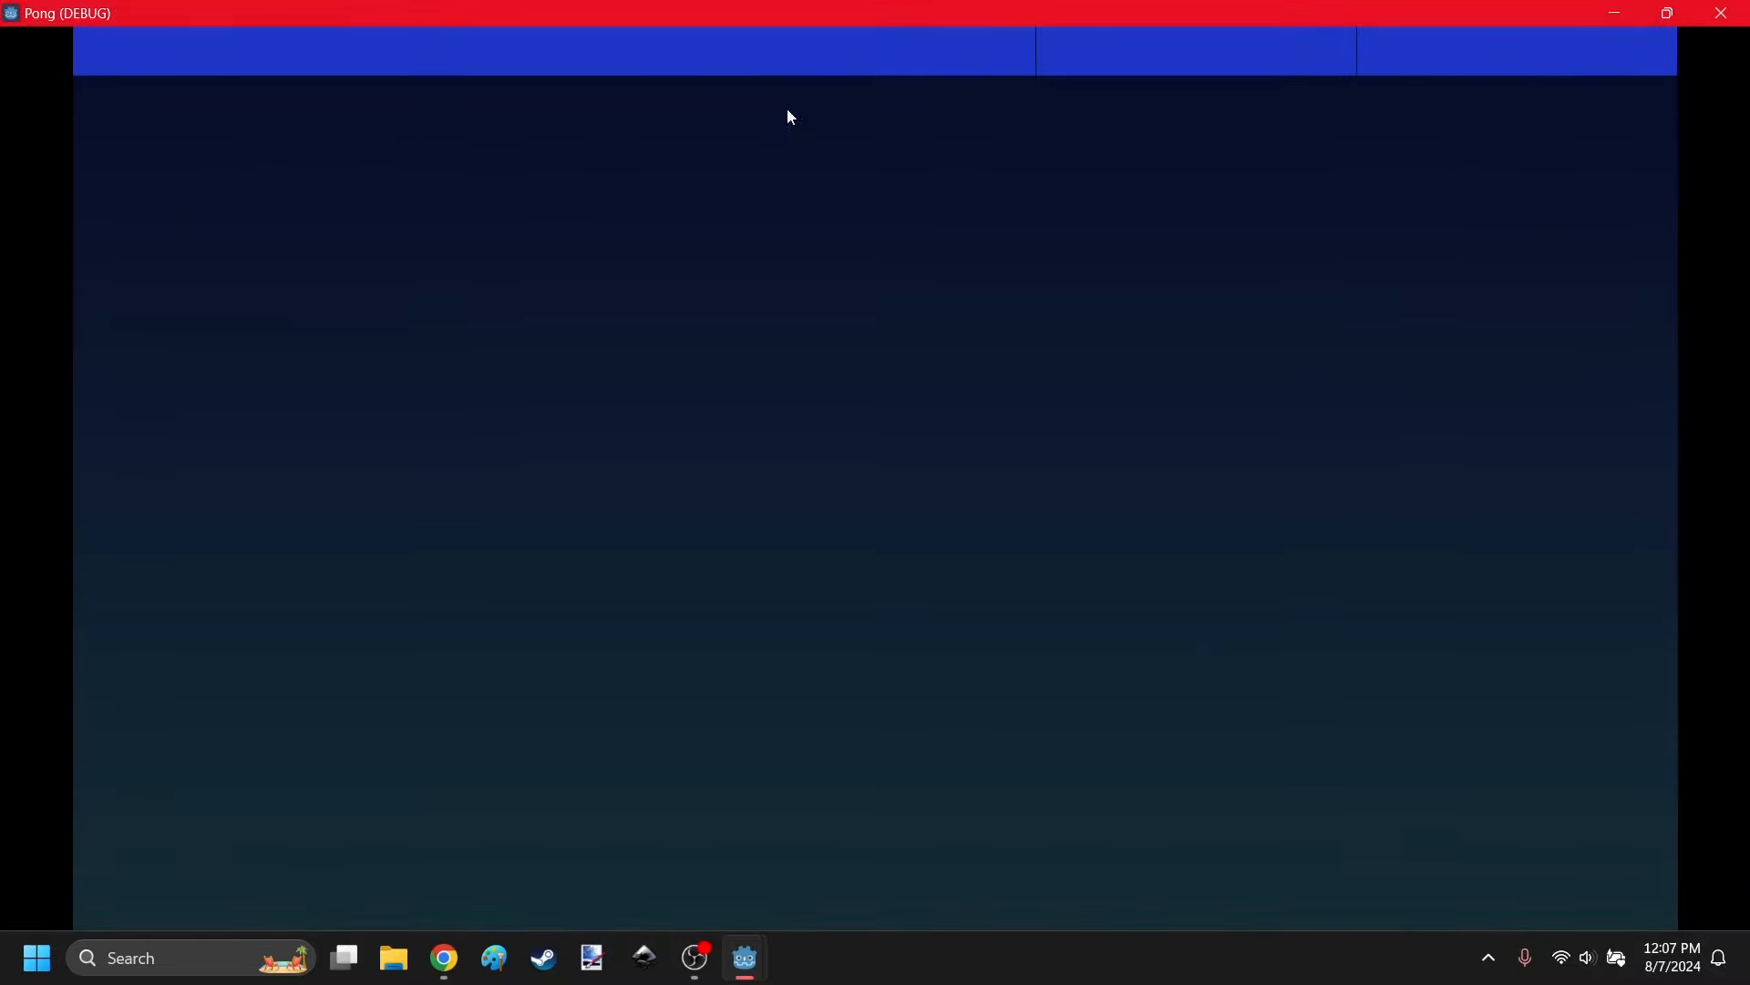
{"action": "key", "text": "alt+F4"}
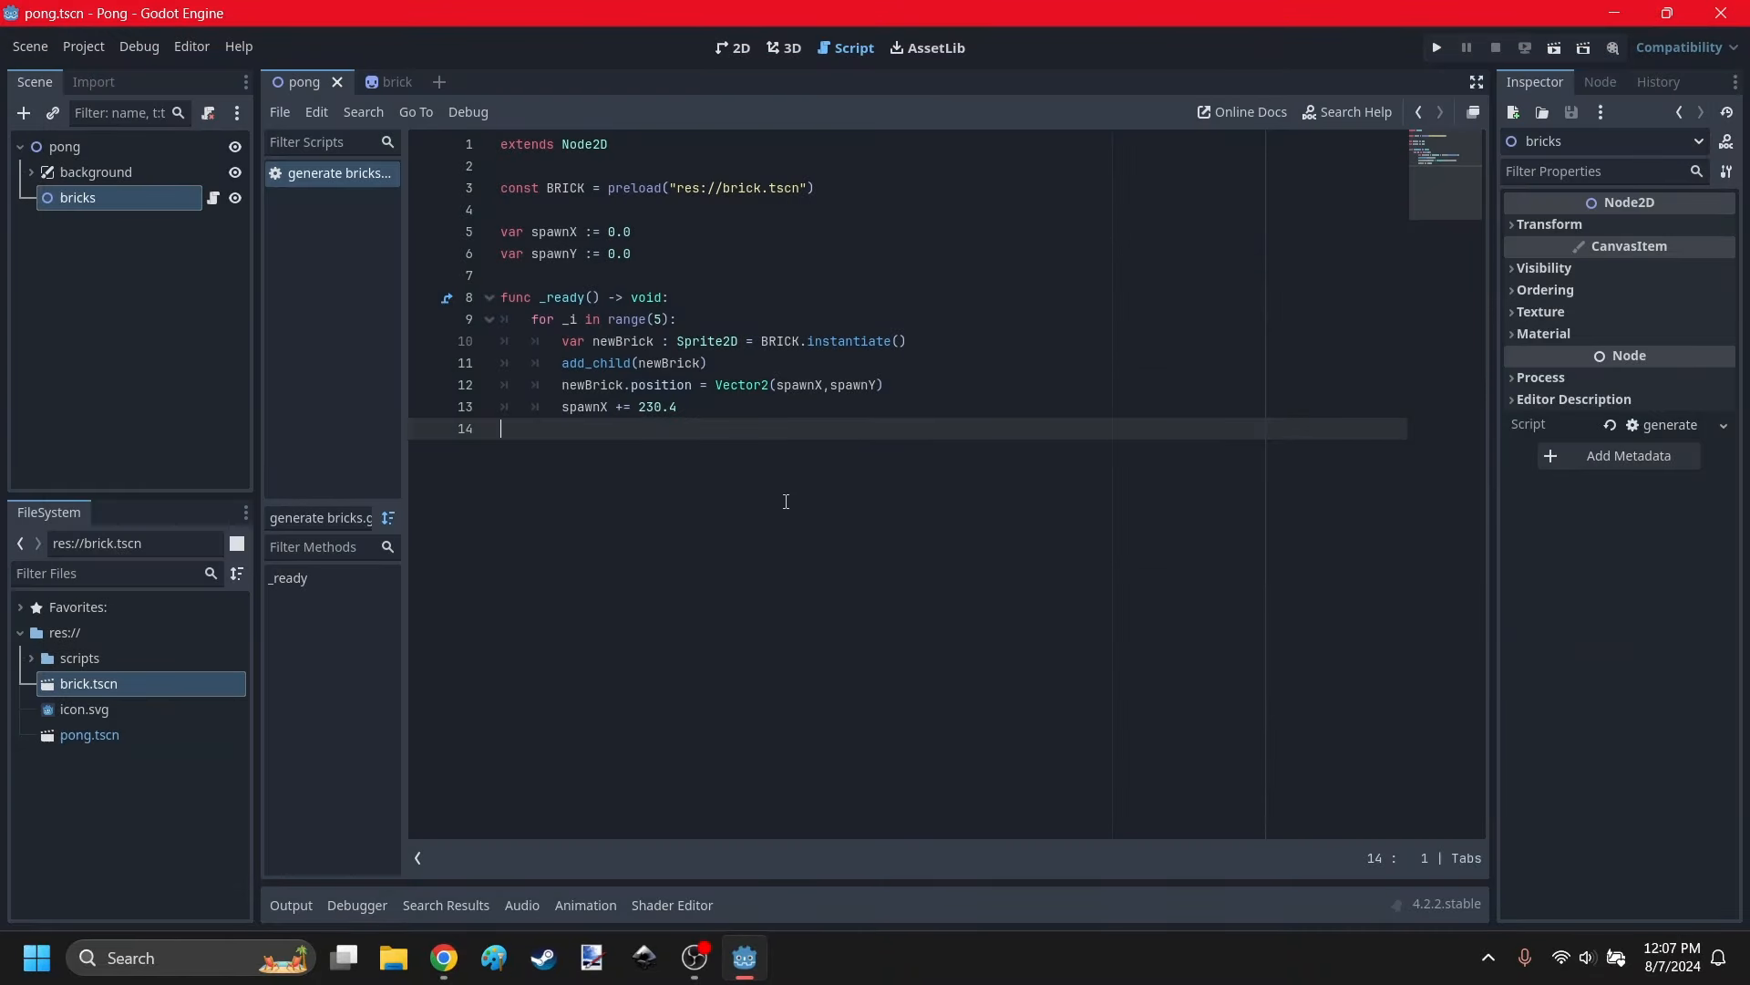
Open the brick scene in the 2D editor and select the brick sprite to examine its texture size.
{"action": "key", "text": "Left"}
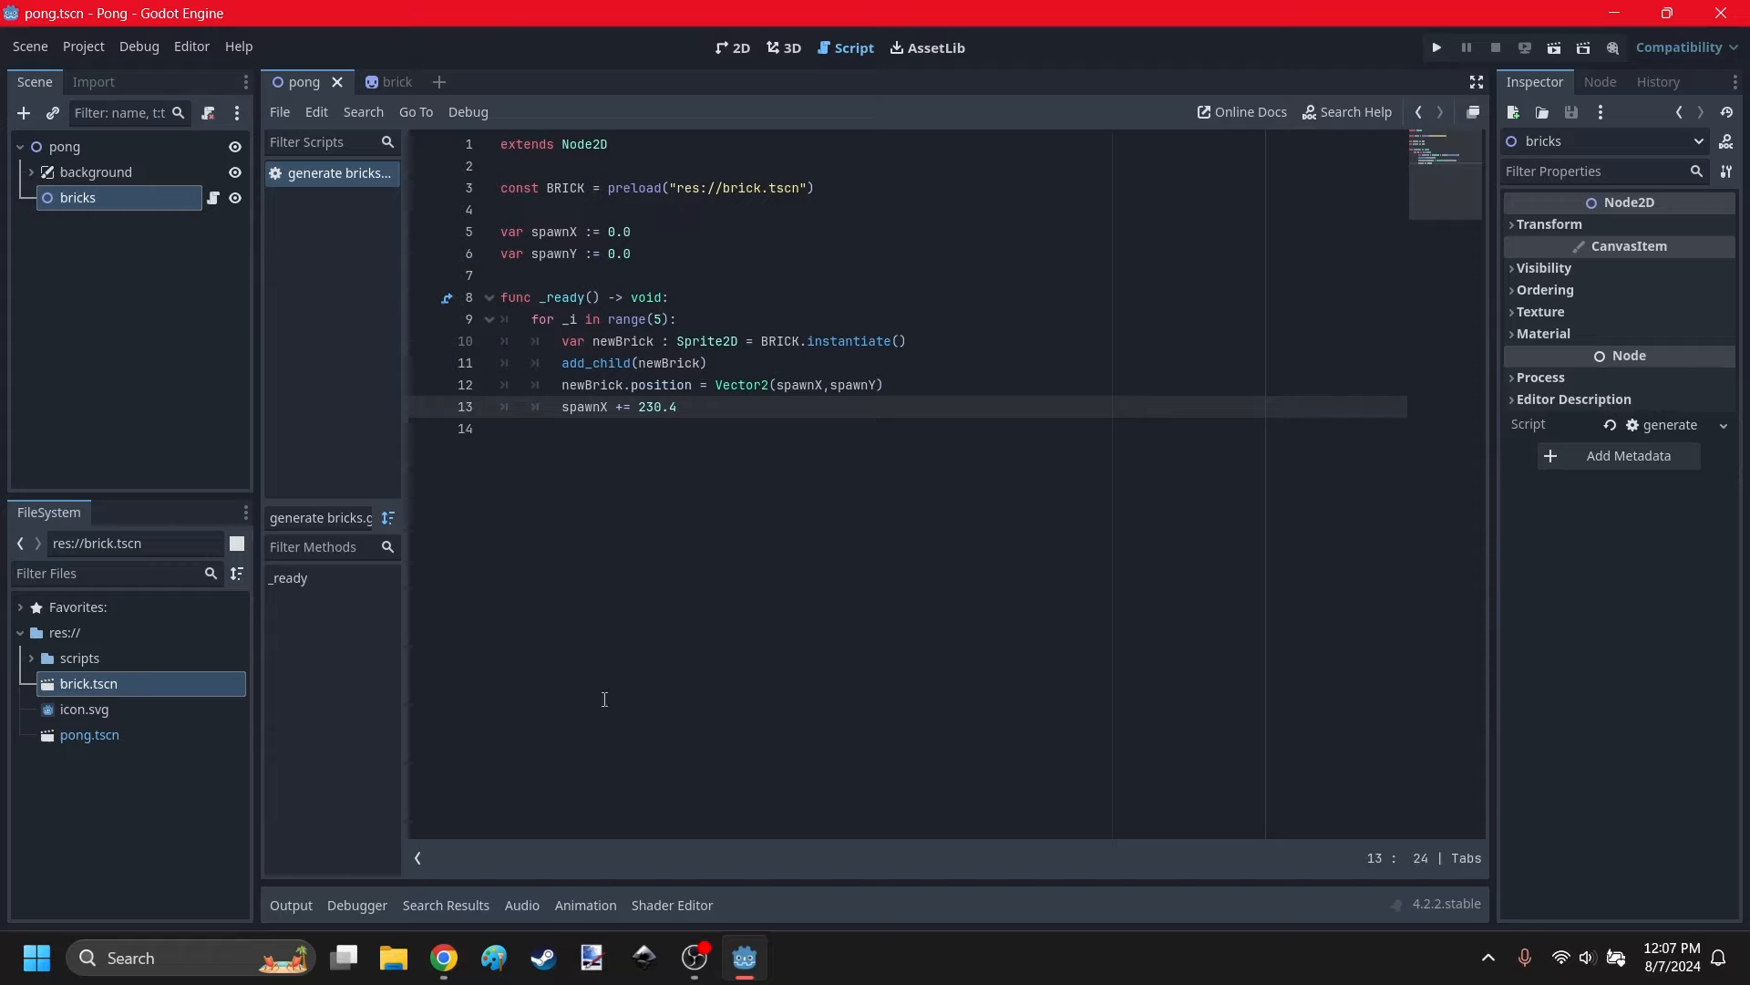
{"action": "left_click", "coordinate": [730, 43]}
{"action": "left_click", "coordinate": [734, 250]}
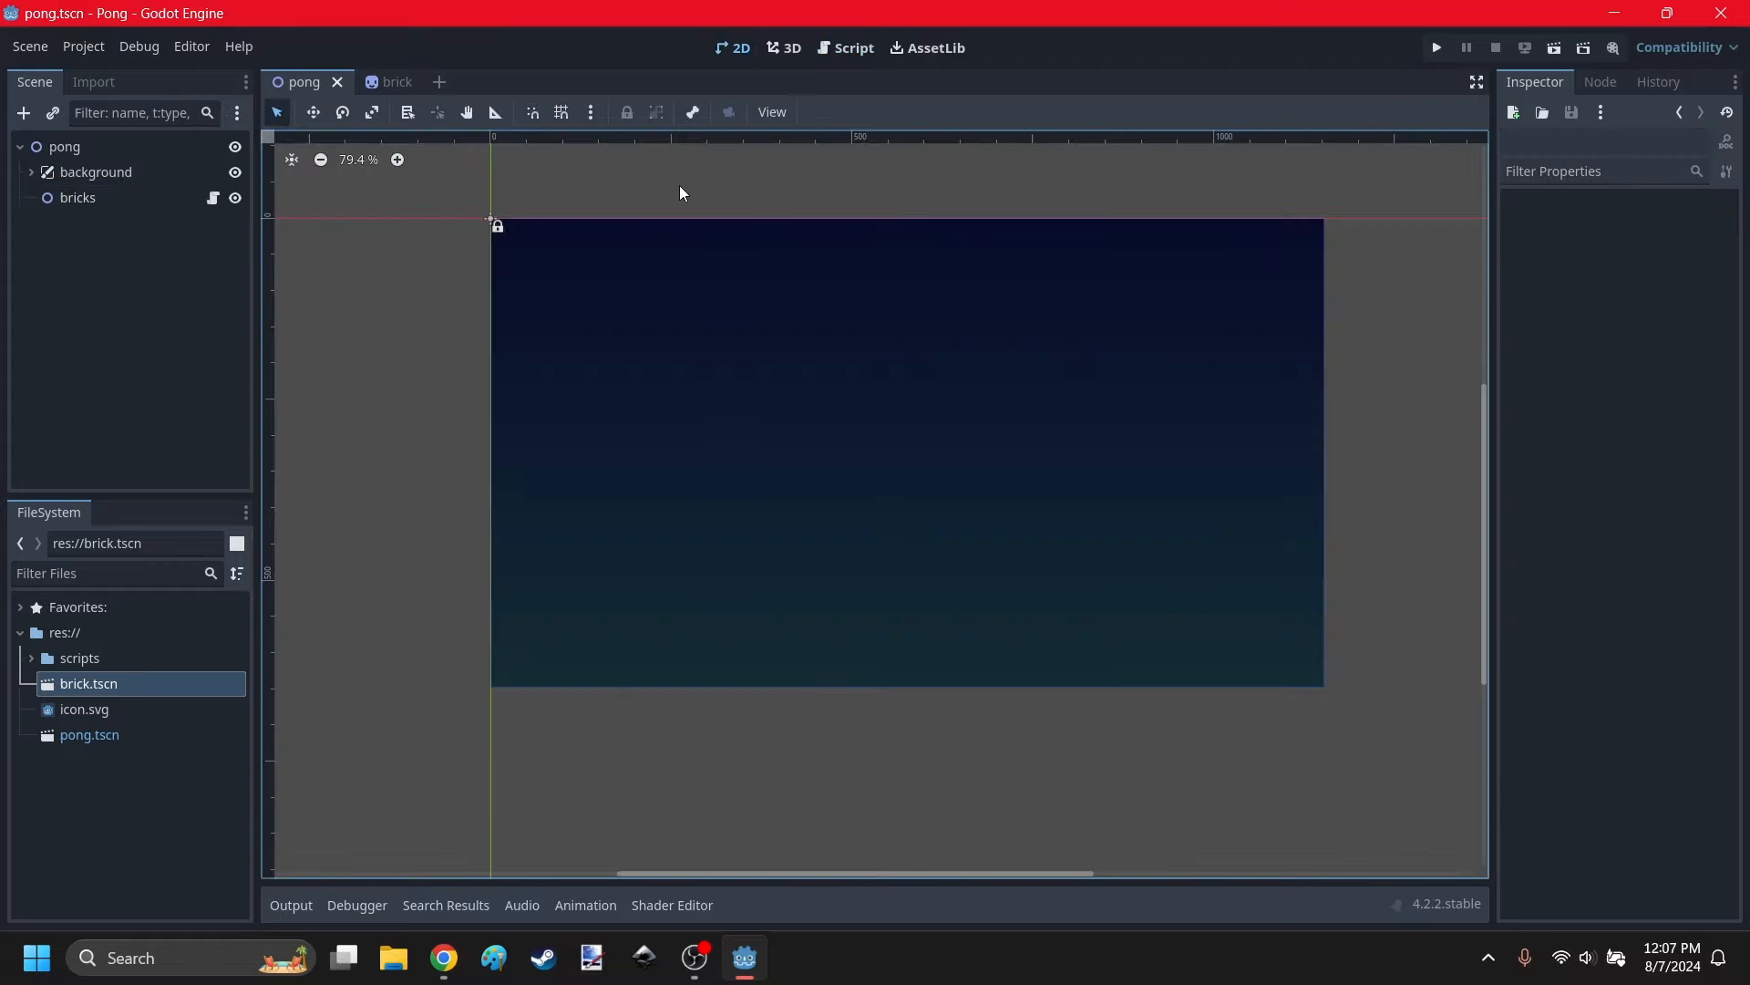
{"action": "left_click", "coordinate": [386, 84]}
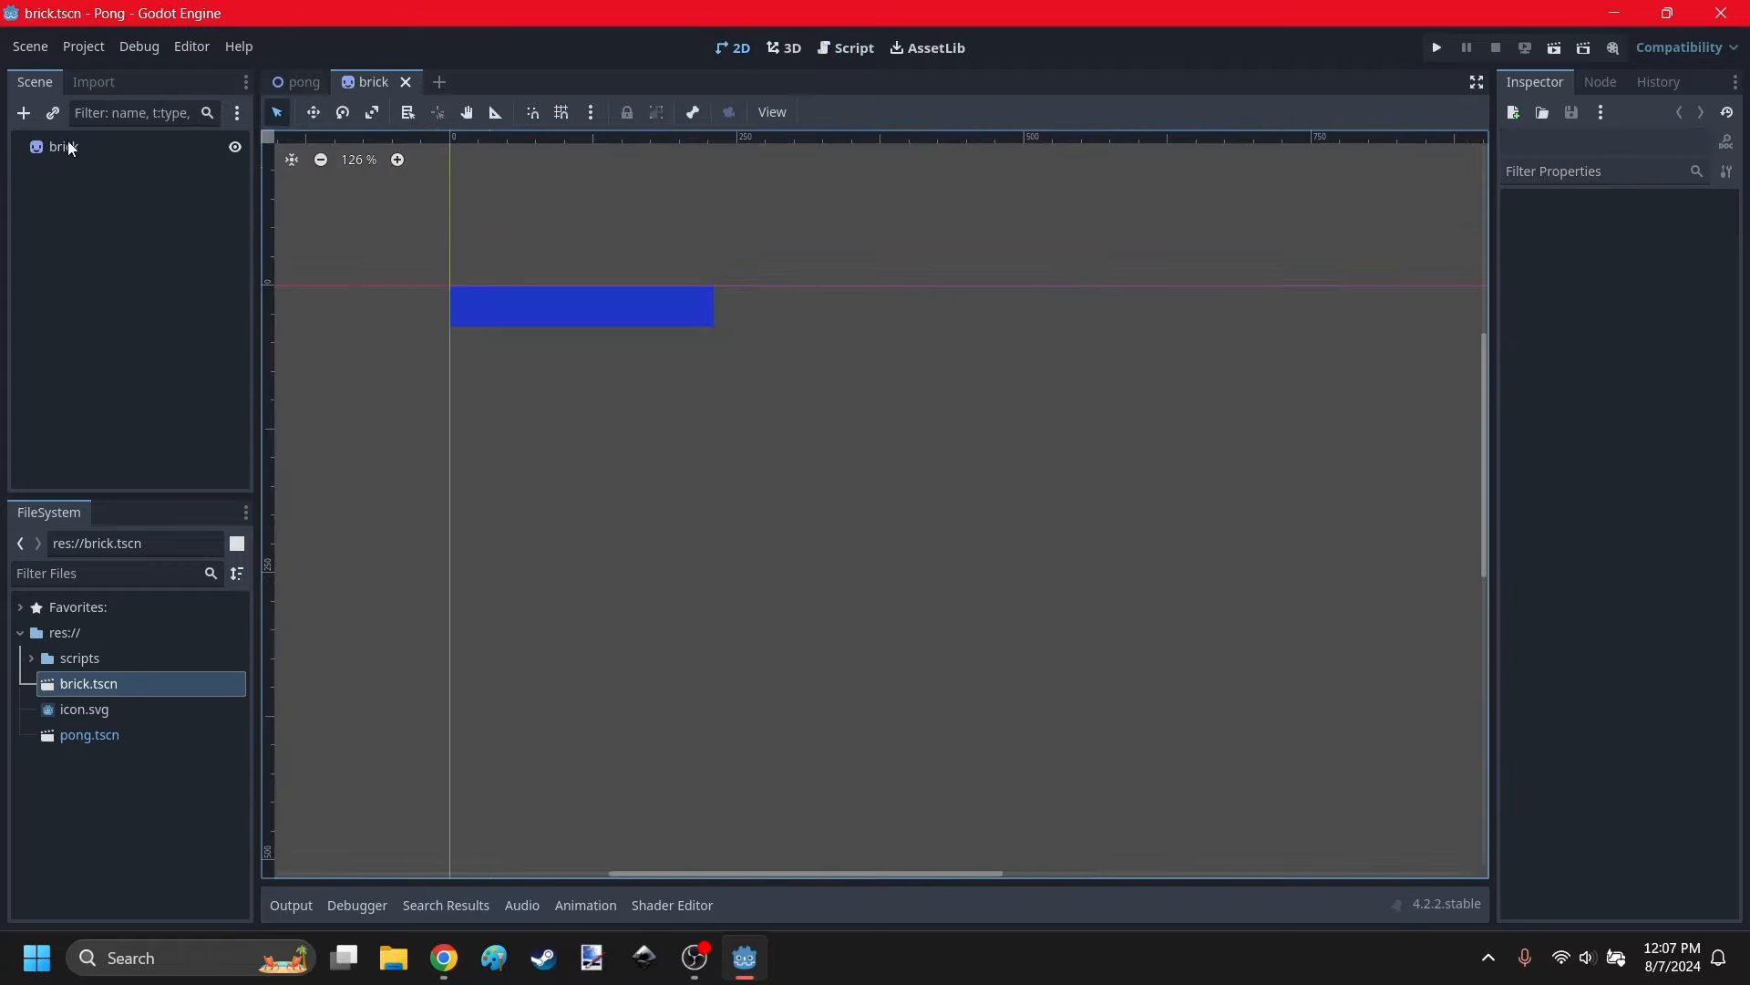
{"action": "scroll", "coordinate": [680, 324], "scroll_direction": "up", "scroll_amount": 6}
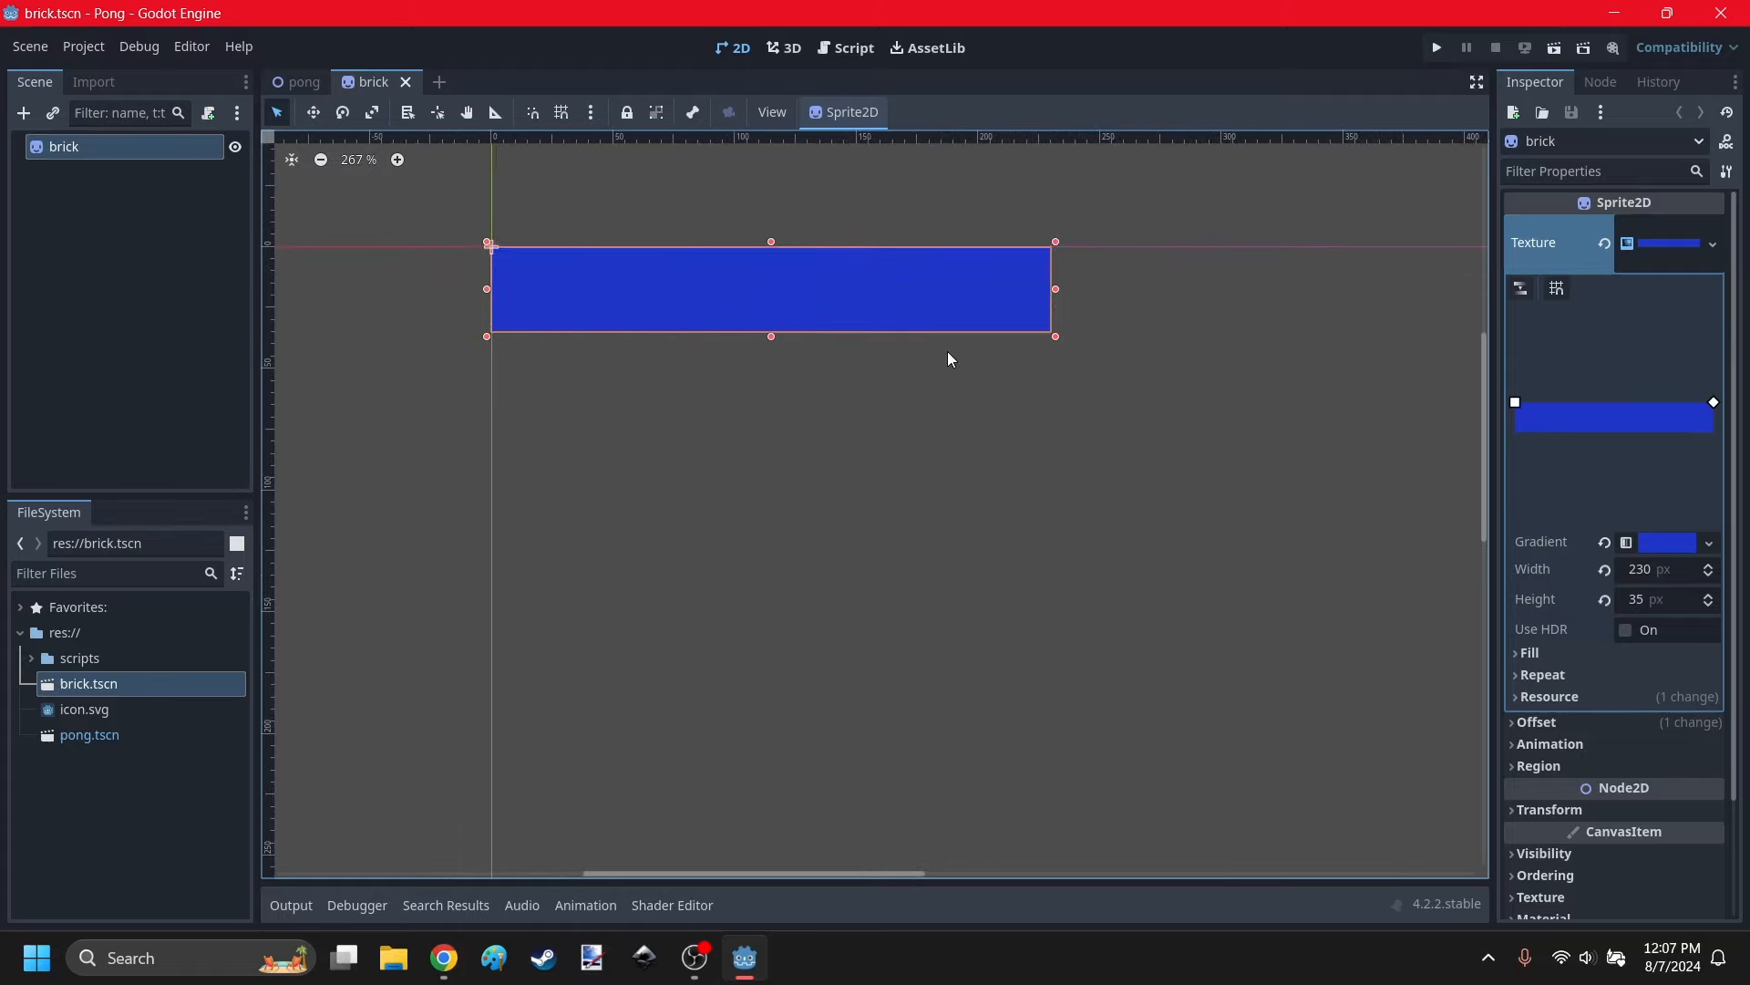
{"action": "scroll", "coordinate": [948, 352], "scroll_direction": "down", "scroll_amount": 6}
{"action": "scroll", "coordinate": [839, 352], "scroll_direction": "up", "scroll_amount": 3}
{"action": "scroll", "coordinate": [823, 330], "scroll_direction": "up", "scroll_amount": 1}
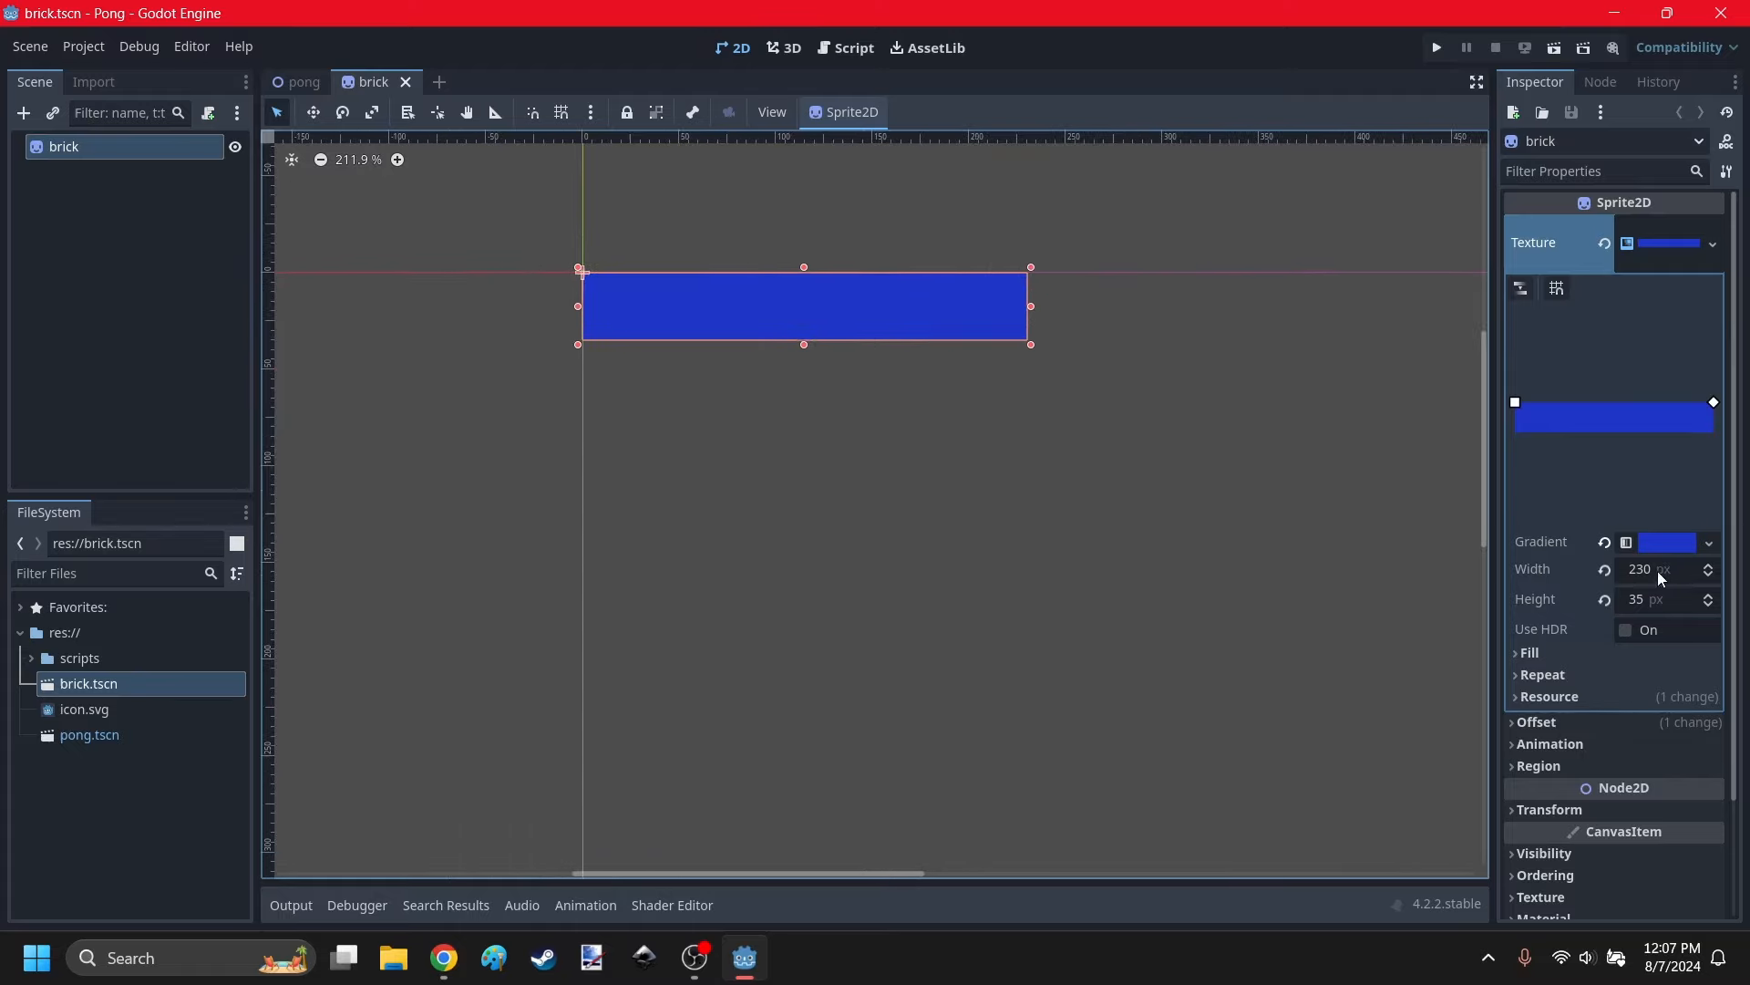
Reduce the brick texture's width to 125 px.
{"action": "left_click", "coordinate": [1660, 573]}
{"action": "left_click", "coordinate": [1397, 609]}
{"action": "left_click", "coordinate": [857, 326]}
{"action": "left_click_drag", "start_coordinate": [1664, 575], "coordinate": [1568, 575]}
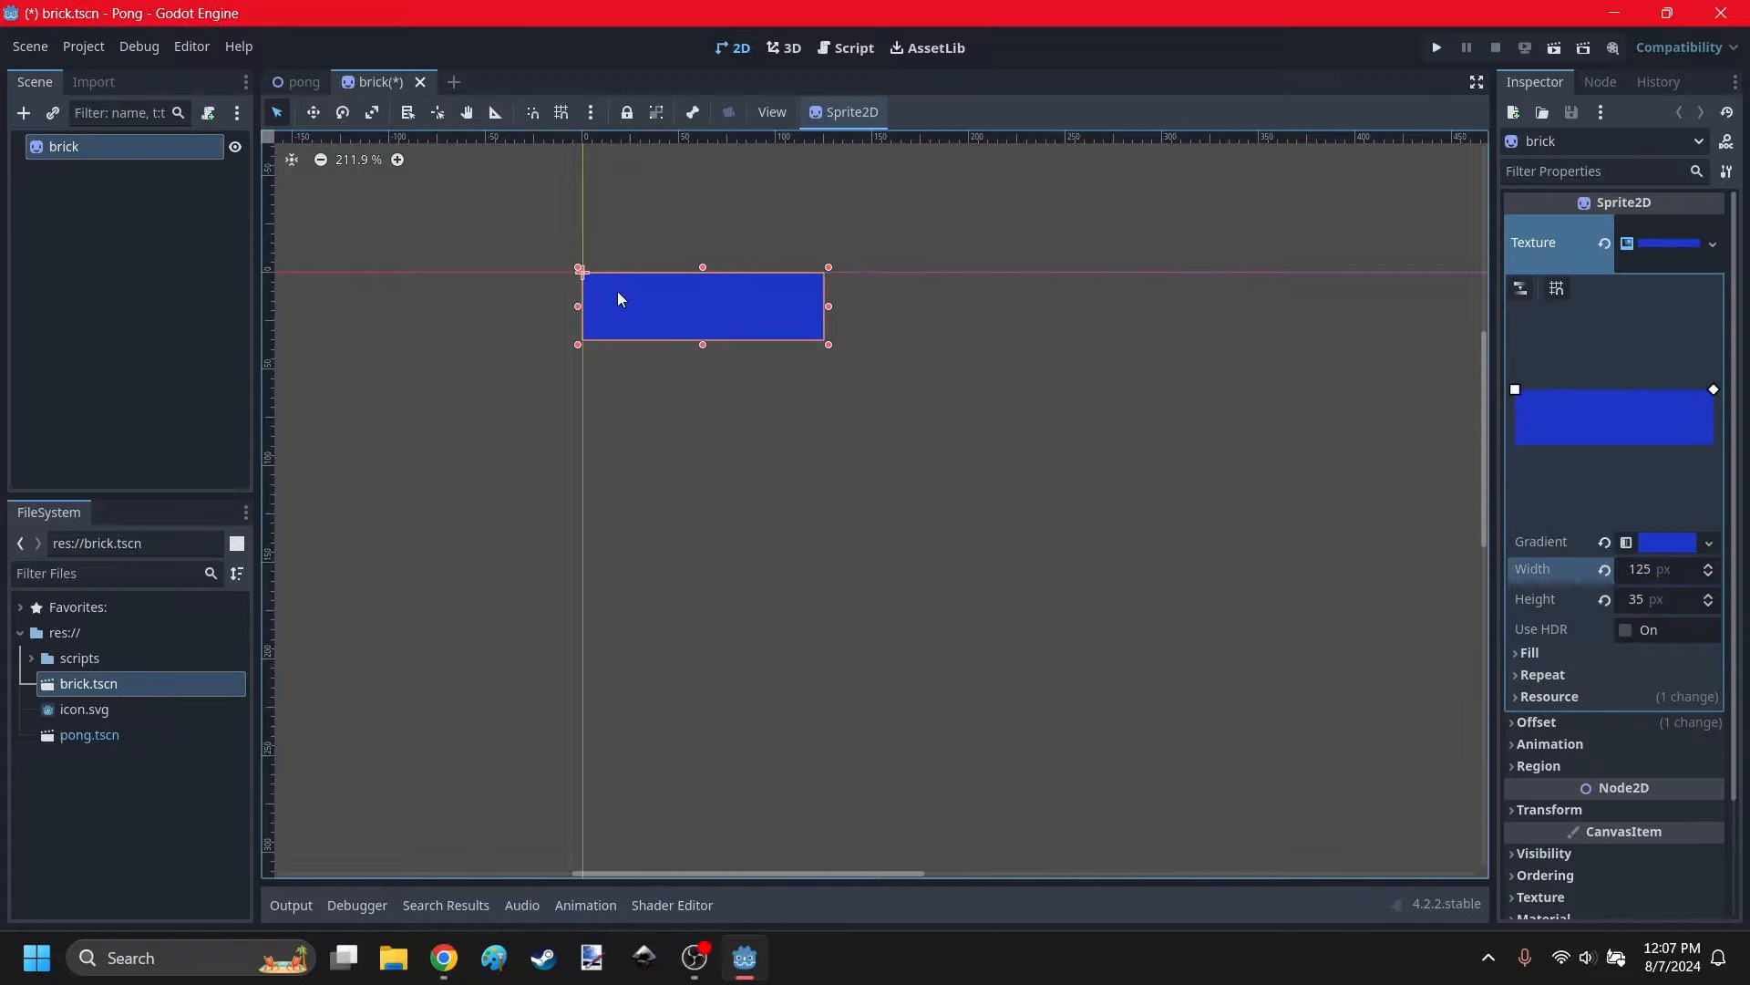
{"action": "left_click", "coordinate": [1103, 508]}
Run the game maximized to check the narrower bricks, close it, and undo the texture width change.
{"action": "left_click", "coordinate": [1435, 48]}
{"action": "left_click", "coordinate": [1319, 153]}
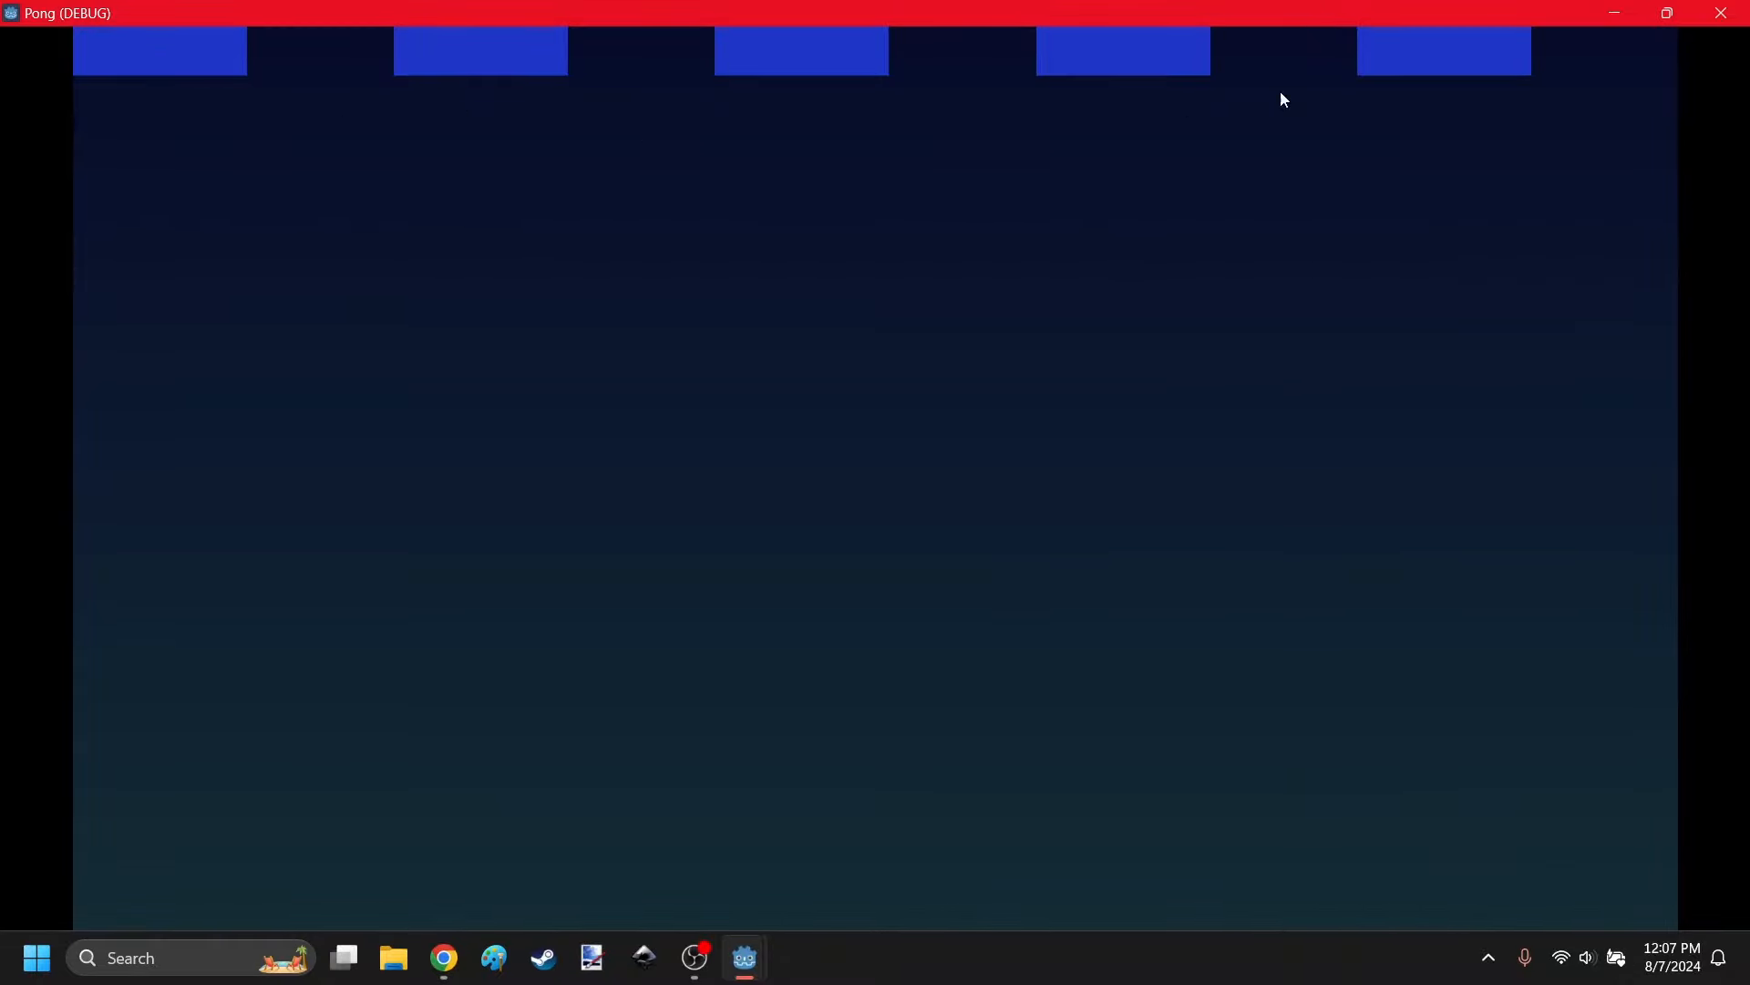
{"action": "left_click", "coordinate": [1721, 12]}
{"action": "left_click", "coordinate": [677, 291]}
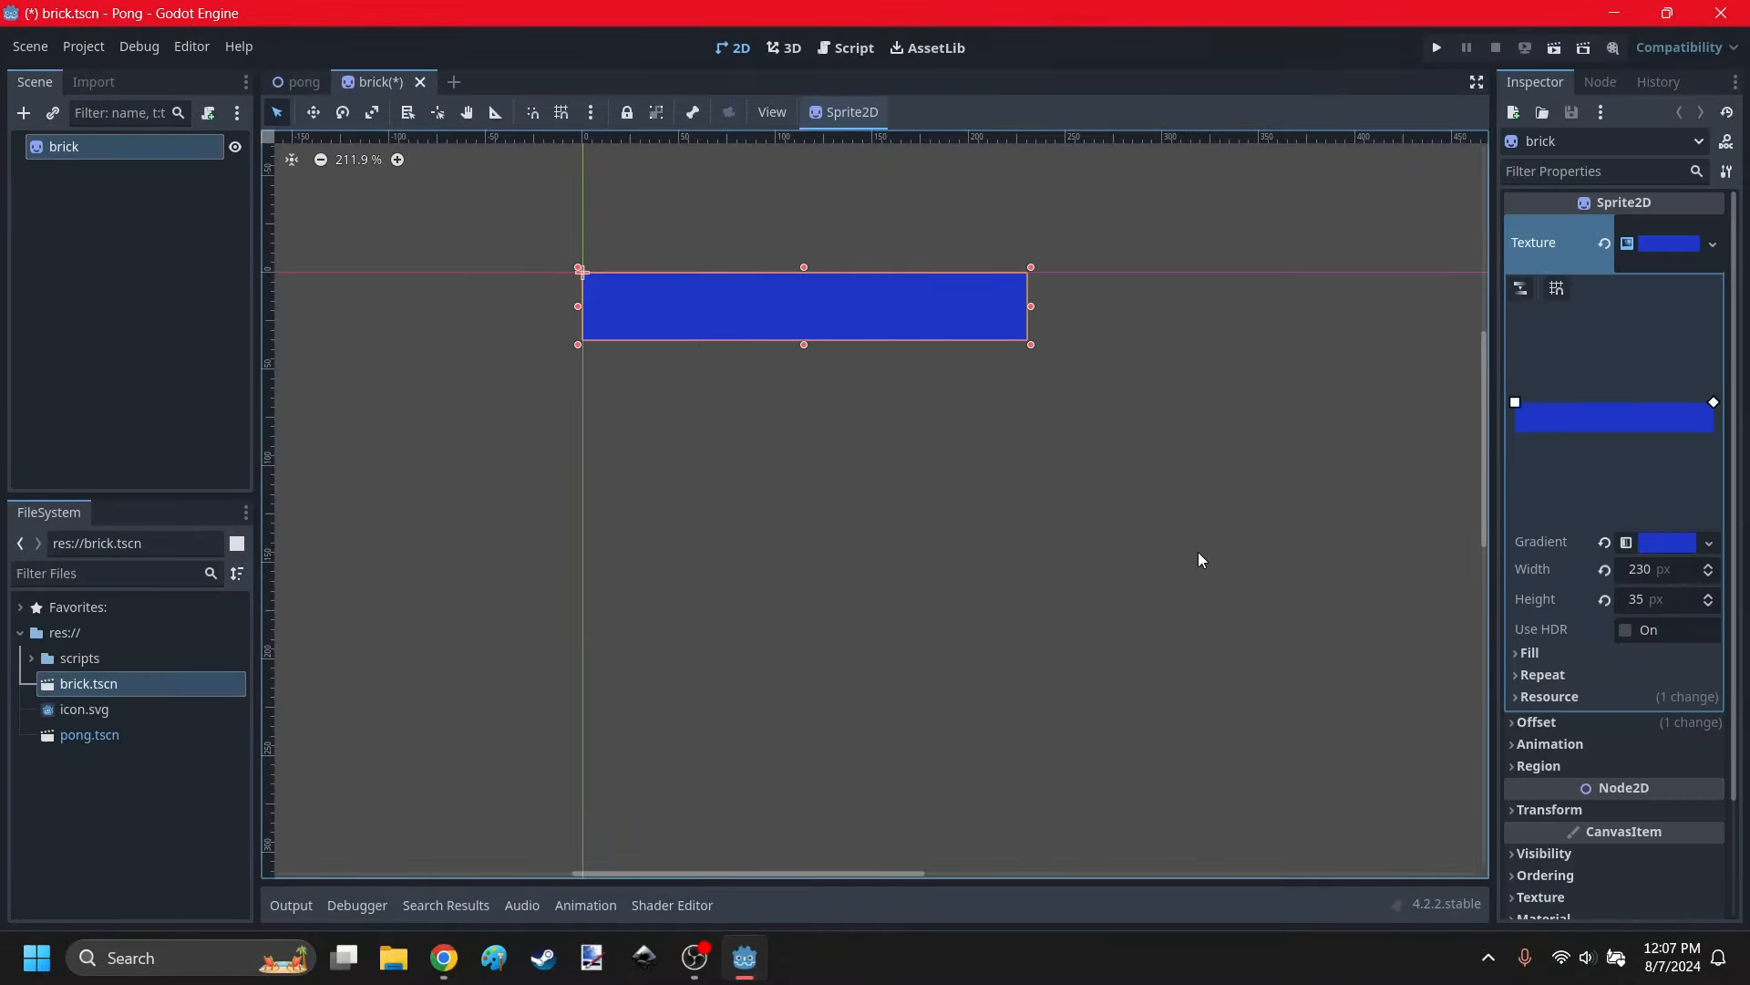
{"action": "left_click", "coordinate": [765, 424]}
Turn on Centered in the brick sprite's offset settings and save the brick scene.
{"action": "left_click", "coordinate": [822, 292]}
{"action": "left_click", "coordinate": [1659, 238]}
{"action": "left_click", "coordinate": [1538, 283]}
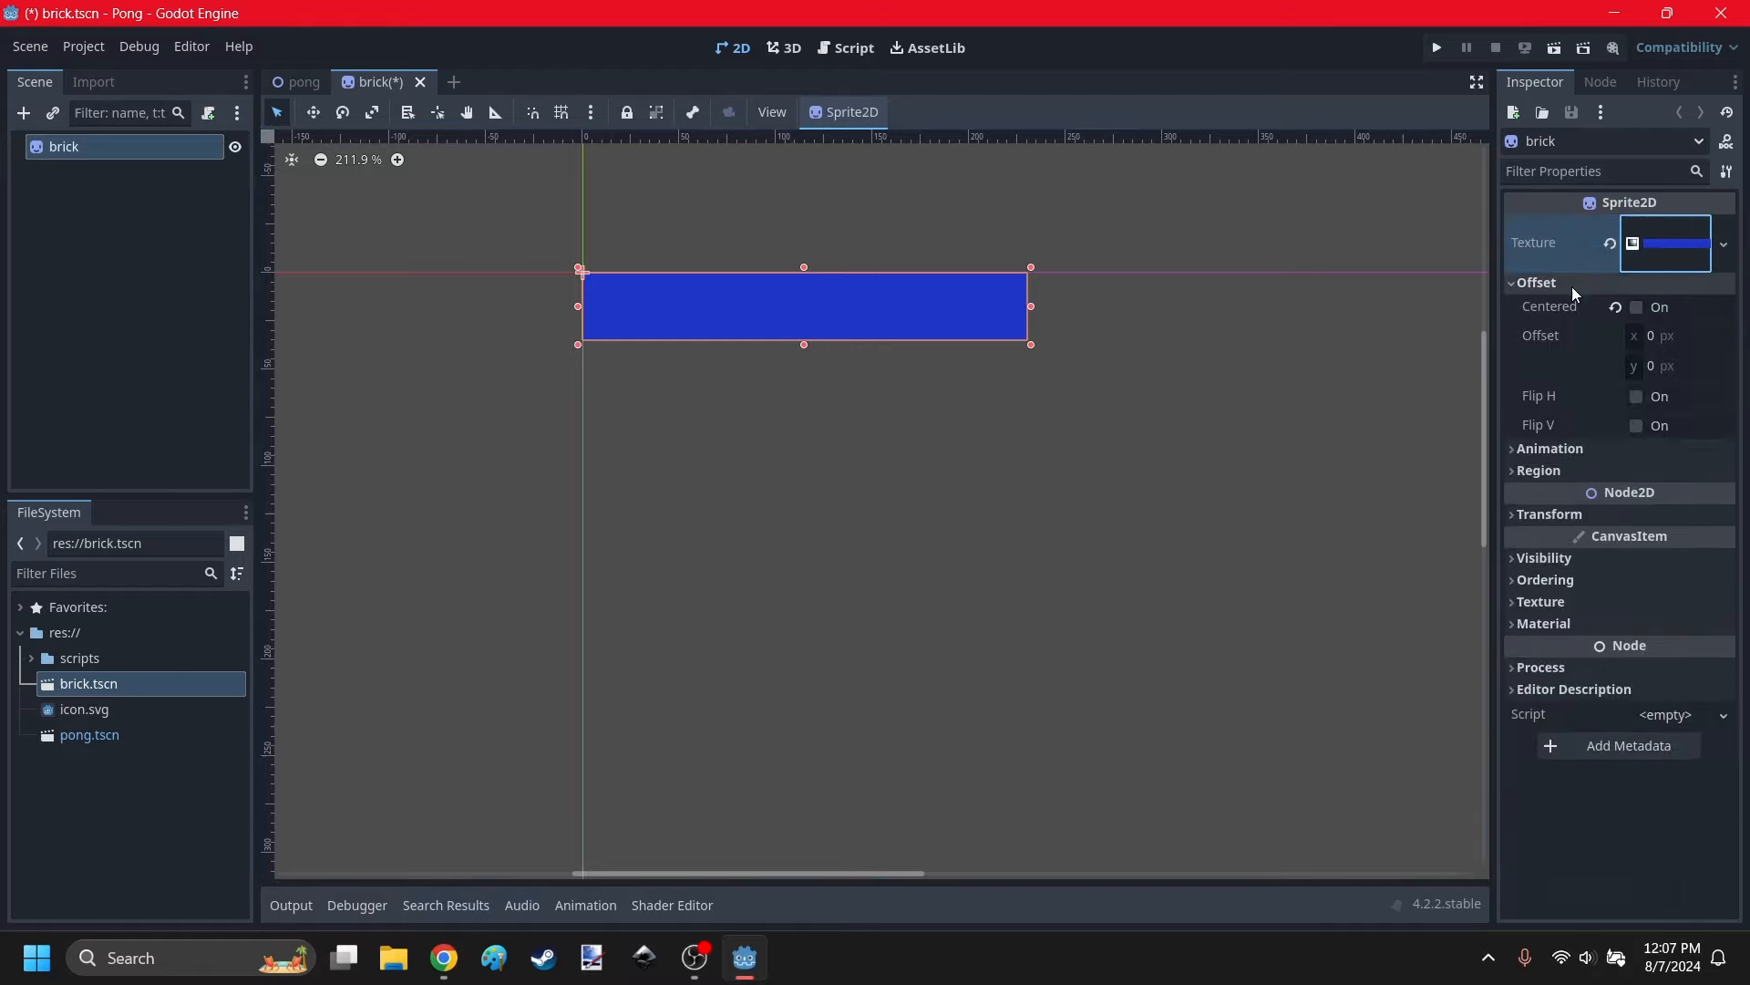
{"action": "left_click", "coordinate": [1636, 308]}
{"action": "left_click", "coordinate": [1644, 283]}
{"action": "left_click", "coordinate": [1003, 260]}
{"action": "key", "text": "ctrl+s"}
{"action": "key", "text": "ctrl+s"}
{"action": "left_click", "coordinate": [560, 276]}
{"action": "left_click", "coordinate": [428, 183]}
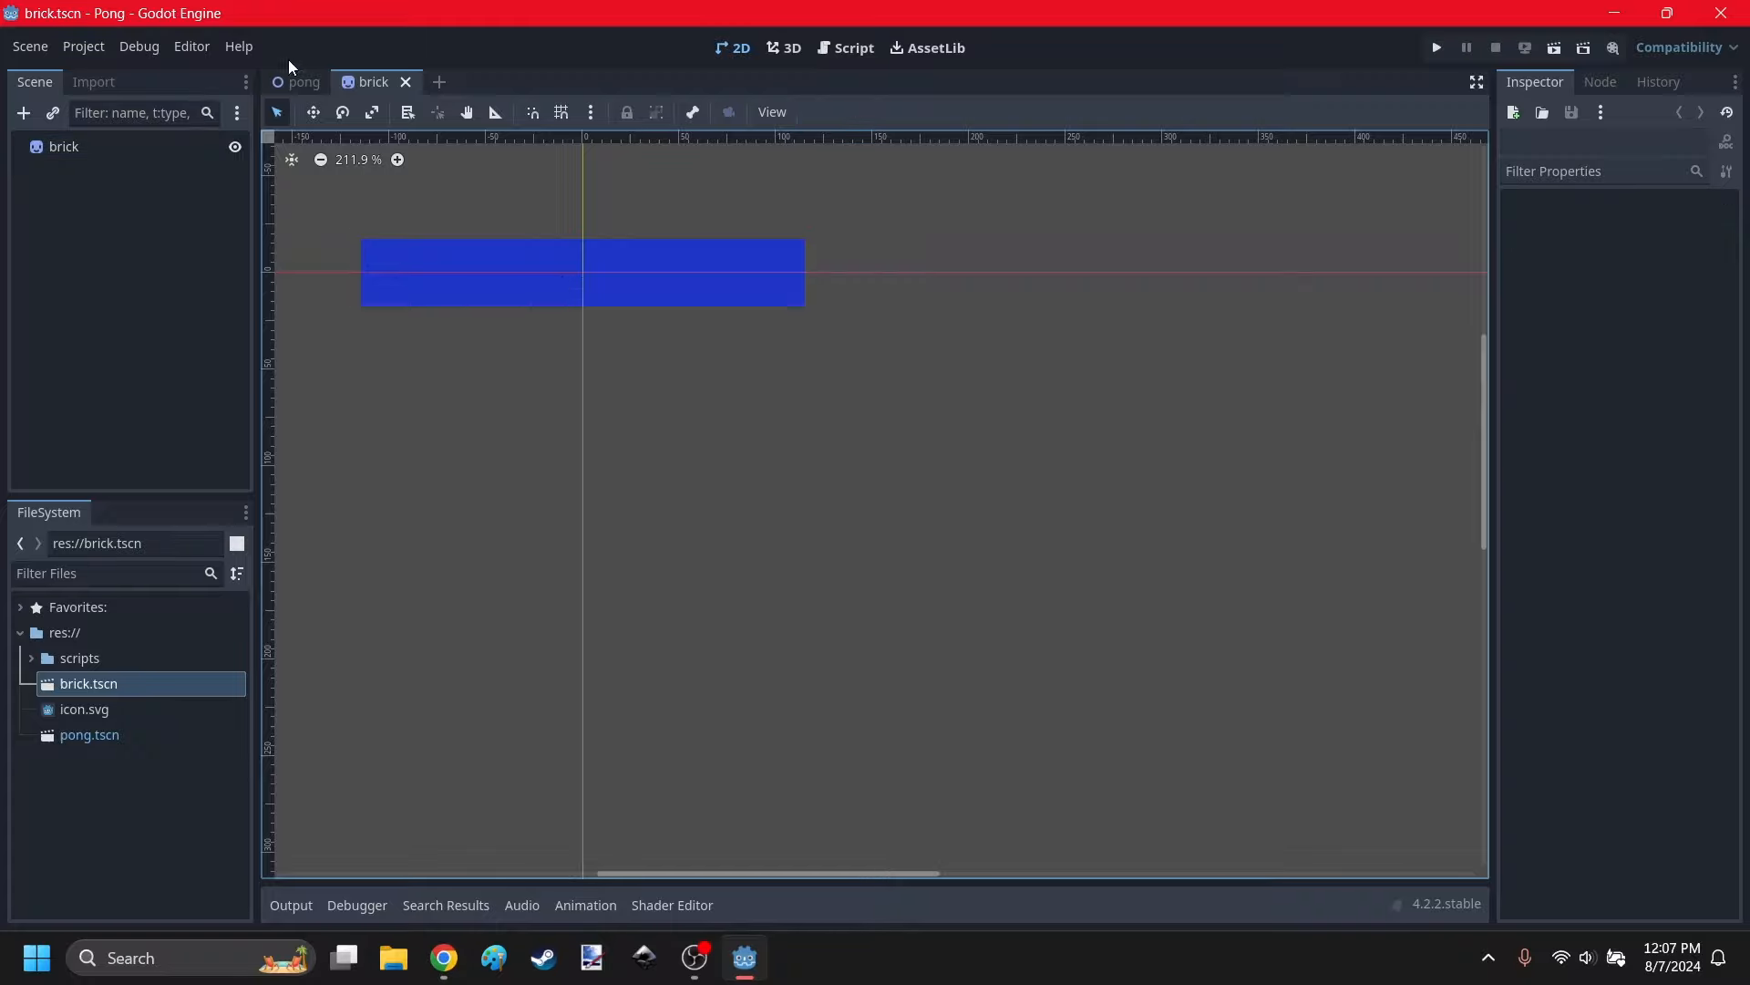
Run the game to check where the centered bricks spawn, close it, and return to the brick-generating script.
{"action": "left_click", "coordinate": [1437, 47]}
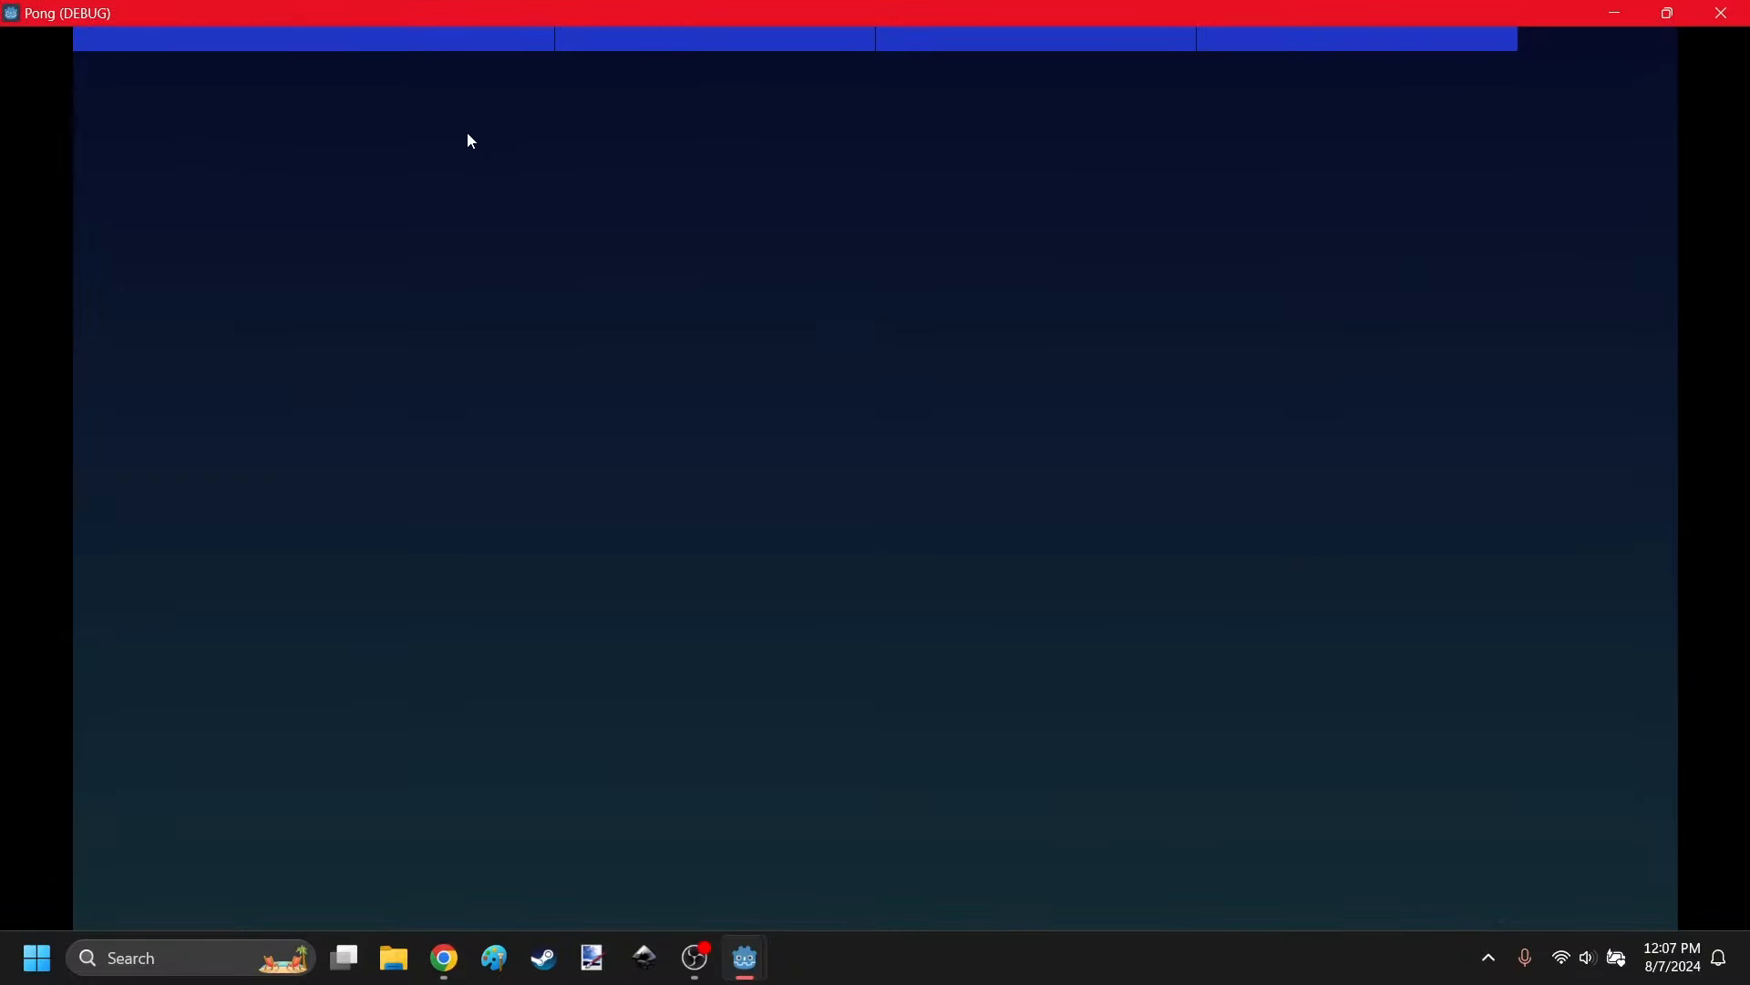
{"action": "key", "text": "alt+F4"}
{"action": "left_click", "coordinate": [848, 47]}
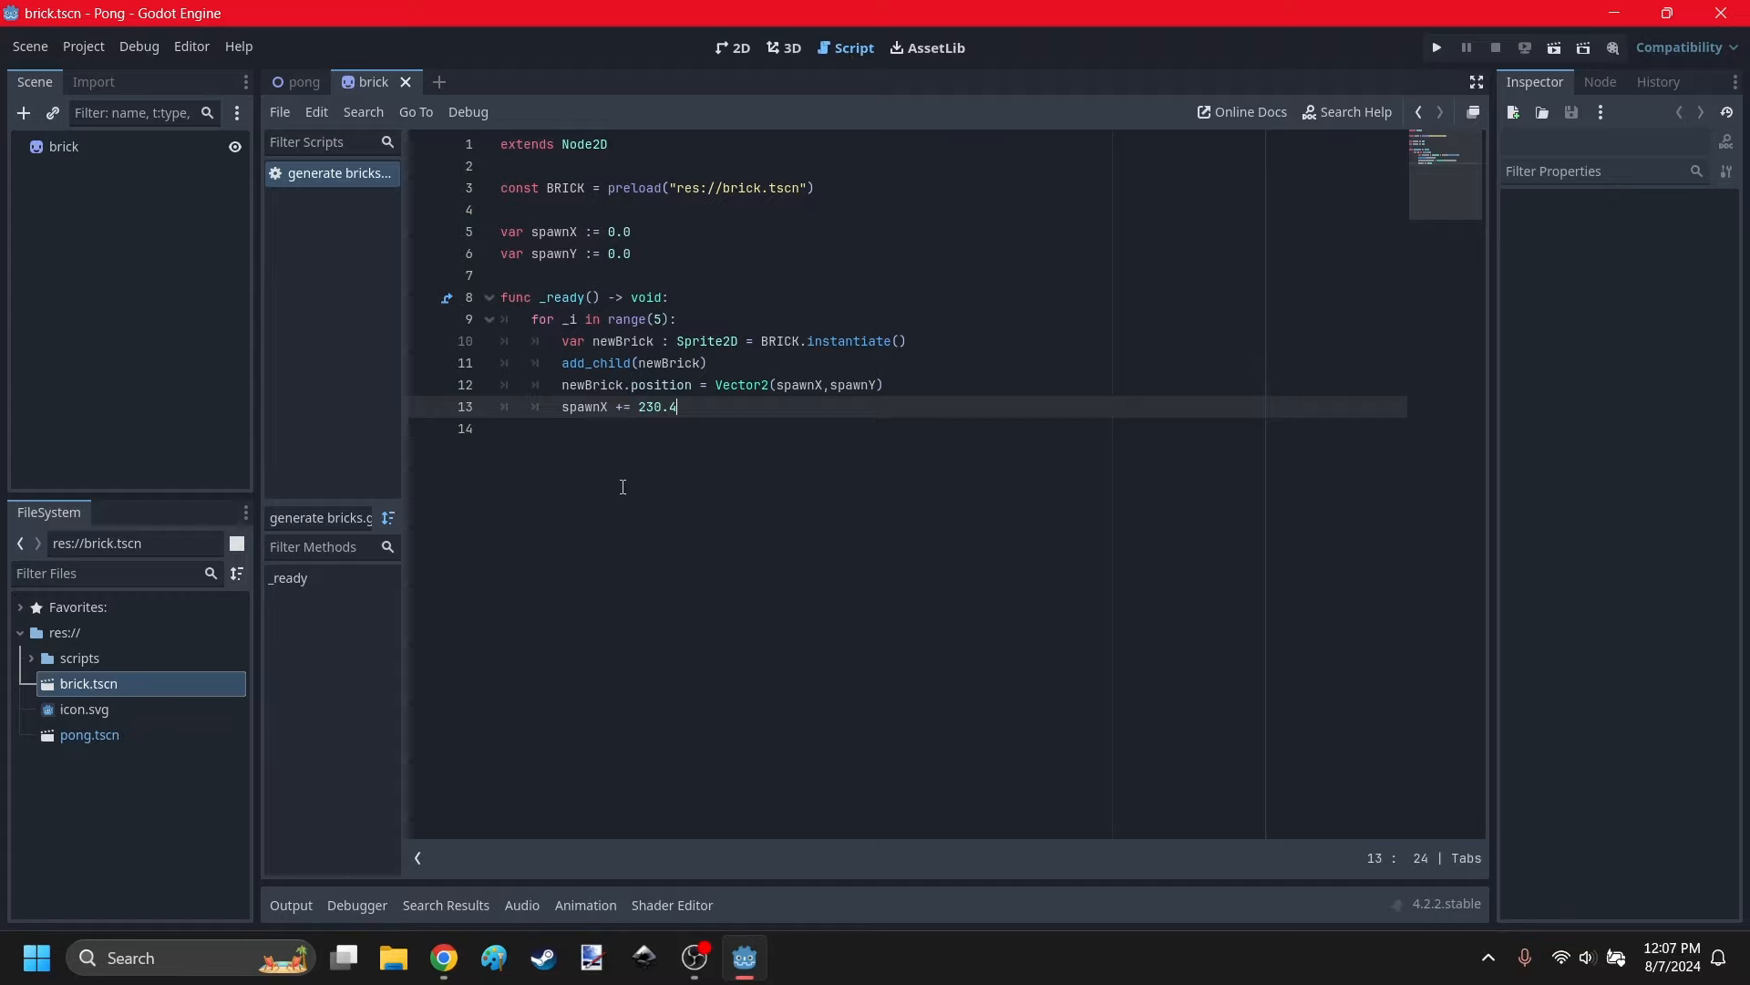
Switch to the Scratch project in Chrome, evaluate 230 / 2 with a division operator block, and return to Godot.
{"action": "left_click", "coordinate": [623, 487]}
{"action": "left_click", "coordinate": [609, 233]}
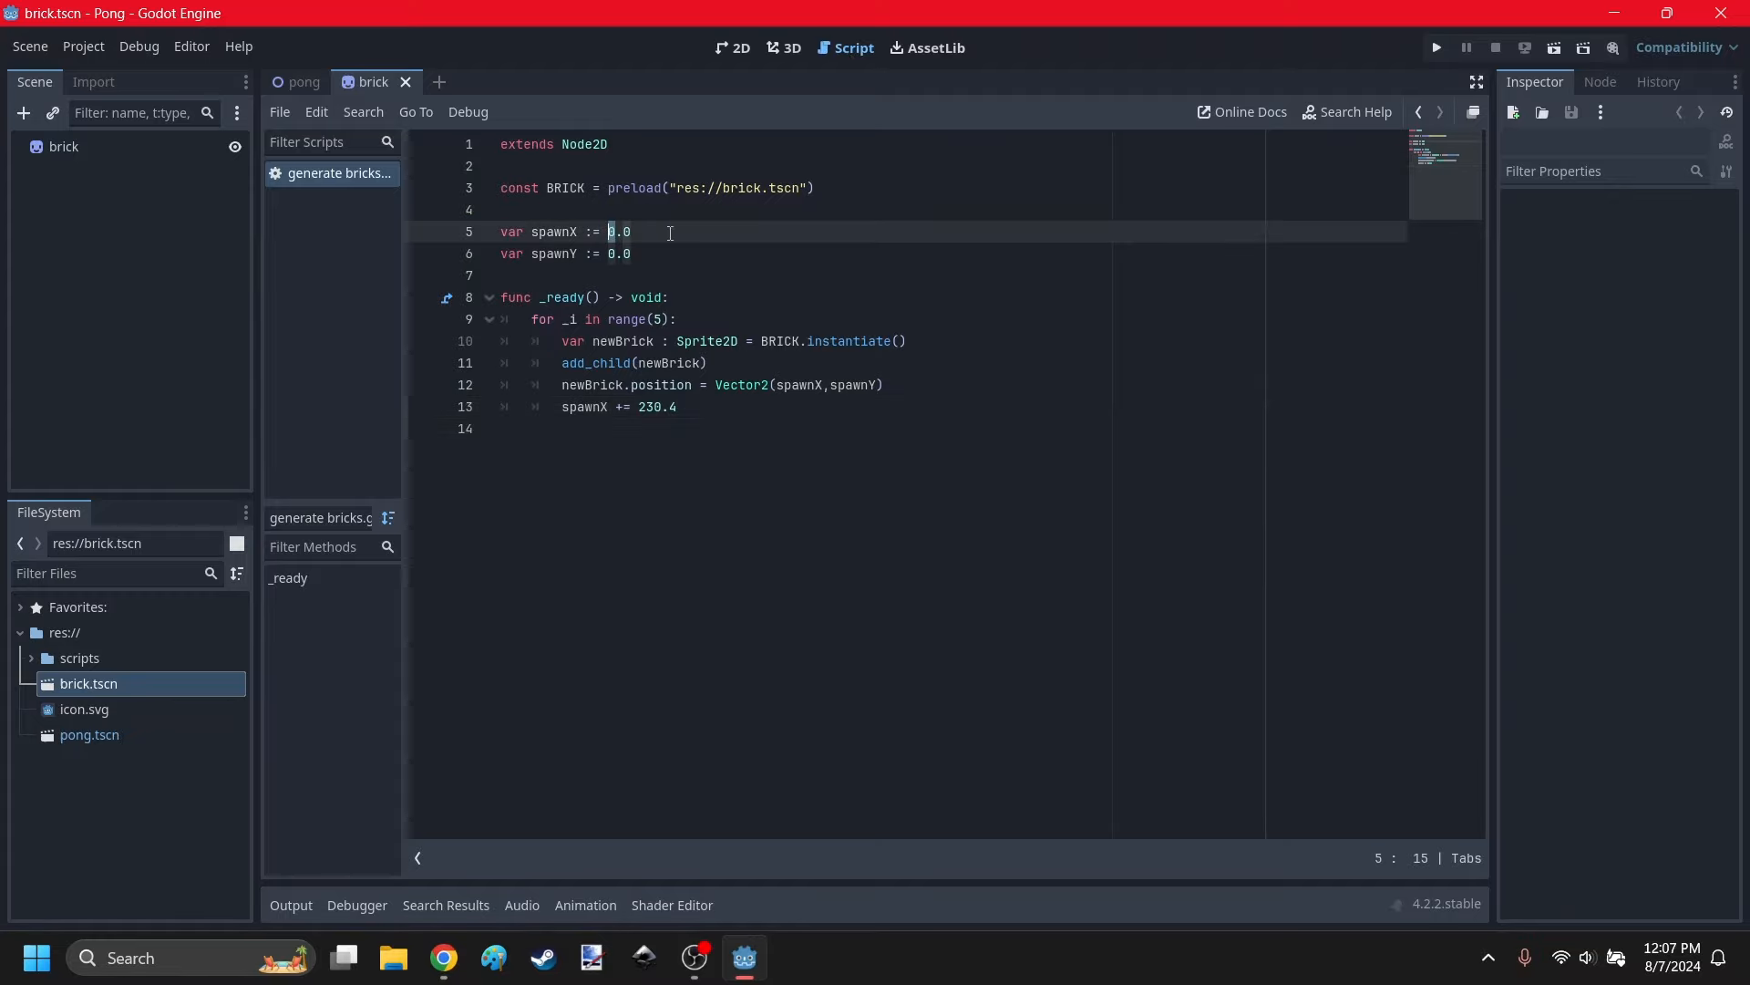
{"action": "left_click", "coordinate": [444, 958]}
{"action": "left_click_drag", "start_coordinate": [120, 421], "coordinate": [146, 579]}
{"action": "left_click", "coordinate": [840, 435]}
{"action": "type", "text": "230"}
{"action": "left_click", "coordinate": [891, 435]}
{"action": "type", "text": "2"}
{"action": "left_click", "coordinate": [866, 435]}
{"action": "left_click", "coordinate": [444, 962]}
Set the initial value of spawnX to 115.0 in the script.
{"action": "double_click", "coordinate": [613, 236]}
{"action": "type", "text": "115"}
{"action": "left_click", "coordinate": [696, 559]}
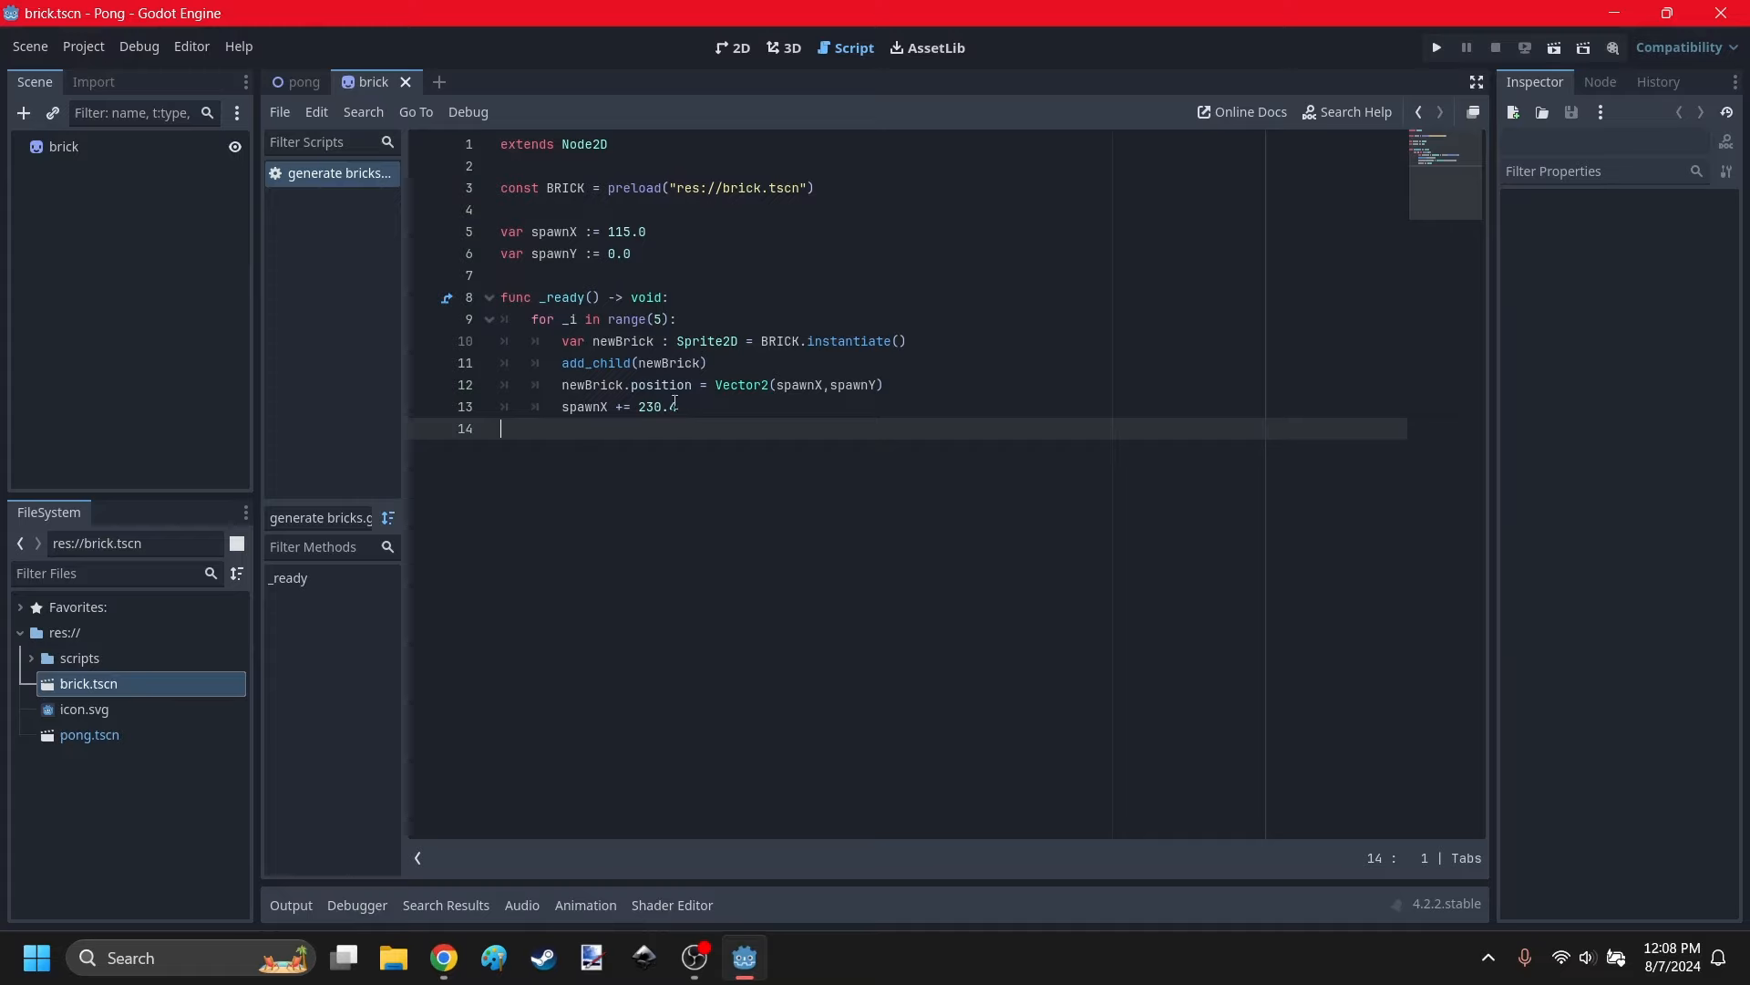
Look up the height of the brick's texture in the brick scene.
{"action": "left_click", "coordinate": [618, 255]}
{"action": "left_click", "coordinate": [735, 48]}
{"action": "left_click", "coordinate": [498, 277]}
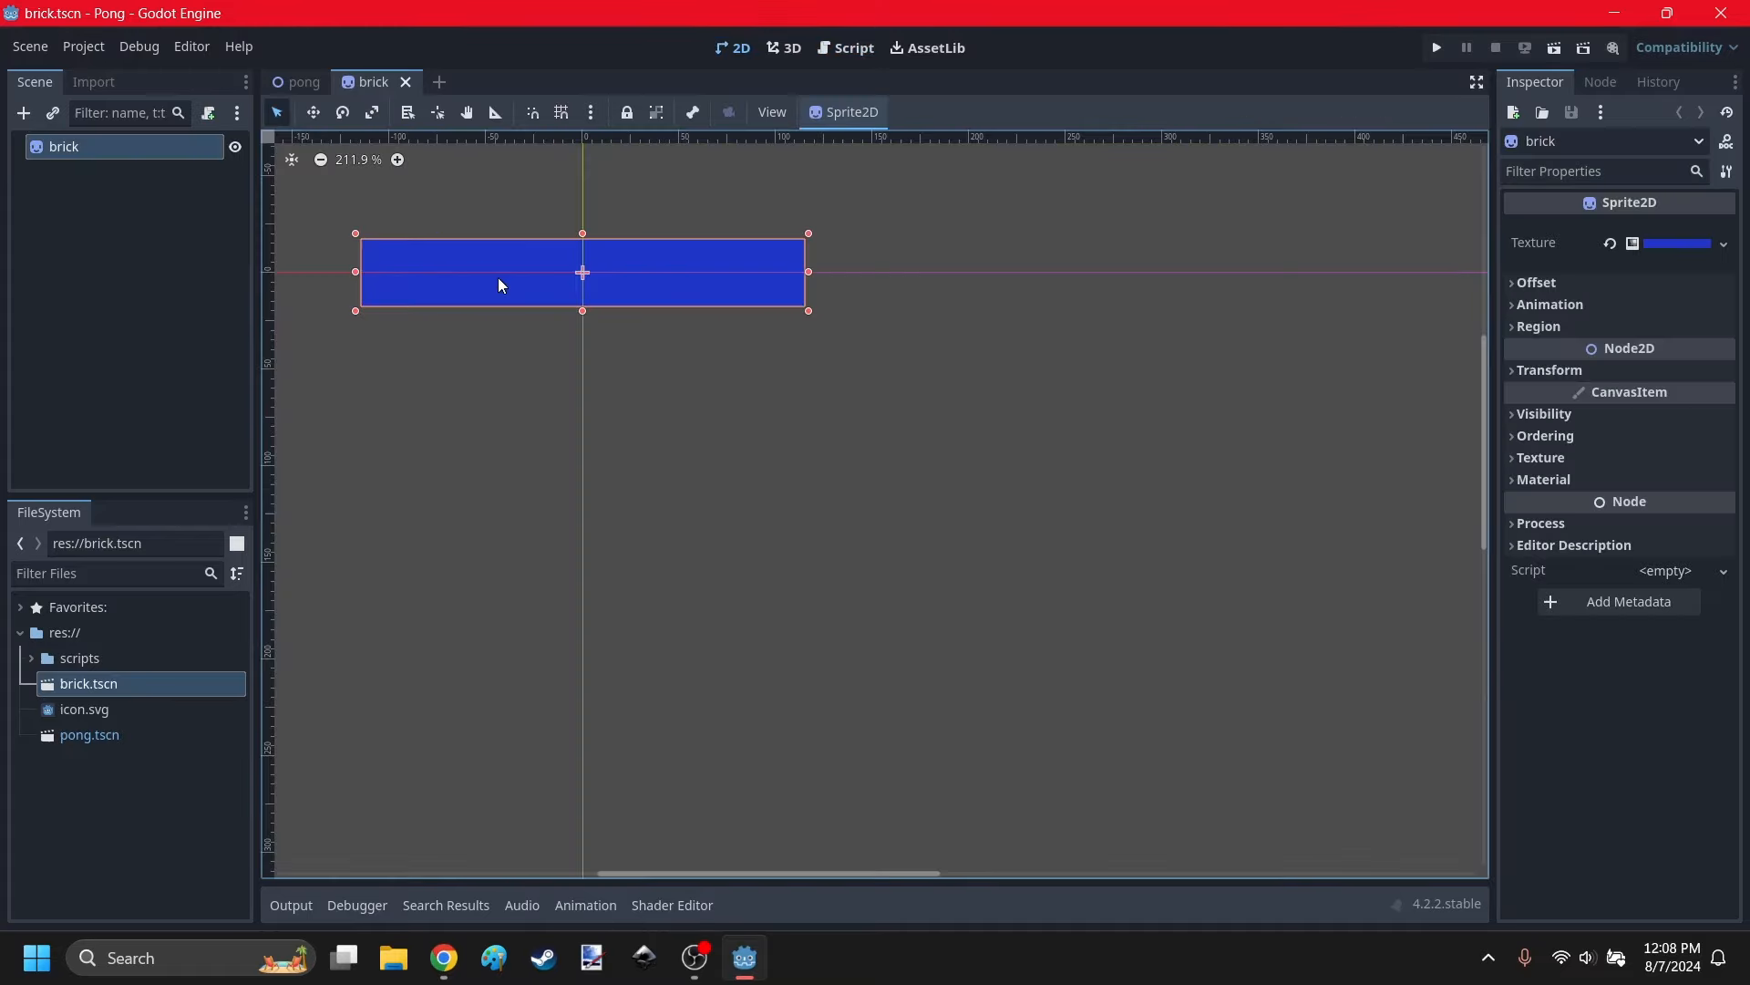
{"action": "left_click", "coordinate": [1680, 243]}
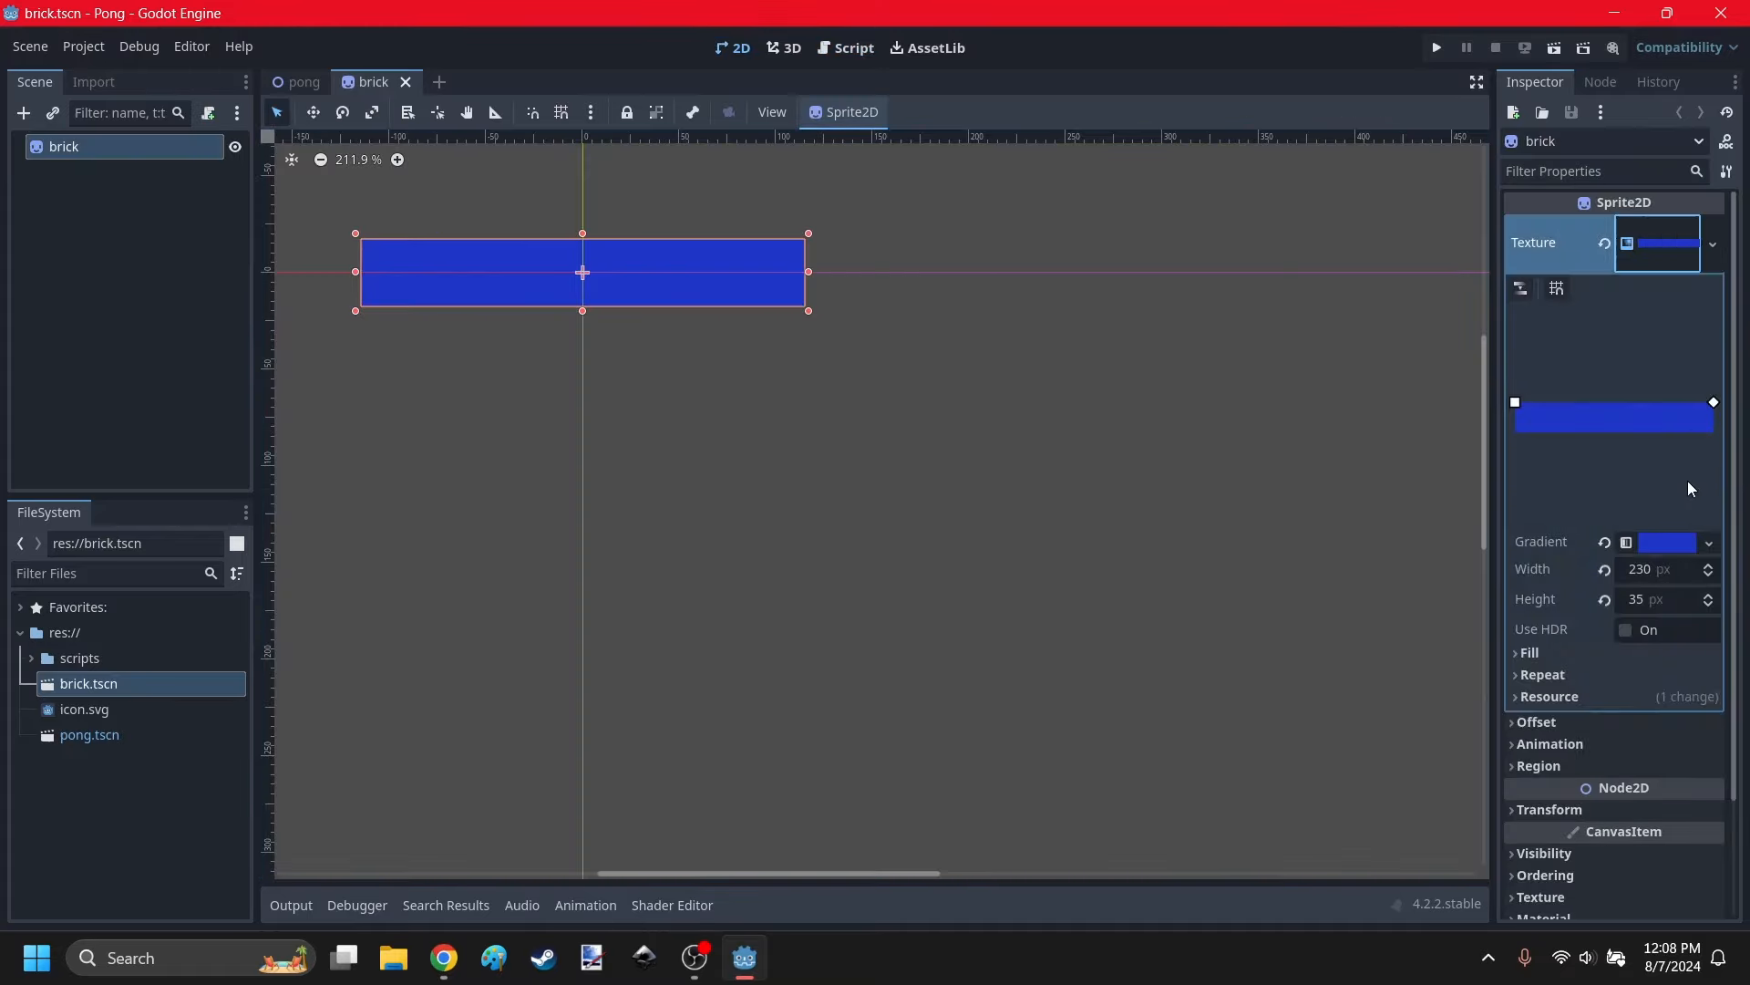
{"action": "left_click", "coordinate": [967, 594]}
Switch to the Scratch project in Chrome, evaluate 35 / 2 with a division operator block, and return to Godot.
{"action": "left_click", "coordinate": [444, 957]}
{"action": "left_click_drag", "start_coordinate": [121, 421], "coordinate": [127, 620]}
{"action": "left_click", "coordinate": [773, 485]}
{"action": "type", "text": "35"}
{"action": "left_click", "coordinate": [819, 485]}
{"action": "type", "text": "2"}
{"action": "left_click", "coordinate": [796, 485]}
{"action": "left_click", "coordinate": [444, 958]}
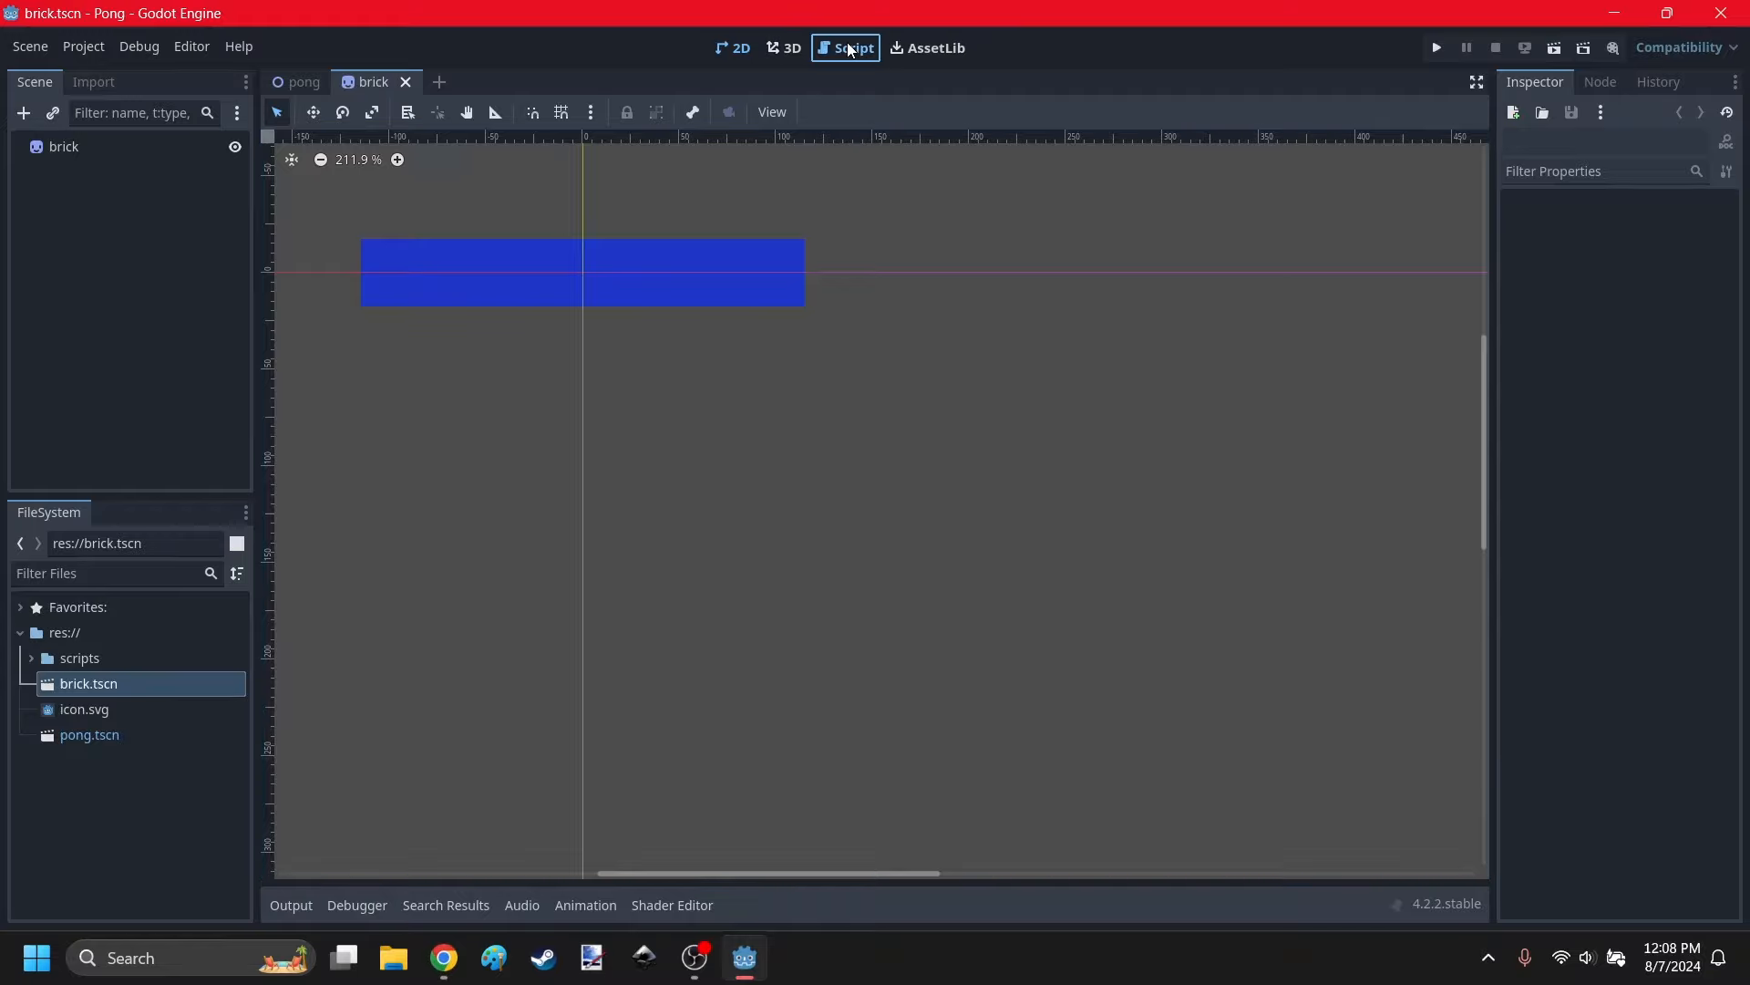
Set the initial value of spawnY to 17.5 in the script.
{"action": "left_click", "coordinate": [846, 47]}
{"action": "key", "text": "BackSpace"}
{"action": "type", "text": "17.5"}
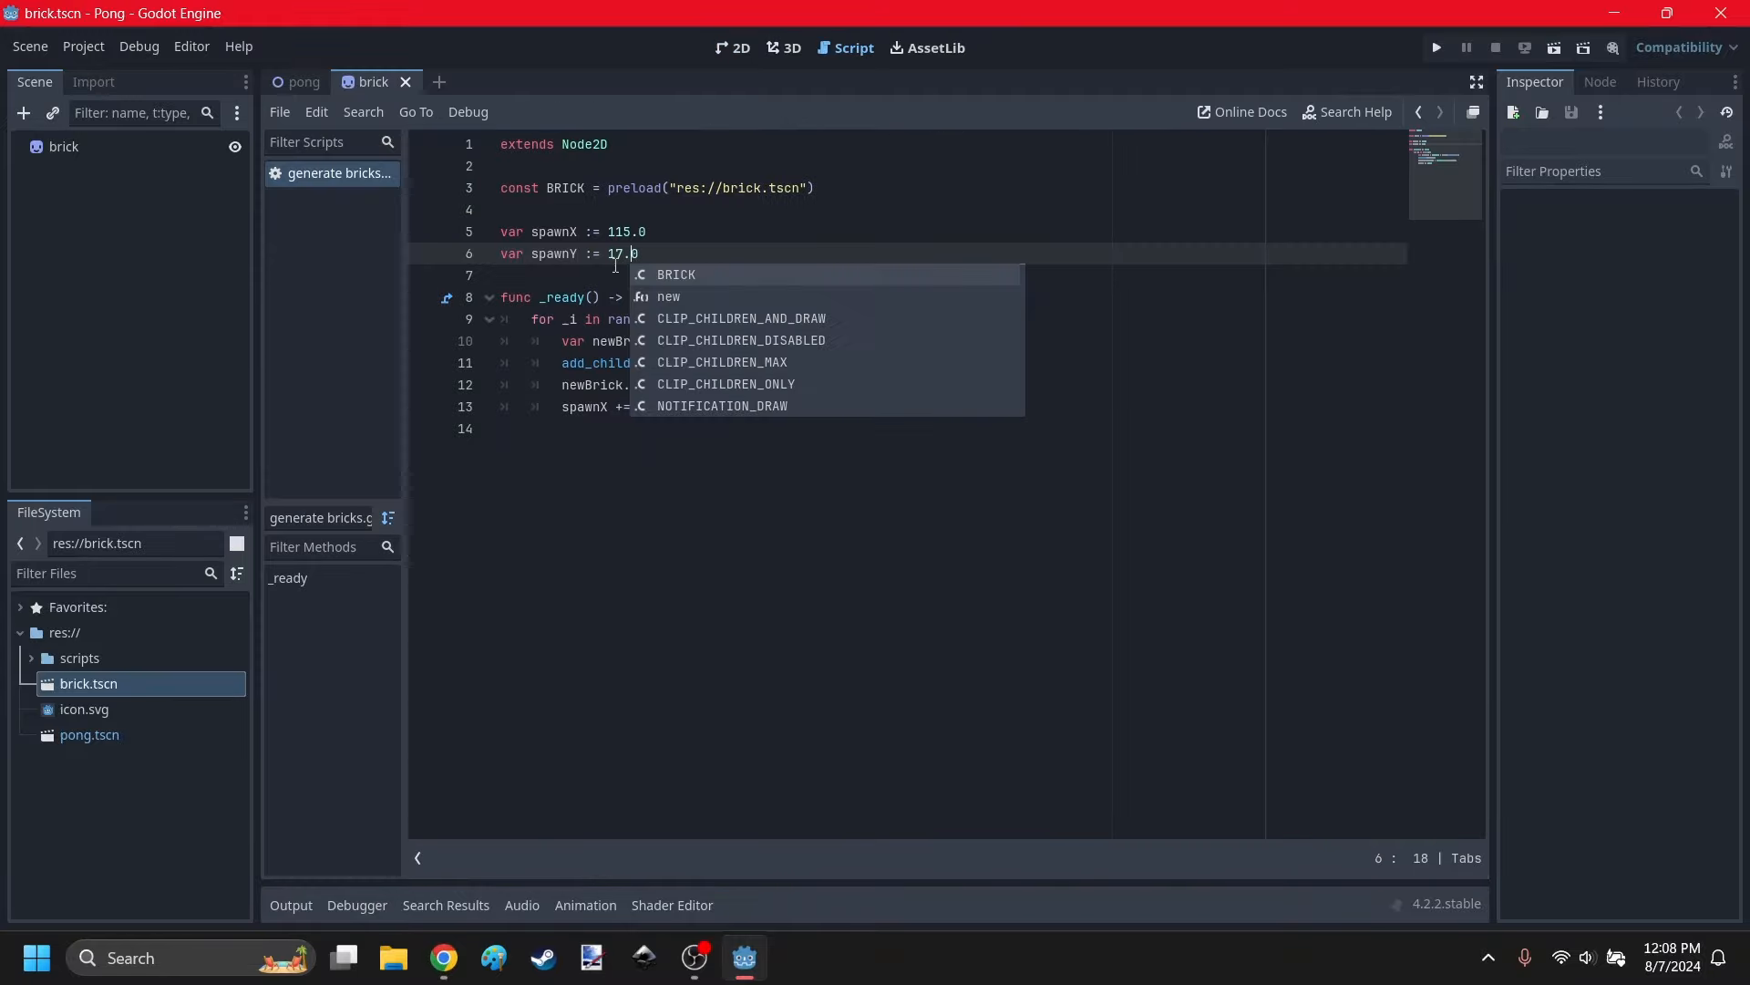
{"action": "left_click", "coordinate": [672, 558]}
Run the game maximized to check the position of the brick row, then close it.
{"action": "left_click", "coordinate": [1437, 48]}
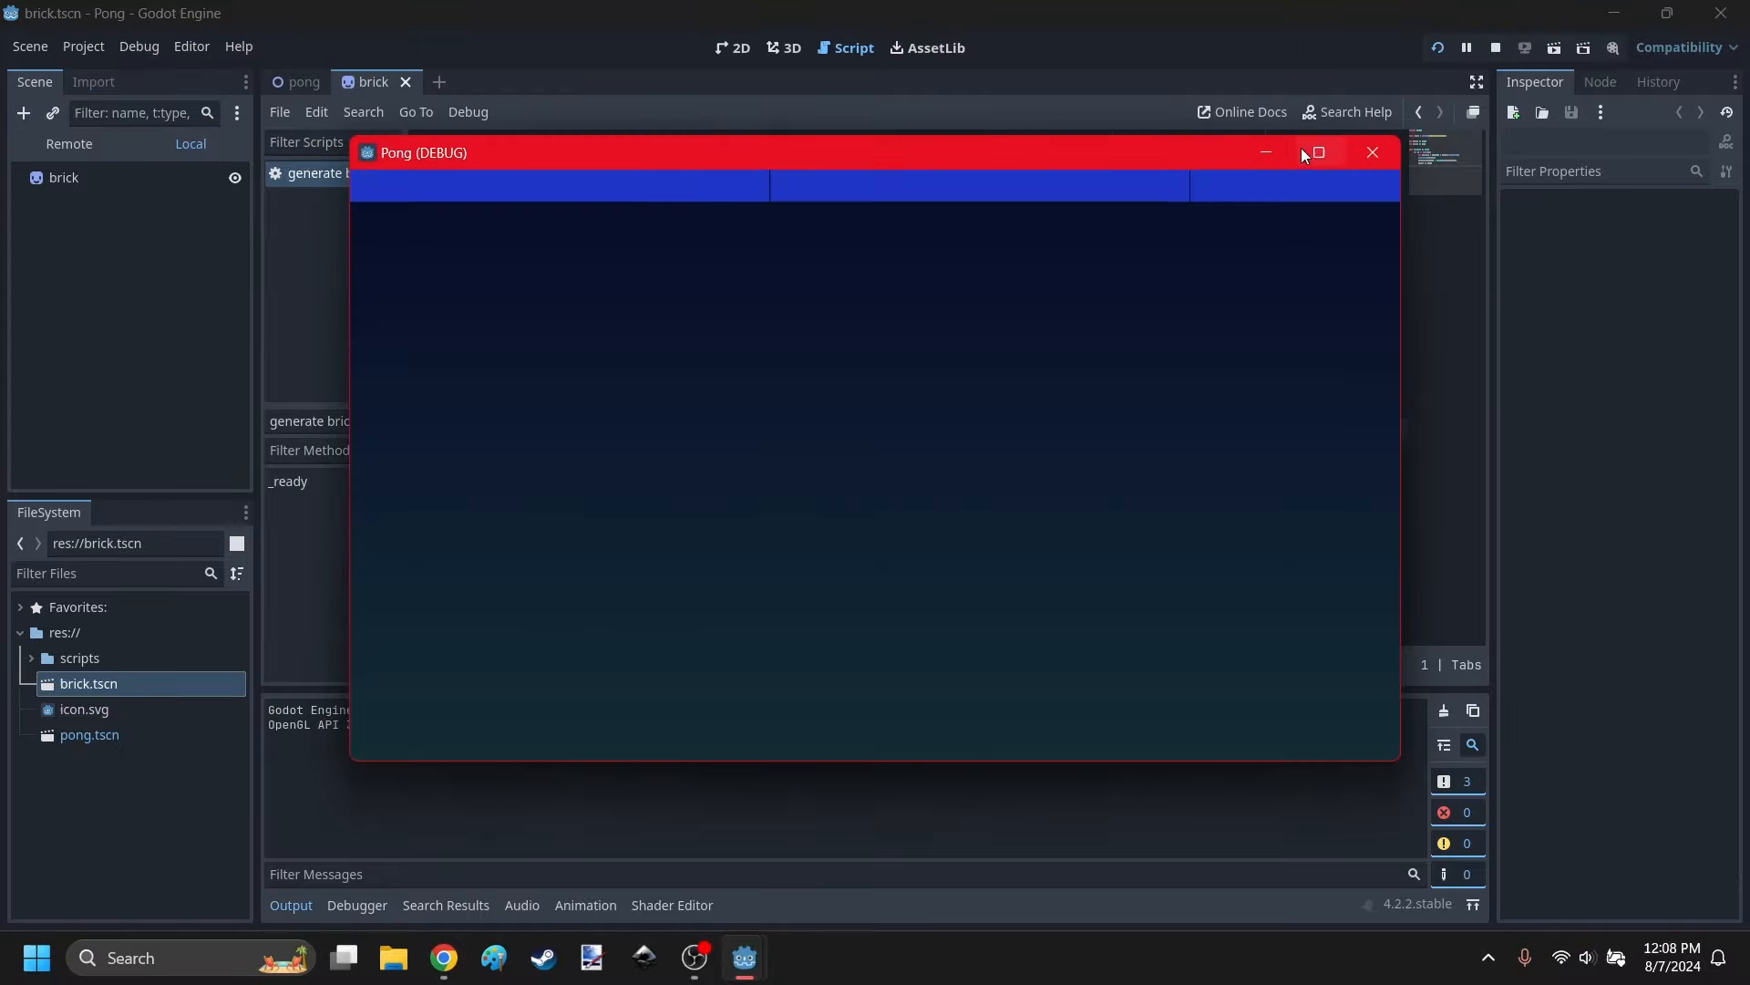
{"action": "left_click", "coordinate": [1310, 152]}
{"action": "left_click", "coordinate": [1721, 12]}
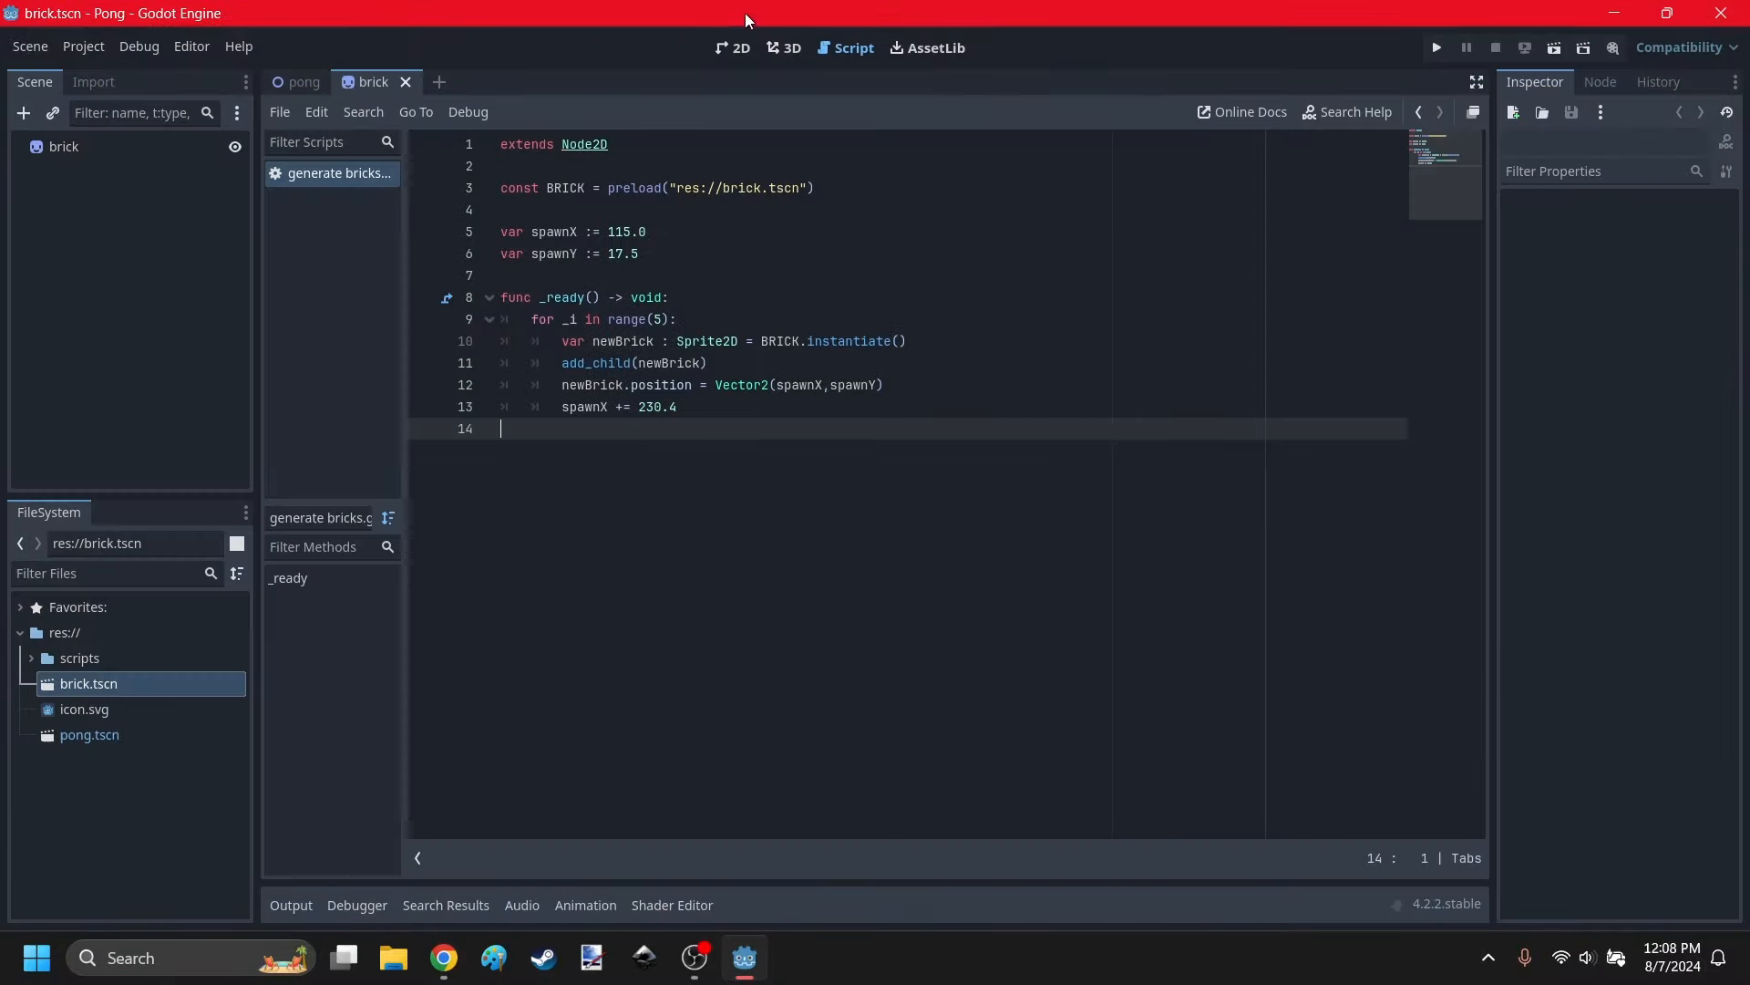
Set the brick texture's width to 225 px in the brick scene.
{"action": "left_click", "coordinate": [735, 47]}
{"action": "left_click", "coordinate": [637, 249]}
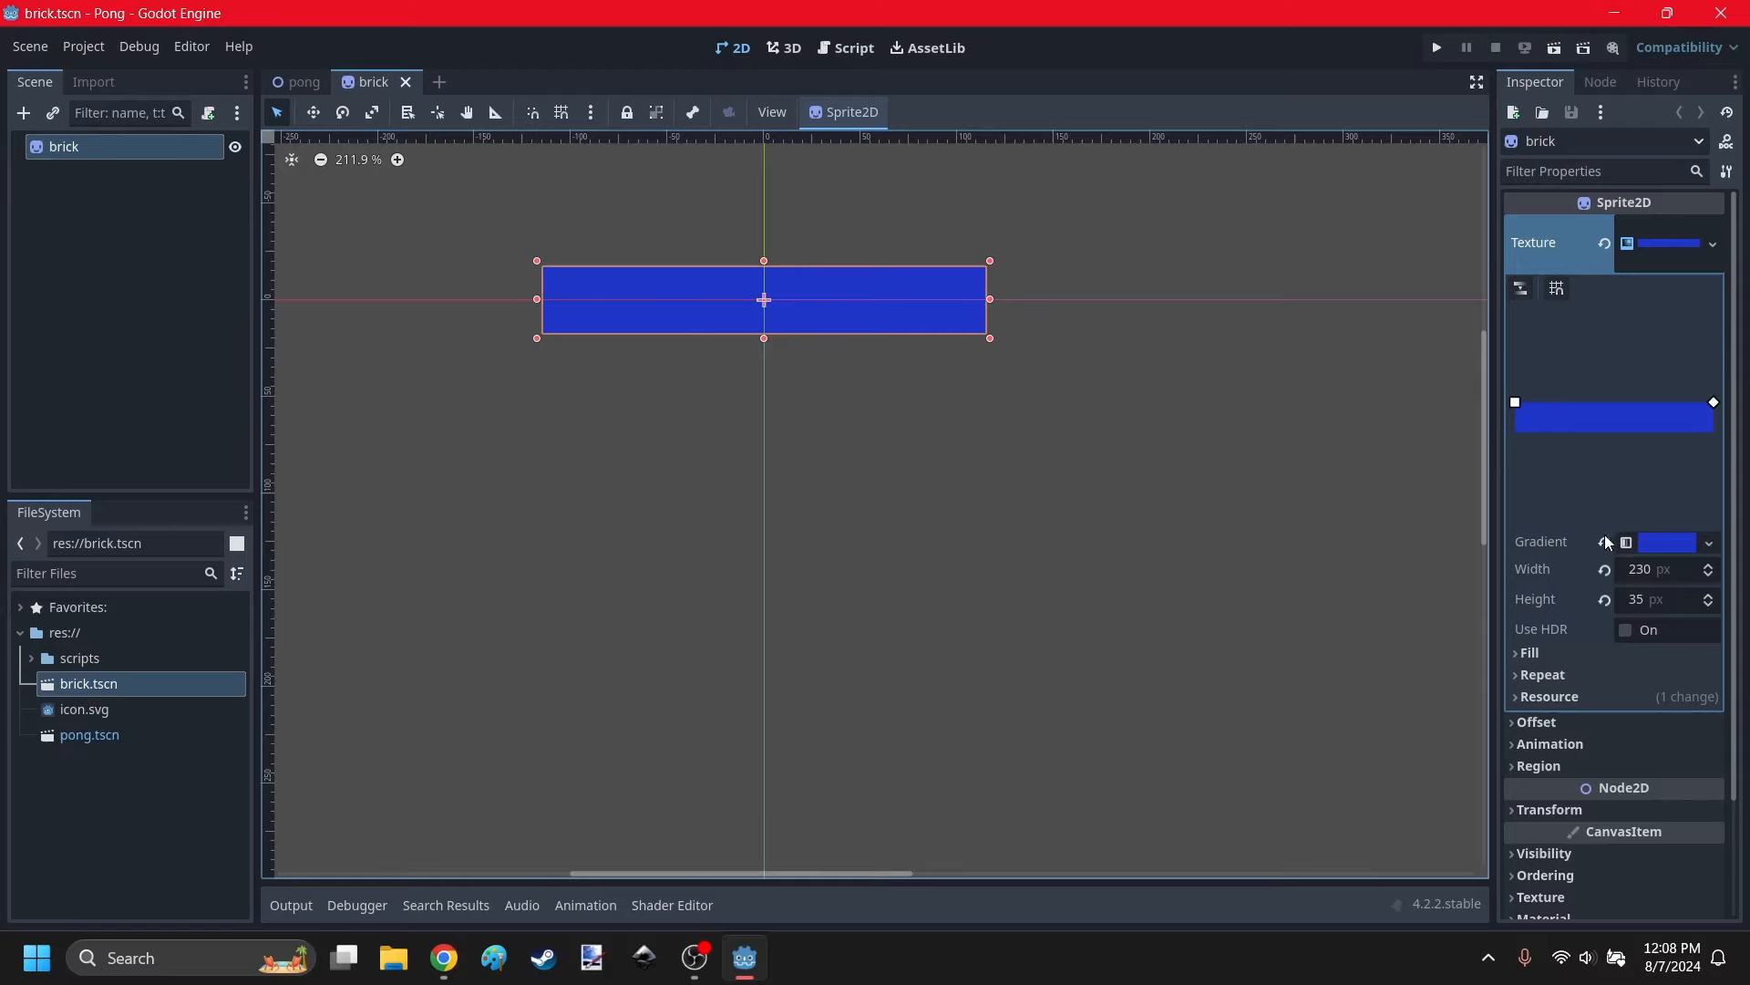
{"action": "left_click", "coordinate": [1642, 570]}
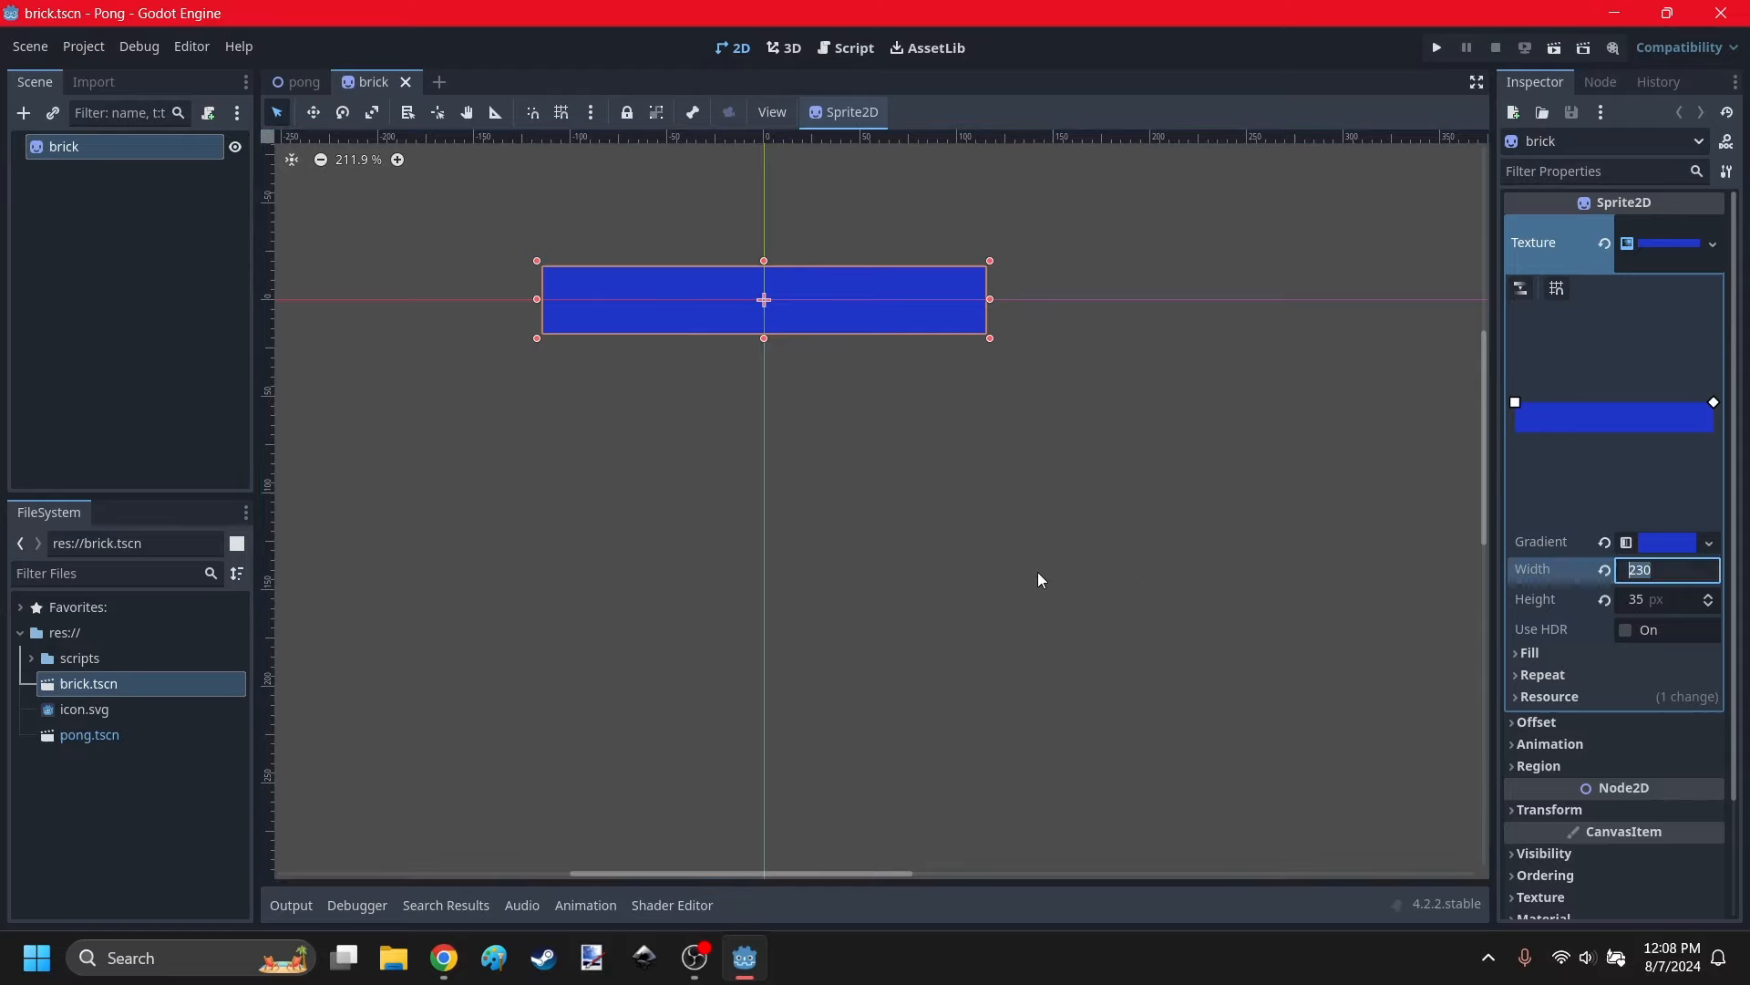
{"action": "type", "text": "225"}
{"action": "key", "text": "Return"}
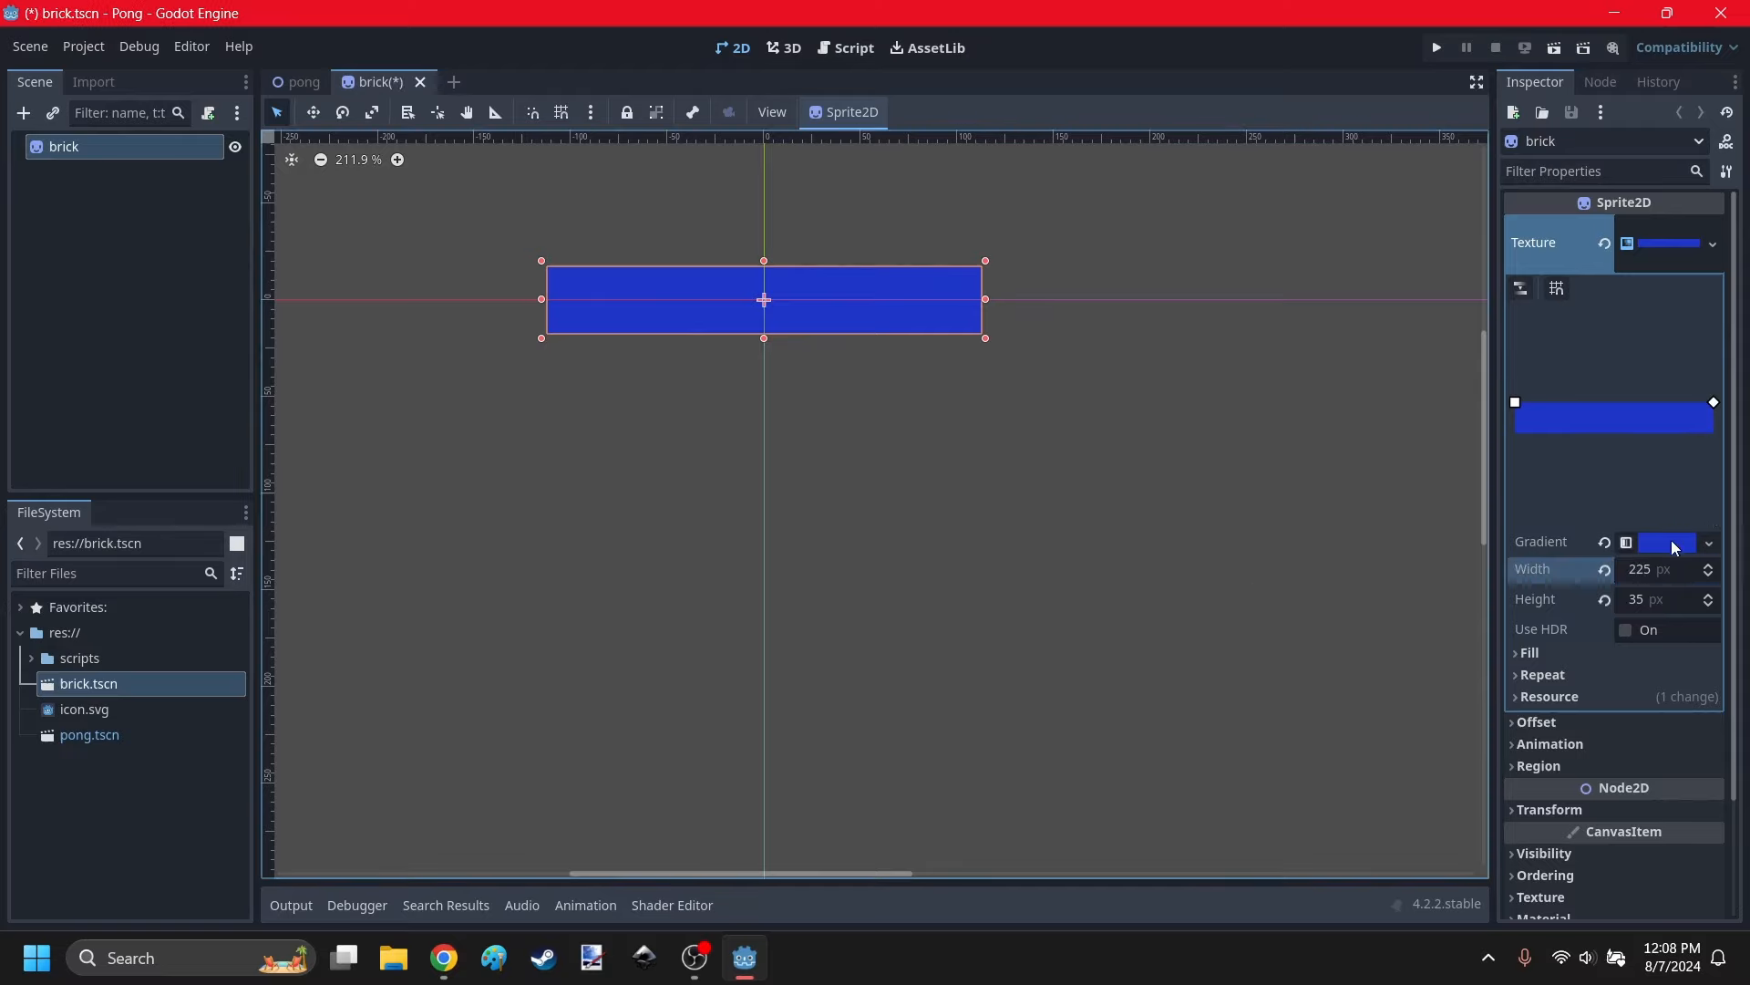
Set the brick texture's width to 220 px and run the game maximized to check the gaps between bricks.
{"action": "left_click", "coordinate": [1670, 570]}
{"action": "type", "text": "220"}
{"action": "key", "text": "Return"}
{"action": "left_click", "coordinate": [946, 508]}
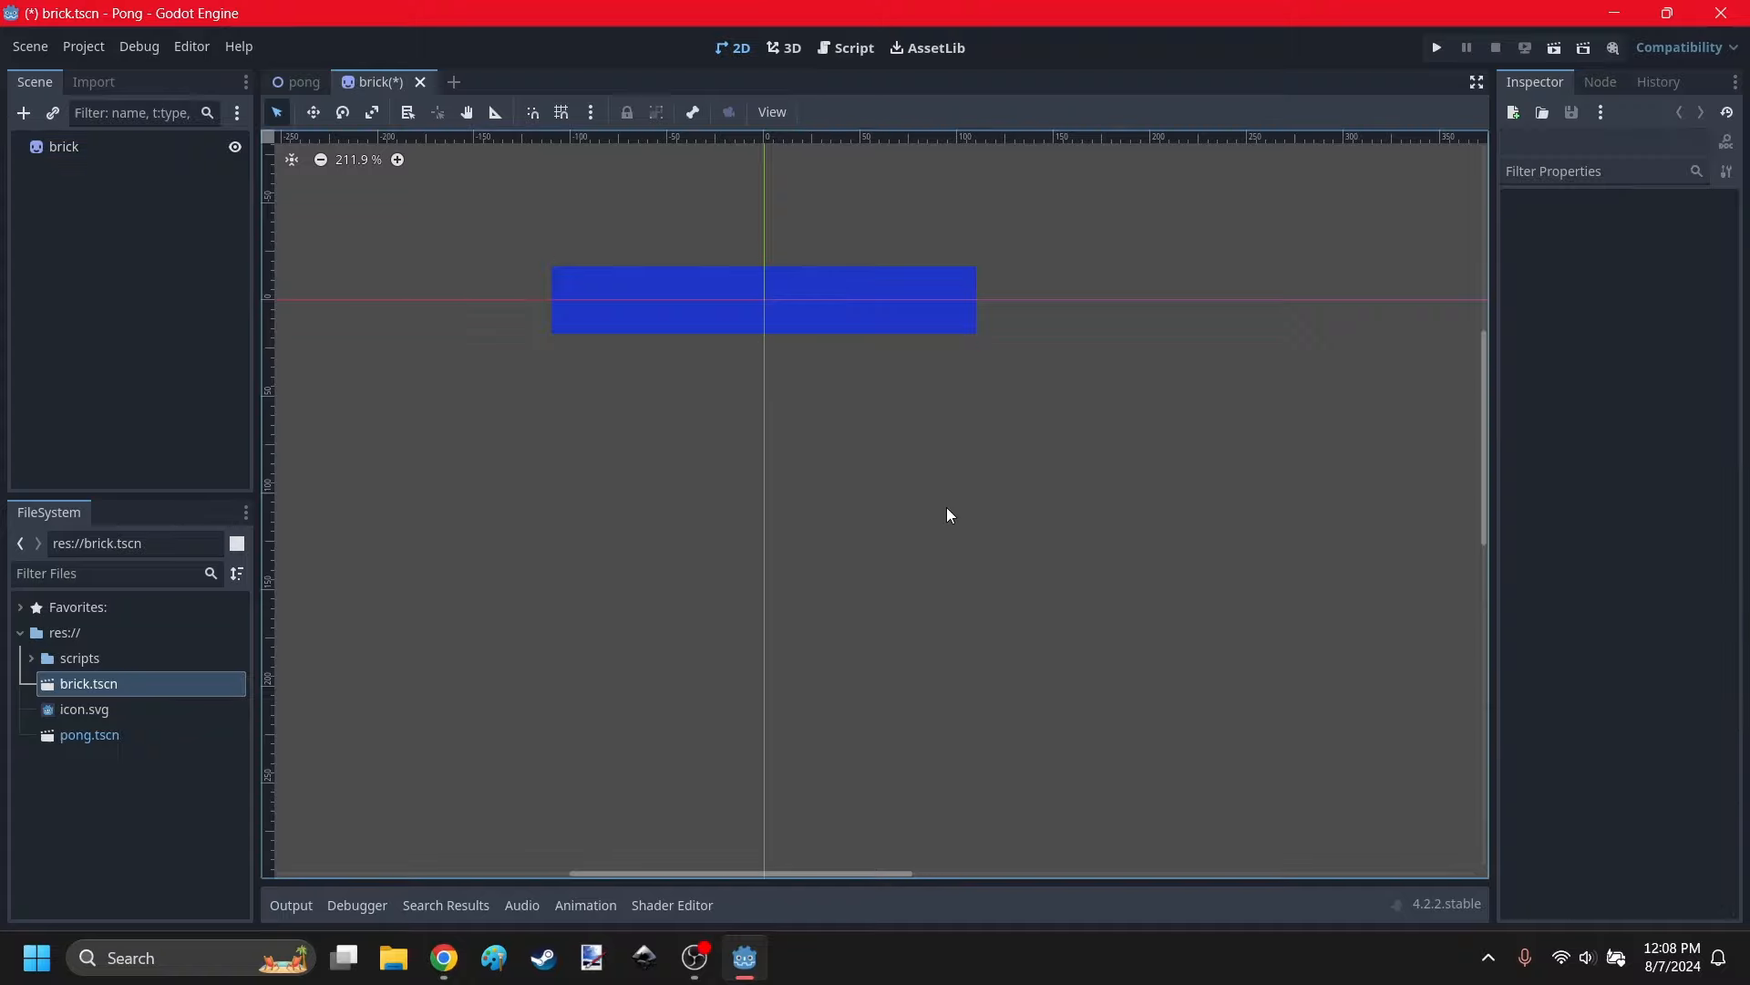
{"action": "left_click", "coordinate": [1436, 47]}
{"action": "left_click", "coordinate": [1318, 148]}
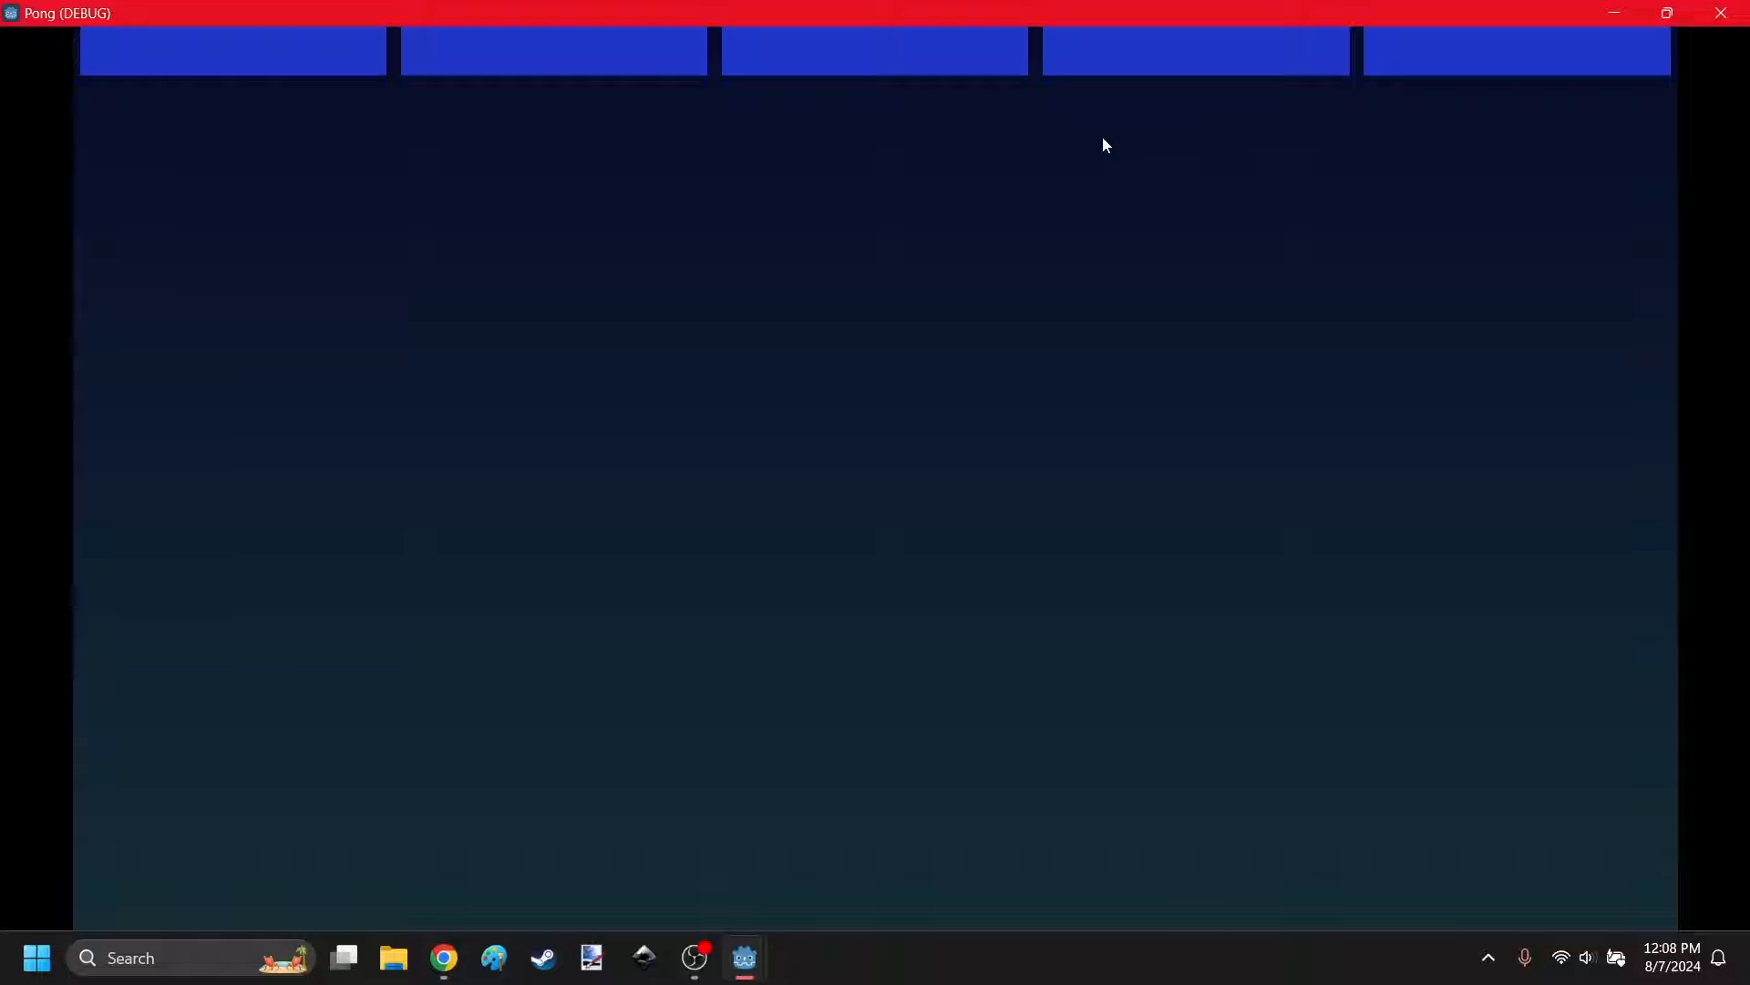
{"action": "left_click", "coordinate": [1747, 7]}
Set the brick texture's width to 223 px and run the game maximized to check the spacing.
{"action": "left_click", "coordinate": [883, 297]}
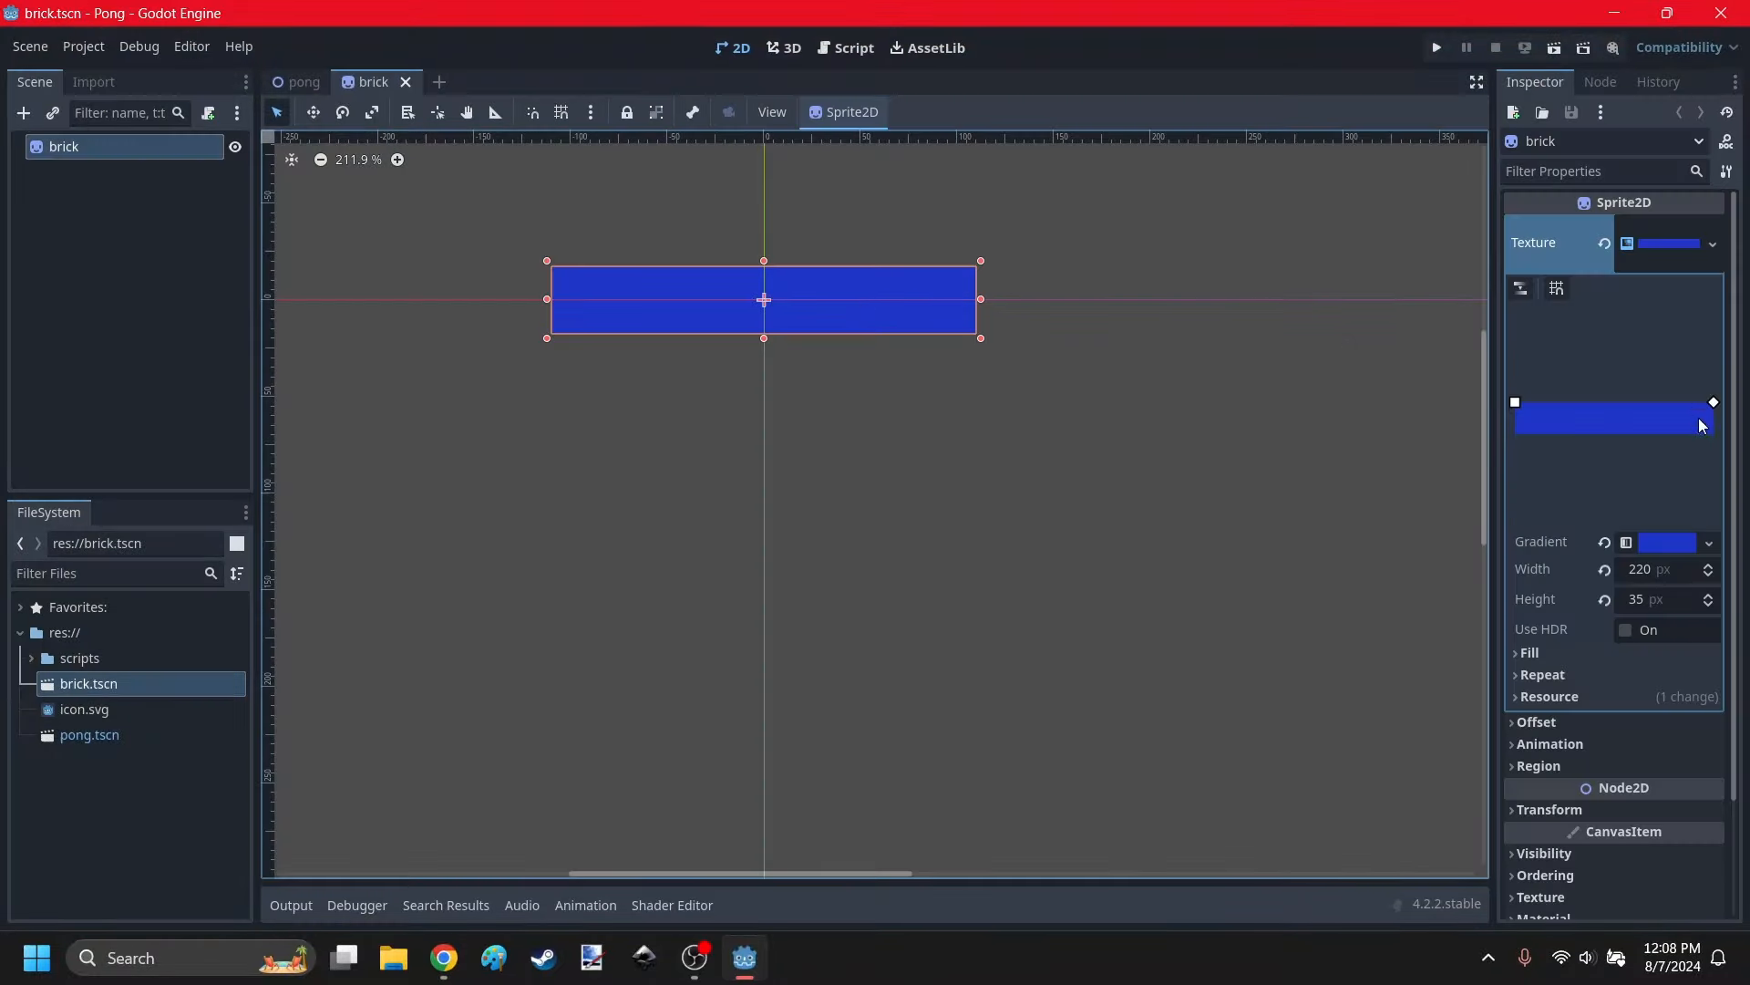
{"action": "left_click", "coordinate": [1652, 584]}
{"action": "type", "text": "223"}
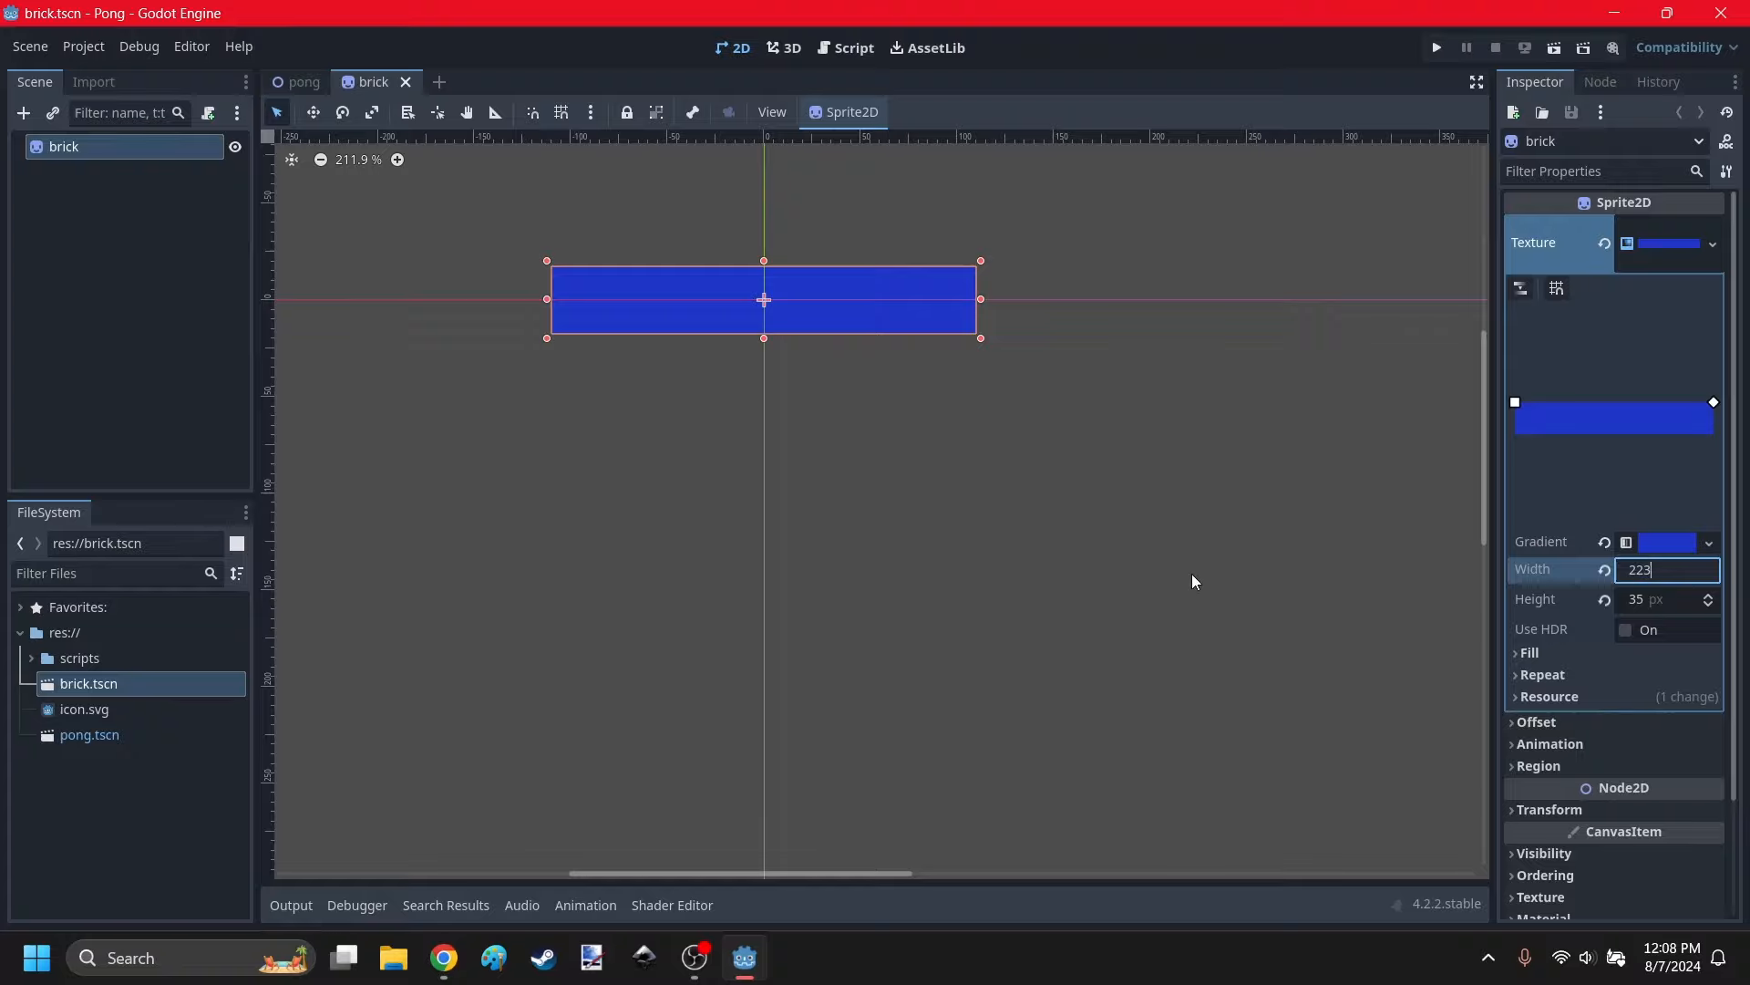
{"action": "left_click", "coordinate": [1437, 47]}
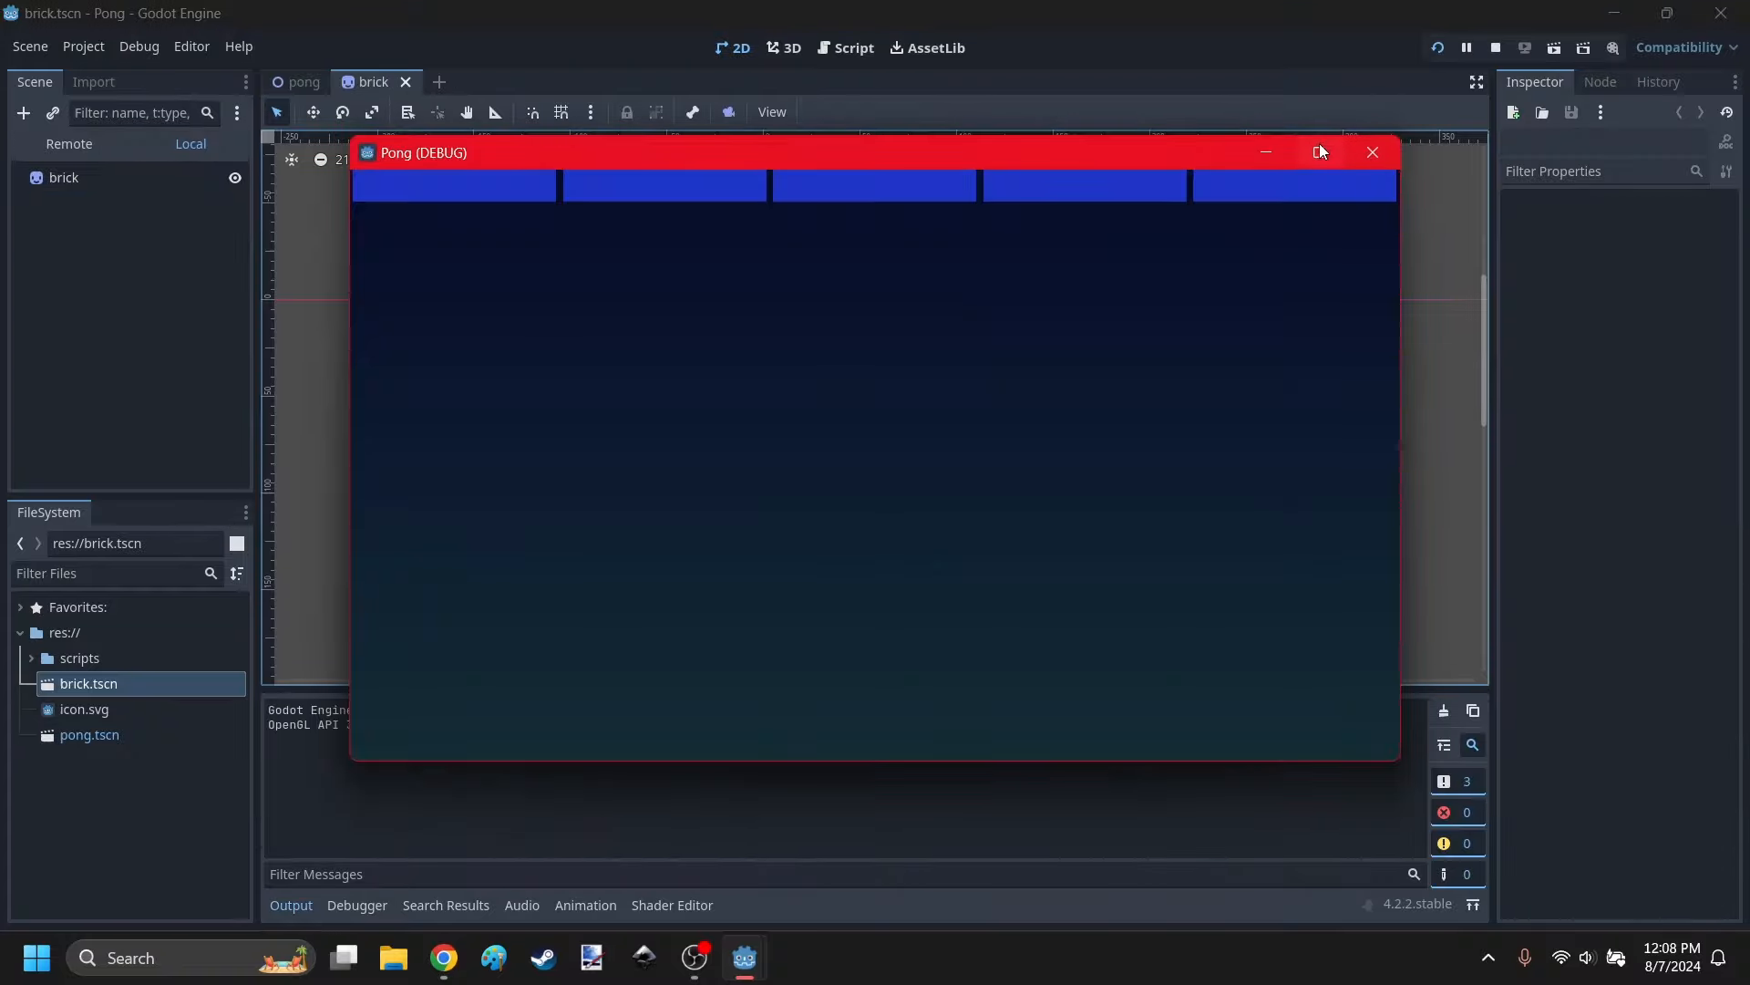
{"action": "left_click", "coordinate": [1321, 151]}
{"action": "left_click", "coordinate": [1721, 13]}
Change the initial value of spawnY to 20.0 in the script and run the game maximized to check the top margin.
{"action": "left_click", "coordinate": [846, 47]}
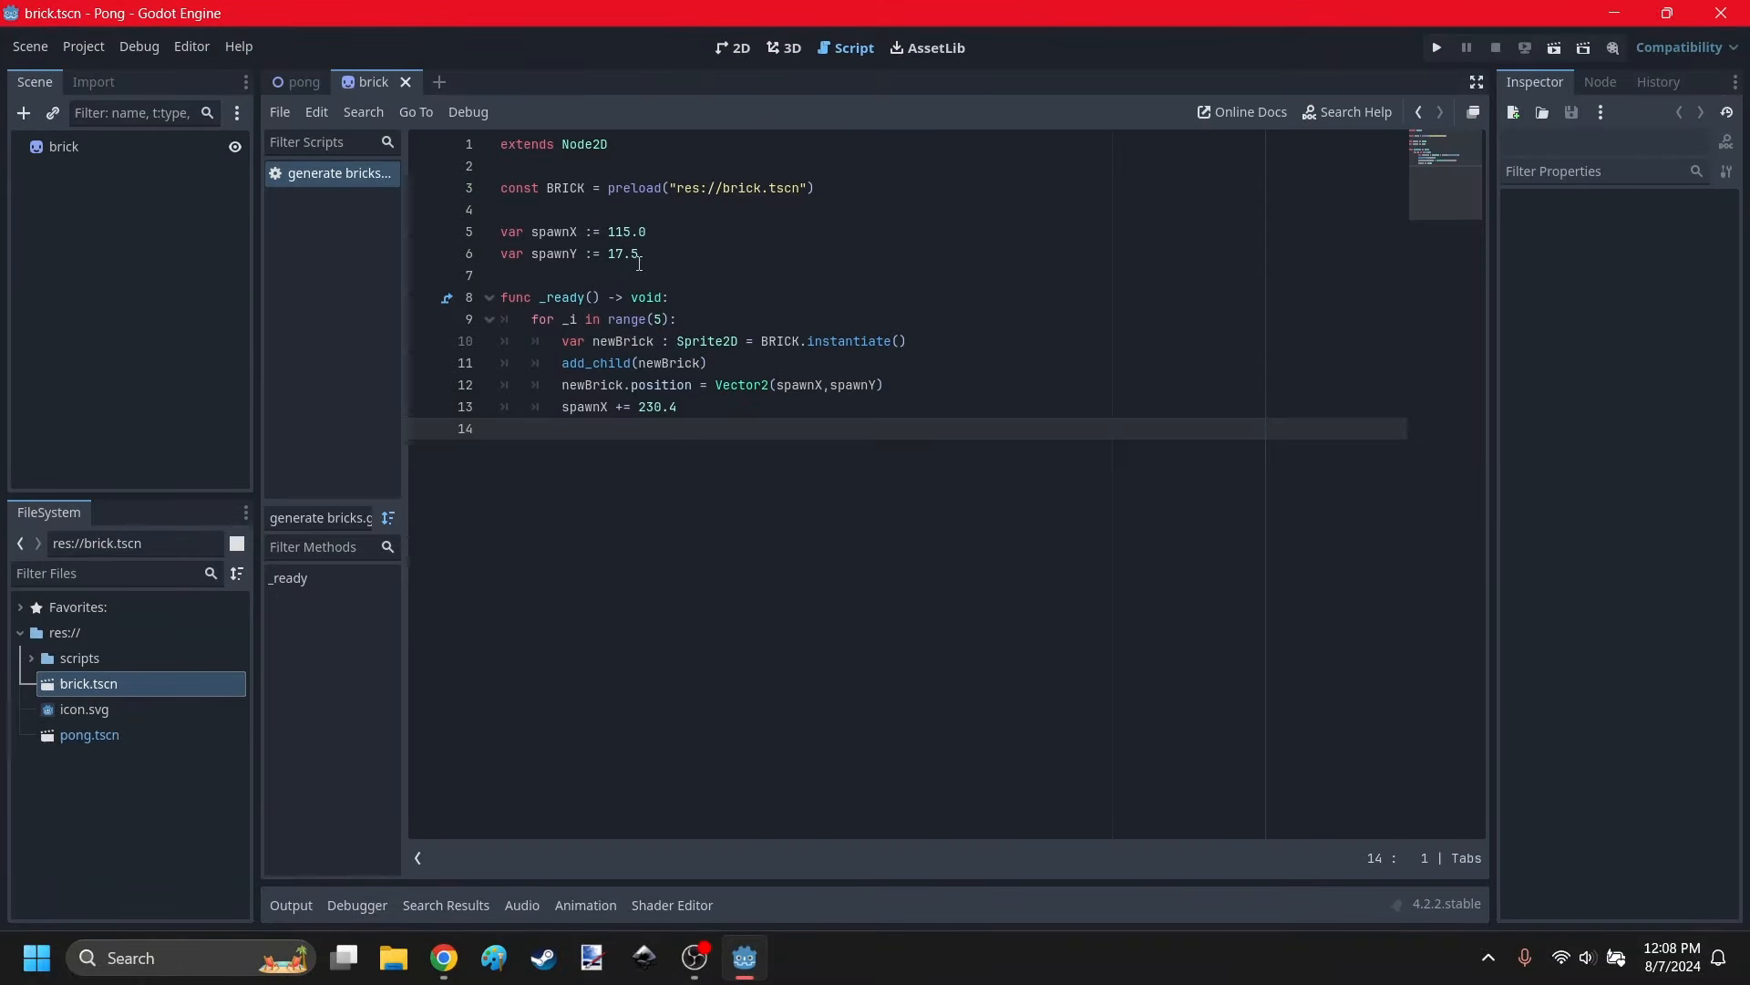
{"action": "left_click_drag", "start_coordinate": [638, 264], "coordinate": [608, 256]}
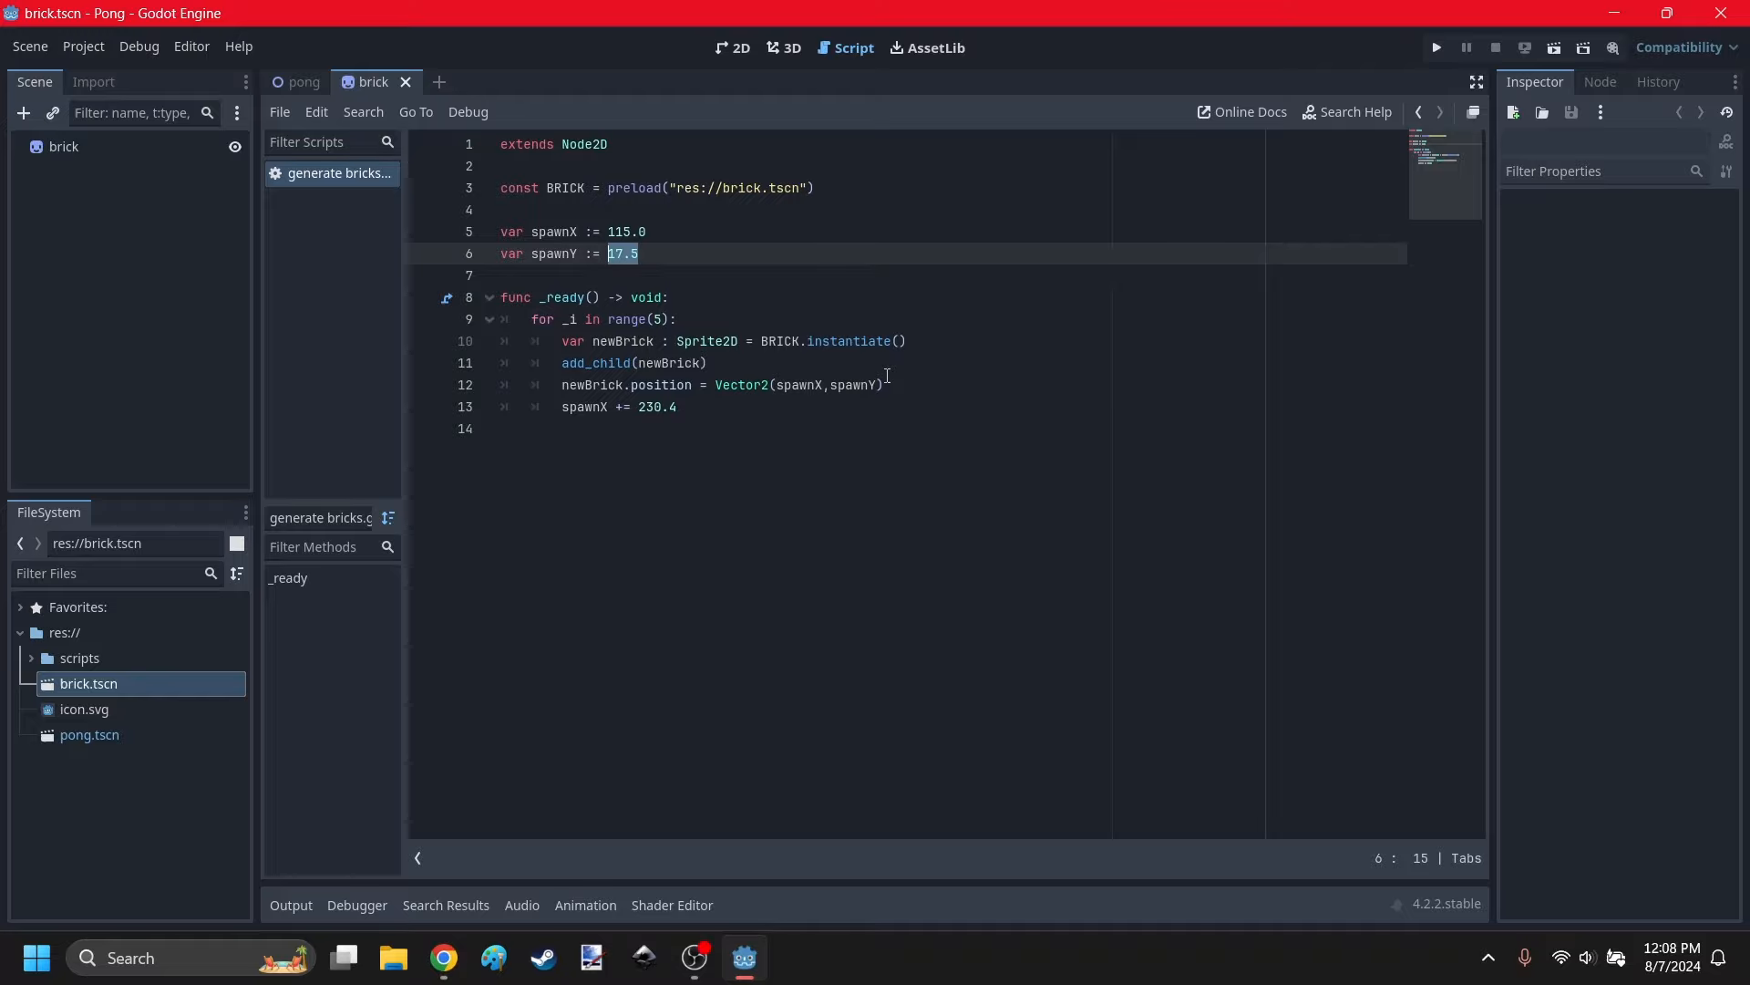
{"action": "type", "text": "20."}
{"action": "left_click_drag", "start_coordinate": [1429, 21], "coordinate": [1435, 31]}
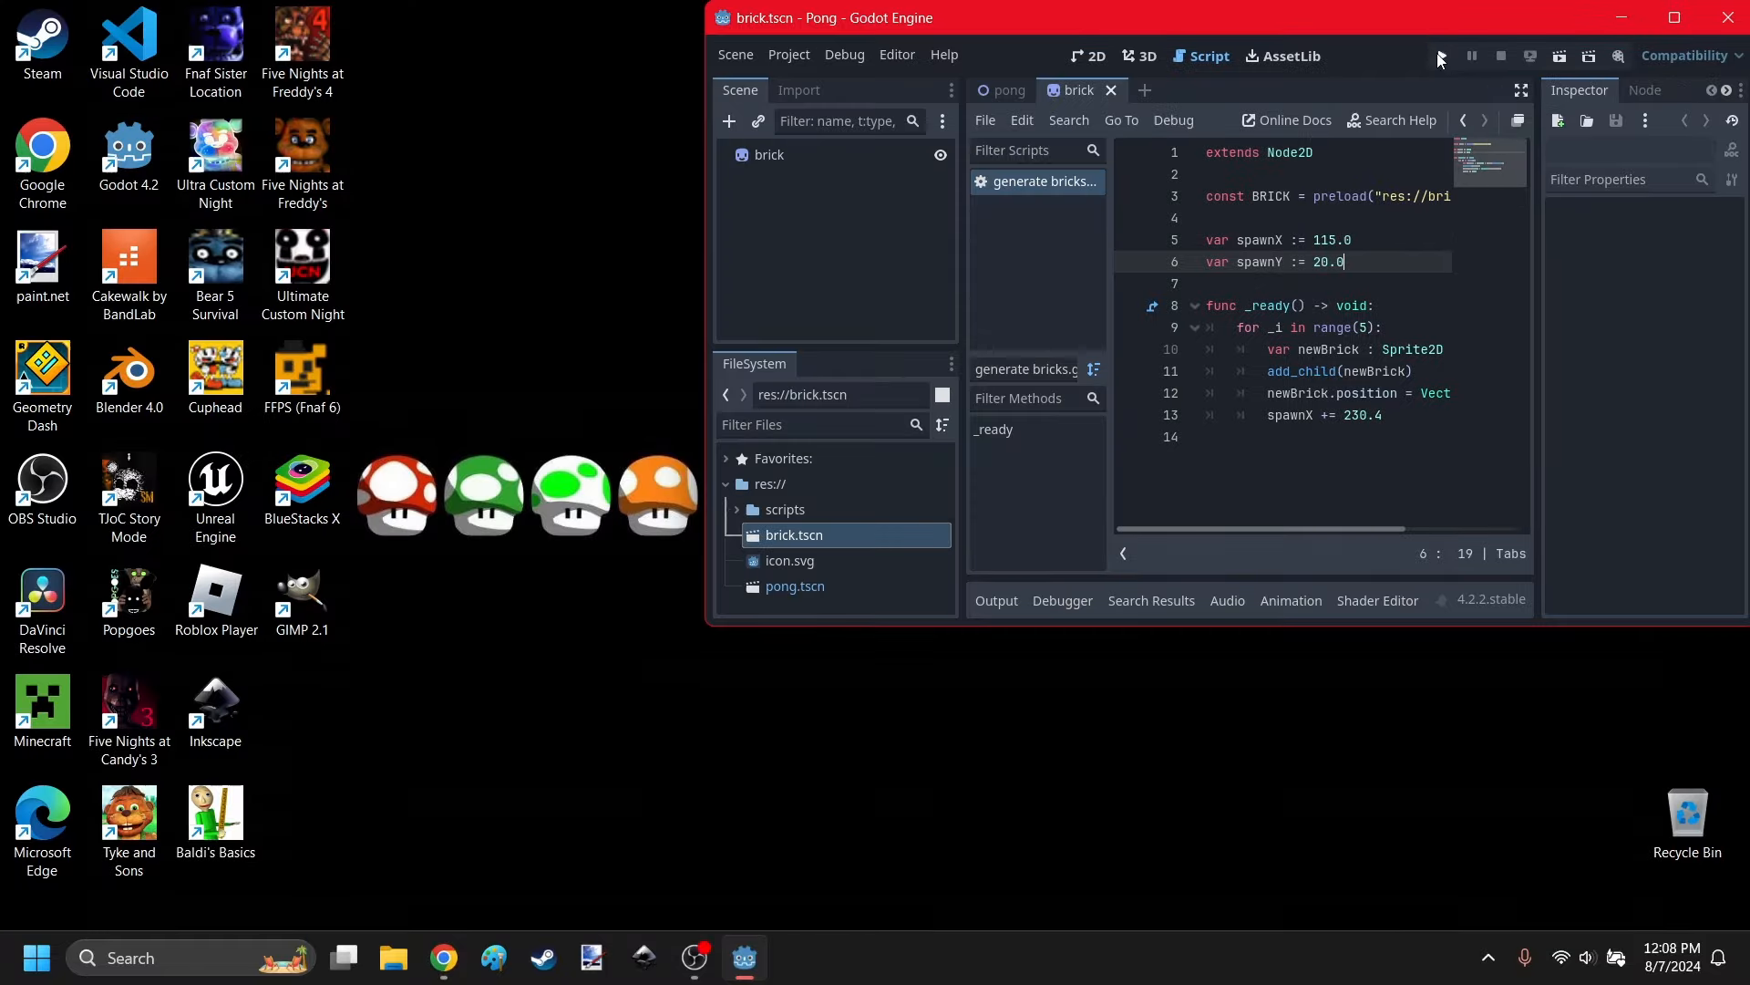
{"action": "left_click", "coordinate": [1683, 27]}
{"action": "left_click", "coordinate": [1440, 47]}
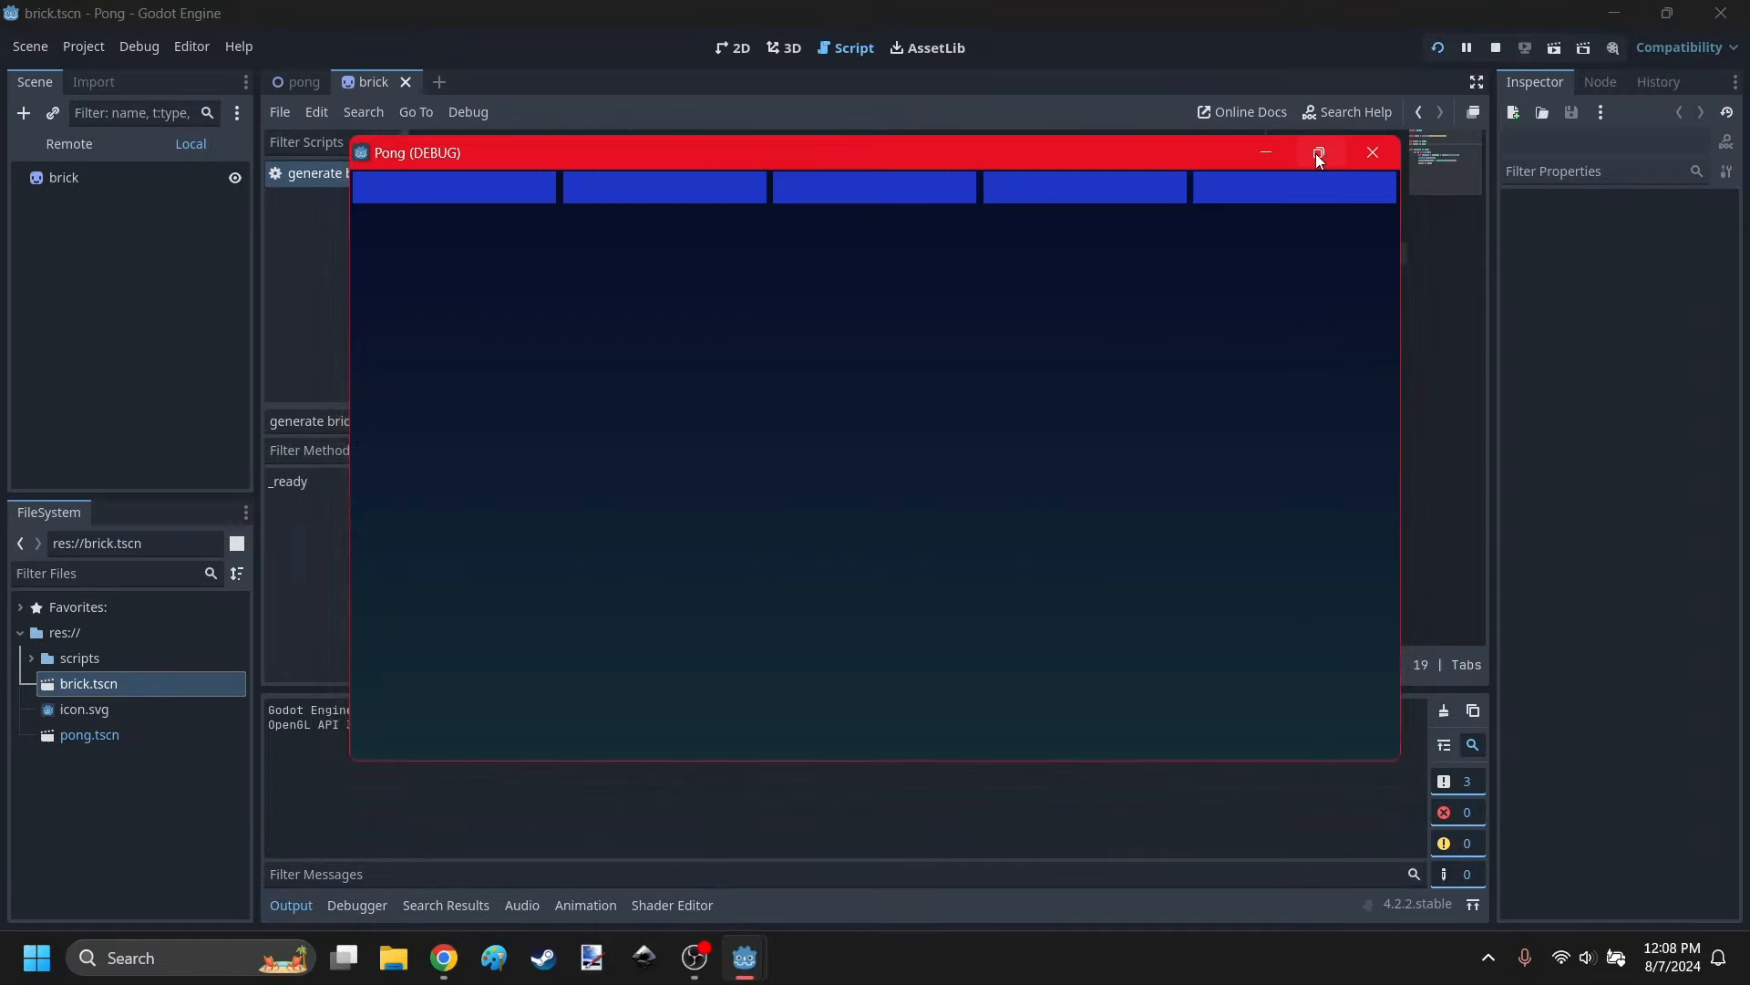
{"action": "left_click", "coordinate": [1316, 157]}
{"action": "left_click", "coordinate": [1719, 12]}
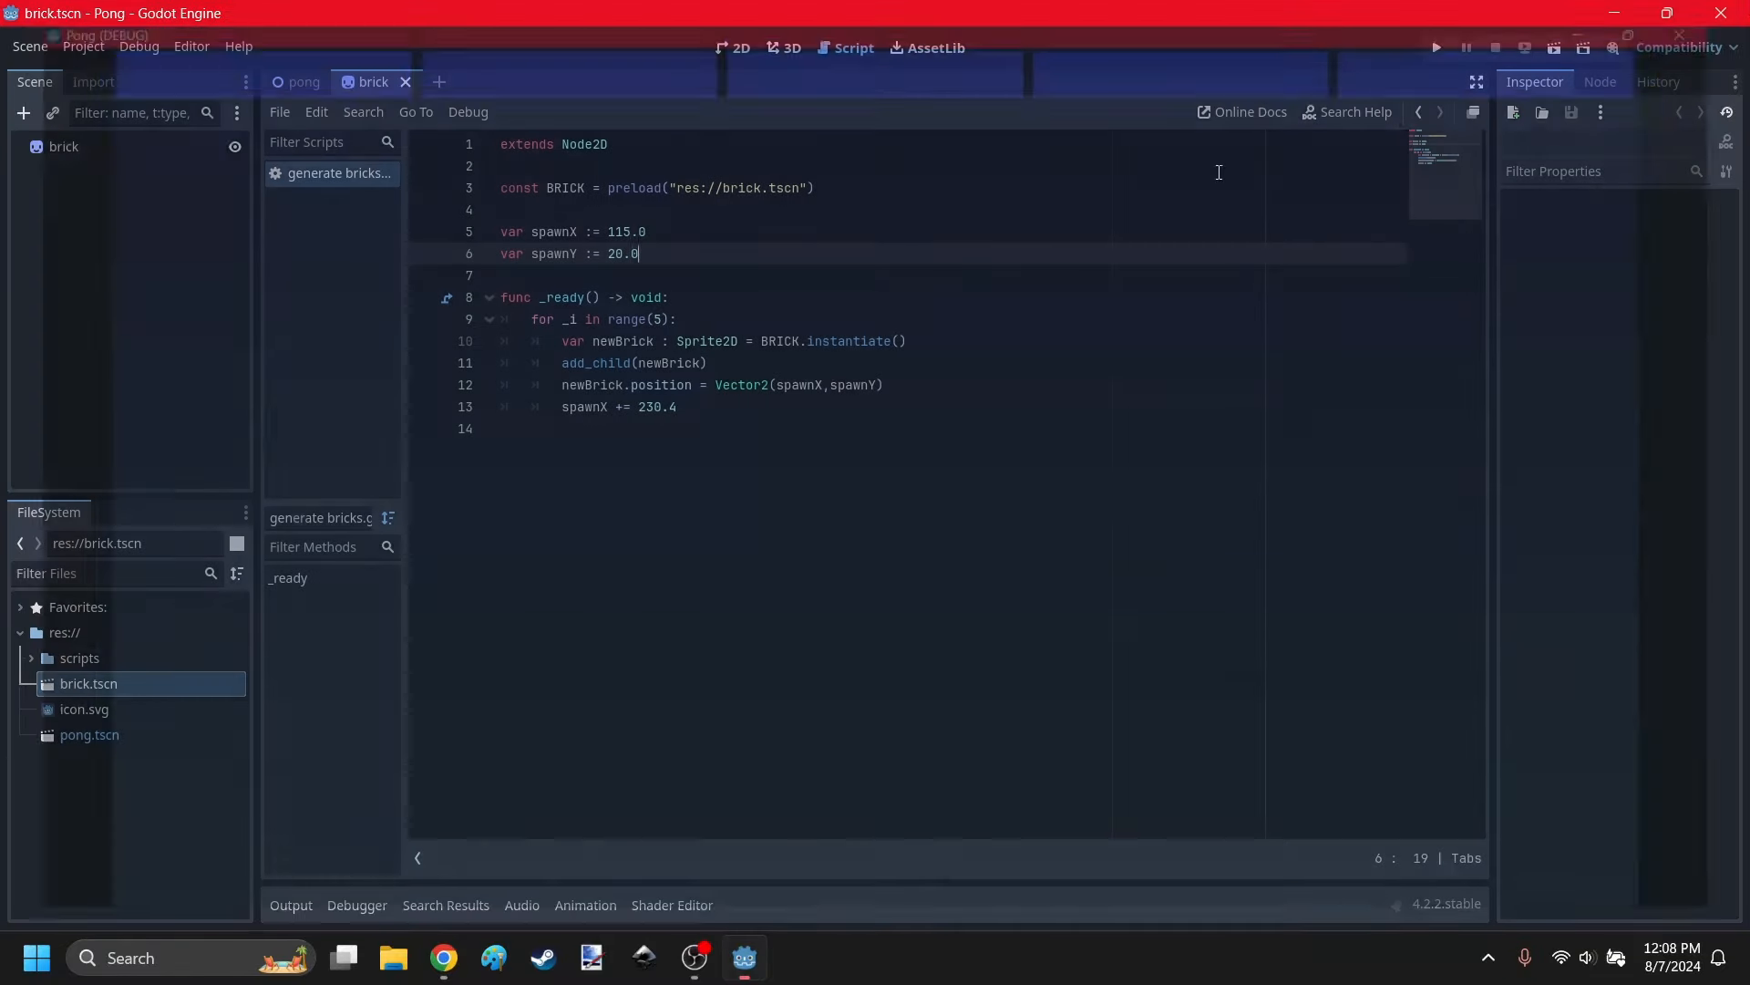
Change the initial value of spawnY to 25.0 and run the game maximized to check the top margin.
{"action": "key", "text": "BackSpace"}
{"action": "type", "text": "5"}
{"action": "left_click", "coordinate": [797, 562]}
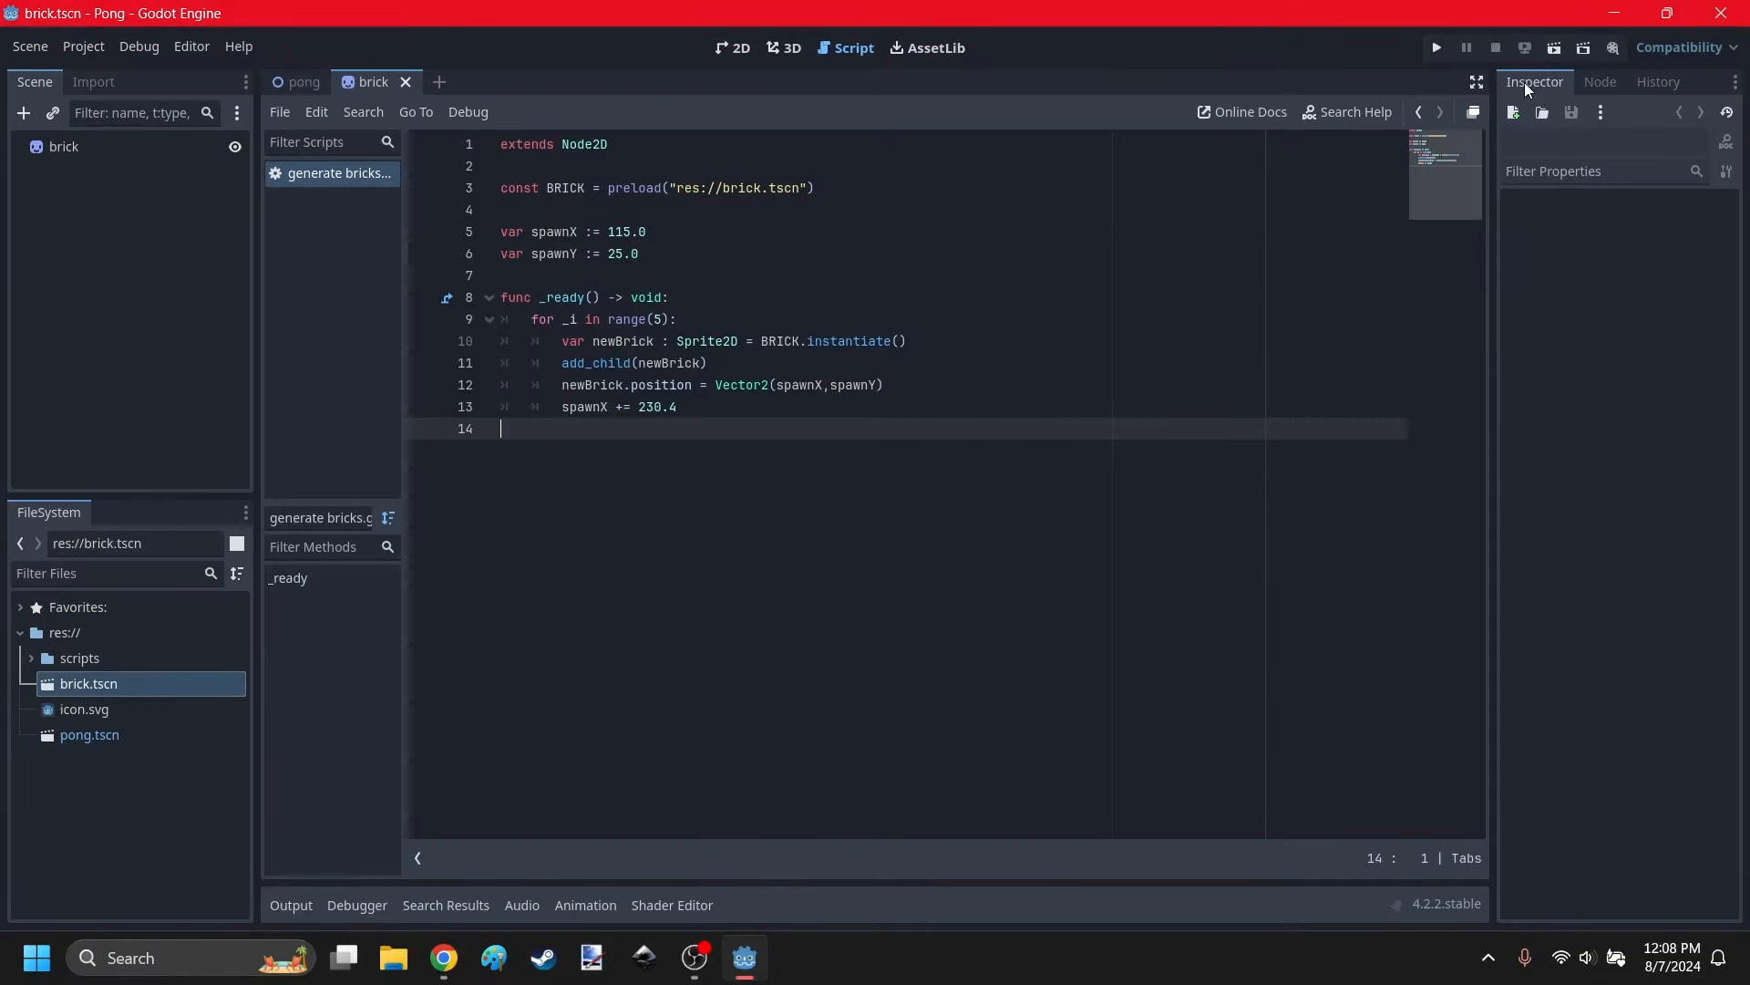
{"action": "left_click", "coordinate": [1437, 48]}
{"action": "left_click", "coordinate": [1333, 146]}
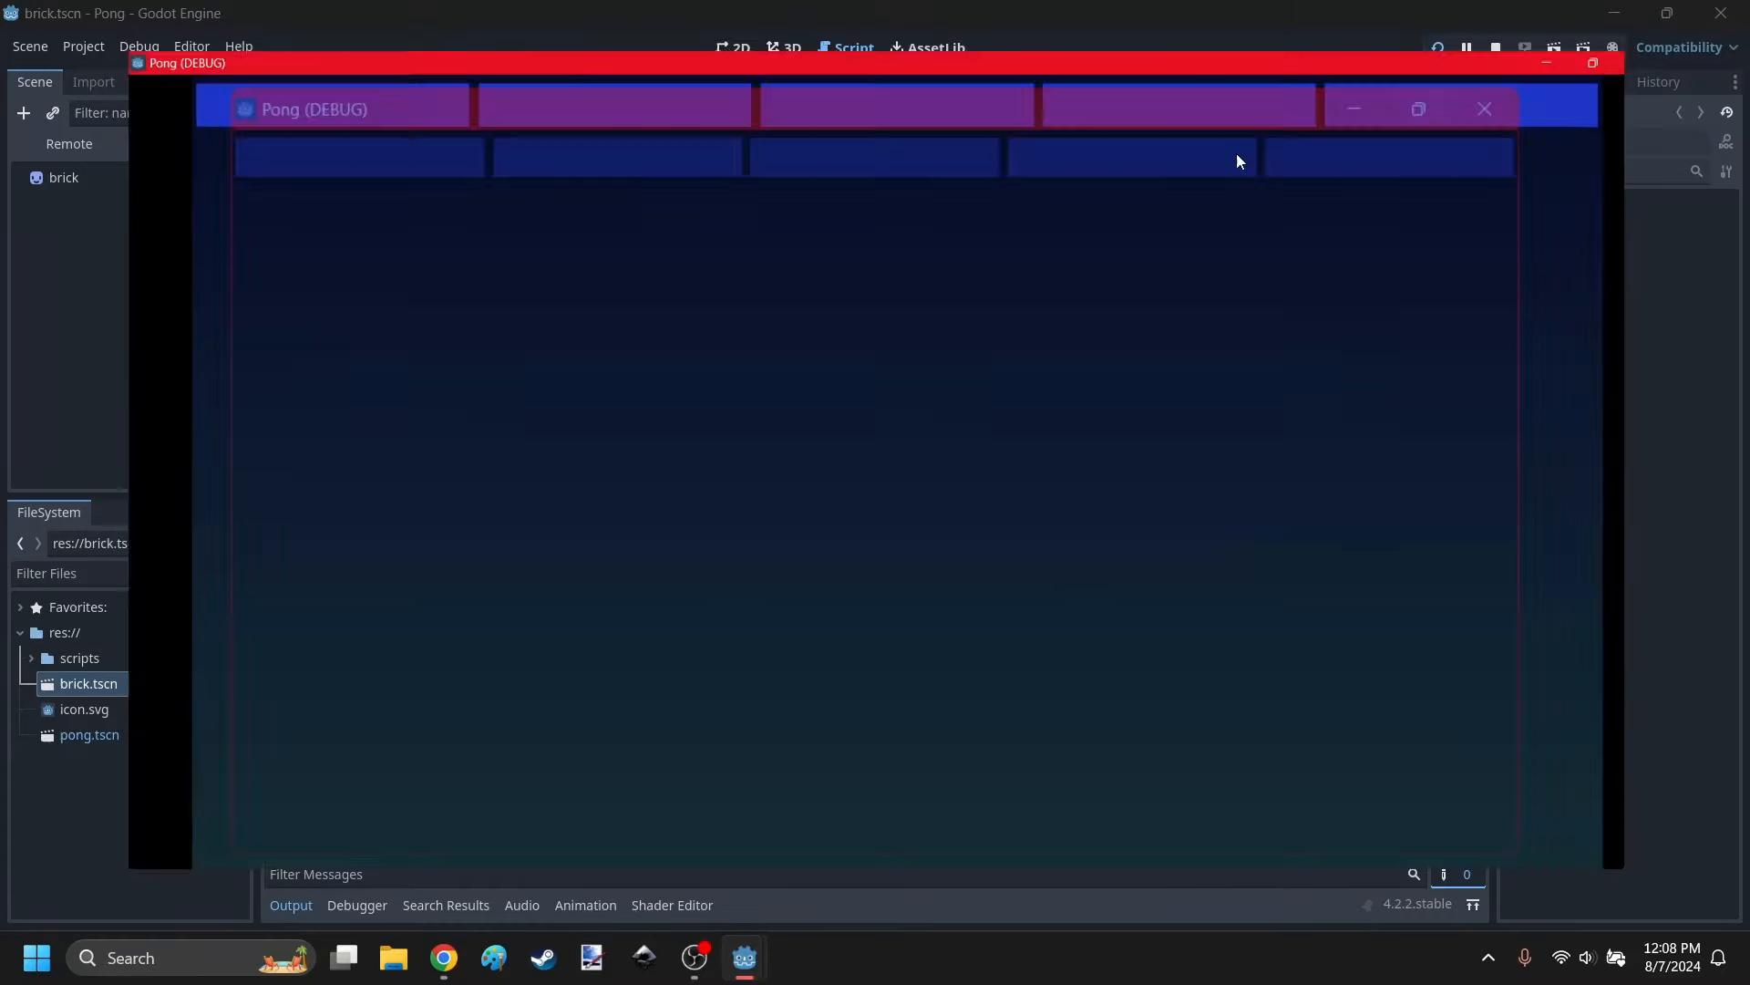
Change the initial value of spawnY to 23.0 and run the game maximized to check the top margin.
{"action": "left_click", "coordinate": [1719, 13]}
{"action": "left_click_drag", "start_coordinate": [625, 255], "coordinate": [616, 253]}
{"action": "type", "text": "3"}
{"action": "left_click", "coordinate": [762, 501]}
{"action": "left_click", "coordinate": [1437, 48]}
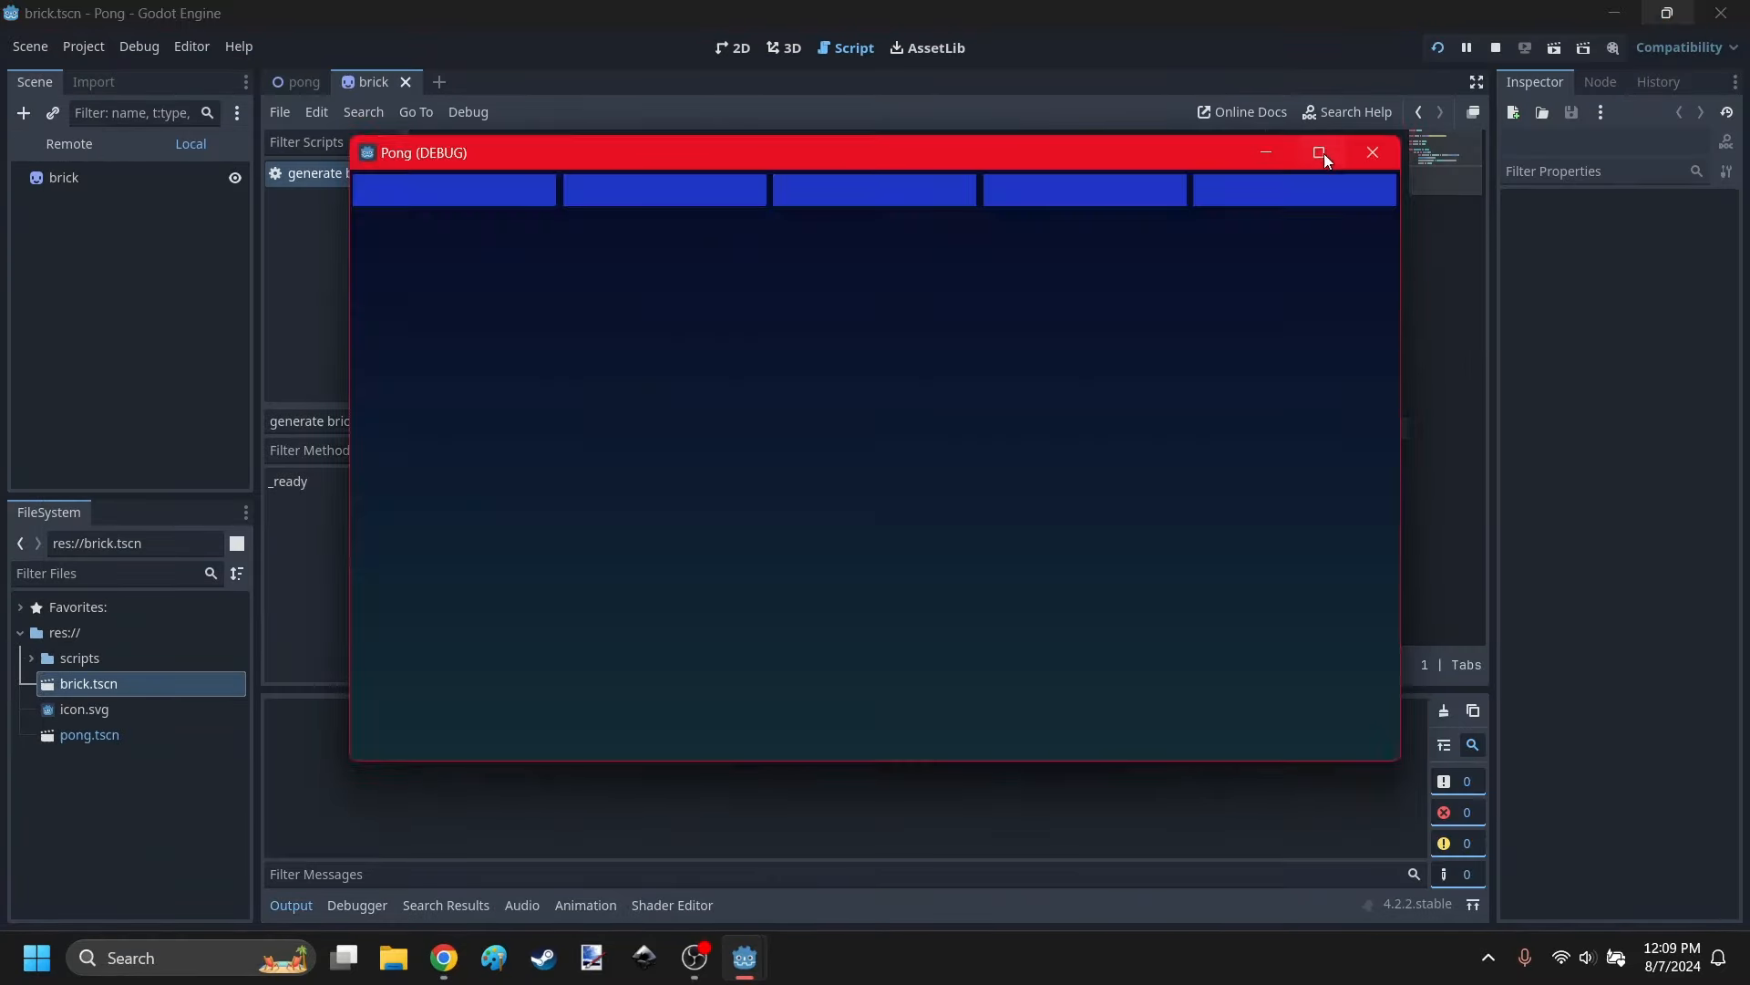
{"action": "left_click", "coordinate": [1324, 150]}
{"action": "left_click", "coordinate": [1720, 12]}
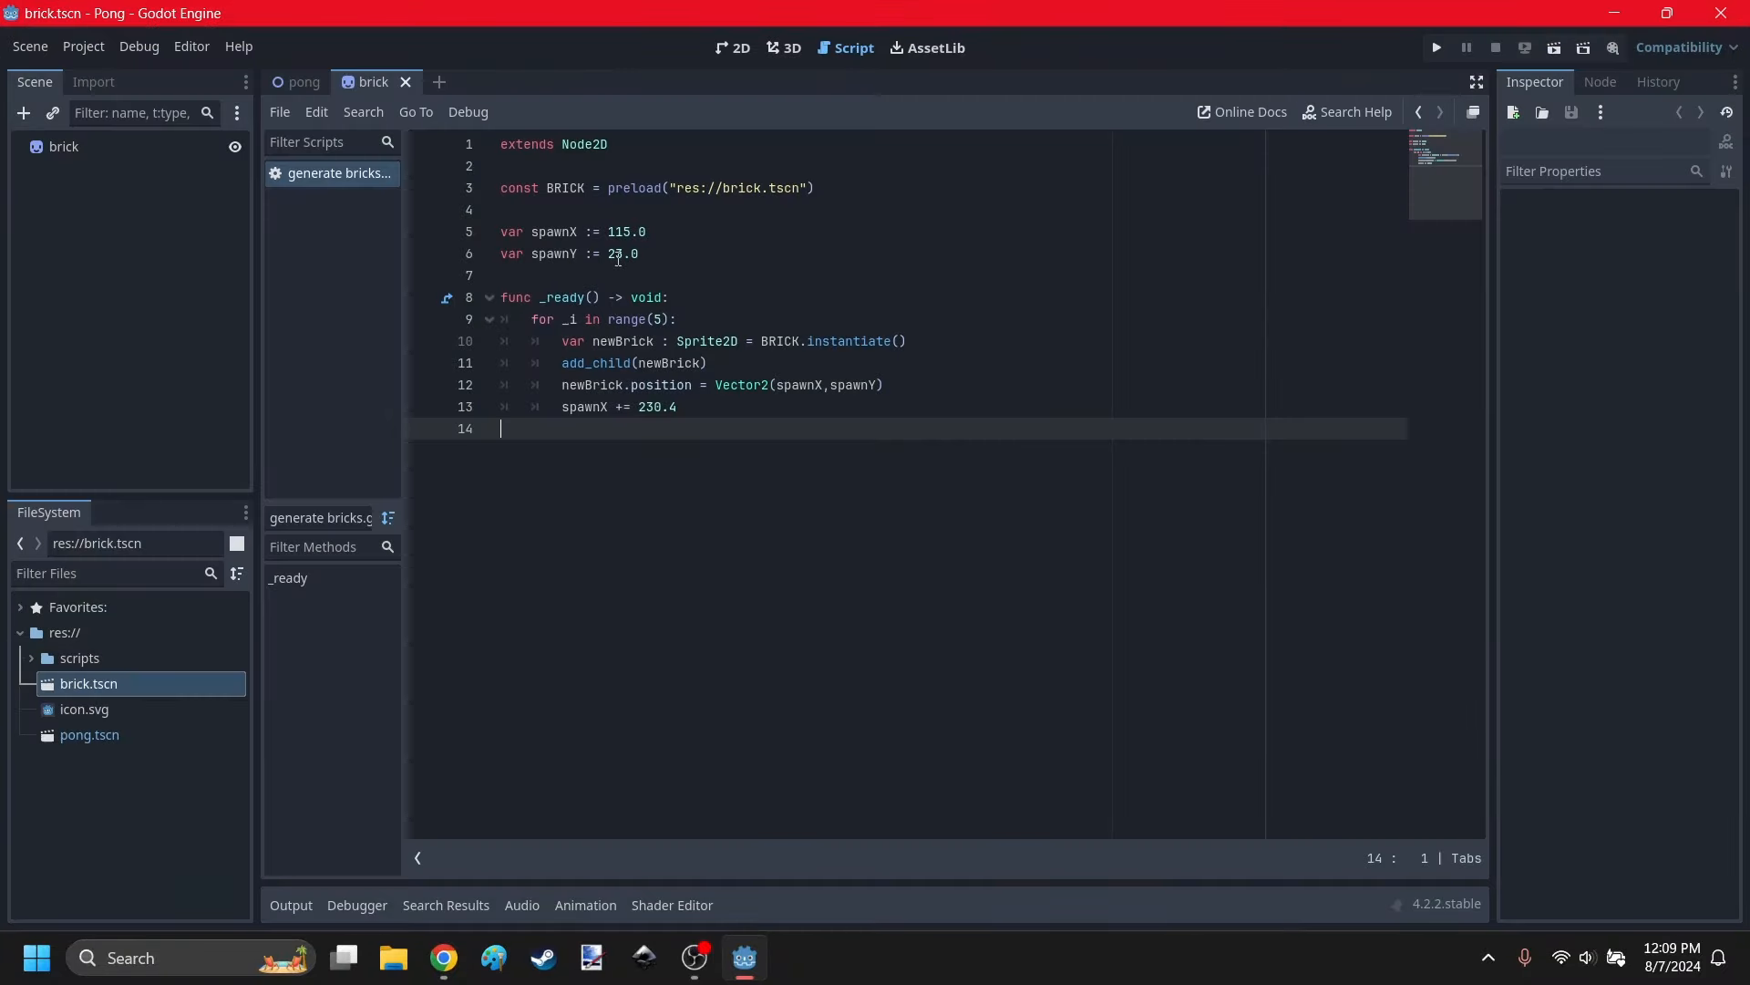
Change the initial value of spawnY to 24.0 and run the game maximized to check the top margin.
{"action": "left_click_drag", "start_coordinate": [624, 256], "coordinate": [618, 256]}
{"action": "type", "text": "4"}
{"action": "left_click", "coordinate": [762, 483]}
{"action": "left_click", "coordinate": [1437, 49]}
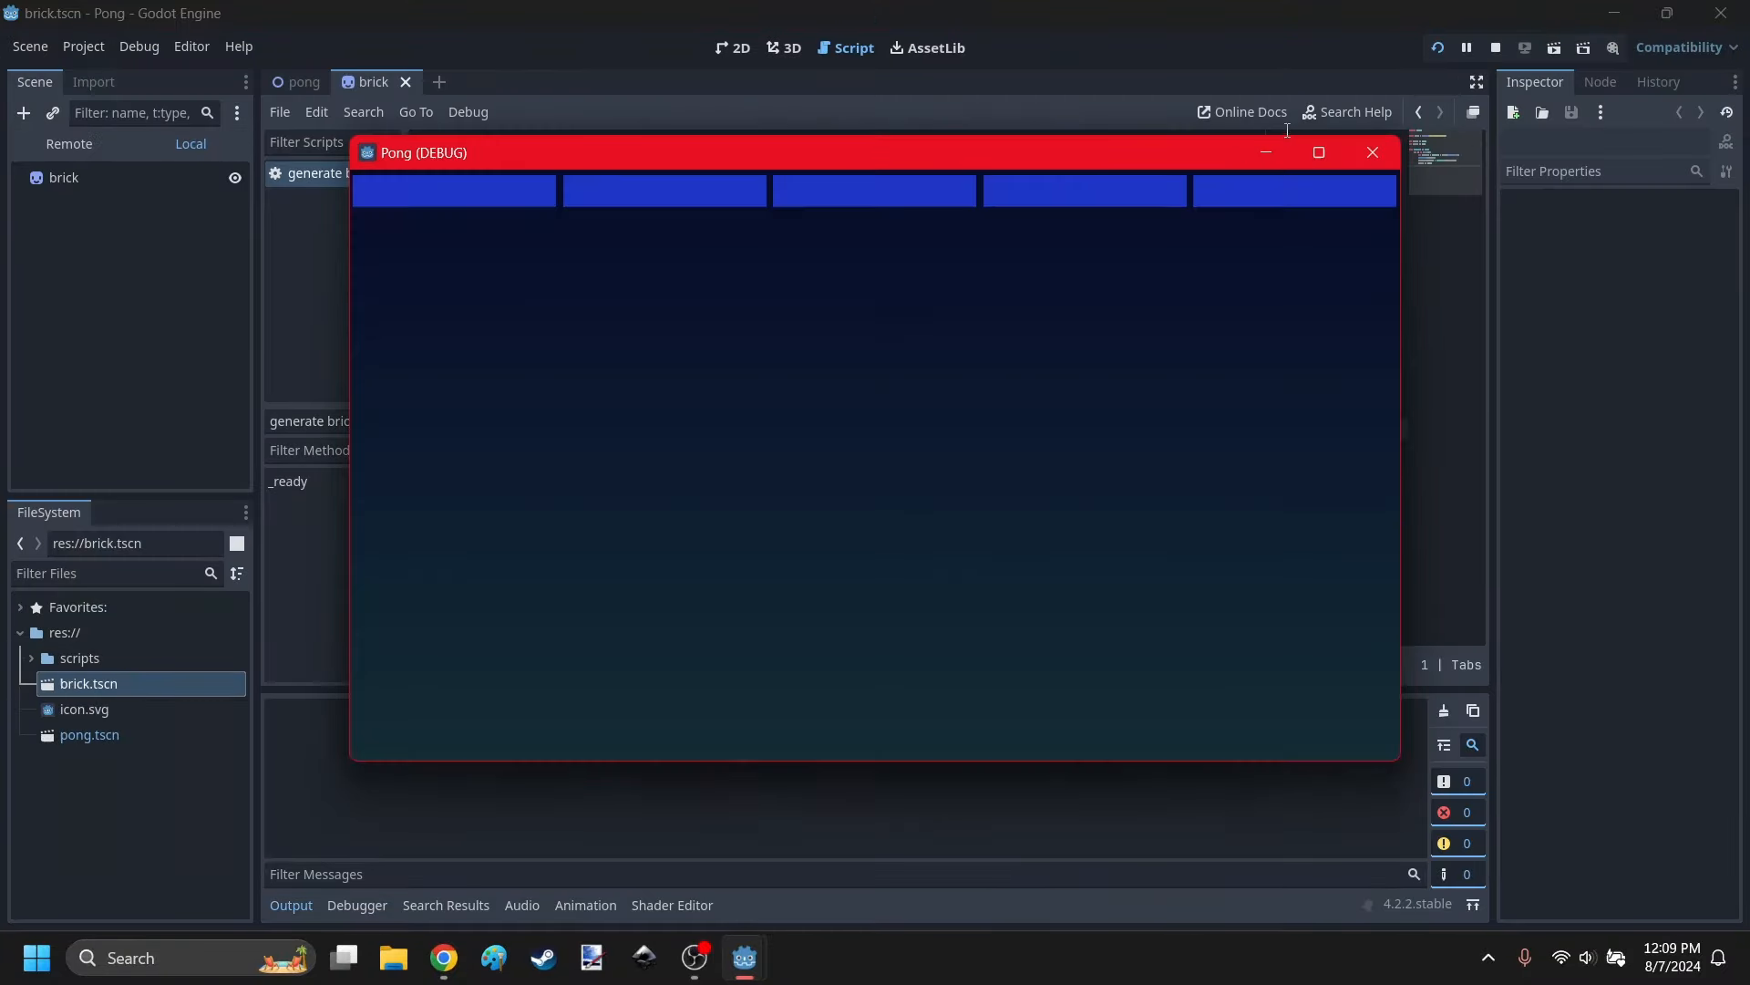
{"action": "left_click", "coordinate": [1323, 150]}
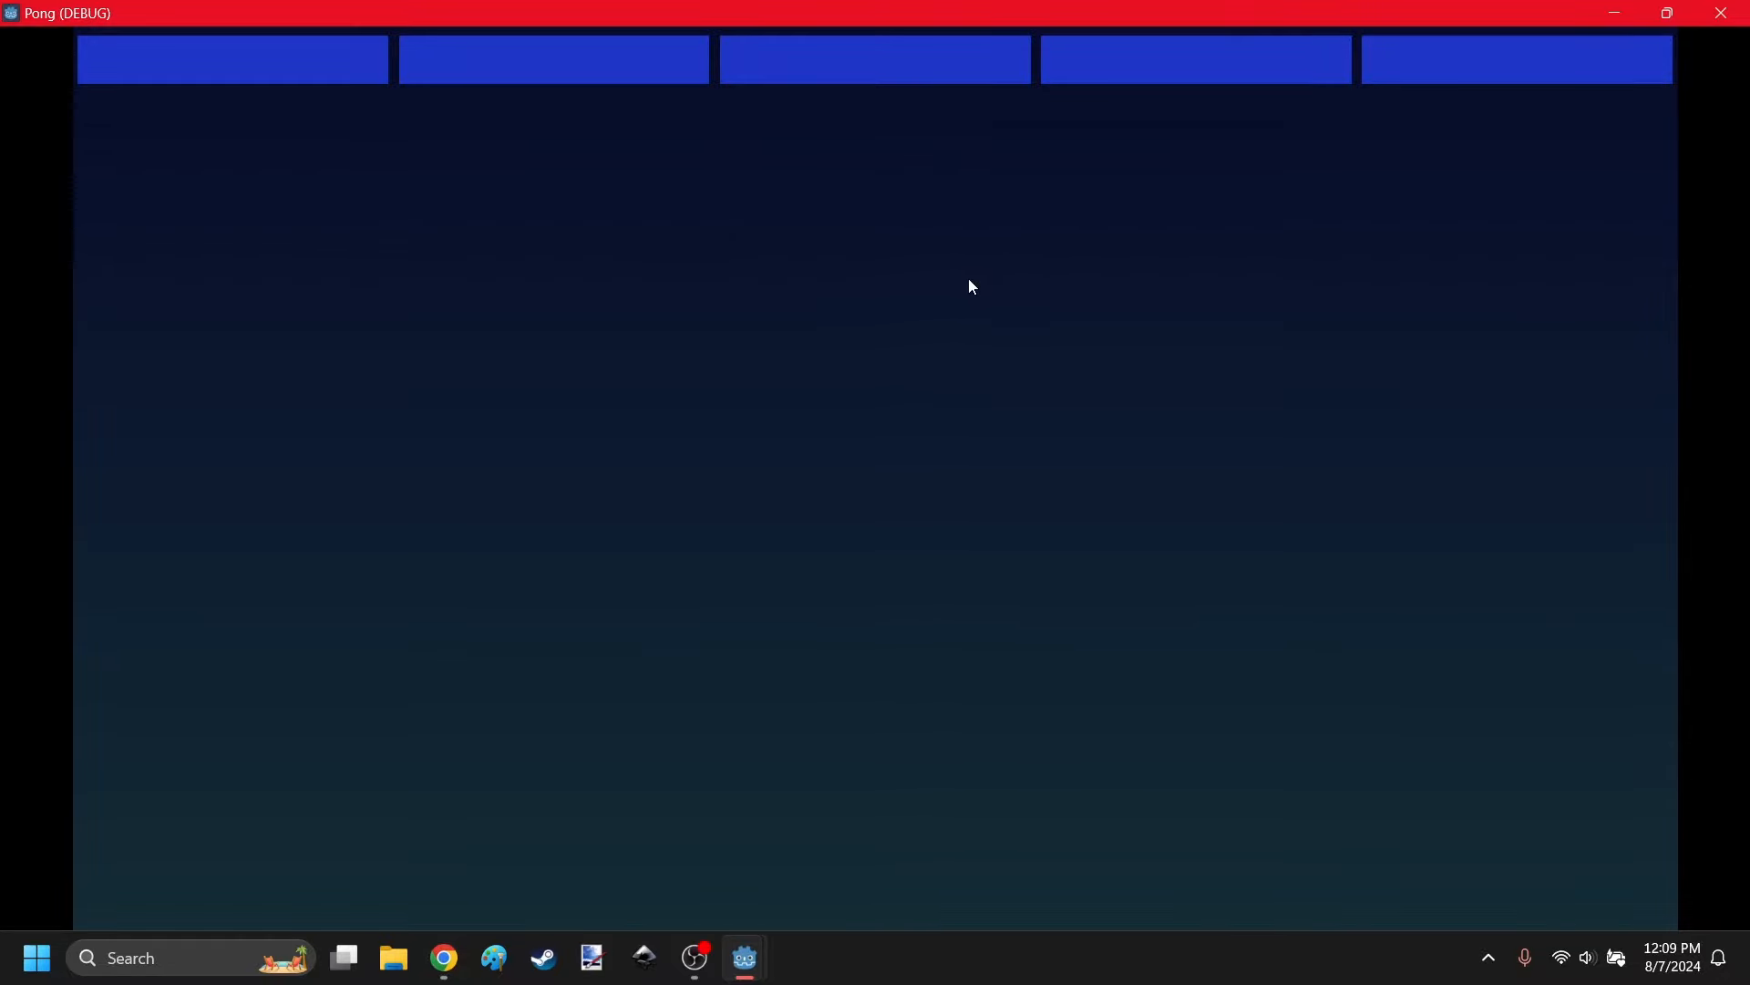
{"action": "left_click", "coordinate": [1721, 13]}
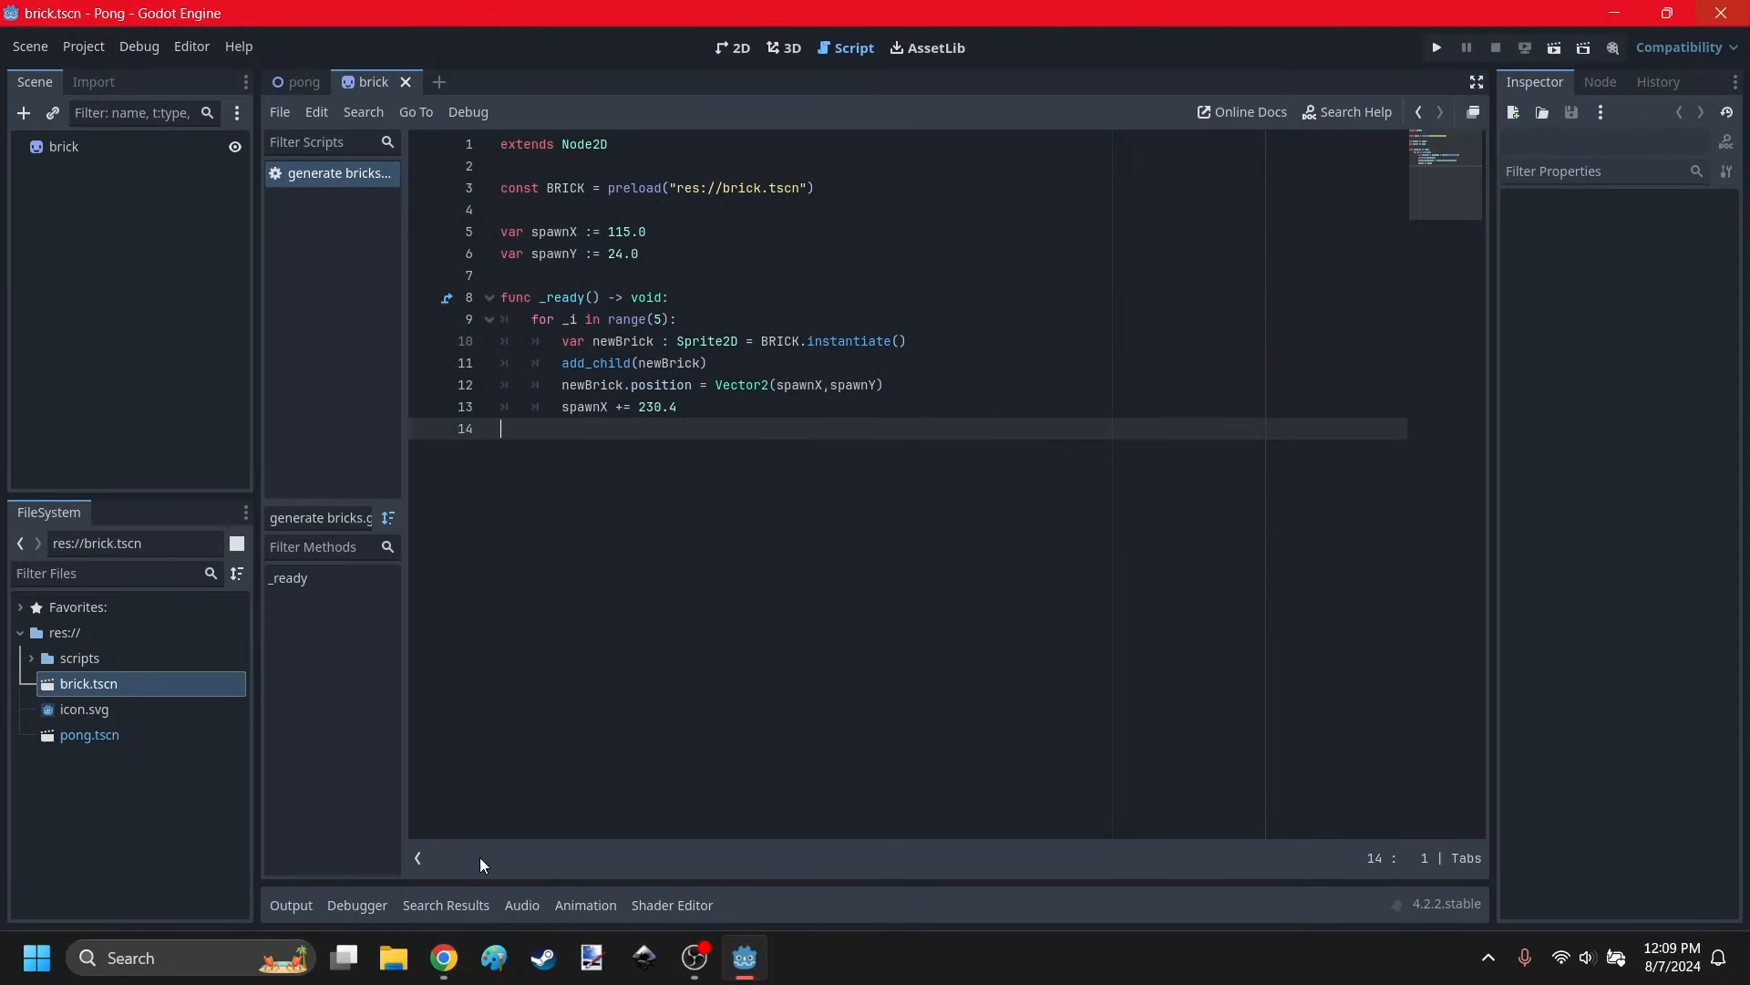
Switch to the Scratch project in Chrome and examine the set up clones definition for its nested repeats and position changes.
{"action": "left_click", "coordinate": [444, 957]}
{"action": "scroll", "coordinate": [800, 612], "scroll_direction": "down", "scroll_amount": 2}
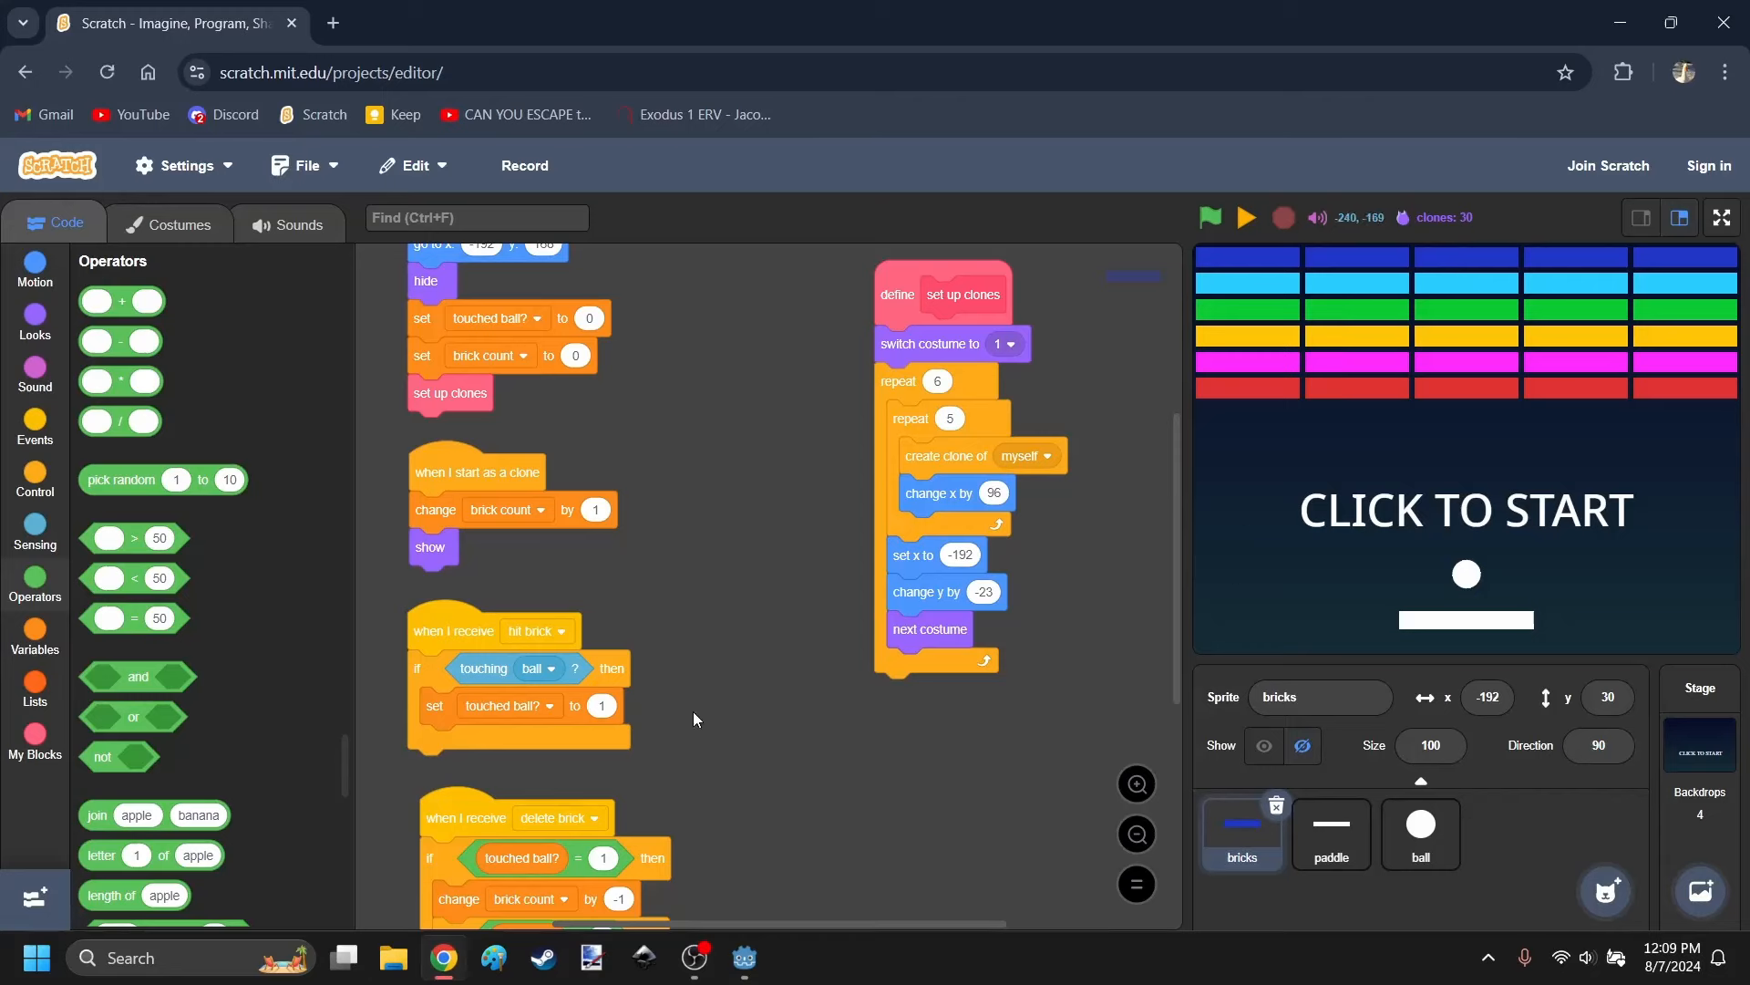
{"action": "left_click_drag", "start_coordinate": [583, 713], "coordinate": [457, 662]}
{"action": "right_click", "coordinate": [740, 626]}
{"action": "left_click", "coordinate": [792, 645]}
{"action": "left_click_drag", "start_coordinate": [702, 547], "coordinate": [561, 512]}
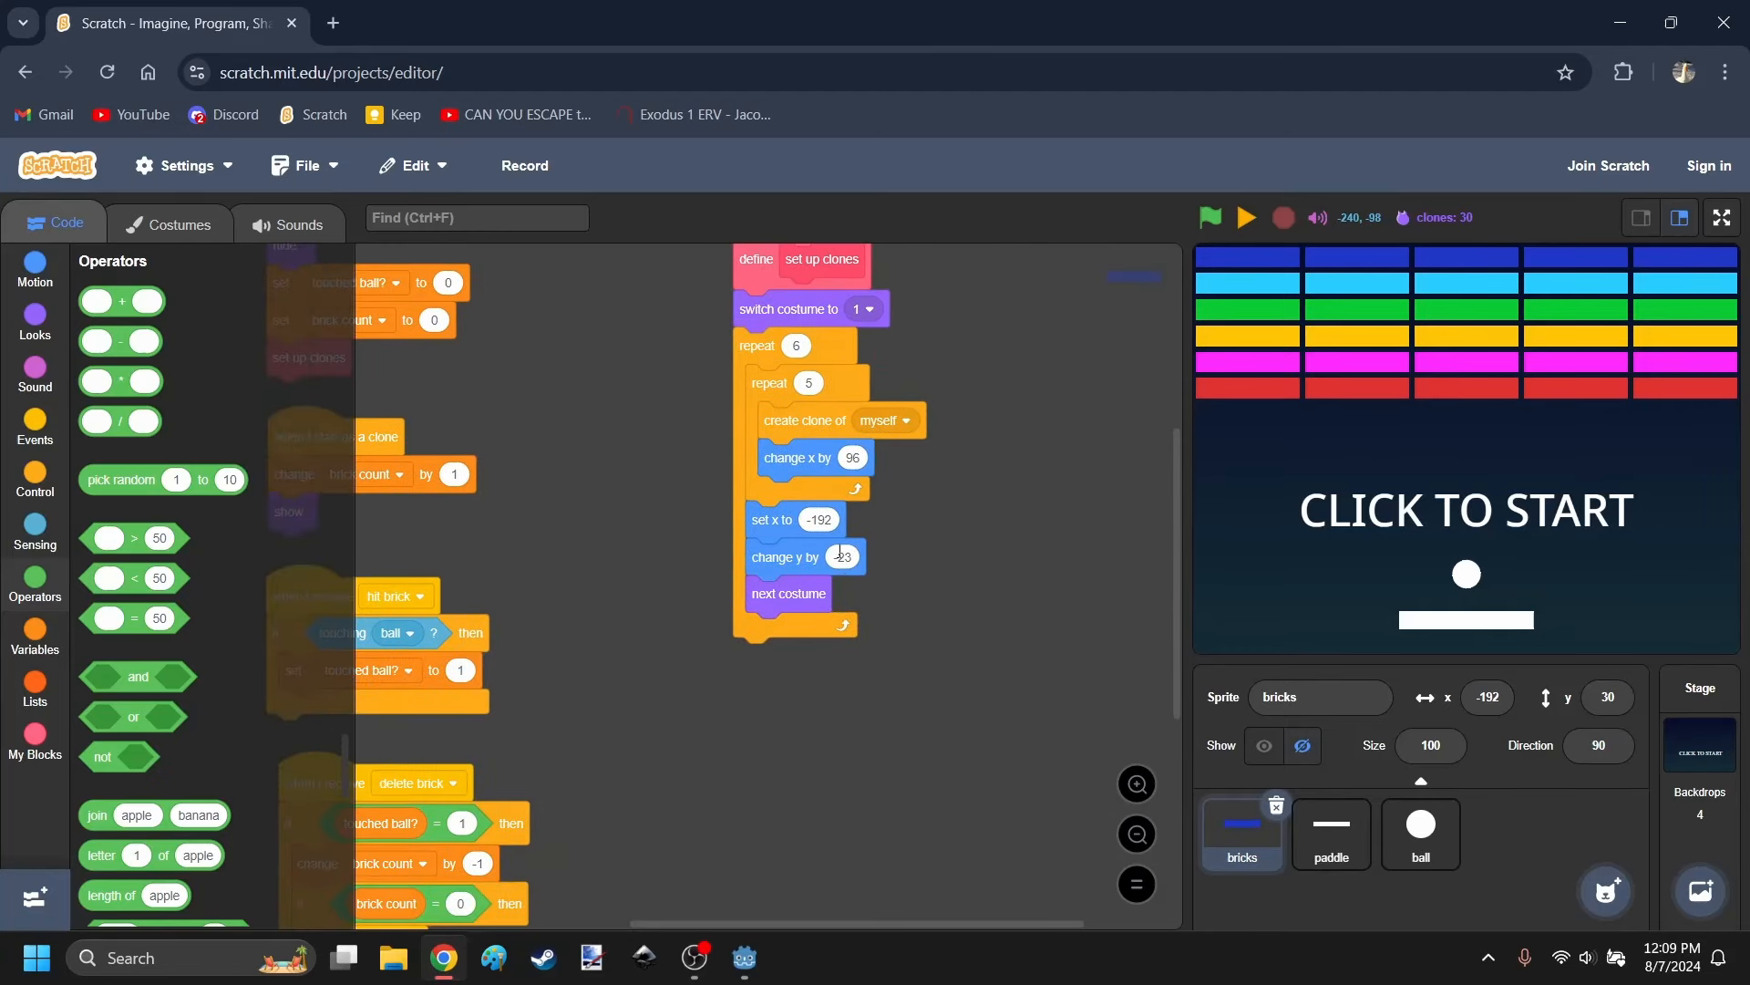
{"action": "left_click", "coordinate": [444, 957]}
In the Godot script's _ready function, wrap the existing brick loop in an outer loop, for _i in range(6):, indenting the existing lines.
{"action": "left_click", "coordinate": [719, 406]}
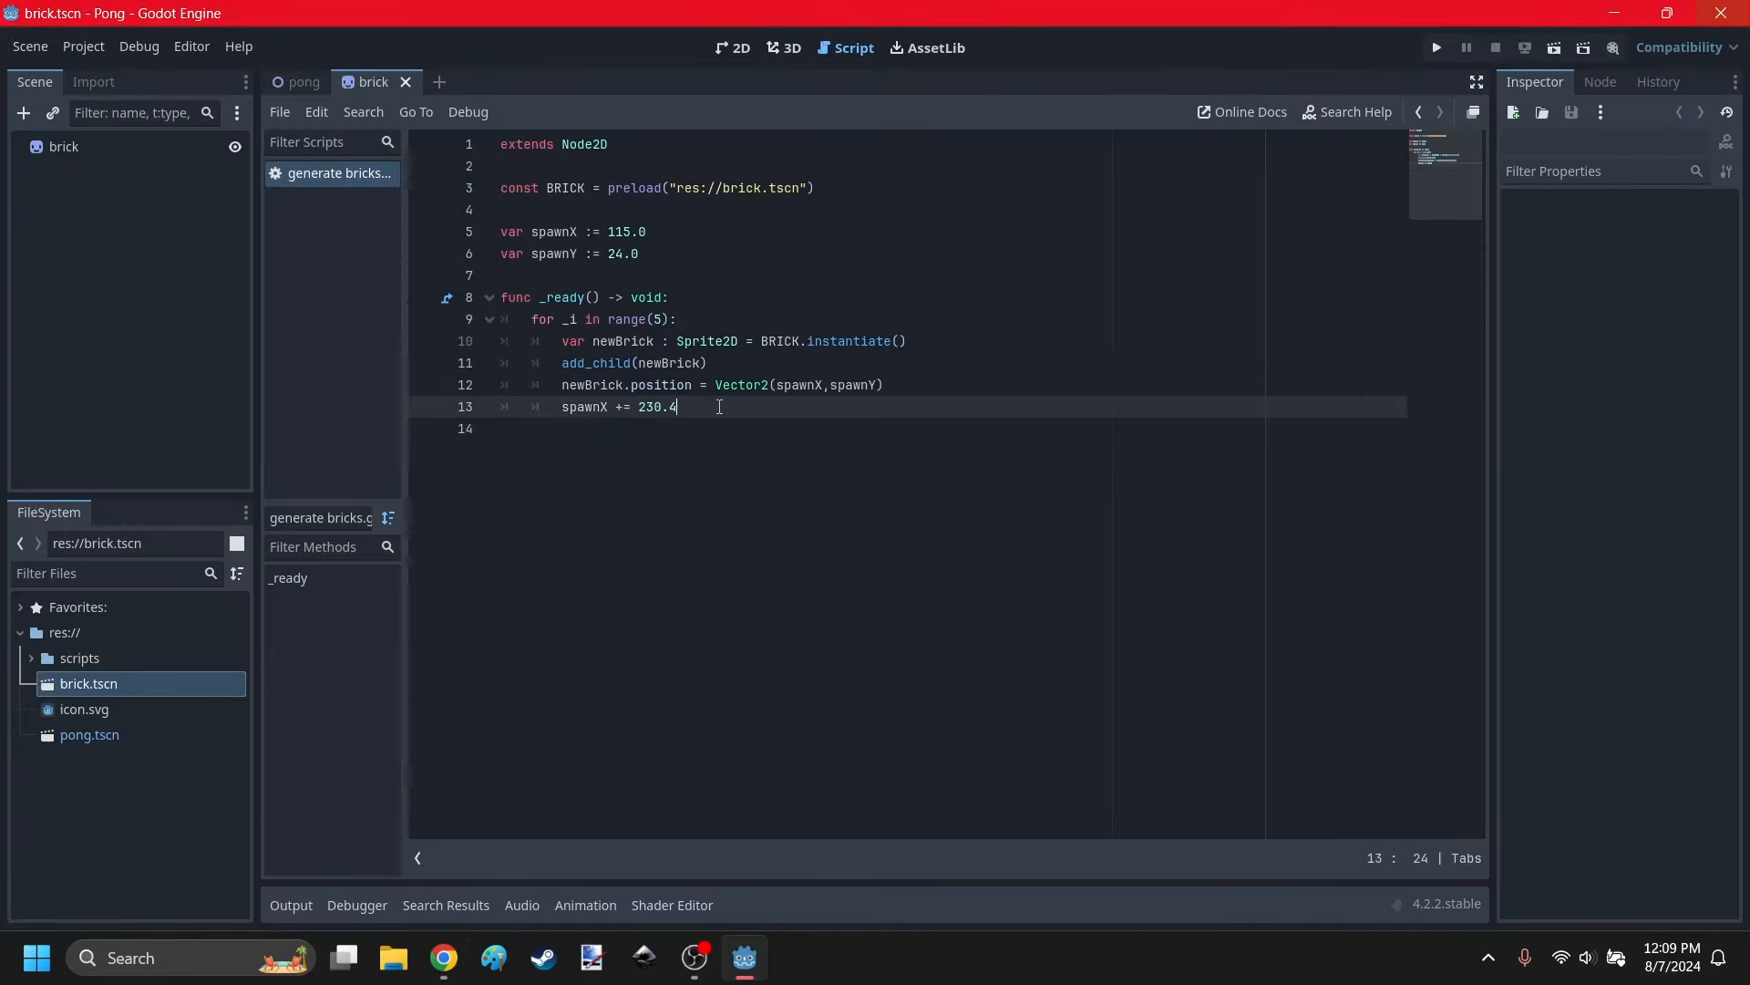
{"action": "left_click", "coordinate": [698, 301]}
{"action": "key", "text": "Return"}
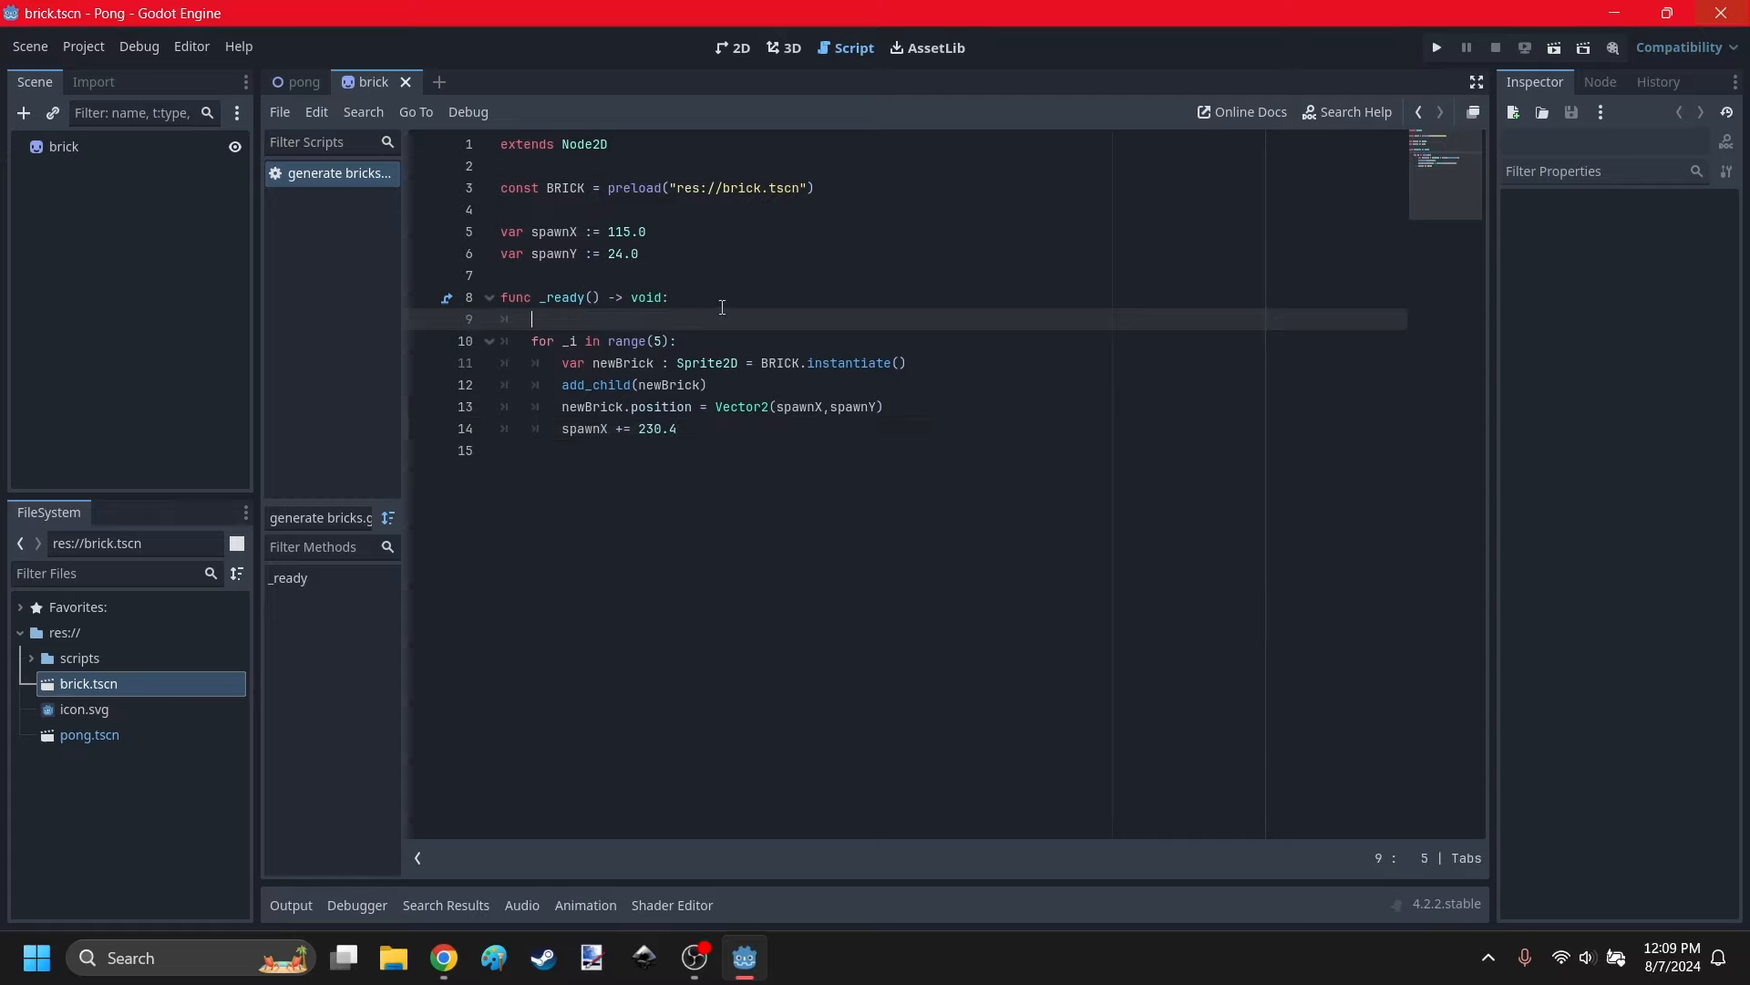
{"action": "type", "text": "for "}
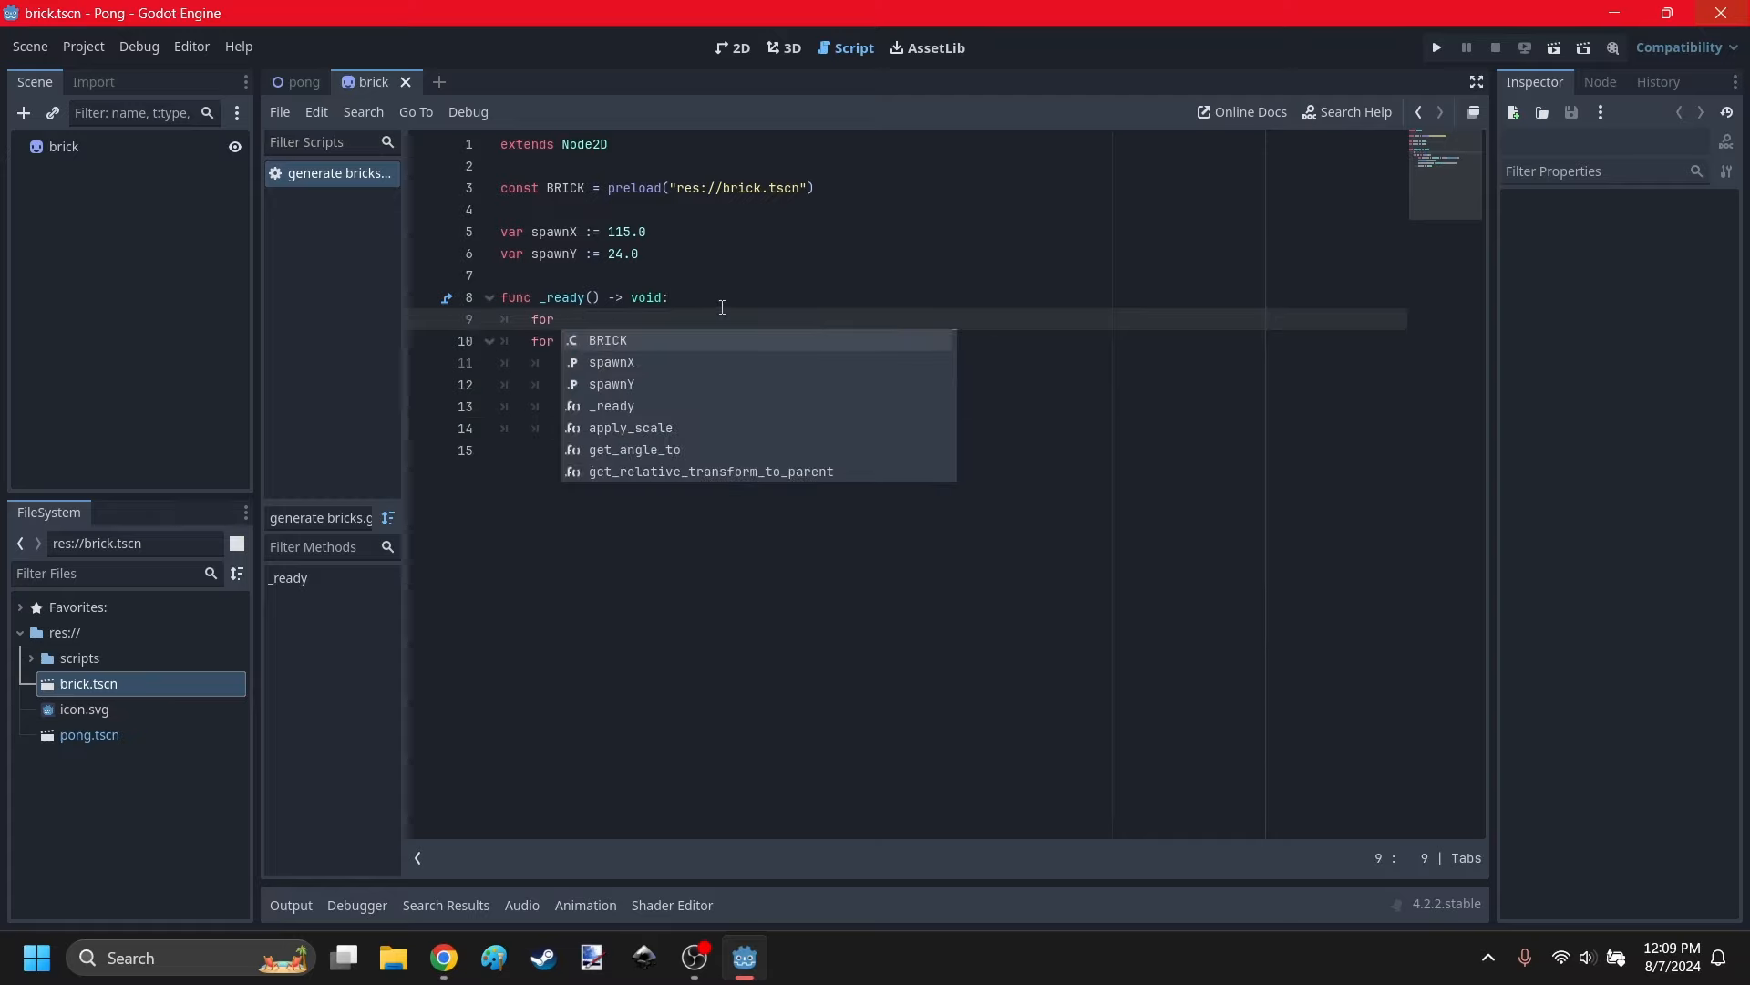
{"action": "type", "text": "_"}
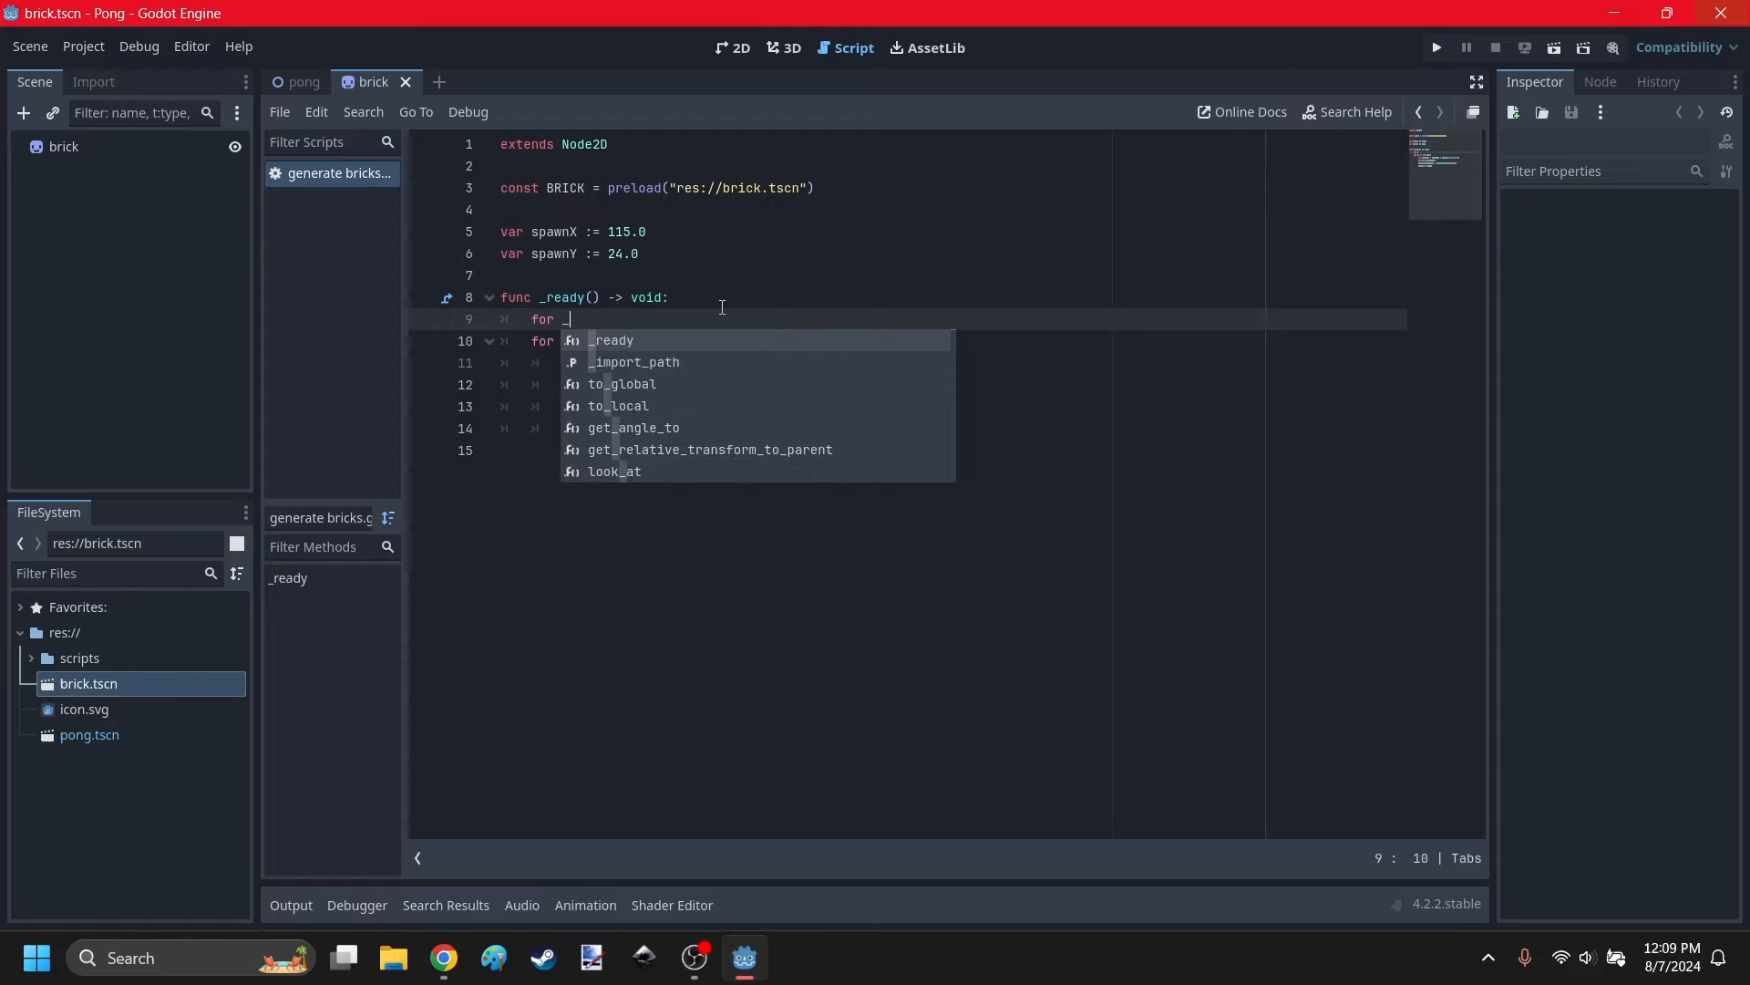
{"action": "type", "text": "i in range(6)"}
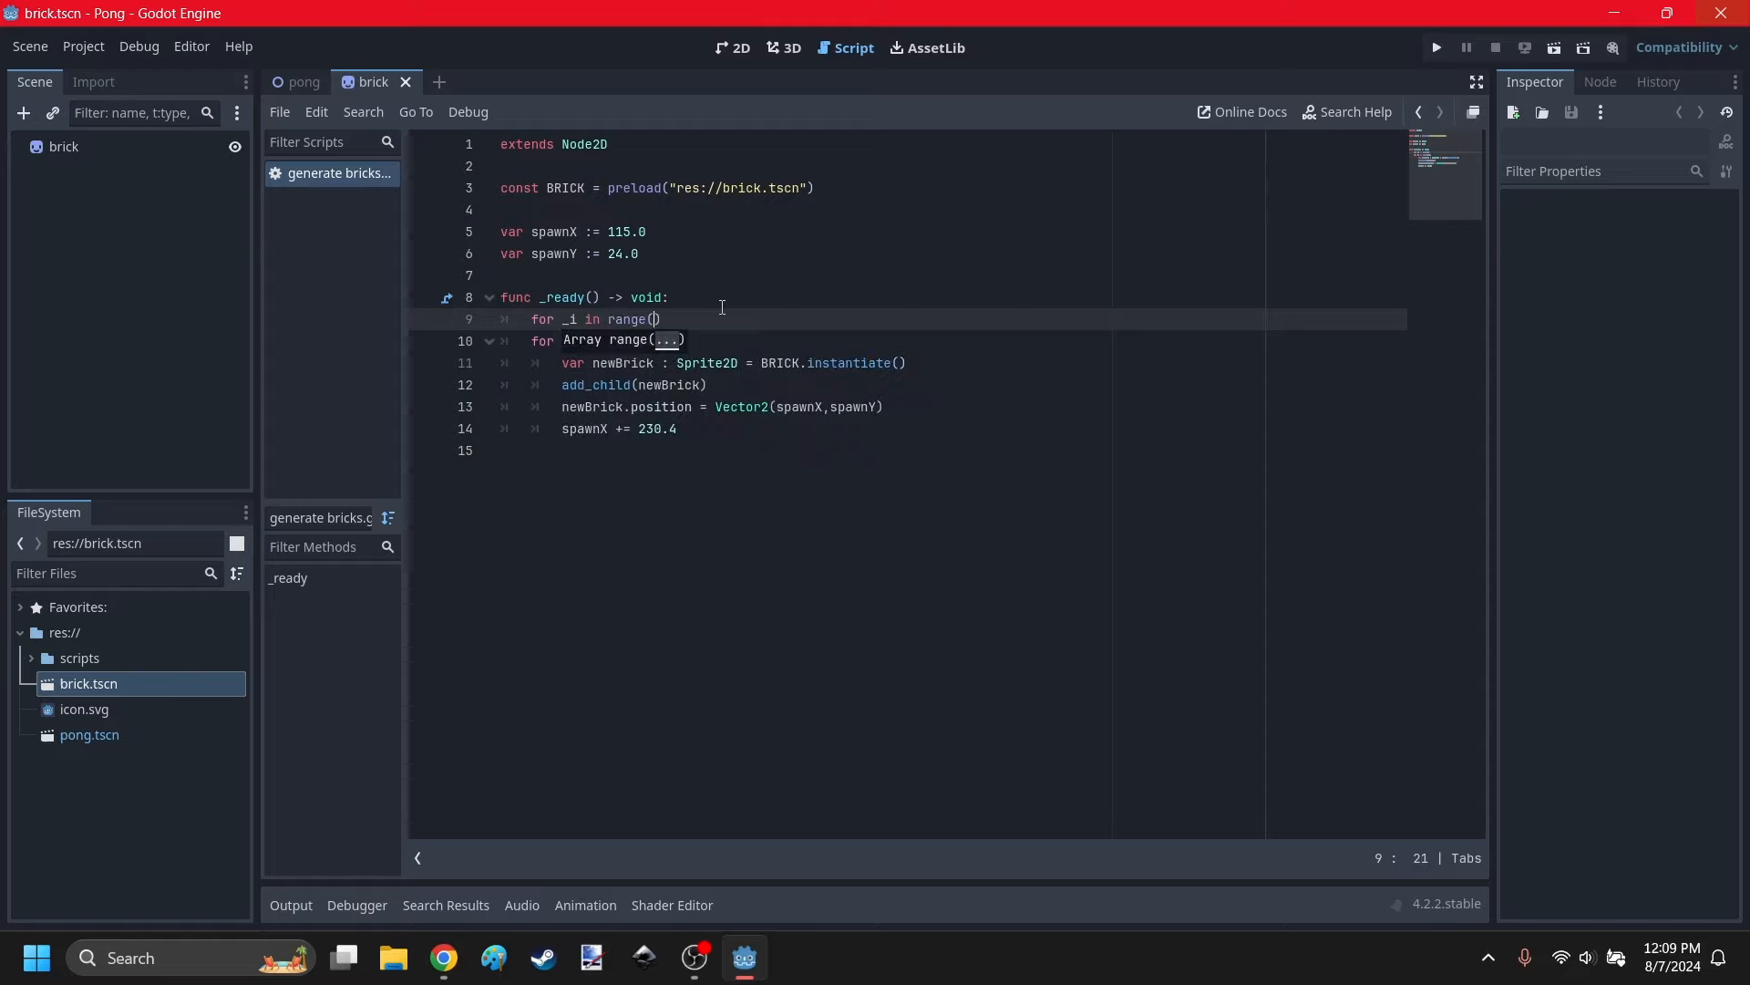
{"action": "type", "text": ":"}
{"action": "left_click_drag", "start_coordinate": [701, 429], "coordinate": [446, 341]}
{"action": "key", "text": "Tab"}
{"action": "left_click", "coordinate": [578, 452]}
Rename the inner loop's iterator to _j so it differs from the outer loop's.
{"action": "left_click", "coordinate": [603, 341]}
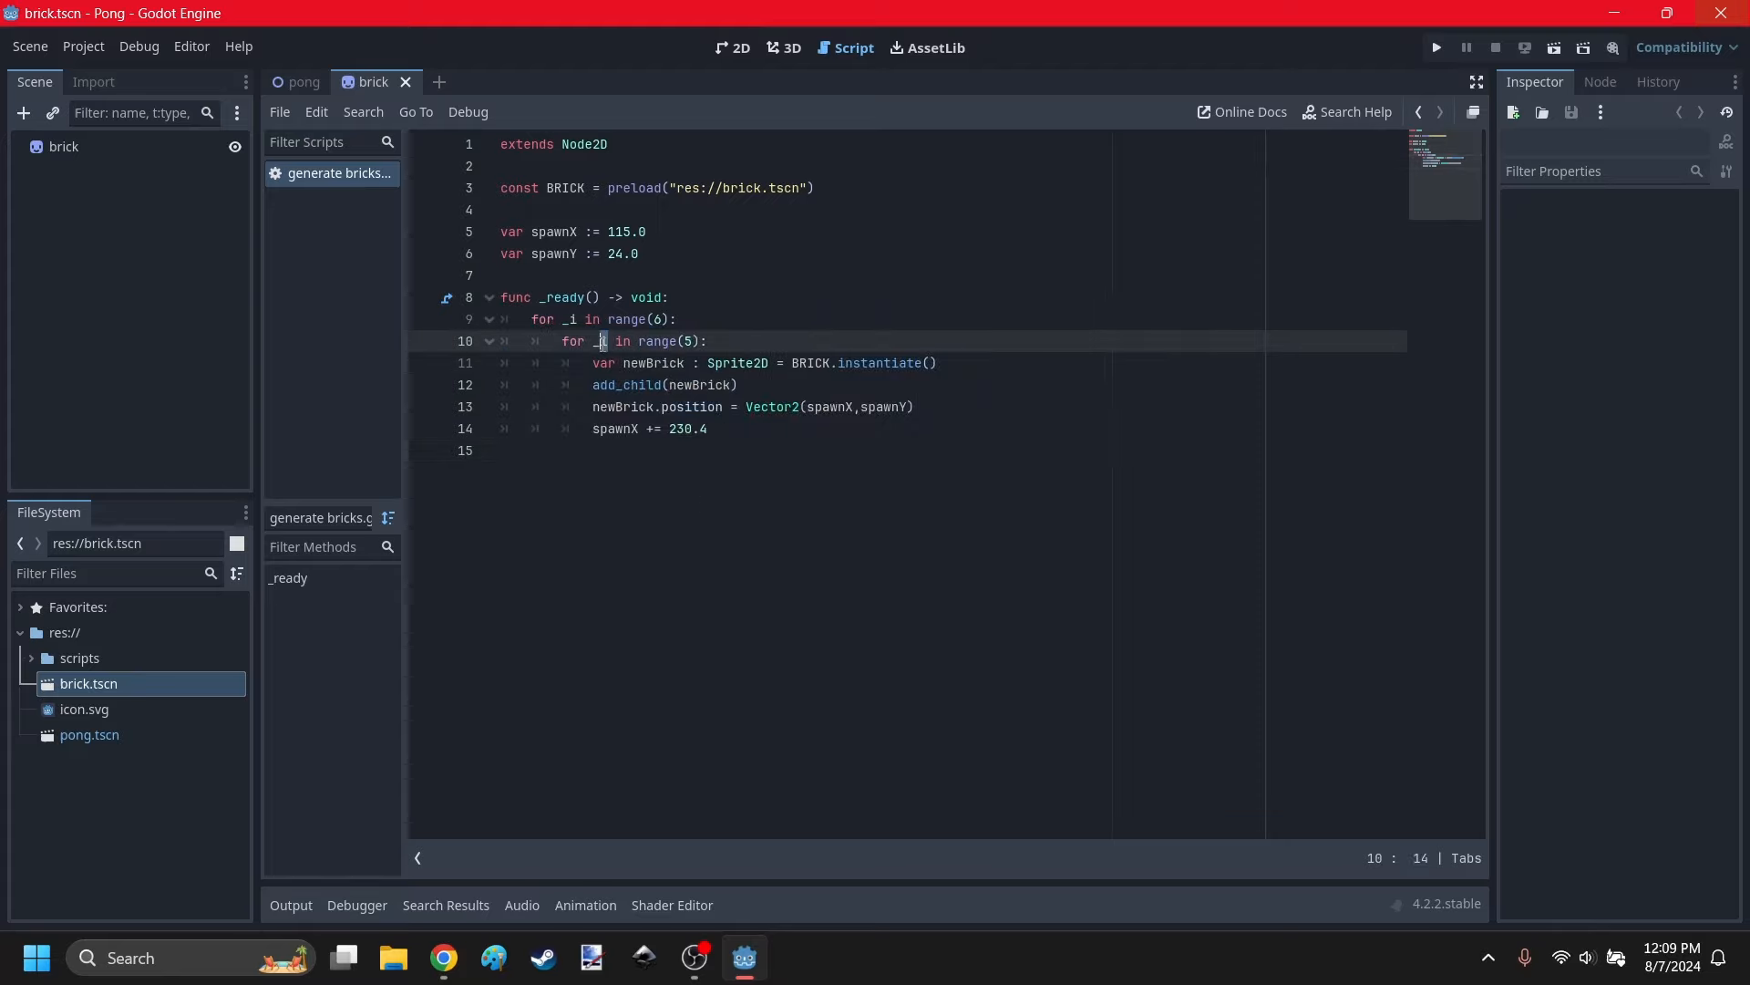
{"action": "key", "text": "Delete"}
{"action": "type", "text": "j"}
{"action": "left_click", "coordinate": [660, 544]}
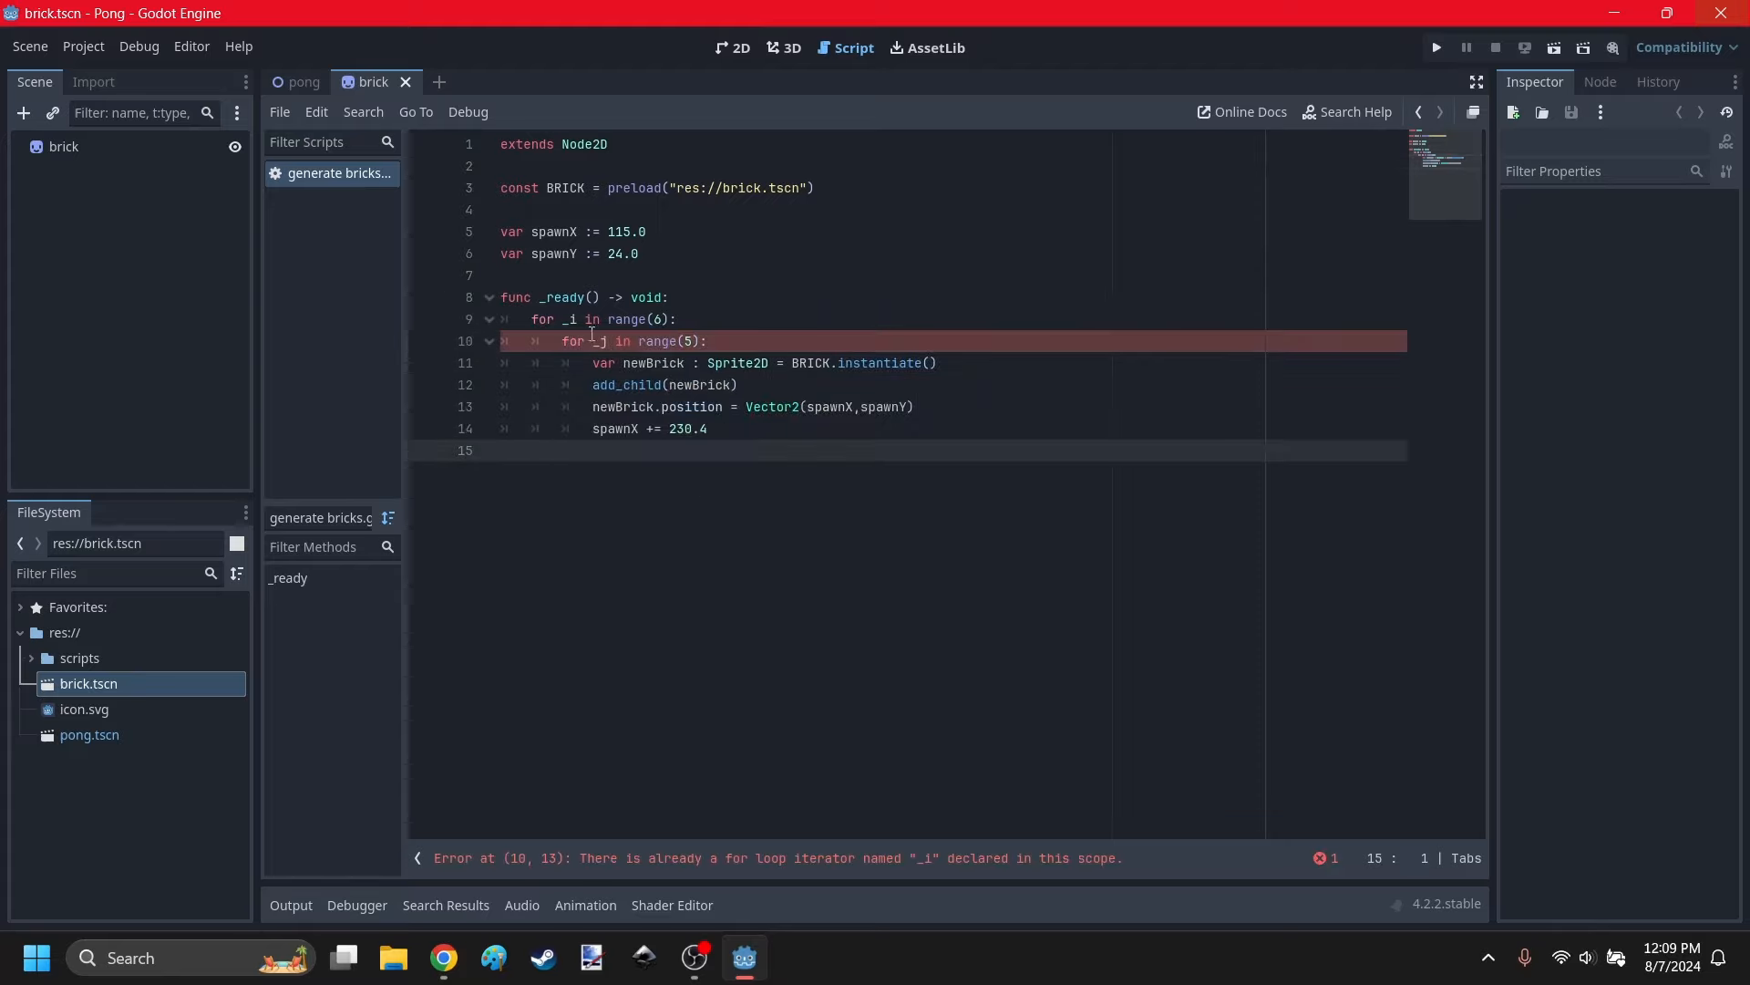
After the inner loop, add the line spawnX = 115.0 inside the outer loop to reset the horizontal position.
{"action": "left_click", "coordinate": [742, 428]}
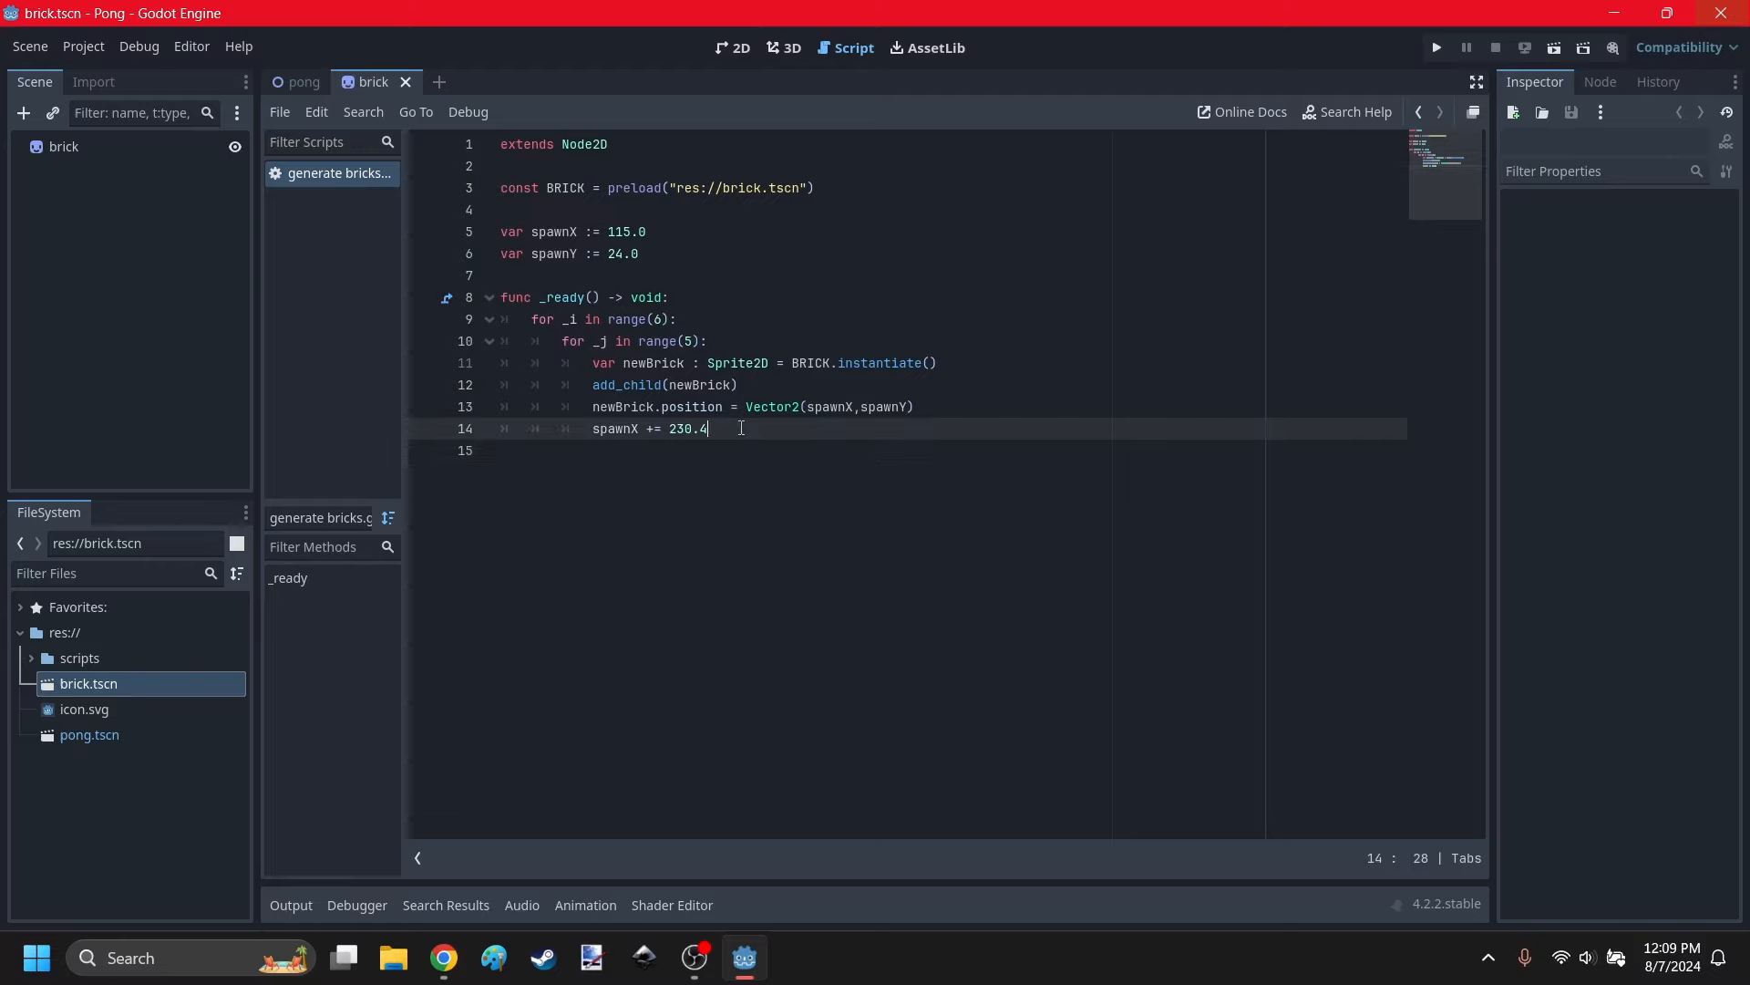
{"action": "key", "text": "Return"}
{"action": "key", "text": "BackSpace"}
{"action": "key", "text": "Return"}
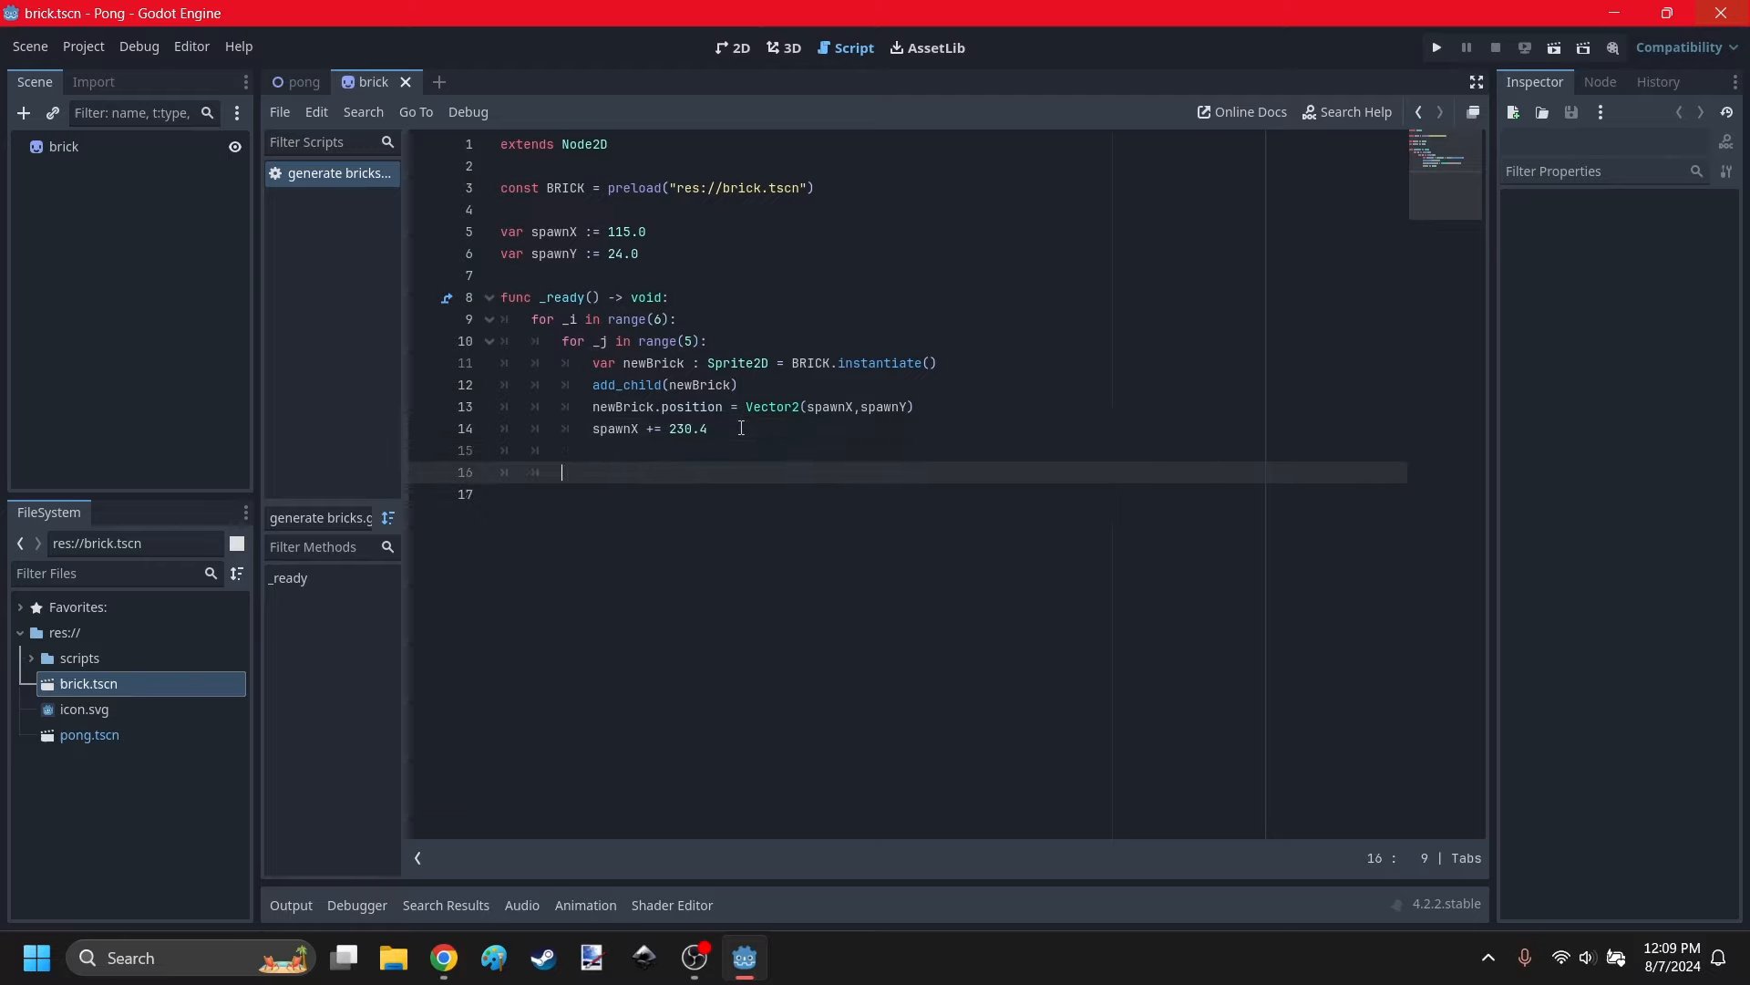
{"action": "type", "text": "spawnX"}
{"action": "key", "text": "Escape"}
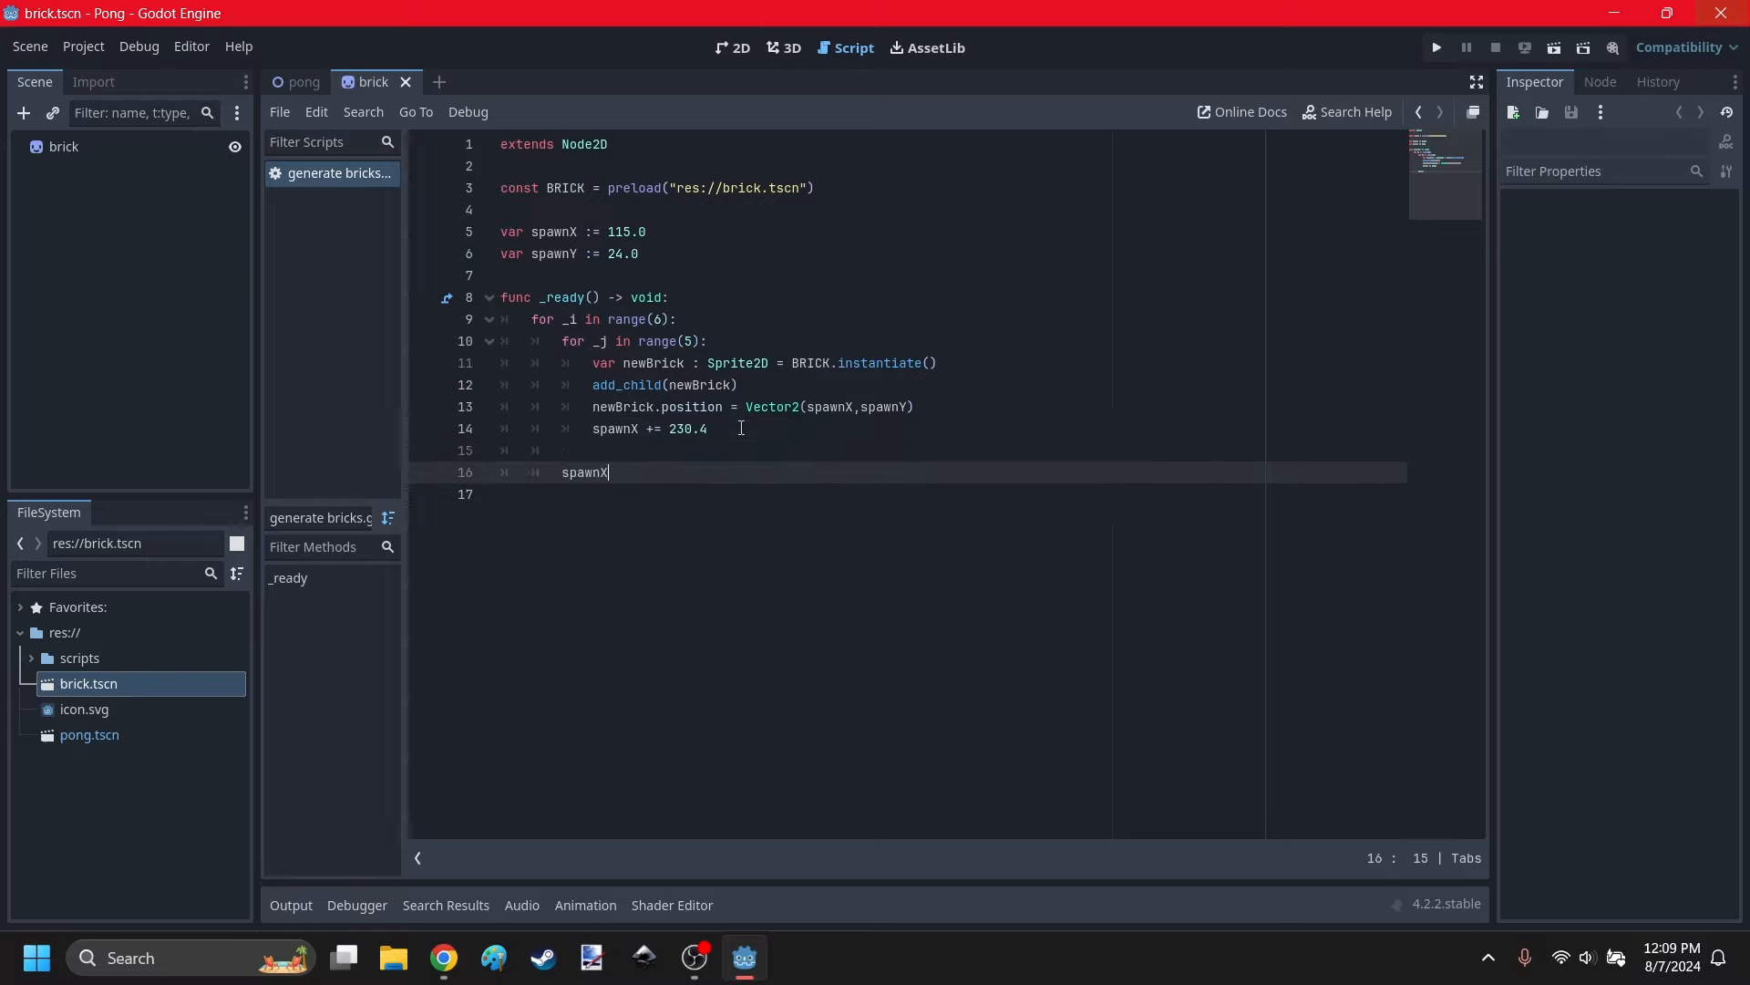
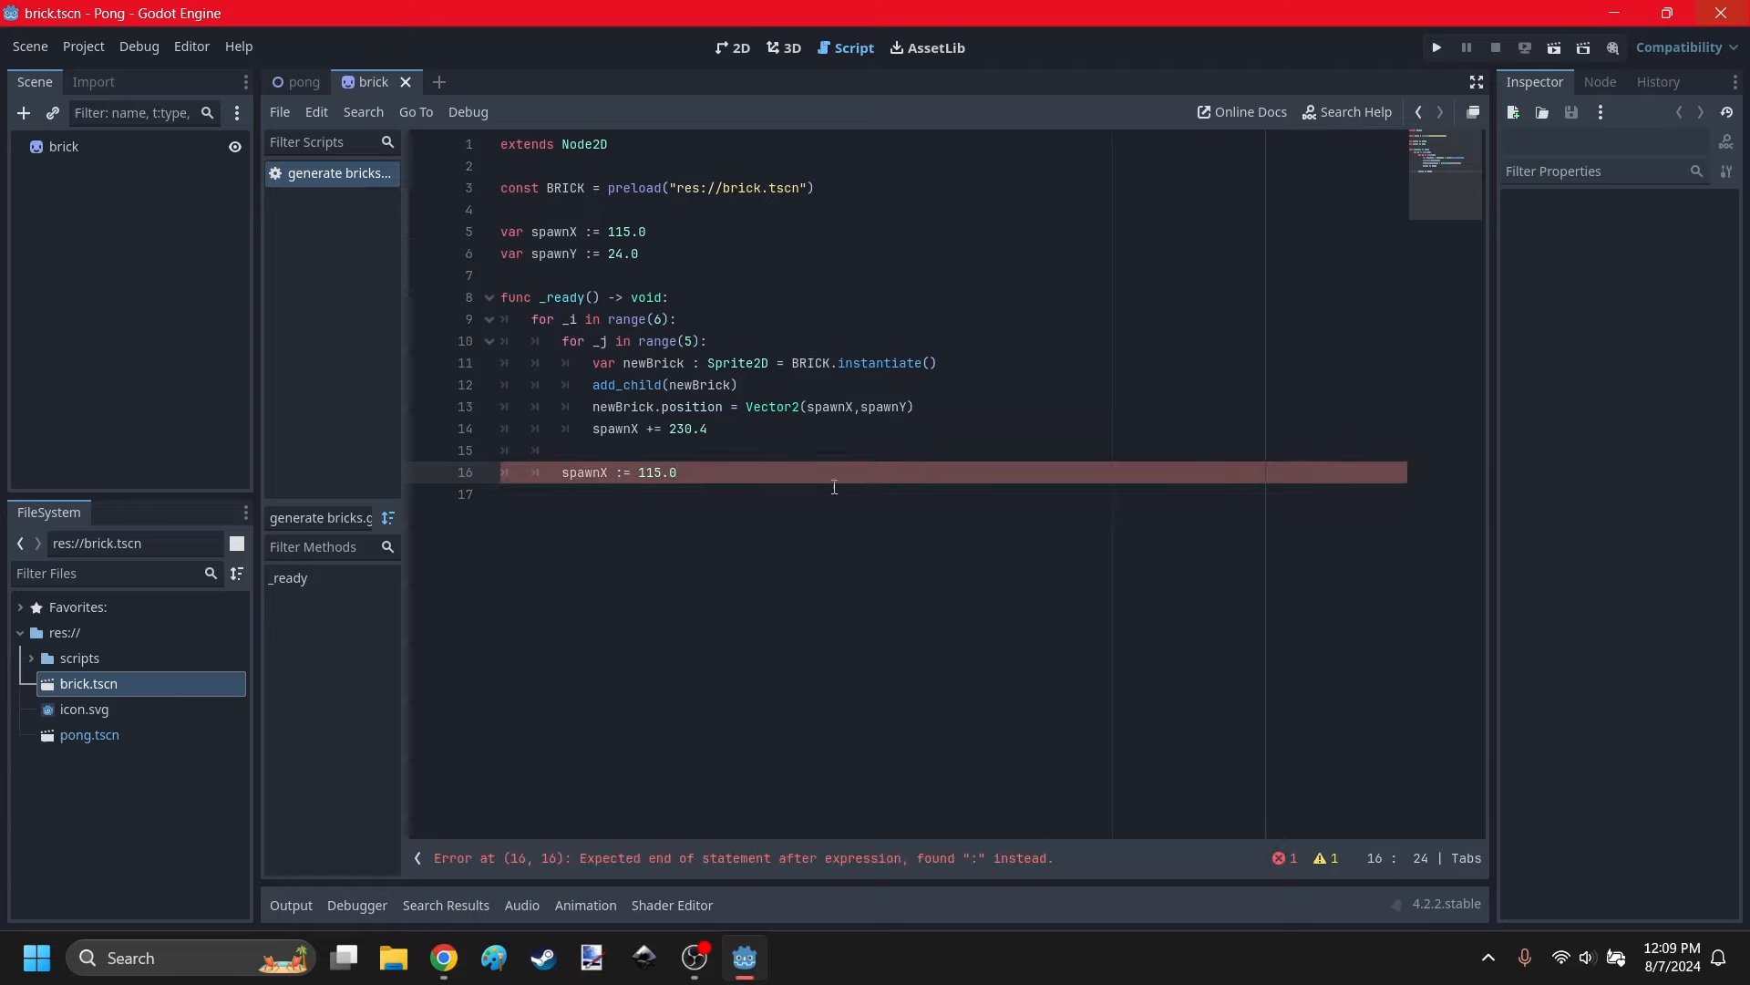
{"action": "left_click", "coordinate": [622, 472]}
{"action": "key", "text": "BackSpace"}
{"action": "left_click", "coordinate": [697, 472]}
{"action": "left_click_drag", "start_coordinate": [682, 471], "coordinate": [632, 467]}
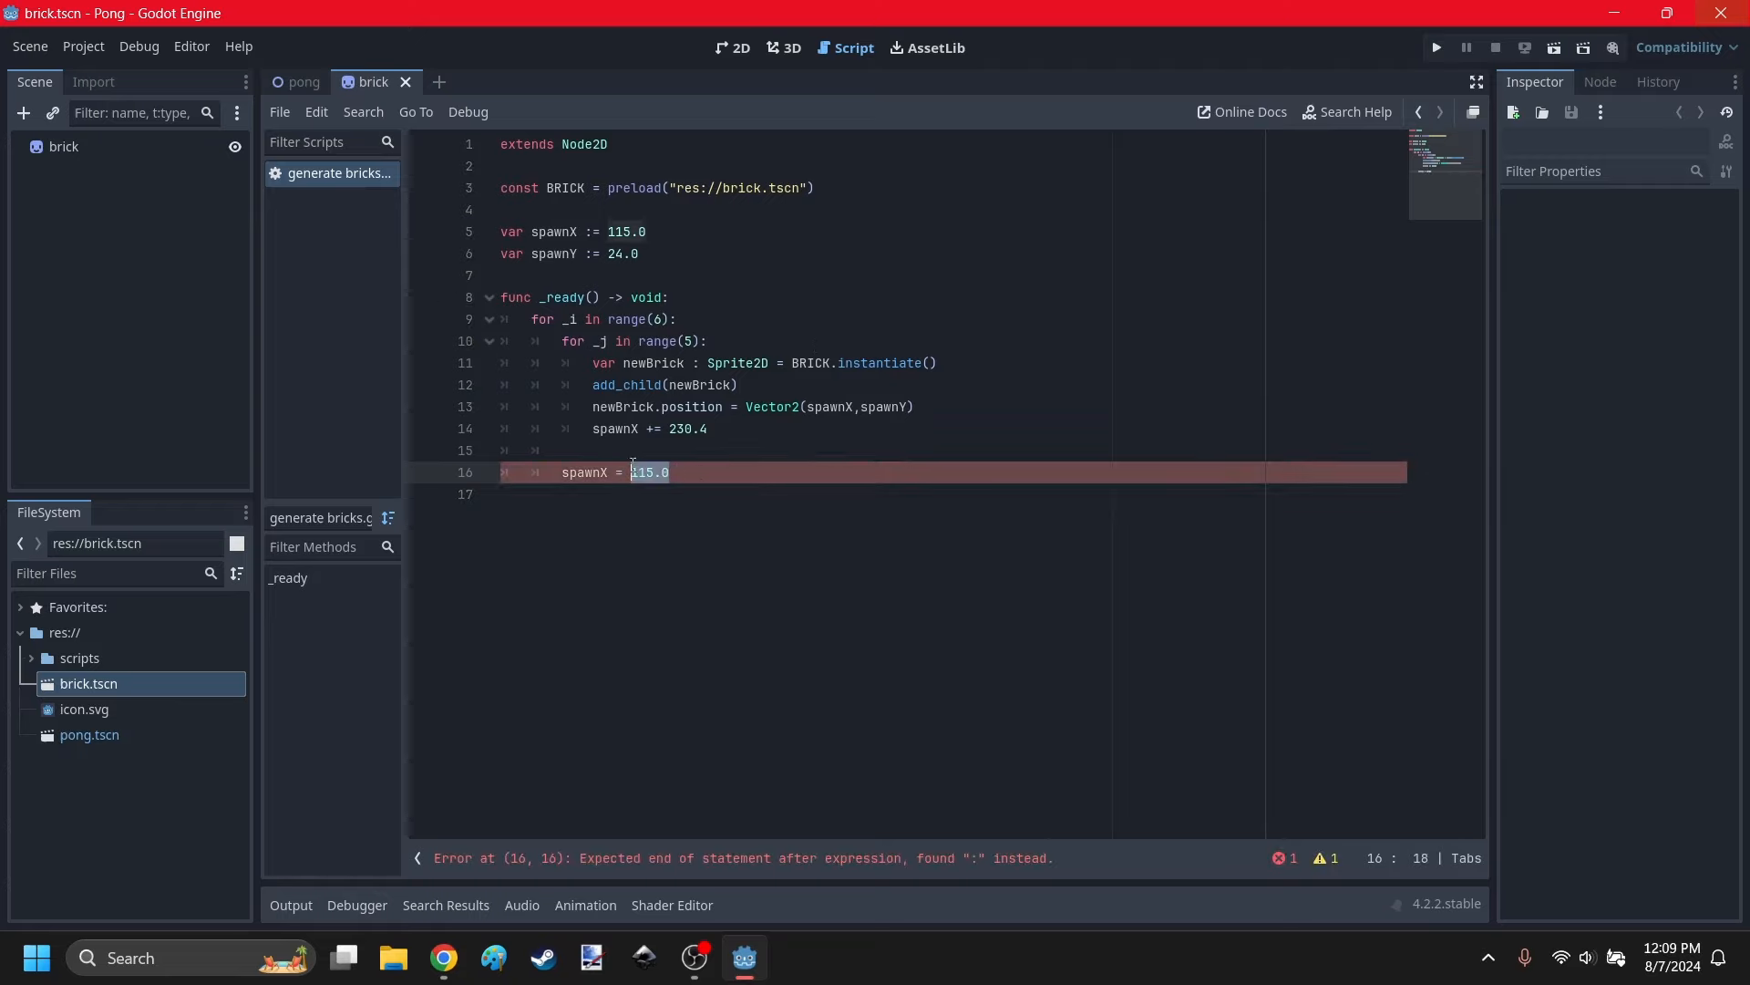
{"action": "left_click_drag", "start_coordinate": [649, 232], "coordinate": [608, 232]}
{"action": "left_click", "coordinate": [720, 498]}
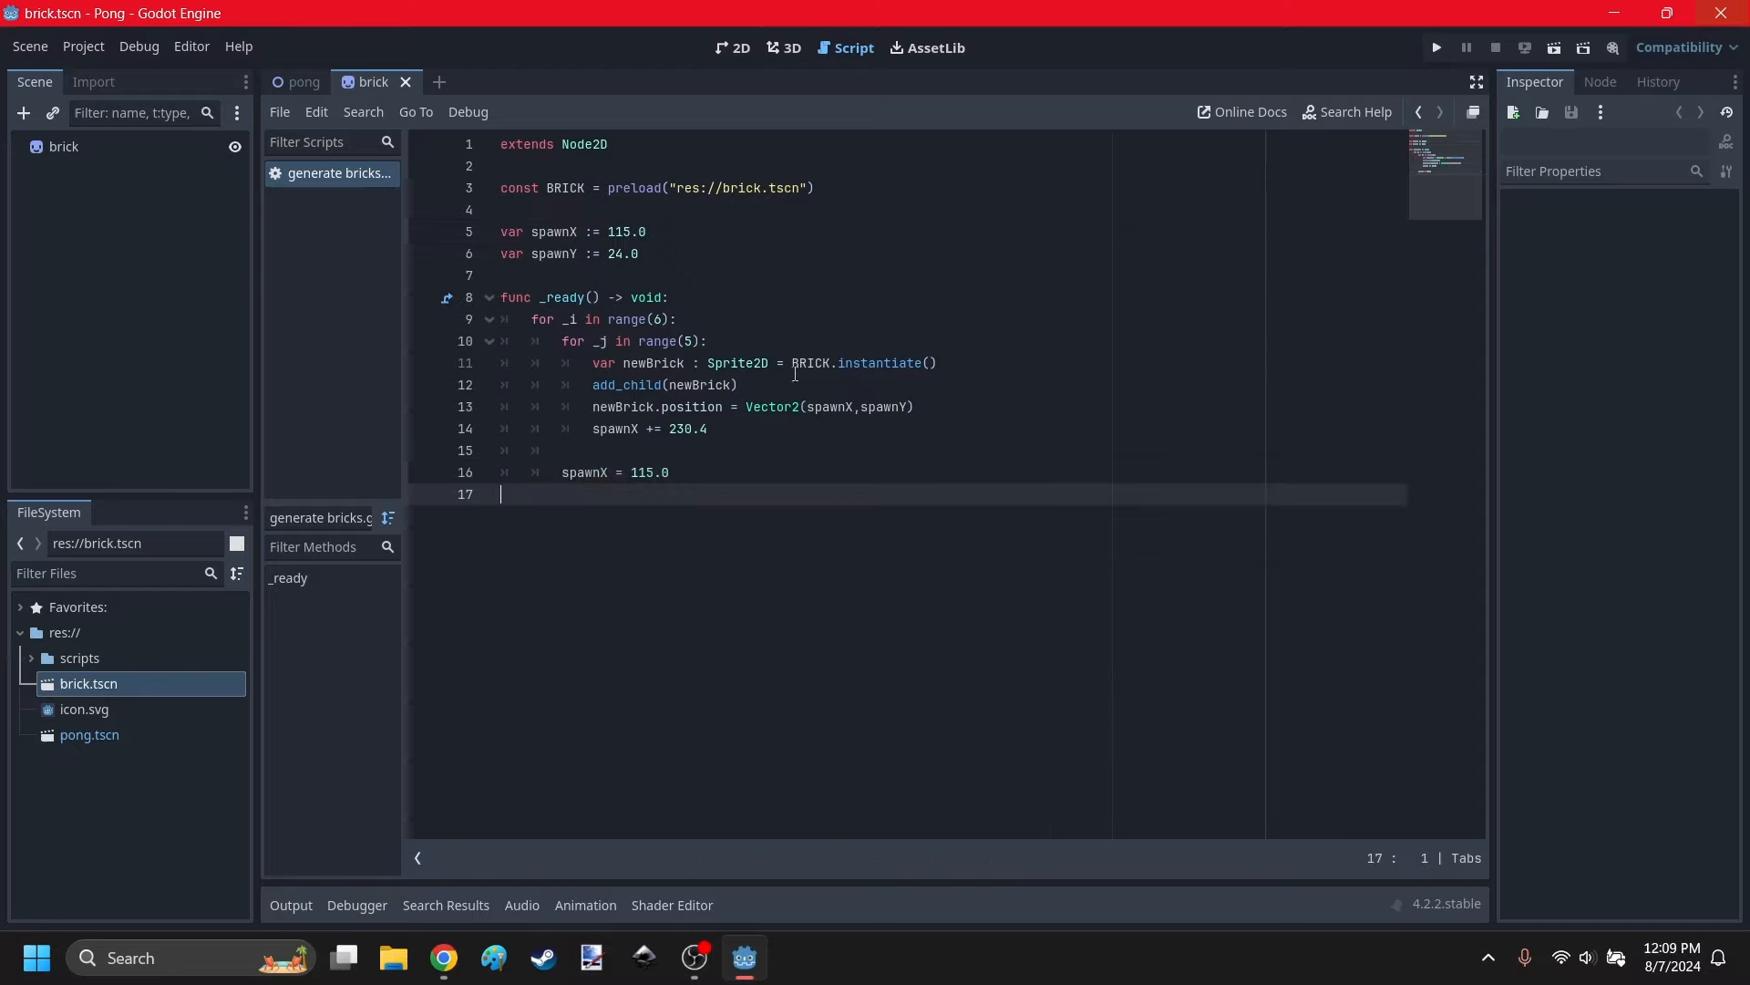
{"action": "left_click", "coordinate": [704, 458]}
{"action": "left_click", "coordinate": [682, 473]}
{"action": "left_click_drag", "start_coordinate": [675, 473], "coordinate": [631, 469]}
Add the line spawnY -= 24.0 directly below the spawnX reset in the outer loop.
{"action": "left_click", "coordinate": [715, 466]}
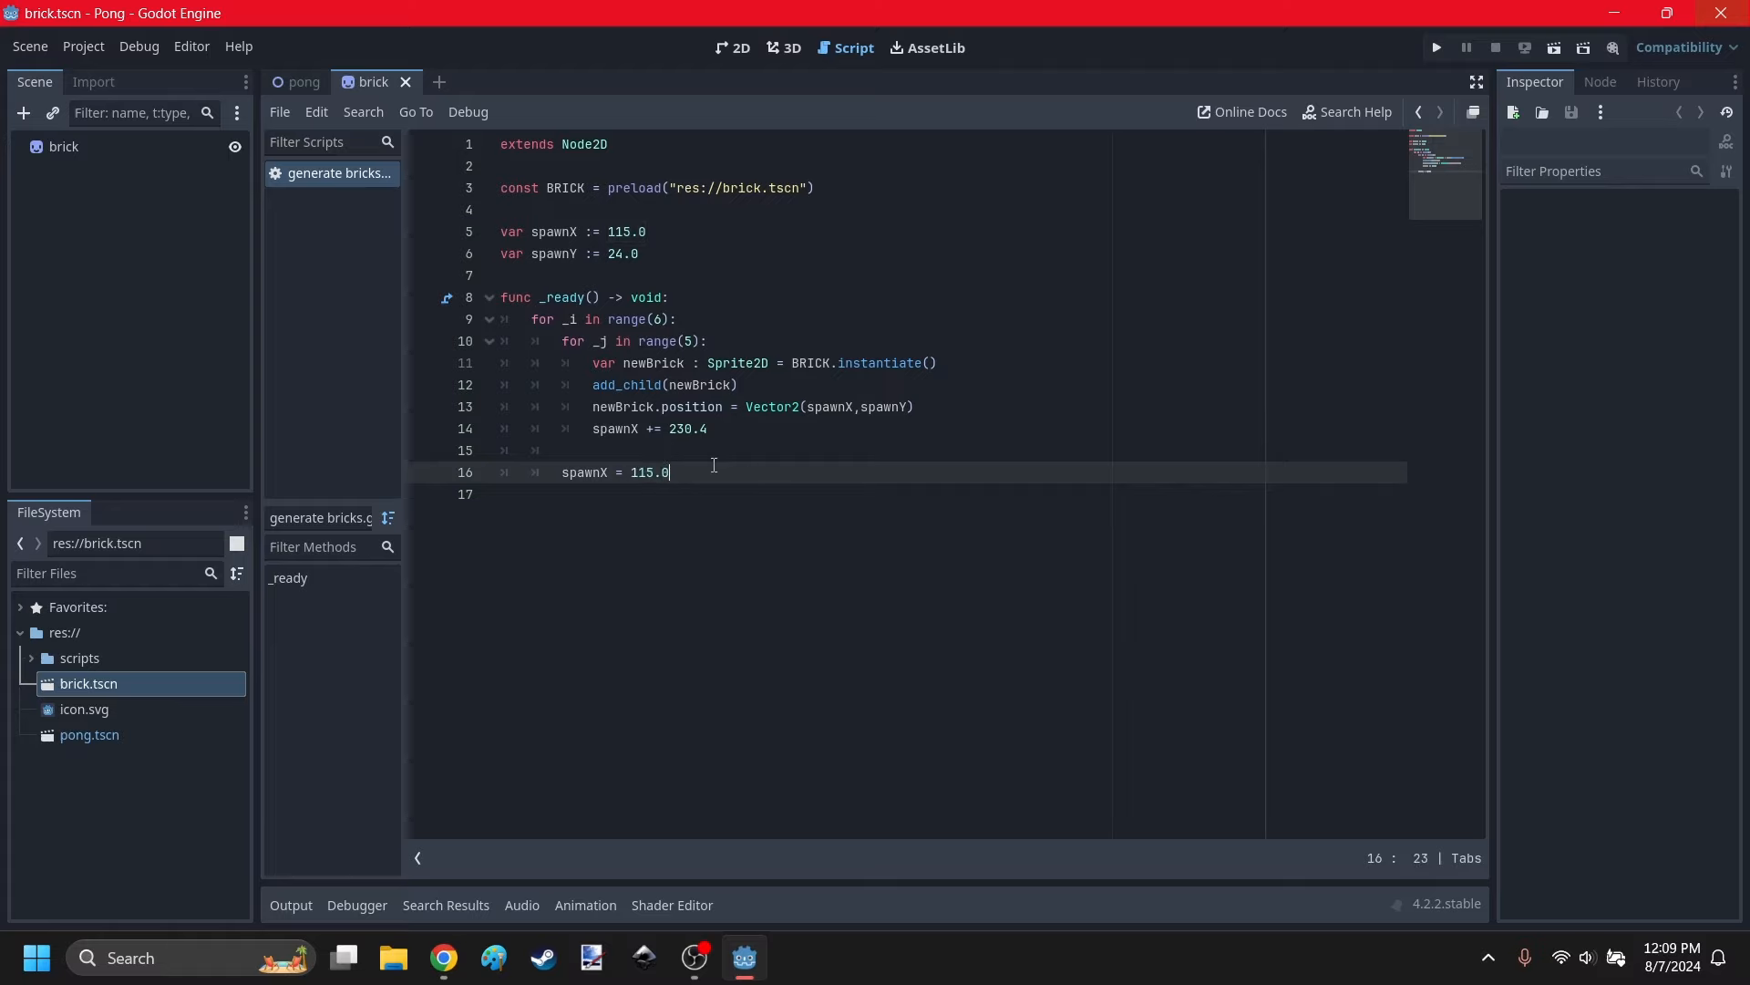
{"action": "key", "text": "Return"}
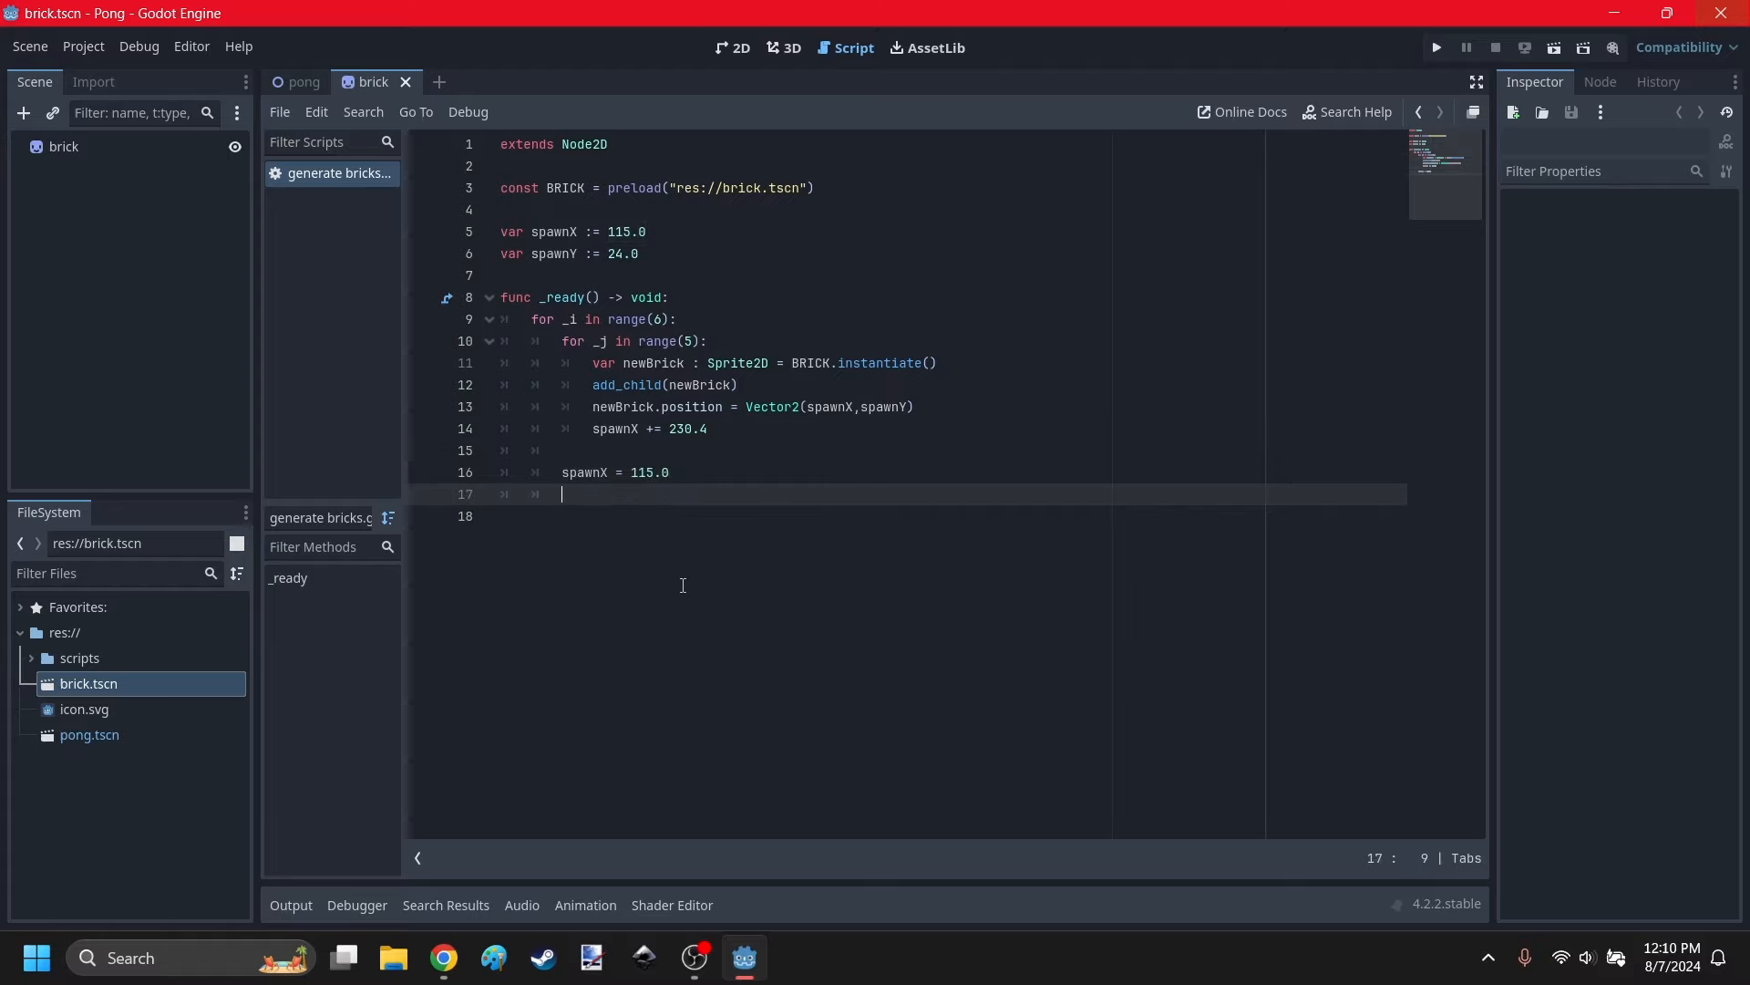
{"action": "type", "text": "spawnY -"}
{"action": "type", "text": "= "}
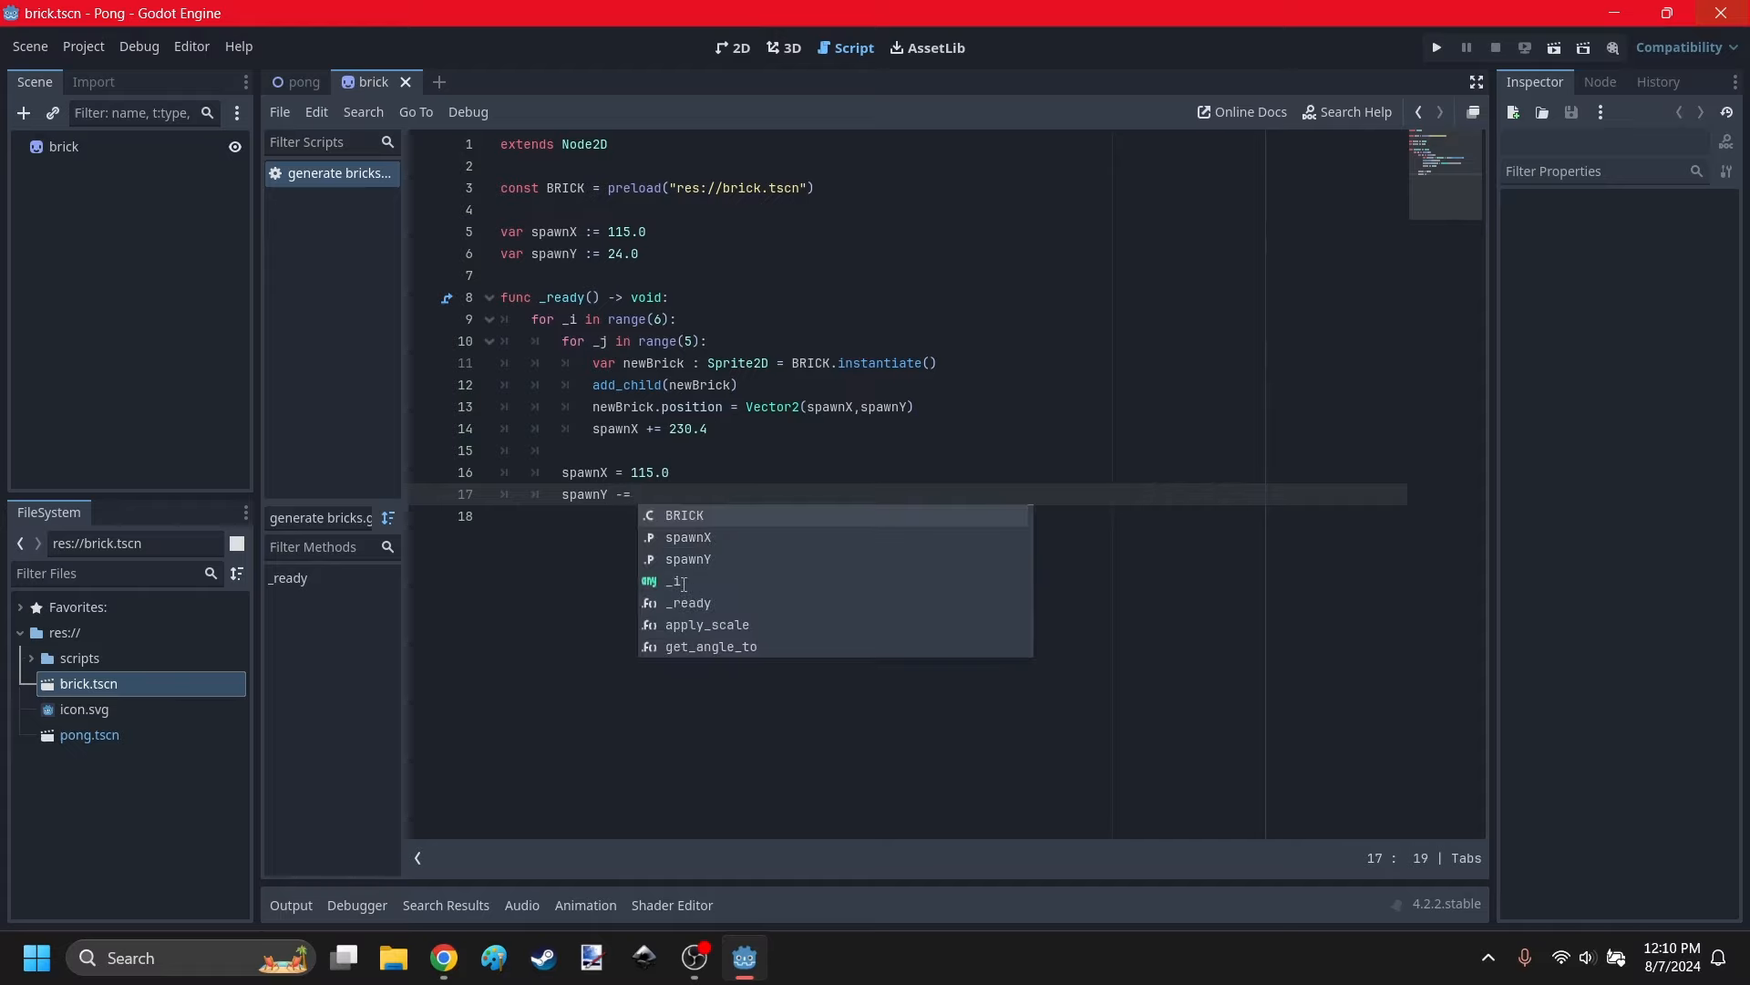
{"action": "type", "text": "24.0"}
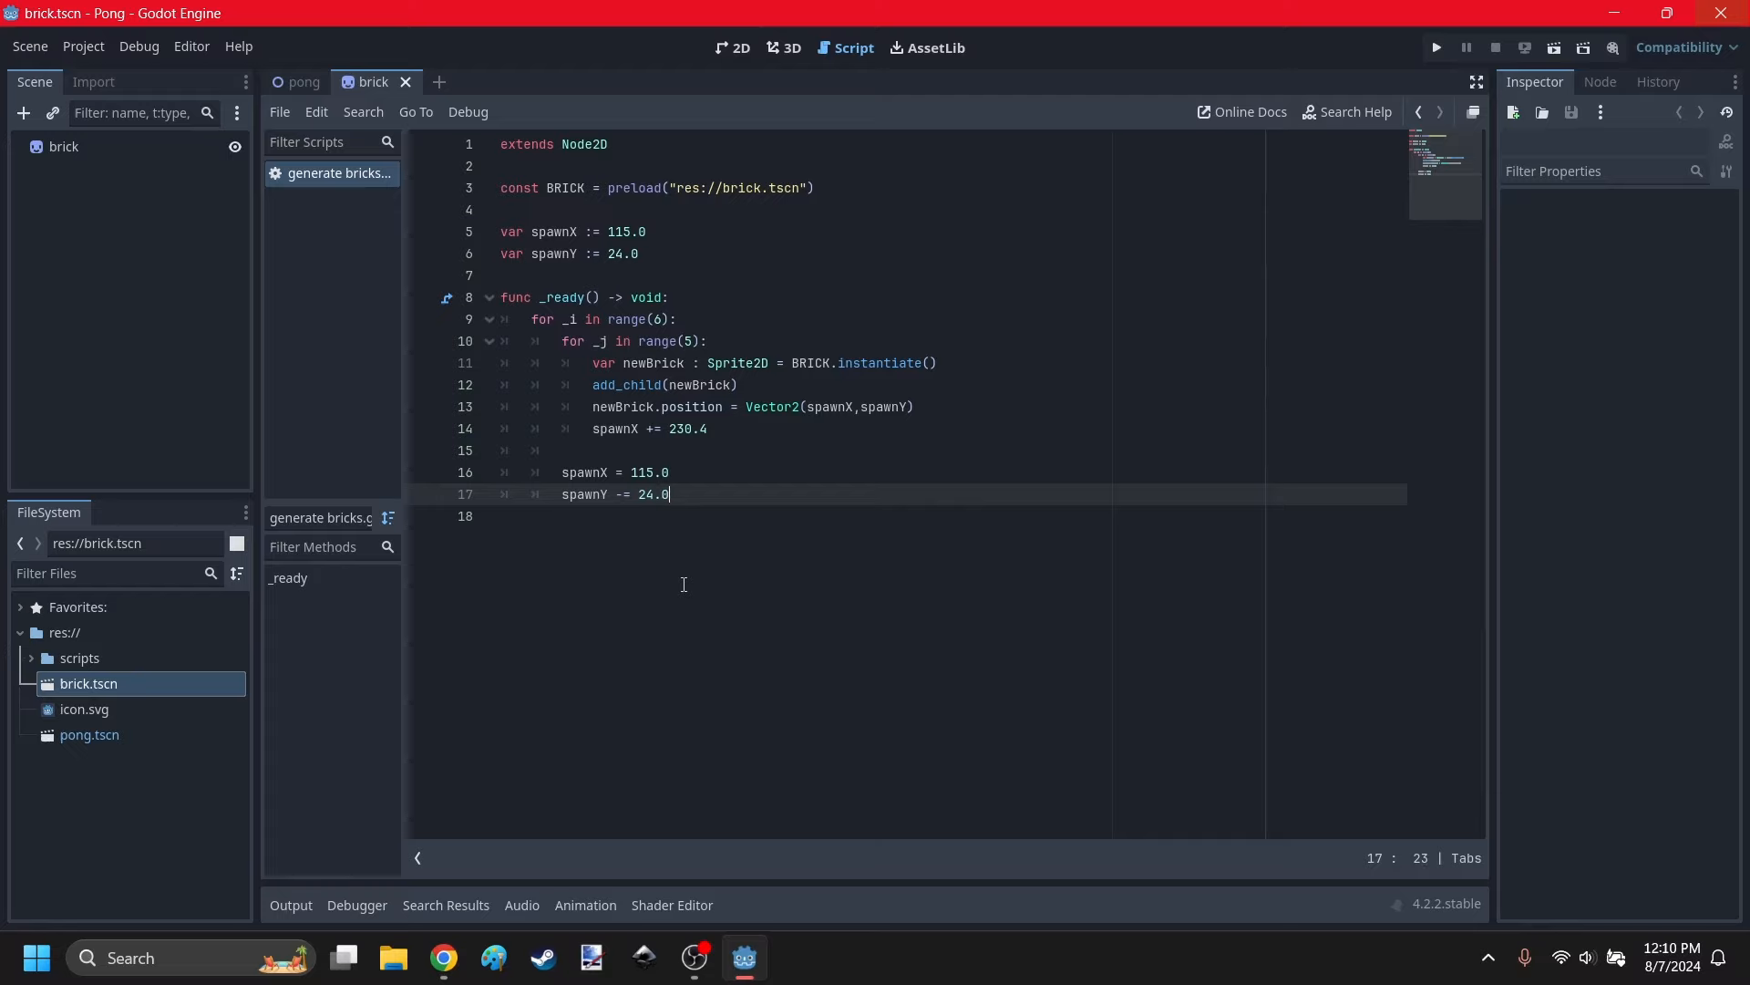
Change the amount subtracted from spawnY per row to 38.0 and run the game maximized to check the rows.
{"action": "left_click_drag", "start_coordinate": [654, 495], "coordinate": [639, 495]}
{"action": "type", "text": "35"}
{"action": "left_click", "coordinate": [654, 608]}
{"action": "left_click", "coordinate": [648, 495]}
{"action": "left_click", "coordinate": [758, 670]}
{"action": "left_click", "coordinate": [1437, 48]}
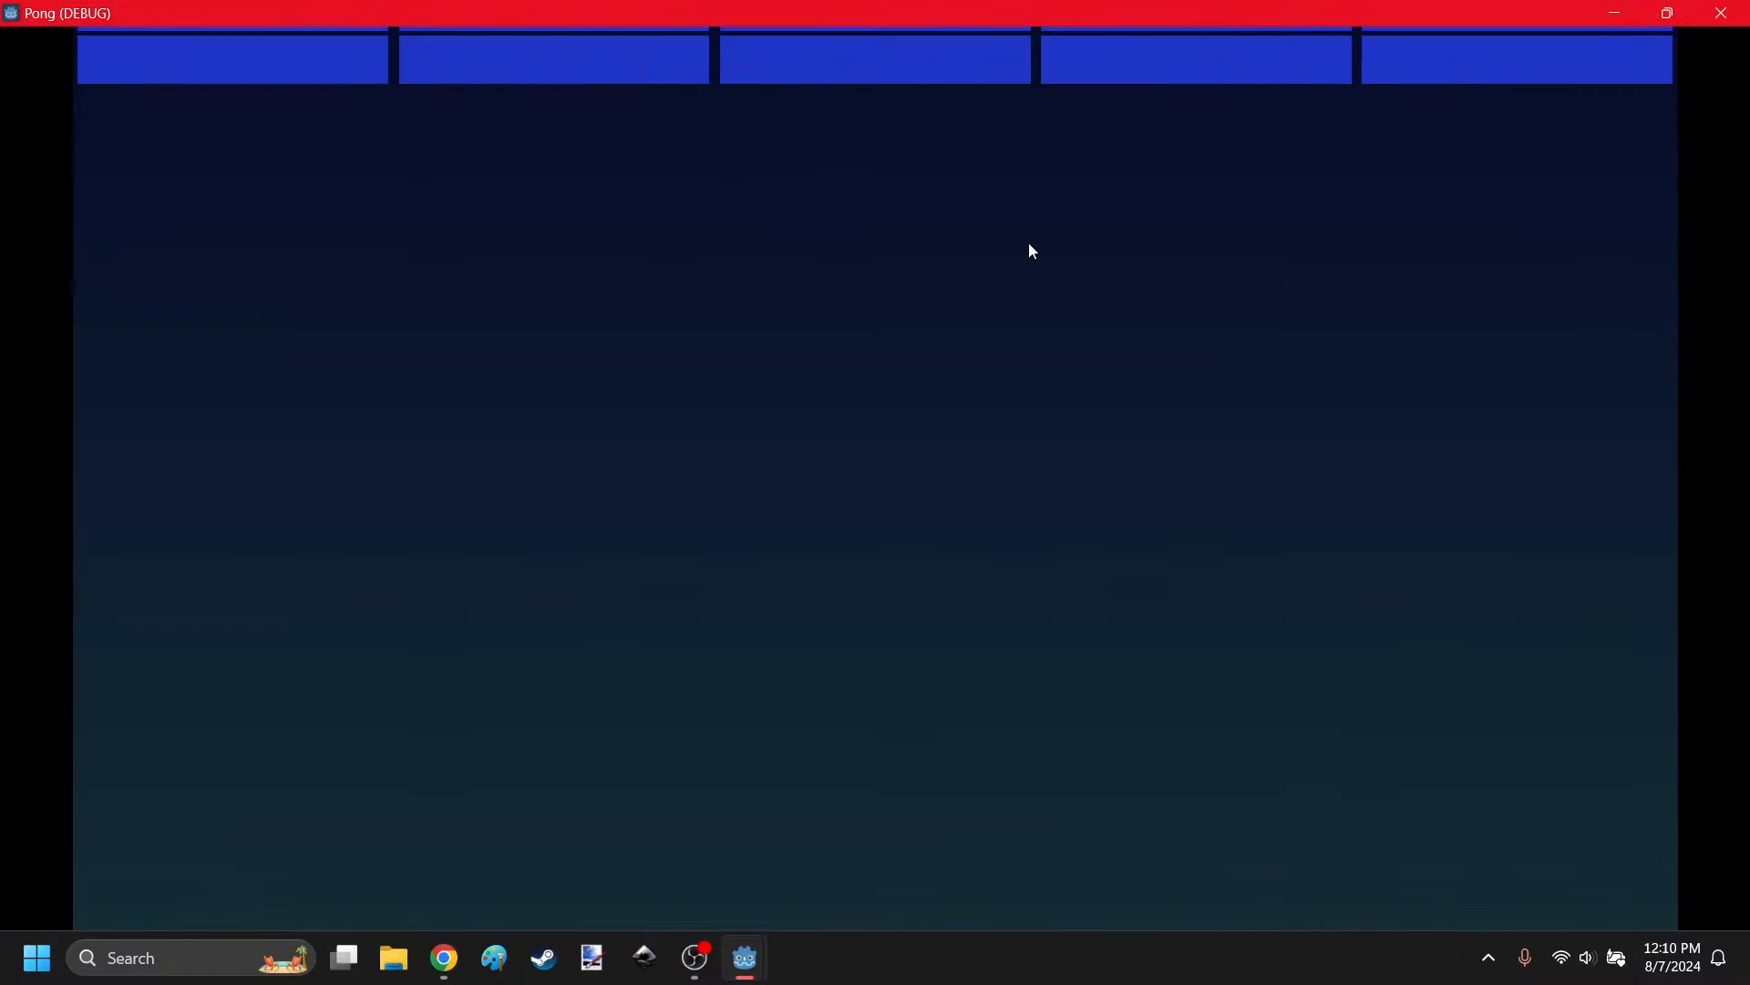
{"action": "left_click", "coordinate": [1722, 11]}
Change the spawnY row update from subtraction to addition (+=) and run the game maximized to check the row layout.
{"action": "left_click", "coordinate": [619, 493]}
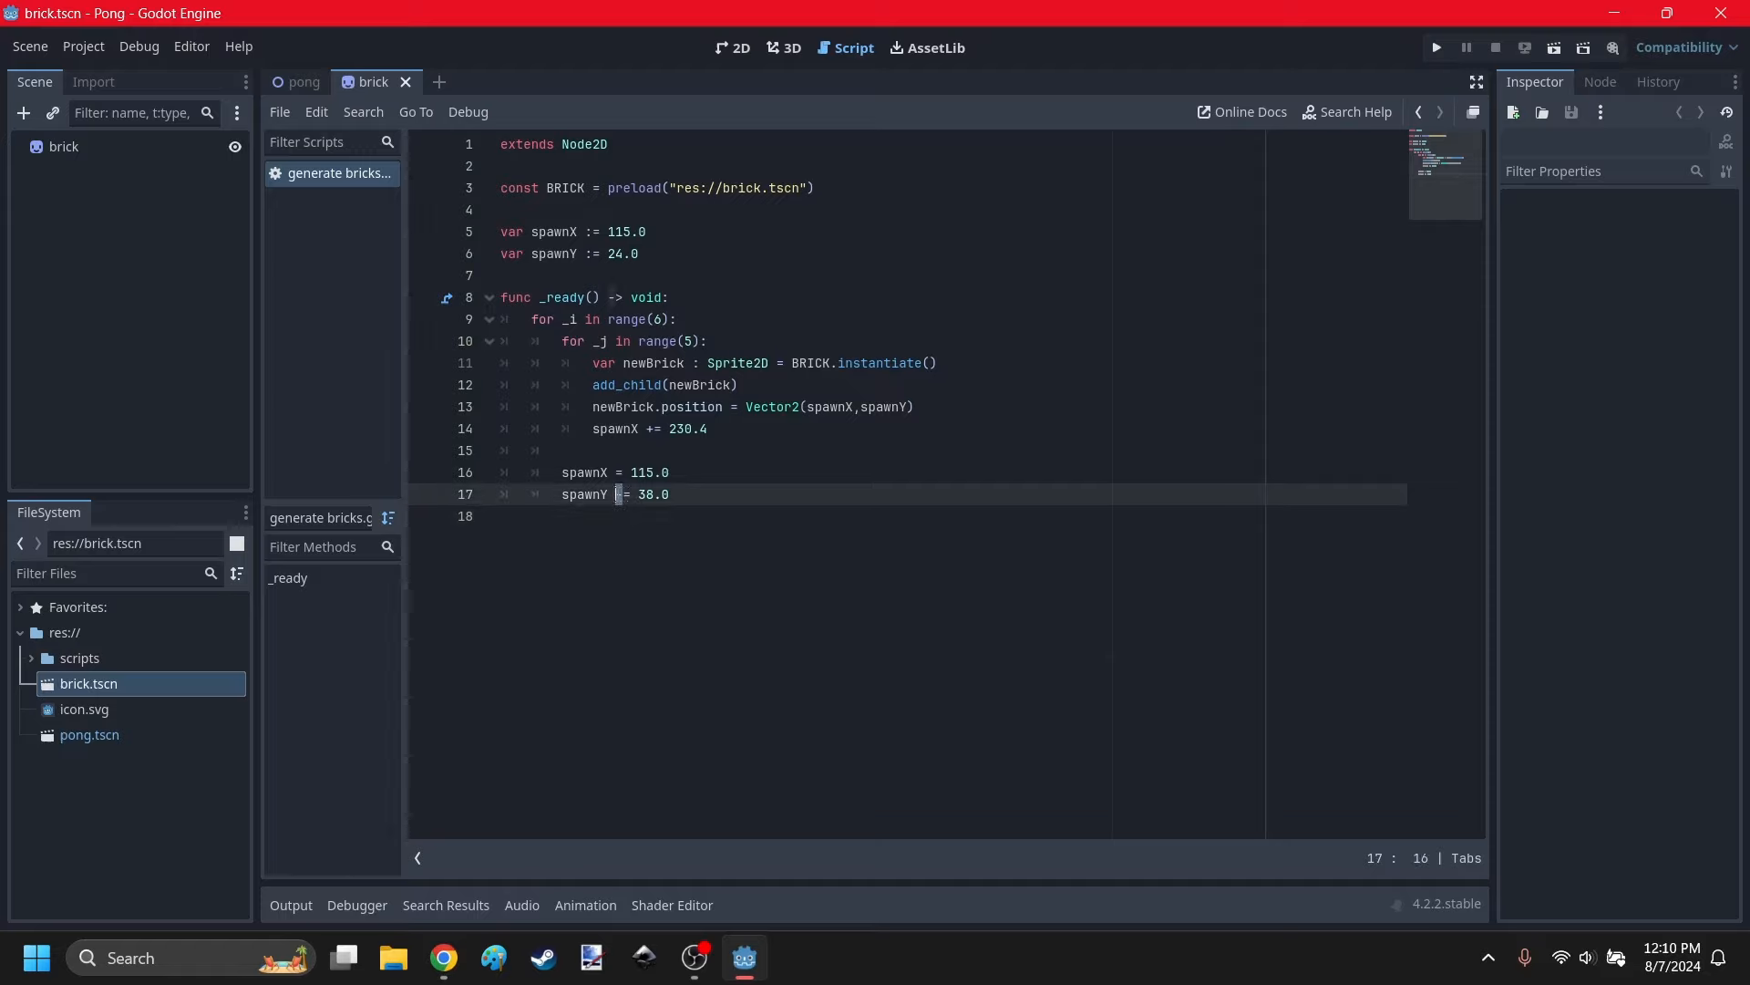
{"action": "type", "text": "+"}
{"action": "left_click", "coordinate": [716, 607]}
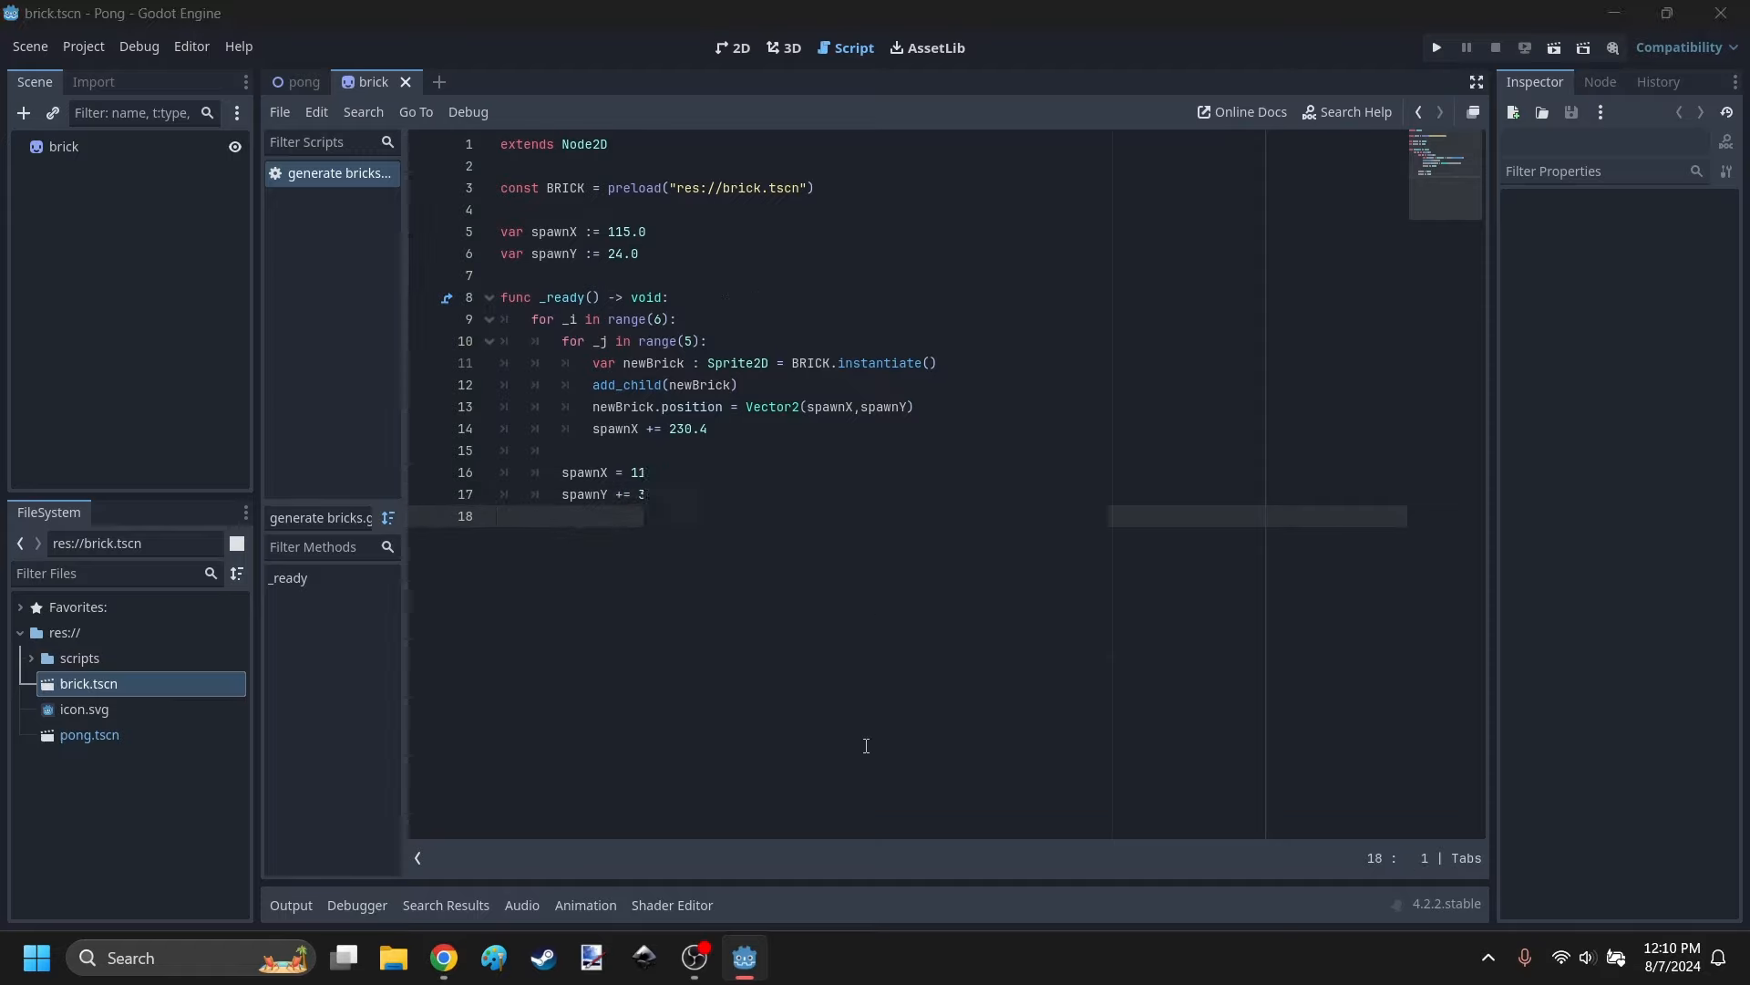
{"action": "left_click", "coordinate": [1437, 48]}
{"action": "left_click", "coordinate": [1319, 153]}
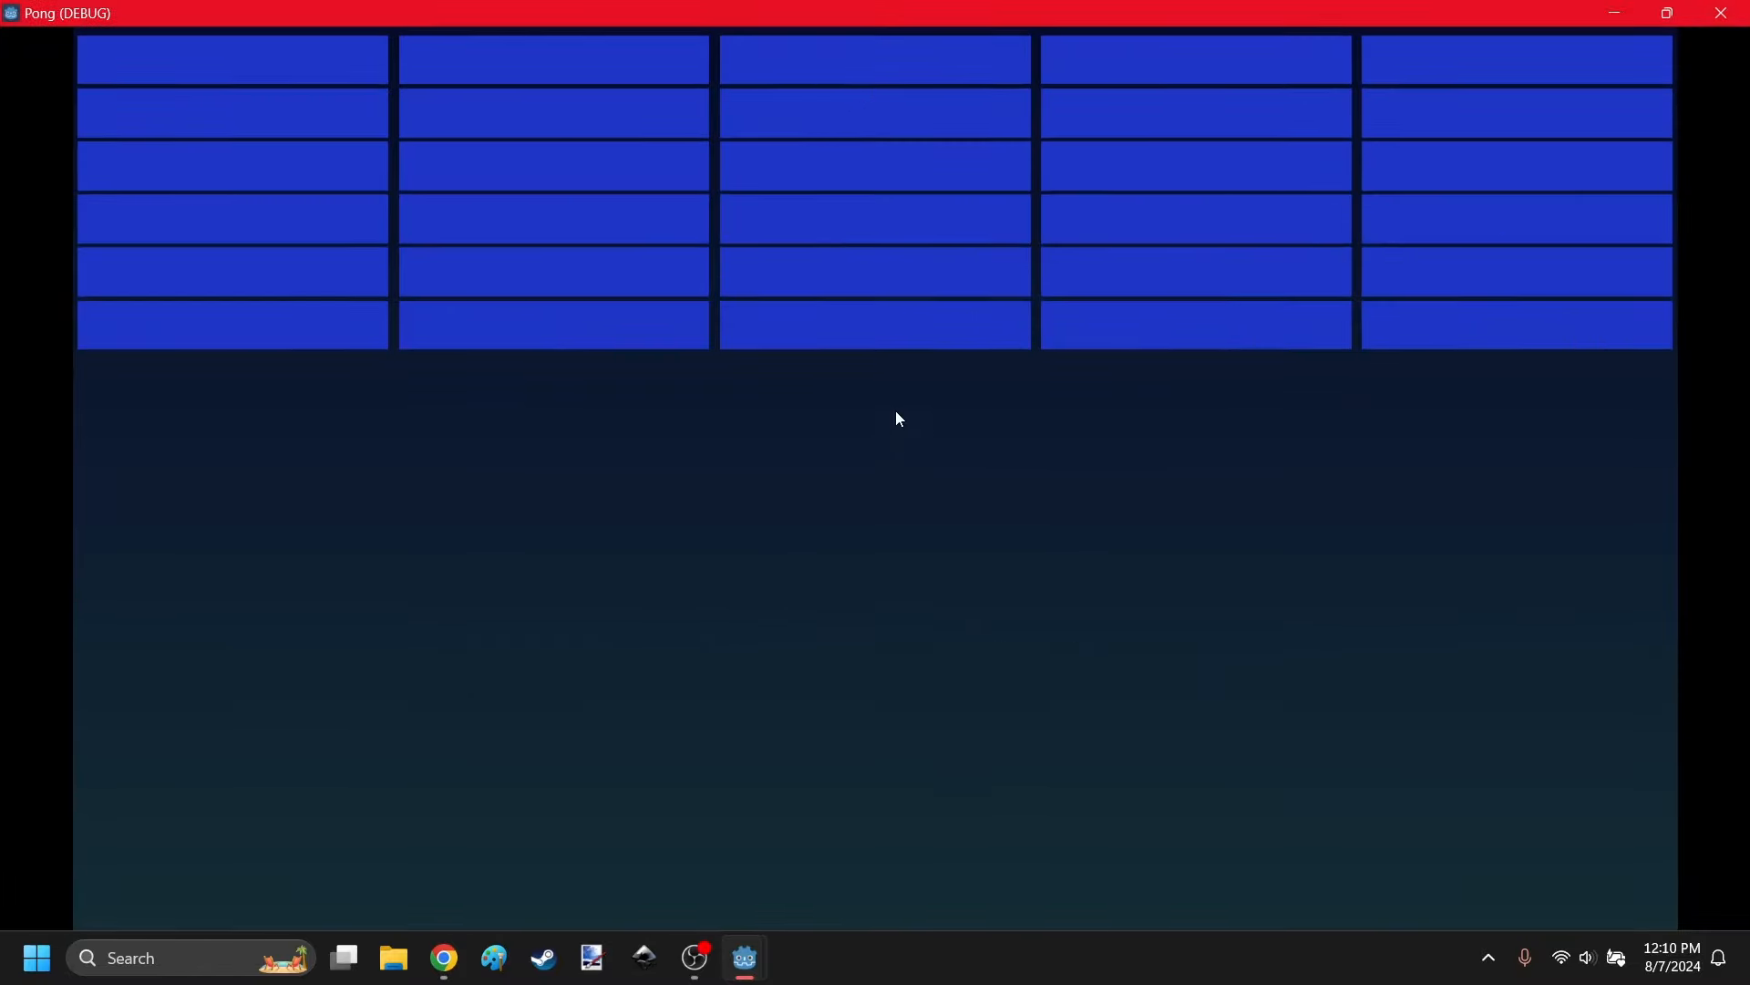
{"action": "left_click", "coordinate": [1723, 13]}
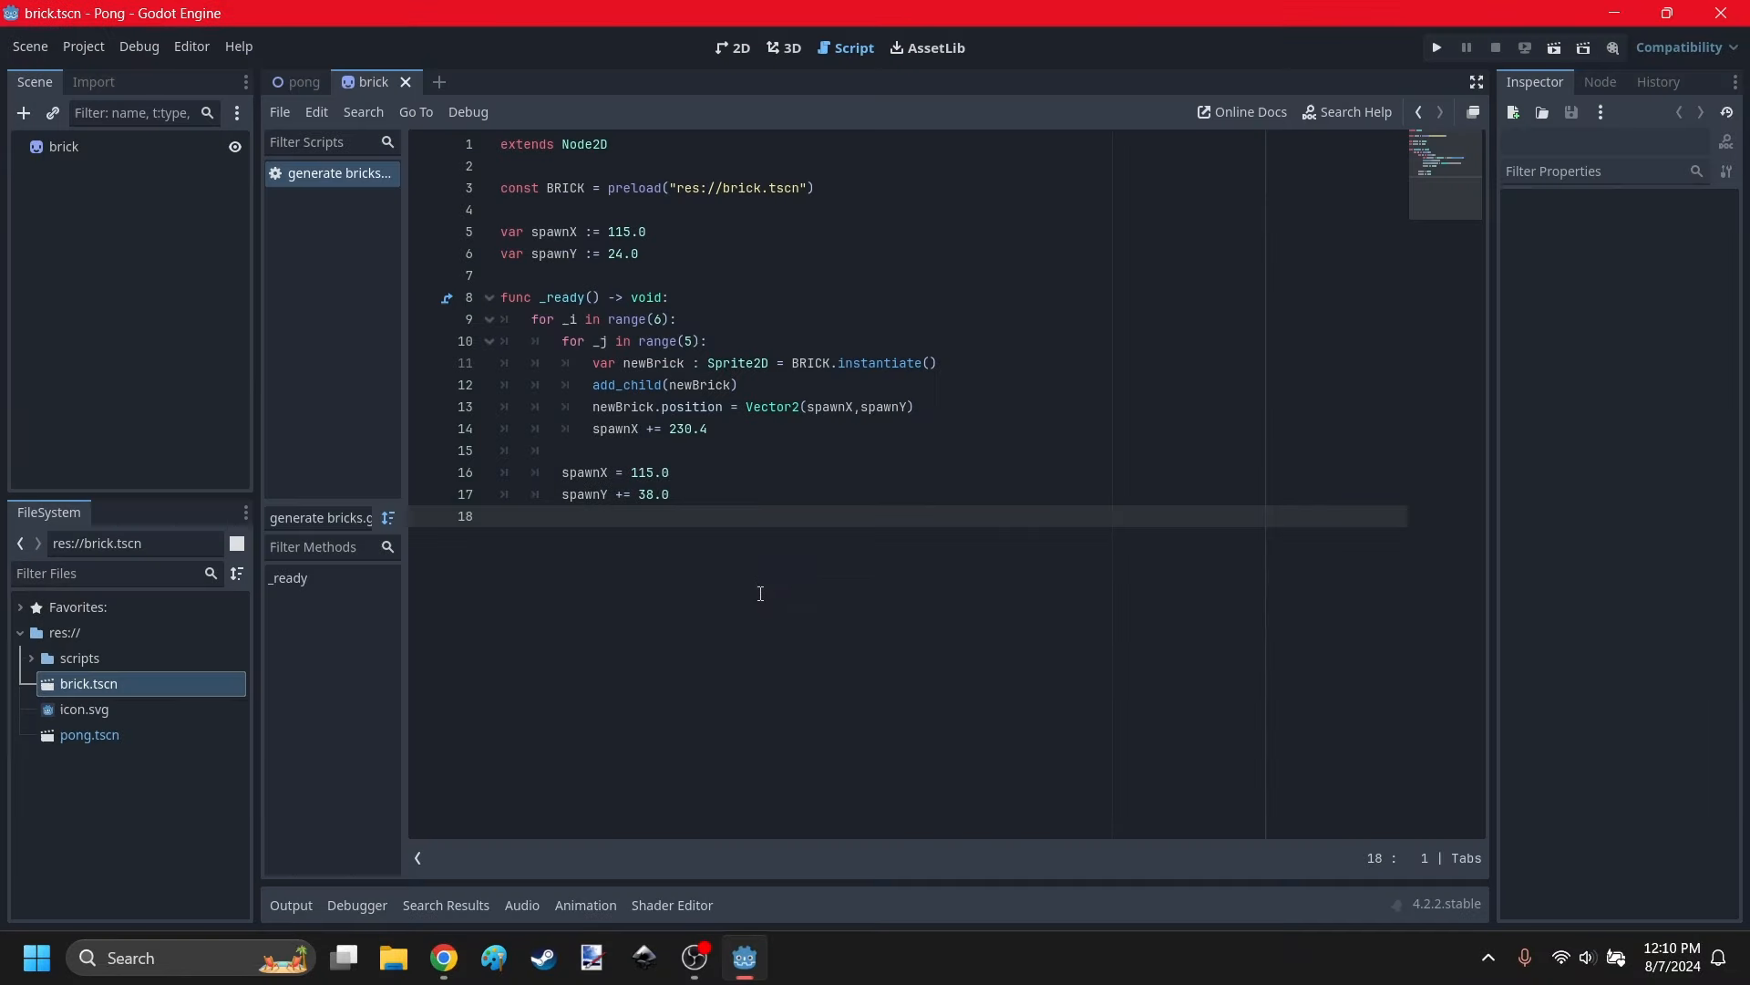
Set the spawnY increment per row to 40.0 and run the game maximized to check the vertical gaps.
{"action": "double_click", "coordinate": [648, 494]}
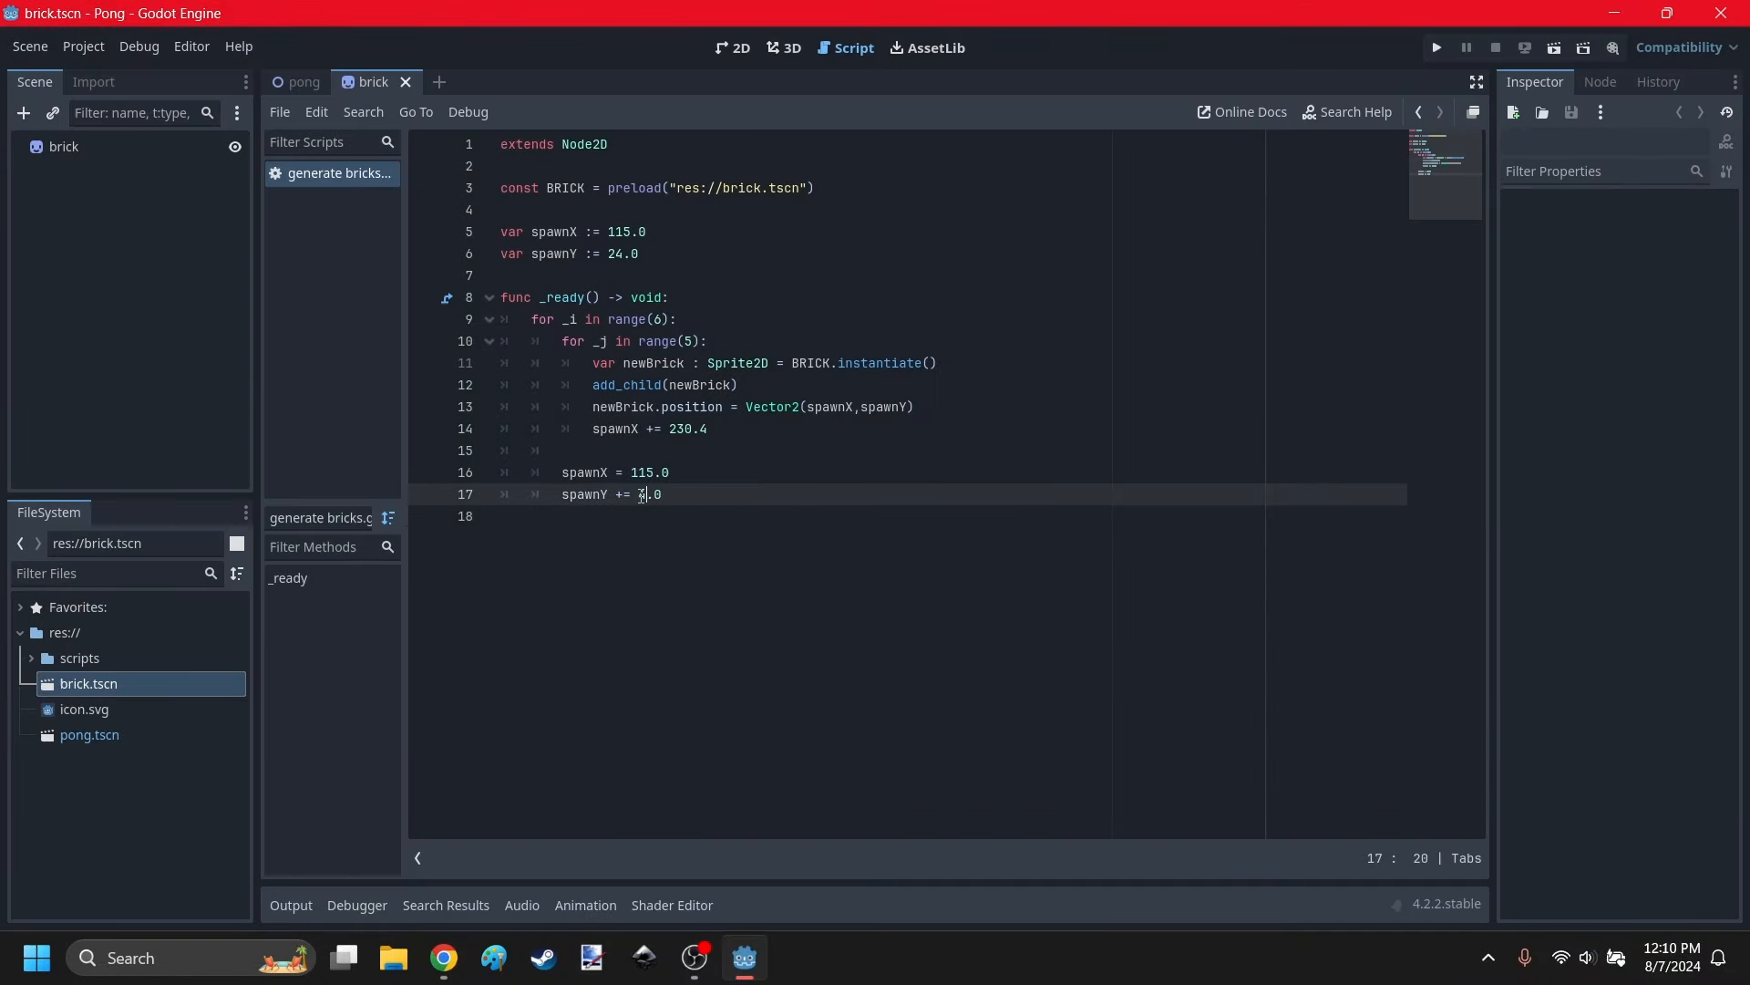
{"action": "type", "text": "40"}
{"action": "key", "text": "Down"}
{"action": "left_click", "coordinate": [1436, 55]}
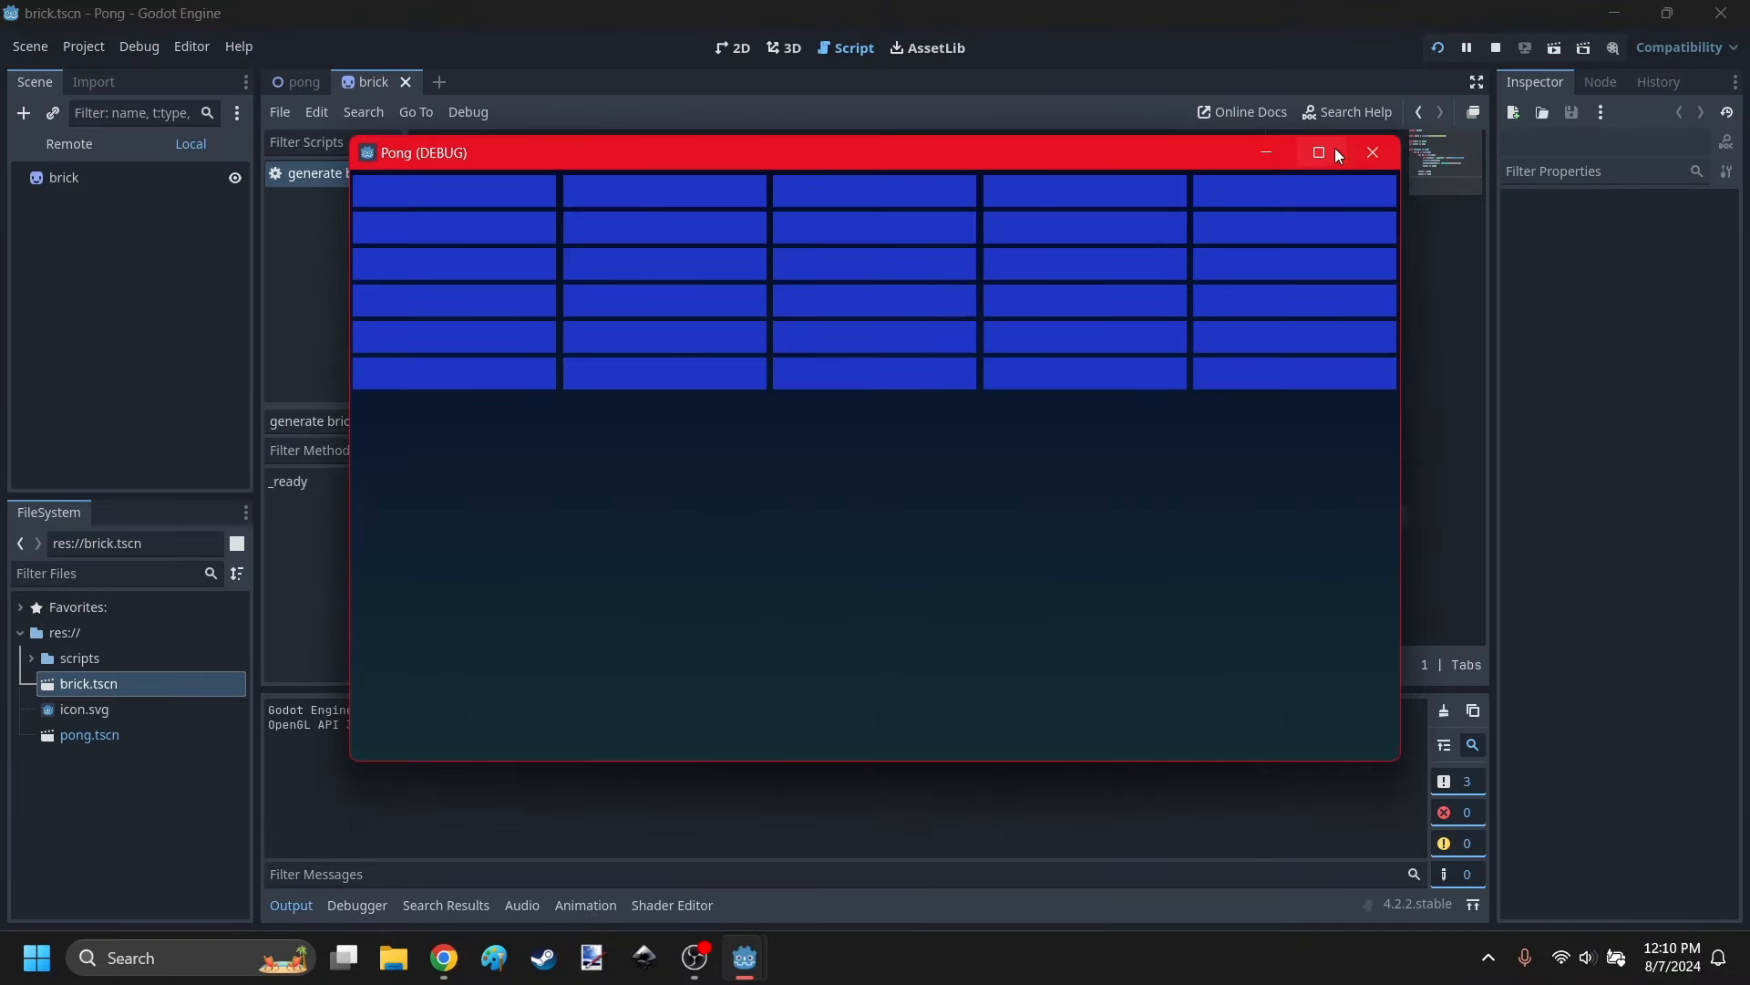
{"action": "left_click", "coordinate": [1333, 150]}
{"action": "key", "text": "alt+F4"}
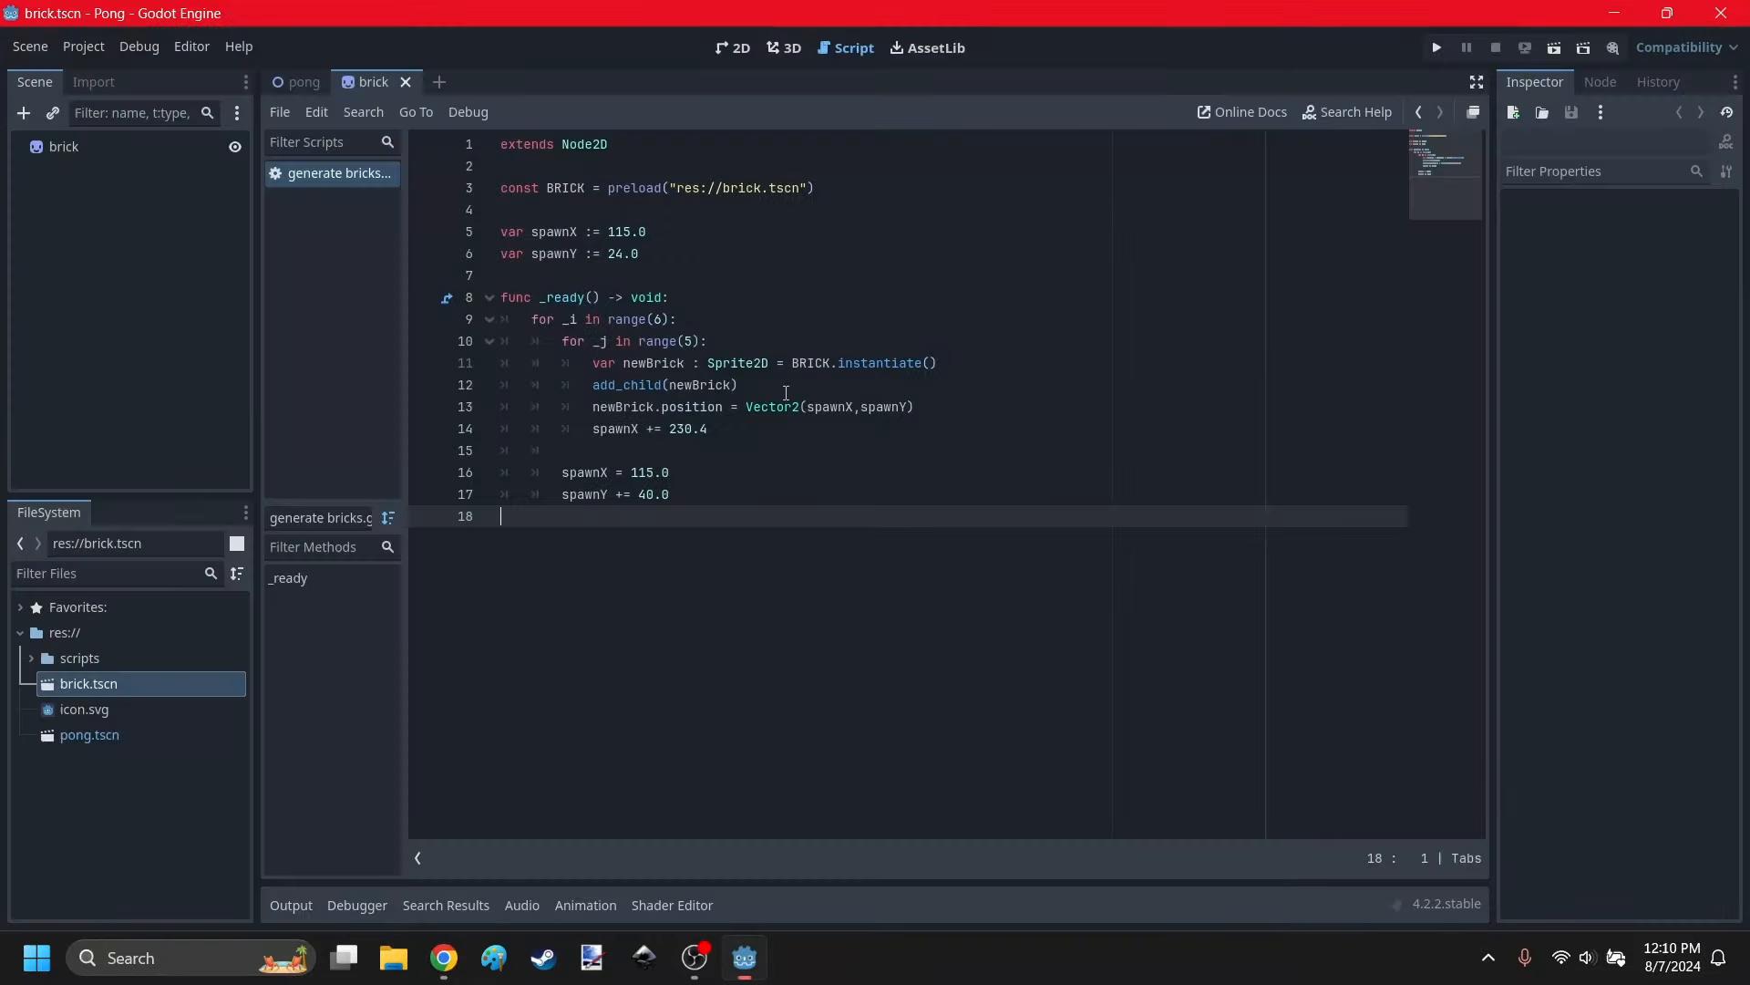
Set the spawnY increment per row to 43.0 and run the game maximized to compare the vertical and horizontal gaps.
{"action": "left_click", "coordinate": [651, 502]}
{"action": "key", "text": "Delete"}
{"action": "type", "text": "3"}
{"action": "left_click", "coordinate": [701, 567]}
{"action": "key", "text": "F5"}
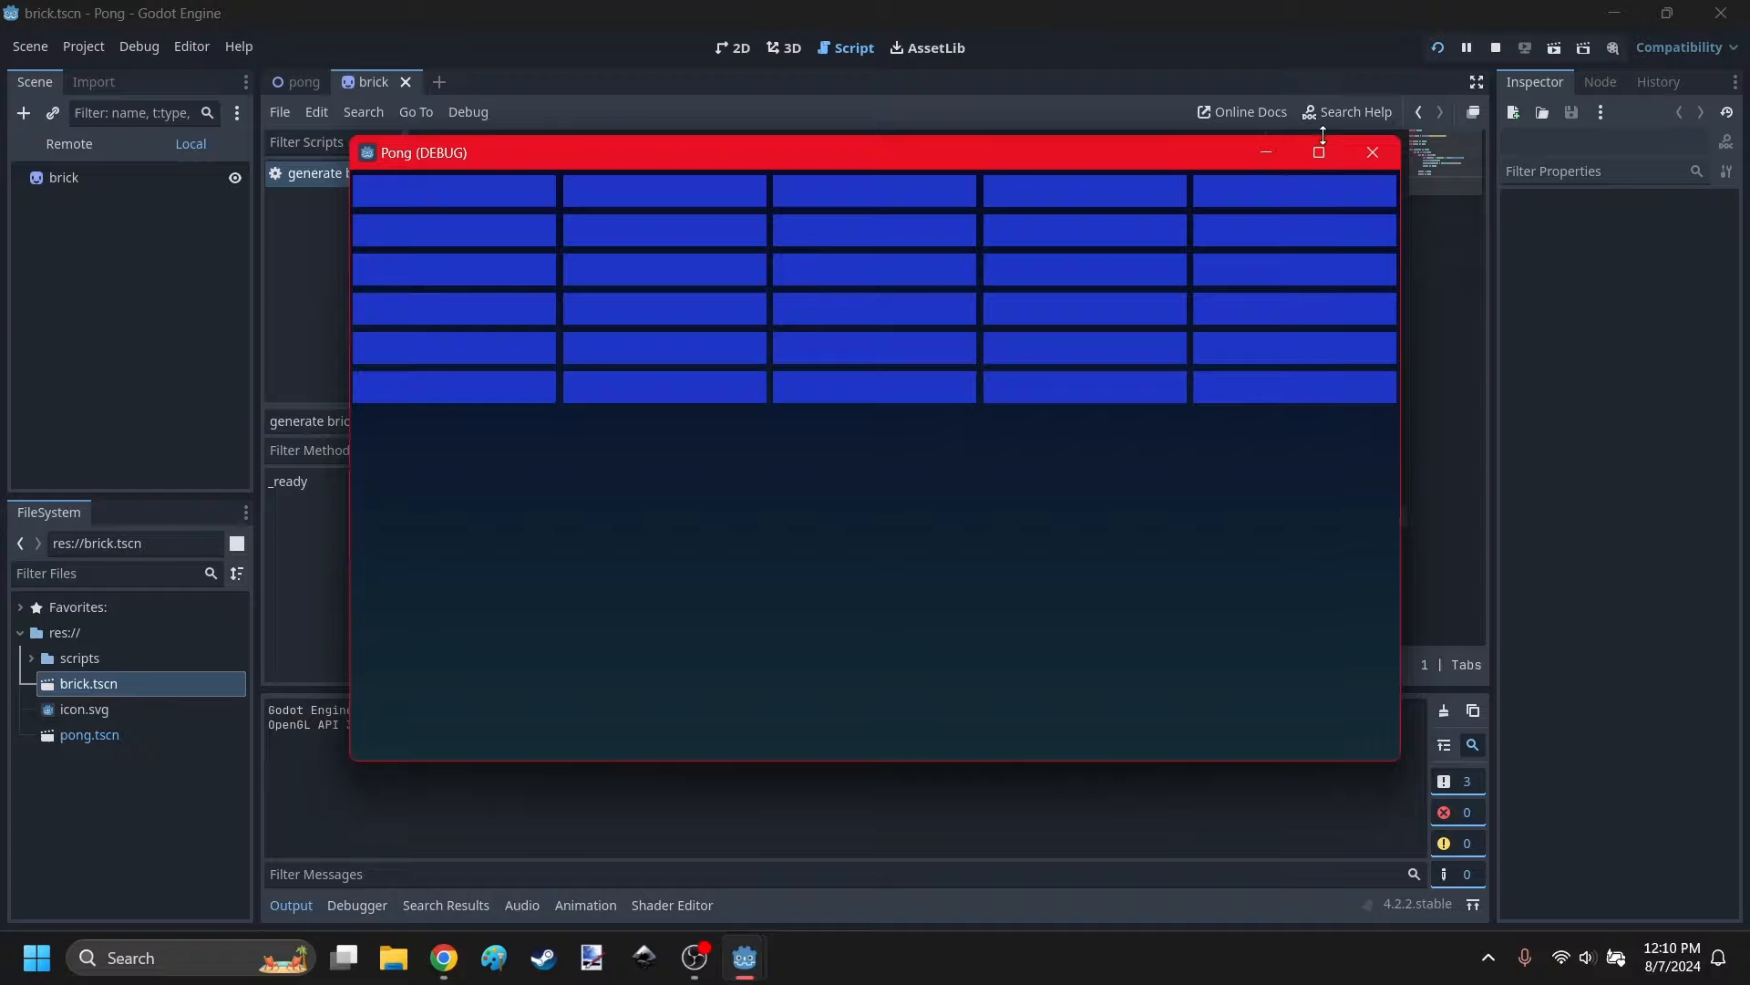
{"action": "left_click", "coordinate": [1334, 146]}
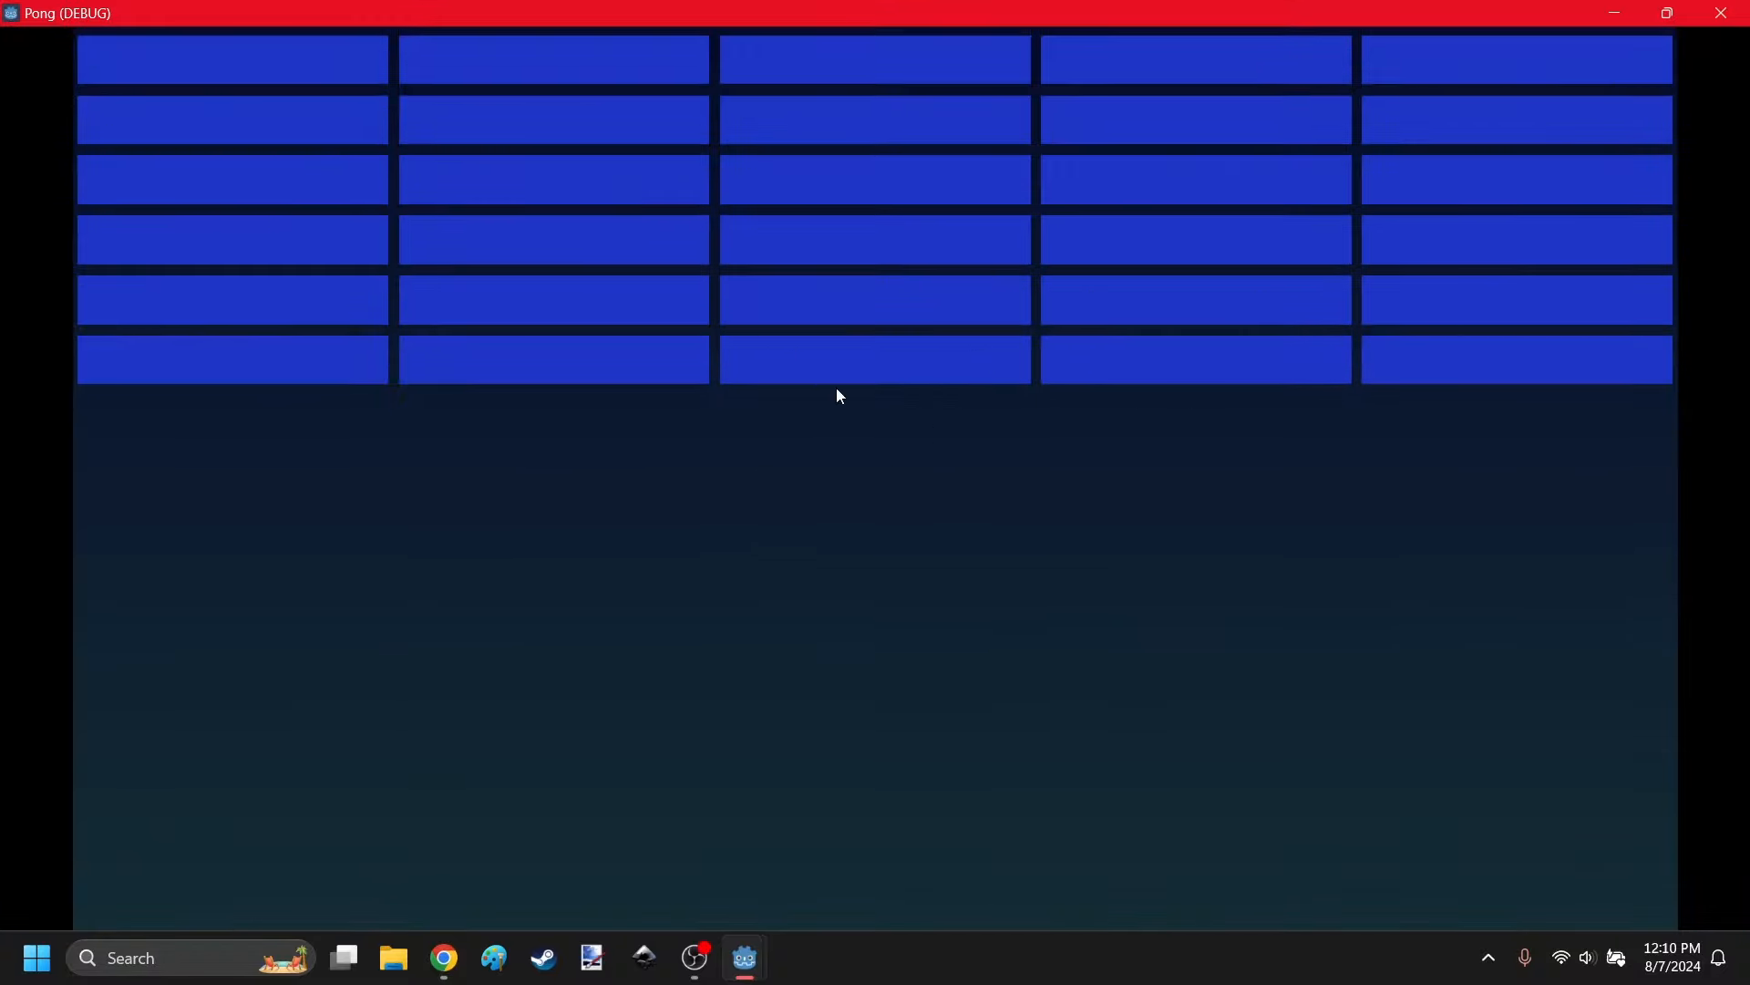
{"action": "left_click", "coordinate": [1722, 13]}
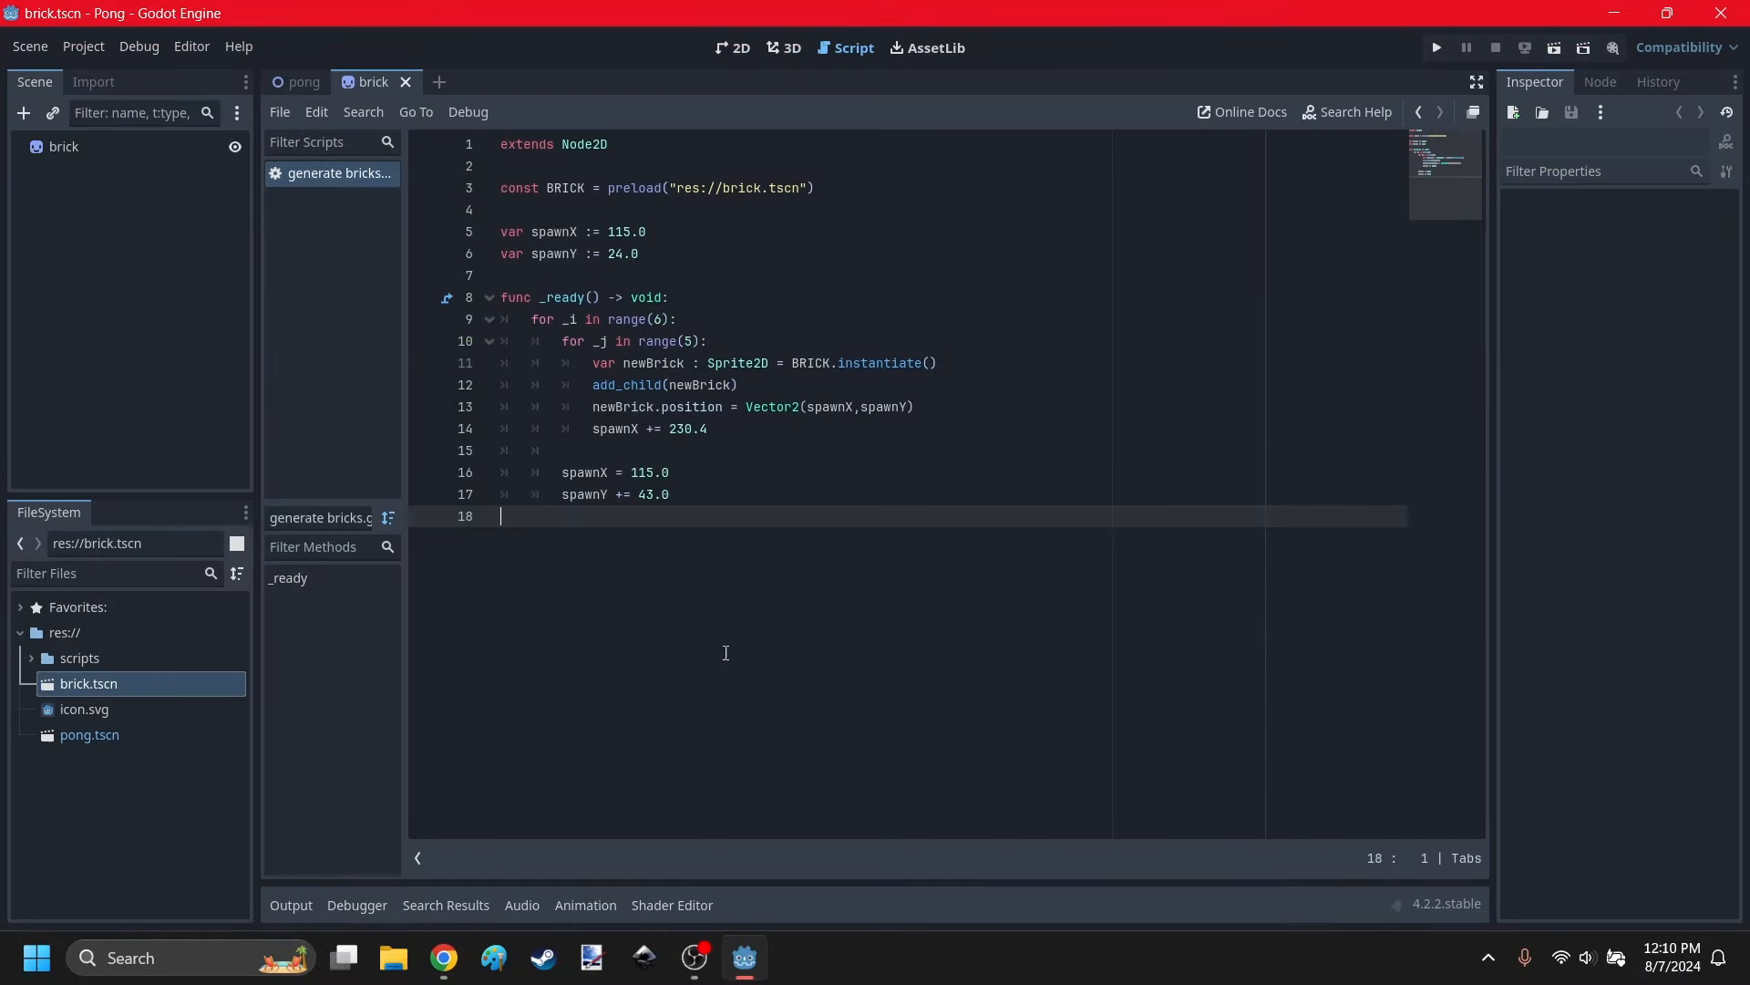
Switch to Scratch and examine the full-size brick layout, the next costume block and the bricks sprite's coloured costumes.
{"action": "left_click", "coordinate": [444, 957]}
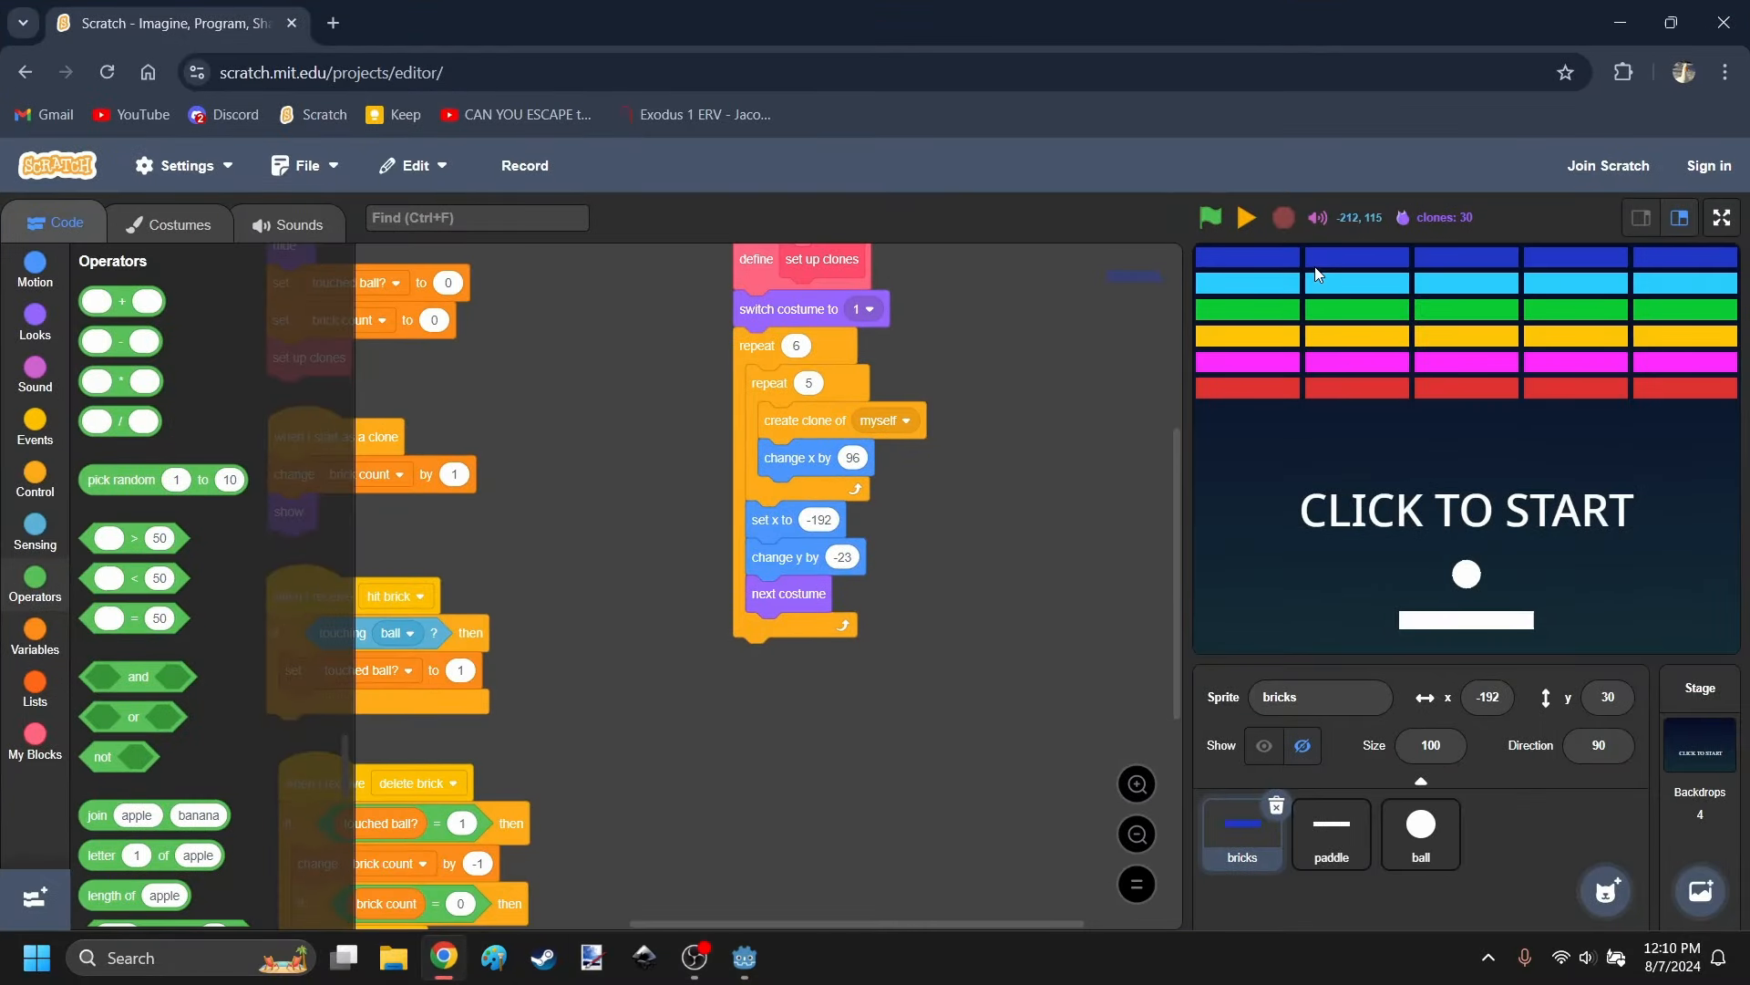
{"action": "left_click", "coordinate": [1720, 216]}
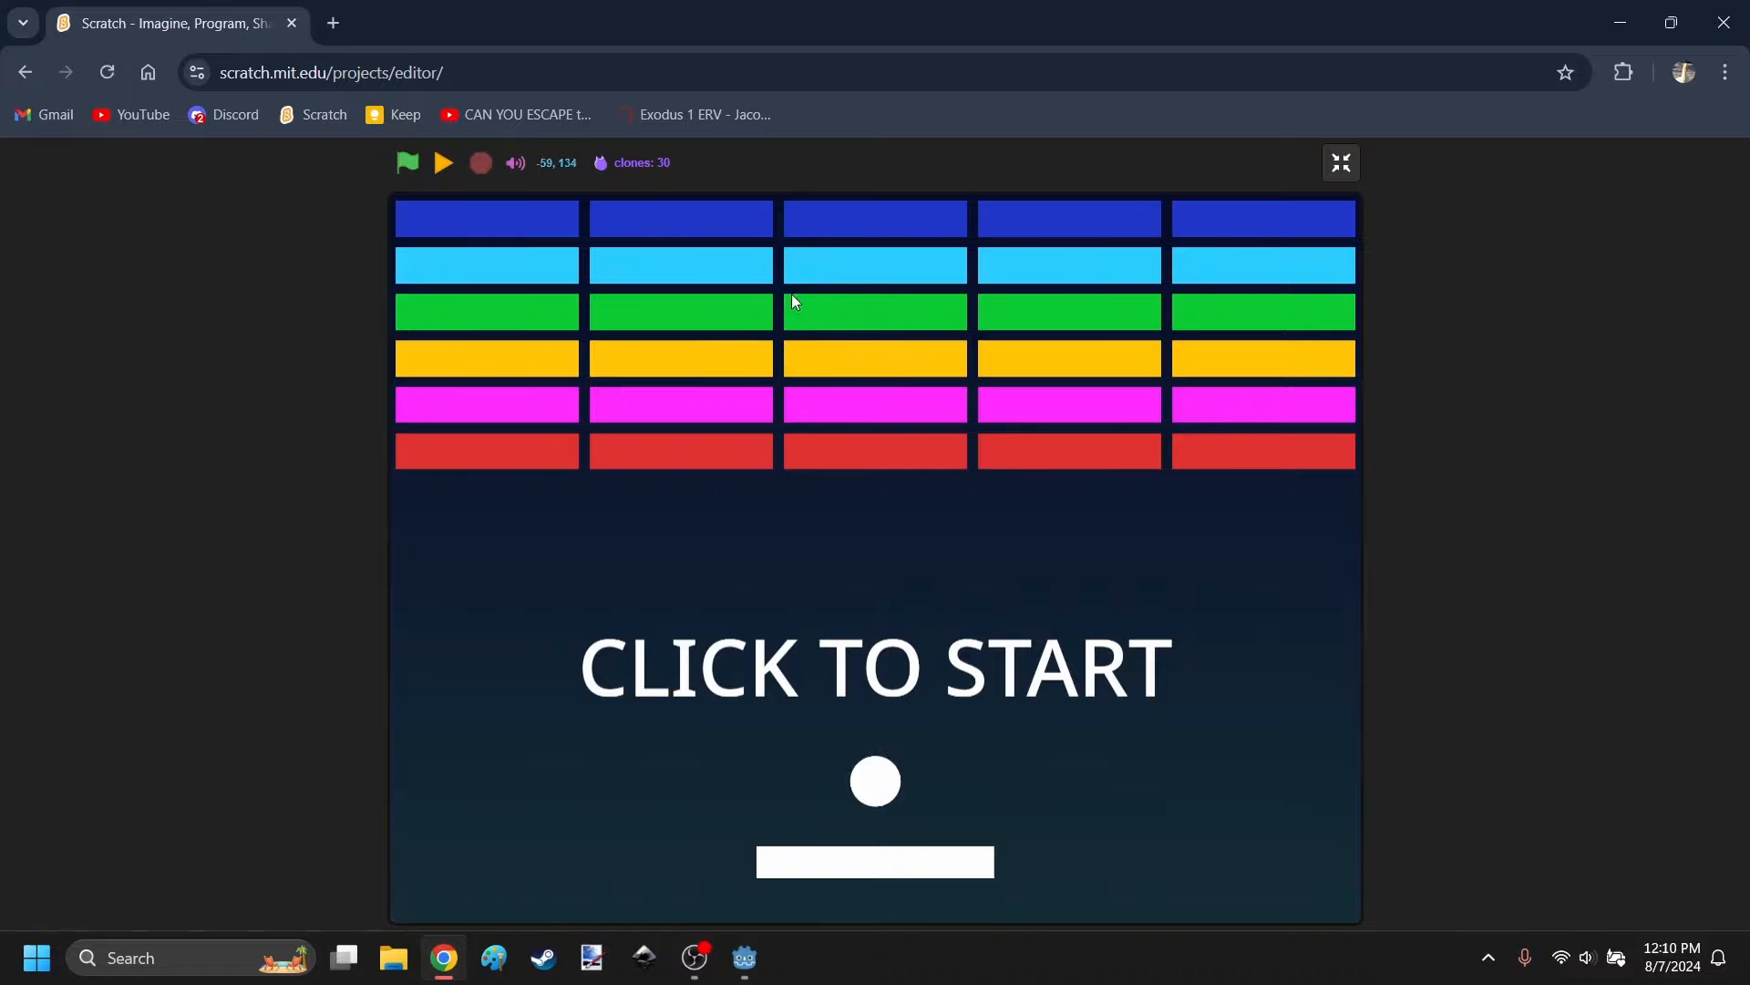
{"action": "left_click", "coordinate": [1340, 165]}
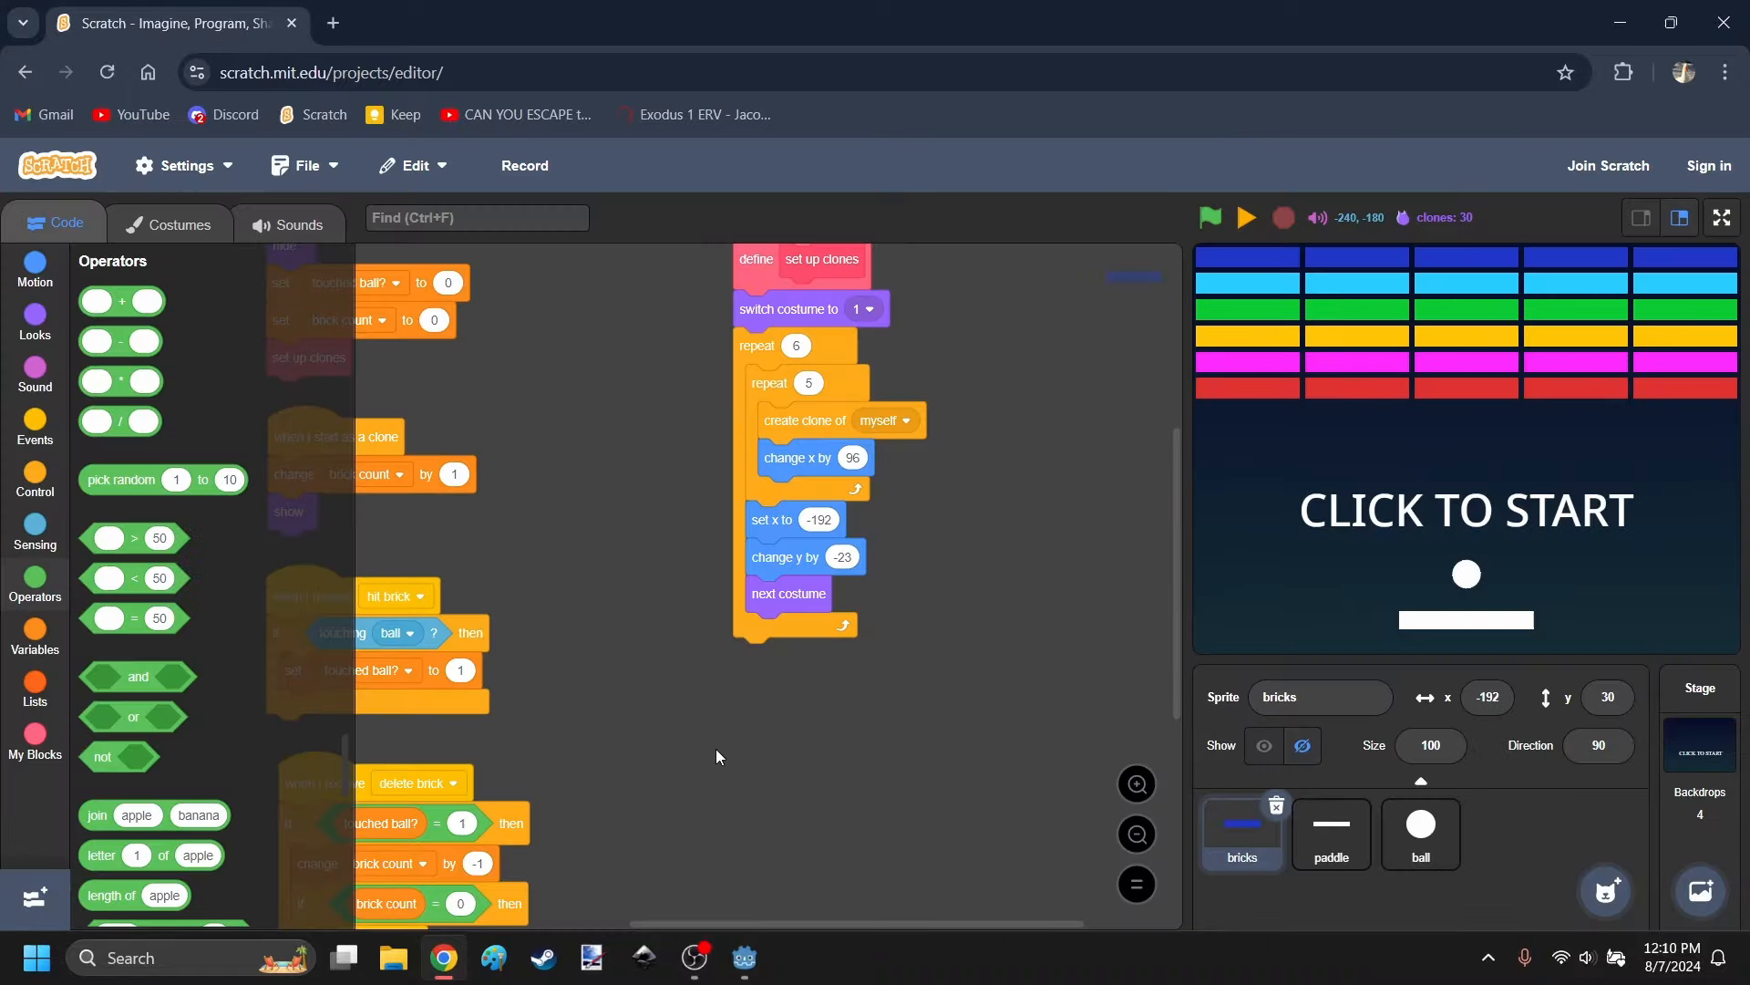
{"action": "scroll", "coordinate": [715, 748], "scroll_direction": "left", "scroll_amount": 4}
{"action": "scroll", "coordinate": [762, 659], "scroll_direction": "right", "scroll_amount": 5}
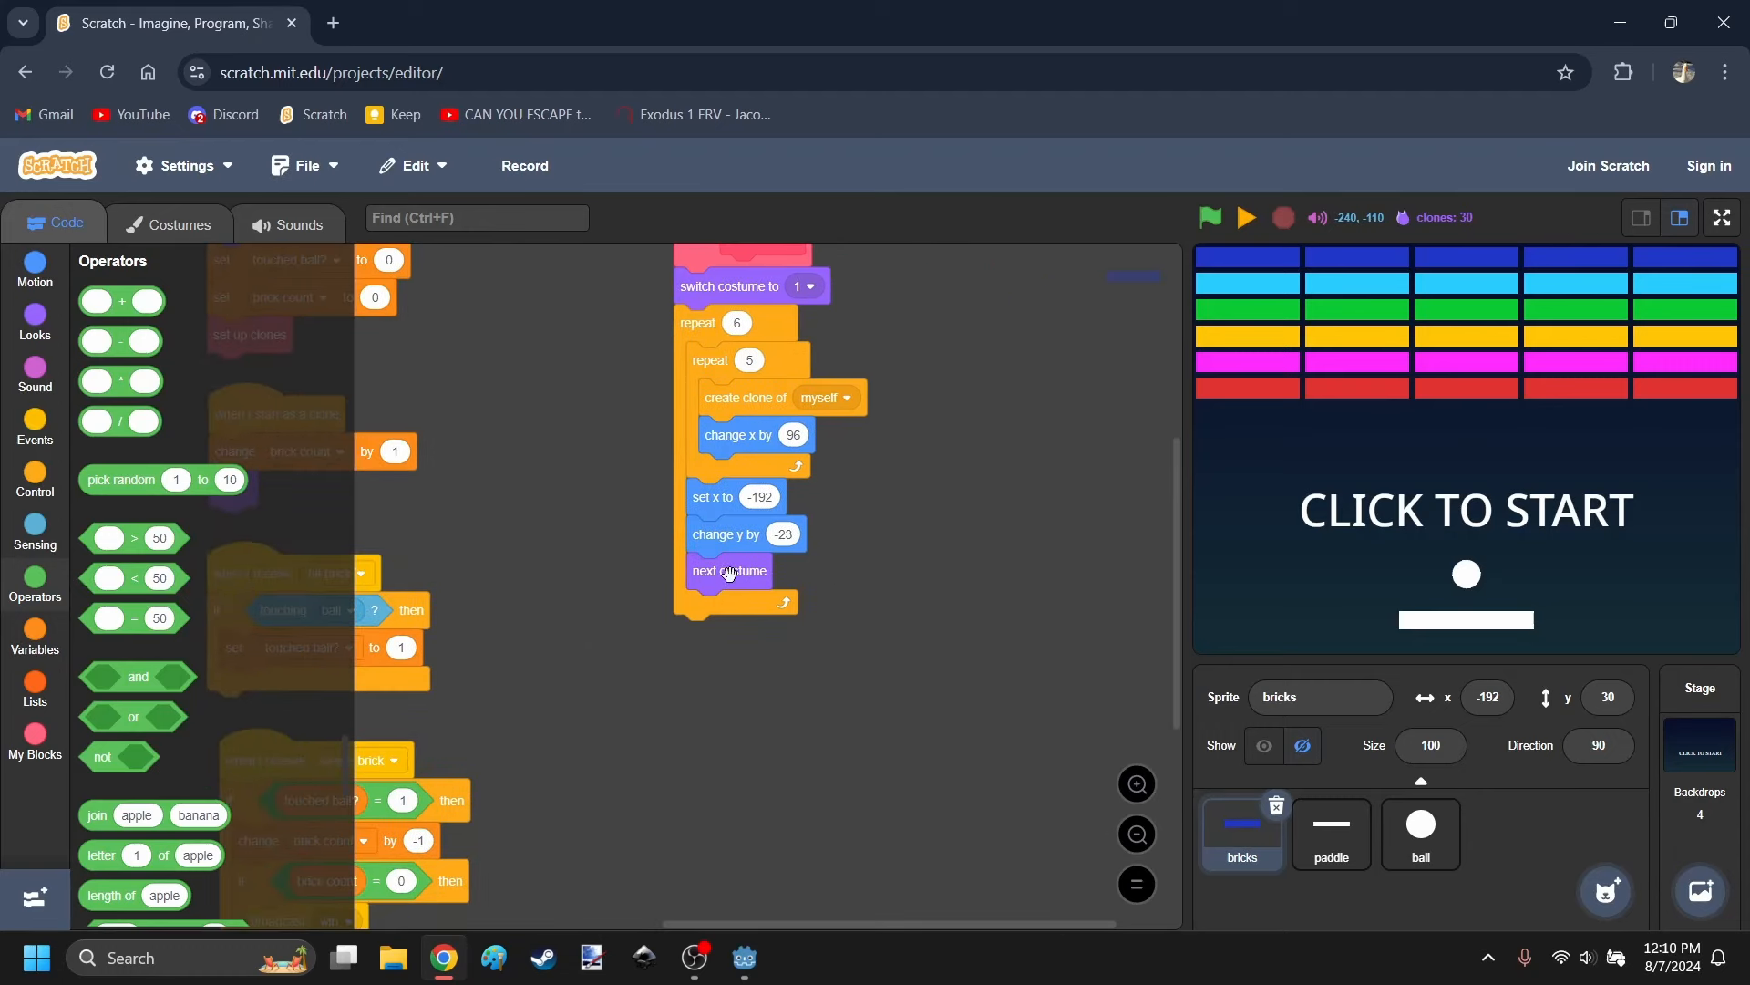
{"action": "left_click_drag", "start_coordinate": [730, 572], "coordinate": [771, 566]}
{"action": "left_click", "coordinate": [169, 224]}
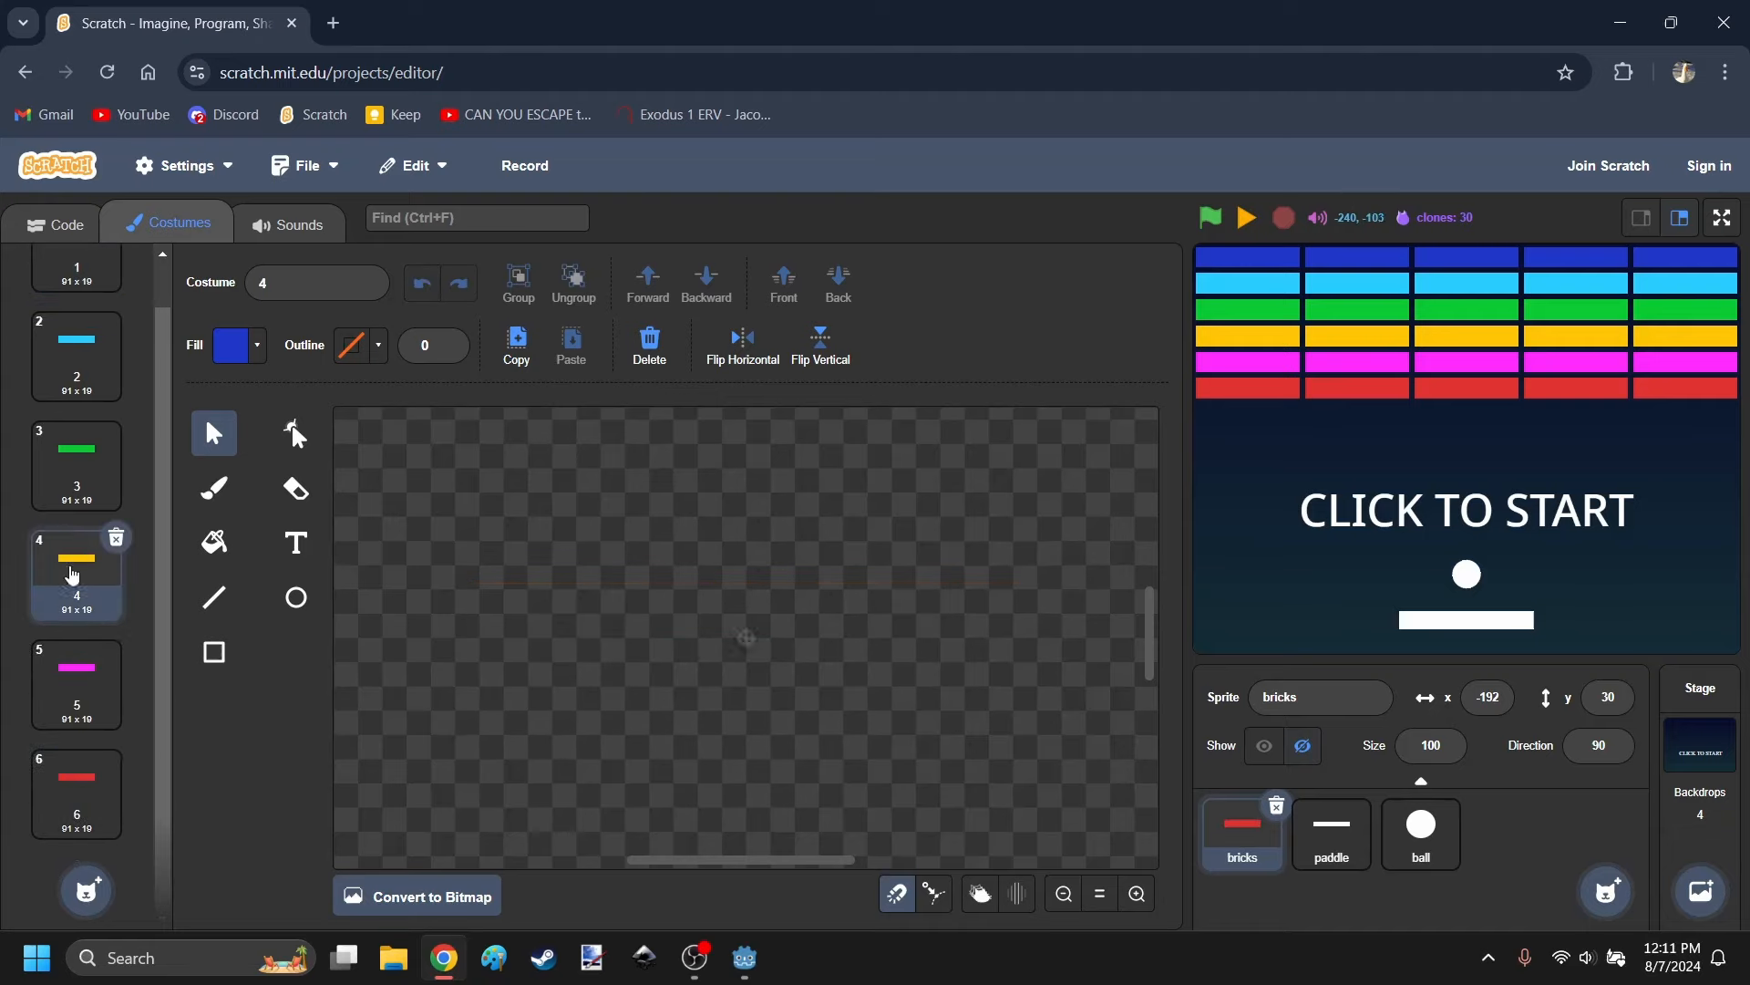
{"action": "left_click", "coordinate": [41, 224]}
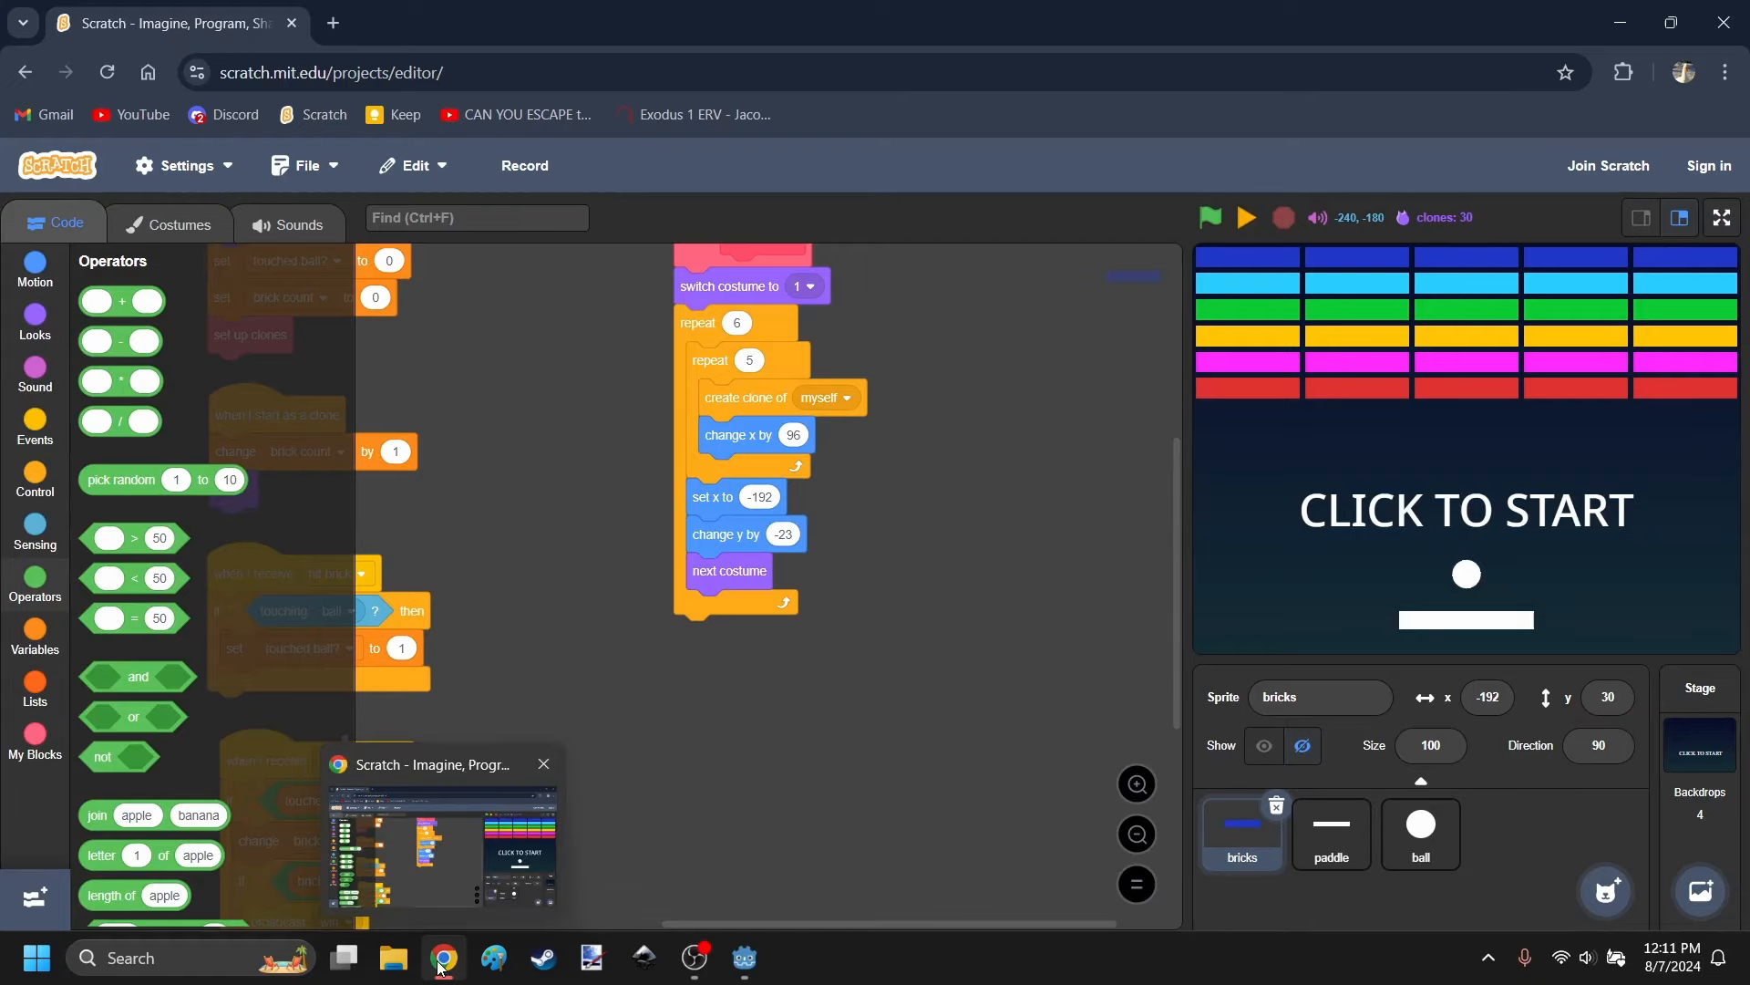
Switch to Godot, show the brick scene in the 2D view and select the brick sprite.
{"action": "left_click", "coordinate": [745, 957]}
{"action": "left_click", "coordinate": [730, 47]}
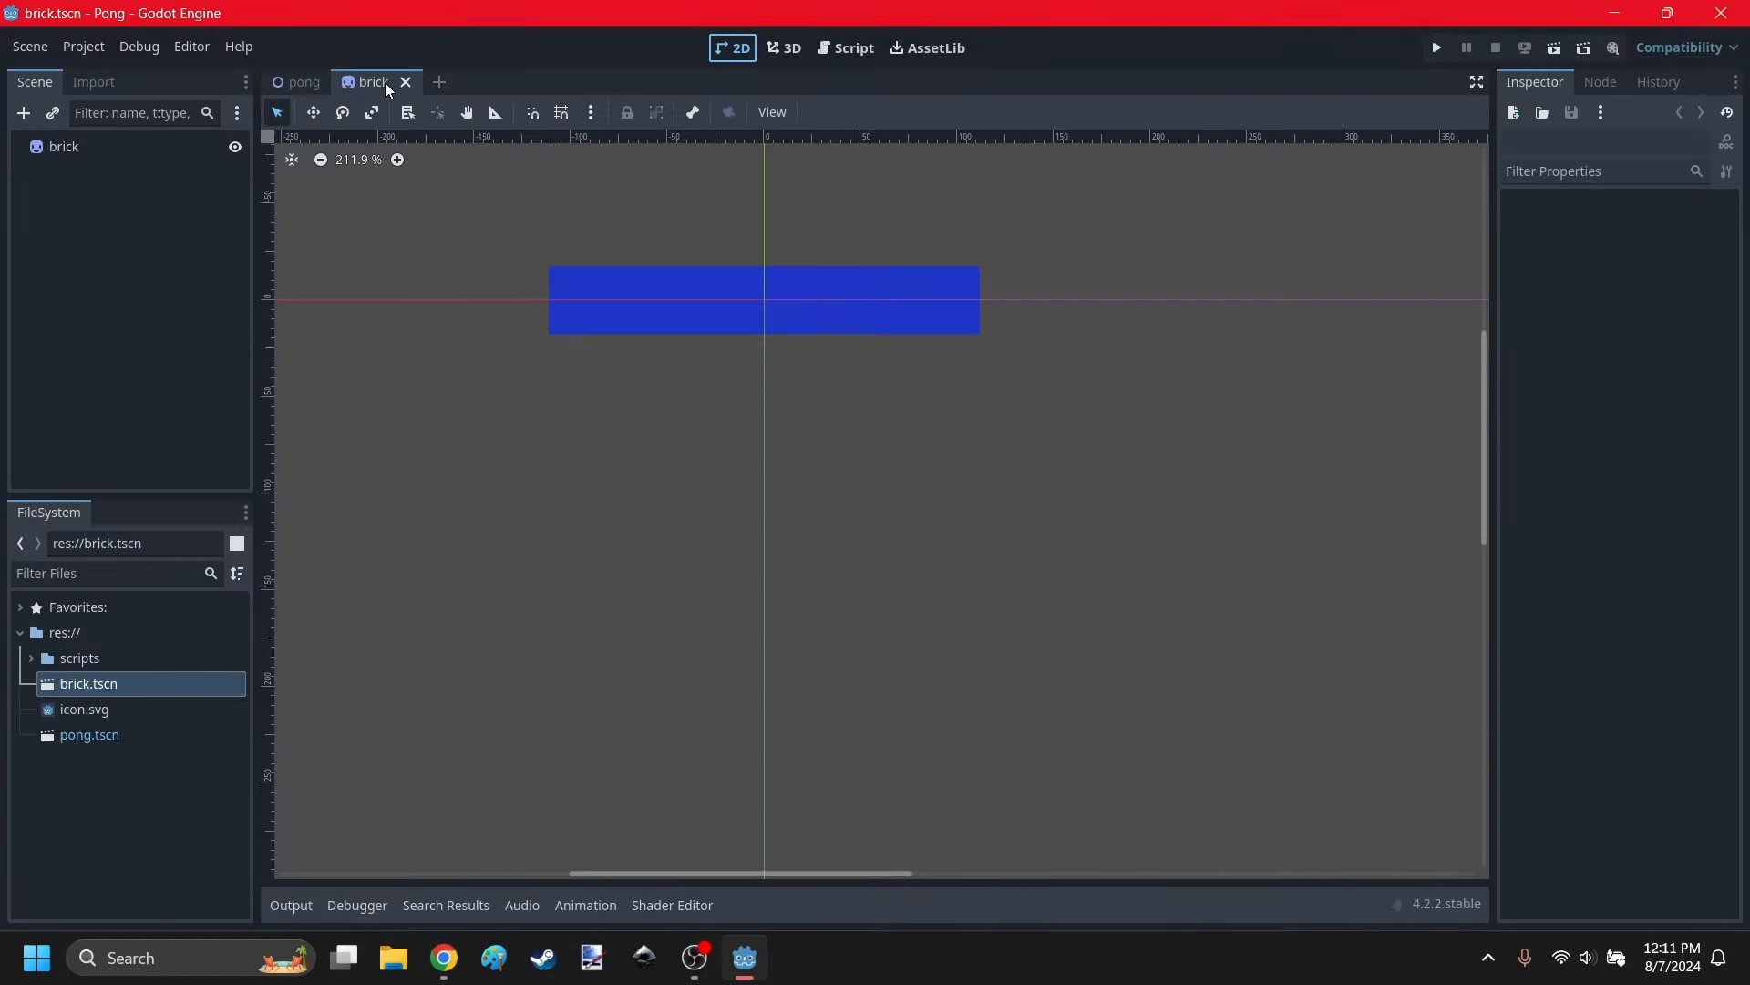
{"action": "left_click", "coordinate": [90, 145]}
{"action": "left_click", "coordinate": [776, 415]}
{"action": "left_click", "coordinate": [763, 293]}
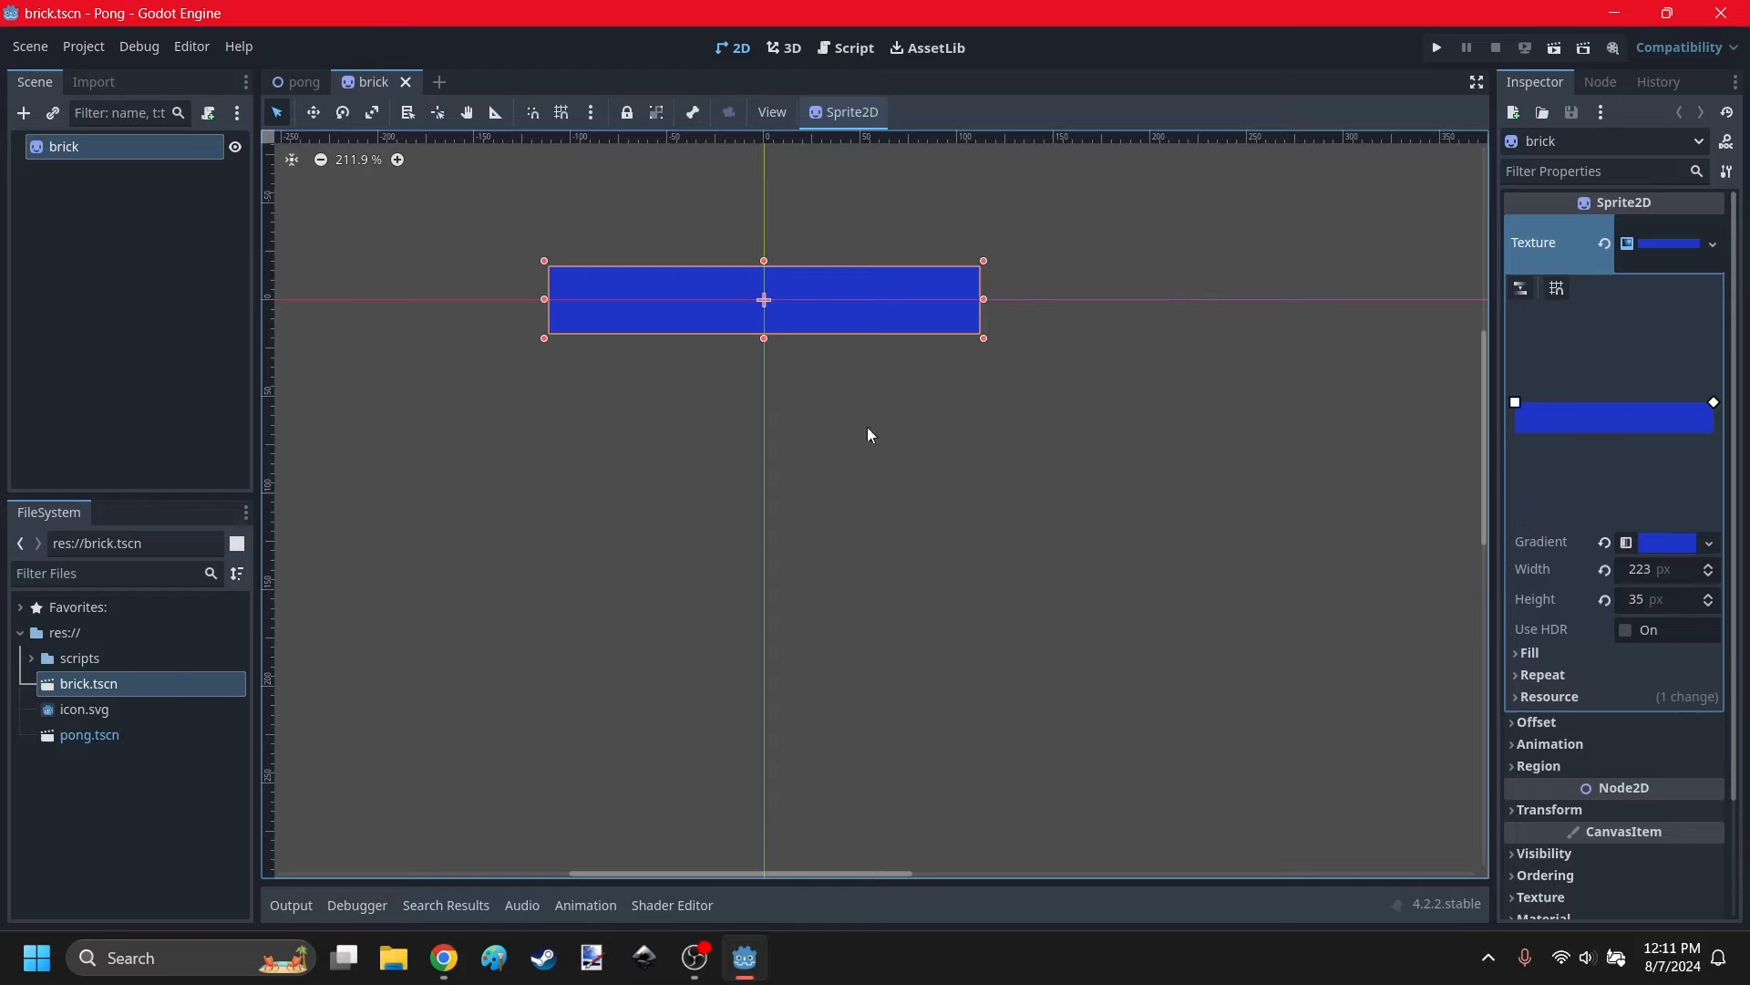
Set both colour stops of the brick texture's gradient to white.
{"action": "left_click", "coordinate": [1665, 545]}
{"action": "left_click", "coordinate": [1520, 360]}
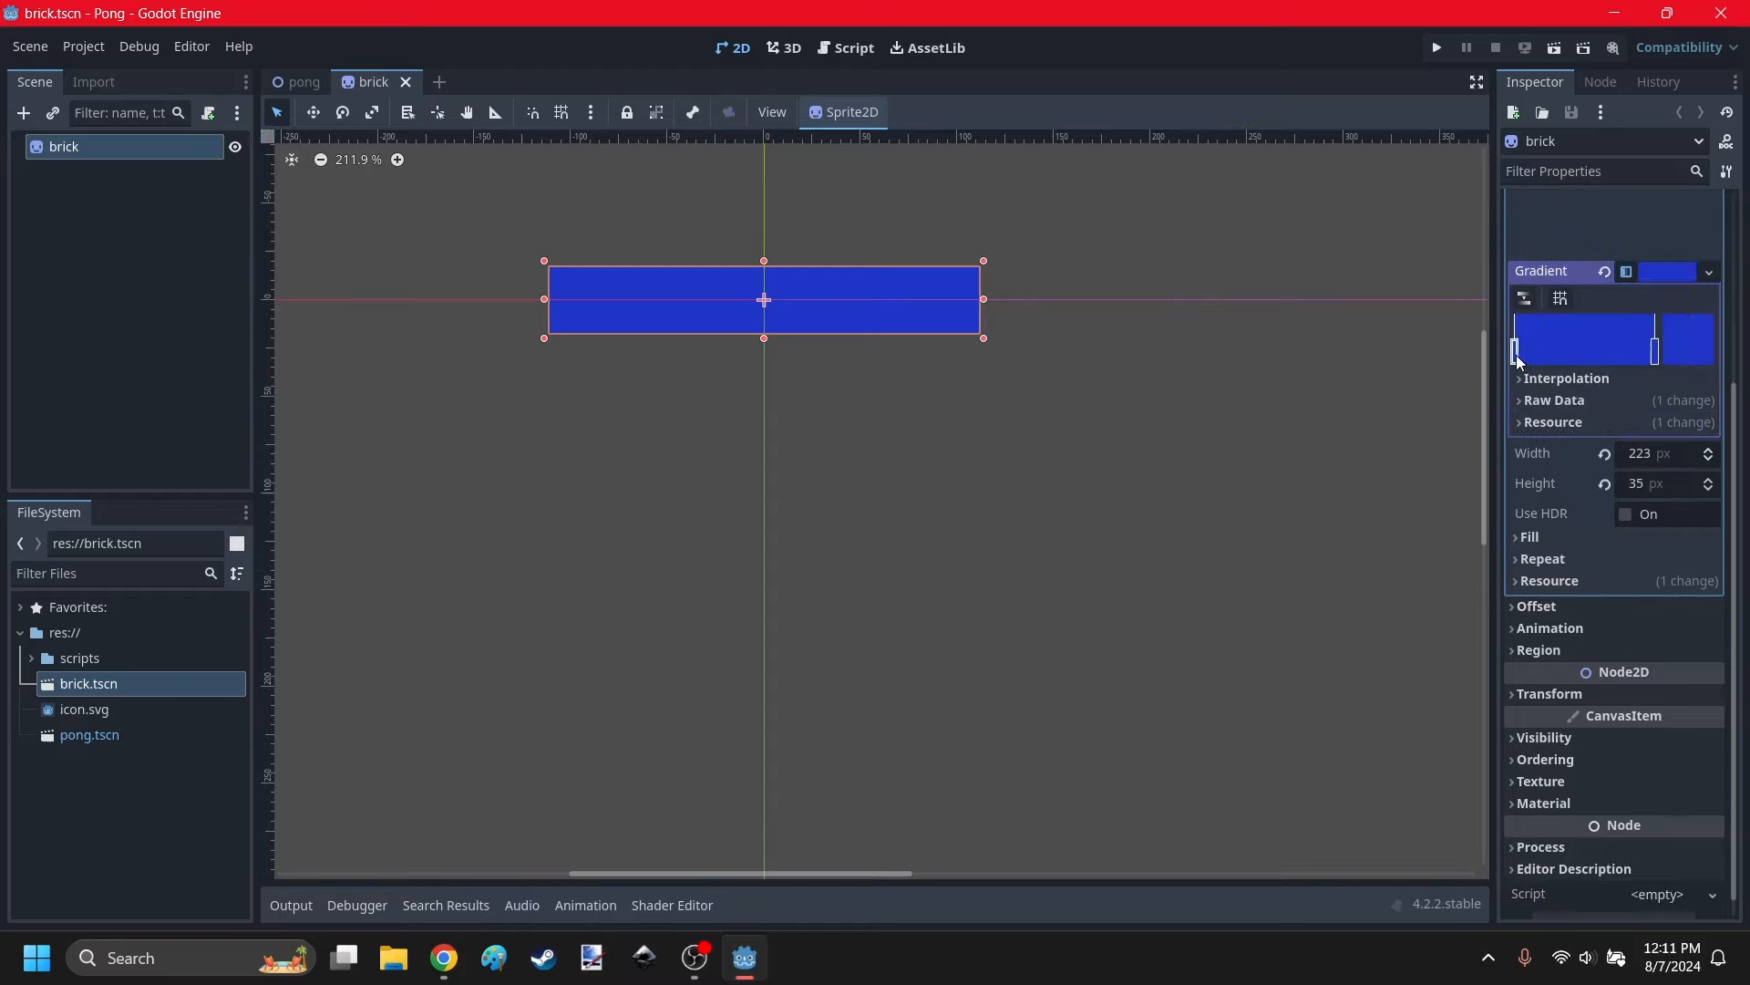
{"action": "left_click", "coordinate": [1676, 359]}
{"action": "left_click_drag", "start_coordinate": [1733, 479], "coordinate": [1723, 211]}
{"action": "left_click", "coordinate": [1656, 356]}
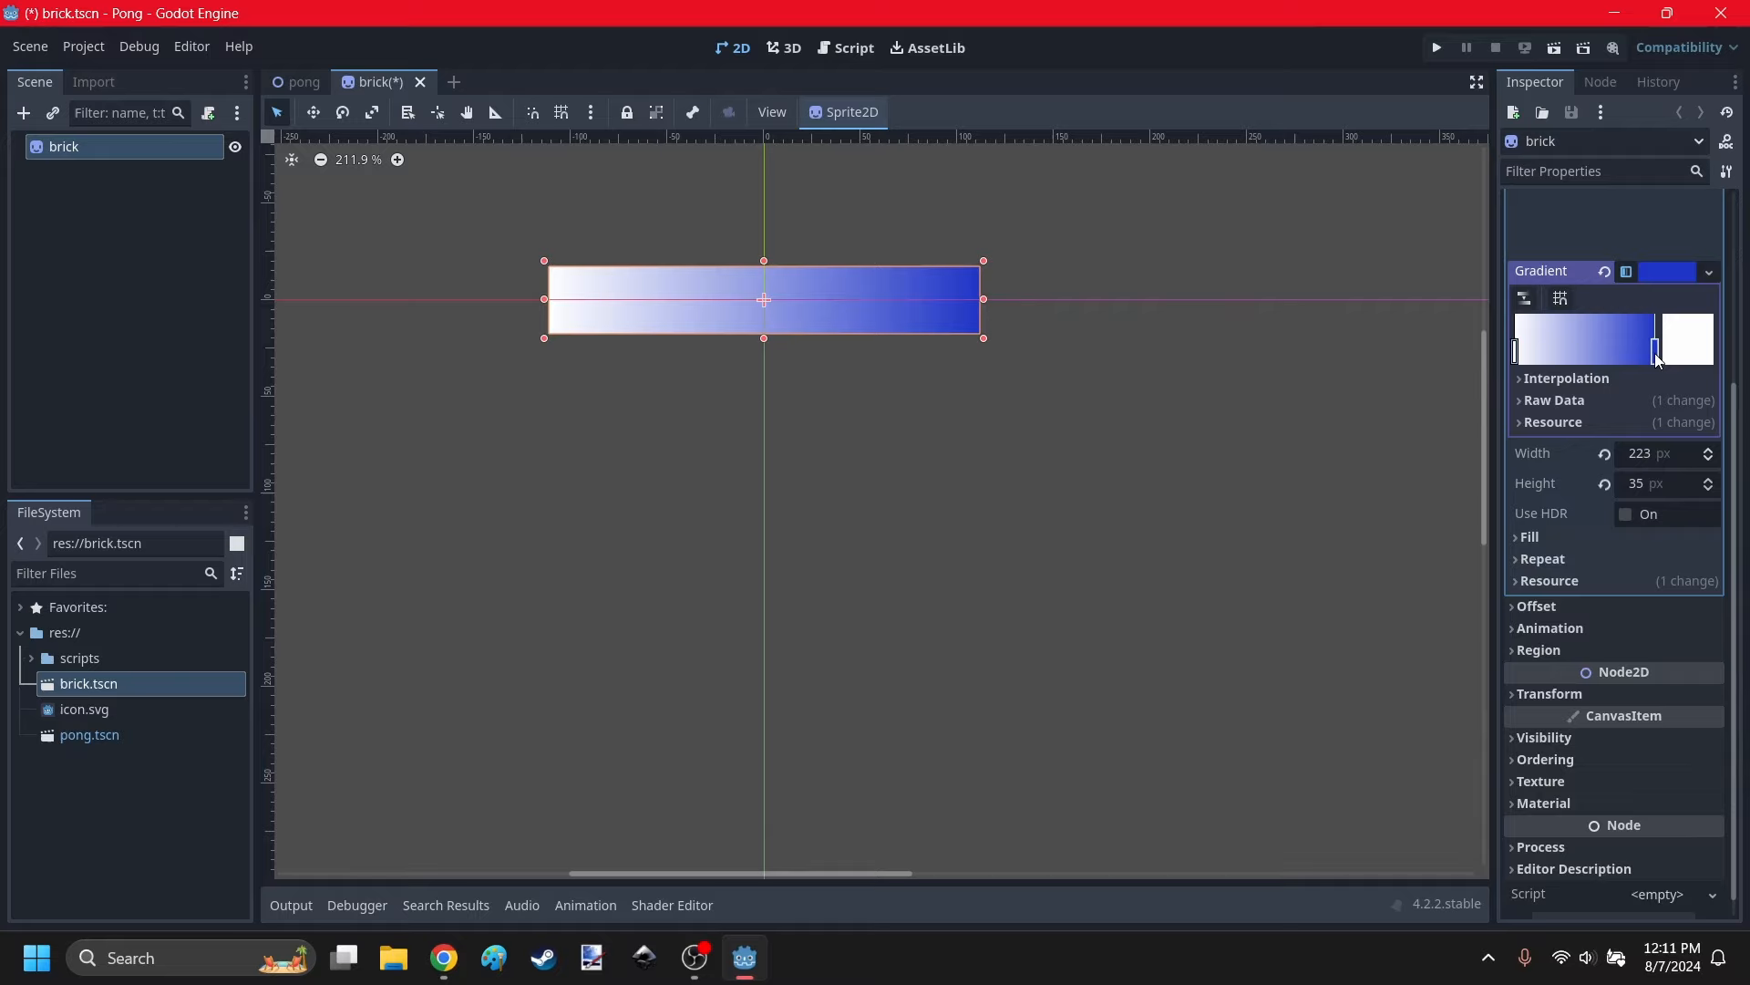
{"action": "left_click", "coordinate": [1656, 357]}
{"action": "left_click", "coordinate": [1698, 335]}
{"action": "left_click_drag", "start_coordinate": [1714, 434], "coordinate": [1706, 245]}
{"action": "left_click", "coordinate": [1051, 448]}
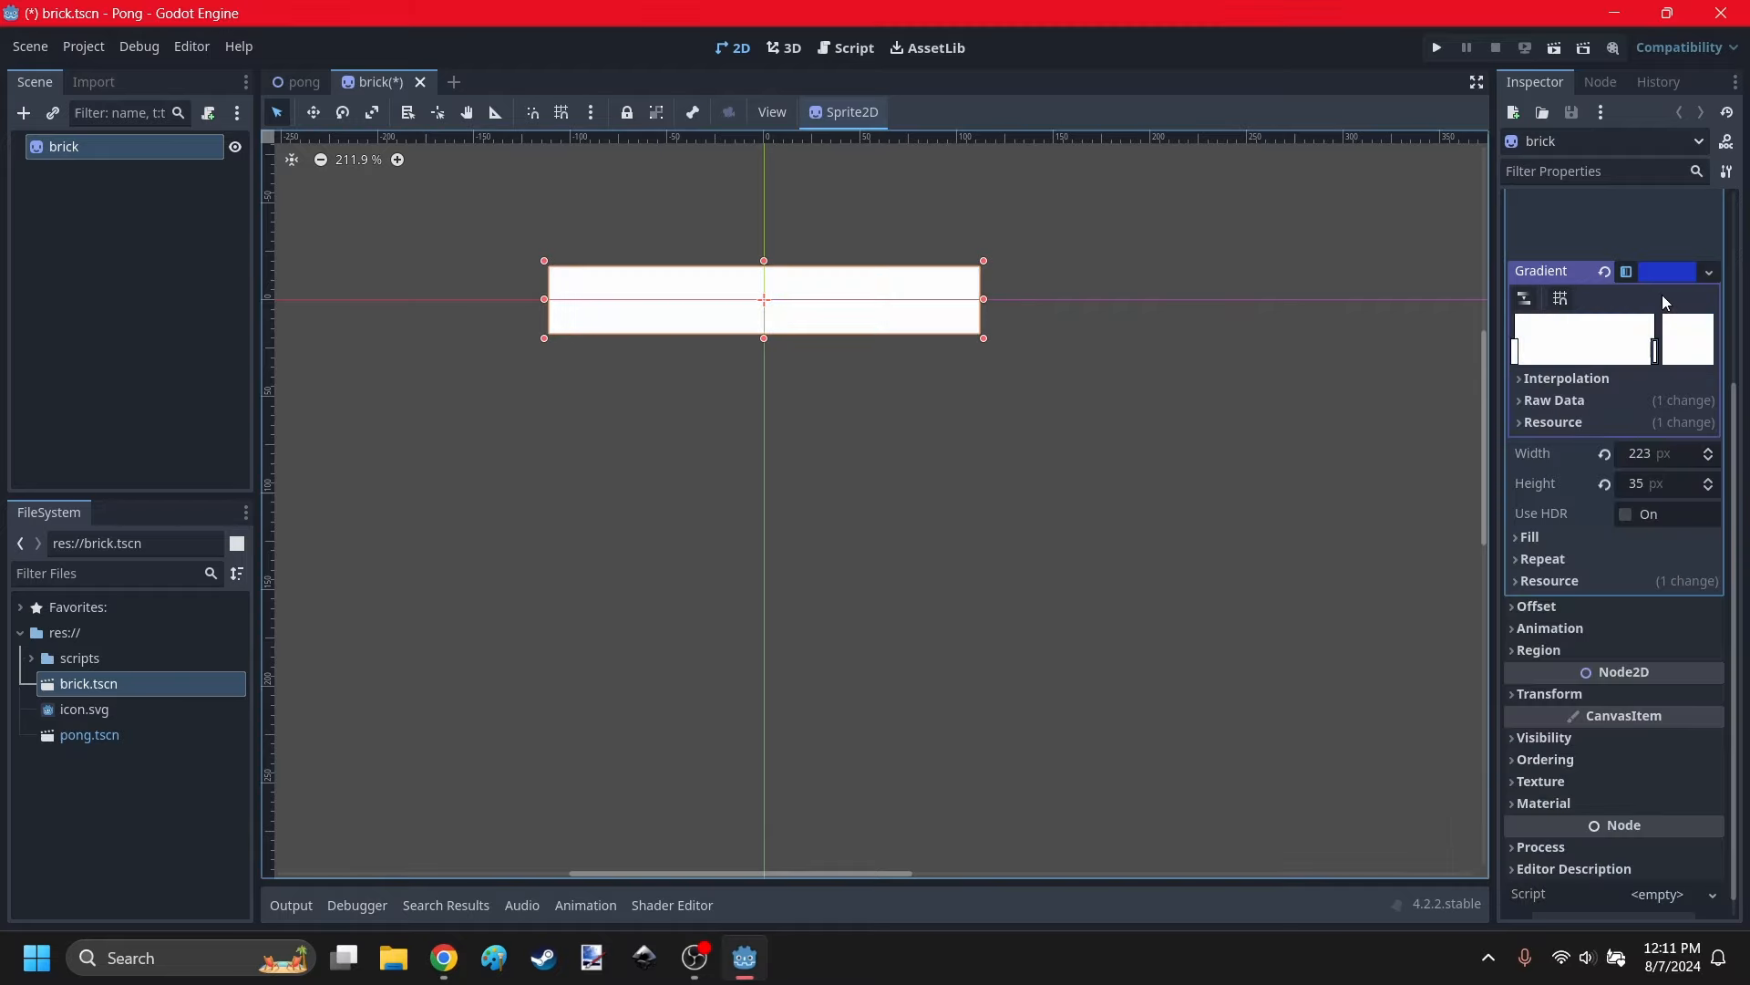
Try tinting the brick sprite blue with the Modulate colour, using HSV values, and reset Modulate to its default.
{"action": "scroll", "coordinate": [1665, 301], "scroll_direction": "up", "scroll_amount": 5}
{"action": "left_click", "coordinate": [1652, 253]}
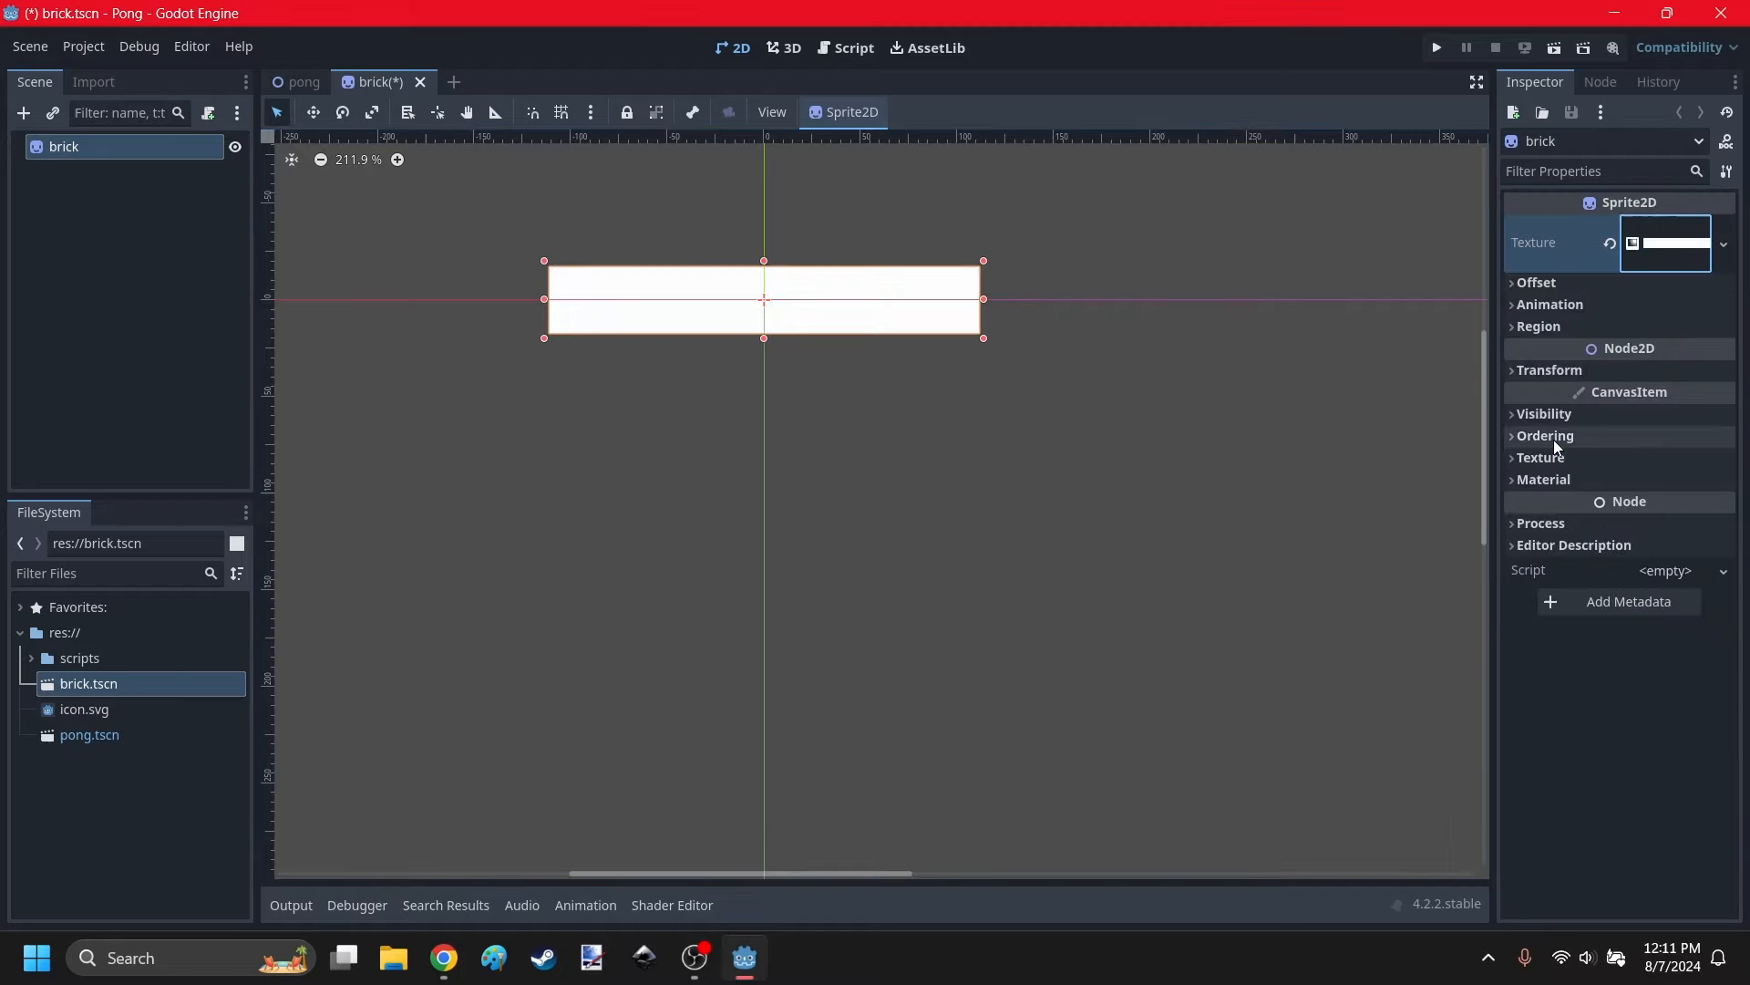
{"action": "left_click", "coordinate": [1553, 415]}
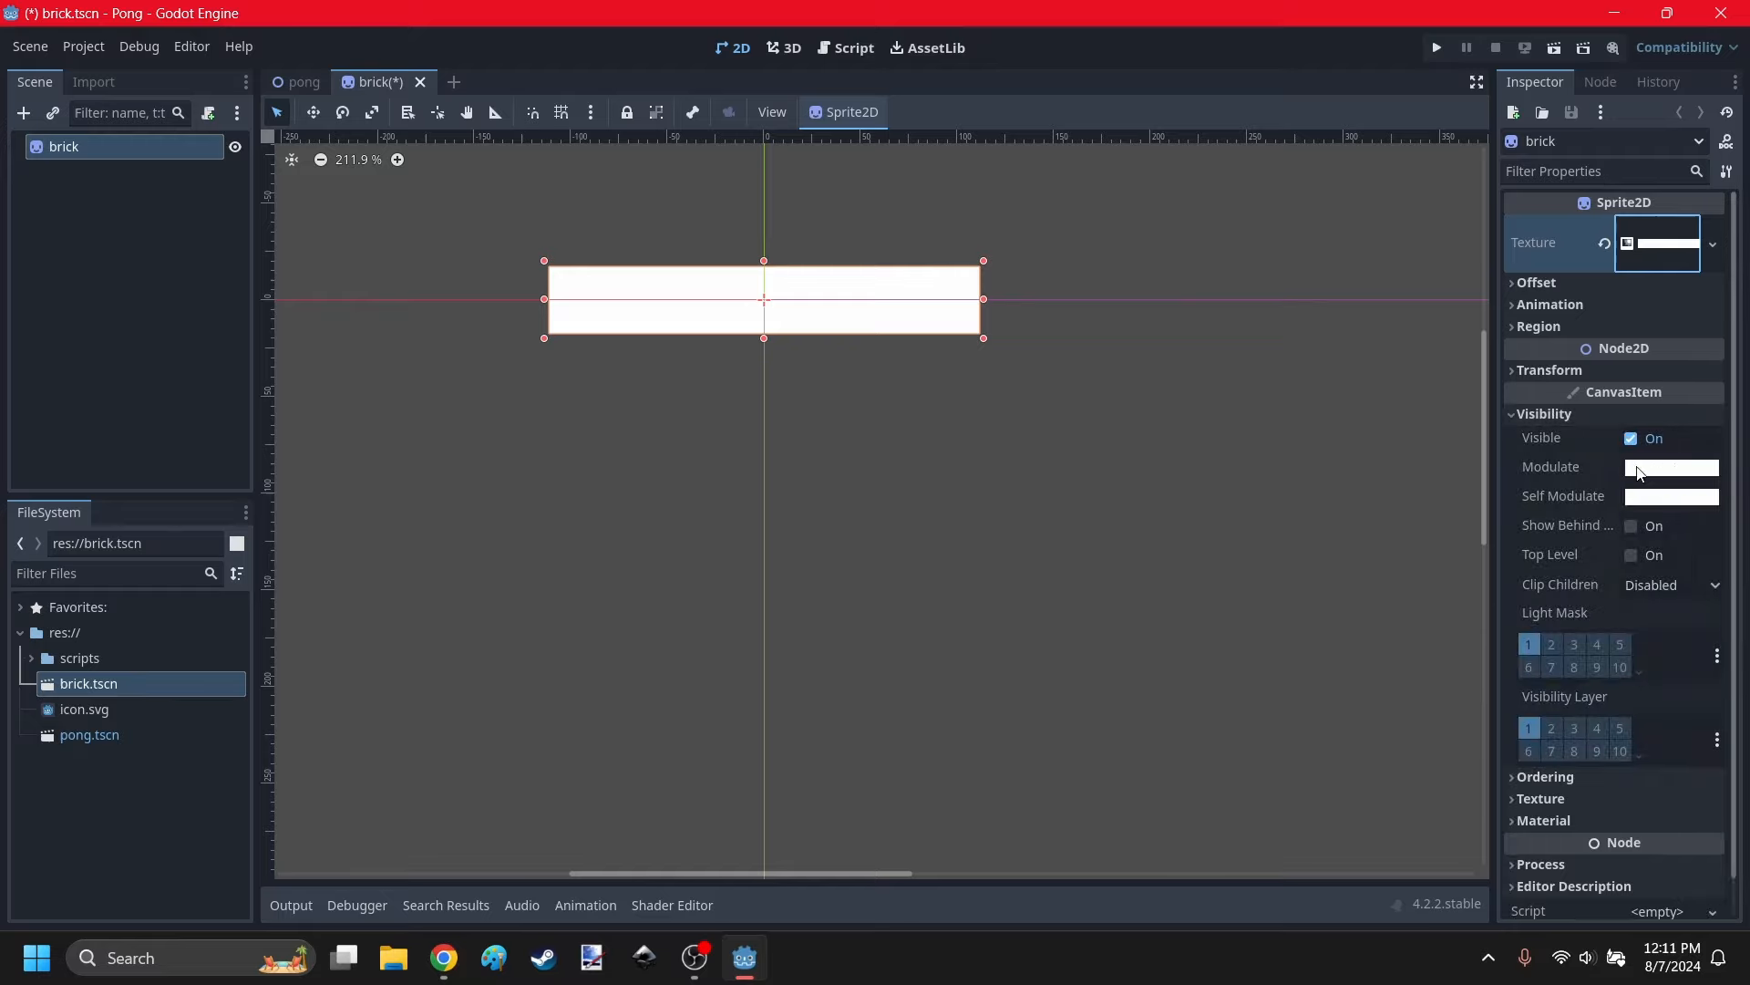
{"action": "left_click", "coordinate": [1685, 470]}
{"action": "left_click", "coordinate": [1588, 687]}
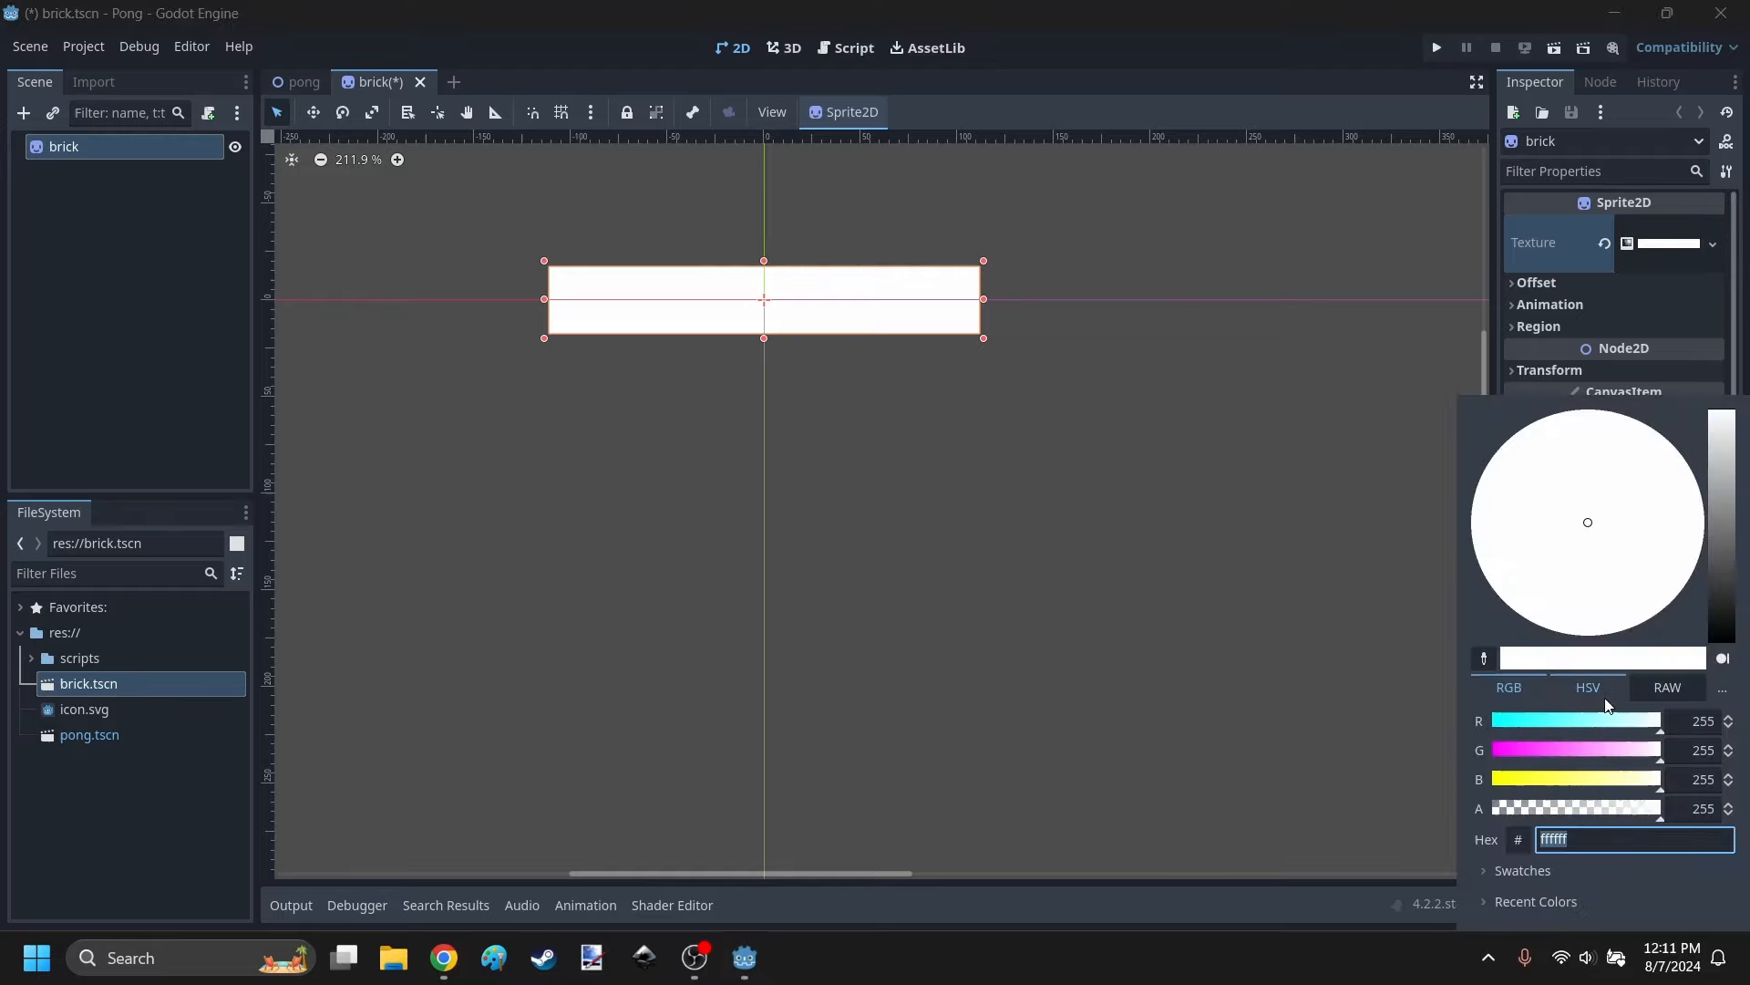
{"action": "left_click_drag", "start_coordinate": [1560, 750], "coordinate": [1660, 750]}
{"action": "left_click", "coordinate": [1606, 721]}
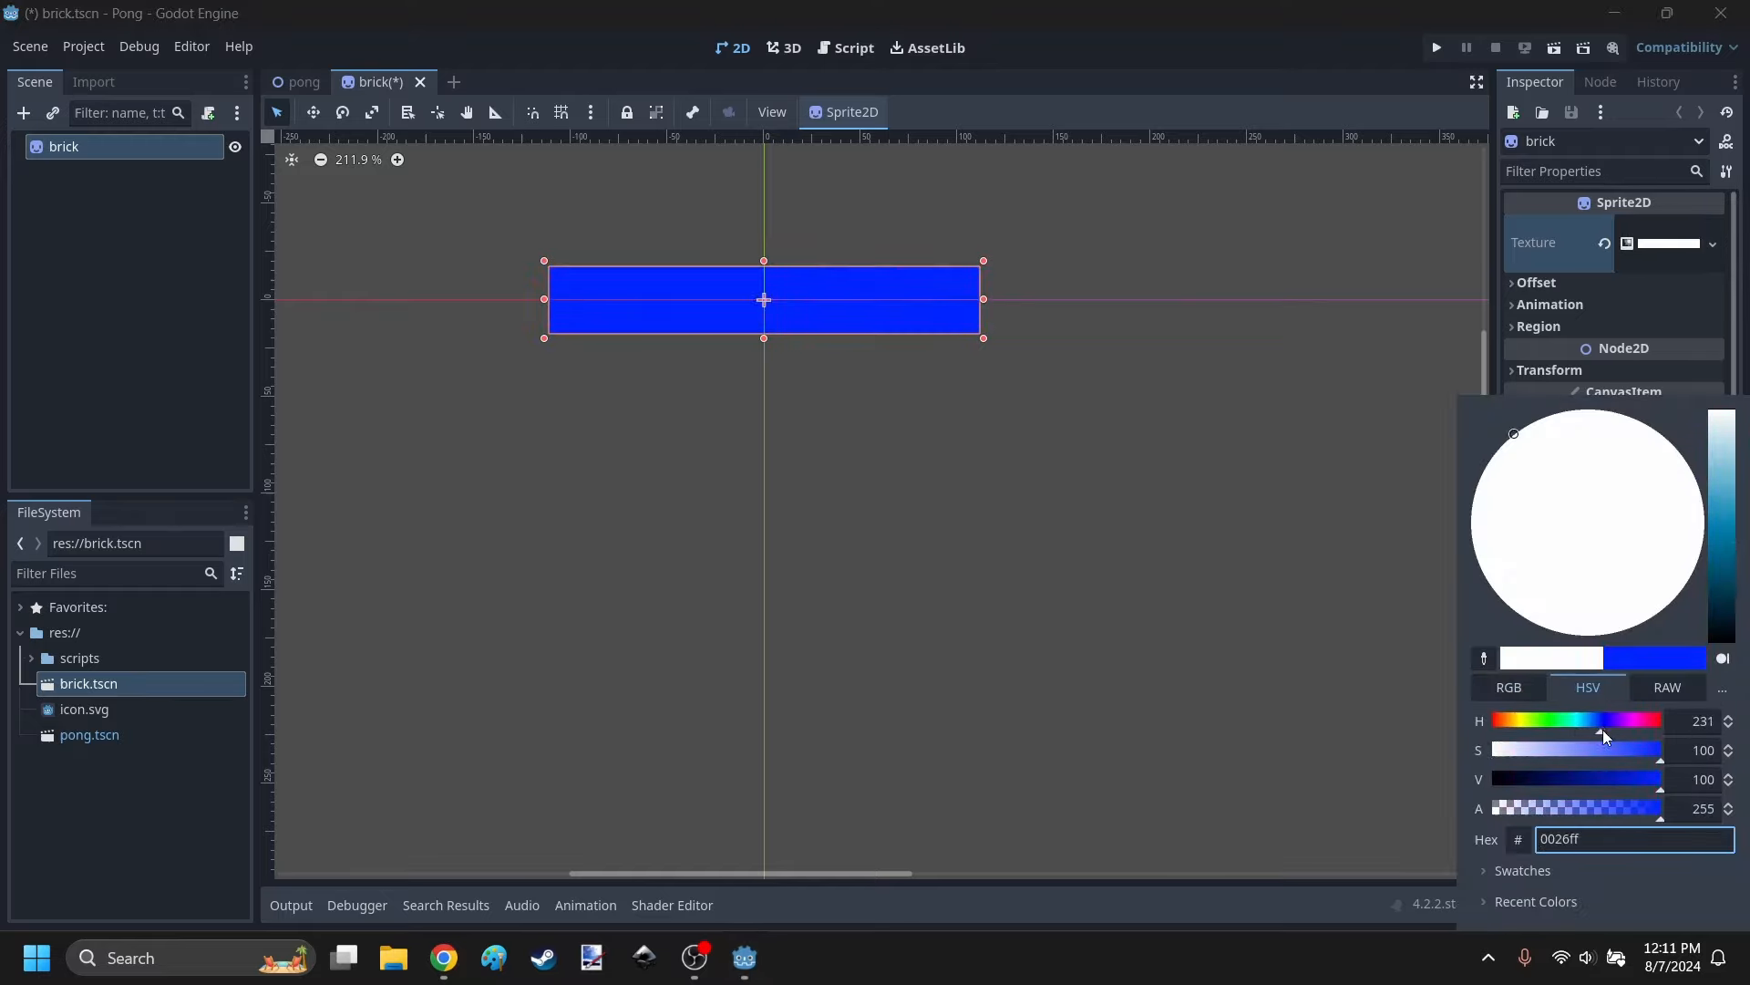
{"action": "left_click", "coordinate": [1281, 650]}
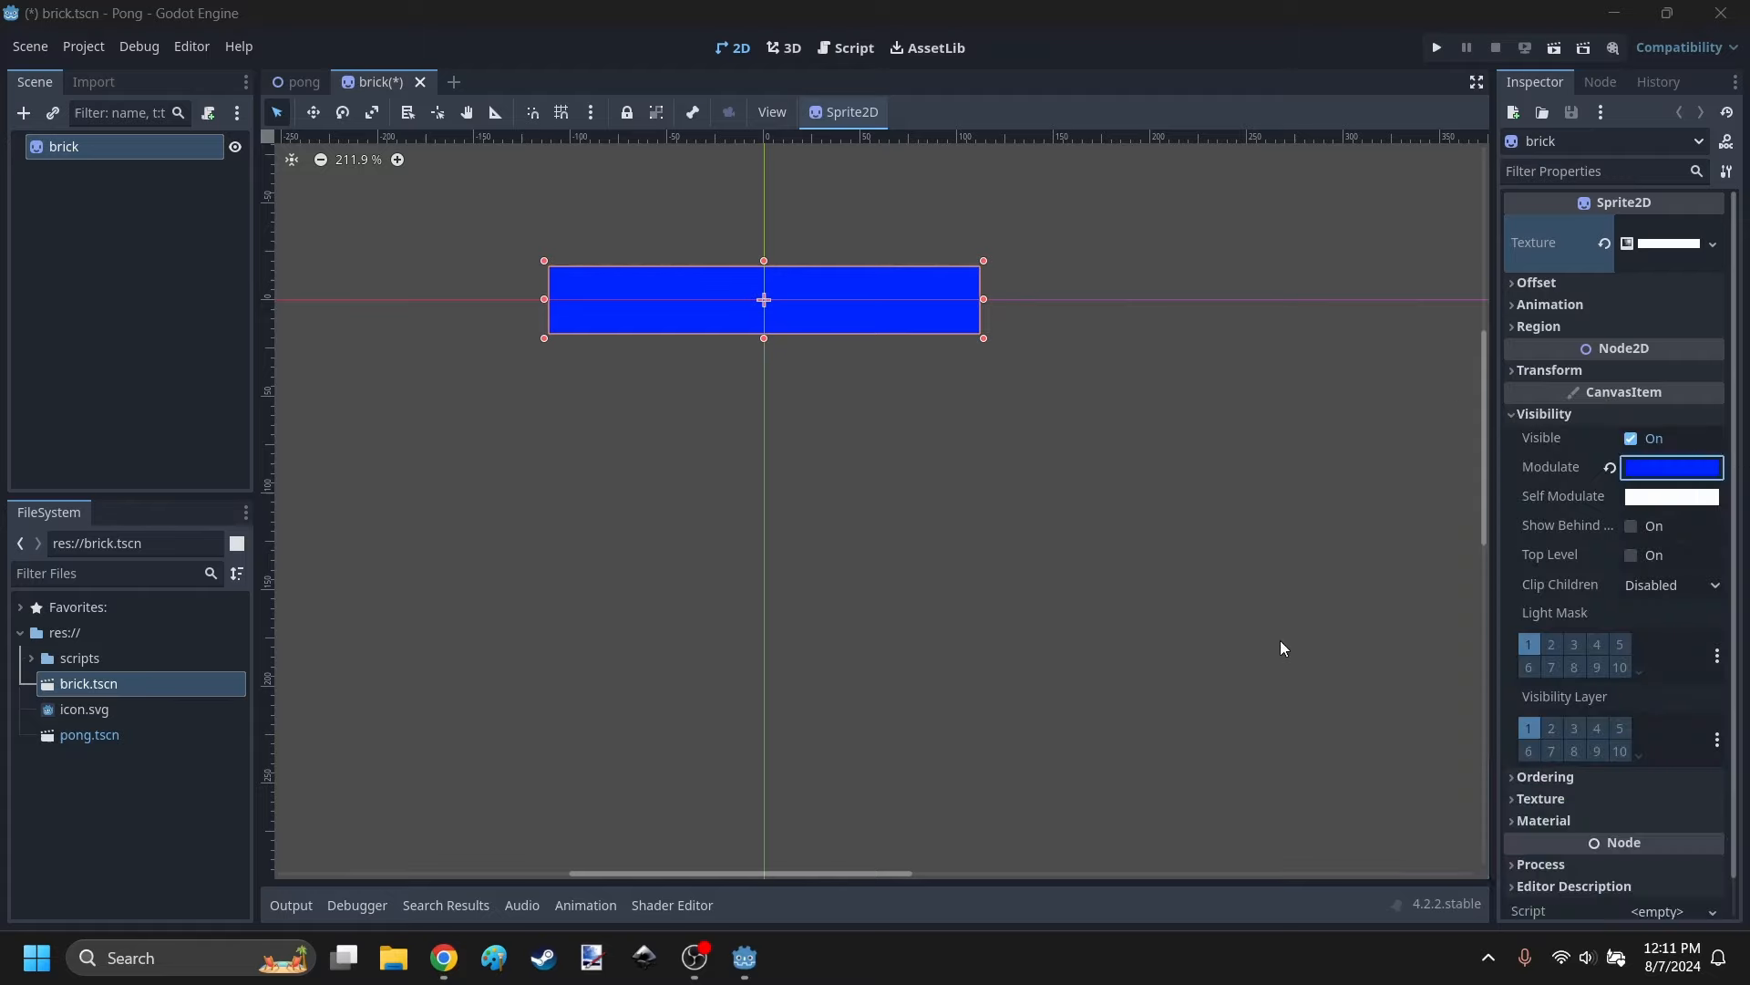
{"action": "left_click", "coordinate": [1610, 467]}
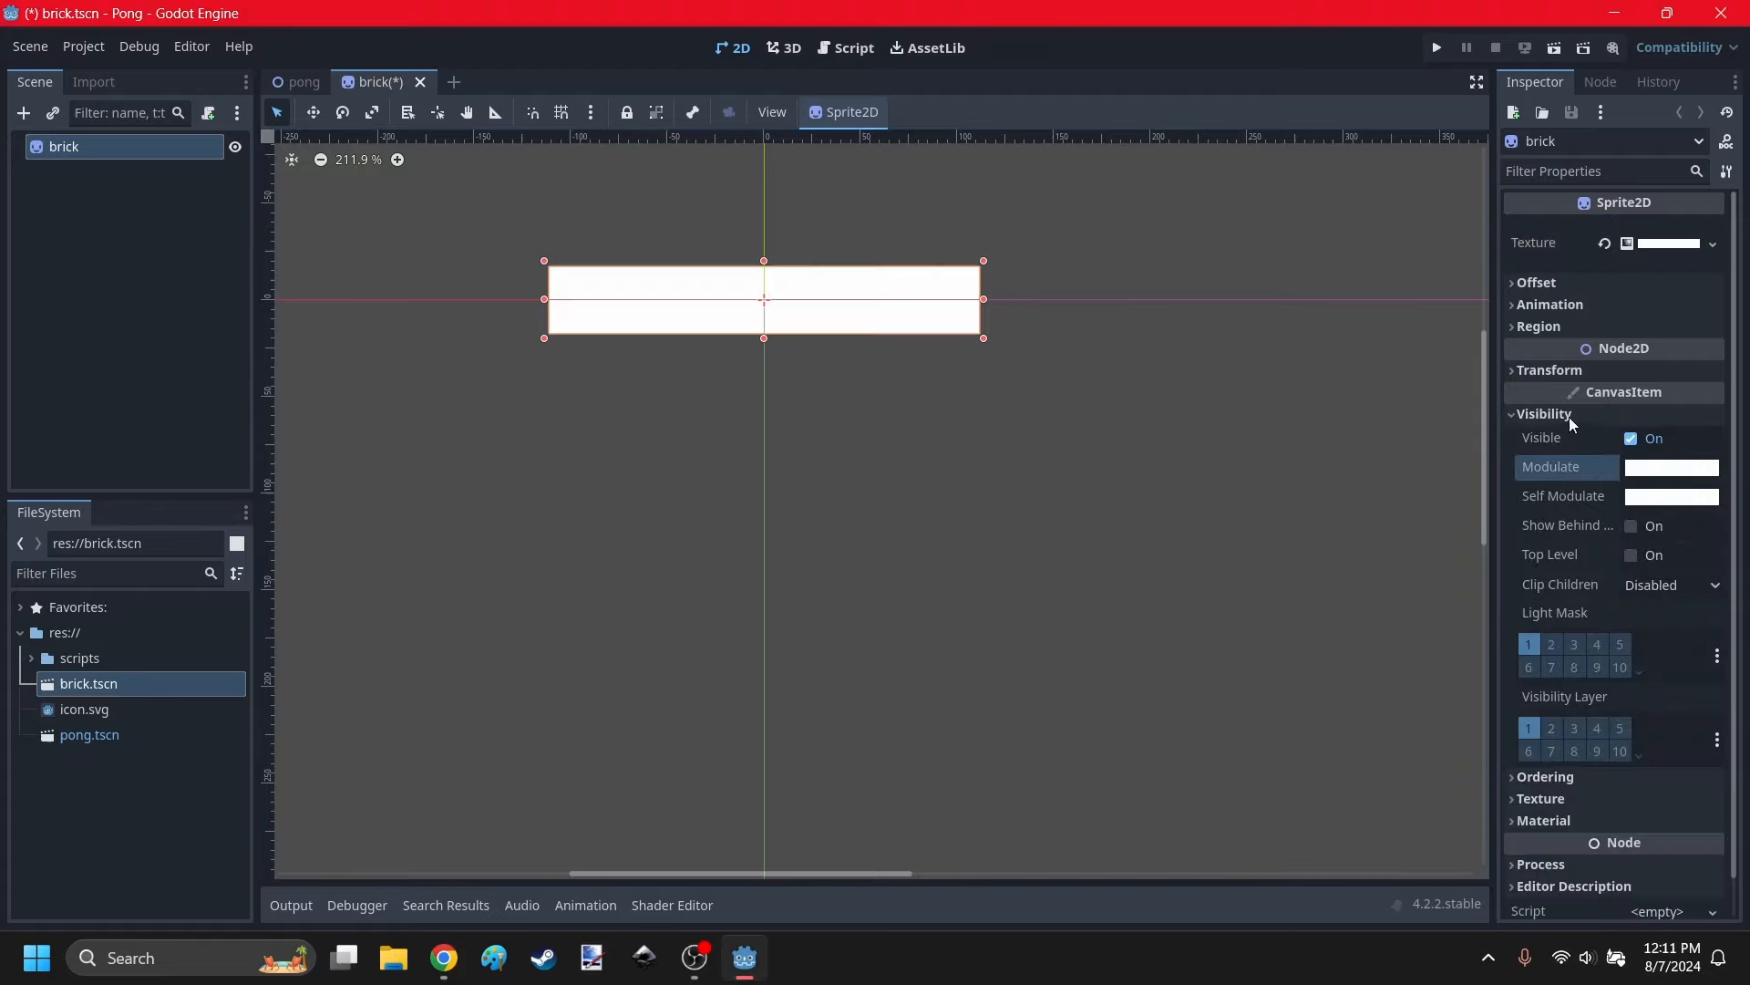
Deselect the brick sprite, save the brick scene and return to the brick-generating script.
{"action": "left_click", "coordinate": [1150, 474]}
{"action": "key", "text": "ctrl+s"}
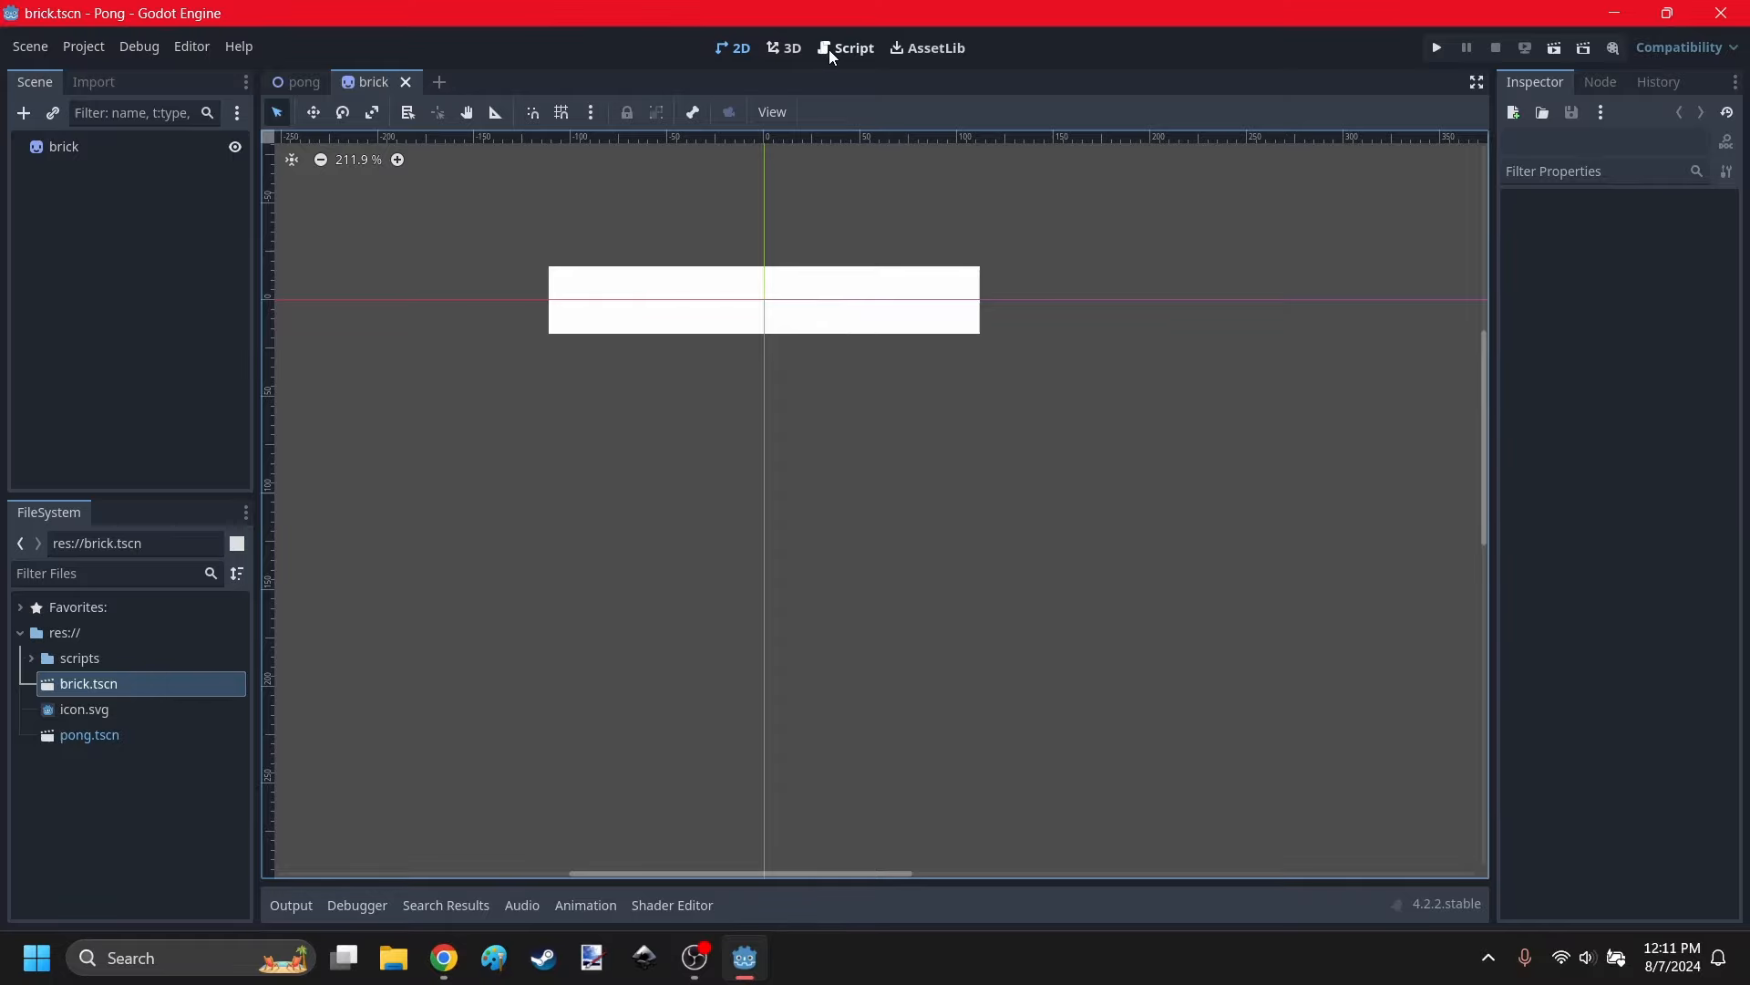
{"action": "left_click", "coordinate": [826, 47]}
Switch to Scratch to review the six coloured costumes of the bricks sprite, and return to the Godot script.
{"action": "left_click", "coordinate": [444, 958]}
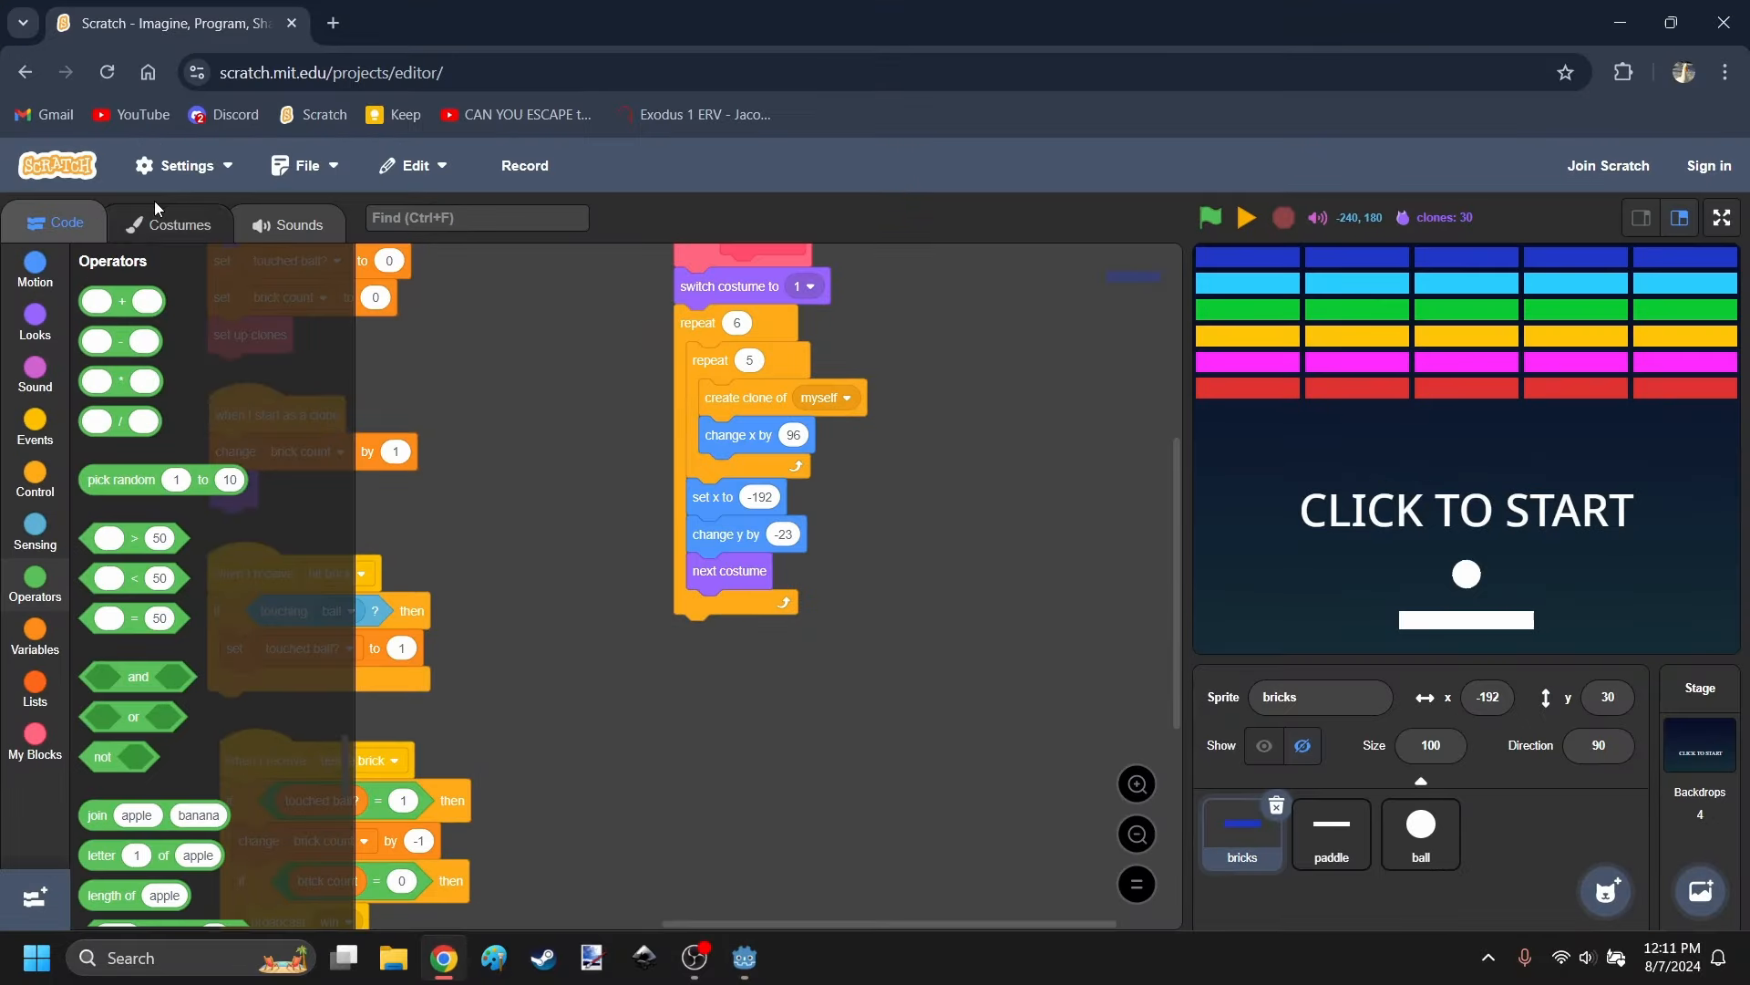
{"action": "left_click", "coordinate": [139, 228]}
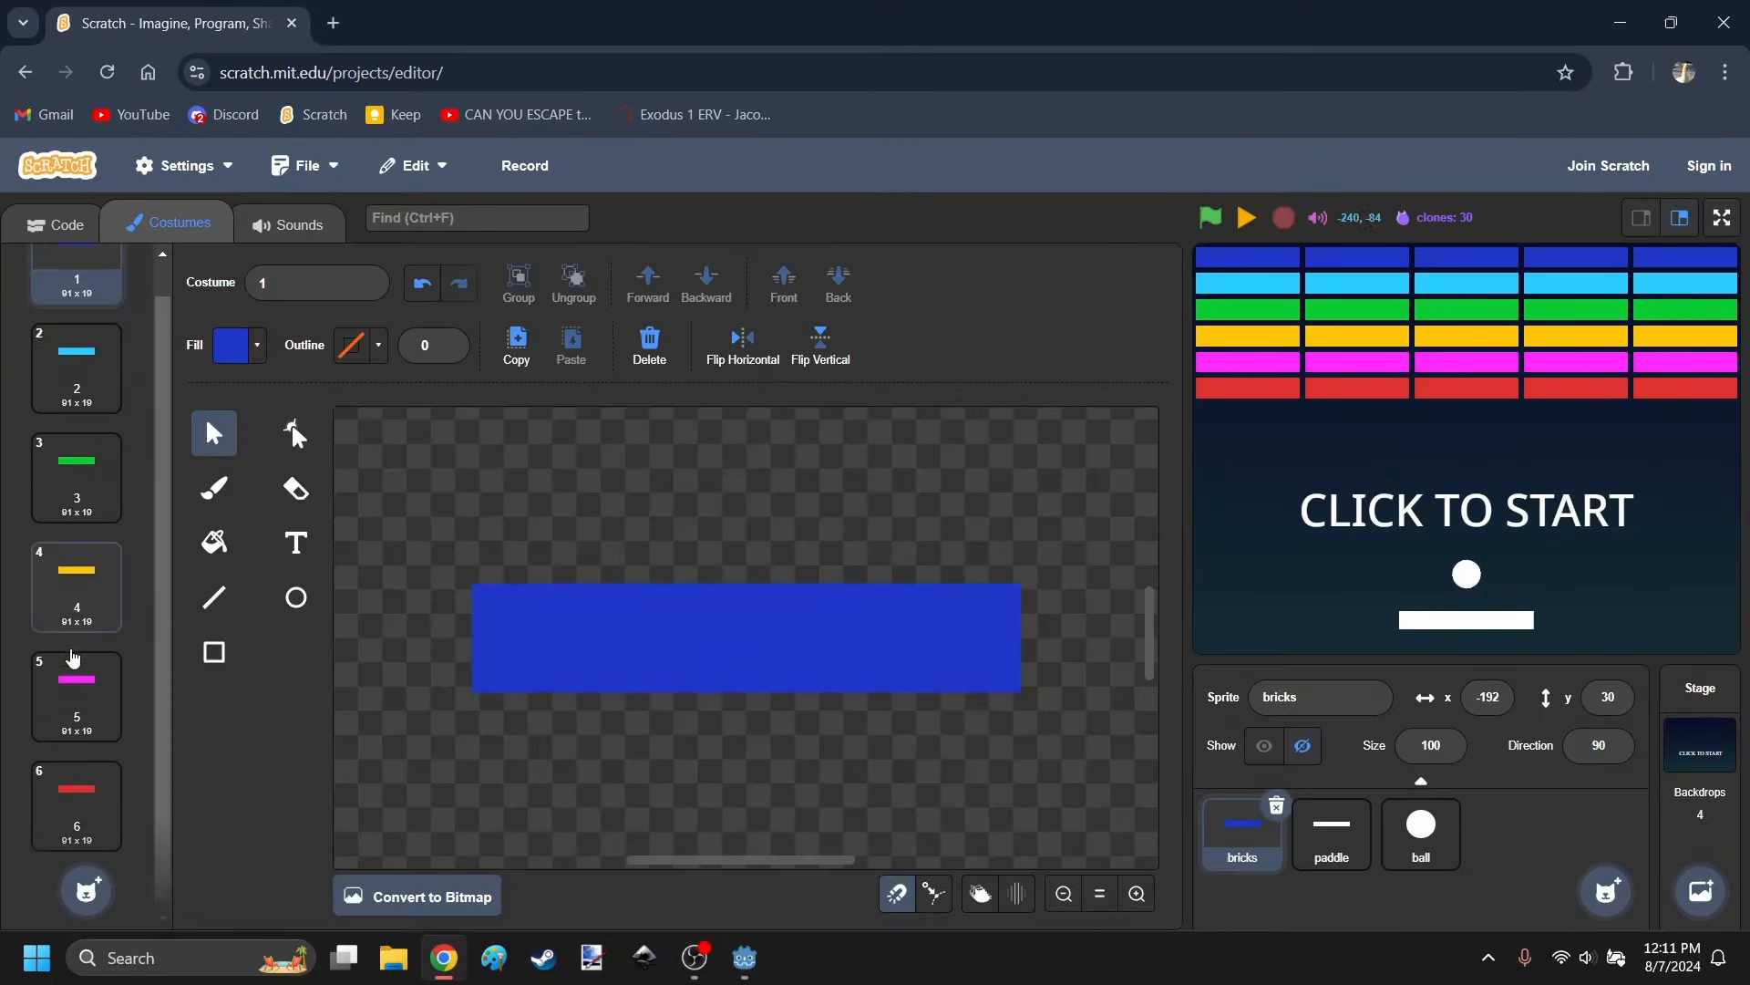
{"action": "left_click", "coordinate": [54, 222]}
{"action": "left_click", "coordinate": [431, 972]}
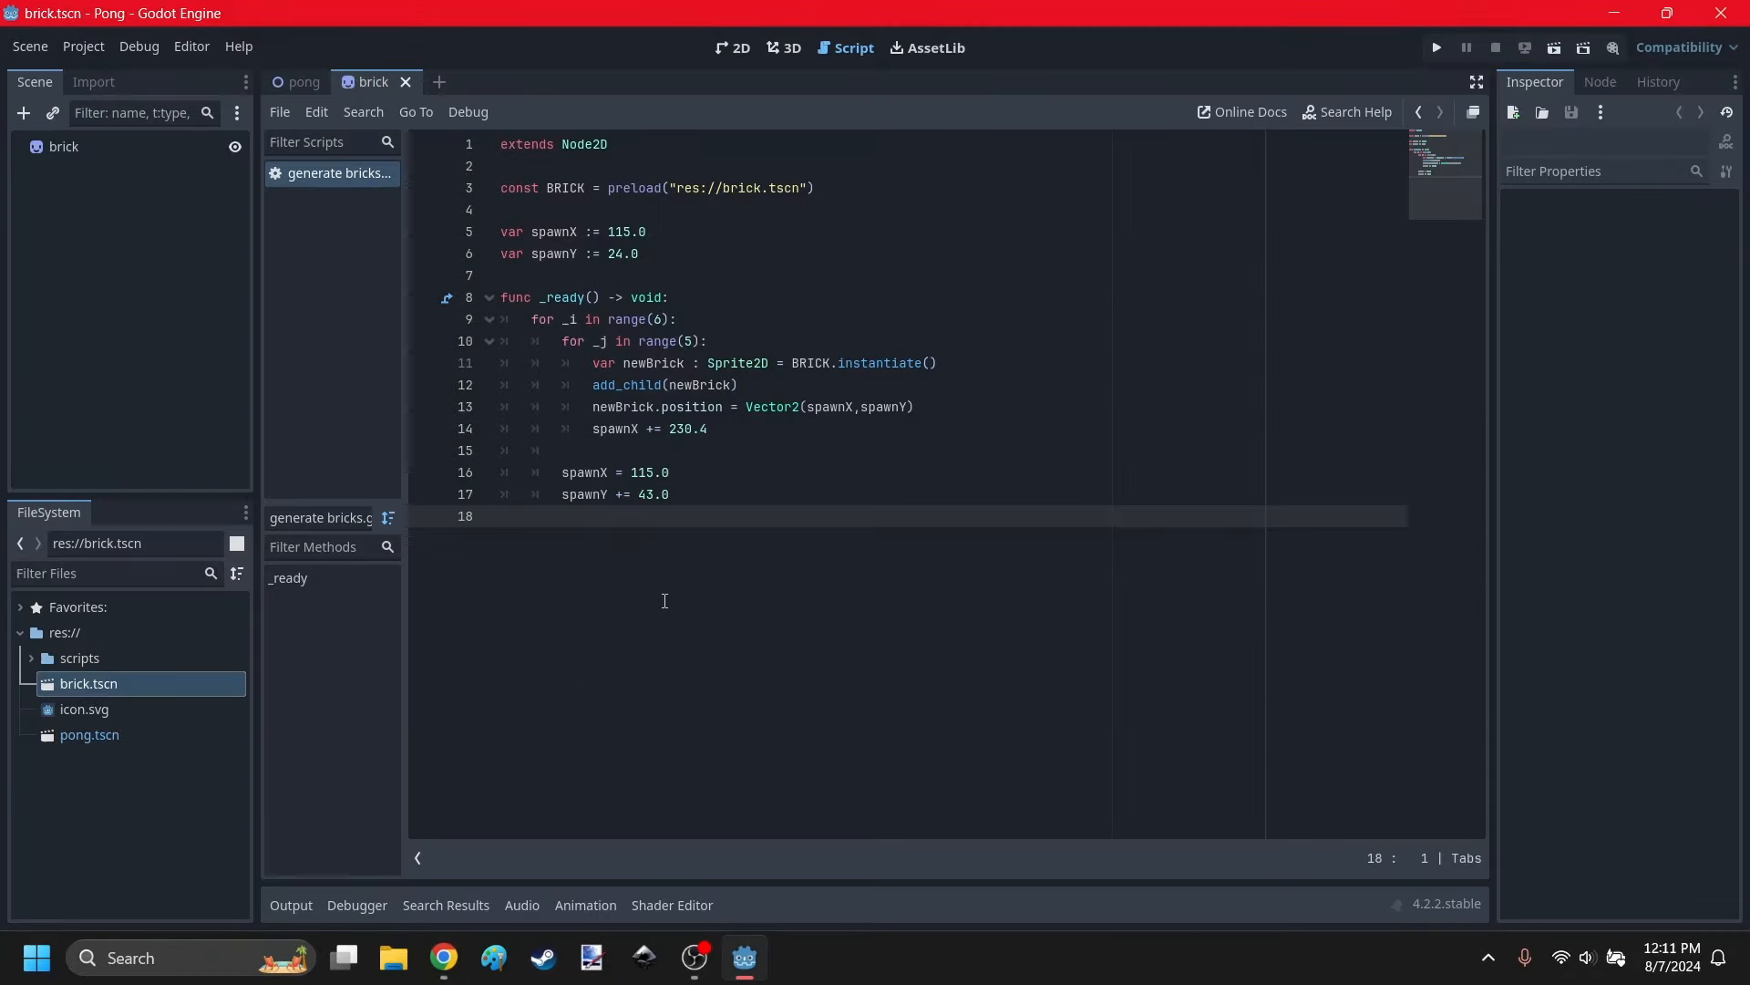
Declare an empty multi-line array constant, const BrickColors := [ ], below the spawnY variable.
{"action": "left_click", "coordinate": [666, 257]}
{"action": "key", "text": "Return"}
{"action": "key", "text": "Return"}
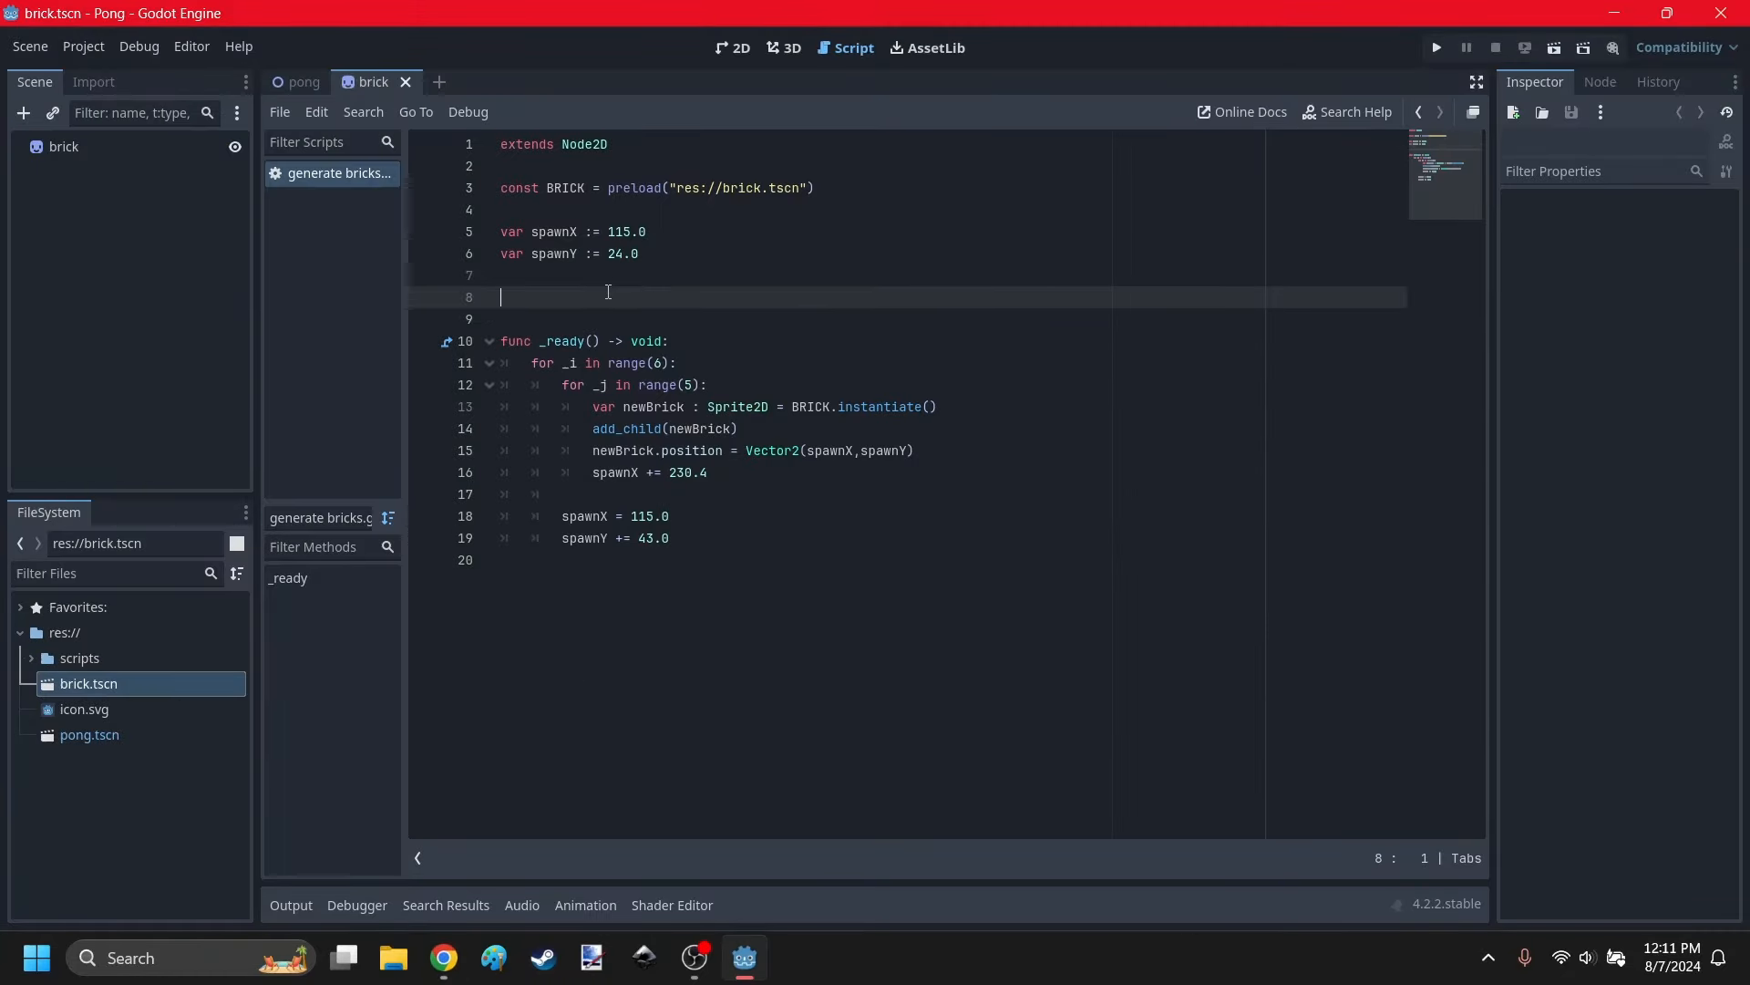
{"action": "type", "text": "c"}
{"action": "key", "text": "BackSpace"}
{"action": "type", "text": "cons"}
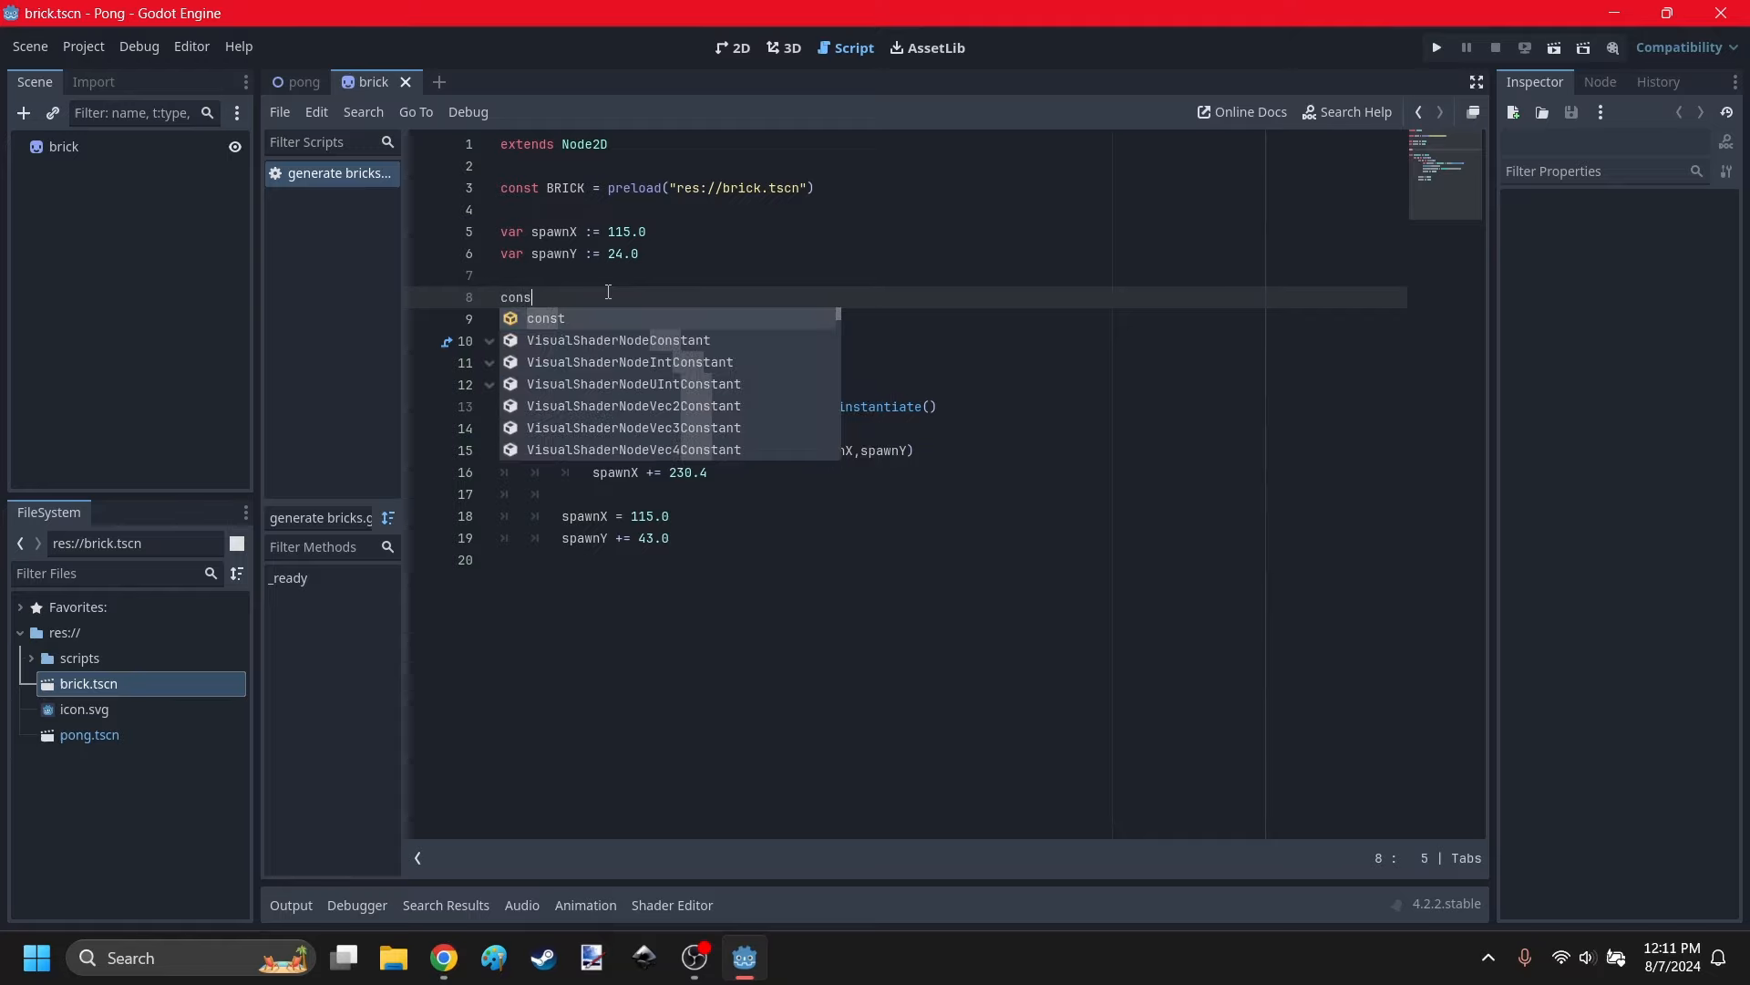
{"action": "type", "text": "t "}
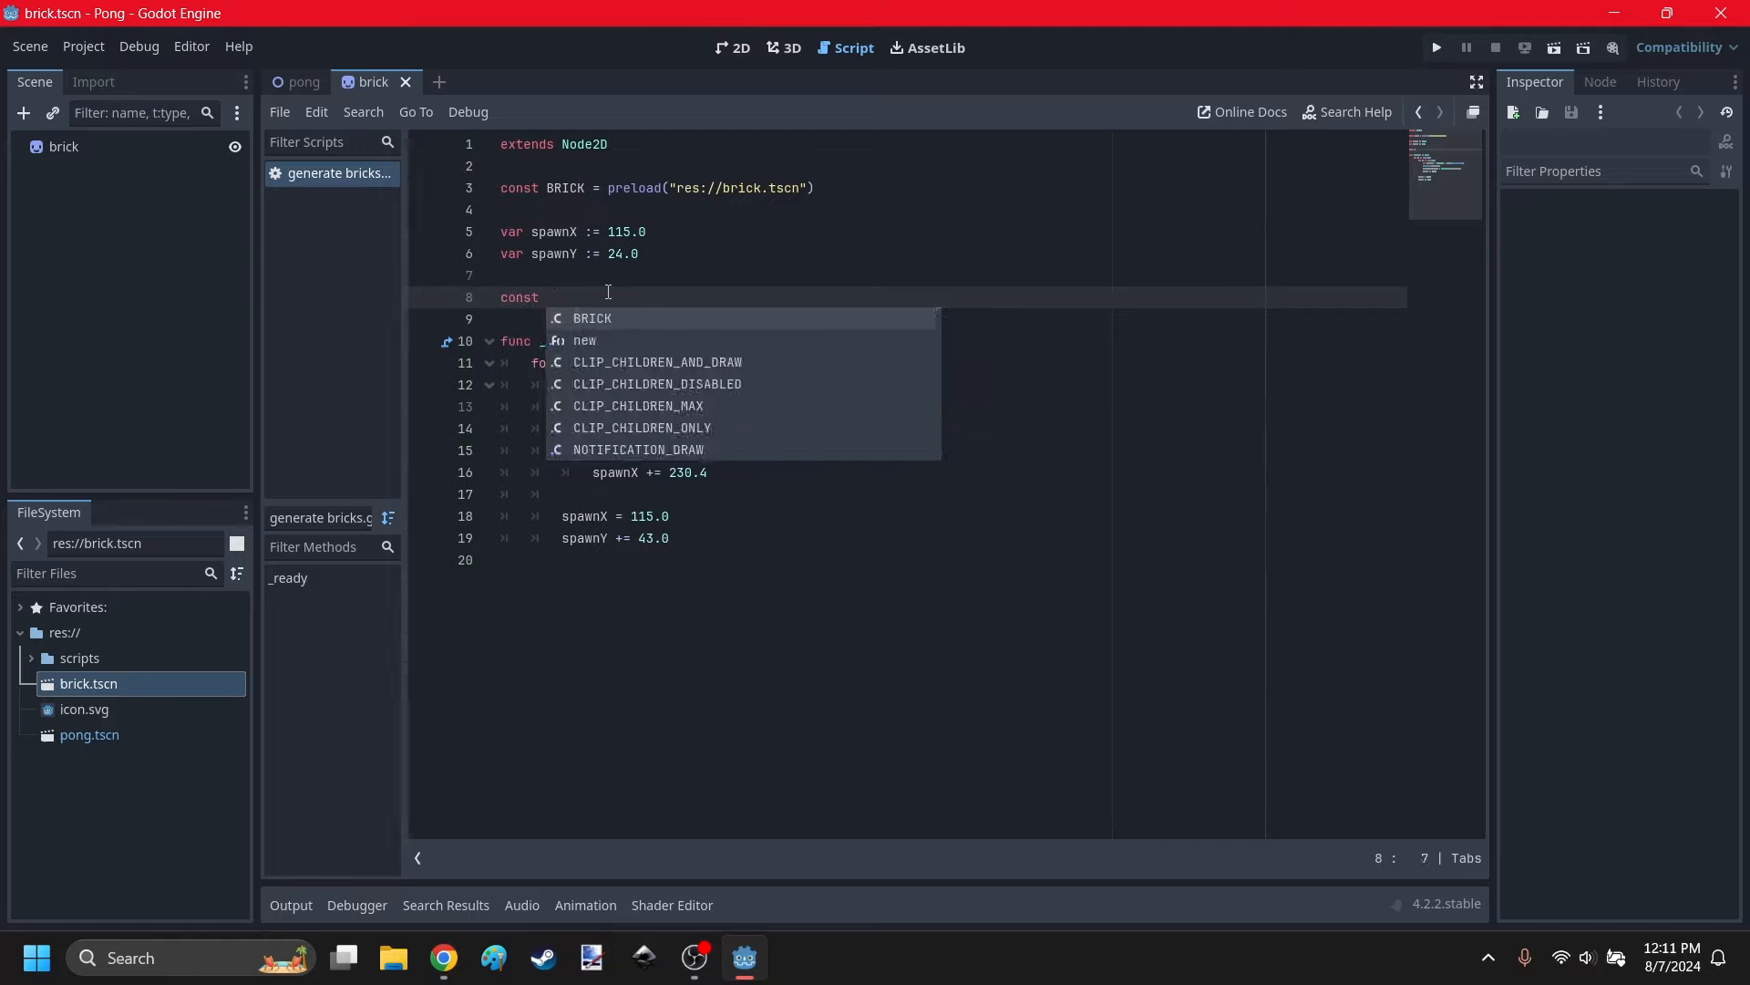
{"action": "type", "text": "BrickColors := ["}
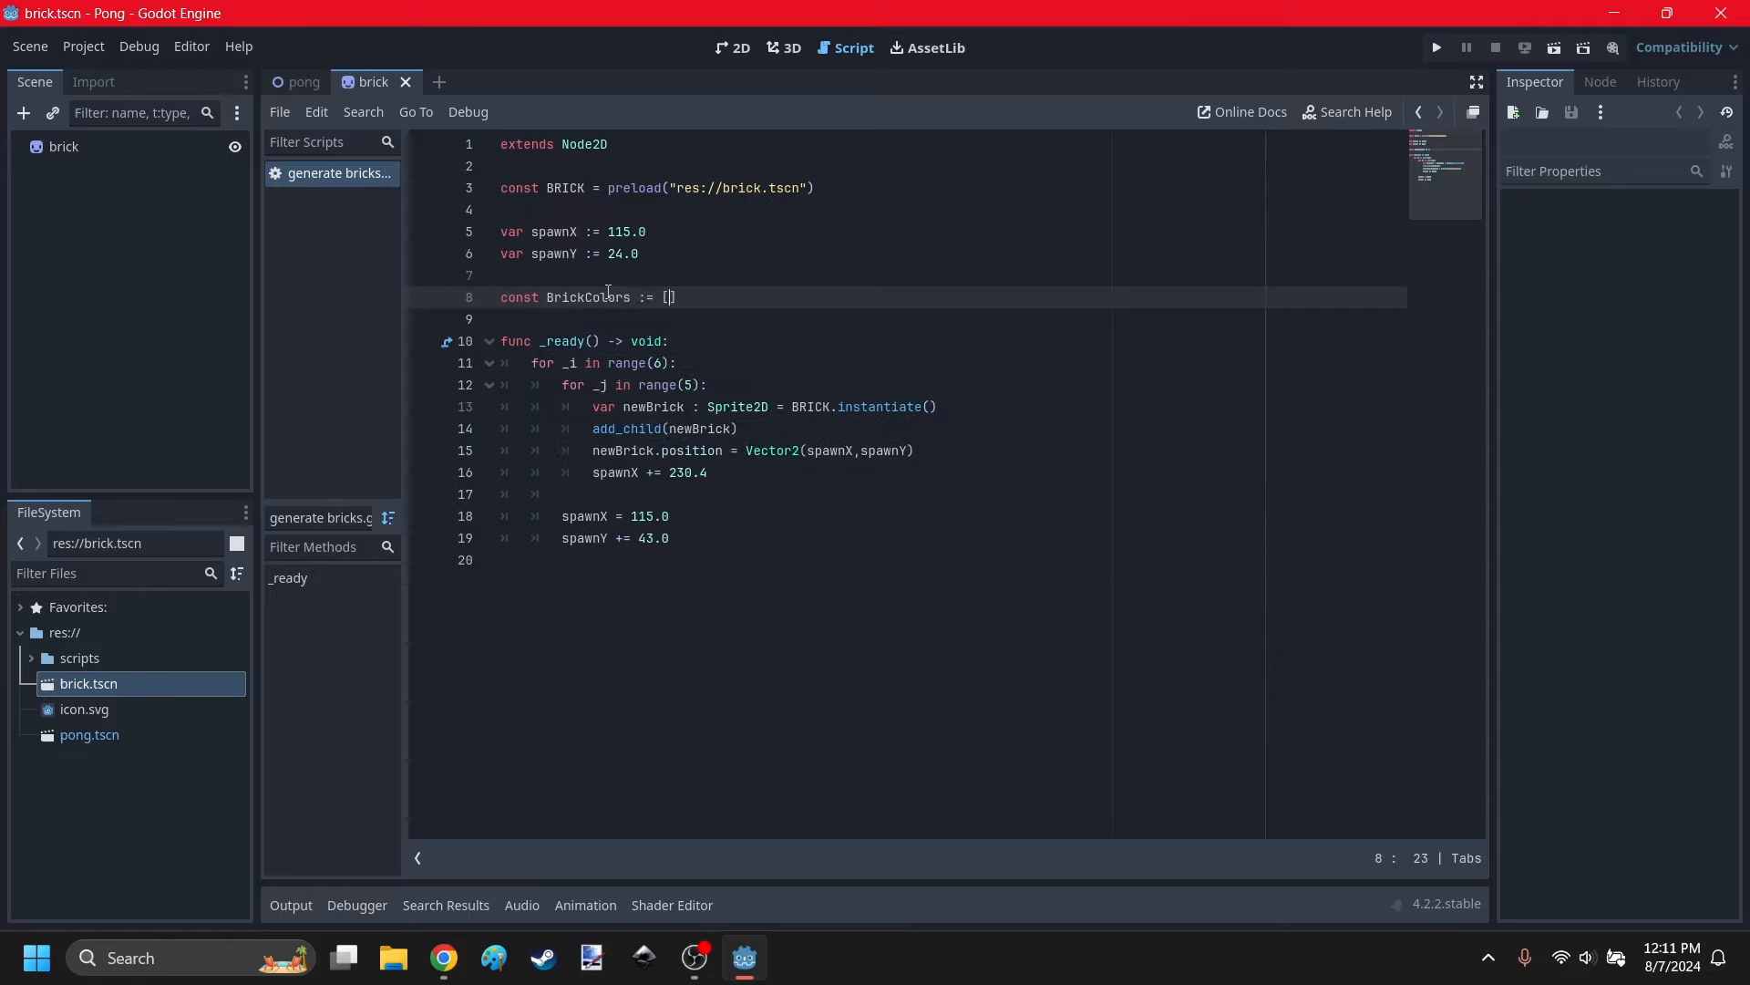
{"action": "key", "text": "Return"}
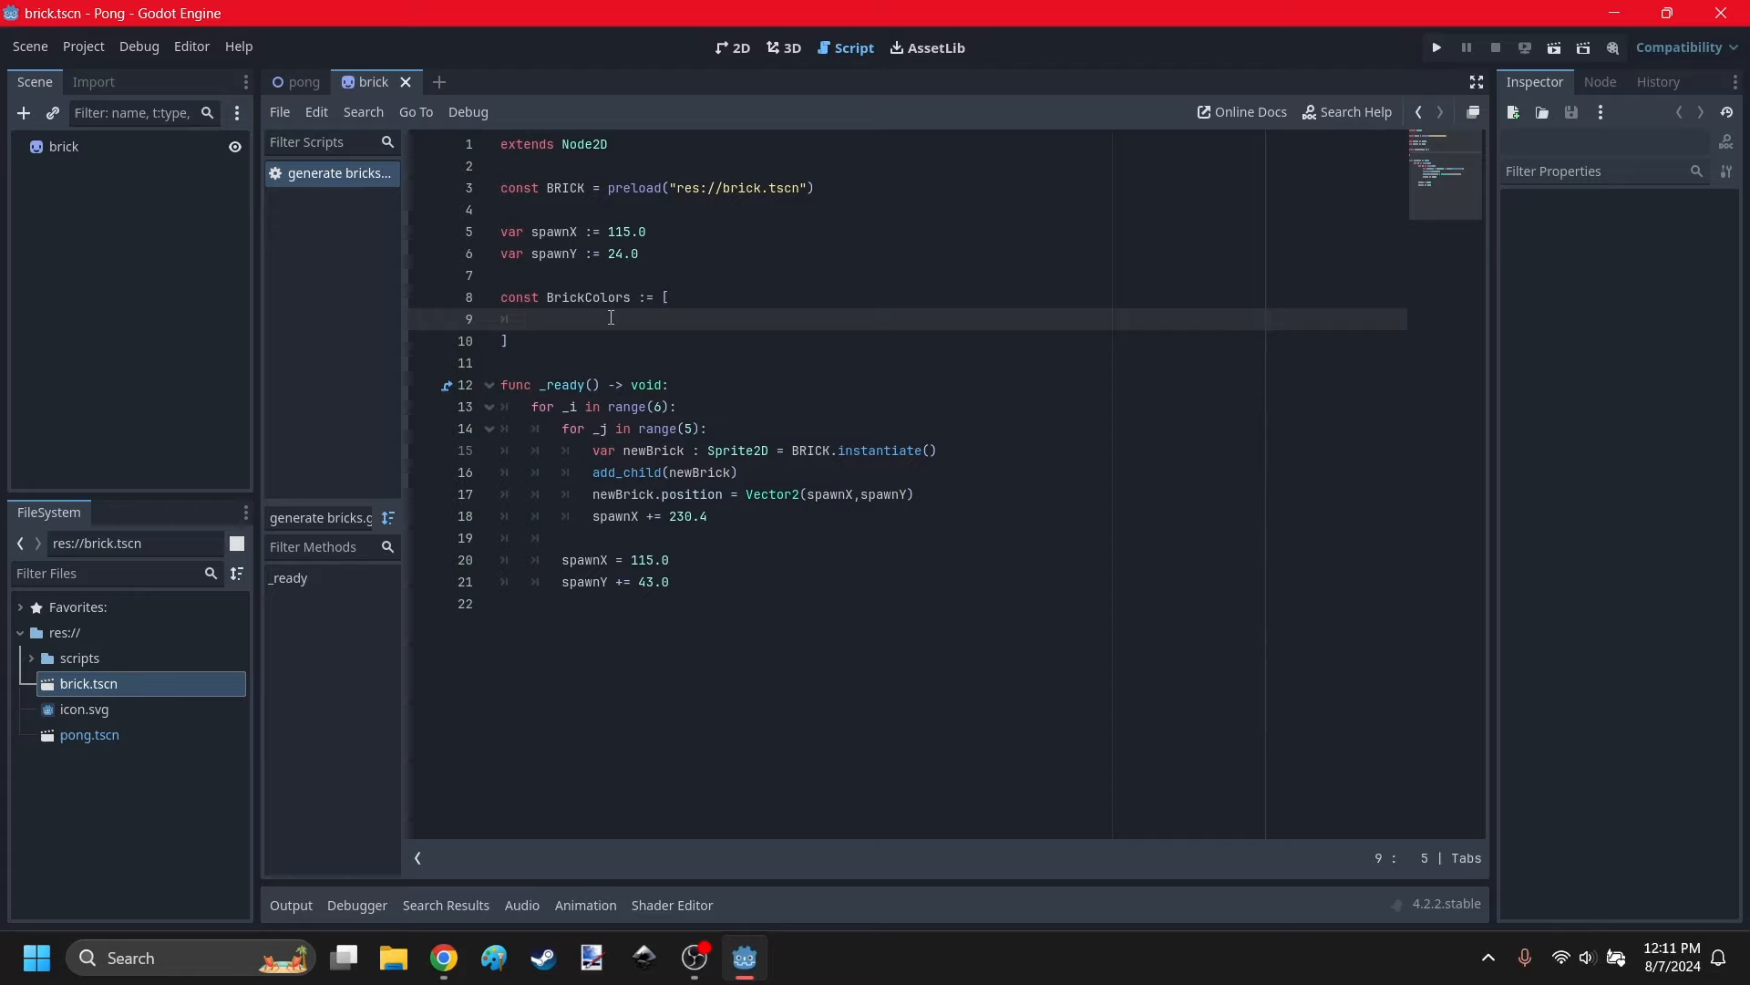
Switch to Scratch and copy the fill colour's hex code from the bricks sprite's costume 1.
{"action": "left_click", "coordinate": [443, 955]}
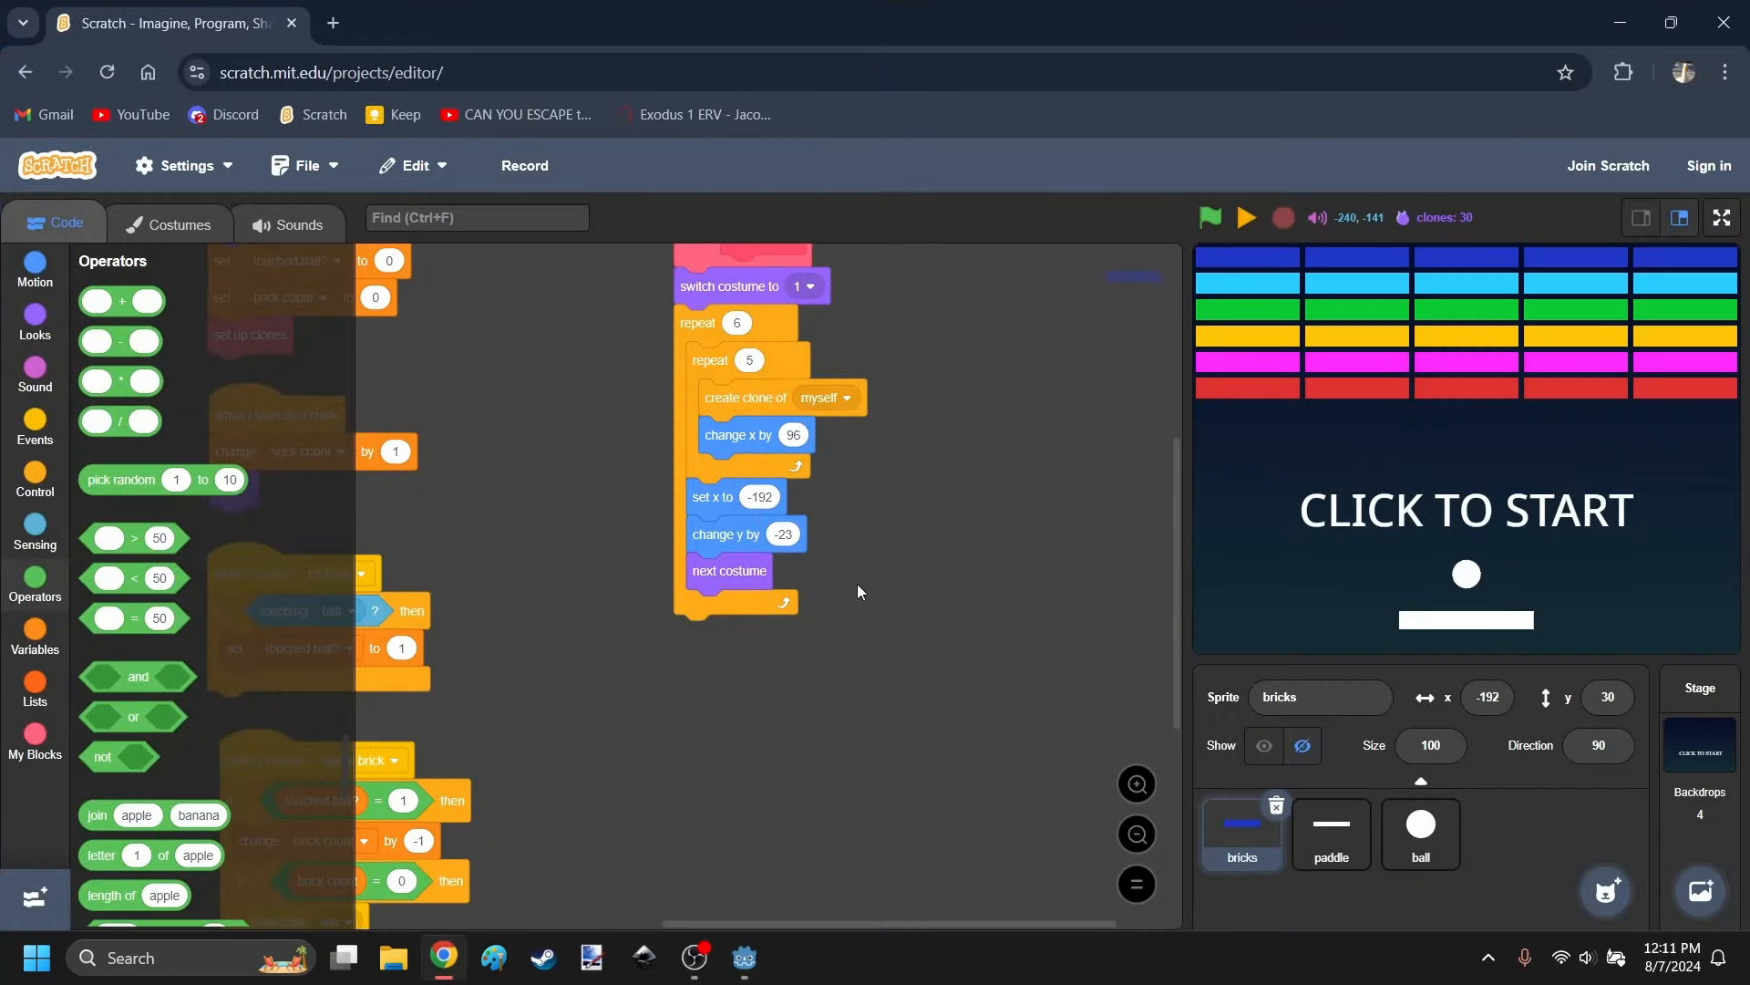
{"action": "left_click", "coordinate": [169, 223]}
{"action": "left_click", "coordinate": [693, 638]}
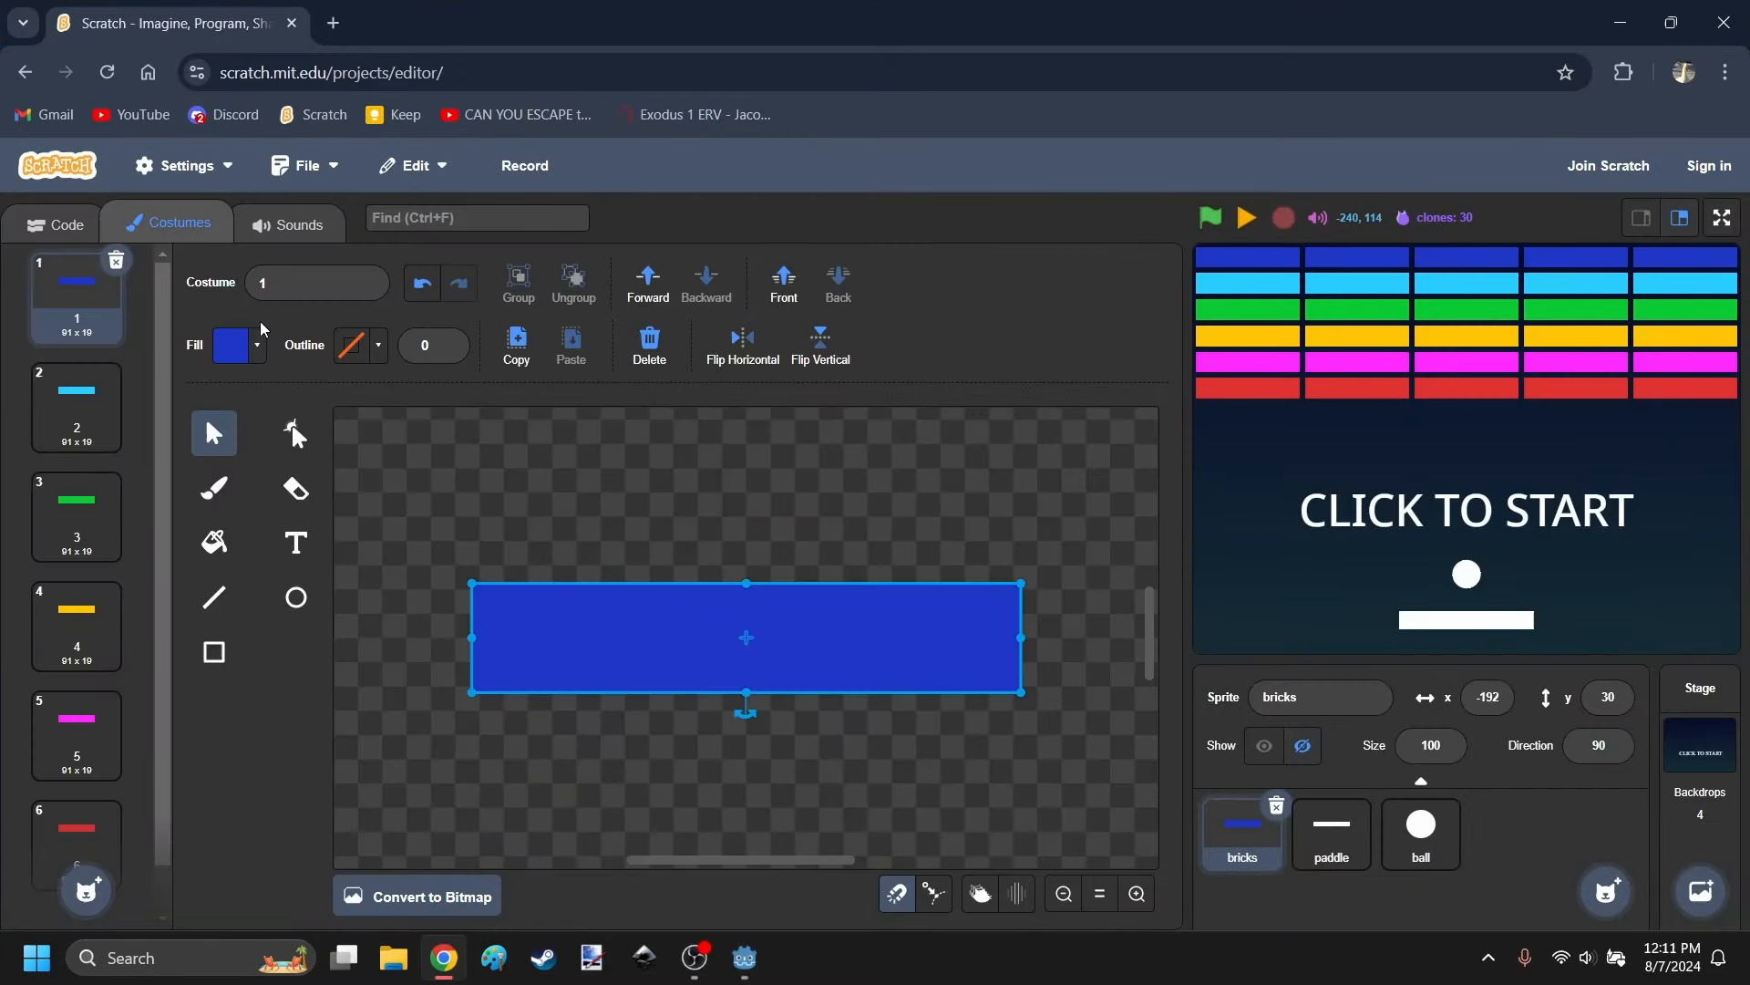
{"action": "left_click", "coordinate": [241, 346]}
{"action": "left_click", "coordinate": [274, 729]}
{"action": "left_click_drag", "start_coordinate": [275, 731], "coordinate": [221, 731]}
{"action": "key", "text": "ctrl+c"}
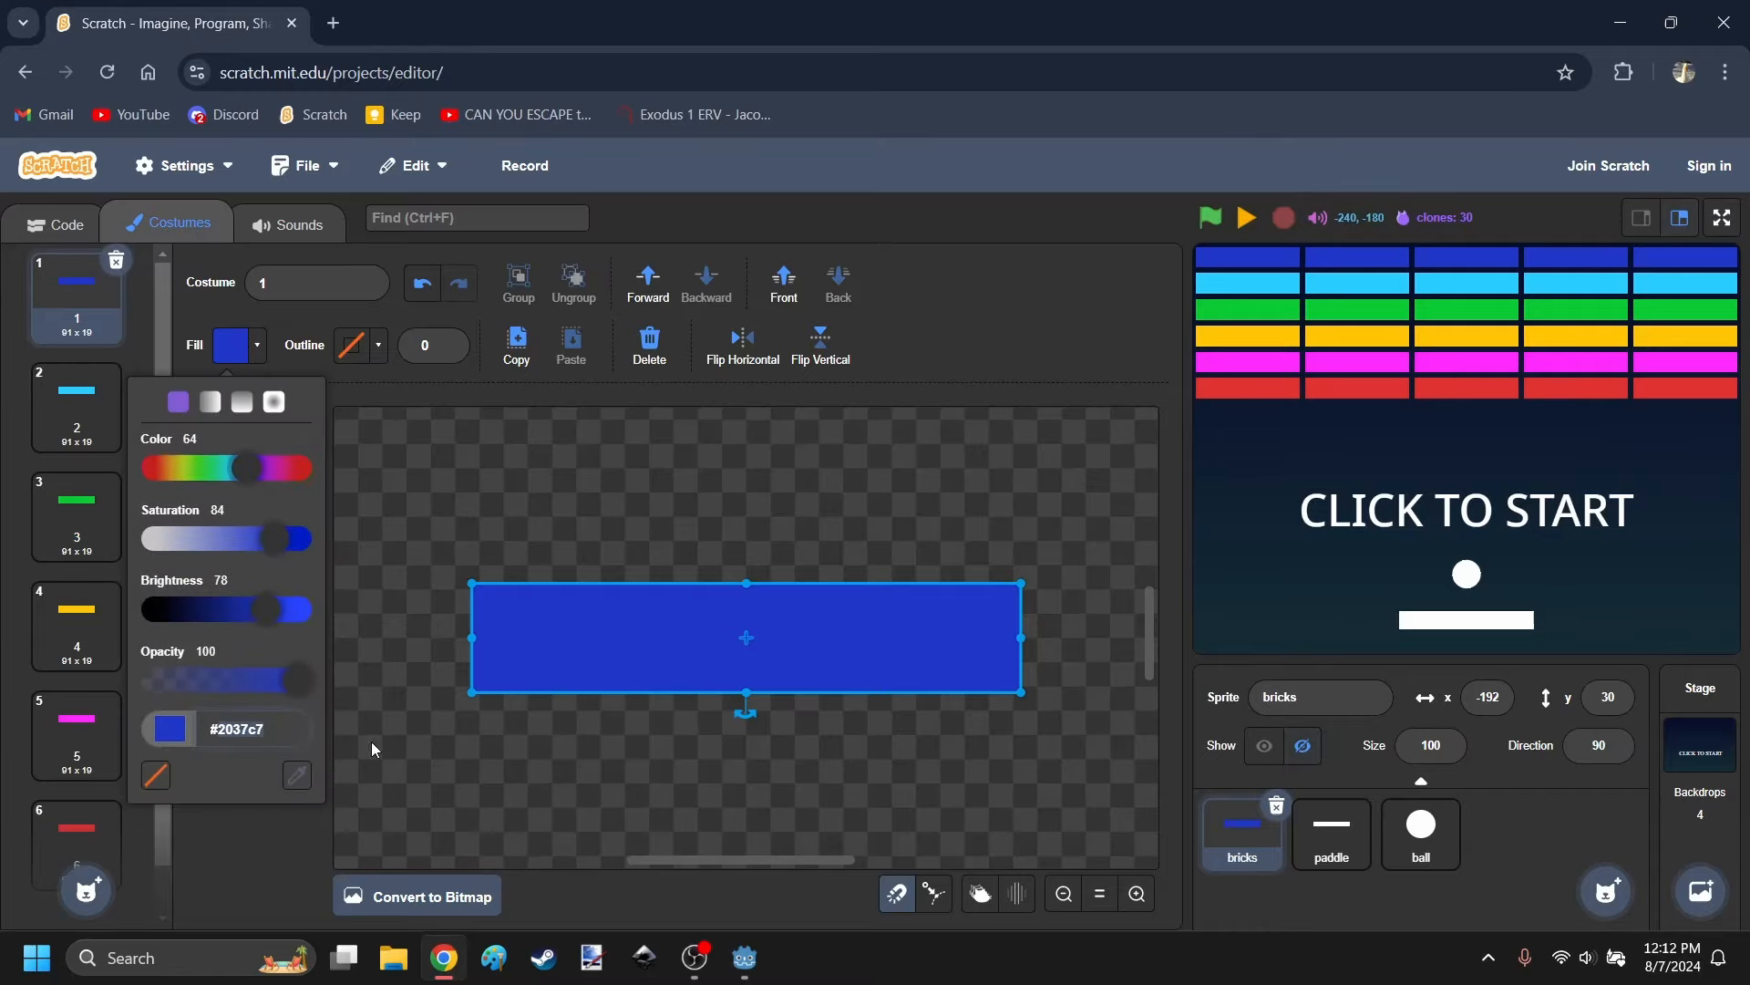
{"action": "left_click", "coordinate": [487, 818]}
Switch to Godot and add the copied hex code "2037c7" as the first BrickColors entry.
{"action": "left_click", "coordinate": [444, 956]}
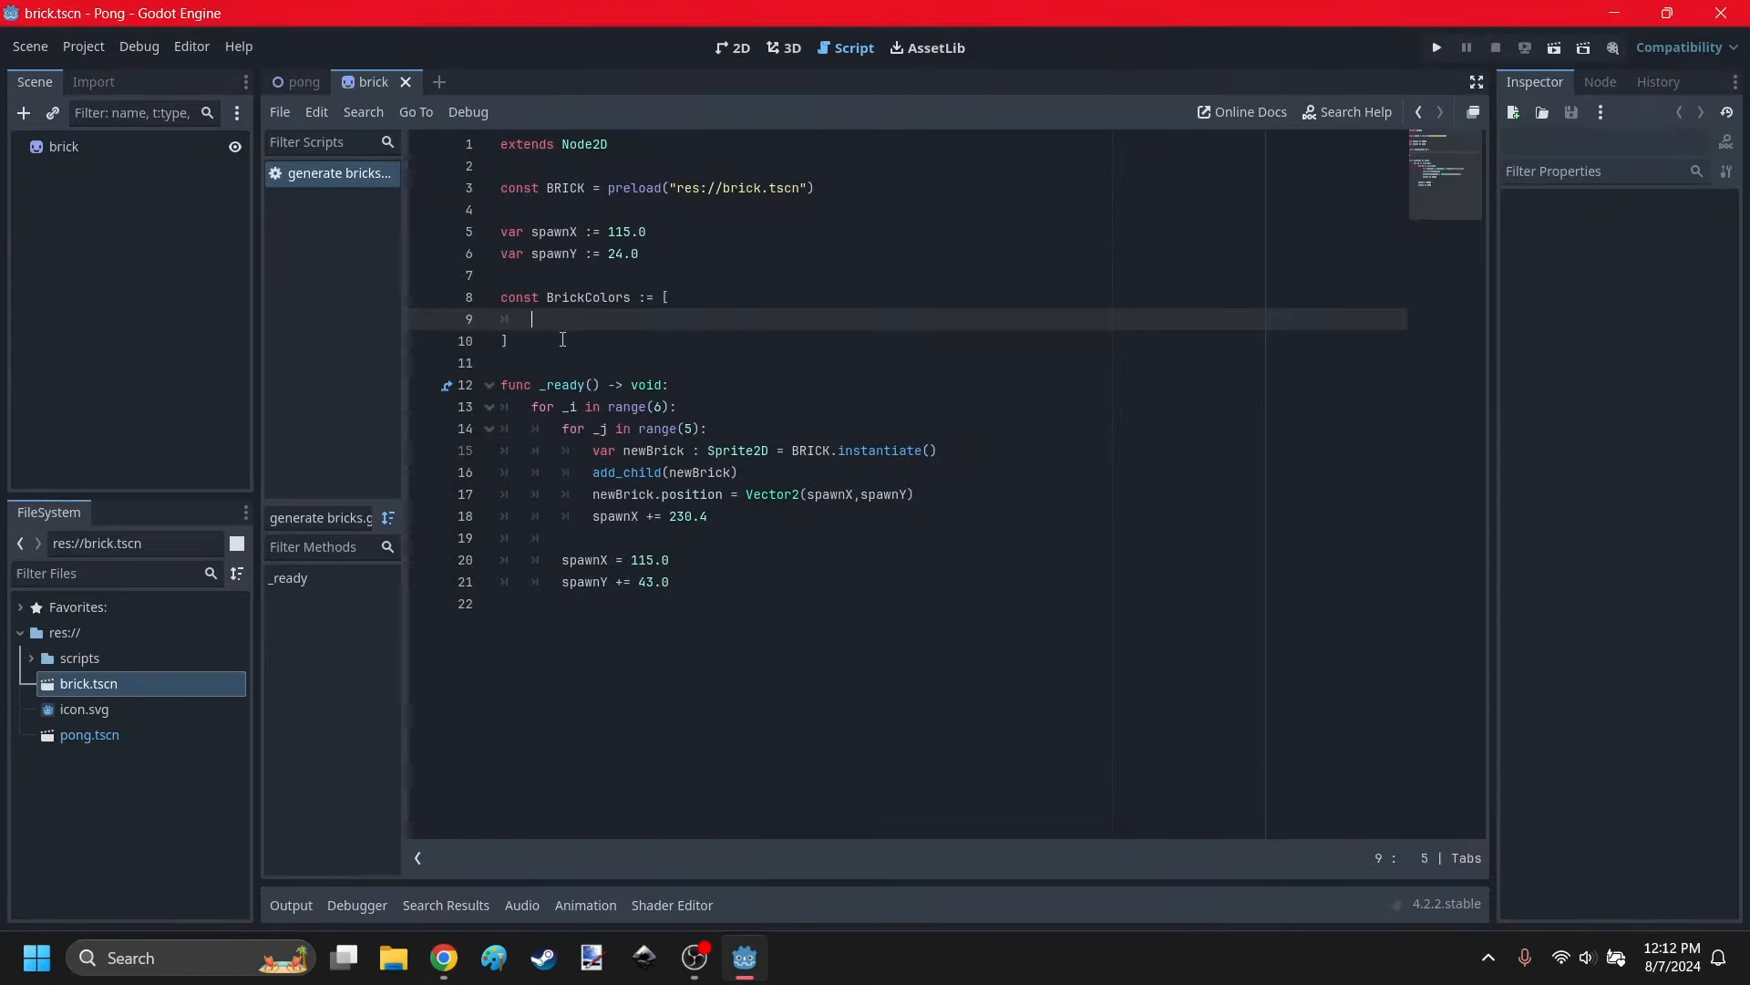
{"action": "type", "text": "\""}
{"action": "key", "text": "ctrl+v"}
Switch to Scratch and copy the fill colour's hex code from the bricks sprite's costume 2.
{"action": "left_click", "coordinate": [444, 955]}
{"action": "left_click", "coordinate": [97, 439]}
{"action": "left_click", "coordinate": [507, 604]}
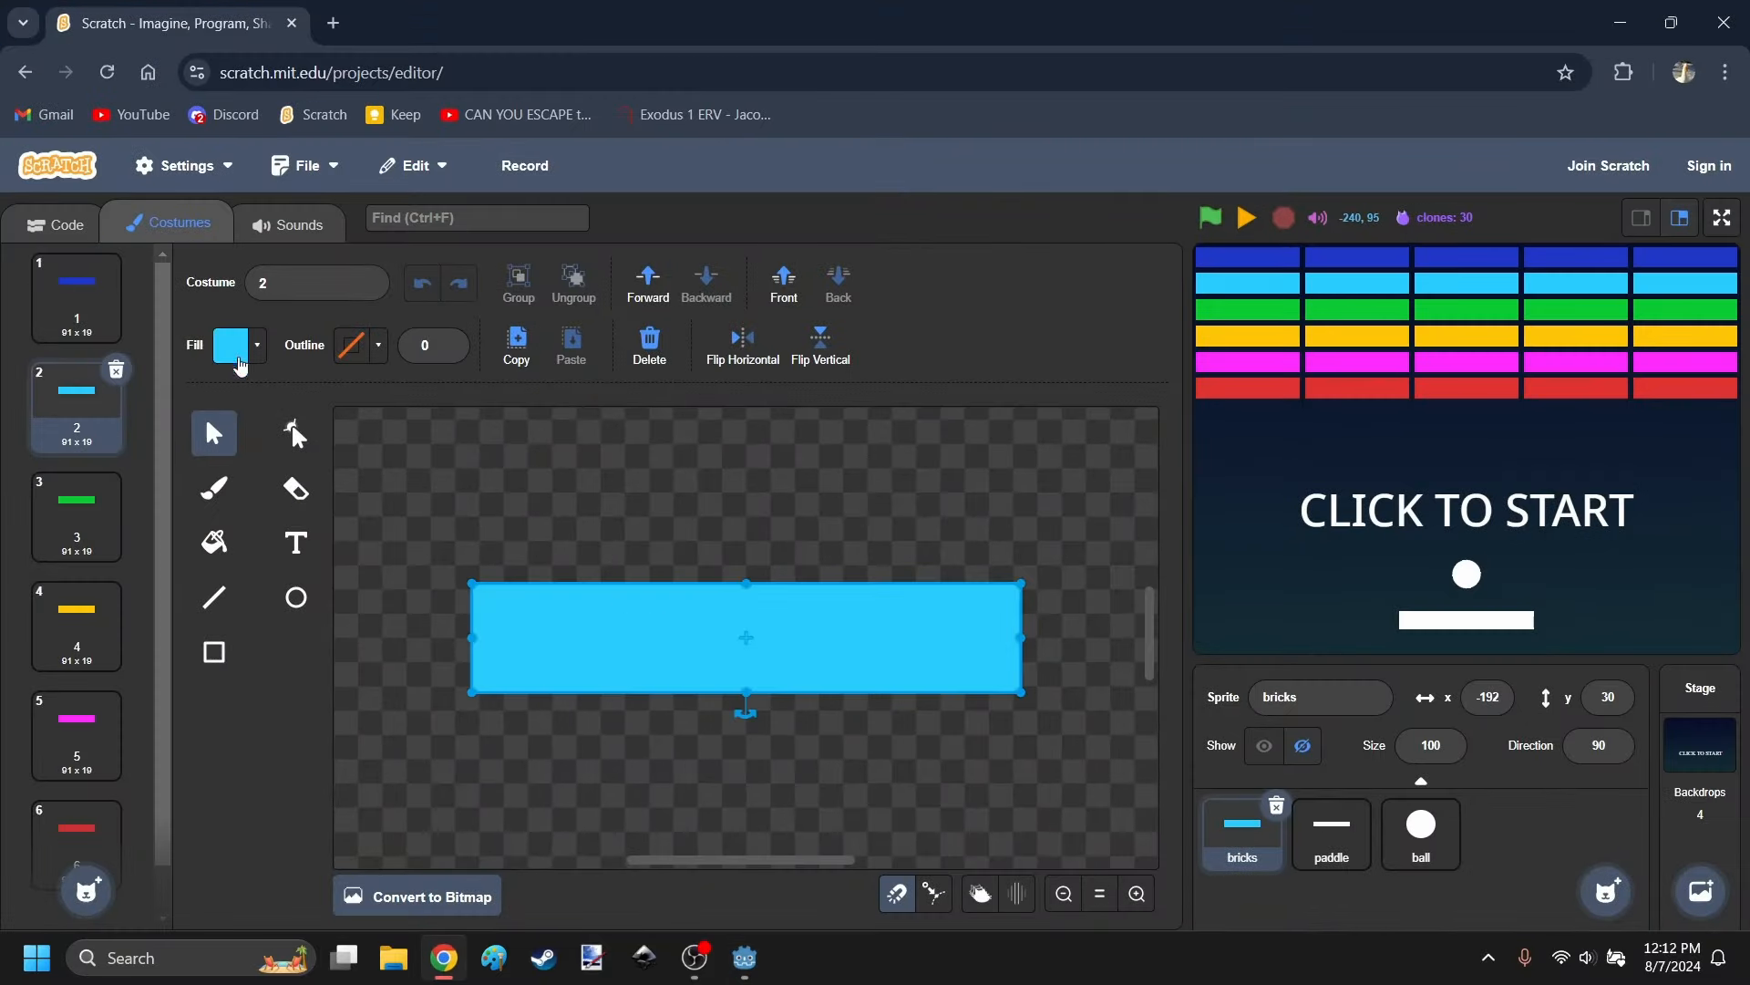
{"action": "left_click", "coordinate": [235, 347]}
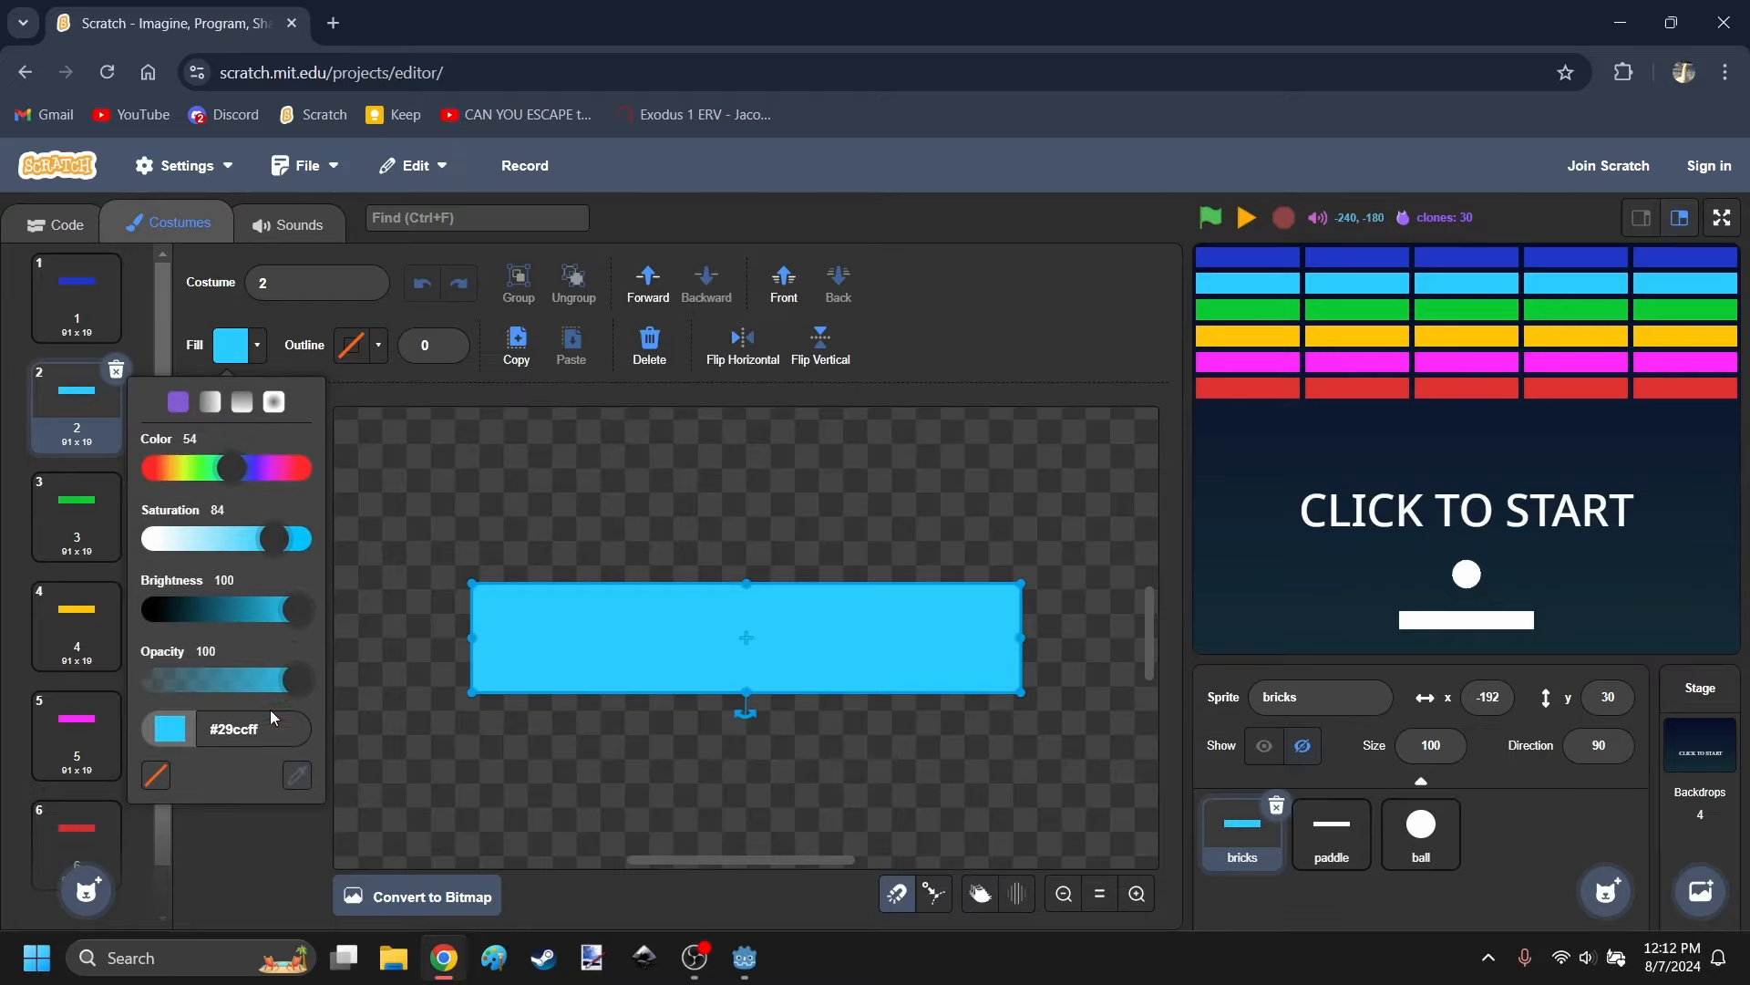
{"action": "left_click", "coordinate": [502, 788]}
Switch to Godot and add "29ccff" as the second BrickColors entry, separated from the first by a comma.
{"action": "left_click", "coordinate": [446, 968]}
{"action": "left_click", "coordinate": [602, 328]}
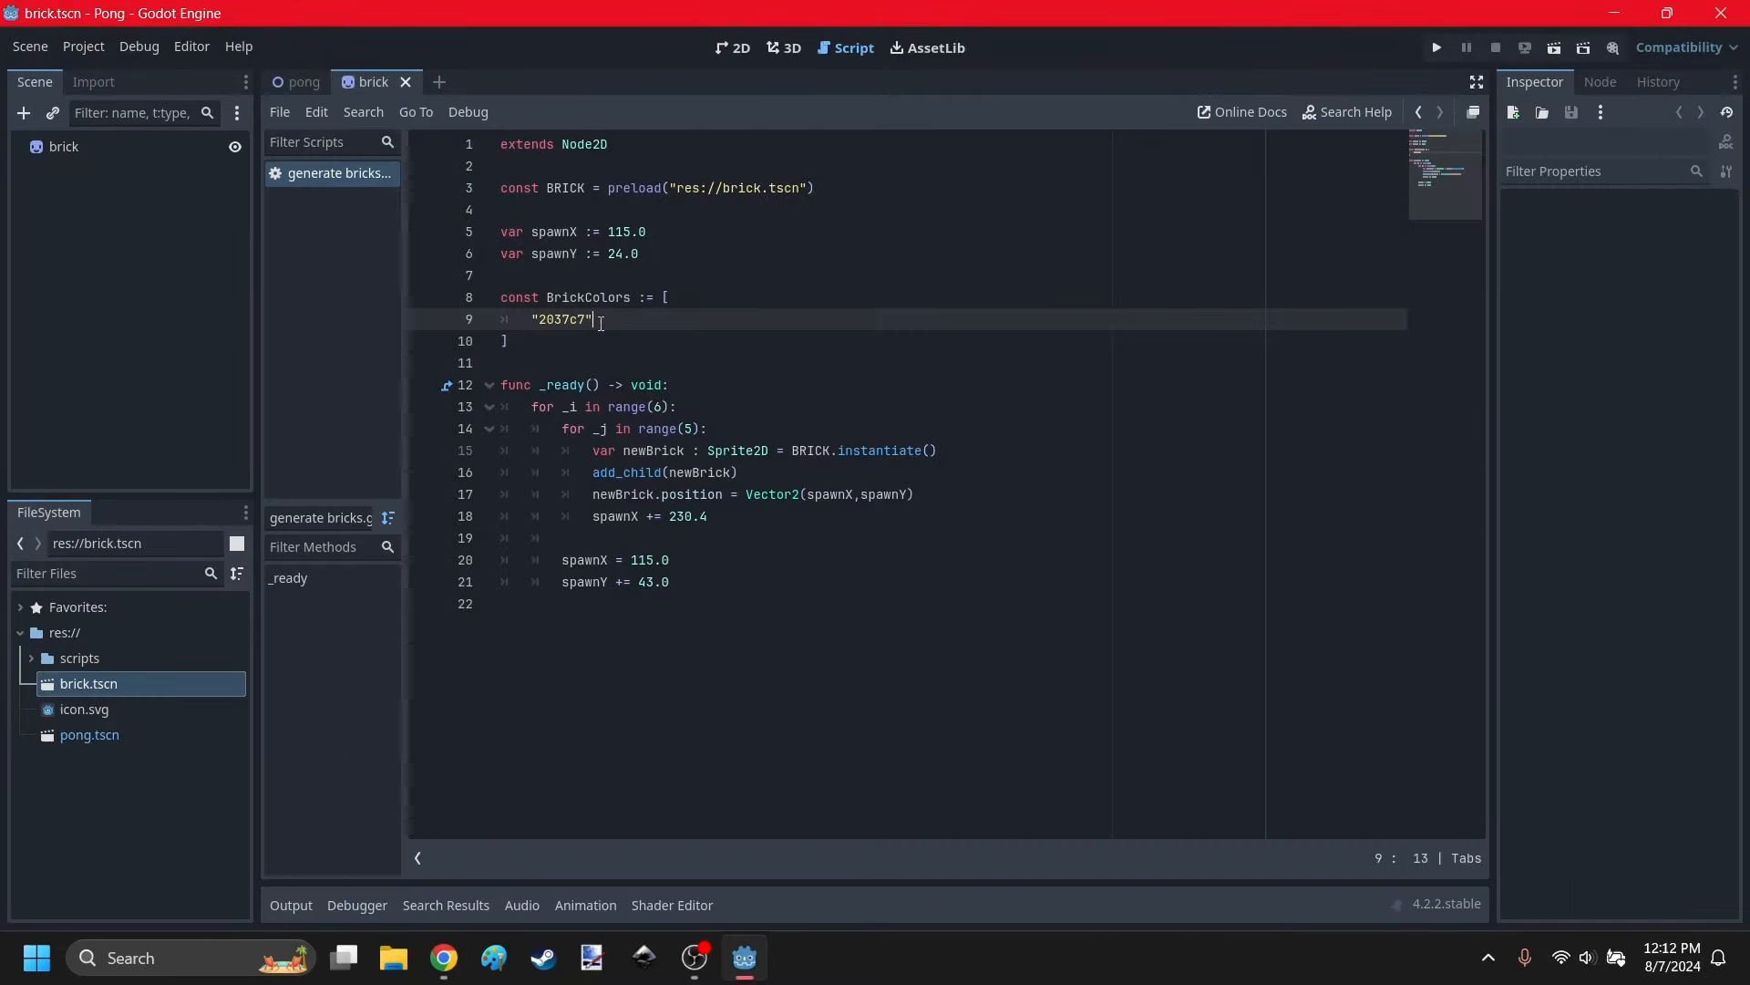
{"action": "type", "text": ","}
{"action": "key", "text": "Return"}
{"action": "type", "text": "\"29ccff"}
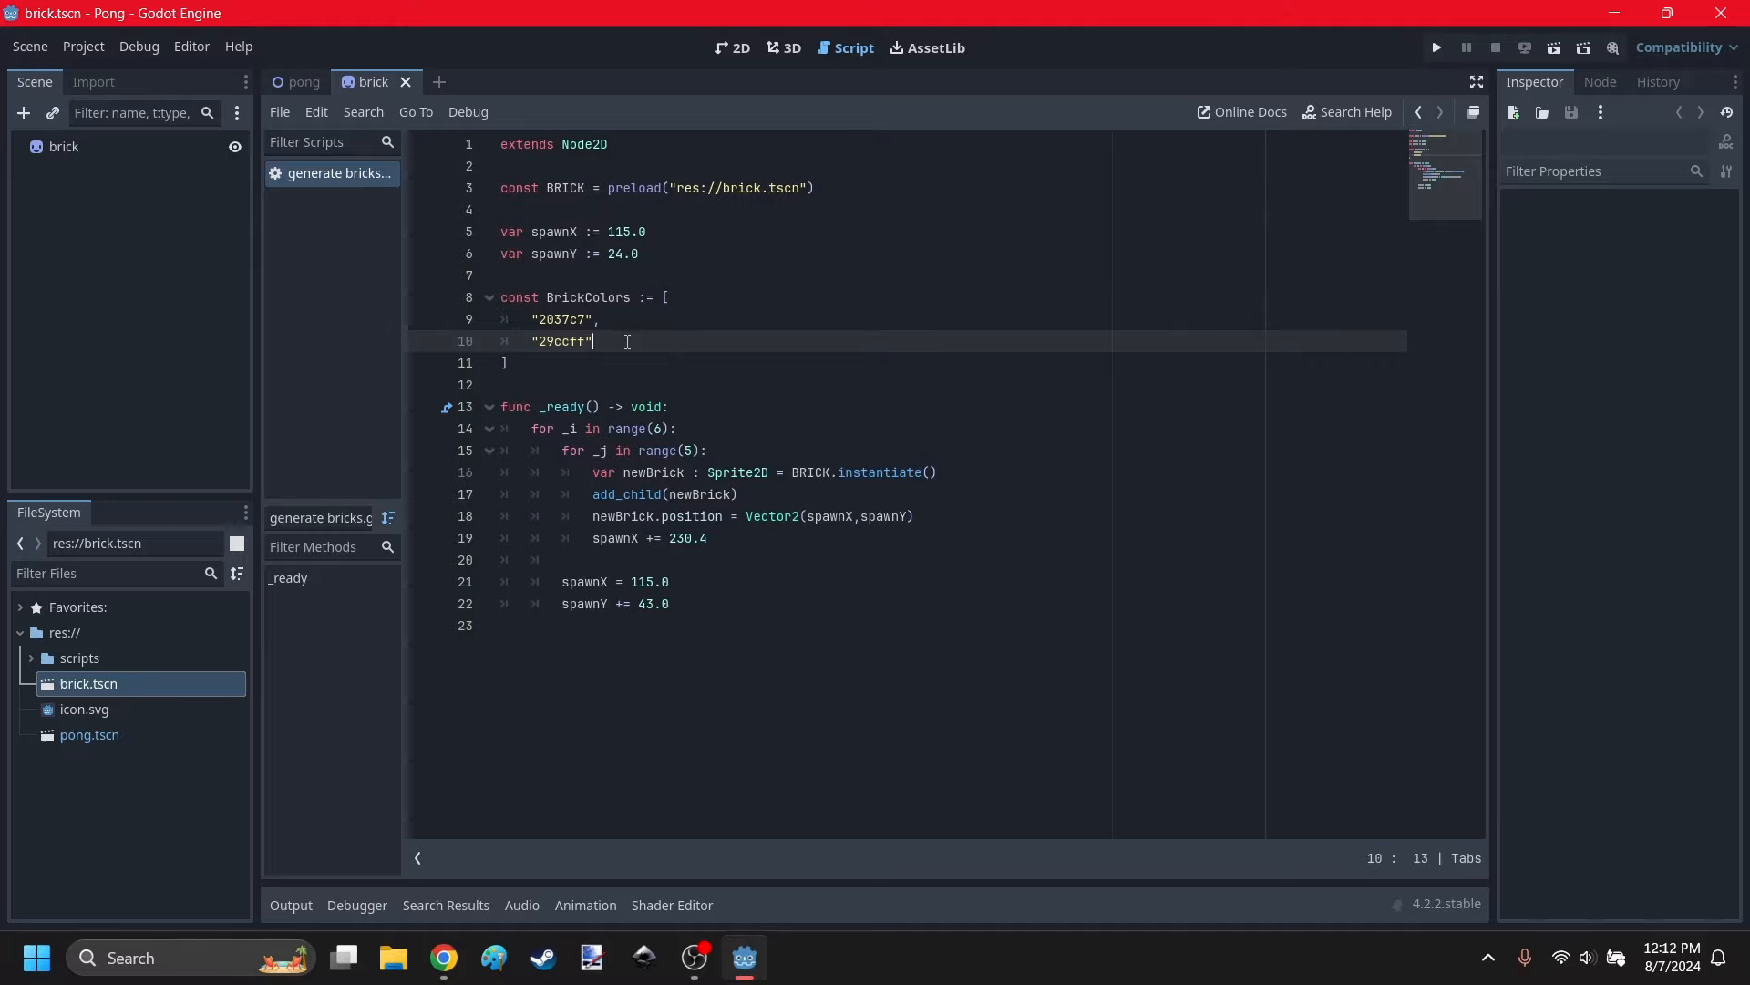
Switch to Scratch and copy the fill colour's hex code from the bricks sprite's costume 3.
{"action": "left_click", "coordinate": [444, 957]}
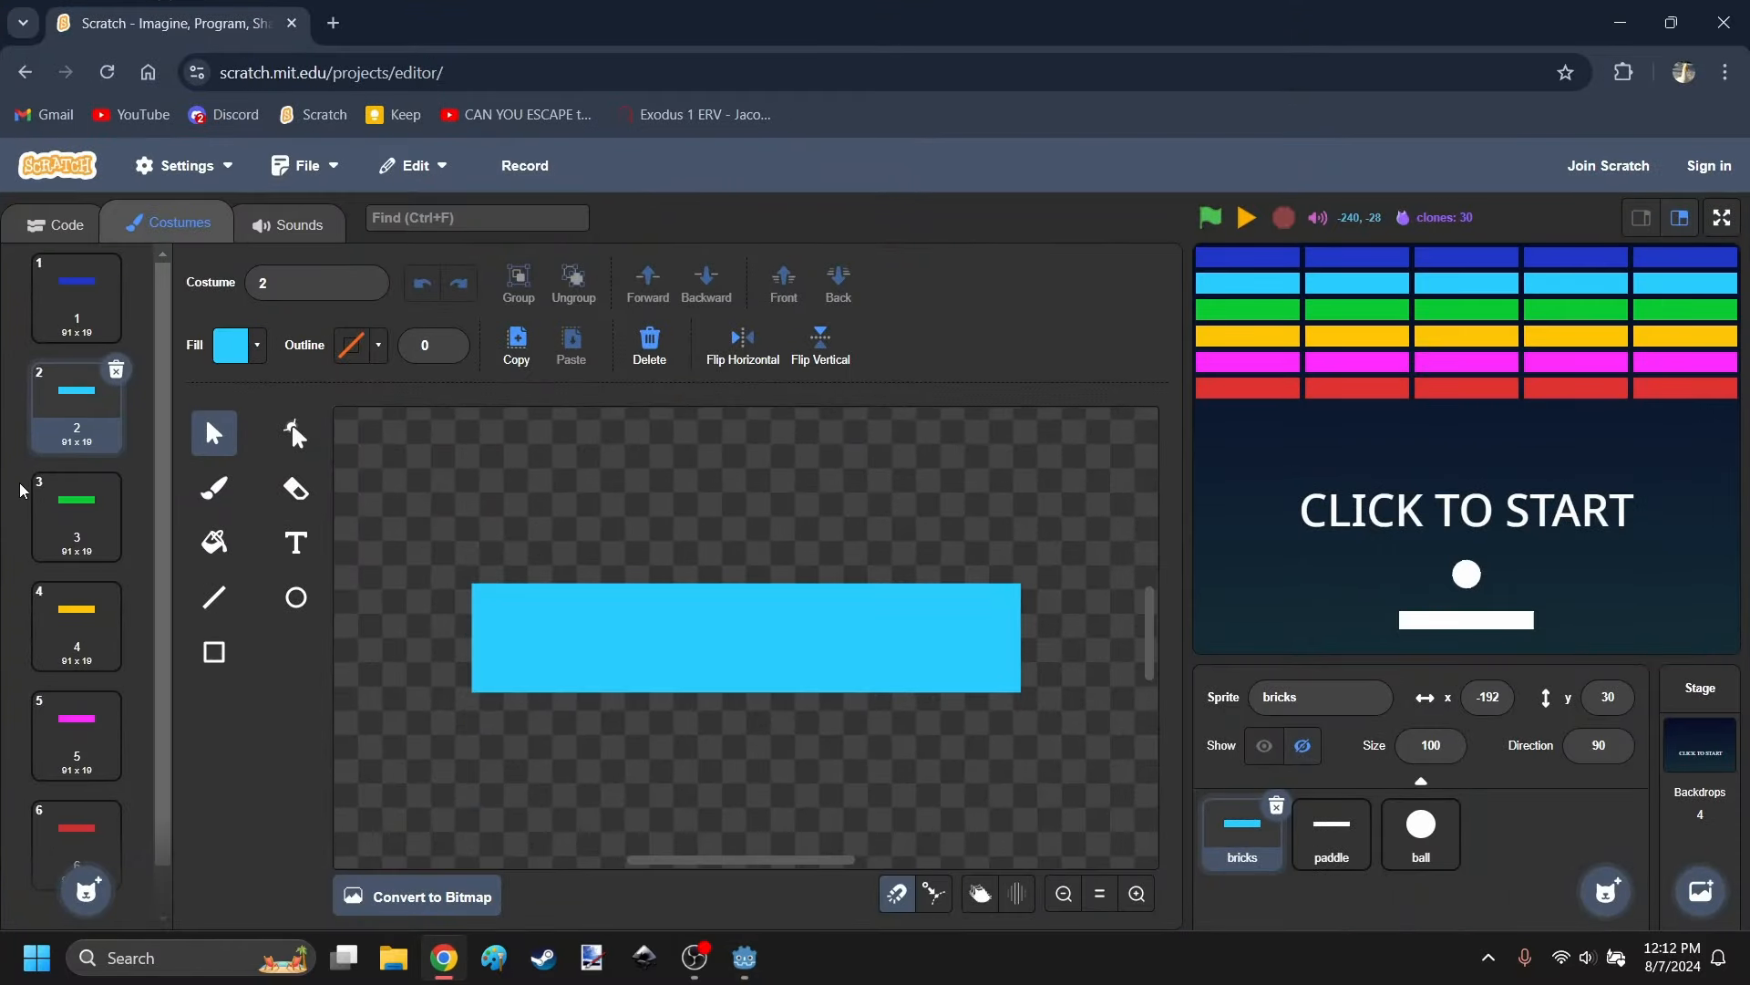
{"action": "left_click", "coordinate": [77, 515]}
{"action": "left_click", "coordinate": [623, 685]}
{"action": "left_click", "coordinate": [231, 346]}
{"action": "left_click", "coordinate": [474, 788]}
Switch to Godot and add "0aca33" as the third BrickColors entry, separated from the second by a comma.
{"action": "left_click", "coordinate": [444, 959]}
{"action": "left_click", "coordinate": [604, 346]}
{"action": "type", "text": ","}
{"action": "key", "text": "Return"}
{"action": "type", "text": "\"0aca33"}
Switch to Scratch and copy the fill colour's hex code from the bricks sprite's costume 4.
{"action": "left_click", "coordinate": [444, 957]}
{"action": "left_click", "coordinate": [78, 609]}
{"action": "left_click", "coordinate": [584, 640]}
{"action": "left_click", "coordinate": [230, 345]}
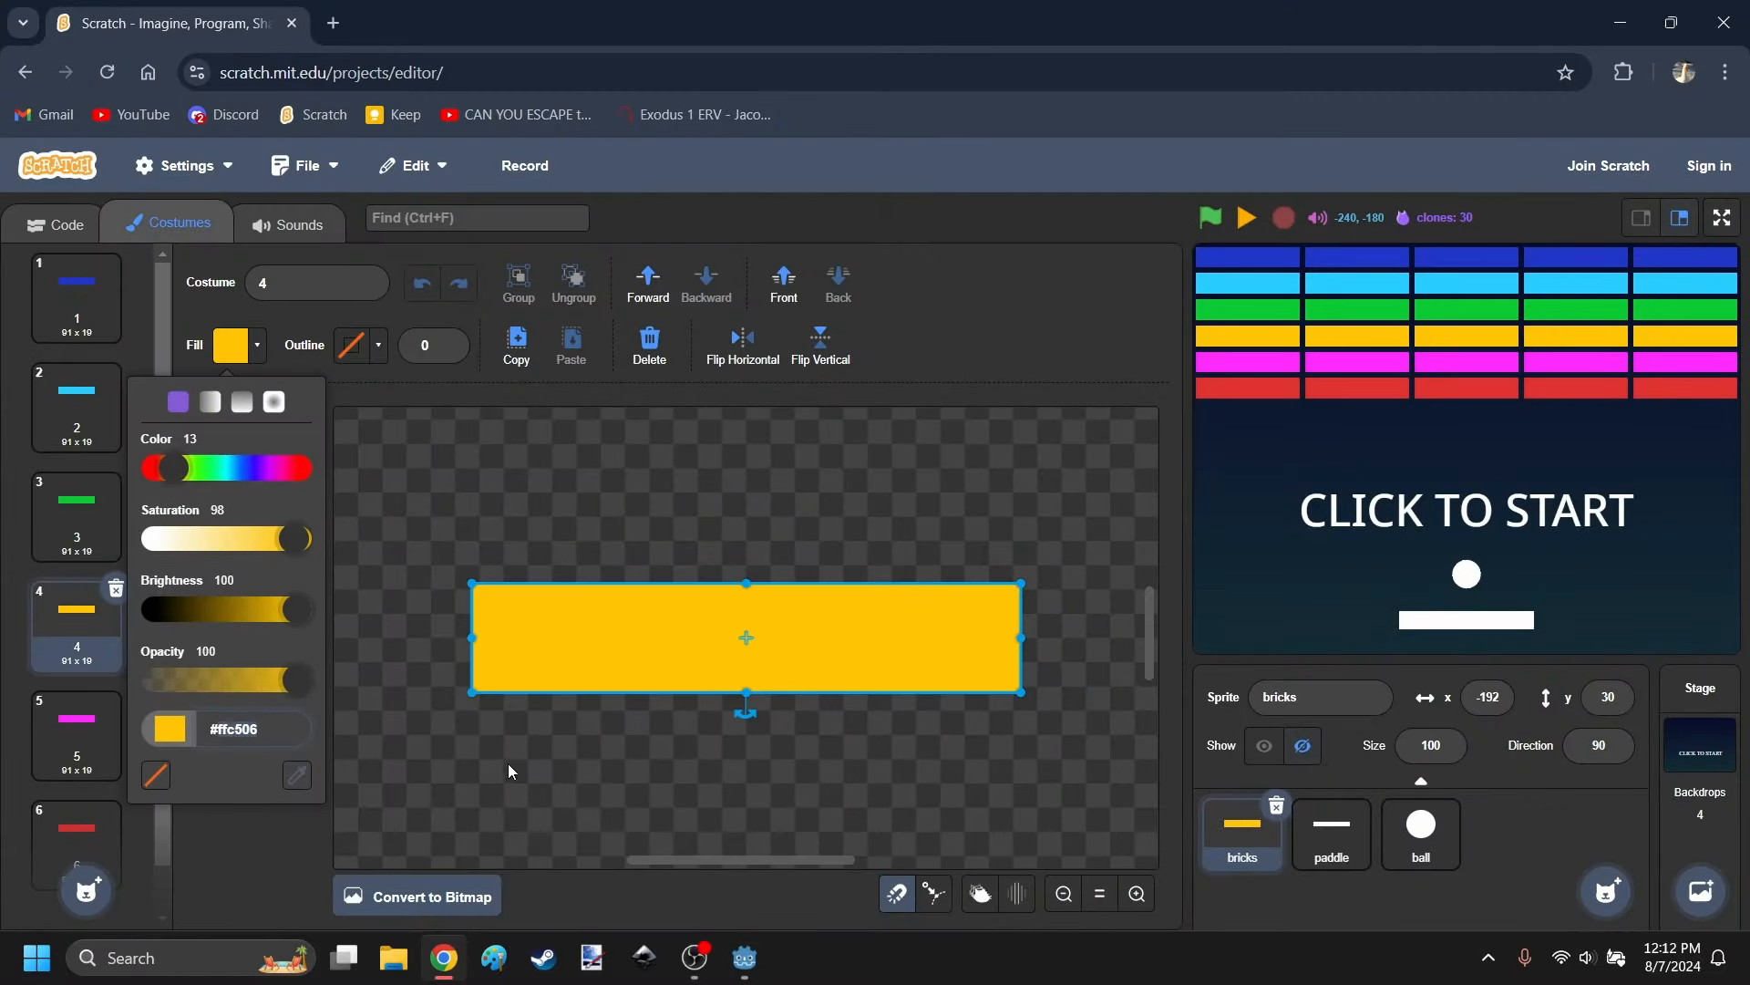
Switch to Godot and add "ffc506" as the fourth BrickColors entry, separated from the third by a comma.
{"action": "left_click", "coordinate": [745, 958]}
{"action": "left_click", "coordinate": [607, 367]}
{"action": "type", "text": ","}
{"action": "key", "text": "Return"}
{"action": "type", "text": "ffc20a"}
Switch to Scratch and copy the fill colour's hex code from the bricks sprite's costume 5.
{"action": "left_click", "coordinate": [444, 957]}
{"action": "left_click", "coordinate": [77, 680]}
{"action": "left_click", "coordinate": [583, 640]}
{"action": "left_click", "coordinate": [231, 345]}
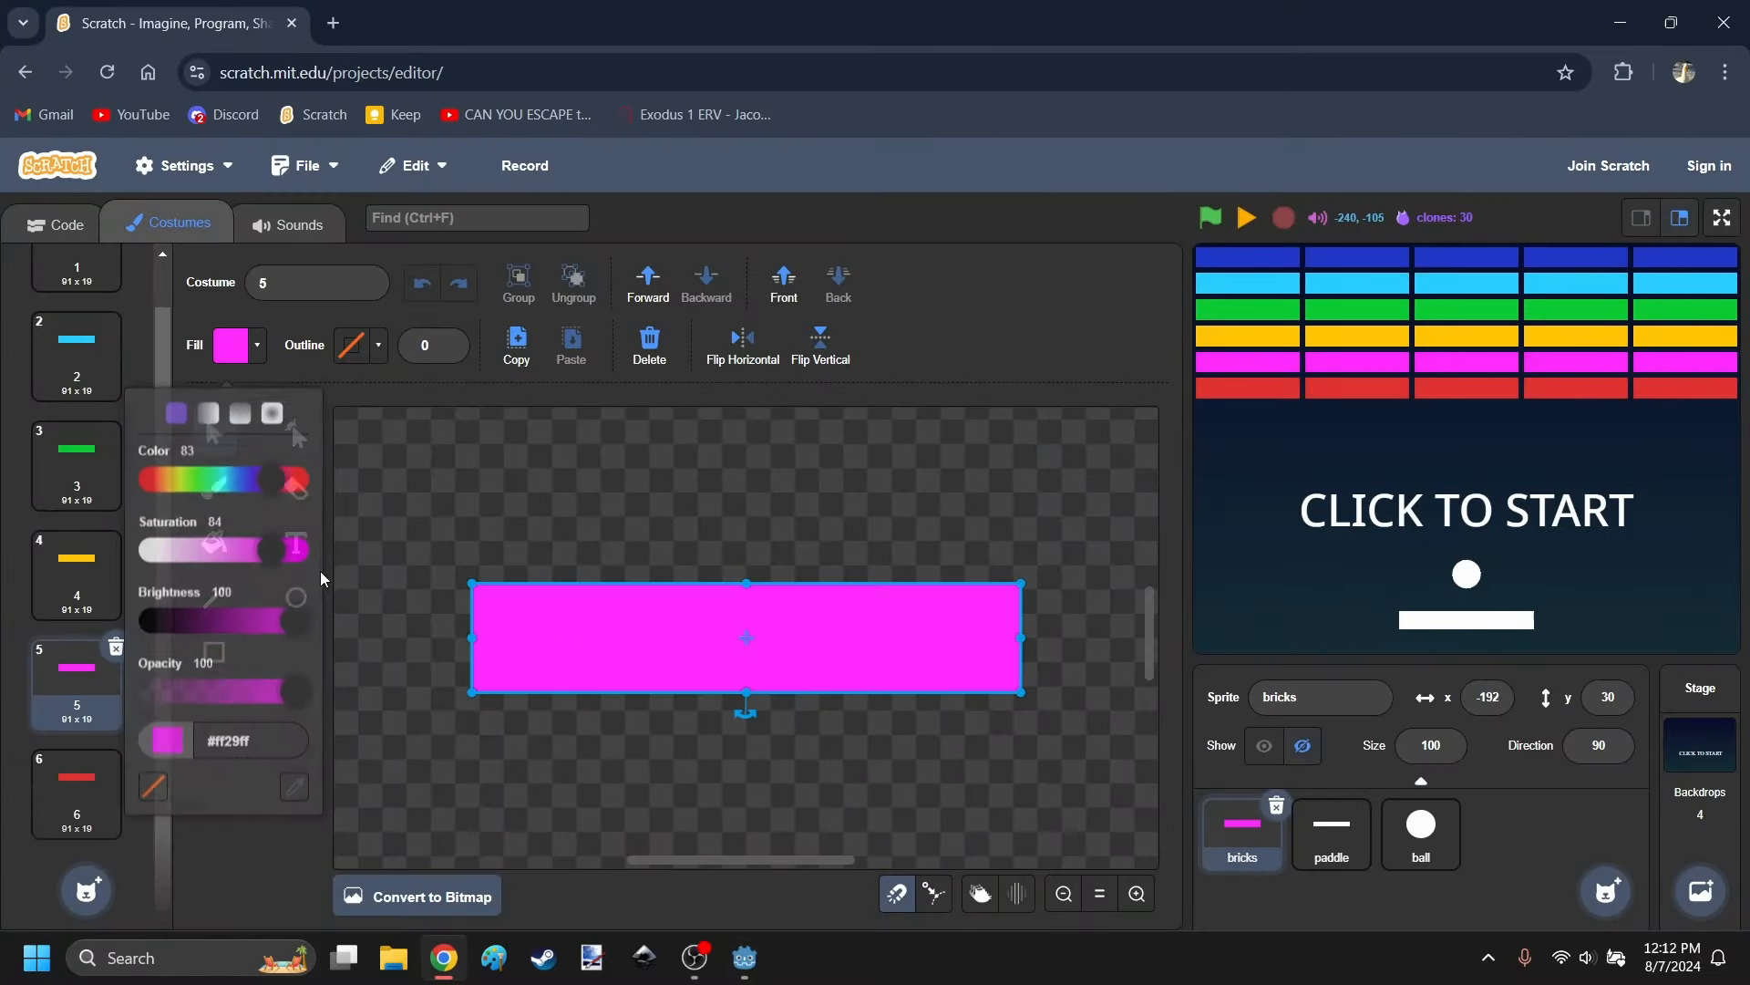
{"action": "double_click", "coordinate": [220, 733]}
{"action": "key", "text": "ctrl+c"}
Switch to Godot and add "ff29ff" as the fifth BrickColors entry, separated from the fourth by a comma.
{"action": "left_click", "coordinate": [745, 957]}
{"action": "type", "text": ","}
{"action": "key", "text": "Return"}
{"action": "key", "text": "ctrl+v"}
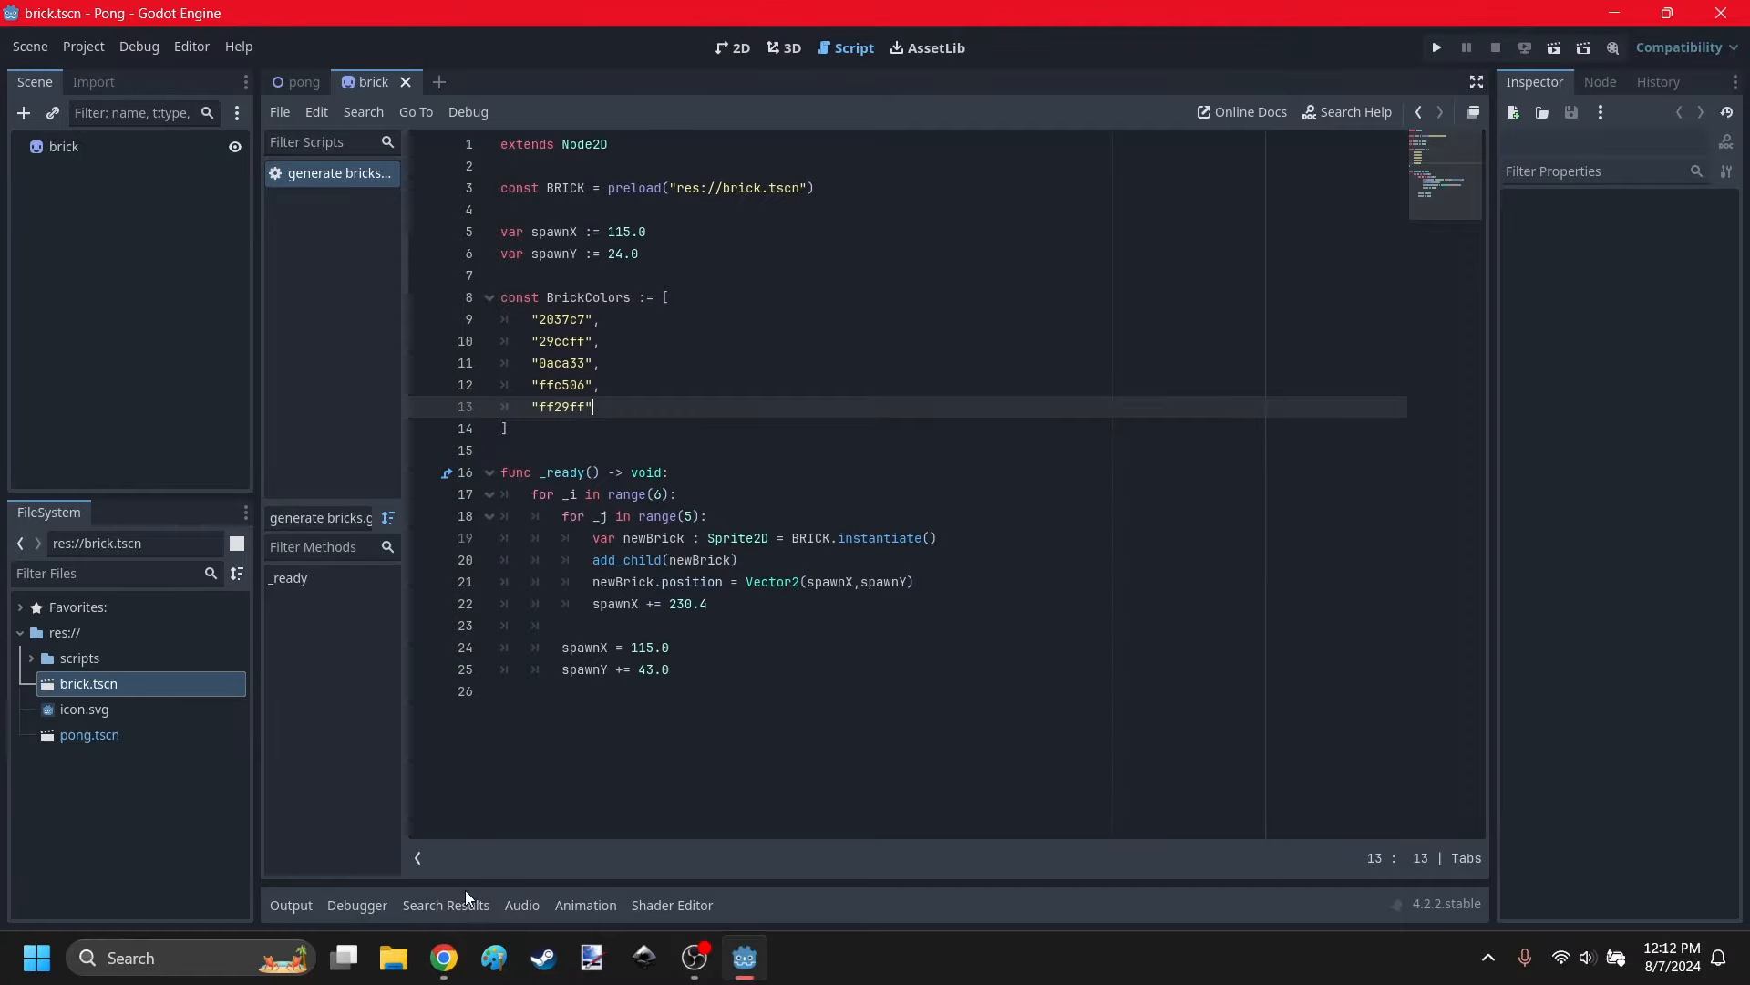
Switch to Scratch and copy the fill colour's hex code from the bricks sprite's costume 6.
{"action": "left_click", "coordinate": [444, 957]}
{"action": "left_click", "coordinate": [77, 789]}
{"action": "left_click", "coordinate": [746, 639]}
{"action": "left_click", "coordinate": [231, 345]}
{"action": "double_click", "coordinate": [235, 734]}
{"action": "key", "text": "ctrl+c"}
Switch to Godot and add "e03232" as the sixth BrickColors entry, separated from the fifth by a comma.
{"action": "left_click", "coordinate": [744, 958]}
{"action": "type", "text": ","}
{"action": "key", "text": "Return"}
{"action": "type", "text": "\""}
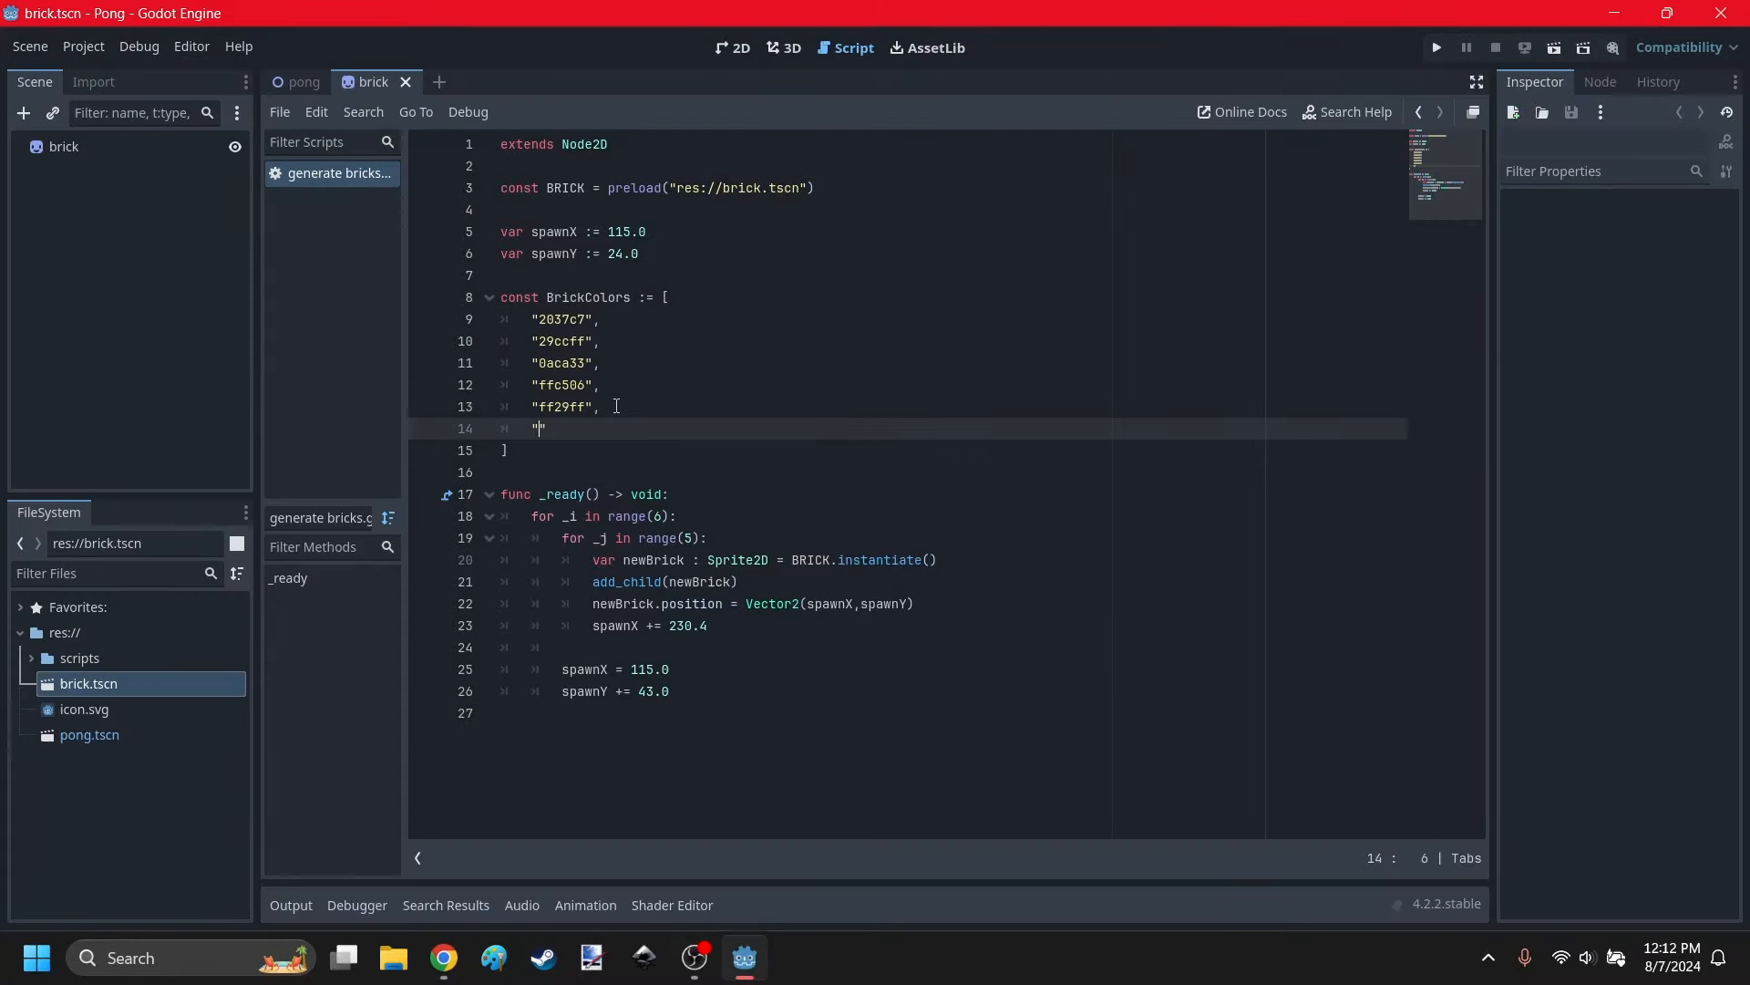
{"action": "key", "text": "ctrl+v"}
{"action": "left_click", "coordinate": [676, 713]}
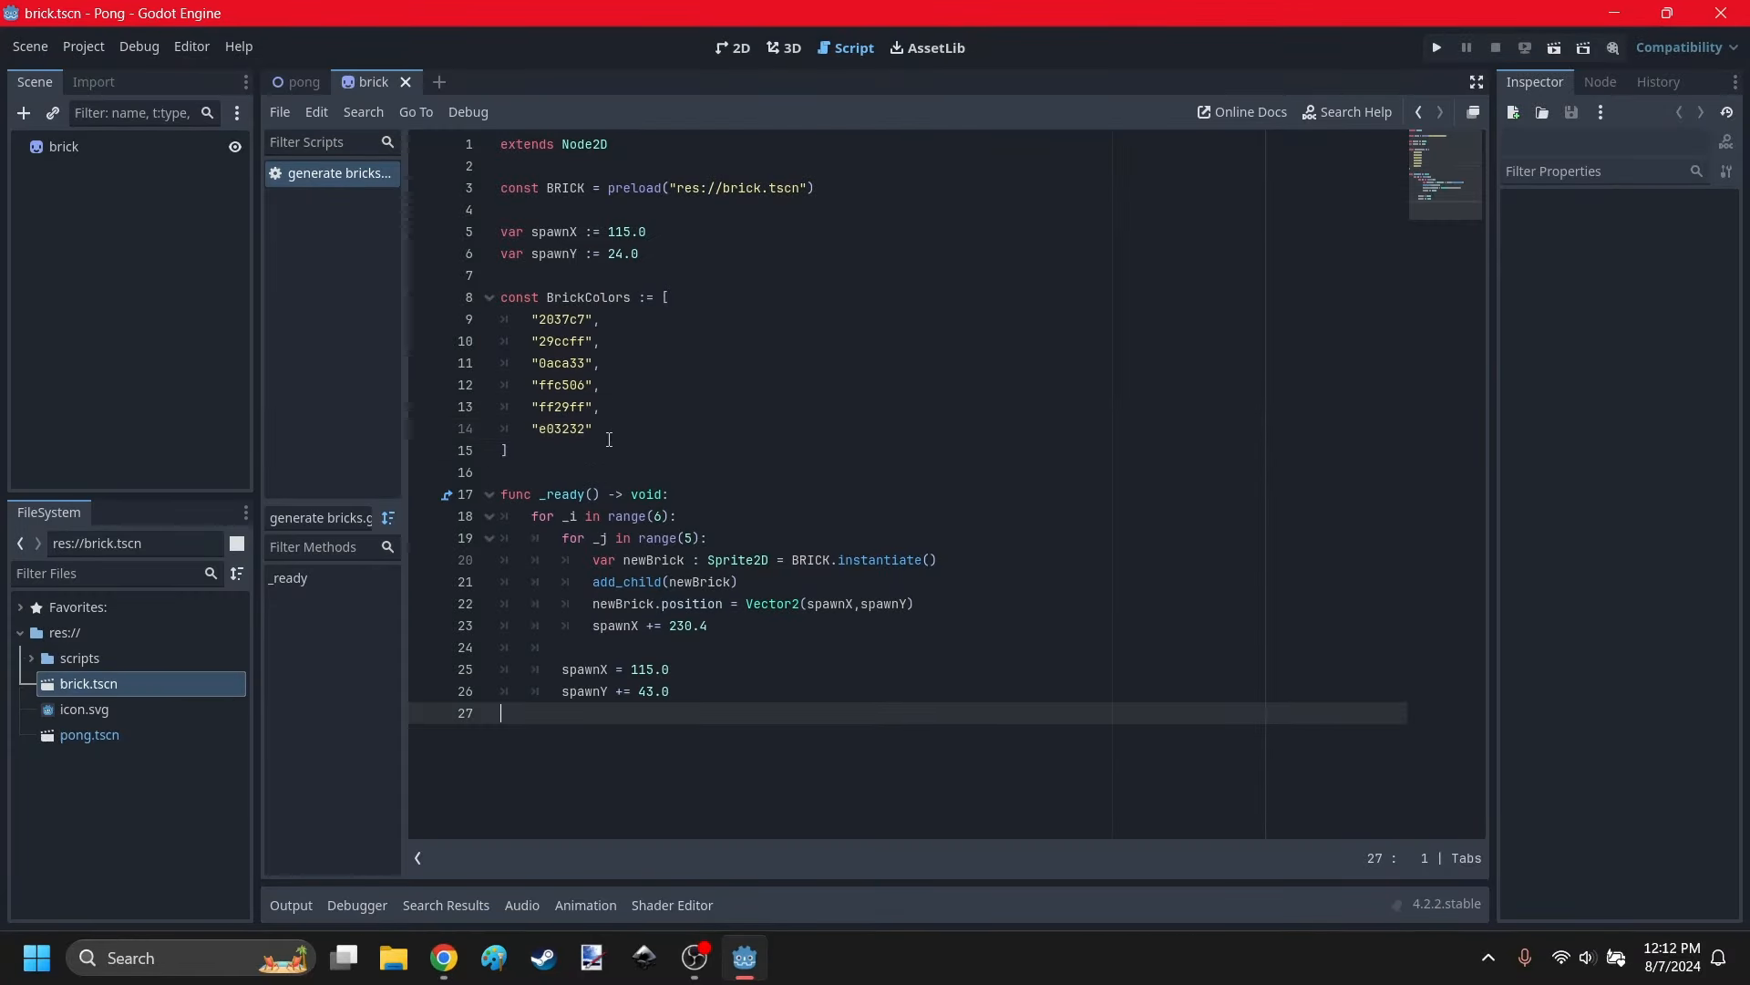
{"action": "left_click_drag", "start_coordinate": [565, 453], "coordinate": [488, 307]}
{"action": "left_click", "coordinate": [572, 455]}
{"action": "left_click_drag", "start_coordinate": [572, 455], "coordinate": [470, 292]}
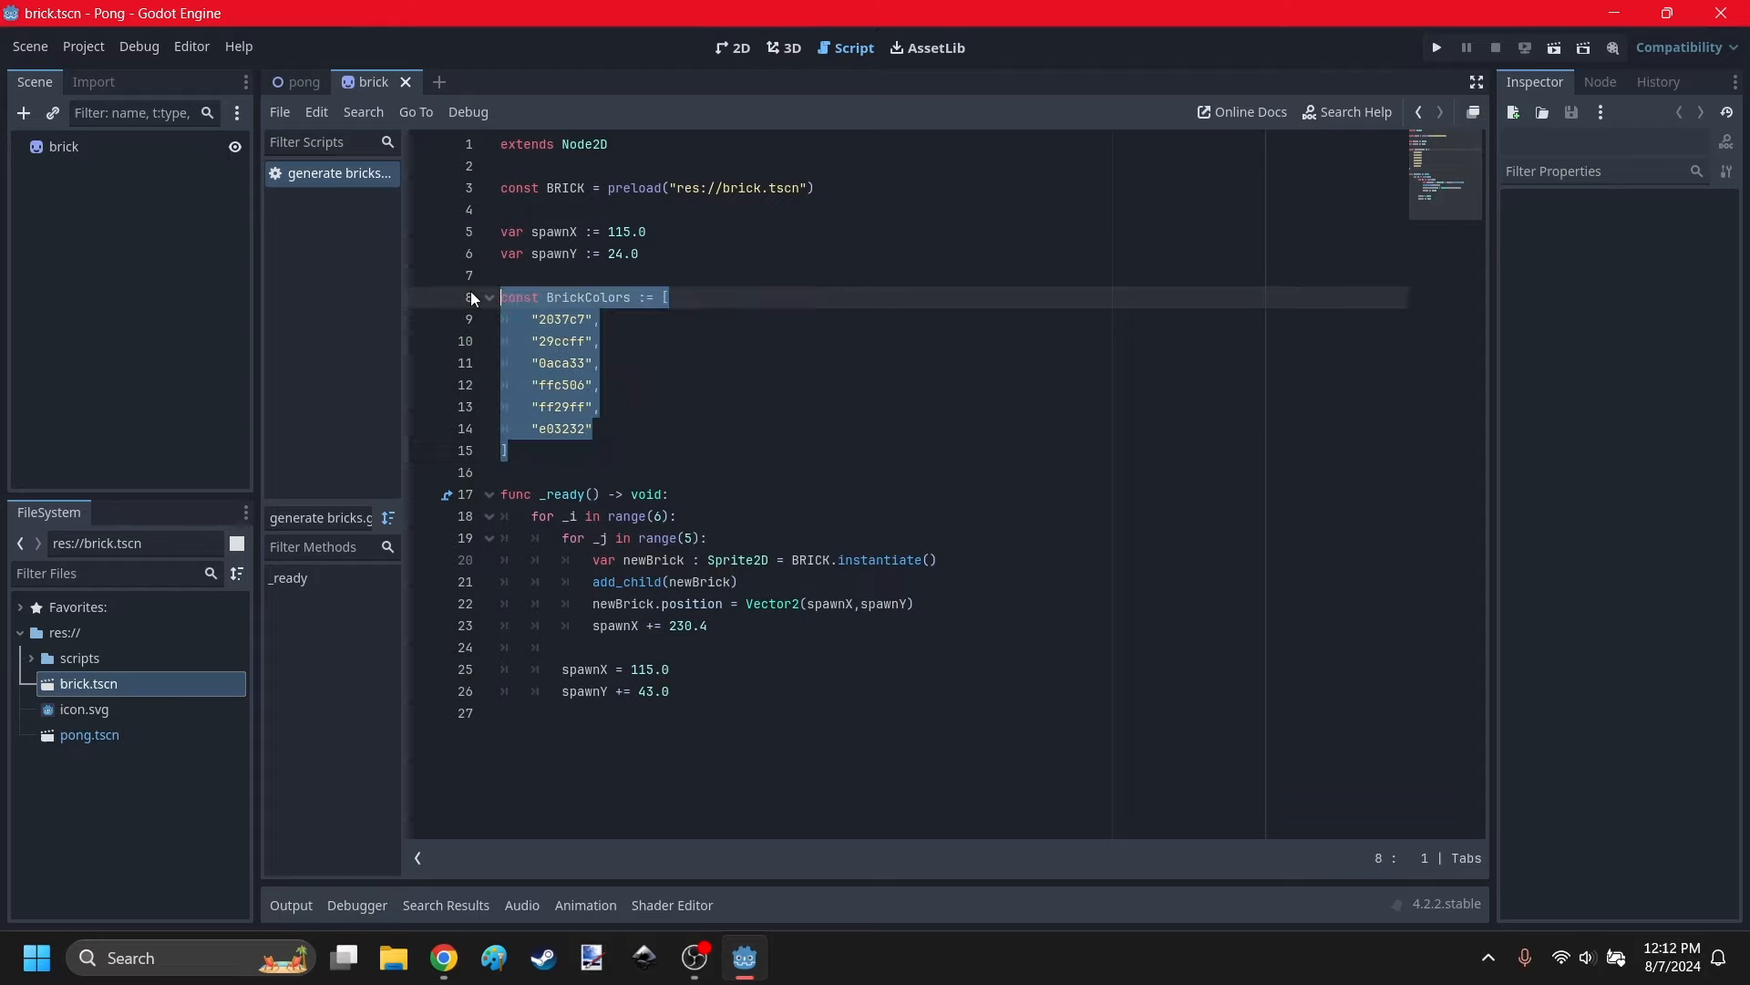
{"action": "left_click", "coordinate": [599, 451]}
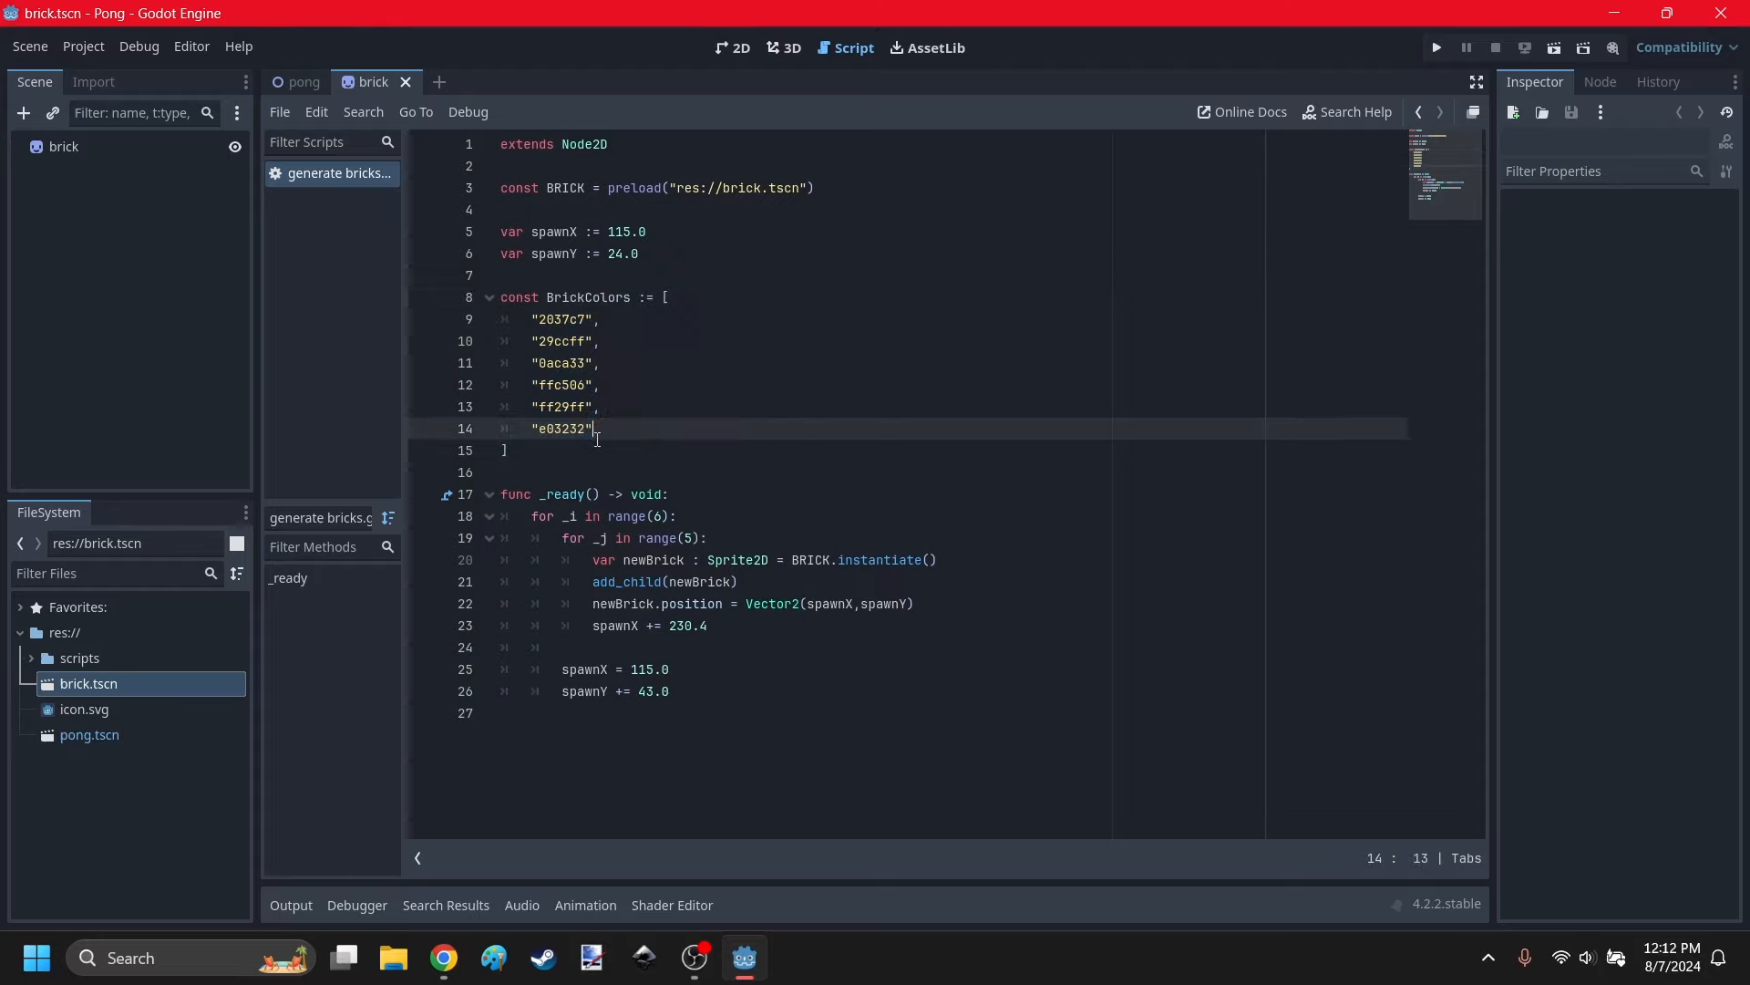
{"action": "left_click", "coordinate": [738, 775]}
Add an empty line after the spawnY increment and rename the outer loop variable in _ready to i.
{"action": "left_click", "coordinate": [714, 693]}
{"action": "key", "text": "Return"}
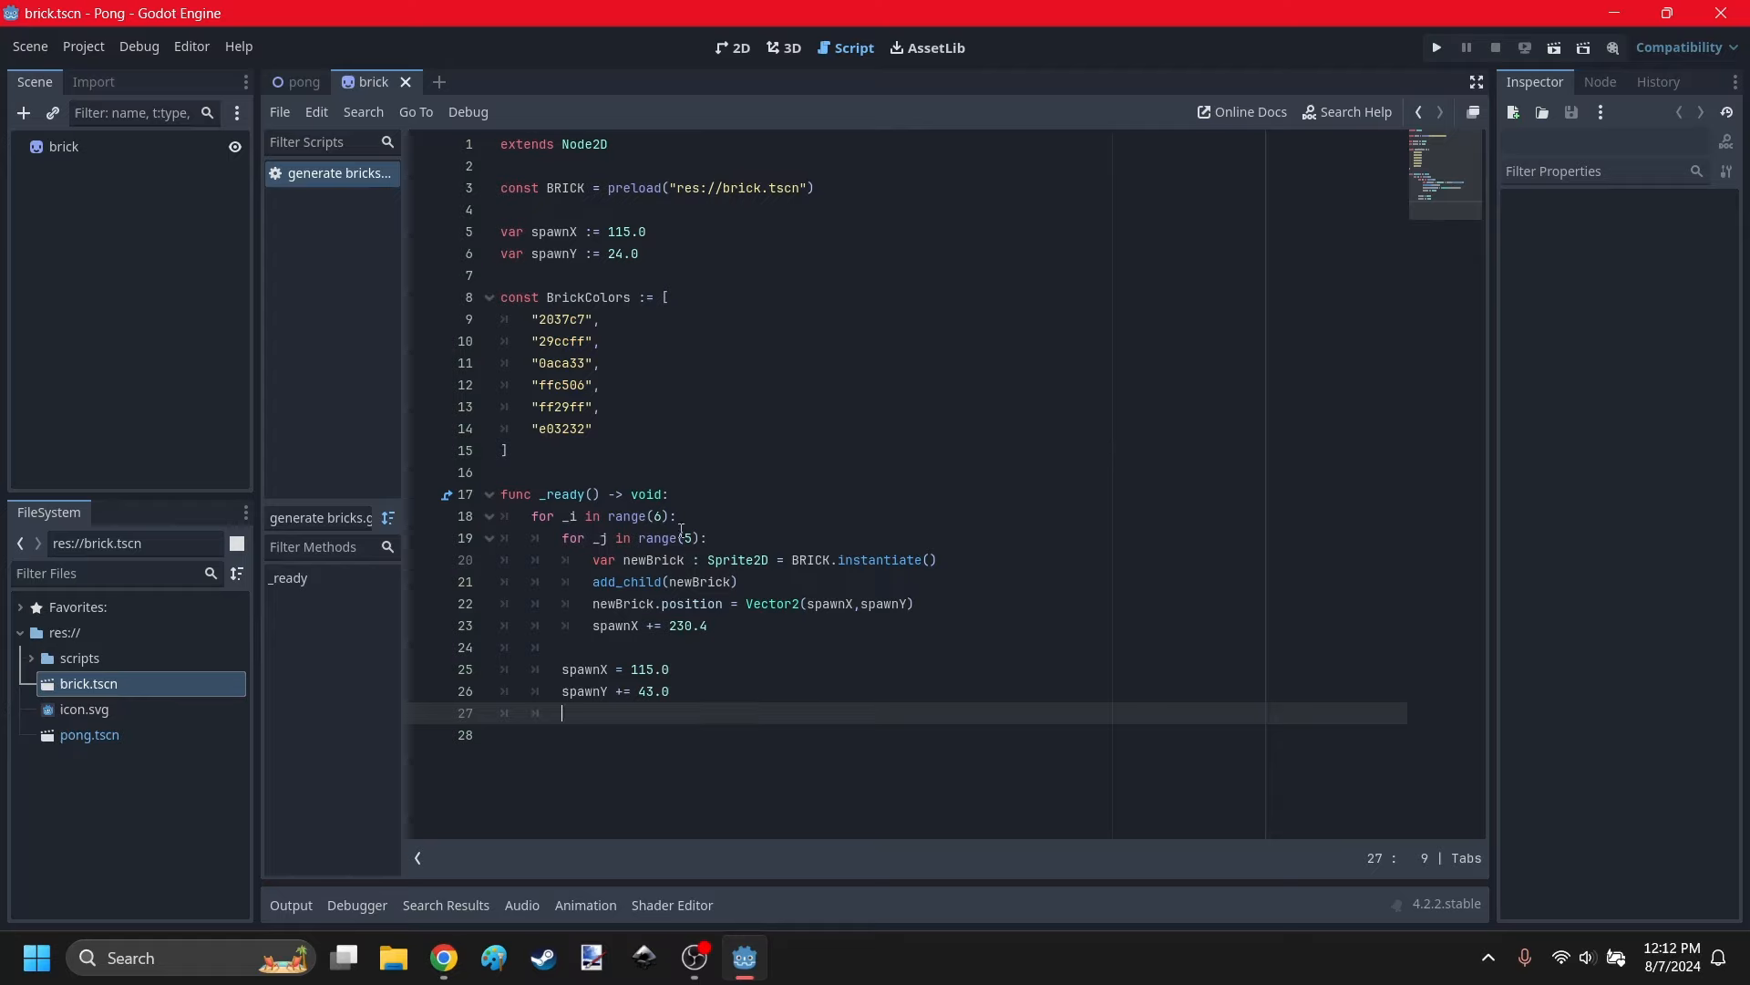
{"action": "left_click", "coordinate": [573, 517]}
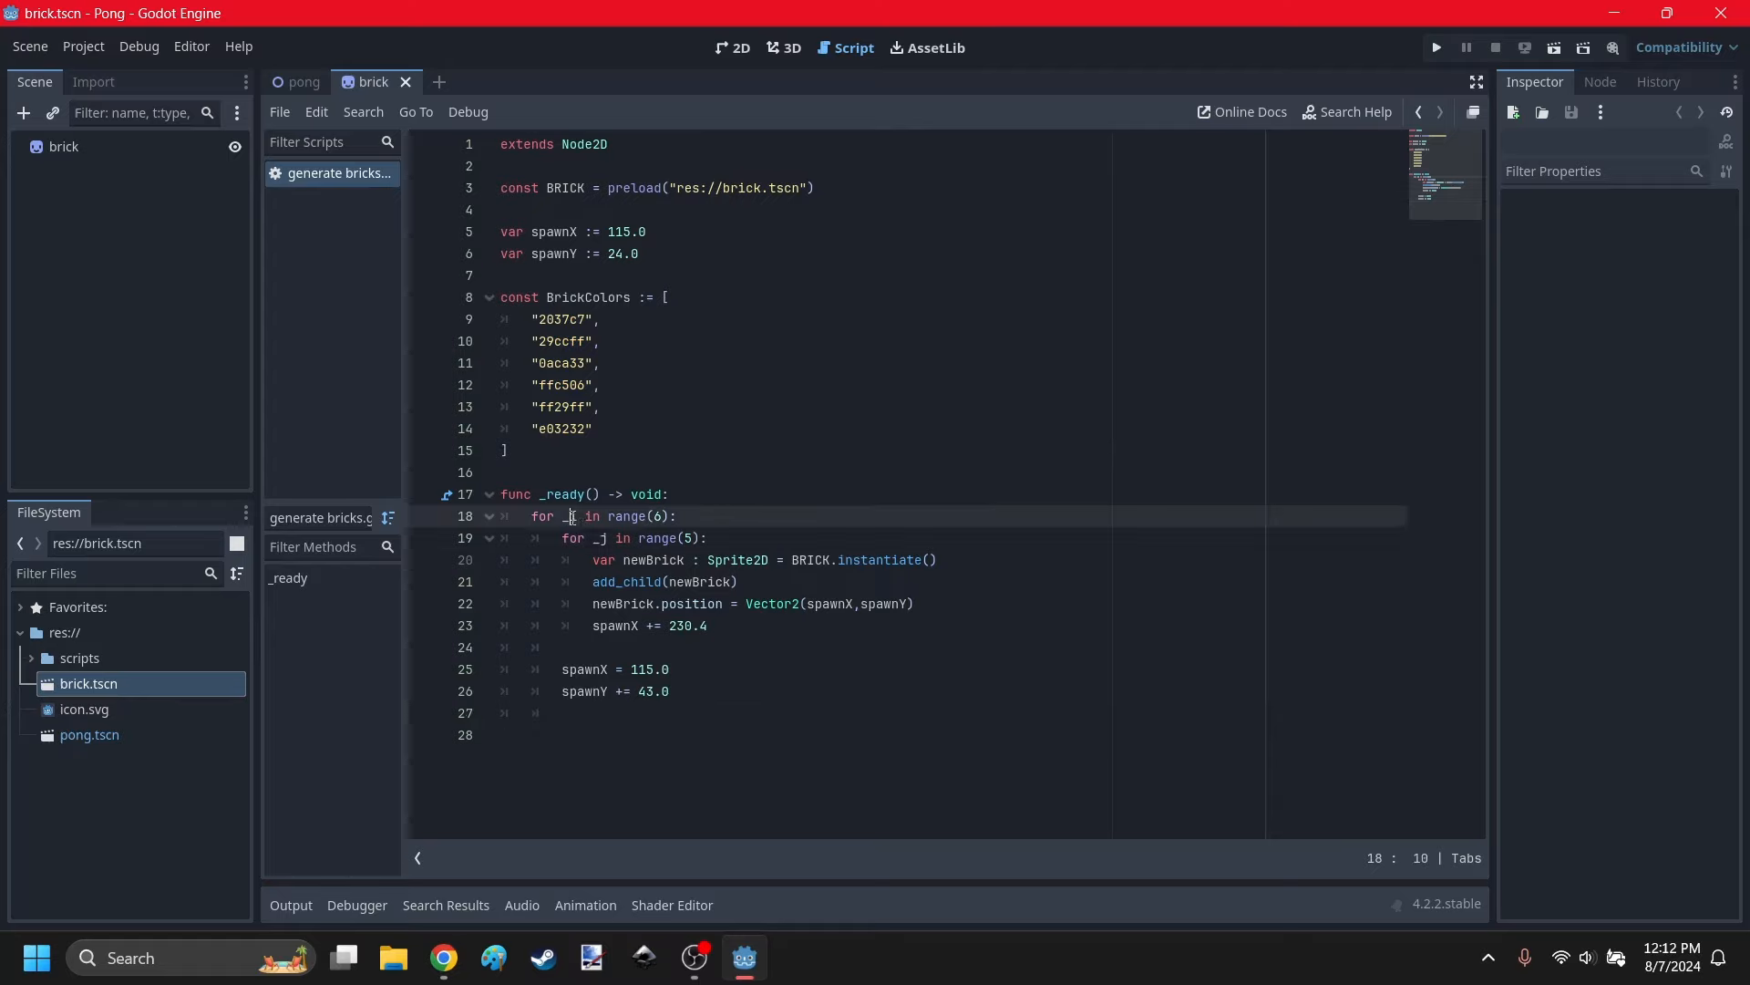
{"action": "key", "text": "BackSpace"}
{"action": "left_click", "coordinate": [643, 720]}
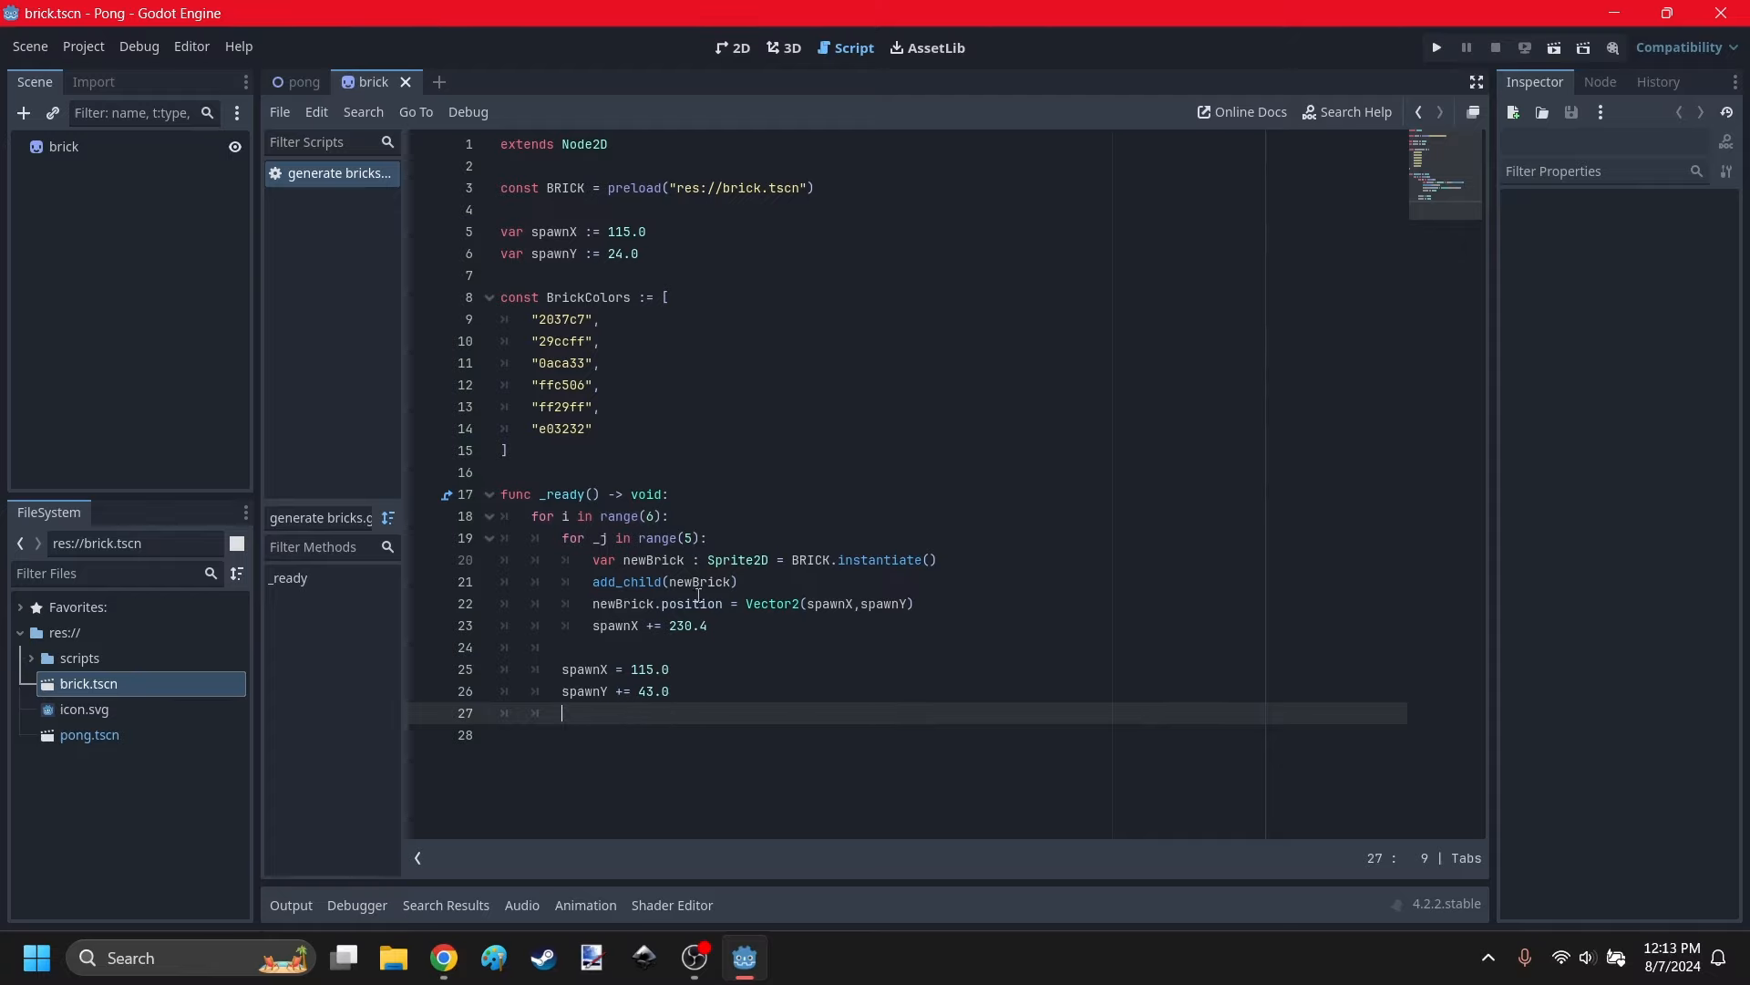
Add the line newBrick.modulate = Color(BrickColors[i]) below the spawnX increment in the inner loop.
{"action": "left_click", "coordinate": [719, 624]}
{"action": "key", "text": "Return"}
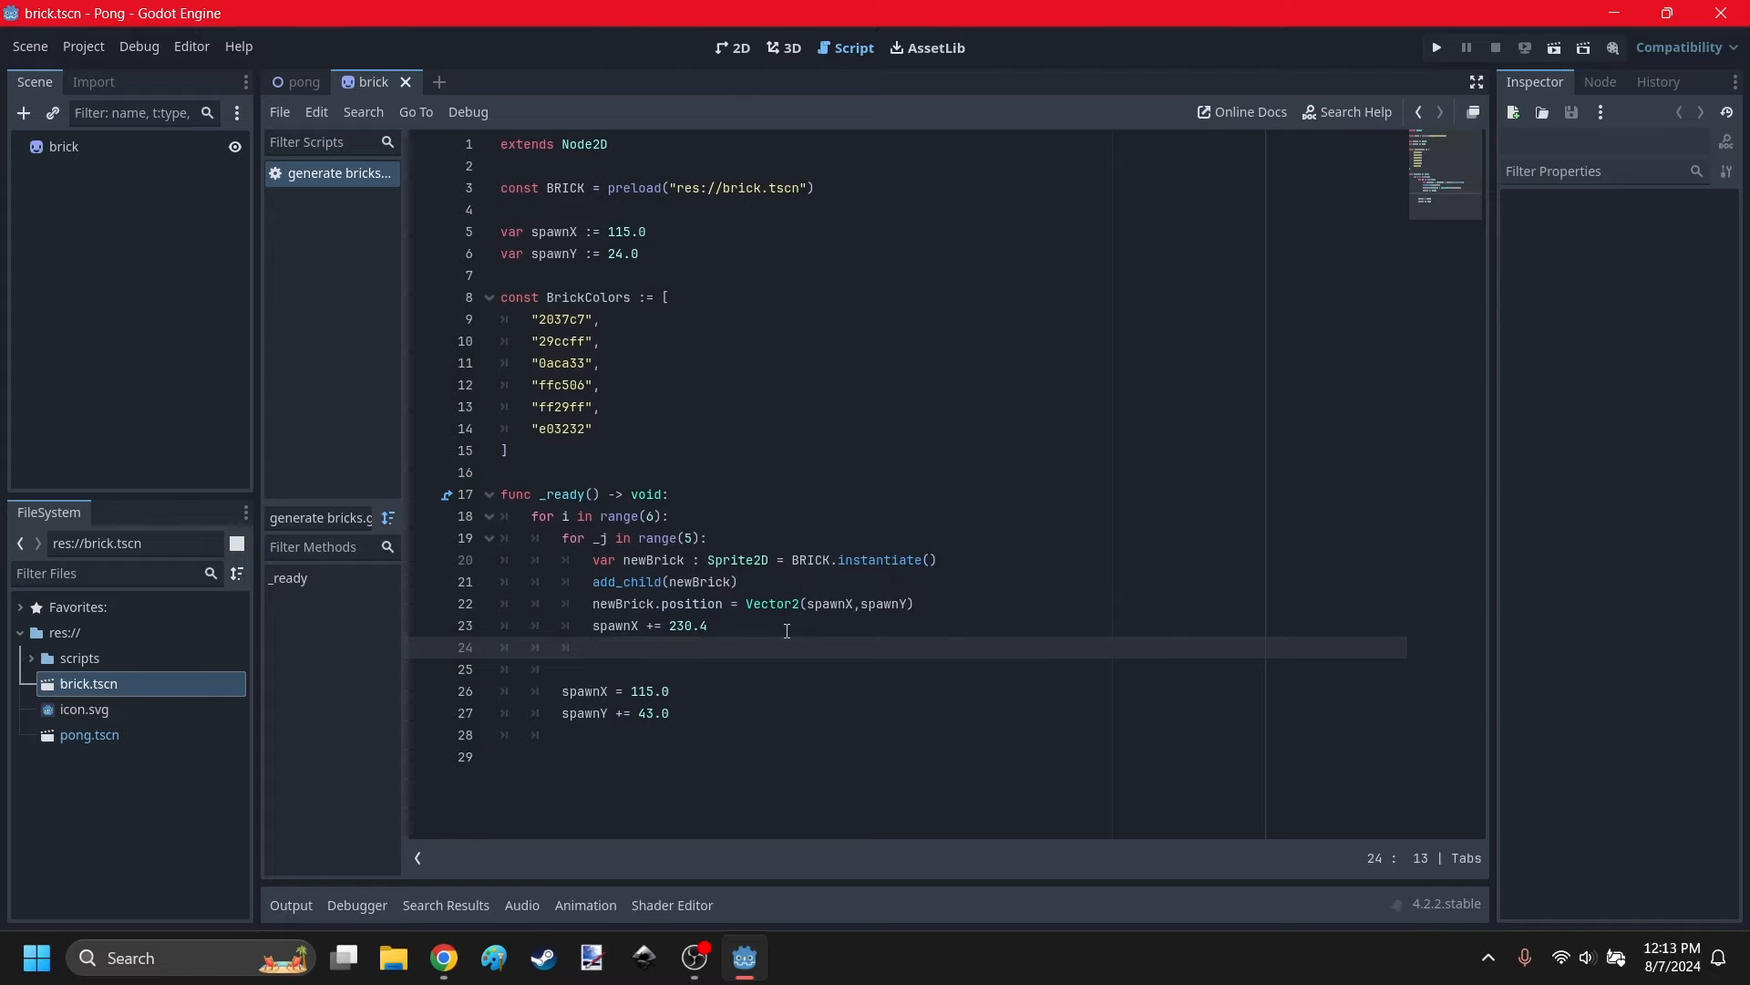
{"action": "type", "text": "newBrick.modulate = color(BRi"}
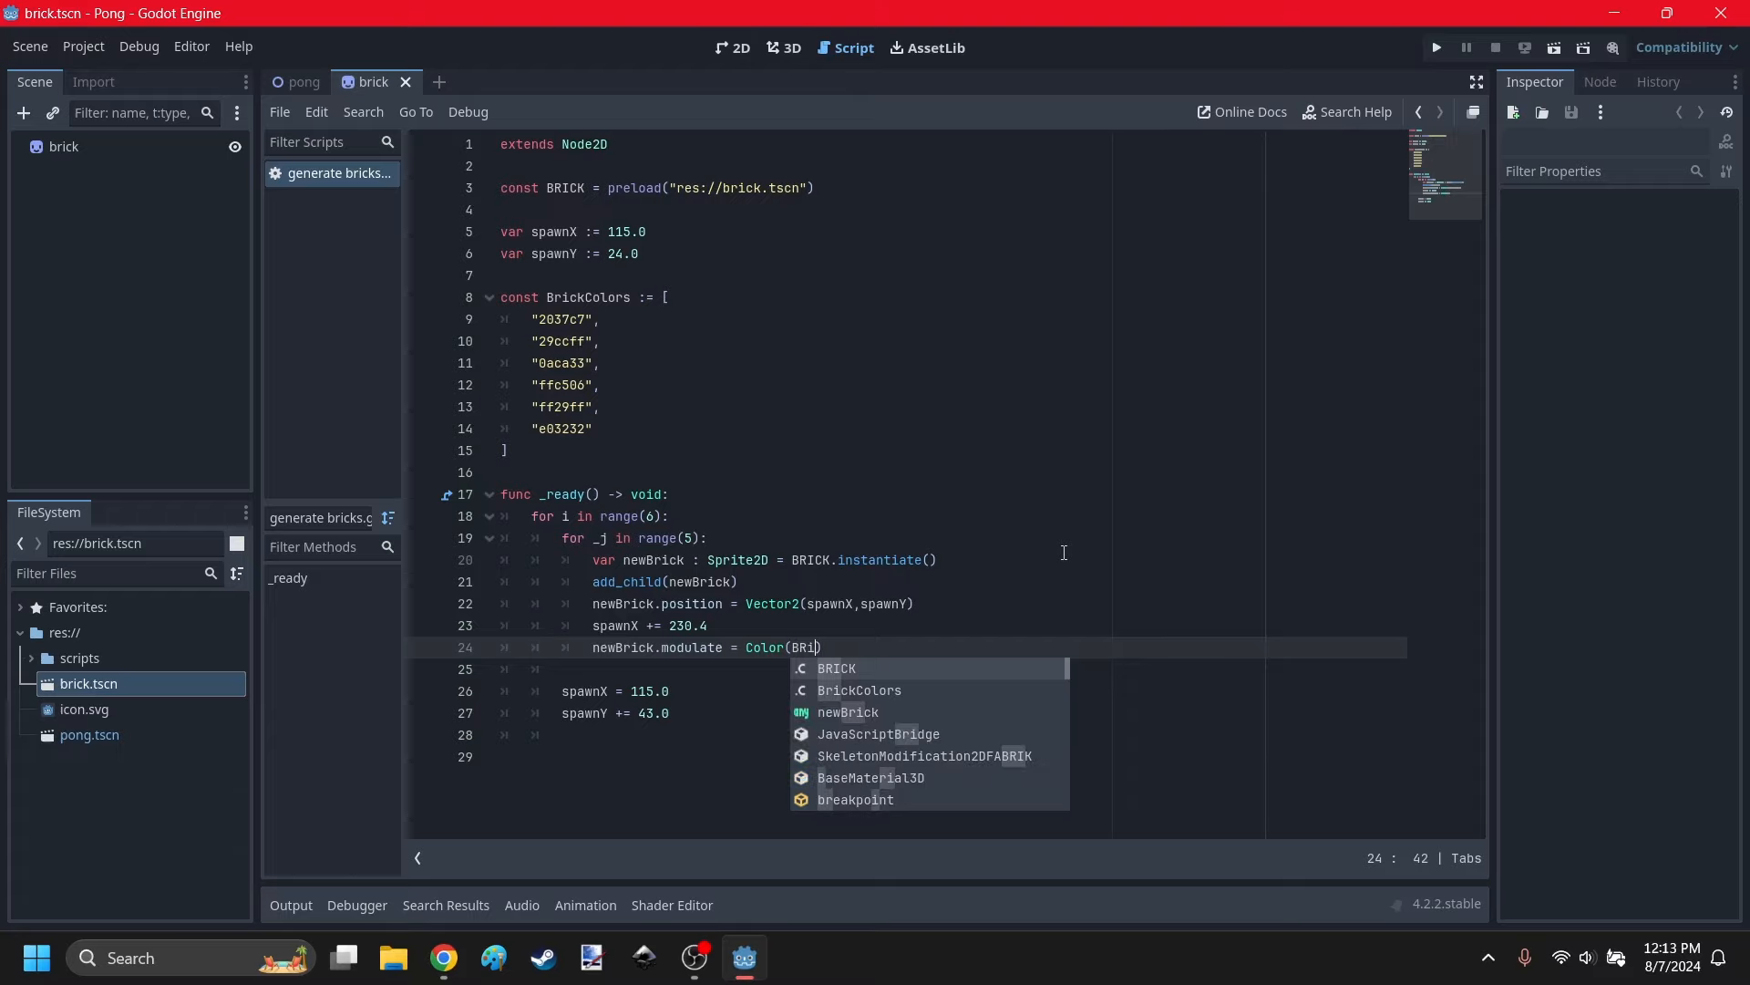
{"action": "key", "text": "Down"}
{"action": "key", "text": "Return"}
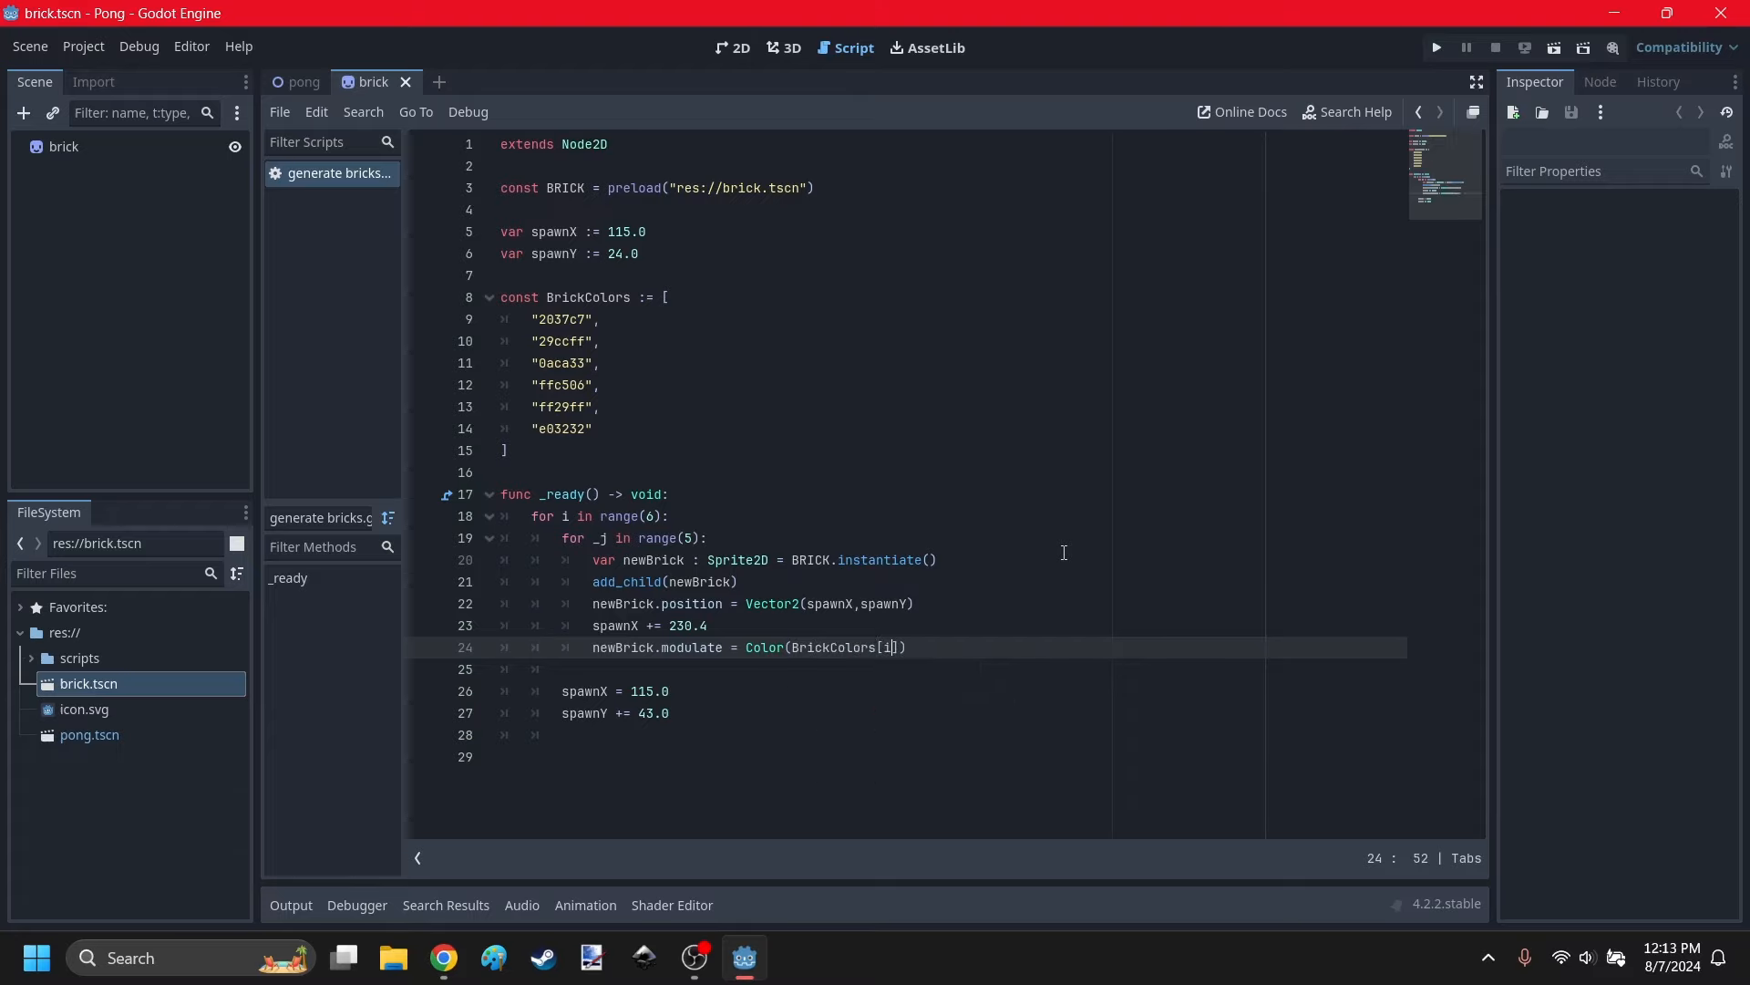
{"action": "left_click", "coordinate": [742, 777]}
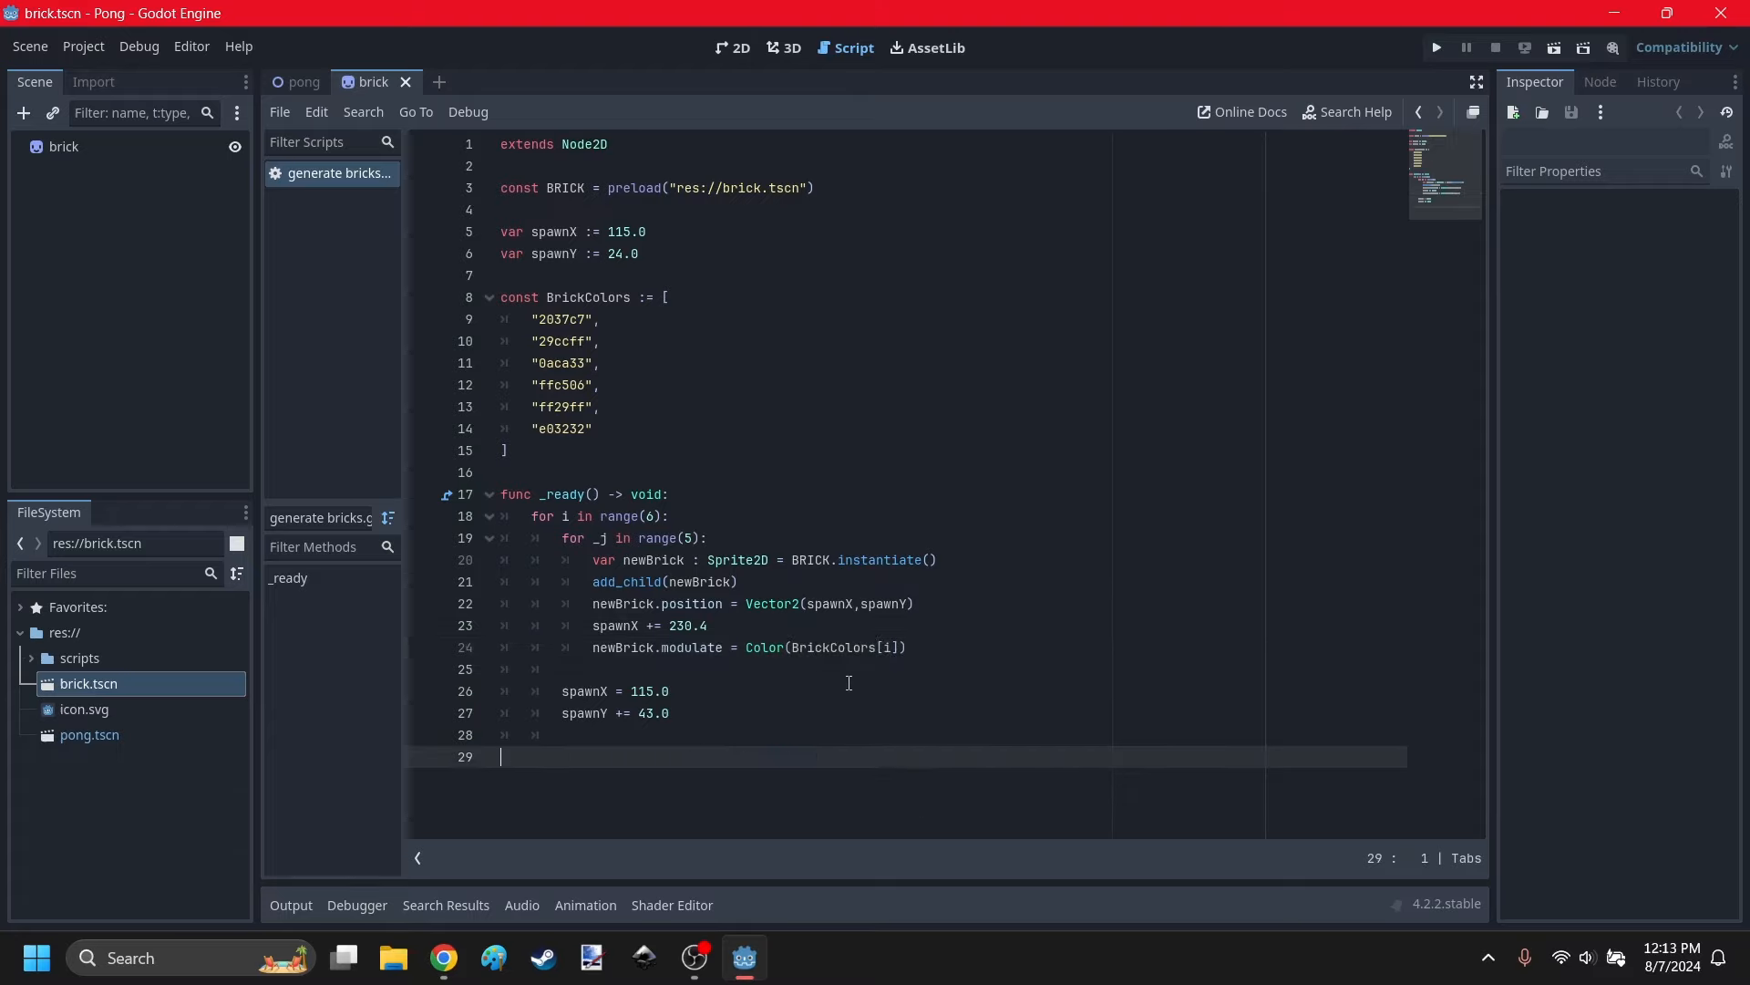
{"action": "left_click", "coordinate": [887, 648]}
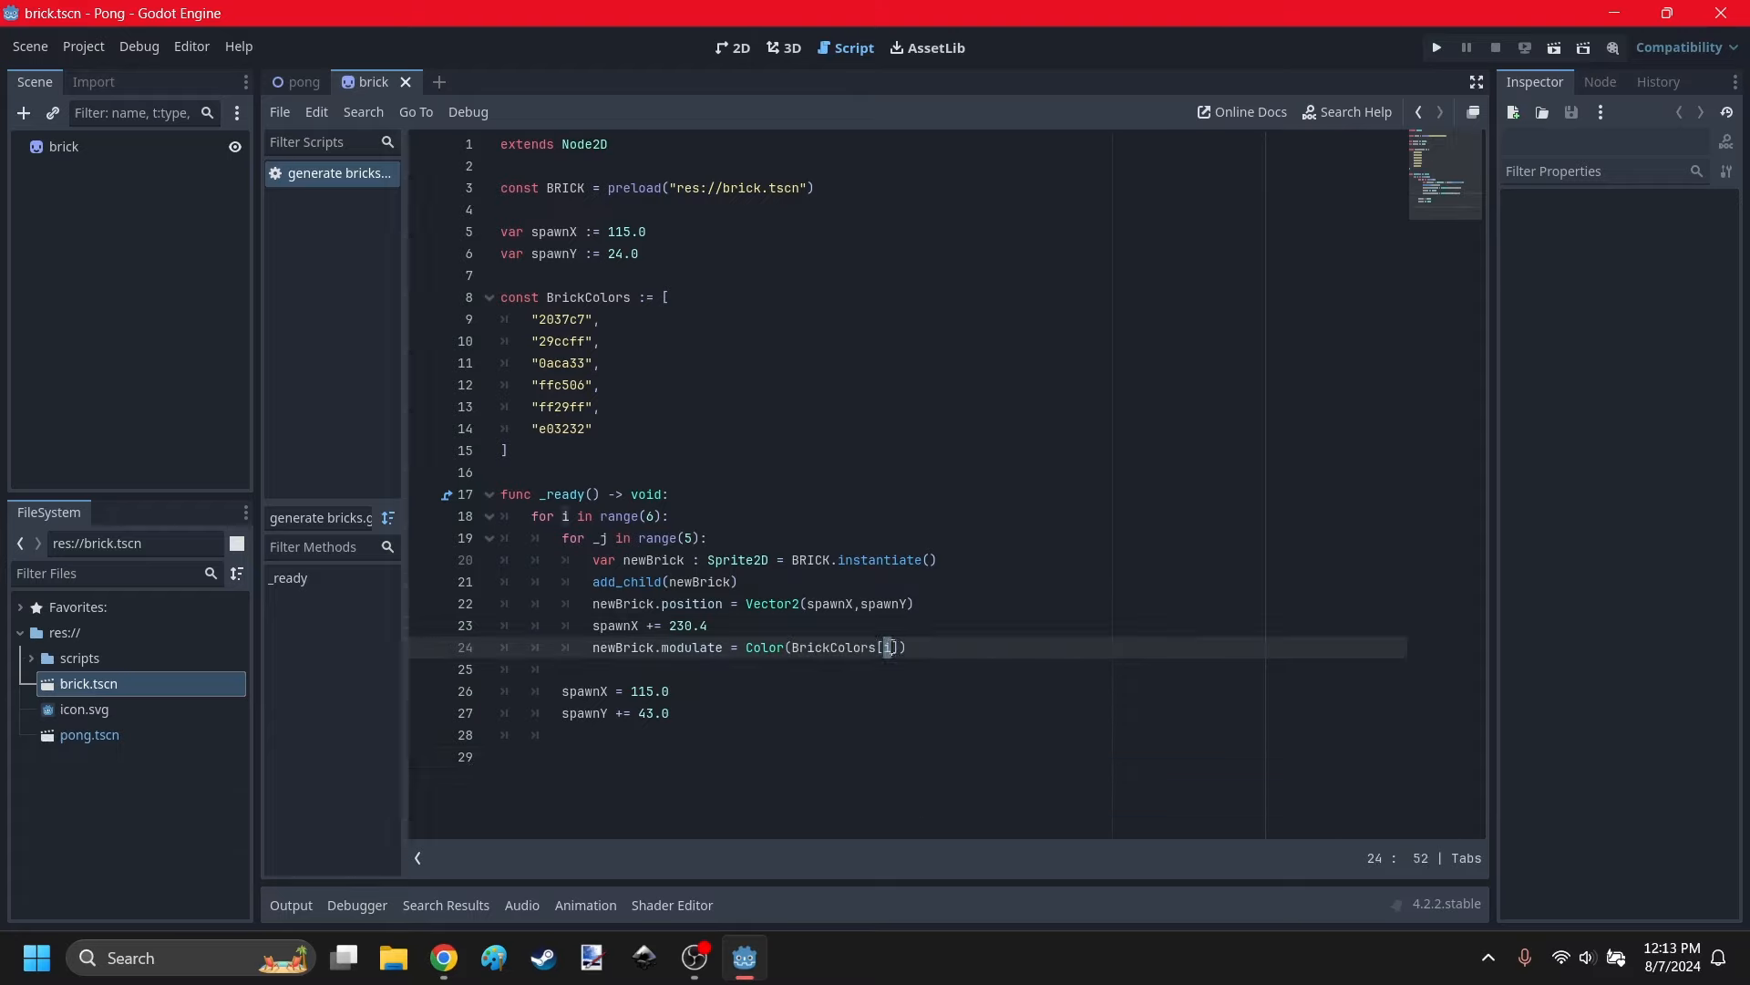
{"action": "left_click", "coordinate": [565, 516]}
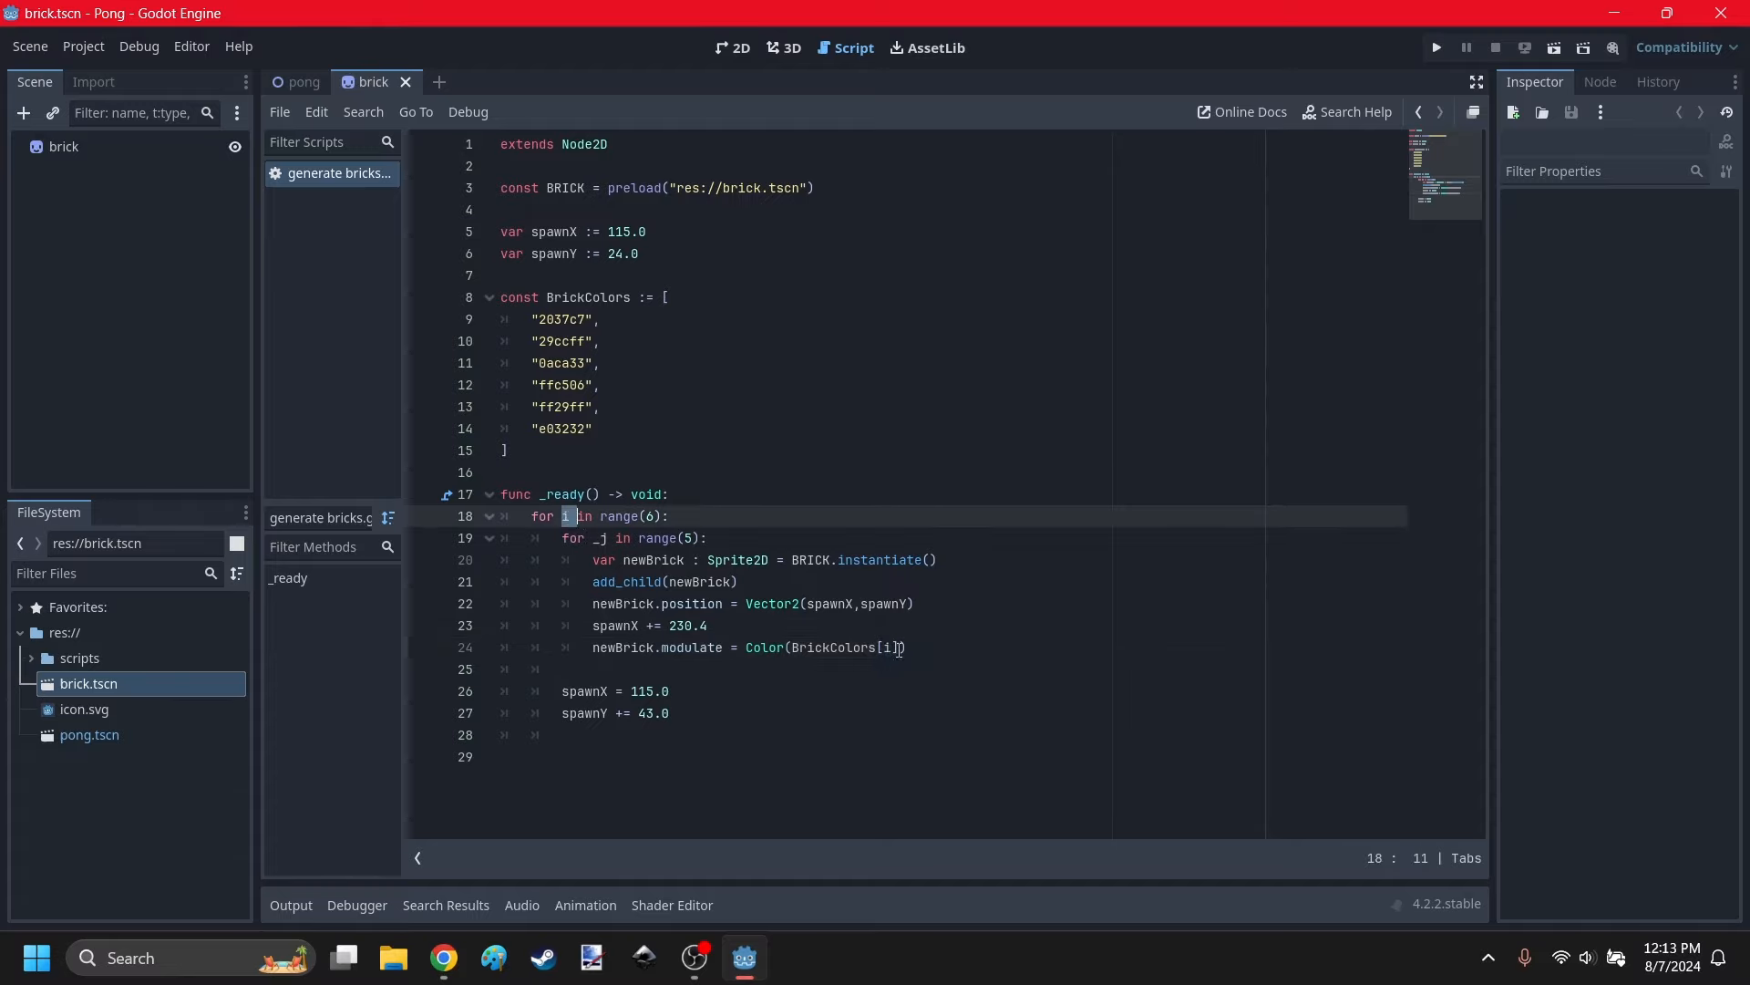
{"action": "left_click", "coordinate": [888, 647]}
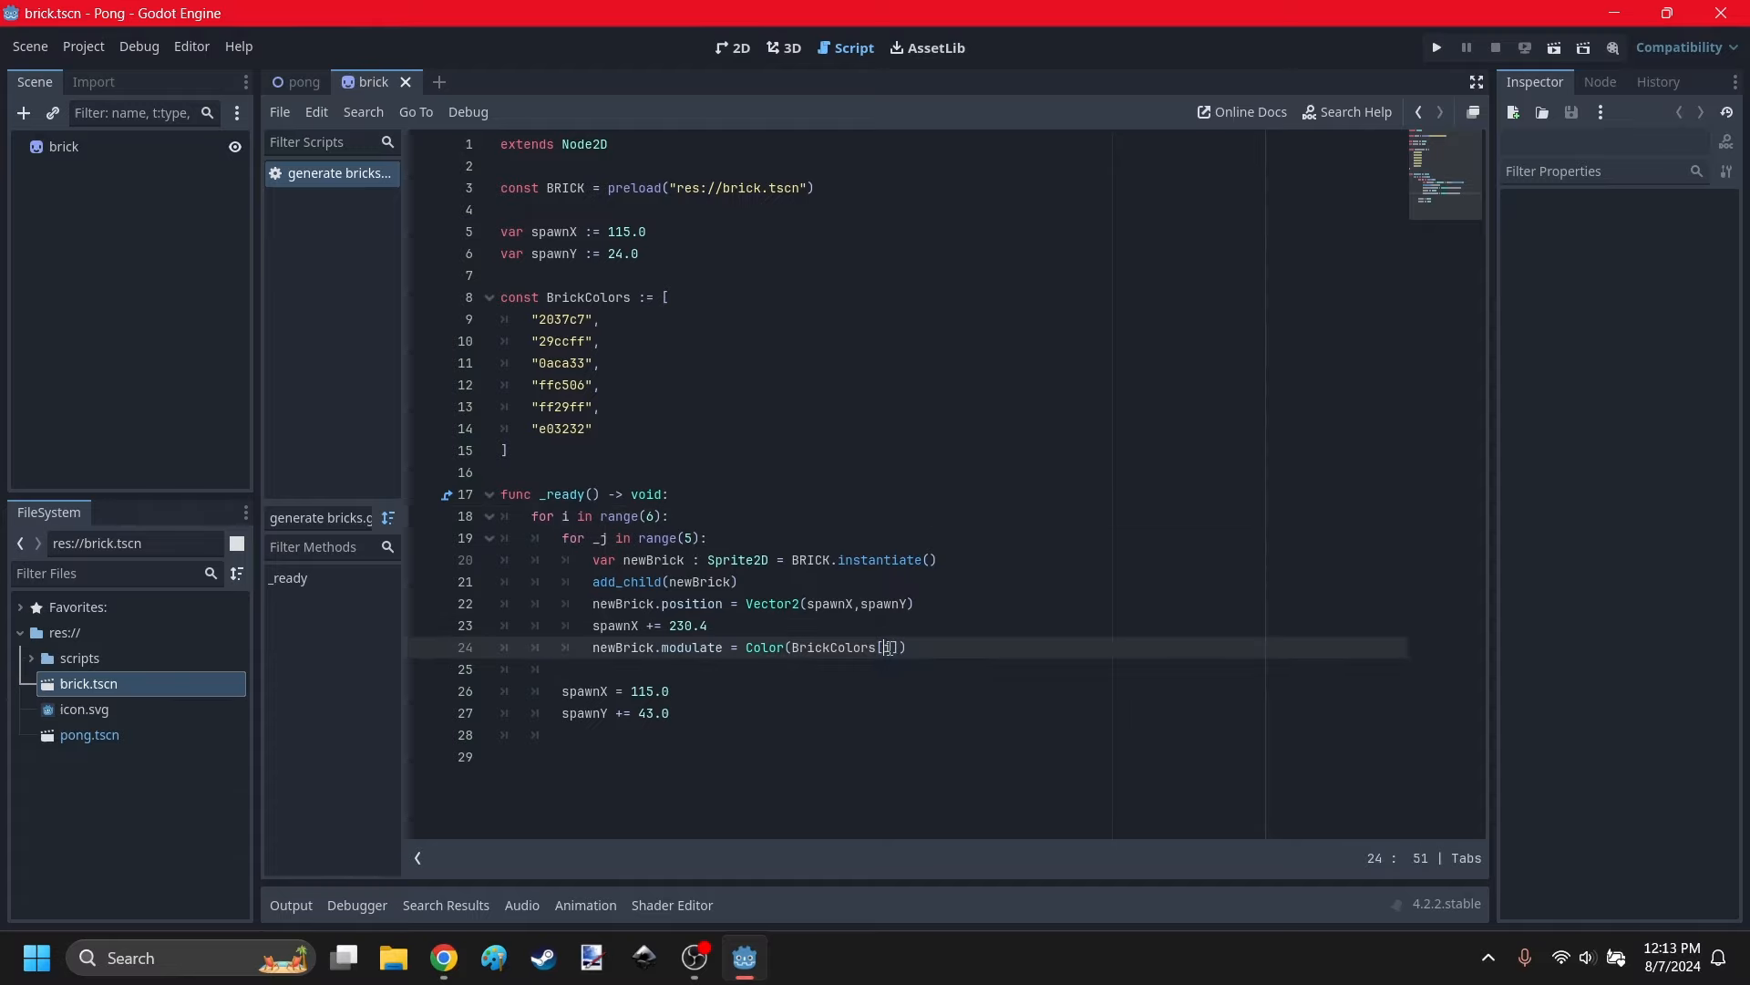
{"action": "double_click", "coordinate": [548, 317]}
{"action": "left_click", "coordinate": [688, 406]}
{"action": "left_click", "coordinate": [769, 757]}
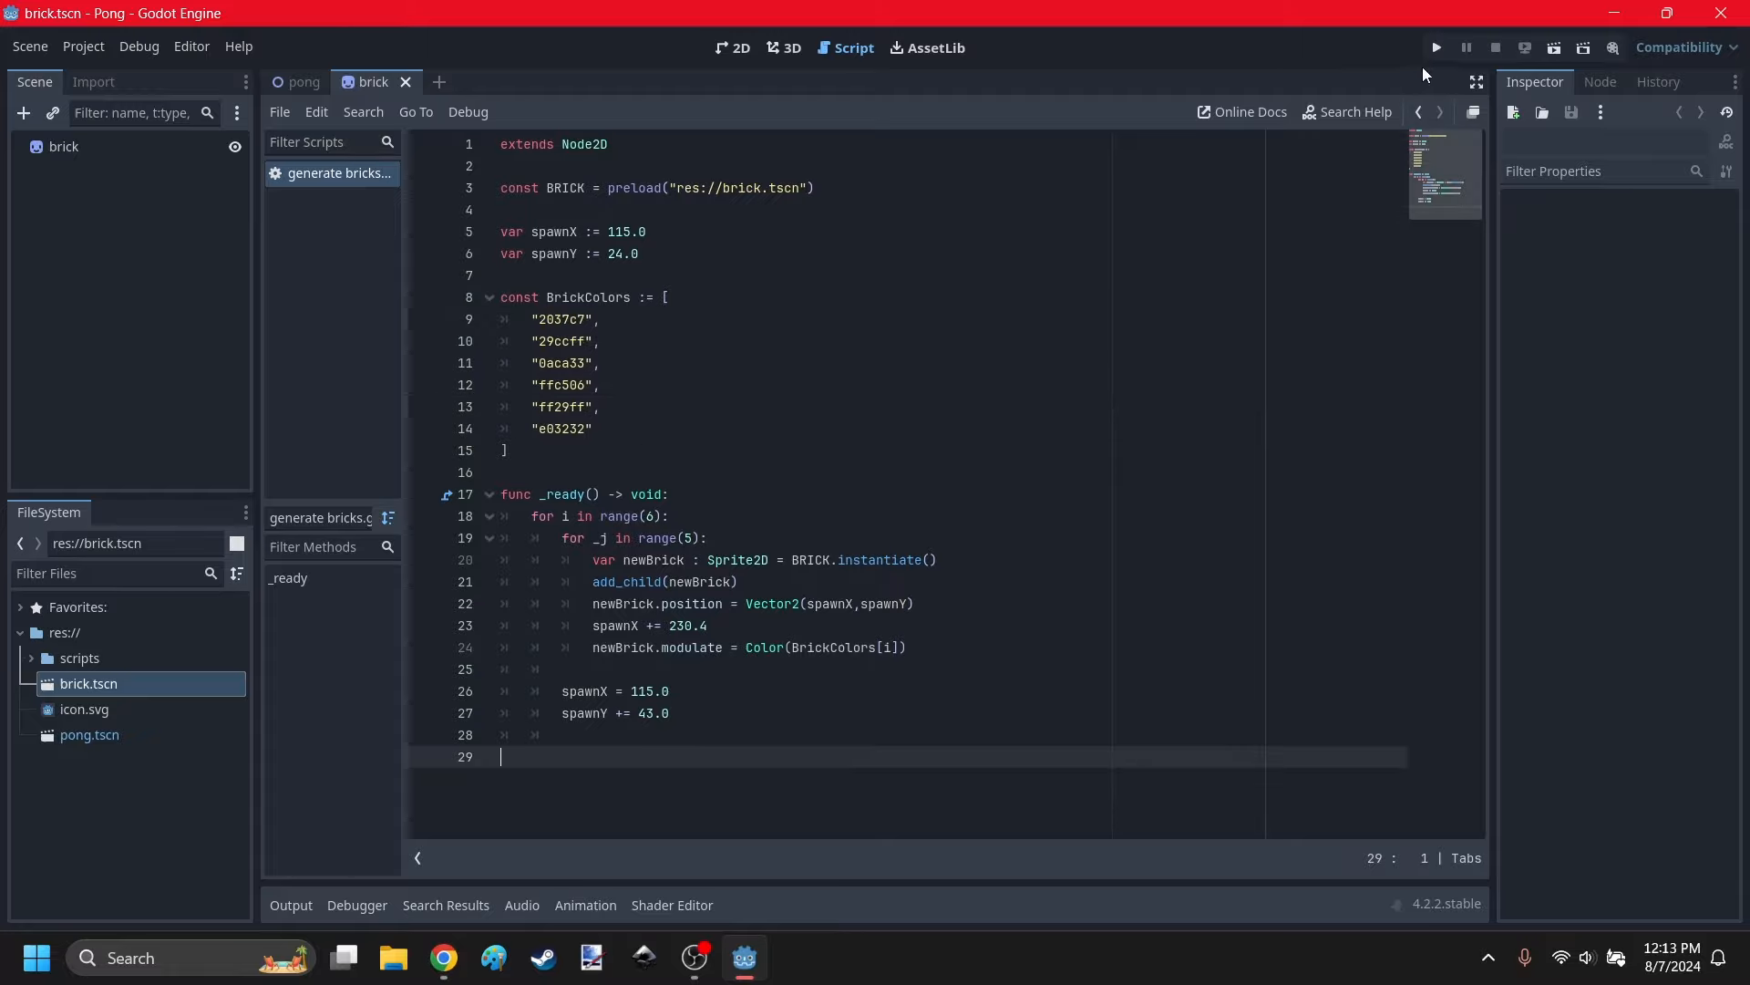
Run the project, check the brick row colours in the maximized game window, and close the game.
{"action": "left_click", "coordinate": [1437, 48]}
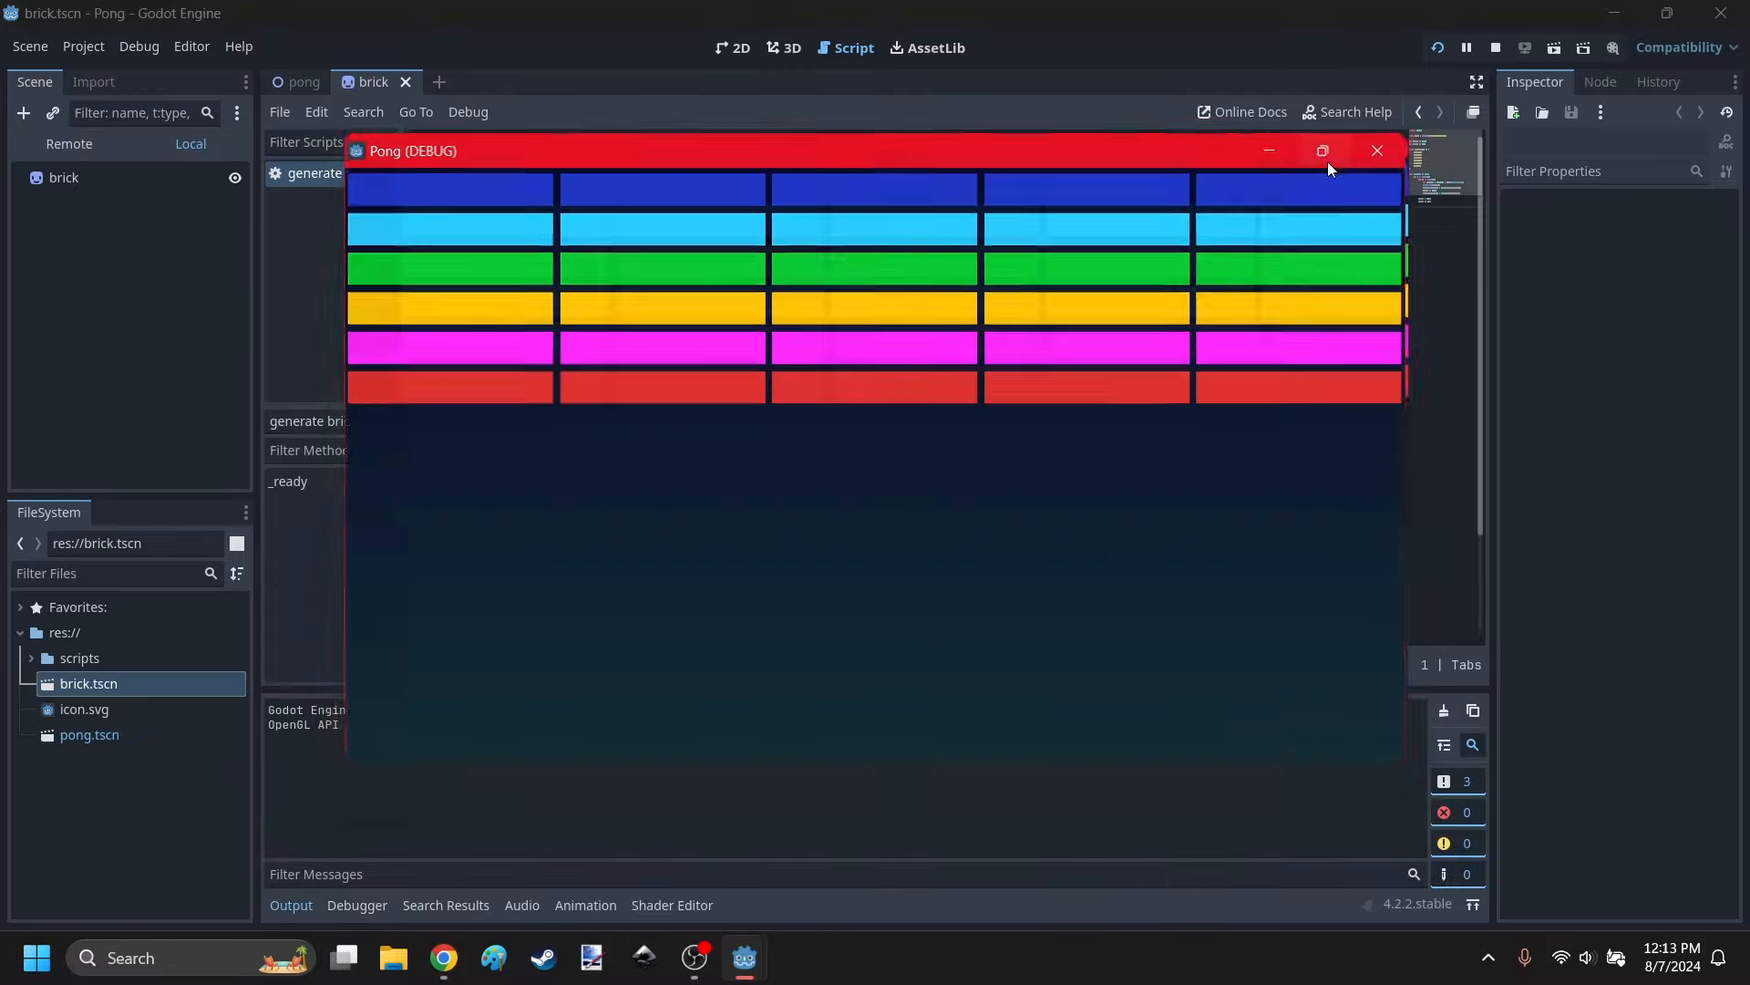
{"action": "left_click", "coordinate": [1318, 152]}
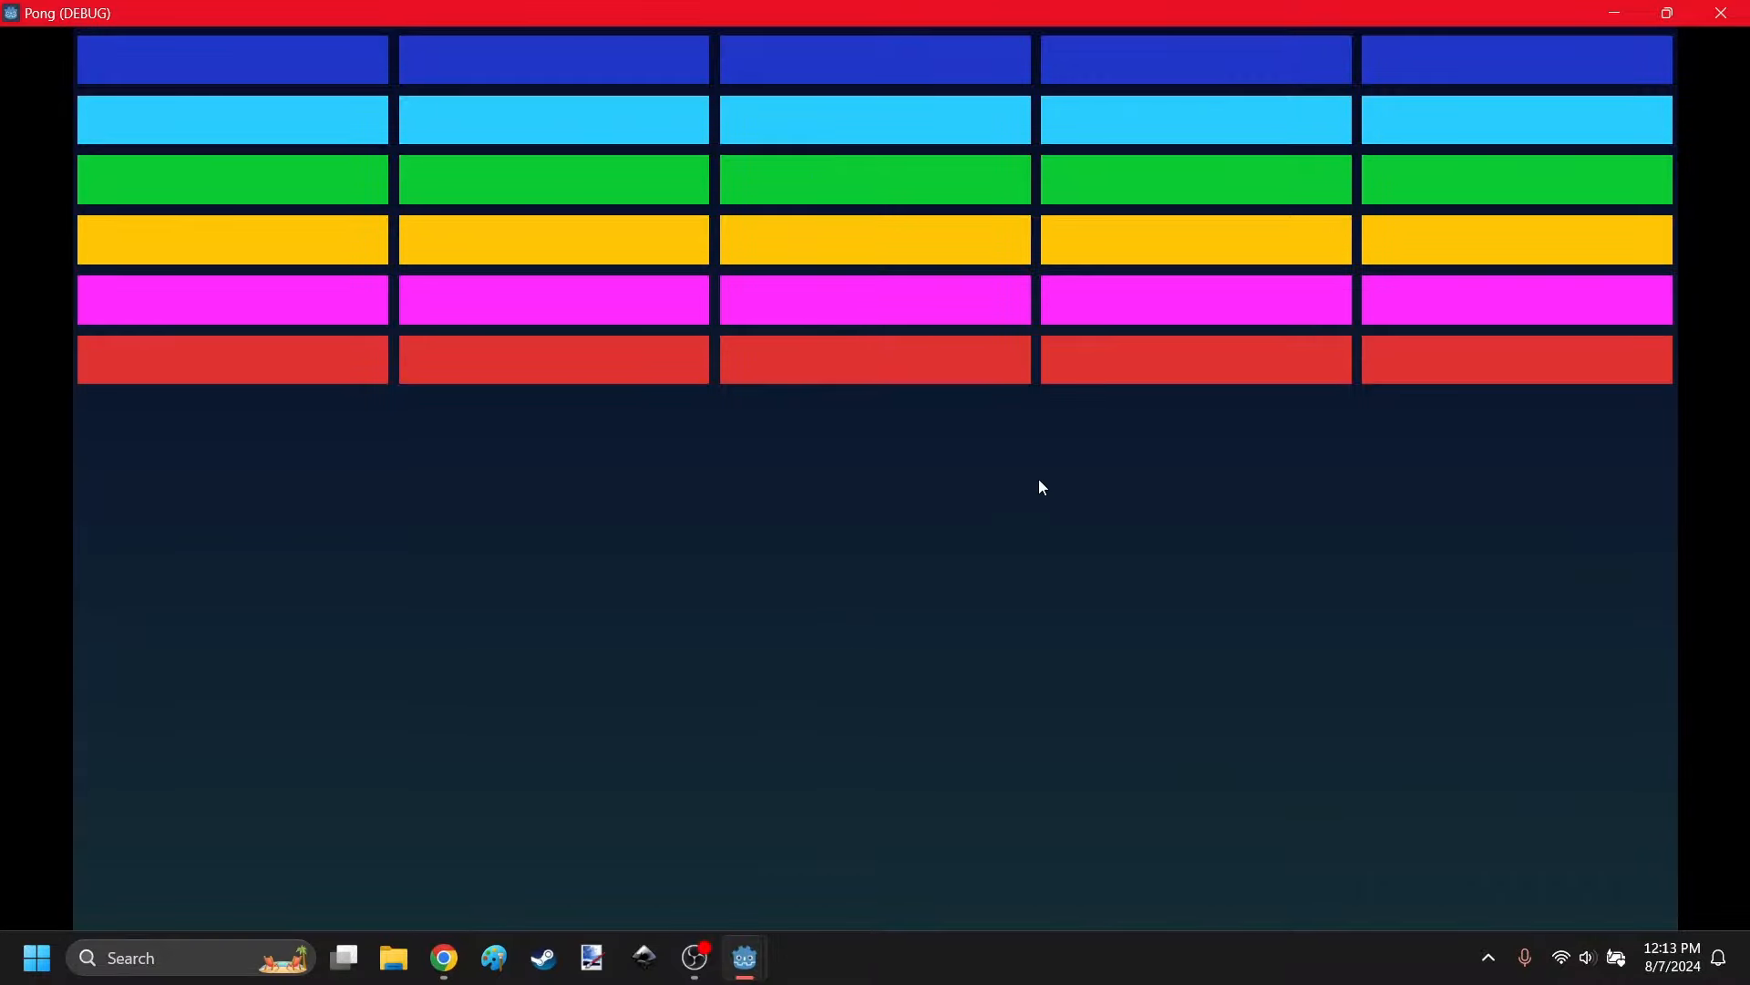
{"action": "left_click", "coordinate": [1721, 12]}
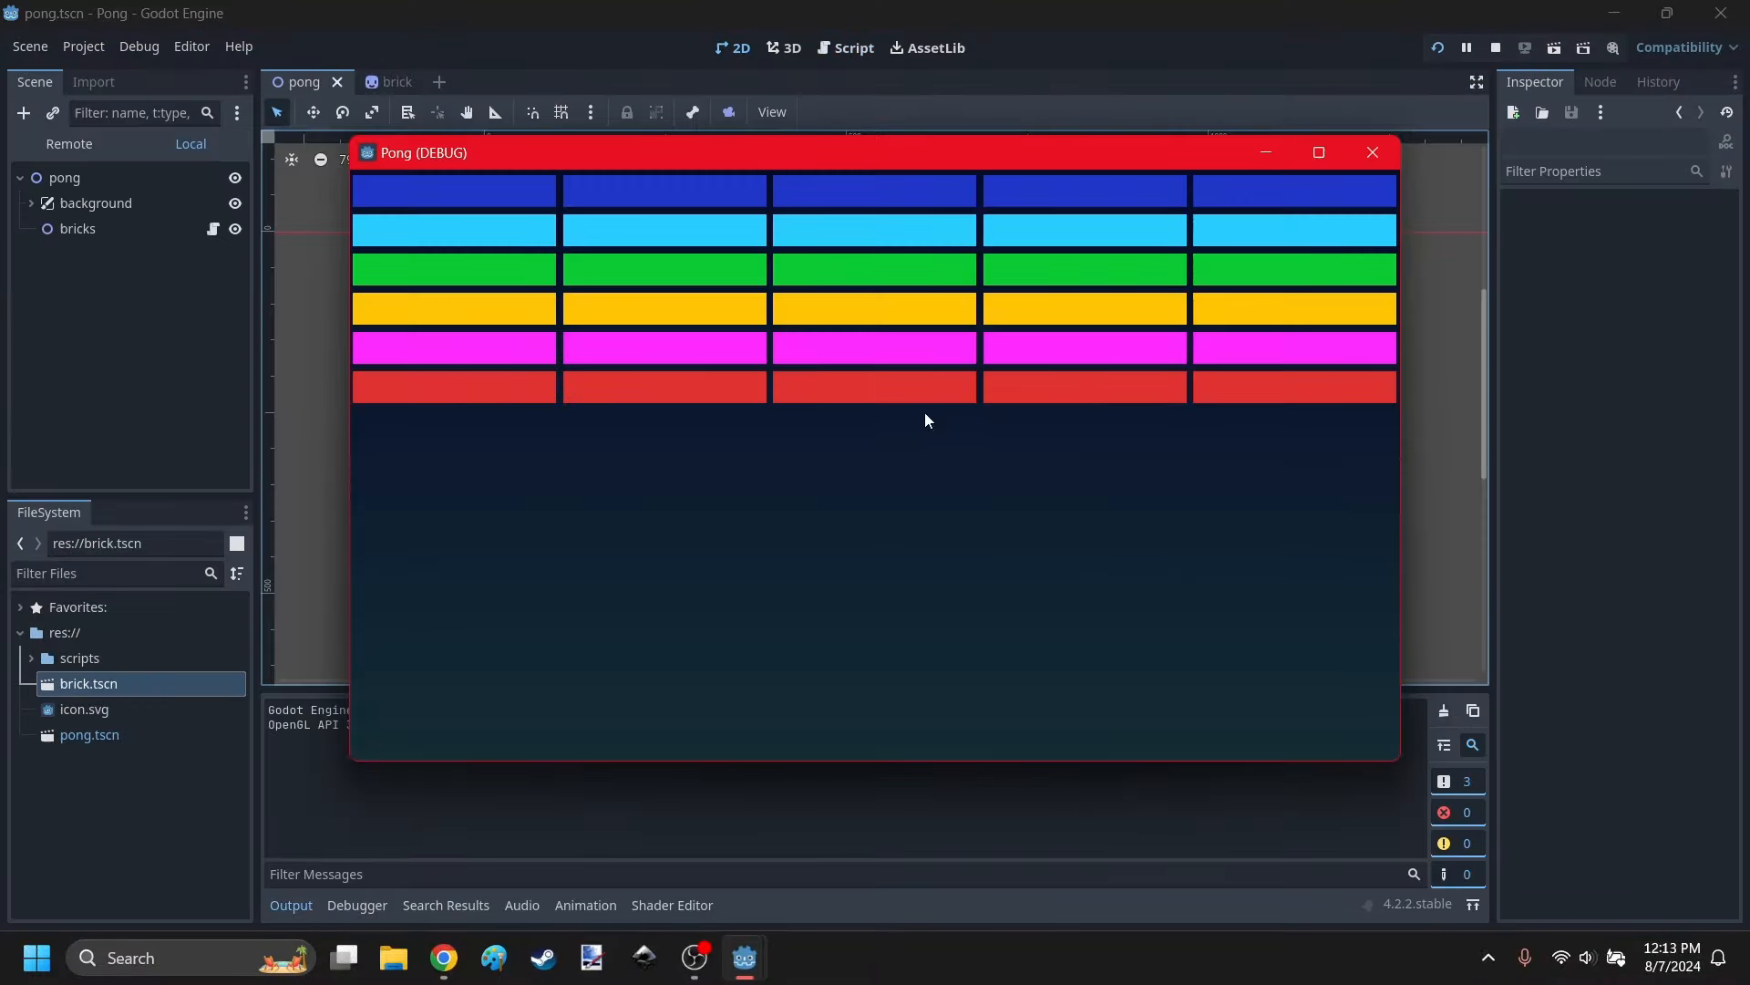
{"action": "left_click", "coordinate": [1367, 155]}
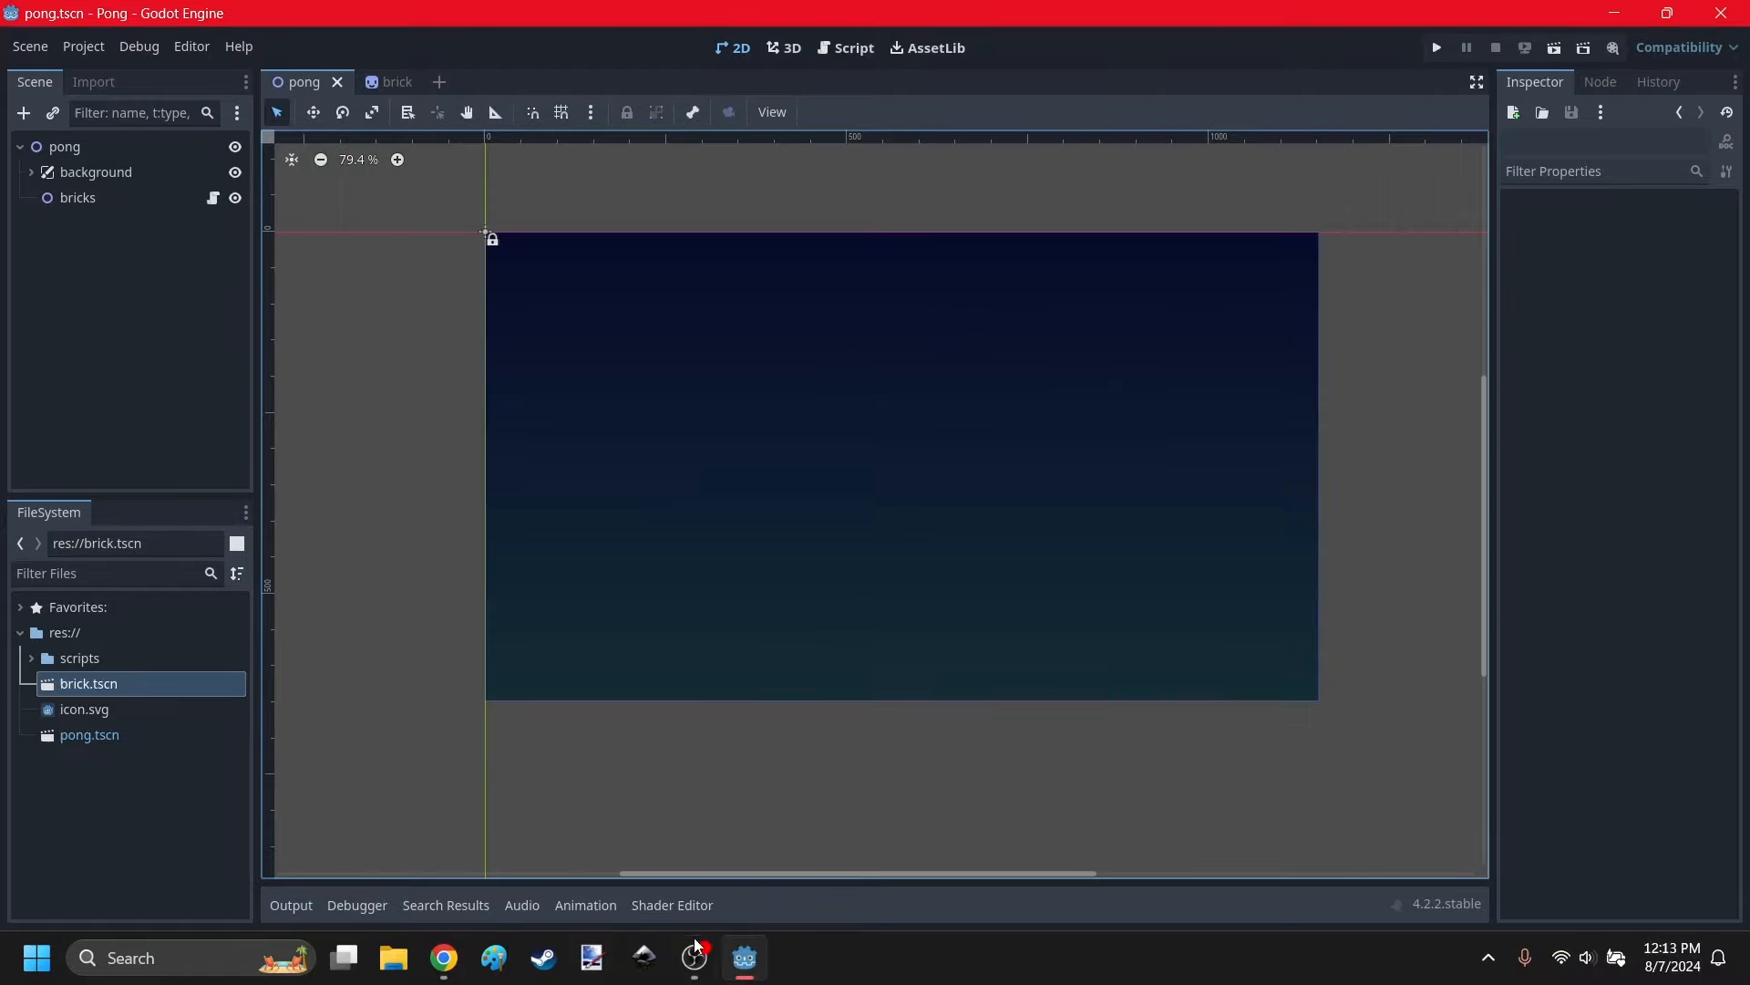
Add a Sprite2D node as a child of the pong root node.
{"action": "left_click", "coordinate": [65, 146]}
{"action": "left_click", "coordinate": [24, 113]}
{"action": "type", "text": "sprite"}
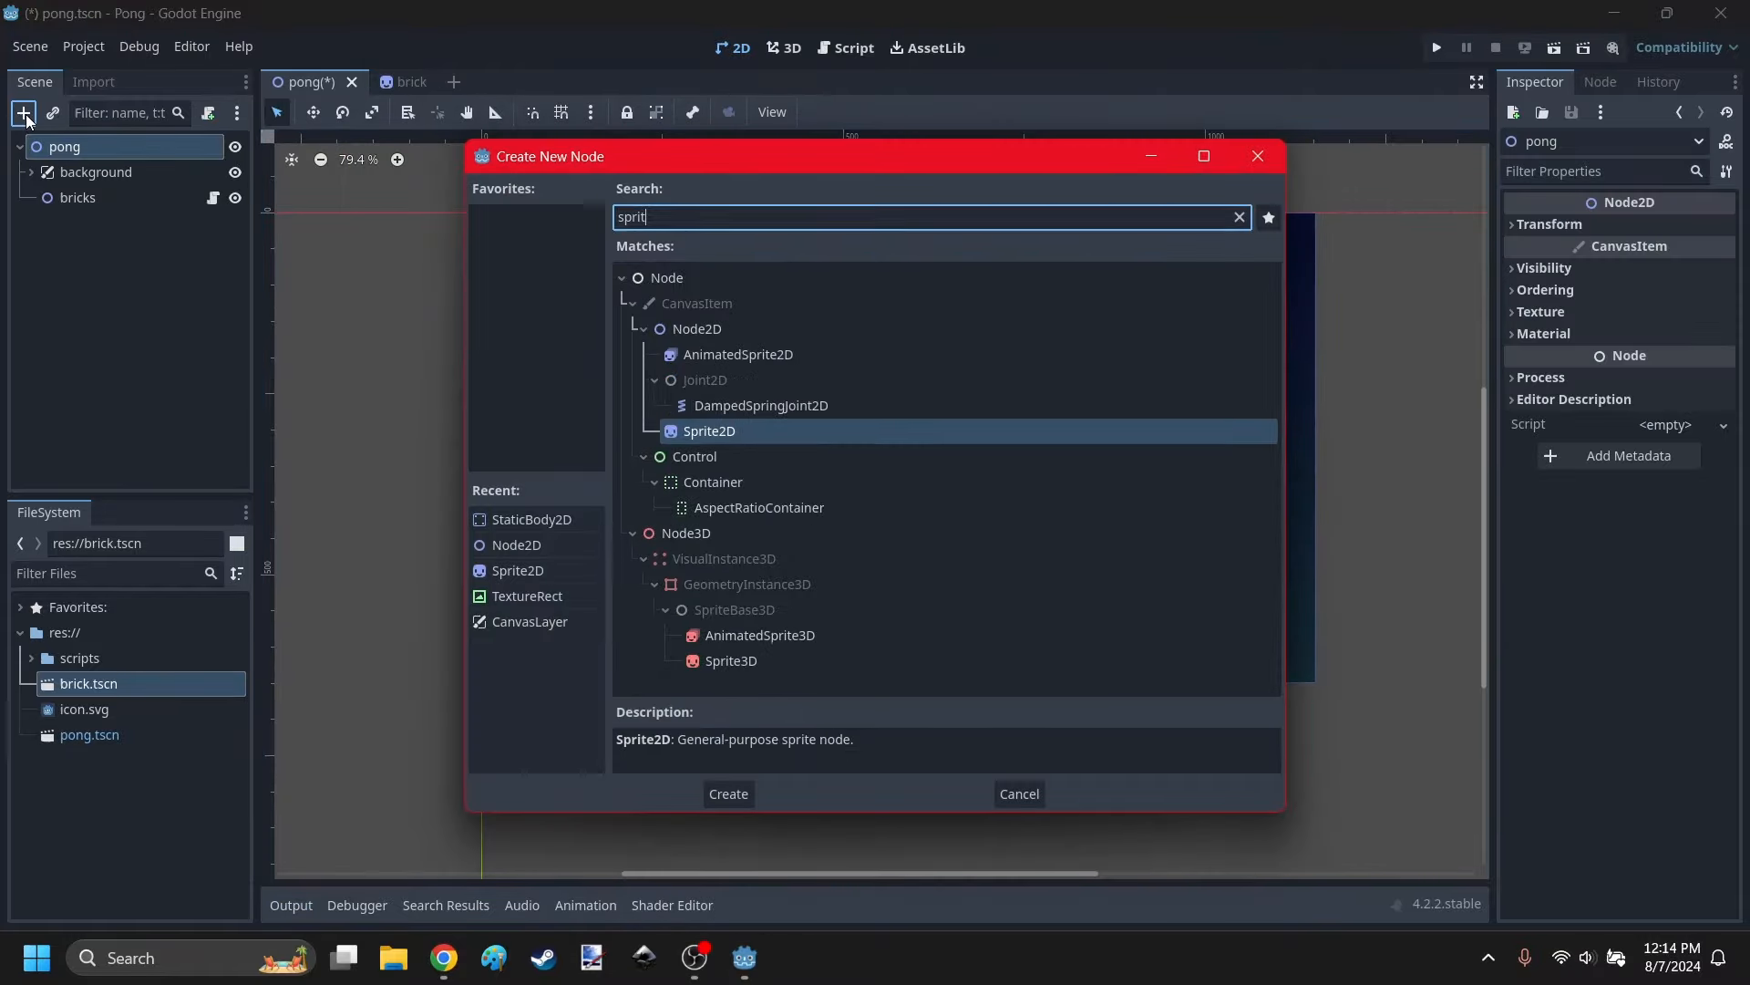
Add a Sprite2D node under pong and assign a new GradientTexture2D as its texture.
{"action": "left_click", "coordinate": [728, 793]}
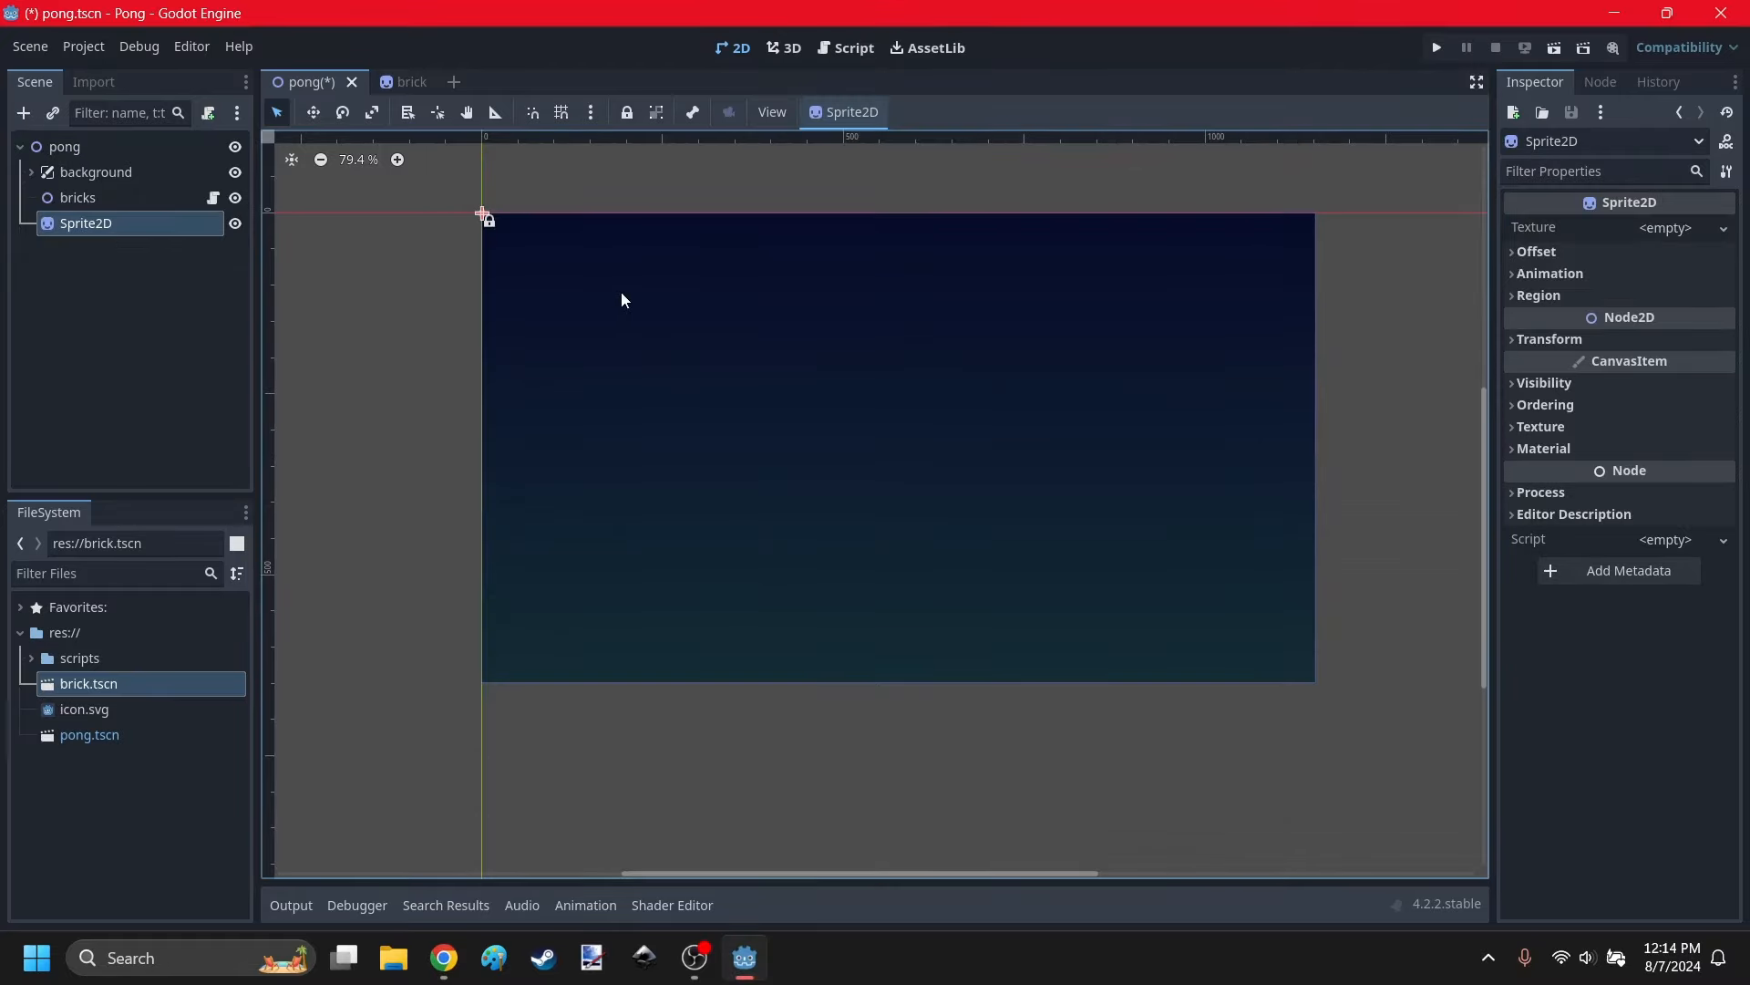
{"action": "scroll", "coordinate": [622, 300], "scroll_direction": "up", "scroll_amount": 1}
{"action": "left_click", "coordinate": [1723, 228]}
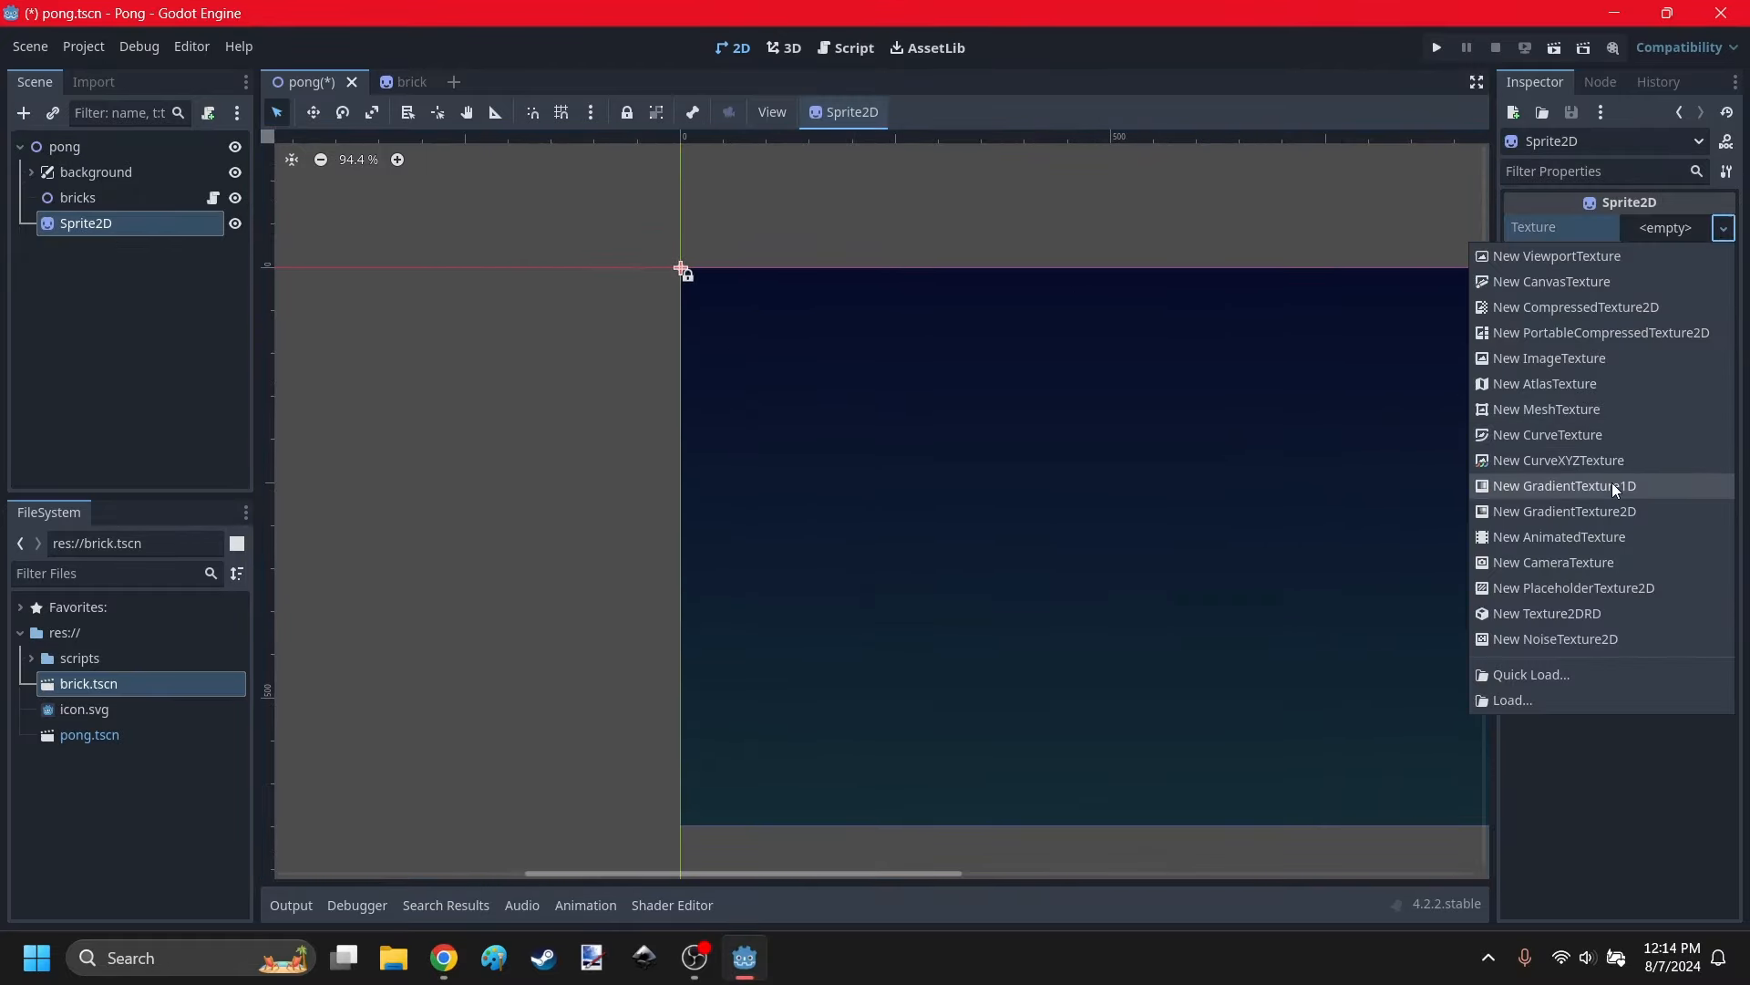
{"action": "left_click", "coordinate": [1667, 235]}
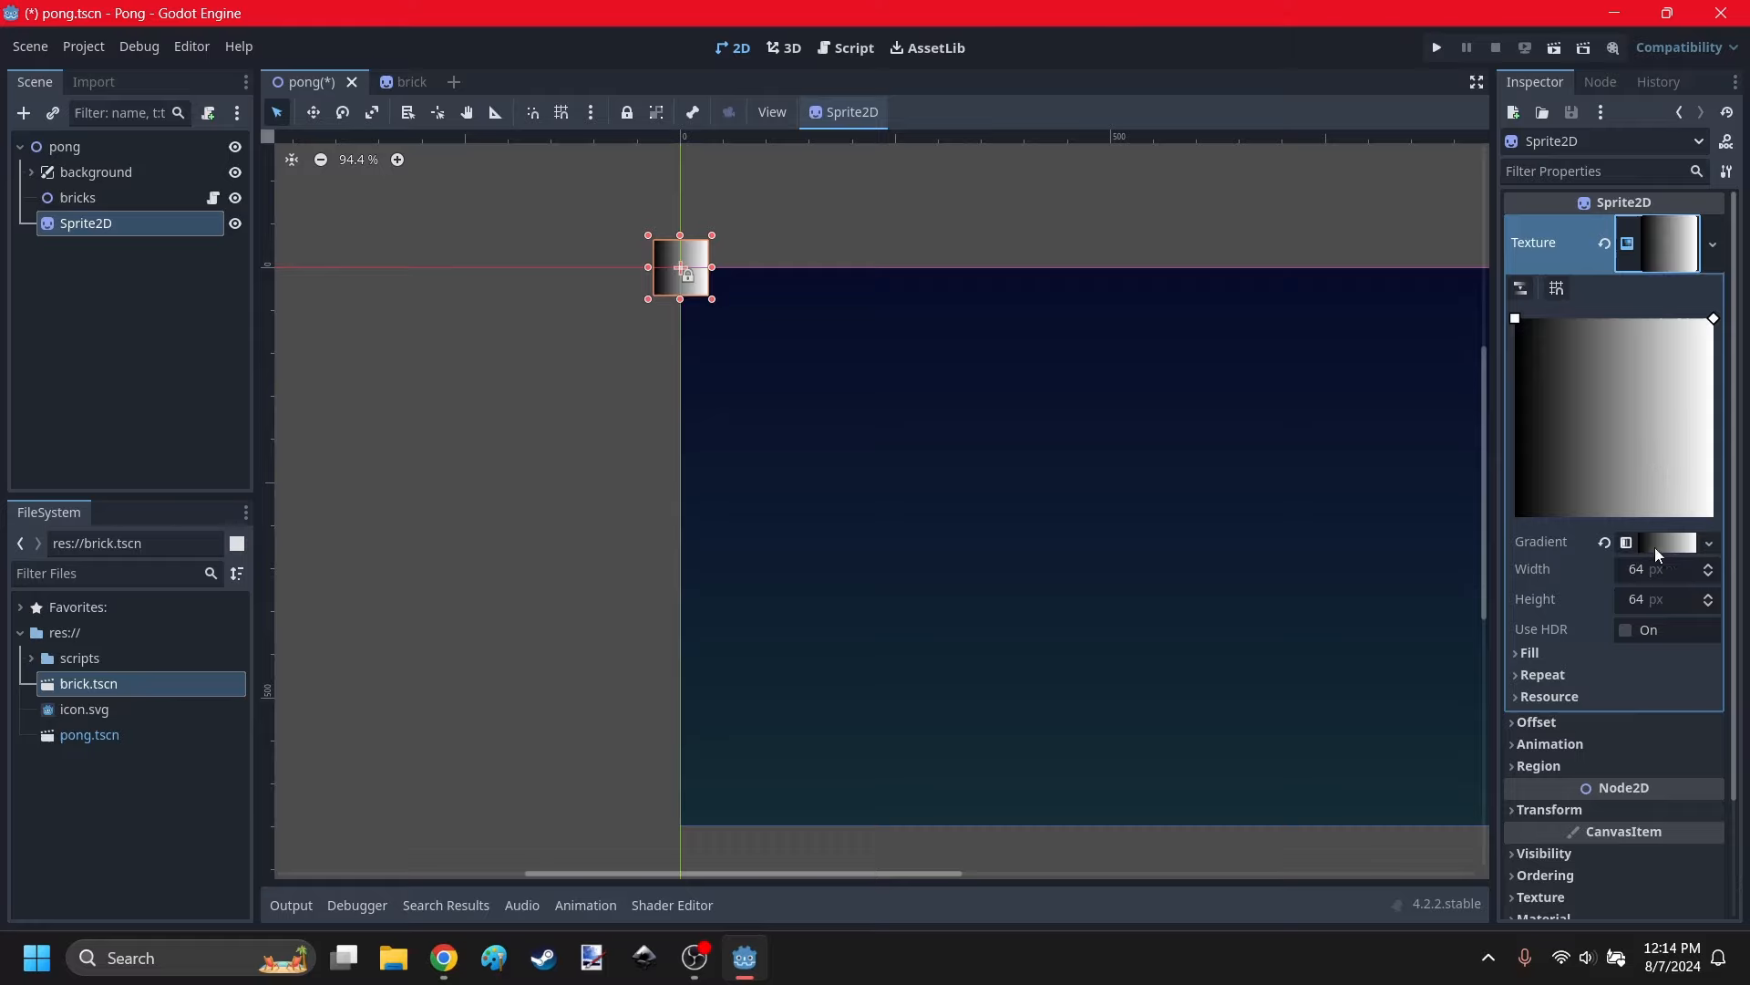
Make the sprite's gradient texture solid white and save the pong scene.
{"action": "left_click", "coordinate": [1660, 544]}
{"action": "left_click", "coordinate": [1515, 622]}
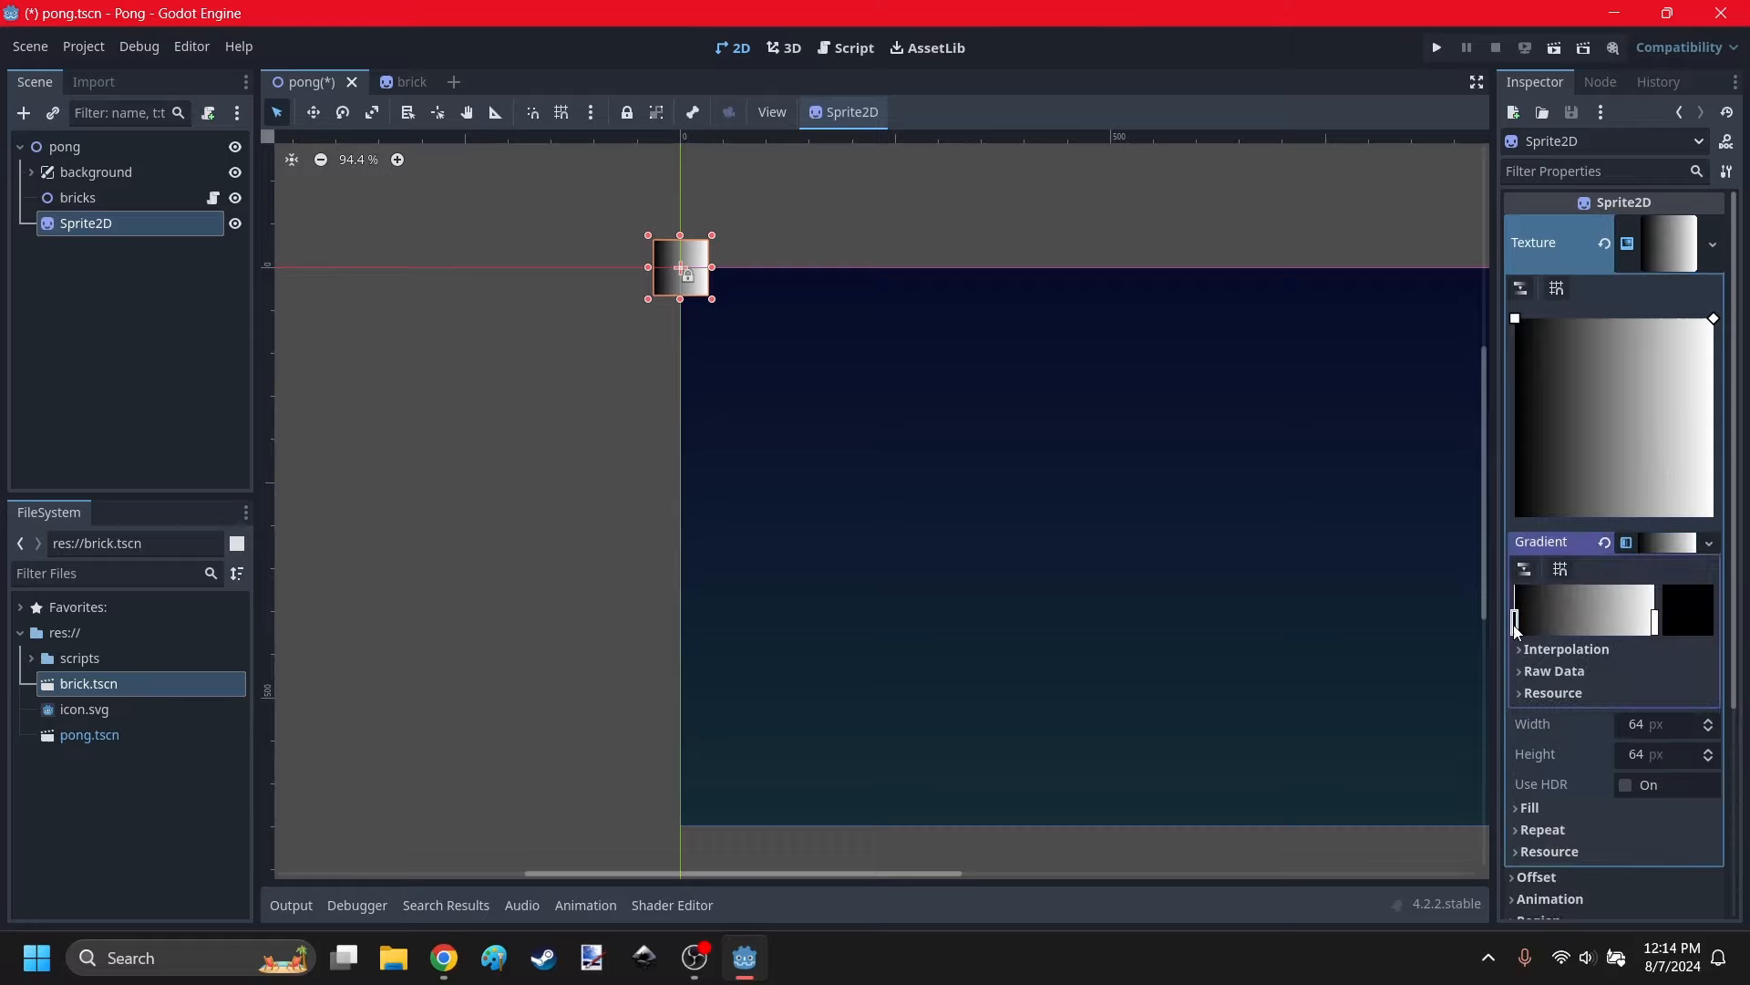
{"action": "left_click", "coordinate": [1689, 609]}
{"action": "left_click_drag", "start_coordinate": [1729, 155], "coordinate": [1723, 16]}
{"action": "left_click", "coordinate": [1003, 397]}
{"action": "left_click", "coordinate": [802, 417]}
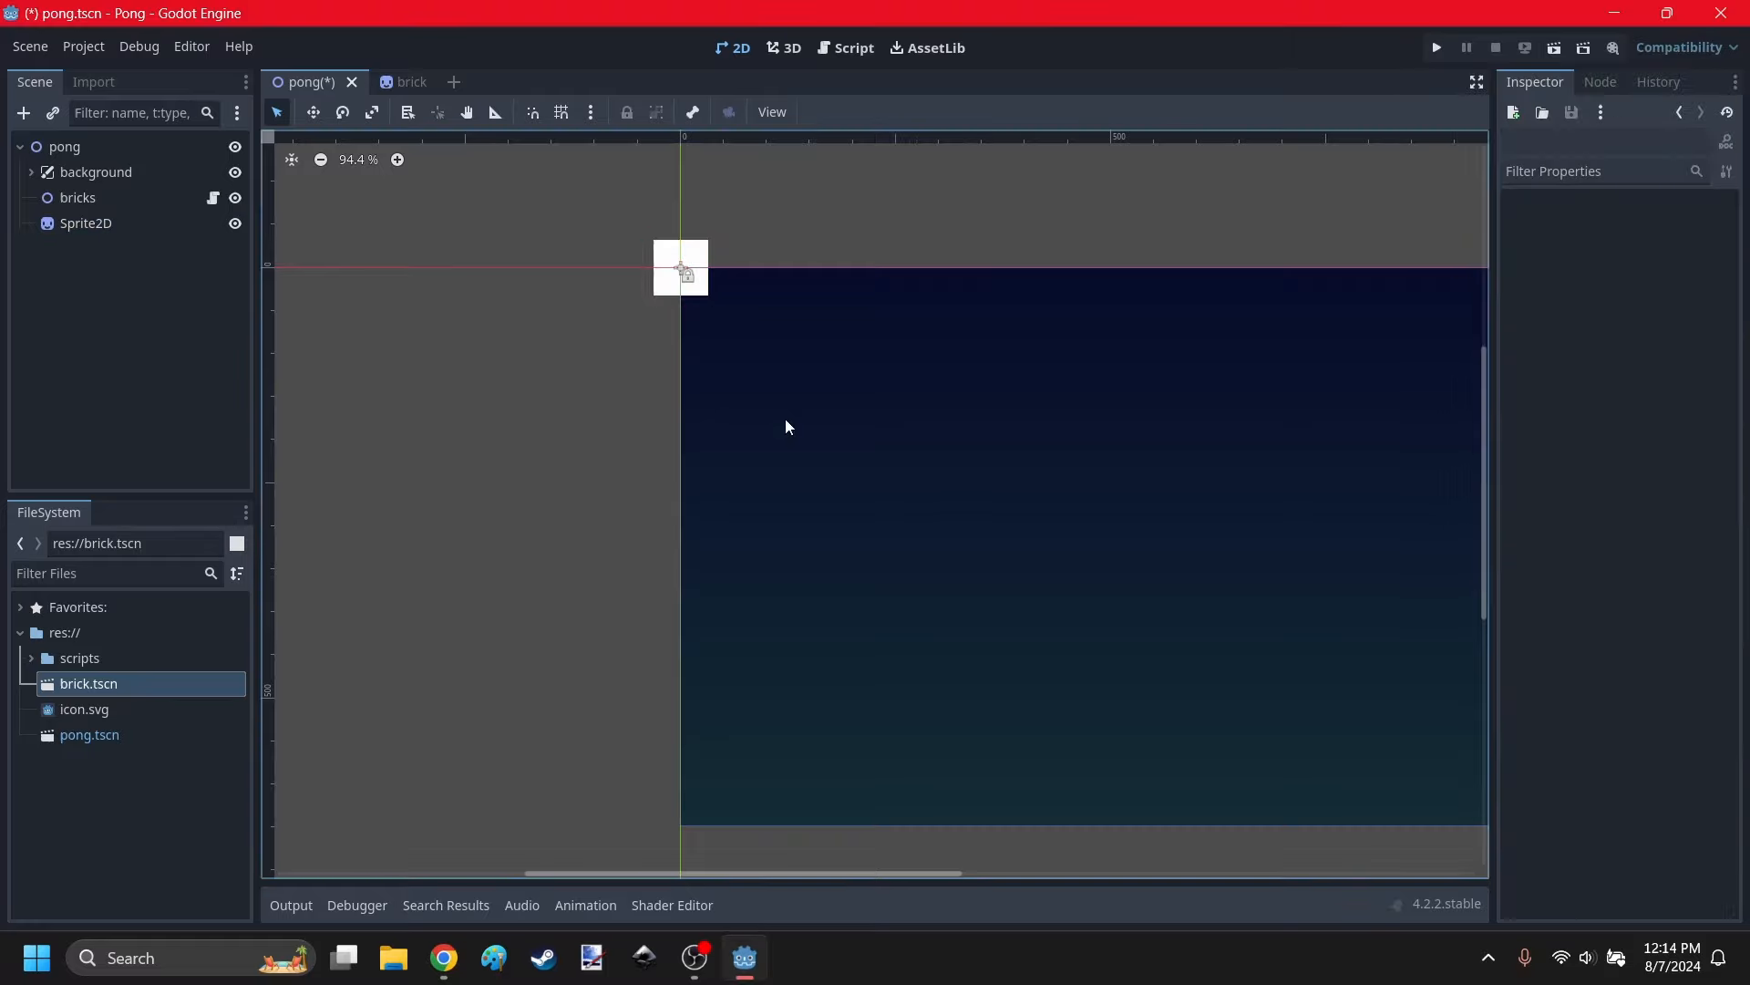
{"action": "key", "text": "ctrl+s"}
Stretch the white square sprite into a wide, flat bar.
{"action": "scroll", "coordinate": [696, 246], "scroll_direction": "up", "scroll_amount": 6}
{"action": "left_click", "coordinate": [673, 301]}
{"action": "scroll", "coordinate": [673, 301], "scroll_direction": "down", "scroll_amount": 3}
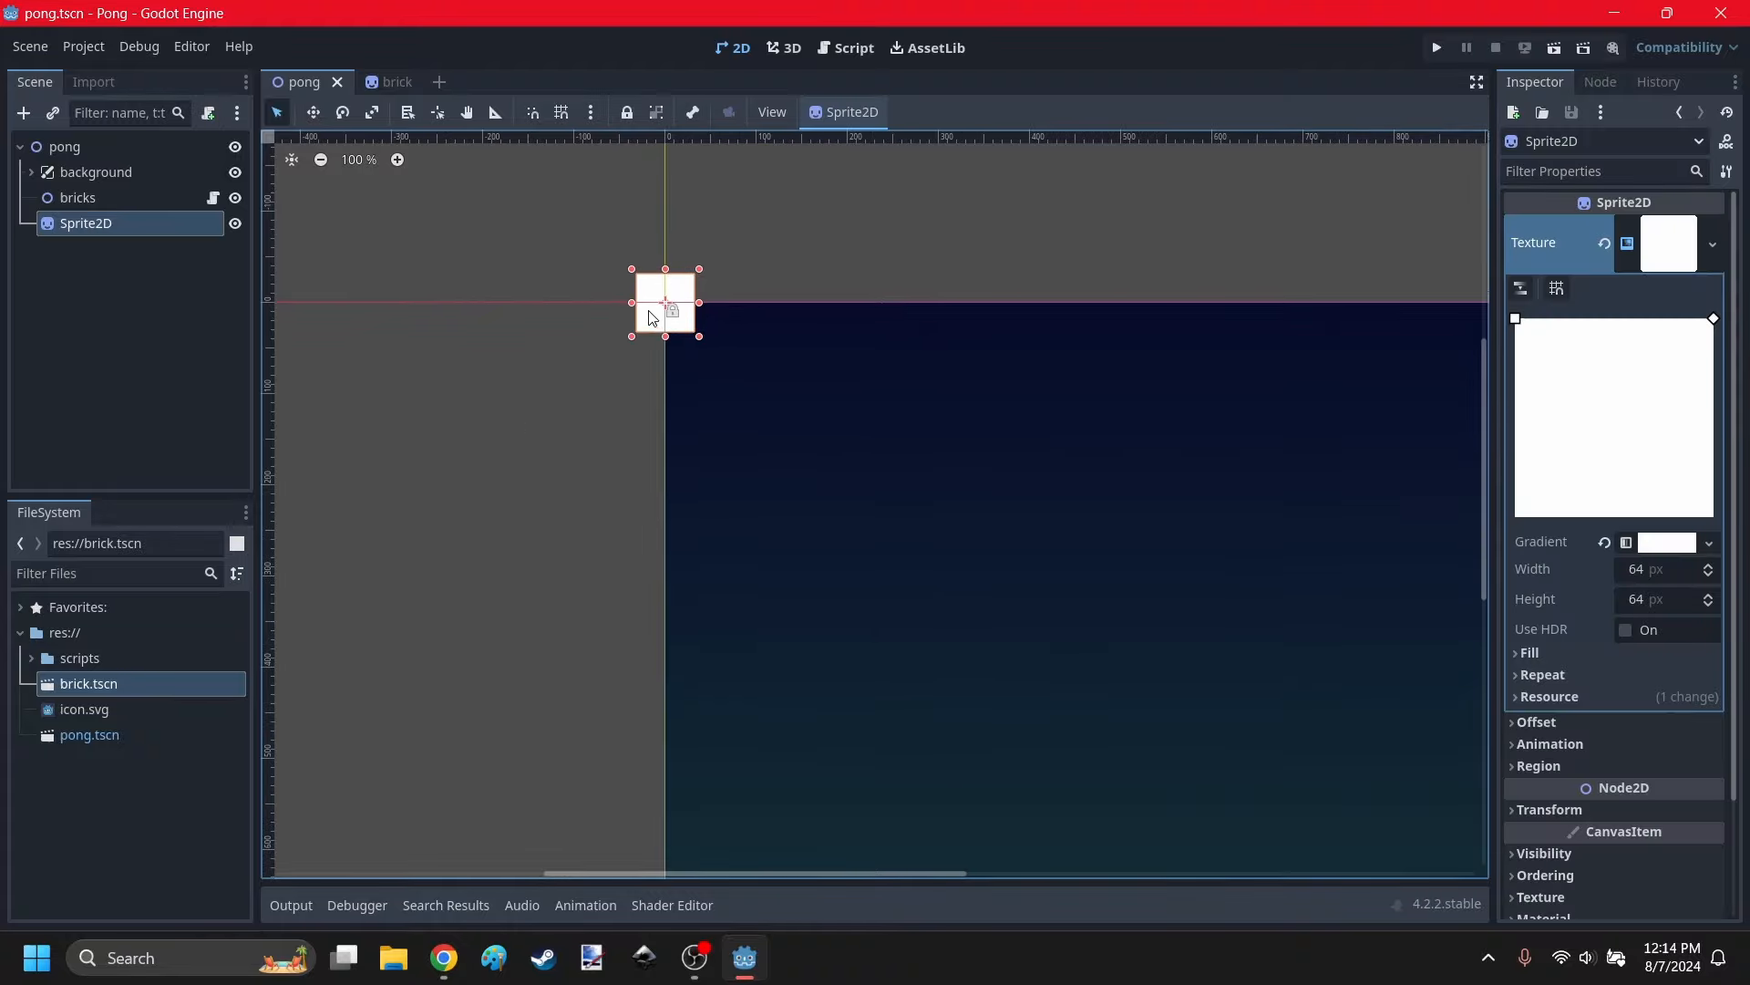
{"action": "left_click_drag", "start_coordinate": [657, 261], "coordinate": [771, 254]}
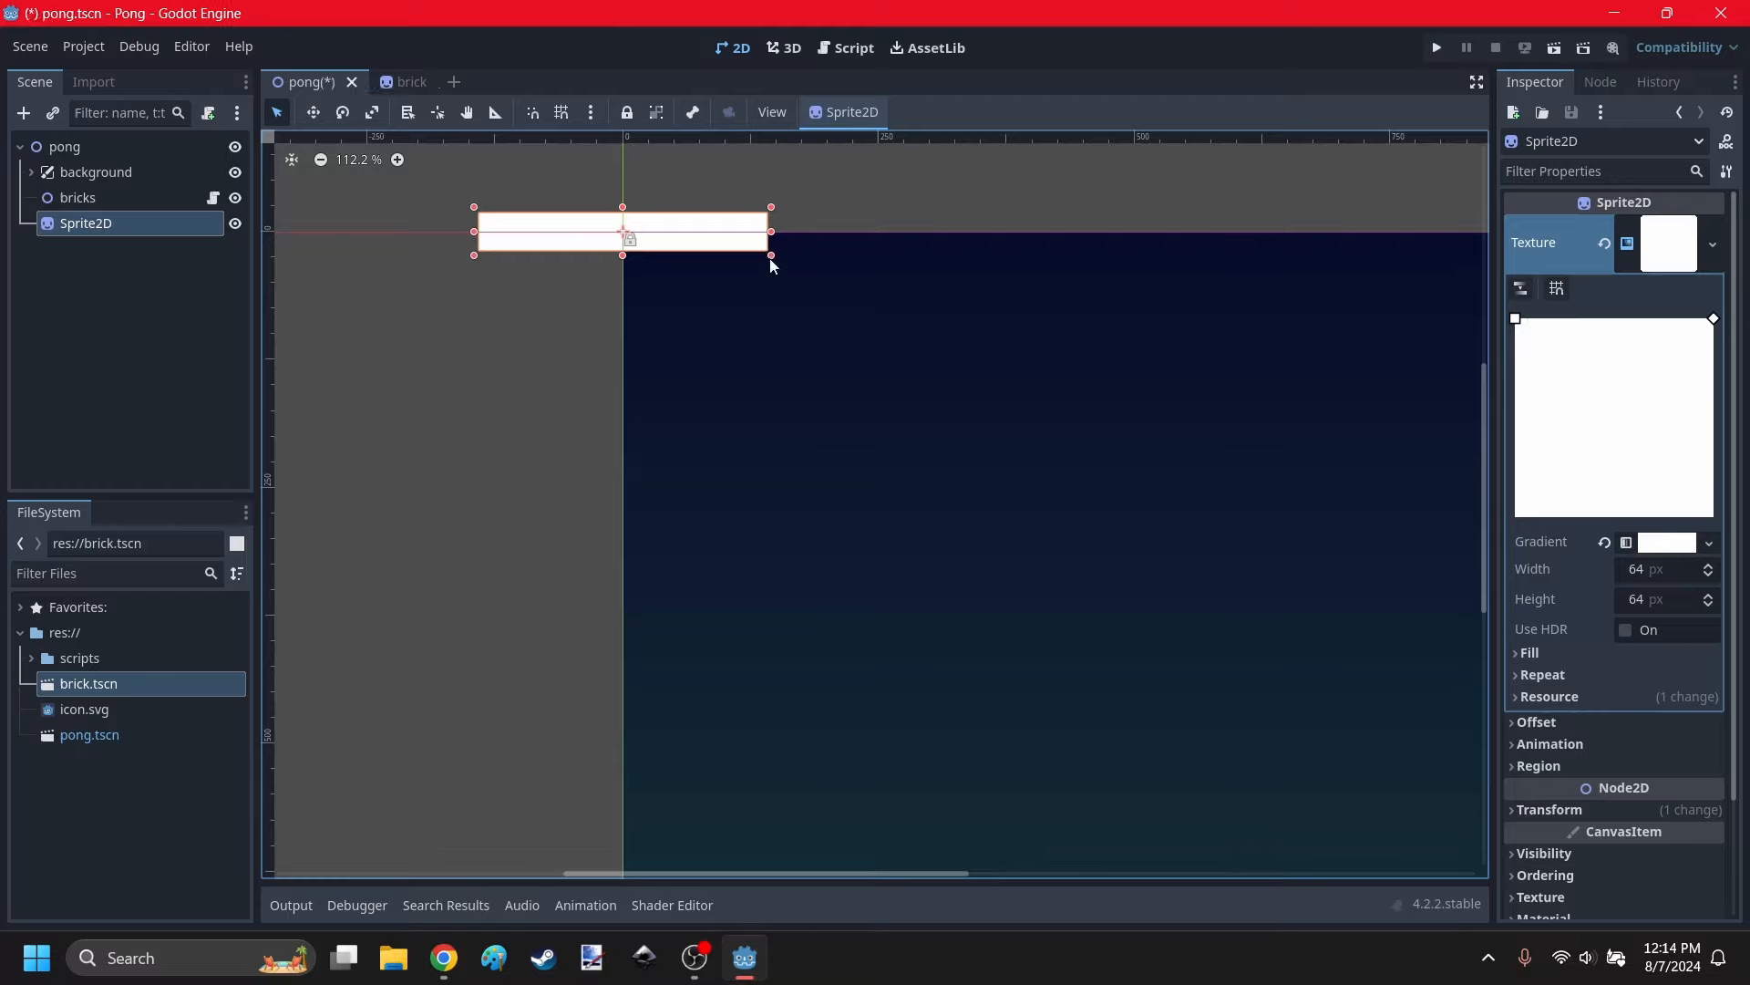
{"action": "left_click", "coordinate": [584, 178]}
{"action": "scroll", "coordinate": [581, 177], "scroll_direction": "down", "scroll_amount": 2}
{"action": "scroll", "coordinate": [637, 193], "scroll_direction": "up", "scroll_amount": 1}
Shrink the white bar to a scale of about 3.844 by 0.406 and save the scene.
{"action": "left_click", "coordinate": [701, 224]}
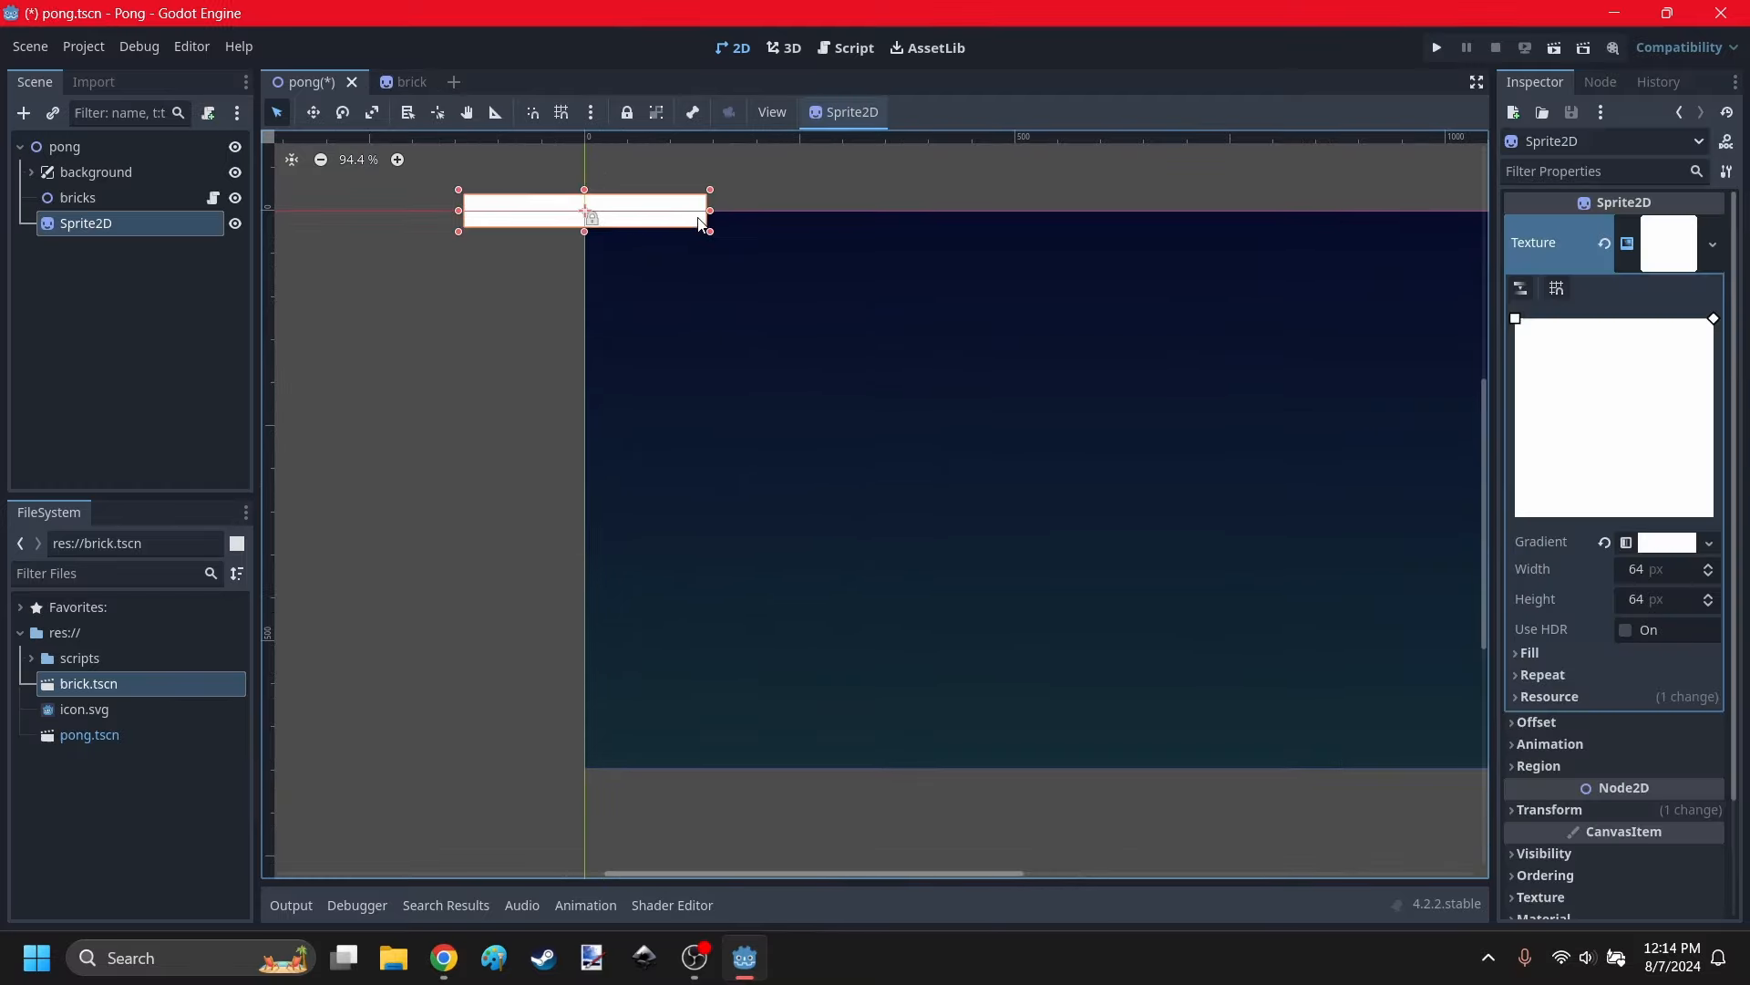
{"action": "left_click_drag", "start_coordinate": [710, 232], "coordinate": [691, 221]}
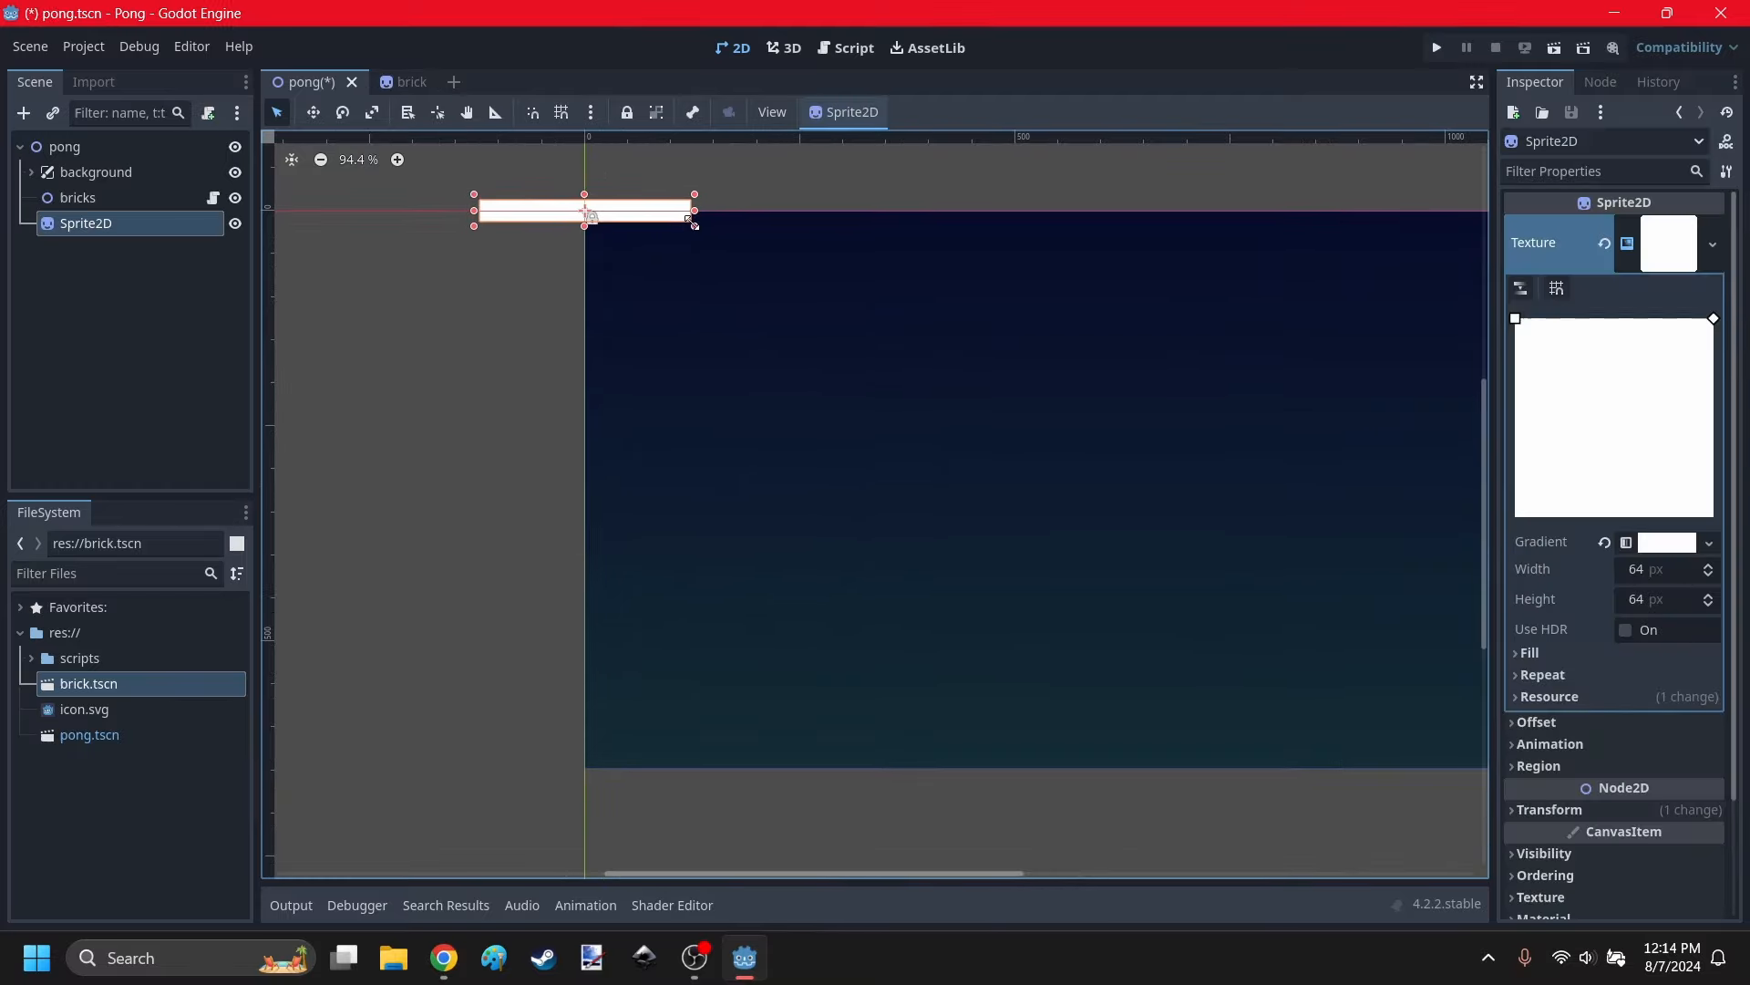
{"action": "left_click", "coordinate": [597, 298]}
{"action": "scroll", "coordinate": [592, 283], "scroll_direction": "down", "scroll_amount": 2}
{"action": "scroll", "coordinate": [597, 244], "scroll_direction": "up", "scroll_amount": 1}
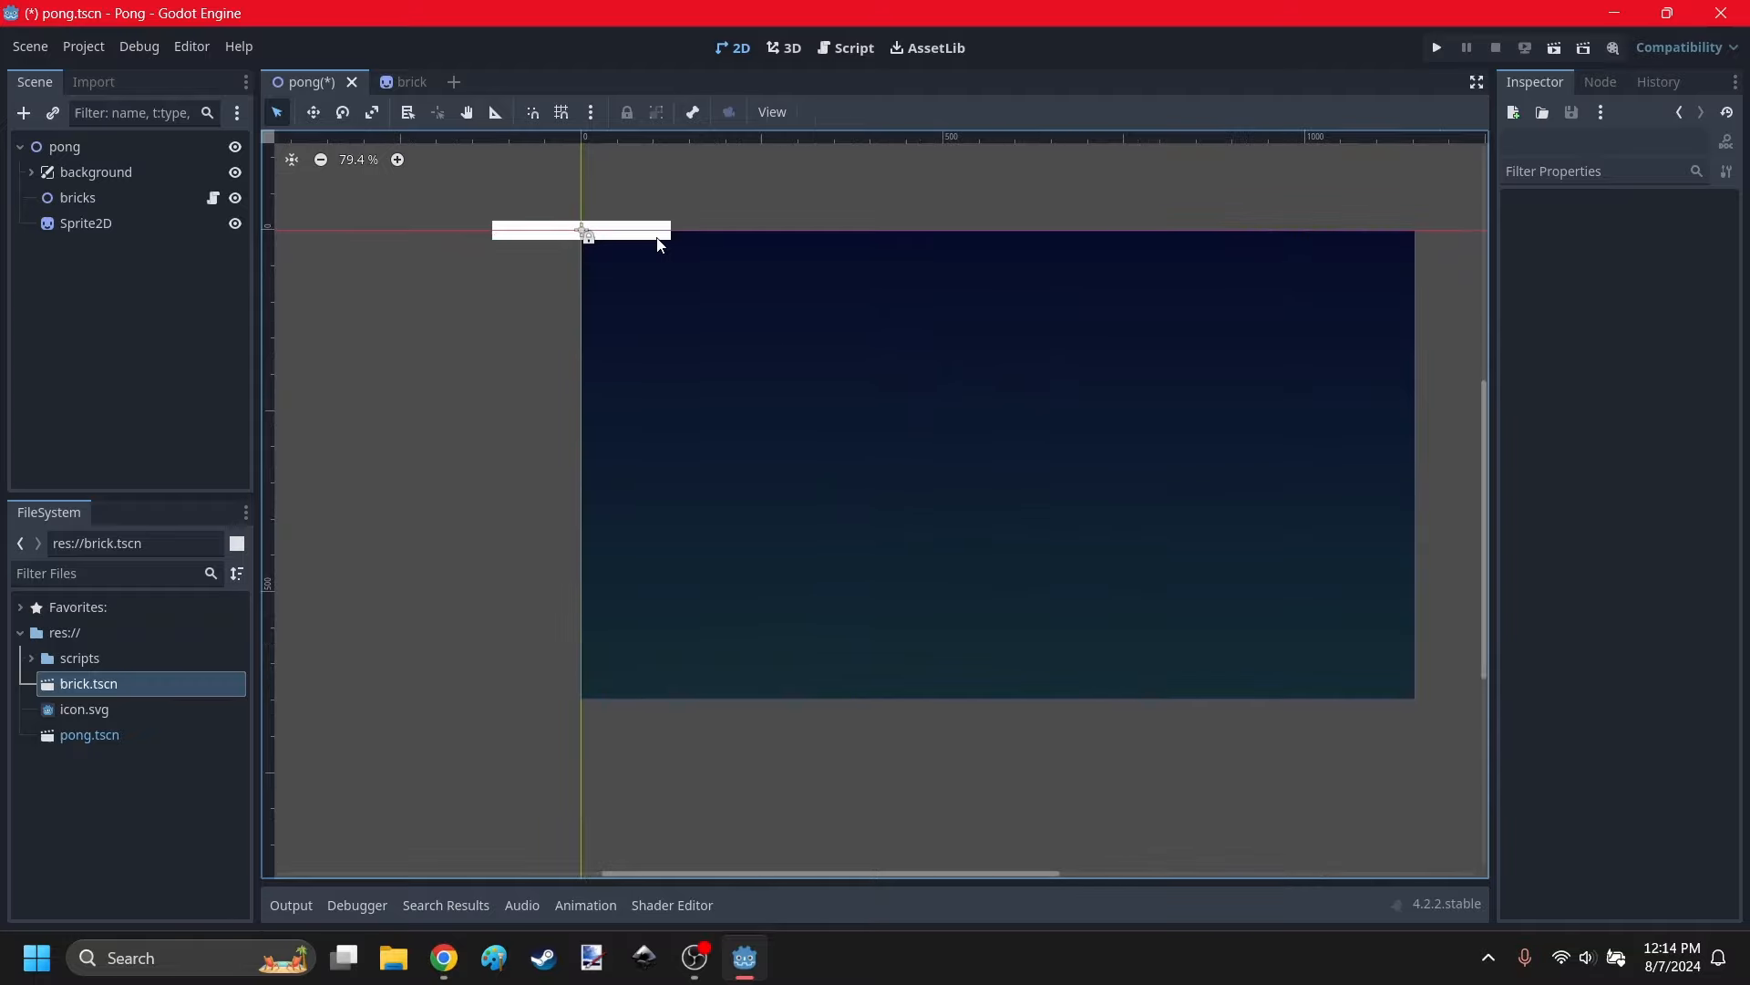
{"action": "key", "text": "ctrl+s"}
Rename the Sprite2D node to paddle and save the scene.
{"action": "left_click", "coordinate": [68, 225]}
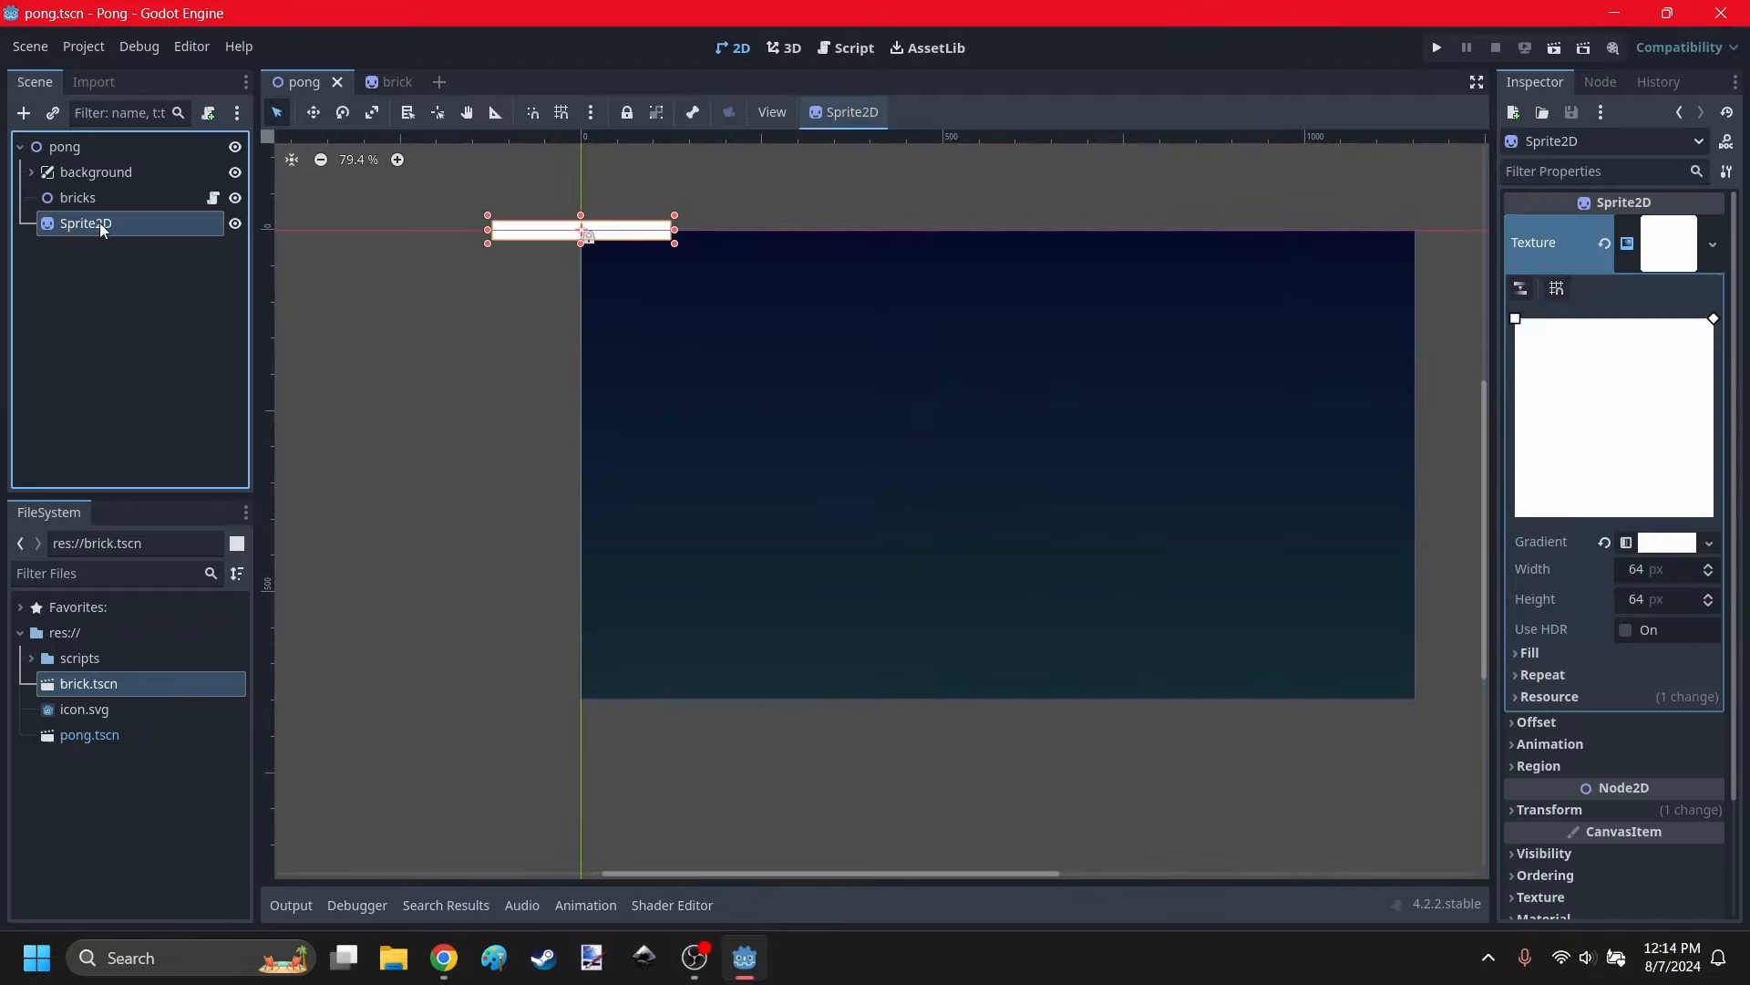
{"action": "left_click", "coordinate": [91, 224]}
{"action": "double_click", "coordinate": [90, 222]}
{"action": "type", "text": "paddle"}
{"action": "key", "text": "Return"}
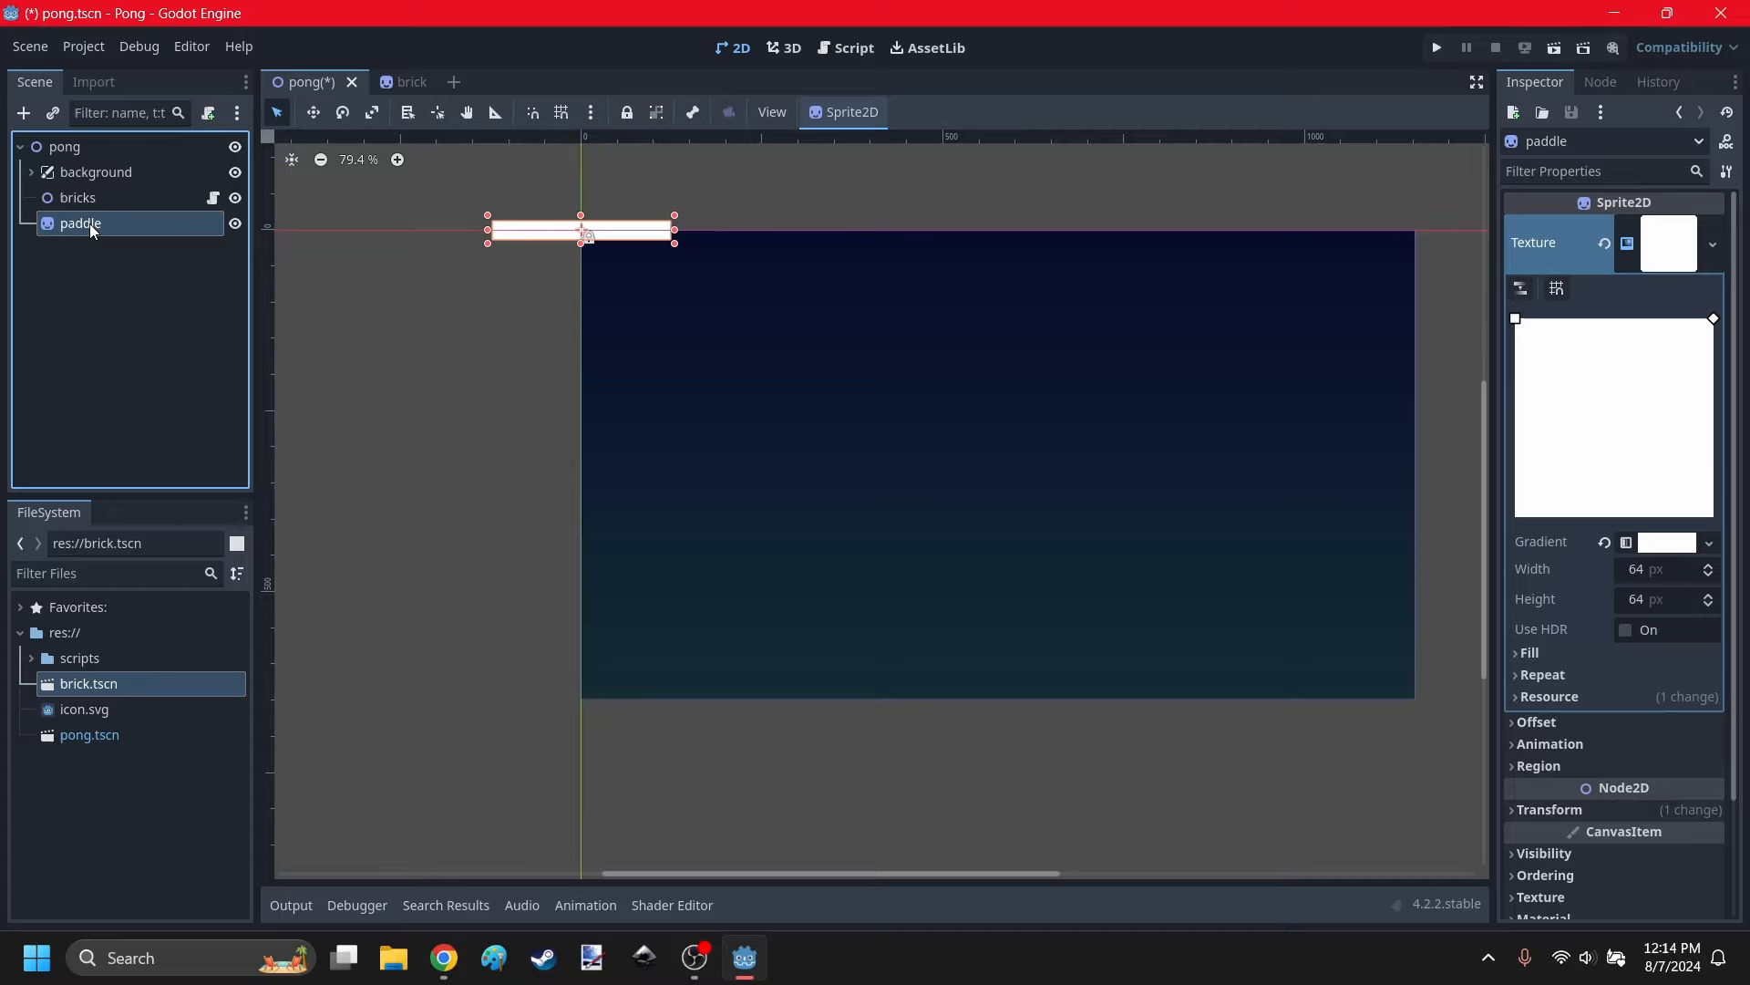
{"action": "left_click", "coordinate": [563, 436]}
{"action": "key", "text": "ctrl+s"}
Copy the viewport width value from the project's window settings.
{"action": "left_click", "coordinate": [606, 233]}
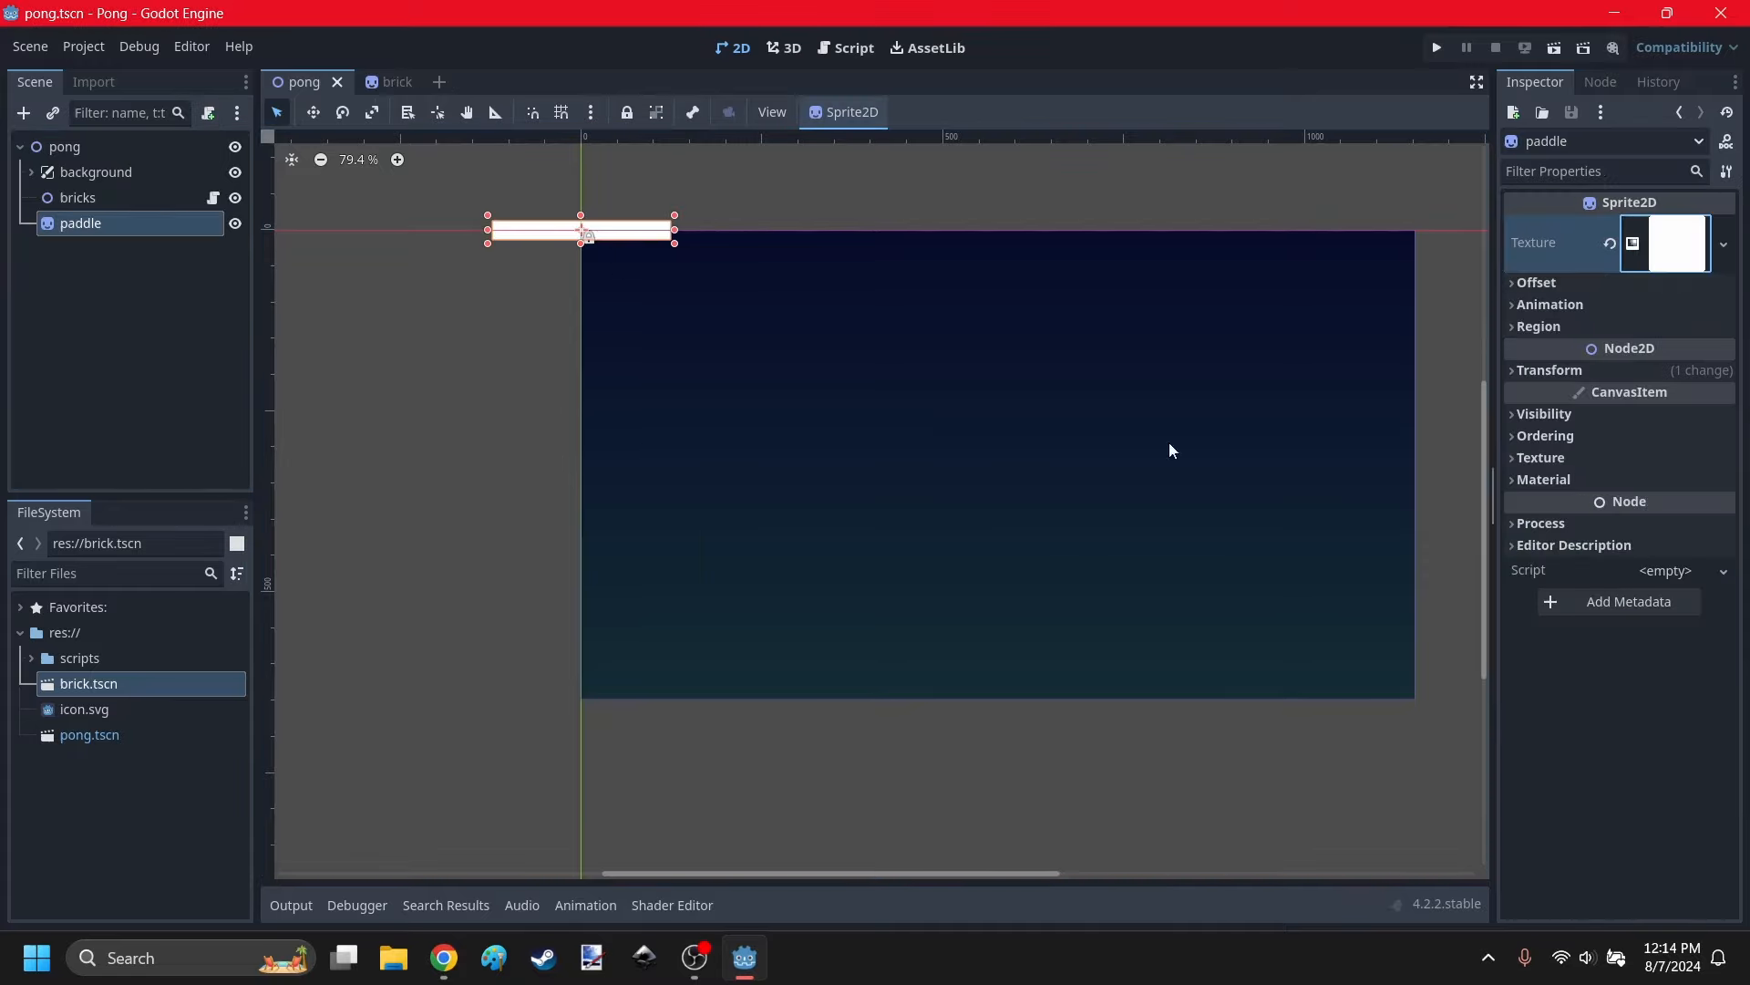
{"action": "left_click", "coordinate": [837, 508]}
{"action": "left_click", "coordinate": [83, 46]}
{"action": "left_click", "coordinate": [90, 73]}
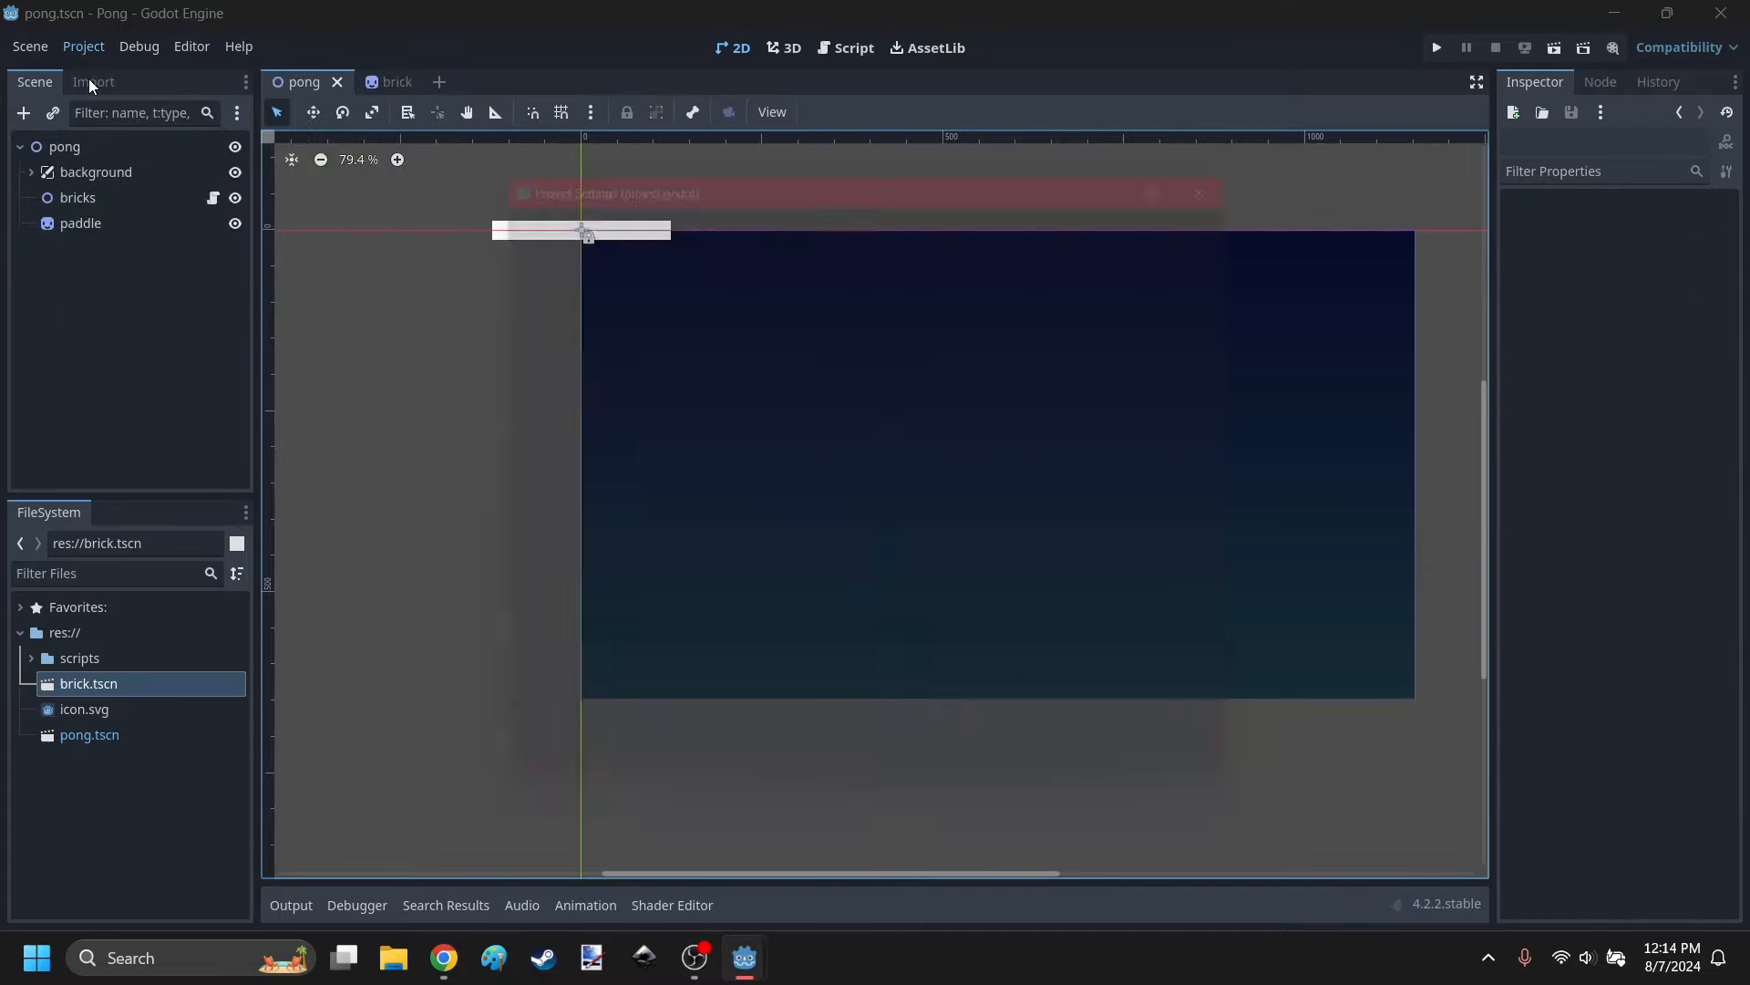
{"action": "left_click", "coordinate": [1047, 283]}
{"action": "key", "text": "ctrl+c"}
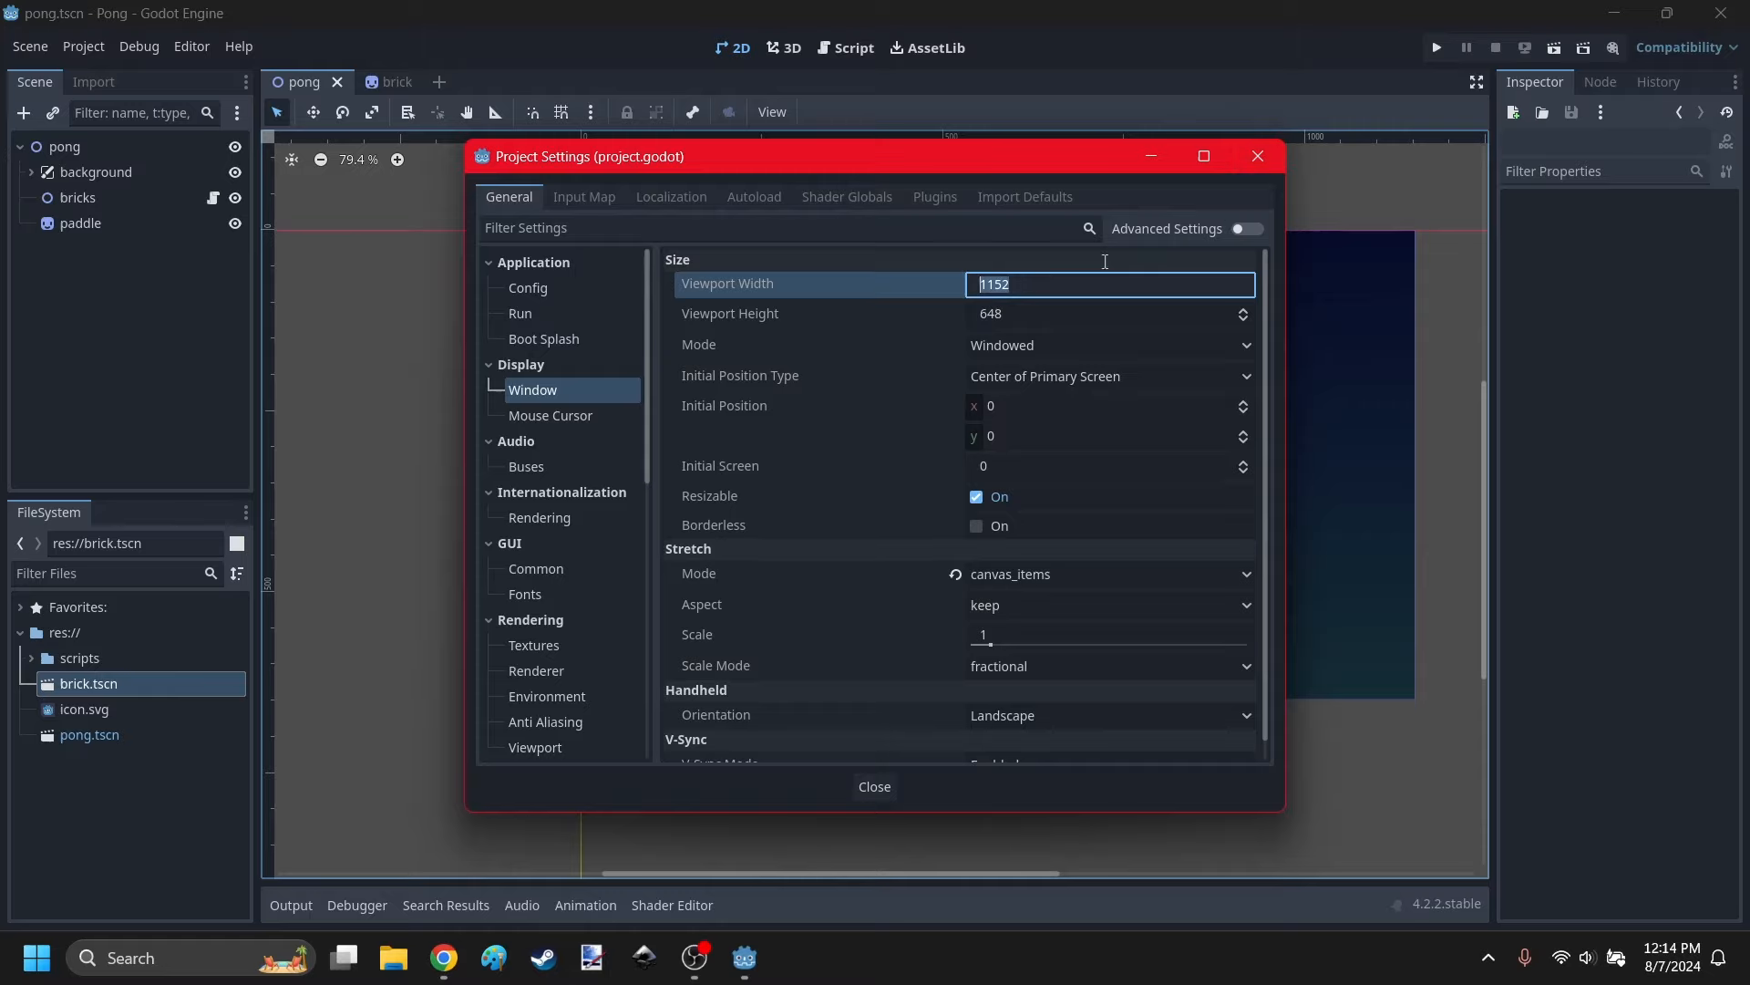
{"action": "key", "text": "Escape"}
Center the paddle horizontally by setting its x position to 1152/2.
{"action": "left_click", "coordinate": [623, 240]}
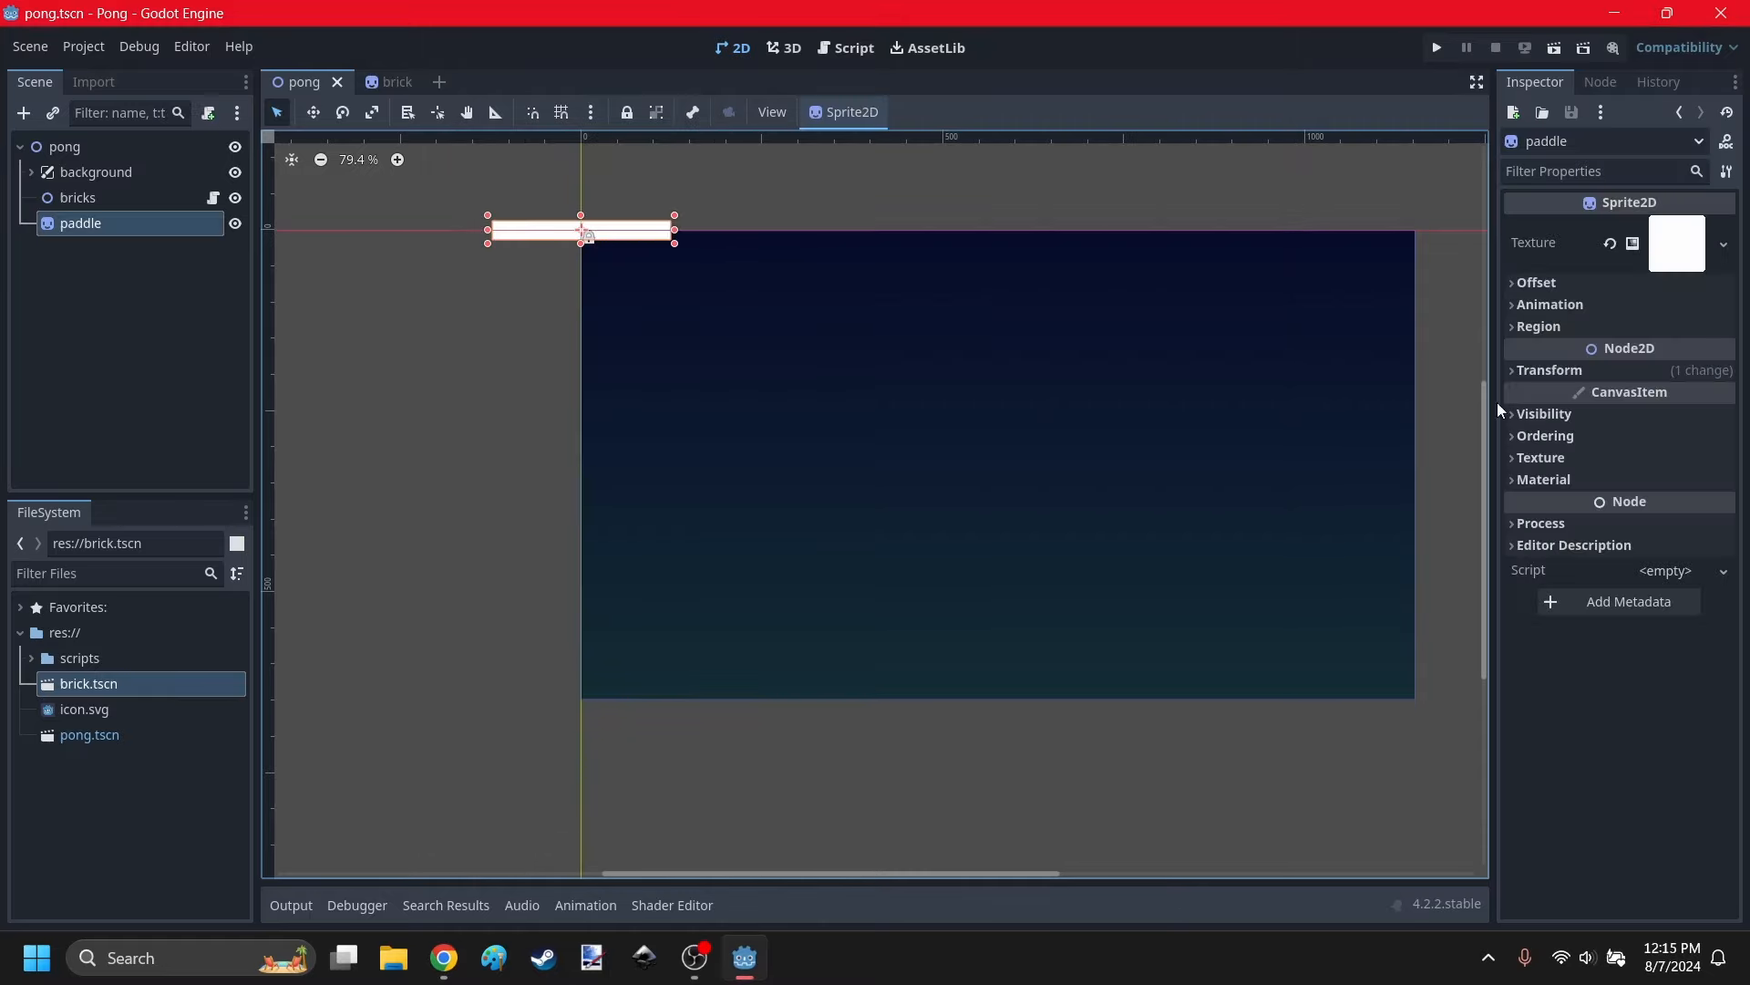
{"action": "left_click", "coordinate": [1559, 370]}
{"action": "left_click", "coordinate": [1685, 396]}
{"action": "key", "text": "ctrl+v"}
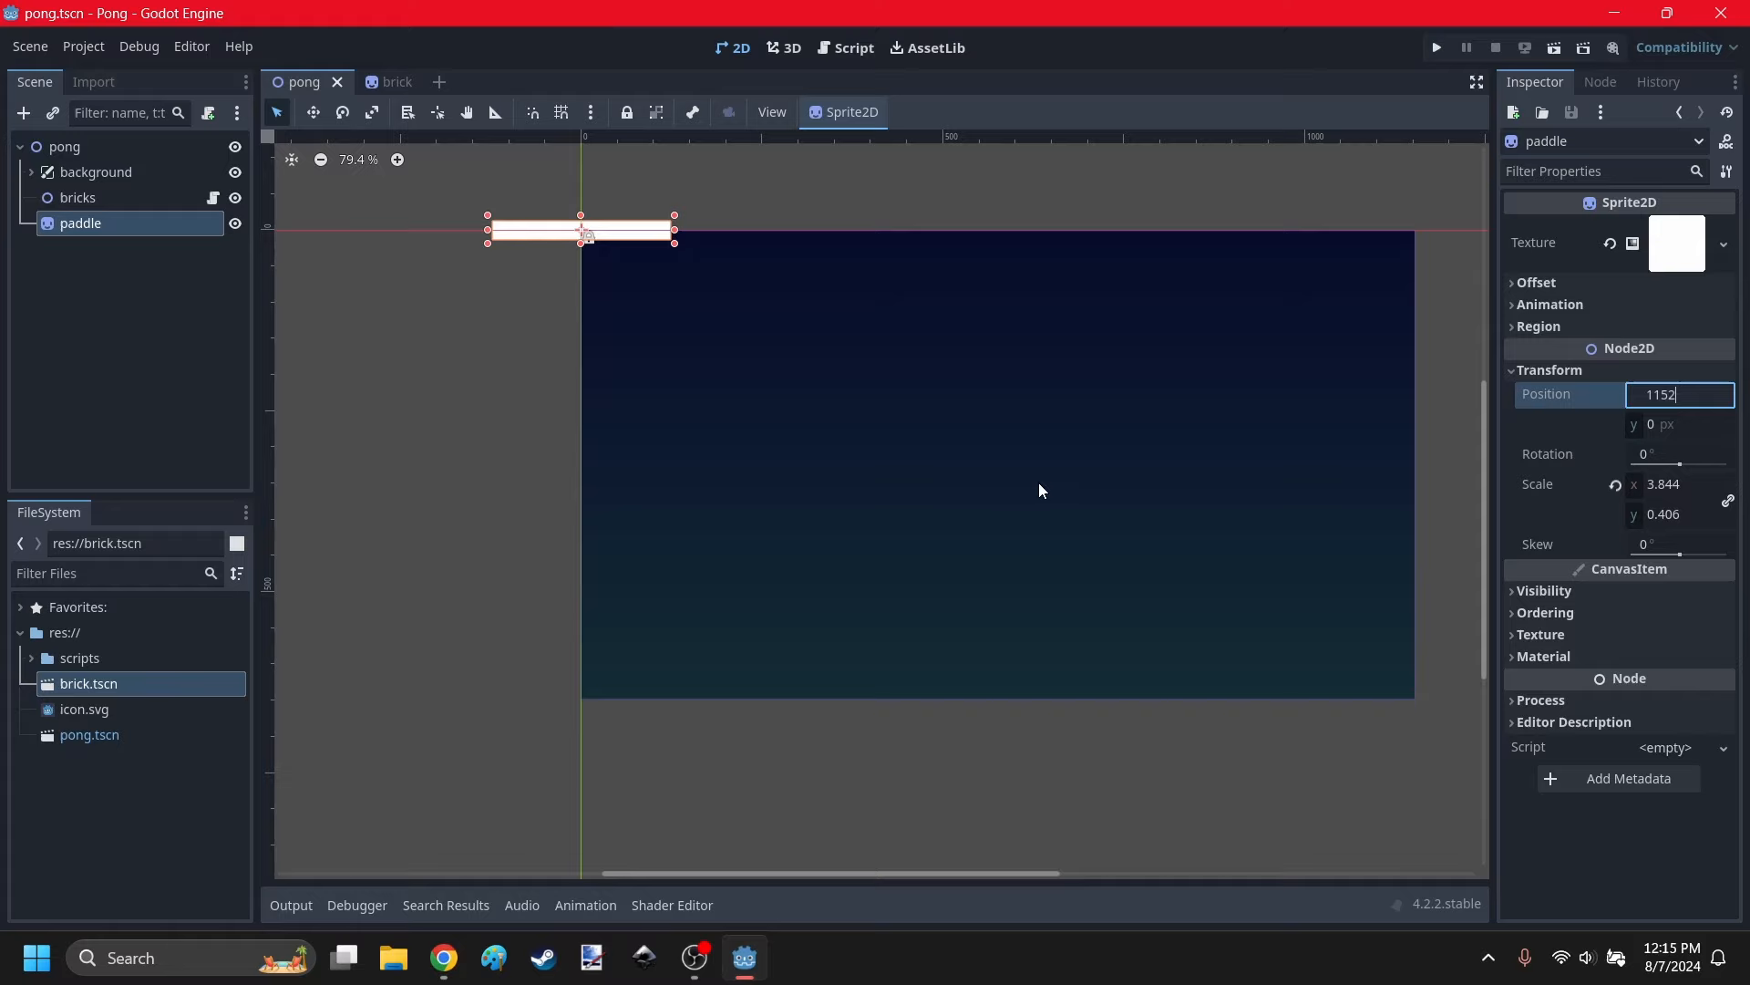
{"action": "type", "text": "/2"}
{"action": "key", "text": "Return"}
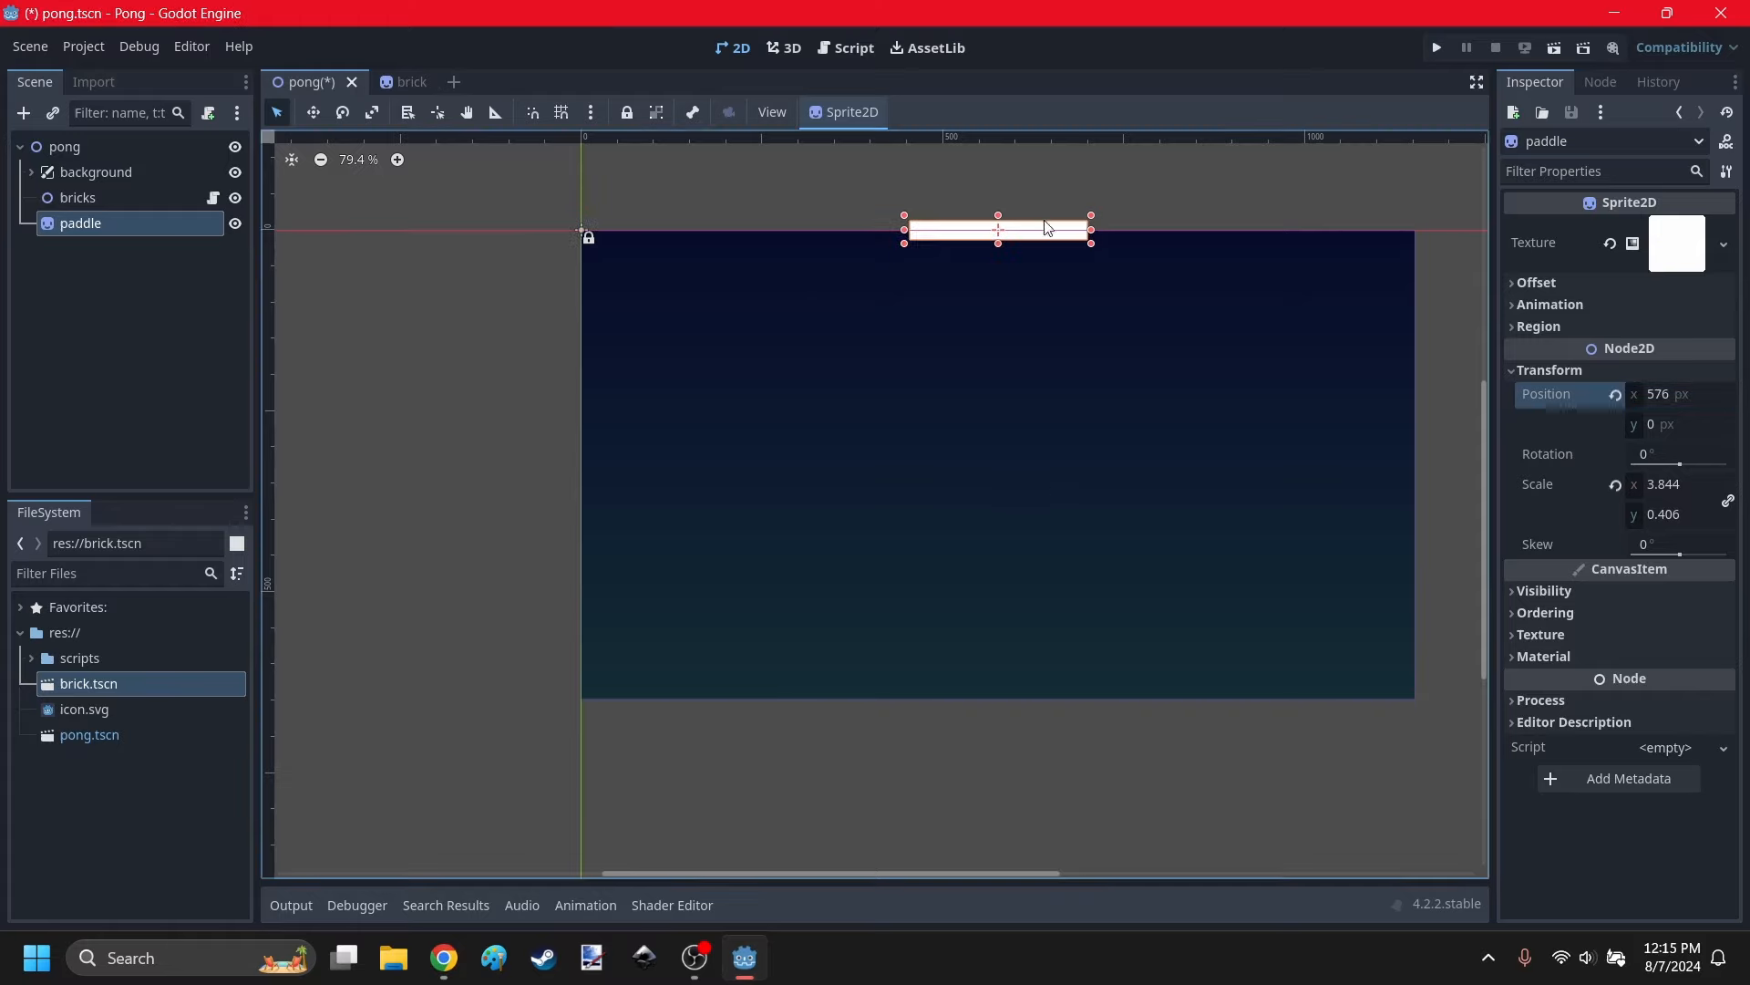
Move the paddle down near the lower edge of the play area, to about y 582, and test-run the game.
{"action": "left_click_drag", "start_coordinate": [1041, 239], "coordinate": [1023, 647]}
{"action": "left_click", "coordinate": [1436, 47]}
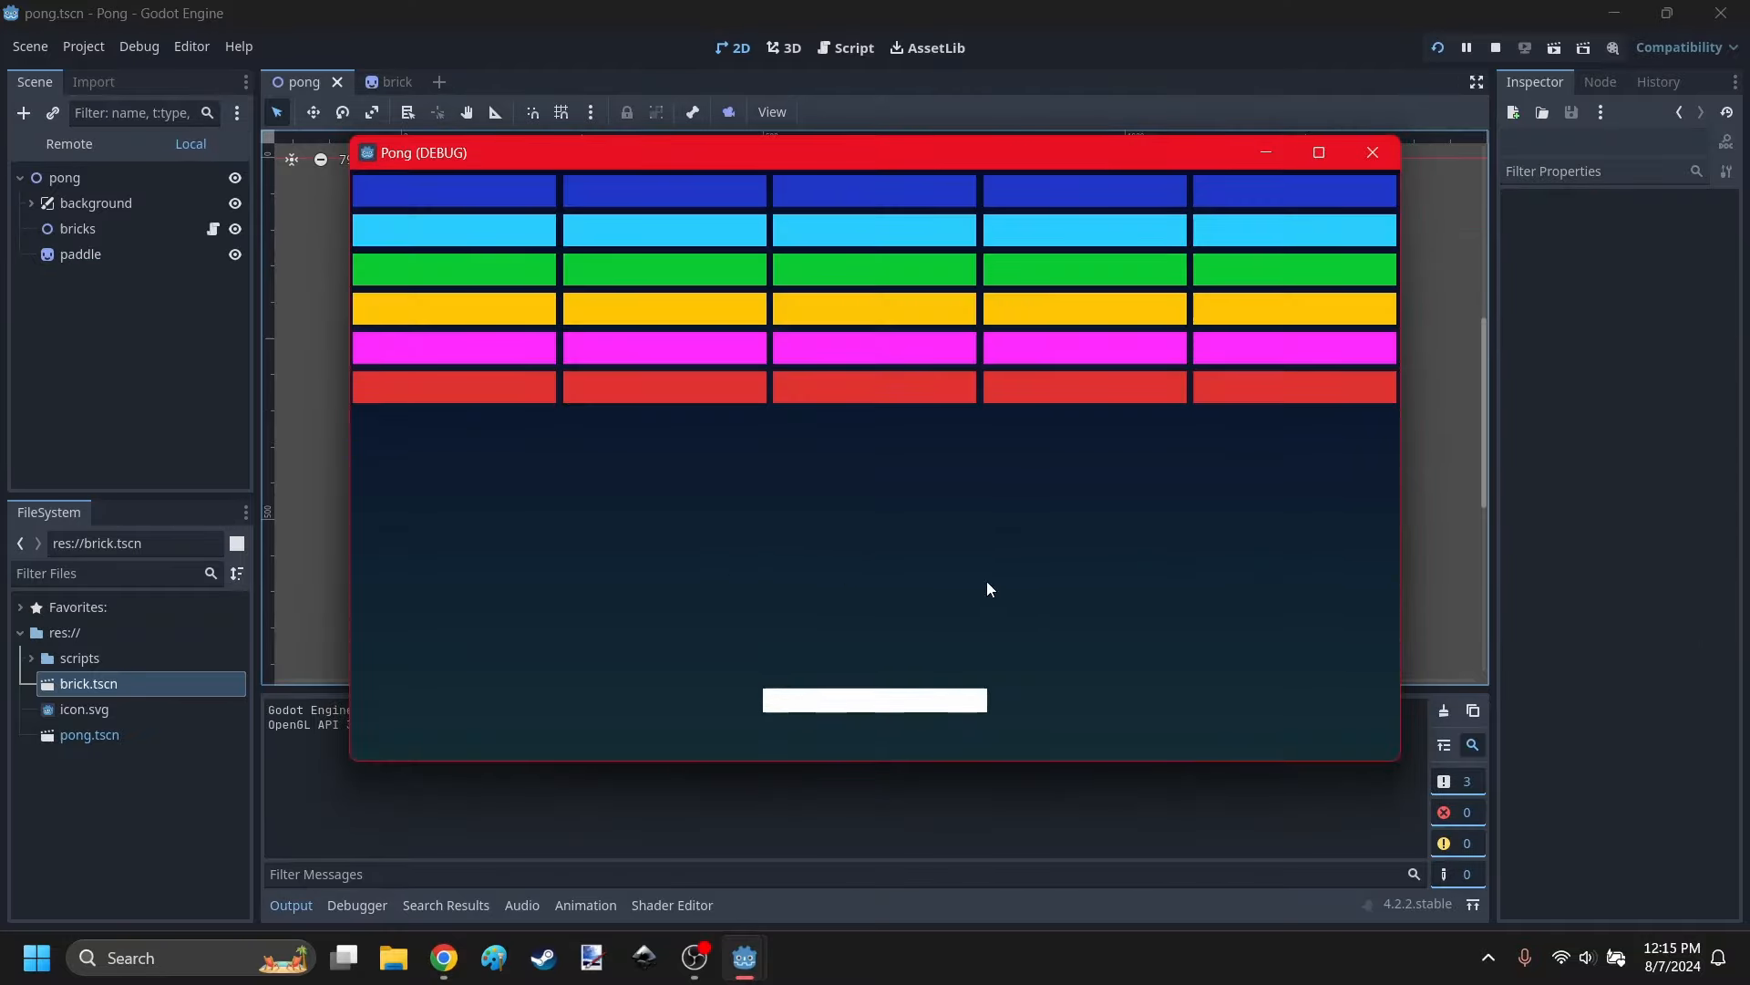
{"action": "left_click", "coordinate": [1372, 152]}
Narrow the paddle slightly to an x scale of about 3.75 and run the game again to check it.
{"action": "scroll", "coordinate": [875, 586], "scroll_direction": "up", "scroll_amount": 3}
{"action": "left_click", "coordinate": [930, 572]}
{"action": "left_click_drag", "start_coordinate": [931, 571], "coordinate": [923, 572]}
{"action": "left_click", "coordinate": [1098, 485]}
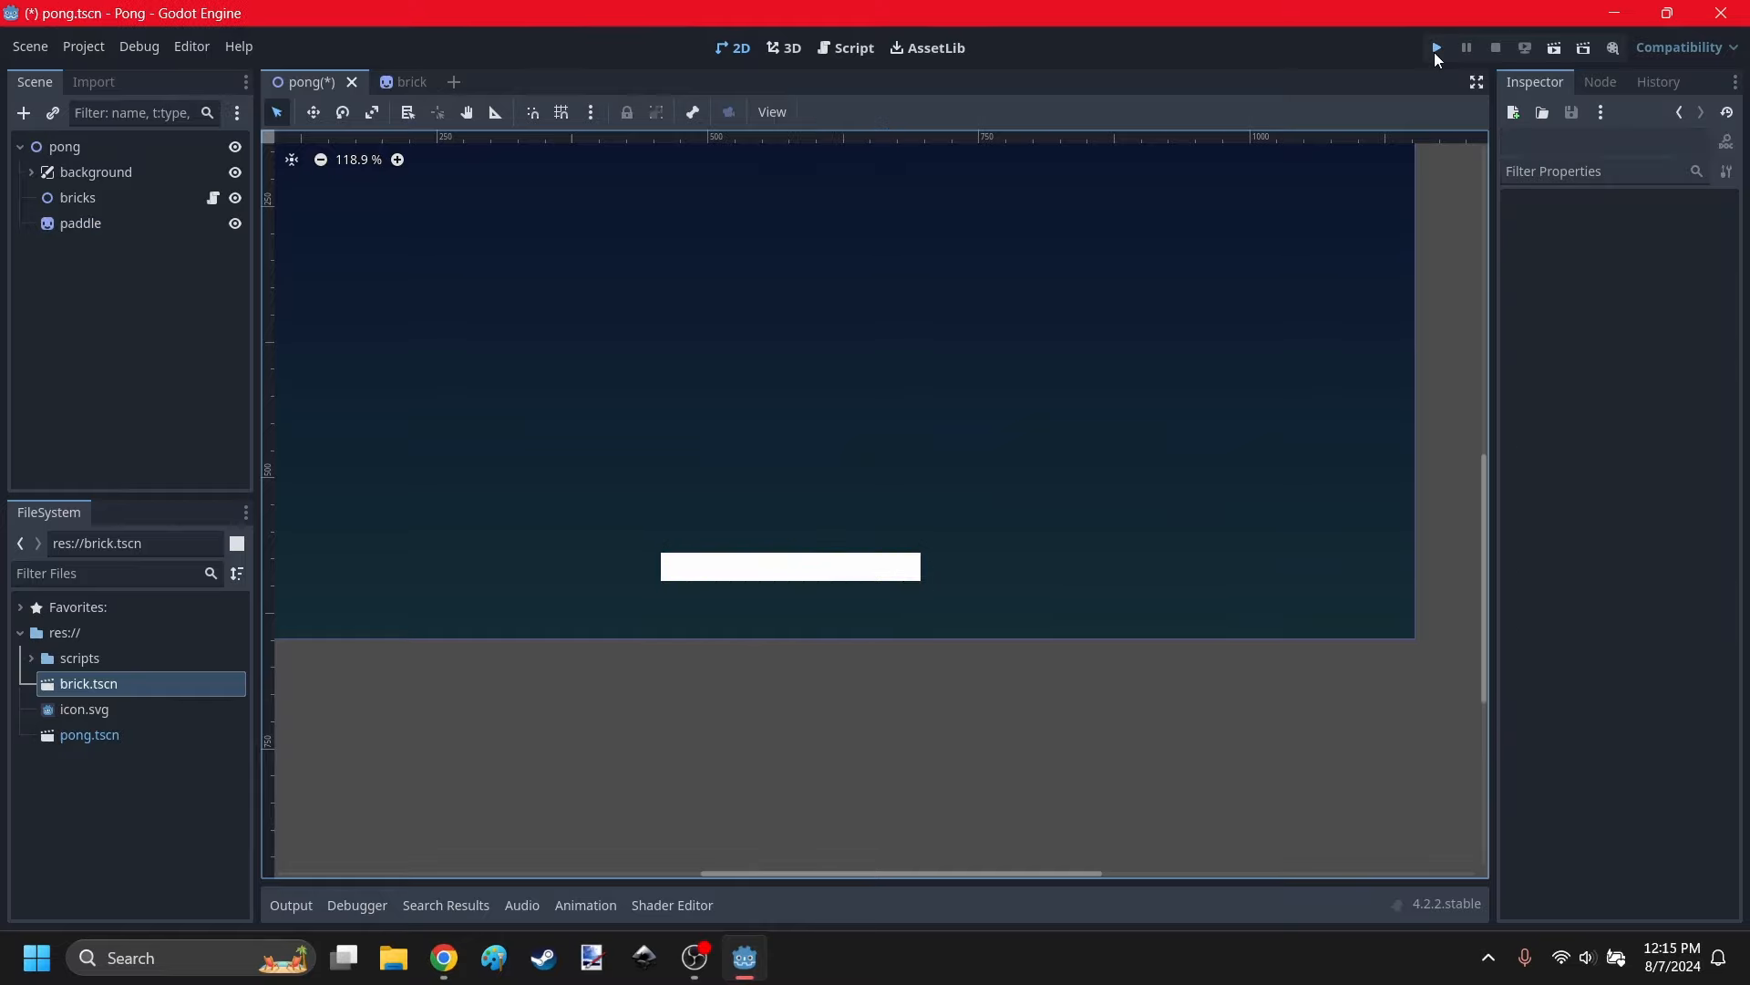
{"action": "left_click", "coordinate": [1436, 50]}
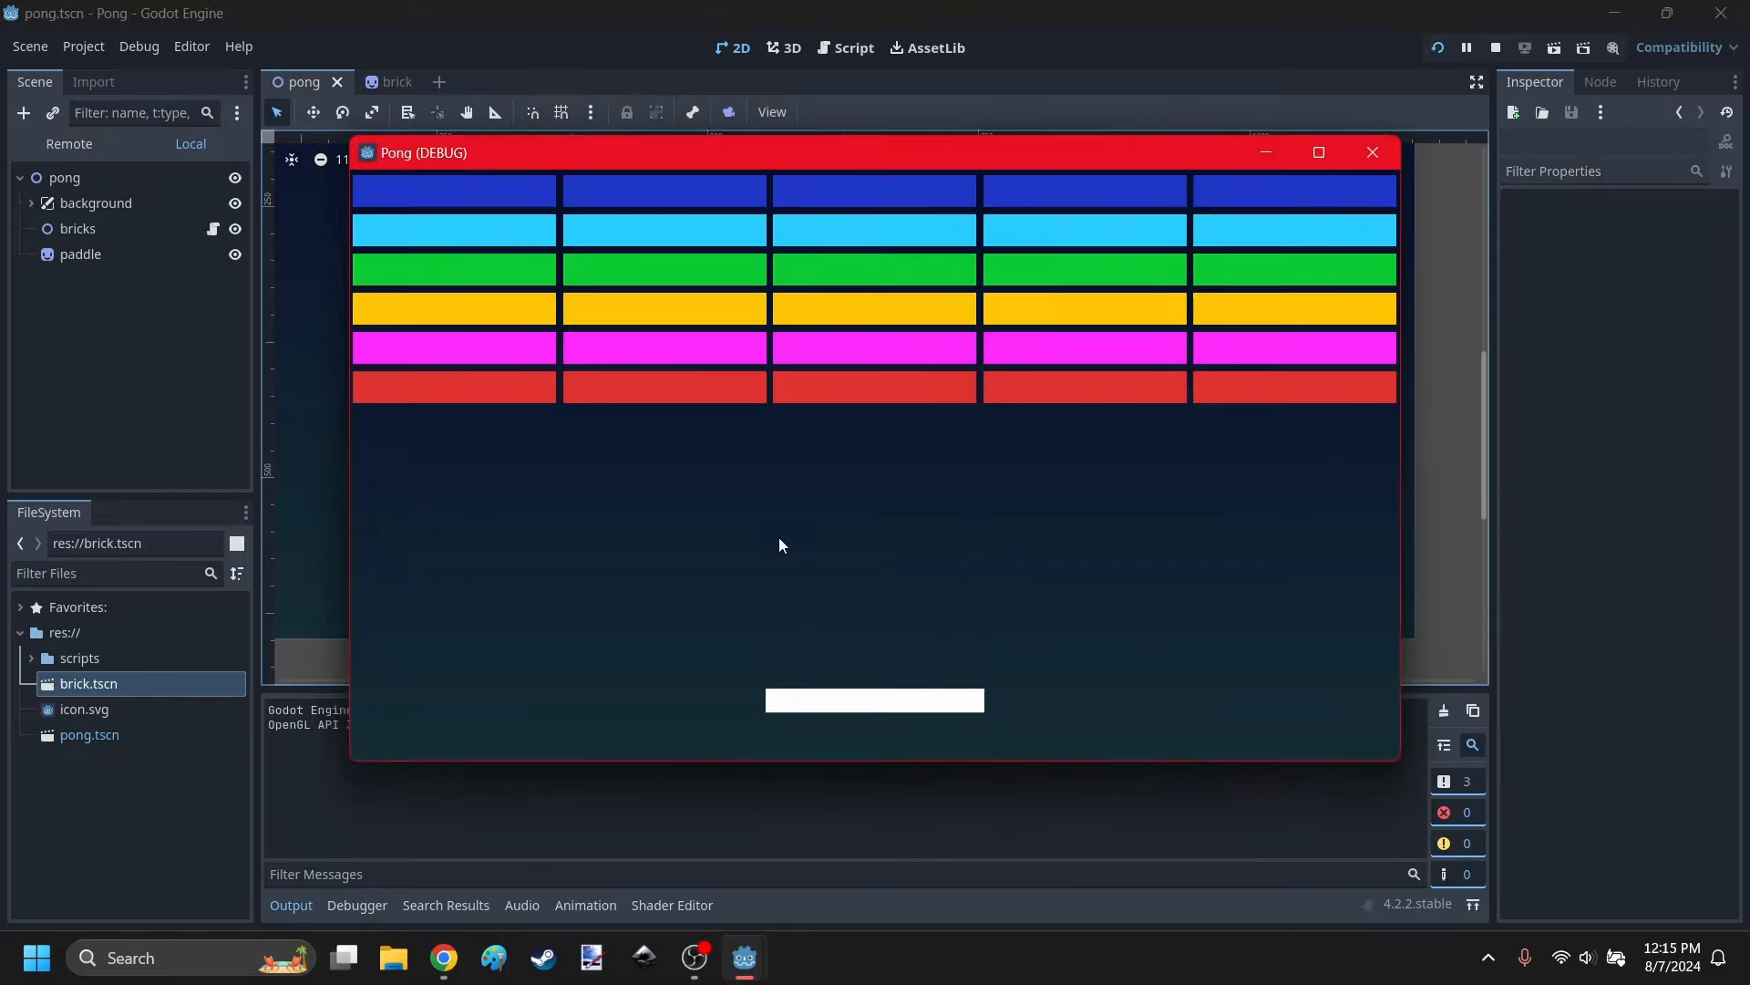
{"action": "left_click", "coordinate": [1373, 153]}
Check the paddle's proportions in the Scratch version, and resize the Godot paddle to a scale of about 3.688 by 0.437.
{"action": "left_click", "coordinate": [447, 957]}
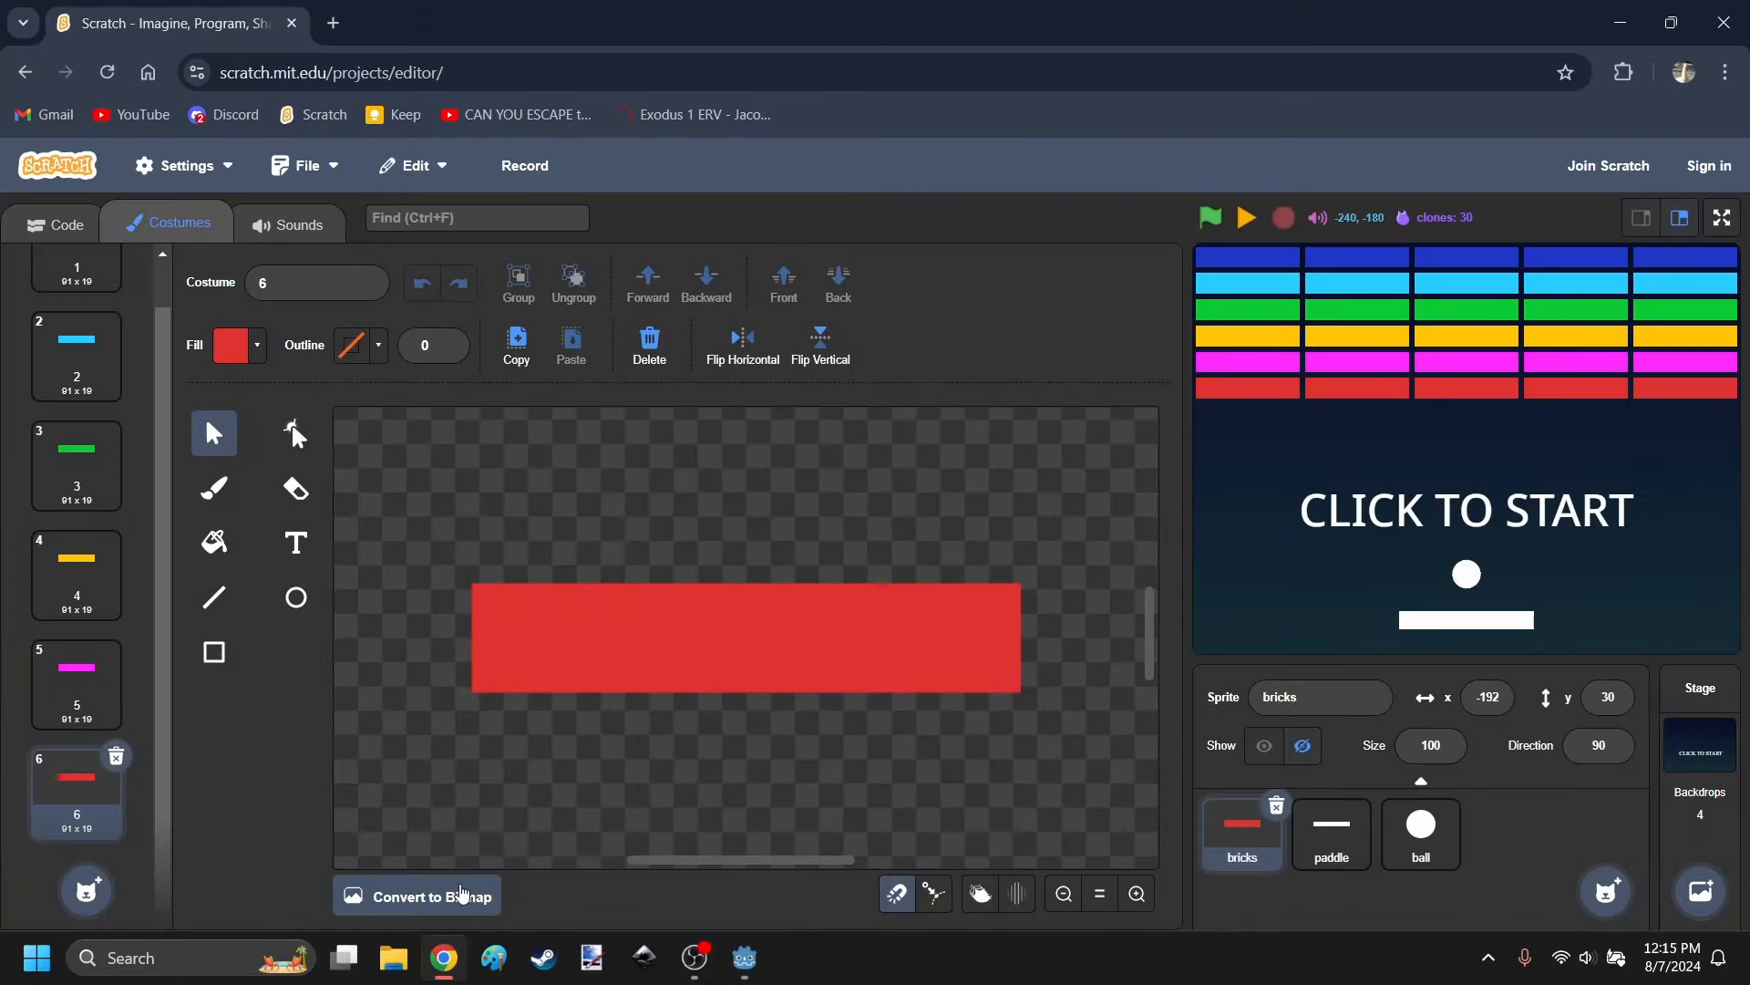
{"action": "left_click", "coordinate": [444, 957]}
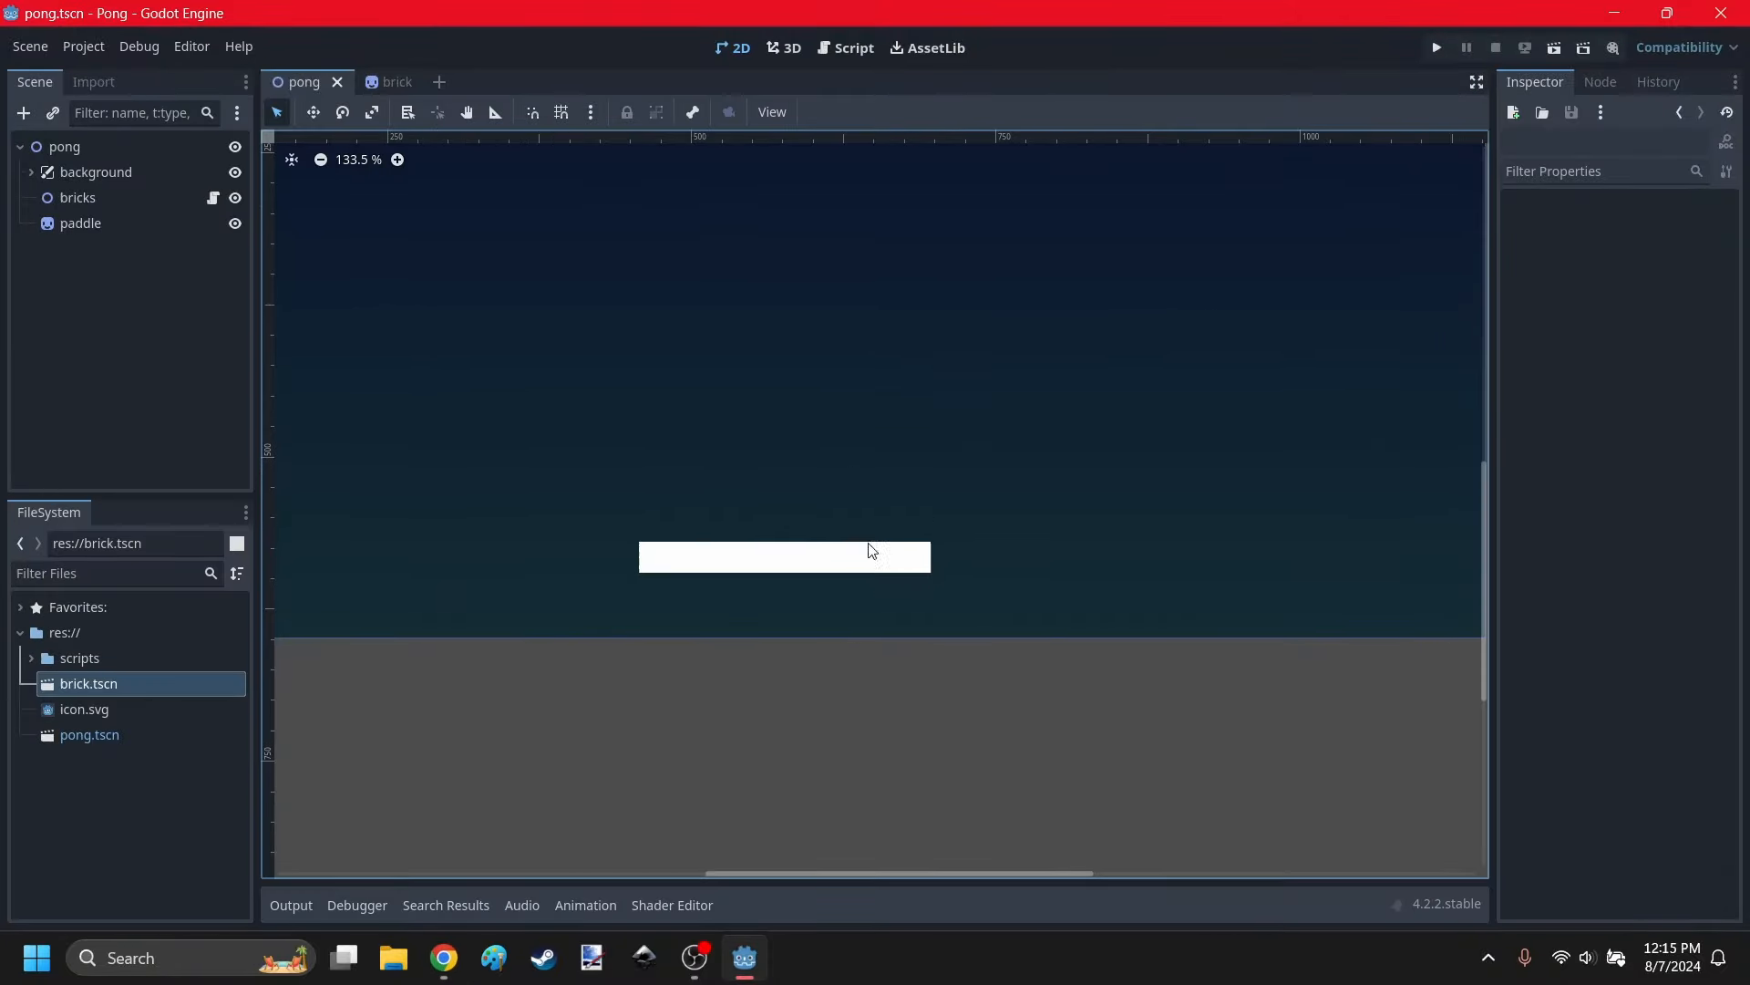
{"action": "left_click", "coordinate": [872, 556]}
{"action": "scroll", "coordinate": [786, 544], "scroll_direction": "up", "scroll_amount": 4}
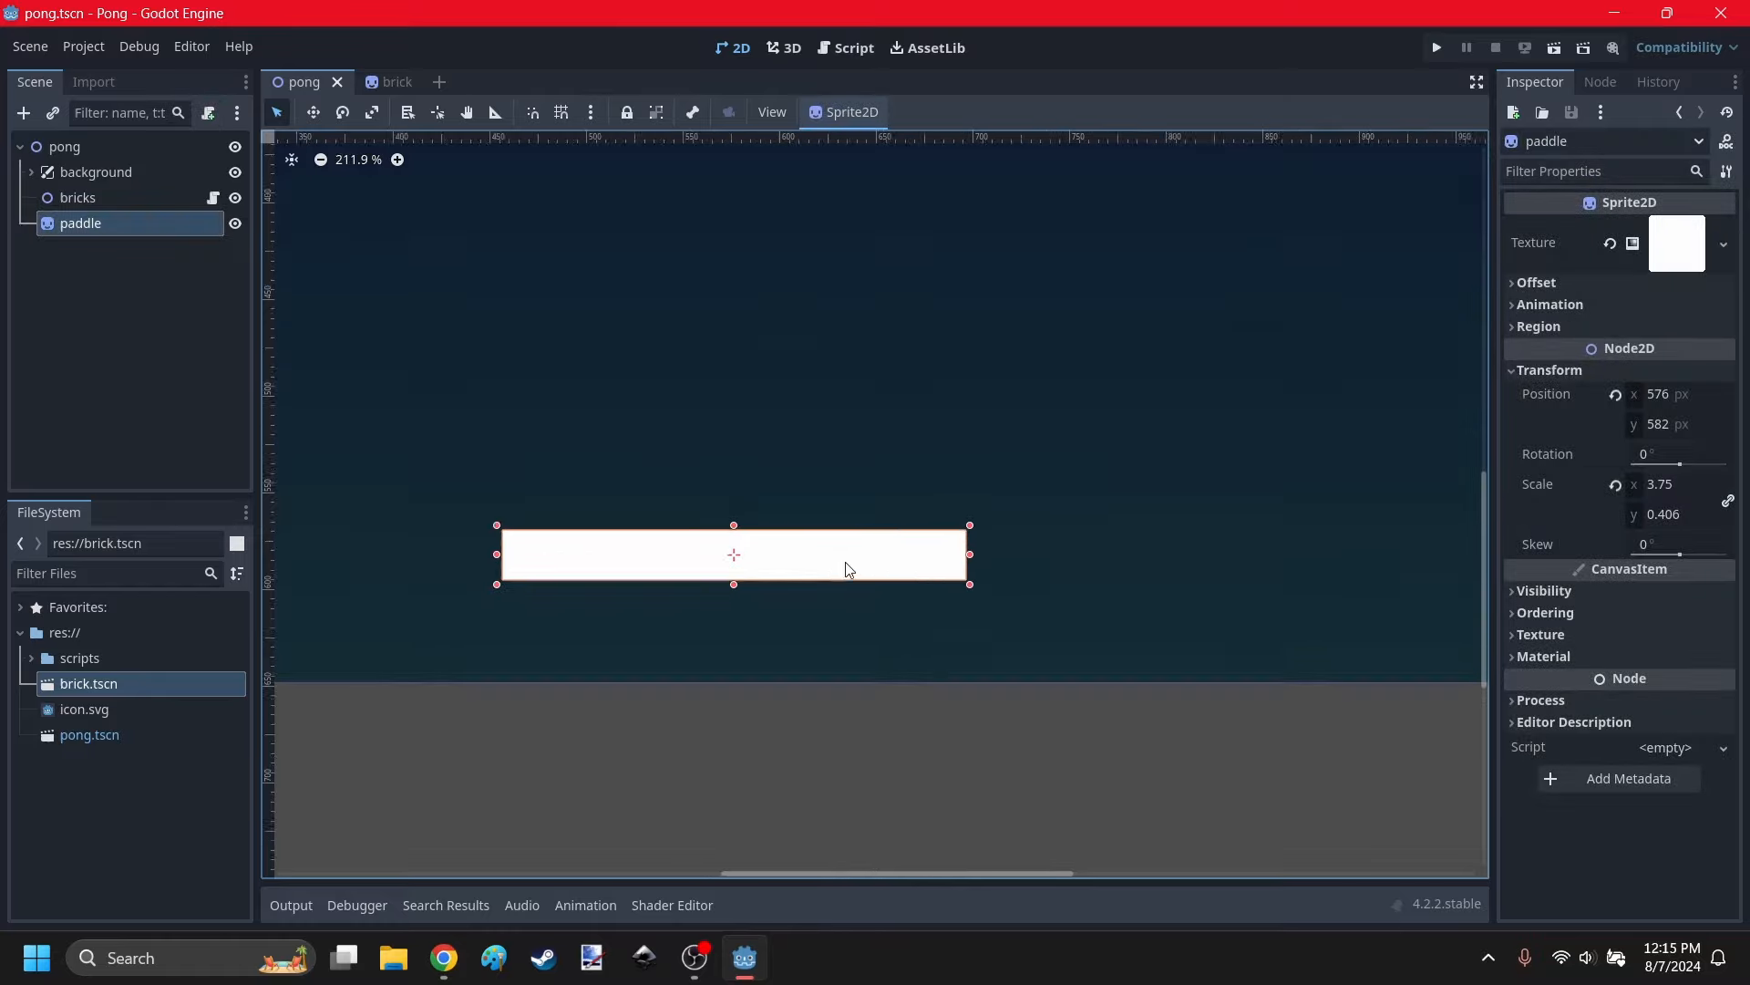
{"action": "left_click_drag", "start_coordinate": [995, 554], "coordinate": [1000, 556]}
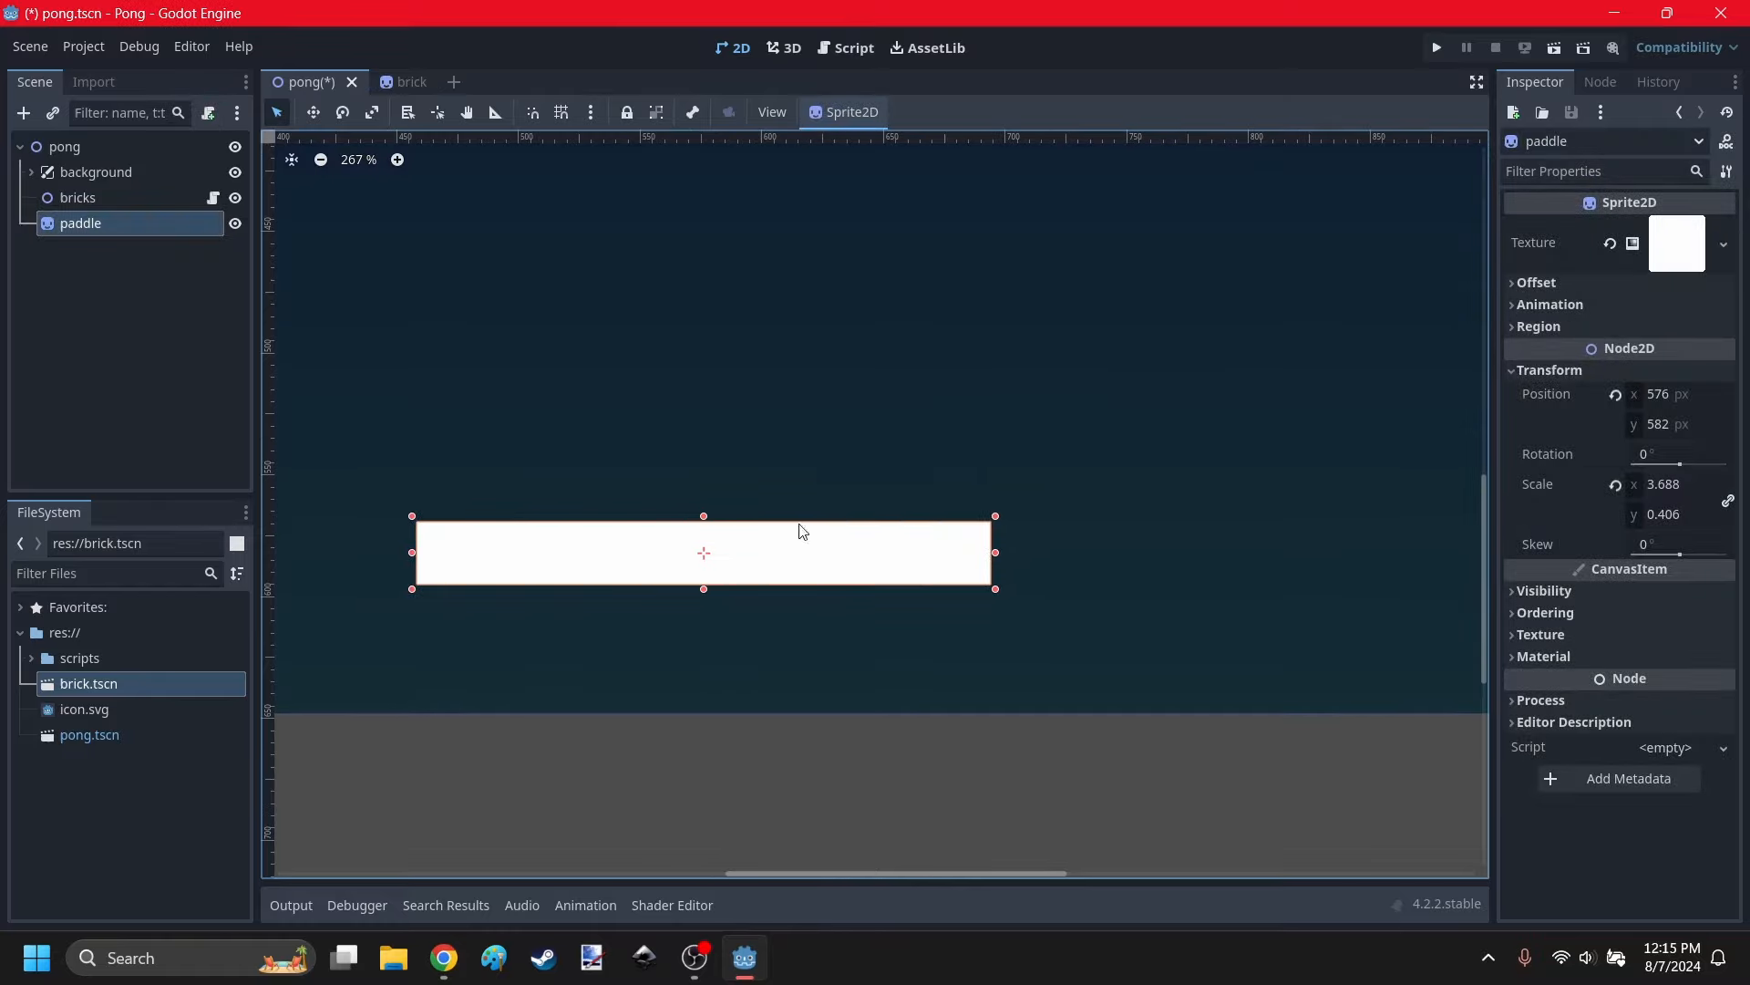
{"action": "left_click", "coordinate": [891, 483]}
{"action": "scroll", "coordinate": [892, 483], "scroll_direction": "down", "scroll_amount": 7}
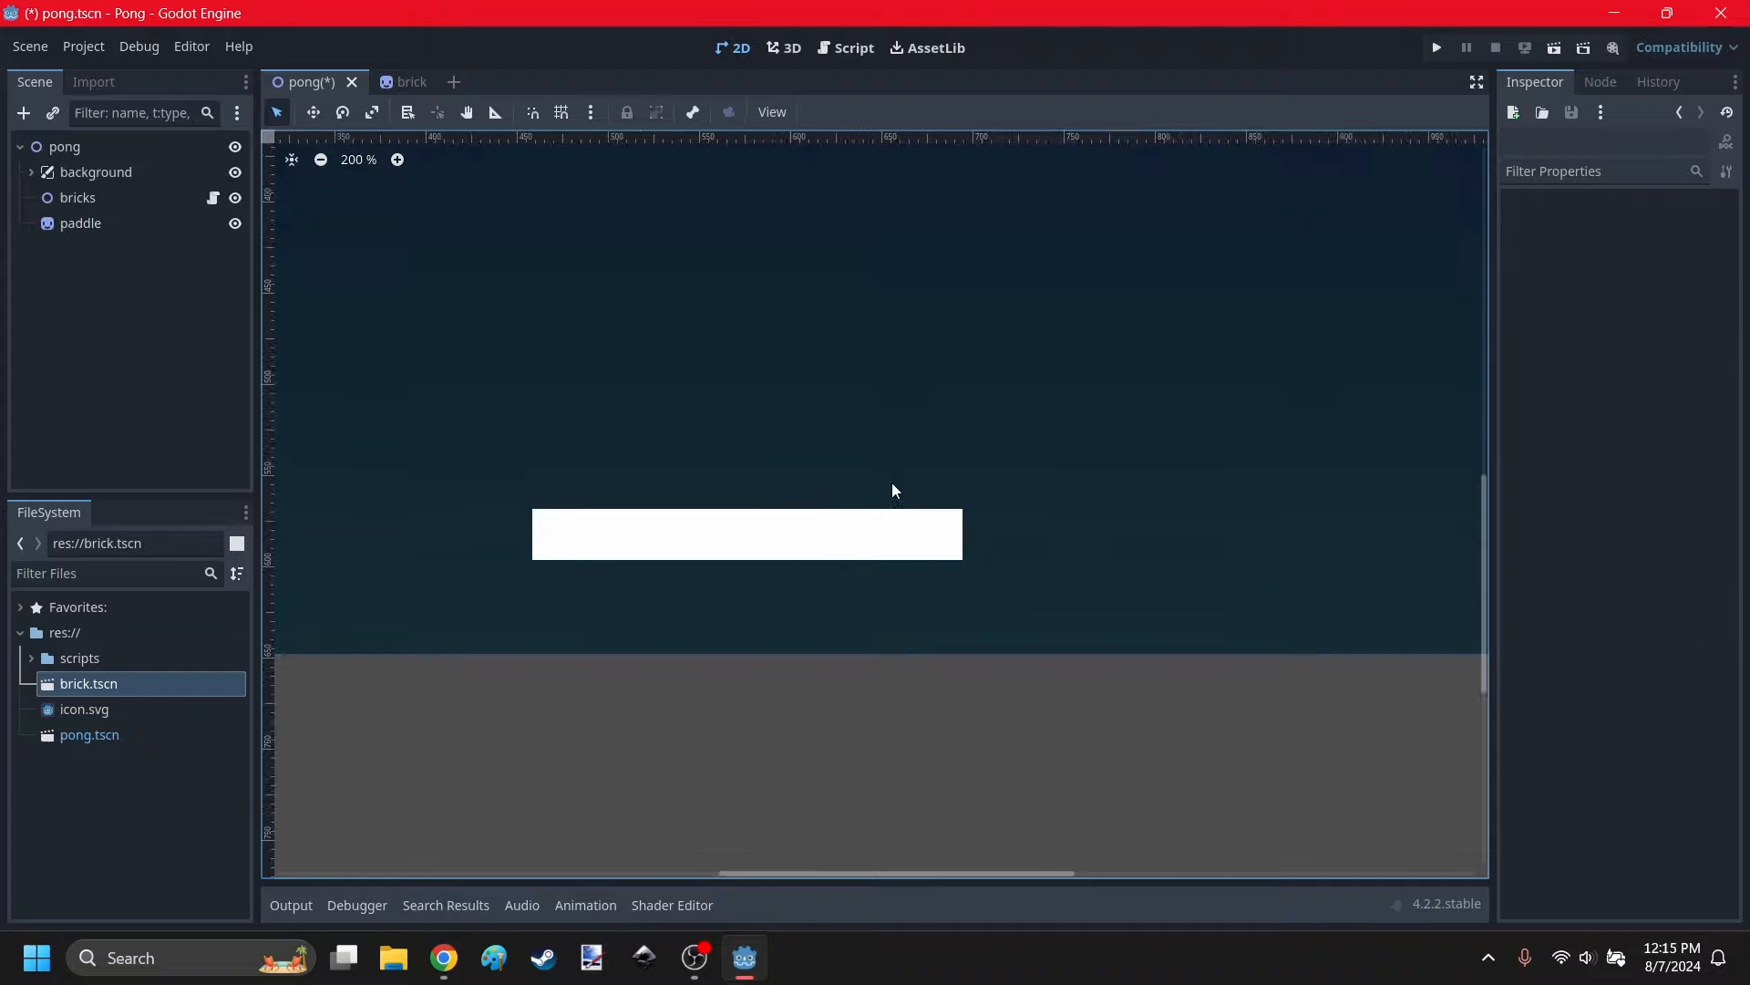
Run the game to check the resized paddle, and close the game window.
{"action": "left_click", "coordinate": [1436, 46]}
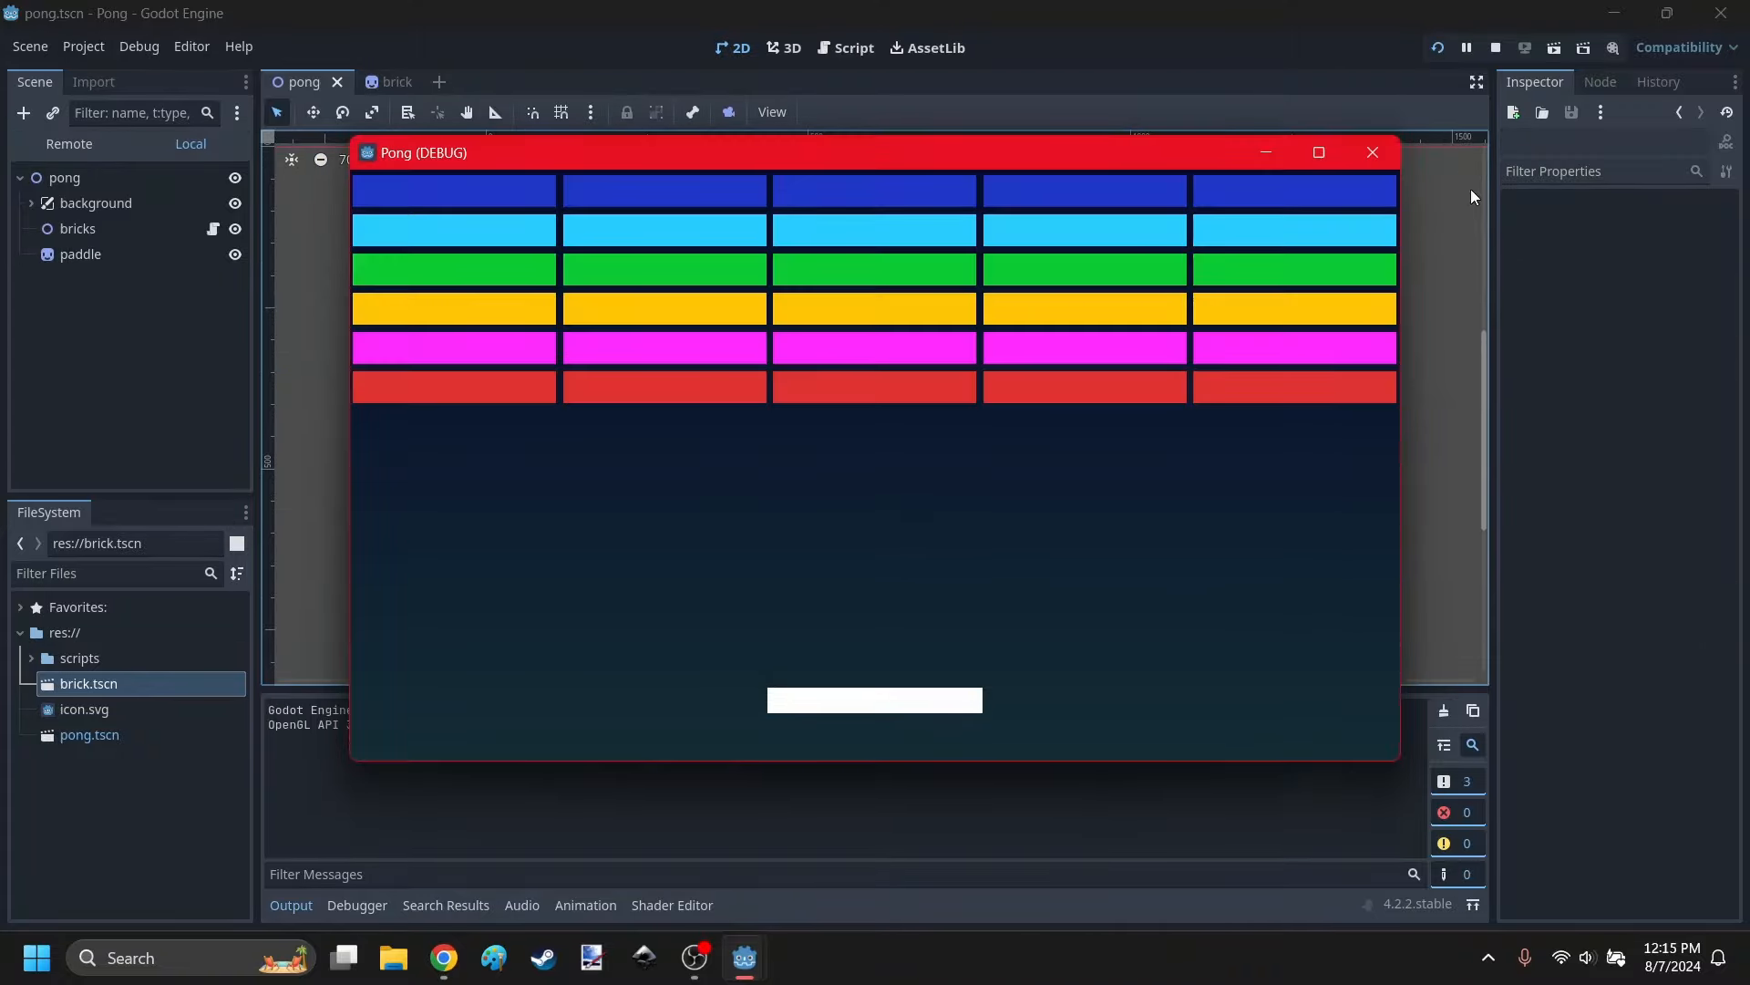
{"action": "left_click", "coordinate": [1372, 152]}
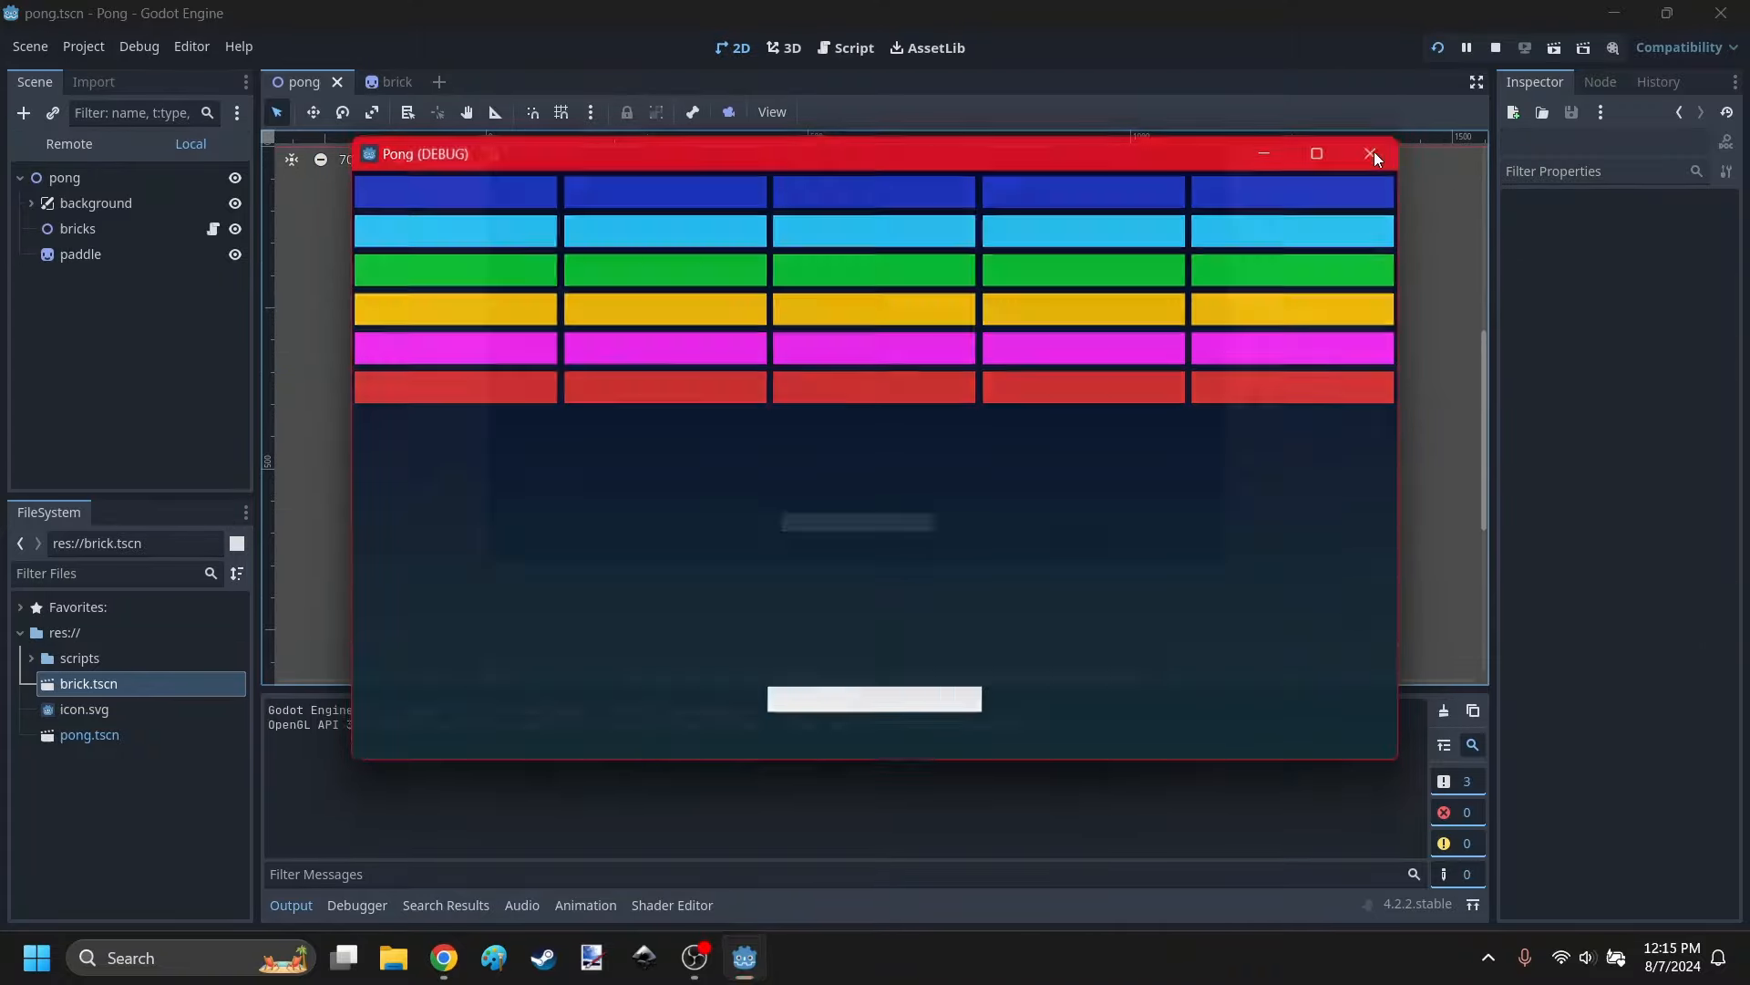
{"action": "scroll", "coordinate": [842, 239], "scroll_direction": "up", "scroll_amount": 1}
{"action": "scroll", "coordinate": [845, 383], "scroll_direction": "down", "scroll_amount": 1}
{"action": "scroll", "coordinate": [845, 479], "scroll_direction": "up", "scroll_amount": 2}
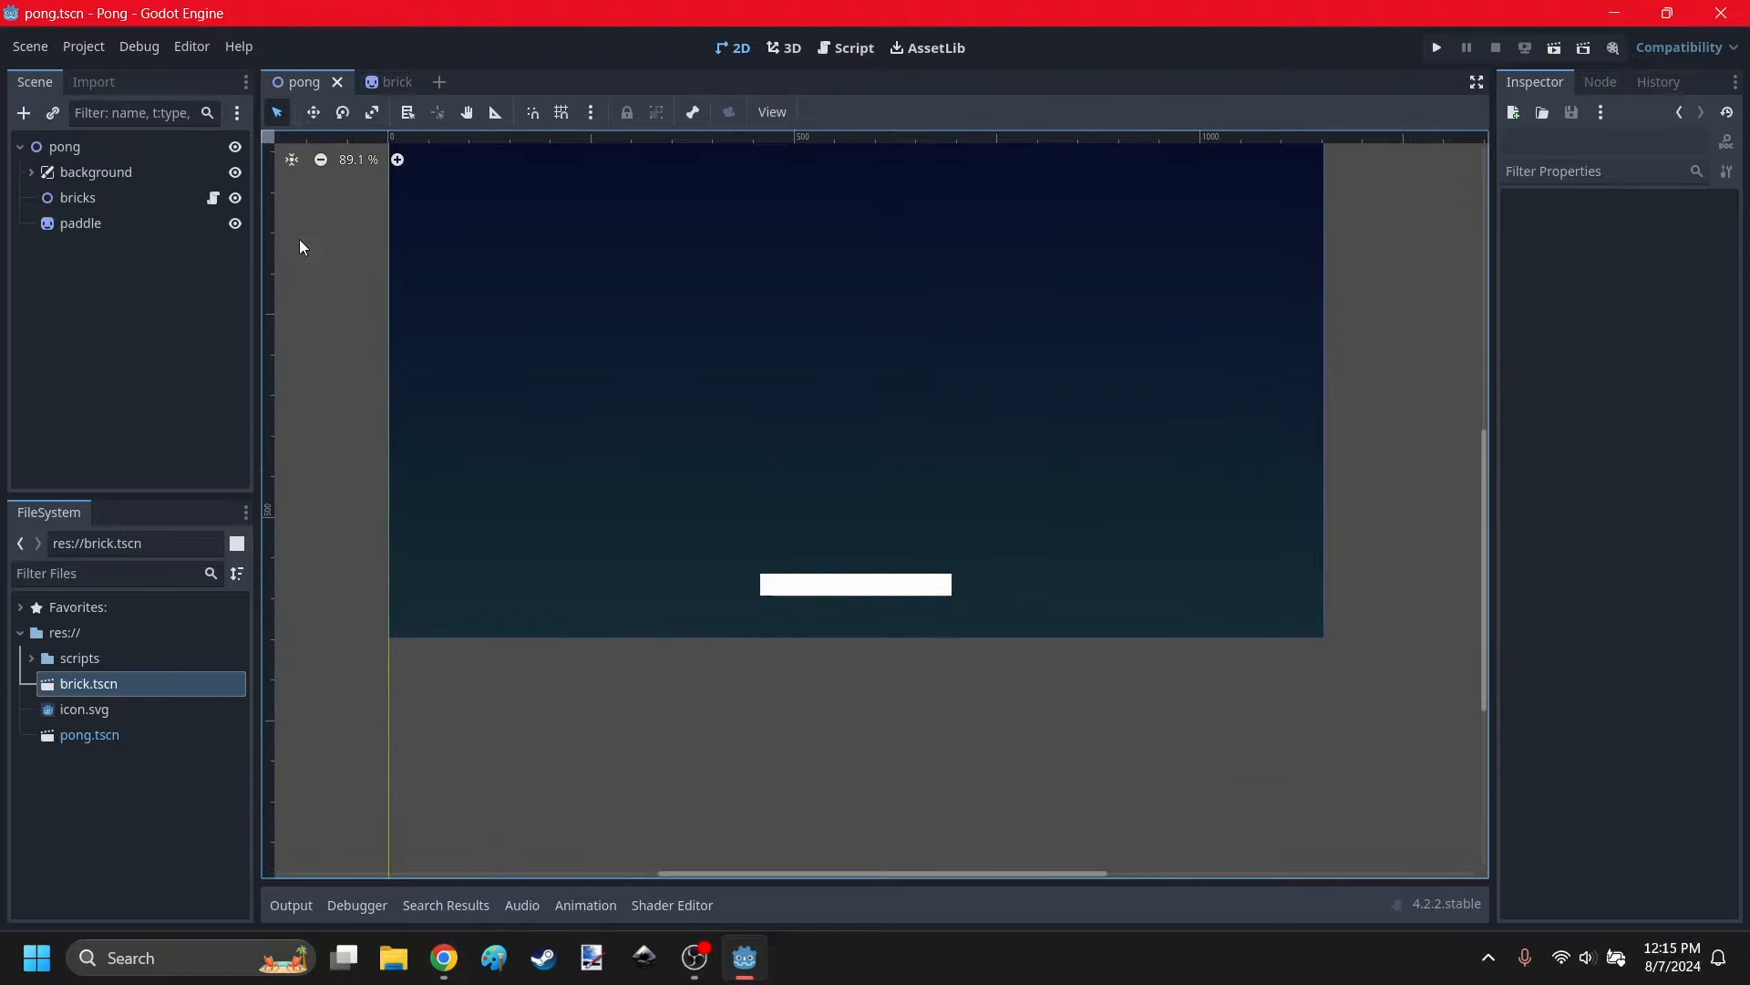
Attach a new GDScript named paddle.gd, stored in res://scripts, to the paddle node.
{"action": "left_click", "coordinate": [116, 222]}
{"action": "left_click", "coordinate": [56, 653]}
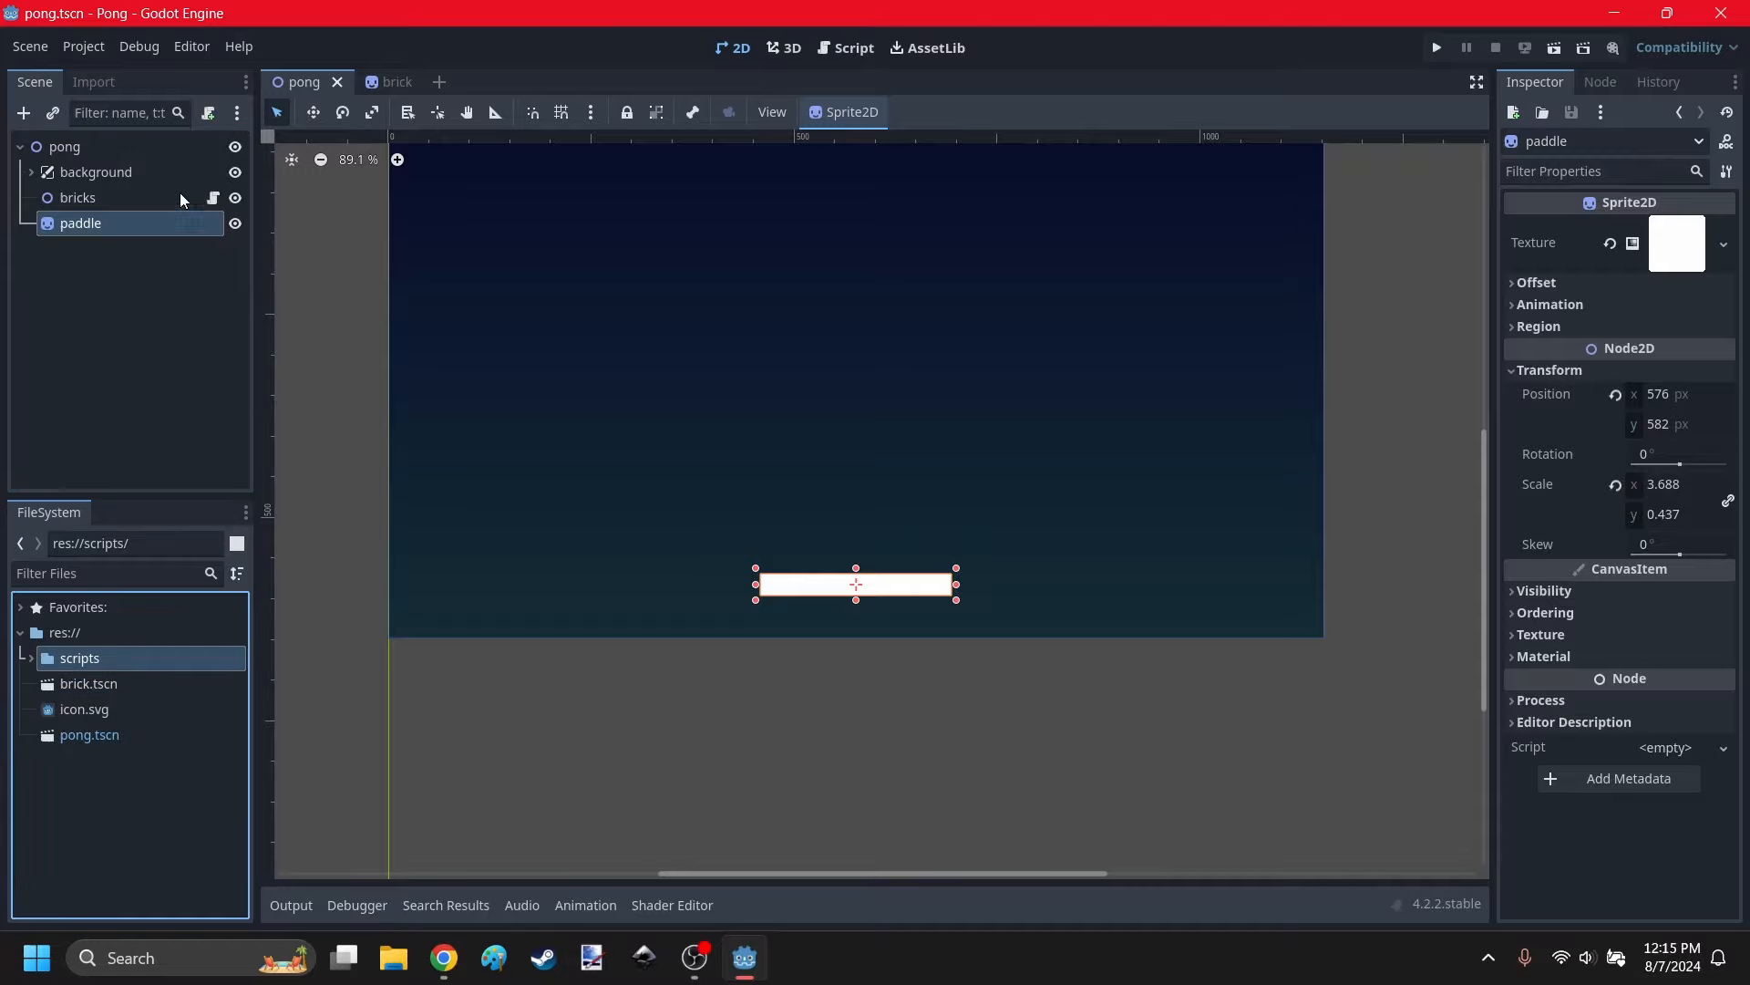
{"action": "left_click", "coordinate": [209, 116]}
{"action": "left_click", "coordinate": [1069, 469]}
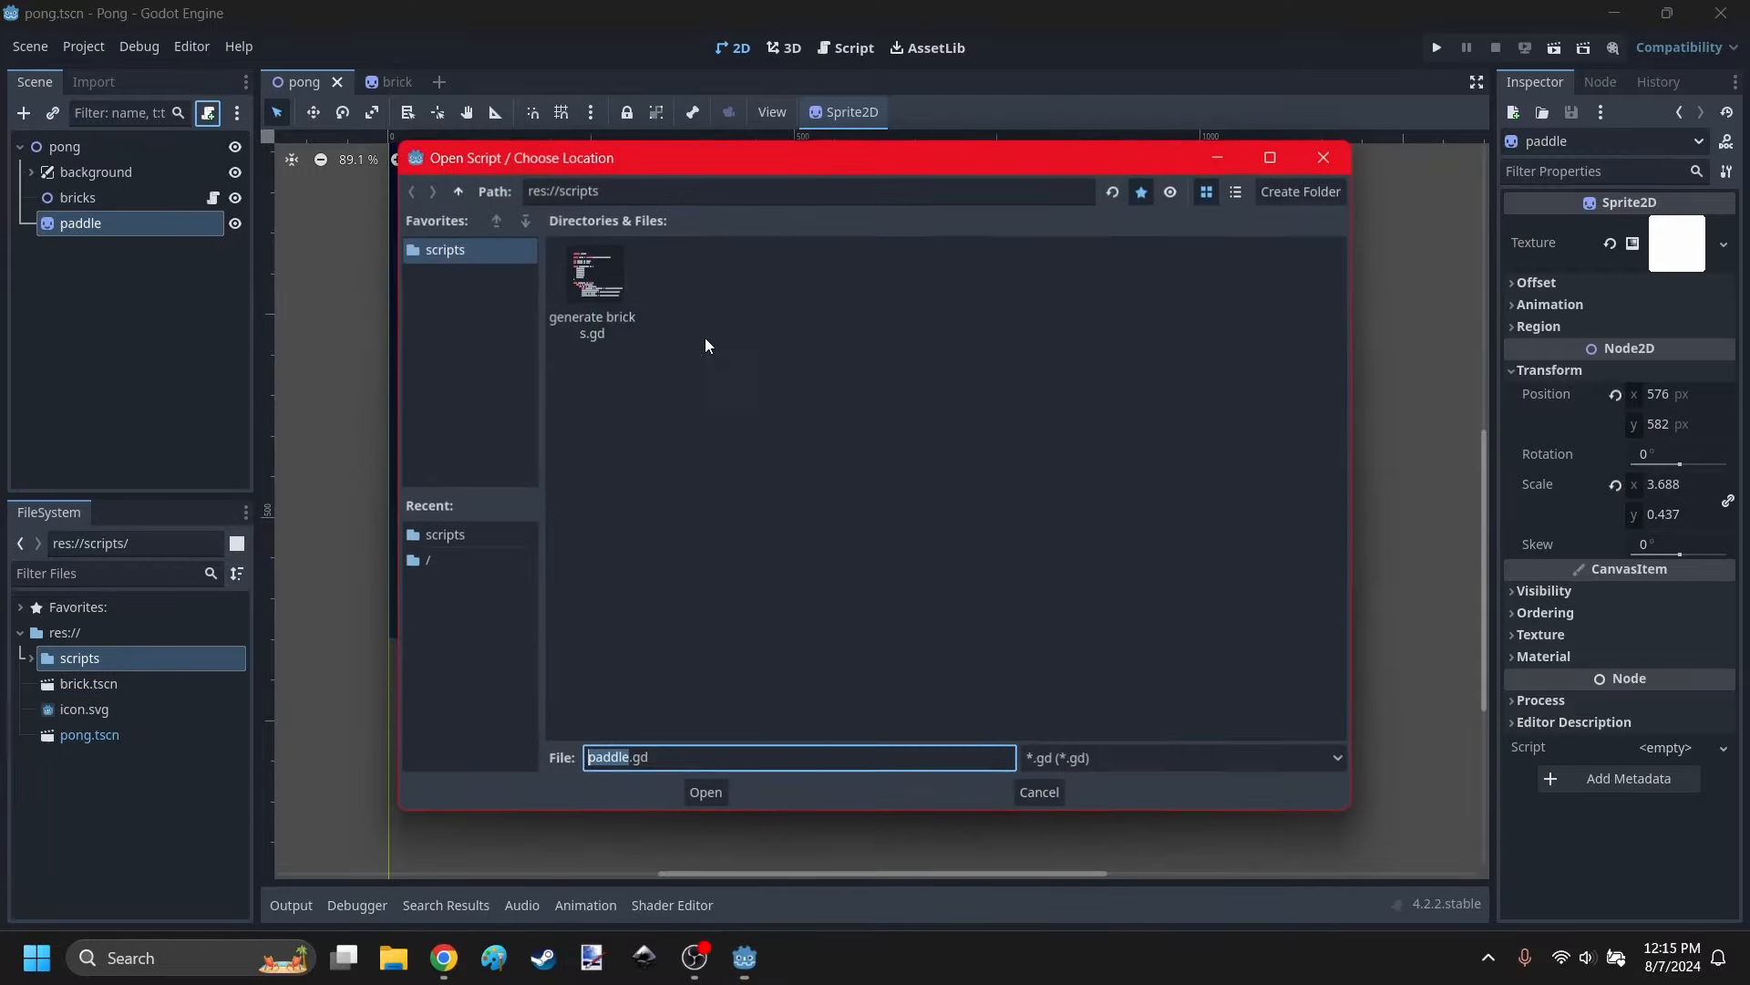
{"action": "left_click", "coordinate": [703, 794]}
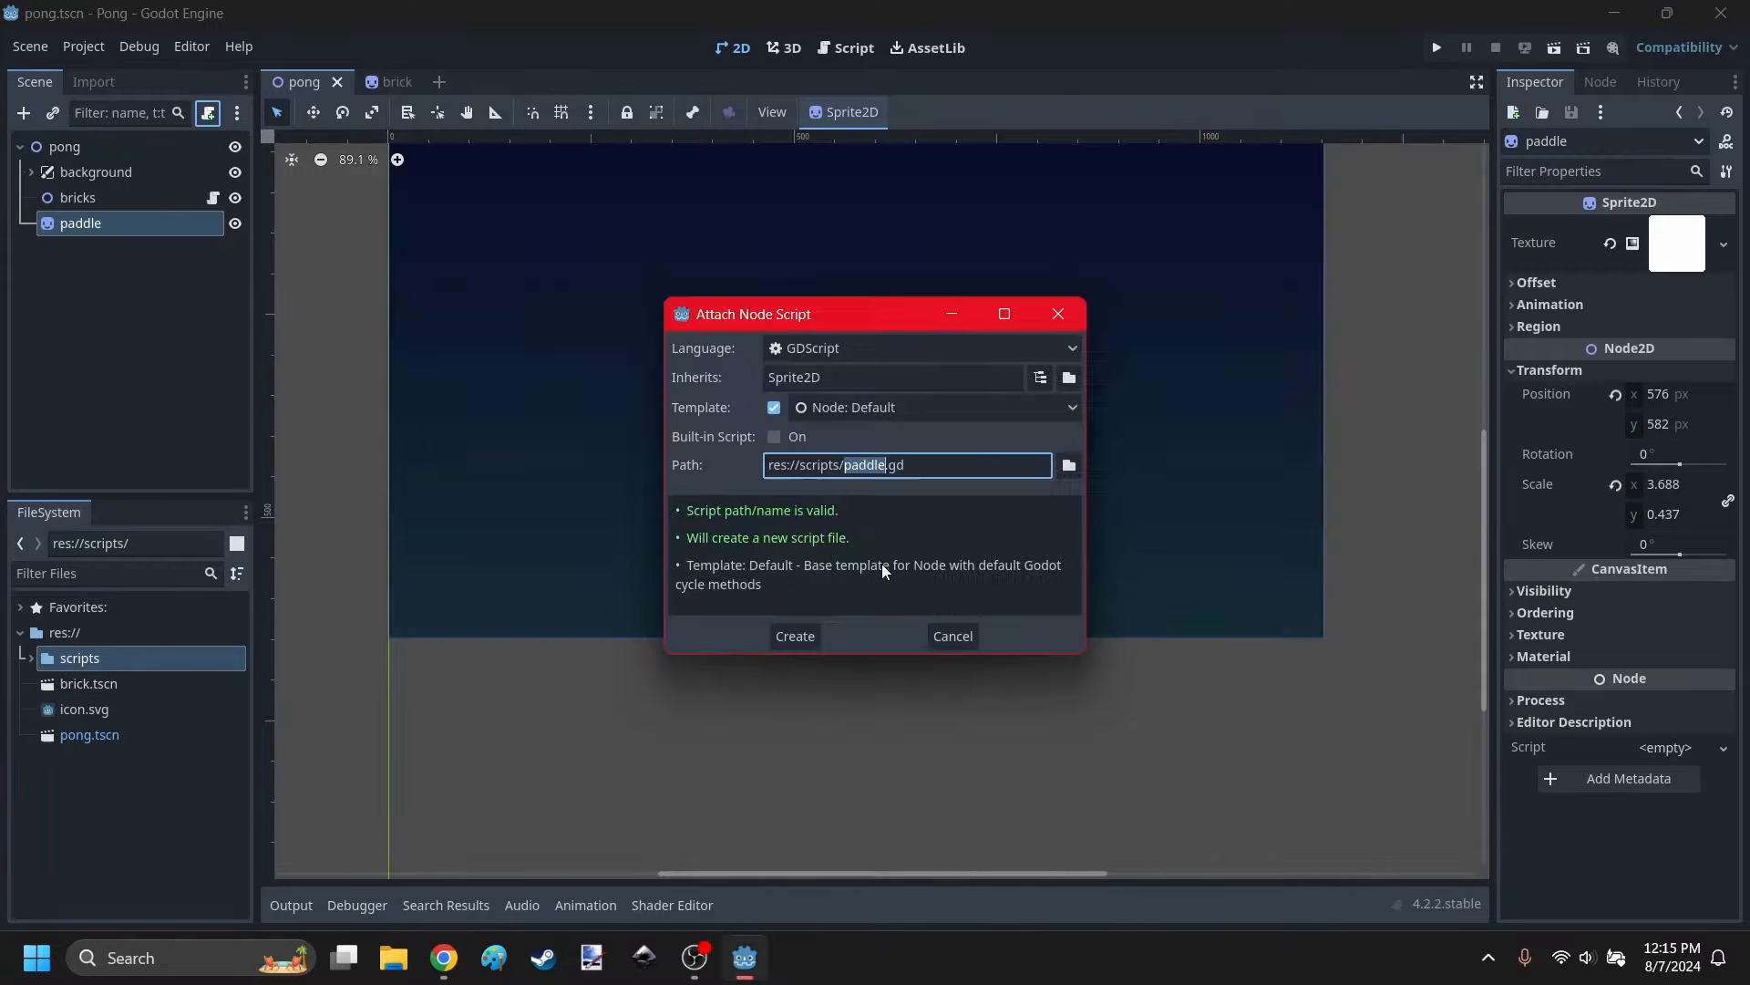
{"action": "left_click", "coordinate": [794, 633]}
Delete the _ready function and the template comments from paddle.gd, keeping only the _process function.
{"action": "left_click_drag", "start_coordinate": [1114, 316], "coordinate": [497, 166]}
{"action": "key", "text": "BackSpace"}
{"action": "left_click", "coordinate": [651, 331]}
Replace pass in the _process function of paddle.gd with position.x = get_global_mouse_position().x.
{"action": "left_click", "coordinate": [572, 211]}
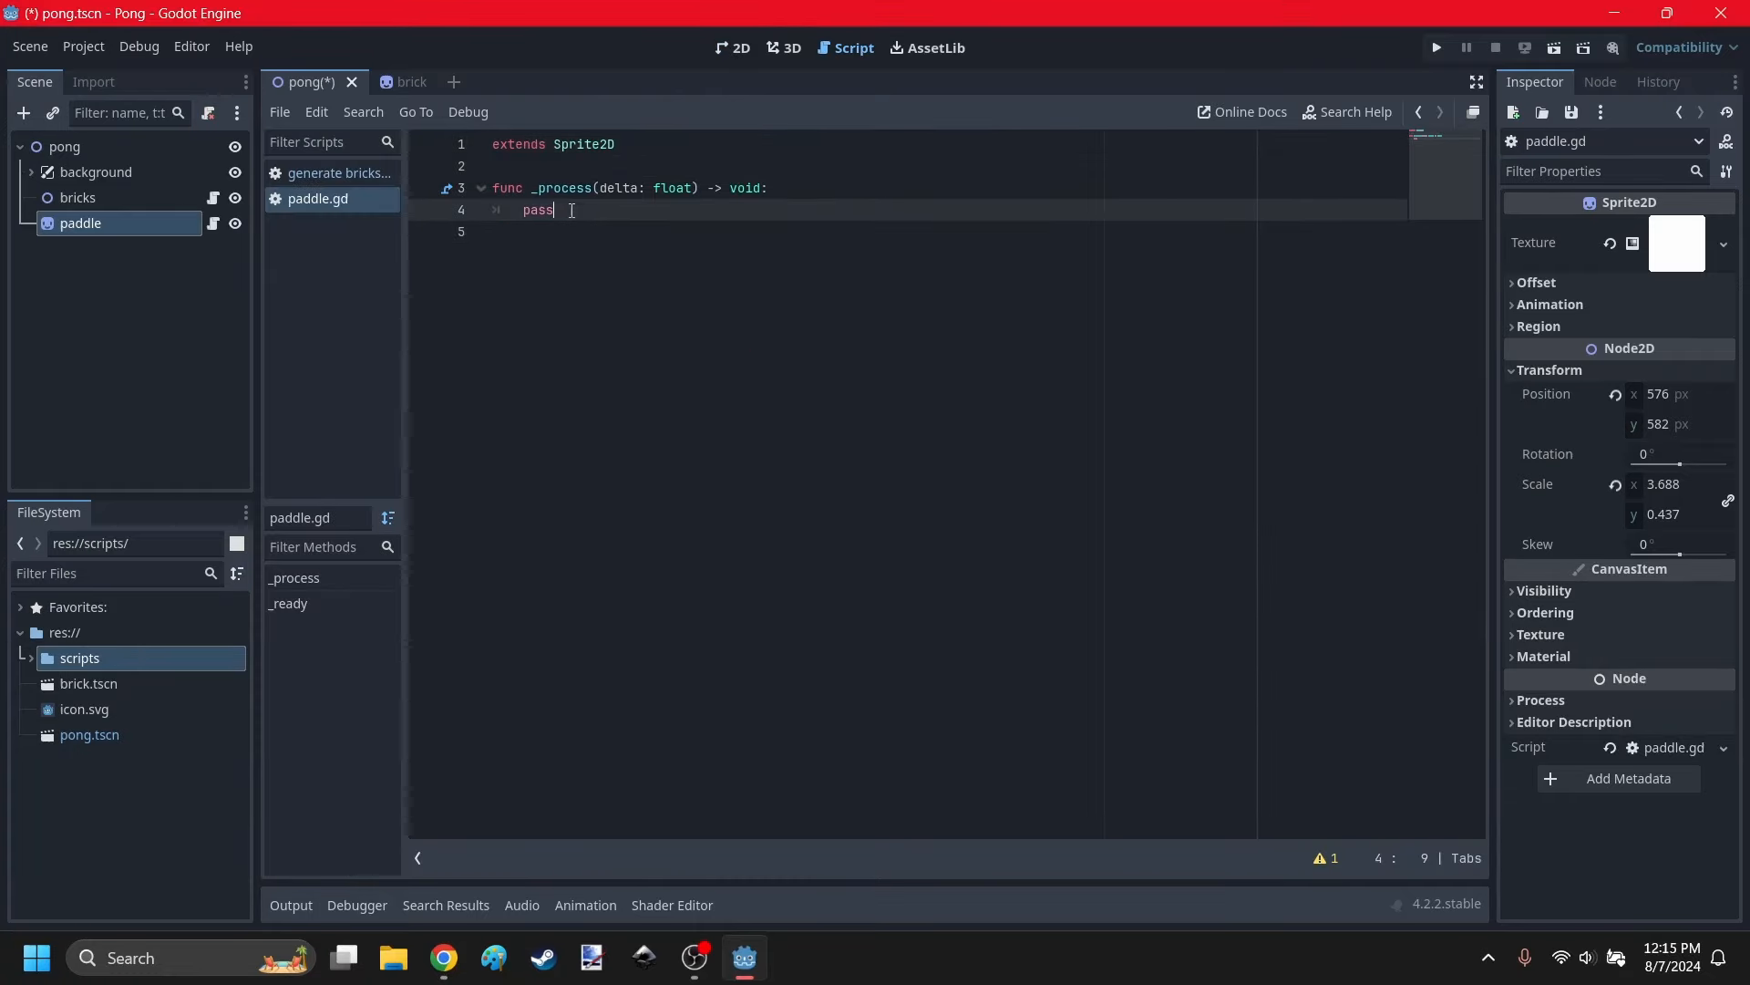
{"action": "type", "text": "posi"}
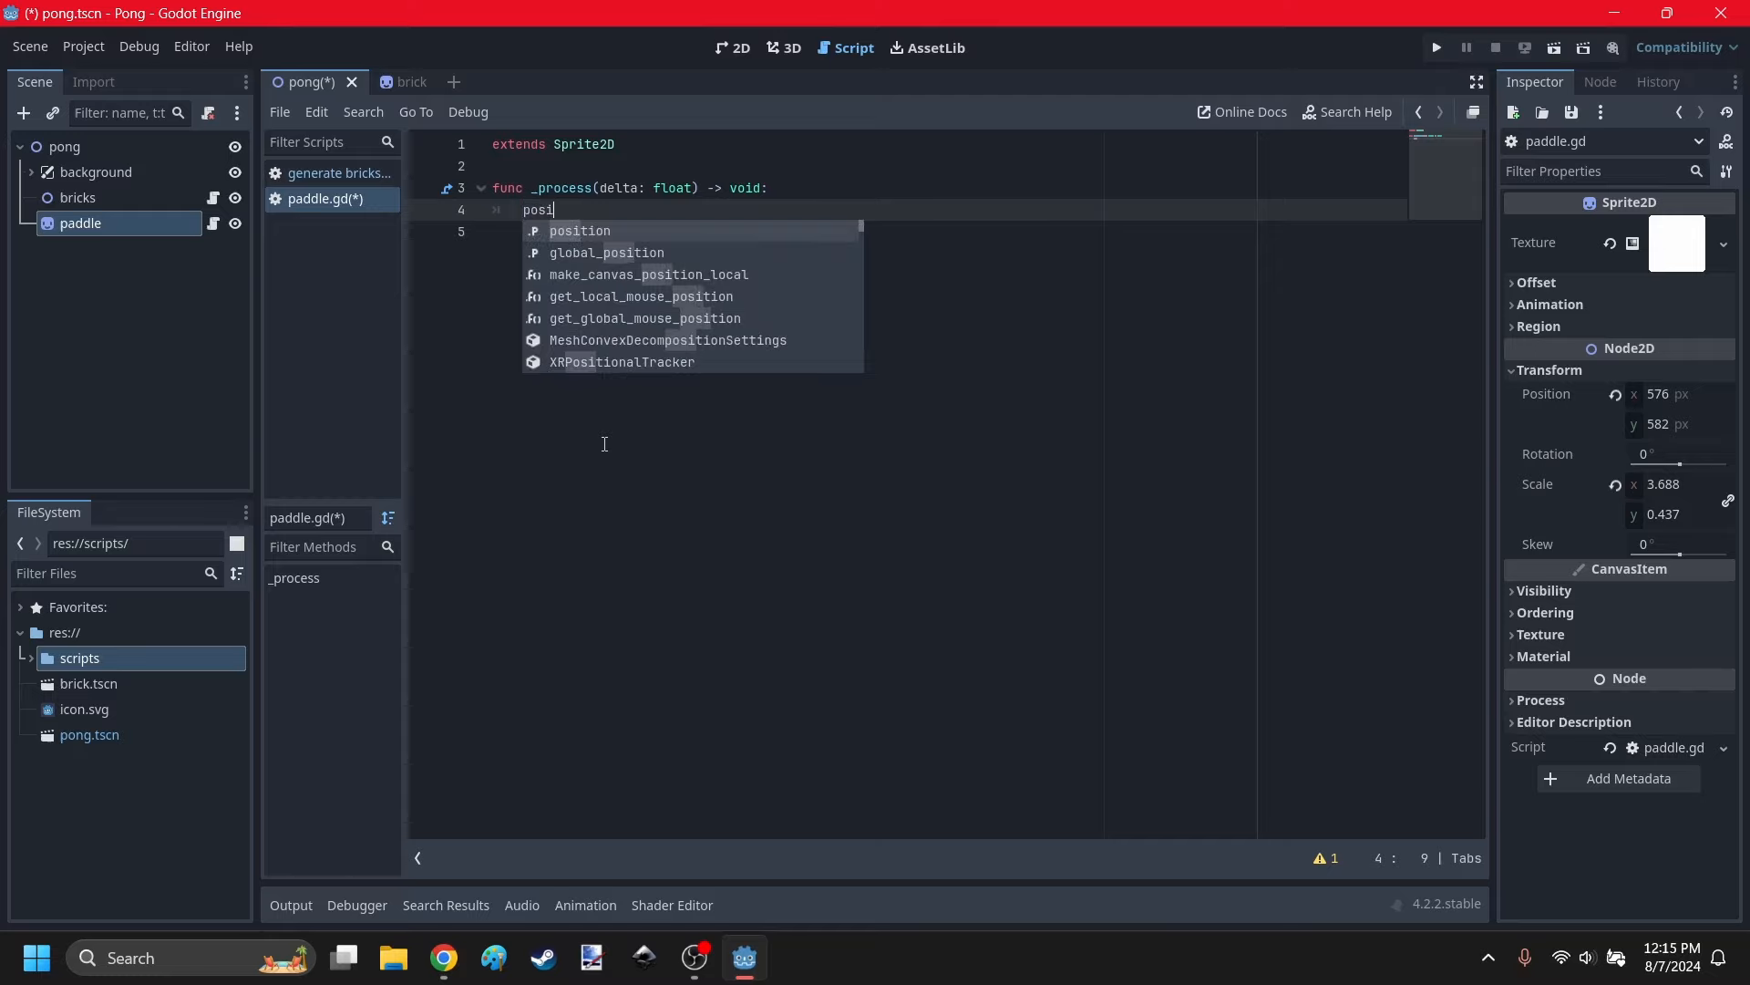
{"action": "type", "text": "tion.x = get_global_mouse_position()"}
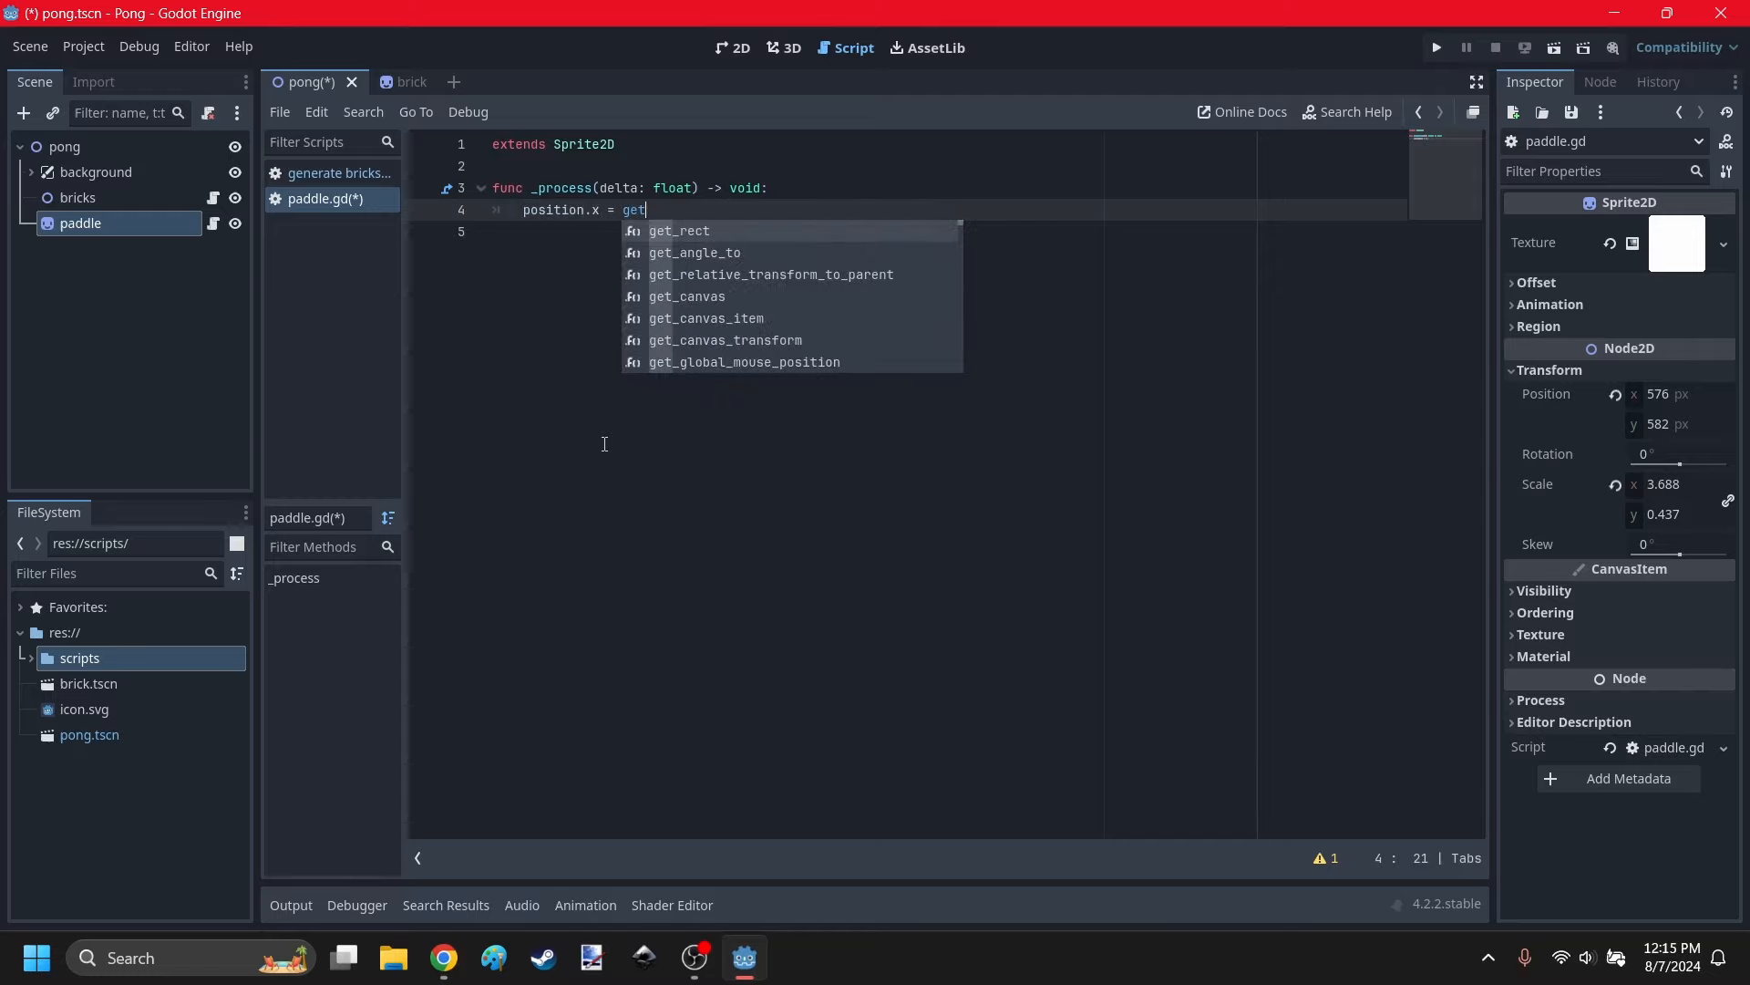
{"action": "key", "text": "Return"}
{"action": "type", "text": "."}
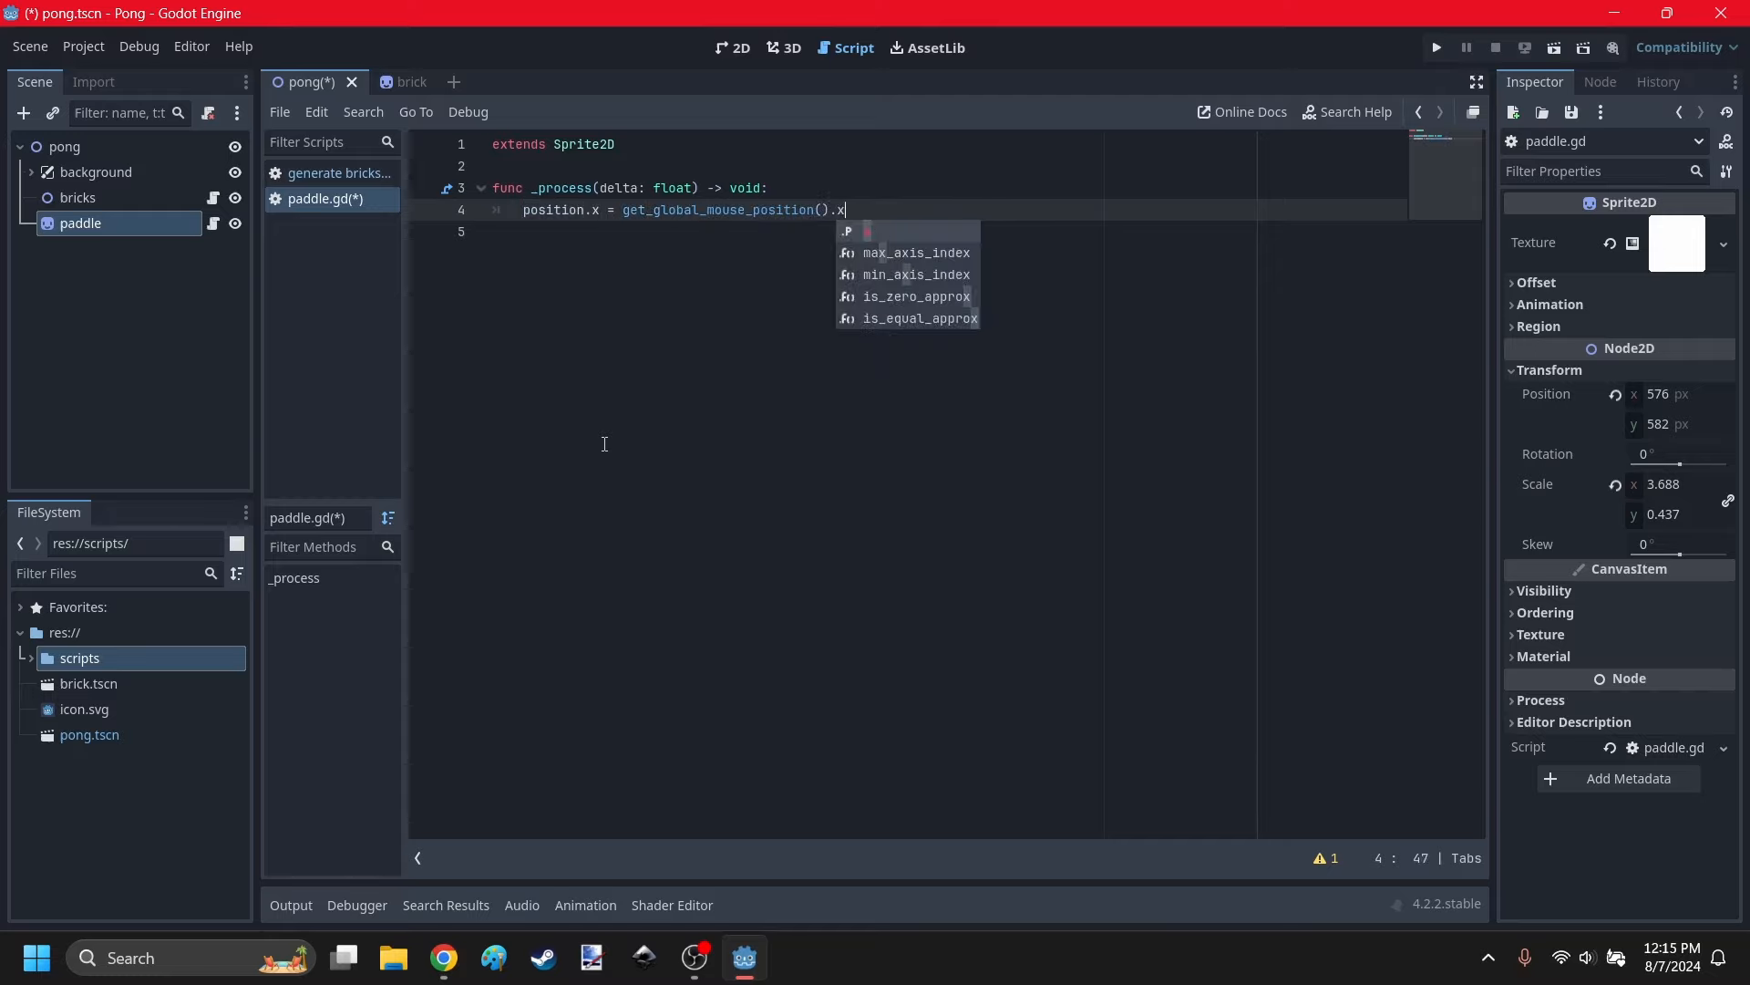
{"action": "type", "text": "x"}
Rename the delta parameter of the _process function to _delta and save the script.
{"action": "left_click", "coordinate": [604, 444]}
{"action": "left_click", "coordinate": [600, 191]}
{"action": "type", "text": "_"}
{"action": "left_click", "coordinate": [660, 328]}
{"action": "key", "text": "ctrl+s"}
Return to the 2D view, run the game maximized to test the paddle following the mouse, and close the game window.
{"action": "left_click", "coordinate": [740, 51]}
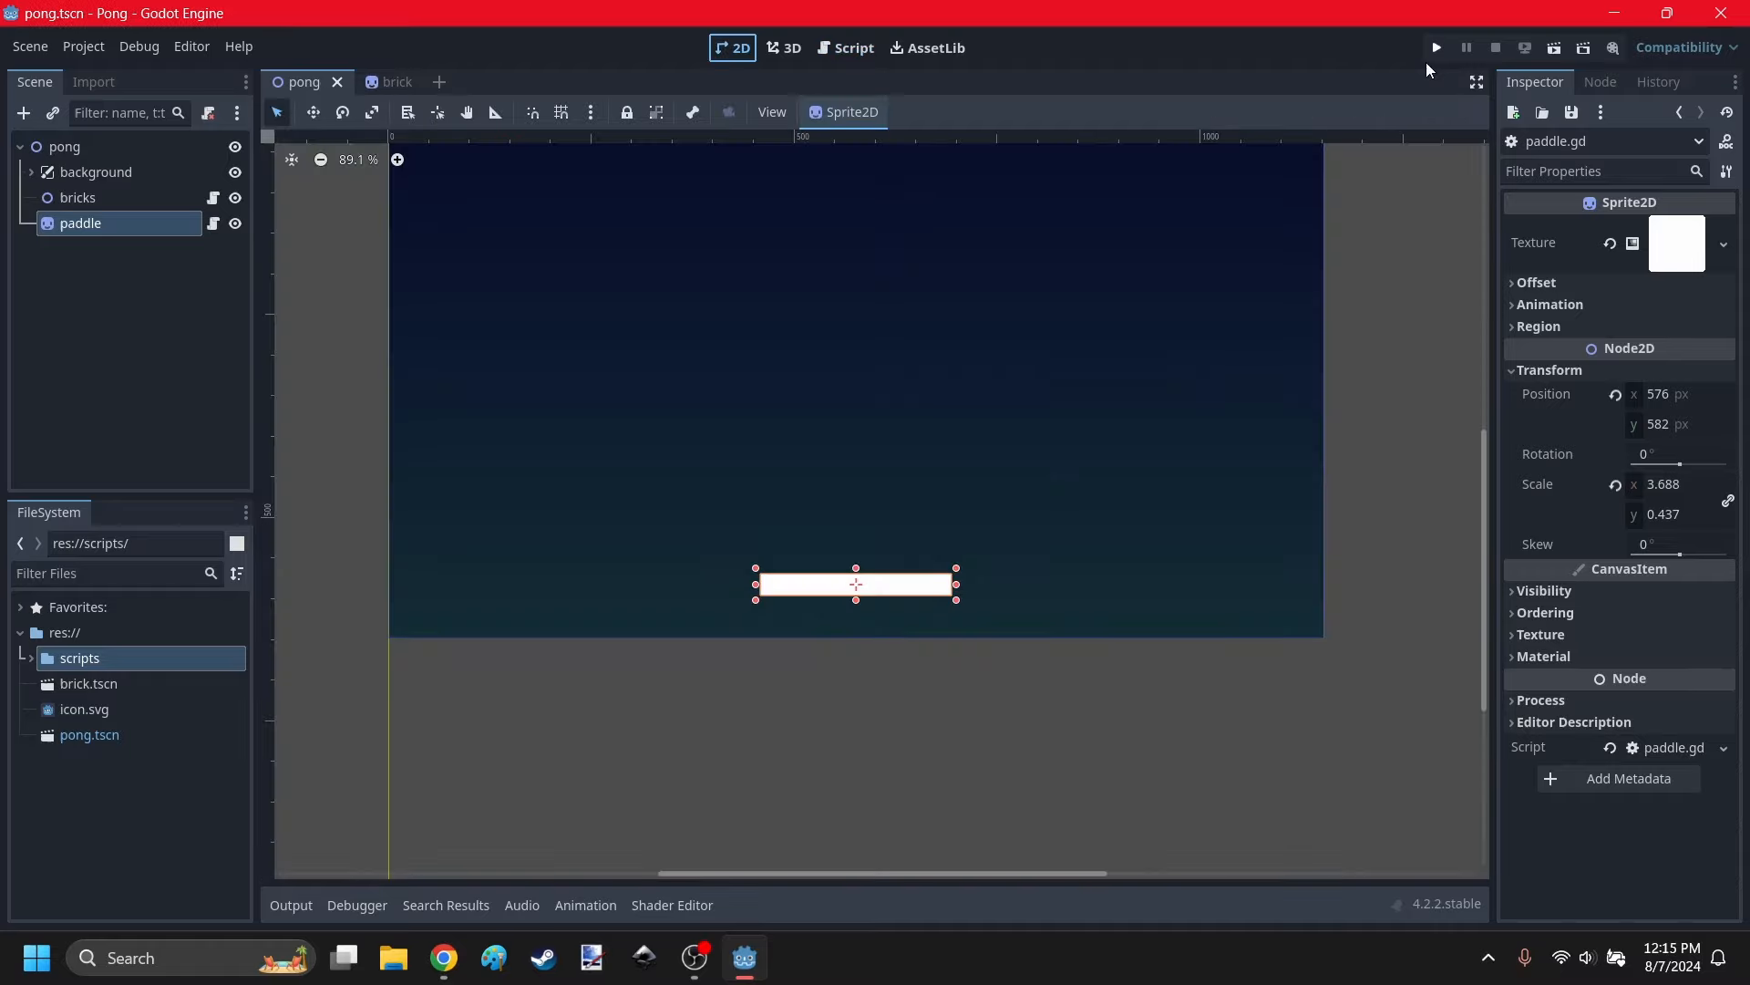
{"action": "left_click", "coordinate": [1435, 47]}
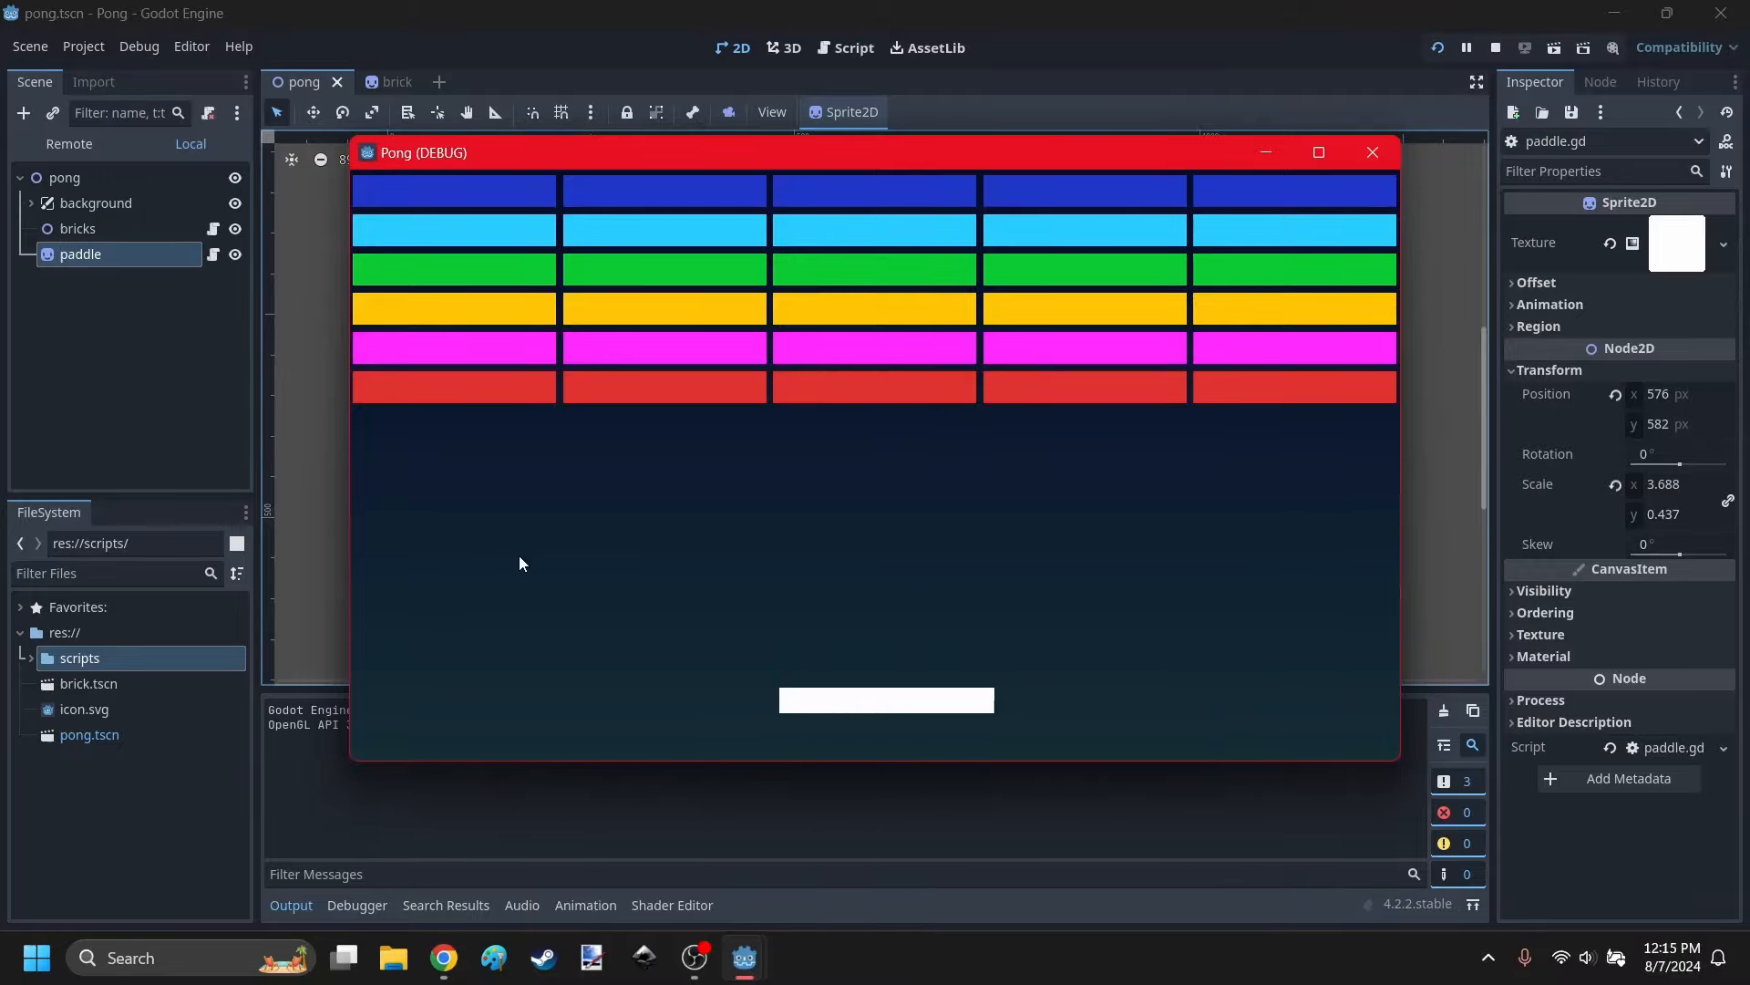
{"action": "left_click", "coordinate": [1322, 149]}
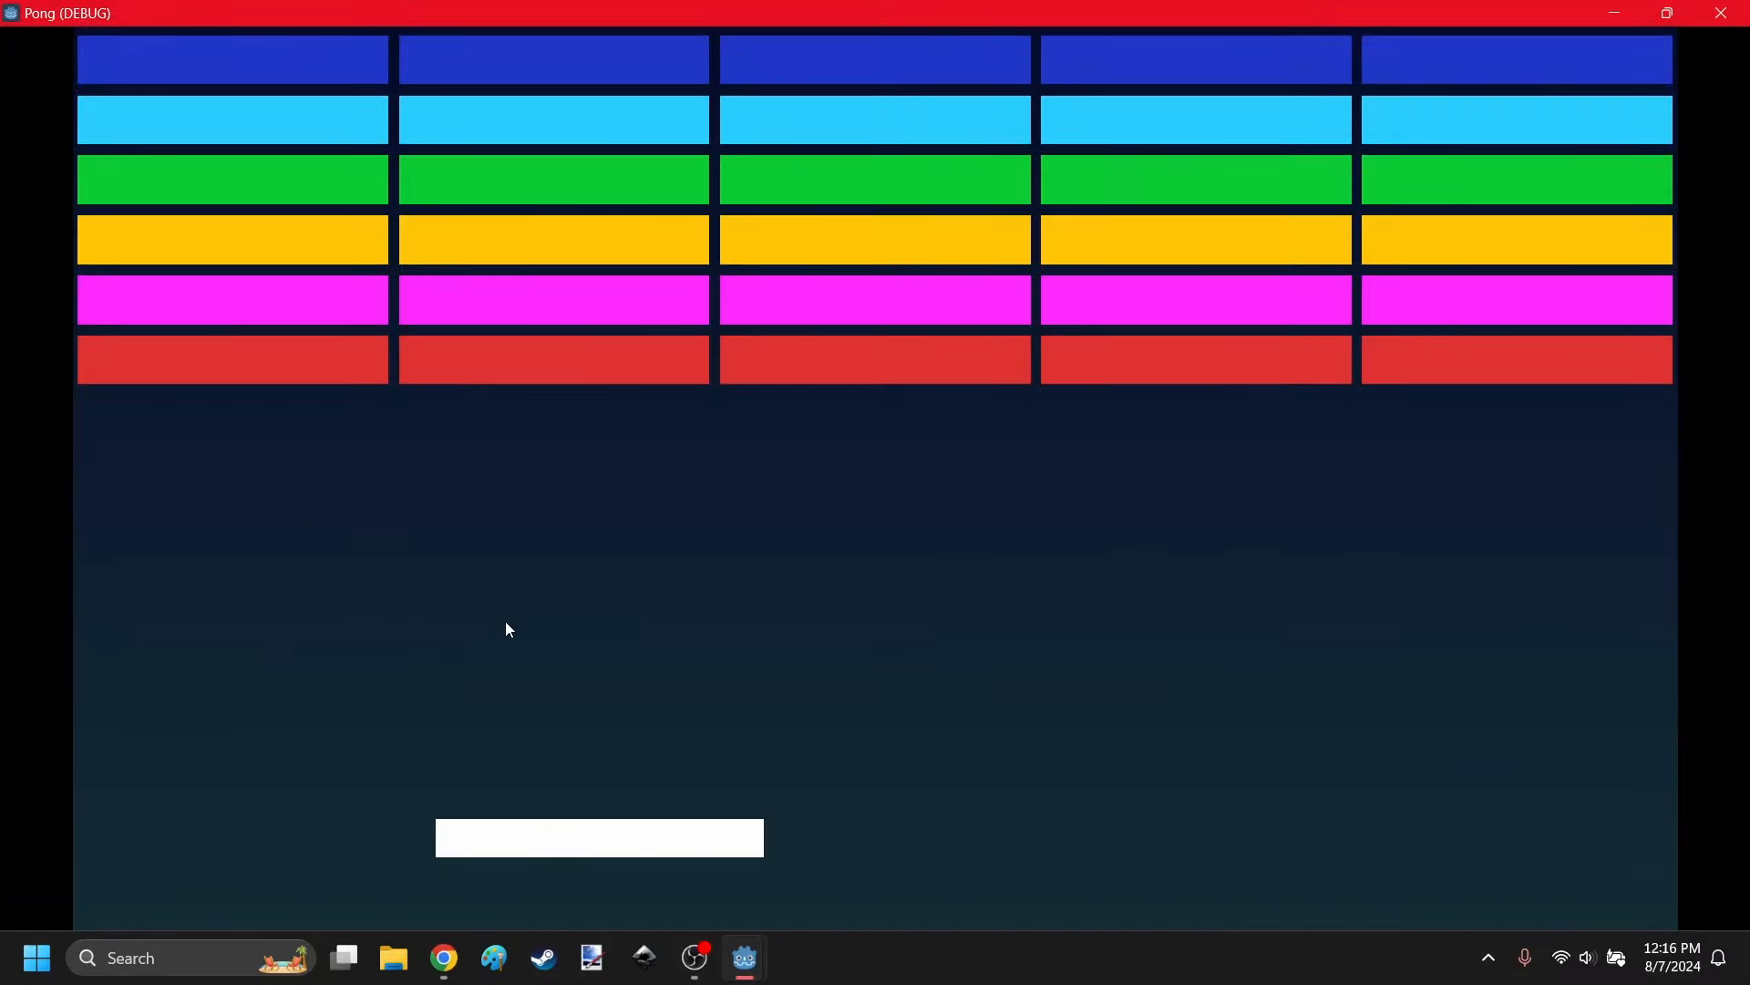
{"action": "left_click", "coordinate": [1721, 13]}
{"action": "scroll", "coordinate": [791, 501], "scroll_direction": "down", "scroll_amount": 2}
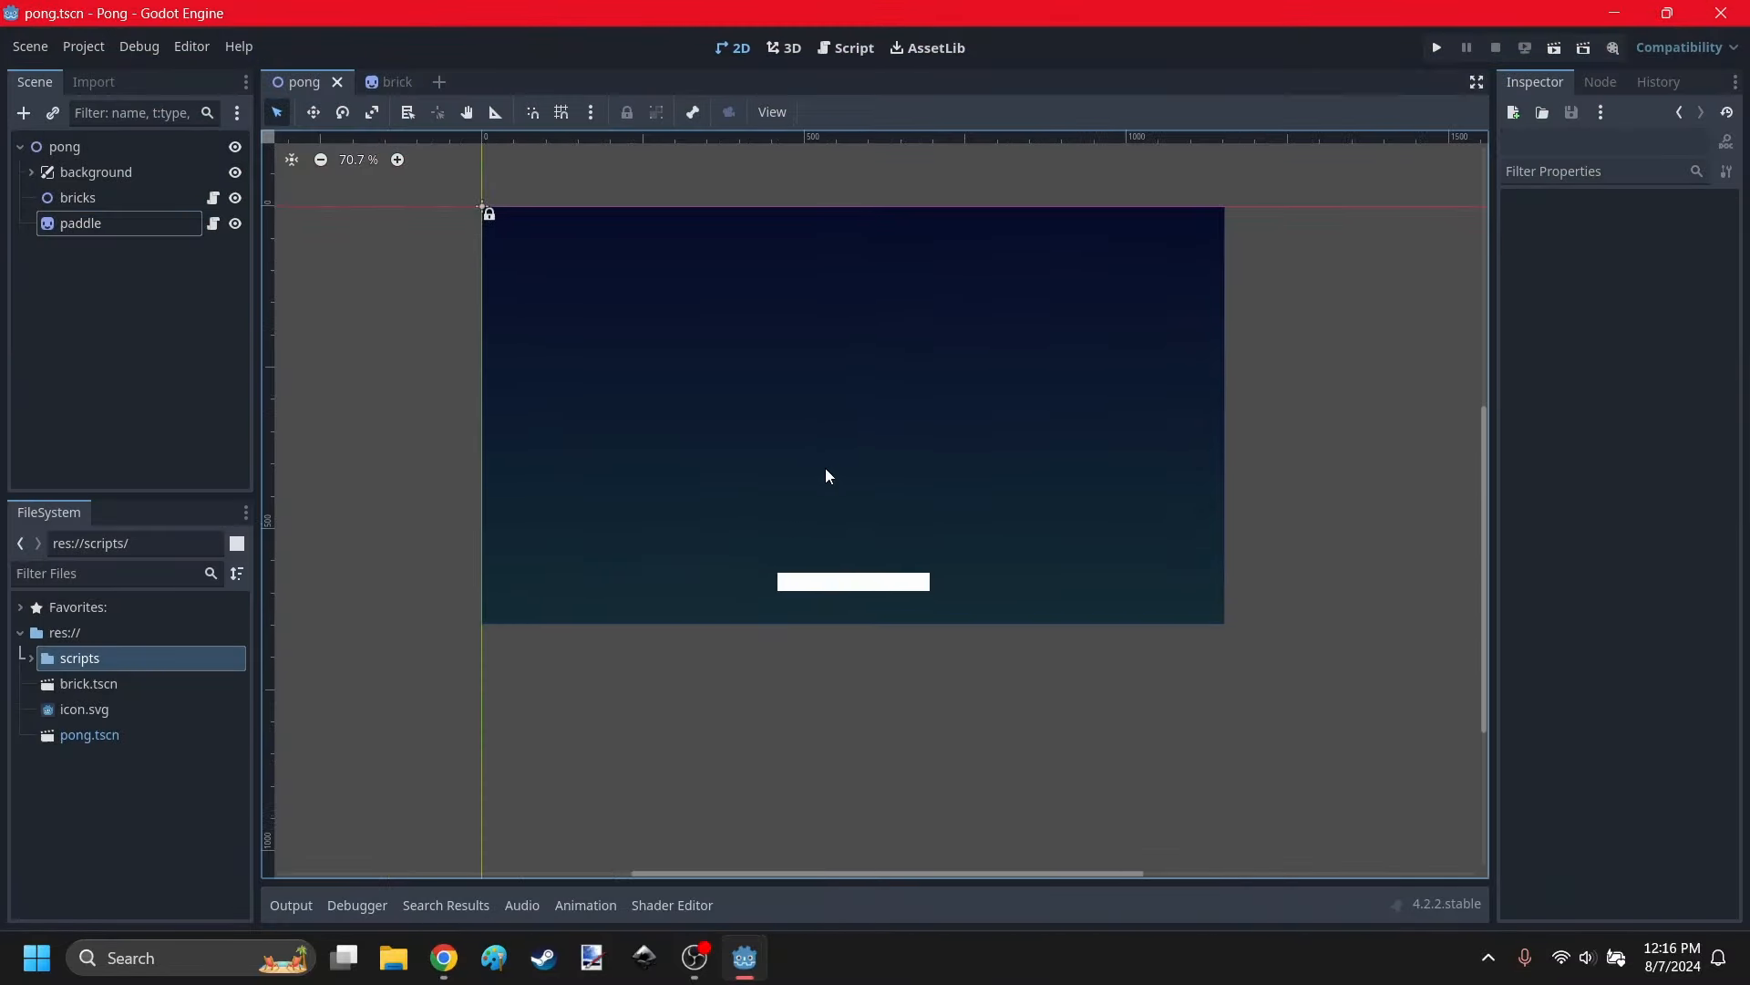
Switch to the Scratch version in the browser, play its start sequence to review the start text, and return to Godot.
{"action": "left_click", "coordinate": [444, 958]}
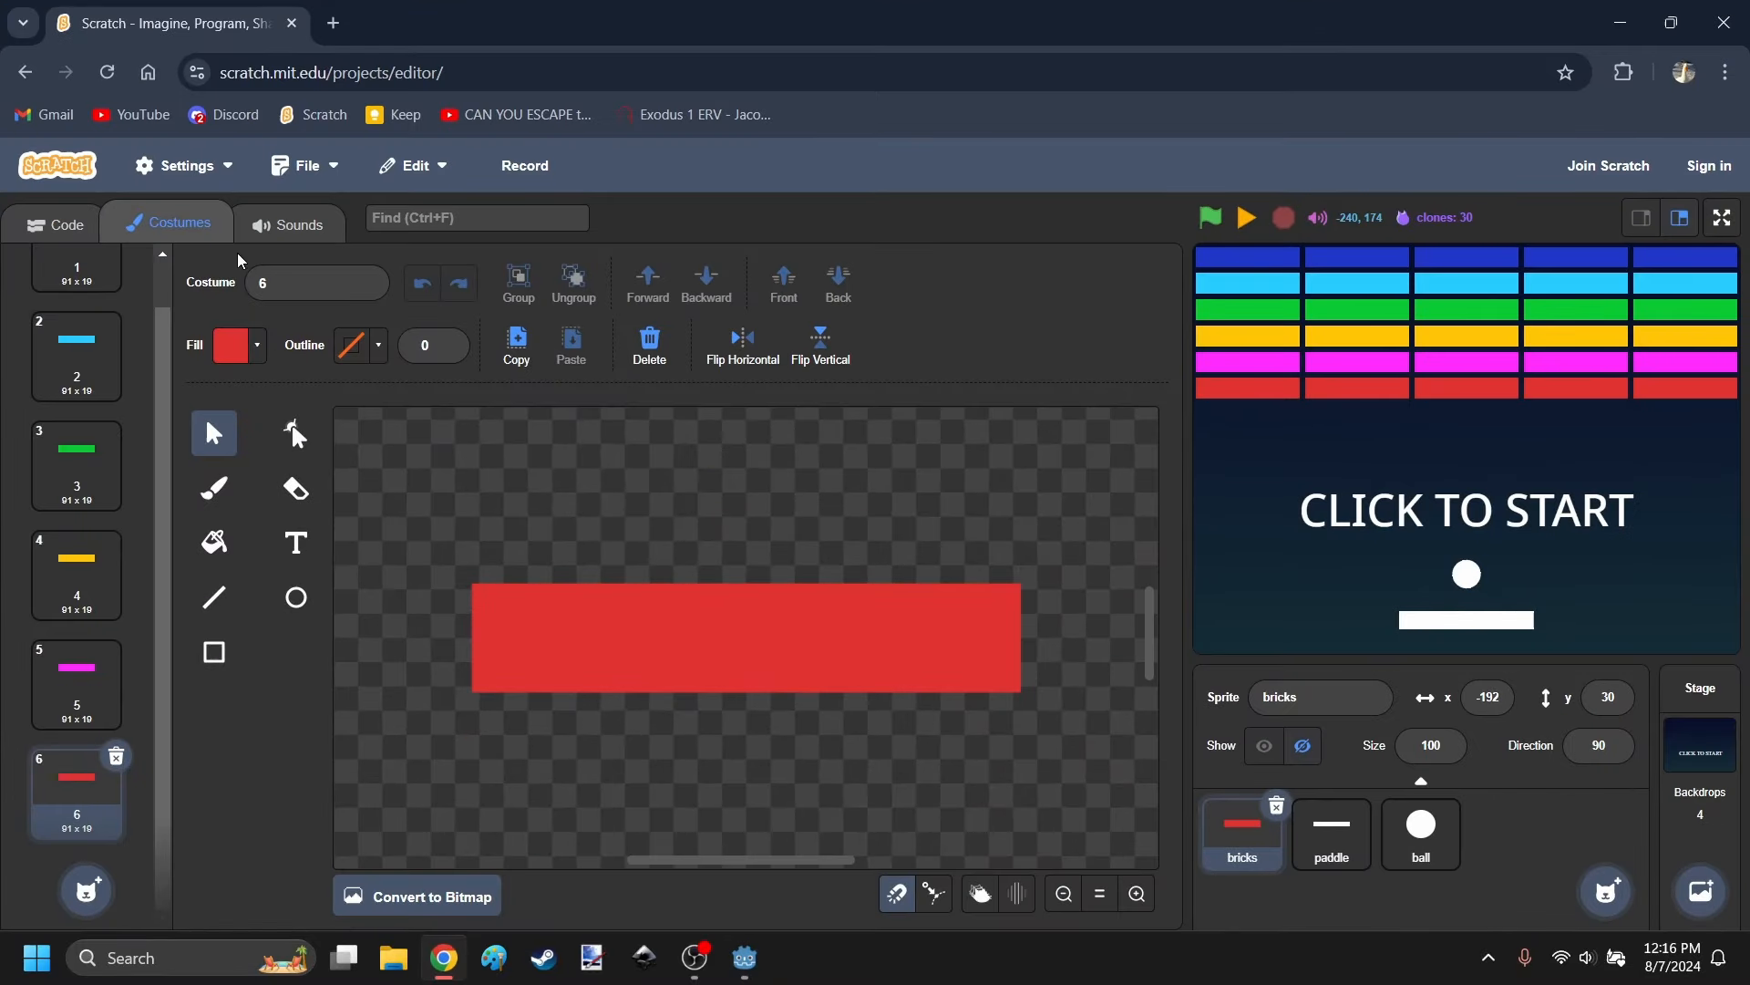
{"action": "left_click", "coordinate": [56, 223]}
{"action": "left_click", "coordinate": [1209, 217]}
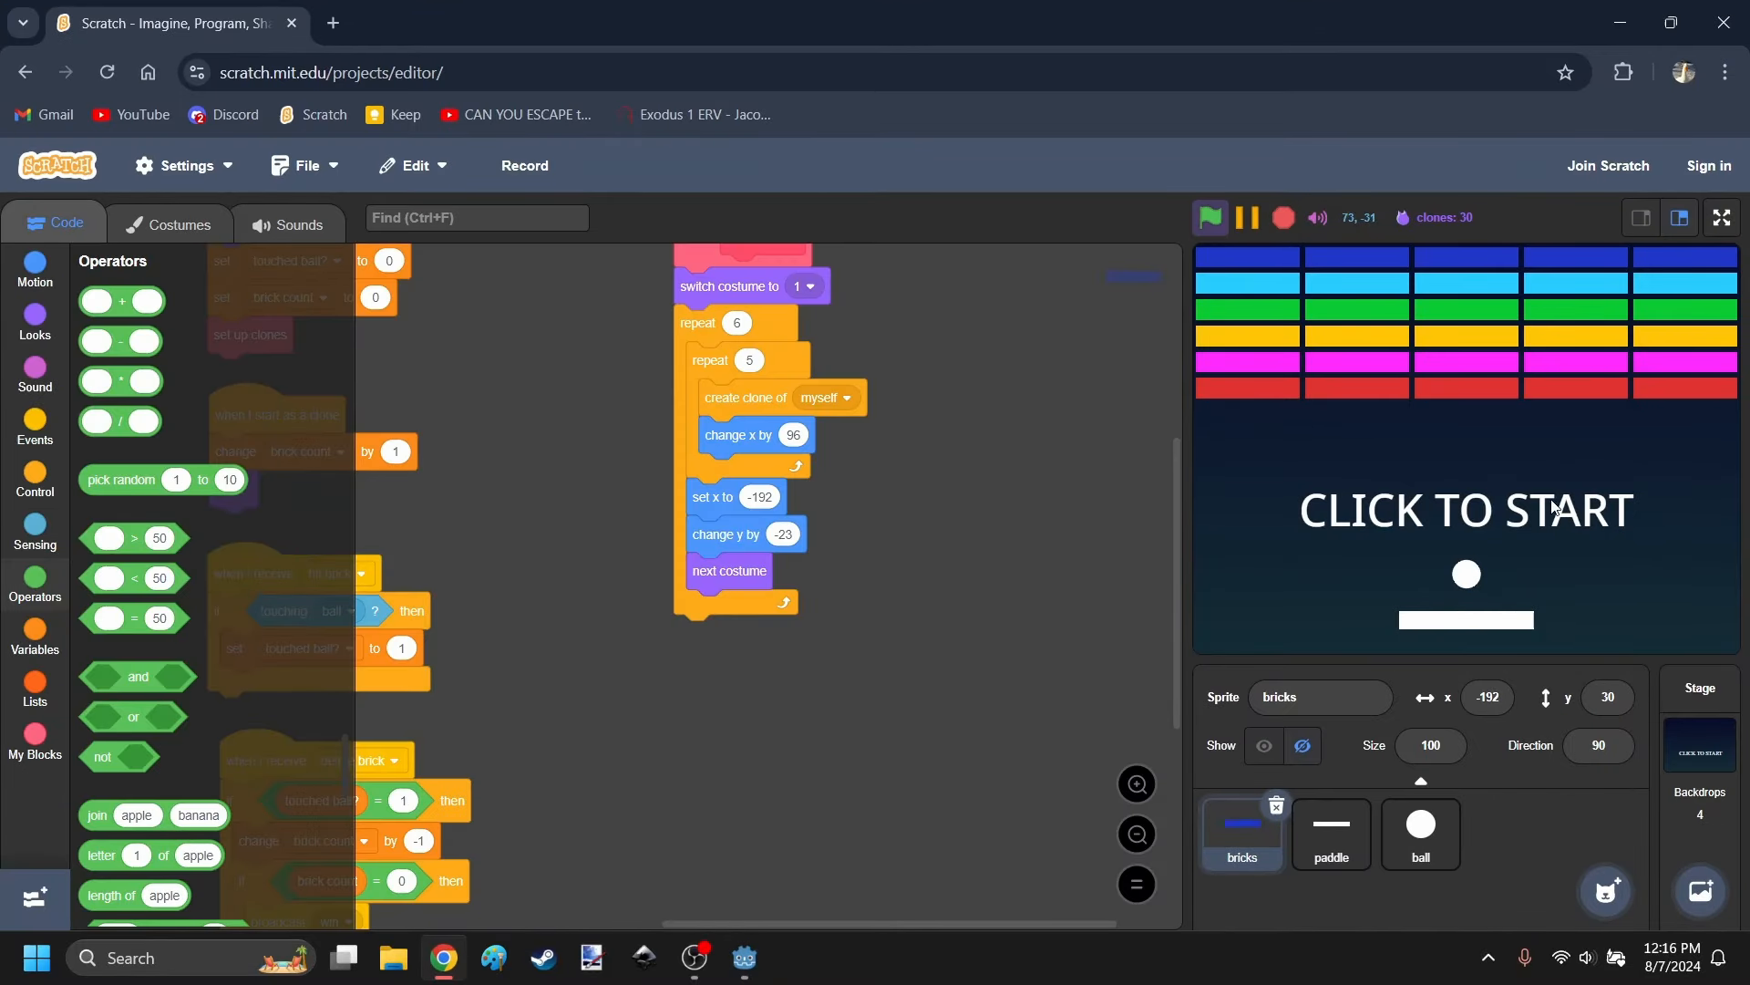
{"action": "left_click", "coordinate": [1429, 467]}
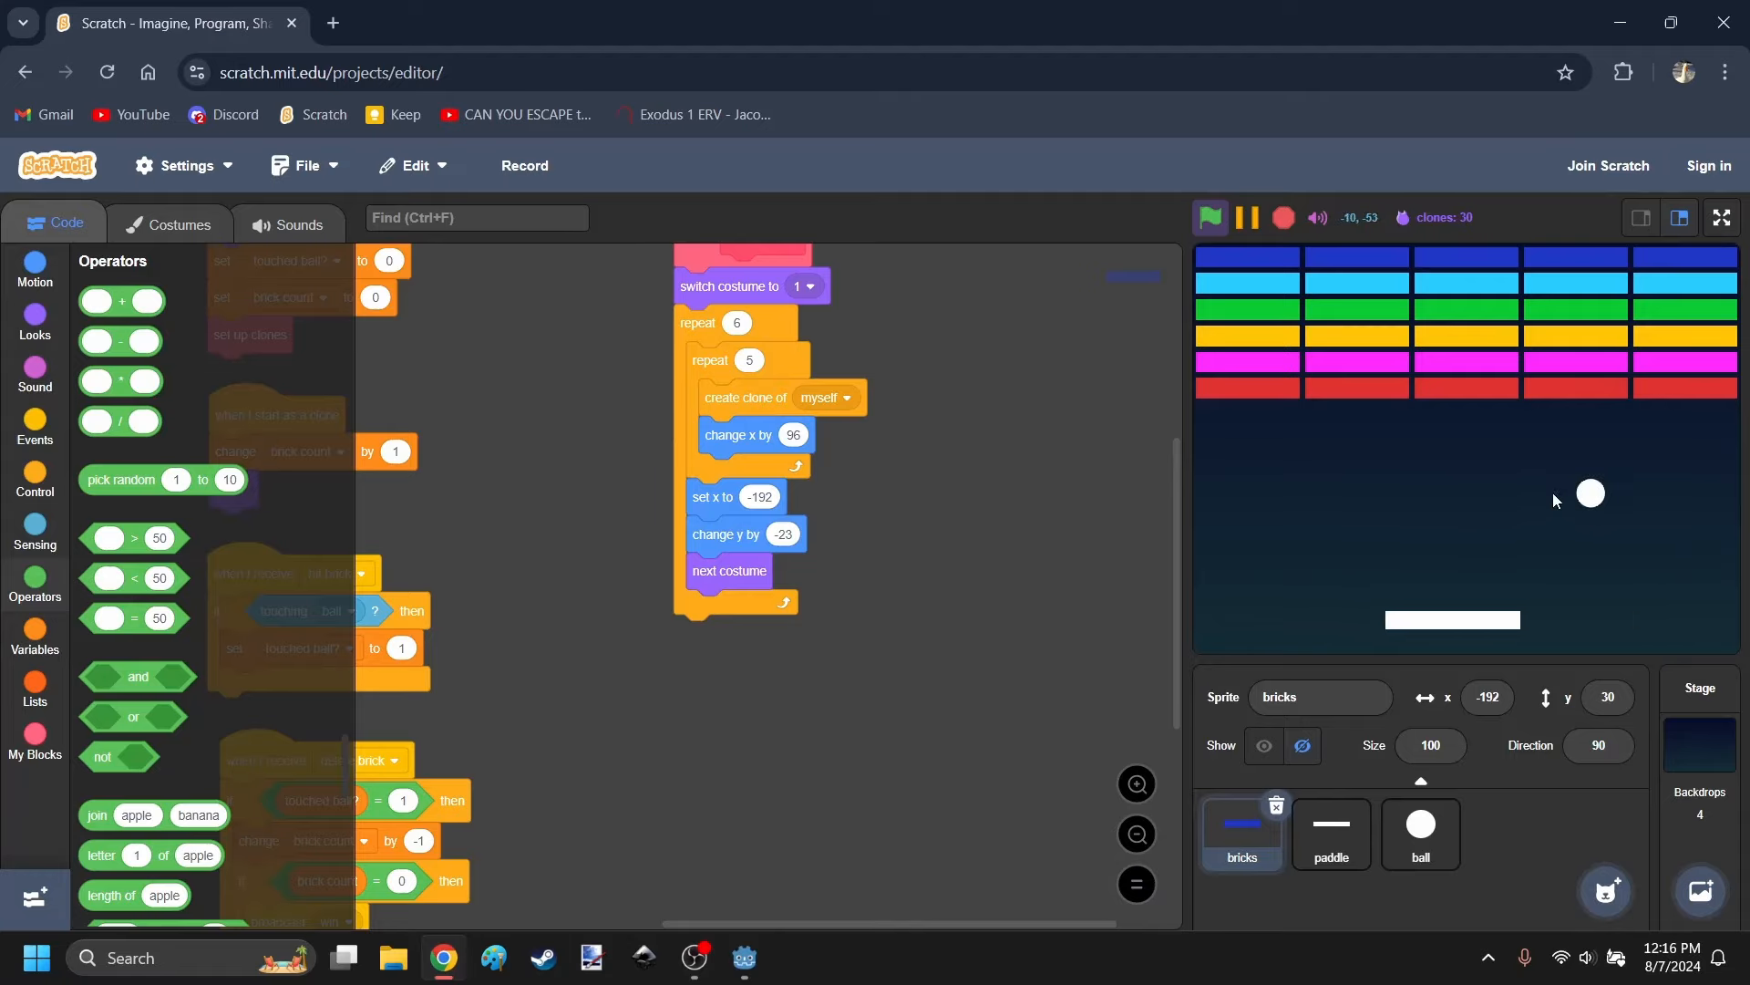
{"action": "left_click", "coordinate": [1210, 218]}
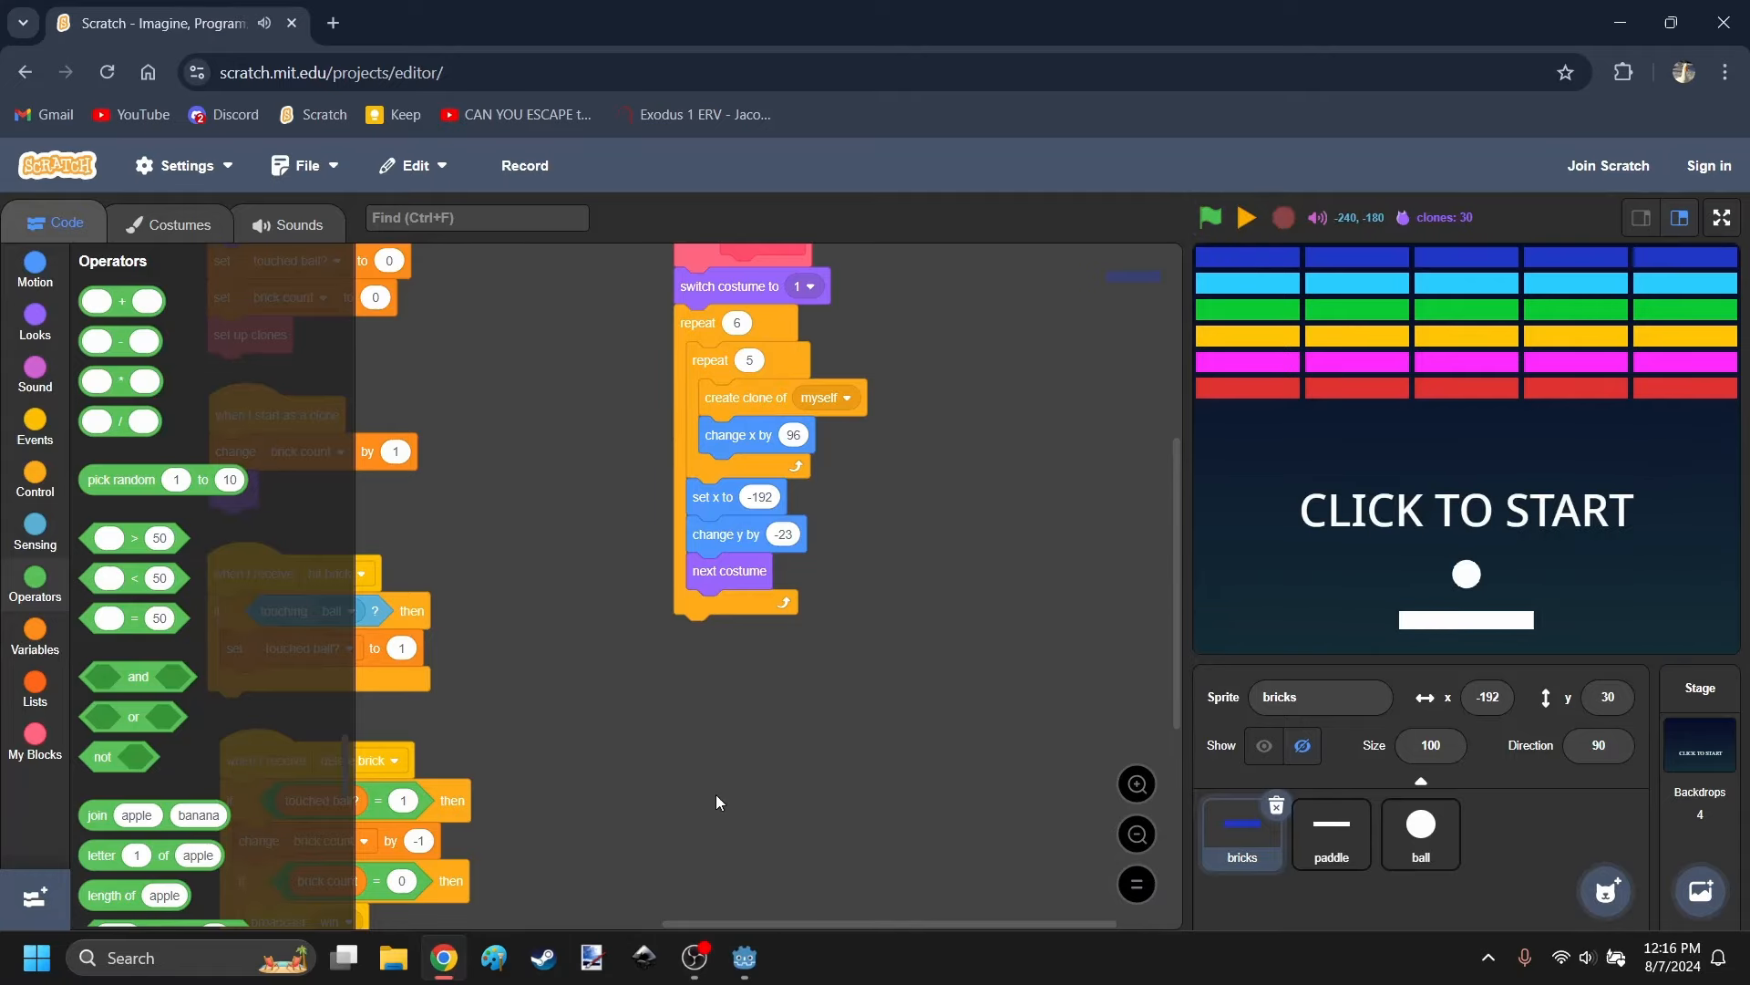
{"action": "left_click", "coordinate": [444, 957]}
Add a CanvasLayer node under the pong root node and rename it GUI.
{"action": "scroll", "coordinate": [820, 519], "scroll_direction": "up", "scroll_amount": 2}
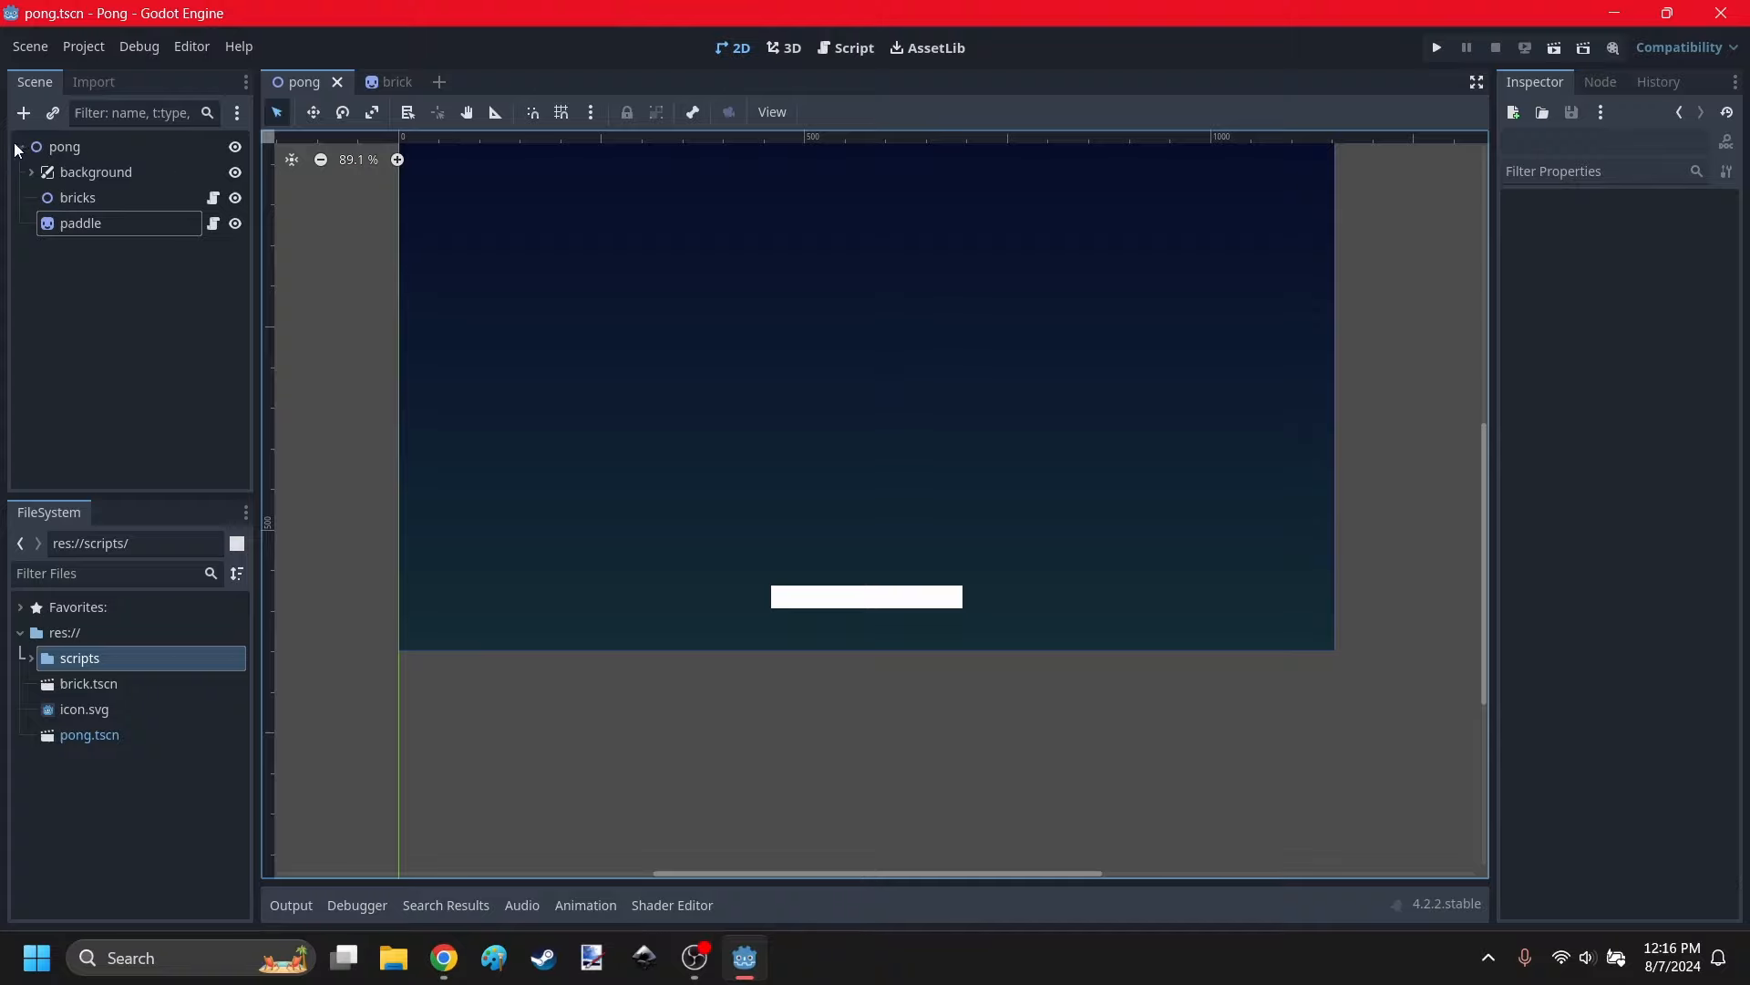
{"action": "scroll", "coordinate": [845, 485], "scroll_direction": "down", "scroll_amount": 4}
{"action": "scroll", "coordinate": [844, 486], "scroll_direction": "up", "scroll_amount": 2}
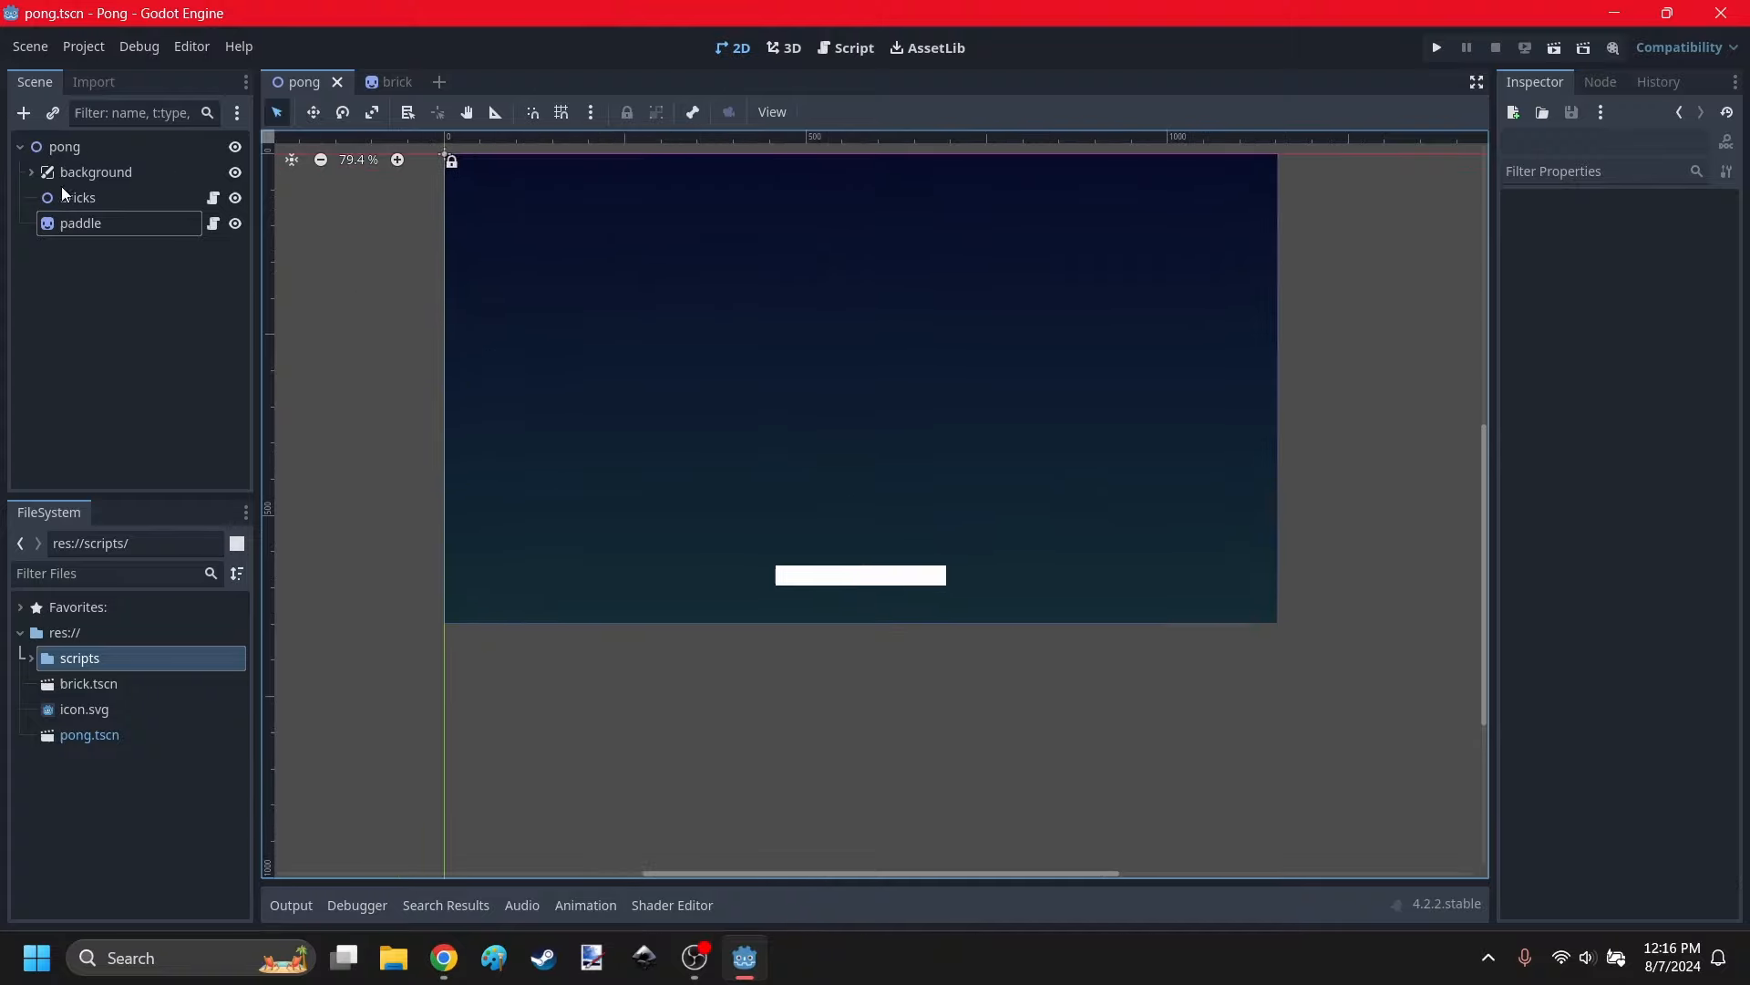
{"action": "left_click", "coordinate": [64, 151]}
{"action": "left_click", "coordinate": [23, 113]}
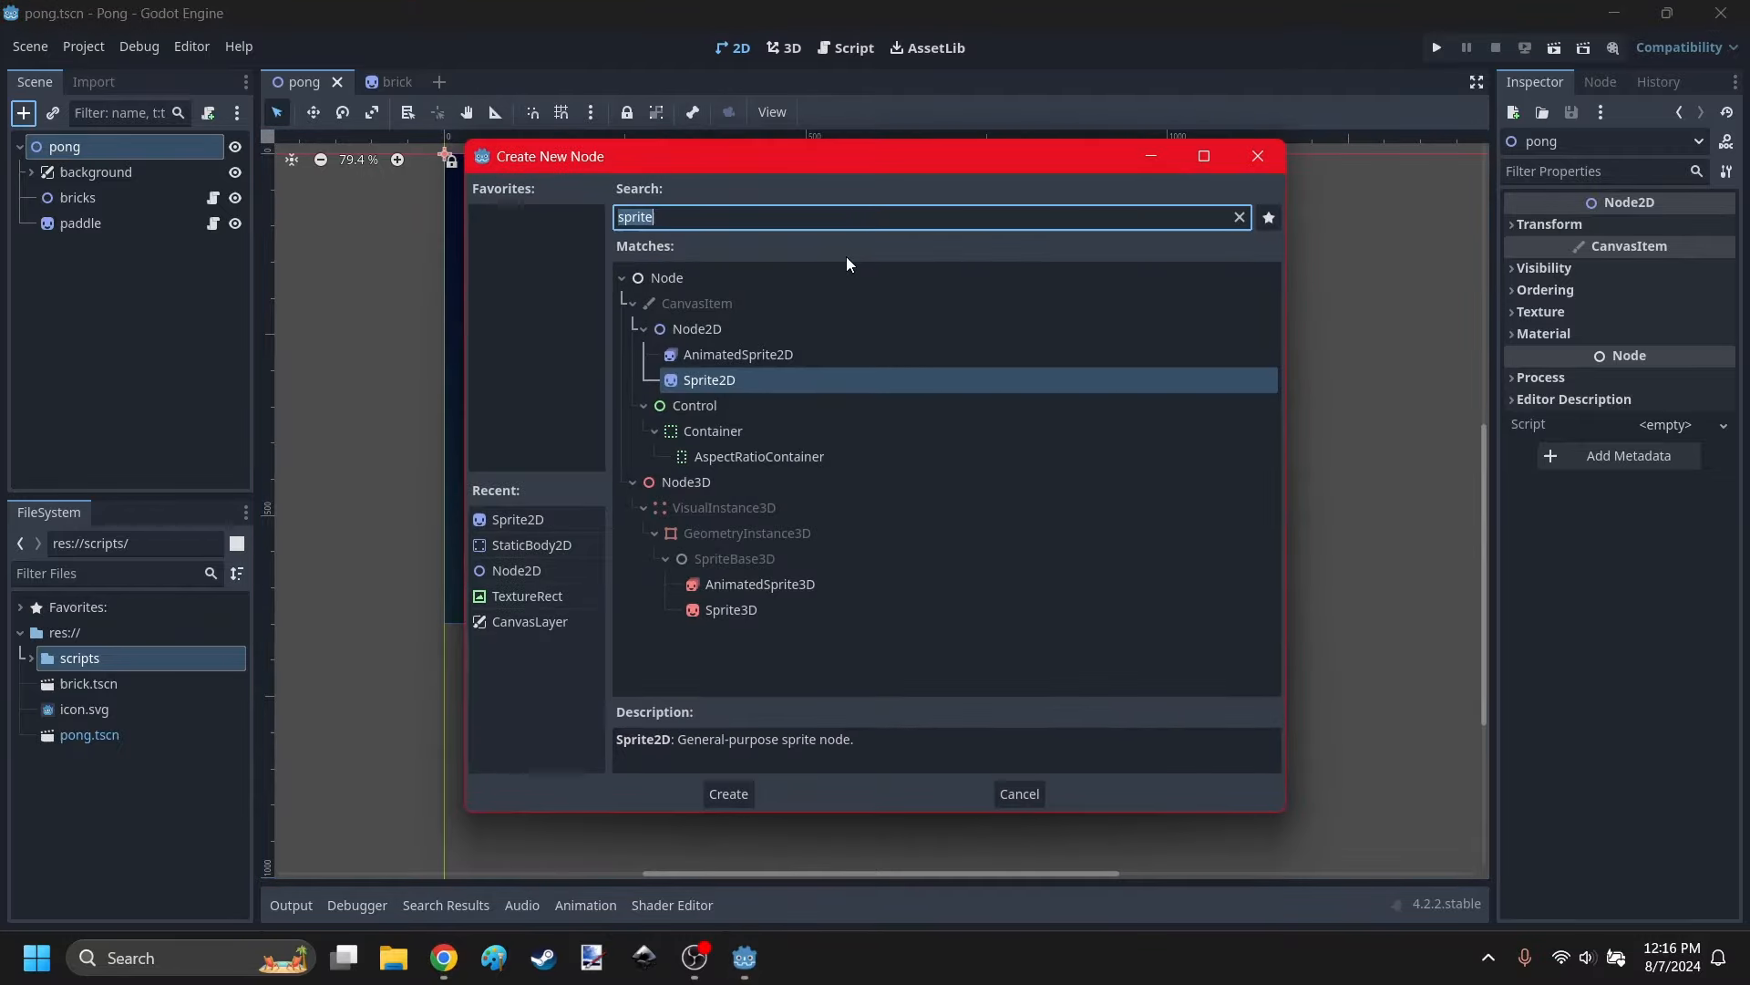
{"action": "type", "text": "canvas"}
{"action": "left_click", "coordinate": [729, 406]}
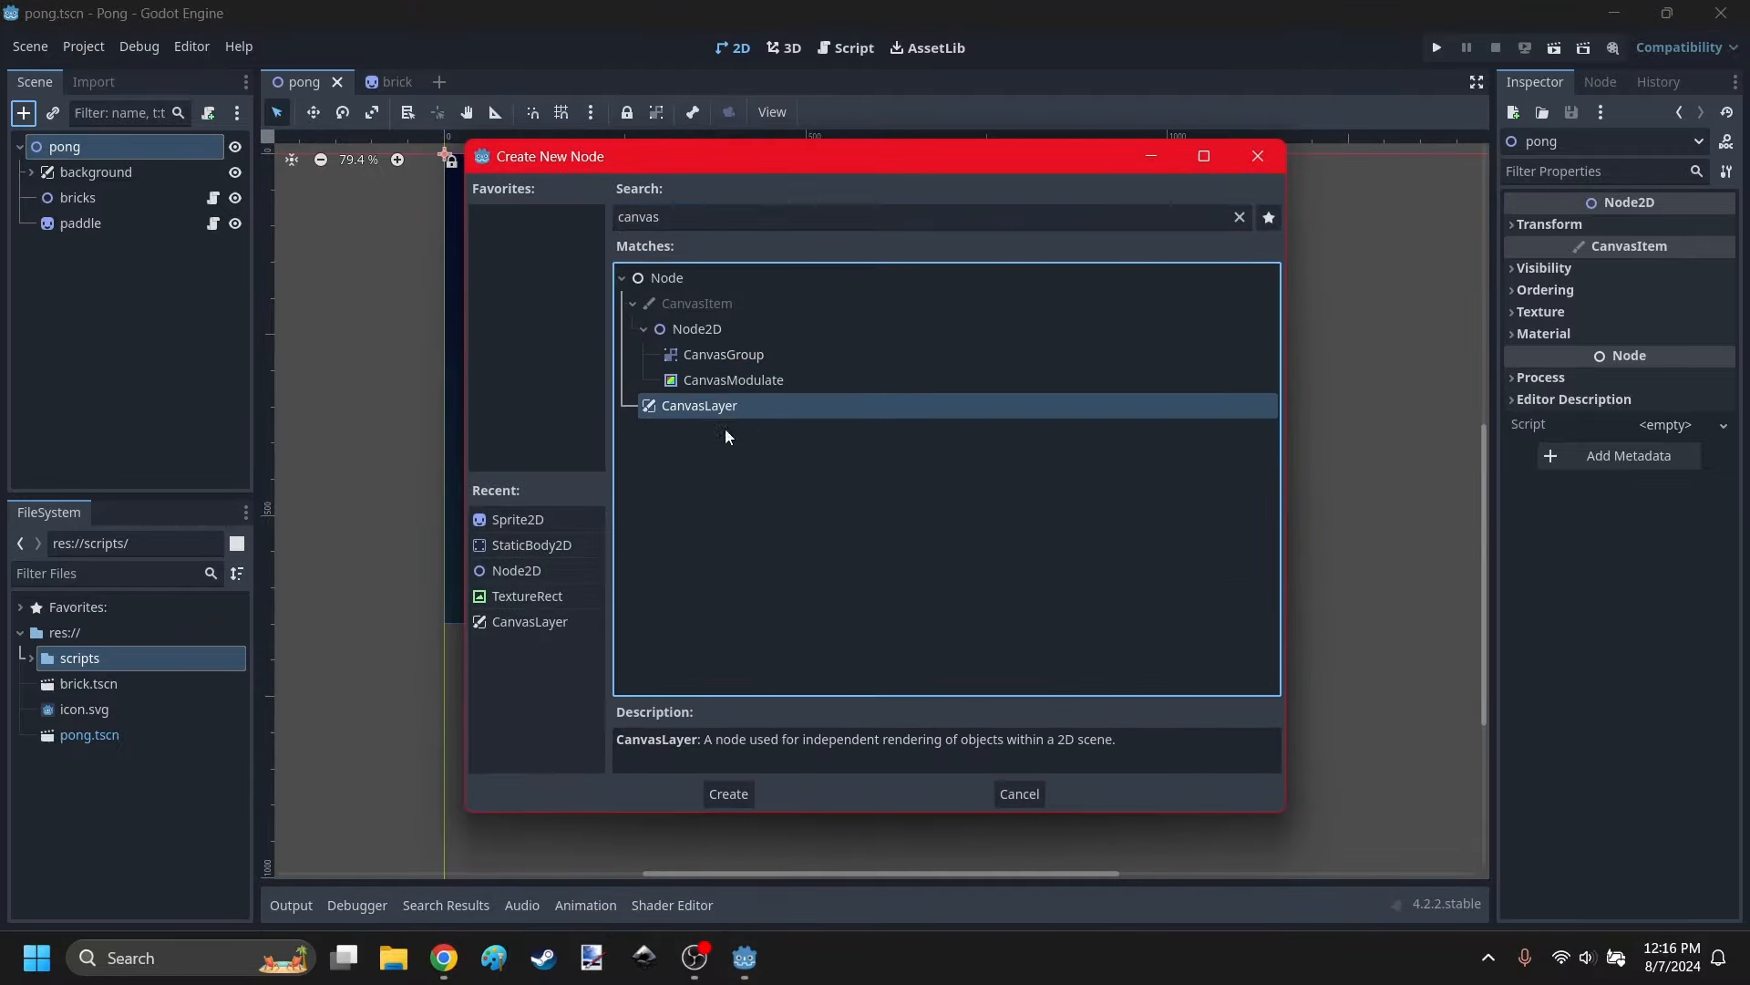
{"action": "left_click", "coordinate": [727, 794]}
{"action": "double_click", "coordinate": [112, 254]}
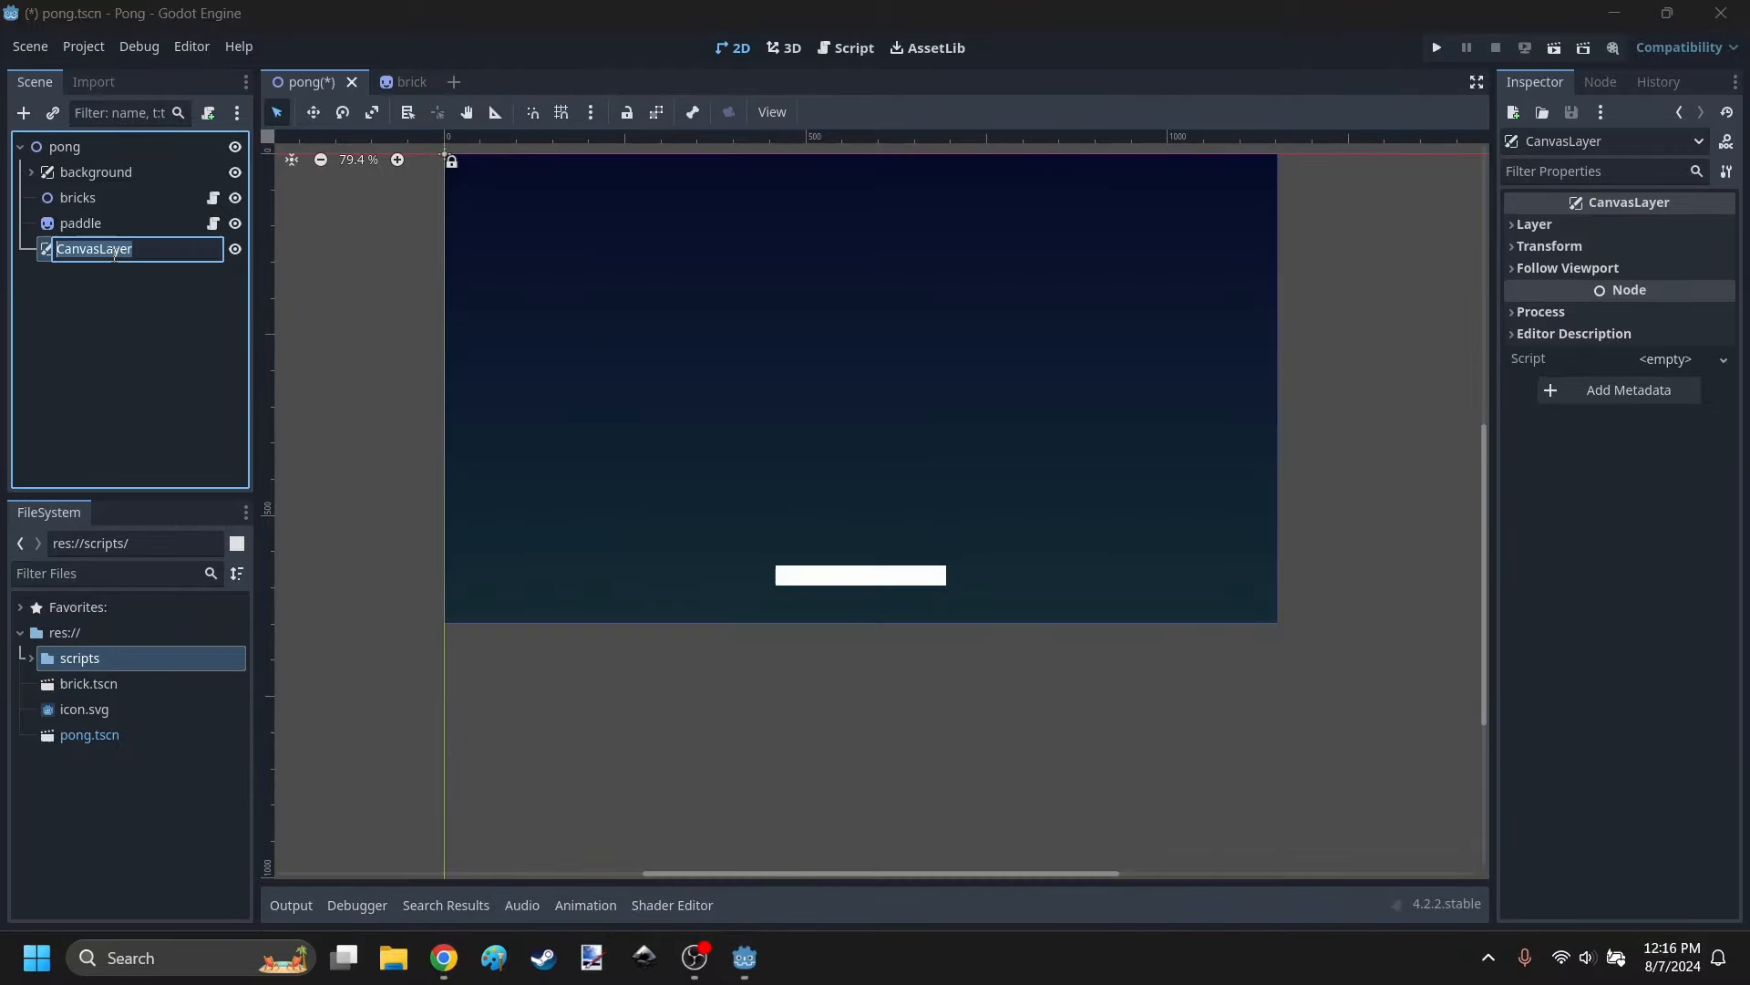
{"action": "type", "text": "GUI"}
{"action": "key", "text": "Return"}
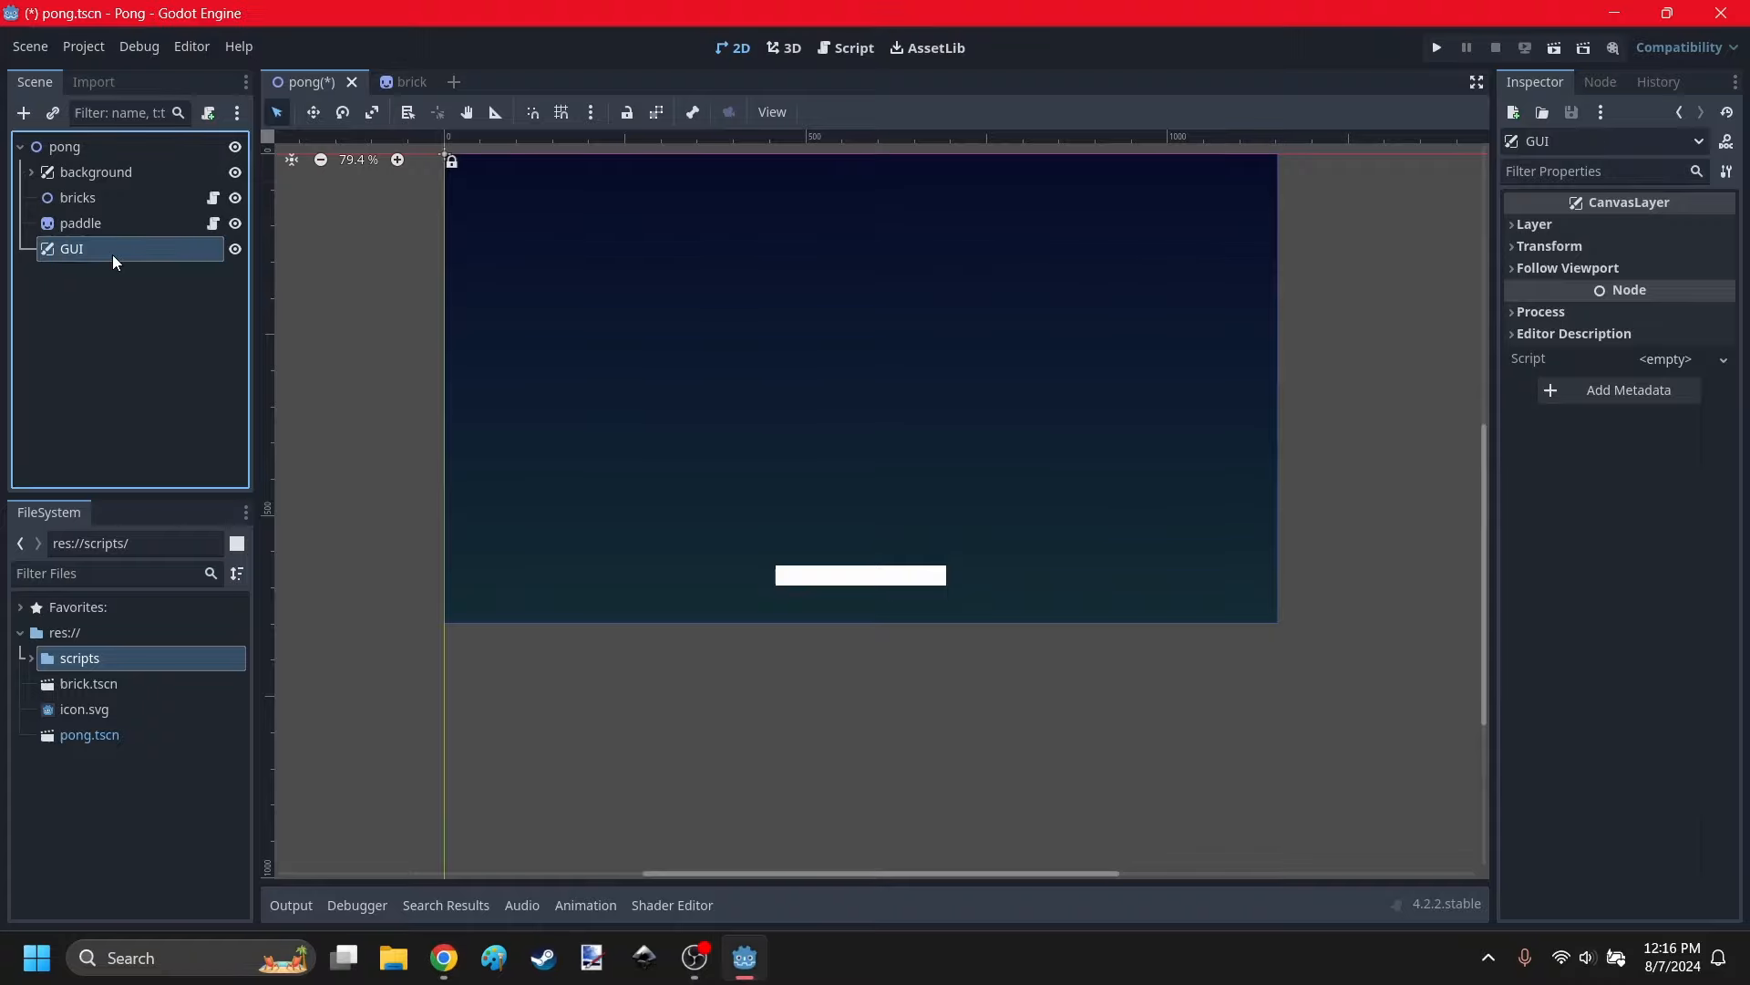
Add a Label node under GUI and apply the Full Rect anchor preset to it.
{"action": "left_click", "coordinate": [29, 113]}
{"action": "type", "text": "label"}
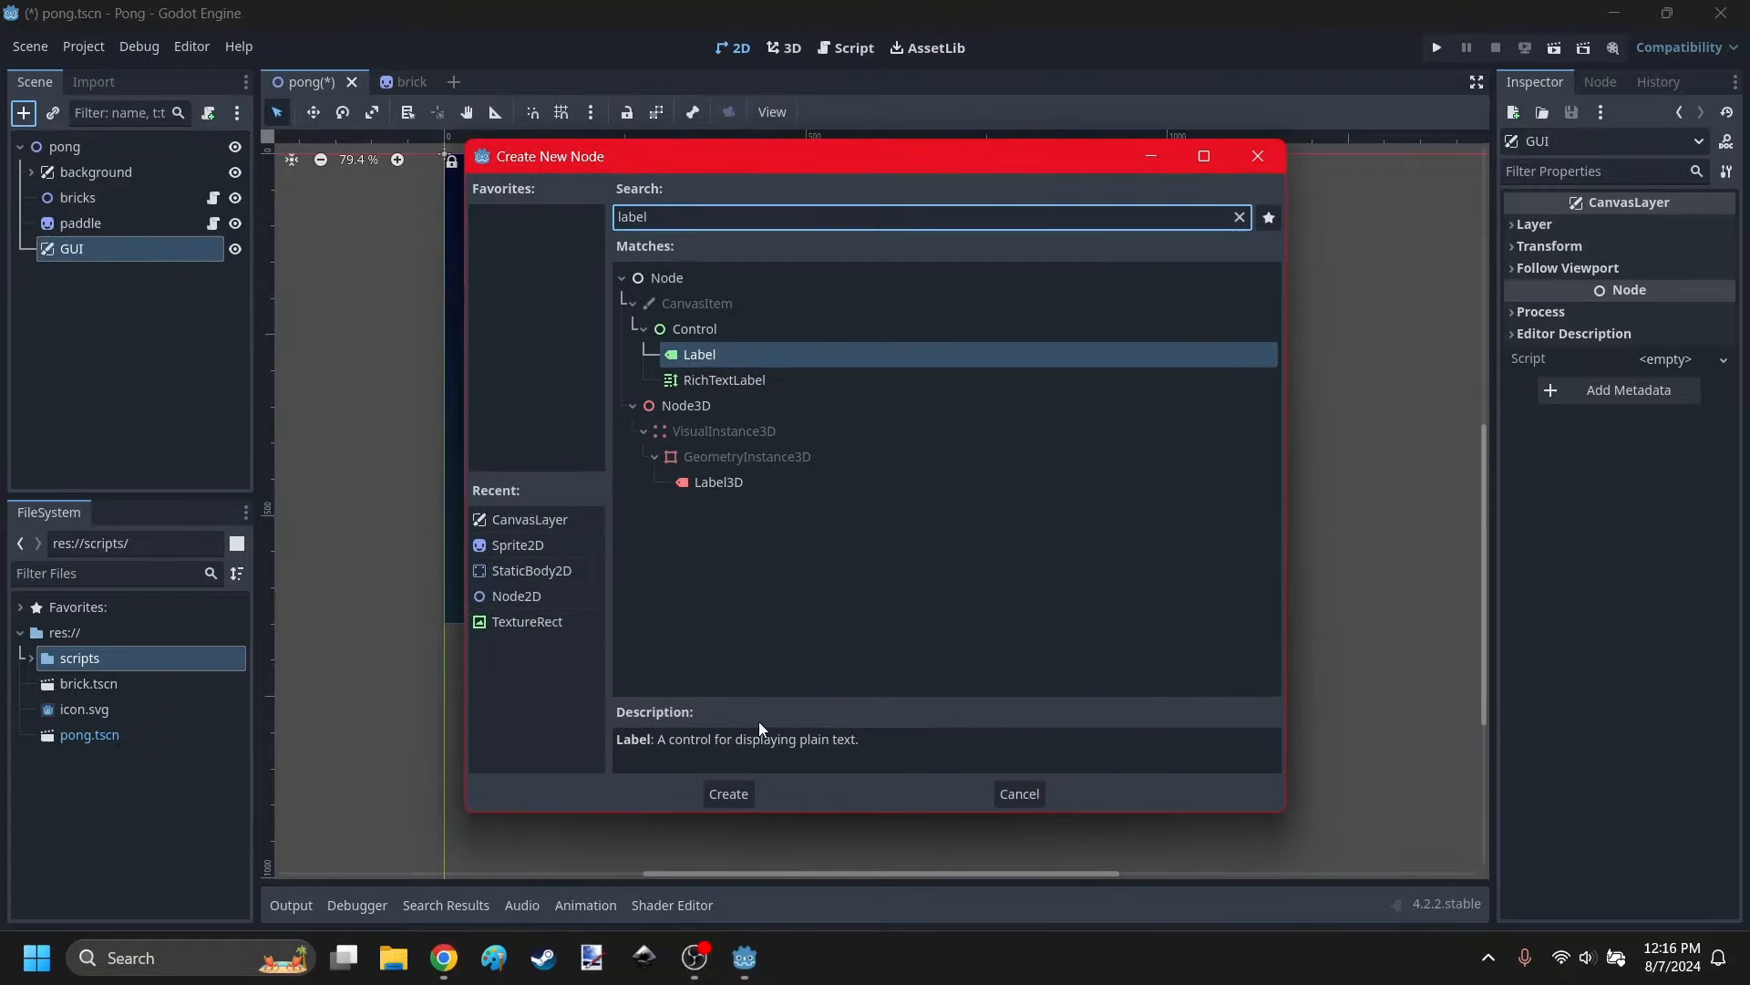
{"action": "left_click", "coordinate": [729, 793]}
{"action": "left_click", "coordinate": [833, 118]}
{"action": "left_click", "coordinate": [926, 277]}
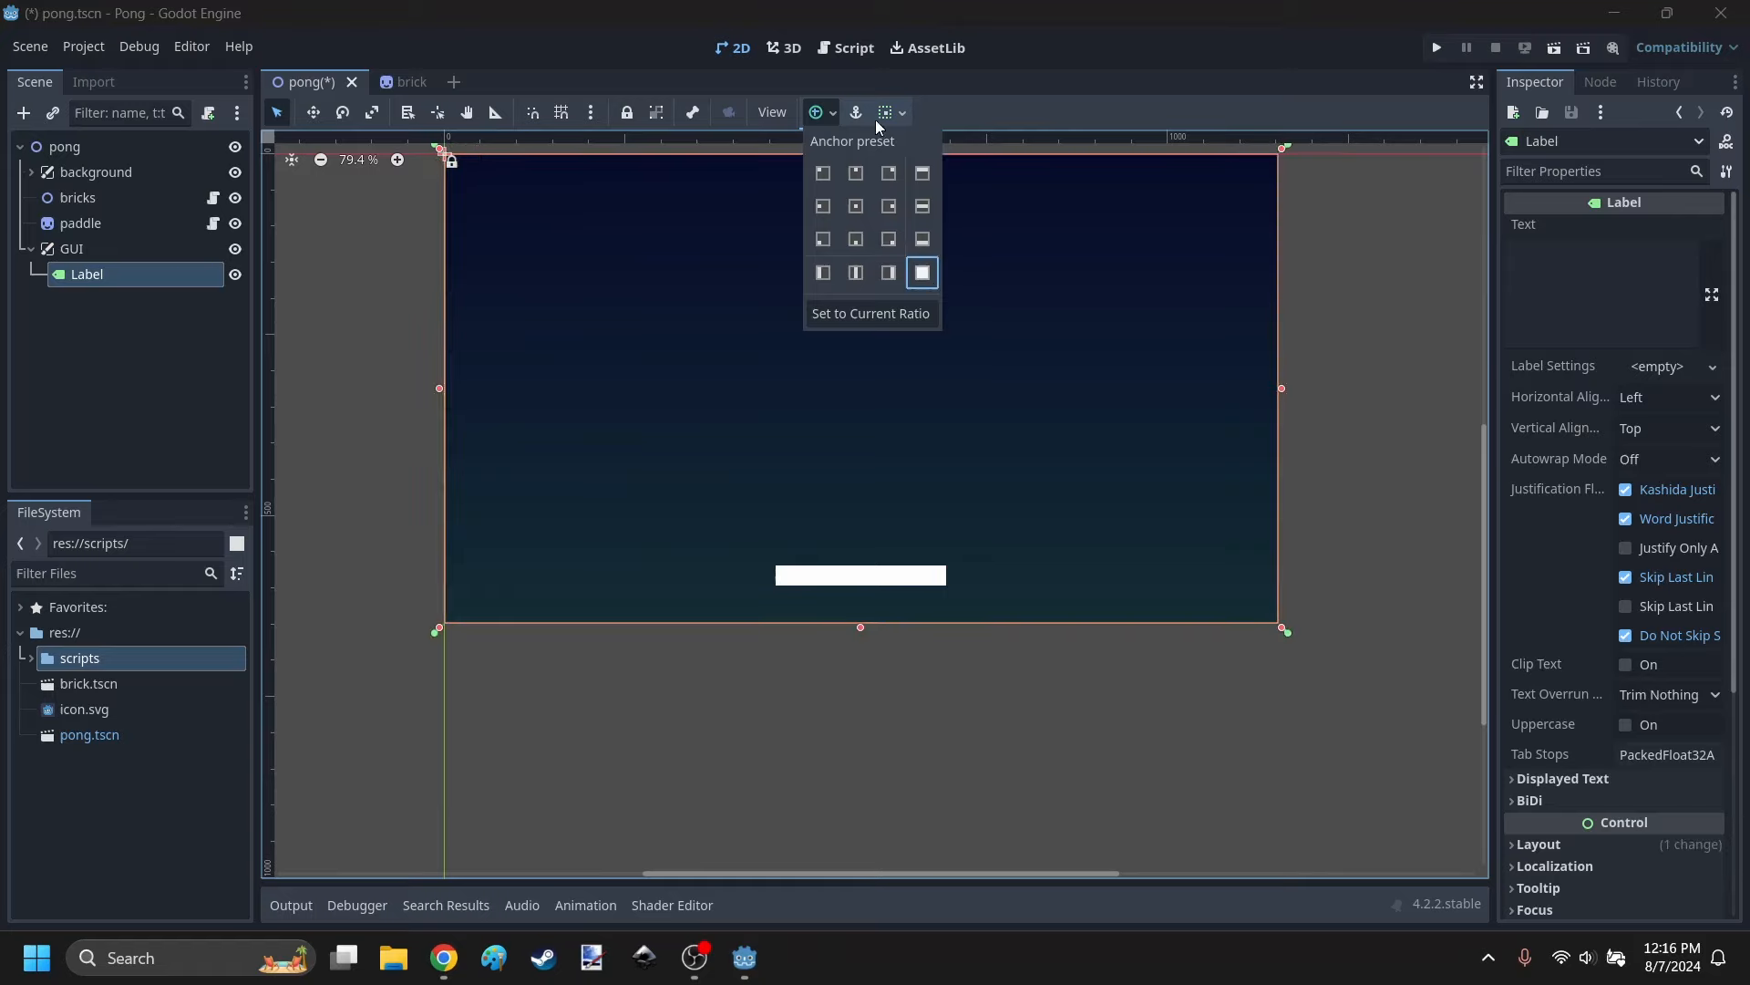
Set the label's text to CLICK TO START and center it horizontally and vertically.
{"action": "left_click", "coordinate": [1556, 279]}
{"action": "left_click", "coordinate": [1557, 279]}
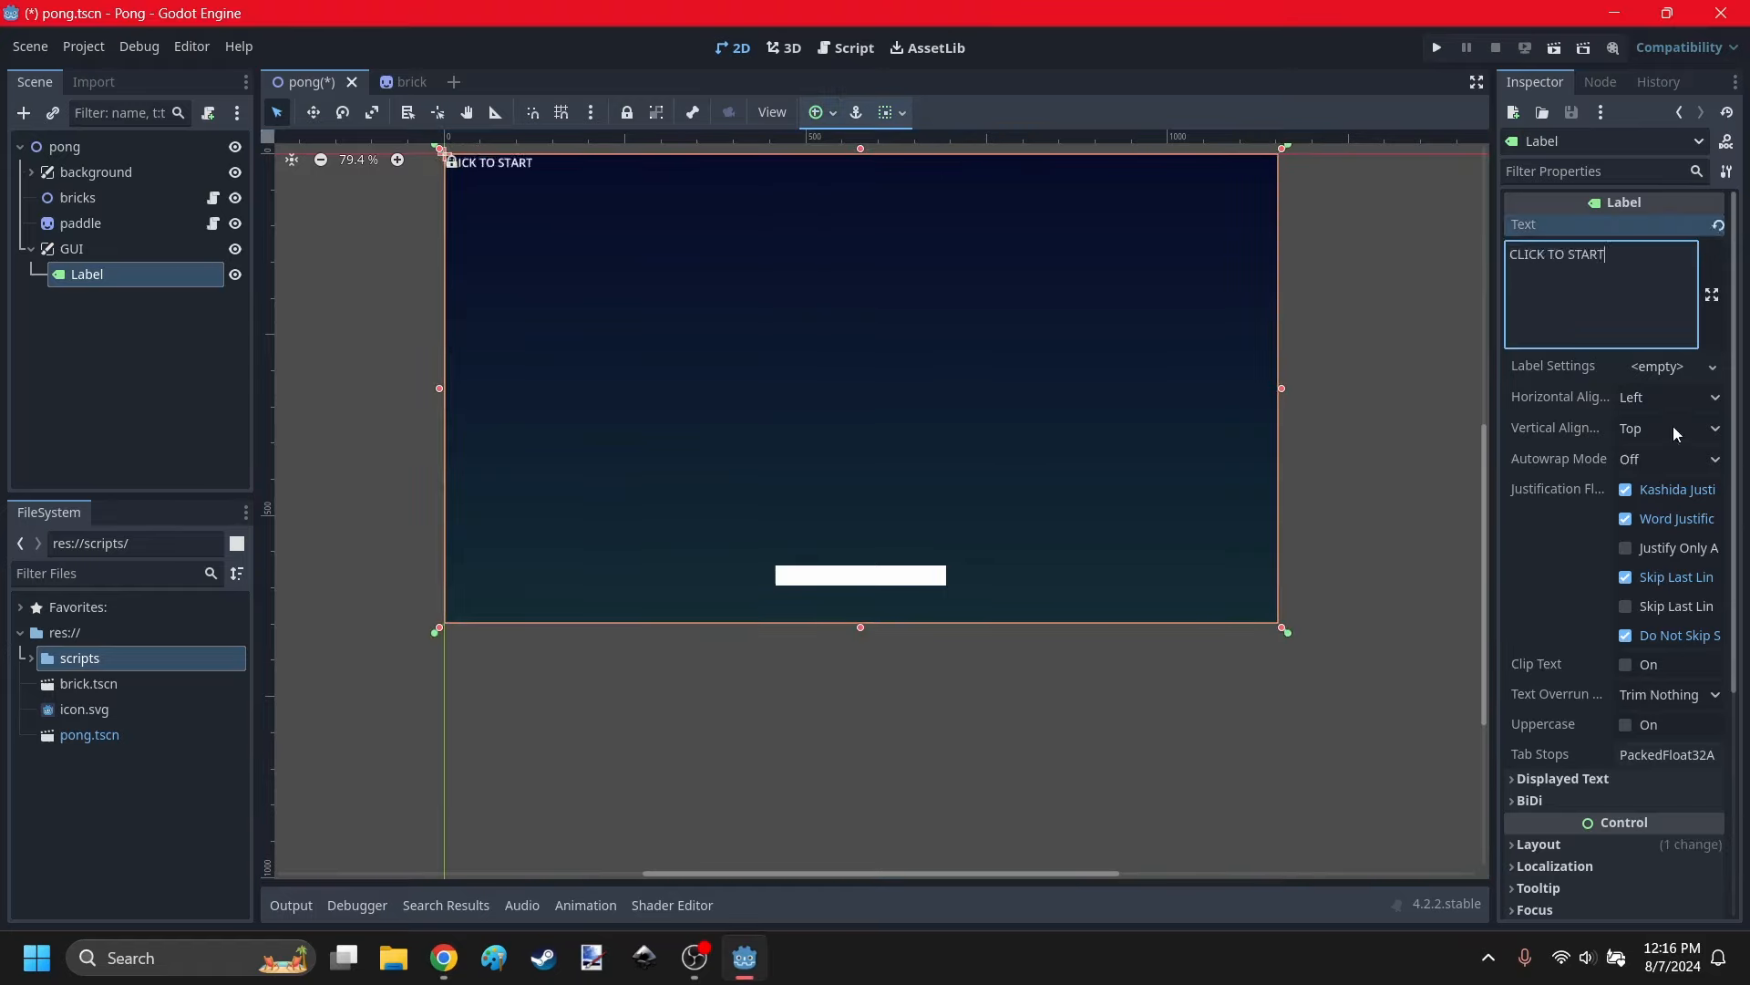
{"action": "type", "text": "CLICK TO START"}
{"action": "left_click", "coordinate": [1650, 398]}
{"action": "left_click", "coordinate": [1659, 456]}
{"action": "left_click", "coordinate": [1651, 428]}
{"action": "left_click", "coordinate": [1660, 482]}
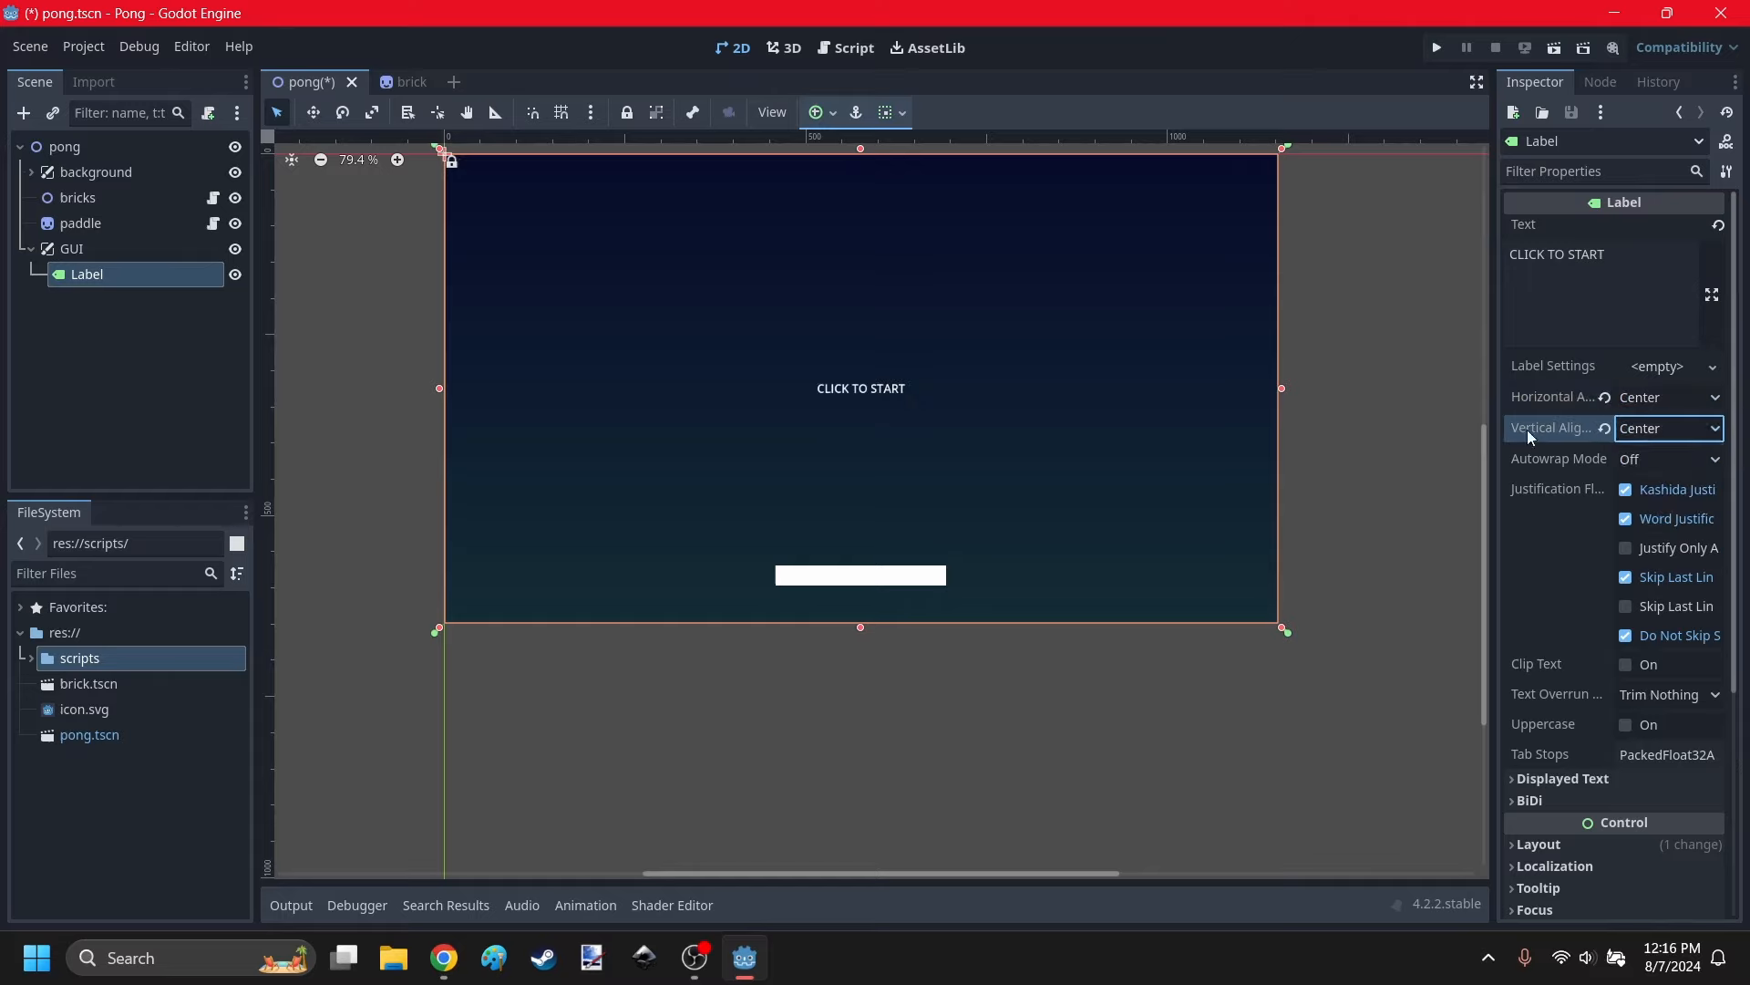
Lower the label's top edge to shift its text downward, and compare the placement with the Scratch version.
{"action": "left_click_drag", "start_coordinate": [860, 151], "coordinate": [866, 286]}
{"action": "left_click", "coordinate": [444, 957]}
{"action": "left_click", "coordinate": [448, 959]}
Override the label's theme font size with 76 px.
{"action": "scroll", "coordinate": [1660, 571], "scroll_direction": "down", "scroll_amount": 4}
{"action": "left_click", "coordinate": [1570, 670]}
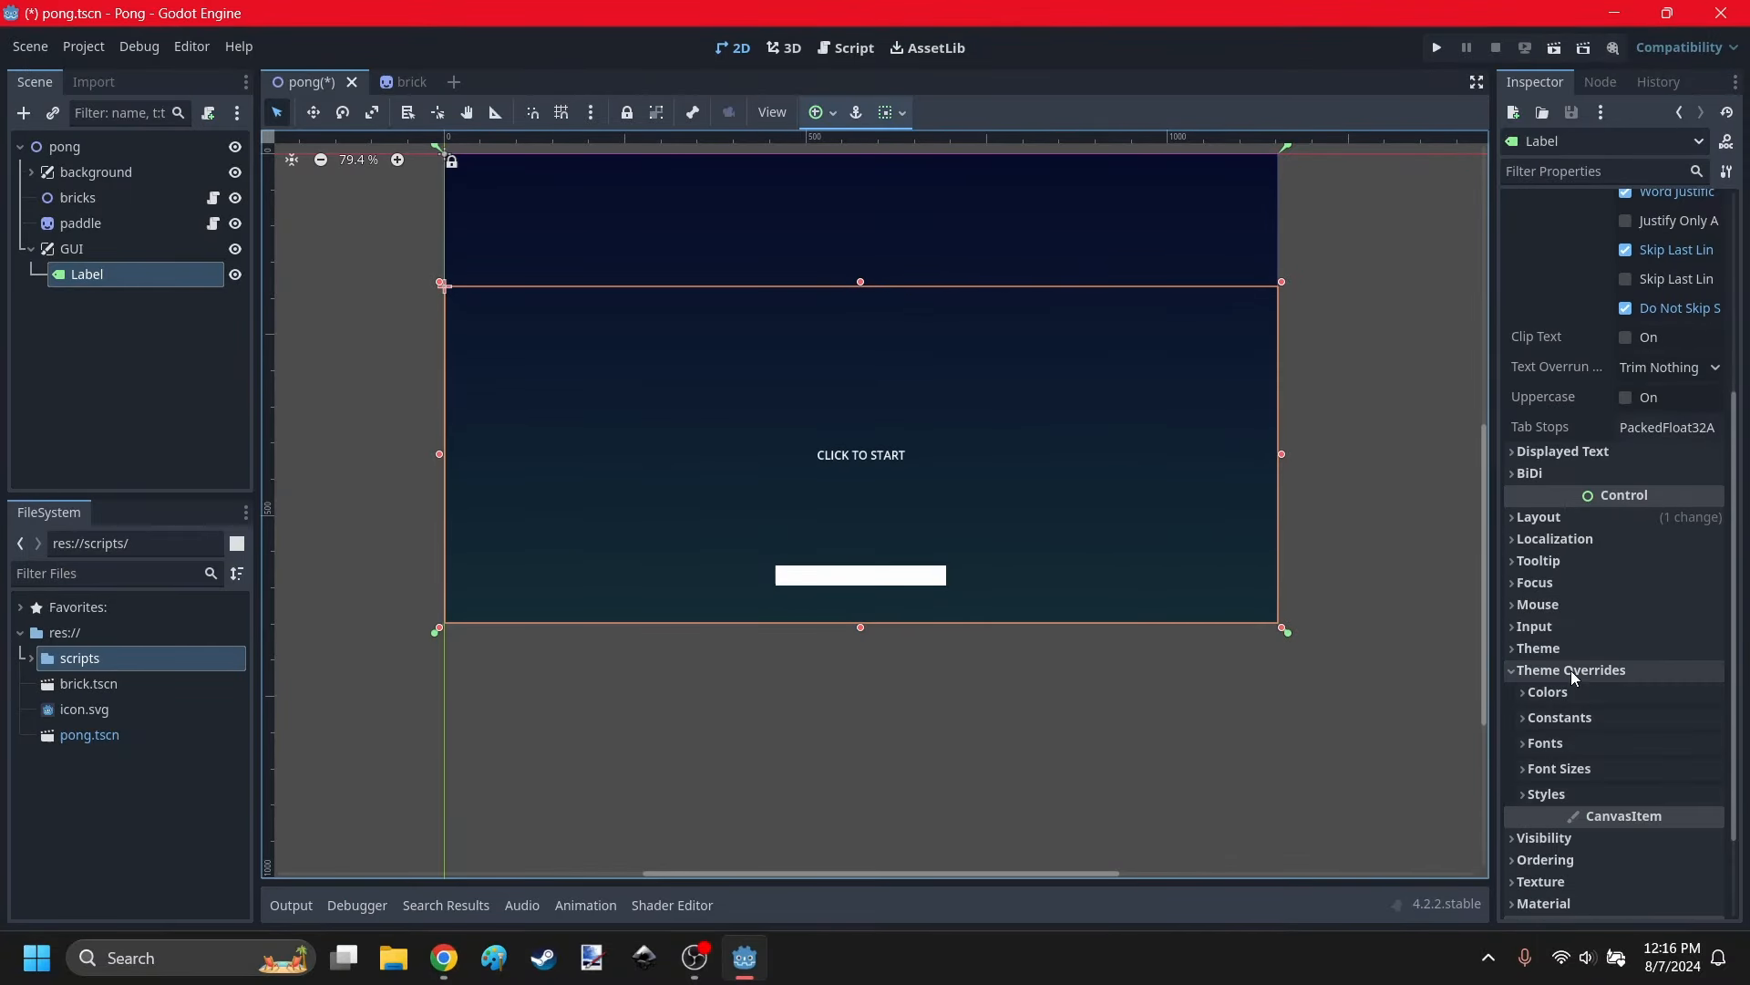
{"action": "scroll", "coordinate": [1582, 669], "scroll_direction": "down", "scroll_amount": 3}
{"action": "left_click", "coordinate": [1588, 646]}
{"action": "left_click_drag", "start_coordinate": [1655, 673], "coordinate": [1741, 673]}
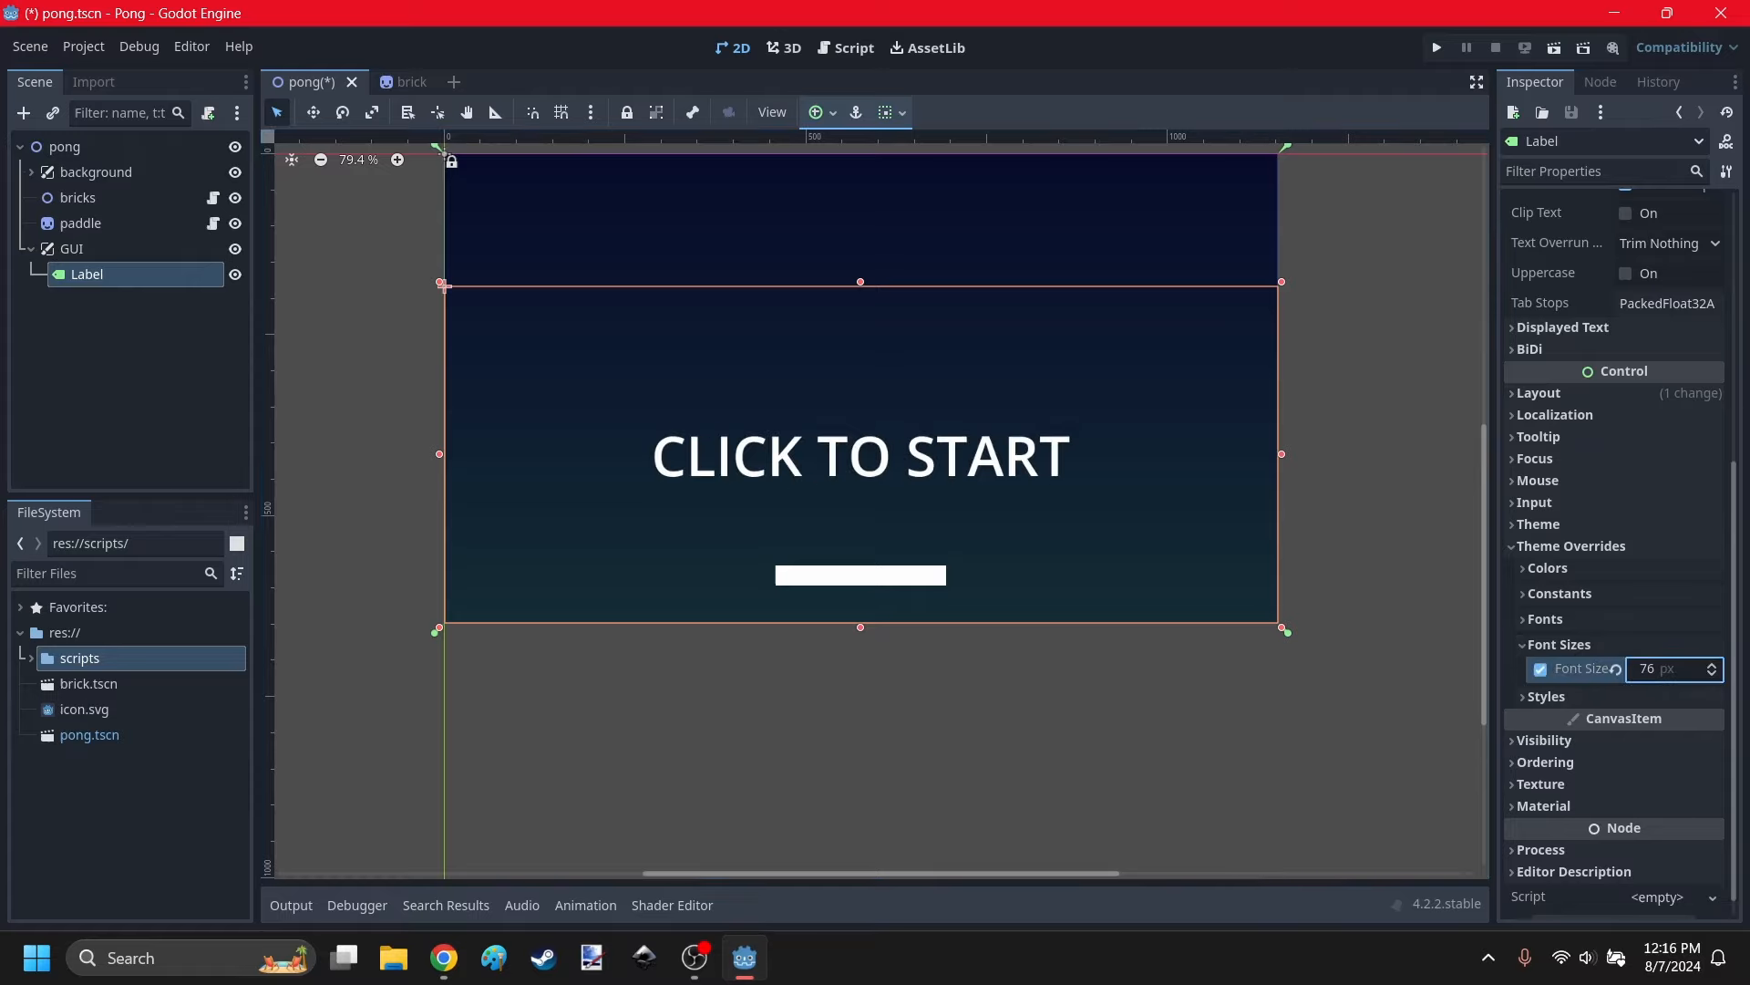
Raise the label's top edge slightly, run the game to check the start text, and close the game window.
{"action": "left_click_drag", "start_coordinate": [864, 288], "coordinate": [863, 237]}
{"action": "left_click", "coordinate": [1025, 827]}
{"action": "left_click", "coordinate": [1438, 50]}
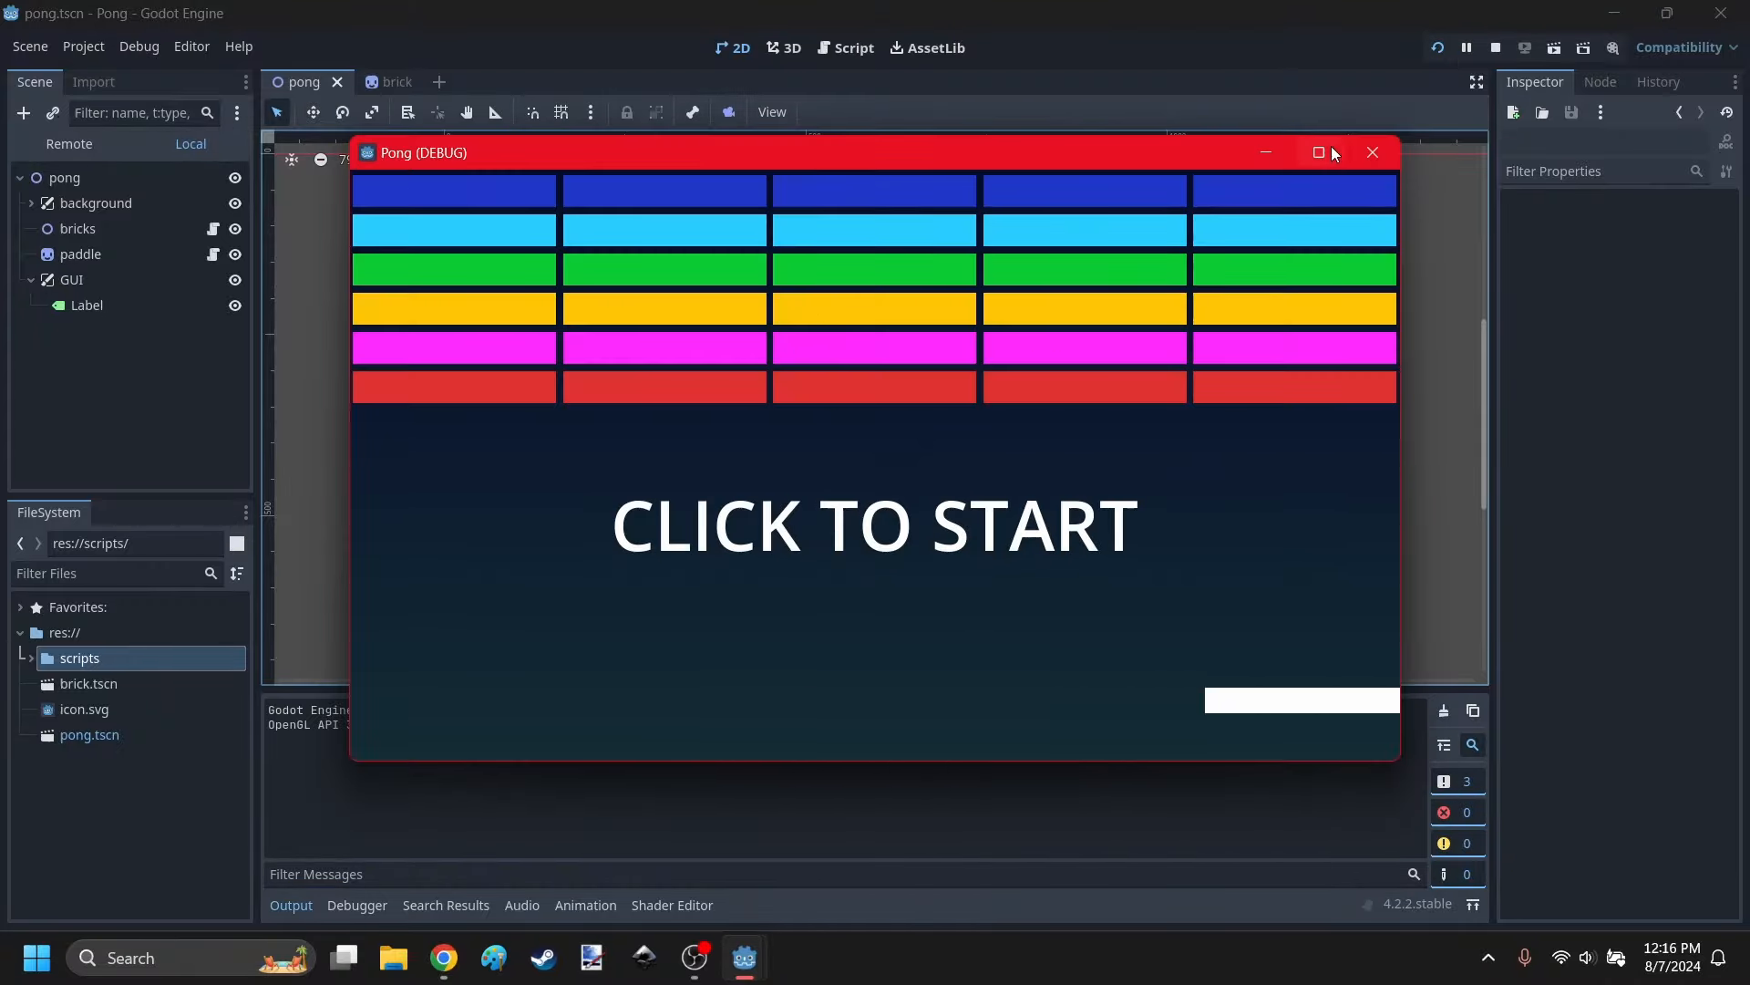
{"action": "left_click", "coordinate": [1373, 152]}
Reduce the label's font size to 66 px to match the Scratch version, lower its top edge slightly, and save the scene.
{"action": "left_click", "coordinate": [442, 971]}
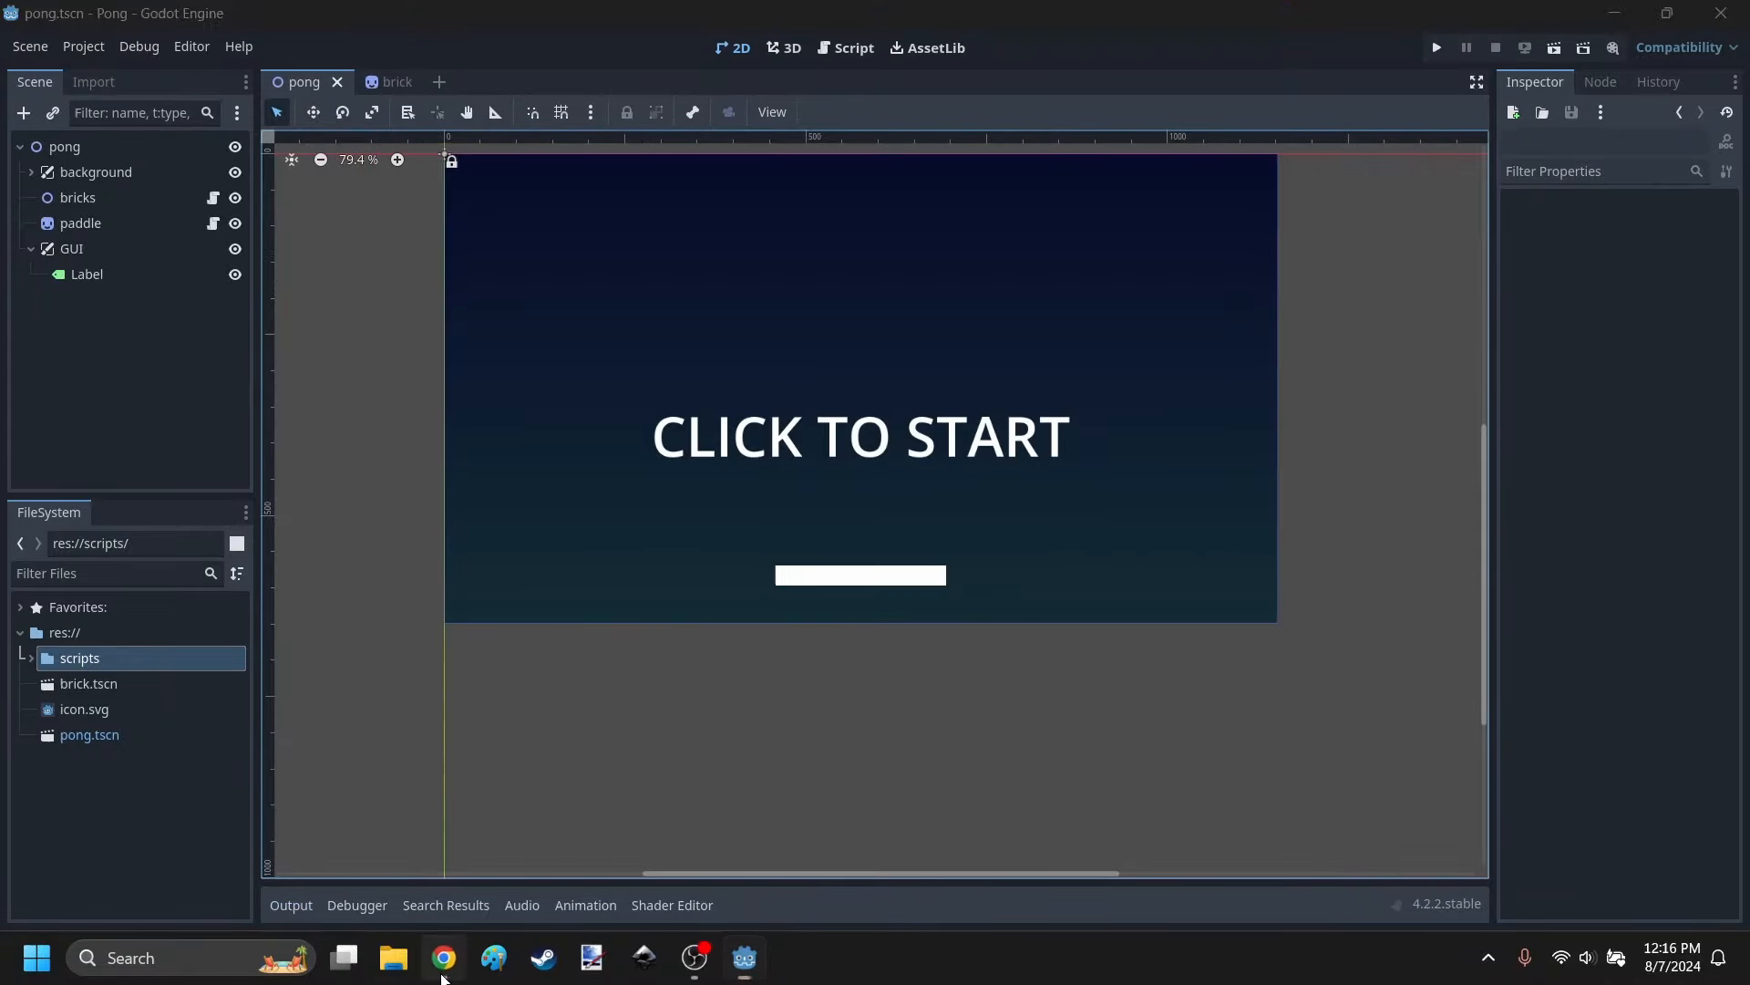
{"action": "left_click", "coordinate": [442, 971]}
{"action": "left_click", "coordinate": [793, 421]}
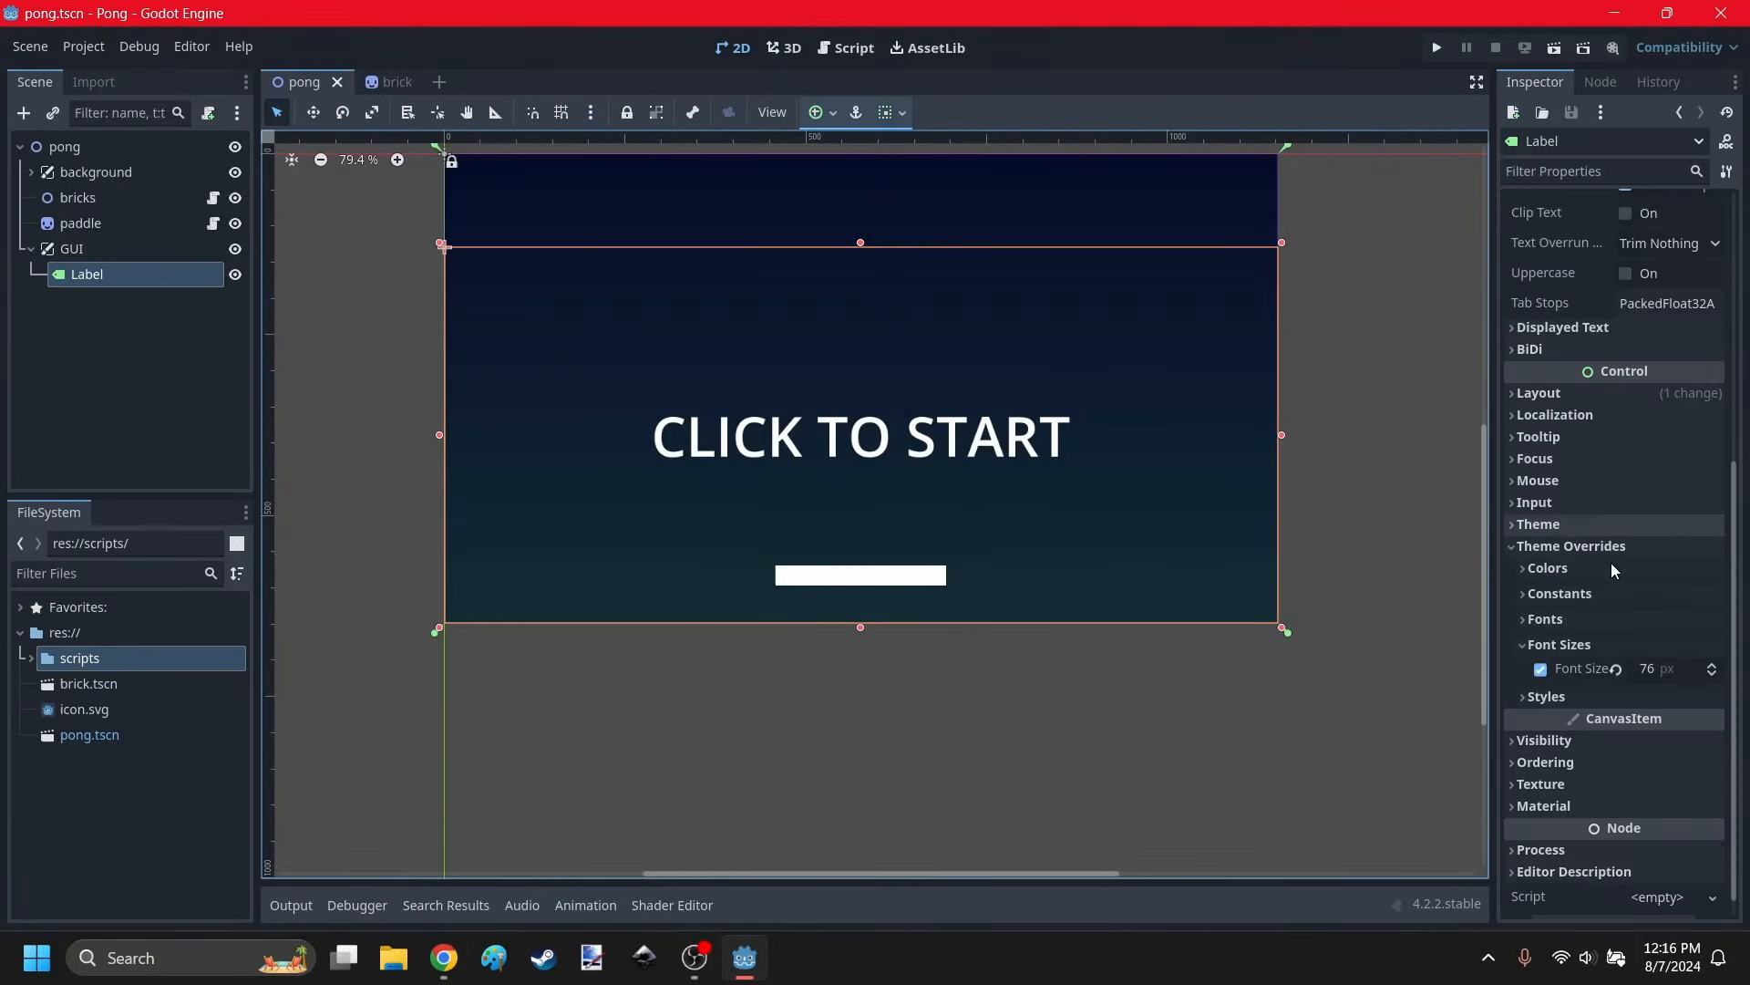
{"action": "mouse_move", "coordinate": [1671, 674]}
{"action": "left_mouse_down"}
{"action": "mouse_move", "coordinate": [1628, 673]}
{"action": "mouse_move", "coordinate": [1645, 673]}
{"action": "left_mouse_up"}
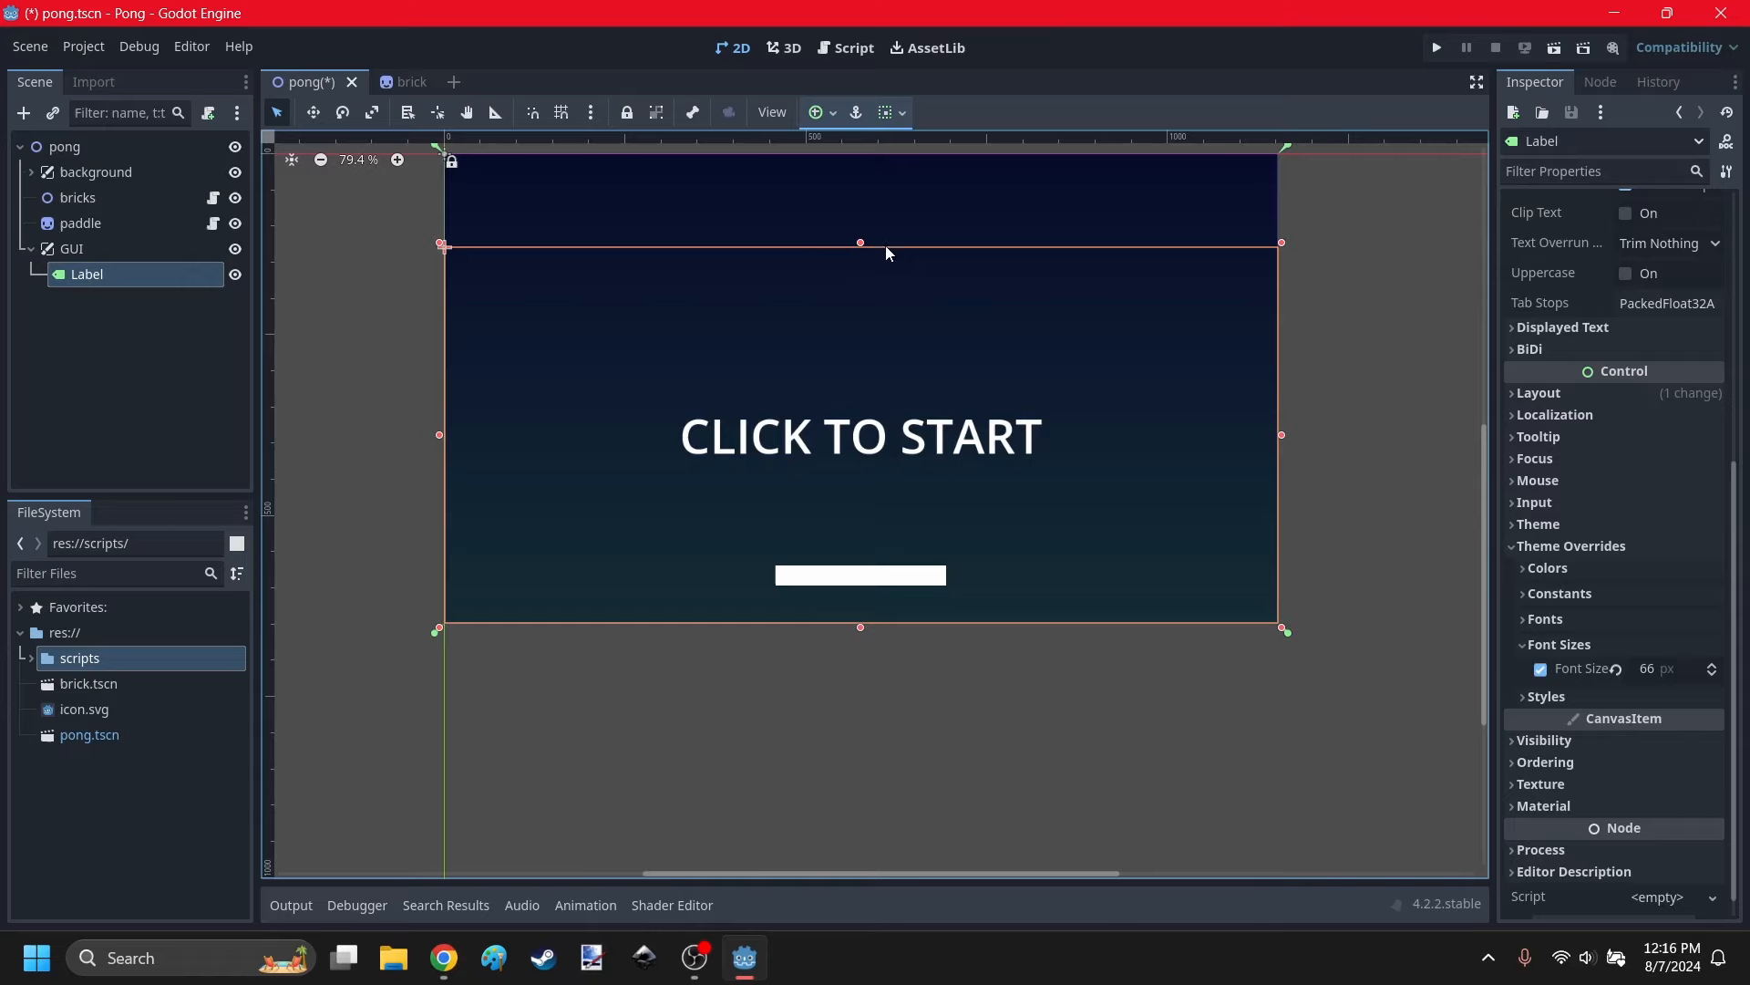
{"action": "left_click", "coordinate": [886, 804]}
{"action": "key", "text": "ctrl+s"}
Rename the Label node under GUI as text.
{"action": "left_click", "coordinate": [79, 284]}
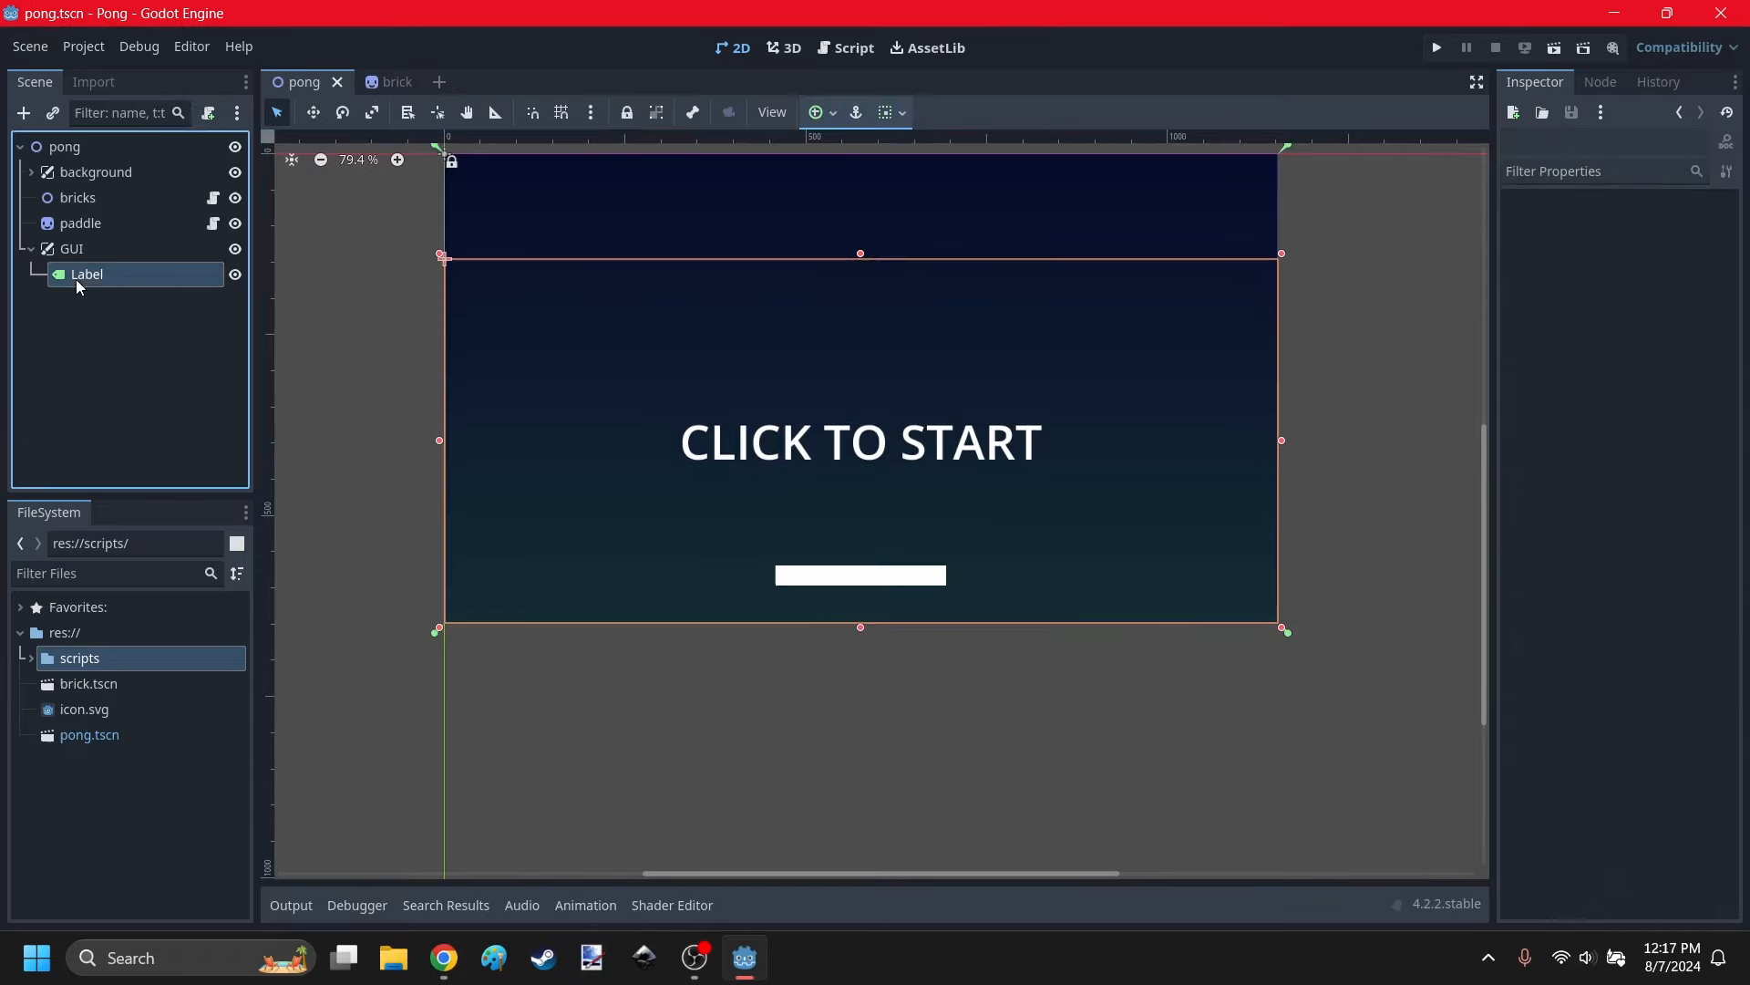
{"action": "double_click", "coordinate": [93, 276]}
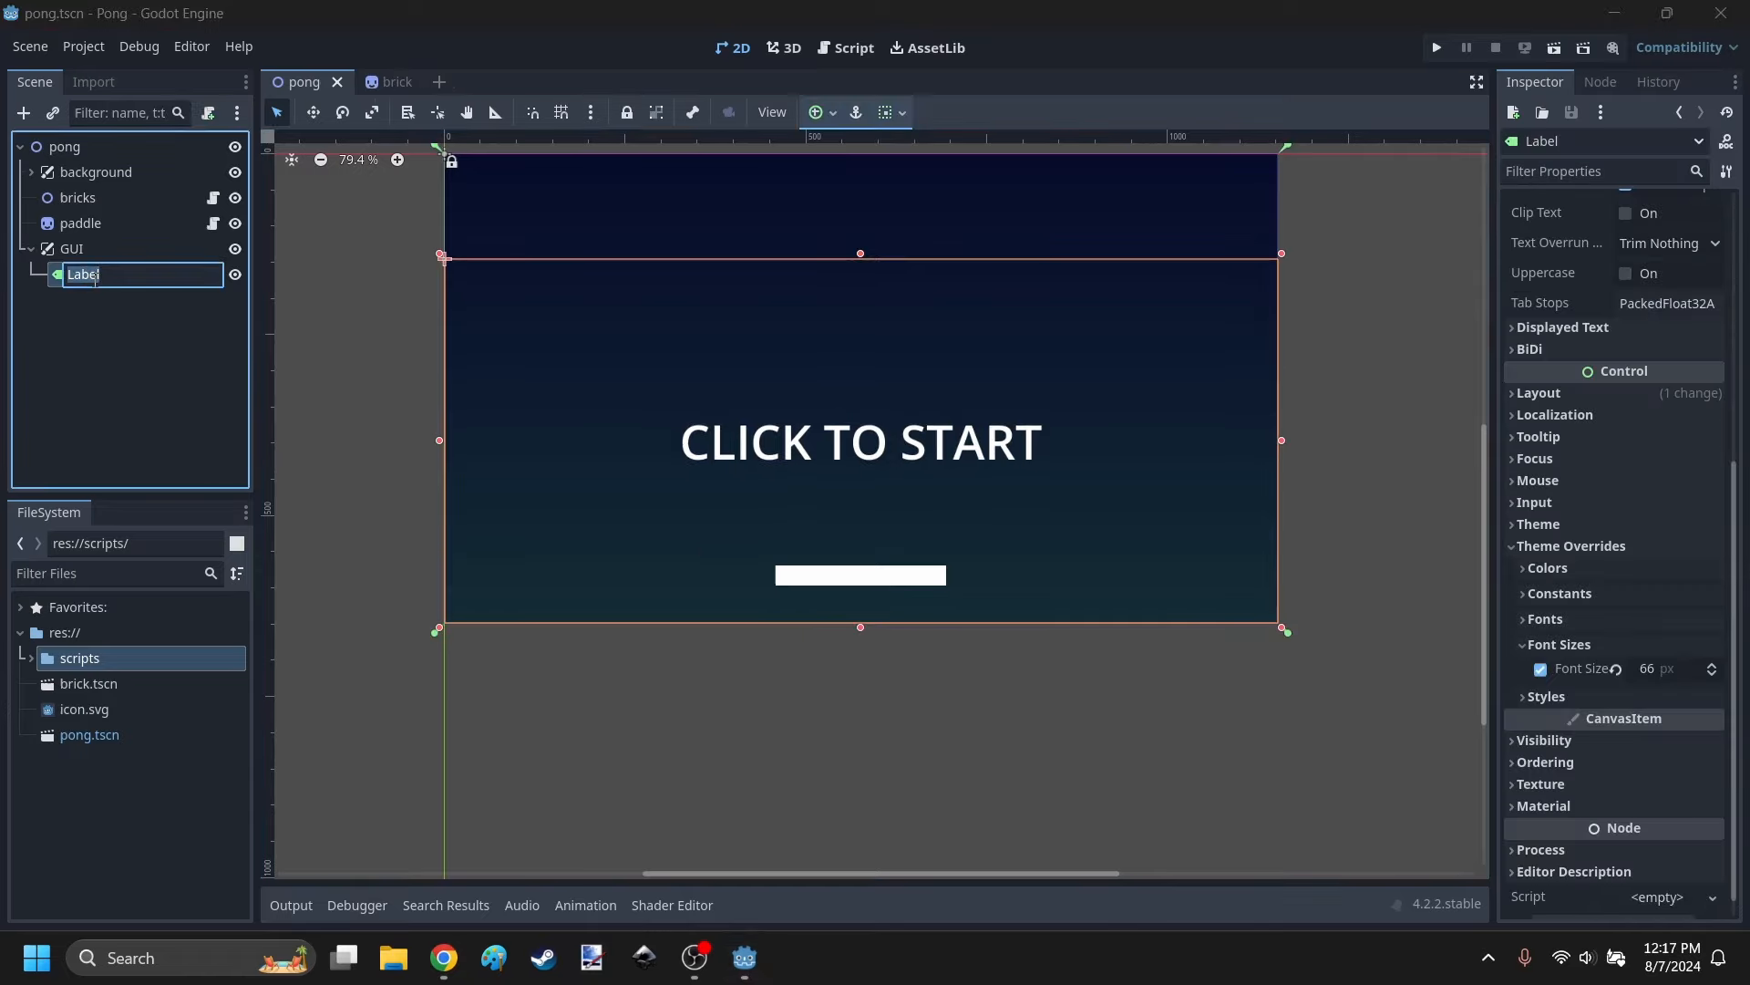
{"action": "type", "text": "text"}
{"action": "key", "text": "Return"}
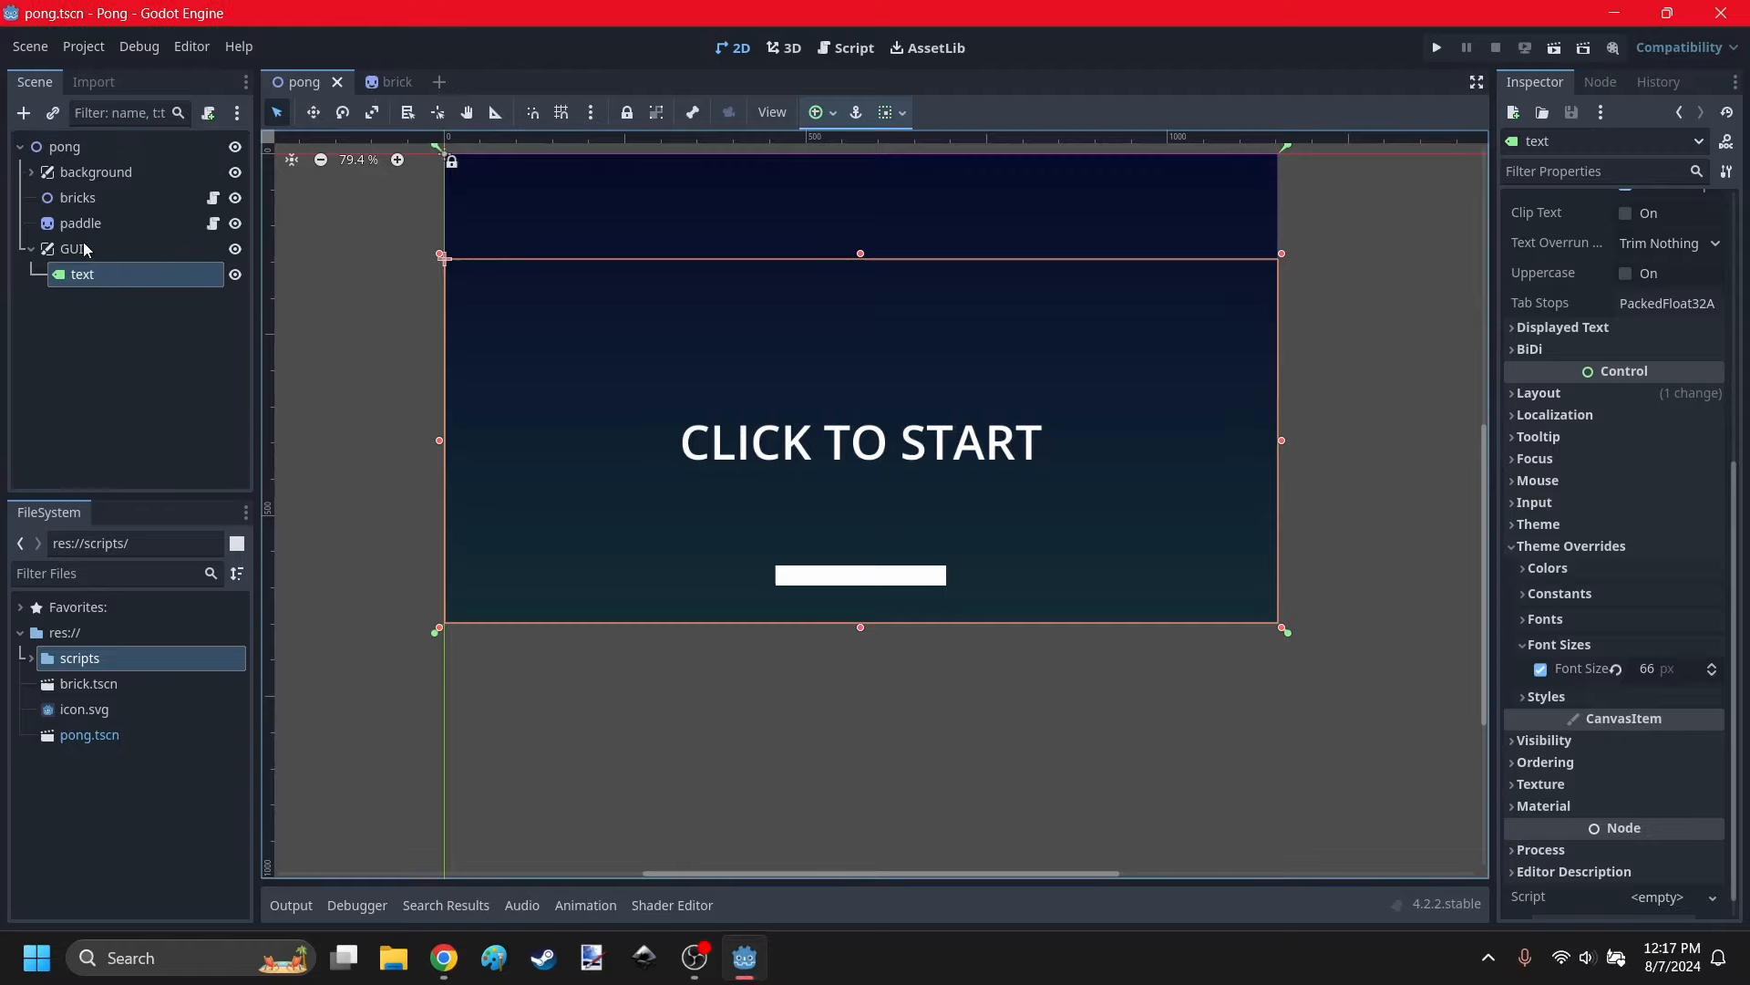
Attach a new script text.gd in res://scripts to the text label, and delete all template code below the extends Label line.
{"action": "left_click", "coordinate": [211, 116]}
{"action": "left_click", "coordinate": [1070, 466]}
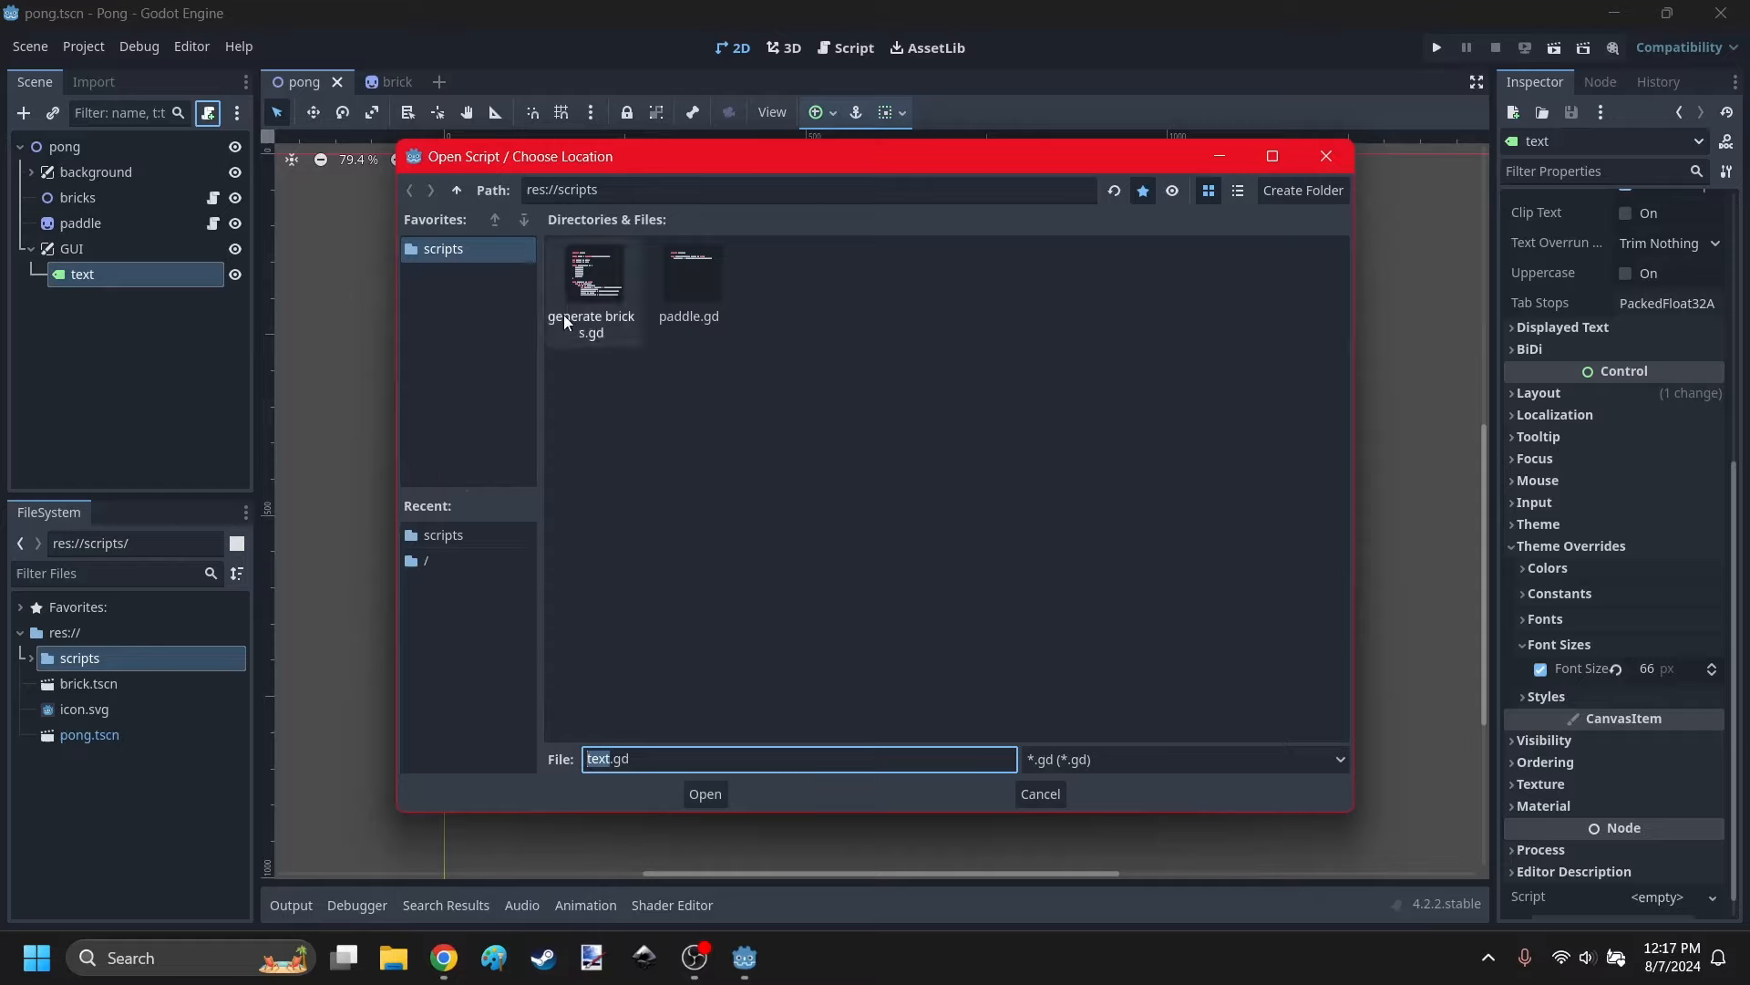
{"action": "left_click", "coordinate": [708, 791]}
{"action": "left_click", "coordinate": [788, 633]}
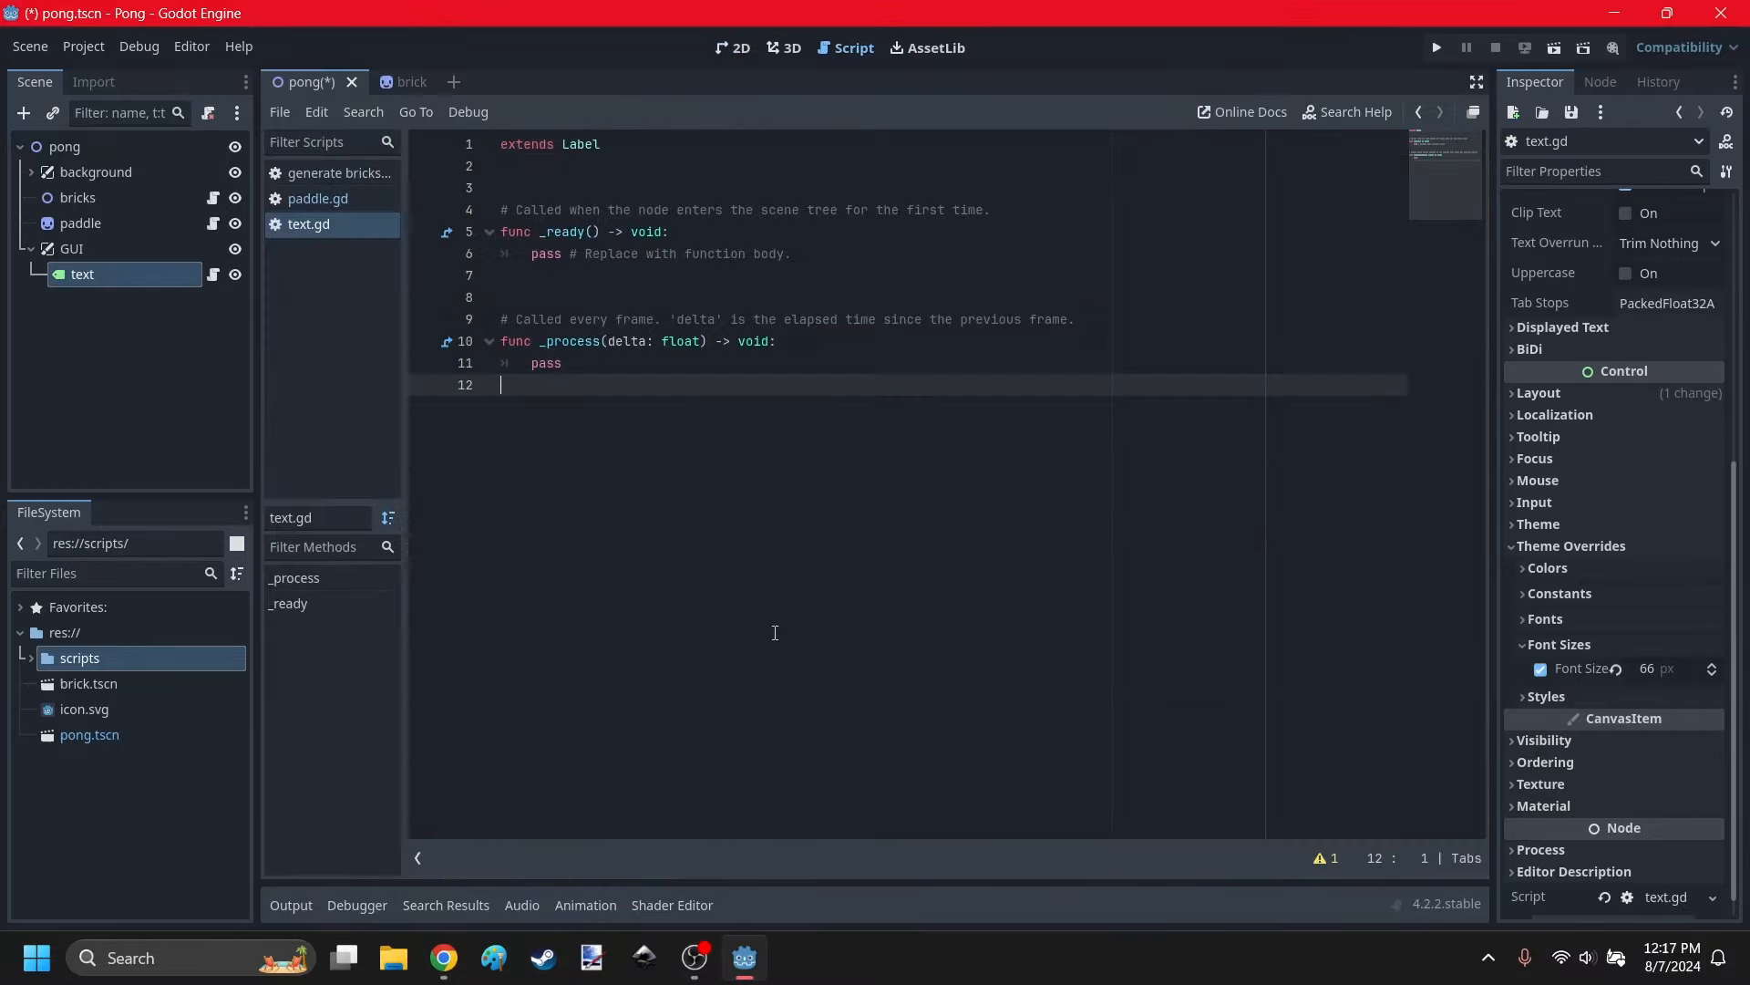
{"action": "left_click_drag", "start_coordinate": [738, 554], "coordinate": [520, 191]}
{"action": "key", "text": "BackSpace"}
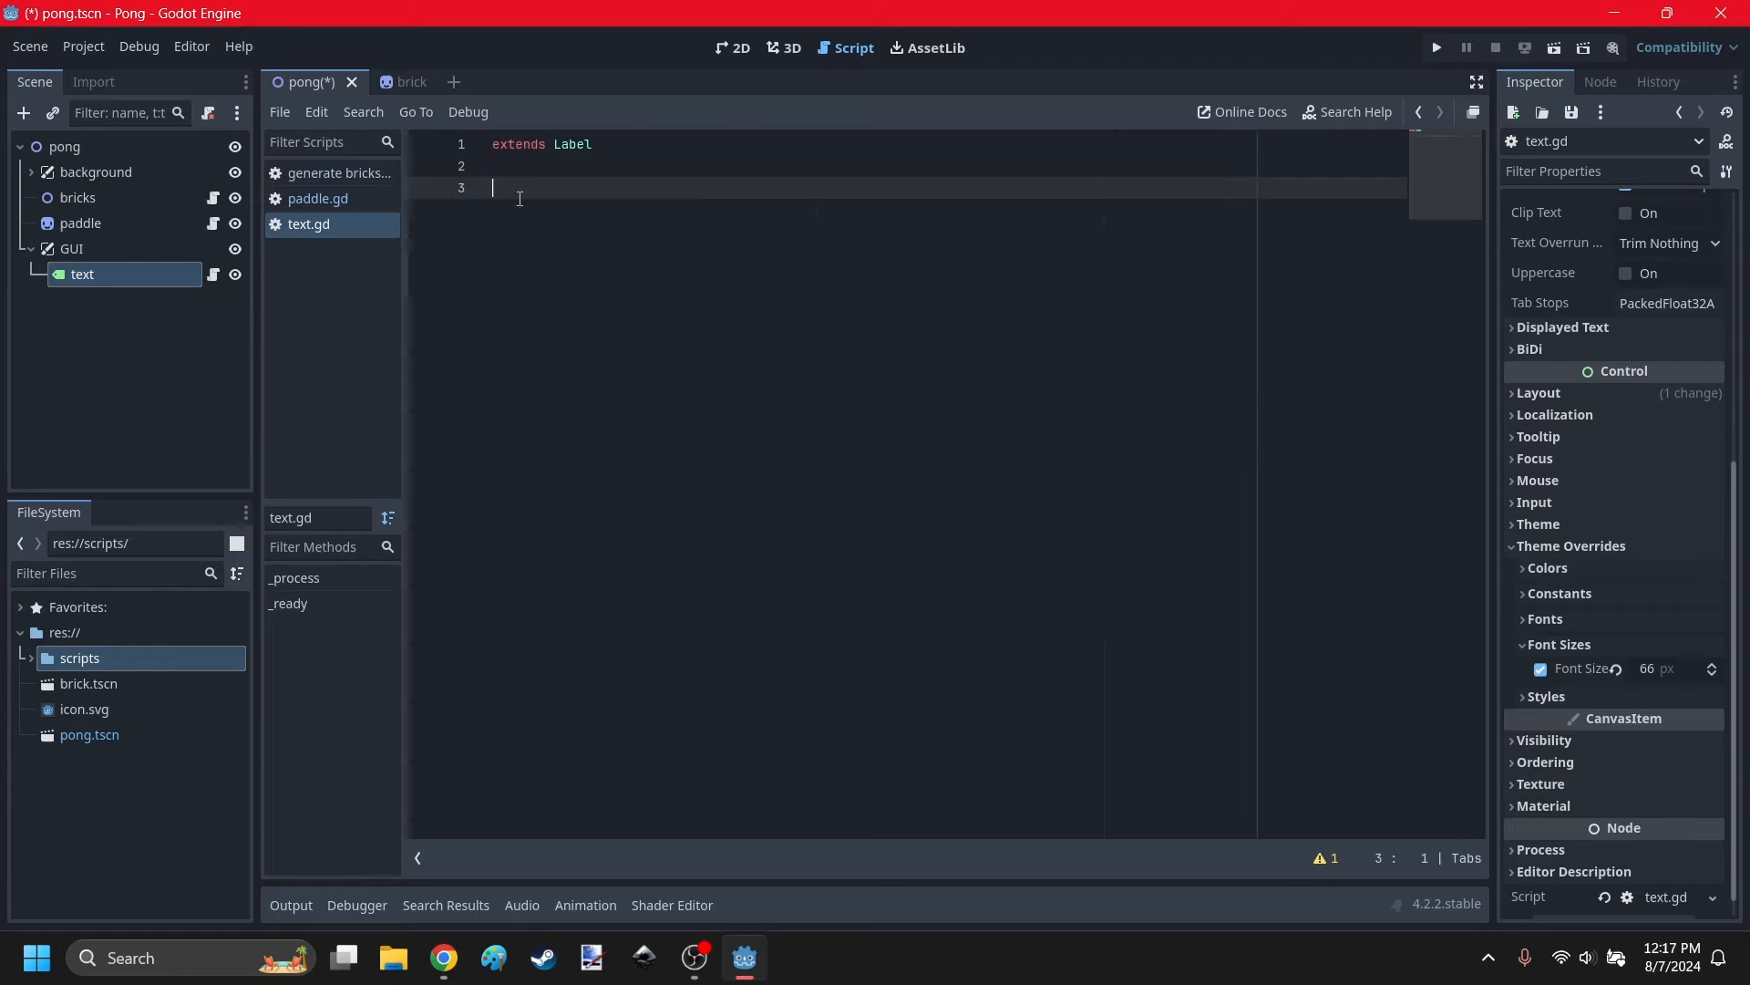
Add a new input action named click to the project's Input Map.
{"action": "left_click", "coordinate": [83, 46]}
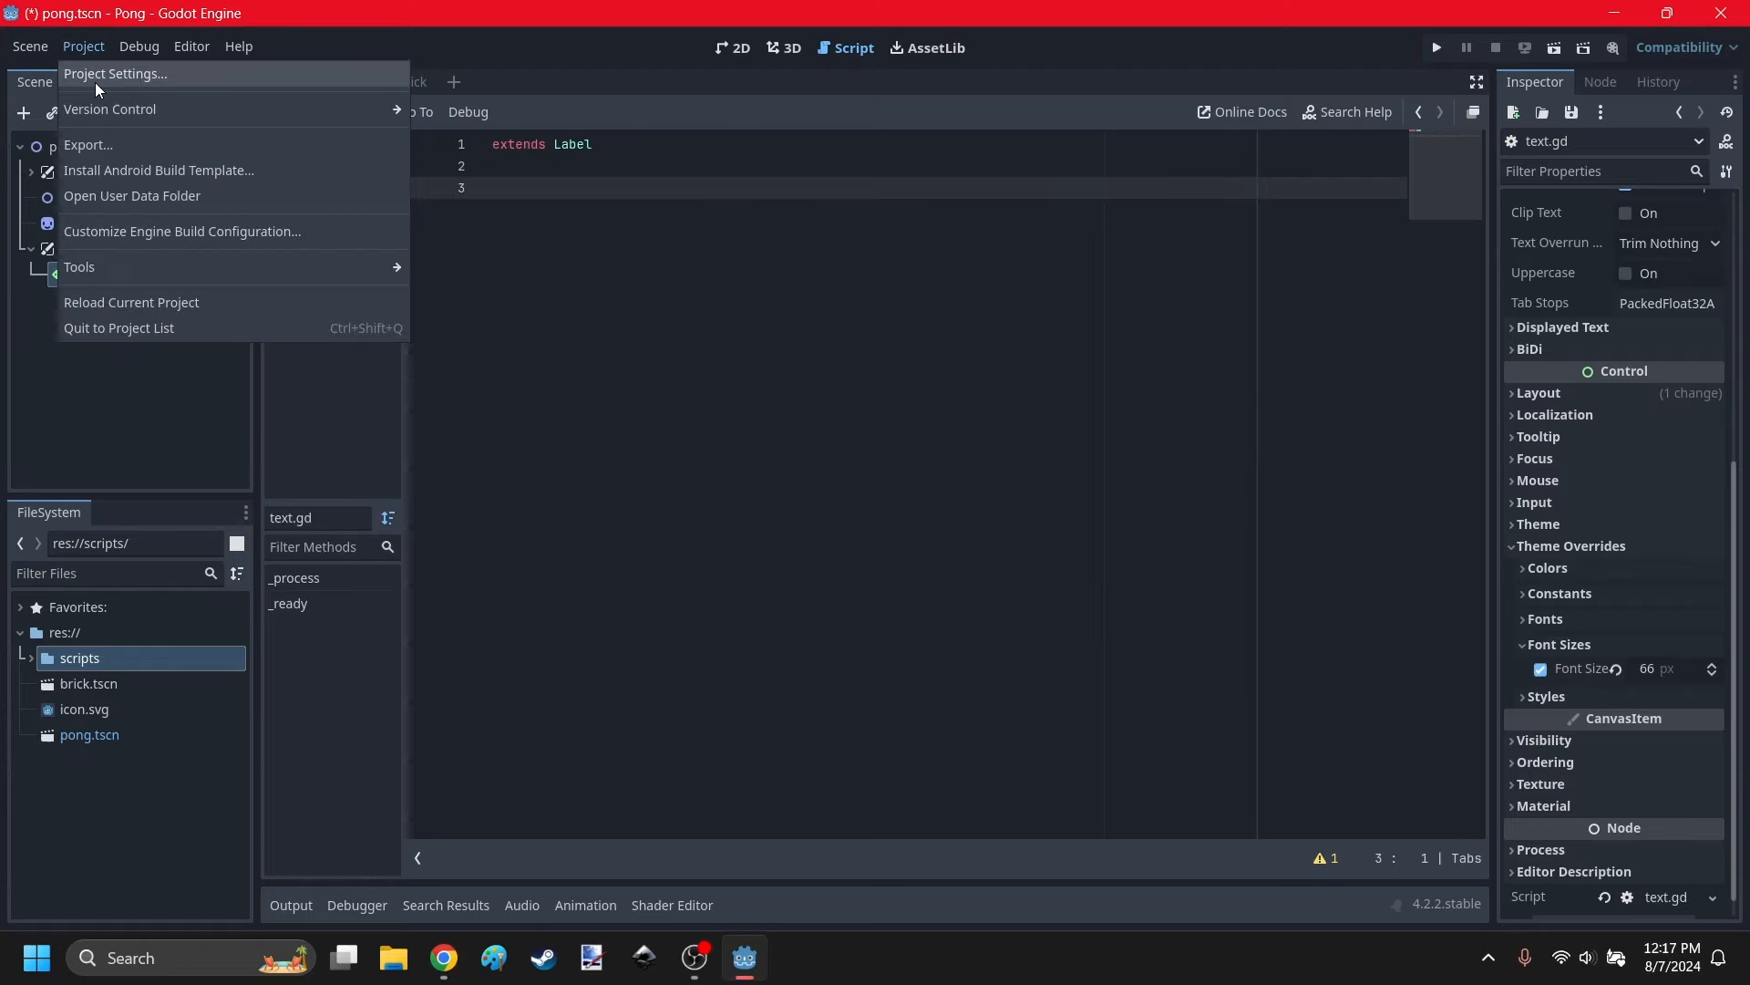
{"action": "left_click", "coordinate": [95, 80]}
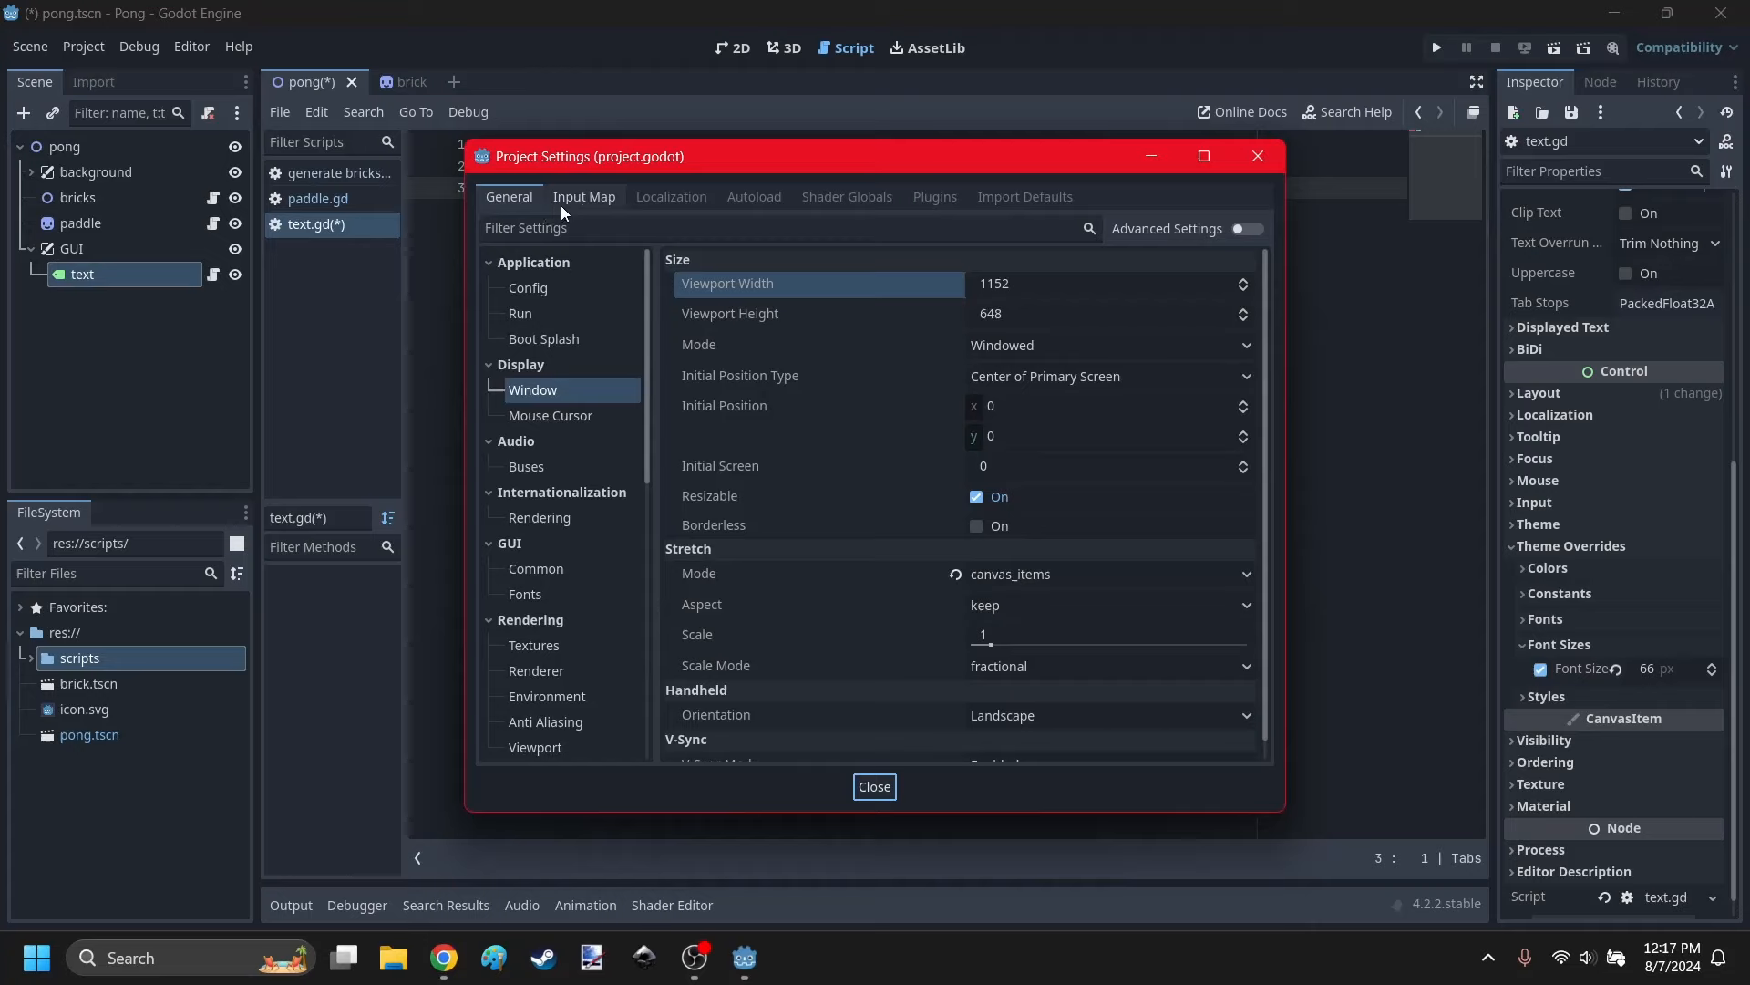
{"action": "left_click", "coordinate": [574, 198]}
{"action": "left_click", "coordinate": [644, 259]}
{"action": "type", "text": "click"}
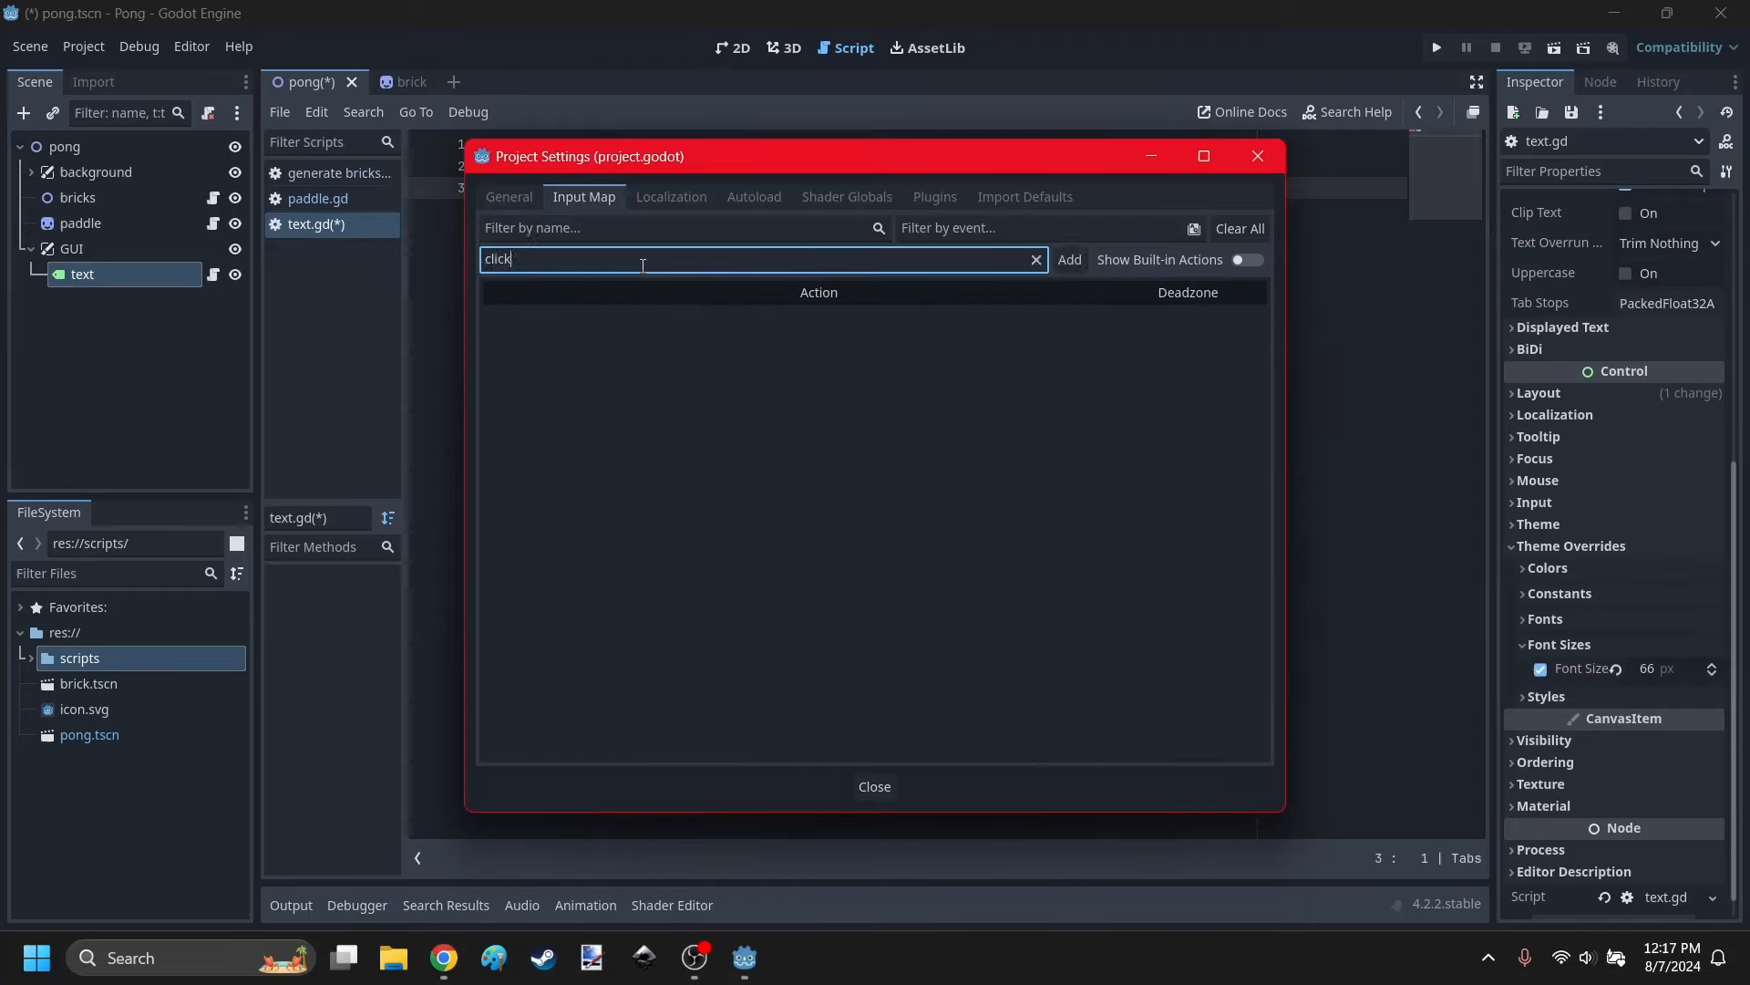
{"action": "left_click", "coordinate": [1072, 262]}
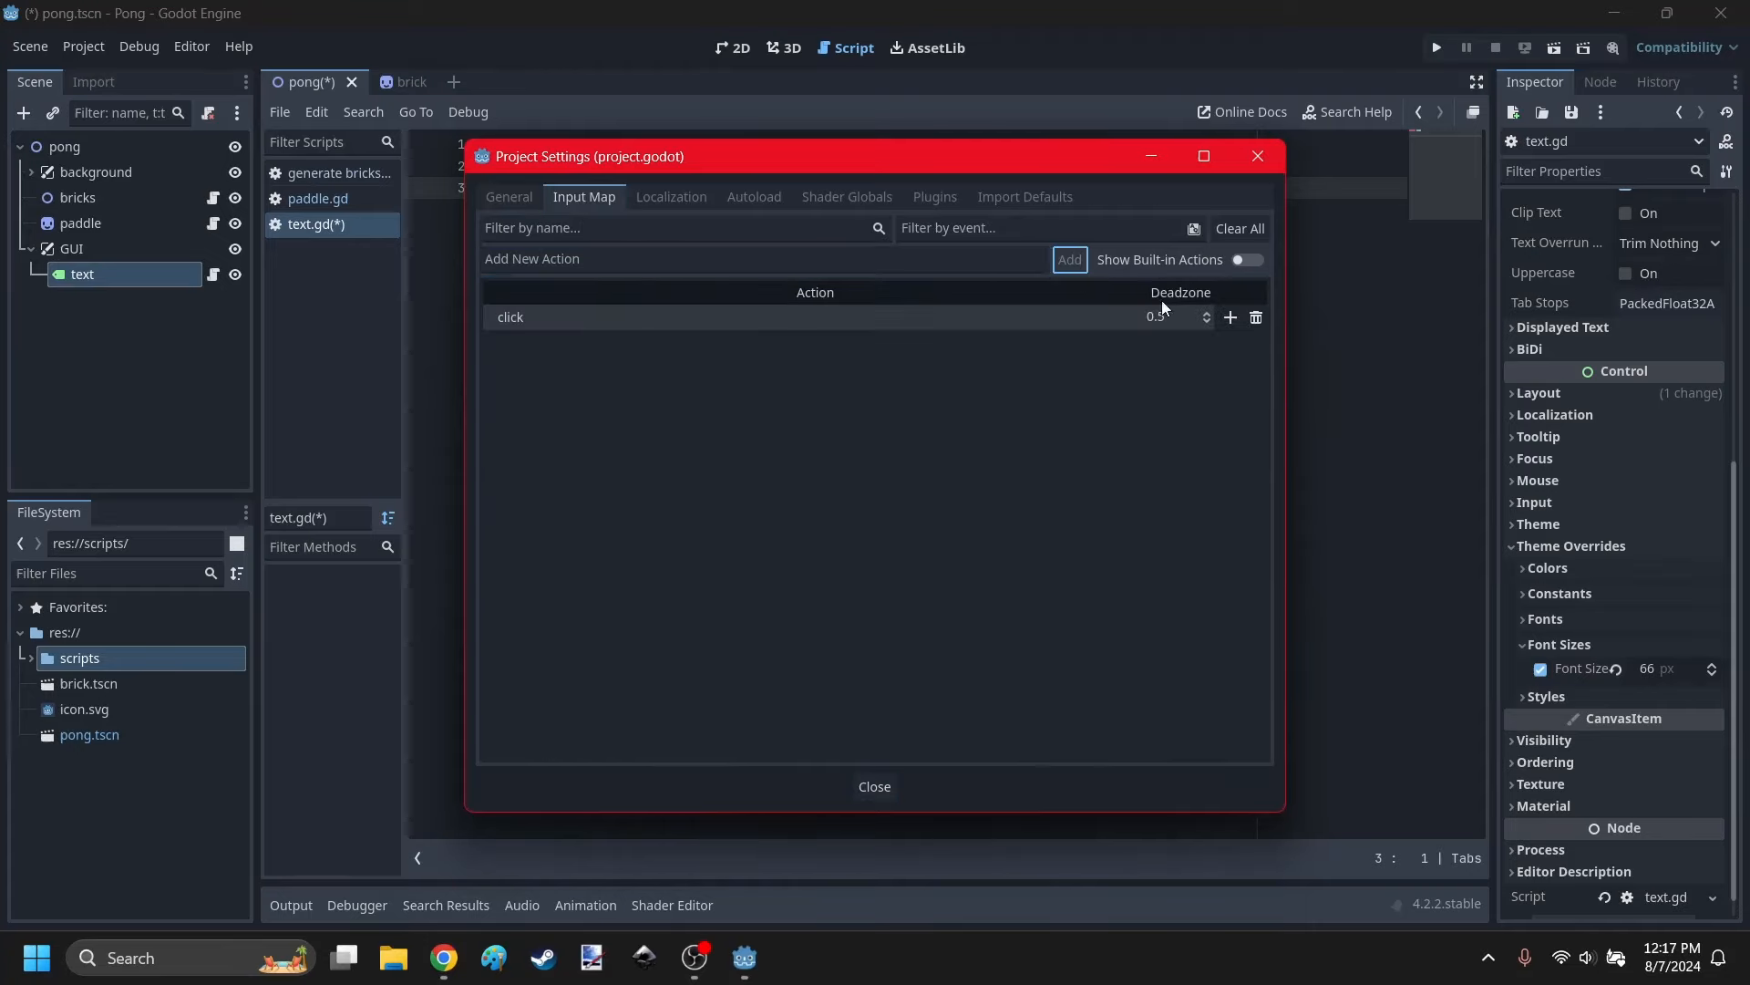
Bind the left mouse button to the click action and close the project settings.
{"action": "left_click", "coordinate": [1230, 318]}
{"action": "left_click", "coordinate": [640, 456]}
{"action": "left_click", "coordinate": [660, 484]}
{"action": "left_click", "coordinate": [777, 655]}
{"action": "left_click", "coordinate": [1257, 156]}
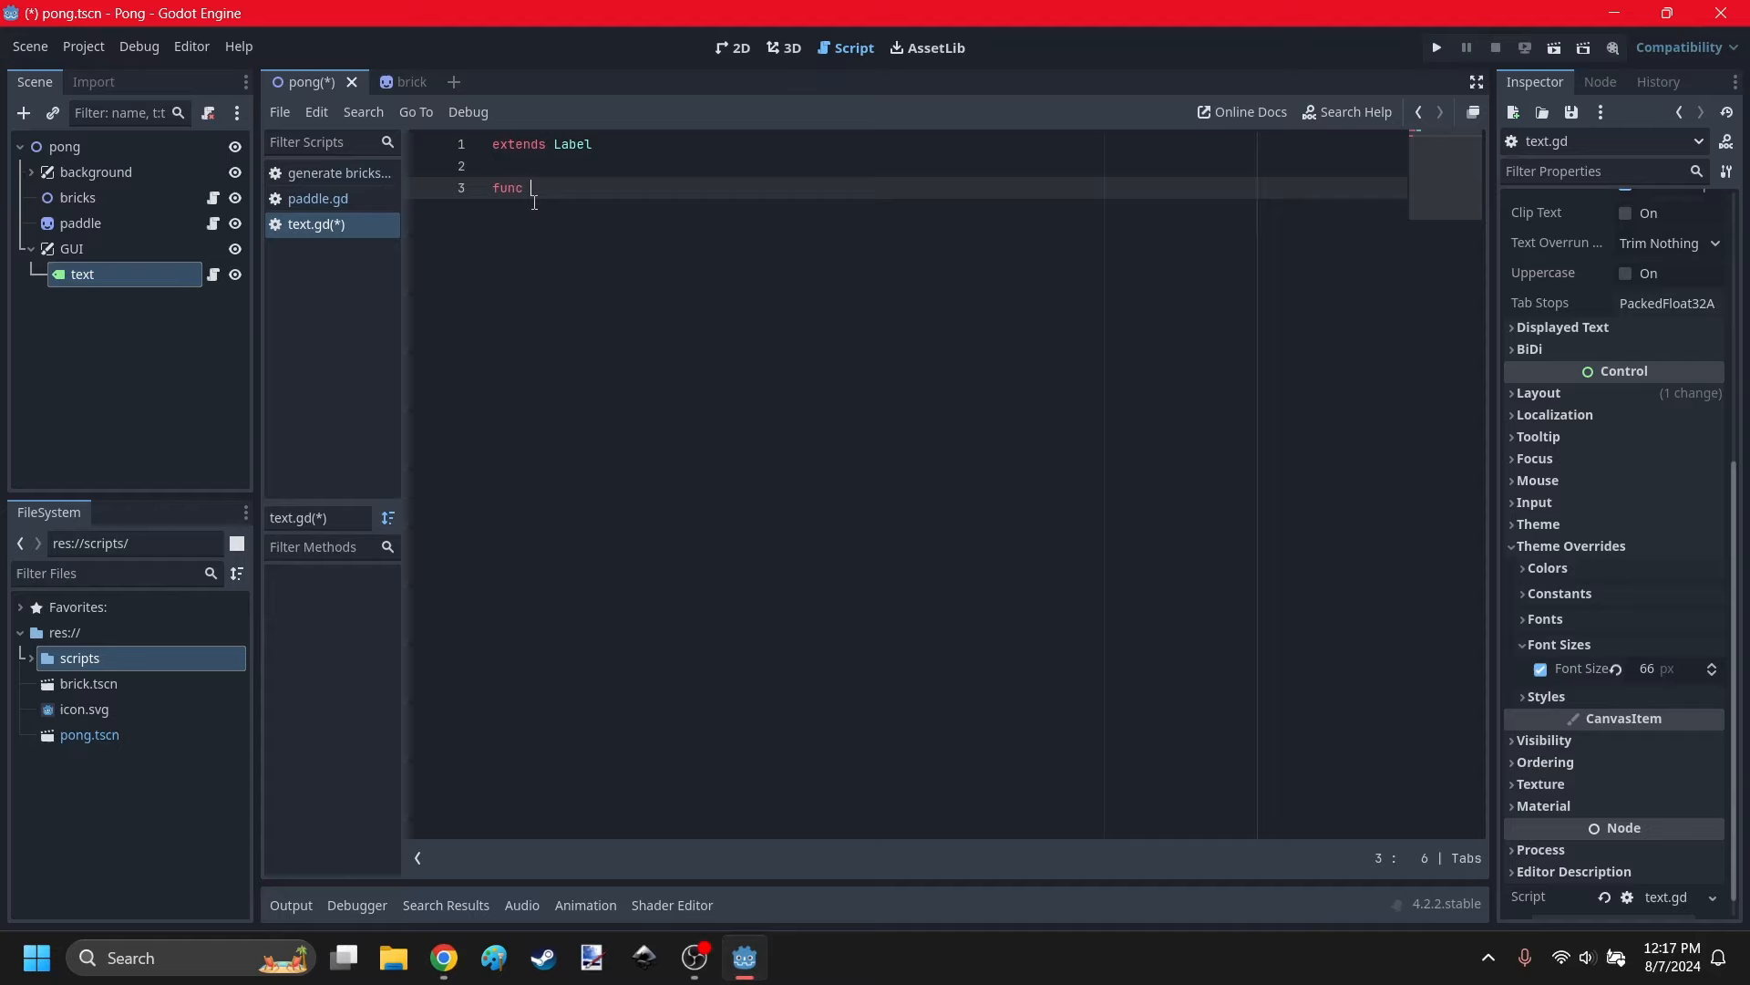
In text.gd, add an _input(event: InputEvent) -> void function with the condition if event.is_action_pressed("click").
{"action": "type", "text": "_inp"}
{"action": "key", "text": "Return"}
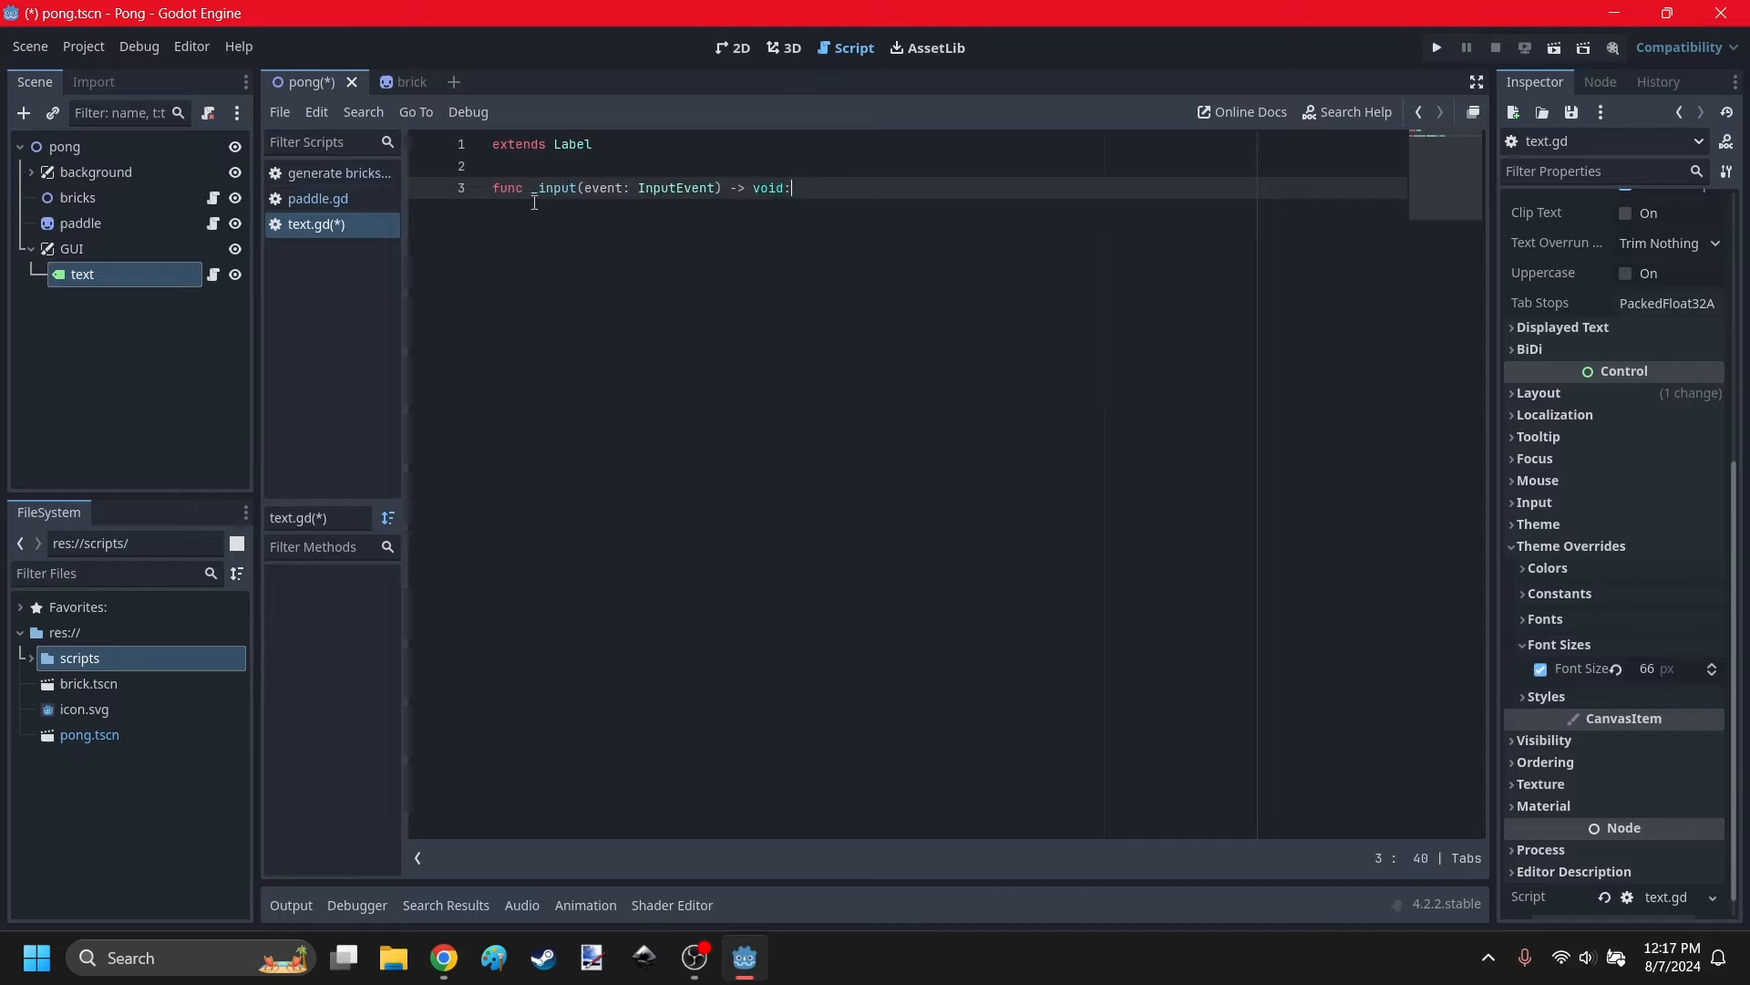
{"action": "key", "text": "Return"}
{"action": "type", "text": "if"}
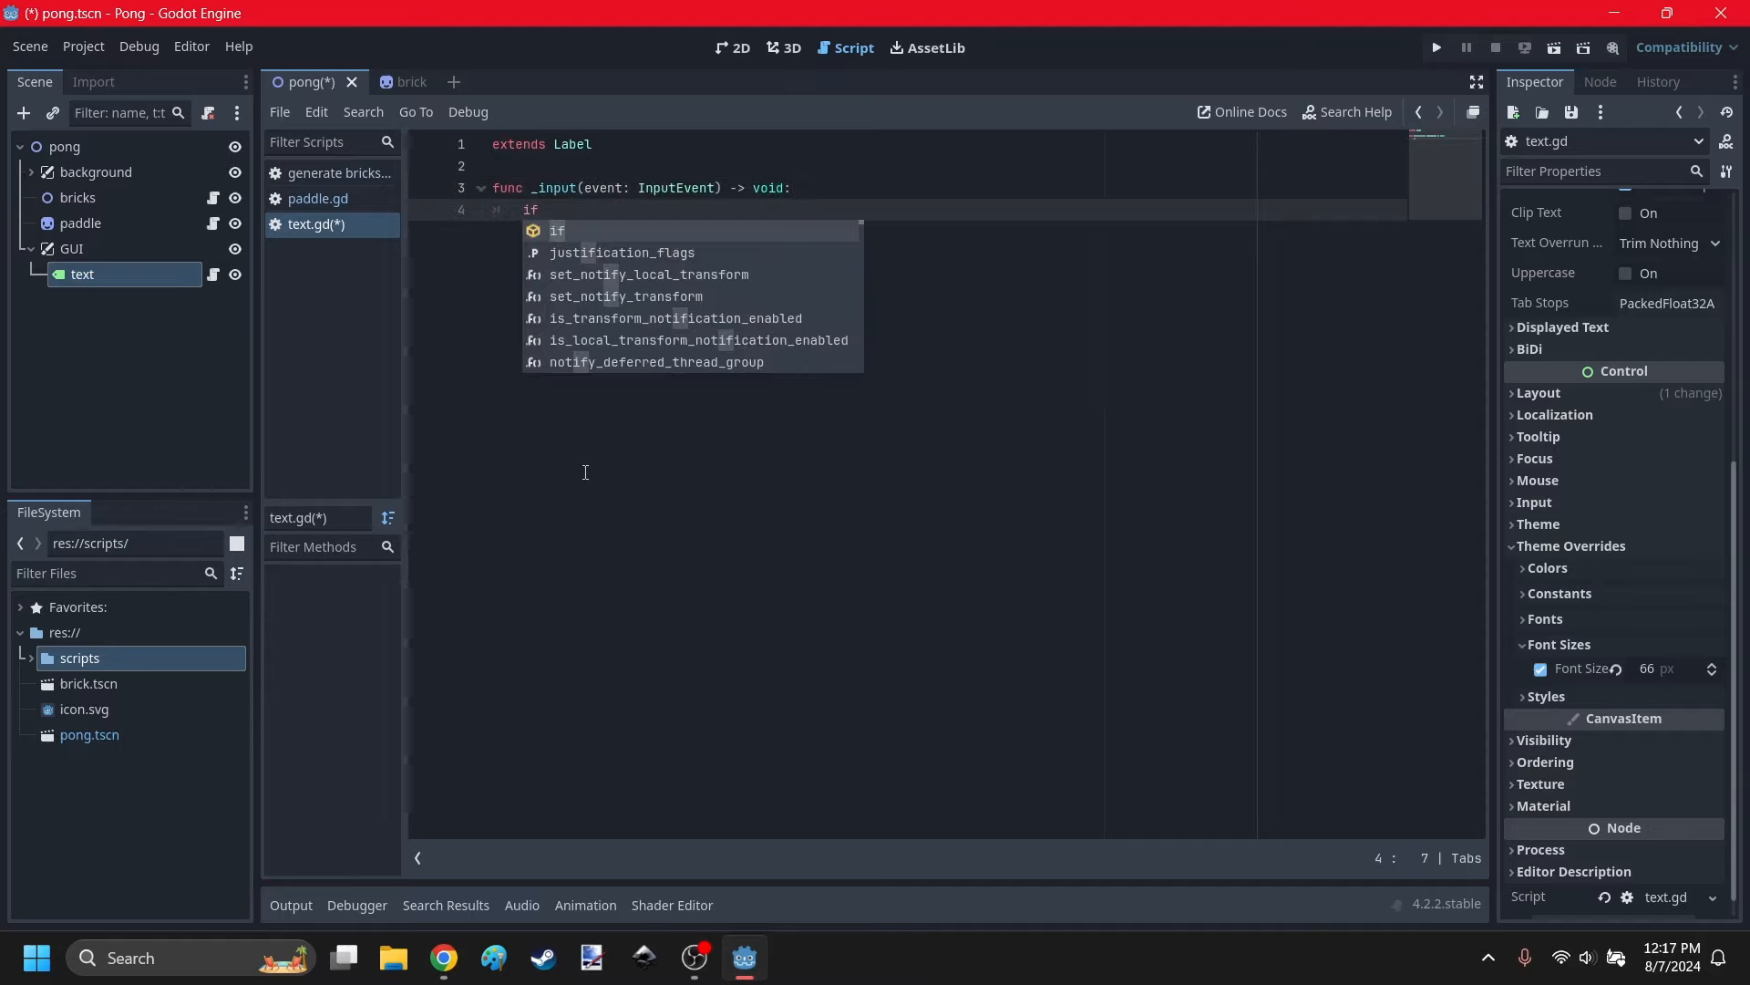
{"action": "type", "text": " event.is"}
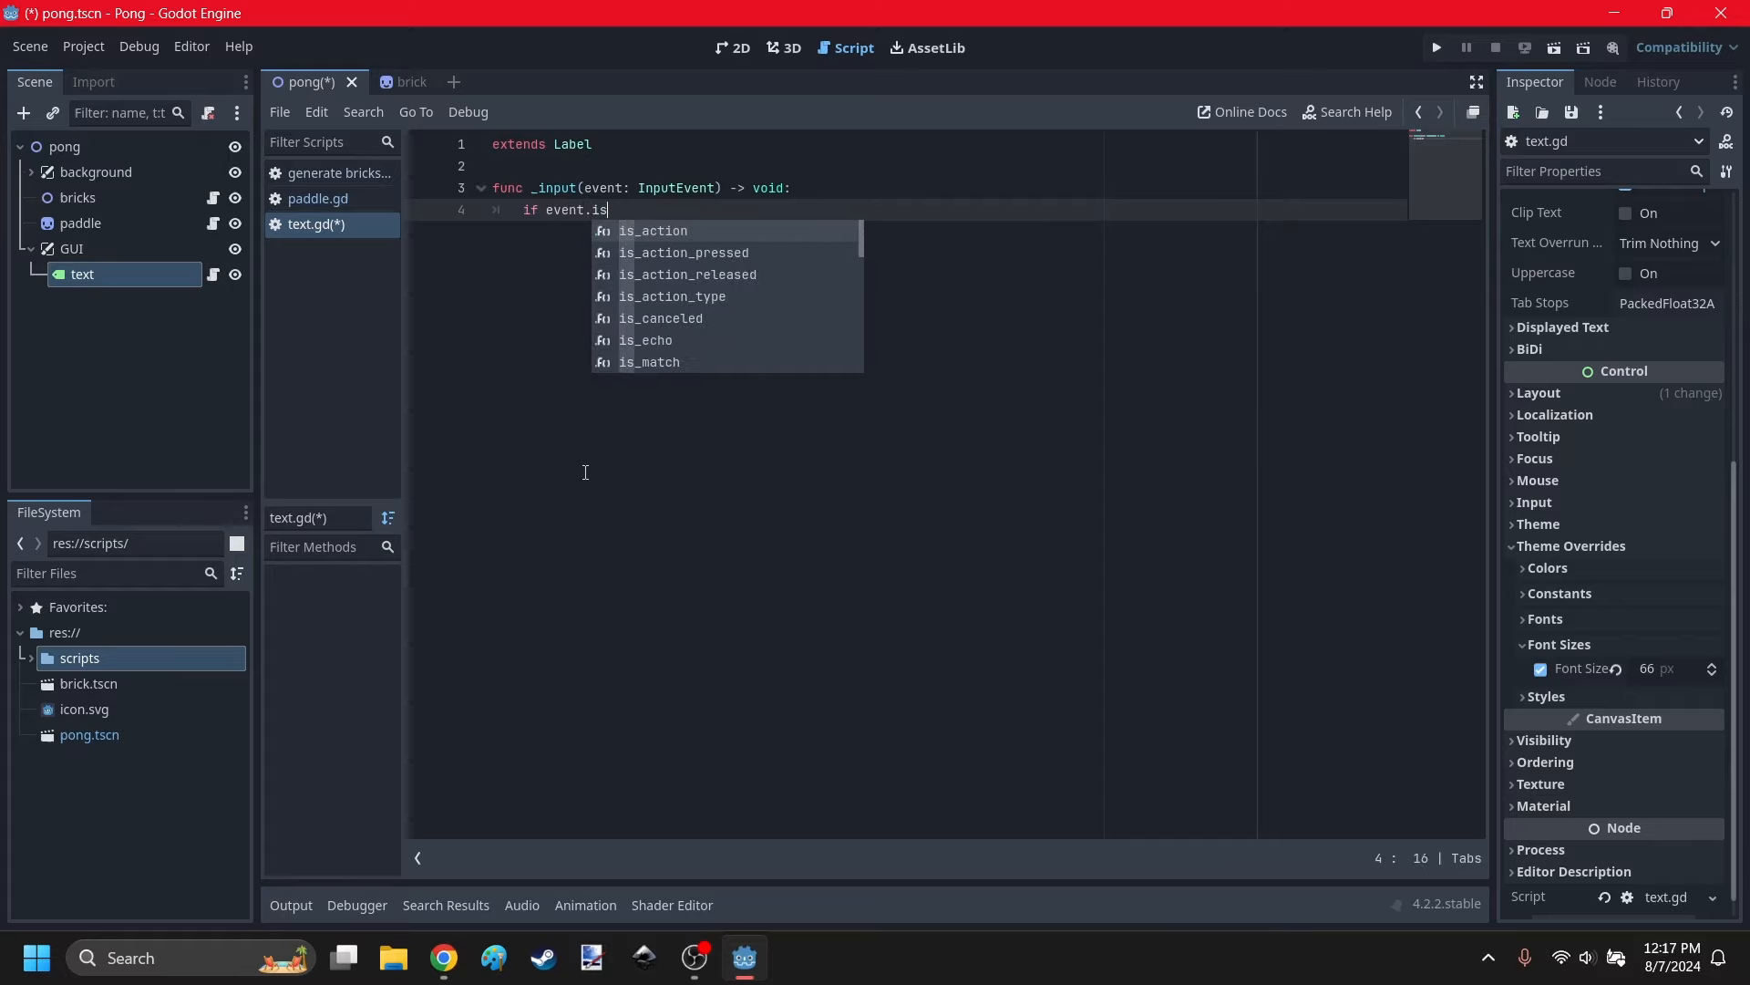
{"action": "type", "text": ")a"}
{"action": "type", "text": "ct"}
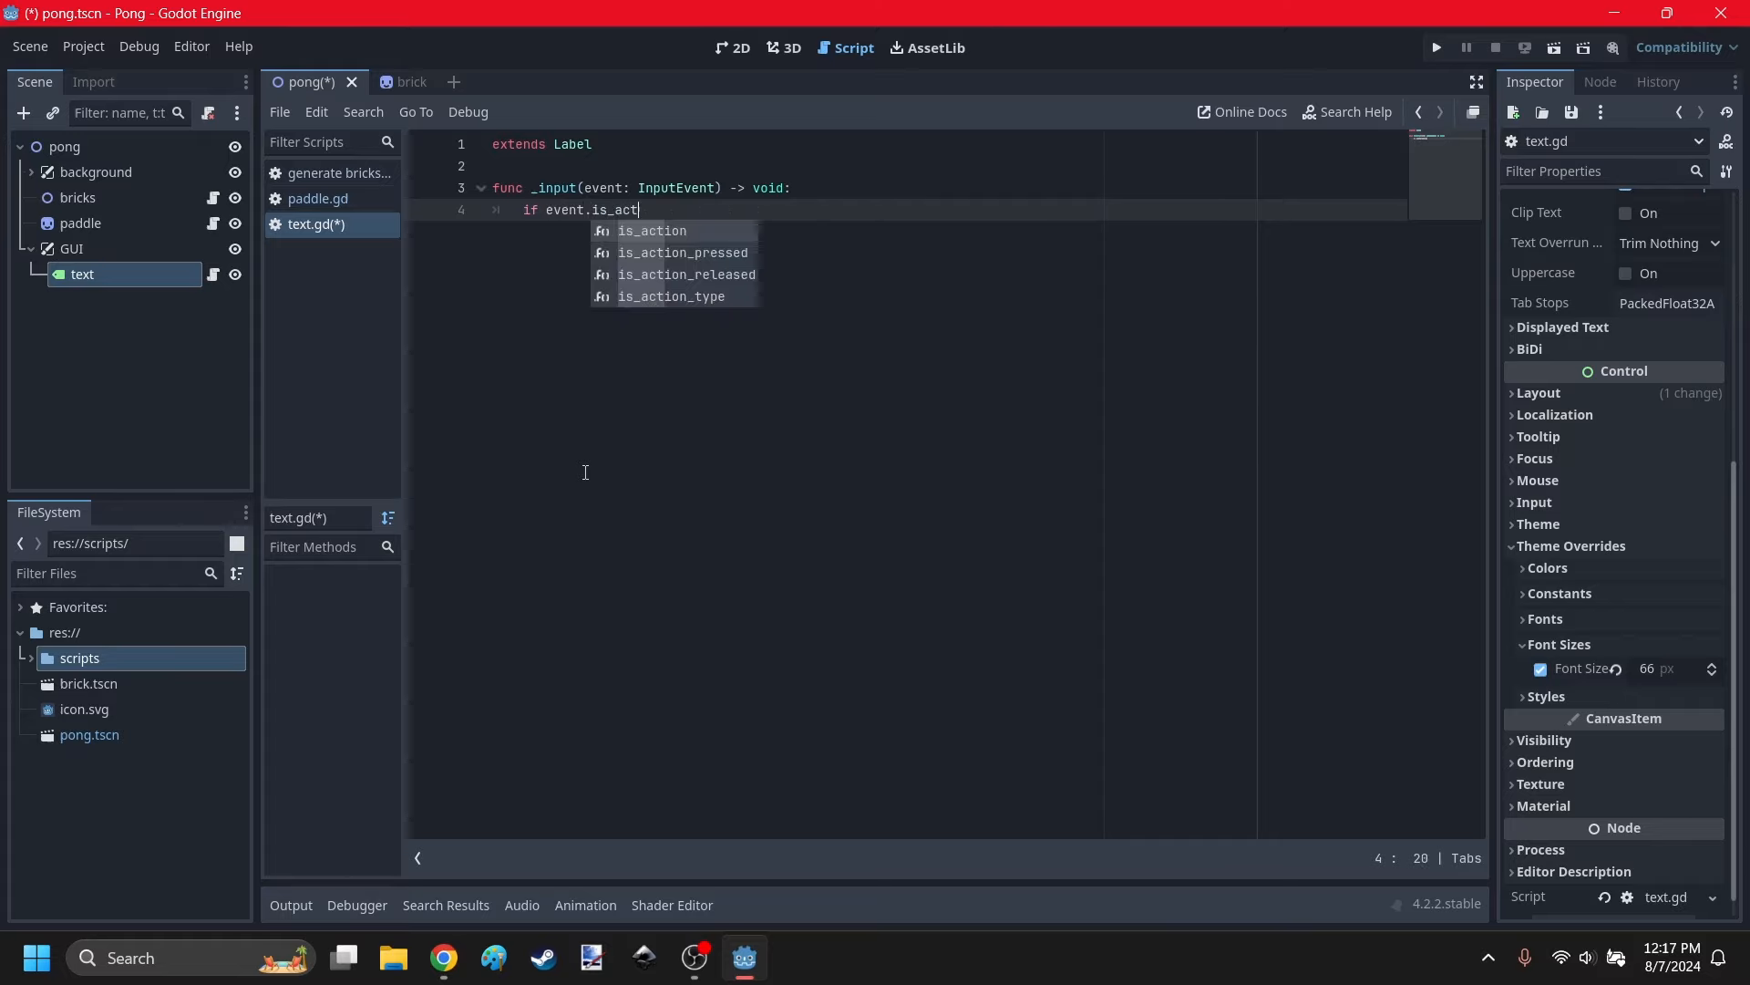
{"action": "key", "text": "Down"}
{"action": "key", "text": "Return"}
{"action": "key", "text": "Return"}
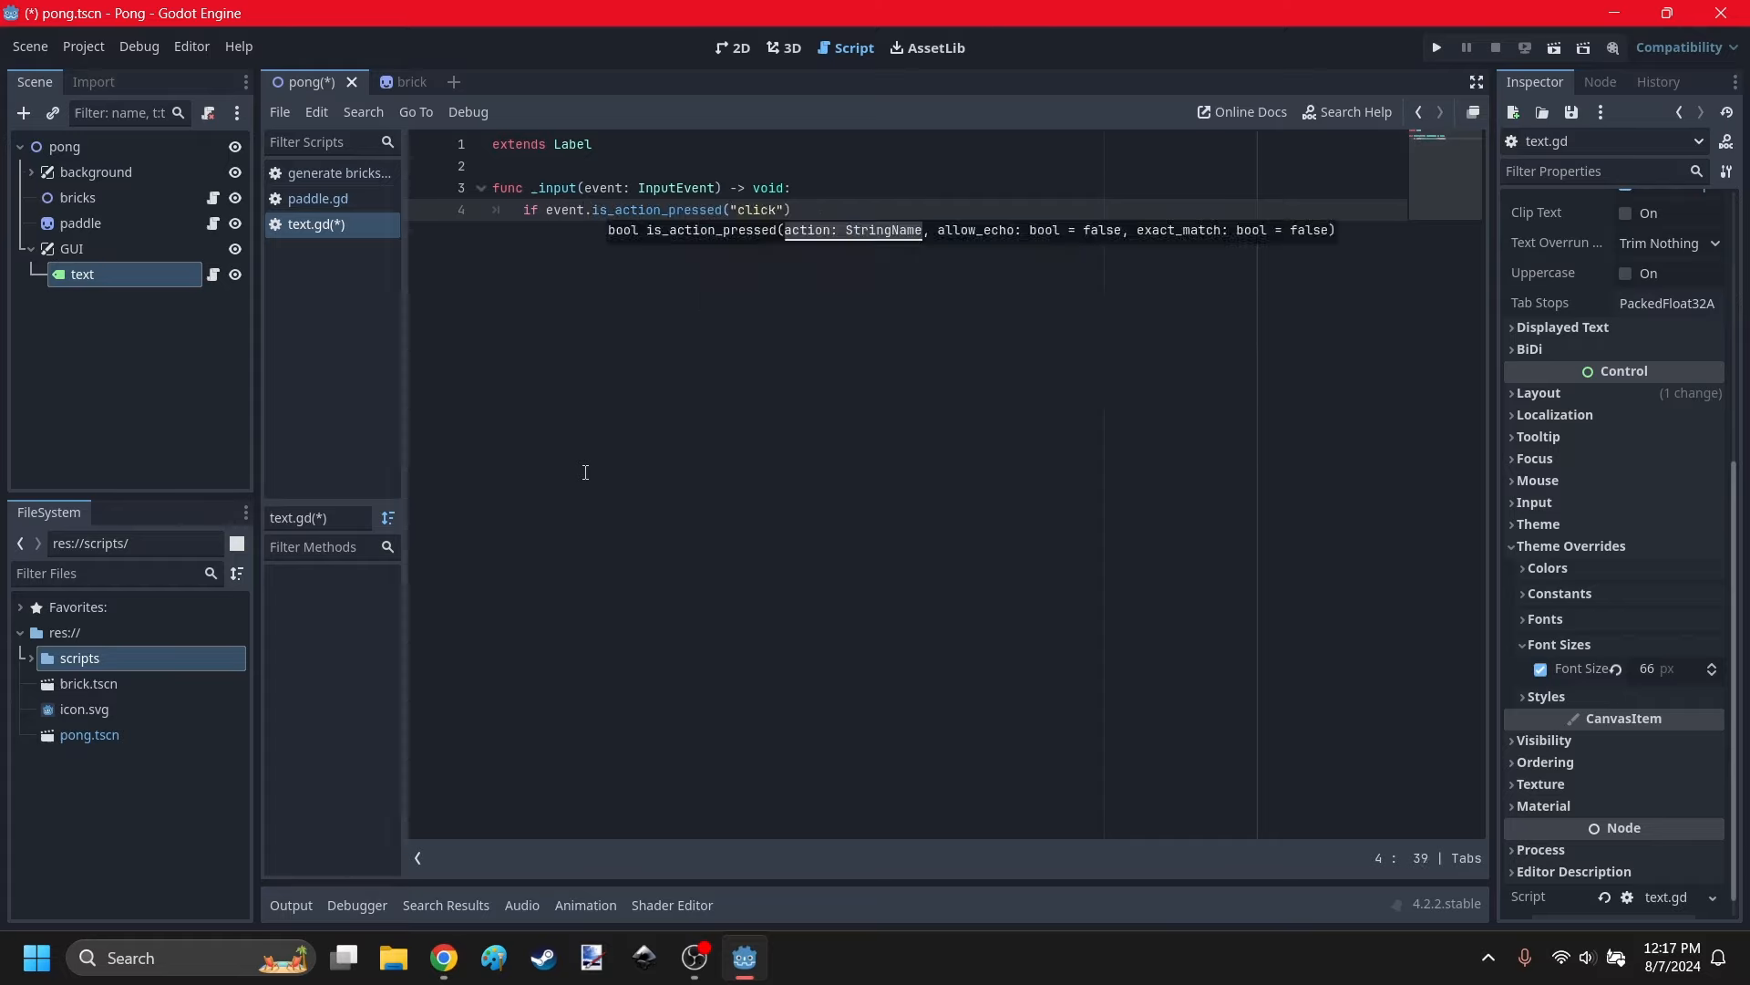
Add print("clicked") inside the click condition of text.gd.
{"action": "key", "text": "Return"}
{"action": "type", "text": "print(\"clicke"}
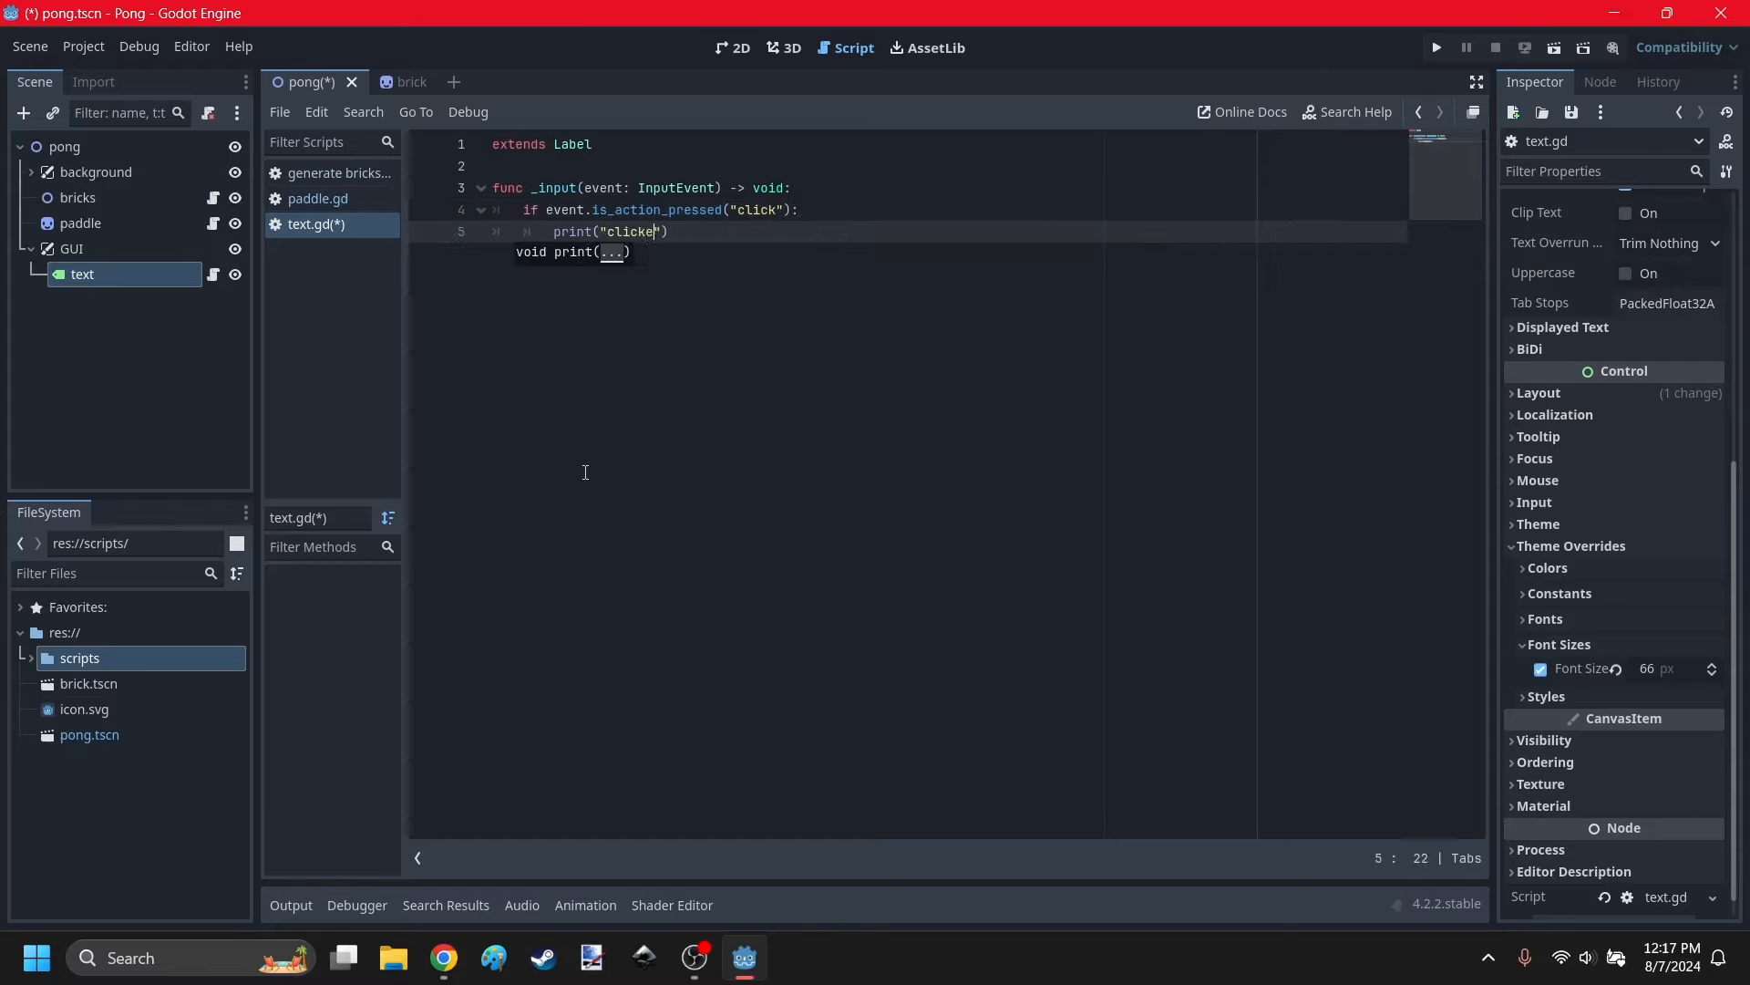
{"action": "type", "text": "d\")"}
Run the game, test several mouse clicks against the output log, and close the game window.
{"action": "left_click", "coordinate": [1438, 48]}
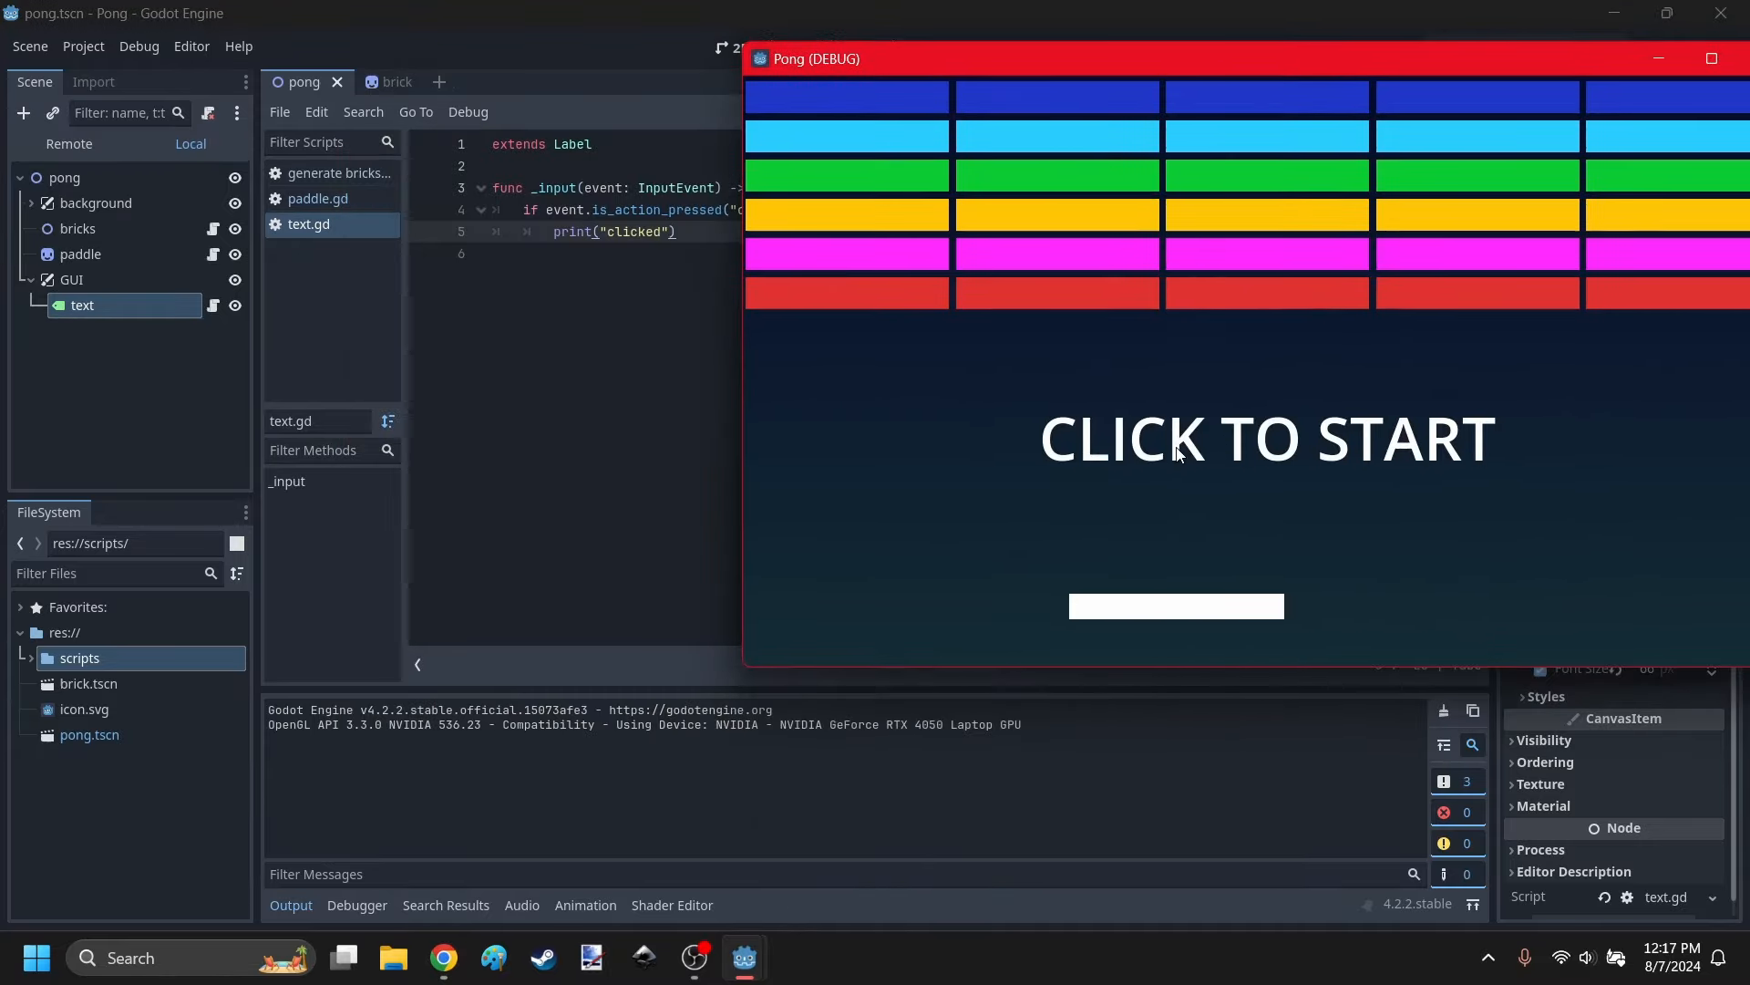
{"action": "left_click", "coordinate": [1177, 455]}
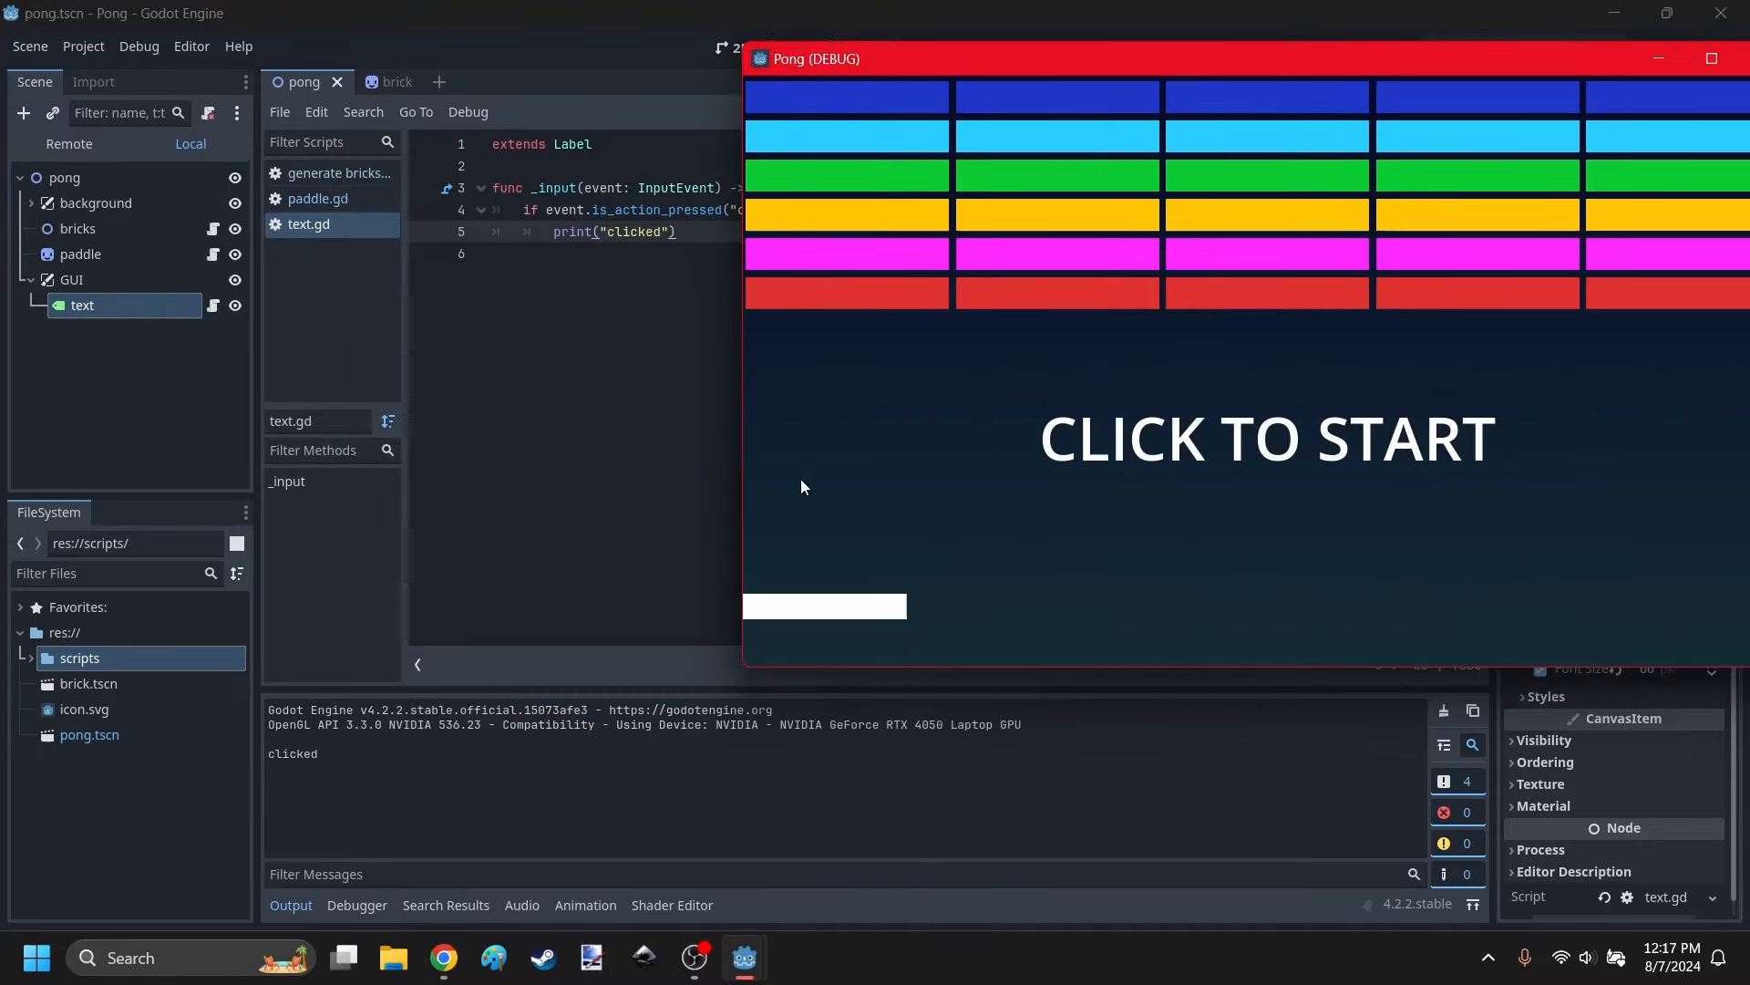
{"action": "left_click", "coordinate": [1020, 480]}
{"action": "left_click", "coordinate": [1118, 450]}
{"action": "left_click_drag", "start_coordinate": [1266, 52], "coordinate": [794, 135]}
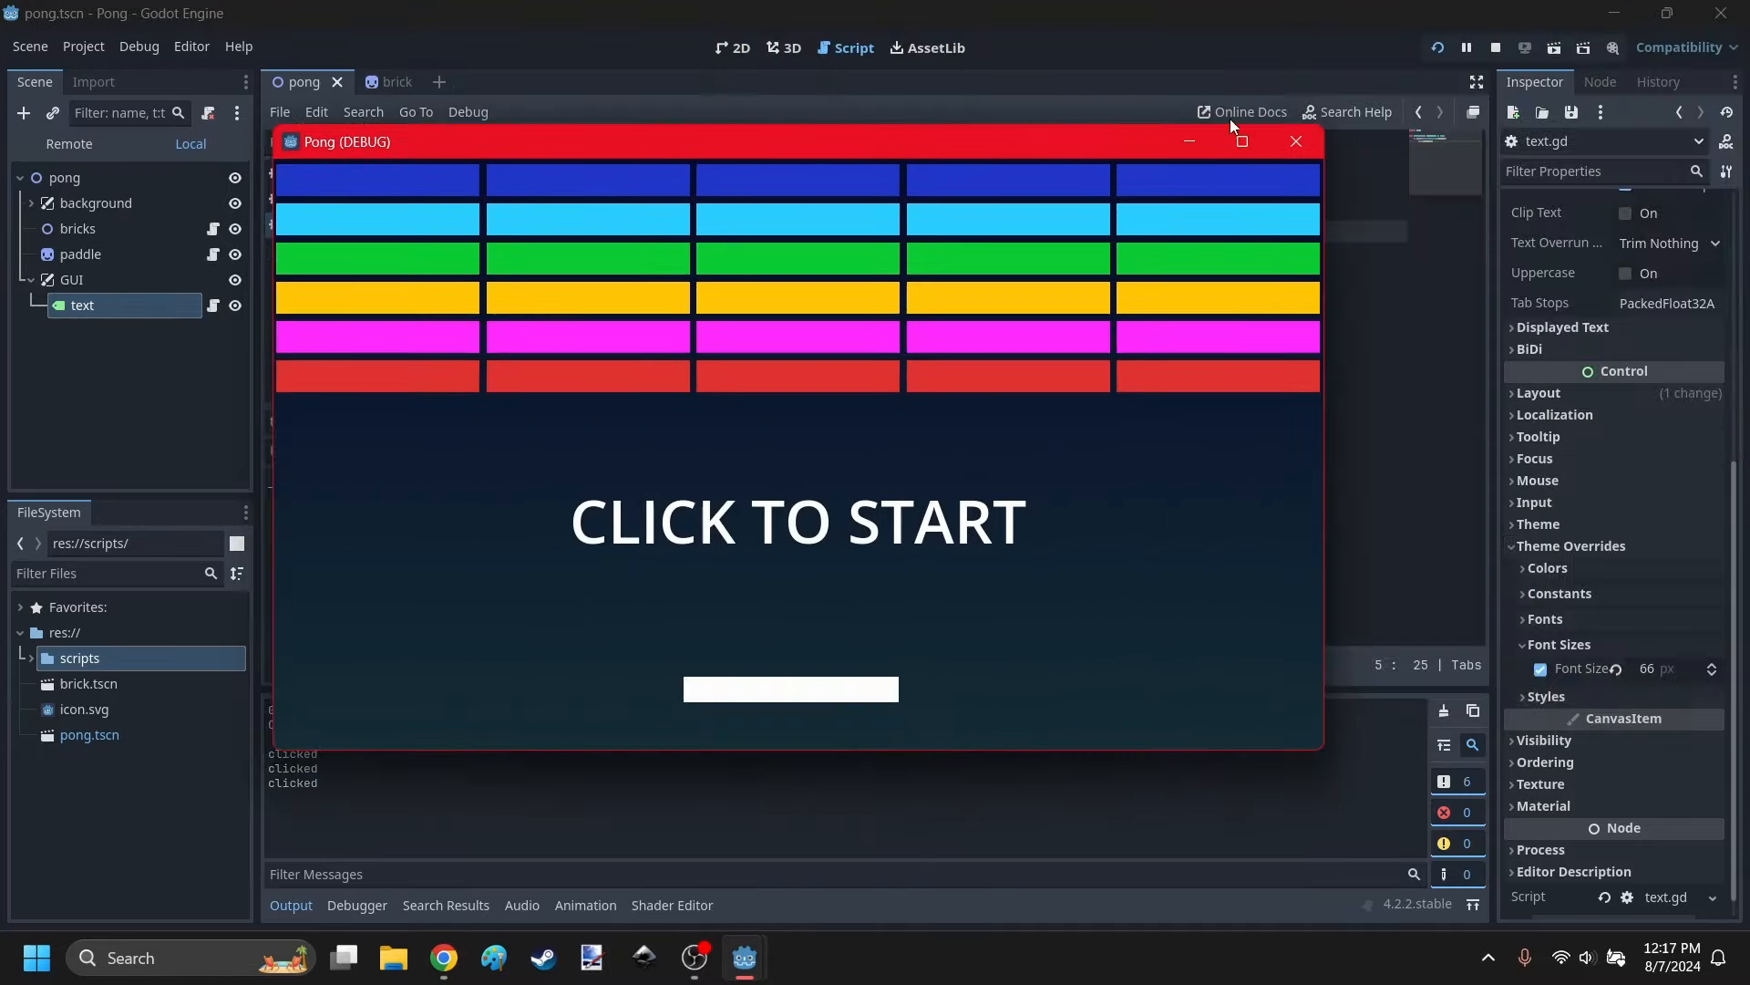
{"action": "left_click", "coordinate": [1295, 141]}
{"action": "left_click", "coordinate": [637, 572]}
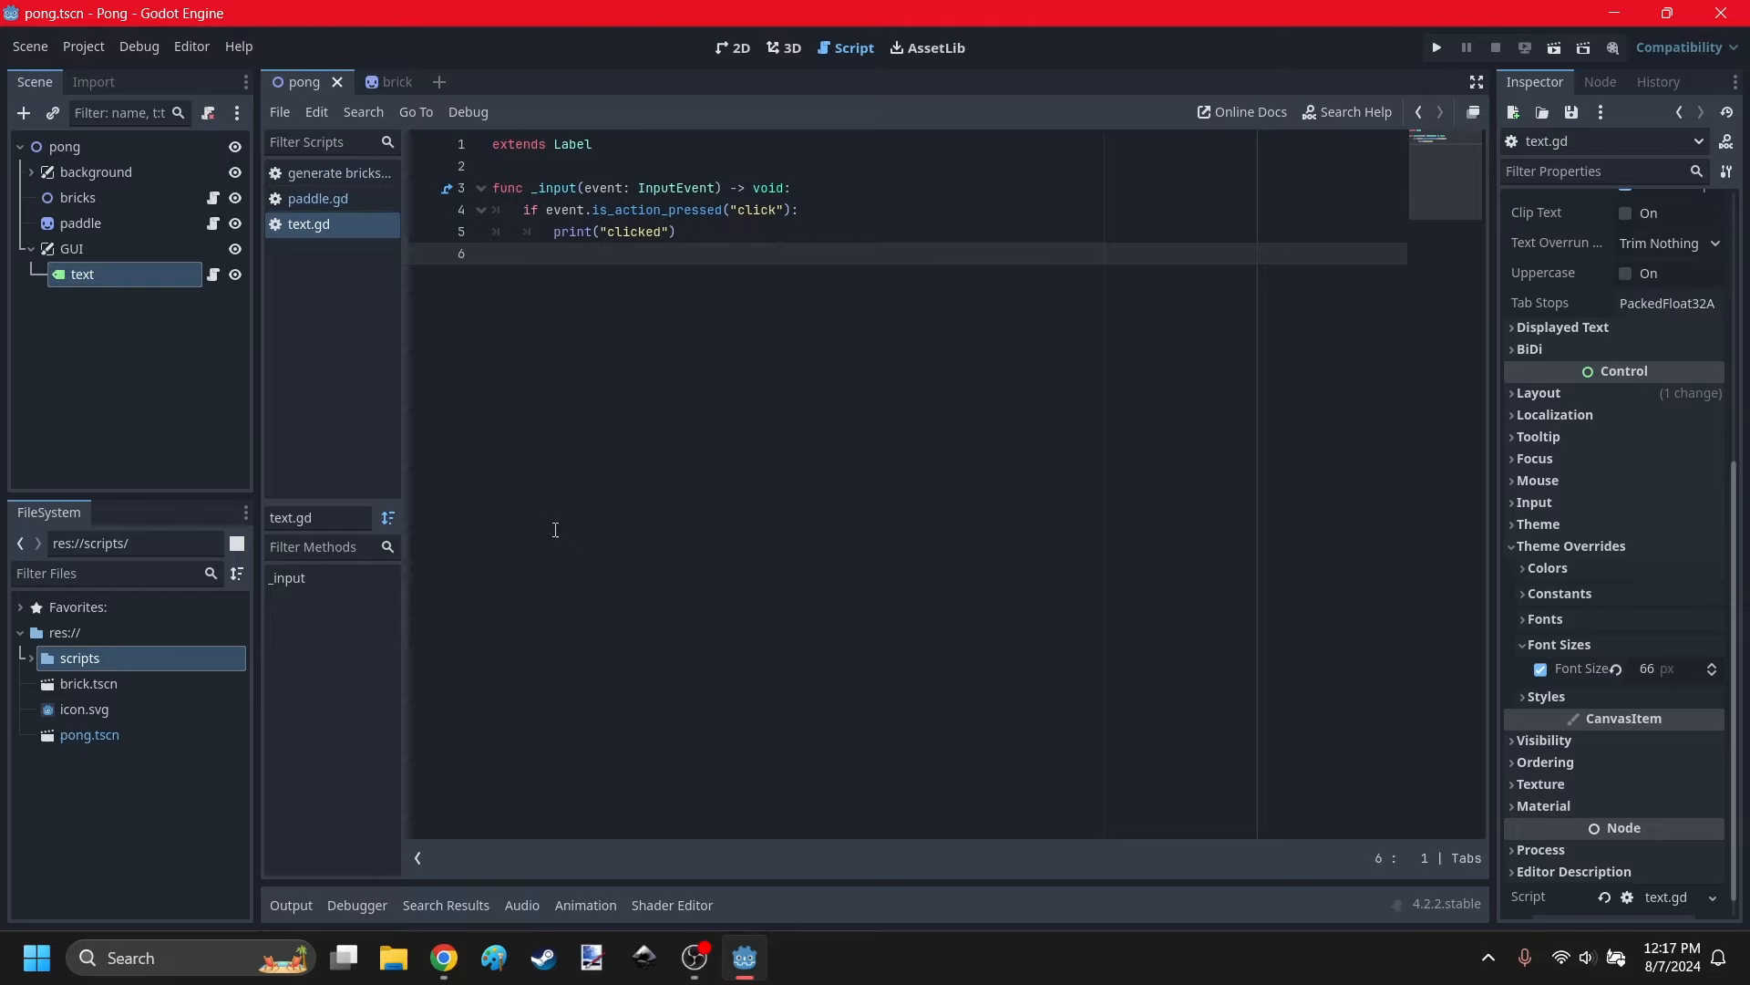
Create a new script global.gd in the res:// folder, inheriting Node with the default template.
{"action": "left_click", "coordinate": [87, 632]}
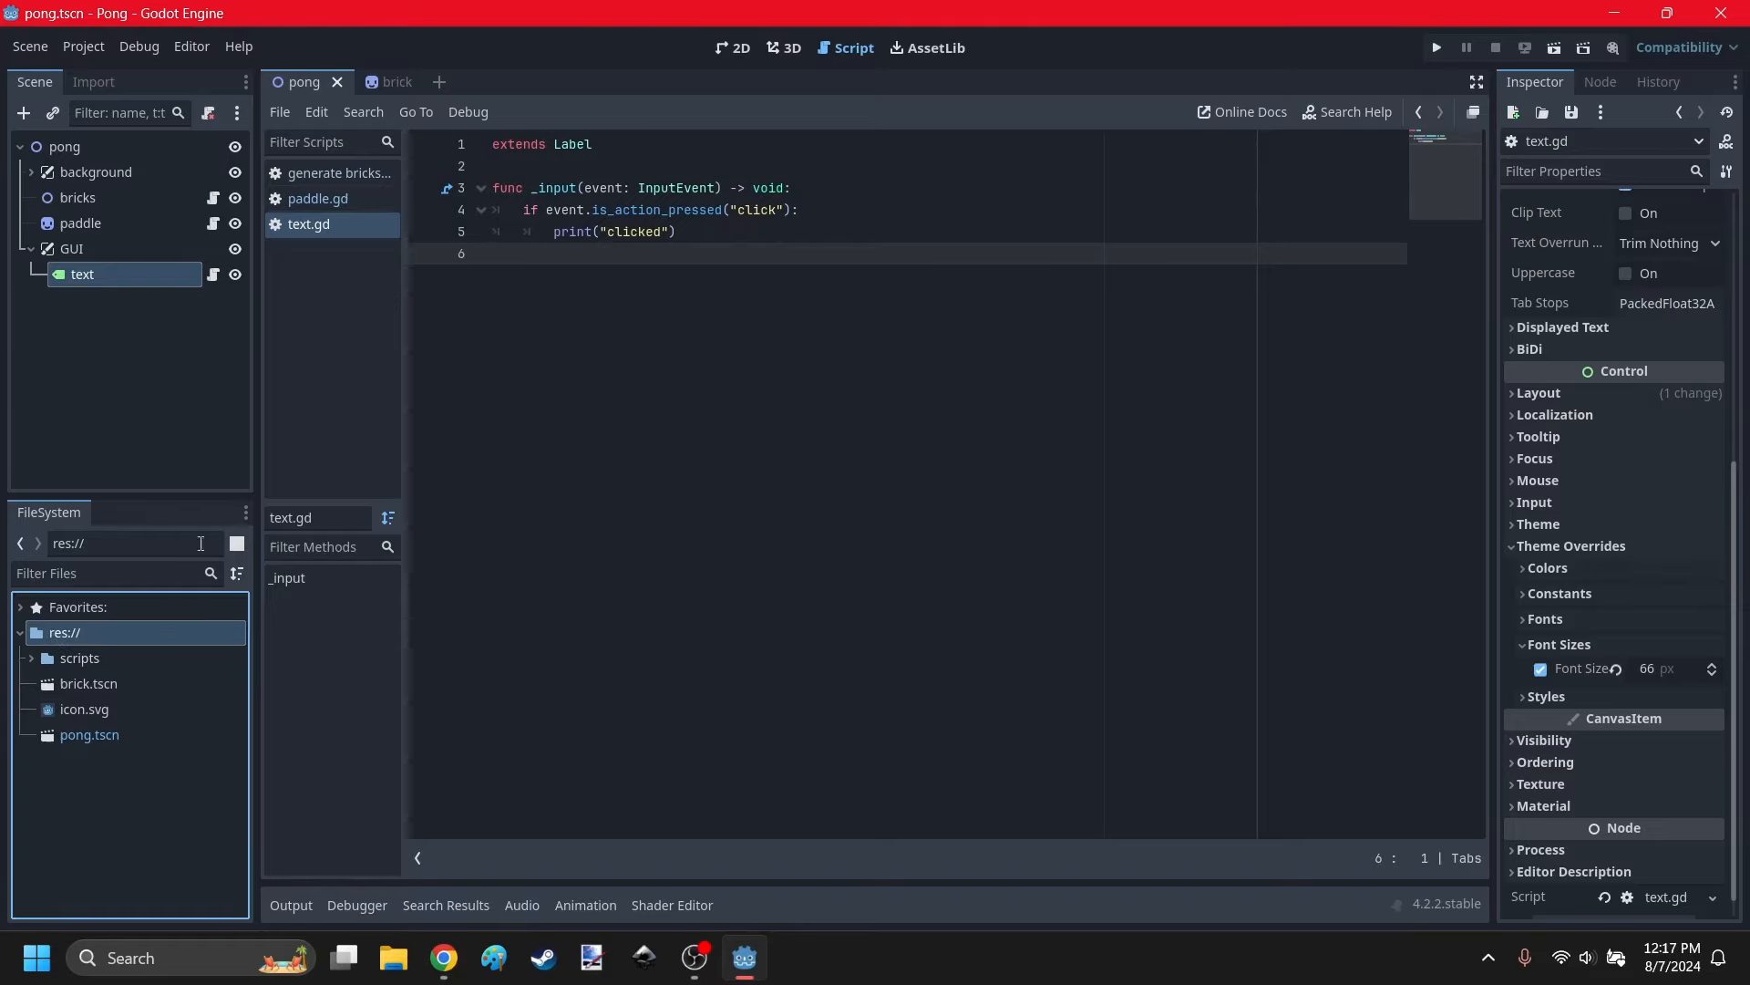
{"action": "left_click", "coordinate": [733, 48]}
{"action": "left_click", "coordinate": [798, 227]}
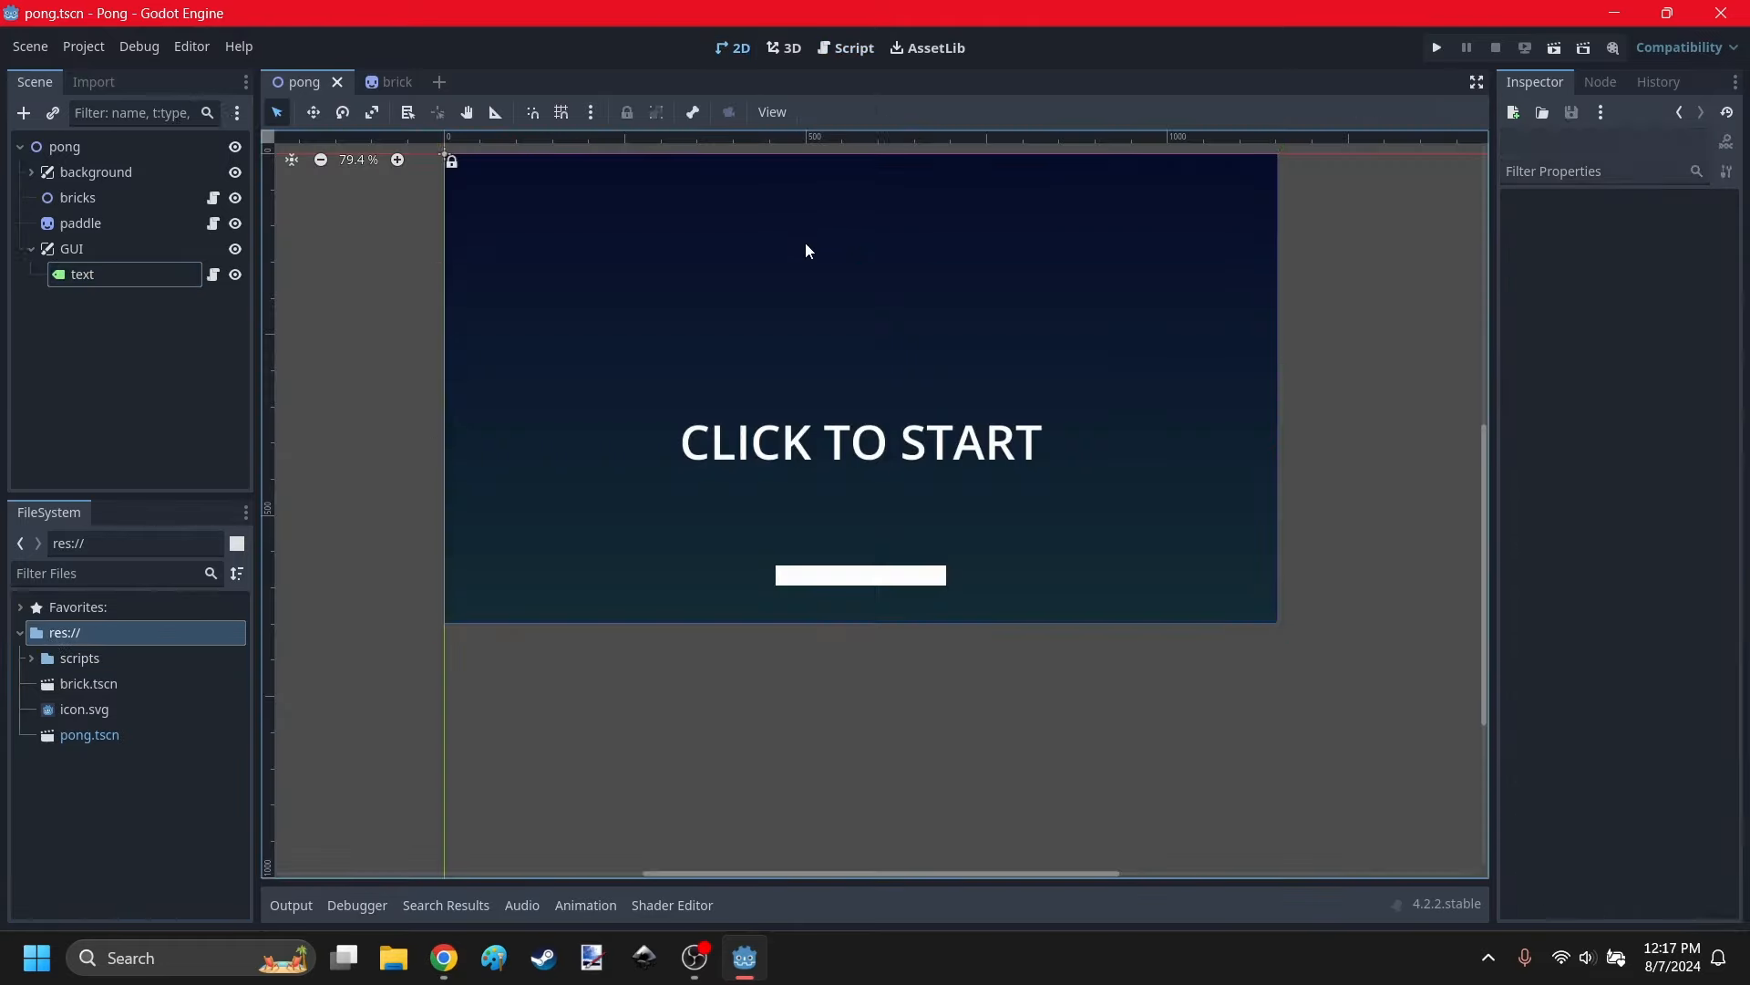
{"action": "right_click", "coordinate": [109, 646]}
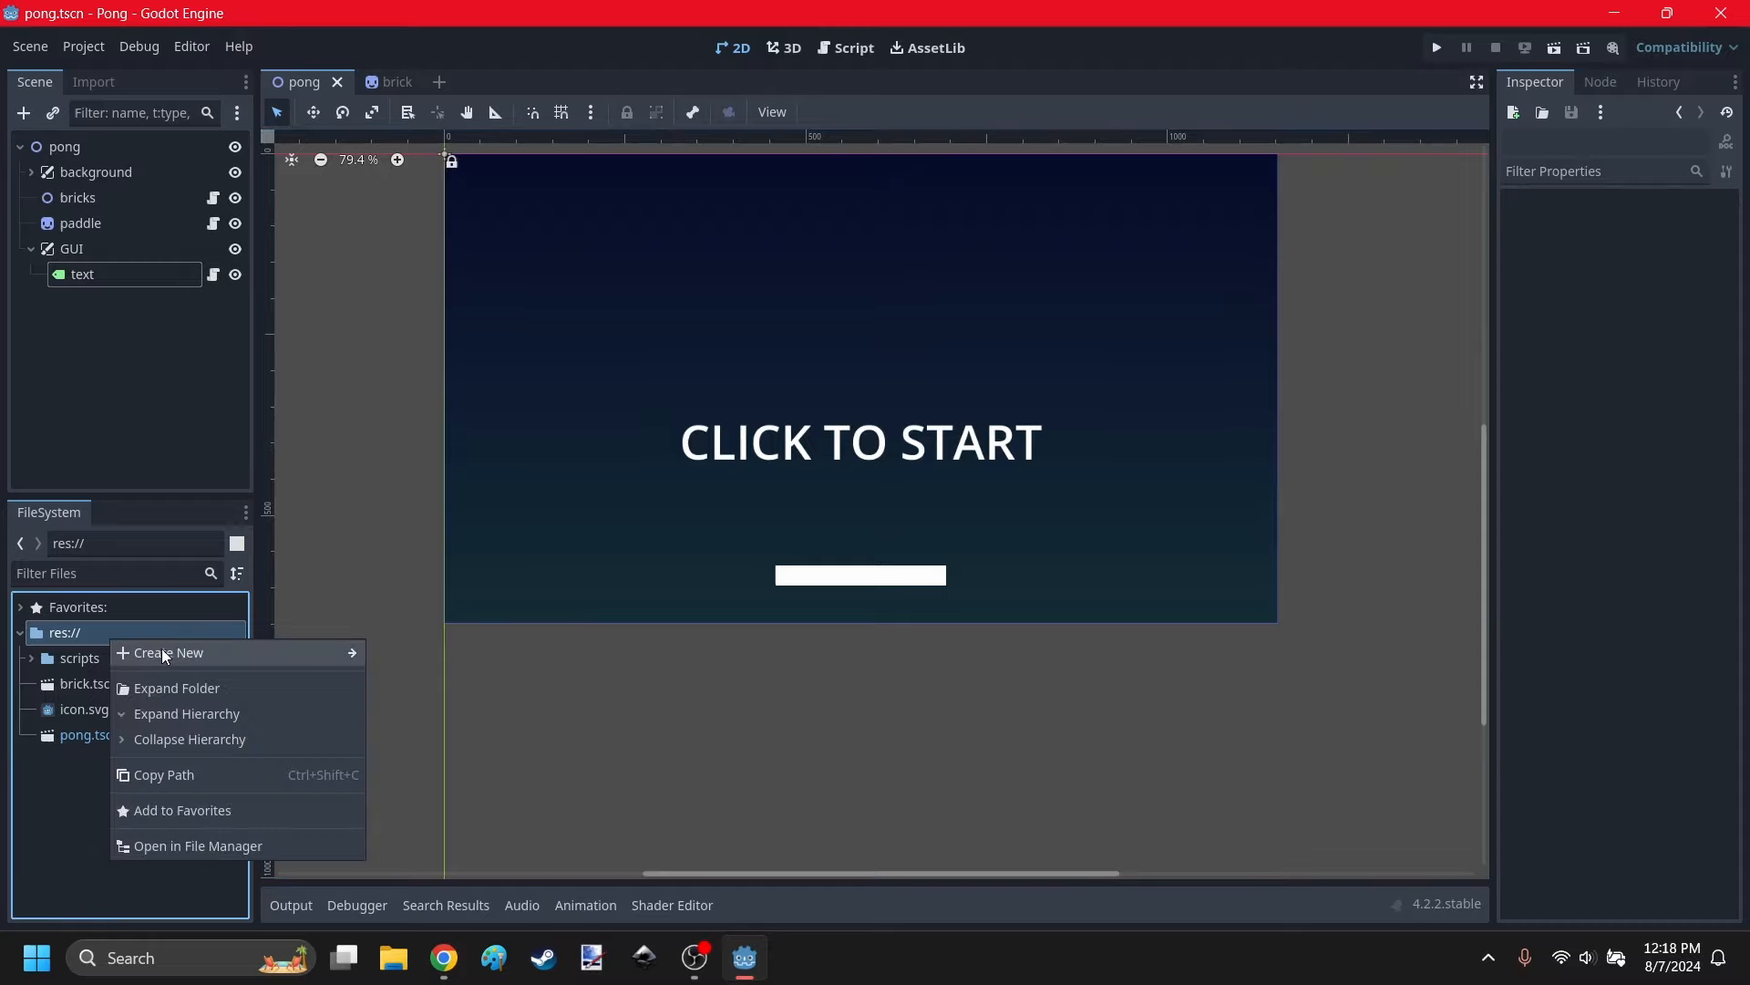
{"action": "mouse_move", "coordinate": [162, 648]}
{"action": "left_click", "coordinate": [441, 703]}
{"action": "type", "text": "global.gd"}
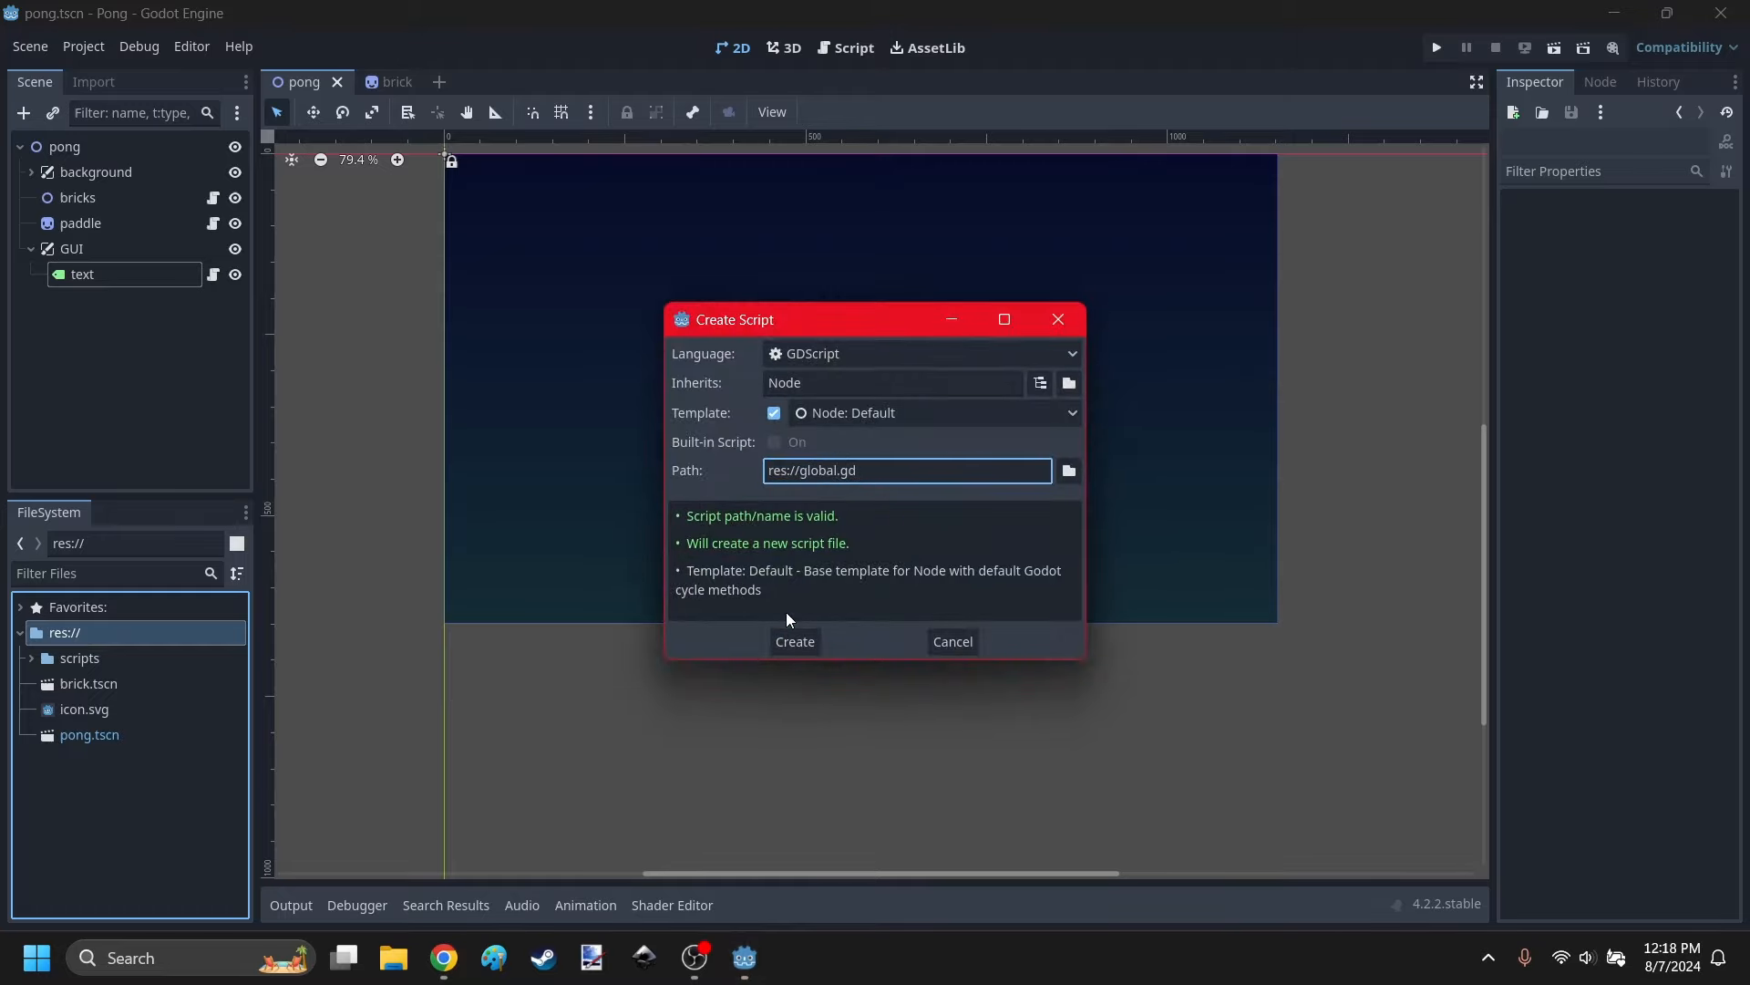
{"action": "left_click", "coordinate": [811, 642]}
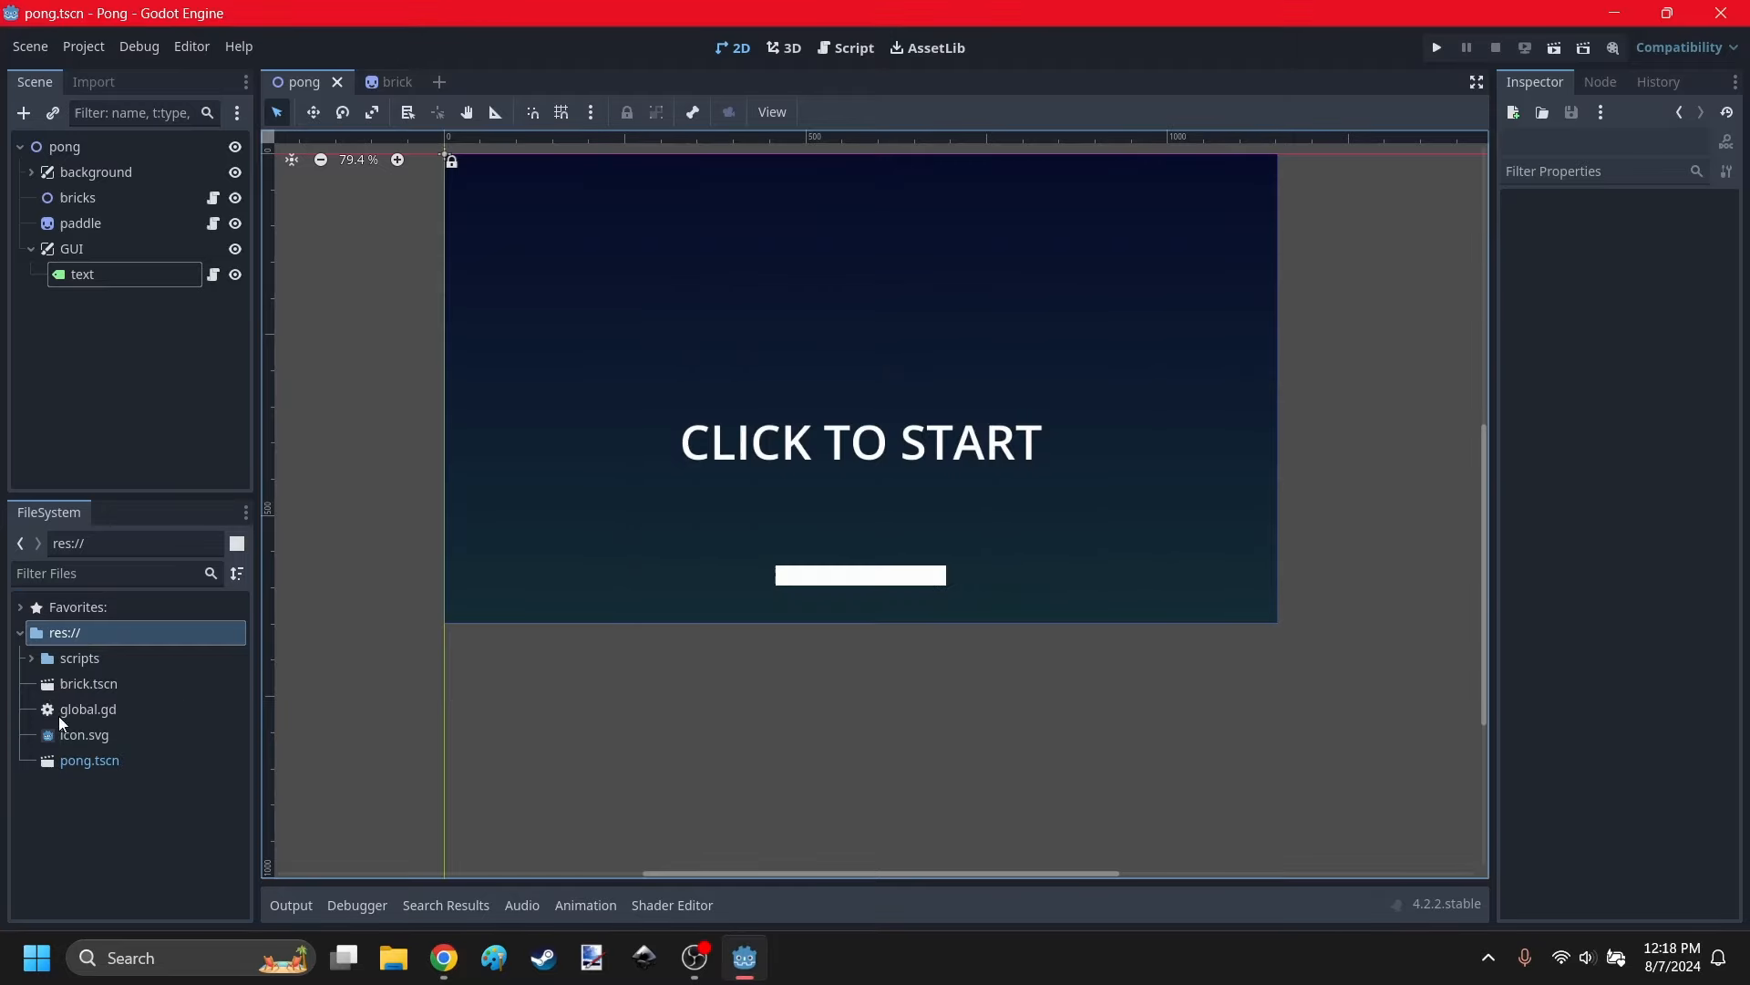
Replace the template code below extends Node in global.gd with var gameStarted := false, and save.
{"action": "double_click", "coordinate": [68, 709]}
{"action": "left_click", "coordinate": [726, 411]}
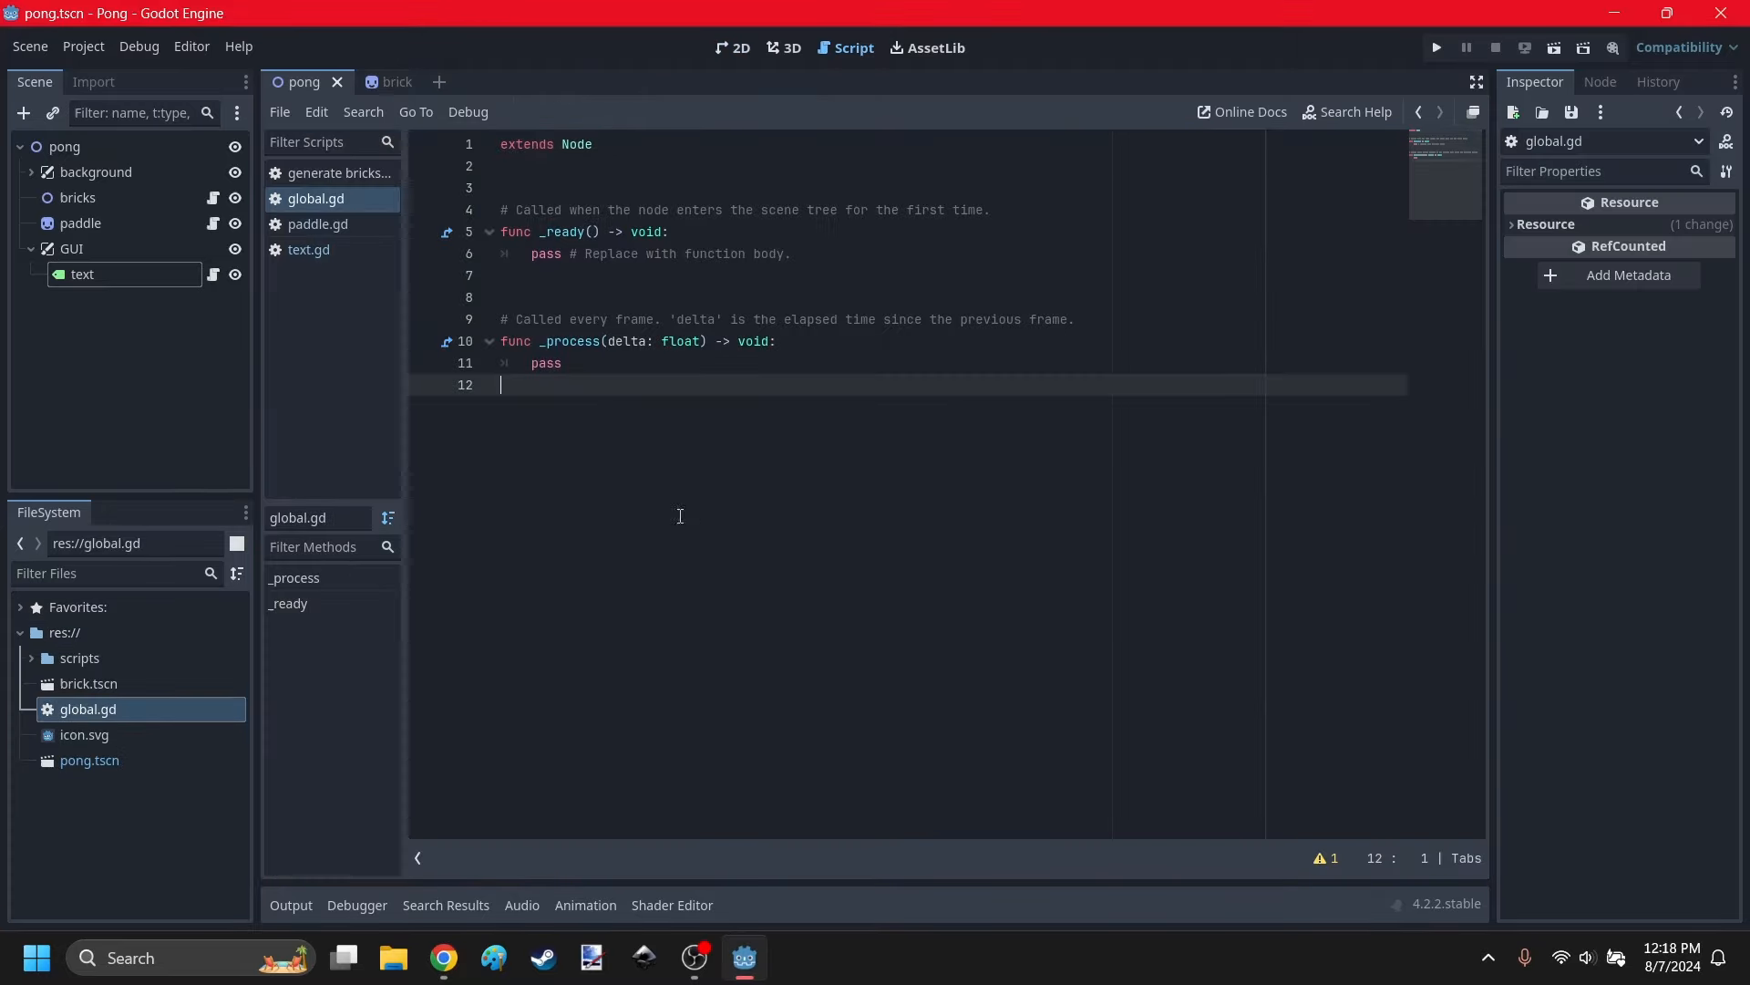
{"action": "left_click_drag", "start_coordinate": [680, 516], "coordinate": [494, 187]}
{"action": "key", "text": "BackSpace"}
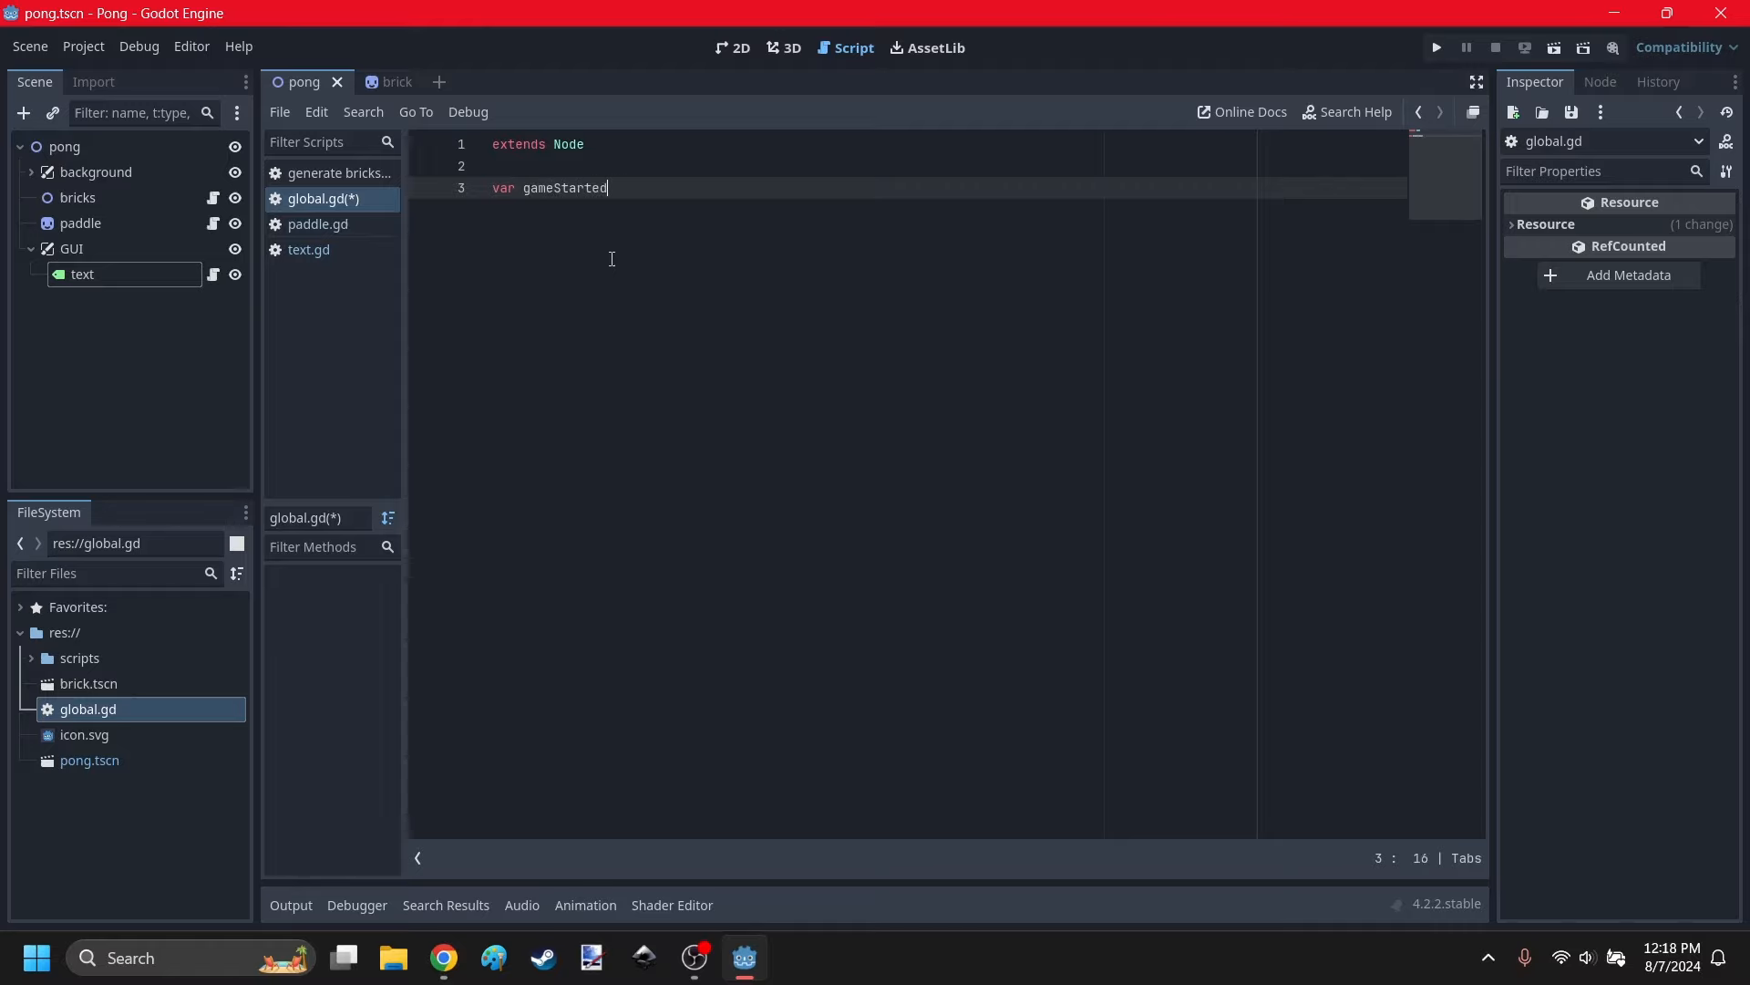
{"action": "type", "text": ":= false"}
{"action": "key", "text": "ctrl+s"}
{"action": "key", "text": "Return"}
Register res://global.gd as an autoload named Global and close the project settings.
{"action": "left_click", "coordinate": [85, 47]}
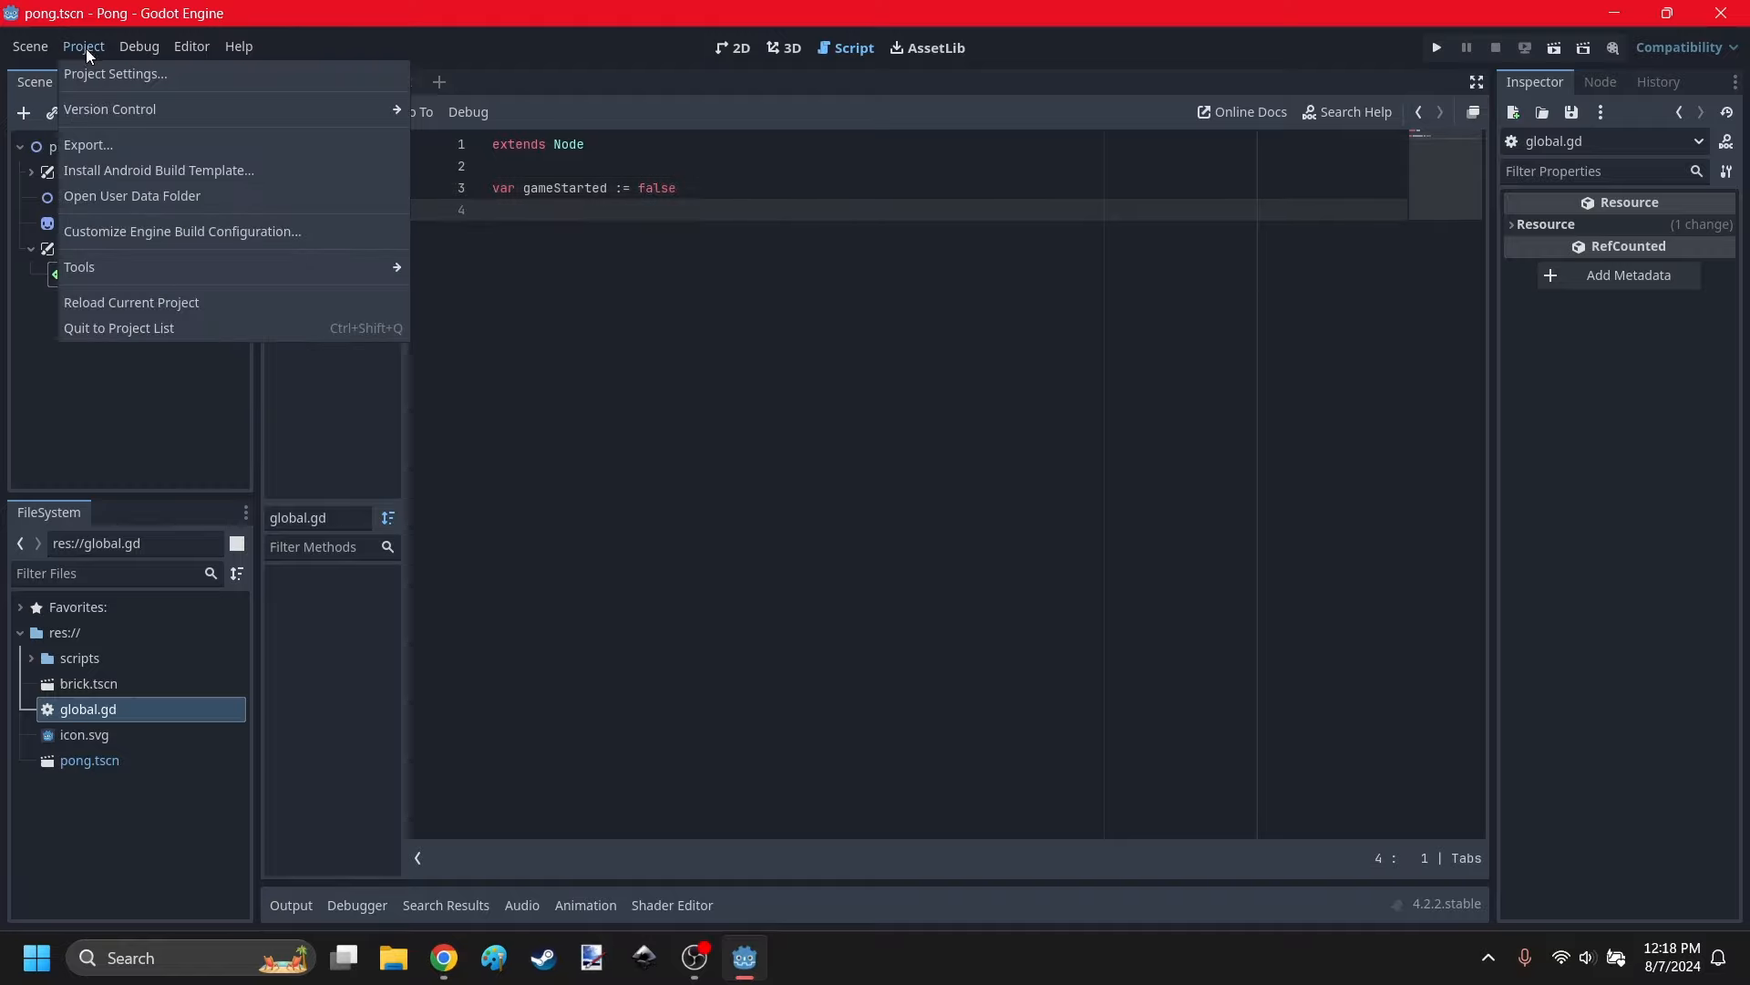
{"action": "left_click", "coordinate": [92, 73]}
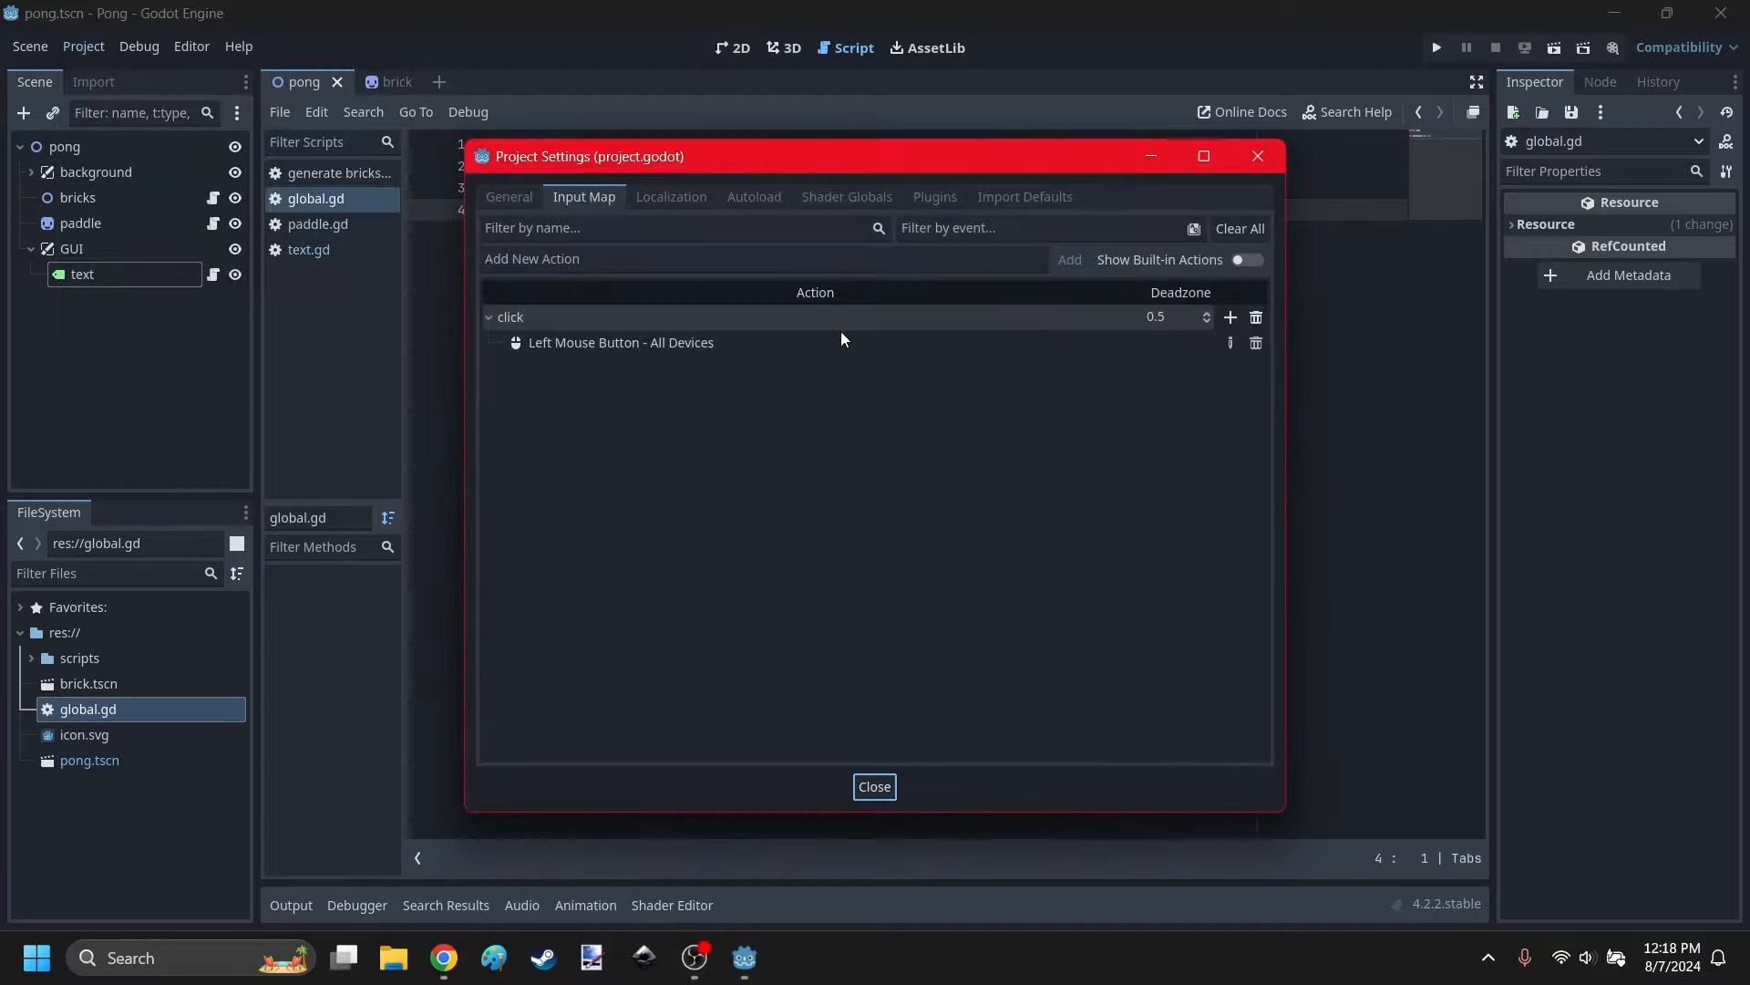
{"action": "left_click", "coordinate": [736, 196]}
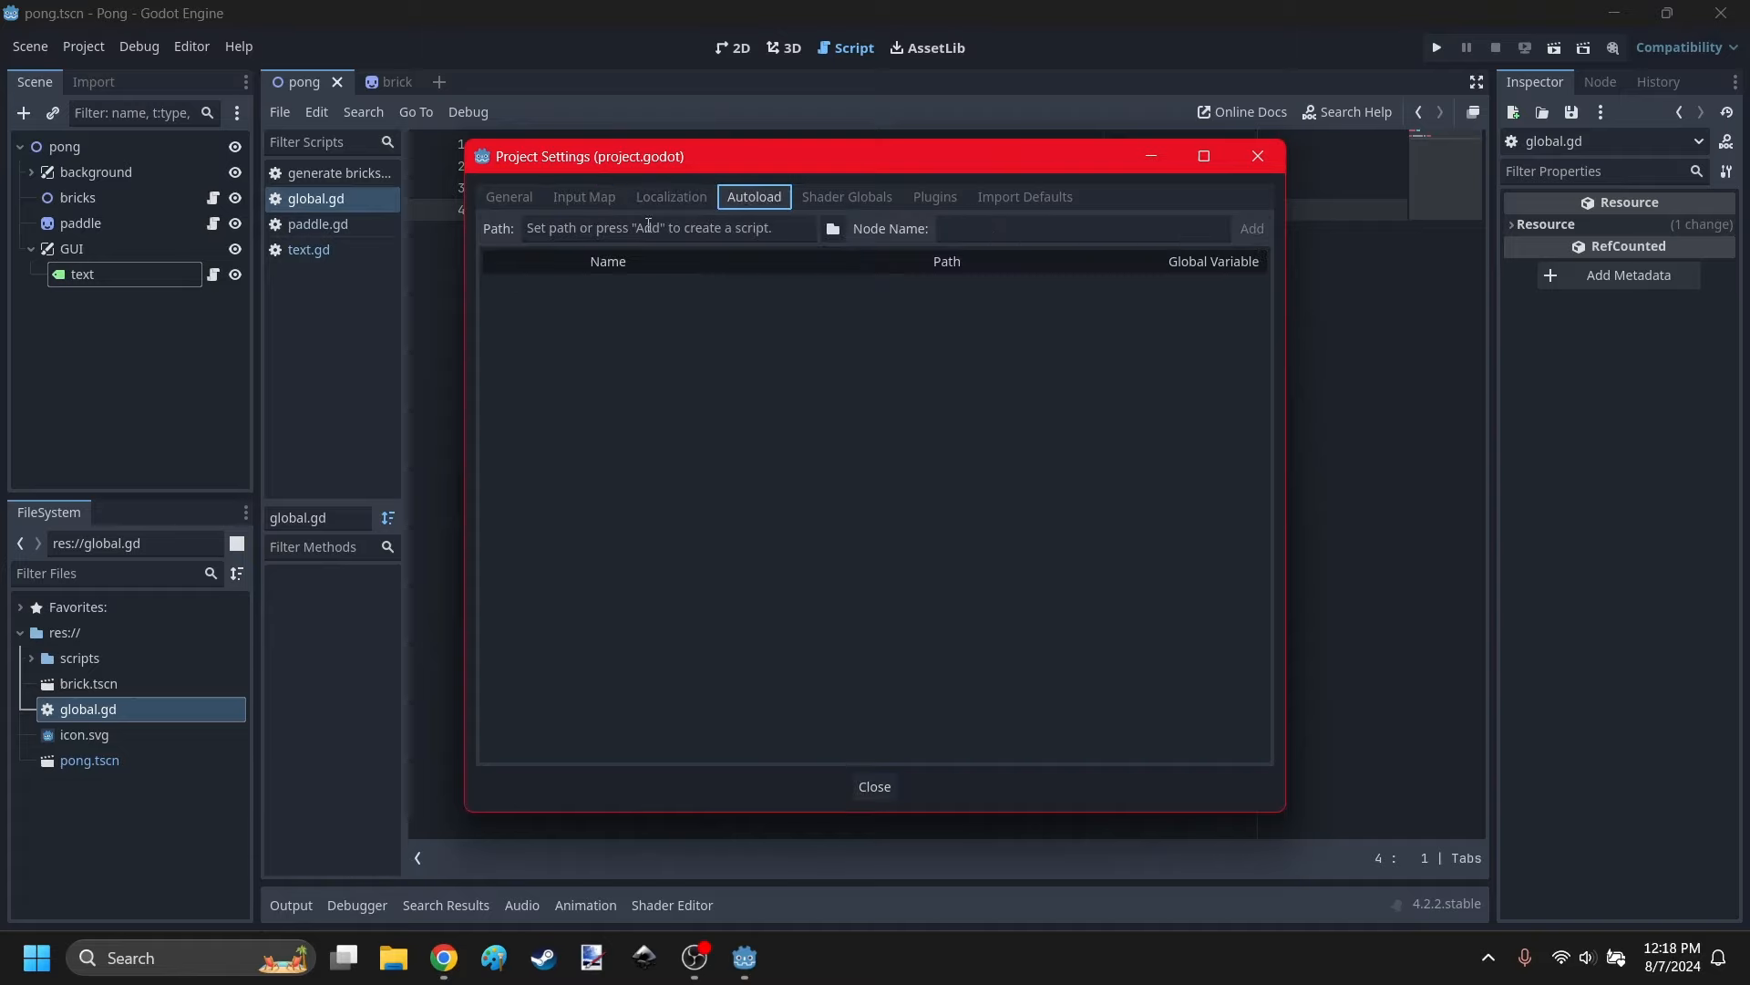
{"action": "left_click", "coordinate": [833, 228]}
{"action": "left_click", "coordinate": [803, 277]}
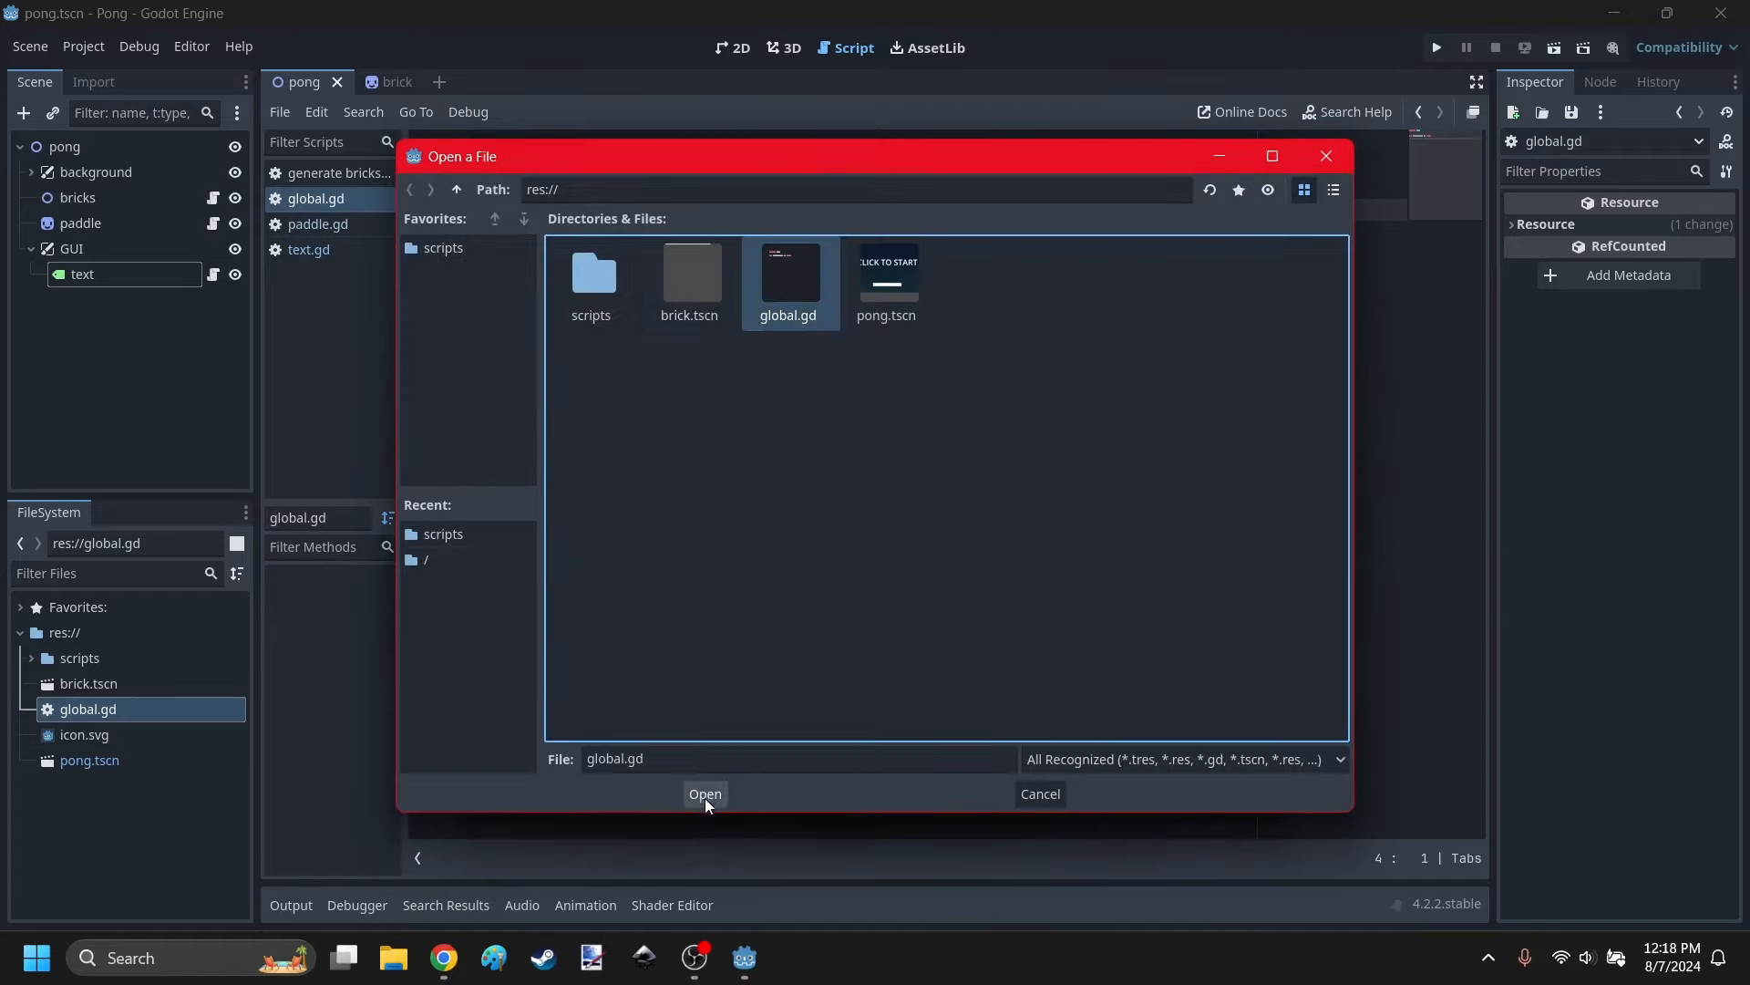
{"action": "left_click", "coordinate": [705, 795]}
{"action": "left_click", "coordinate": [1253, 228]}
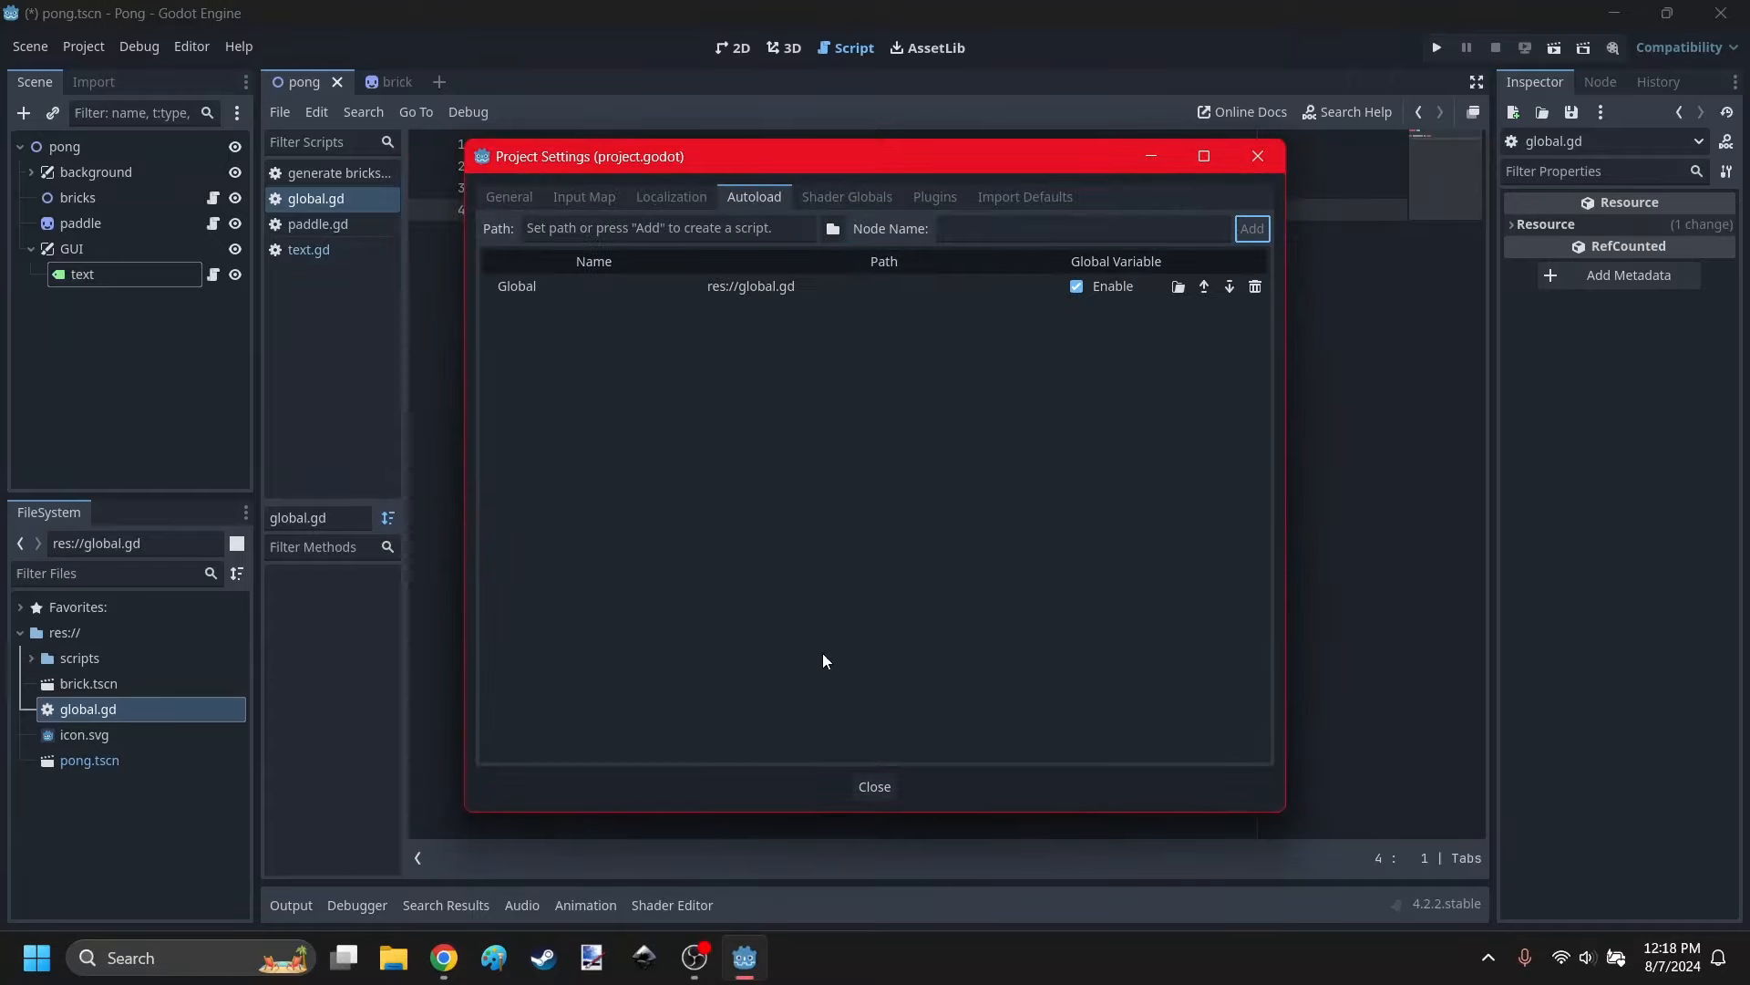
{"action": "left_click", "coordinate": [874, 785]}
In text.gd, replace the print statement in the click condition with Global.gameStarted = true.
{"action": "left_click", "coordinate": [315, 246]}
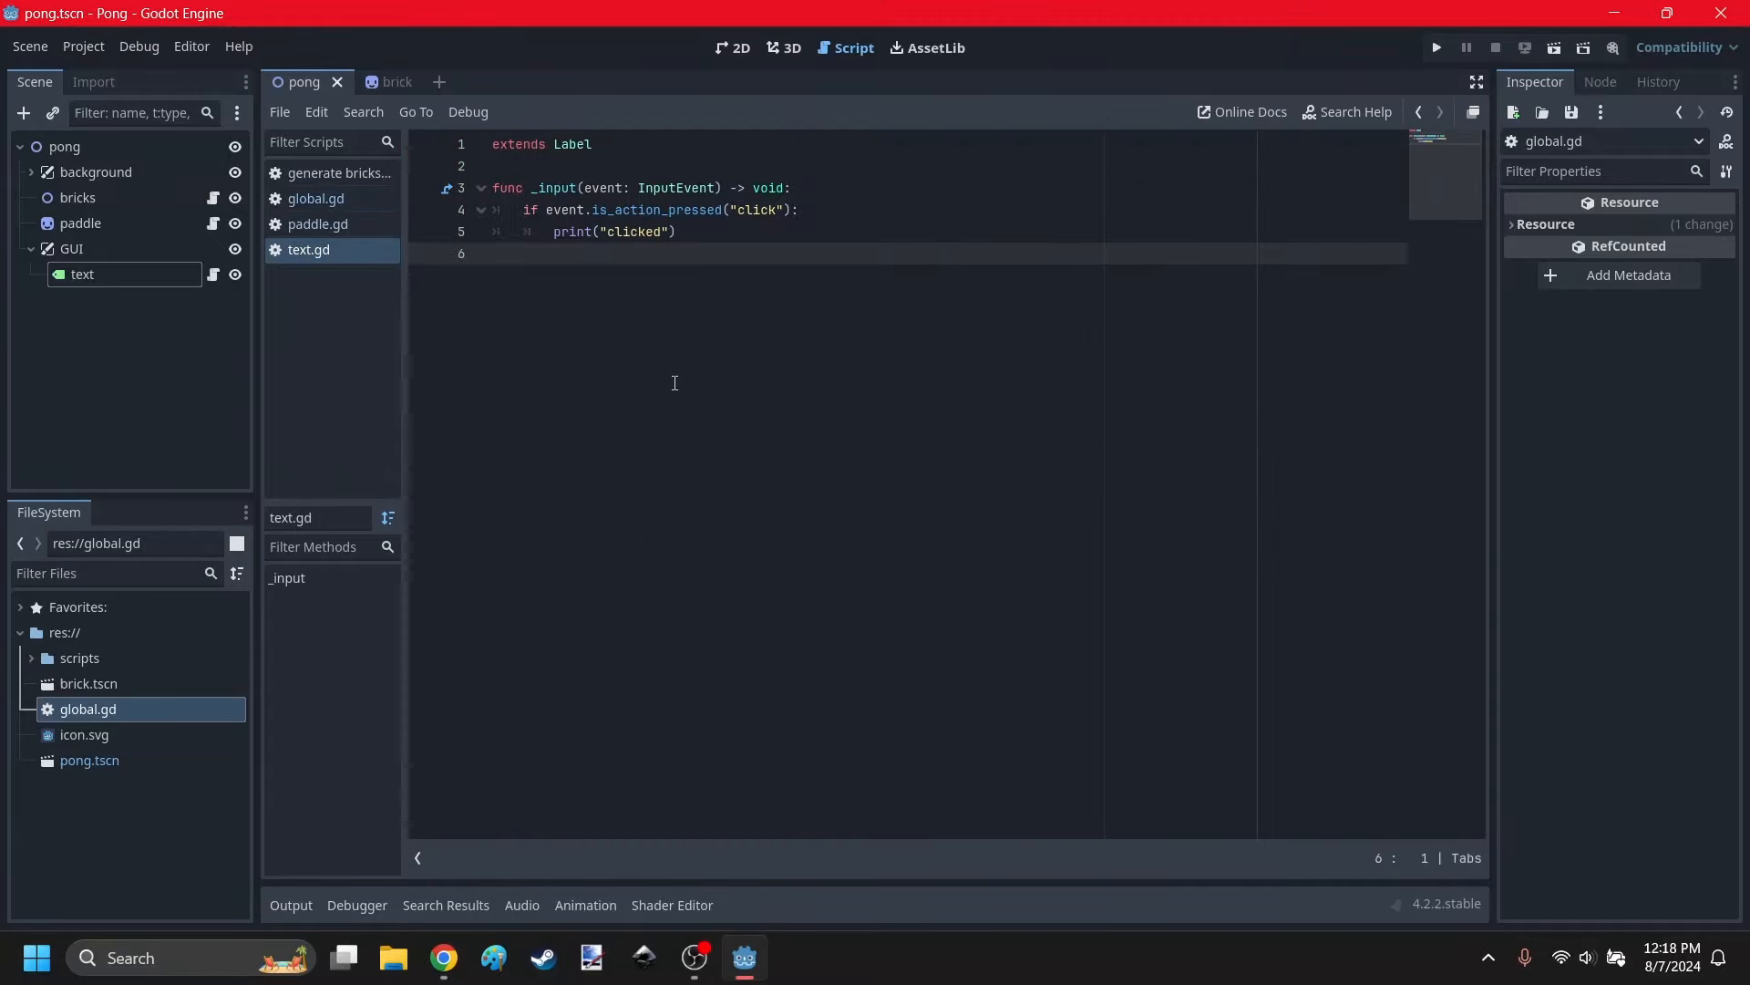
{"action": "left_click_drag", "start_coordinate": [682, 232], "coordinate": [551, 231]}
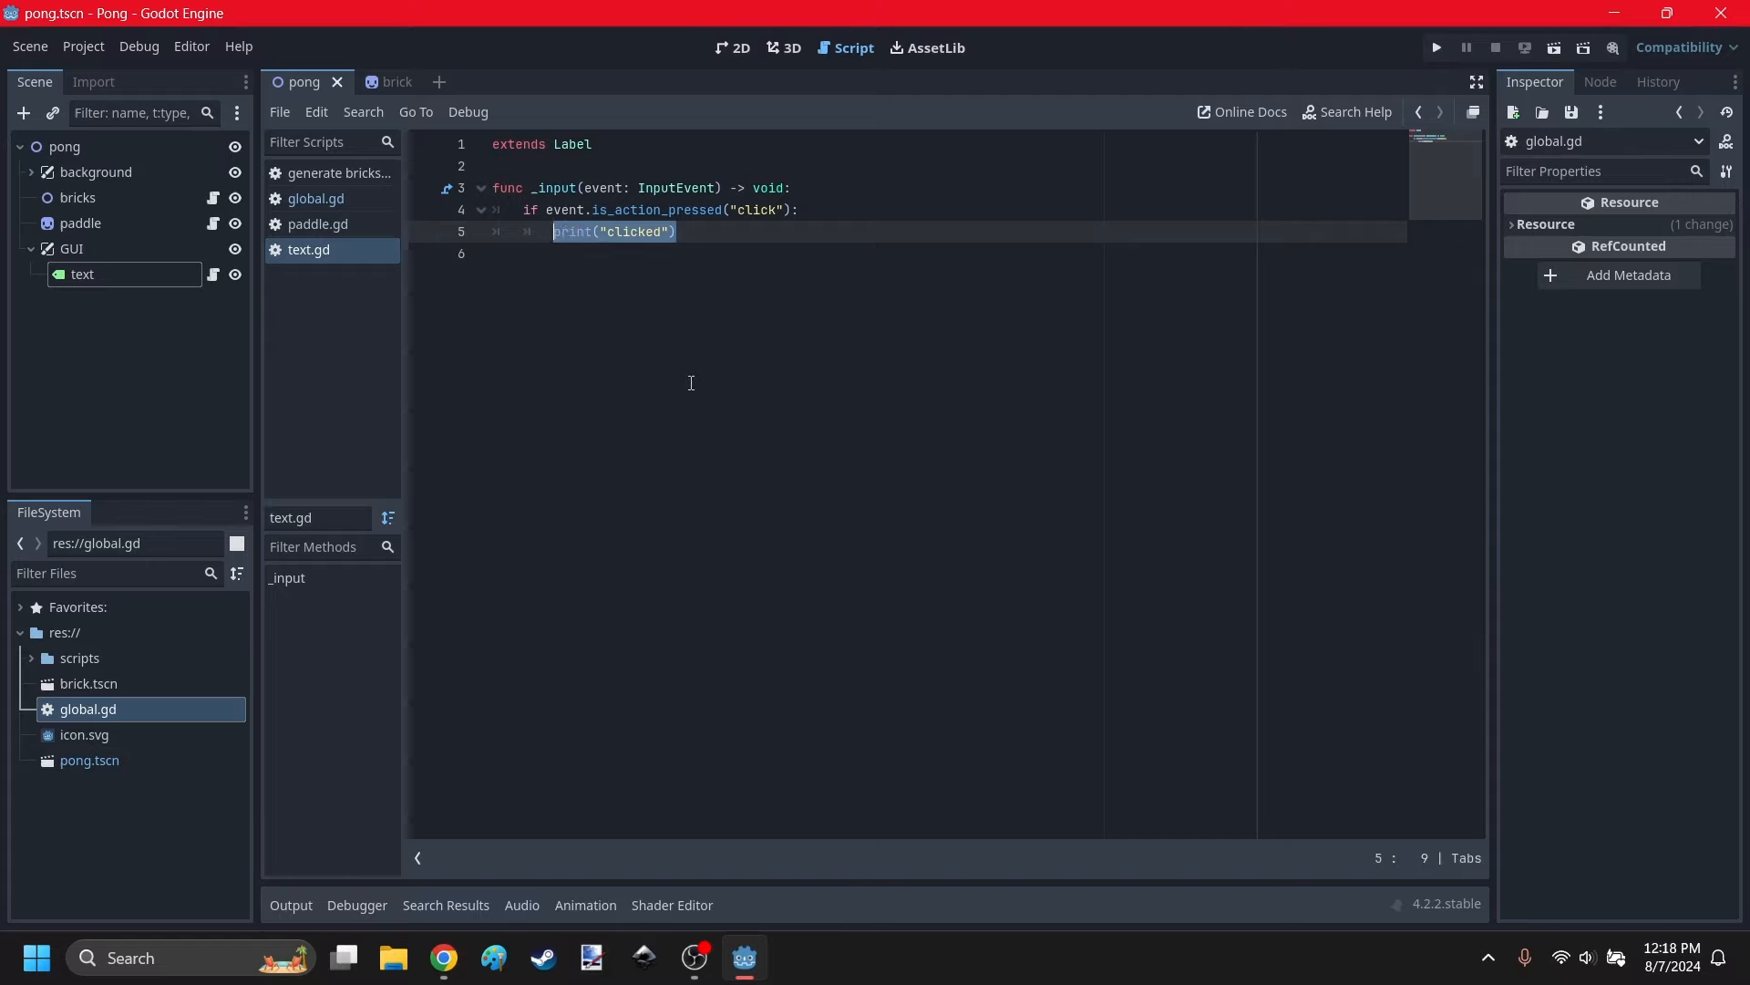
{"action": "type", "text": "Global."}
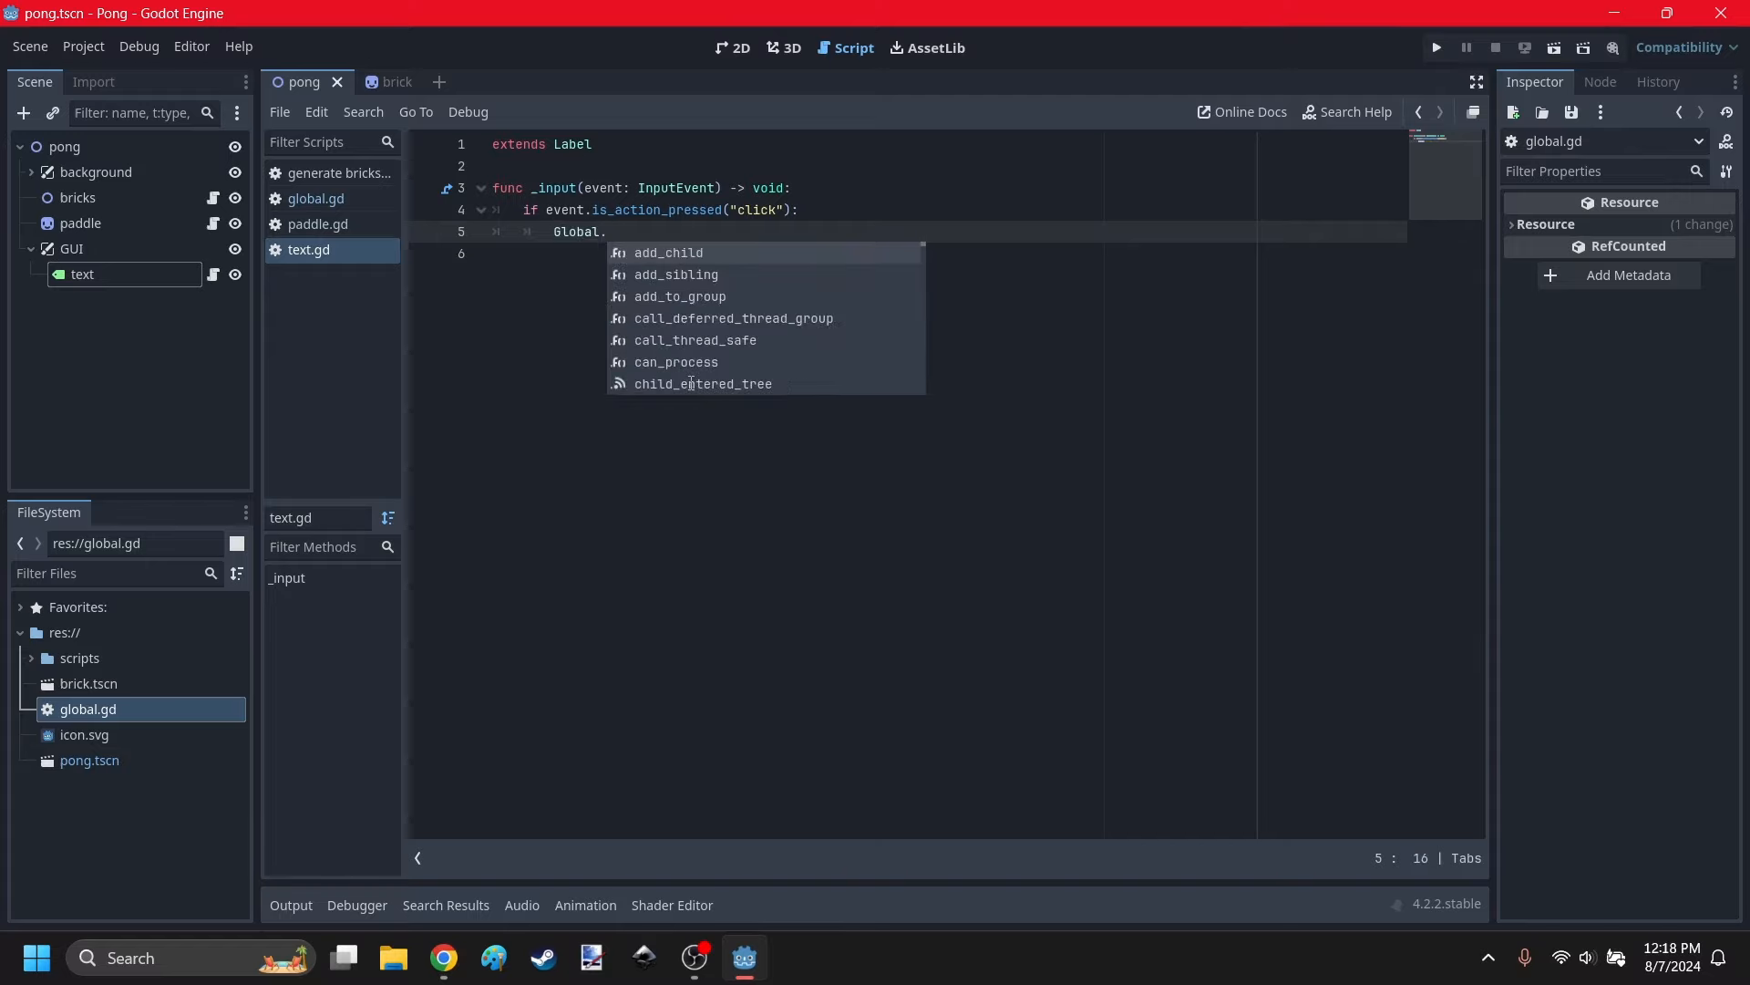
{"action": "type", "text": "gameStarted "}
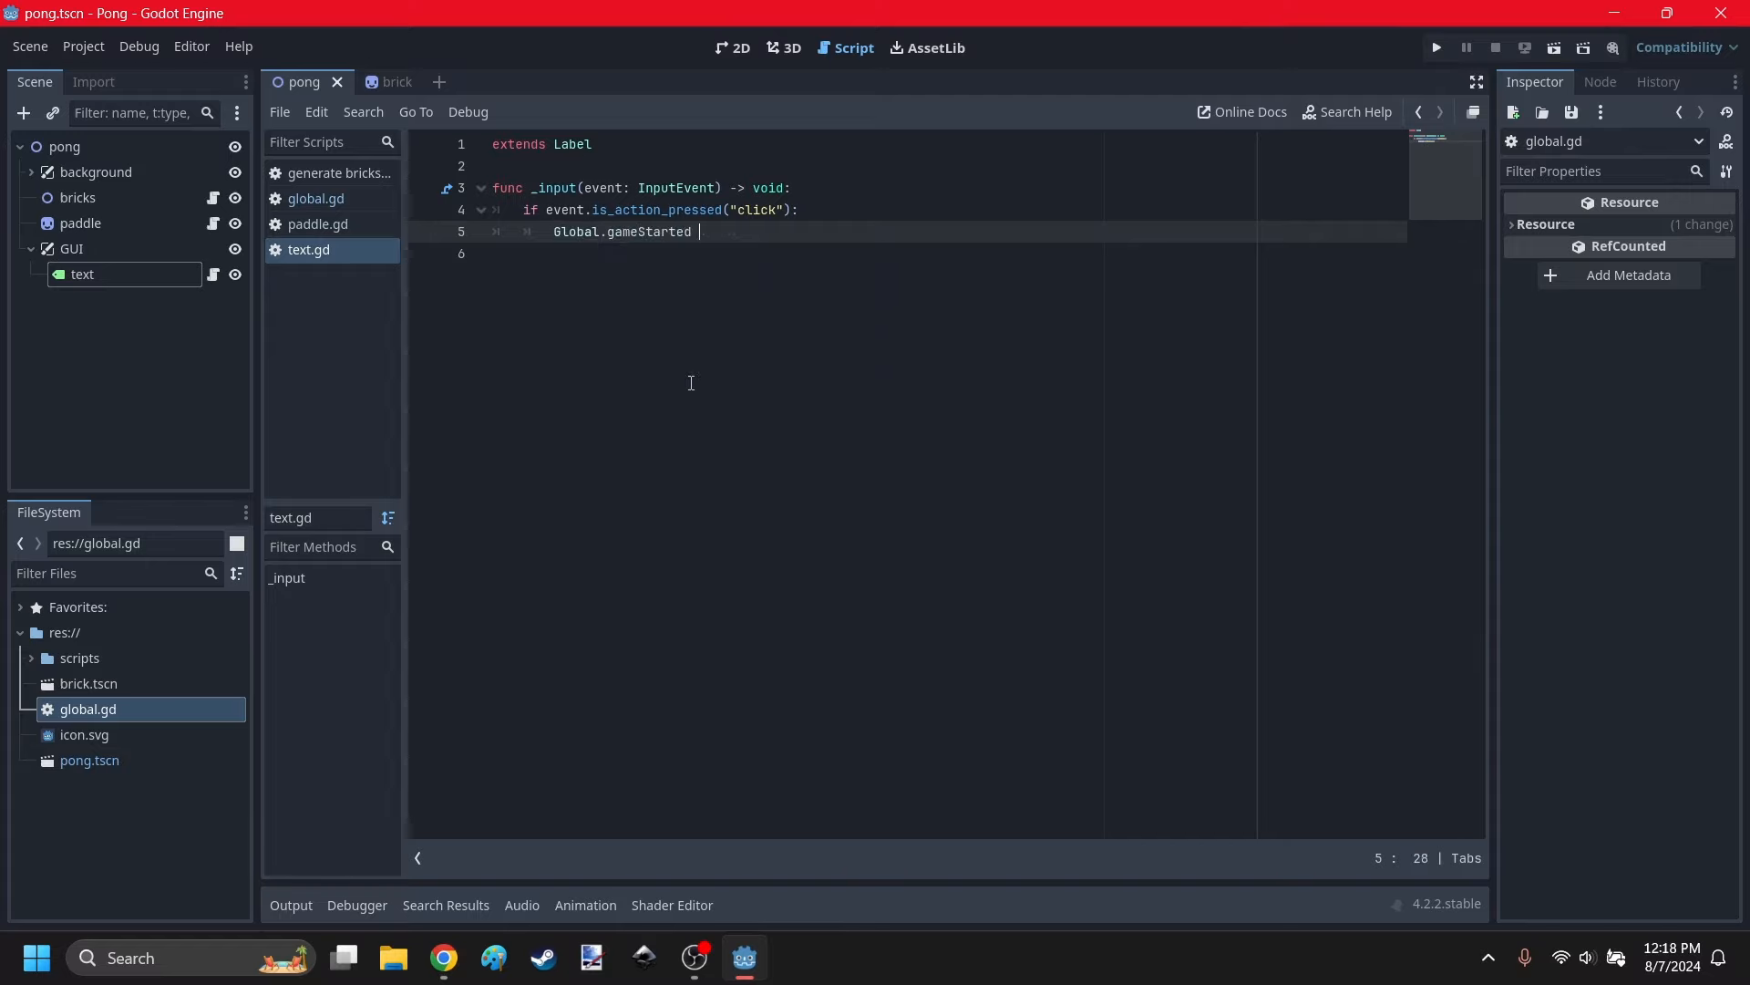
{"action": "type", "text": "= true"}
{"action": "key", "text": "Down"}
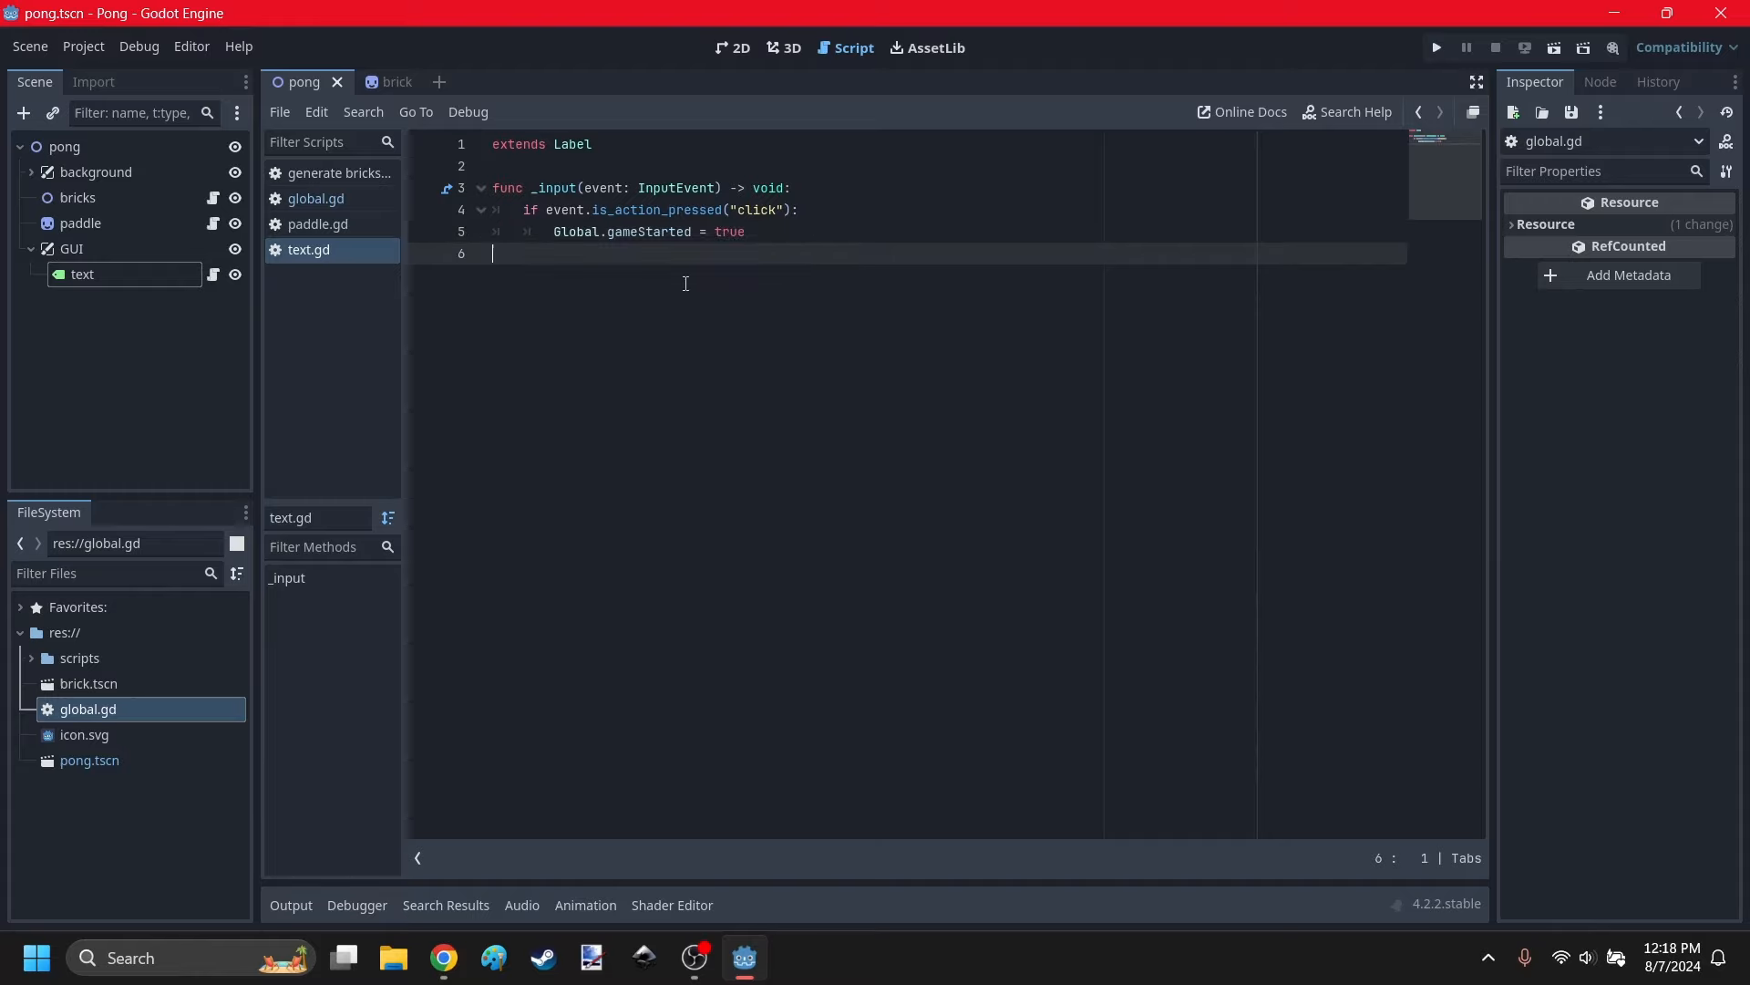
Hide the label on click by adding visible = false below the gameStarted line.
{"action": "key", "text": "Up"}
{"action": "key", "text": "Return"}
{"action": "type", "text": "visible = false"}
{"action": "left_click", "coordinate": [642, 372]}
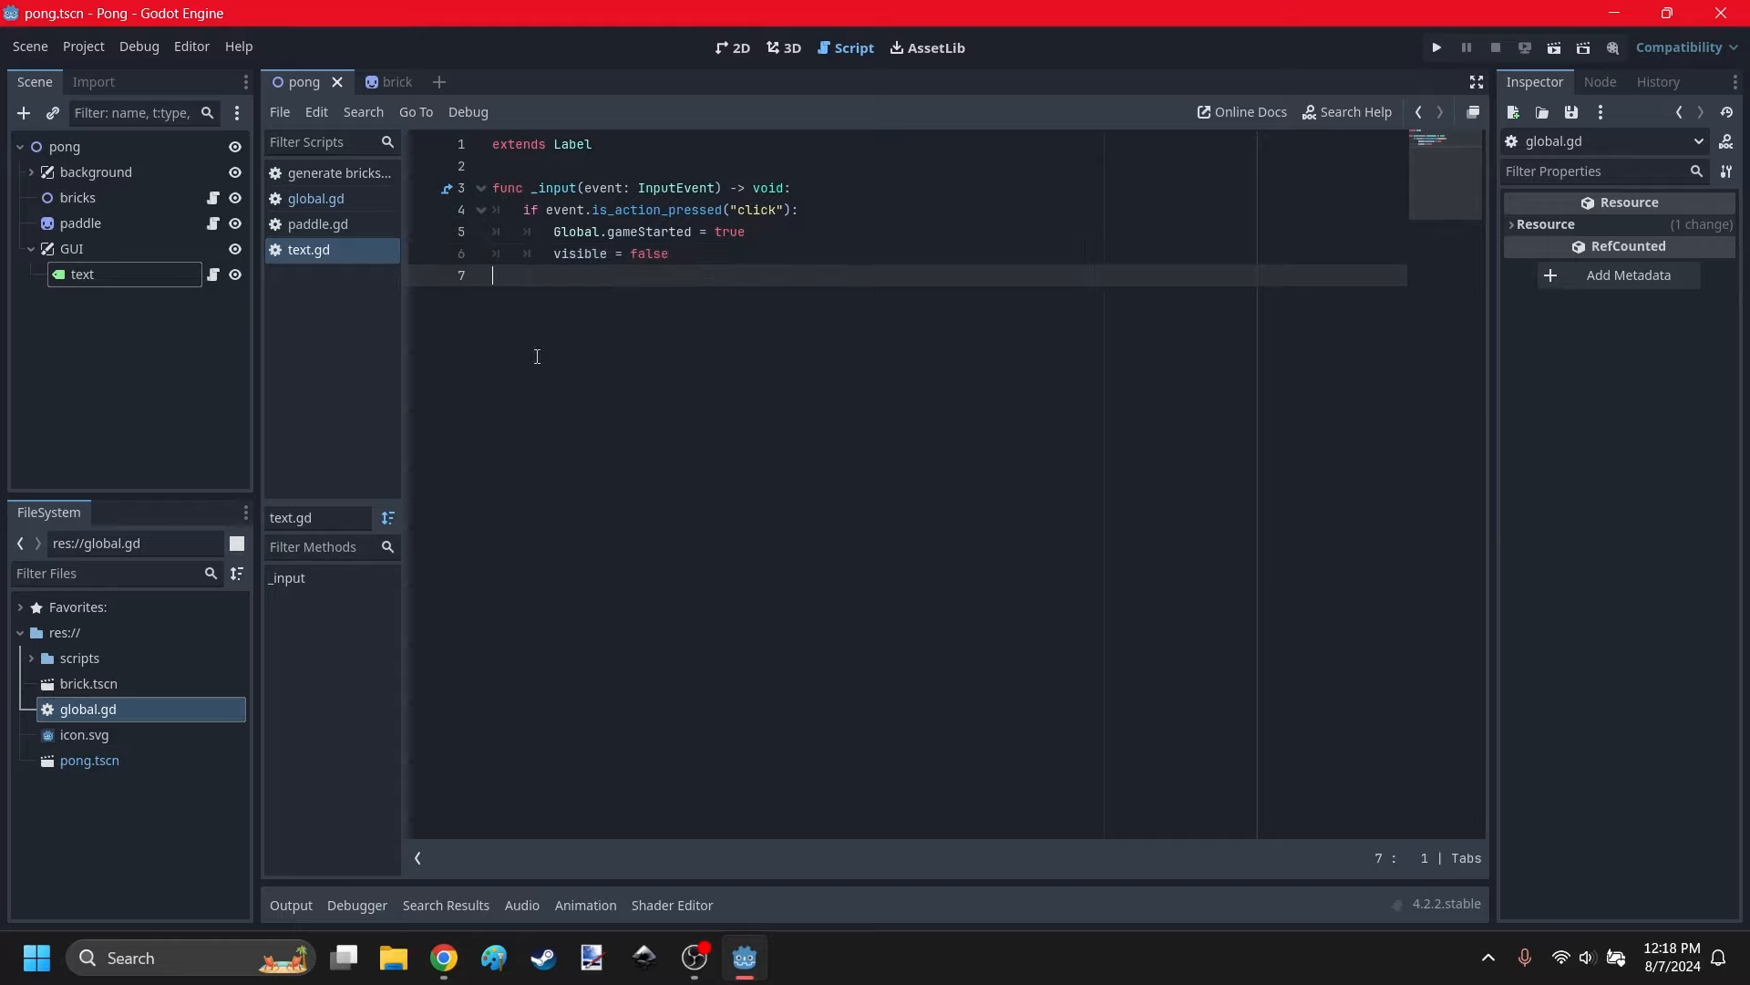
Check the 2D scene and open the paddle.gd script.
{"action": "left_click", "coordinate": [731, 51]}
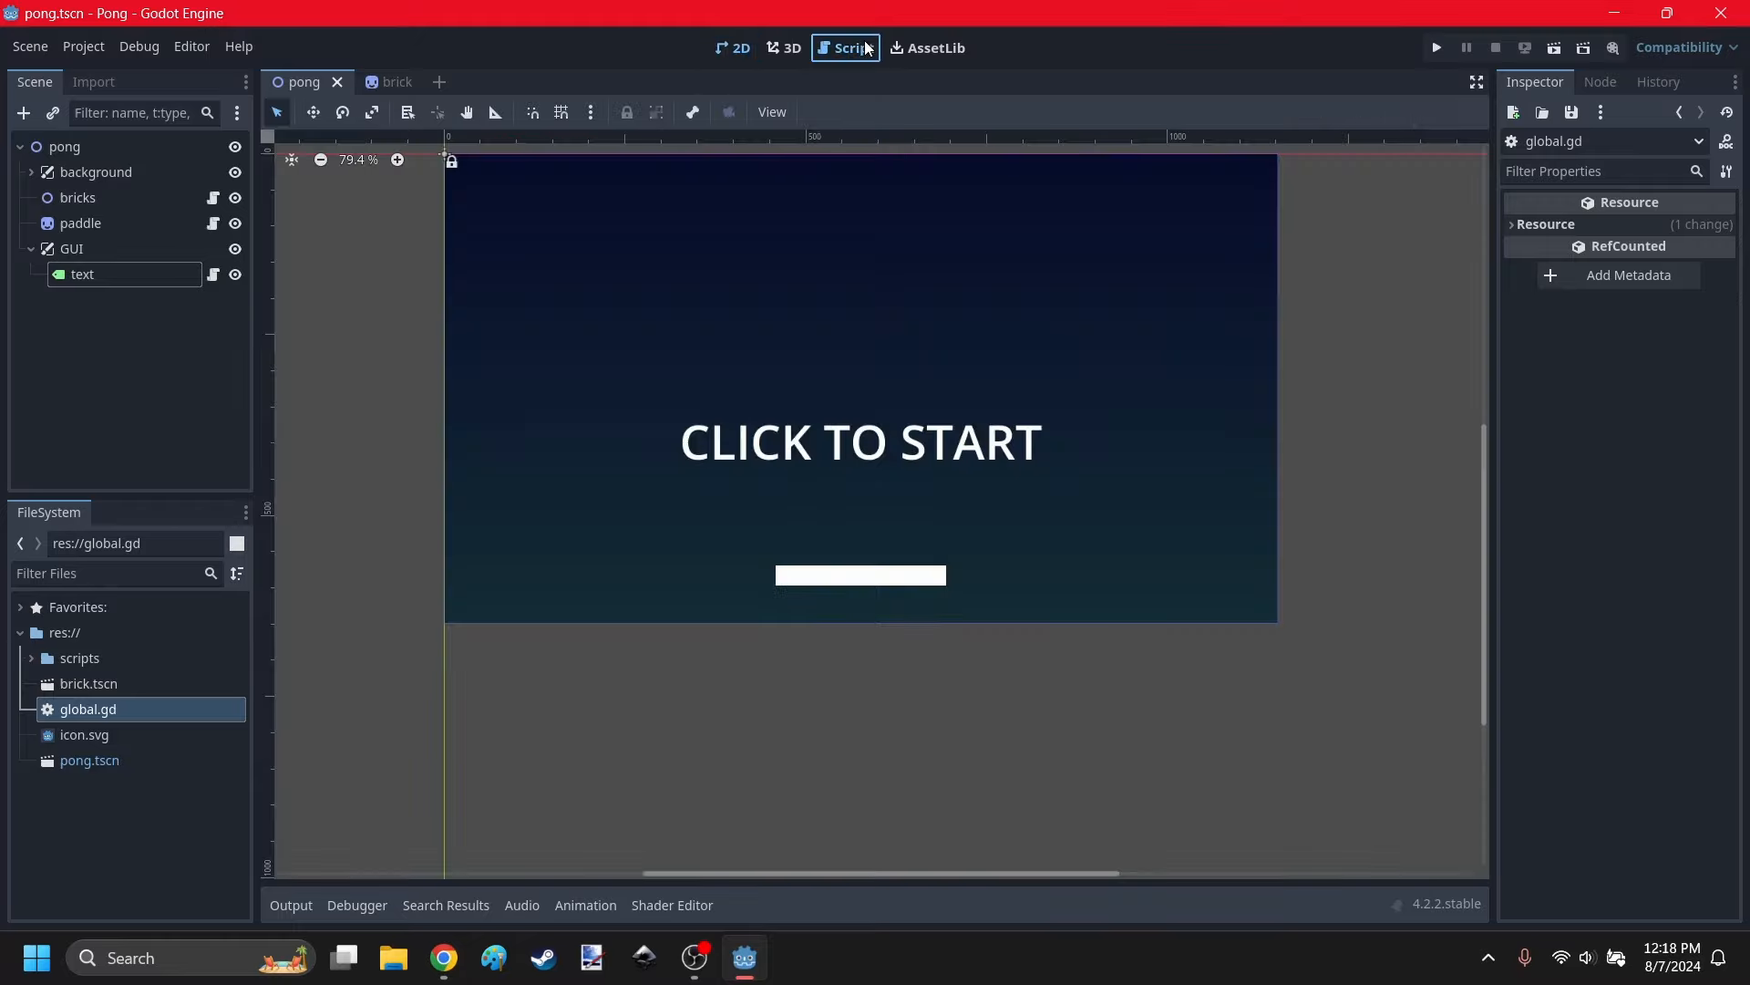
{"action": "left_click", "coordinate": [846, 47]}
{"action": "left_click", "coordinate": [317, 225]}
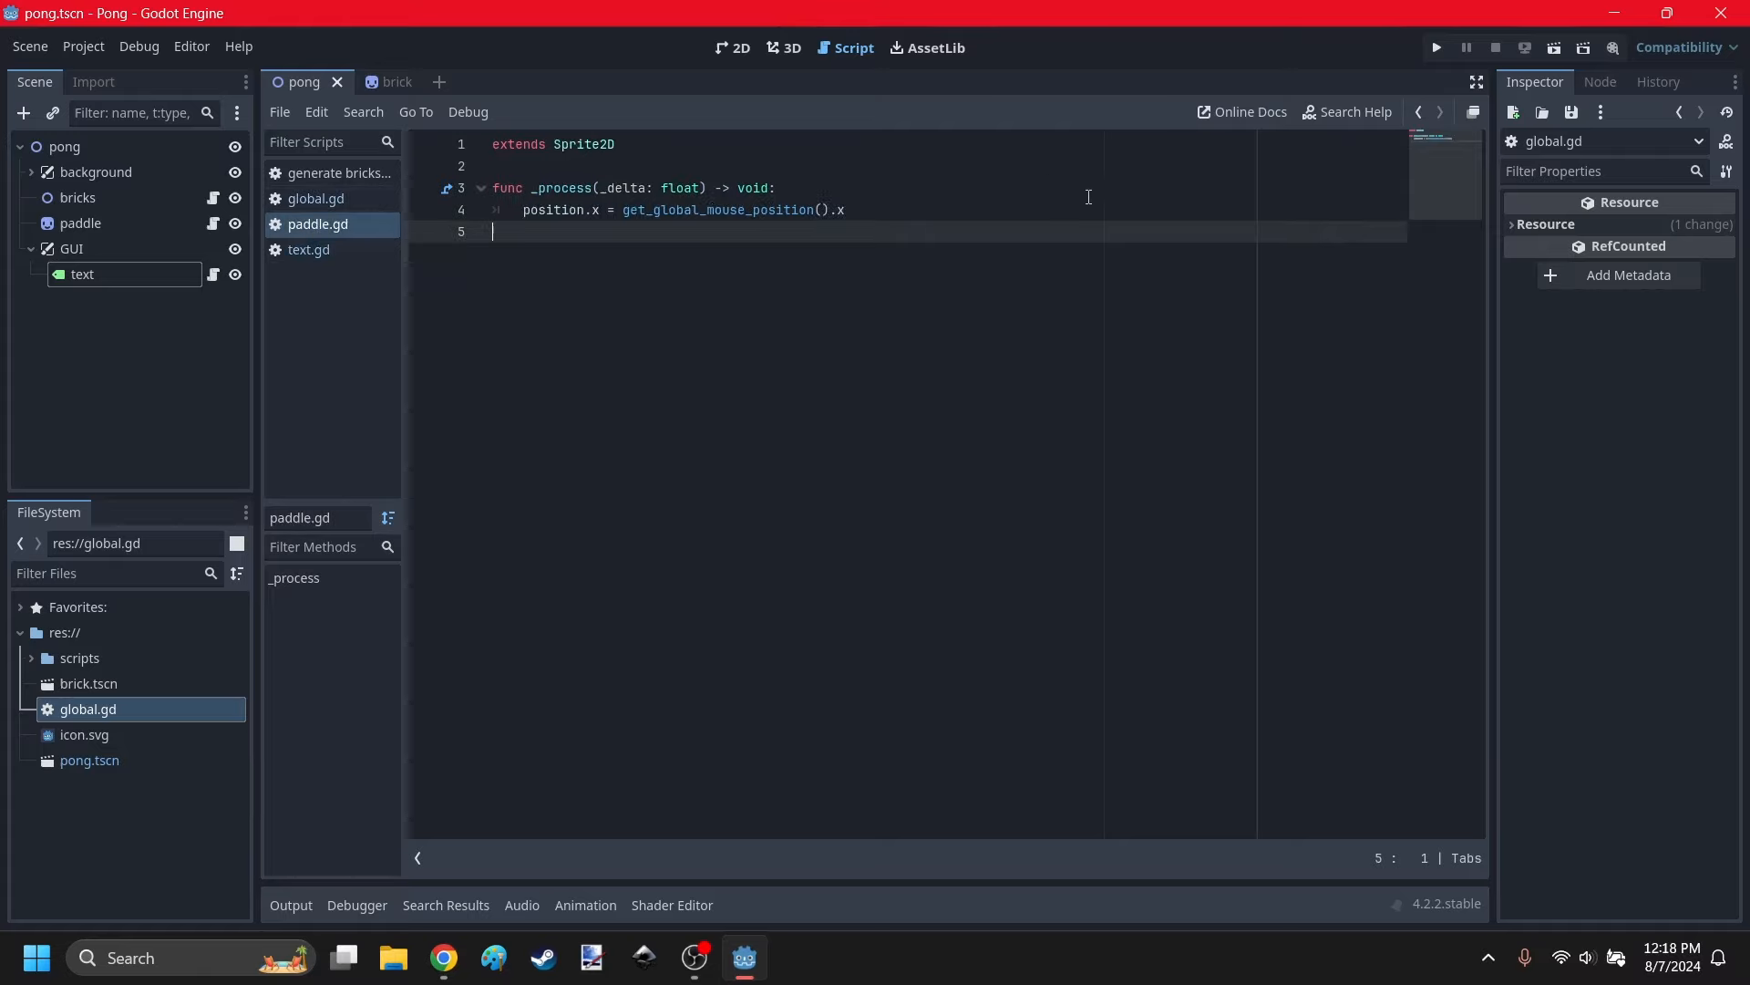
In paddle.gd's _process, add if Global.gameStarted == true: and indent the mouse-following position.x line beneath it.
{"action": "left_click", "coordinate": [798, 182]}
{"action": "key", "text": "Return"}
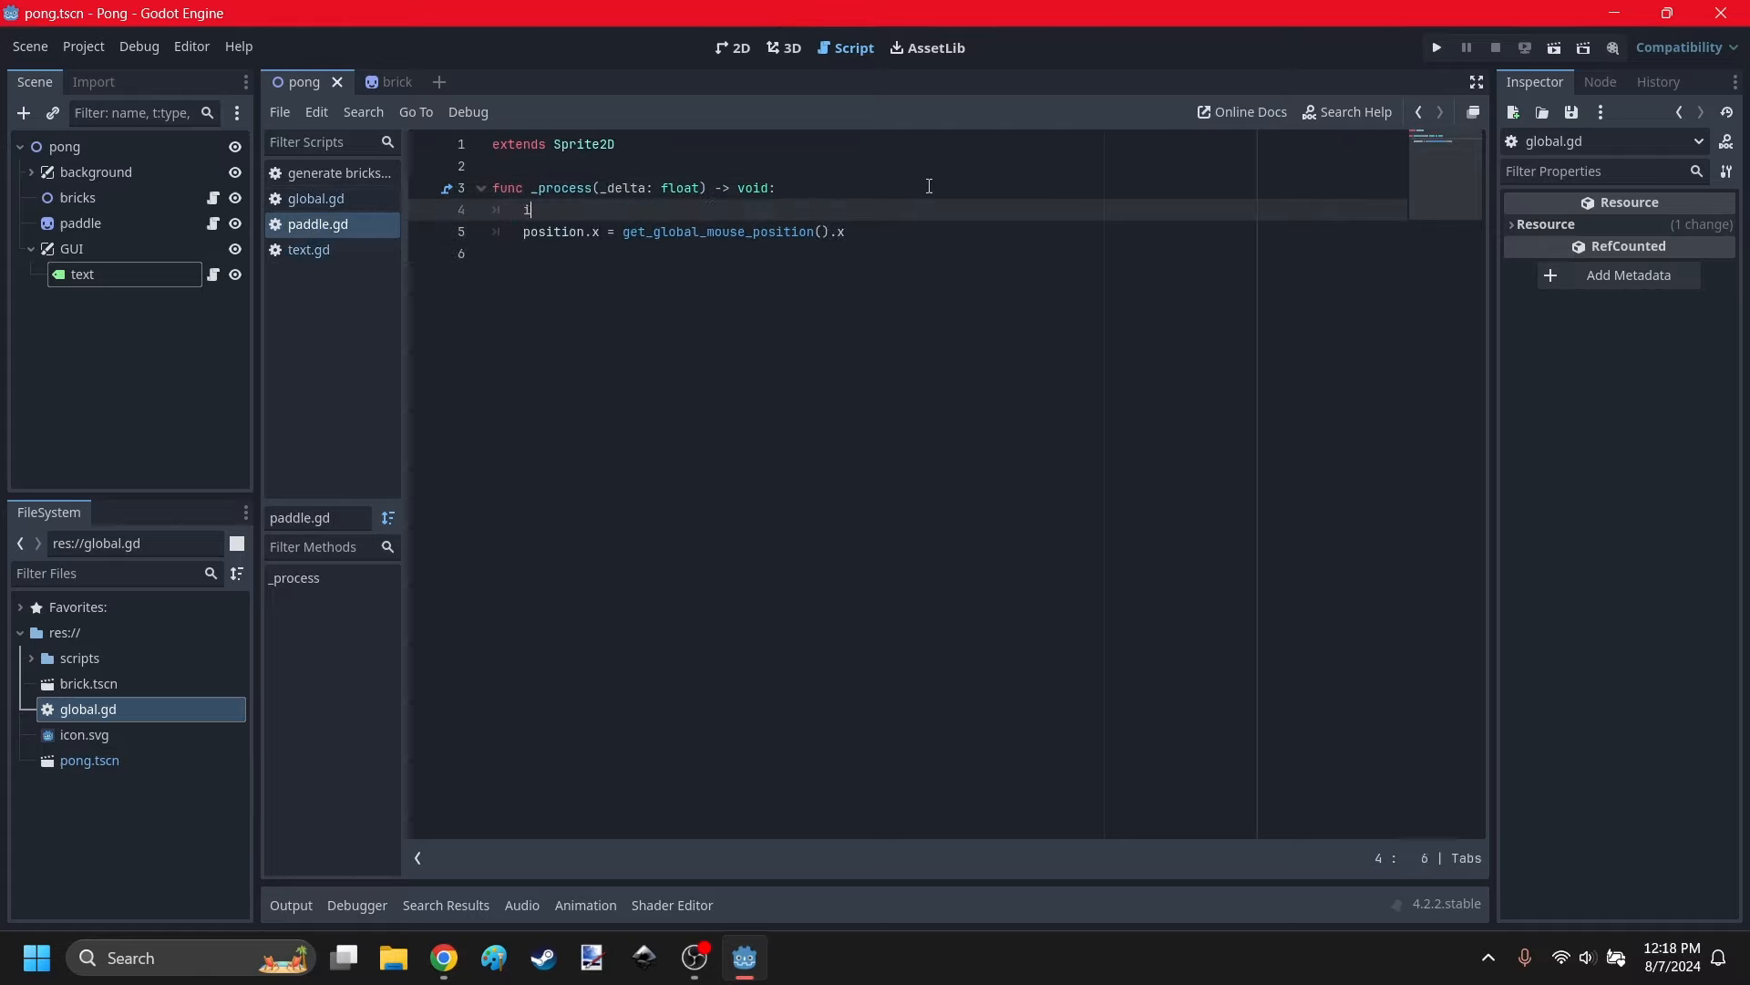
{"action": "type", "text": "if Global.gameStarted == true:"}
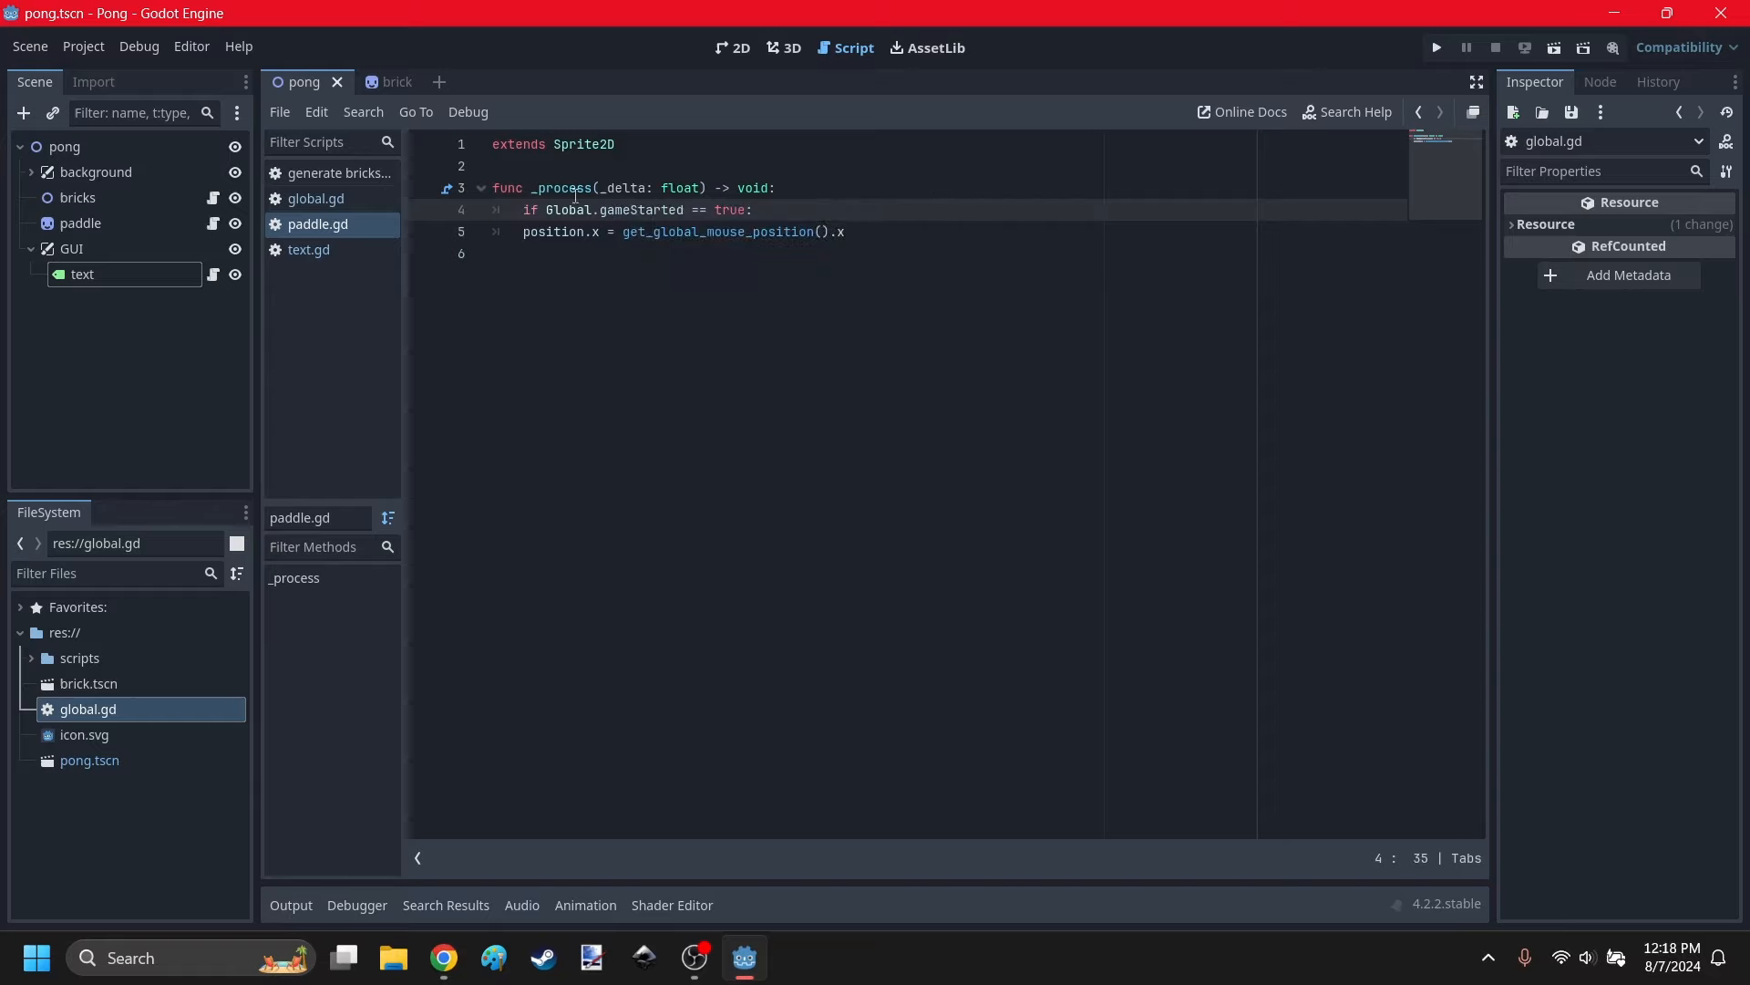
{"action": "key", "text": "Down"}
{"action": "key", "text": "Home"}
{"action": "key", "text": "Tab"}
{"action": "key", "text": "Down"}
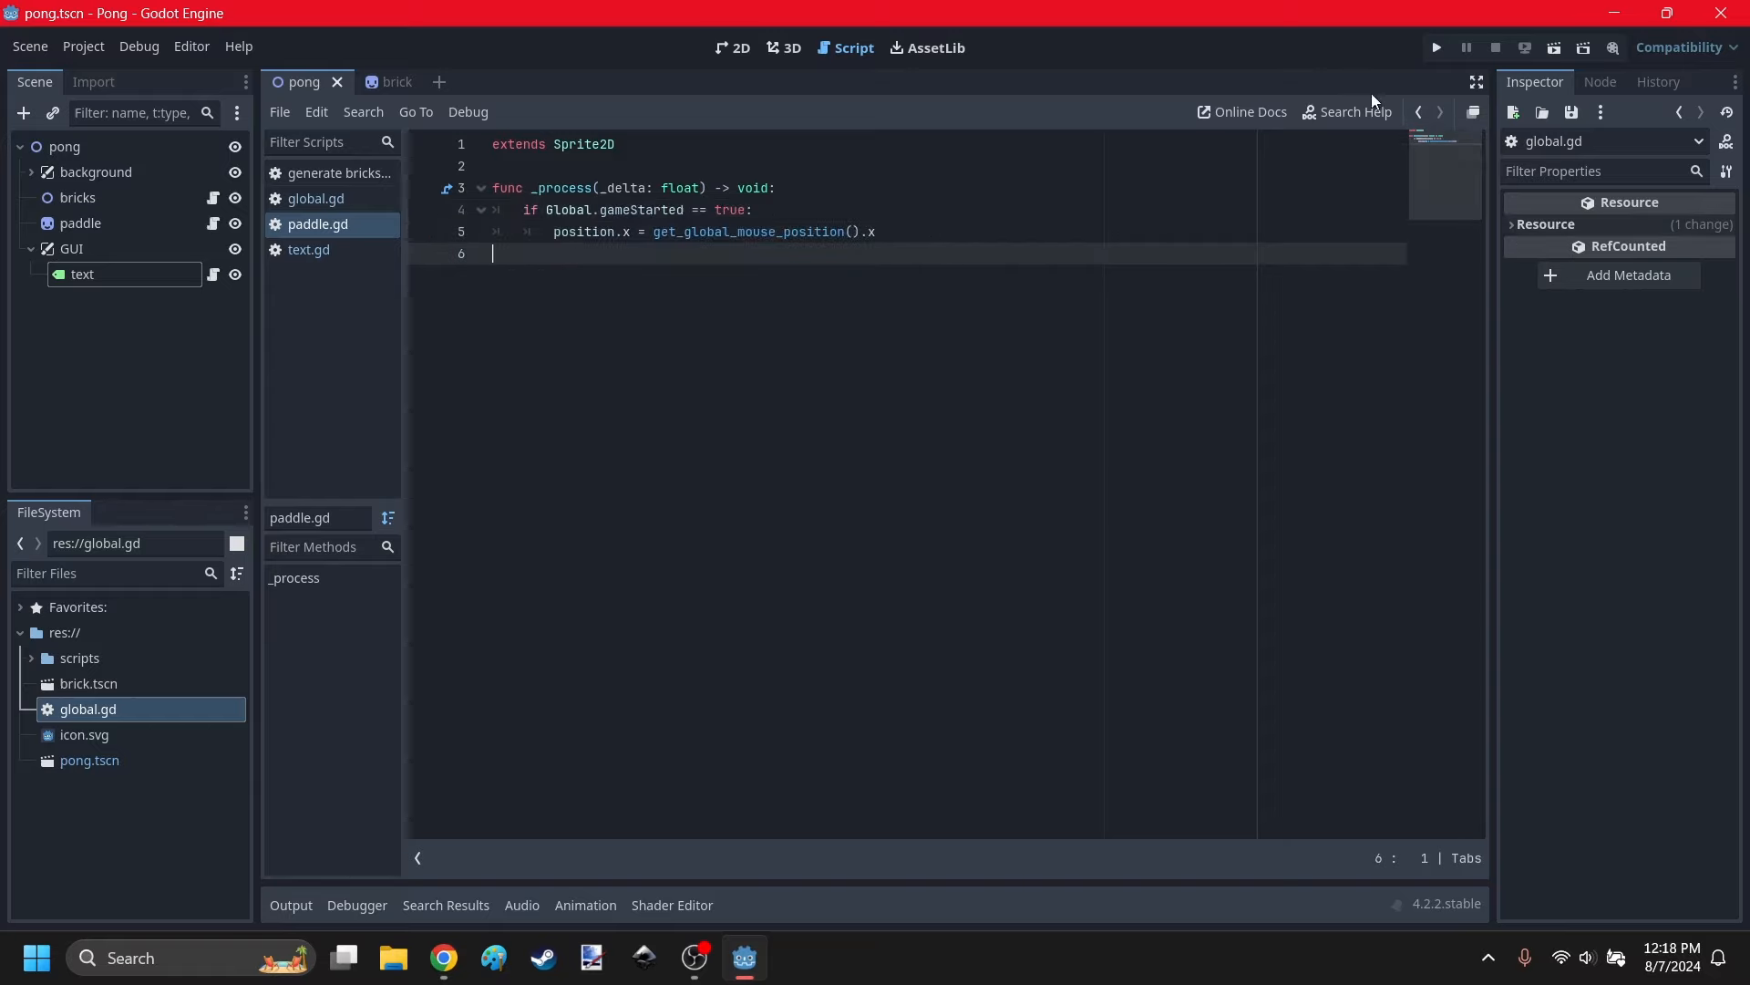
Run the game maximized, start it from the CLICK TO START screen to test the paddle, and close it.
{"action": "left_click", "coordinate": [1437, 48]}
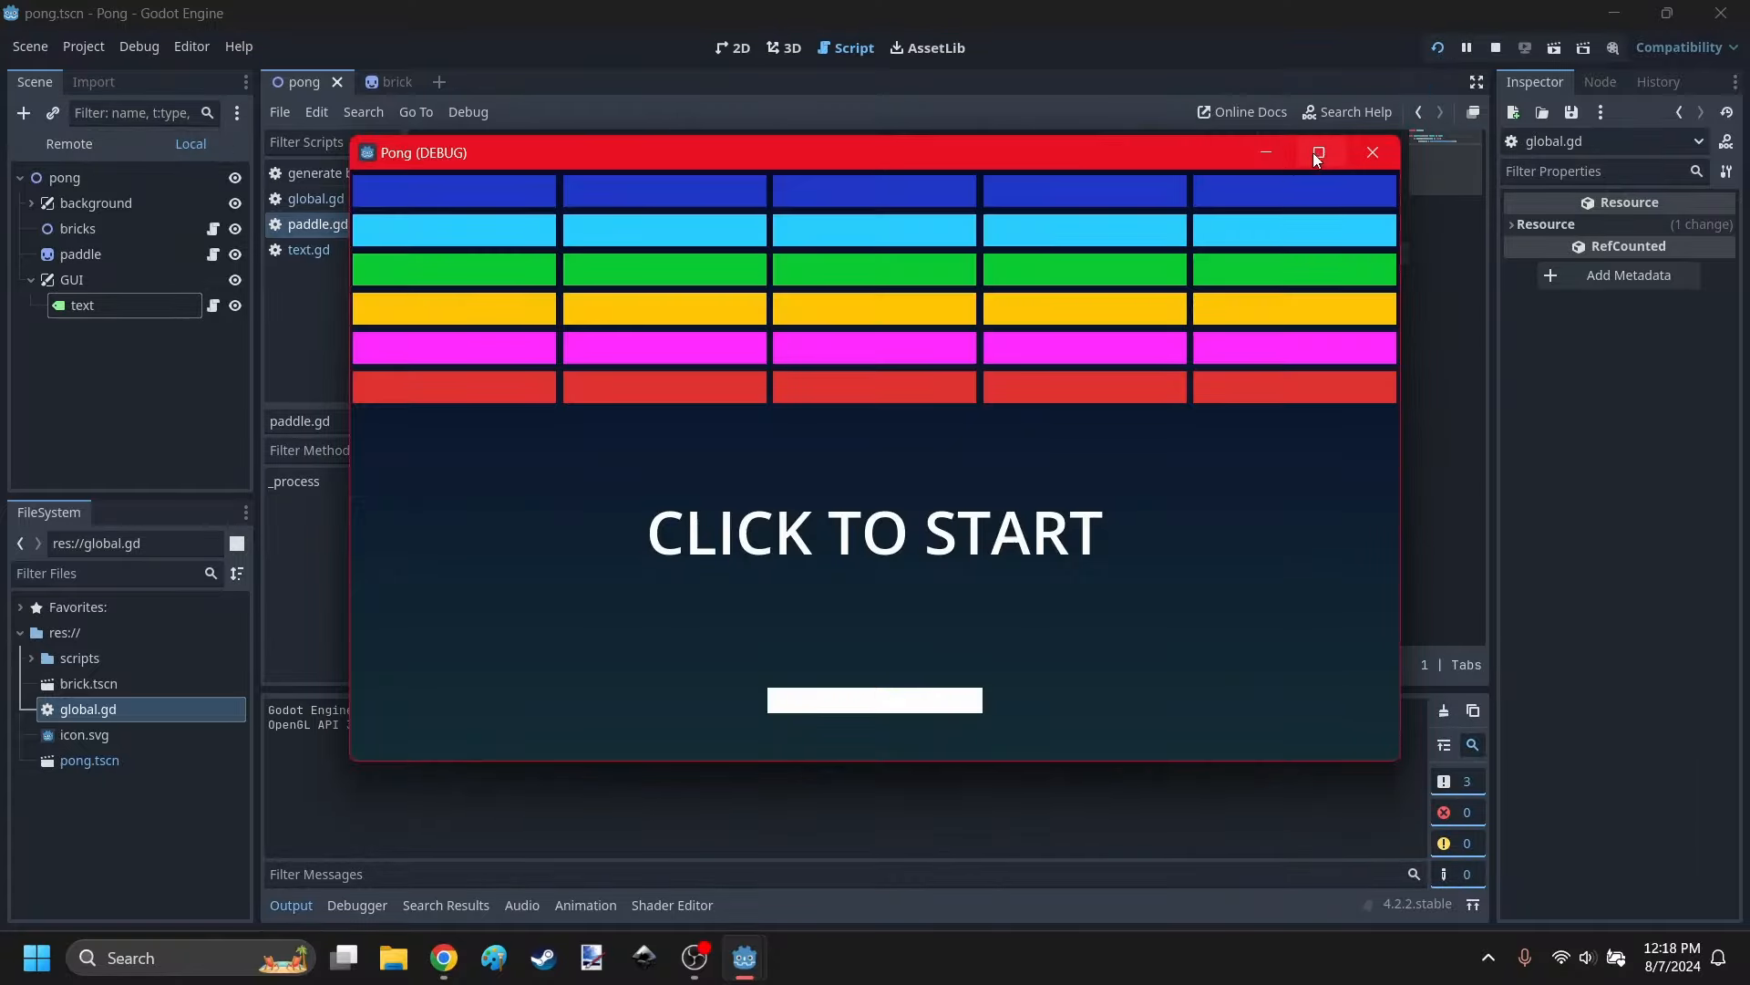
{"action": "left_click", "coordinate": [1313, 151]}
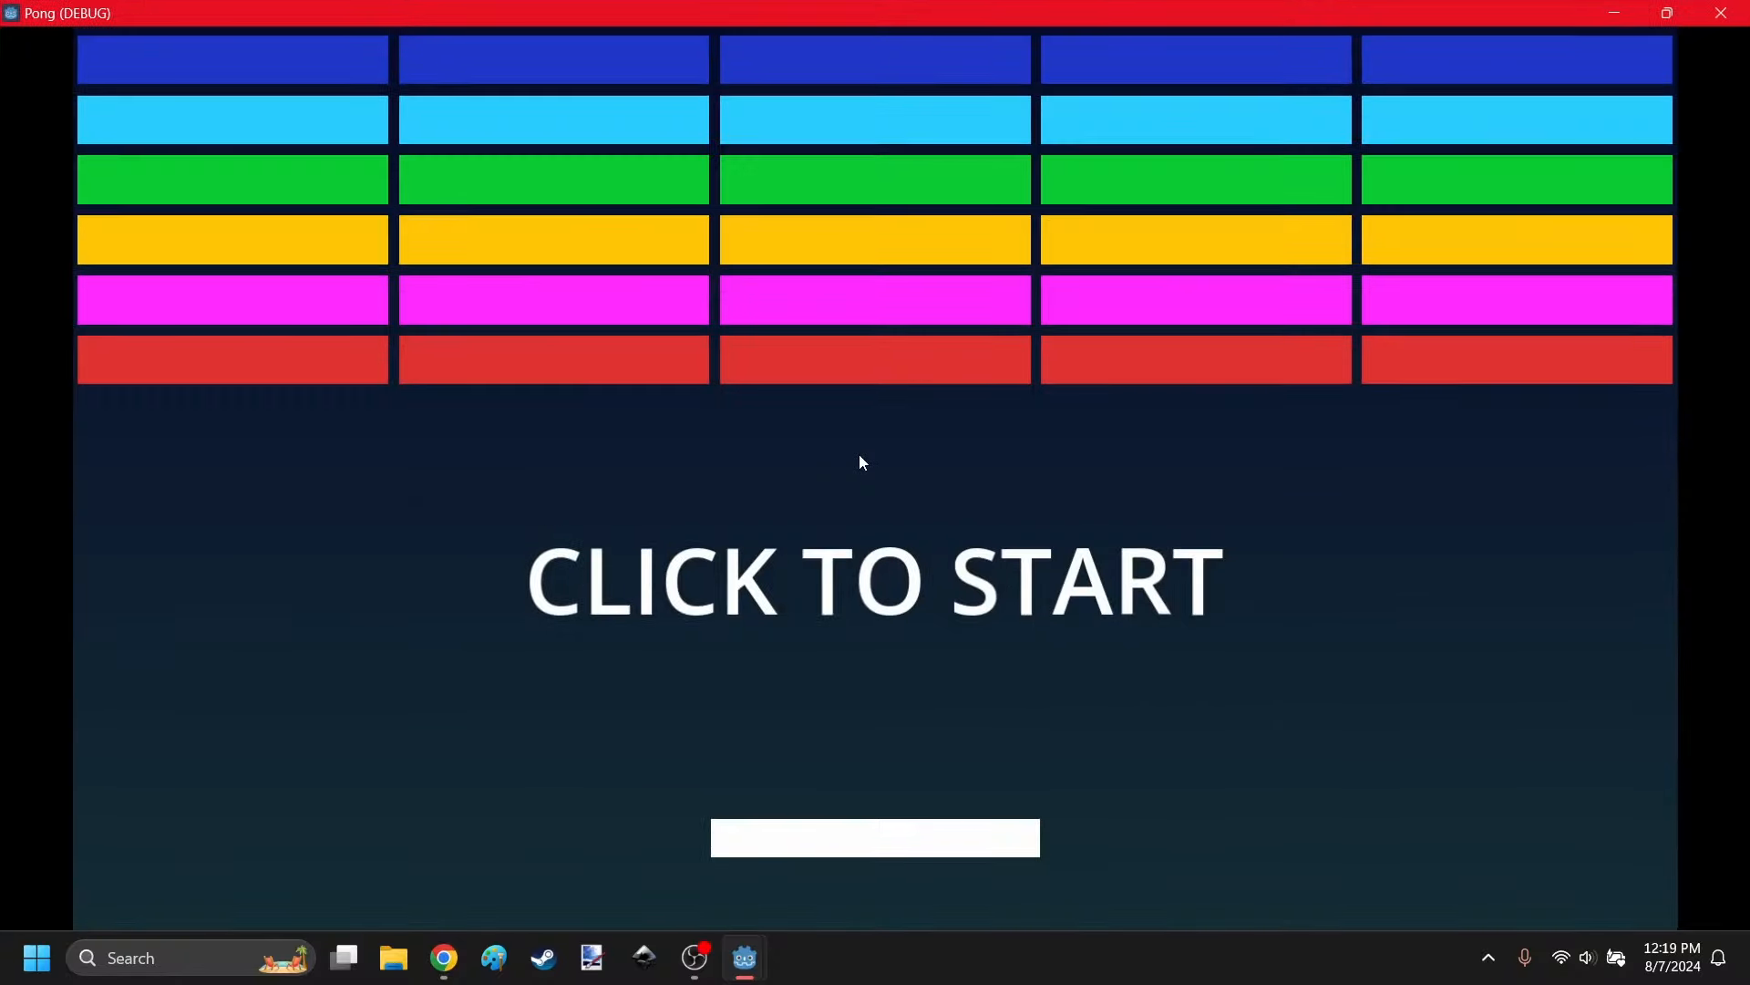
{"action": "left_click", "coordinate": [857, 518]}
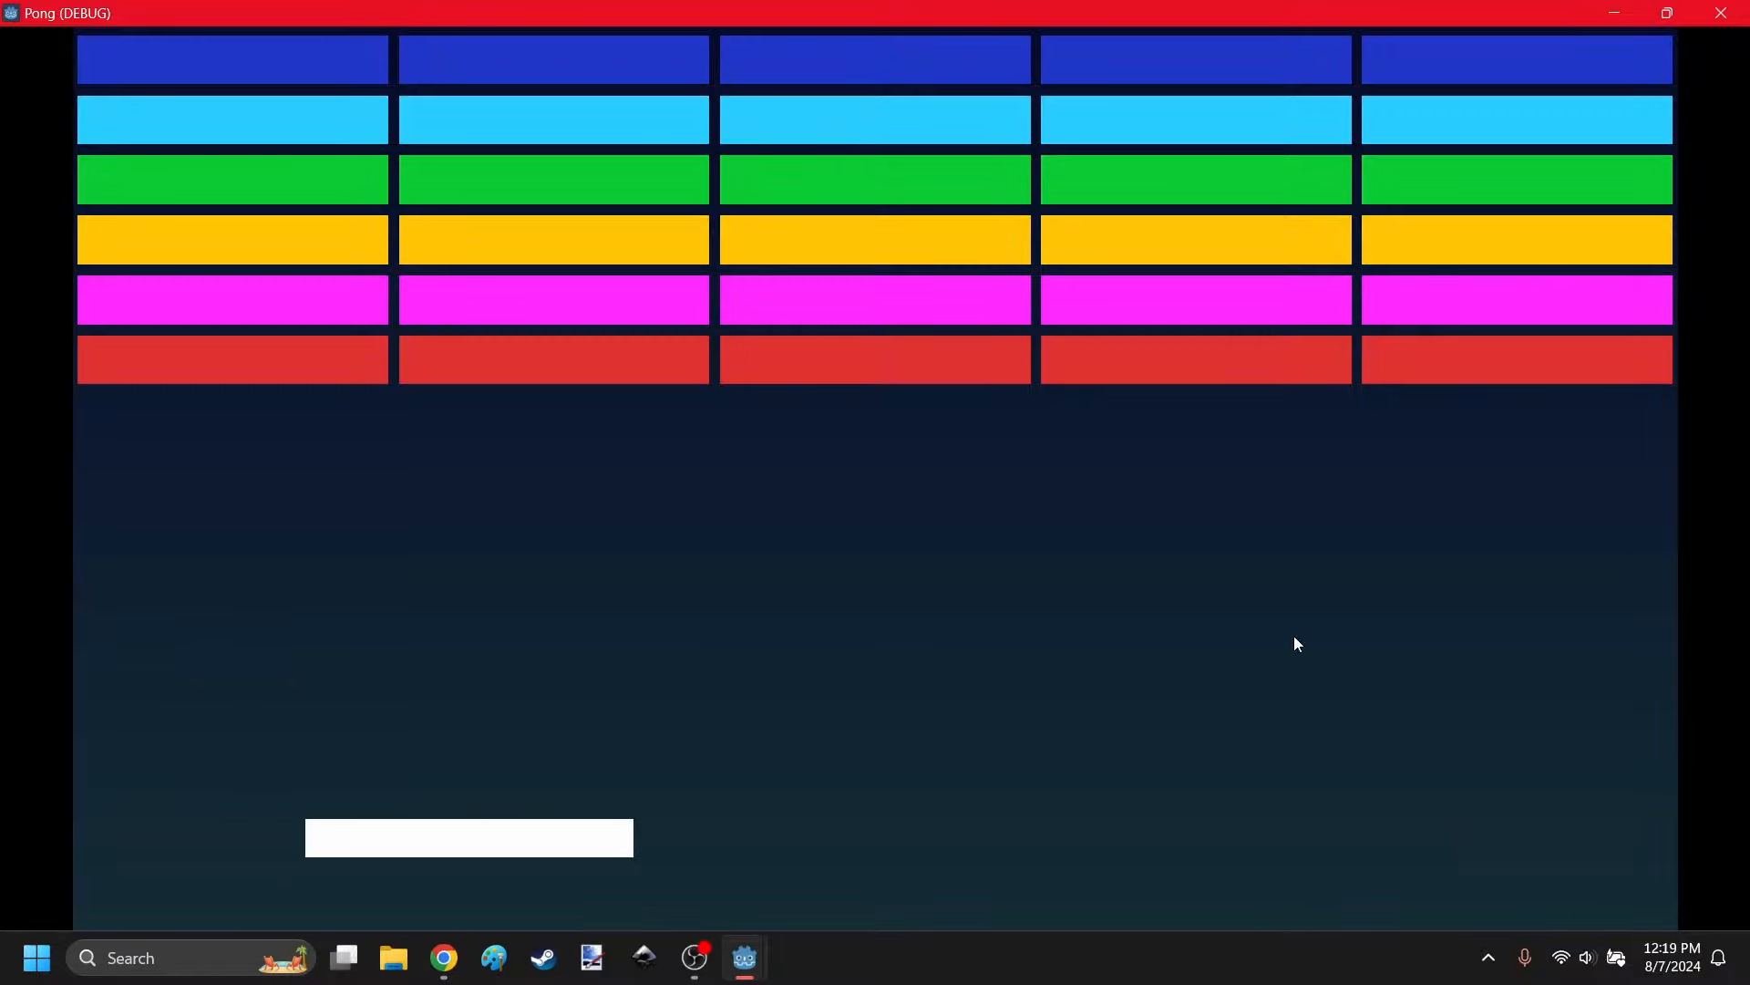
{"action": "left_click", "coordinate": [1721, 13]}
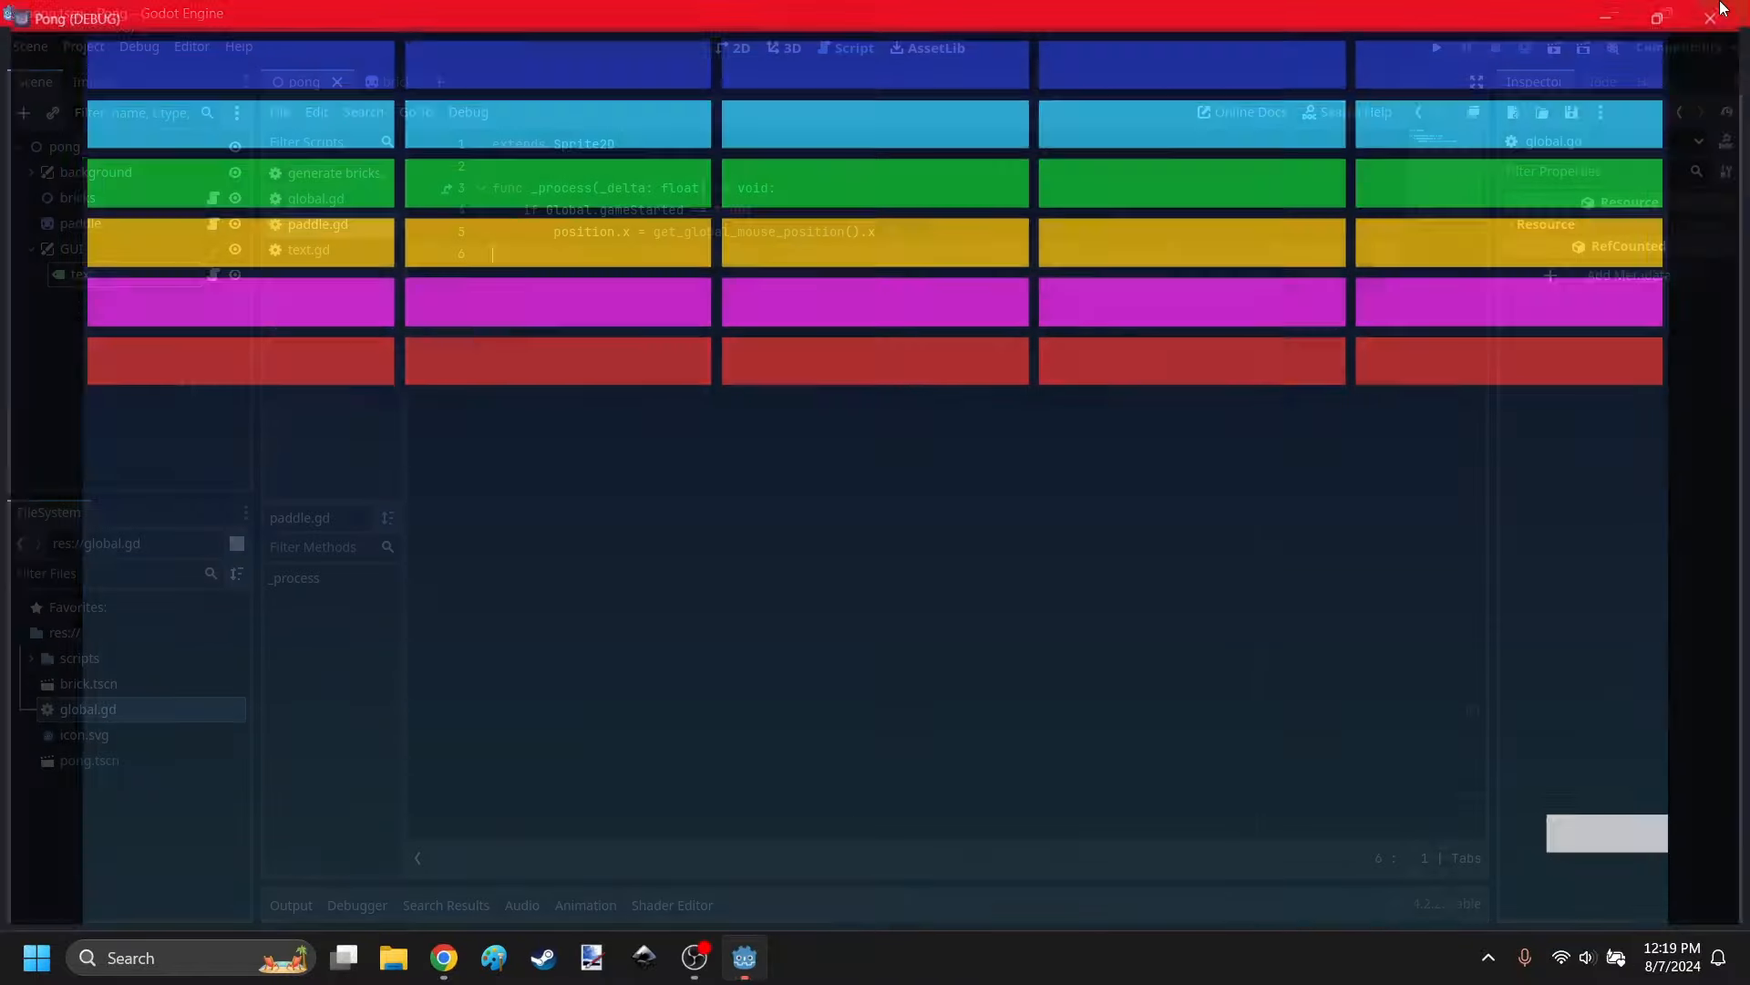
Return to the 2D scene view and duplicate the paddle node.
{"action": "left_click", "coordinate": [740, 48]}
{"action": "left_click", "coordinate": [841, 419]}
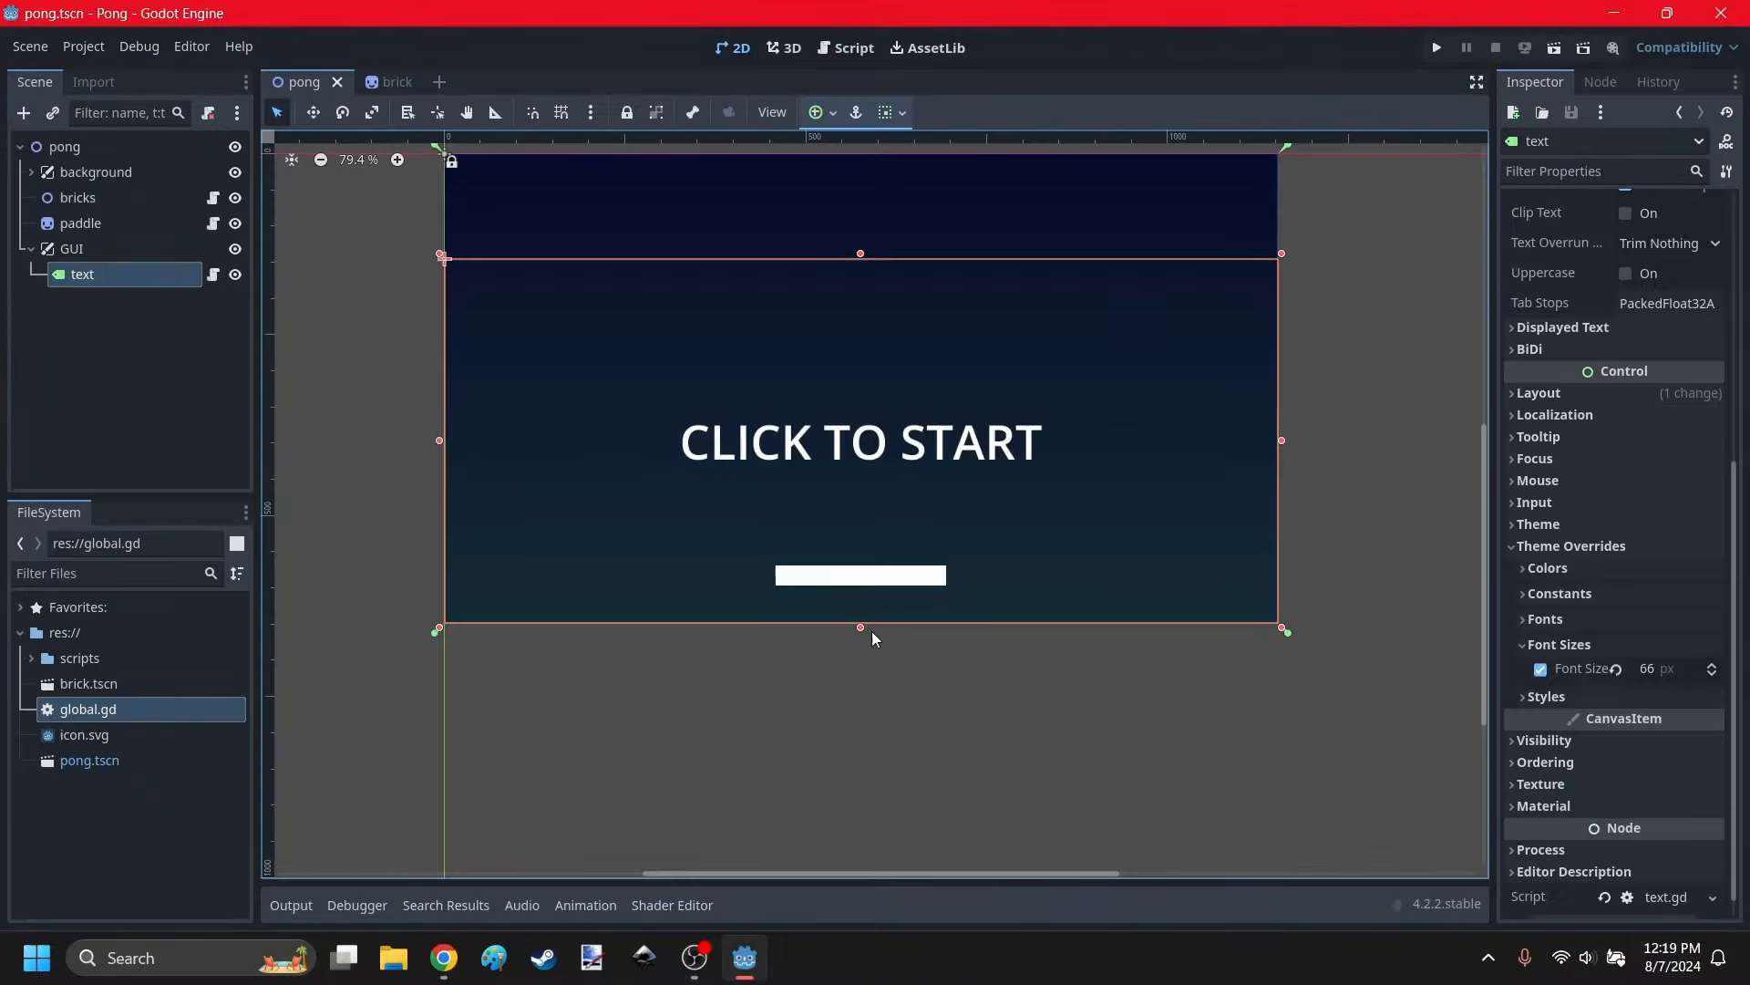
{"action": "left_click", "coordinate": [808, 189]}
{"action": "left_click", "coordinate": [30, 249]}
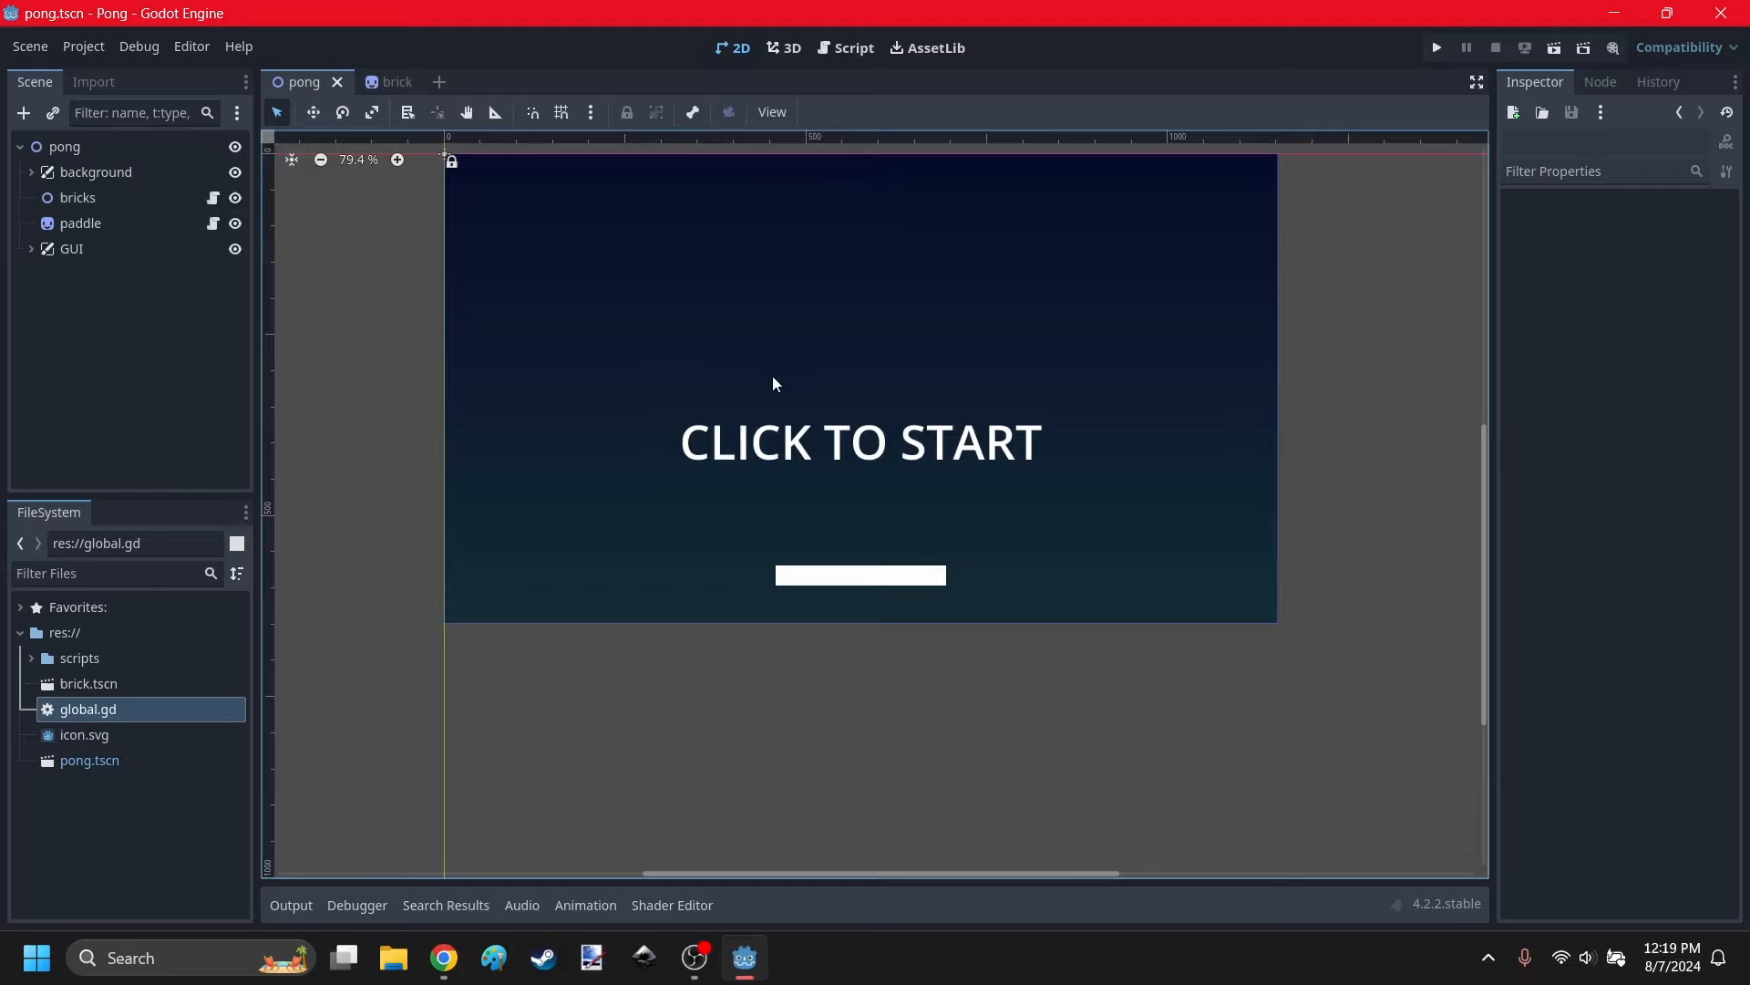
{"action": "scroll", "coordinate": [950, 724], "scroll_direction": "up", "scroll_amount": 3}
{"action": "left_click", "coordinate": [80, 224]}
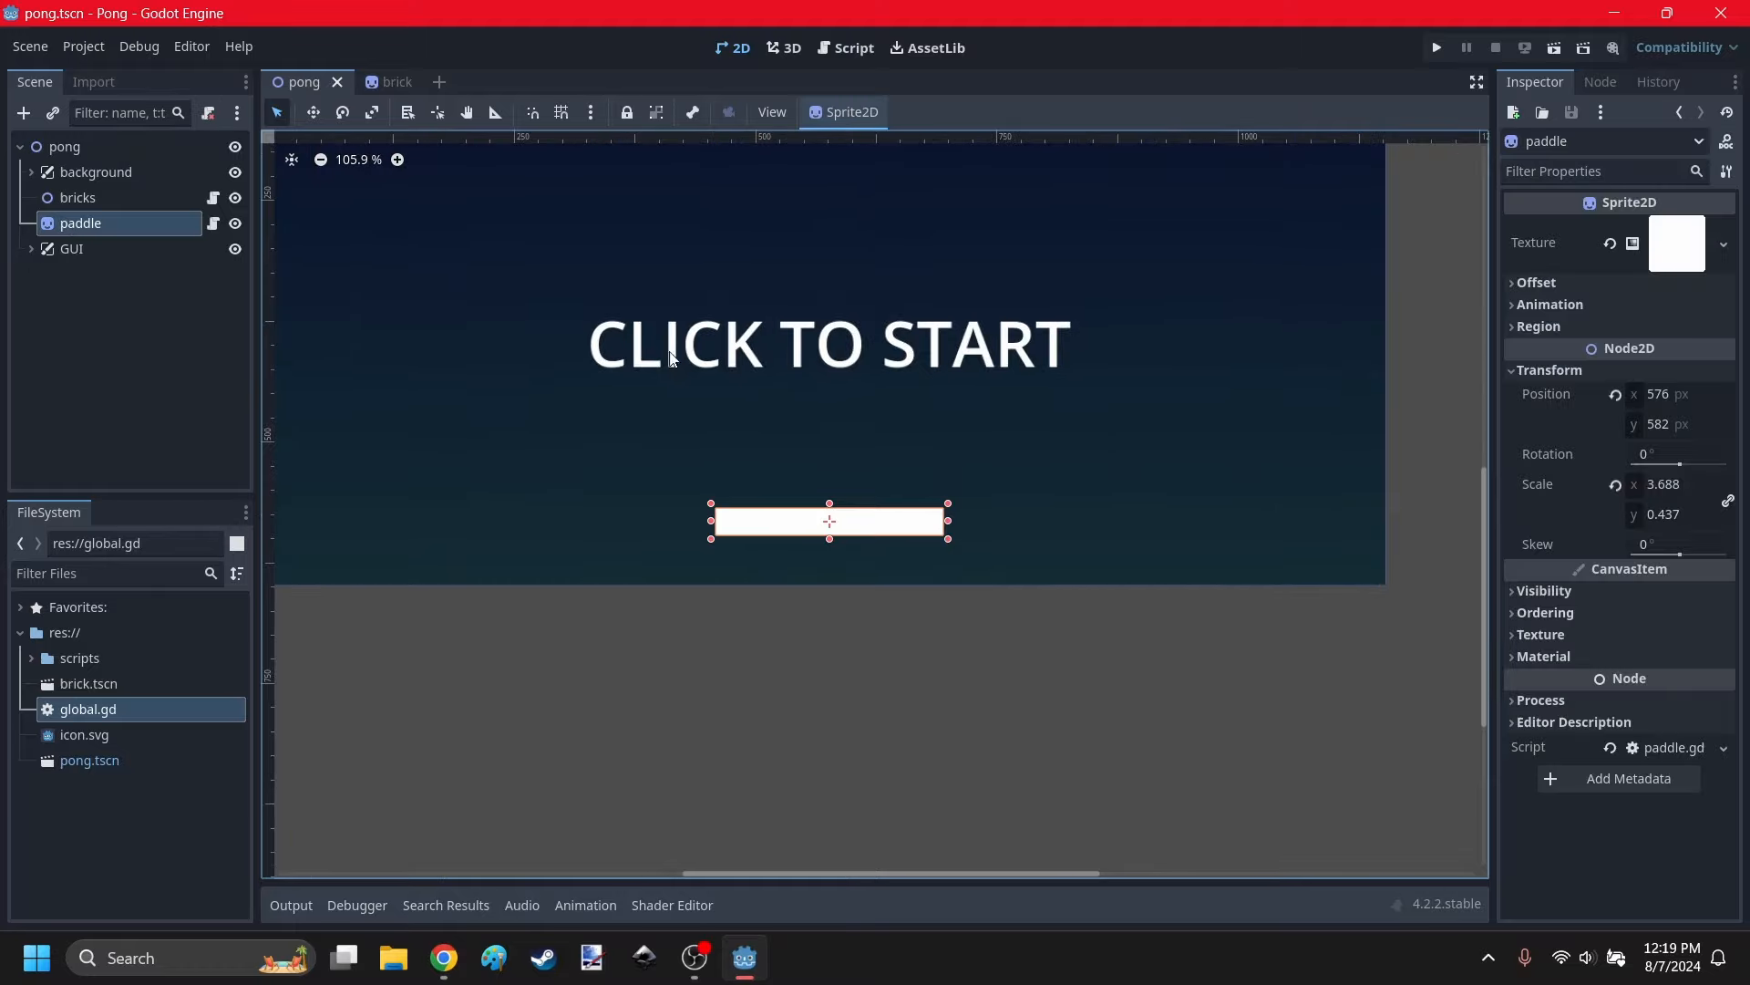
{"action": "key", "text": "ctrl+d"}
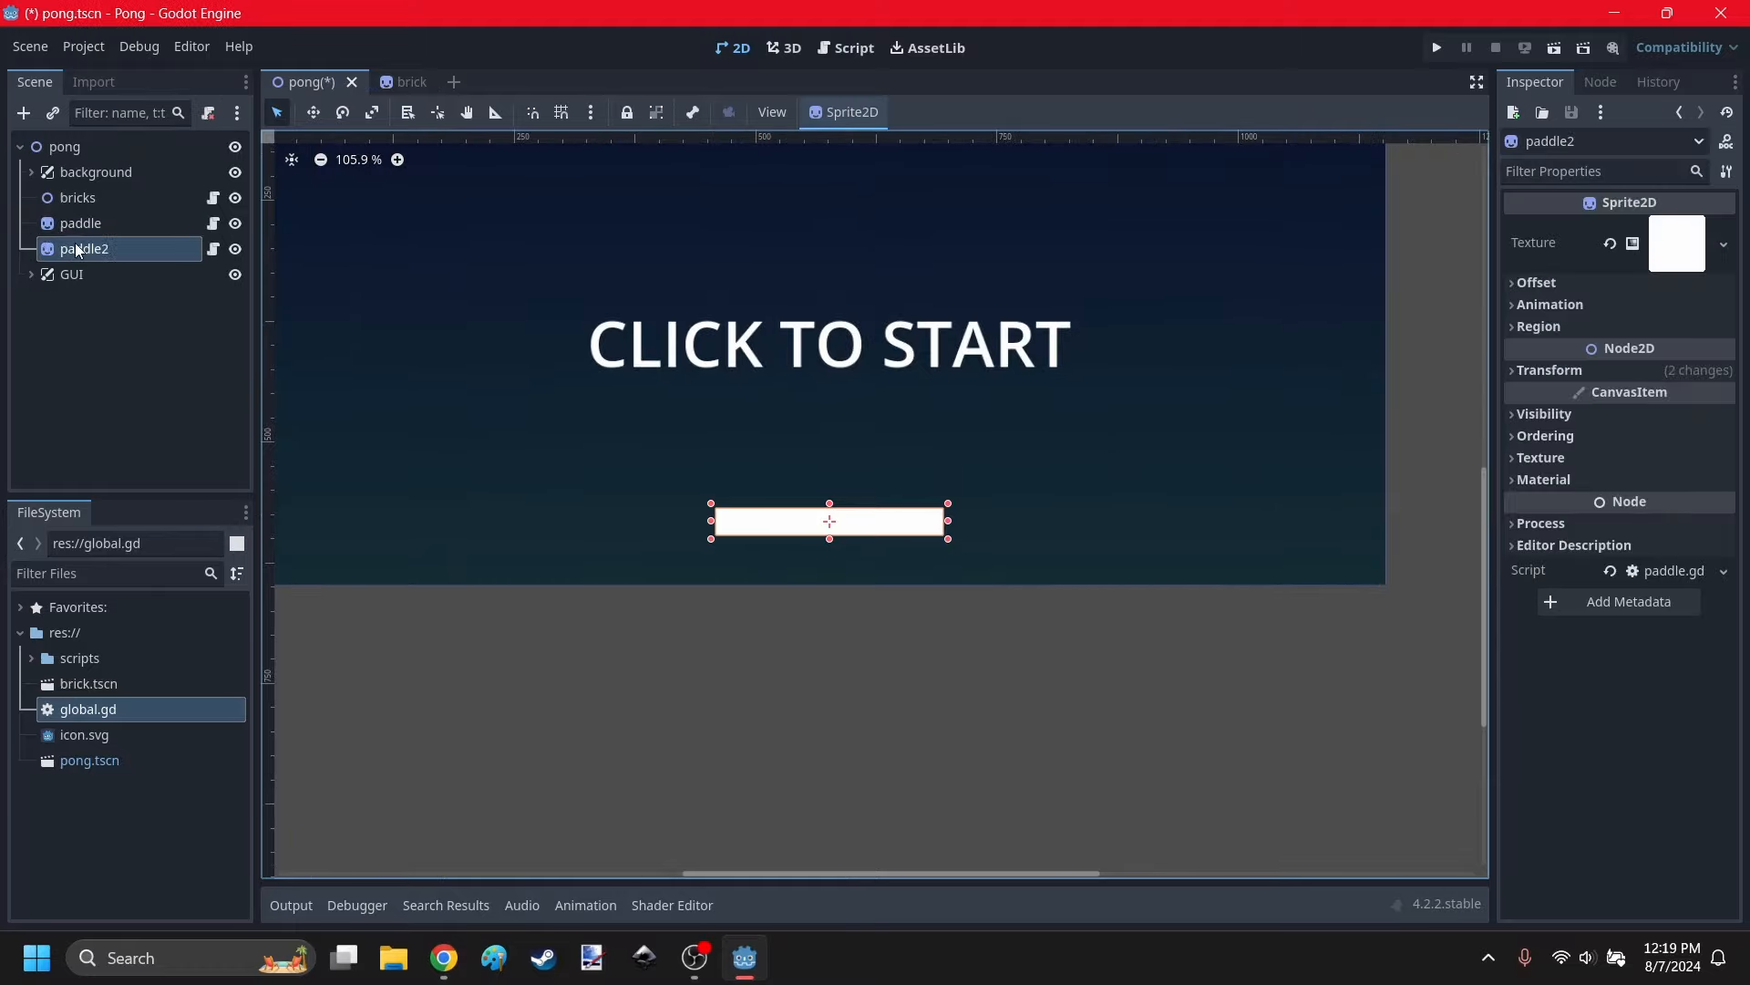
Detach the script from the duplicated paddle and rename the node to ball.
{"action": "left_click", "coordinate": [208, 111]}
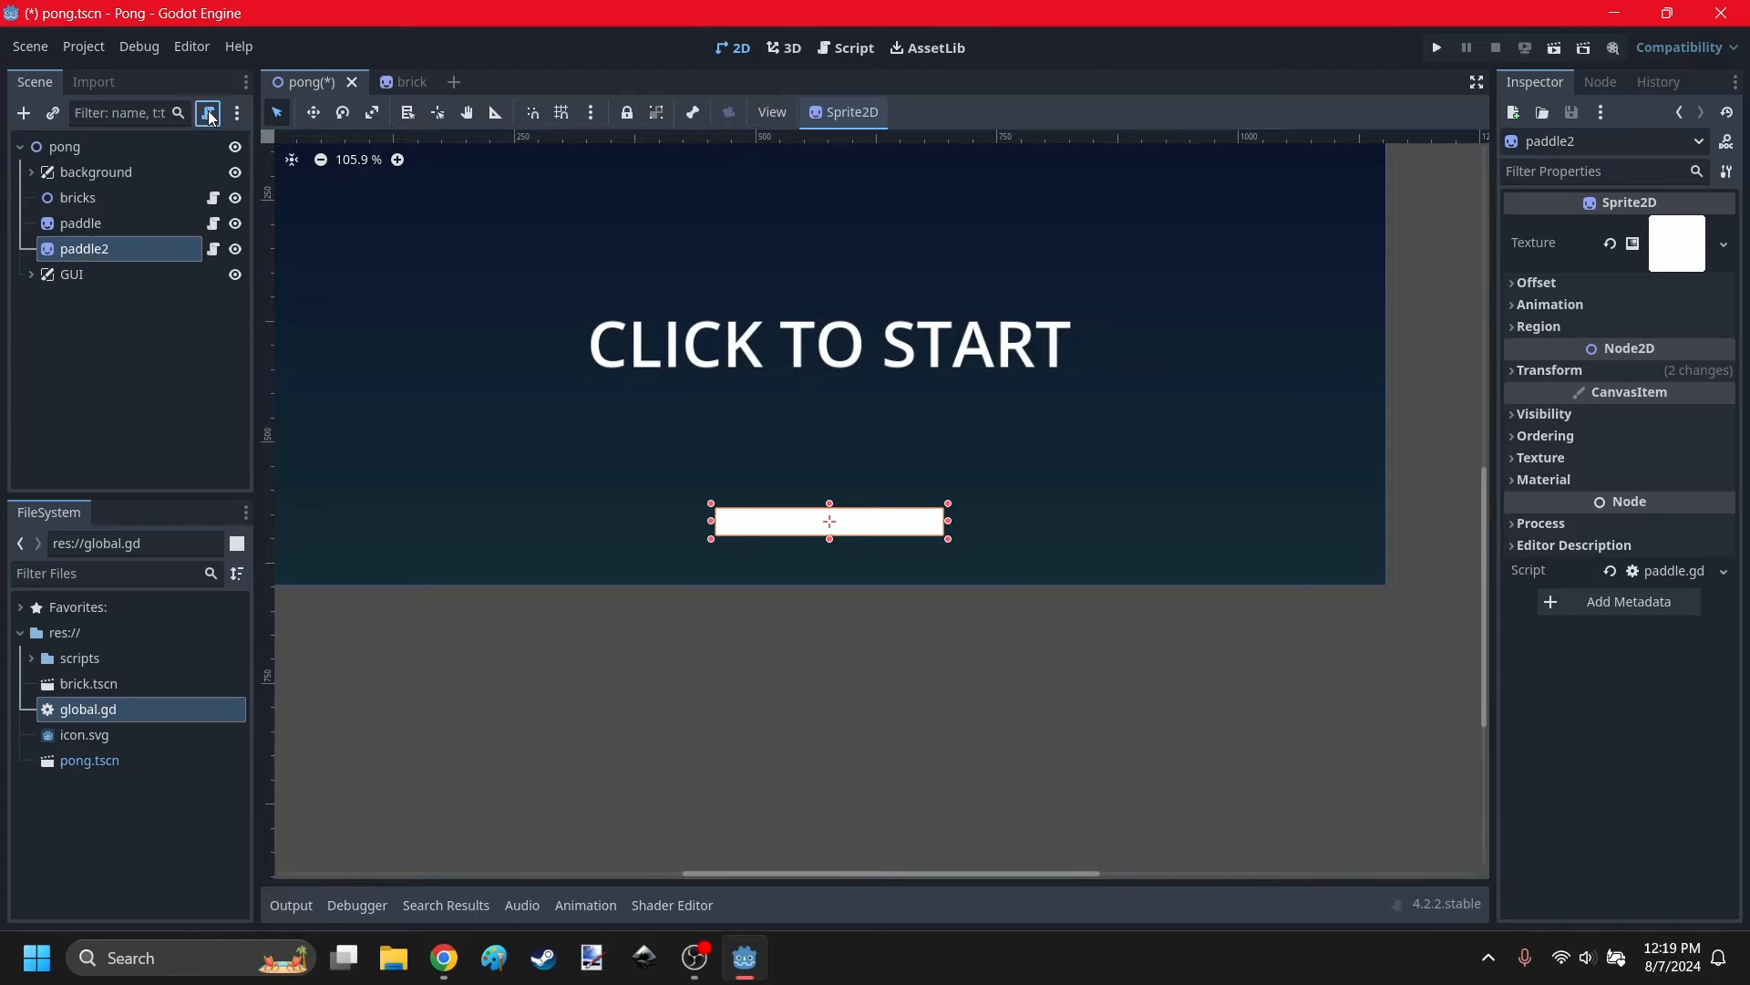
{"action": "double_click", "coordinate": [66, 249]}
{"action": "type", "text": "ball"}
{"action": "key", "text": "Return"}
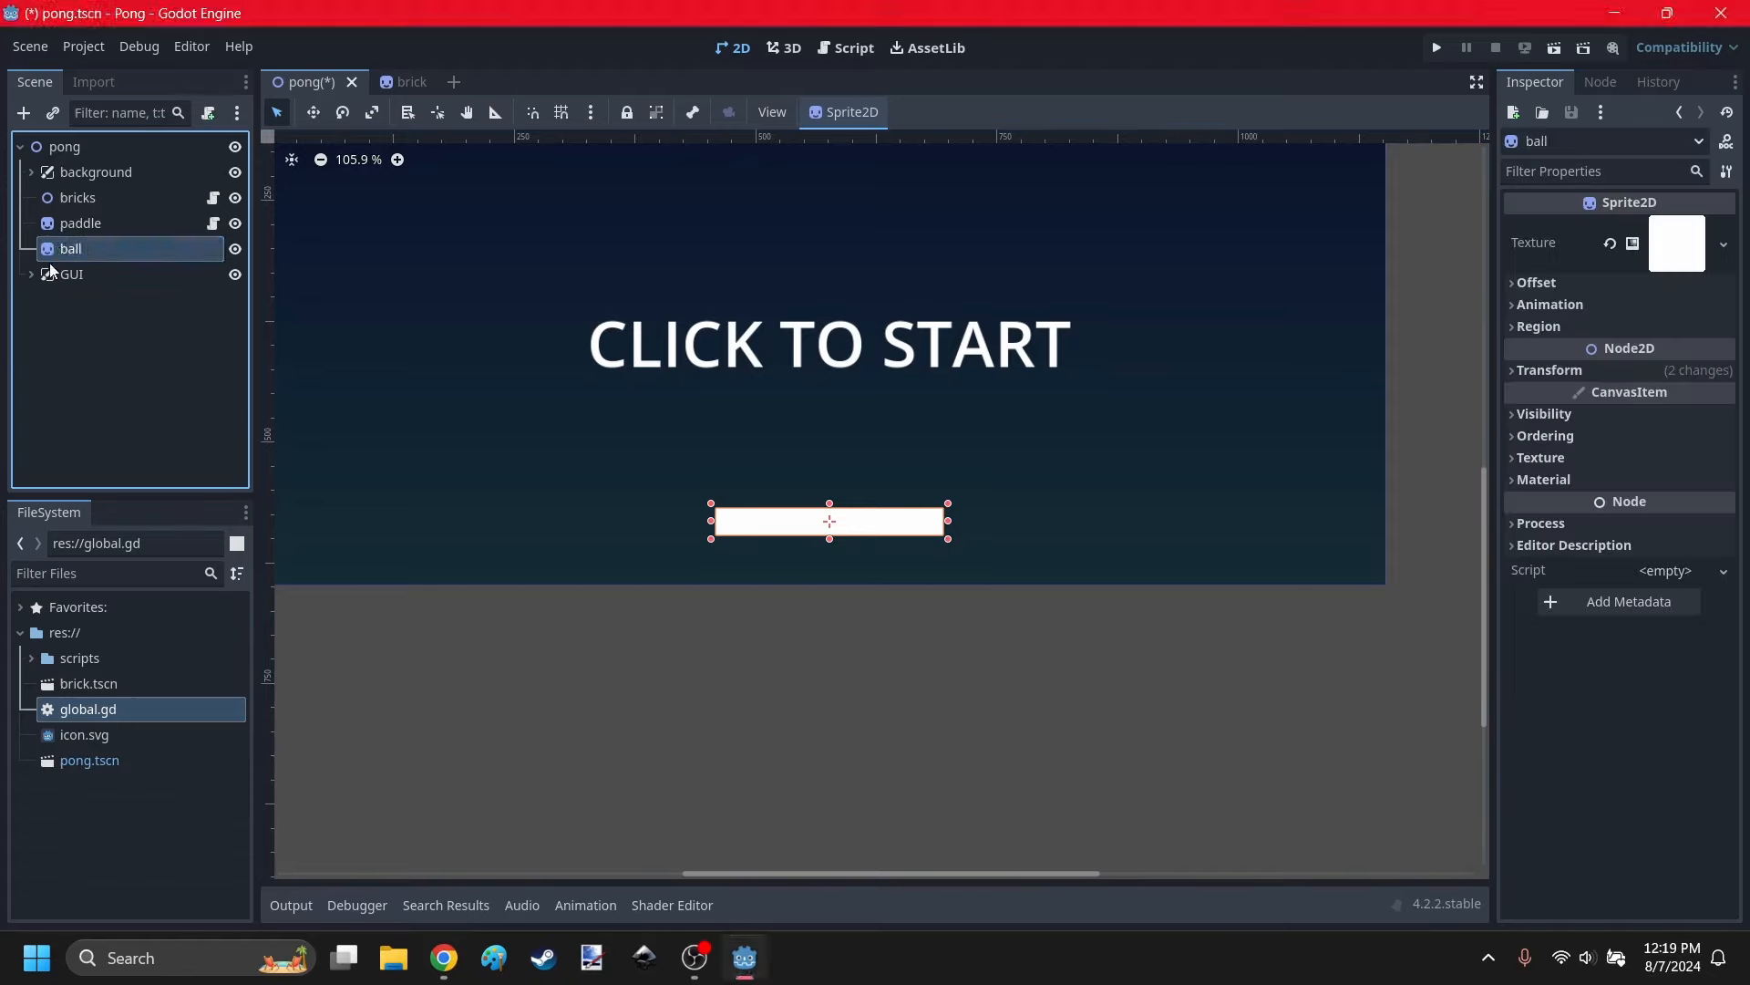
Undo the accidental move of the CLICK TO START label and lock the label in place.
{"action": "left_click_drag", "start_coordinate": [829, 518], "coordinate": [838, 460]}
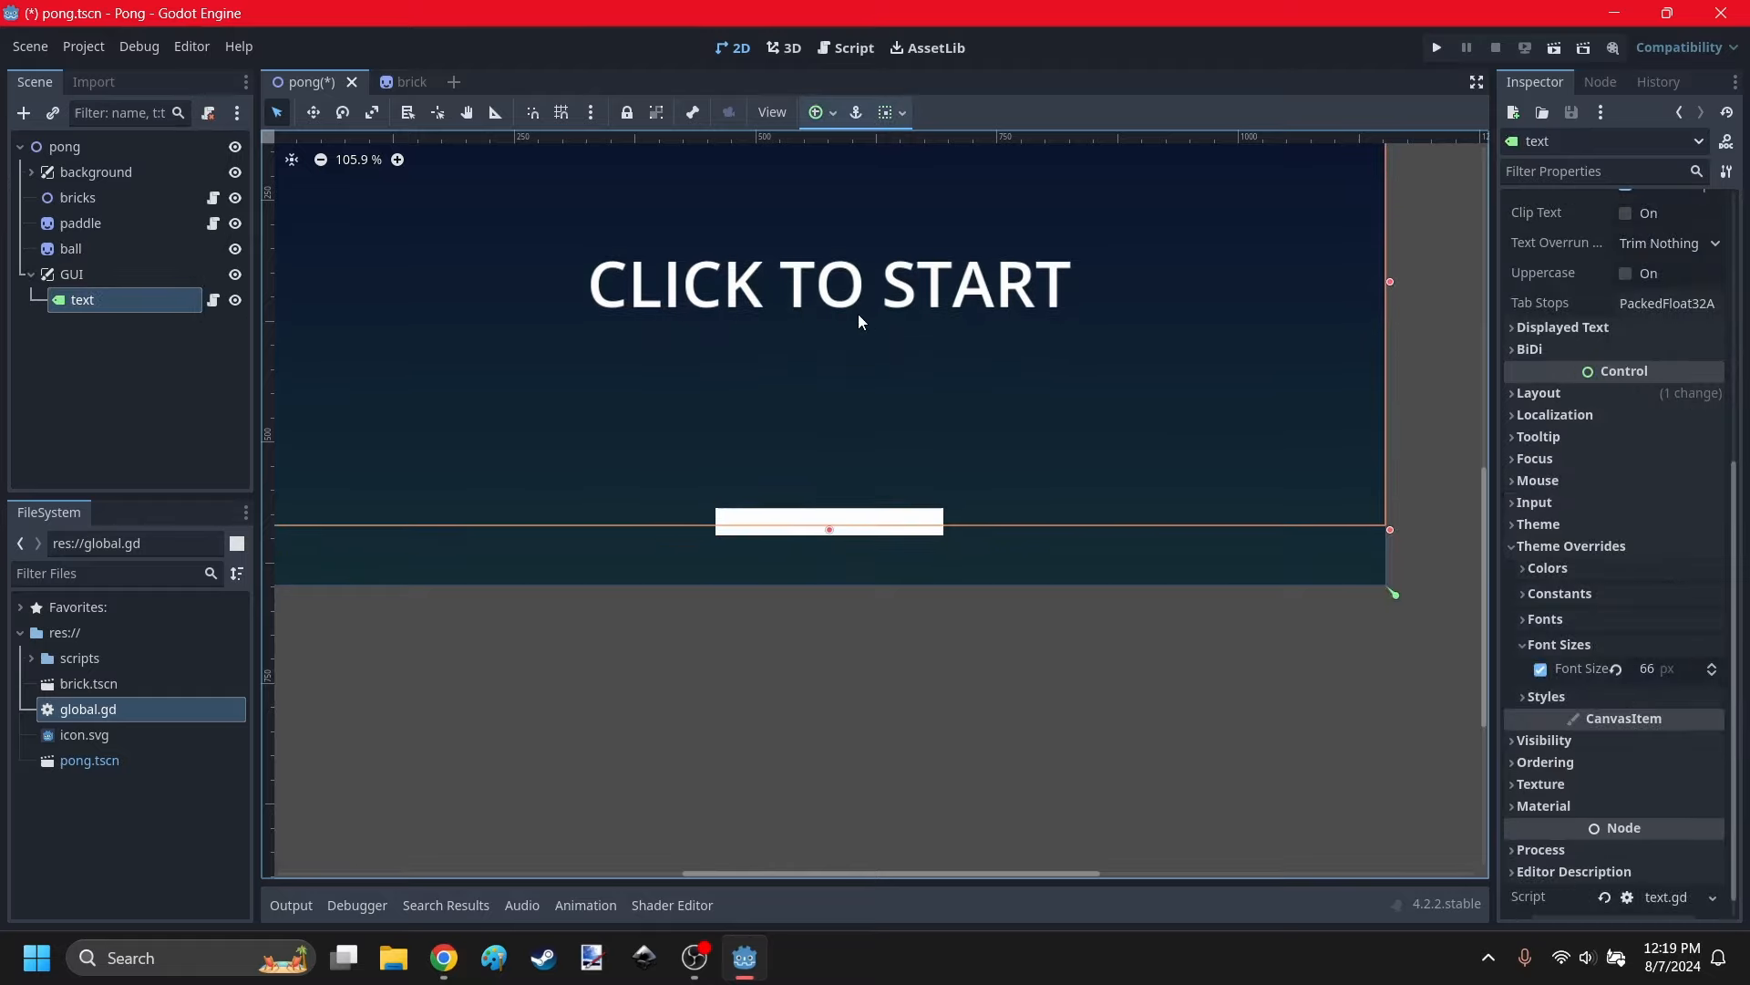
{"action": "key", "text": "ctrl+z"}
{"action": "left_click", "coordinate": [627, 112]}
{"action": "left_click", "coordinate": [573, 232]}
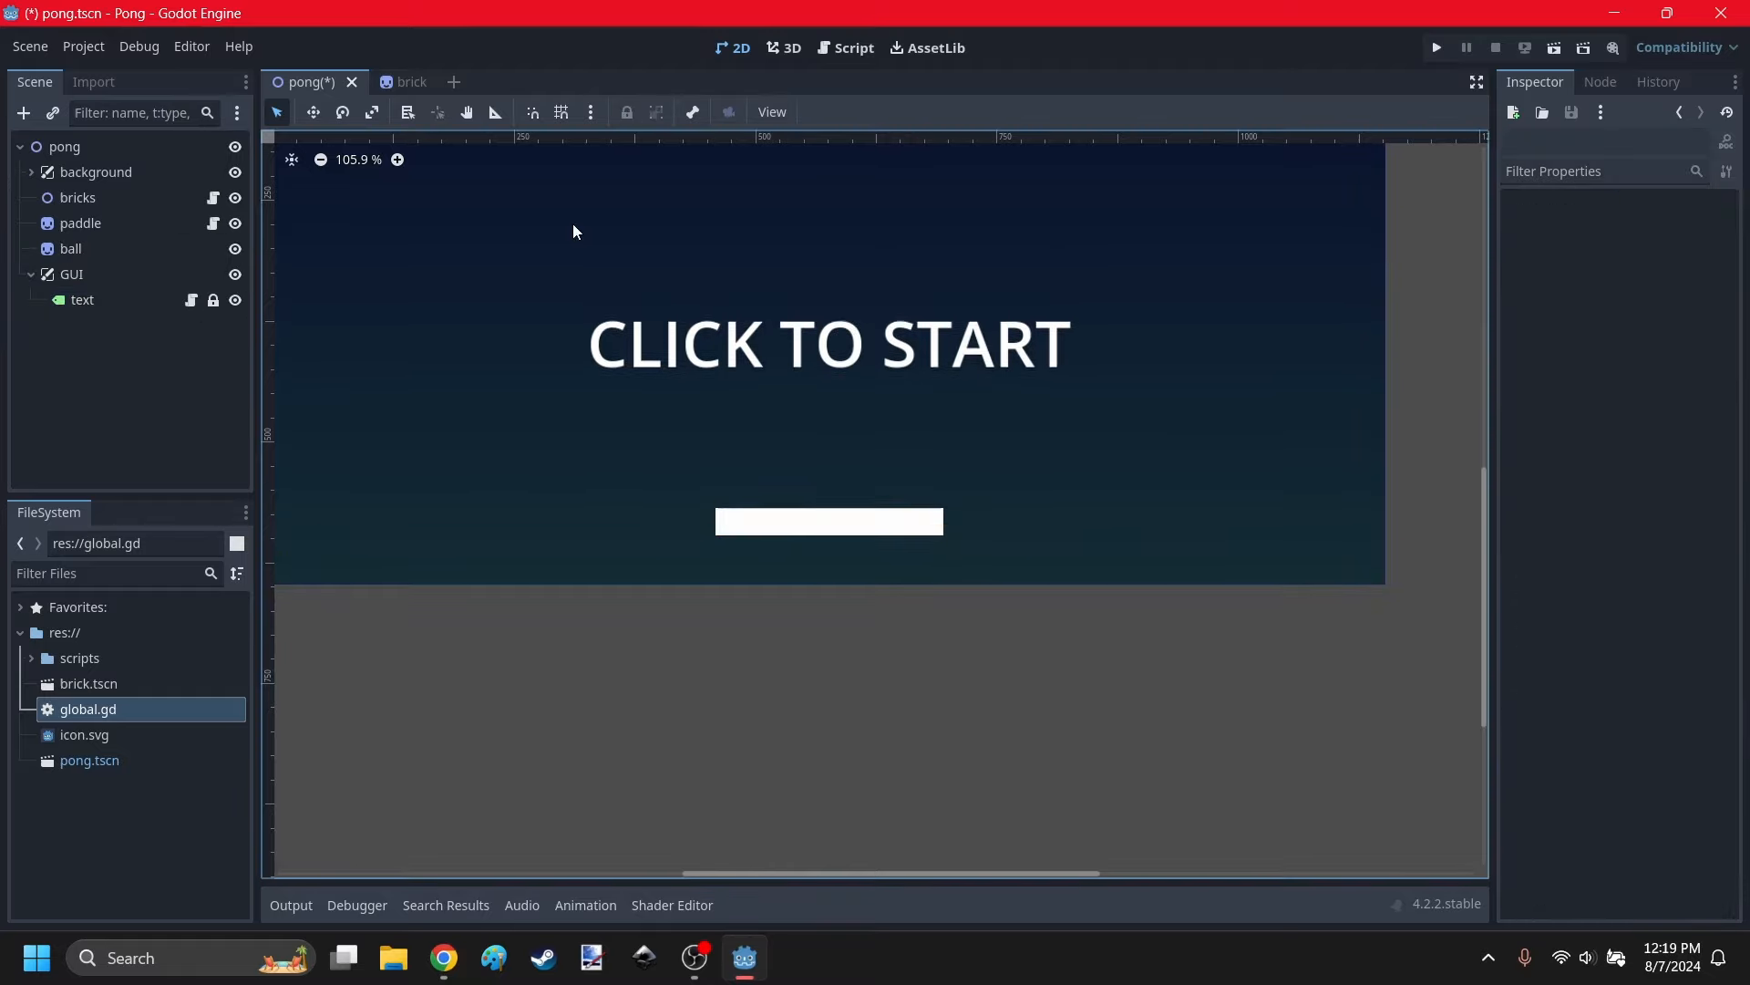
{"action": "left_click", "coordinate": [31, 275]}
Move the ball sprite straight up to about y 505 px, between the paddle and the label.
{"action": "left_click", "coordinate": [71, 249]}
{"action": "left_click", "coordinate": [840, 516]}
{"action": "left_click", "coordinate": [844, 536]}
{"action": "left_click_drag", "start_coordinate": [824, 520], "coordinate": [821, 447]}
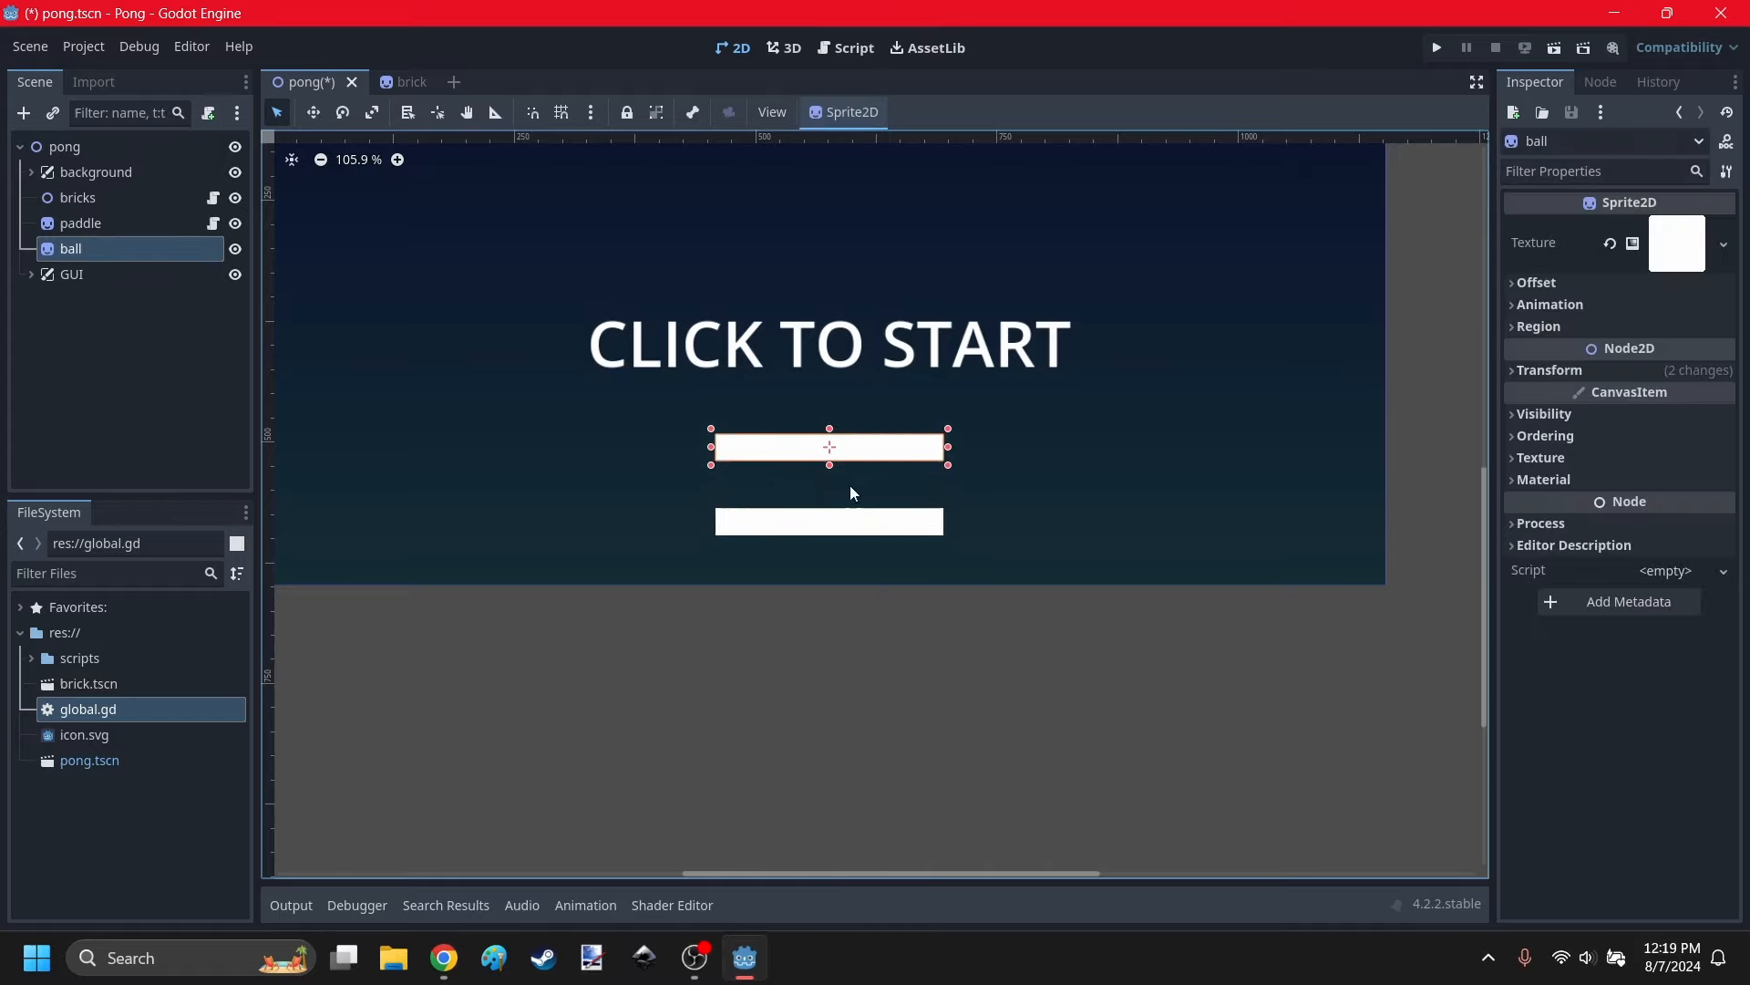
{"action": "scroll", "coordinate": [832, 477], "scroll_direction": "up", "scroll_amount": 3}
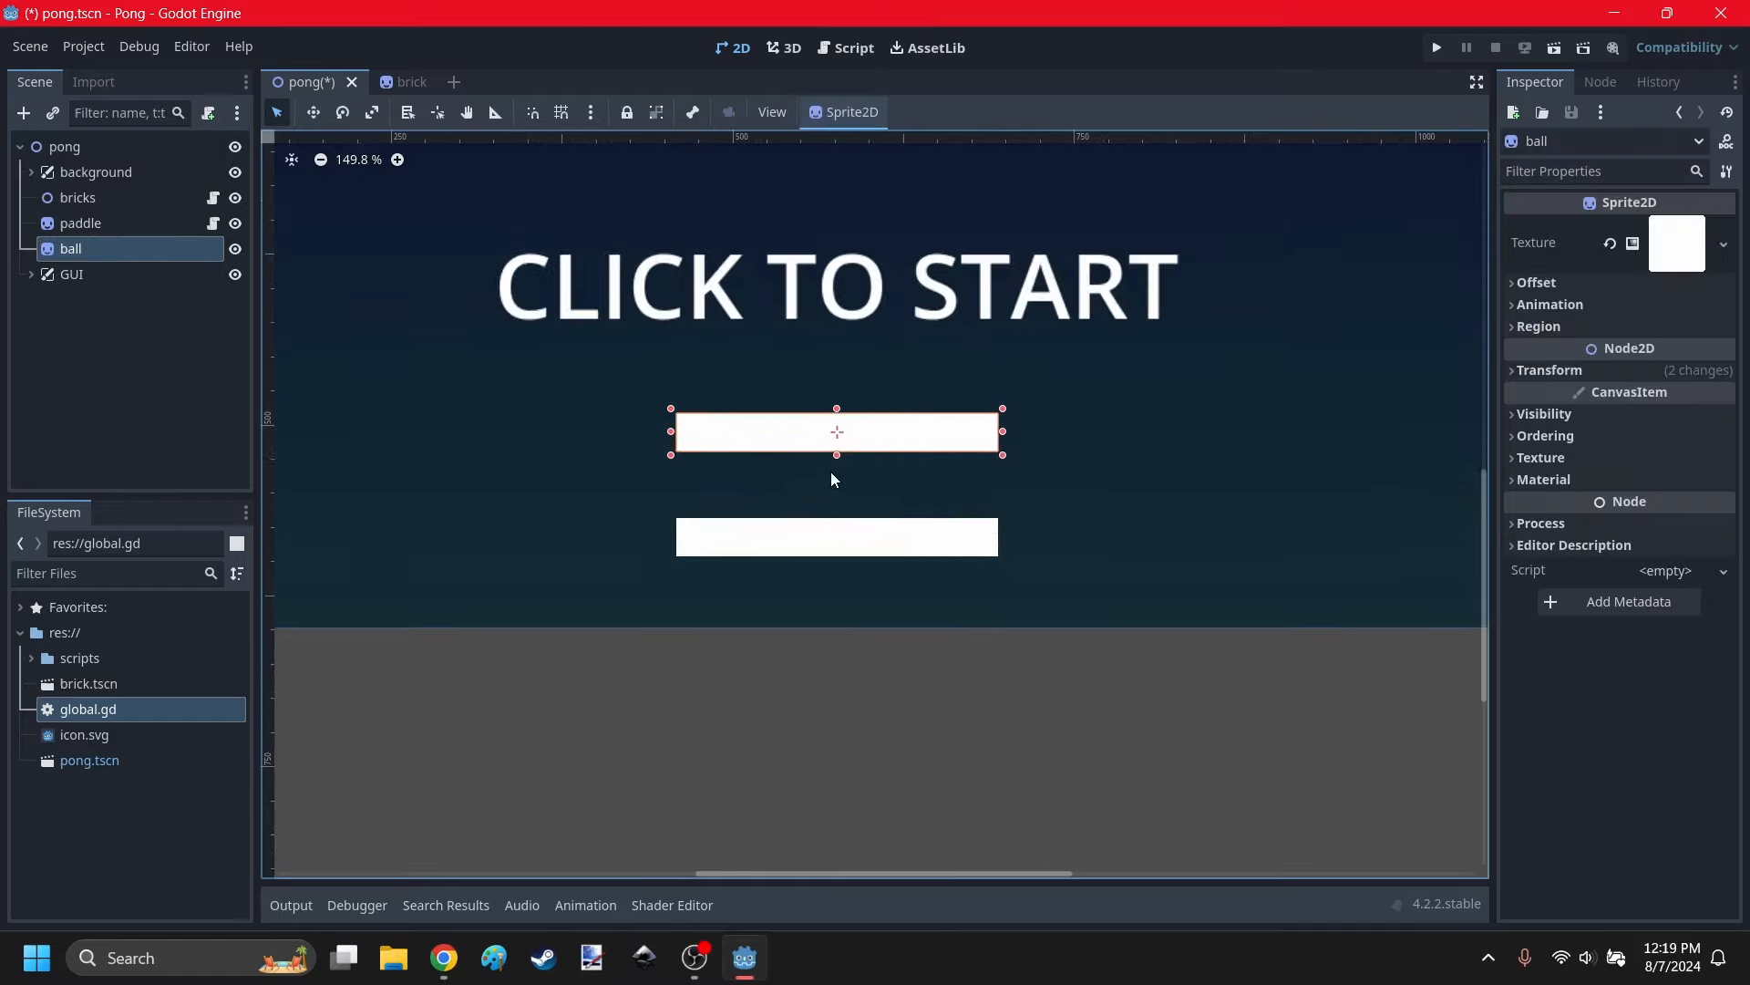
Make the ball's texture unique recursively, including its gradient.
{"action": "right_click", "coordinate": [1662, 238]}
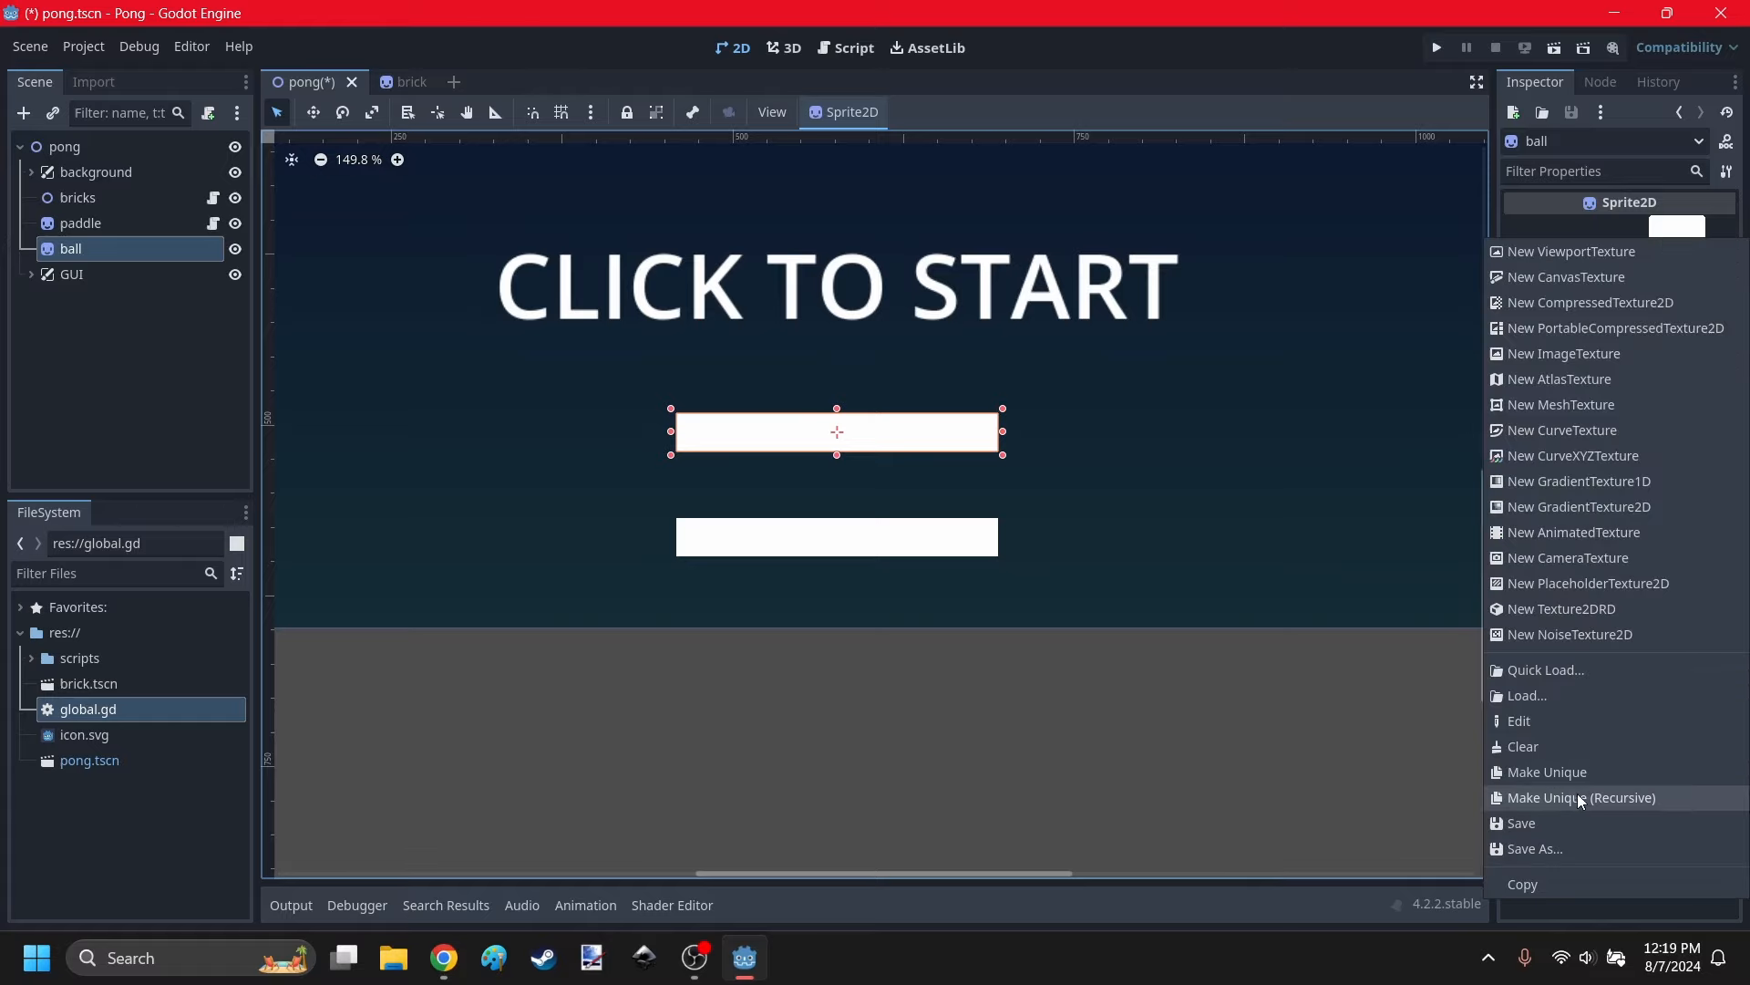
{"action": "left_click", "coordinate": [1545, 797]}
{"action": "left_click", "coordinate": [784, 657]}
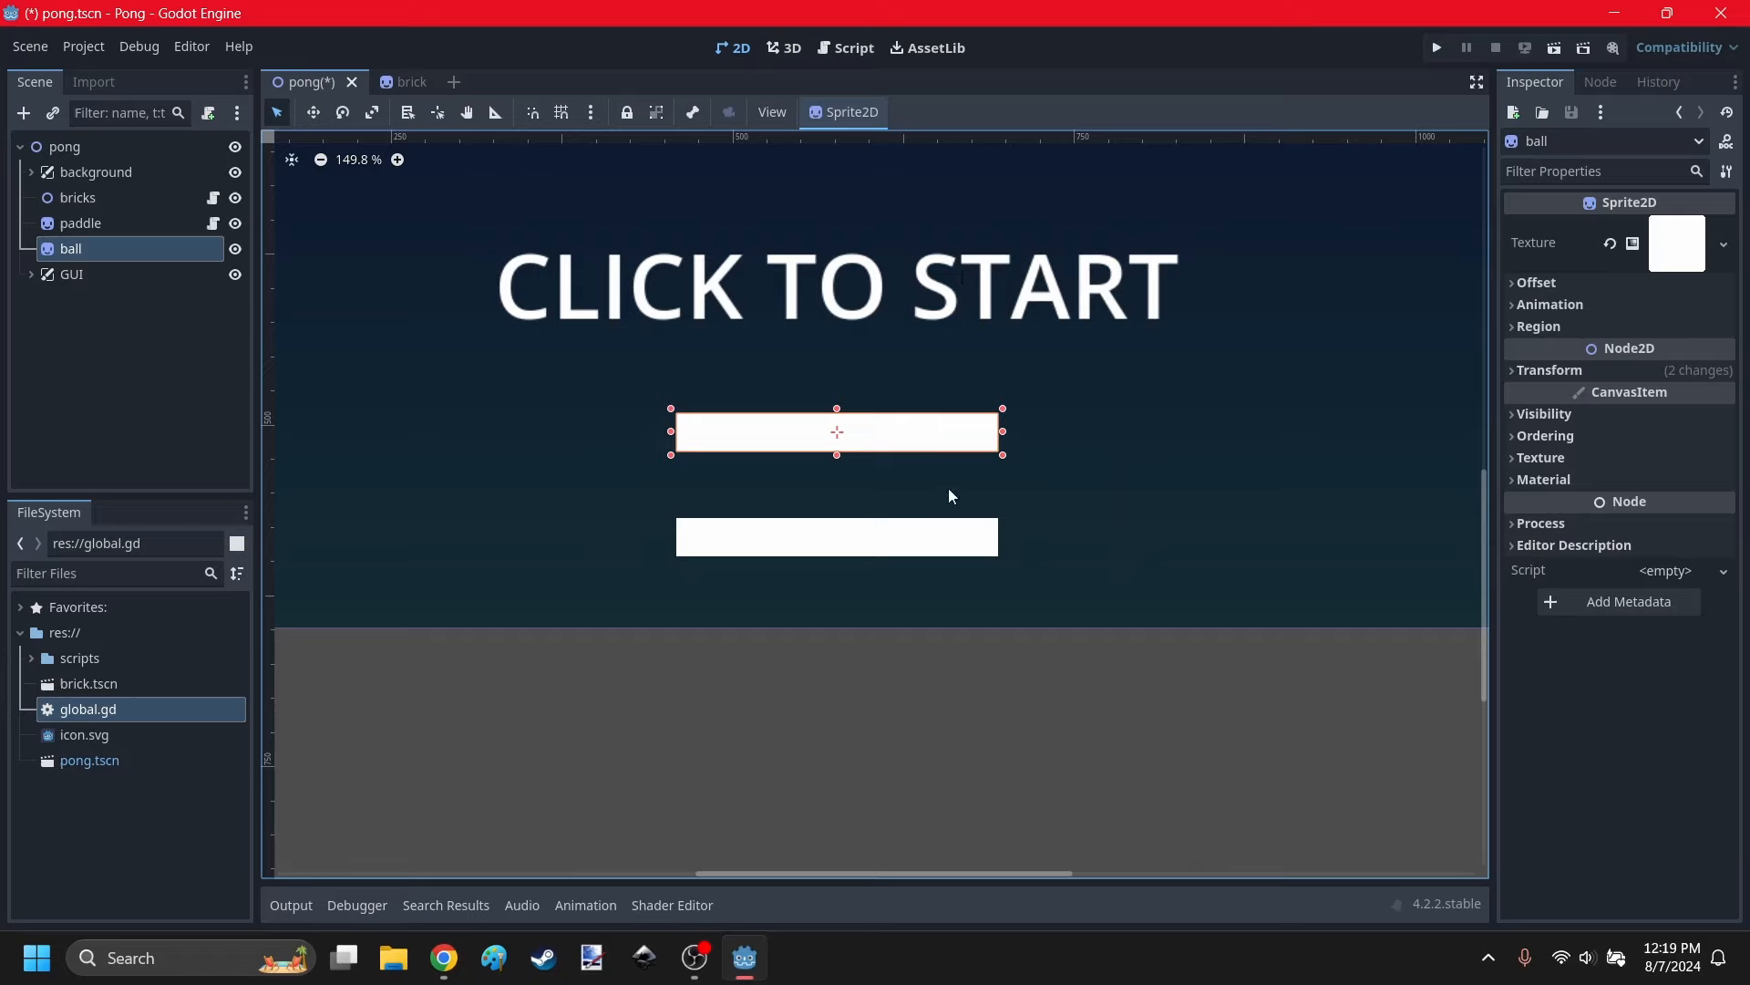
Expand the ball's texture settings and reset the sprite's scale to its default.
{"action": "left_click", "coordinate": [1678, 238]}
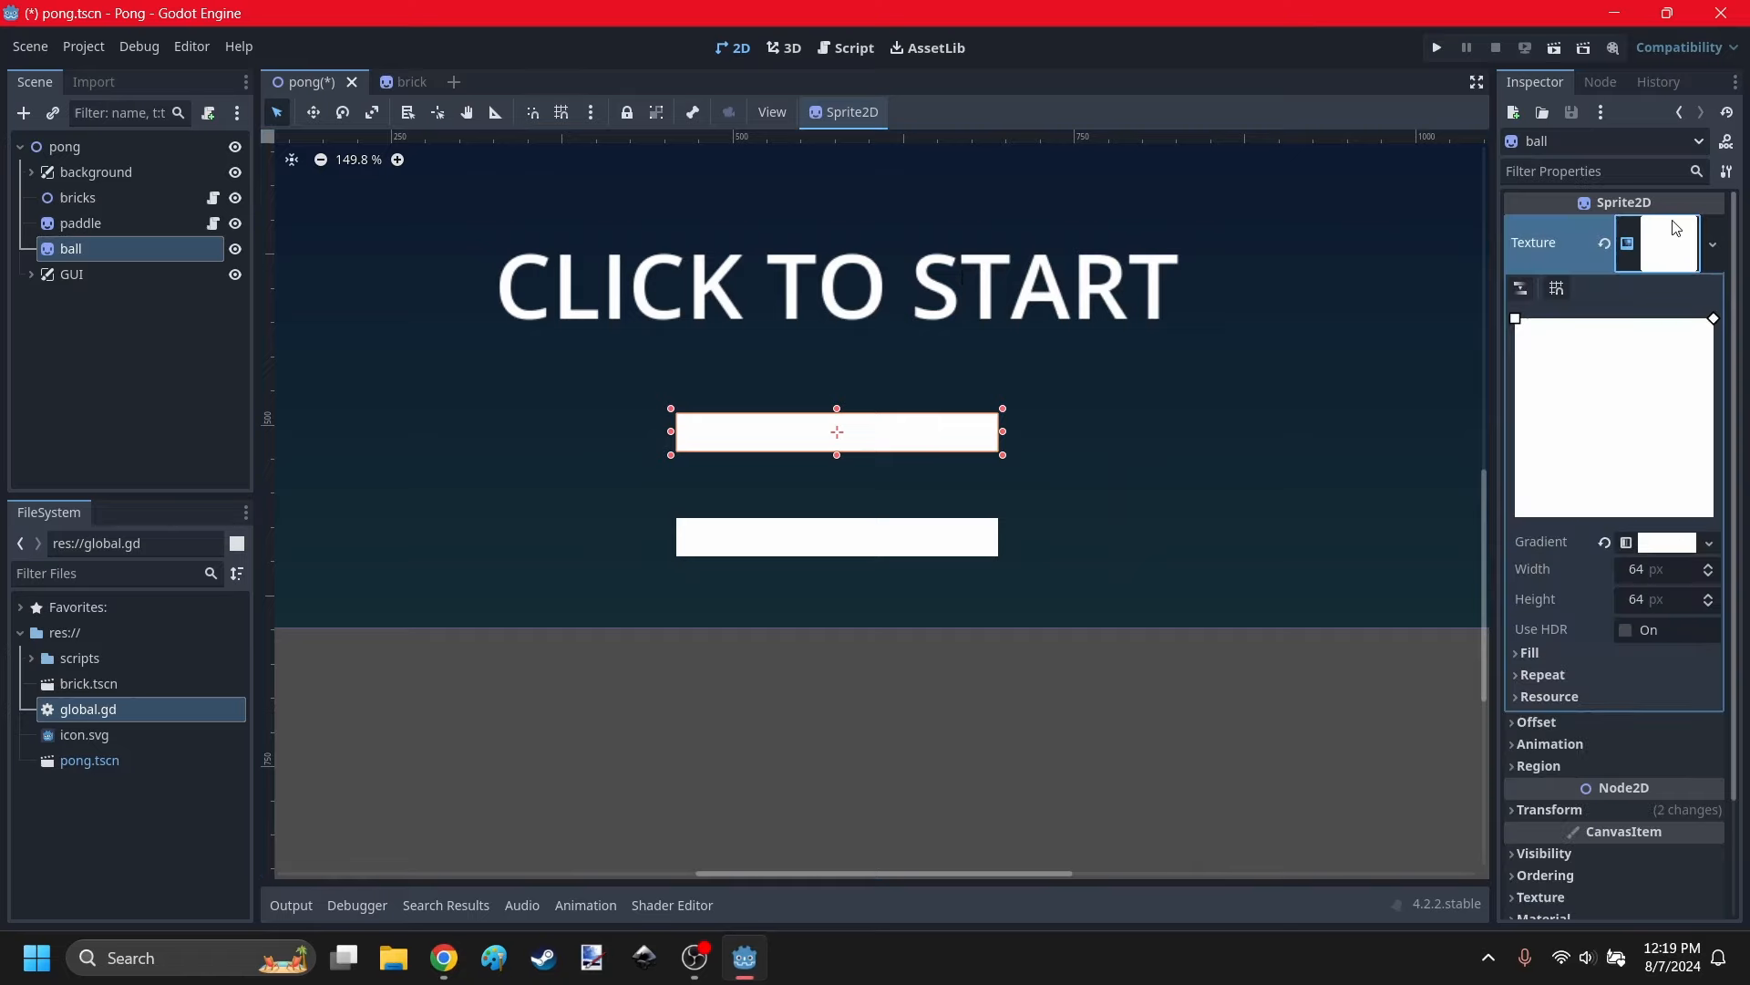
{"action": "scroll", "coordinate": [1617, 644], "scroll_direction": "down", "scroll_amount": 3}
{"action": "left_click", "coordinate": [1581, 673]}
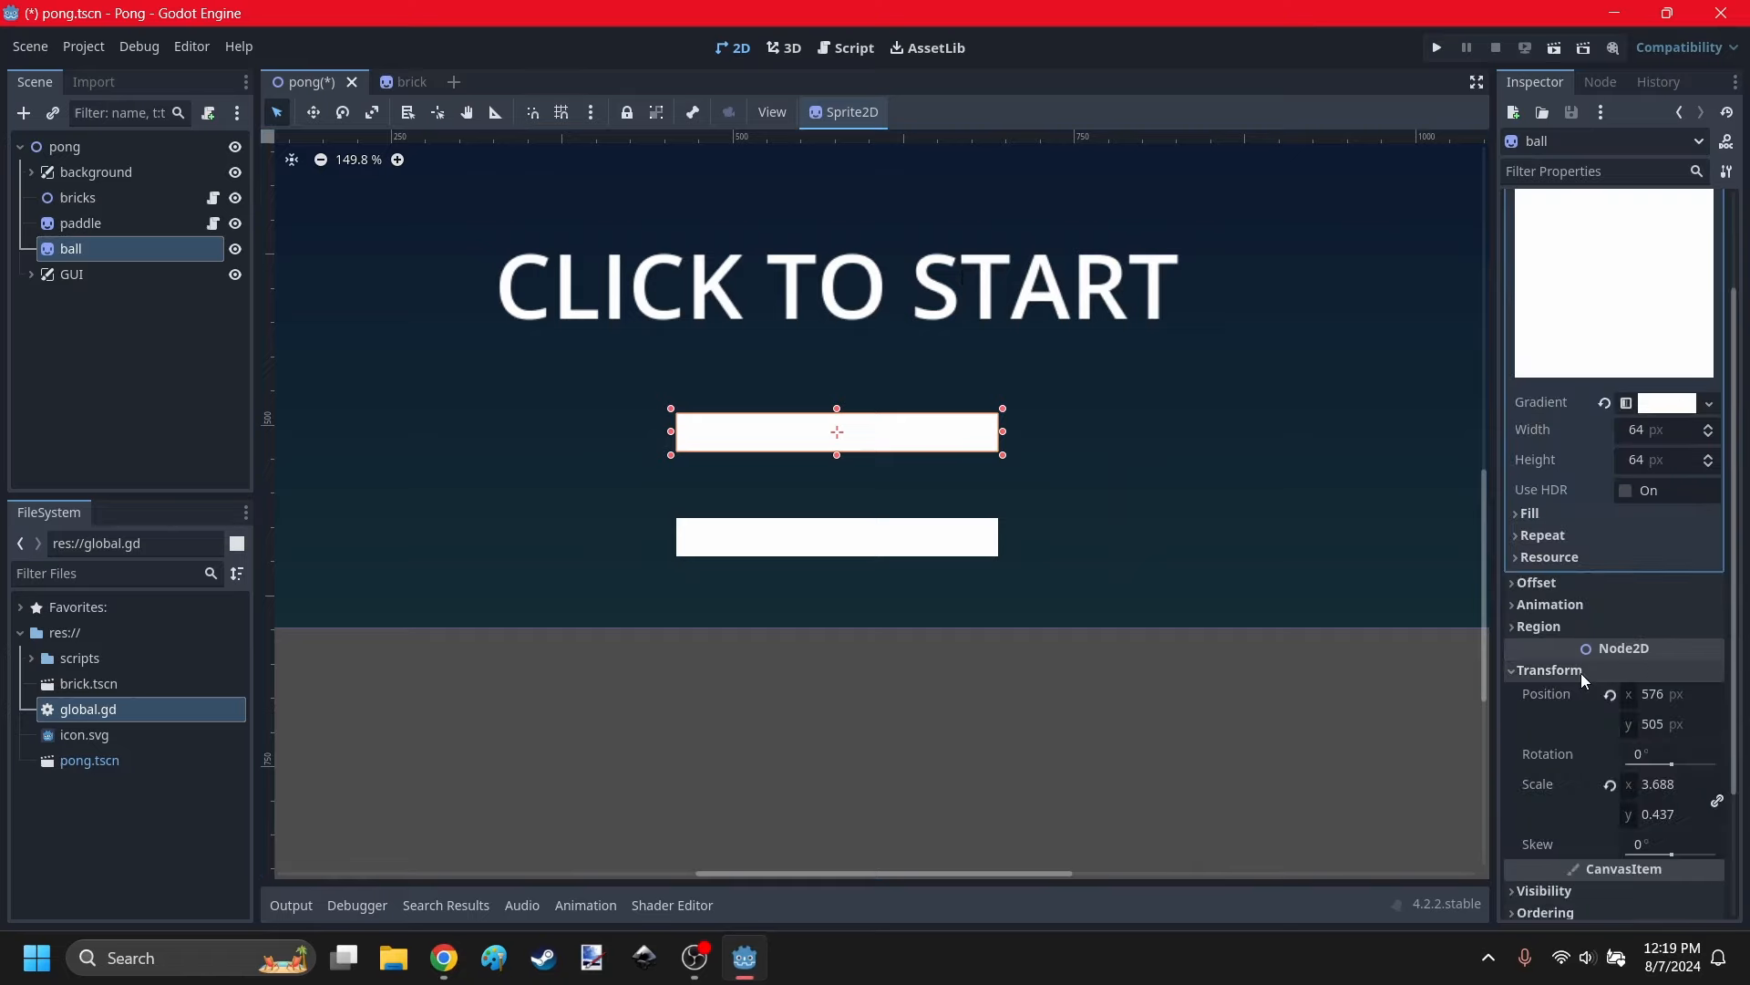
{"action": "scroll", "coordinate": [1586, 656], "scroll_direction": "down", "scroll_amount": 4}
{"action": "left_click", "coordinate": [1609, 611]}
{"action": "left_click", "coordinate": [1571, 495]}
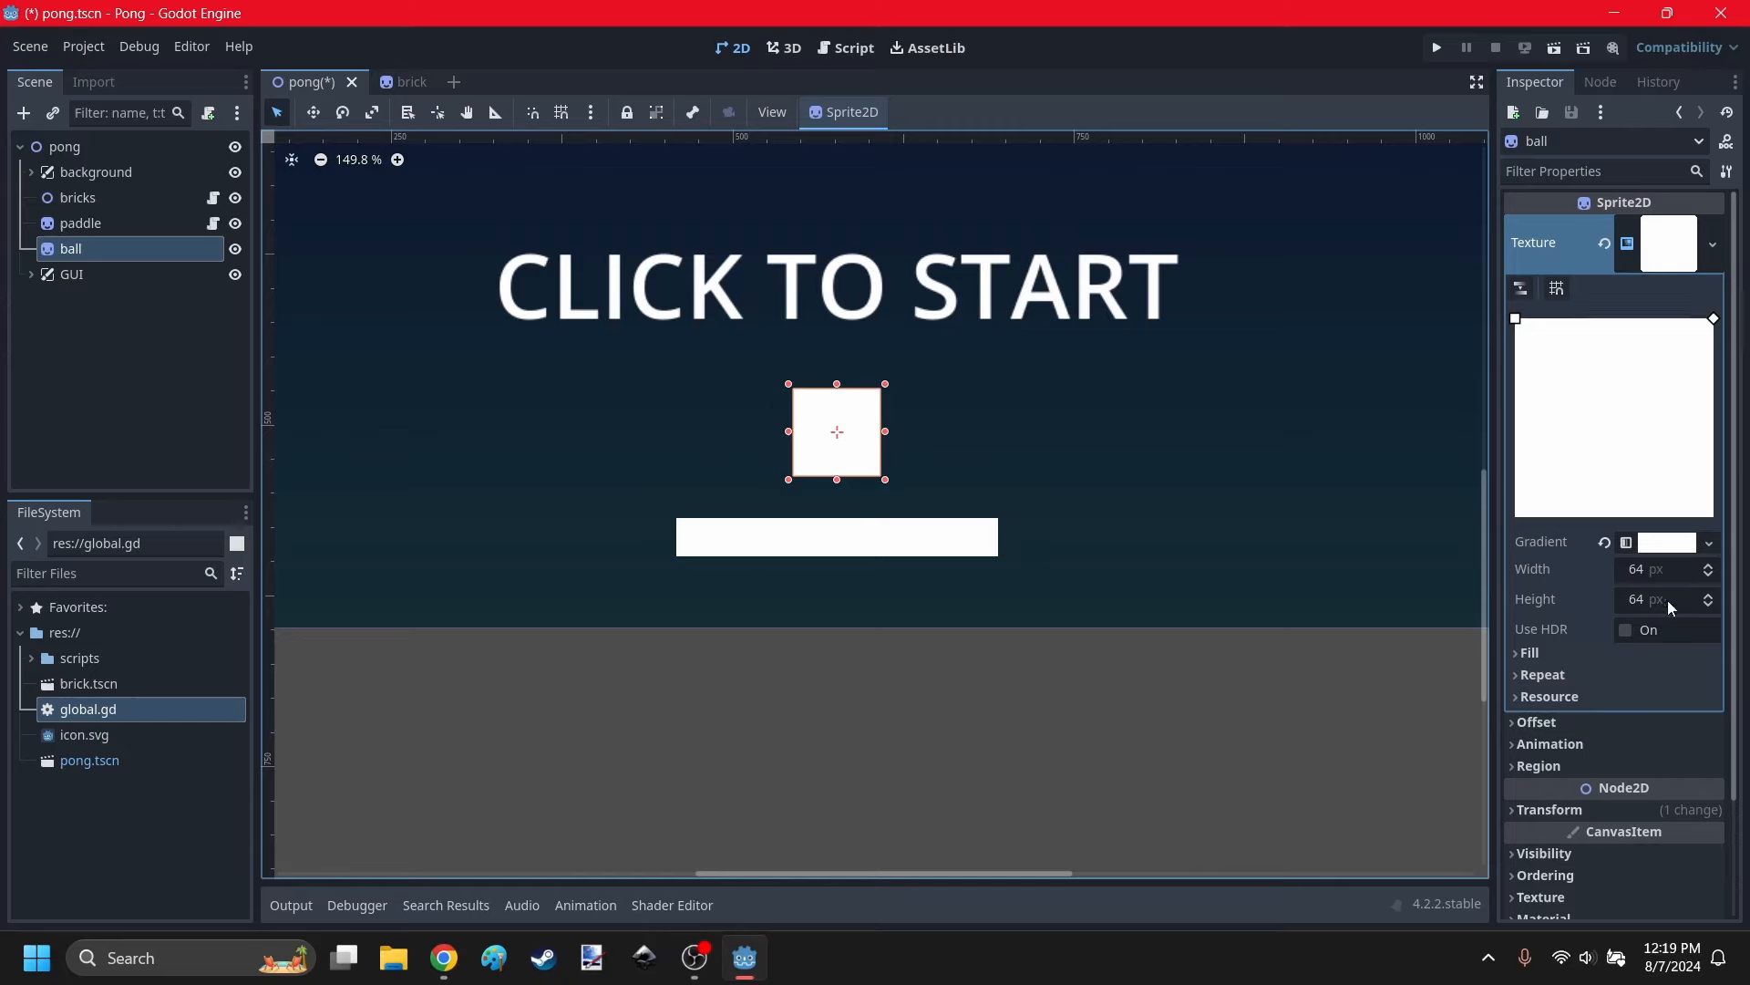
Expand the ball texture's gradient and set the texture's fill type to Radial.
{"action": "left_click", "coordinate": [1668, 542]}
{"action": "scroll", "coordinate": [1559, 478], "scroll_direction": "down", "scroll_amount": 4}
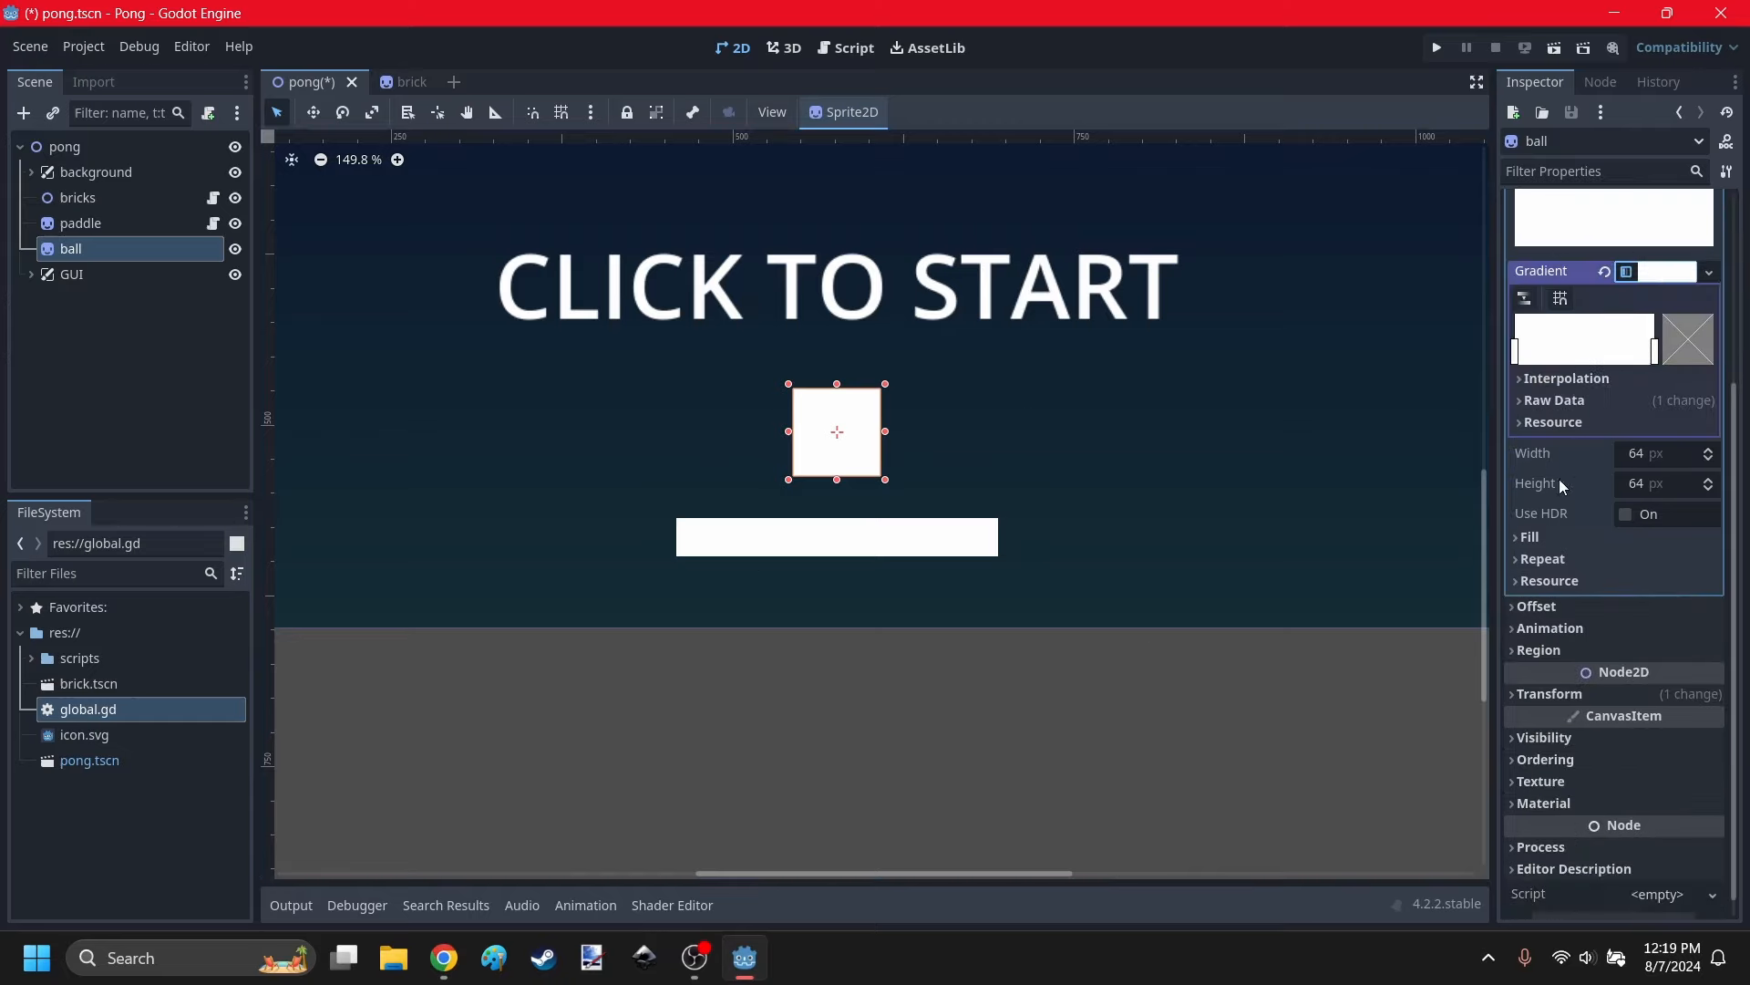
{"action": "left_click", "coordinate": [1555, 383]}
{"action": "left_click", "coordinate": [1575, 377]}
{"action": "left_click", "coordinate": [1583, 539]}
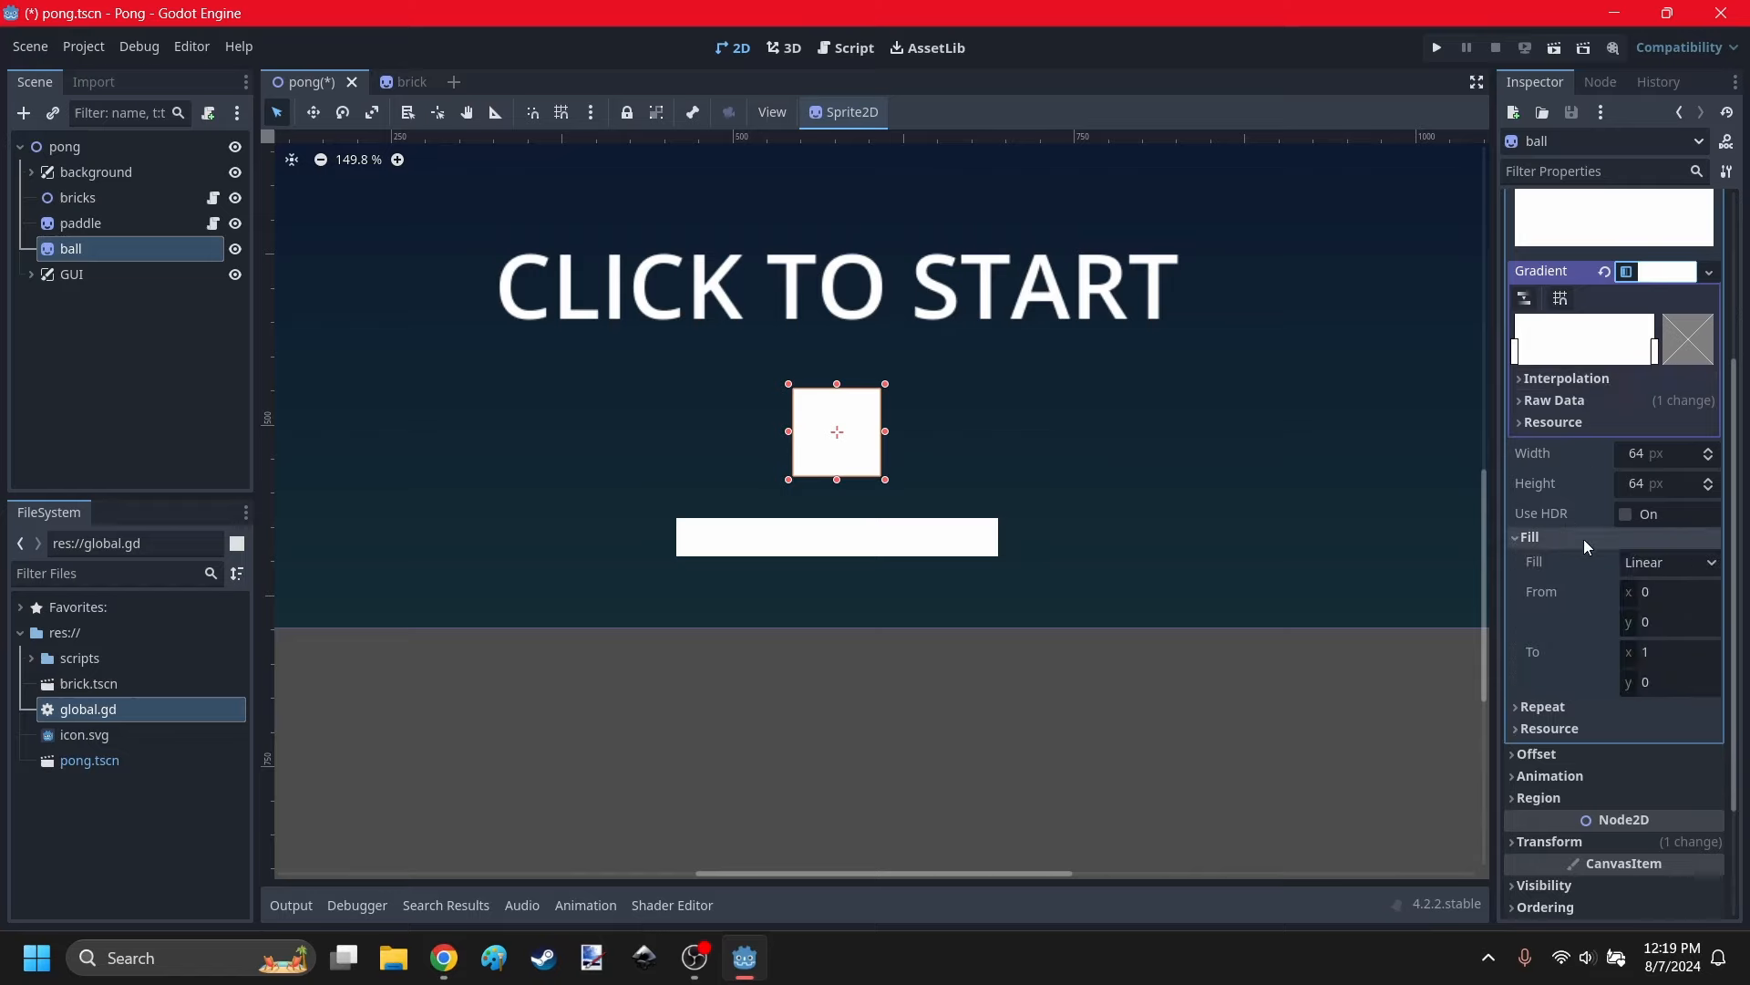
{"action": "left_click", "coordinate": [1649, 565]}
{"action": "left_click", "coordinate": [1649, 565]}
{"action": "left_click", "coordinate": [1650, 563]}
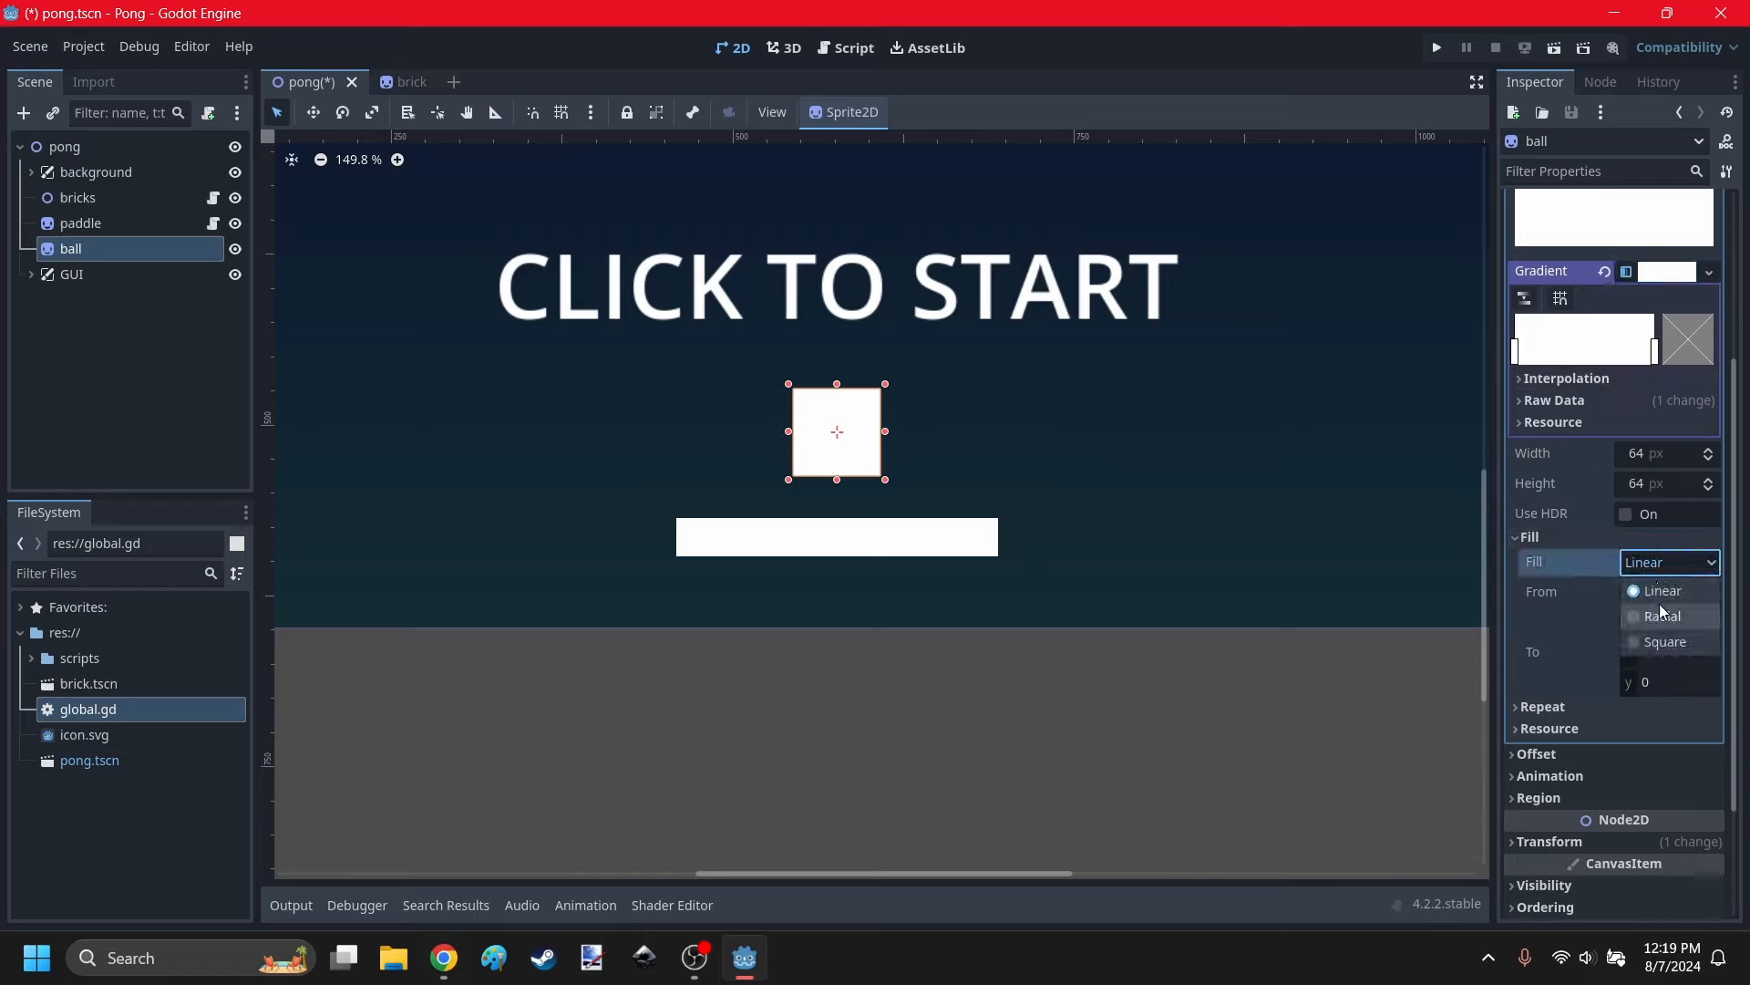
{"action": "left_click", "coordinate": [1662, 615]}
{"action": "left_click", "coordinate": [1576, 538]}
Set the alpha of the ball gradient's end colour to 0, making it ffffff00.
{"action": "scroll", "coordinate": [1652, 506], "scroll_direction": "up", "scroll_amount": 2}
{"action": "left_click", "coordinate": [1656, 535]}
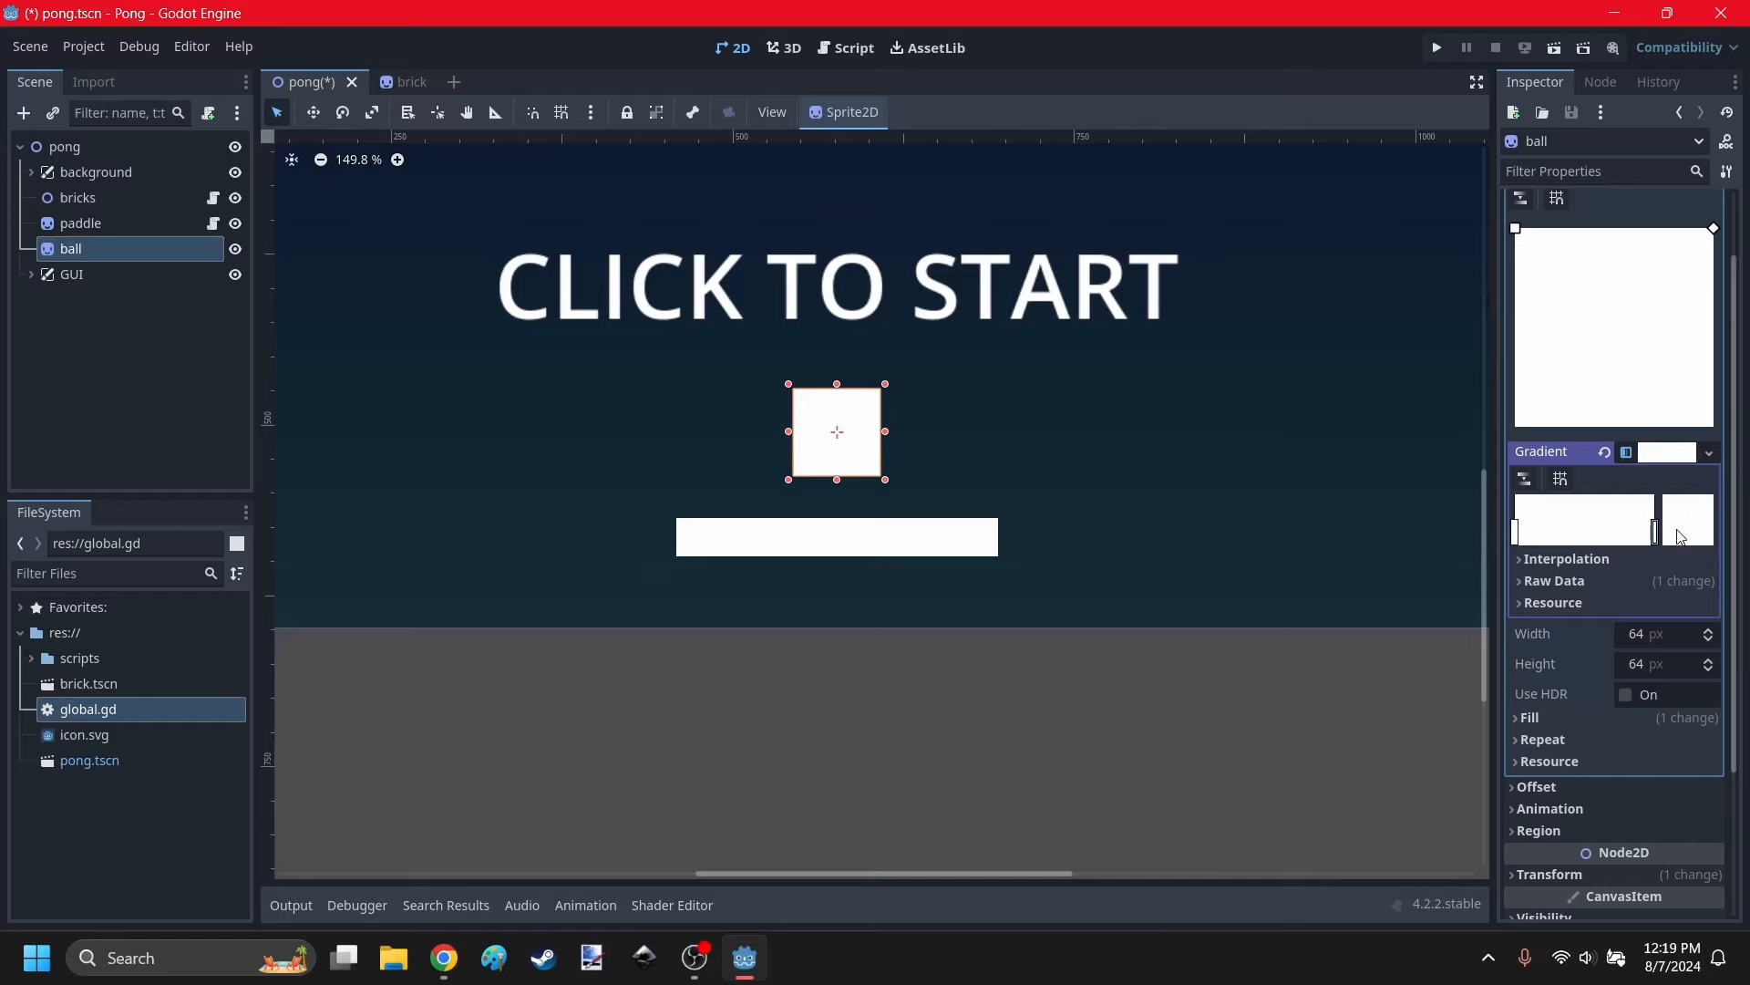
{"action": "left_click", "coordinate": [1693, 535]}
{"action": "left_click_drag", "start_coordinate": [1570, 414], "coordinate": [1315, 414]}
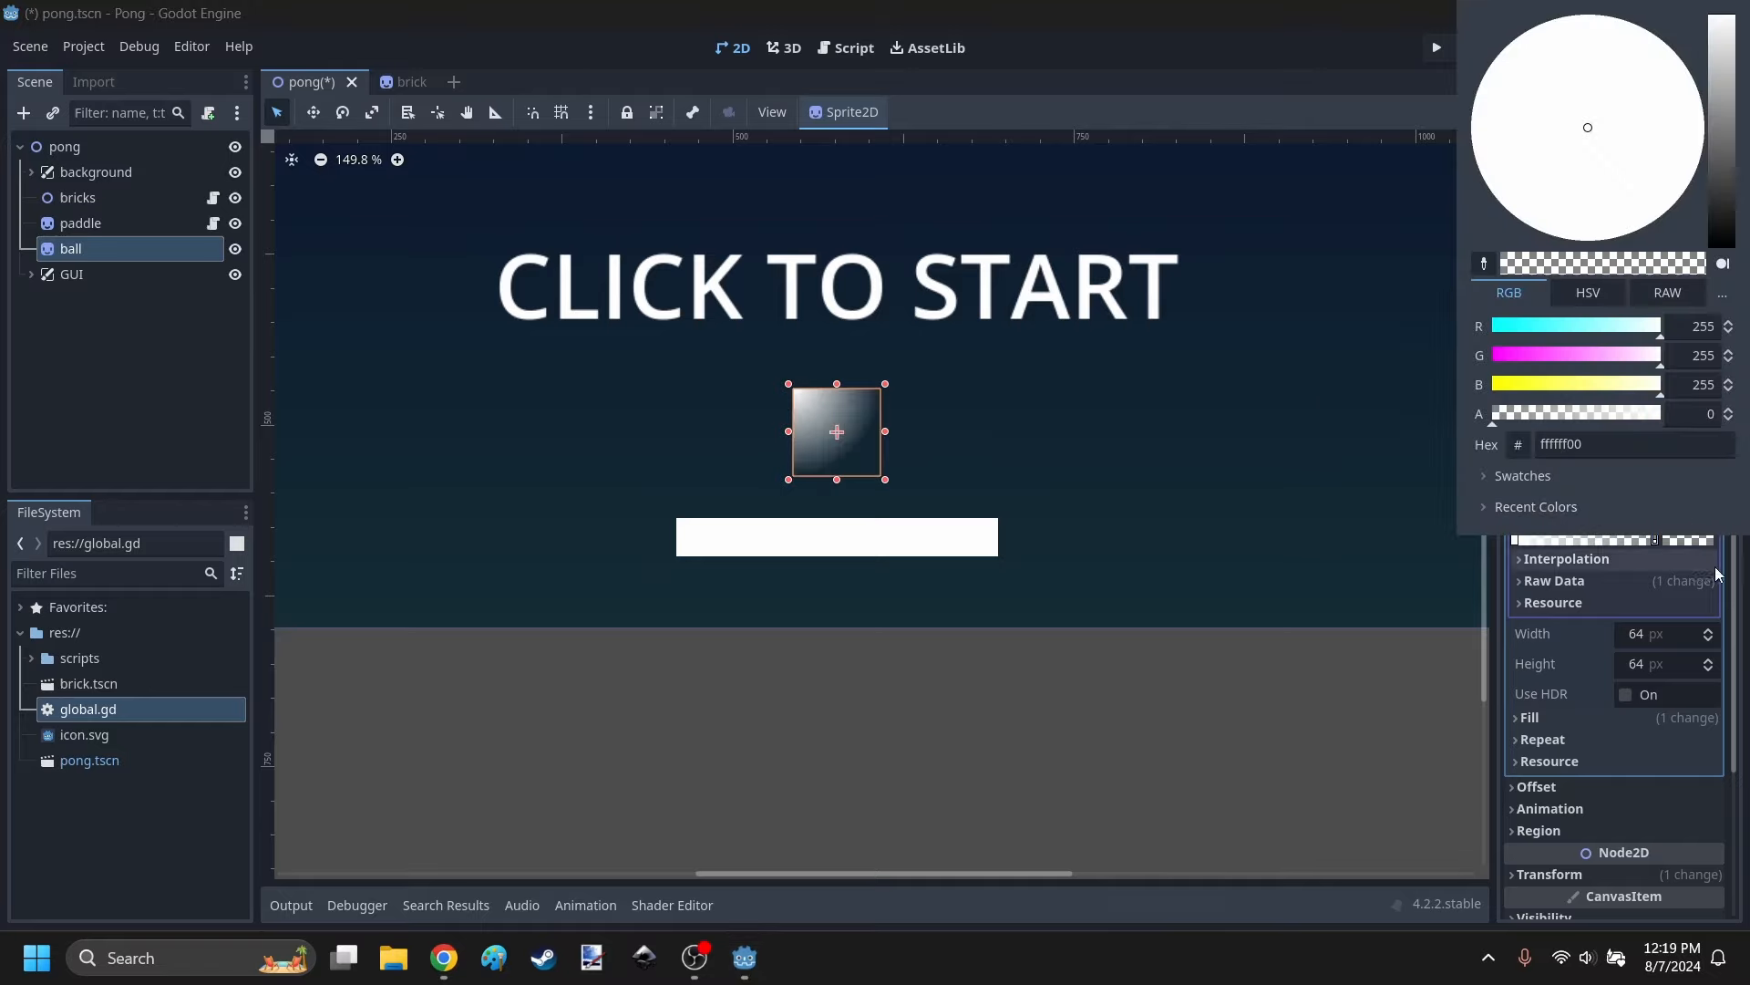
{"action": "left_click", "coordinate": [1676, 538]}
Enable grid snapping in the ball's texture preview and move the gradient's start point to the centre.
{"action": "scroll", "coordinate": [829, 401], "scroll_direction": "up", "scroll_amount": 5}
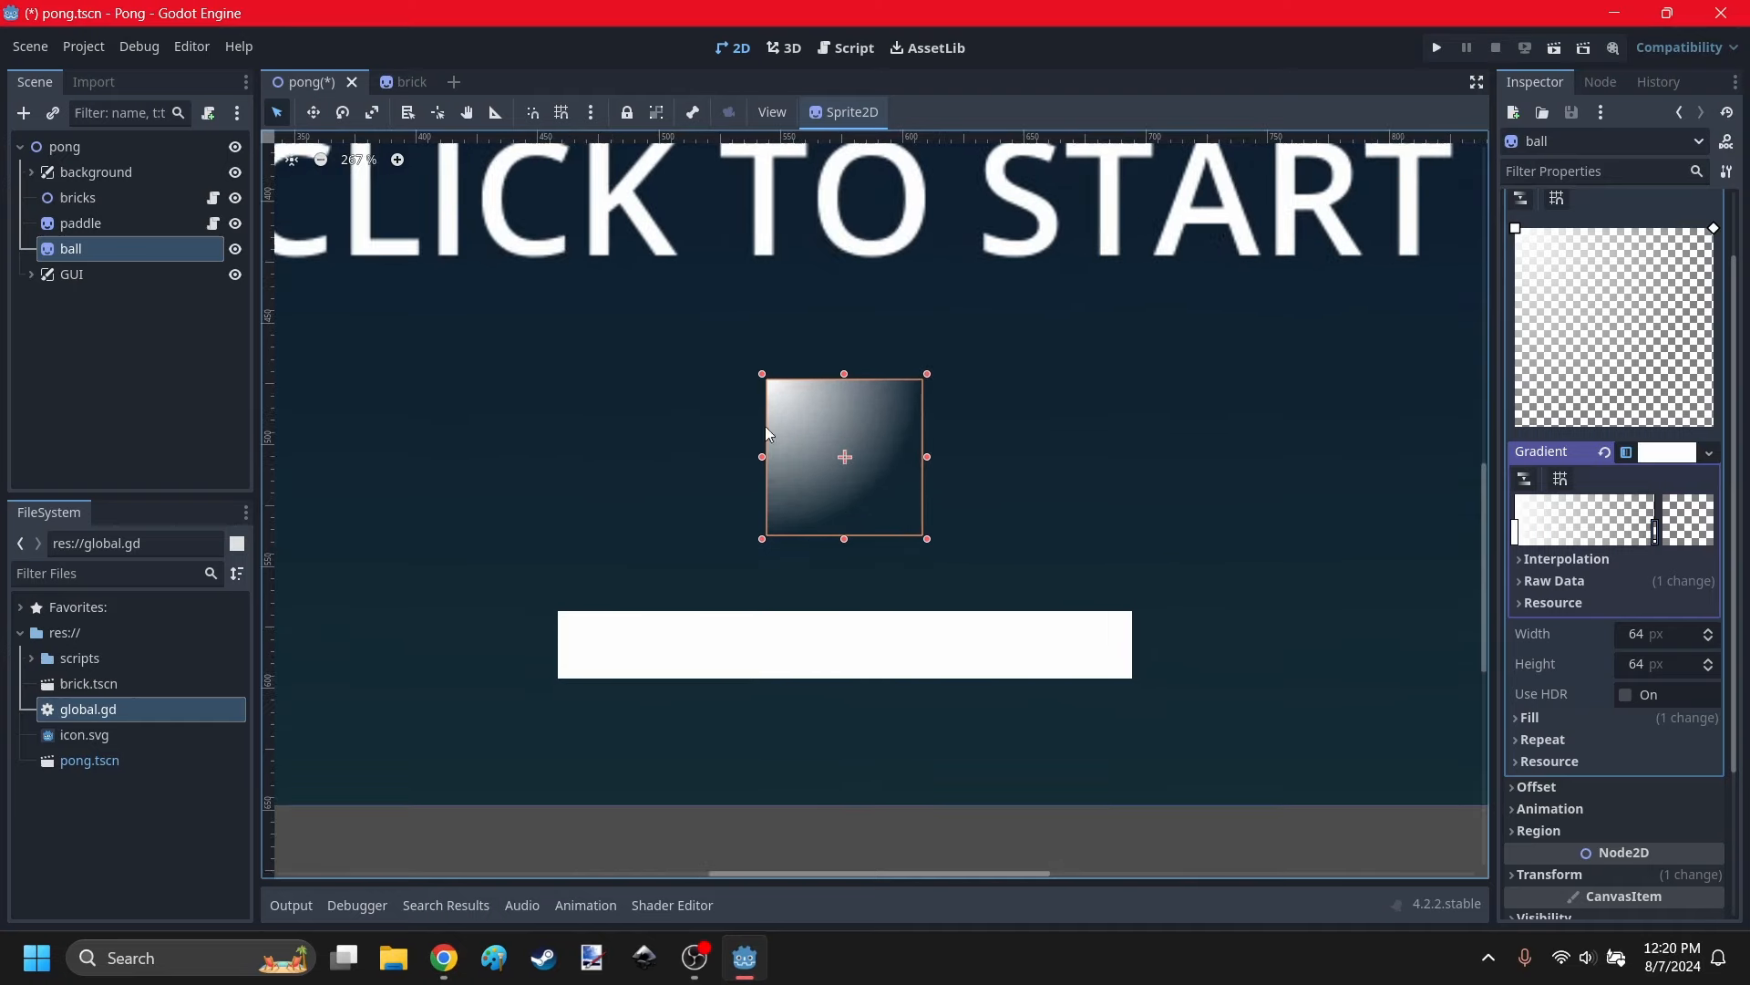
{"action": "scroll", "coordinate": [1585, 310], "scroll_direction": "up", "scroll_amount": 2}
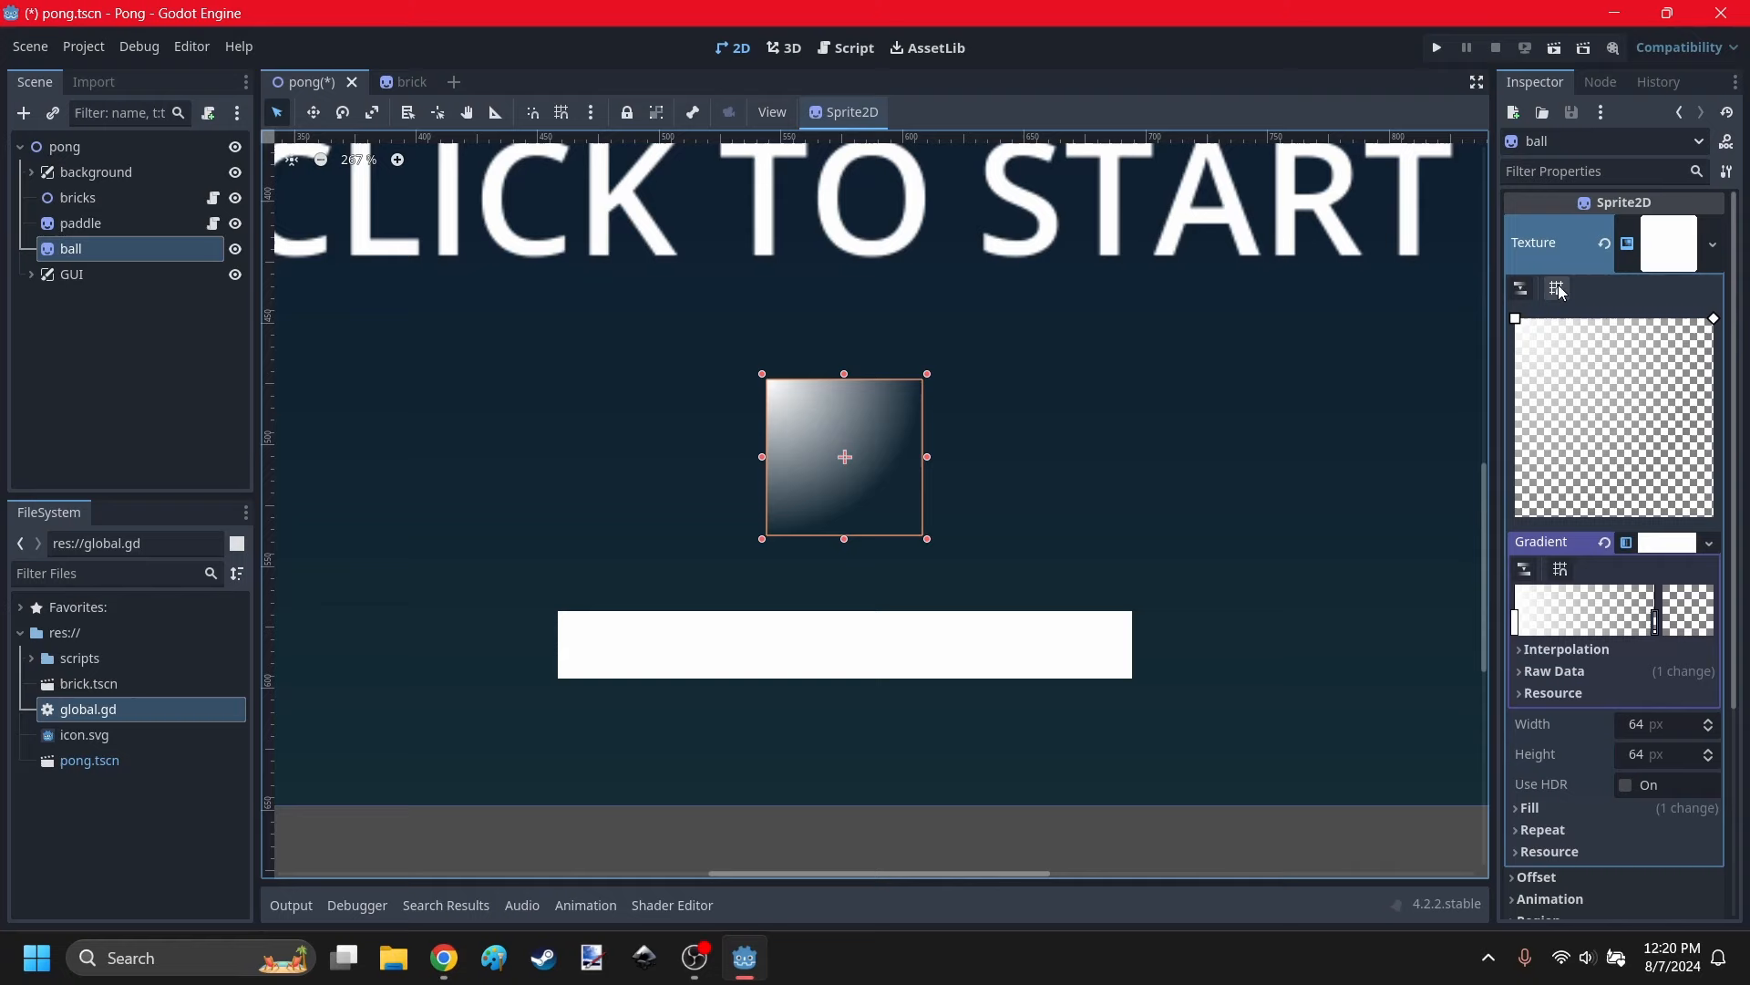
{"action": "left_click", "coordinate": [1556, 289]}
{"action": "left_click_drag", "start_coordinate": [1515, 320], "coordinate": [1615, 421]}
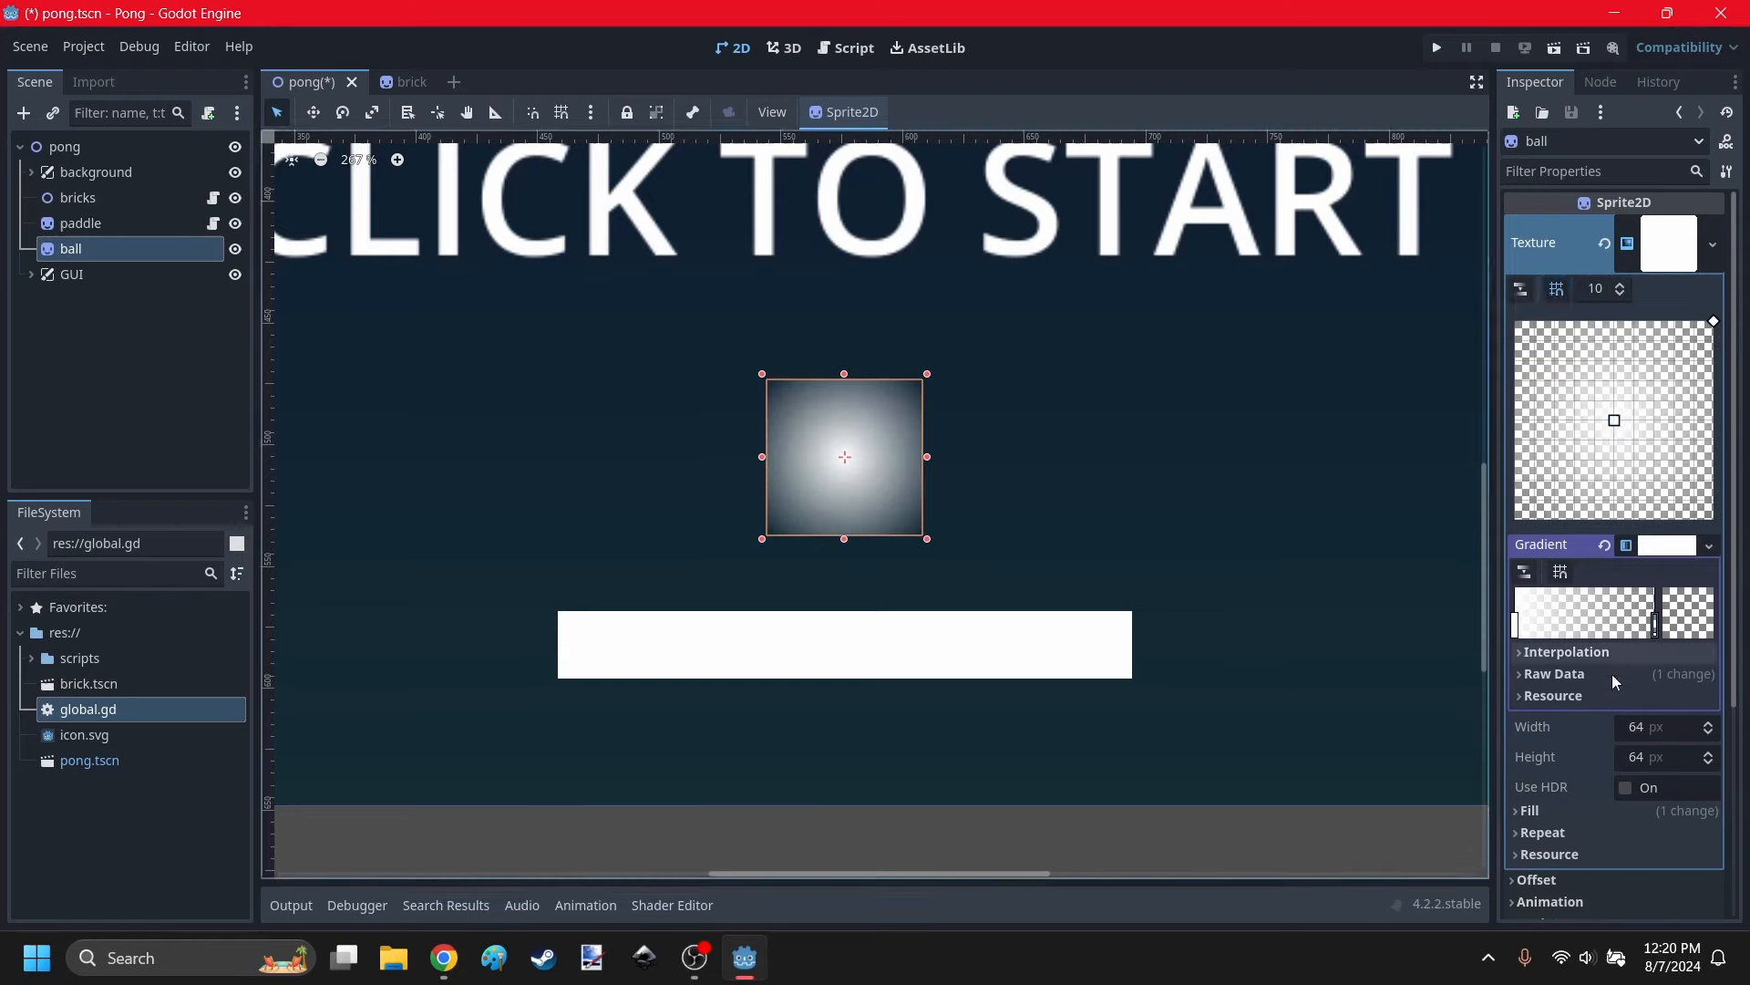
Set the ball gradient's interpolation mode to Constant.
{"action": "scroll", "coordinate": [1591, 552], "scroll_direction": "down", "scroll_amount": 2}
{"action": "left_click", "coordinate": [1591, 472]}
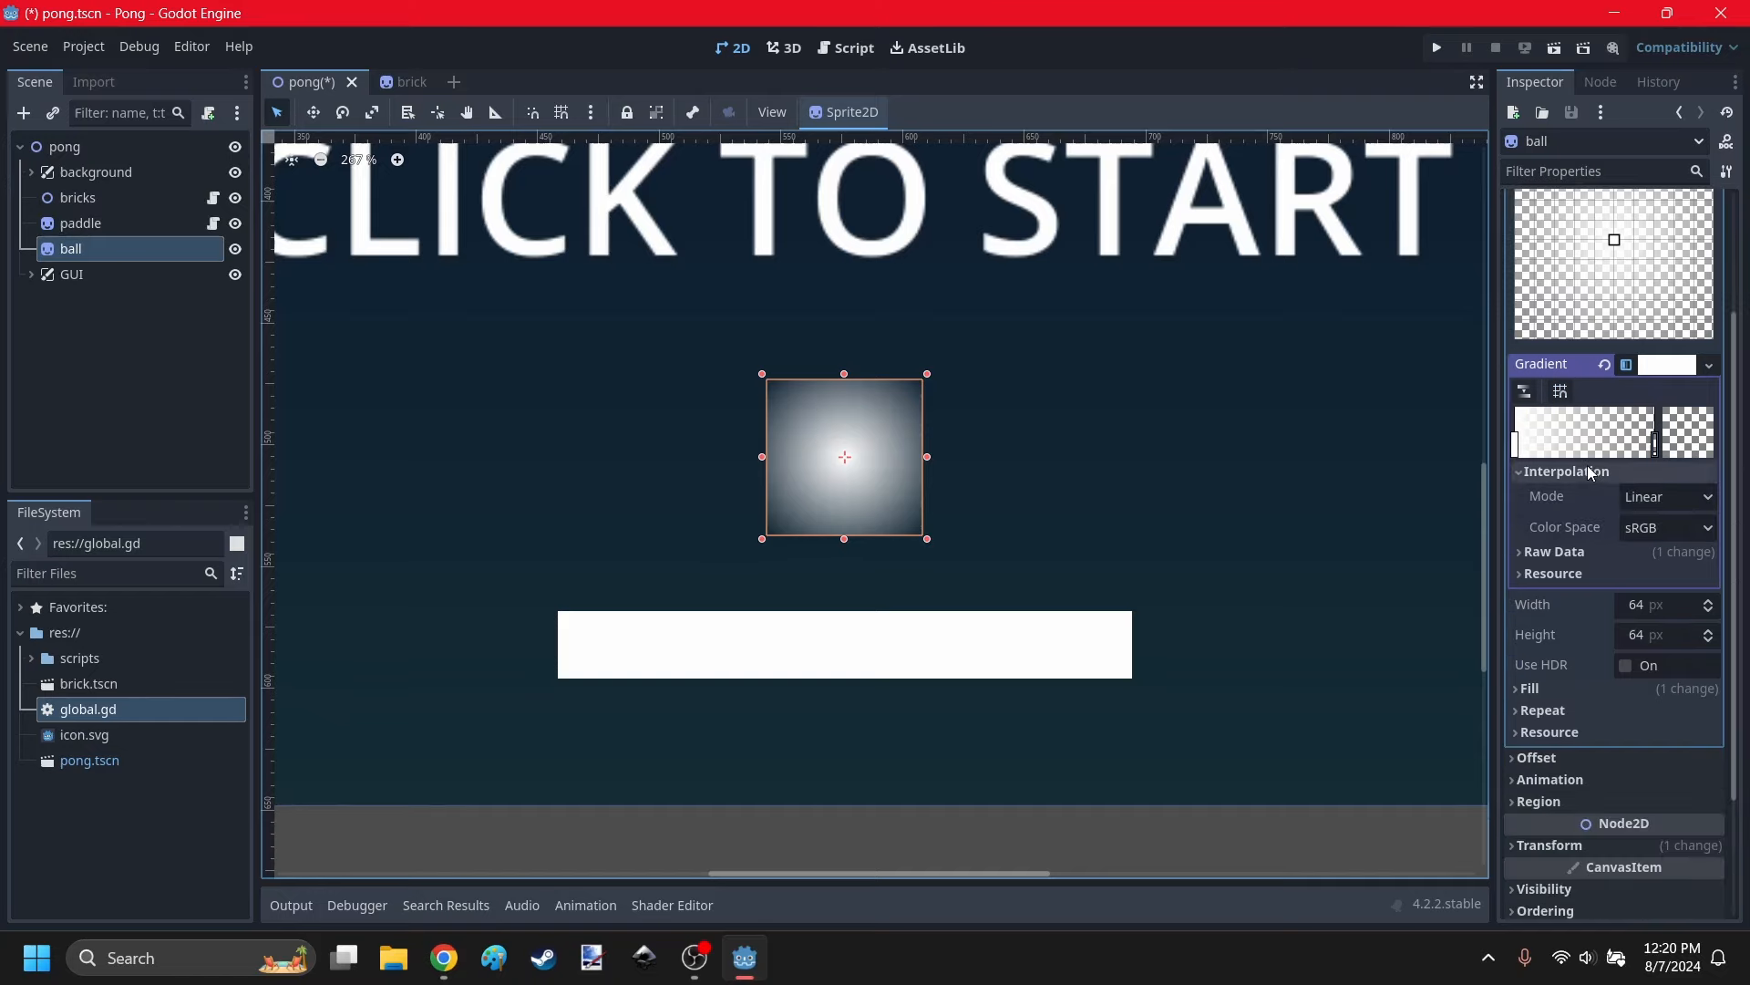
{"action": "left_click", "coordinate": [1653, 499]}
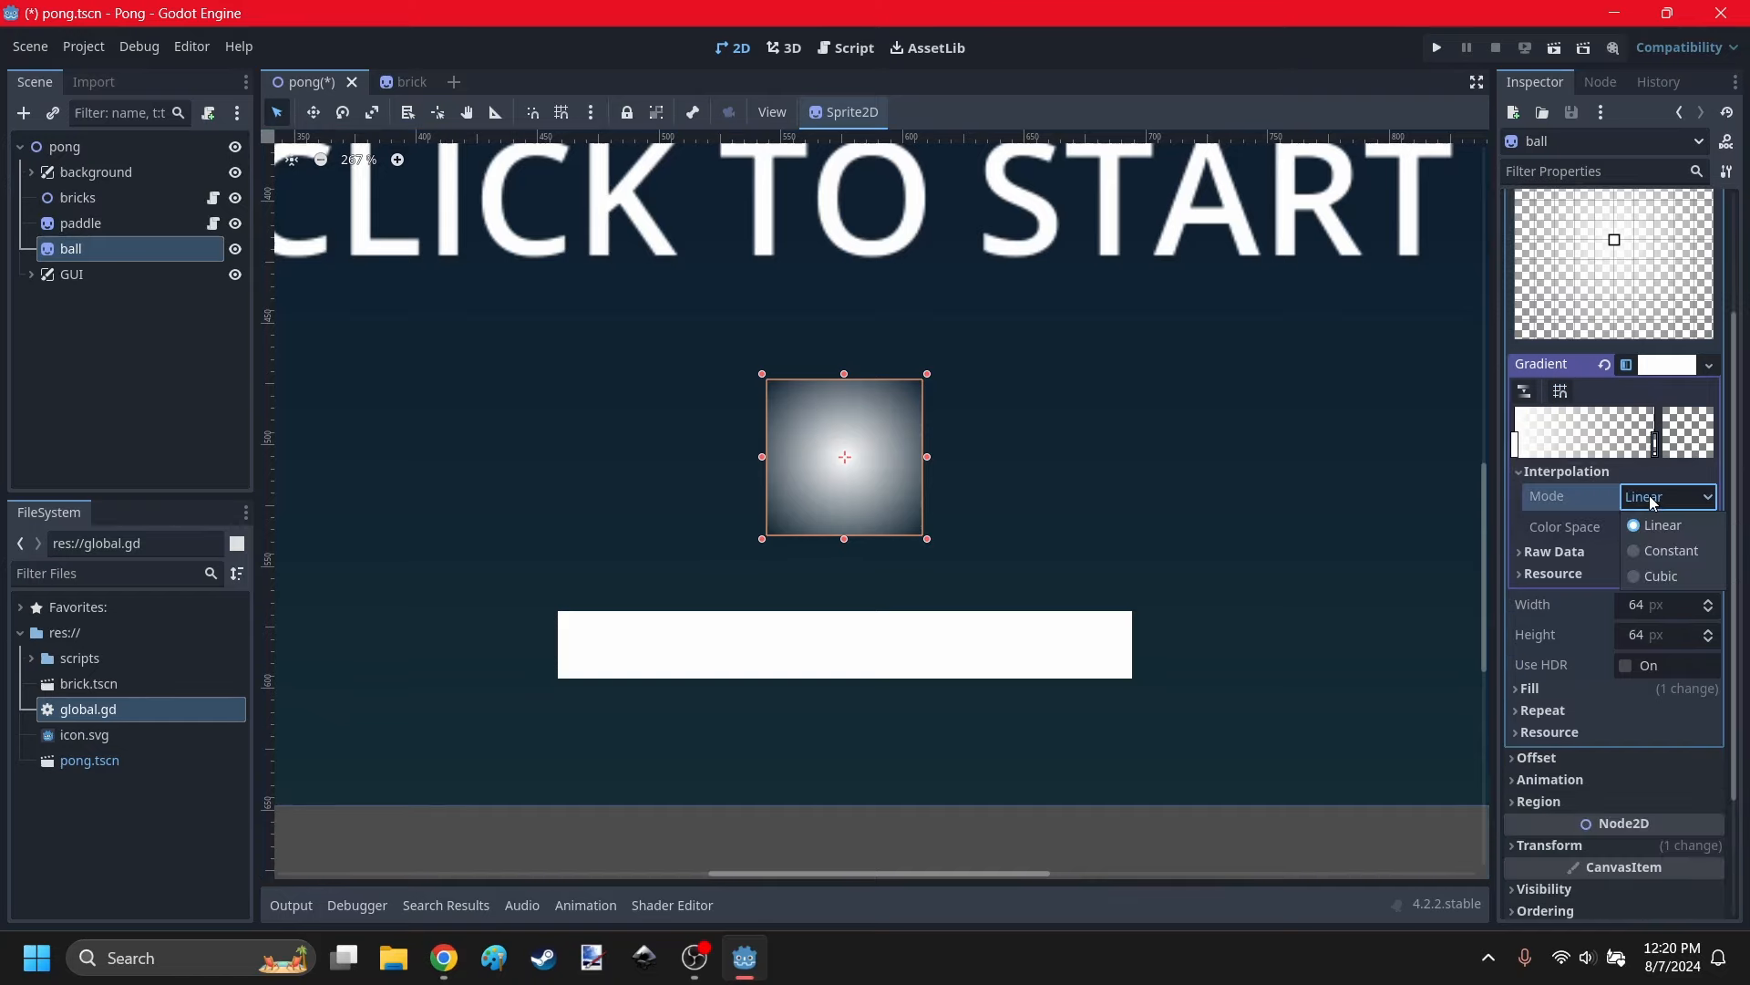
{"action": "left_click", "coordinate": [1647, 551]}
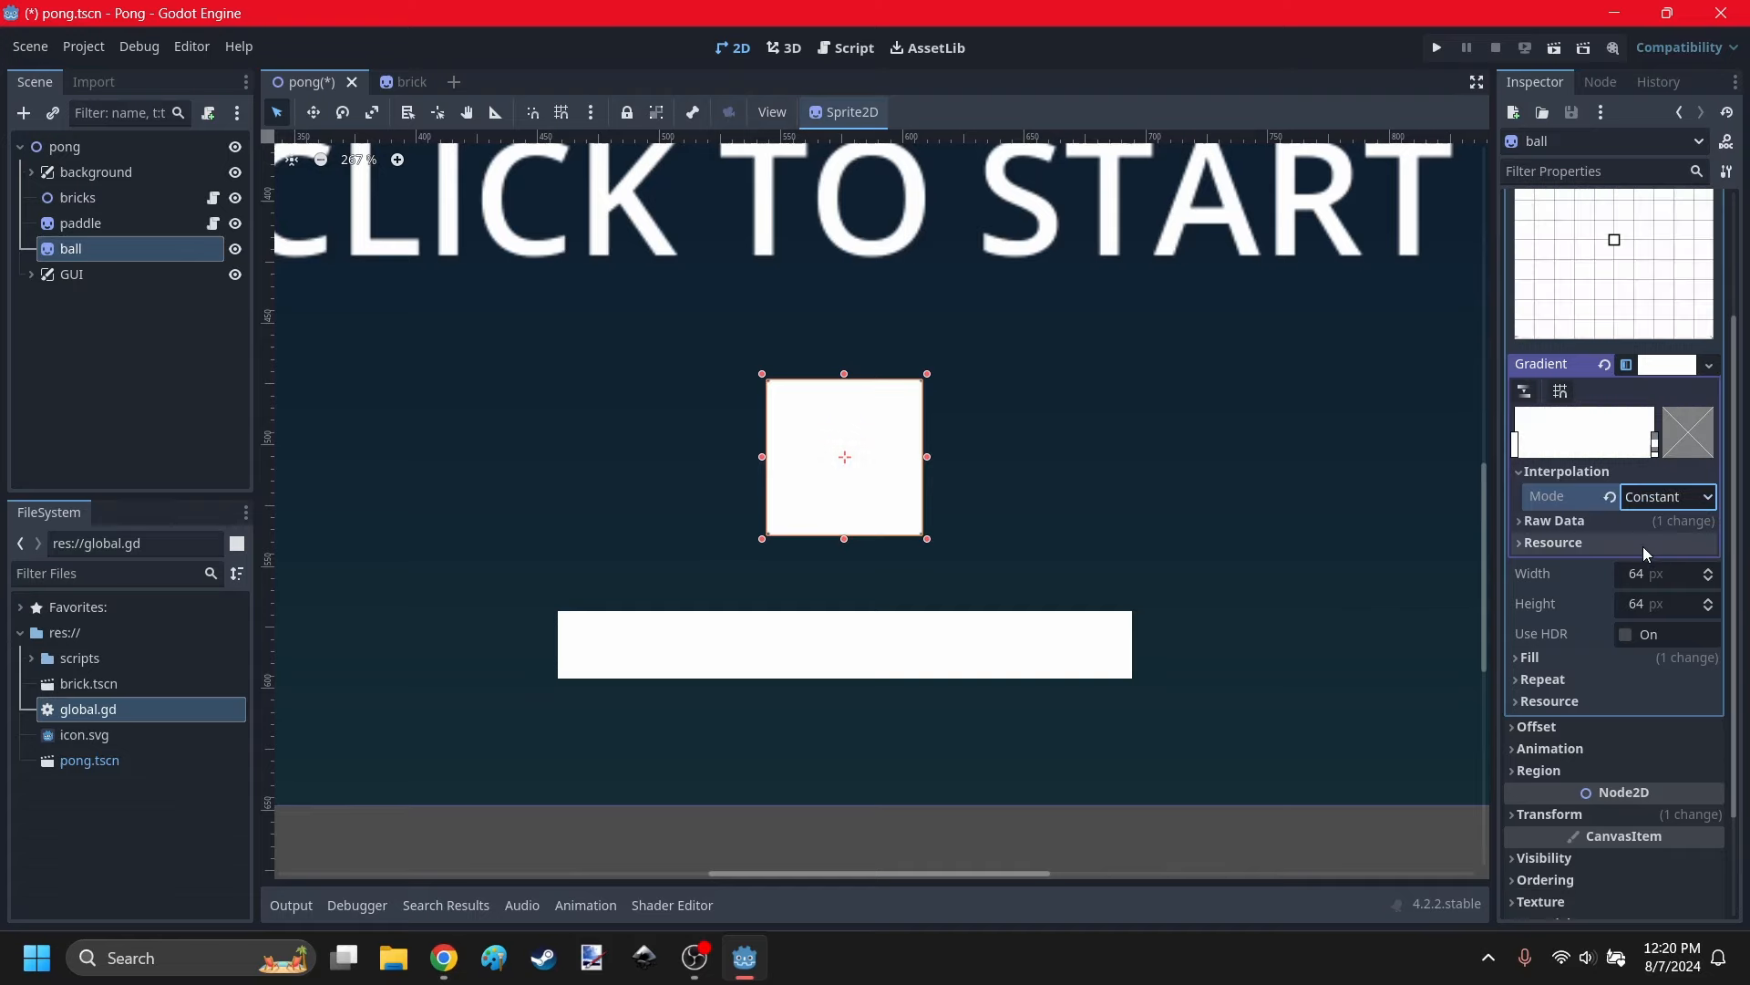
{"action": "left_click", "coordinate": [1596, 472]}
Move the gradient's end point one grid cell left and two down from the texture's upper-right corner to shape the ball into a circle.
{"action": "scroll", "coordinate": [1680, 602], "scroll_direction": "up", "scroll_amount": 2}
{"action": "left_click_drag", "start_coordinate": [1715, 326], "coordinate": [1696, 362]}
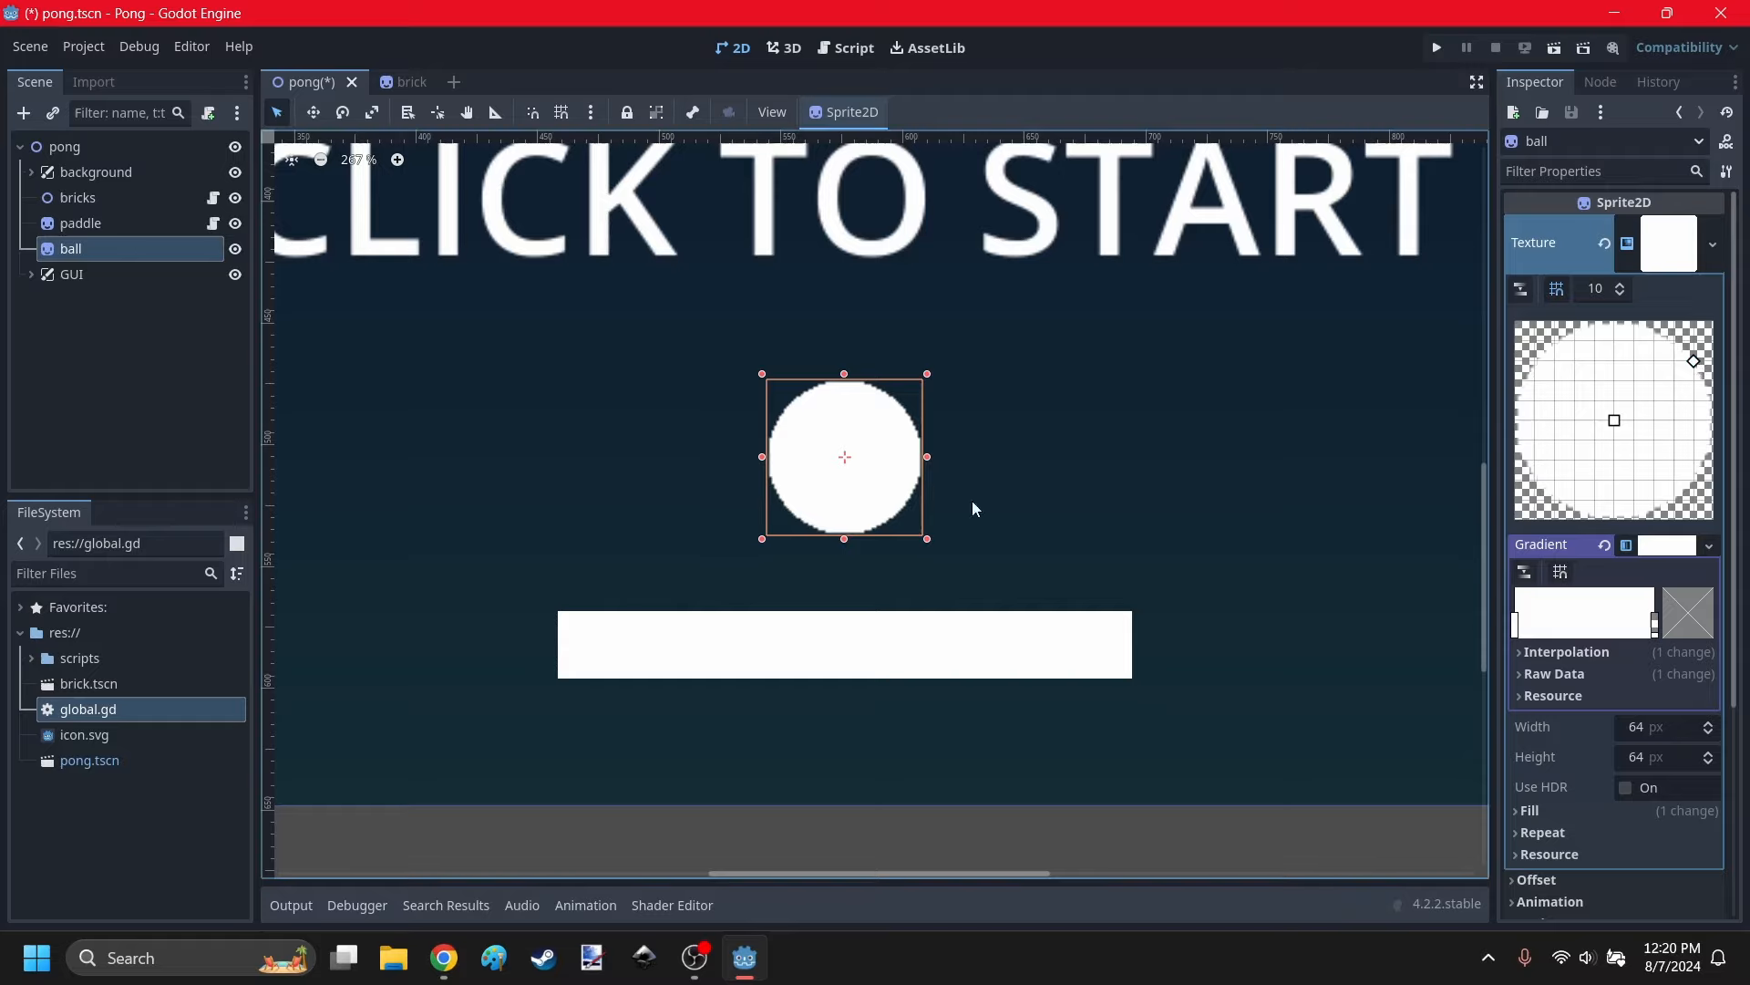
{"action": "scroll", "coordinate": [863, 471], "scroll_direction": "up", "scroll_amount": 2}
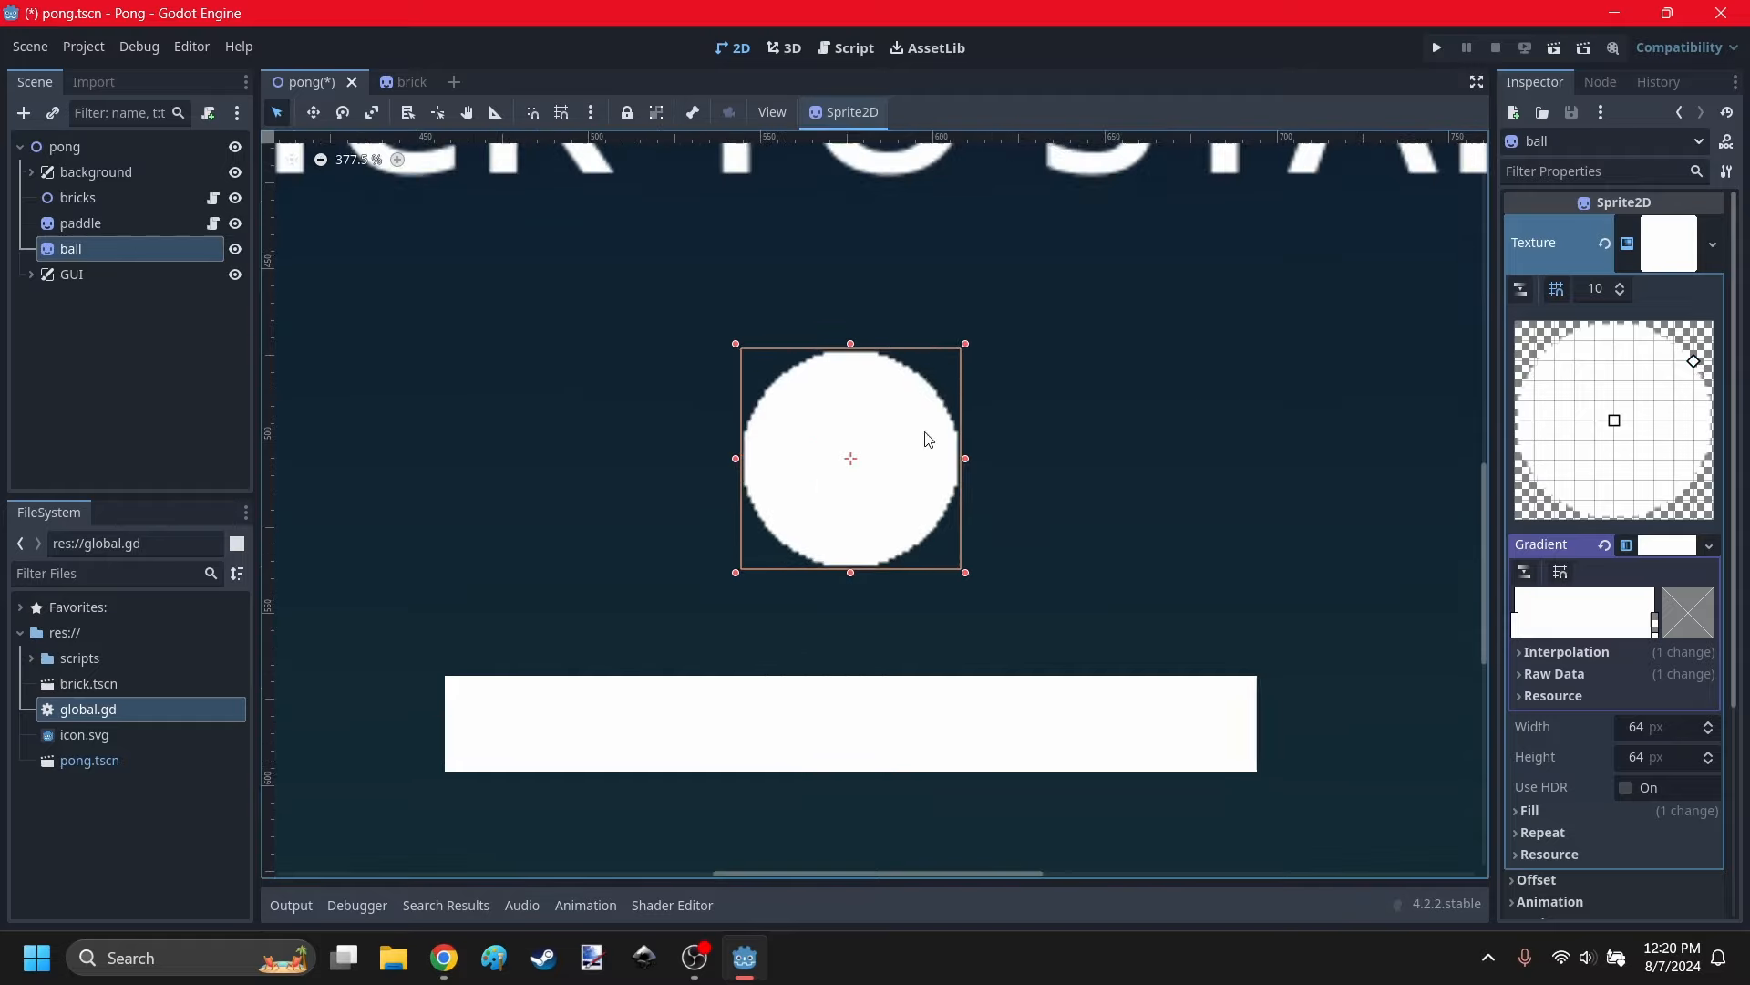
Run the project to check how the round ball looks in the game, and close the game window.
{"action": "left_click", "coordinate": [1080, 496]}
{"action": "scroll", "coordinate": [828, 487], "scroll_direction": "down", "scroll_amount": 6}
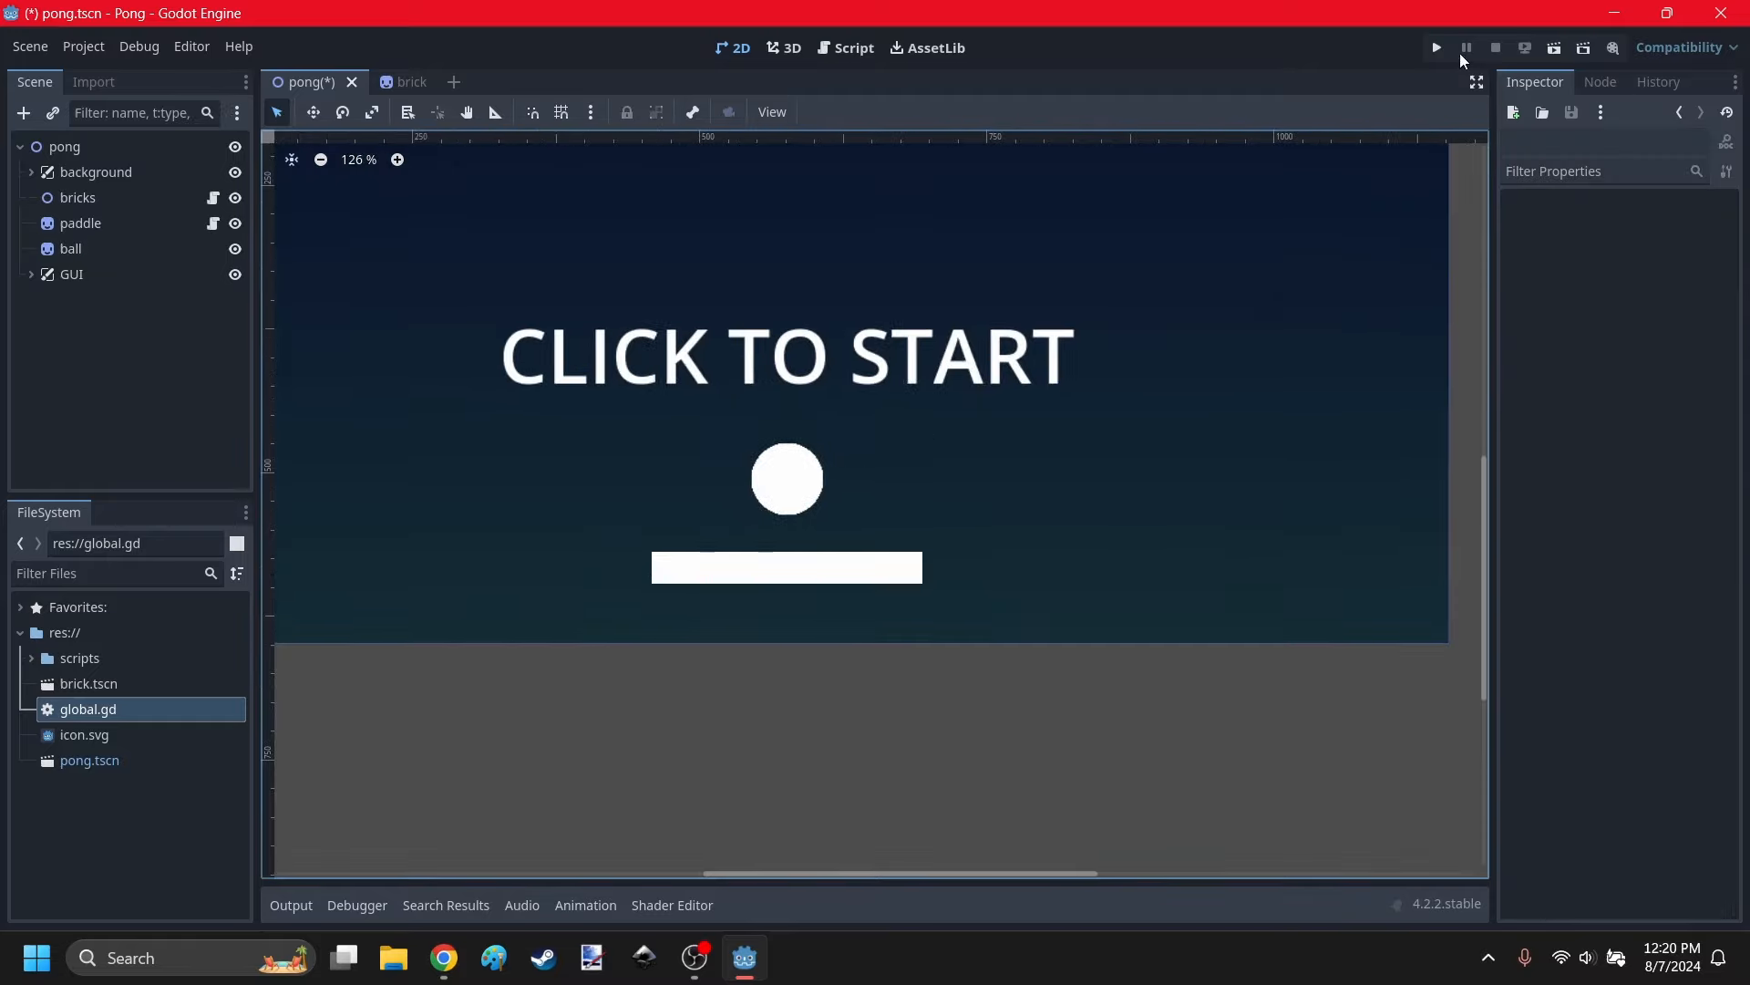
{"action": "left_click", "coordinate": [1438, 47]}
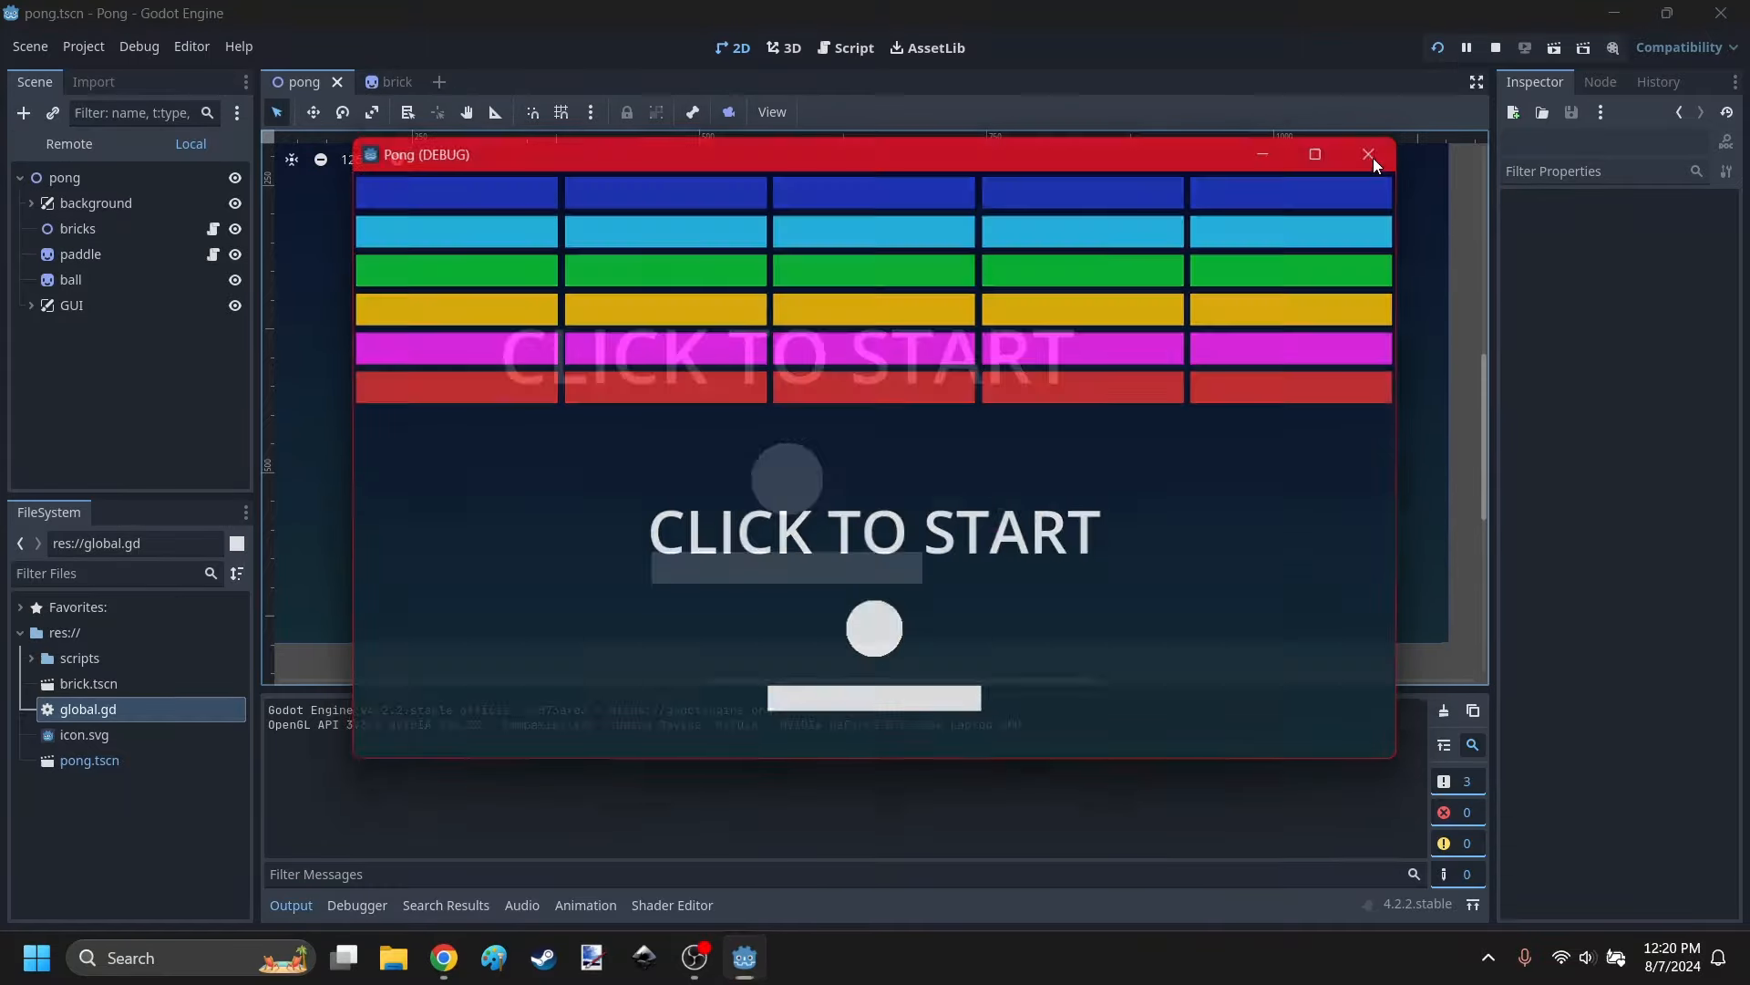
{"action": "left_click", "coordinate": [1369, 154]}
Select the ball and reset its texture's Fill type to the default.
{"action": "left_click", "coordinate": [773, 493]}
{"action": "scroll", "coordinate": [775, 493], "scroll_direction": "up", "scroll_amount": 5}
{"action": "scroll", "coordinate": [1665, 589], "scroll_direction": "down", "scroll_amount": 3}
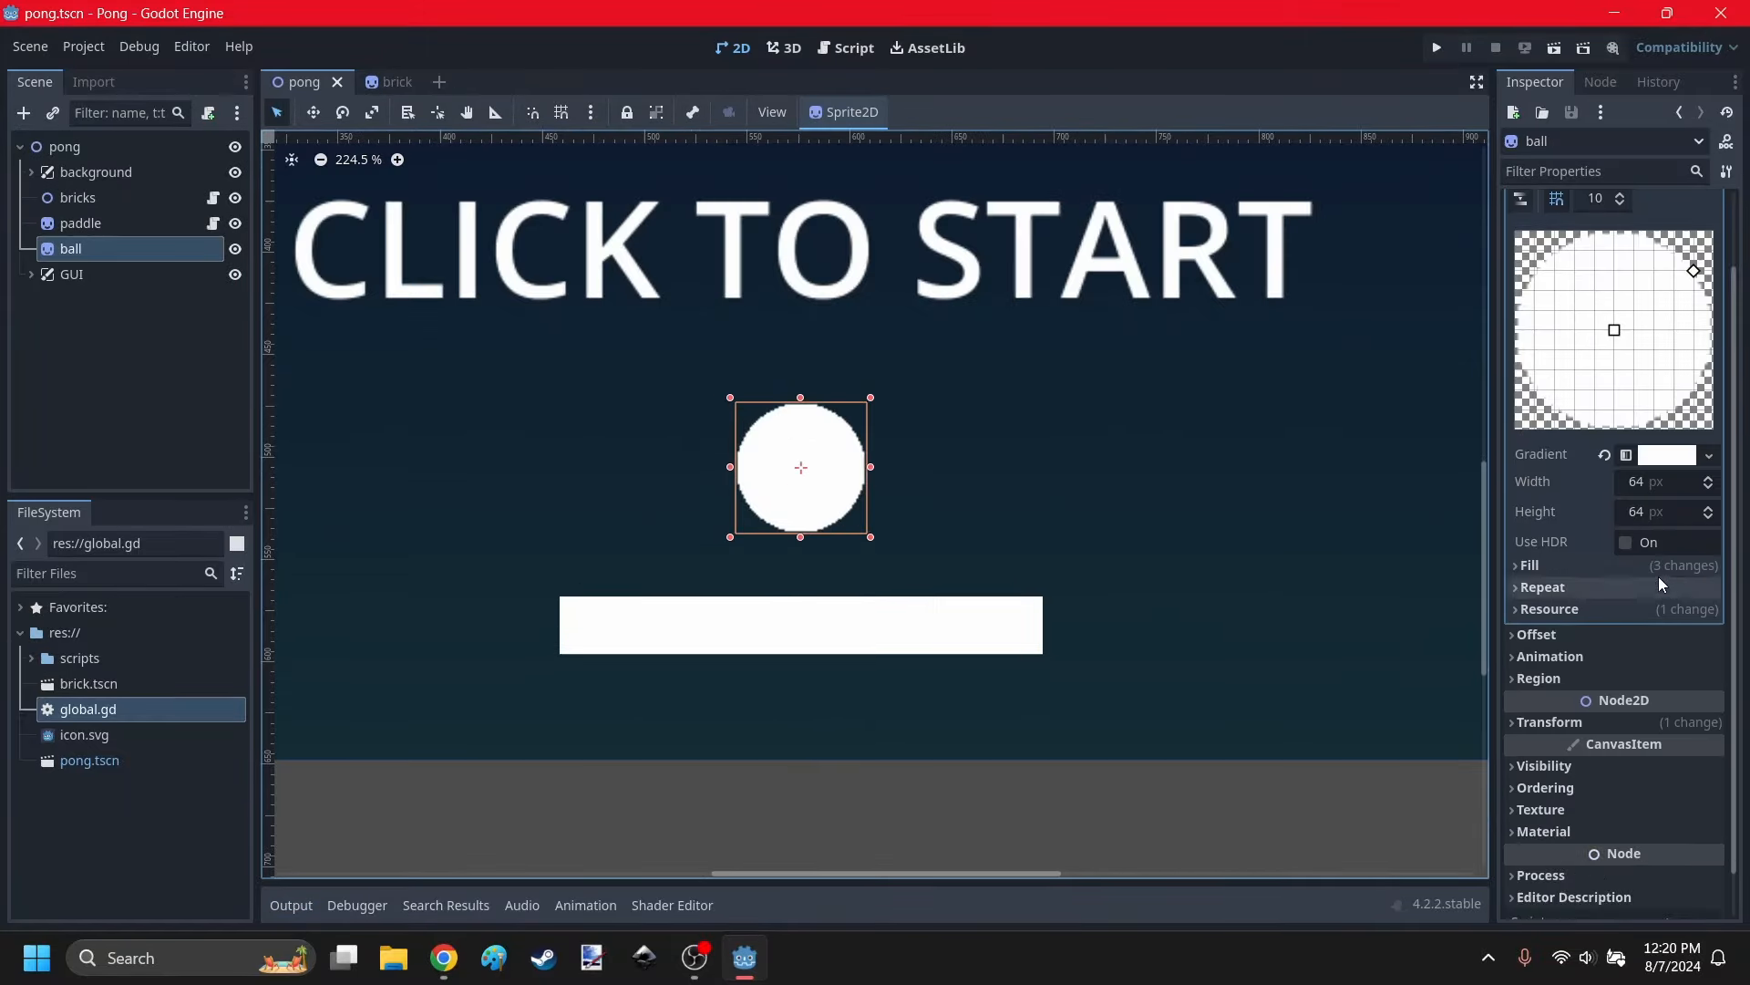
{"action": "left_click", "coordinate": [1629, 567]}
{"action": "left_click", "coordinate": [1654, 593]}
{"action": "left_click", "coordinate": [1613, 594]}
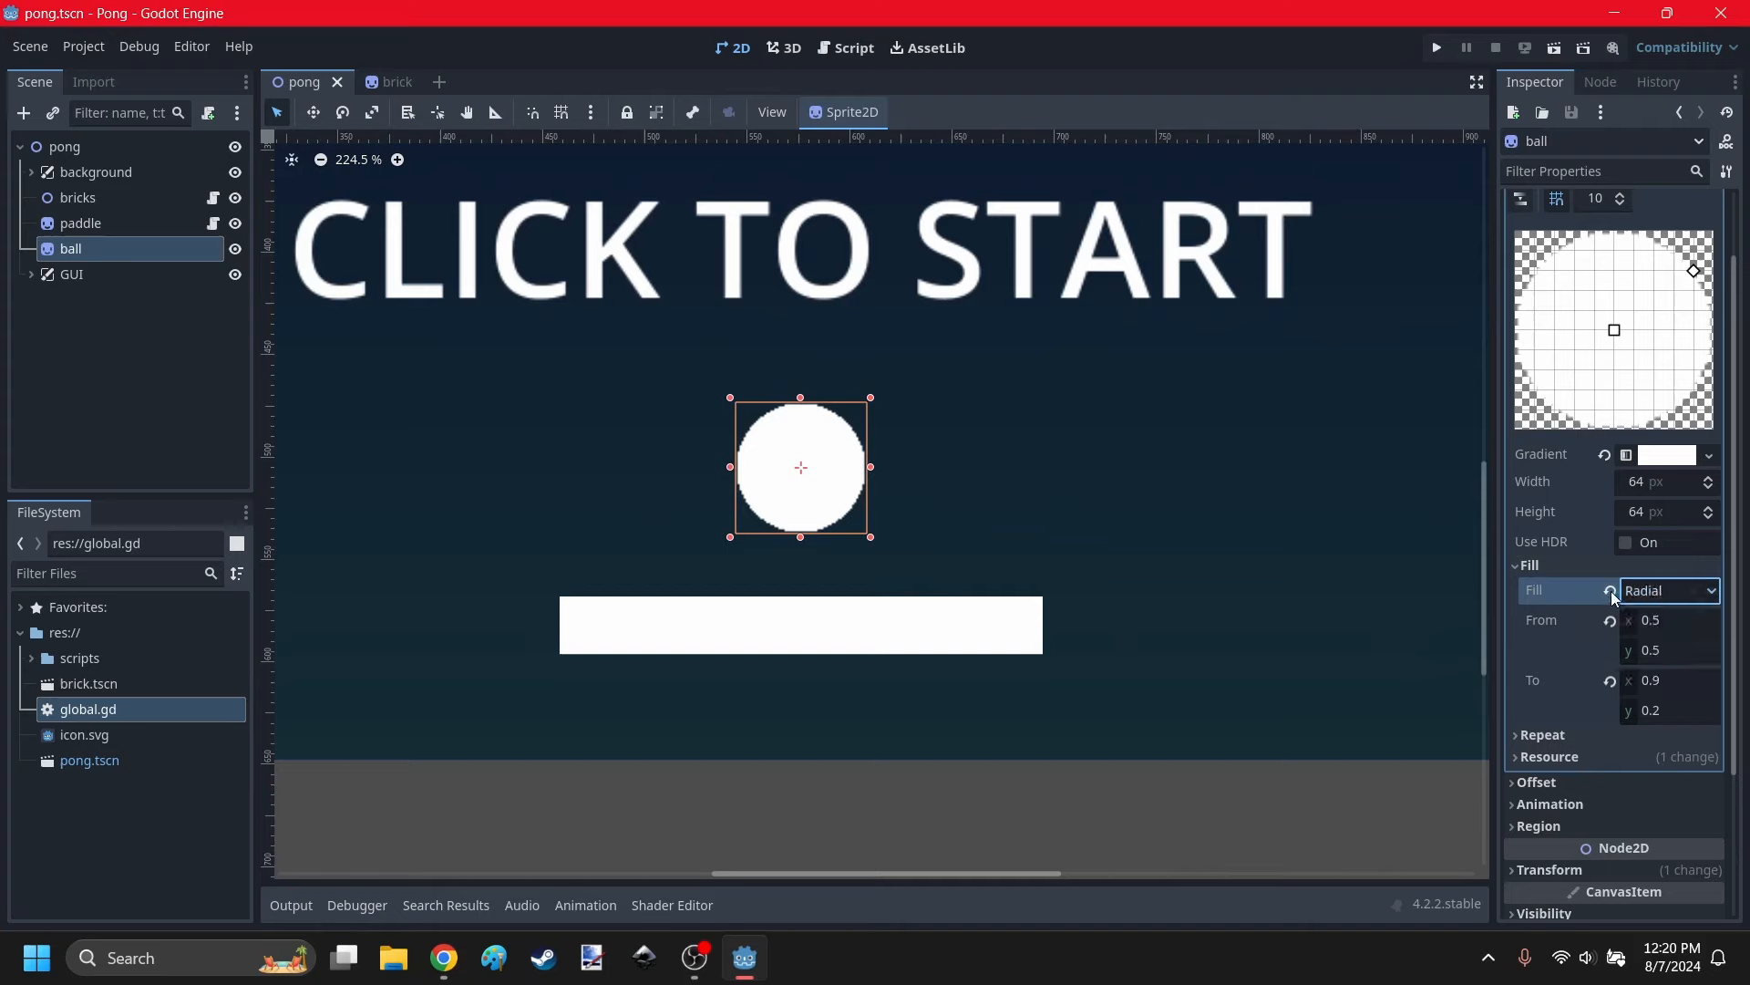
{"action": "left_click", "coordinate": [1611, 591]}
{"action": "left_click", "coordinate": [1612, 568]}
Expand the ball gradient's interpolation settings and set the texture's Fill type to Radial.
{"action": "scroll", "coordinate": [1623, 588], "scroll_direction": "up", "scroll_amount": 2}
{"action": "left_click", "coordinate": [1661, 545]}
{"action": "left_click", "coordinate": [1638, 652]}
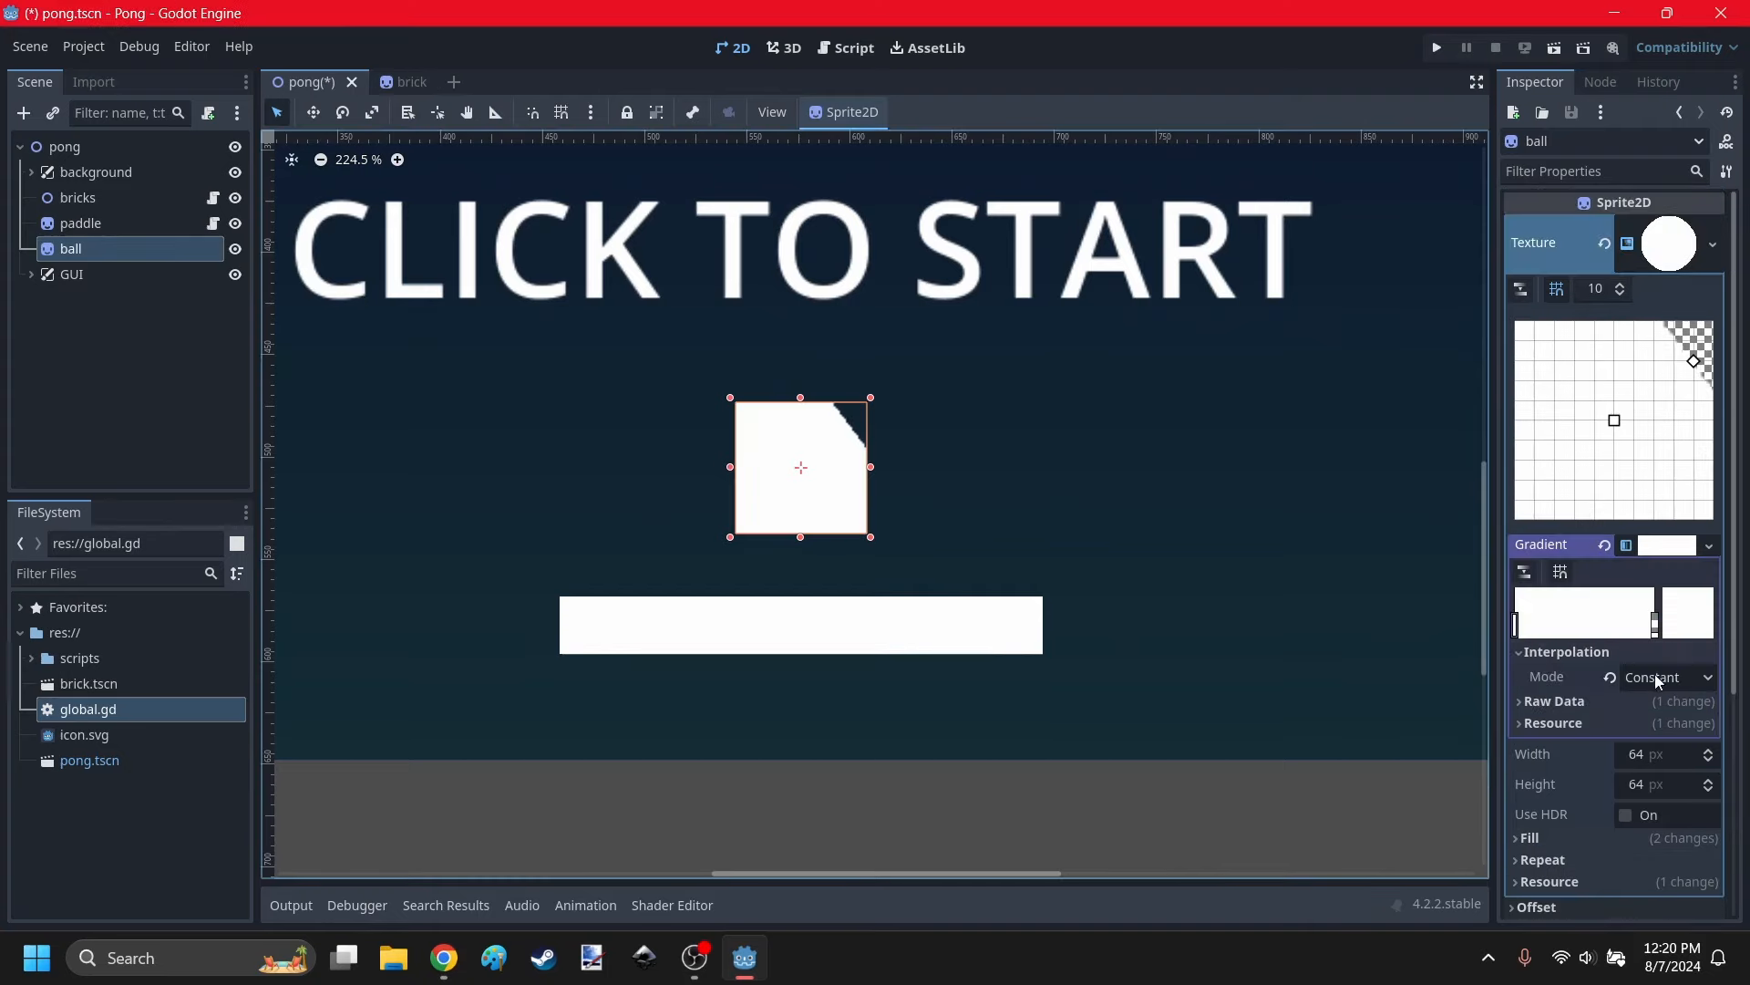
{"action": "scroll", "coordinate": [1665, 676], "scroll_direction": "down", "scroll_amount": 2}
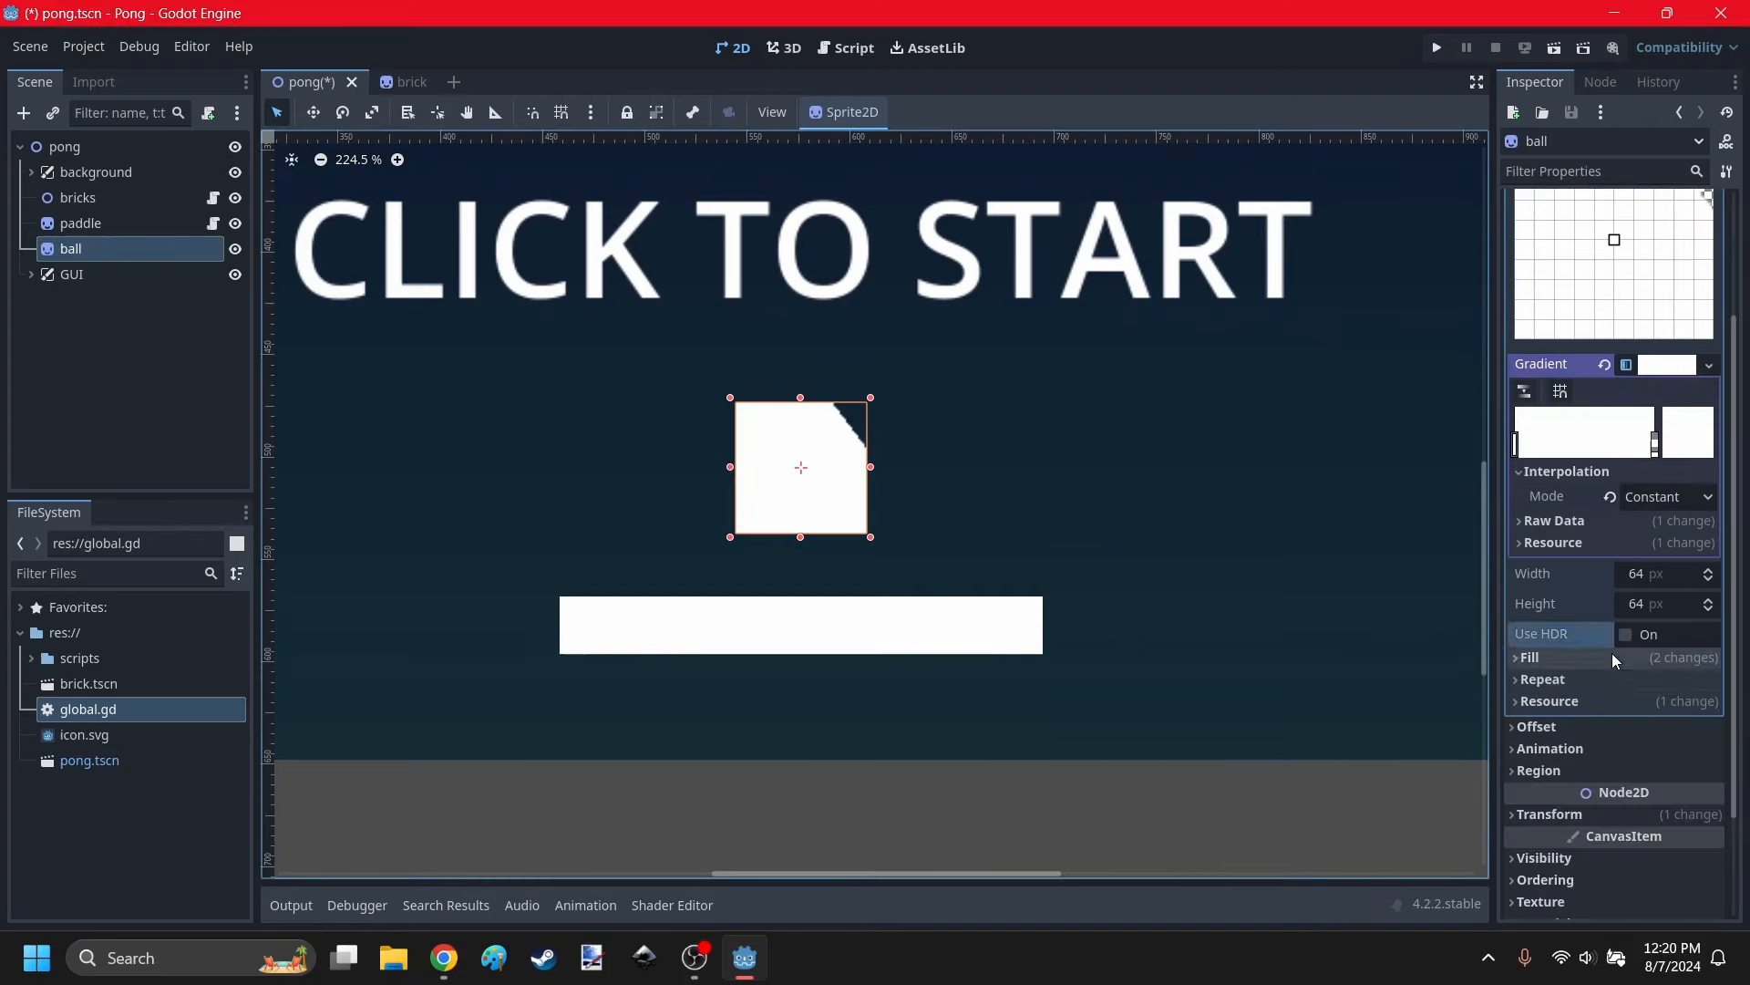
{"action": "left_click", "coordinate": [1613, 657]}
{"action": "left_click", "coordinate": [1668, 682]}
{"action": "left_click", "coordinate": [1661, 741]}
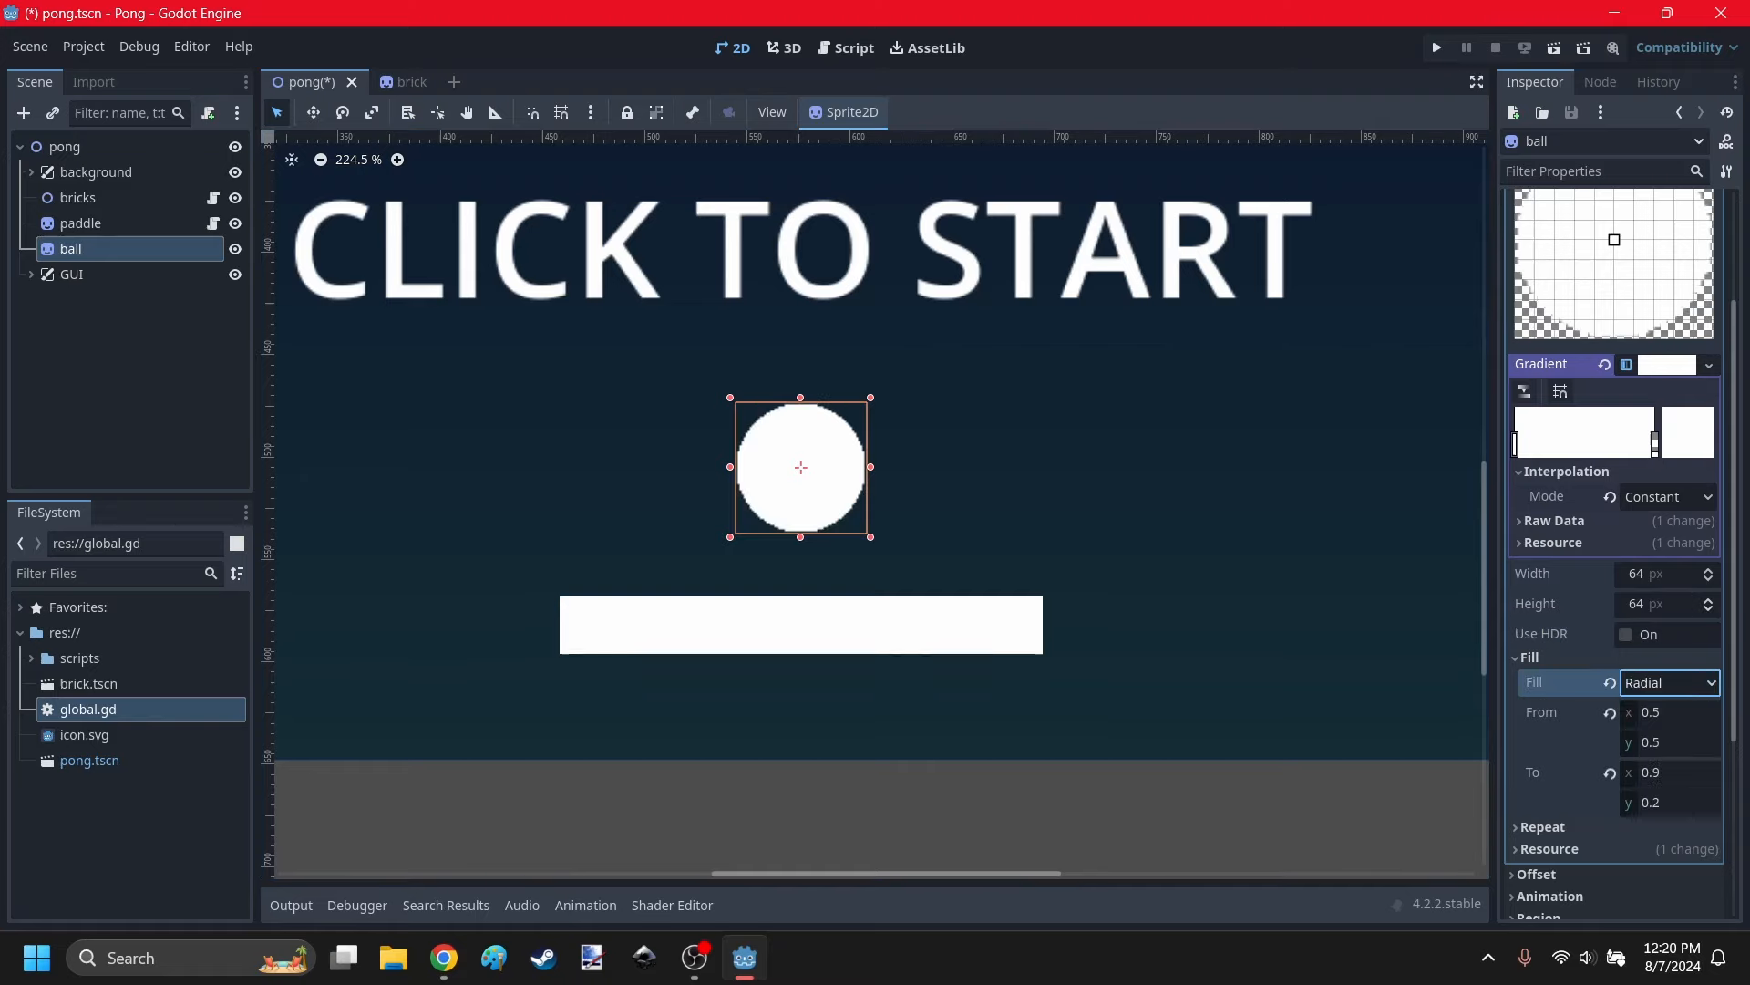
{"action": "left_click", "coordinate": [1539, 657]}
Set the ball gradient's interpolation mode to Linear.
{"action": "scroll", "coordinate": [1605, 592], "scroll_direction": "up", "scroll_amount": 3}
{"action": "scroll", "coordinate": [1632, 592], "scroll_direction": "down", "scroll_amount": 1}
{"action": "left_click", "coordinate": [1659, 586]}
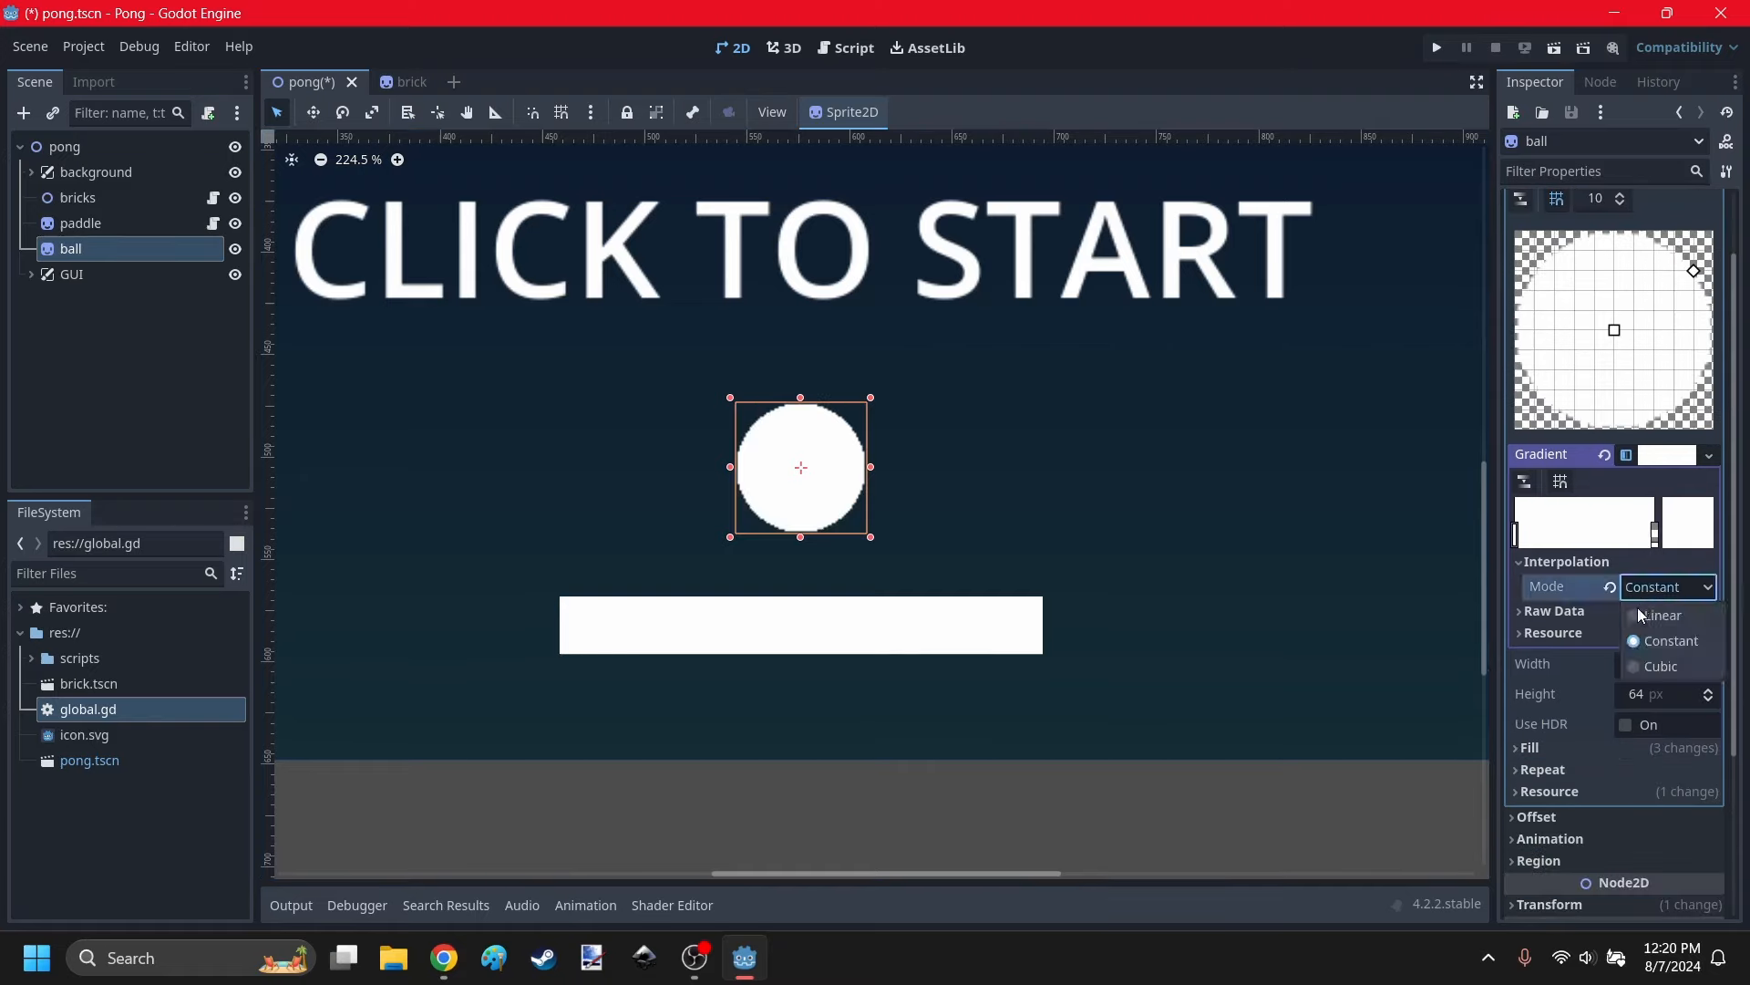
{"action": "left_click", "coordinate": [1641, 615]}
{"action": "left_click", "coordinate": [1539, 558]}
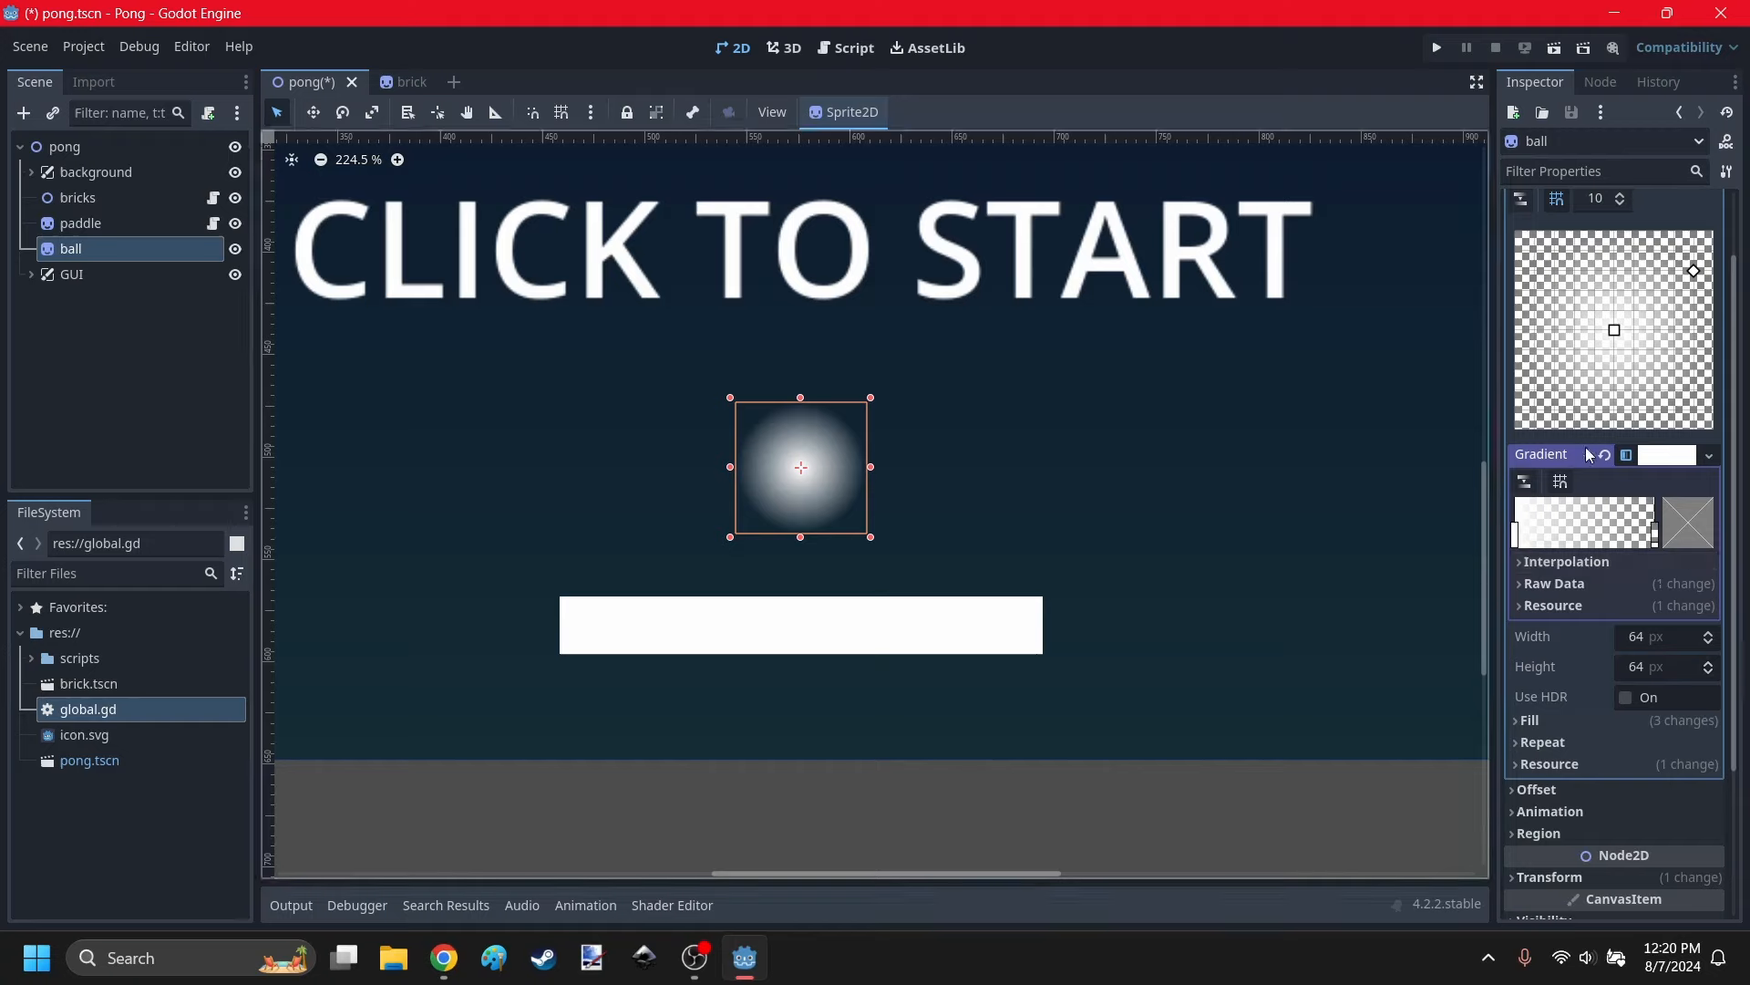
Move the ball gradient's start colour stop right up against the end stop for a crisp edge, and save the scene.
{"action": "left_click_drag", "start_coordinate": [1517, 534], "coordinate": [1653, 539]}
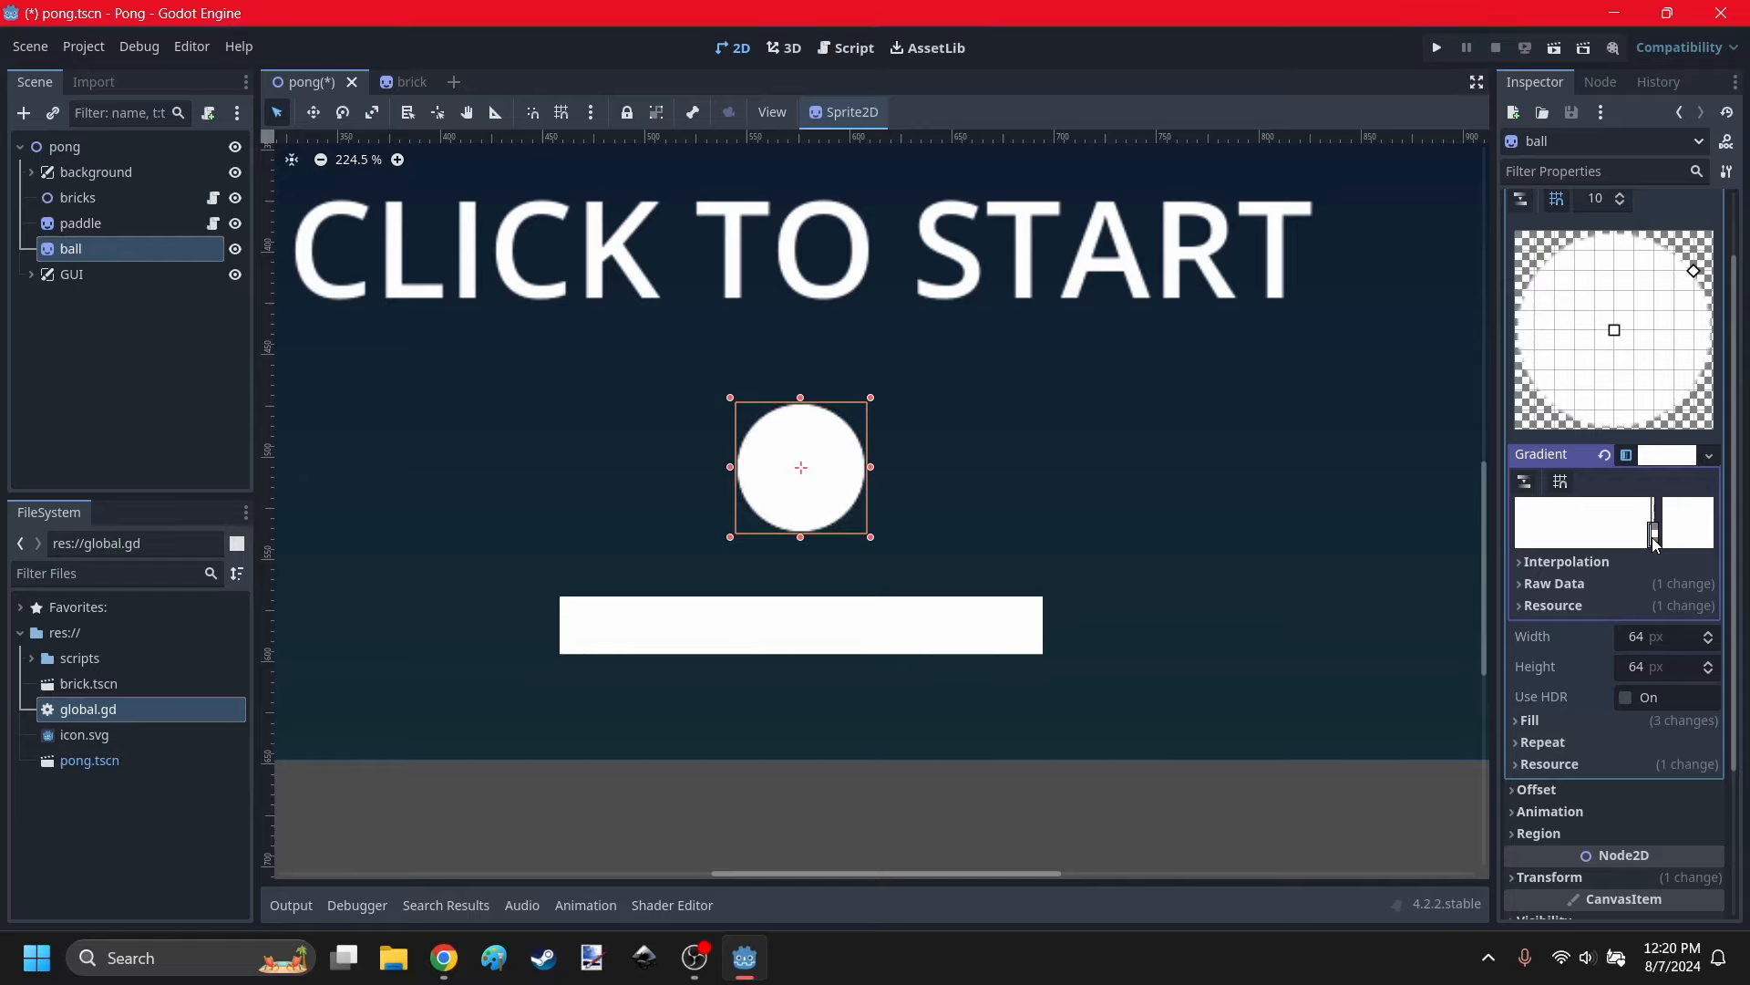
{"action": "left_click", "coordinate": [1003, 471]}
{"action": "scroll", "coordinate": [853, 483], "scroll_direction": "down", "scroll_amount": 6}
{"action": "scroll", "coordinate": [857, 483], "scroll_direction": "up", "scroll_amount": 5}
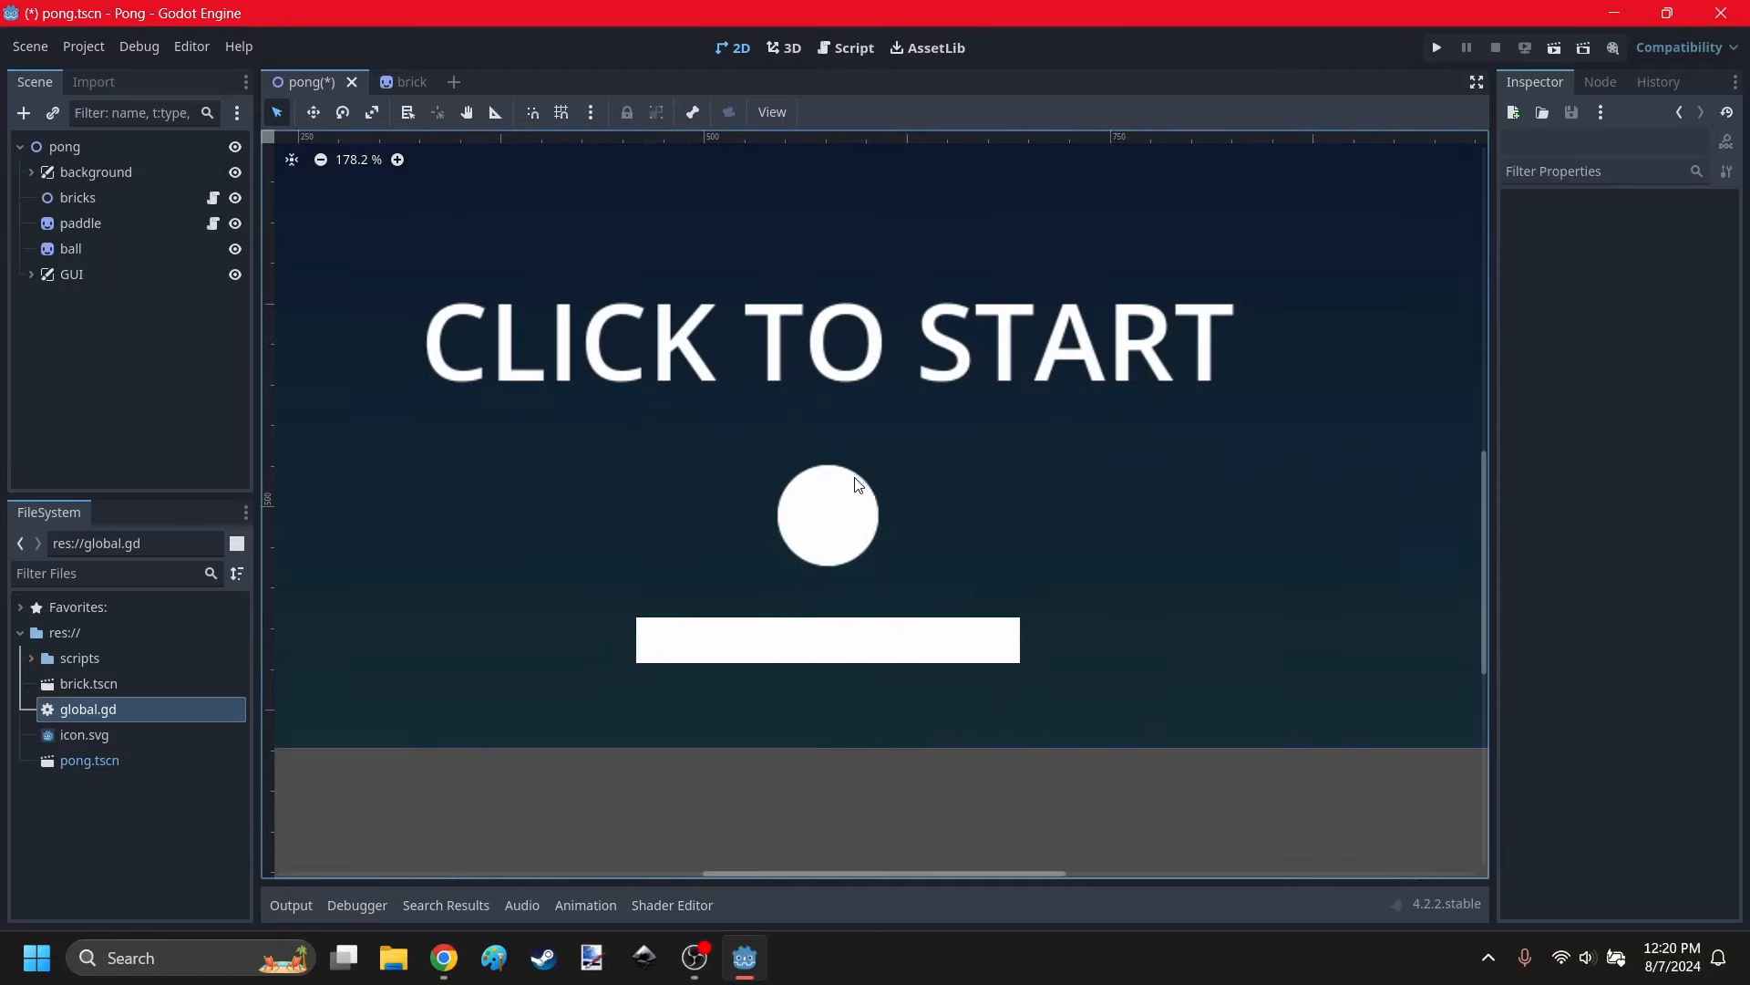
{"action": "key", "text": "ctrl+s"}
Scale the ball down evenly about its centre to roughly two thirds of its size, and save the scene.
{"action": "left_click", "coordinate": [857, 484]}
{"action": "scroll", "coordinate": [830, 492], "scroll_direction": "up", "scroll_amount": 1}
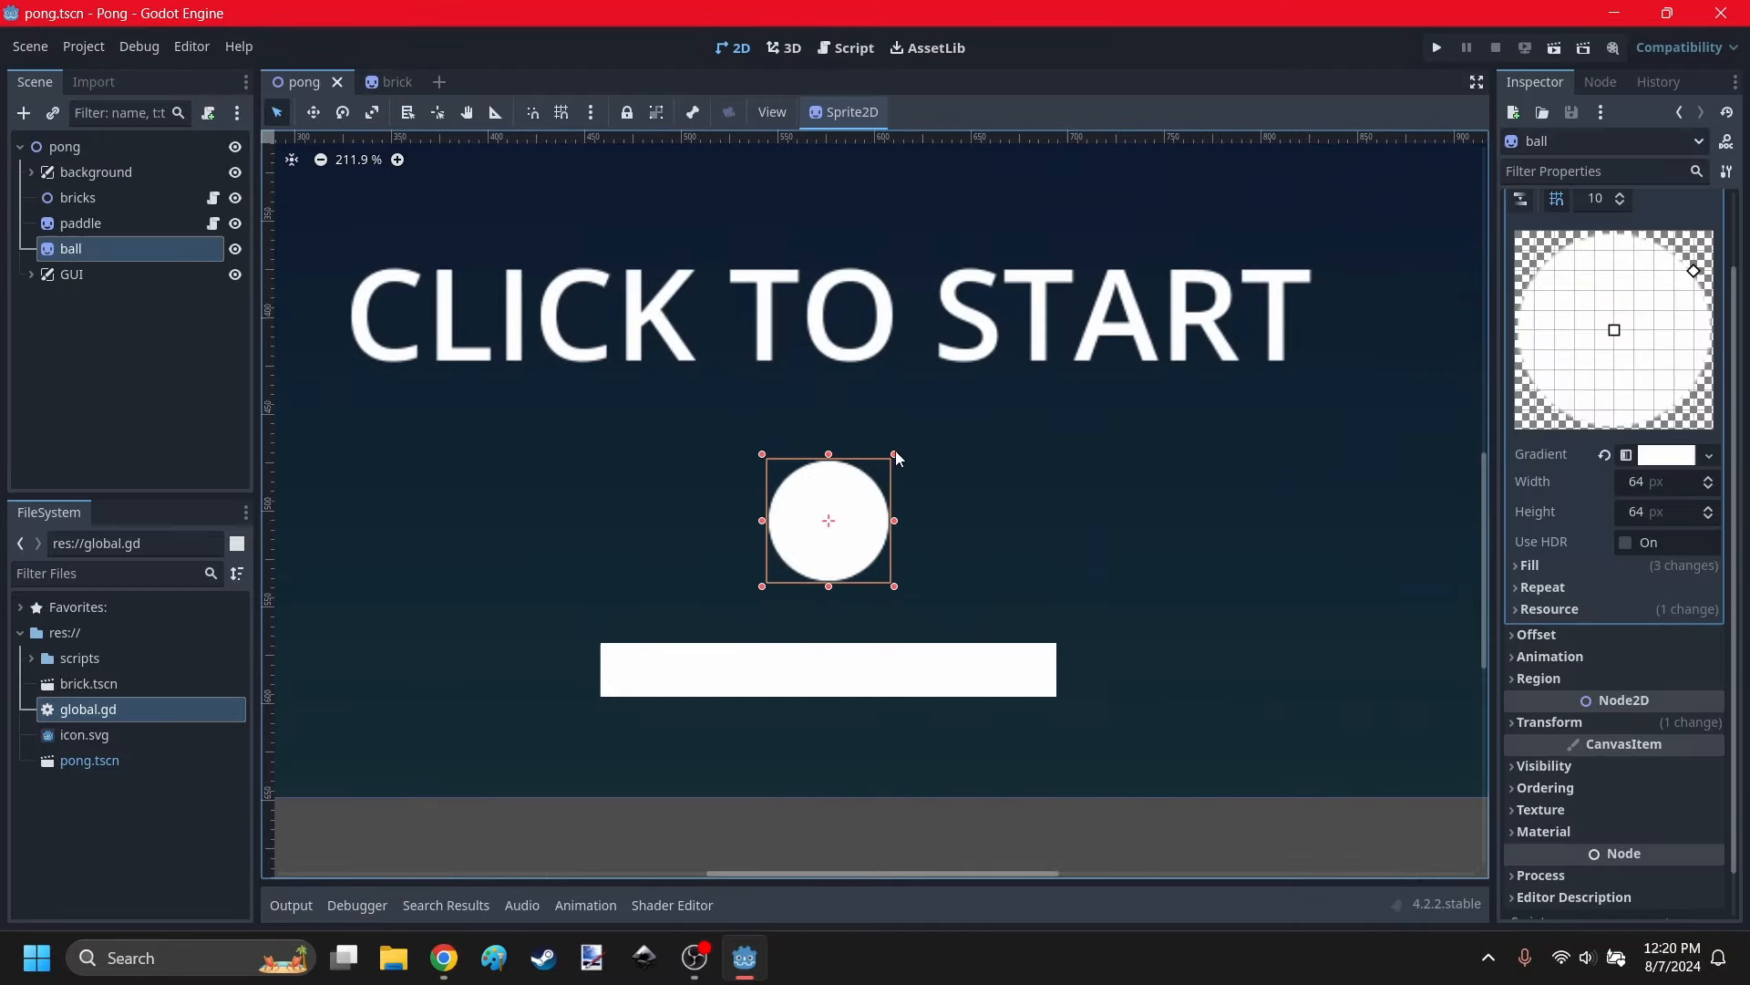
{"action": "left_click_drag", "start_coordinate": [894, 454], "coordinate": [876, 473]}
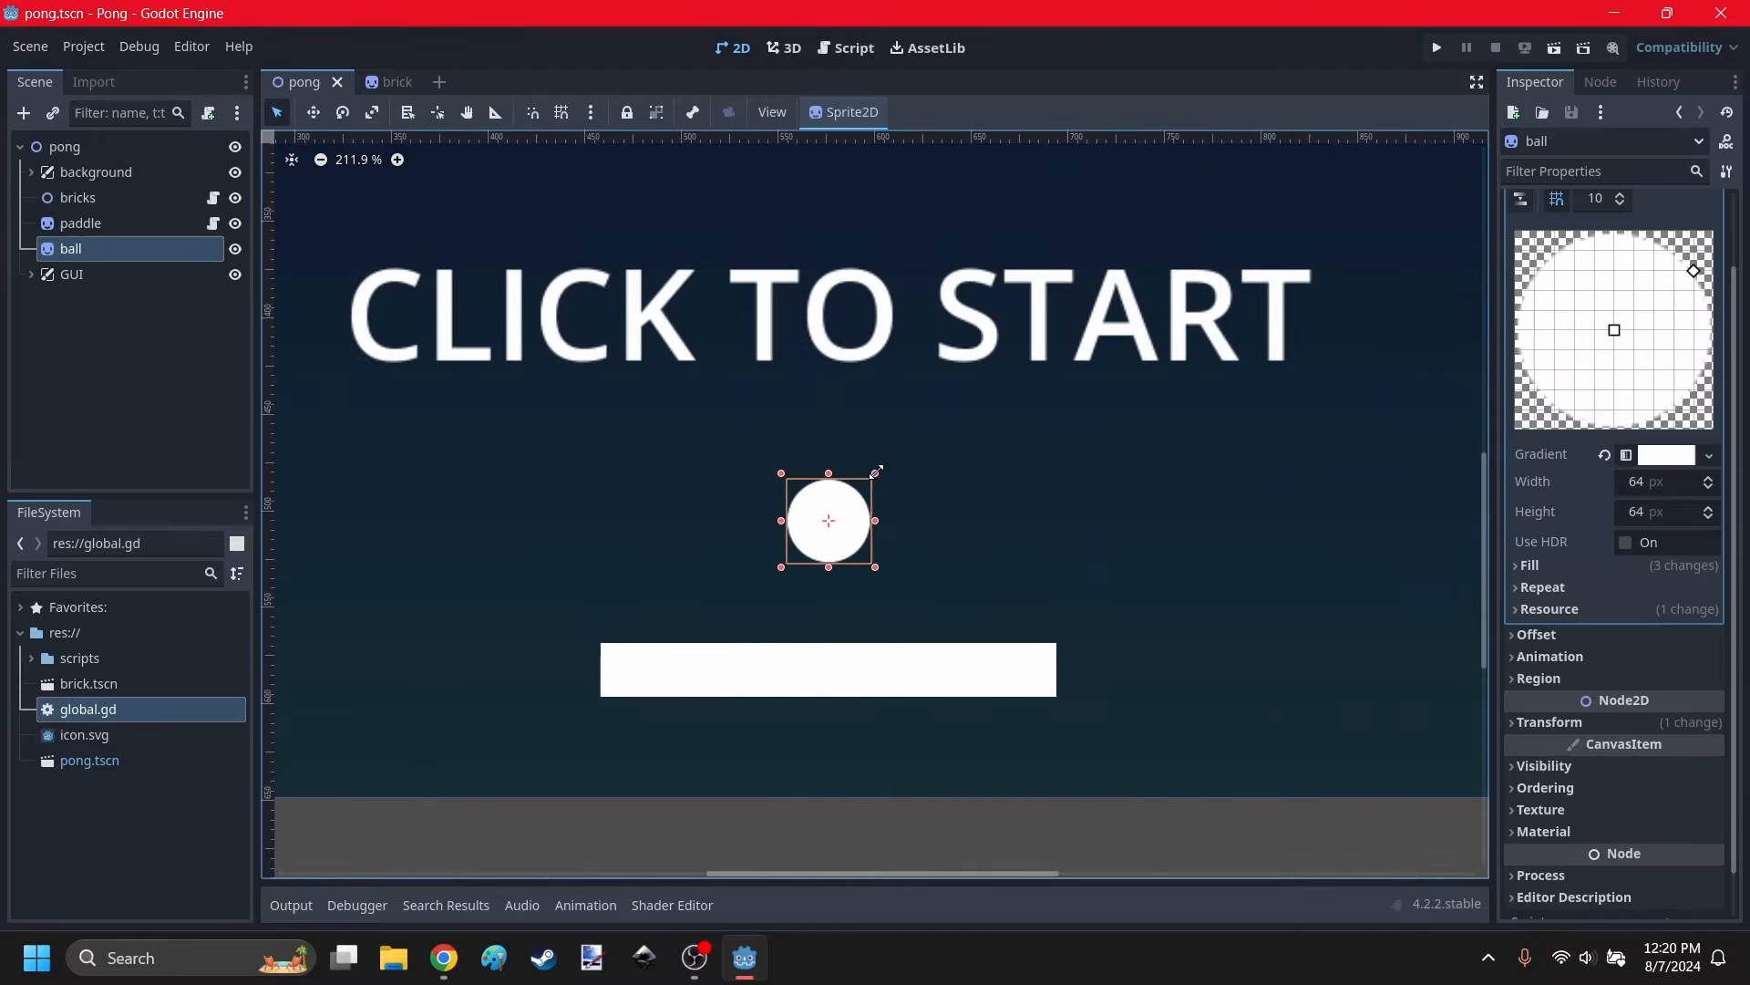
{"action": "left_click", "coordinate": [901, 480]}
{"action": "scroll", "coordinate": [900, 483], "scroll_direction": "down", "scroll_amount": 9}
{"action": "scroll", "coordinate": [876, 501], "scroll_direction": "up", "scroll_amount": 5}
{"action": "key", "text": "ctrl+s"}
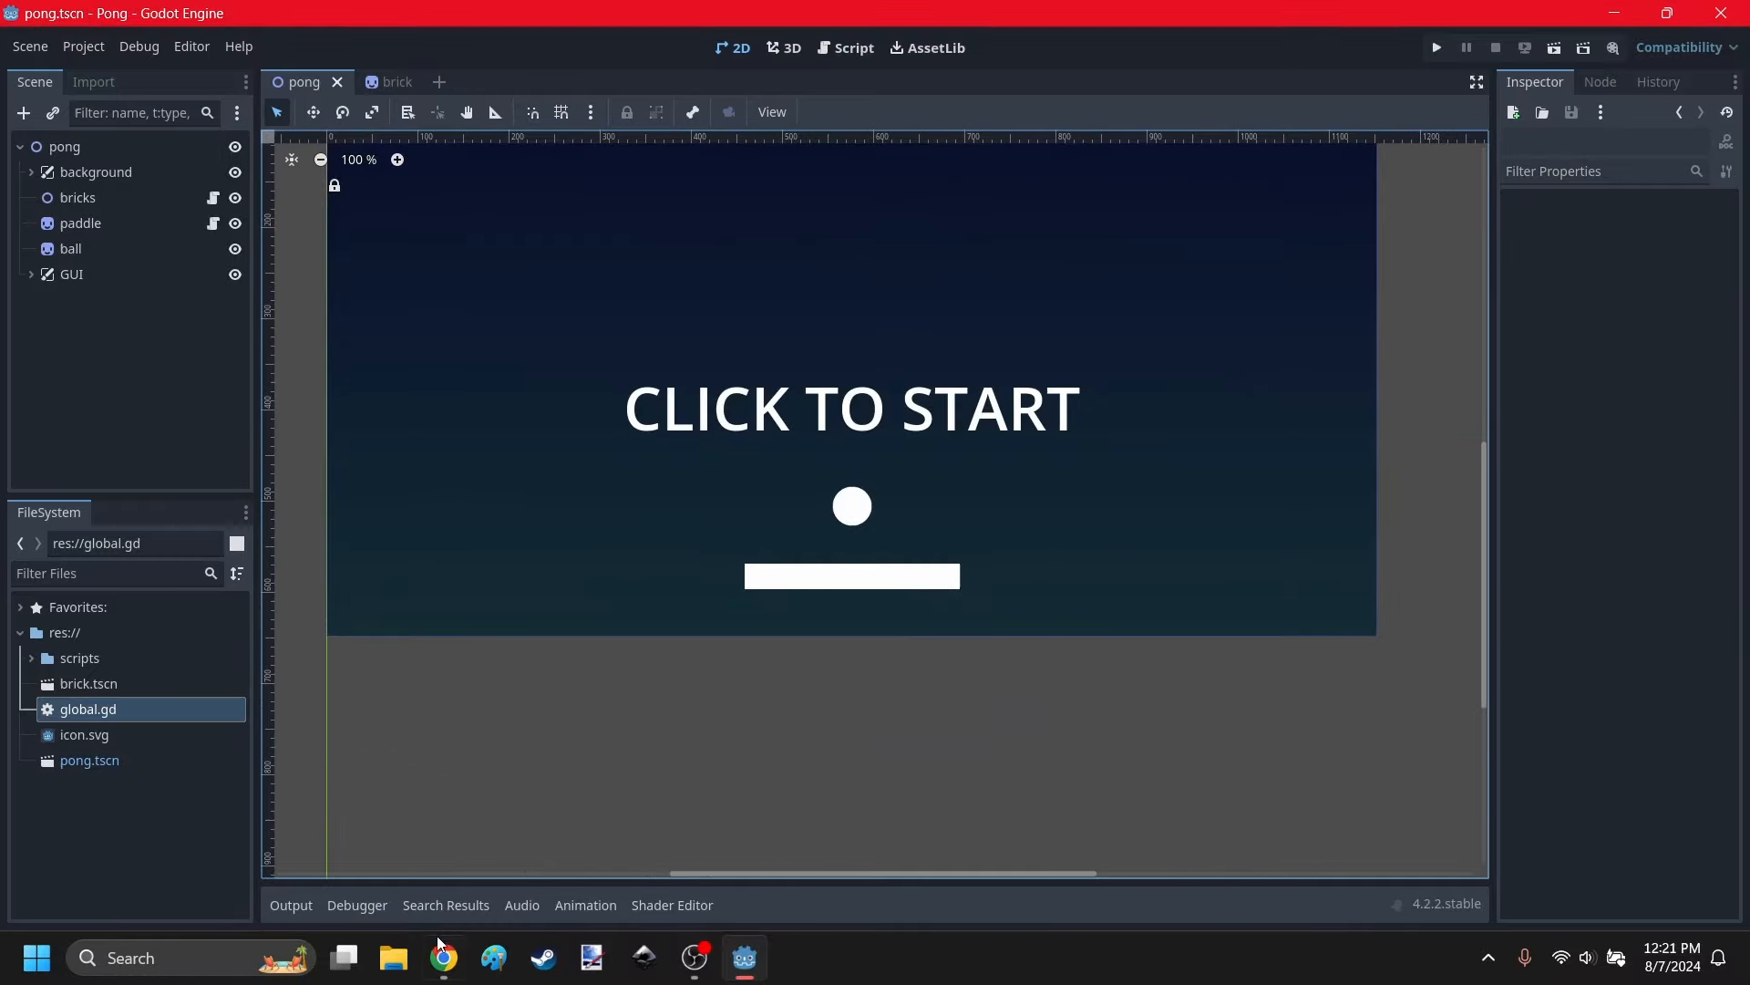
Switch to the Scratch project in the browser to compare the ball, and return to Godot.
{"action": "left_click", "coordinate": [444, 958]}
{"action": "left_click", "coordinate": [444, 957]}
{"action": "scroll", "coordinate": [901, 513], "scroll_direction": "up", "scroll_amount": 5}
{"action": "scroll", "coordinate": [807, 538], "scroll_direction": "down", "scroll_amount": 6}
{"action": "scroll", "coordinate": [826, 516], "scroll_direction": "up", "scroll_amount": 2}
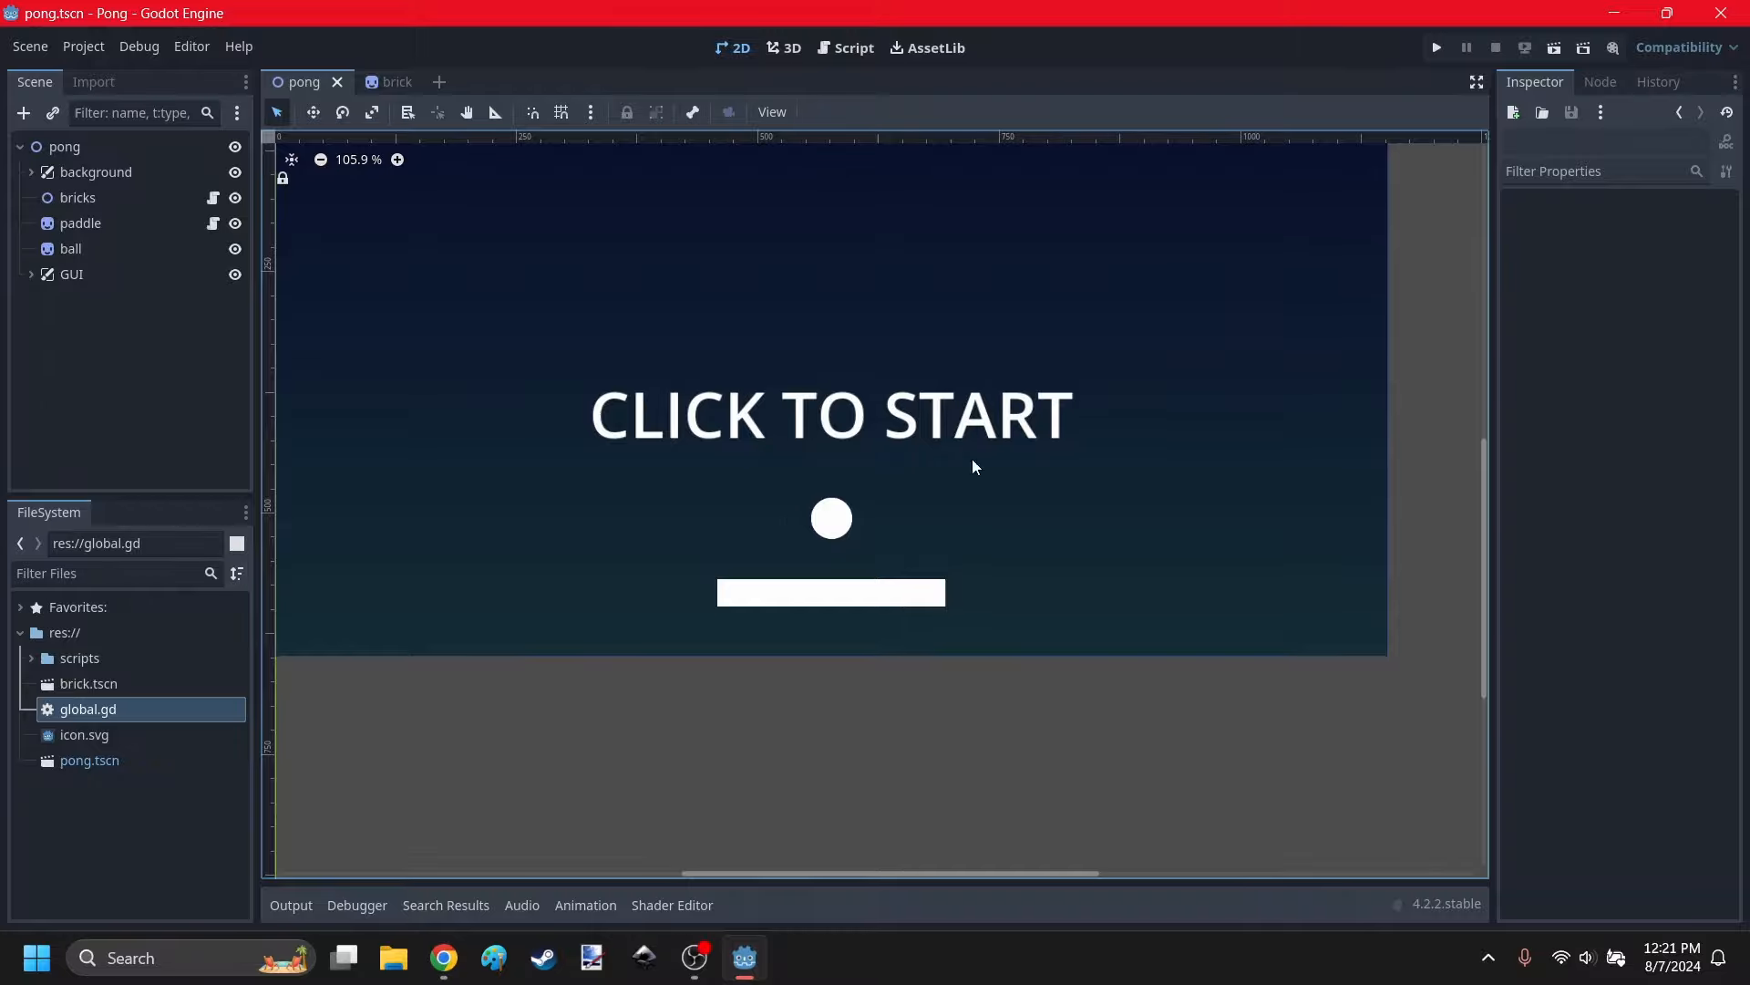
Run the project, start the game to check the ball beside the moving paddle, and close the game window.
{"action": "left_click", "coordinate": [1437, 48]}
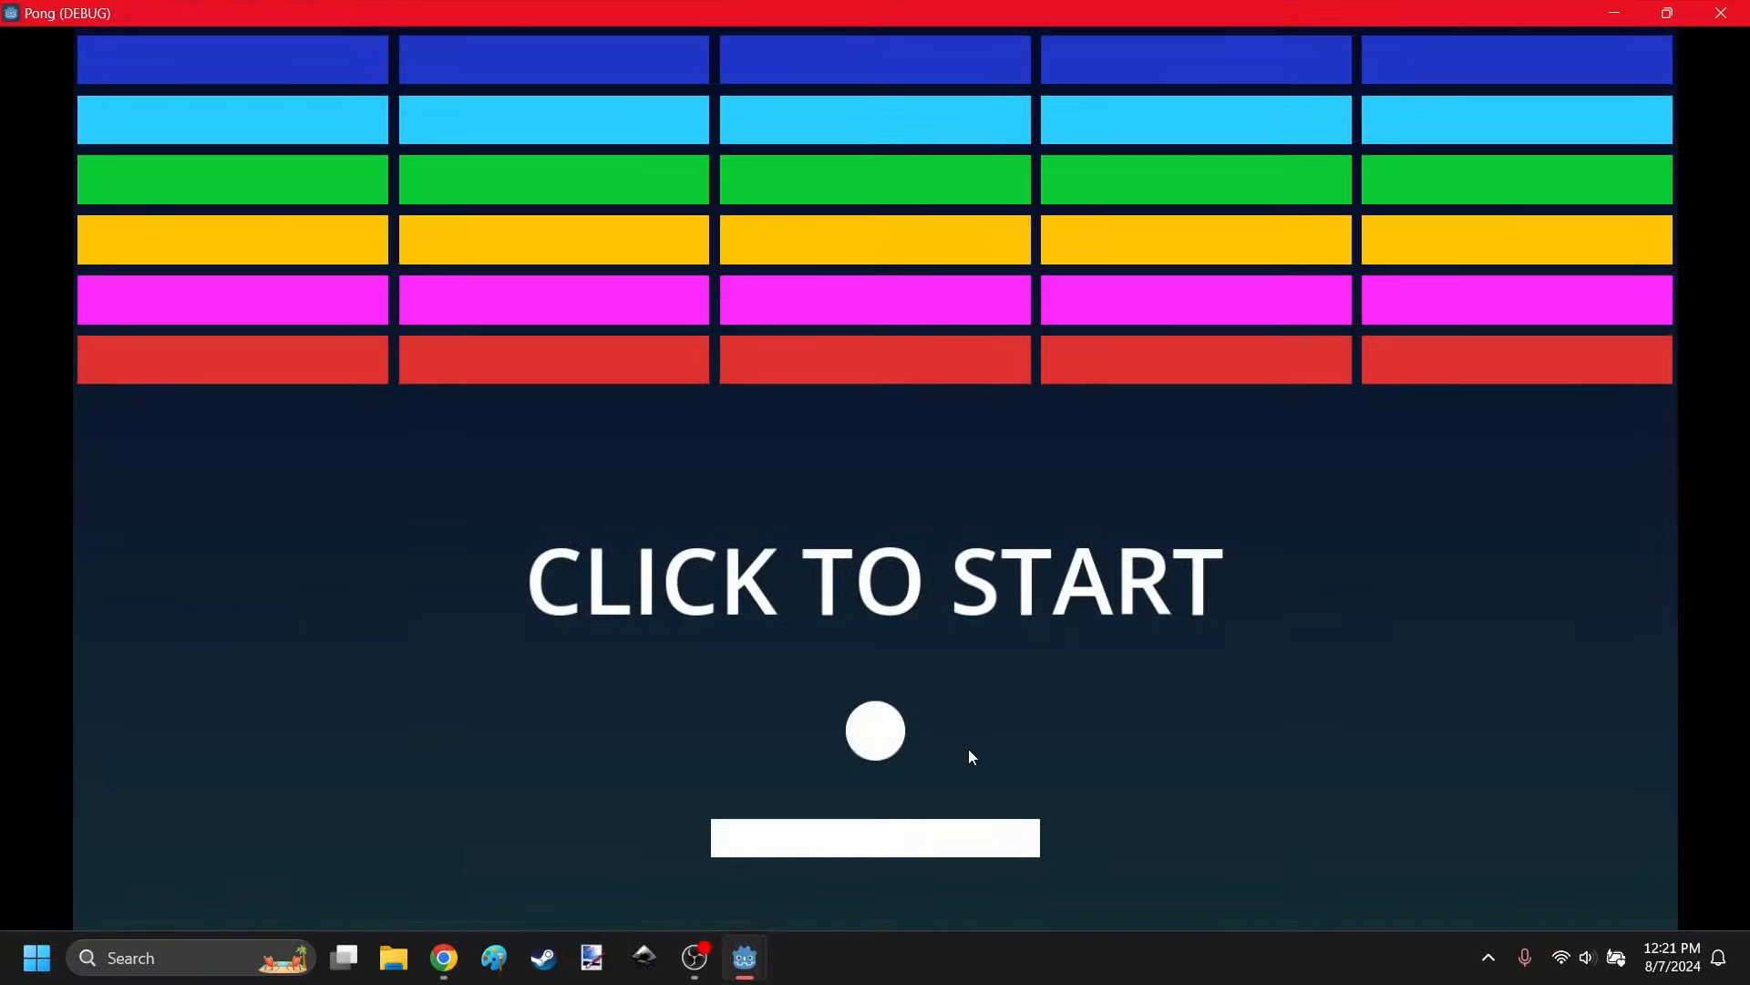
{"action": "left_click", "coordinate": [910, 642]}
{"action": "left_click", "coordinate": [1721, 12]}
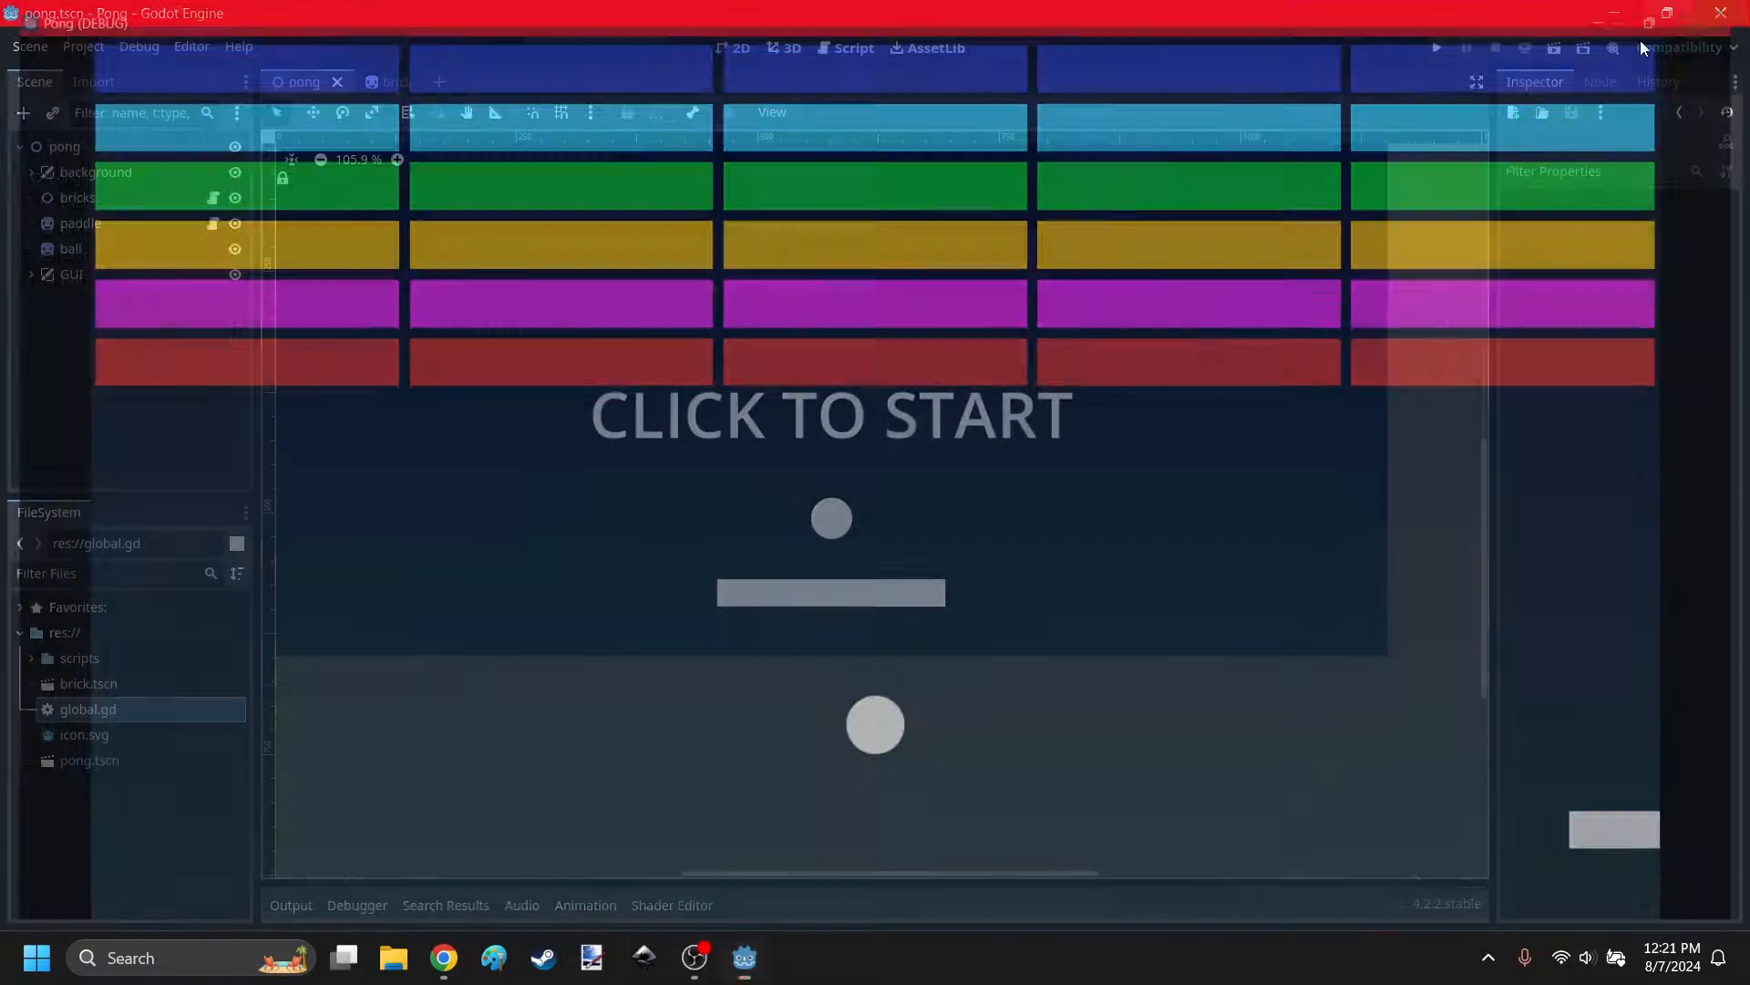
Attach a new GDScript to the ball node at res://scripts/ball.gd and collapse the node's texture settings.
{"action": "scroll", "coordinate": [851, 317], "scroll_direction": "down", "scroll_amount": 7}
{"action": "scroll", "coordinate": [748, 282], "scroll_direction": "up", "scroll_amount": 3}
{"action": "middle_click_drag", "start_coordinate": [834, 336], "coordinate": [792, 473]}
{"action": "left_click", "coordinate": [92, 248]}
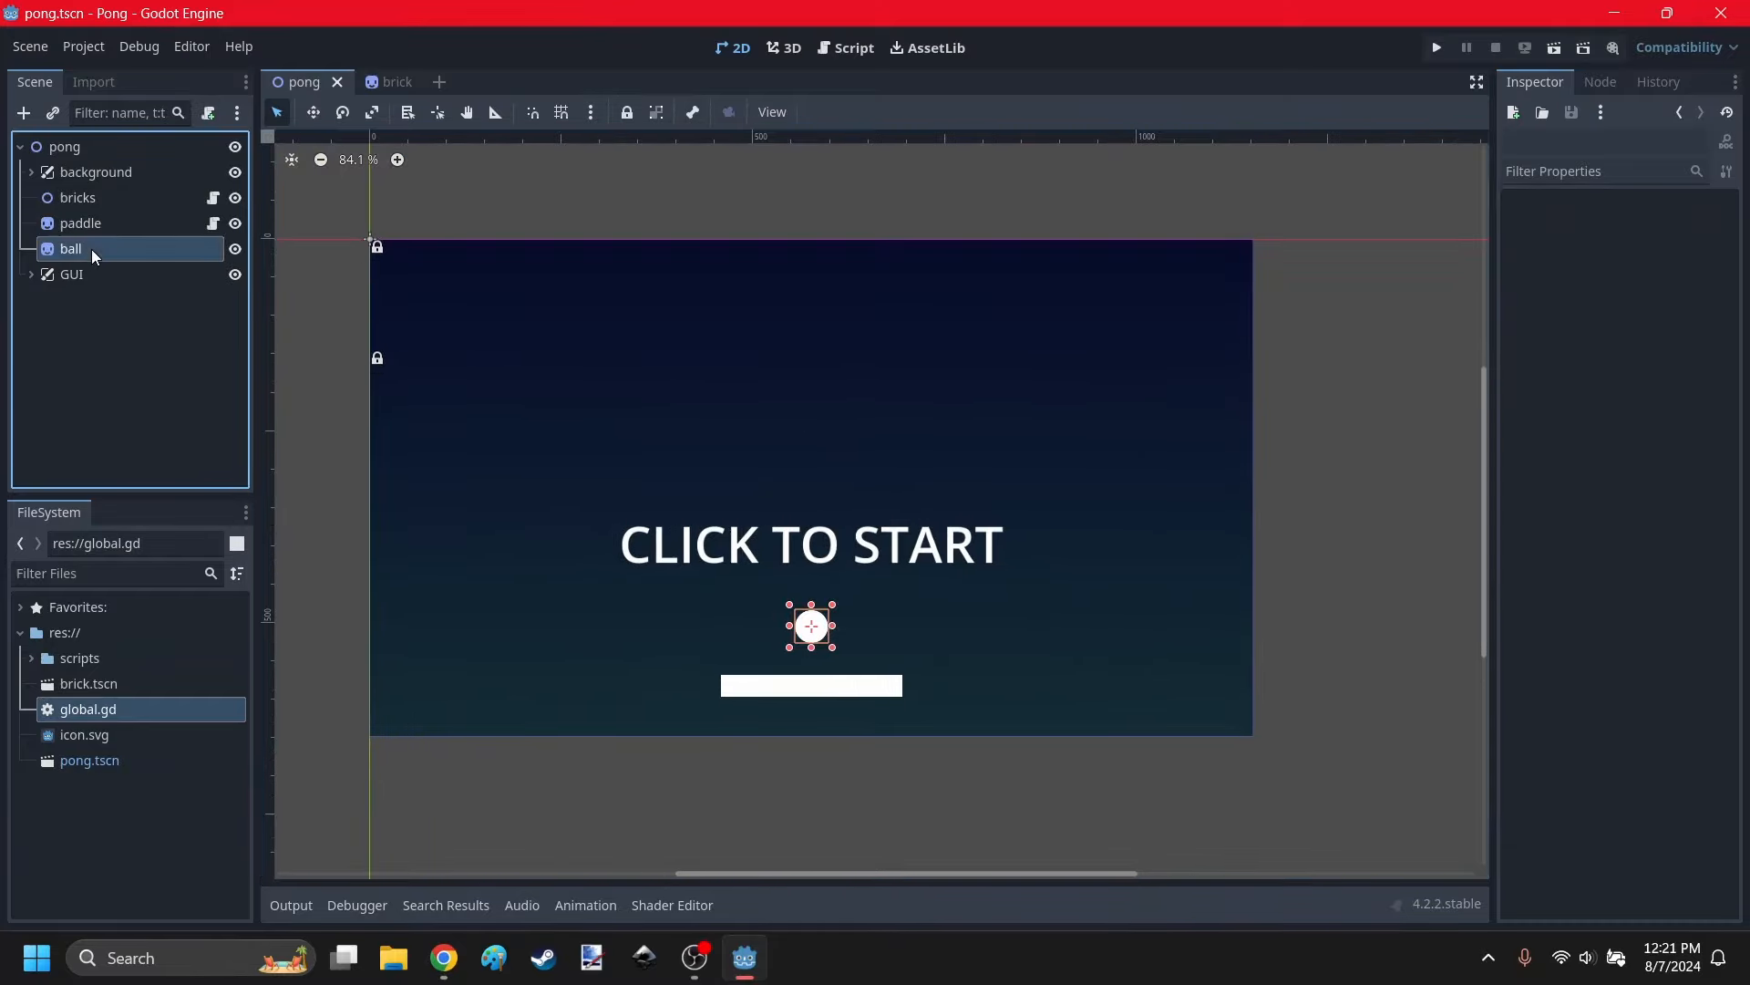
{"action": "left_click", "coordinate": [864, 427]}
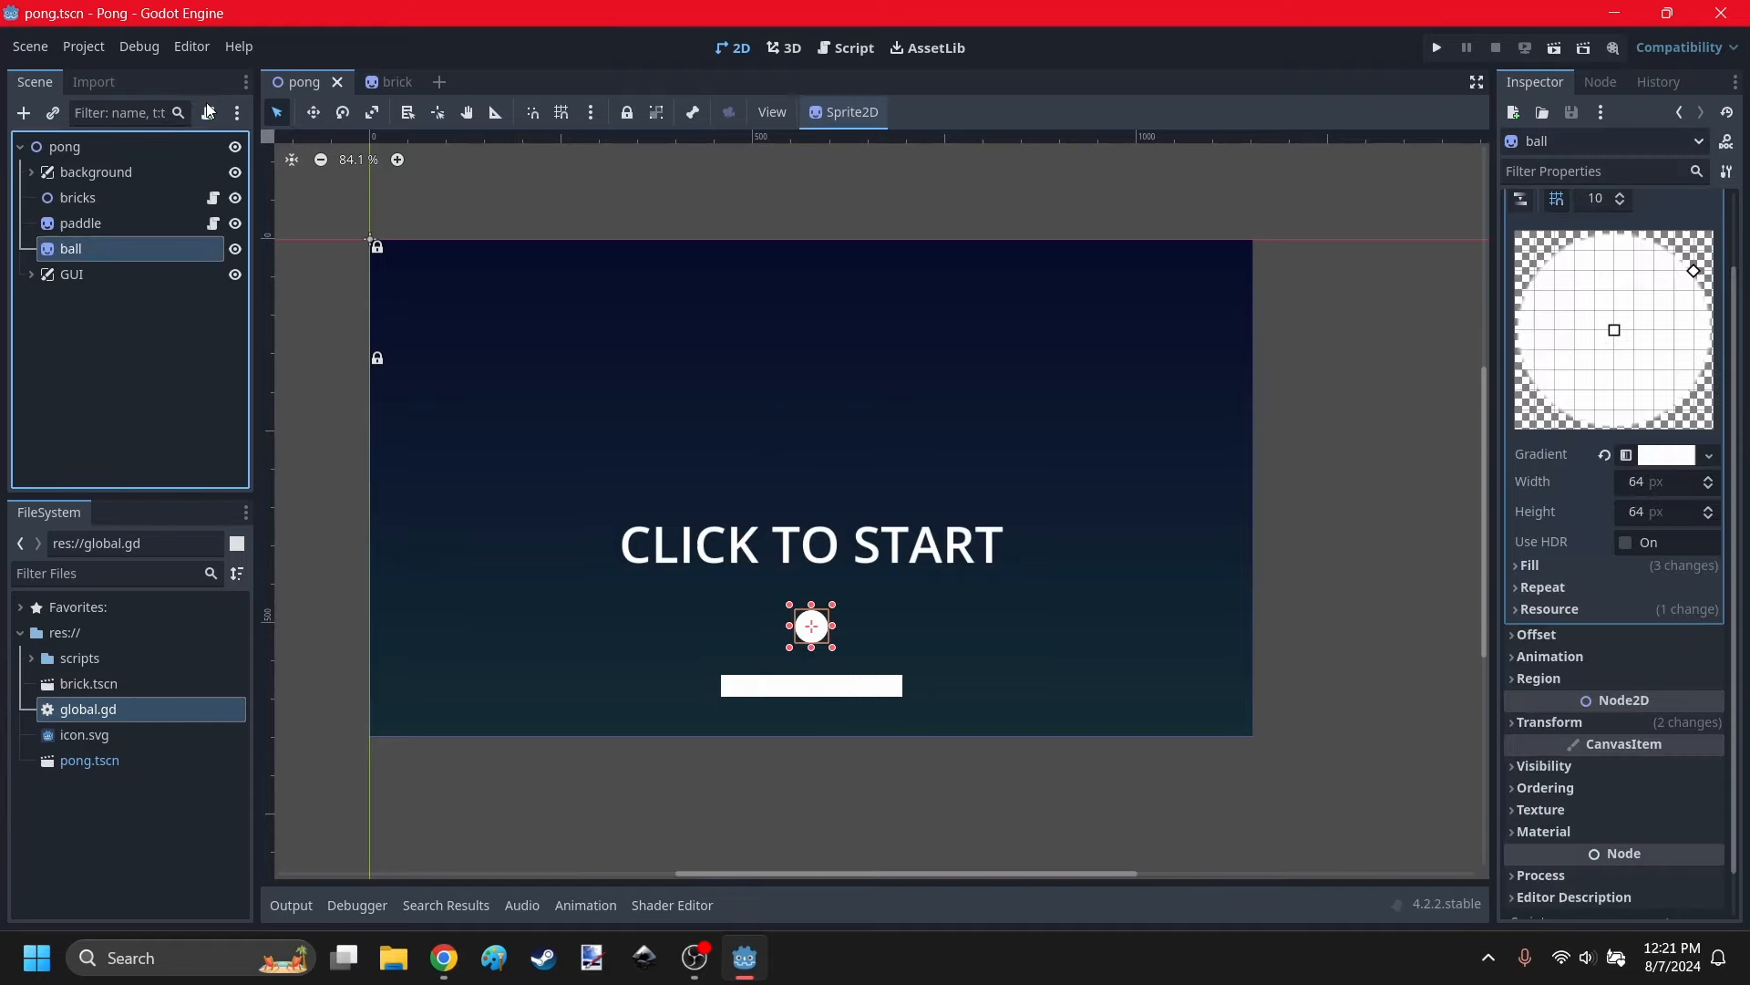
{"action": "left_click", "coordinate": [210, 115]}
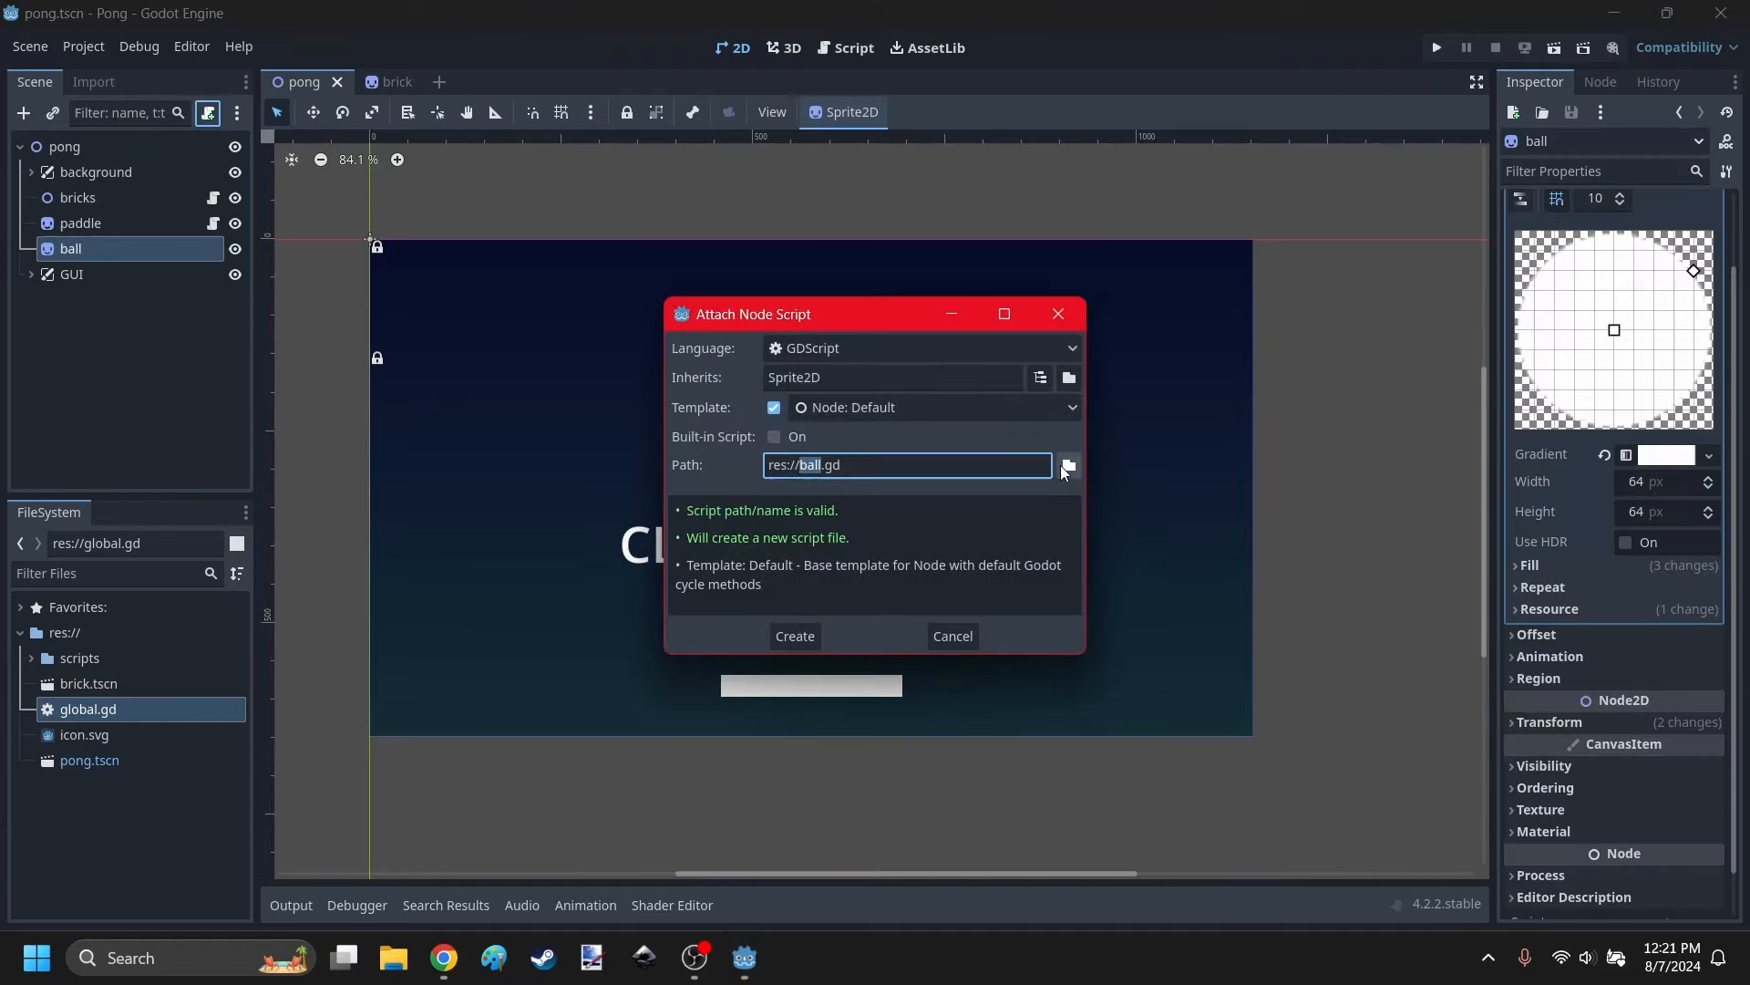
{"action": "left_click", "coordinate": [1068, 466]}
{"action": "left_click", "coordinate": [721, 793]}
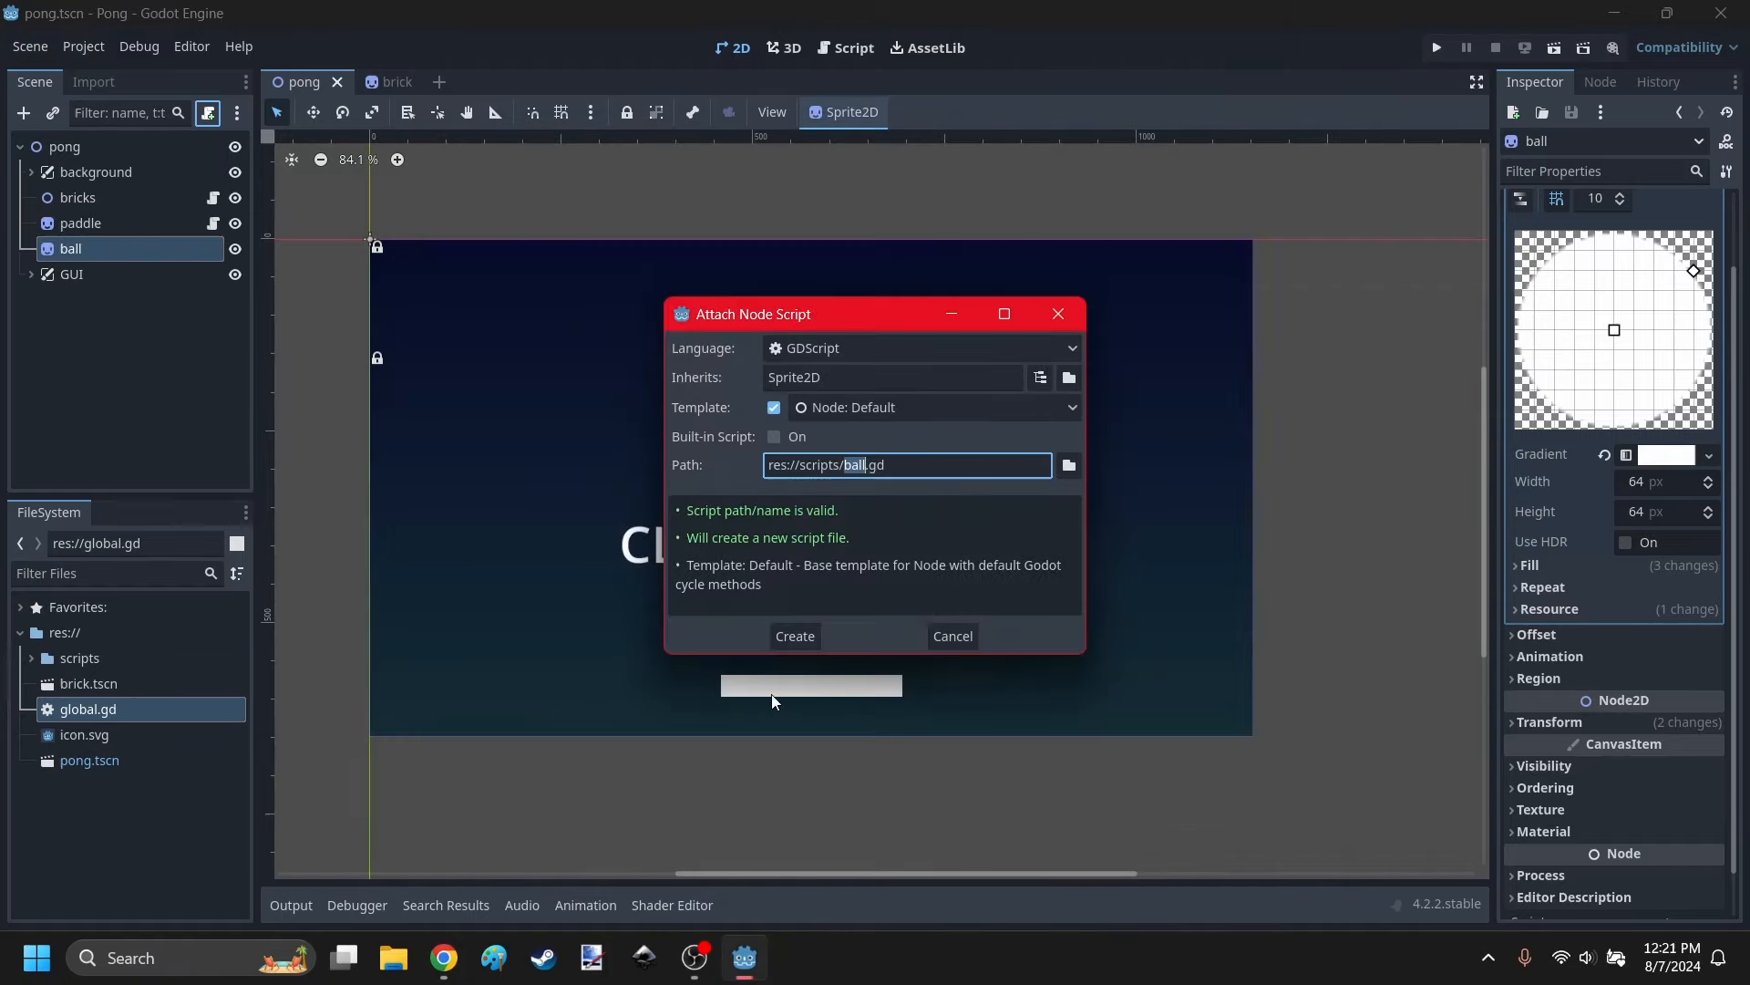
{"action": "left_click", "coordinate": [795, 636]}
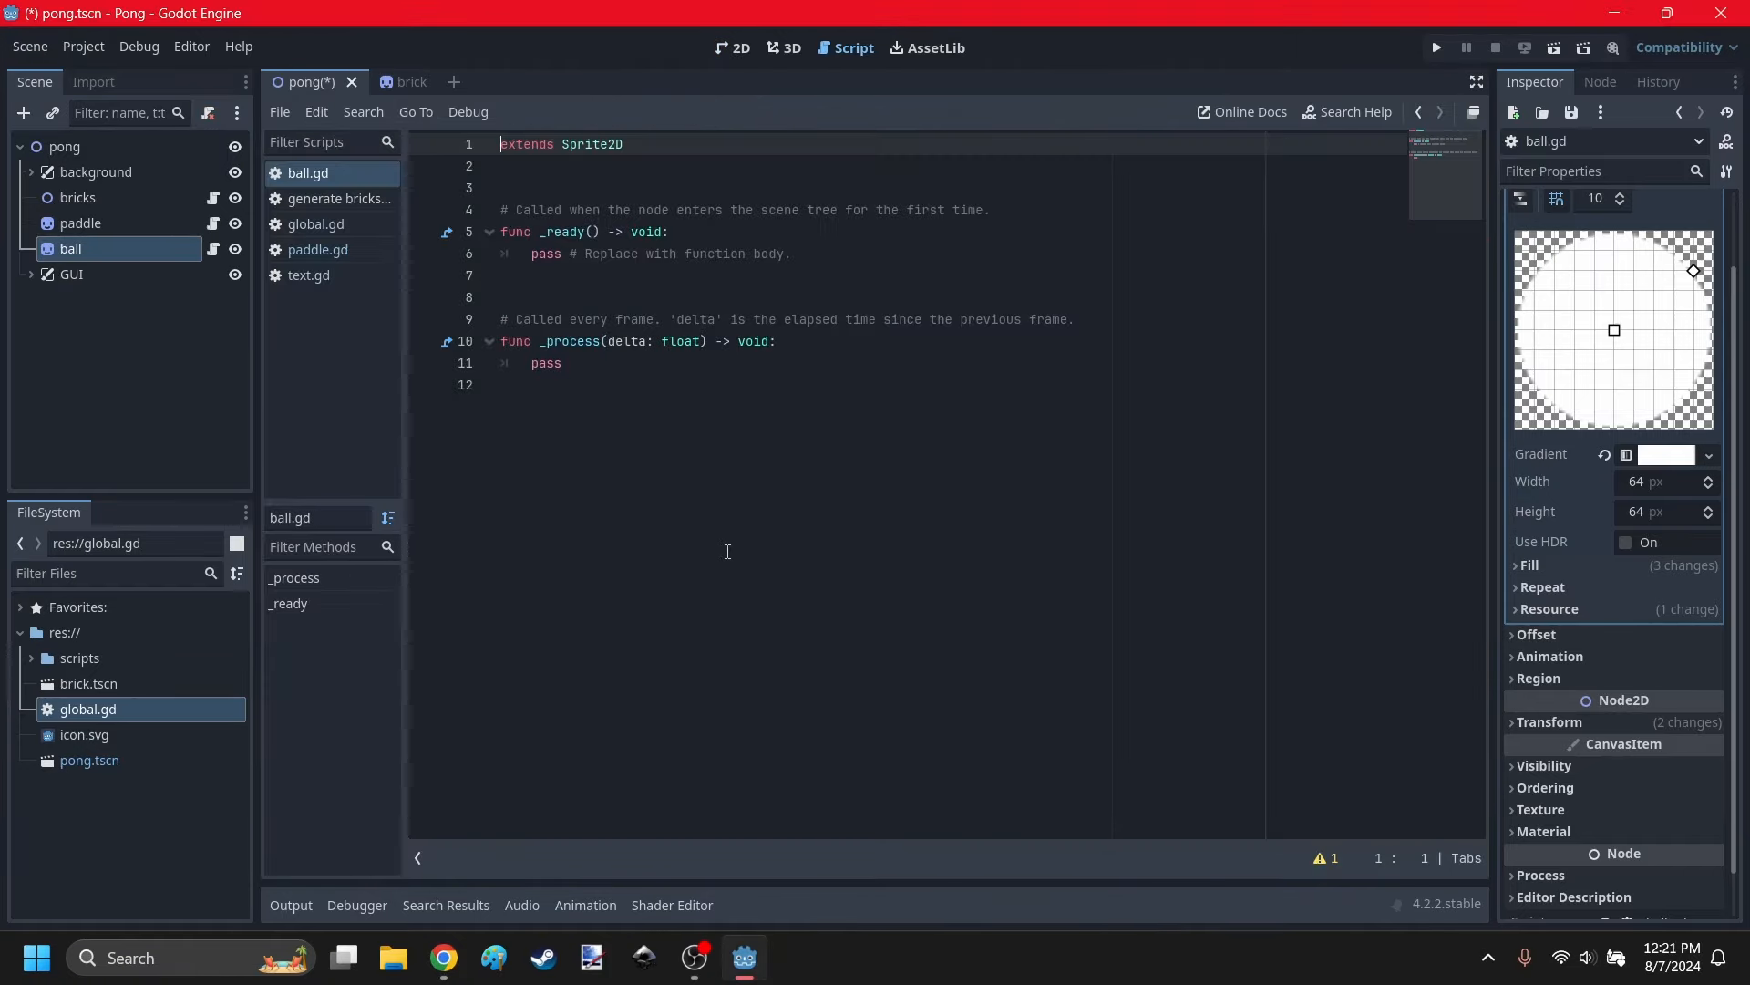
{"action": "scroll", "coordinate": [1630, 281], "scroll_direction": "up", "scroll_amount": 2}
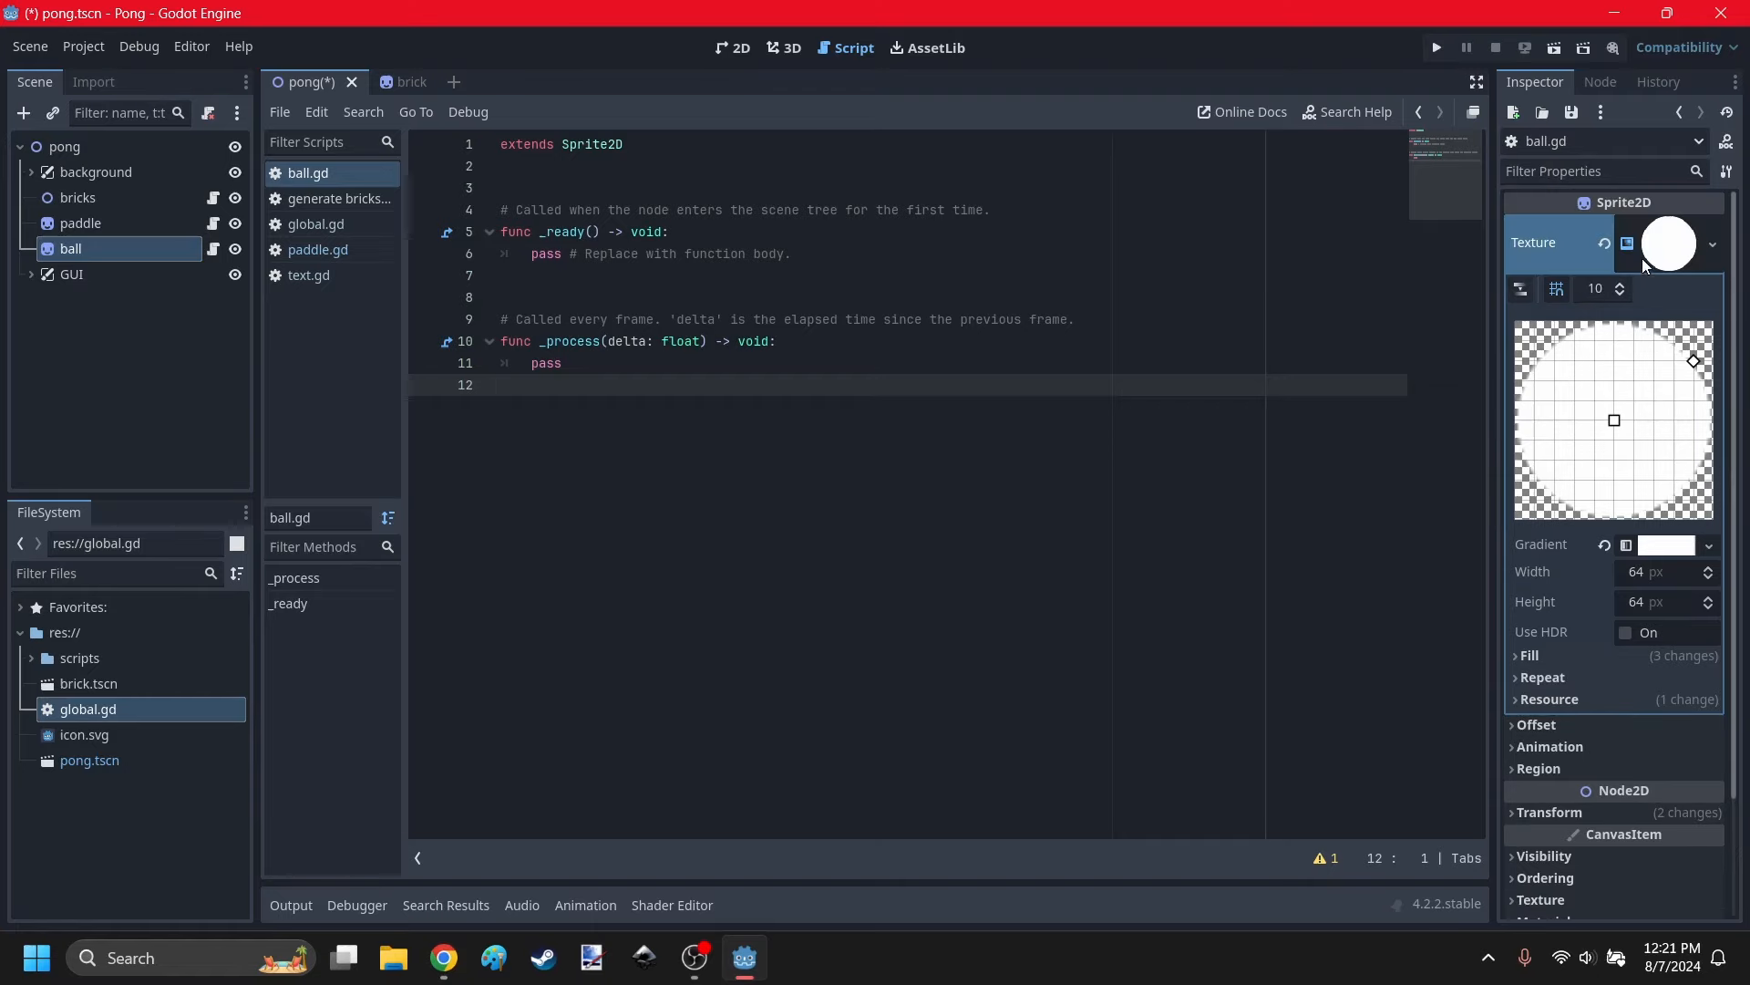
{"action": "left_click", "coordinate": [1658, 250]}
Switch to the Scratch project and review the ball sprite's start-up and movement blocks, then return to Godot.
{"action": "left_click", "coordinate": [444, 957]}
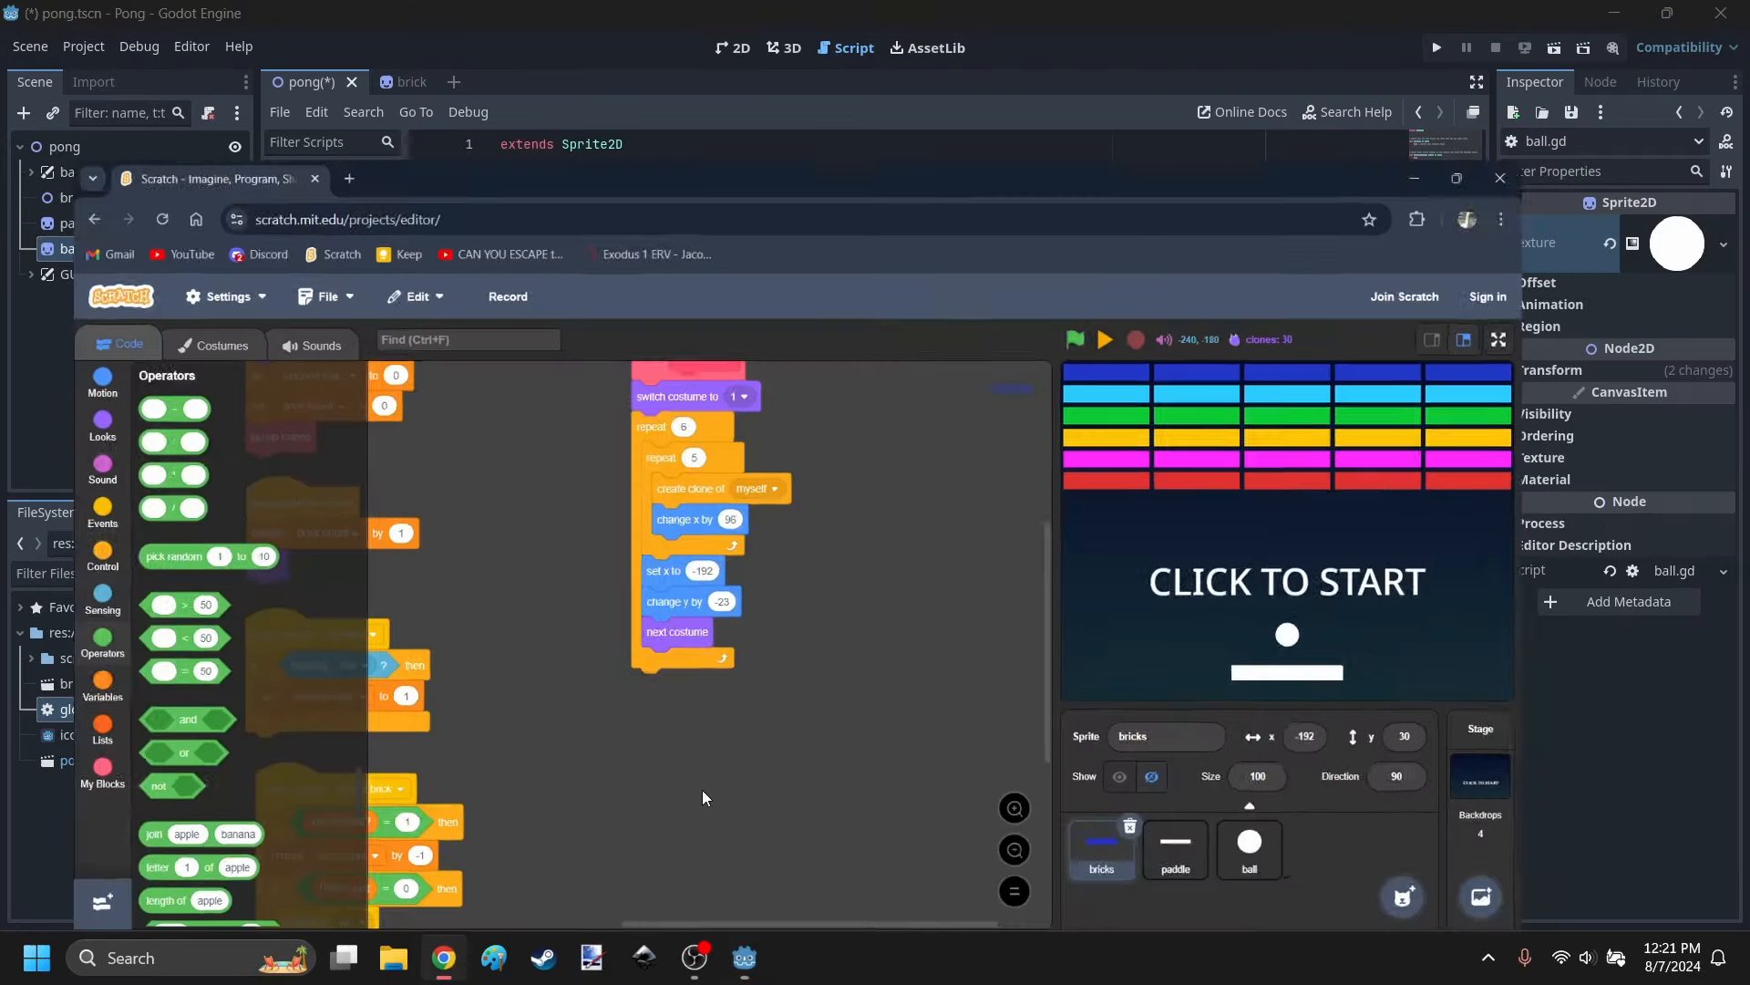
{"action": "left_click", "coordinate": [1420, 825]}
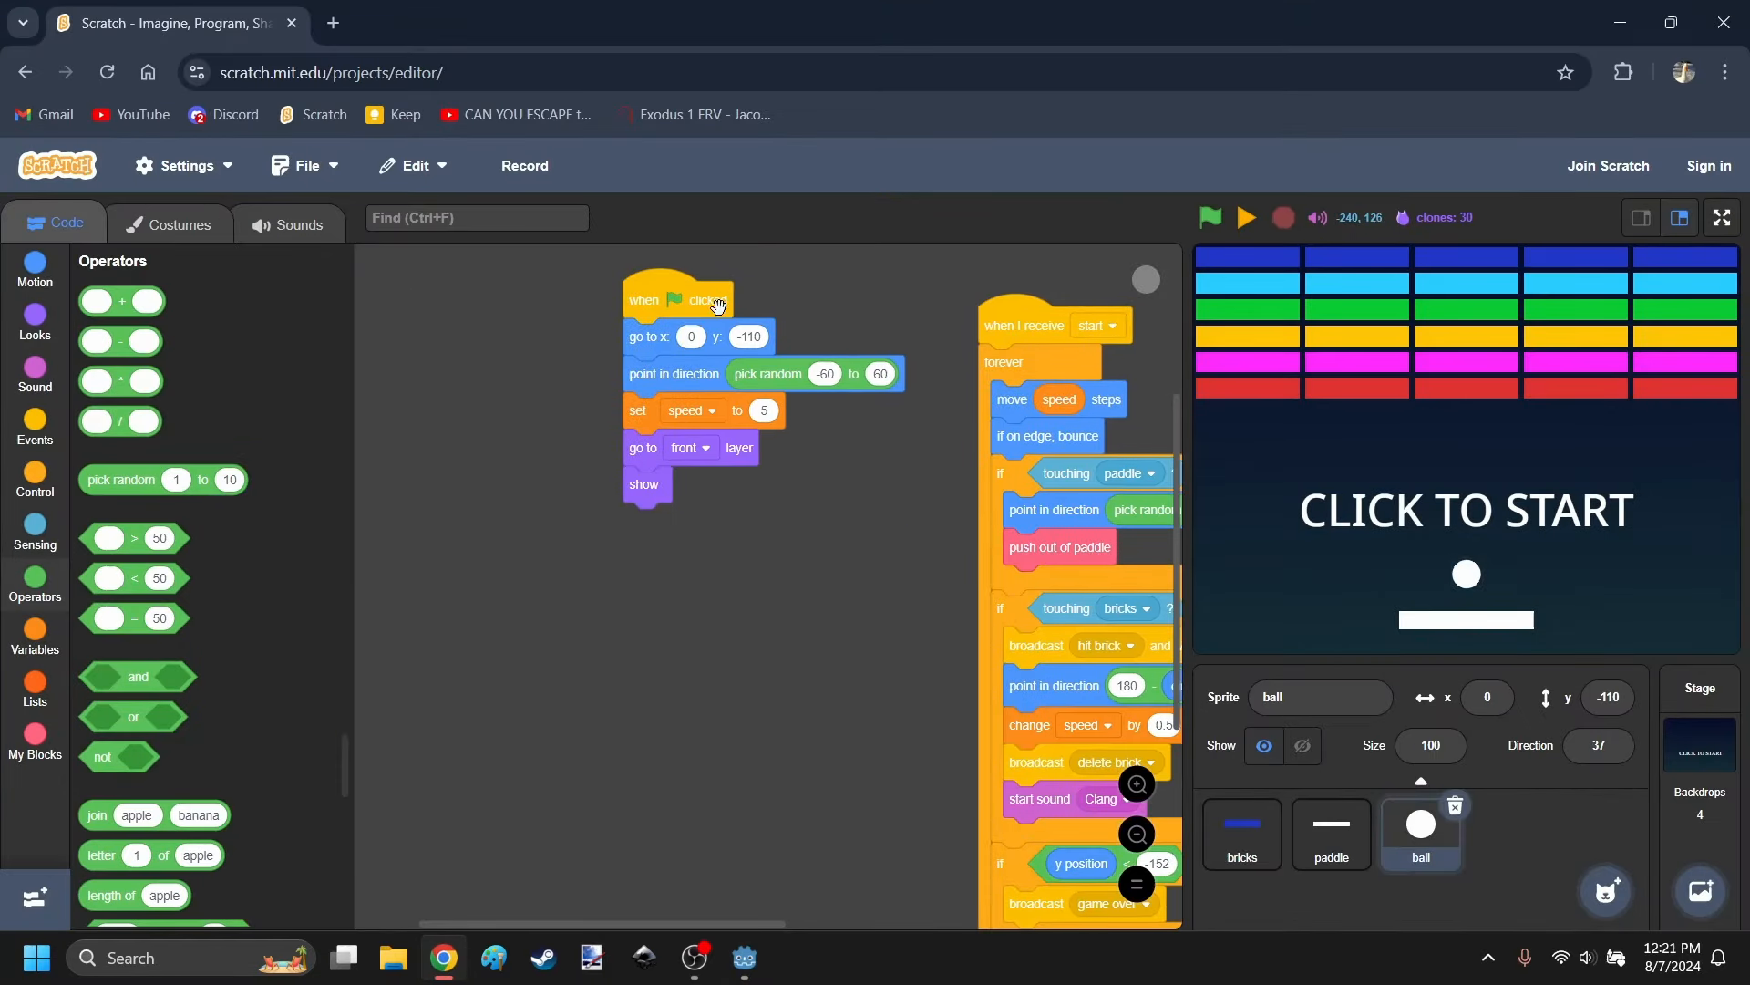
{"action": "scroll", "coordinate": [718, 456], "scroll_direction": "up", "scroll_amount": 3}
{"action": "mouse_move", "coordinate": [676, 489]}
{"action": "left_mouse_down"}
{"action": "mouse_move", "coordinate": [848, 565]}
{"action": "mouse_move", "coordinate": [784, 610]}
{"action": "mouse_move", "coordinate": [759, 560]}
{"action": "mouse_move", "coordinate": [666, 486]}
{"action": "left_mouse_up"}
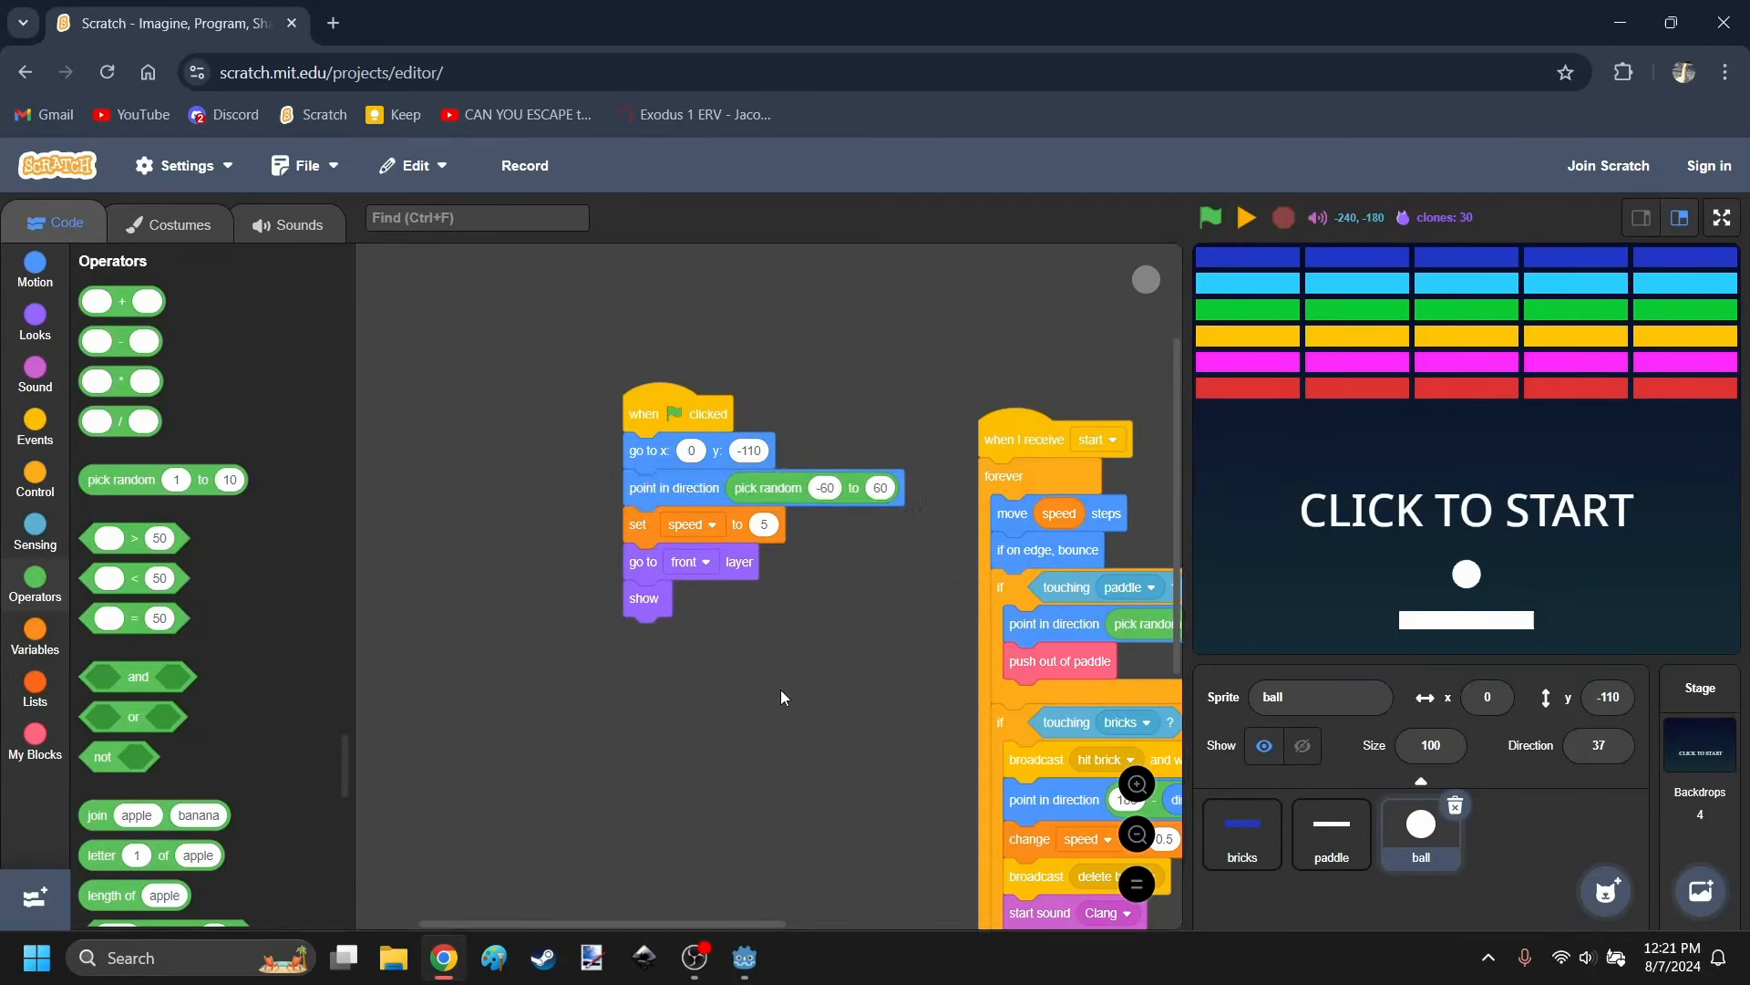
{"action": "scroll", "coordinate": [715, 375], "scroll_direction": "right", "scroll_amount": 3}
{"action": "scroll", "coordinate": [715, 375], "scroll_direction": "down", "scroll_amount": 2}
{"action": "mouse_move", "coordinate": [621, 411]}
{"action": "left_mouse_down"}
{"action": "mouse_move", "coordinate": [653, 428]}
{"action": "mouse_move", "coordinate": [617, 412]}
{"action": "left_mouse_up"}
{"action": "left_click", "coordinate": [459, 958]}
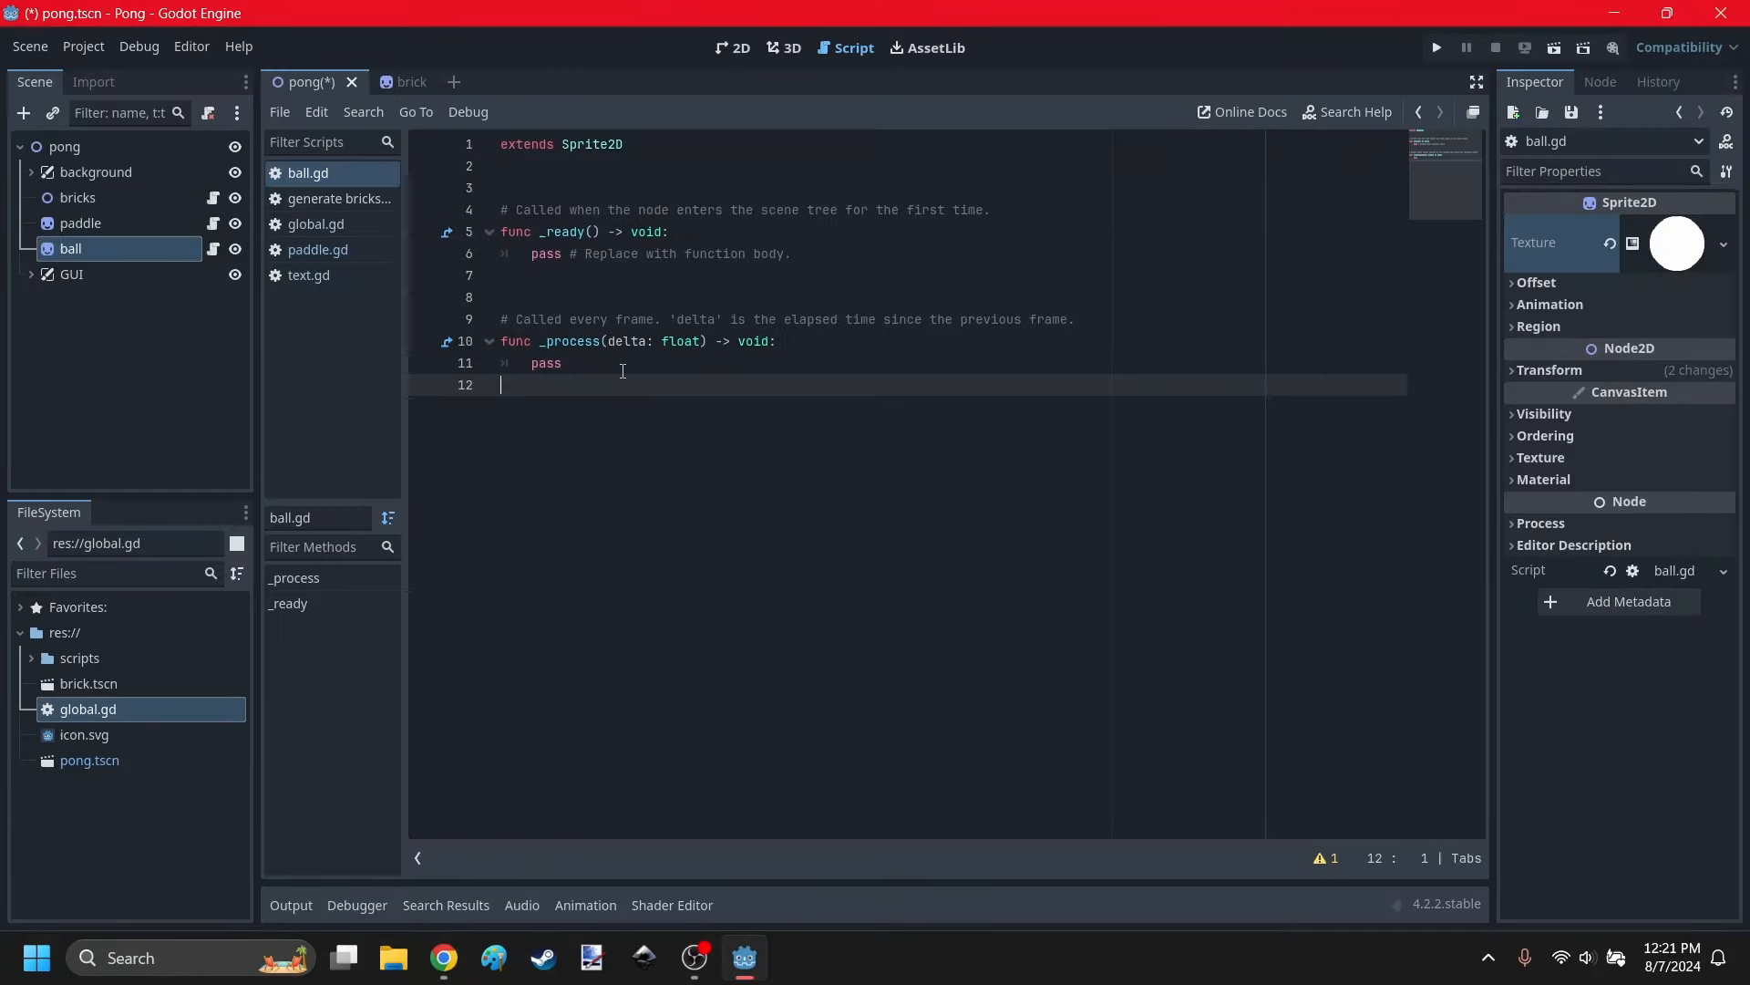
Delete the _process function, the template comment above _ready and the extra blank lines from ball.gd.
{"action": "left_click_drag", "start_coordinate": [510, 385], "coordinate": [483, 270]}
{"action": "key", "text": "BackSpace"}
{"action": "left_click_drag", "start_coordinate": [983, 210], "coordinate": [496, 172]}
{"action": "key", "text": "BackSpace"}
{"action": "left_click", "coordinate": [807, 221]}
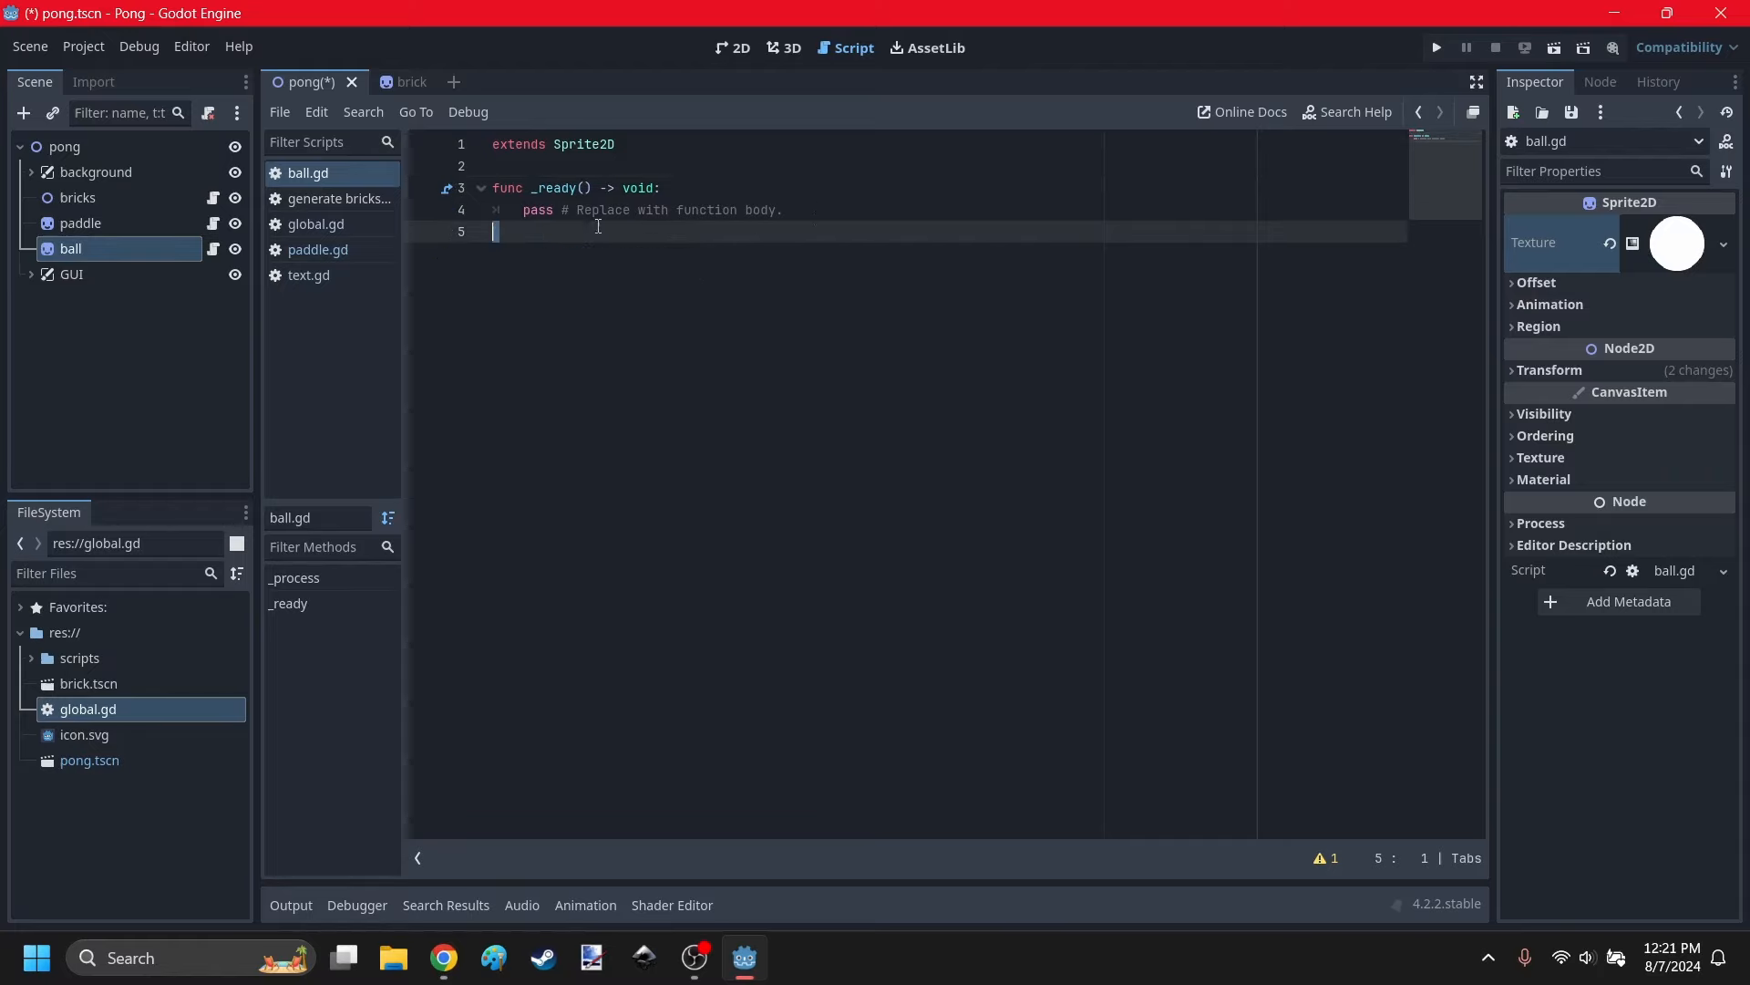
Replace the placeholder body of _ready in ball.gd with rotation_degrees = randi_range(-60,60).
{"action": "left_click_drag", "start_coordinate": [782, 217], "coordinate": [525, 212]}
{"action": "type", "text": "rotation"}
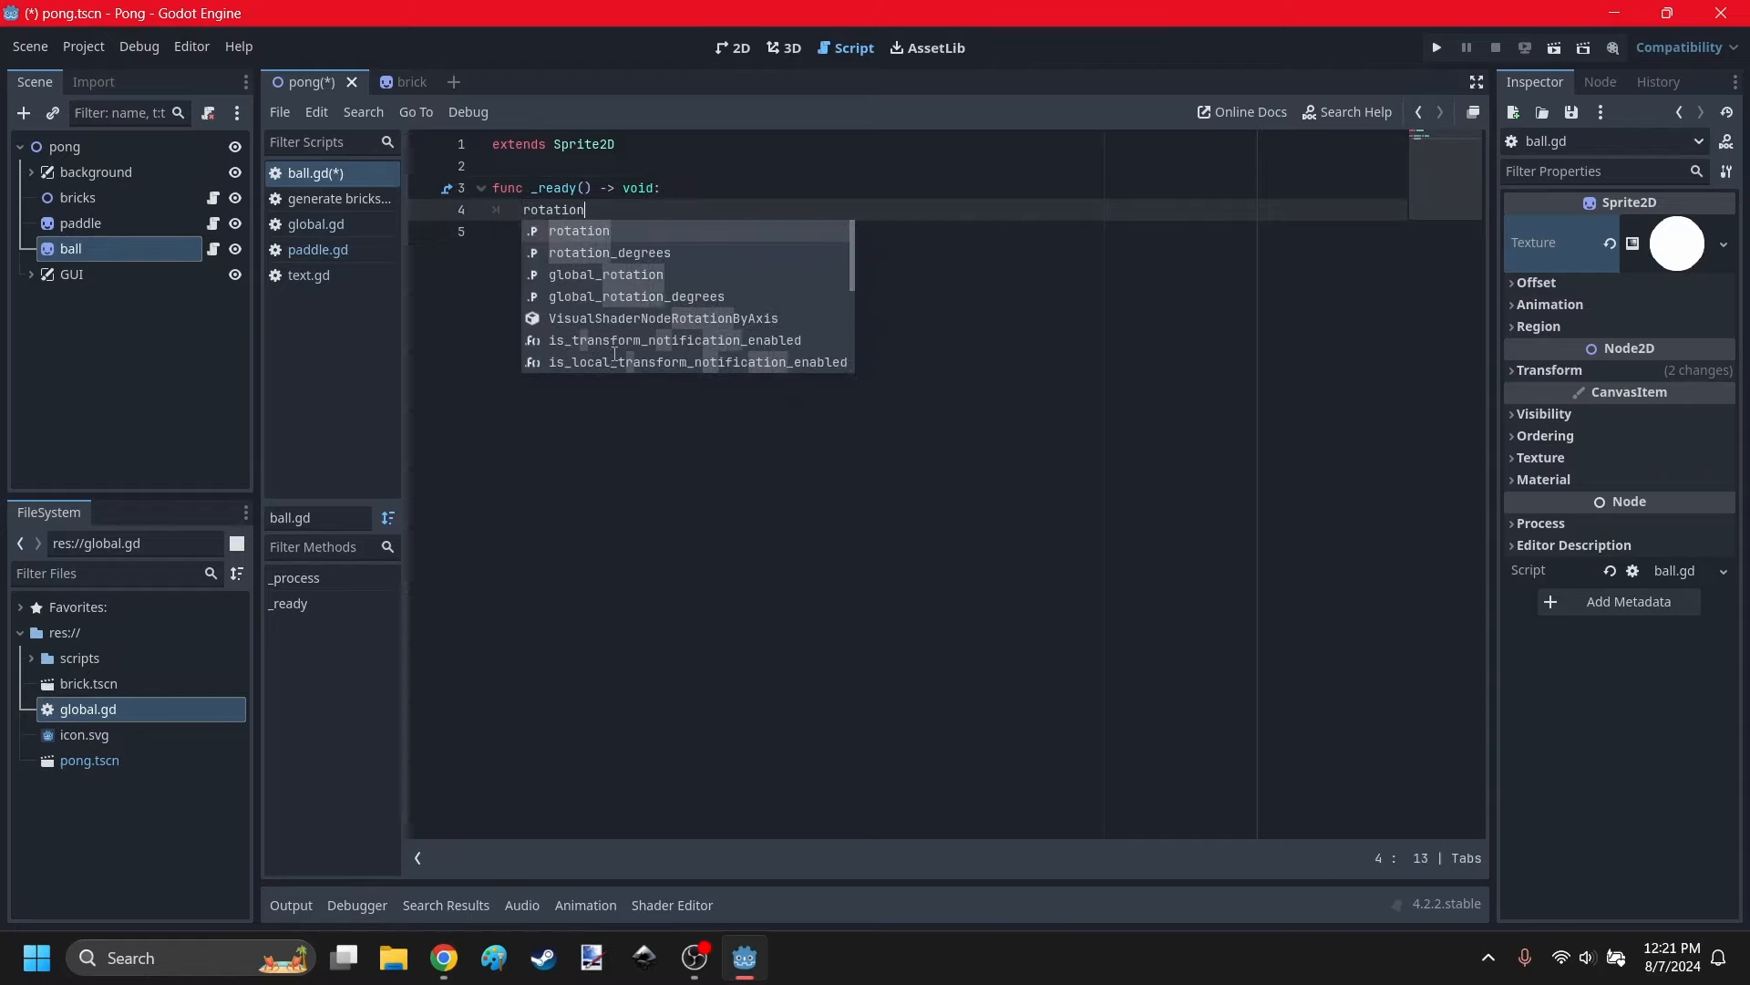
{"action": "key", "text": "Down"}
{"action": "key", "text": "Return"}
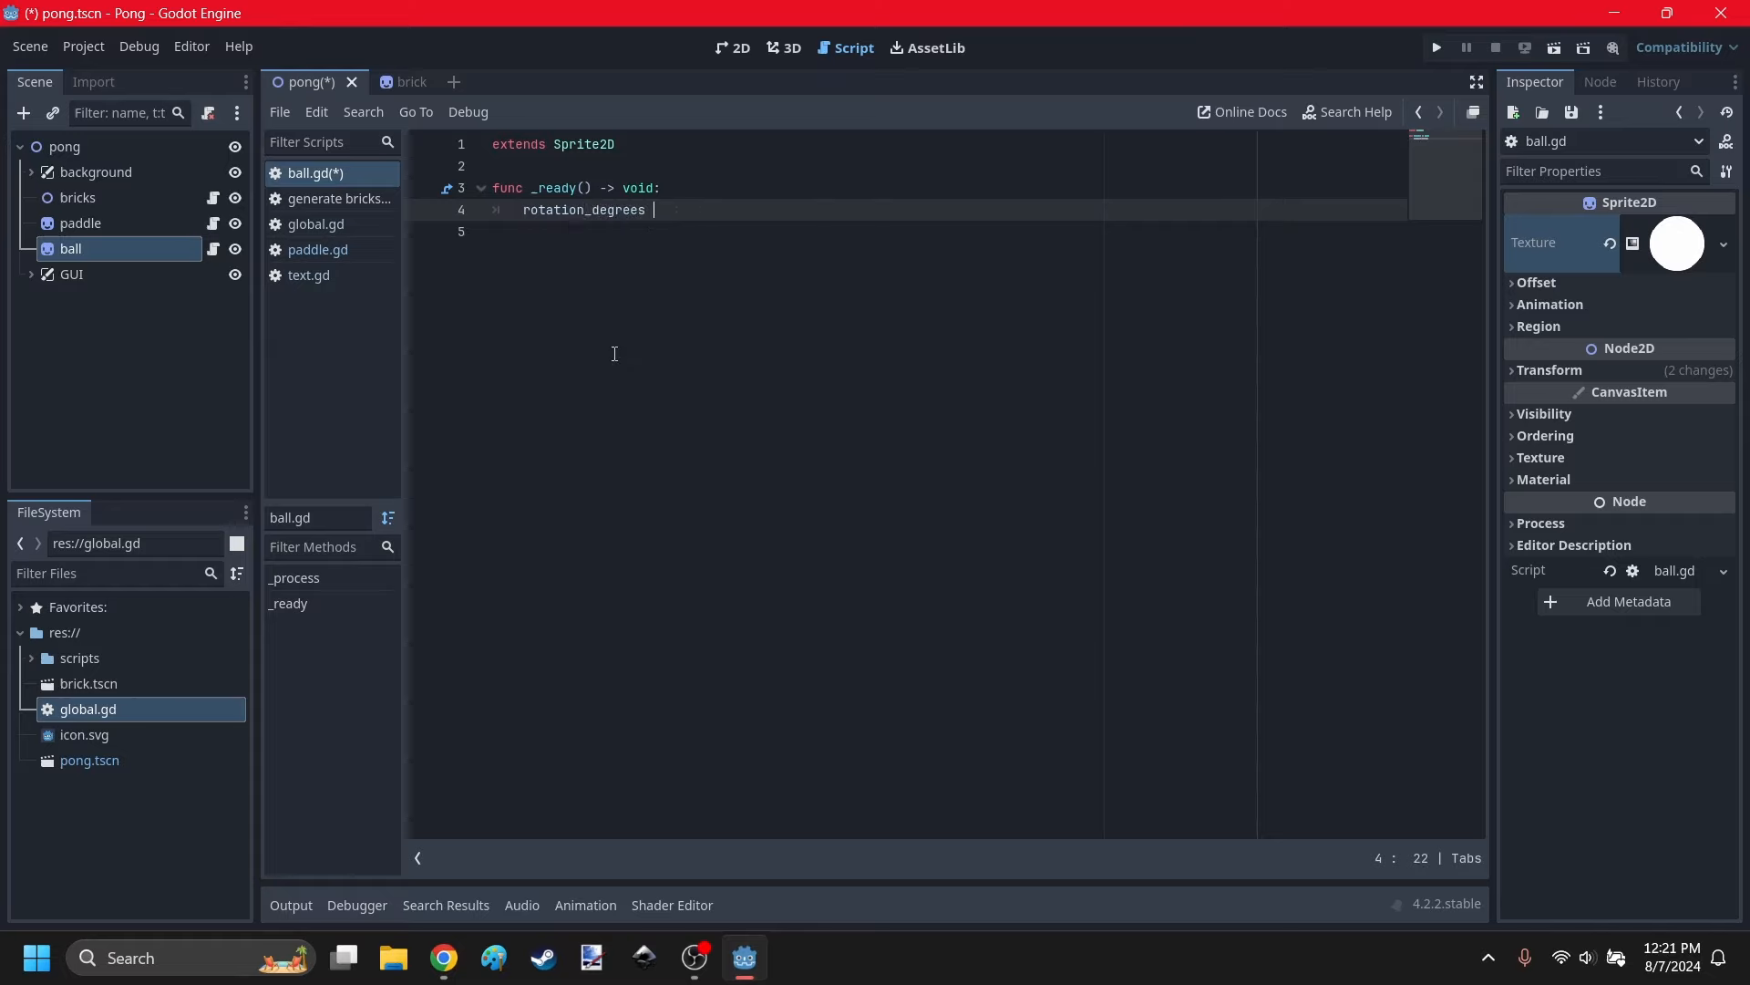
{"action": "type", "text": "= randi"}
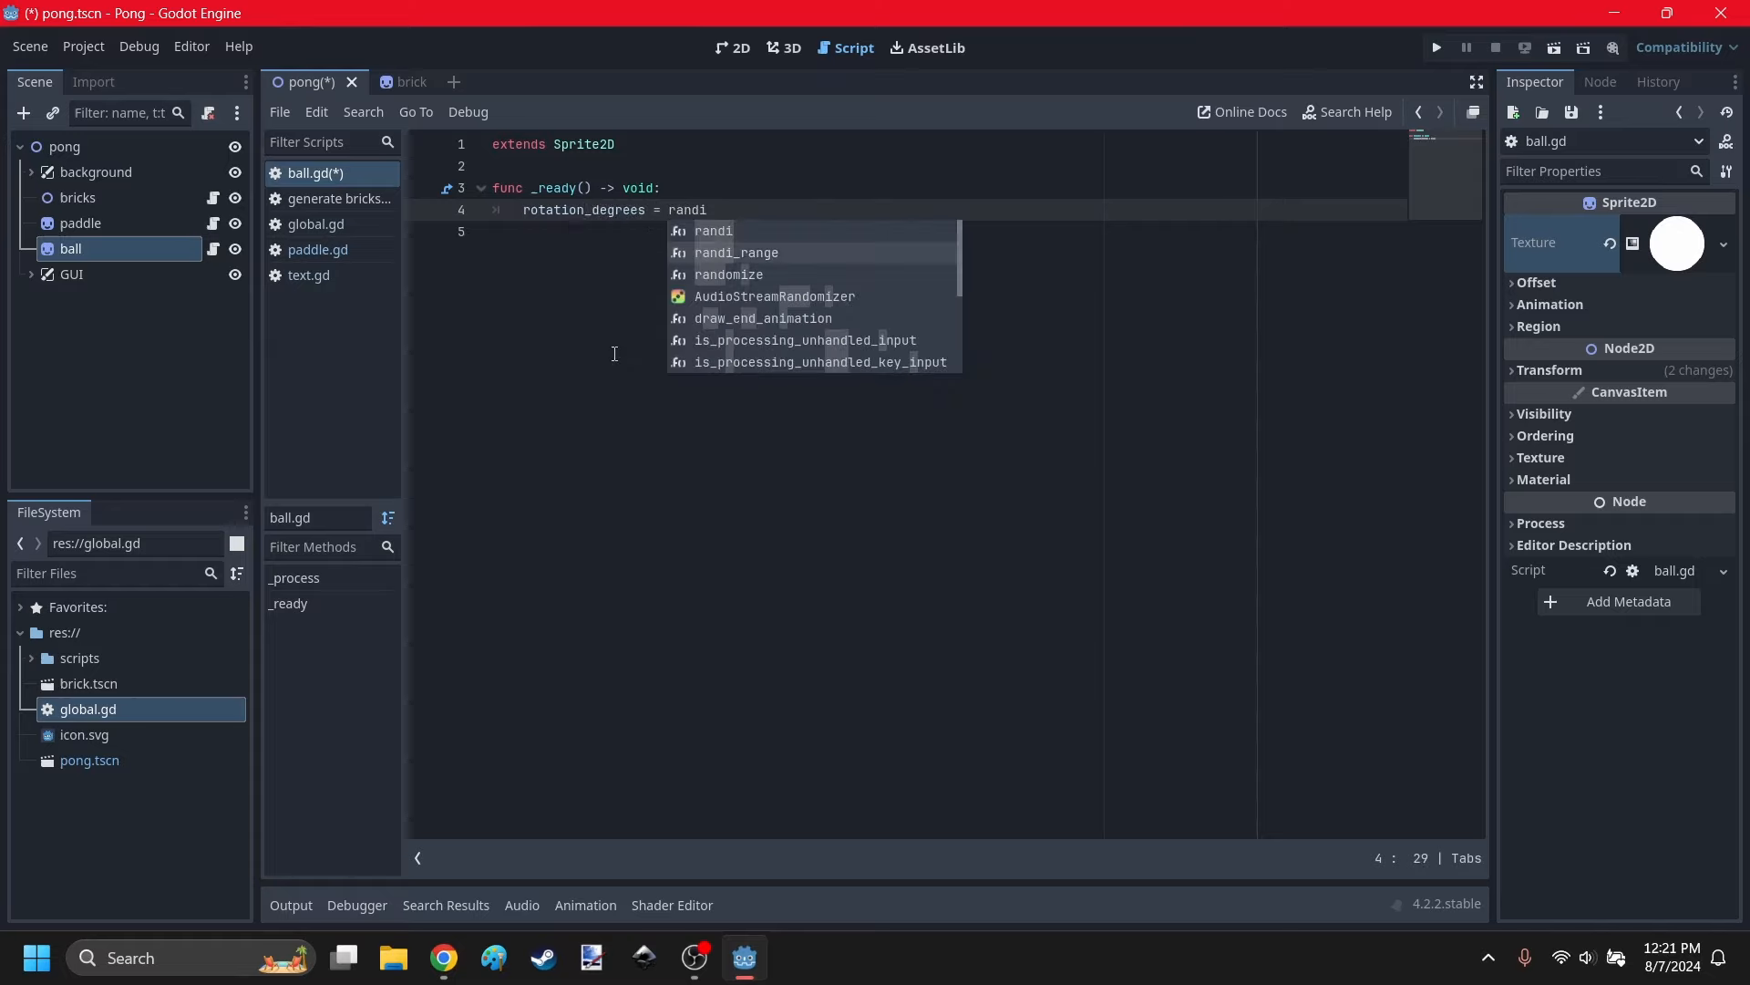
{"action": "key", "text": "Return"}
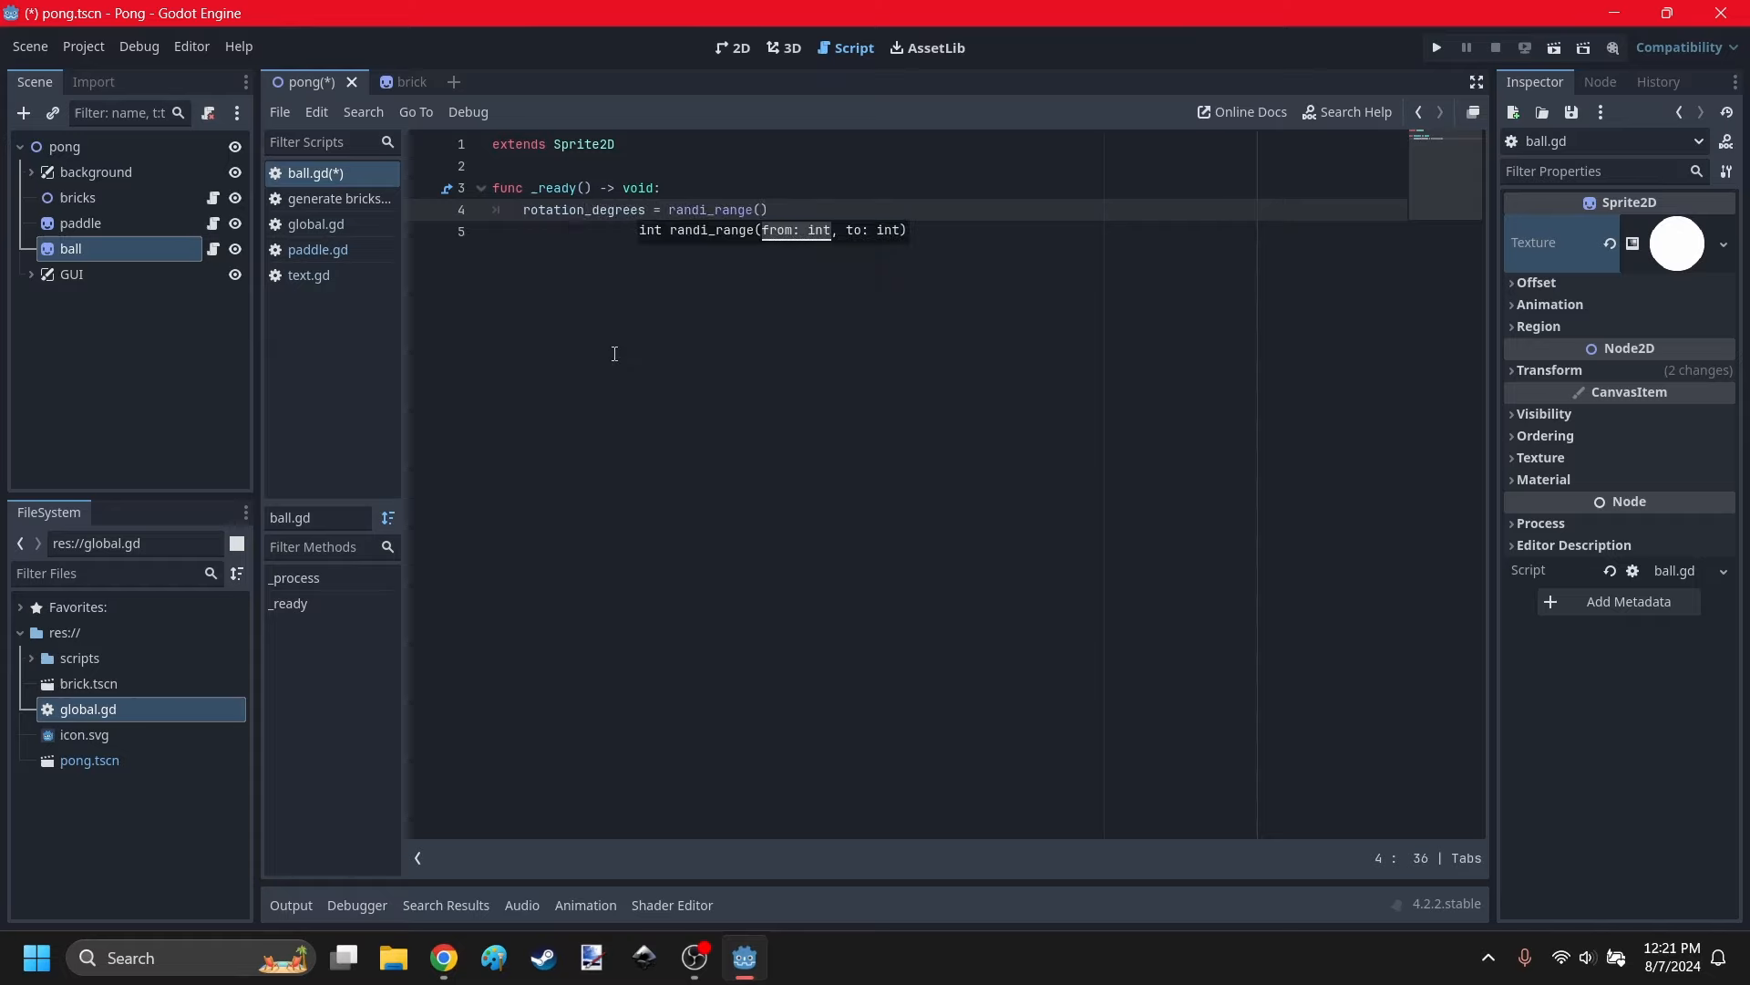
{"action": "key", "text": "Down"}
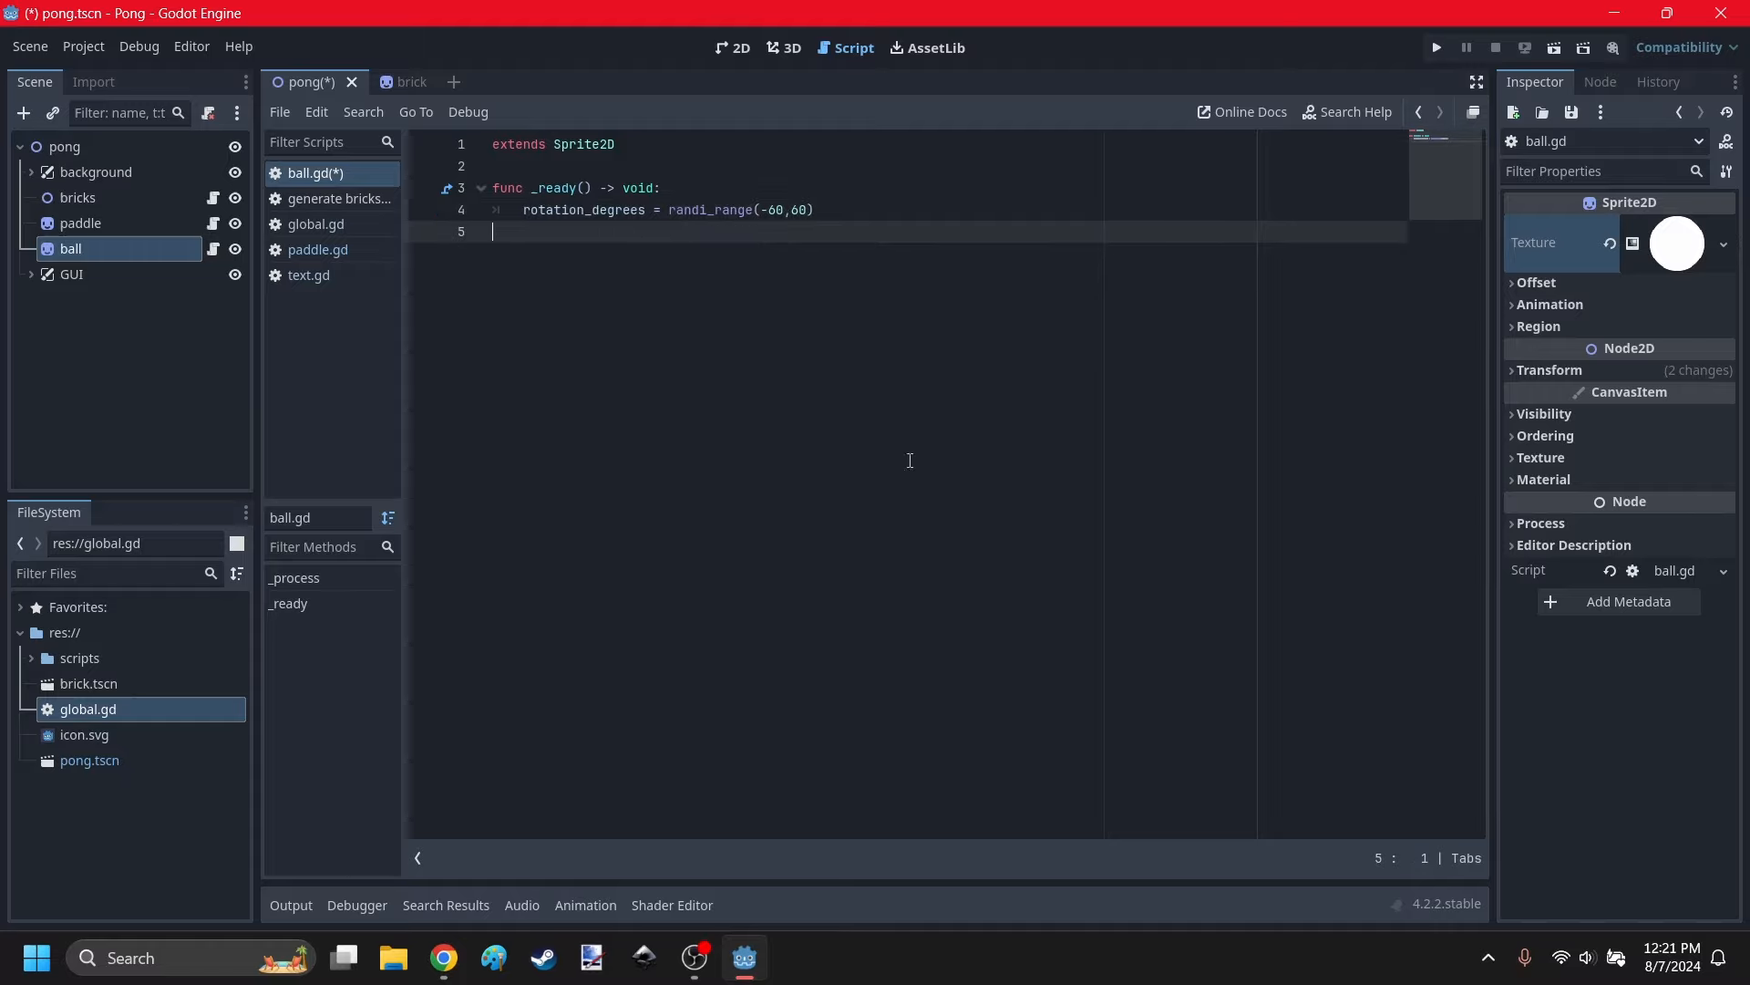
Save the ball script and scene, show the 2D scene view, and run the project to test it.
{"action": "key", "text": "ctrl+s"}
{"action": "left_click", "coordinate": [734, 48]}
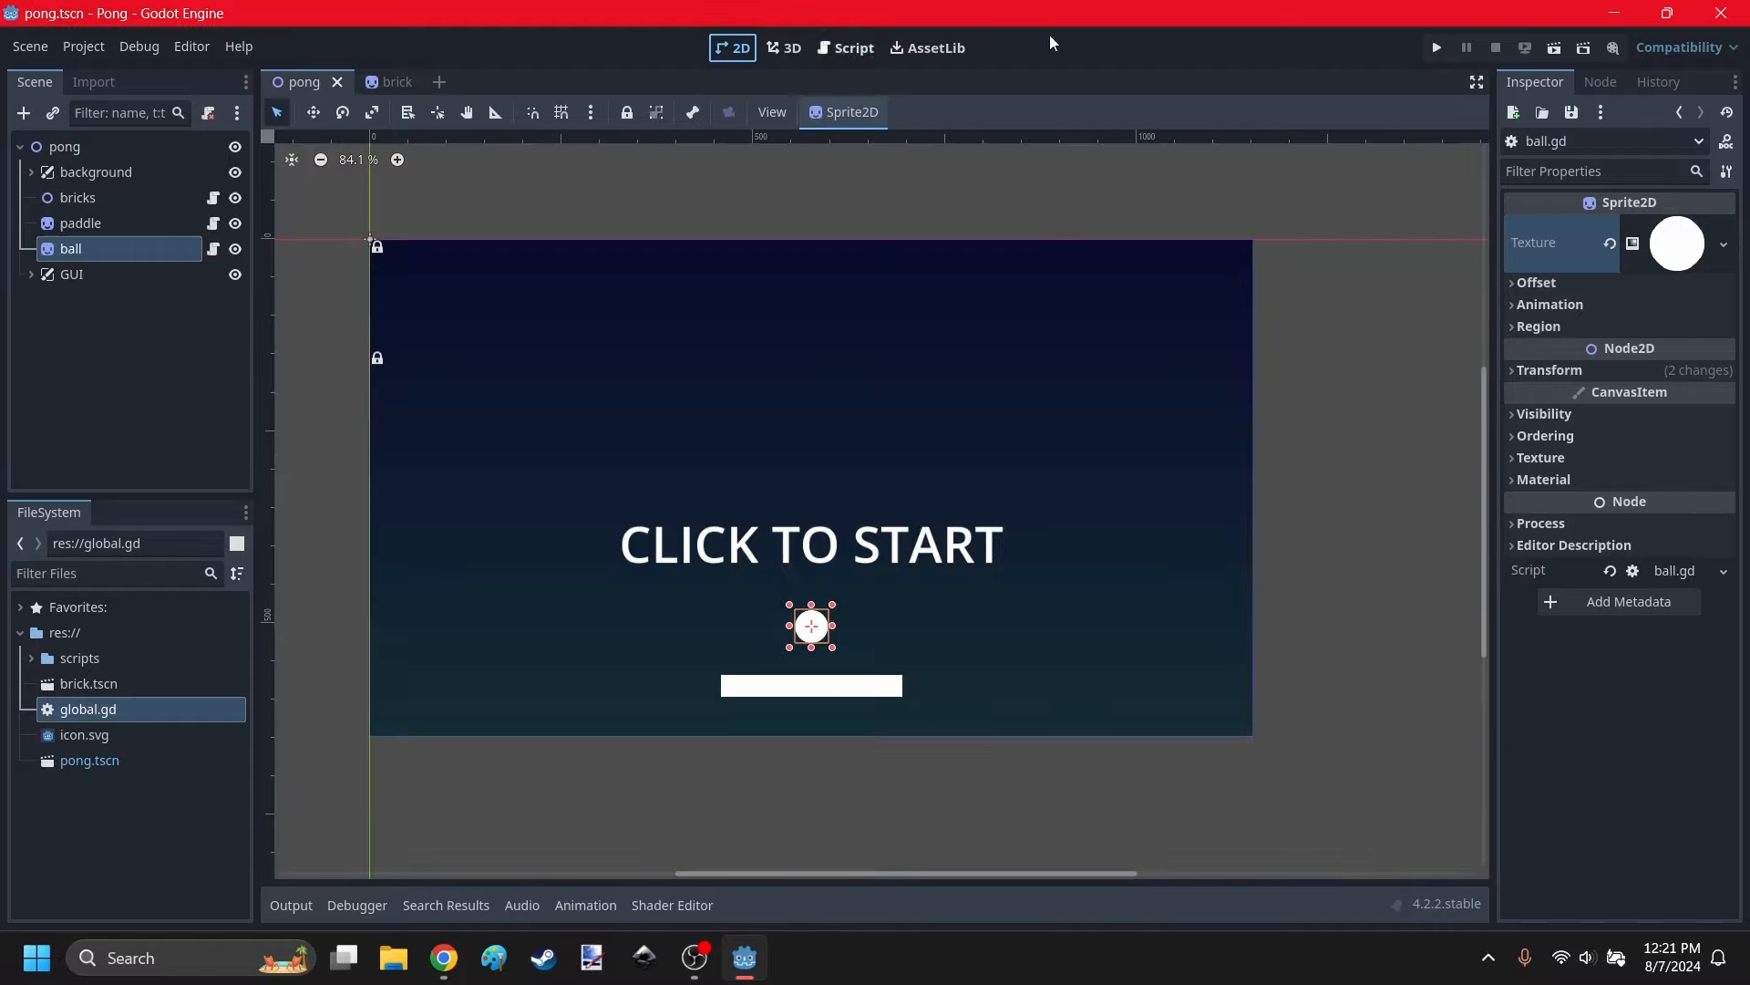
{"action": "left_click", "coordinate": [1439, 46]}
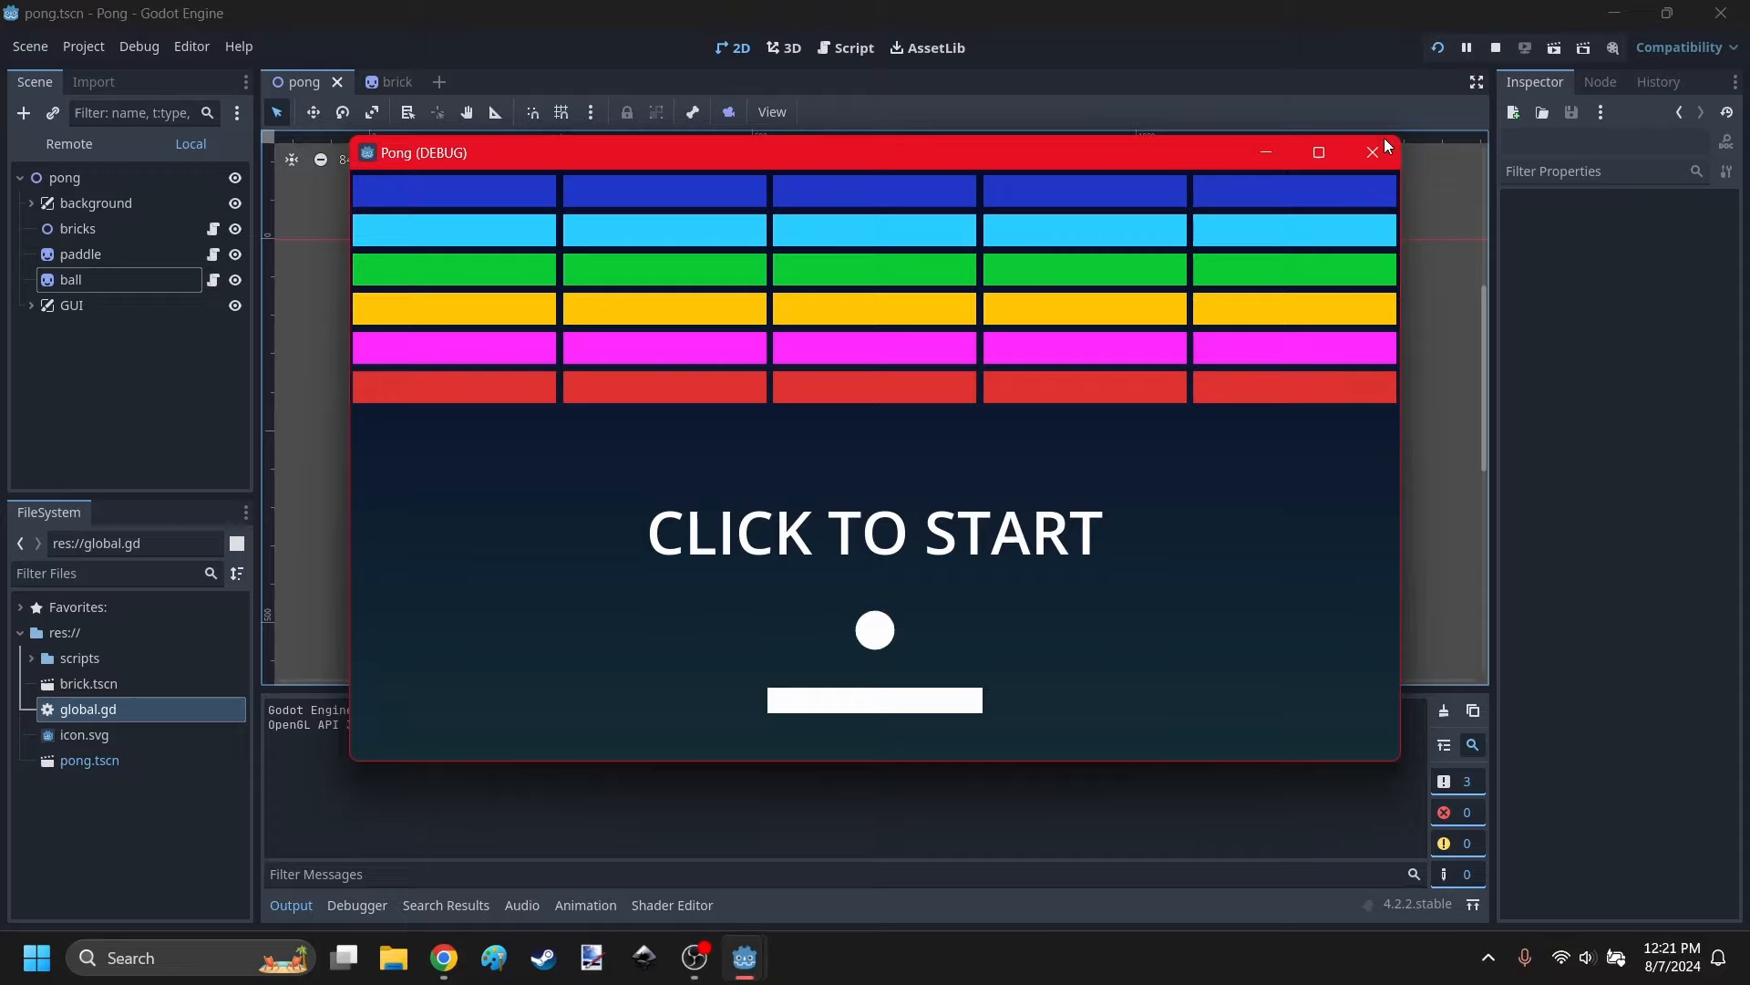
Close the running game and assign icon.svg as the ball sprite's texture.
{"action": "left_click", "coordinate": [1385, 147]}
{"action": "left_click", "coordinate": [107, 250]}
{"action": "left_click", "coordinate": [66, 737]}
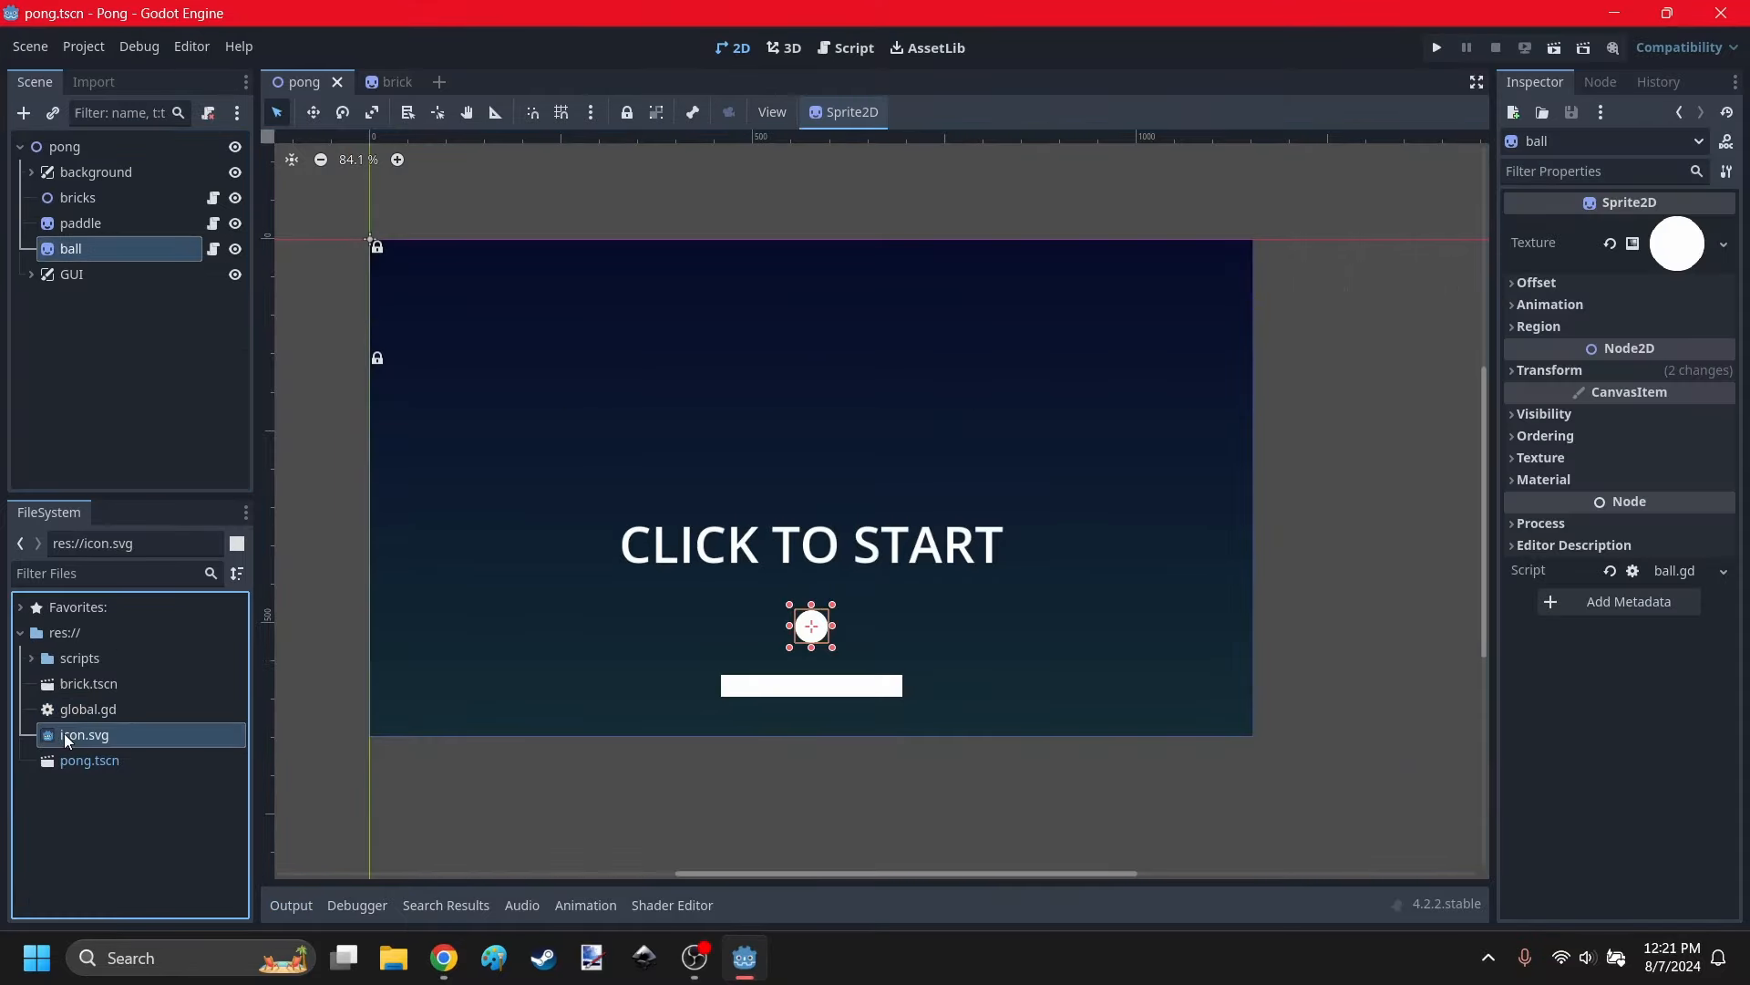
{"action": "left_click_drag", "start_coordinate": [67, 737], "coordinate": [1678, 244]}
{"action": "left_click", "coordinate": [1446, 136]}
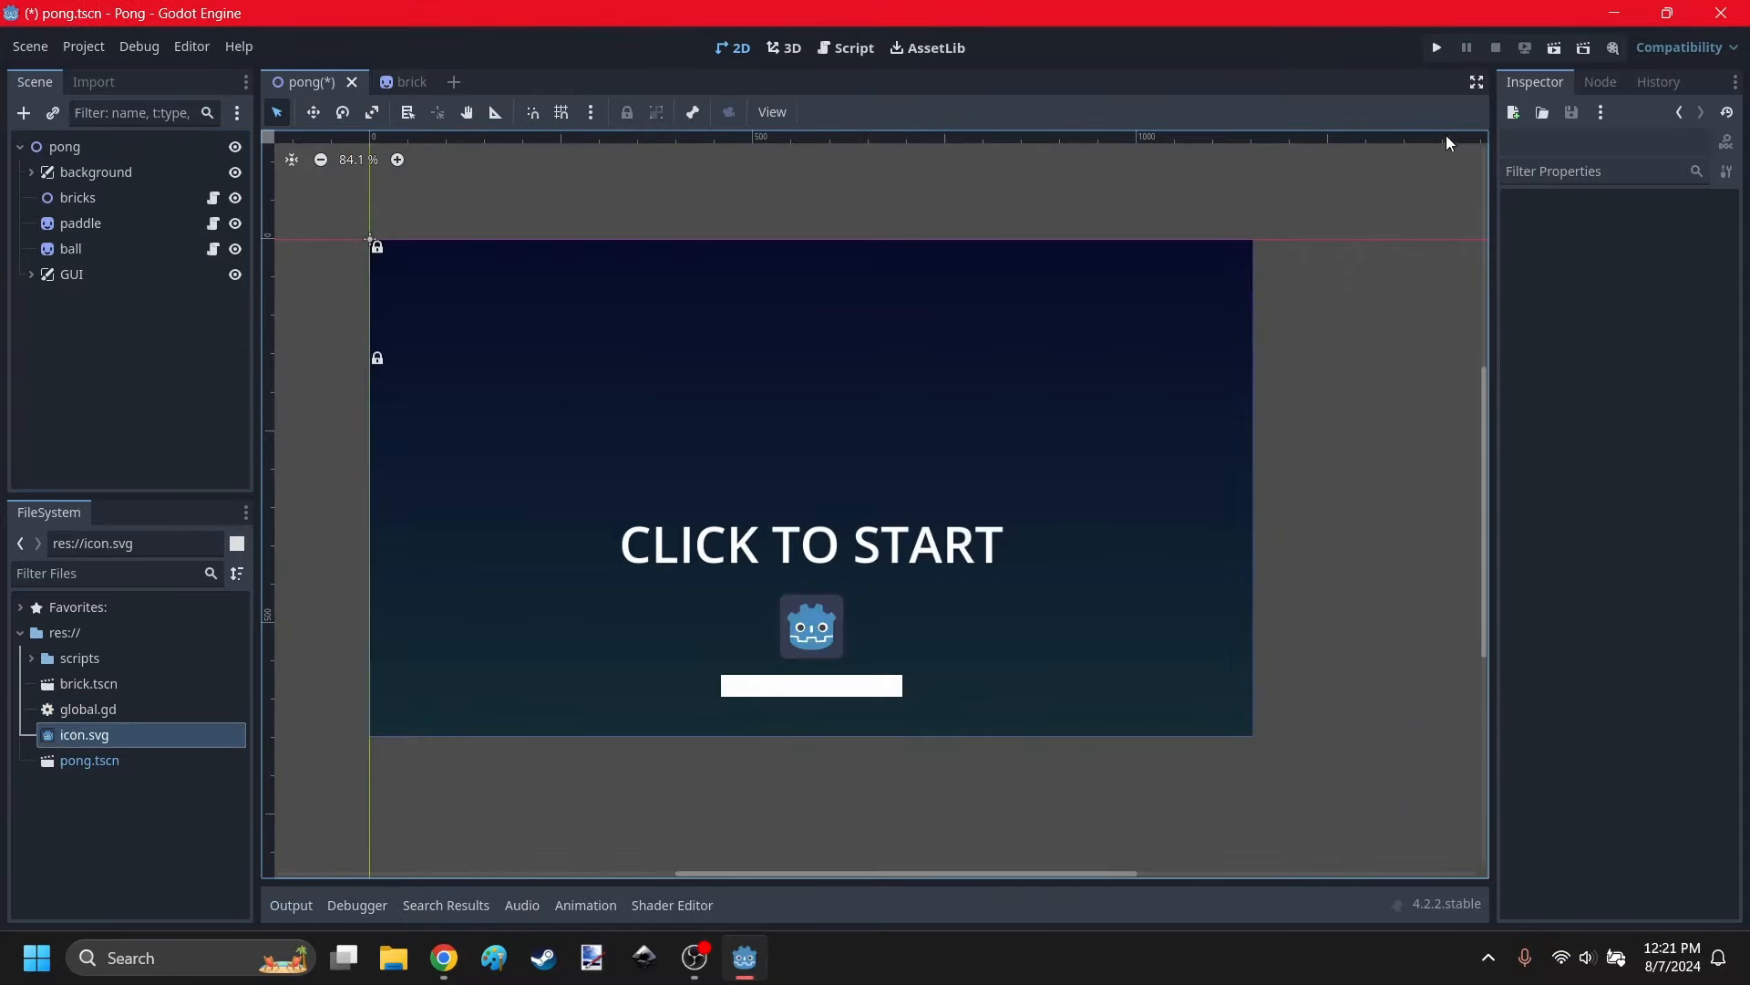
Run the project several times to check the ball's random starting rotation.
{"action": "left_click", "coordinate": [1435, 52]}
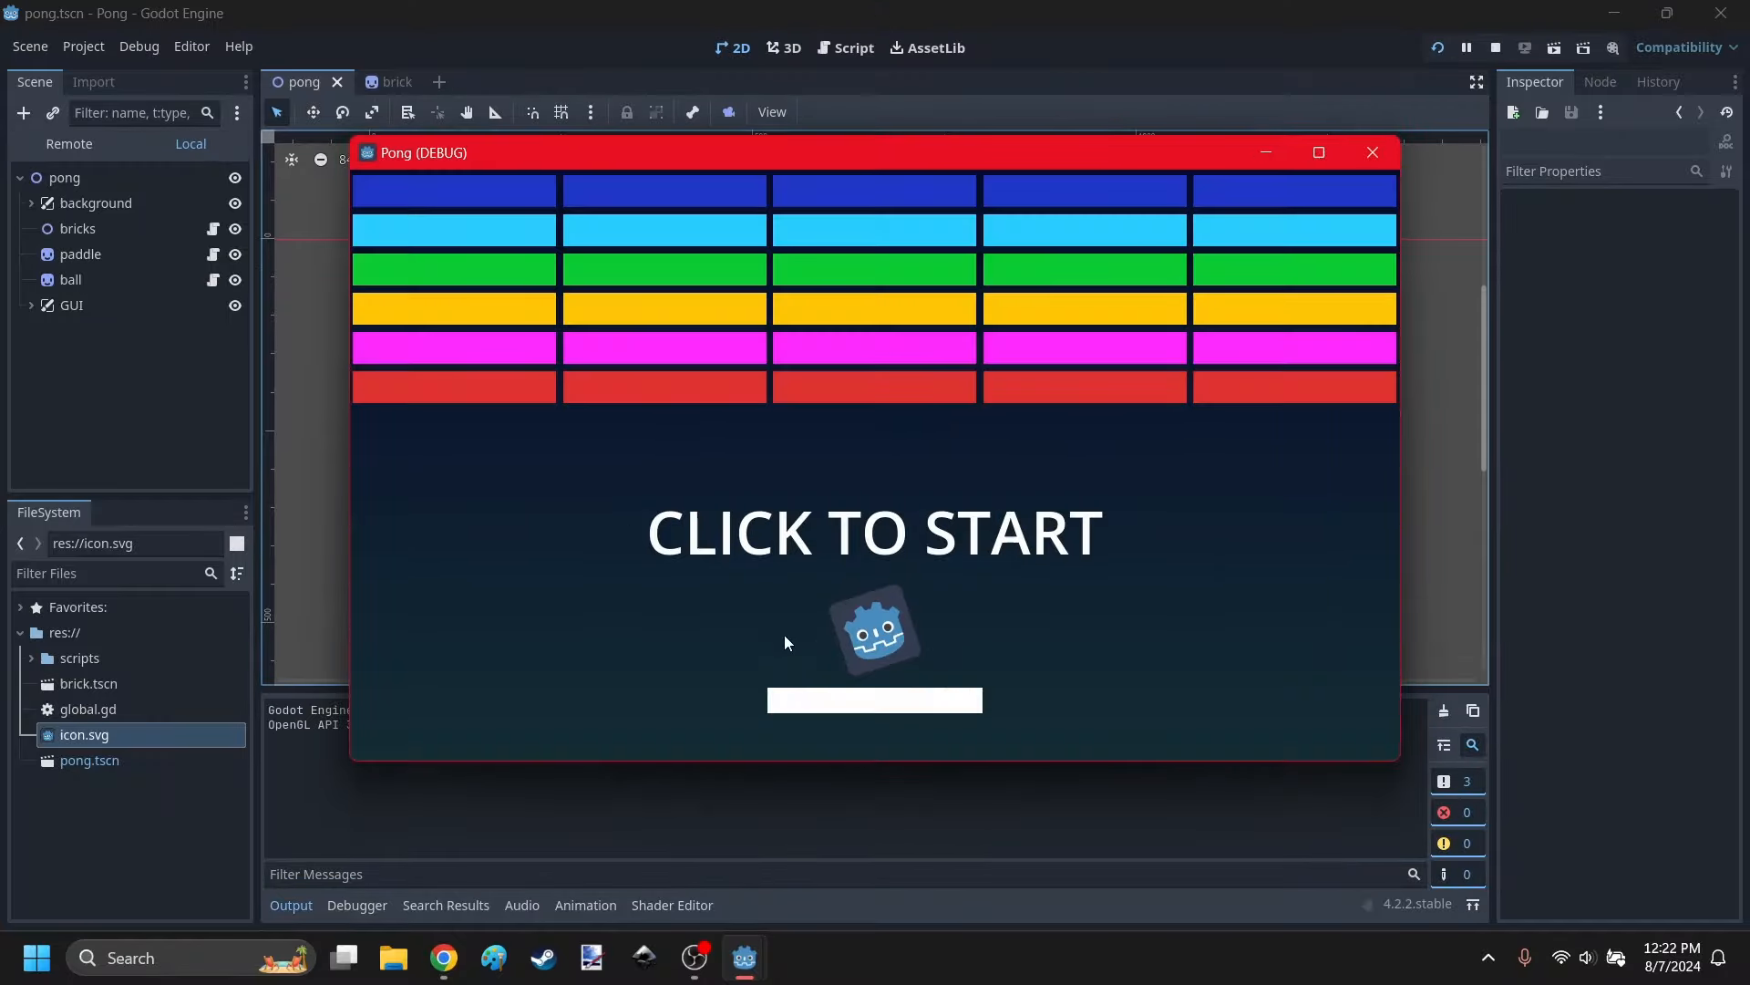
{"action": "left_click", "coordinate": [1372, 153]}
{"action": "left_click", "coordinate": [1433, 50]}
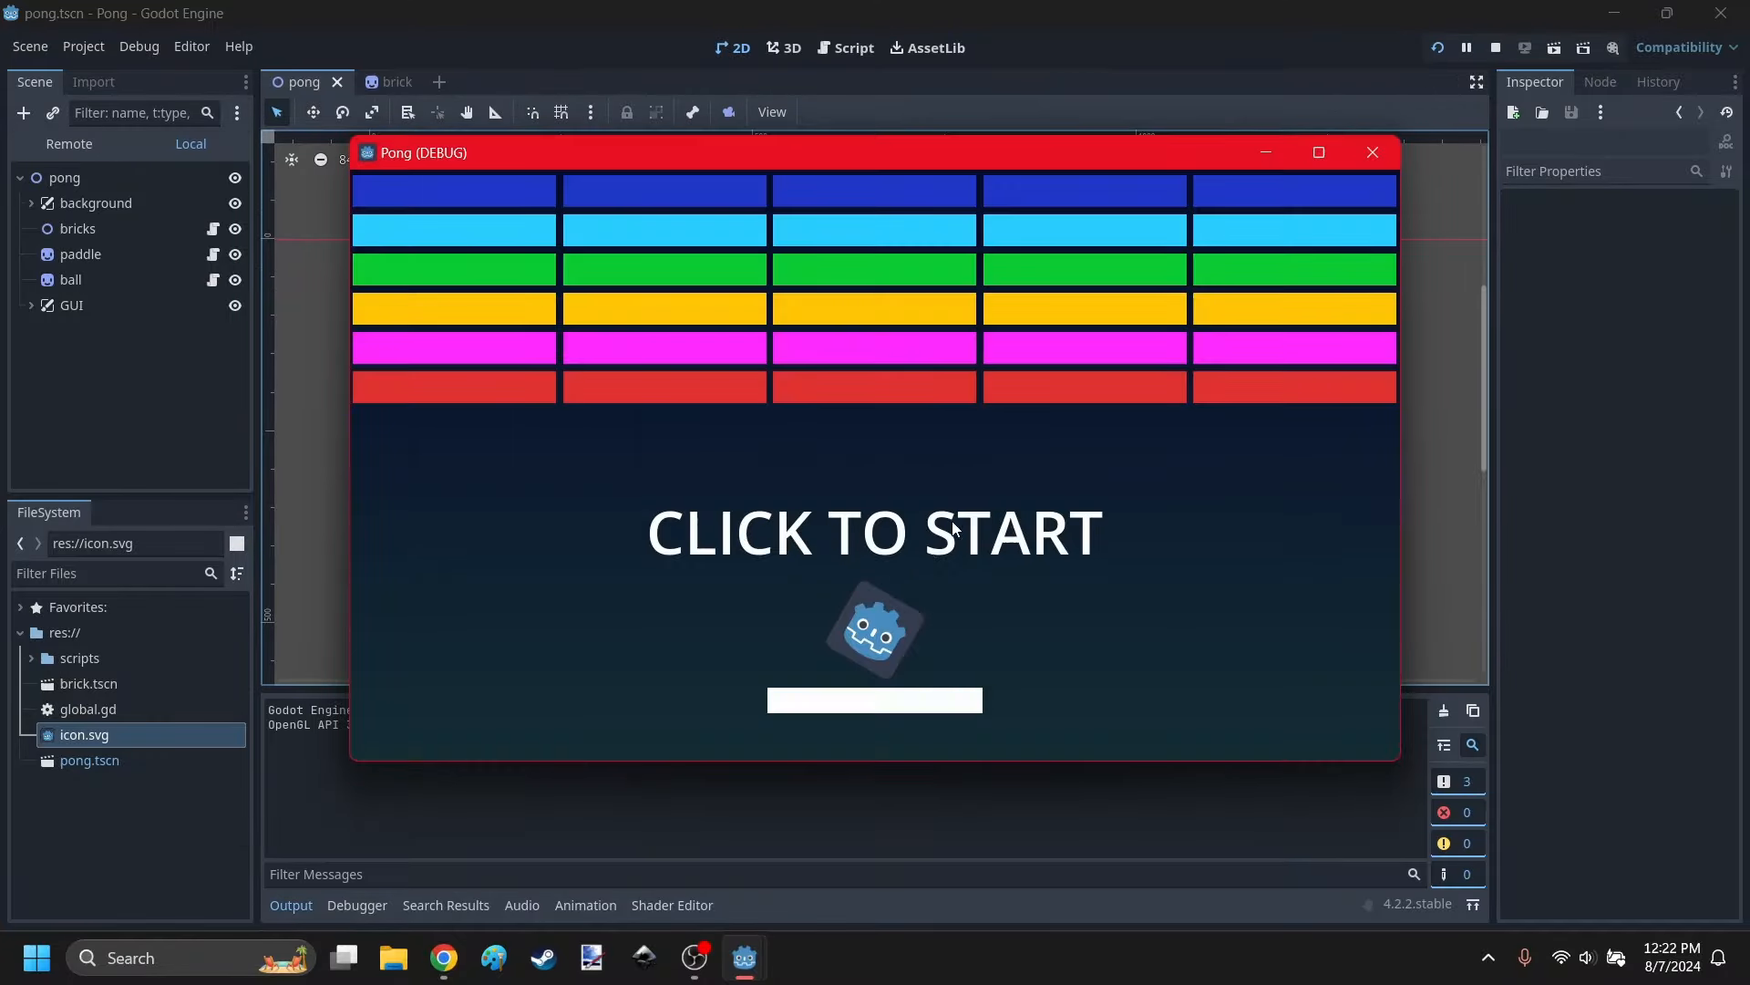
{"action": "left_click", "coordinate": [1438, 47]}
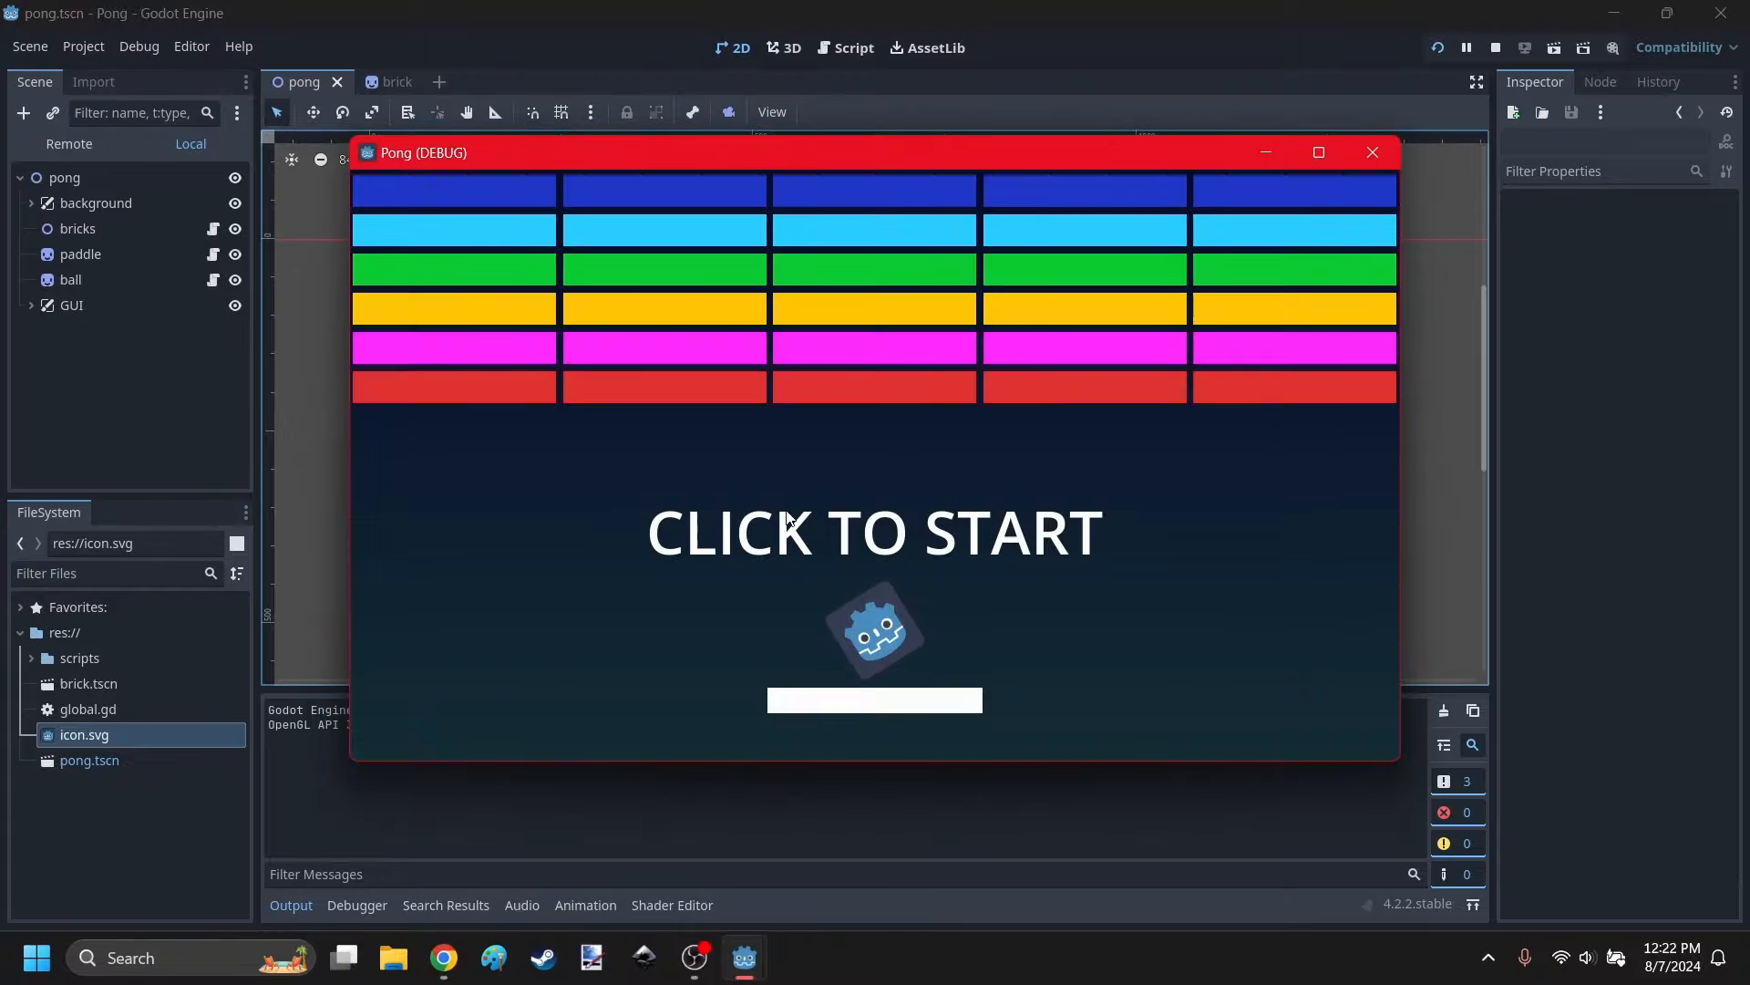
{"action": "left_click", "coordinate": [1372, 152]}
{"action": "left_click", "coordinate": [1438, 47]}
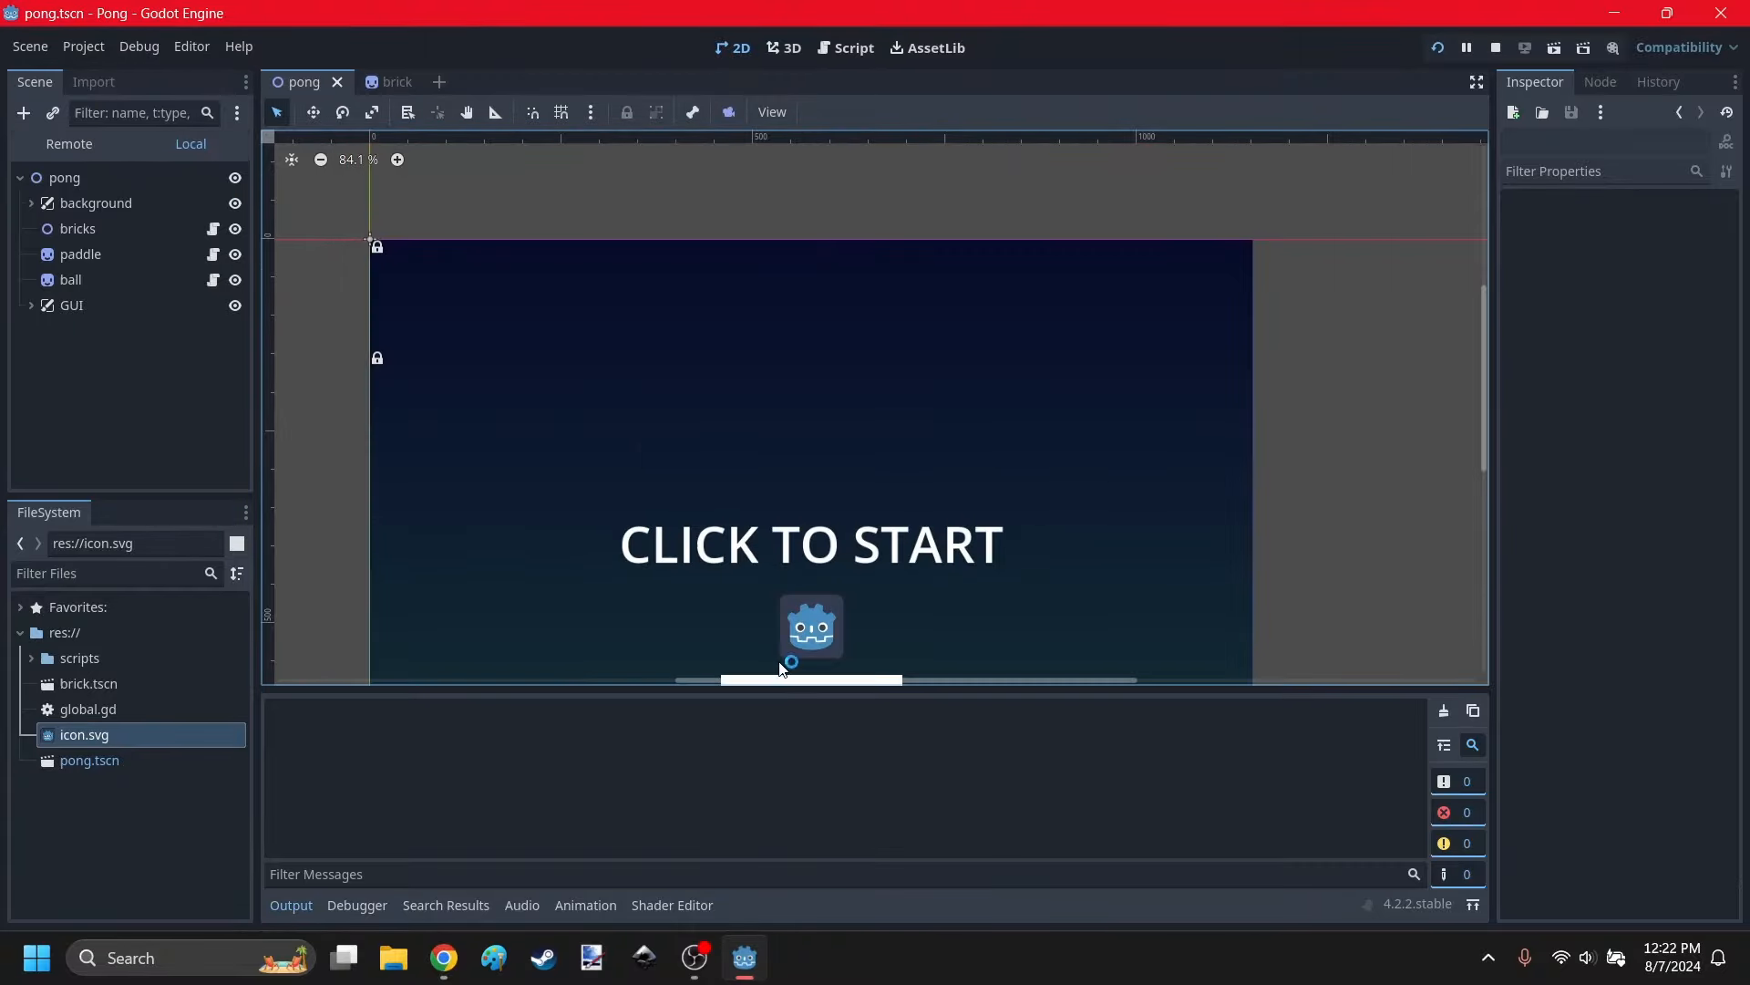
Close the game, undo the ball's texture change and save the scene.
{"action": "left_click", "coordinate": [1372, 153]}
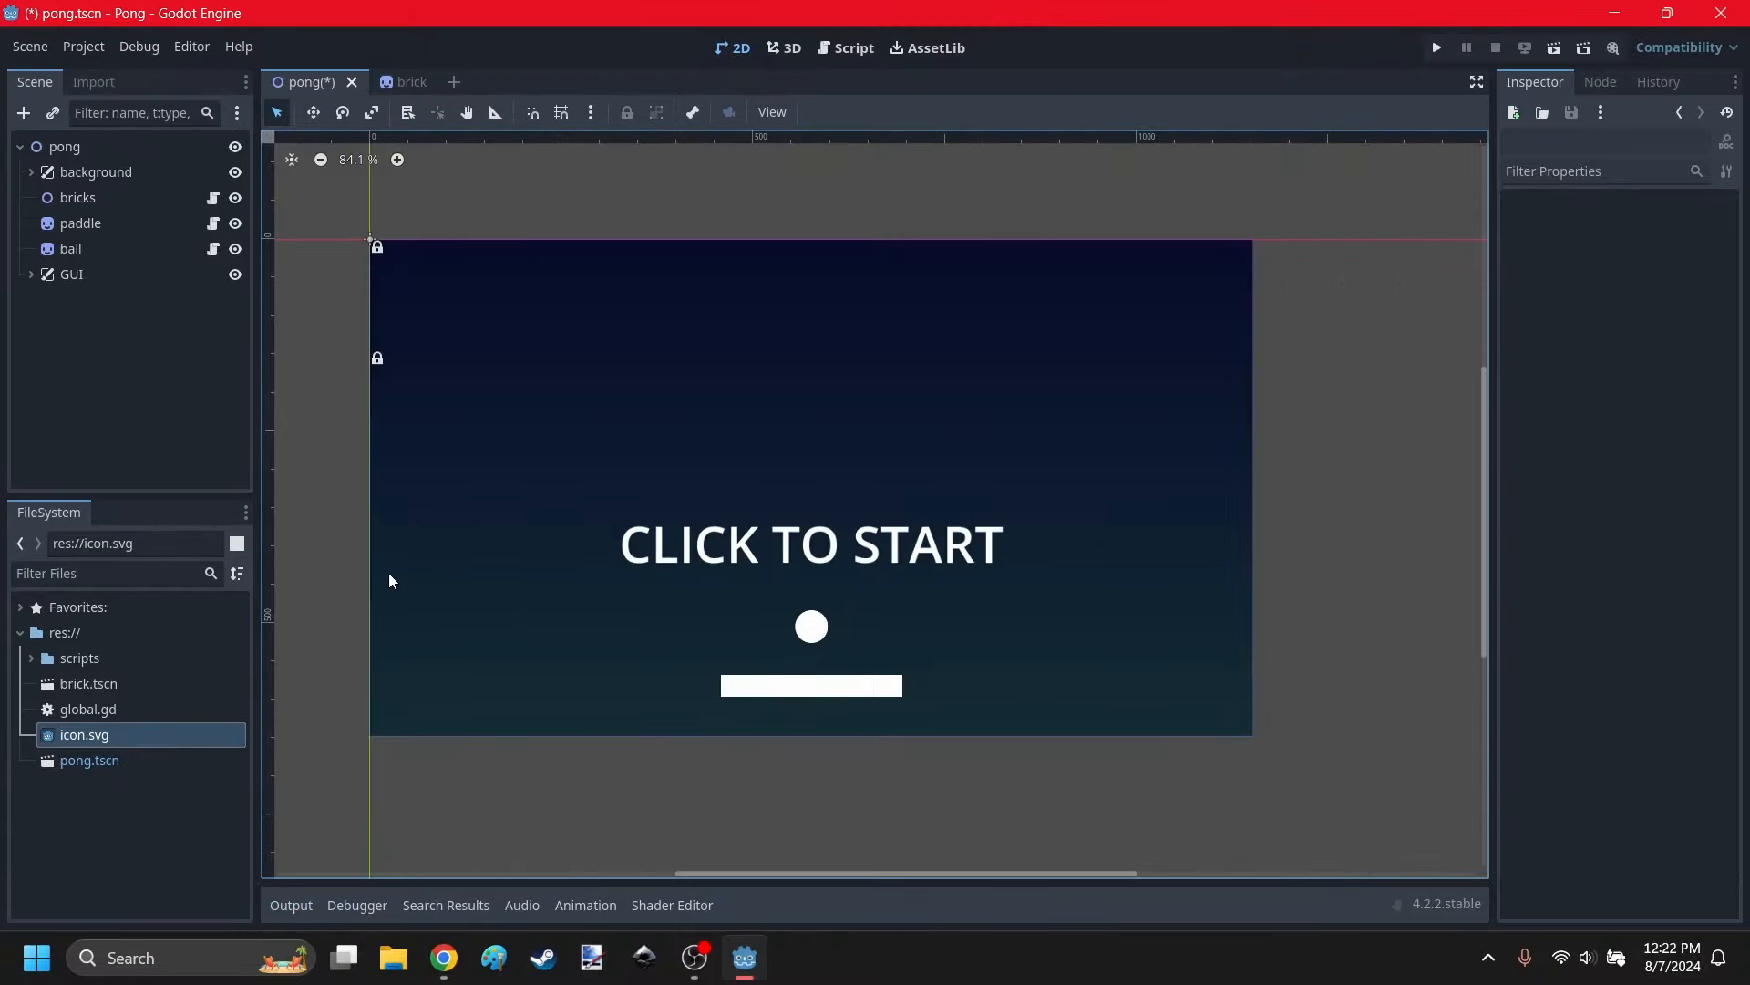
{"action": "key", "text": "ctrl+s"}
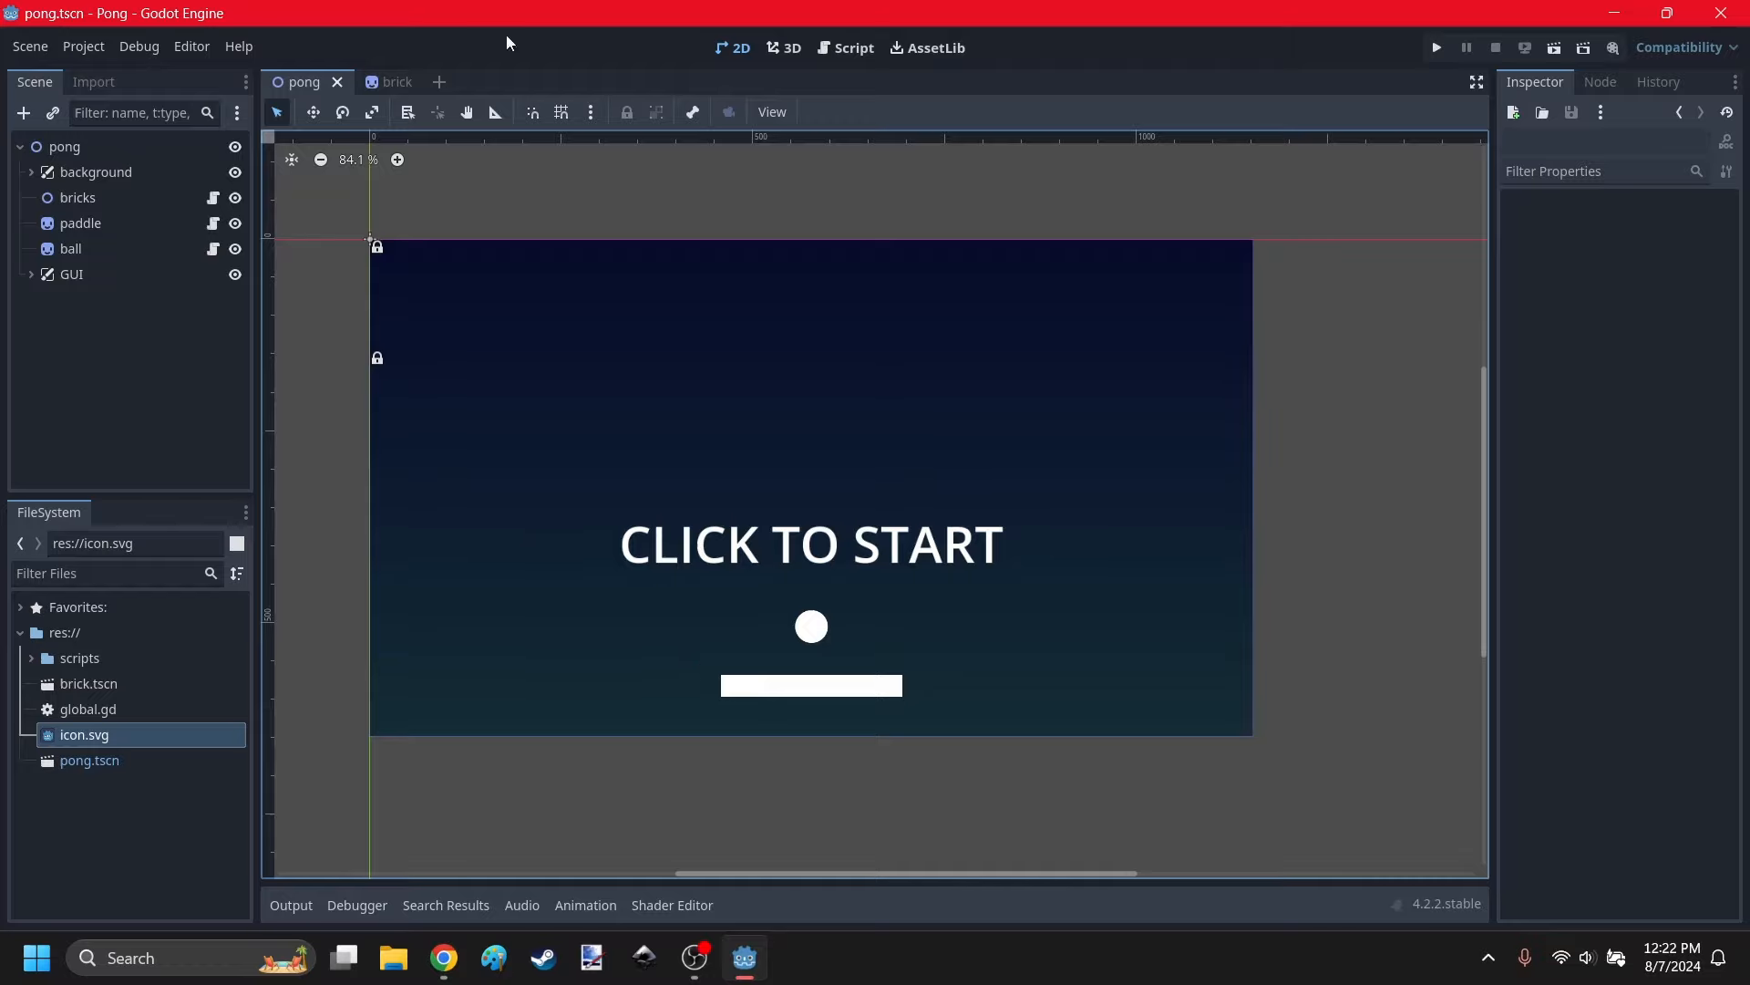
{"action": "left_click", "coordinate": [848, 49]}
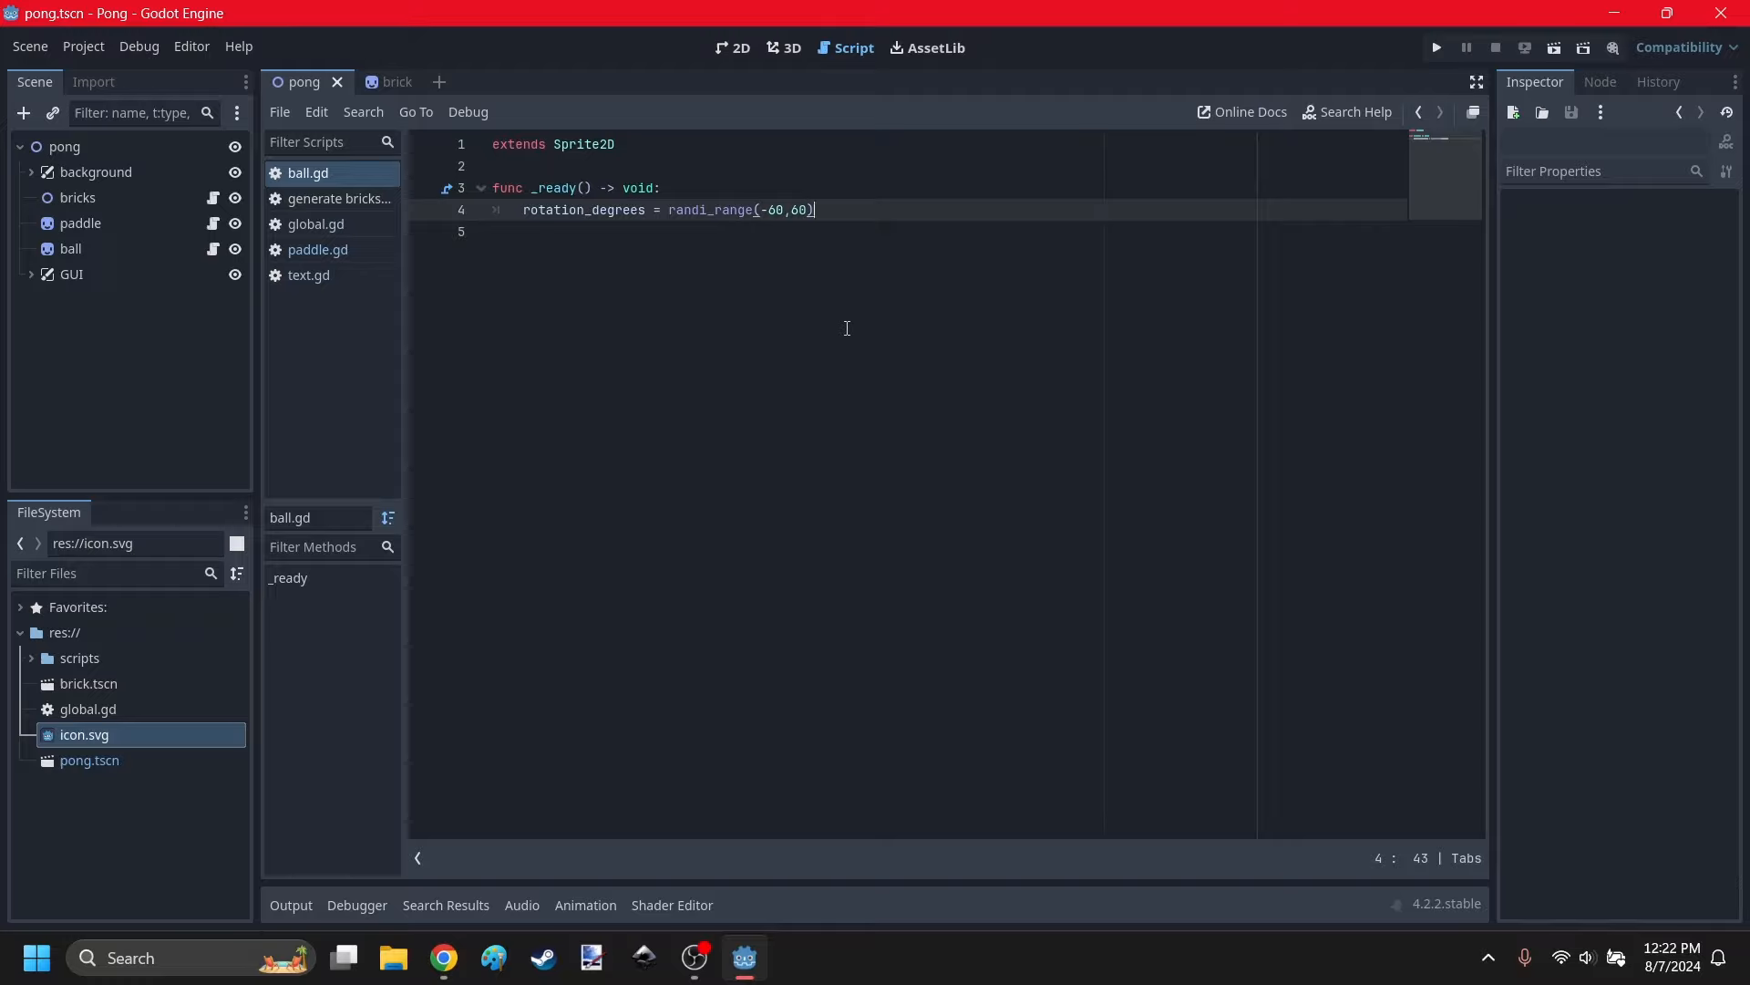
{"action": "left_click", "coordinate": [733, 47]}
{"action": "scroll", "coordinate": [793, 576], "scroll_direction": "down", "scroll_amount": 2}
{"action": "scroll", "coordinate": [796, 562], "scroll_direction": "up", "scroll_amount": 1}
Switch to the Scratch project and review the ball sprite's movement loop and its push out of paddle block.
{"action": "left_click", "coordinate": [453, 955]}
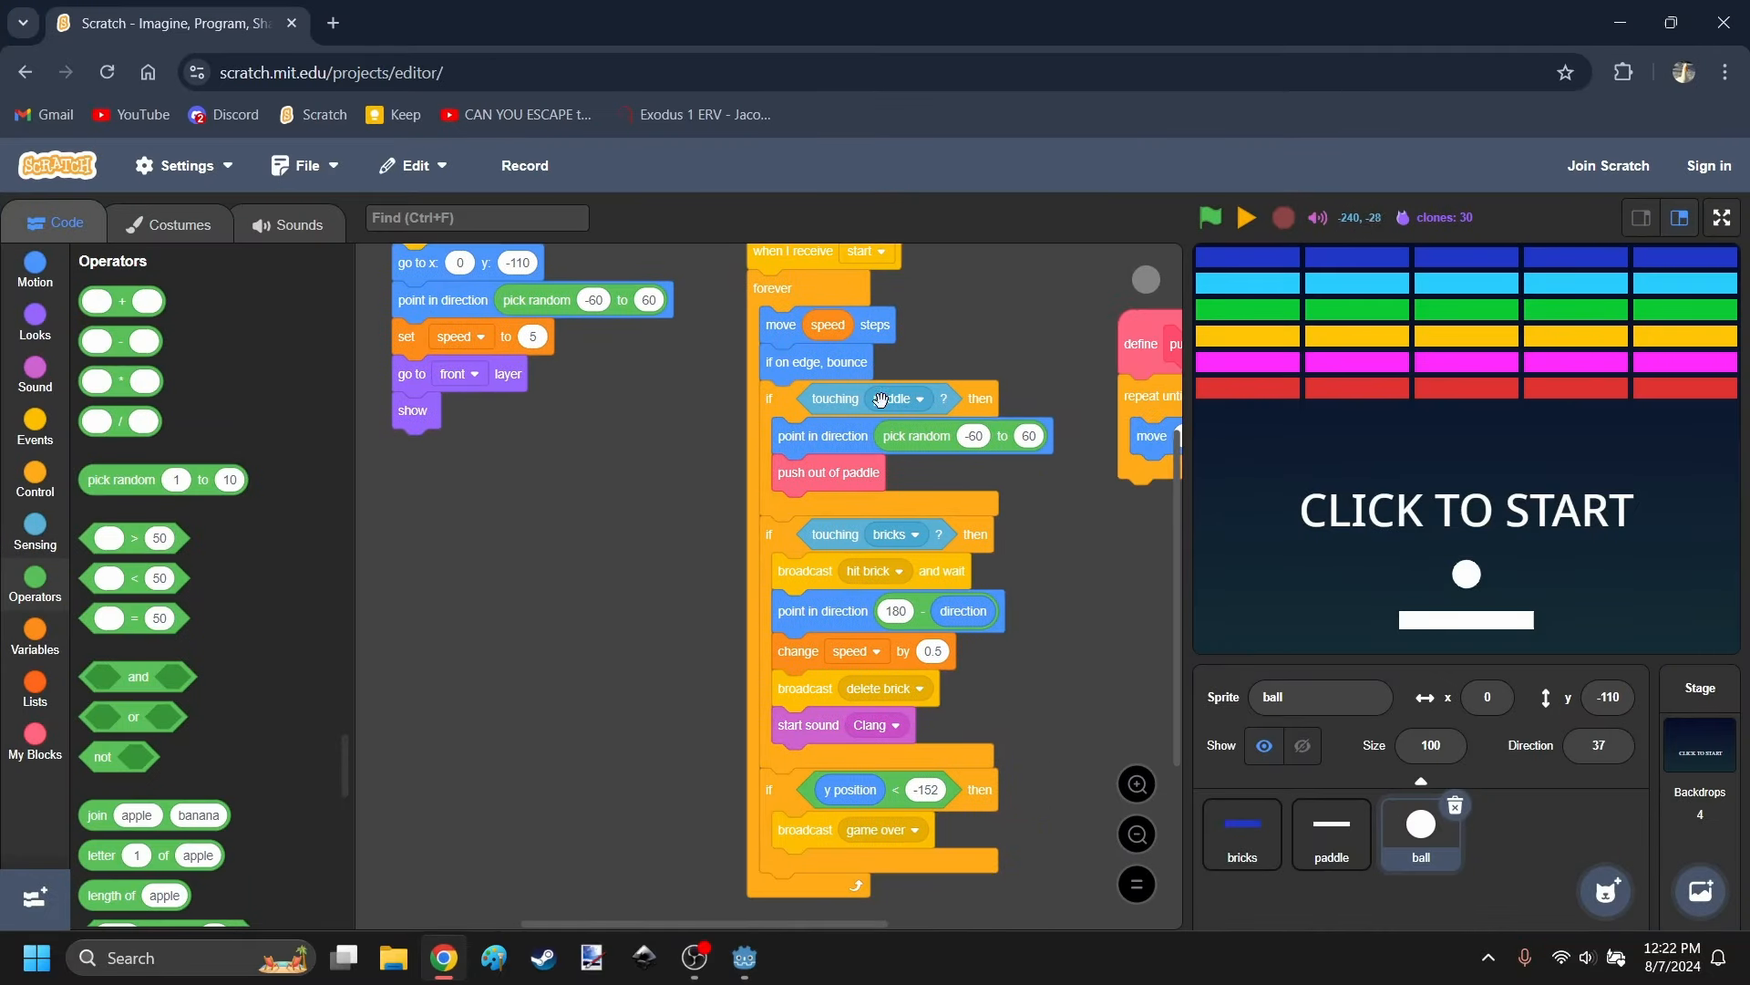
{"action": "scroll", "coordinate": [1056, 547], "scroll_direction": "right", "scroll_amount": 2}
{"action": "scroll", "coordinate": [495, 624], "scroll_direction": "up", "scroll_amount": 1}
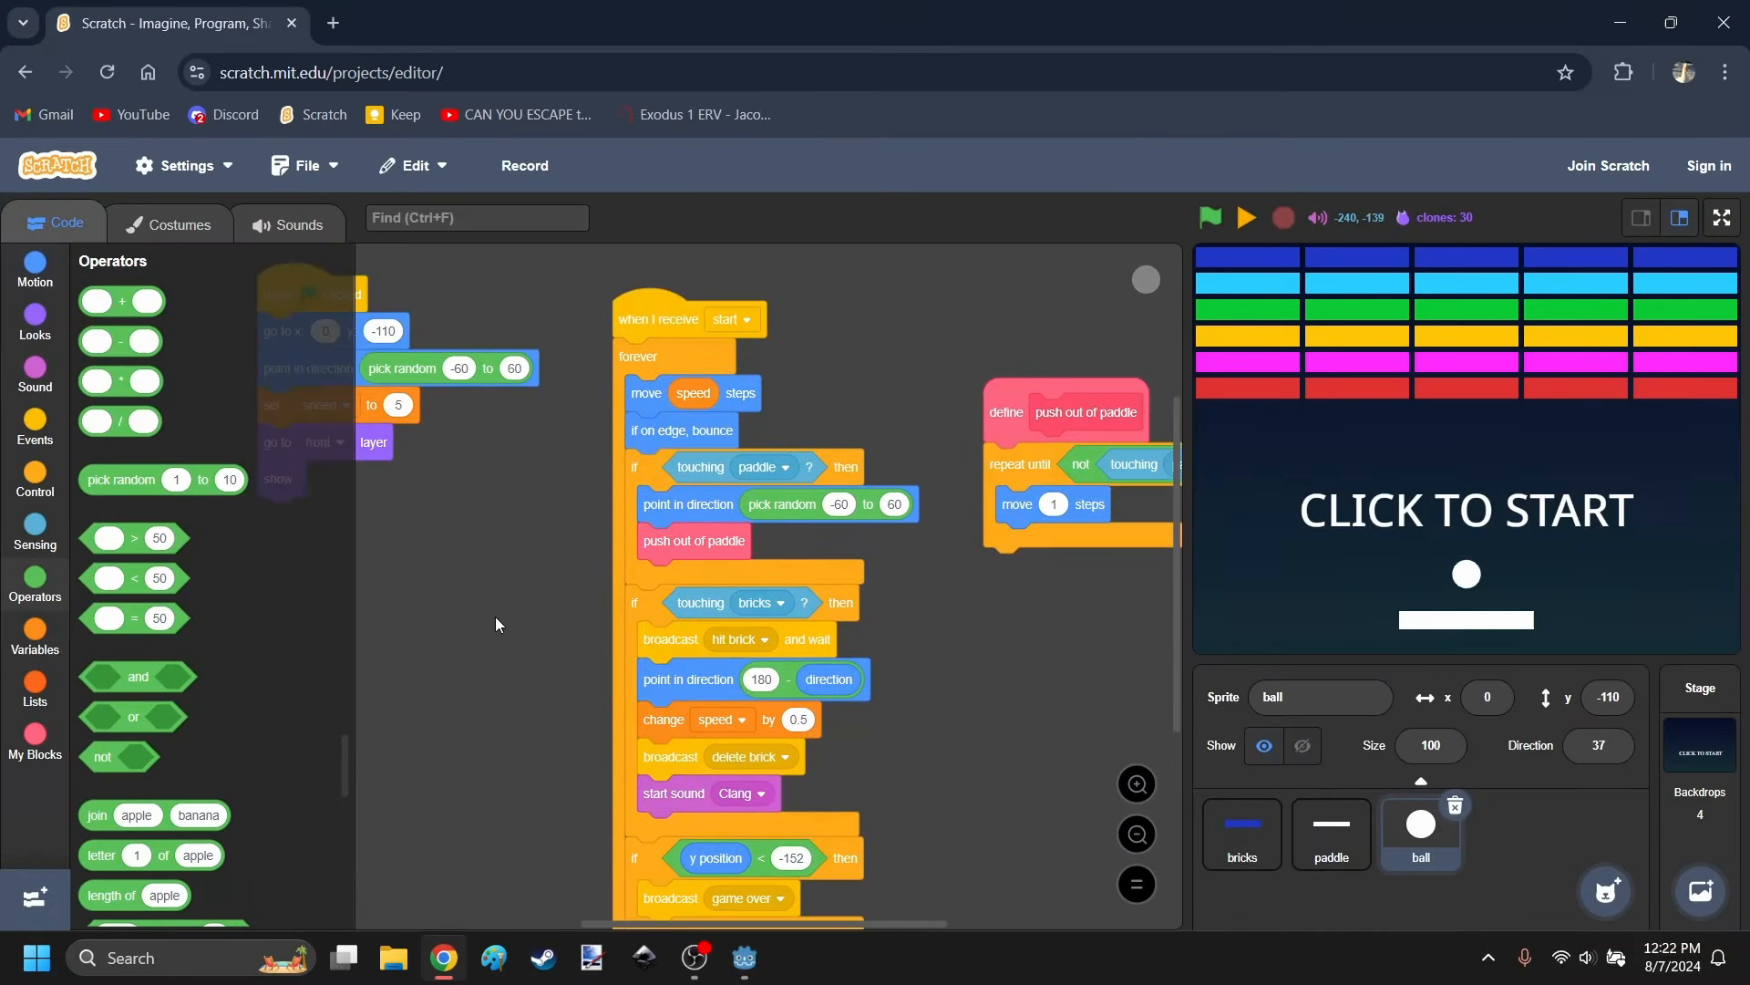
{"action": "left_click", "coordinate": [447, 959]}
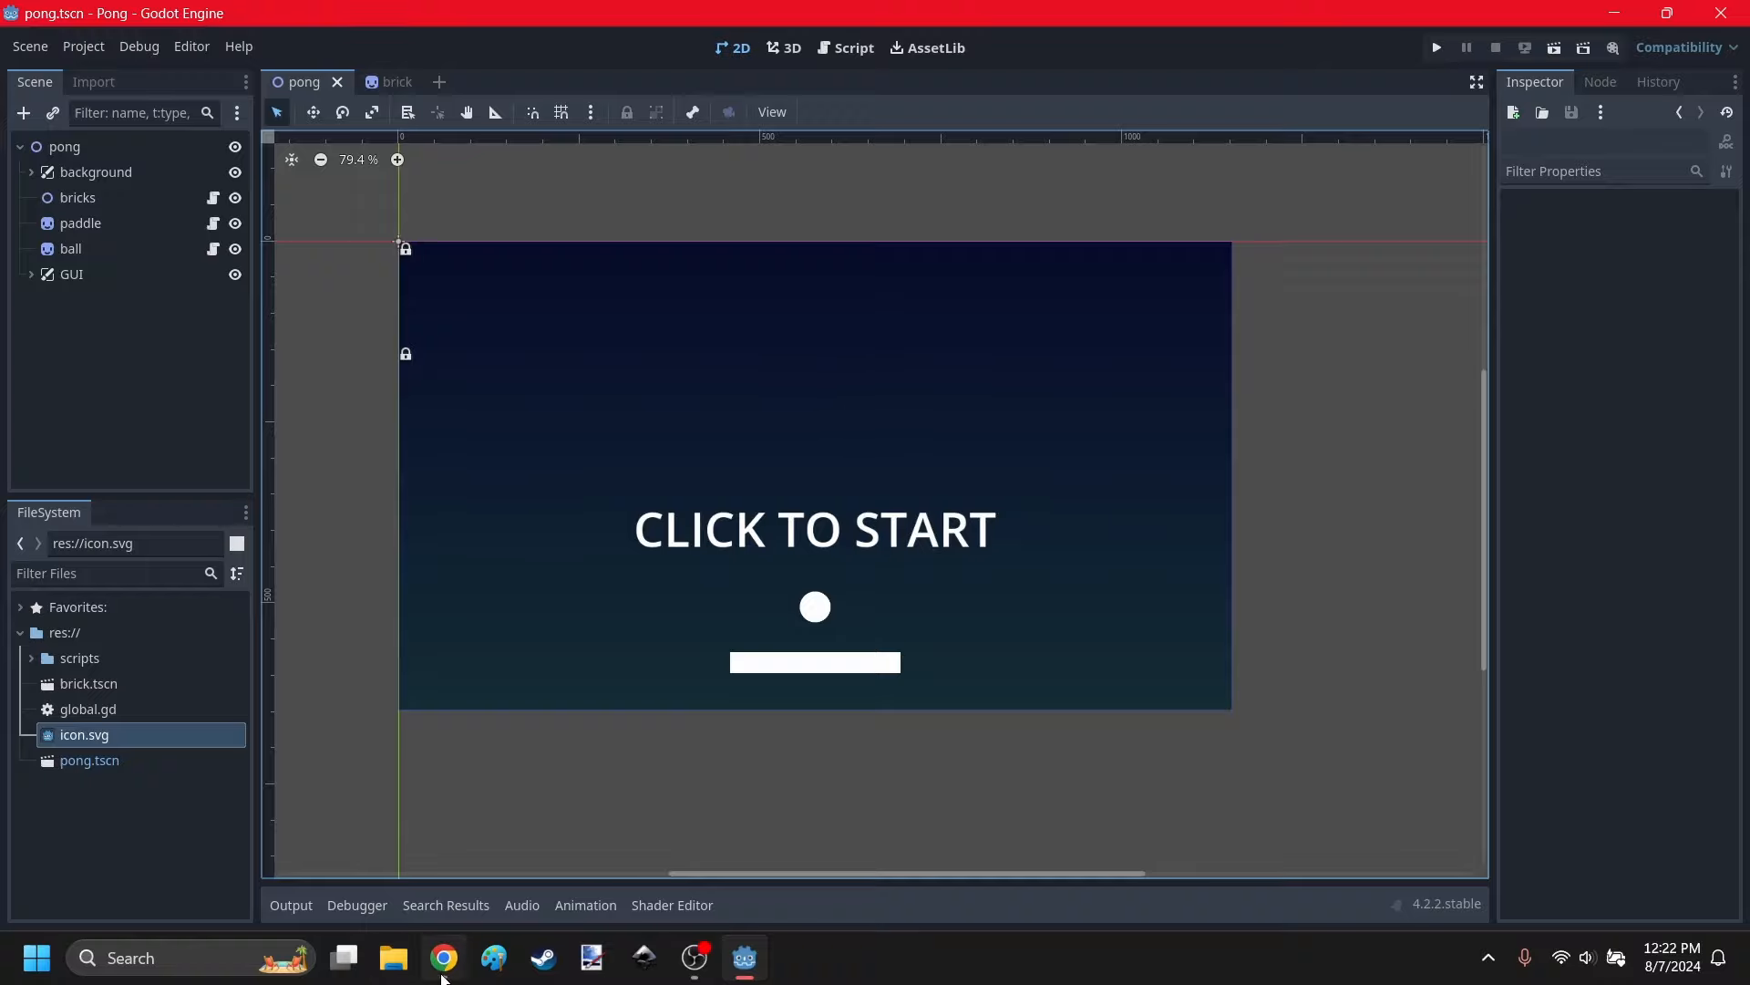
{"action": "left_click", "coordinate": [444, 957]}
{"action": "scroll", "coordinate": [876, 493], "scroll_direction": "right", "scroll_amount": 2}
{"action": "scroll", "coordinate": [807, 354], "scroll_direction": "down", "scroll_amount": 1}
{"action": "scroll", "coordinate": [808, 361], "scroll_direction": "right", "scroll_amount": 1}
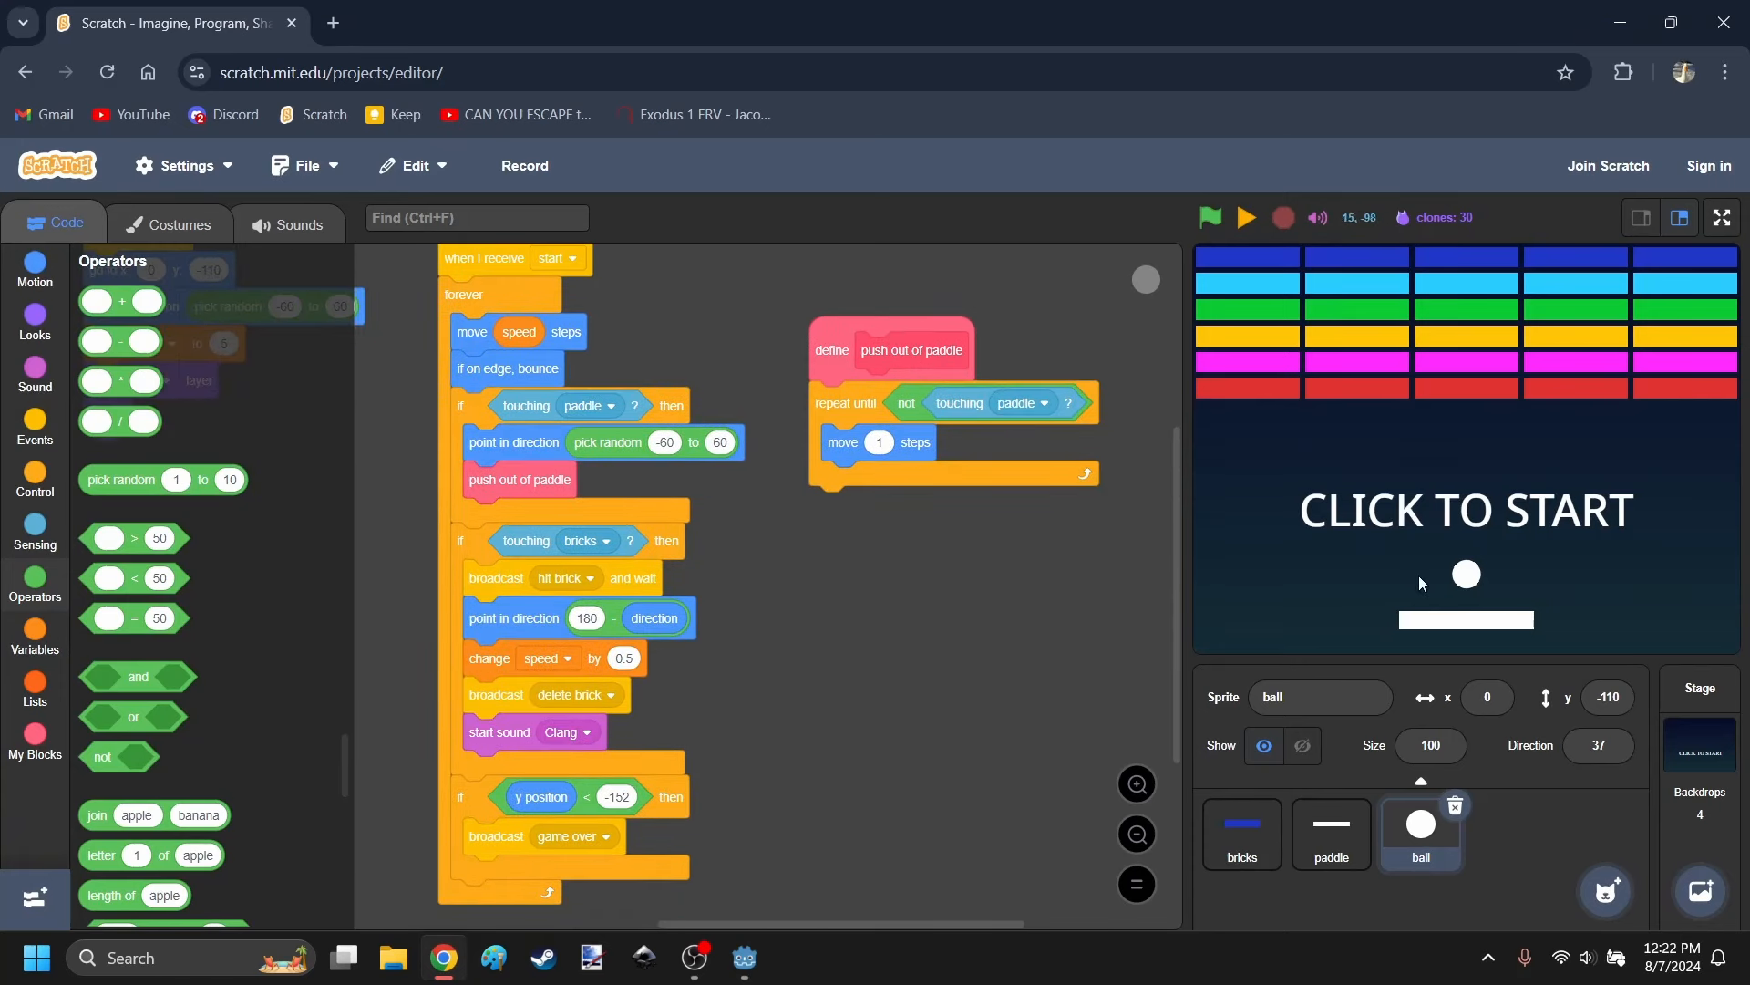
Play the Scratch game to observe how the ball bounces off the paddle and bricks, restarting it between attempts.
{"action": "left_click", "coordinate": [1210, 218]}
{"action": "left_click", "coordinate": [1467, 465]}
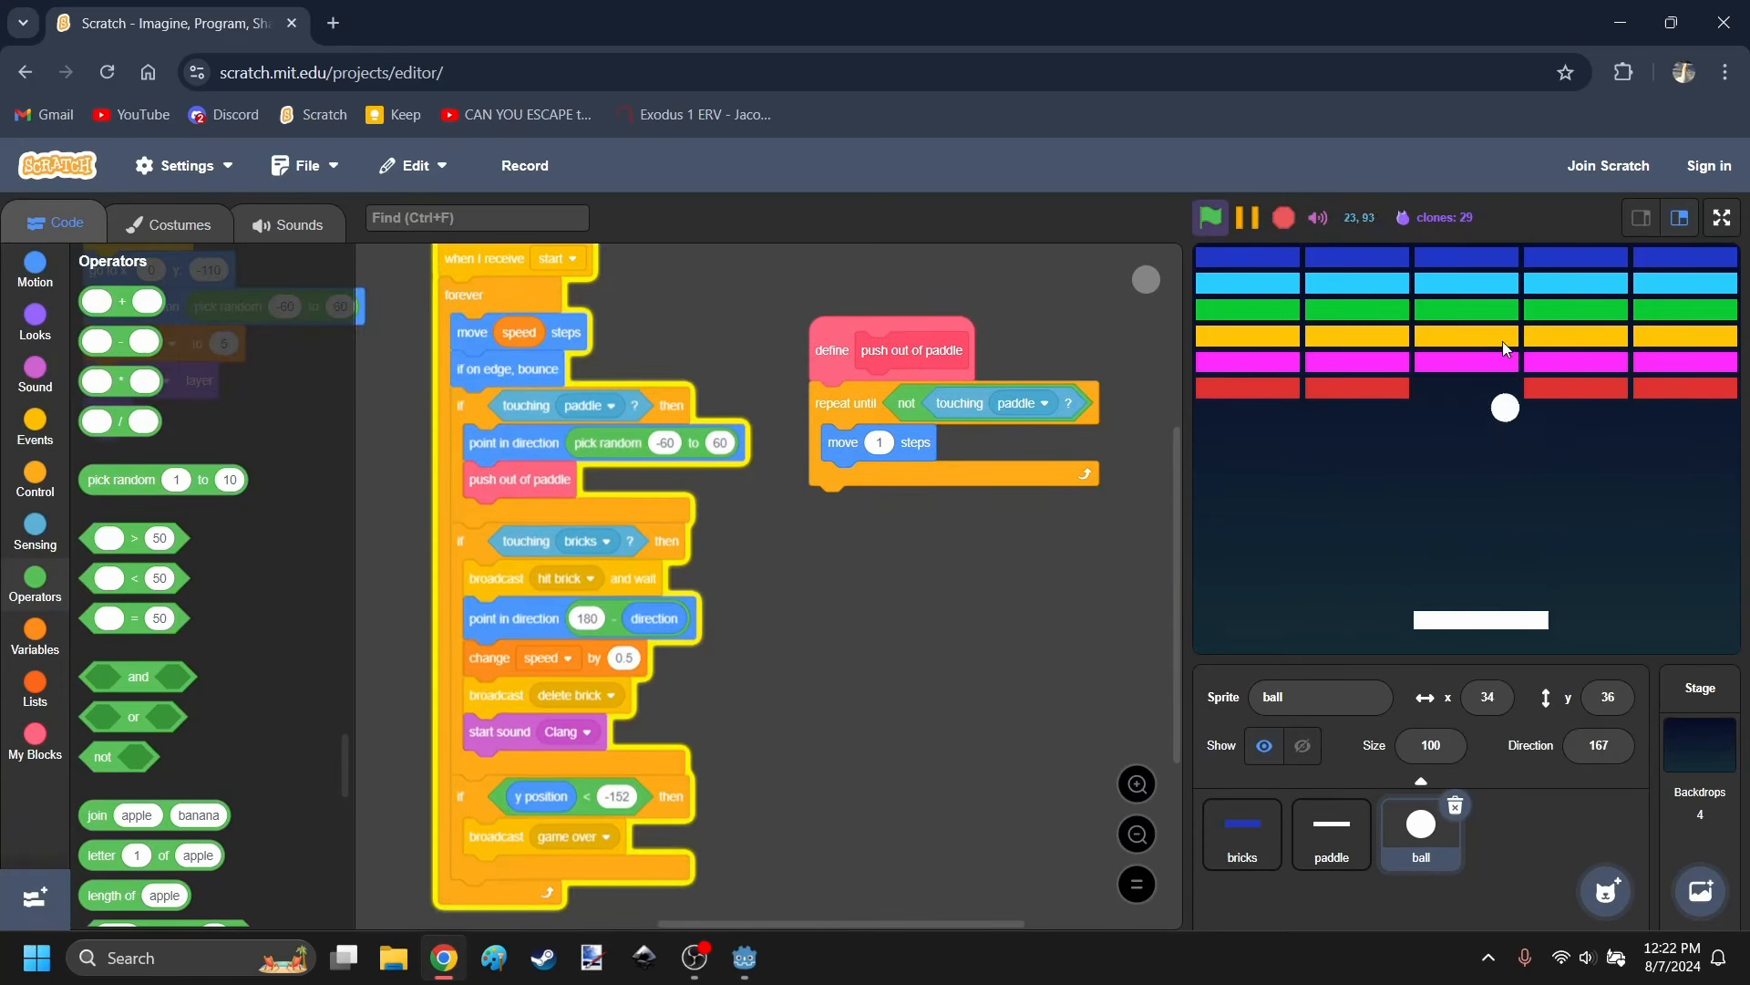
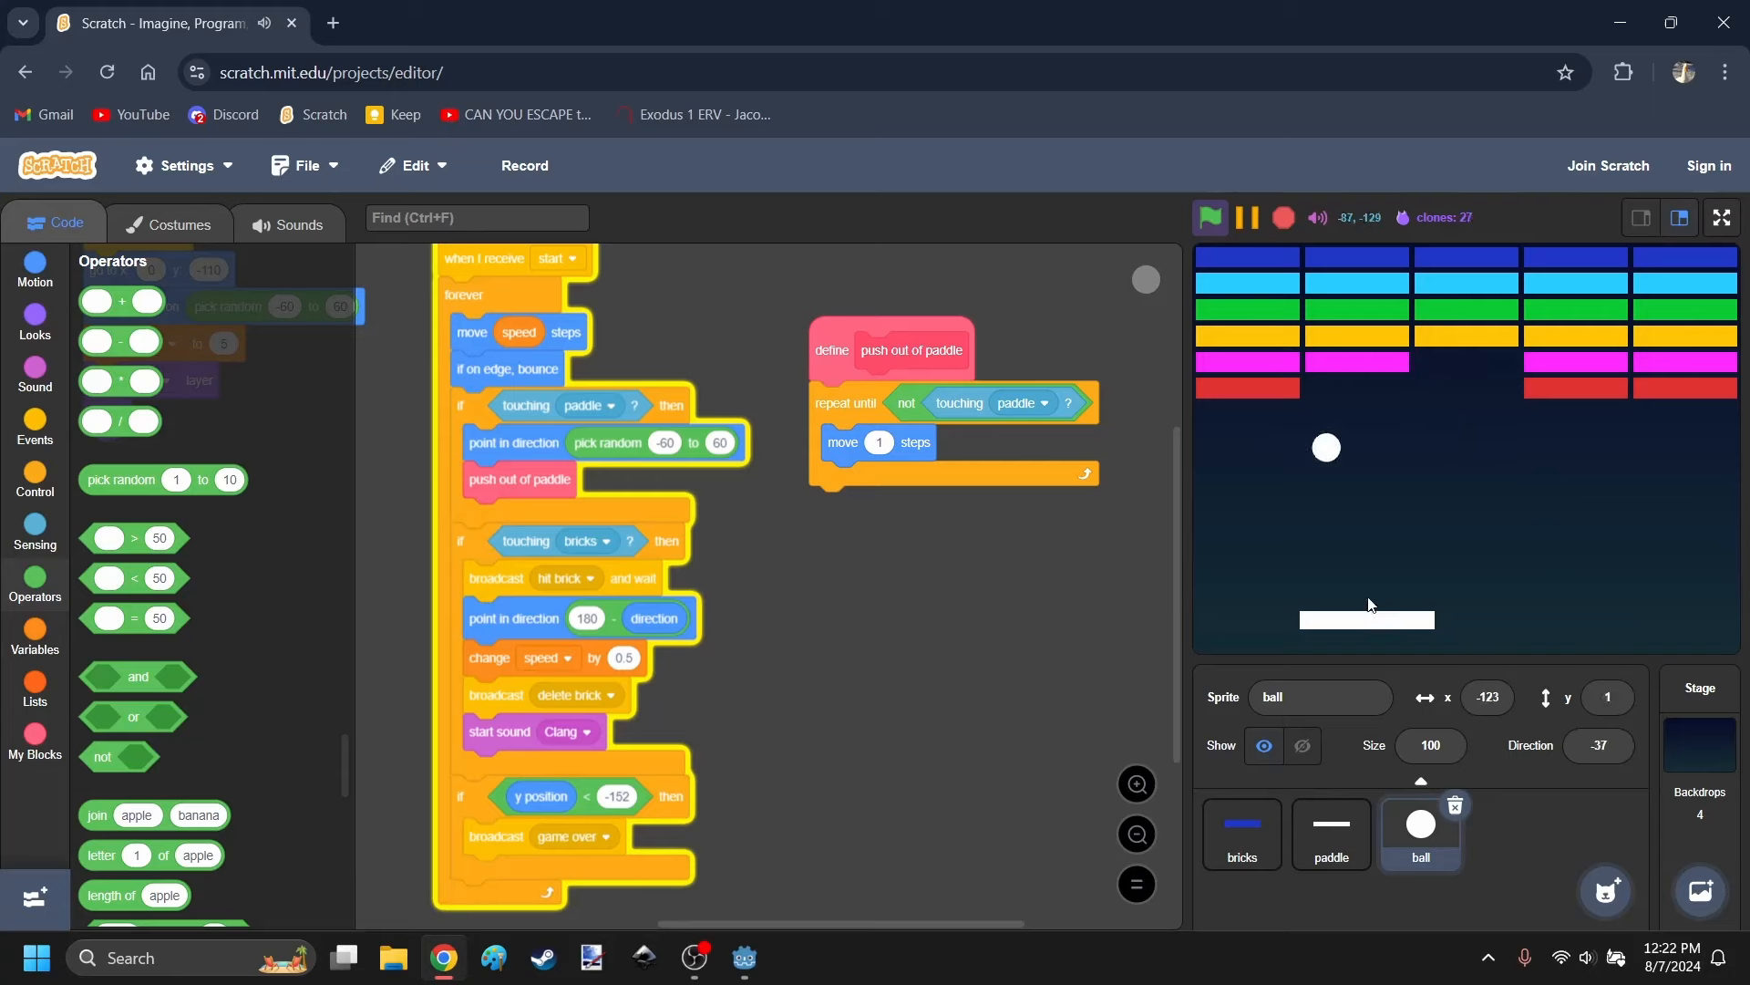
{"action": "left_click", "coordinate": [1283, 217]}
{"action": "left_click", "coordinate": [1210, 216]}
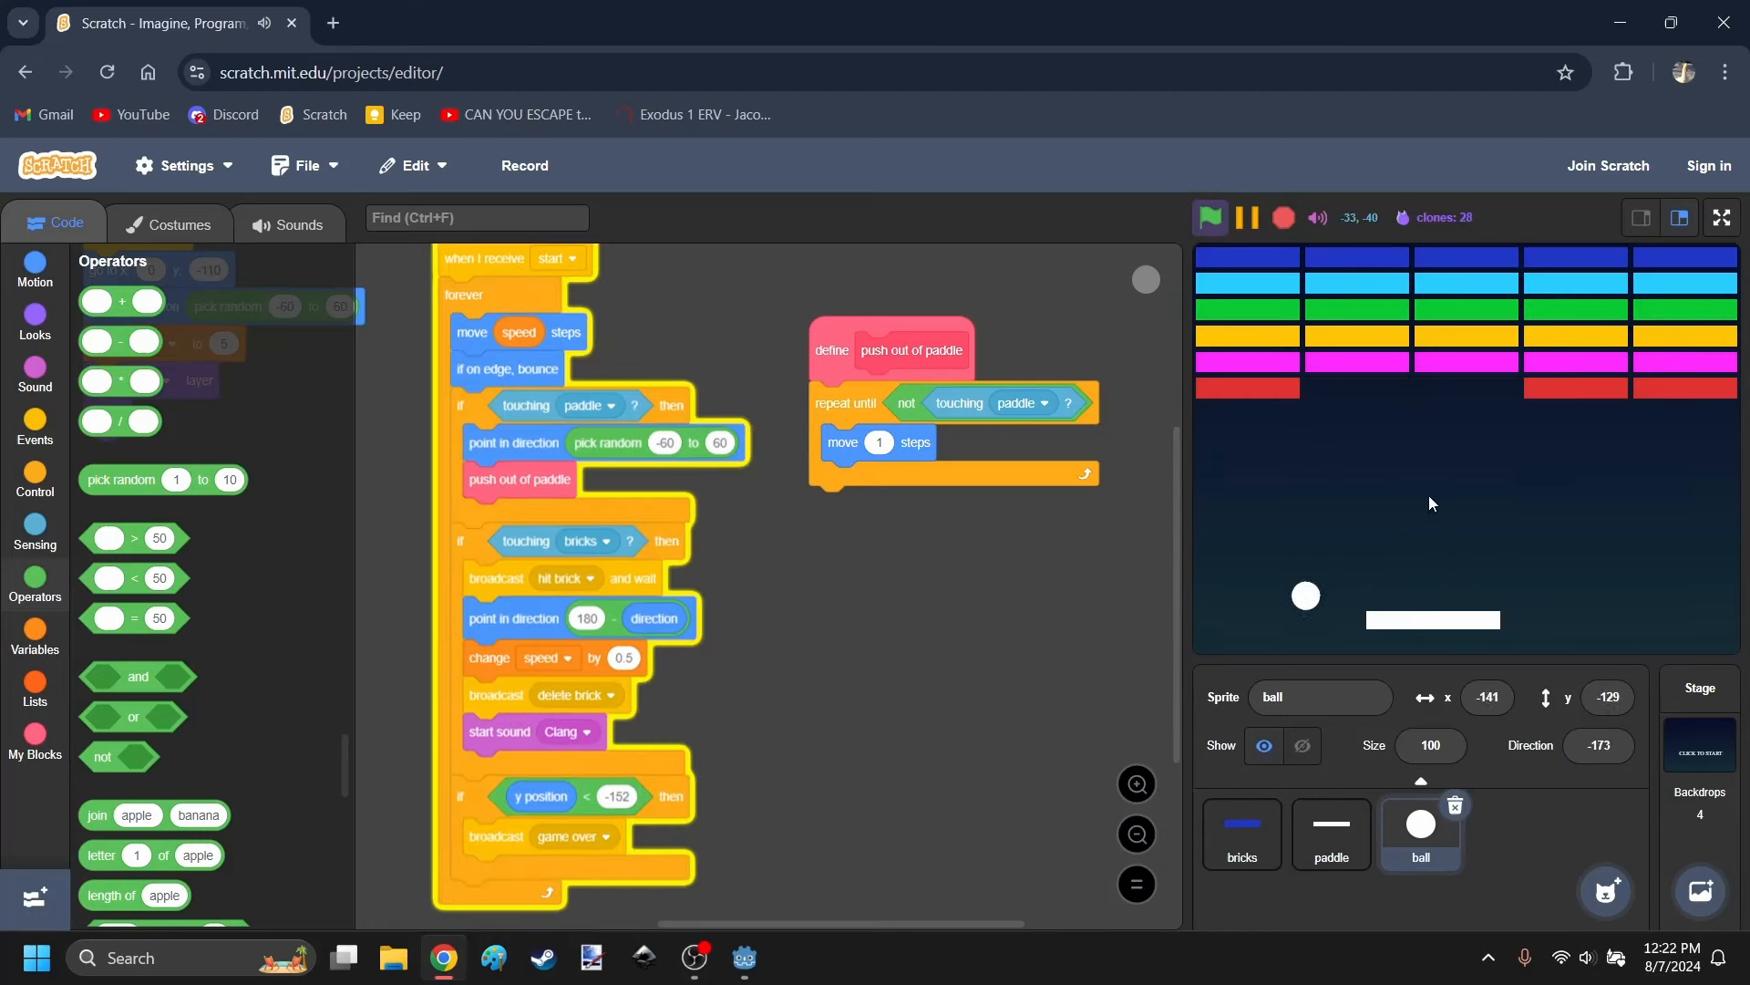
{"action": "left_click", "coordinate": [1202, 220]}
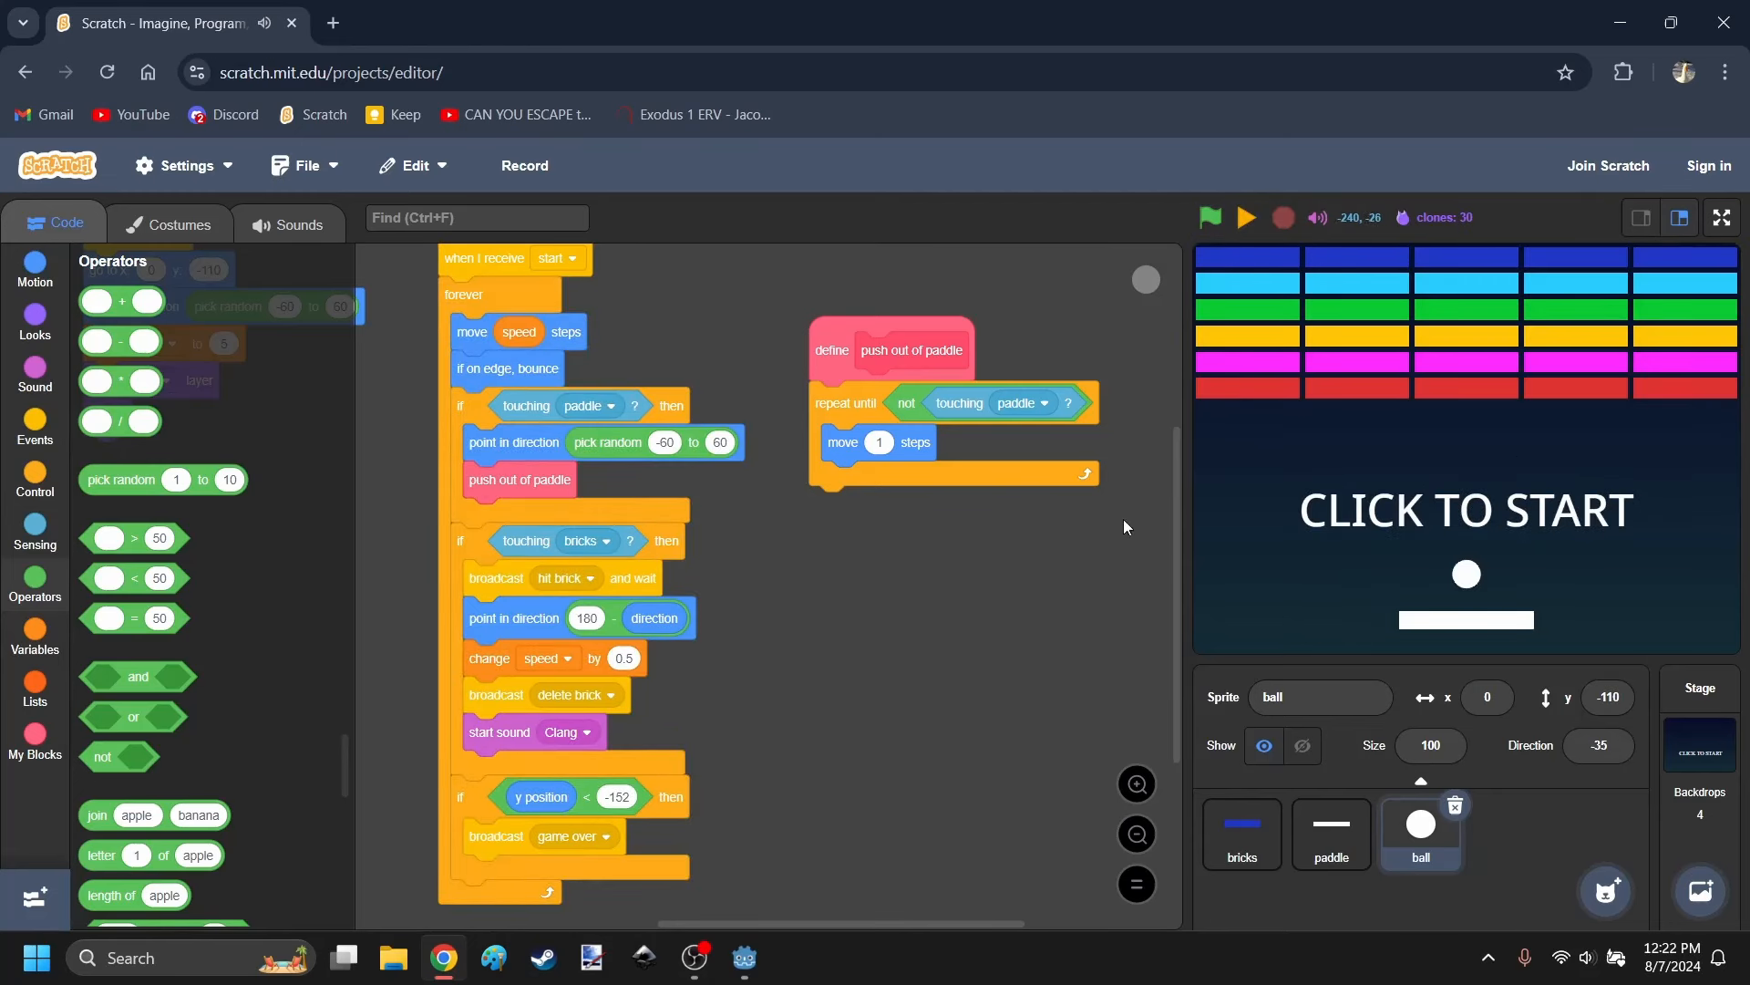
Examine the ball's paddle and brick collision blocks and the bricks sprite's response to the hit brick message.
{"action": "scroll", "coordinate": [1123, 518], "scroll_direction": "left", "scroll_amount": 2}
{"action": "scroll", "coordinate": [1003, 431], "scroll_direction": "right", "scroll_amount": 2}
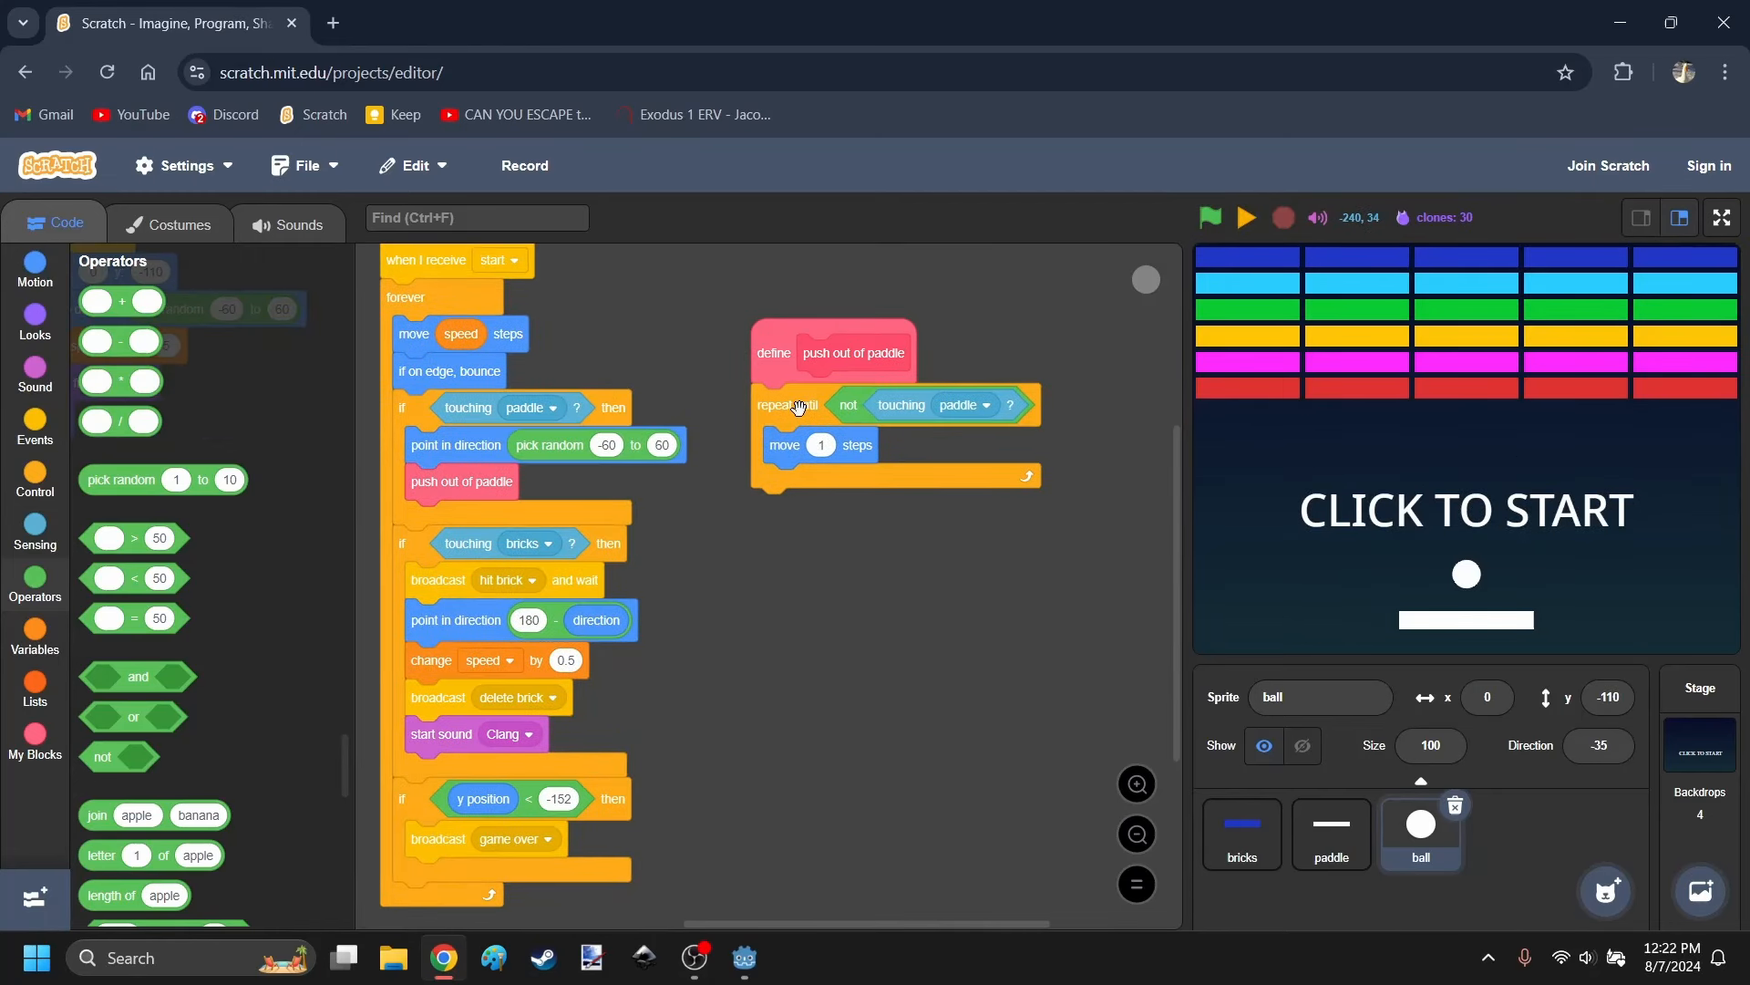
{"action": "scroll", "coordinate": [840, 593], "scroll_direction": "left", "scroll_amount": 4}
{"action": "scroll", "coordinate": [841, 593], "scroll_direction": "down", "scroll_amount": 2}
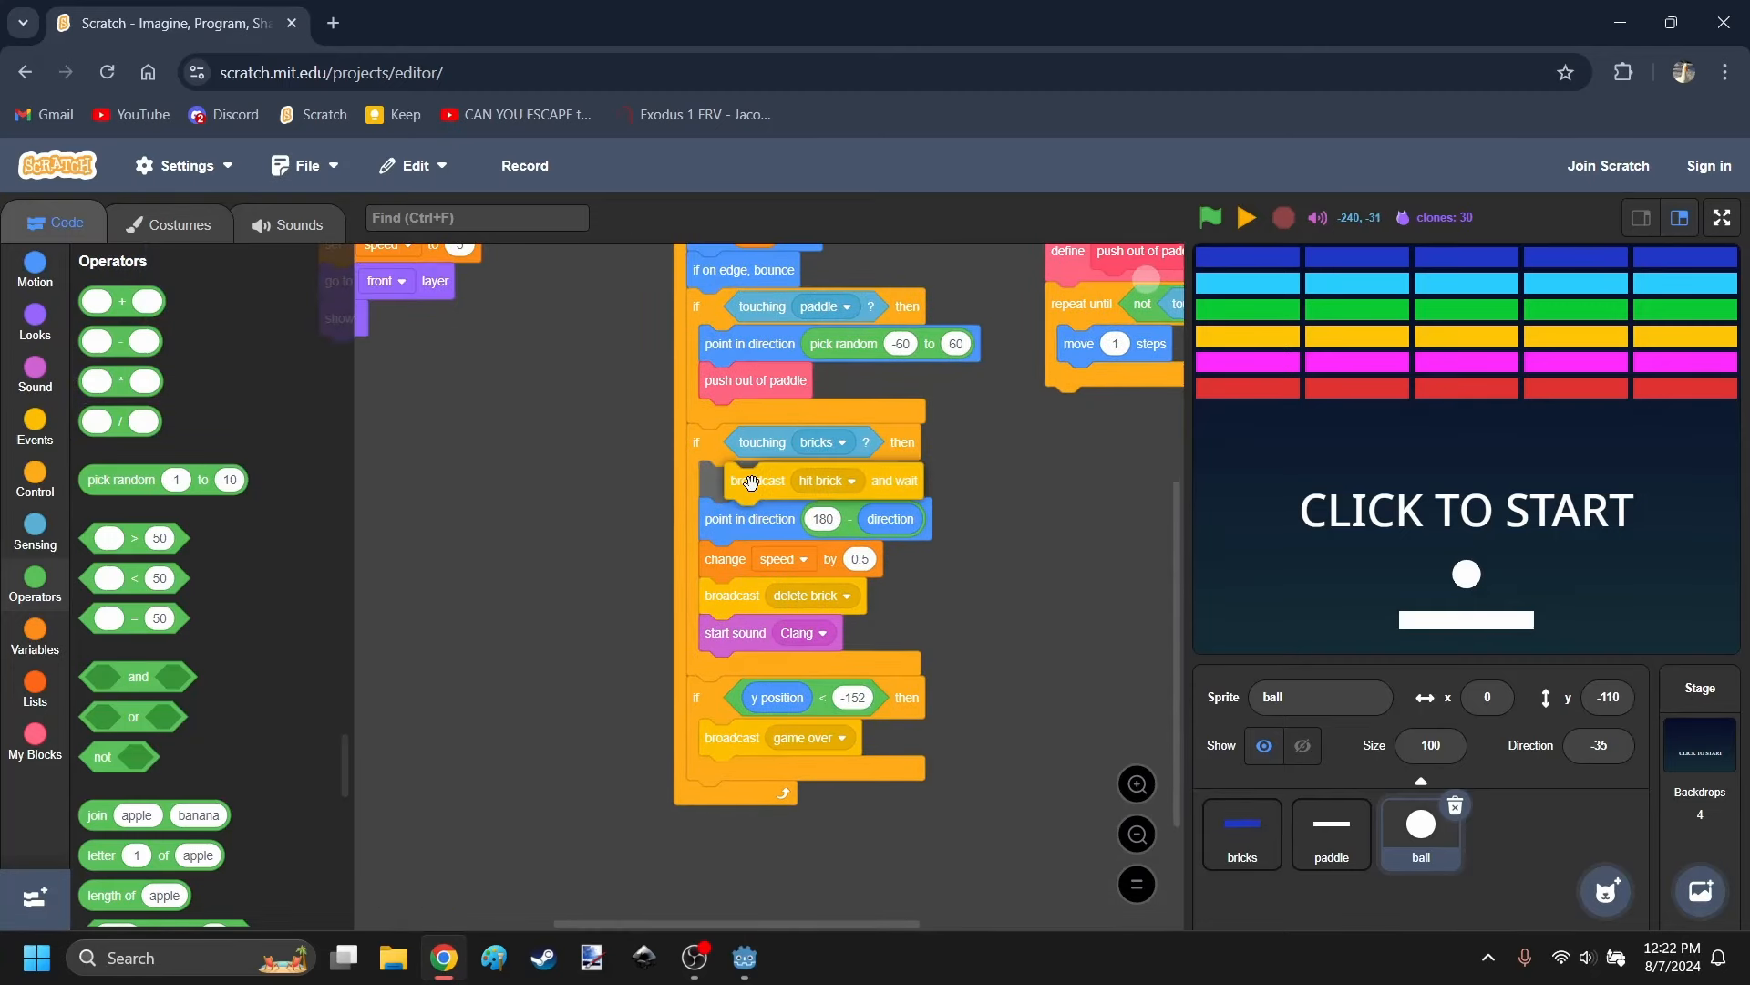
{"action": "left_click", "coordinate": [1332, 829]}
{"action": "left_click", "coordinate": [1243, 830]}
{"action": "scroll", "coordinate": [702, 698], "scroll_direction": "left", "scroll_amount": 5}
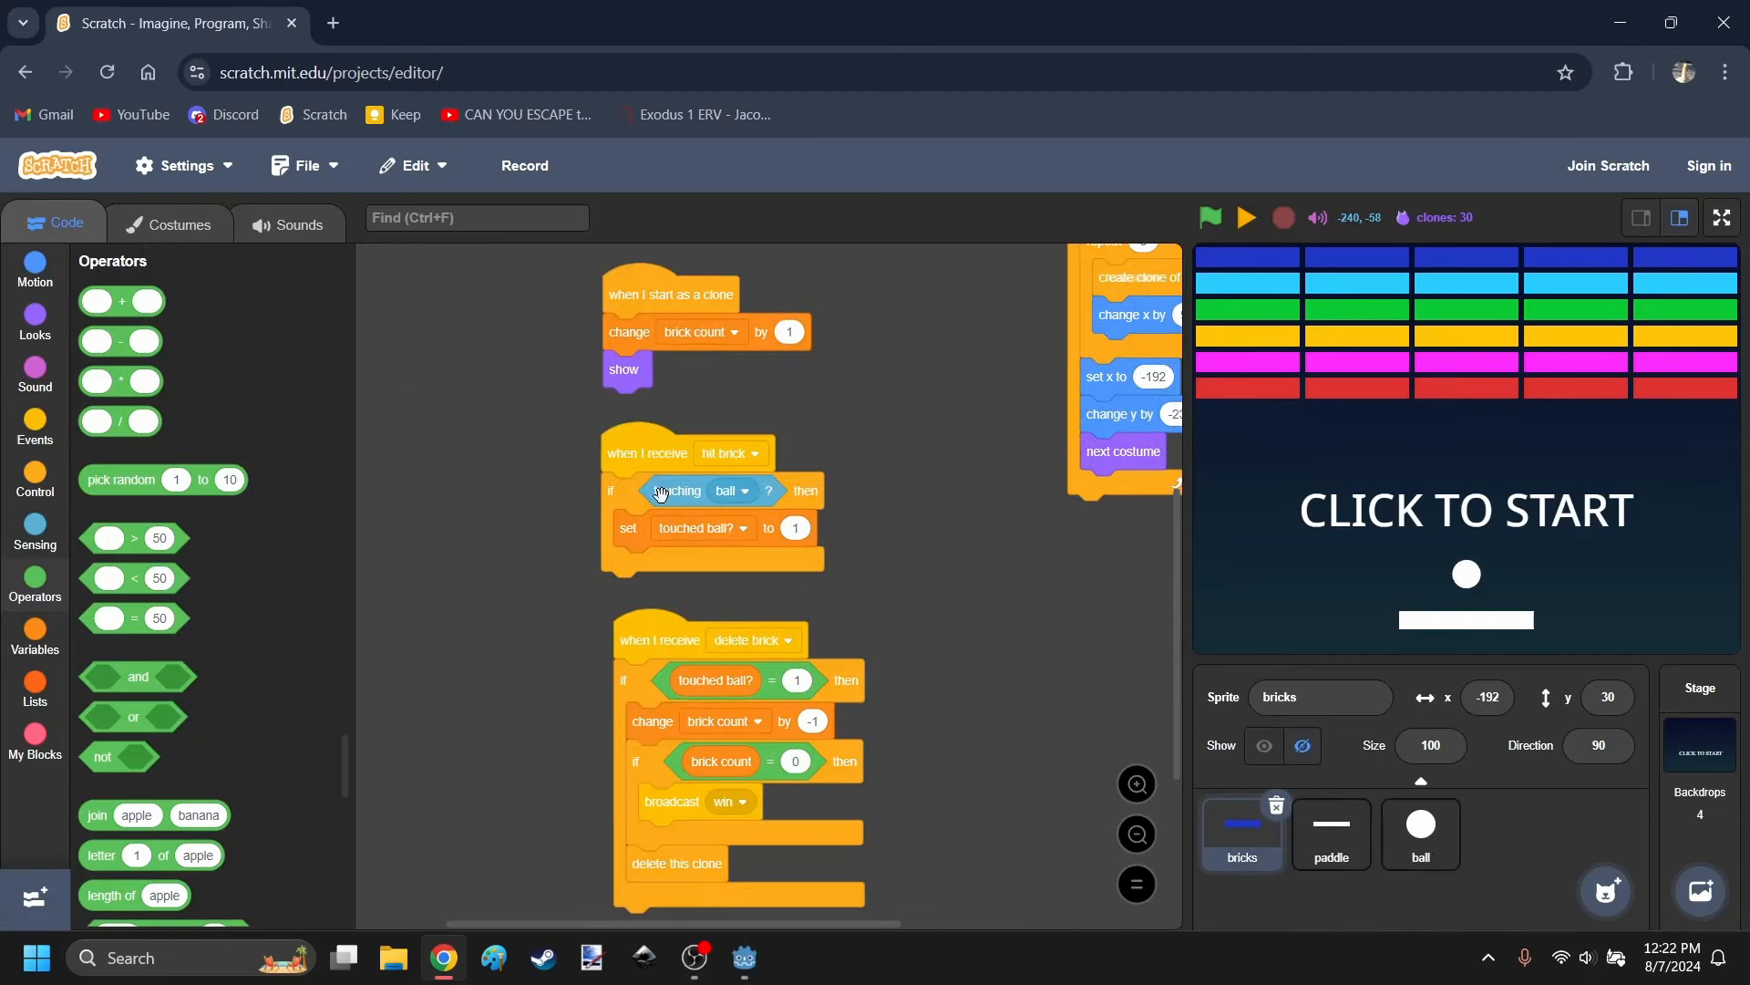
{"action": "left_click", "coordinate": [1422, 830]}
{"action": "scroll", "coordinate": [912, 565], "scroll_direction": "down", "scroll_amount": 1}
{"action": "scroll", "coordinate": [801, 505], "scroll_direction": "right", "scroll_amount": 1}
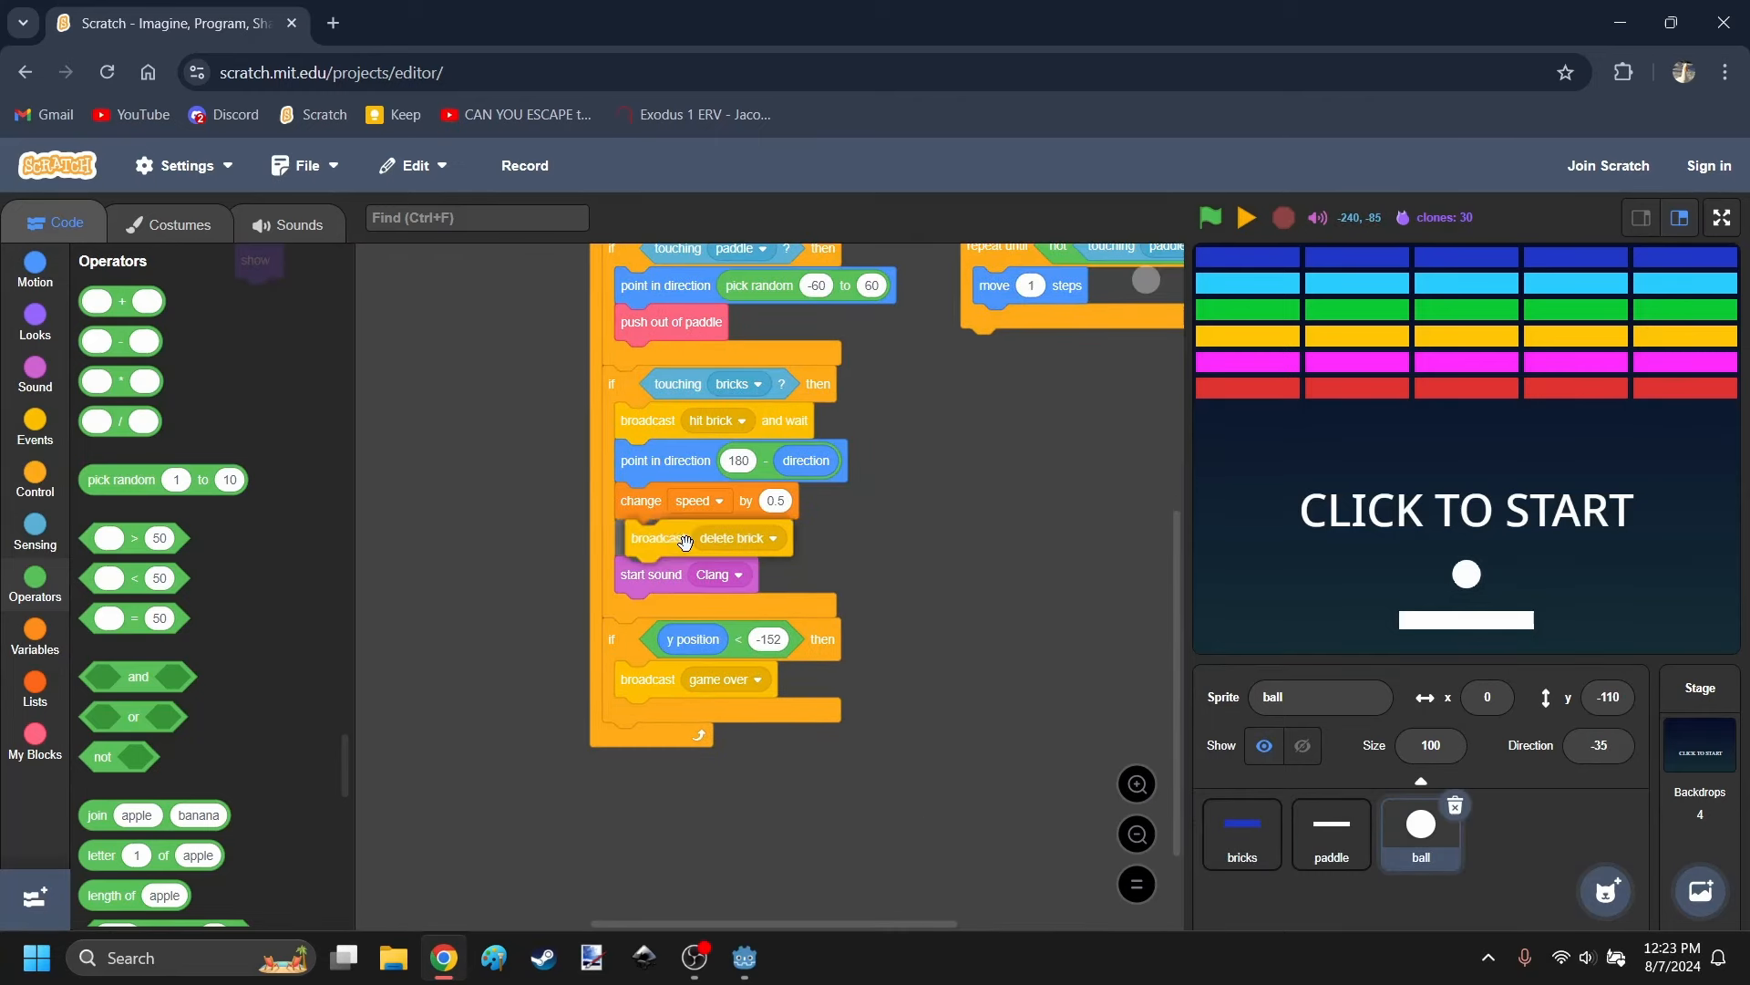
Examine the bricks sprite's delete brick script, review the ball's code again and return to Godot.
{"action": "left_click", "coordinate": [1243, 830]}
{"action": "scroll", "coordinate": [688, 477], "scroll_direction": "down", "scroll_amount": 2}
{"action": "left_click", "coordinate": [688, 477]}
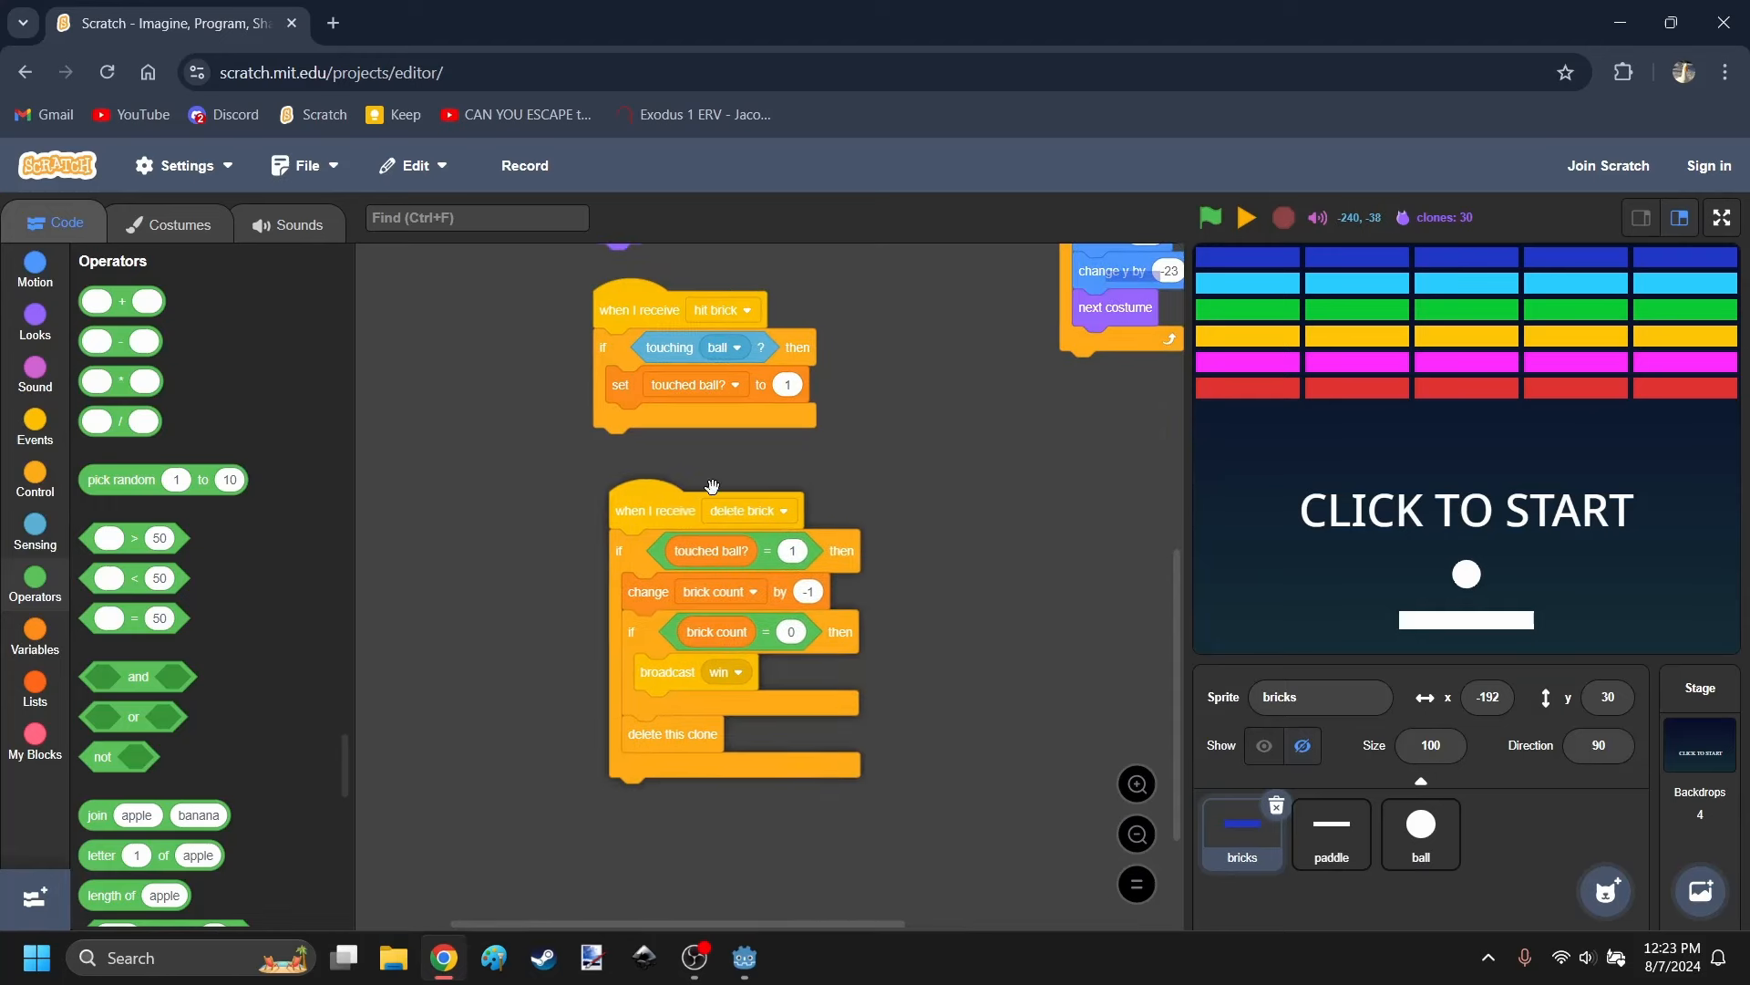
{"action": "scroll", "coordinate": [692, 493], "scroll_direction": "up", "scroll_amount": 3}
{"action": "left_click", "coordinate": [1422, 825]}
{"action": "scroll", "coordinate": [884, 478], "scroll_direction": "up", "scroll_amount": 3}
{"action": "scroll", "coordinate": [884, 479], "scroll_direction": "left", "scroll_amount": 1}
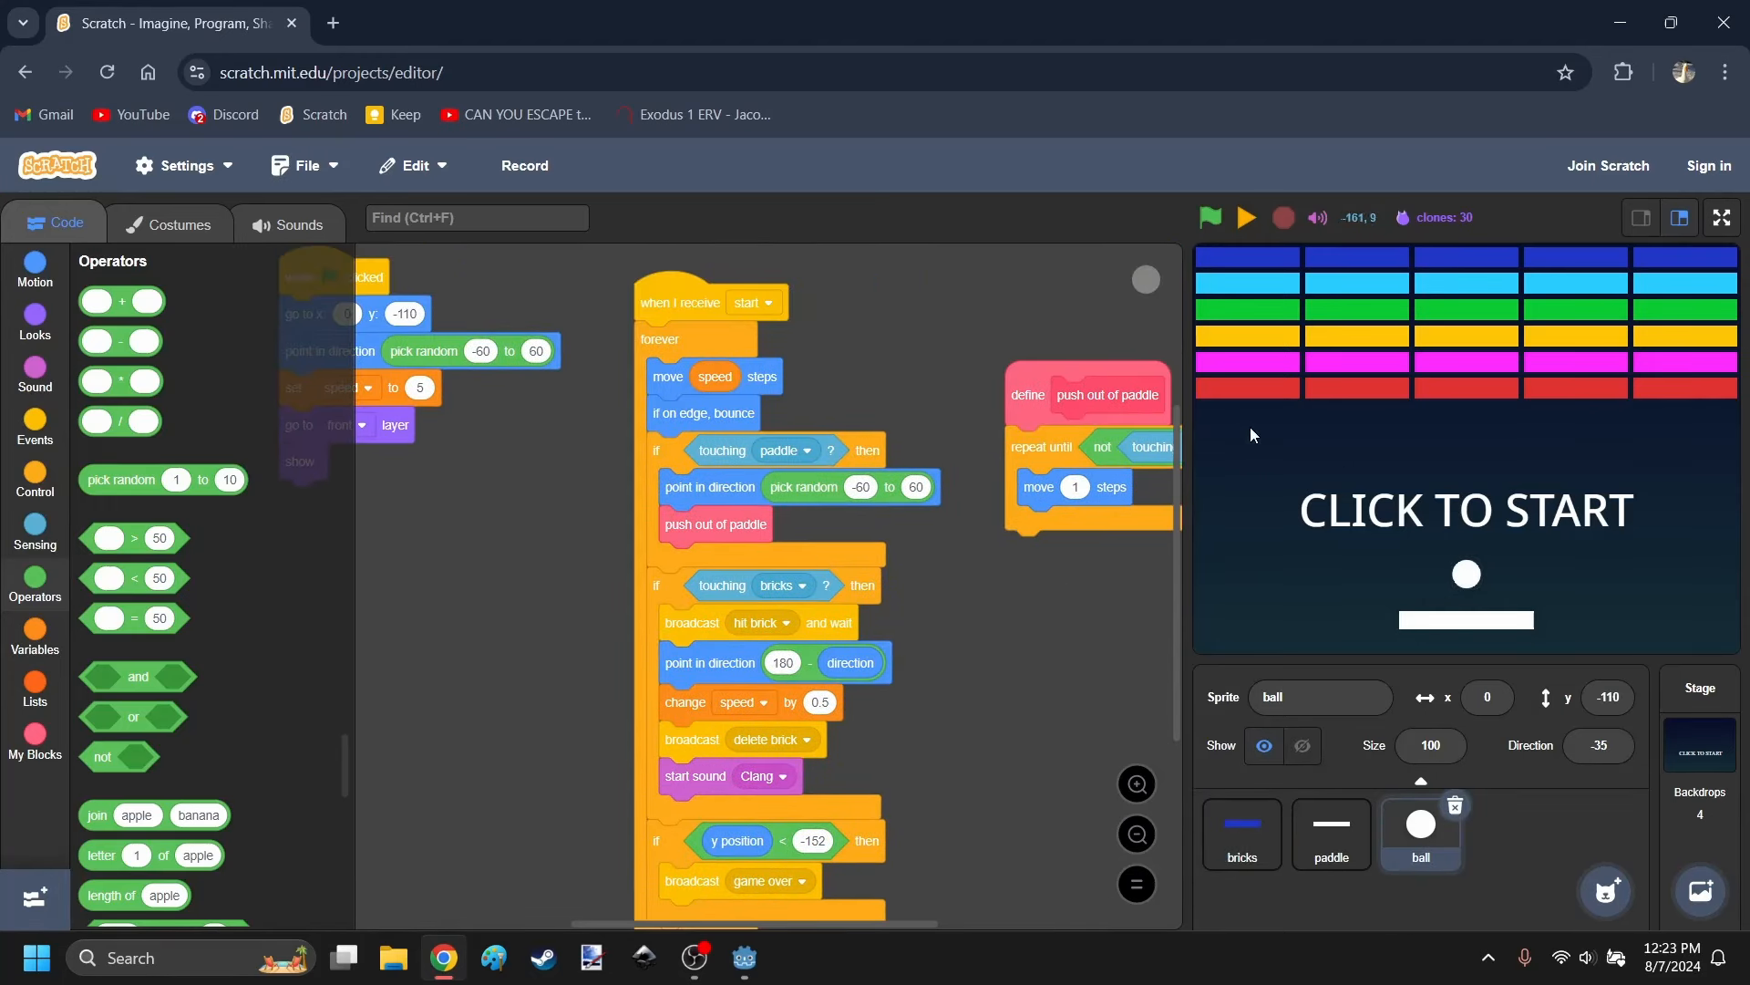
{"action": "left_click", "coordinate": [446, 950]}
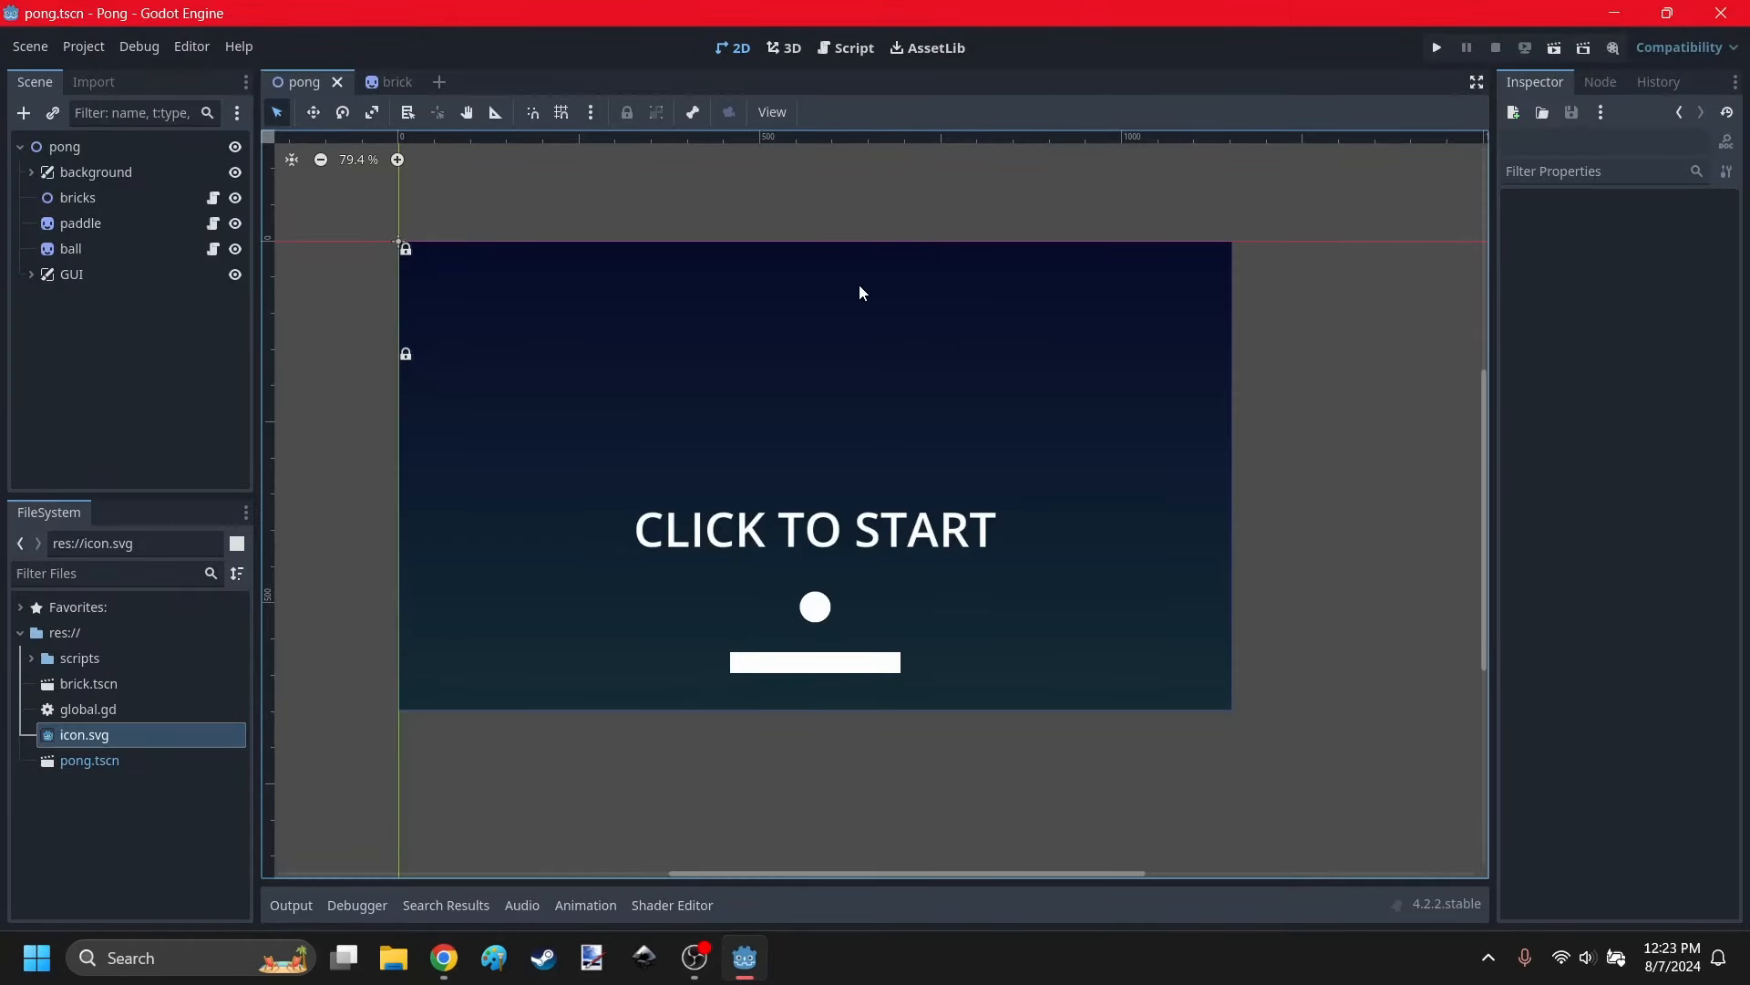
Add a CharacterBody2D node under the pong root and place it directly above the ball node in the scene tree.
{"action": "left_click", "coordinate": [129, 250]}
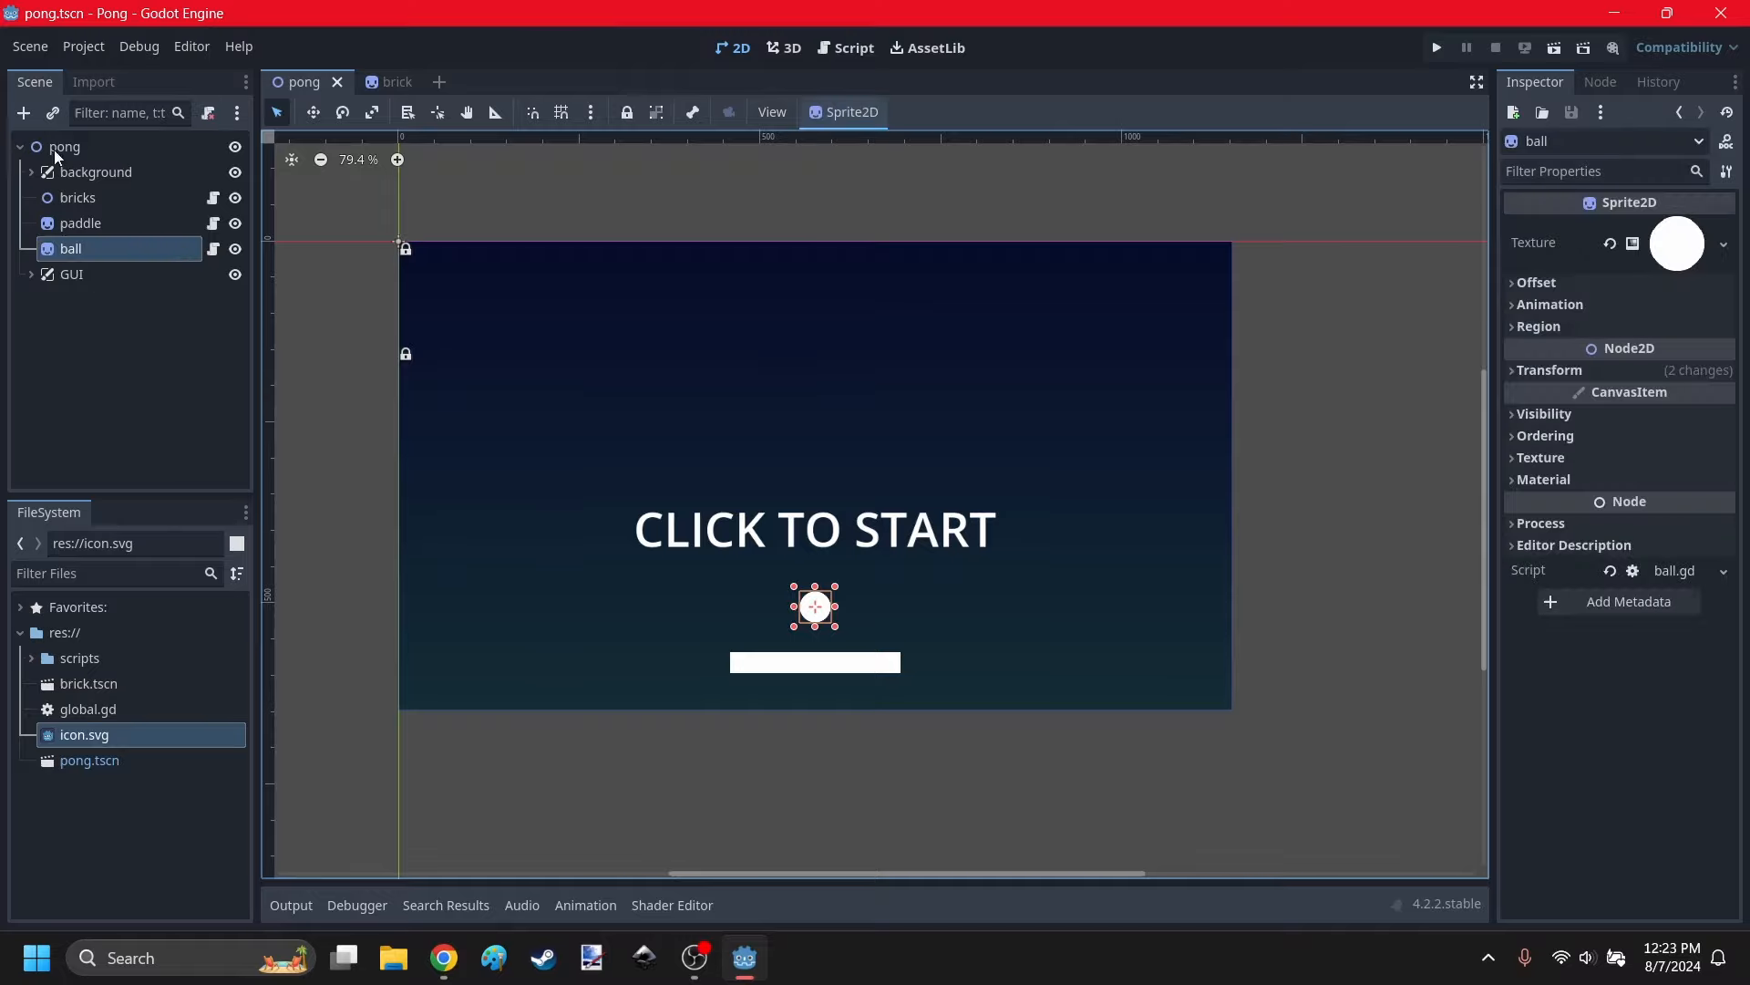
{"action": "left_click", "coordinate": [875, 615]}
{"action": "scroll", "coordinate": [821, 620], "scroll_direction": "up", "scroll_amount": 5}
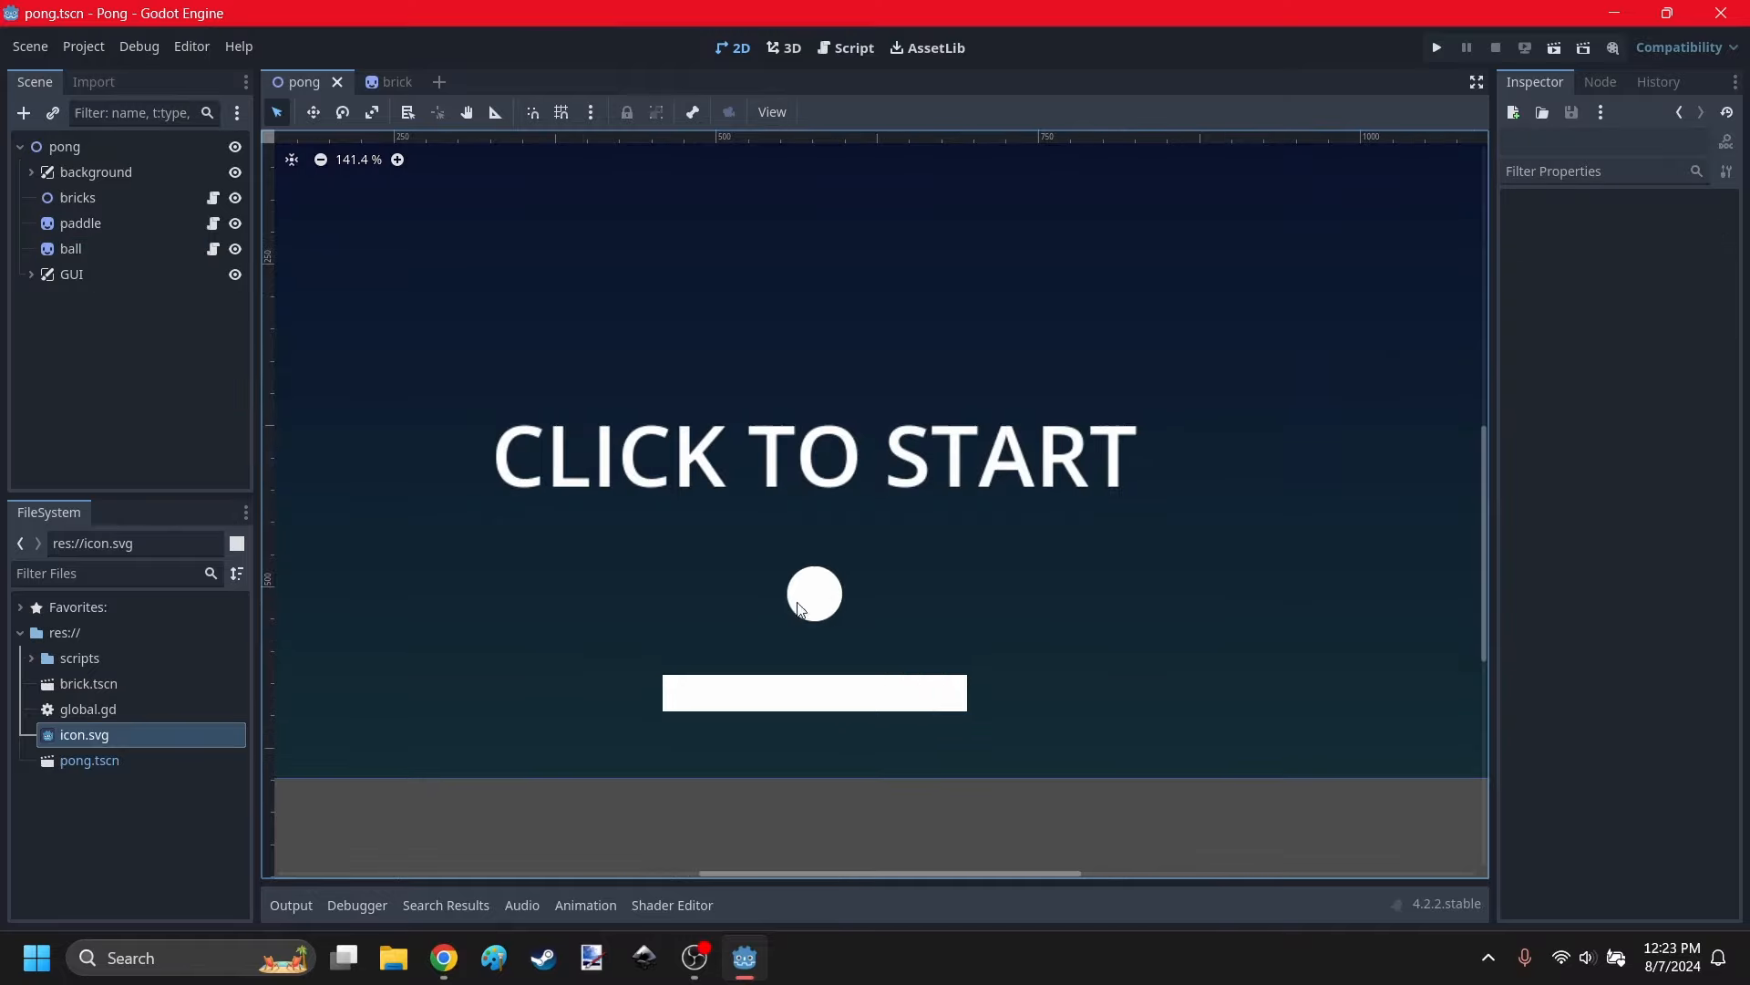
{"action": "scroll", "coordinate": [800, 624], "scroll_direction": "down", "scroll_amount": 2}
{"action": "left_click", "coordinate": [43, 153]}
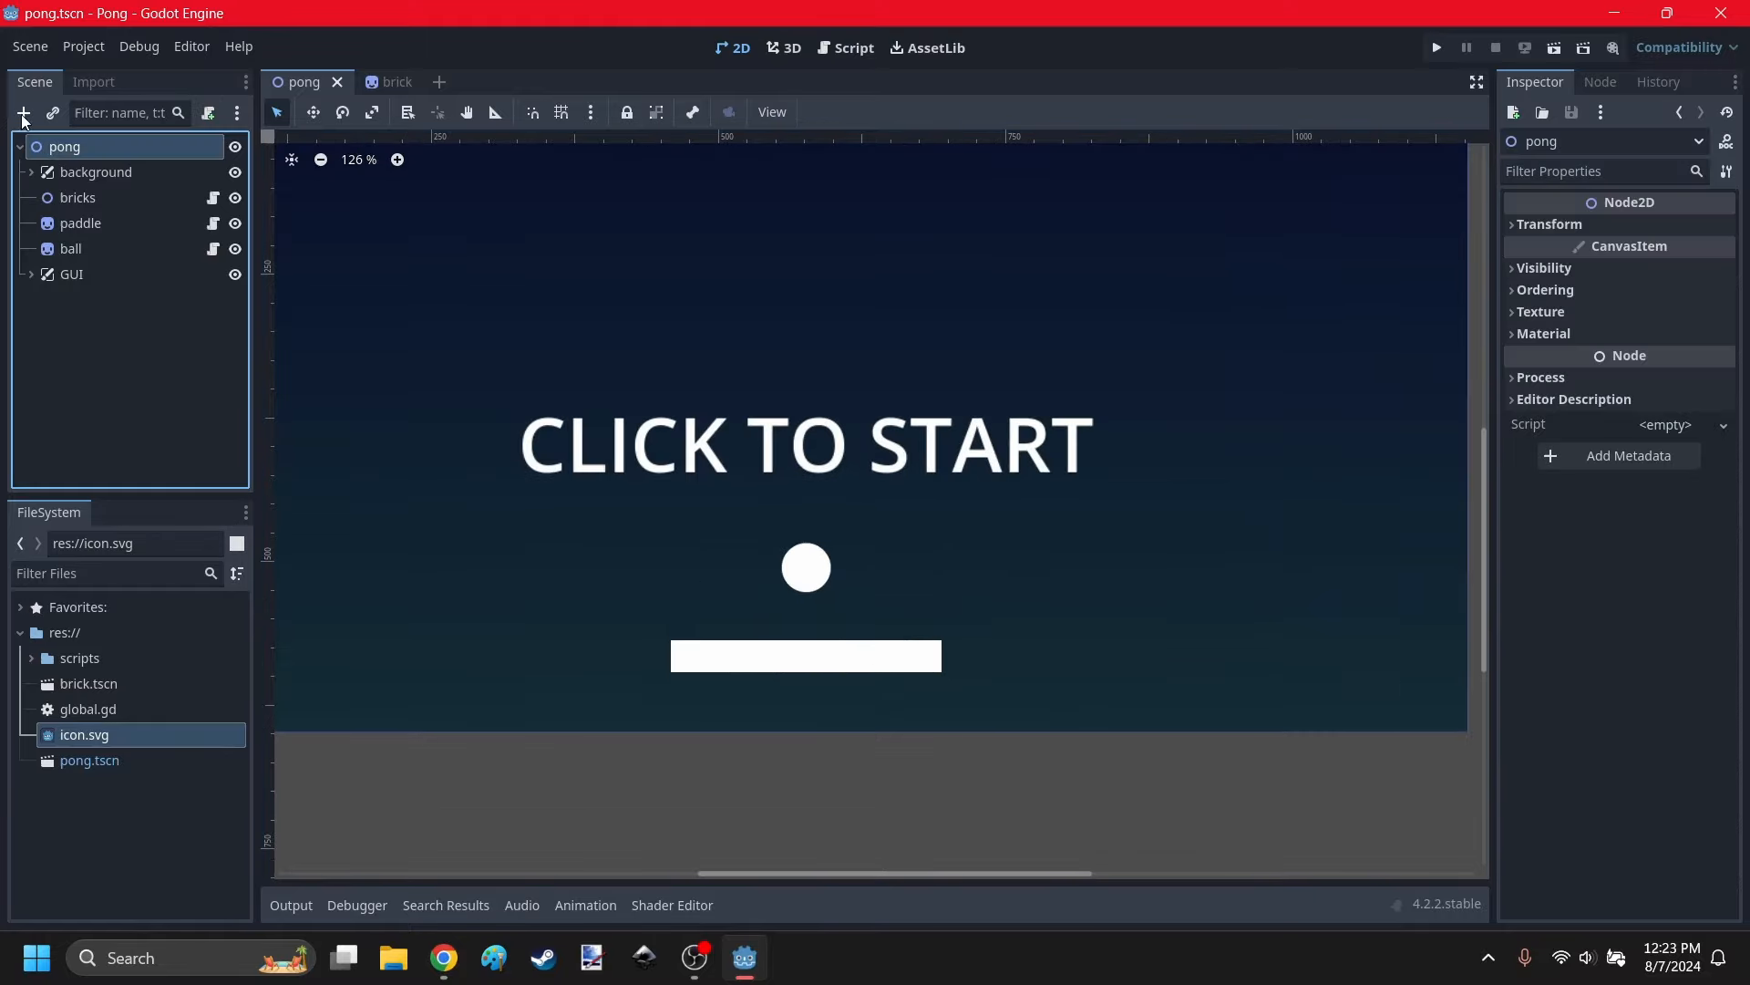
{"action": "left_click", "coordinate": [24, 114]}
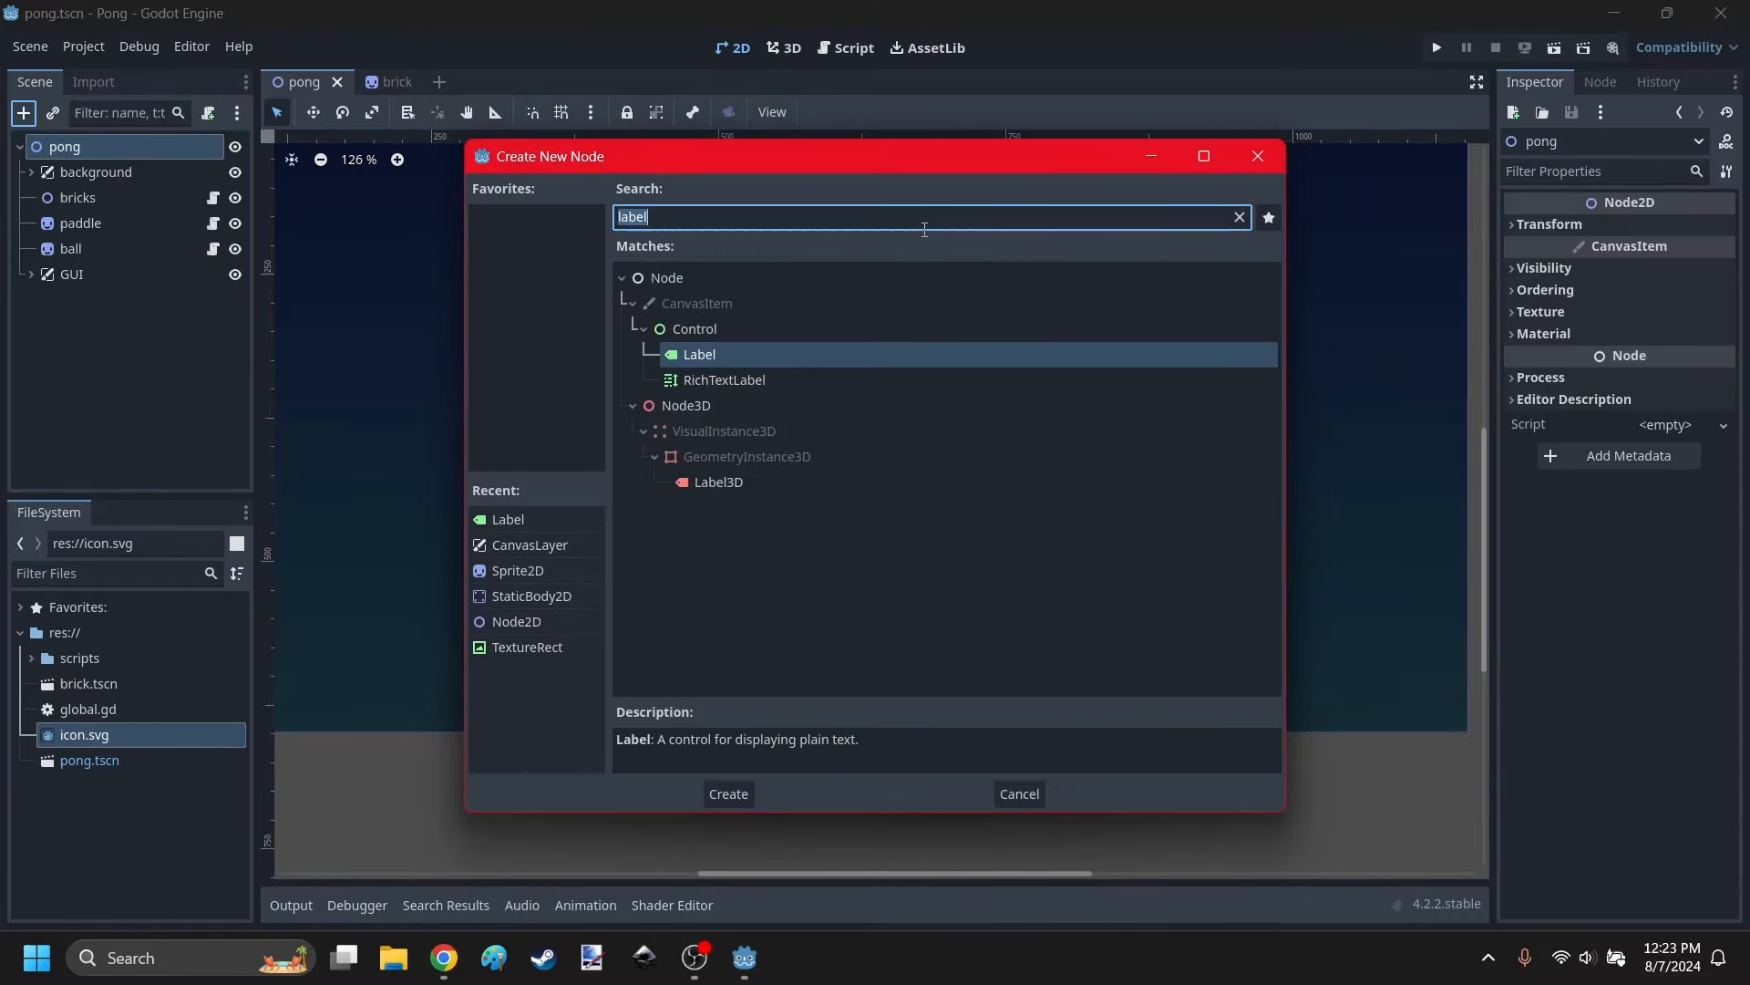
{"action": "type", "text": "character"}
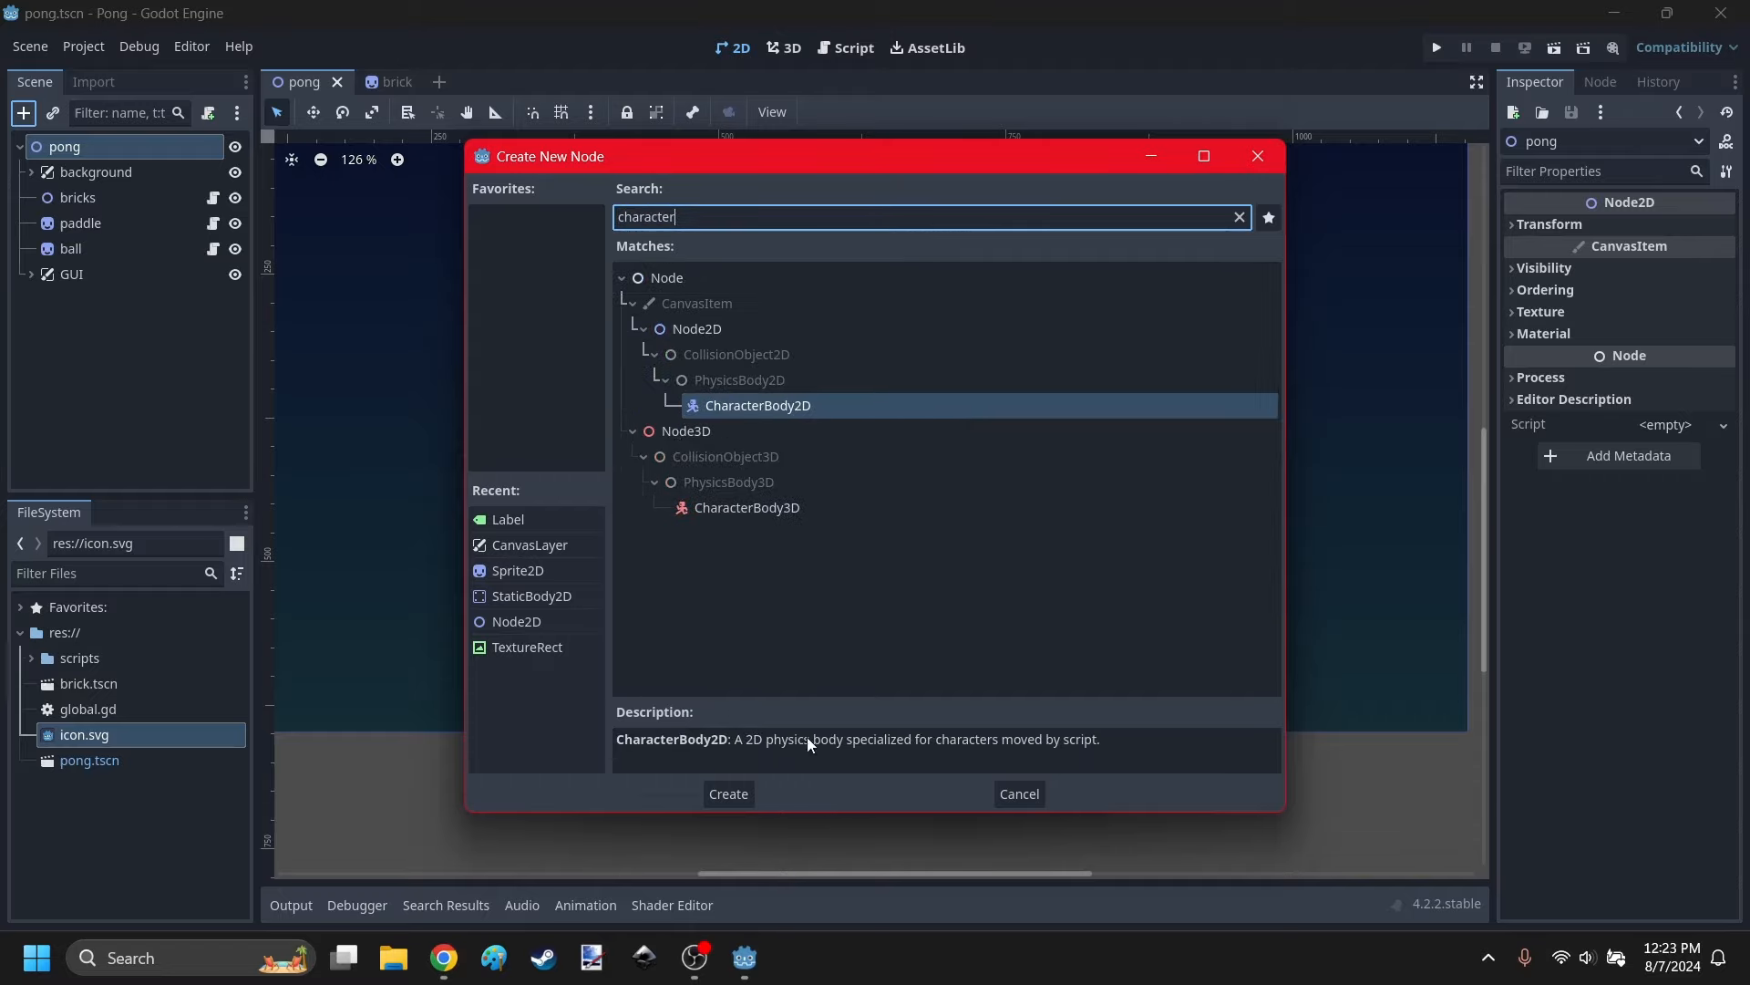
{"action": "left_click", "coordinate": [727, 792]}
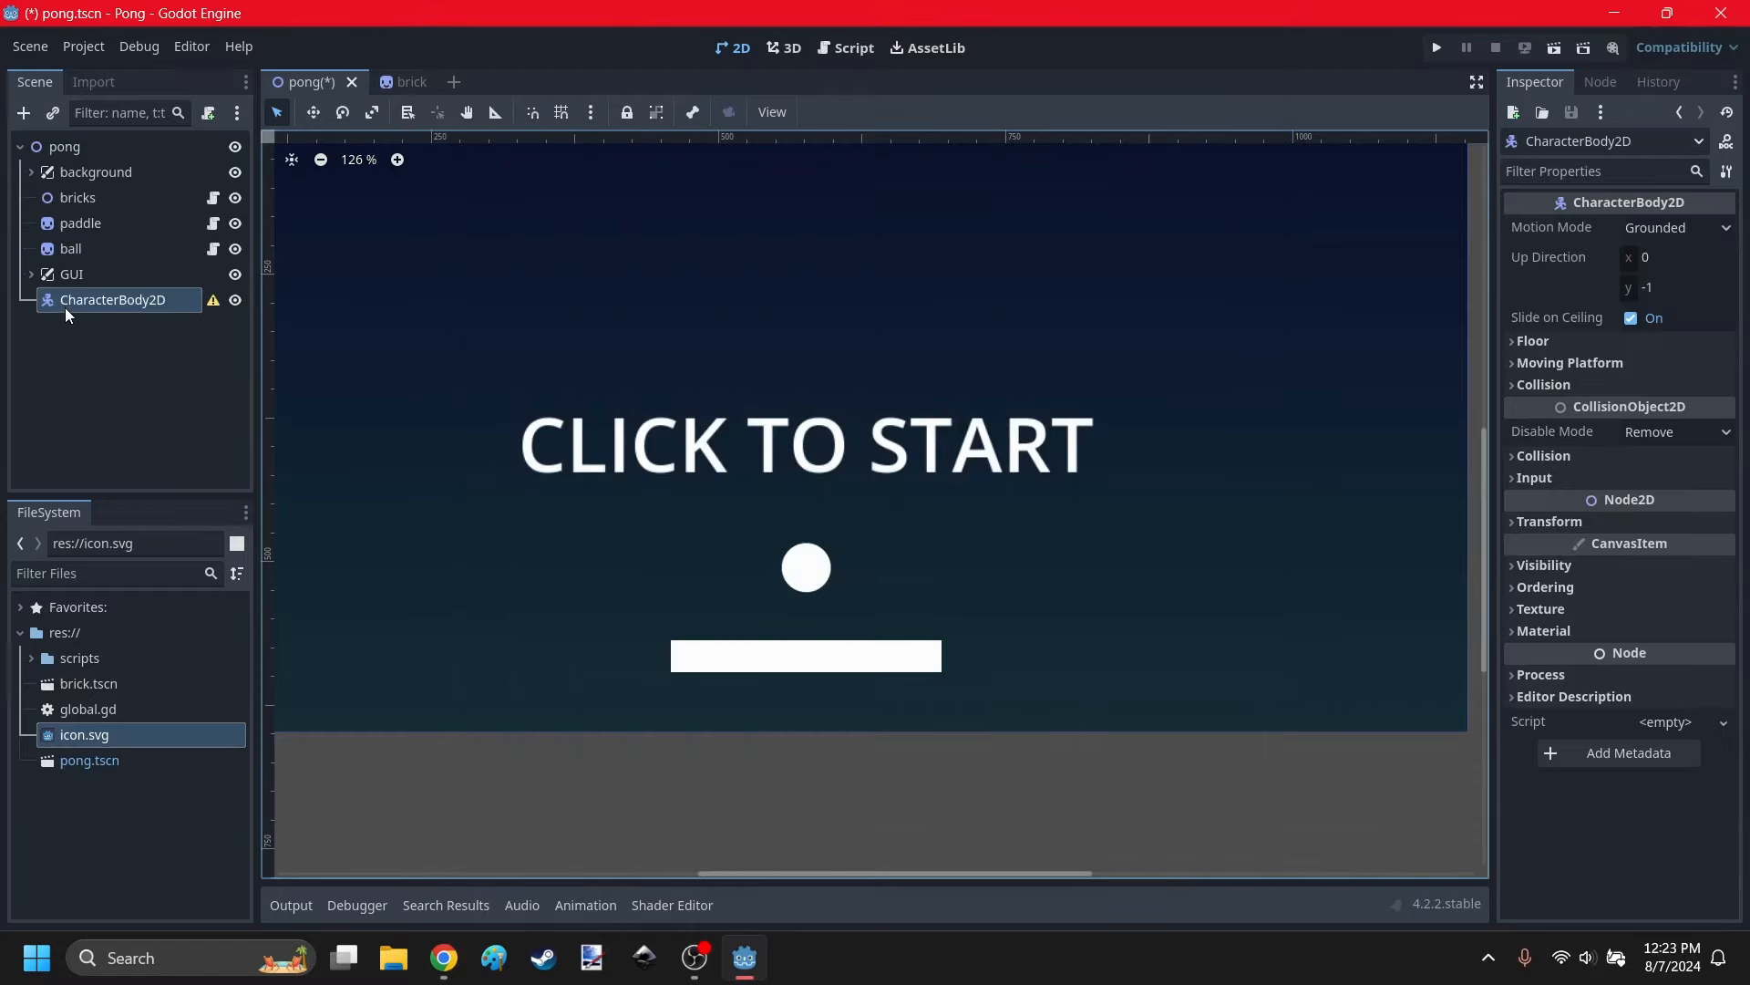
{"action": "left_click_drag", "start_coordinate": [66, 315], "coordinate": [106, 253]}
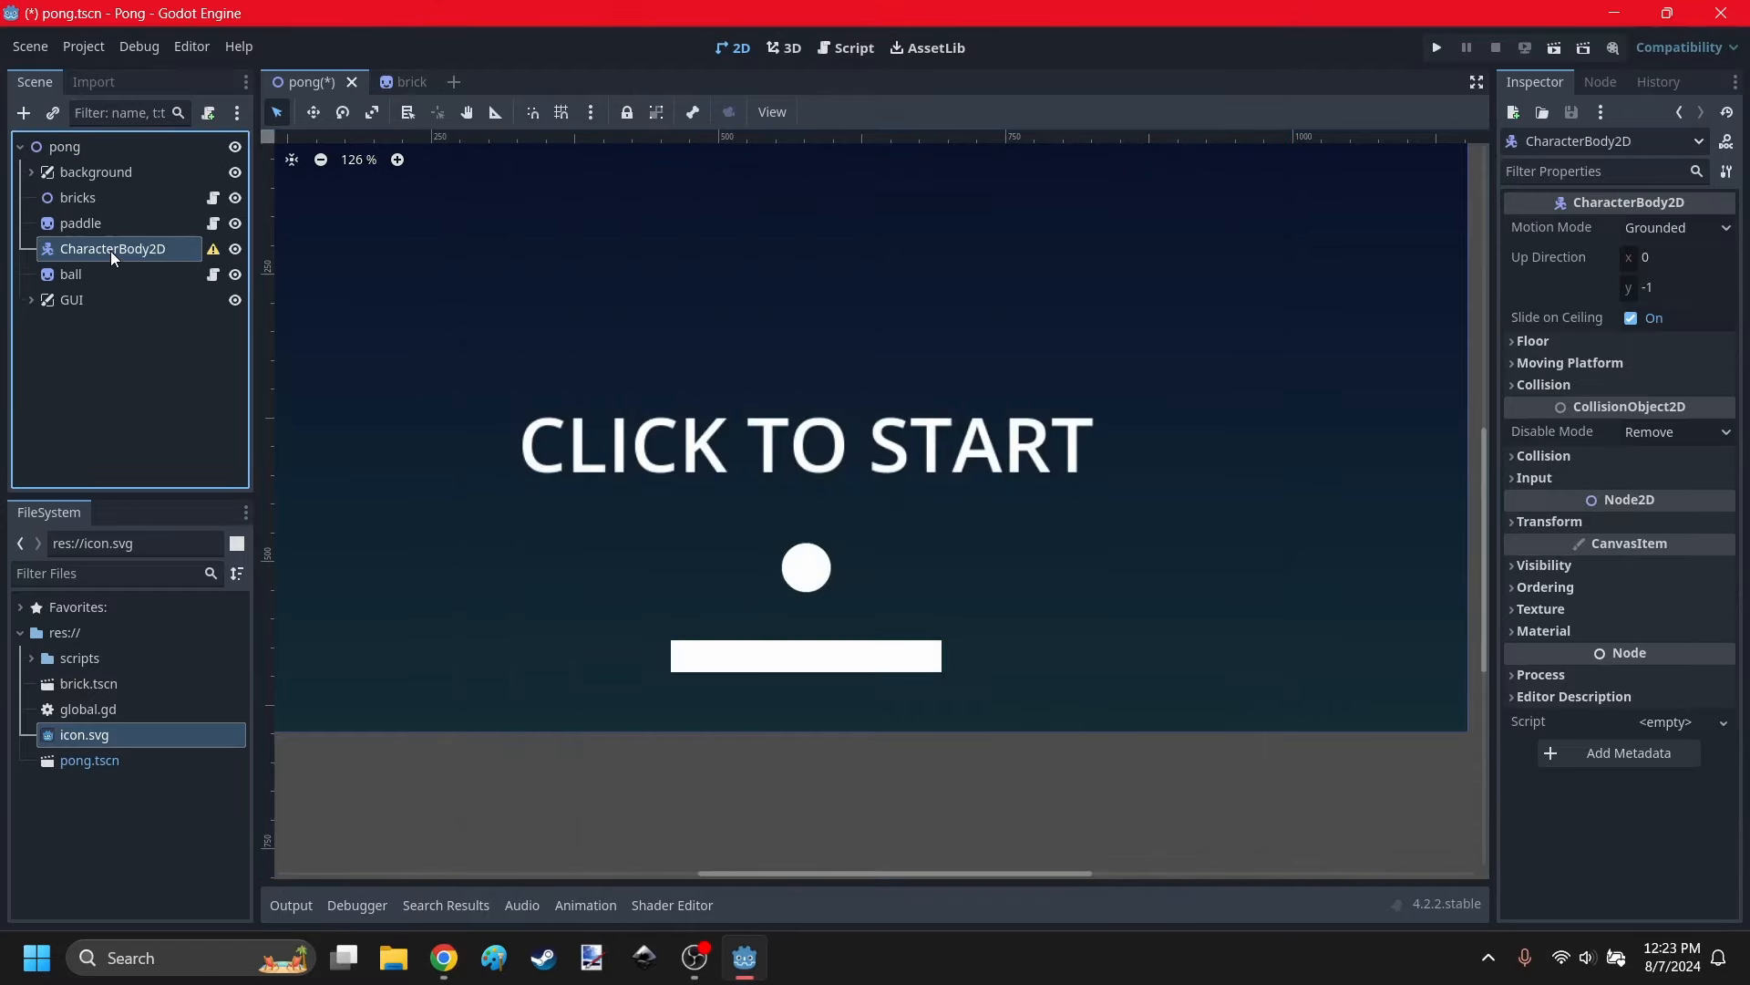
Rename the ball sprite node as texture.
{"action": "left_click", "coordinate": [71, 276]}
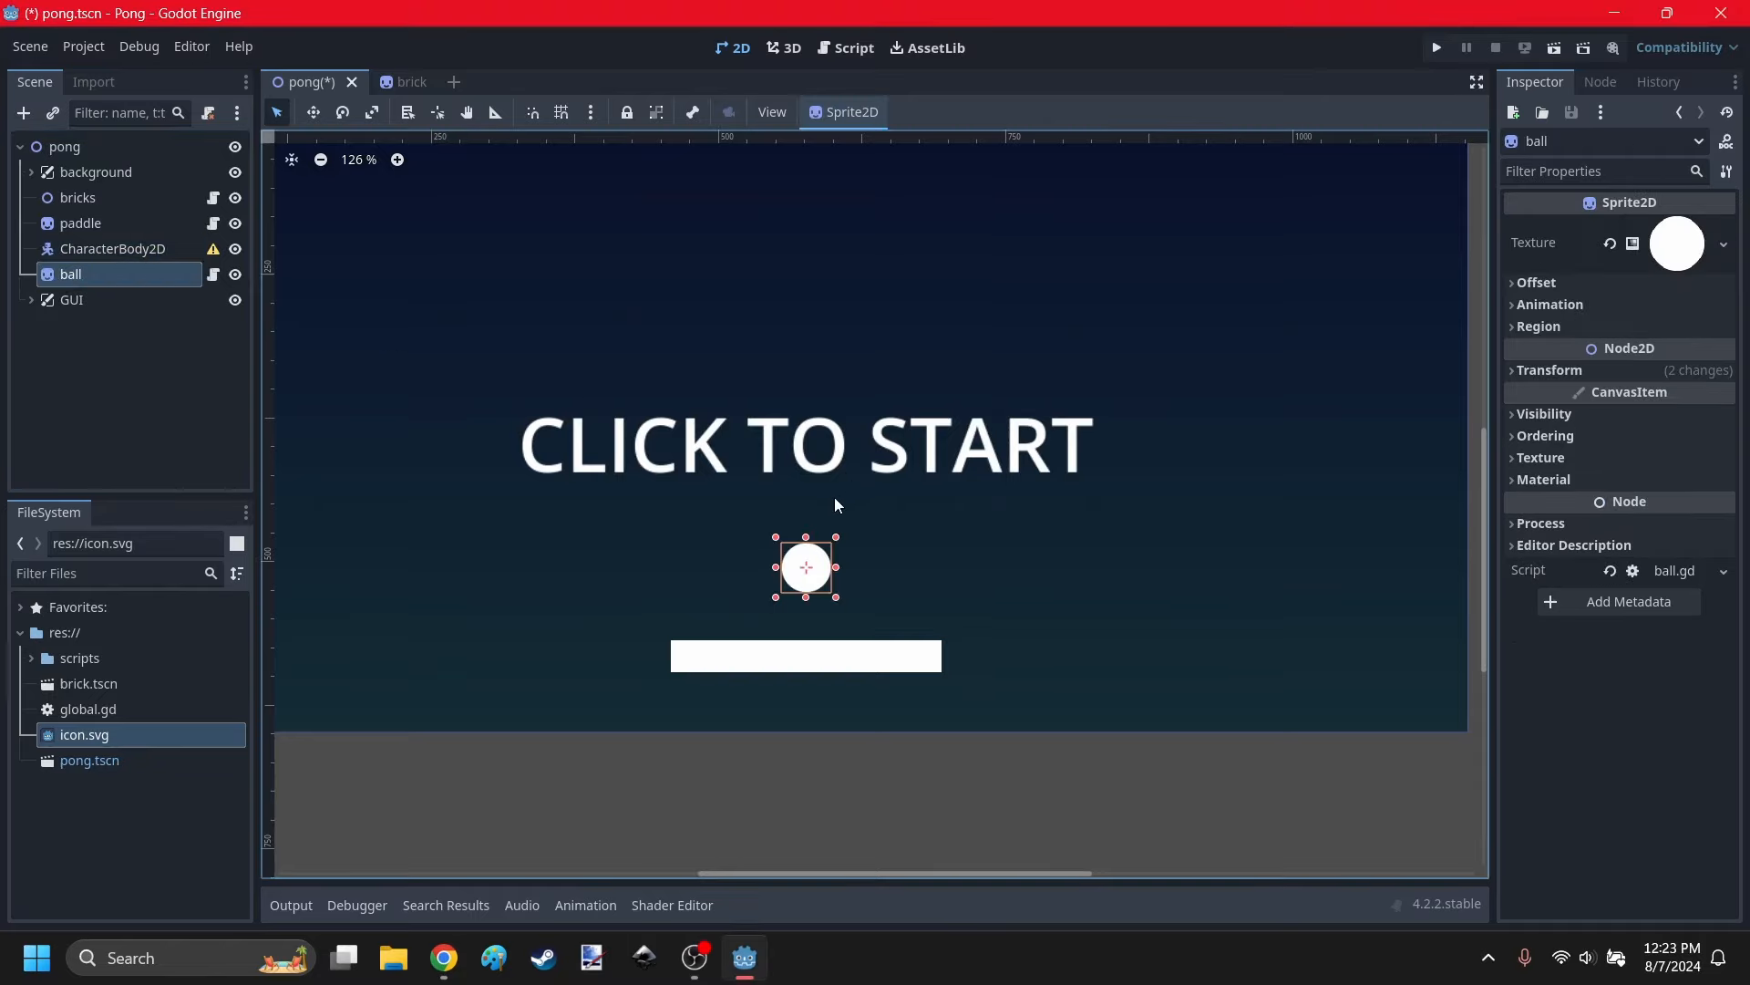
{"action": "scroll", "coordinate": [750, 212], "scroll_direction": "down", "scroll_amount": 2}
{"action": "double_click", "coordinate": [71, 275]}
{"action": "type", "text": "tex"}
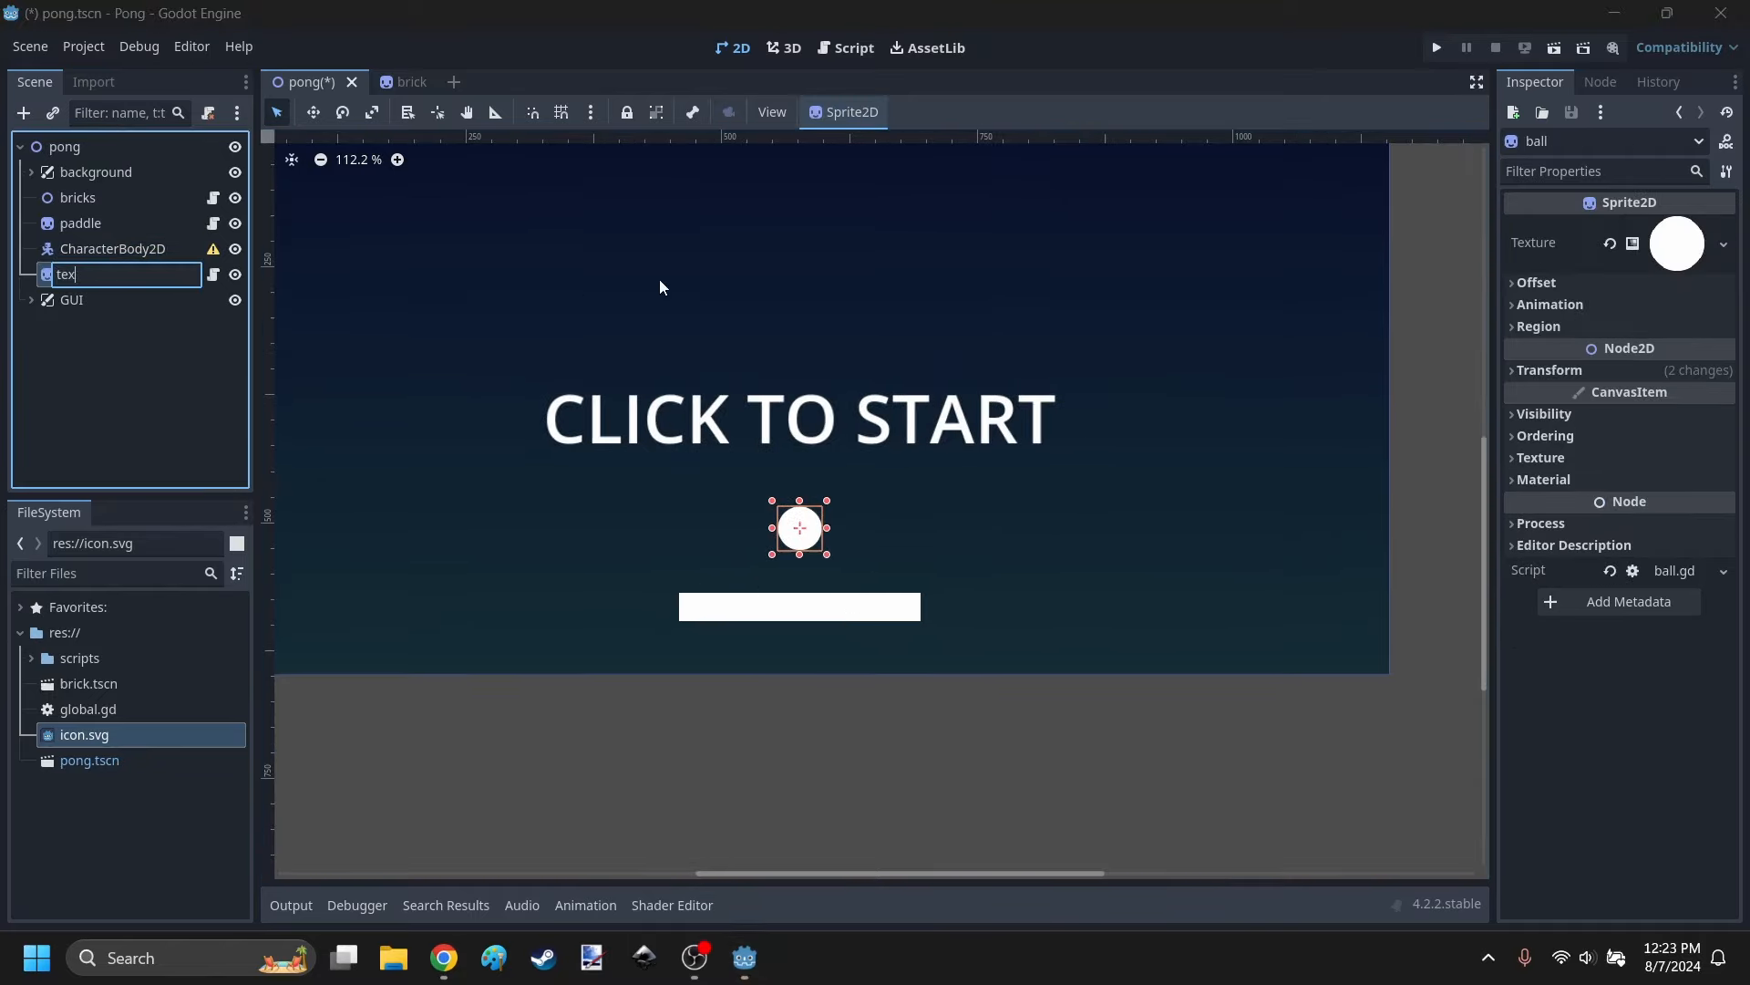
{"action": "type", "text": "ture"}
{"action": "key", "text": "Return"}
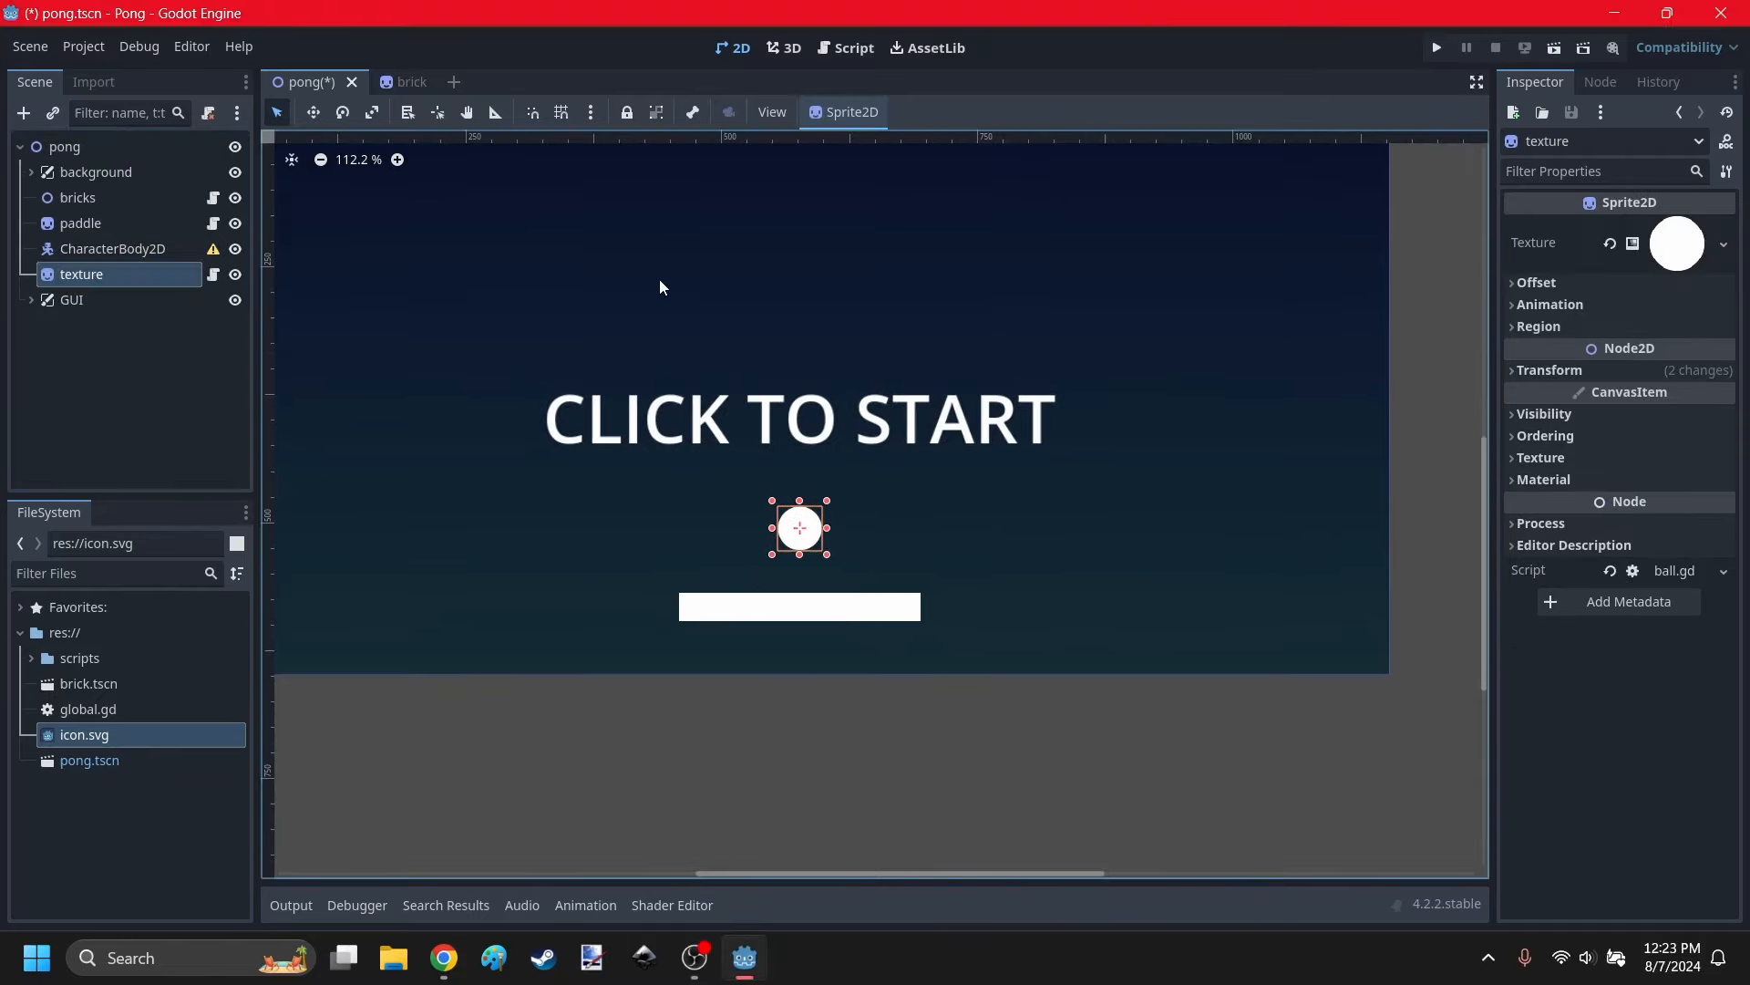
Rename the CharacterBody2D node as ball.
{"action": "left_click", "coordinate": [114, 249]}
{"action": "left_click", "coordinate": [114, 249]}
{"action": "type", "text": "ball"}
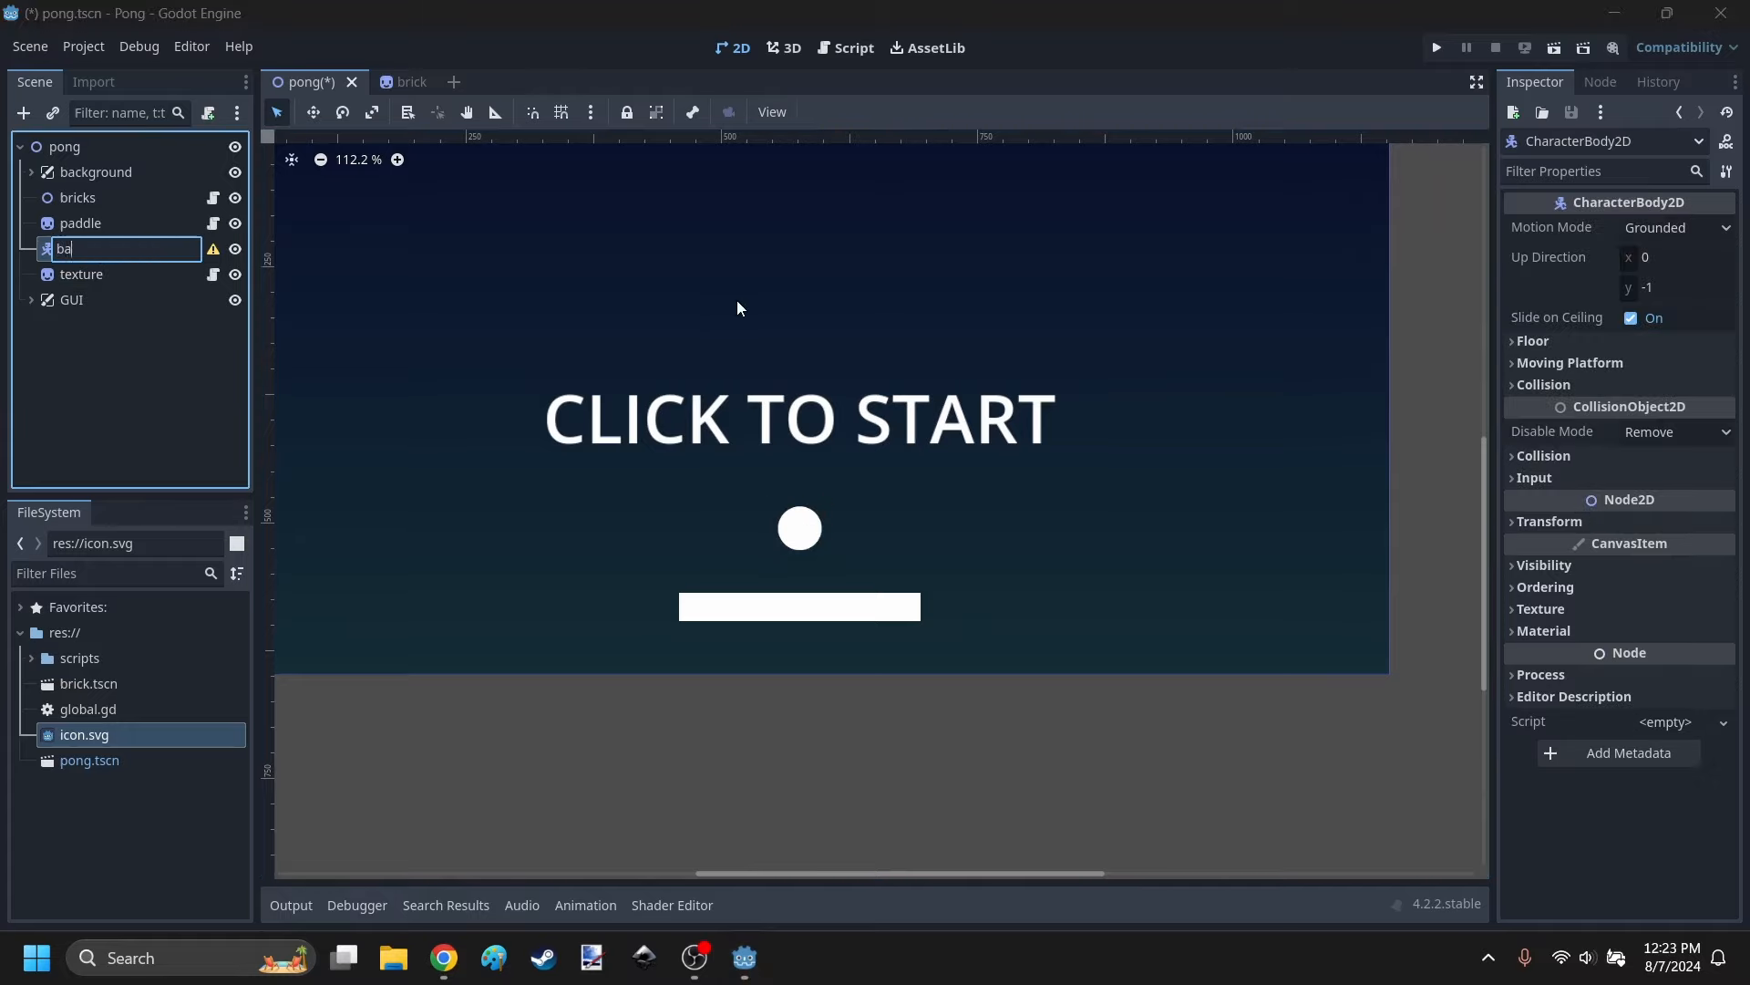
{"action": "key", "text": "Return"}
{"action": "scroll", "coordinate": [790, 324], "scroll_direction": "down", "scroll_amount": 9}
{"action": "scroll", "coordinate": [560, 195], "scroll_direction": "up", "scroll_amount": 5}
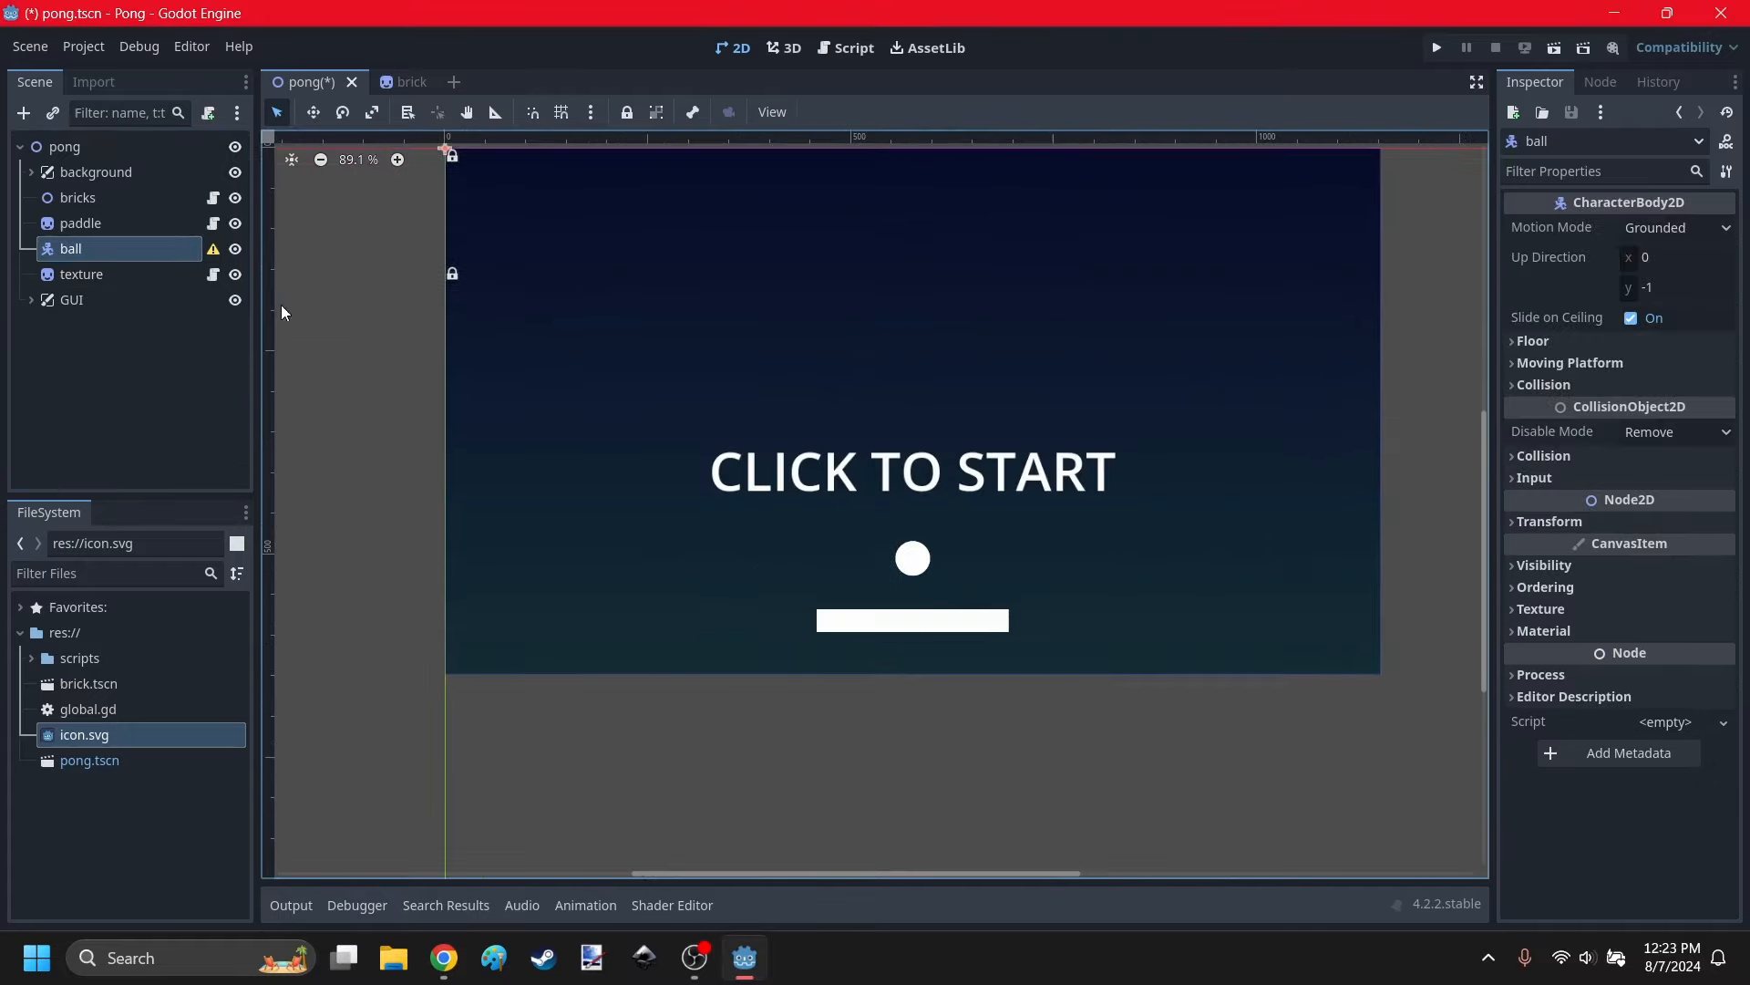
Copy the texture sprite's X position into the ball body's transform, setting its X position to 576 px.
{"action": "left_click", "coordinate": [113, 277]}
{"action": "key", "text": "f"}
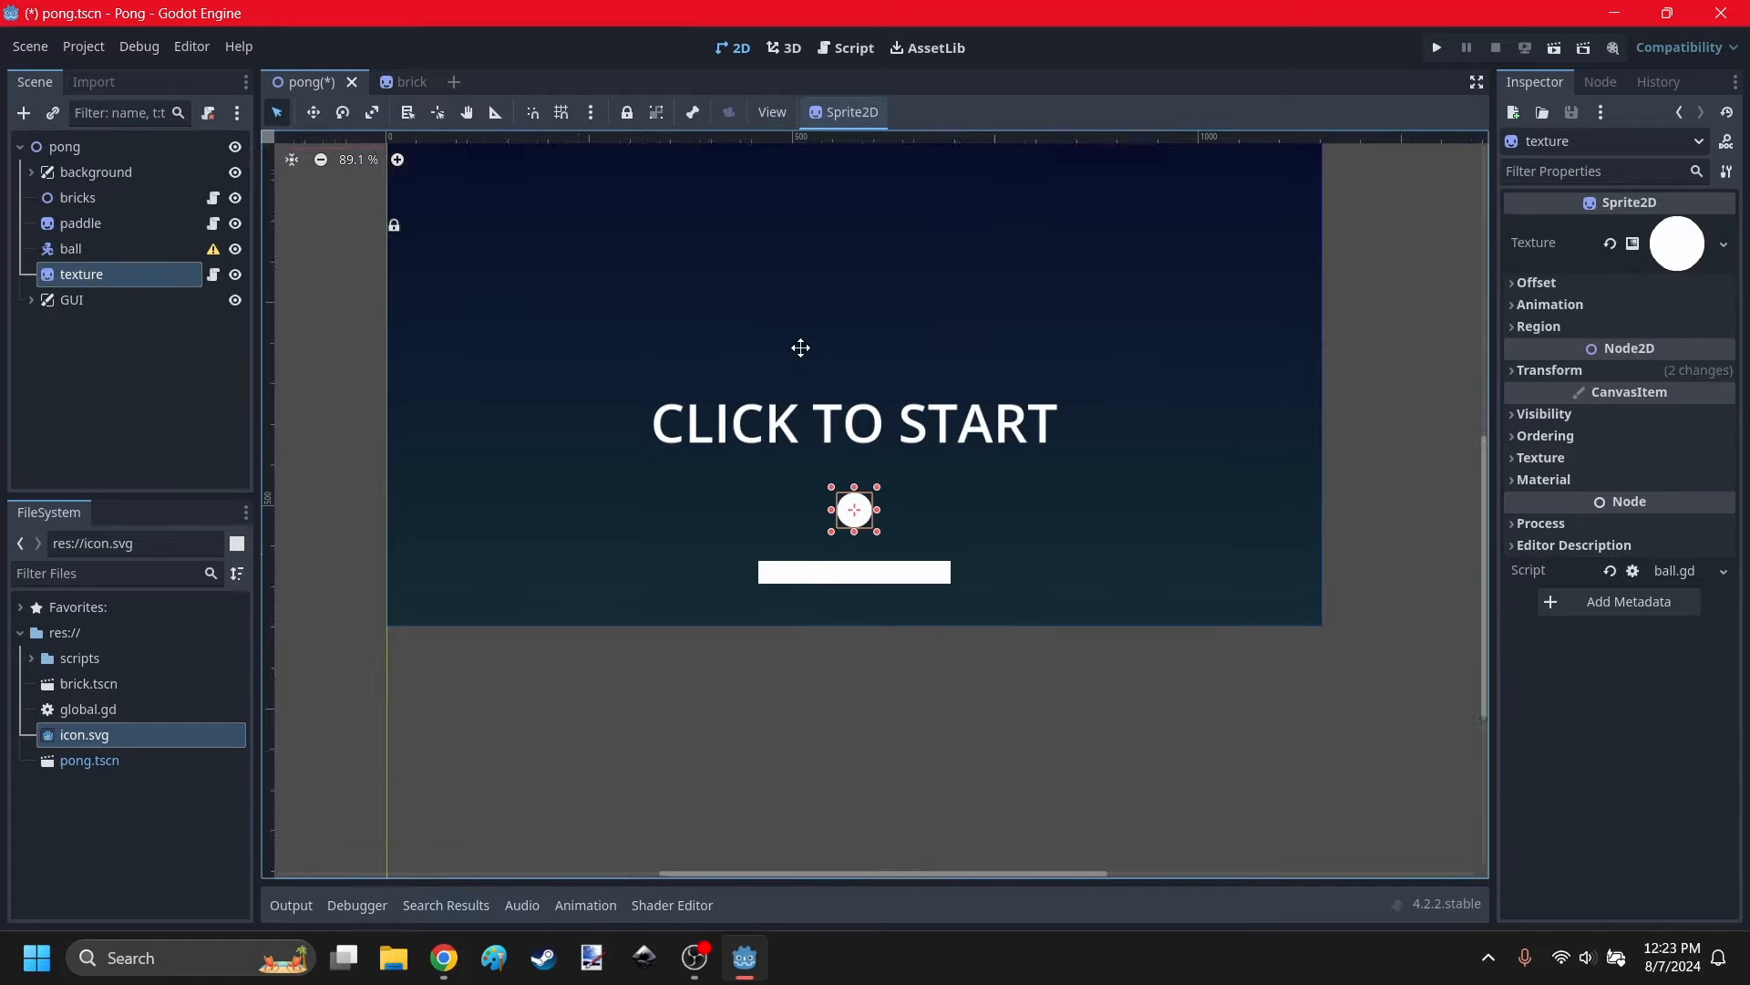
{"action": "left_click", "coordinate": [1550, 370]}
{"action": "left_click", "coordinate": [1668, 398]}
{"action": "key", "text": "ctrl+c"}
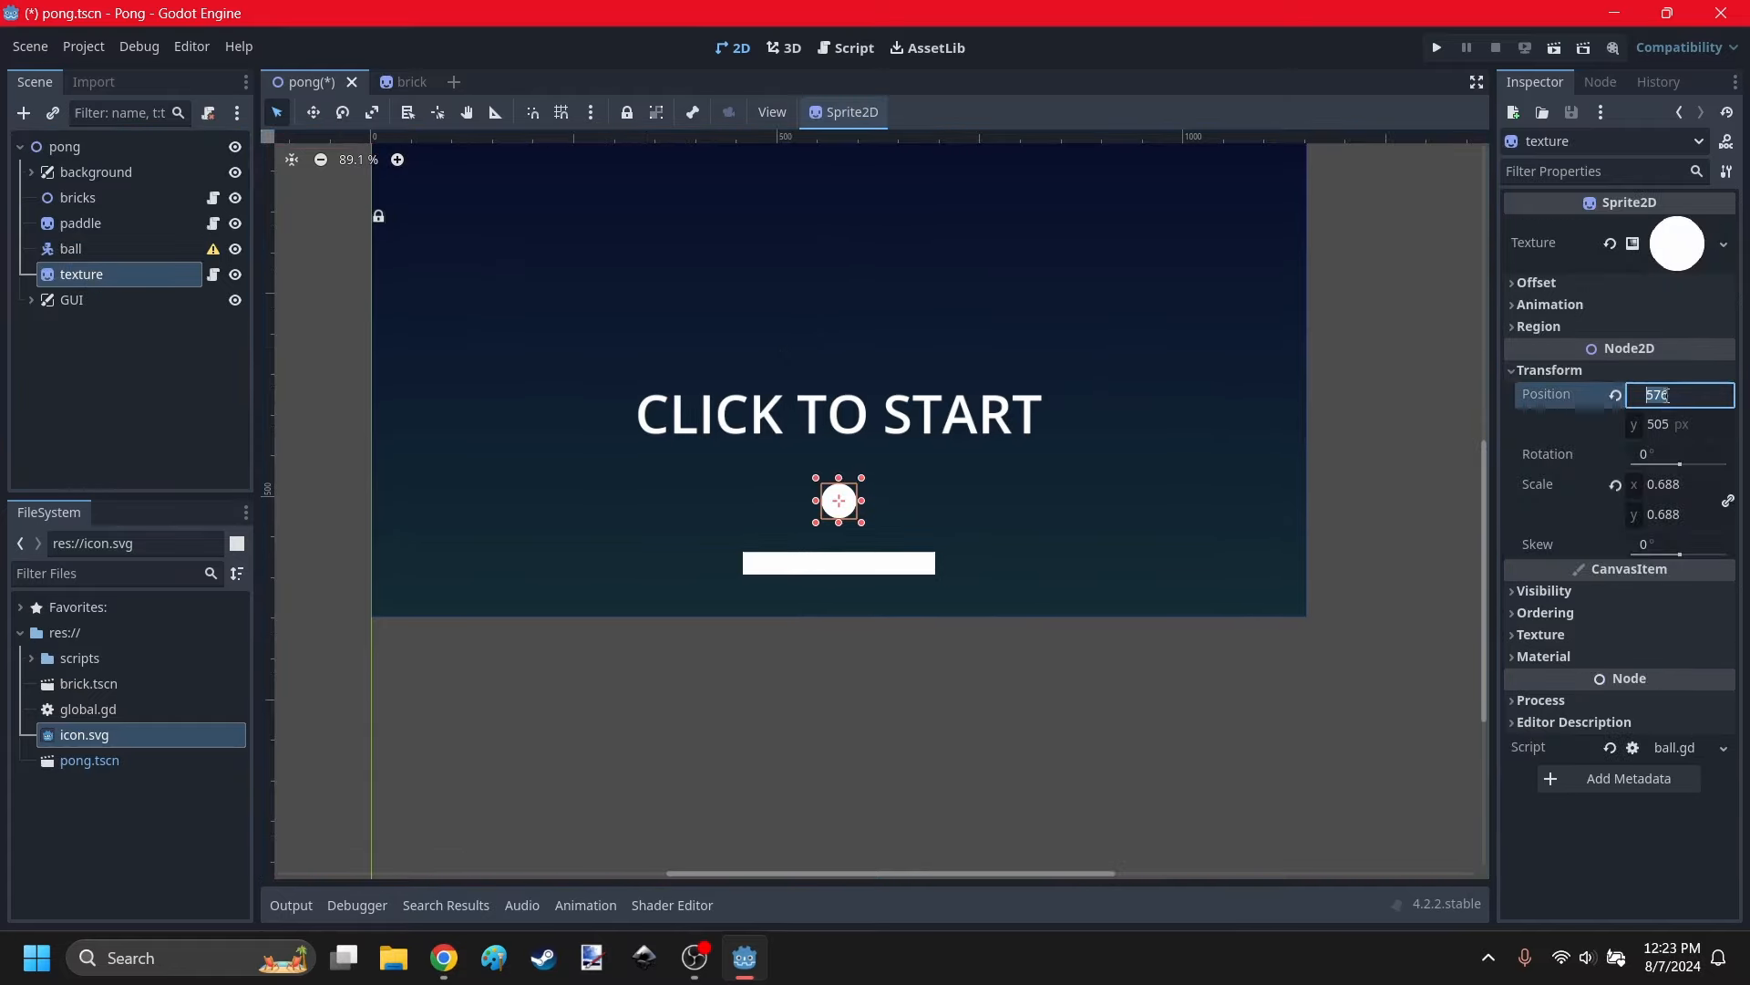
{"action": "left_click", "coordinate": [1212, 278]}
{"action": "left_click", "coordinate": [48, 241]}
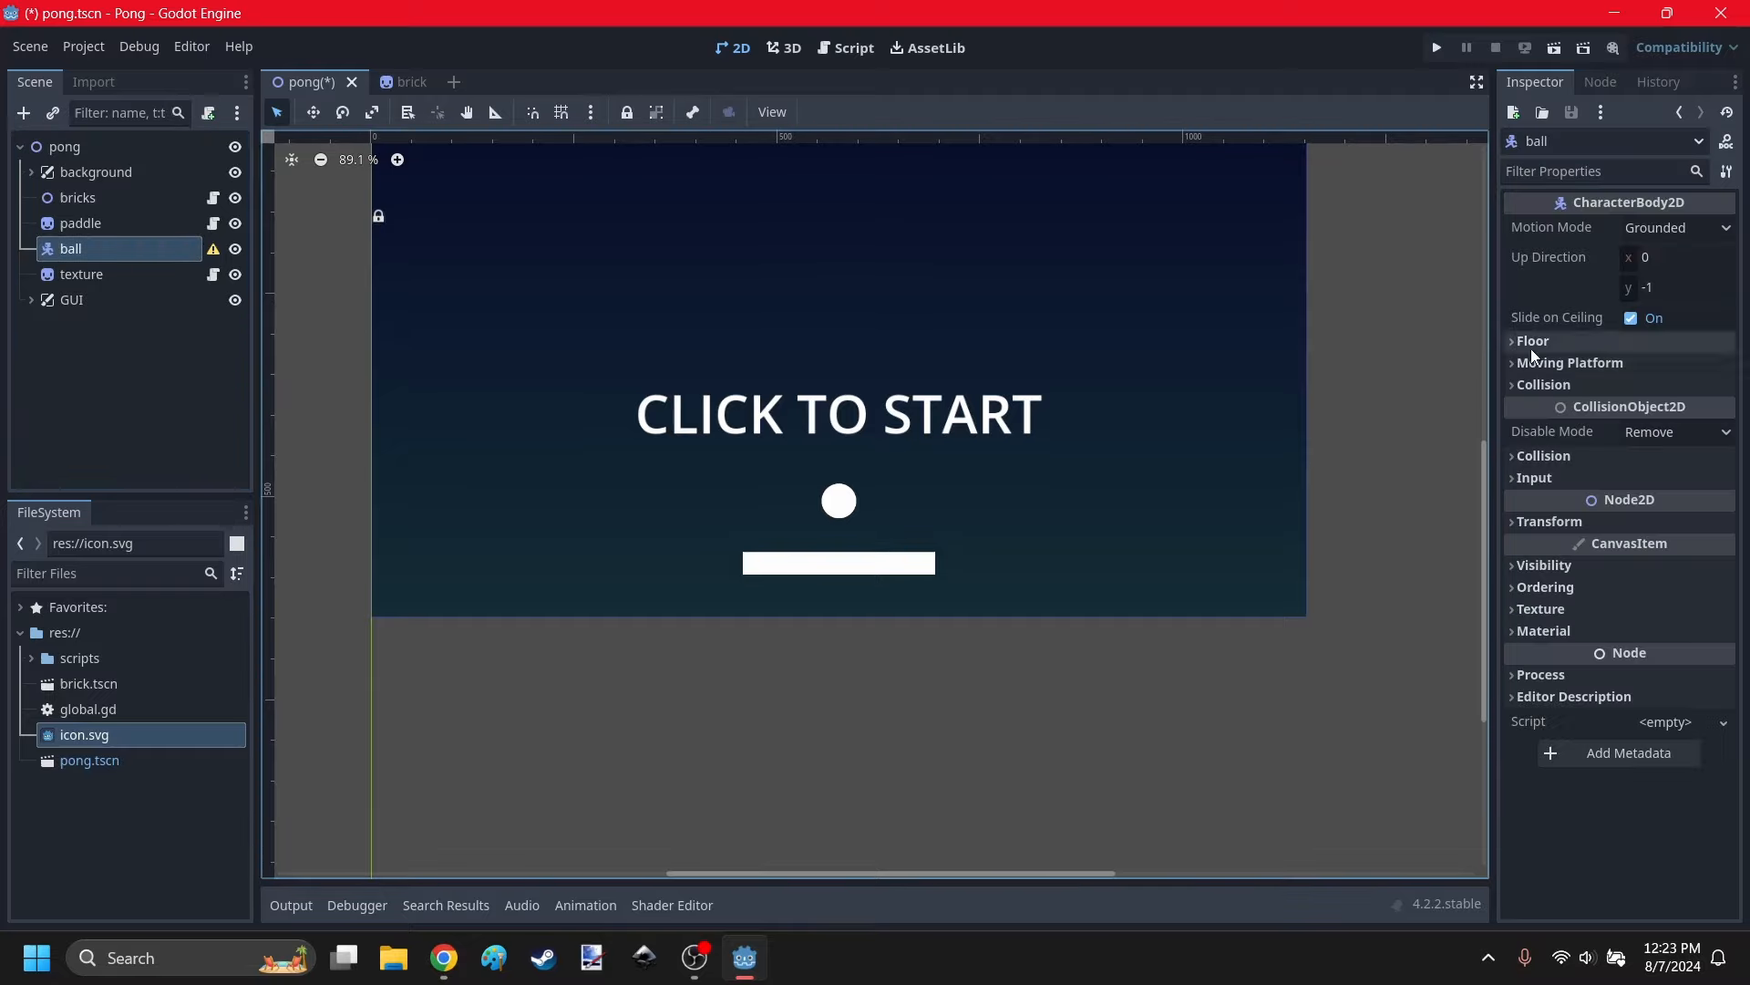
{"action": "left_click", "coordinate": [1550, 520]}
{"action": "left_click", "coordinate": [1669, 546]}
{"action": "key", "text": "ctrl+v"}
{"action": "key", "text": "Return"}
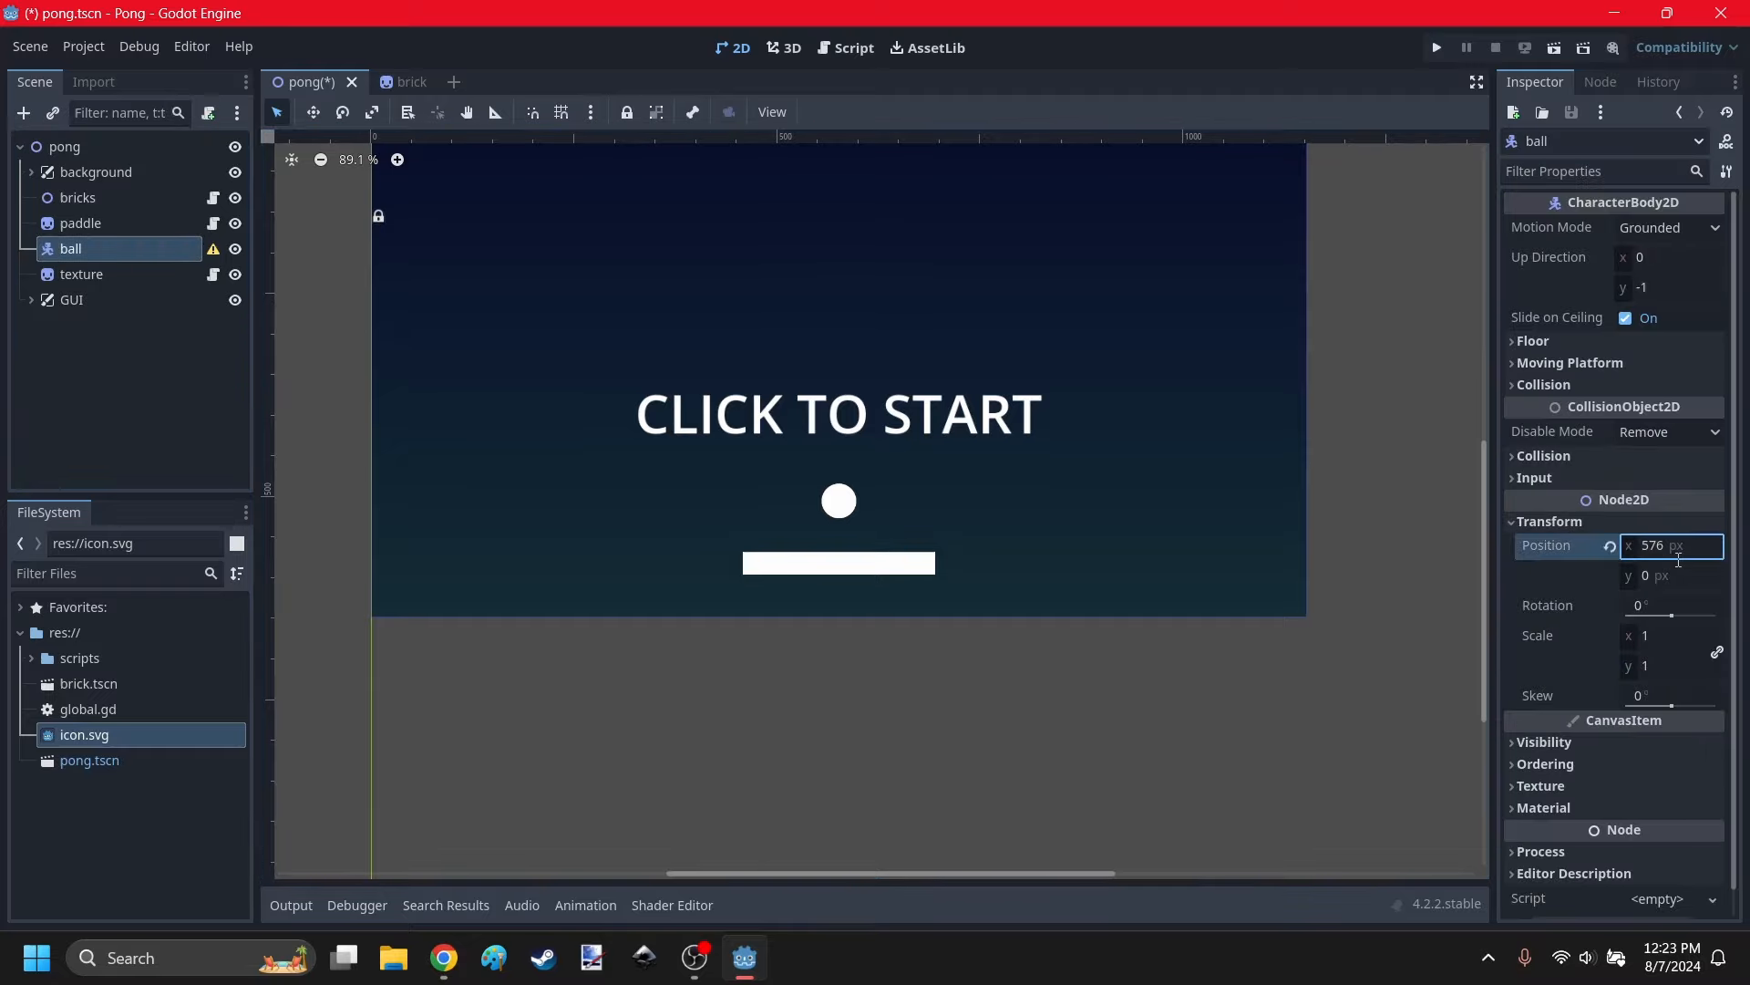
Set the ball body's Y position to 505 px to match the texture sprite.
{"action": "left_click", "coordinate": [1103, 597]}
{"action": "left_click", "coordinate": [105, 275]}
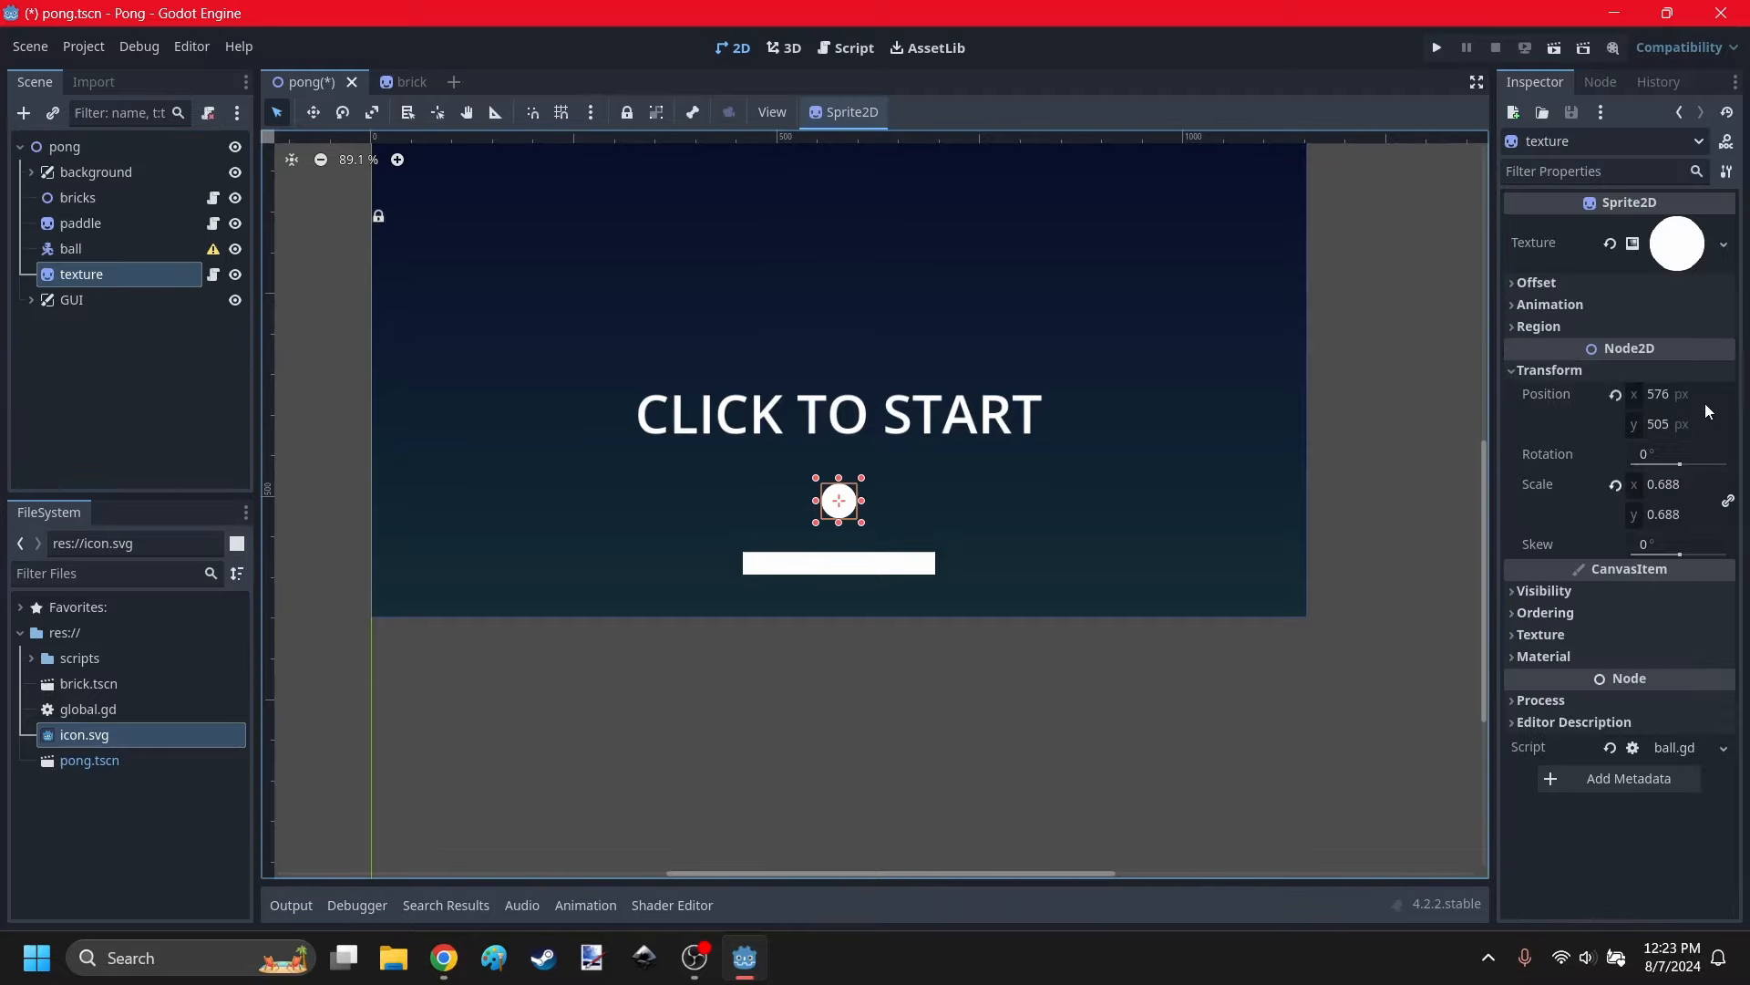
{"action": "left_click", "coordinate": [1235, 636]}
{"action": "left_click", "coordinate": [137, 252]}
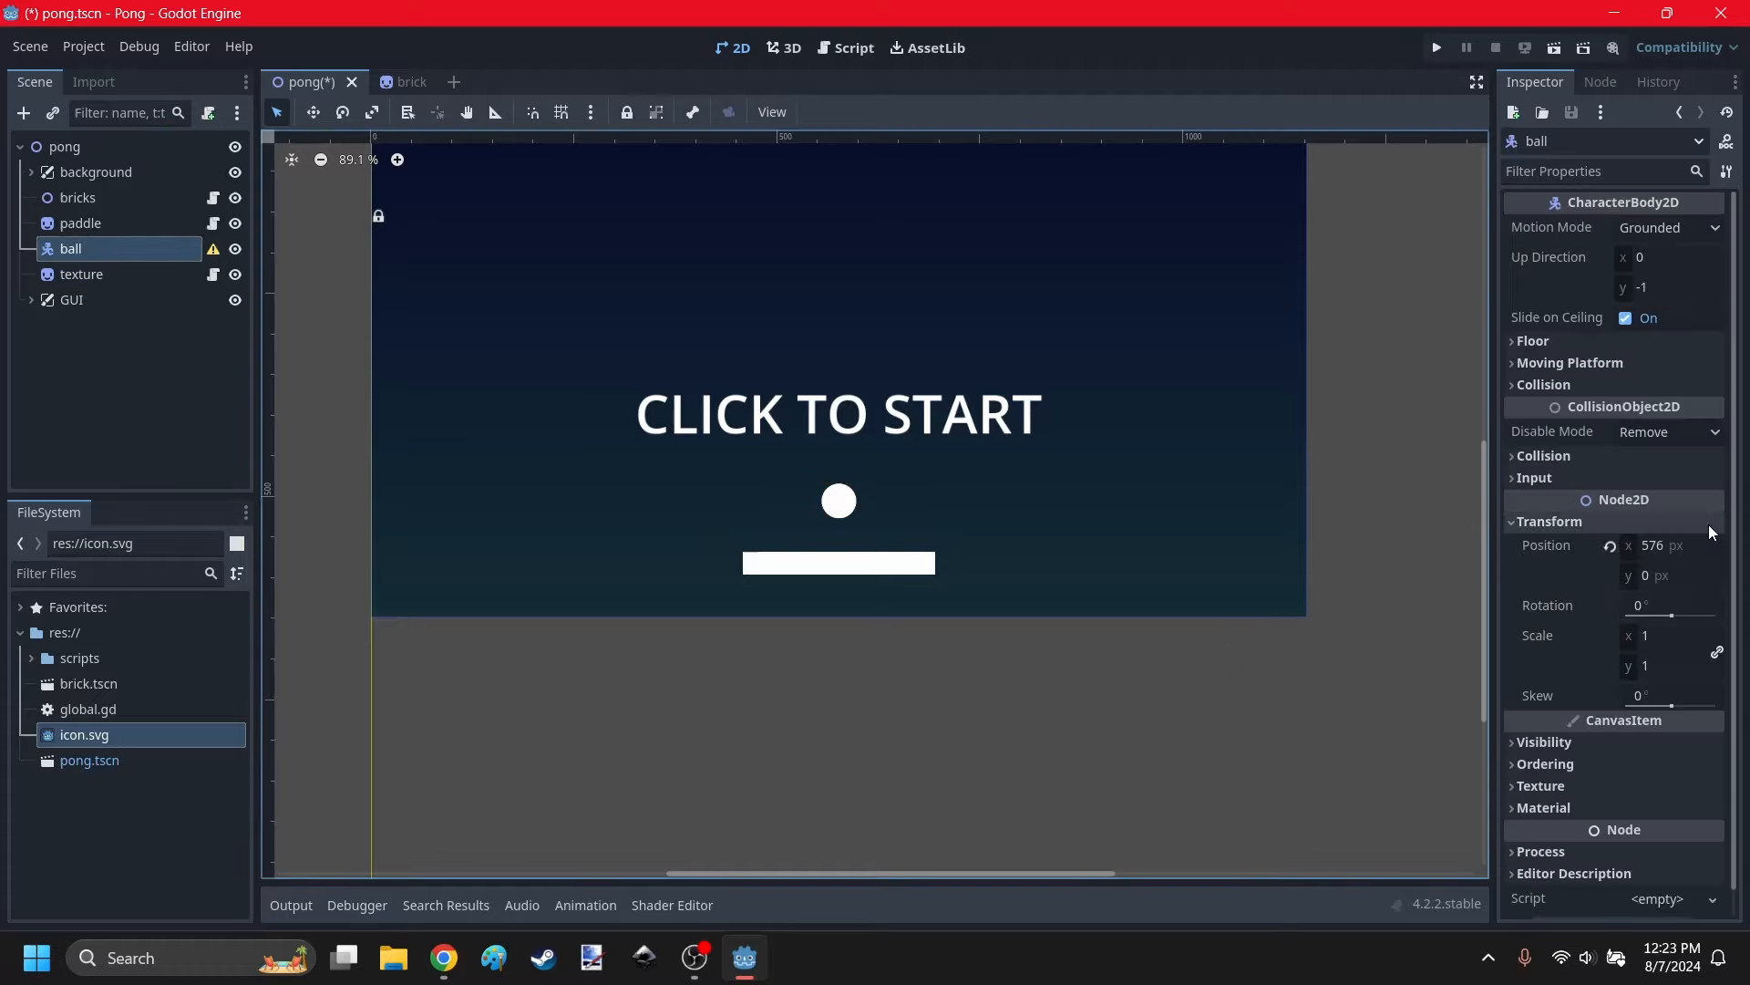
{"action": "left_click", "coordinate": [1655, 577]}
{"action": "type", "text": "505"}
{"action": "key", "text": "Return"}
{"action": "scroll", "coordinate": [838, 500], "scroll_direction": "up", "scroll_amount": 5}
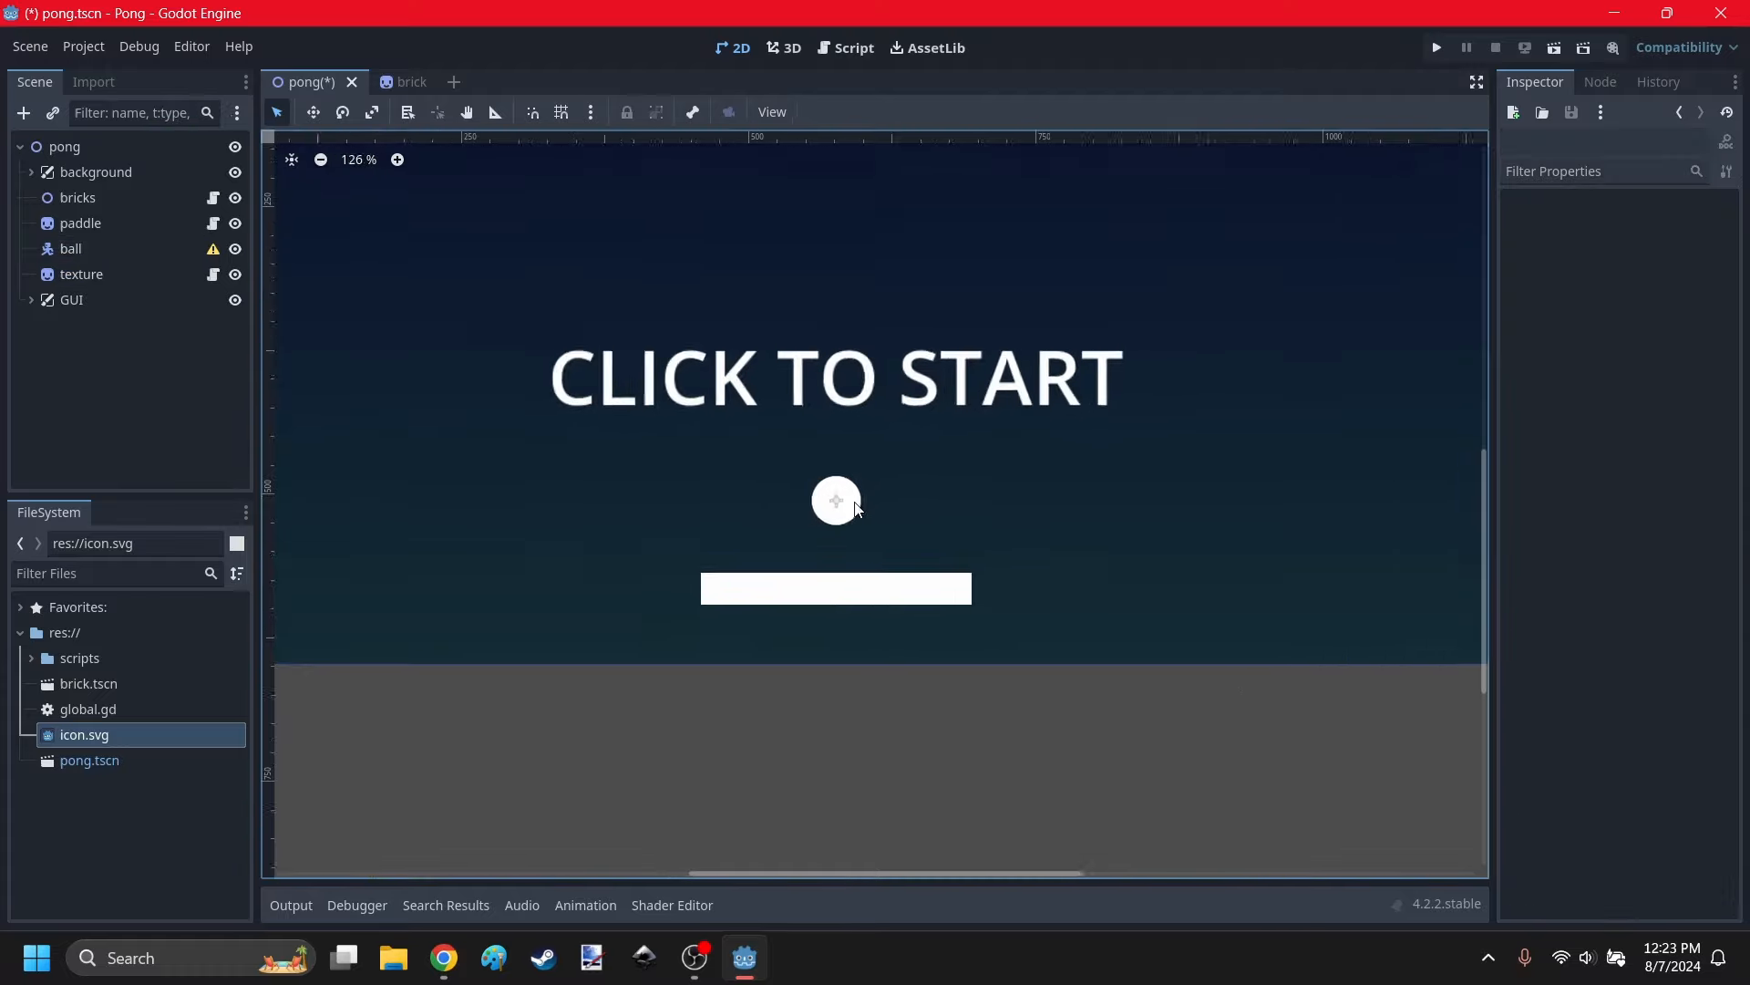
Reset the texture sprite's position to its default while it is still a direct child of pong.
{"action": "left_click", "coordinate": [77, 276]}
{"action": "scroll", "coordinate": [898, 415], "scroll_direction": "down", "scroll_amount": 4}
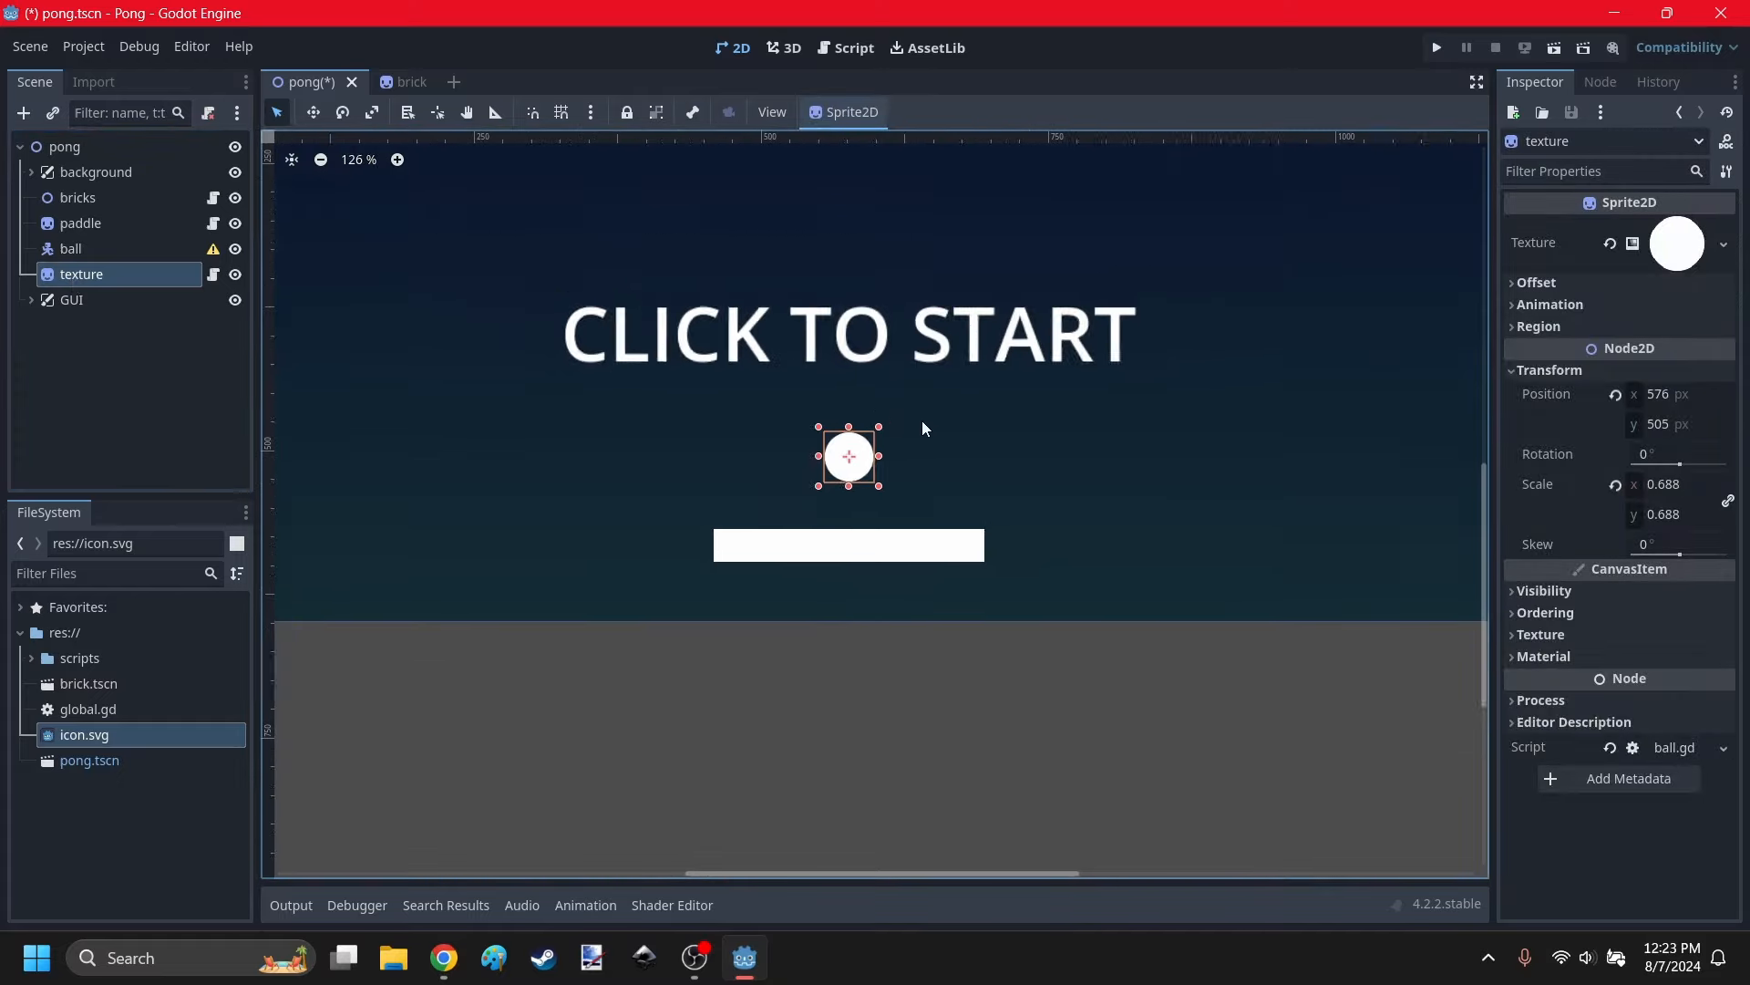
{"action": "left_click", "coordinate": [1616, 394]}
{"action": "left_click", "coordinate": [1528, 375]}
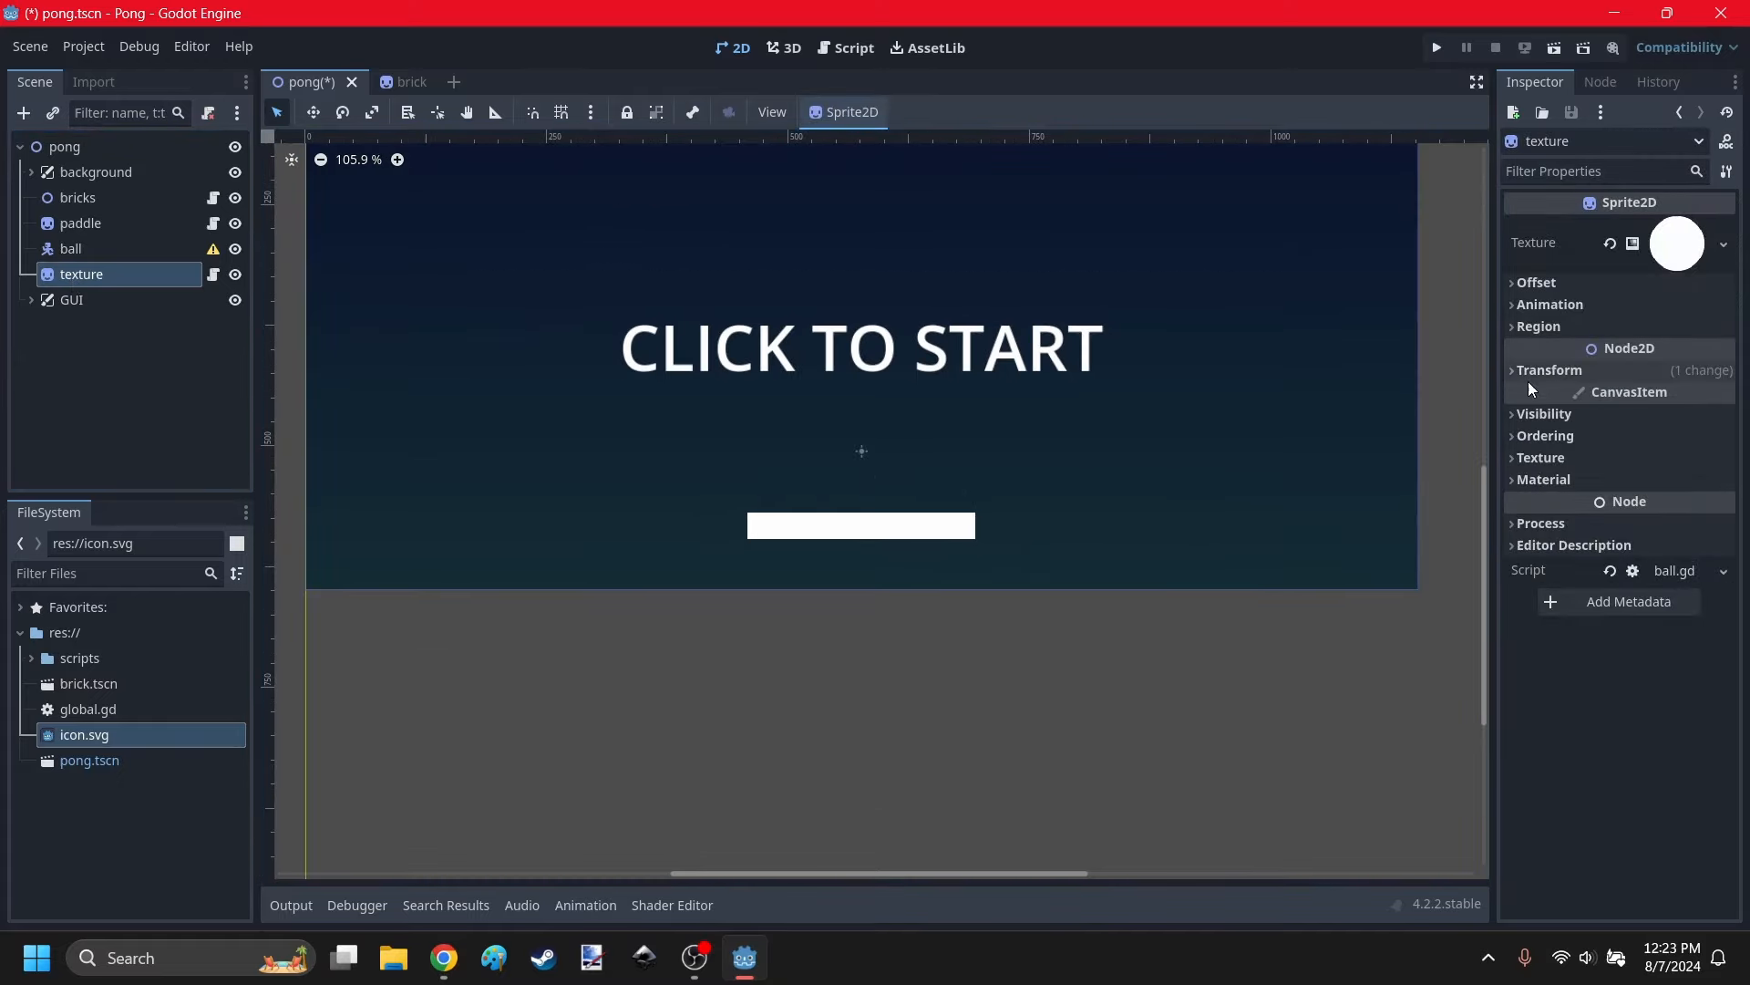
Make the texture sprite a child of the ball body in the scene tree and save the scene.
{"action": "middle_click_drag", "start_coordinate": [966, 363], "coordinate": [1010, 547]}
{"action": "left_click_drag", "start_coordinate": [50, 273], "coordinate": [78, 250]}
{"action": "left_click", "coordinate": [104, 254]}
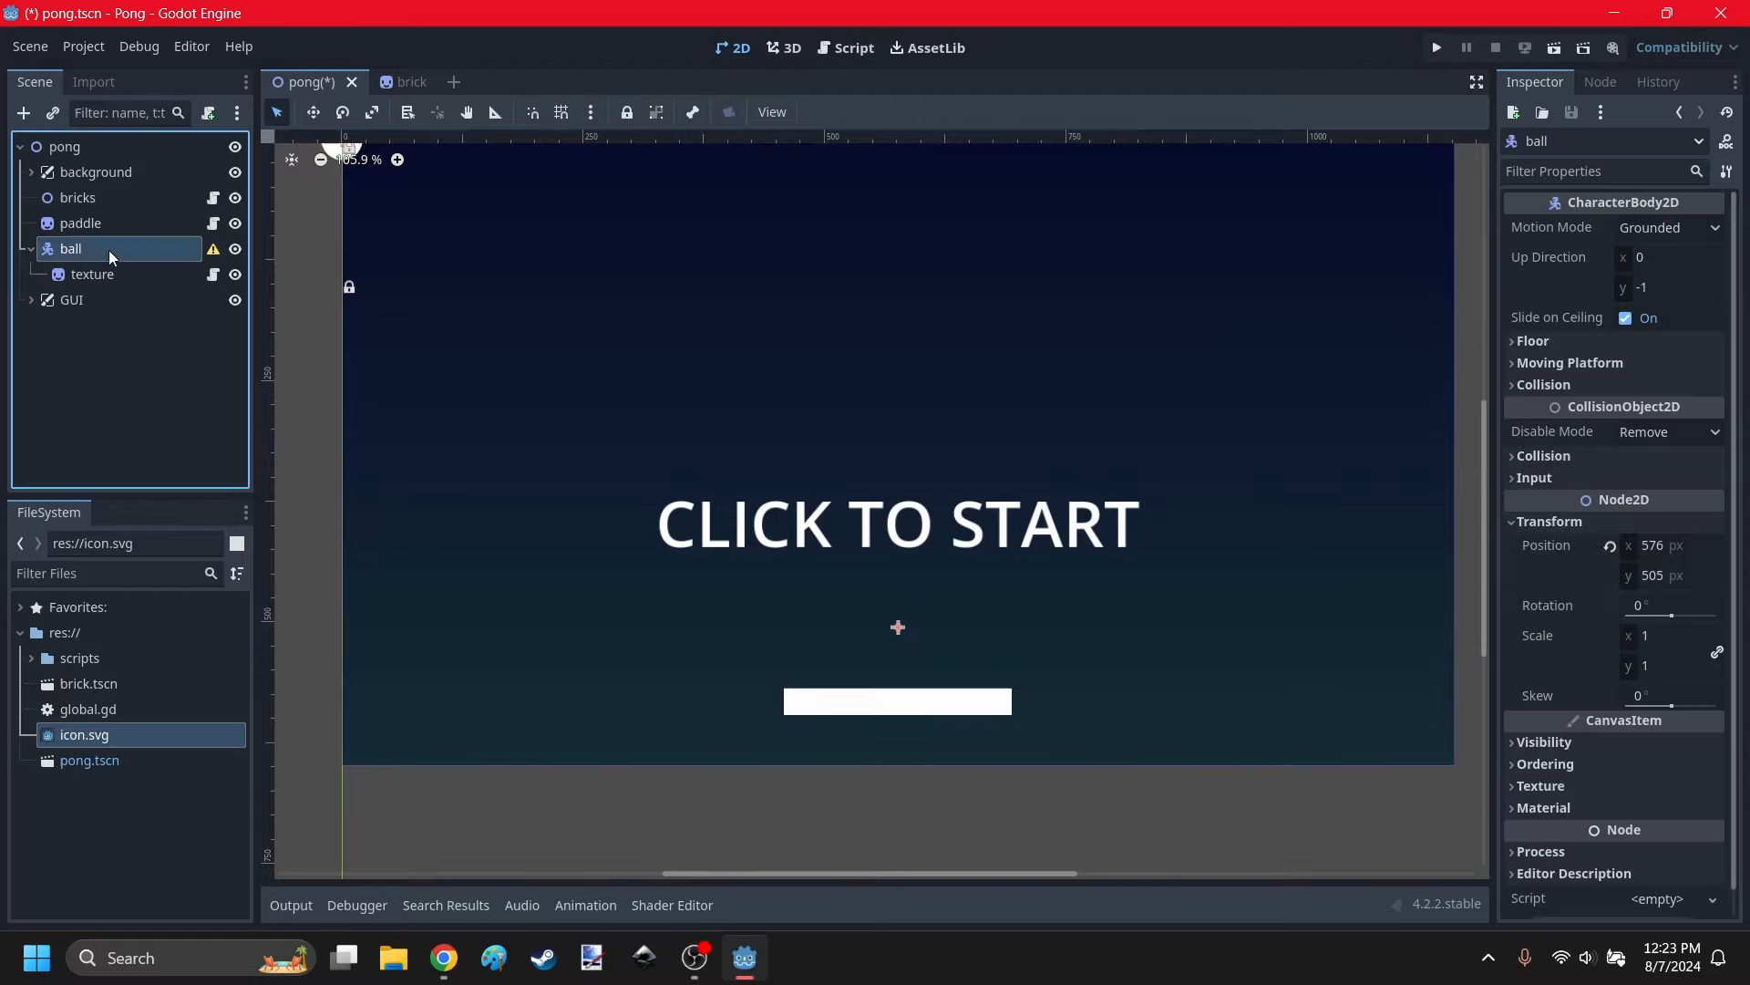
{"action": "scroll", "coordinate": [802, 383], "scroll_direction": "down", "scroll_amount": 13}
{"action": "left_click", "coordinate": [824, 406]}
{"action": "scroll", "coordinate": [791, 345], "scroll_direction": "up", "scroll_amount": 7}
{"action": "key", "text": "ctrl+s"}
Reset the nested texture sprite's position to 0, 0 relative to the ball body and save the scene.
{"action": "left_click", "coordinate": [73, 249]}
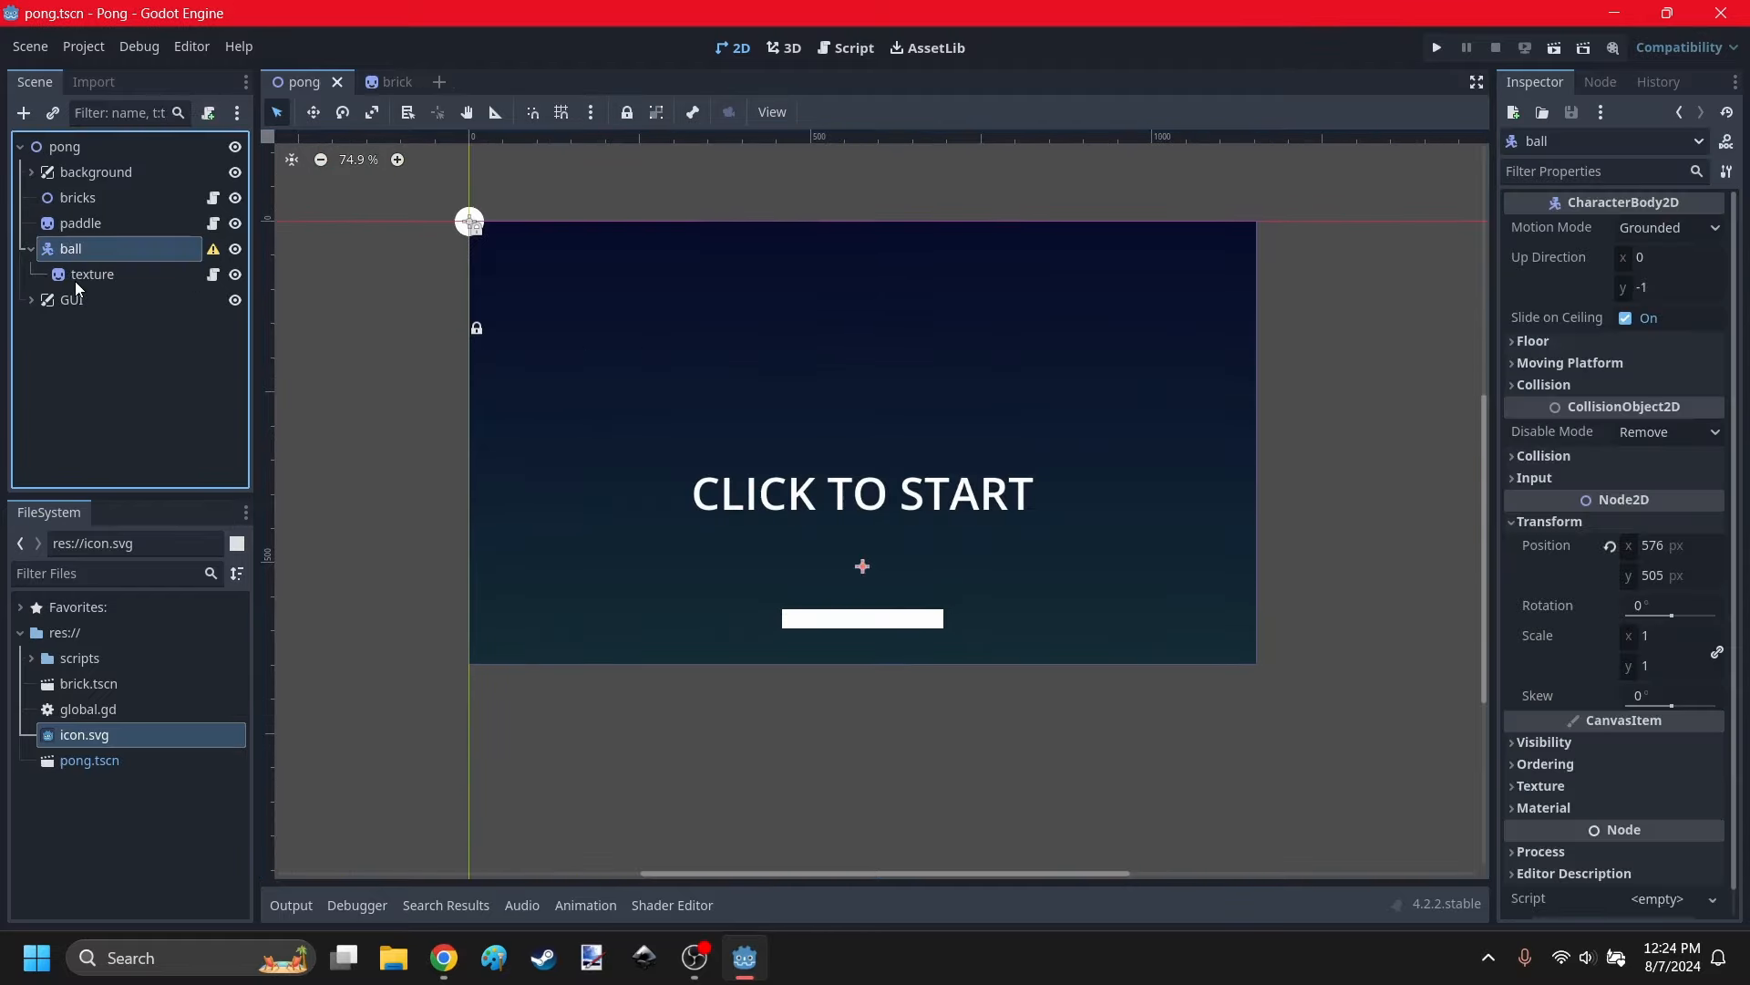
{"action": "left_click", "coordinate": [77, 273]}
{"action": "left_click", "coordinate": [66, 250]}
{"action": "left_click", "coordinate": [81, 277]}
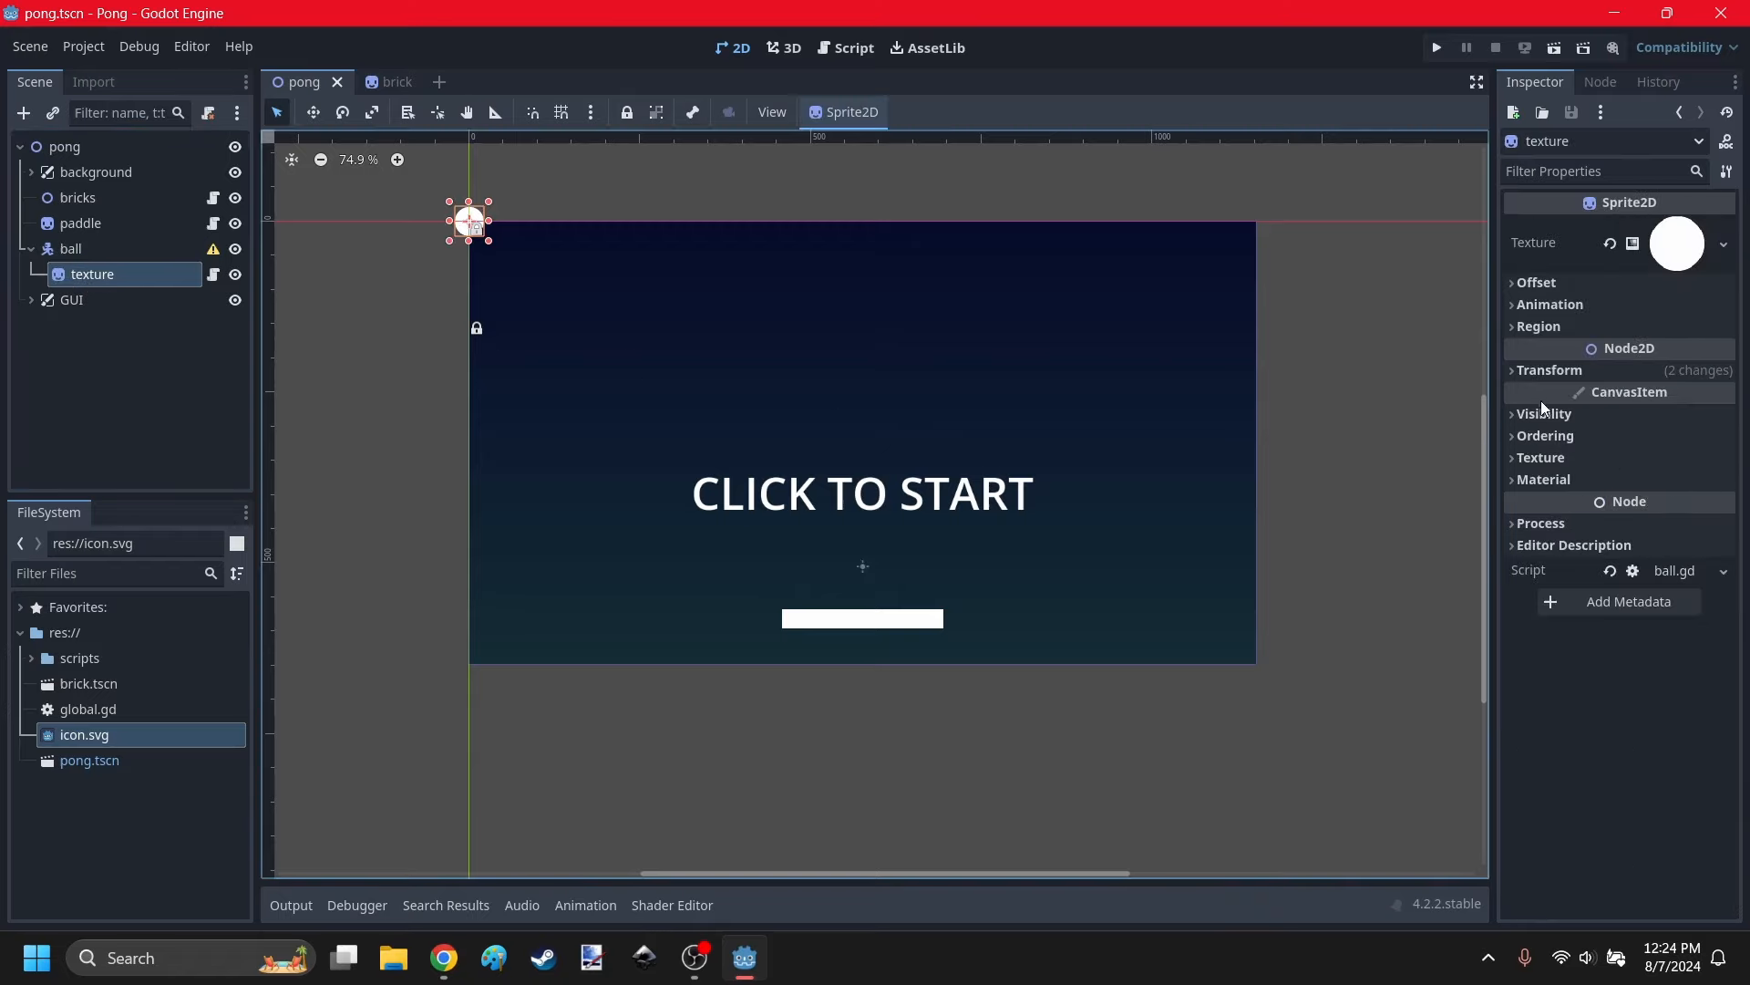
{"action": "left_click", "coordinate": [1549, 370]}
{"action": "left_click", "coordinate": [1616, 395]}
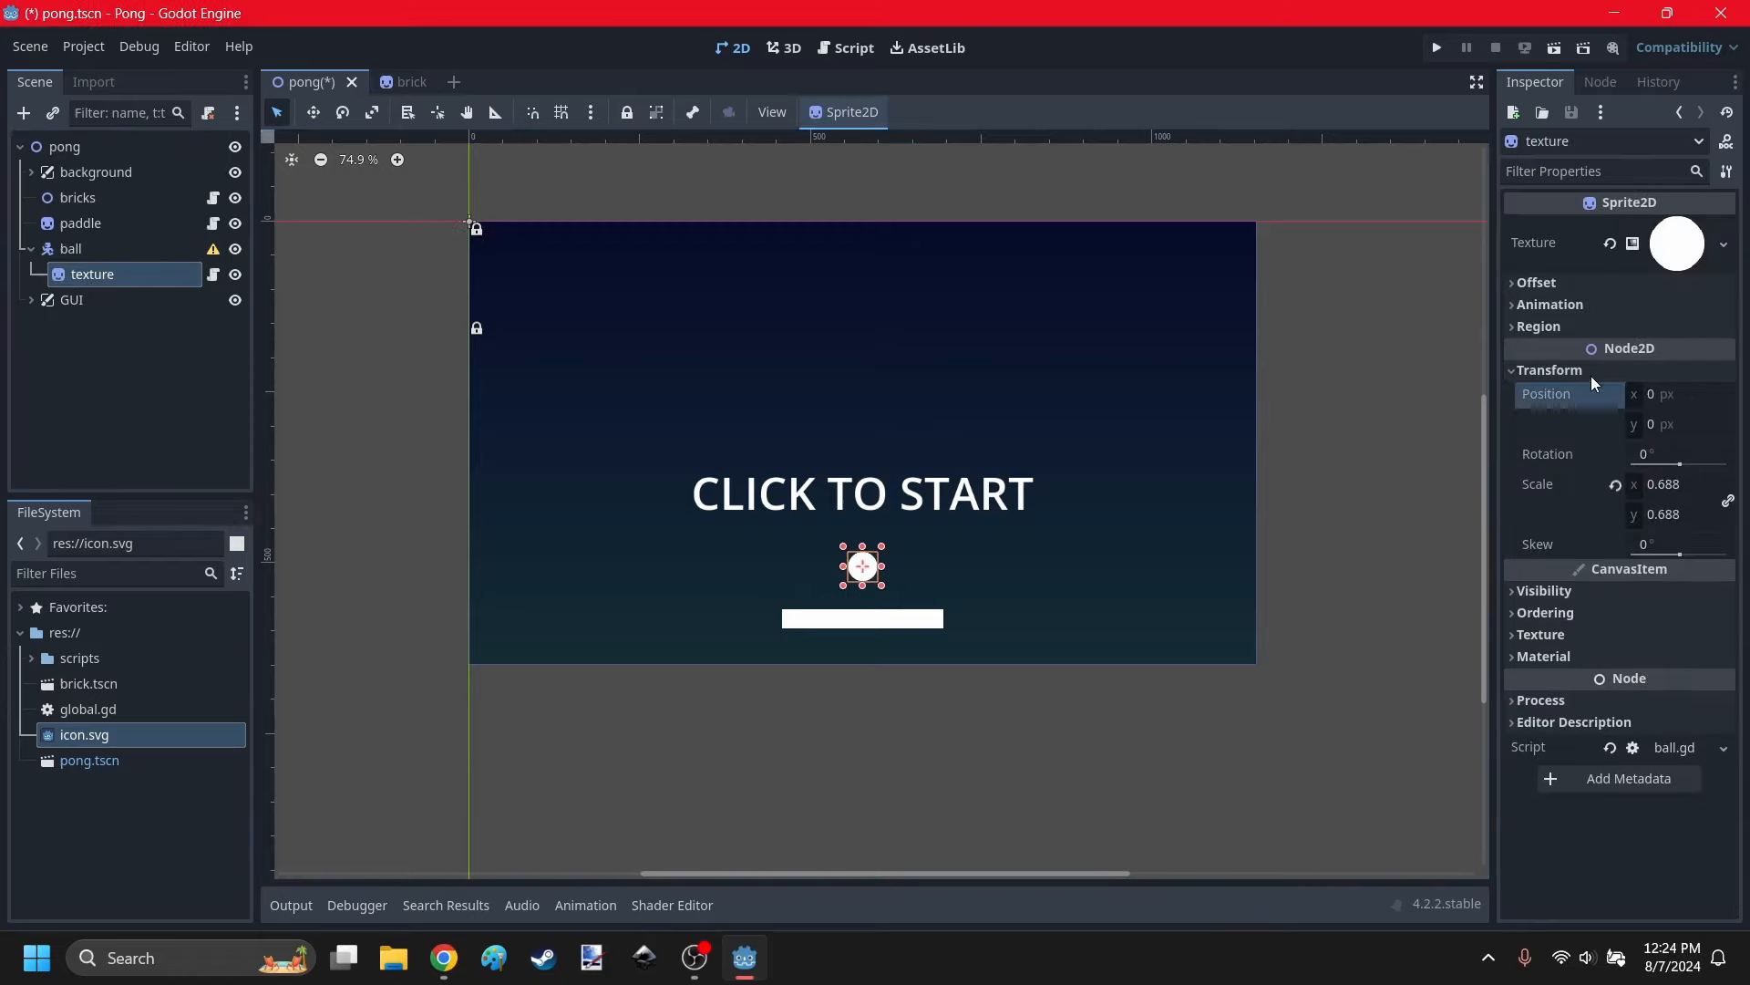
{"action": "left_click", "coordinate": [1598, 374]}
{"action": "scroll", "coordinate": [920, 603], "scroll_direction": "up", "scroll_amount": 4}
{"action": "left_click", "coordinate": [1013, 415]}
{"action": "scroll", "coordinate": [812, 506], "scroll_direction": "up", "scroll_amount": 2}
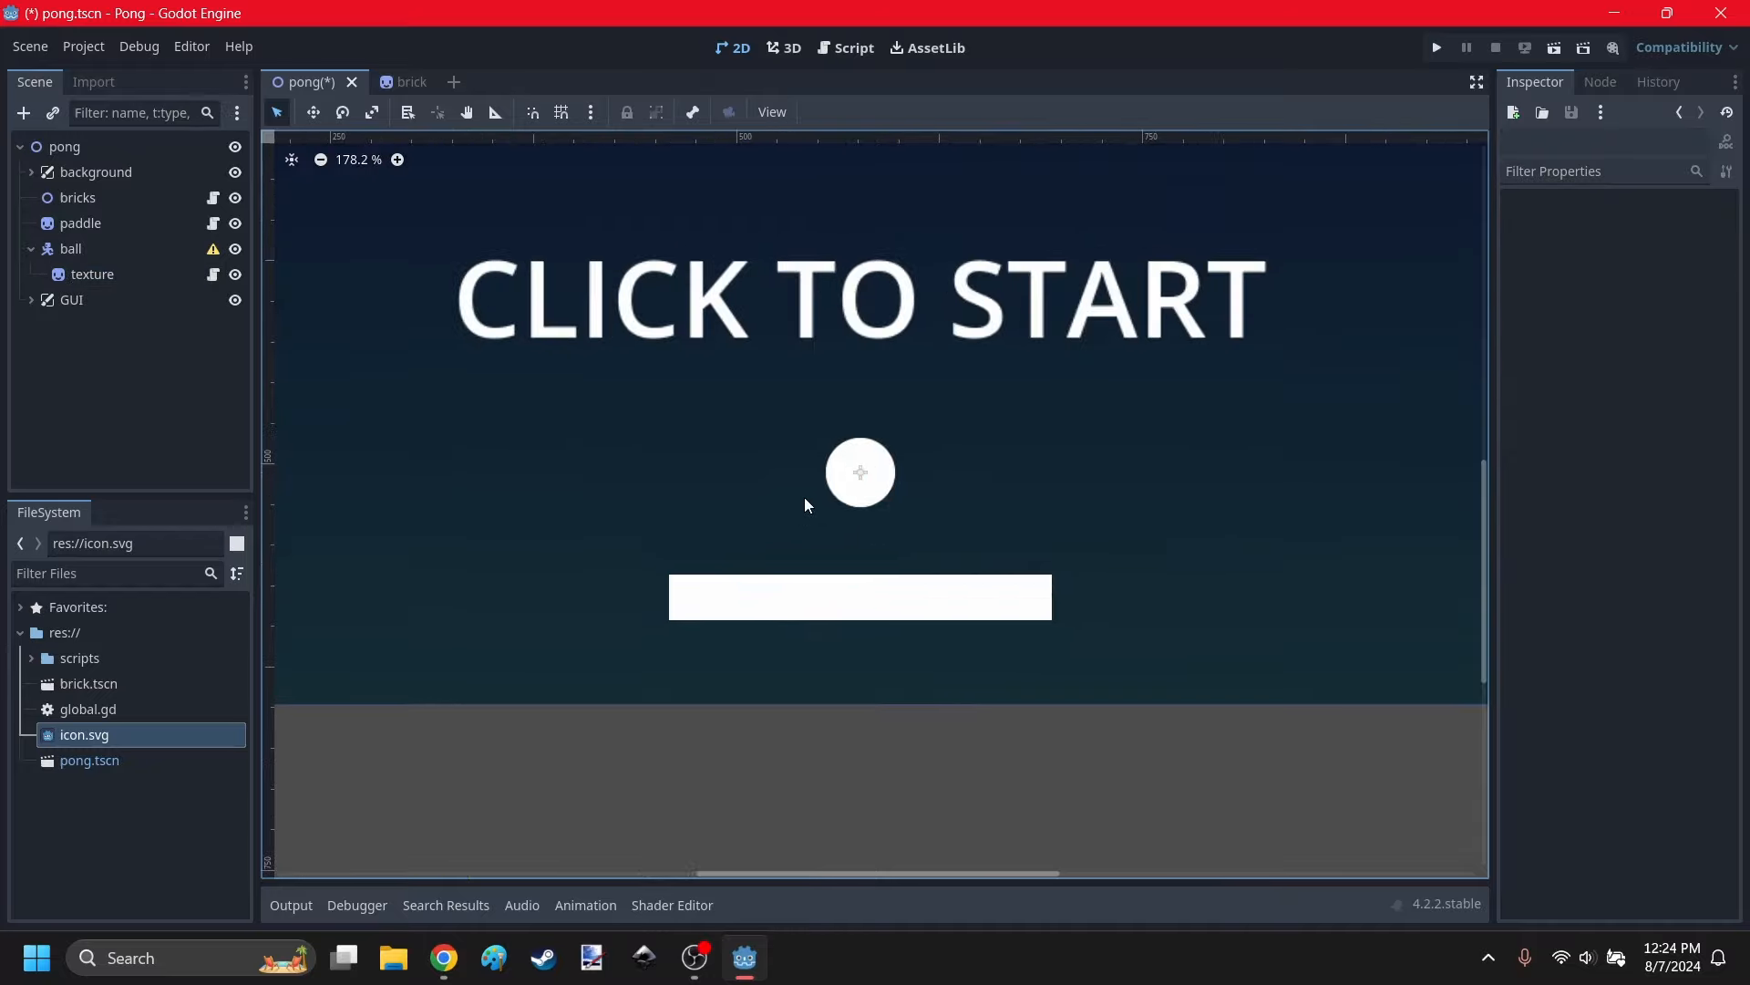
{"action": "key", "text": "ctrl+s"}
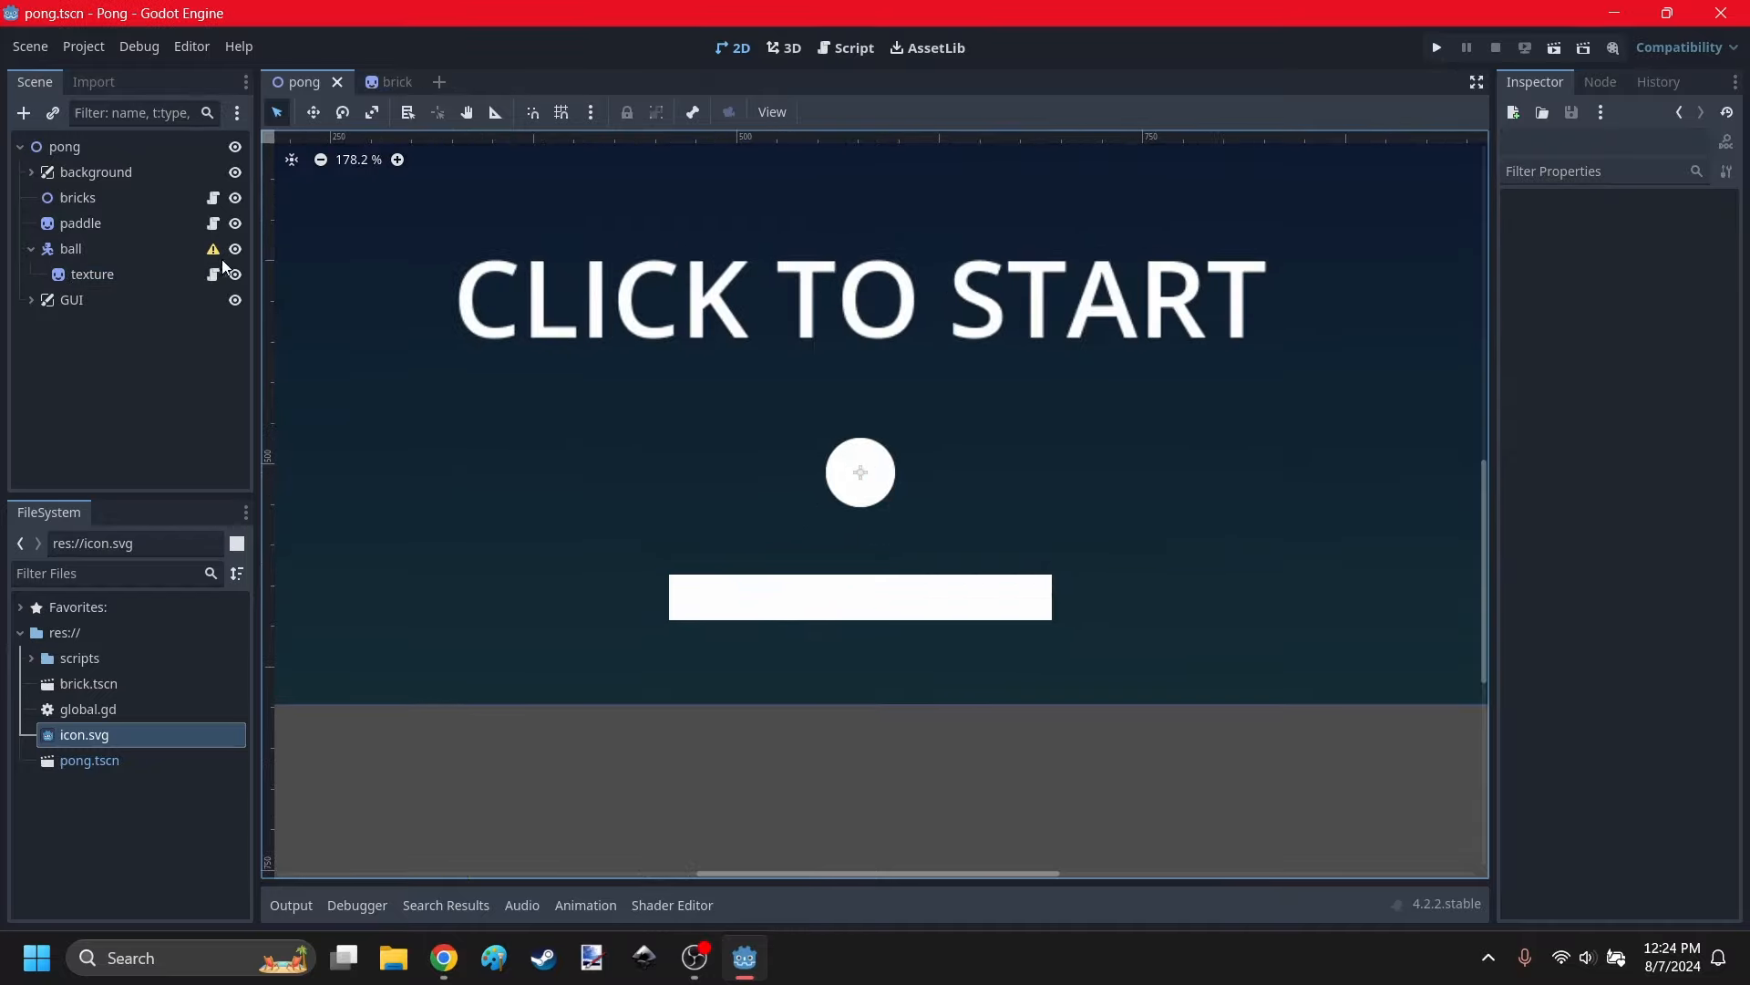
Detach the ball.gd script from the texture sprite.
{"action": "scroll", "coordinate": [864, 475], "scroll_direction": "down", "scroll_amount": 3}
{"action": "middle_click_drag", "start_coordinate": [865, 484], "coordinate": [1038, 559]}
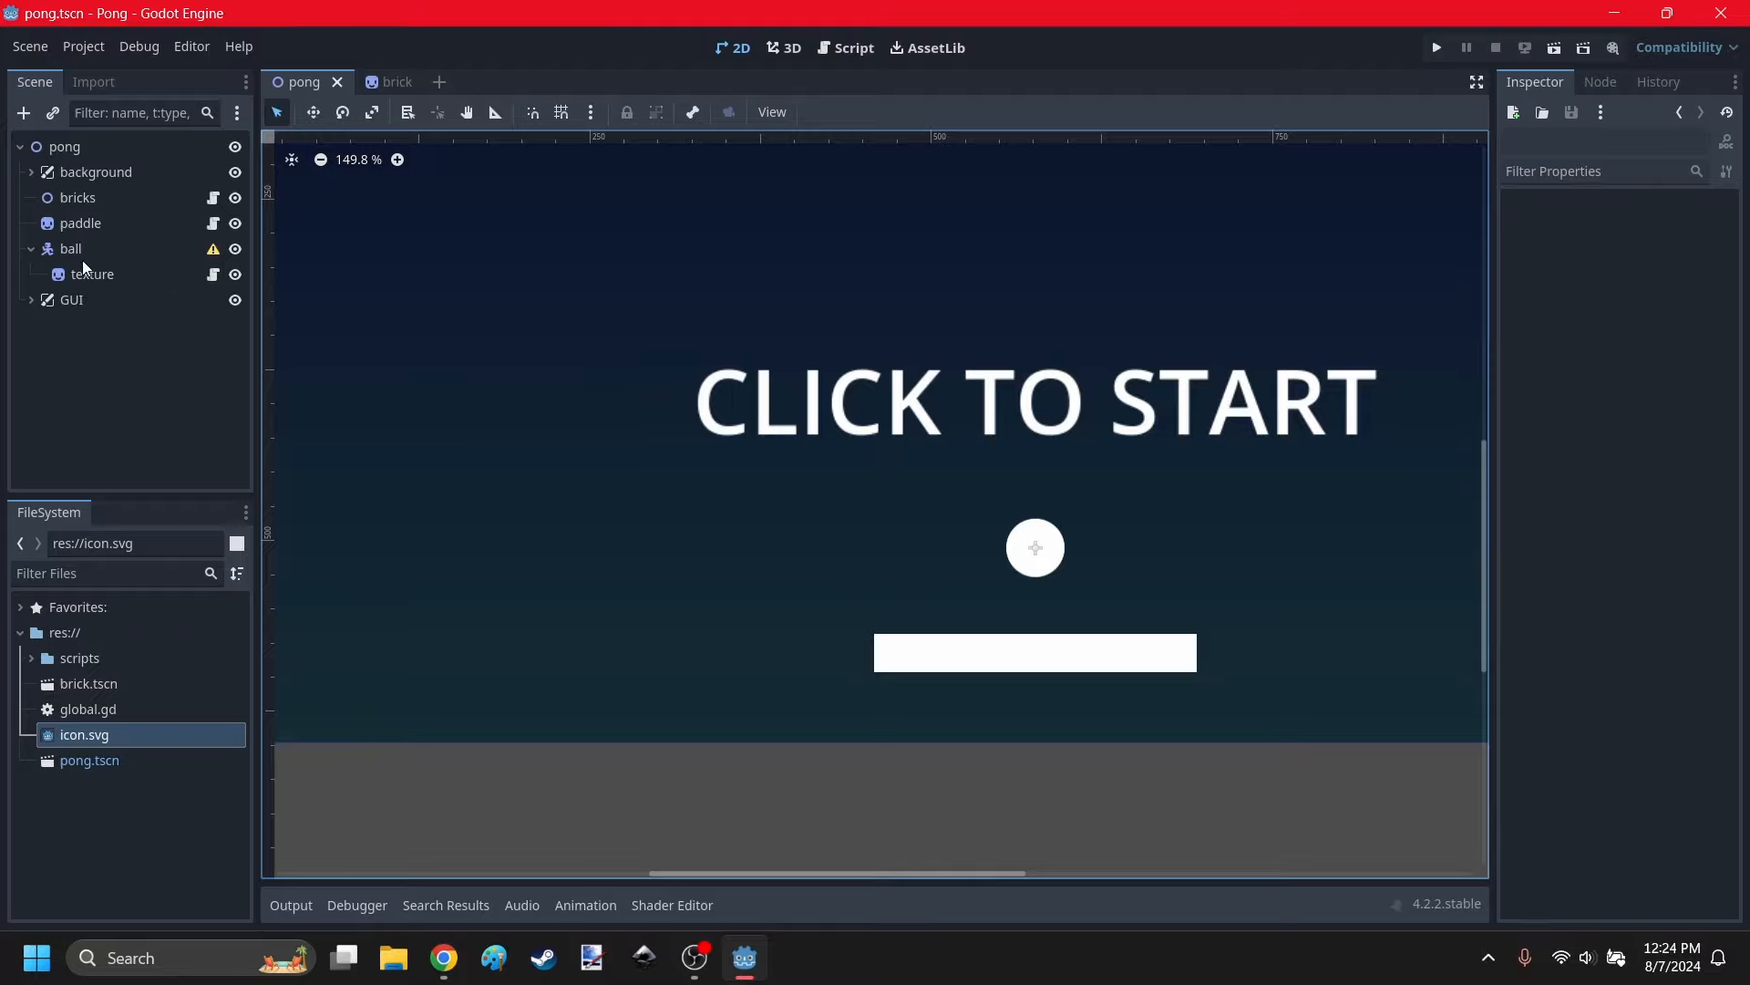
{"action": "left_click", "coordinate": [138, 275]}
{"action": "scroll", "coordinate": [596, 385], "scroll_direction": "down", "scroll_amount": 5}
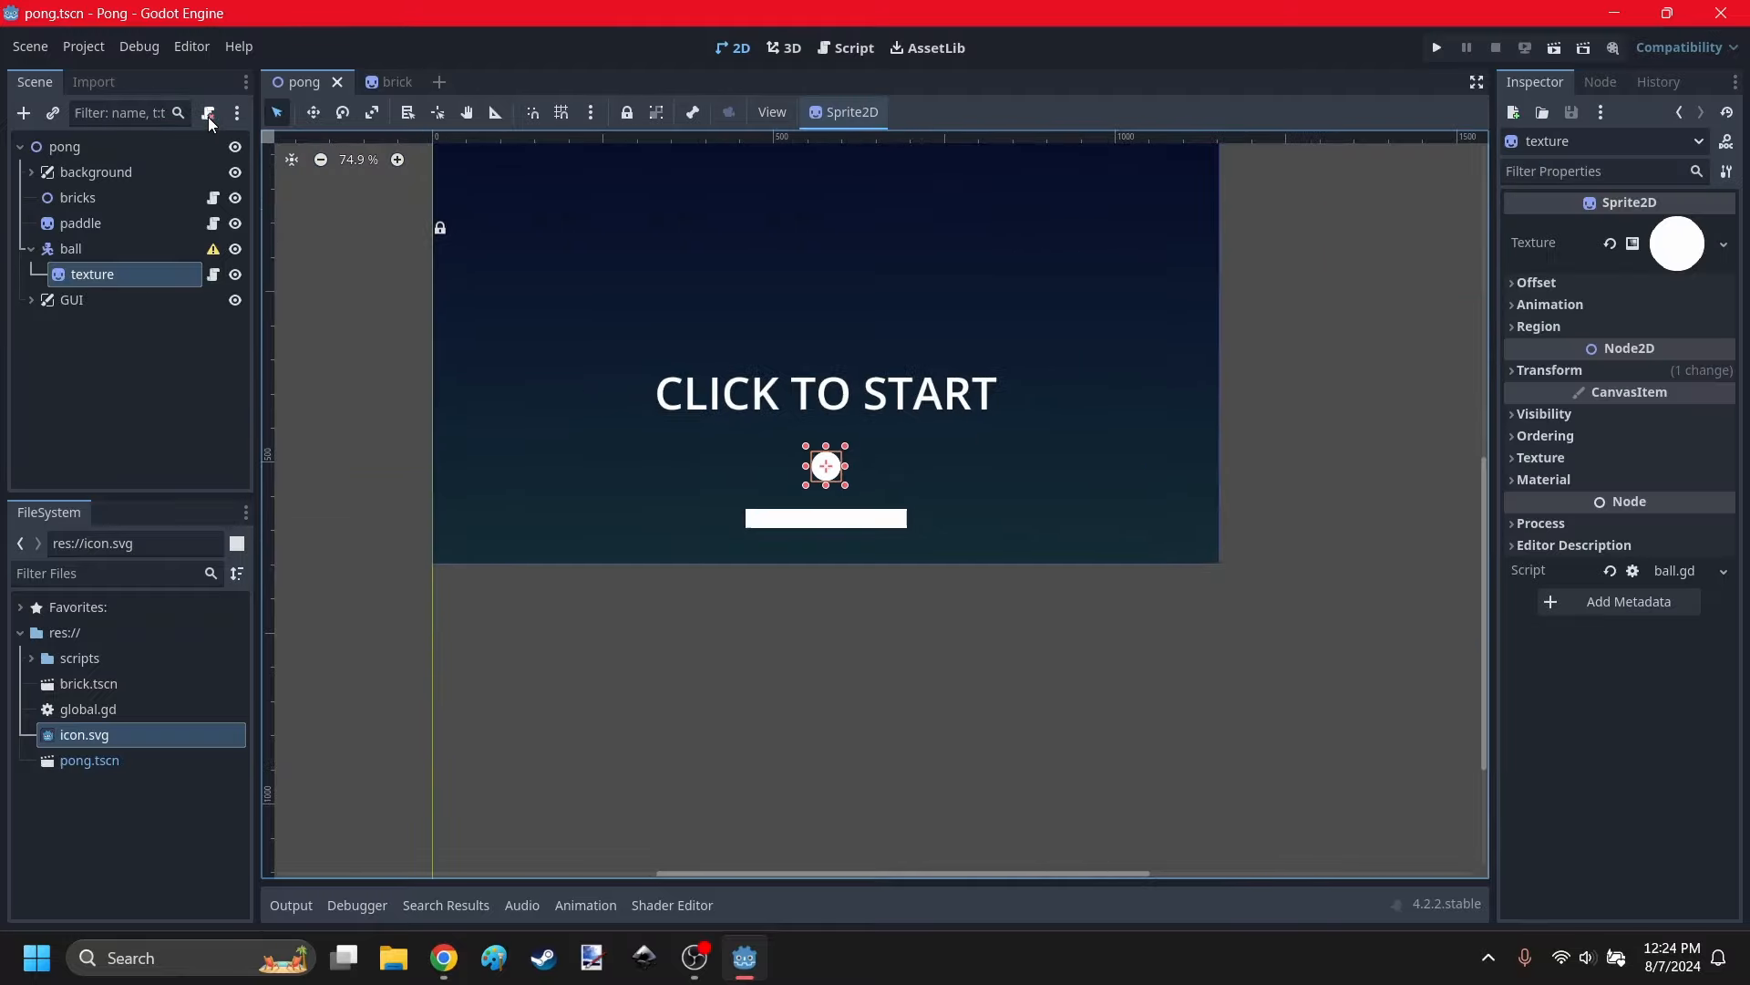
{"action": "left_click", "coordinate": [741, 505]}
{"action": "scroll", "coordinate": [925, 485], "scroll_direction": "up", "scroll_amount": 5}
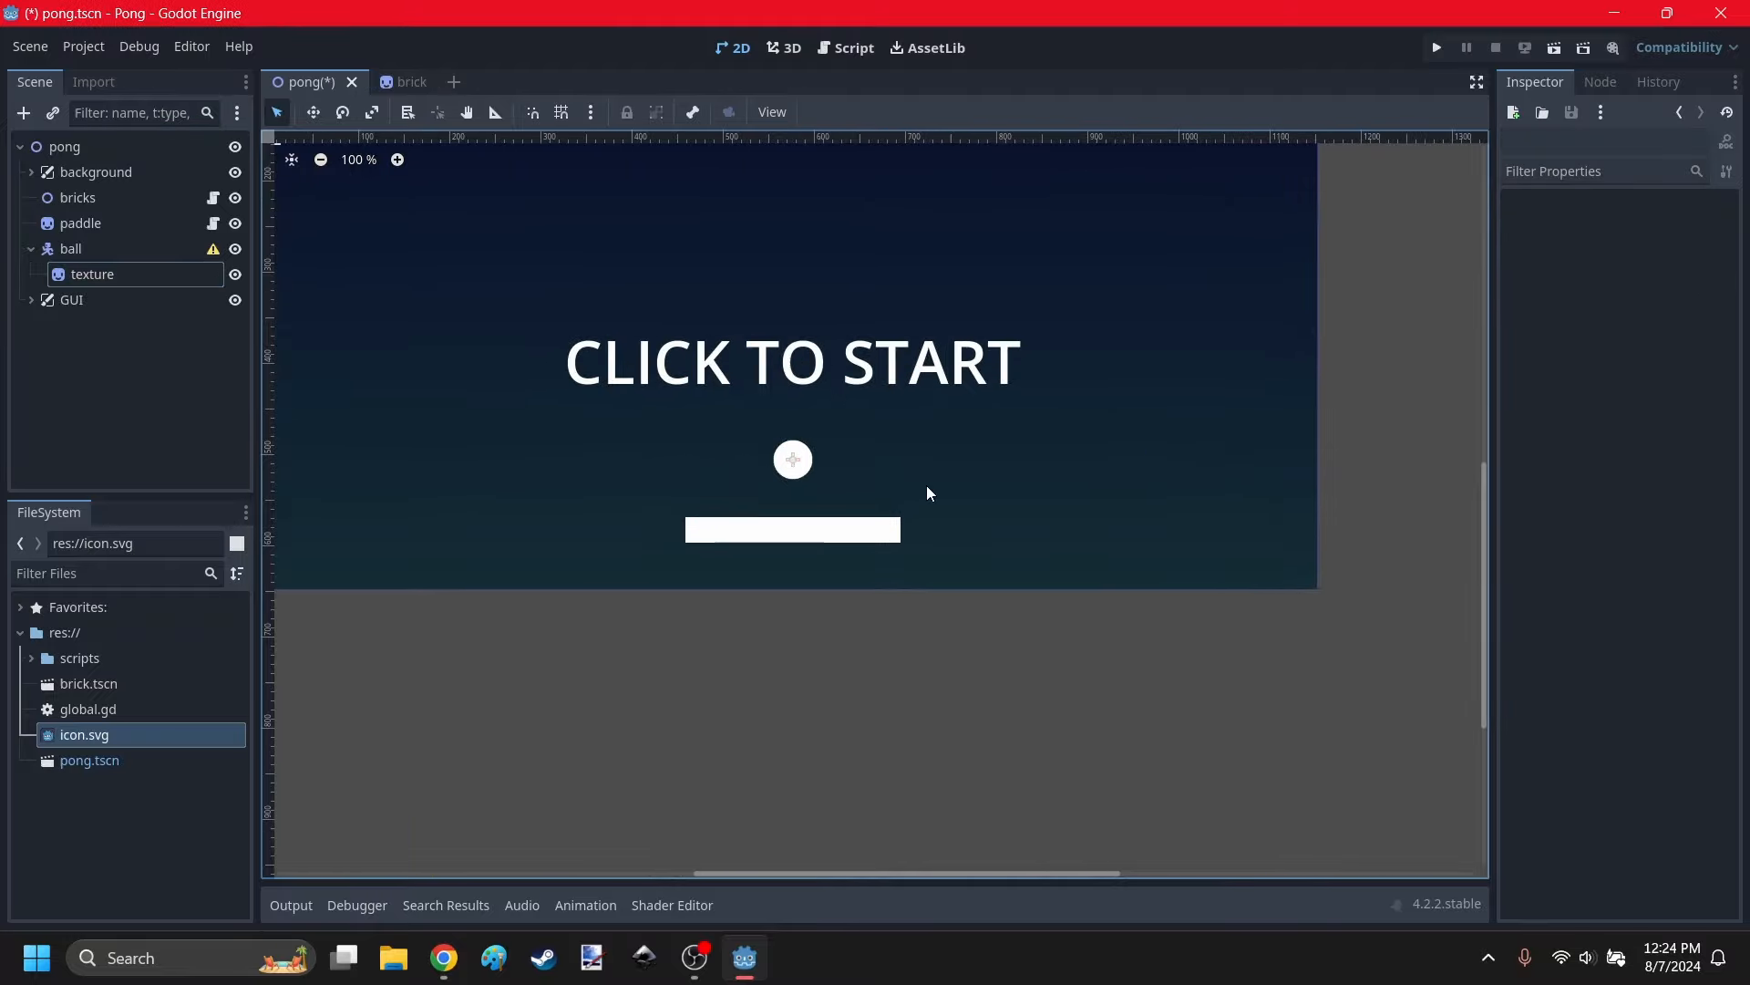
Save the scene and attach the existing script res://scripts/ball.gd to the ball body.
{"action": "left_click", "coordinate": [99, 245]}
{"action": "key", "text": "ctrl+s"}
{"action": "left_click", "coordinate": [209, 112]}
{"action": "left_click", "coordinate": [1063, 465]}
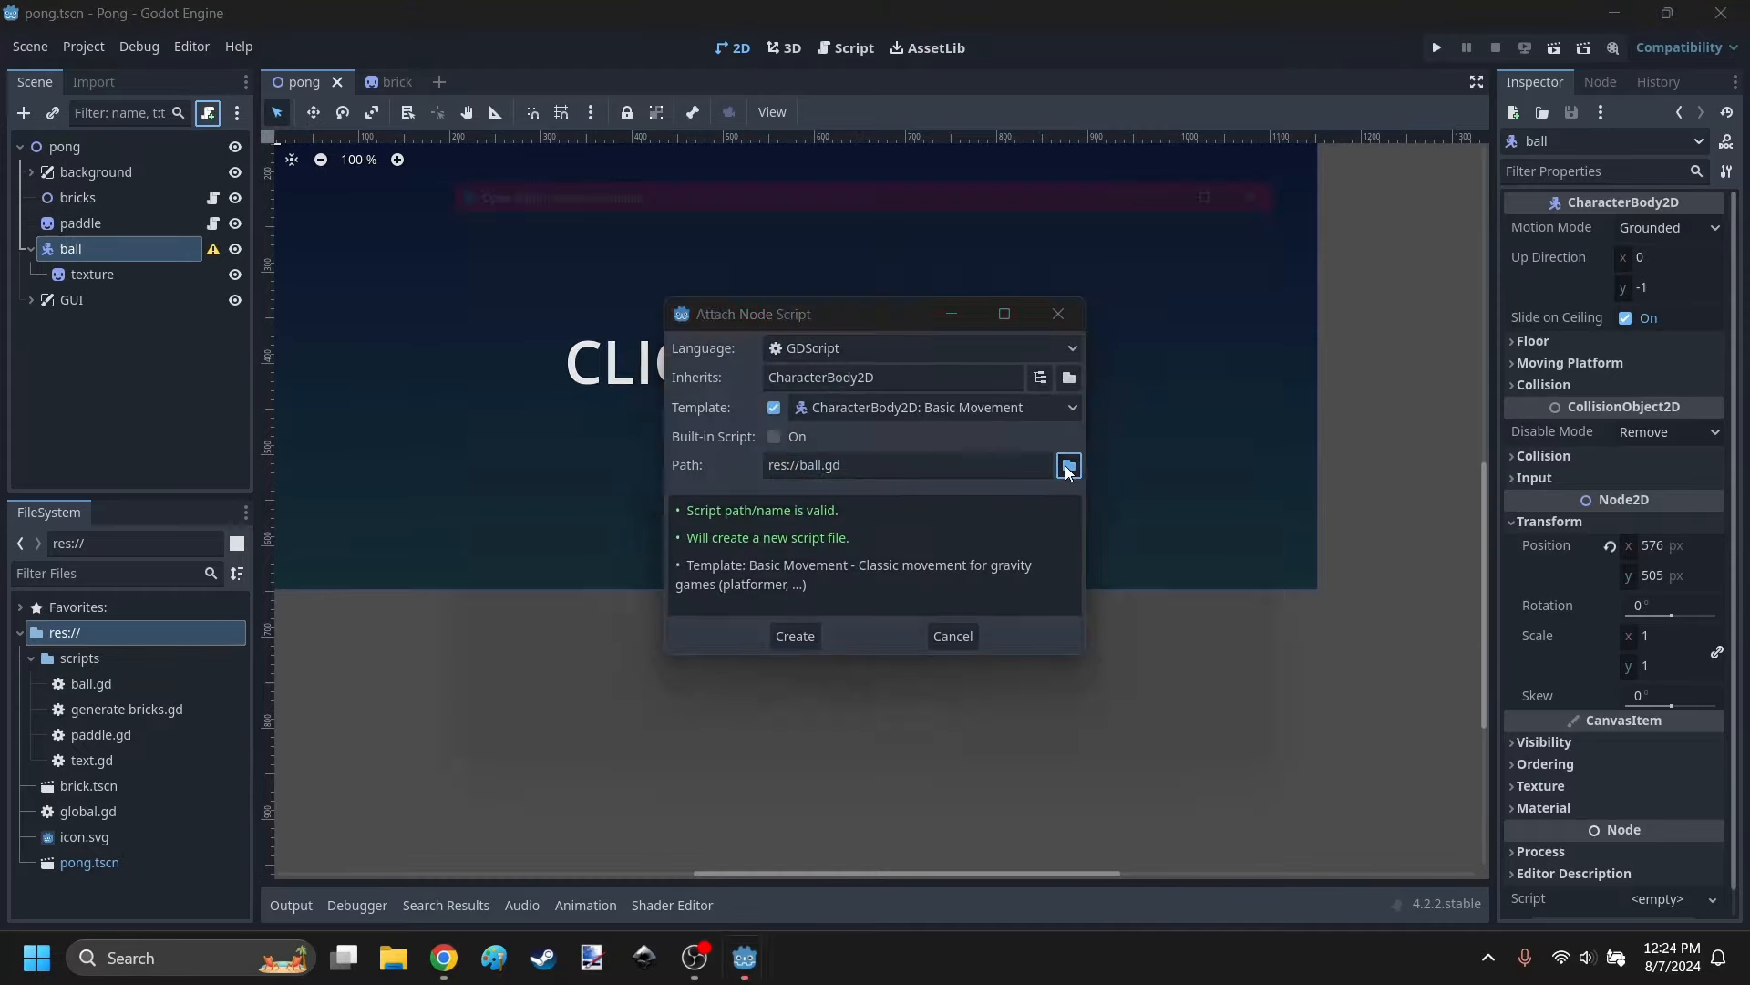
{"action": "left_click", "coordinate": [705, 793]}
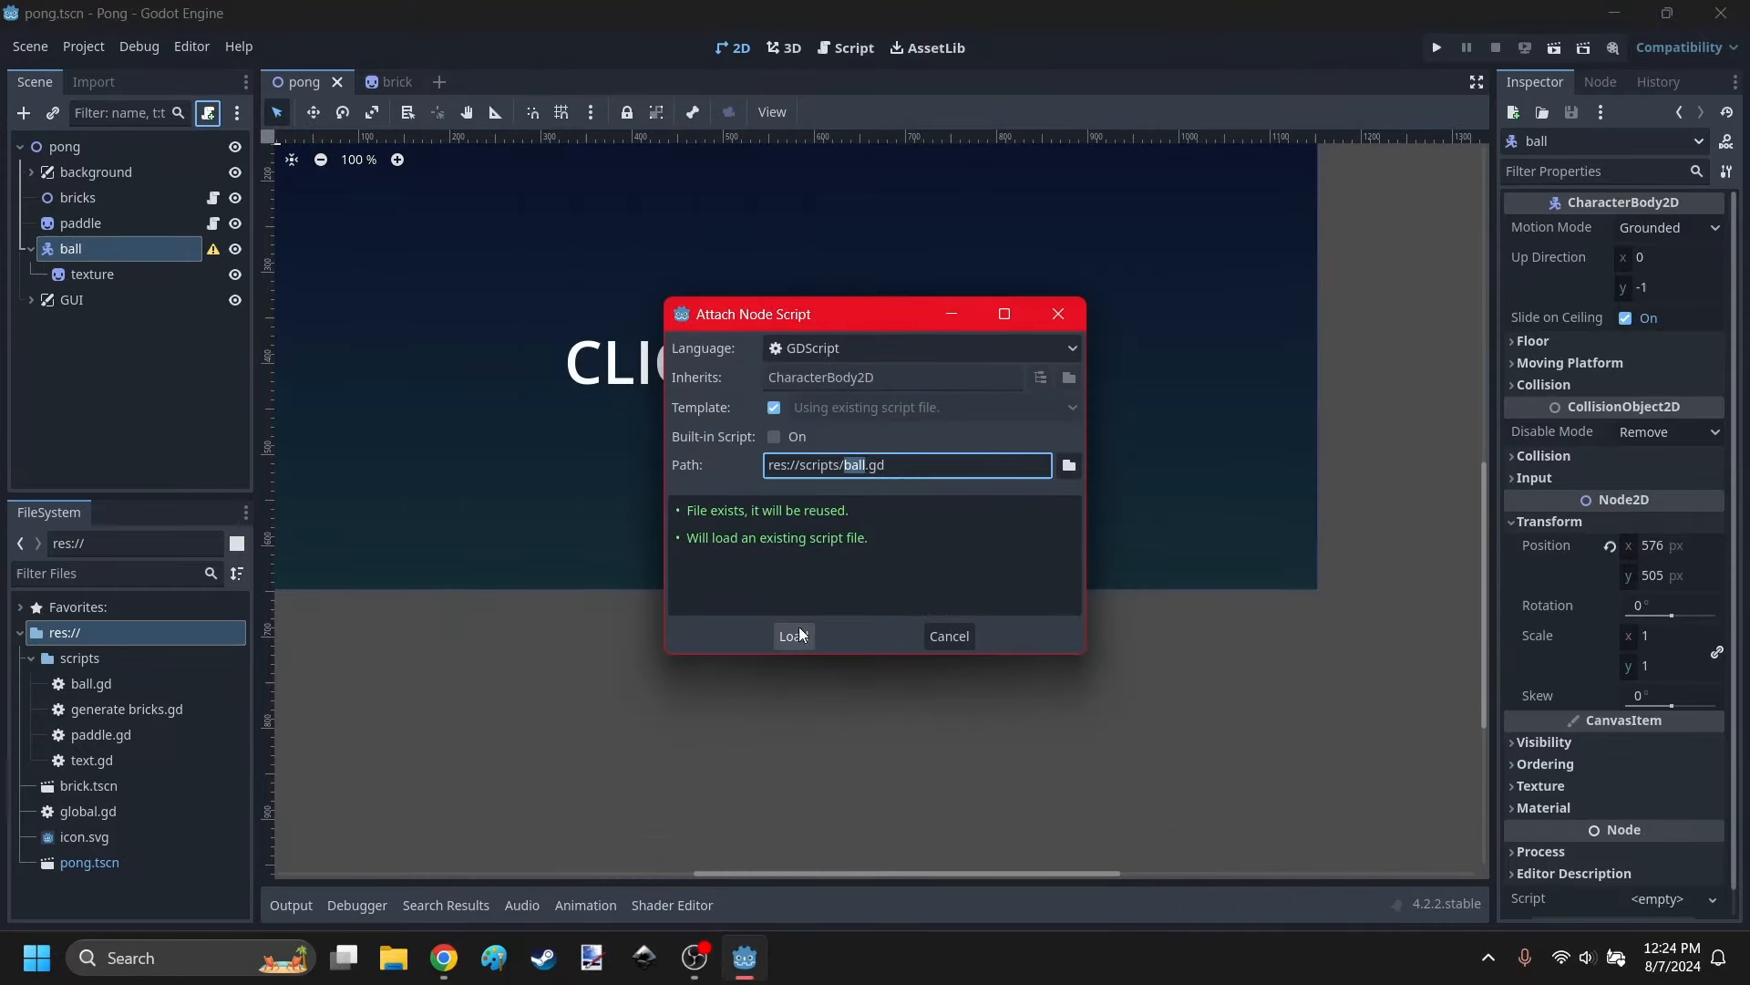
{"action": "left_click", "coordinate": [799, 626]}
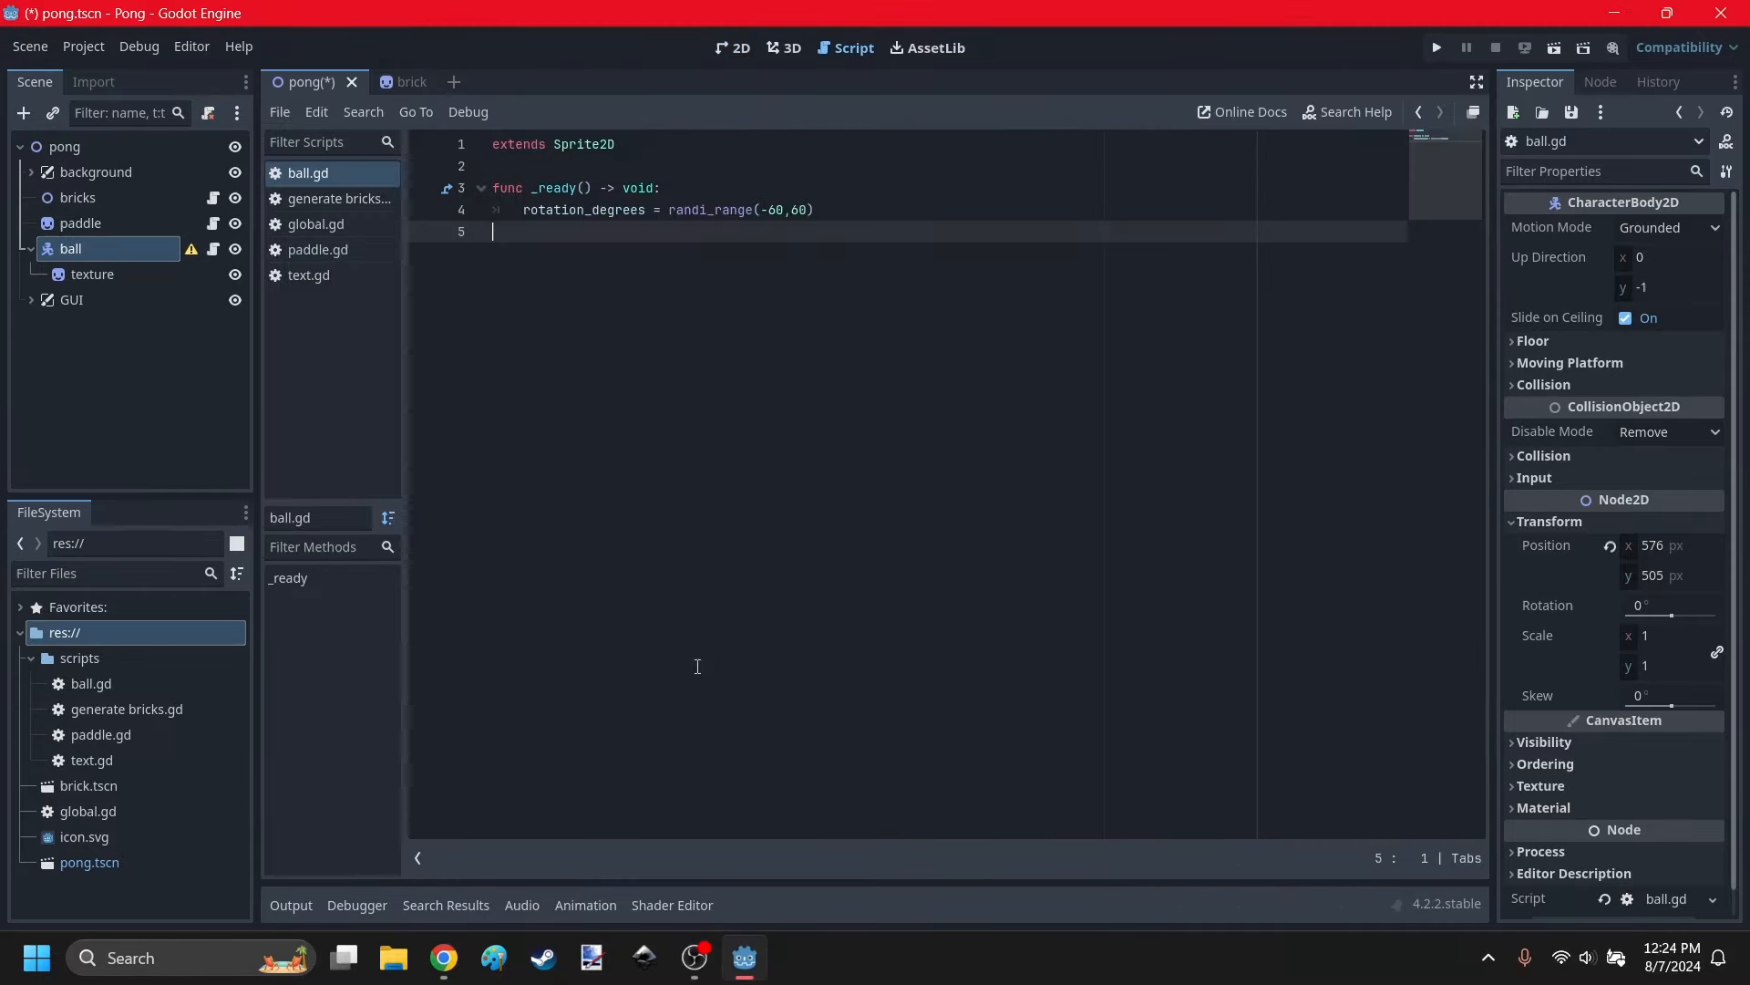
Change the class that ball.gd extends to CharacterBody2D and save the script.
{"action": "left_click", "coordinate": [31, 249]}
{"action": "left_click_drag", "start_coordinate": [629, 144], "coordinate": [554, 144]}
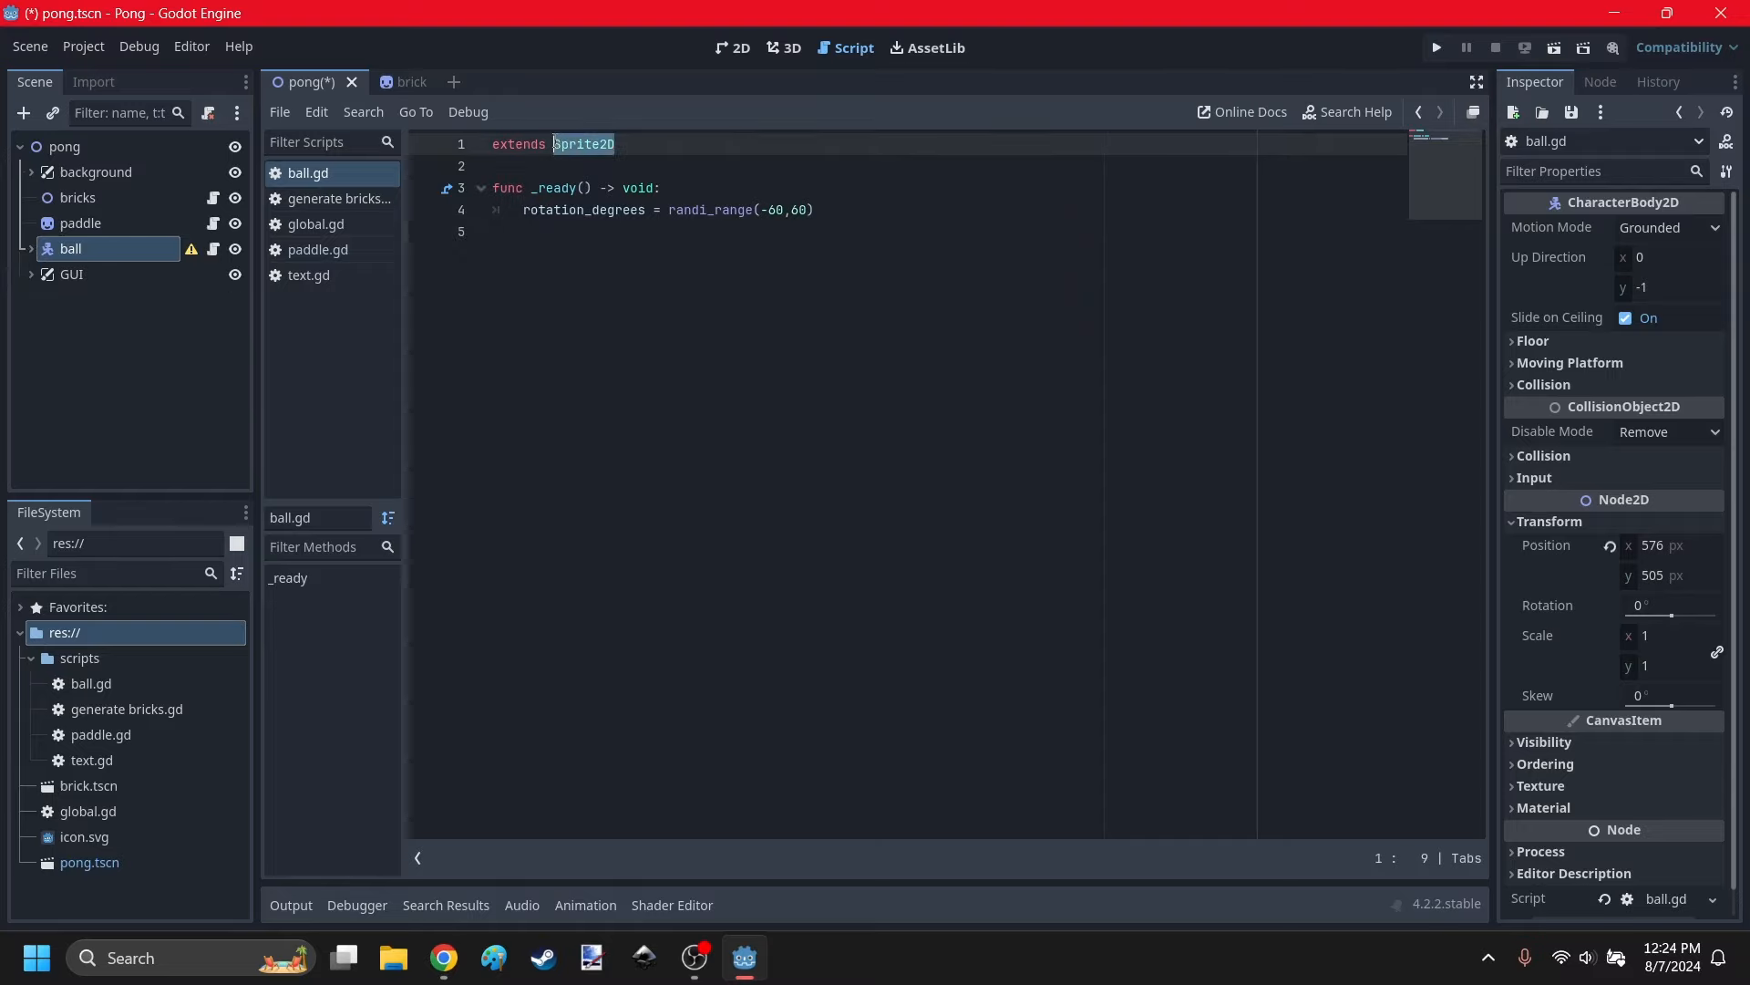
{"action": "type", "text": "Charac"}
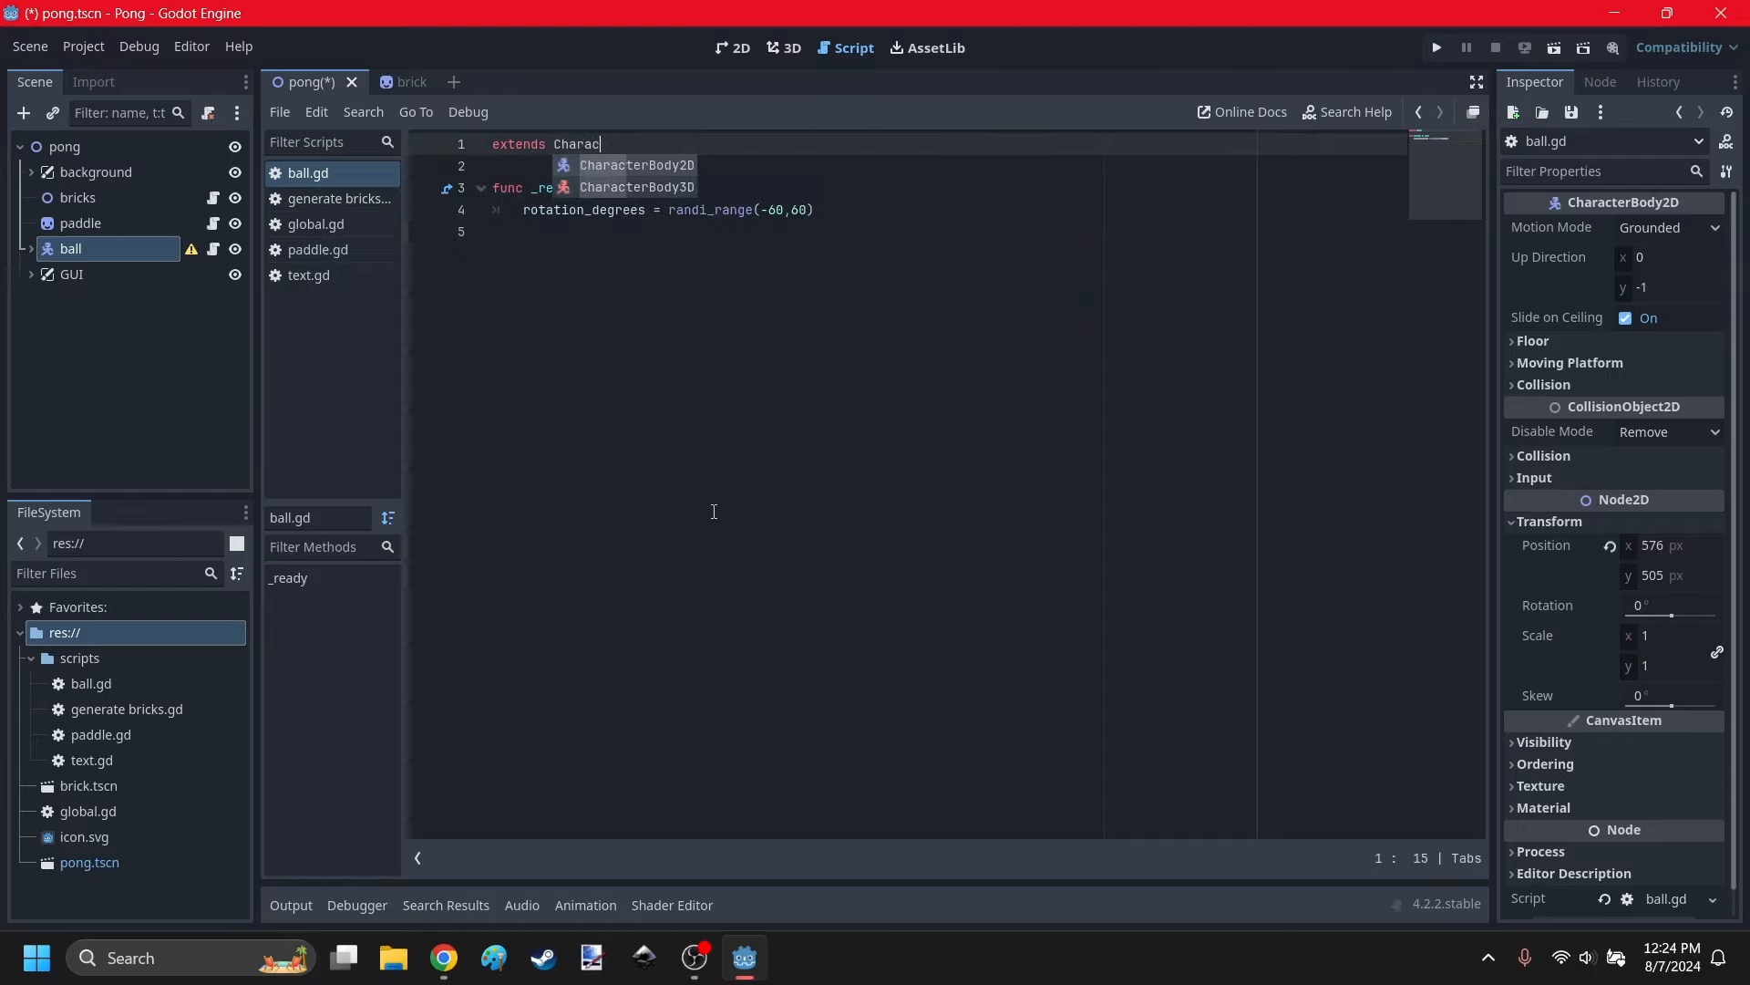
{"action": "key", "text": "Return"}
{"action": "left_click", "coordinate": [714, 512]}
{"action": "key", "text": "ctrl+s"}
Return to the 2D view, run the project to test the restructured ball, and close the game window.
{"action": "left_click", "coordinate": [733, 48]}
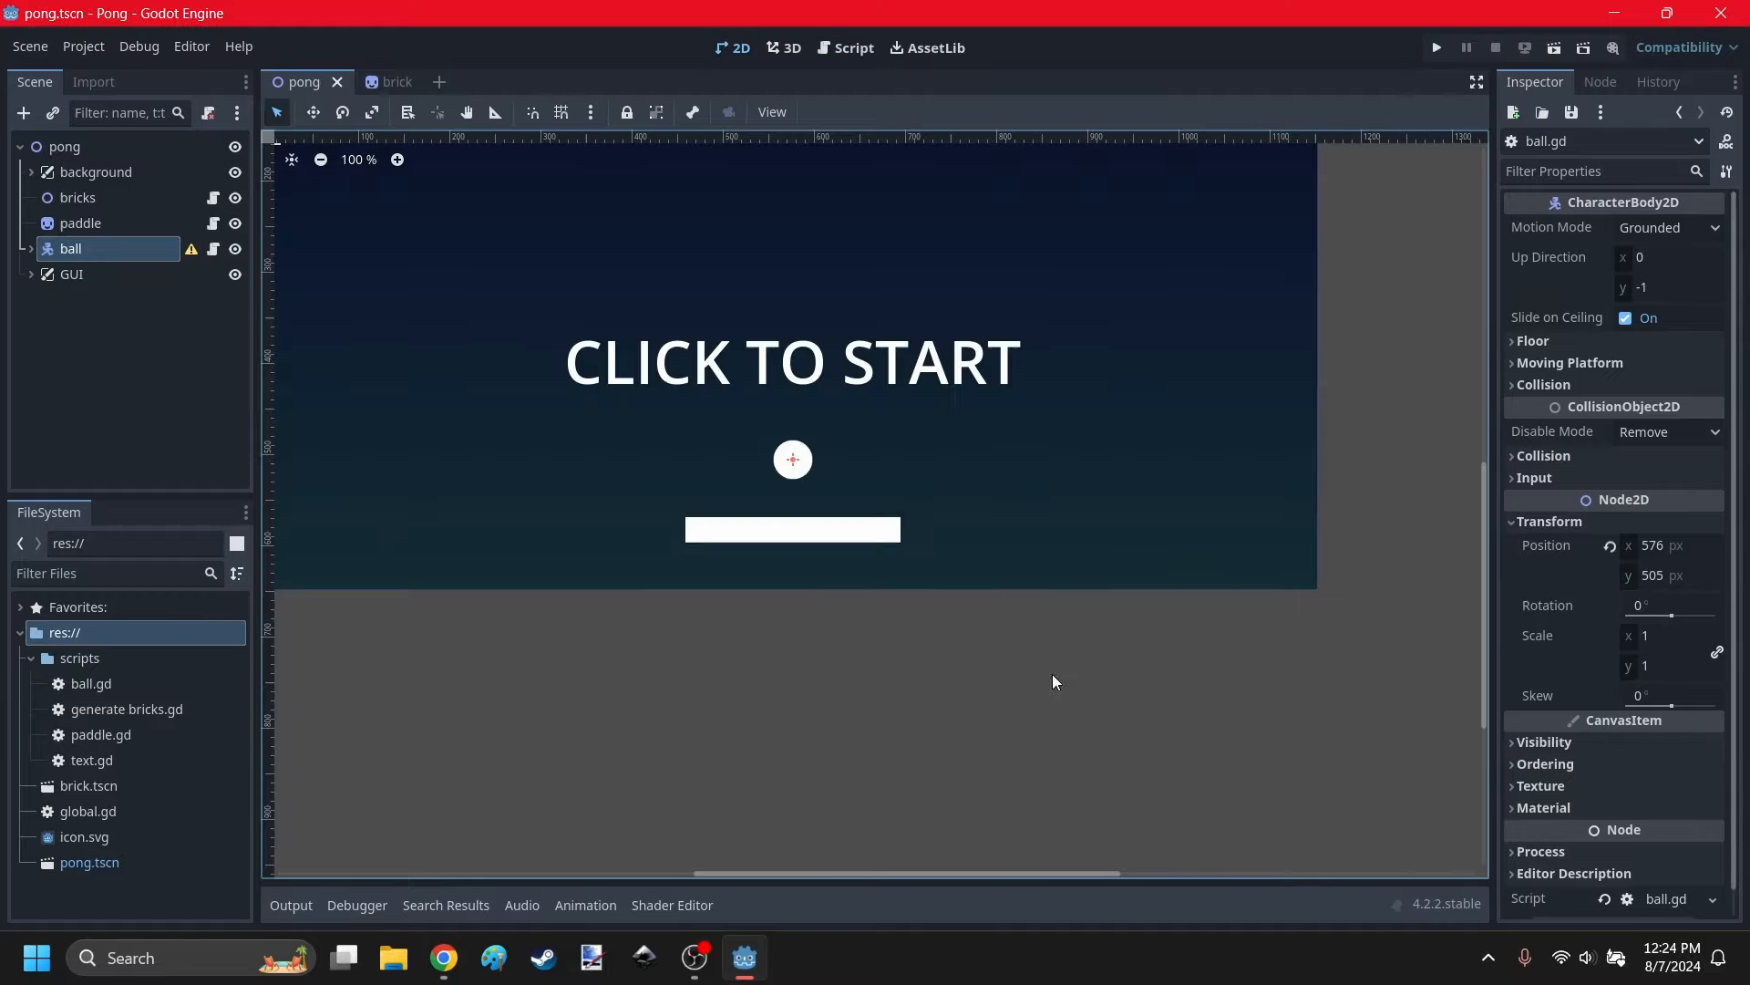
{"action": "scroll", "coordinate": [735, 547], "scroll_direction": "up", "scroll_amount": 3}
{"action": "left_click", "coordinate": [1437, 47]}
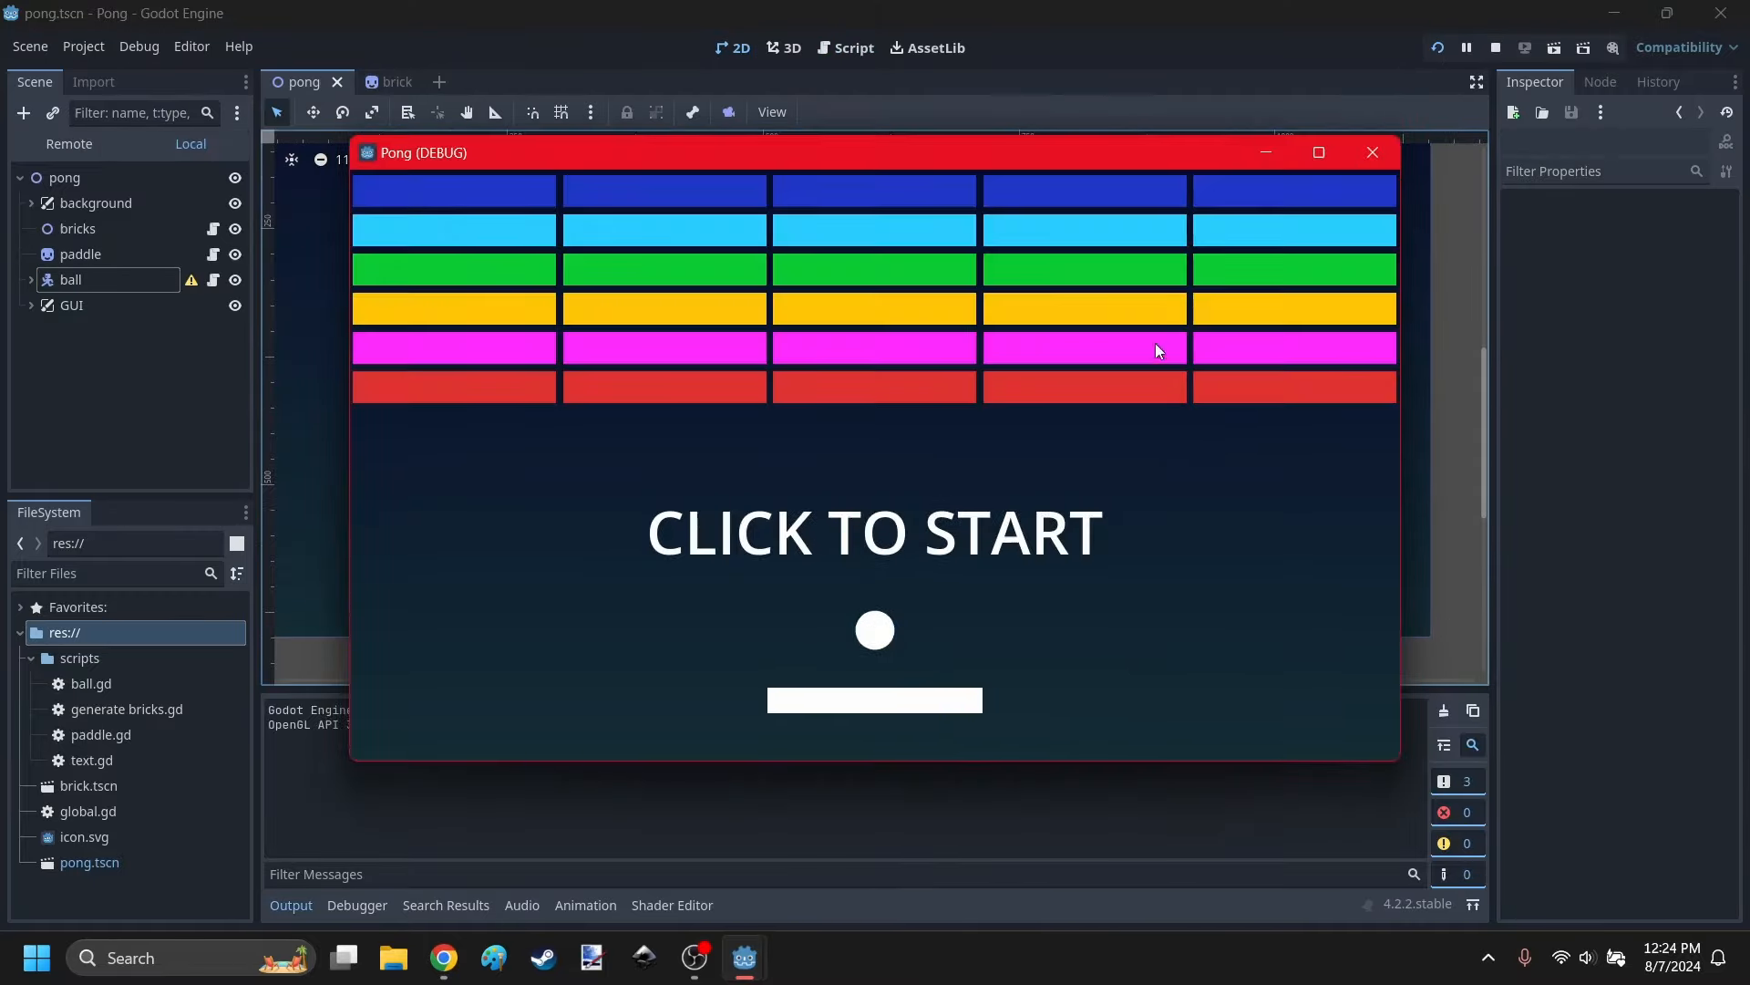
{"action": "left_click", "coordinate": [1368, 149]}
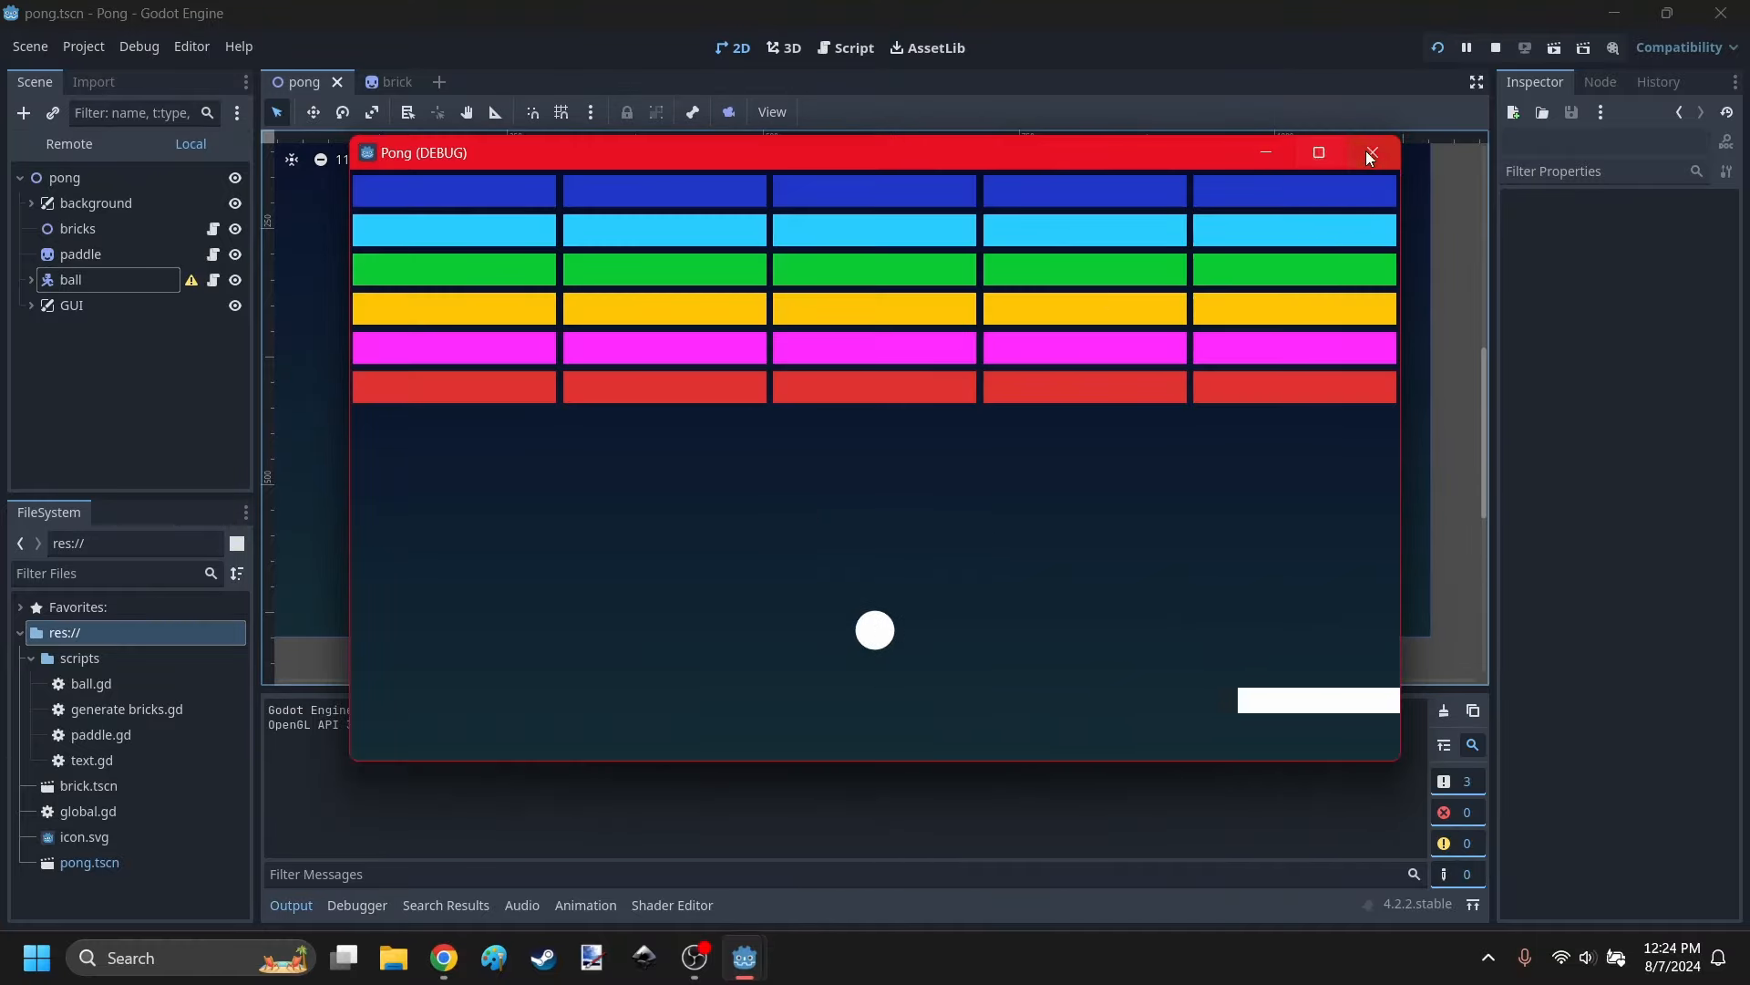
{"action": "left_click", "coordinate": [1369, 151]}
{"action": "left_click", "coordinate": [66, 247]}
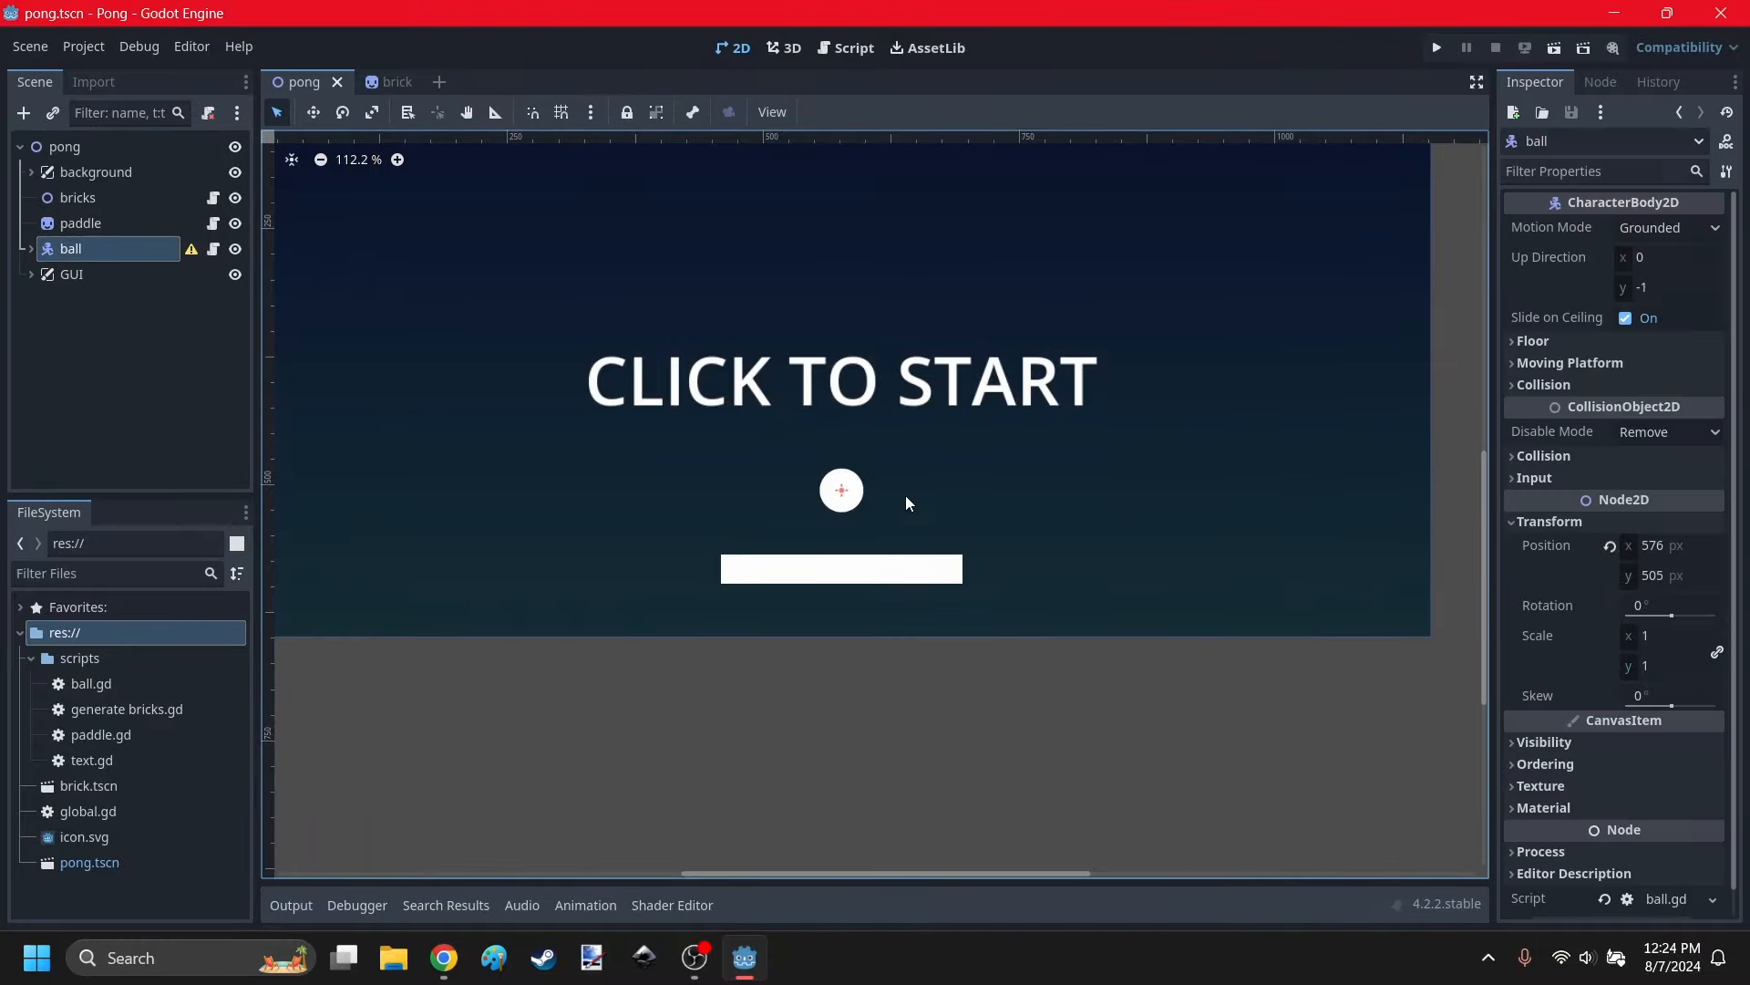
{"action": "left_click", "coordinate": [32, 249]}
{"action": "left_click", "coordinate": [31, 249]}
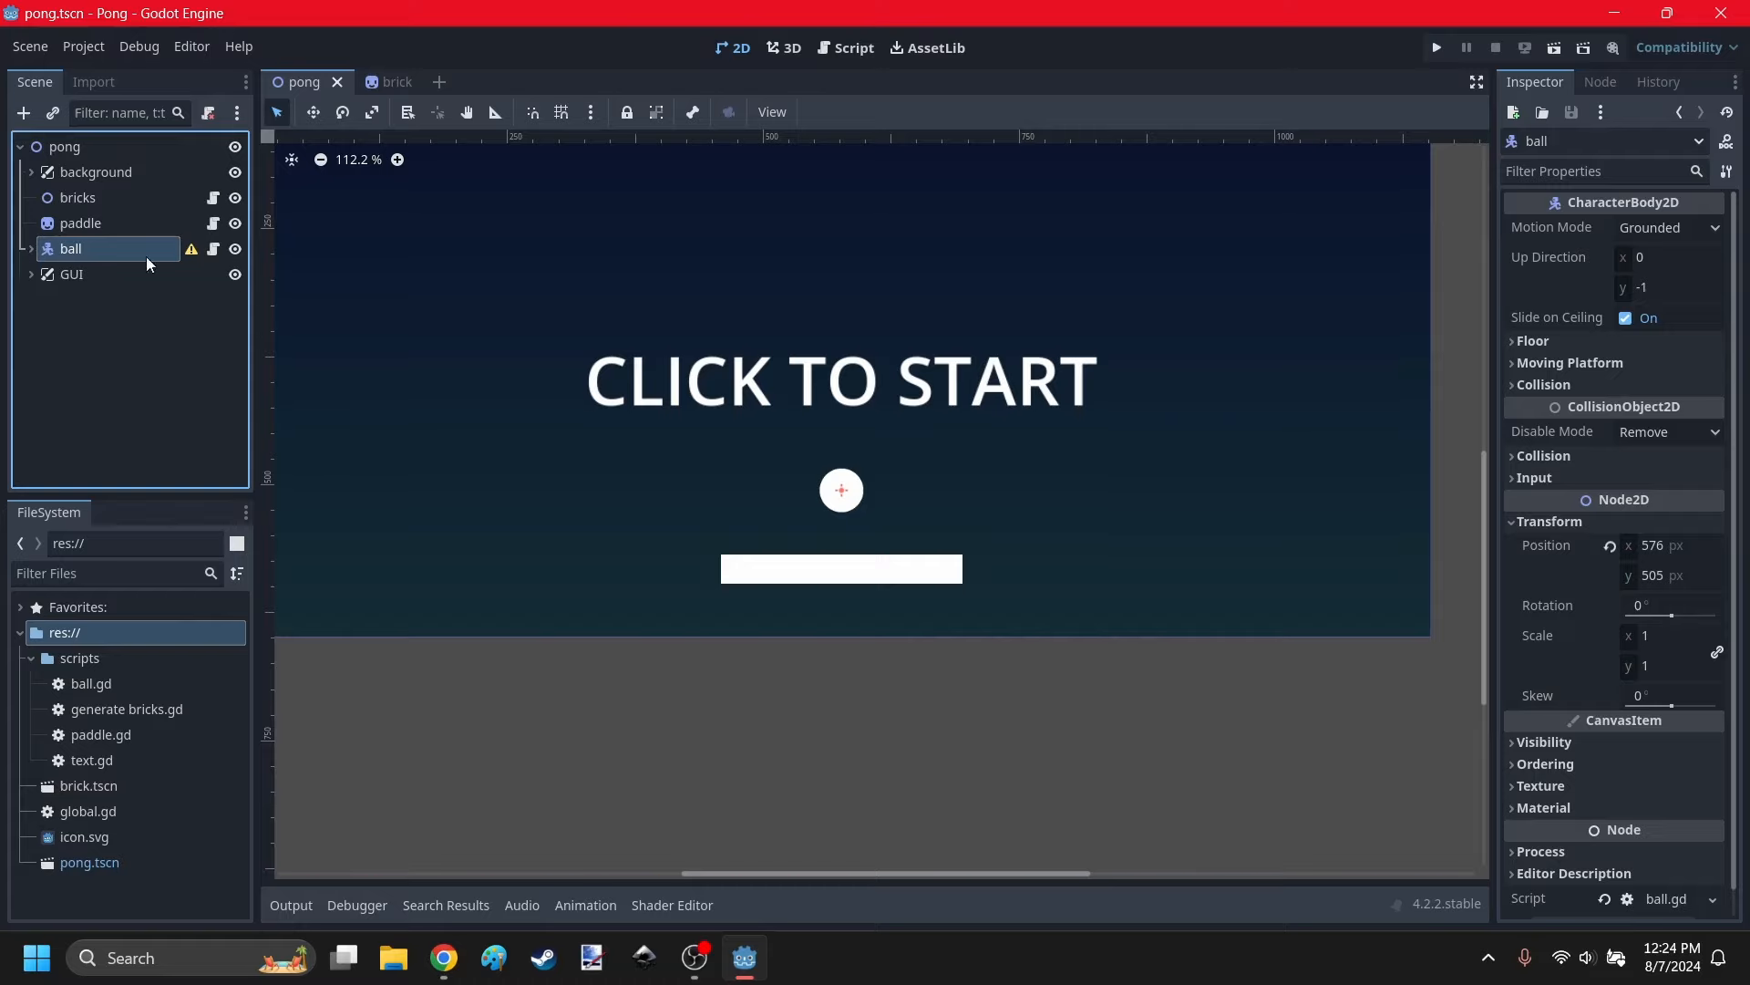
{"action": "left_click", "coordinate": [857, 669]}
{"action": "scroll", "coordinate": [821, 511], "scroll_direction": "down", "scroll_amount": 8}
{"action": "scroll", "coordinate": [853, 527], "scroll_direction": "up", "scroll_amount": 7}
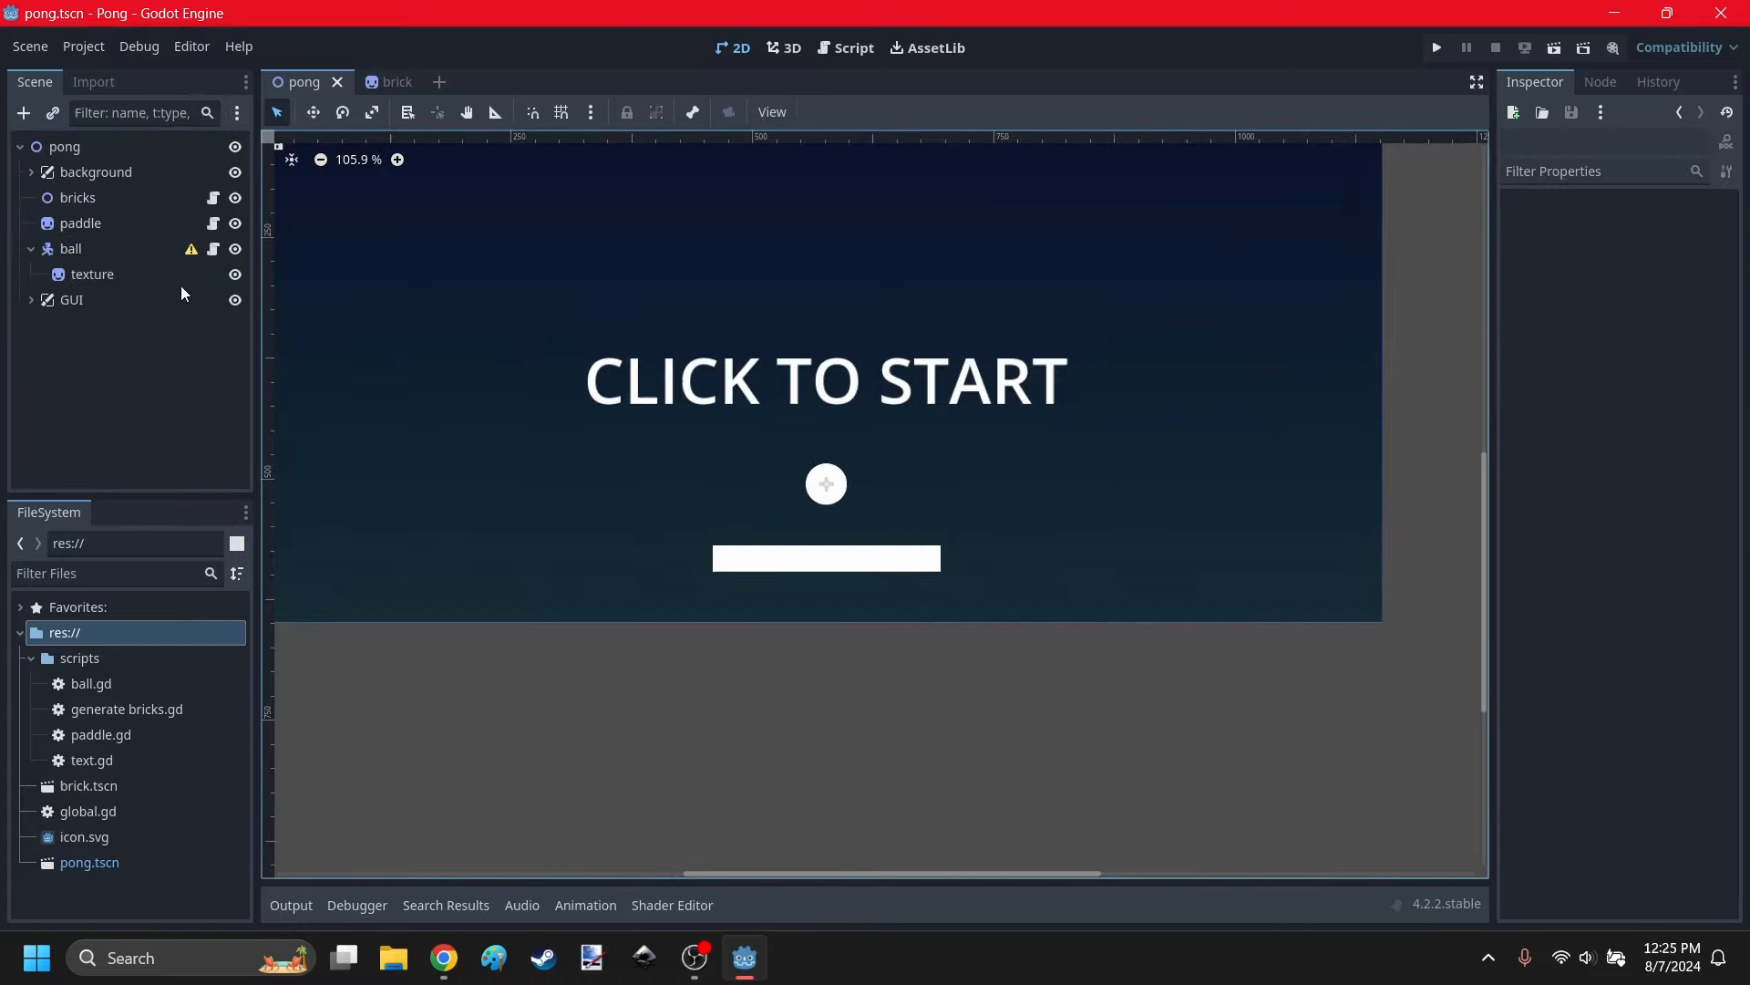
{"action": "left_click", "coordinate": [32, 249]}
Add a _physics_process(delta: float) -> void function containing pass below _ready in the ball's script, and save it.
{"action": "left_click", "coordinate": [211, 252]}
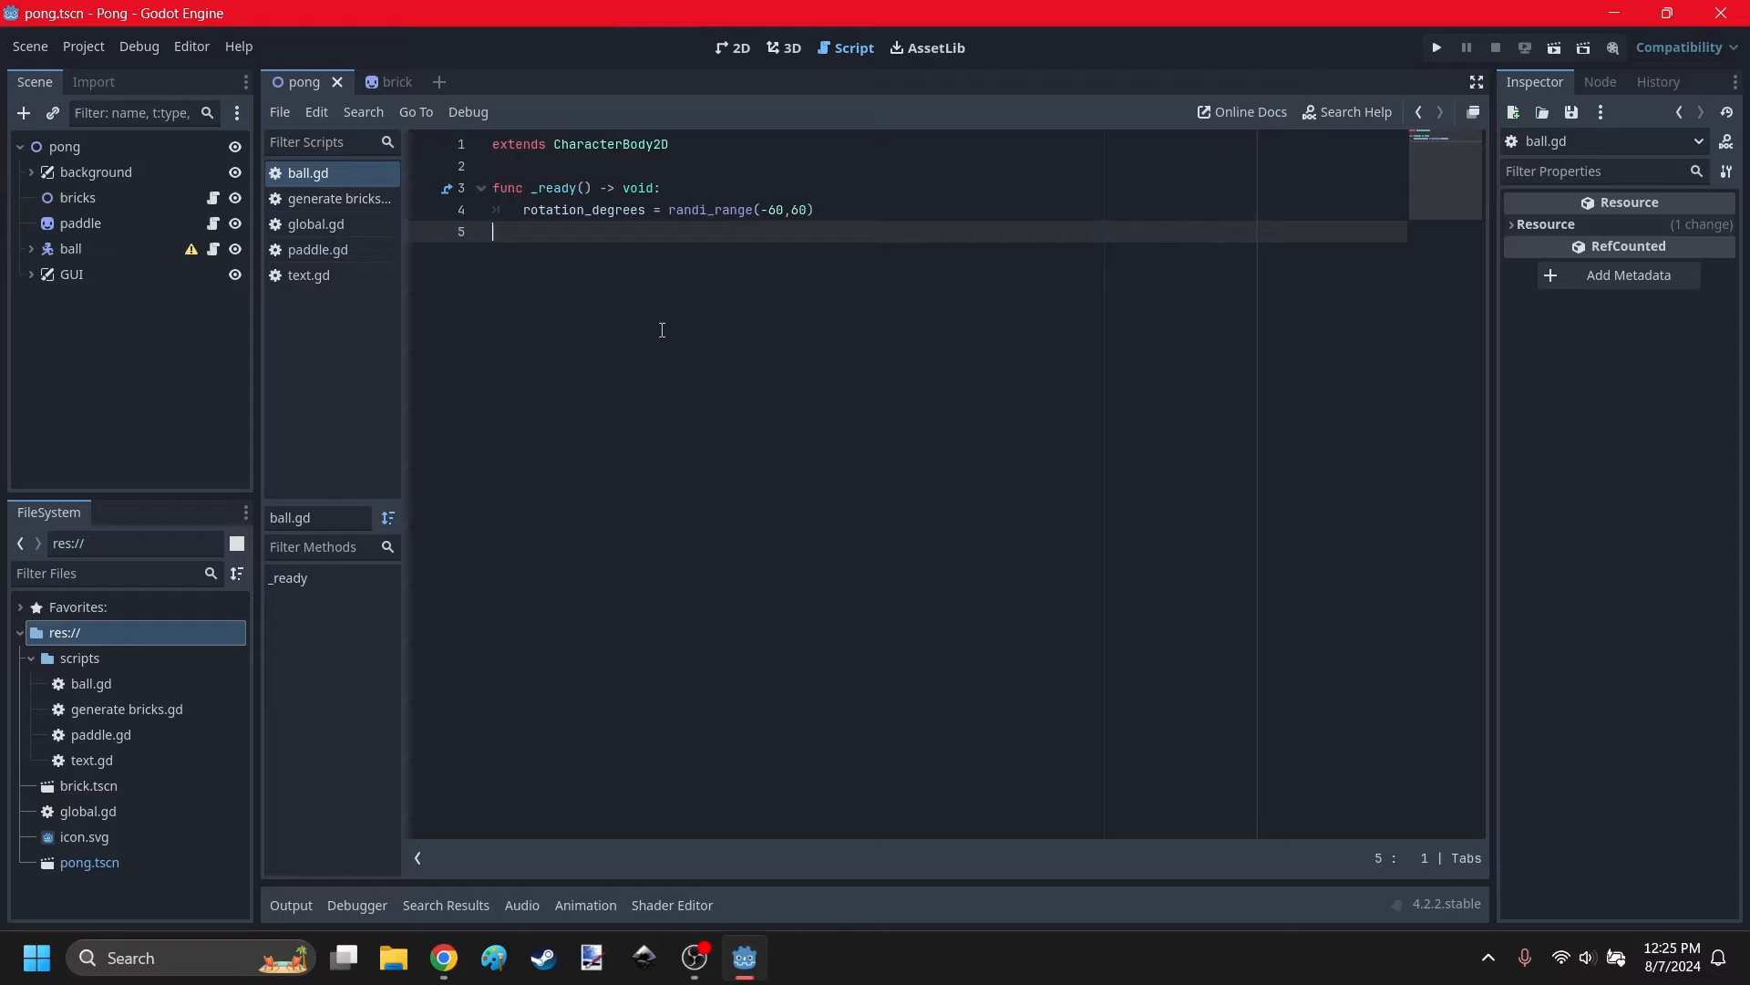
{"action": "key", "text": "Return"}
{"action": "type", "text": "func"}
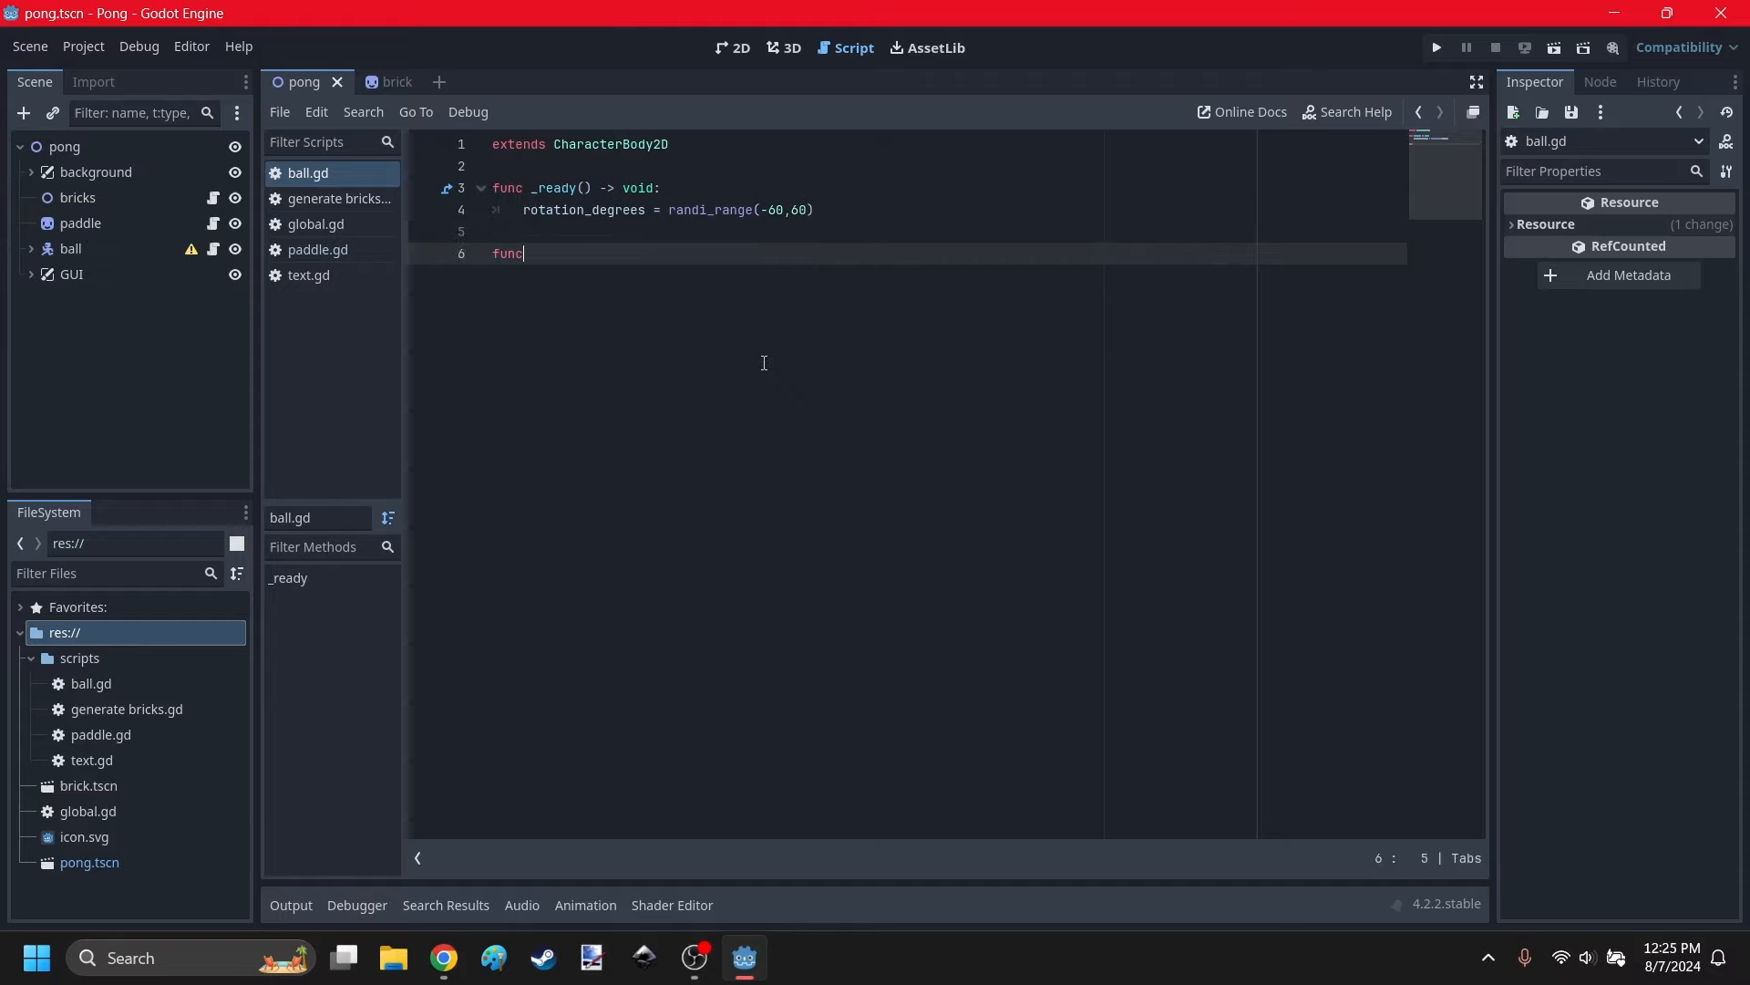
{"action": "type", "text": " _phy"}
{"action": "key", "text": "Return"}
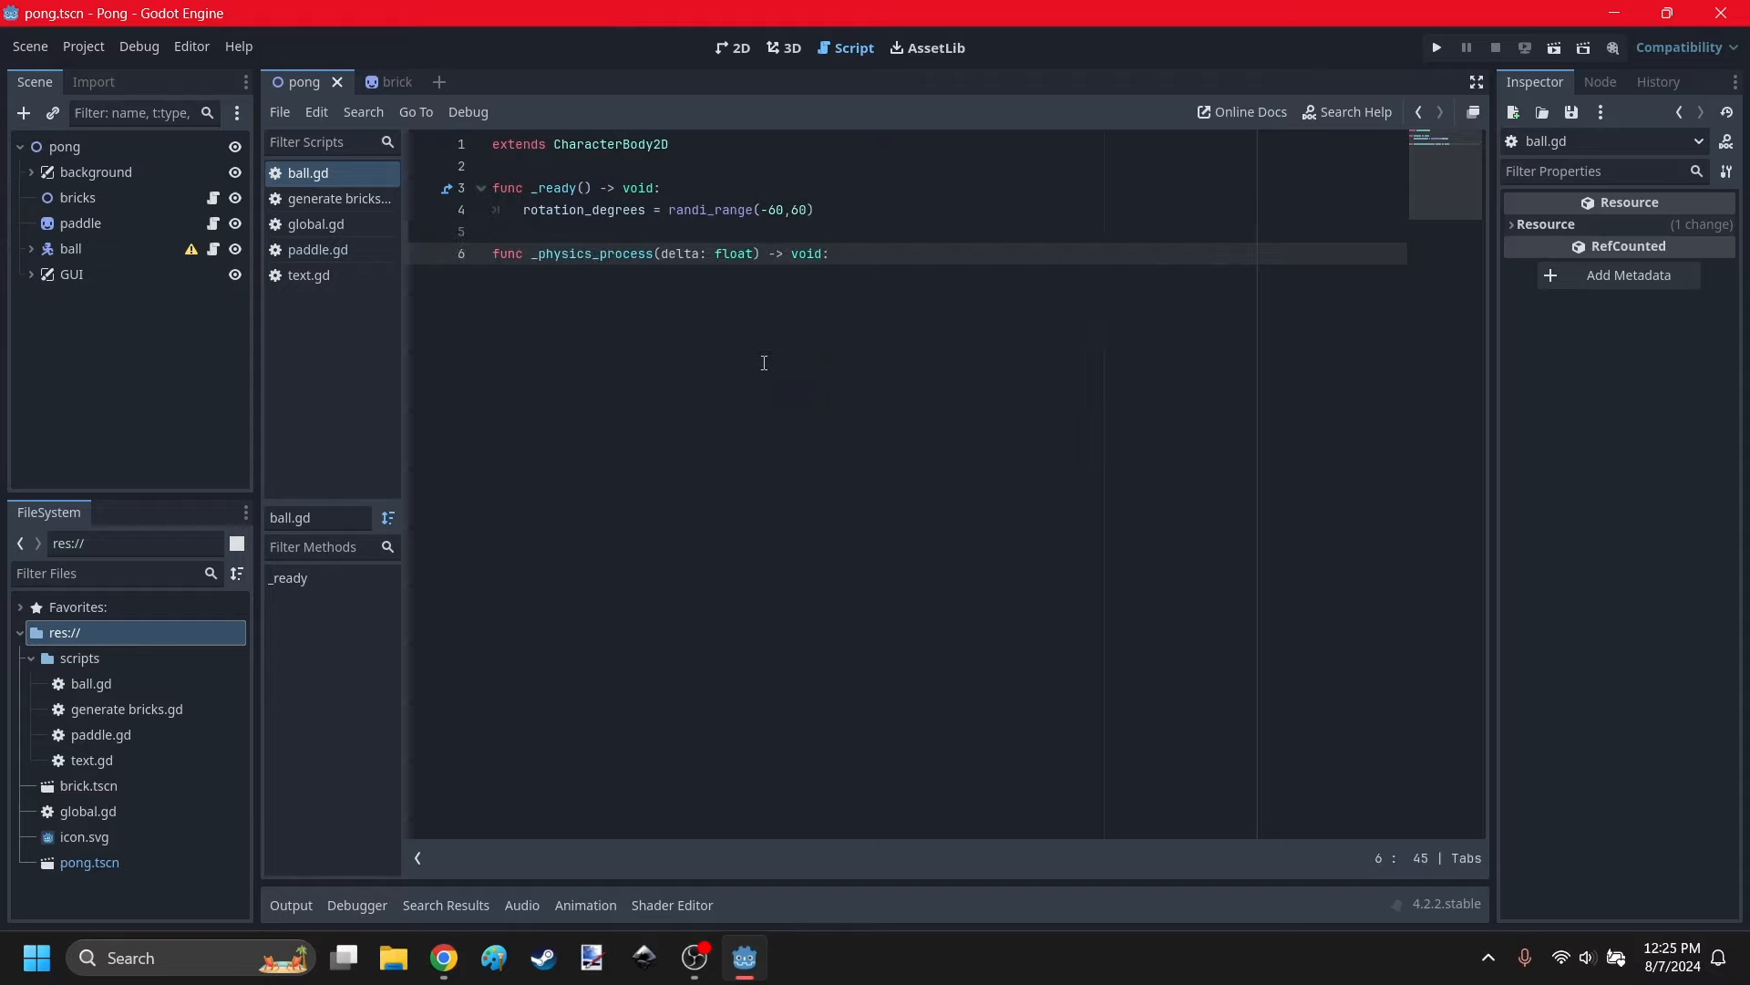
{"action": "key", "text": "Return"}
{"action": "type", "text": "pass"}
{"action": "key", "text": "ctrl+s"}
{"action": "key", "text": "Return"}
{"action": "left_click", "coordinate": [544, 171]}
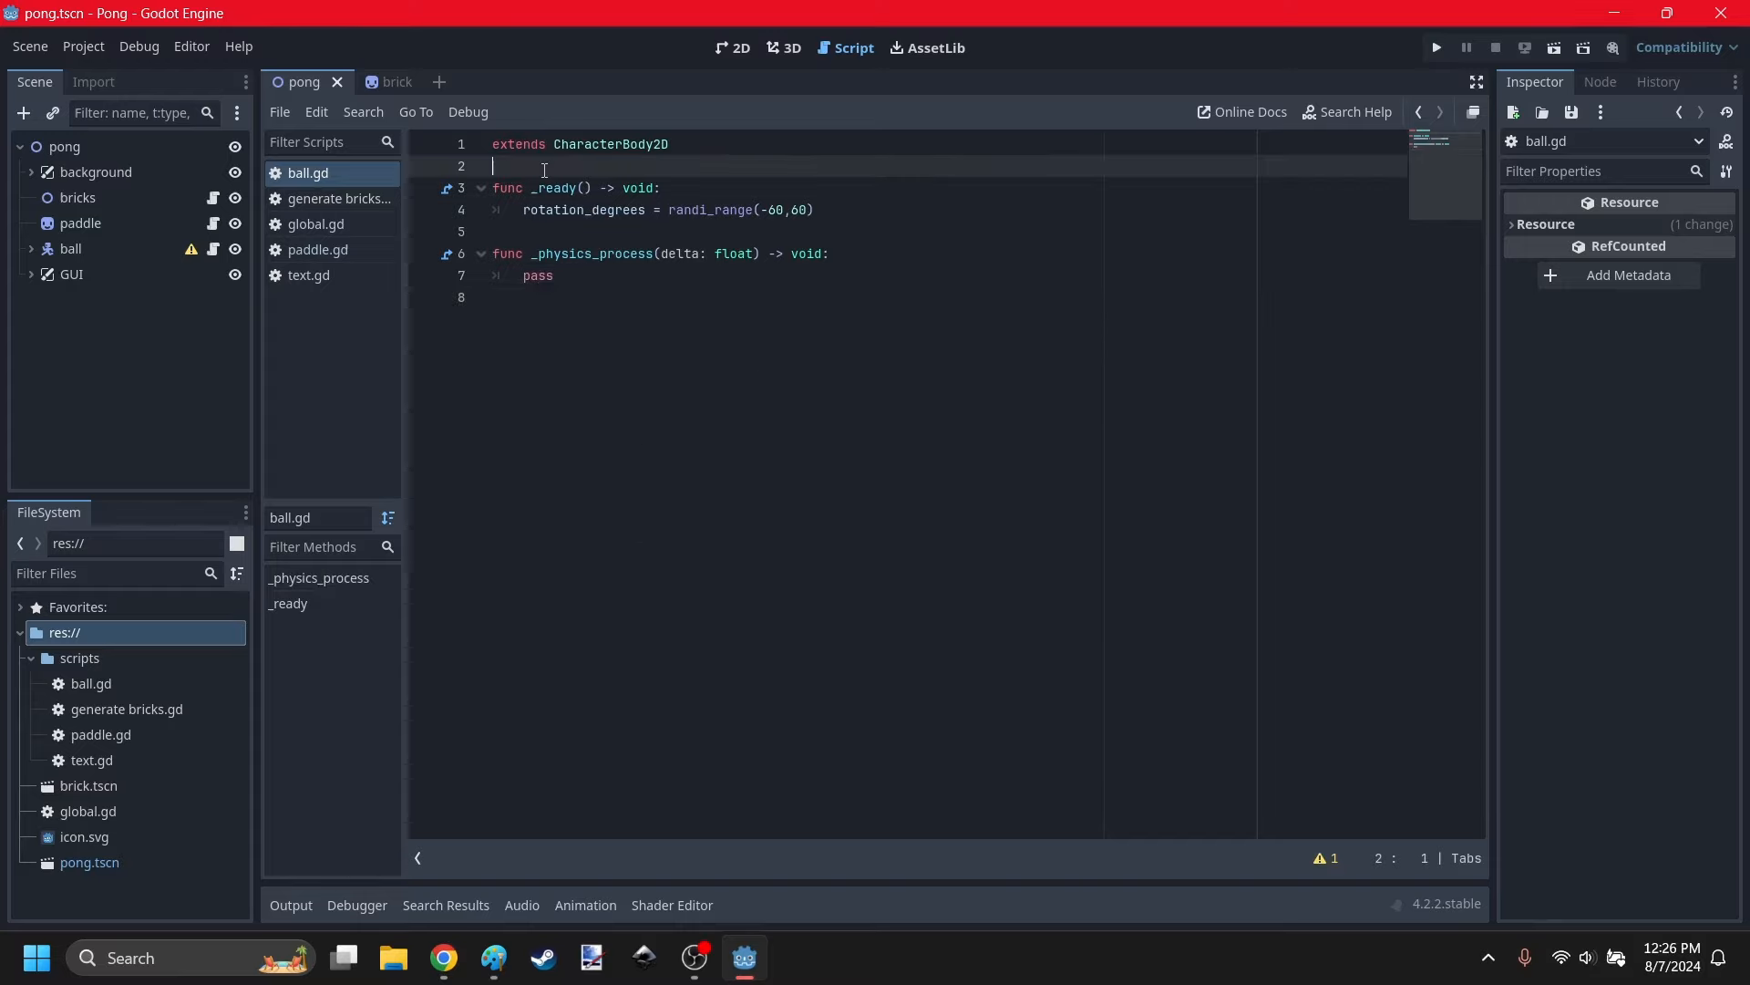
Declare a variable with var speed := 300 between the extends line and _ready in the ball's script.
{"action": "key", "text": "Return"}
{"action": "key", "text": "Return"}
{"action": "left_click", "coordinate": [523, 186]}
{"action": "type", "text": "var"}
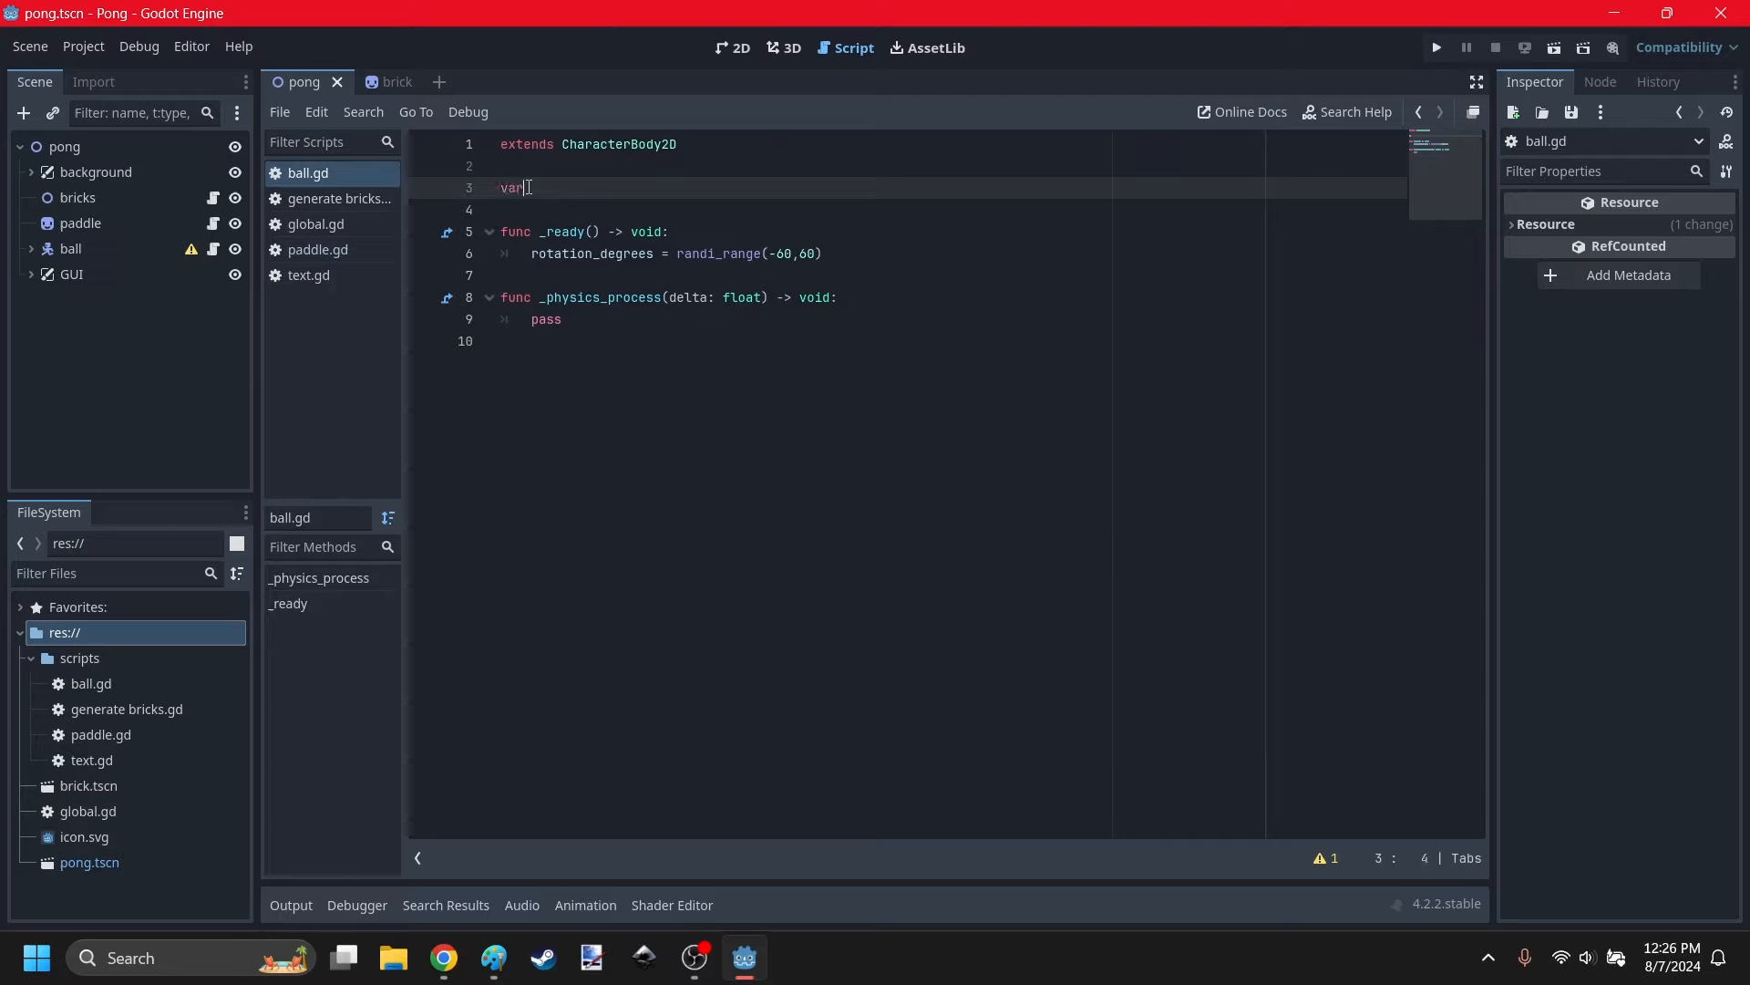
{"action": "type", "text": " speed := 300"}
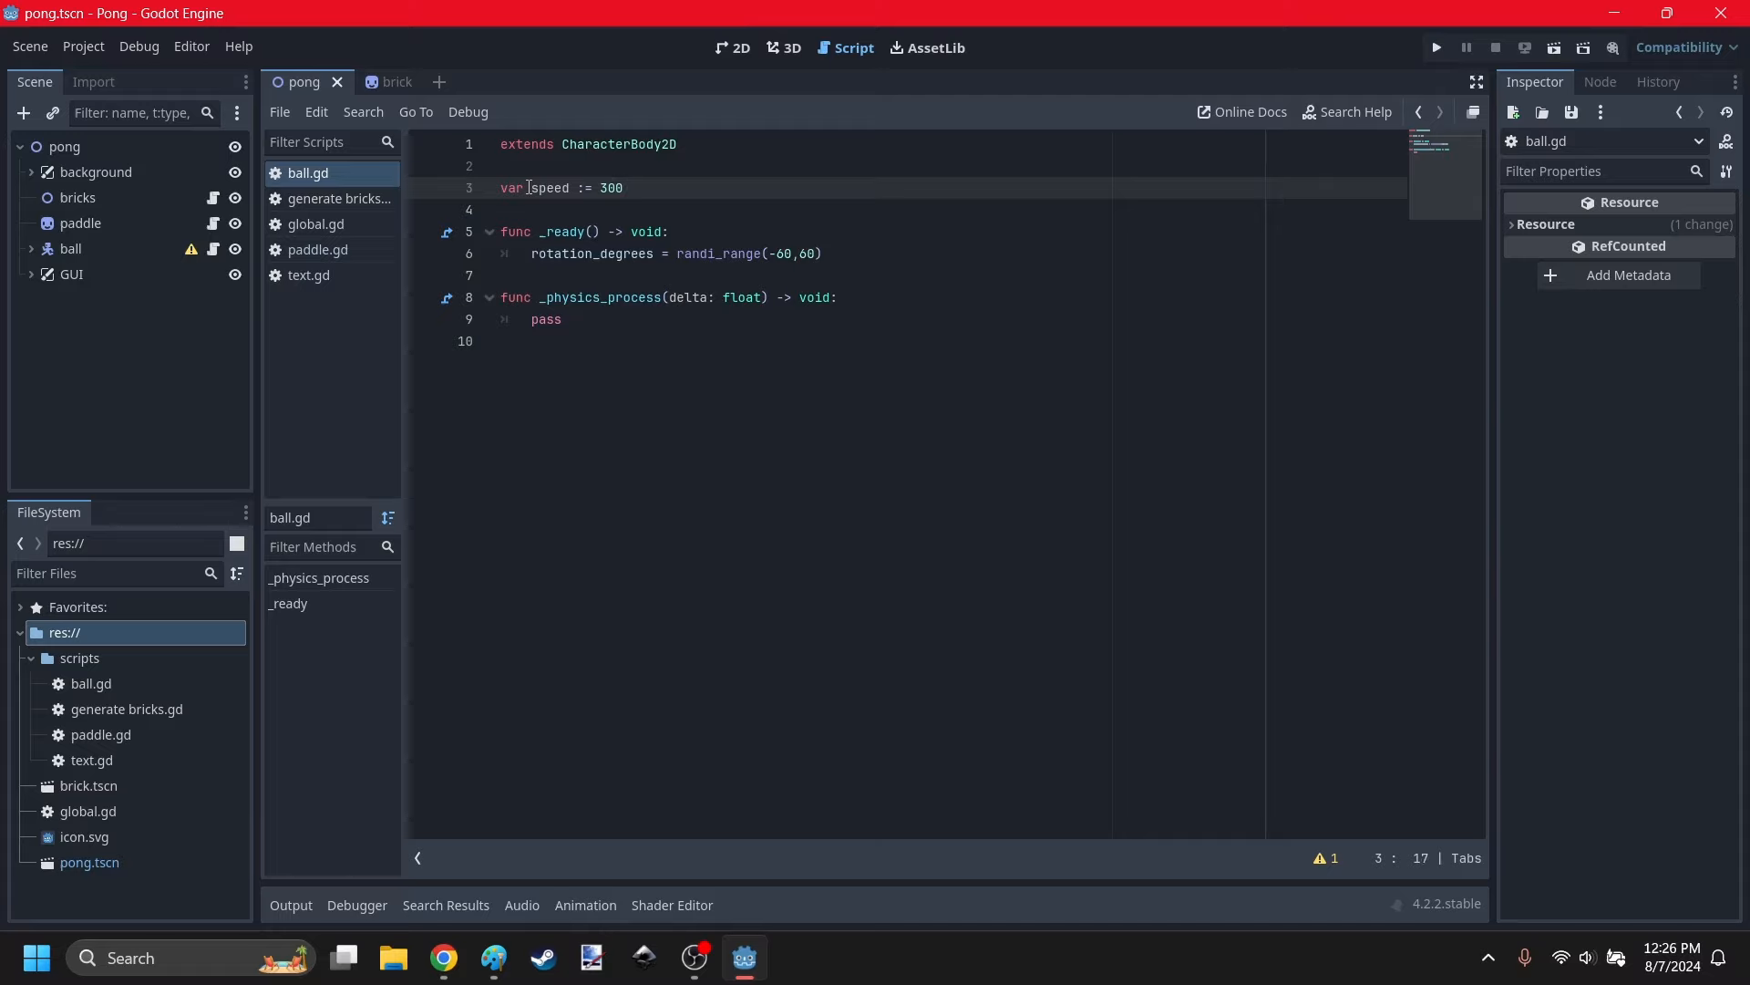
{"action": "left_click", "coordinate": [644, 517]}
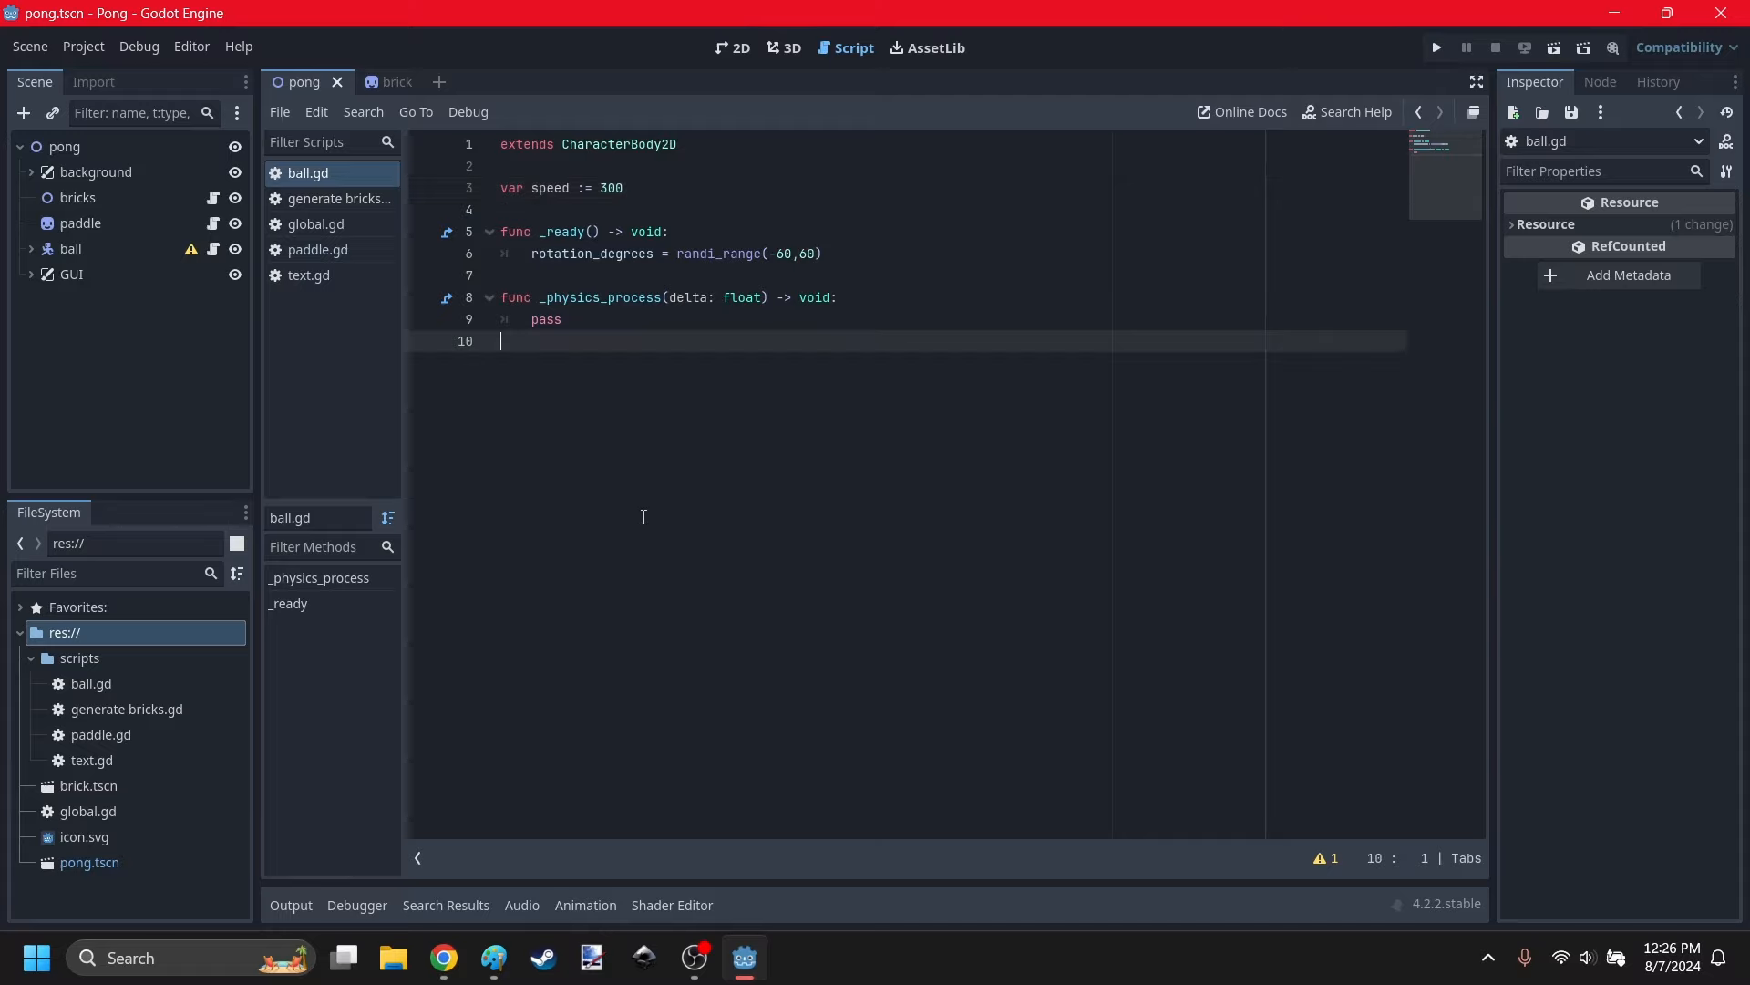
Change the initial value of the speed variable to 200 and save the script.
{"action": "left_click_drag", "start_coordinate": [609, 188], "coordinate": [599, 187]}
{"action": "type", "text": "2"}
{"action": "left_click", "coordinate": [640, 392]}
{"action": "left_click", "coordinate": [611, 192]}
{"action": "left_click", "coordinate": [672, 422]}
{"action": "key", "text": "ctrl+s"}
{"action": "left_click", "coordinate": [663, 311]}
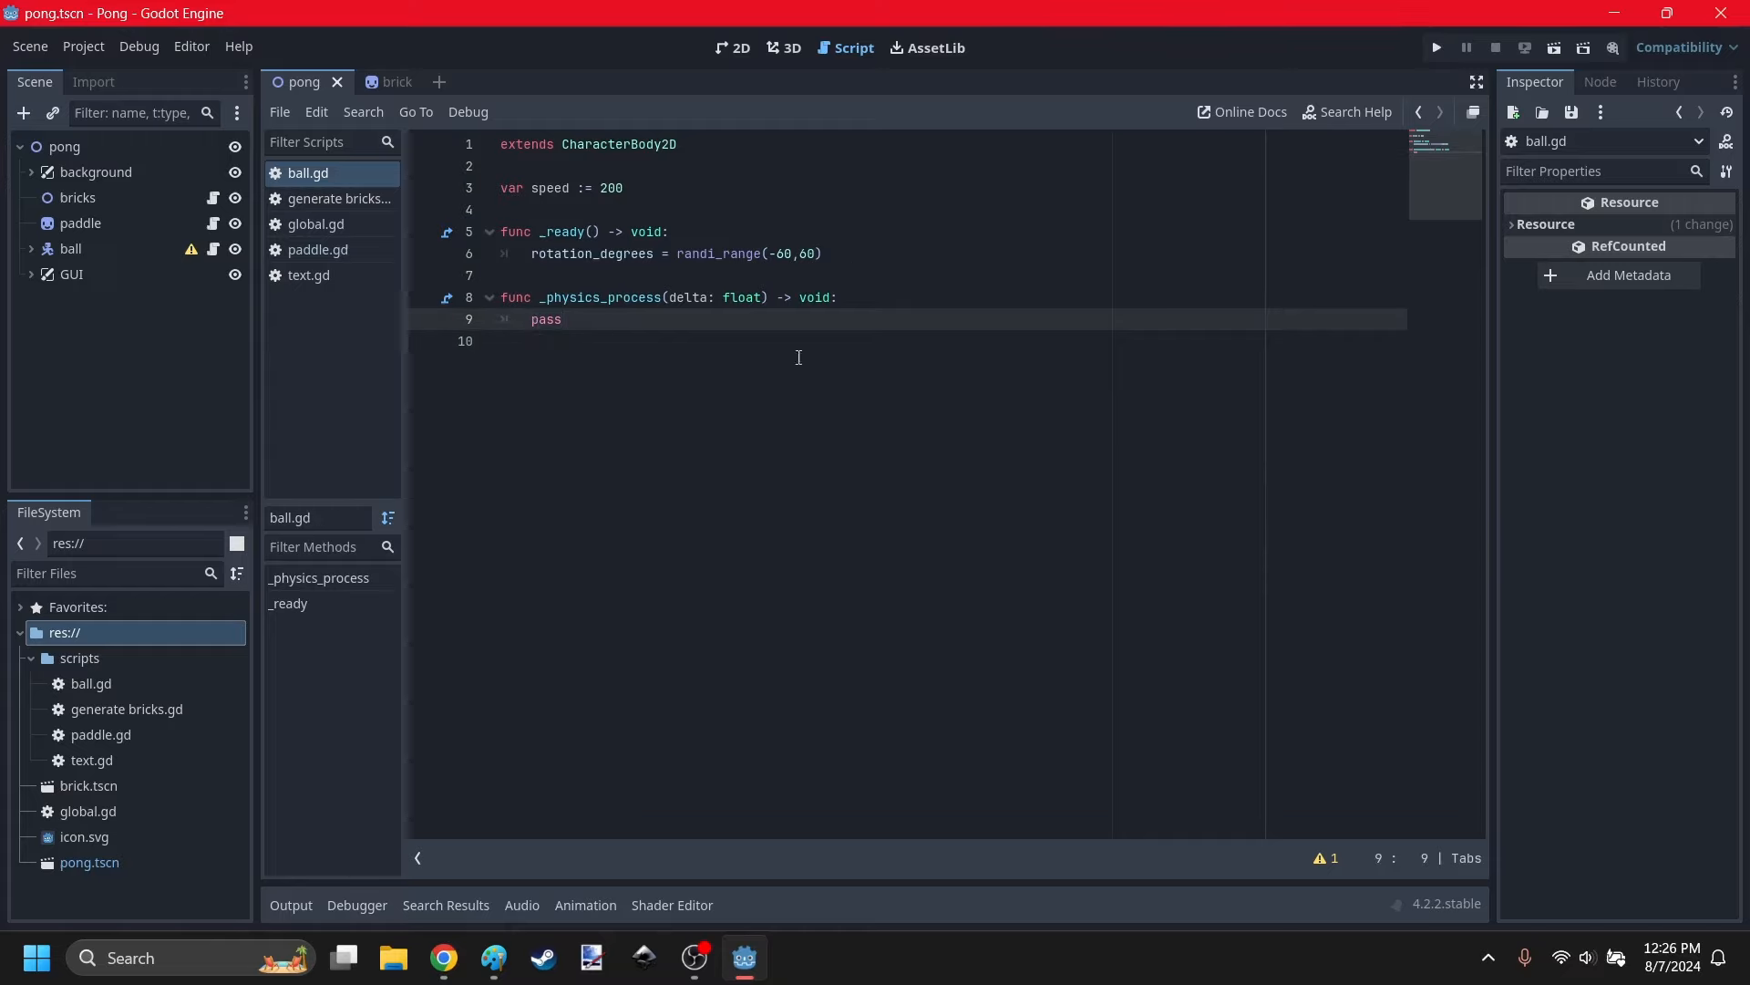
Replace pass in _physics_process with a move_and_collide(velocity) call.
{"action": "left_click_drag", "start_coordinate": [688, 321], "coordinate": [531, 321]}
{"action": "type", "text": "move_an"}
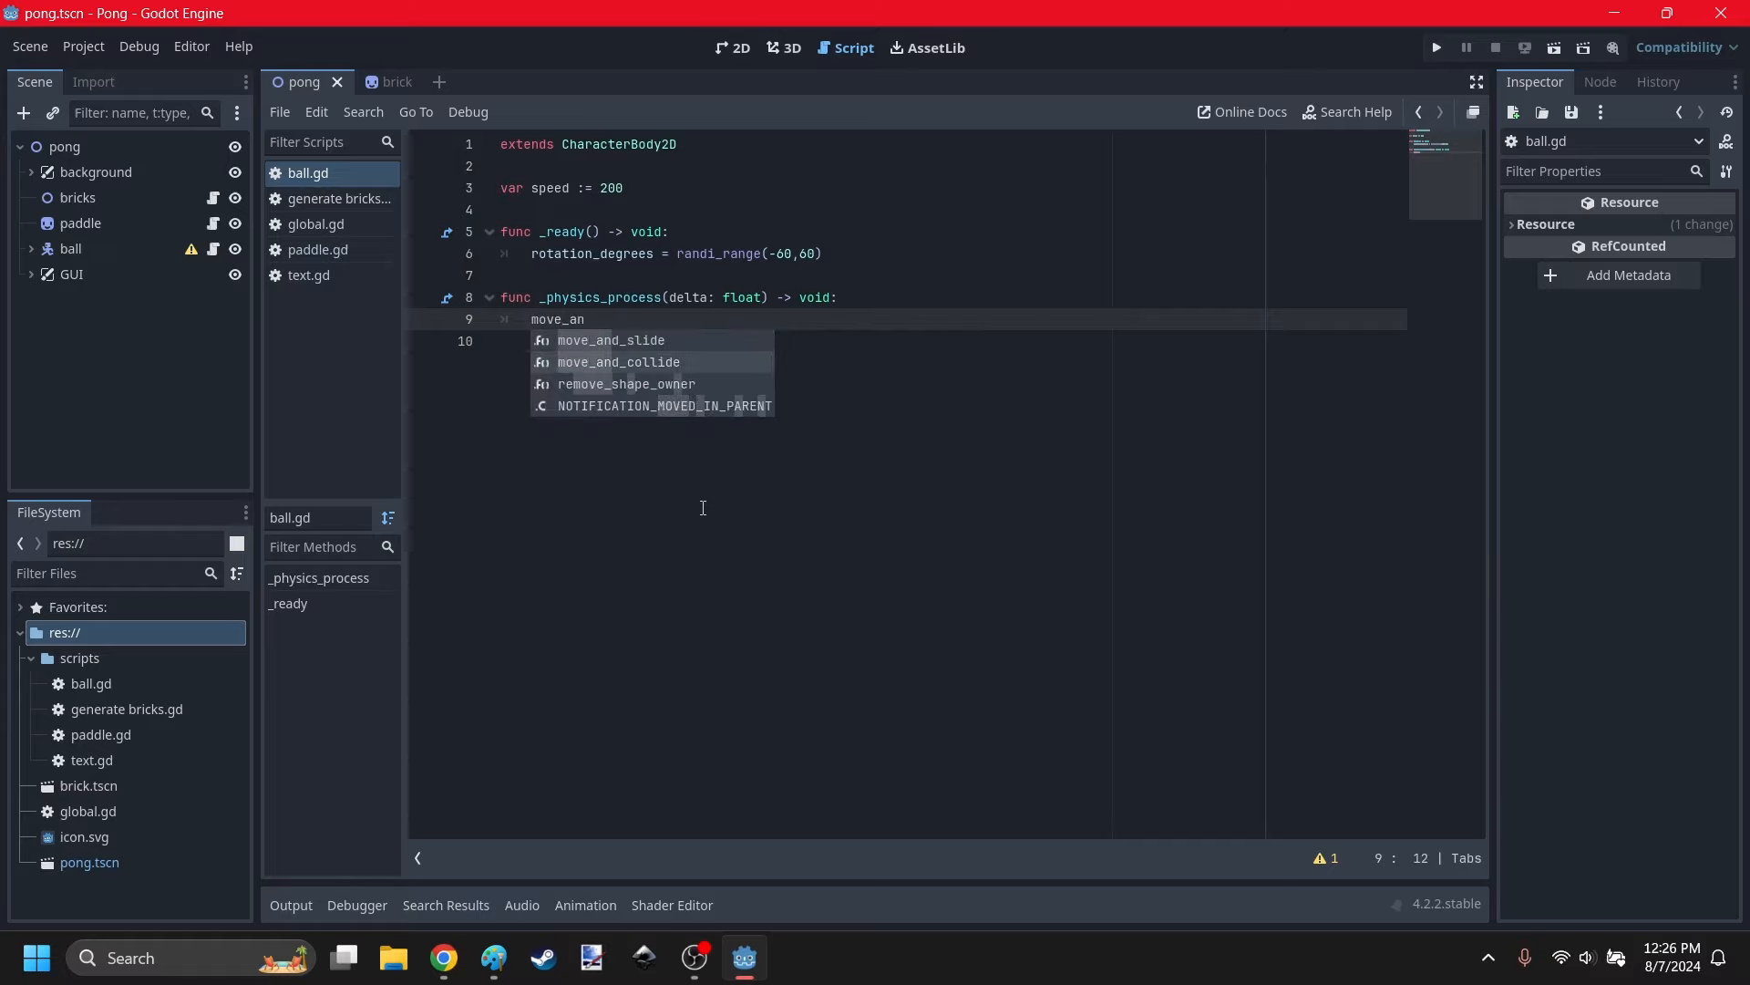
{"action": "key", "text": "Return"}
{"action": "type", "text": "velco"}
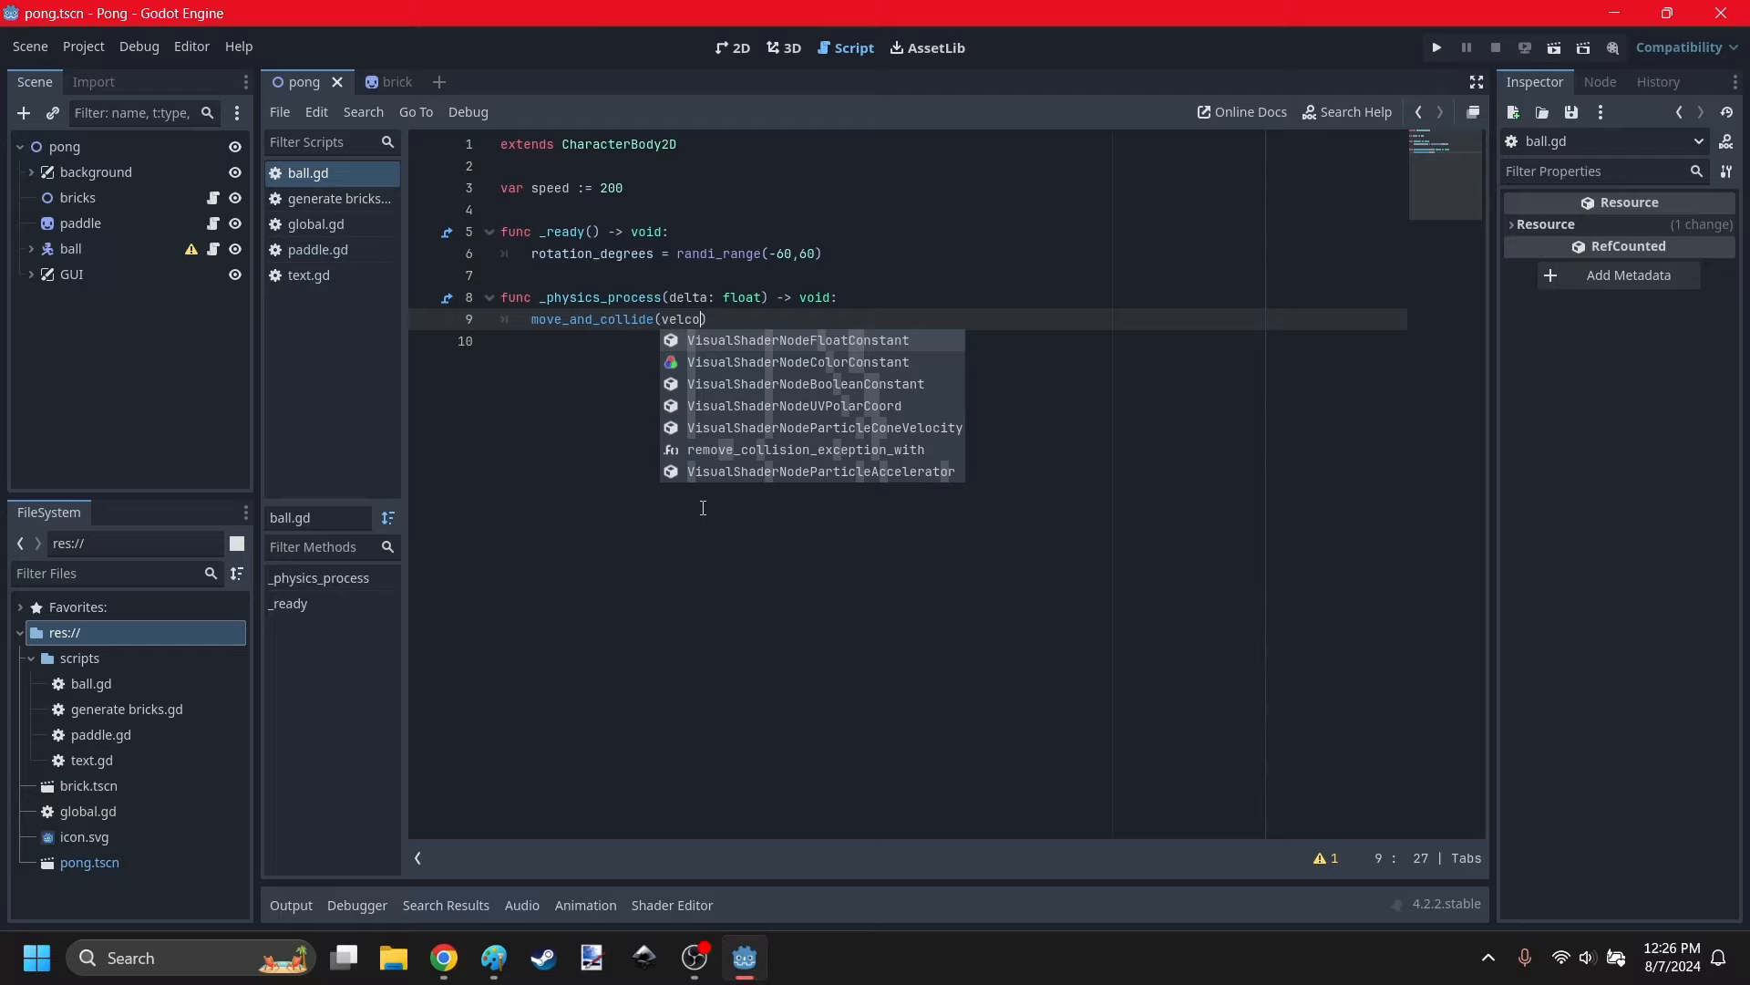
{"action": "key", "text": "BackSpace"}
{"action": "key", "text": "BackSpace"}
{"action": "type", "text": "ocity"}
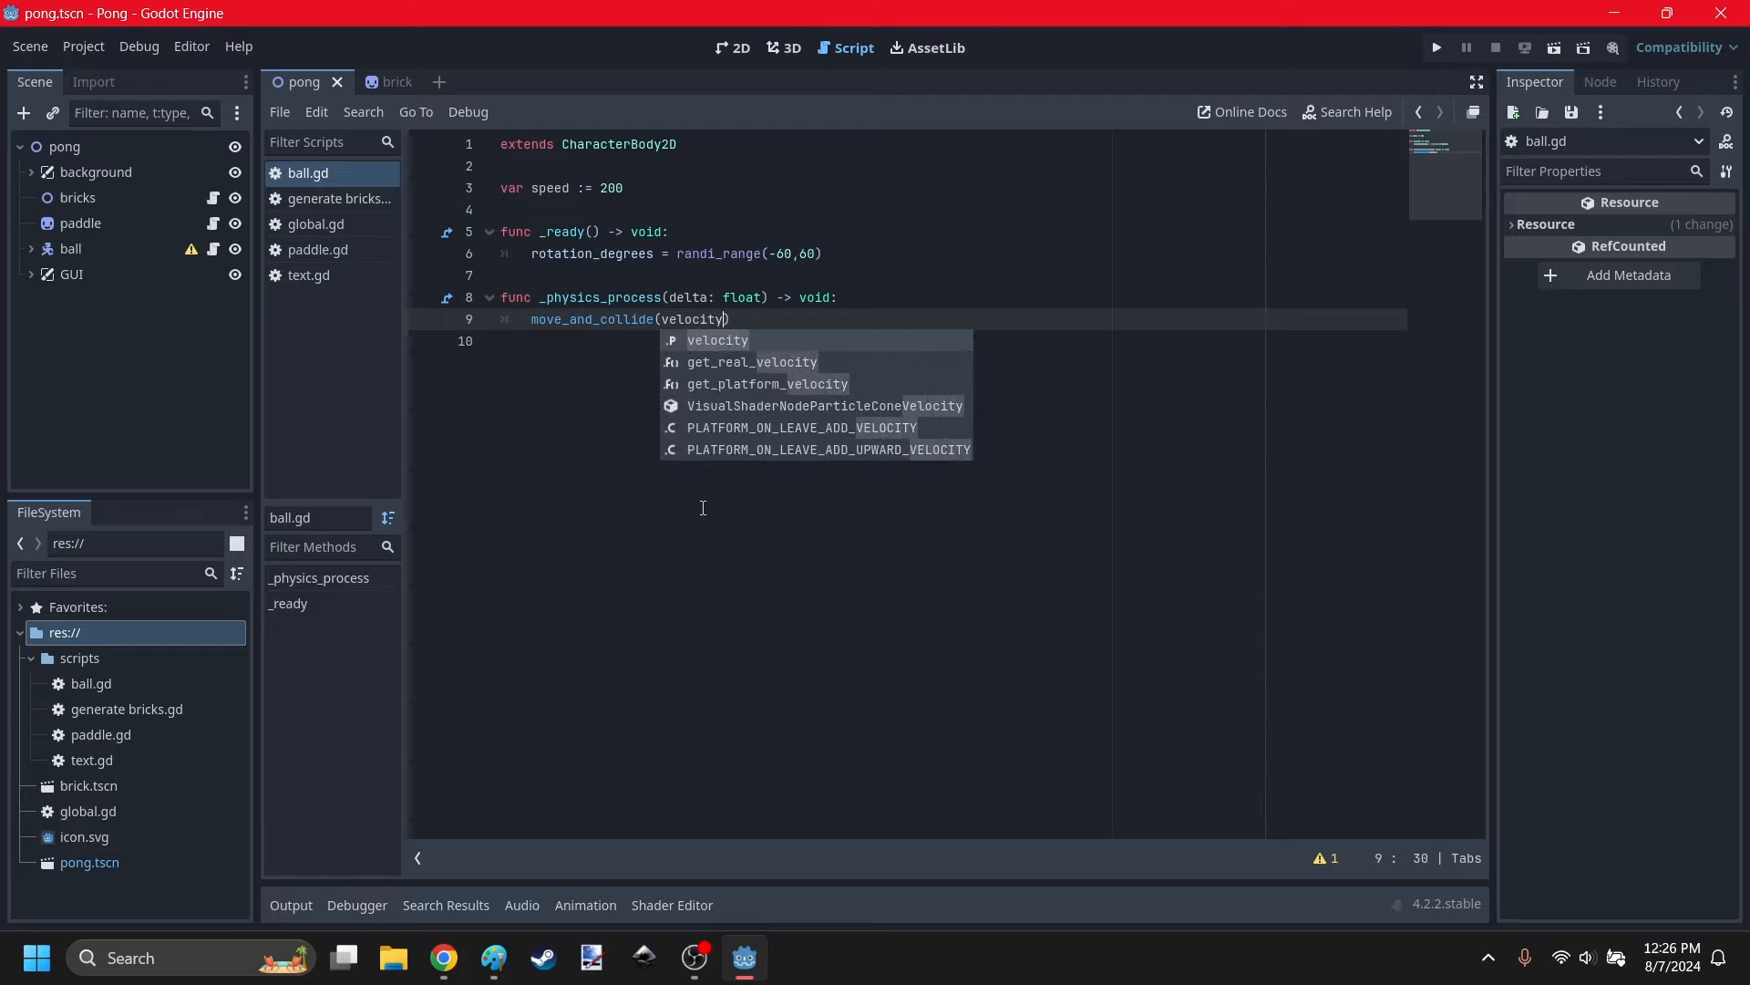
{"action": "key", "text": "Return"}
{"action": "key", "text": "Down"}
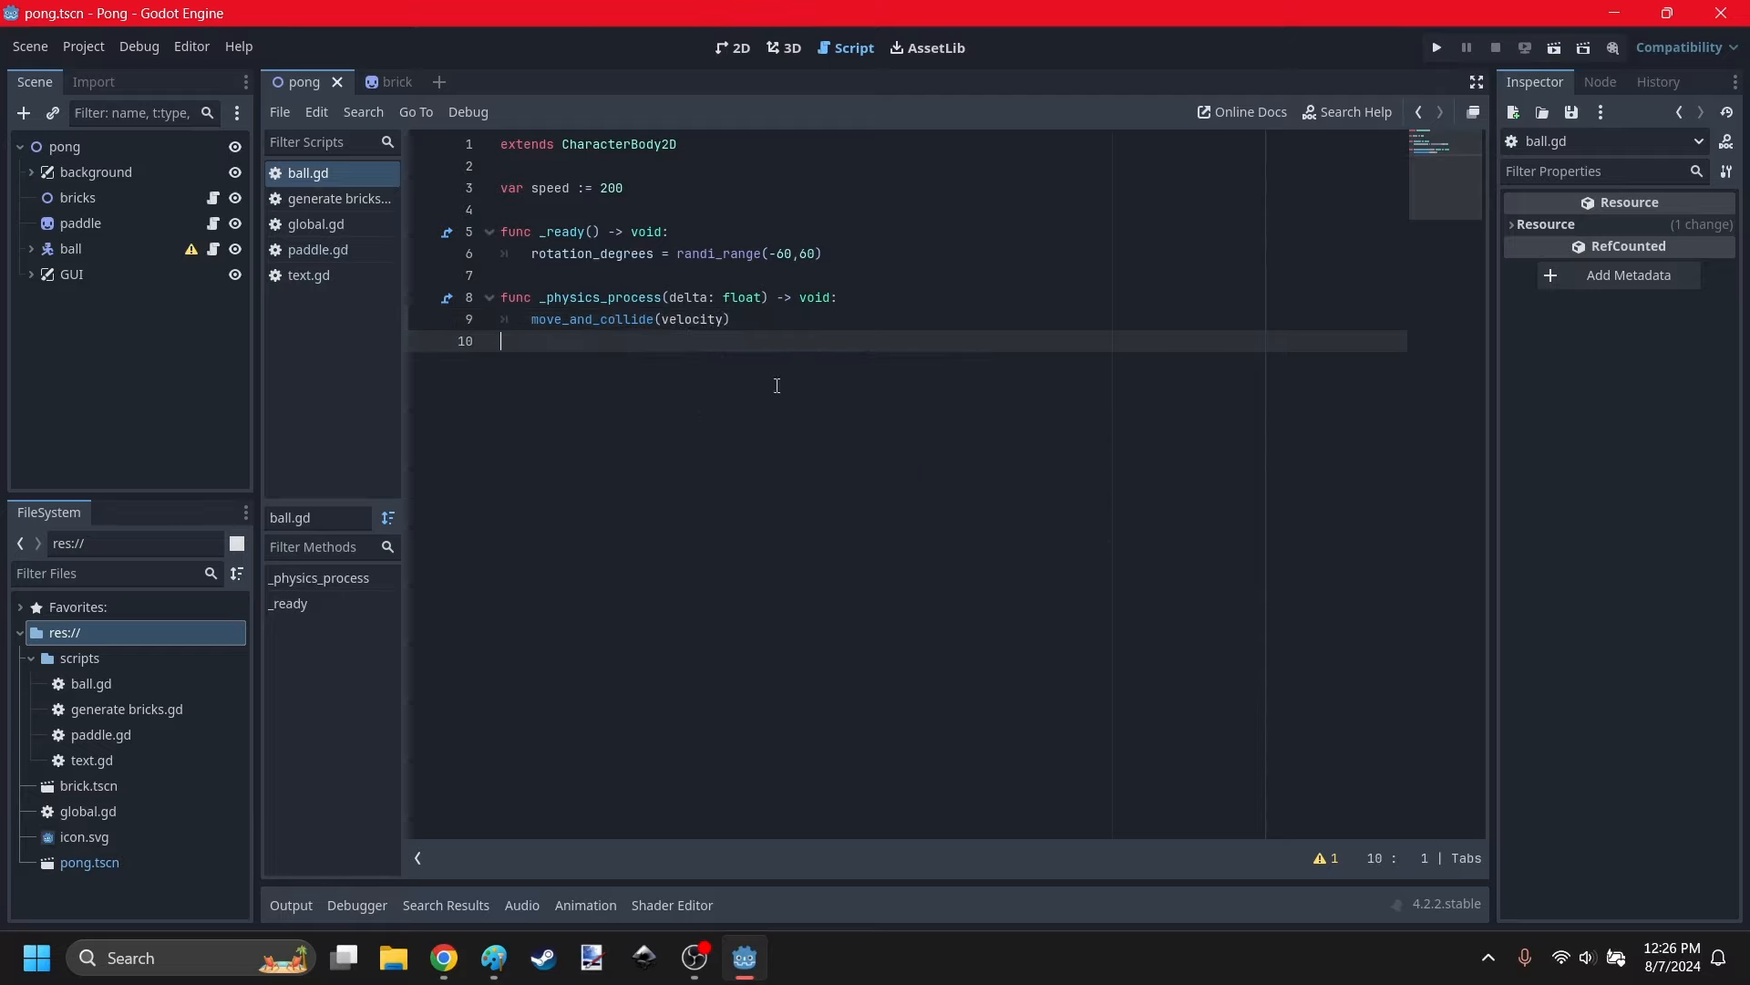
{"action": "left_click", "coordinate": [26, 258]}
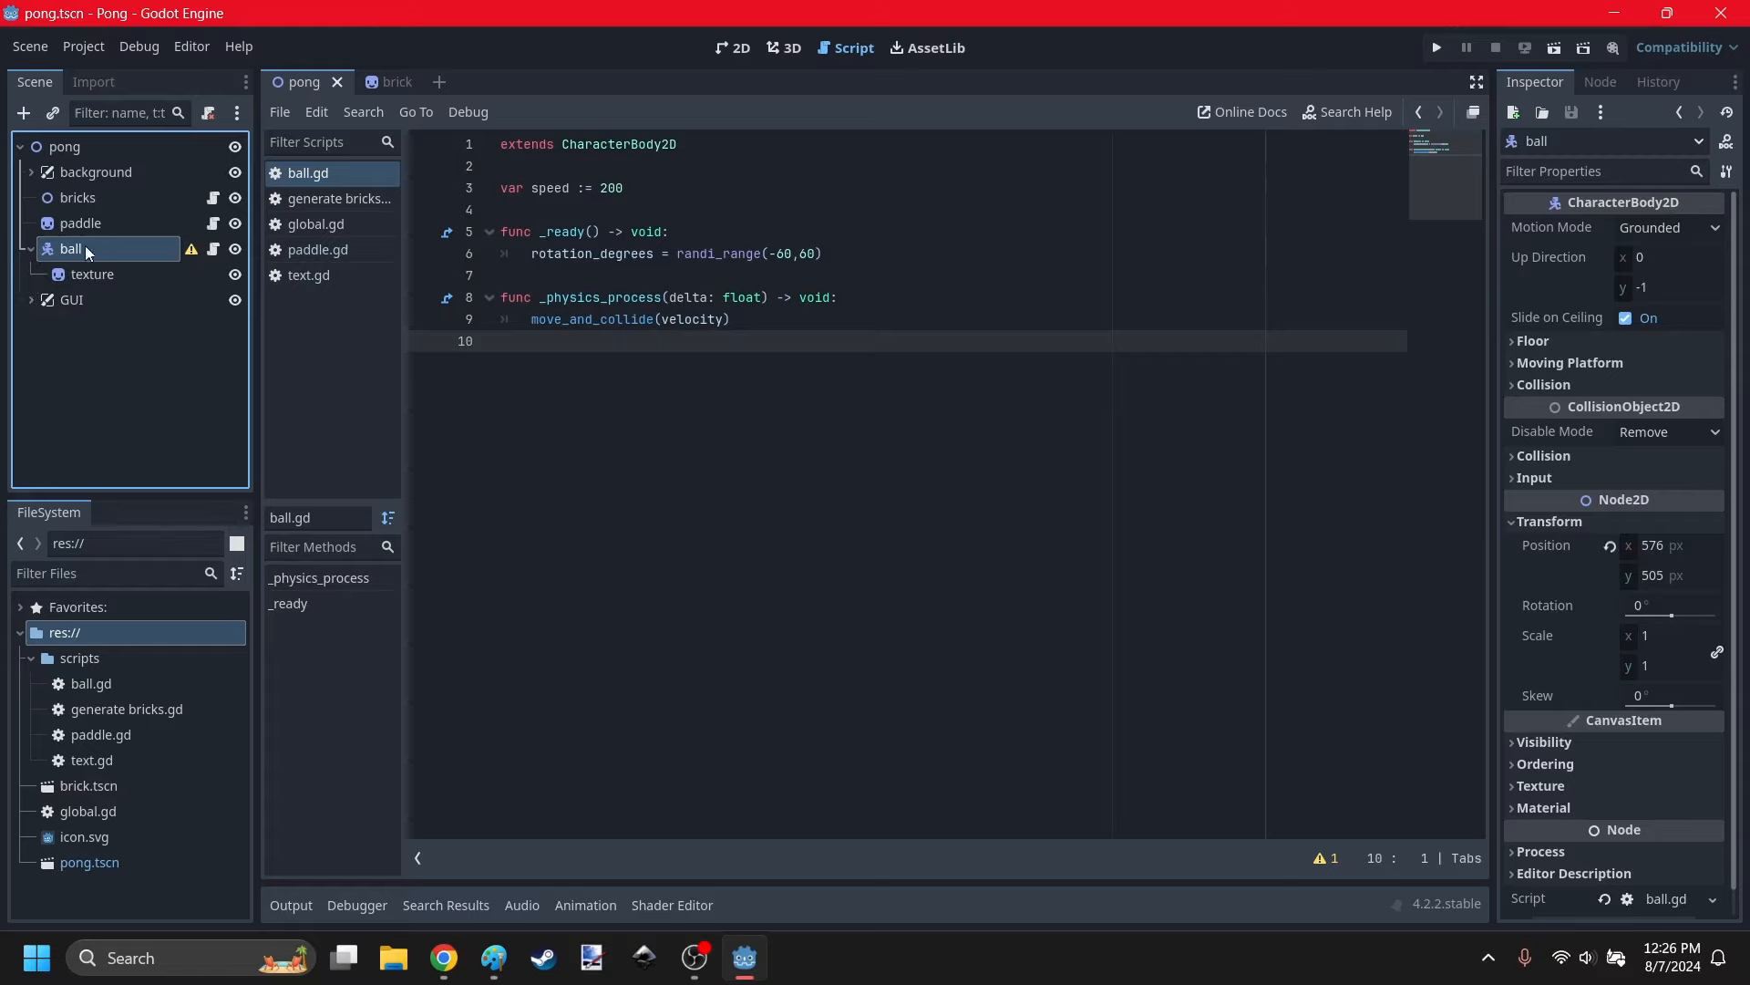
{"action": "left_click", "coordinate": [592, 337]}
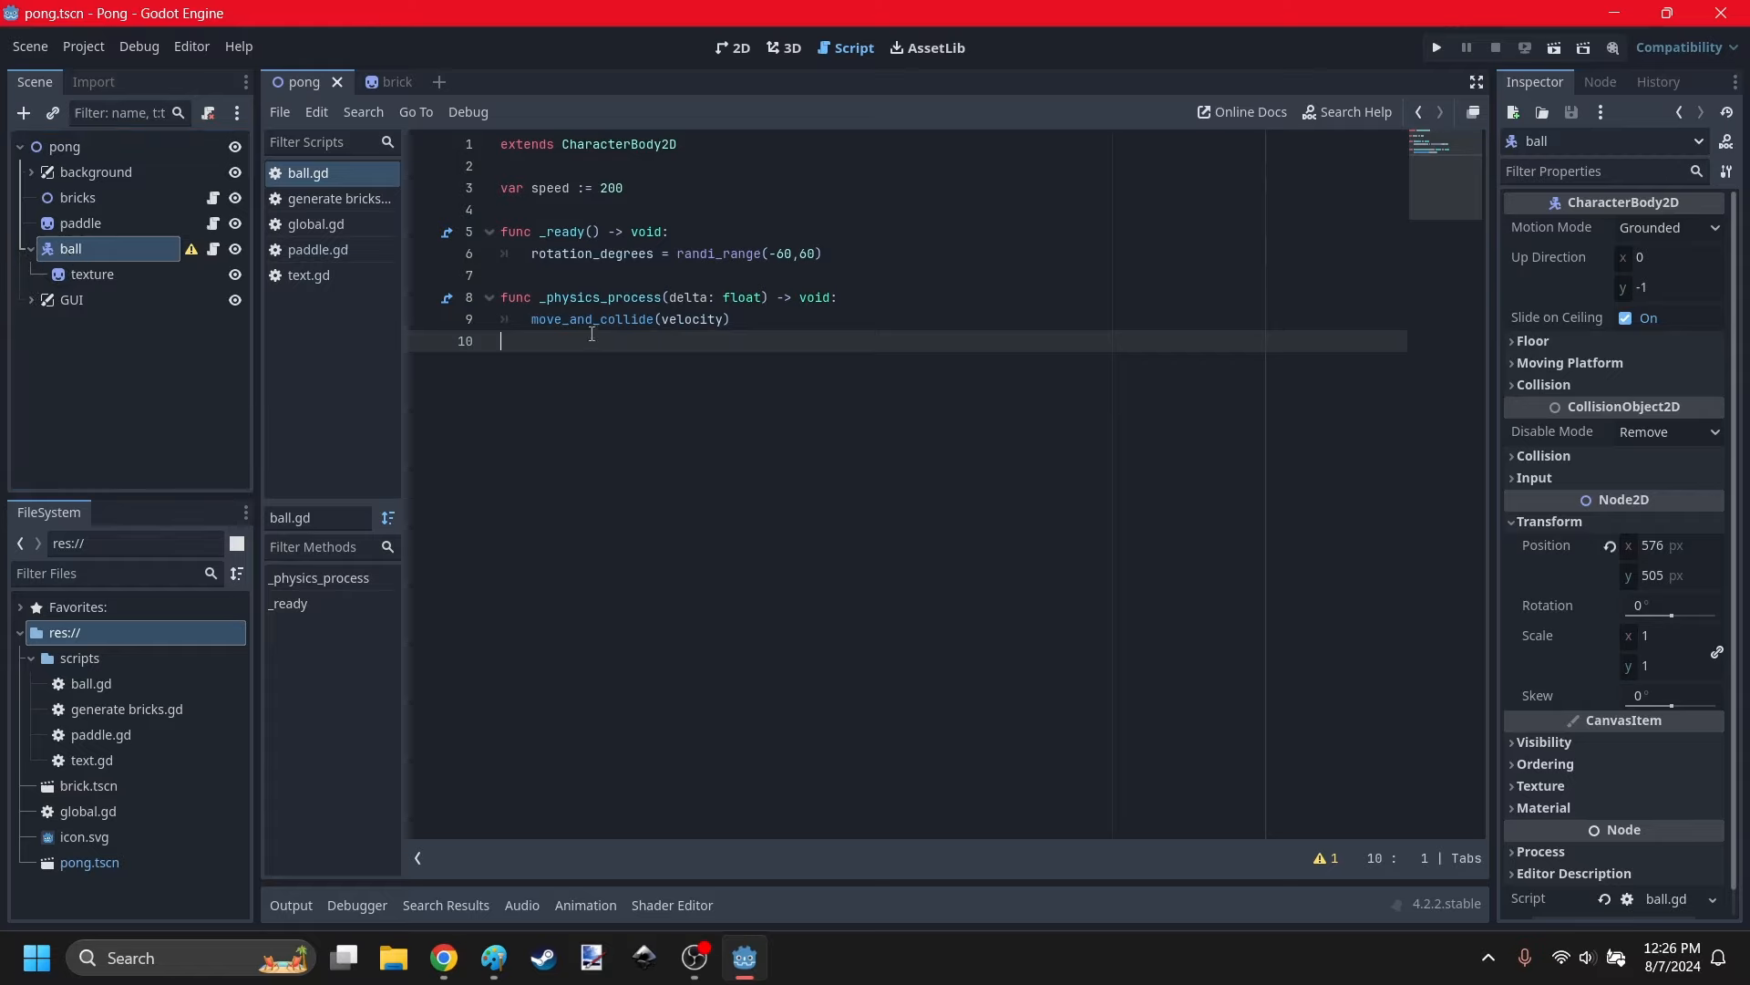
Add the line velocity = Vector2(0,-1) below the rotation_degrees assignment in _ready.
{"action": "left_click", "coordinate": [884, 251]}
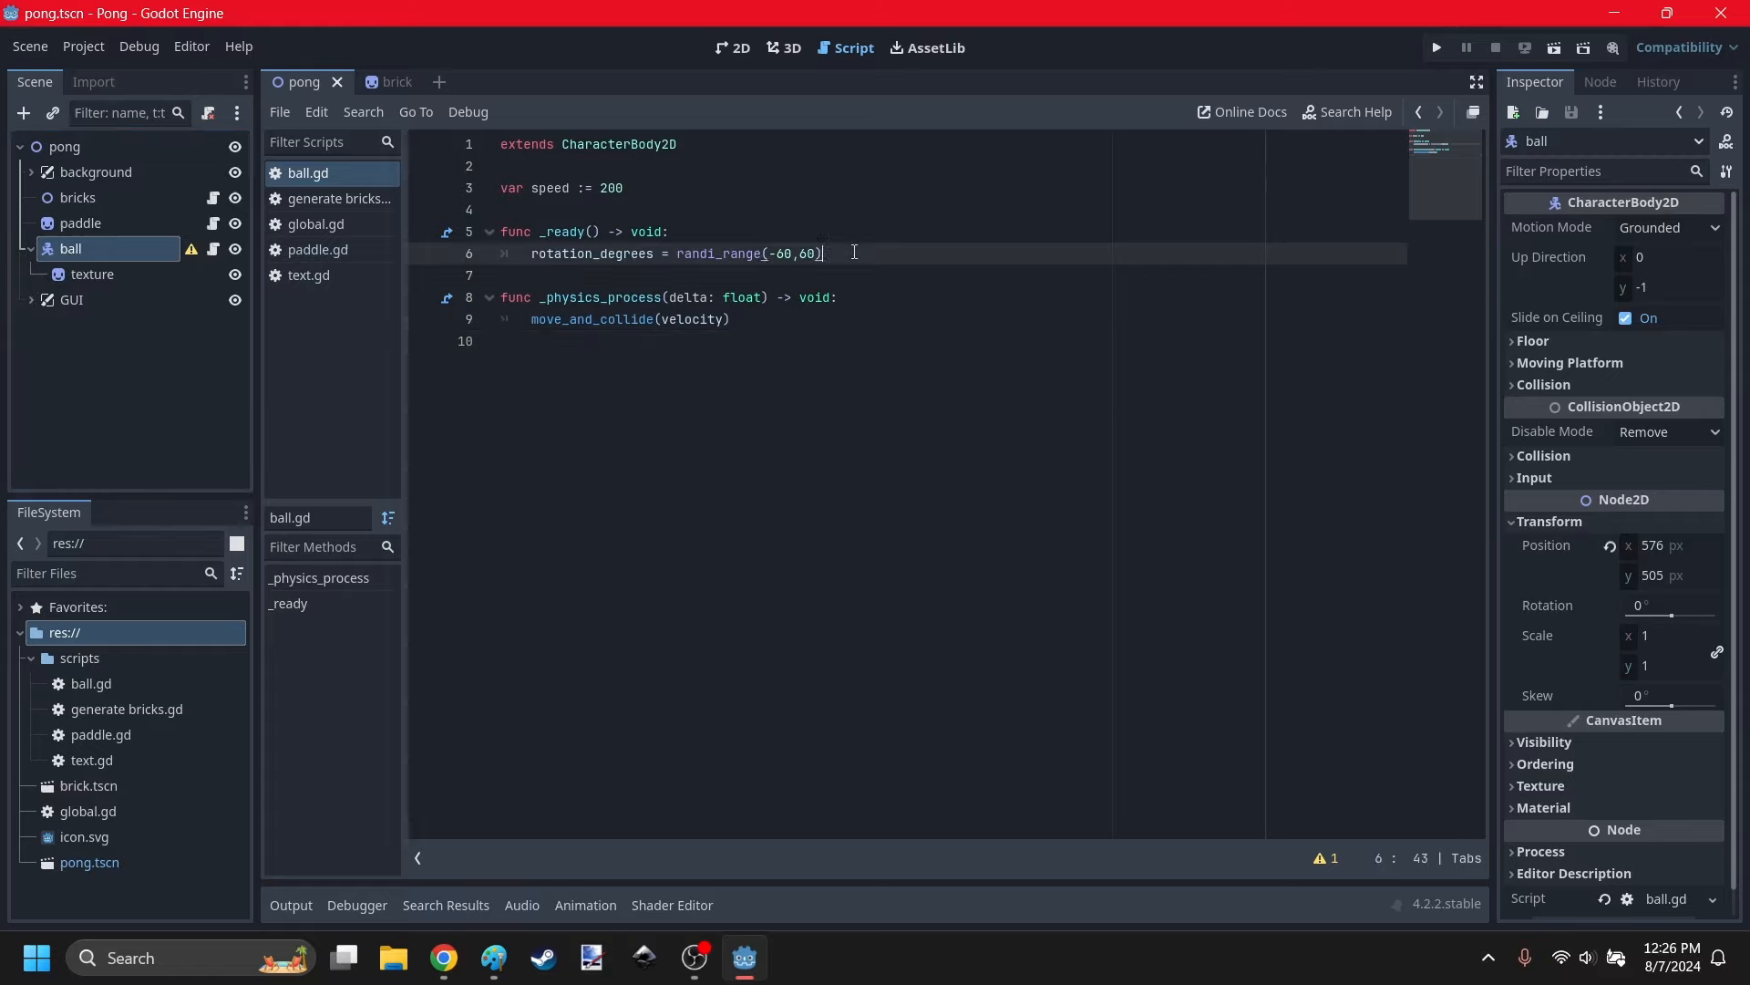
{"action": "key", "text": "Return"}
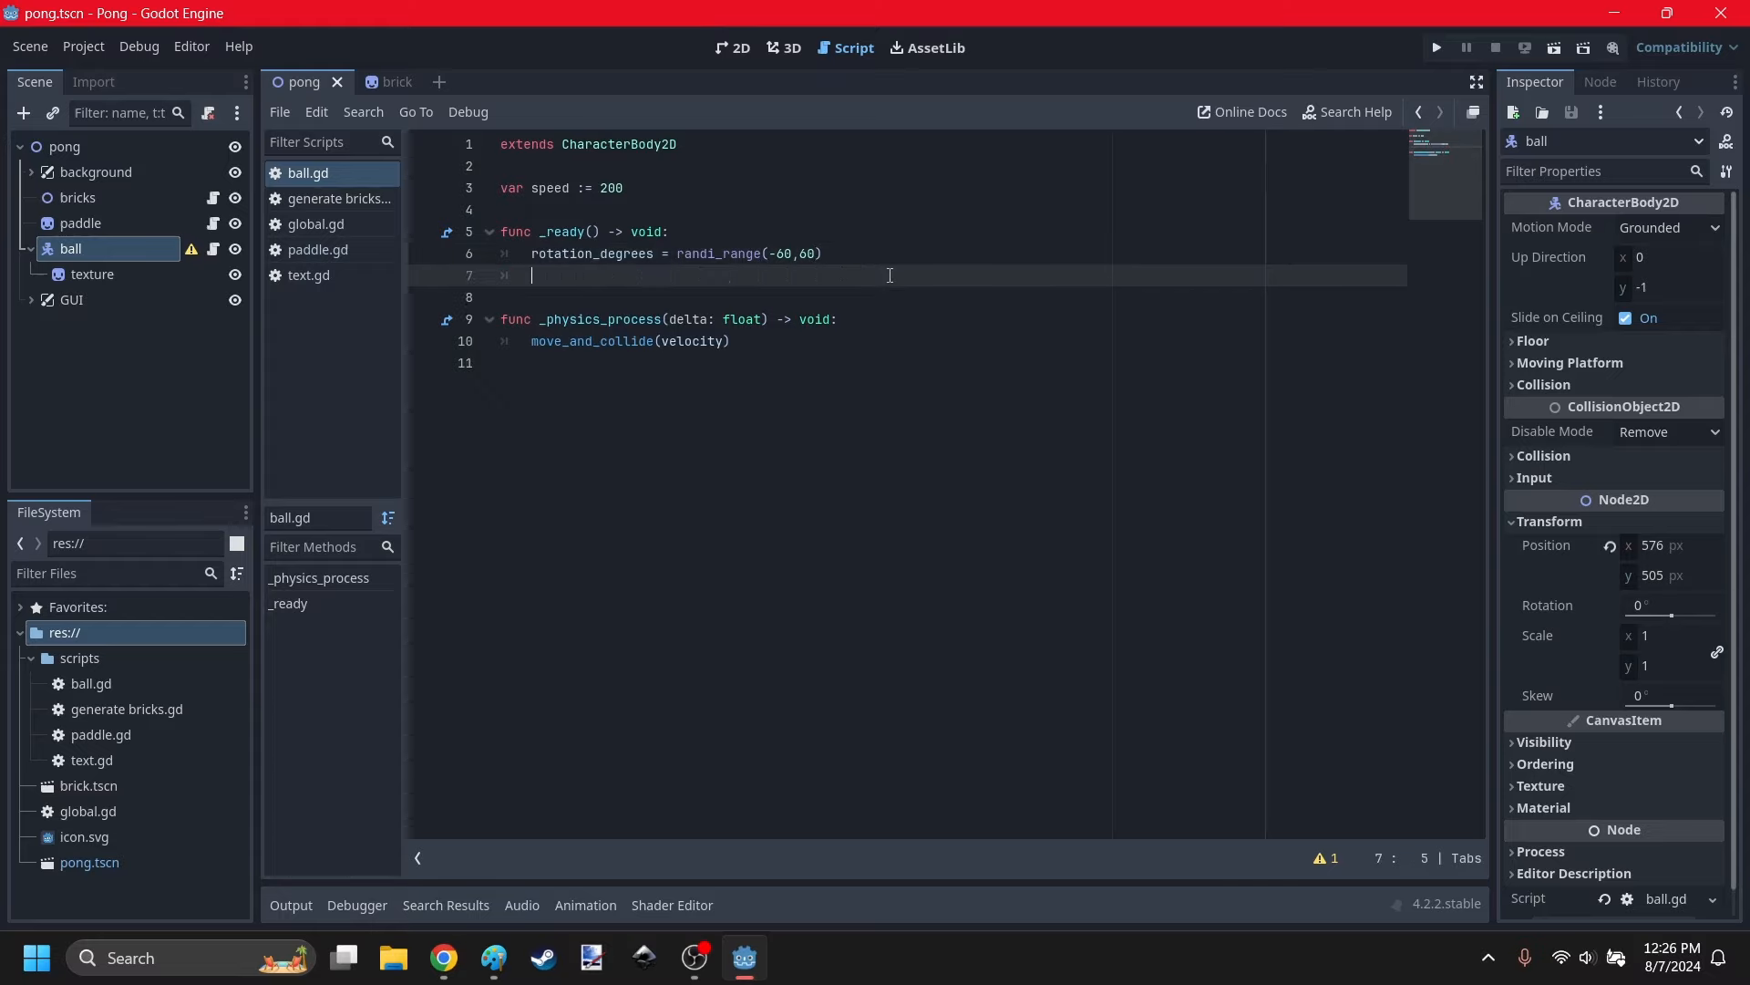
{"action": "type", "text": "velocity ="}
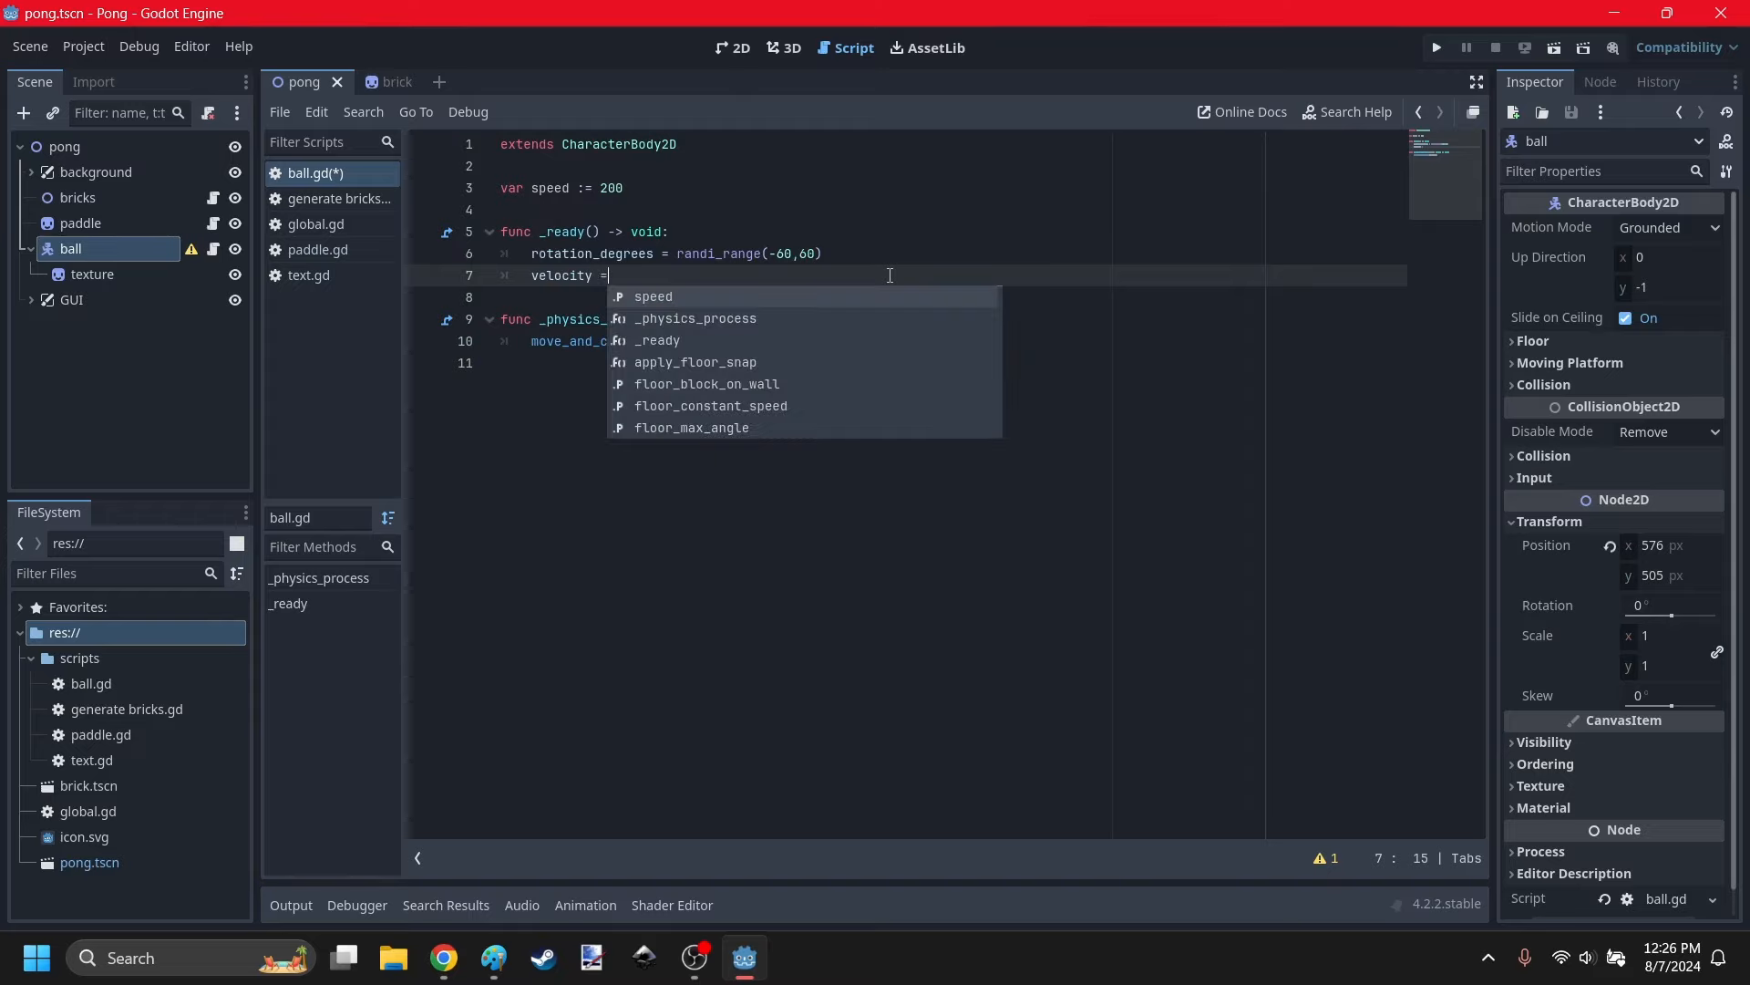
{"action": "left_click", "coordinate": [630, 504]}
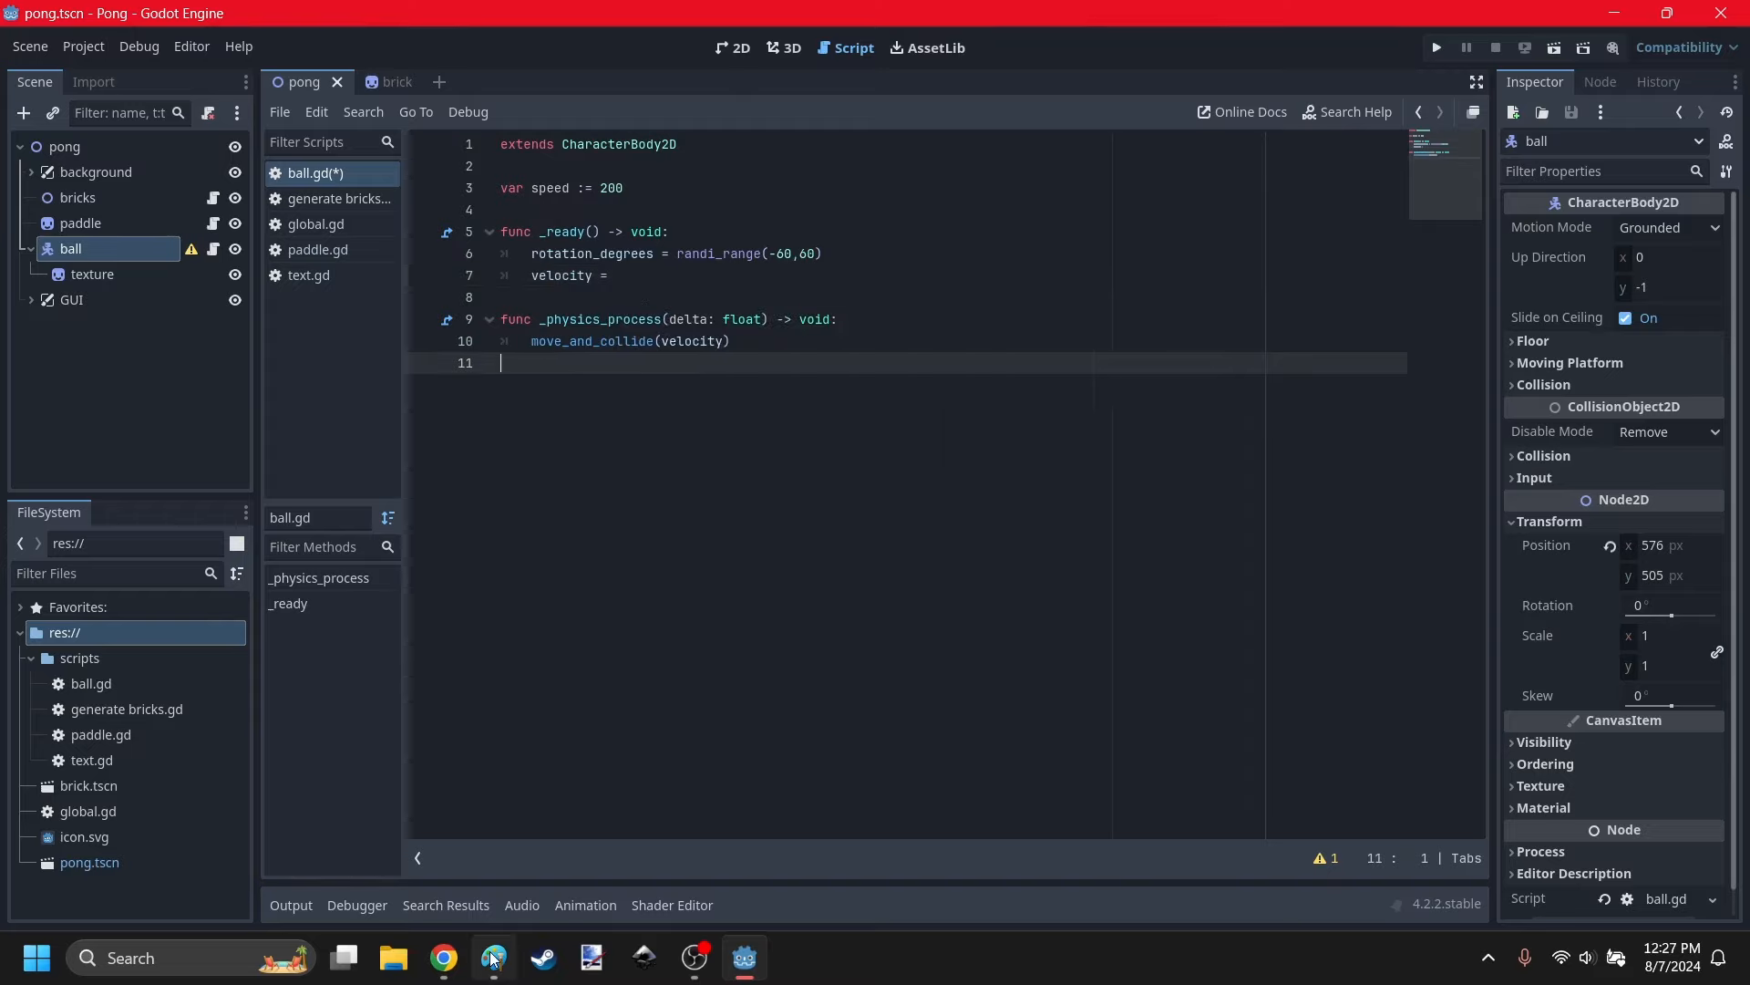
{"action": "key", "text": "ctrl+z"}
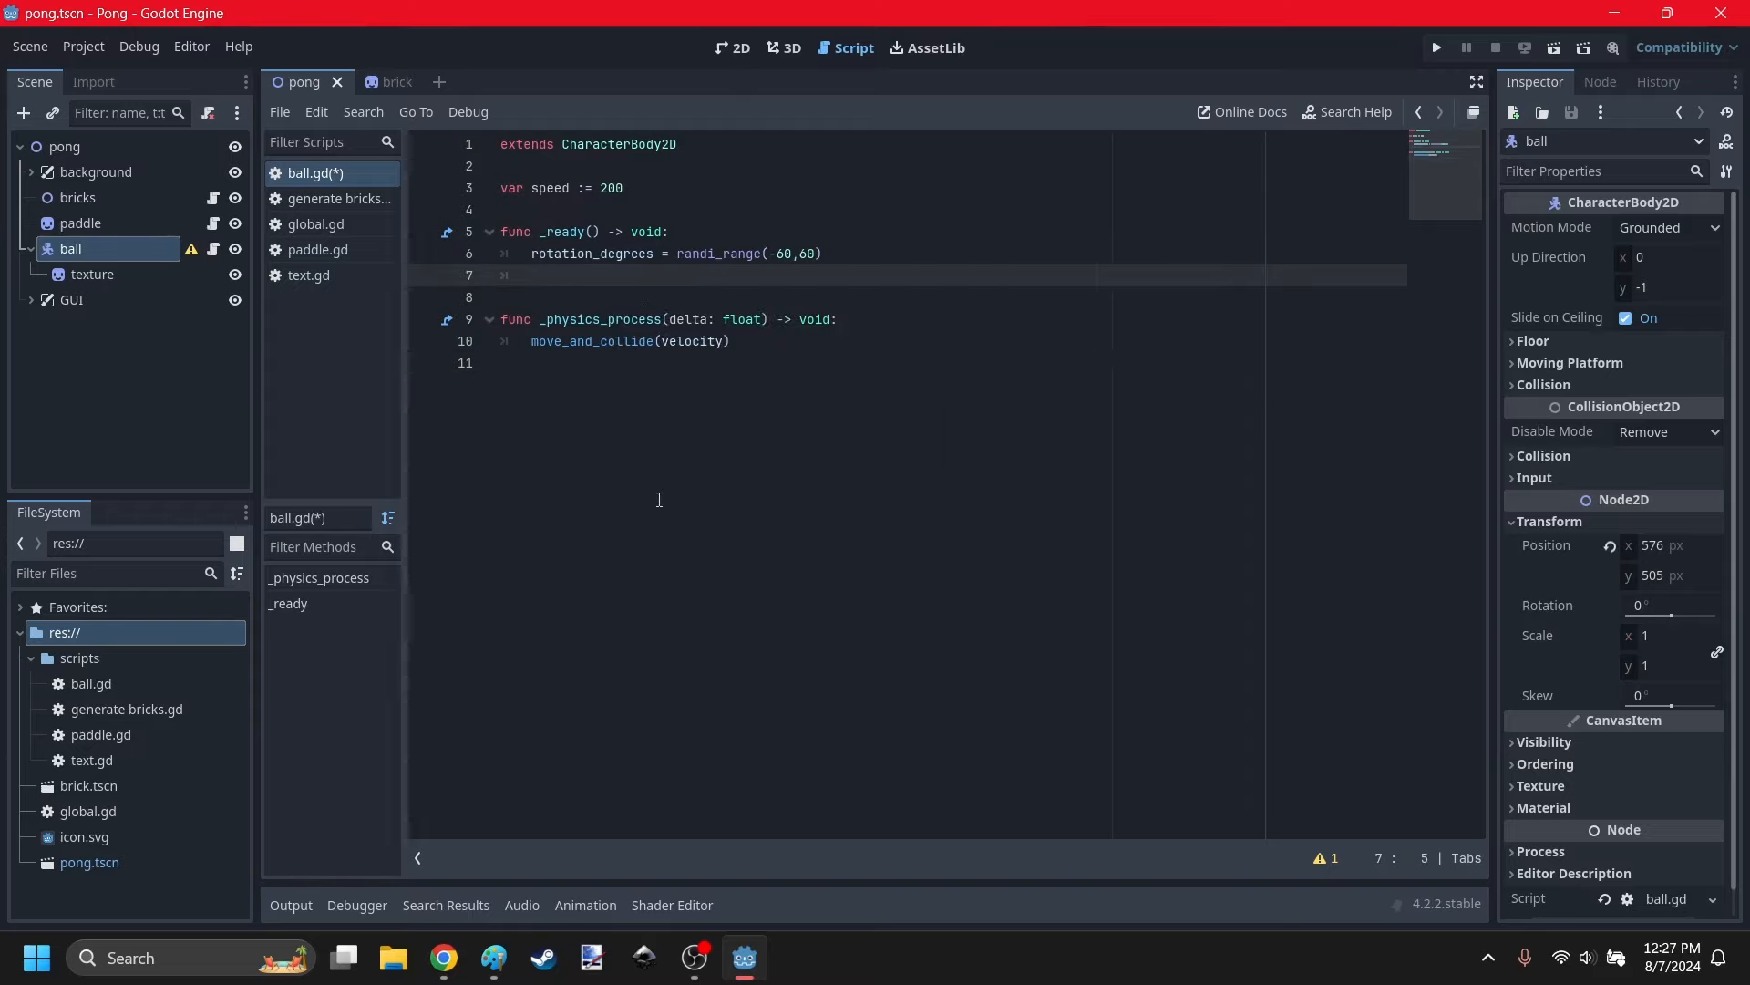
{"action": "type", "text": "velocity "}
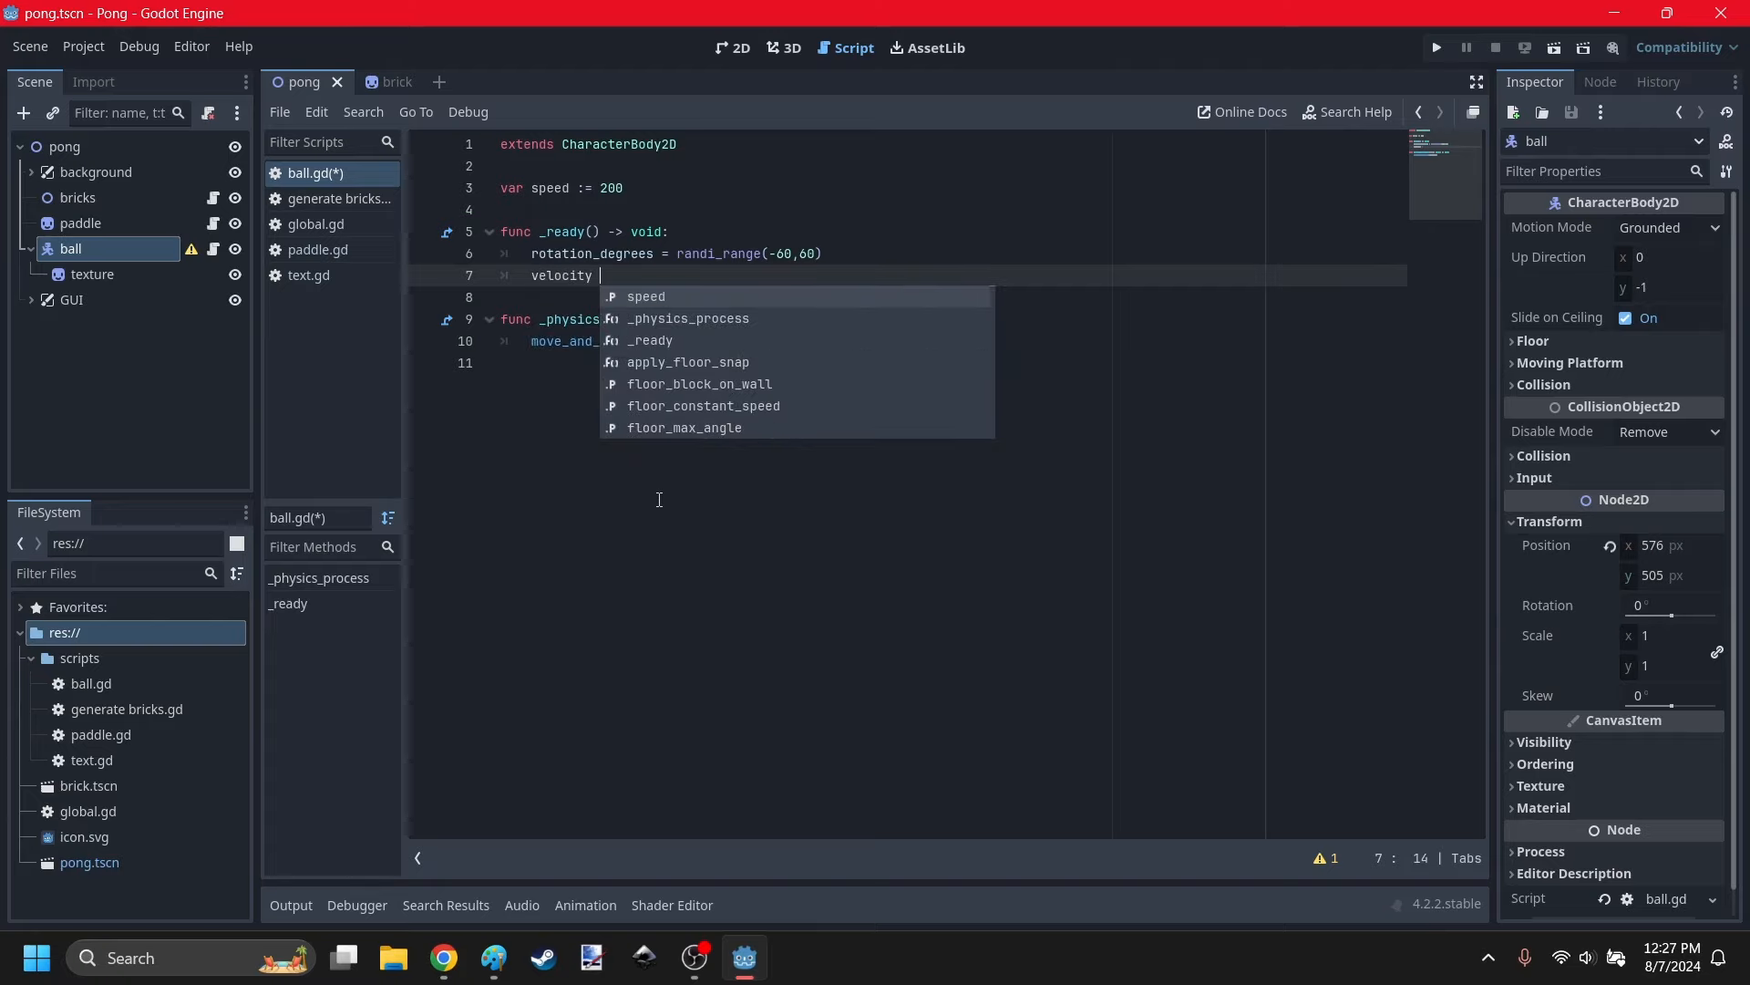
{"action": "type", "text": "= Vector2"}
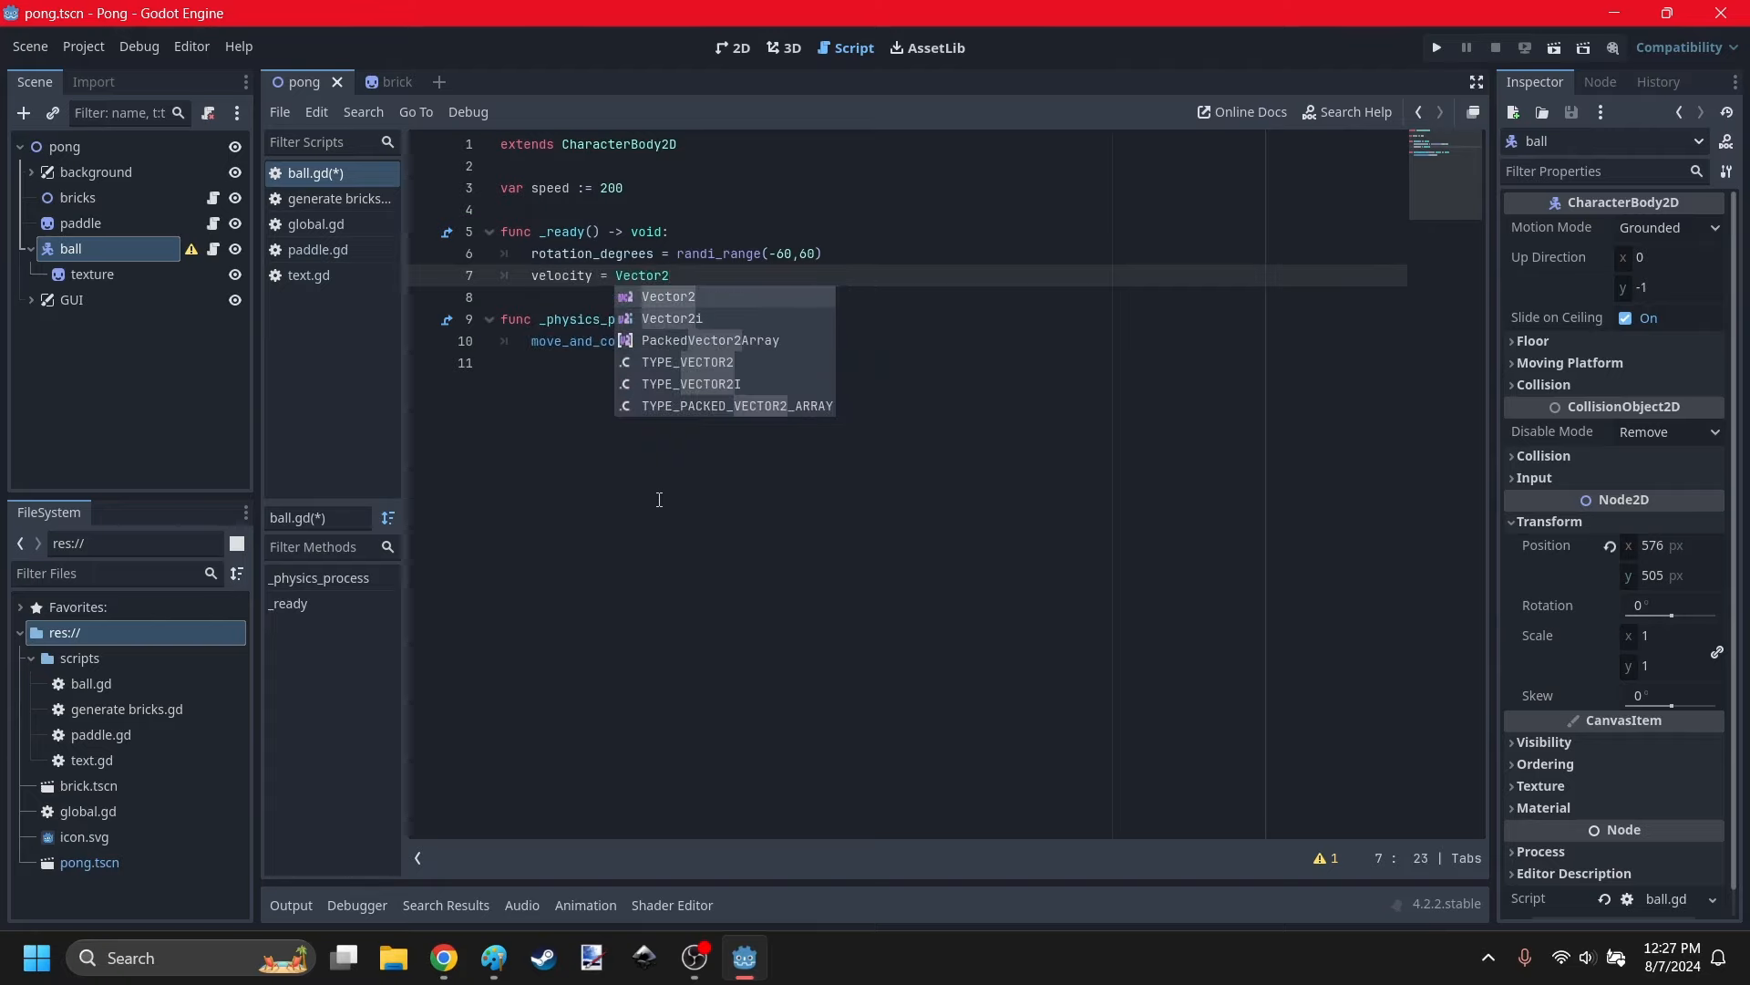
{"action": "type", "text": "(0,-1"}
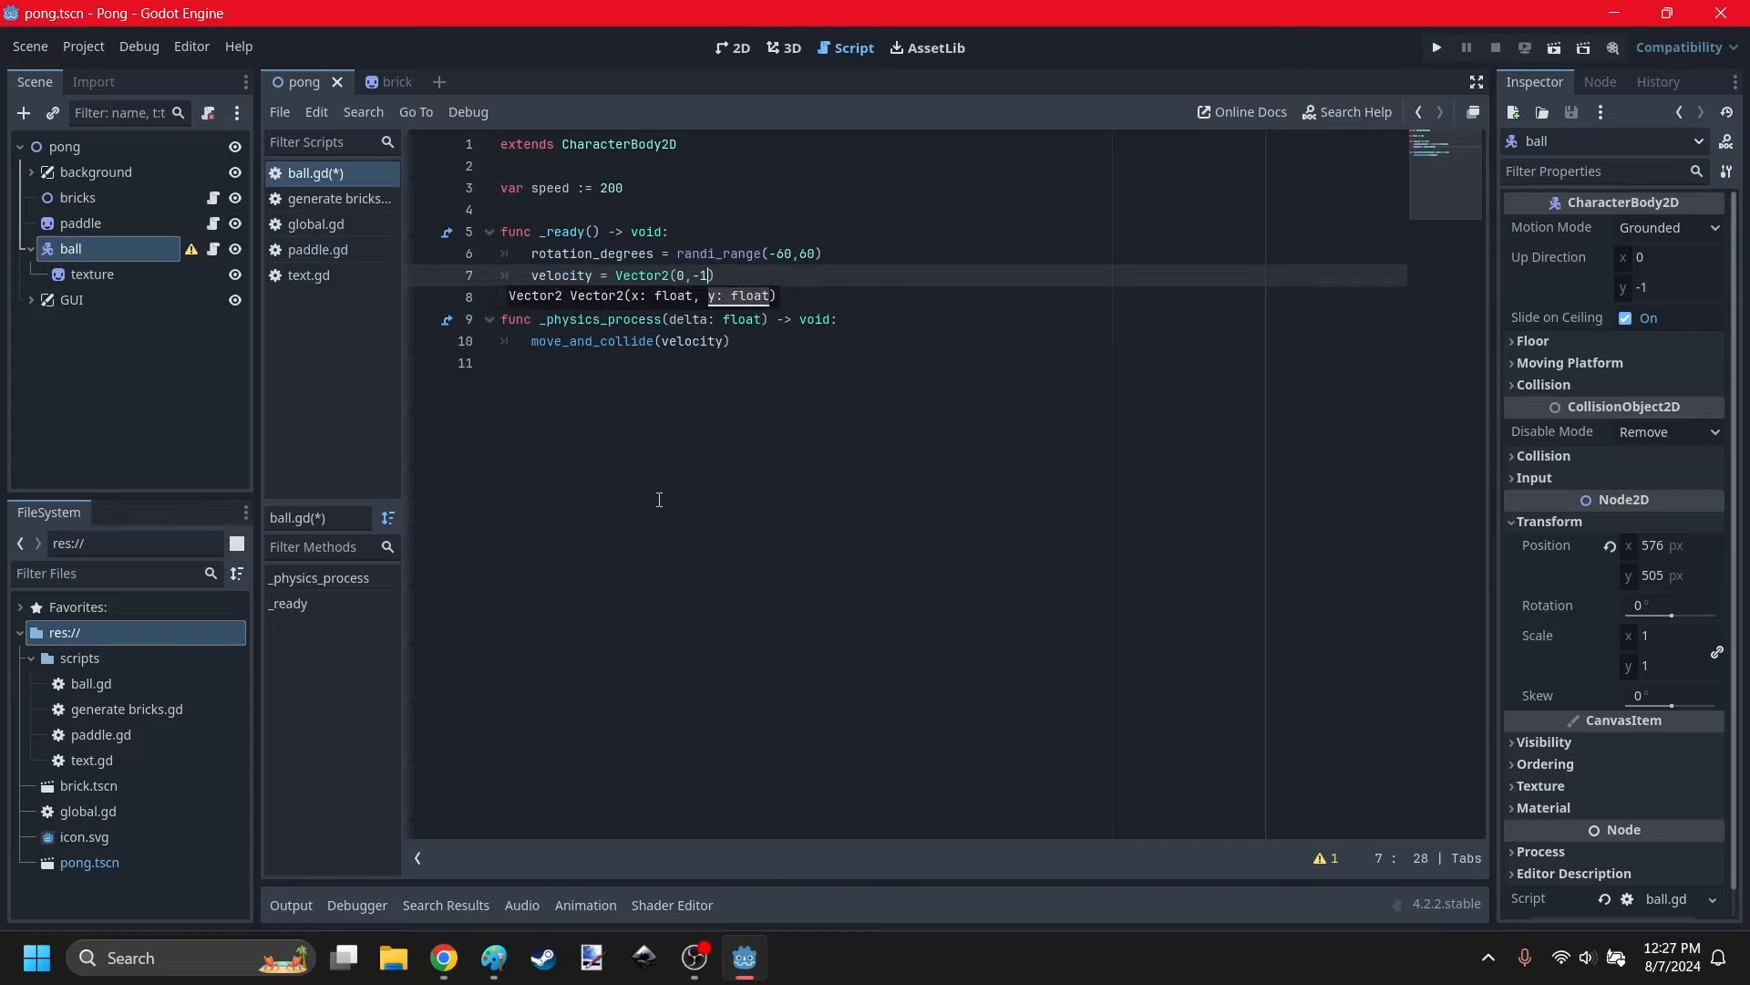
{"action": "left_click", "coordinate": [659, 499]}
Extend the velocity assignment with .rotated(rotation) * speed so the ball launches along its random angle.
{"action": "left_click", "coordinate": [726, 272]}
{"action": "type", "text": ".rot"}
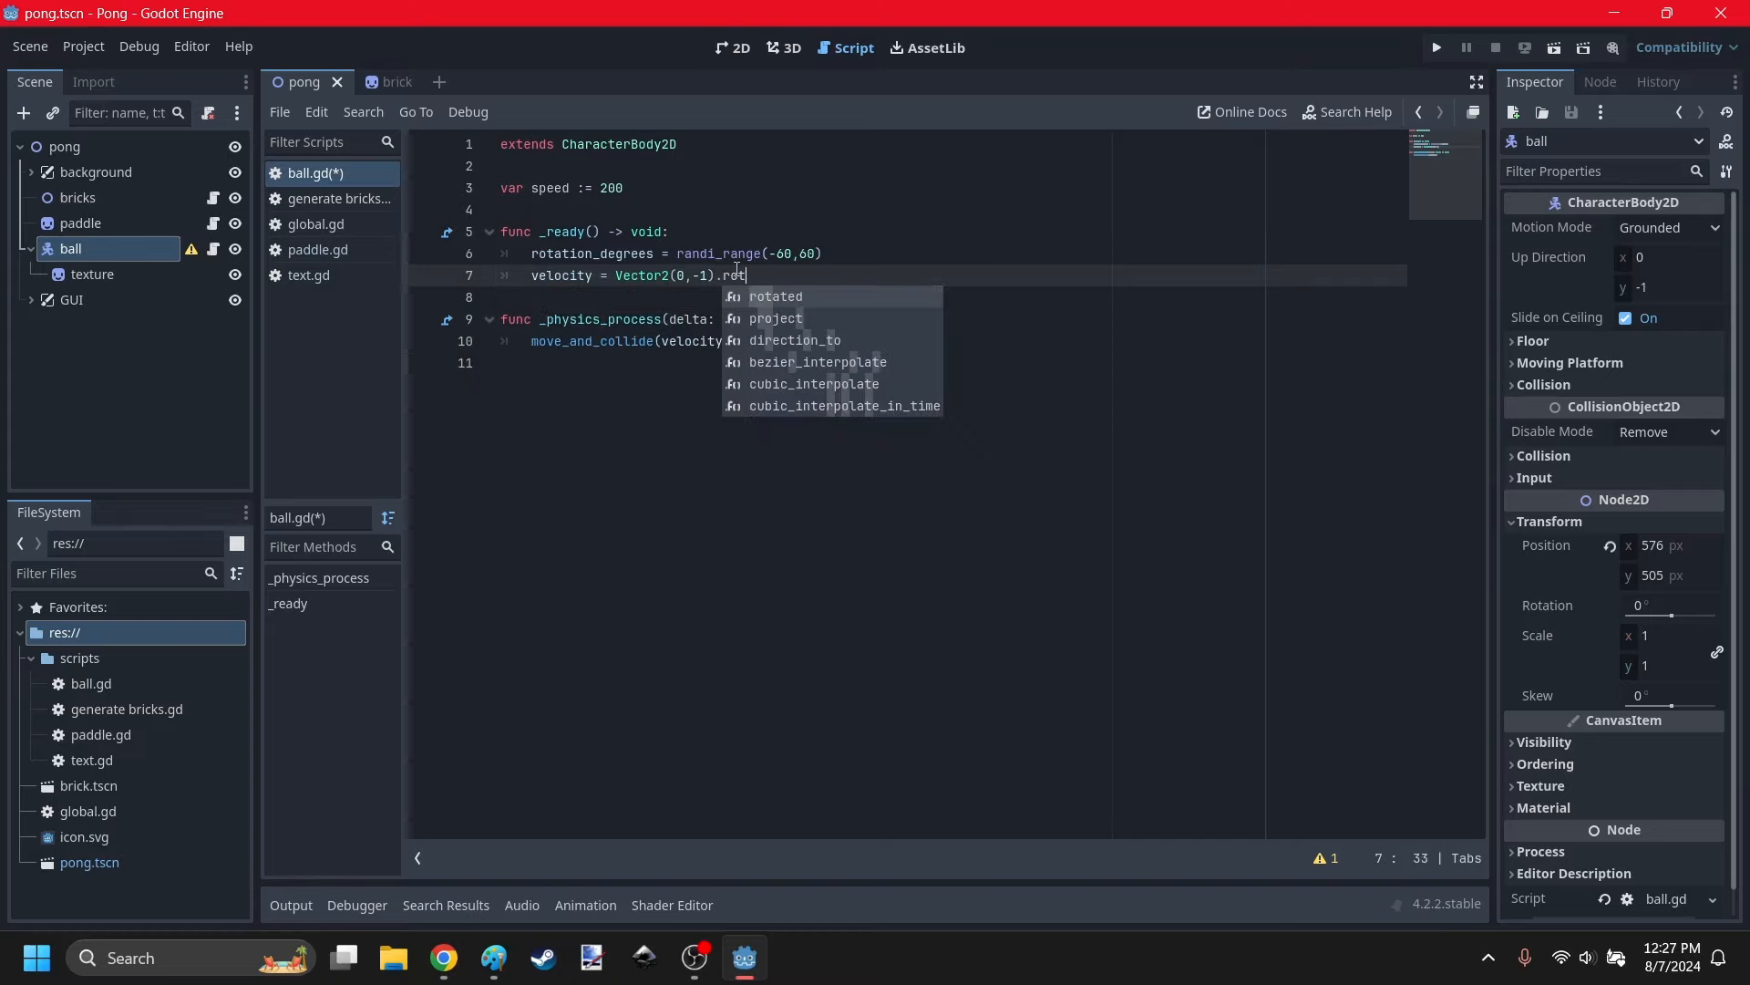
{"action": "key", "text": "Return"}
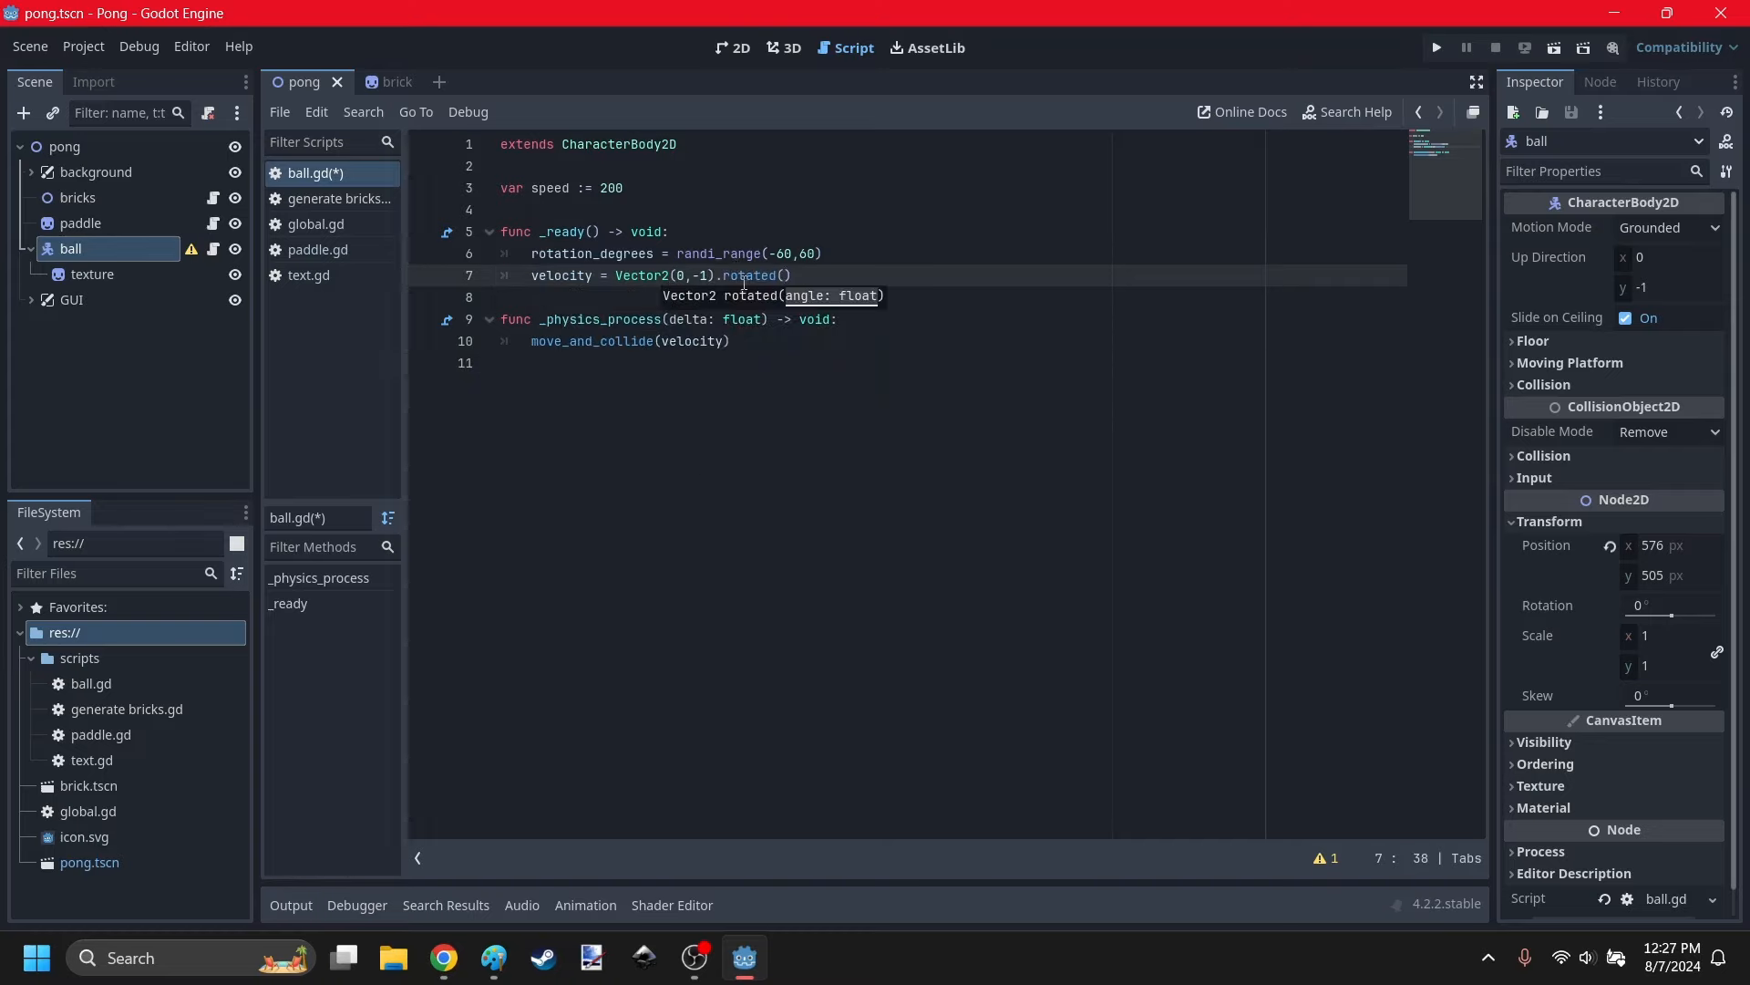
{"action": "type", "text": "rotation) "}
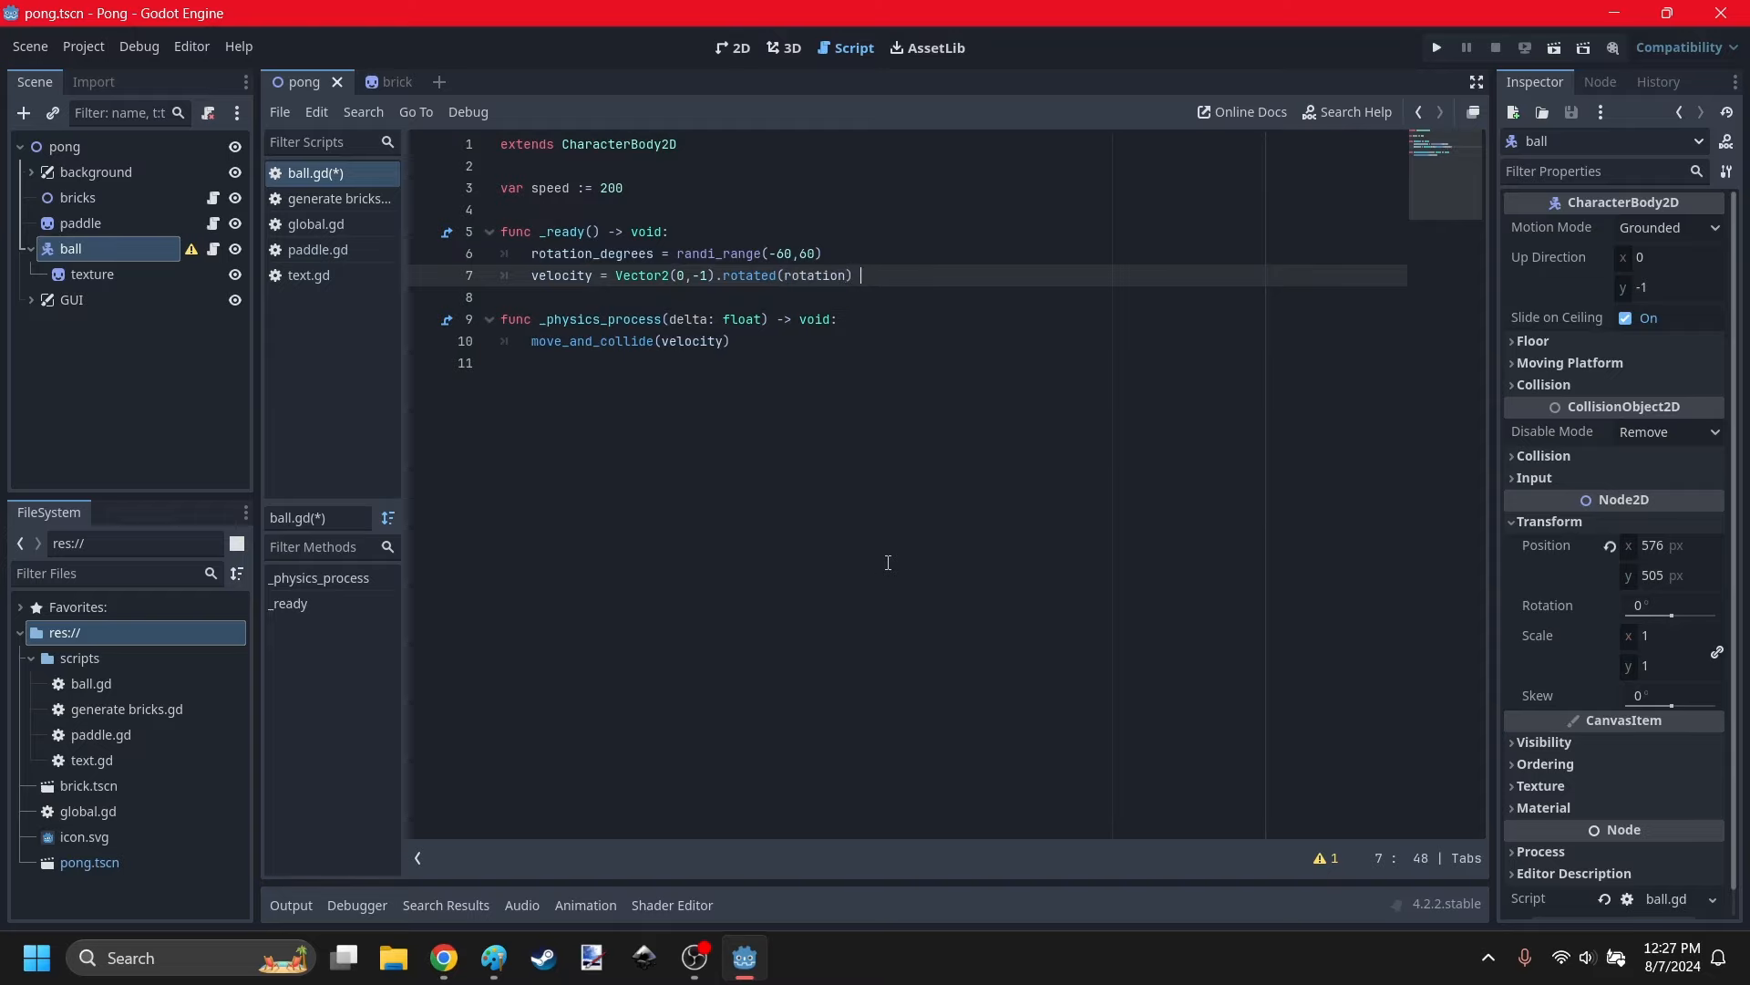
{"action": "type", "text": "* speed"}
{"action": "left_click", "coordinate": [888, 562]}
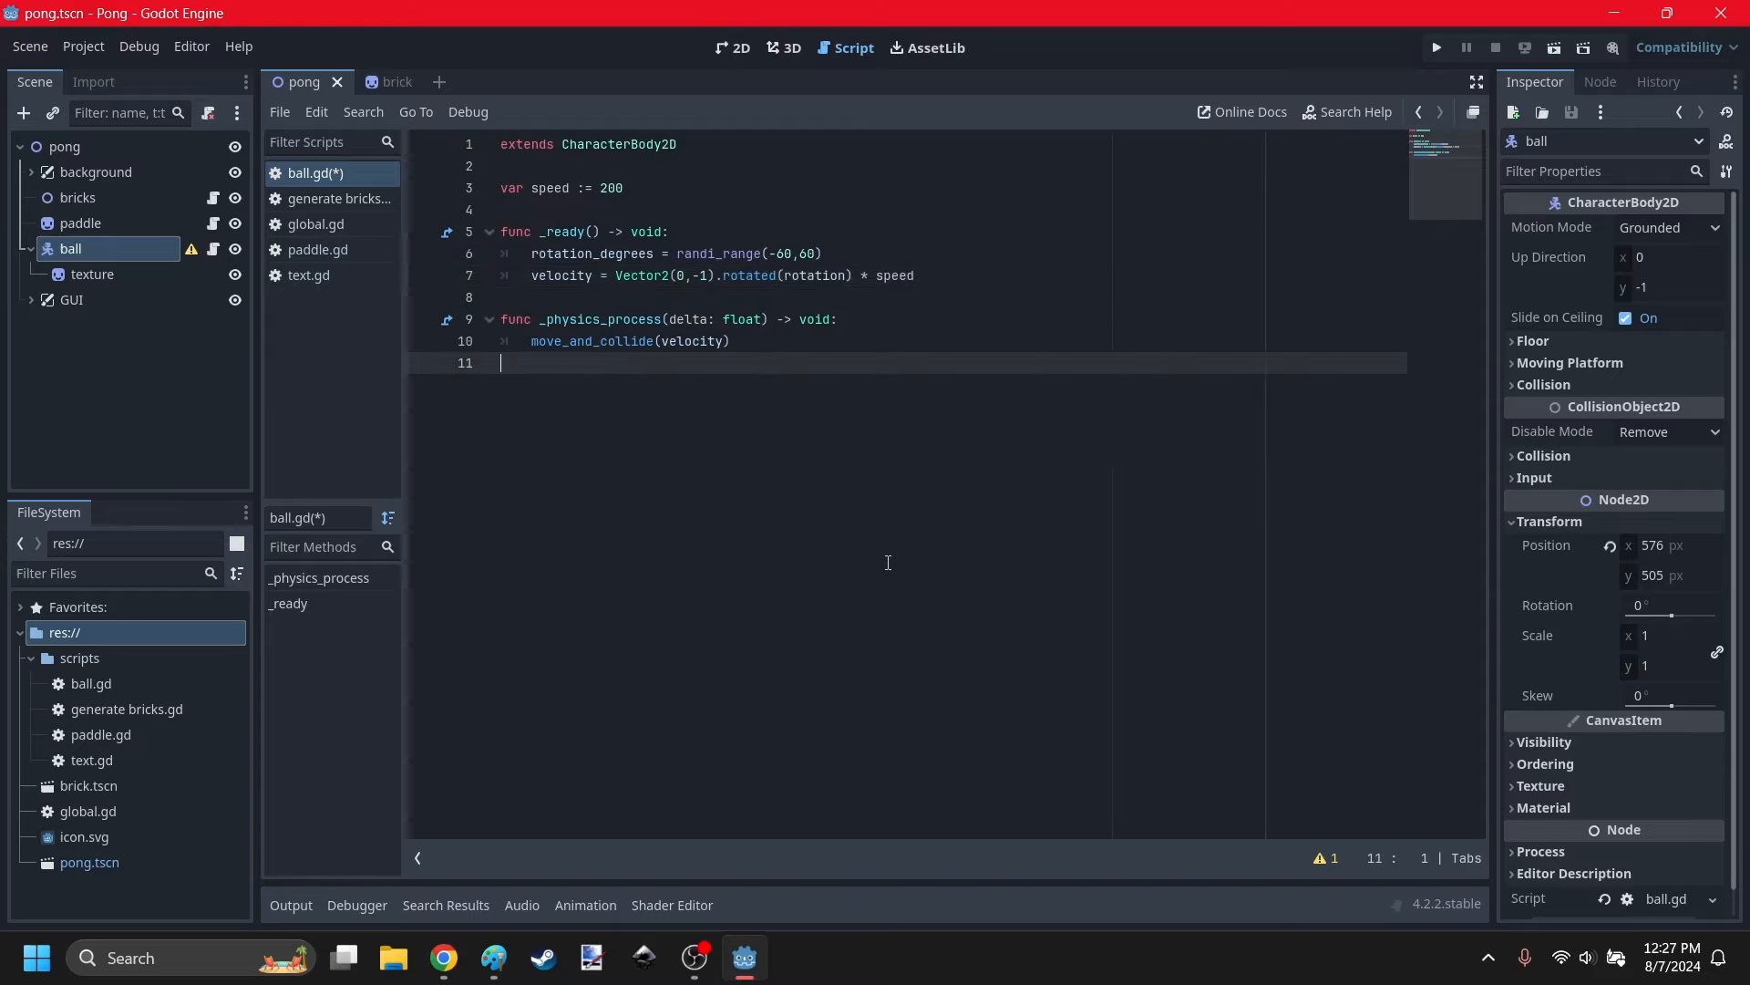
Save the script, run the project to test the ball's movement, and close the game window.
{"action": "key", "text": "ctrl+s"}
{"action": "left_click", "coordinate": [1438, 48]}
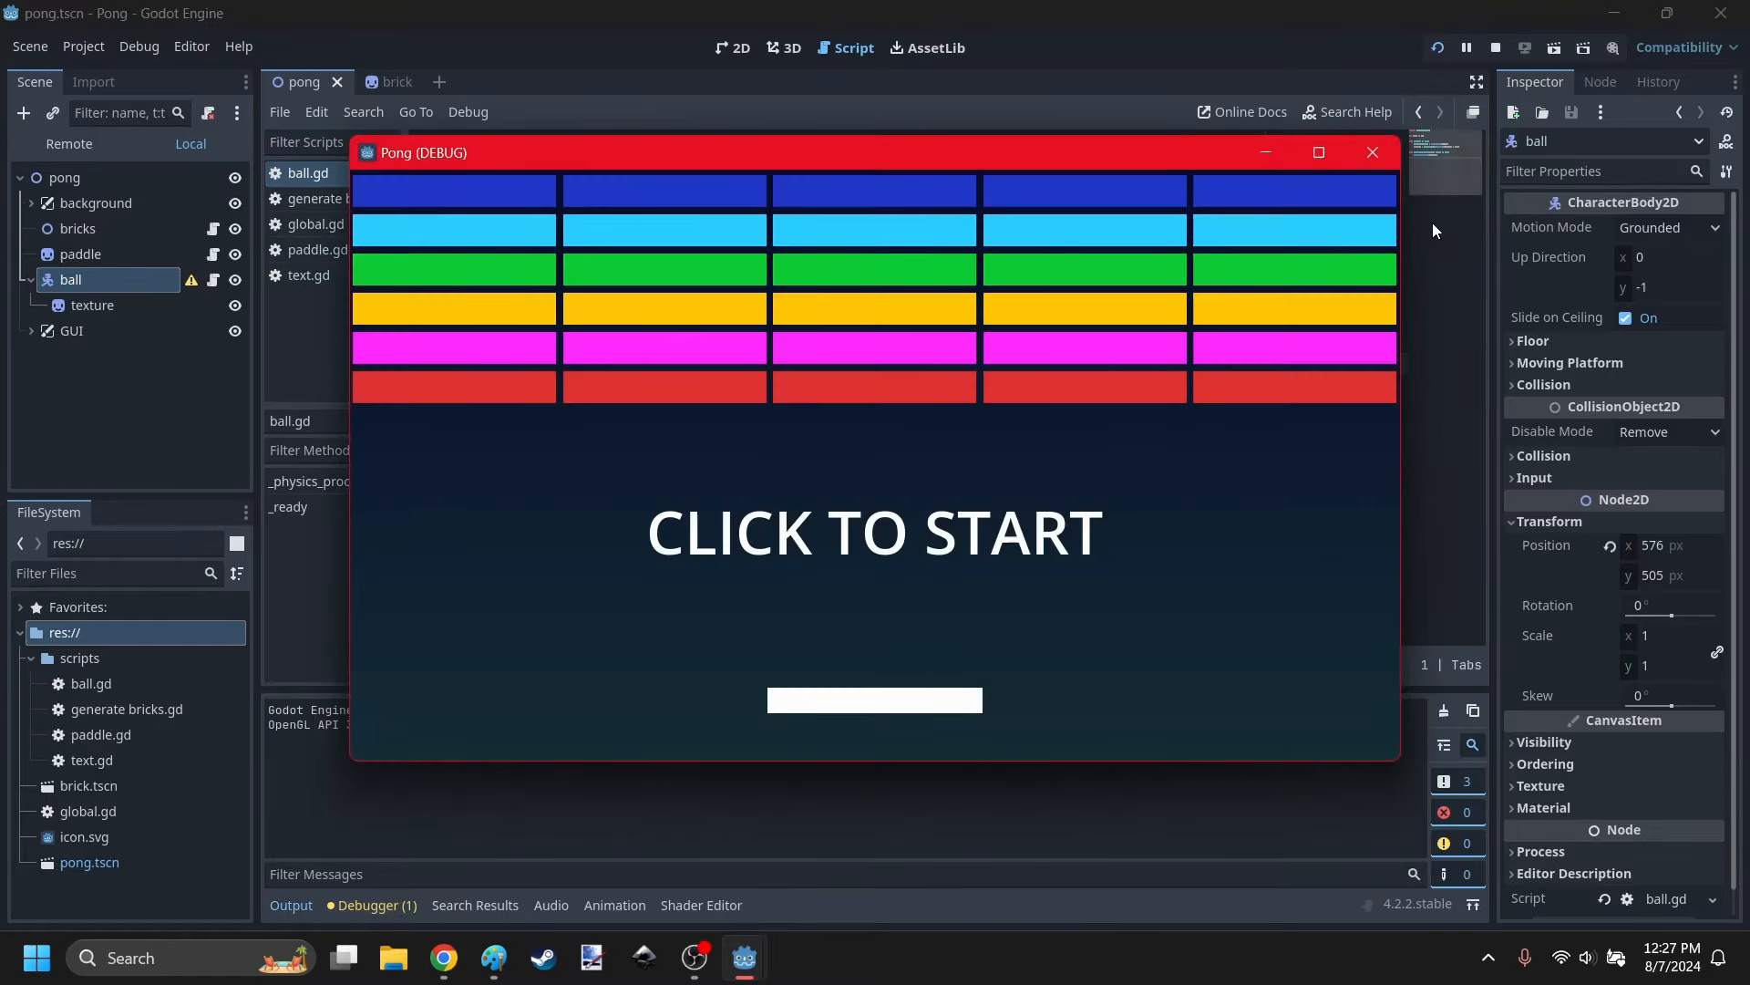
{"action": "left_click", "coordinate": [1372, 152]}
Multiply the velocity by delta inside the move_and_collide call.
{"action": "left_click", "coordinate": [725, 350]}
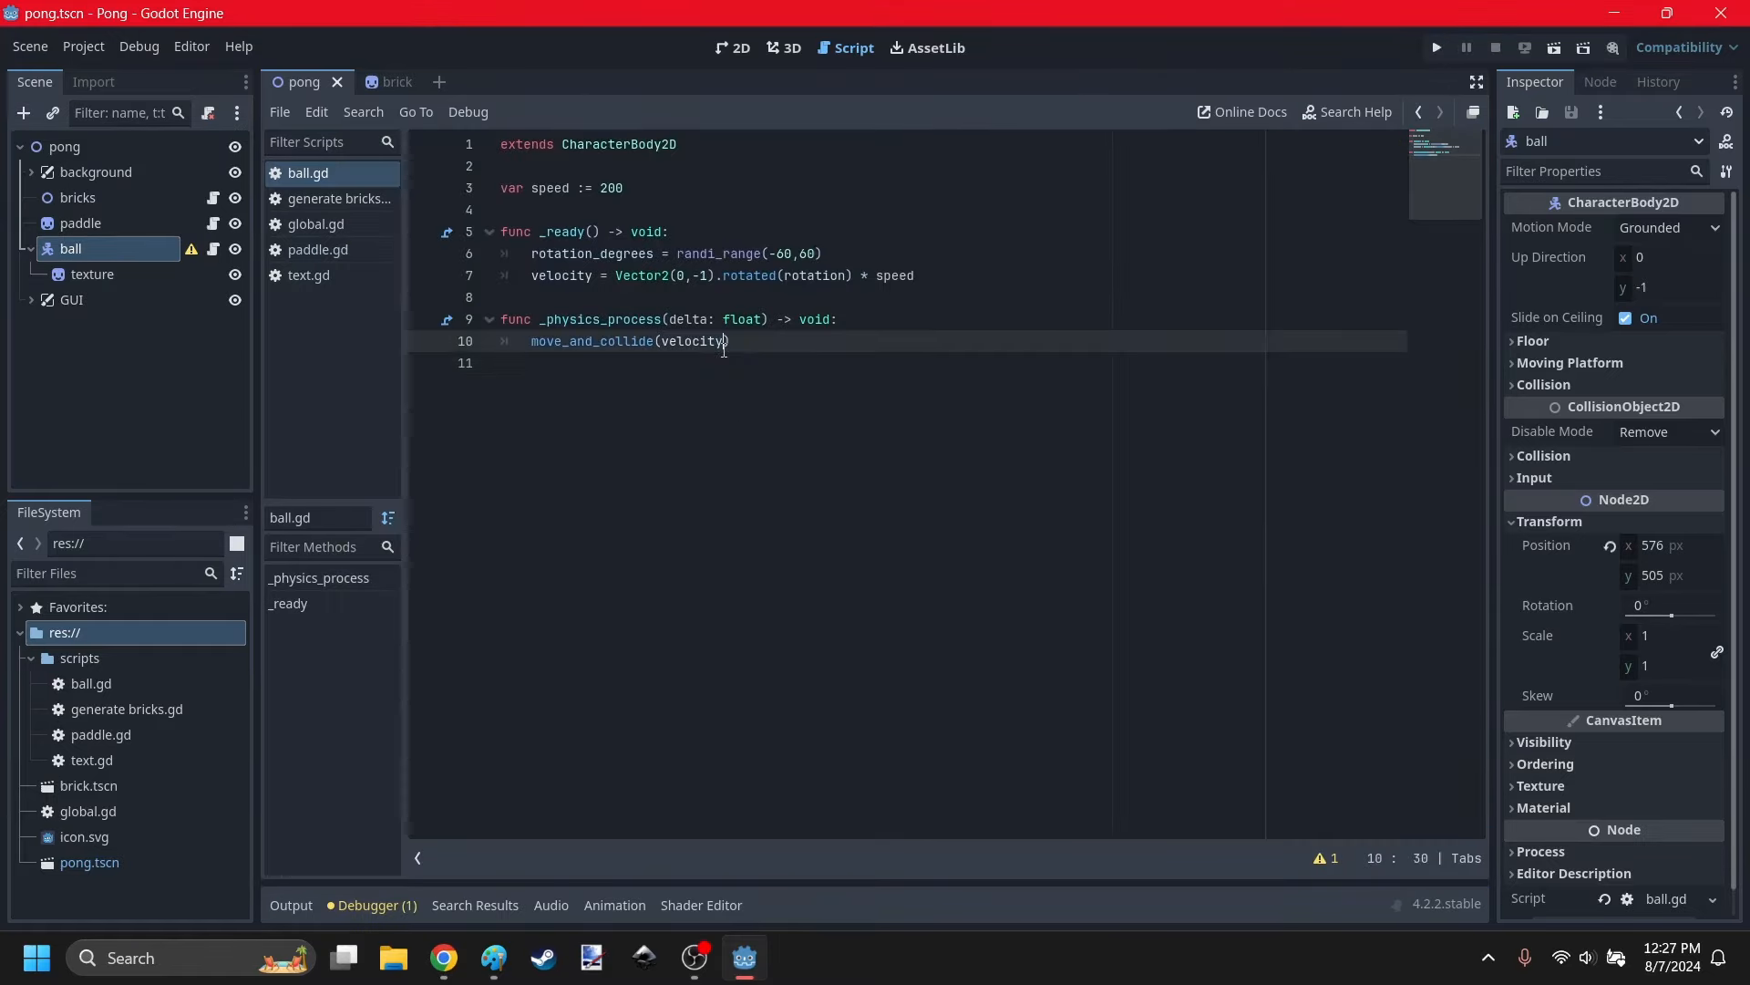
{"action": "type", "text": "* deltr"}
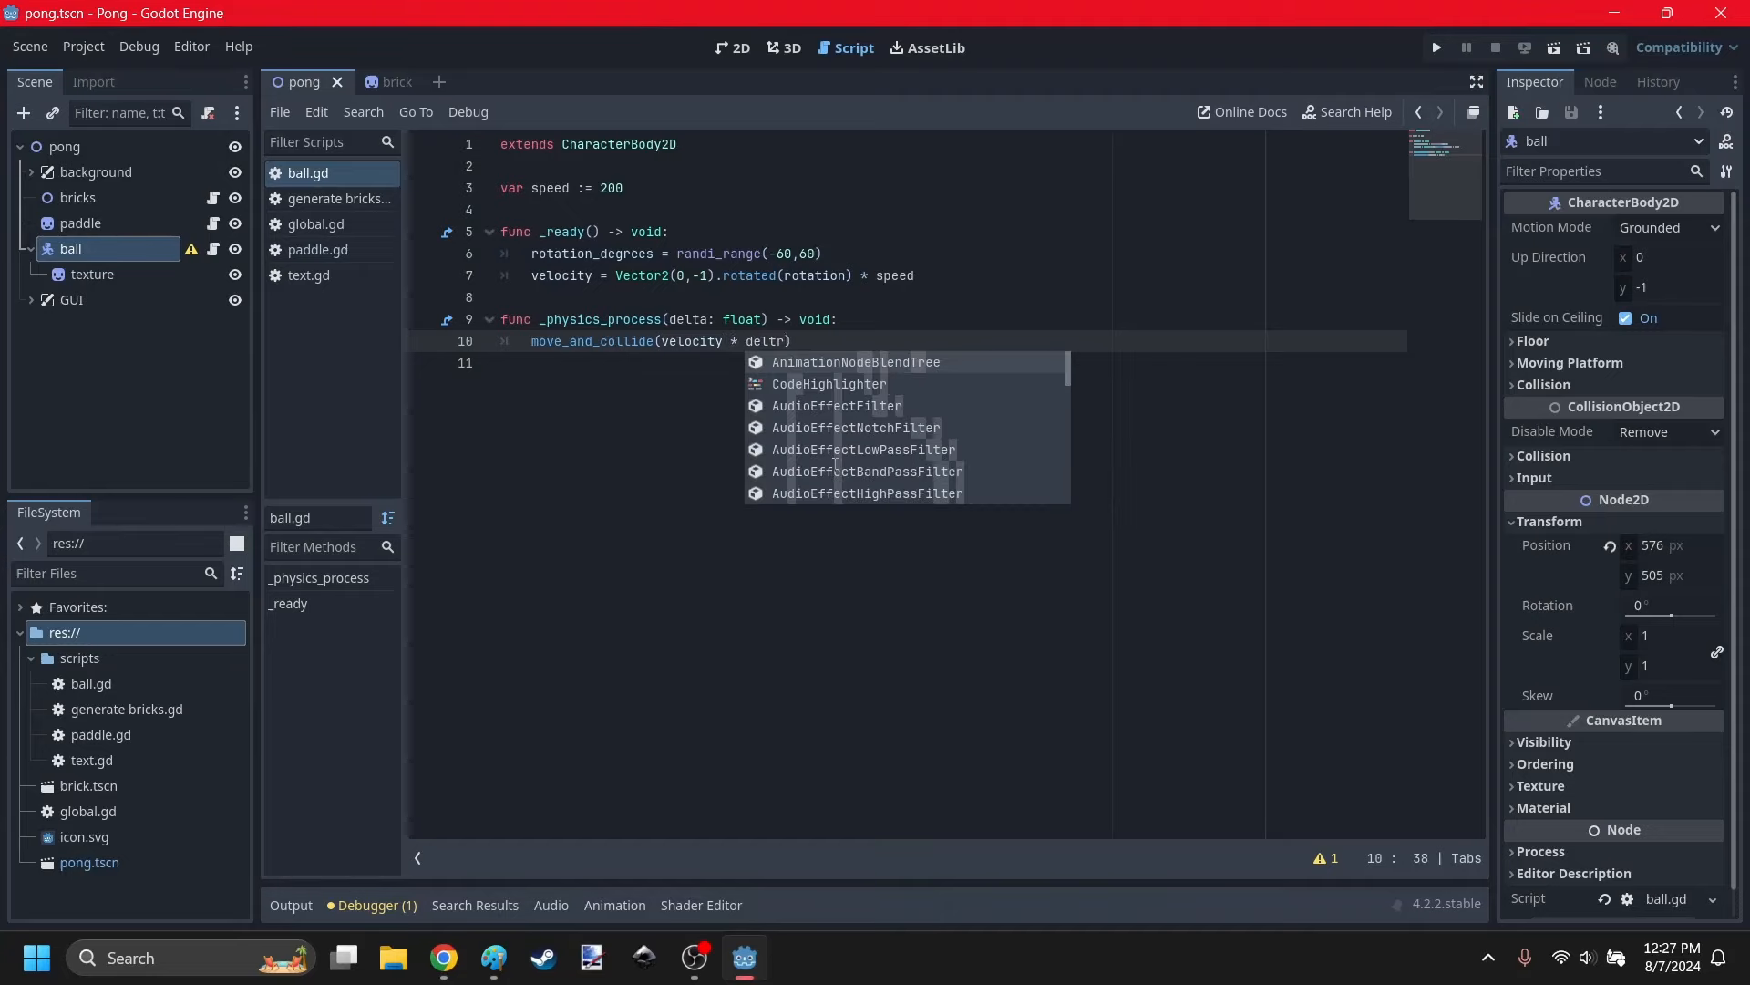
{"action": "key", "text": "BackSpace"}
{"action": "type", "text": "a"}
{"action": "left_click", "coordinate": [834, 372]}
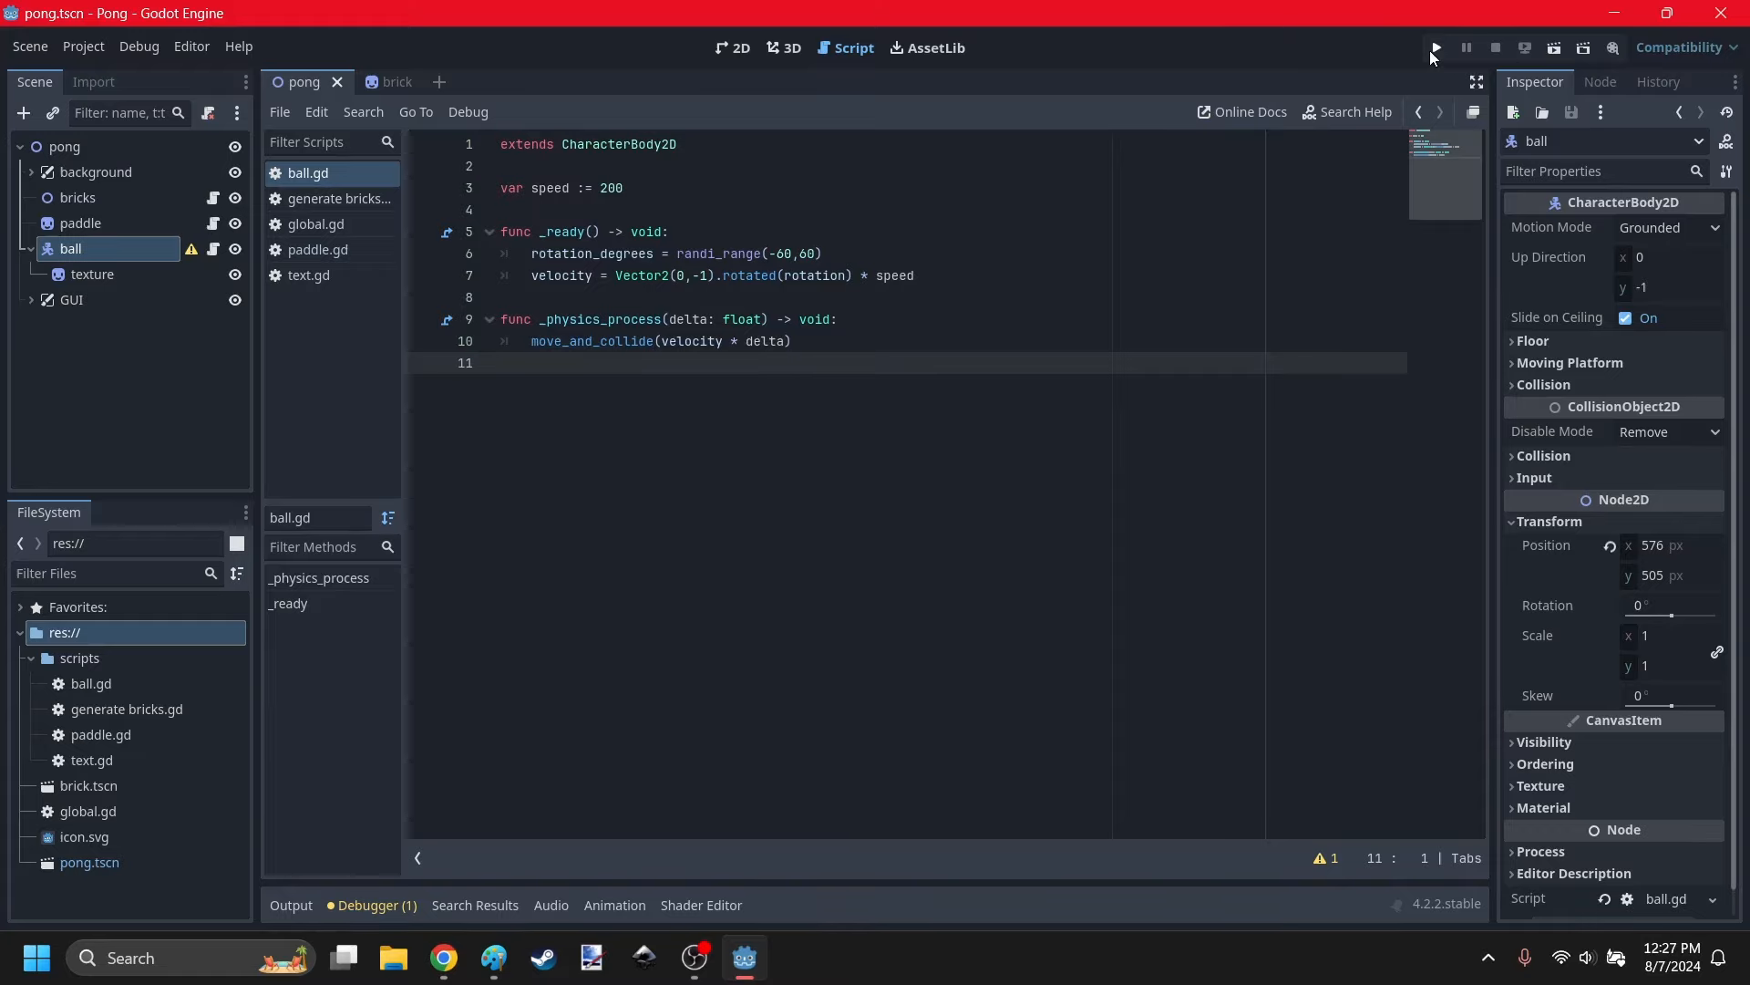
Run the project again to check the ball's launch direction and speed, and close the game window.
{"action": "left_click", "coordinate": [1434, 49]}
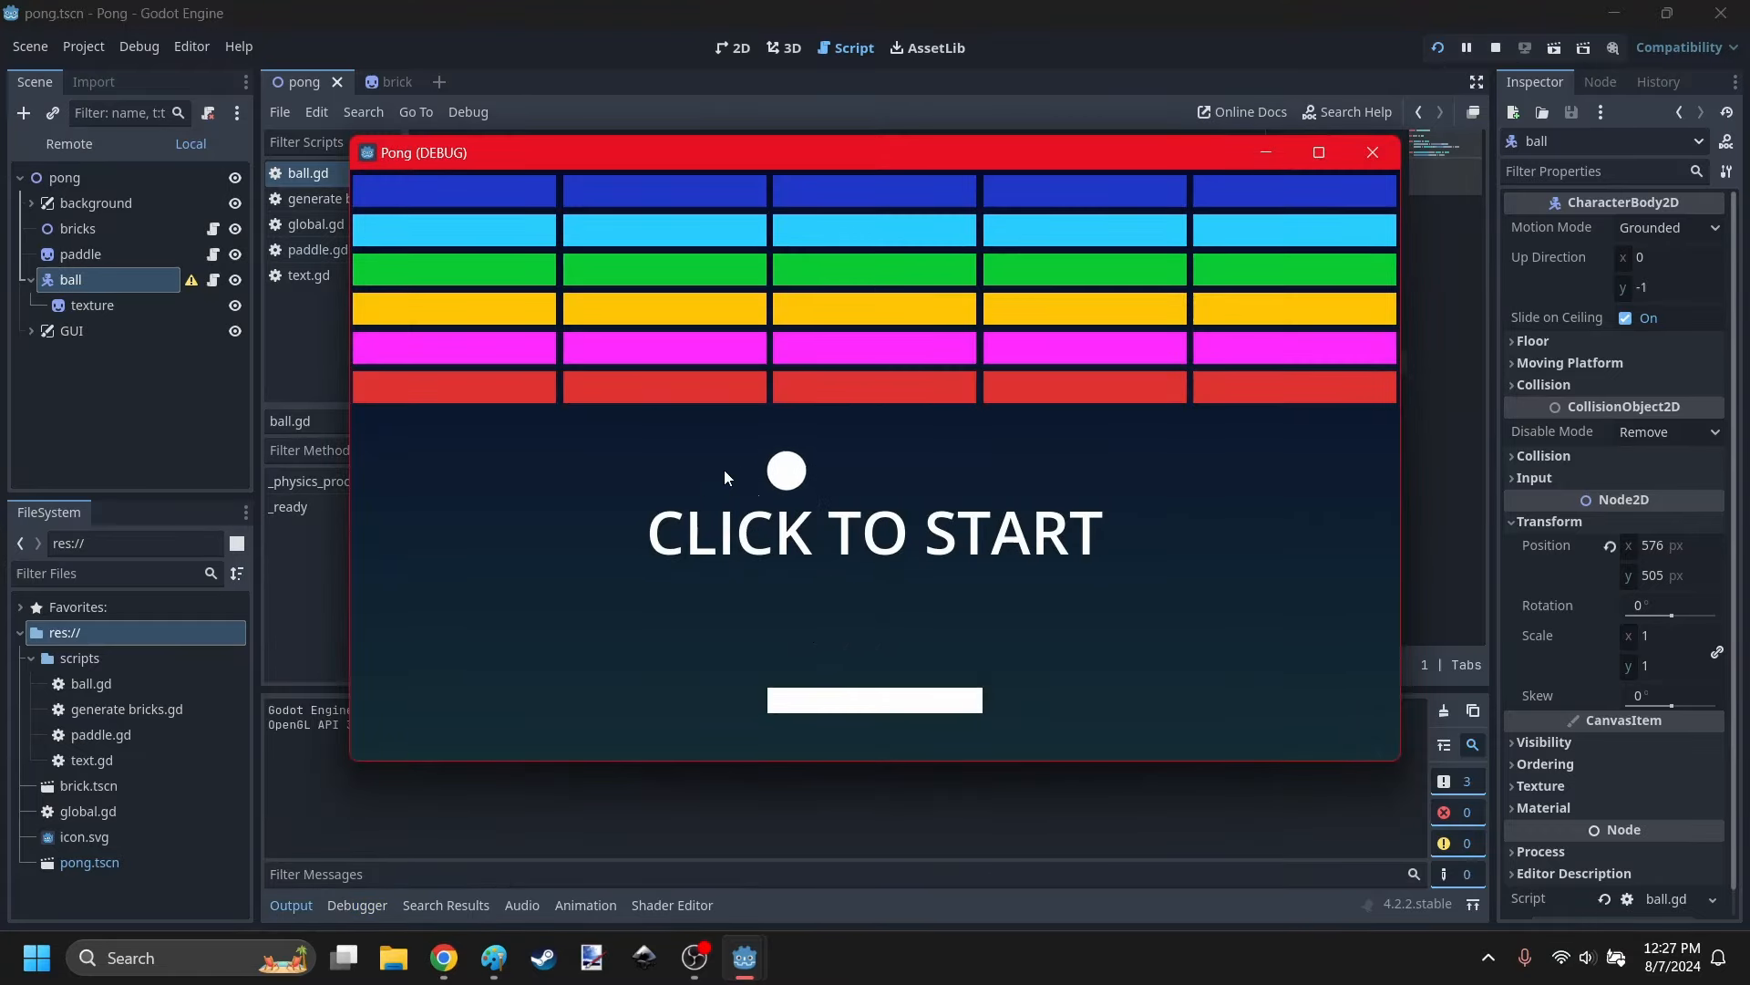
{"action": "left_click", "coordinate": [723, 475]}
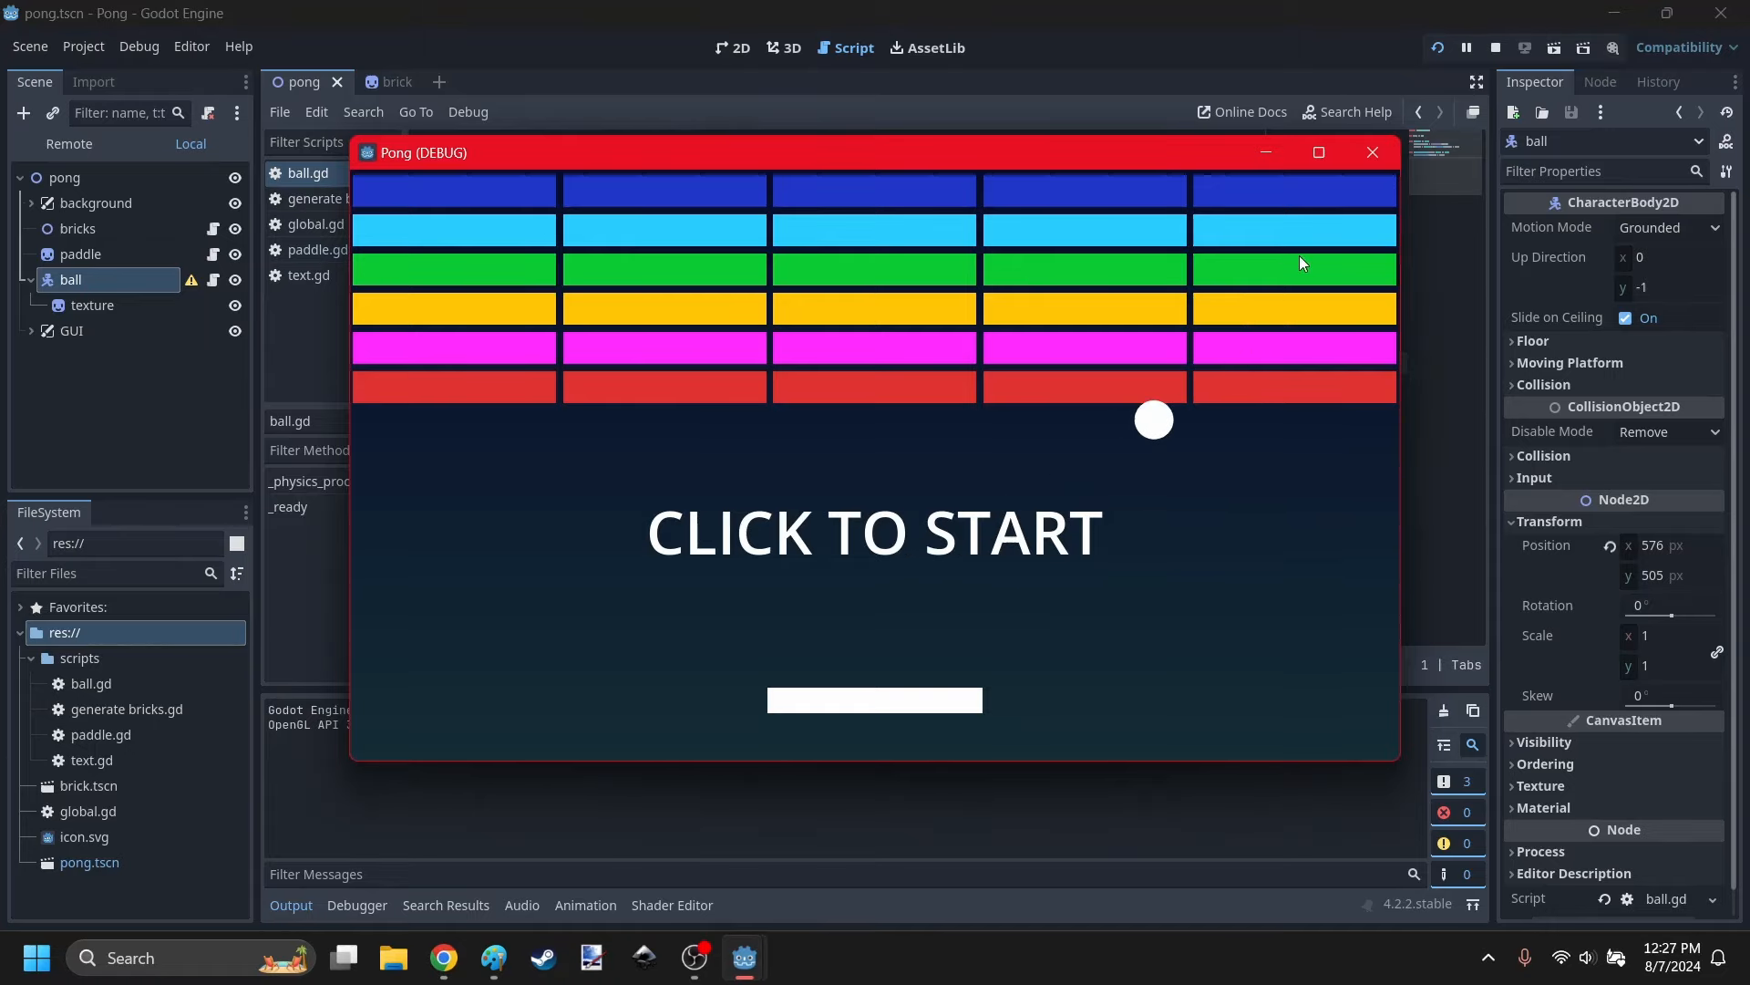
{"action": "left_click", "coordinate": [1439, 47]}
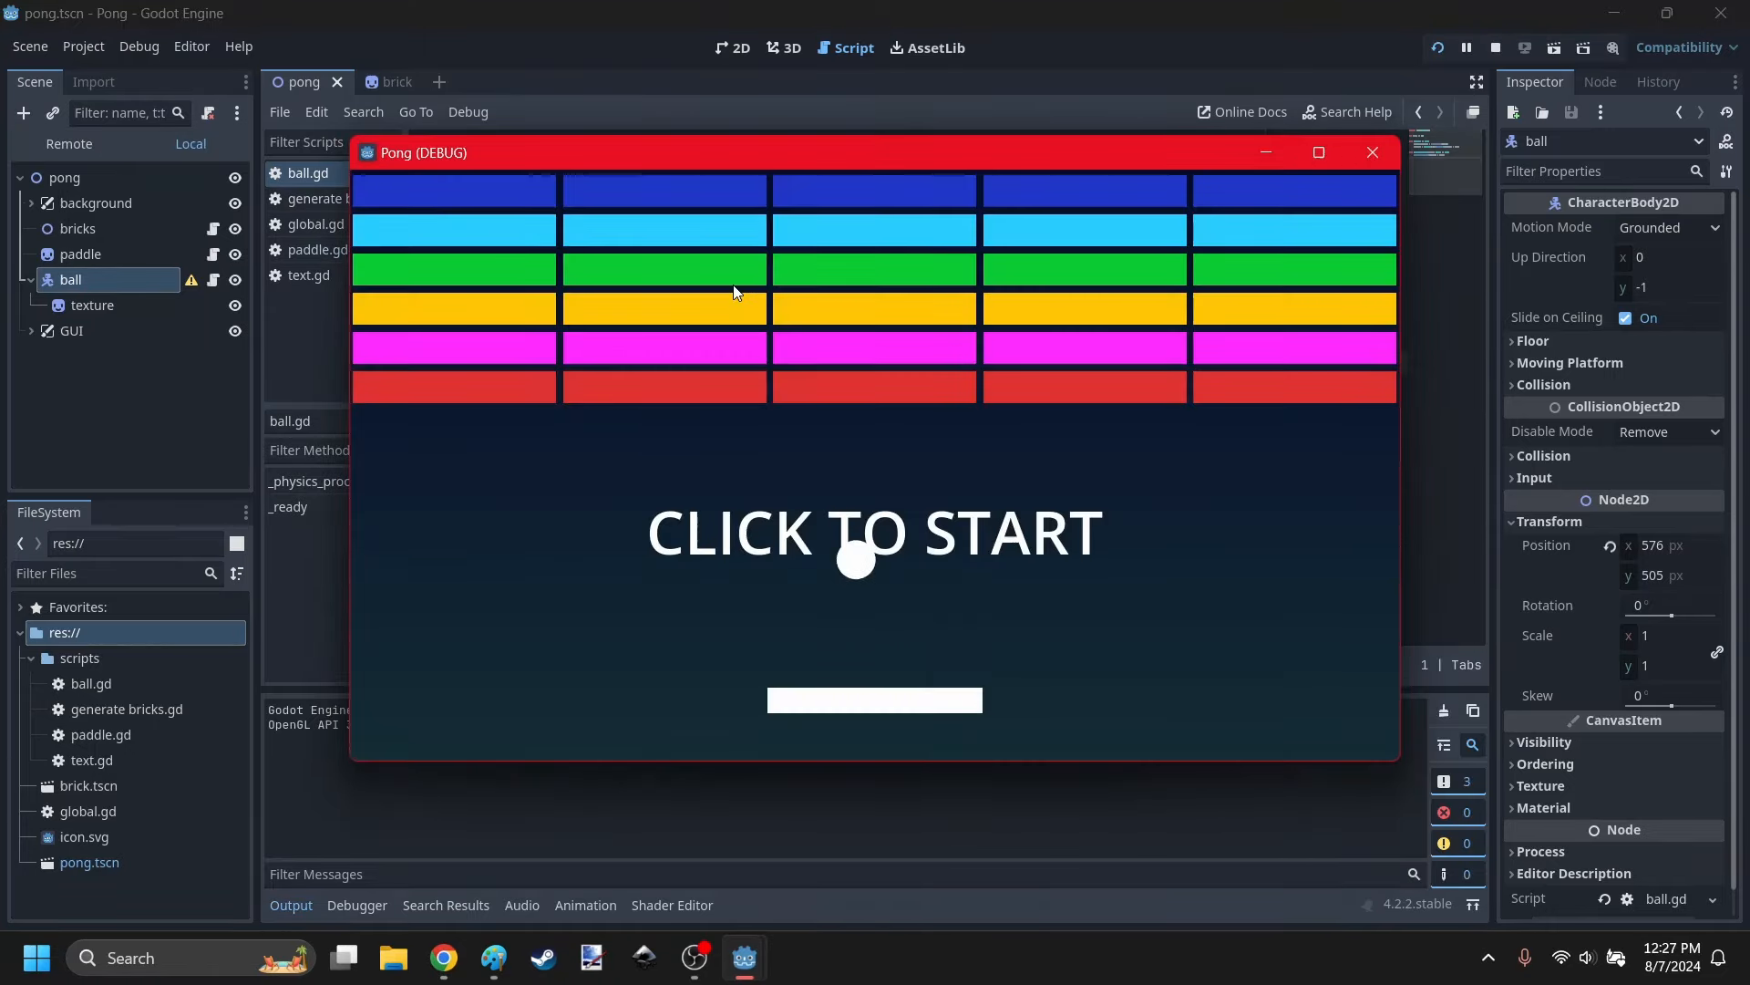
{"action": "left_click", "coordinate": [1372, 152]}
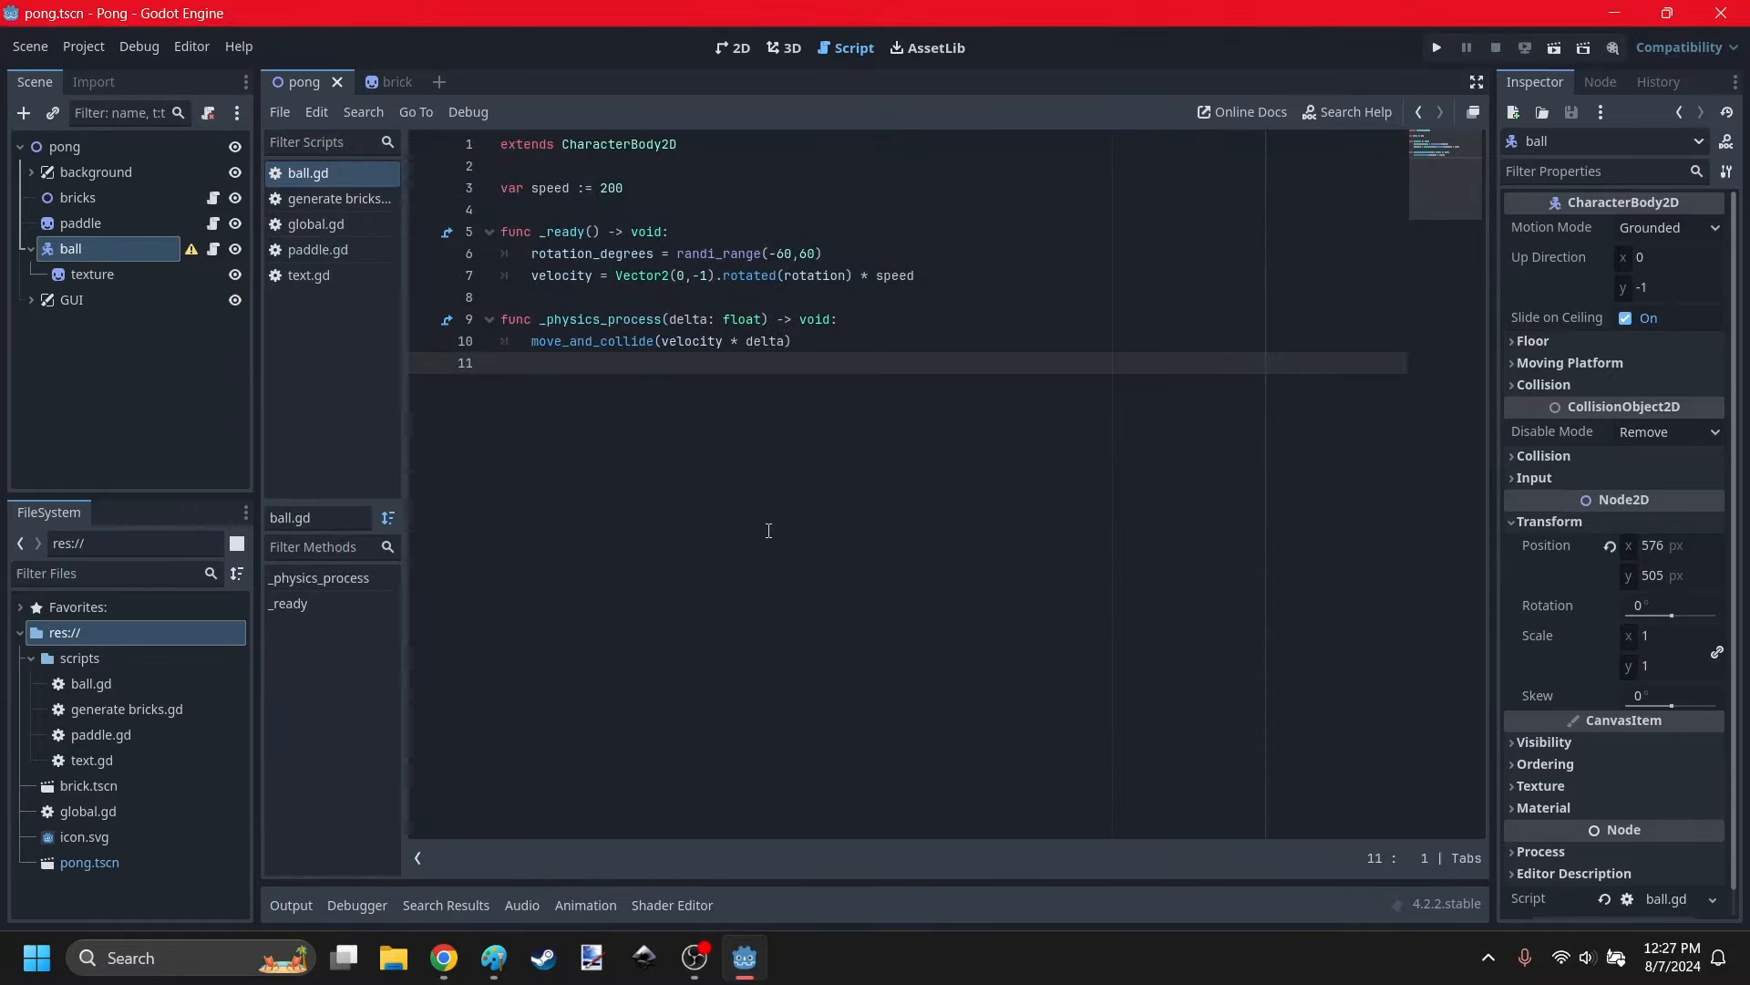
Return to the 2D view, collapse the ball node, and open the brick scene.
{"action": "left_click", "coordinate": [734, 48]}
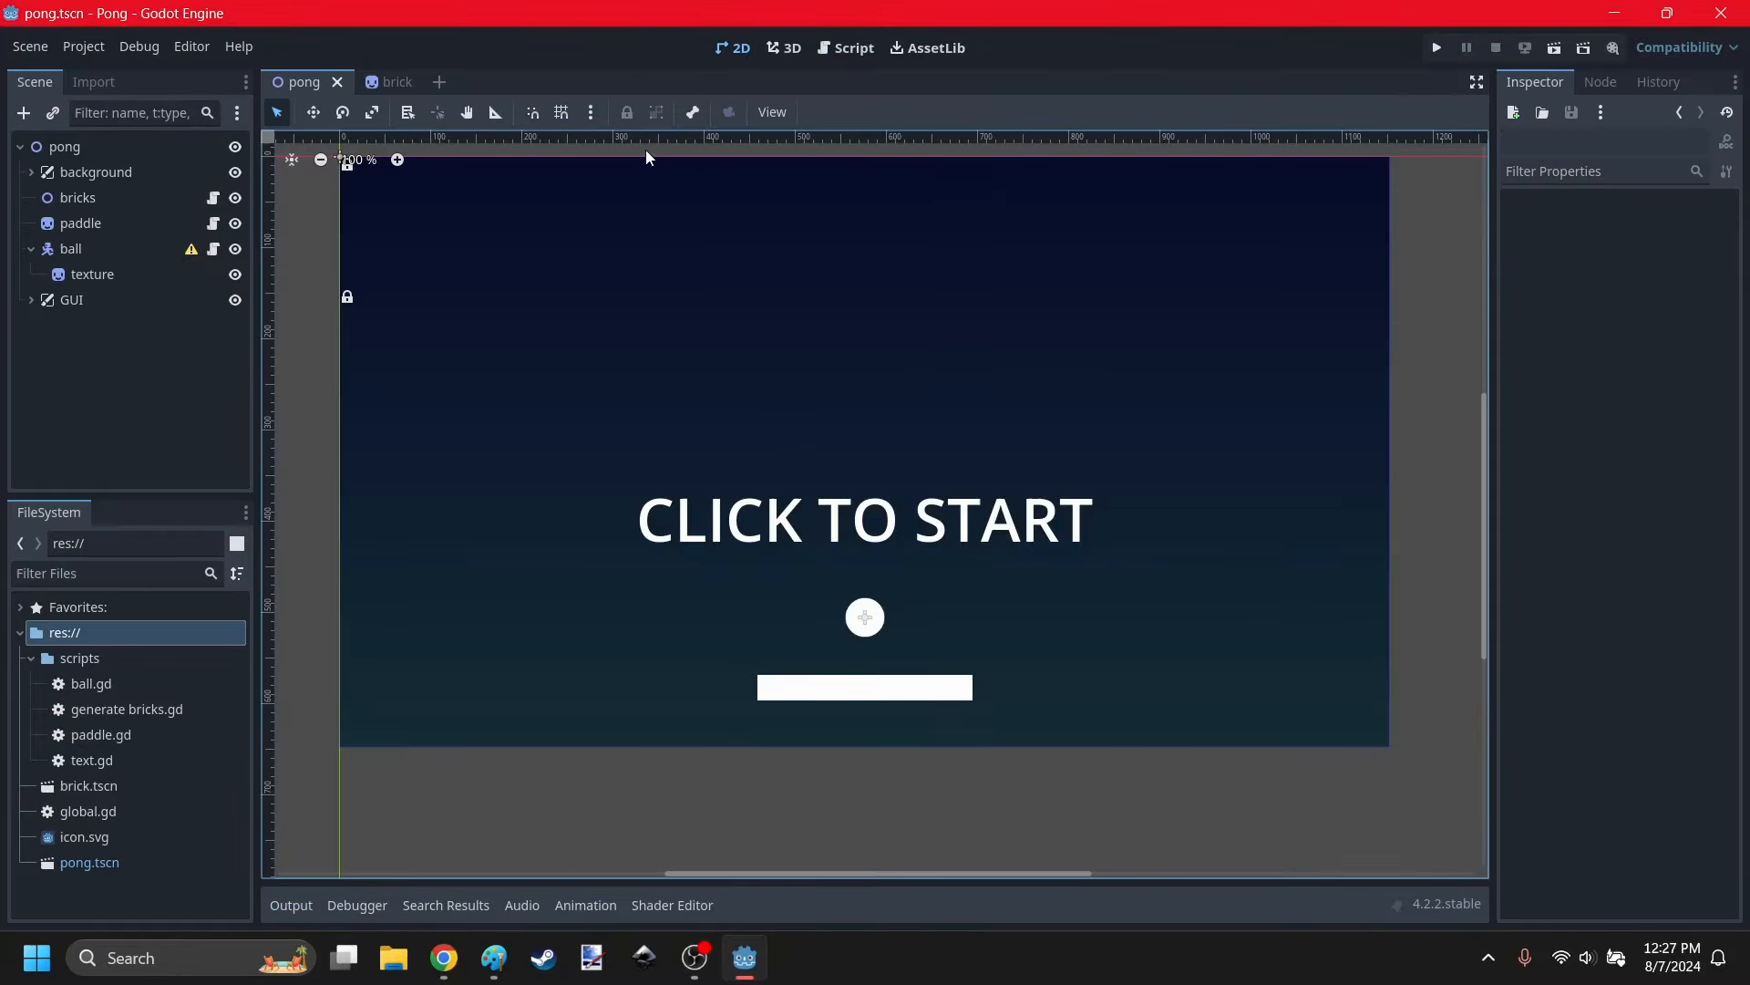
{"action": "left_click", "coordinate": [31, 249]}
{"action": "left_click", "coordinate": [392, 82]}
{"action": "scroll", "coordinate": [811, 352], "scroll_direction": "up", "scroll_amount": 1}
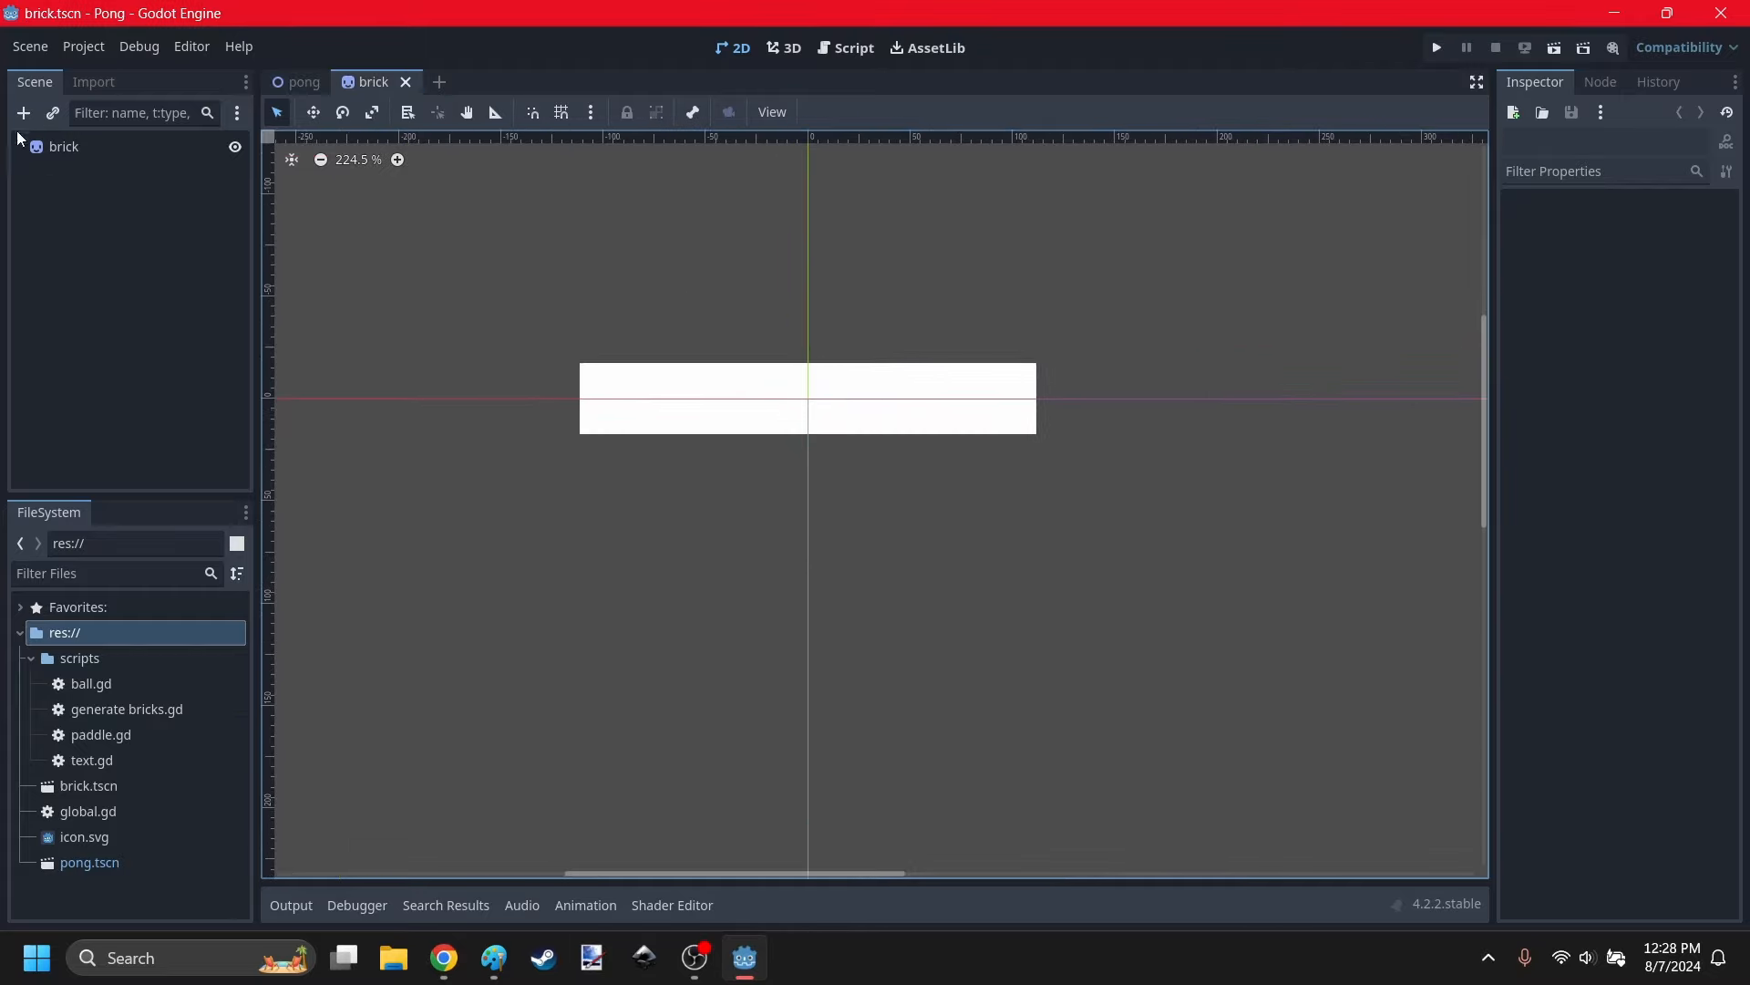
Add a StaticBody2D child node to the brick sprite and rename it brickCollision.
{"action": "left_click", "coordinate": [55, 147]}
{"action": "left_click", "coordinate": [23, 113]}
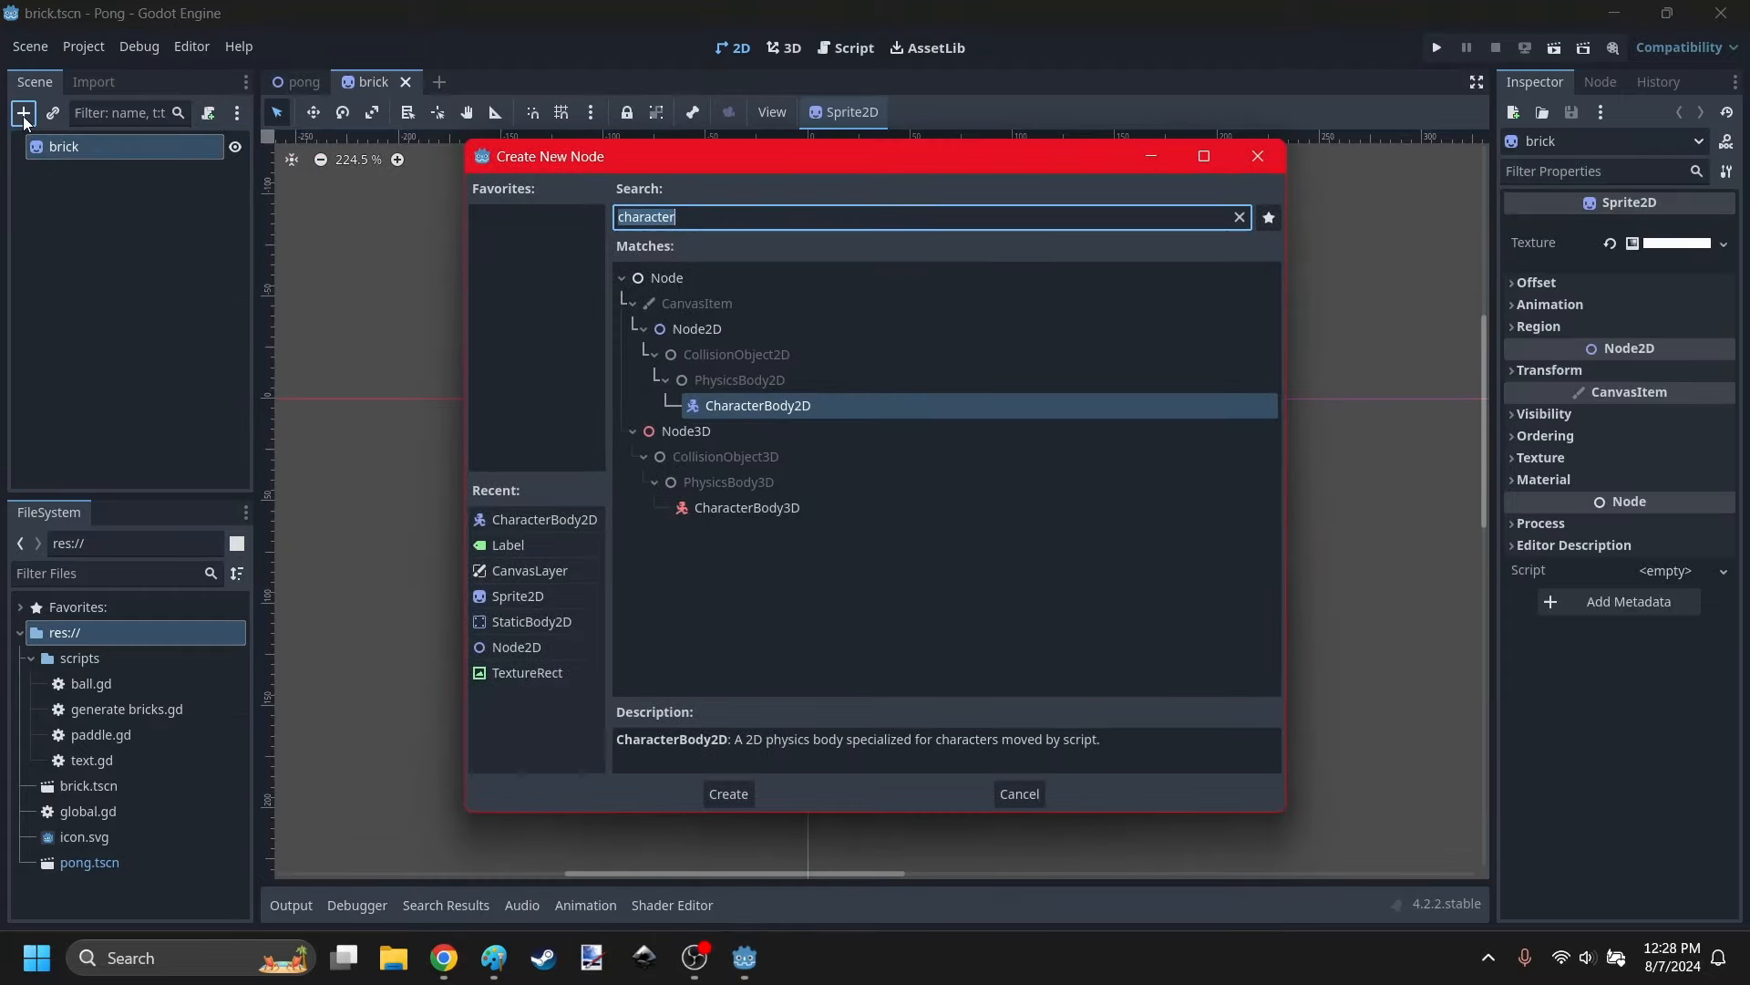
{"action": "type", "text": "static"}
{"action": "left_click", "coordinate": [730, 793]}
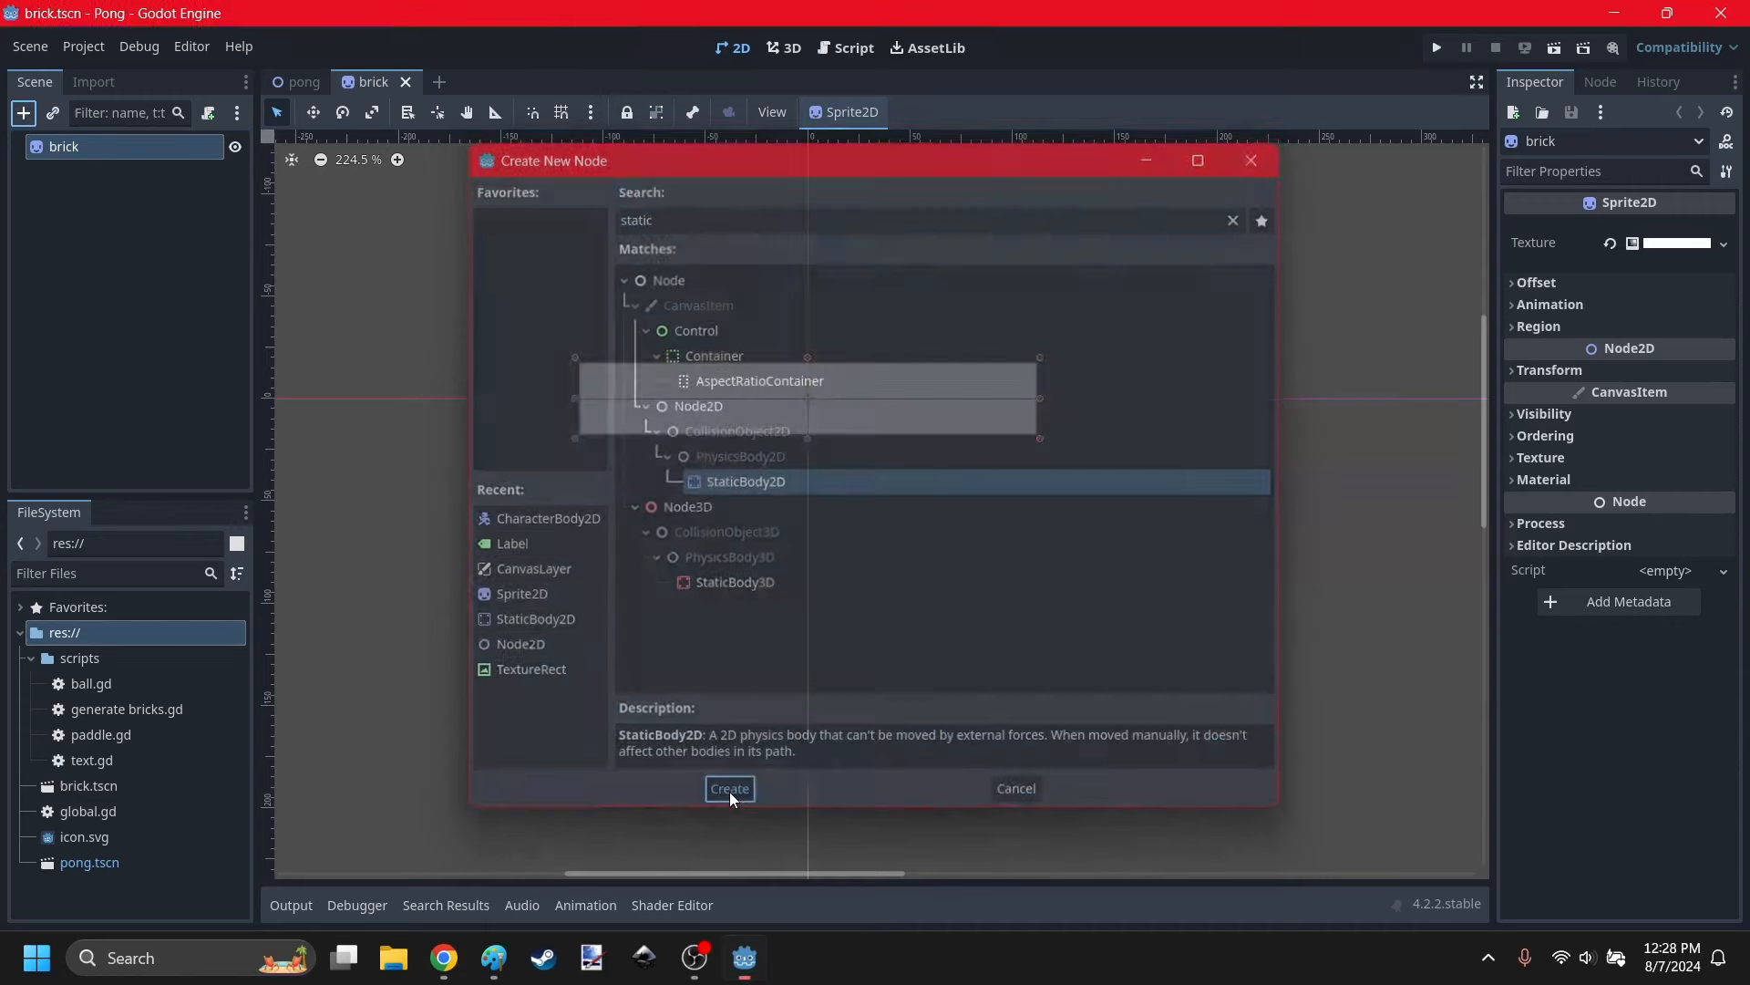
{"action": "double_click", "coordinate": [85, 173]}
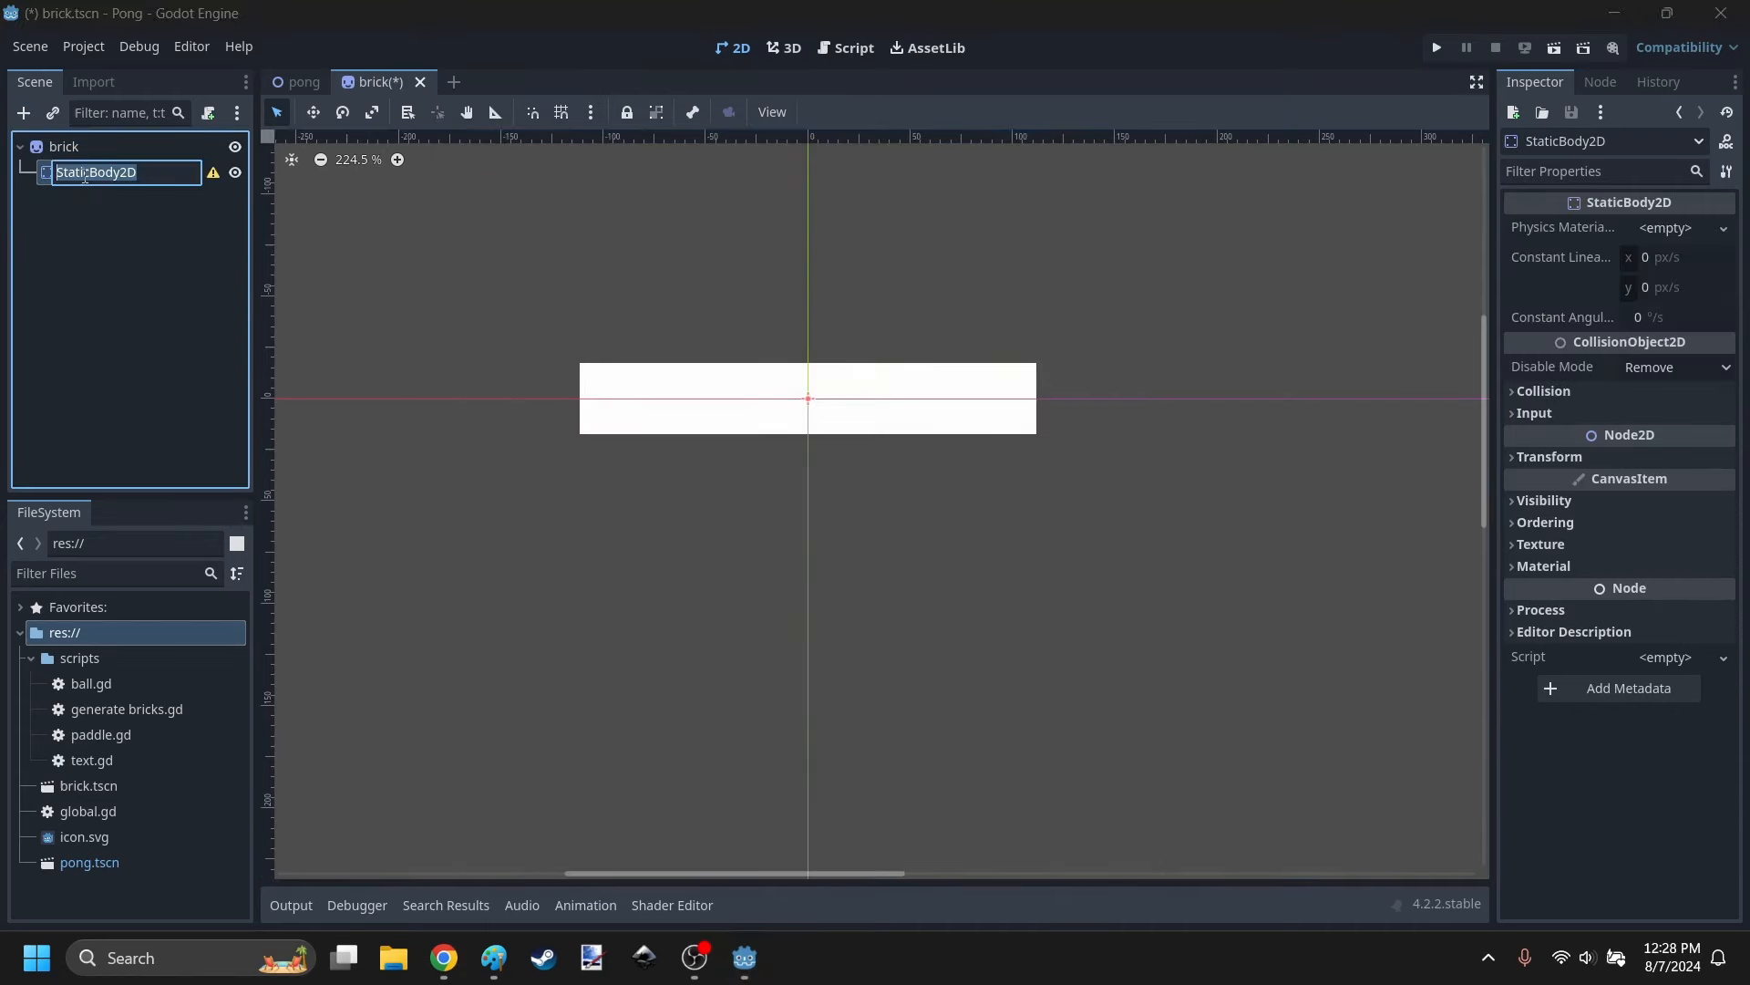
{"action": "type", "text": "brickCollision"}
{"action": "key", "text": "Return"}
Add a CollisionShape2D under brickCollision and assign it a rectangle shape.
{"action": "left_click", "coordinate": [23, 113]}
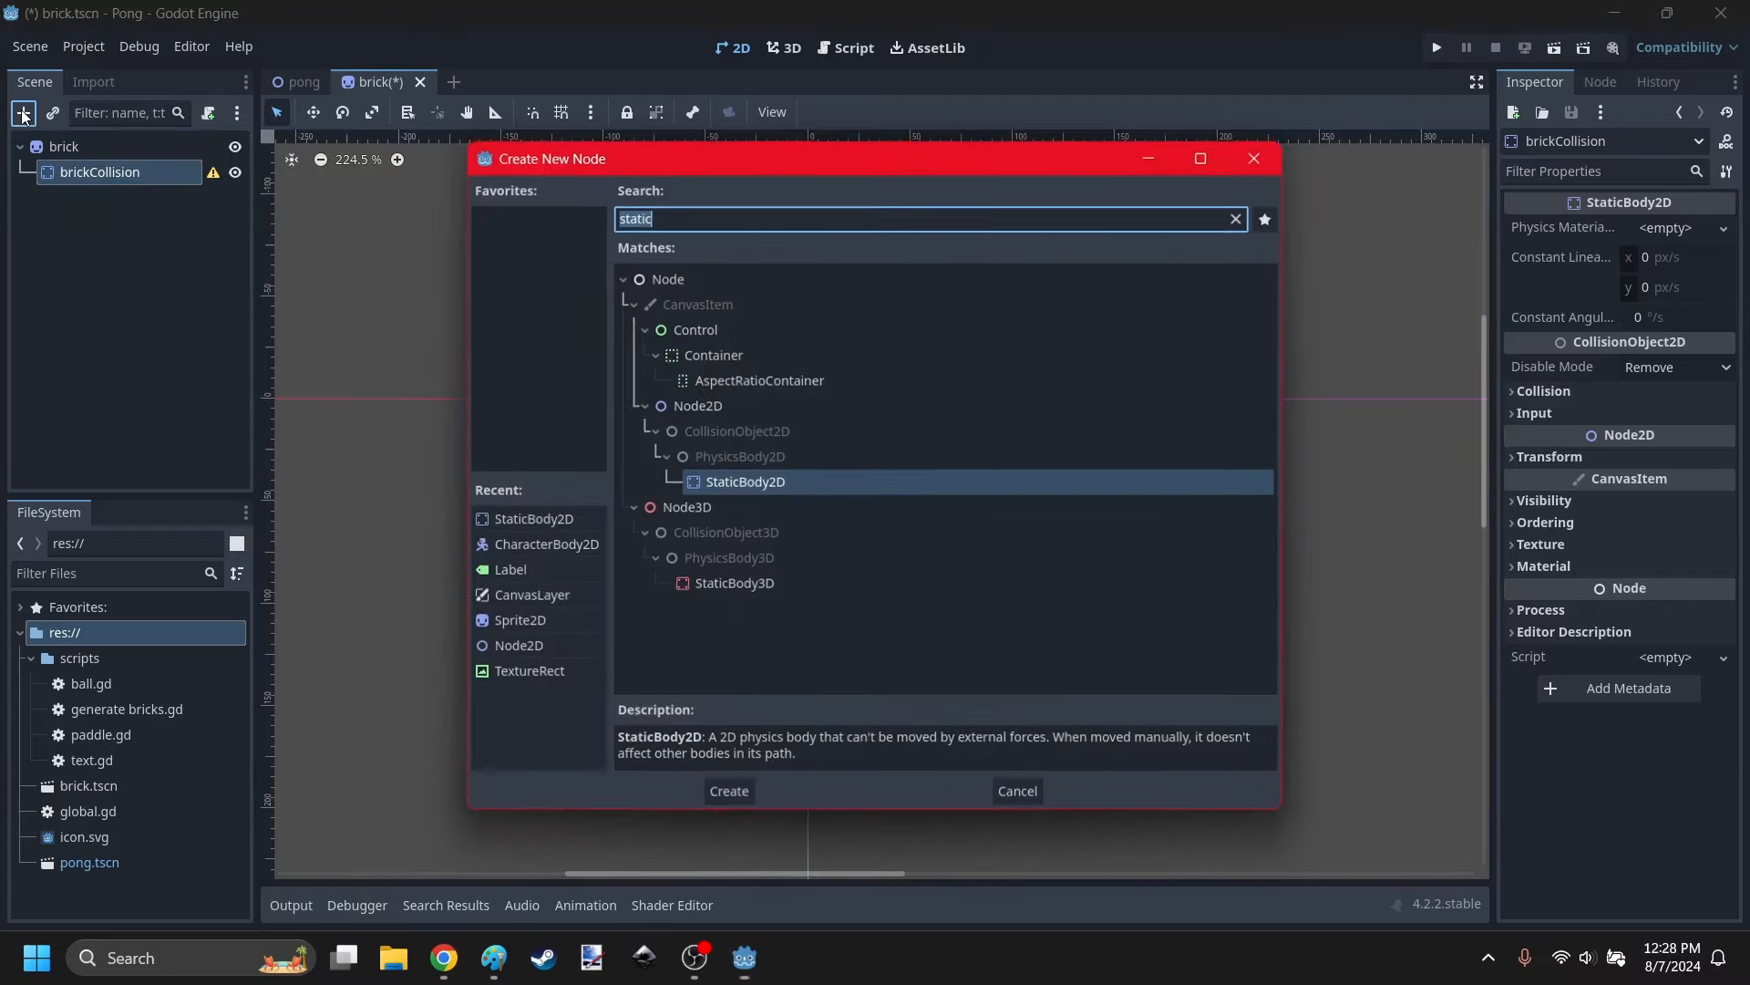
{"action": "type", "text": "colli"}
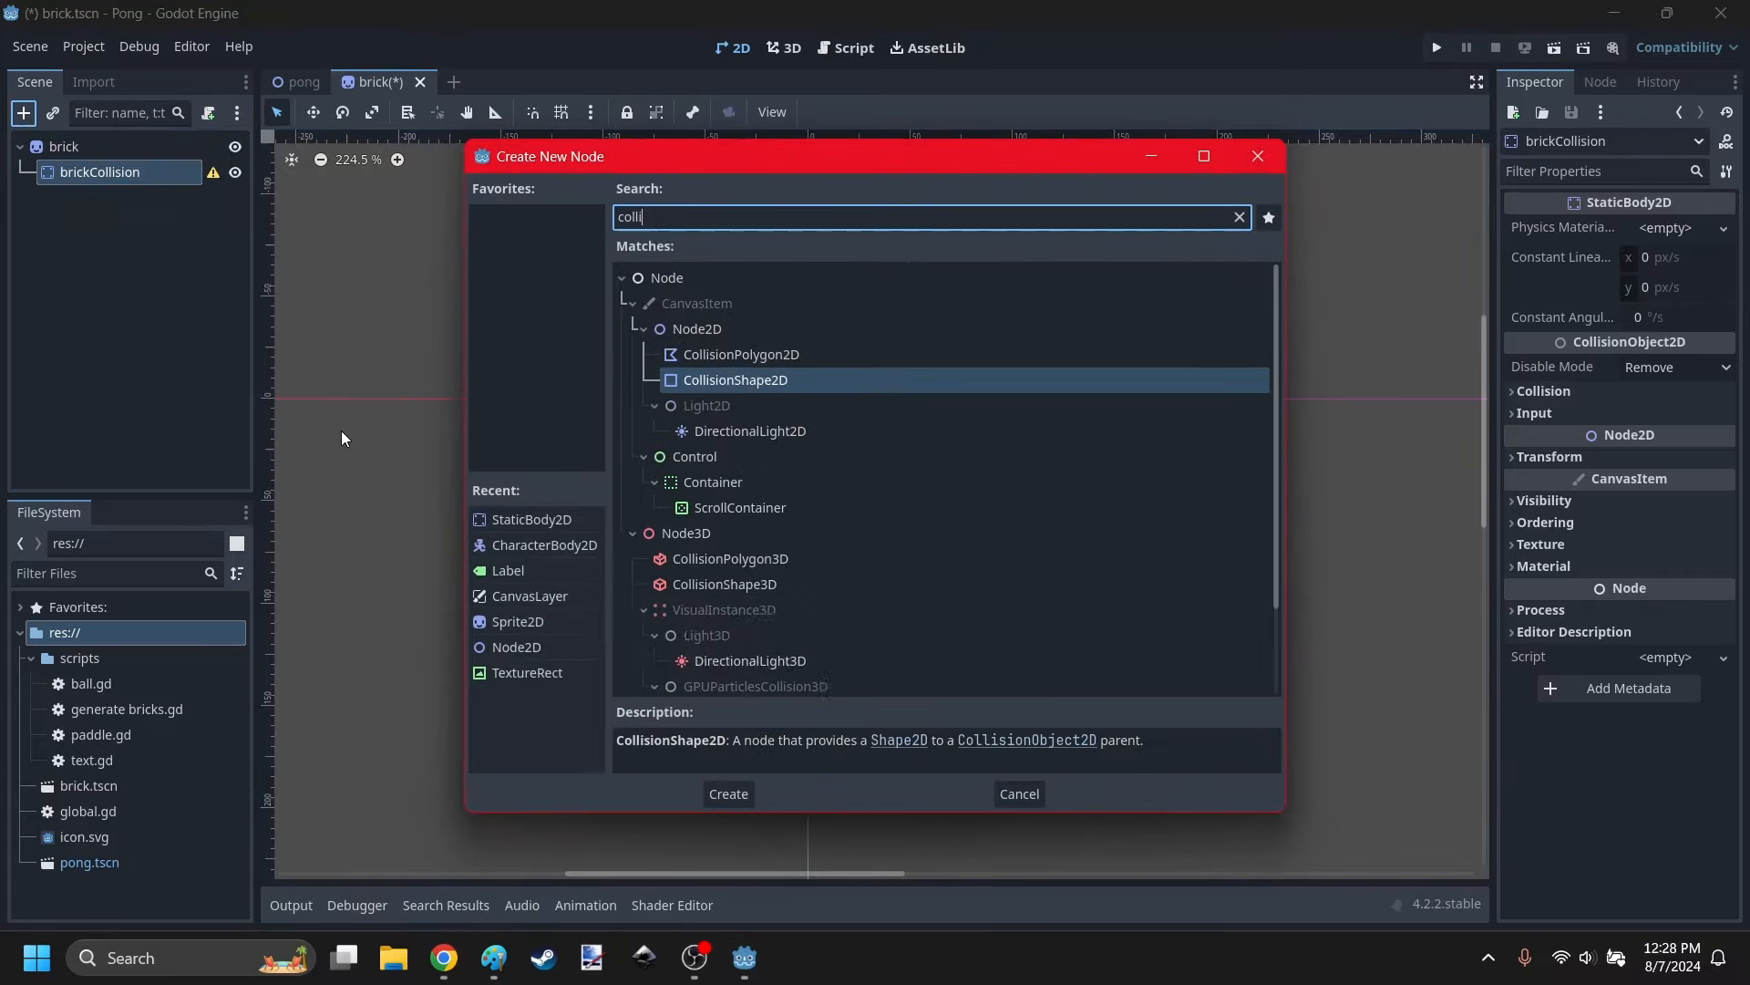
{"action": "type", "text": "sion"}
{"action": "left_click", "coordinate": [728, 793]}
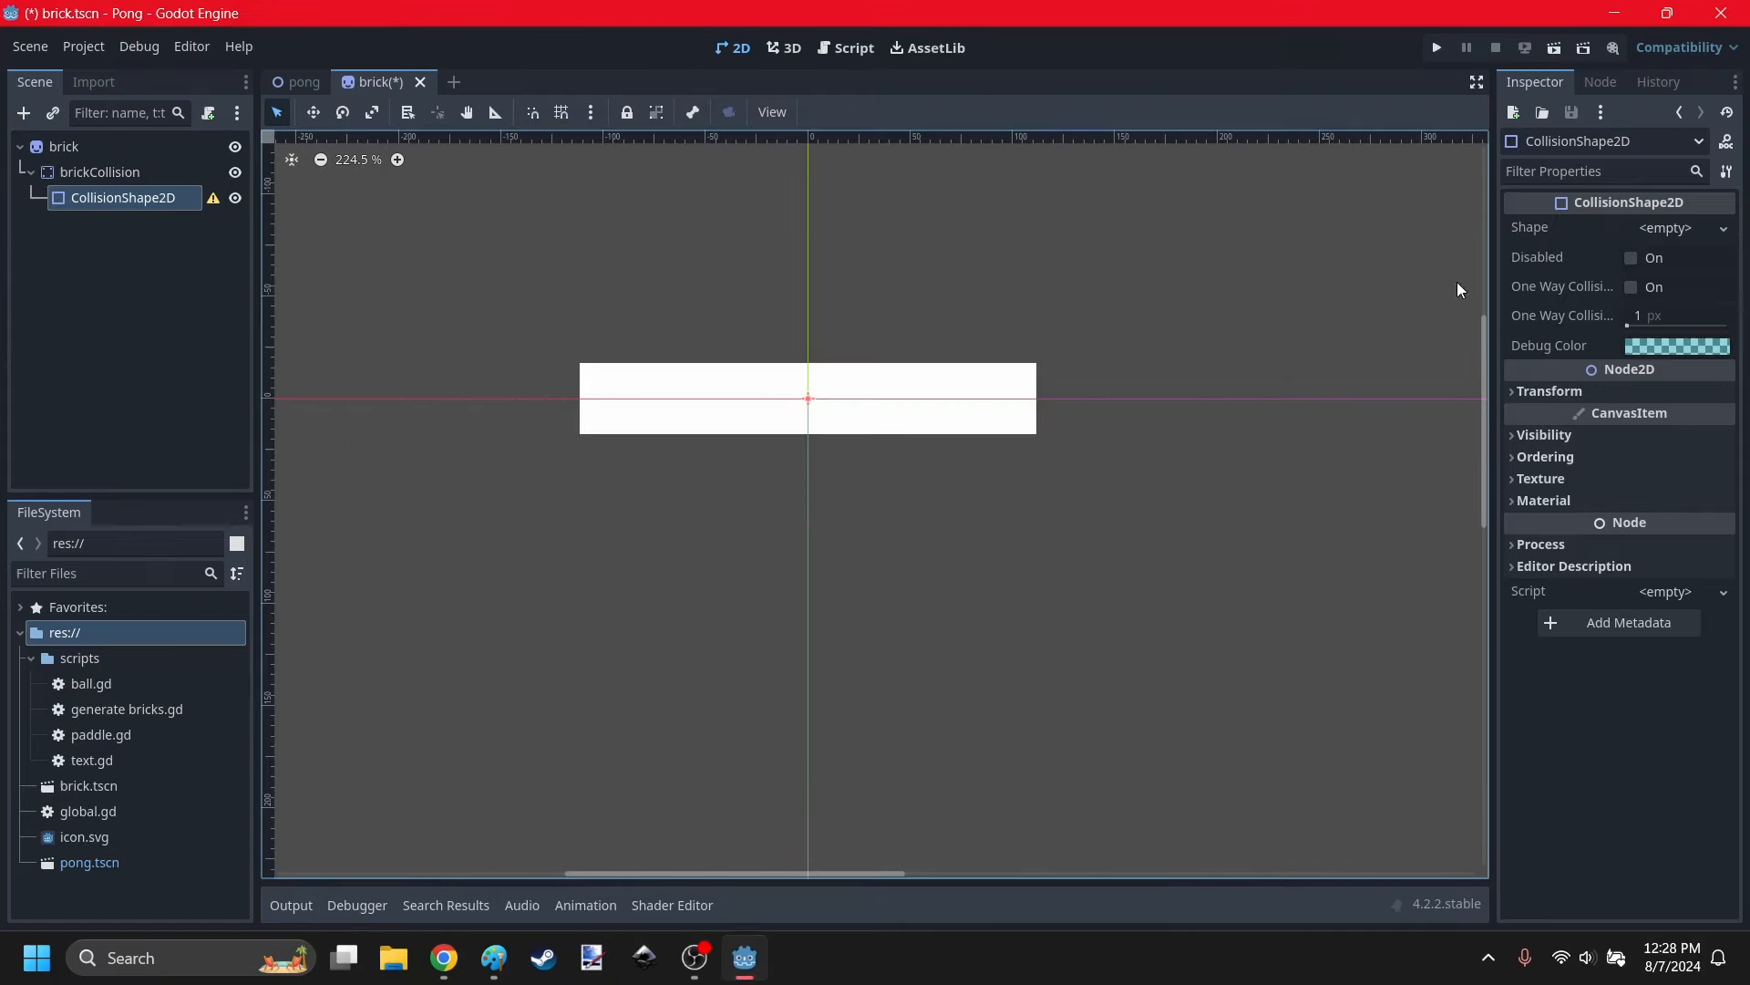
{"action": "left_click", "coordinate": [1720, 228]}
{"action": "left_click", "coordinate": [1568, 359]}
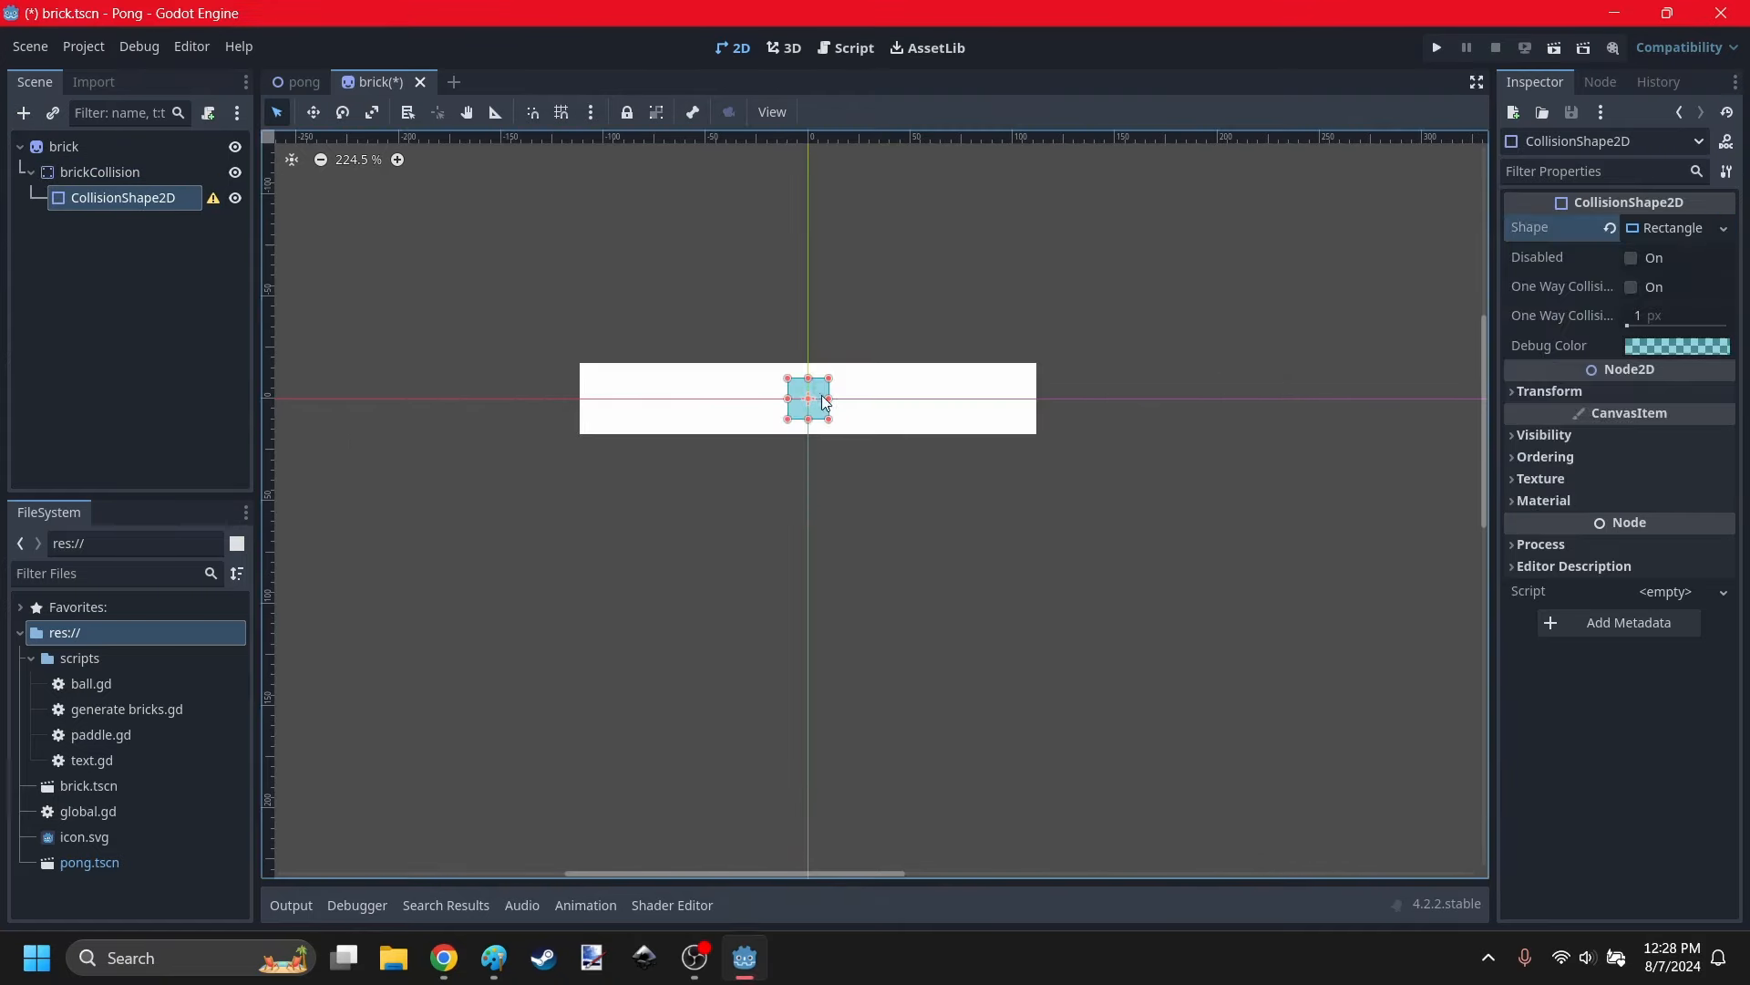
Resize the rectangular collision shape to cover the whole white brick, check its edges, and save the scene.
{"action": "scroll", "coordinate": [825, 402], "scroll_direction": "up", "scroll_amount": 4}
{"action": "left_click_drag", "start_coordinate": [828, 437], "coordinate": [1271, 470]}
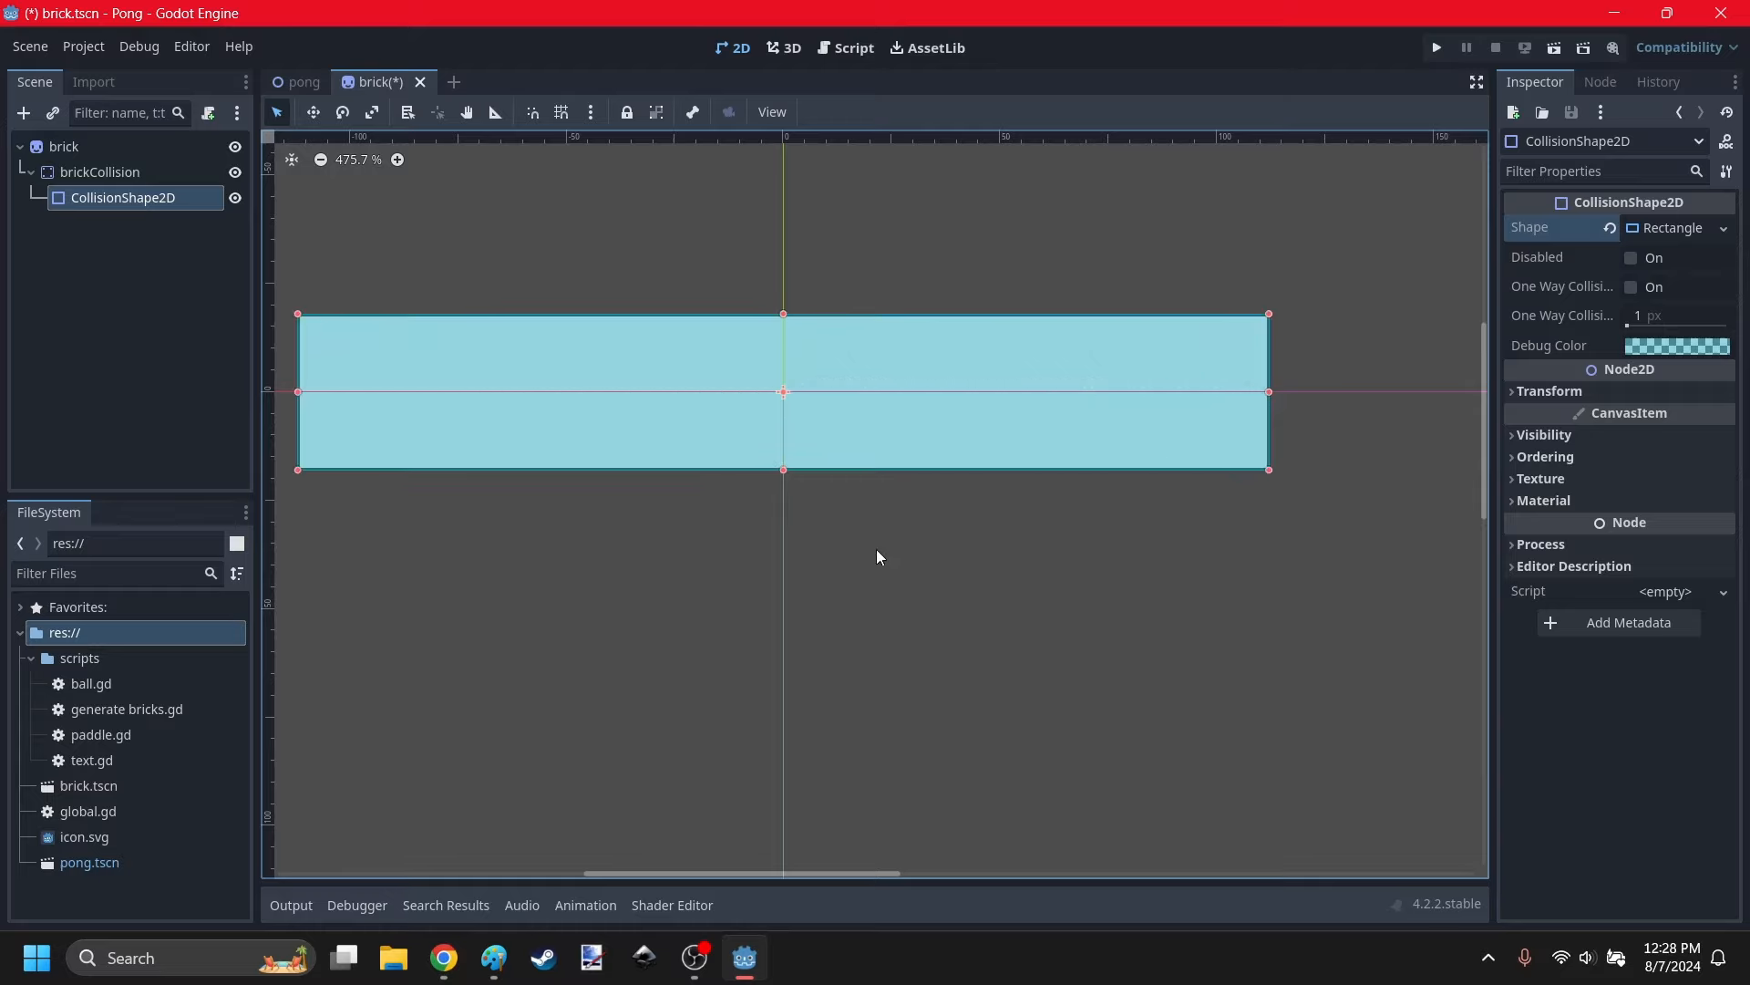
{"action": "scroll", "coordinate": [877, 556], "scroll_direction": "down", "scroll_amount": 2}
{"action": "scroll", "coordinate": [786, 591], "scroll_direction": "up", "scroll_amount": 3}
{"action": "scroll", "coordinate": [957, 457], "scroll_direction": "down", "scroll_amount": 12}
{"action": "scroll", "coordinate": [1122, 452], "scroll_direction": "up", "scroll_amount": 19}
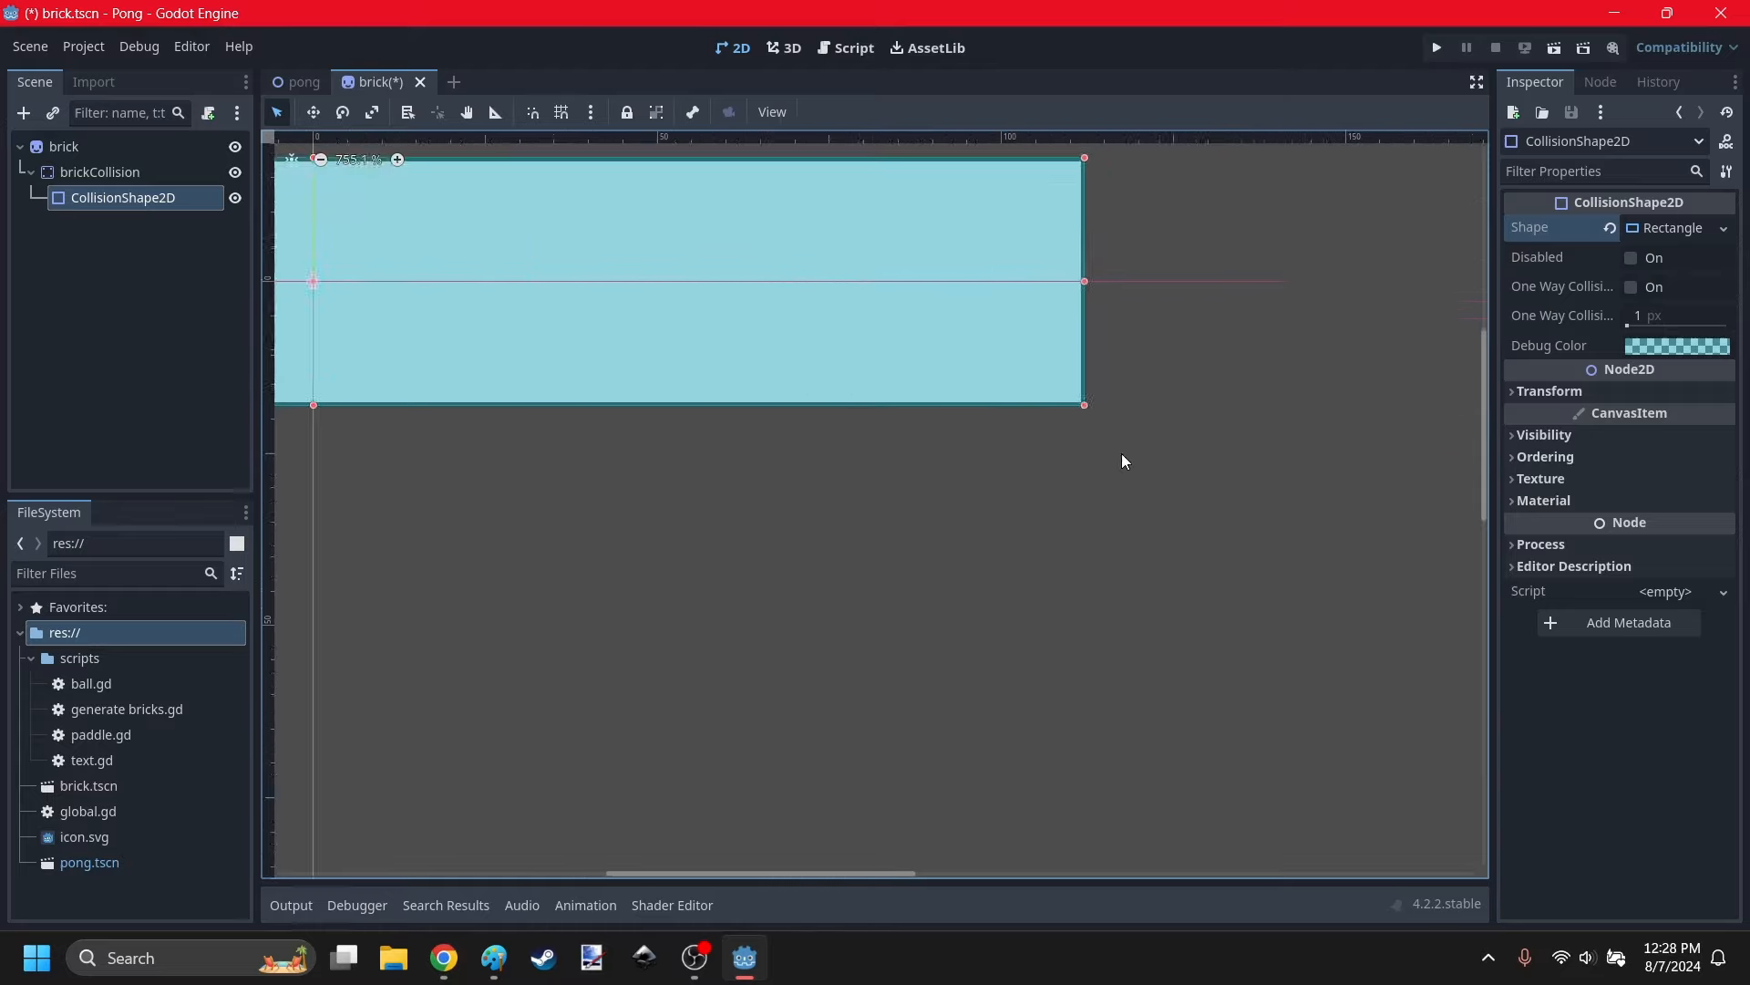
{"action": "scroll", "coordinate": [1227, 427], "scroll_direction": "down", "scroll_amount": 19}
{"action": "left_click", "coordinate": [1030, 512]}
{"action": "key", "text": "ctrl+s"}
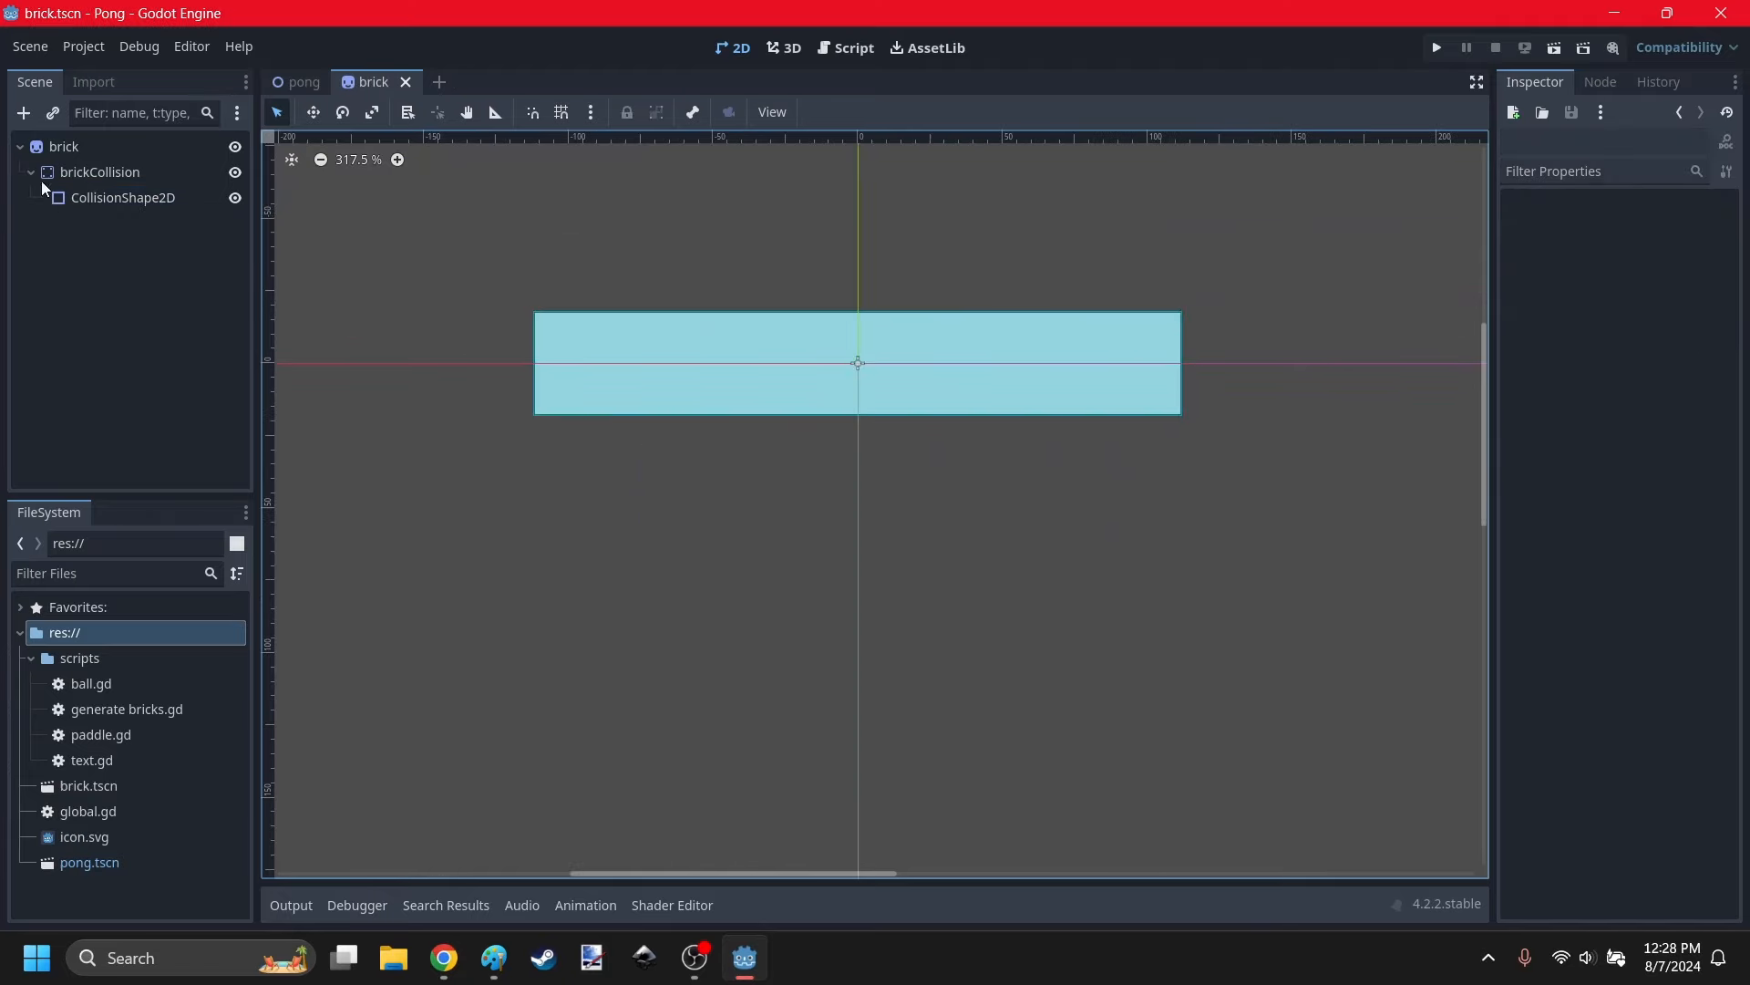
Make brickCollision the root of the brick scene, expand it to show its children, and save.
{"action": "left_click", "coordinate": [31, 172]}
{"action": "left_click", "coordinate": [75, 175]}
{"action": "right_click", "coordinate": [59, 175]}
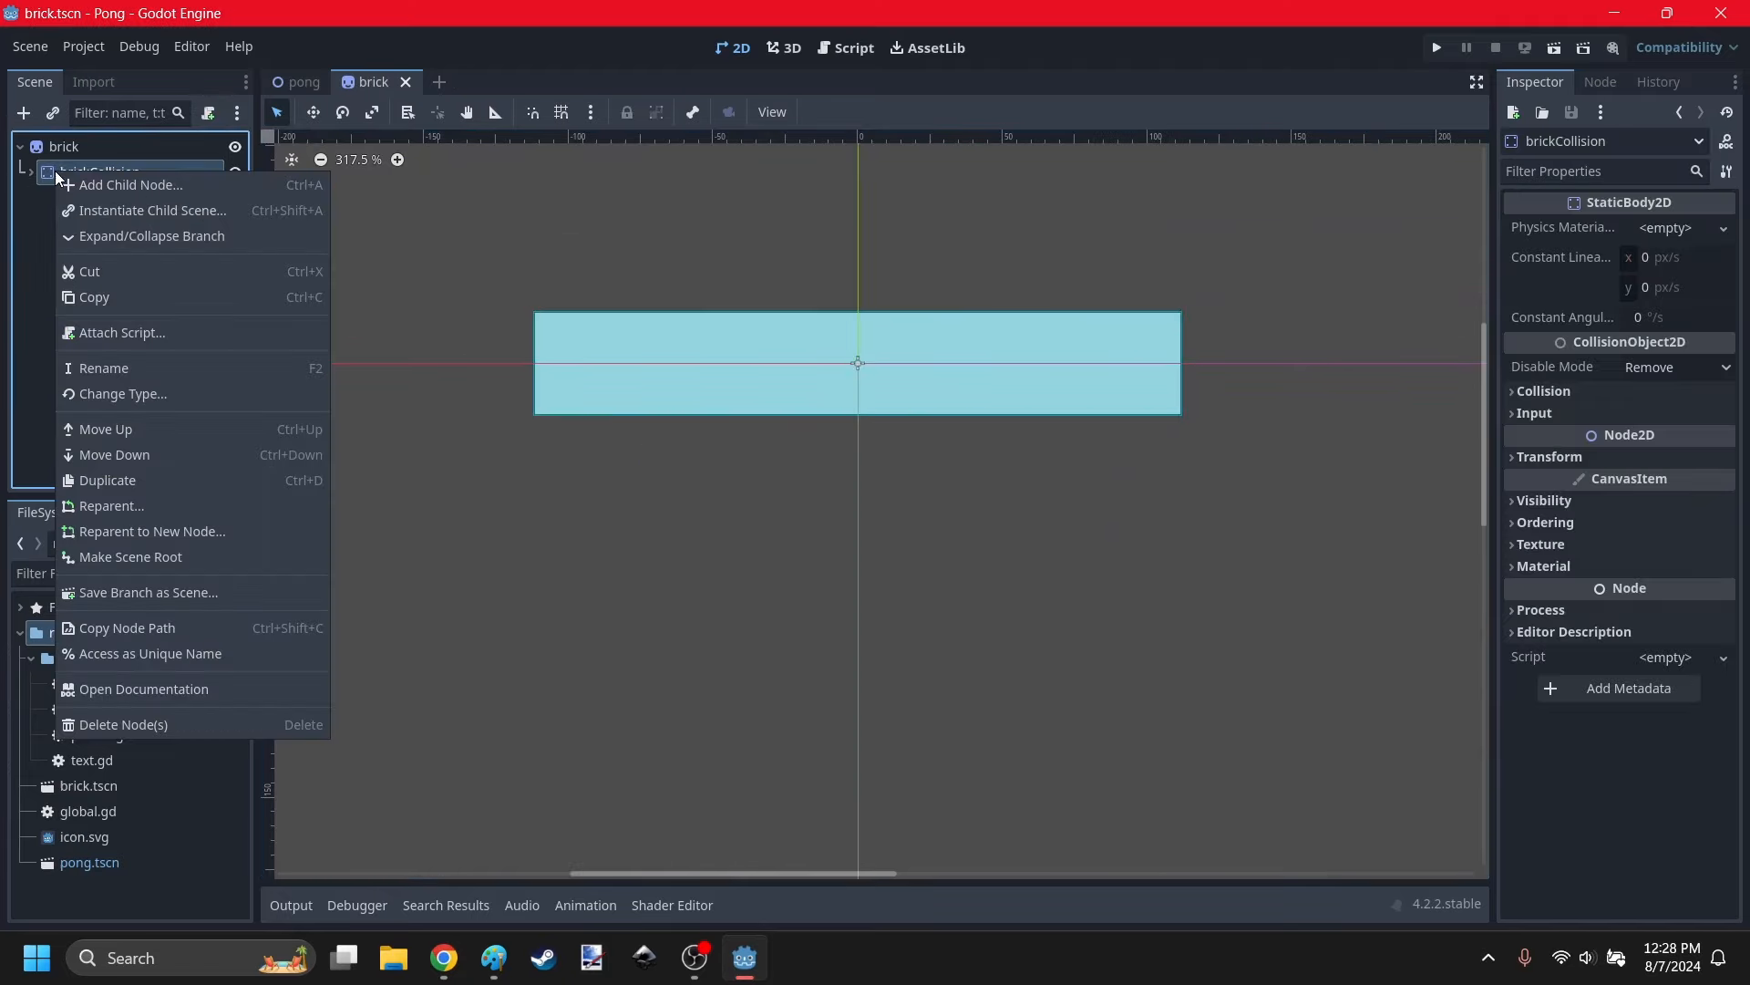
{"action": "left_click", "coordinate": [176, 555]}
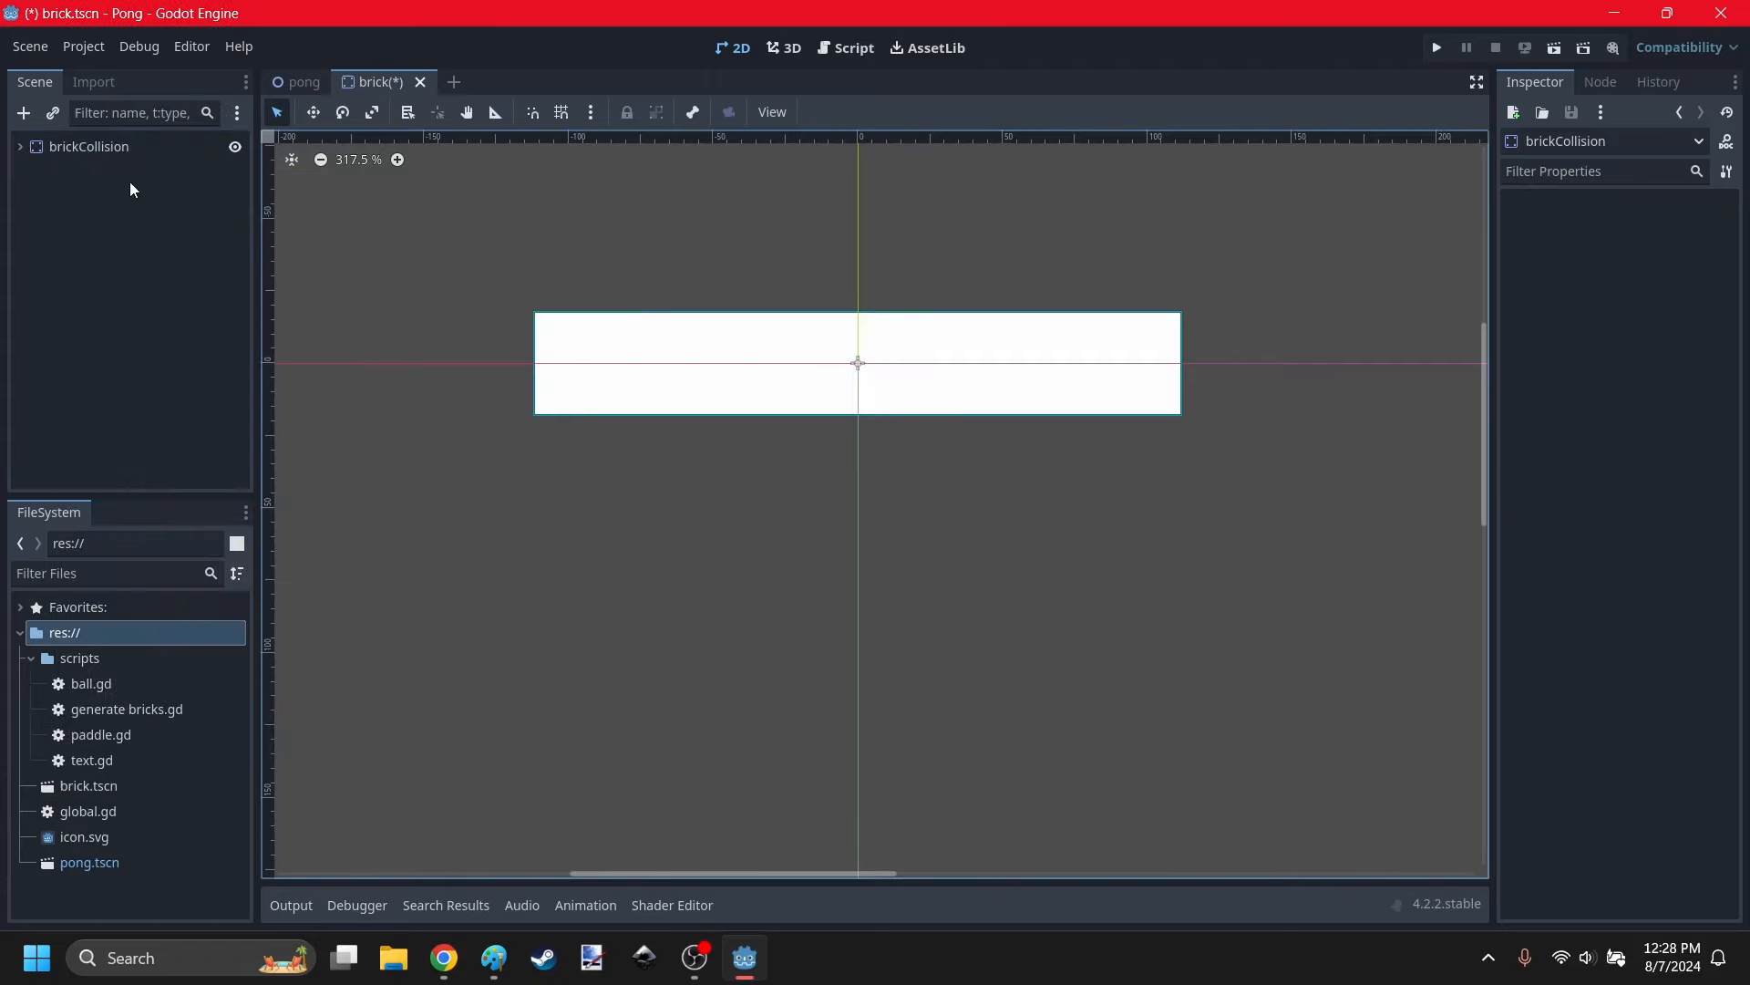
{"action": "left_click", "coordinate": [20, 147]}
{"action": "key", "text": "ctrl+s"}
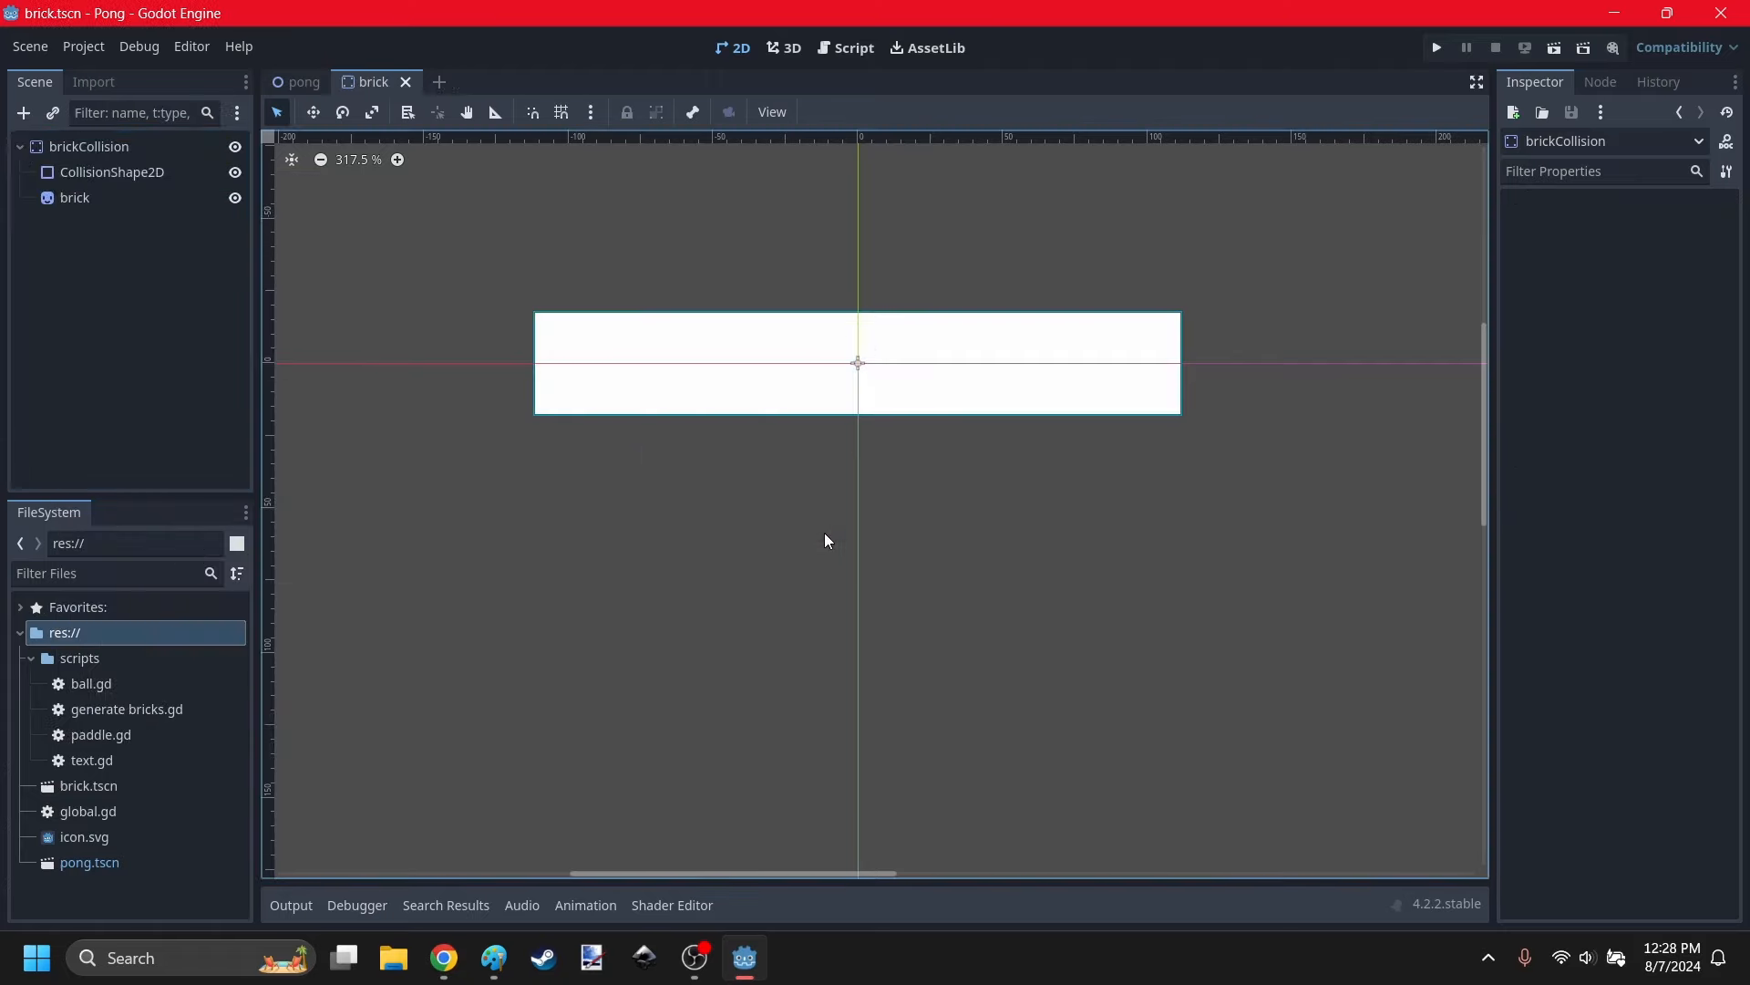
Rename the brick sprite node to texture and save the brick scene.
{"action": "left_click", "coordinate": [182, 146]}
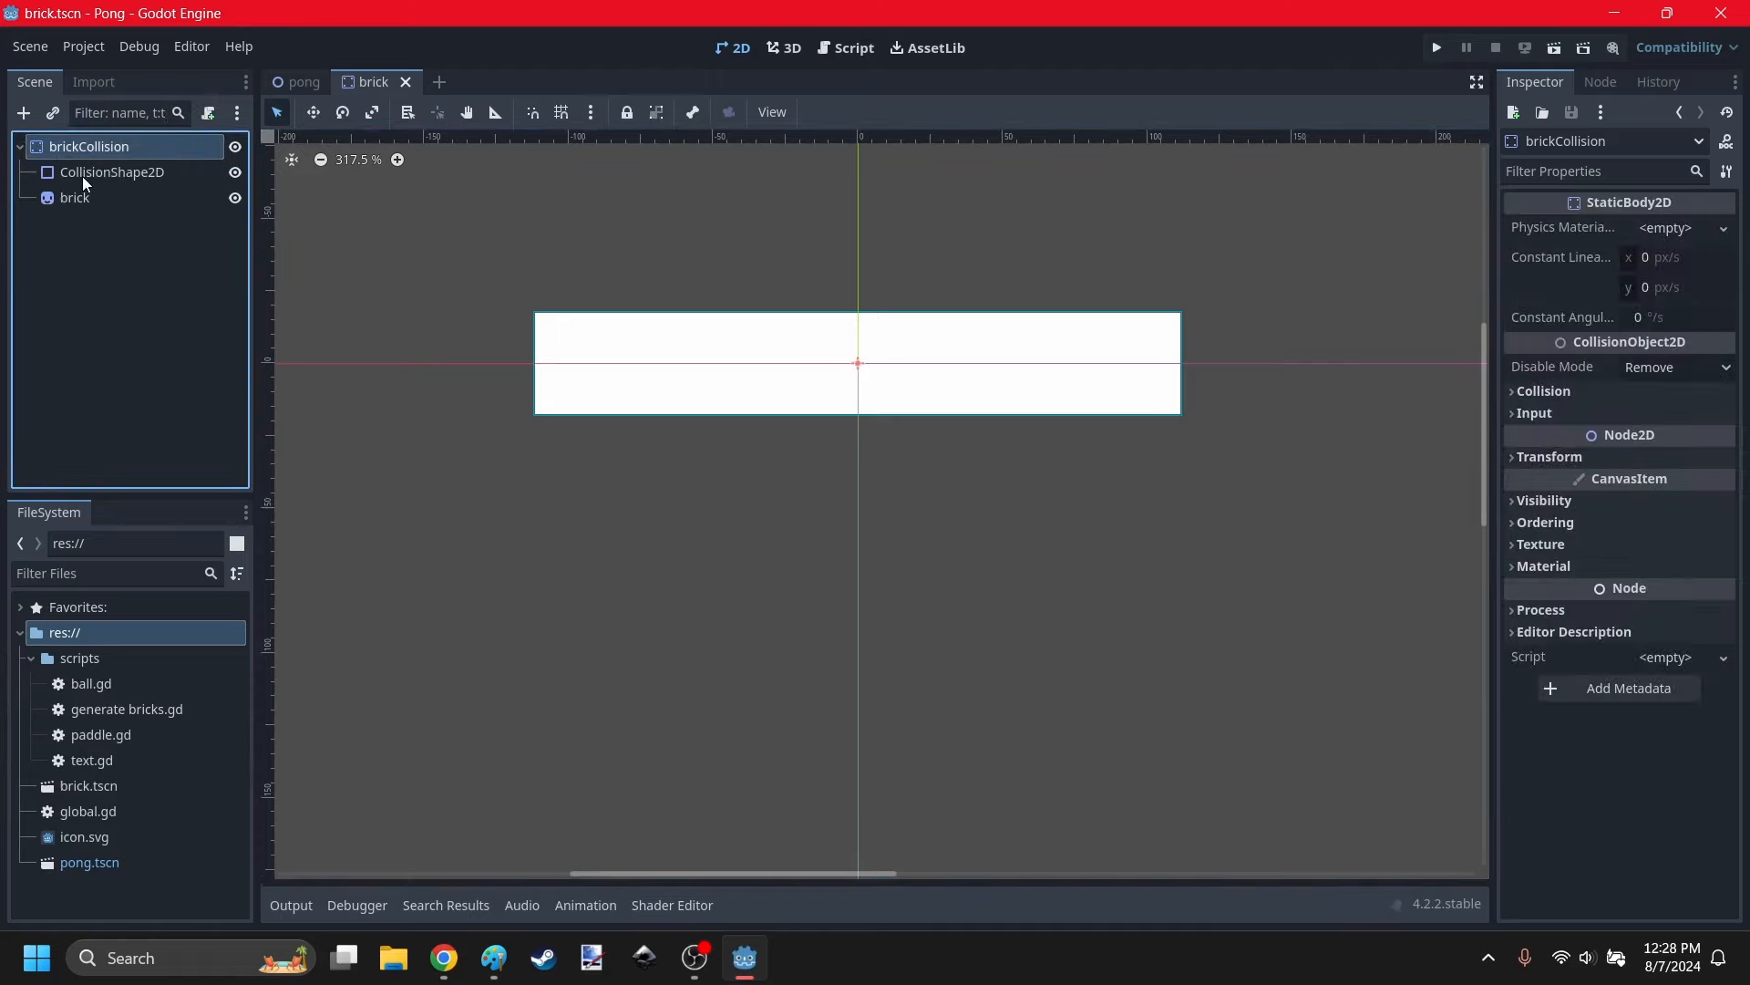
{"action": "left_click", "coordinate": [73, 197]}
{"action": "left_click", "coordinate": [70, 198]}
{"action": "type", "text": "texture"}
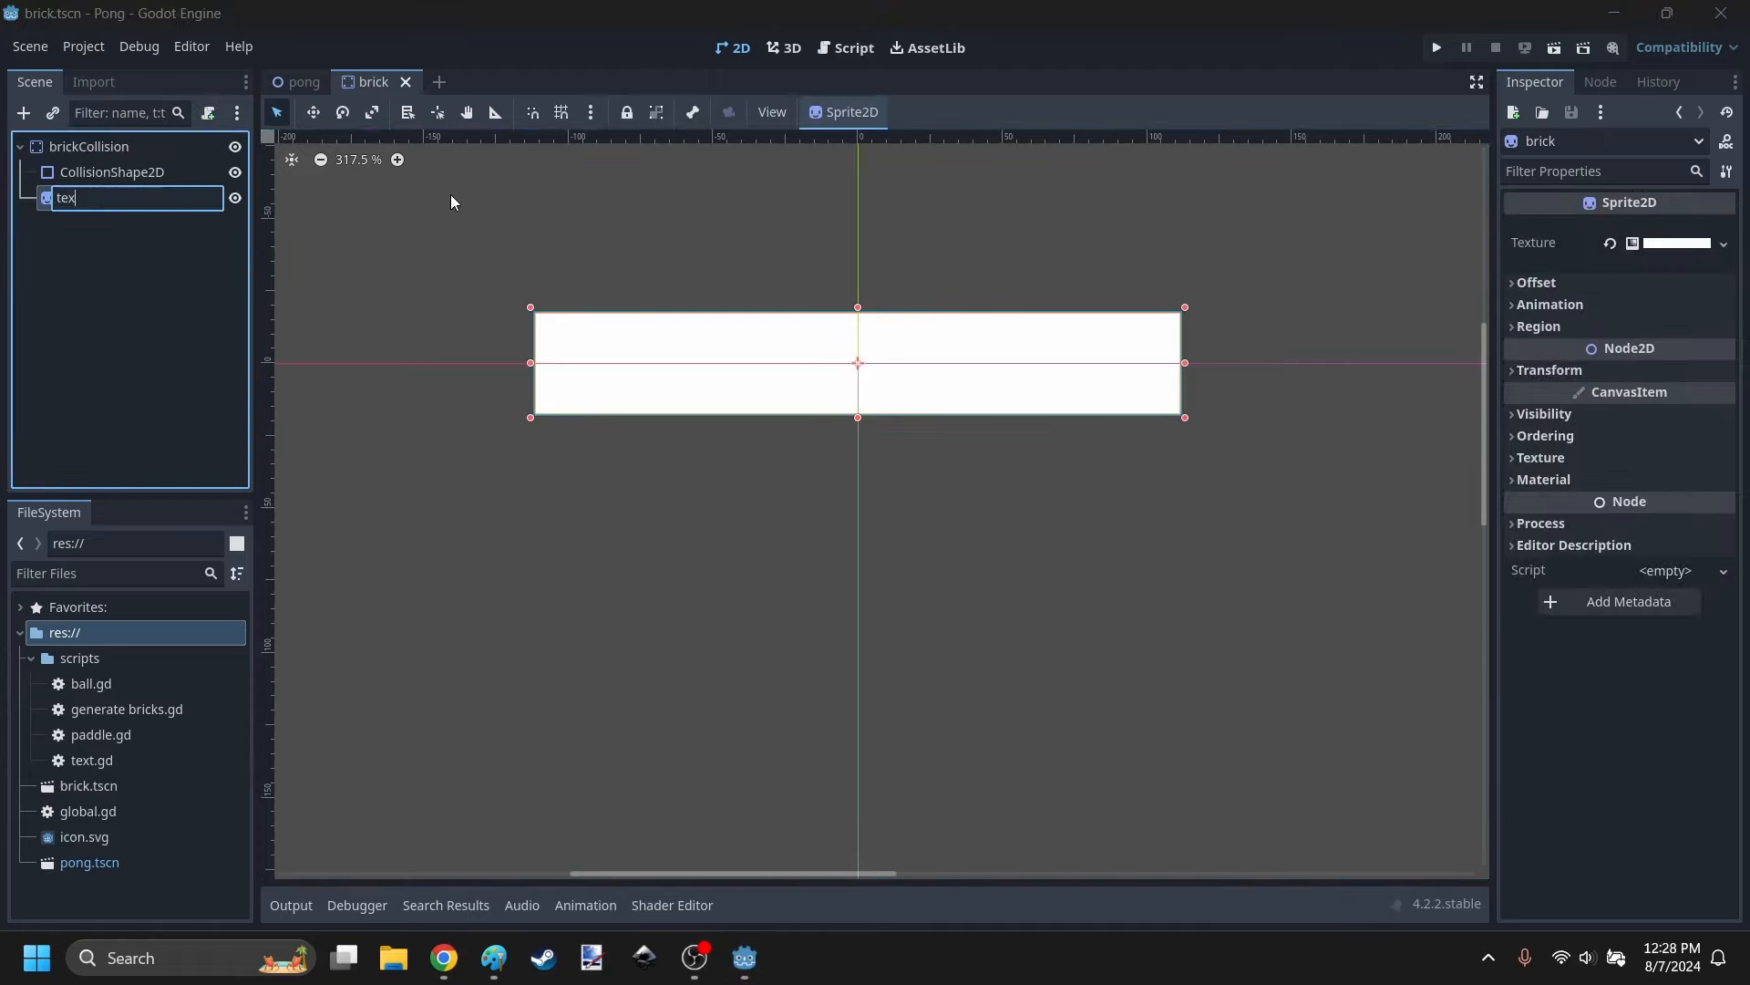
{"action": "key", "text": "Return"}
{"action": "left_click", "coordinate": [456, 366]}
{"action": "scroll", "coordinate": [631, 217], "scroll_direction": "down", "scroll_amount": 1}
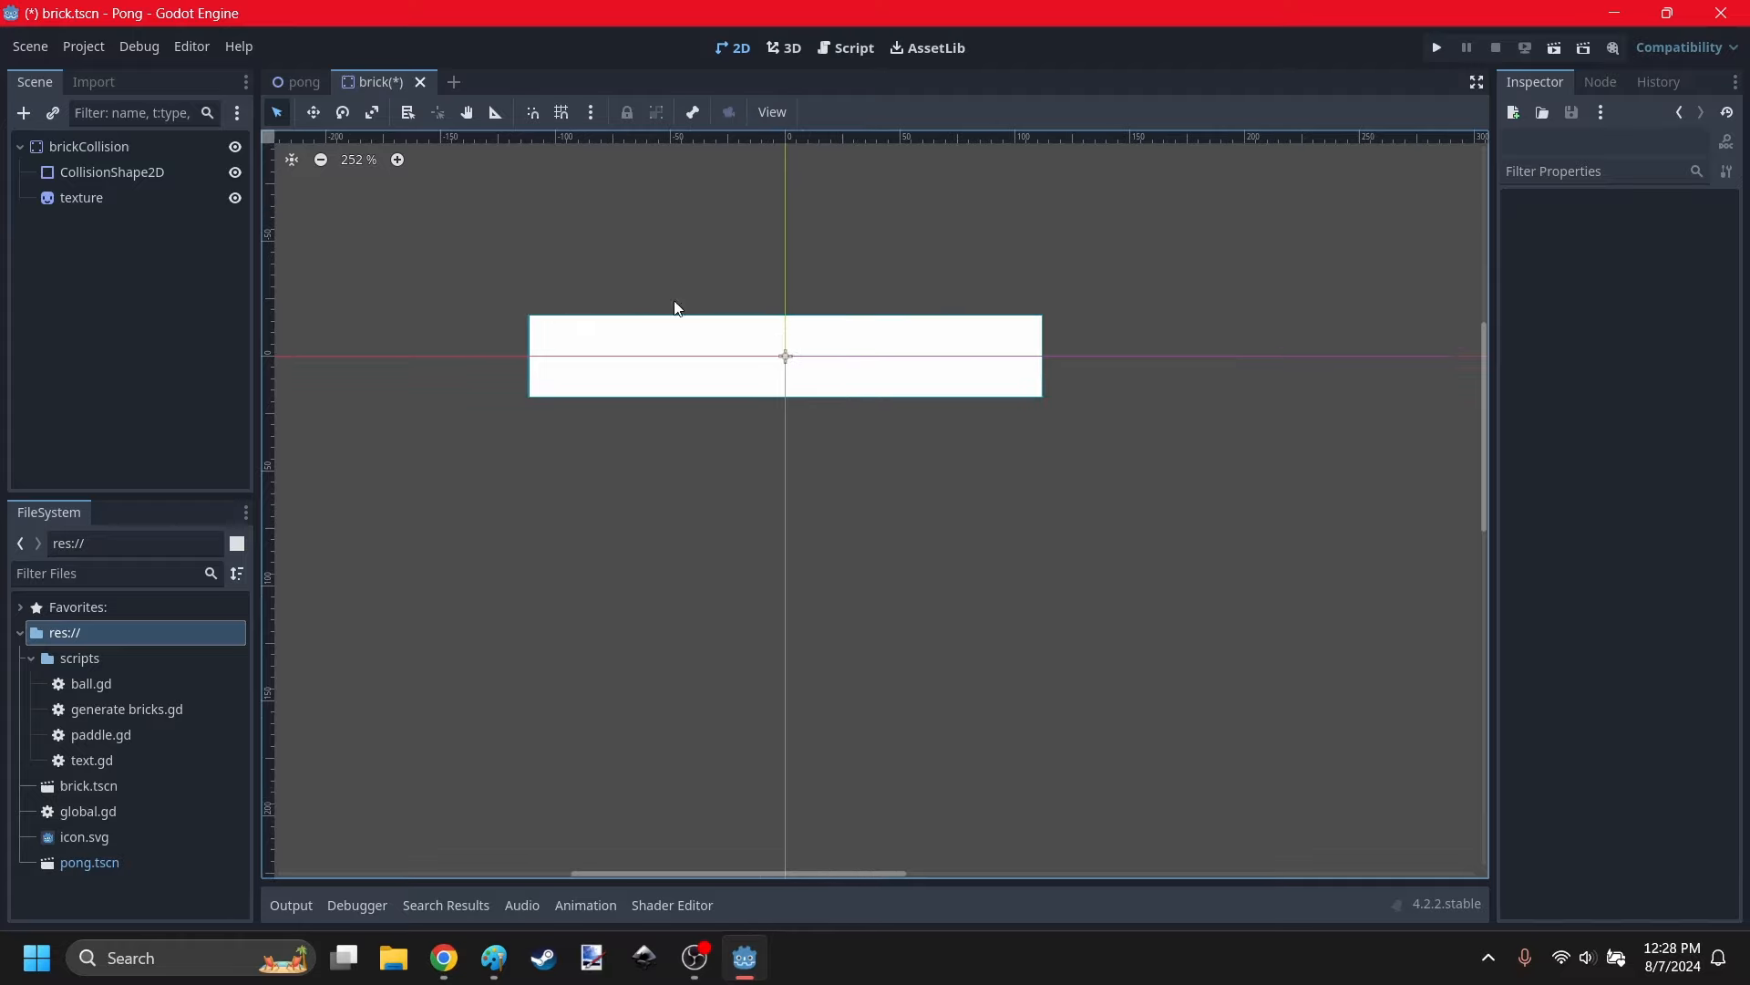
{"action": "key", "text": "ctrl+s"}
Open the generate bricks script and change the newBrick variable's type to StaticBody2D.
{"action": "left_click", "coordinate": [830, 50]}
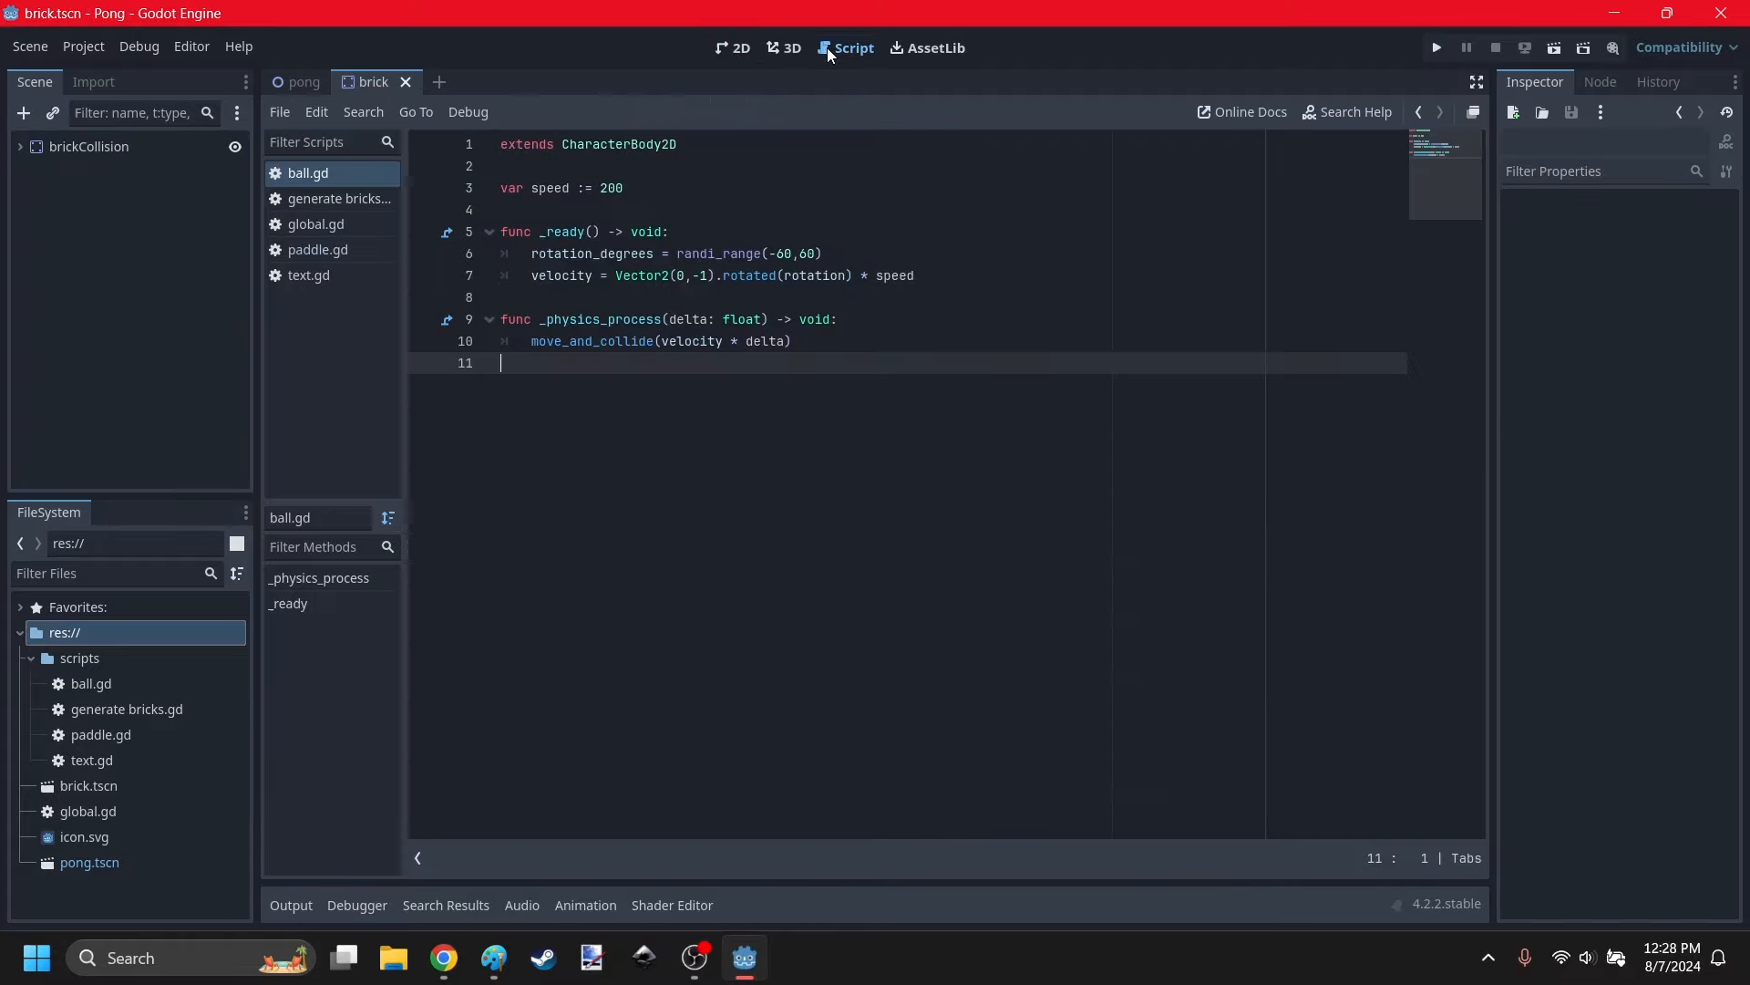
{"action": "left_click", "coordinate": [326, 199]}
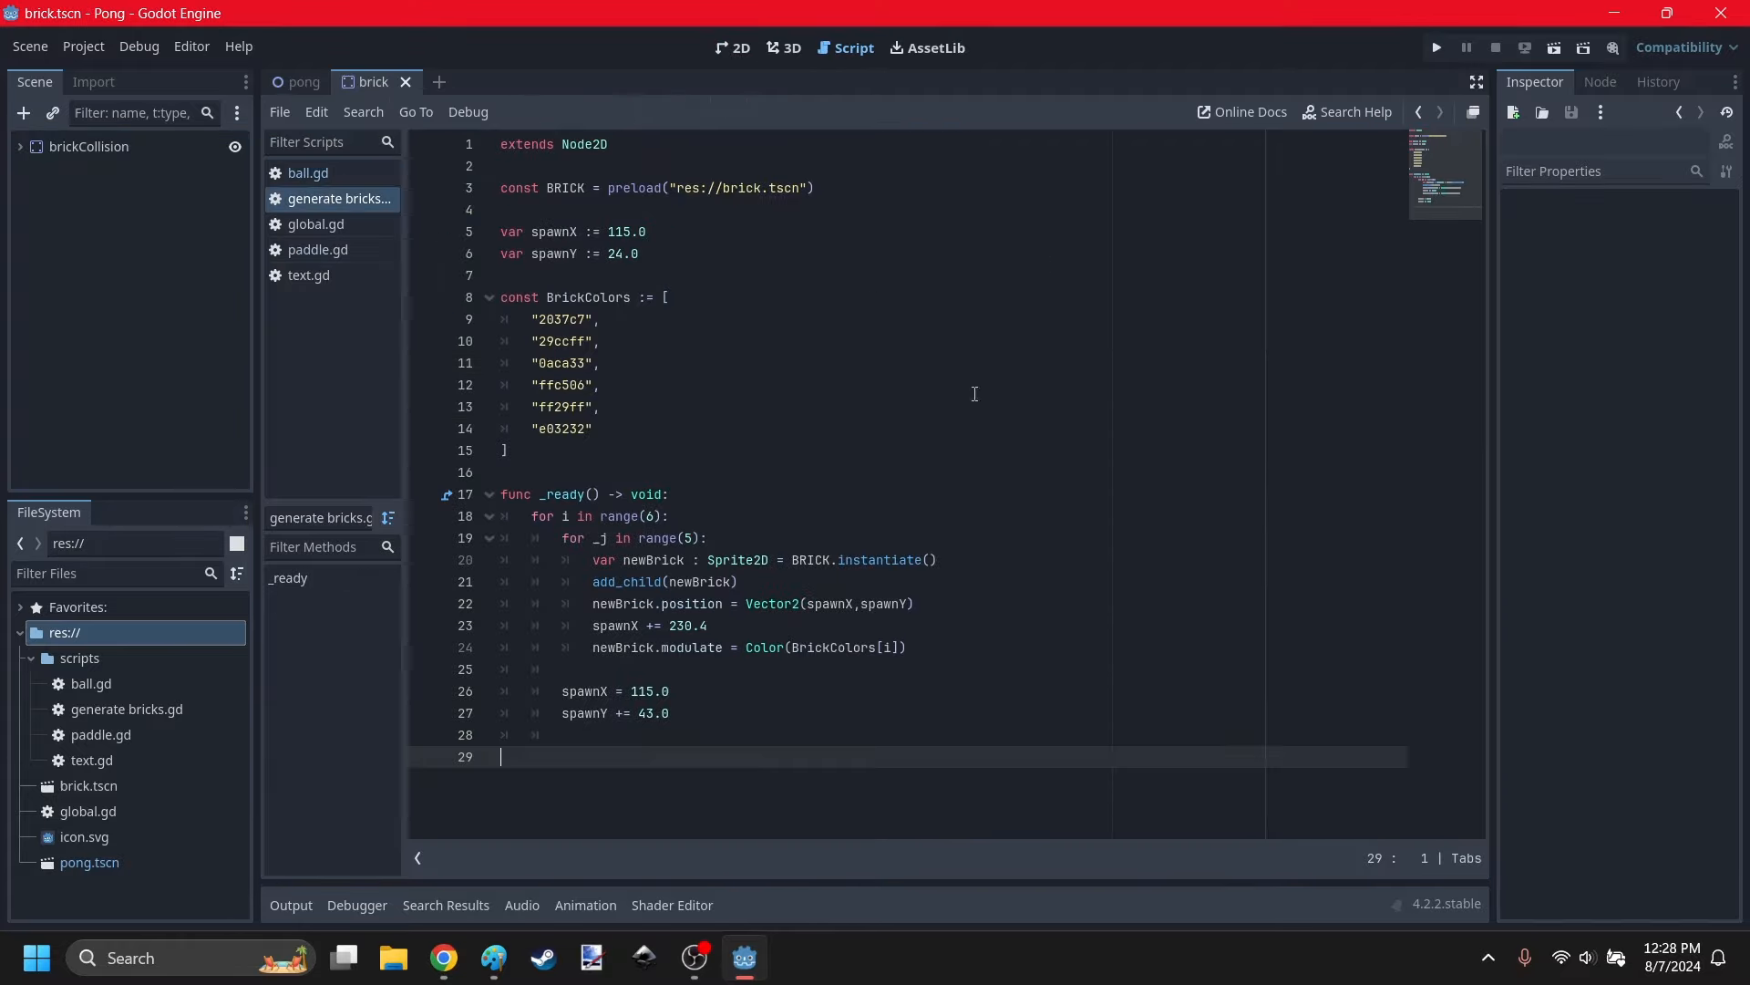
{"action": "double_click", "coordinate": [732, 561]}
{"action": "type", "text": "Stati"}
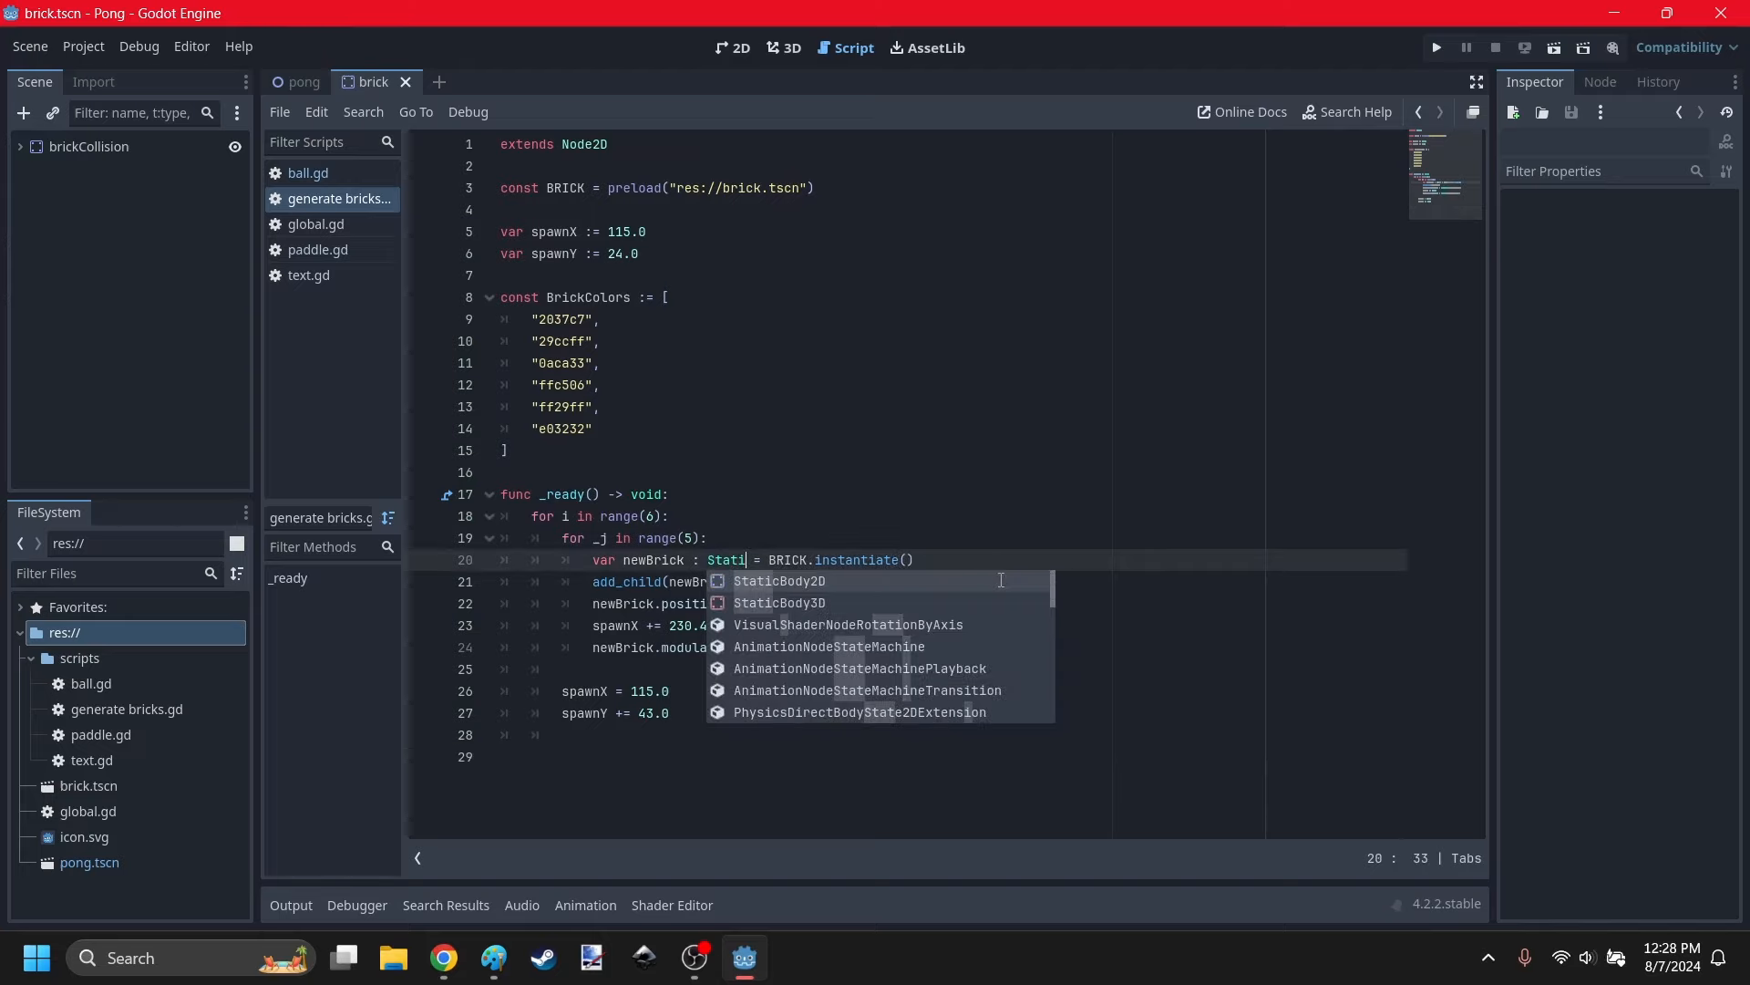
{"action": "key", "text": "Return"}
{"action": "left_click", "coordinate": [748, 782]}
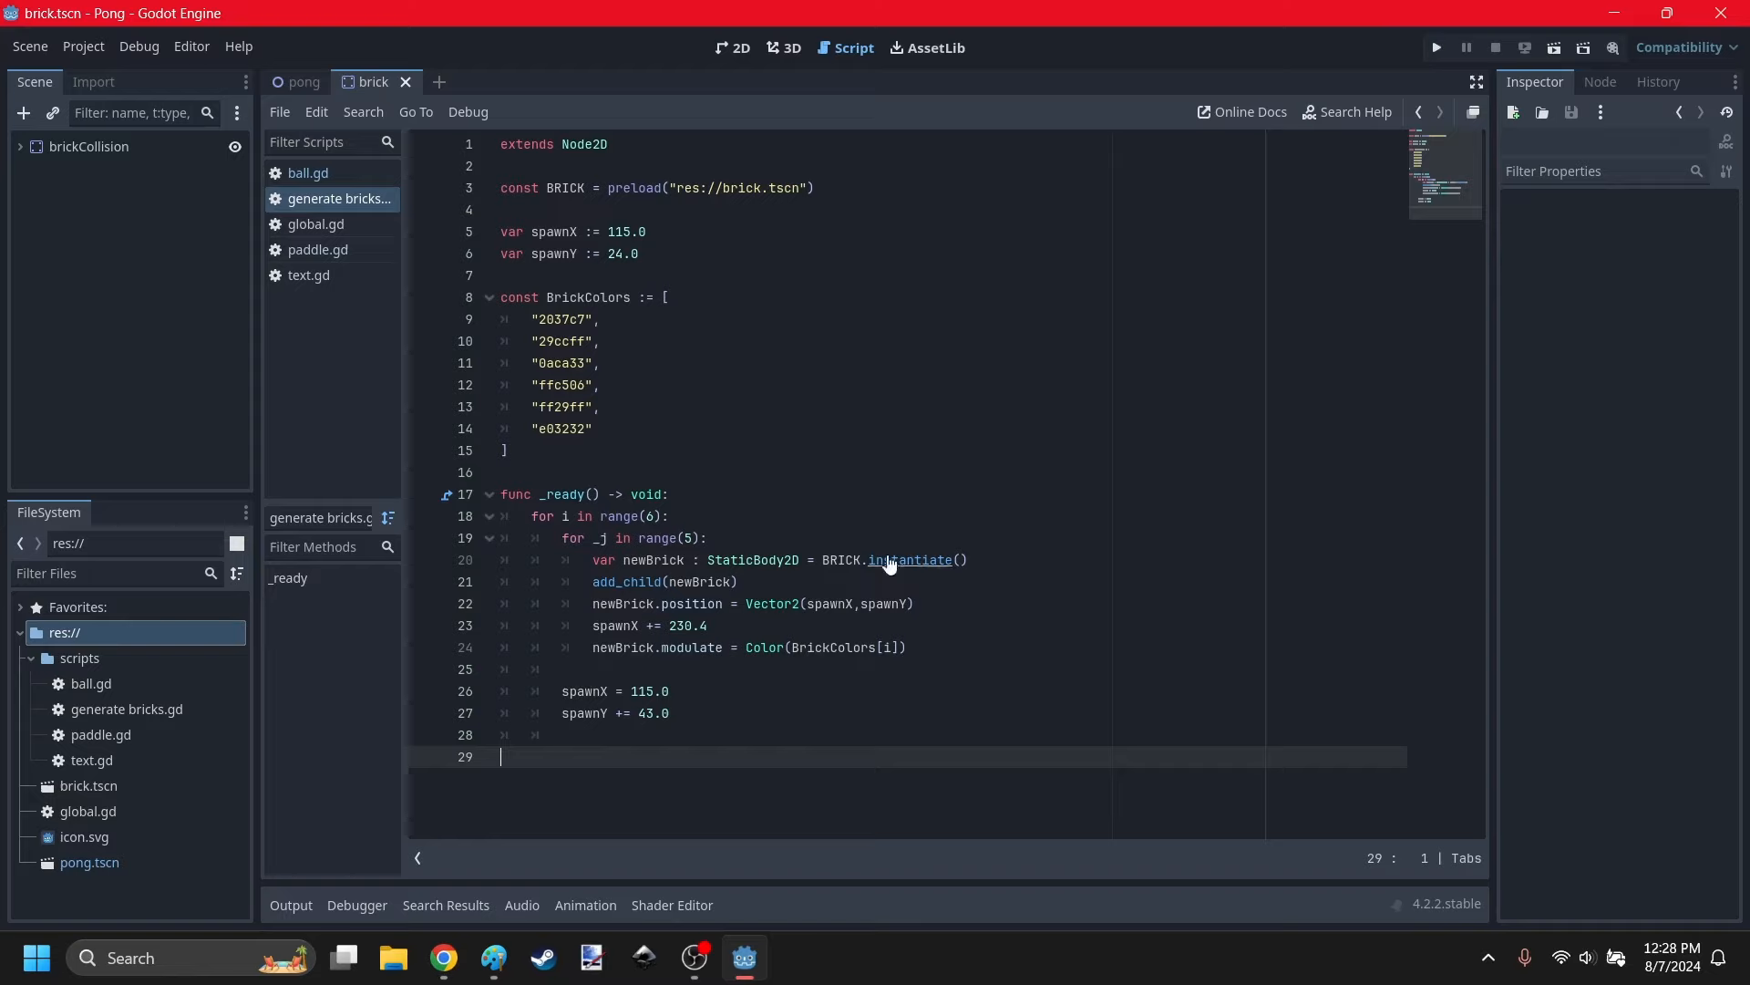
Replace the newBrick variable's StaticBody2D type with Node.
{"action": "double_click", "coordinate": [766, 560]}
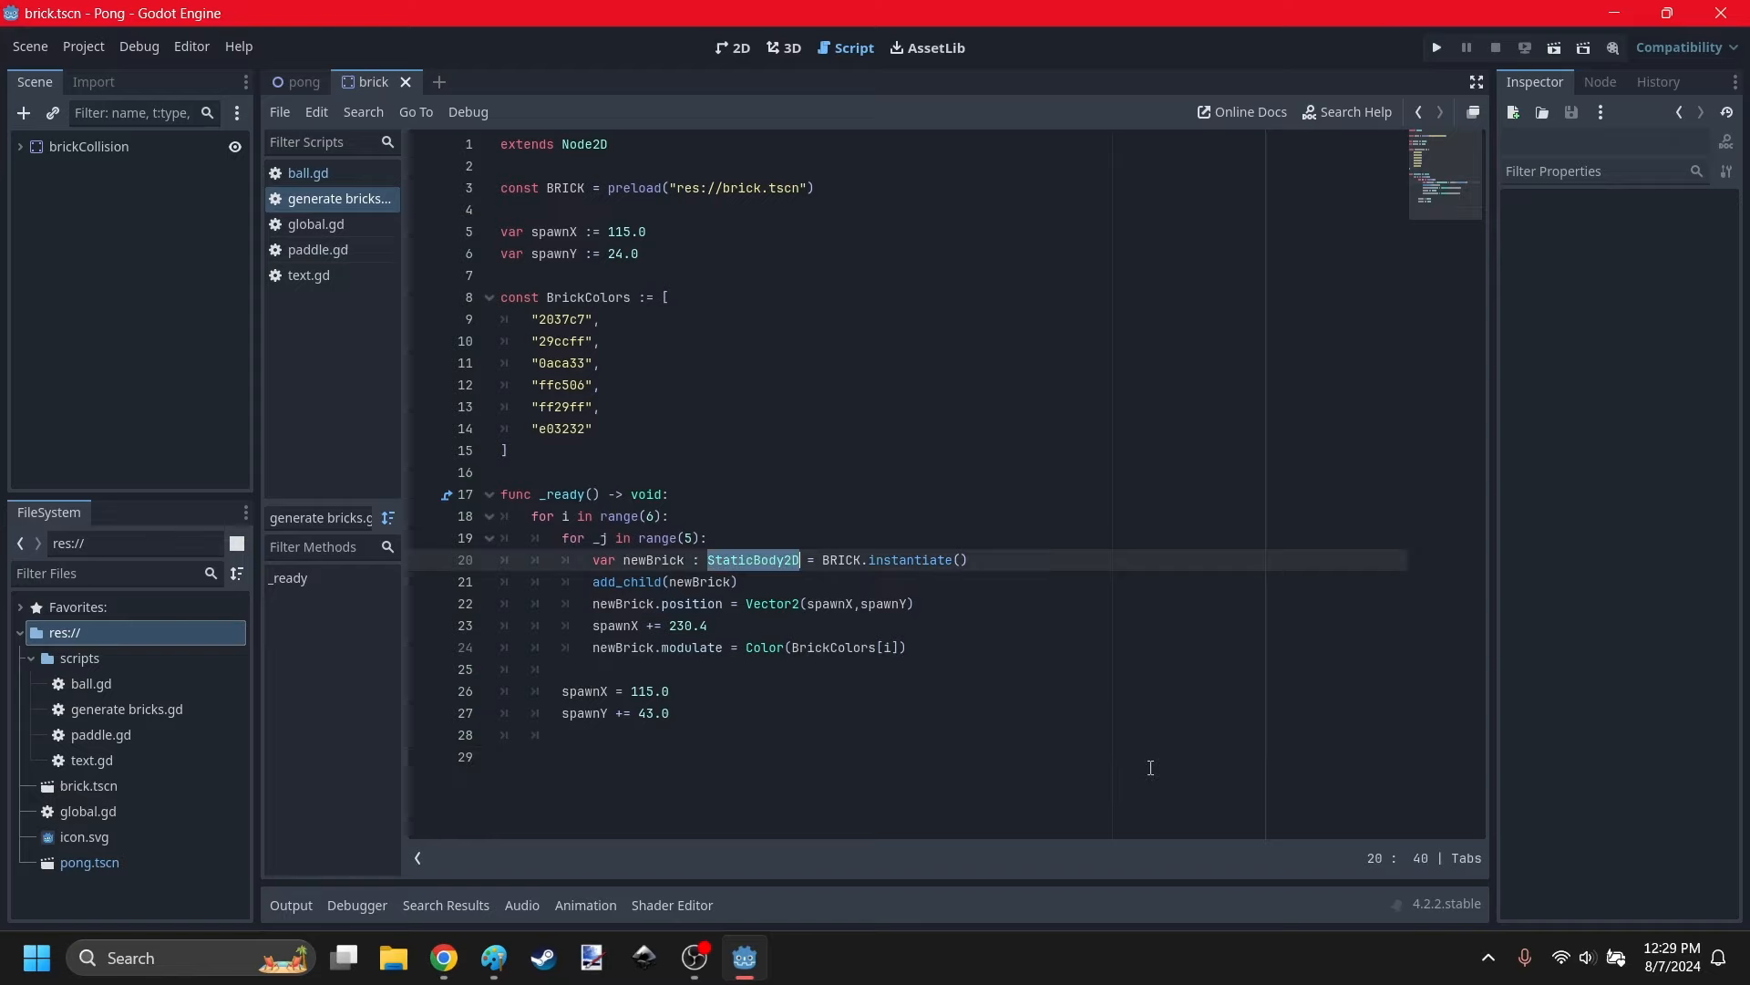
{"action": "type", "text": "Node"}
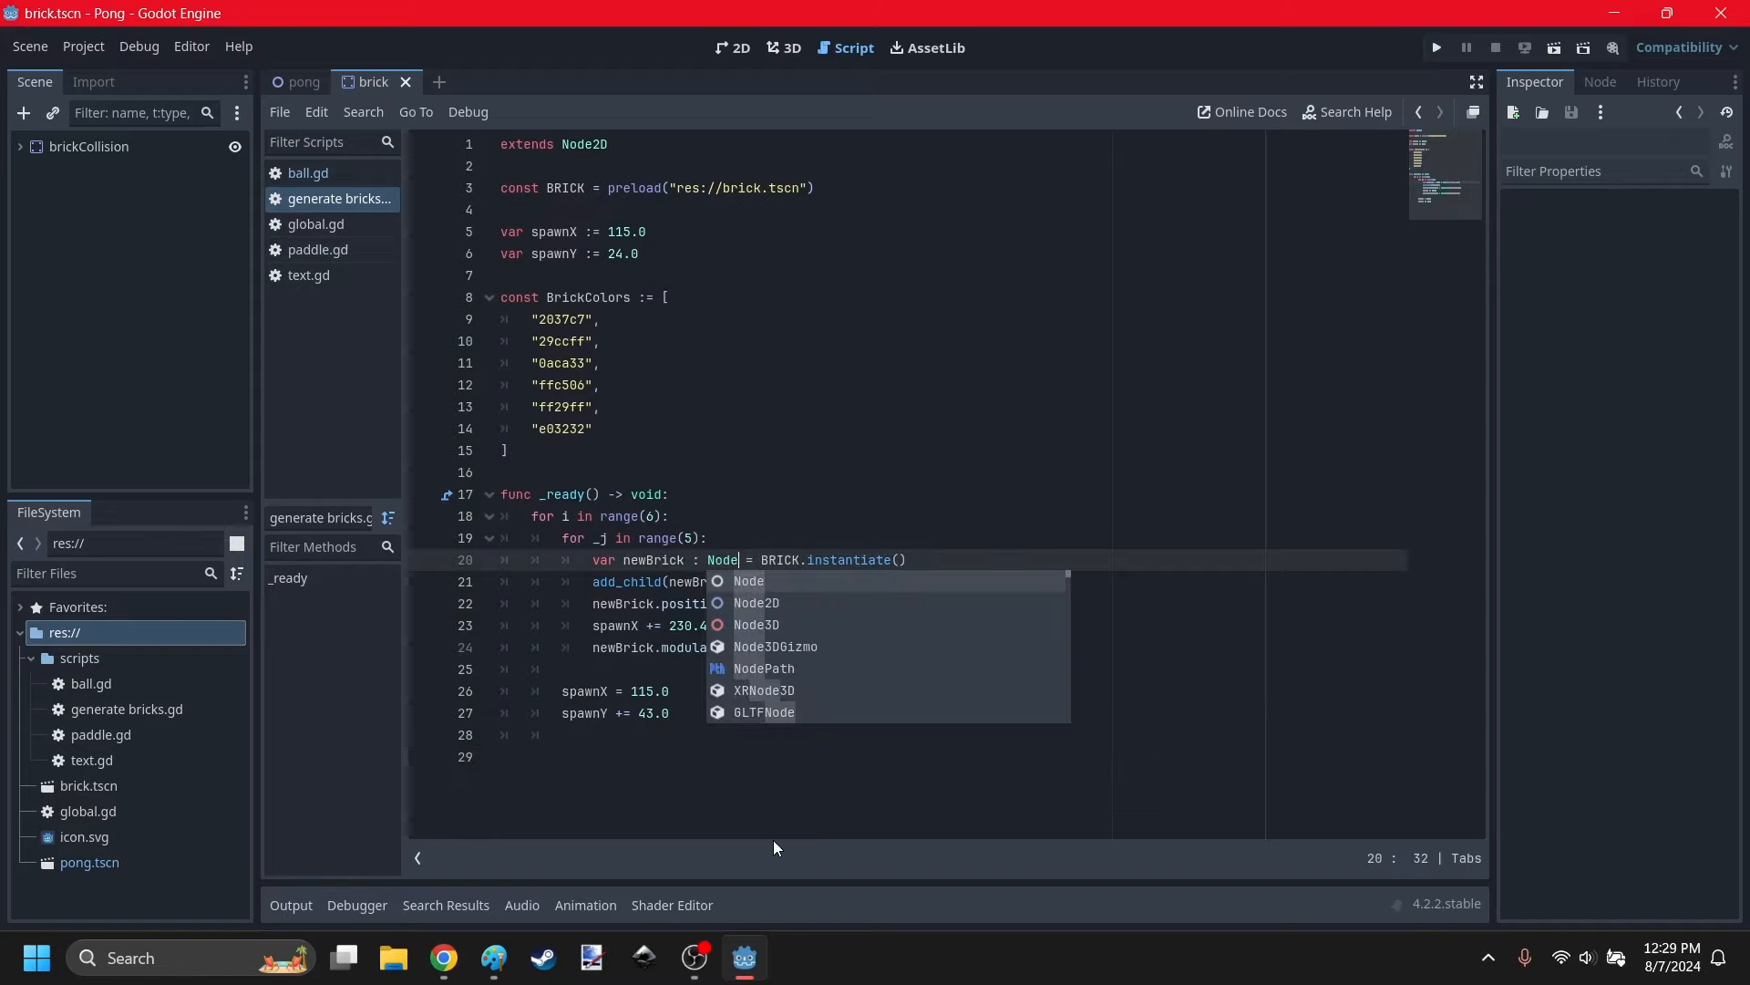
Open the ball.gd script and test-run the game to check how the ball moves through the bricks.
{"action": "left_click", "coordinate": [672, 816]}
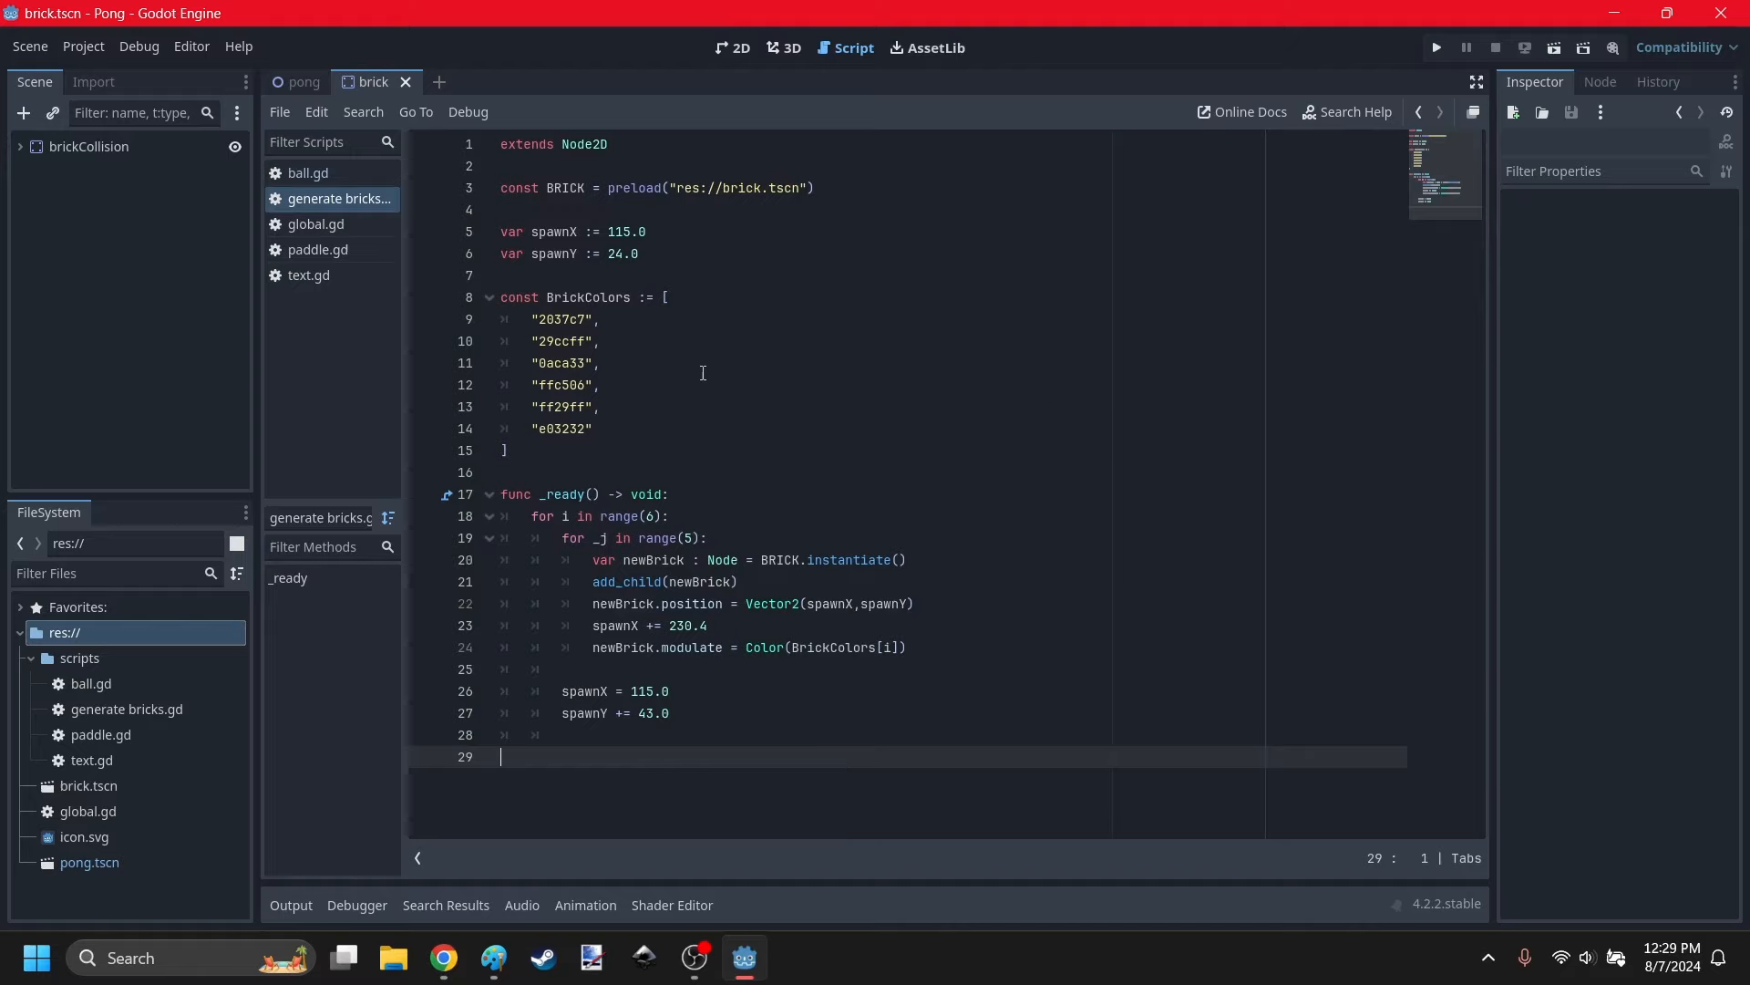
{"action": "left_click", "coordinate": [324, 175]}
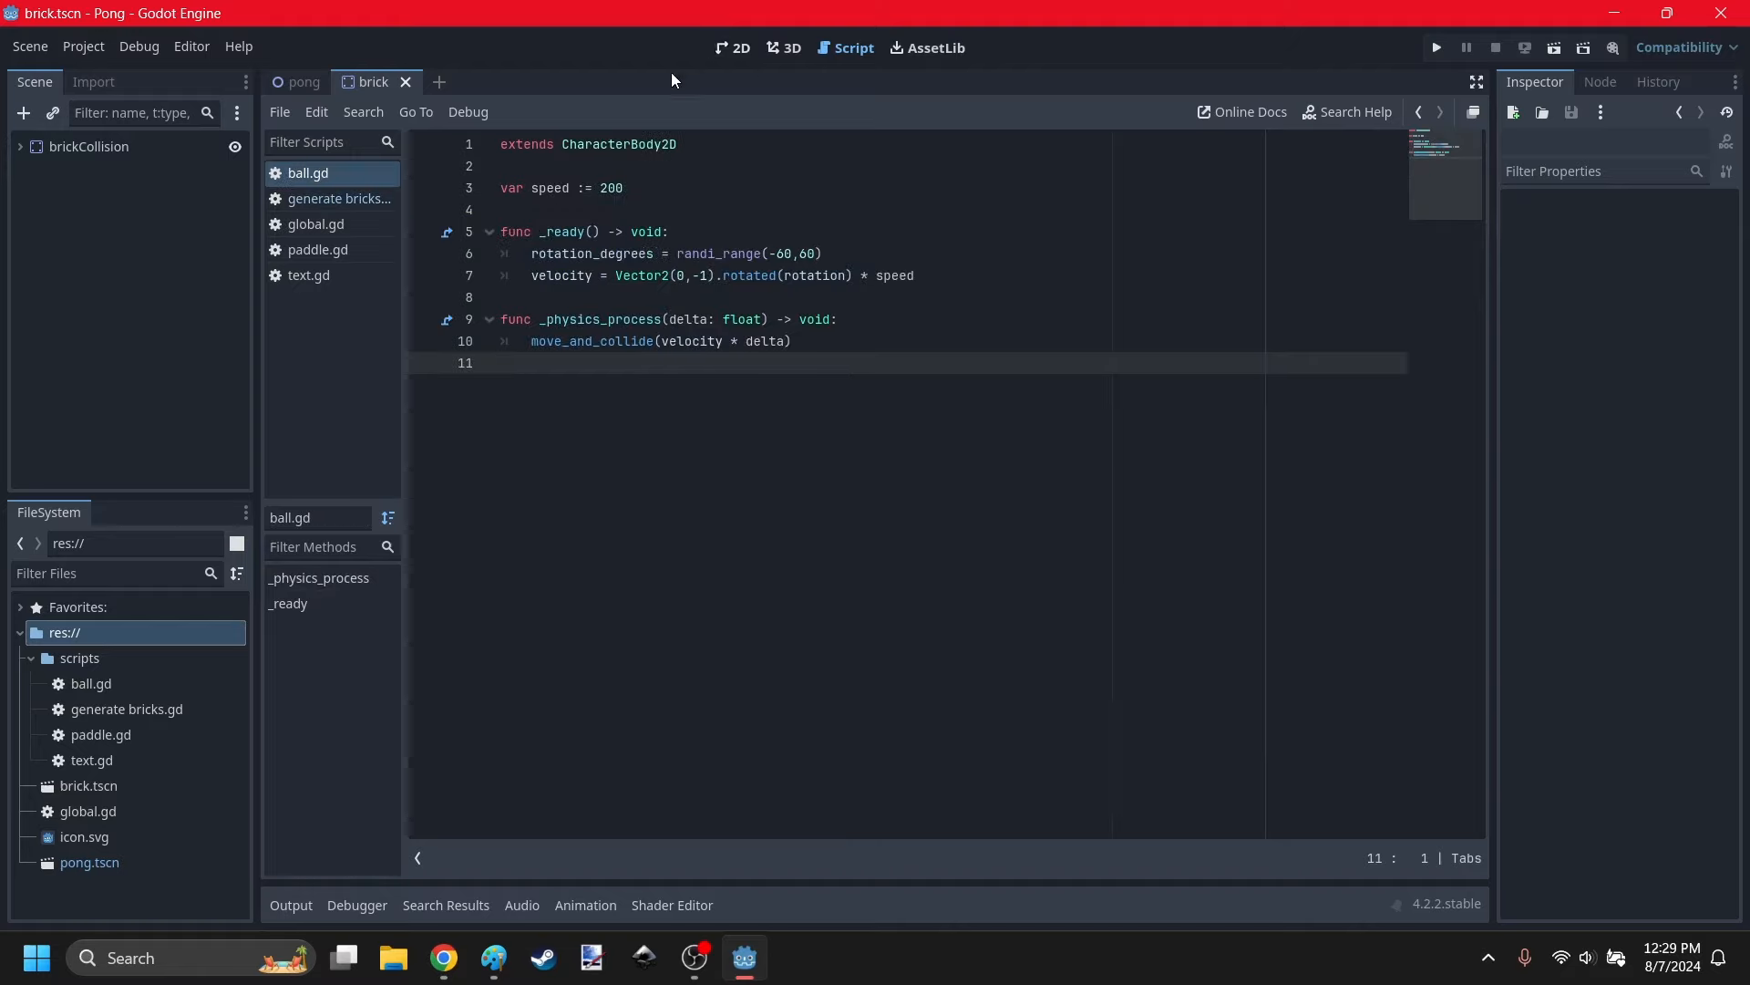
{"action": "left_click", "coordinate": [1438, 44]}
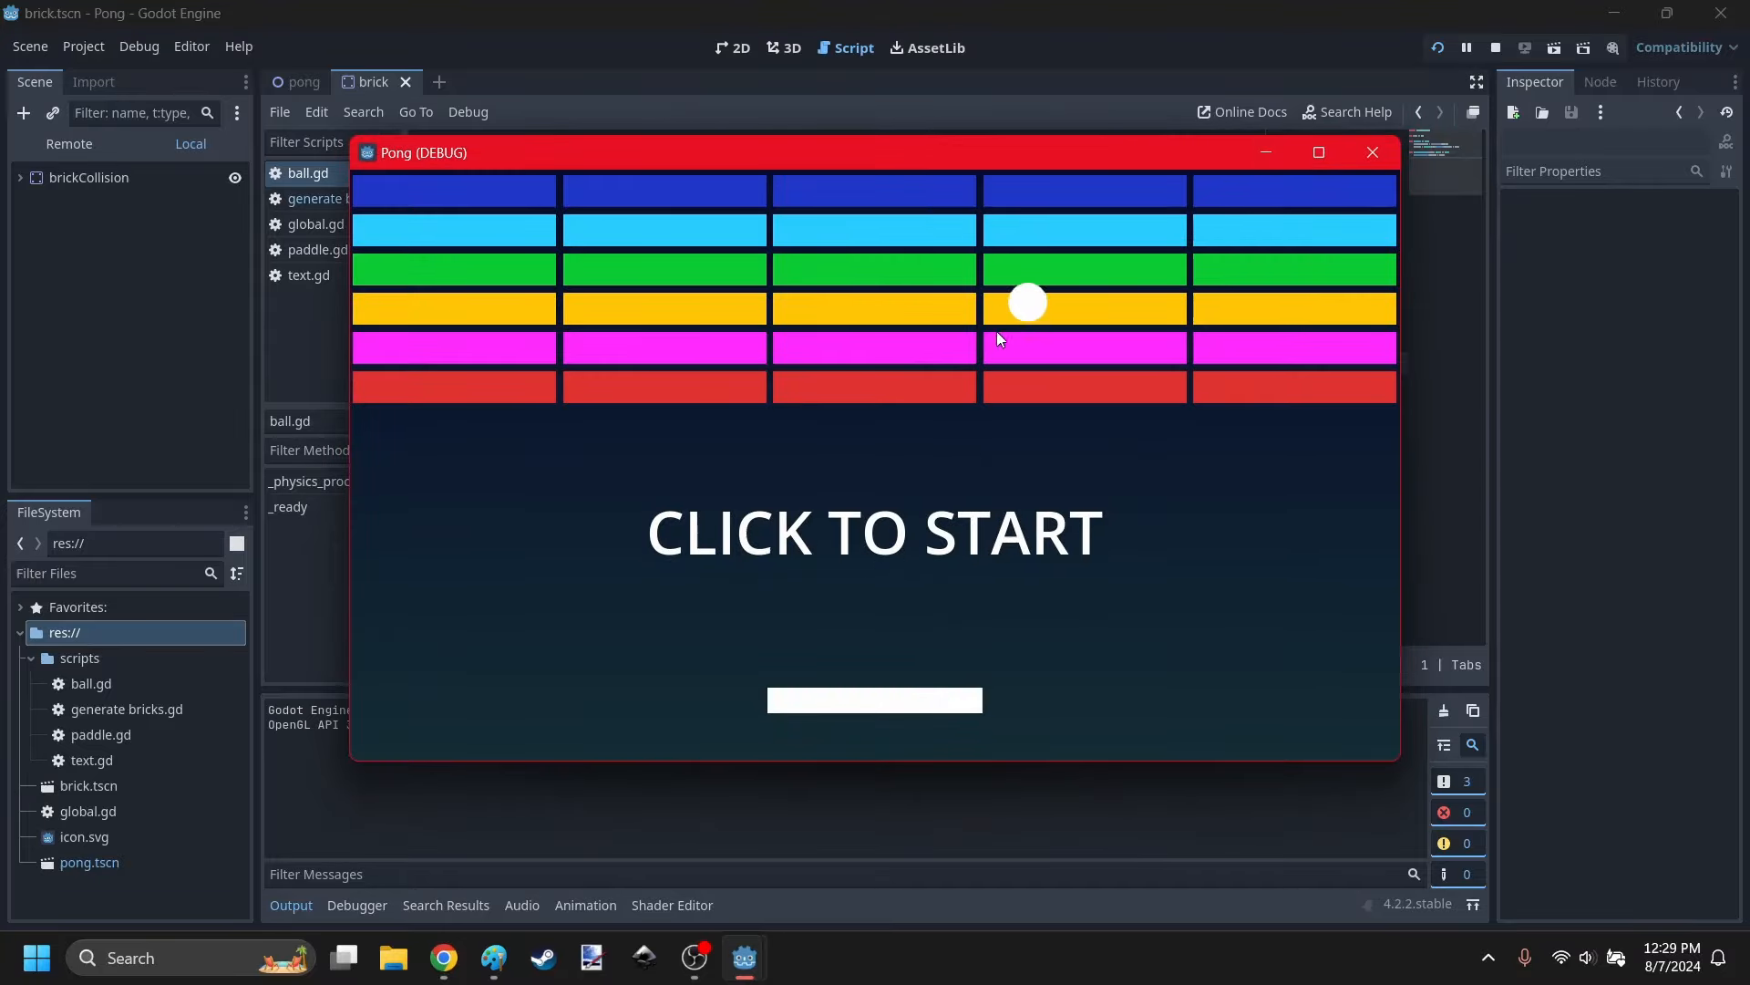
{"action": "left_click", "coordinate": [1372, 153]}
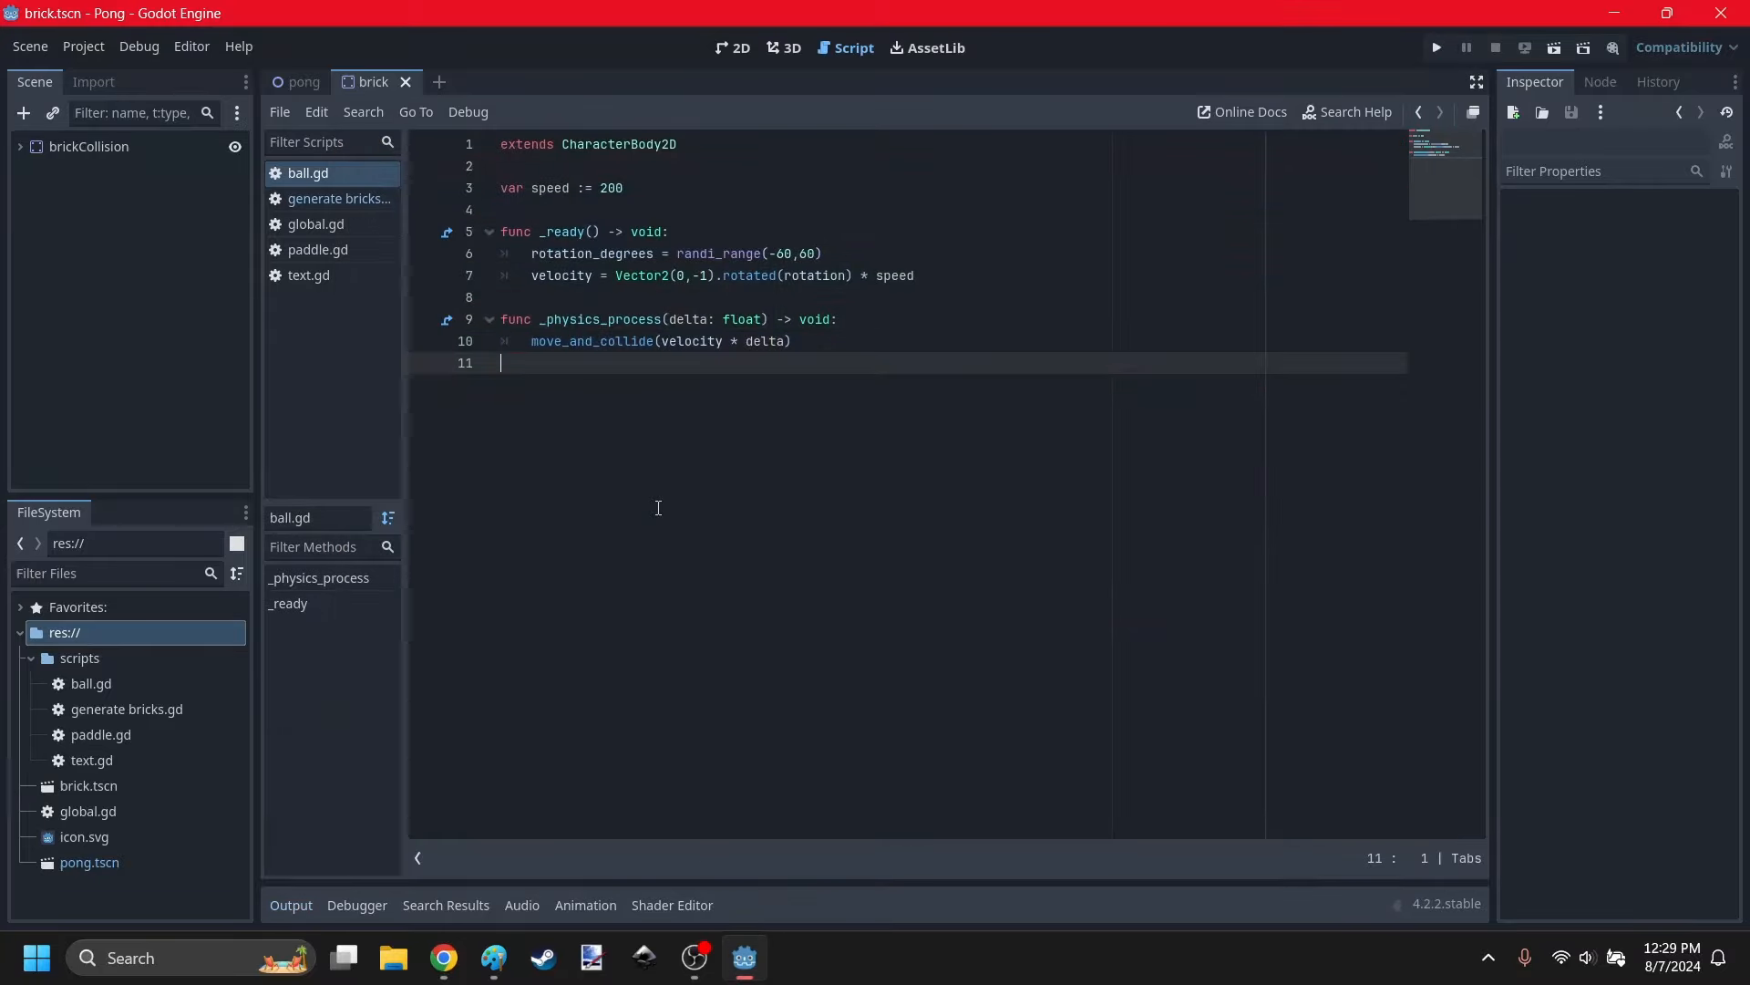
Add a CollisionShape2D child node to the ball in the pong scene.
{"action": "double_click", "coordinate": [33, 258]}
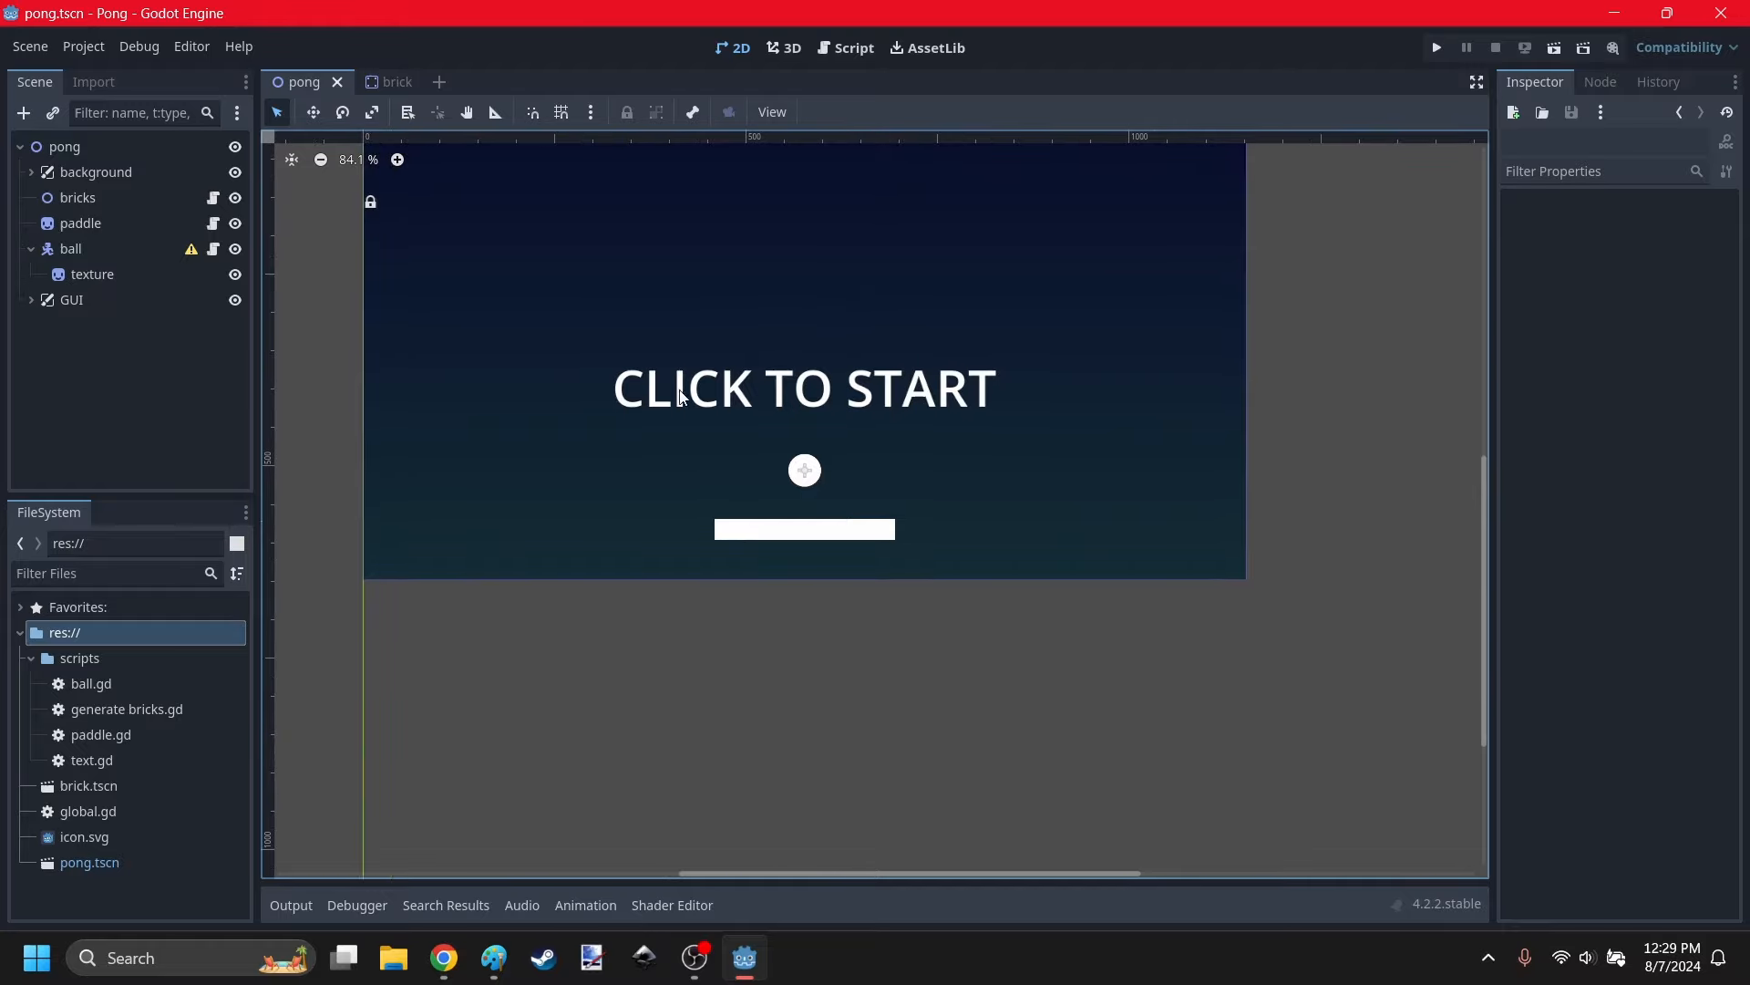
{"action": "left_click", "coordinate": [23, 113]}
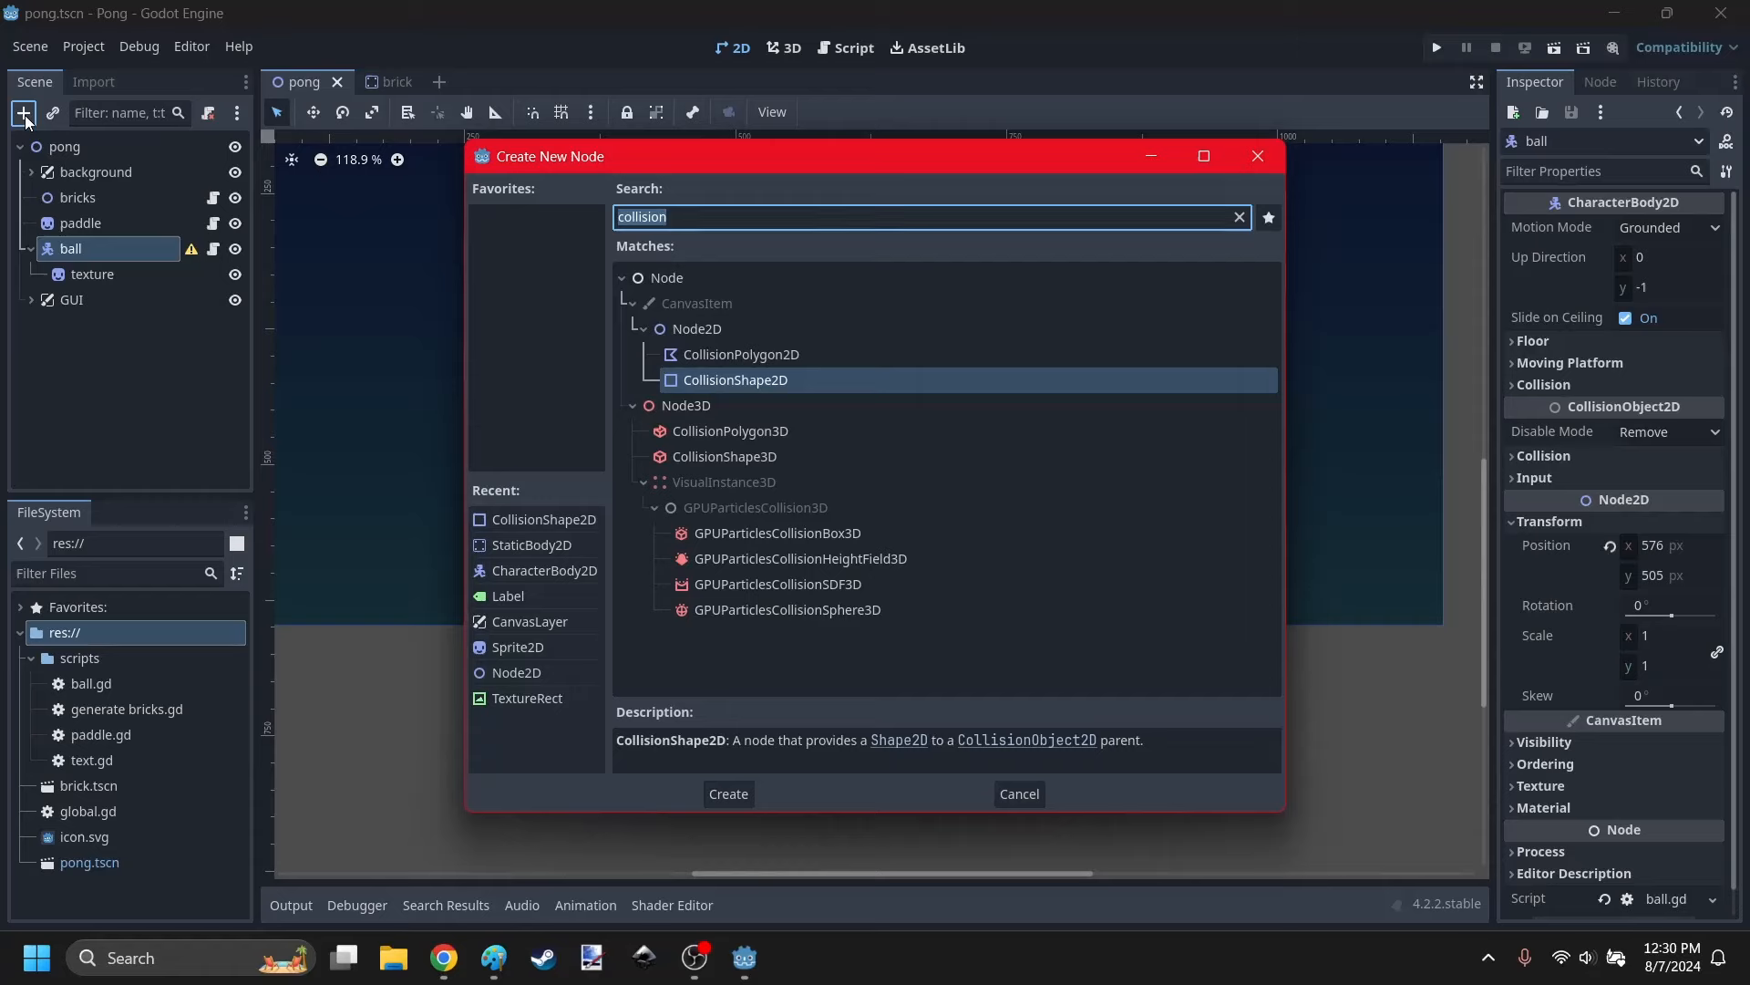
{"action": "left_click", "coordinate": [729, 794]}
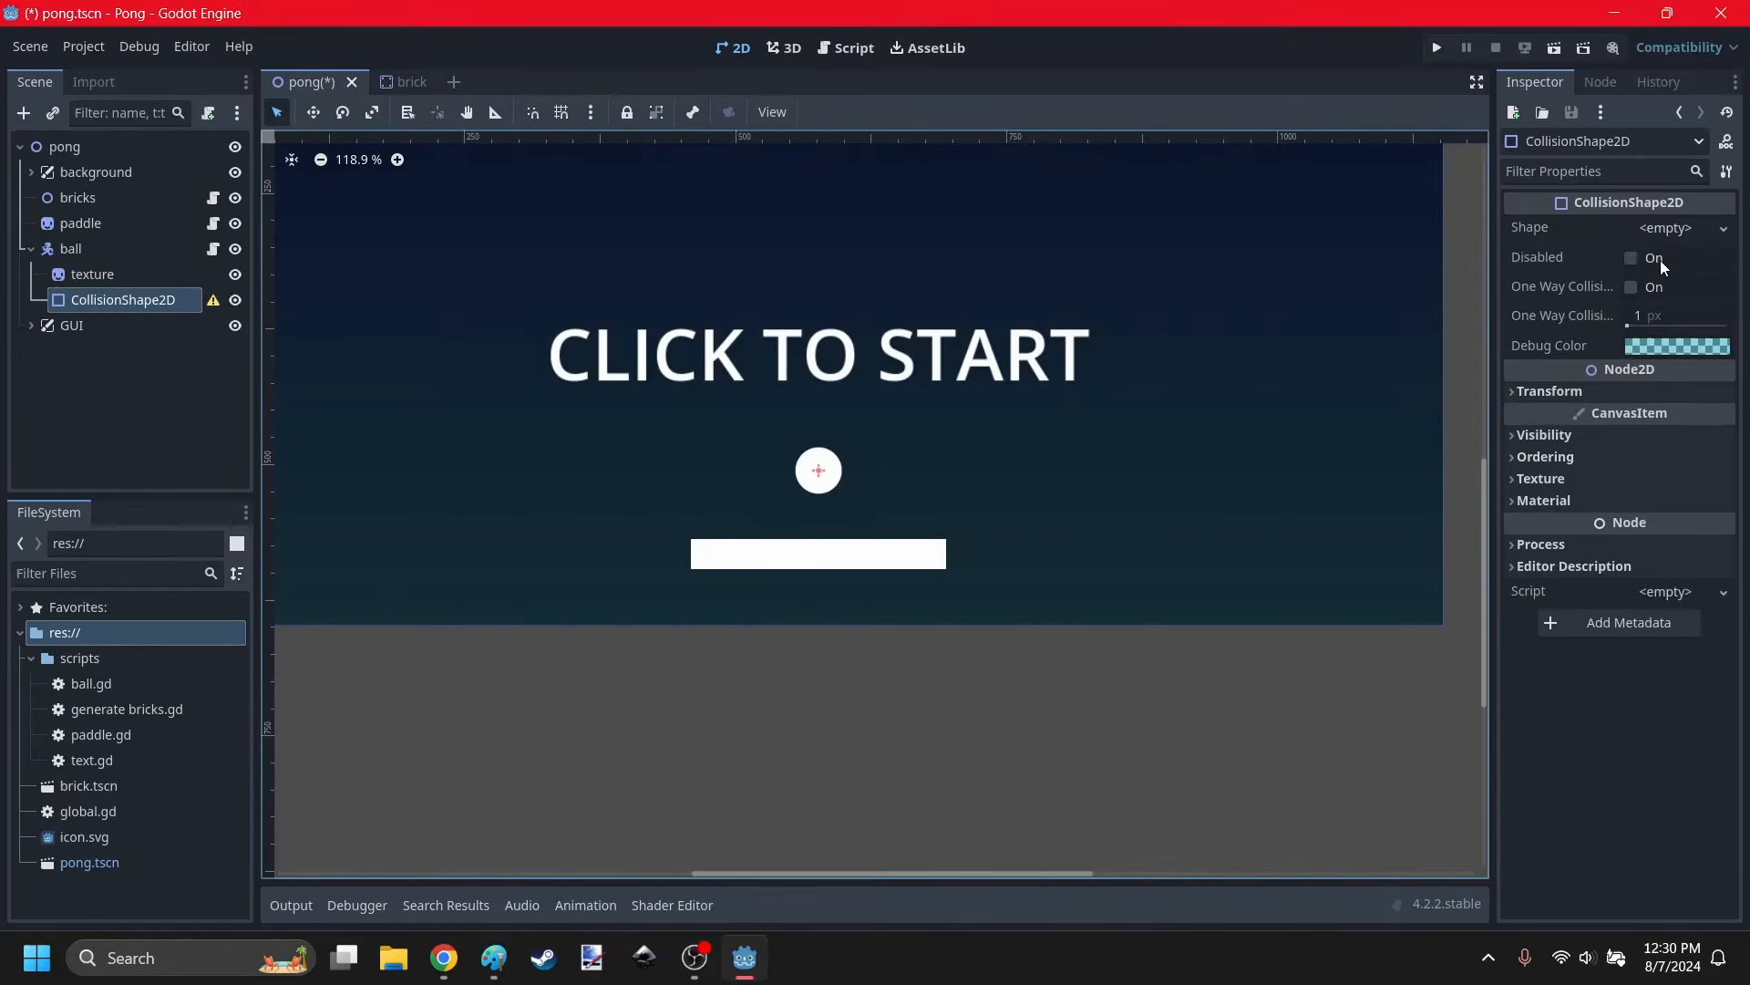
Assign a new CircleShape2D fitted to the ball's outline as its collision shape, and save the scene.
{"action": "left_click", "coordinate": [1722, 227]}
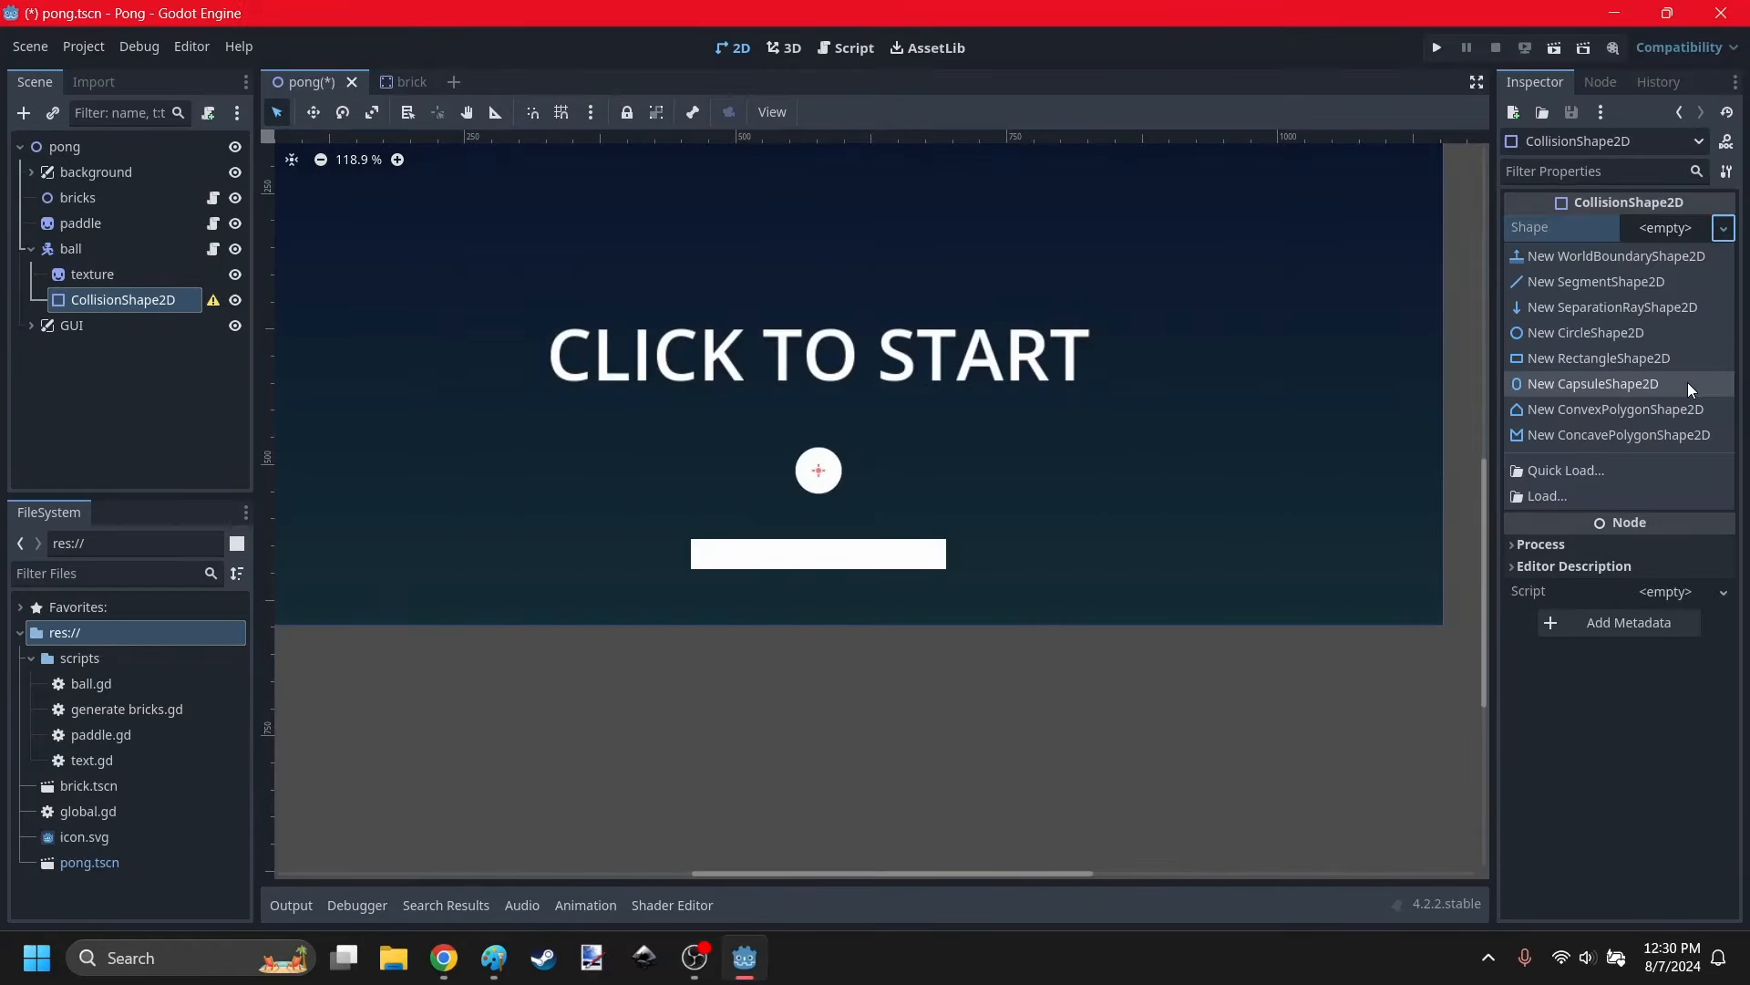
{"action": "left_click", "coordinate": [1599, 331]}
{"action": "scroll", "coordinate": [830, 469], "scroll_direction": "up", "scroll_amount": 10}
{"action": "left_click_drag", "start_coordinate": [835, 422], "coordinate": [904, 424]}
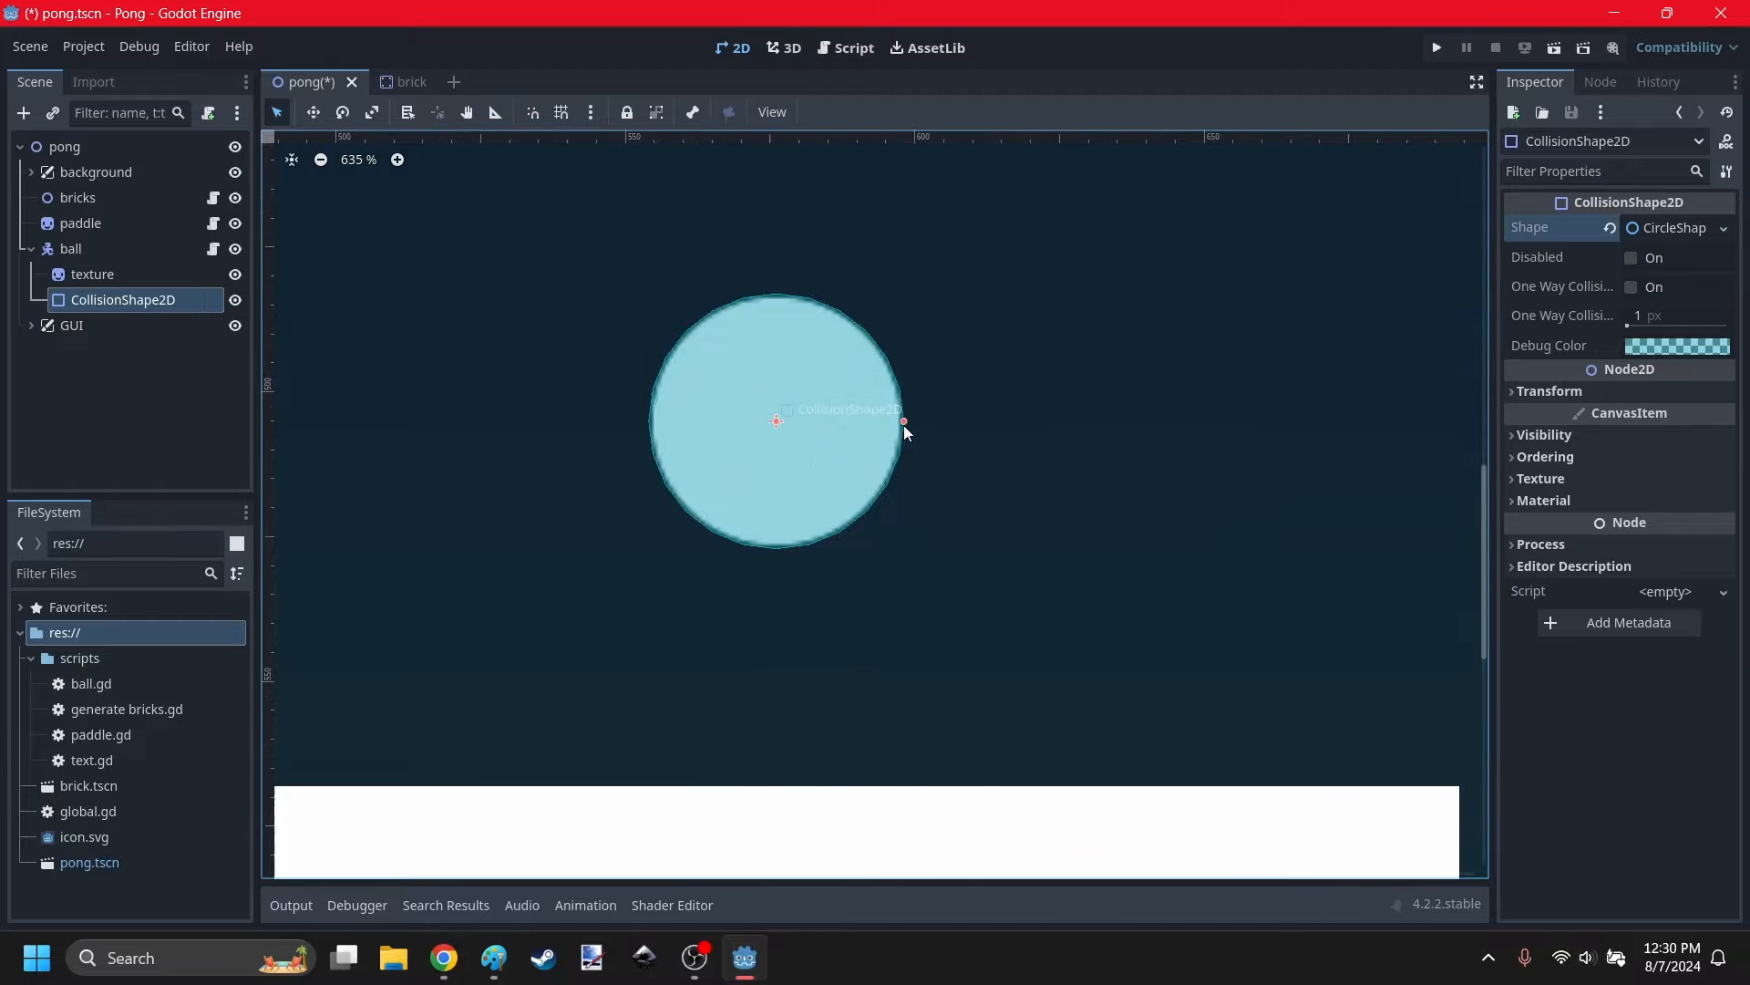
{"action": "left_click", "coordinate": [1058, 452]}
{"action": "scroll", "coordinate": [729, 547], "scroll_direction": "down", "scroll_amount": 10}
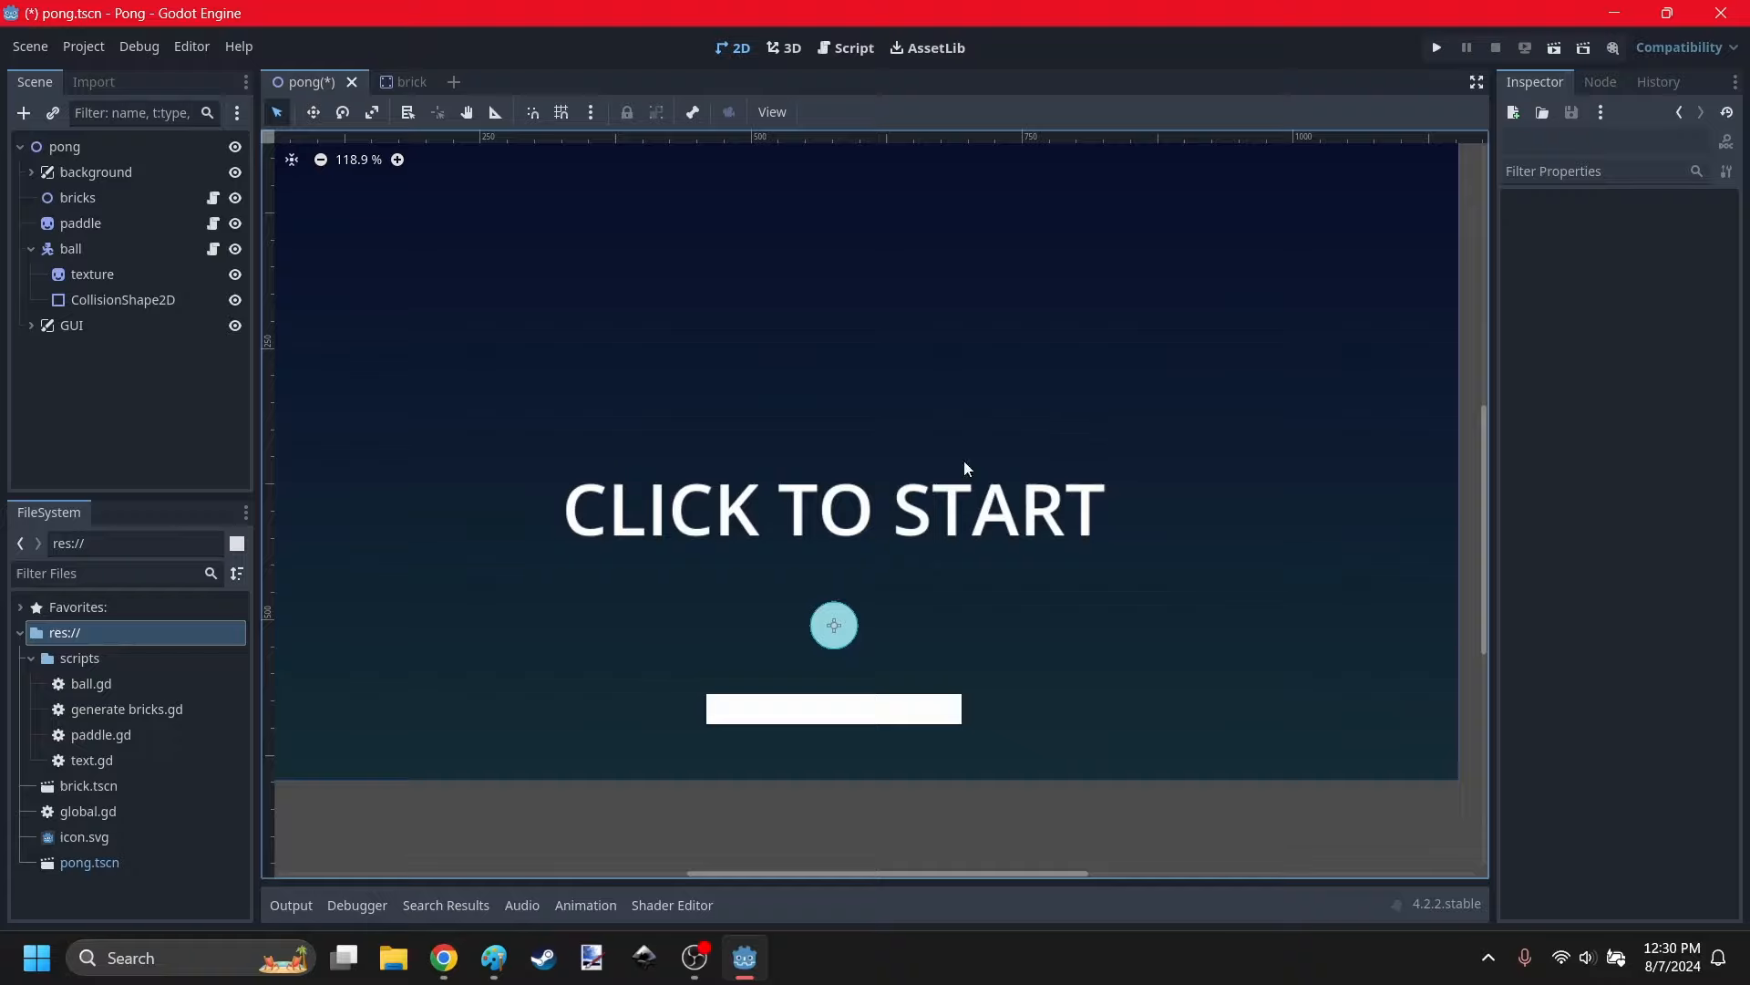
{"action": "key", "text": "ctrl+s"}
{"action": "left_click", "coordinate": [31, 248]}
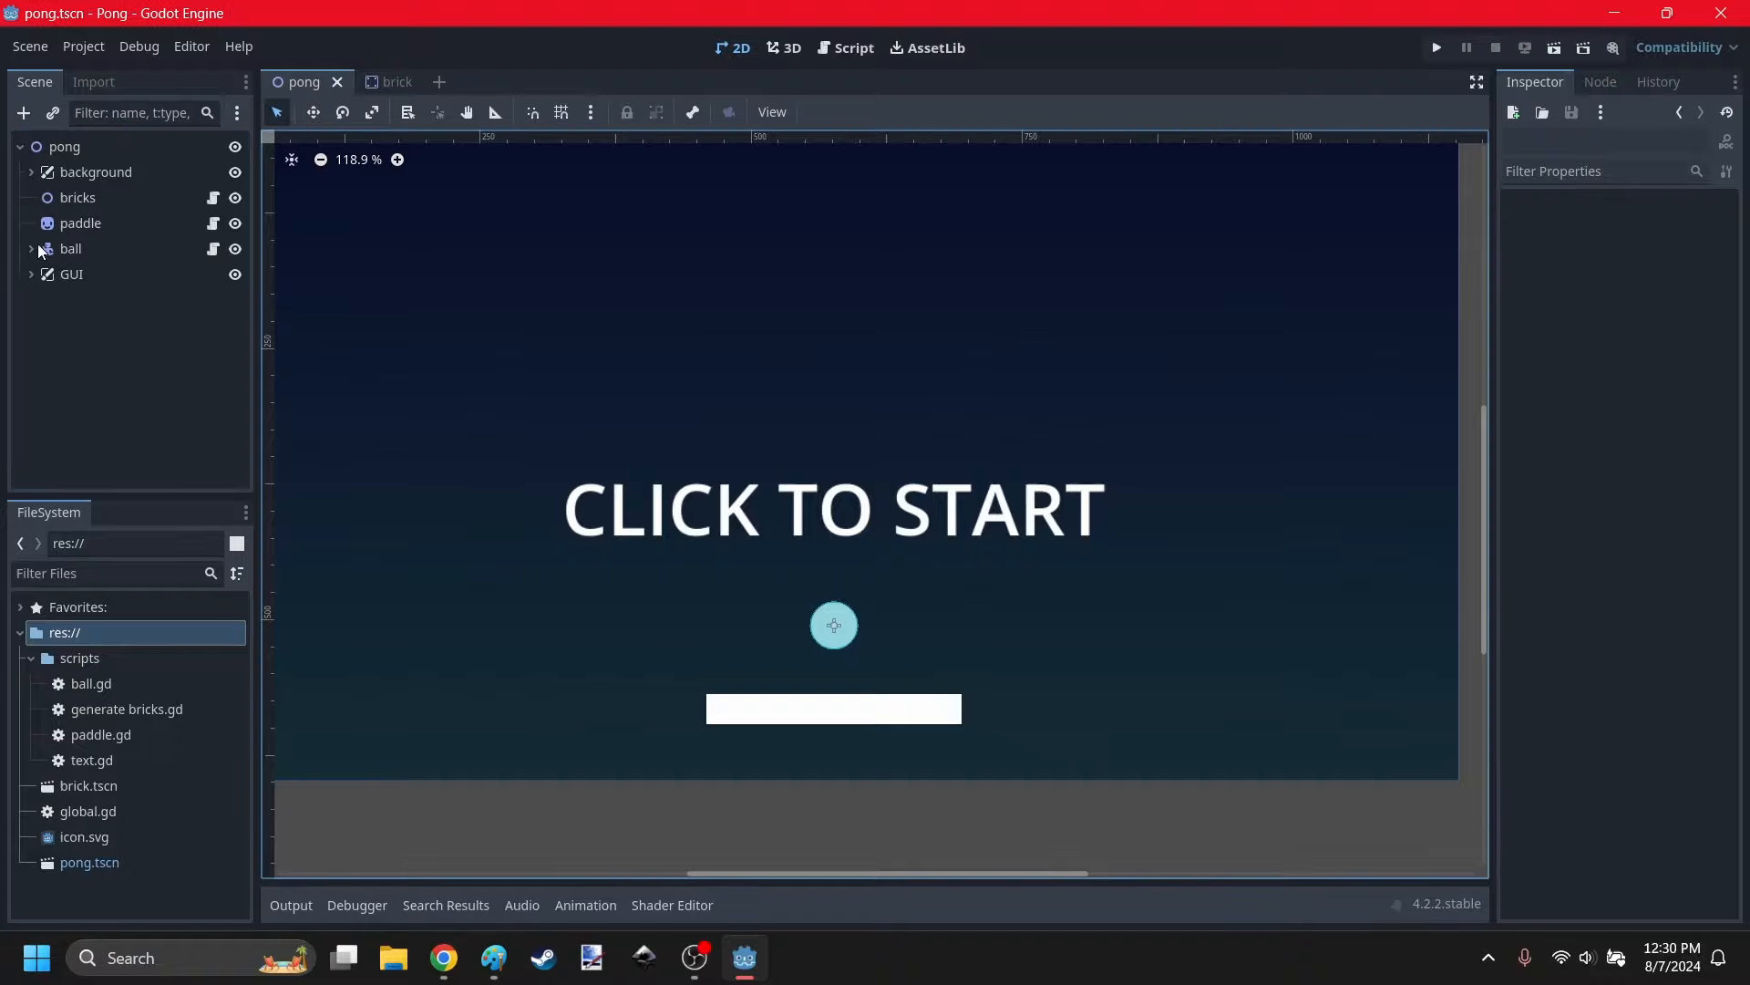
Test-run the game repeatedly, including in a maximized window, to check how the ball collides with the bricks.
{"action": "left_click", "coordinate": [1436, 48]}
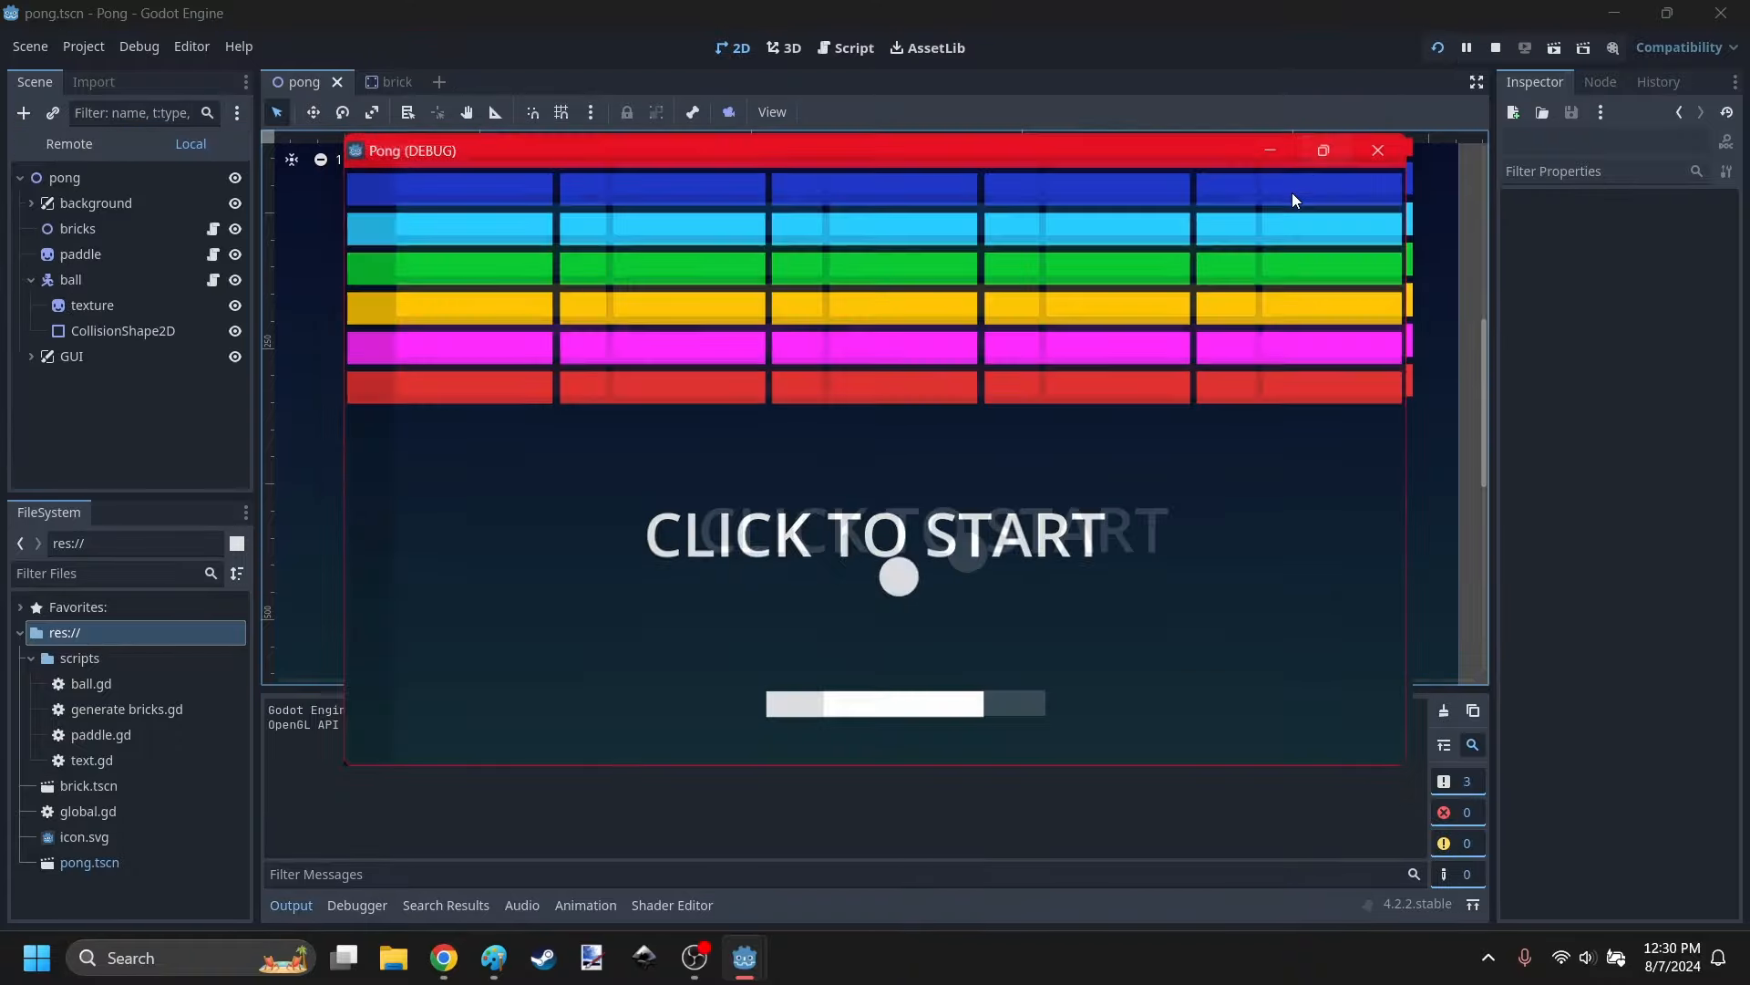
{"action": "left_click", "coordinate": [1019, 467]}
{"action": "left_click", "coordinate": [1721, 11]}
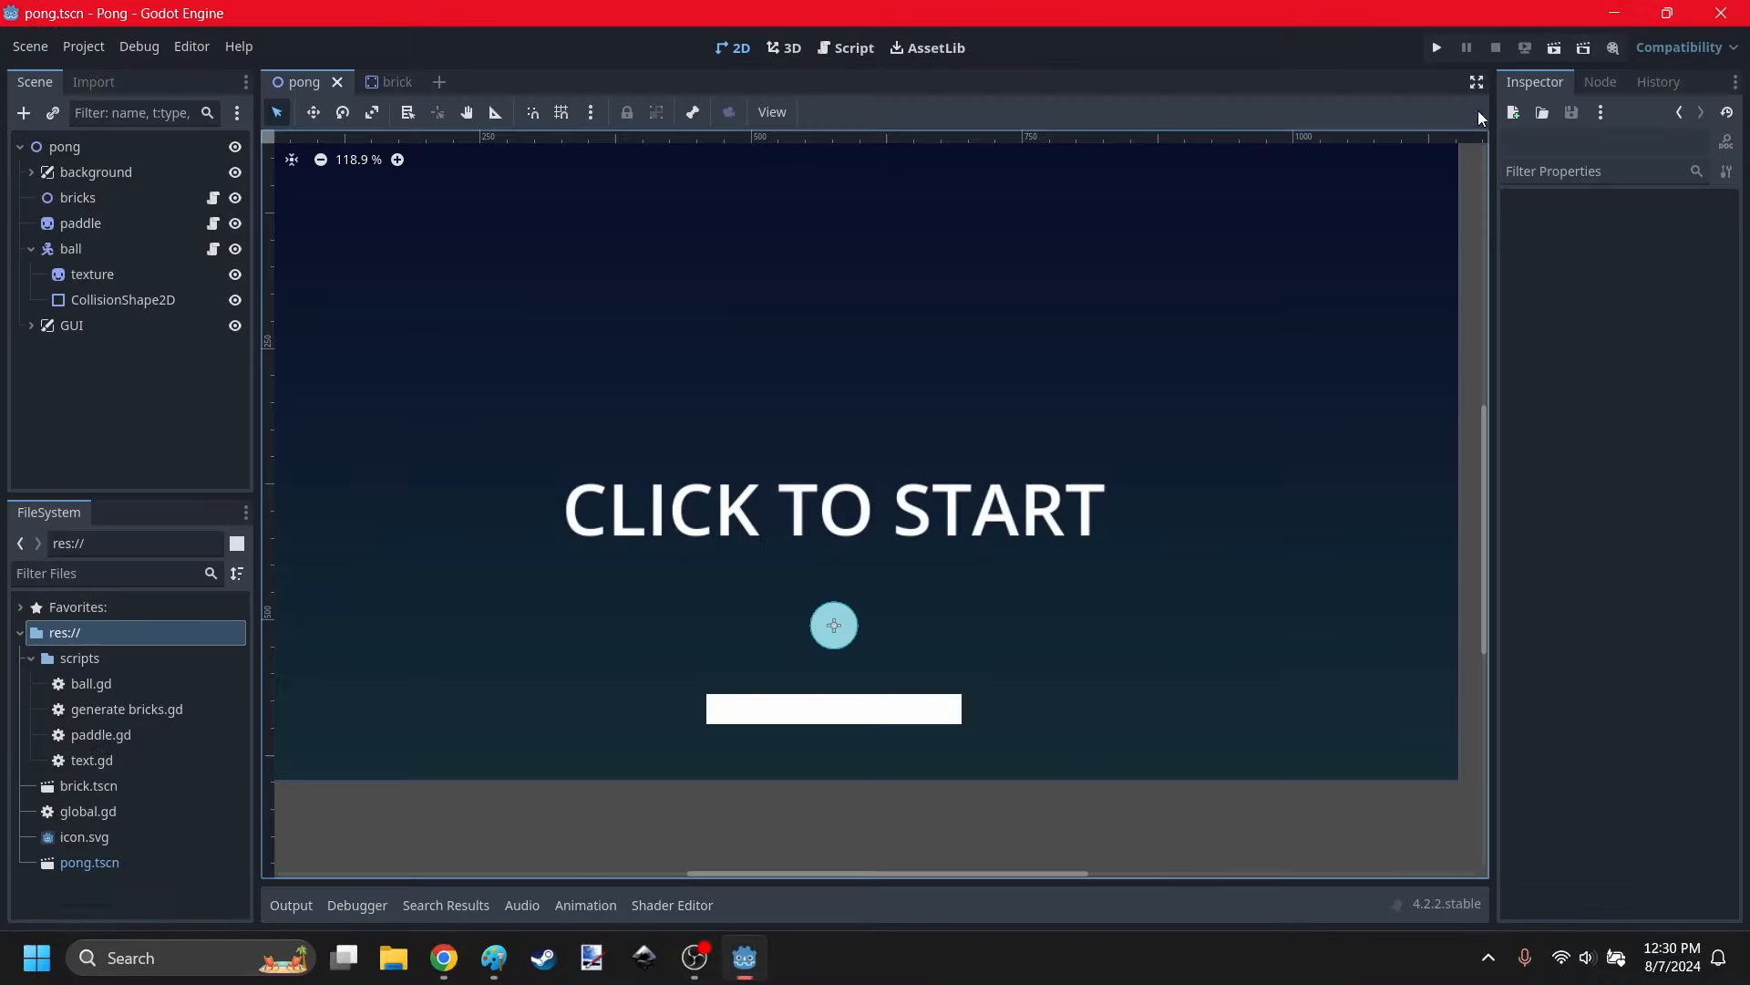
{"action": "left_click", "coordinate": [1434, 48]}
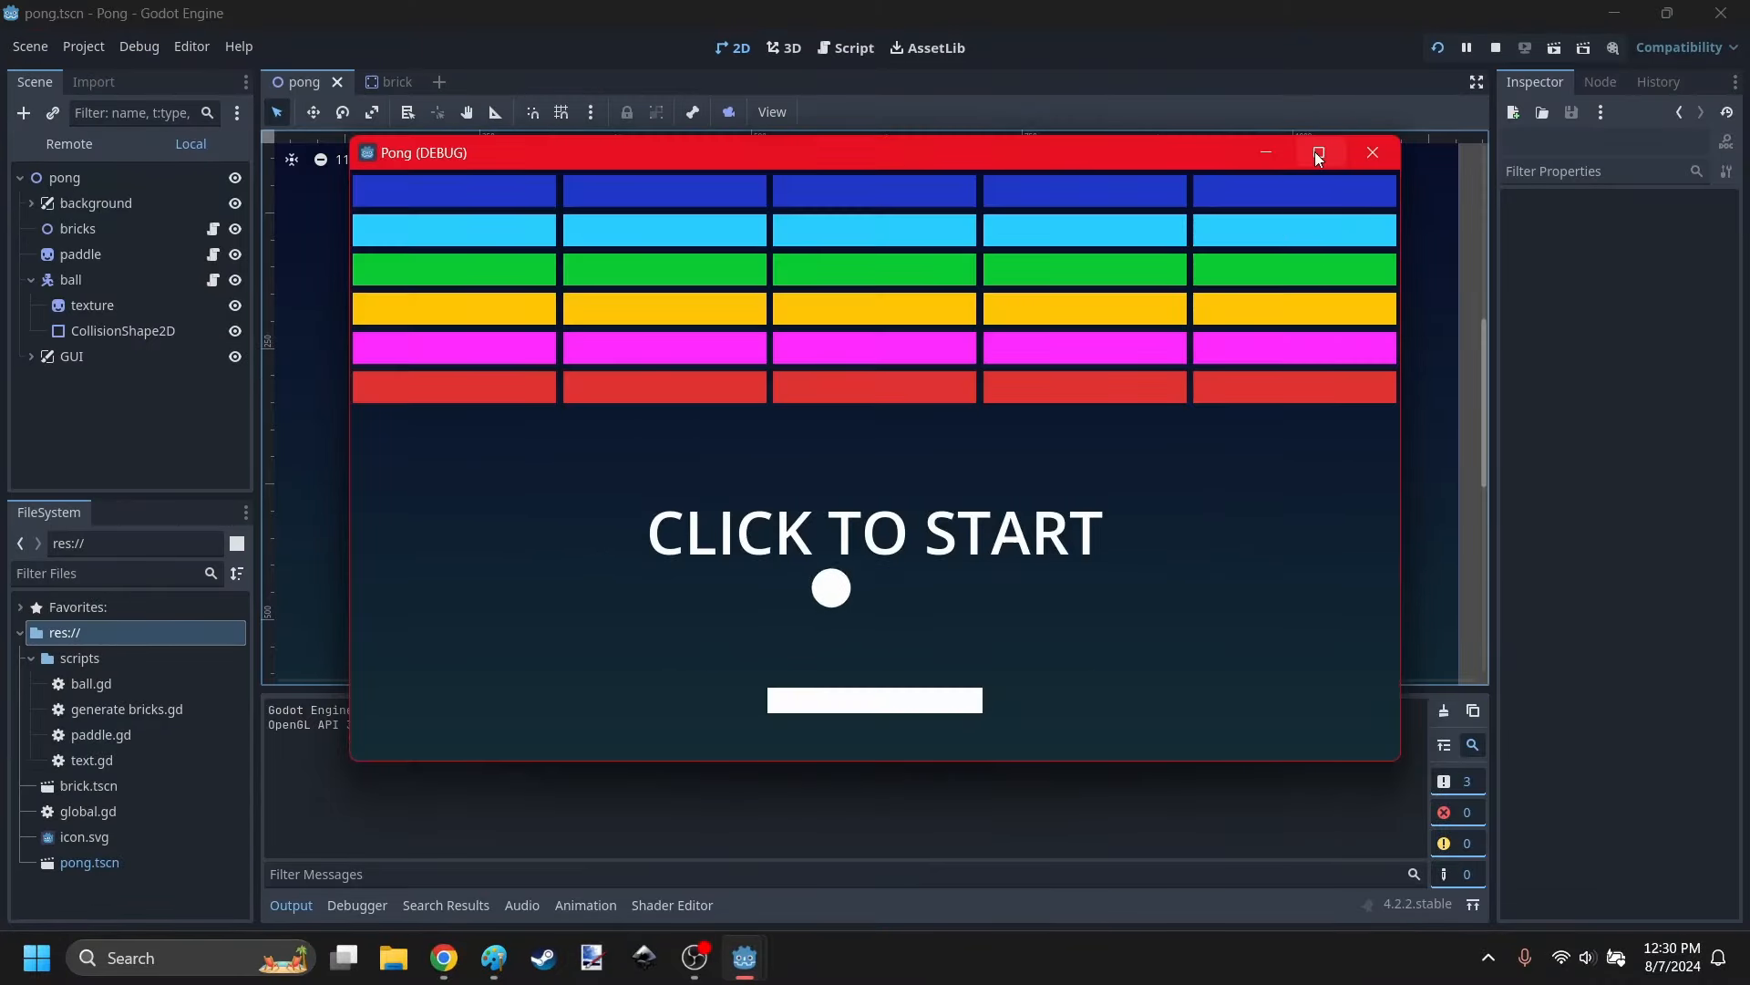
{"action": "left_click", "coordinate": [1314, 152]}
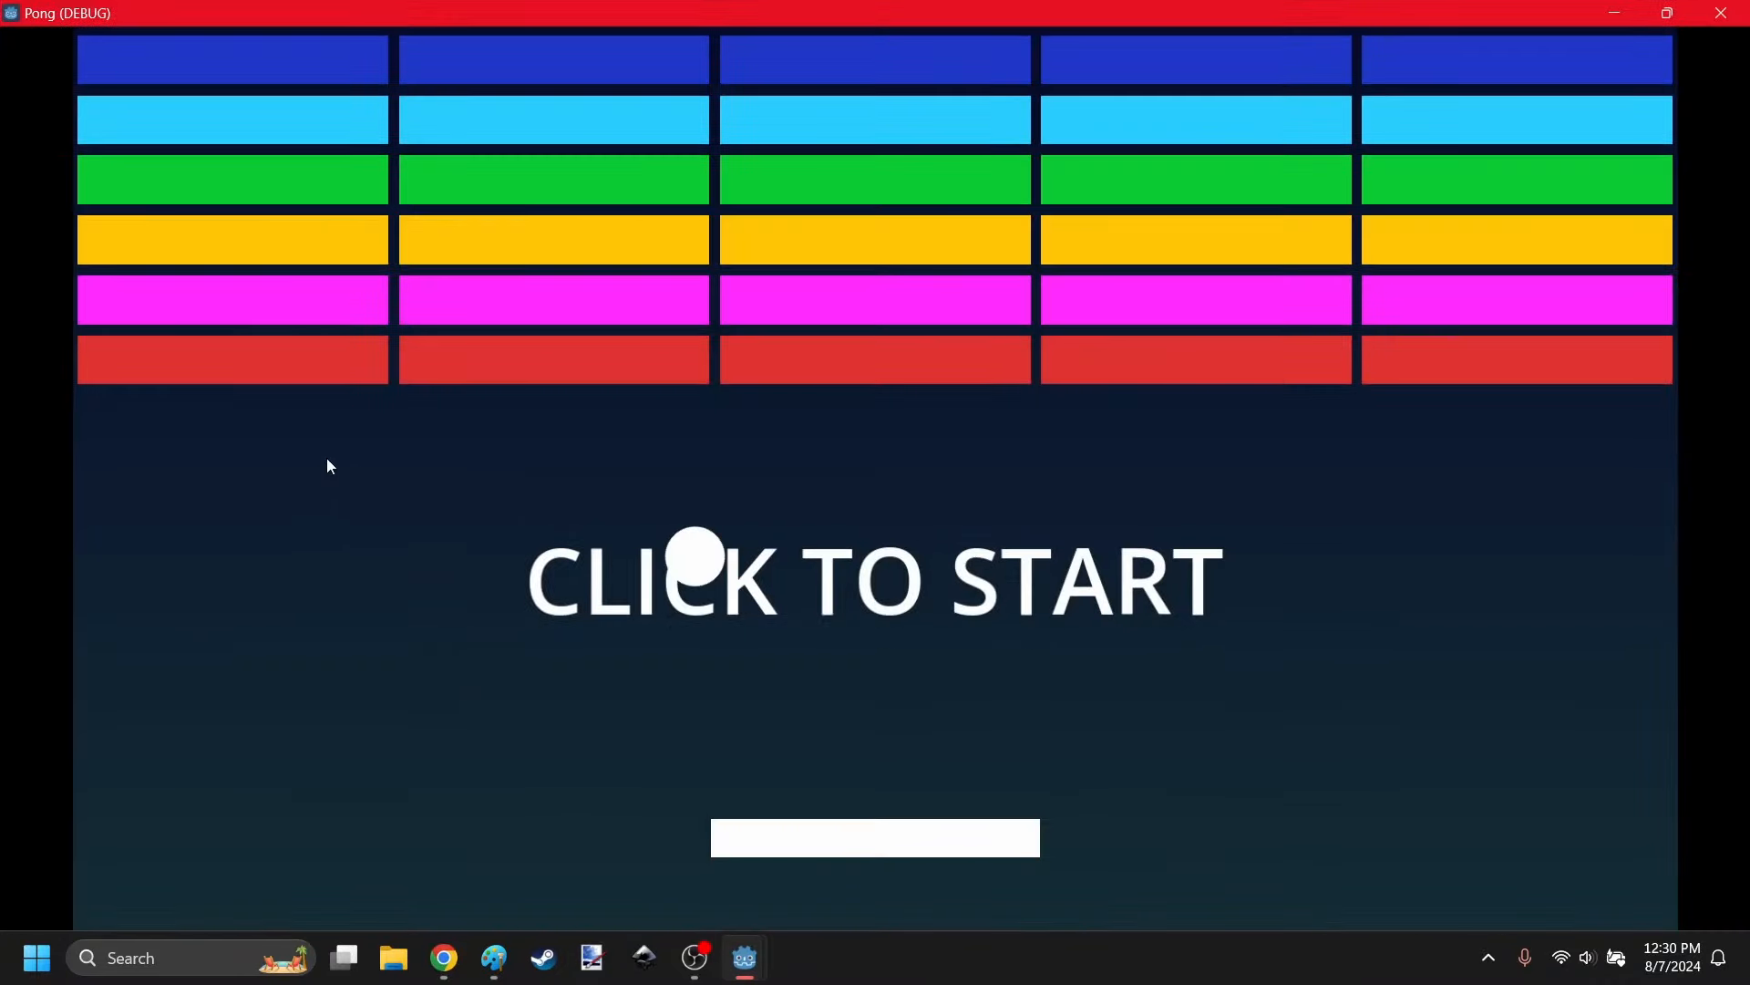
{"action": "left_click", "coordinate": [1721, 11]}
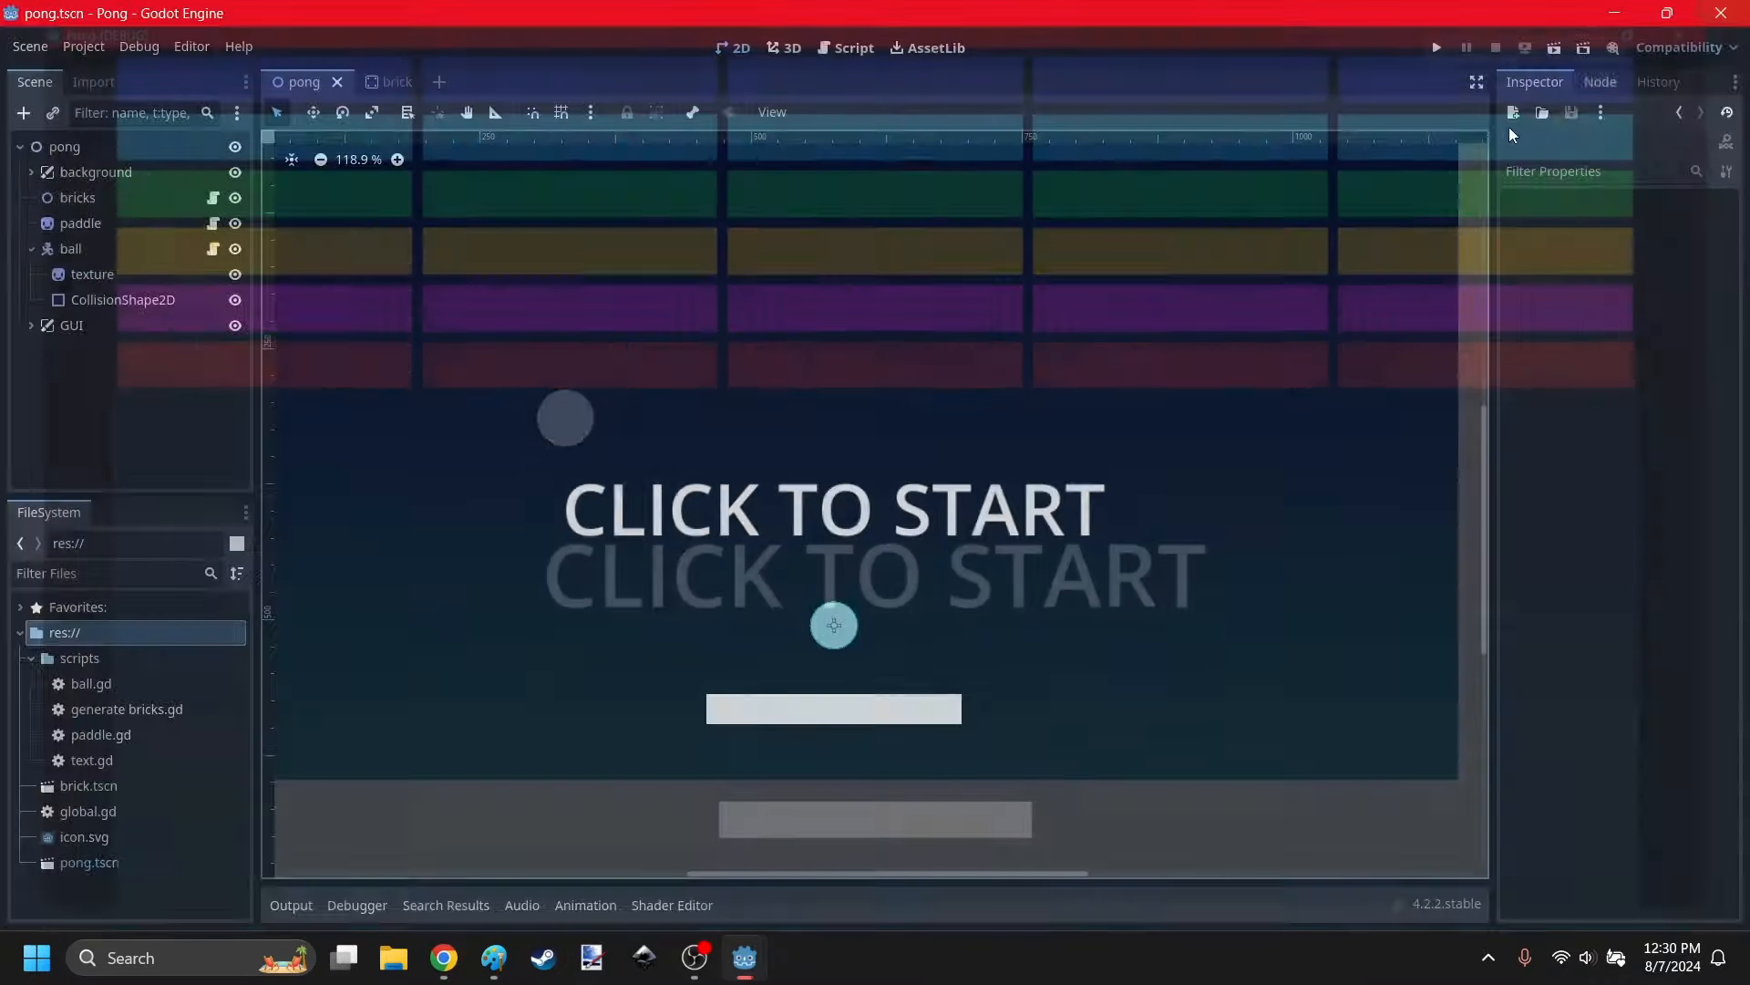
{"action": "left_click", "coordinate": [1445, 46]}
{"action": "left_click", "coordinate": [1325, 147]}
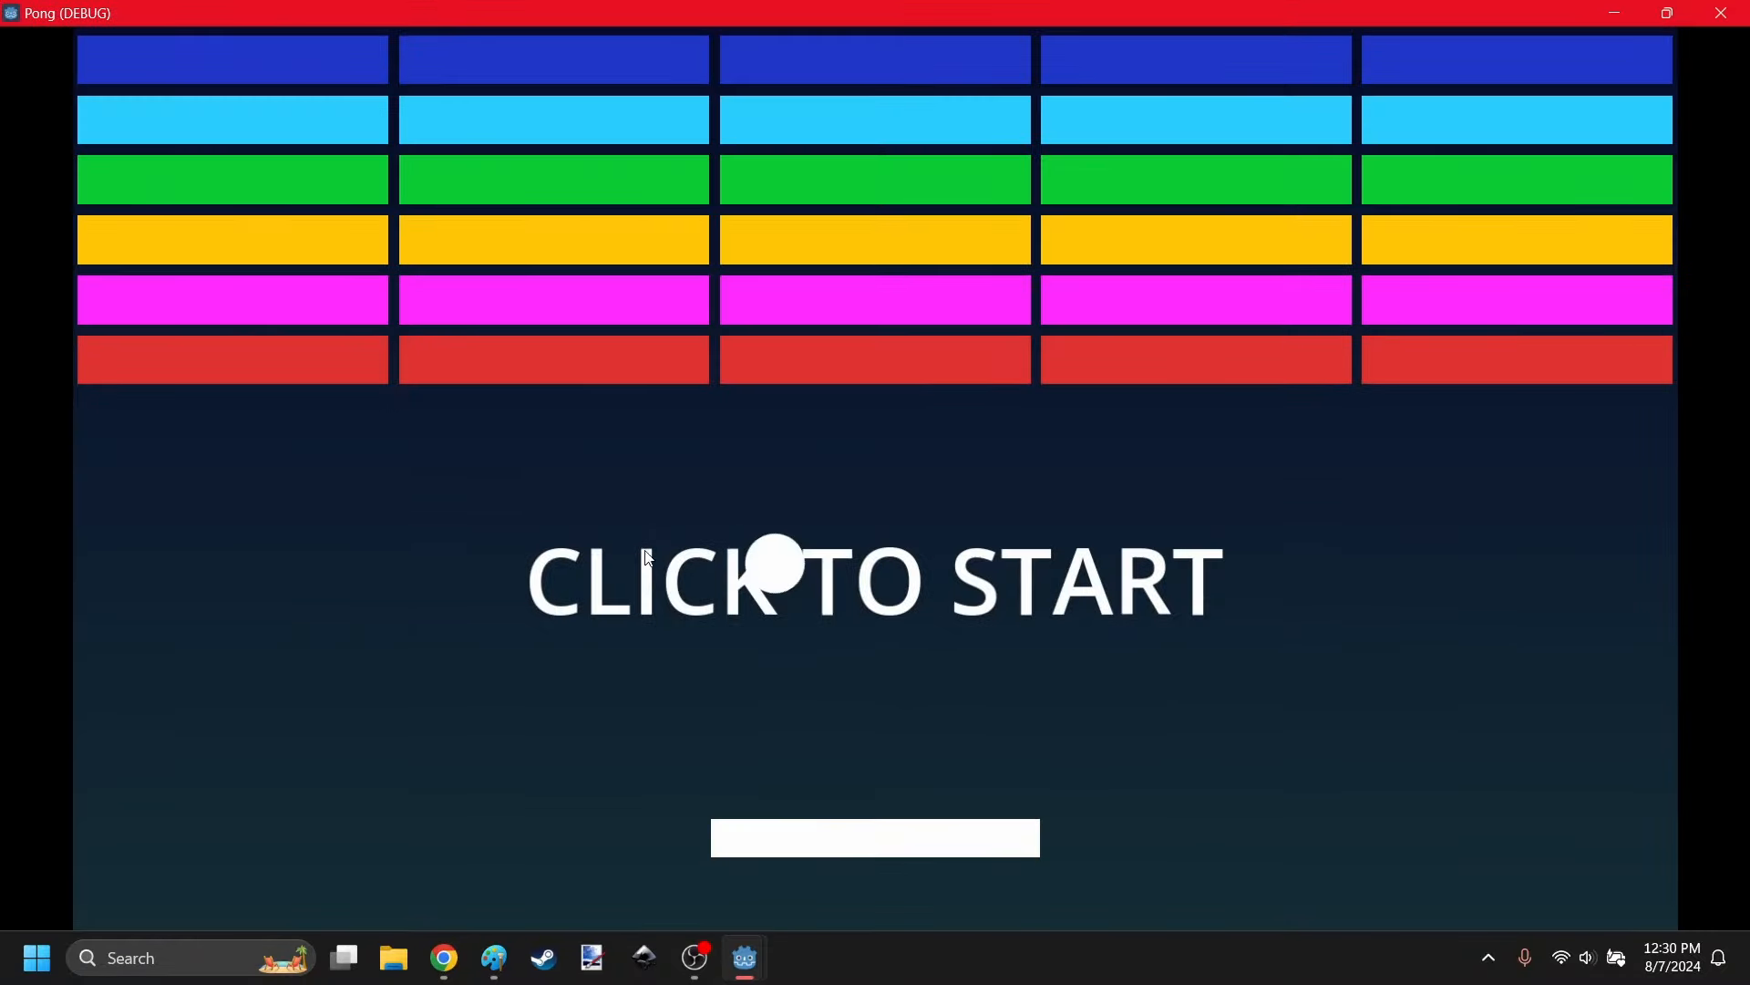
{"action": "left_click", "coordinate": [1721, 11]}
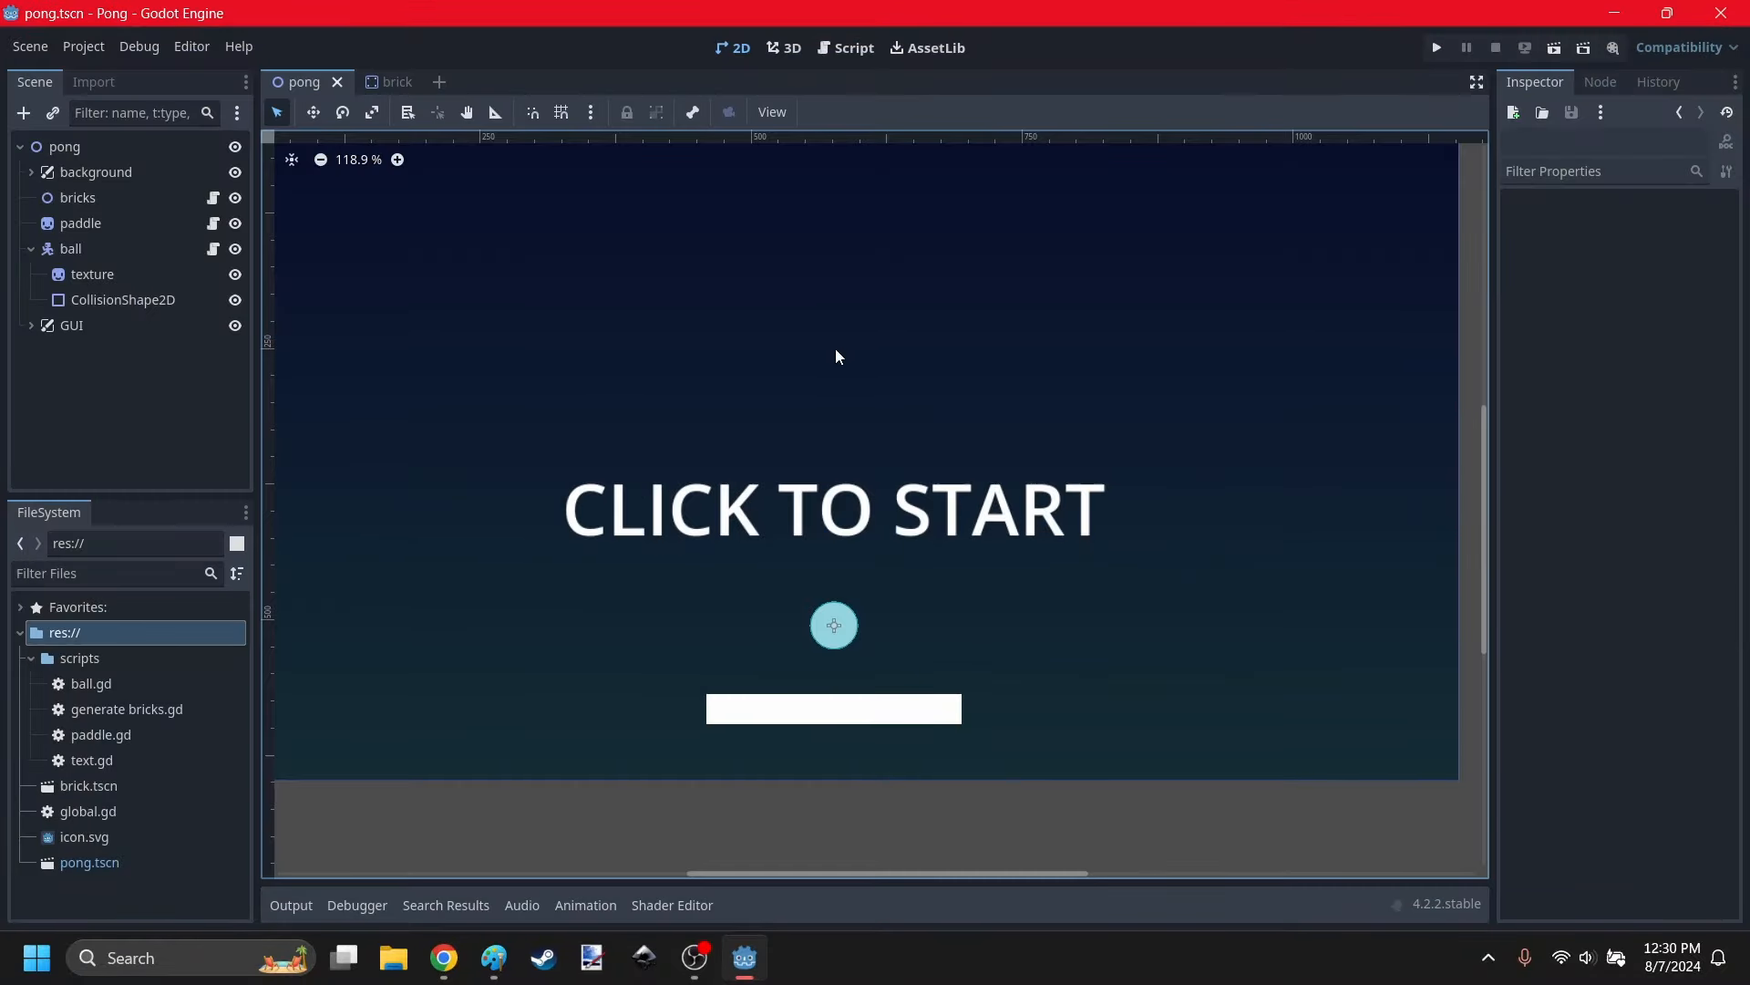
Switch to the Scratch project in Chrome and examine the ball sprite's brick-collision blocks, then return to Godot's ball.gd script.
{"action": "scroll", "coordinate": [797, 516], "scroll_direction": "down", "scroll_amount": 8}
{"action": "scroll", "coordinate": [764, 410], "scroll_direction": "up", "scroll_amount": 2}
{"action": "left_click", "coordinate": [845, 50]}
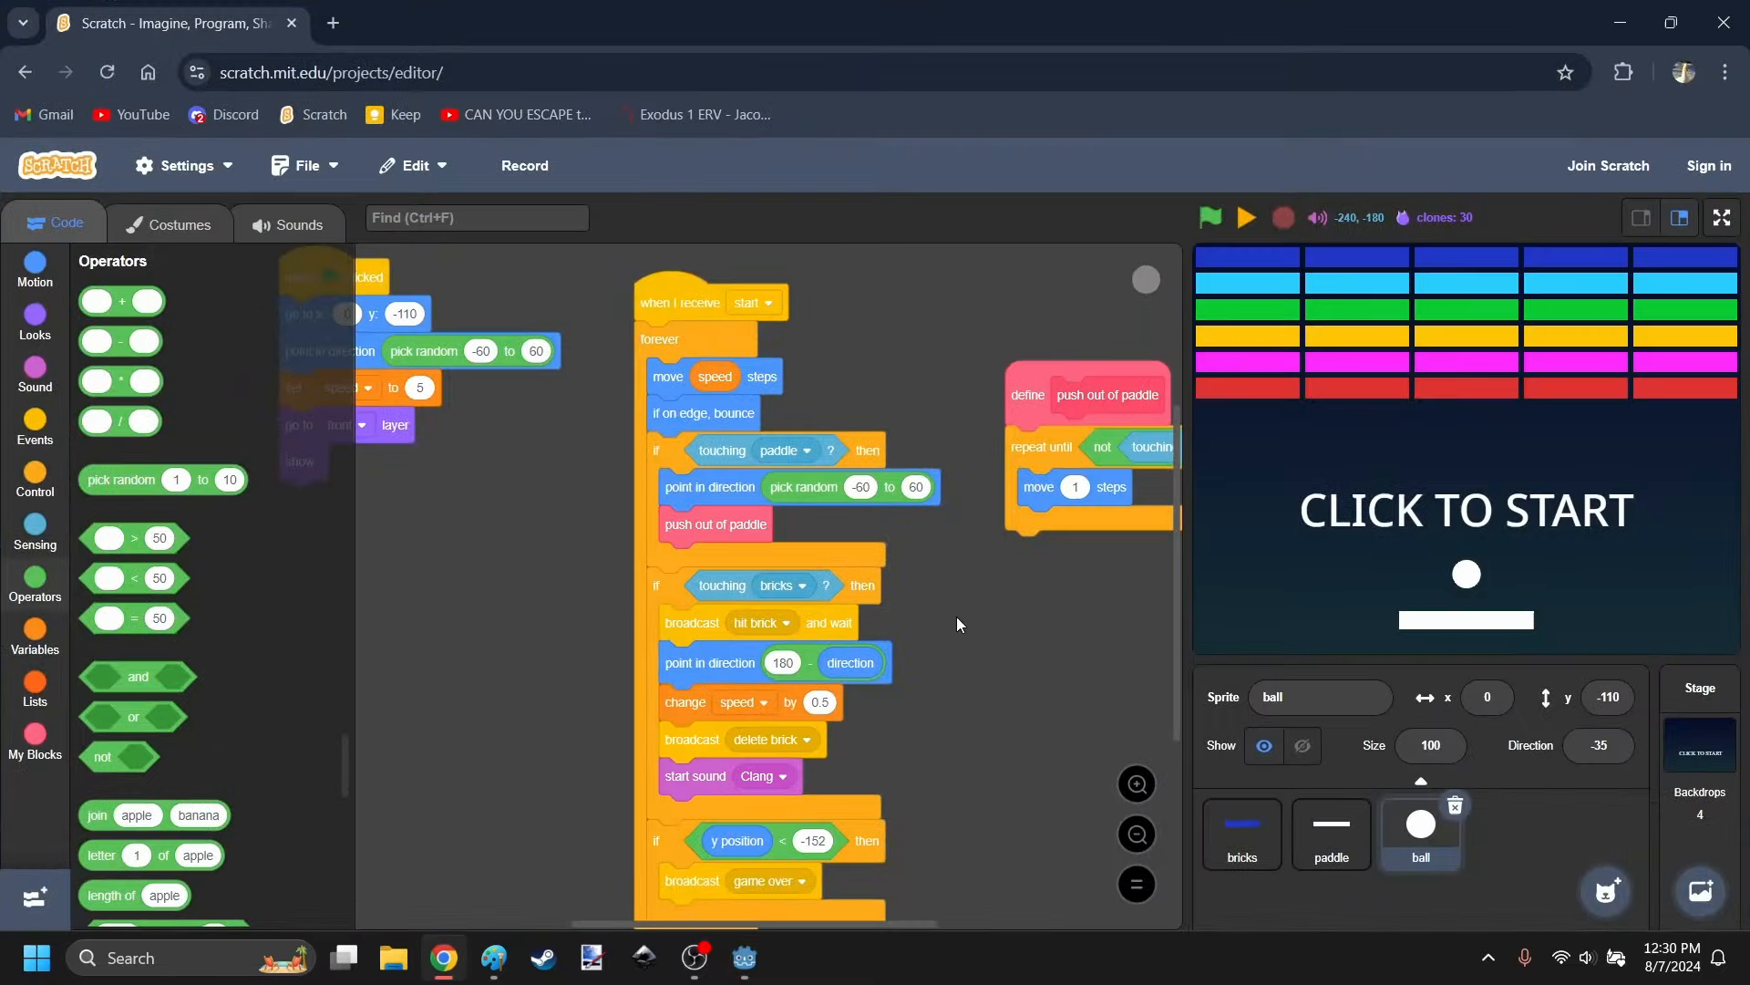
{"action": "scroll", "coordinate": [955, 616], "scroll_direction": "down", "scroll_amount": 3}
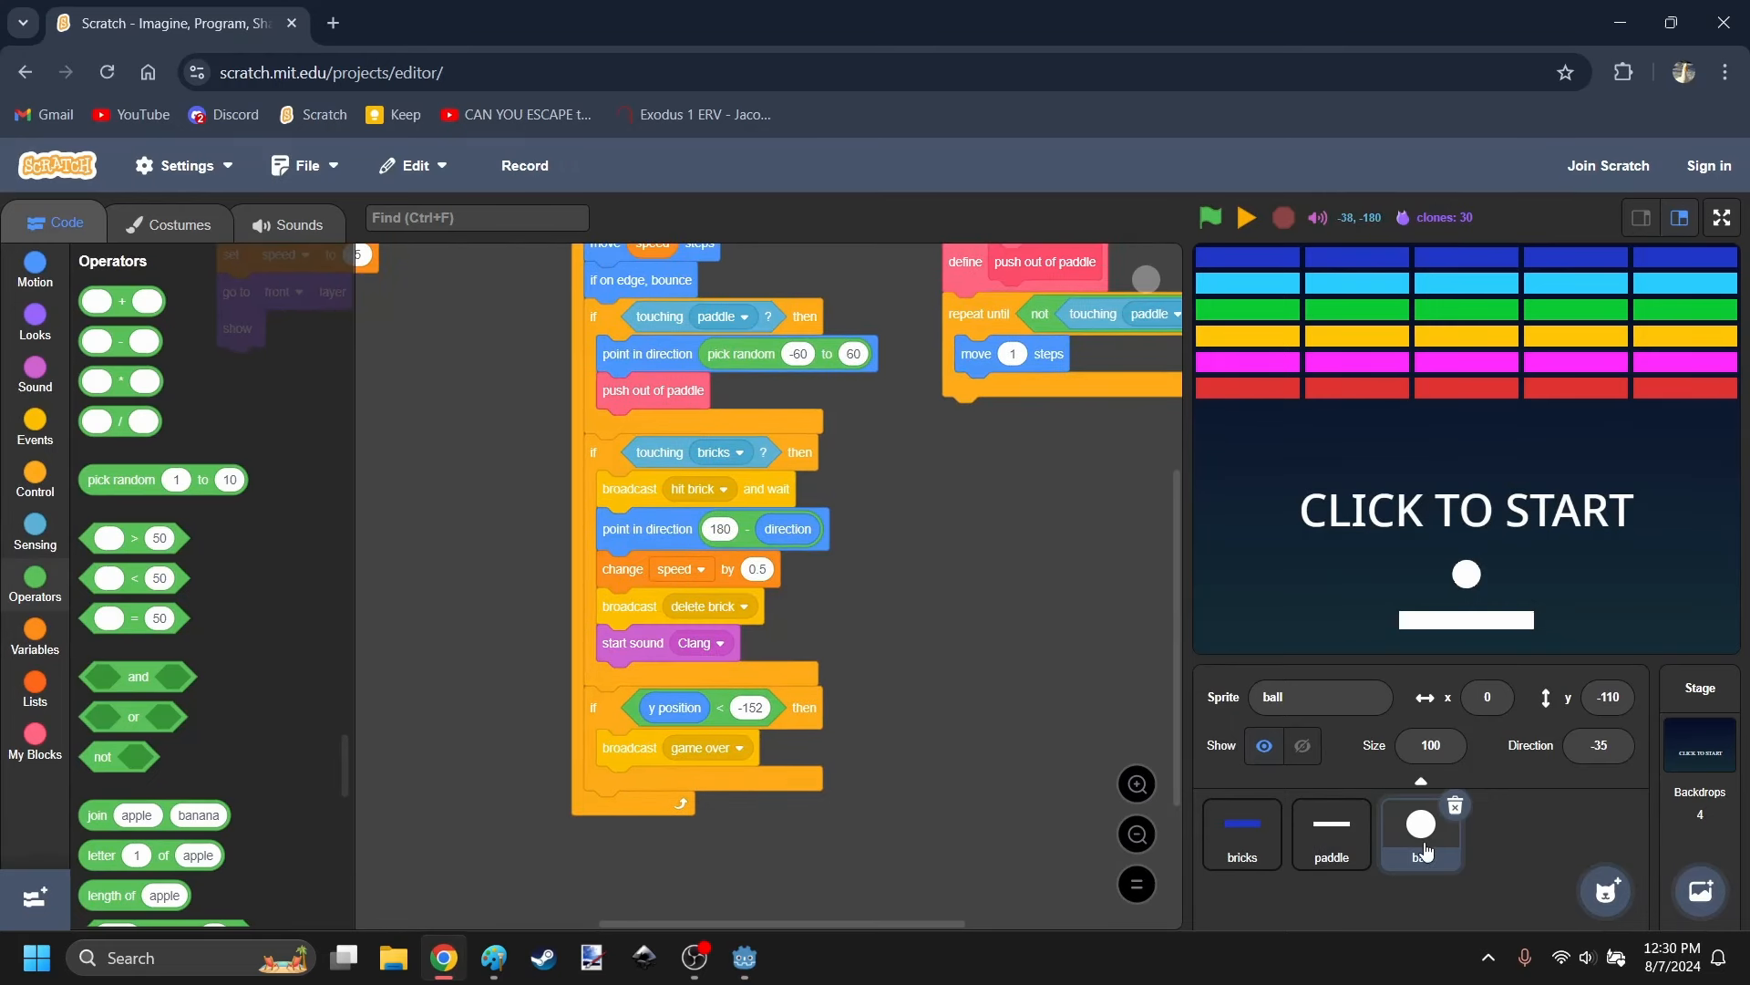
{"action": "scroll", "coordinate": [657, 524], "scroll_direction": "down", "scroll_amount": 1}
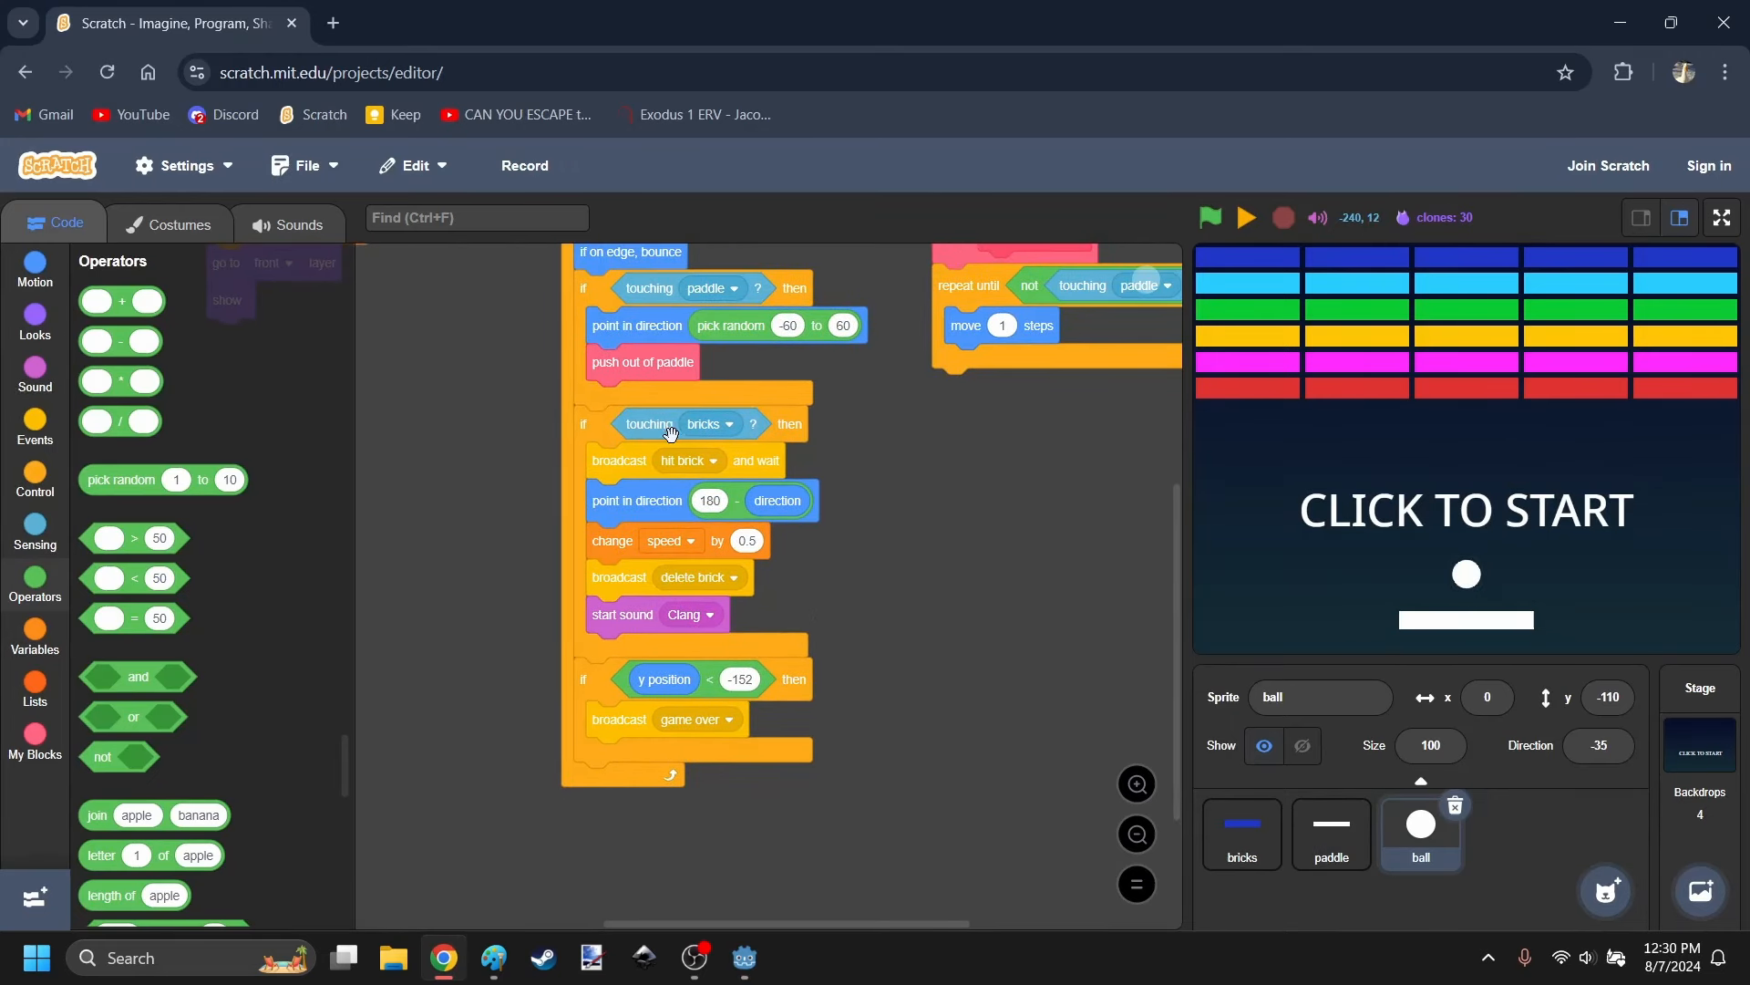
{"action": "mouse_move", "coordinate": [641, 497]}
{"action": "left_mouse_down"}
{"action": "mouse_move", "coordinate": [777, 504]}
{"action": "mouse_move", "coordinate": [639, 499]}
{"action": "left_mouse_up"}
{"action": "scroll", "coordinate": [480, 593], "scroll_direction": "up", "scroll_amount": 3}
{"action": "left_click", "coordinate": [445, 951]}
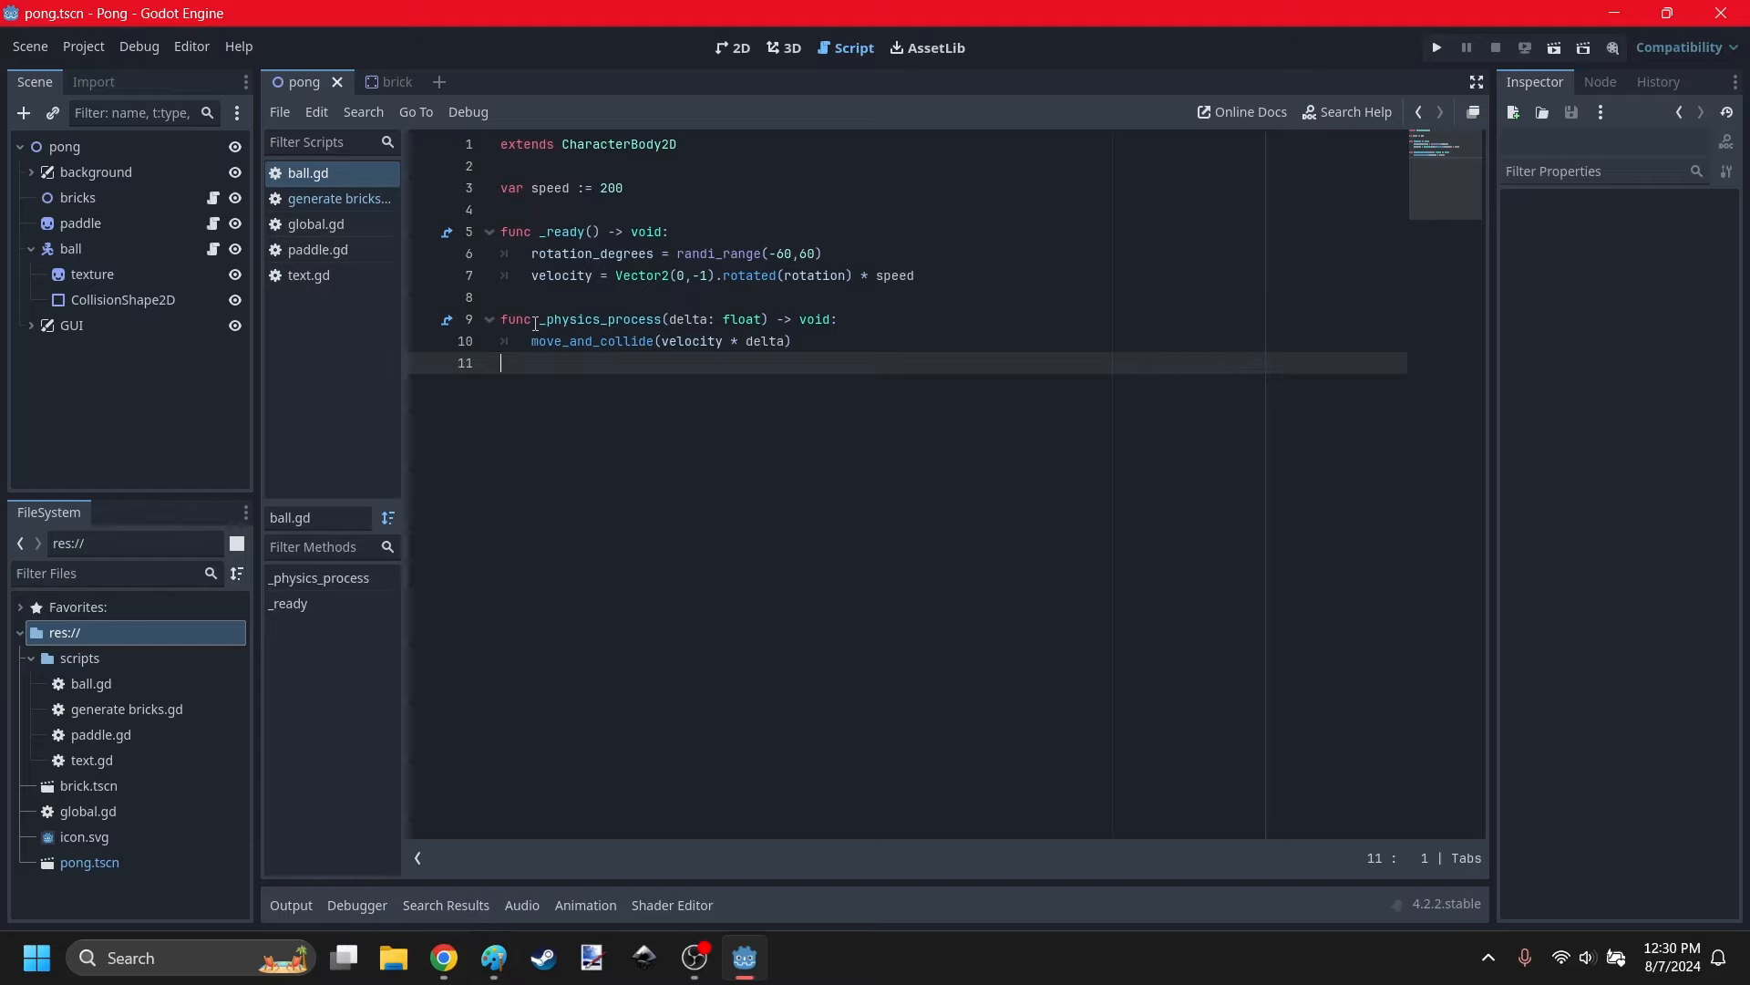
In _physics_process of ball.gd, store the move_and_collide result in a variable collision typed as KinematicCollision2D.
{"action": "left_click_drag", "start_coordinate": [532, 341], "coordinate": [793, 342]}
{"action": "left_click", "coordinate": [630, 413]}
{"action": "key", "text": "Up"}
{"action": "key", "text": "Home"}
{"action": "type", "text": "var"}
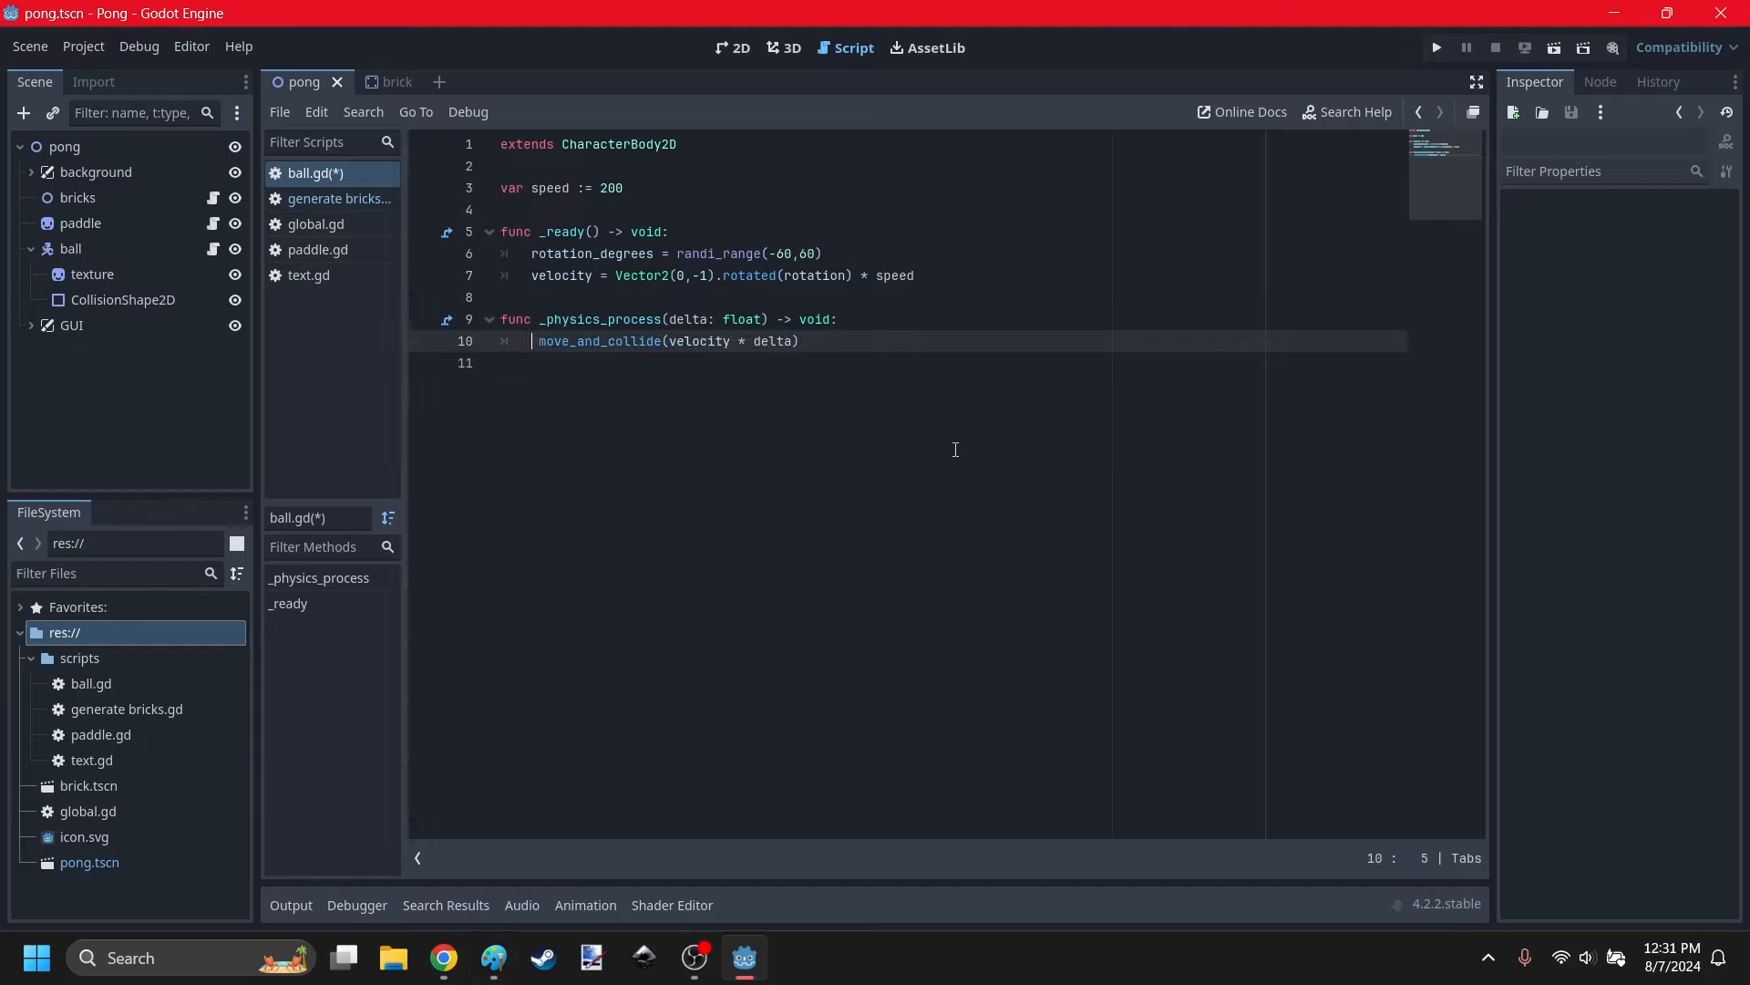
{"action": "key", "text": "Left"}
{"action": "type", "text": "coll"}
{"action": "type", "text": "ision : K"}
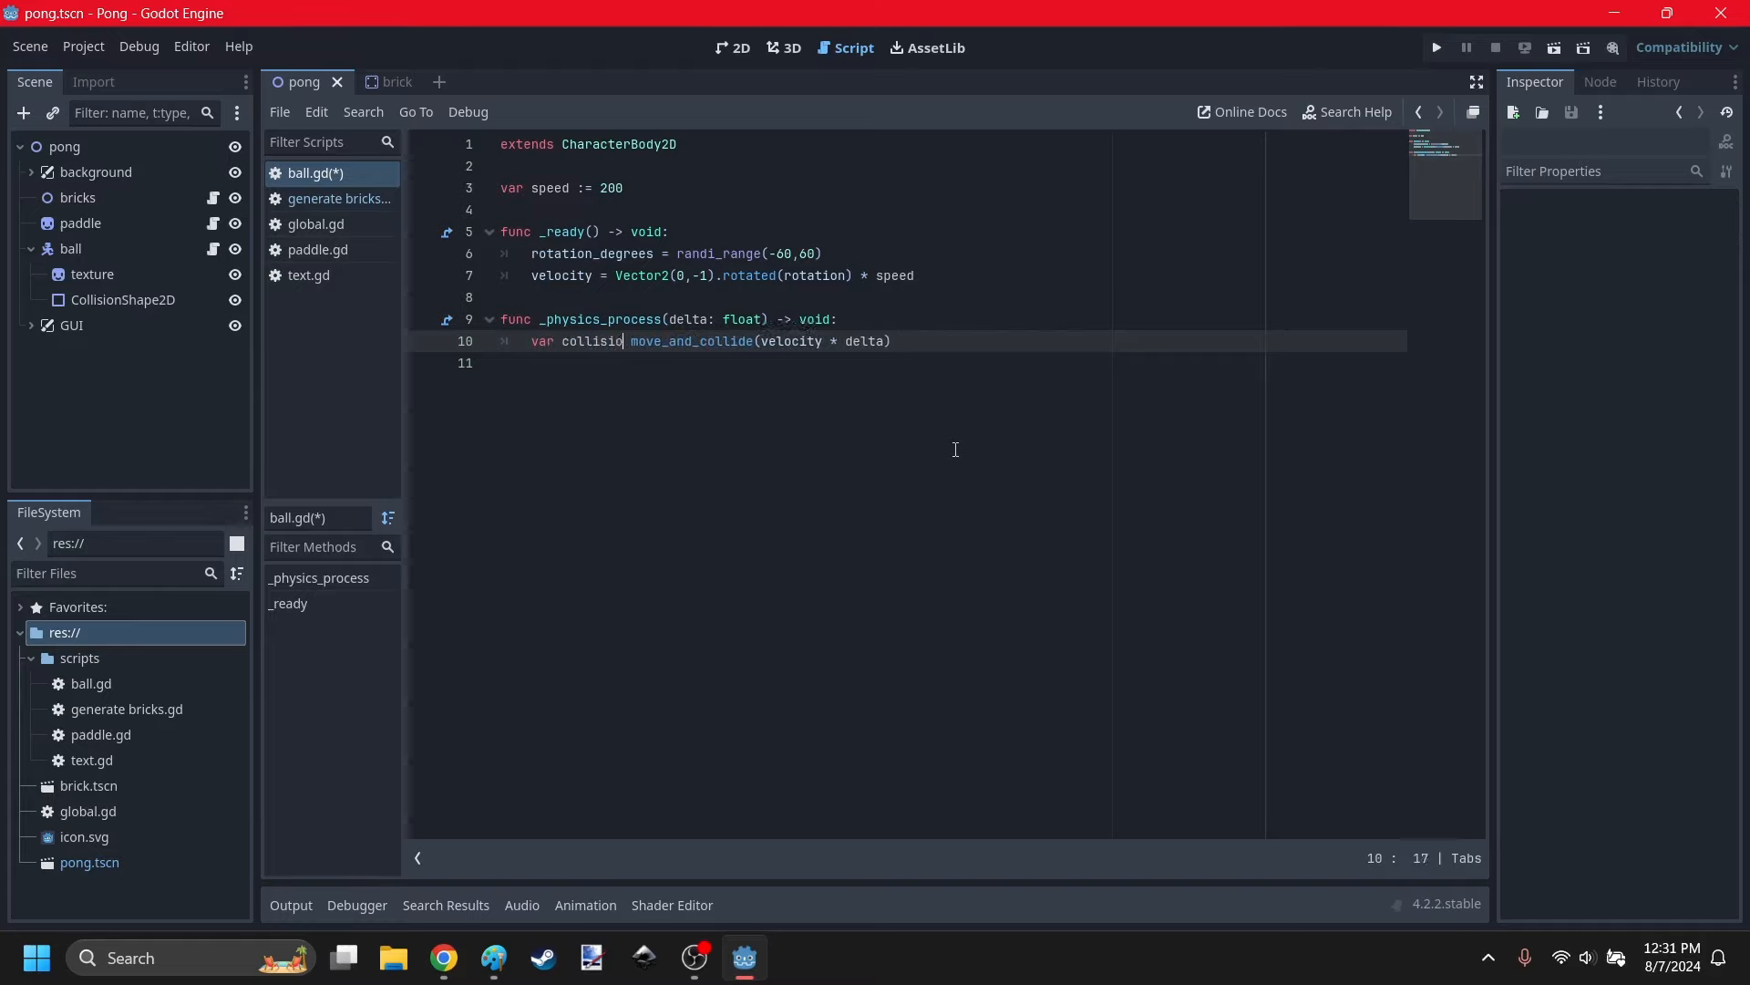
{"action": "type", "text": "inematicCollision2D"}
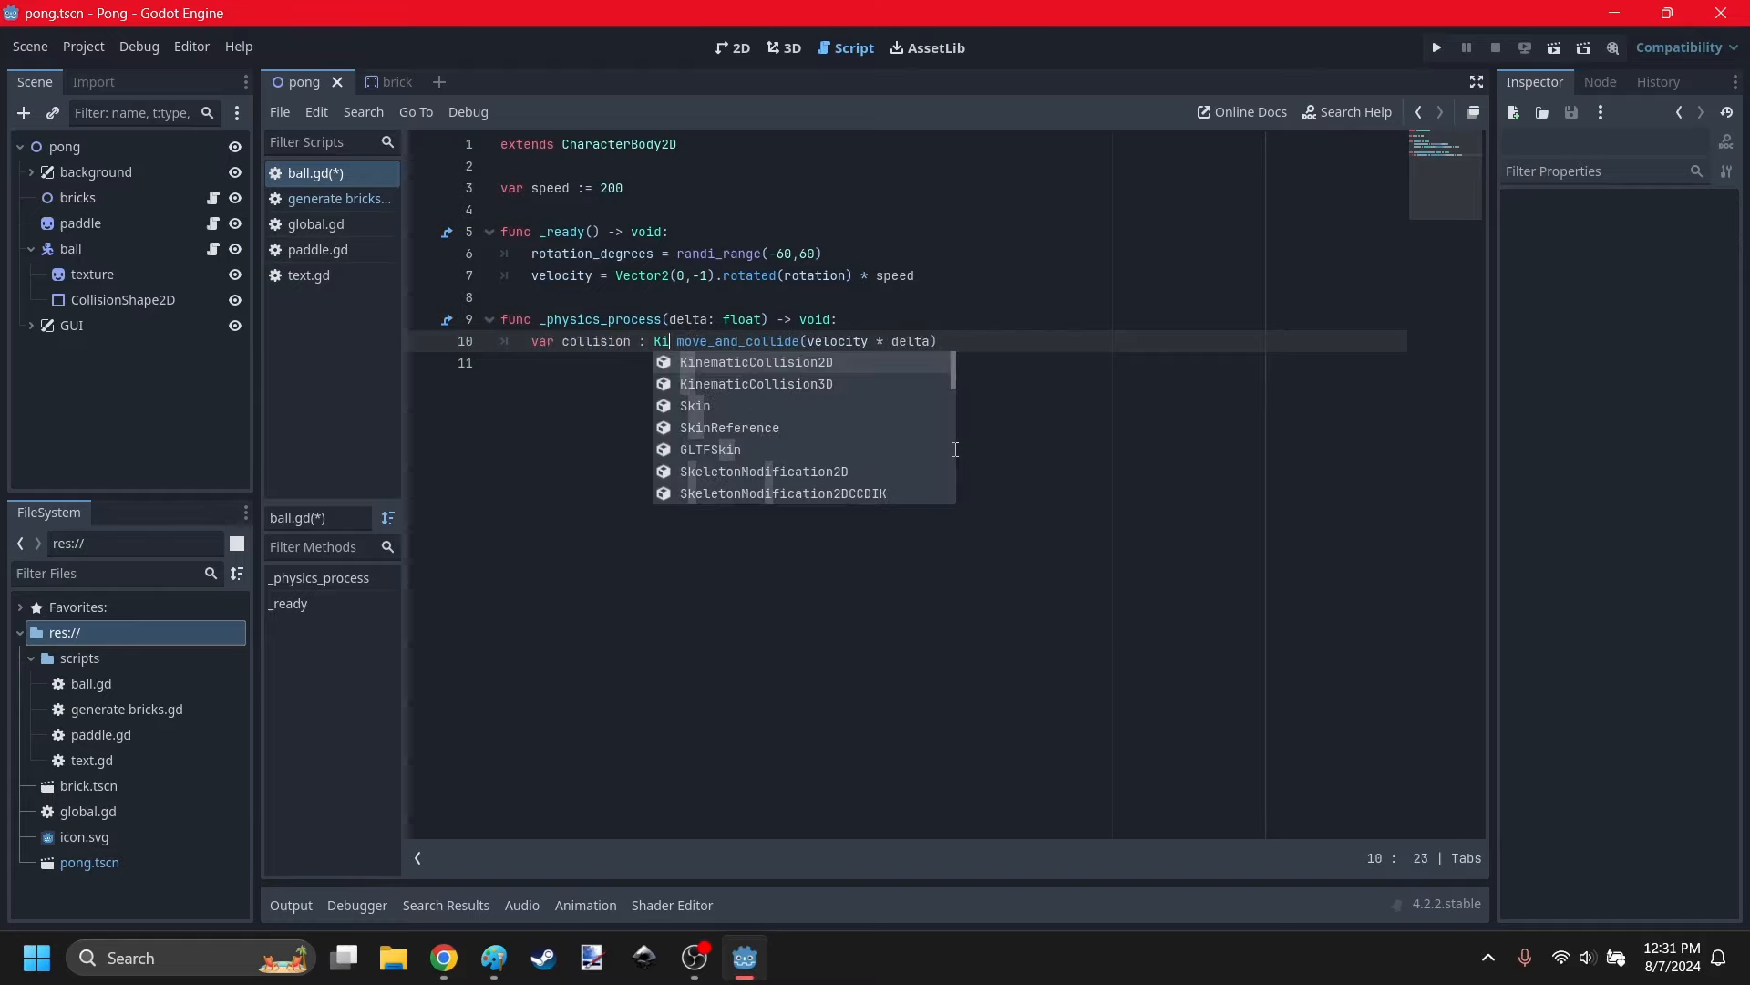
{"action": "key", "text": "Return"}
{"action": "type", "text": "="}
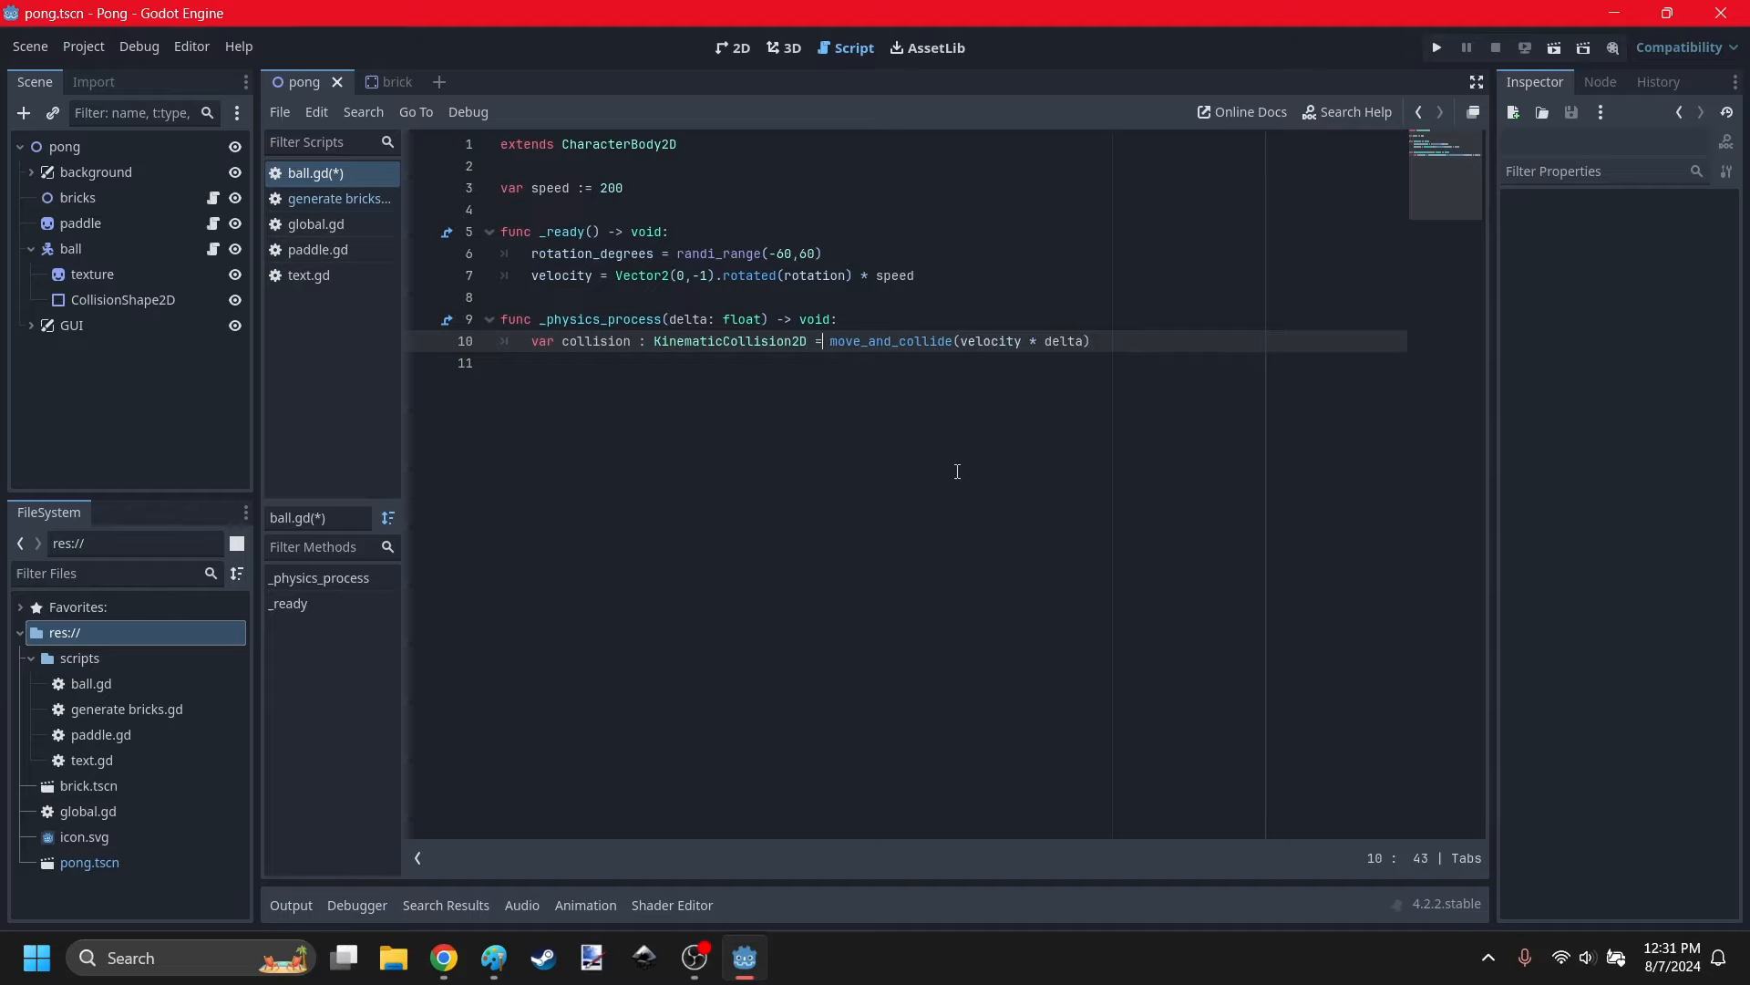
{"action": "left_click", "coordinate": [1092, 341]}
{"action": "left_click_drag", "start_coordinate": [1092, 341], "coordinate": [827, 342]}
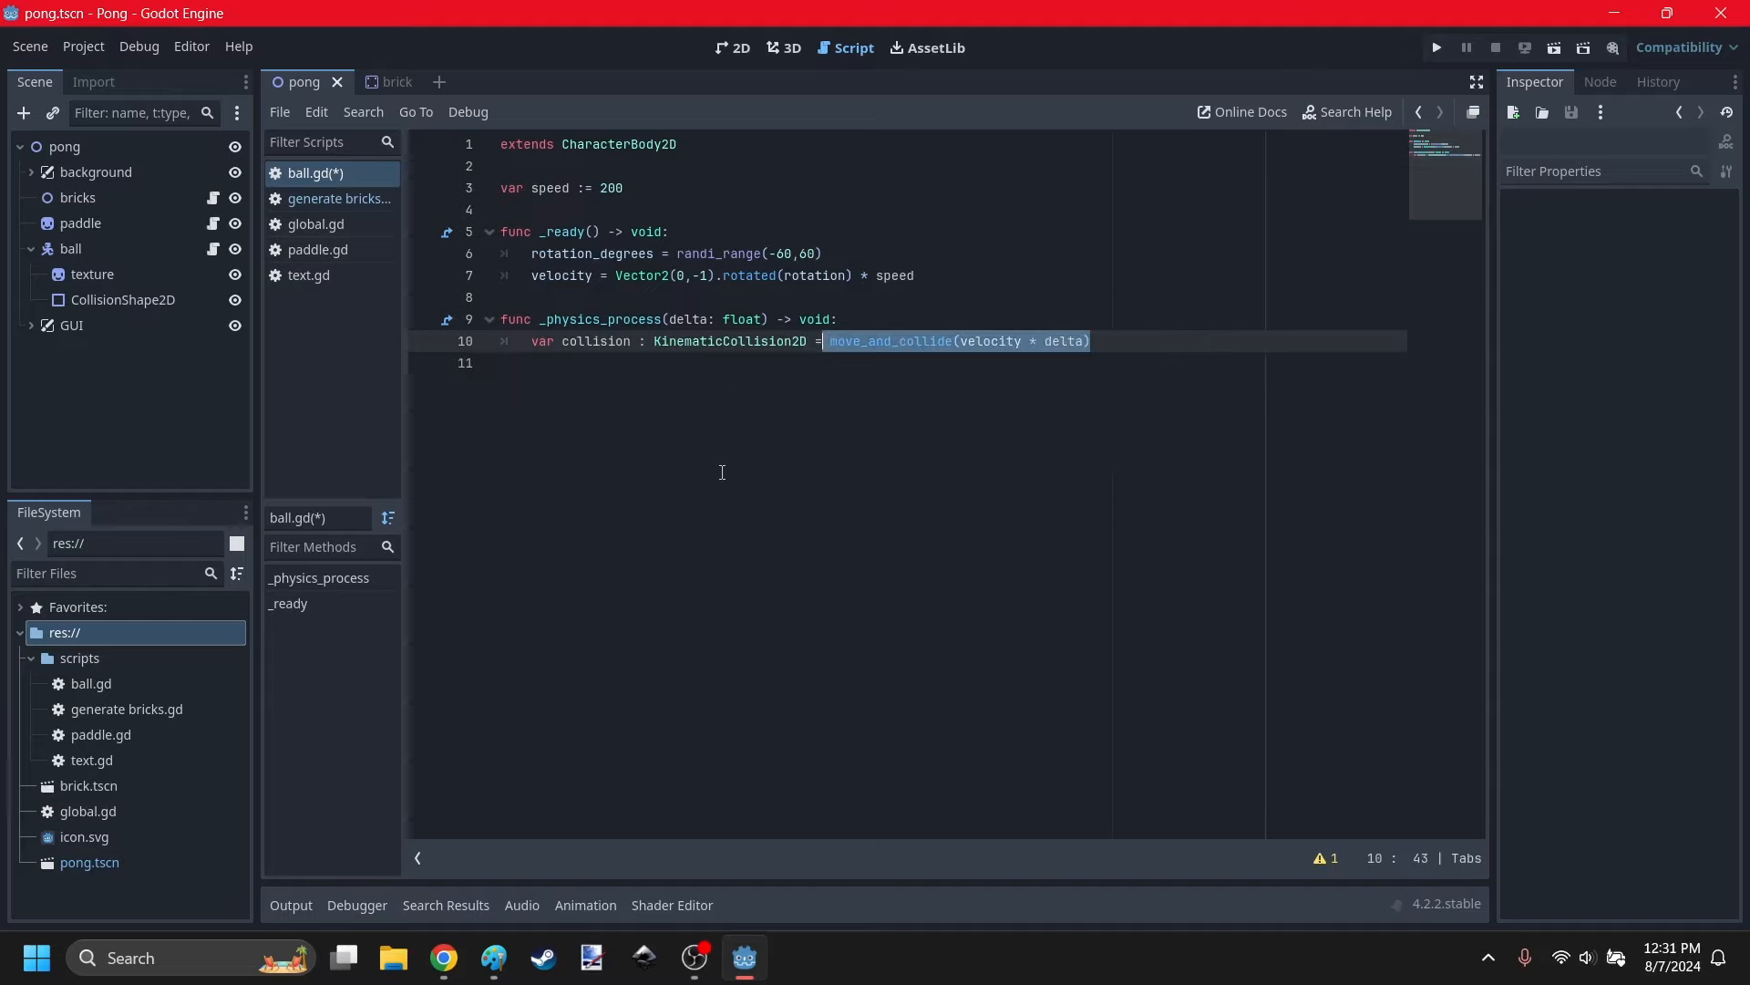
{"action": "left_click", "coordinate": [717, 472]}
Below the collision variable, add an "if collision:" block containing velocity = velocity.bounce(collision.get_normal()).
{"action": "left_click", "coordinate": [1133, 326]}
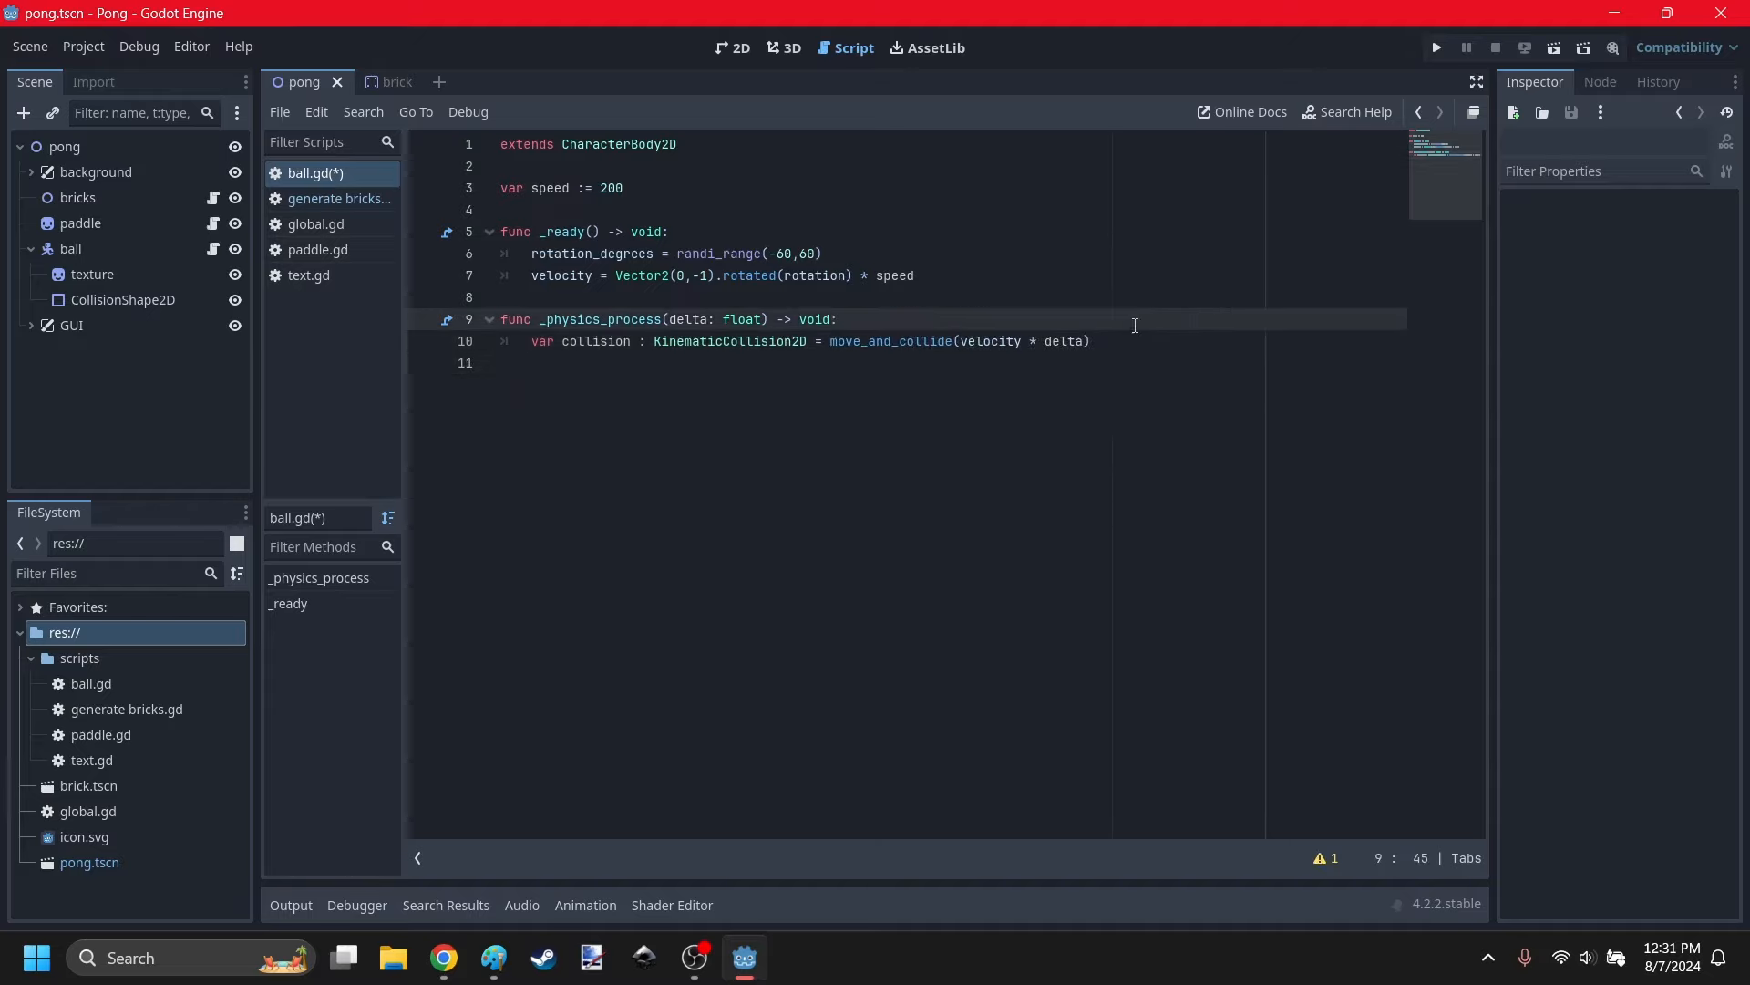
{"action": "left_click", "coordinate": [1125, 337]}
{"action": "key", "text": "Return"}
{"action": "type", "text": "if col"}
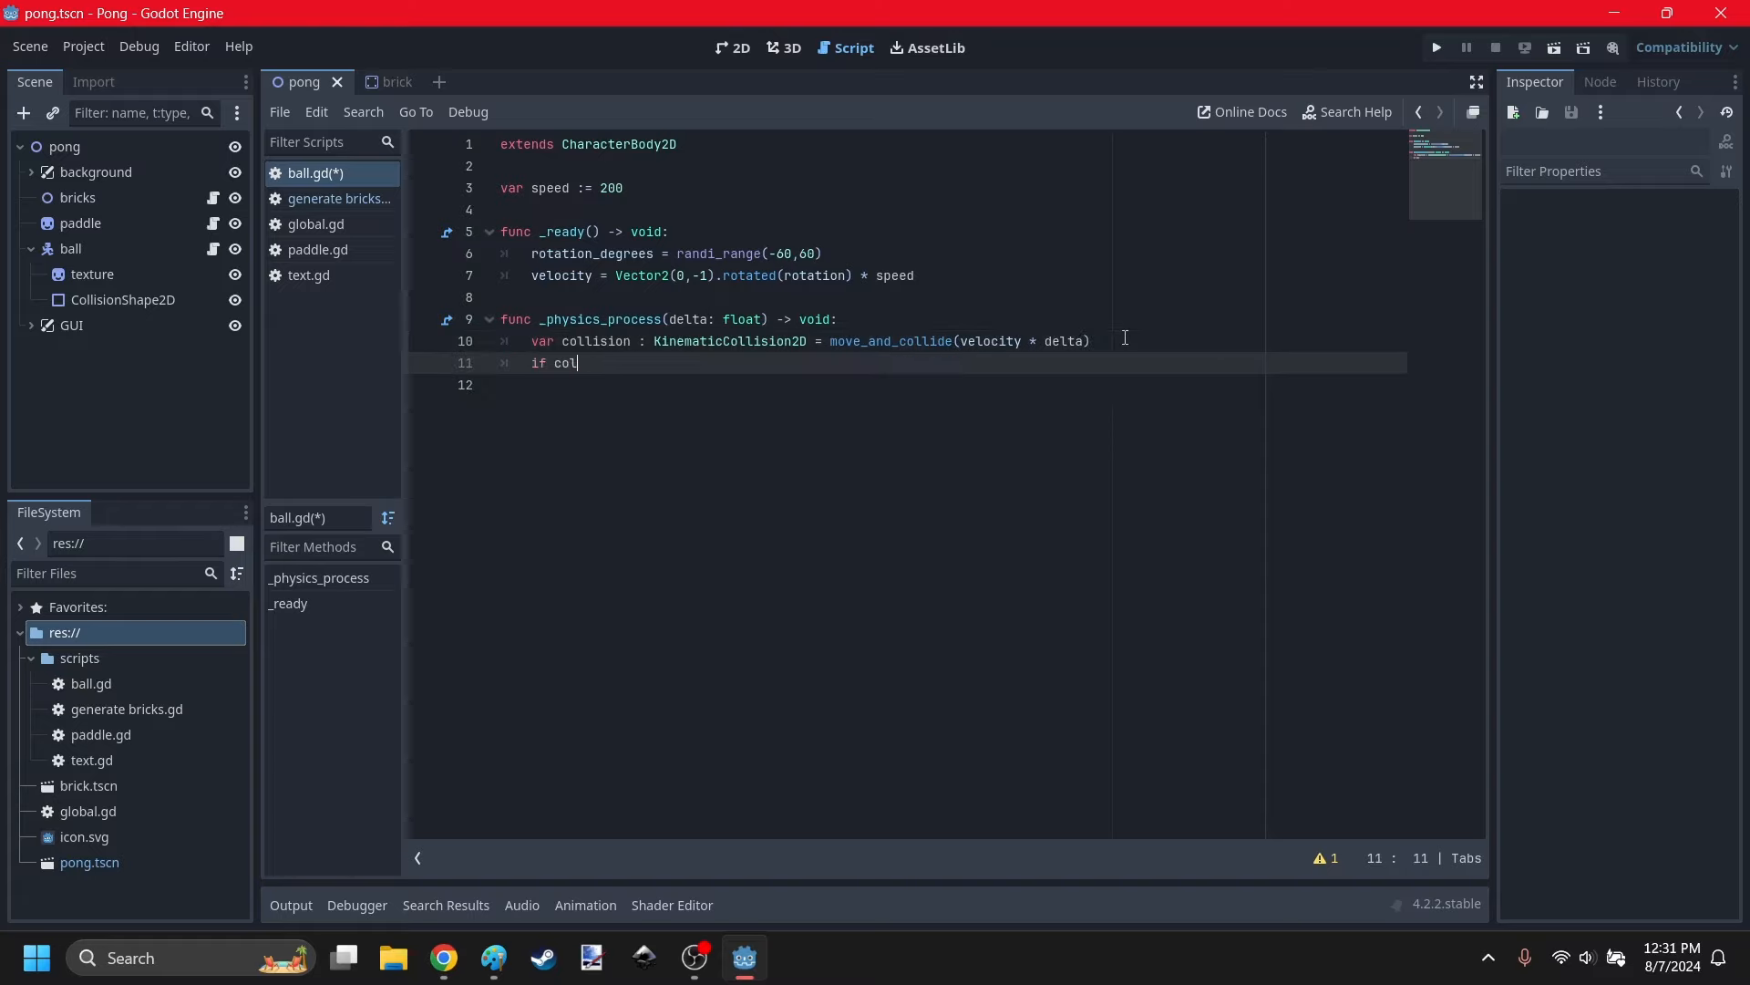
{"action": "type", "text": "lision:"}
{"action": "key", "text": "Return"}
{"action": "type", "text": "velocity"}
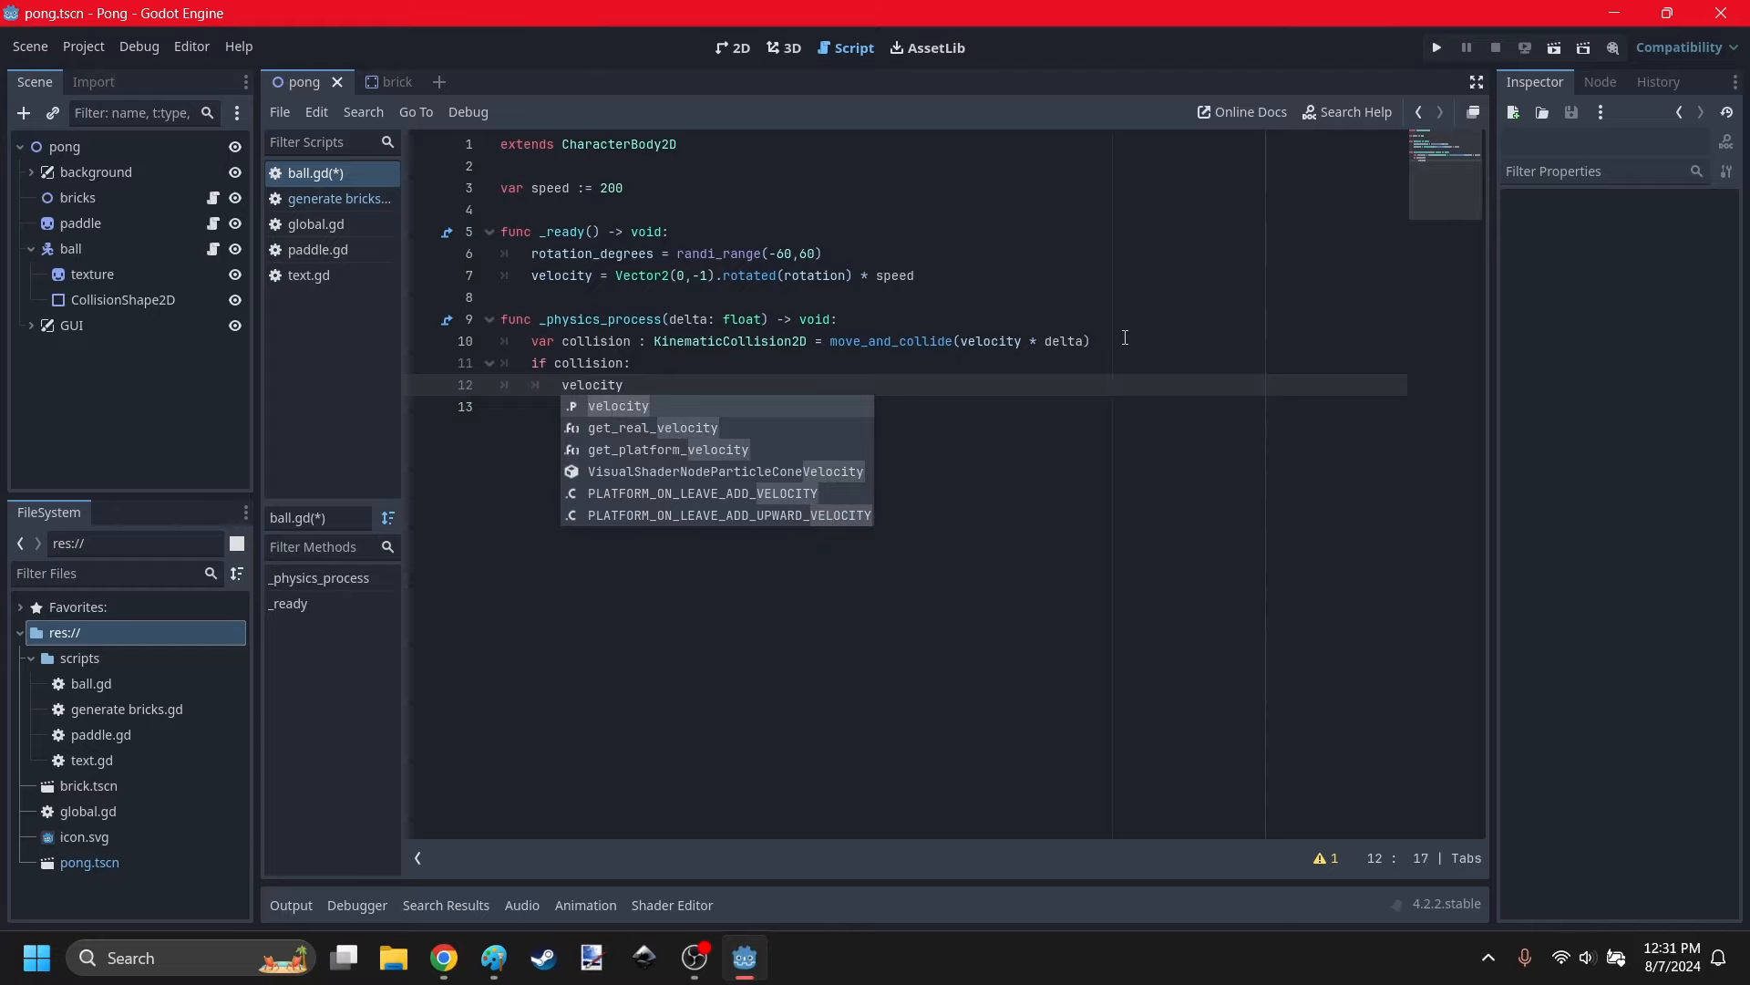
{"action": "type", "text": " = velocity.bo"}
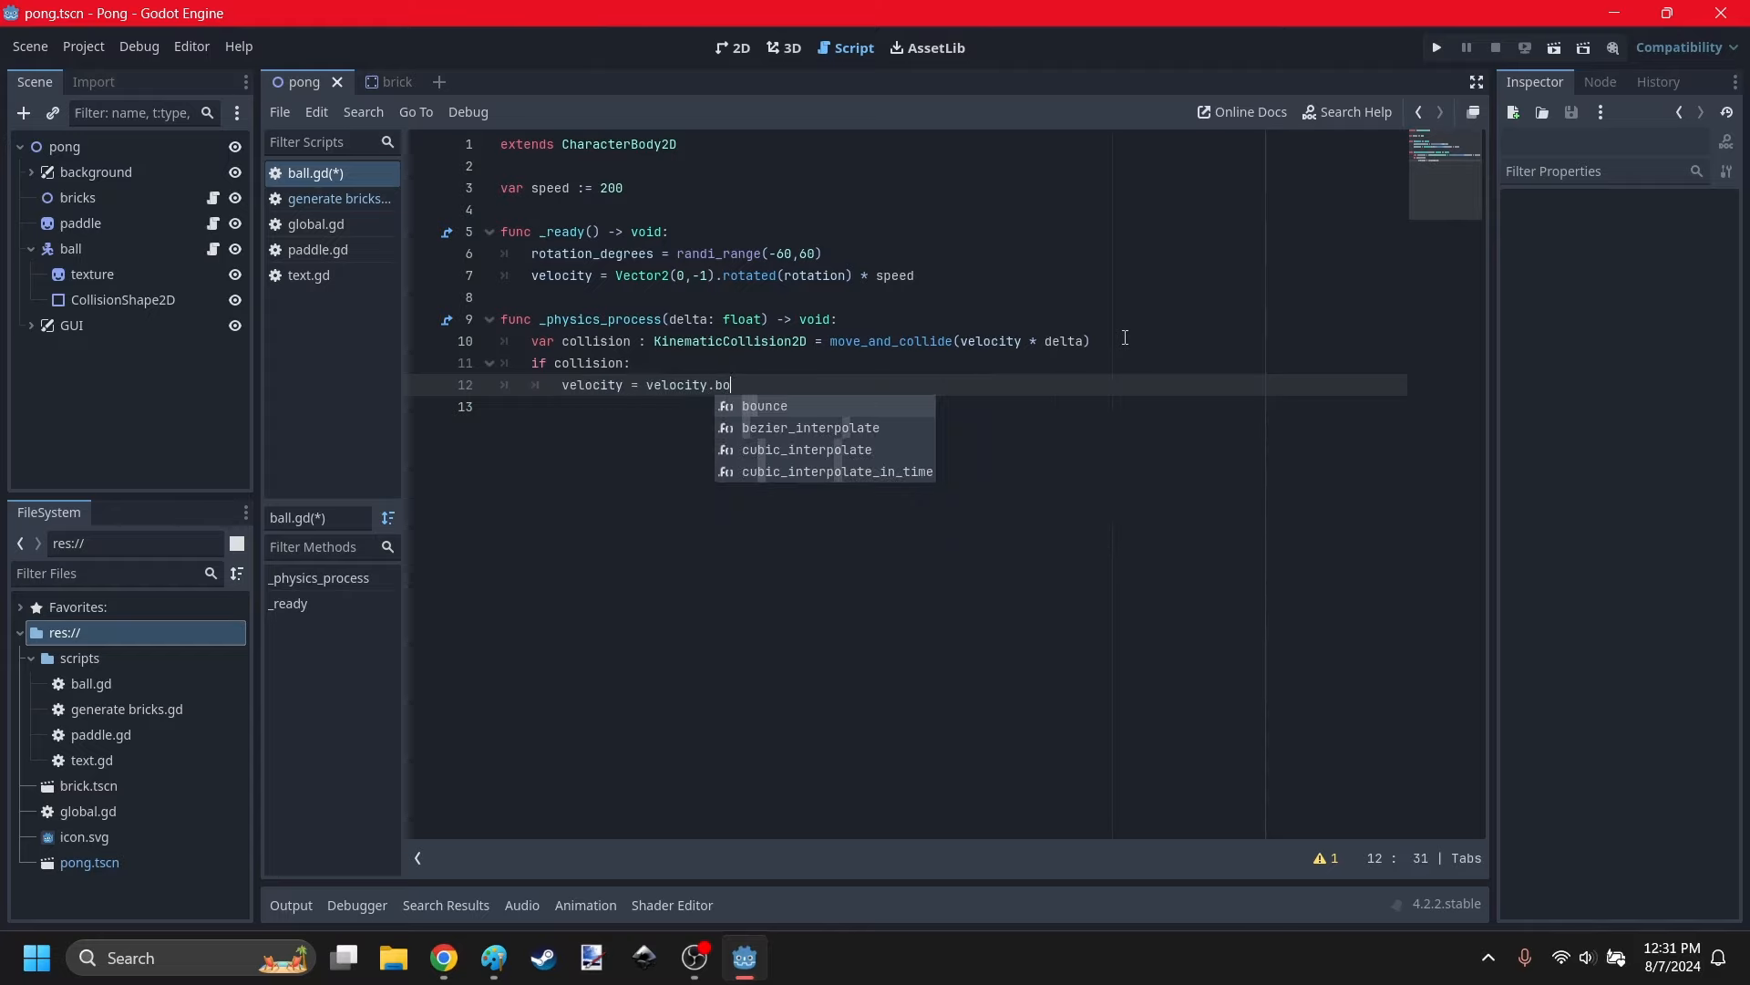
{"action": "key", "text": "Return"}
{"action": "type", "text": "collision."}
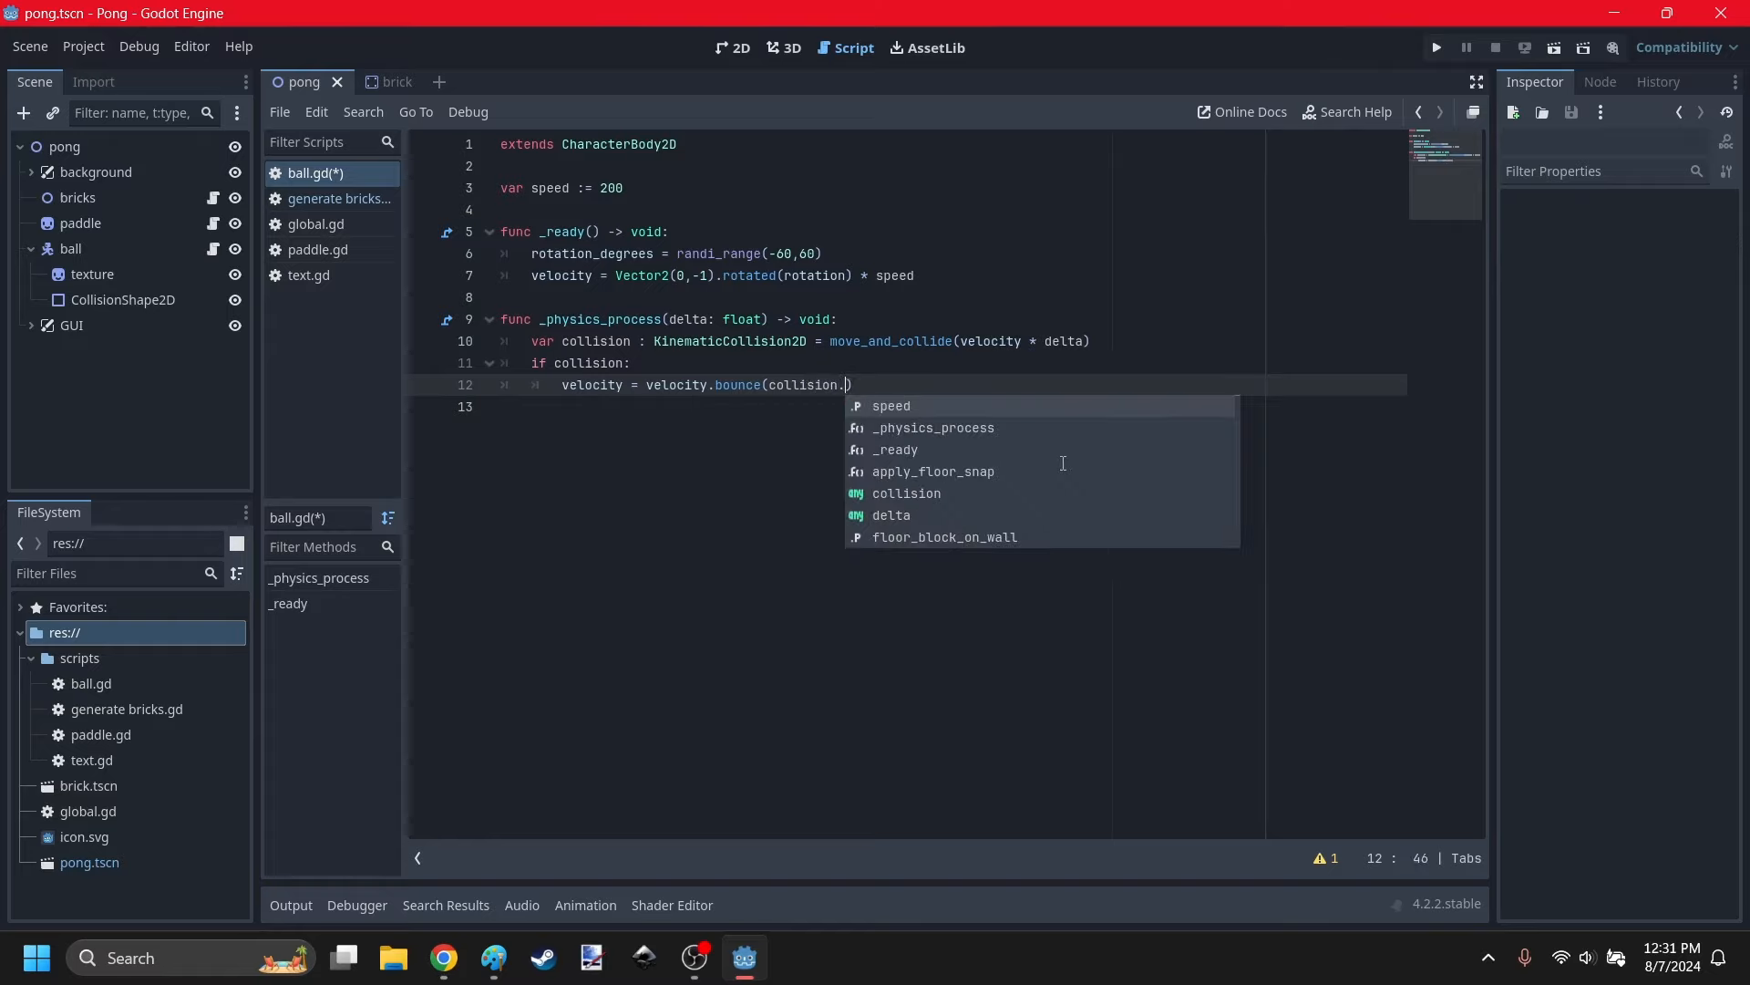
{"action": "type", "text": "get_no"}
{"action": "key", "text": "Return"}
{"action": "left_click", "coordinate": [914, 493]}
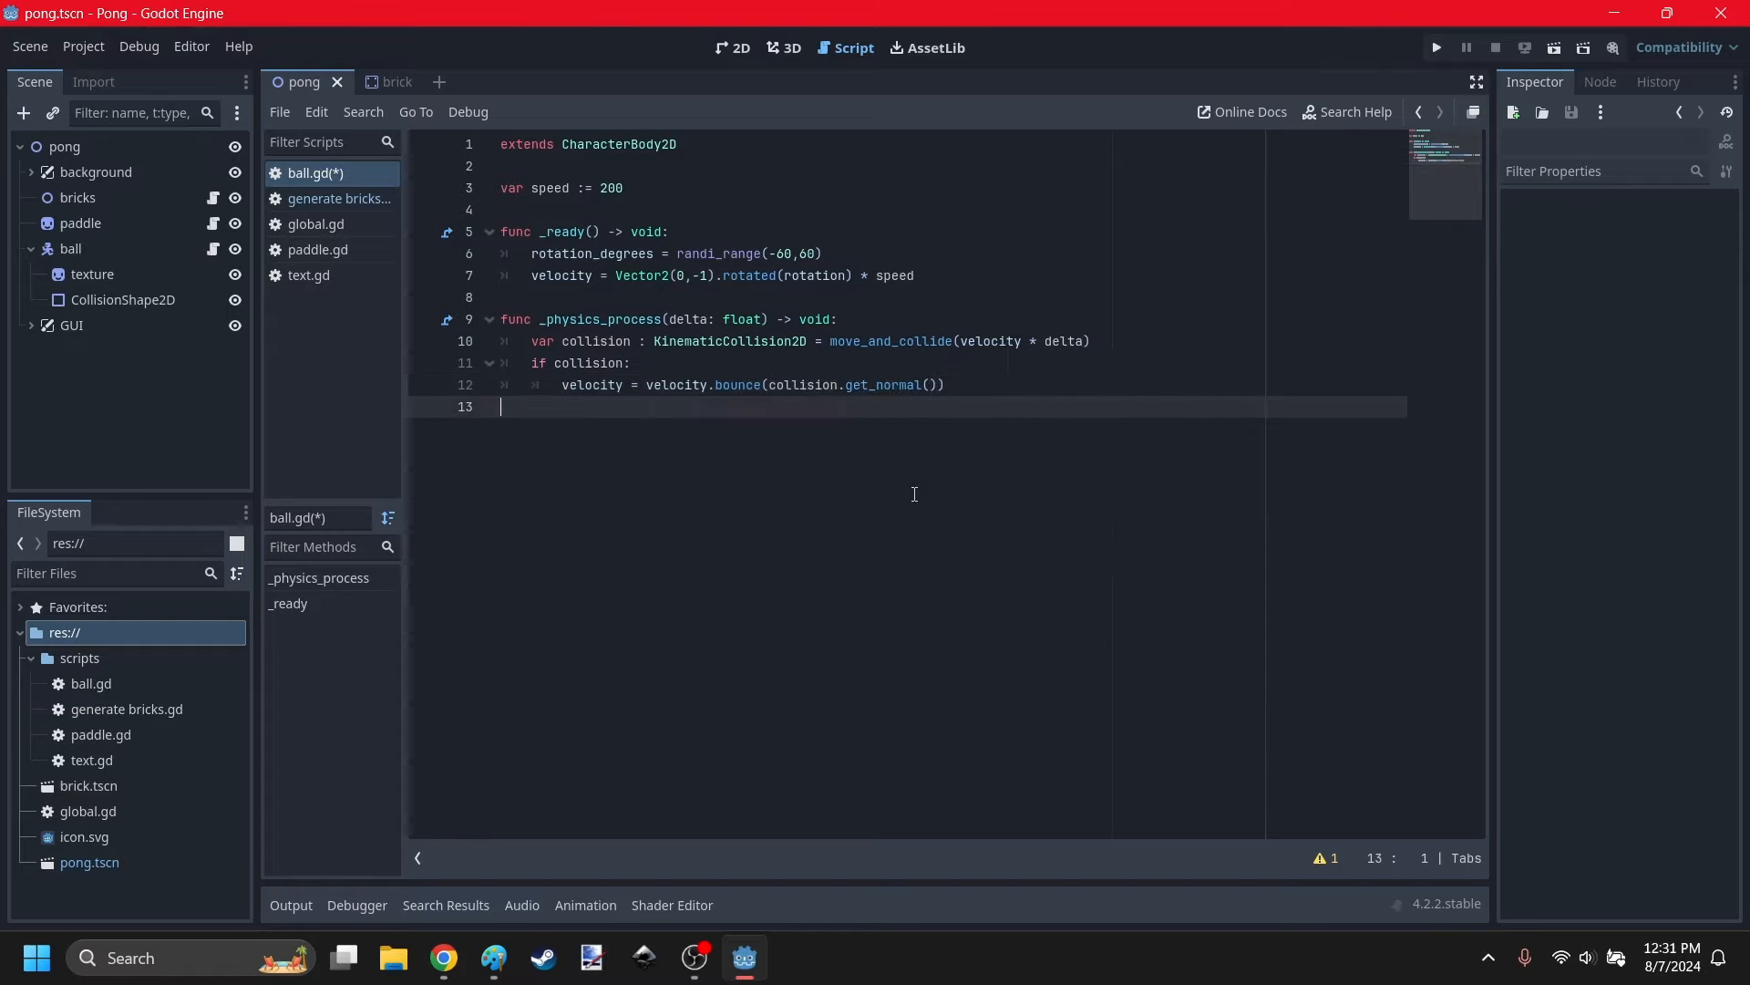
Save the ball script and test-run the game in a maximized window to check the ball's bounce.
{"action": "key", "text": "ctrl+s"}
{"action": "left_click", "coordinate": [1435, 47]}
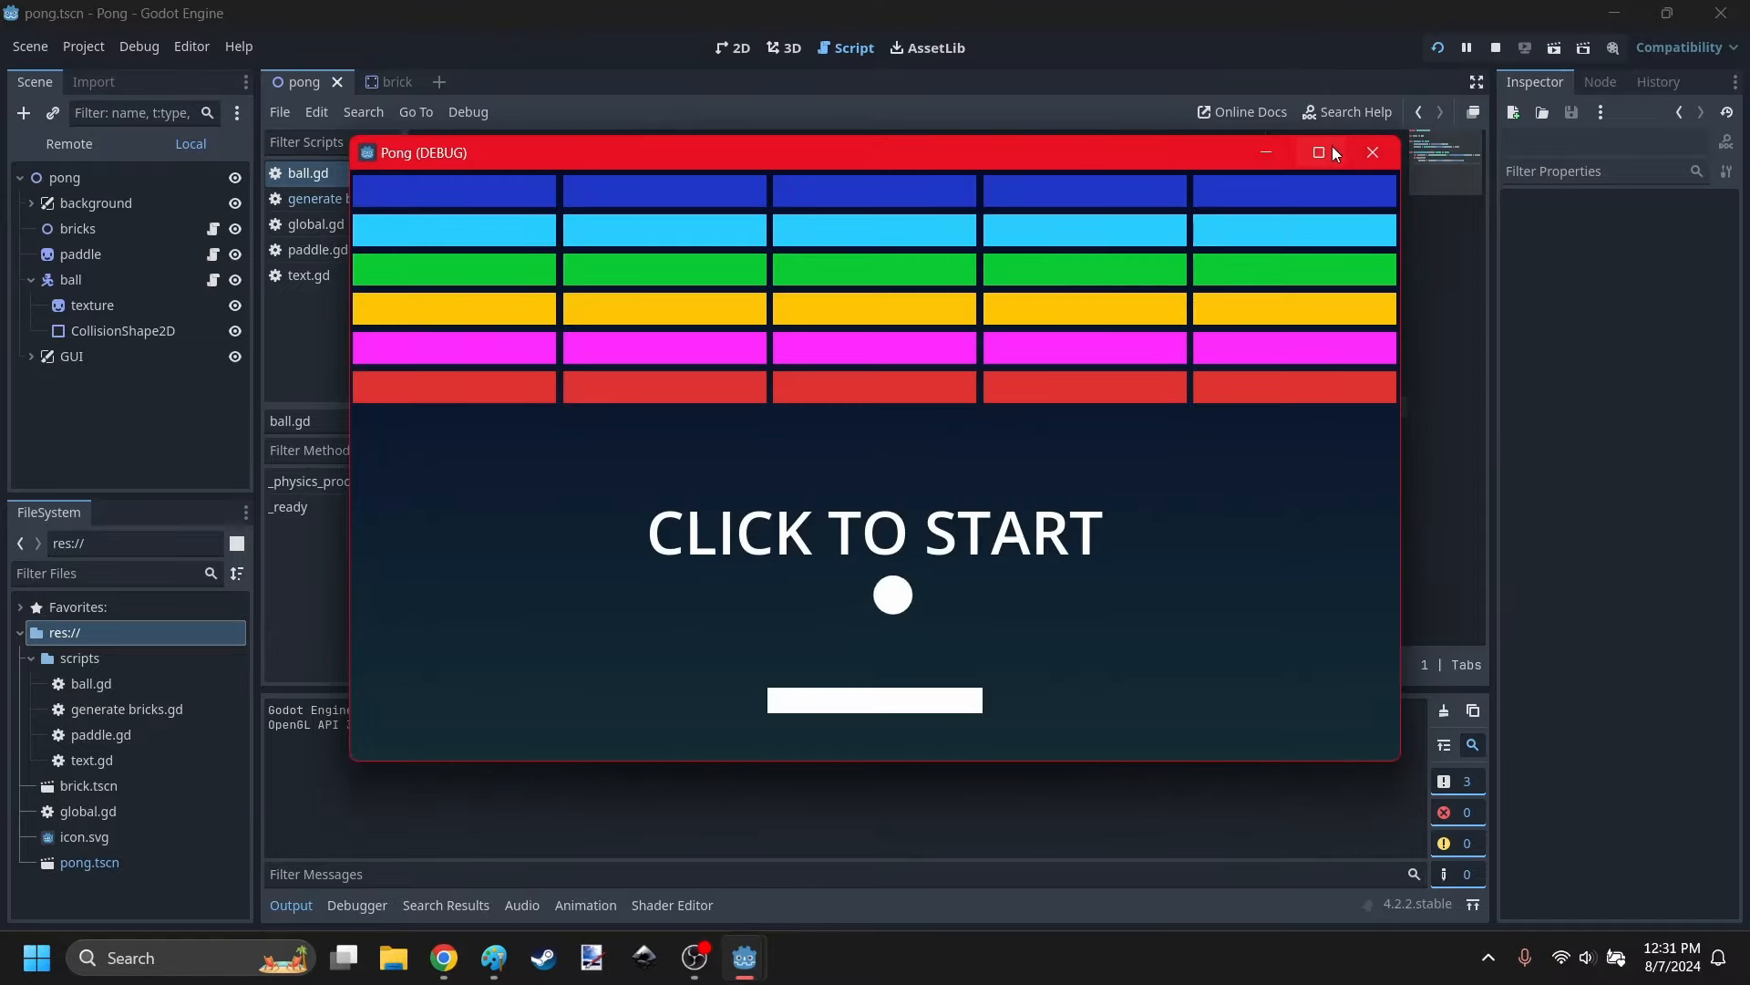
{"action": "left_click", "coordinate": [1332, 146]}
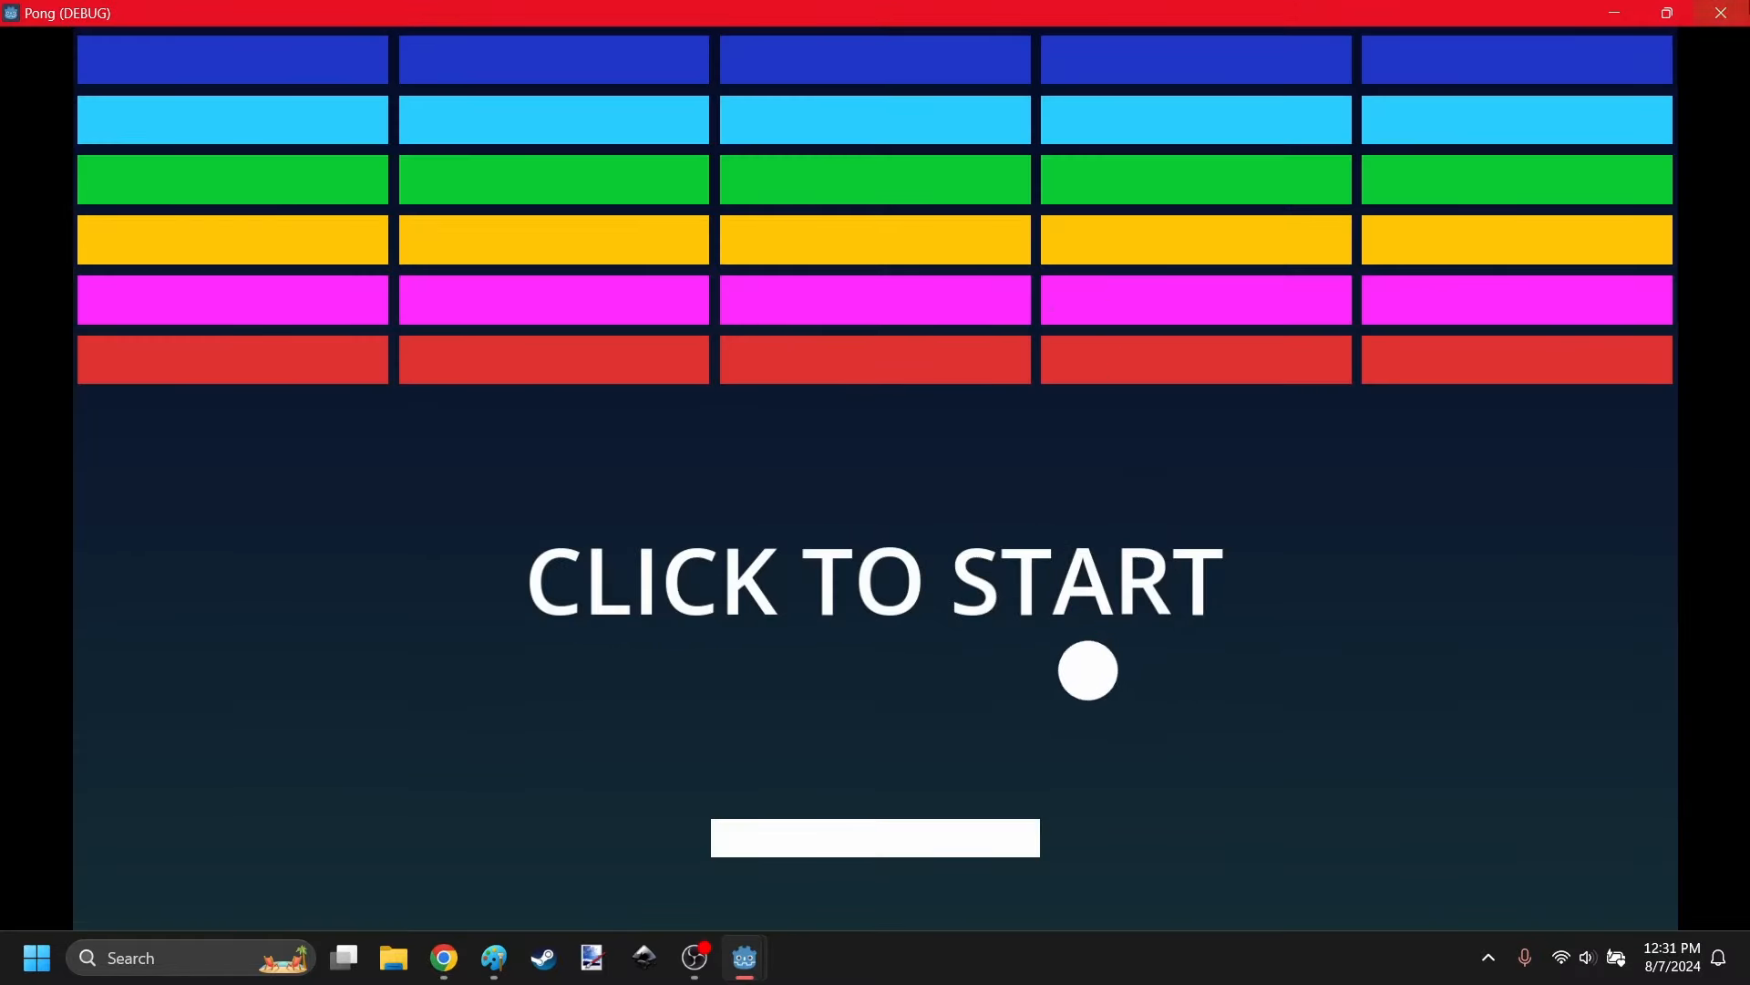
Restart the game's test run a few times in a maximized window to check how the ball bounces off the bricks.
{"action": "left_click", "coordinate": [1614, 13]}
{"action": "key", "text": "F5"}
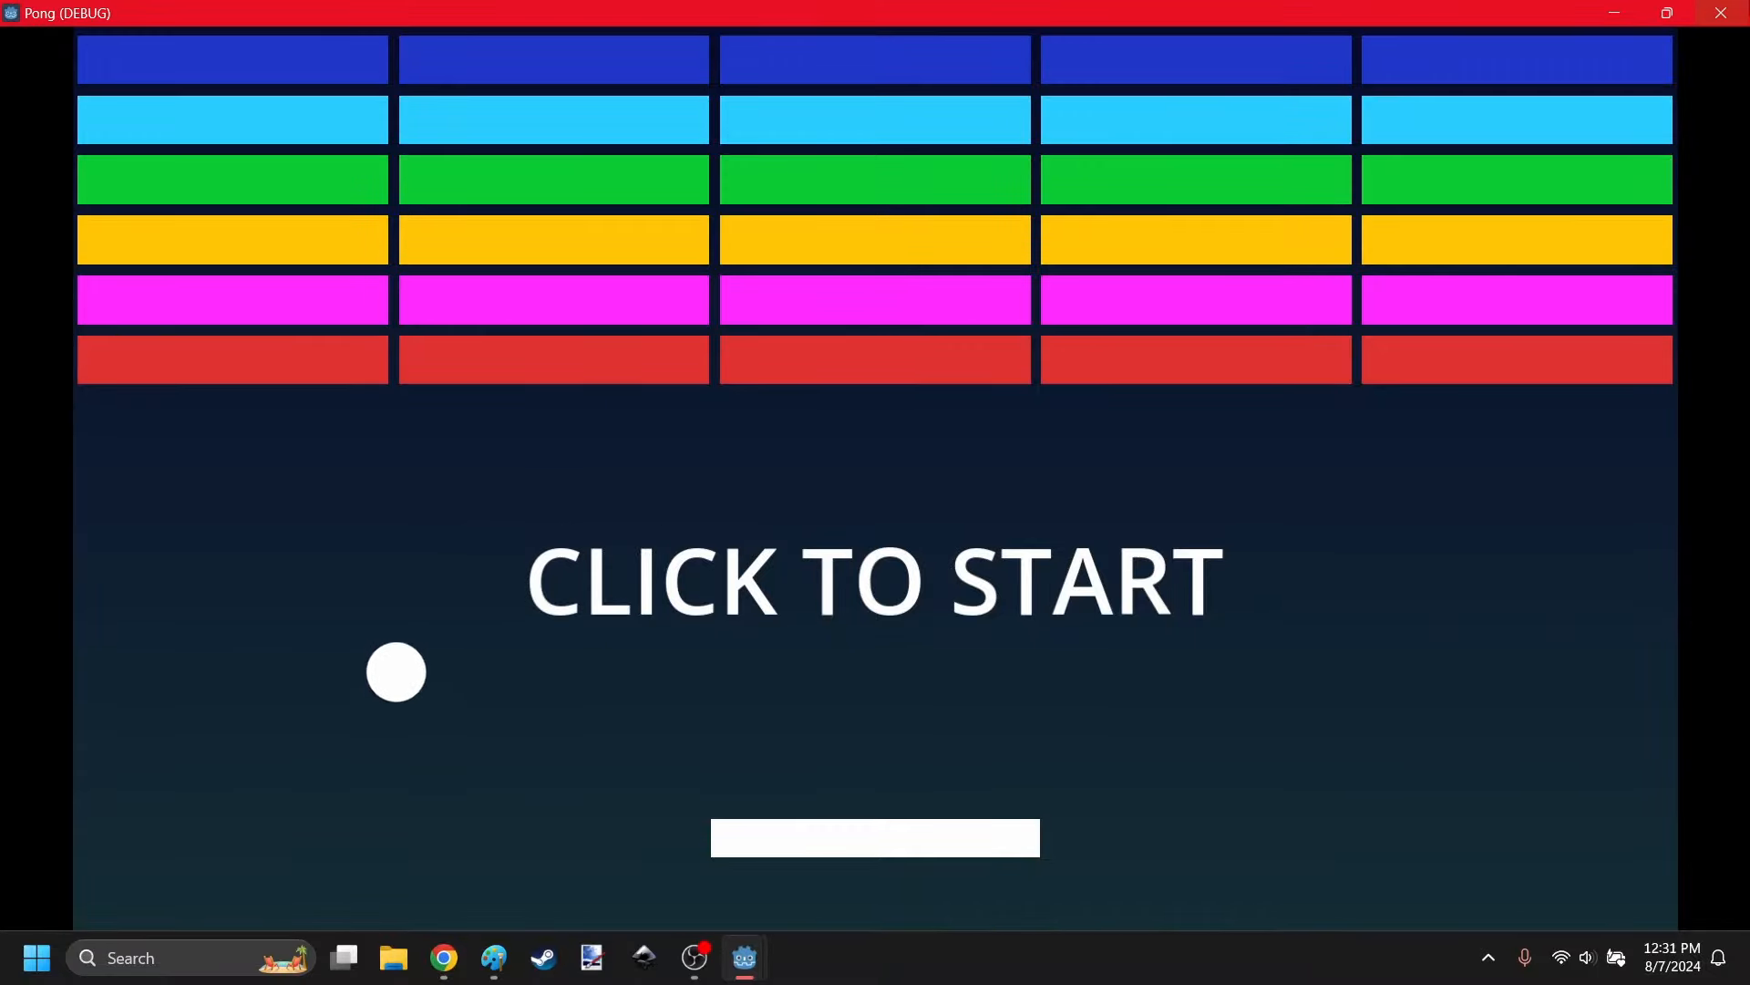
{"action": "left_click", "coordinate": [1615, 13]}
{"action": "key", "text": "F5"}
{"action": "left_click", "coordinate": [1129, 365]}
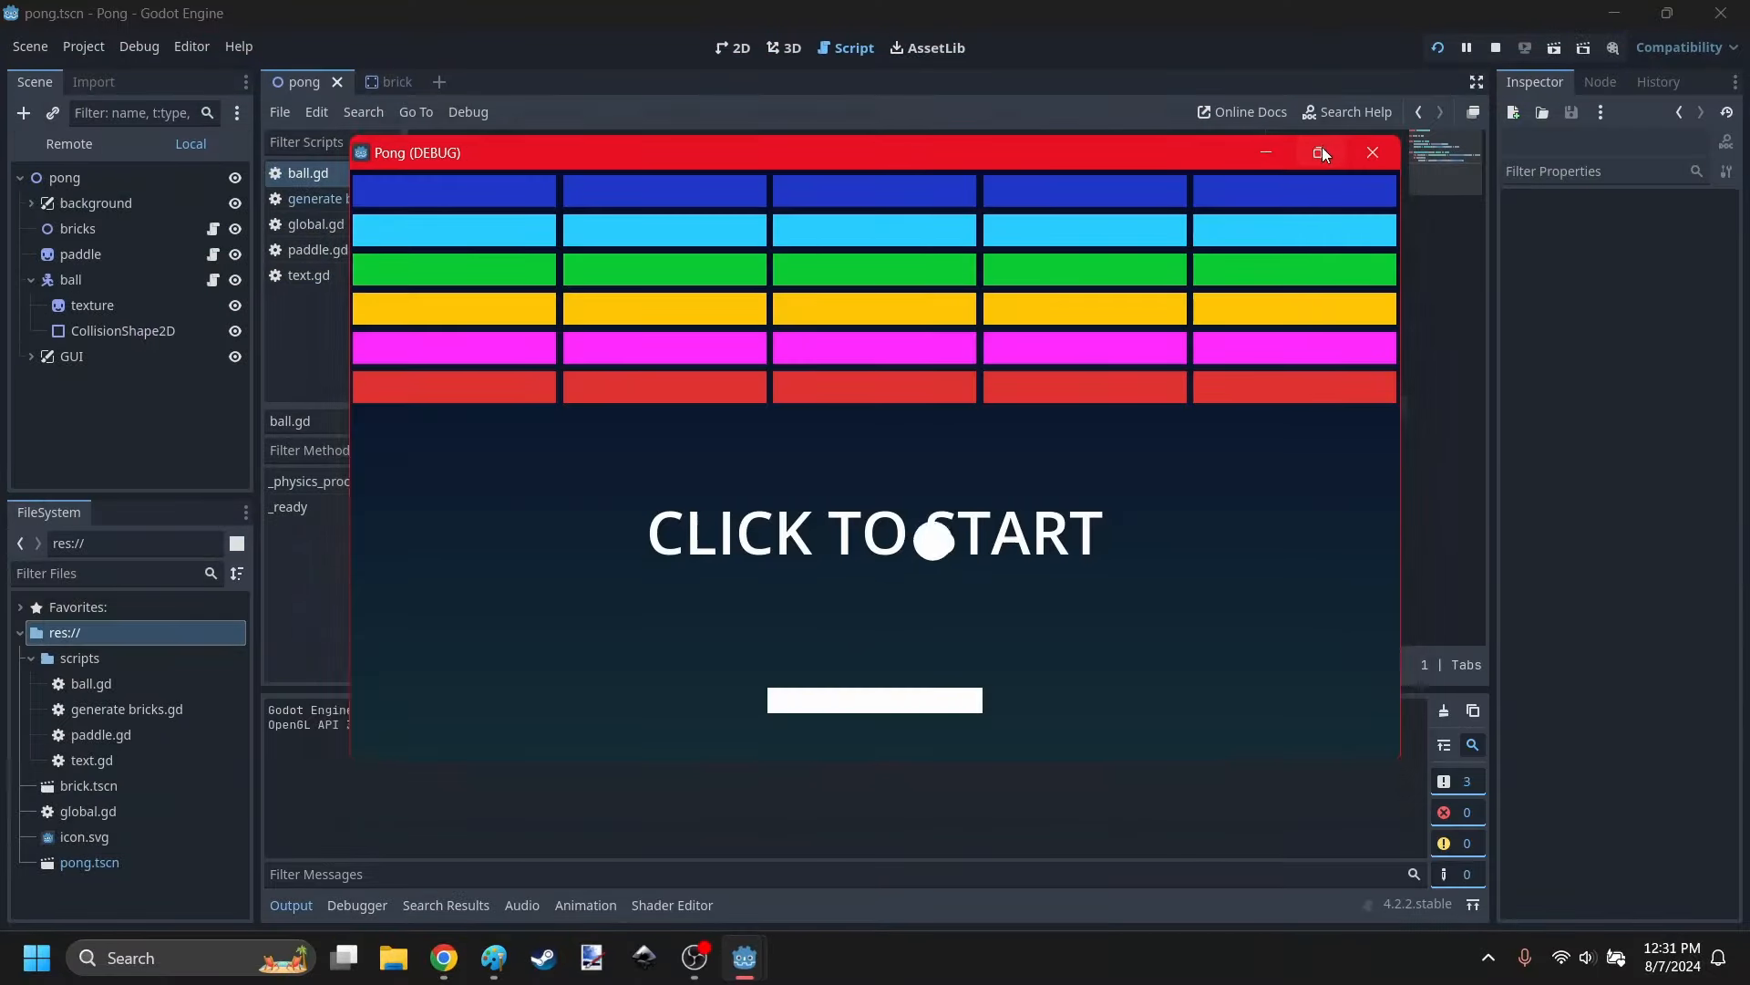
{"action": "left_click", "coordinate": [1321, 148]}
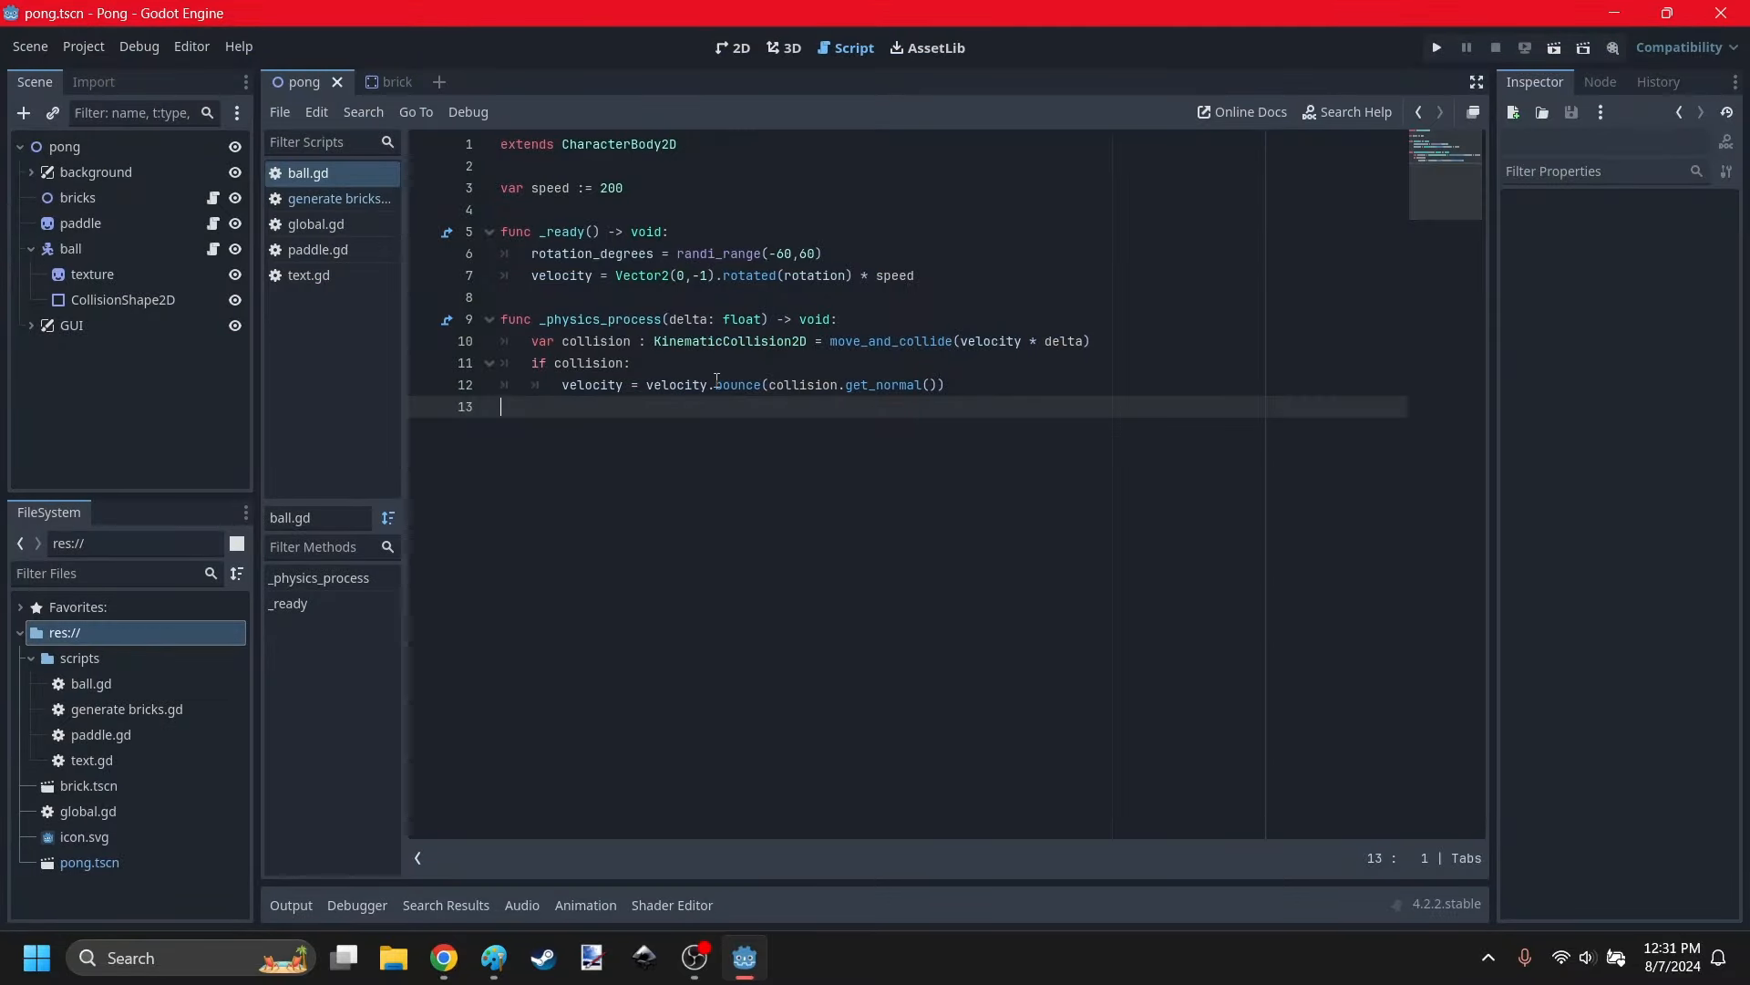
Add a StaticBody2D node as a child of the paddle in the pong scene.
{"action": "left_click", "coordinate": [753, 52]}
{"action": "scroll", "coordinate": [847, 711], "scroll_direction": "up", "scroll_amount": 2}
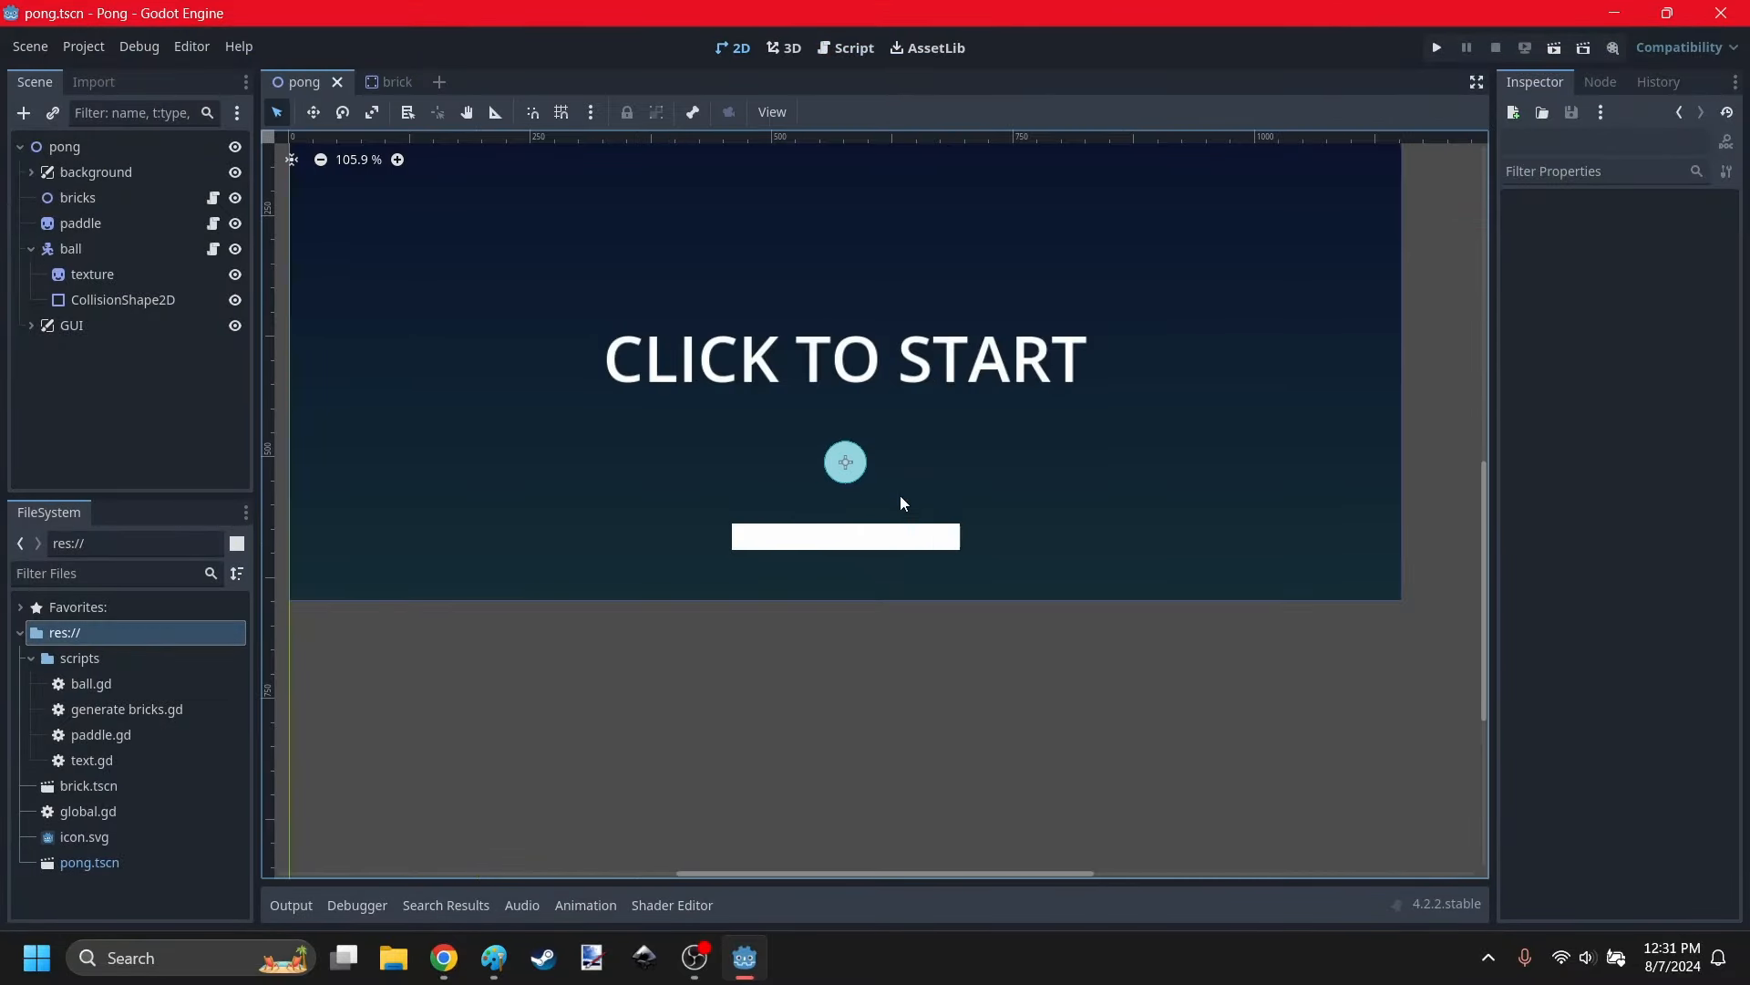
{"action": "left_click", "coordinate": [31, 249]}
{"action": "left_click", "coordinate": [80, 223]}
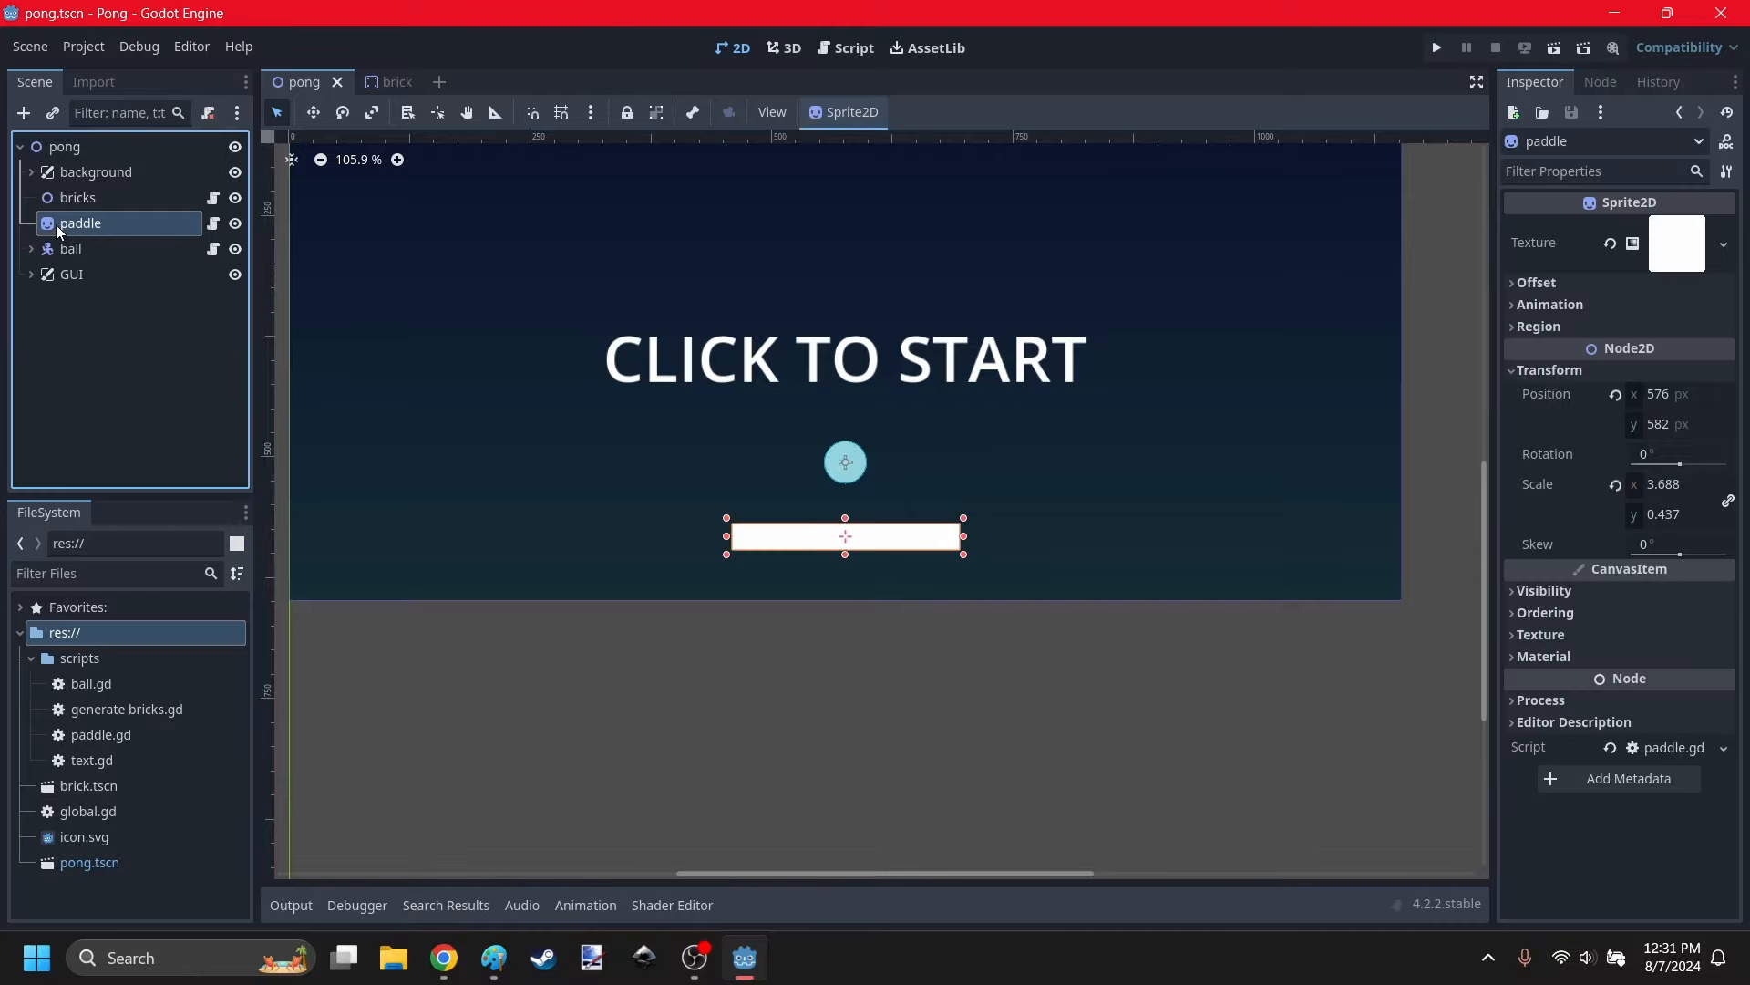
{"action": "scroll", "coordinate": [828, 502], "scroll_direction": "up", "scroll_amount": 2}
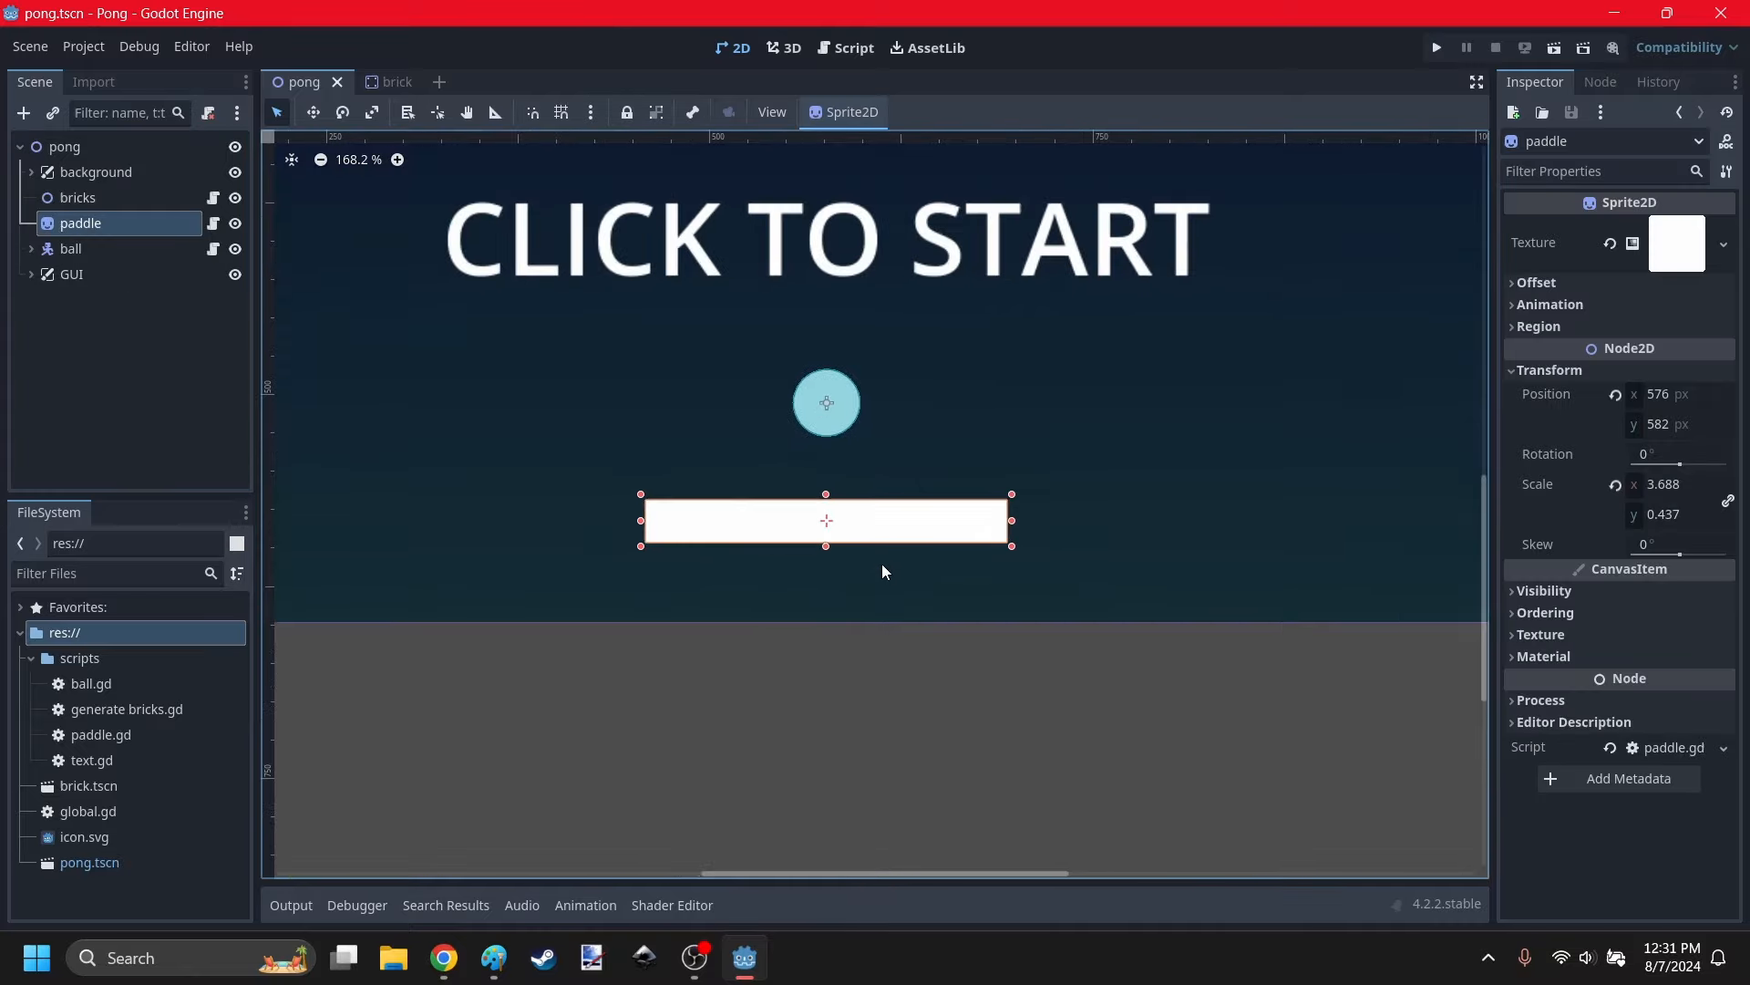
{"action": "left_click", "coordinate": [23, 112]}
{"action": "type", "text": "static"}
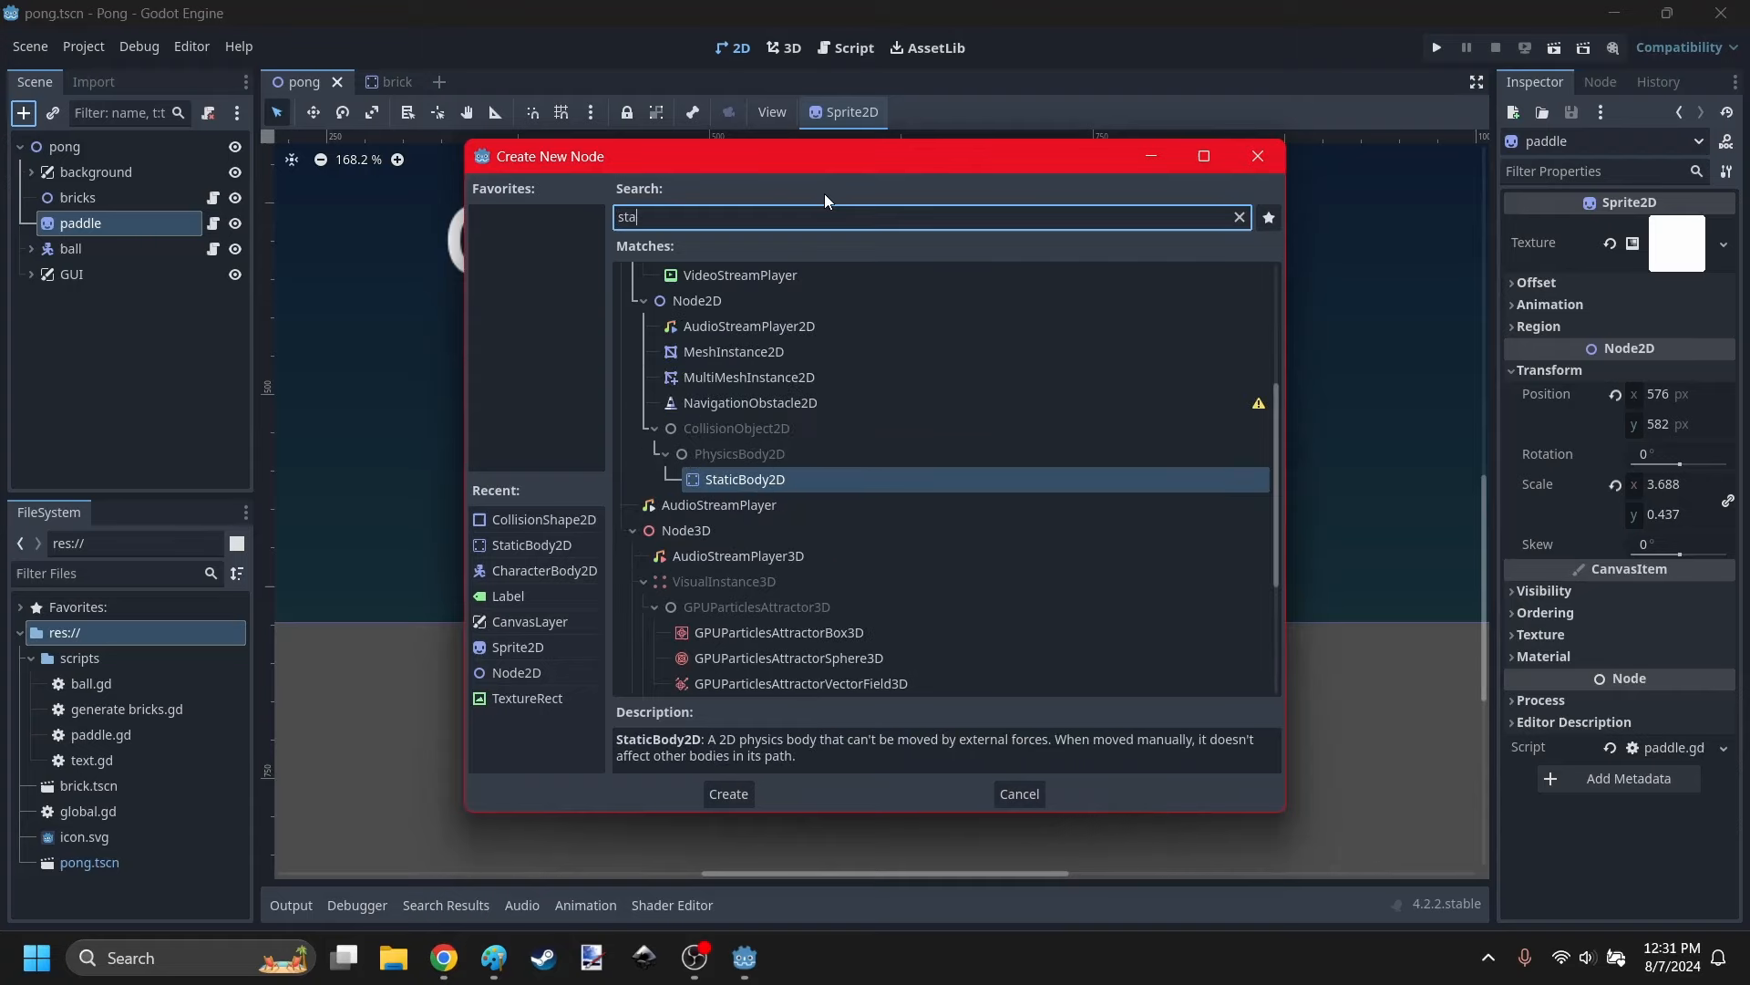
{"action": "left_click", "coordinate": [728, 794]}
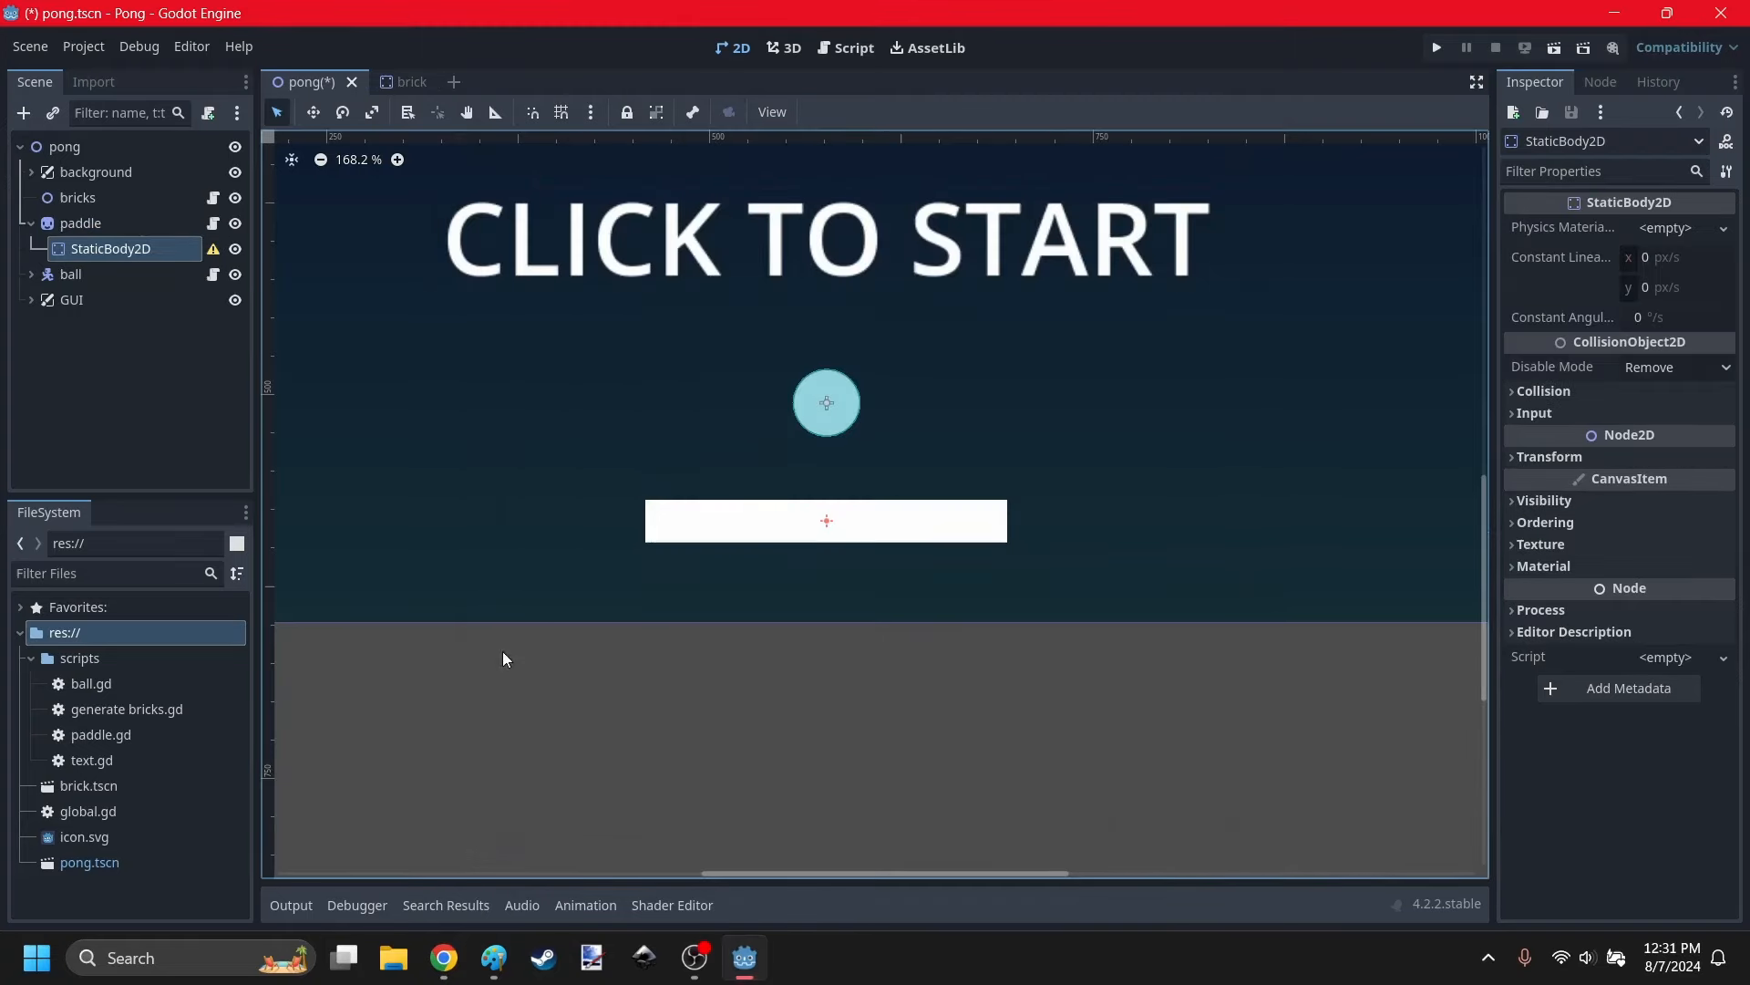
Rename the paddle's StaticBody2D node to paddleCollision.
{"action": "double_click", "coordinate": [82, 250]}
{"action": "type", "text": "paddleC"}
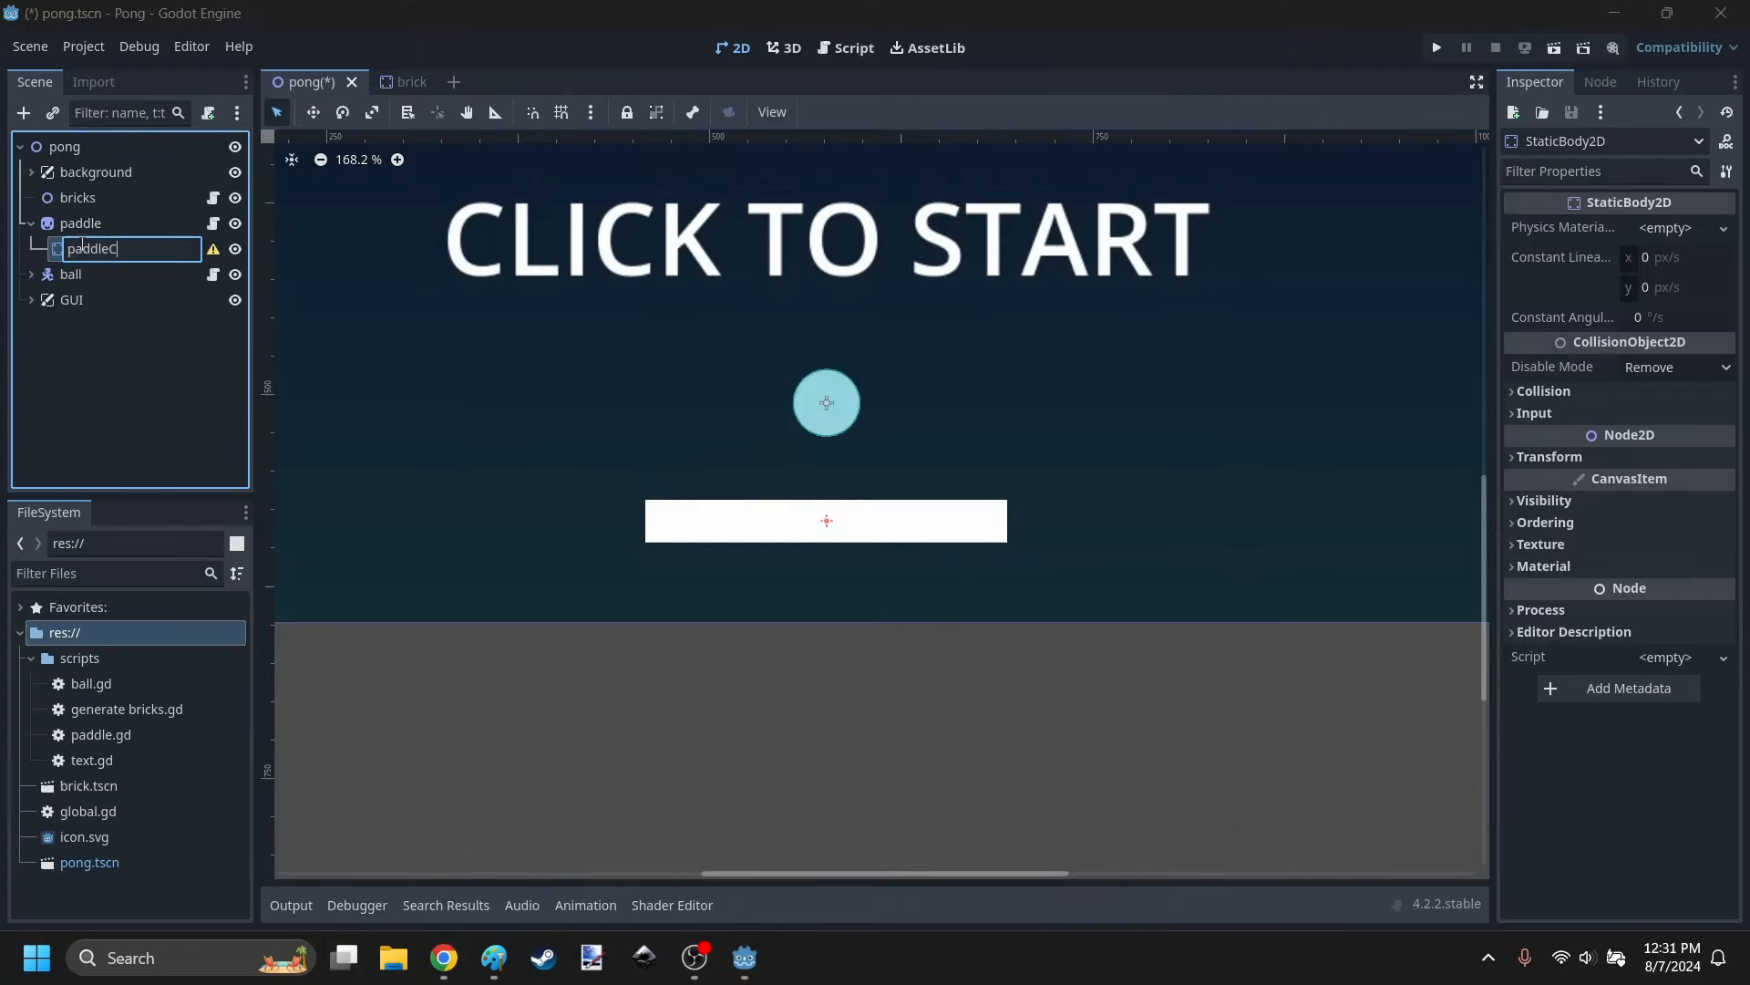
{"action": "type", "text": "ollision"}
{"action": "key", "text": "Return"}
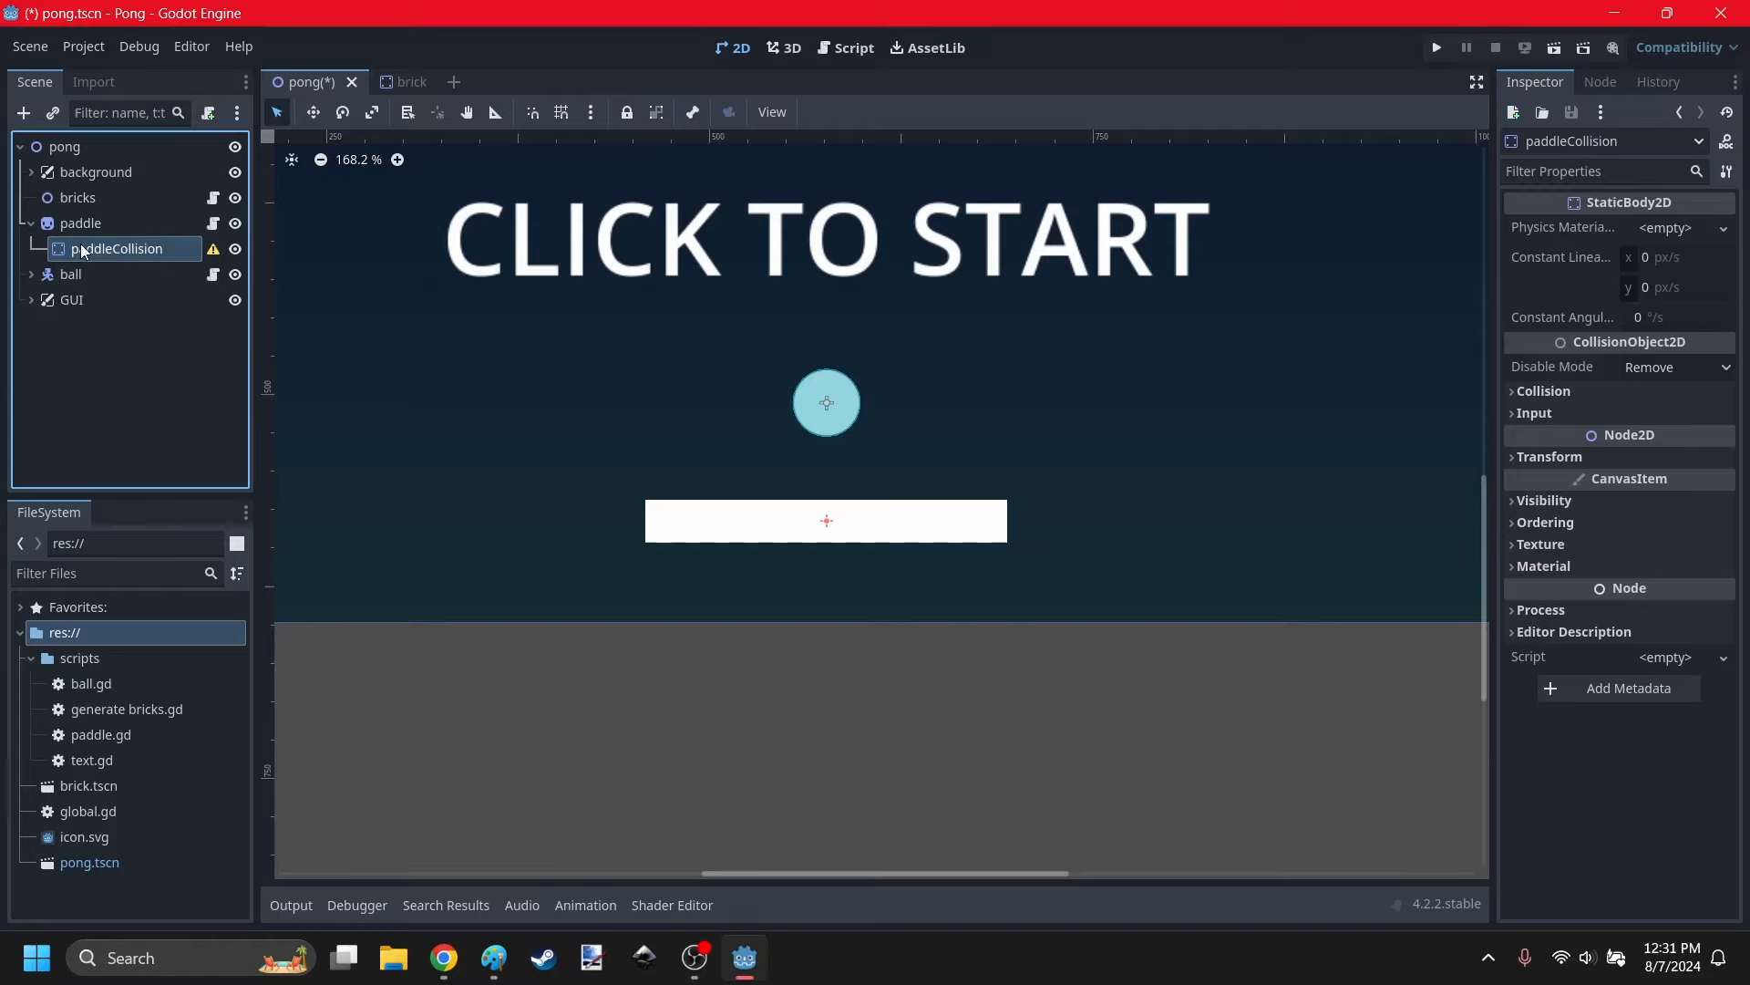
Add a CollisionShape2D node as a child of paddleCollision.
{"action": "left_click", "coordinate": [23, 114]}
{"action": "type", "text": "shape"}
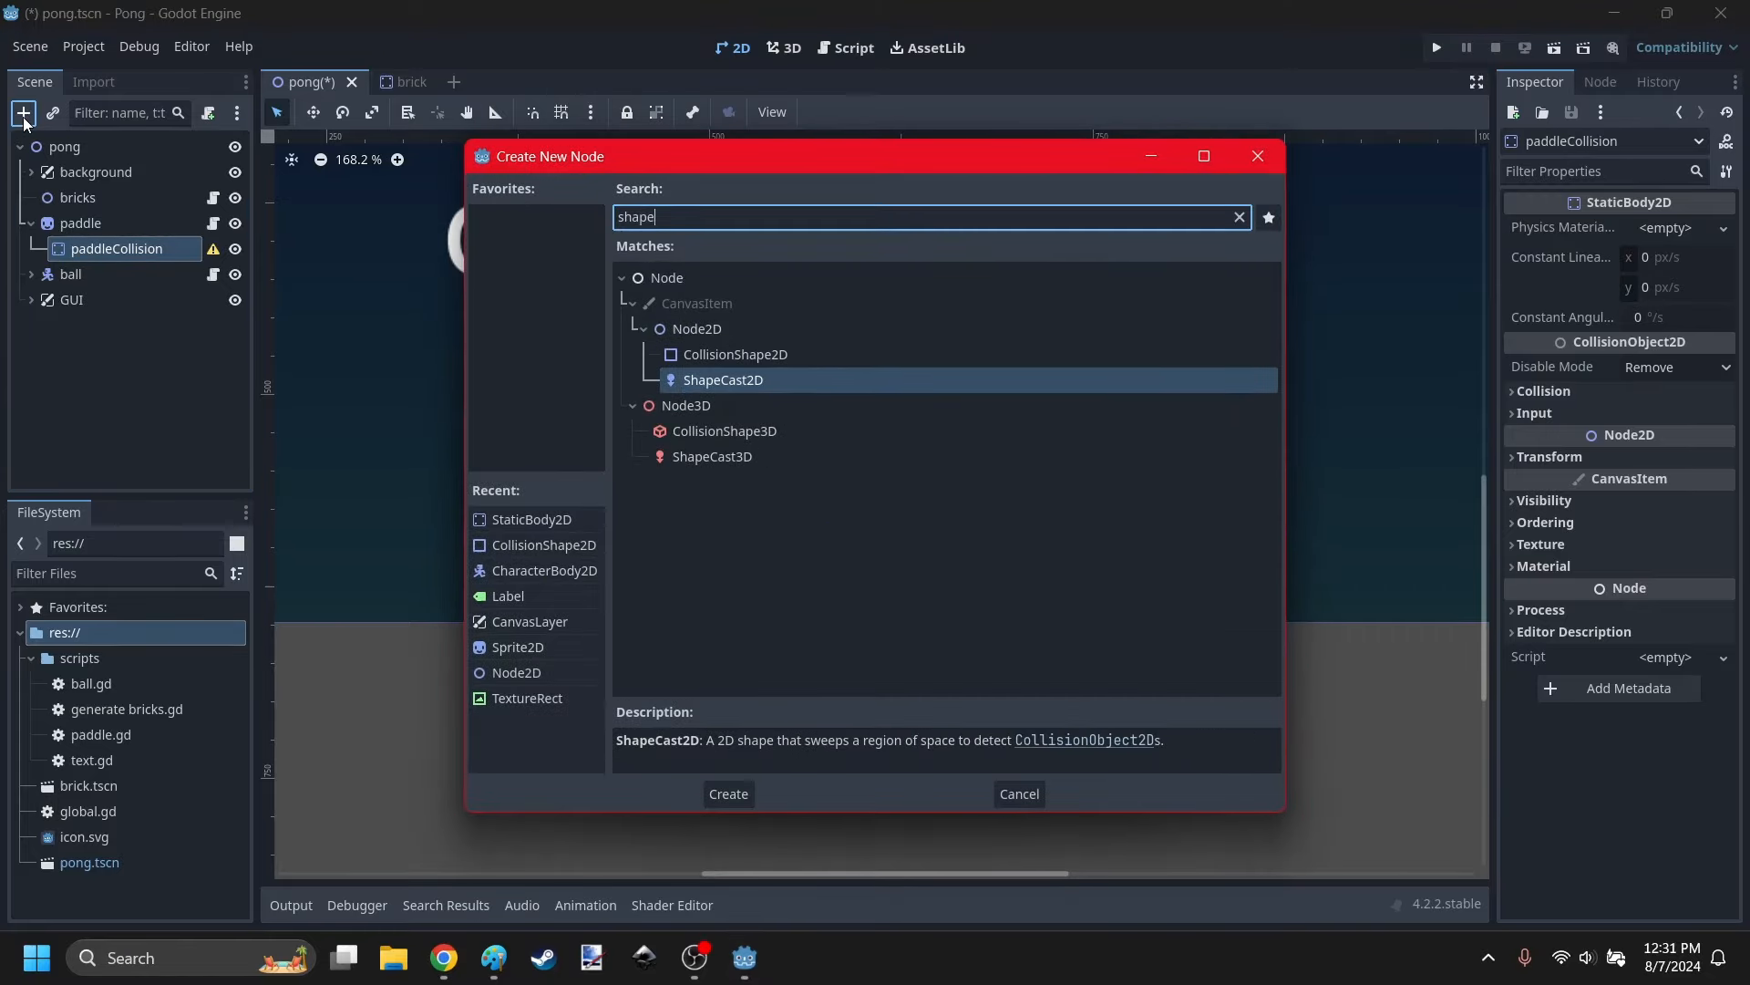
{"action": "left_click", "coordinate": [709, 355]}
{"action": "left_click", "coordinate": [729, 793]}
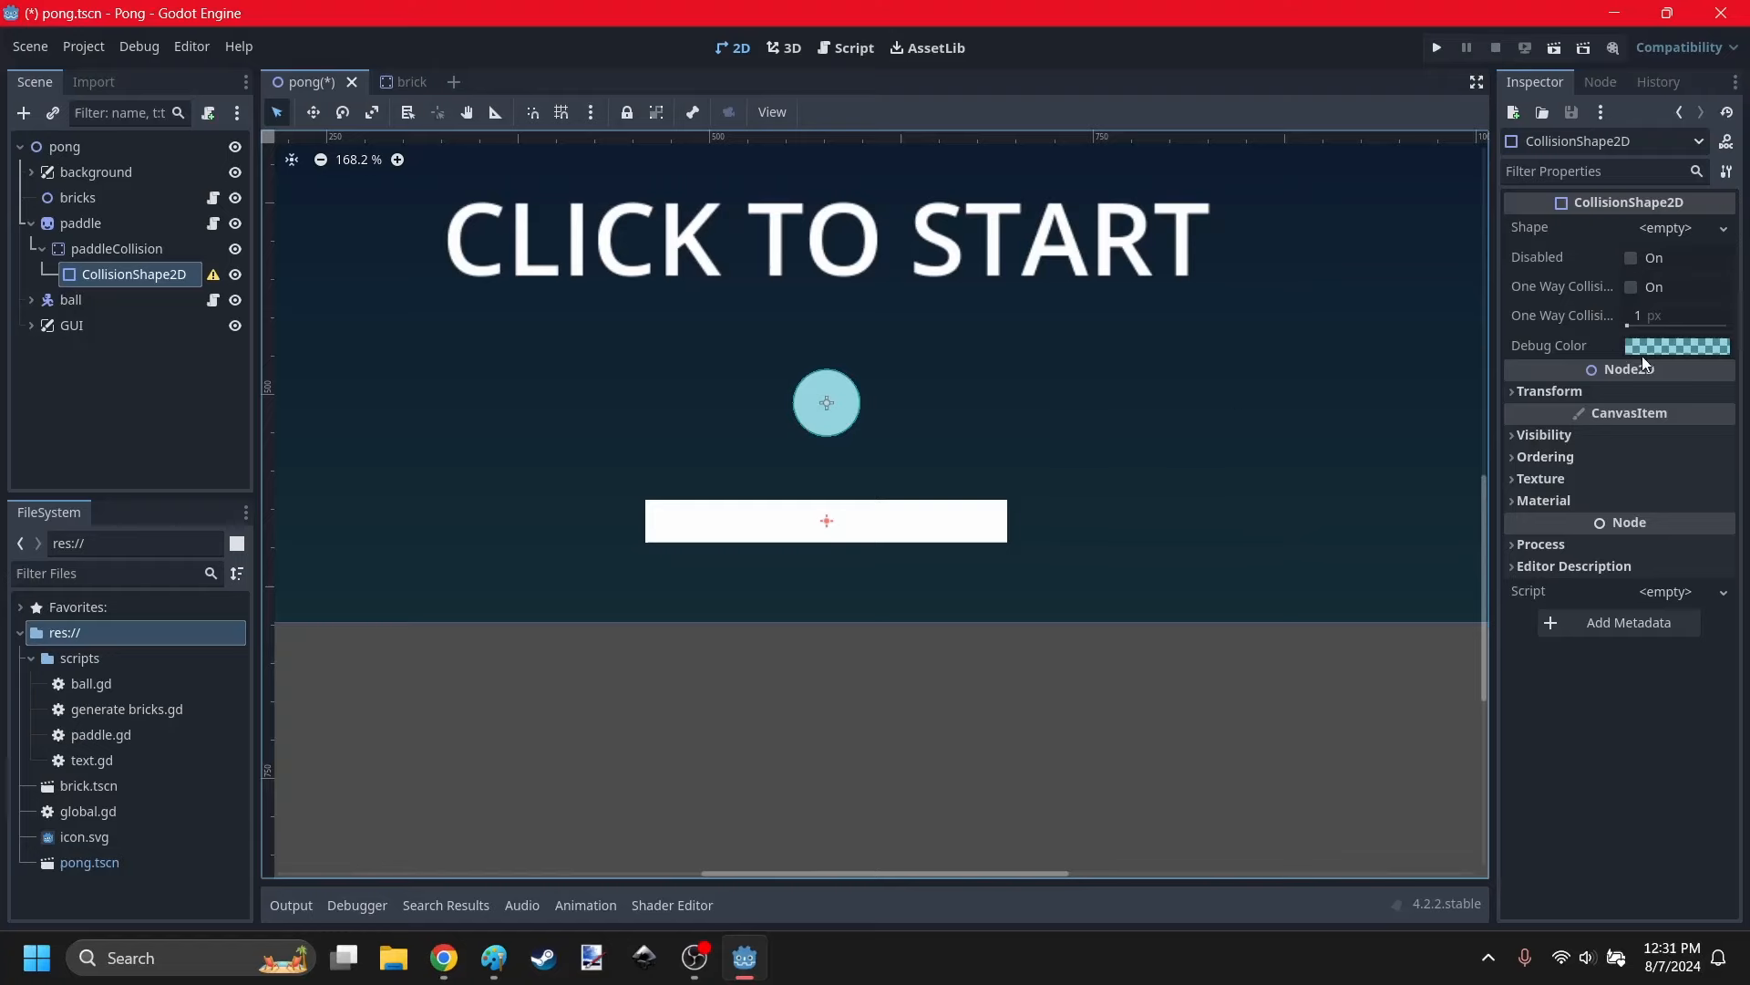
Give the paddle's CollisionShape2D a rectangle shape and resize it to cover the white paddle exactly.
{"action": "left_click", "coordinate": [61, 224]}
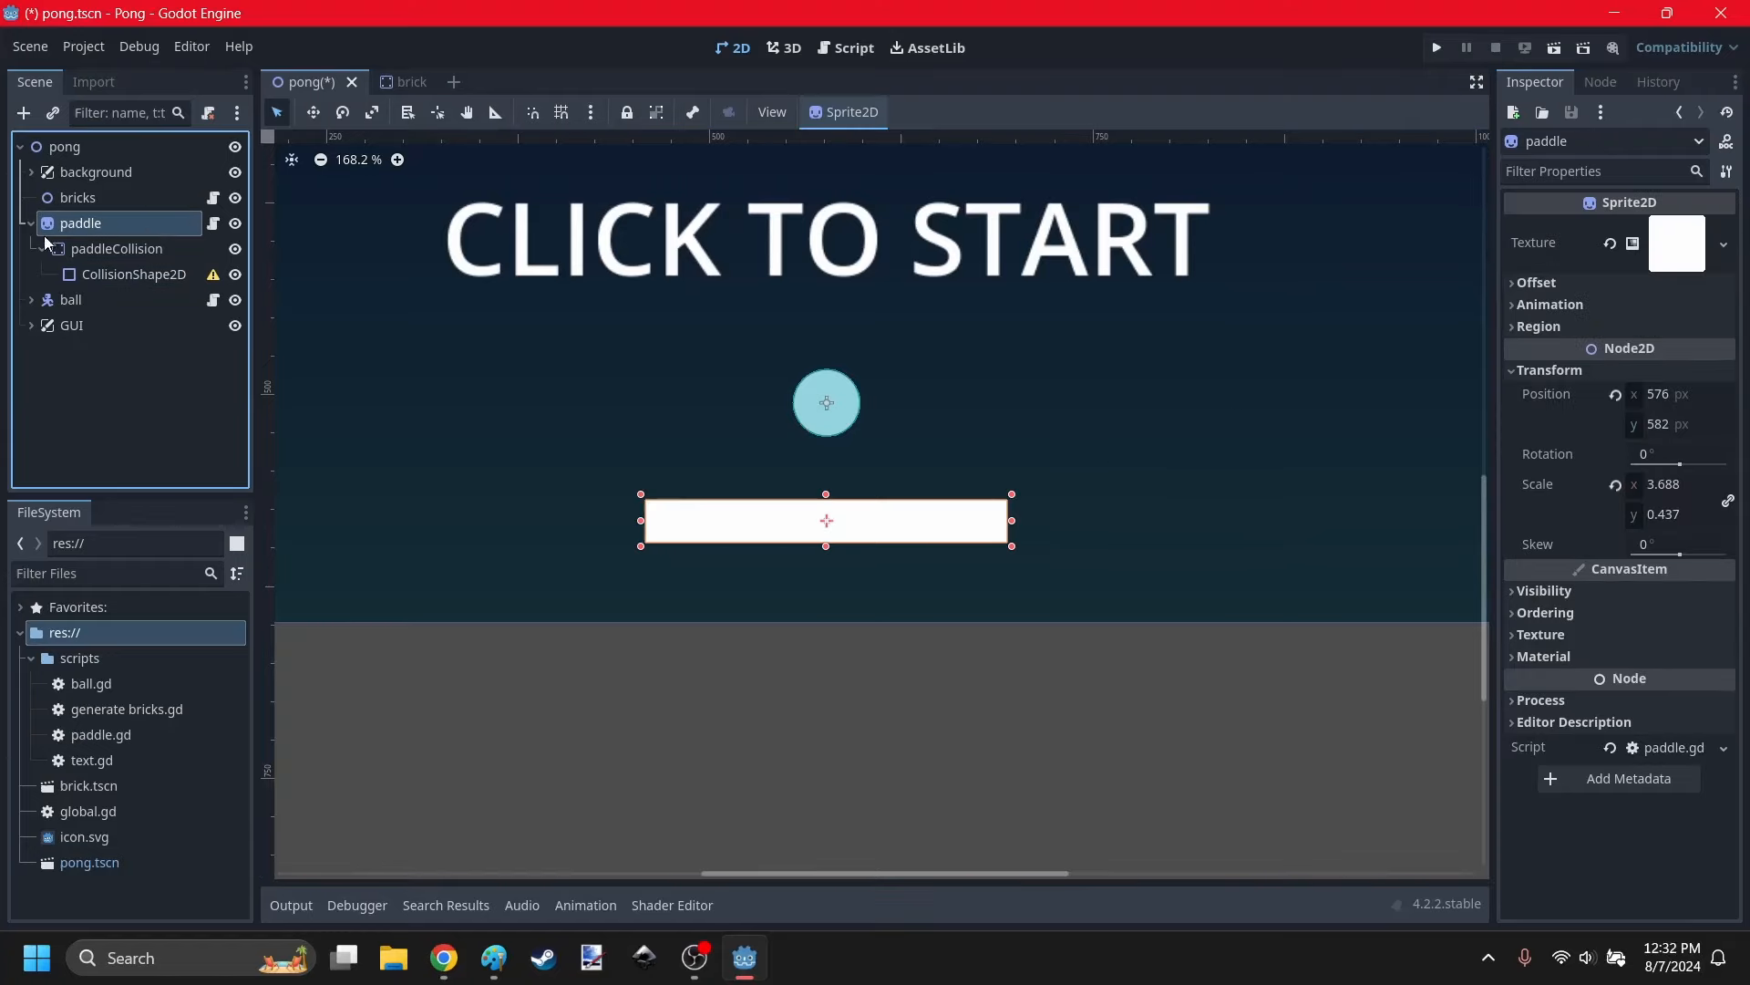
{"action": "left_click", "coordinate": [84, 250]}
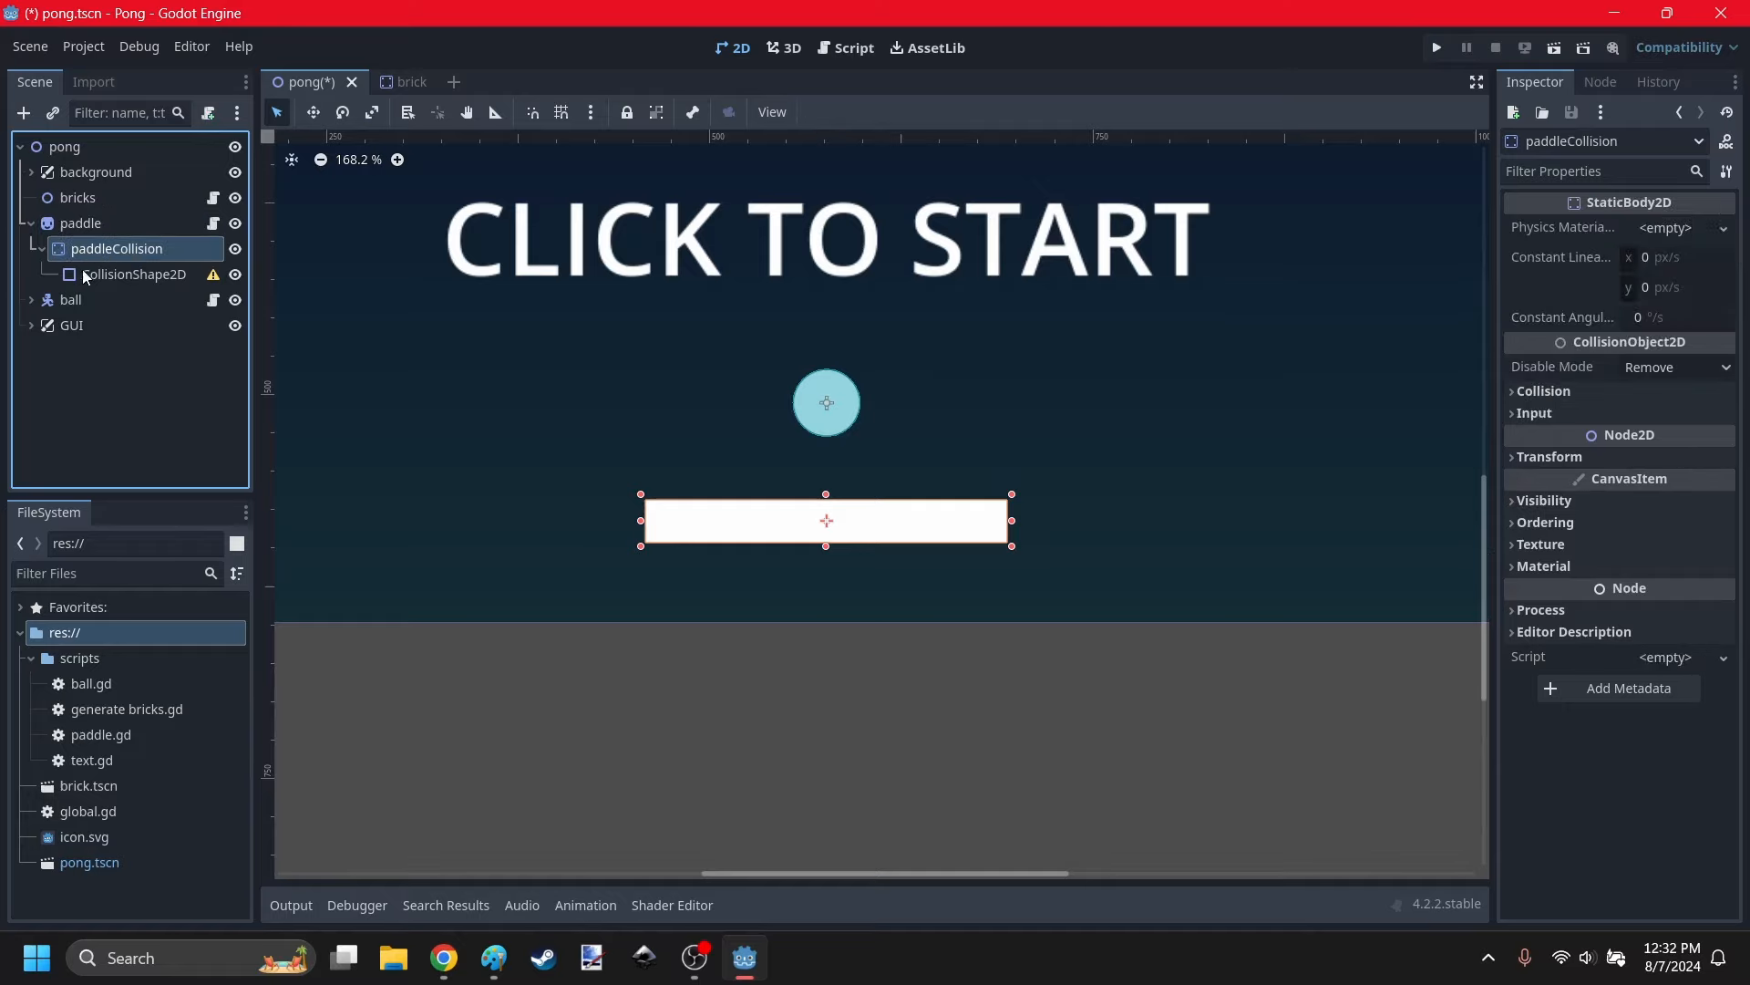
{"action": "left_click", "coordinate": [92, 273]}
{"action": "left_click", "coordinate": [1714, 228]}
{"action": "left_click", "coordinate": [1641, 369]}
{"action": "scroll", "coordinate": [1018, 462], "scroll_direction": "up", "scroll_amount": 6}
{"action": "left_click_drag", "start_coordinate": [841, 501], "coordinate": [1212, 534]}
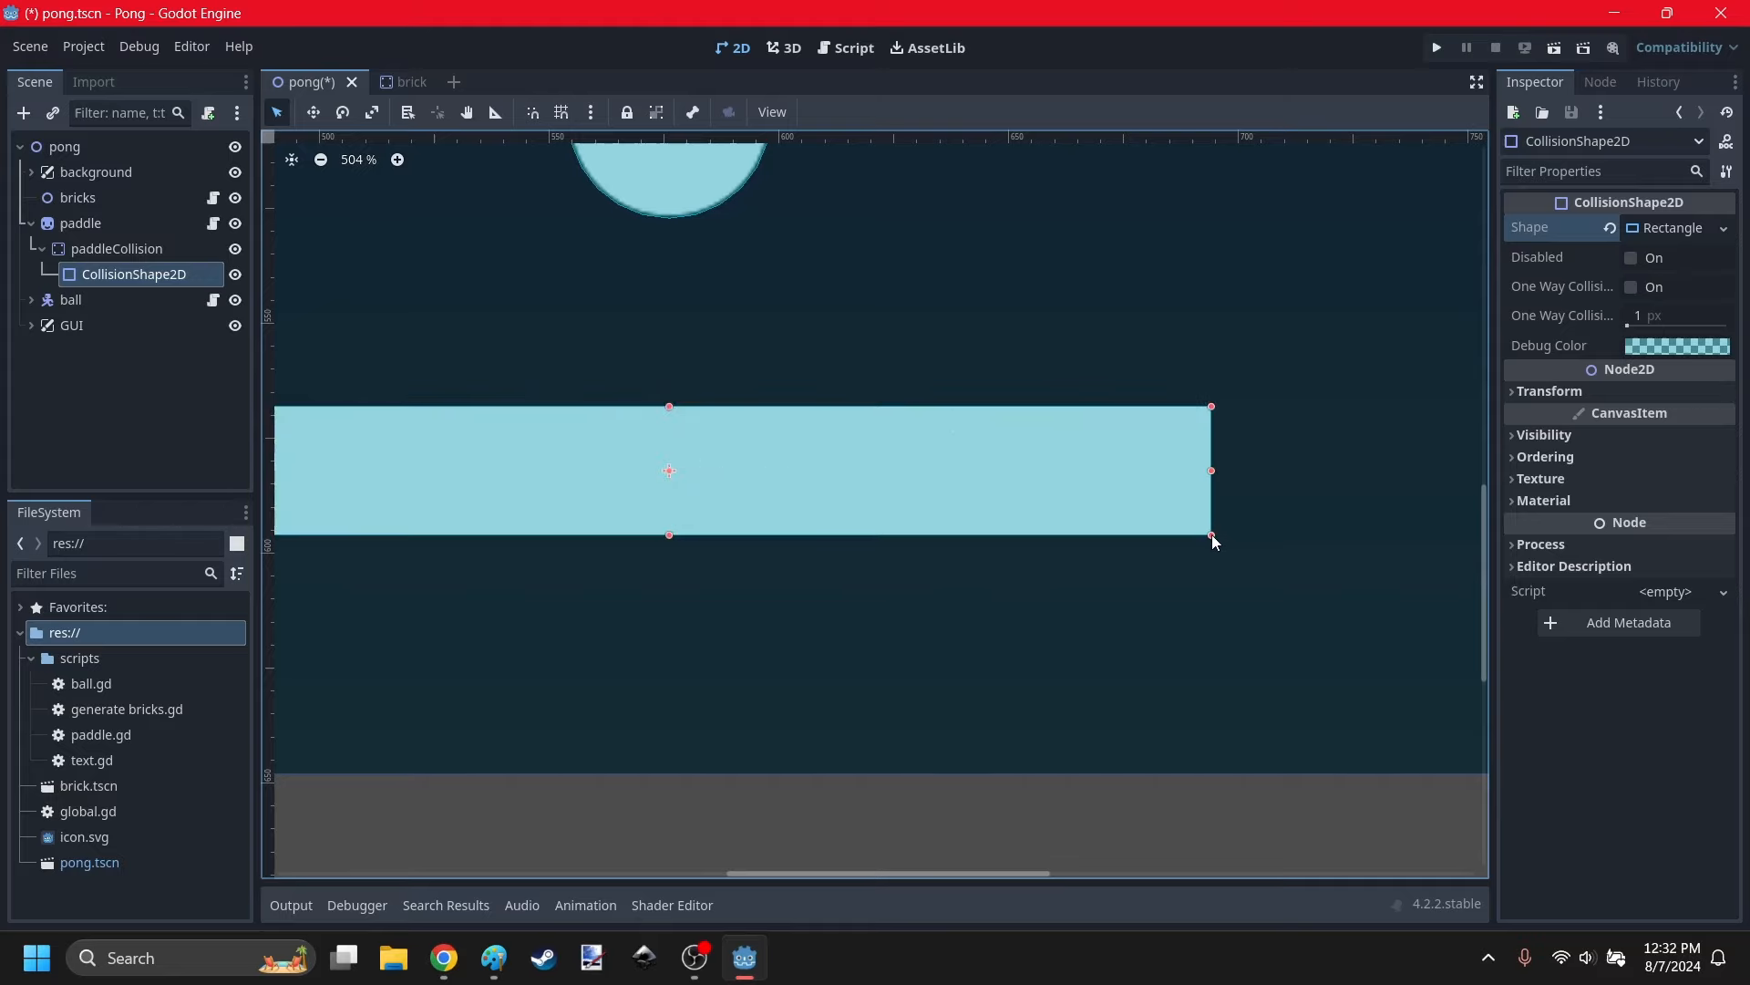
{"action": "left_click", "coordinate": [1287, 574]}
{"action": "scroll", "coordinate": [1178, 452], "scroll_direction": "down", "scroll_amount": 8}
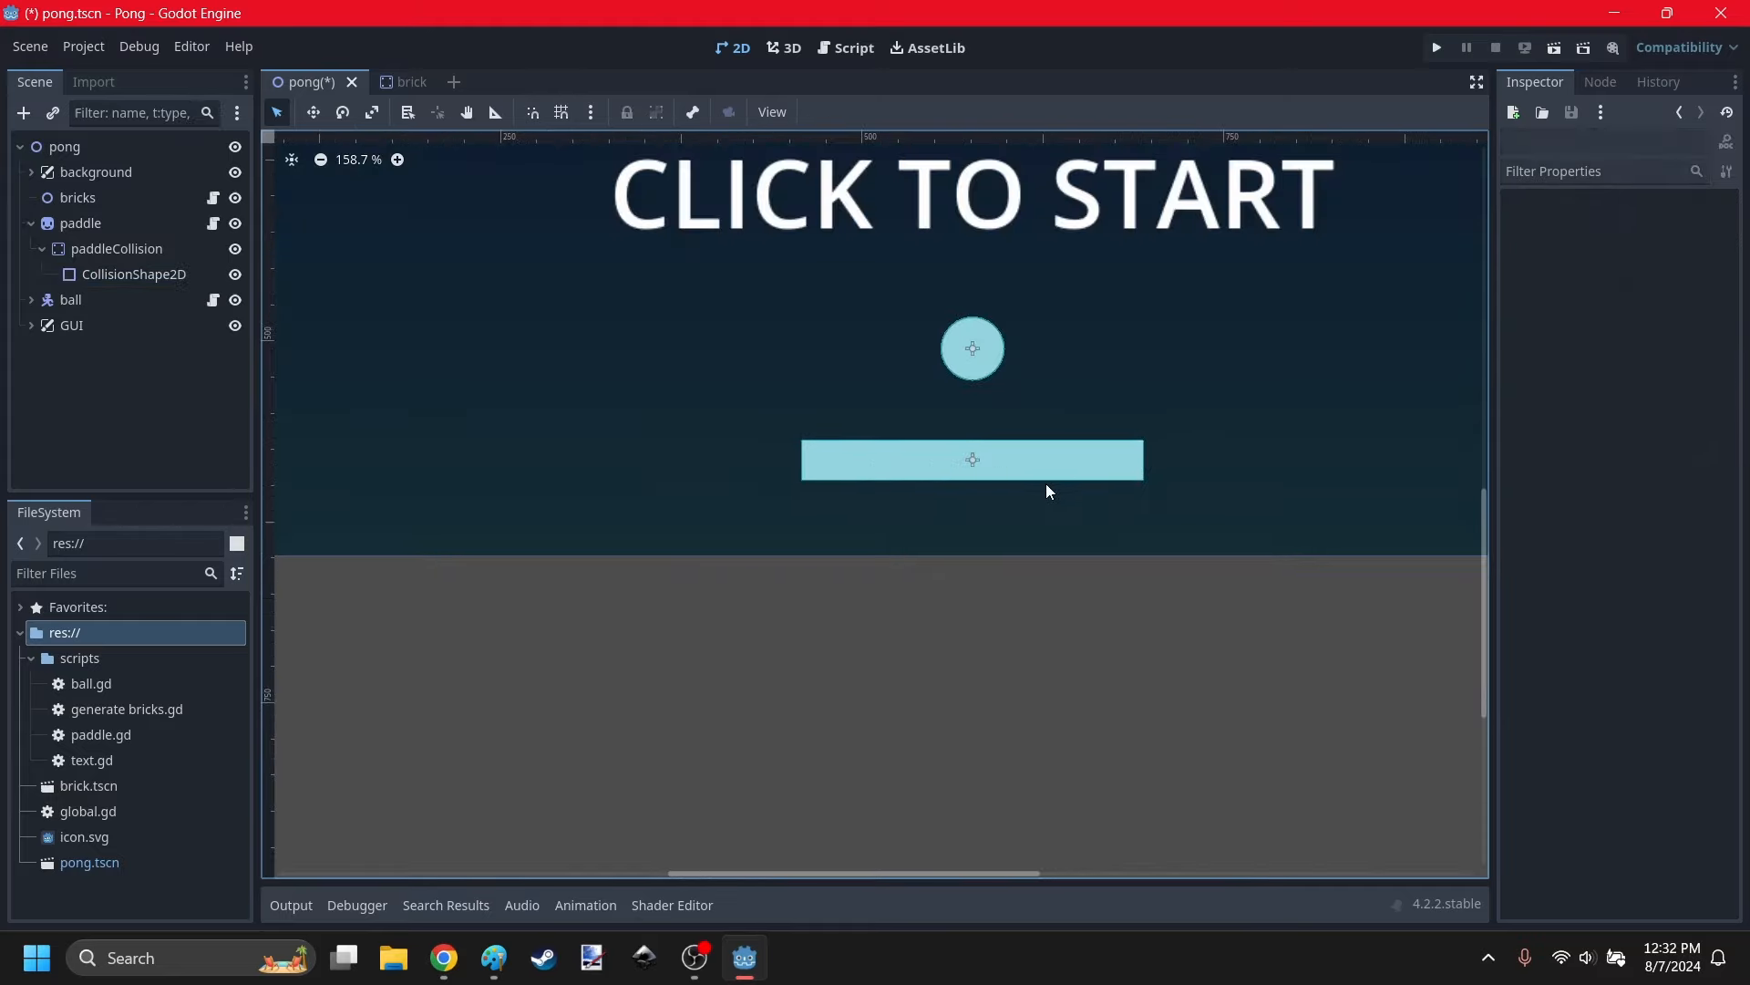
{"action": "scroll", "coordinate": [949, 443], "scroll_direction": "up", "scroll_amount": 8}
{"action": "middle_click_drag", "start_coordinate": [946, 445], "coordinate": [911, 562]}
{"action": "scroll", "coordinate": [890, 441], "scroll_direction": "down", "scroll_amount": 4}
Save the pong scene and test-run the game twice in a maximized window to check the ball's bounce off the paddle.
{"action": "key", "text": "ctrl+s"}
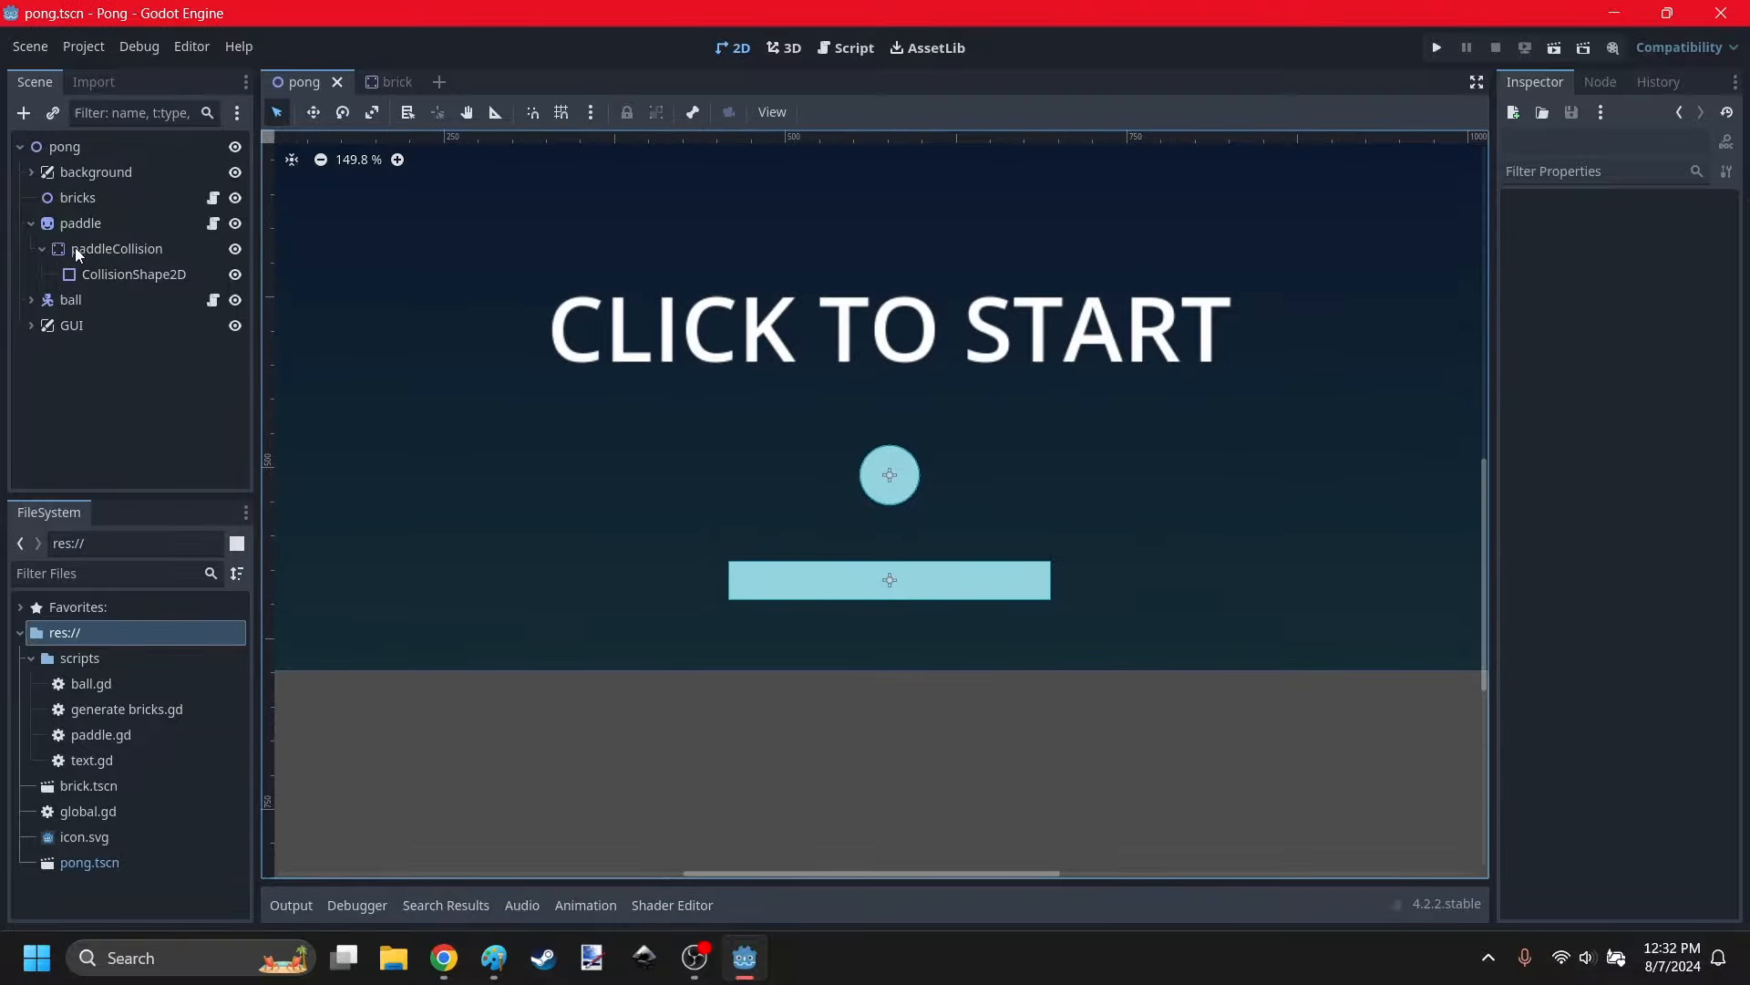
{"action": "left_click", "coordinate": [31, 224]}
{"action": "left_click", "coordinate": [1438, 47]}
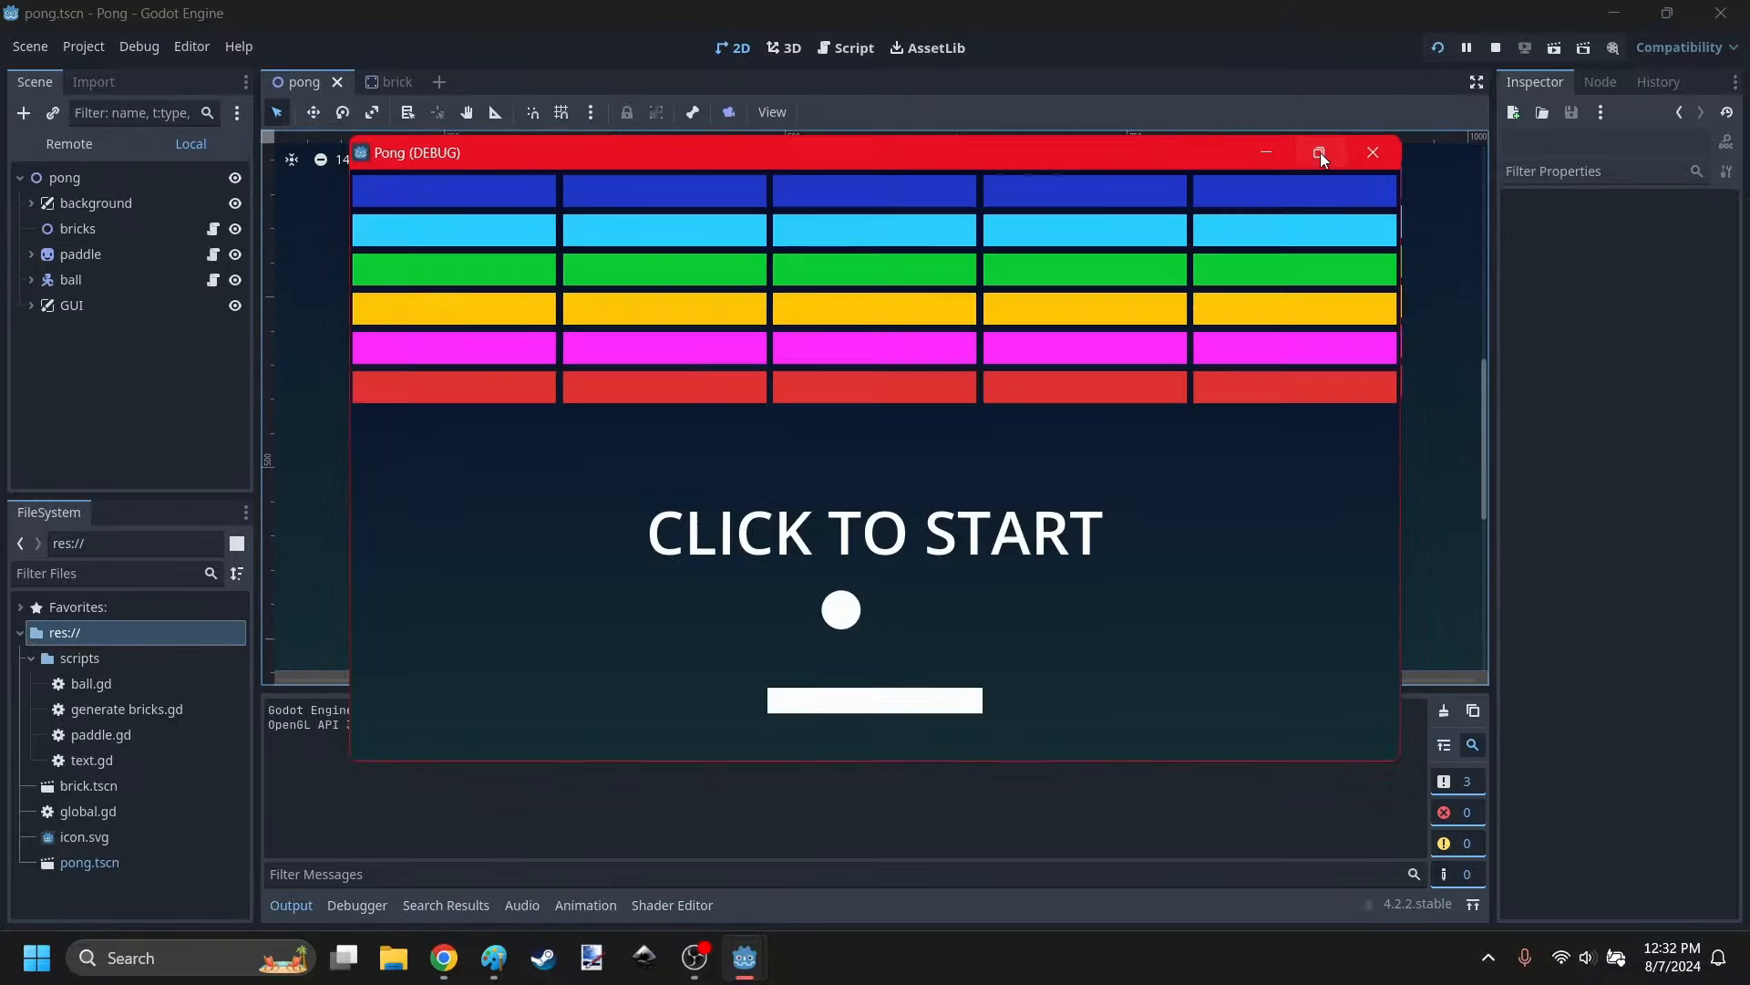
{"action": "left_click", "coordinate": [1321, 152]}
{"action": "left_click", "coordinate": [725, 456]}
{"action": "left_click", "coordinate": [1722, 13]}
{"action": "left_click", "coordinate": [1438, 48]}
{"action": "left_click", "coordinate": [1319, 152]}
{"action": "left_click", "coordinate": [1003, 445]}
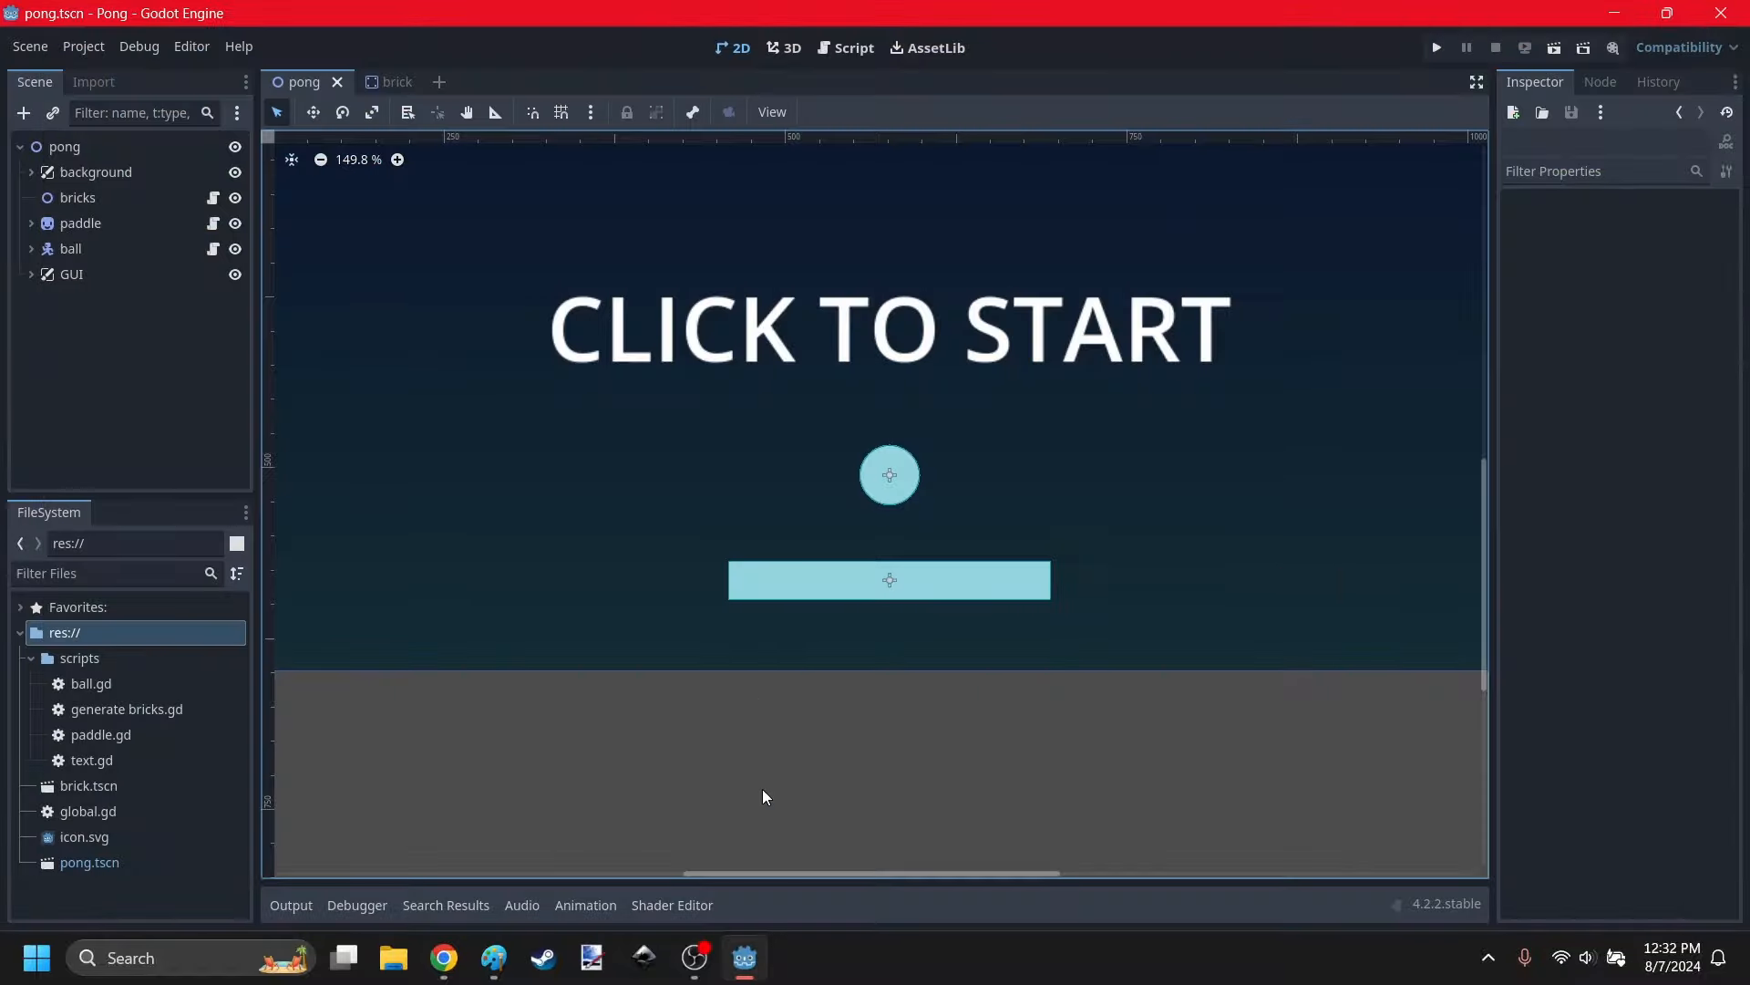
Set the speed variable in ball.gd to 300 and test-run the game to check the ball's speed.
{"action": "scroll", "coordinate": [763, 793], "scroll_direction": "down", "scroll_amount": 6}
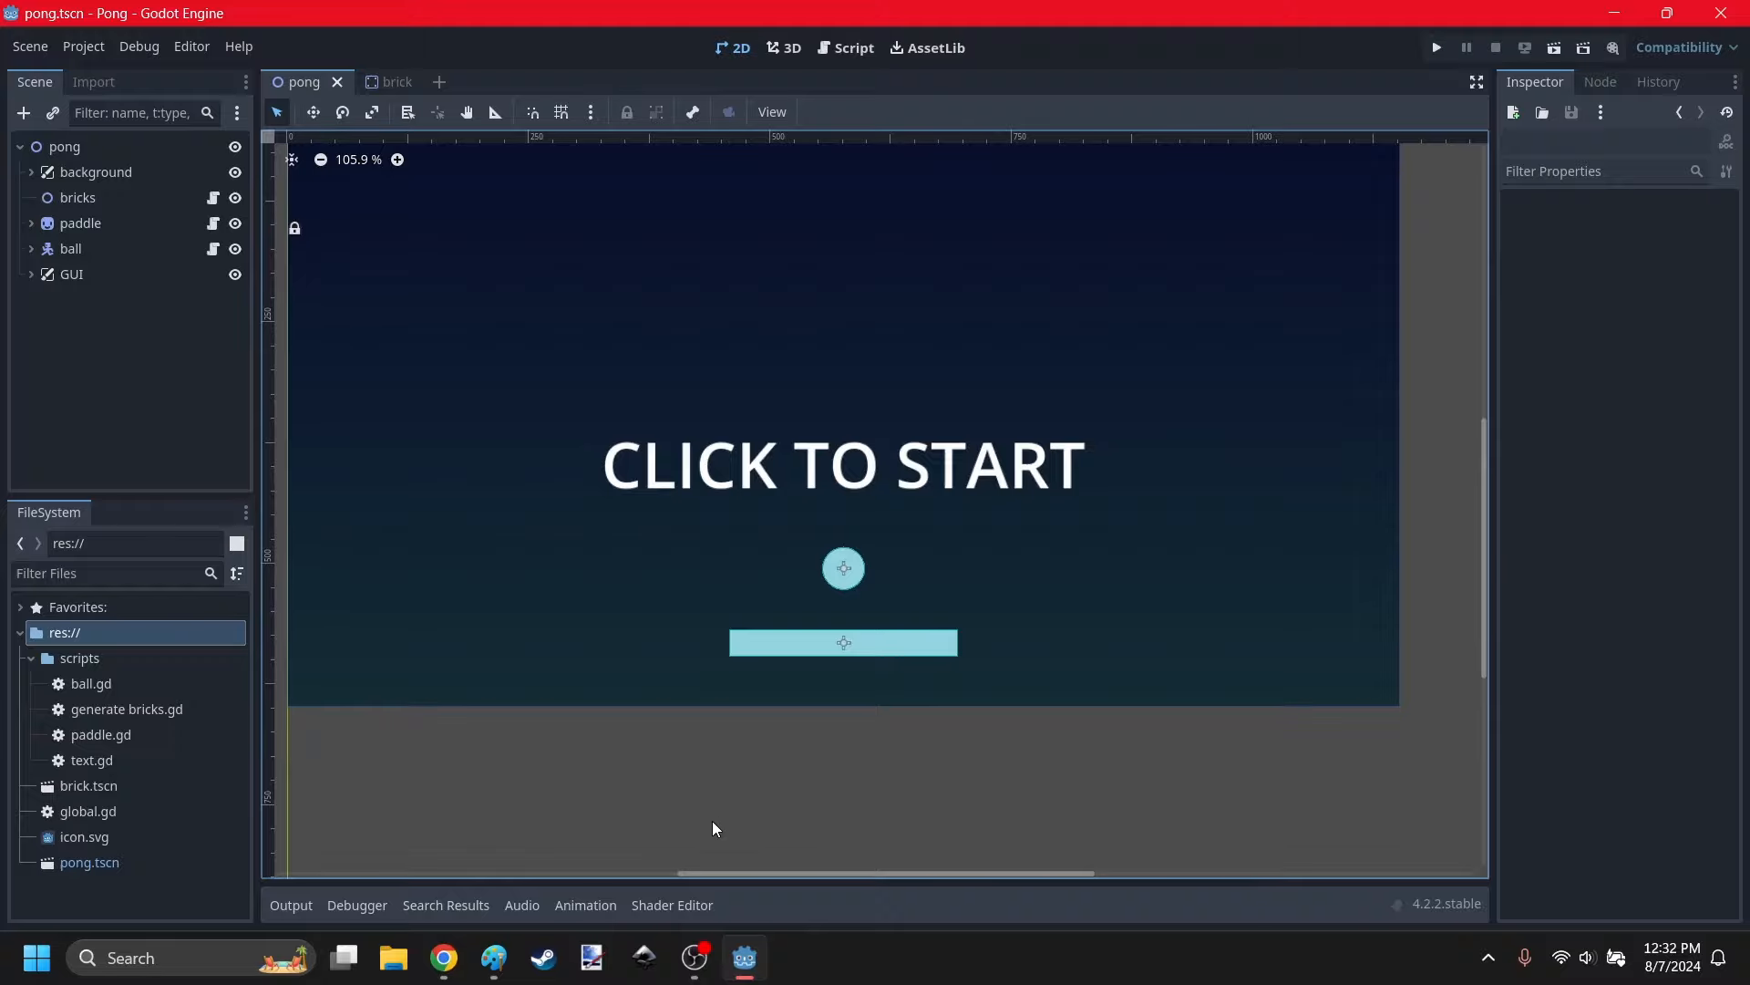
{"action": "left_click", "coordinate": [846, 47]}
{"action": "left_click", "coordinate": [608, 189]}
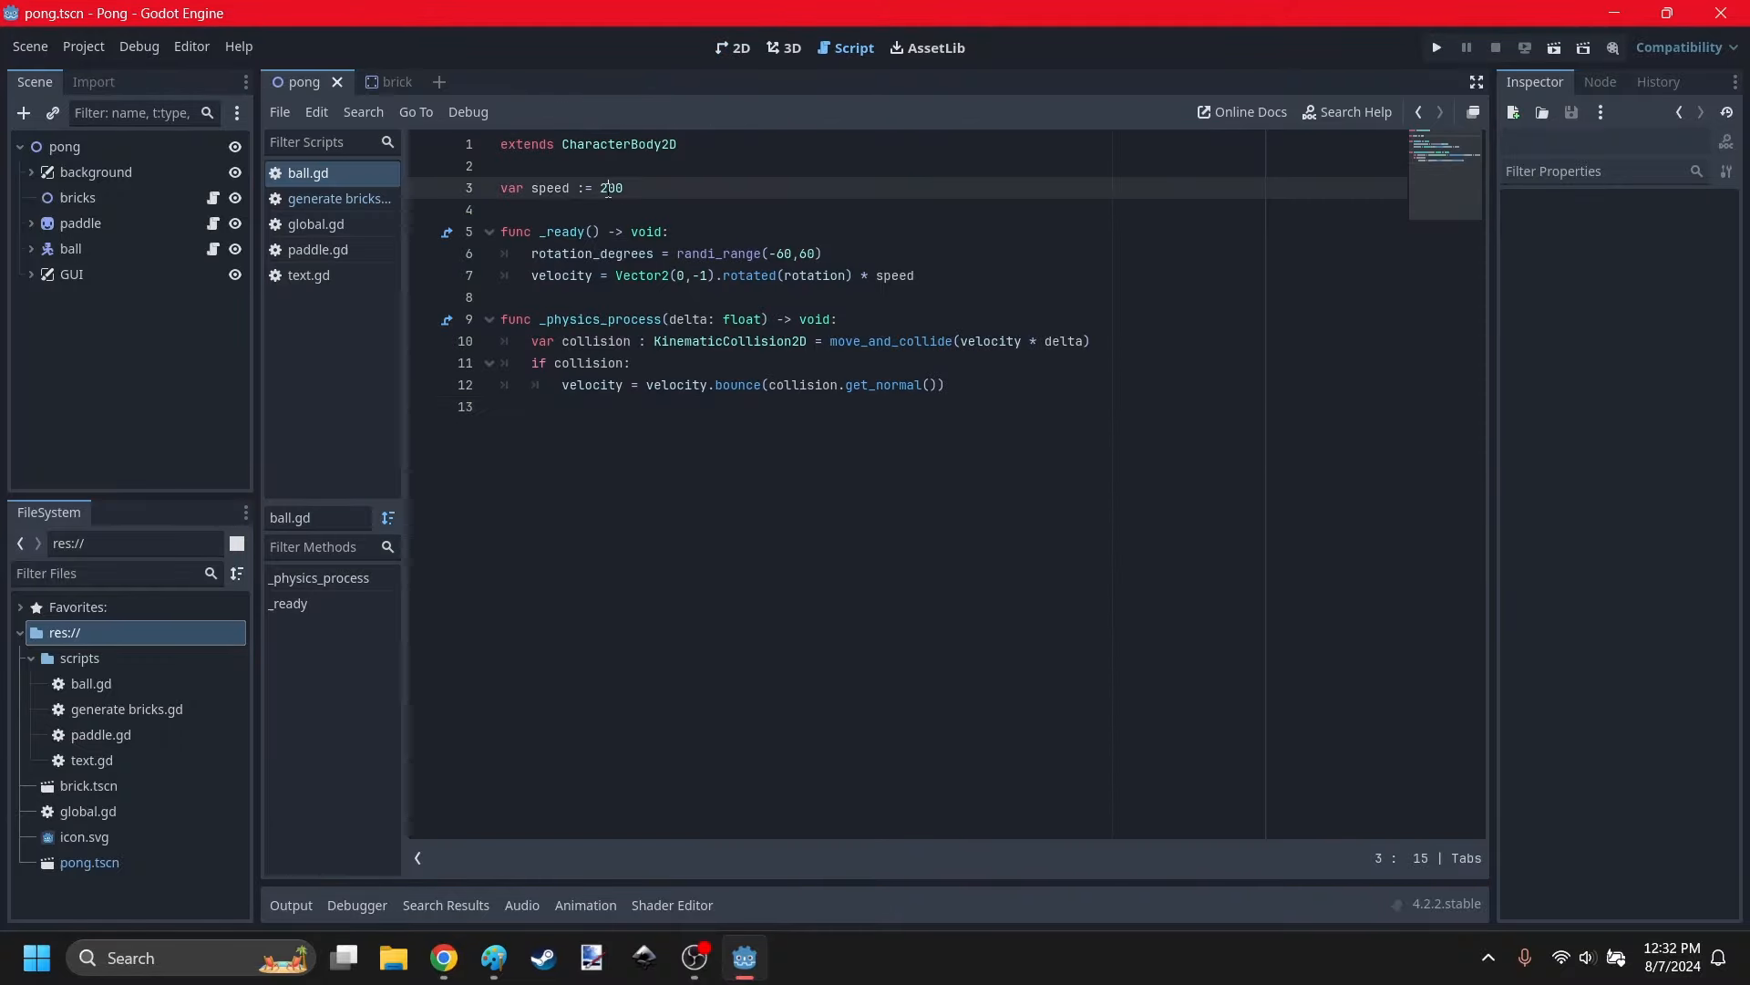
{"action": "left_click", "coordinate": [1436, 47]}
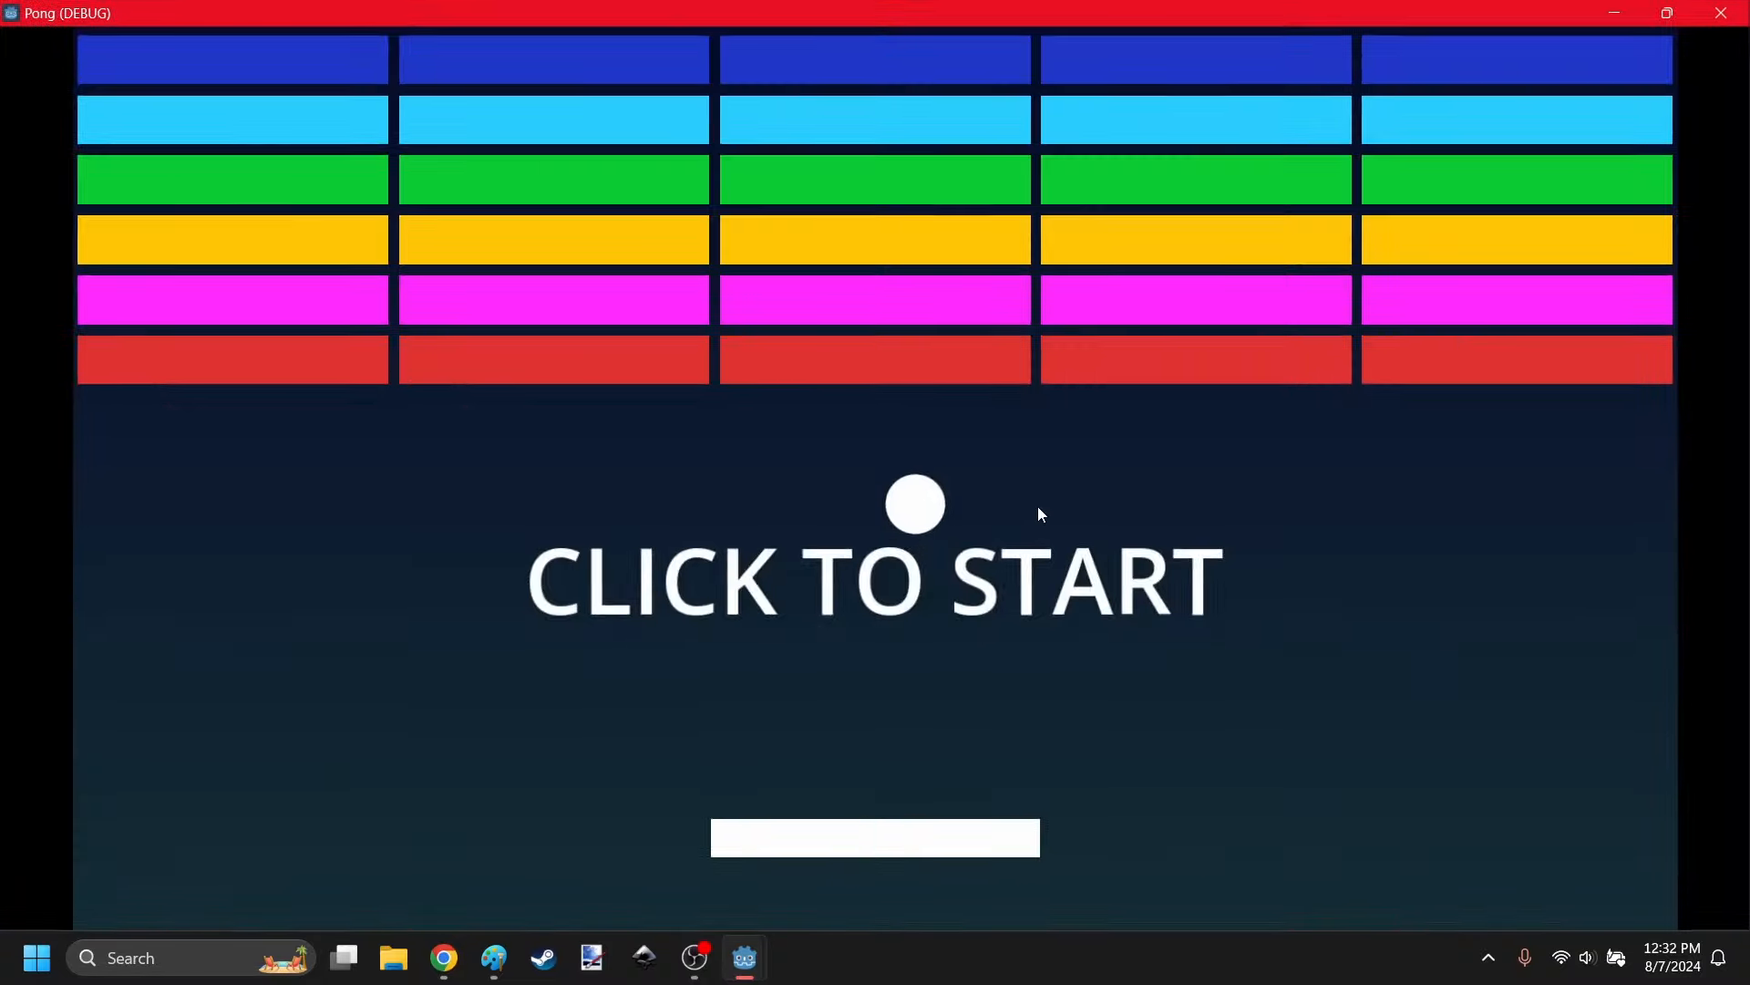
{"action": "left_click", "coordinate": [1039, 514]}
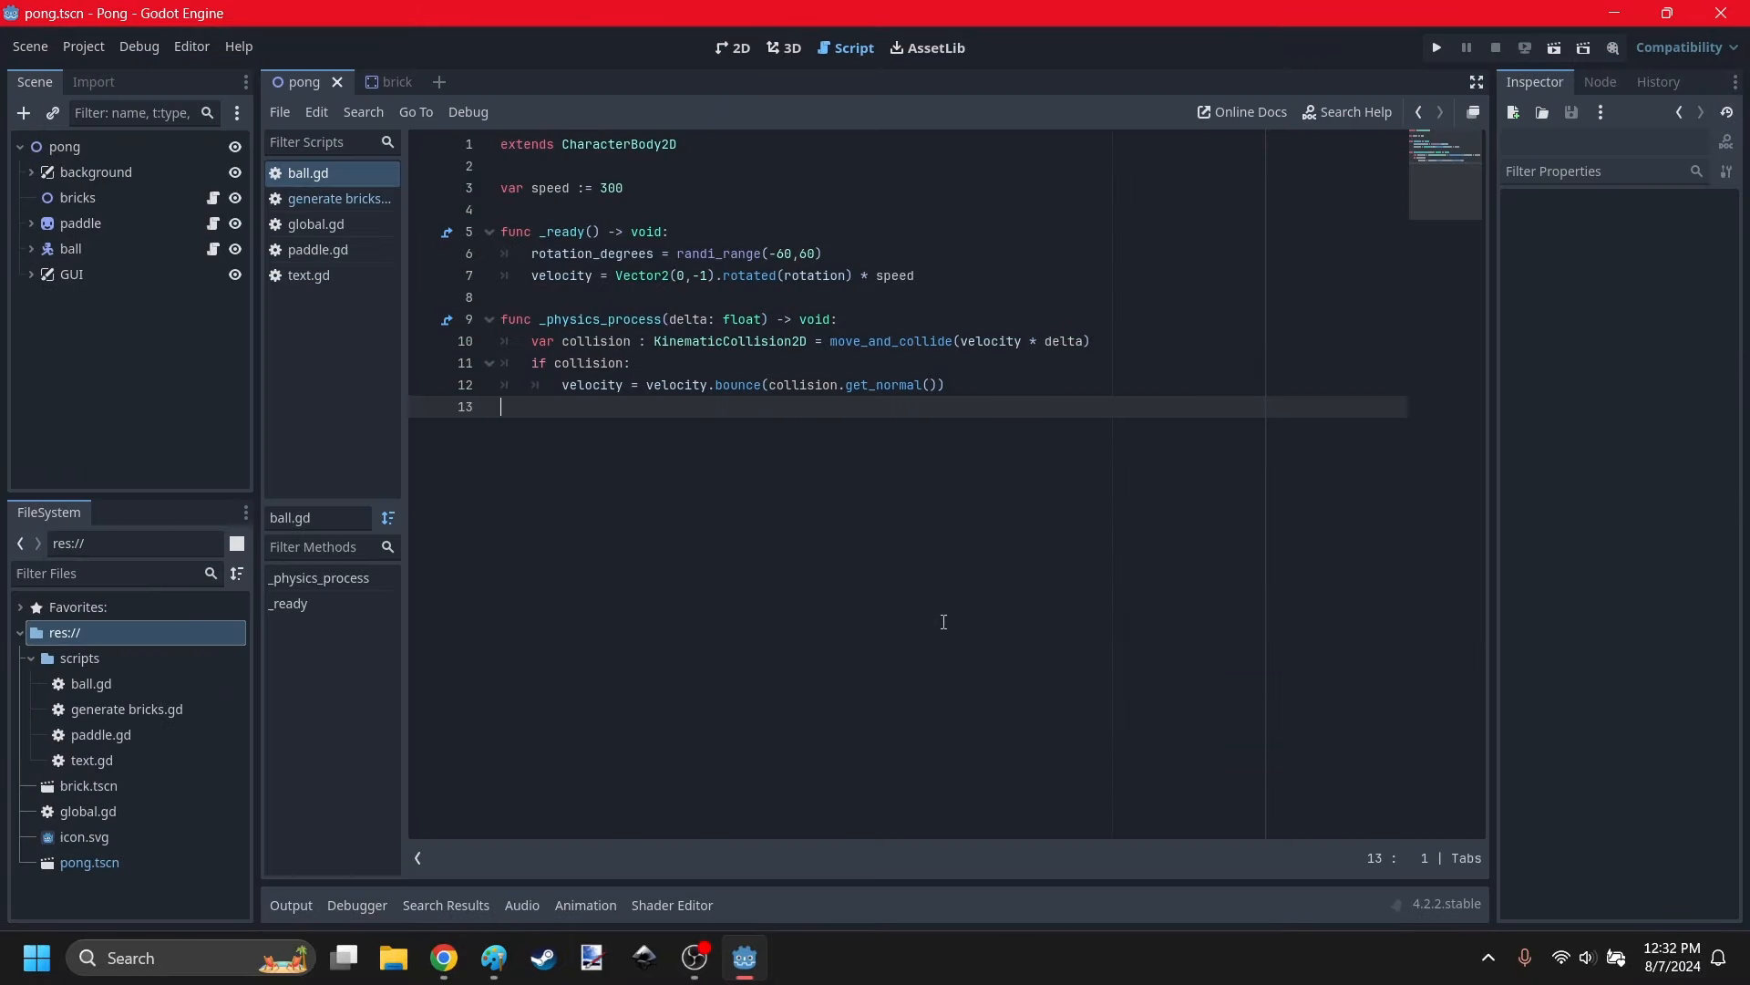
Switch to the Scratch project in Chrome, play it full screen, examine the ball's paddle-collision blocks, and return to Godot's ball.gd script.
{"action": "left_click", "coordinate": [444, 958]}
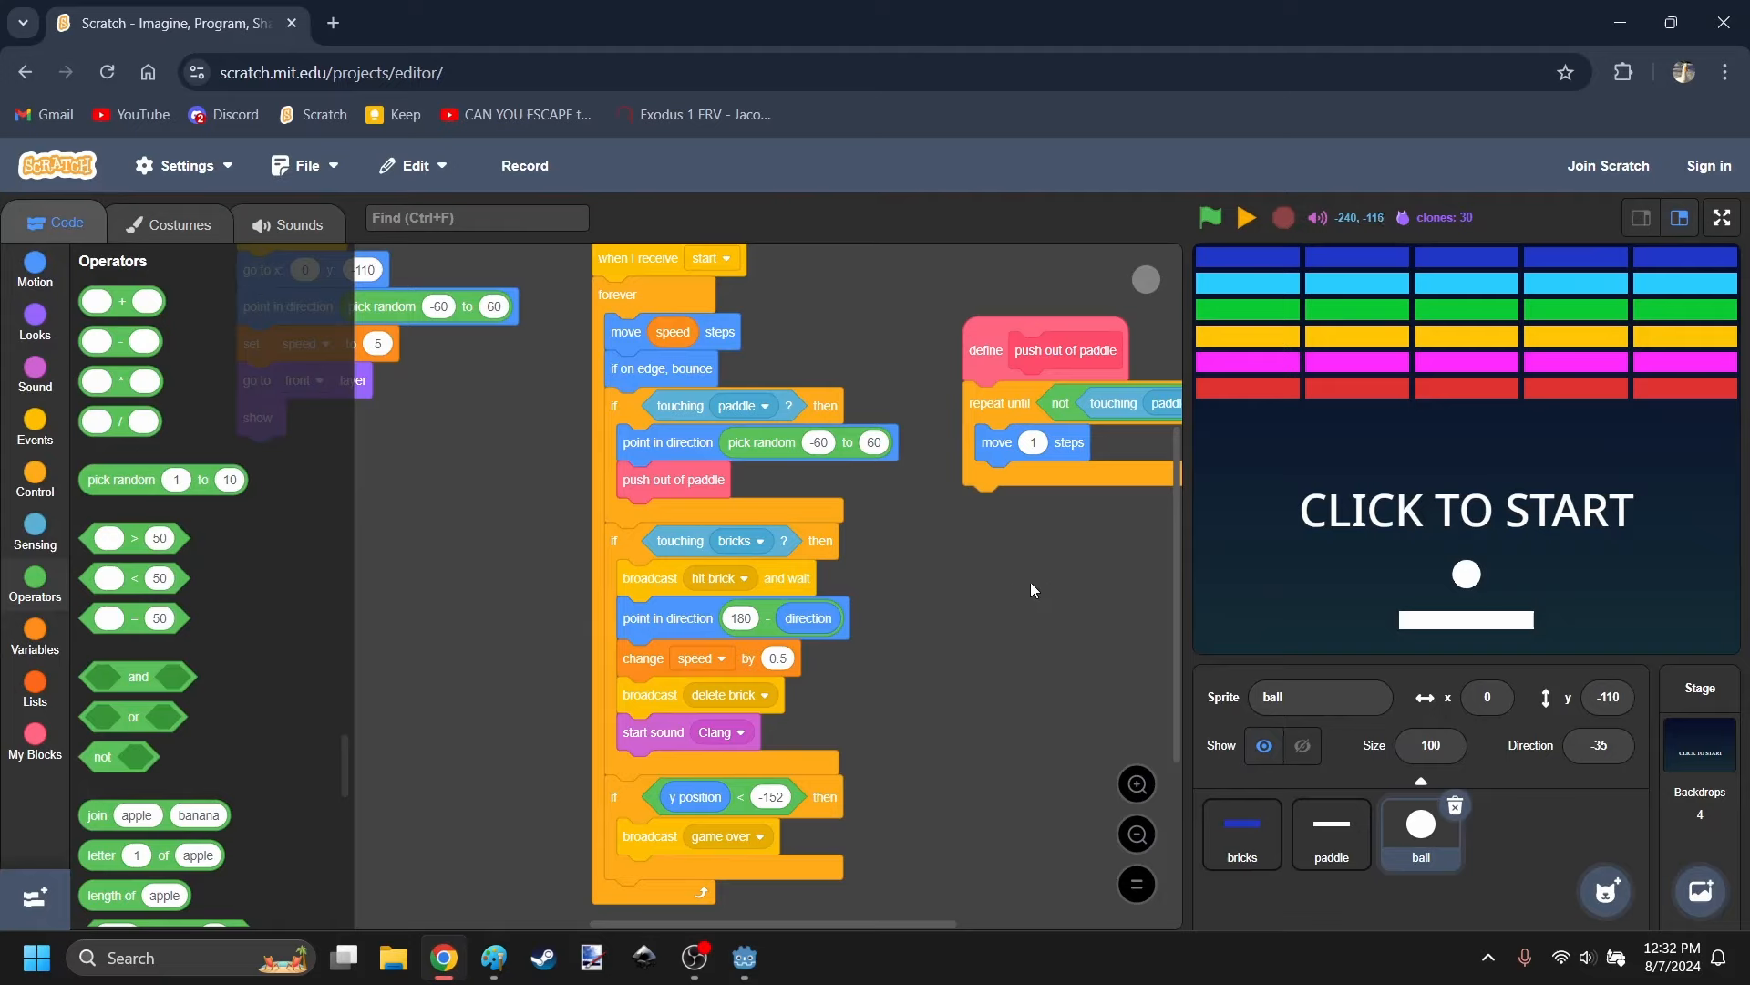
{"action": "left_click_drag", "start_coordinate": [1030, 582], "coordinate": [913, 573]}
{"action": "left_click", "coordinate": [1722, 217]}
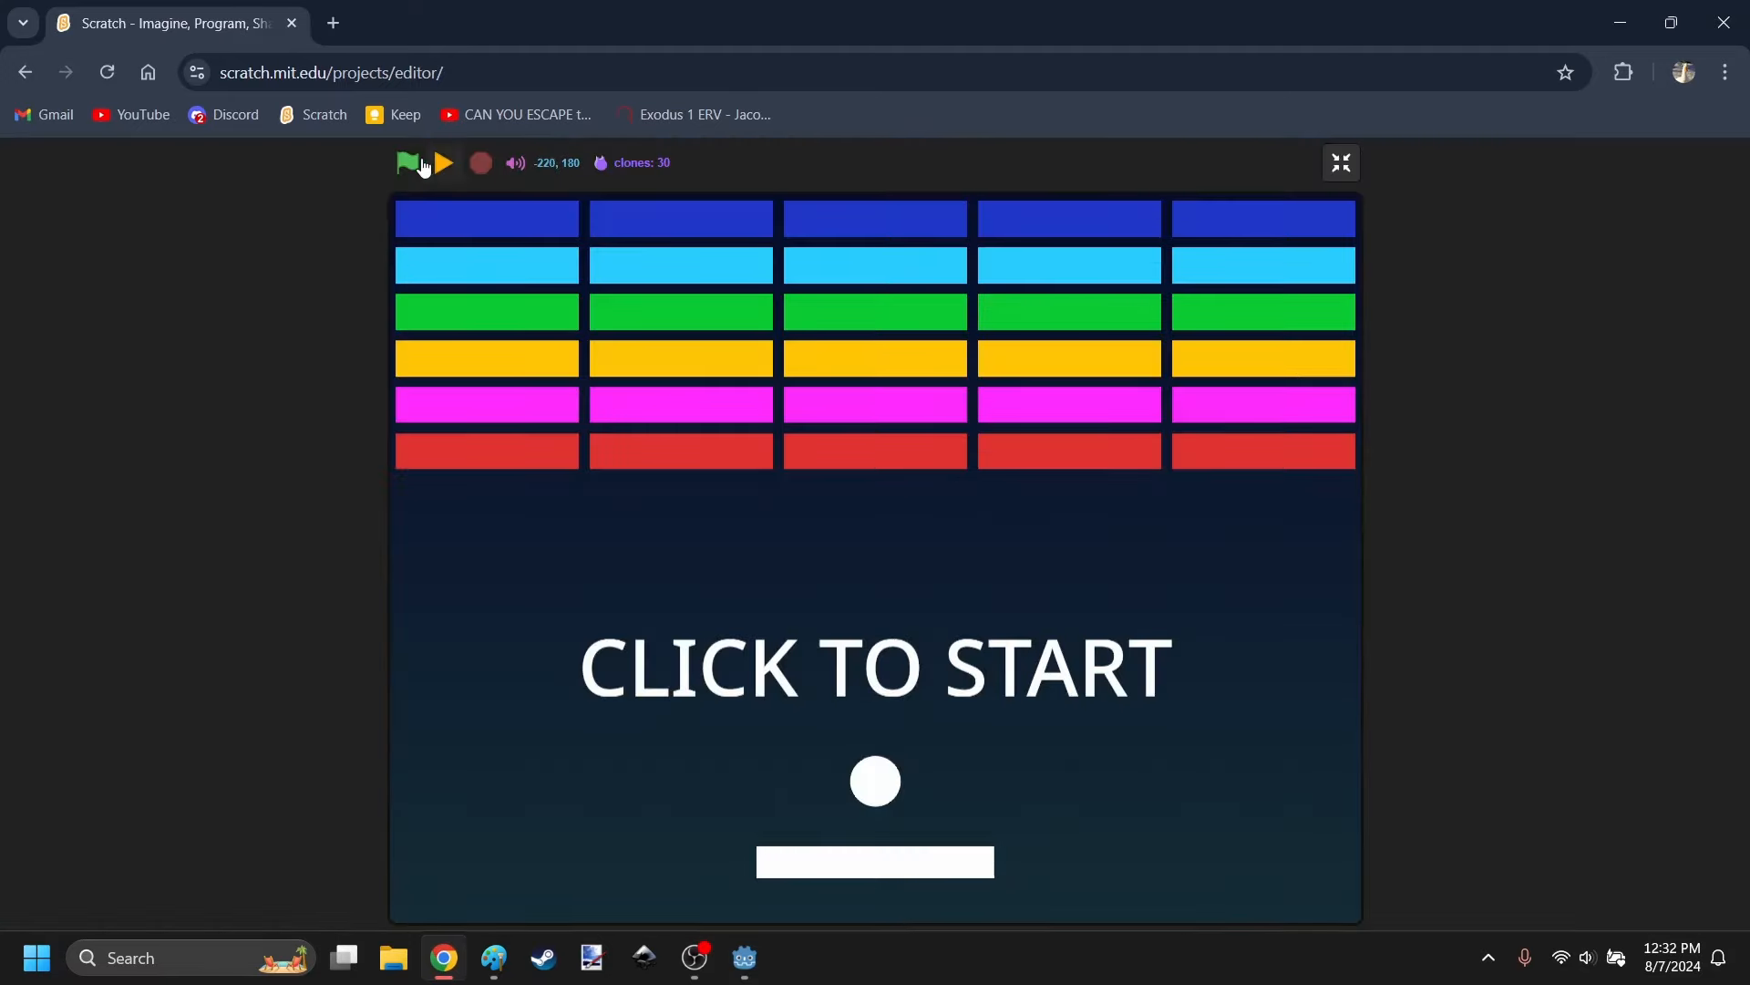
{"action": "left_click", "coordinate": [409, 162]}
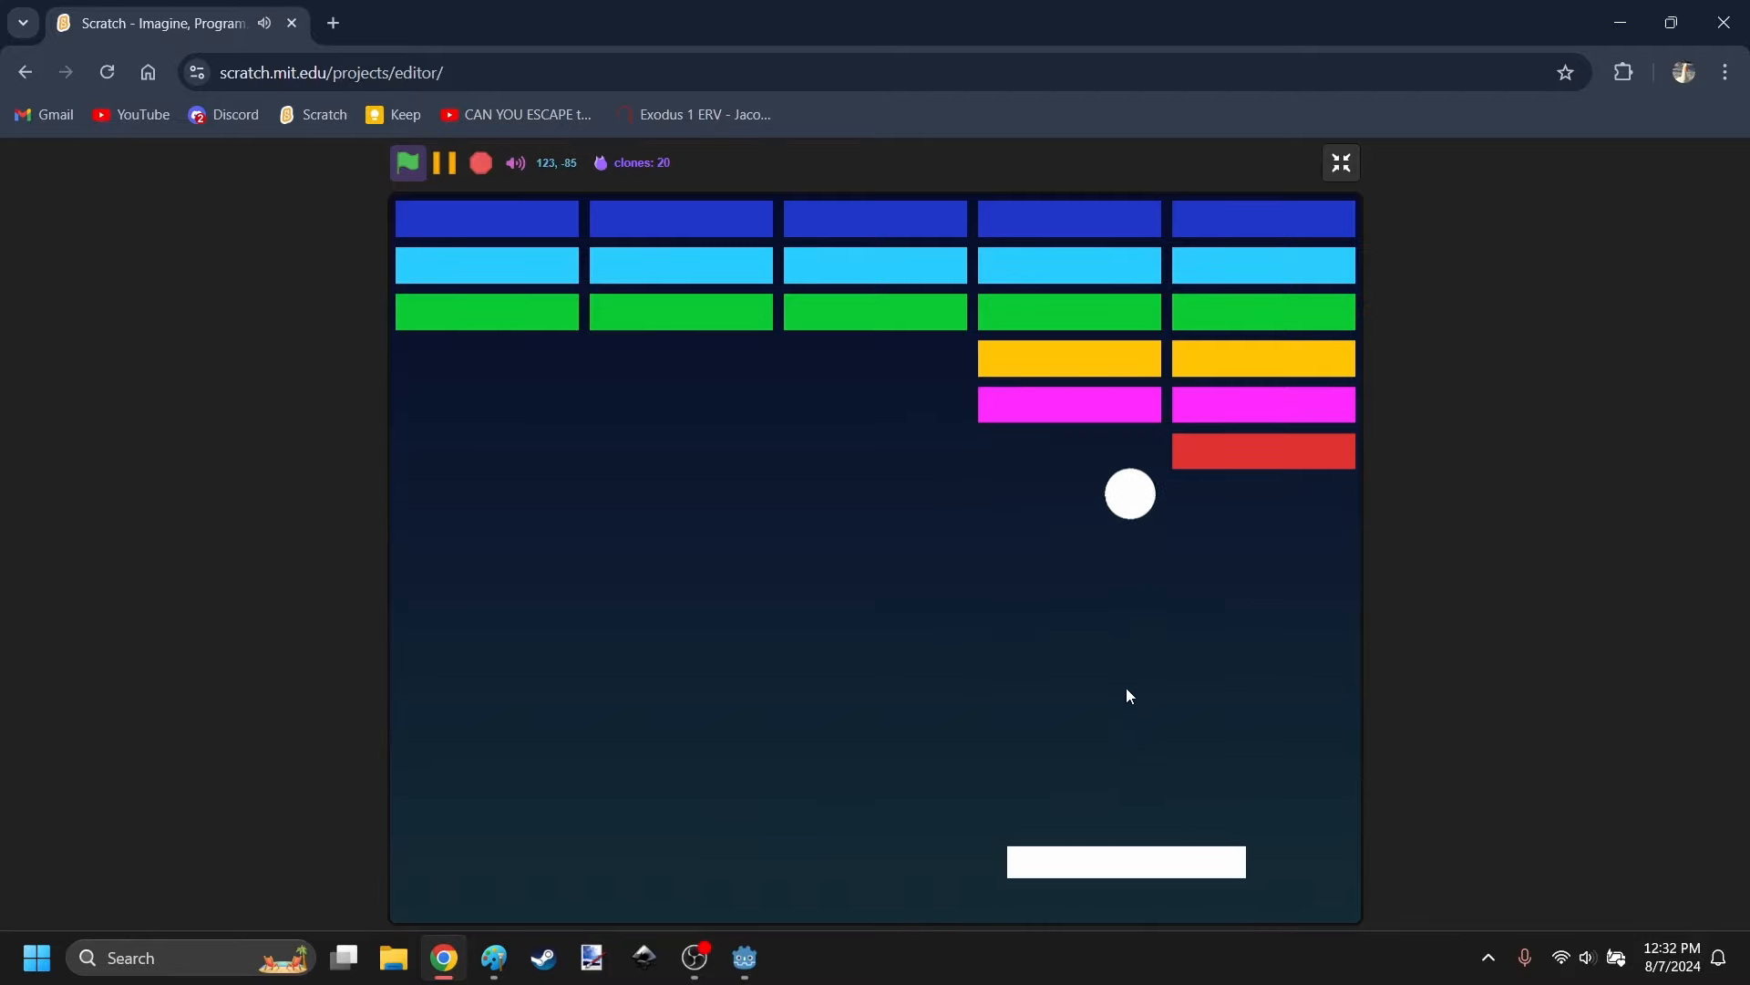
{"action": "left_click", "coordinate": [1356, 166]}
{"action": "left_click", "coordinate": [1211, 217]}
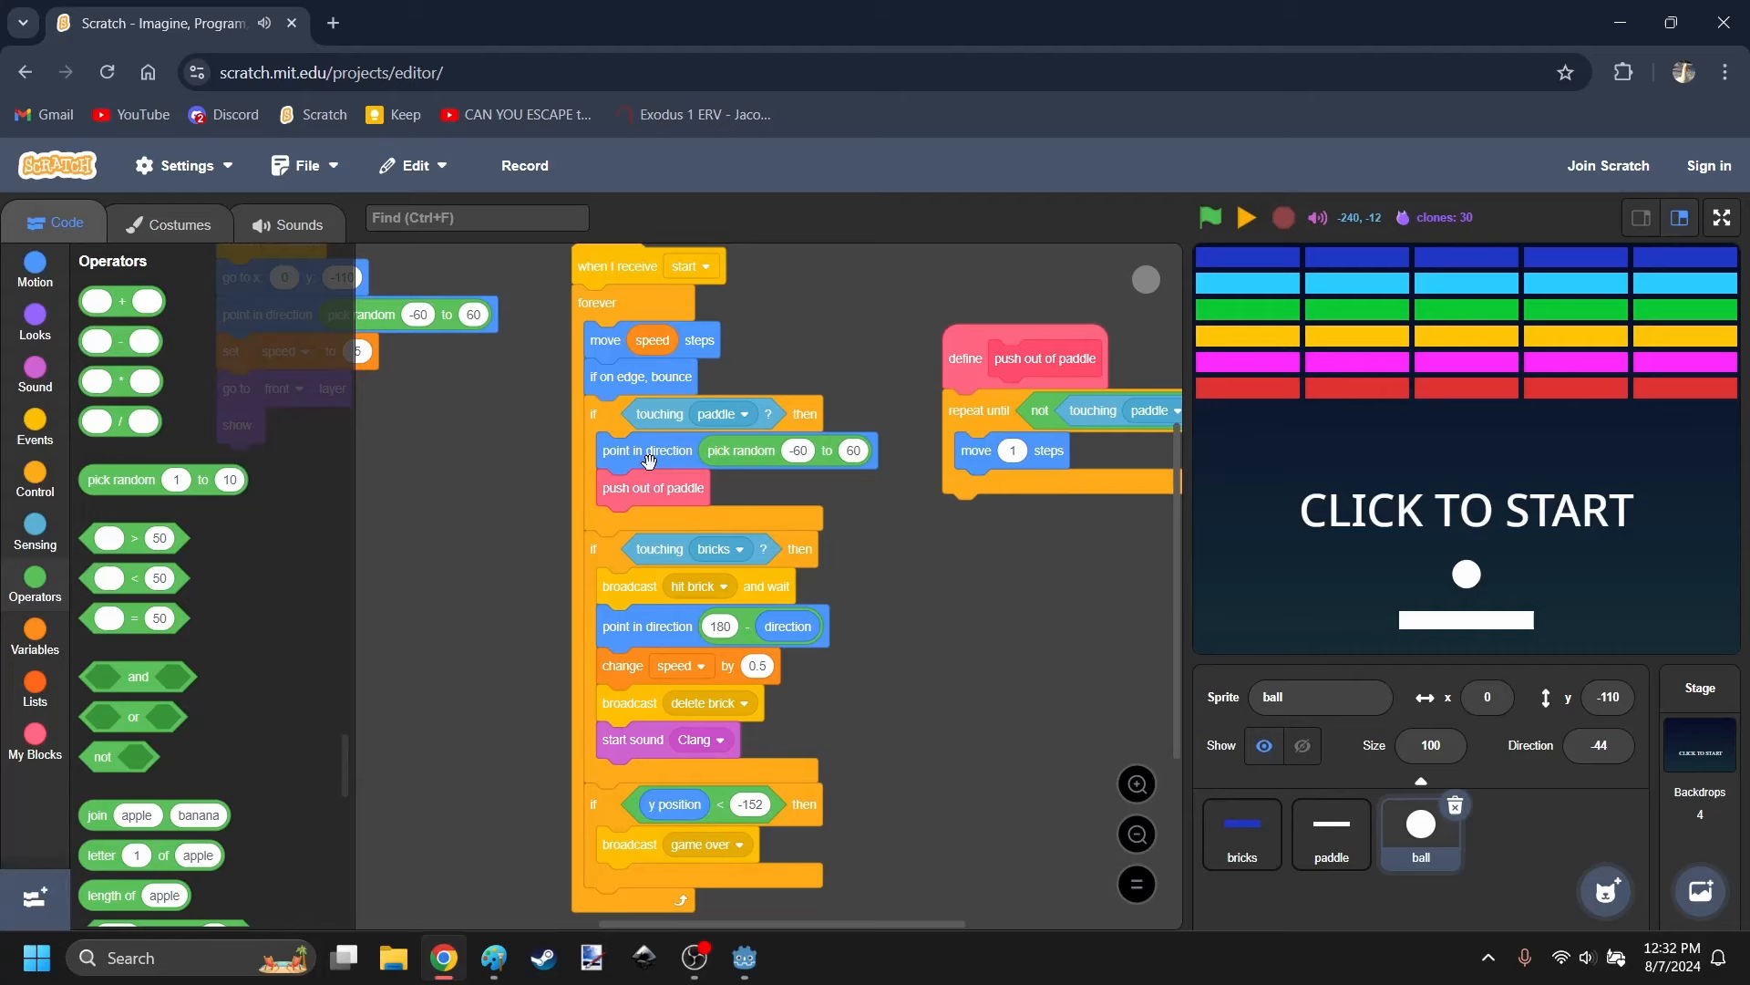
{"action": "mouse_move", "coordinate": [638, 454]}
{"action": "left_mouse_down"}
{"action": "mouse_move", "coordinate": [668, 461]}
{"action": "mouse_move", "coordinate": [629, 454]}
{"action": "left_mouse_up"}
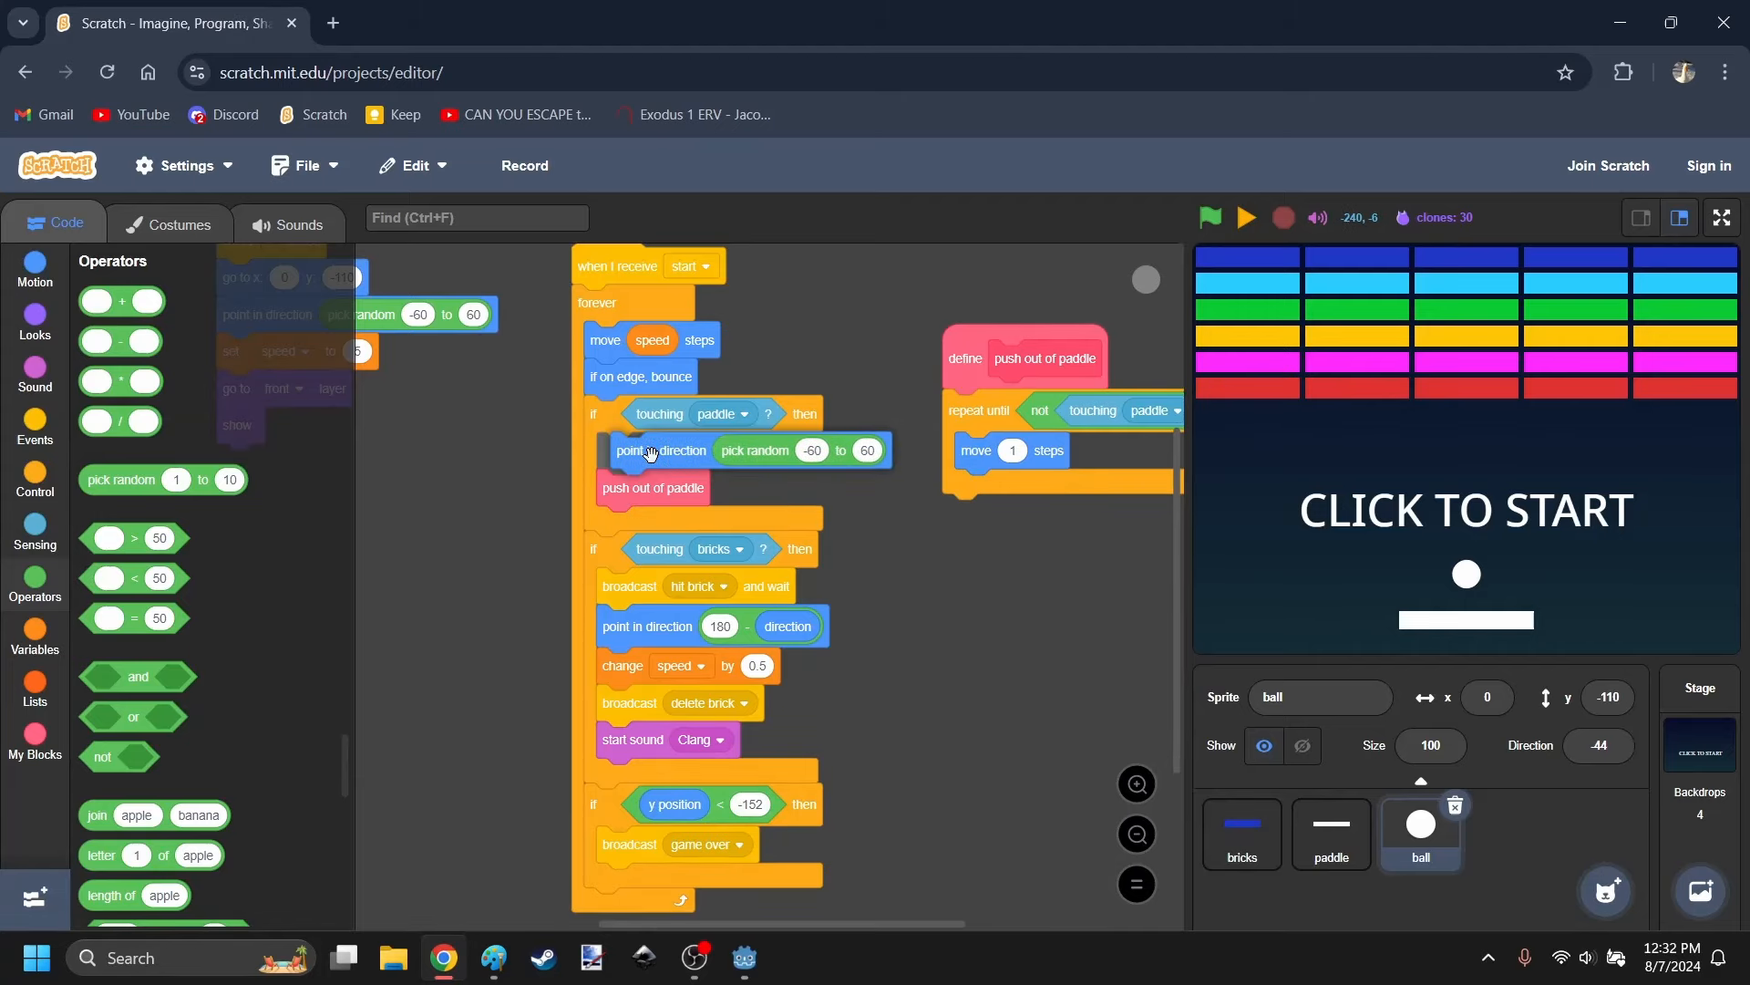
{"action": "left_click", "coordinate": [445, 958]}
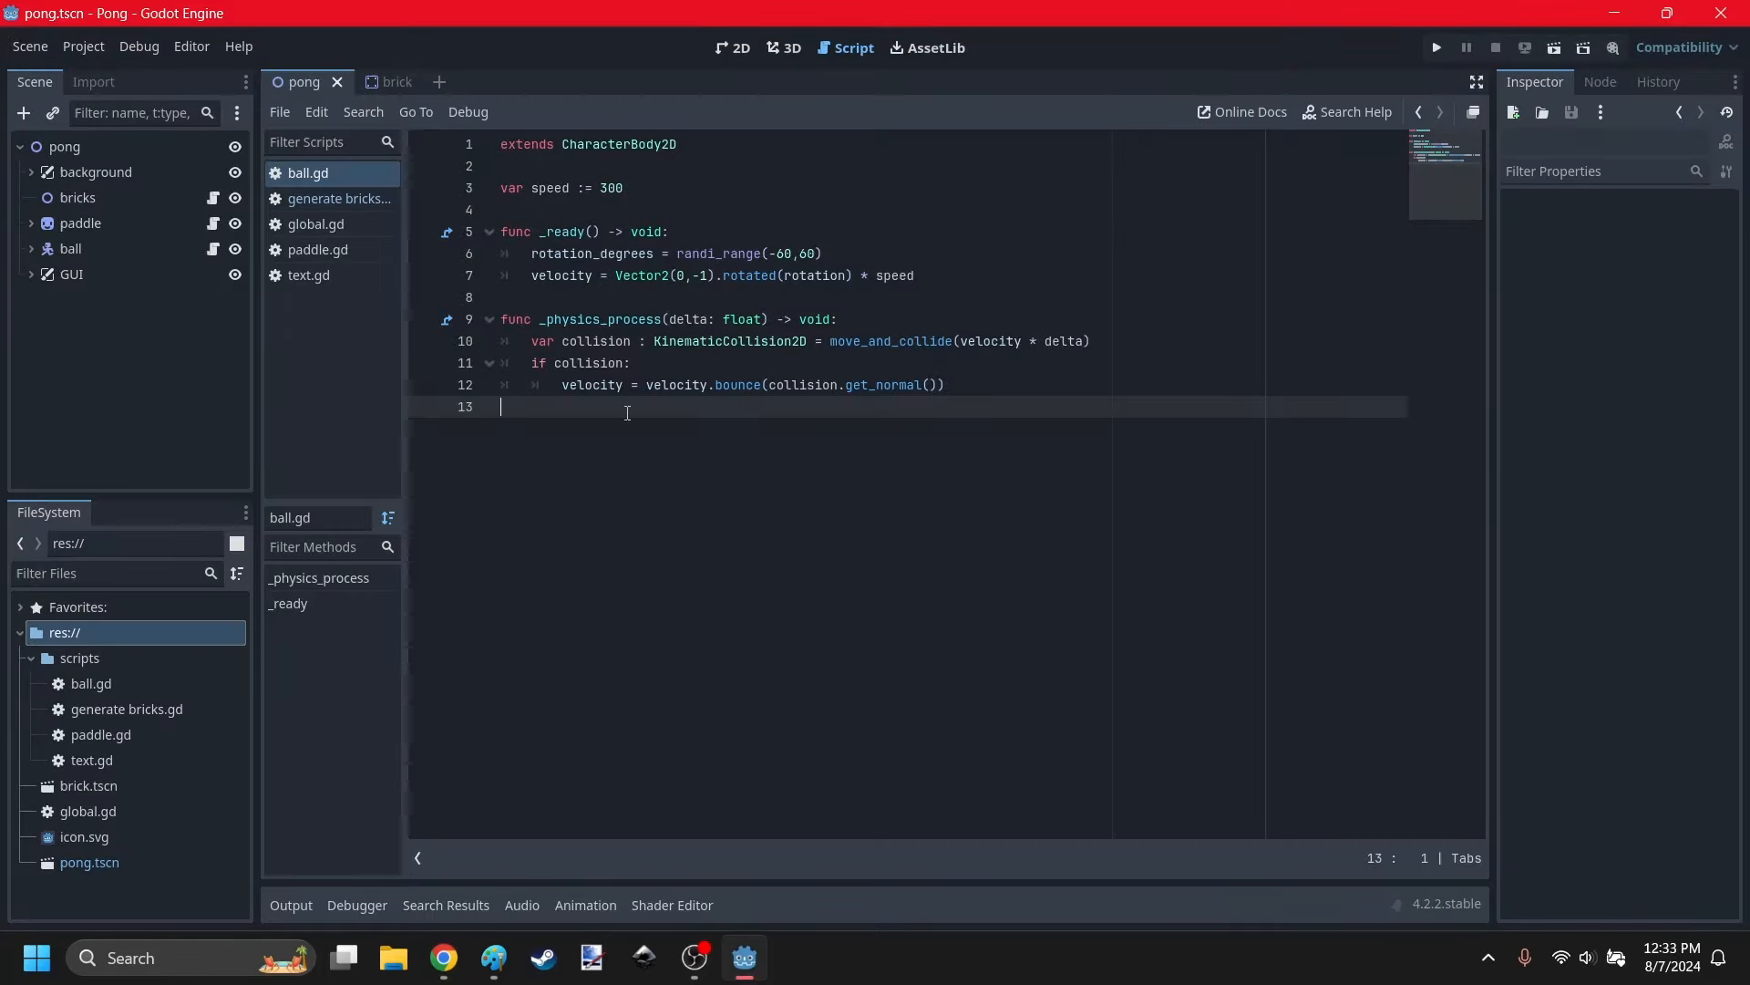
Declare a new function "func randomDirection() -> void:" at the end of ball.gd.
{"action": "left_click", "coordinate": [685, 227]}
{"action": "left_click", "coordinate": [637, 501]}
{"action": "key", "text": "Return"}
{"action": "type", "text": "func randomDirection() -> void:"}
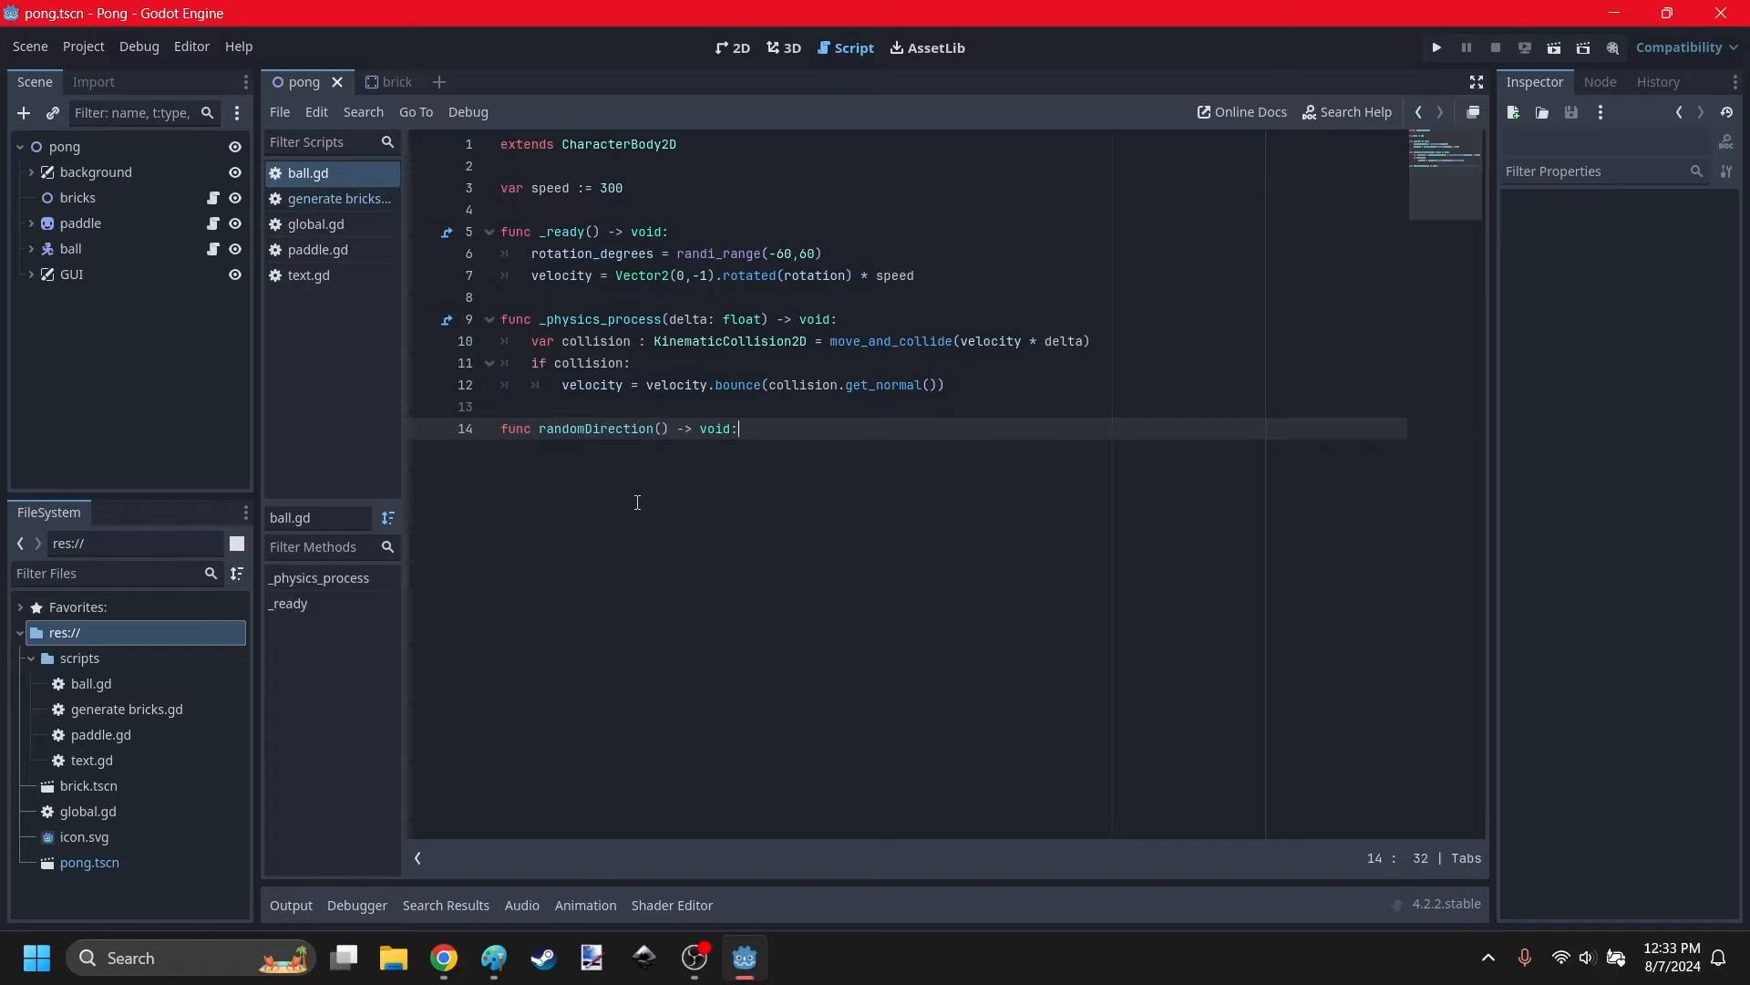
{"action": "key", "text": "Return"}
Copy the rotation_degrees and velocity lines from _ready into the body of randomDirection.
{"action": "left_click_drag", "start_coordinate": [949, 269], "coordinate": [401, 235]}
{"action": "left_click", "coordinate": [632, 255]}
{"action": "left_click_drag", "start_coordinate": [921, 273], "coordinate": [460, 255]}
{"action": "key", "text": "ctrl+c"}
{"action": "left_click", "coordinate": [577, 459]}
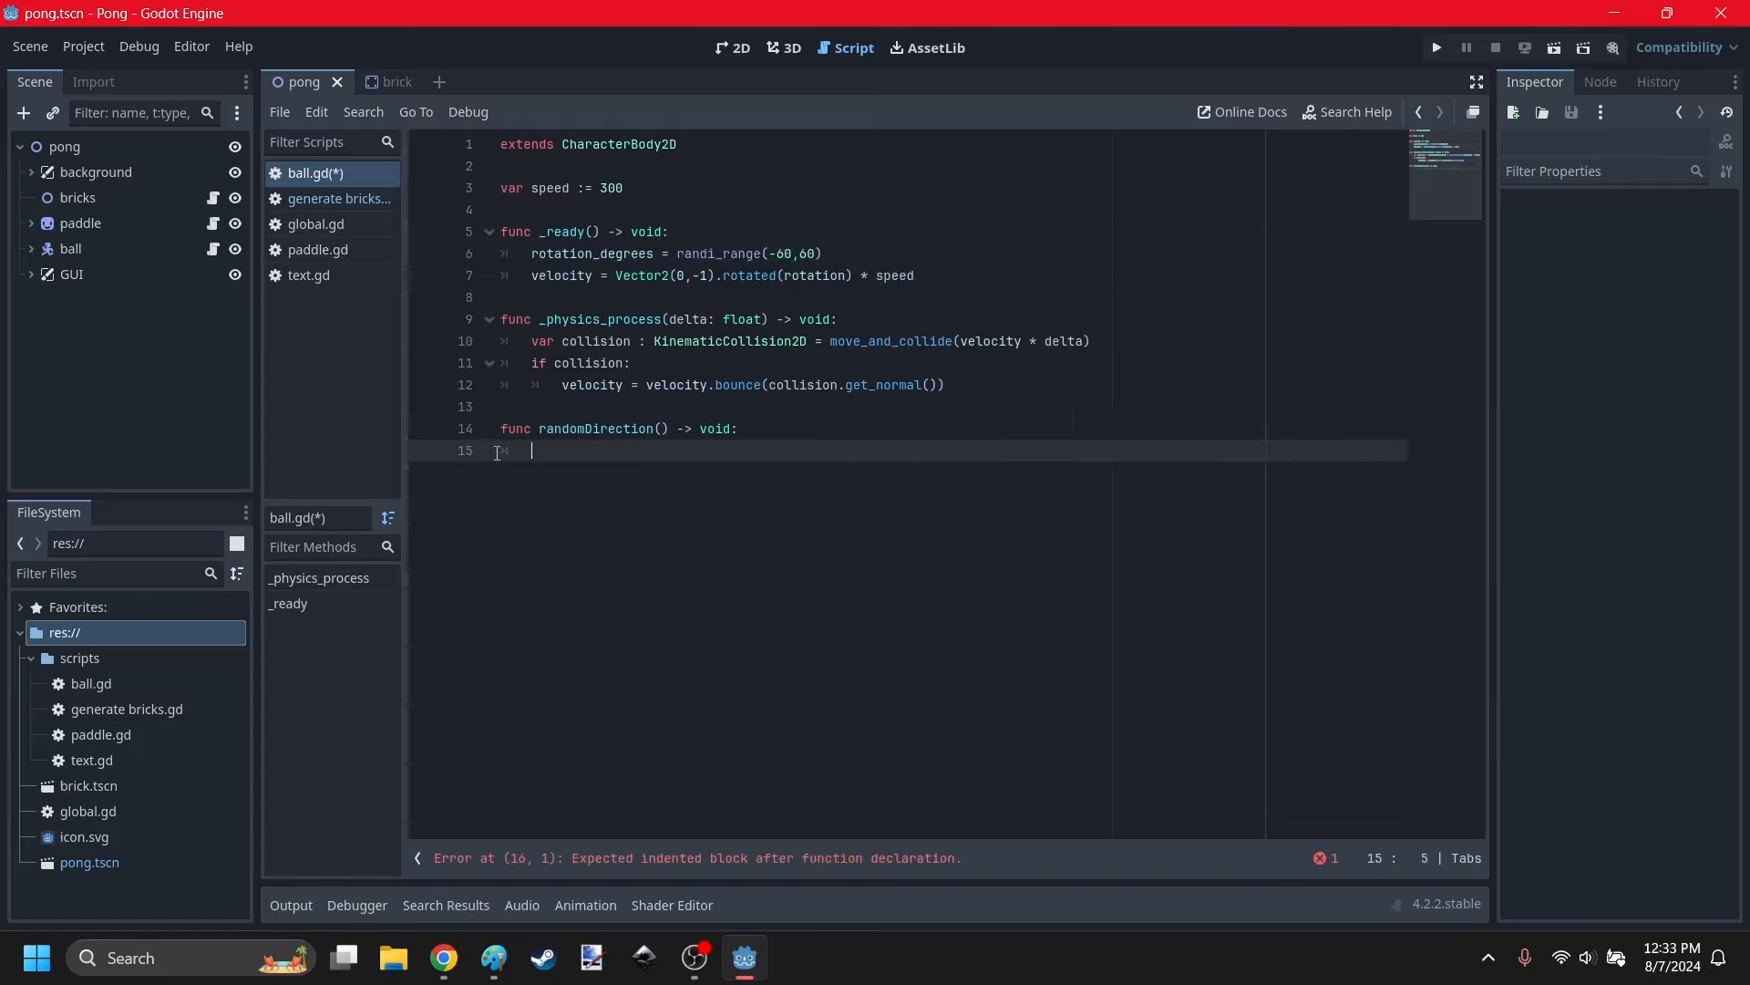
{"action": "key", "text": "ctrl+v"}
Replace the two lines inside _ready with a call to randomDirection() and save the script.
{"action": "left_click_drag", "start_coordinate": [942, 275], "coordinate": [532, 254]}
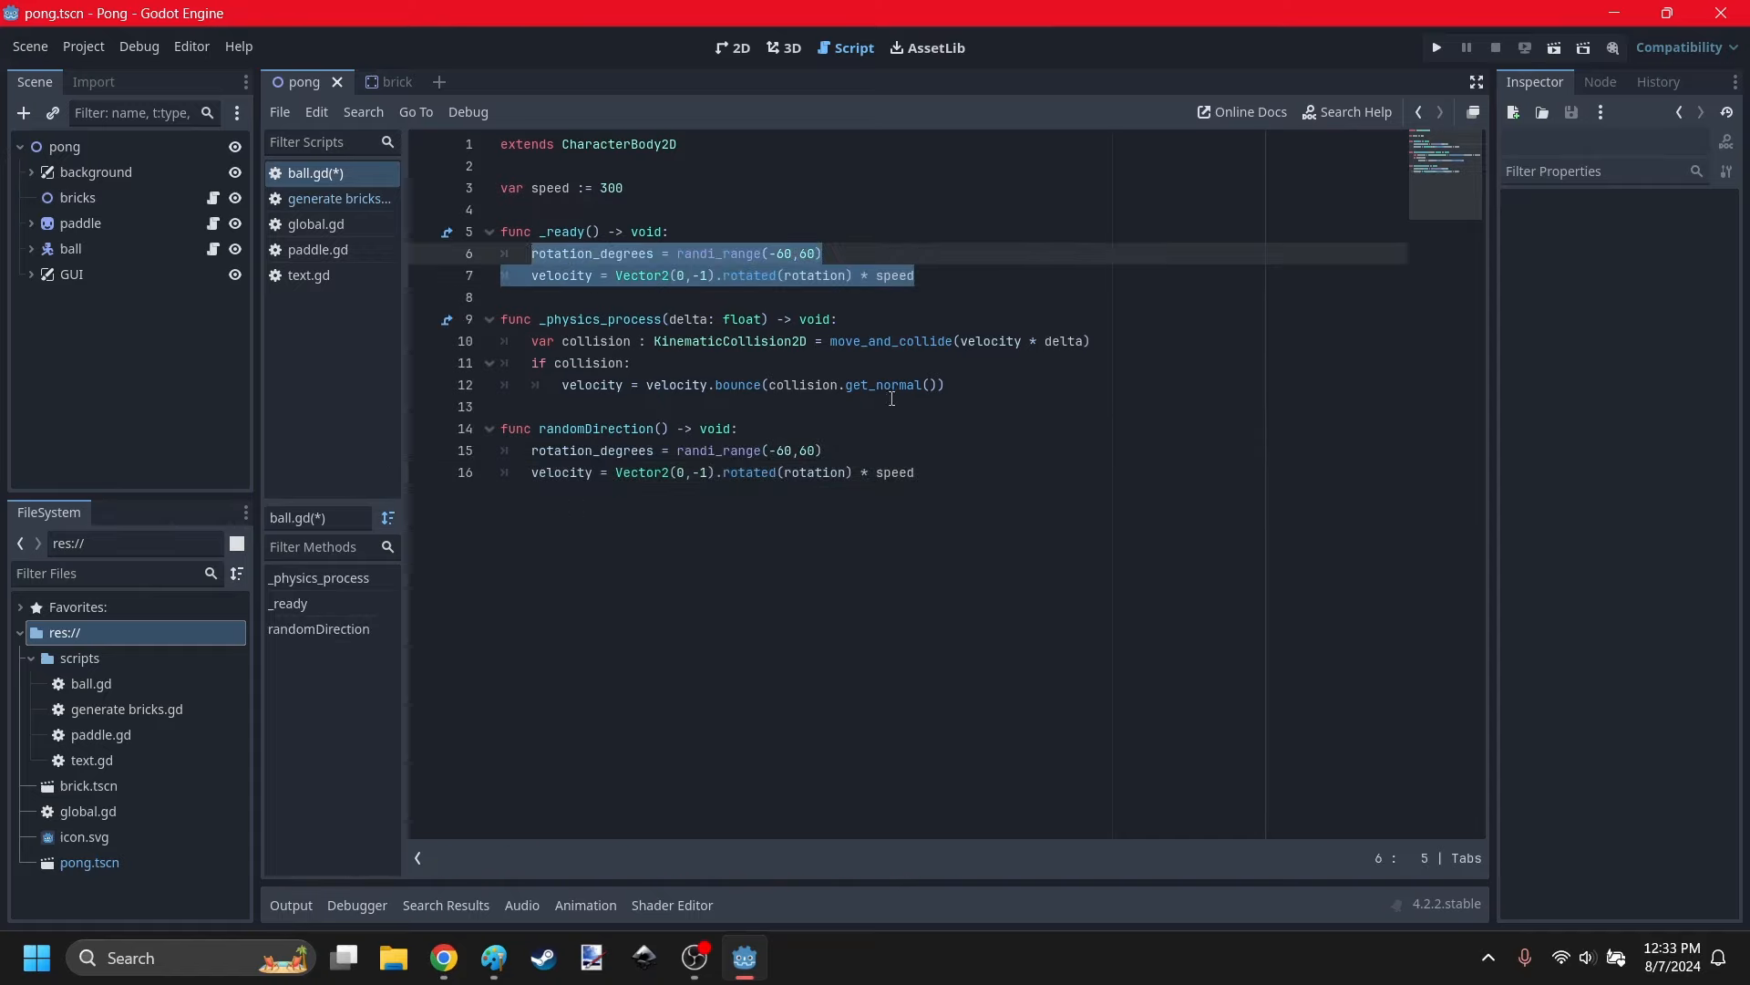
{"action": "type", "text": "randomDirection()"}
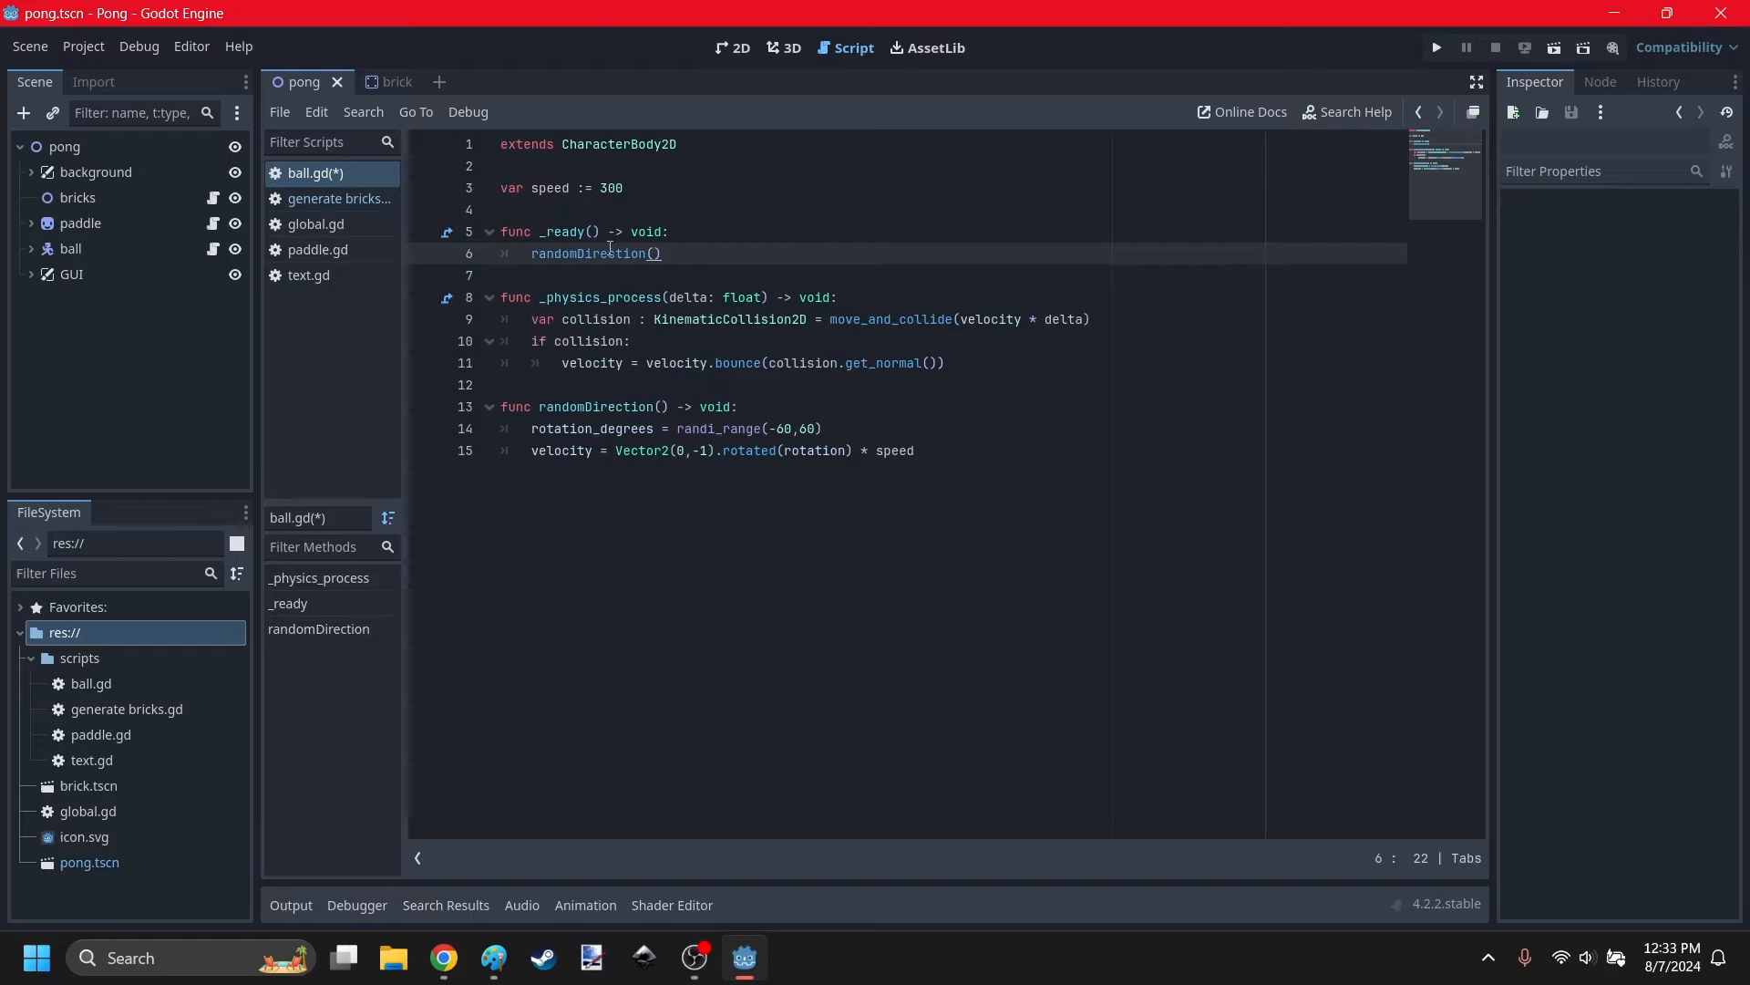
{"action": "left_click_drag", "start_coordinate": [696, 249], "coordinate": [532, 255]}
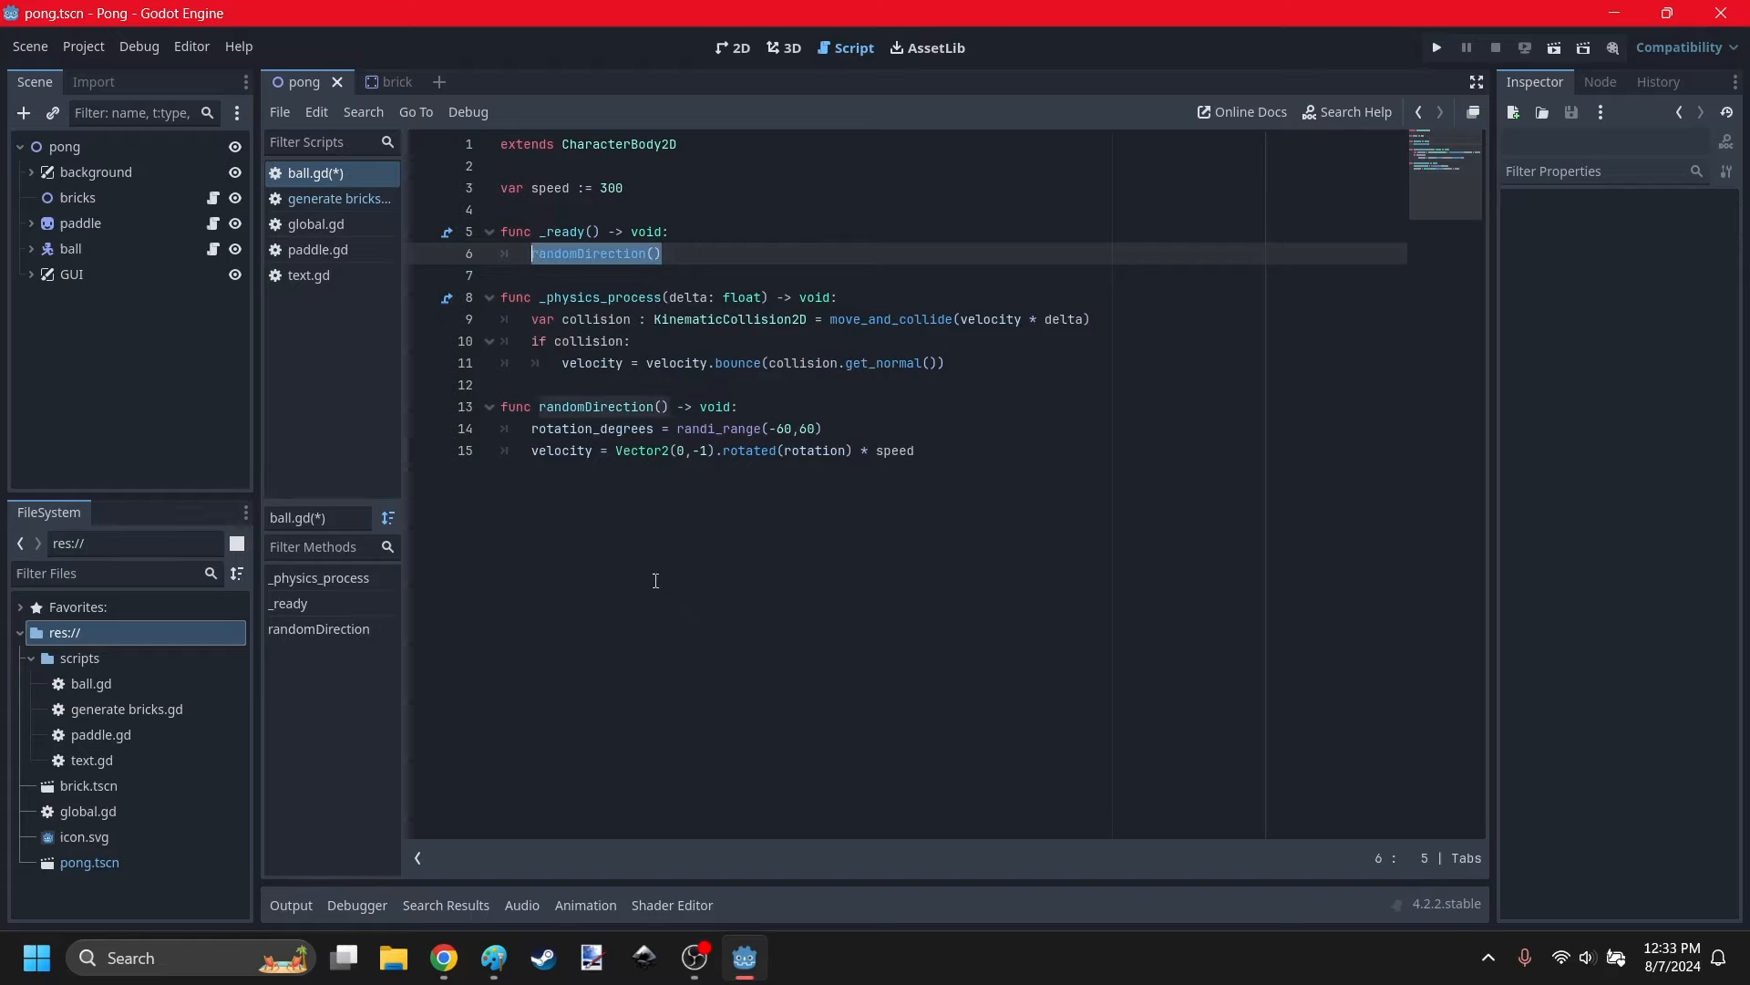
{"action": "left_click", "coordinate": [655, 580]}
{"action": "key", "text": "ctrl+s"}
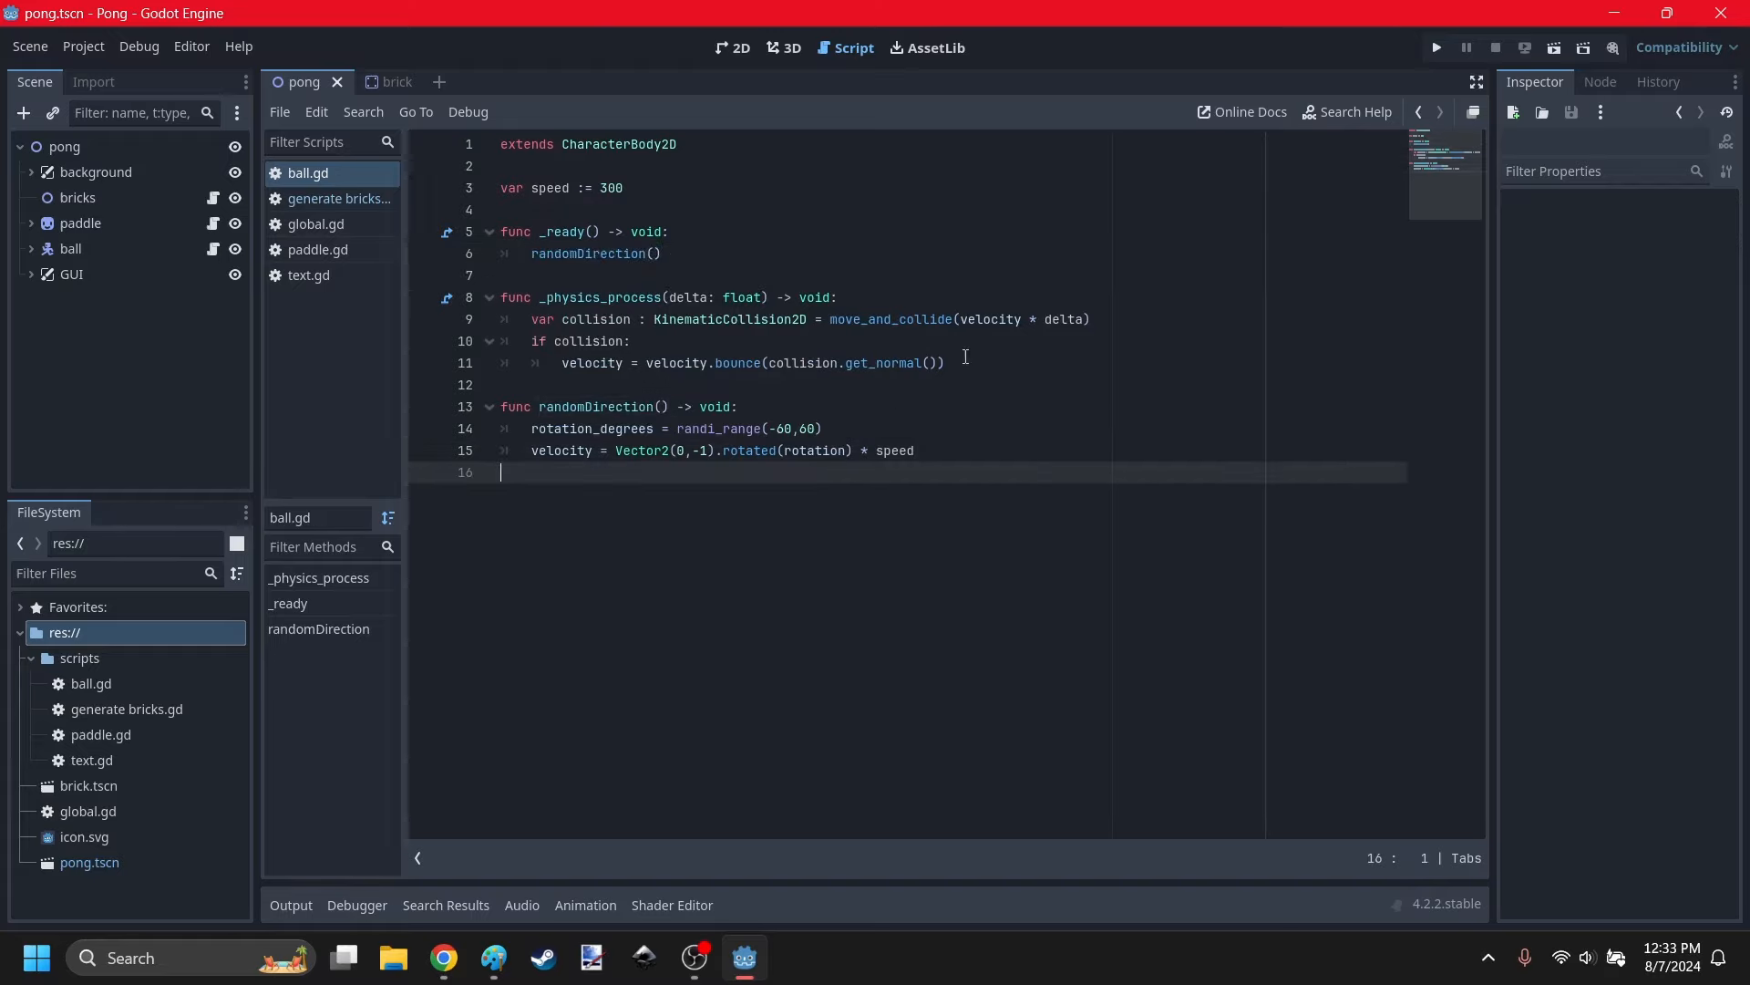
Inside the collision check of _physics_process, add the line "var collider : Object = collision.get_collider()" below the bounce line.
{"action": "left_click", "coordinate": [966, 359]}
{"action": "key", "text": "Return"}
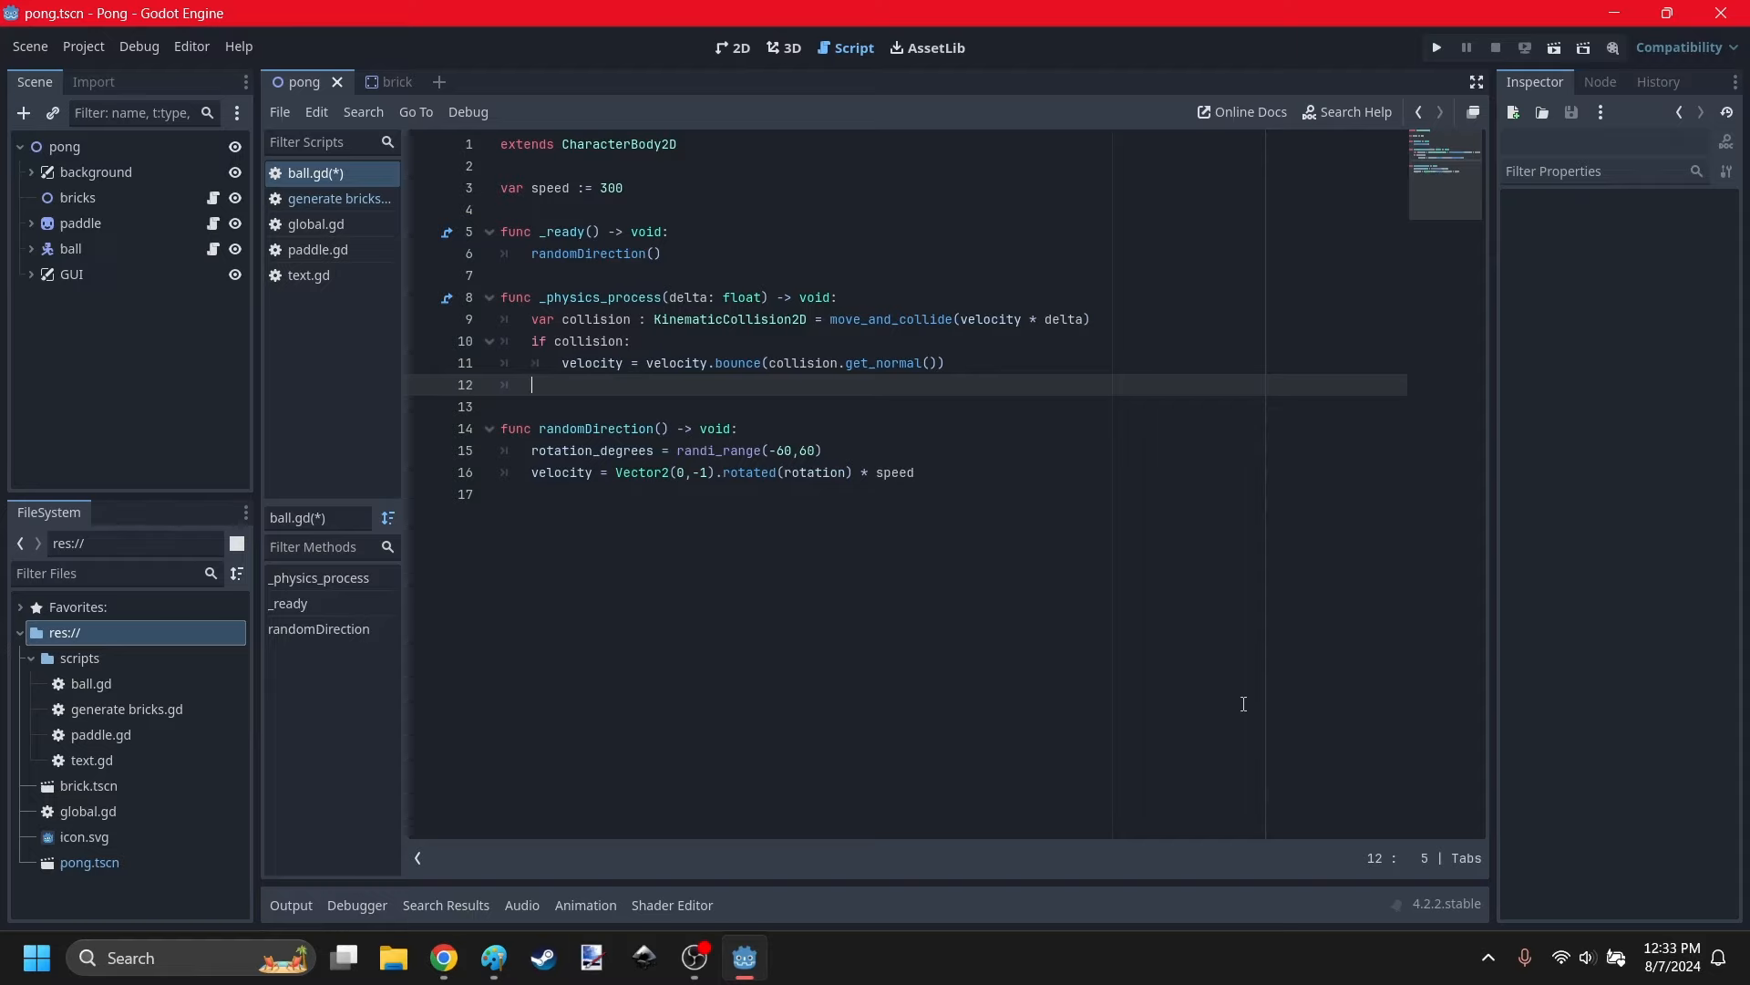
{"action": "left_click", "coordinate": [445, 968]}
{"action": "left_click", "coordinate": [445, 959]}
{"action": "left_click", "coordinate": [748, 655]}
{"action": "left_click", "coordinate": [662, 388]}
{"action": "key", "text": "Return"}
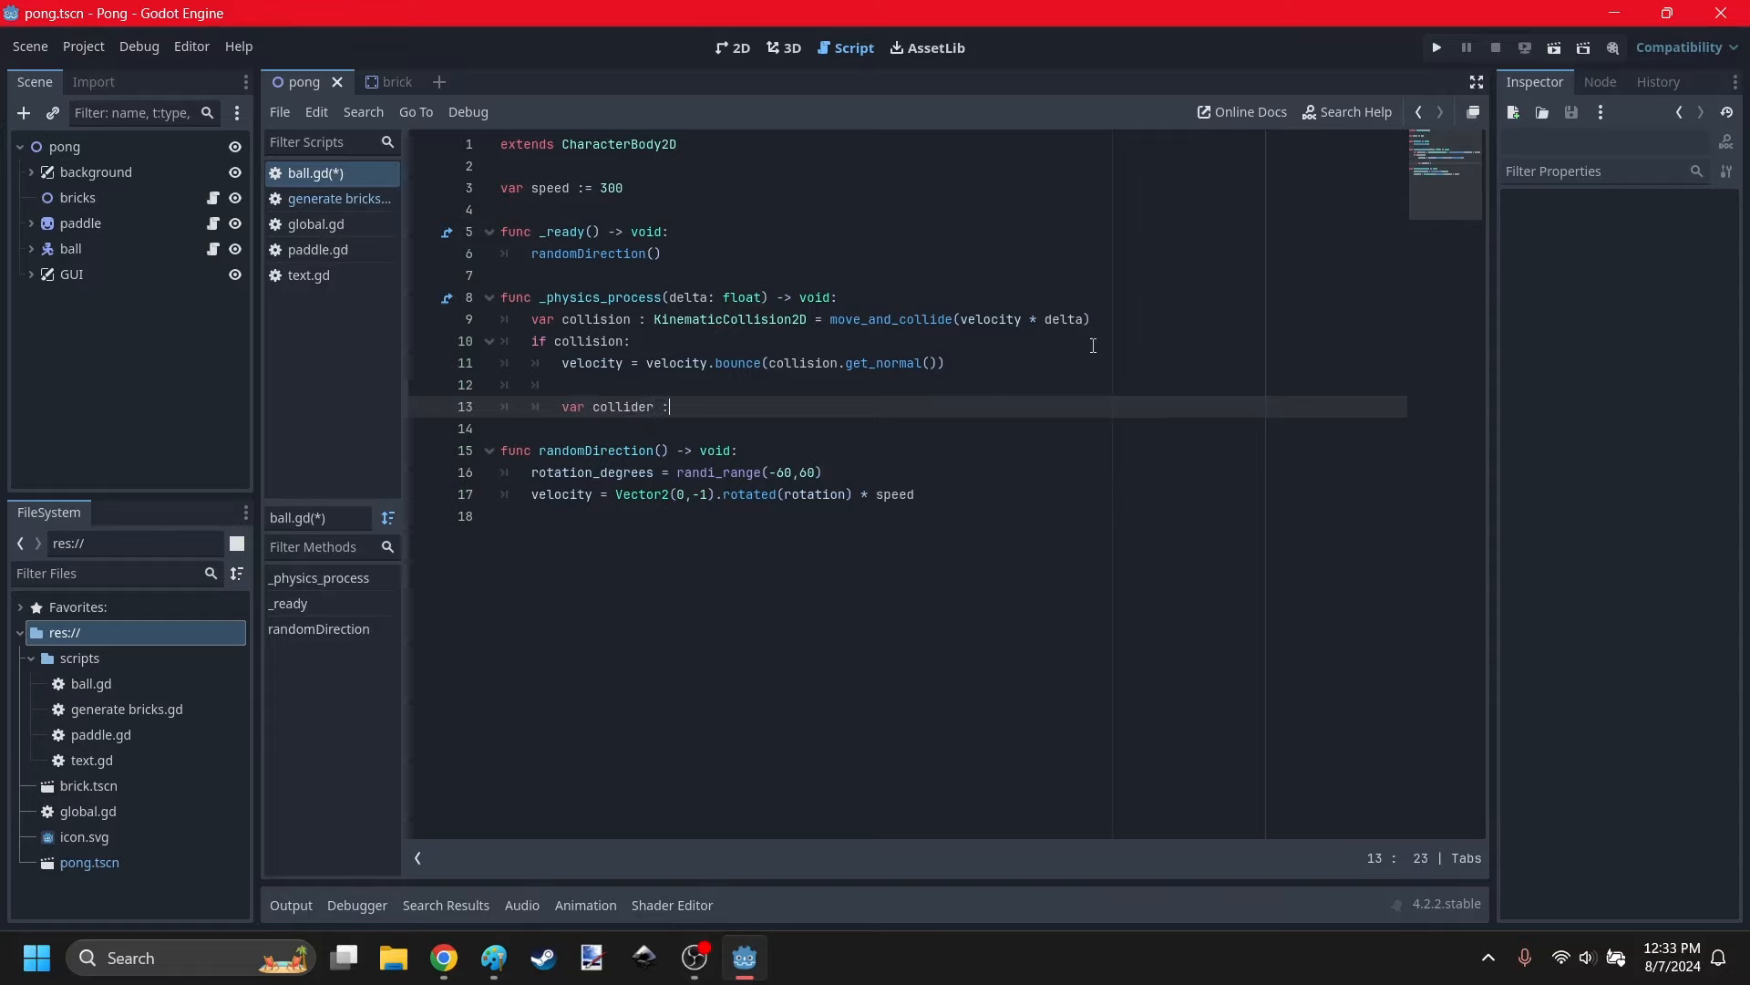
{"action": "type", "text": "="}
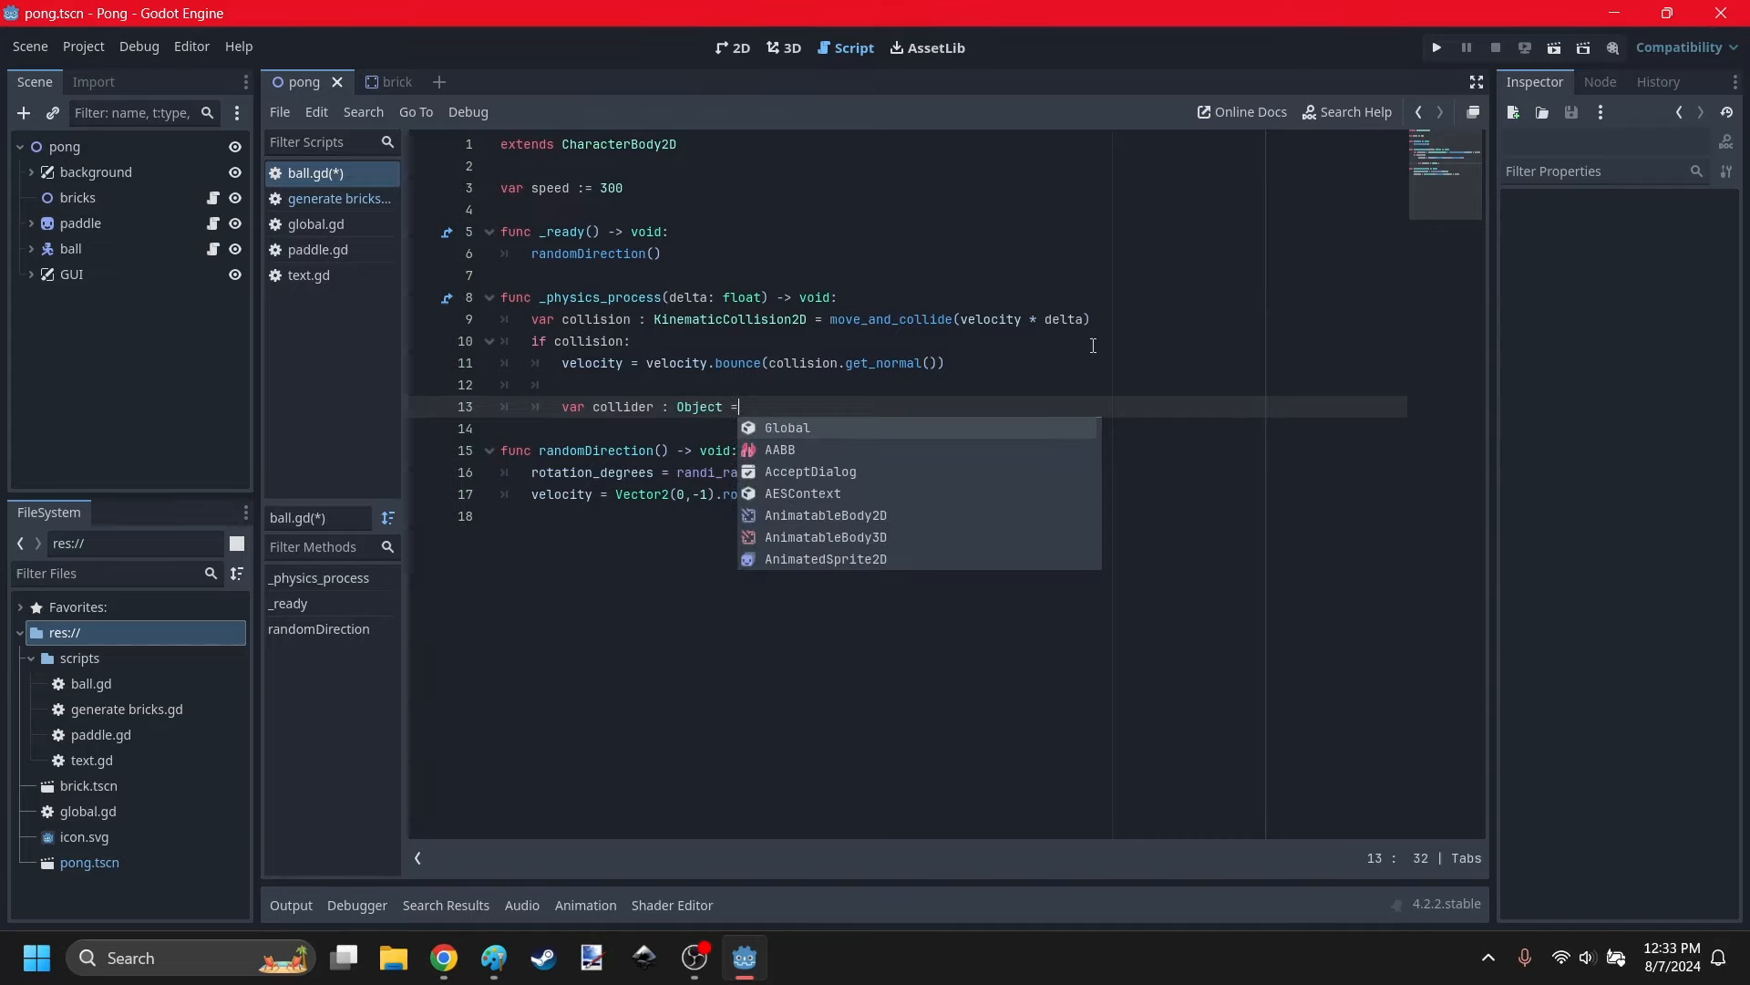
{"action": "type", "text": "lisi"}
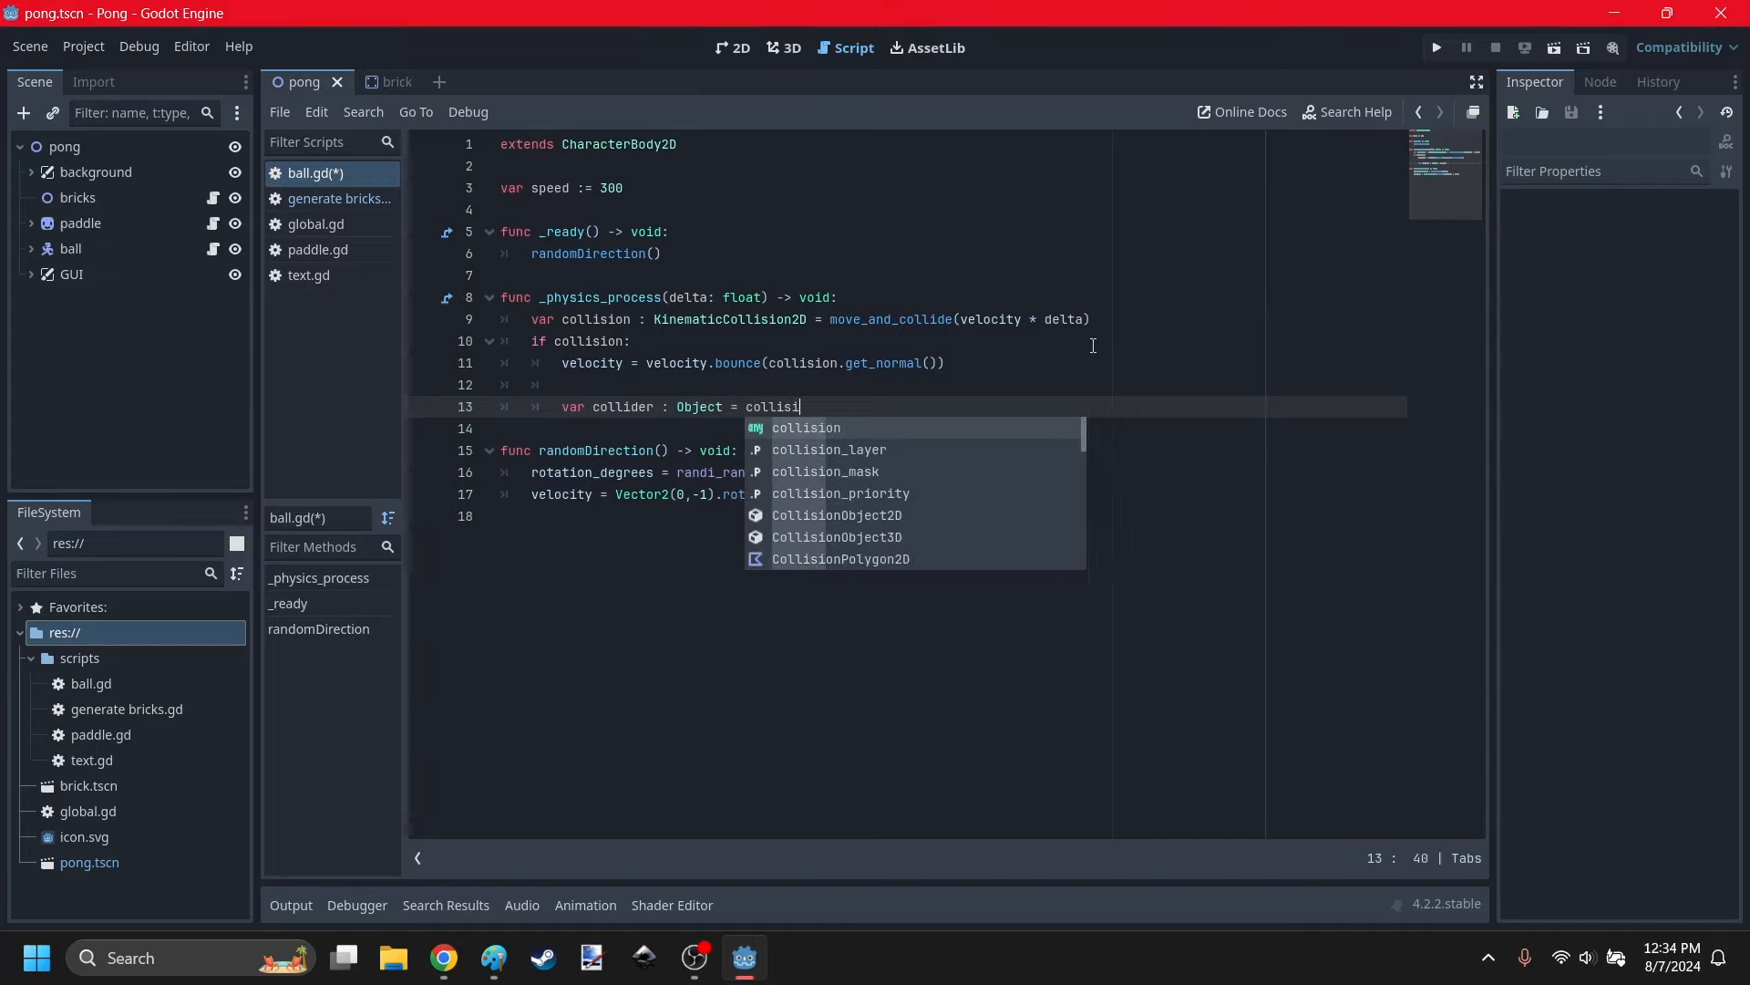
{"action": "type", "text": "on.get_col"}
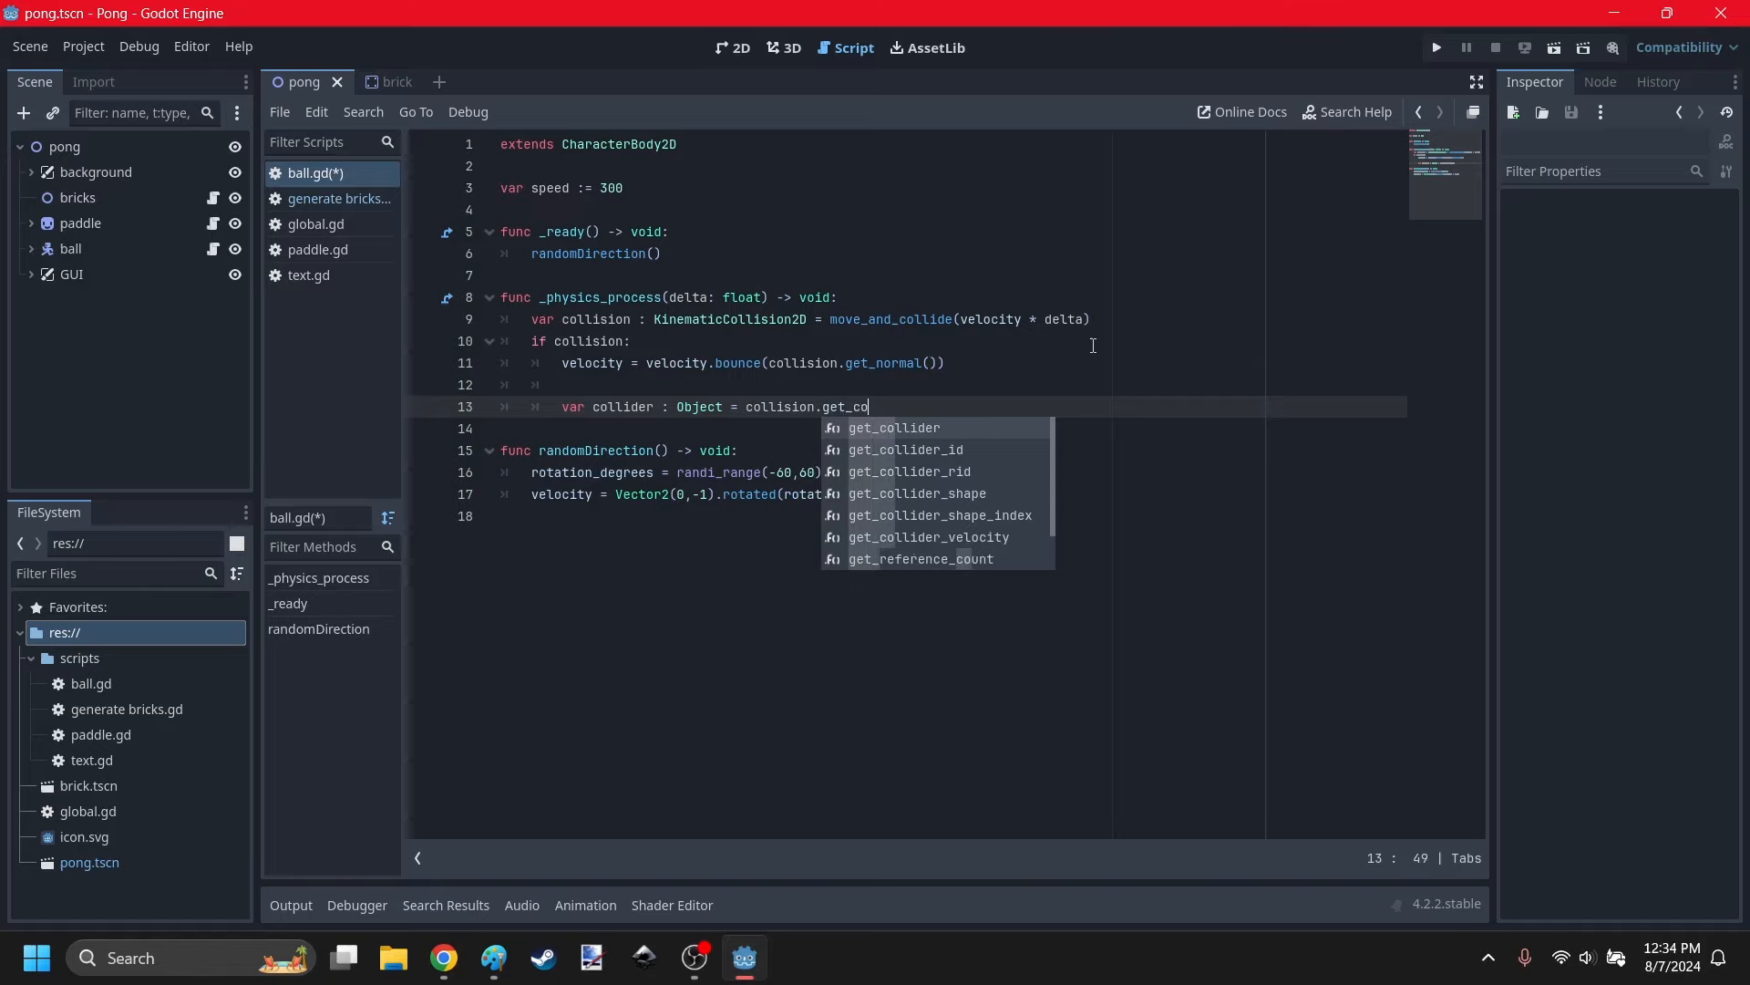
{"action": "key", "text": "Return"}
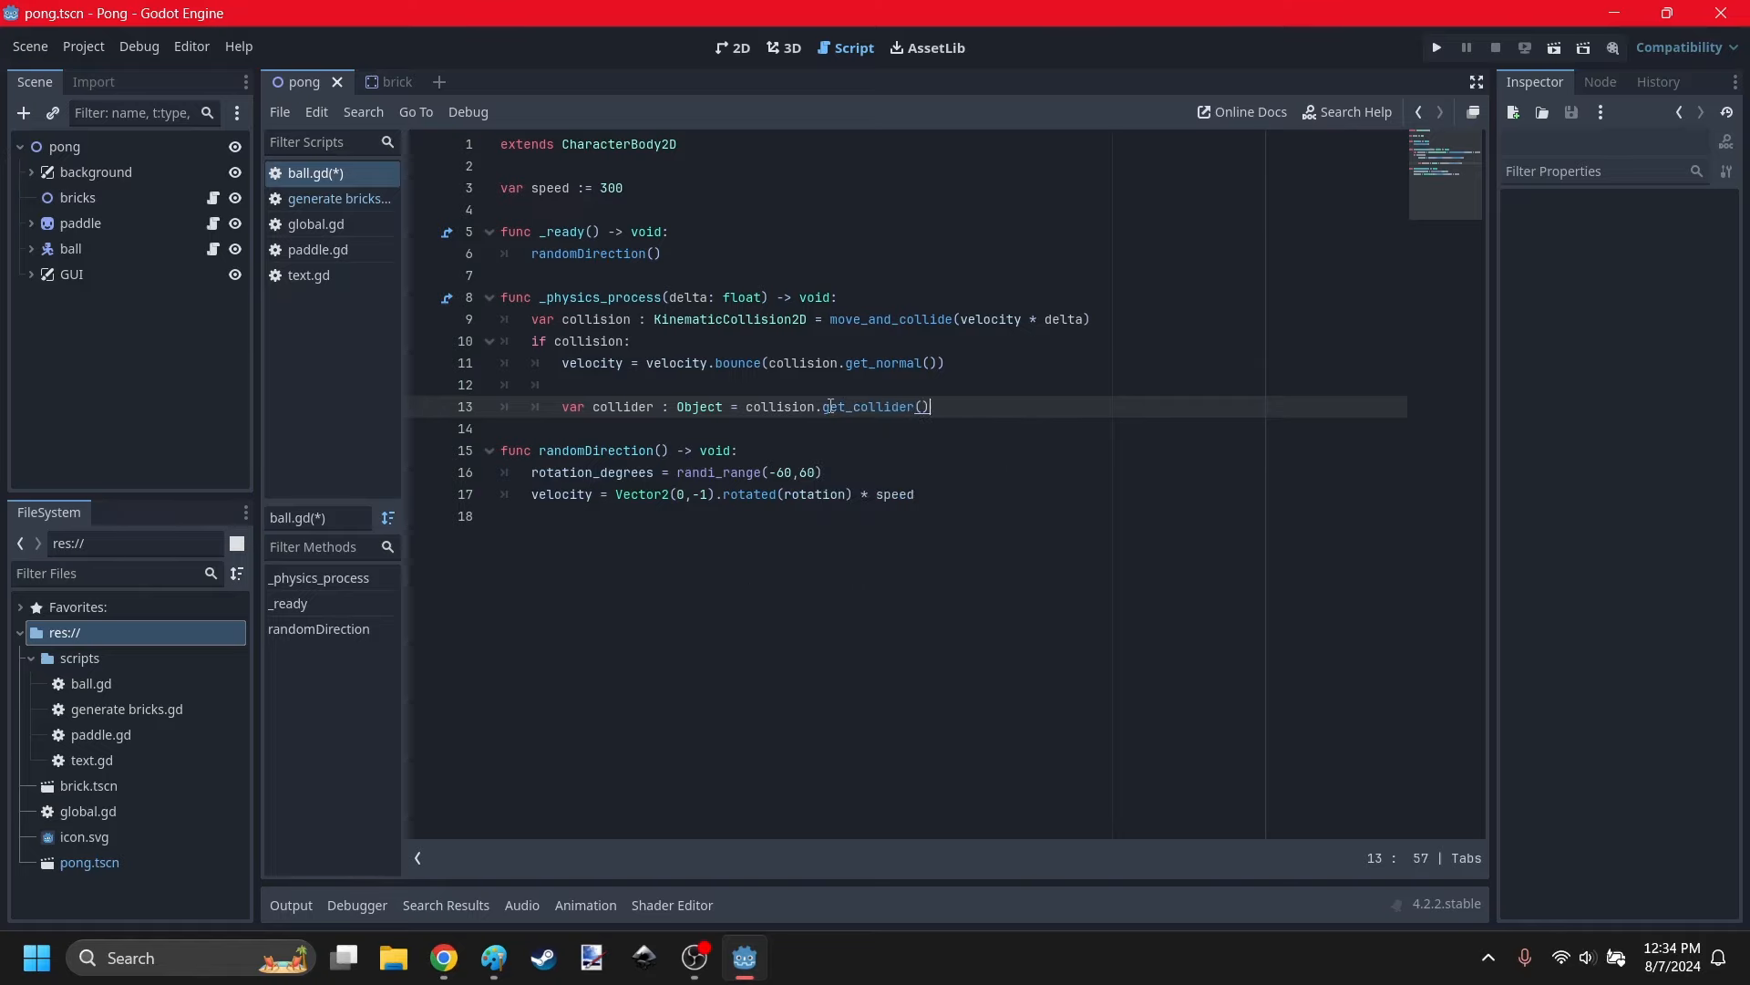
Add a temporary "print(collider)" line below the collider variable.
{"action": "key", "text": "Return"}
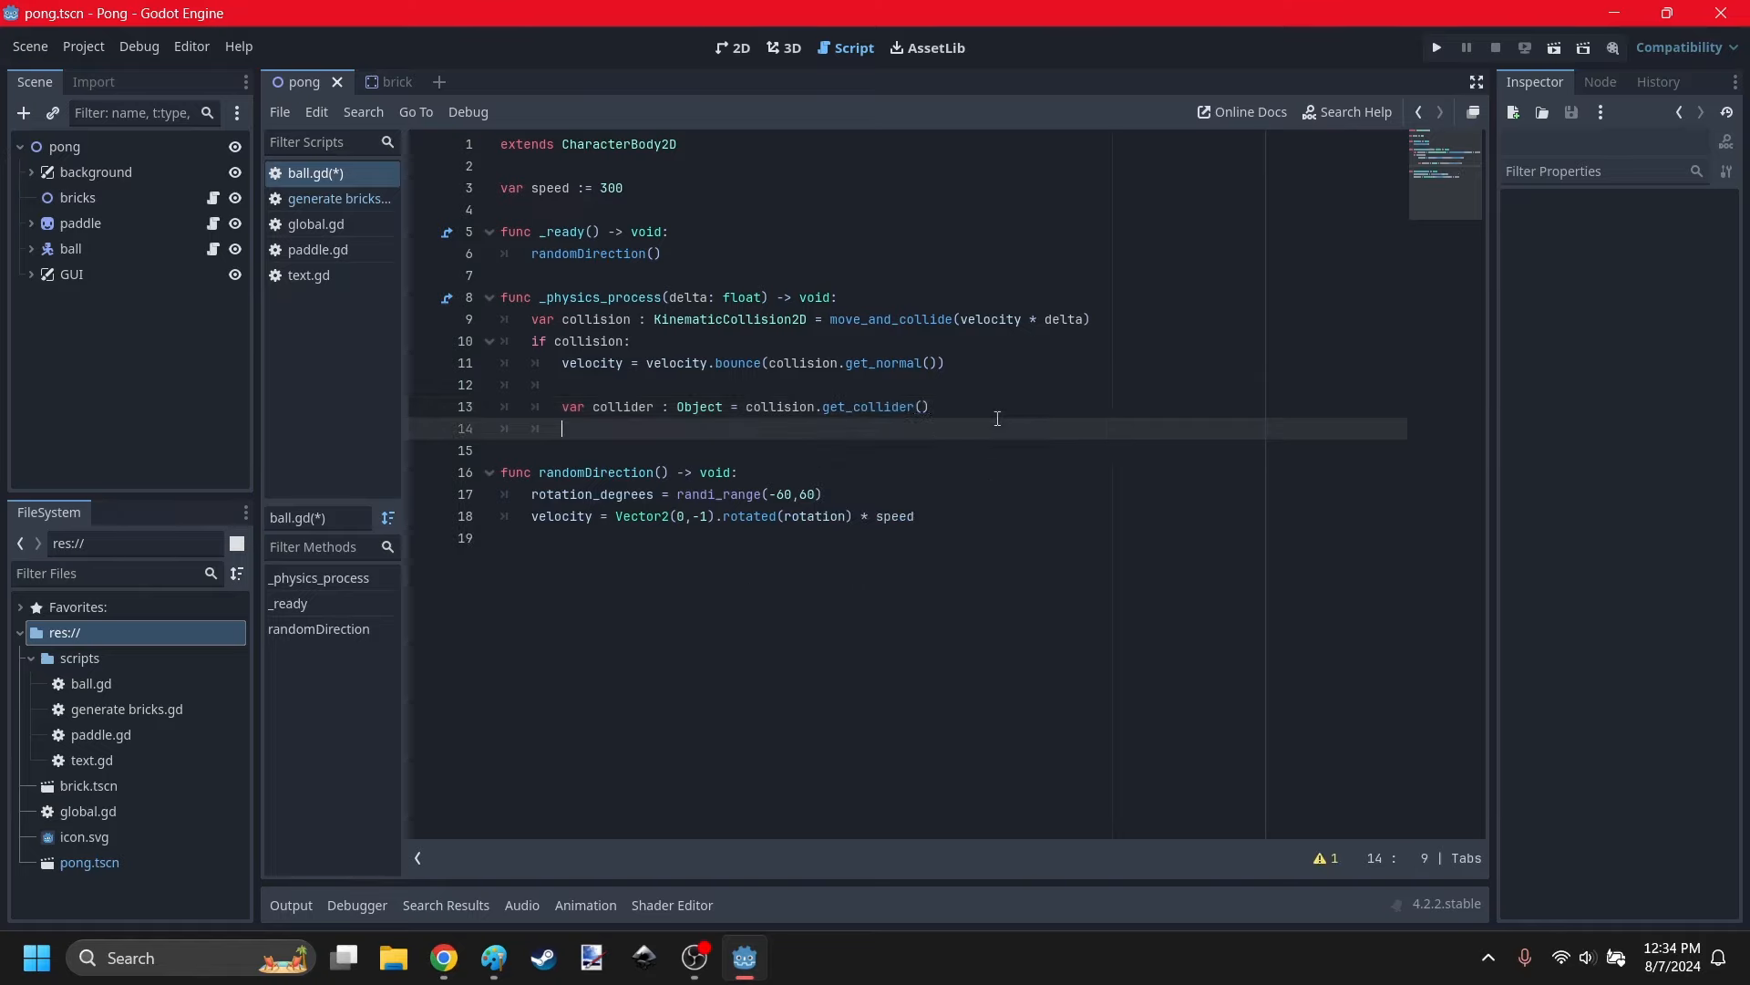
{"action": "type", "text": "print(collider"}
{"action": "key", "text": "Return"}
{"action": "left_click", "coordinate": [813, 703]}
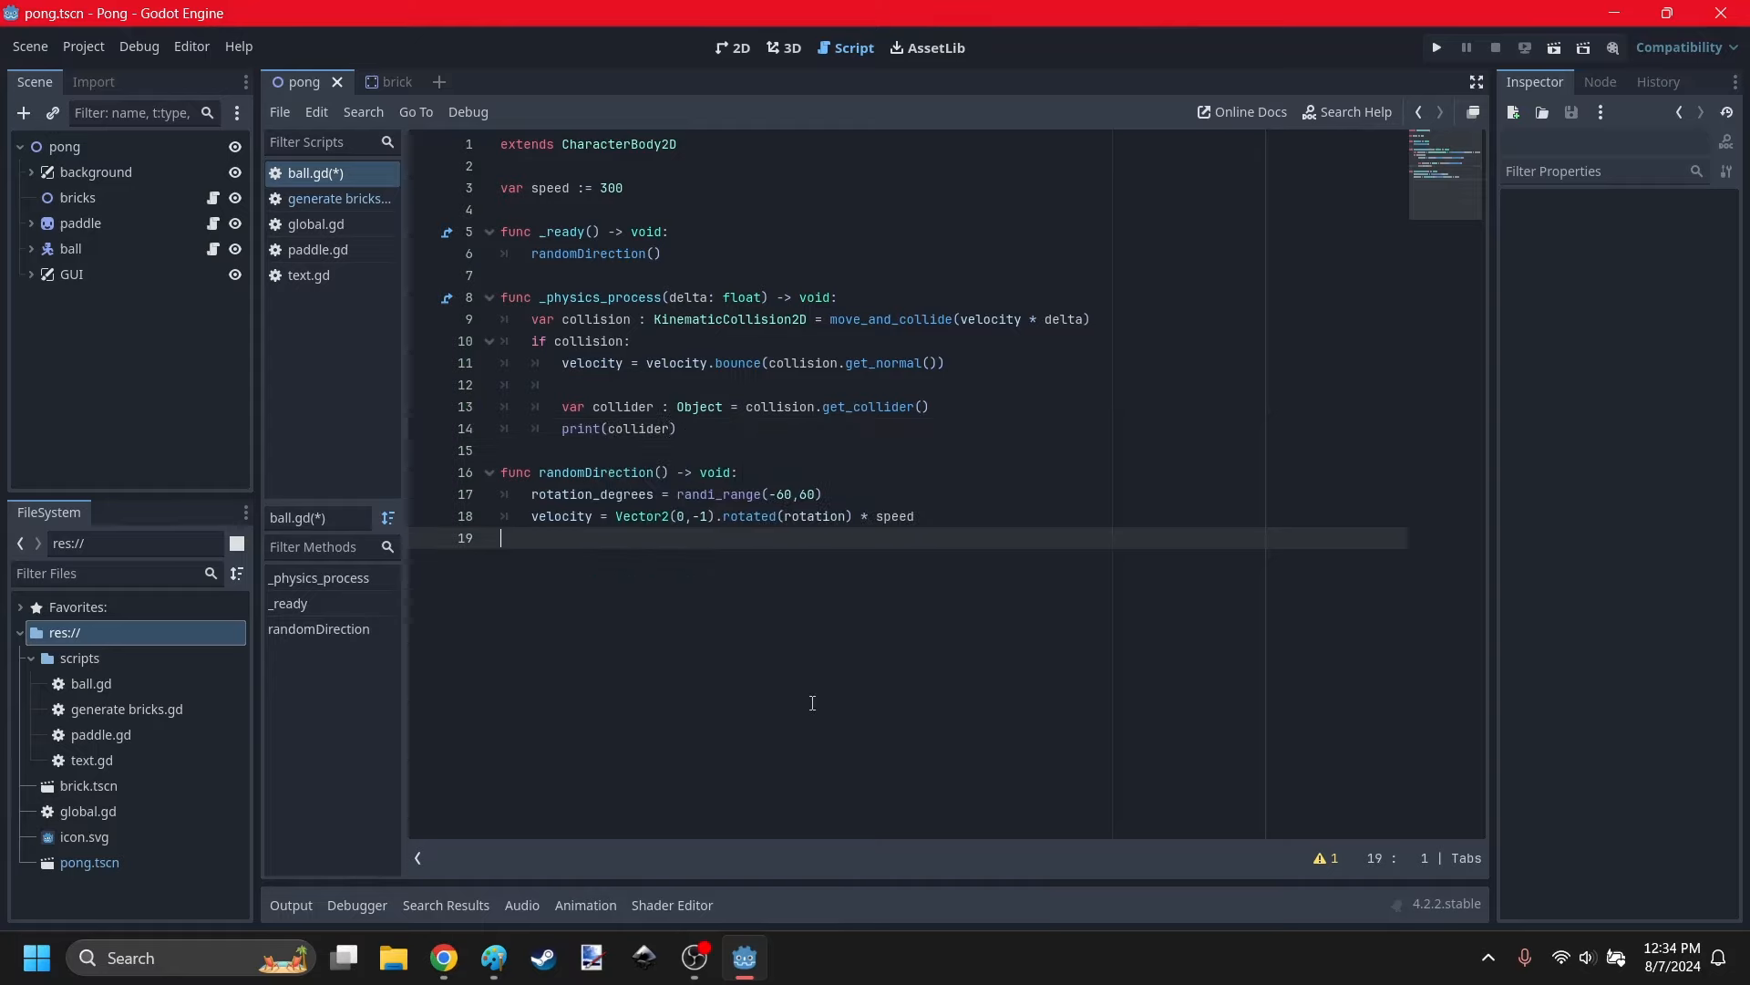
Run the game, let the ball hit bricks and the paddle, examine the printed collider names, and stop the game.
{"action": "left_click", "coordinate": [1436, 48]}
{"action": "left_click_drag", "start_coordinate": [1015, 170], "coordinate": [1187, 104]}
{"action": "left_click", "coordinate": [1337, 369]}
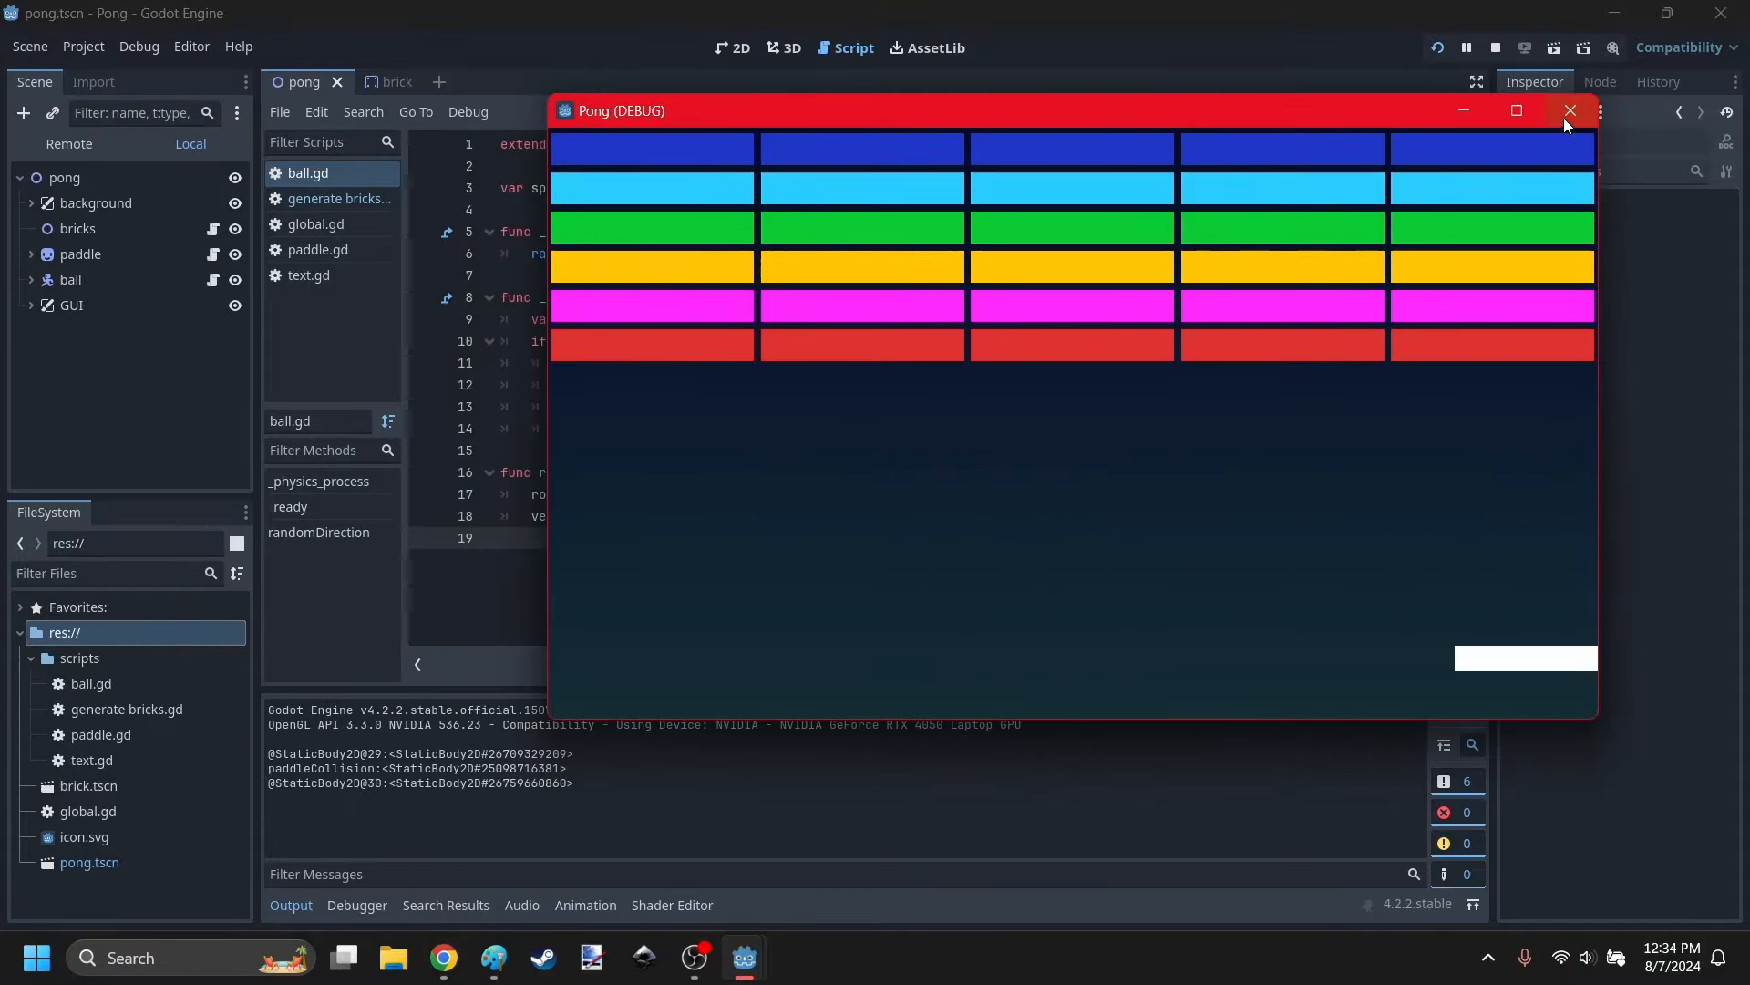
{"action": "left_click", "coordinate": [266, 752]}
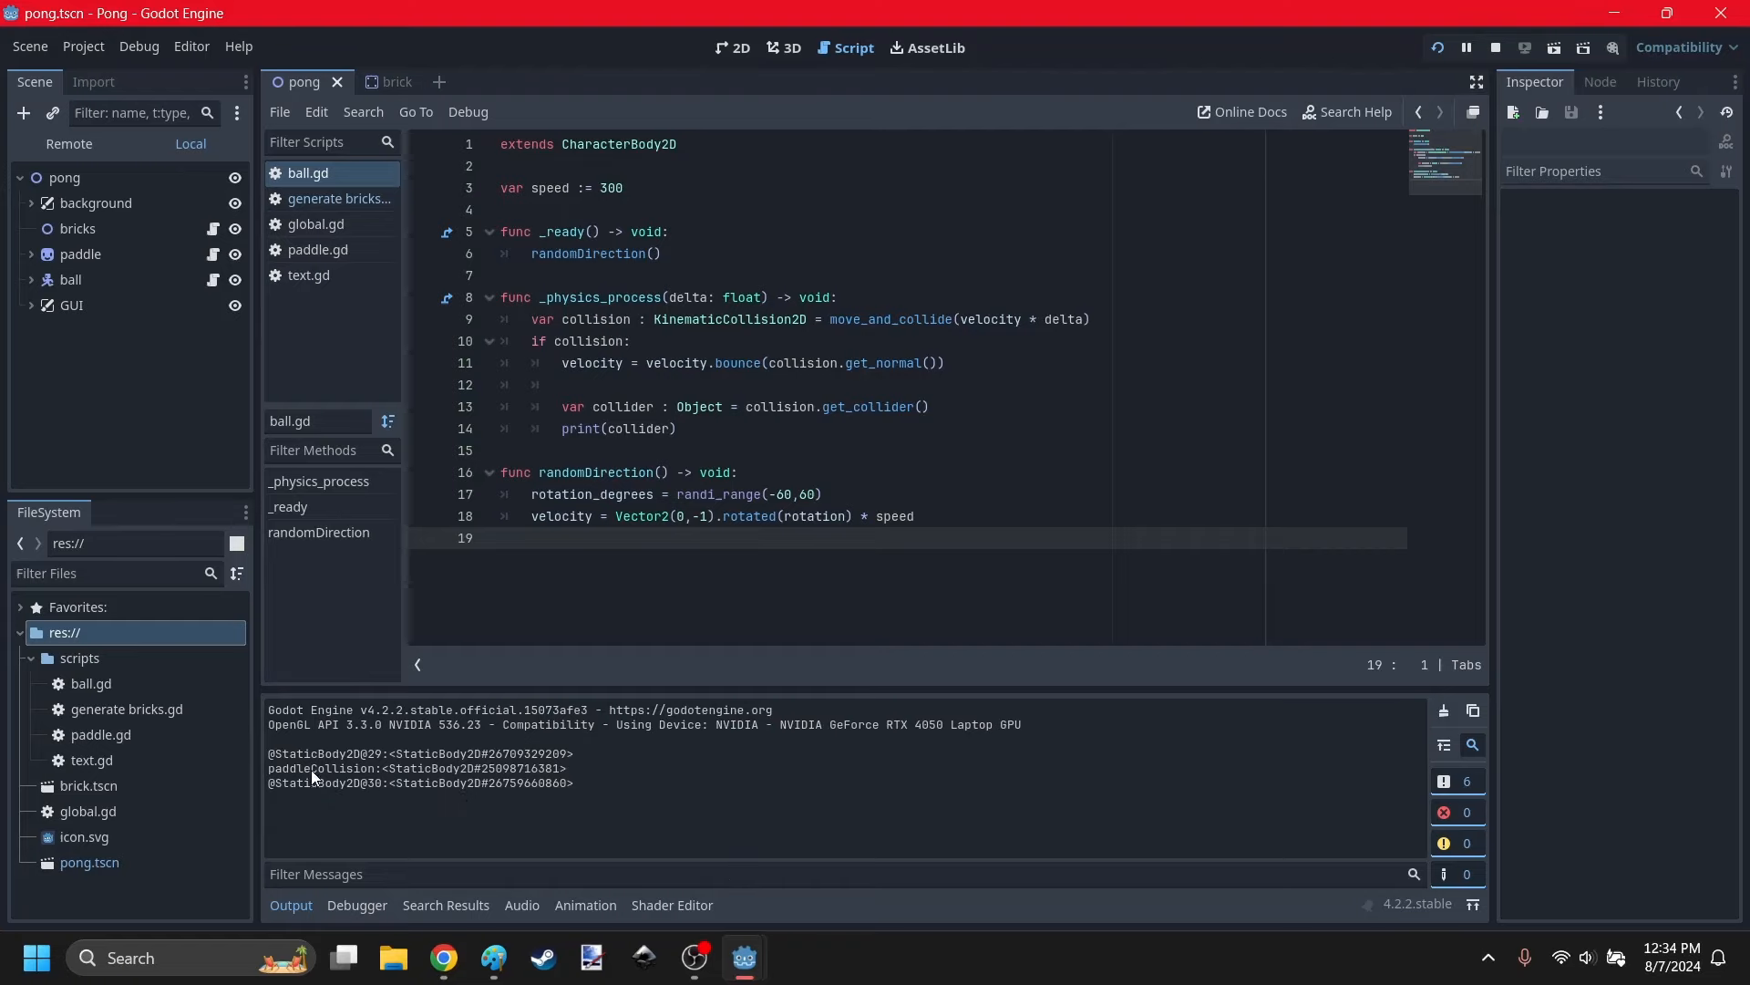
{"action": "left_click", "coordinate": [1495, 48]}
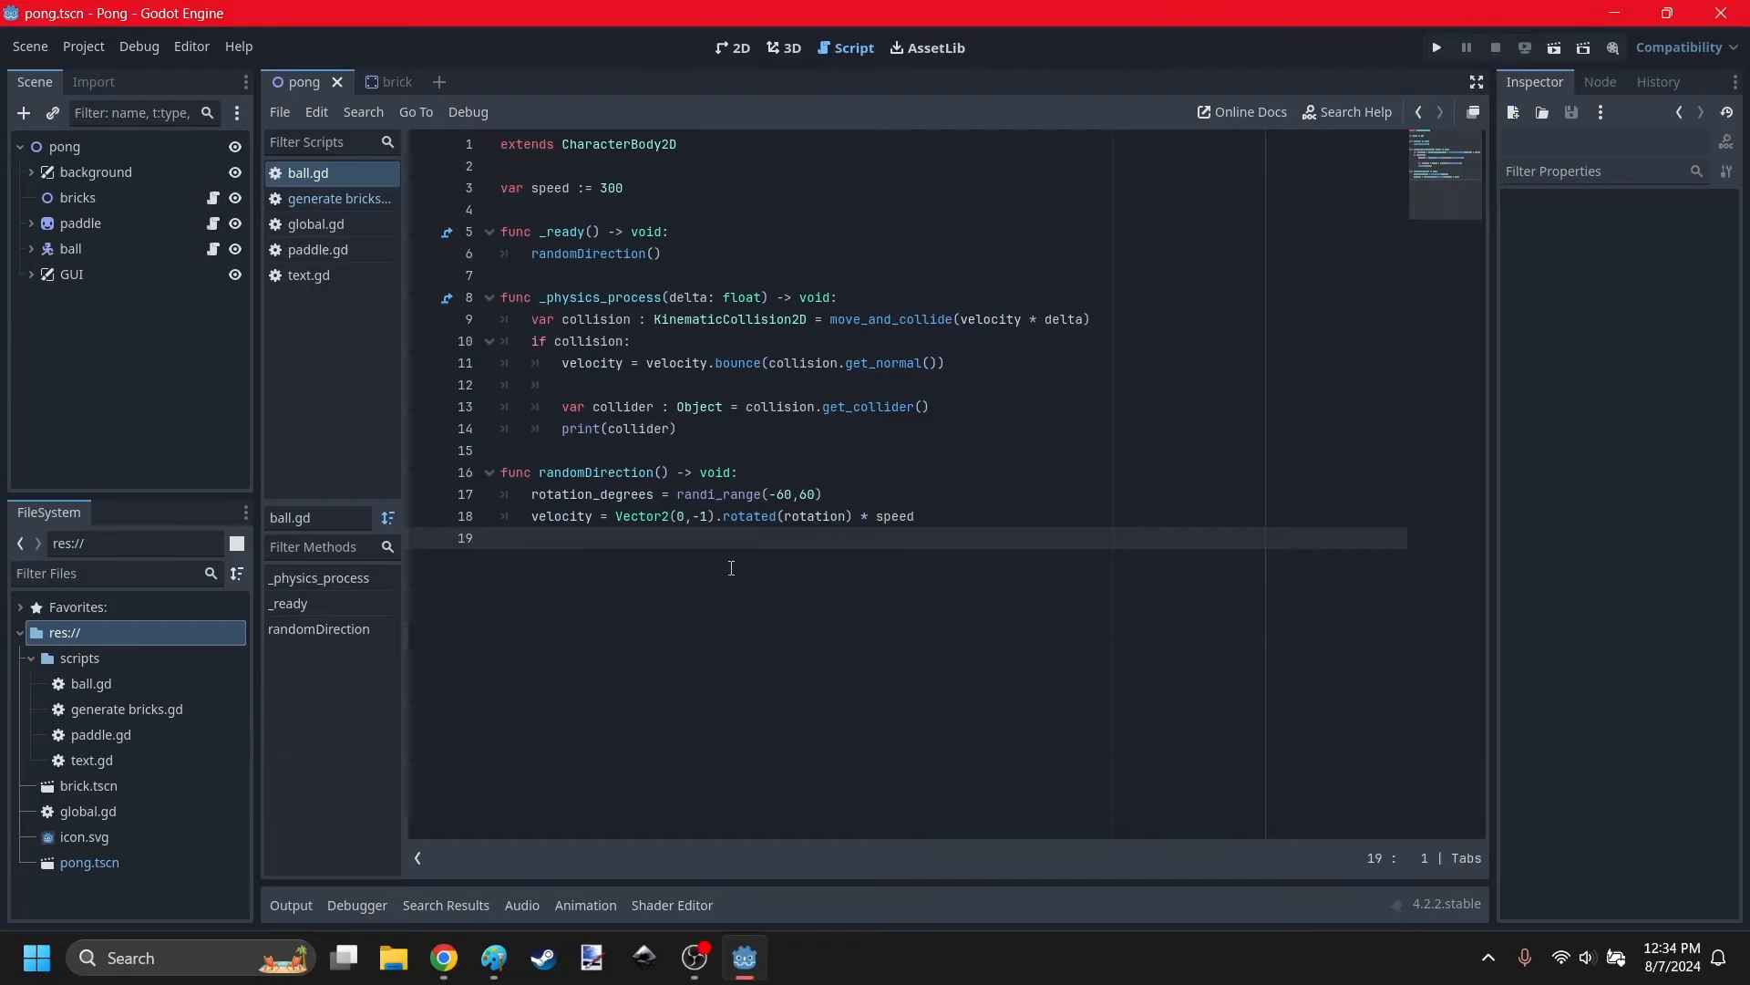
Replace the print line with "if collider.name == "paddleCollision":" and call randomDirection() inside it.
{"action": "left_click_drag", "start_coordinate": [692, 427], "coordinate": [561, 432]}
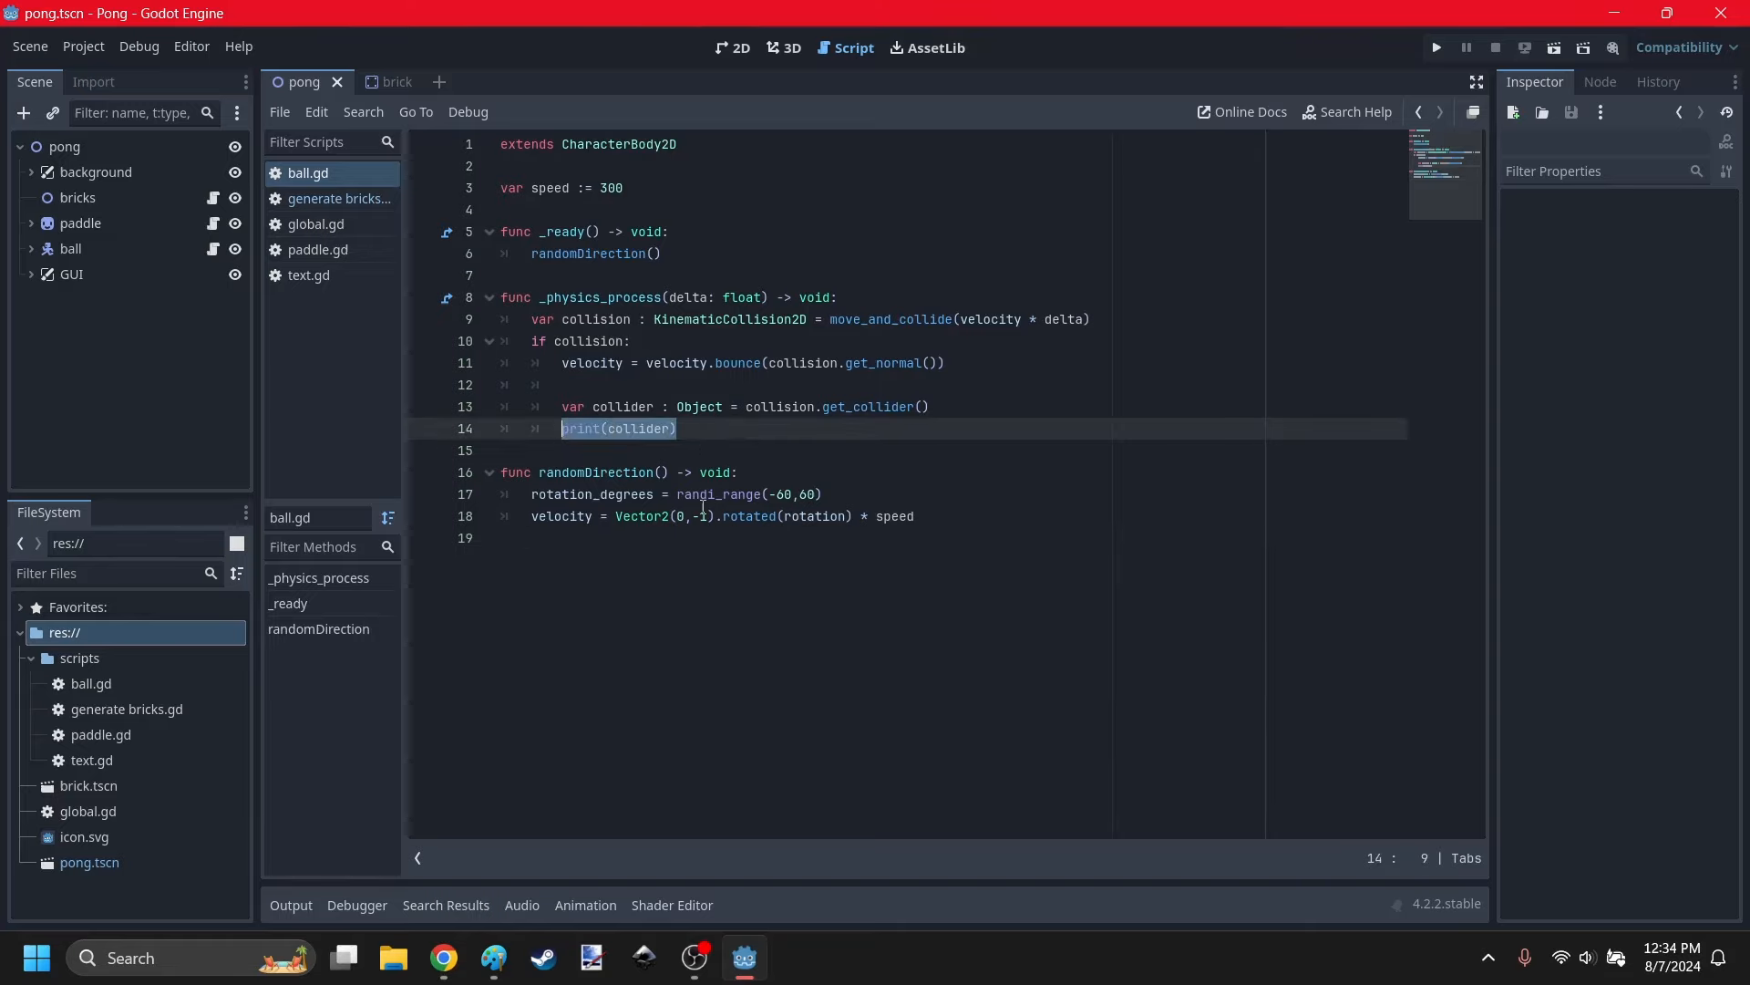
{"action": "type", "text": "if collider."}
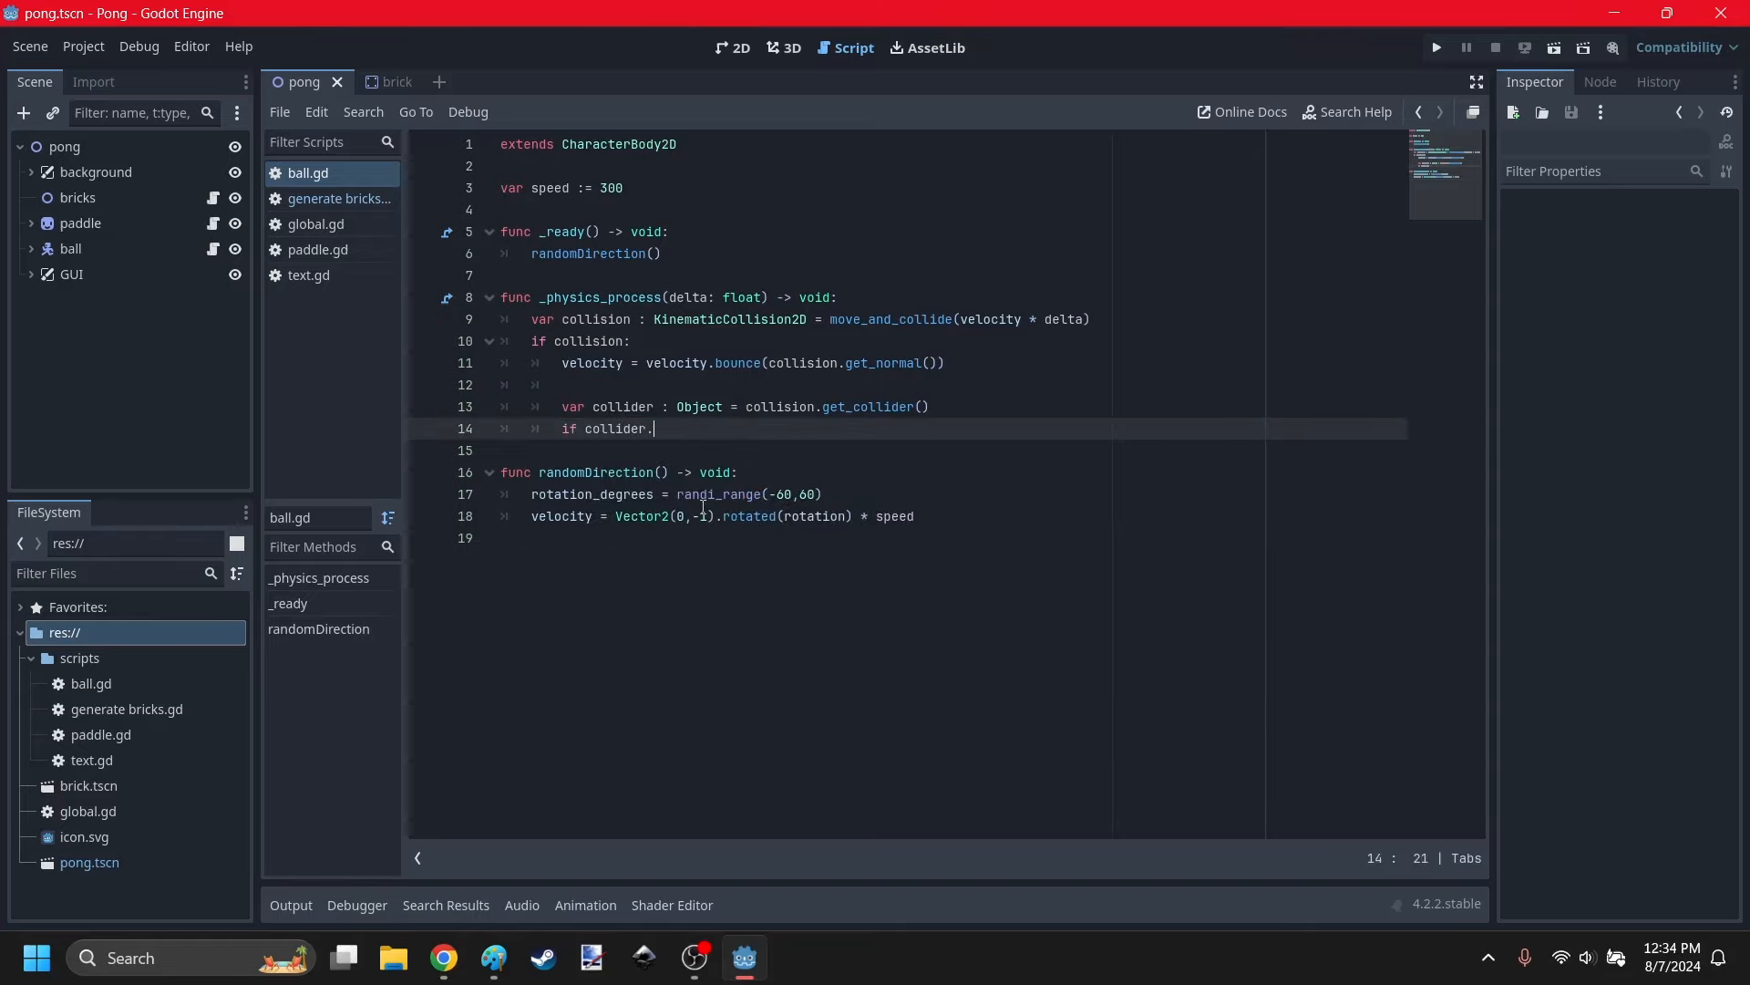
{"action": "type", "text": "name == :"}
{"action": "key", "text": "Return"}
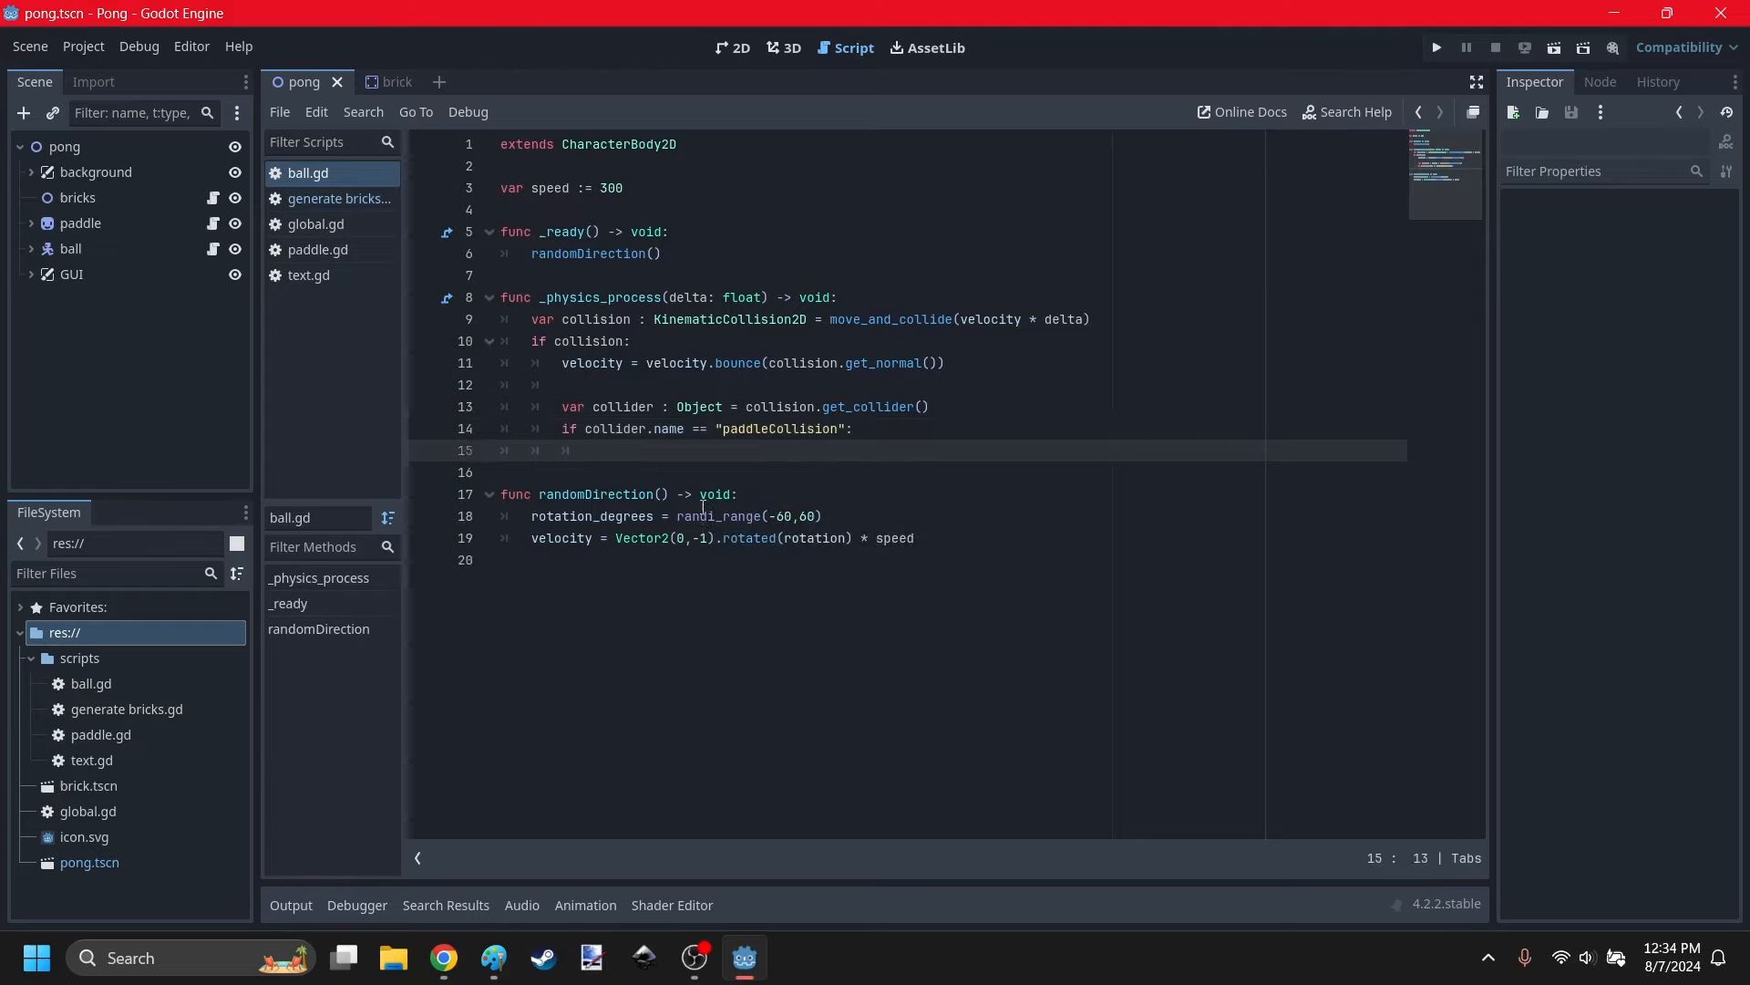
{"action": "type", "text": "ra"}
{"action": "key", "text": "Return"}
{"action": "left_click", "coordinate": [782, 644]}
Run the game several times in a maximized window to test the ball's bounce off the paddle, and close it.
{"action": "left_click", "coordinate": [1437, 48]}
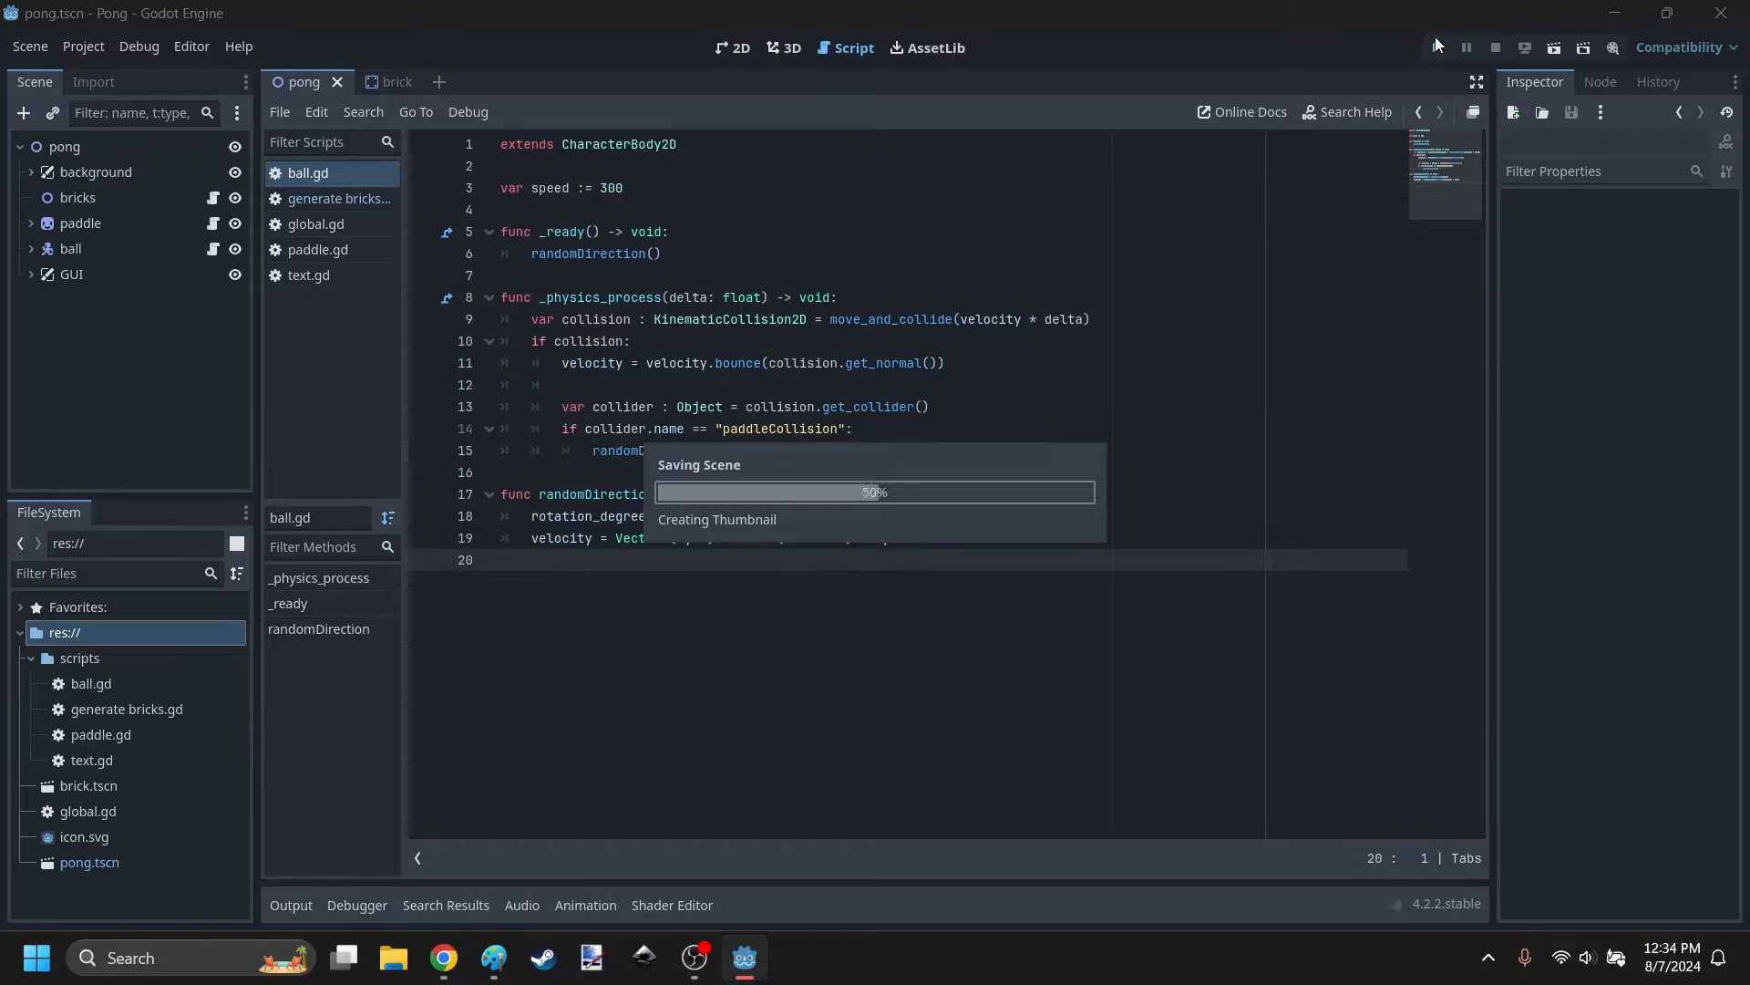
{"action": "left_click", "coordinate": [1318, 151]}
{"action": "left_click", "coordinate": [1091, 408]}
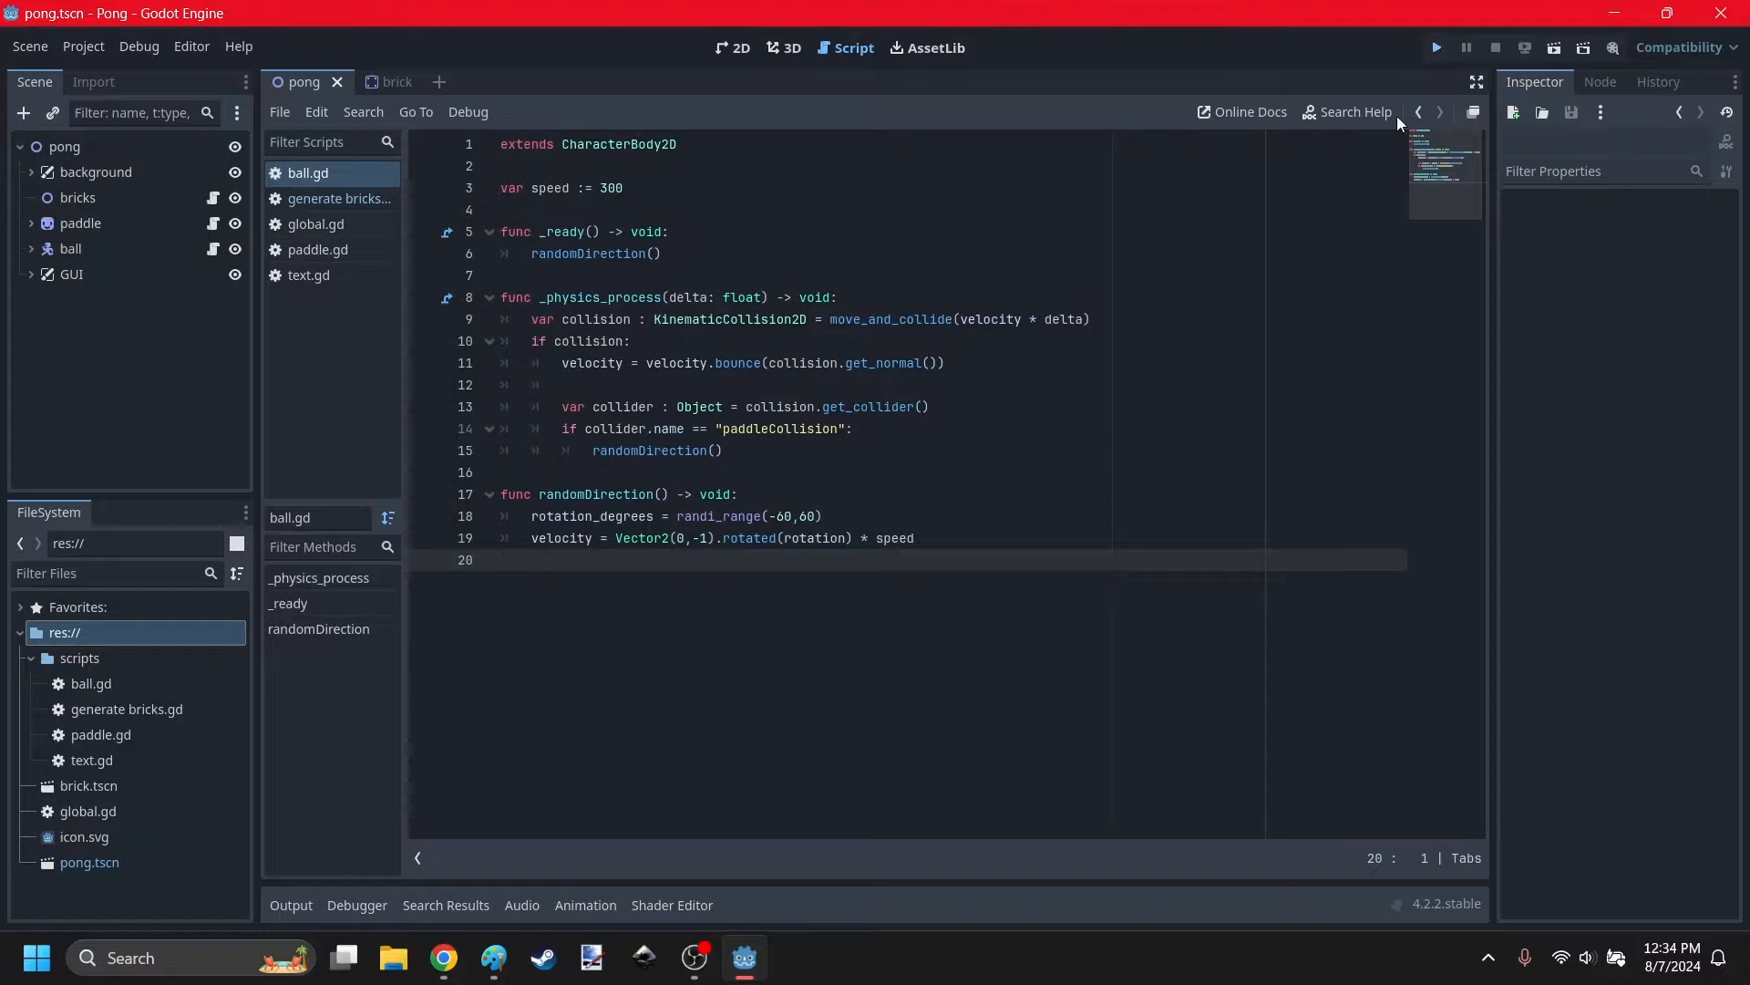
{"action": "key", "text": "F5"}
{"action": "left_click", "coordinate": [1318, 151]}
{"action": "left_click", "coordinate": [966, 433]}
{"action": "left_click", "coordinate": [1435, 48]}
{"action": "left_click", "coordinate": [1318, 153]}
{"action": "left_click", "coordinate": [721, 523]}
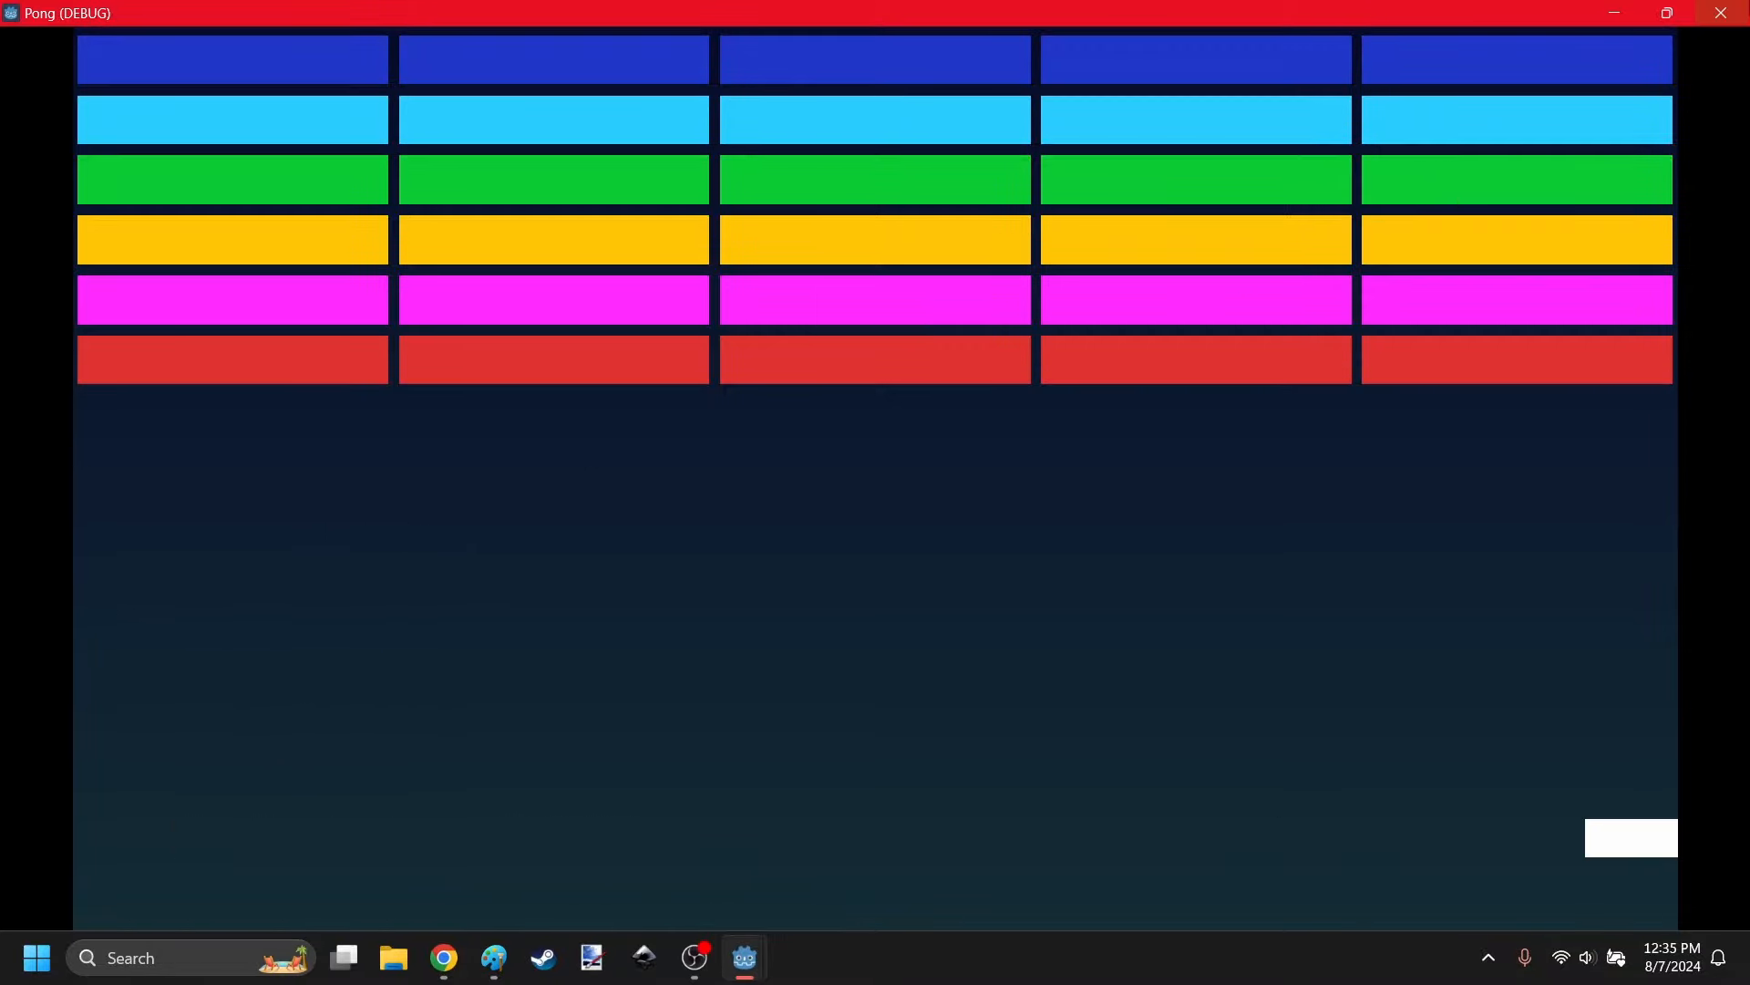
{"action": "left_click", "coordinate": [1721, 13]}
In the 2D view of the pong scene, add a Node2D child to the pong root node.
{"action": "left_click", "coordinate": [730, 47]}
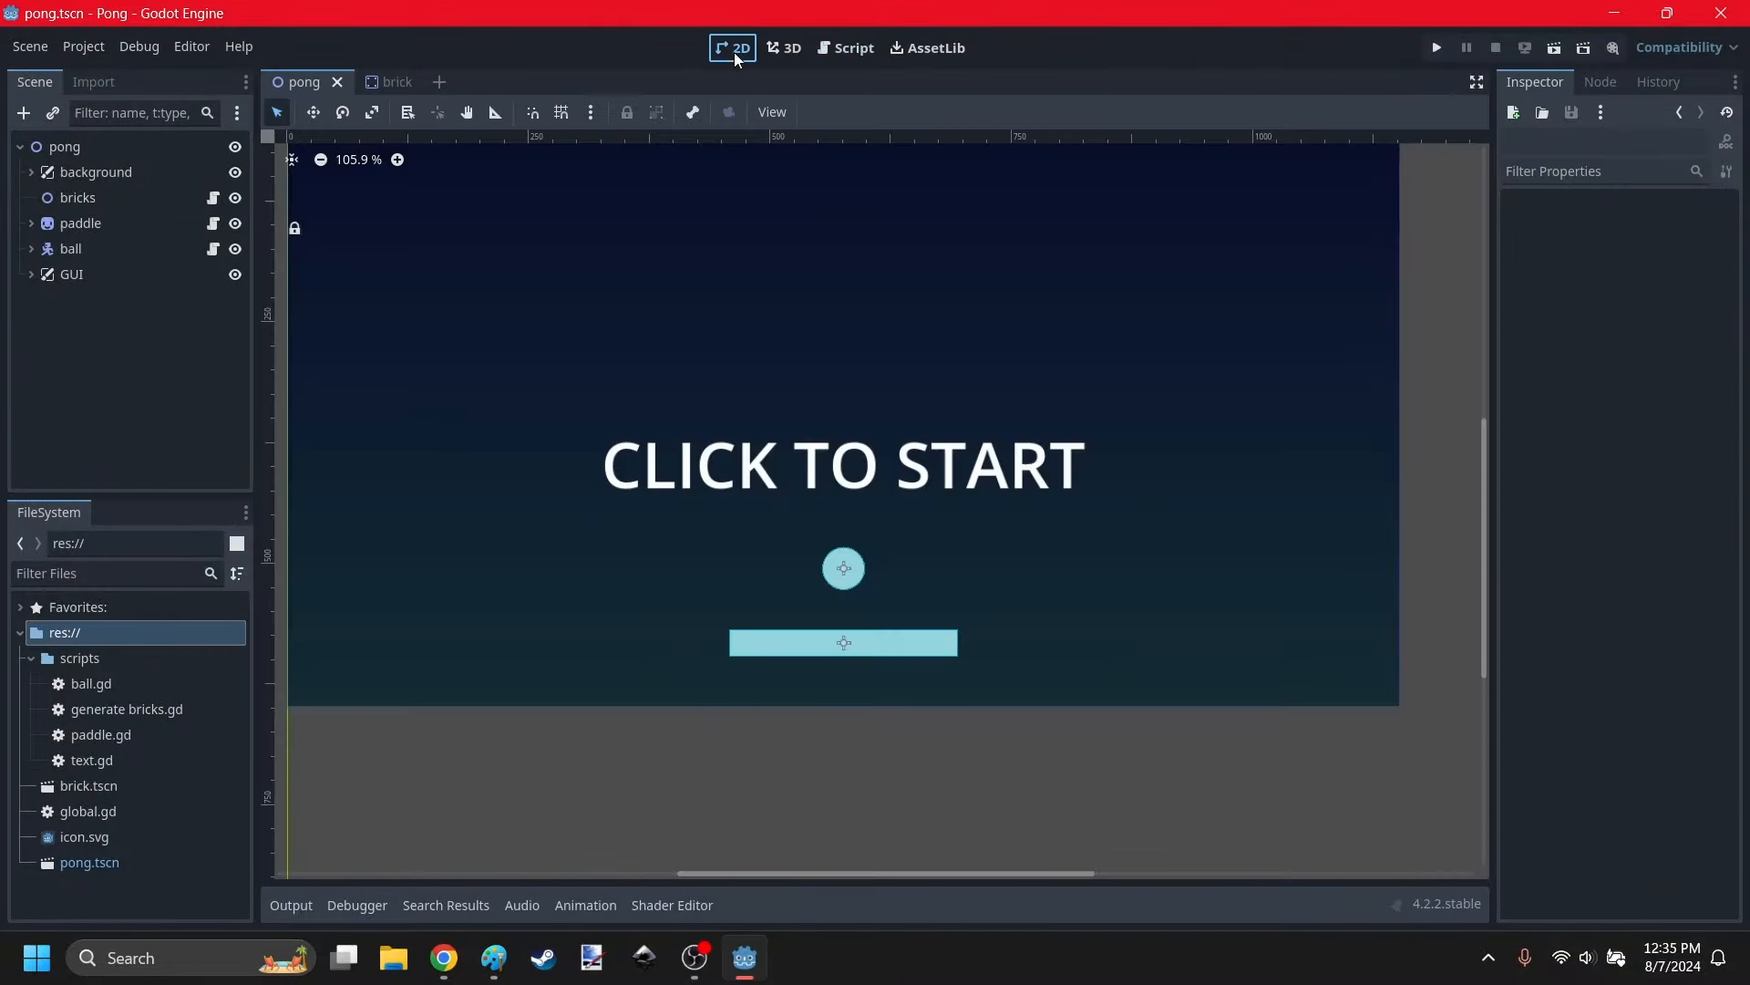
{"action": "scroll", "coordinate": [879, 460], "scroll_direction": "down", "scroll_amount": 13}
{"action": "scroll", "coordinate": [784, 400], "scroll_direction": "up", "scroll_amount": 6}
{"action": "scroll", "coordinate": [981, 457], "scroll_direction": "up", "scroll_amount": 4}
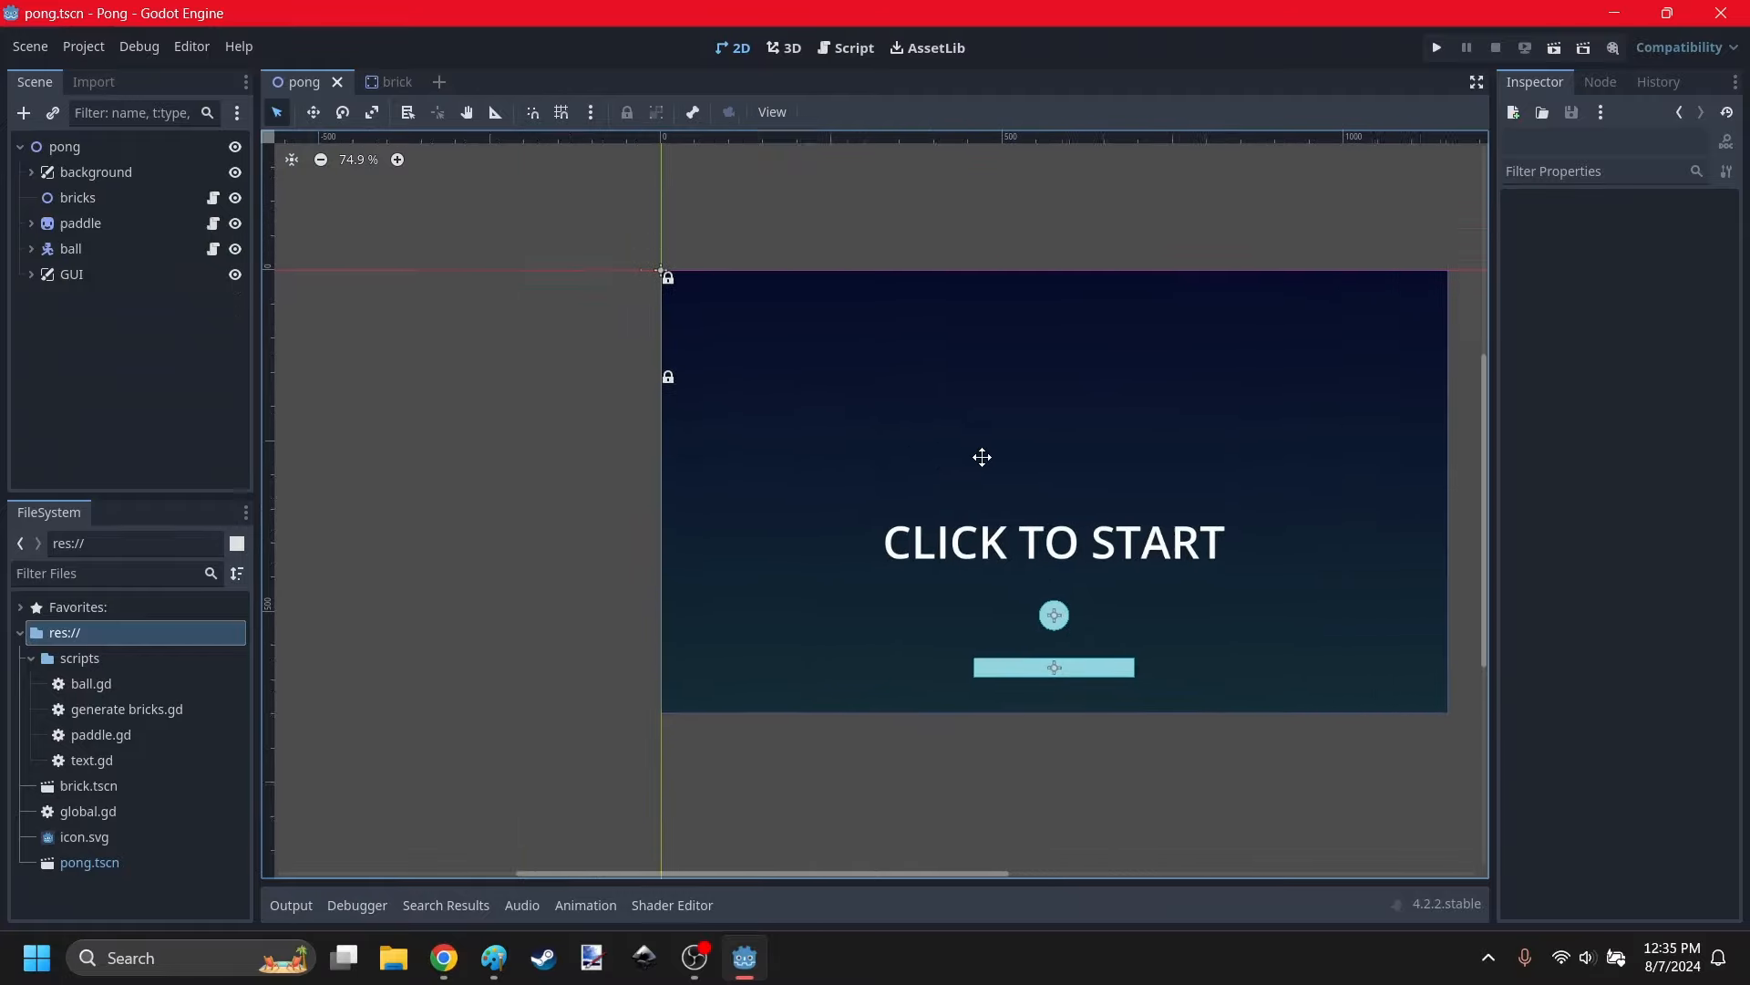
{"action": "scroll", "coordinate": [1037, 527], "scroll_direction": "up", "scroll_amount": 1}
{"action": "middle_click_drag", "start_coordinate": [1037, 527], "coordinate": [765, 446]}
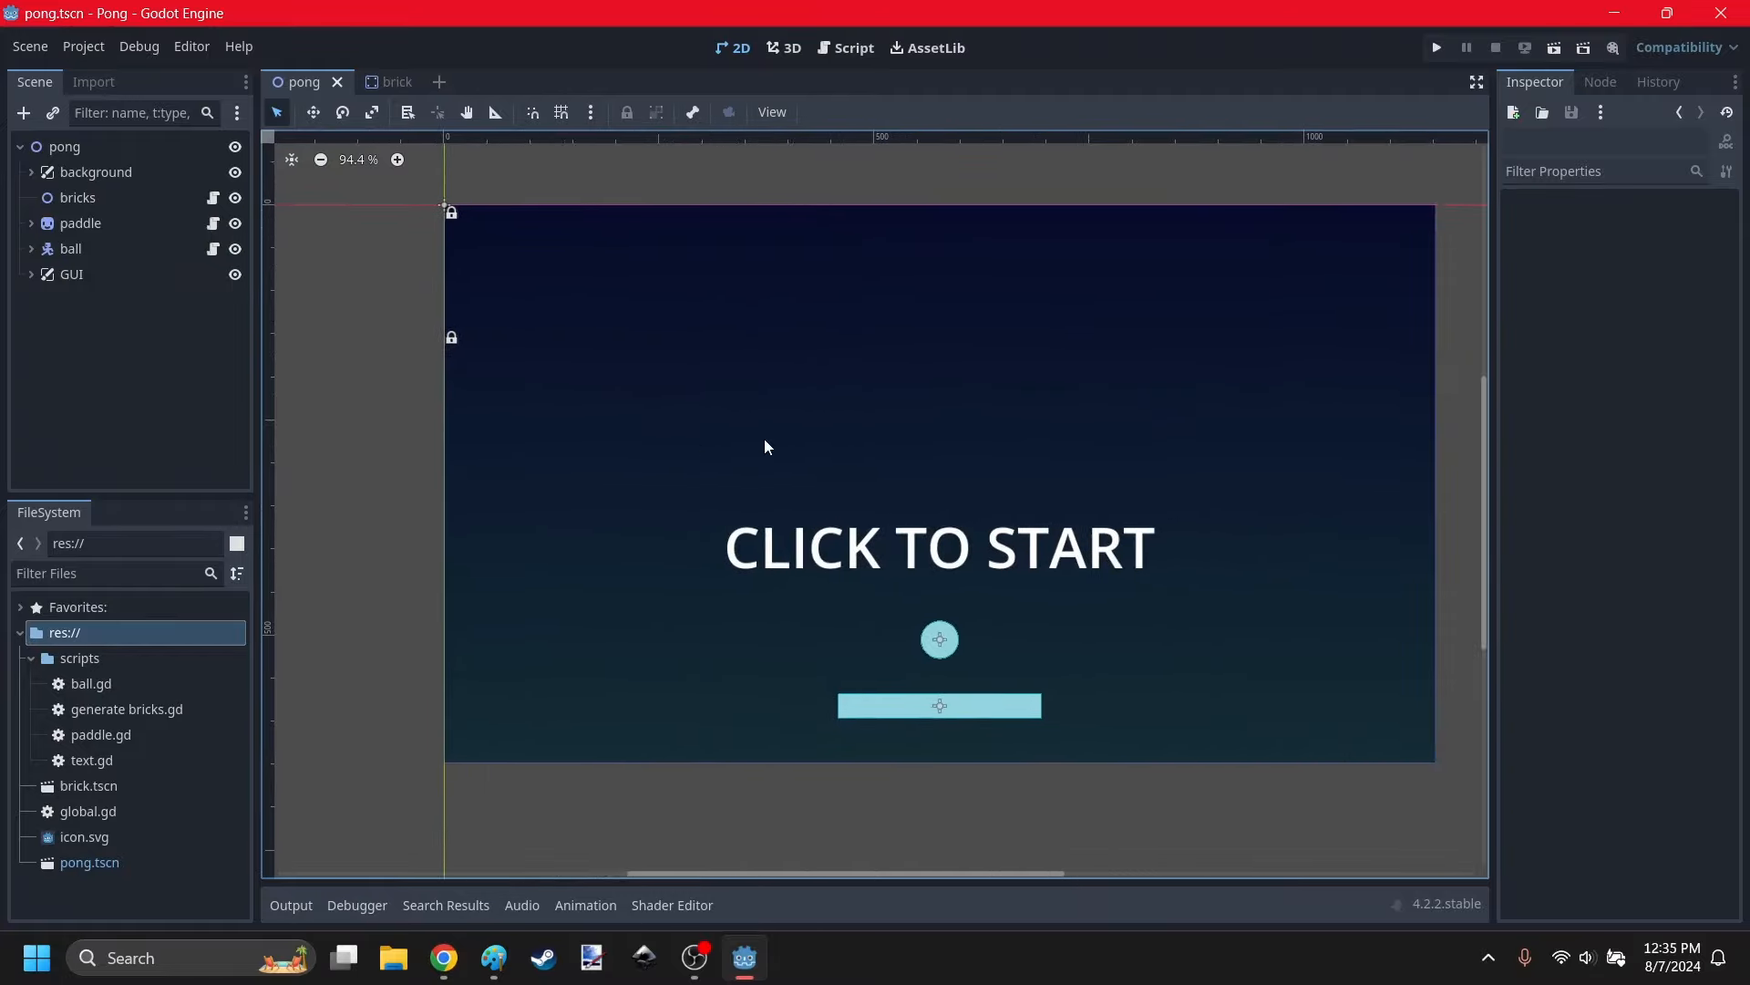
{"action": "left_click", "coordinate": [65, 149]}
{"action": "left_click", "coordinate": [24, 114]}
{"action": "type", "text": "node"}
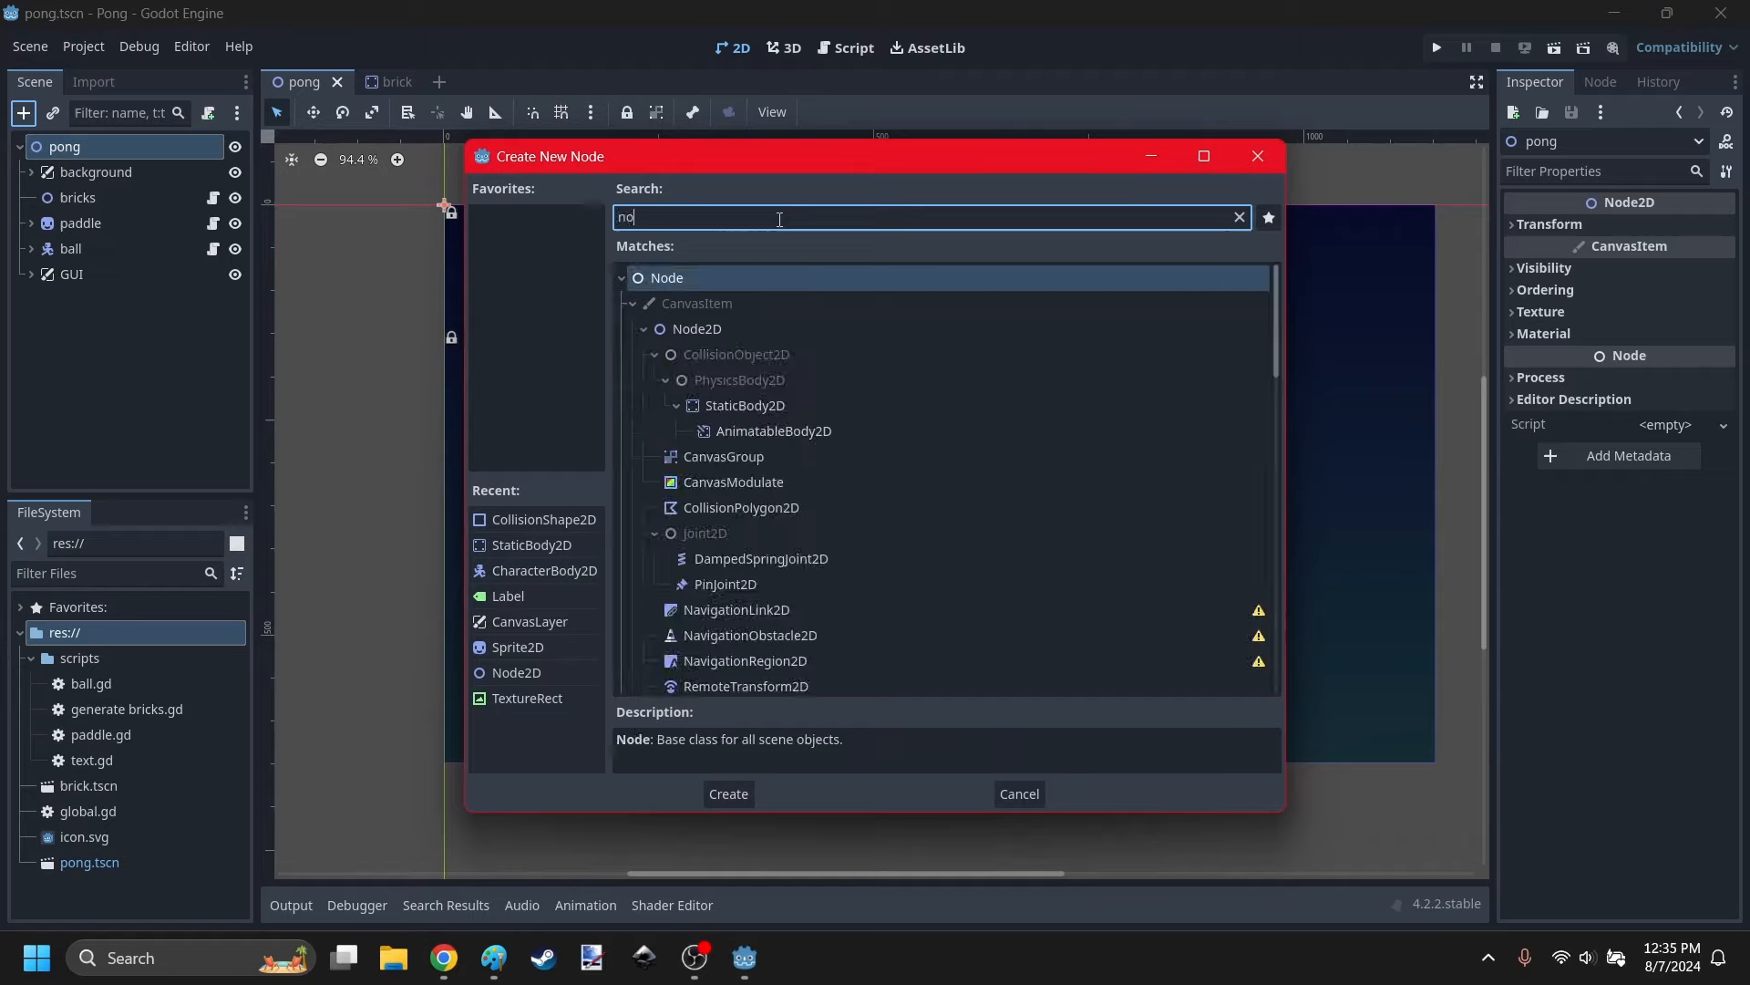
{"action": "left_click", "coordinate": [730, 793]}
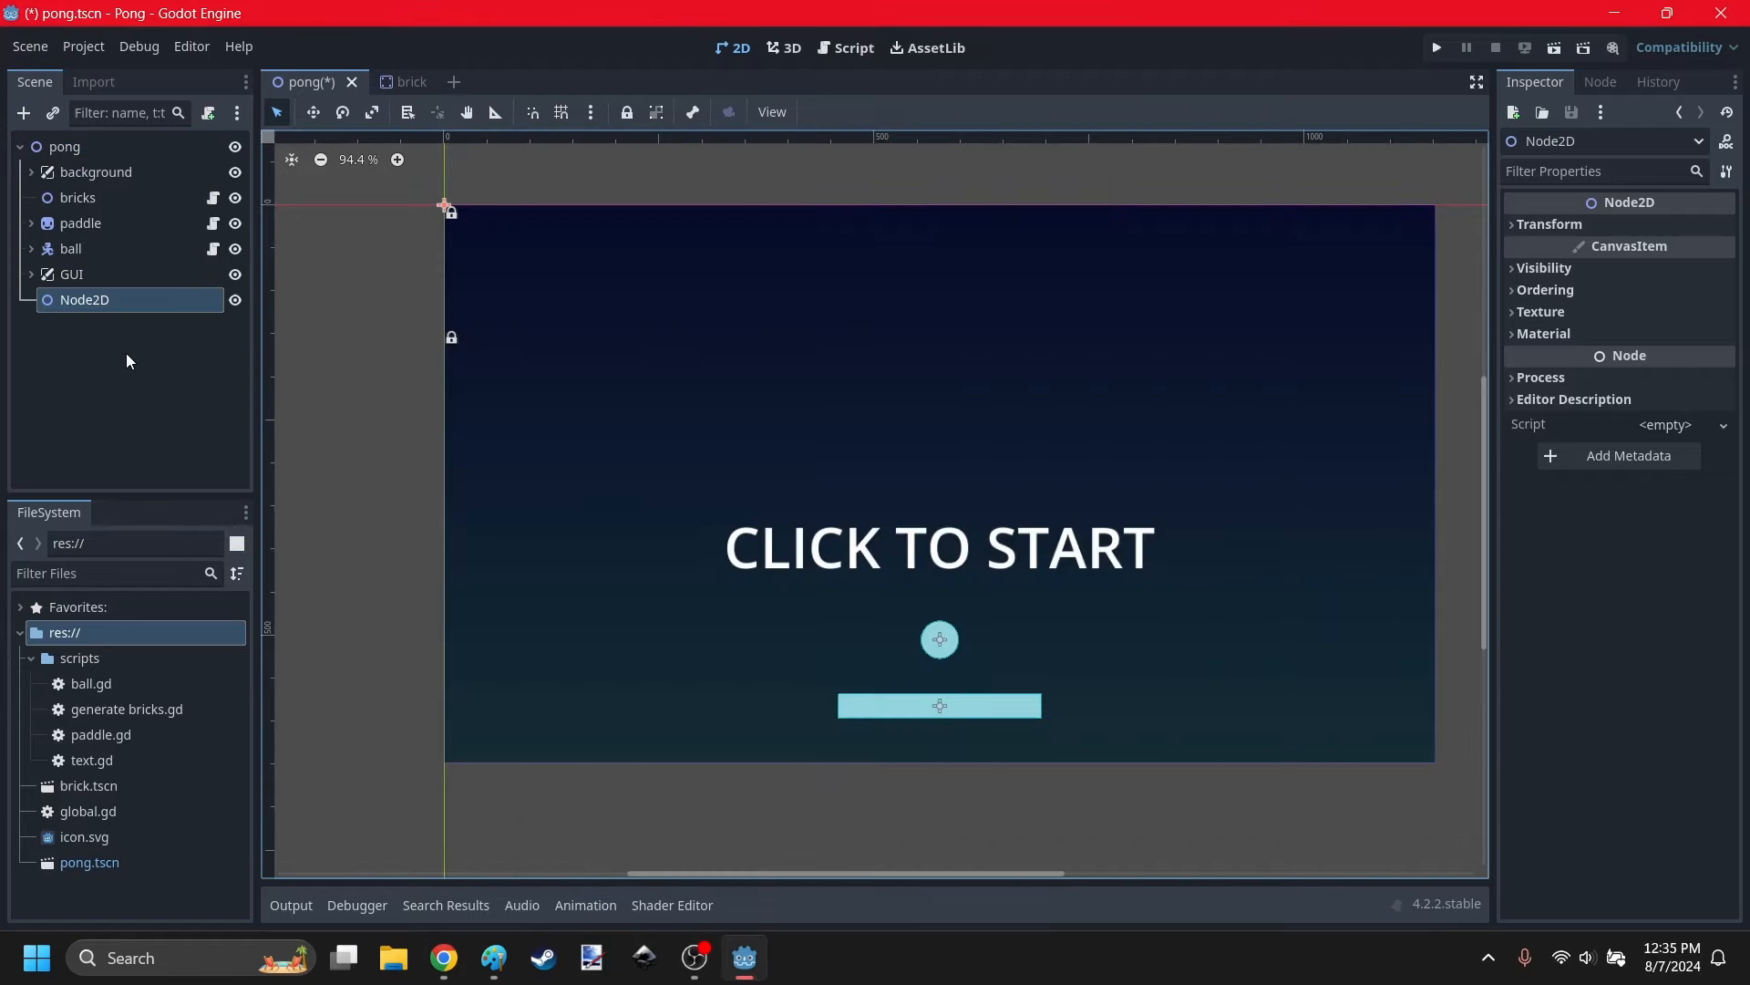
Rename the new Node2D to "edge" and change its type to StaticBody2D.
{"action": "double_click", "coordinate": [91, 302]}
{"action": "type", "text": "edge"}
{"action": "key", "text": "Return"}
{"action": "middle_click_drag", "start_coordinate": [663, 357], "coordinate": [807, 428]}
{"action": "right_click", "coordinate": [89, 306]}
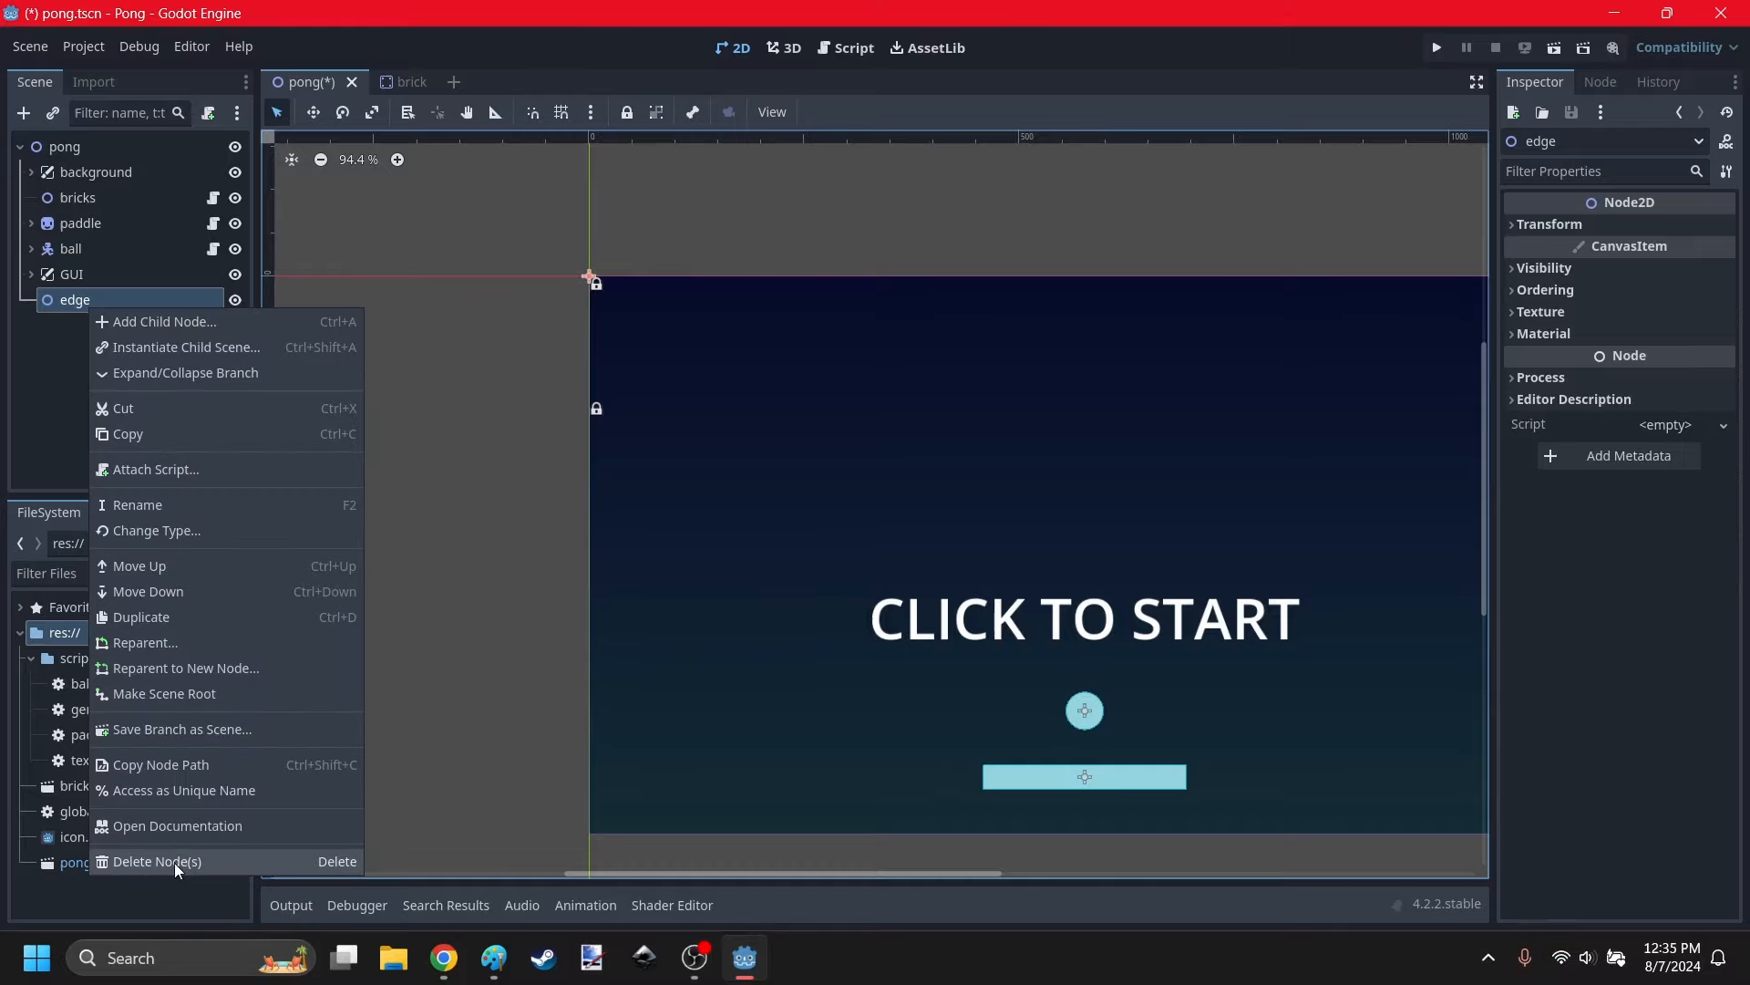
{"action": "left_click", "coordinate": [157, 532]}
{"action": "type", "text": "static"}
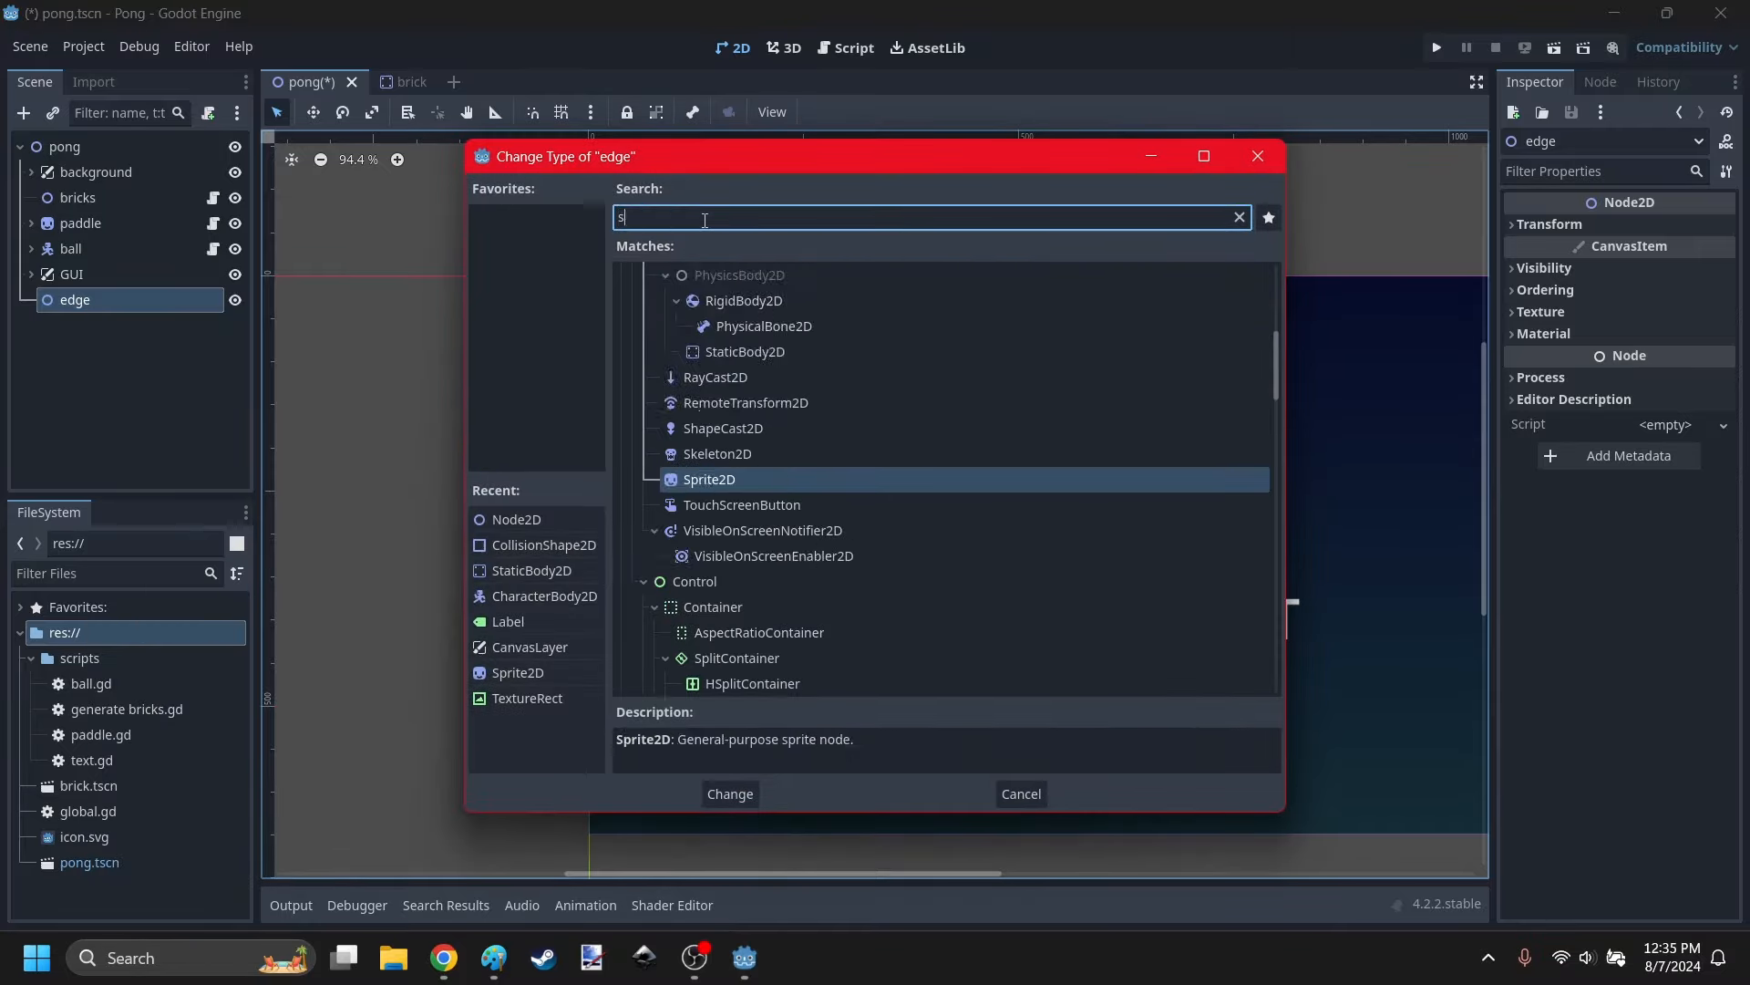
{"action": "left_click", "coordinate": [712, 793]}
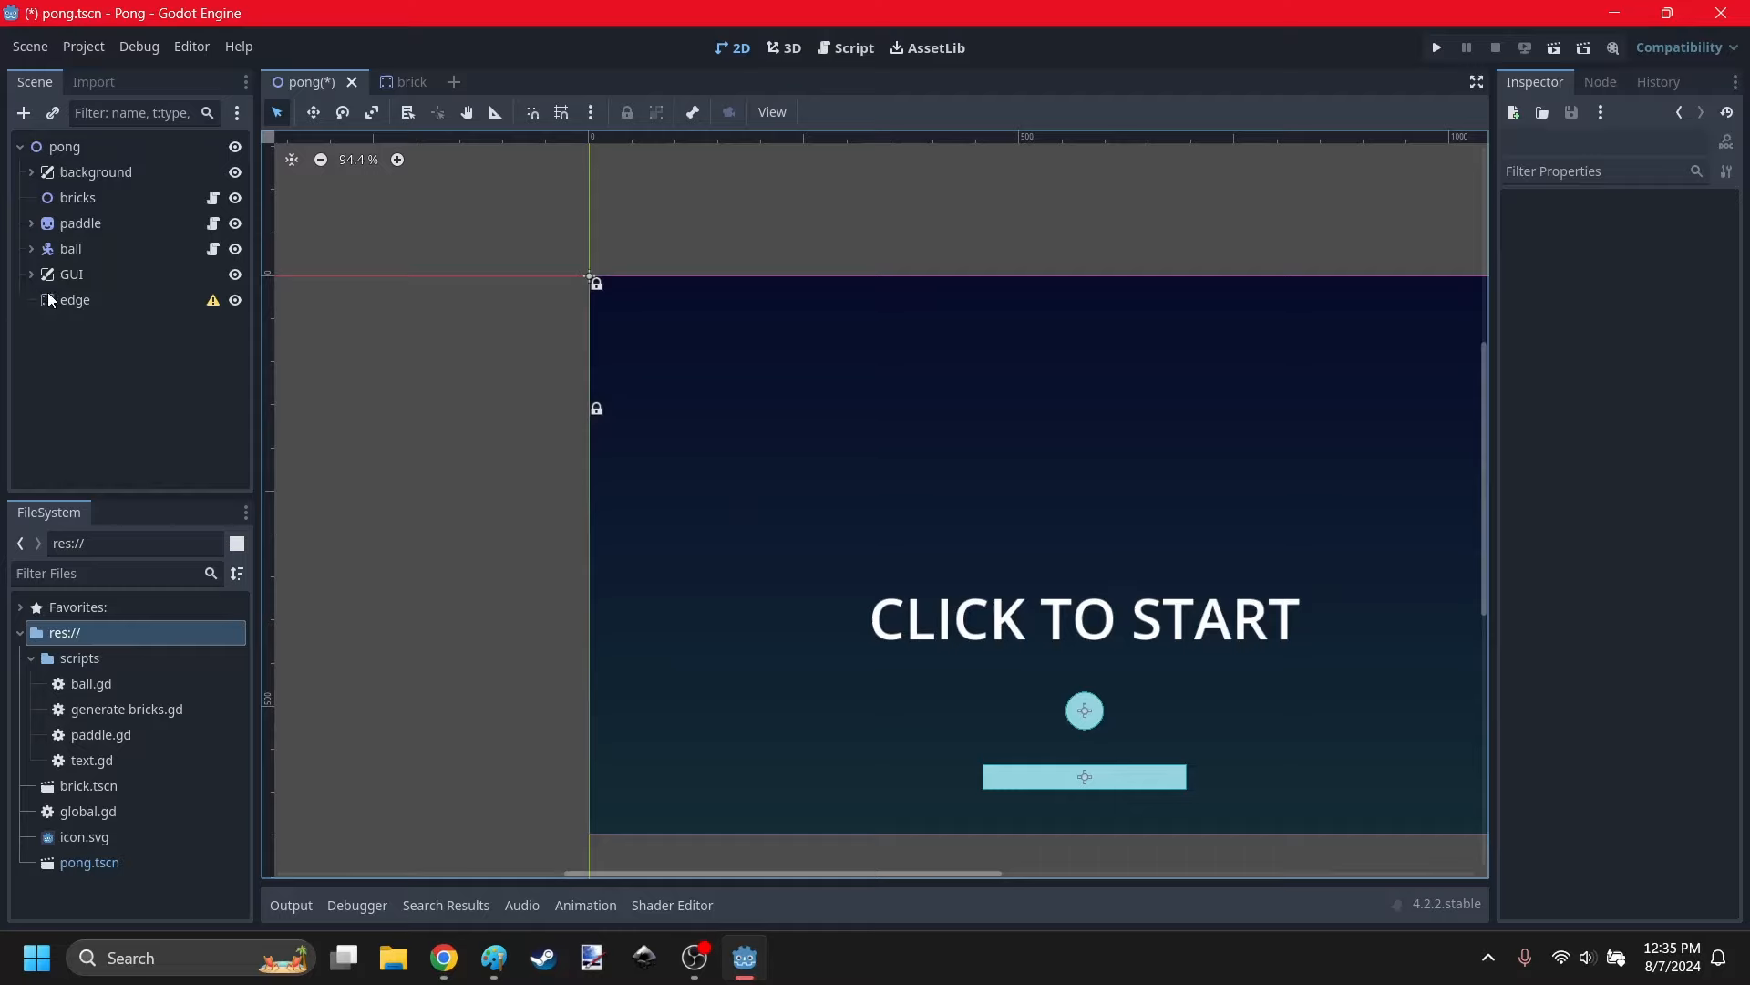
Add a CollisionShape2D child node to the edge body.
{"action": "scroll", "coordinate": [788, 264], "scroll_direction": "up", "scroll_amount": 5}
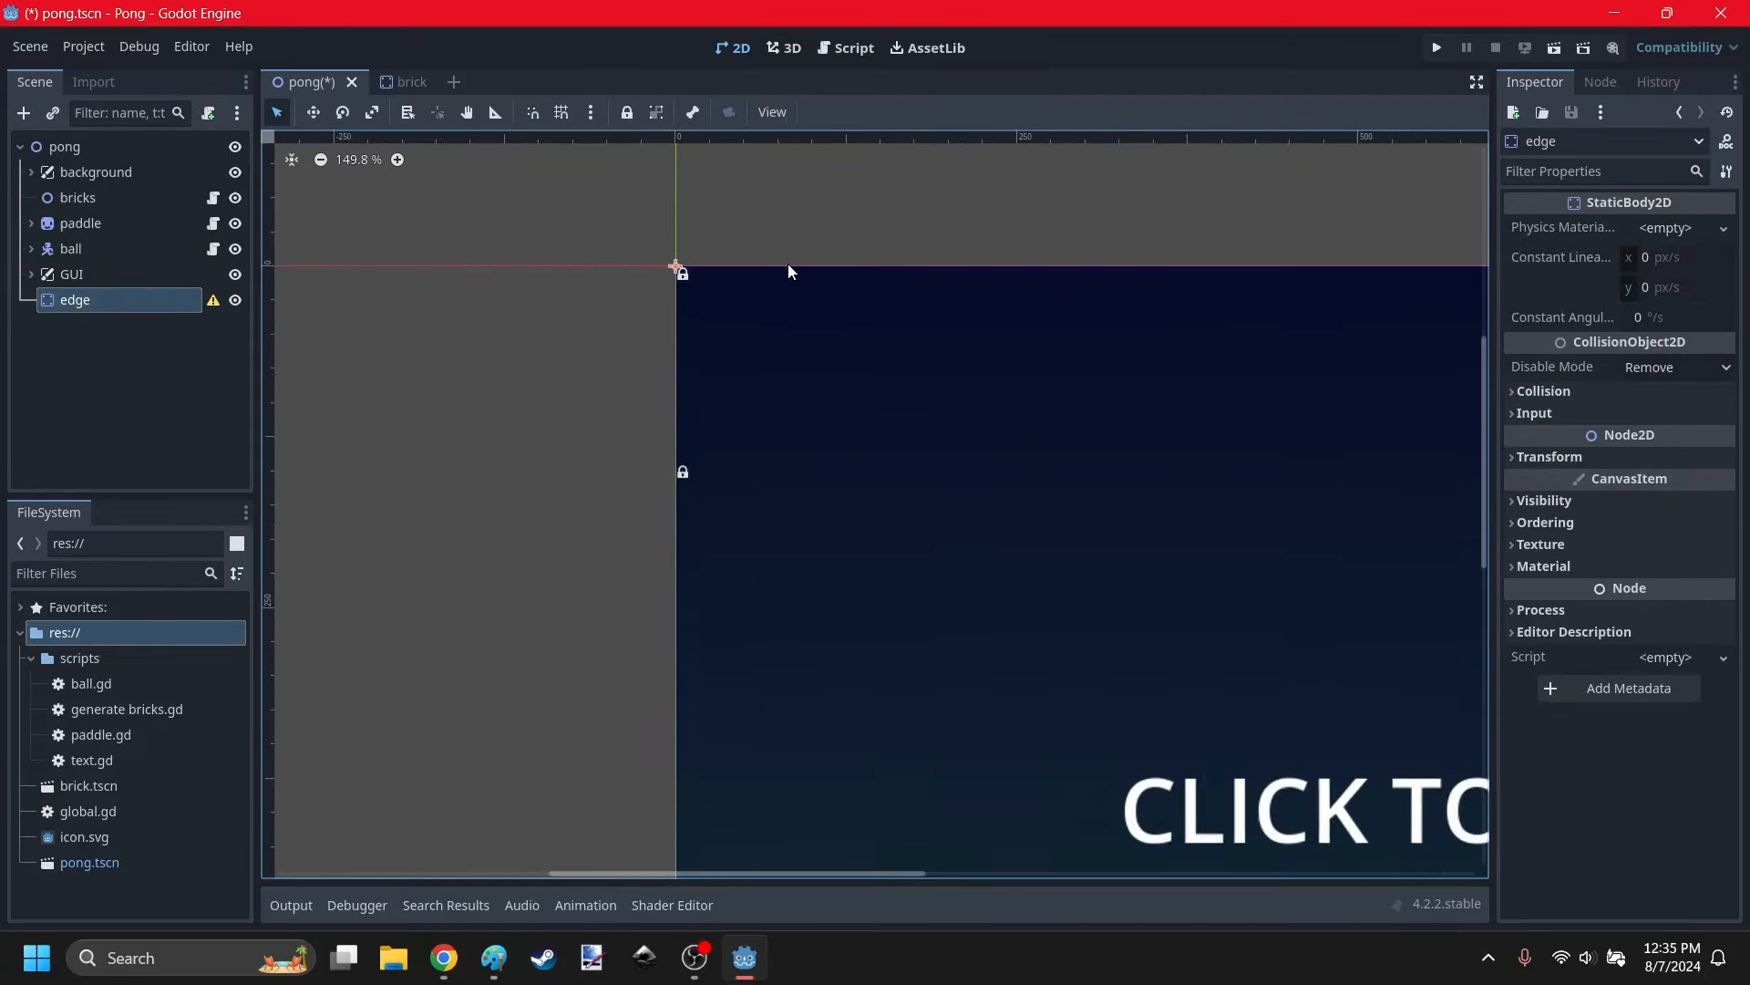
{"action": "left_click", "coordinate": [25, 116]}
{"action": "type", "text": "shape"}
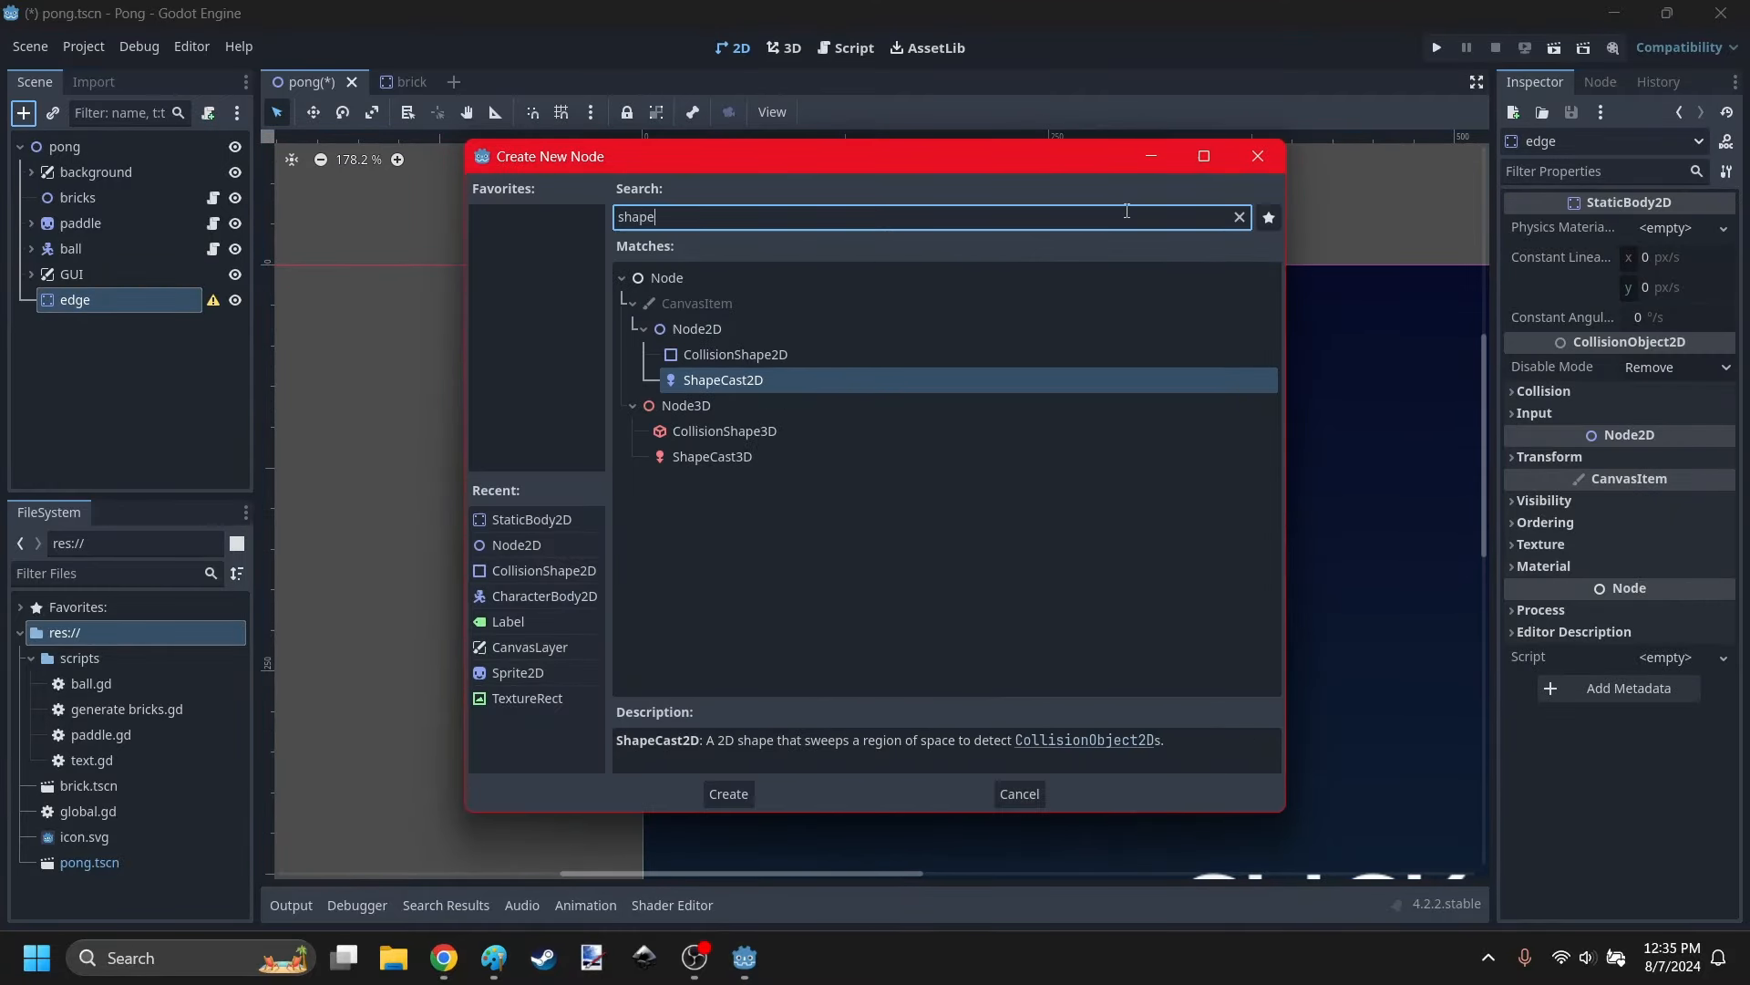
{"action": "left_click", "coordinate": [715, 357]}
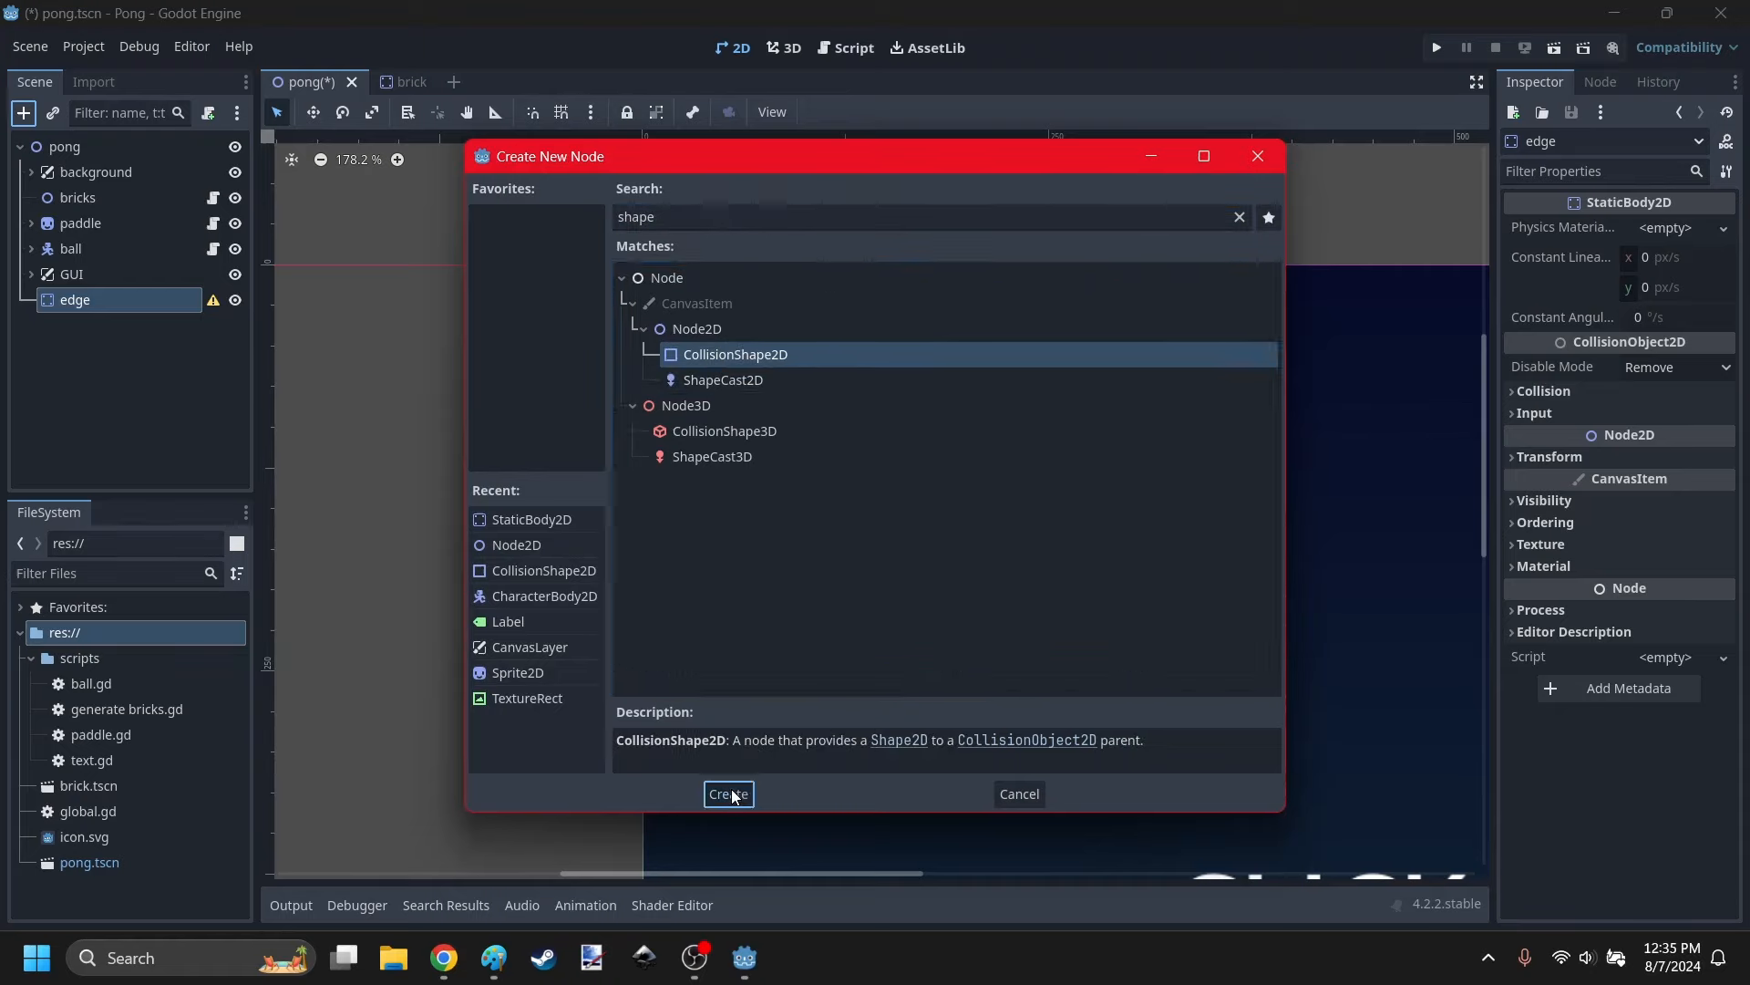
{"action": "left_click", "coordinate": [728, 794]}
Assign a new WorldBoundaryShape2D as the shape of the edge's CollisionShape2D.
{"action": "scroll", "coordinate": [1044, 247], "scroll_direction": "up", "scroll_amount": 1}
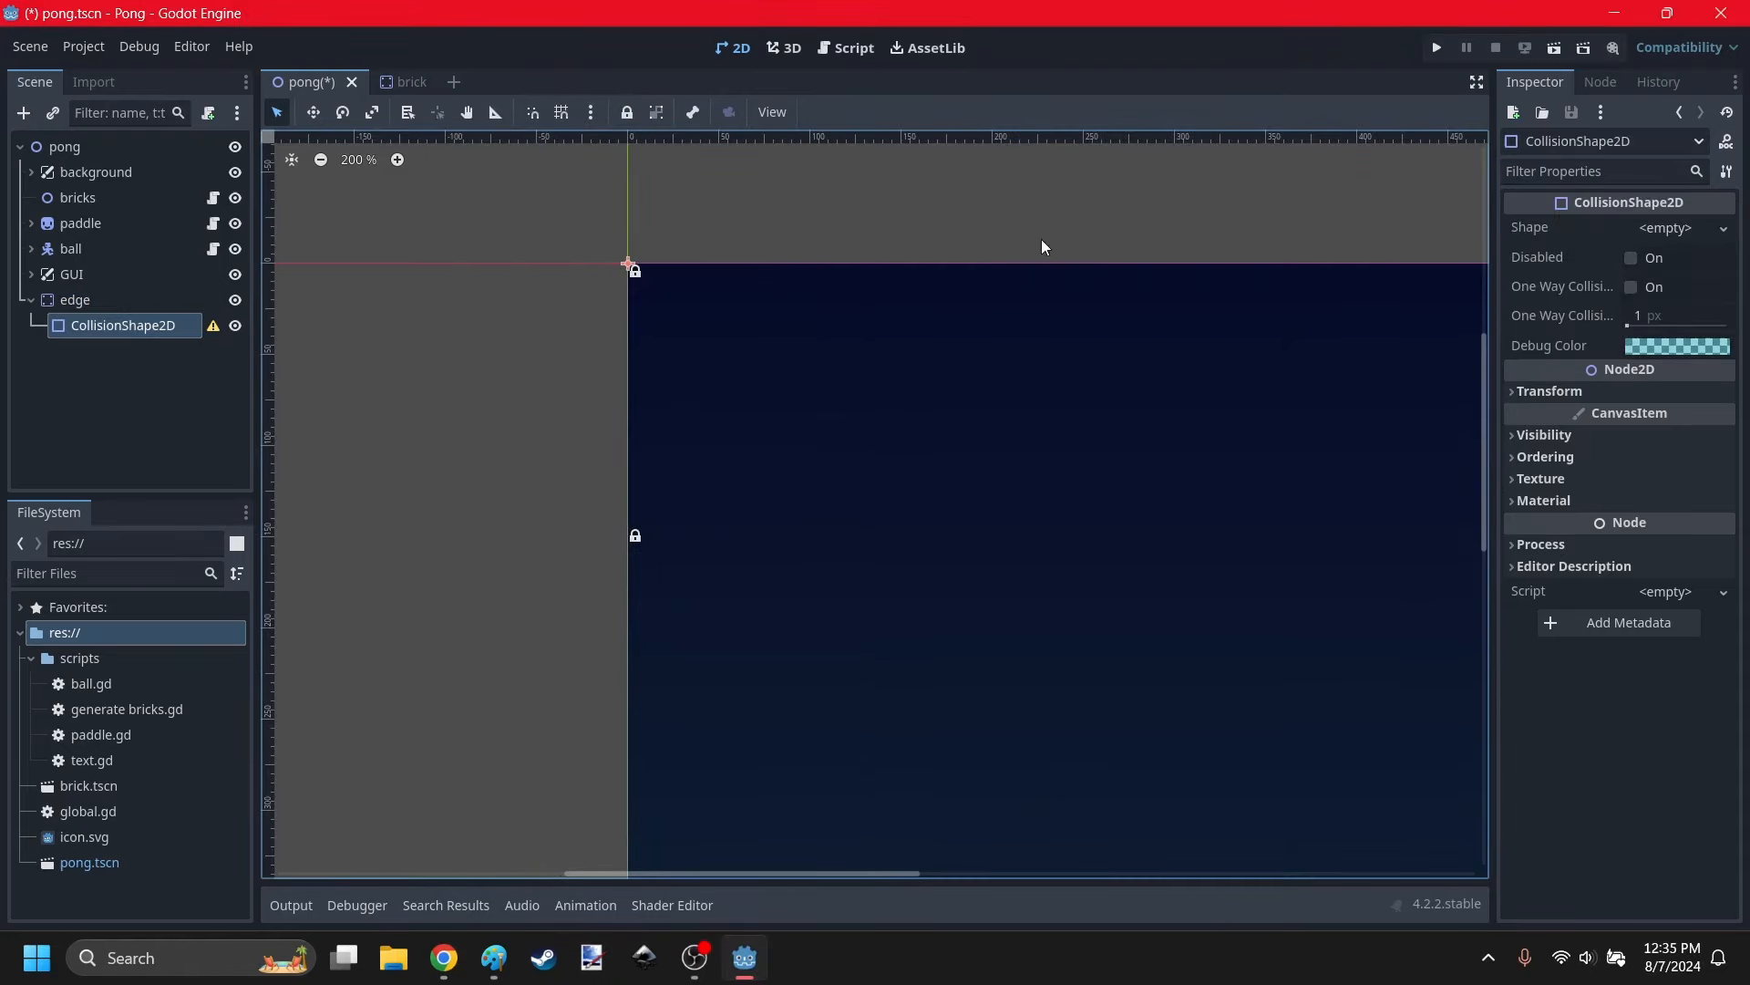
{"action": "left_click", "coordinate": [1720, 230]}
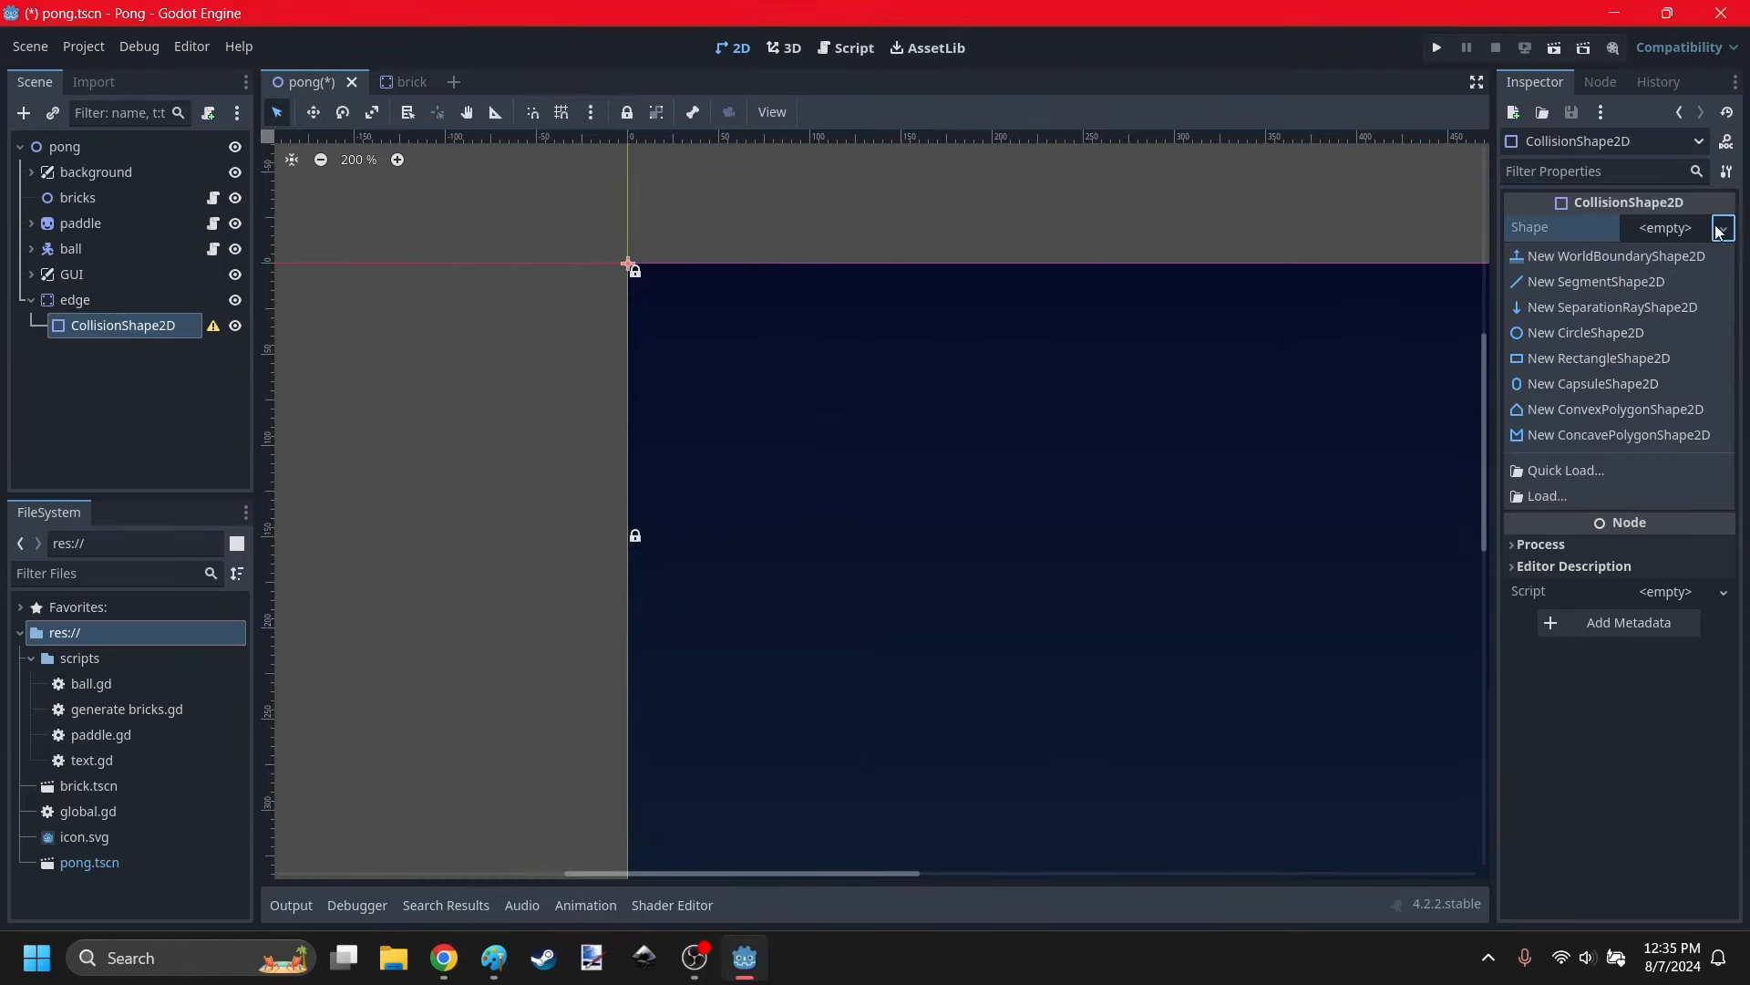
{"action": "left_click", "coordinate": [1523, 265]}
{"action": "scroll", "coordinate": [942, 449], "scroll_direction": "up", "scroll_amount": 3}
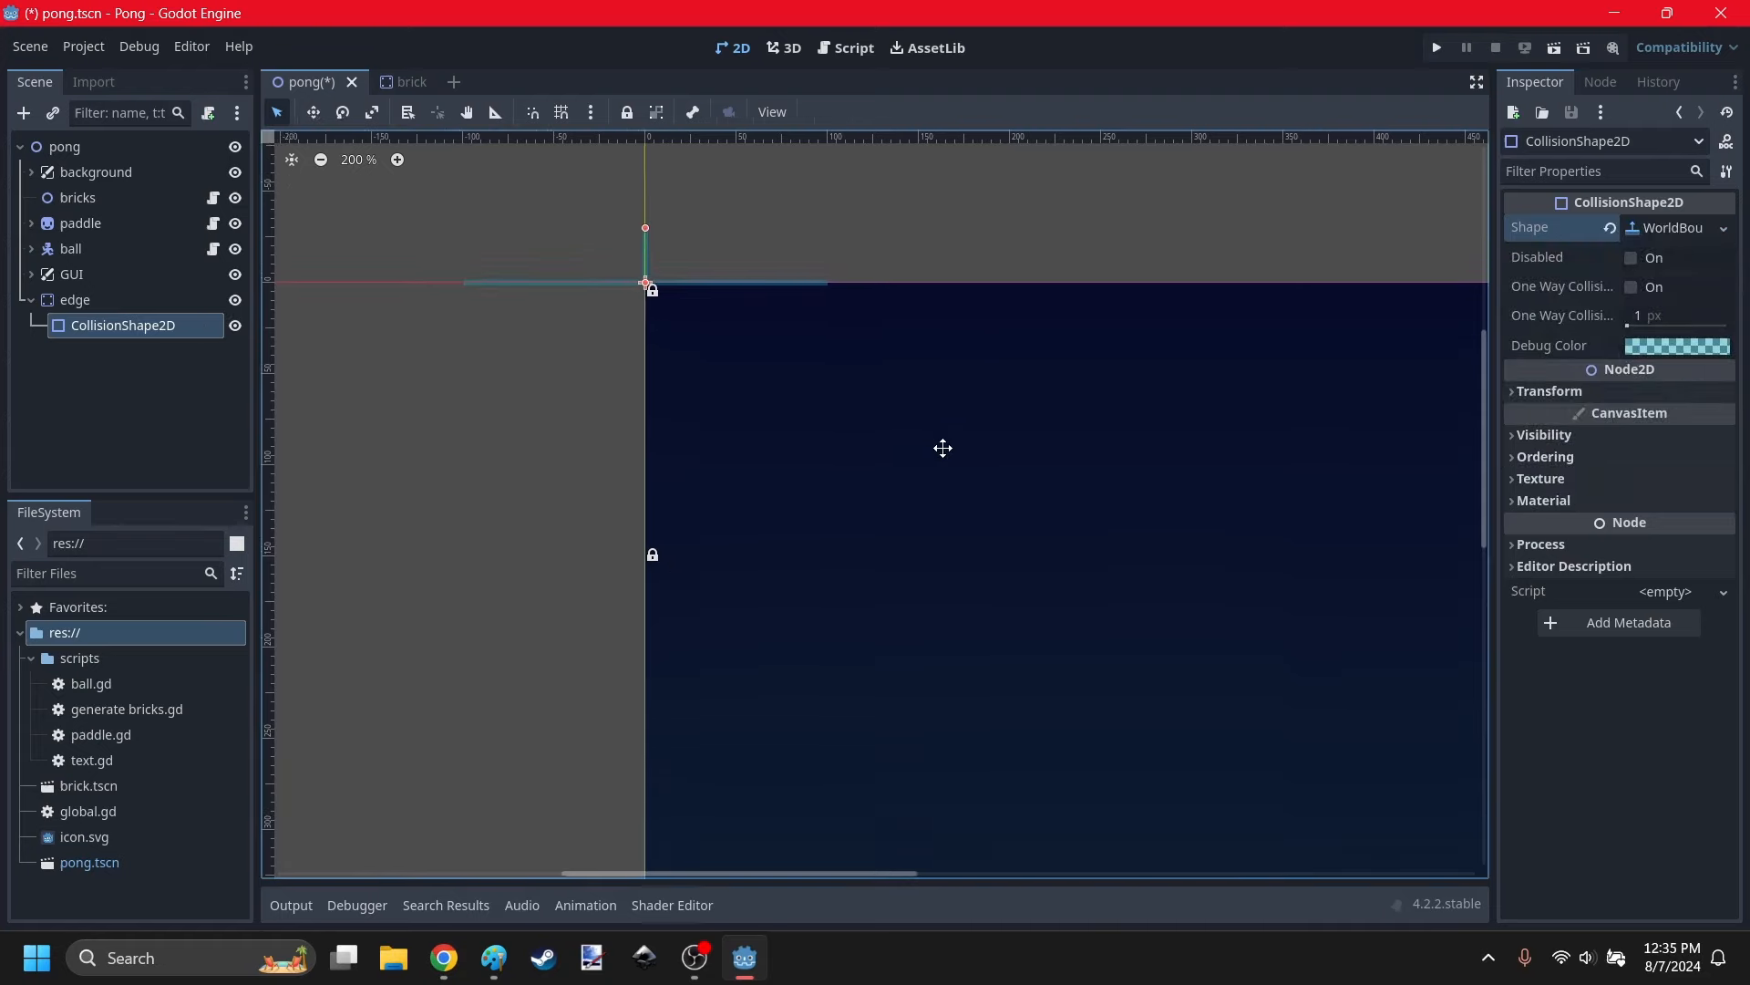
Set the y component of the world boundary shape's Normal to 1, save the scene, and reselect the CollisionShape2D.
{"action": "left_click", "coordinate": [1683, 228]}
{"action": "left_click", "coordinate": [1681, 290]}
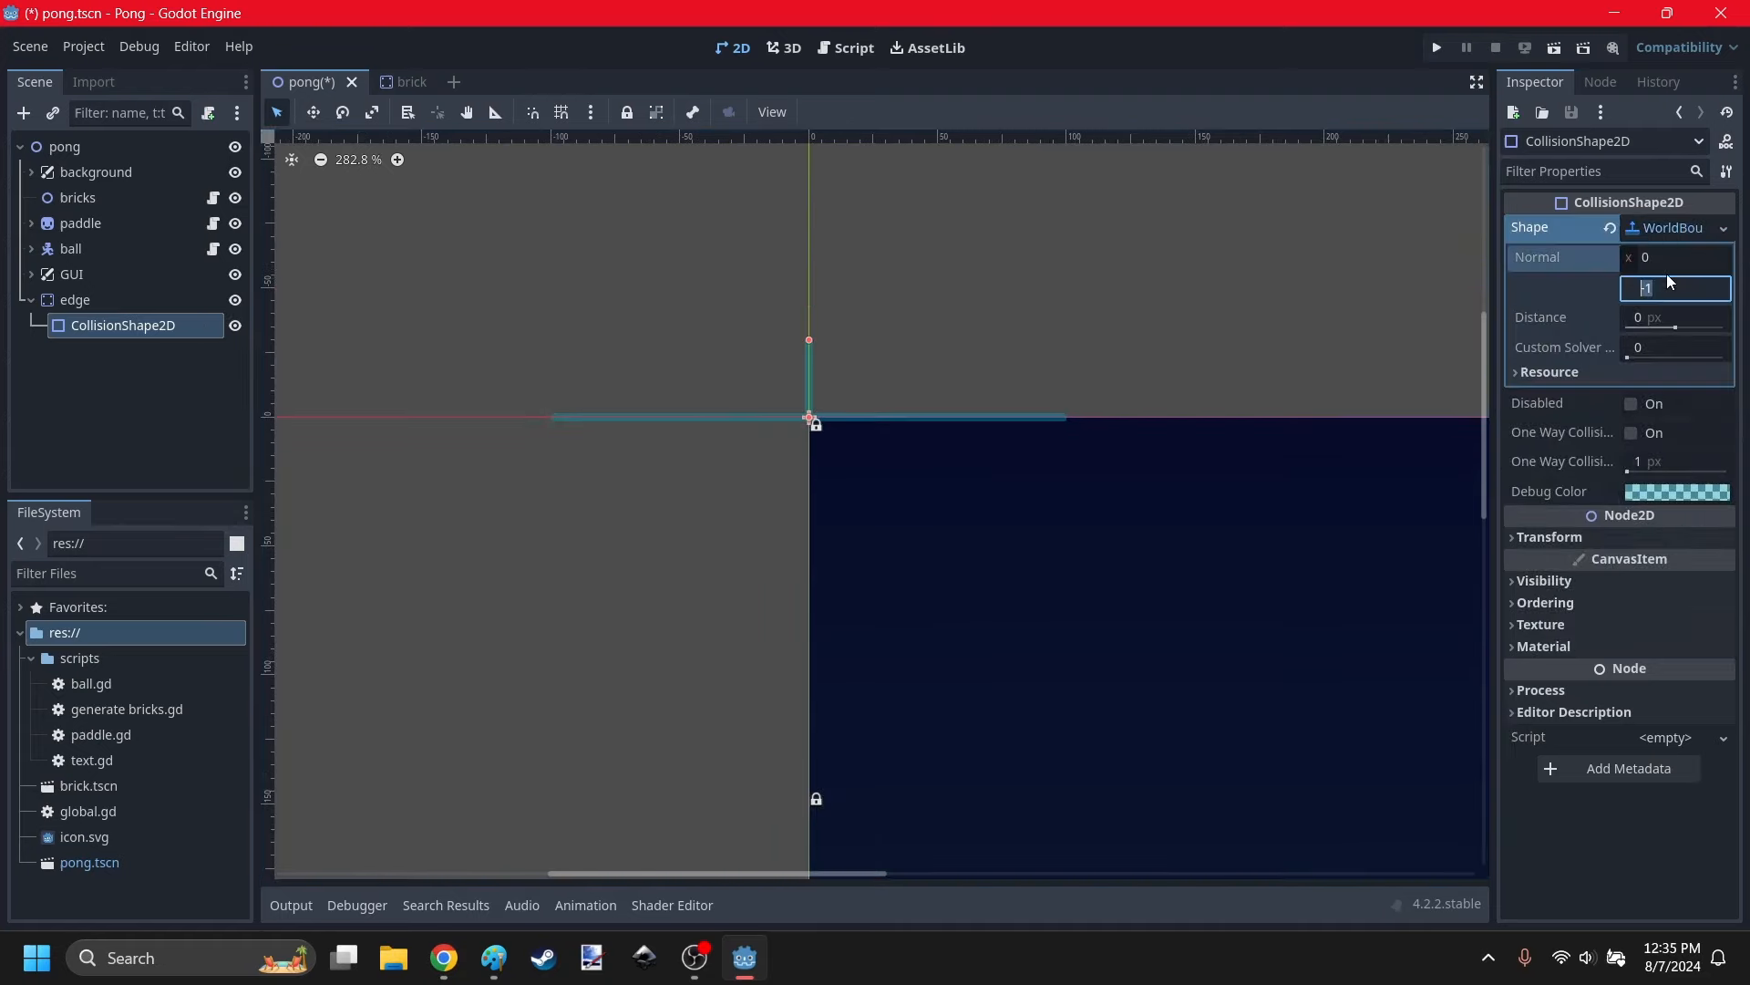
{"action": "left_click", "coordinate": [1129, 540]}
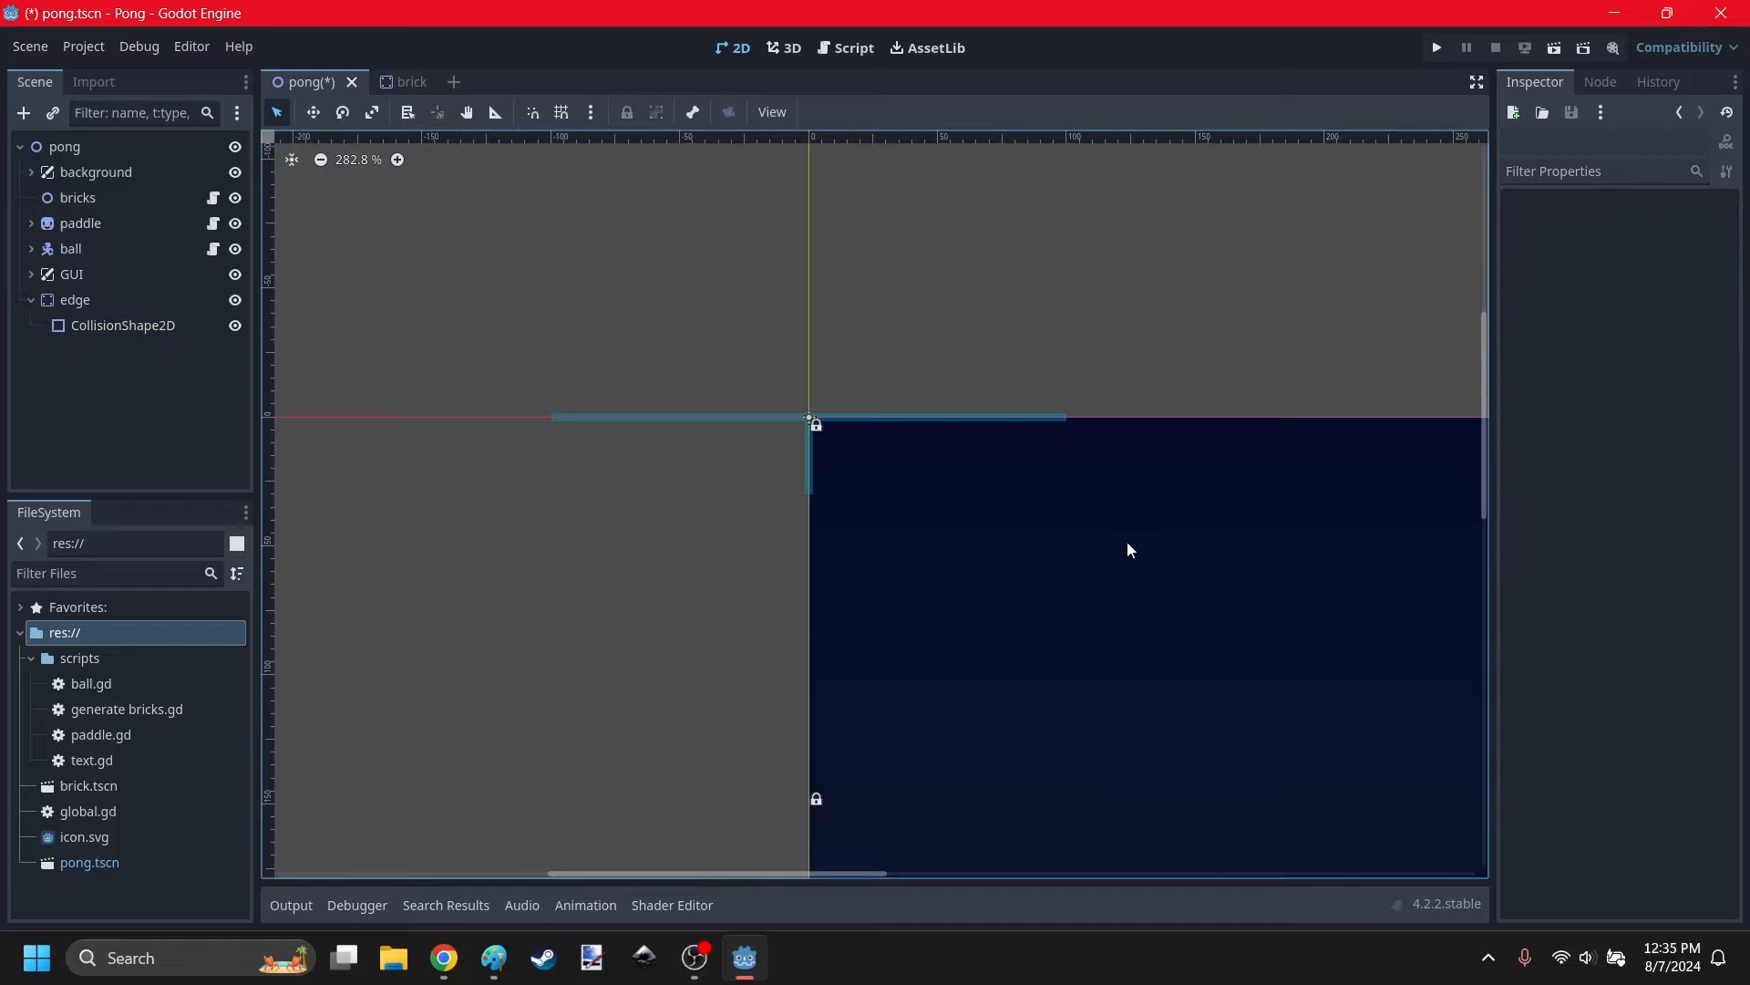
{"action": "scroll", "coordinate": [621, 237], "scroll_direction": "down", "scroll_amount": 6}
{"action": "scroll", "coordinate": [670, 290], "scroll_direction": "up", "scroll_amount": 9}
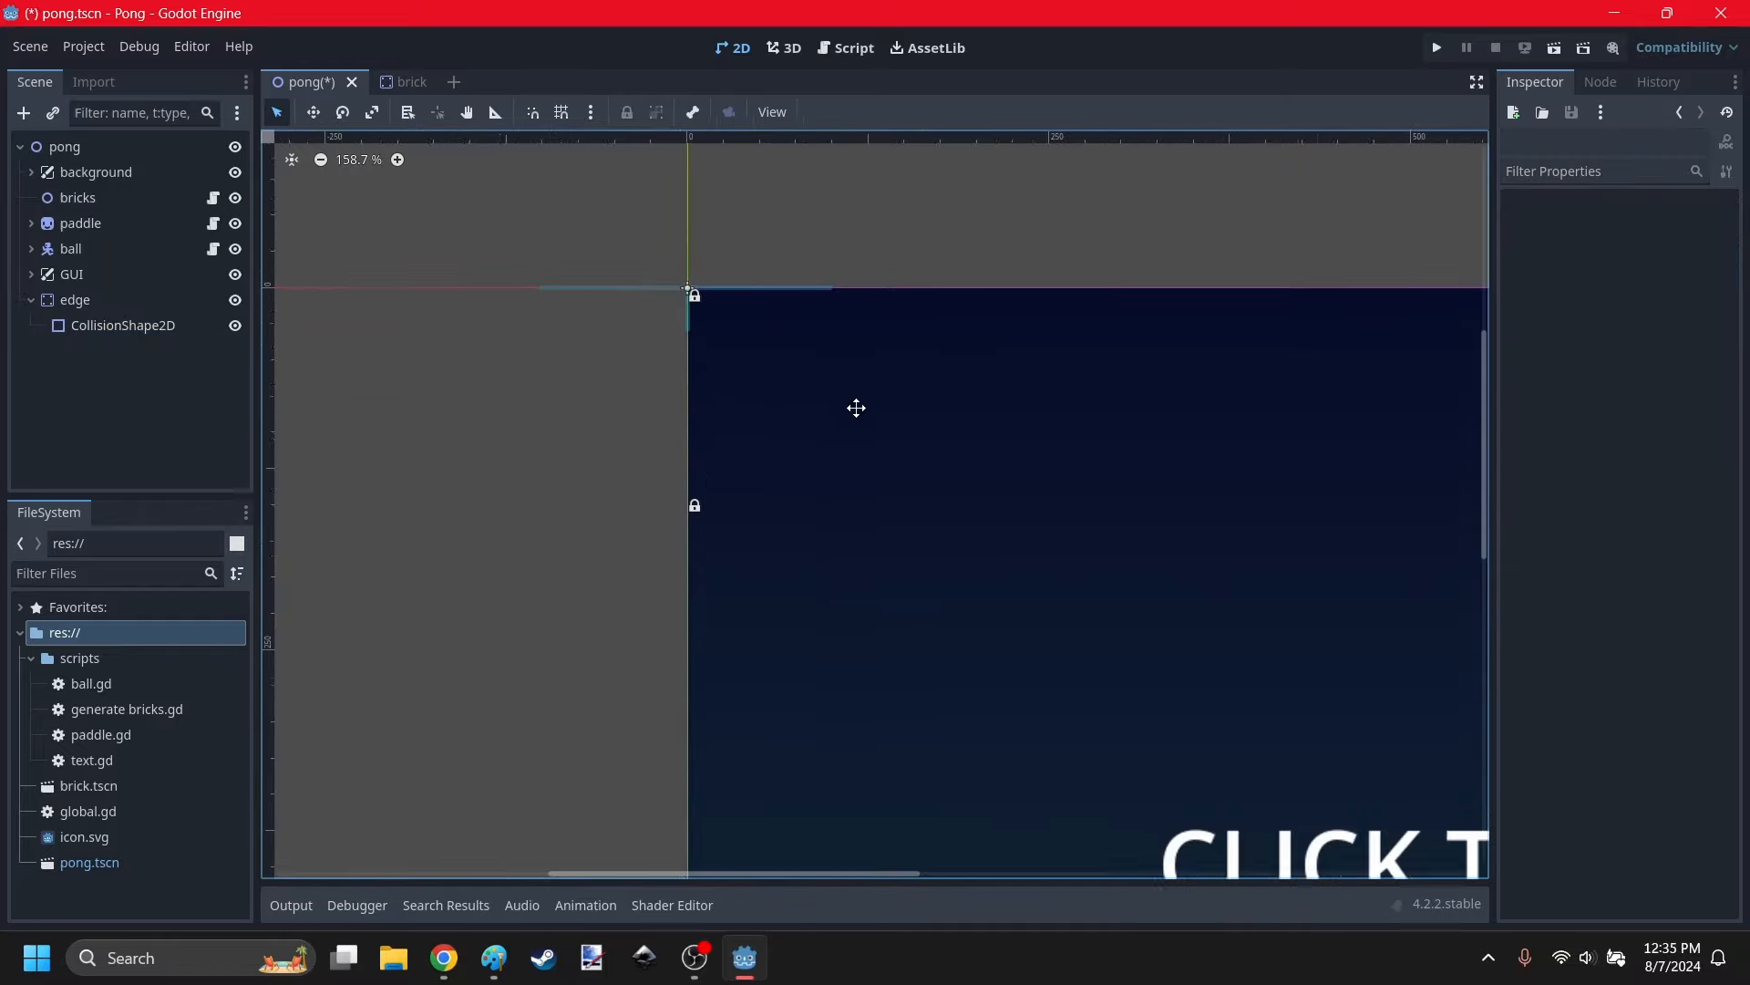
{"action": "scroll", "coordinate": [928, 664], "scroll_direction": "up", "scroll_amount": 1}
{"action": "left_click", "coordinate": [149, 326]}
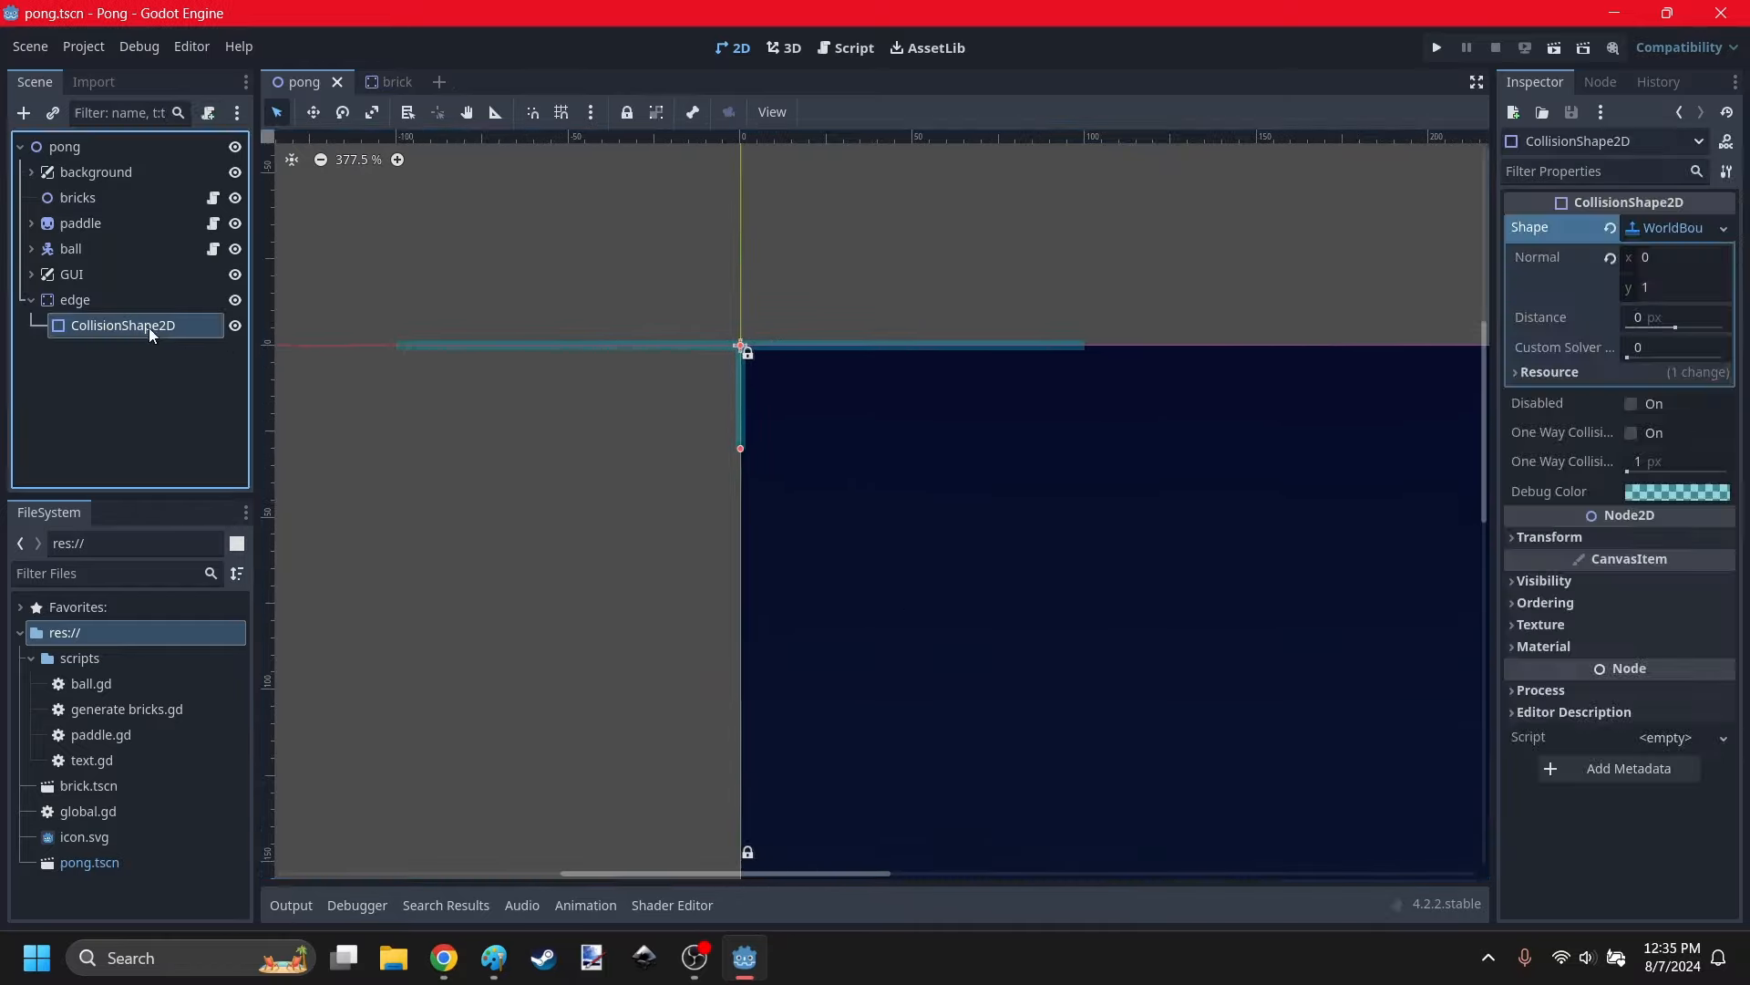
Duplicate the edge's CollisionShape2D and make the copy's world boundary shape unique.
{"action": "key", "text": "ctrl+d"}
{"action": "left_click", "coordinate": [1667, 229]}
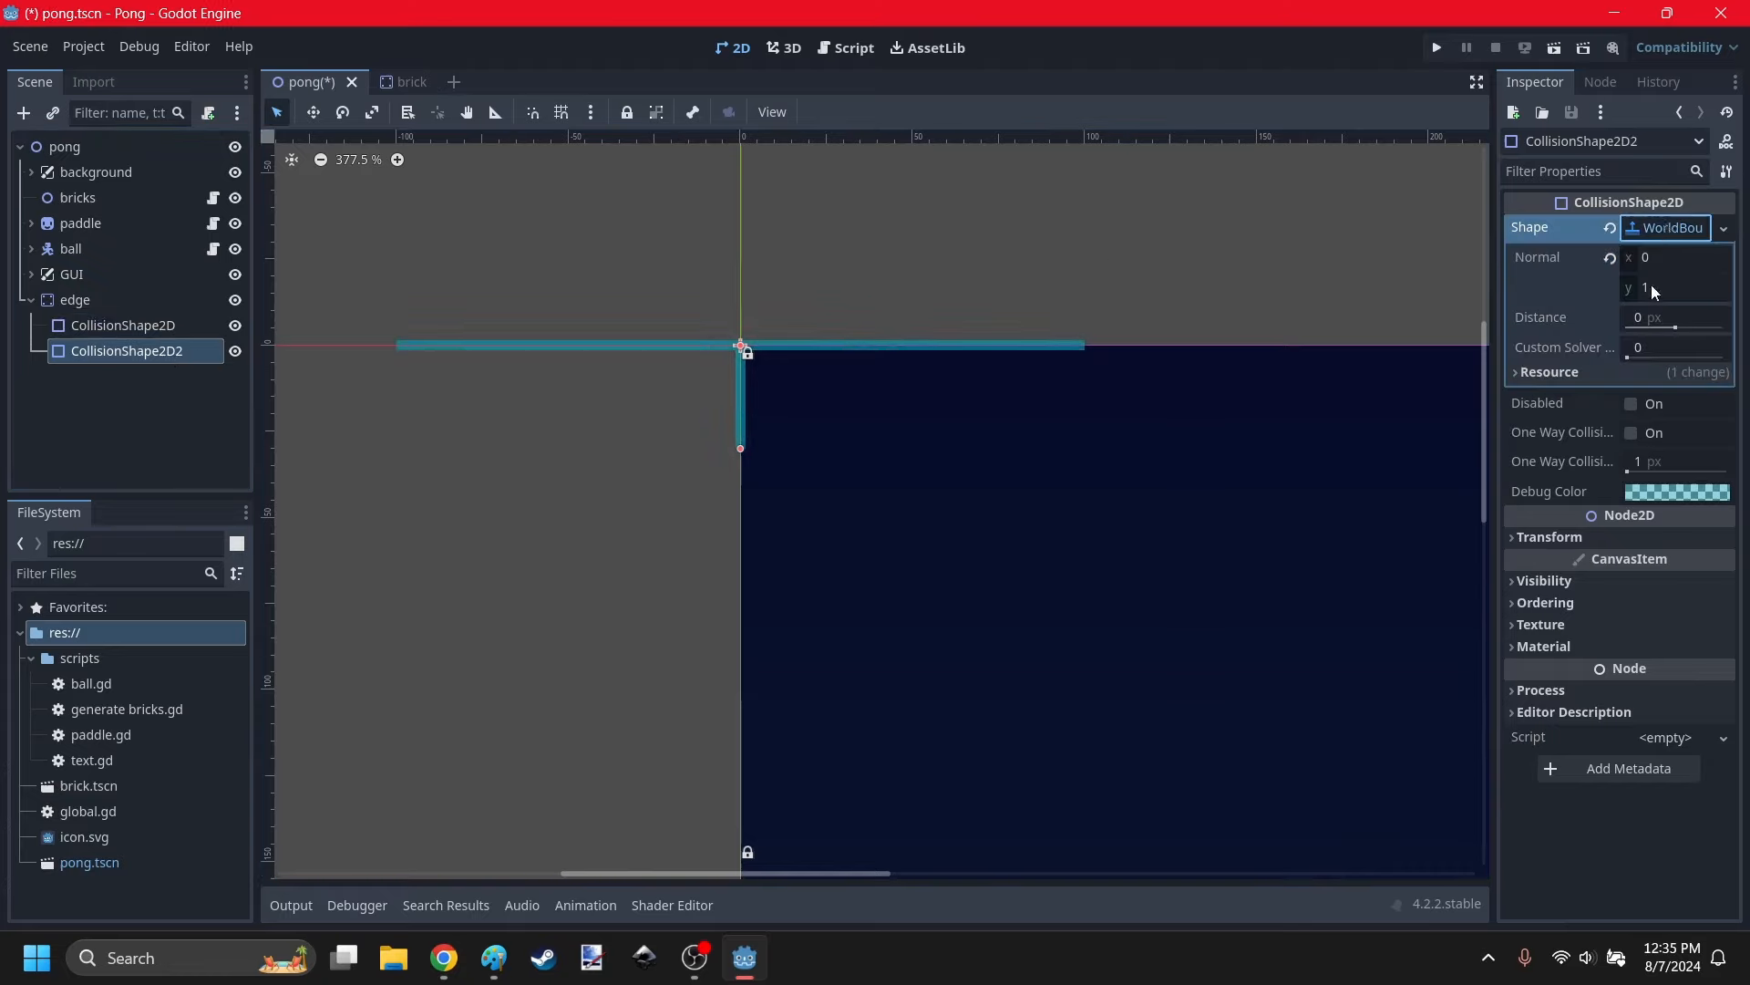
{"action": "right_click", "coordinate": [1655, 238]}
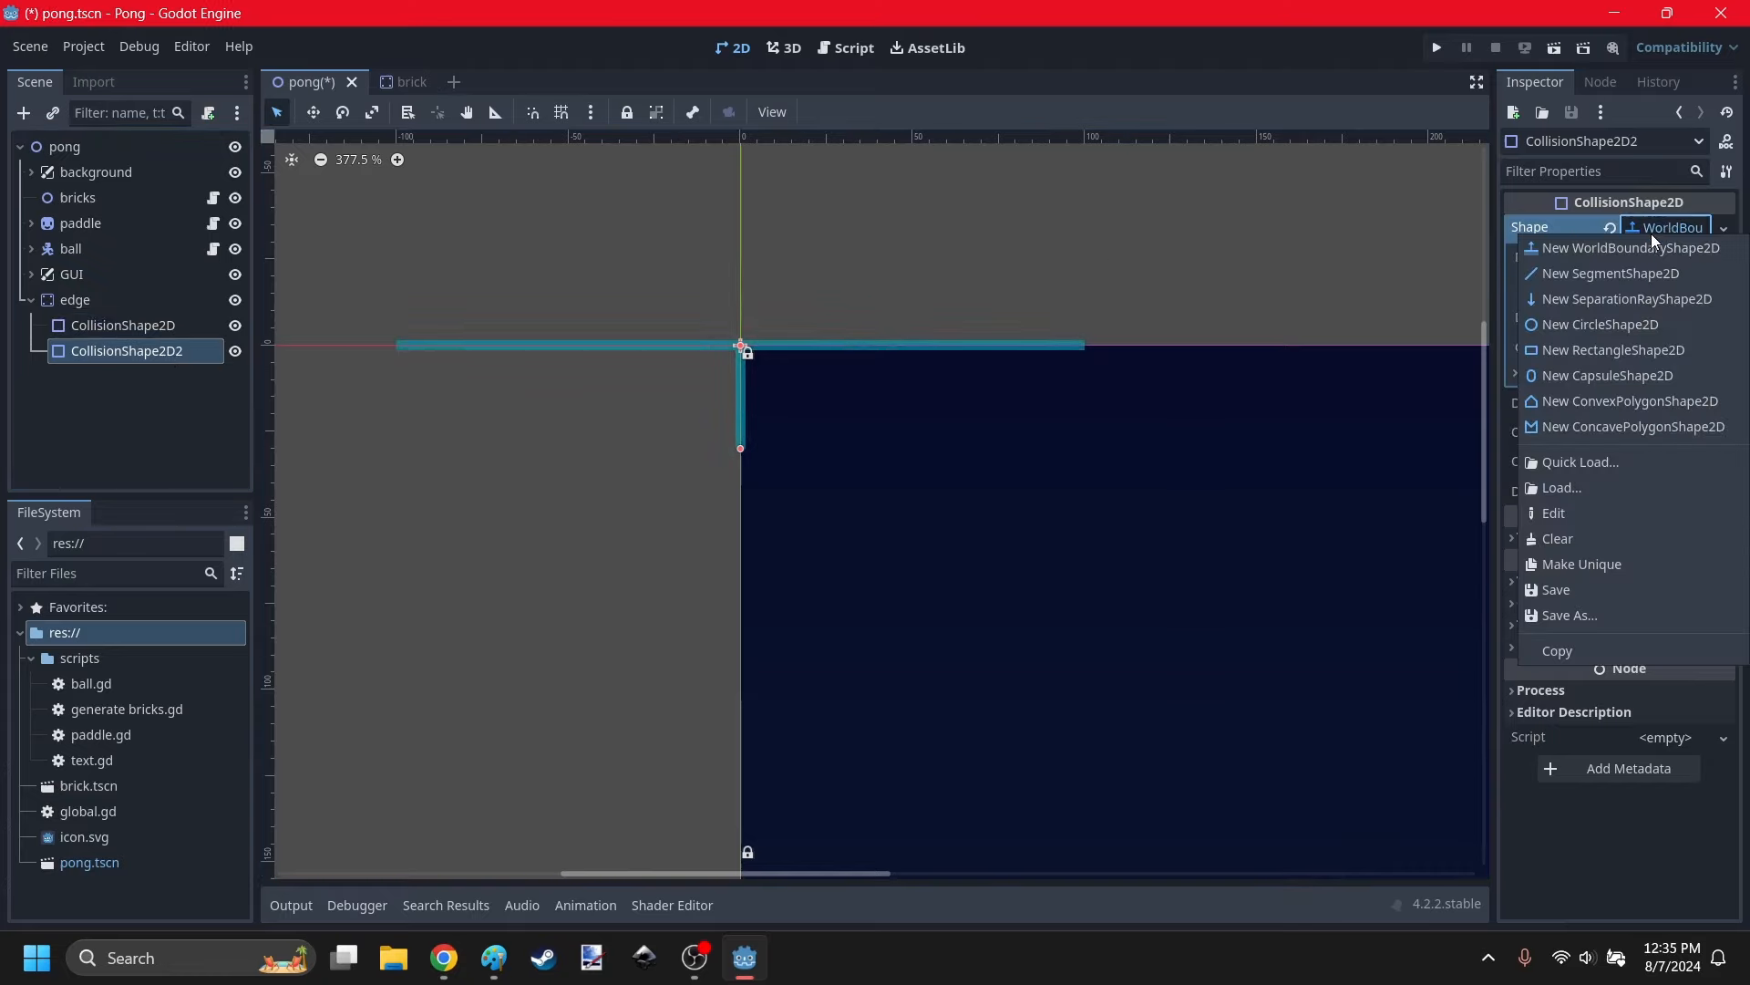
{"action": "left_click", "coordinate": [1582, 569]}
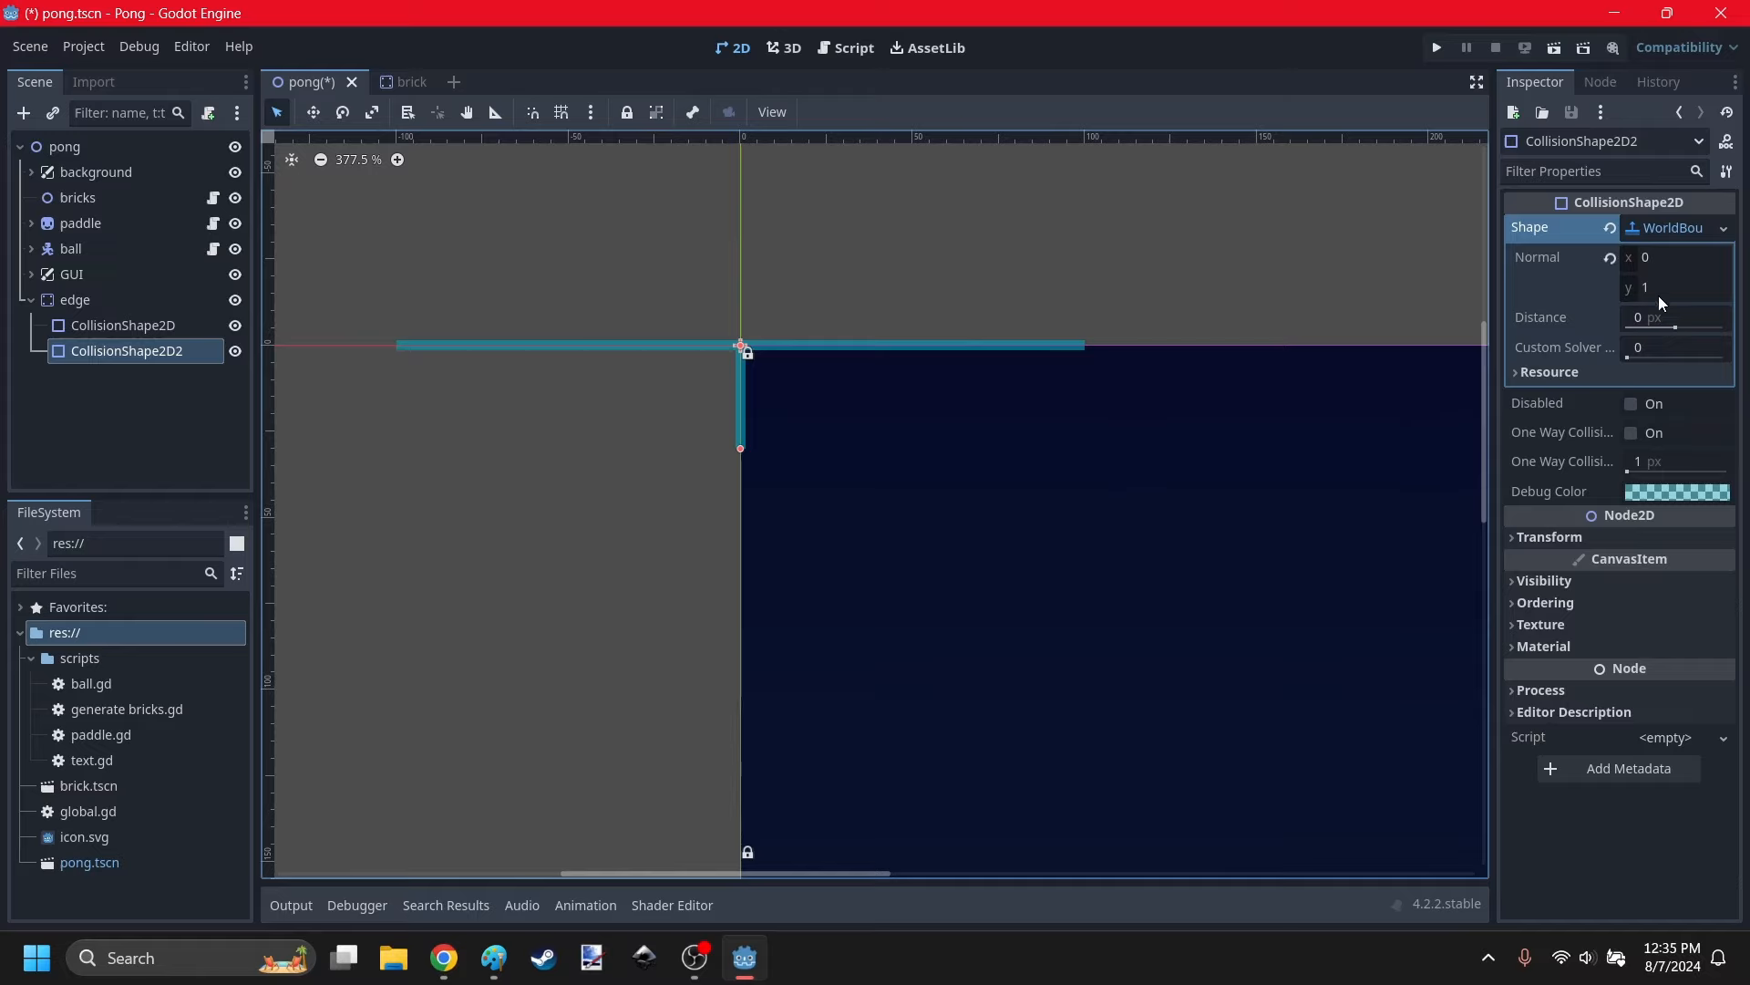
Set the second collision shape's Normal to x 1 and y 0, and save the scene.
{"action": "left_click", "coordinate": [1662, 262]}
{"action": "type", "text": "1"}
{"action": "key", "text": "Return"}
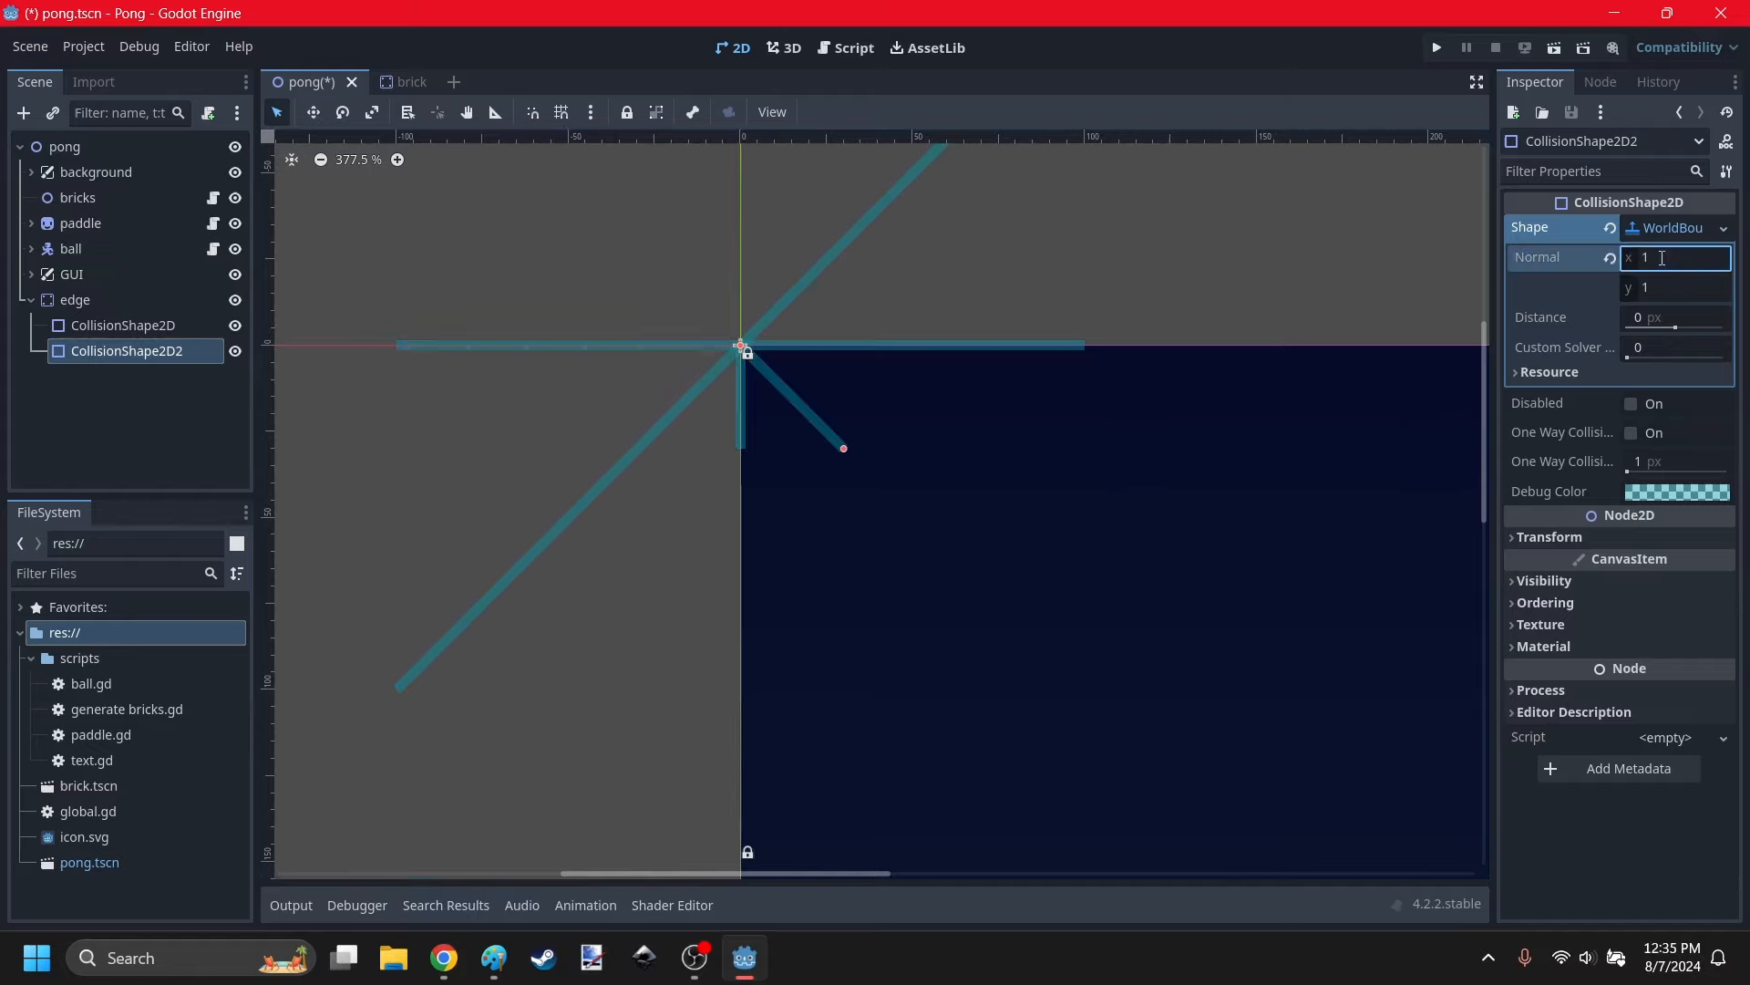
{"action": "key", "text": "Return"}
{"action": "left_click", "coordinate": [883, 555]}
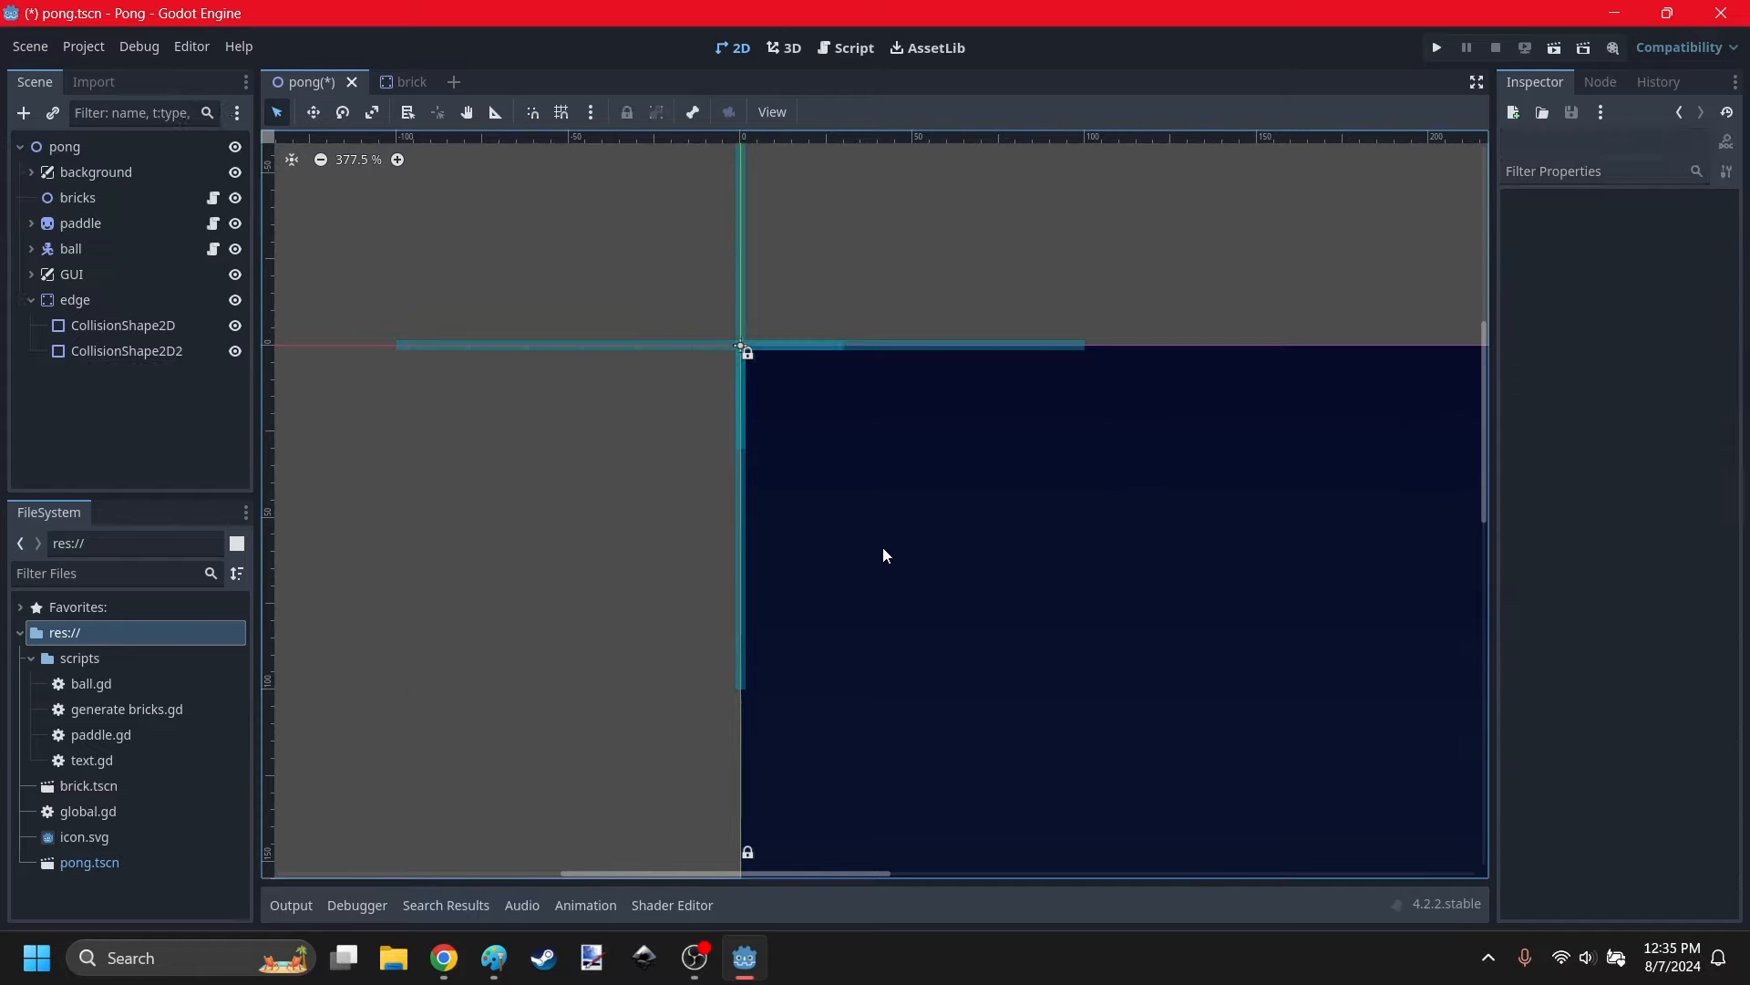
{"action": "scroll", "coordinate": [579, 290], "scroll_direction": "down", "scroll_amount": 6}
{"action": "scroll", "coordinate": [676, 359], "scroll_direction": "up", "scroll_amount": 1}
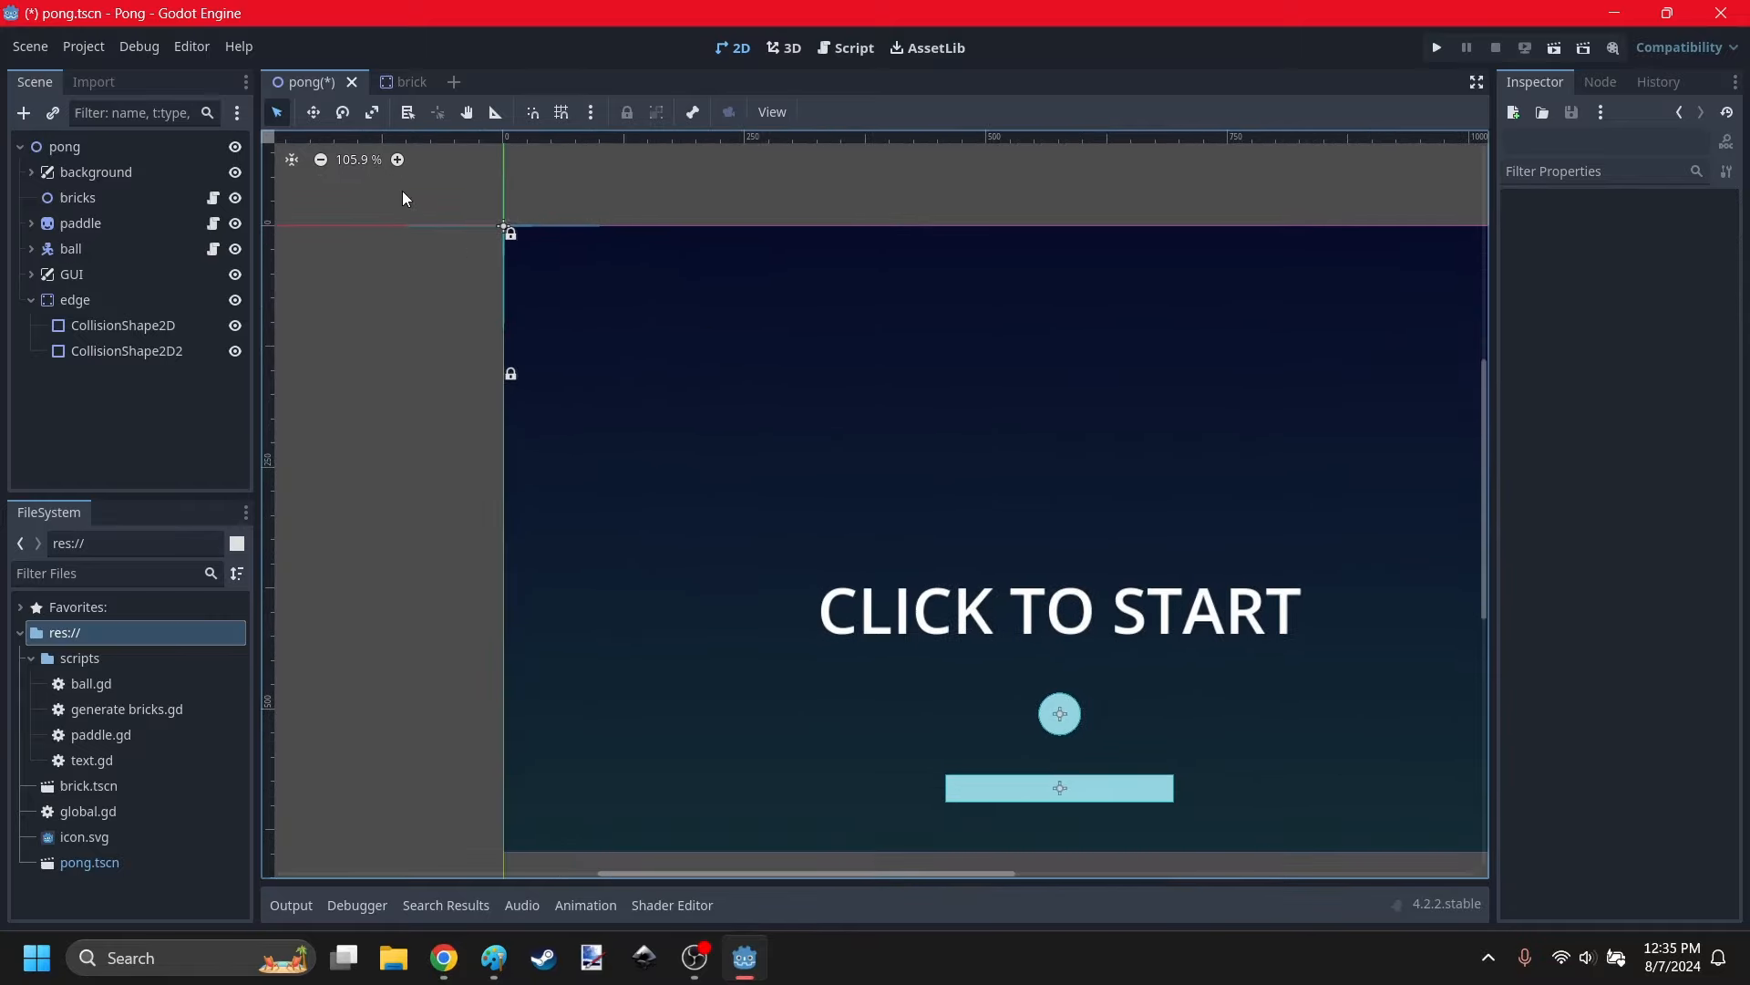
{"action": "scroll", "coordinate": [402, 190], "scroll_direction": "up", "scroll_amount": 4}
{"action": "key", "text": "ctrl+s"}
Duplicate CollisionShape2D2 and make the new copy's world boundary shape unique.
{"action": "left_click", "coordinate": [137, 351]}
{"action": "key", "text": "ctrl+d"}
{"action": "scroll", "coordinate": [578, 328], "scroll_direction": "up", "scroll_amount": 4}
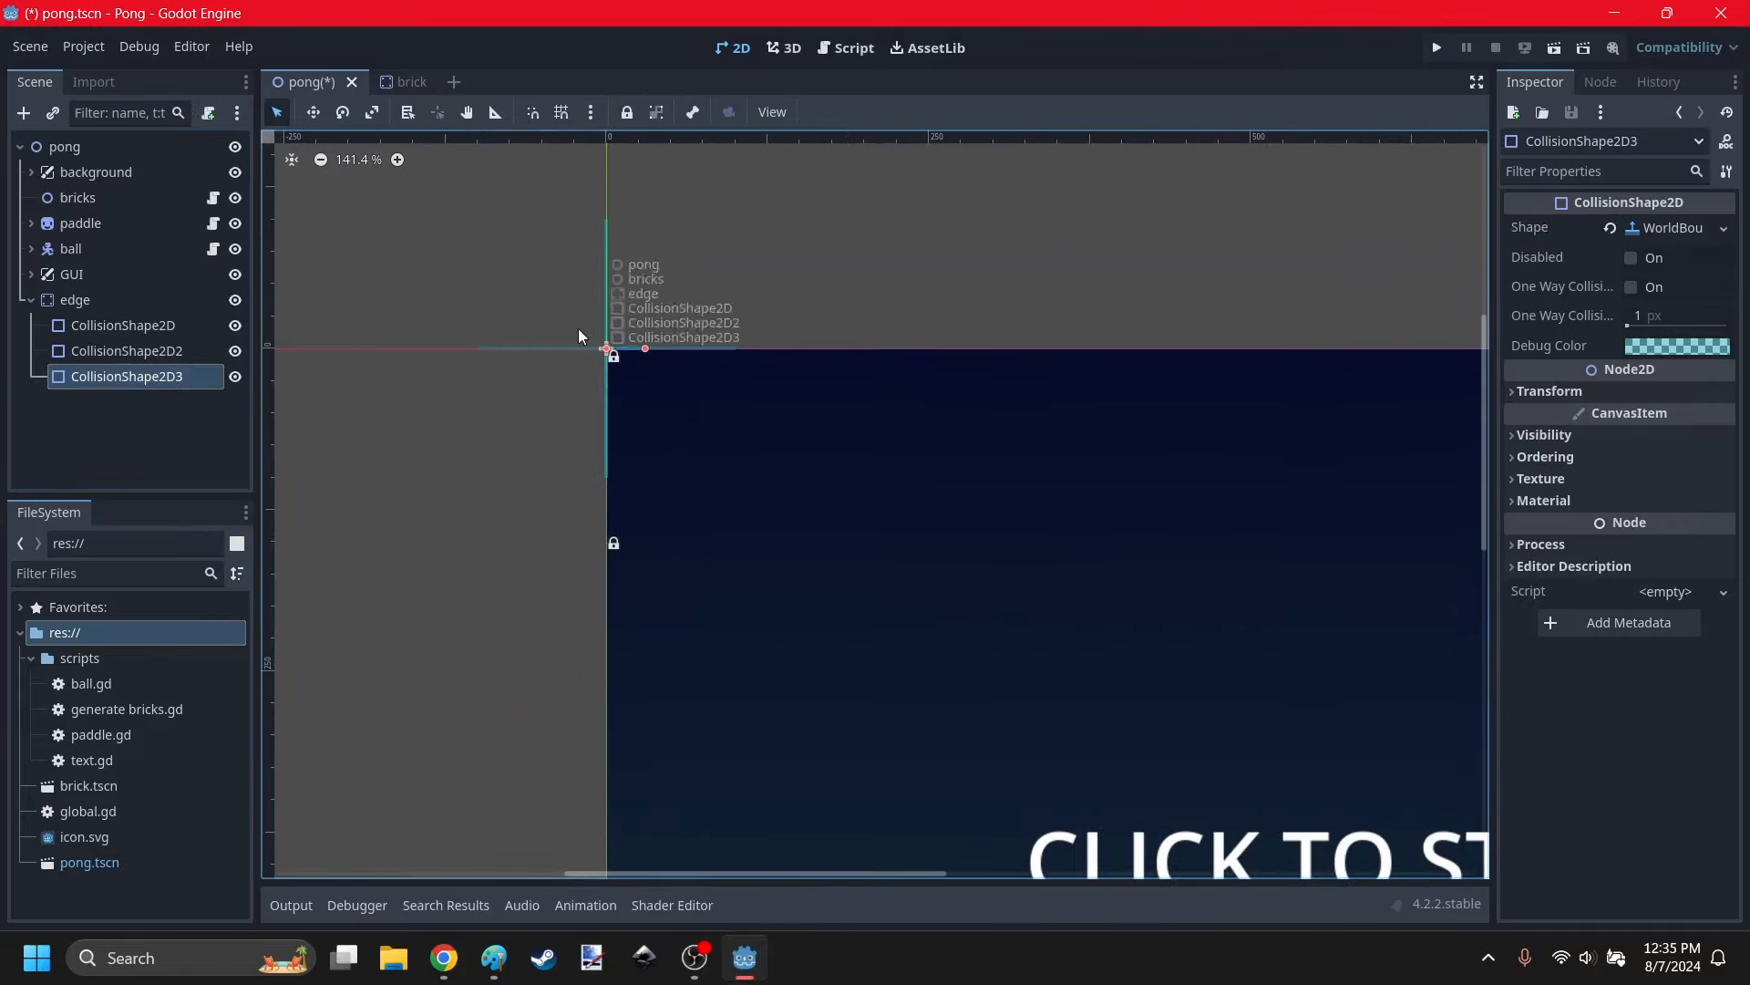
{"action": "right_click", "coordinate": [1643, 233]}
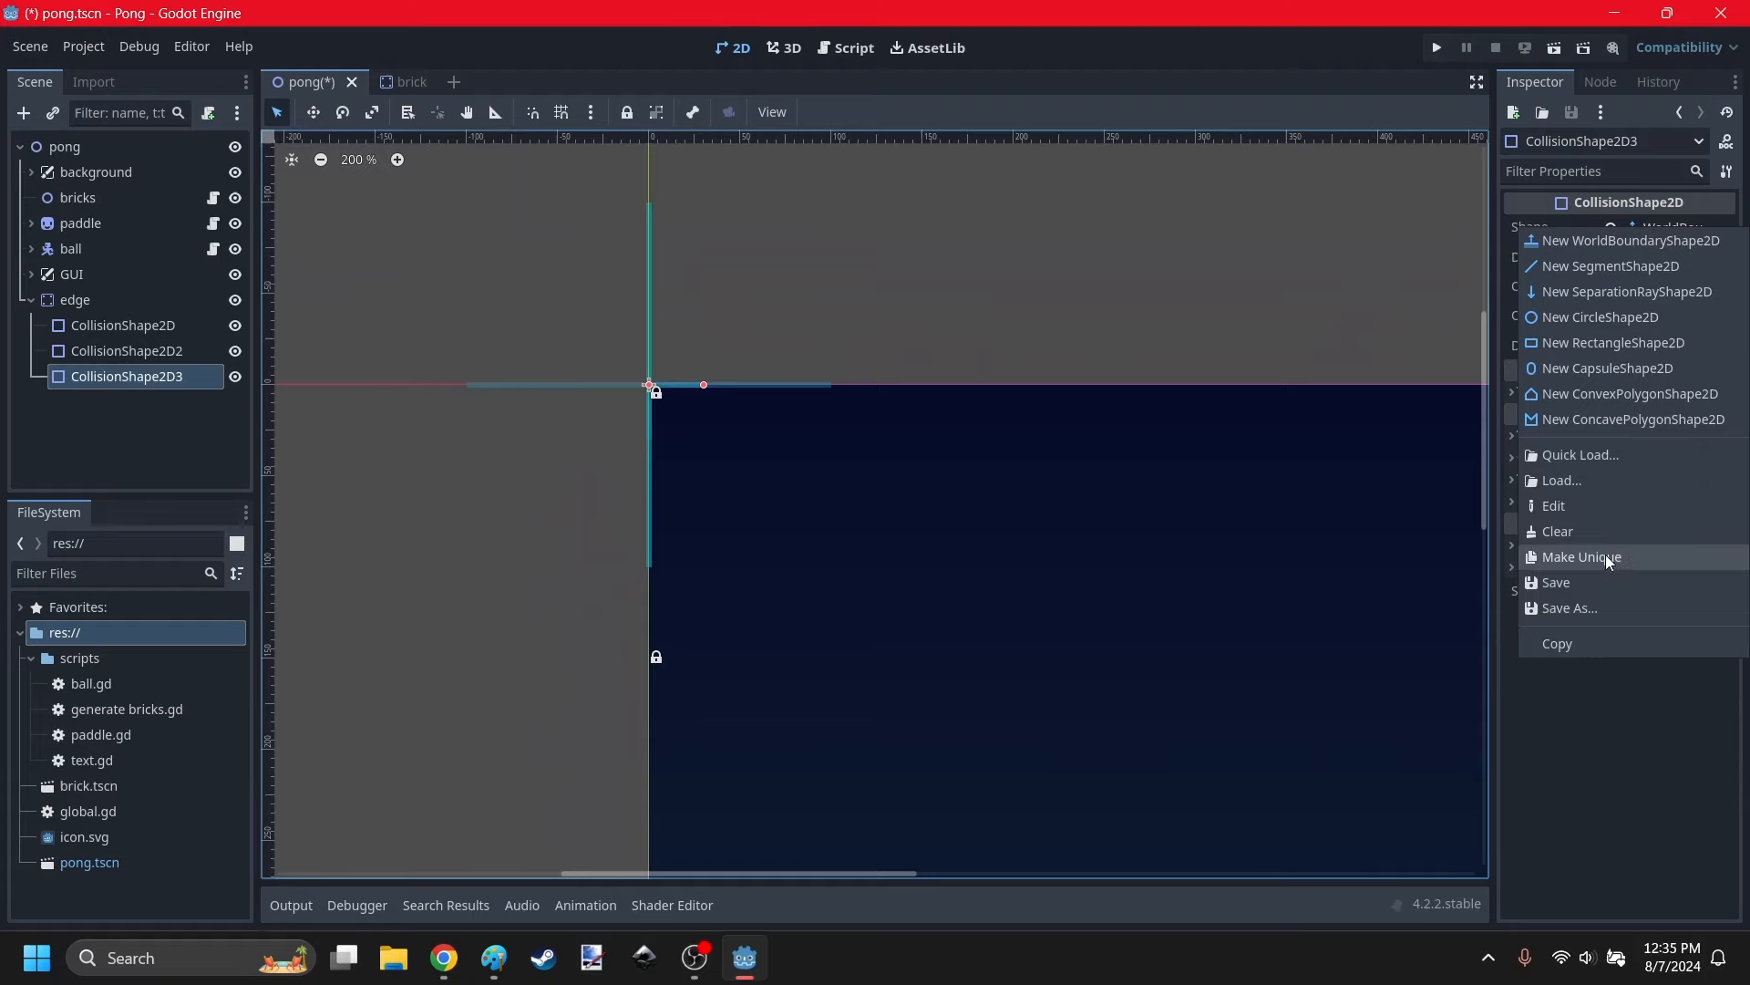
{"action": "left_click", "coordinate": [1561, 558]}
Set the x component of CollisionShape2D3's Normal to -1 and collapse its shape properties.
{"action": "left_click", "coordinate": [1659, 228]}
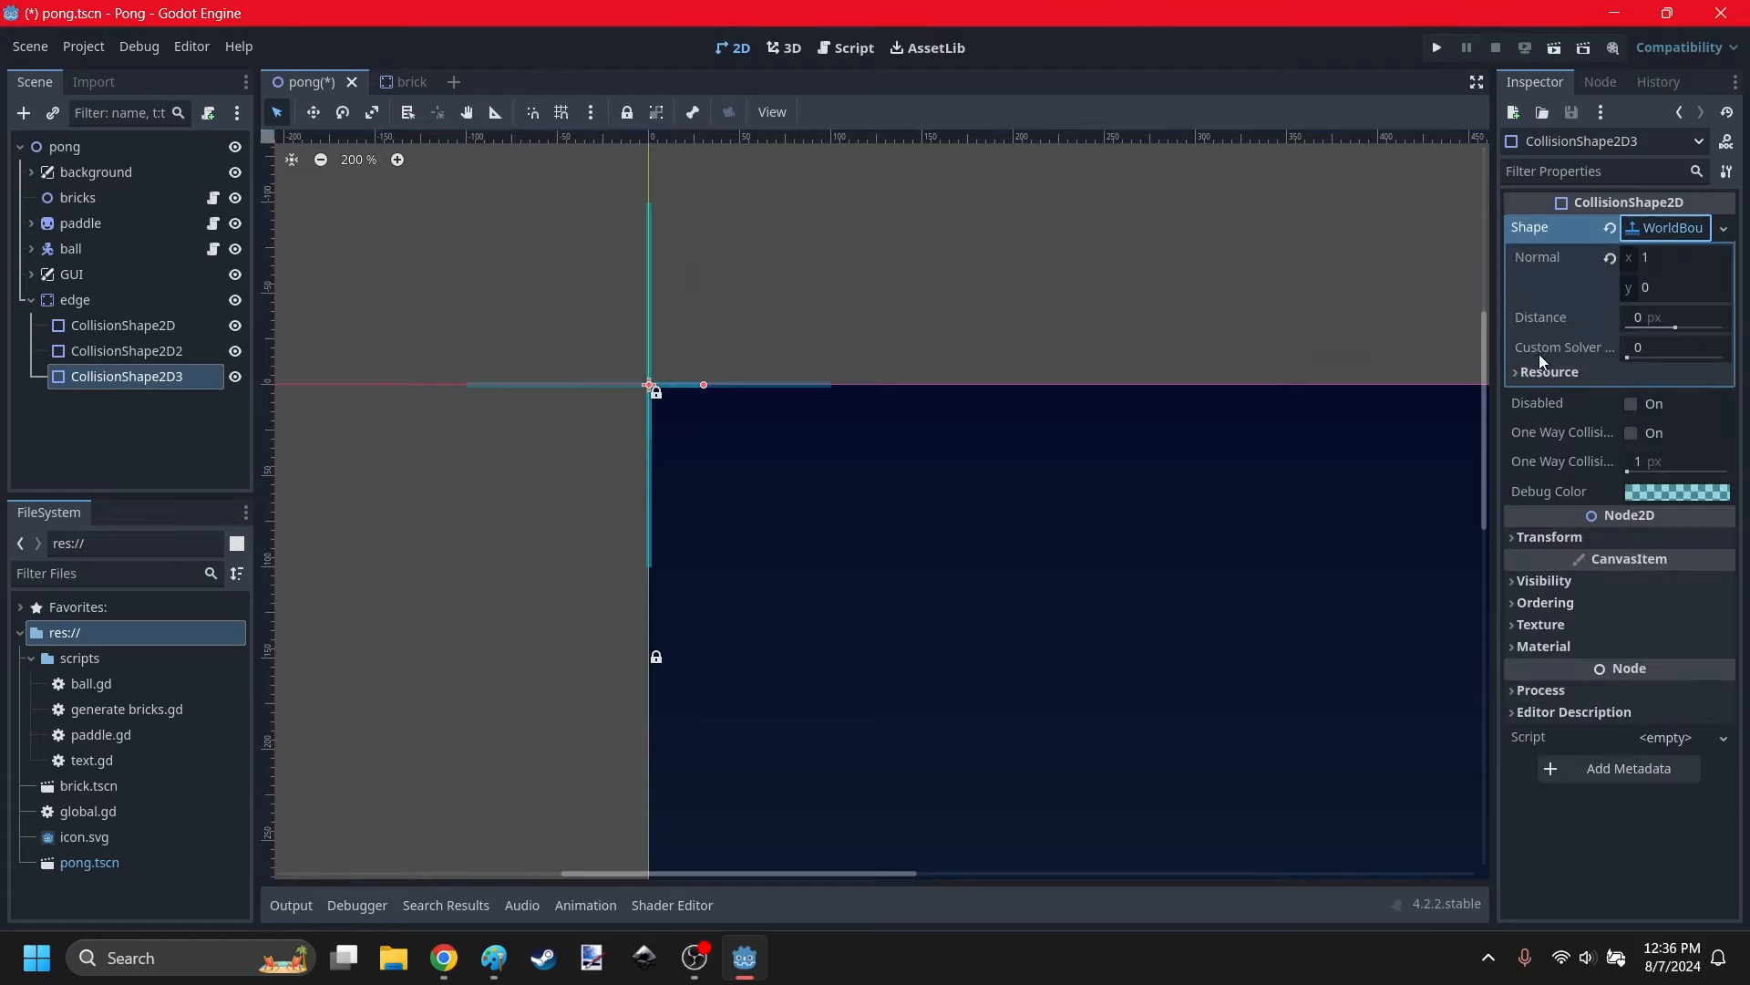
{"action": "left_click", "coordinate": [1671, 261]}
{"action": "scroll", "coordinate": [496, 417], "scroll_direction": "down", "scroll_amount": 12}
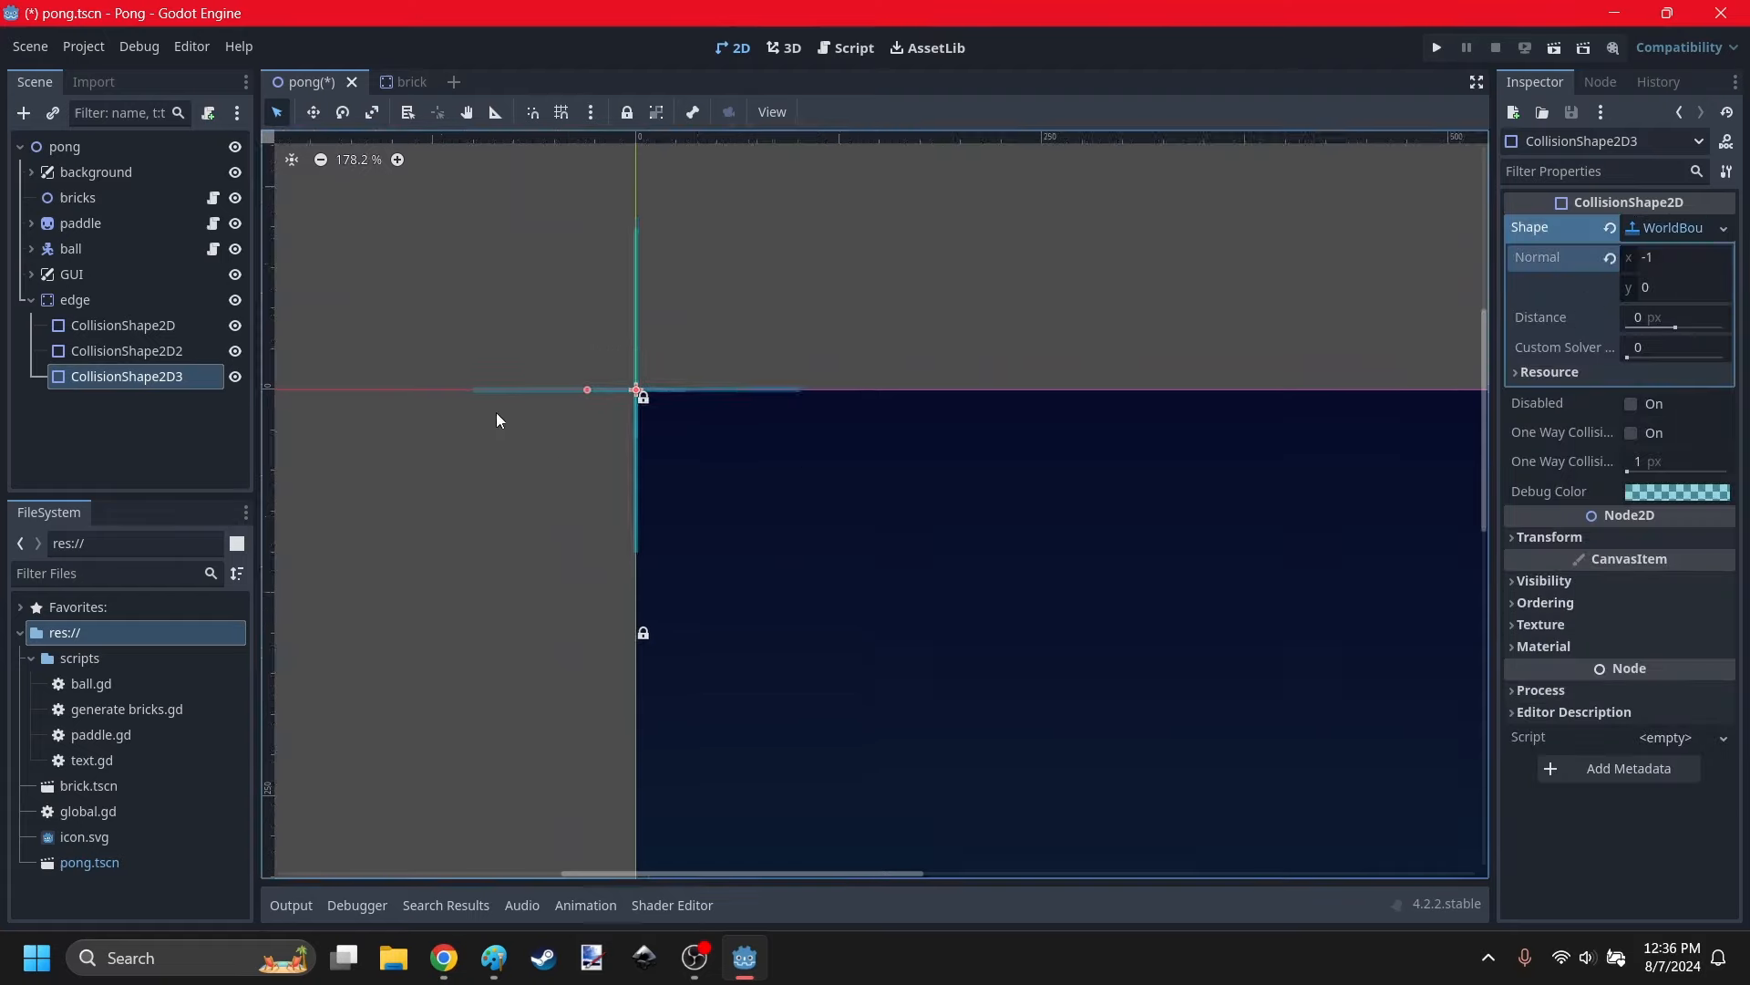
{"action": "left_click", "coordinate": [823, 487]}
{"action": "left_click", "coordinate": [133, 380]}
{"action": "middle_click_drag", "start_coordinate": [720, 490], "coordinate": [610, 411]}
{"action": "middle_click_drag", "start_coordinate": [795, 451], "coordinate": [598, 413]}
{"action": "left_click", "coordinate": [1653, 229]}
{"action": "left_click", "coordinate": [1656, 232]}
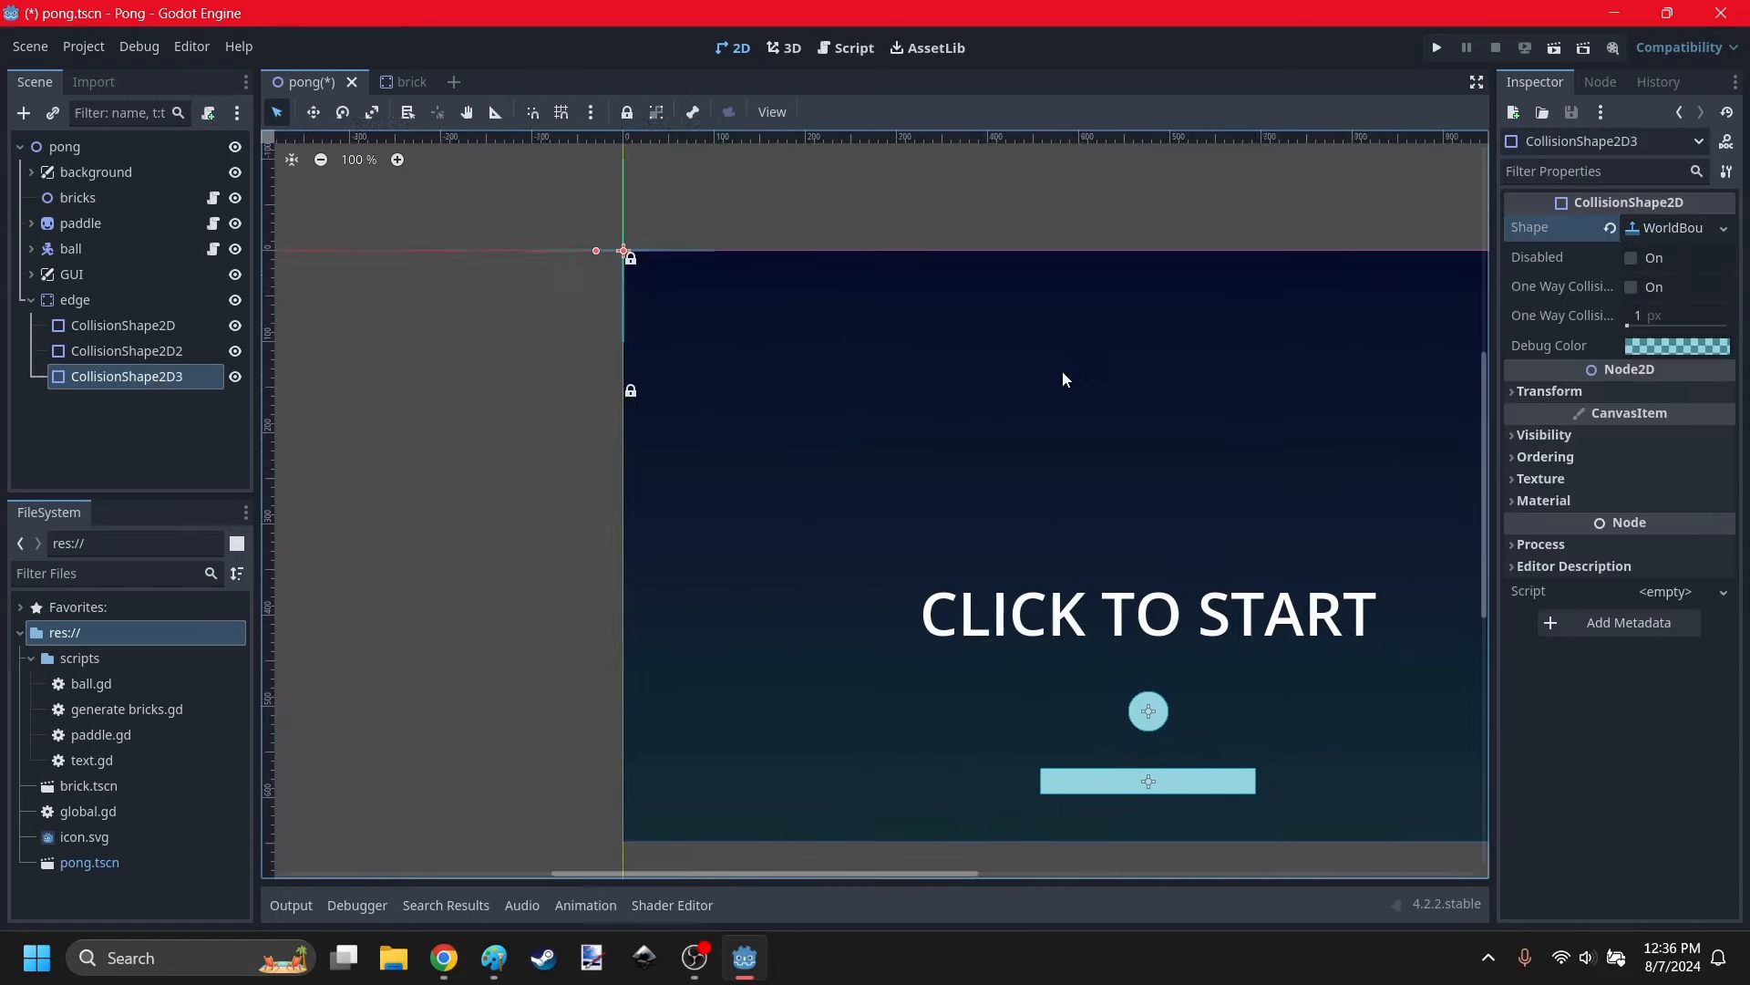
Copy the viewport width of 1152 from the project settings and paste it as CollisionShape2D3's x position.
{"action": "left_click", "coordinate": [83, 46]}
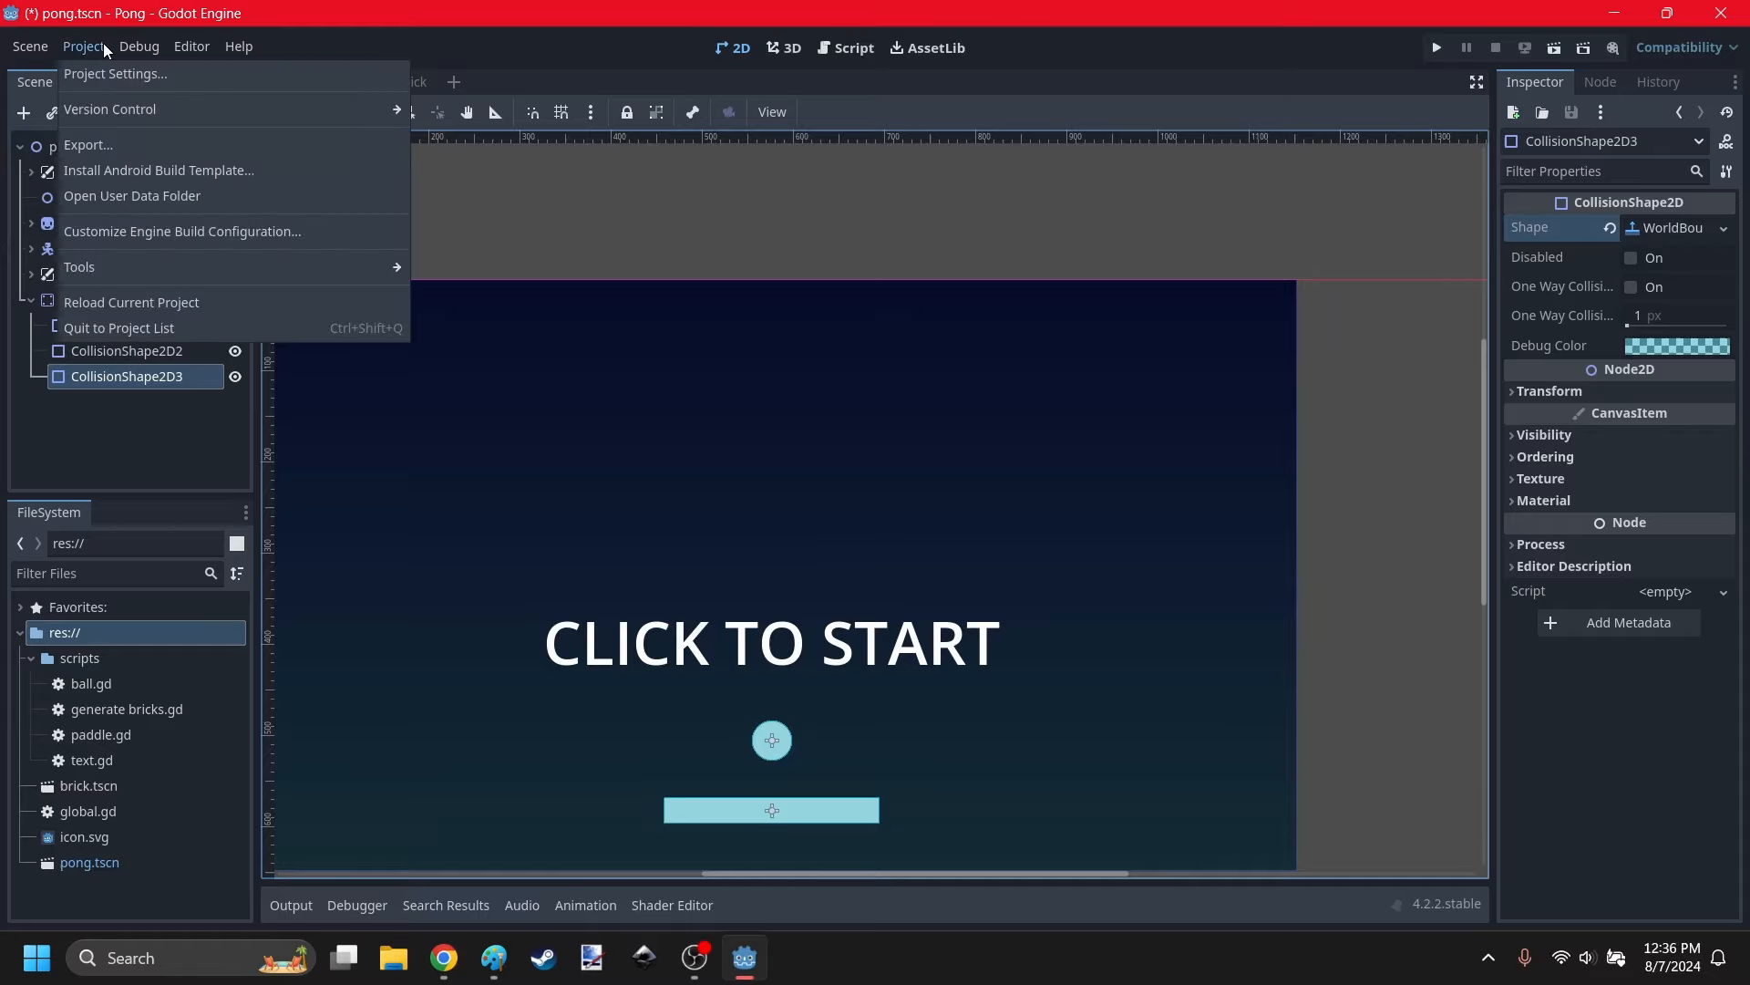
{"action": "left_click", "coordinate": [100, 71]}
{"action": "left_click", "coordinate": [509, 197]}
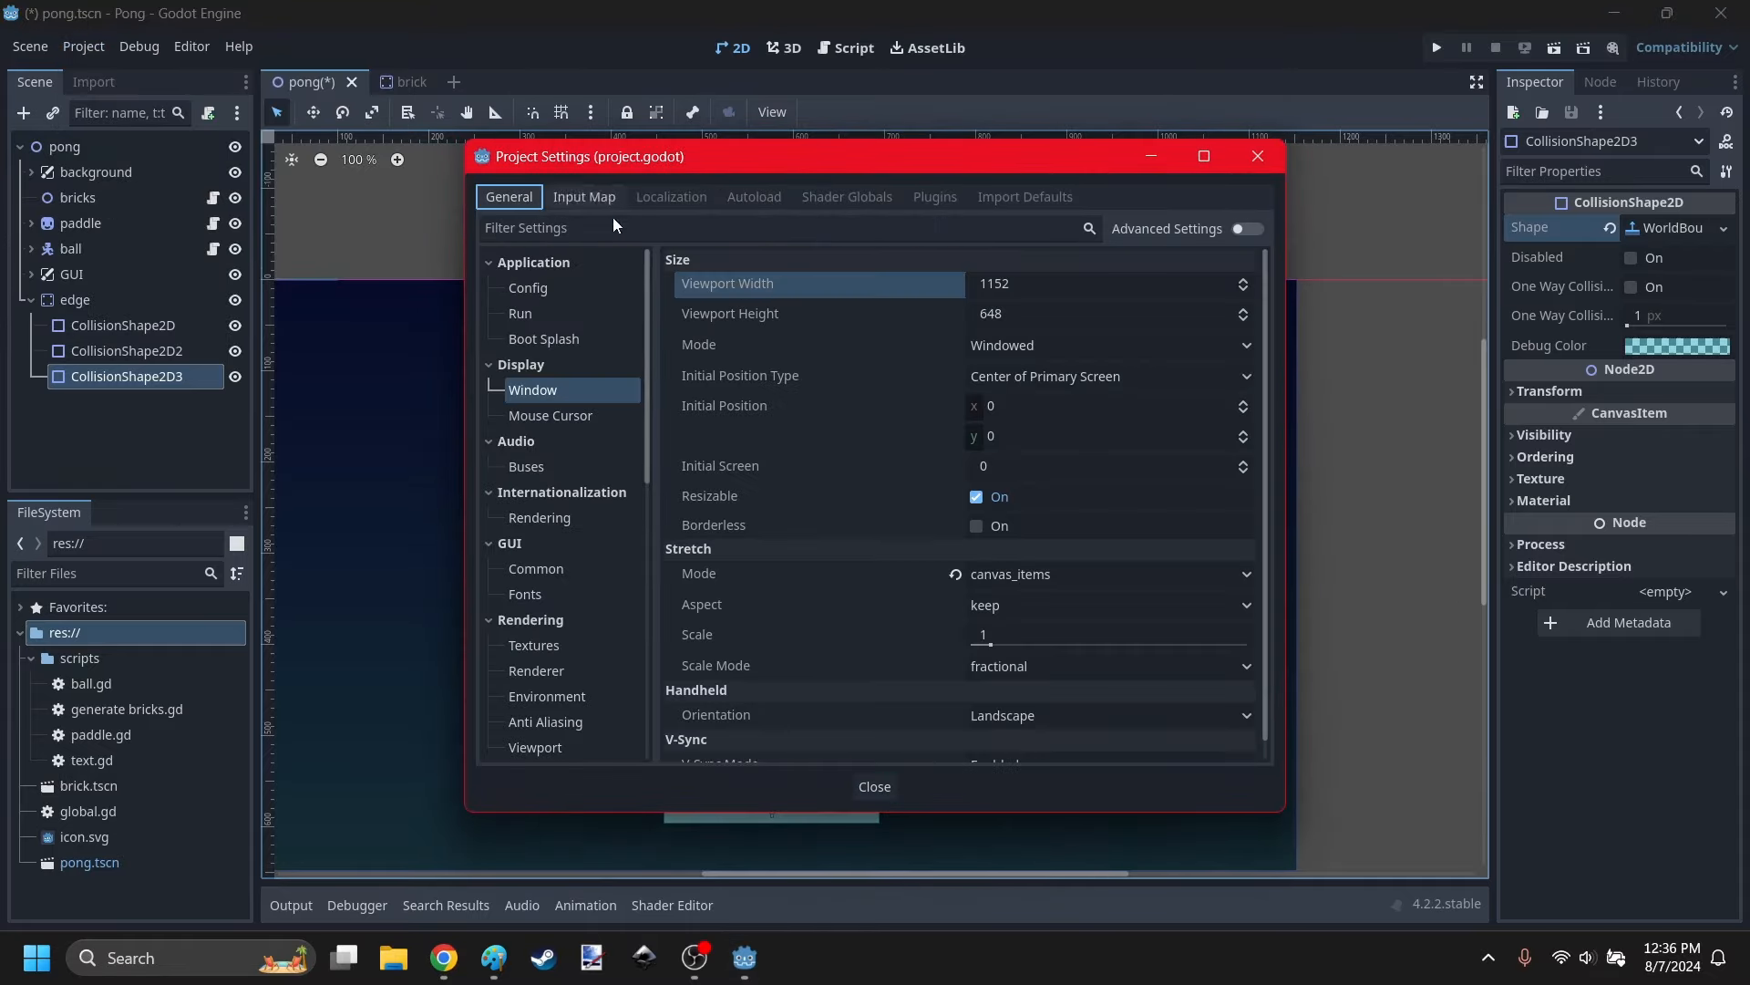
{"action": "left_click", "coordinate": [1003, 280]}
{"action": "key", "text": "ctrl+c"}
{"action": "left_click", "coordinate": [1258, 156]}
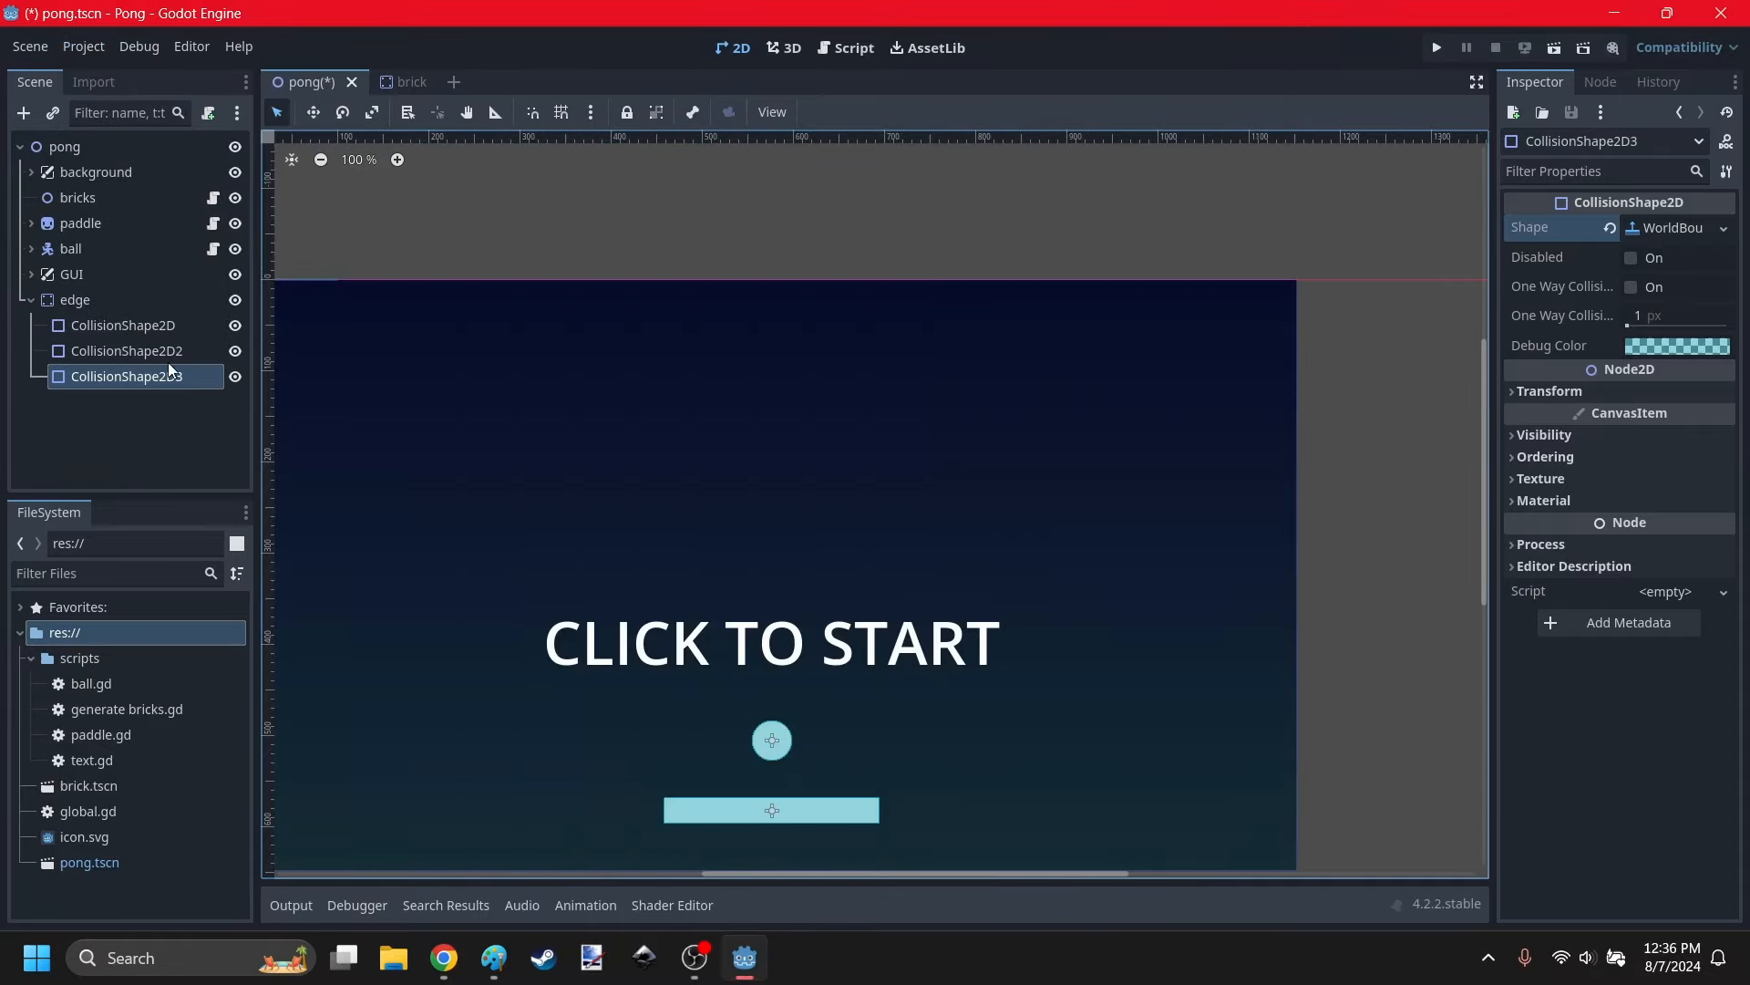
{"action": "left_click", "coordinate": [1584, 390]}
{"action": "left_click", "coordinate": [1658, 416]}
{"action": "key", "text": "ctrl+v"}
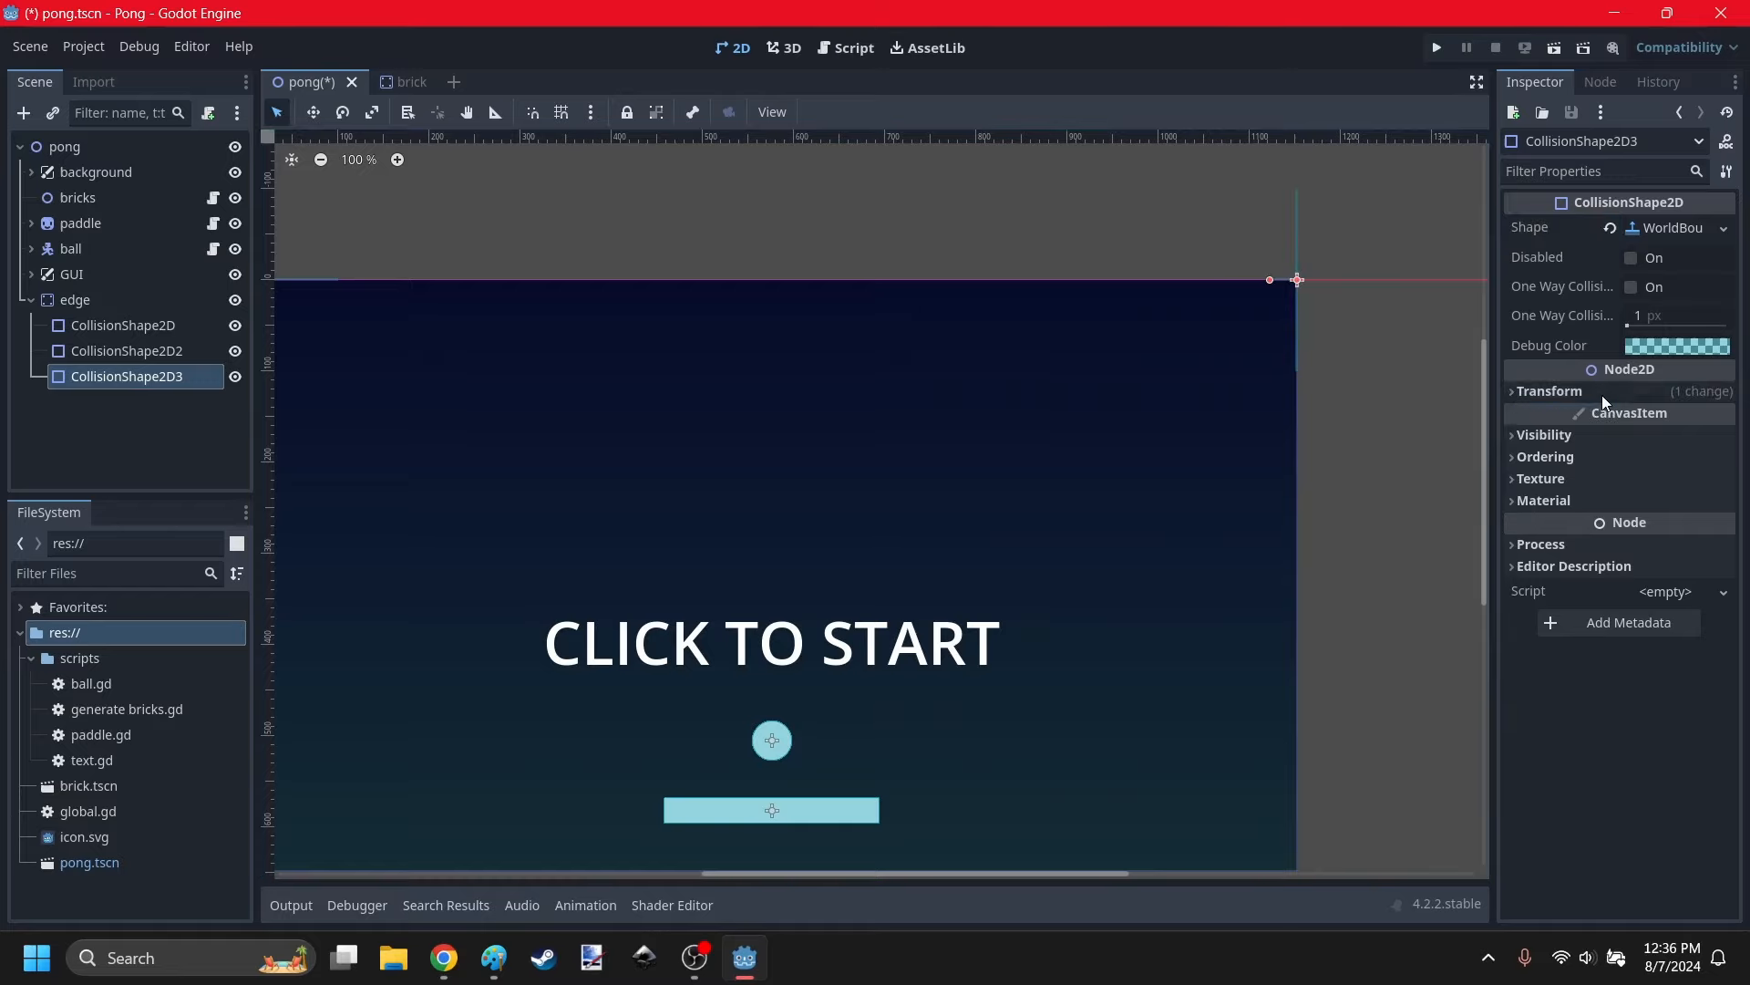
Run the game in a maximized window, test the ball bouncing off the screen edges, and close it.
{"action": "left_click", "coordinate": [1318, 431]}
{"action": "scroll", "coordinate": [1318, 431], "scroll_direction": "down", "scroll_amount": 5}
{"action": "scroll", "coordinate": [1072, 588], "scroll_direction": "up", "scroll_amount": 3}
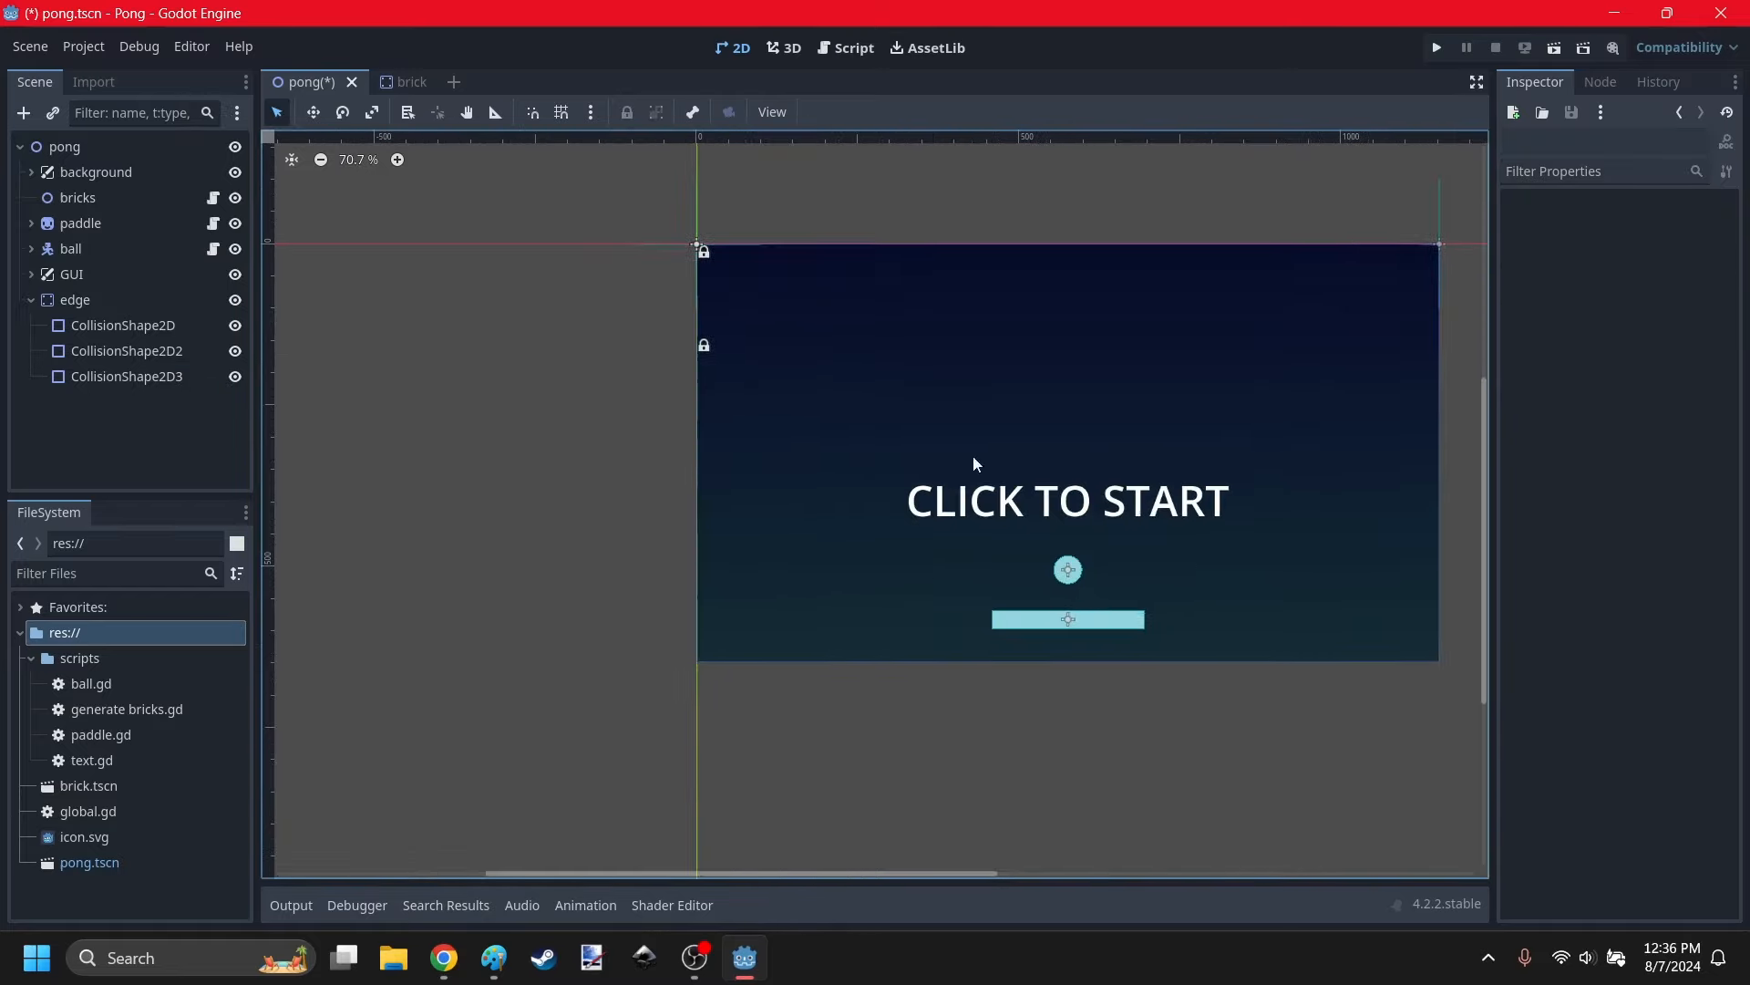
{"action": "scroll", "coordinate": [1057, 492], "scroll_direction": "up", "scroll_amount": 1}
{"action": "middle_click_drag", "start_coordinate": [897, 334], "coordinate": [845, 298]}
{"action": "scroll", "coordinate": [1040, 497], "scroll_direction": "up", "scroll_amount": 2}
{"action": "middle_click_drag", "start_coordinate": [1054, 413], "coordinate": [873, 356]}
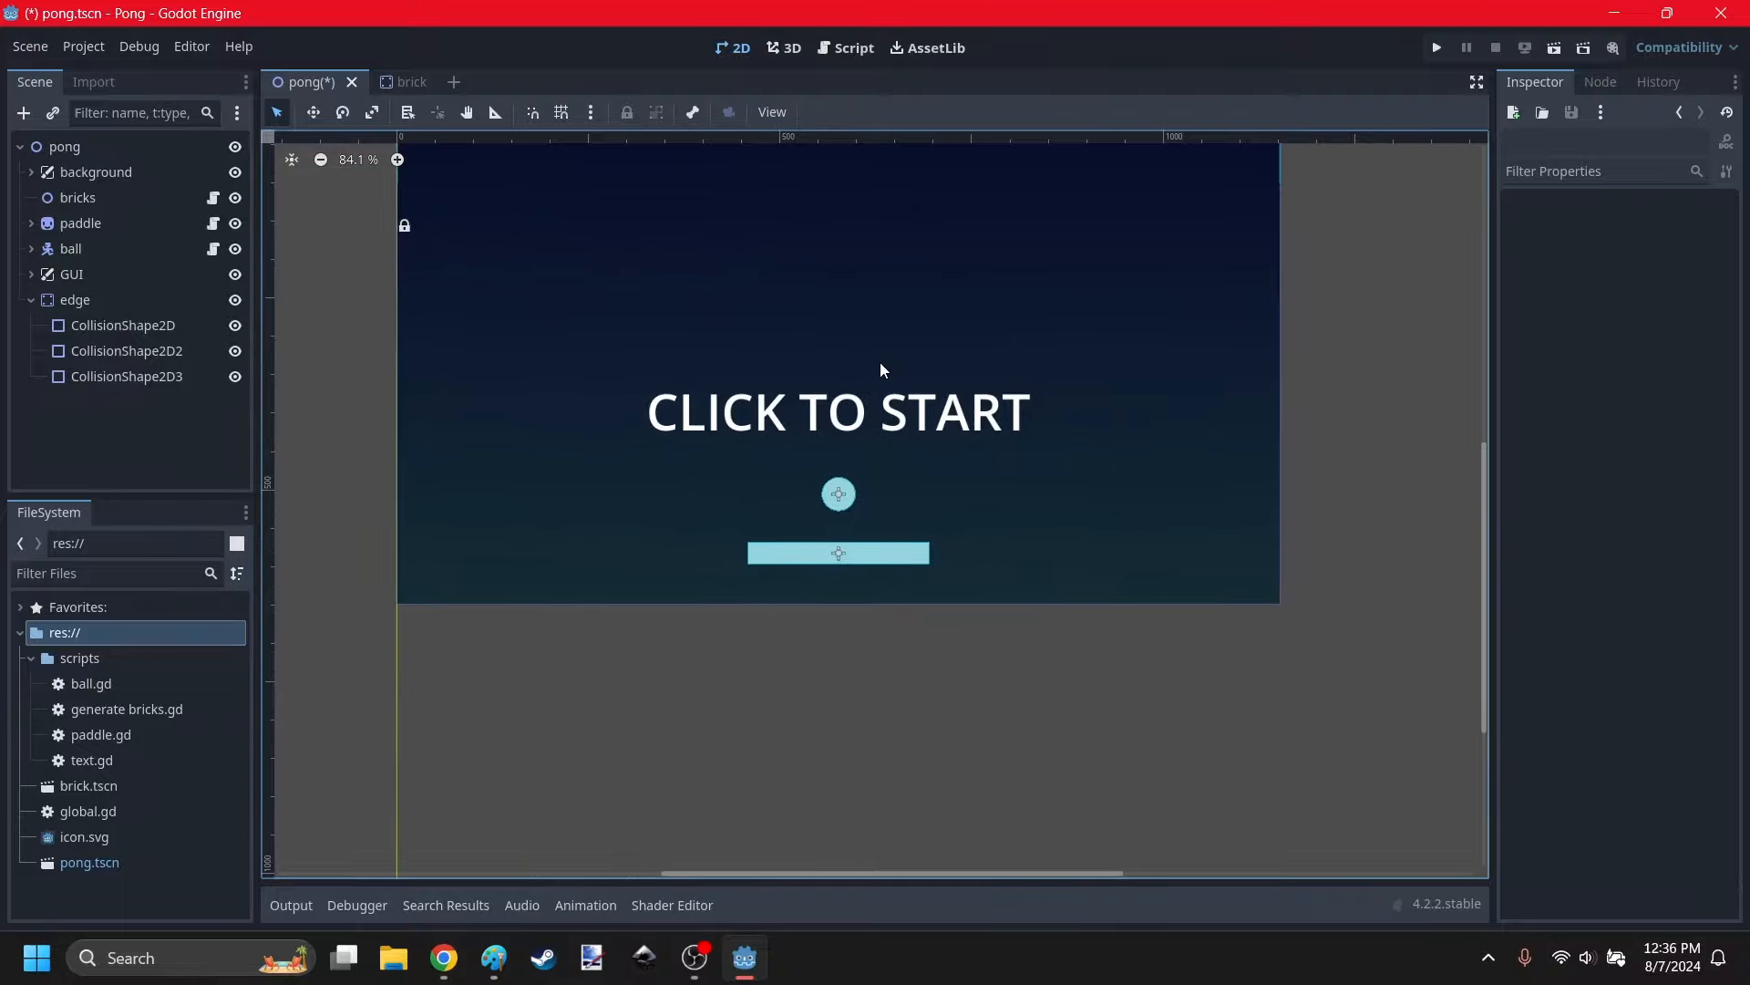
{"action": "scroll", "coordinate": [905, 373], "scroll_direction": "up", "scroll_amount": 1}
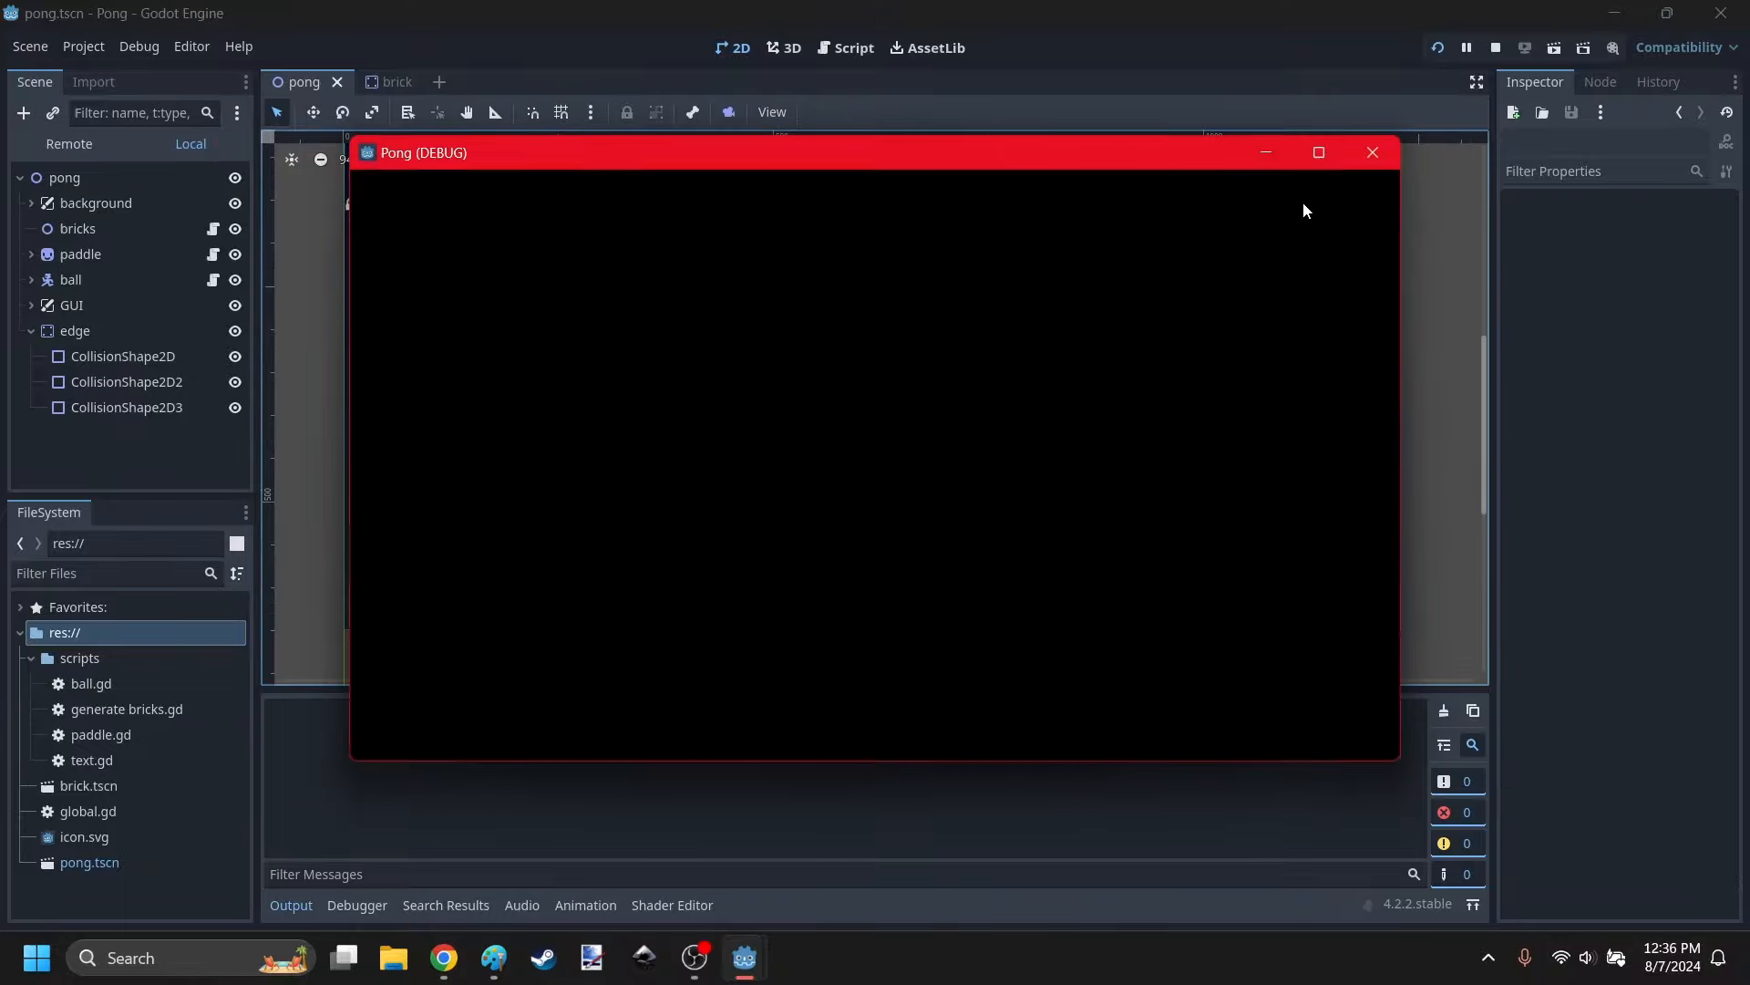
{"action": "left_click", "coordinate": [1318, 153]}
{"action": "left_click", "coordinate": [1039, 429]}
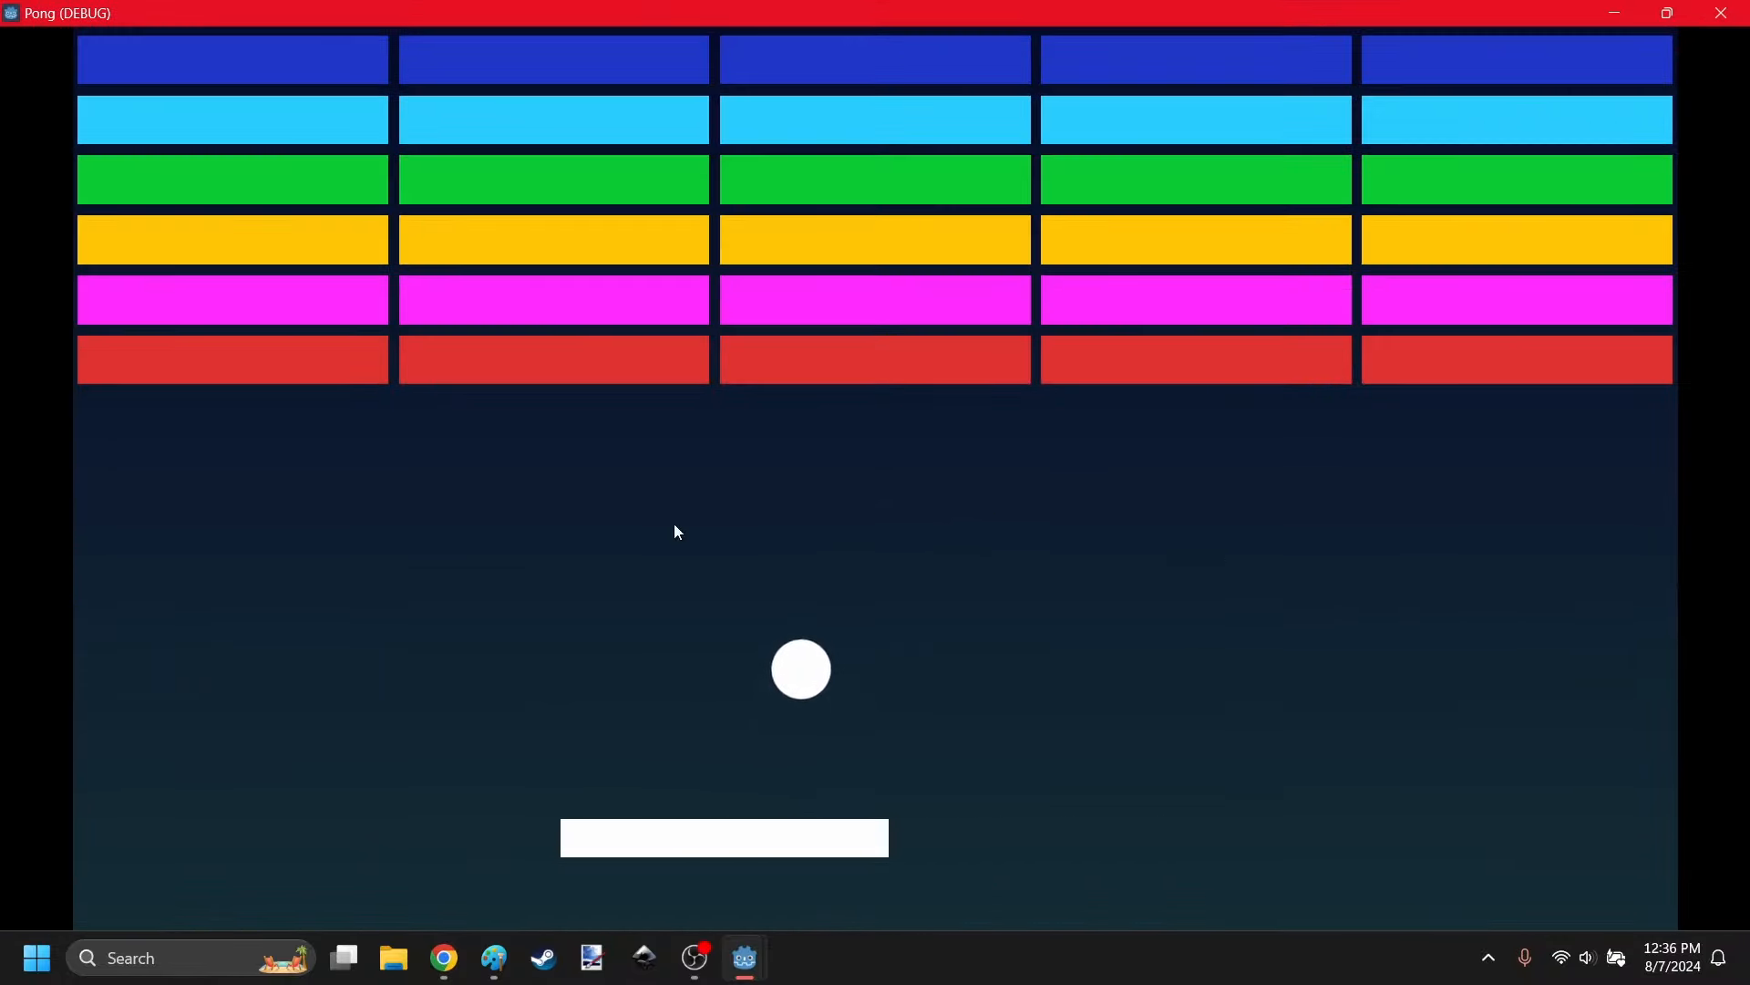
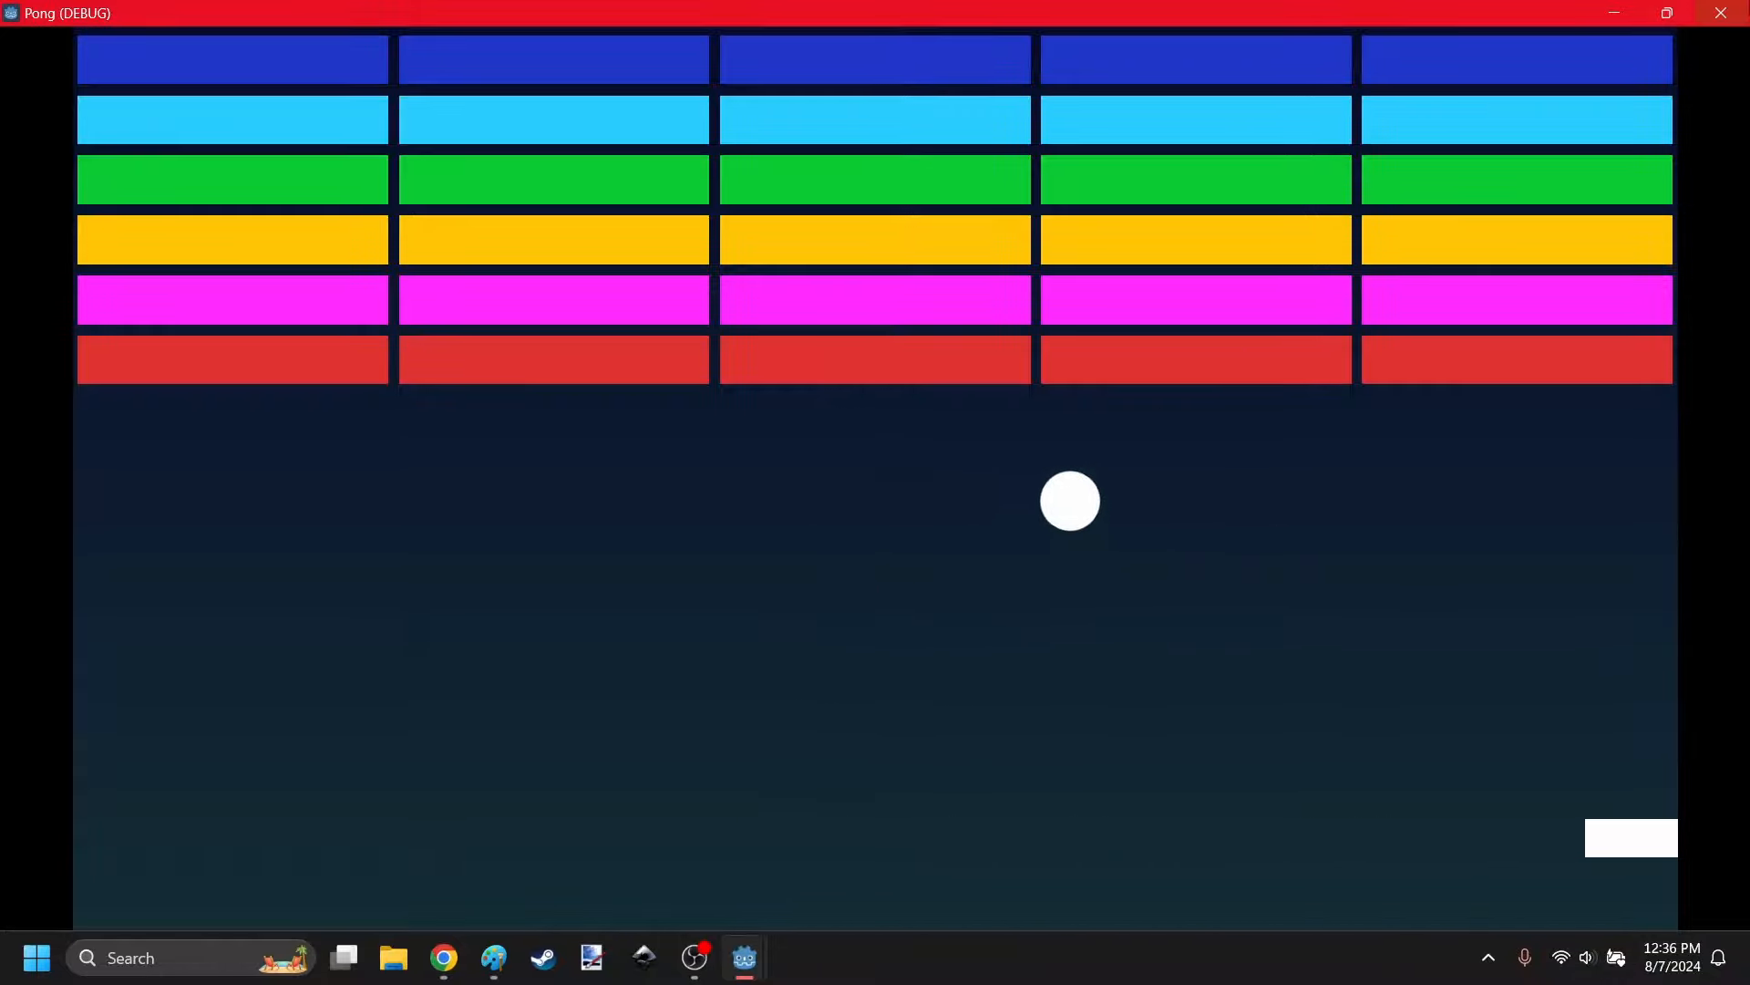
{"action": "left_click", "coordinate": [1734, 9]}
{"action": "scroll", "coordinate": [822, 486], "scroll_direction": "up", "scroll_amount": 4}
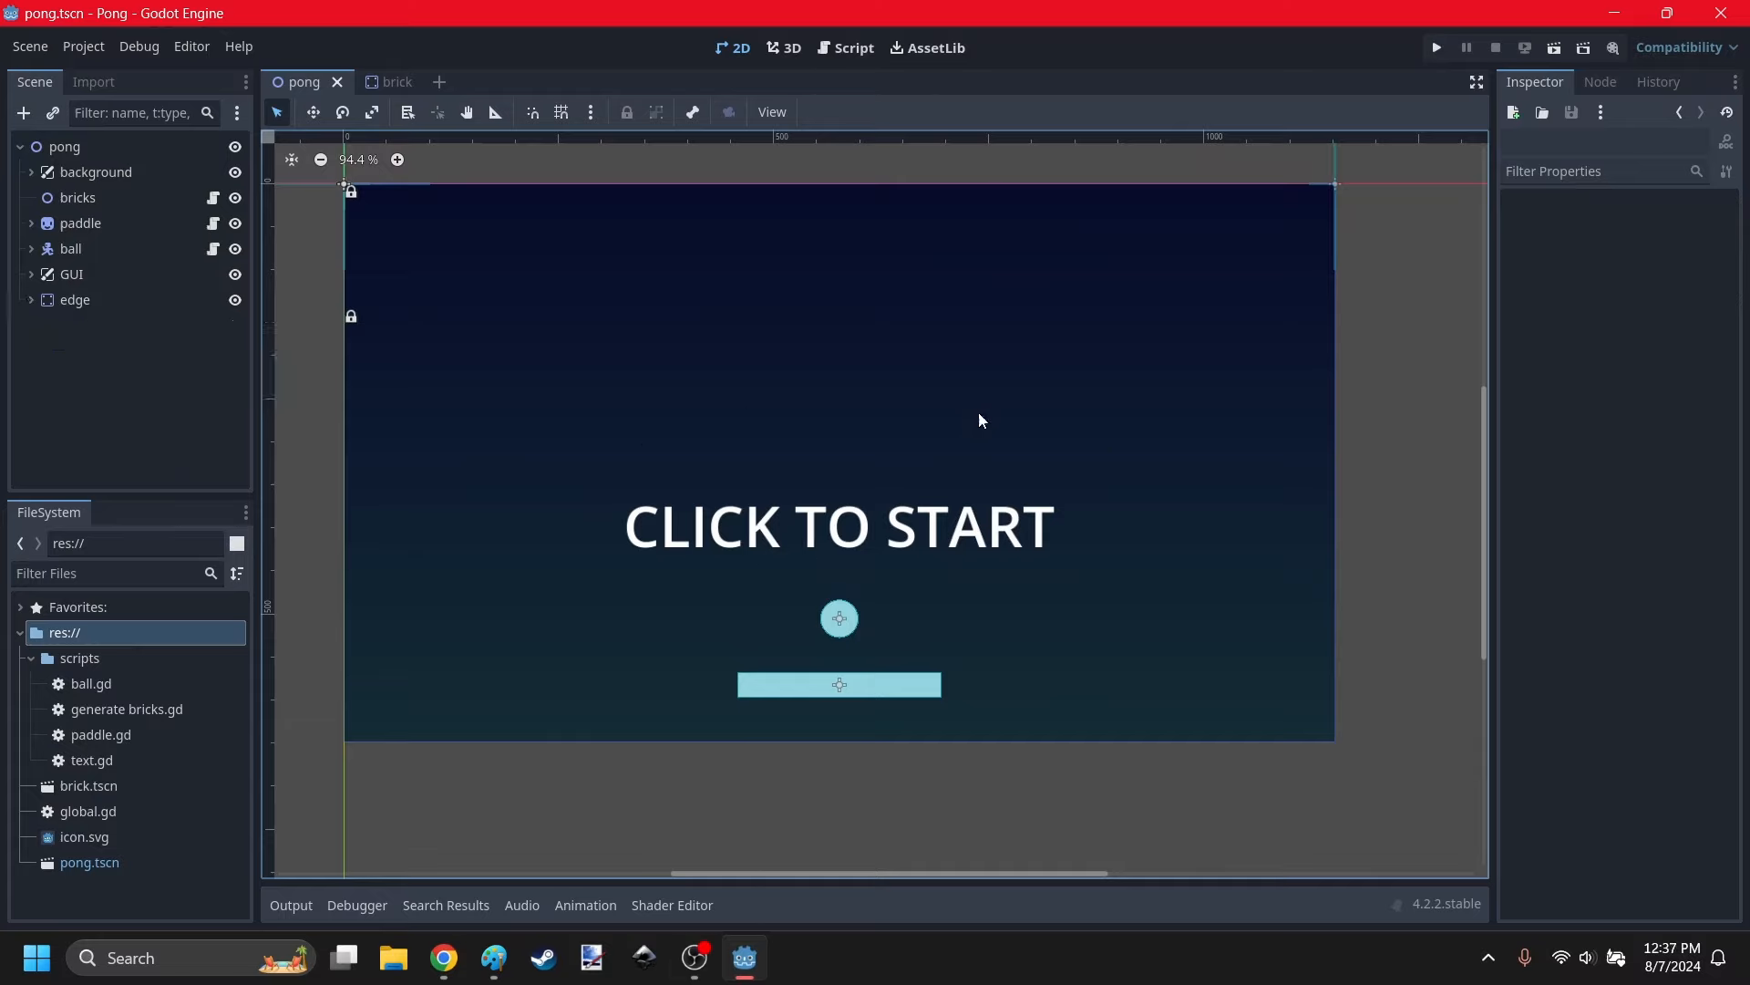
Open the ball.gd script and place the cursor after the randomDirection() call in the paddle check.
{"action": "left_click", "coordinate": [838, 51]}
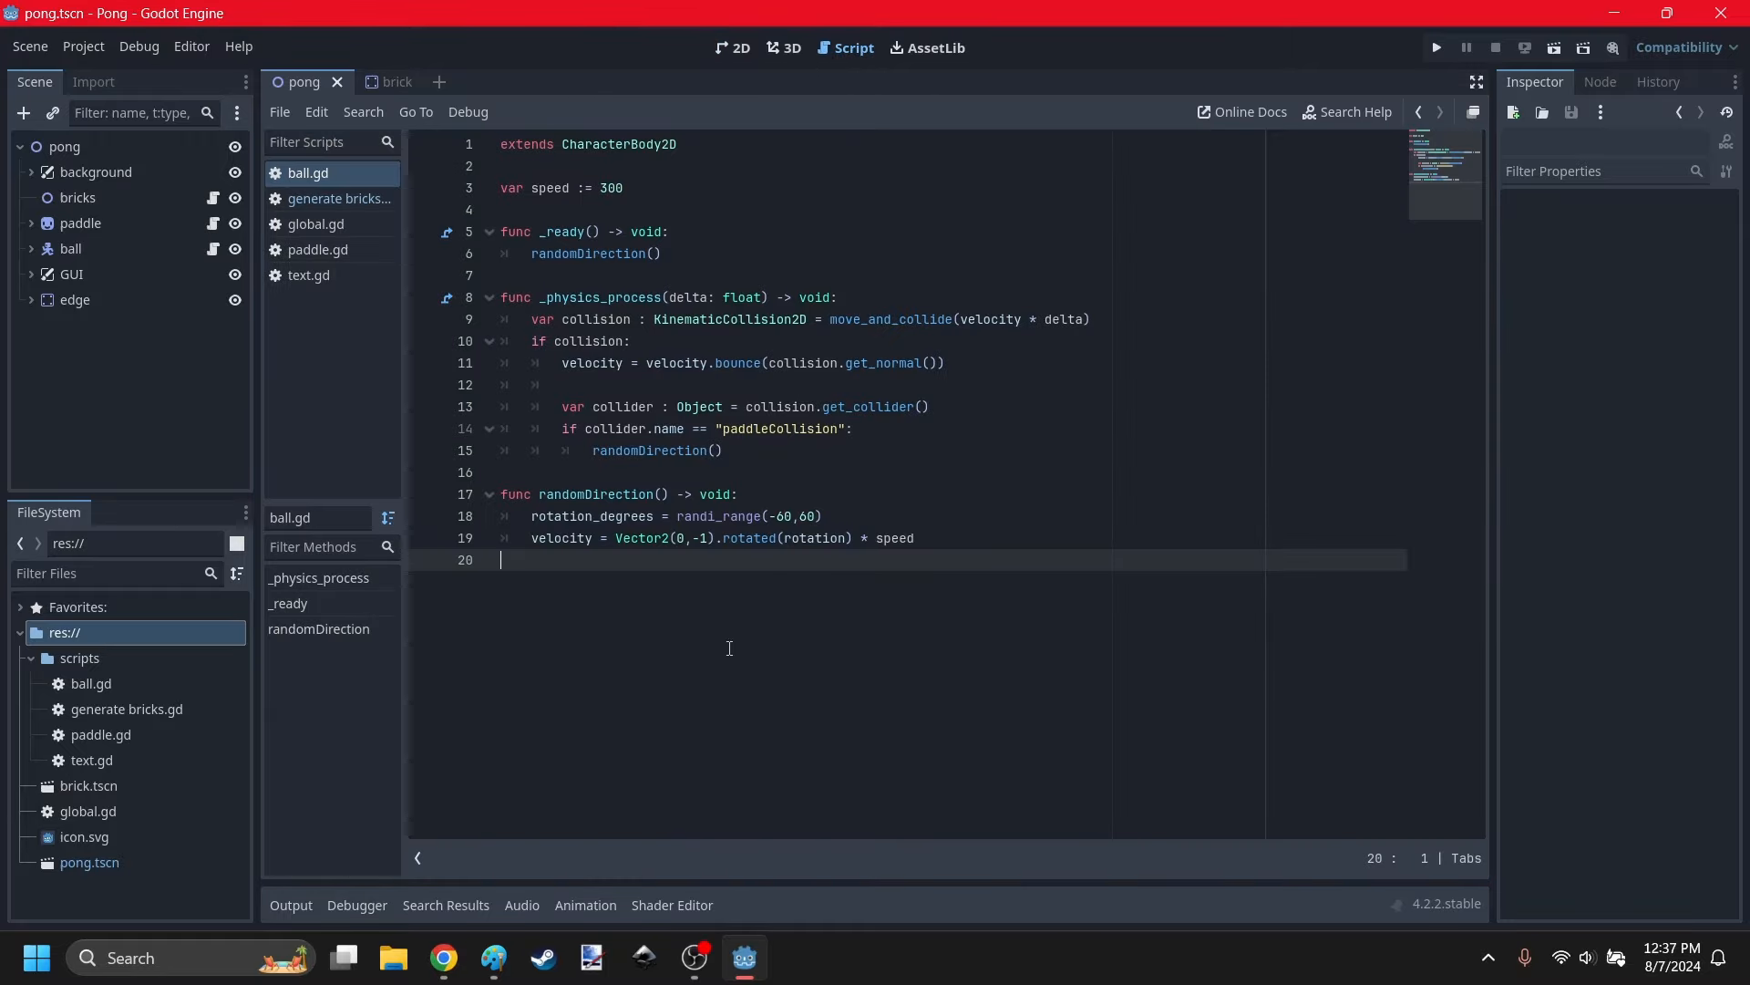
{"action": "left_click", "coordinate": [964, 448]}
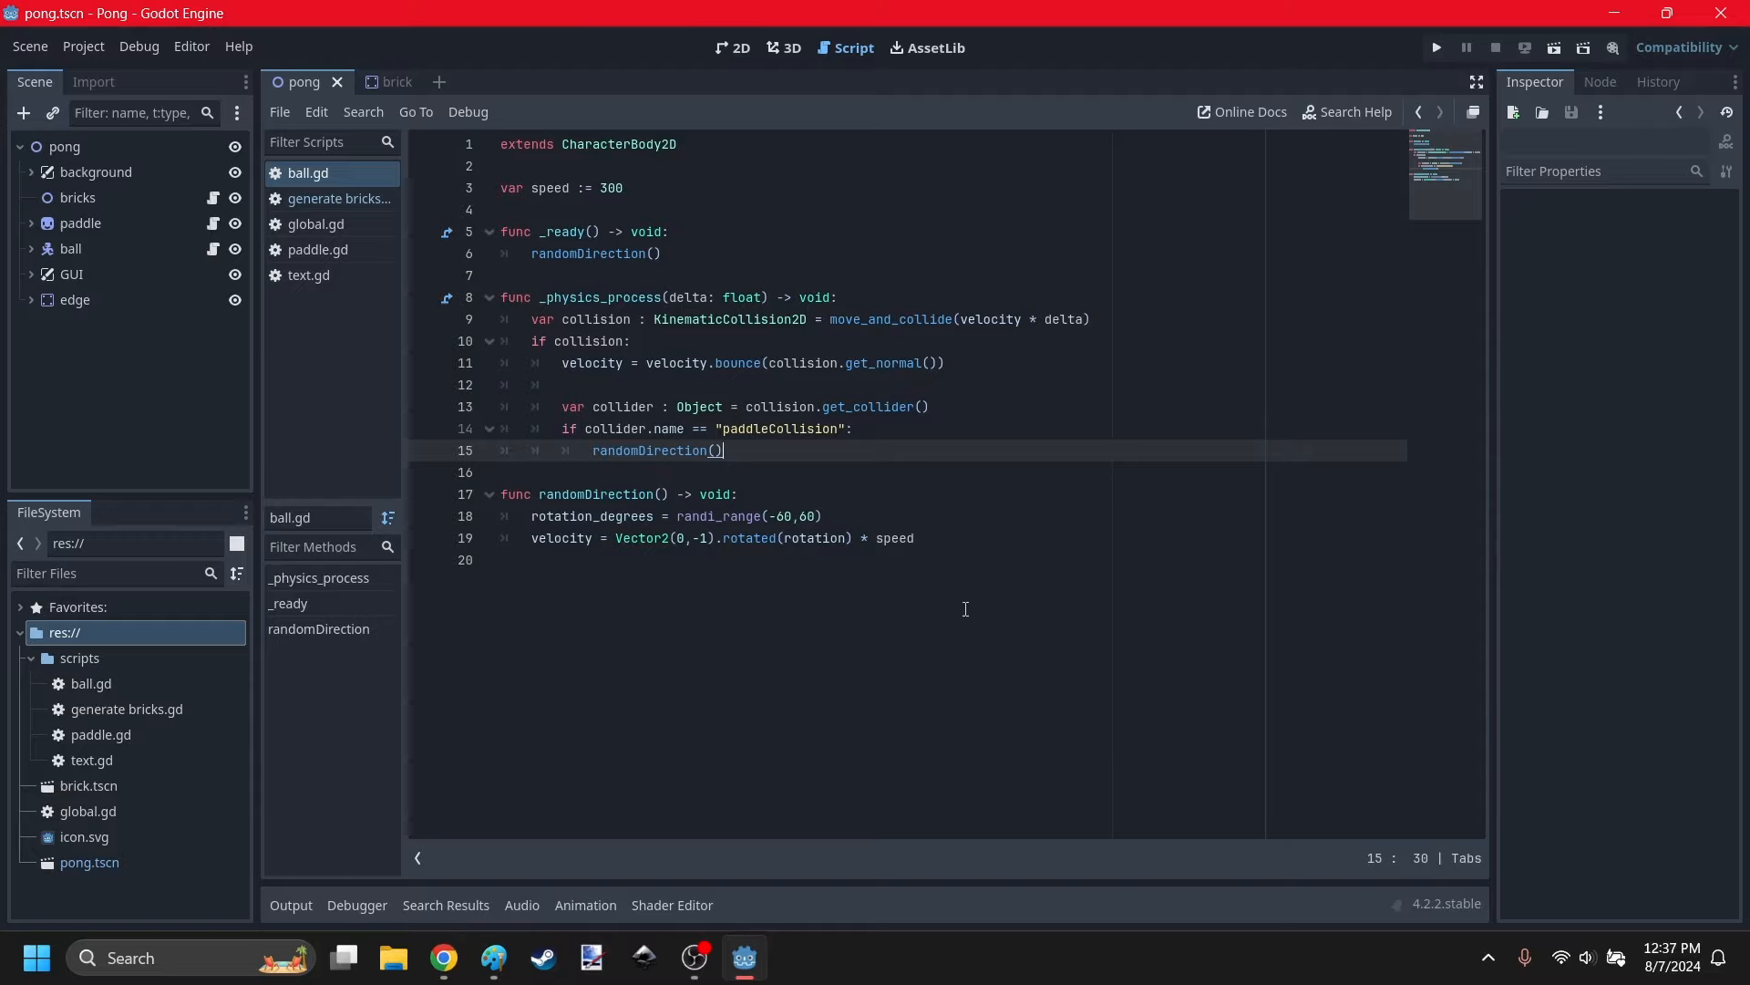
{"action": "left_click", "coordinate": [892, 614]}
Switch to the Scratch project, examine the ball sprite's code for touching bricks, and return to Godot.
{"action": "left_click", "coordinate": [444, 957]}
{"action": "left_click_drag", "start_coordinate": [894, 638], "coordinate": [952, 663]}
{"action": "left_click_drag", "start_coordinate": [1005, 591], "coordinate": [831, 534]}
{"action": "left_click", "coordinate": [1242, 830]}
{"action": "left_click", "coordinate": [1331, 830]}
{"action": "left_click", "coordinate": [1420, 829]}
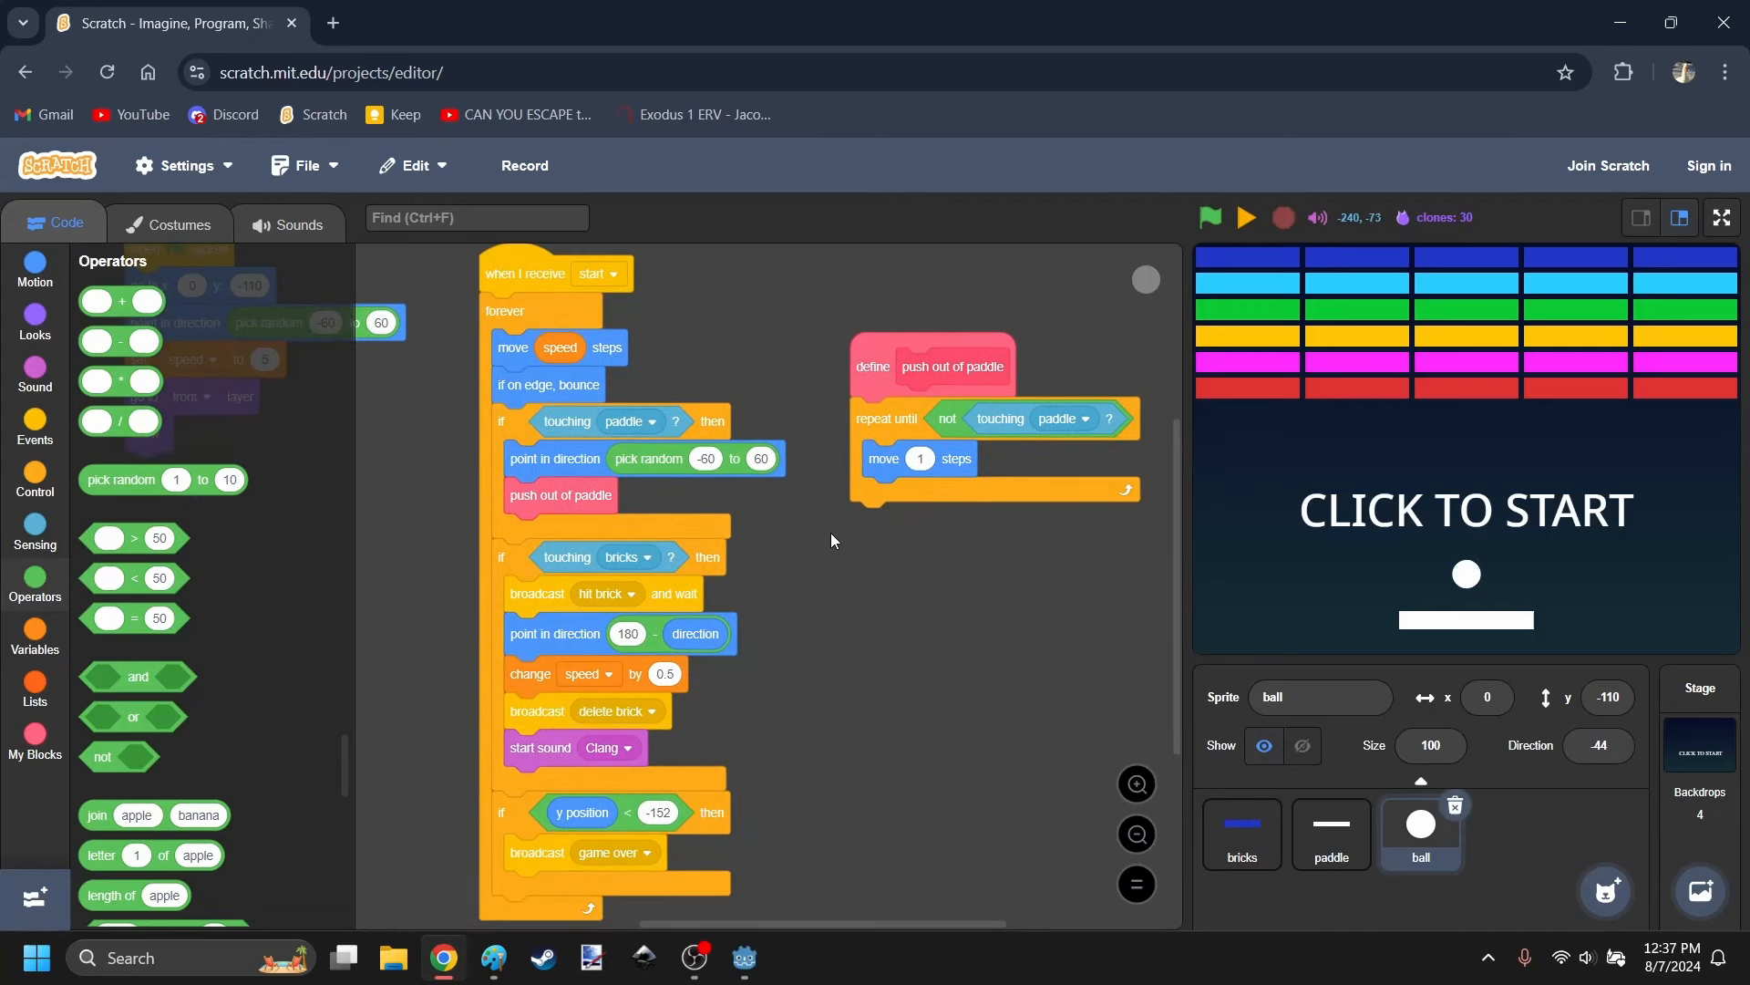
{"action": "left_click_drag", "start_coordinate": [810, 745], "coordinate": [878, 602]}
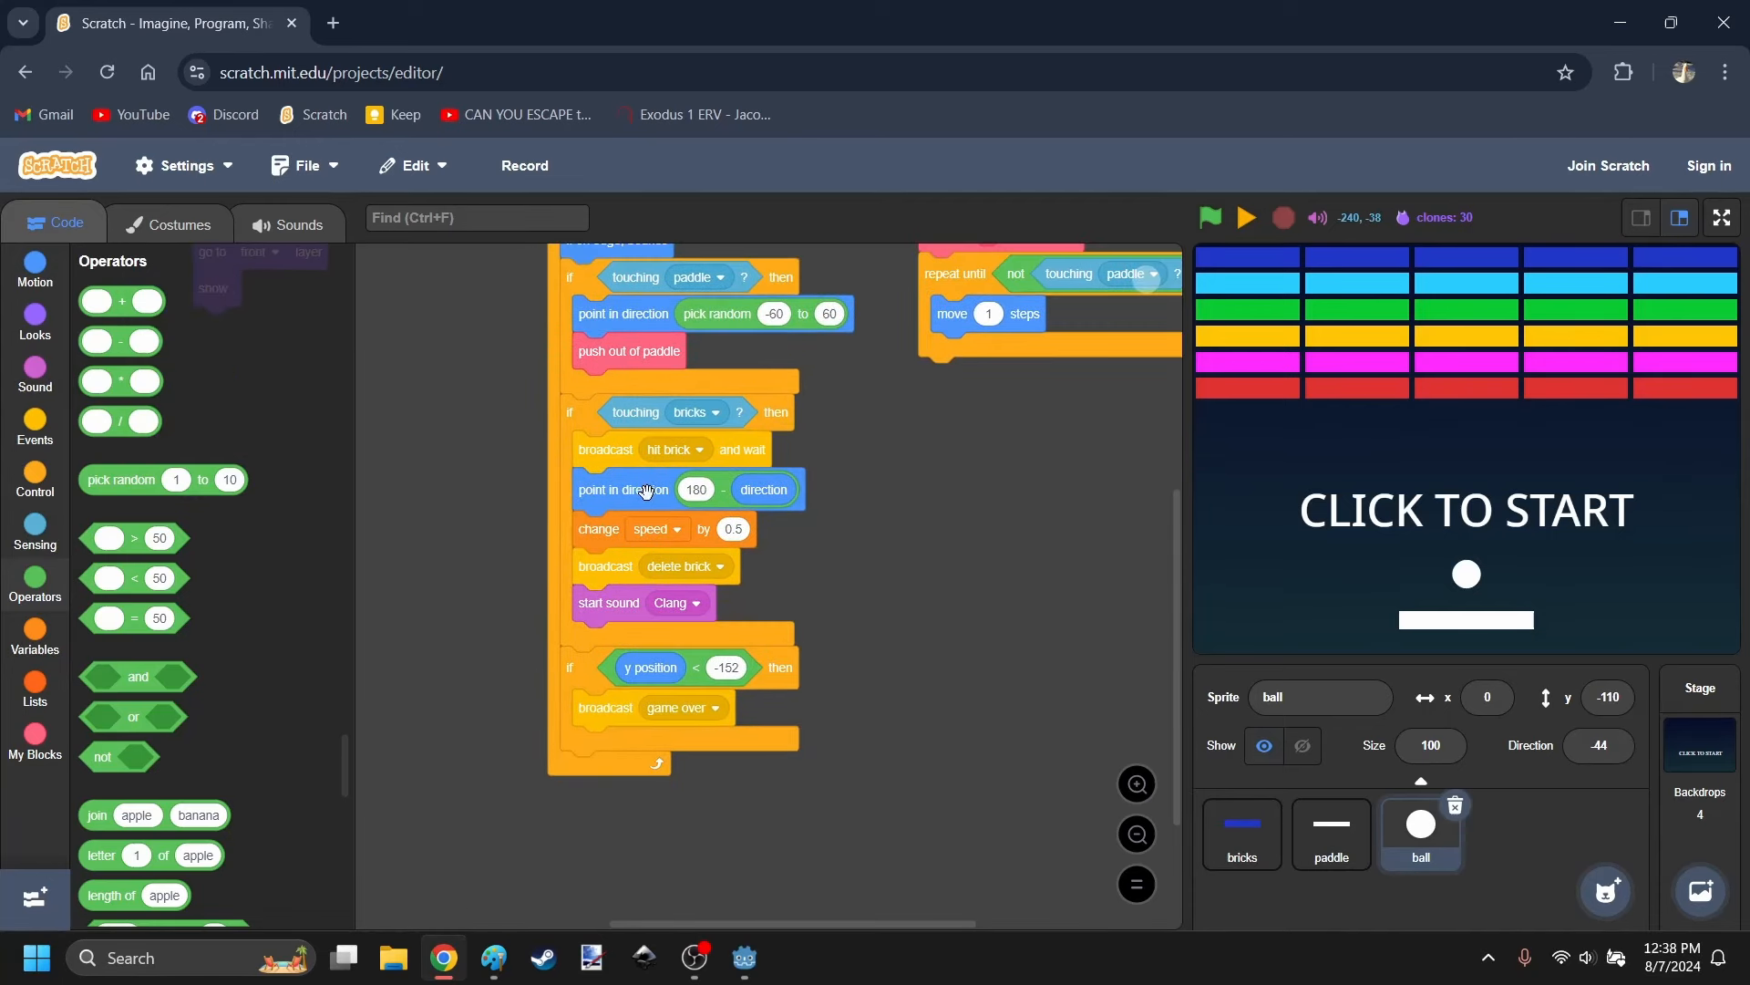
{"action": "mouse_move", "coordinate": [627, 454]}
{"action": "left_mouse_down"}
{"action": "mouse_move", "coordinate": [707, 445]}
{"action": "mouse_move", "coordinate": [629, 454]}
{"action": "left_mouse_up"}
{"action": "mouse_move", "coordinate": [633, 453]}
{"action": "left_mouse_down"}
{"action": "mouse_move", "coordinate": [668, 450]}
{"action": "mouse_move", "coordinate": [642, 452]}
{"action": "left_mouse_up"}
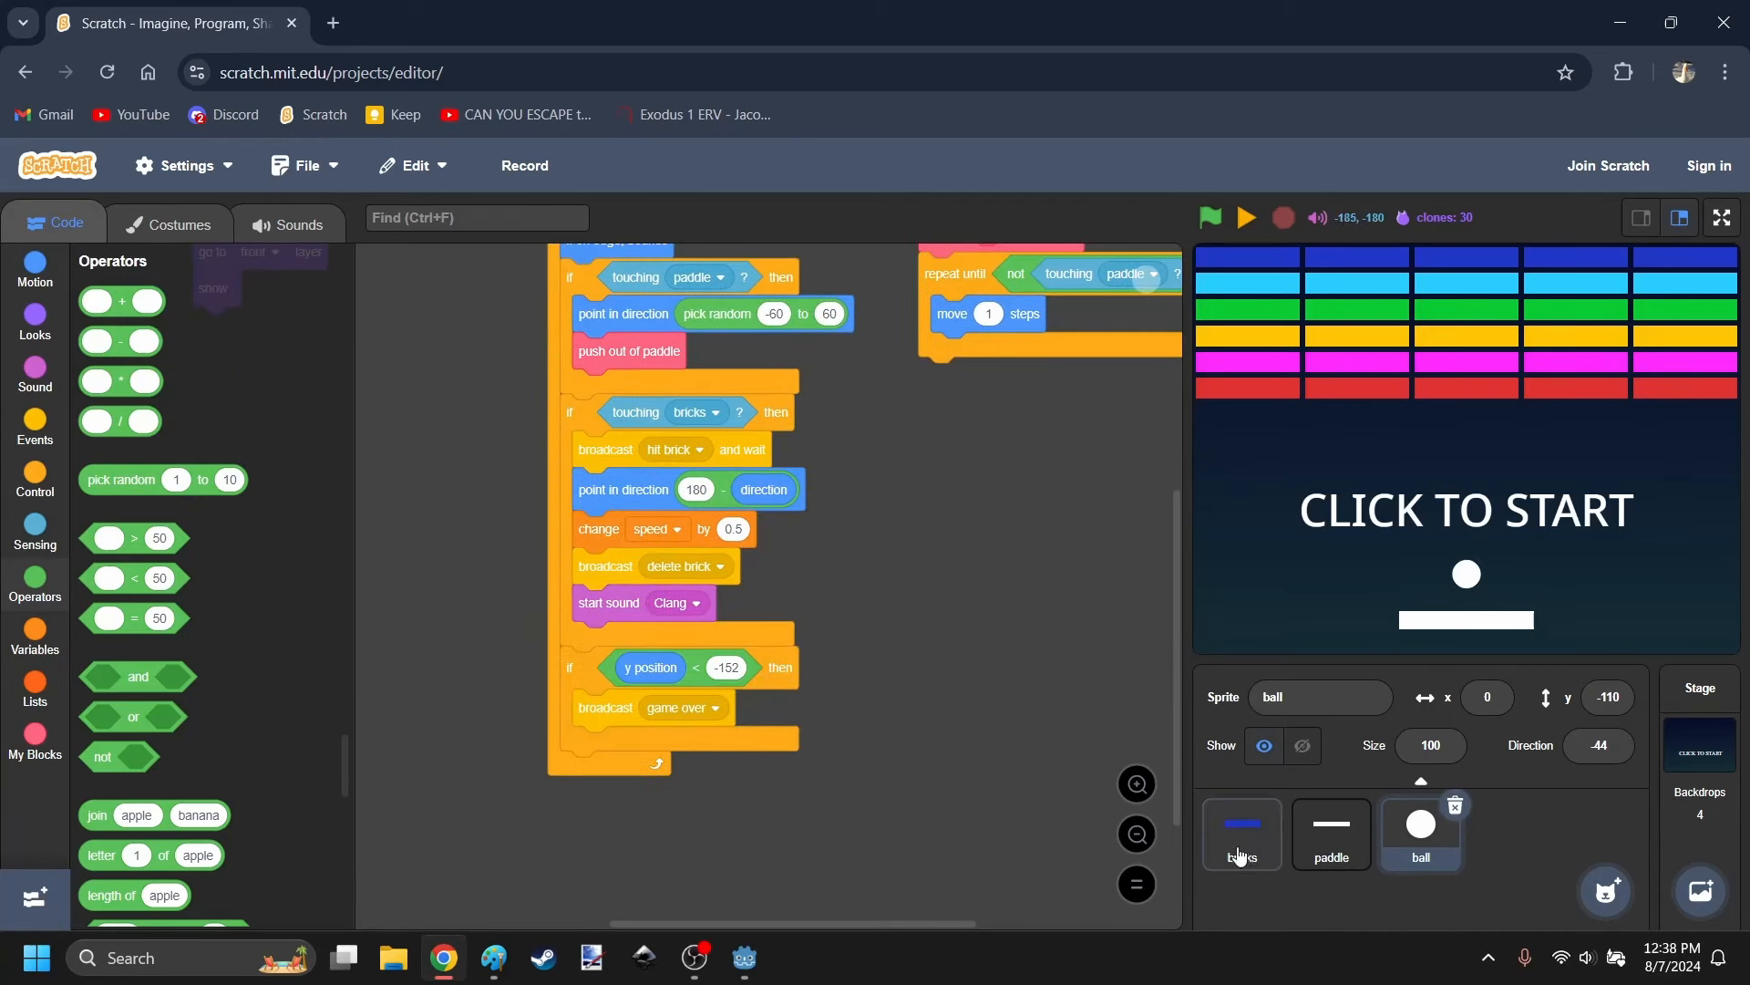
{"action": "left_click", "coordinate": [1236, 830]}
{"action": "left_click", "coordinate": [1442, 847]}
{"action": "left_click_drag", "start_coordinate": [954, 467], "coordinate": [953, 748]}
{"action": "left_click", "coordinate": [441, 959]}
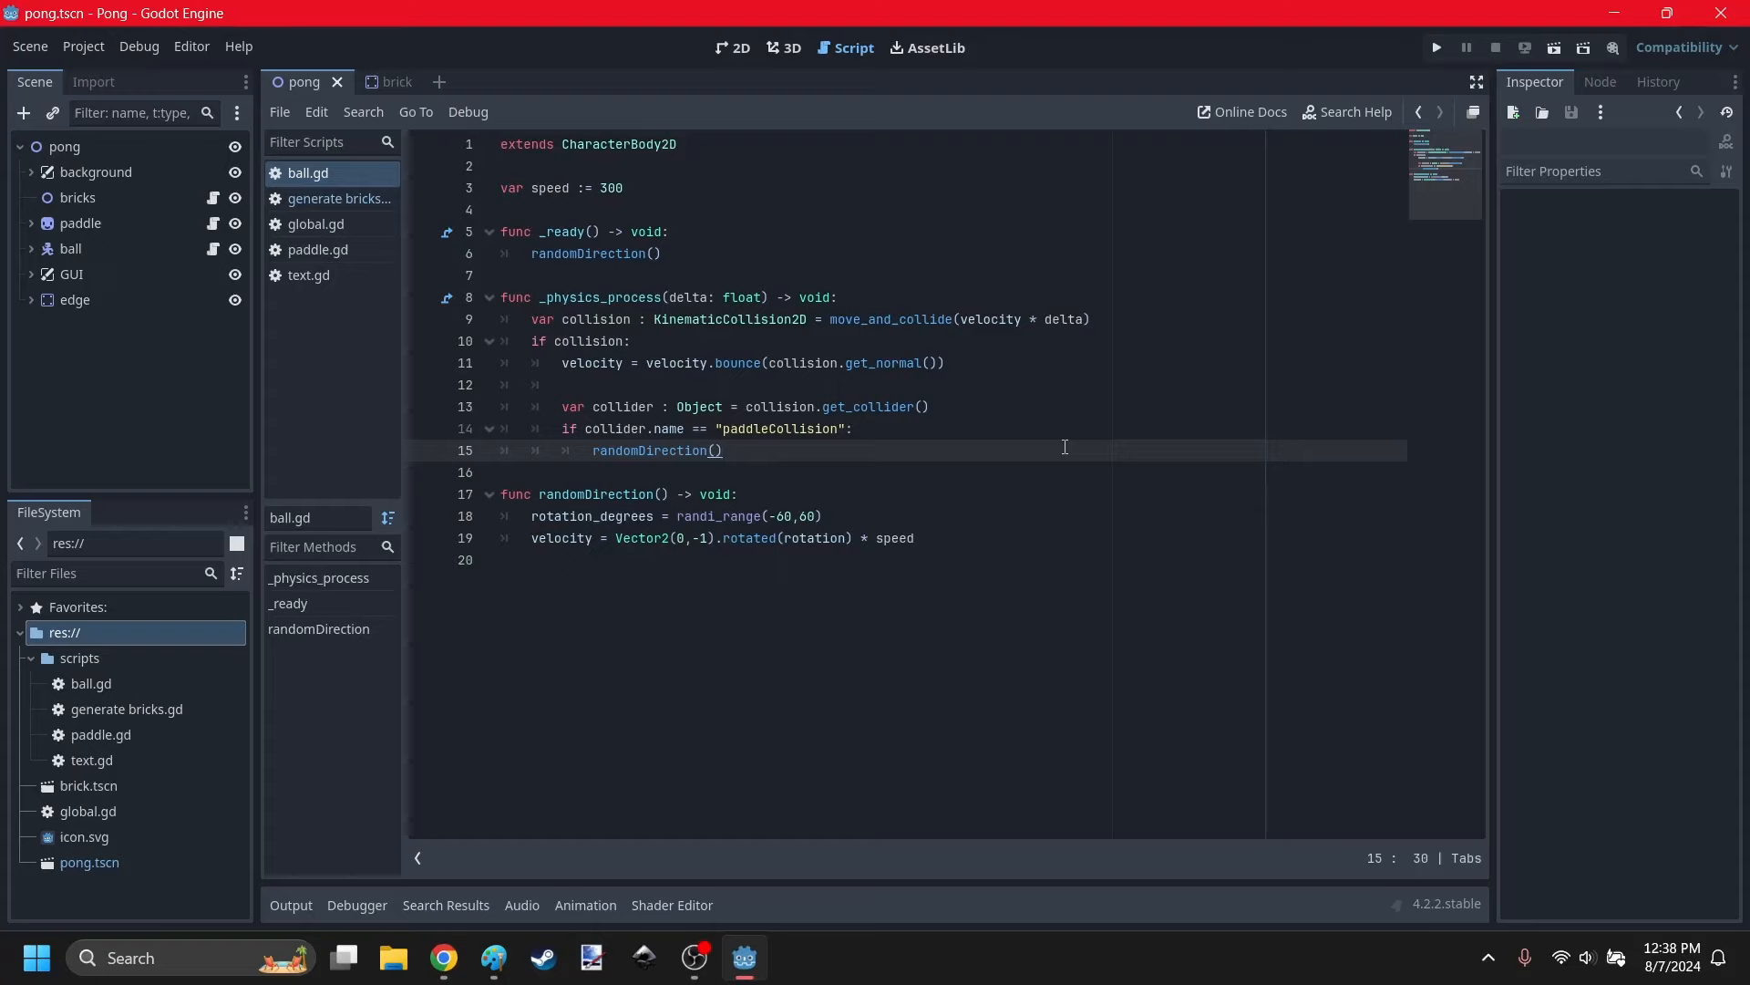
Add an else branch to the paddleCollision check that calls collider.queue_free().
{"action": "key", "text": "Return"}
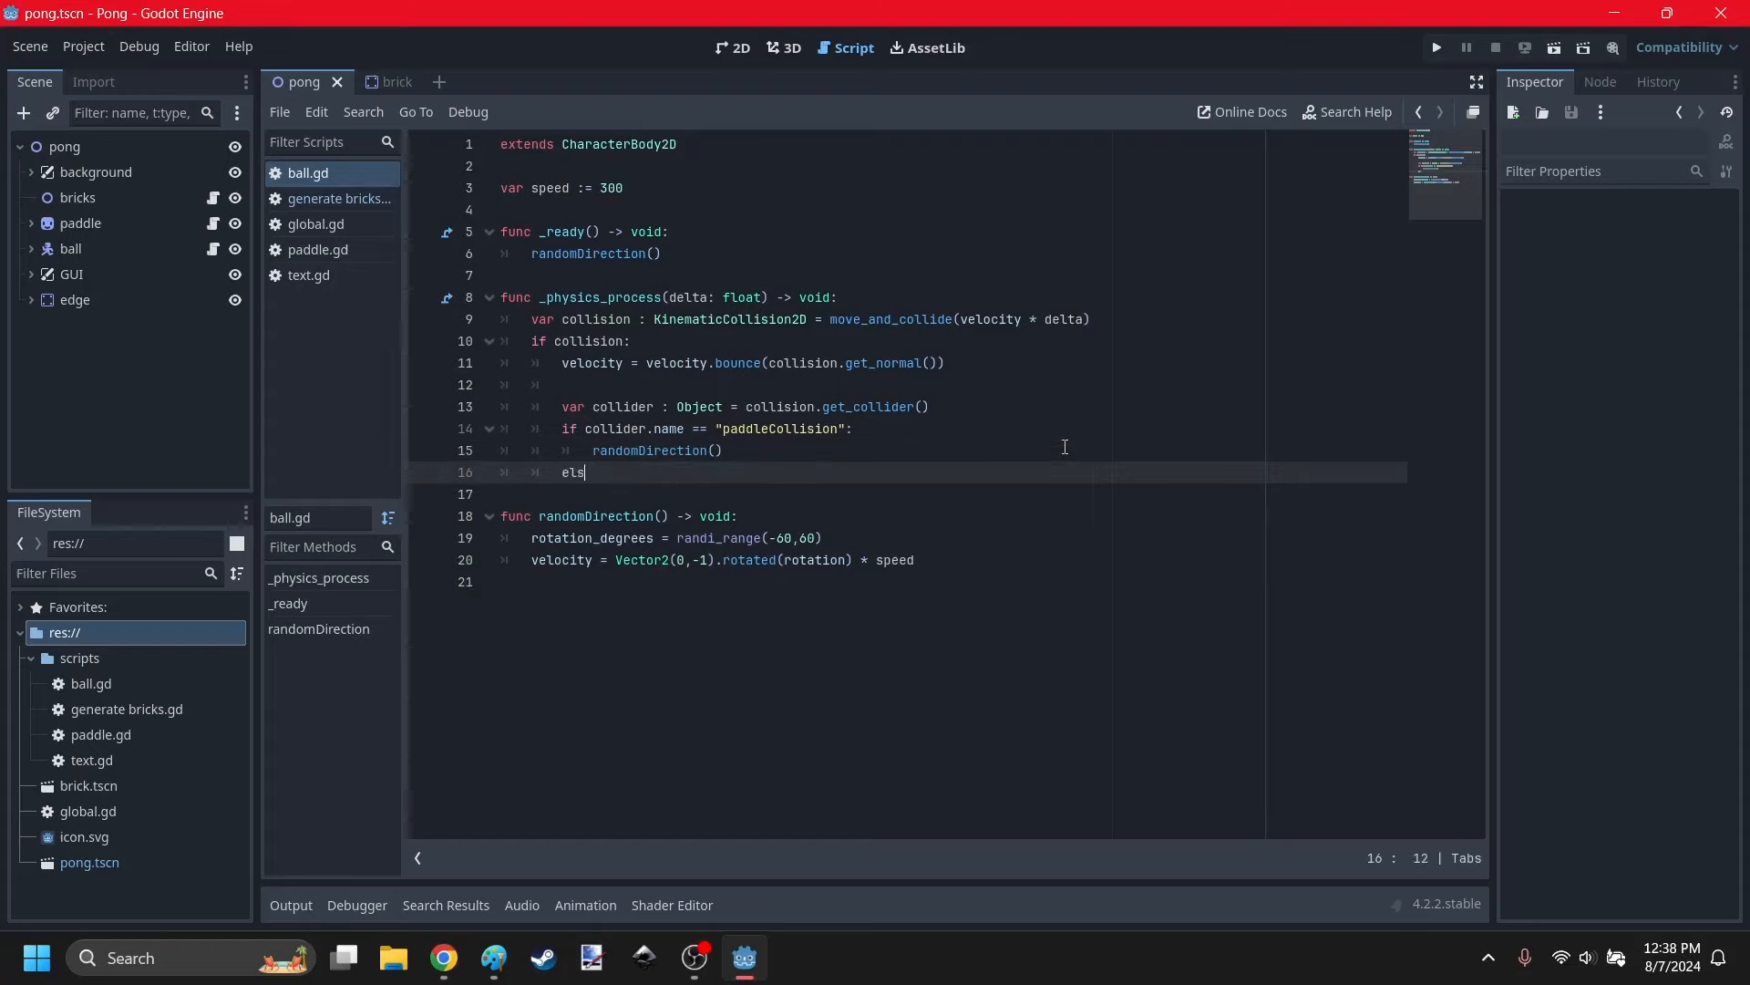
{"action": "type", "text": "else:"}
{"action": "key", "text": "Return"}
{"action": "type", "text": "clo"}
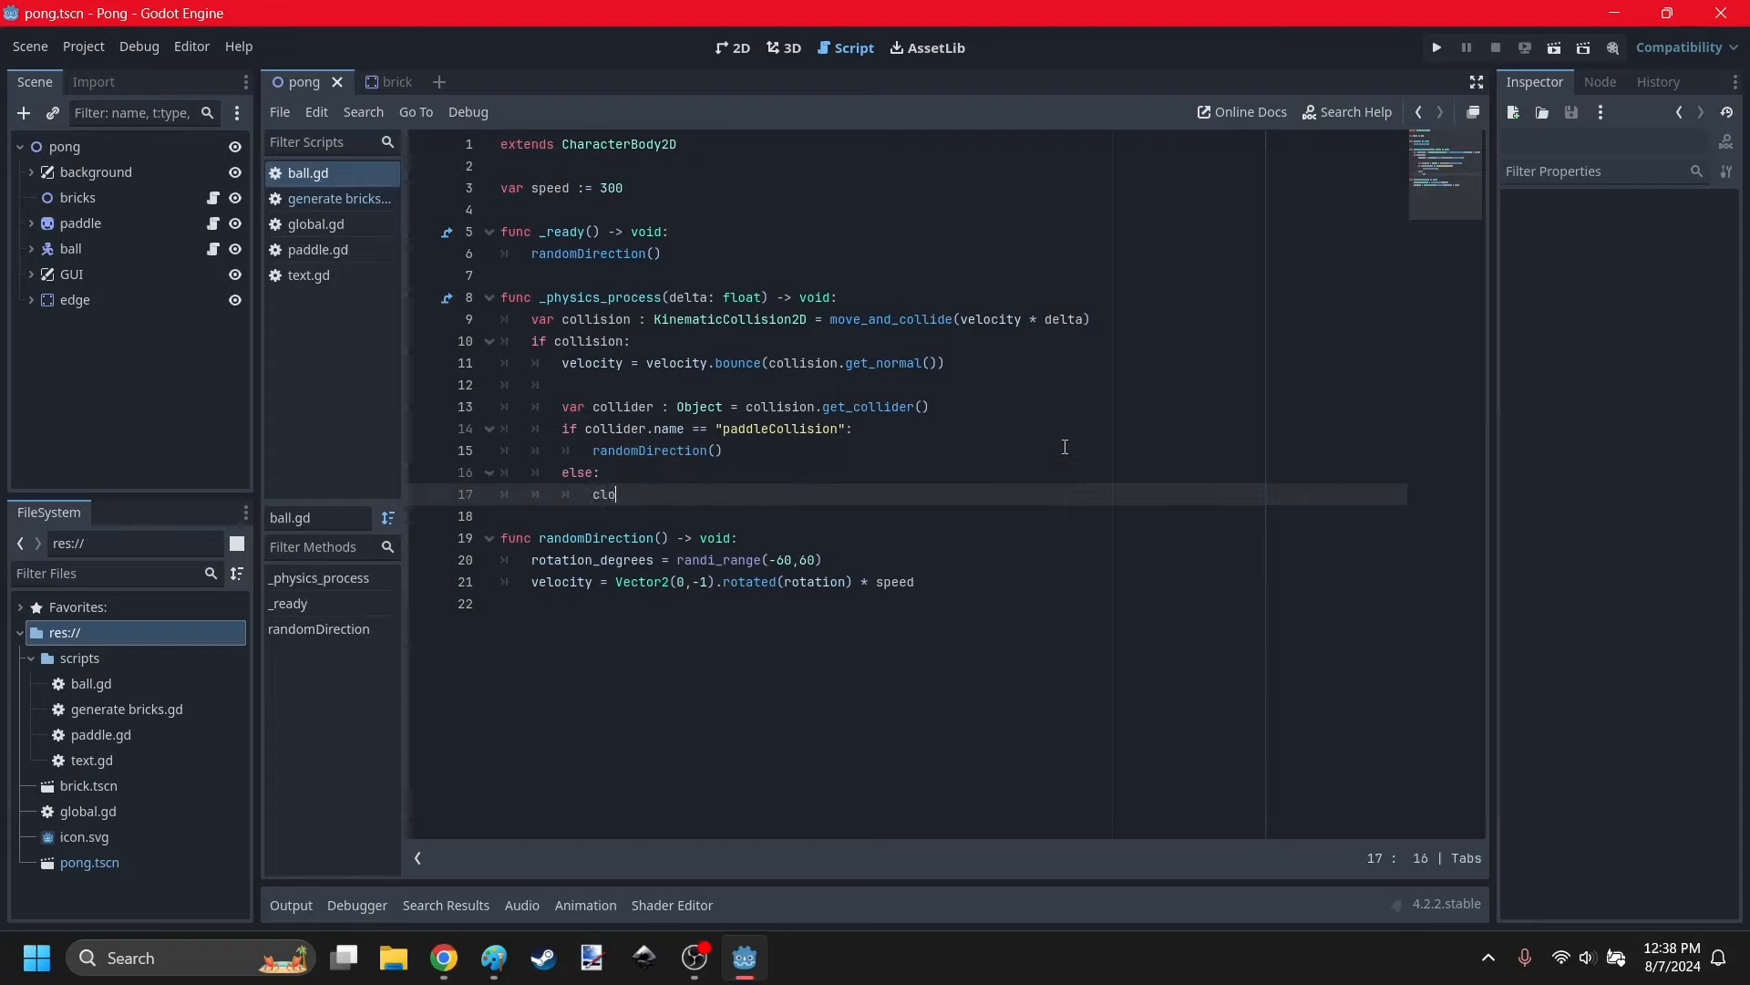
{"action": "key", "text": "BackSpace"}
{"action": "key", "text": "BackSpace"}
{"action": "type", "text": "ollider.queue_"}
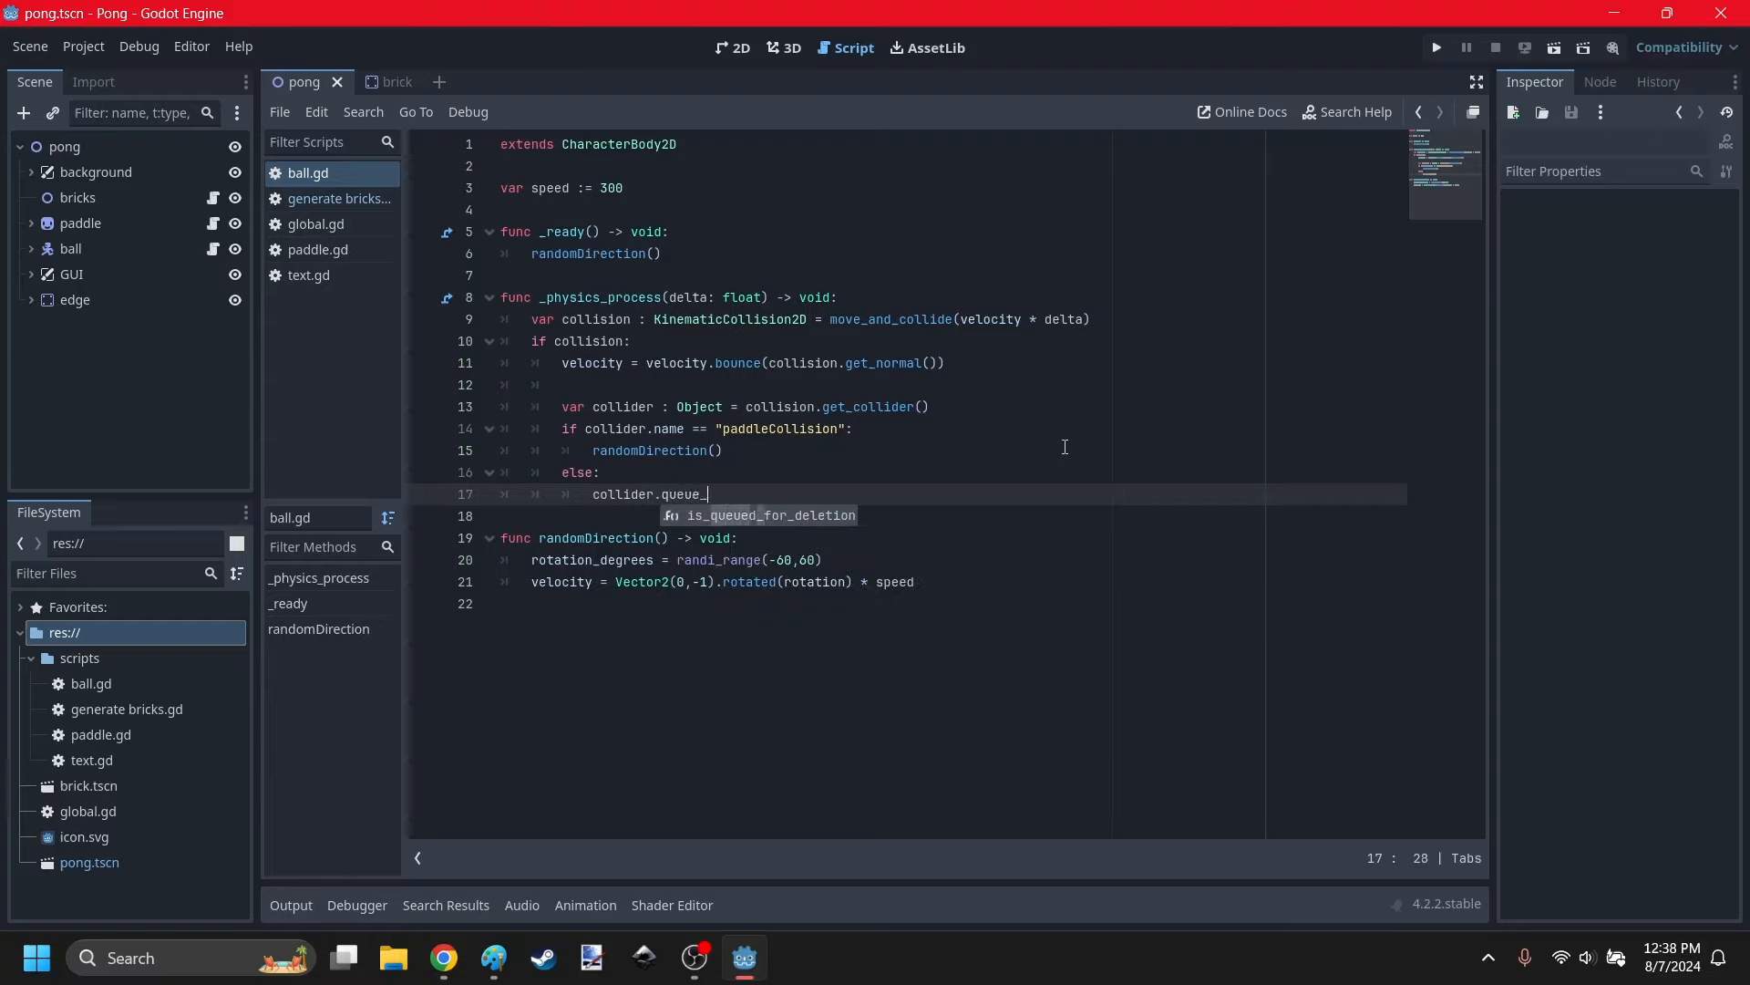
{"action": "type", "text": "free("}
{"action": "left_click", "coordinate": [526, 746]}
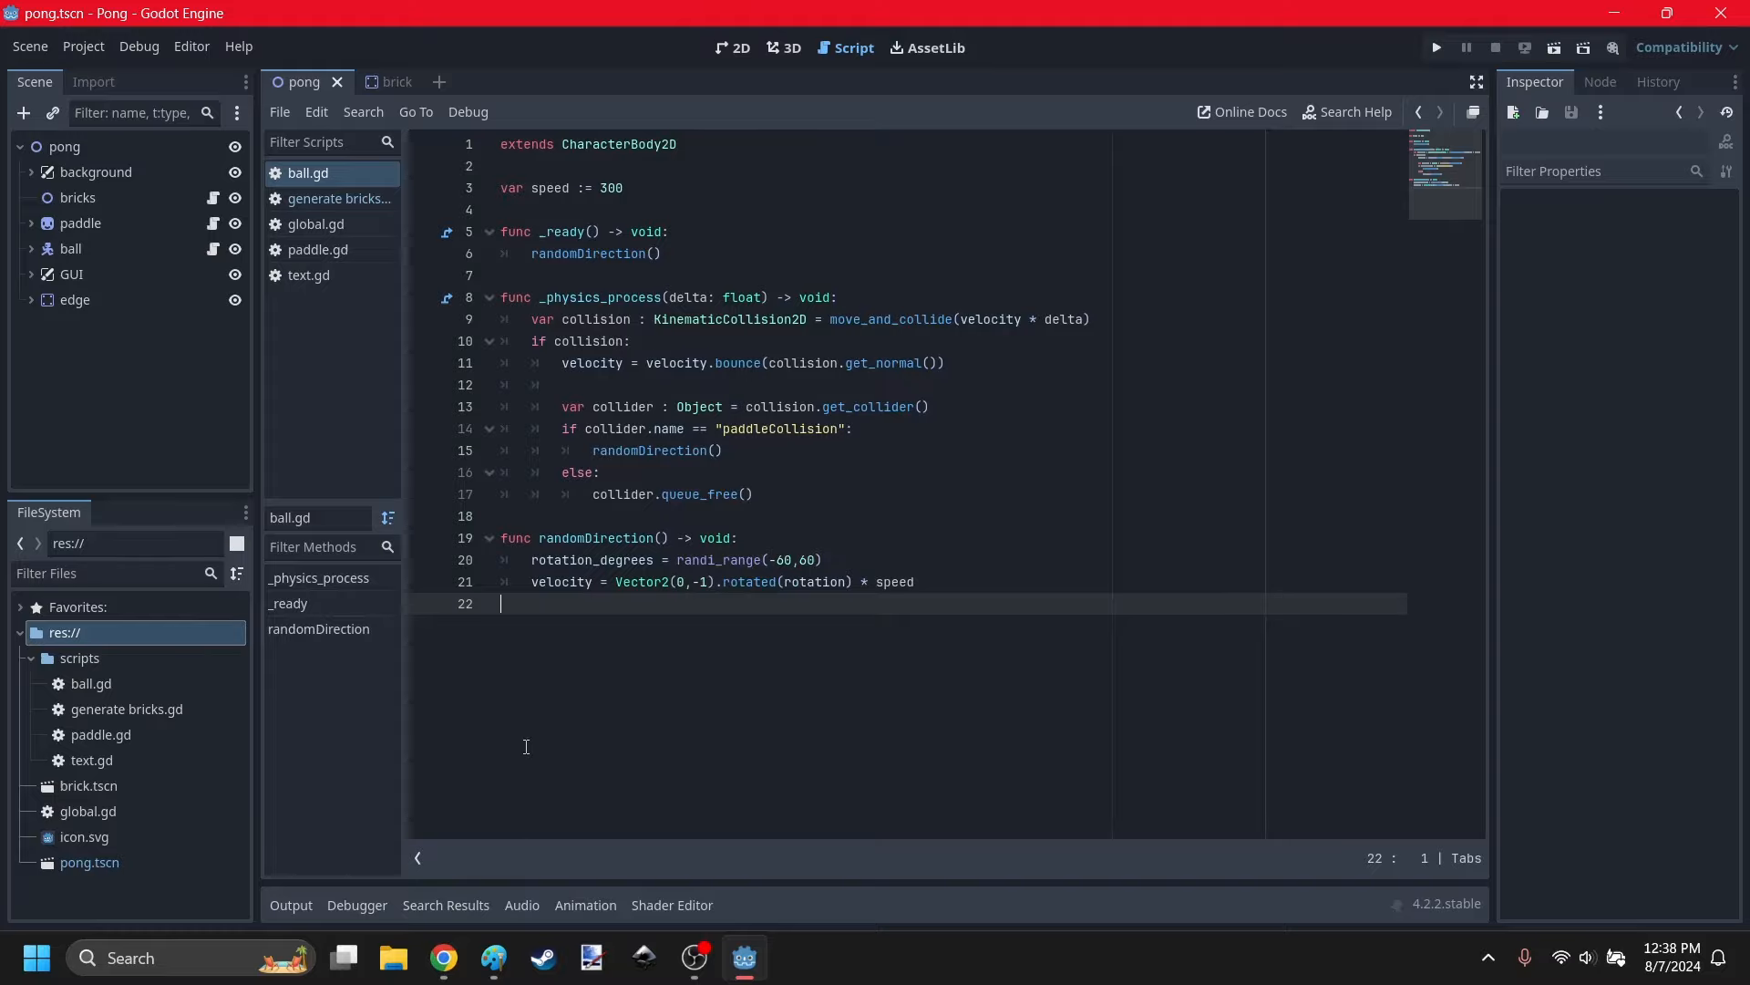
Run the game twice to test whether the ball deletes the bricks it hits, closing it after each run.
{"action": "left_click", "coordinate": [1425, 43]}
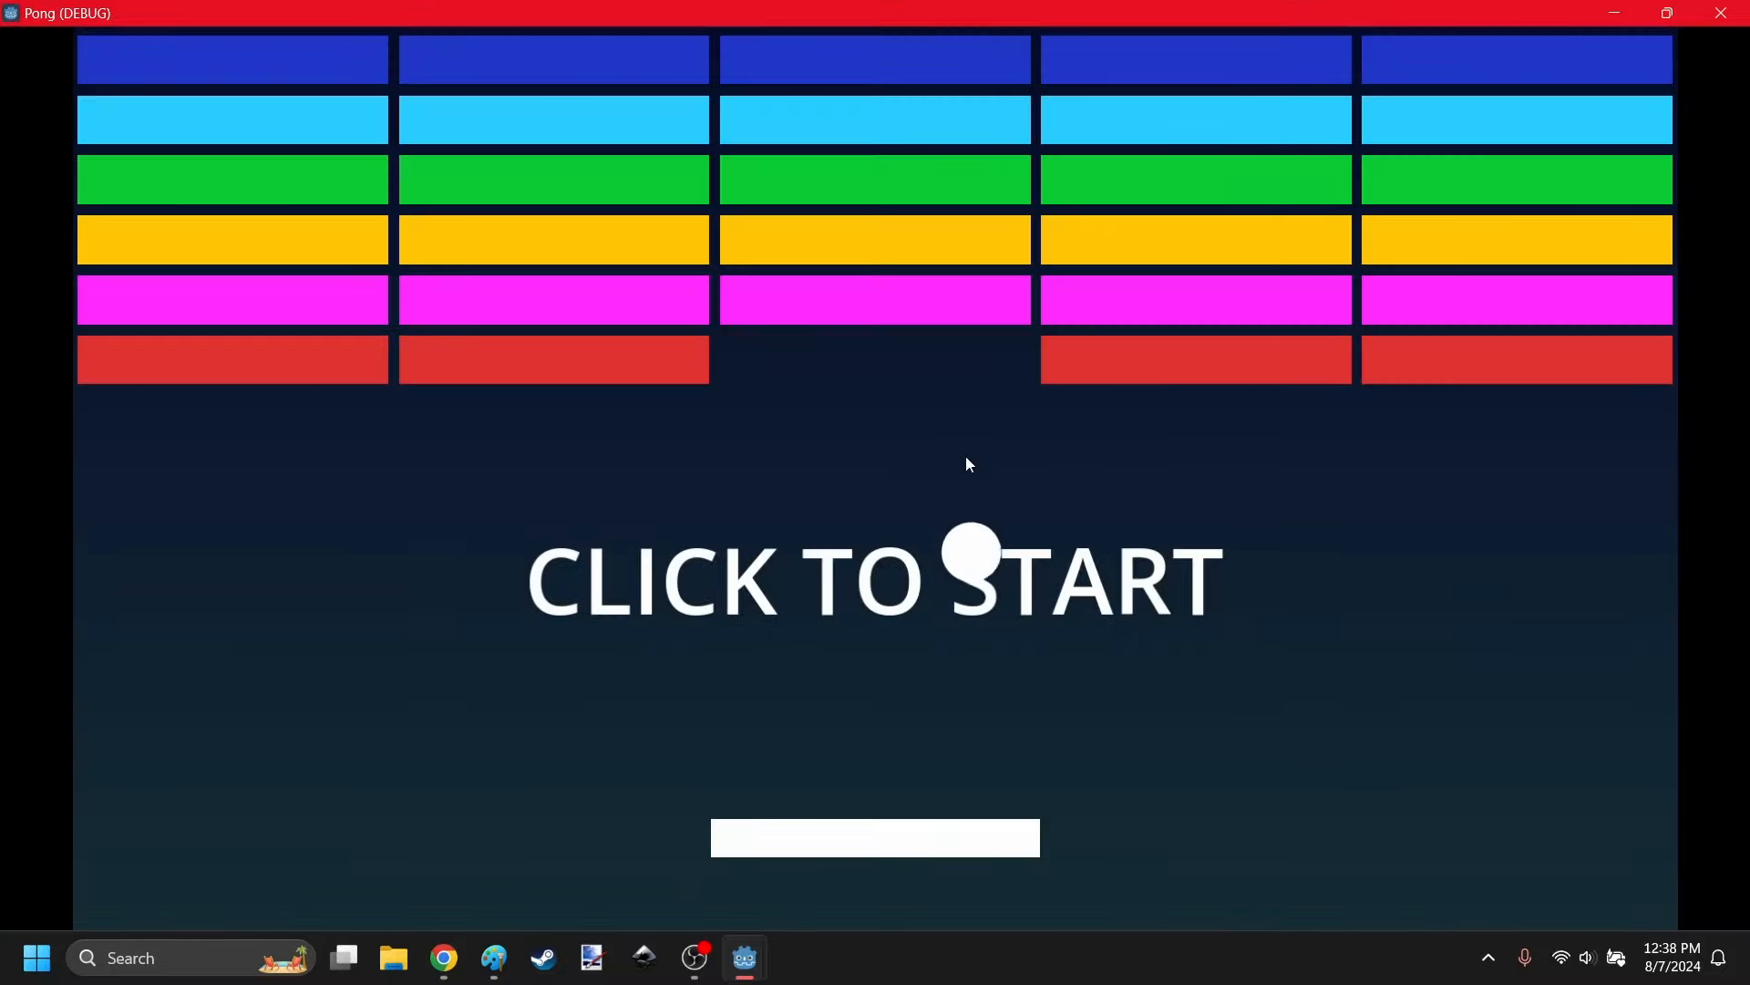
{"action": "left_click", "coordinate": [969, 460]}
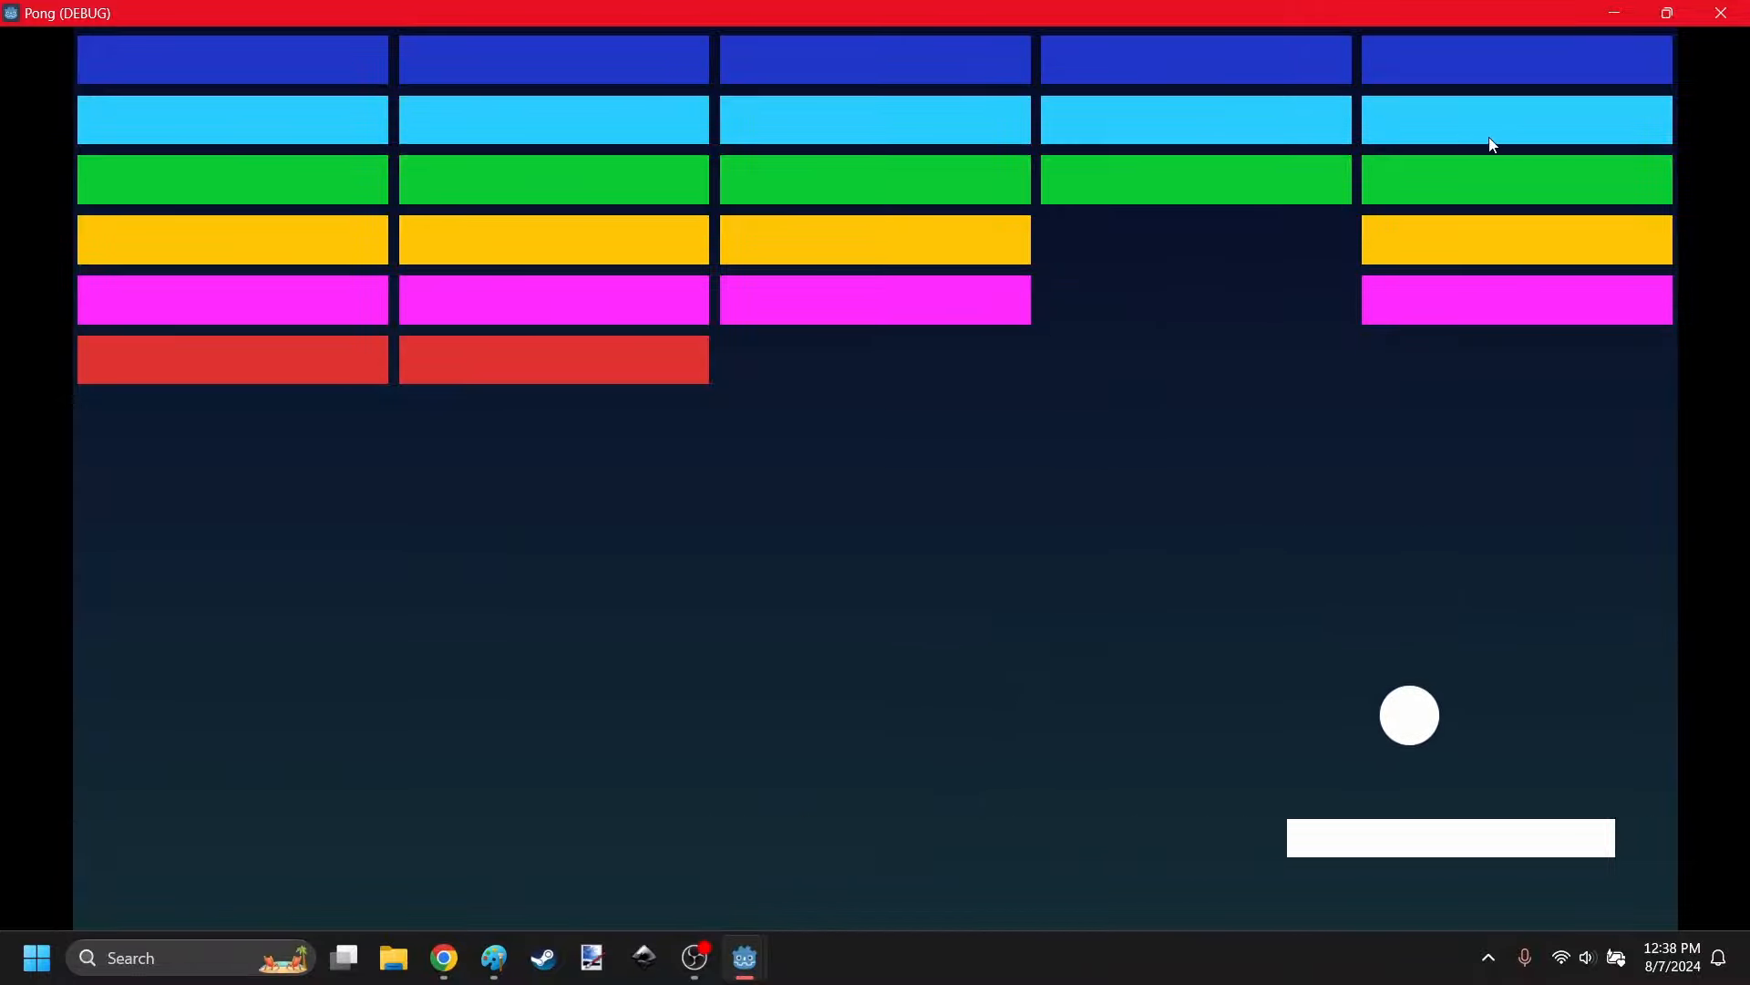
{"action": "left_click", "coordinate": [1721, 12]}
{"action": "left_click", "coordinate": [1436, 49]}
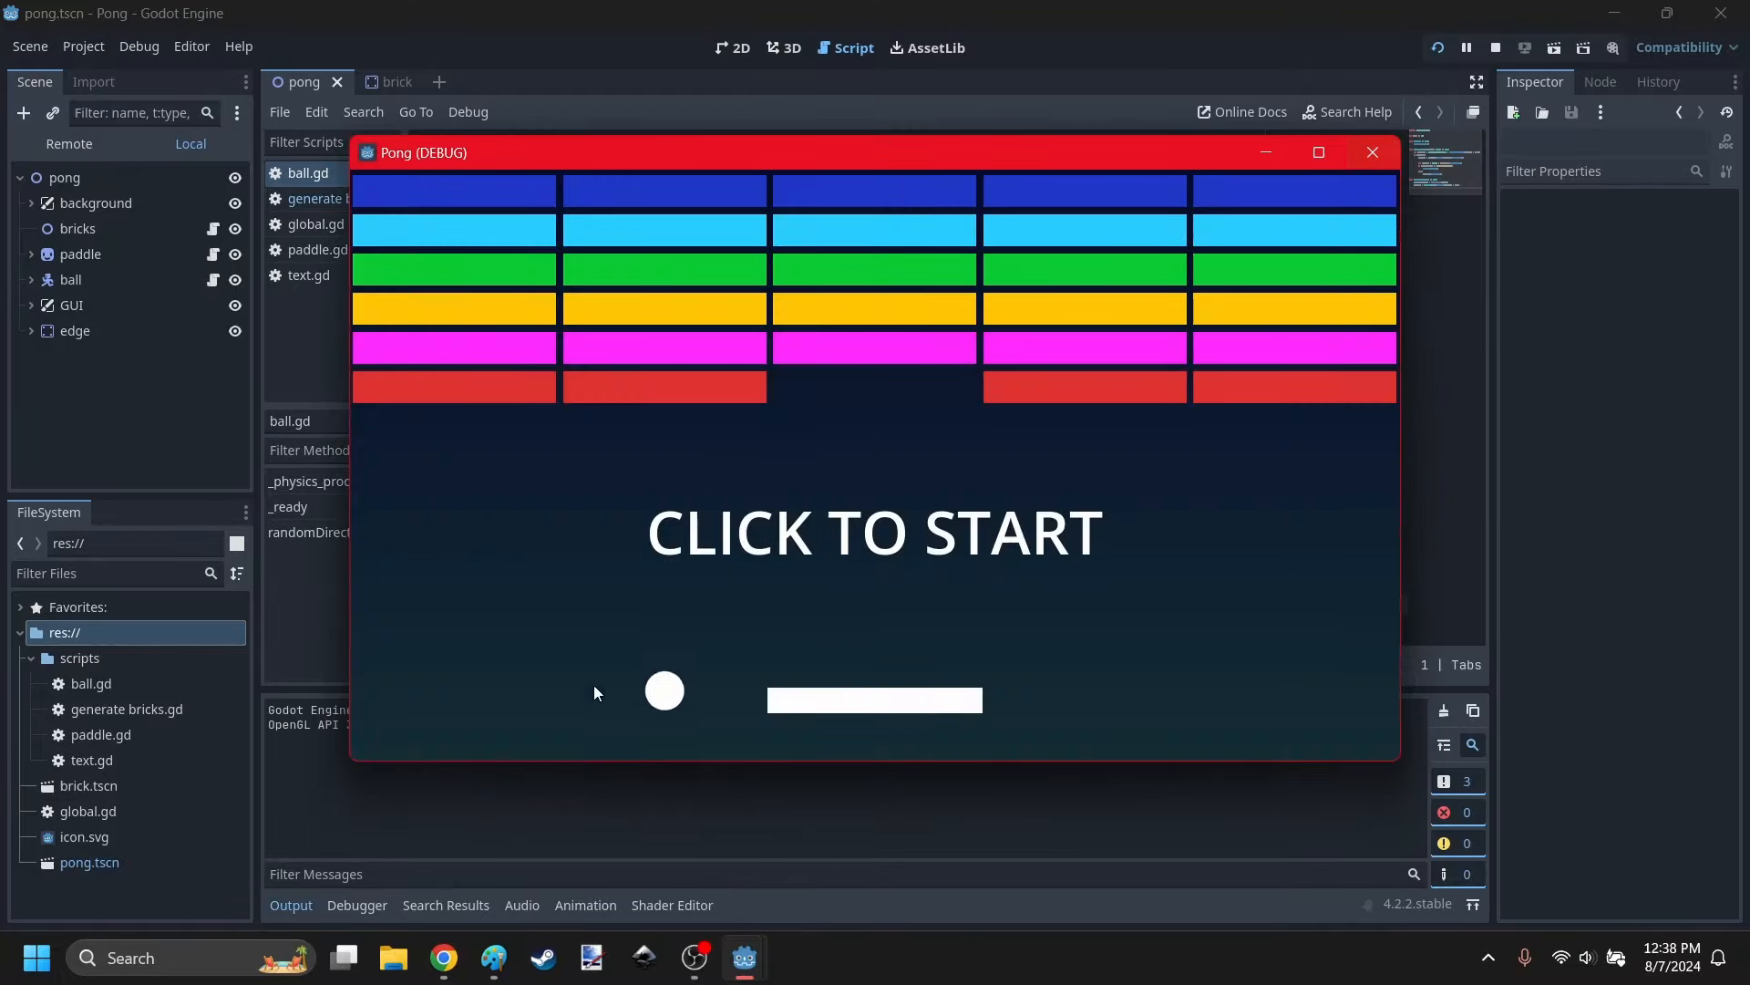
{"action": "left_click", "coordinate": [1318, 152]}
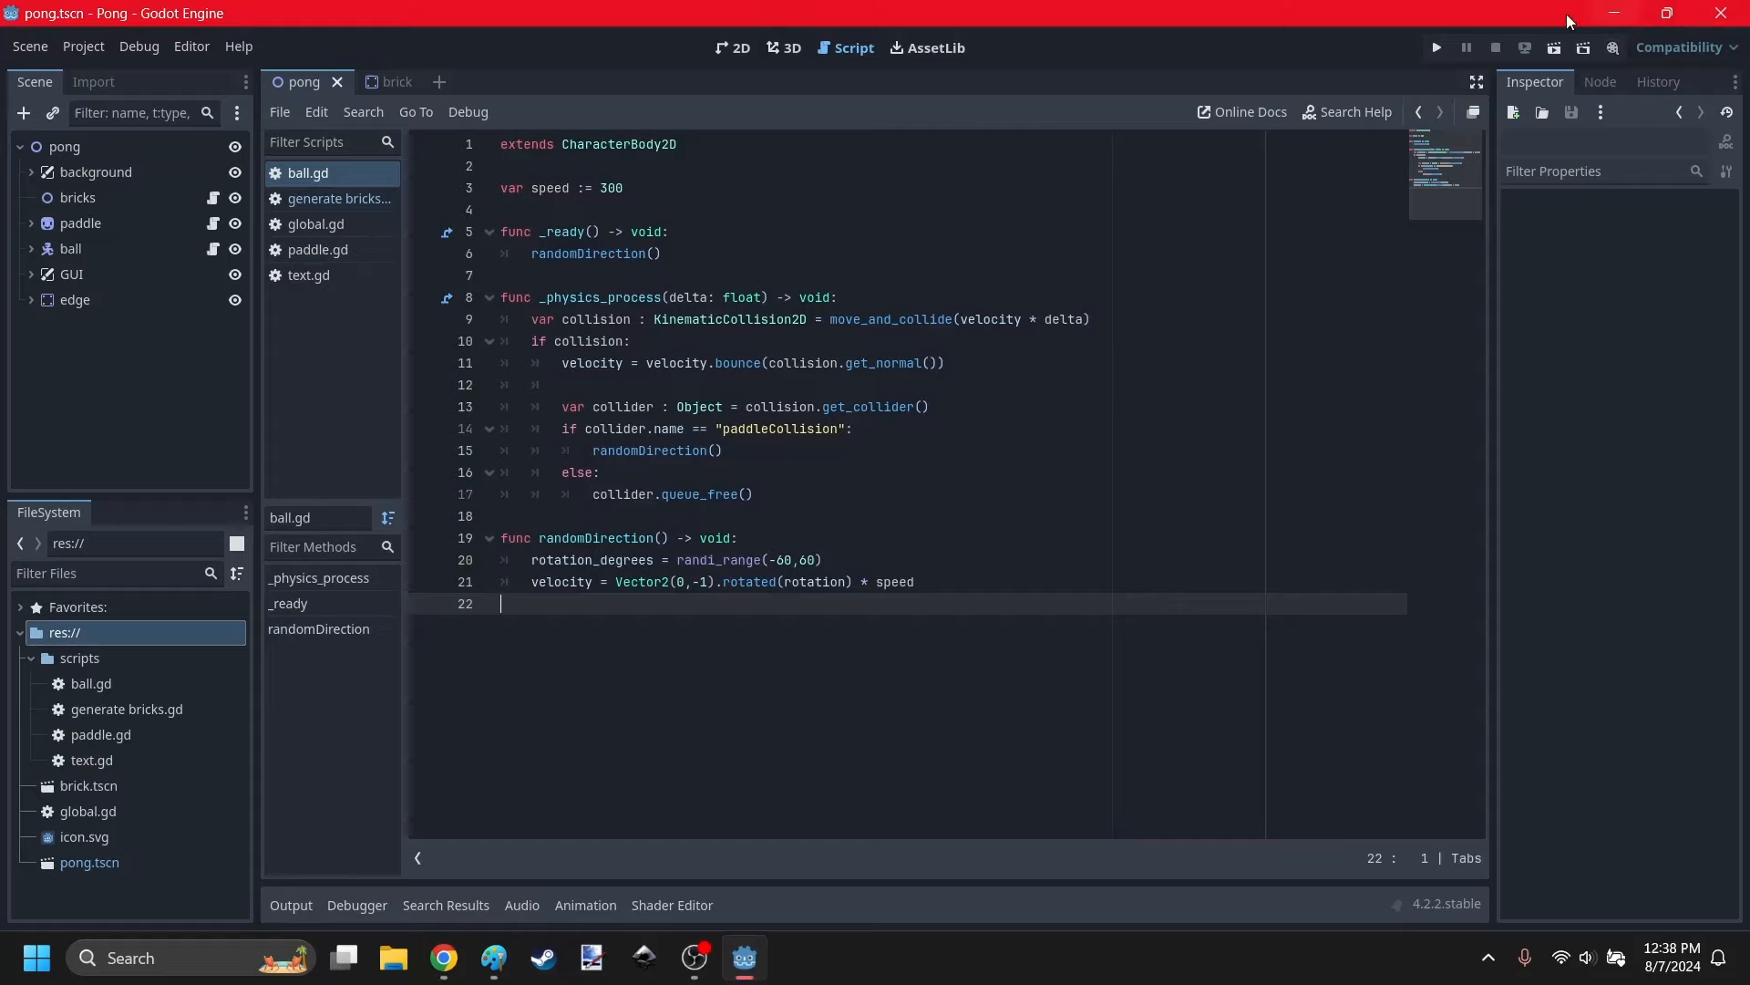
Test-run the game once, close it, and wrap the _physics_process movement code in an "if Global.gameStarted == true:" block in ball.gd.
{"action": "left_click", "coordinate": [1441, 47]}
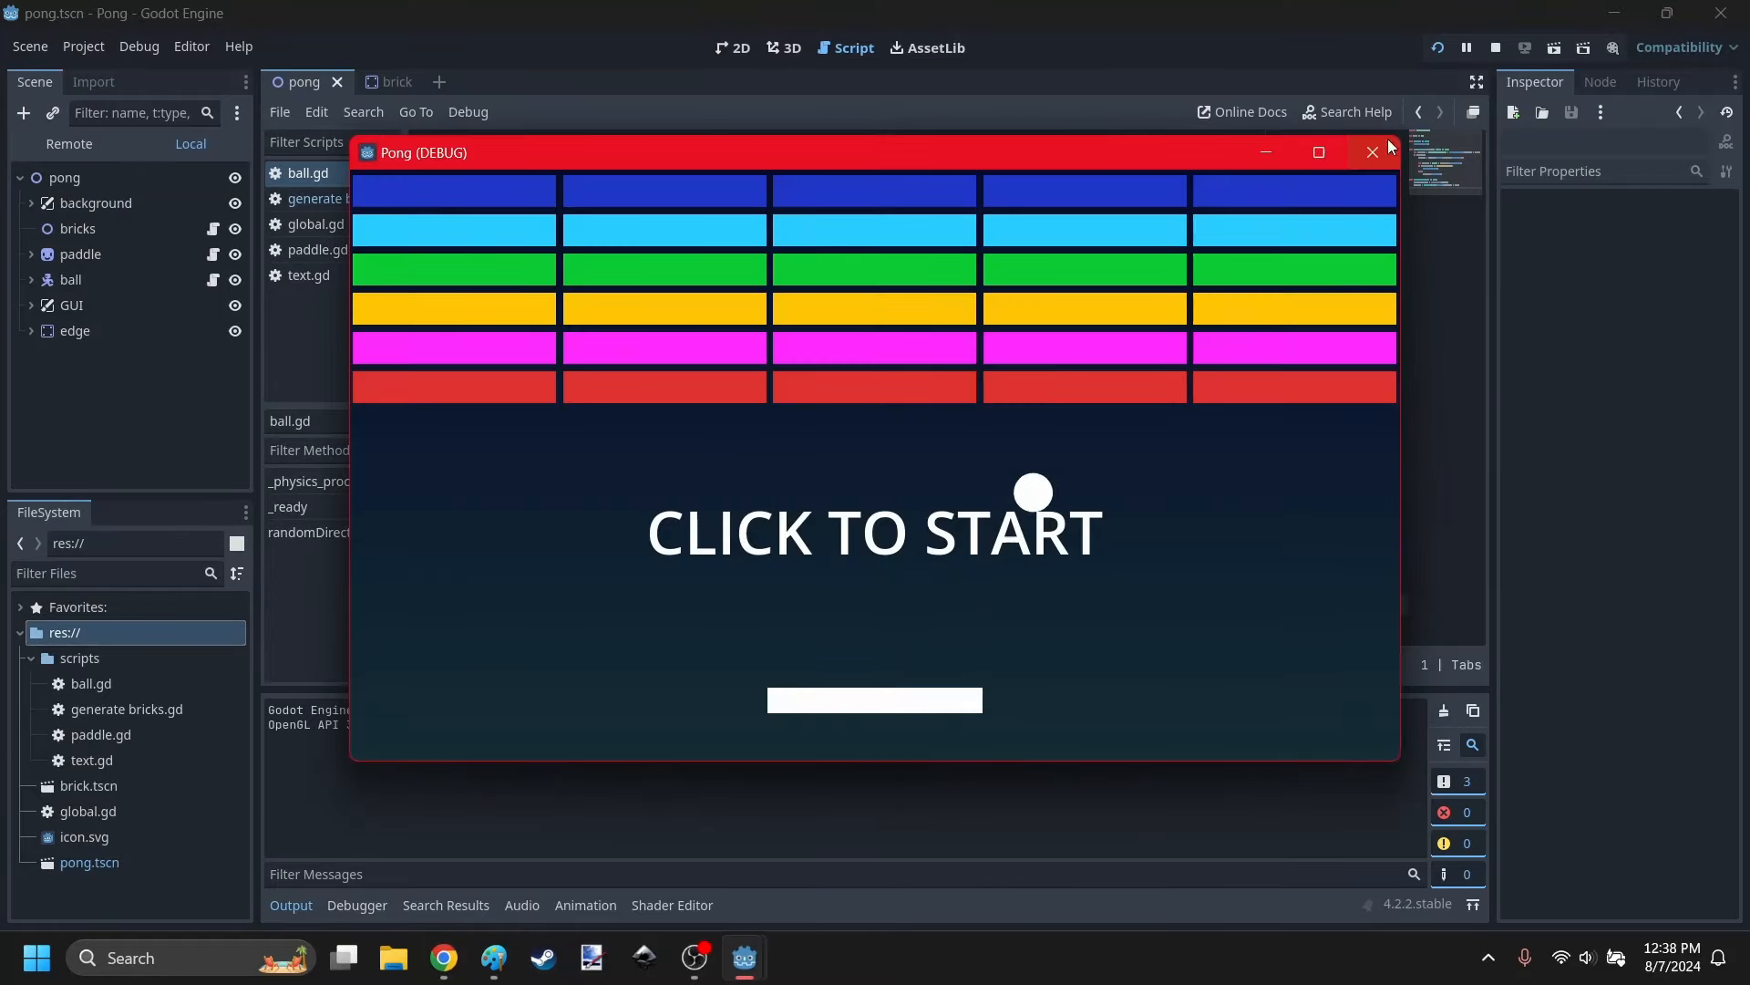
{"action": "left_click", "coordinate": [1345, 165]}
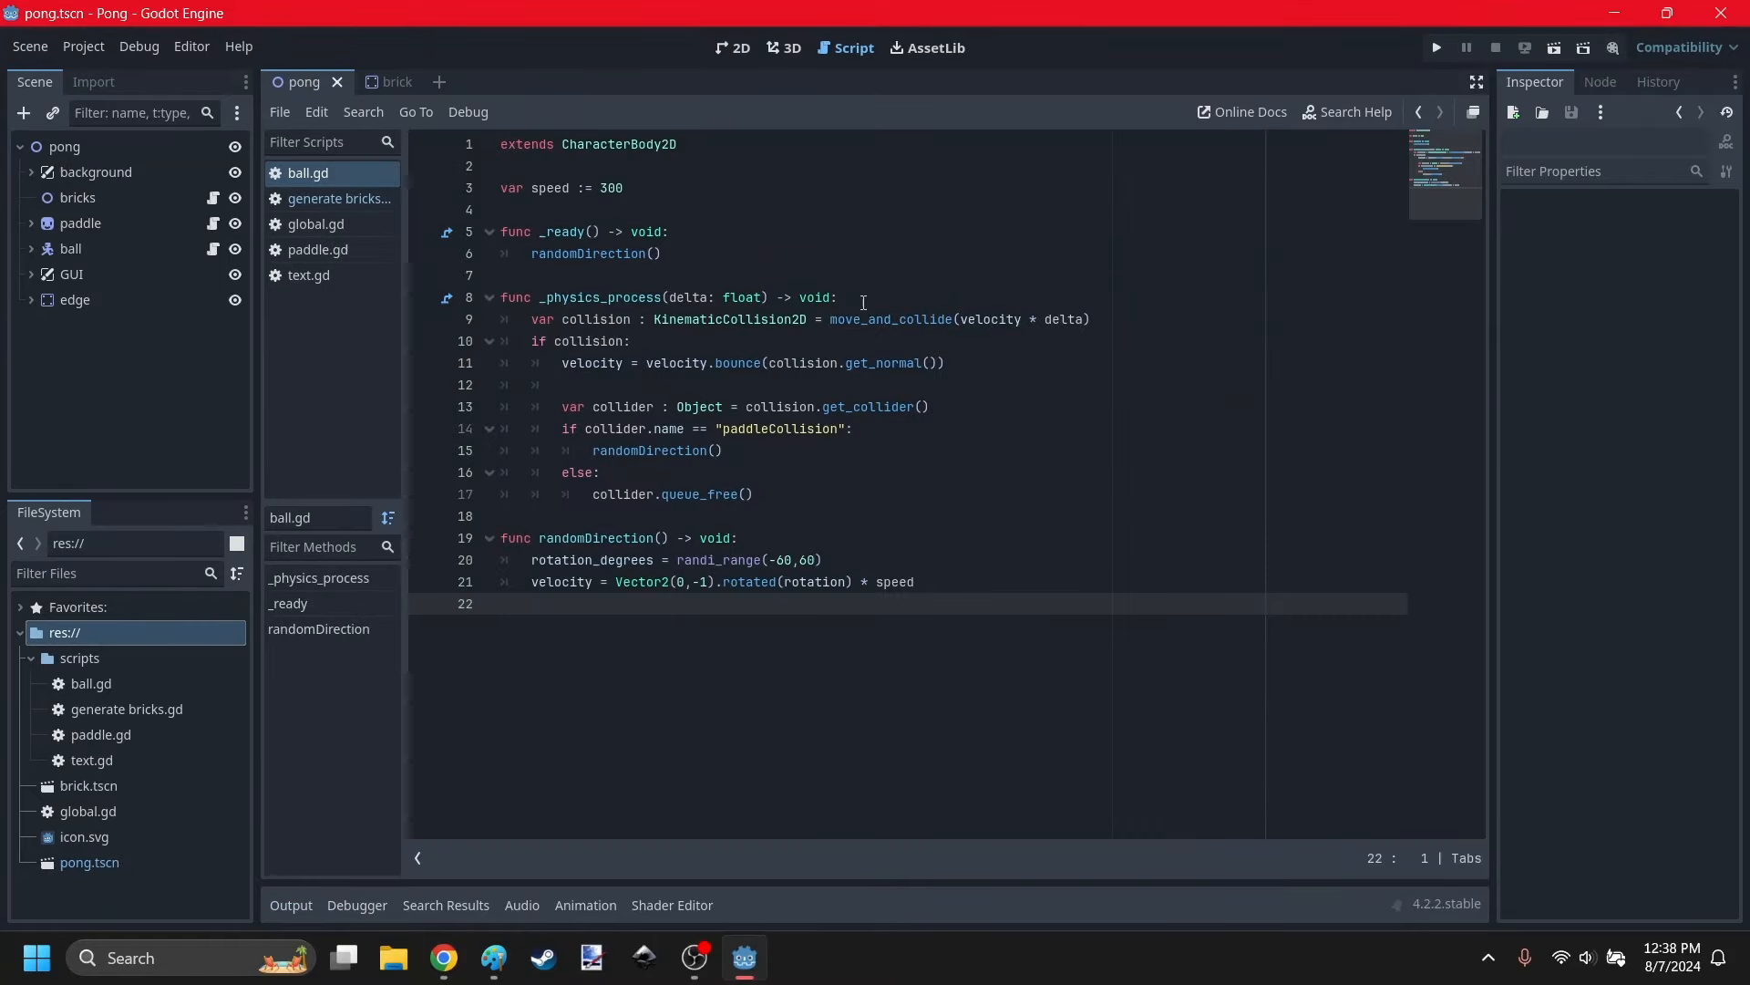
{"action": "left_click", "coordinate": [863, 302]}
{"action": "key", "text": "Return"}
{"action": "type", "text": "i"}
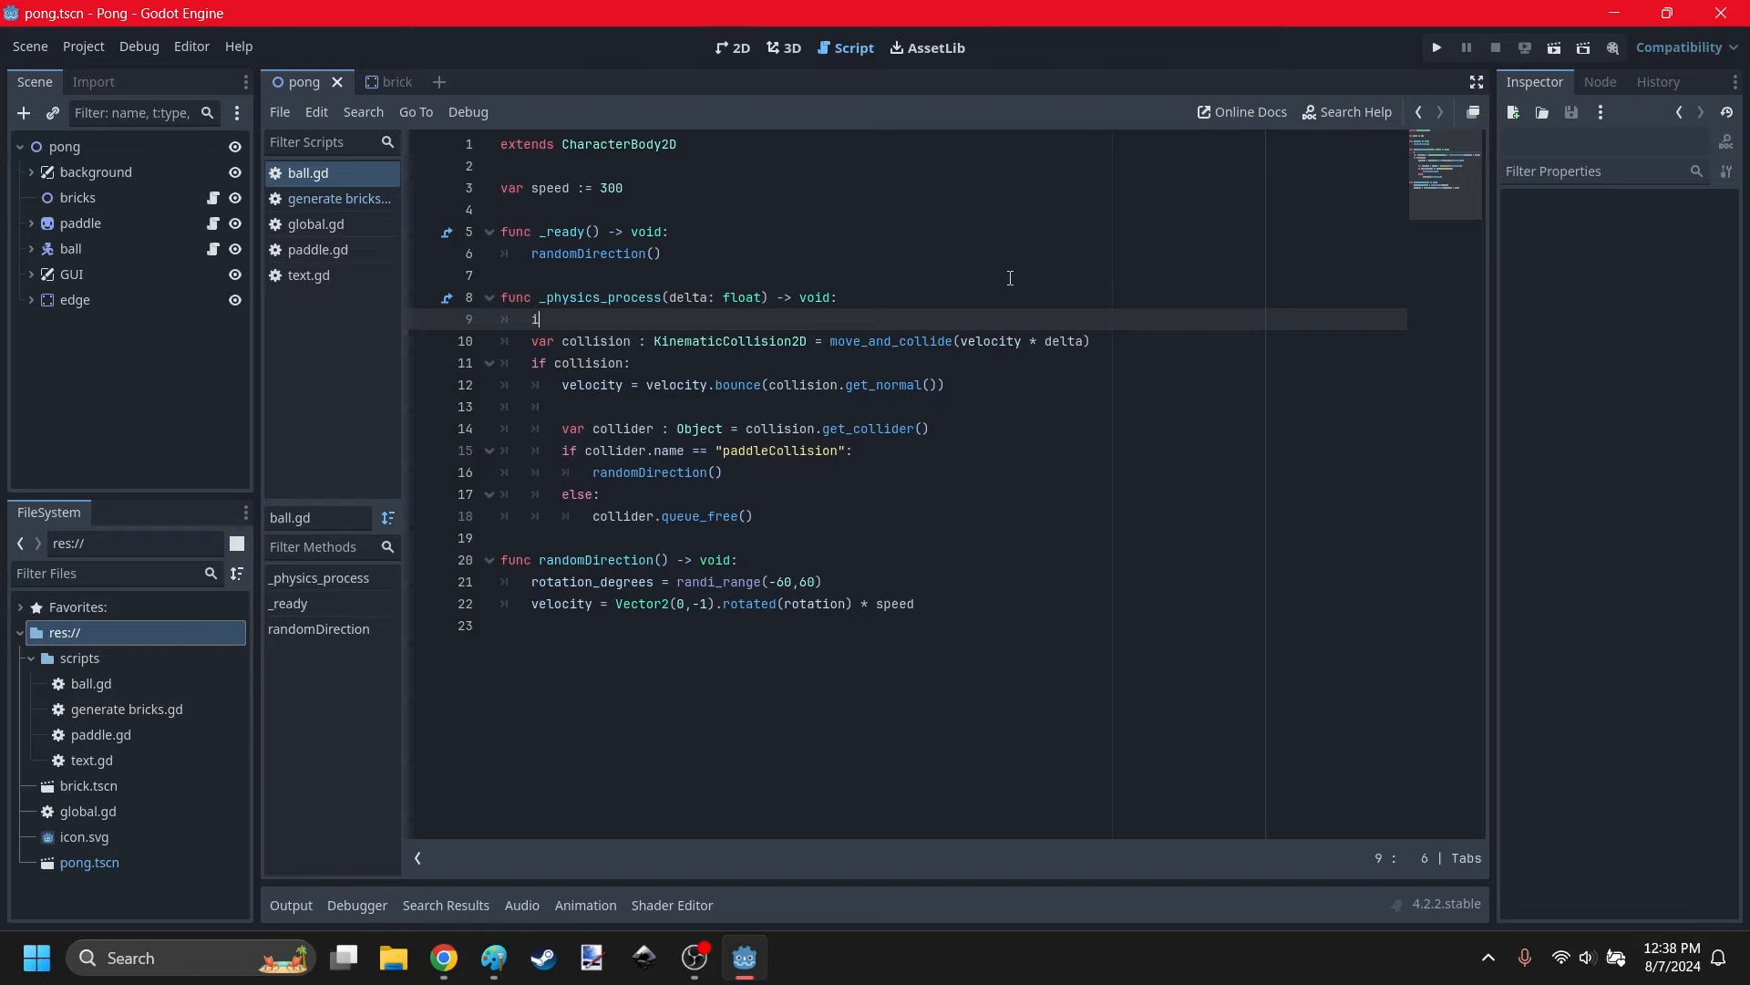
{"action": "type", "text": "f Global."}
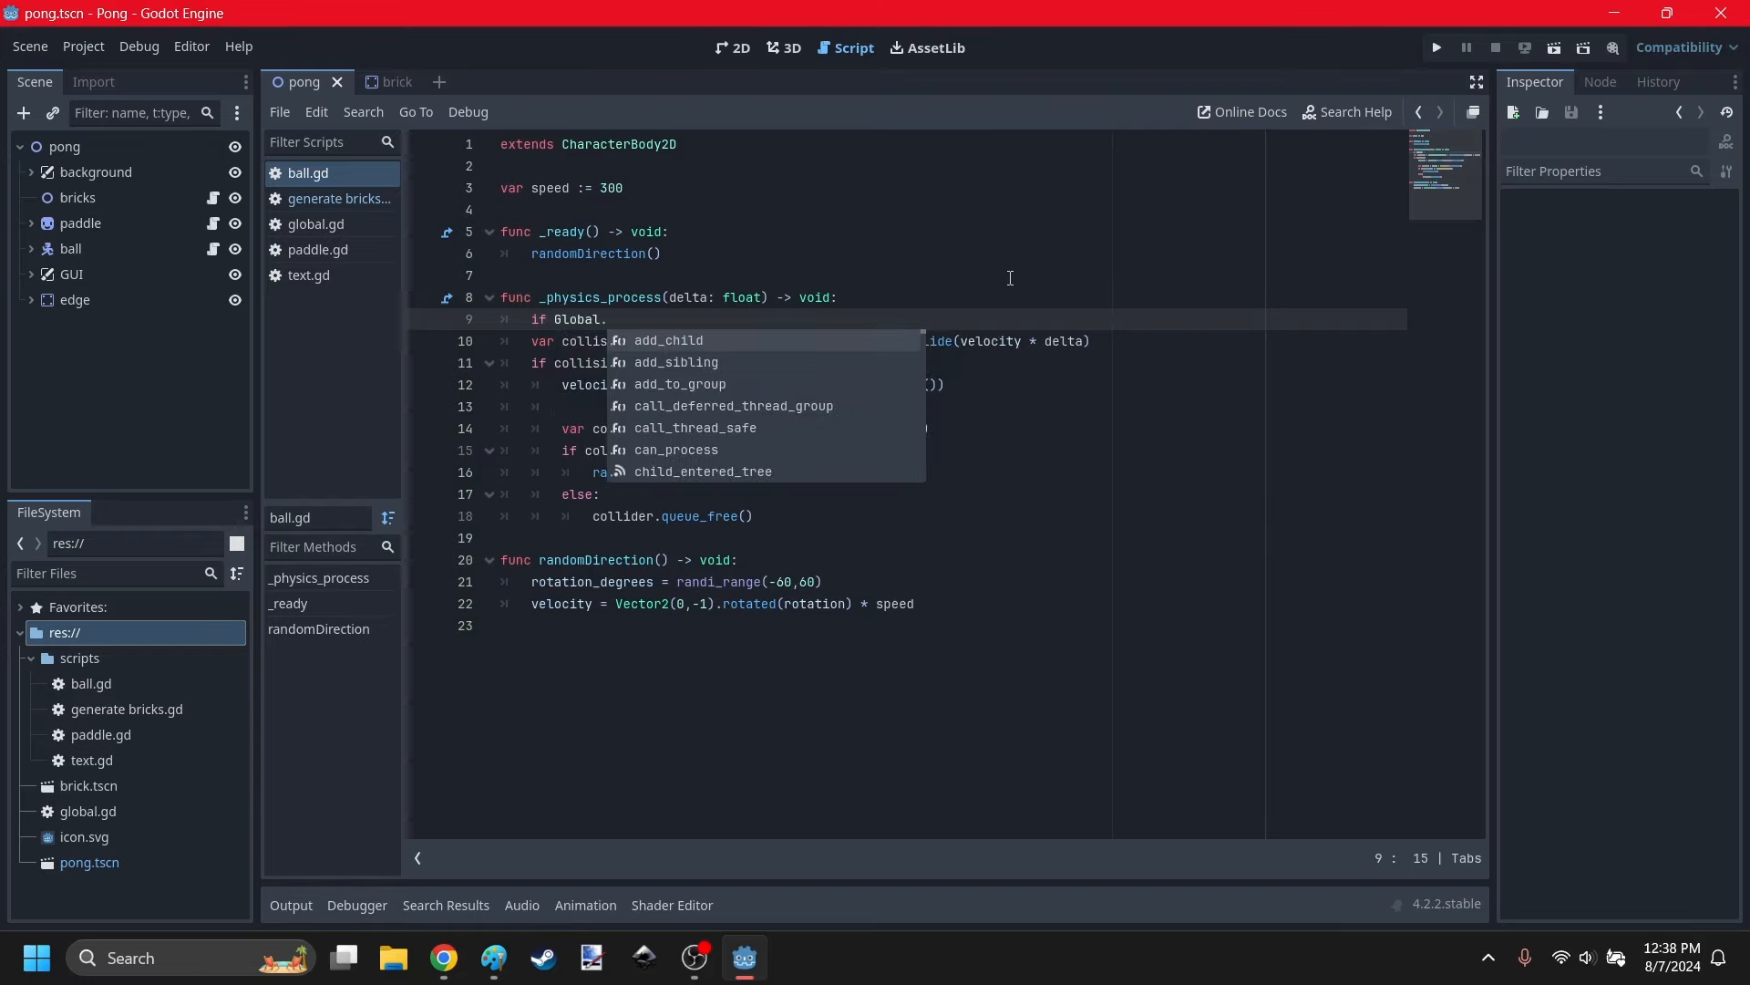
{"action": "type", "text": "gameStarted"}
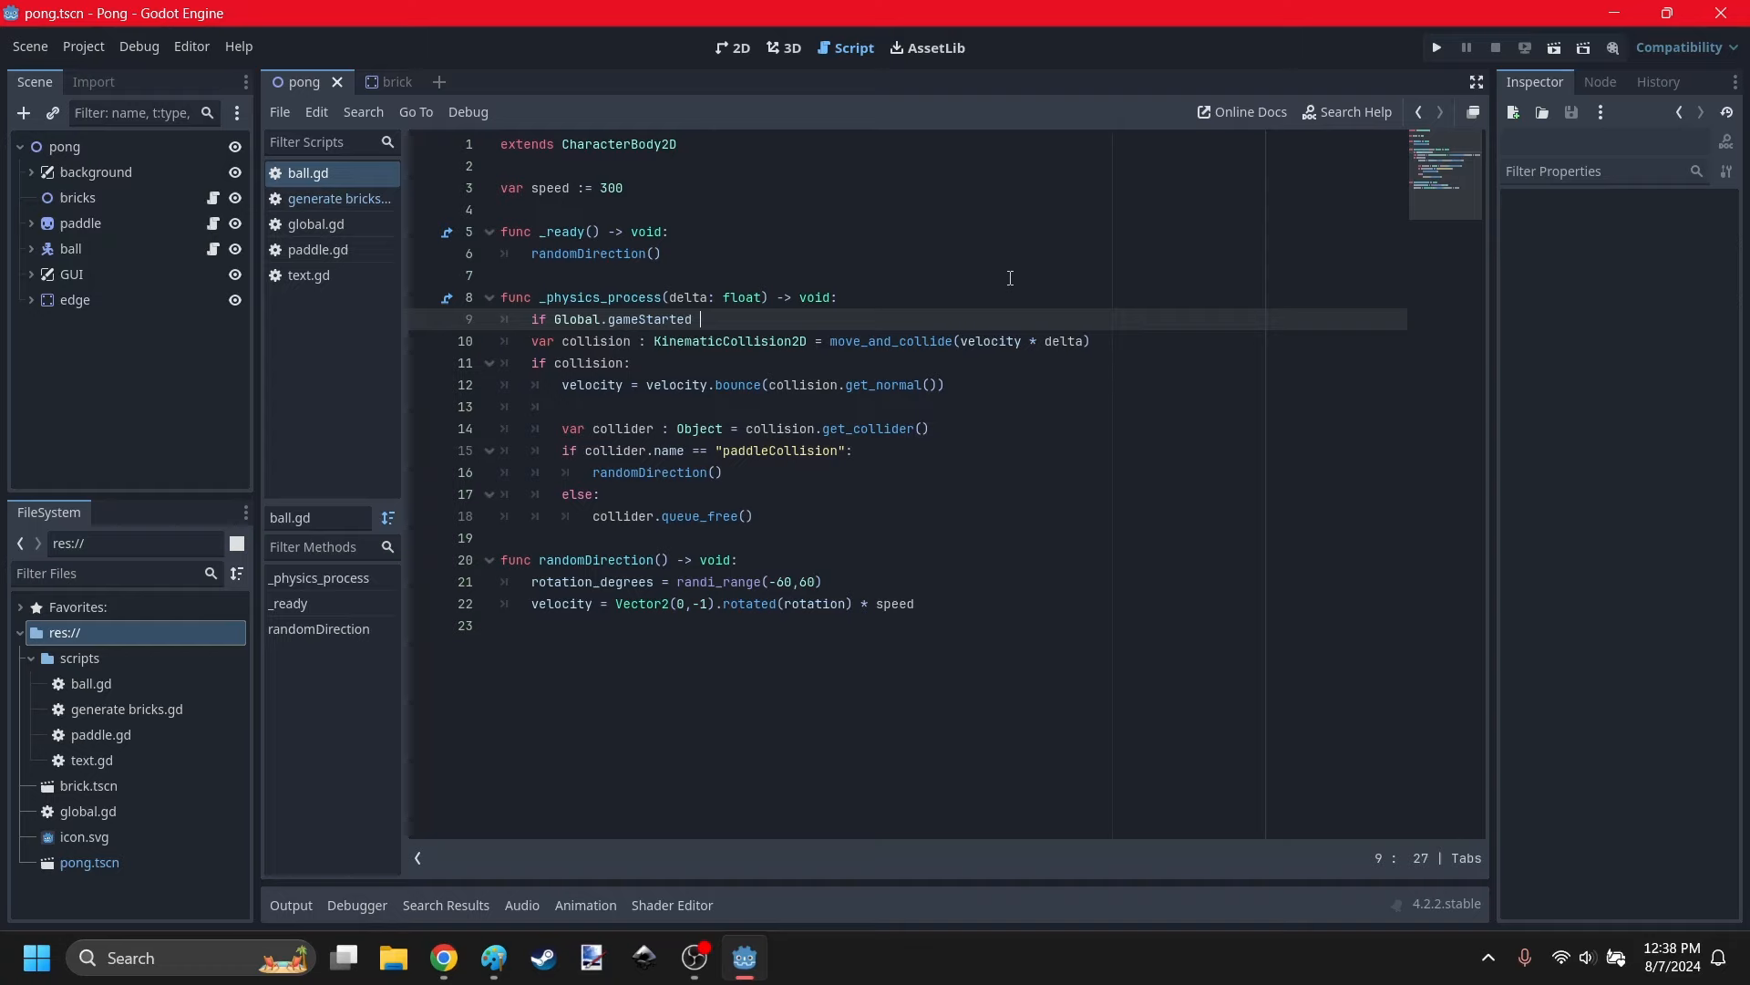
{"action": "left_click_drag", "start_coordinate": [802, 516], "coordinate": [490, 335]}
{"action": "key", "text": "Tab"}
{"action": "key", "text": "ctrl+End"}
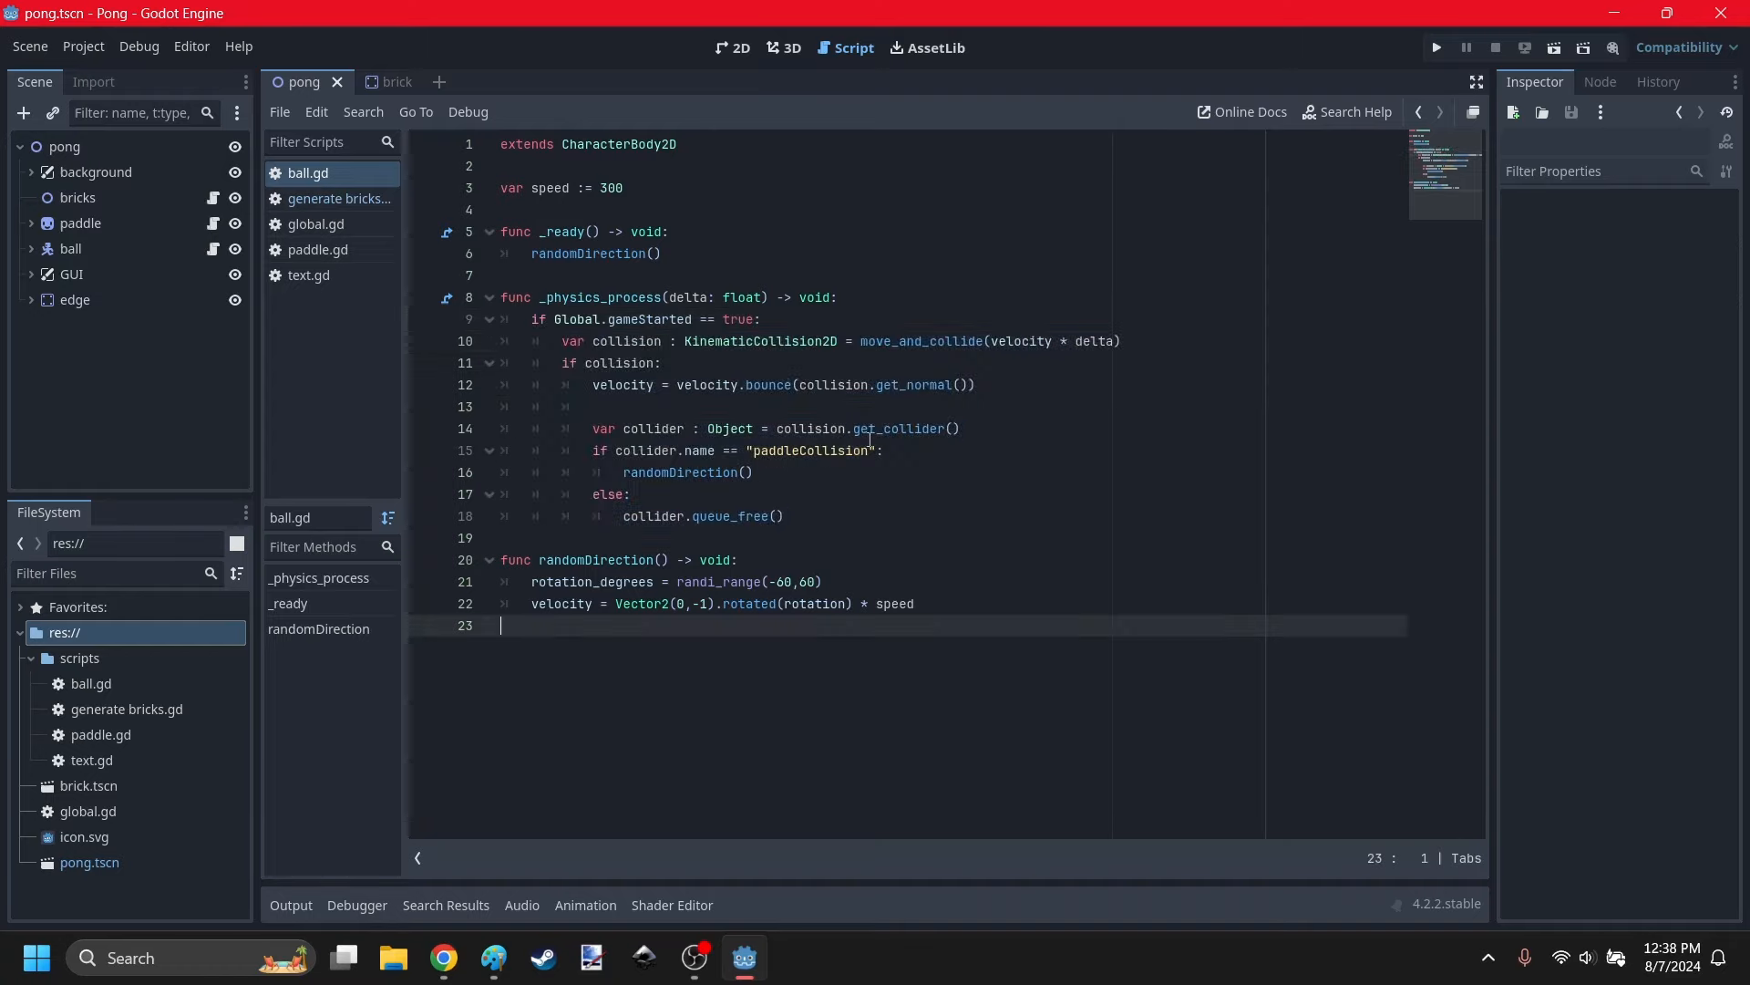
Run the game maximized, start it to check that the ball waits for the start and deletes bricks, and close it.
{"action": "left_click", "coordinate": [1437, 47]}
{"action": "left_click", "coordinate": [1327, 144]}
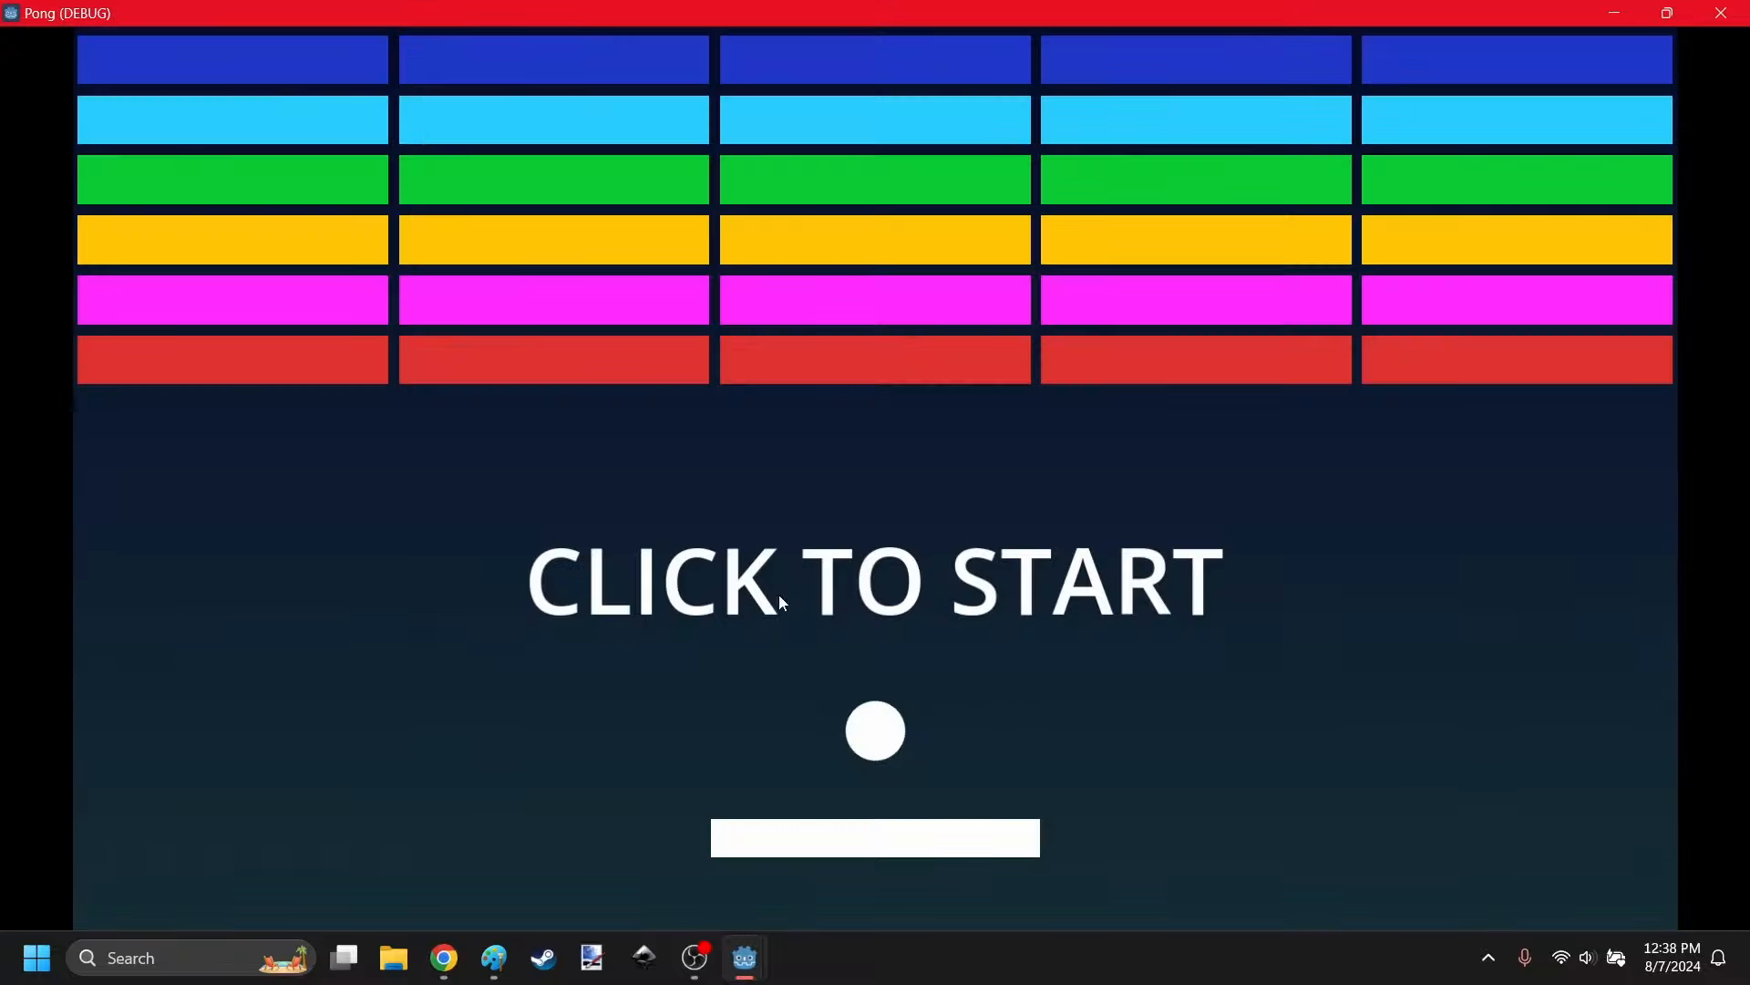
{"action": "left_click", "coordinate": [876, 534]}
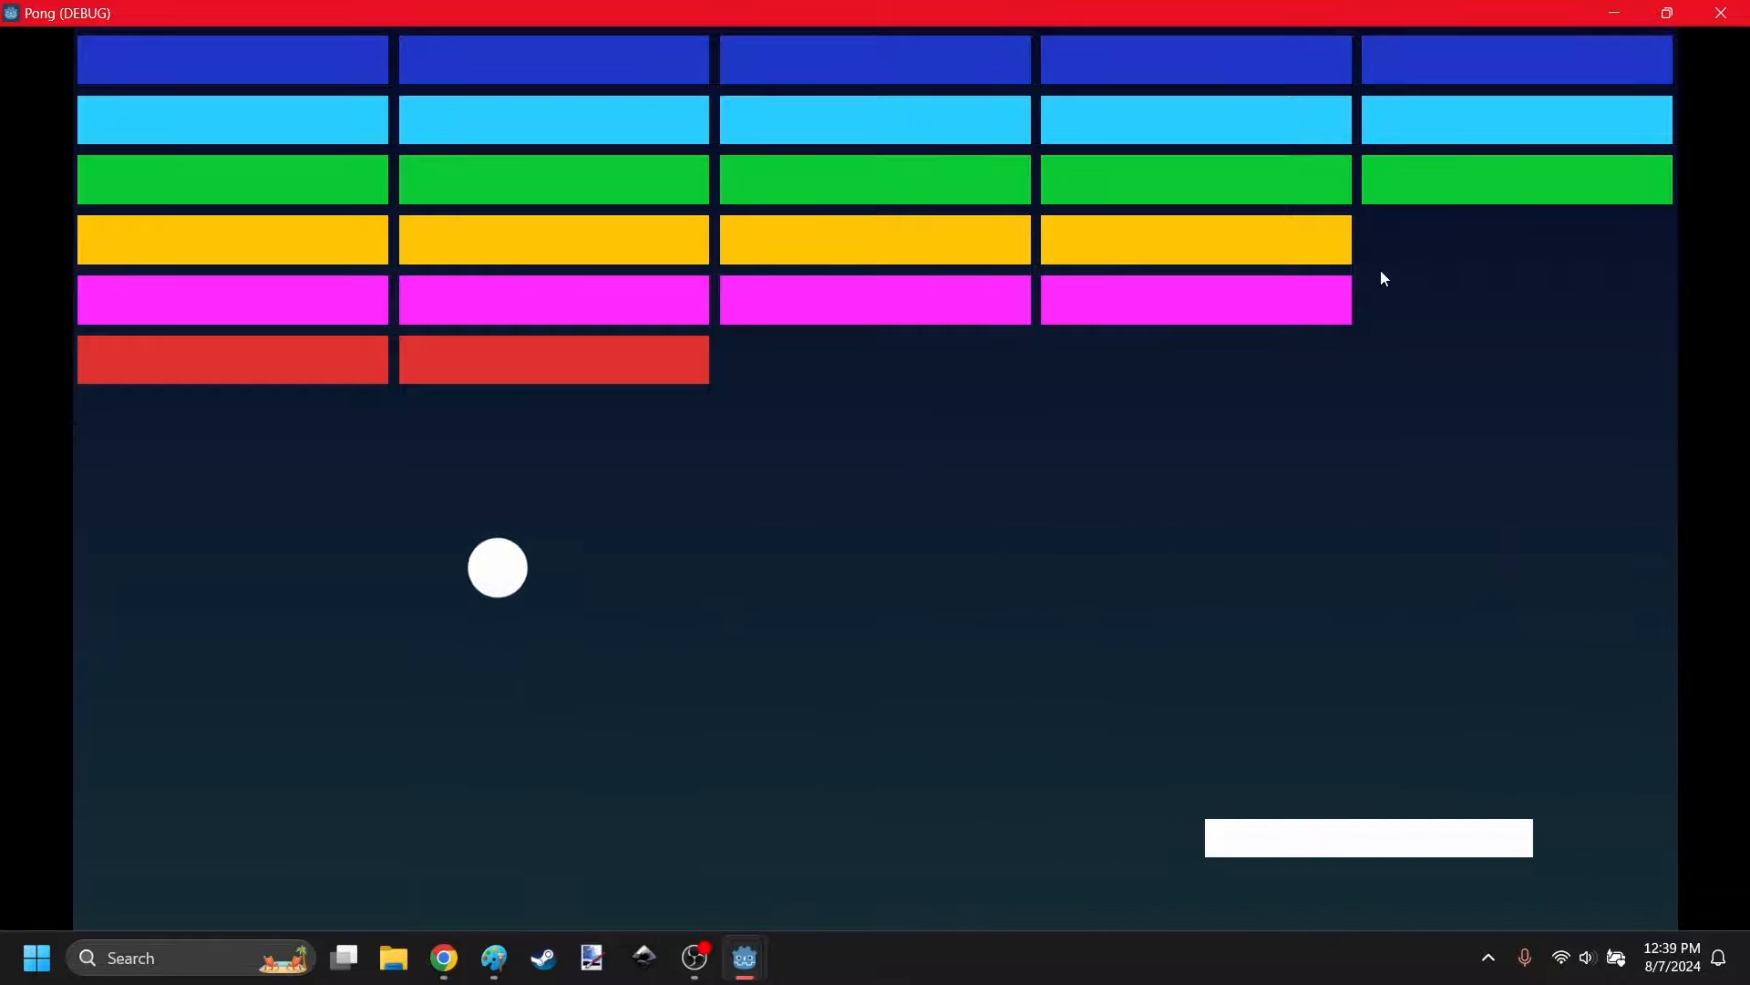
{"action": "left_click", "coordinate": [1730, 9]}
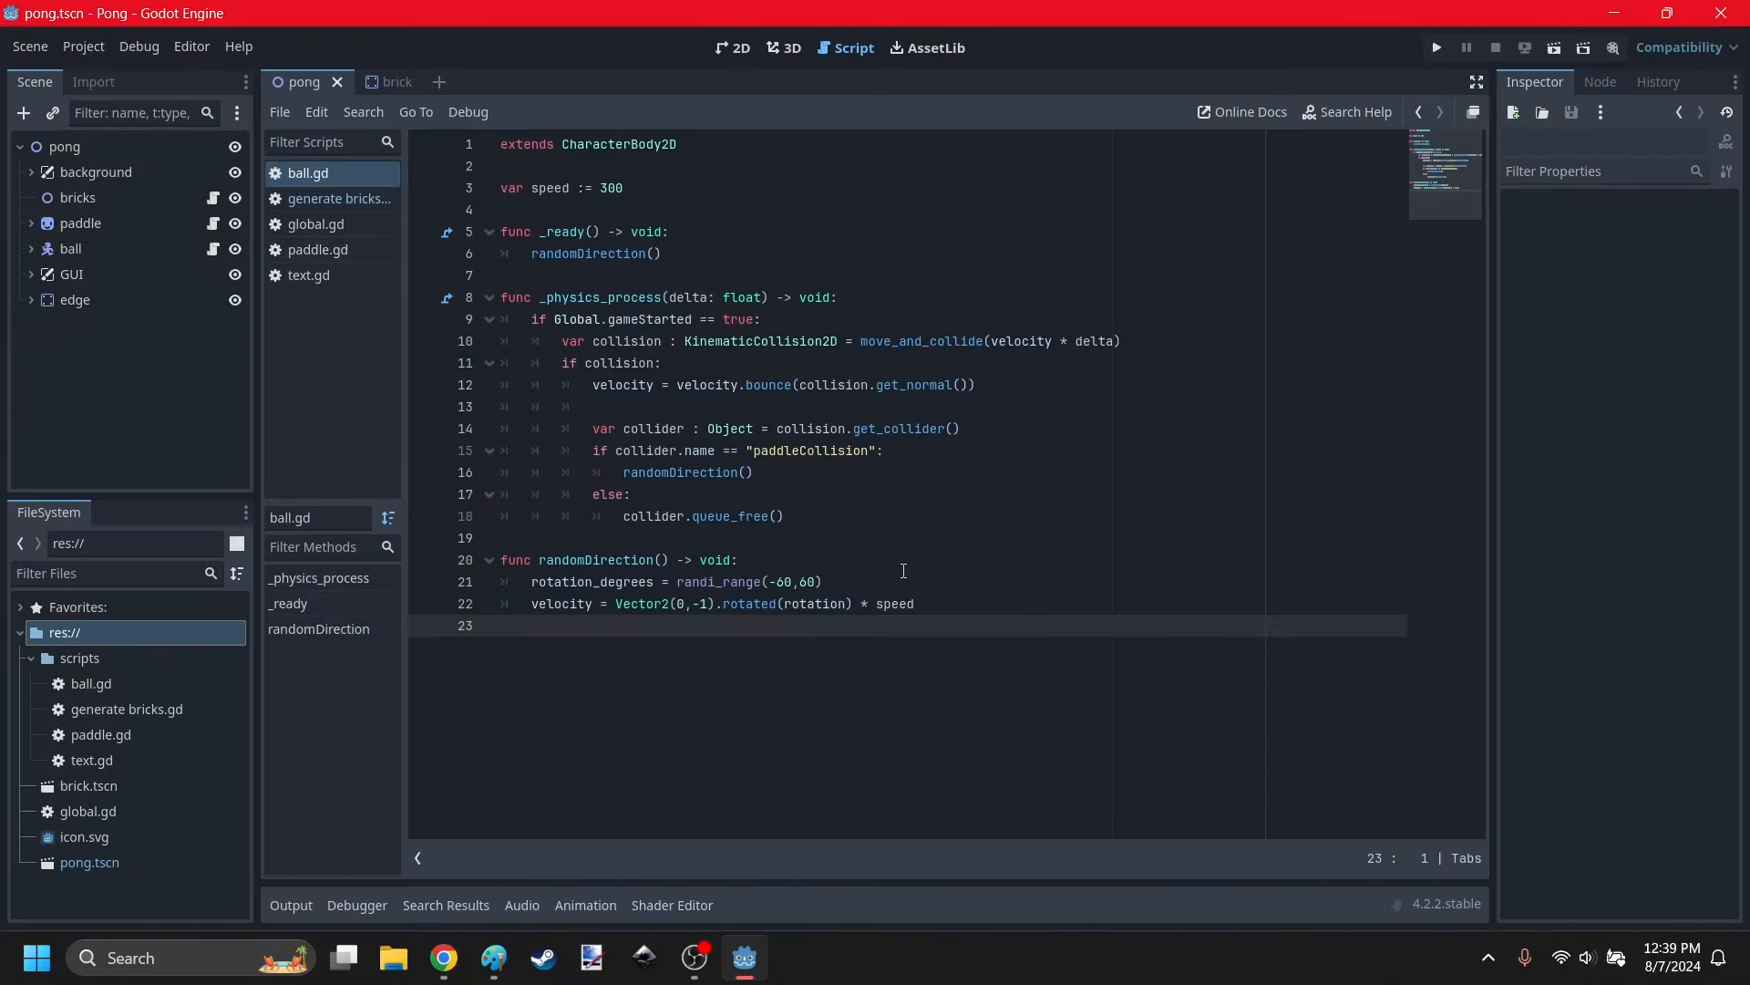
Replace the else branch after the paddleCollision check with elif not collider.name == "edge": in ball.gd.
{"action": "left_click", "coordinate": [732, 51]}
{"action": "left_click", "coordinate": [846, 48]}
{"action": "left_click", "coordinate": [643, 497]}
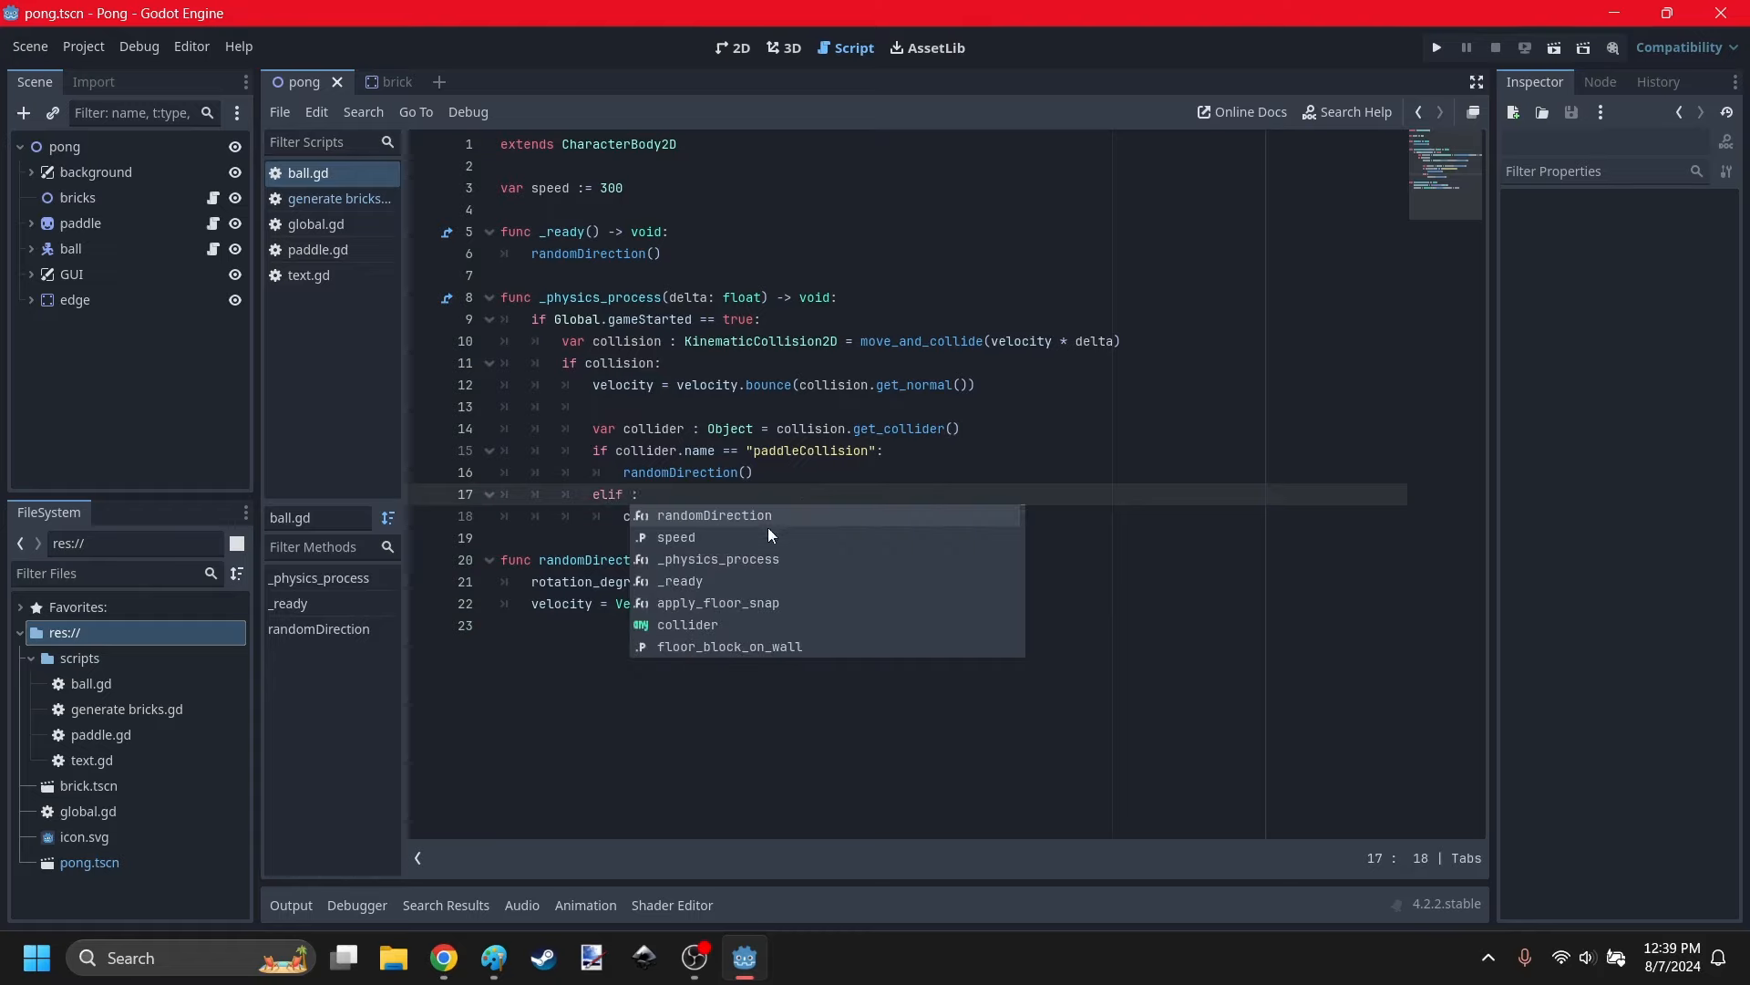
{"action": "type", "text": "not collider.name == \""}
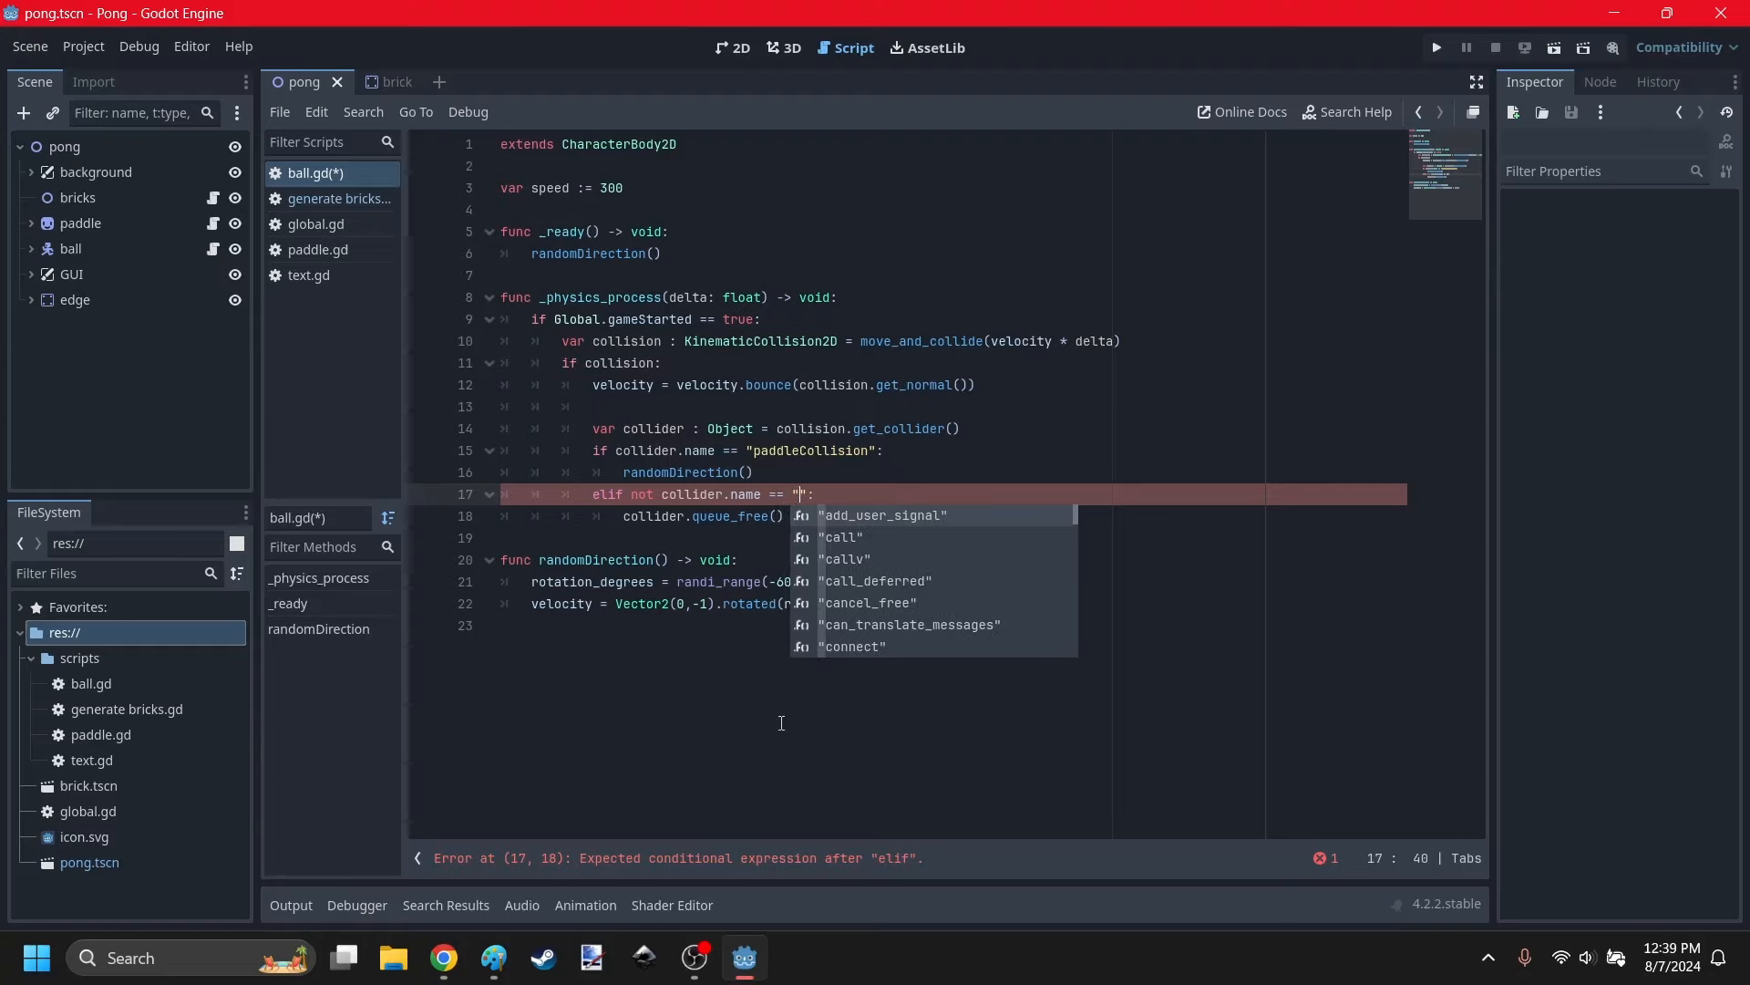
{"action": "type", "text": "edge"}
{"action": "left_click", "coordinate": [781, 723]}
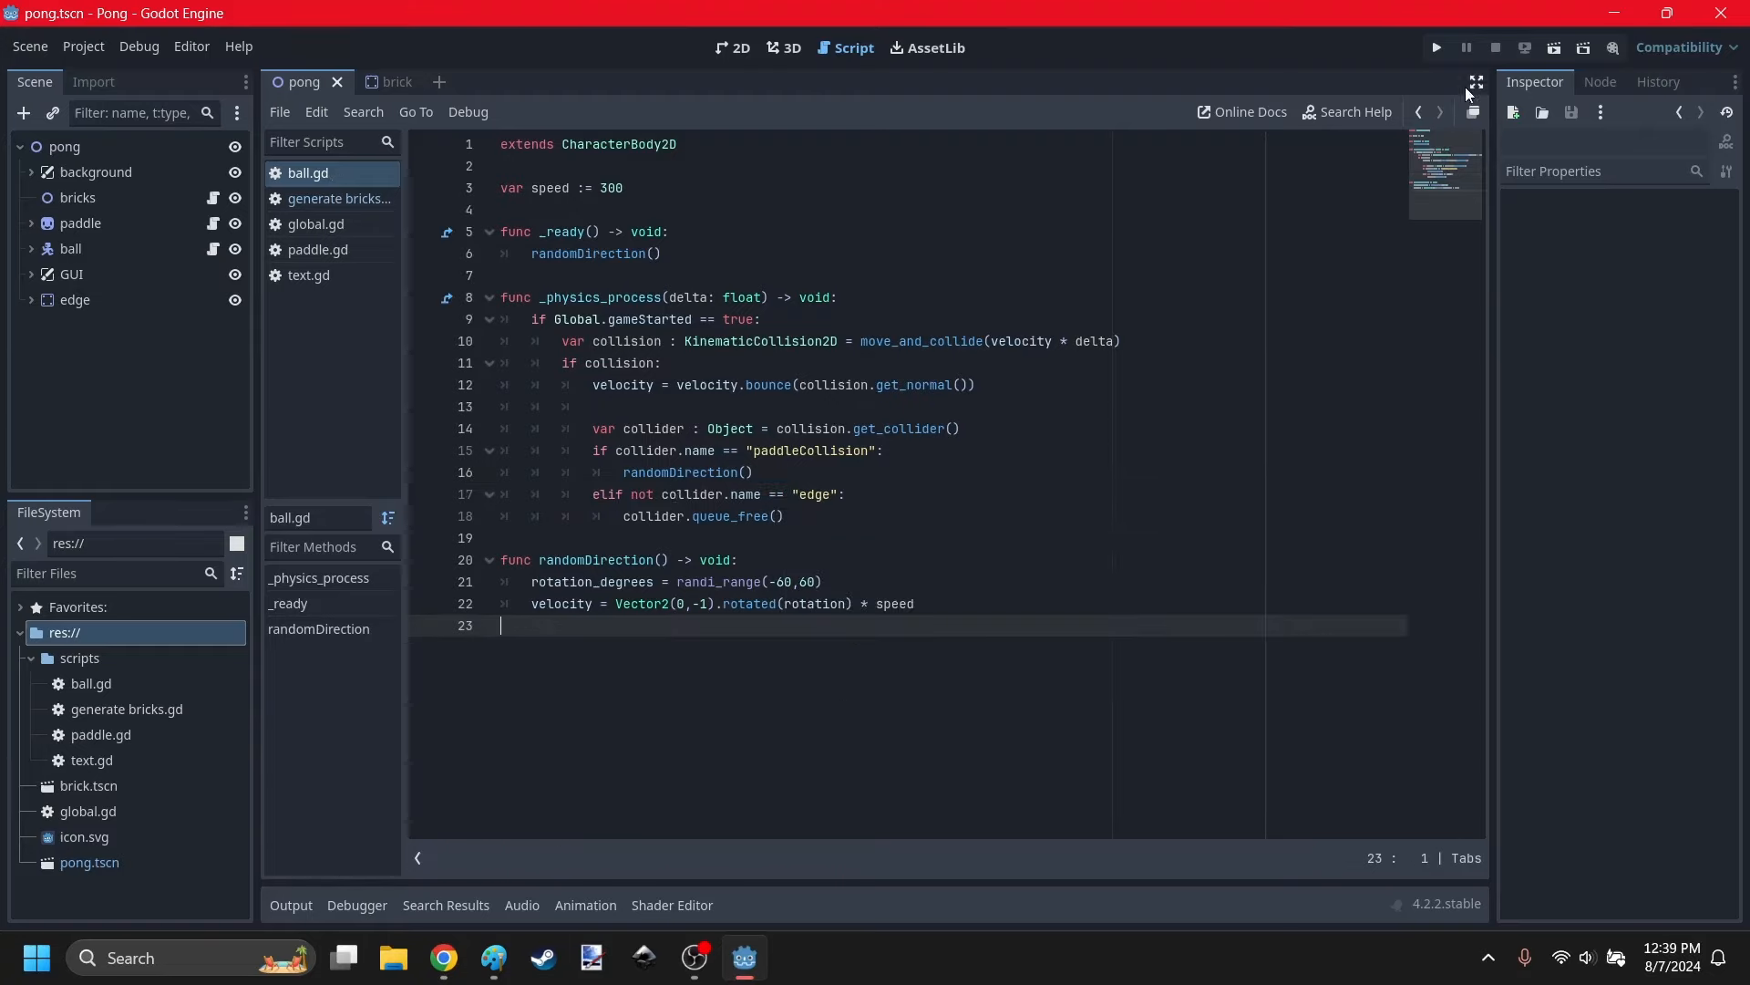
Run the game maximized, play it to test that the screen edges survive ball hits, and close it.
{"action": "left_click", "coordinate": [1431, 54]}
{"action": "left_click", "coordinate": [1318, 156]}
{"action": "left_click", "coordinate": [1014, 422]}
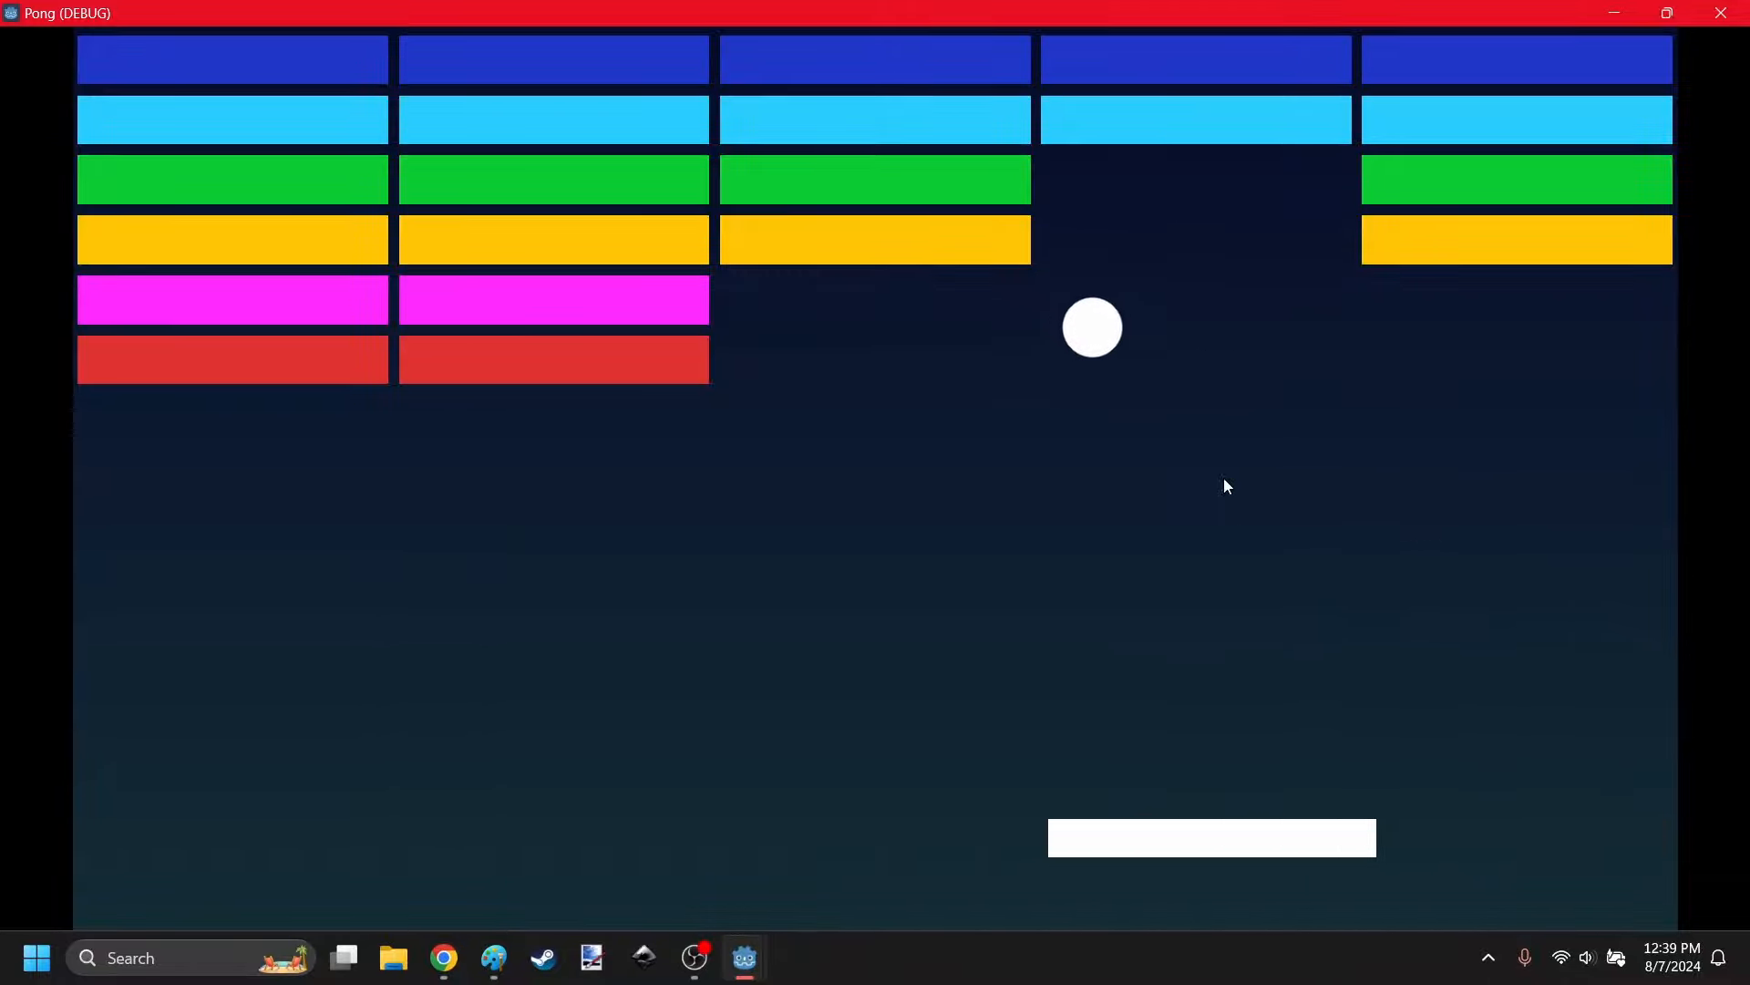
{"action": "left_click", "coordinate": [1726, 12]}
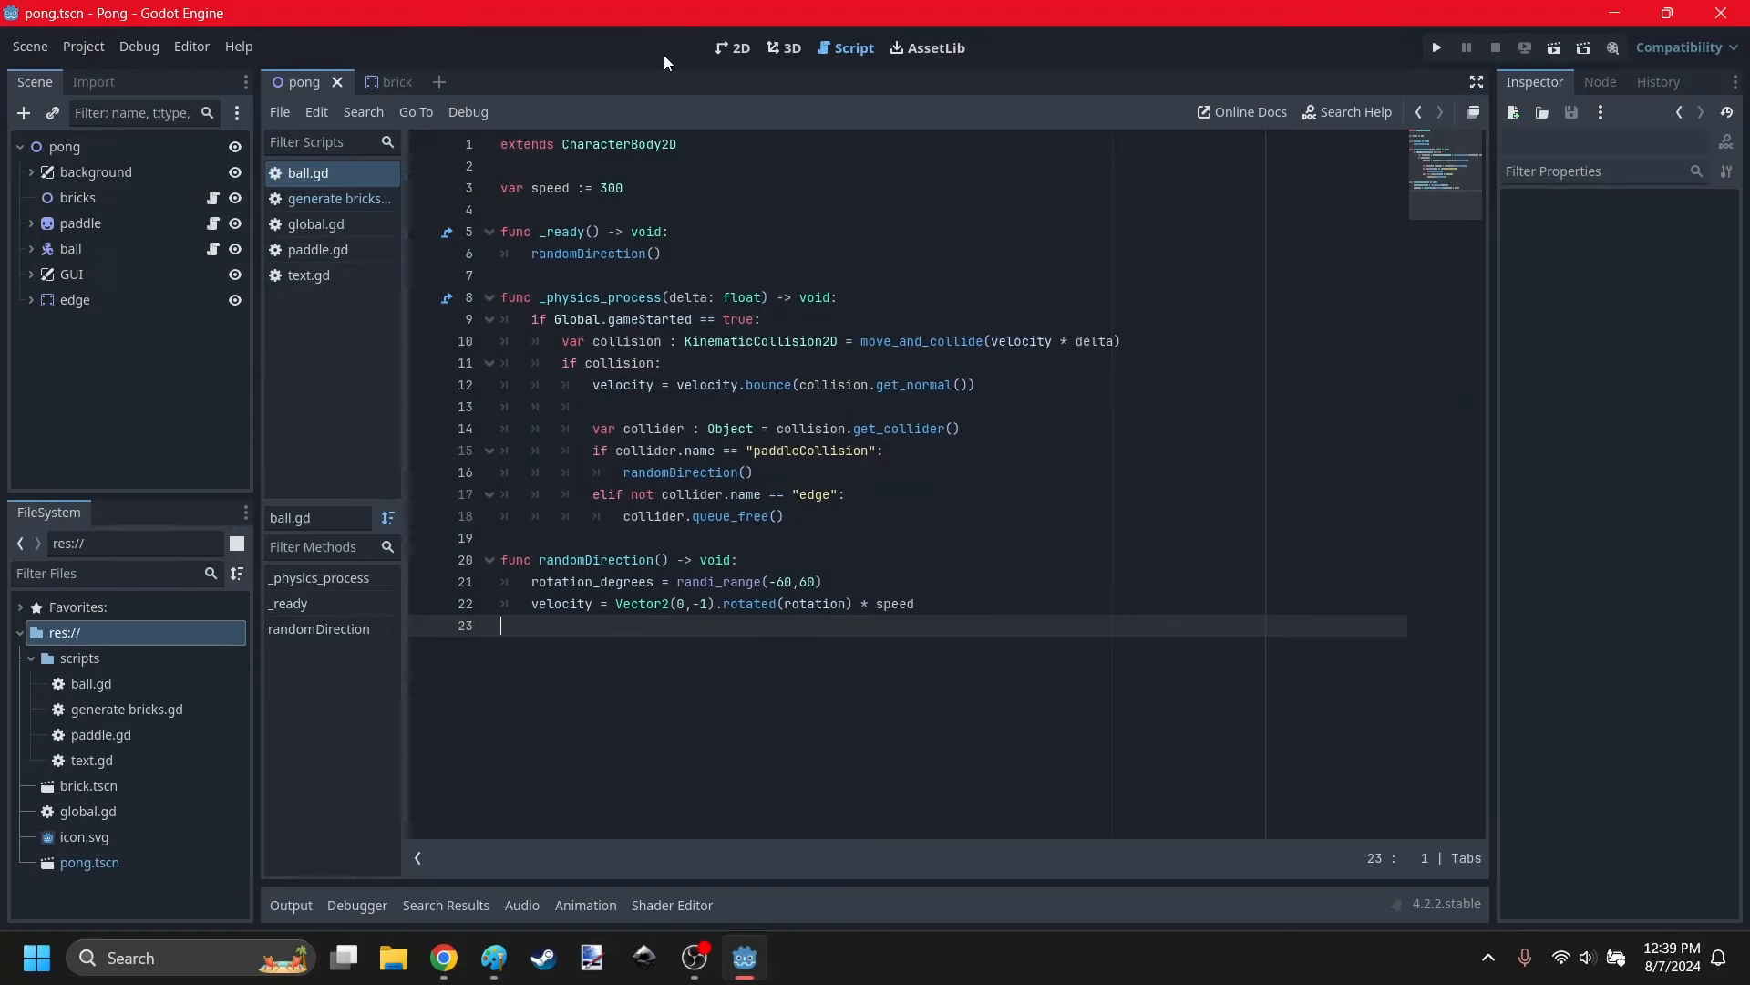
In the 2D workspace, create a folder named audio under res:// and select it.
{"action": "left_click", "coordinate": [735, 48]}
{"action": "left_click", "coordinate": [71, 248]}
{"action": "right_click", "coordinate": [60, 624]}
{"action": "mouse_move", "coordinate": [231, 638]}
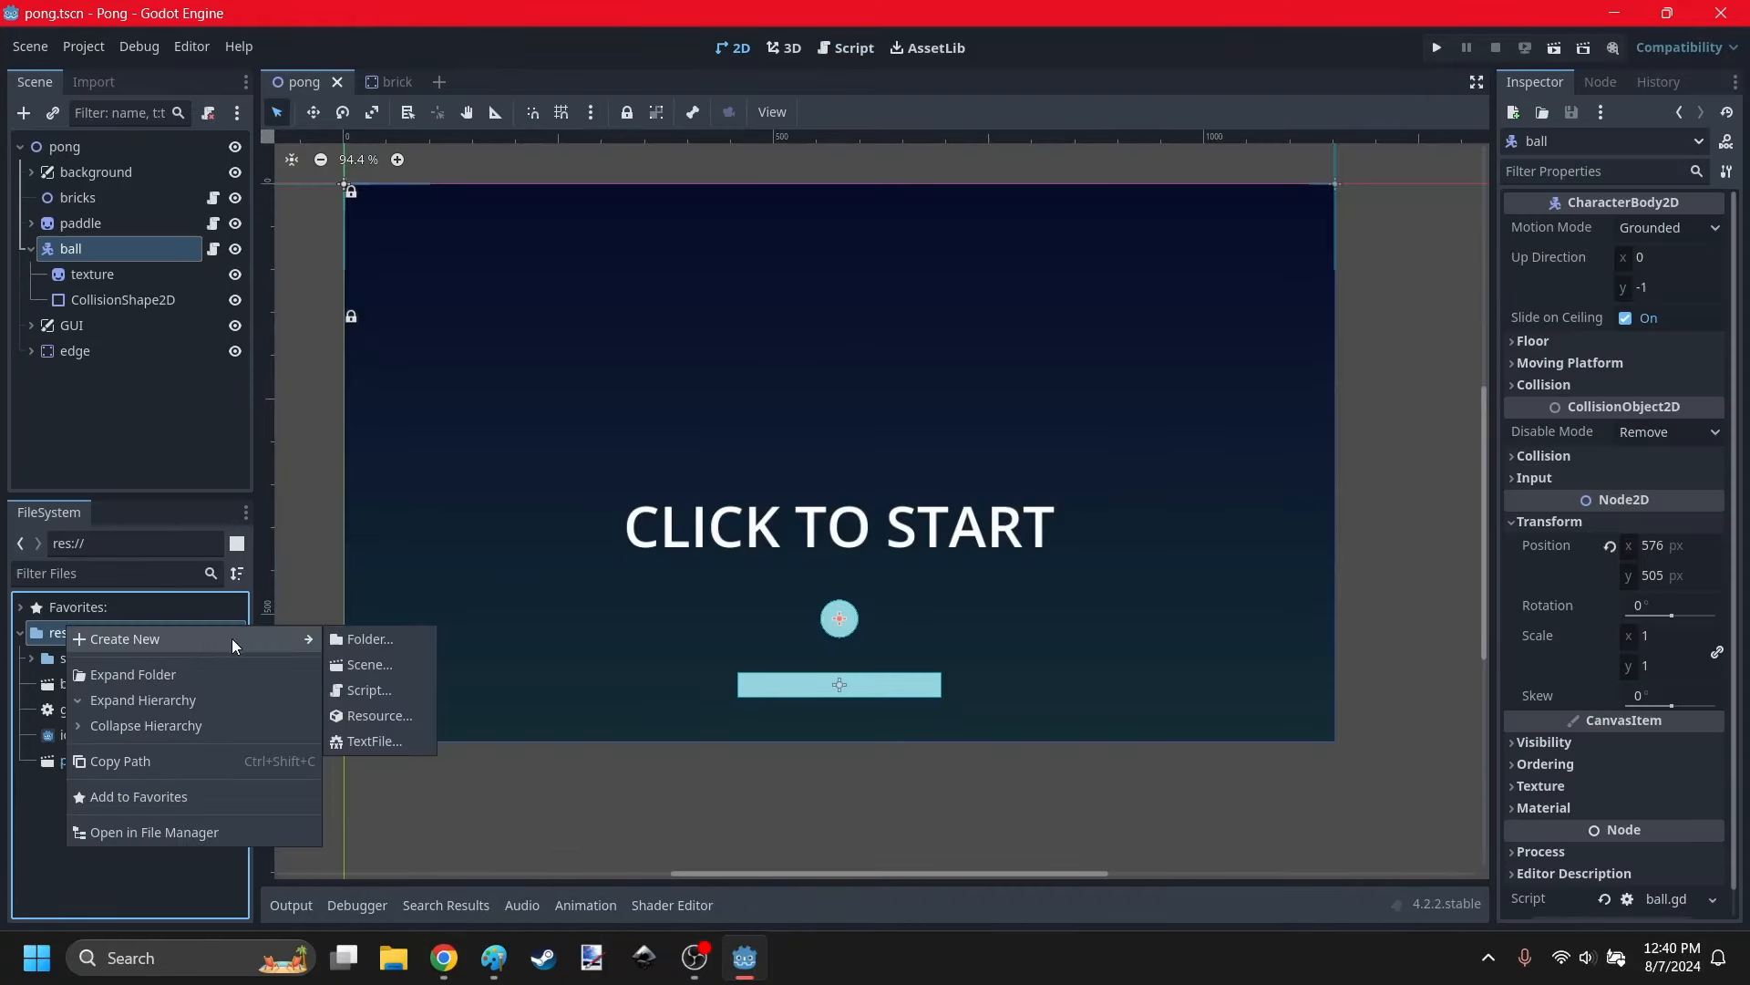
{"action": "left_click", "coordinate": [363, 638]}
{"action": "type", "text": "audio"}
{"action": "key", "text": "Return"}
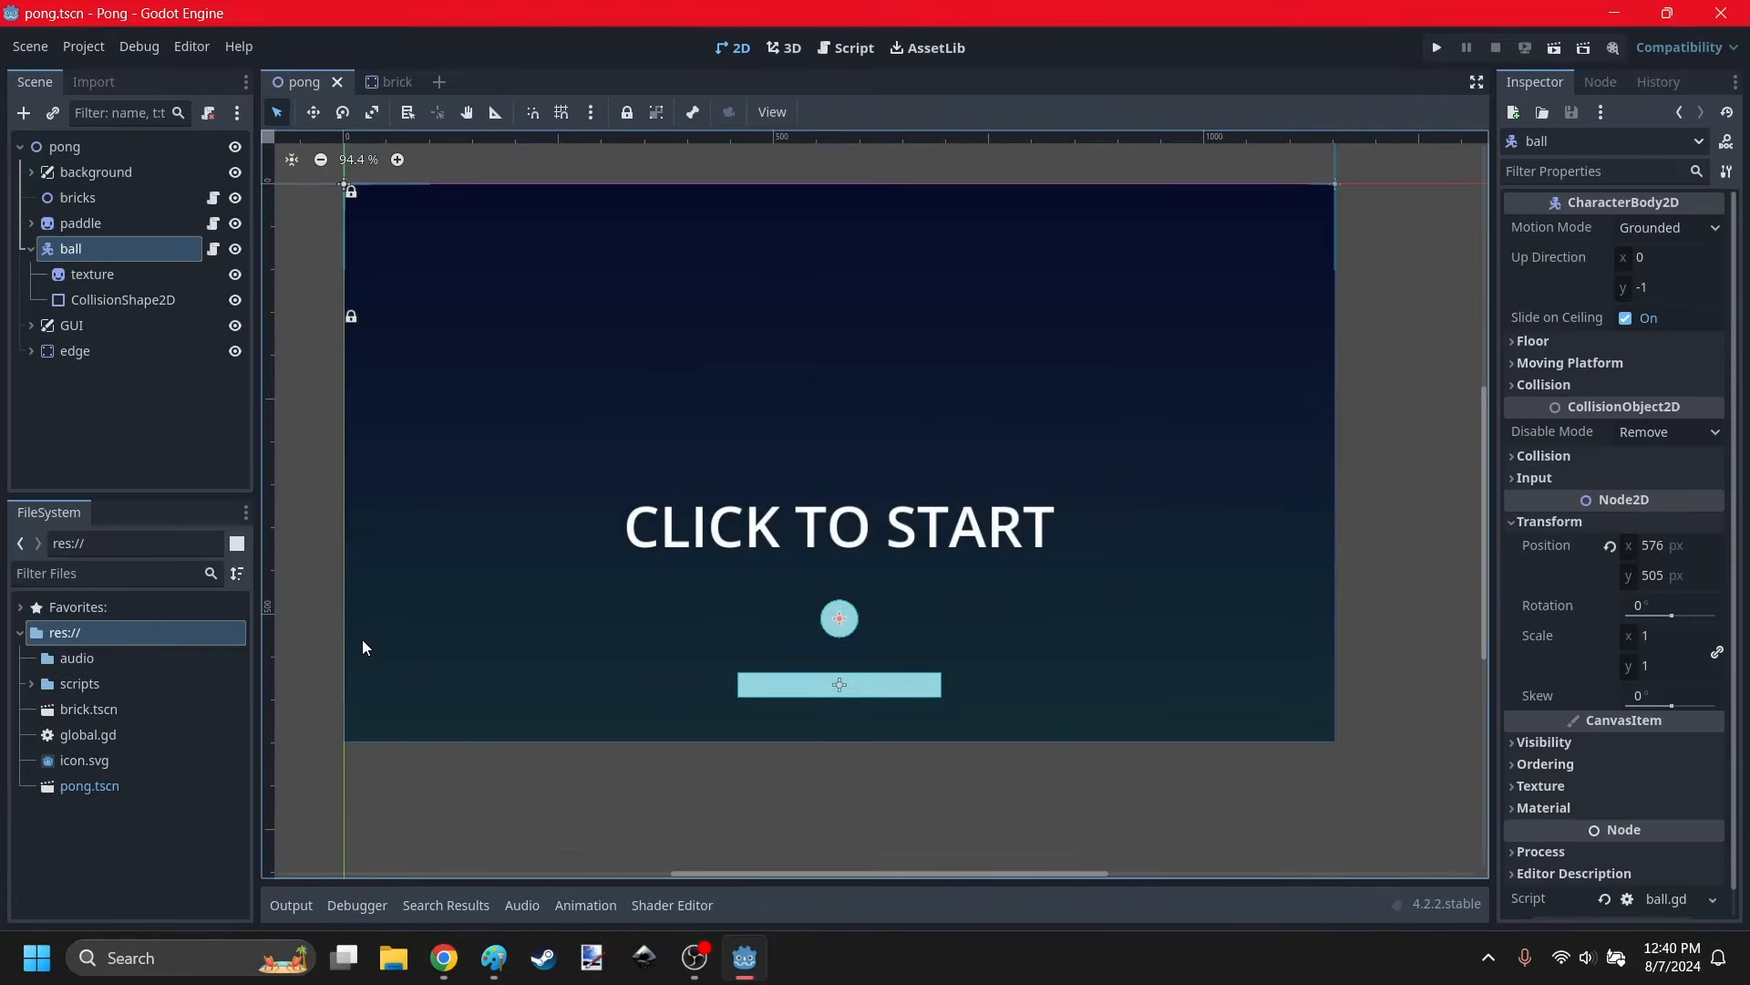
{"action": "left_click", "coordinate": [155, 664]}
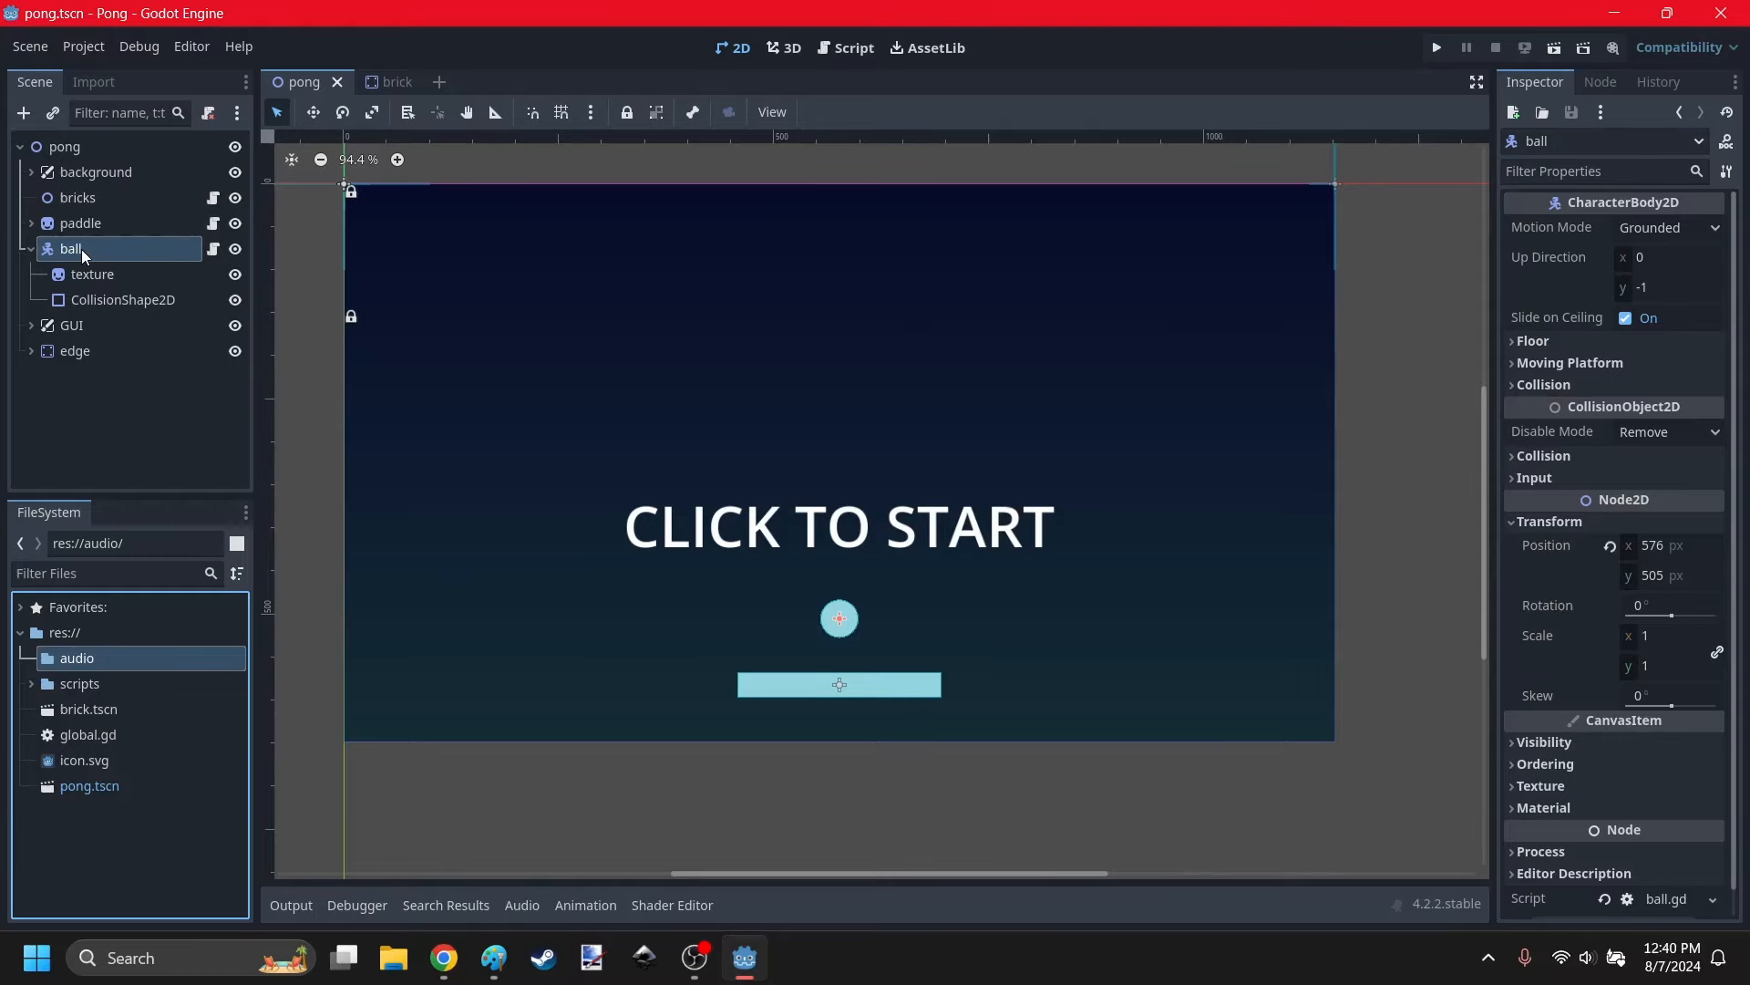
Switch to the Scratch project, export the ball sprite's Clang sound as Clang.wav, and return to Godot.
{"action": "left_click", "coordinate": [444, 957]}
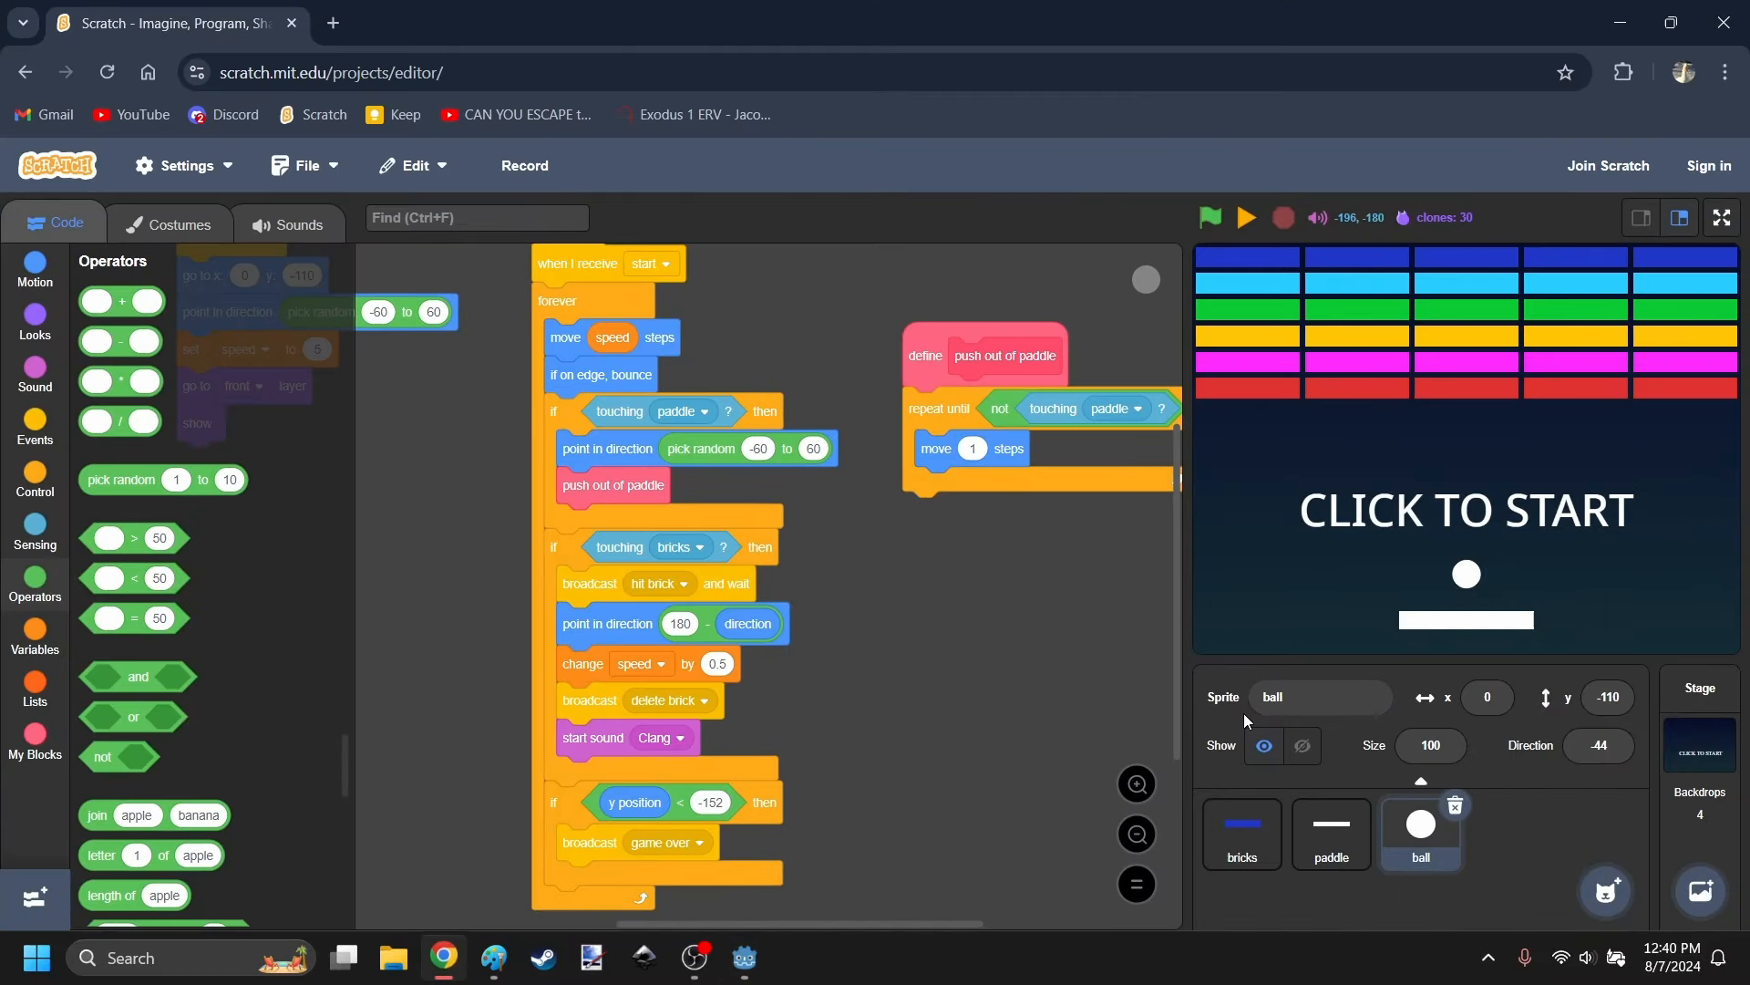
{"action": "left_click", "coordinate": [288, 225]}
{"action": "right_click", "coordinate": [75, 292]}
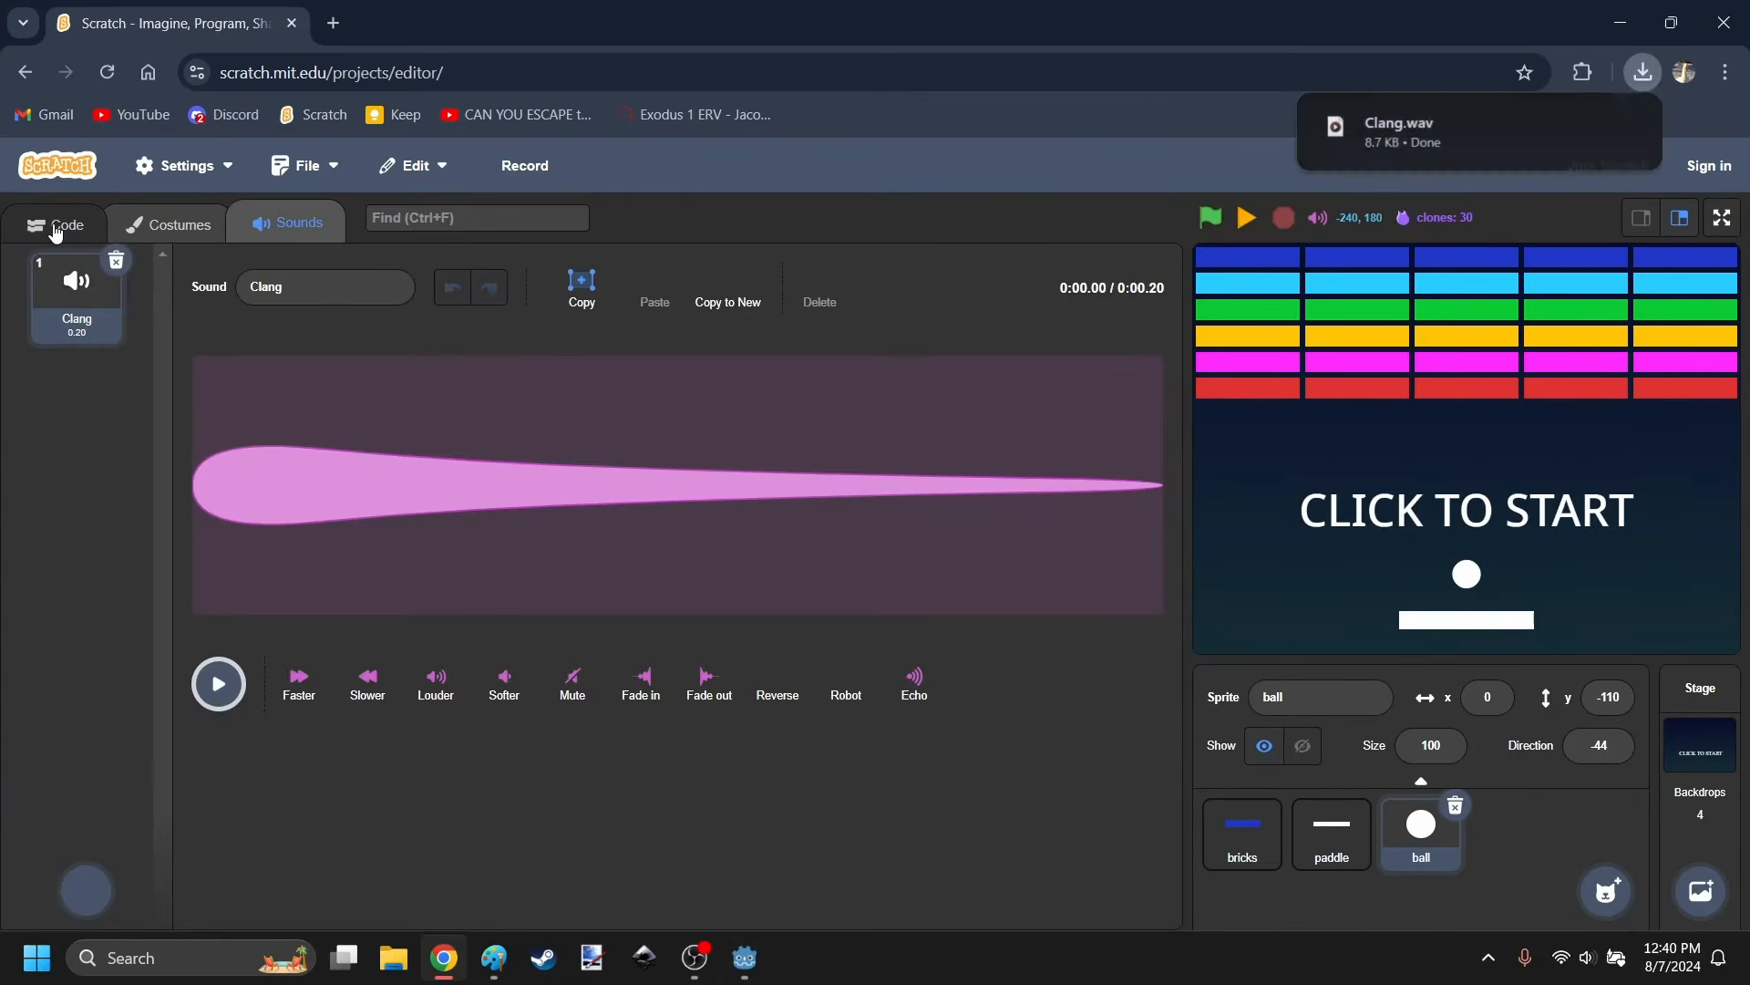
{"action": "left_click", "coordinate": [53, 230]}
{"action": "left_click", "coordinate": [434, 965]}
Import Clang.wav from the Downloads folder into the project's audio folder, close File Explorer, and select the imported file.
{"action": "left_click", "coordinate": [396, 957]}
{"action": "left_click", "coordinate": [606, 364]}
{"action": "left_click_drag", "start_coordinate": [605, 364], "coordinate": [106, 660]}
{"action": "left_click", "coordinate": [393, 957]}
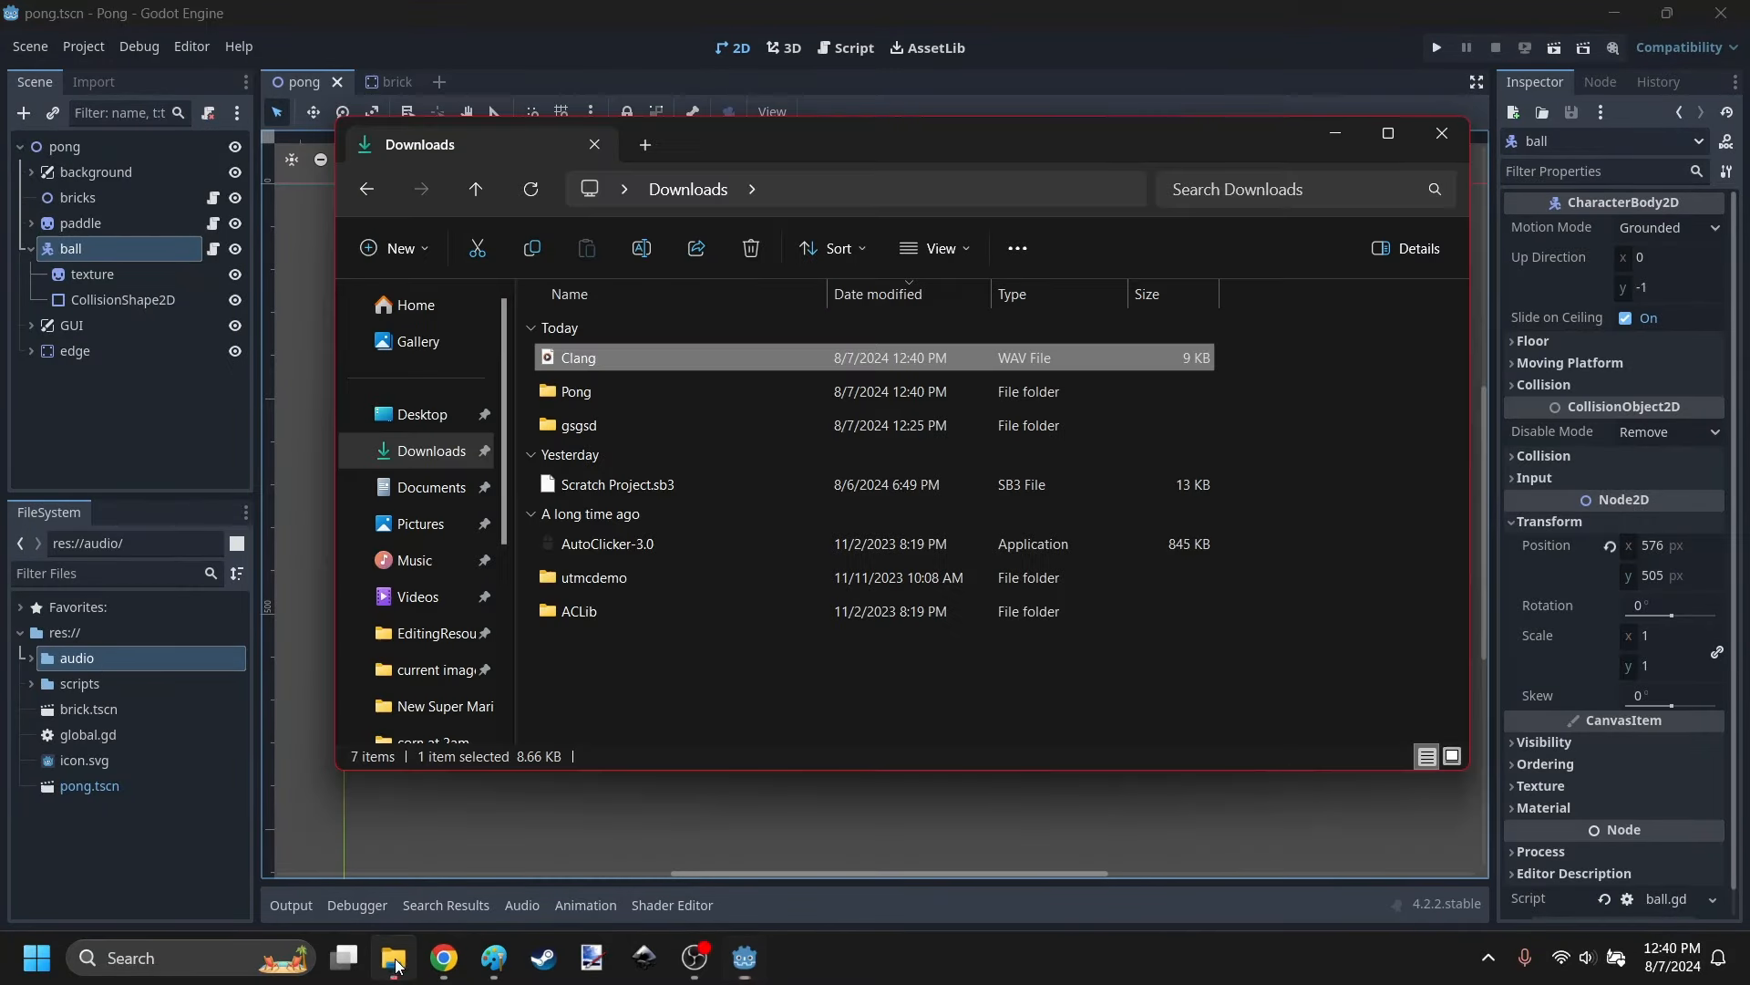
{"action": "left_click", "coordinate": [1431, 146]}
{"action": "left_click", "coordinate": [30, 658]}
{"action": "left_click", "coordinate": [72, 688]}
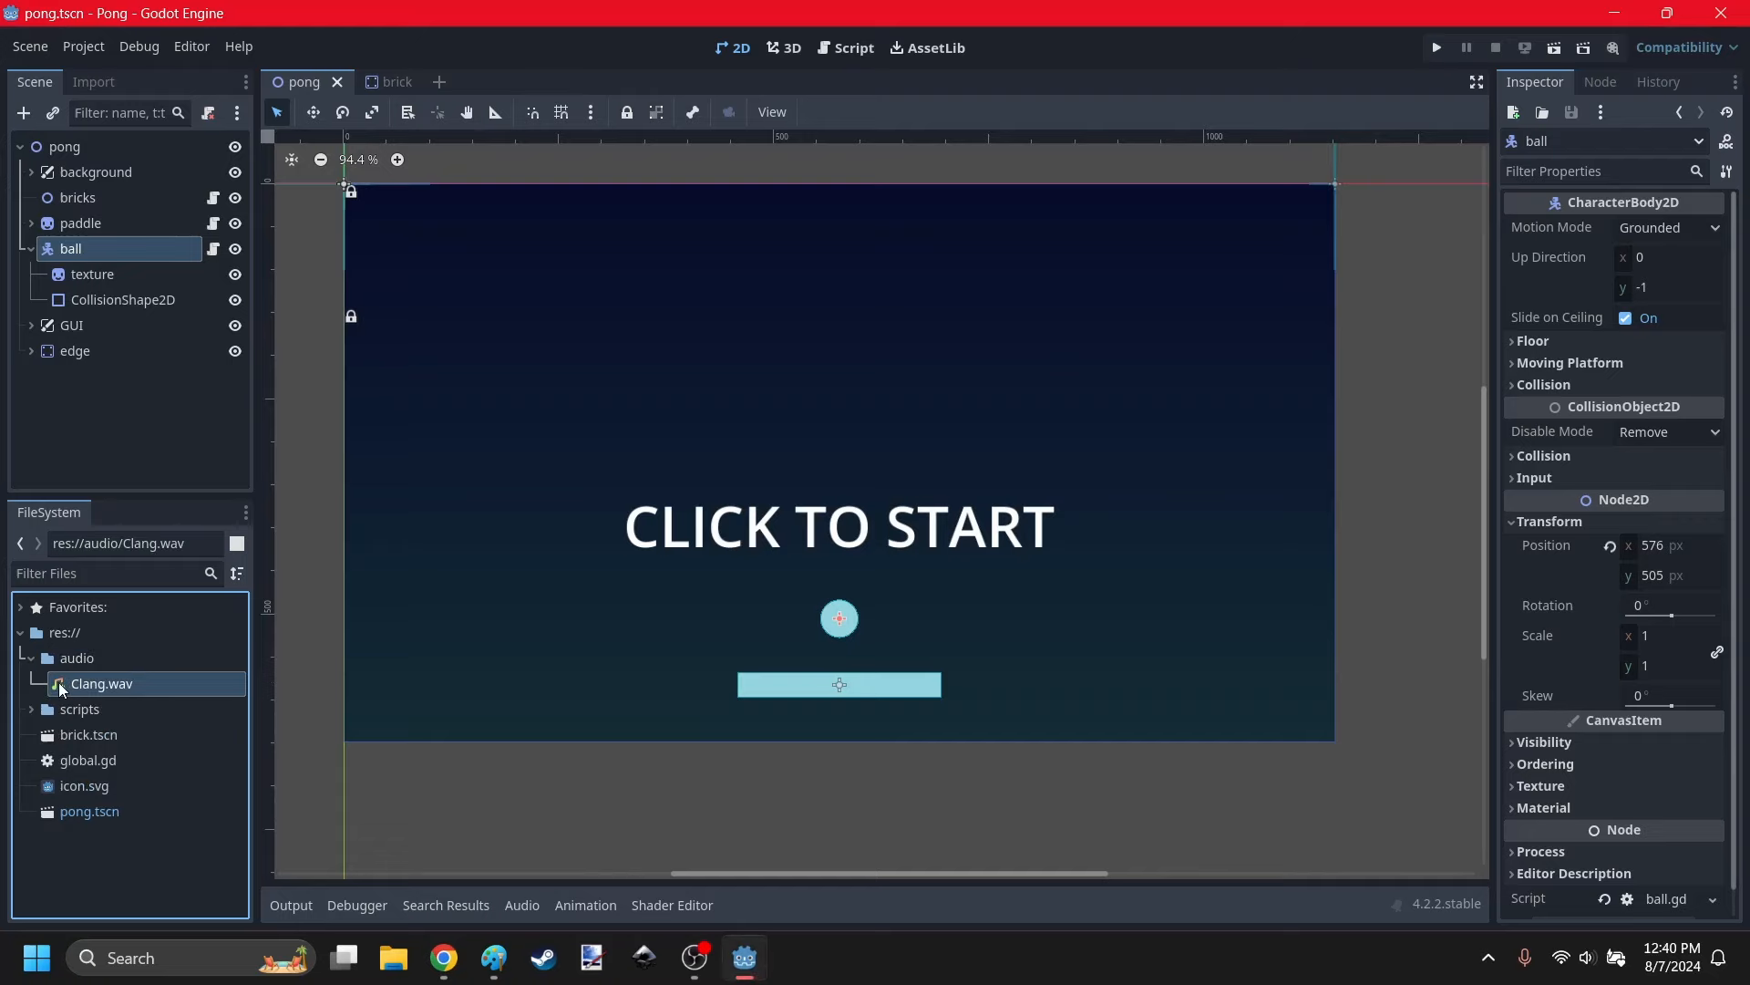
Add an AudioStreamPlayer node as a child of ball and rename it break.
{"action": "left_click", "coordinate": [49, 250]}
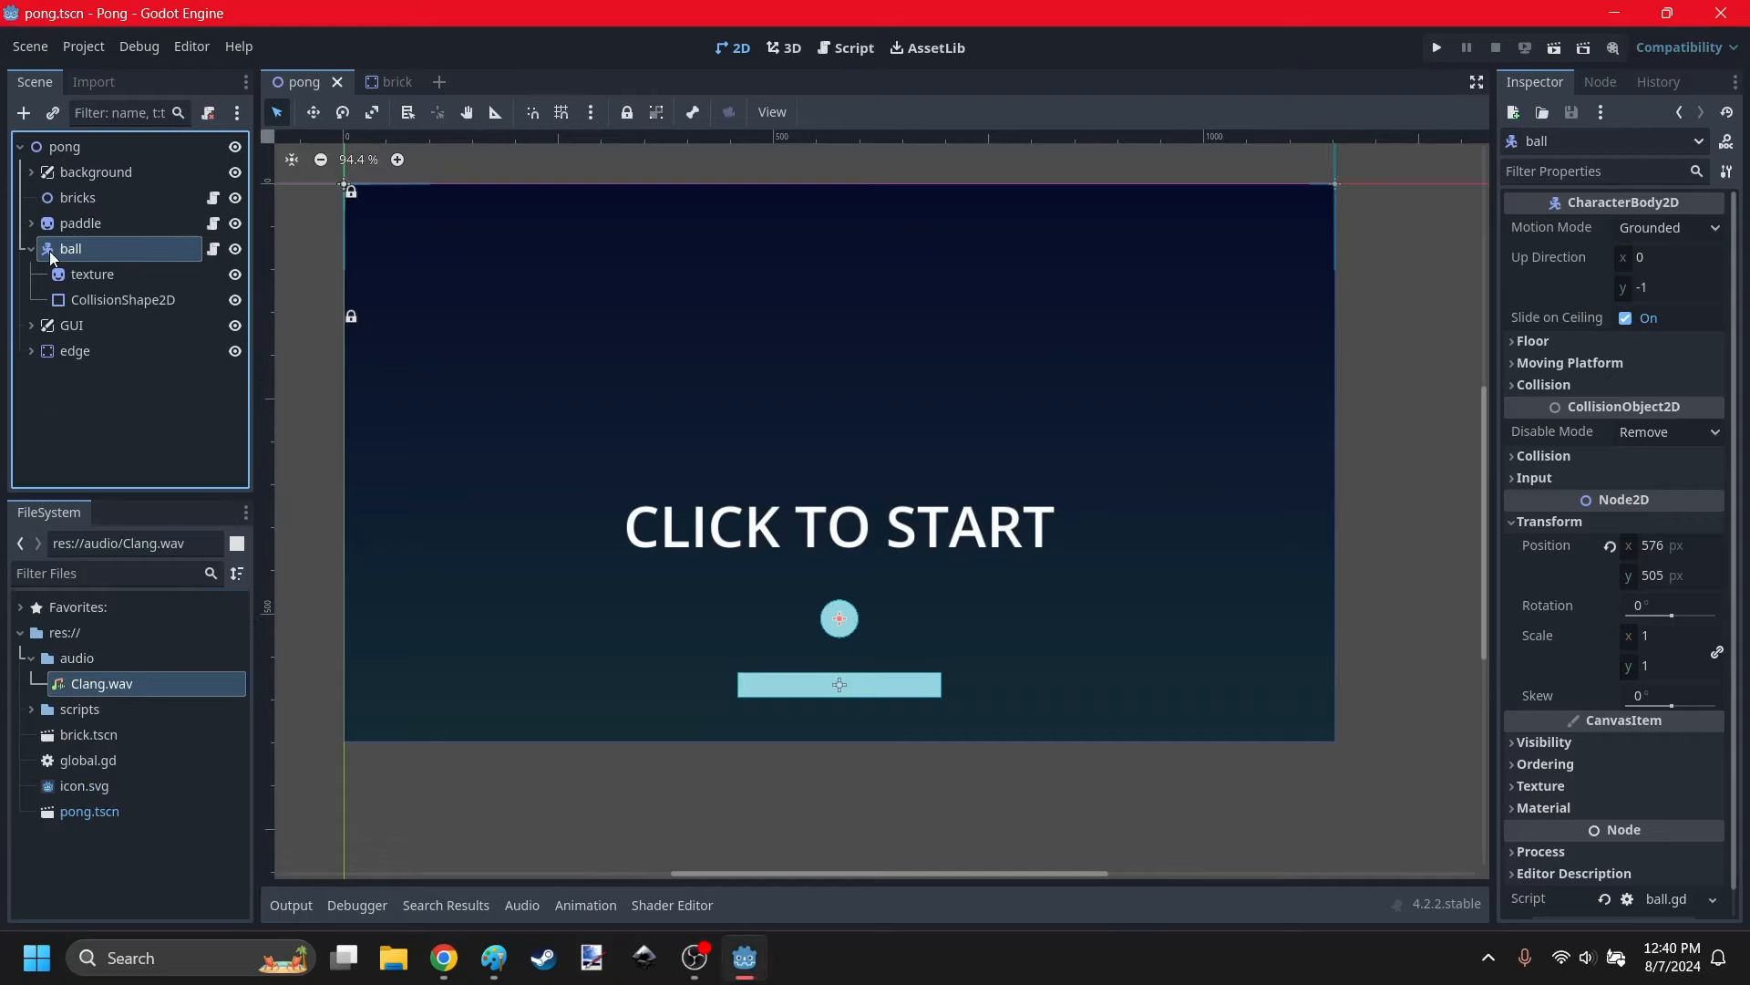
{"action": "left_click", "coordinate": [23, 112]}
{"action": "type", "text": "stream"}
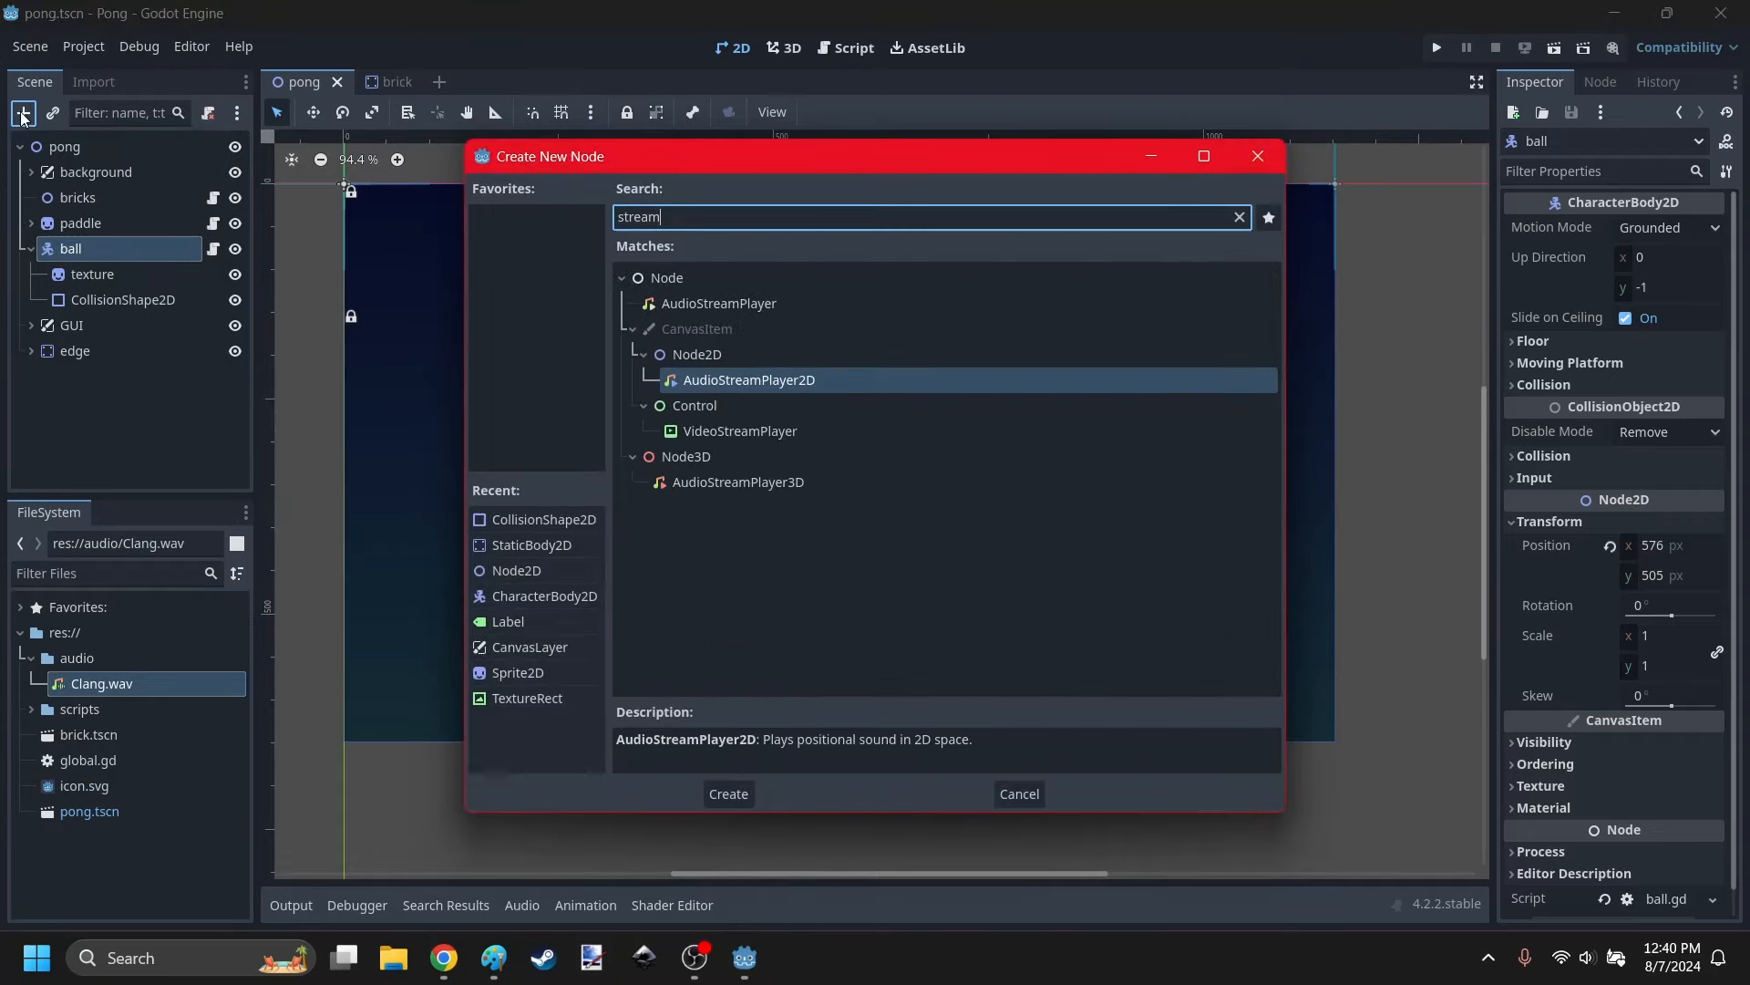
{"action": "left_click", "coordinate": [720, 307]}
{"action": "left_click", "coordinate": [728, 794]}
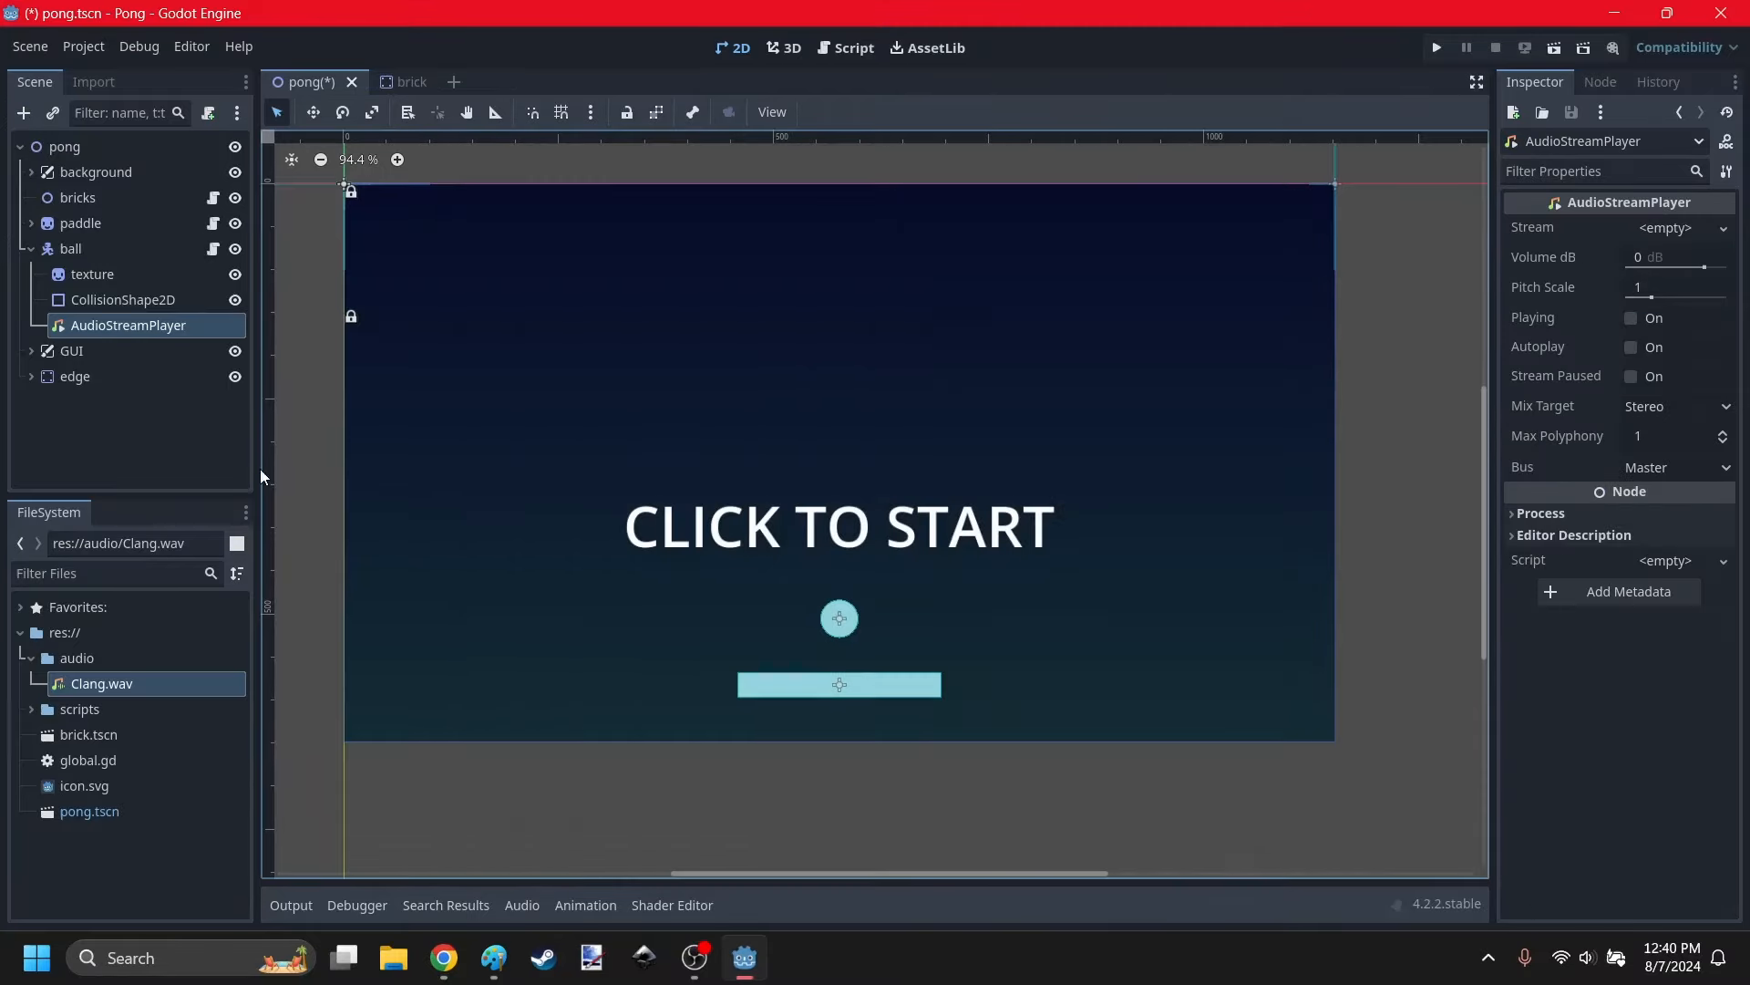
{"action": "double_click", "coordinate": [91, 325]}
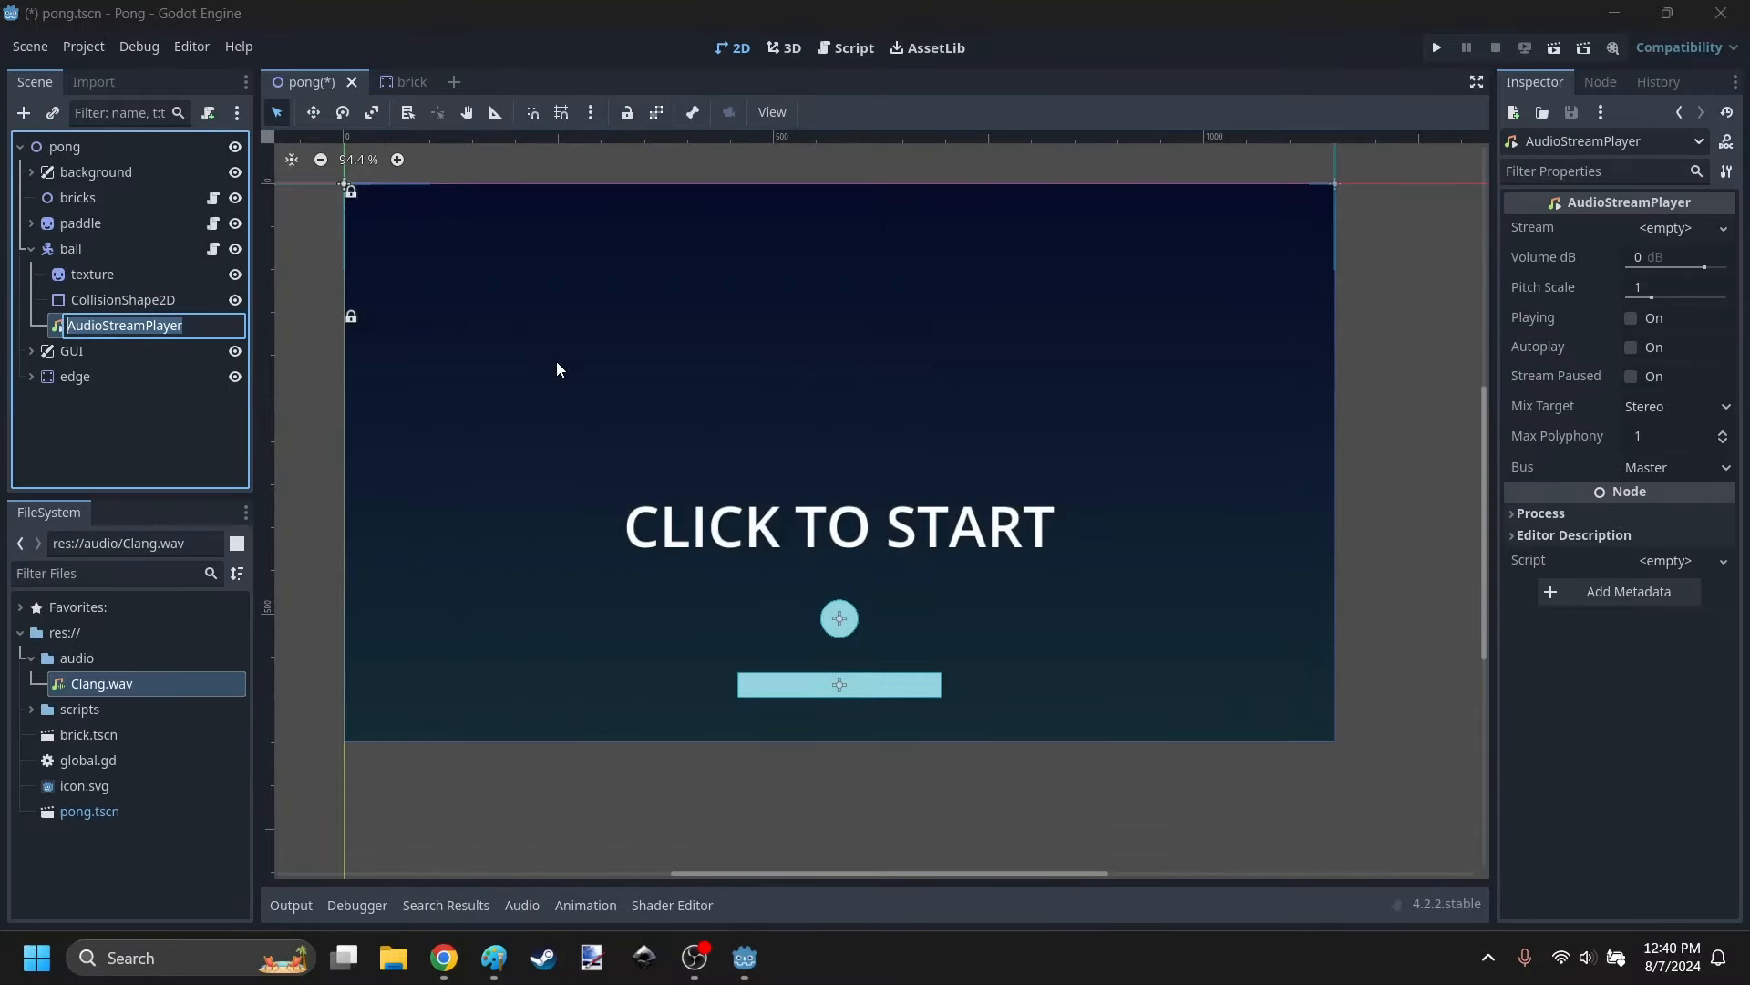
{"action": "type", "text": "boeak"}
{"action": "key", "text": "Return"}
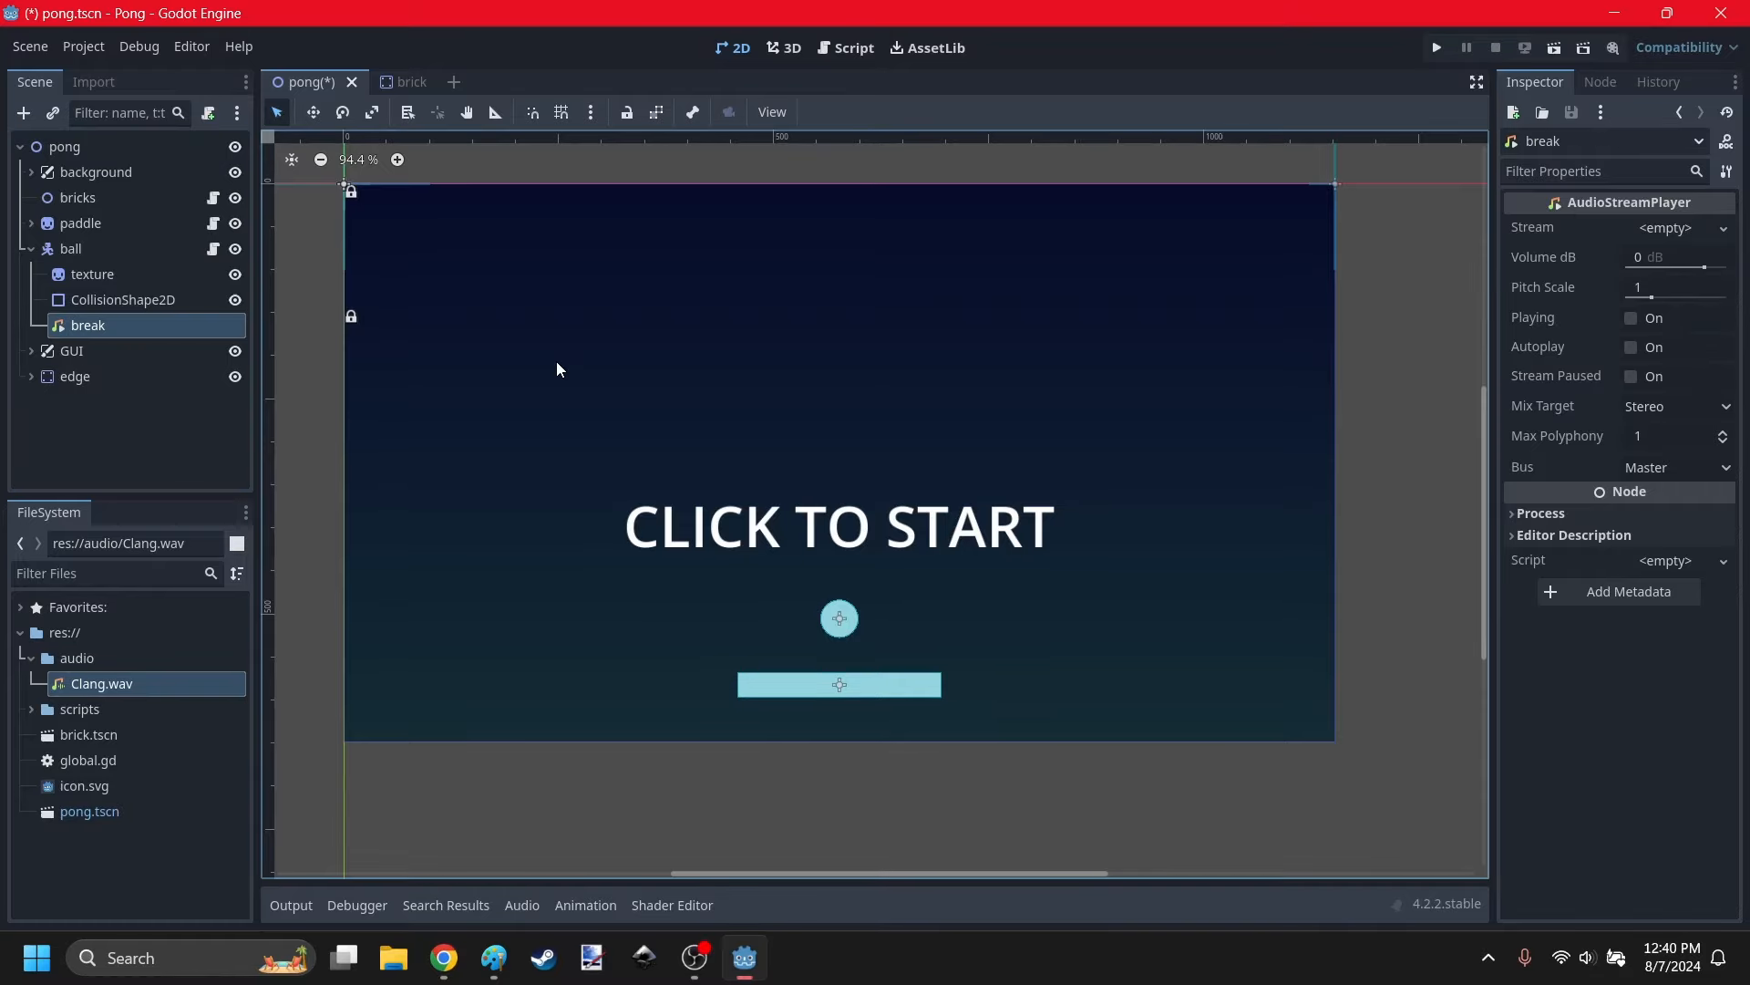
Switch to the Scratch project, examine the ball's start sound block under the brick check, and return to Godot.
{"action": "left_click", "coordinate": [444, 958]}
{"action": "left_click_drag", "start_coordinate": [793, 627], "coordinate": [842, 622]}
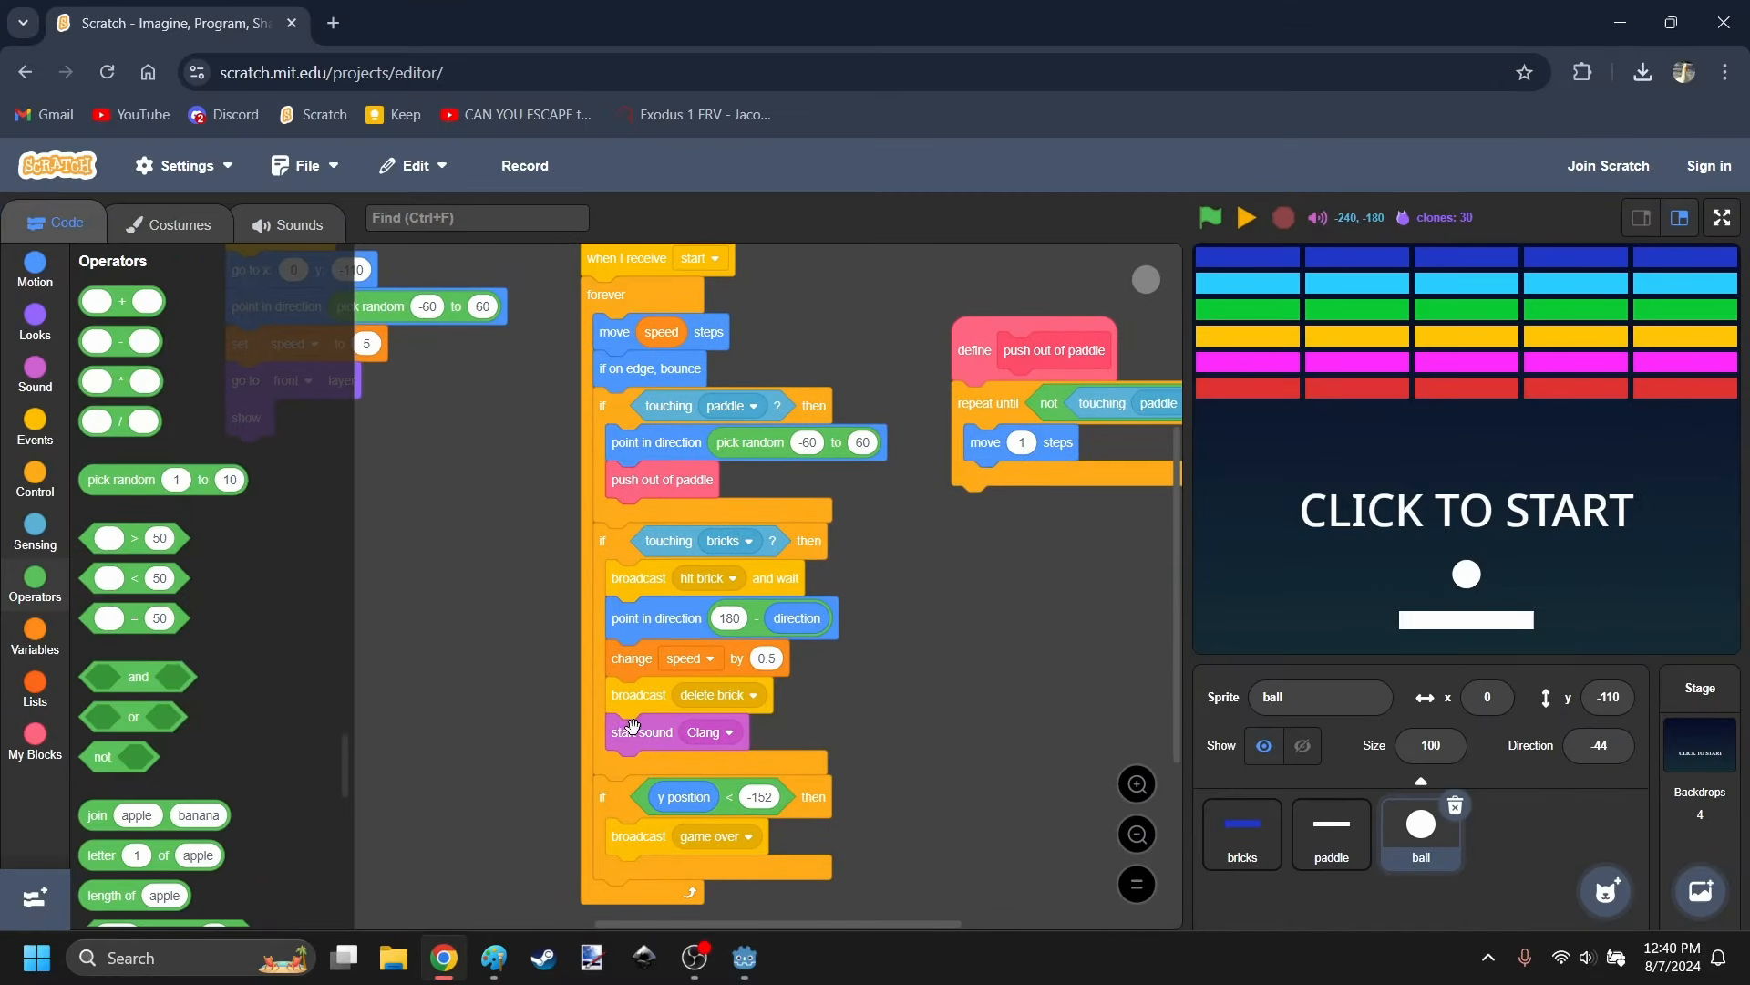
{"action": "left_click_drag", "start_coordinate": [631, 721], "coordinate": [649, 718]}
{"action": "left_click", "coordinate": [745, 958]}
Assign Clang.wav as the break node's stream and set its volume to -28 dB, previewing the sound.
{"action": "left_click_drag", "start_coordinate": [74, 679], "coordinate": [1665, 229]}
{"action": "left_click", "coordinate": [1631, 346]}
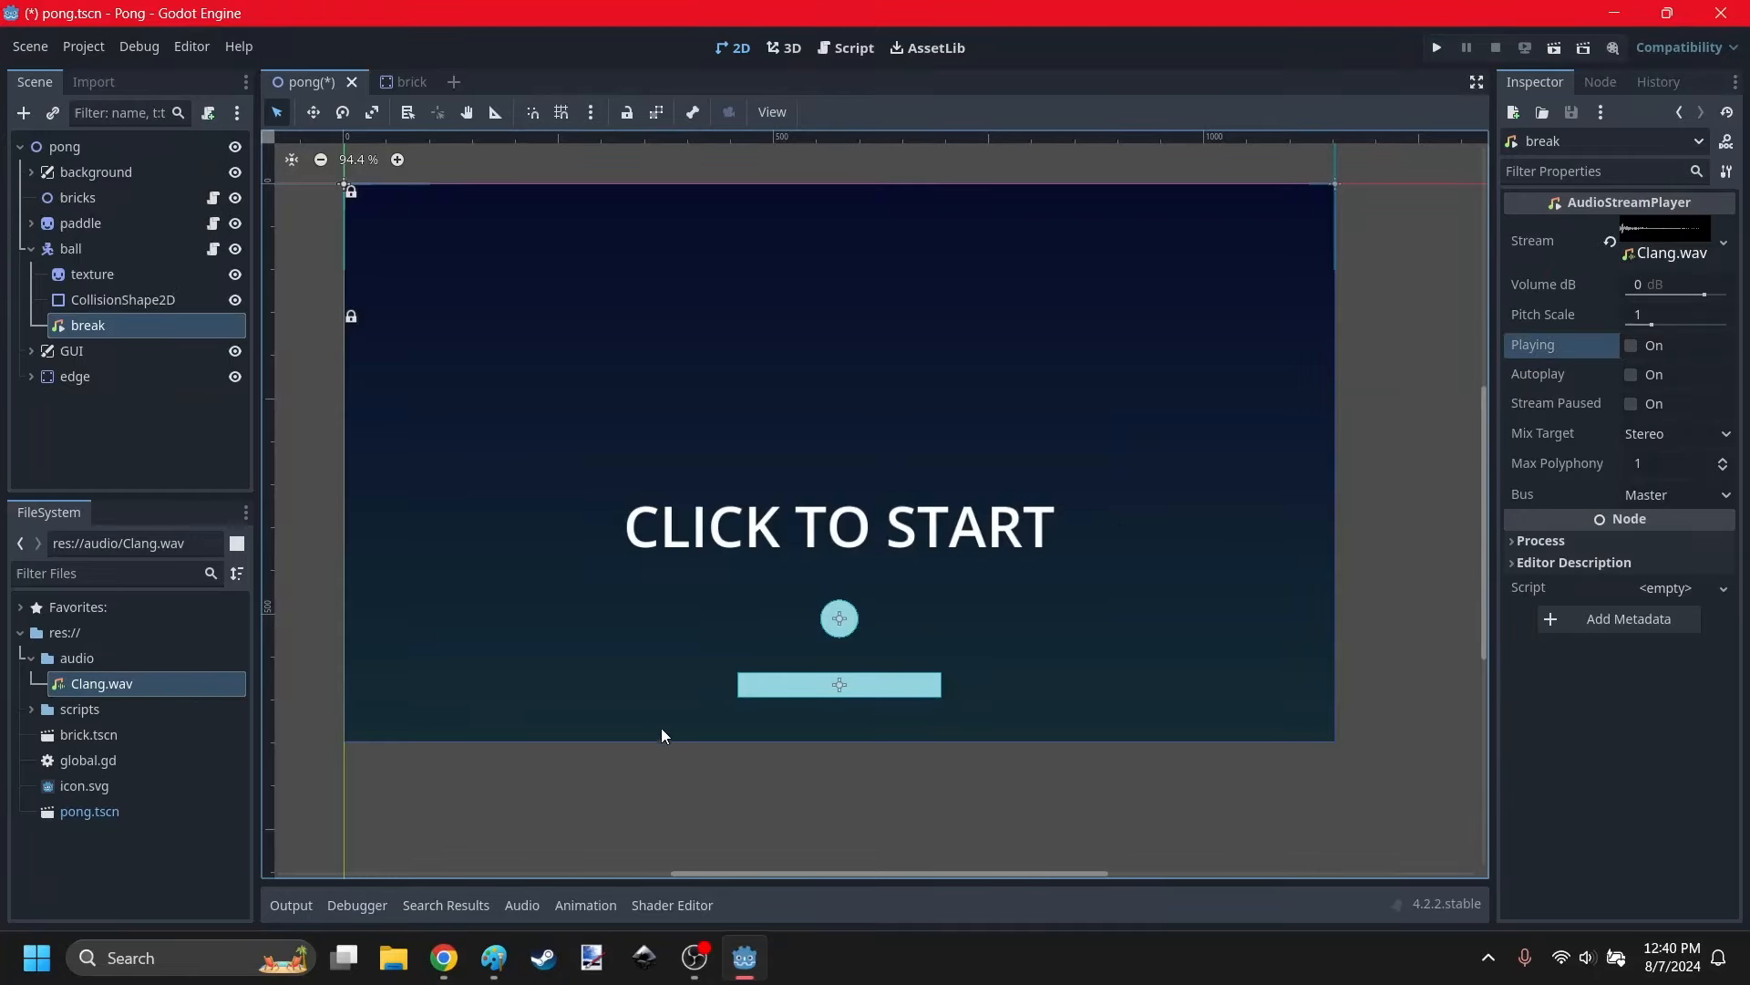
{"action": "left_click", "coordinate": [1664, 284]}
{"action": "type", "text": "-30"}
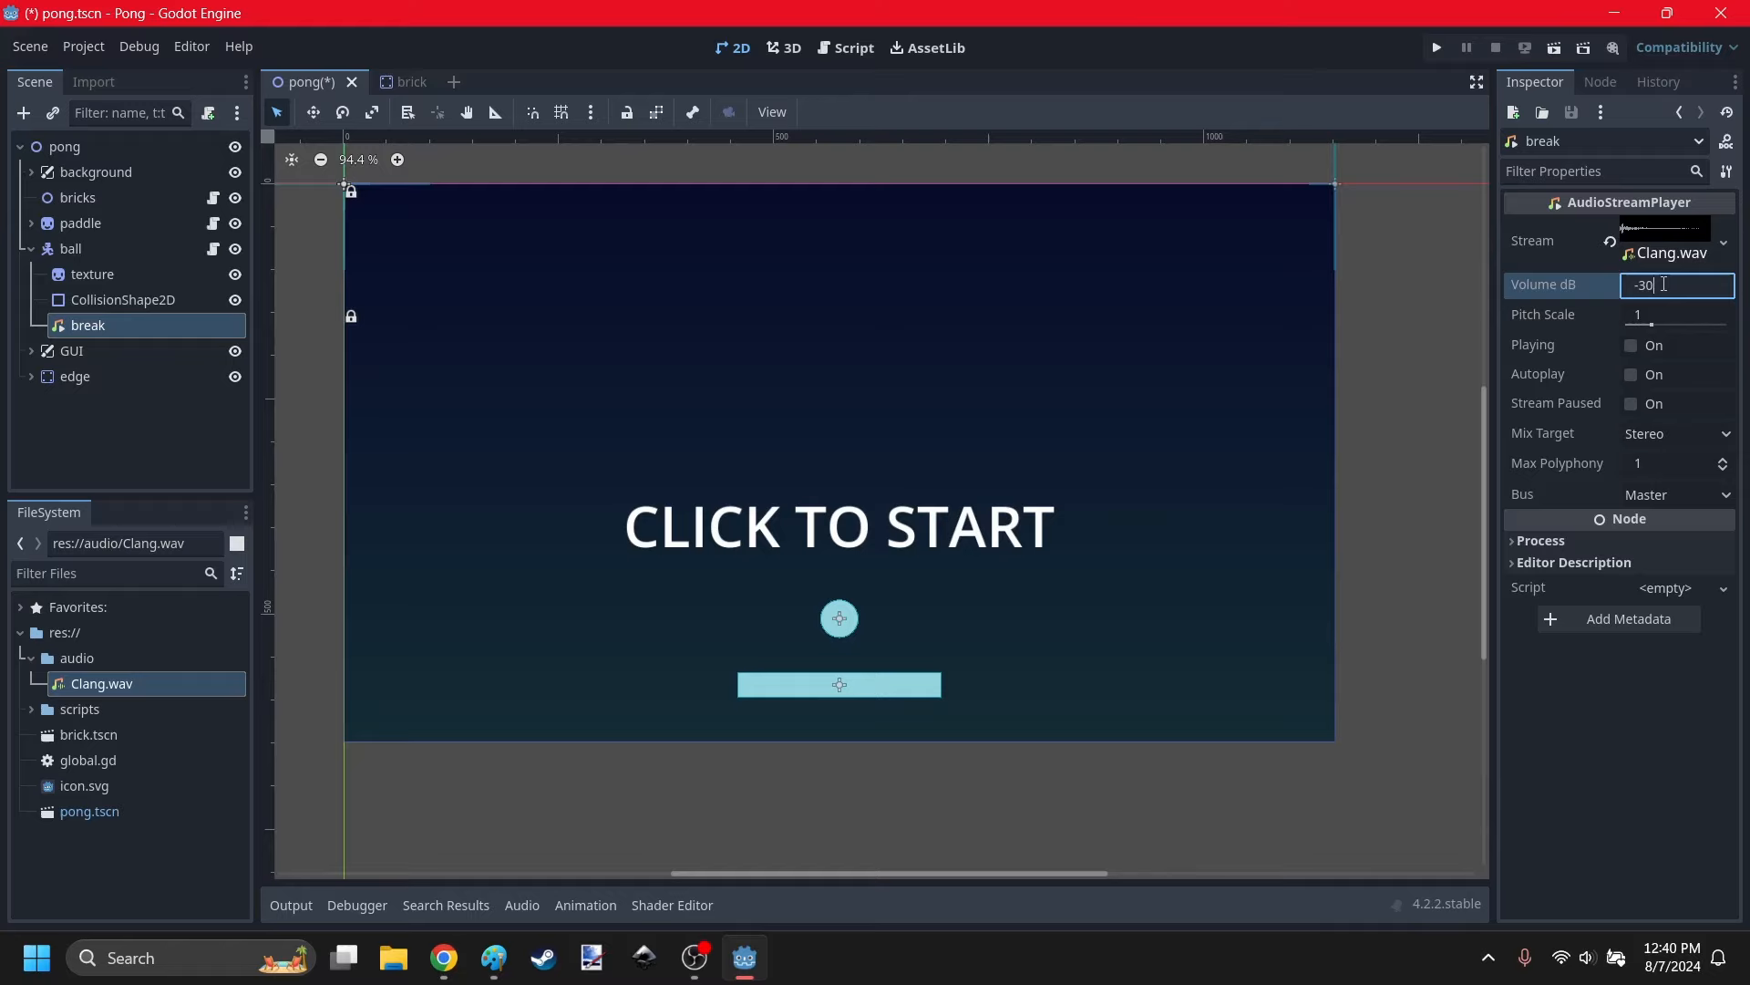
{"action": "key", "text": "Return"}
{"action": "left_click", "coordinate": [1664, 283]}
{"action": "type", "text": "-28"}
{"action": "key", "text": "Return"}
{"action": "left_click", "coordinate": [1632, 347]}
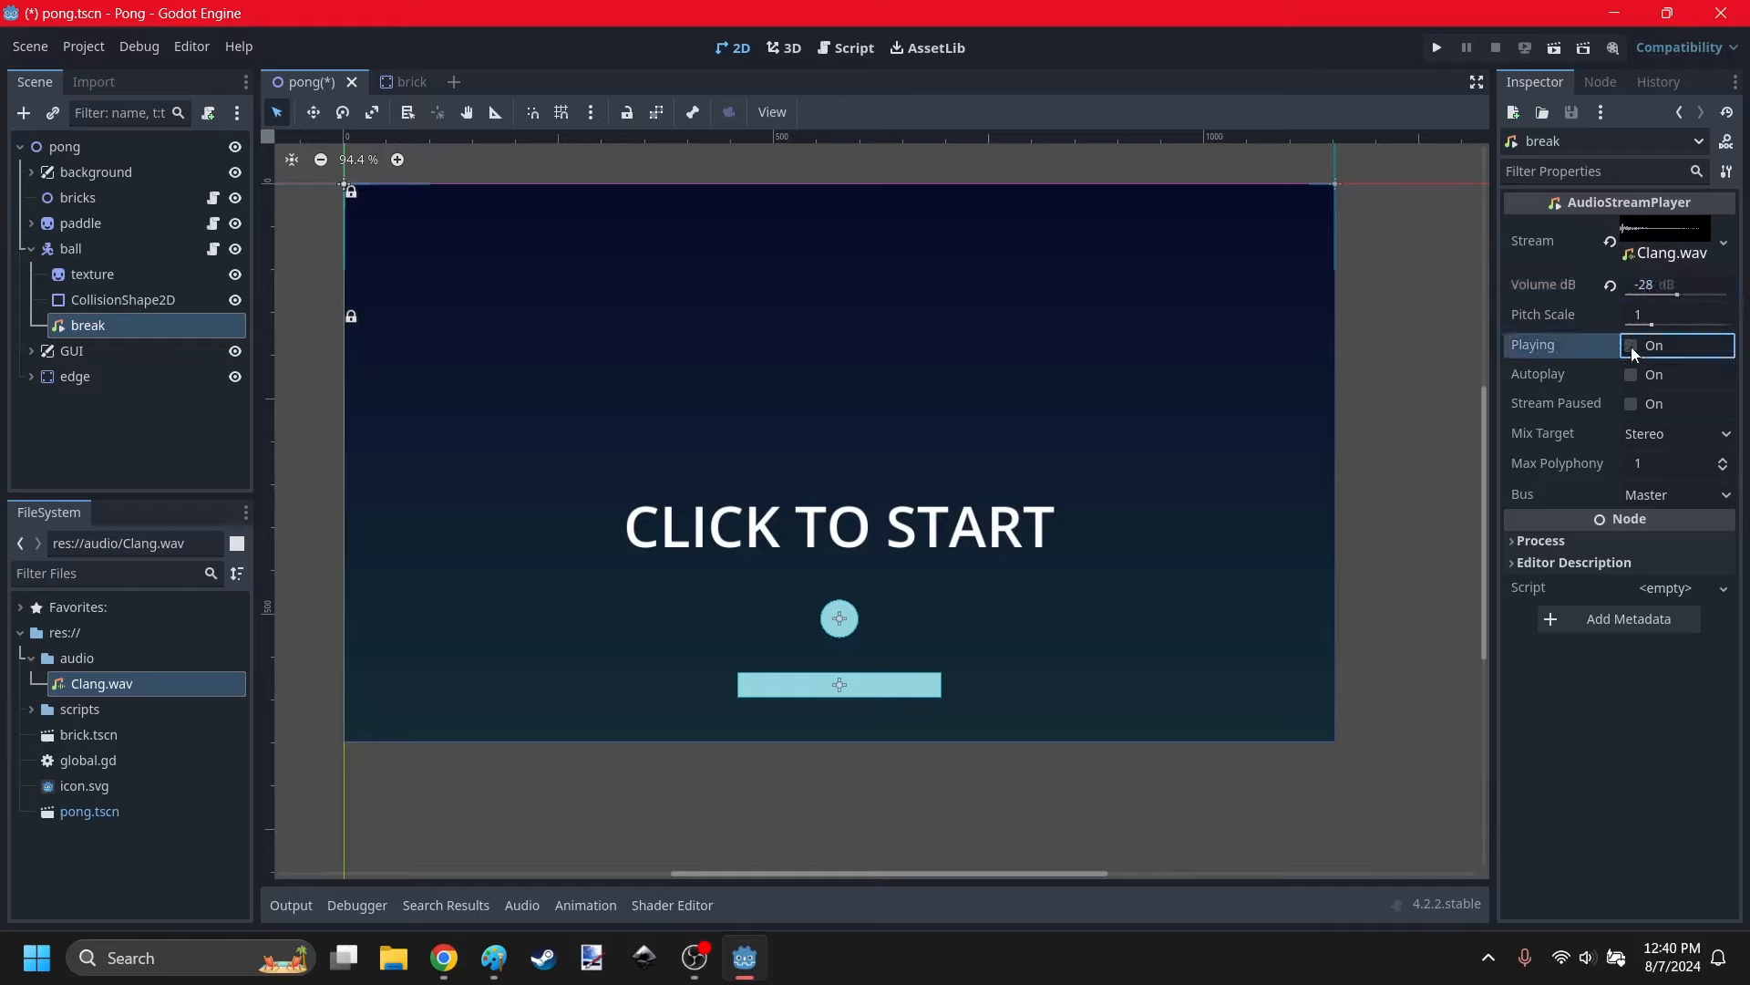
Deselect the break node and save the pong scene.
{"action": "left_click", "coordinate": [1022, 804]}
{"action": "scroll", "coordinate": [845, 462], "scroll_direction": "down", "scroll_amount": 1}
{"action": "scroll", "coordinate": [845, 461], "scroll_direction": "up", "scroll_amount": 3}
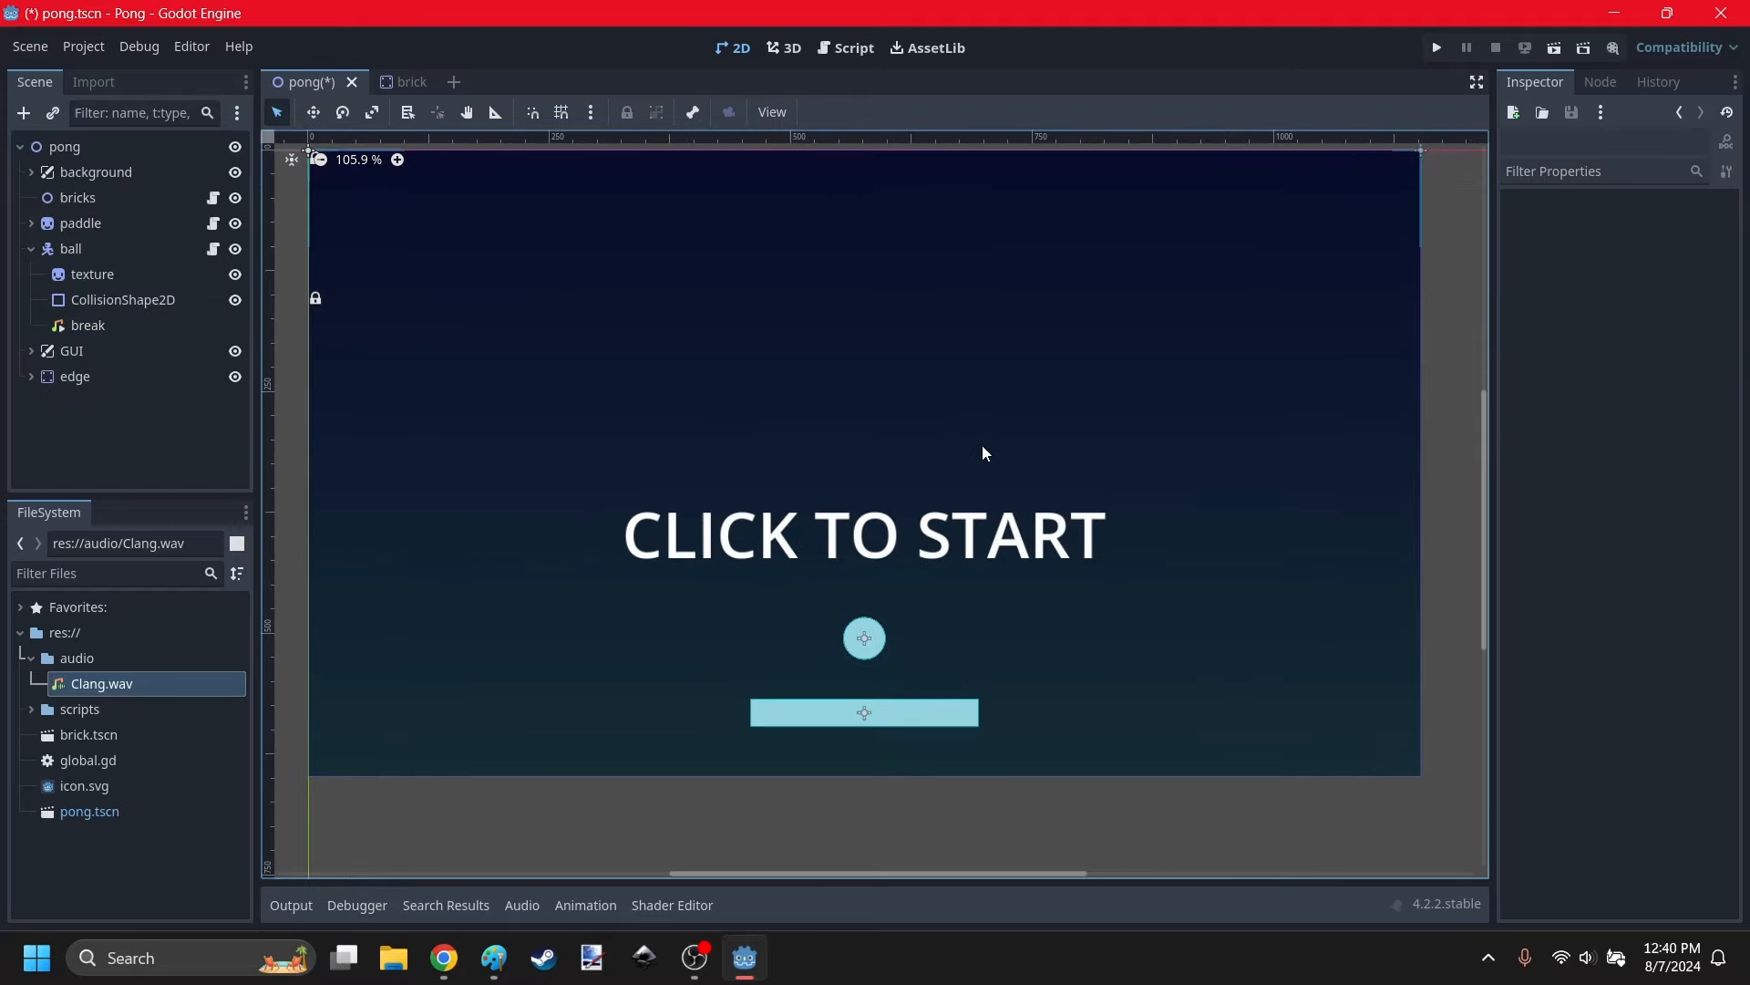
{"action": "key", "text": "ctrl+s"}
Open the ball's script, add $break.play() after collider.queue_free() in the edge check, and save it.
{"action": "left_click", "coordinate": [100, 247]}
{"action": "left_click", "coordinate": [214, 249]}
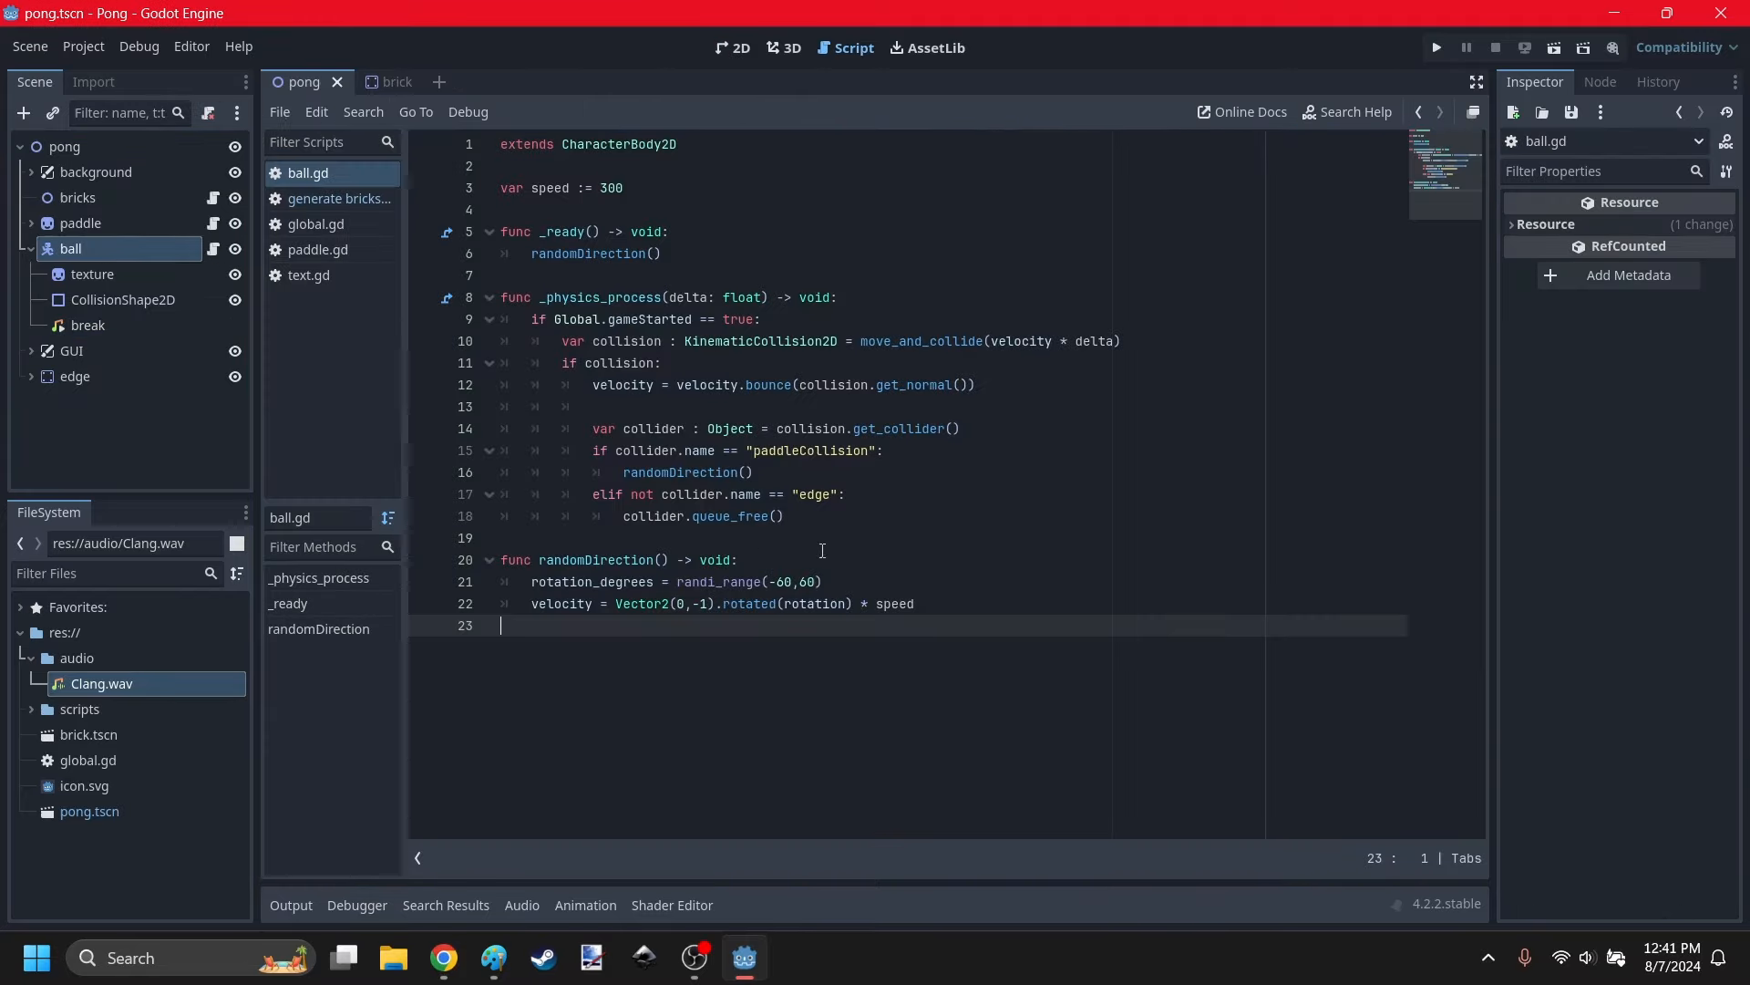
{"action": "left_click", "coordinate": [843, 519]}
{"action": "key", "text": "Return"}
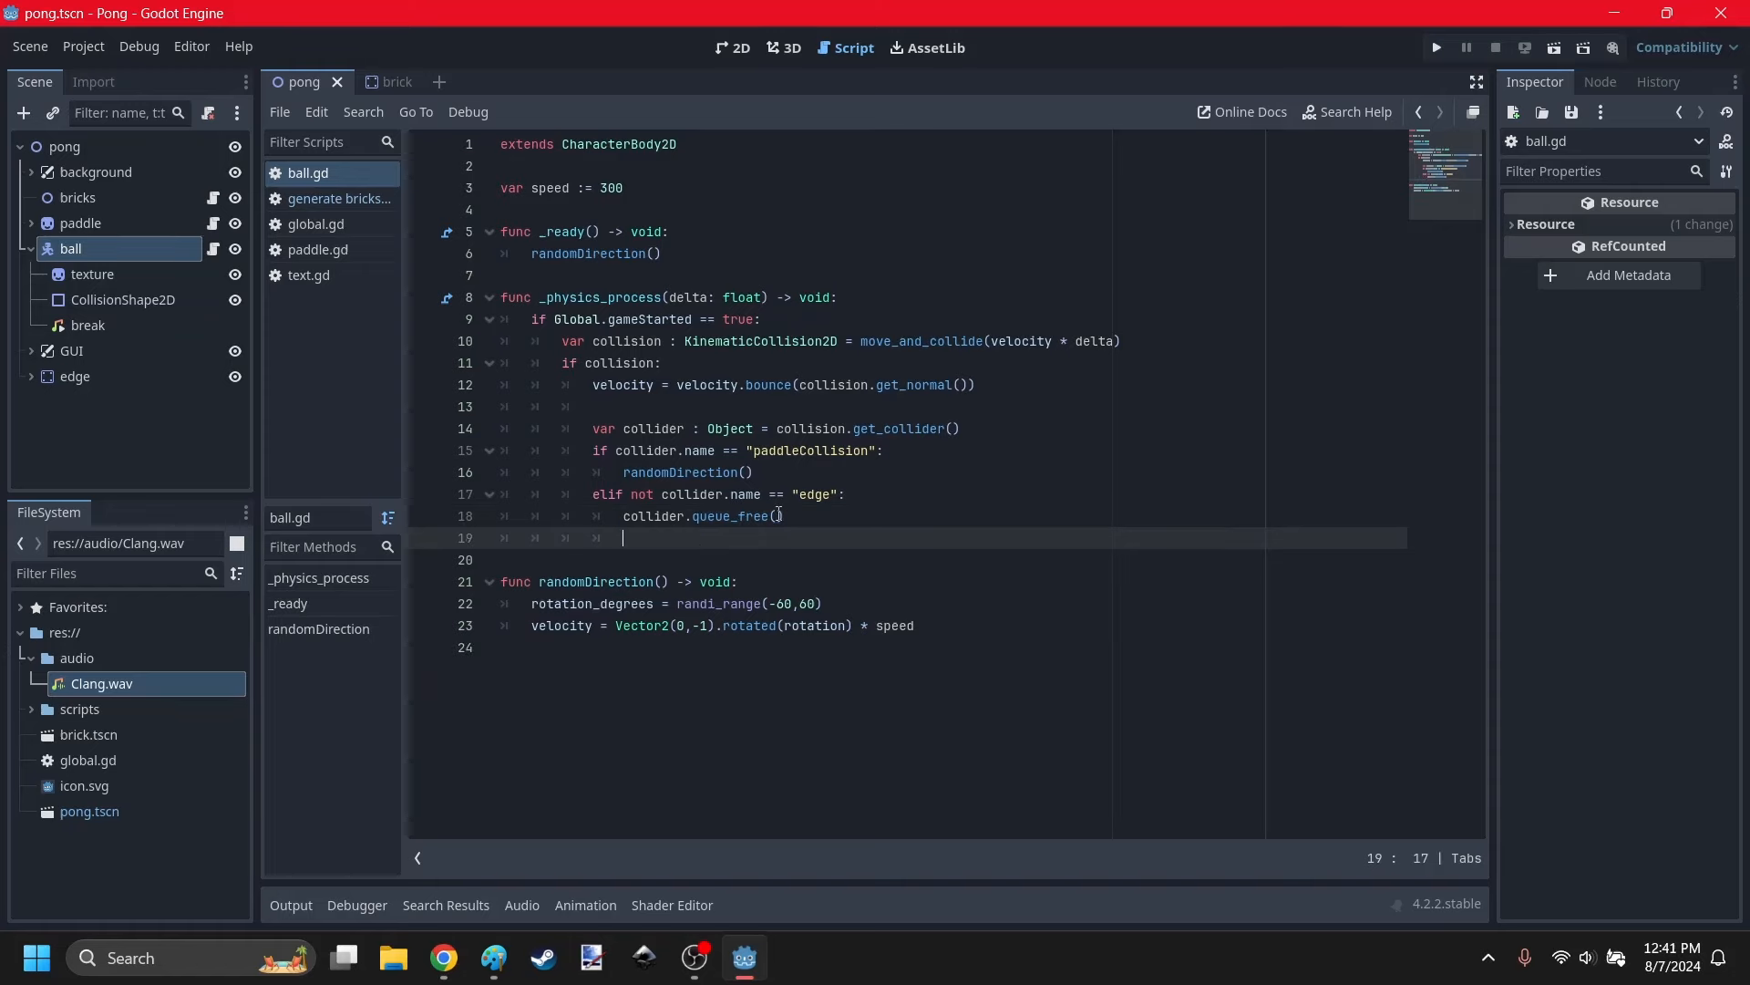
{"action": "left_click_drag", "start_coordinate": [82, 326], "coordinate": [731, 536]}
{"action": "type", "text": ".play()"}
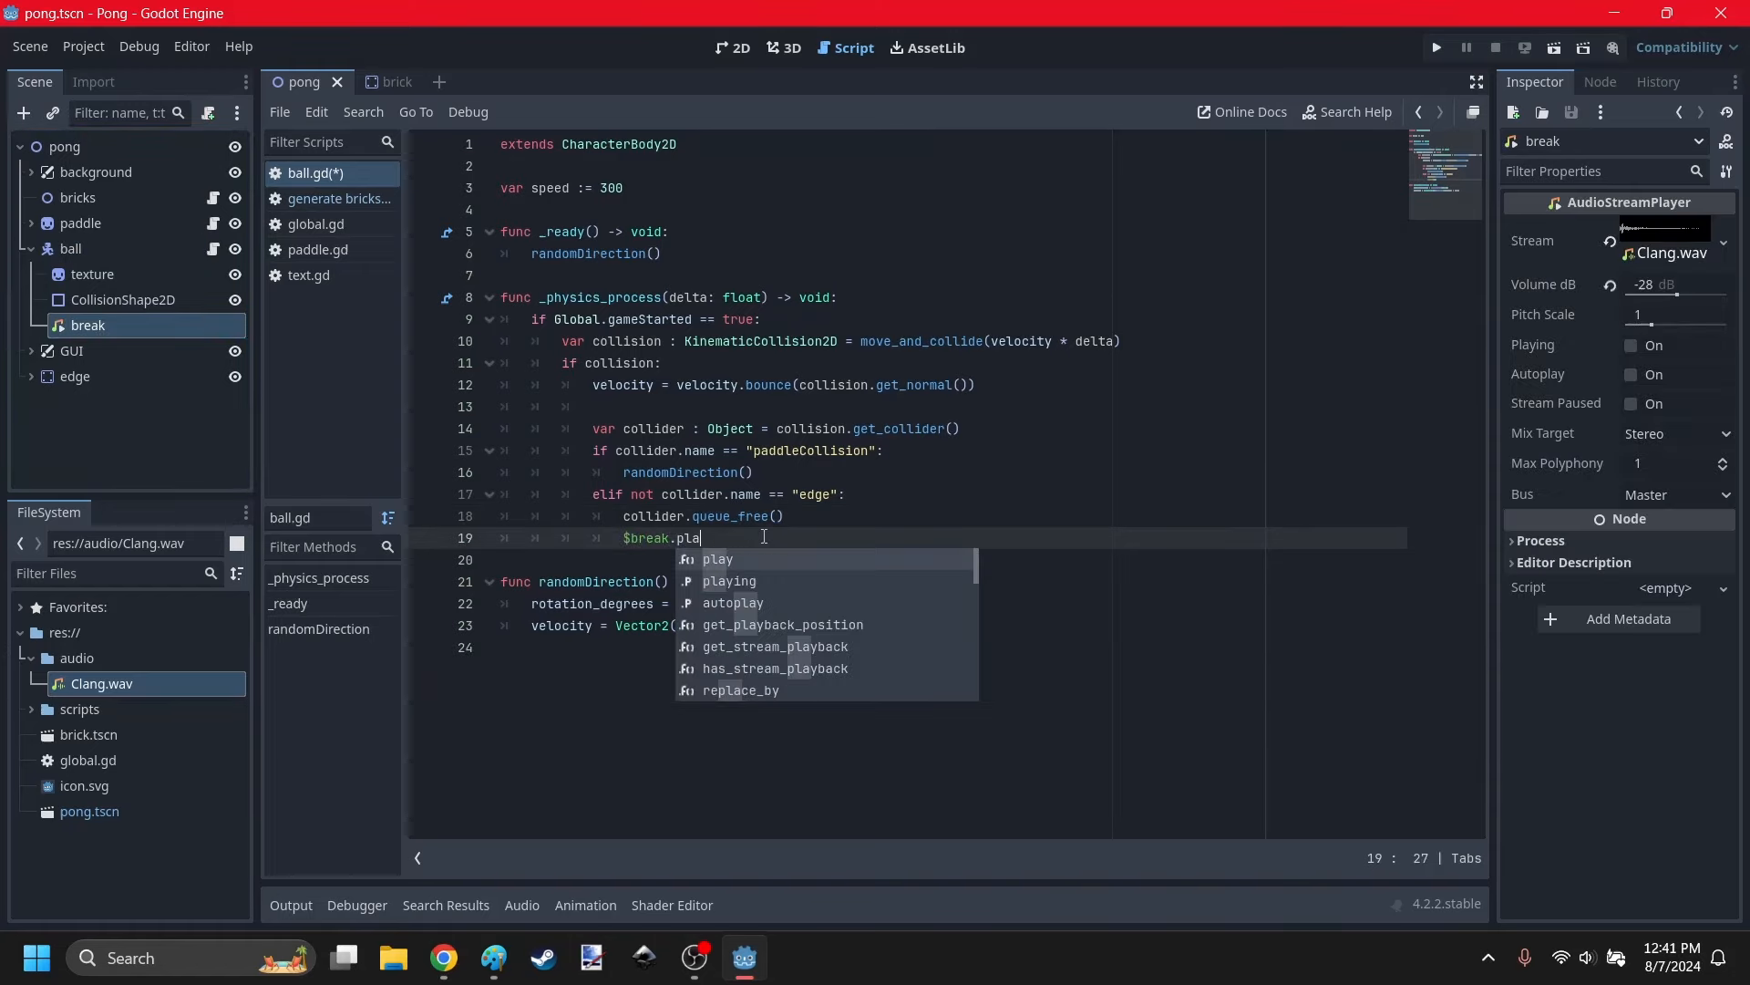
{"action": "left_click", "coordinate": [769, 746]}
Run the game, start a round to test the brick-breaking sound, and close the game.
{"action": "left_click", "coordinate": [1436, 48]}
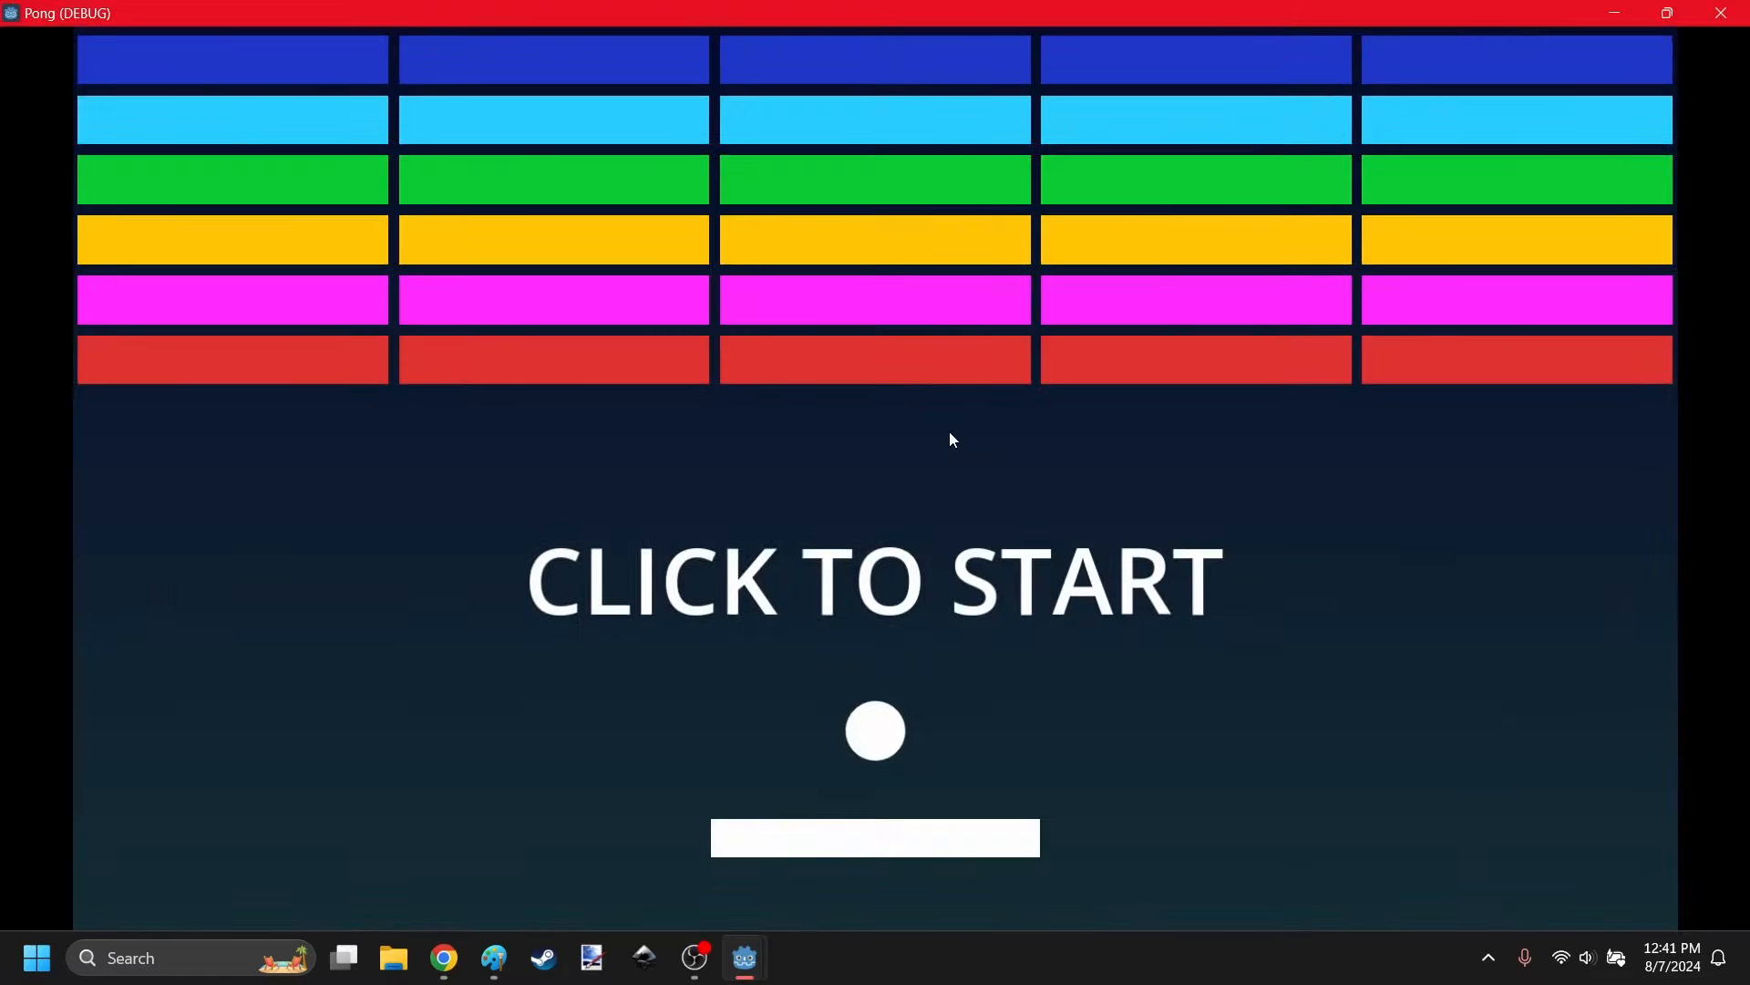
{"action": "left_click", "coordinate": [950, 432]}
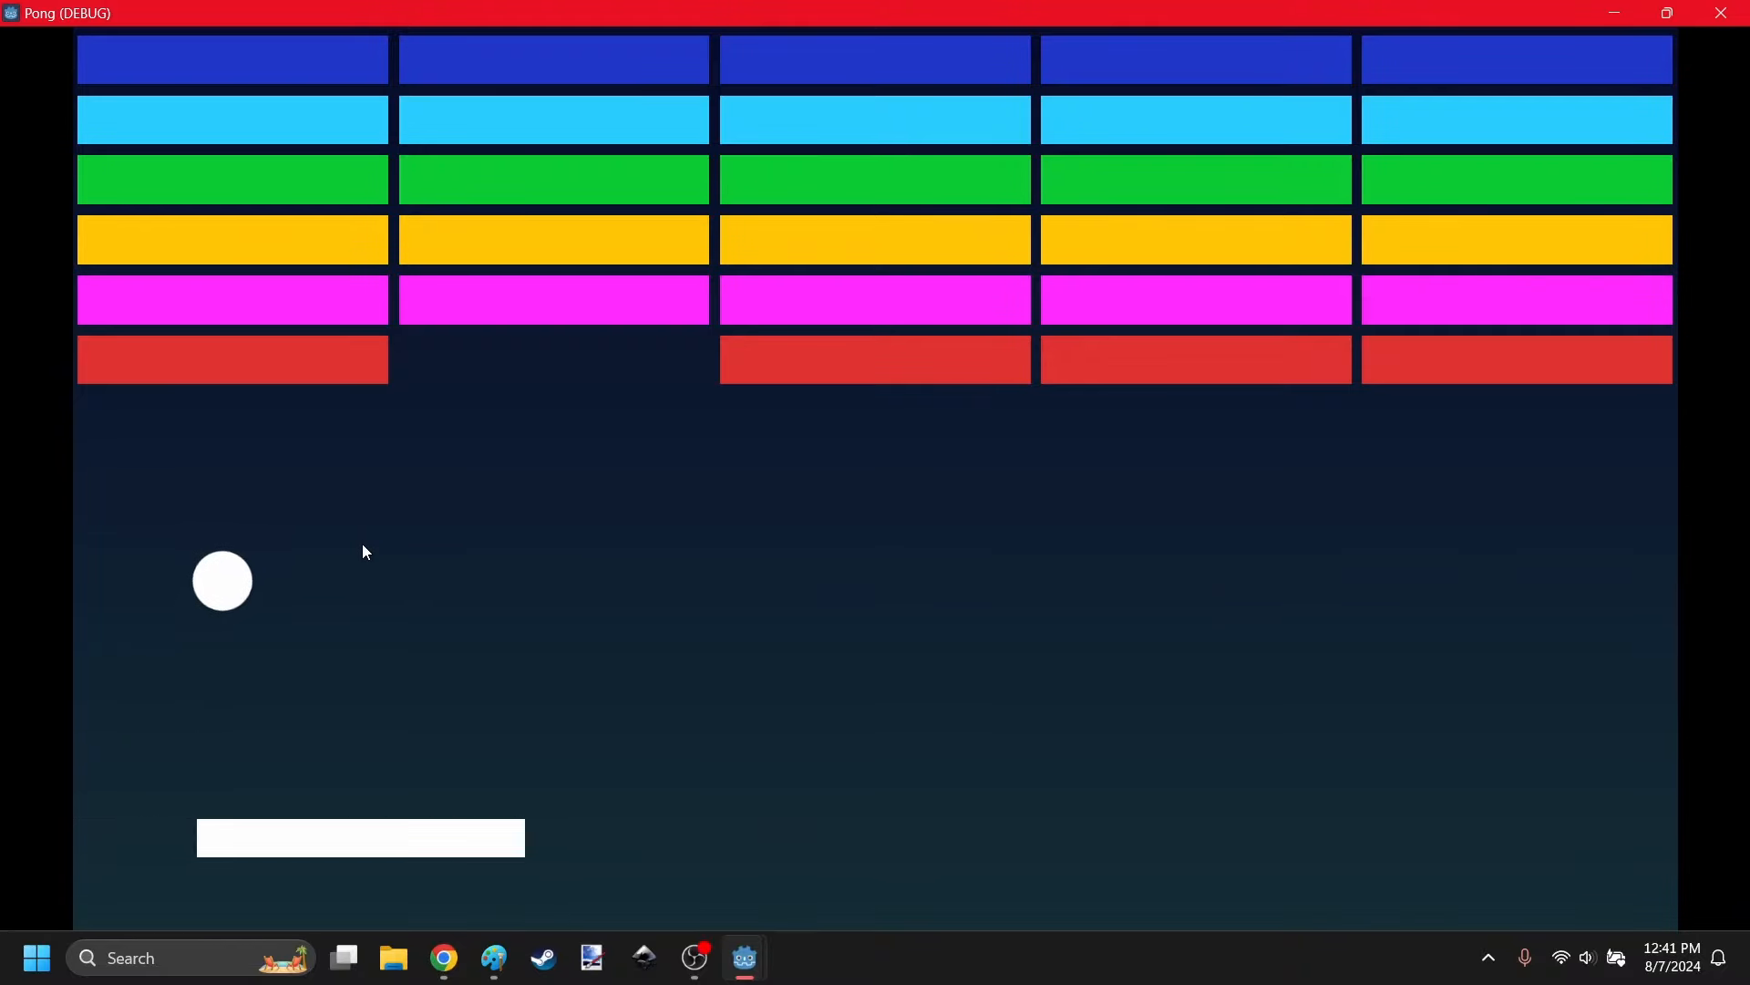
{"action": "left_click", "coordinate": [1721, 12]}
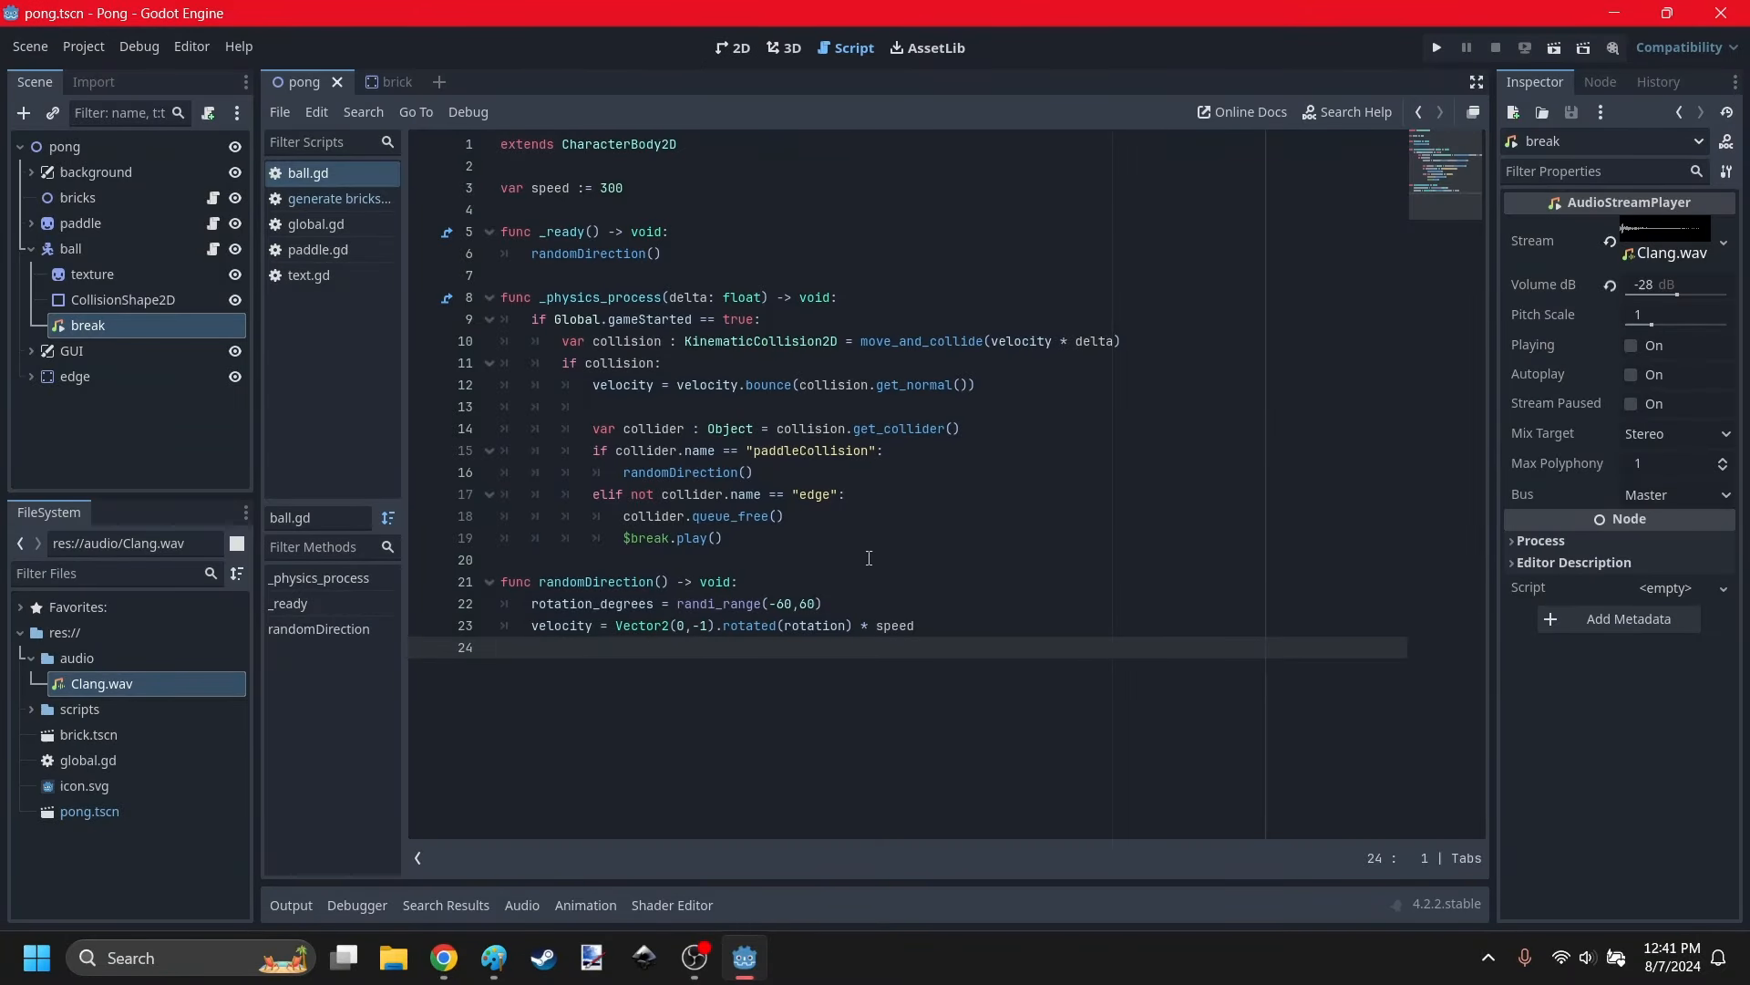
View the pong scene in the 2D editor with nothing selected.
{"action": "left_click", "coordinate": [736, 46]}
{"action": "left_click", "coordinate": [916, 412]}
{"action": "scroll", "coordinate": [859, 401], "scroll_direction": "down", "scroll_amount": 9}
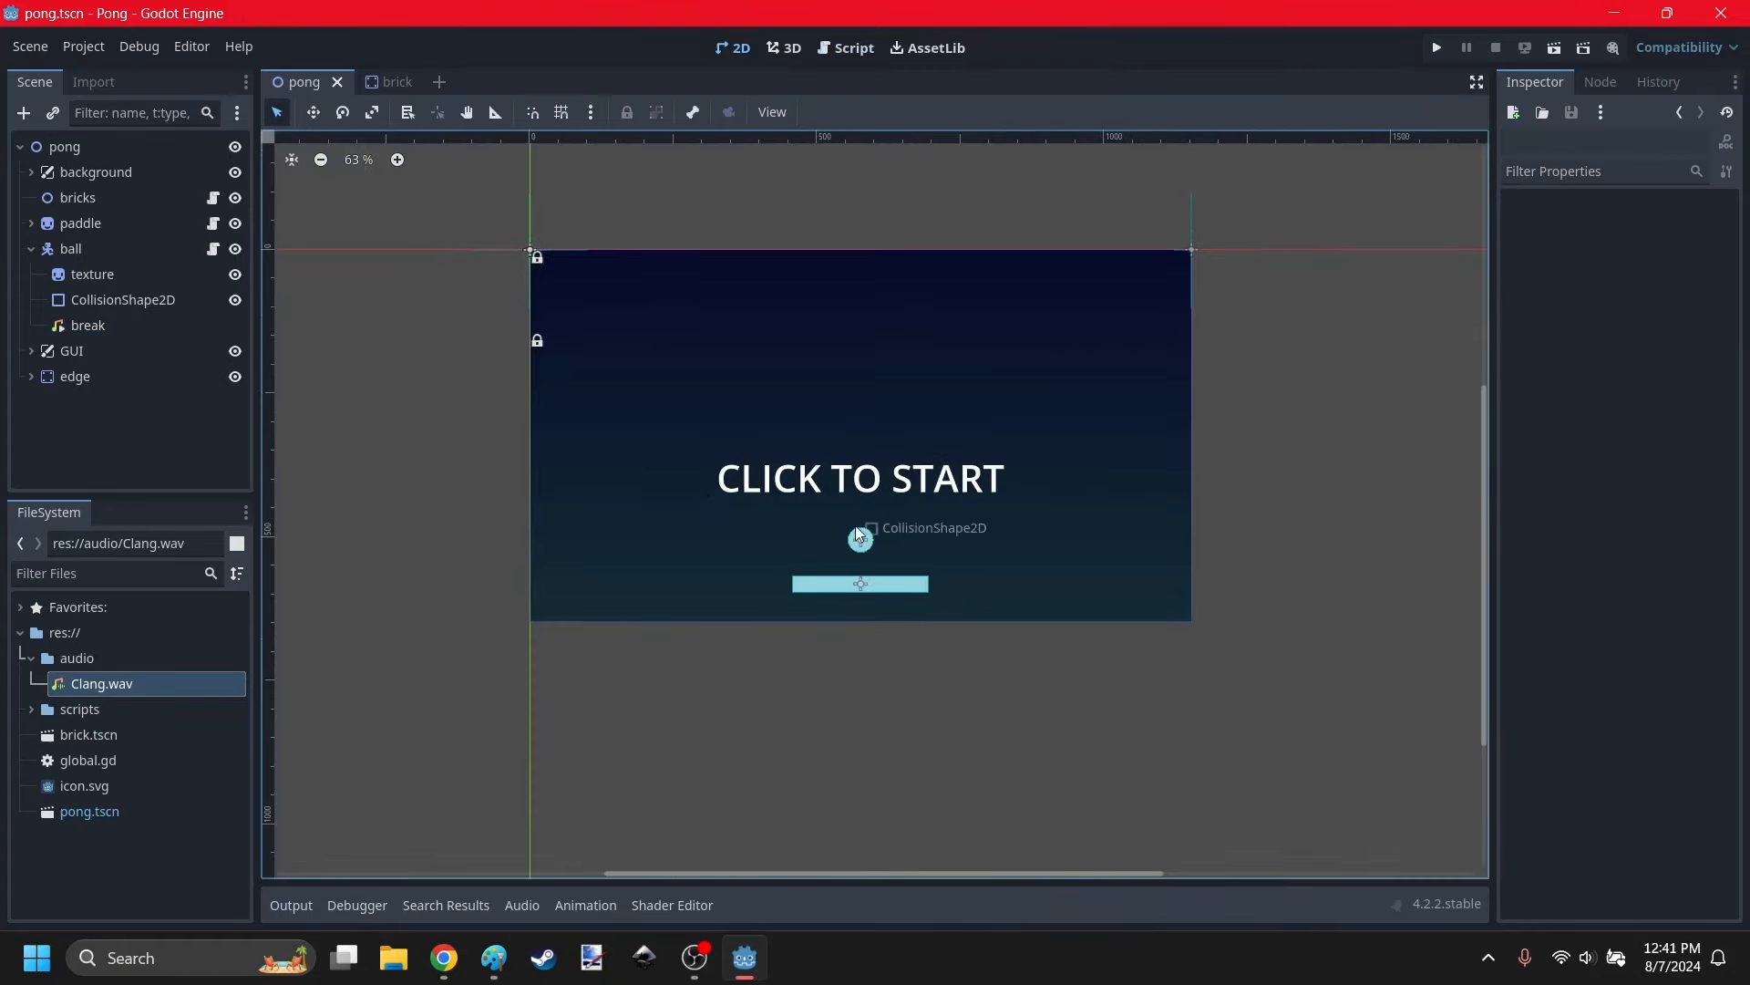
{"action": "scroll", "coordinate": [856, 365], "scroll_direction": "up", "scroll_amount": 7}
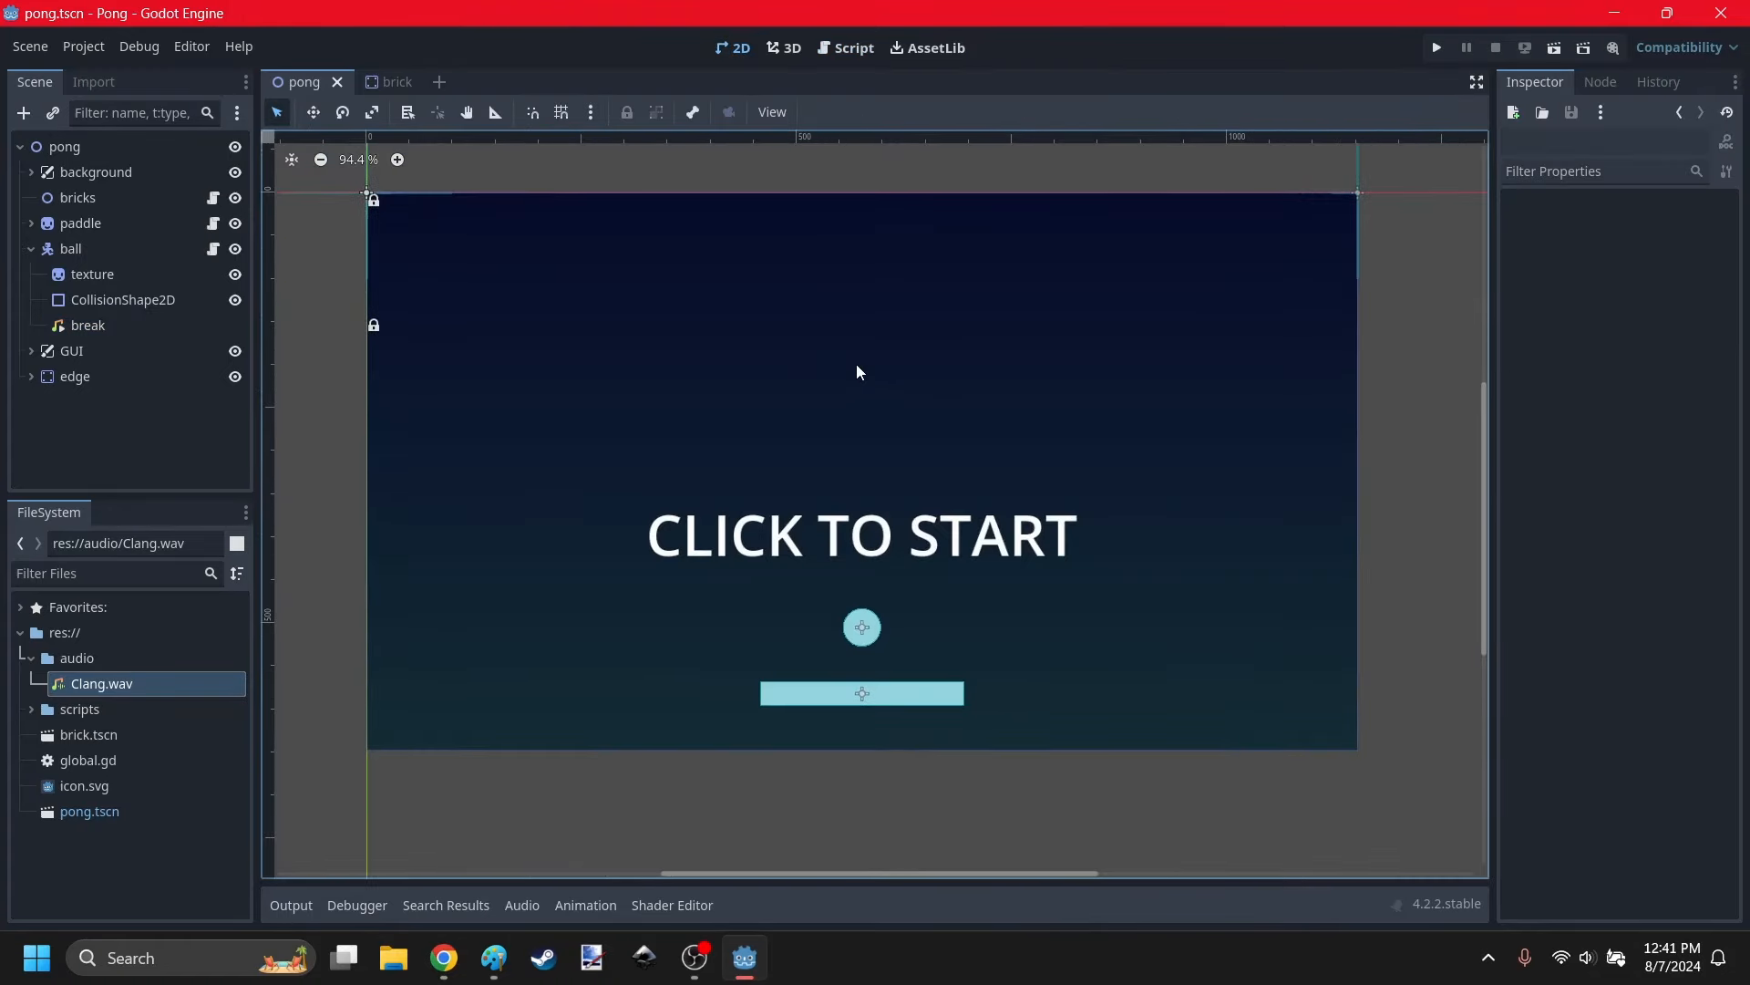
Switch to the Scratch project, play until the ball falls past the paddle, reset the game, and return to Godot.
{"action": "left_click", "coordinate": [446, 955]}
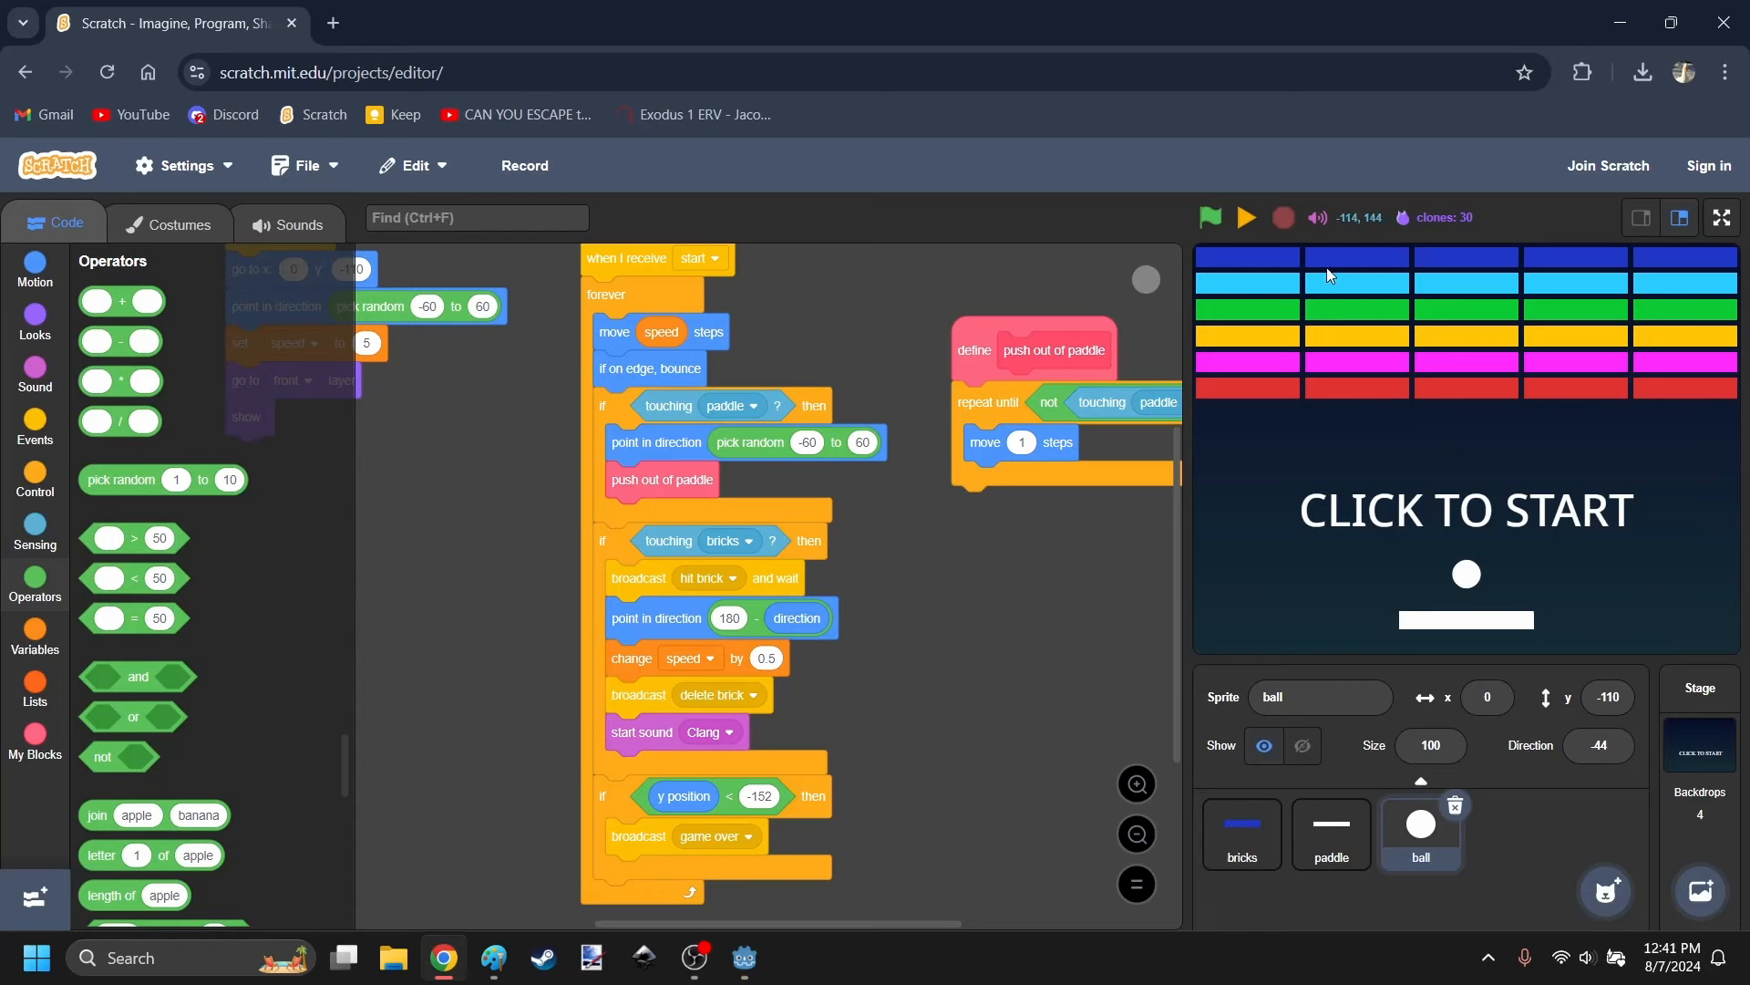
{"action": "left_click", "coordinate": [1329, 276]}
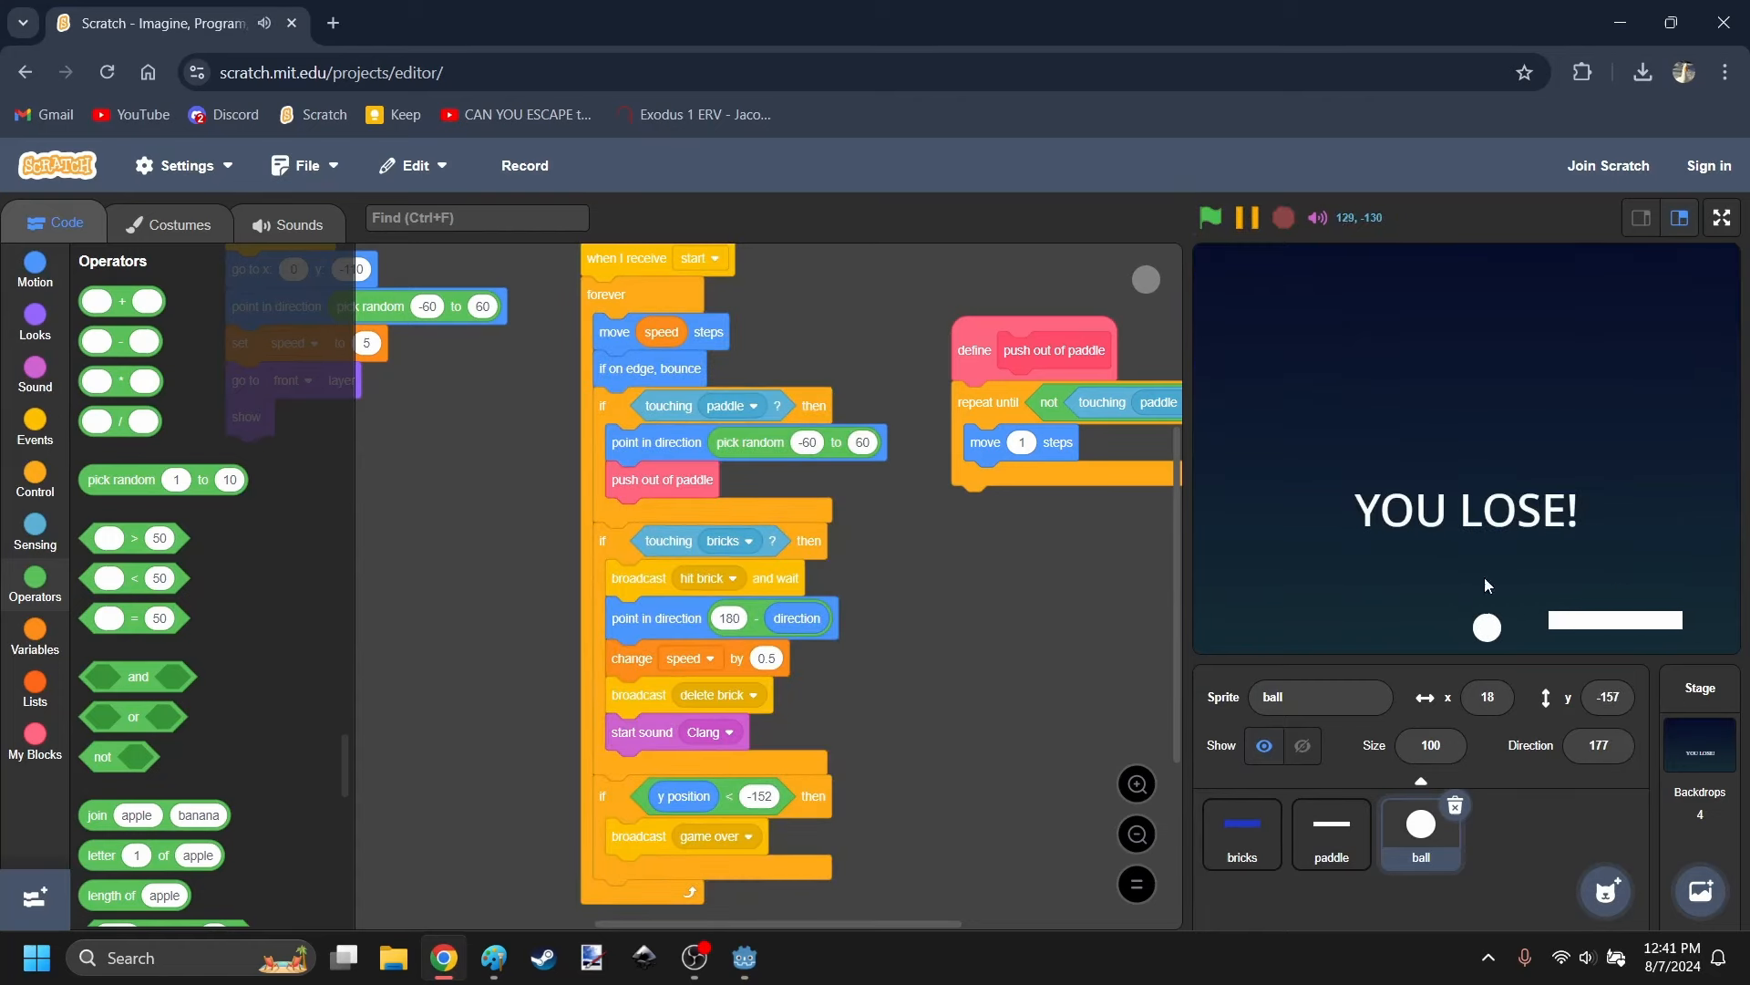
{"action": "left_click", "coordinate": [1211, 217]}
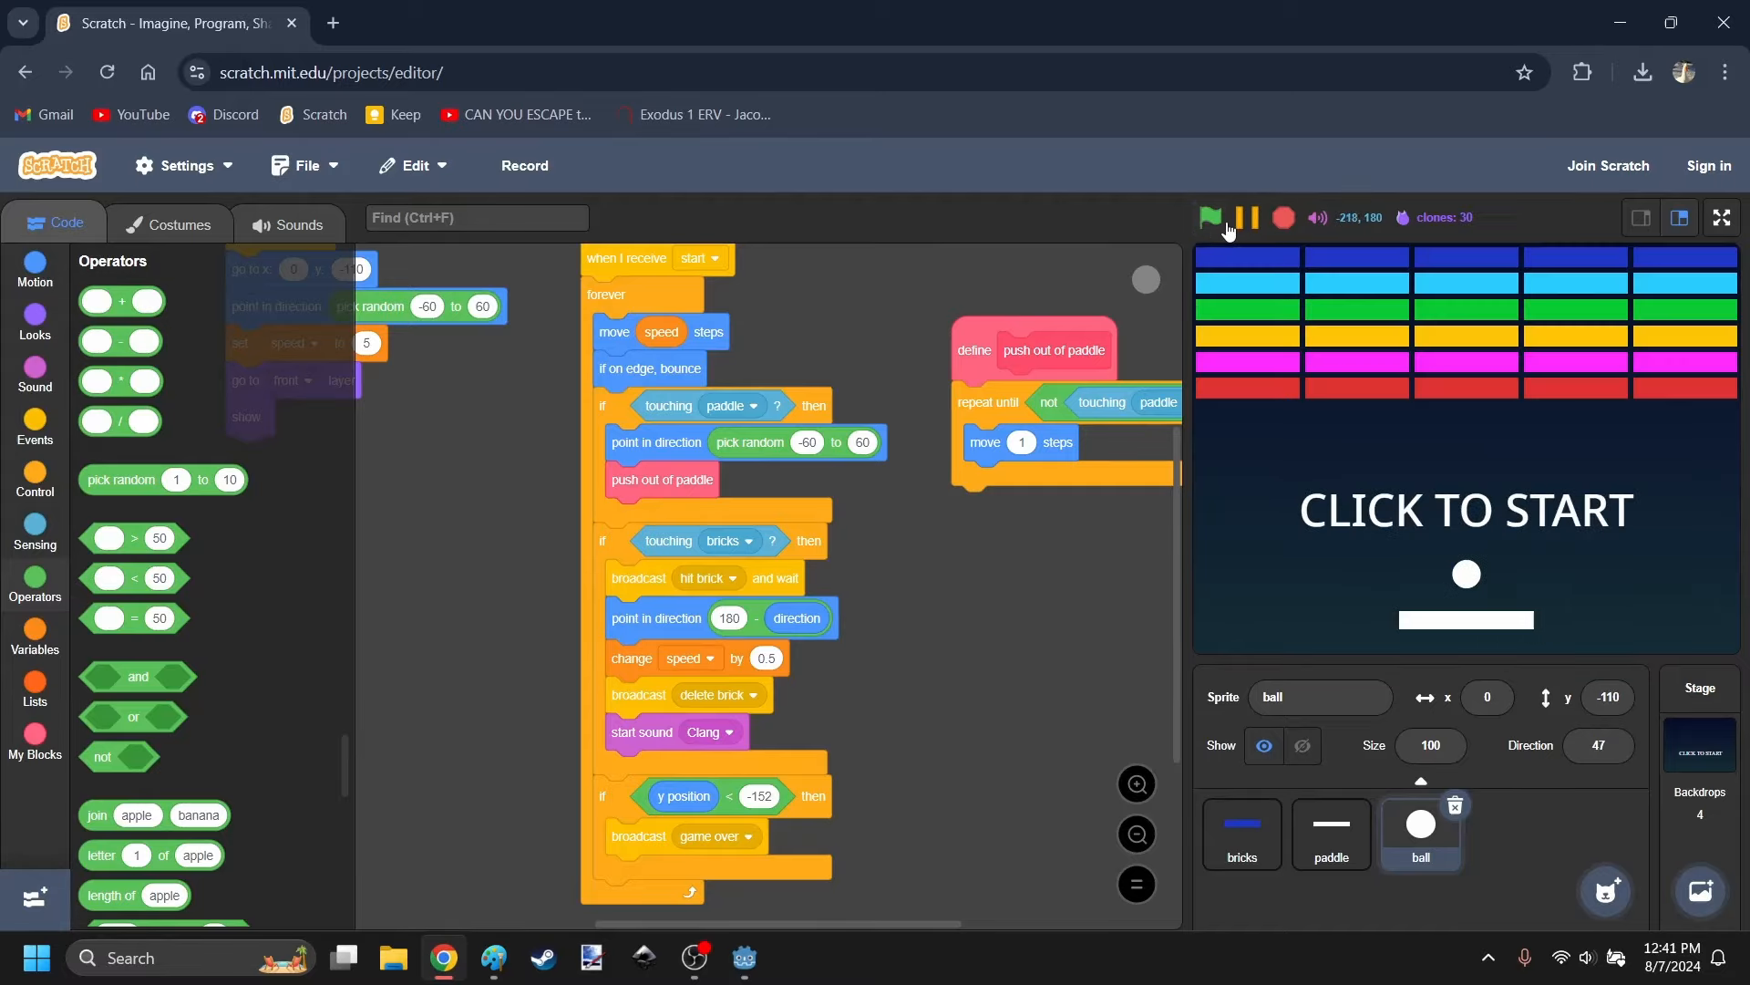
{"action": "key", "text": "alt+Tab"}
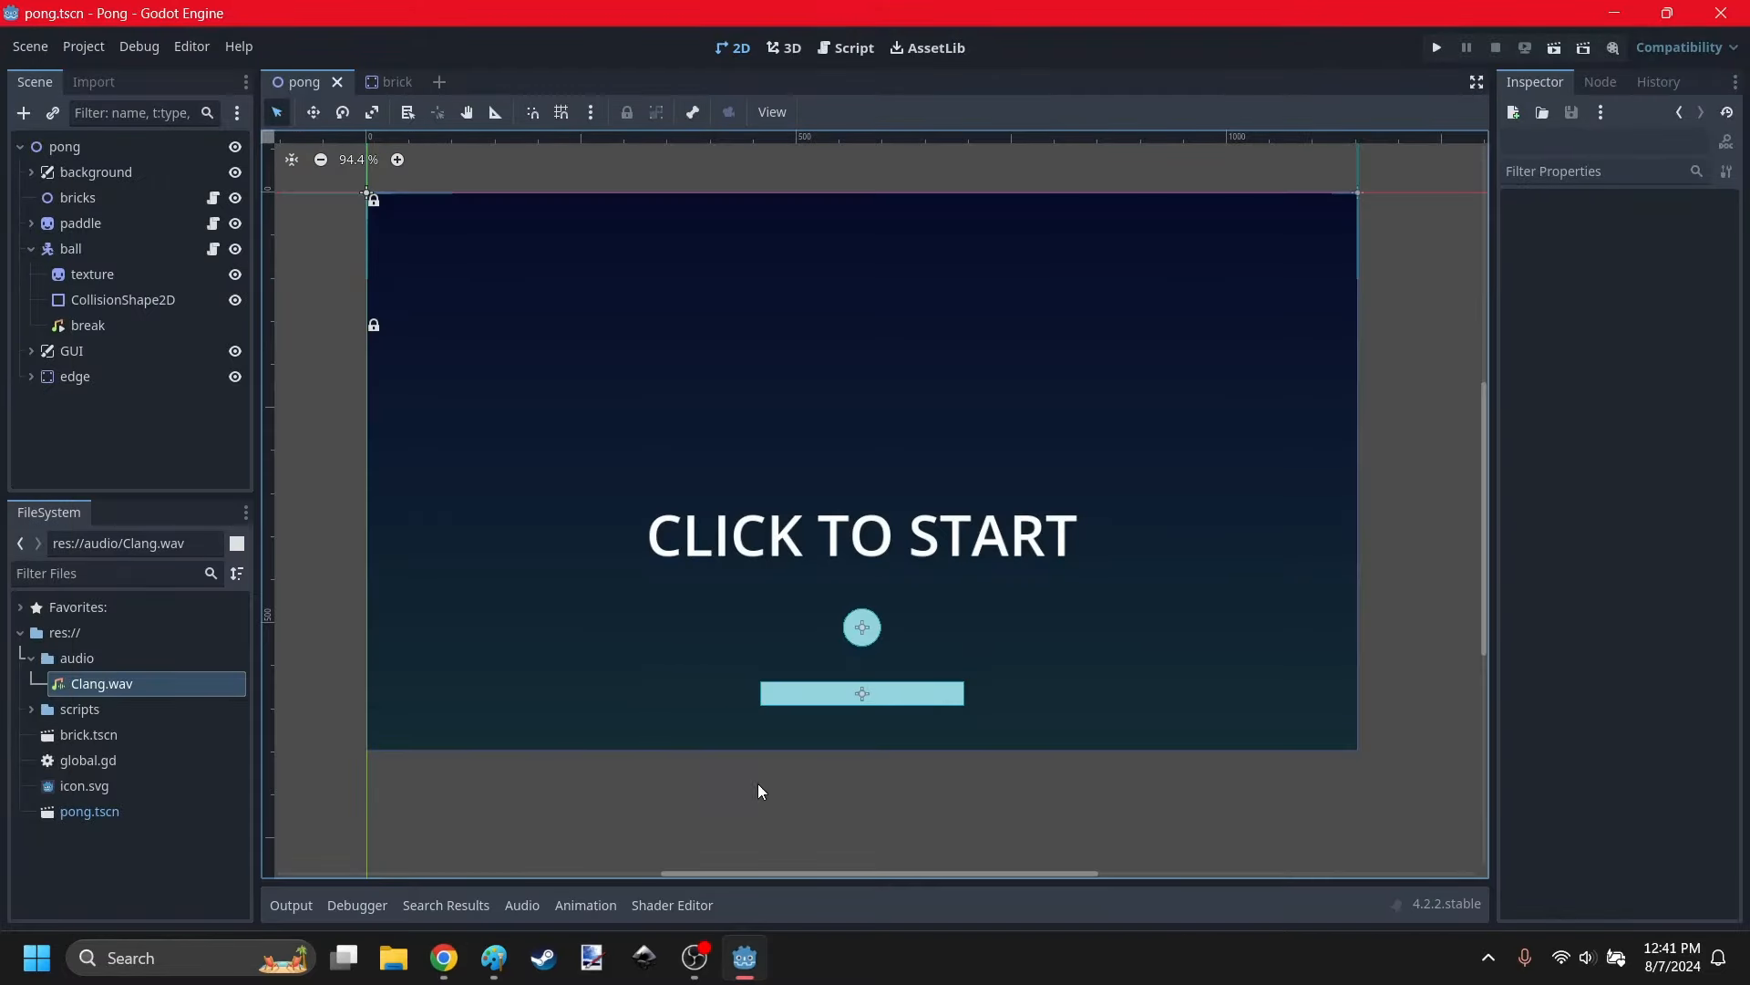
{"action": "scroll", "coordinate": [829, 514], "scroll_direction": "down", "scroll_amount": 2}
{"action": "scroll", "coordinate": [833, 521], "scroll_direction": "up", "scroll_amount": 5}
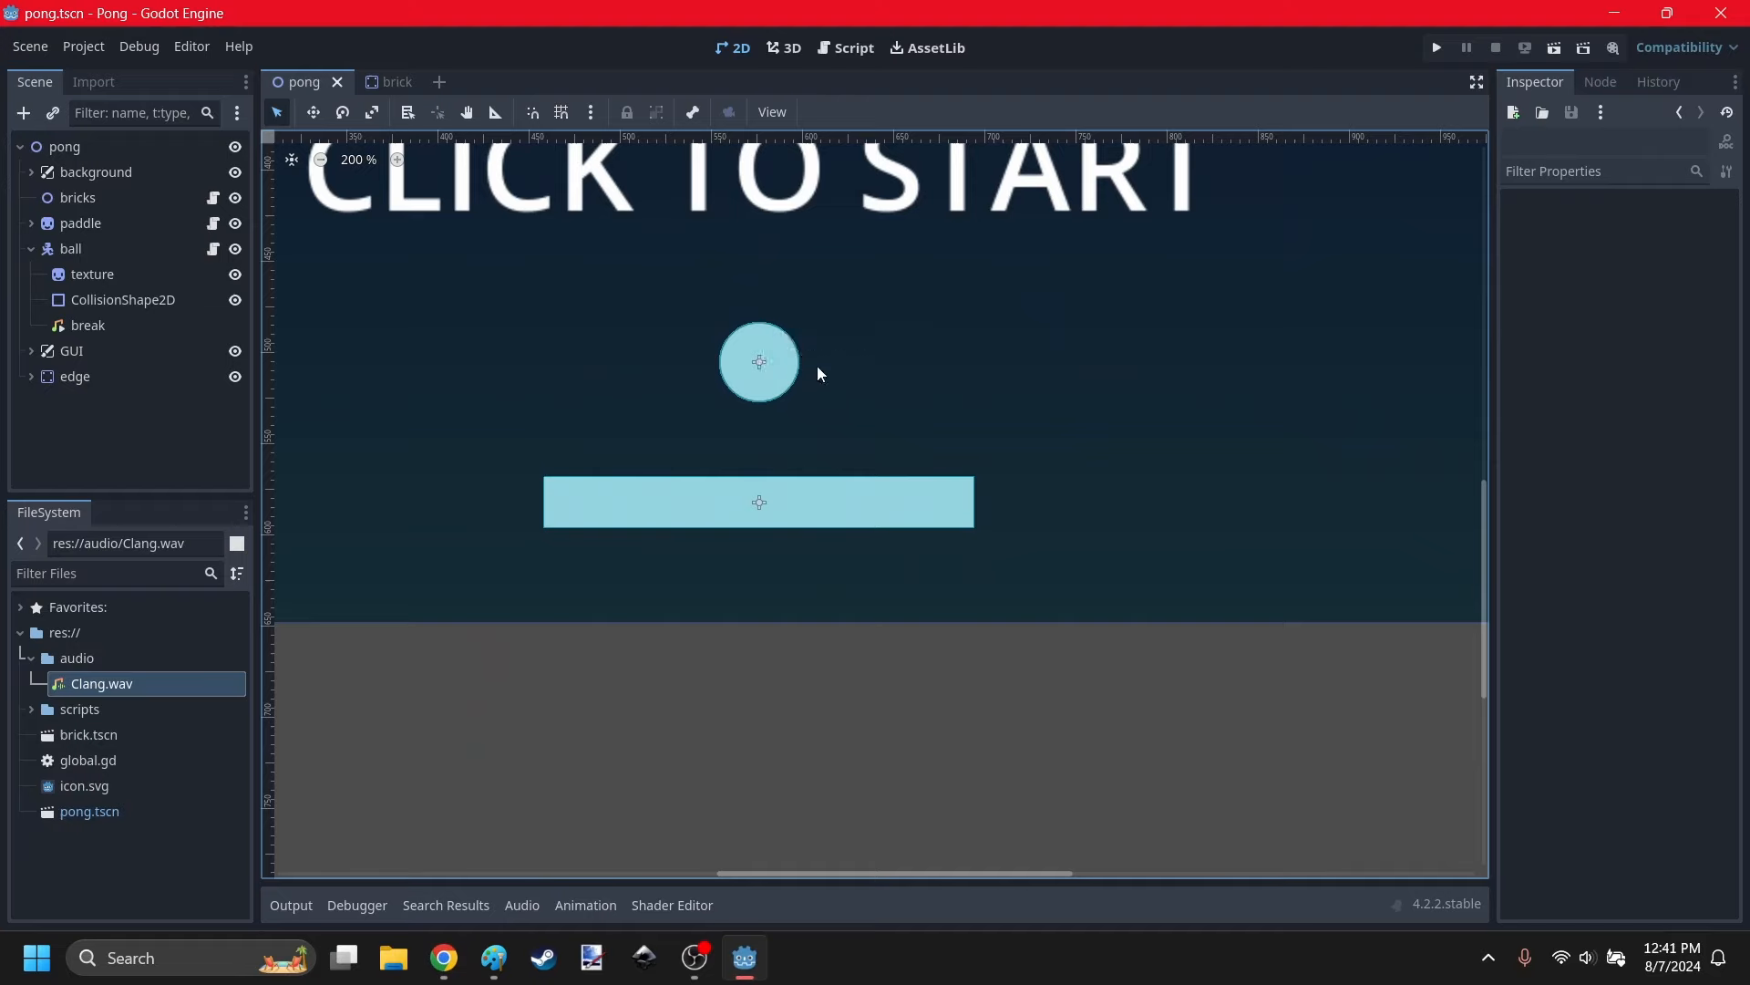
{"action": "left_click", "coordinate": [70, 249]}
{"action": "left_click_drag", "start_coordinate": [759, 365], "coordinate": [1063, 394]}
{"action": "key", "text": "ctrl+z"}
Lock the ball's texture and CollisionShape2D child nodes together.
{"action": "left_click", "coordinate": [156, 275], "text": "ctrl"}
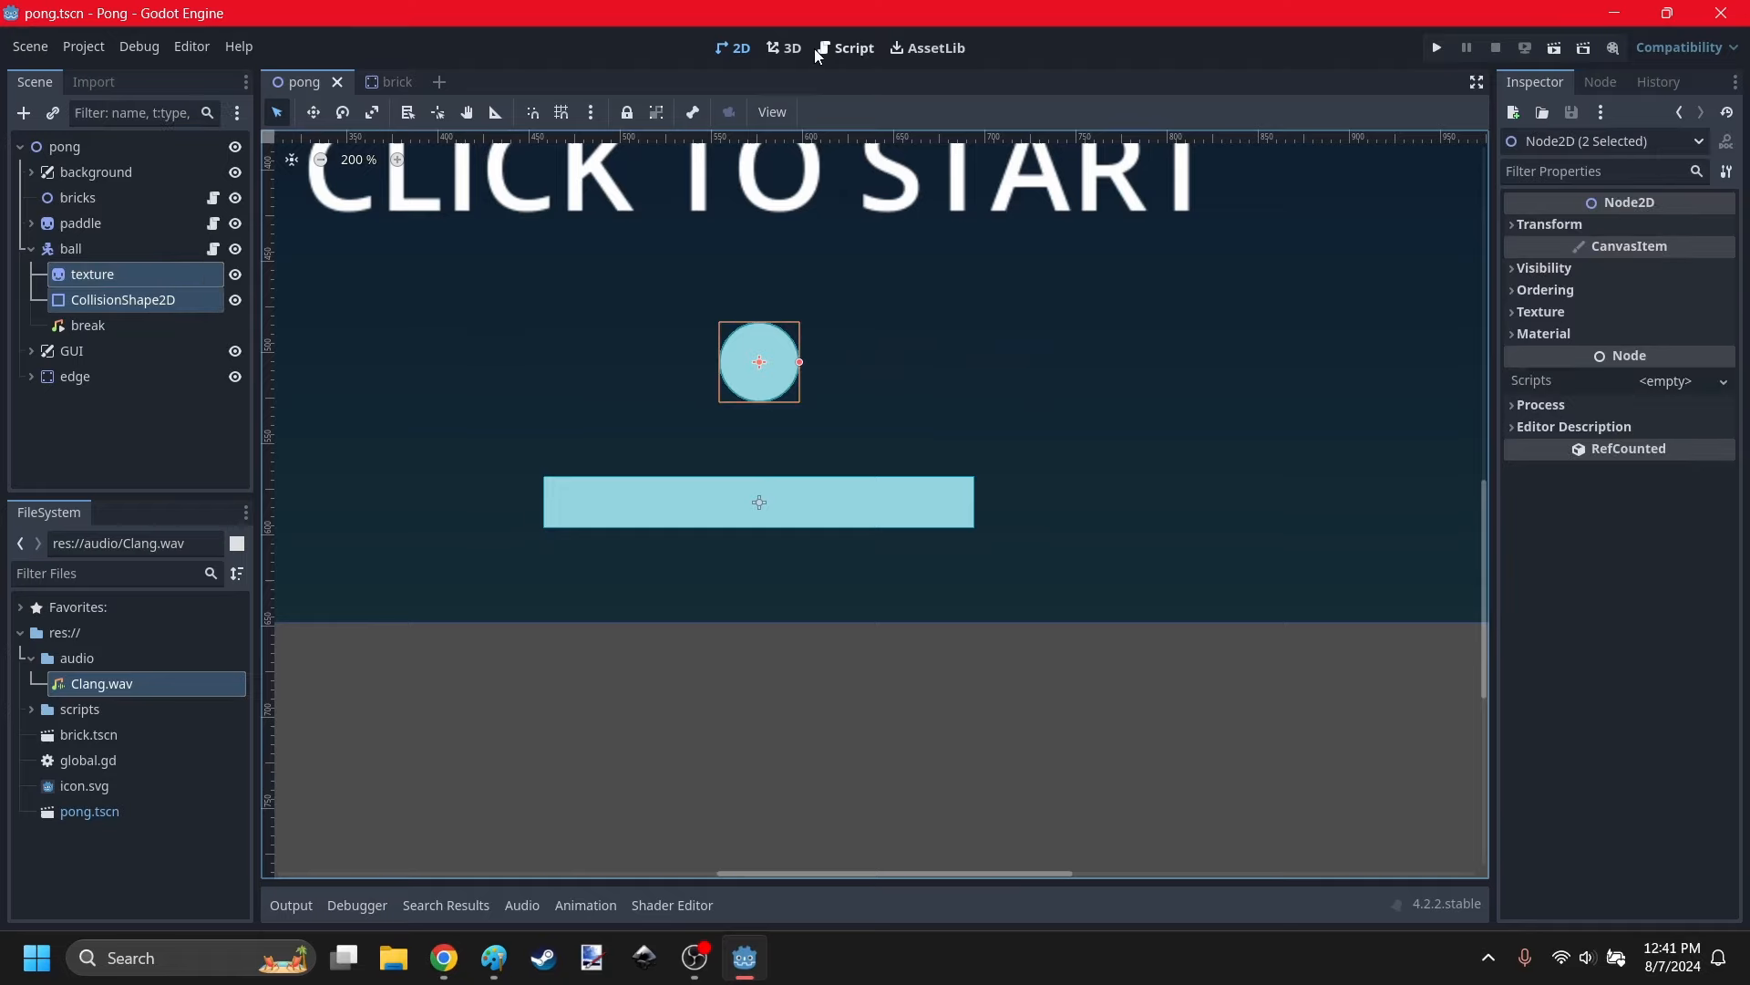
{"action": "left_click", "coordinate": [627, 113]}
{"action": "left_click", "coordinate": [848, 328]}
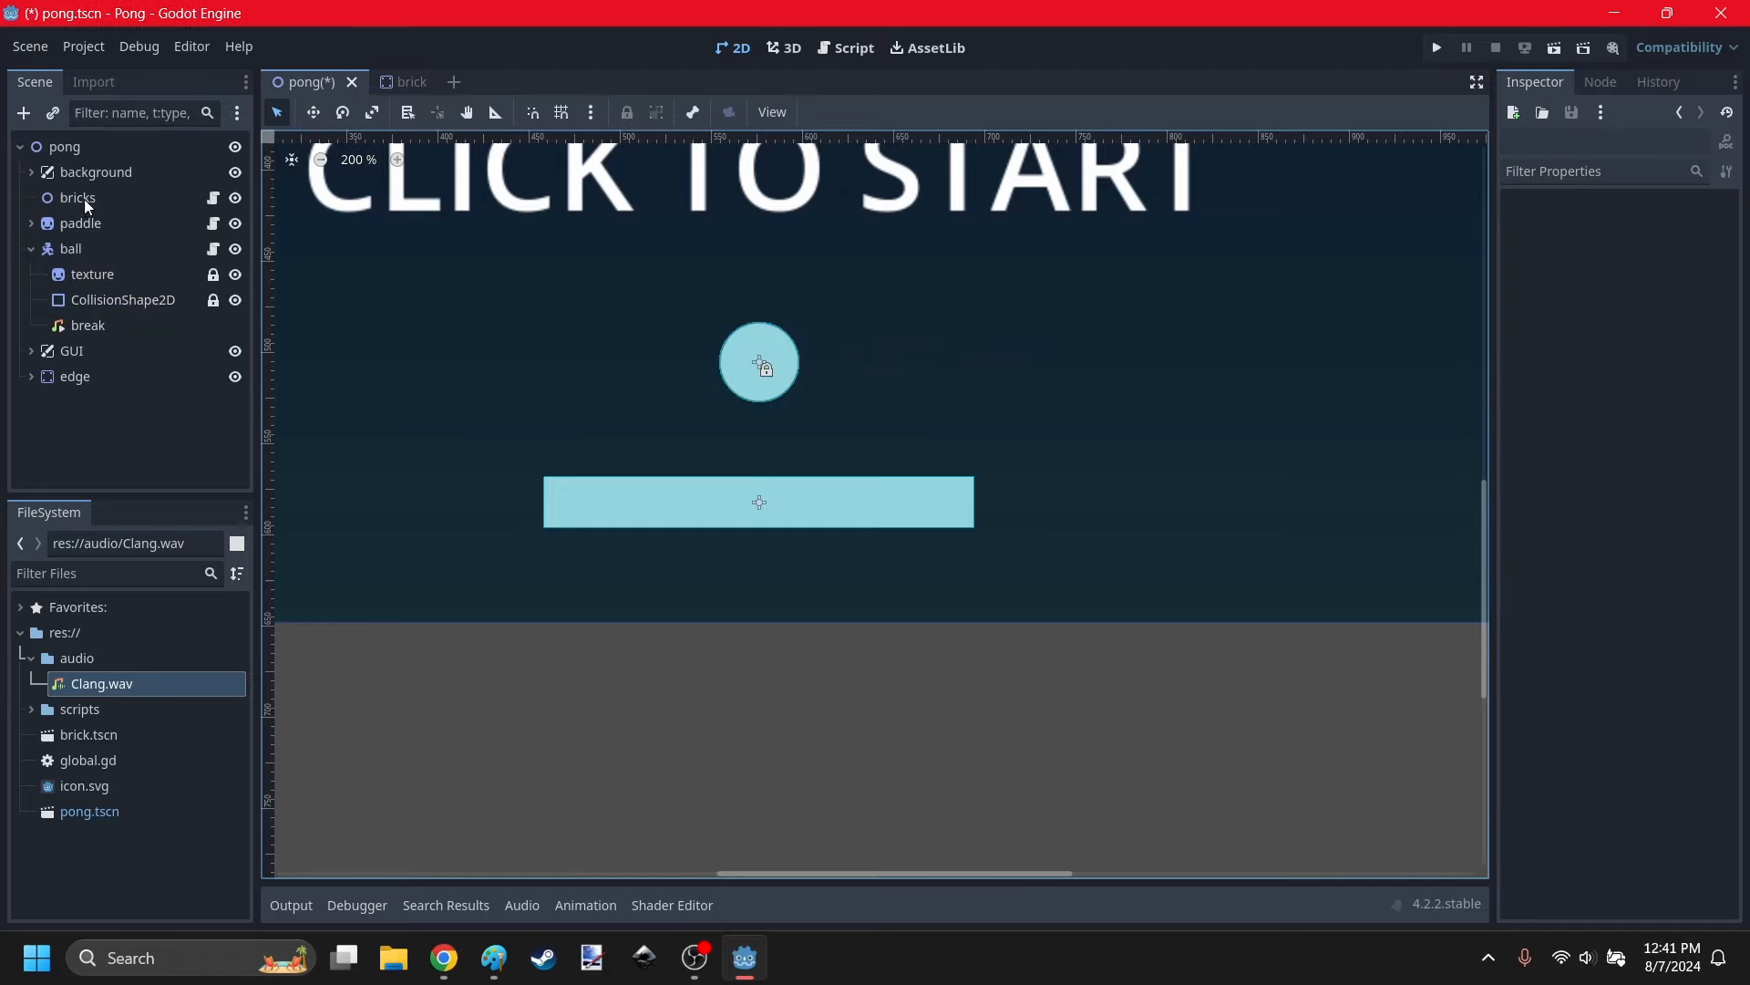
Place the ball below the paddle's level to read its y position, and undo the move.
{"action": "left_click", "coordinate": [94, 255]}
{"action": "left_click_drag", "start_coordinate": [756, 371], "coordinate": [1082, 552]}
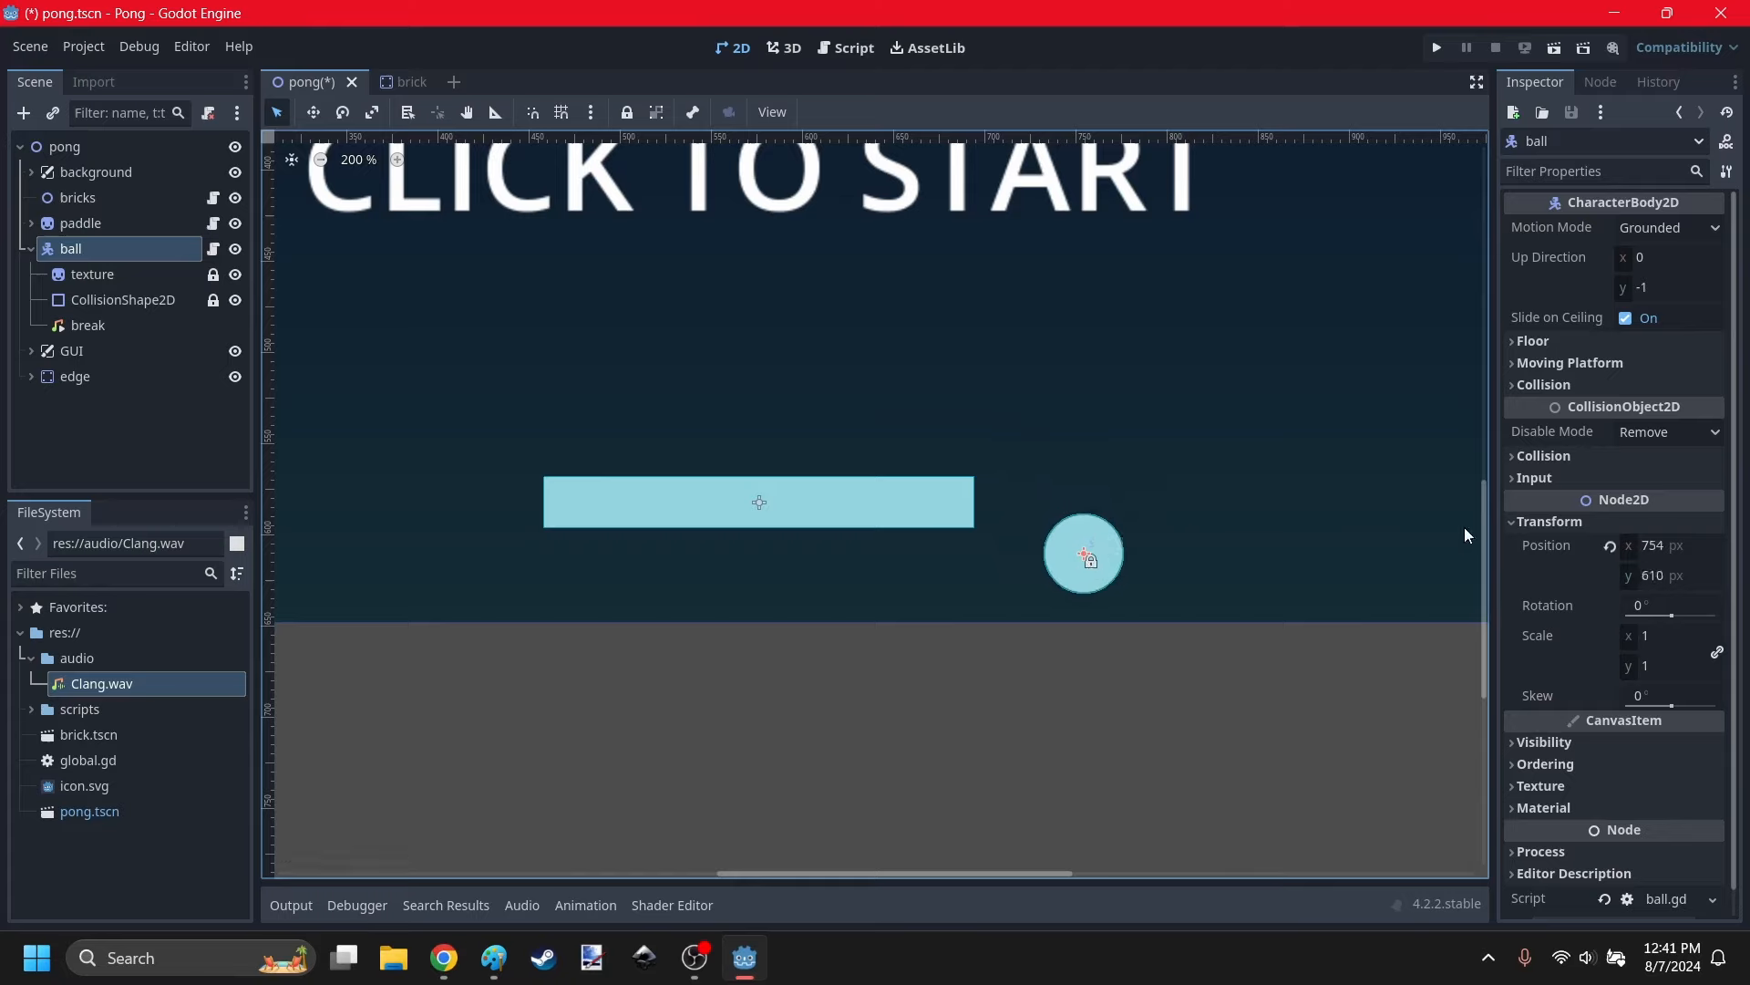
{"action": "left_click", "coordinate": [1661, 577]}
{"action": "left_click", "coordinate": [974, 629]}
{"action": "key", "text": "ctrl+z"}
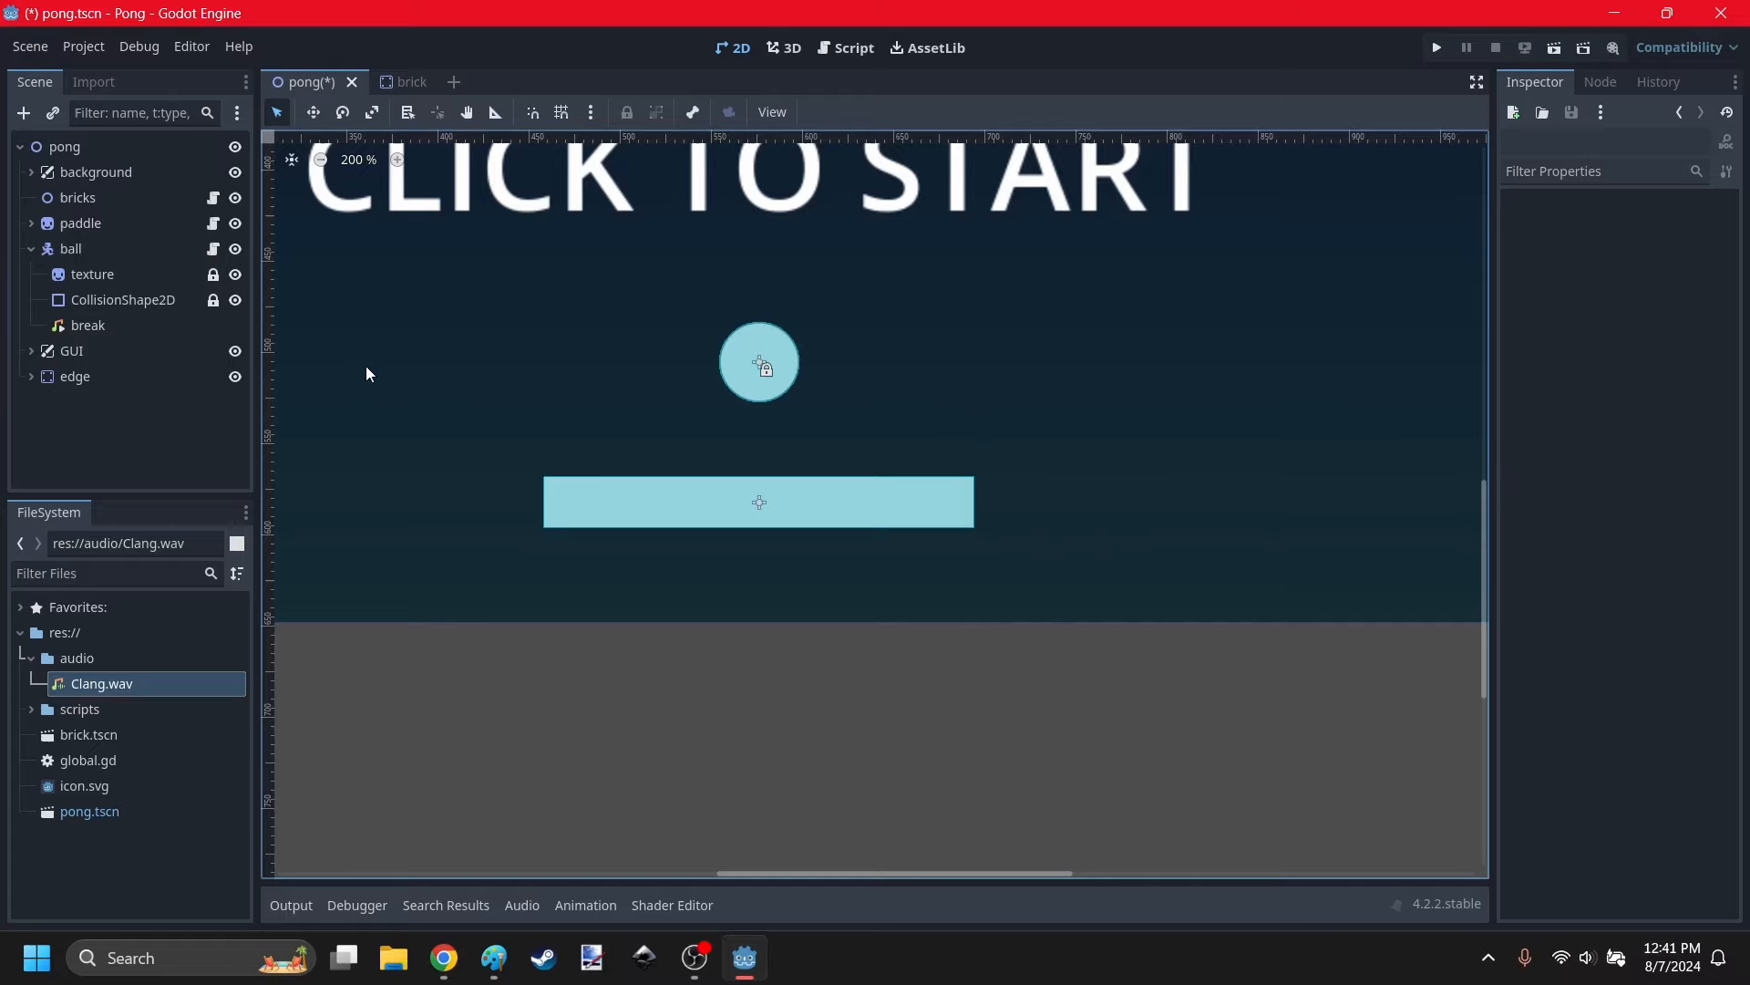
Open the ball's script and add the condition if position.y >= 610.0: after the collision block, inside the gameStarted check.
{"action": "left_click", "coordinate": [212, 249]}
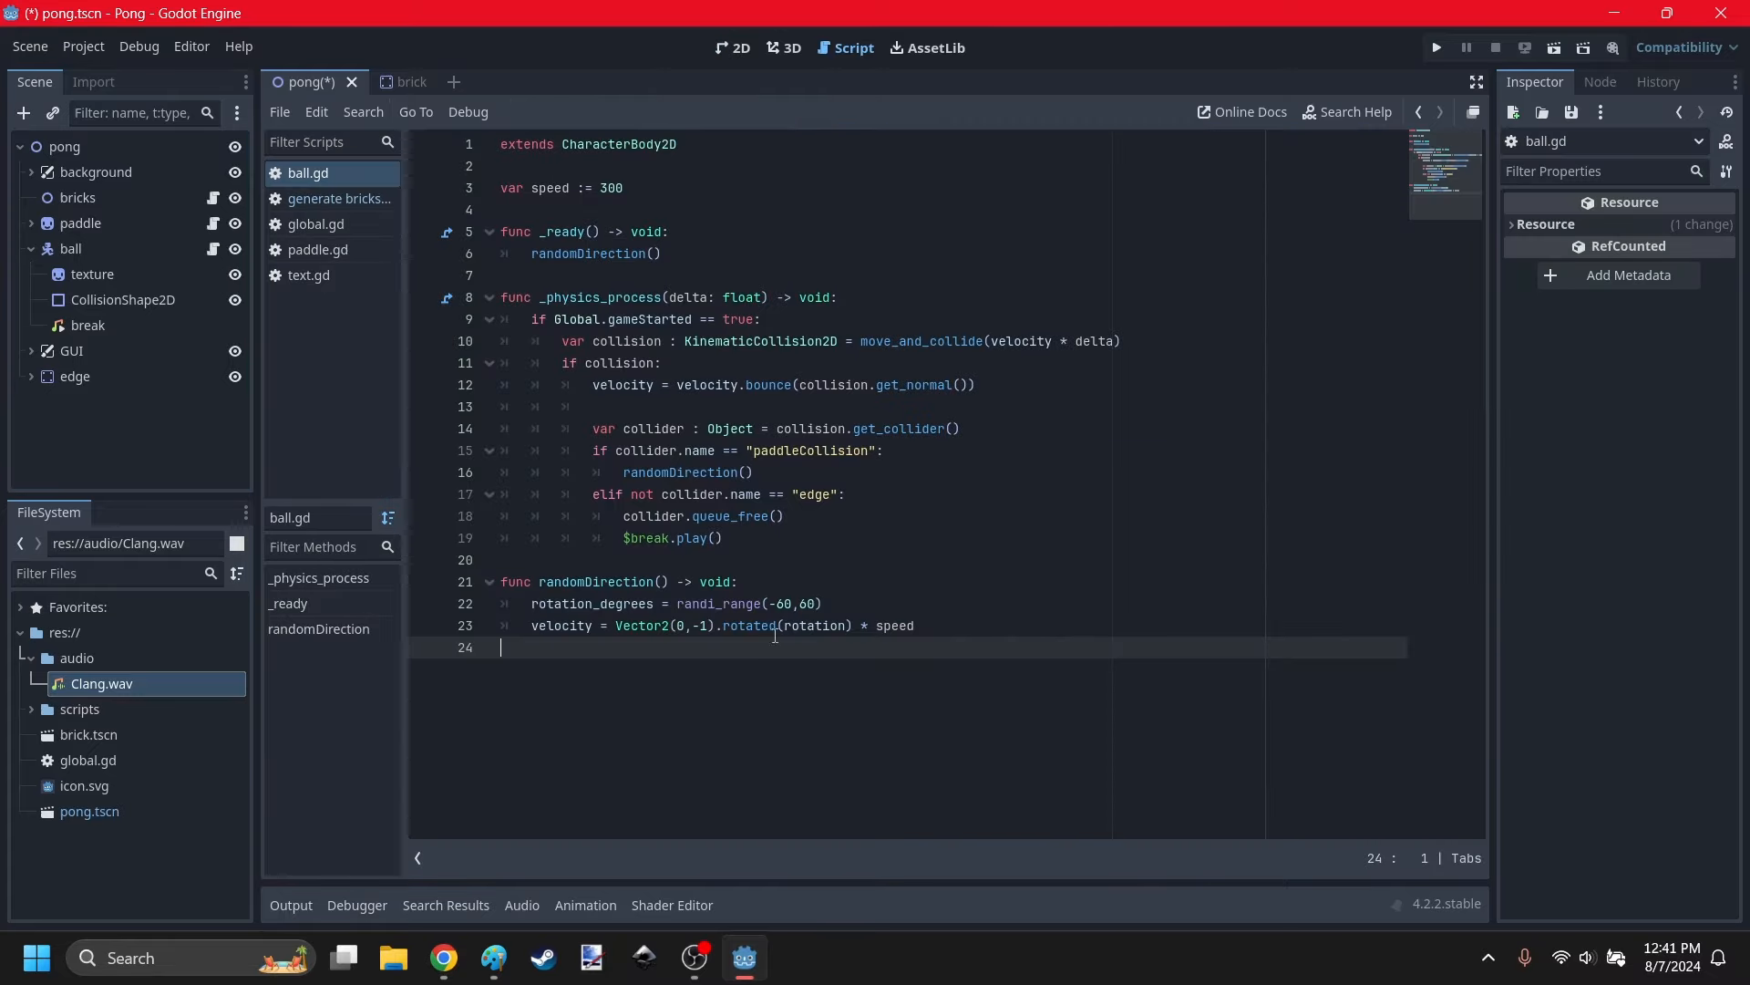
{"action": "left_click", "coordinate": [738, 537]}
{"action": "key", "text": "Return"}
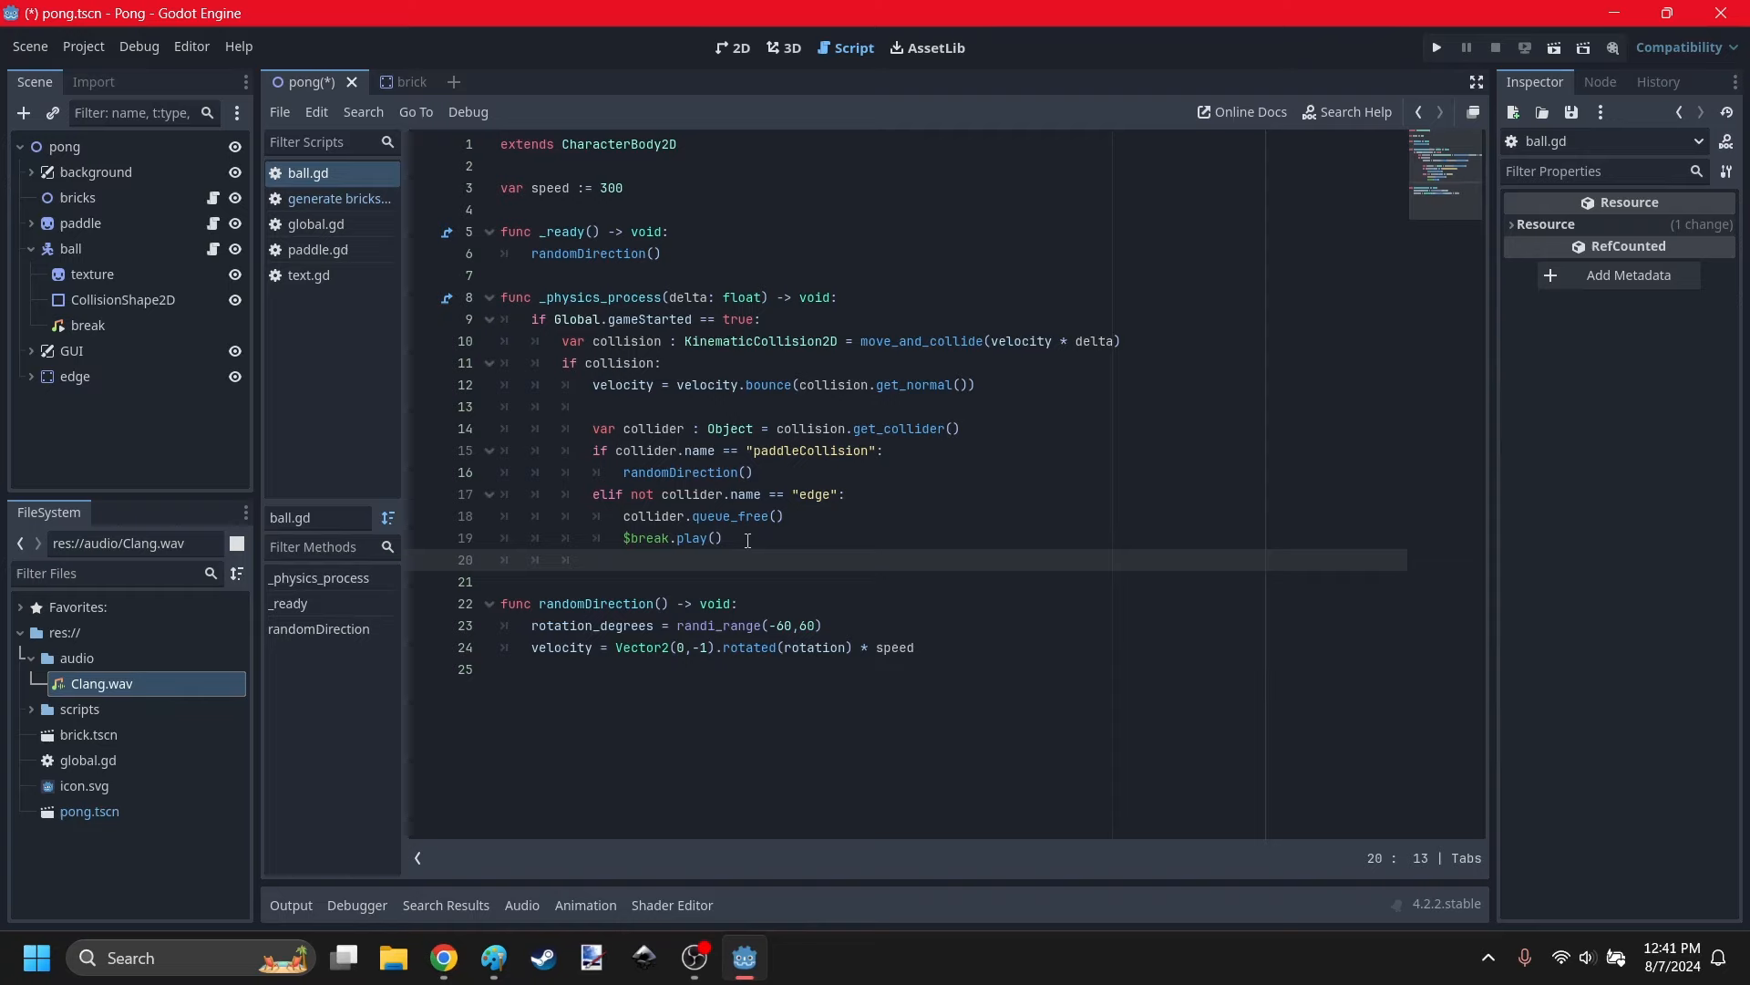
{"action": "key", "text": "Return"}
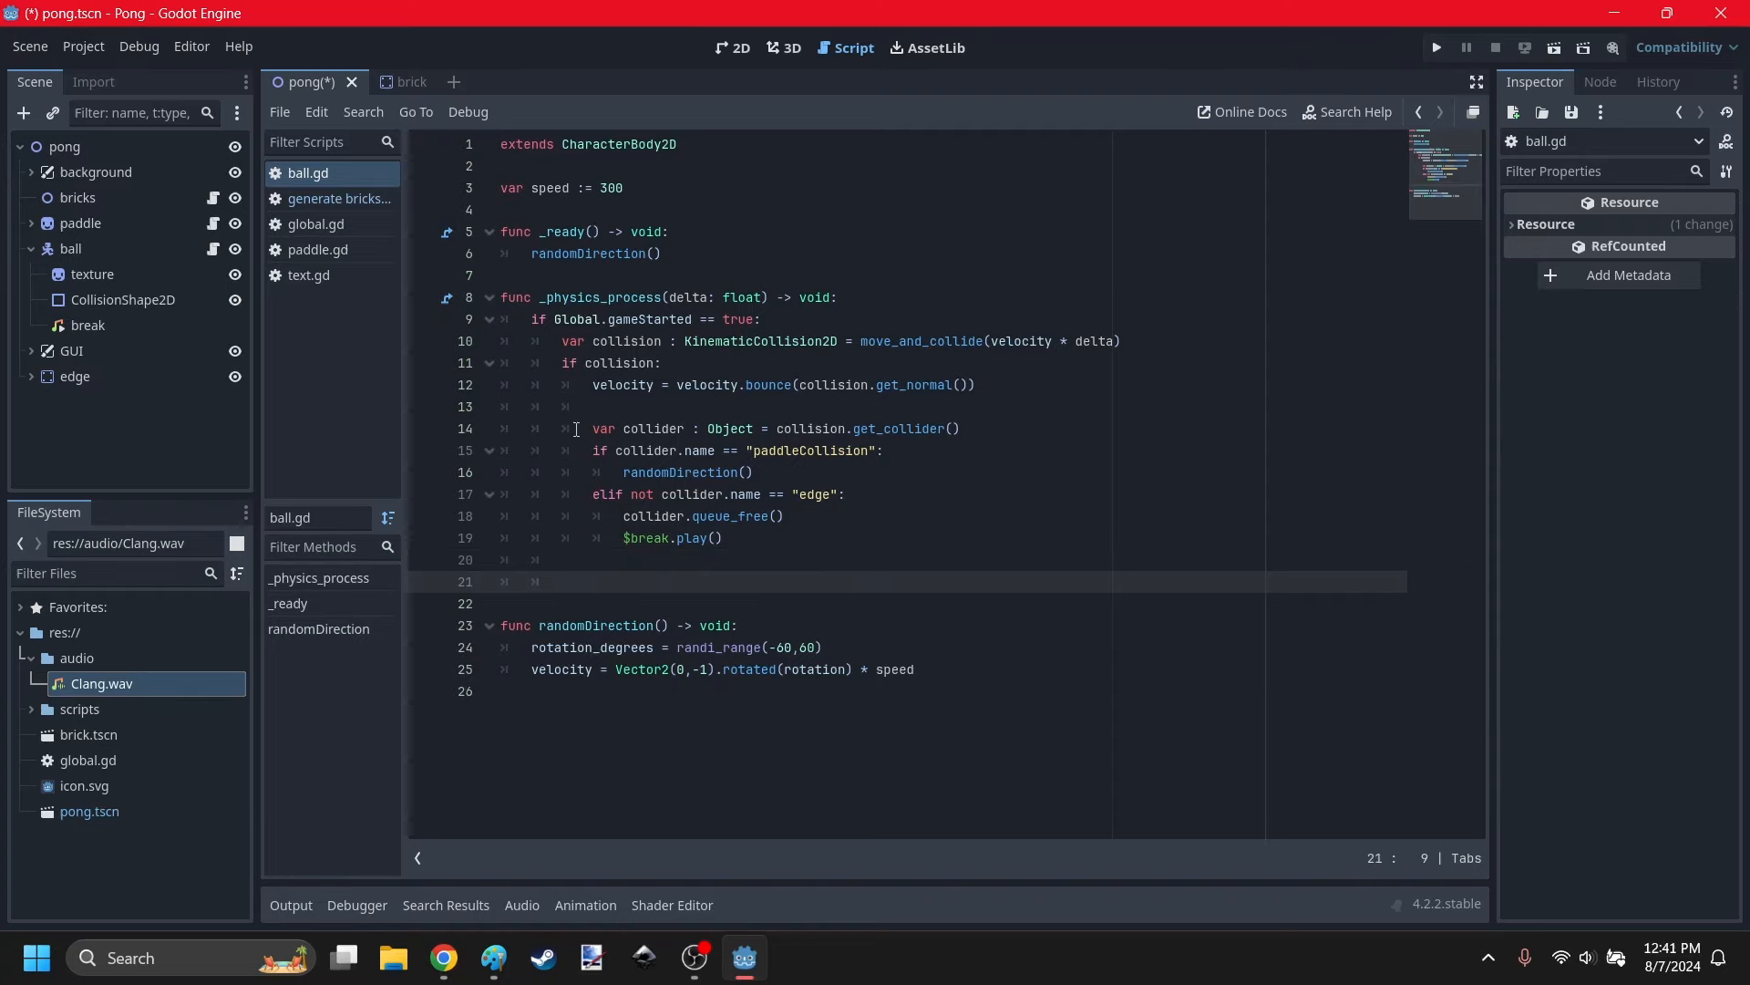
{"action": "left_click_drag", "start_coordinate": [559, 349], "coordinate": [606, 576]}
{"action": "left_click", "coordinate": [600, 567]}
{"action": "left_click", "coordinate": [595, 586]}
{"action": "type", "text": "if position"}
{"action": "type", "text": "."}
{"action": "type", "text": "y "}
{"action": "type", "text": ">= 6"}
{"action": "type", "text": "10.-"}
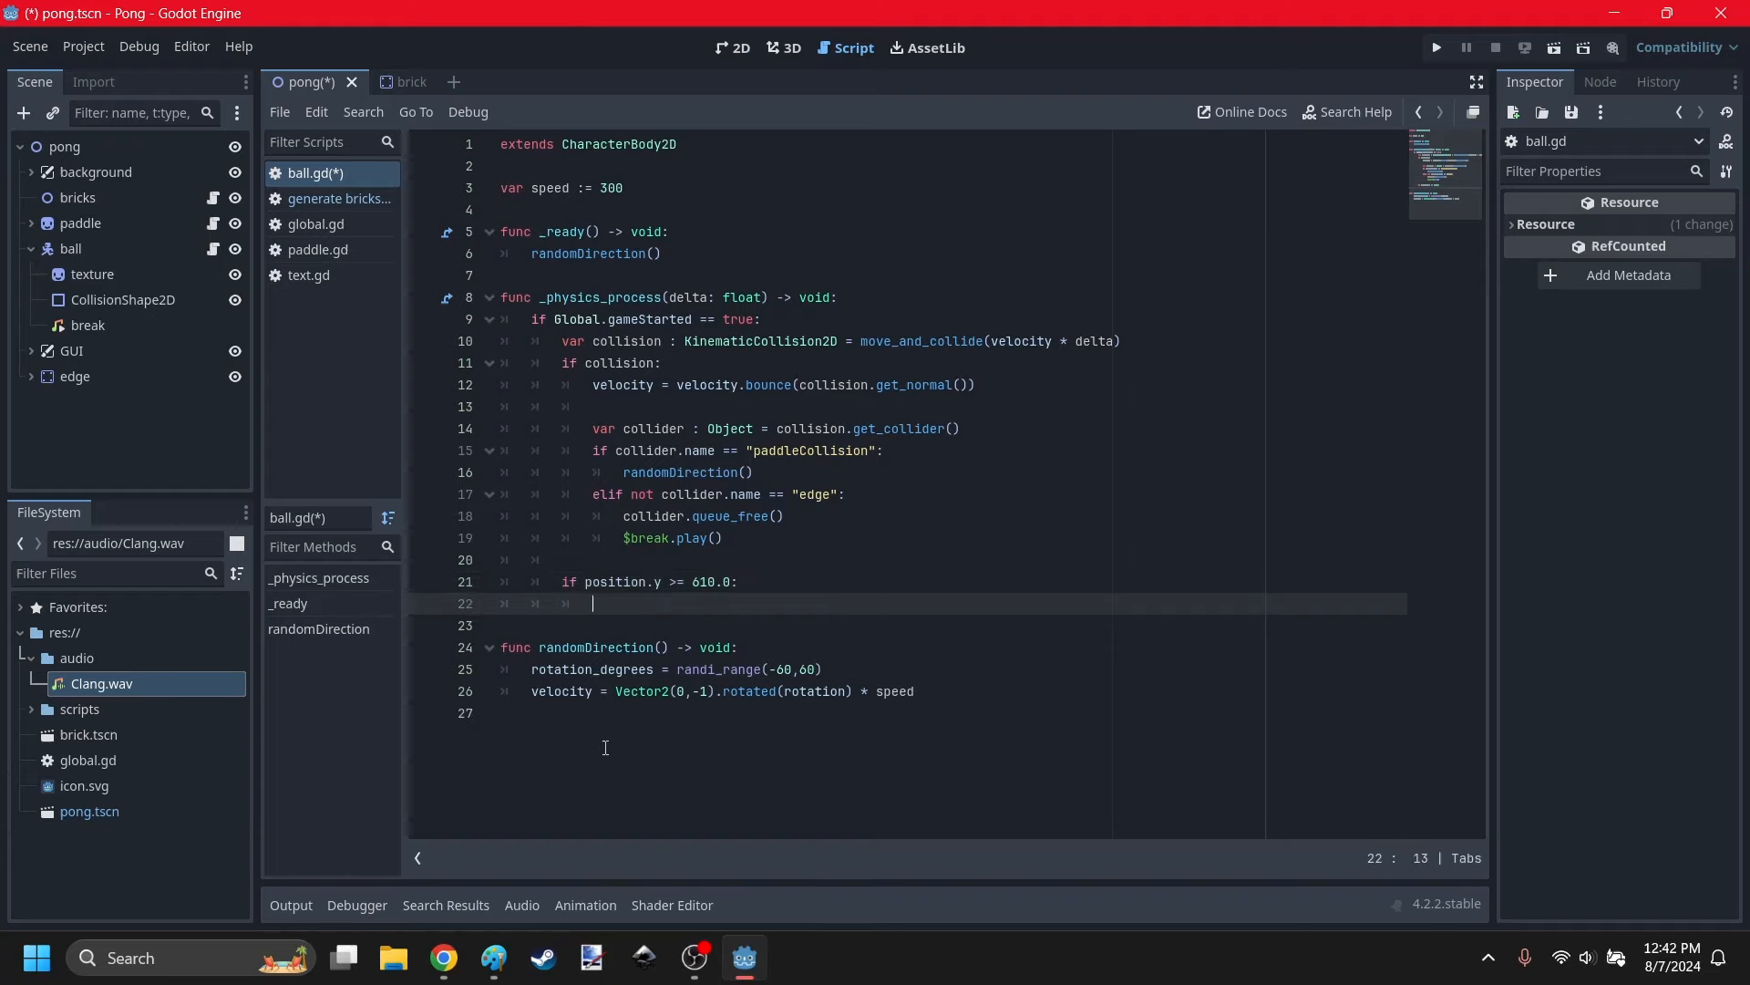
Add Global.gameStarted = false inside the y-position check and save.
{"action": "type", "text": "p"}
{"action": "key", "text": "BackSpace"}
{"action": "type", "text": "Global.ga"}
{"action": "key", "text": "Return"}
{"action": "type", "text": "= false"}
{"action": "key", "text": "ctrl+s"}
Run the game, let the ball fall past the paddle to test the y-position check, and stop the game.
{"action": "left_click", "coordinate": [1436, 48]}
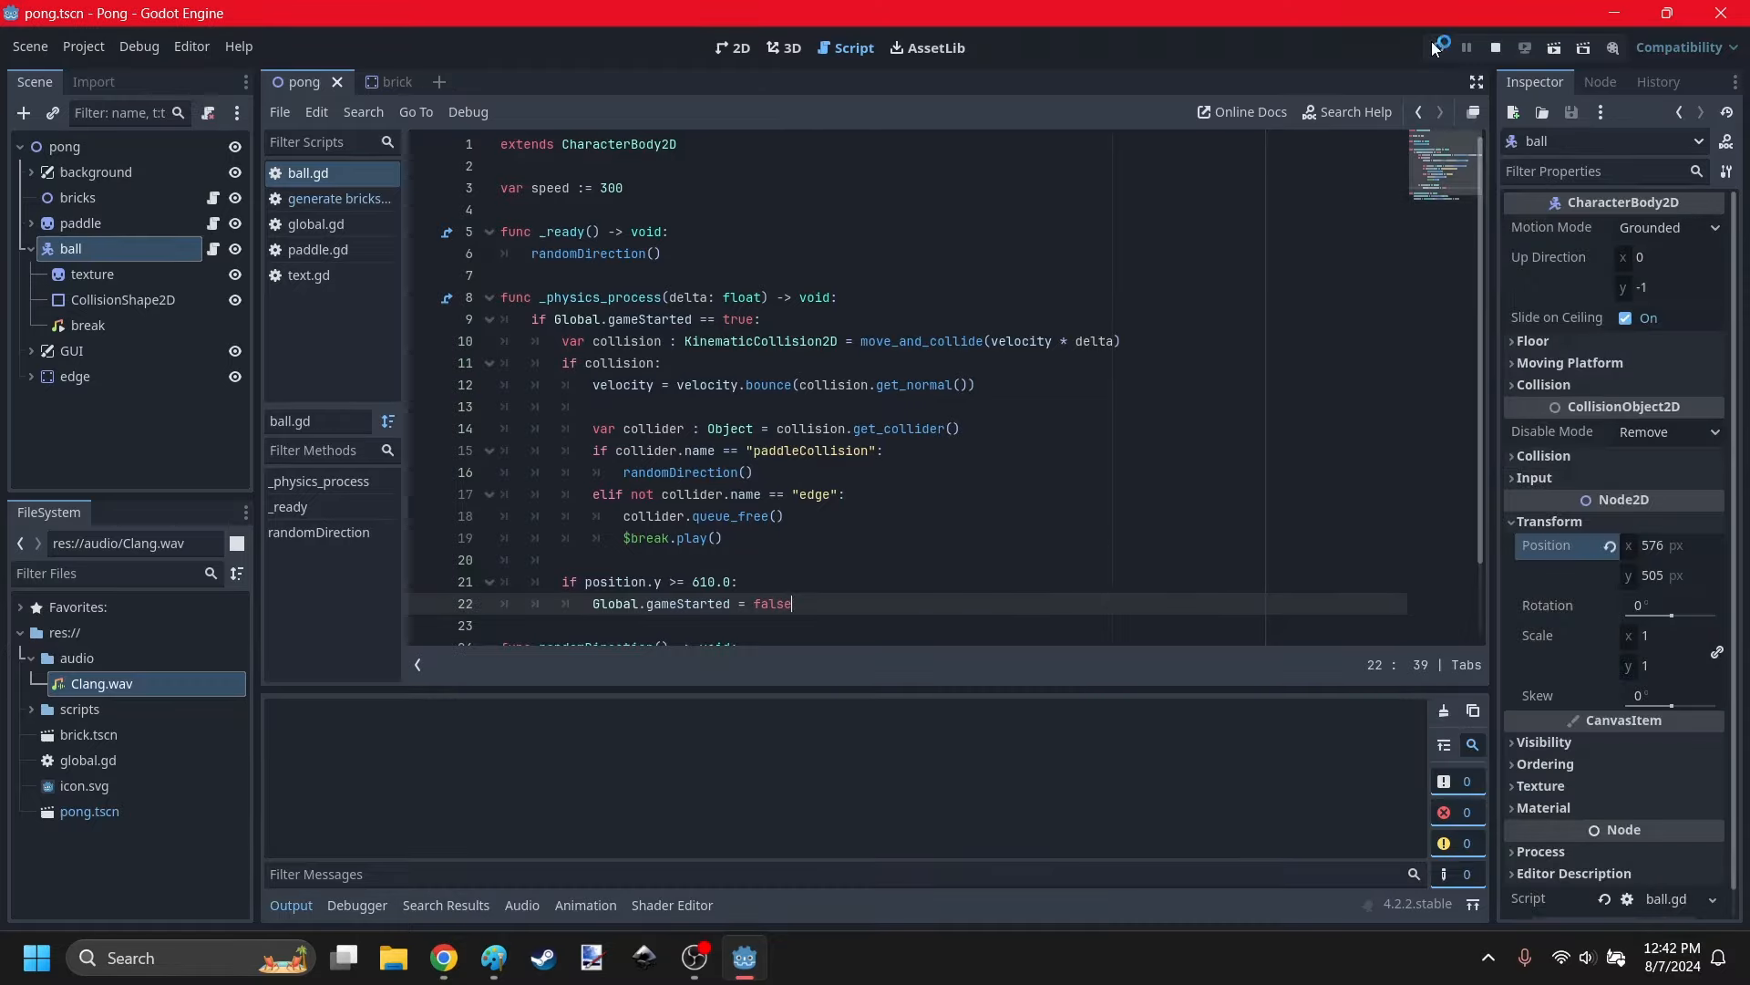
{"action": "double_click", "coordinate": [1288, 152]}
{"action": "left_click", "coordinate": [1003, 502]}
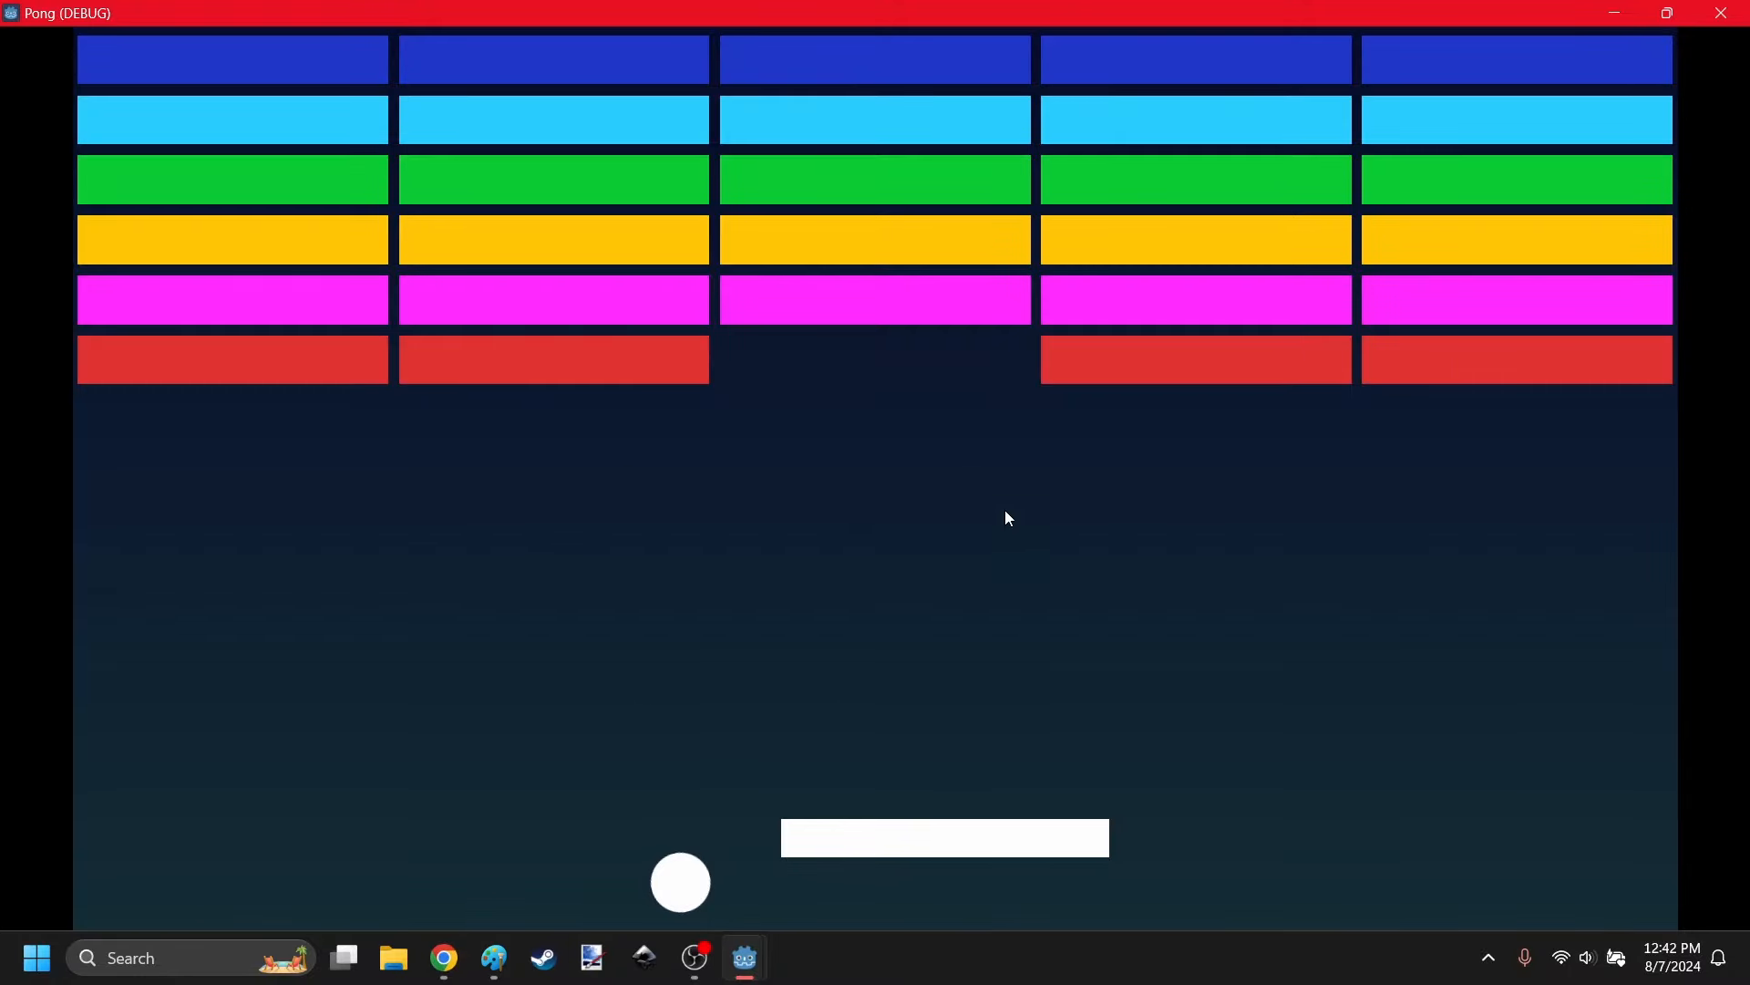
{"action": "key", "text": "F8"}
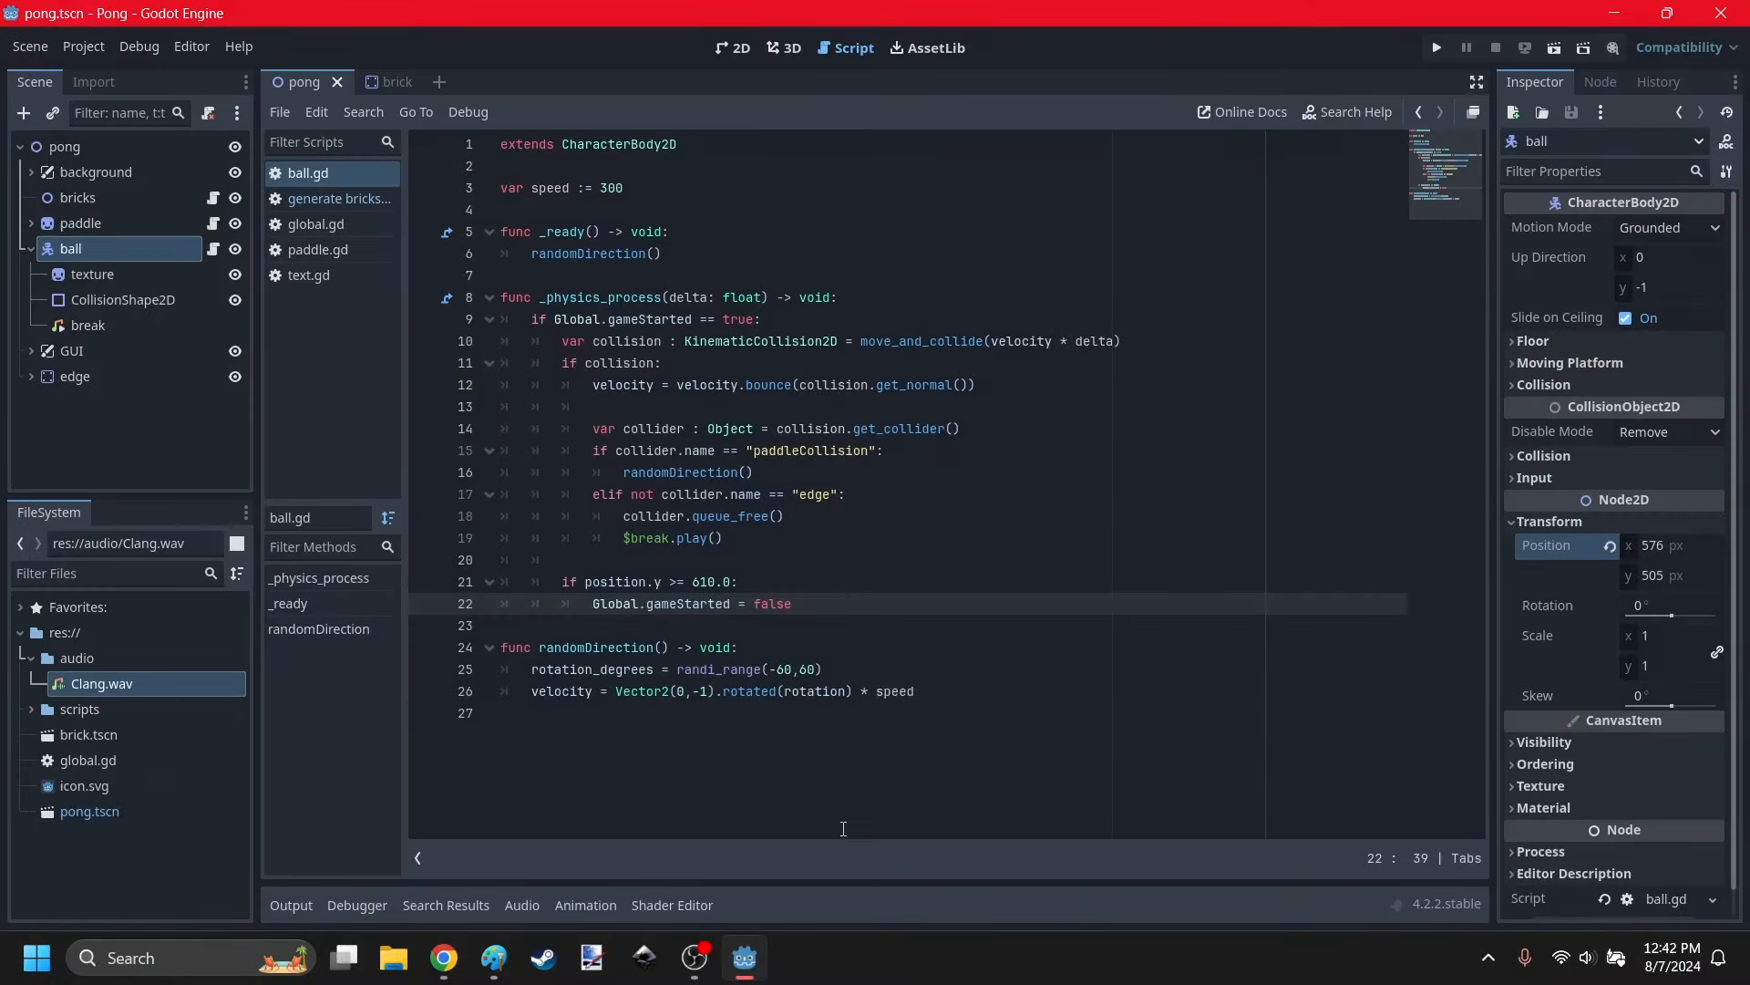
Switch to the Scratch project, examine the ball's game over broadcast under the y position check, and return to Godot.
{"action": "left_click", "coordinate": [843, 828]}
{"action": "left_click", "coordinate": [444, 958]}
{"action": "scroll", "coordinate": [775, 547], "scroll_direction": "down", "scroll_amount": 2}
{"action": "scroll", "coordinate": [686, 629], "scroll_direction": "down", "scroll_amount": 3}
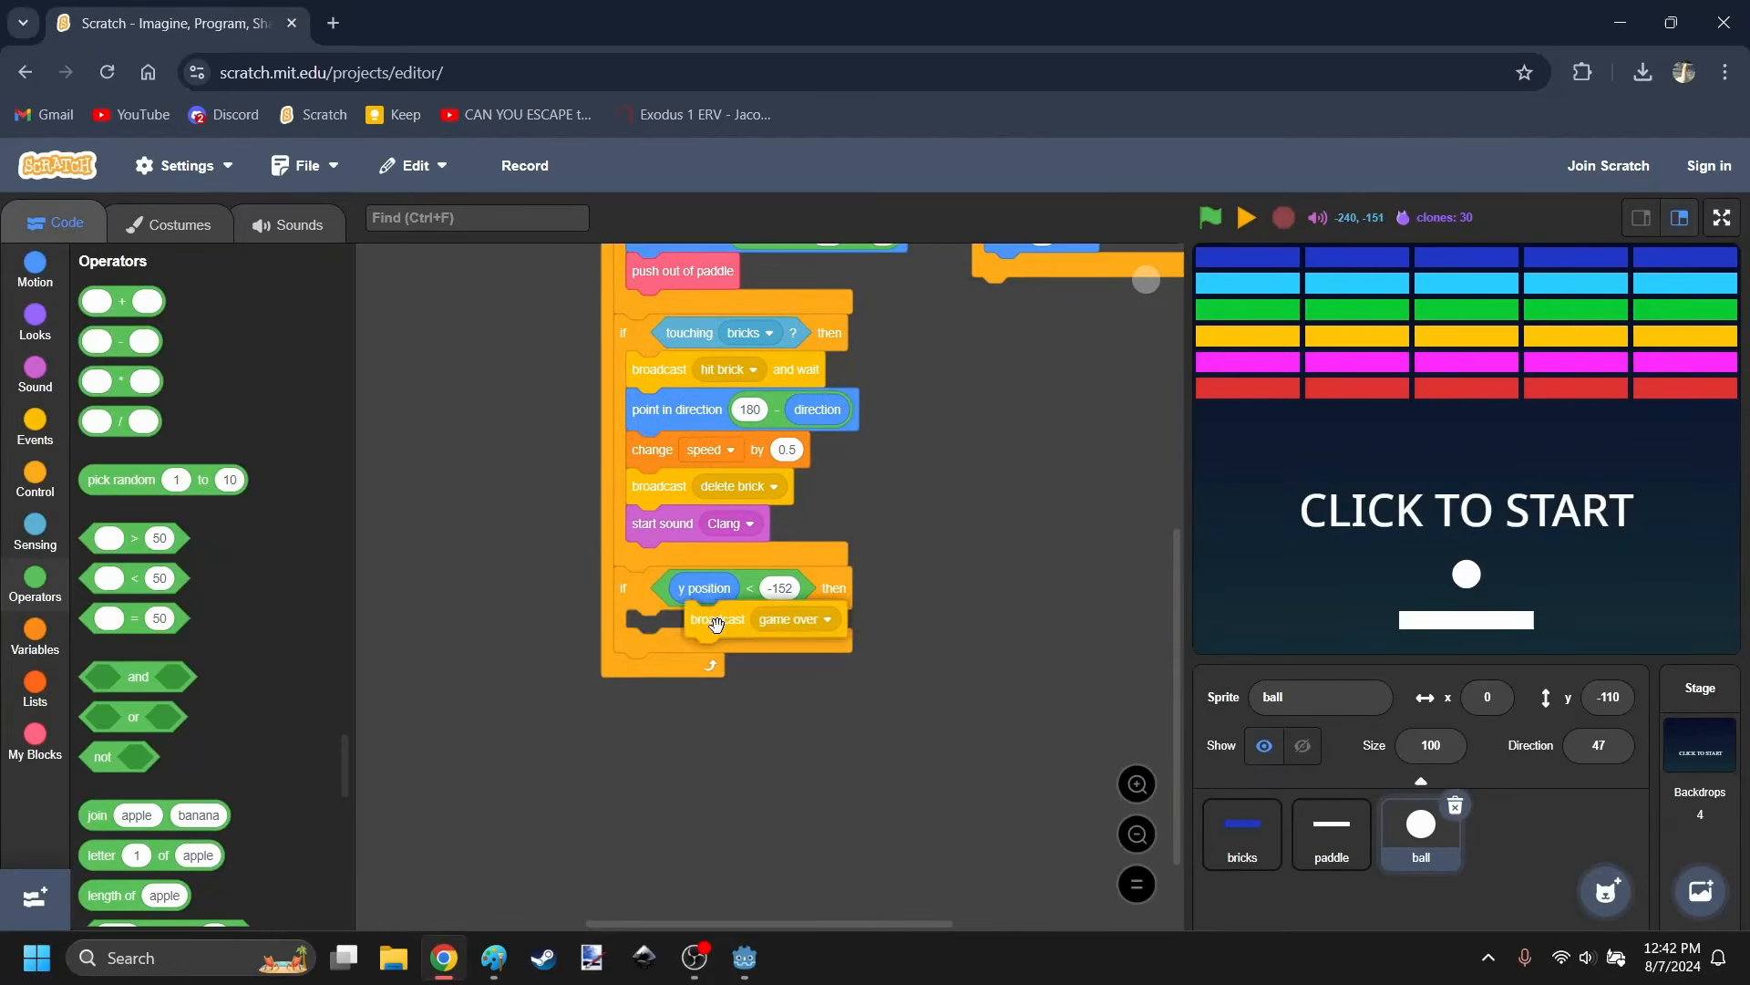
{"action": "scroll", "coordinate": [935, 651], "scroll_direction": "up", "scroll_amount": 3}
{"action": "left_click", "coordinate": [444, 957]}
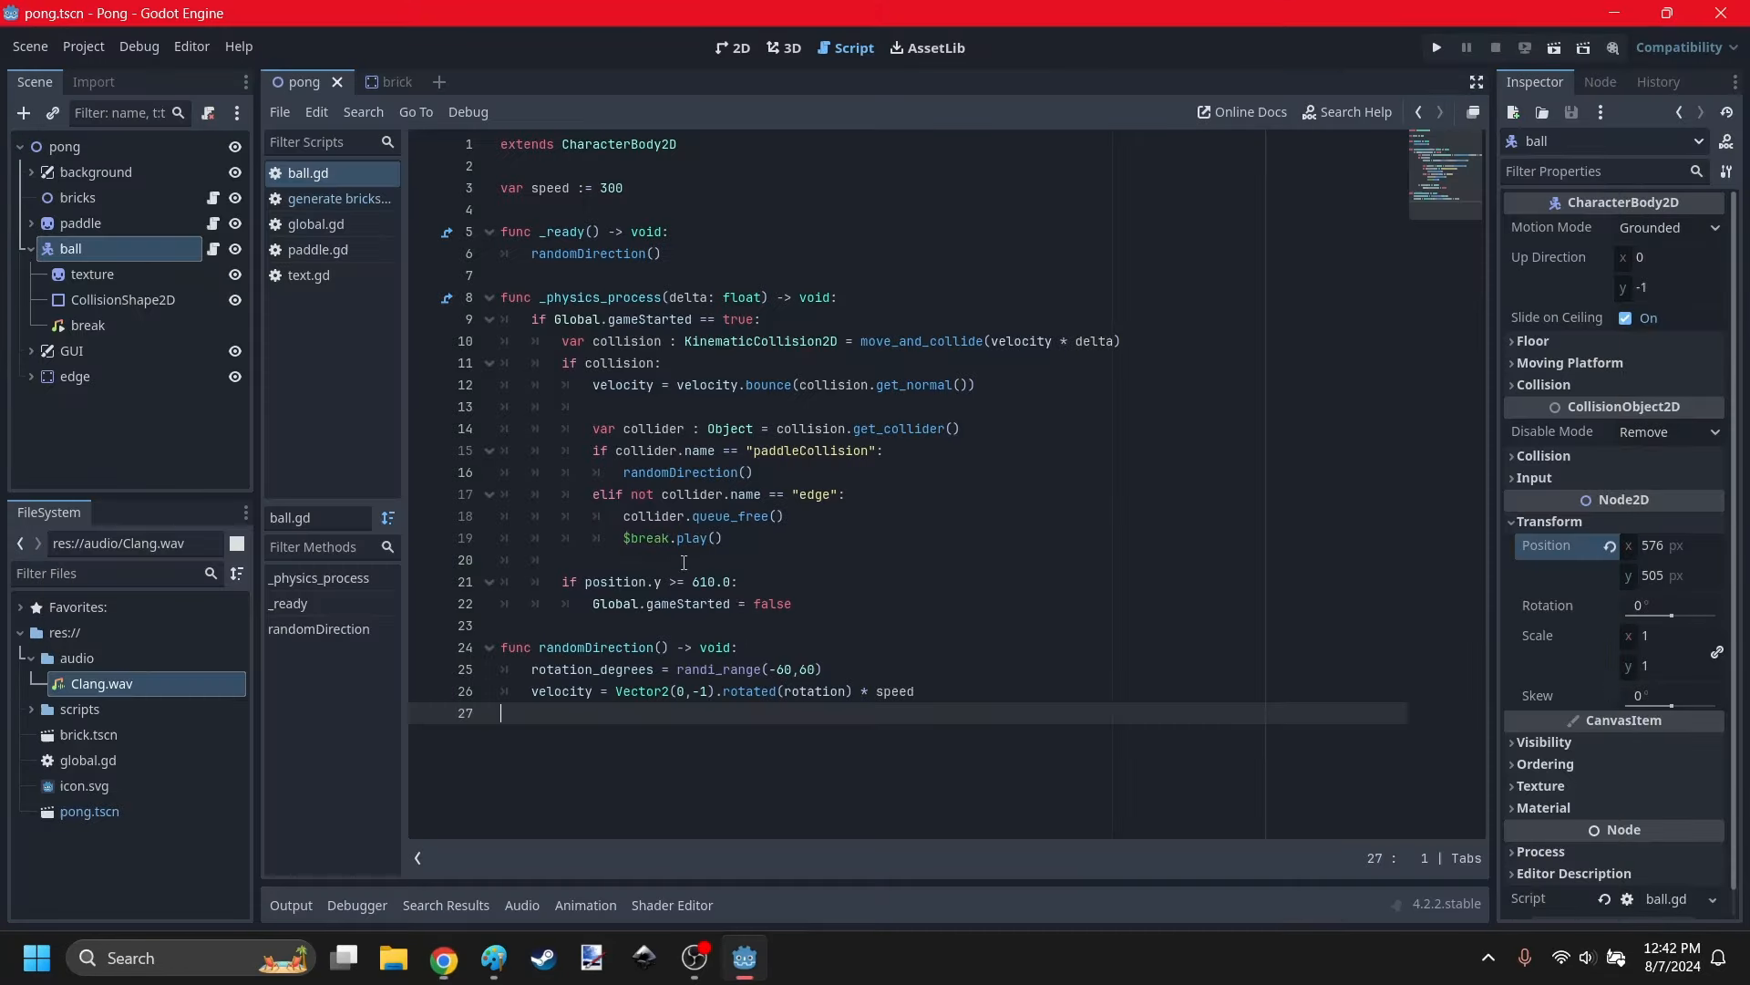
Declare signal gameOver() below the gameStarted variable in global.gd.
{"action": "left_click", "coordinate": [319, 249]}
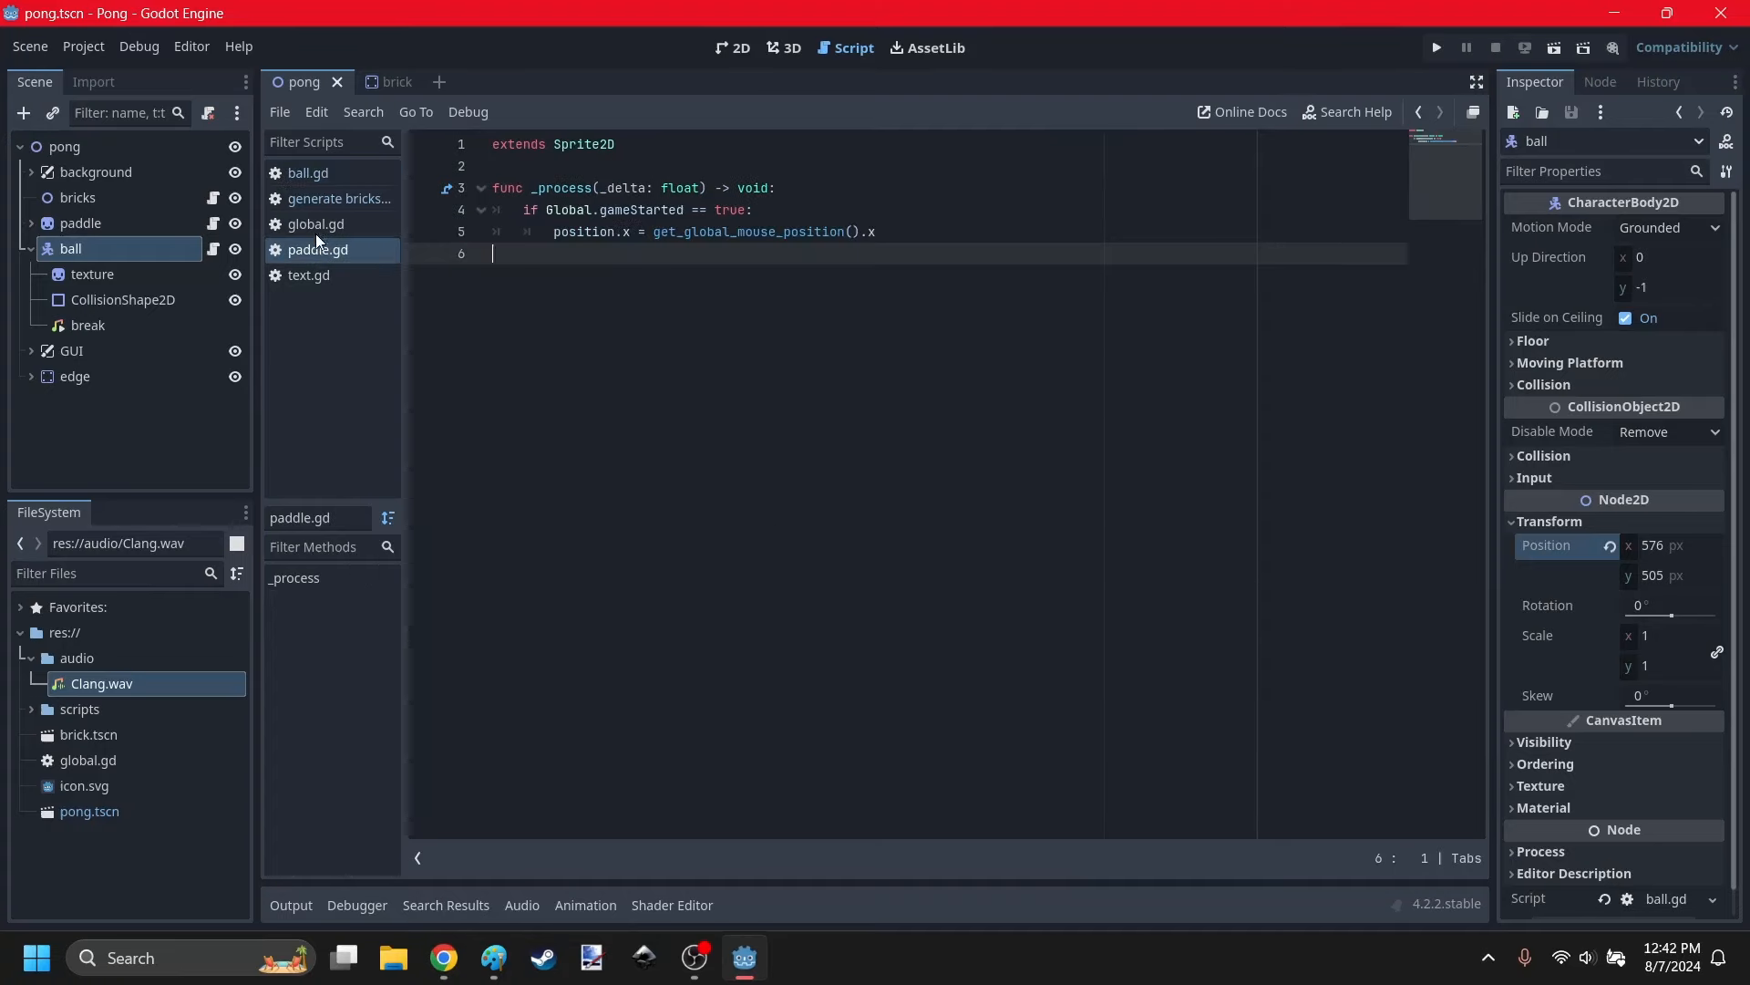
{"action": "left_click", "coordinate": [363, 224]}
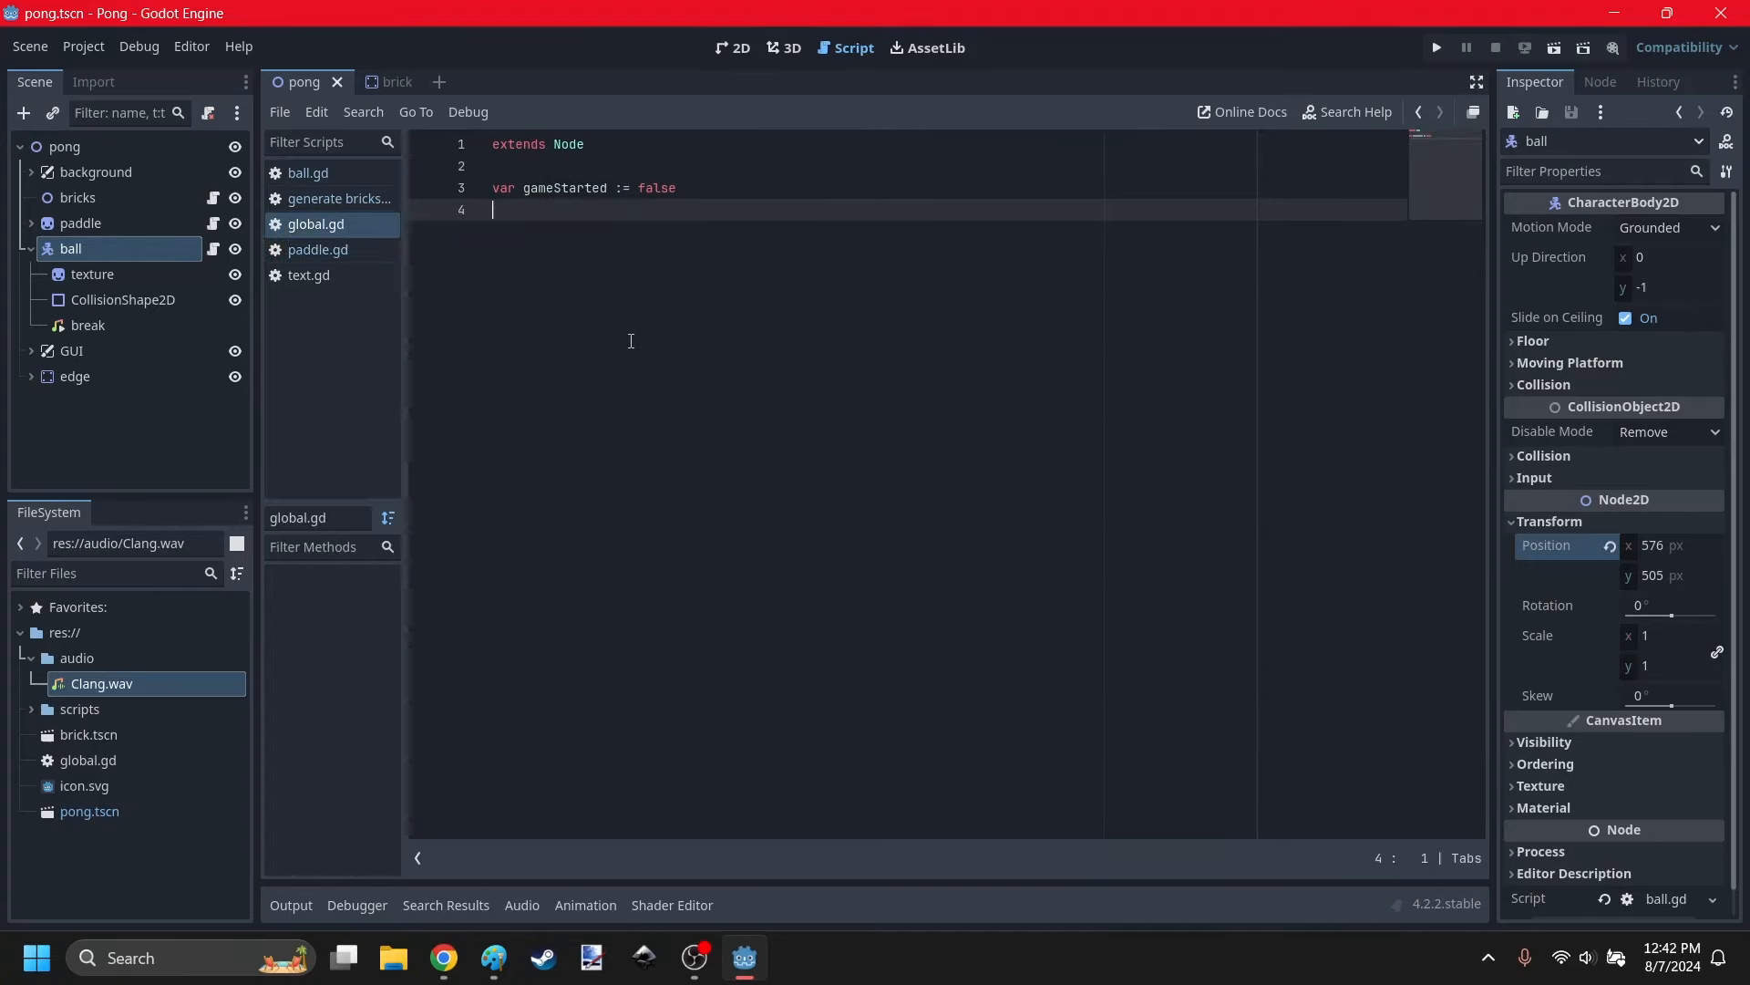
{"action": "left_click", "coordinate": [631, 341]}
{"action": "type", "text": "sing"}
{"action": "key", "text": "BackSpace"}
{"action": "key", "text": "BackSpace"}
{"action": "type", "text": "gn"}
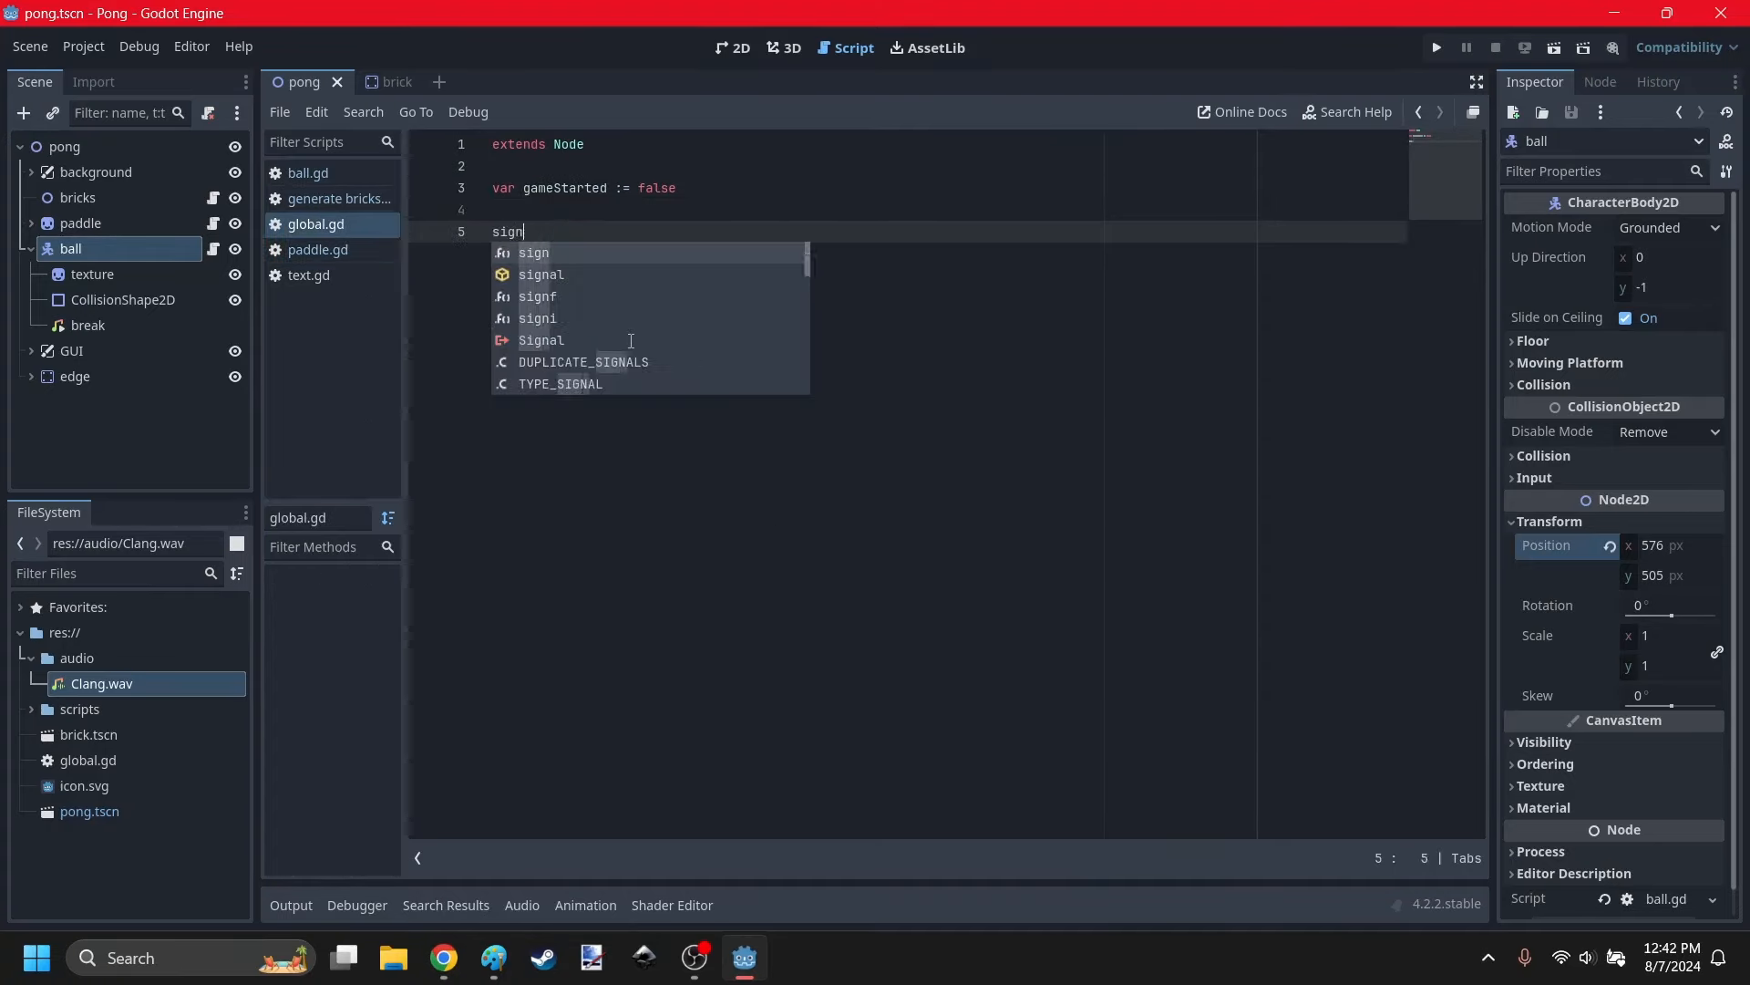
{"action": "type", "text": "al gameOver("}
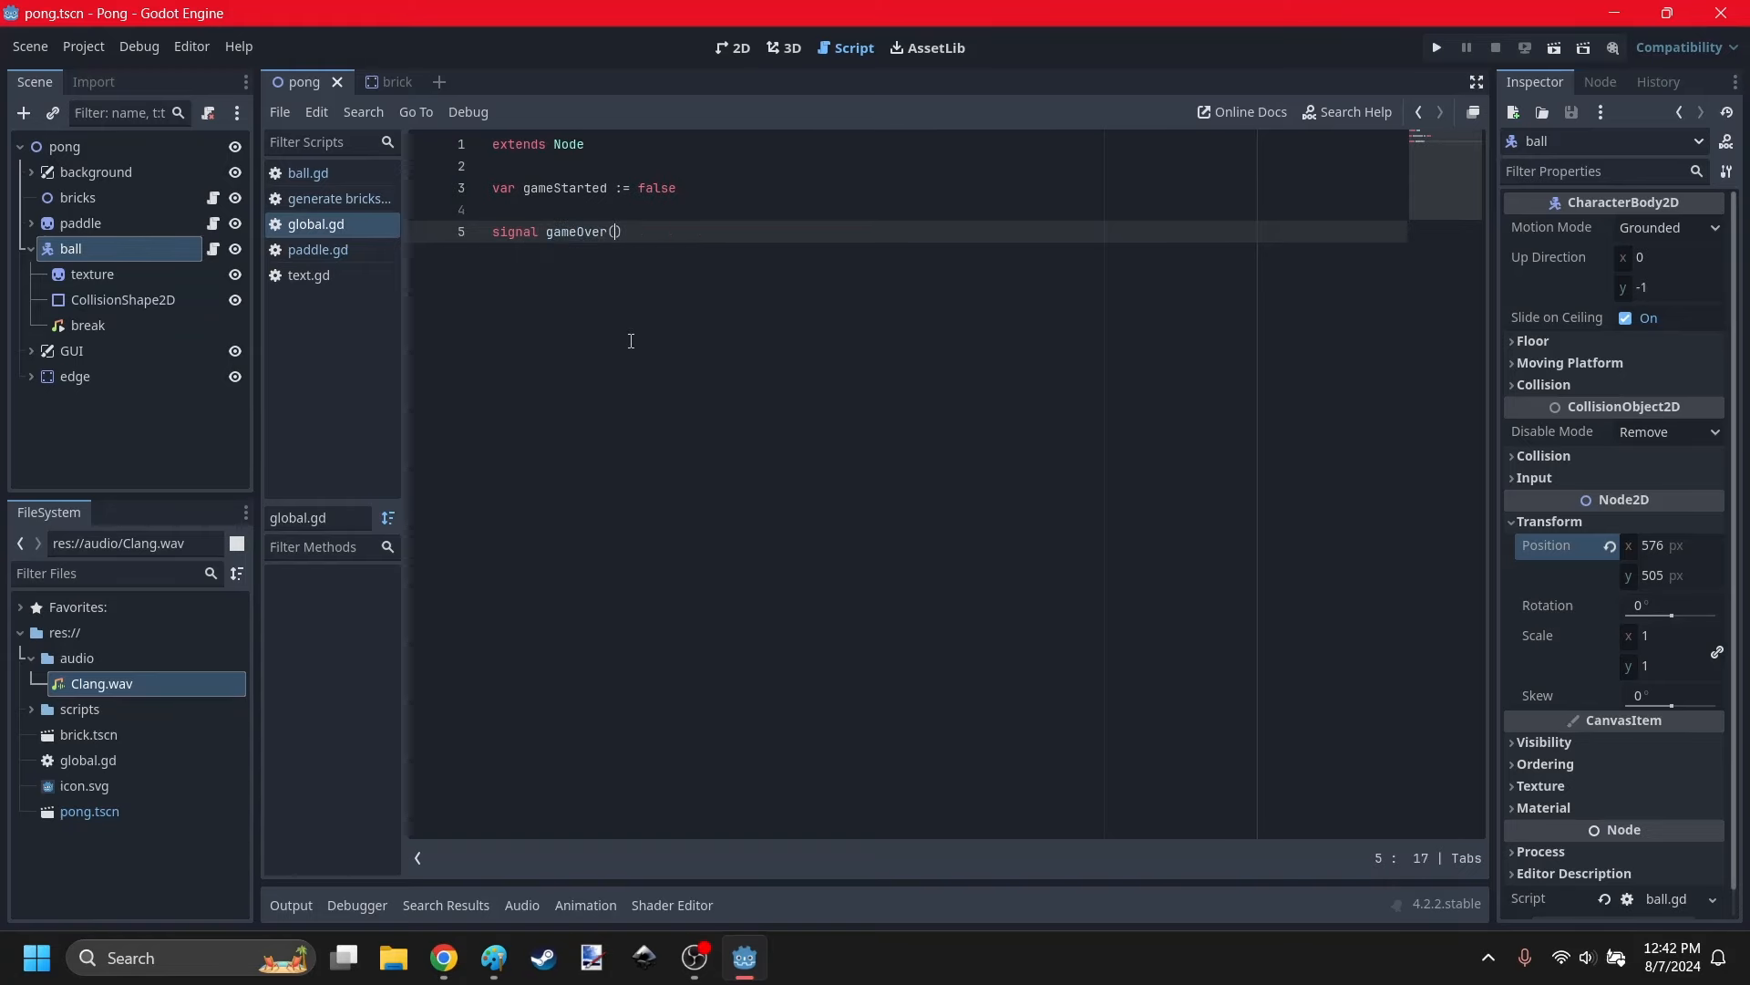
{"action": "key", "text": "Return"}
In ball.gd, replace Global.gameStarted = false in the y-position check with Global.emit_signal("gameOver").
{"action": "left_click", "coordinate": [310, 173]}
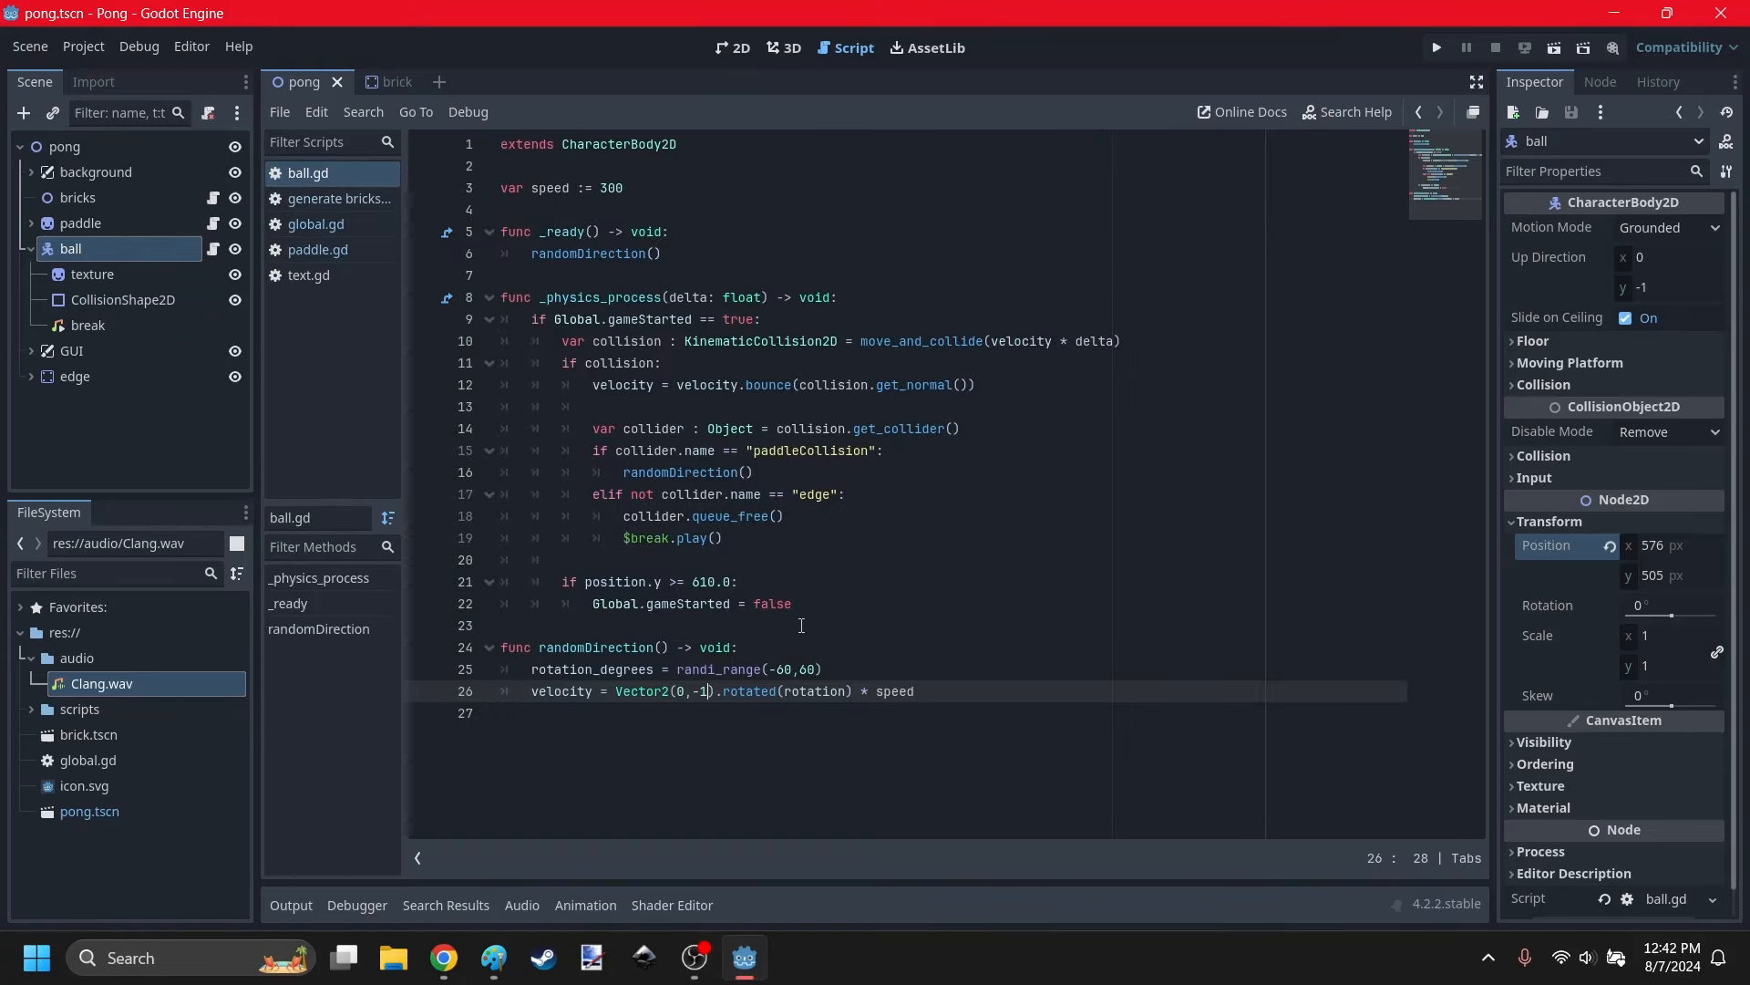
{"action": "left_click", "coordinate": [818, 604]}
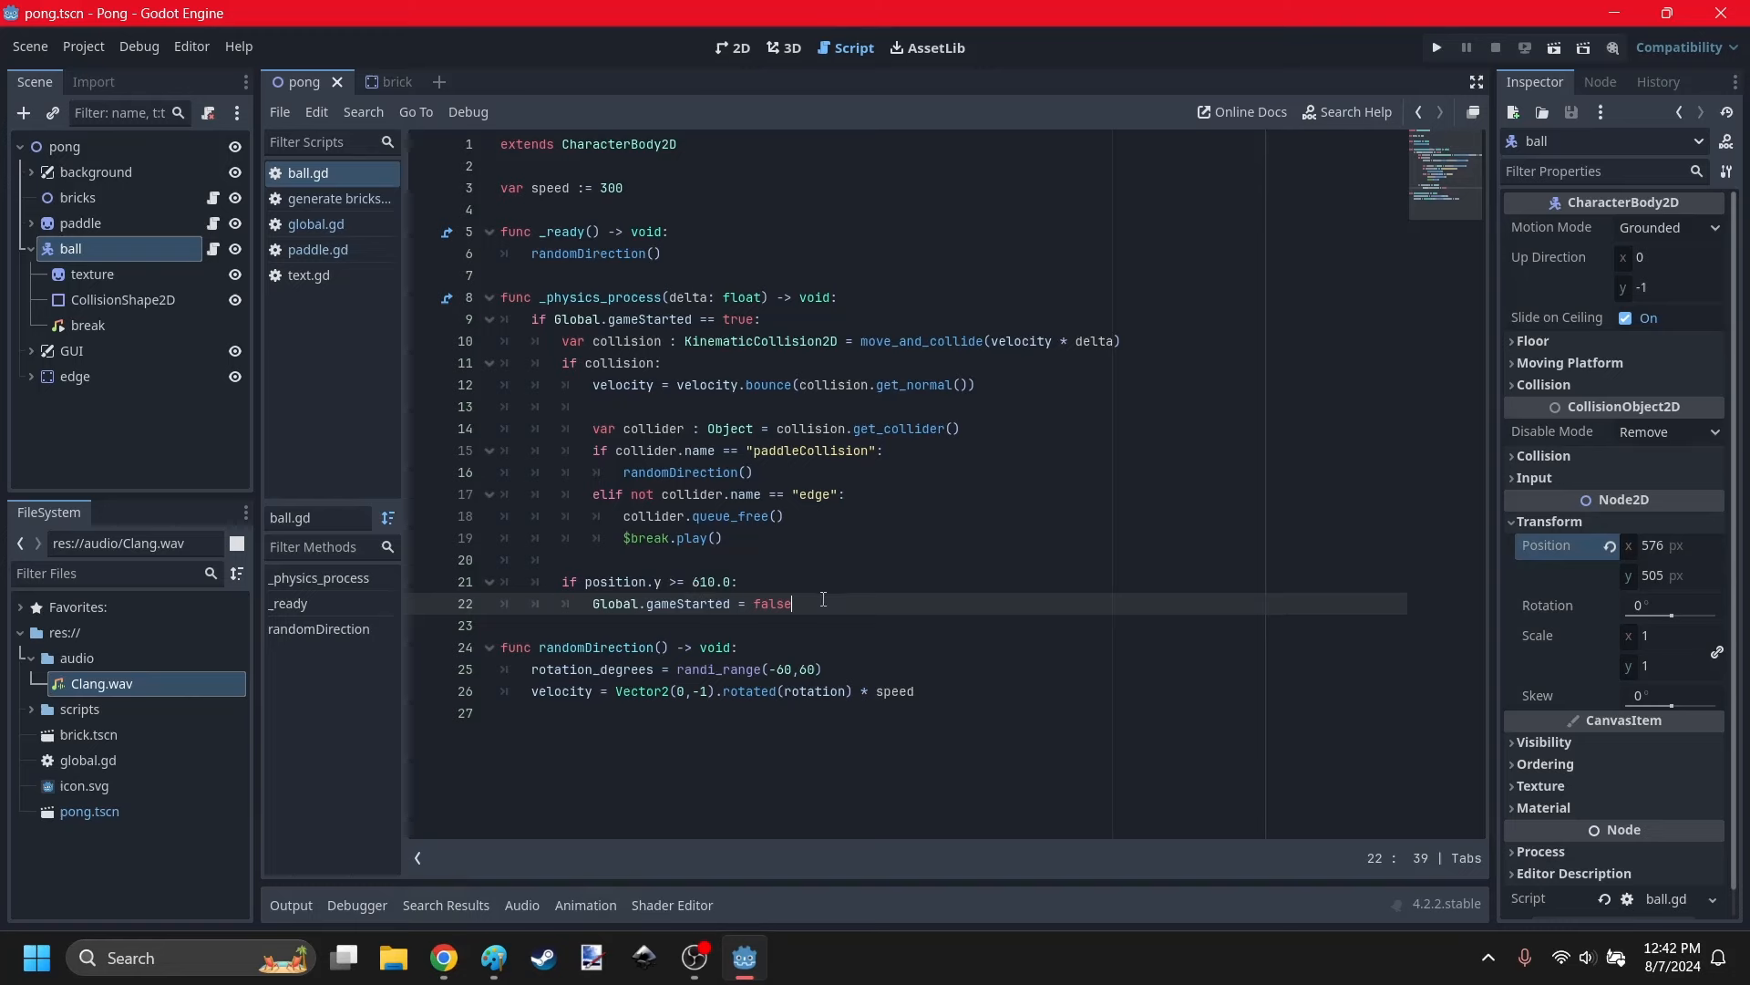
{"action": "left_click_drag", "start_coordinate": [823, 599], "coordinate": [595, 604]}
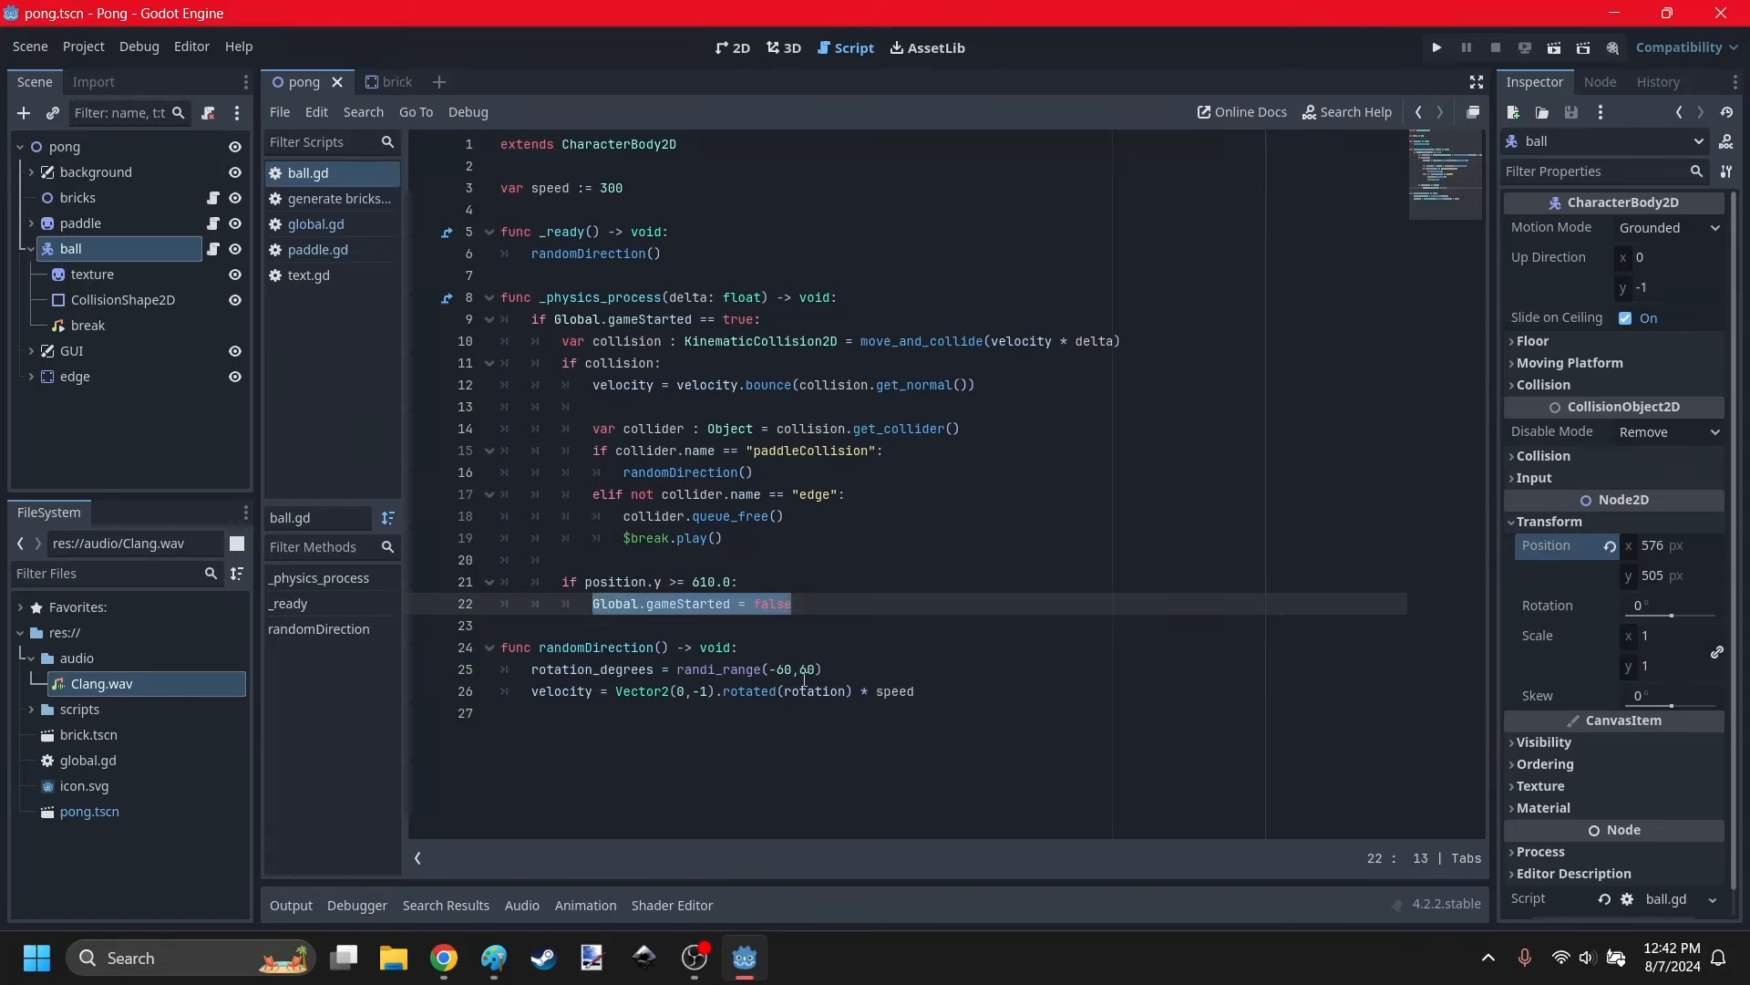
{"action": "type", "text": "Global.emit"}
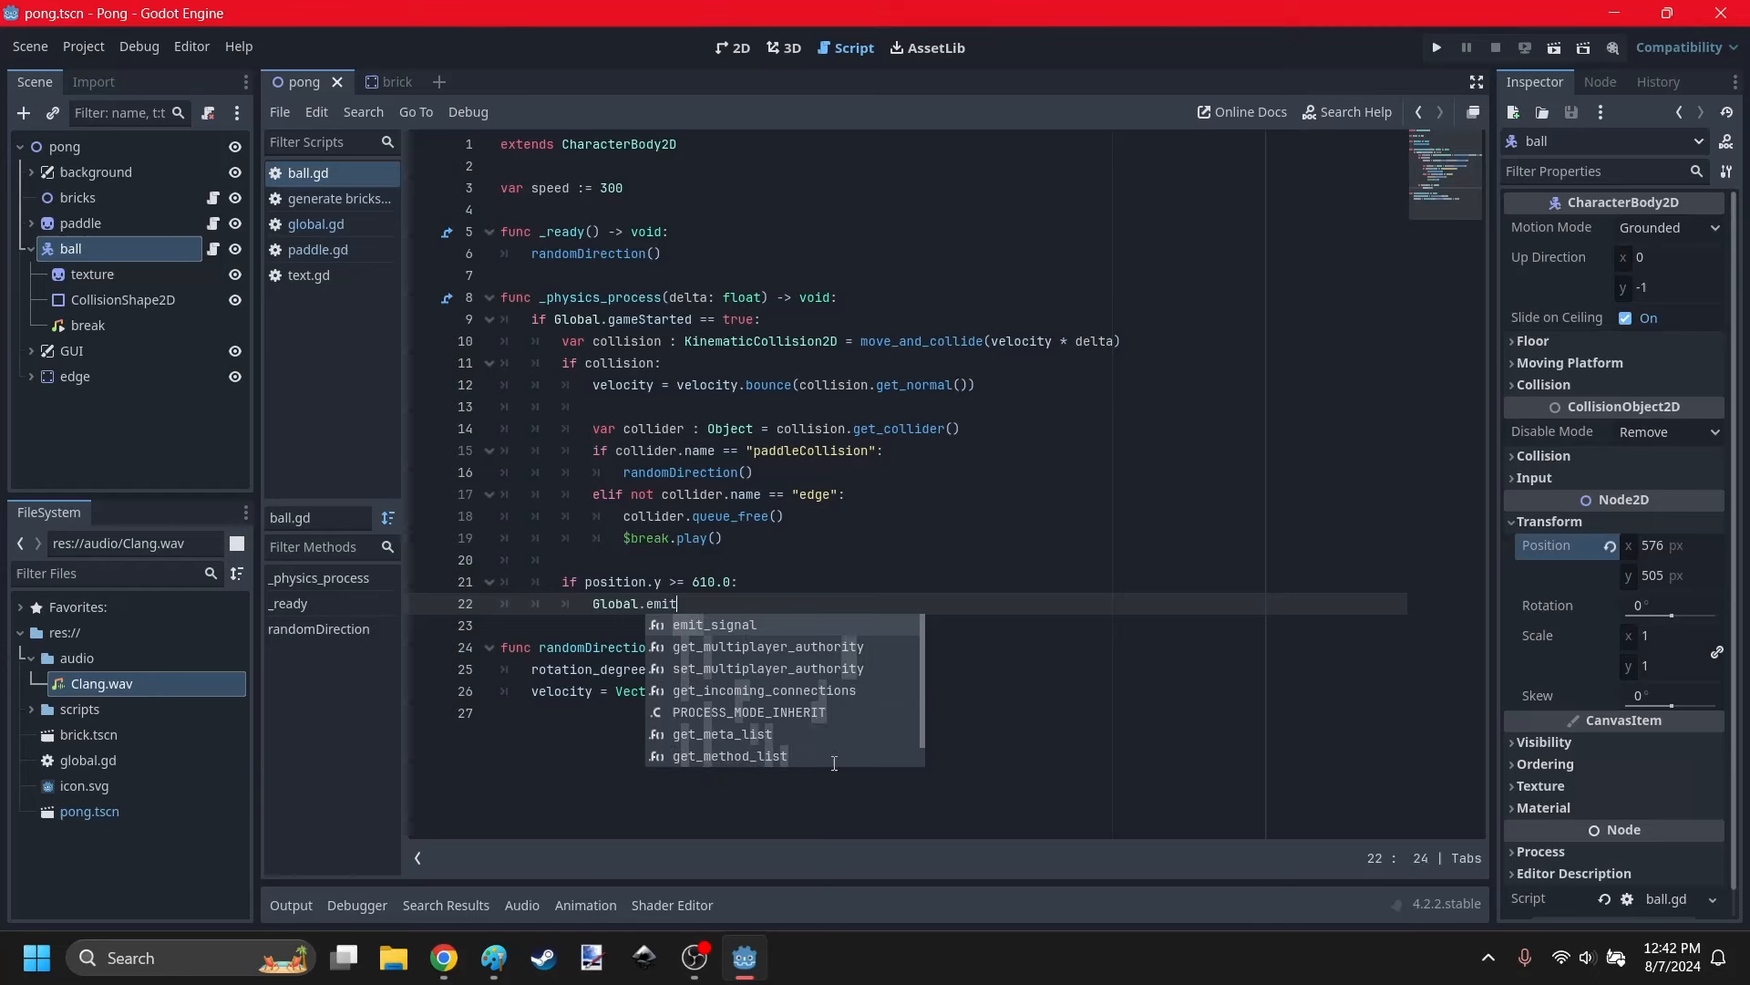
{"action": "key", "text": "Return"}
{"action": "type", "text": "\"gameOver"}
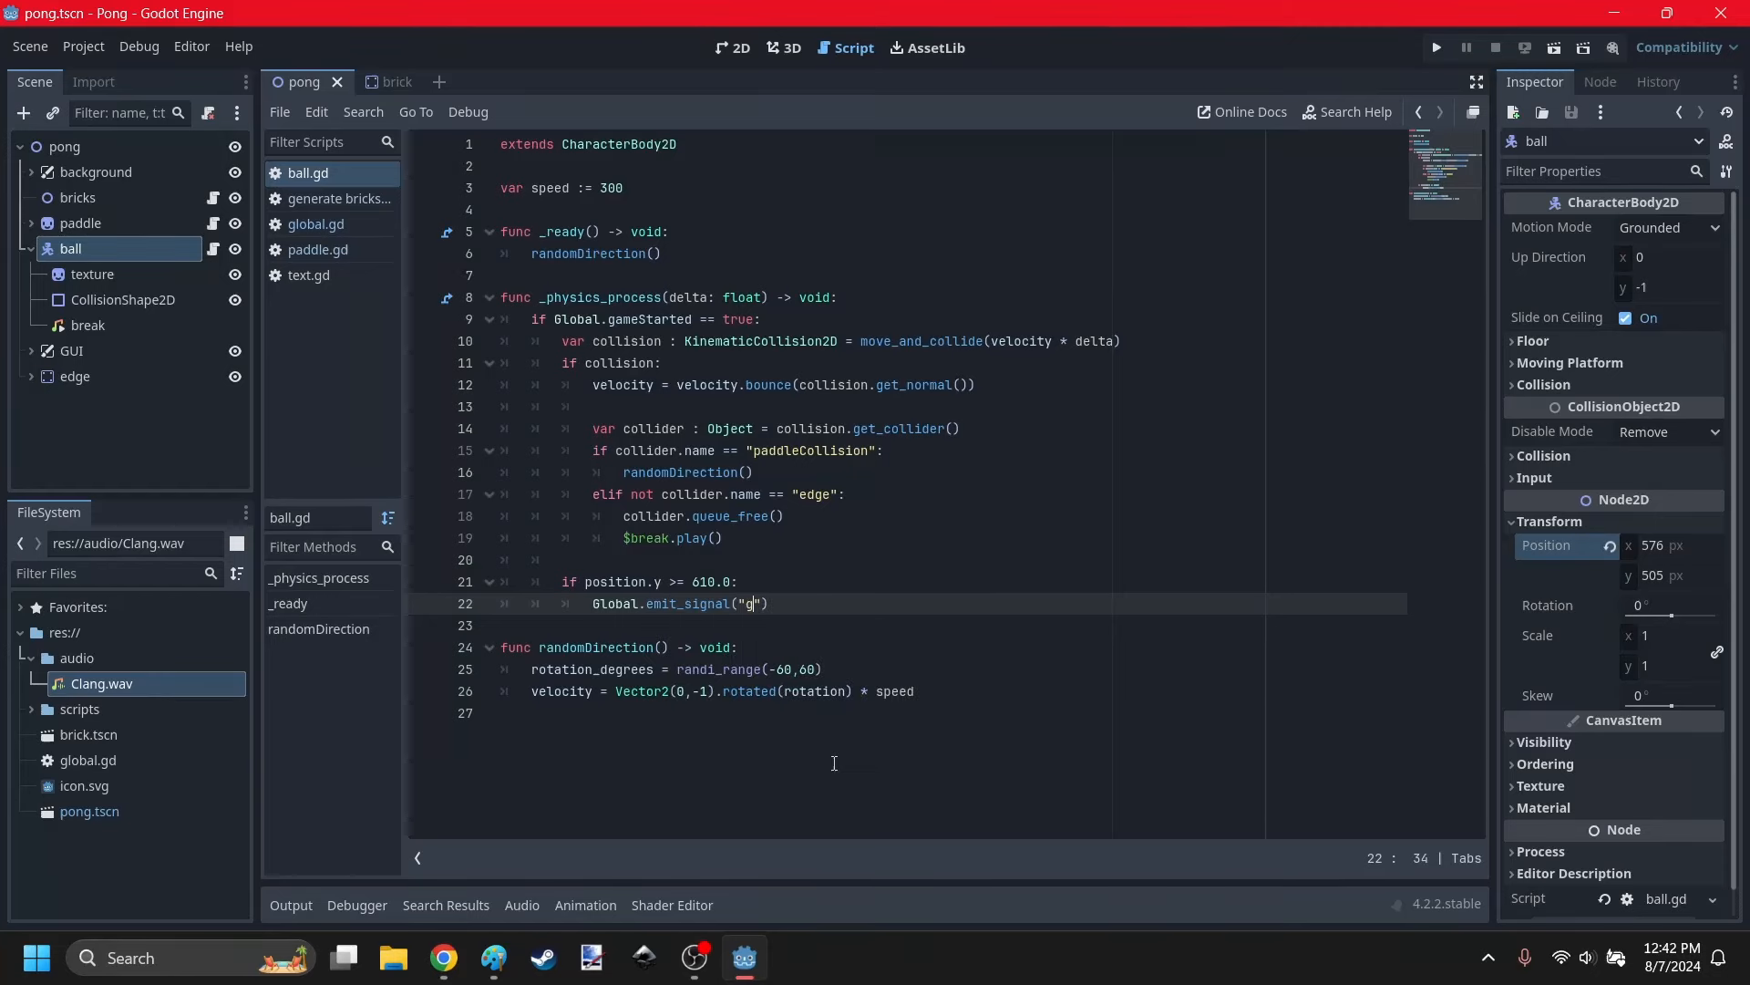
{"action": "left_click", "coordinate": [818, 748]}
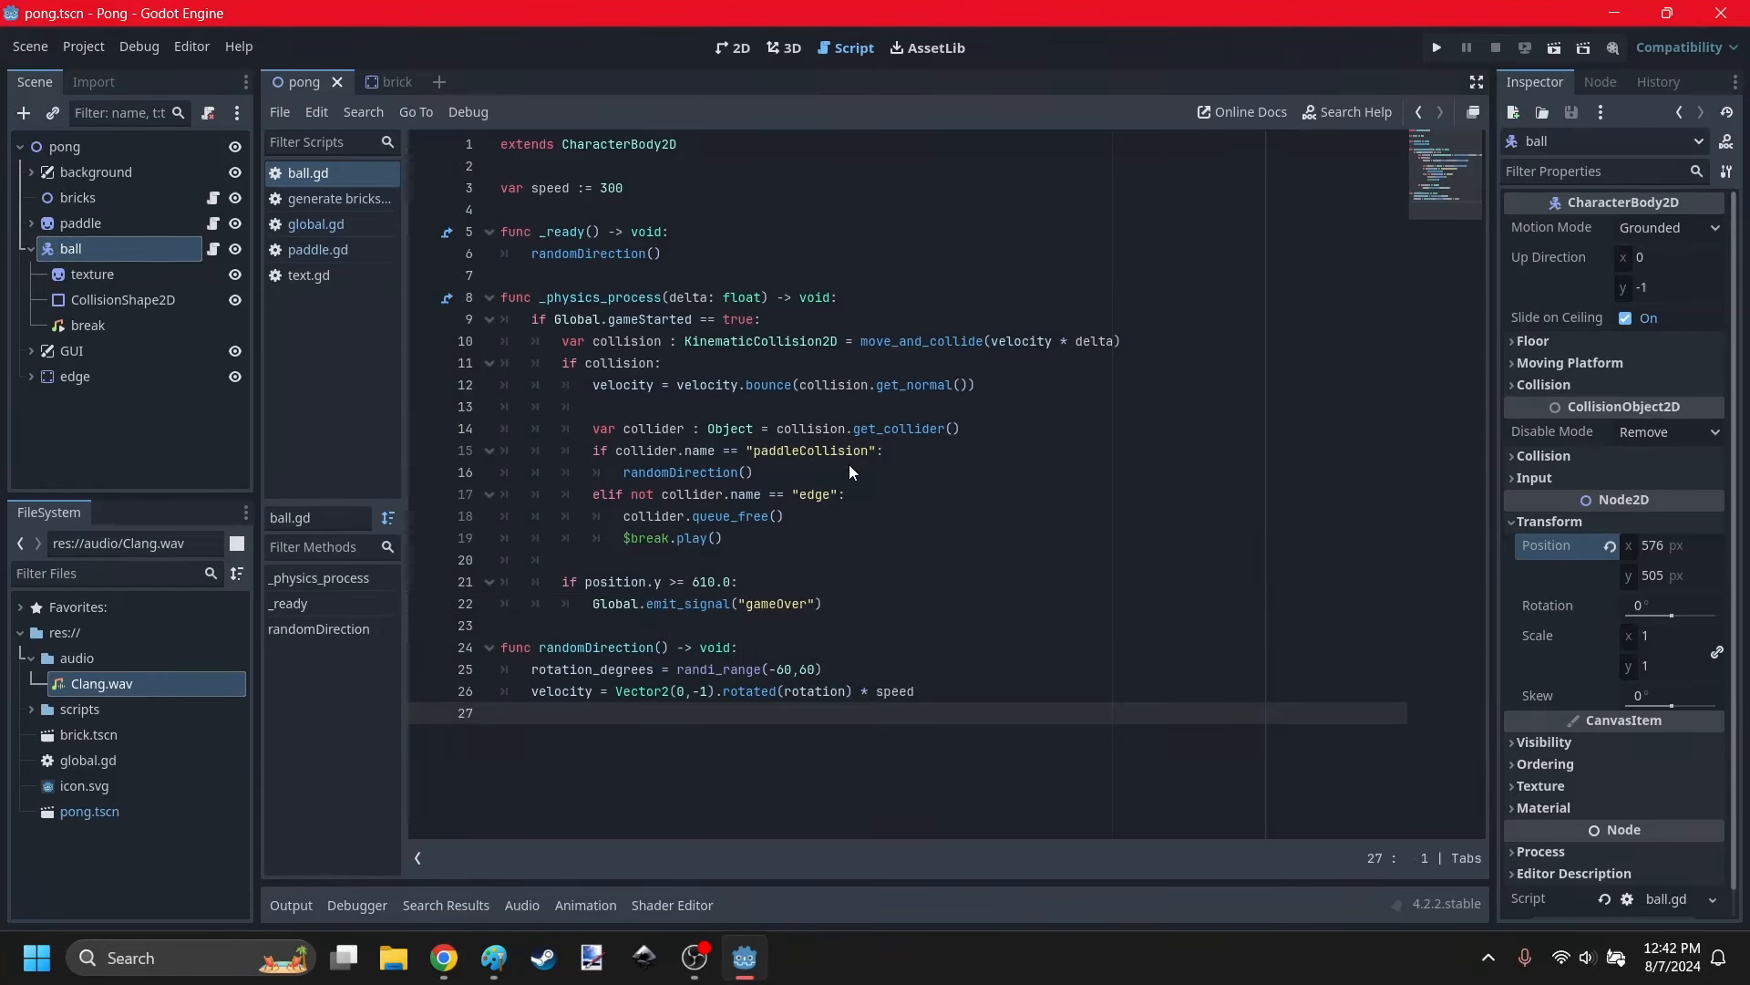
In text.gd, add a function onGameOver() -> void: containing pass below the _input function.
{"action": "left_click", "coordinate": [313, 276]}
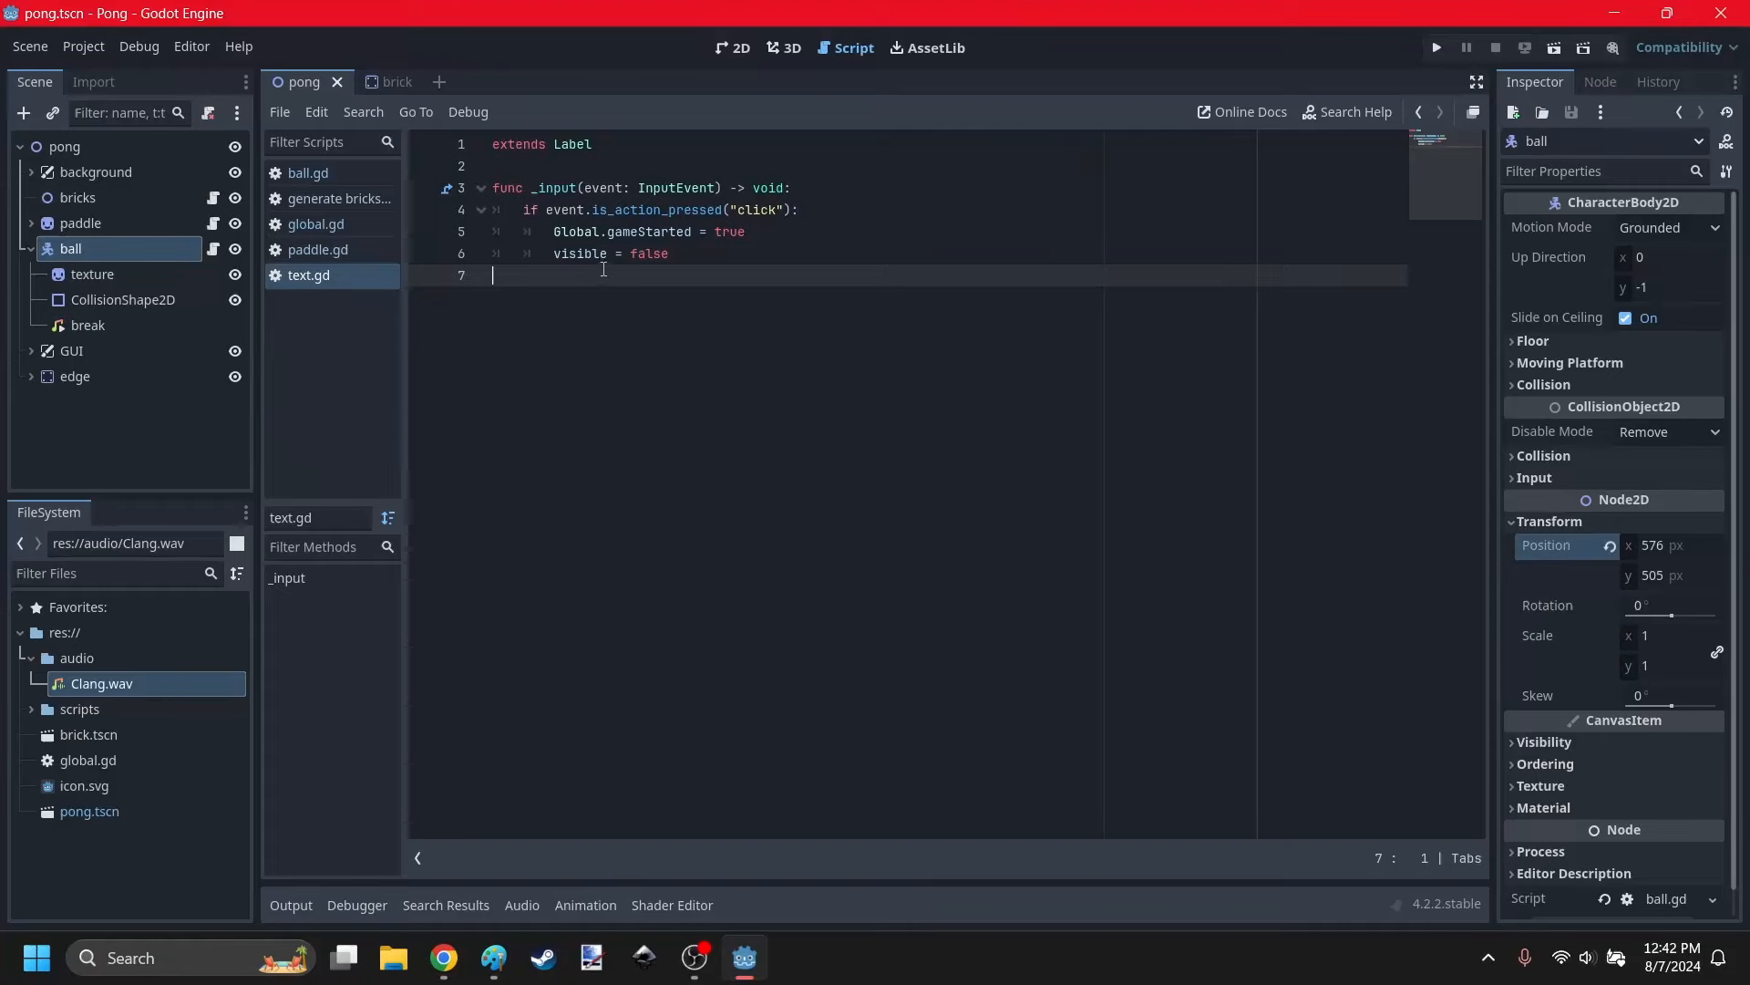
{"action": "key", "text": "Return"}
{"action": "type", "text": "func onGameOver("}
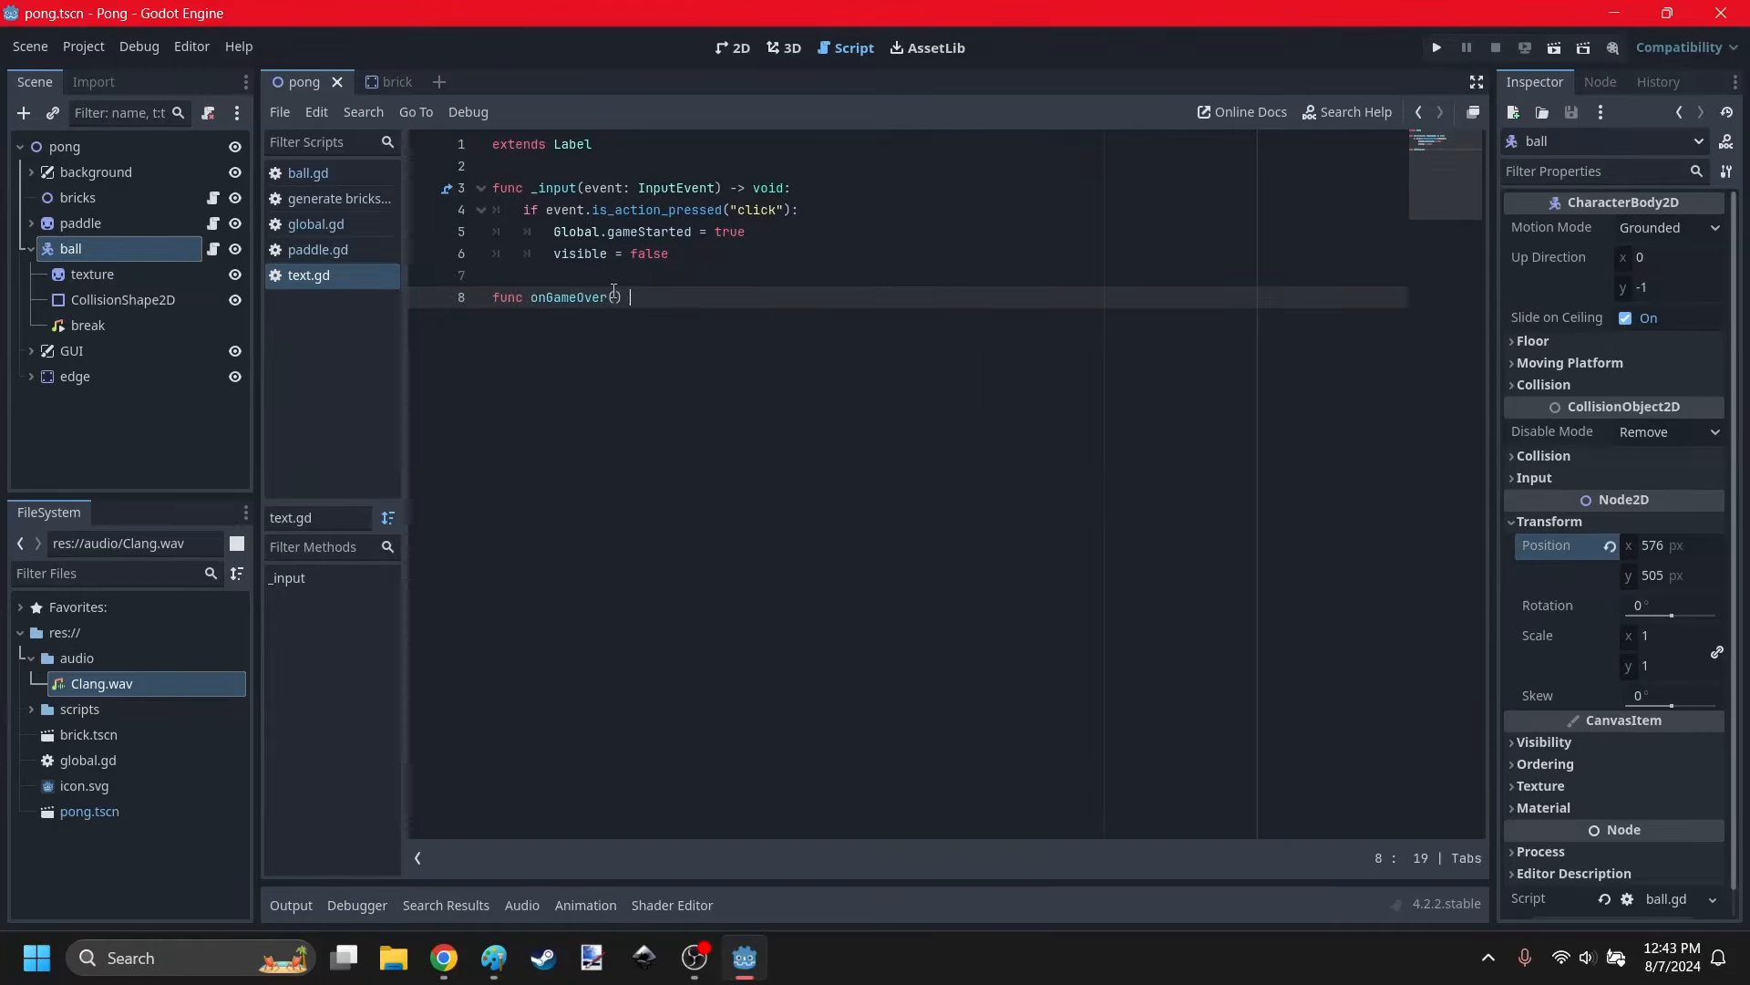
{"action": "type", "text": ") -> void:"}
{"action": "key", "text": "Return"}
{"action": "type", "text": "pass"}
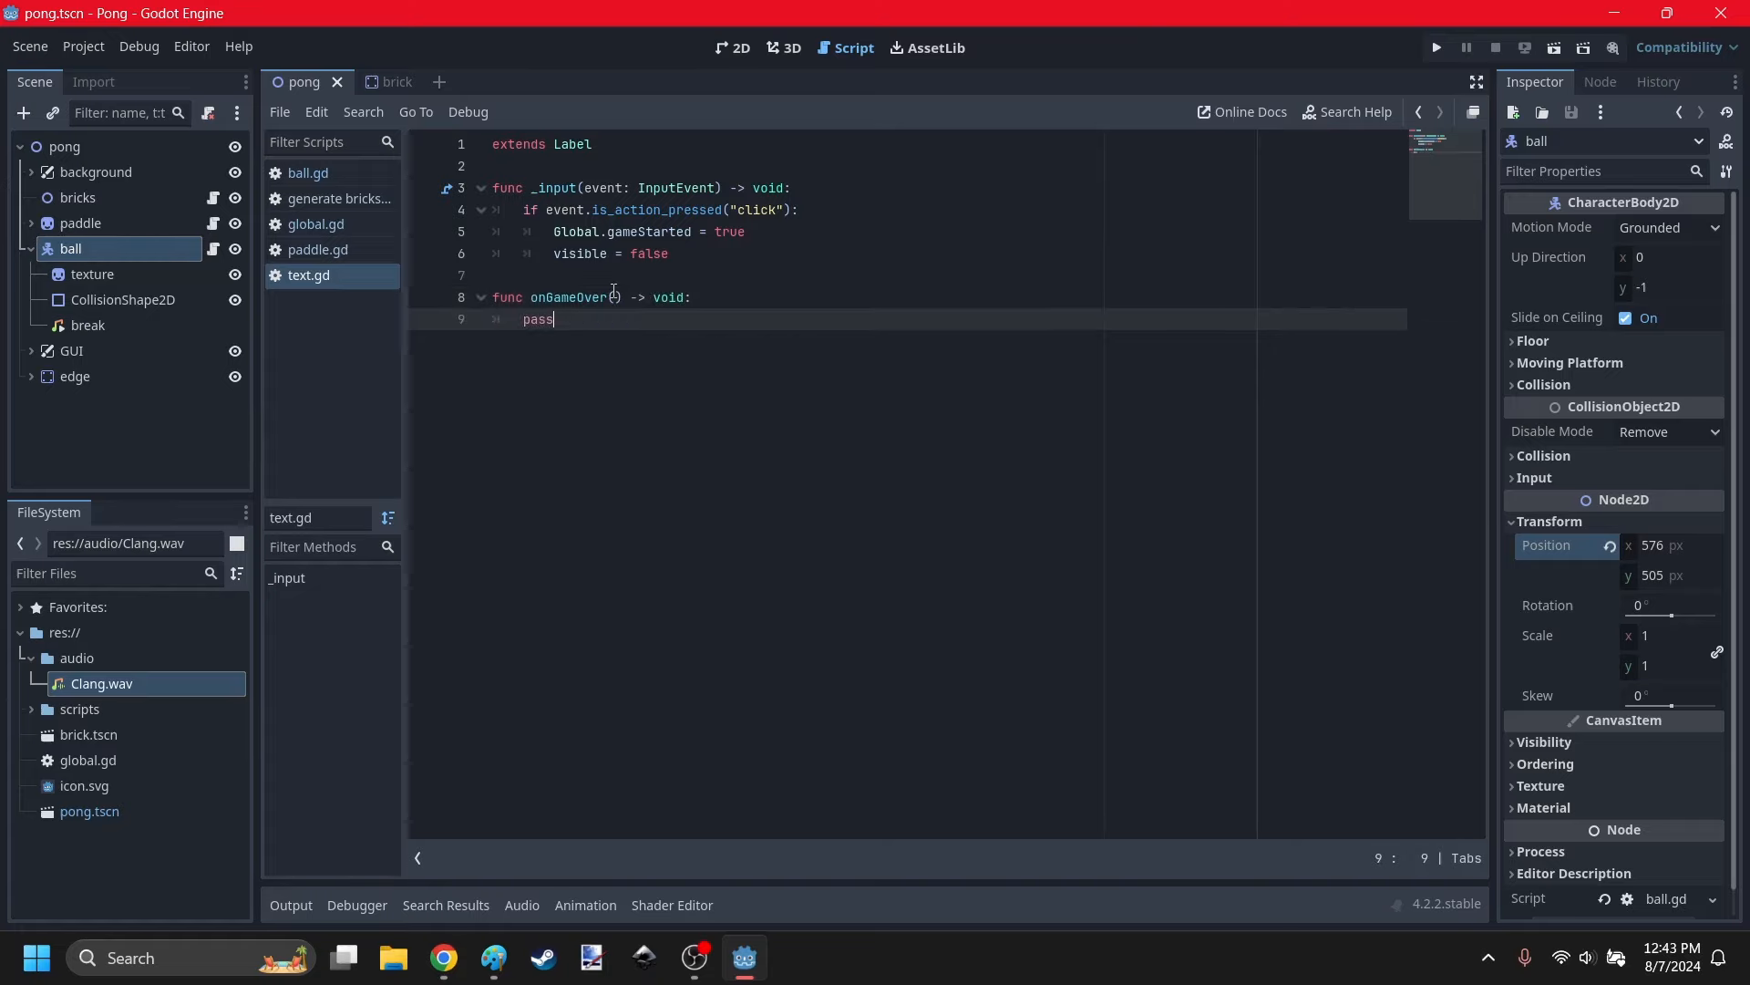
Add a _ready() function above _input in text.gd that calls Global.gameOver.connect(onGameOver).
{"action": "left_click", "coordinate": [589, 155]}
{"action": "key", "text": "Return"}
{"action": "key", "text": "Return"}
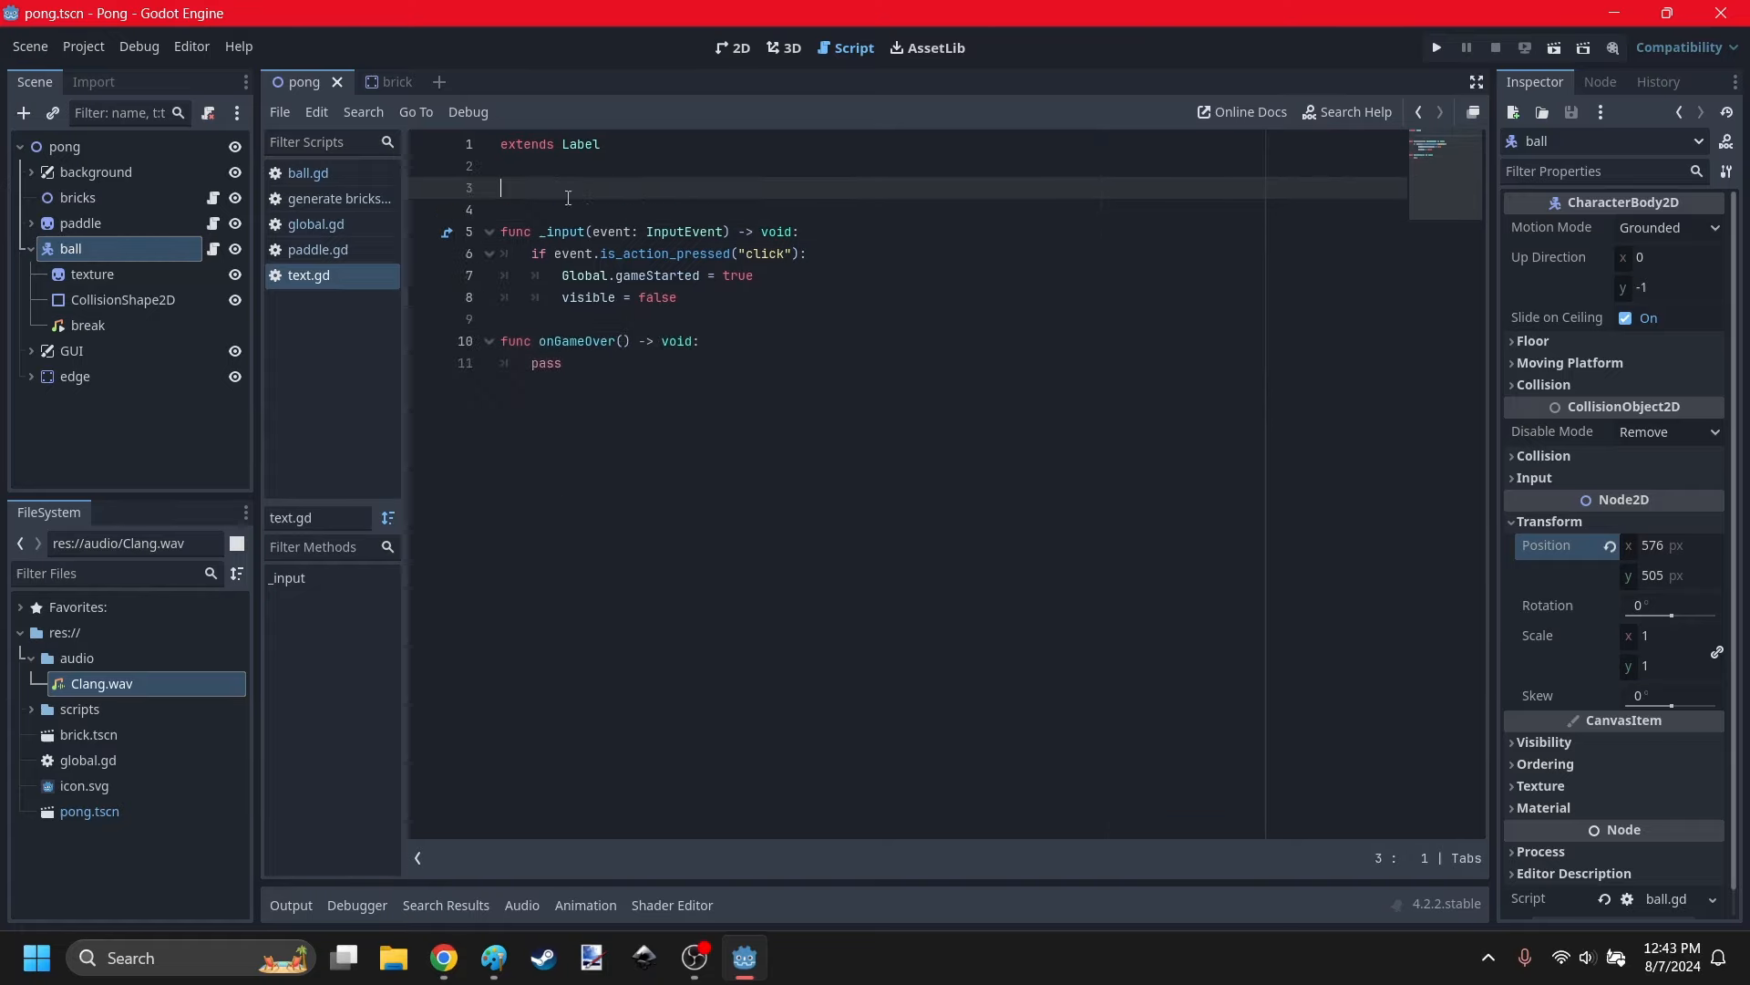
{"action": "type", "text": "func _re"}
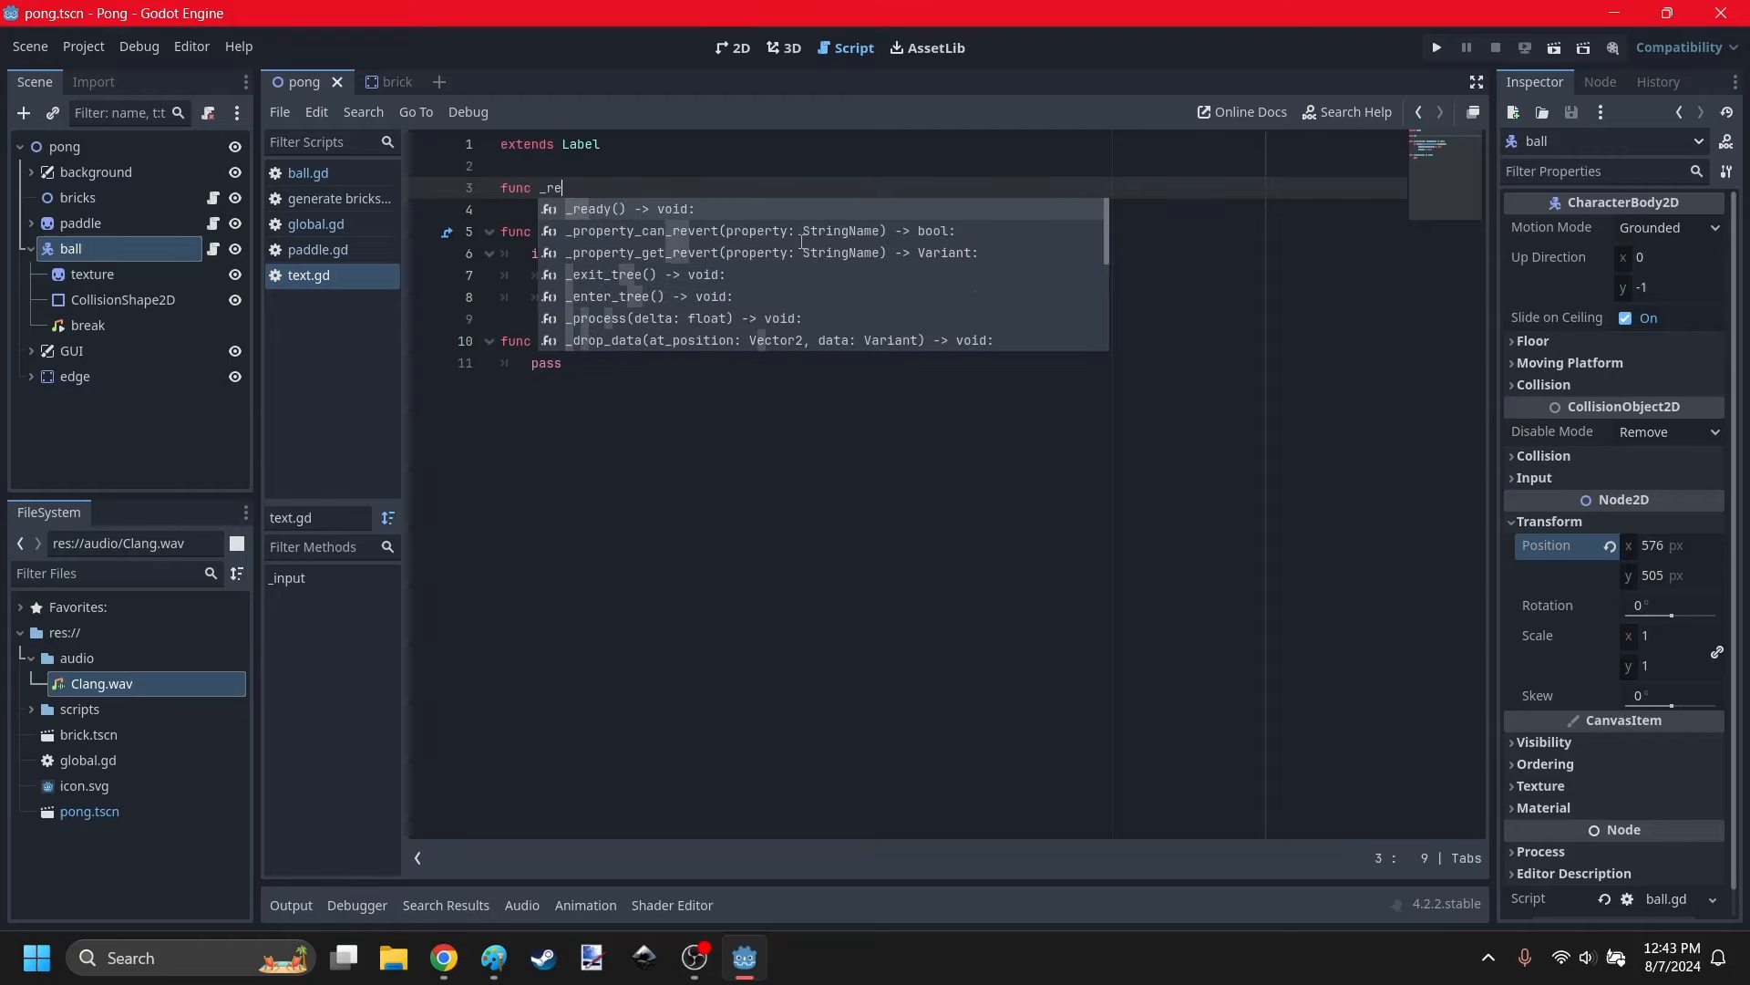
{"action": "key", "text": "Return"}
{"action": "type", "text": "Globa"}
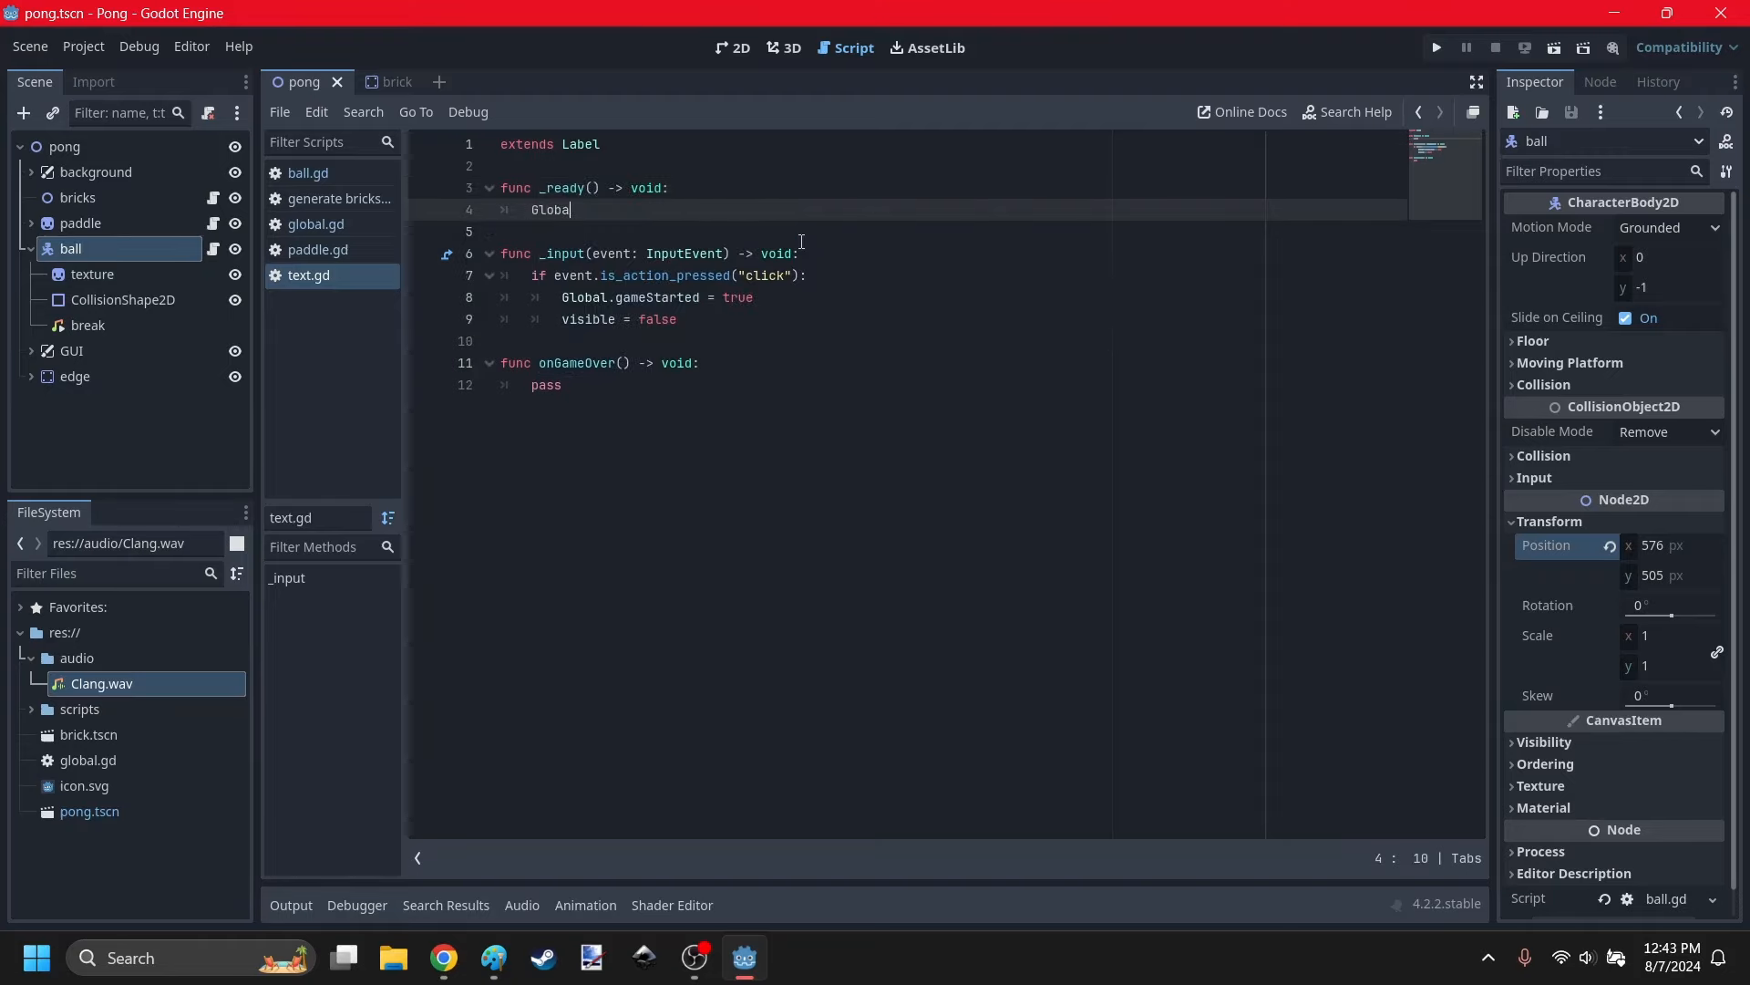
{"action": "type", "text": "l.gameOver.connect("}
{"action": "key", "text": "Return"}
{"action": "type", "text": "onGame"}
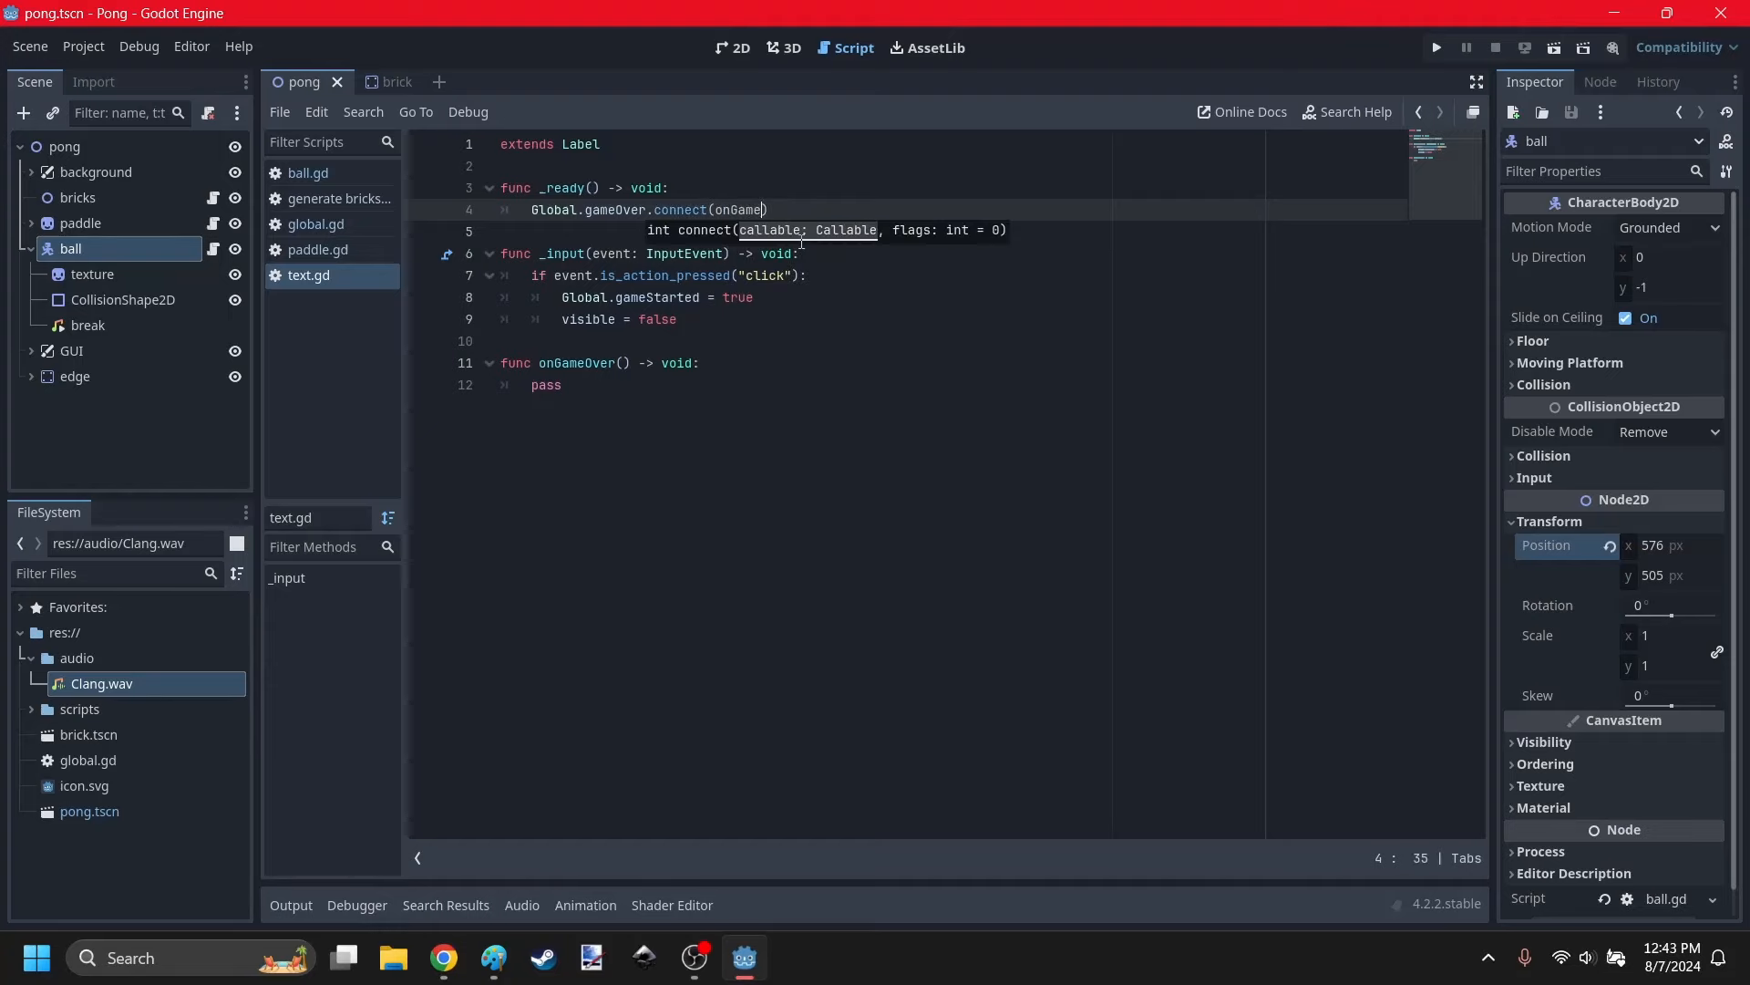
{"action": "type", "text": "Ove"}
{"action": "key", "text": "Return"}
Replace pass in onGameOver() with the lines Global.gameStarted = false and visible = true.
{"action": "left_click", "coordinate": [557, 427]}
{"action": "key", "text": "Return"}
{"action": "left_click_drag", "start_coordinate": [564, 386], "coordinate": [533, 387]}
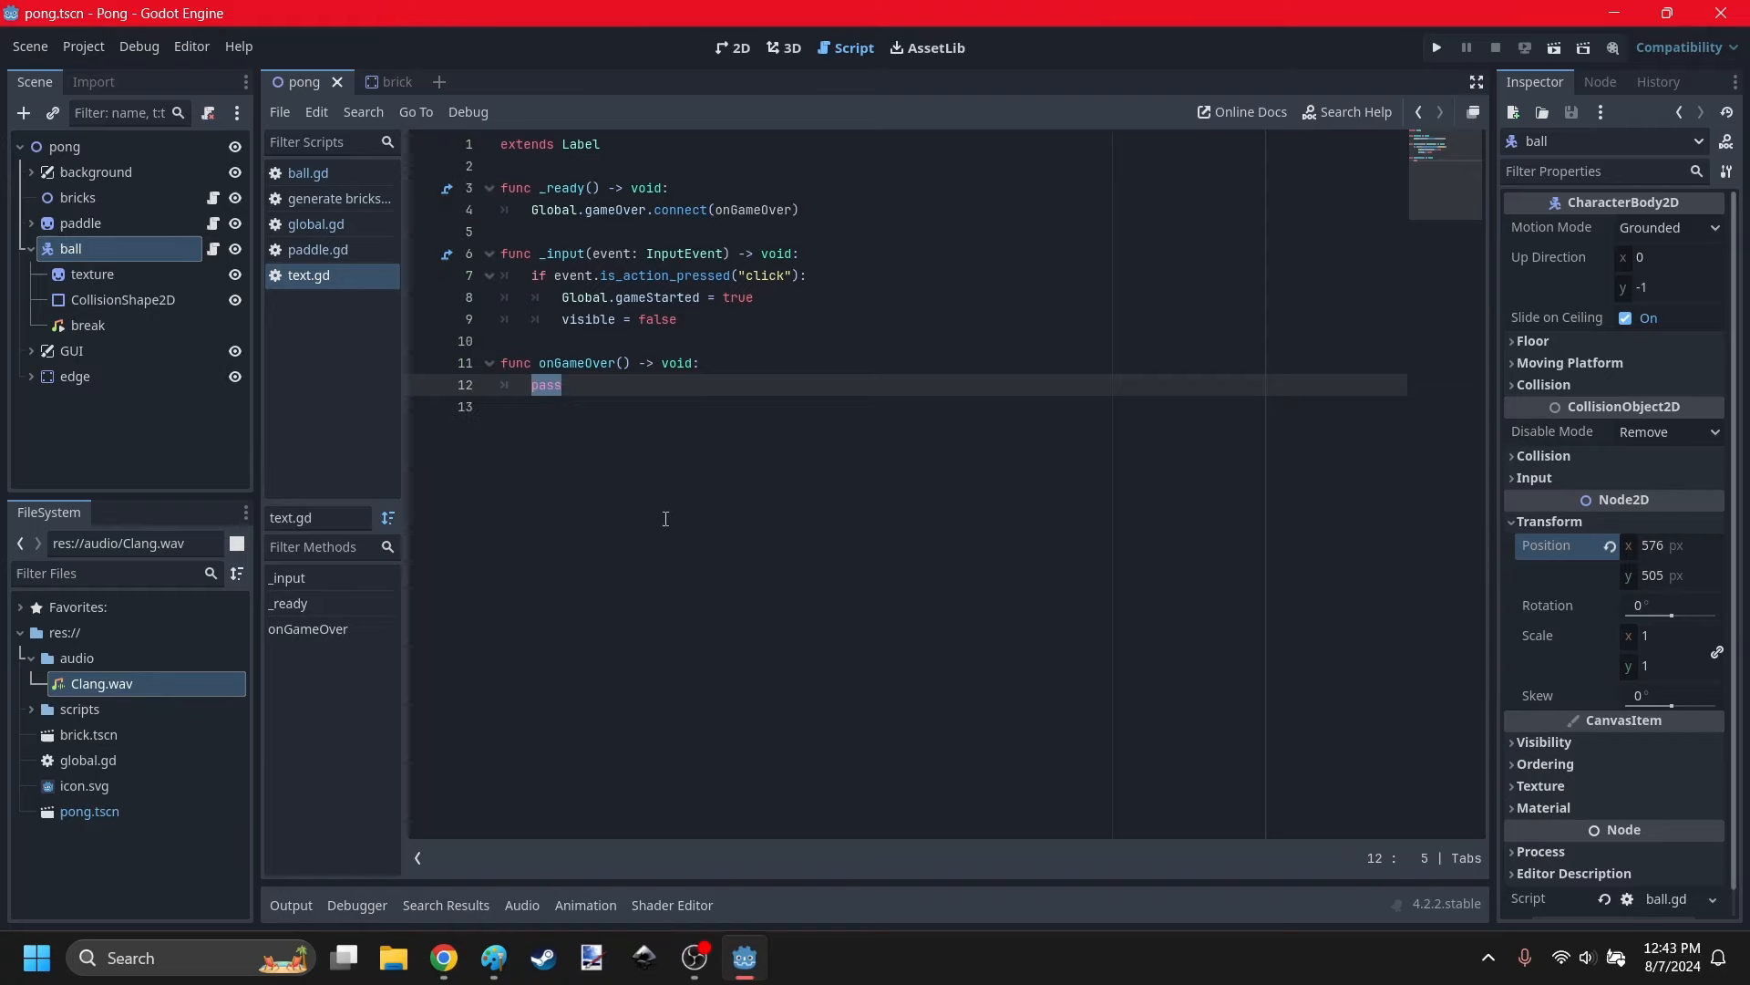
{"action": "type", "text": "Global."}
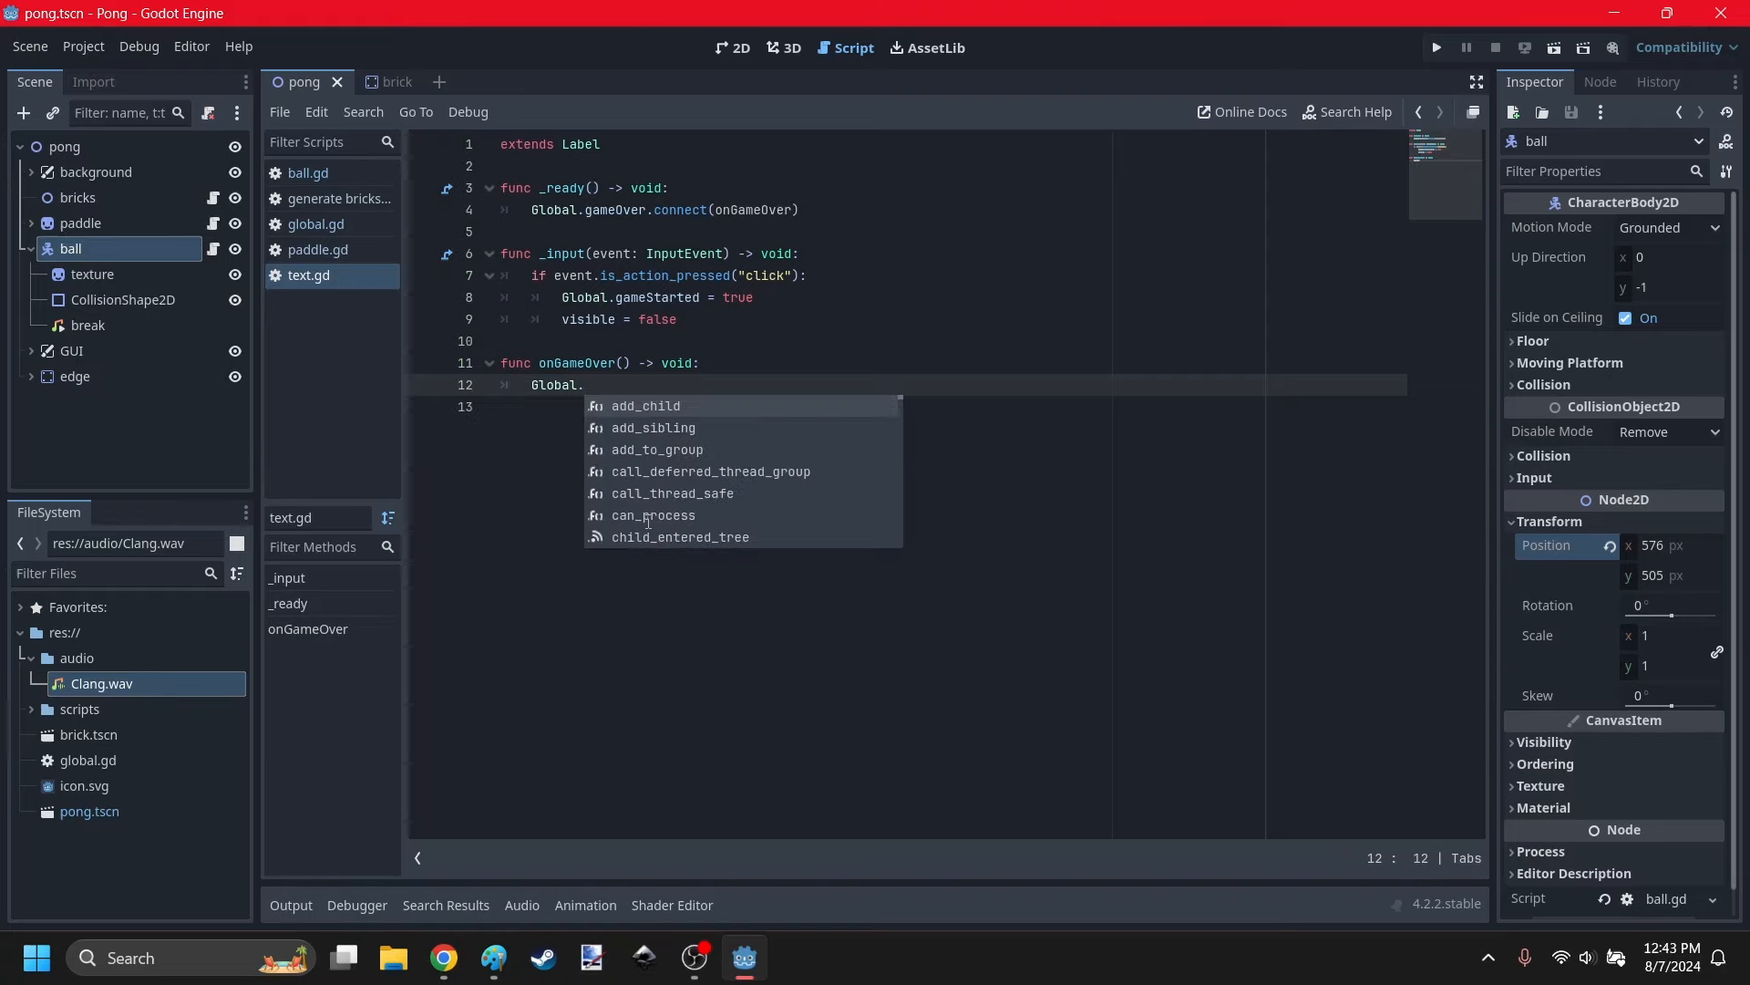
{"action": "type", "text": "gam"}
{"action": "key", "text": "Down"}
{"action": "key", "text": "Return"}
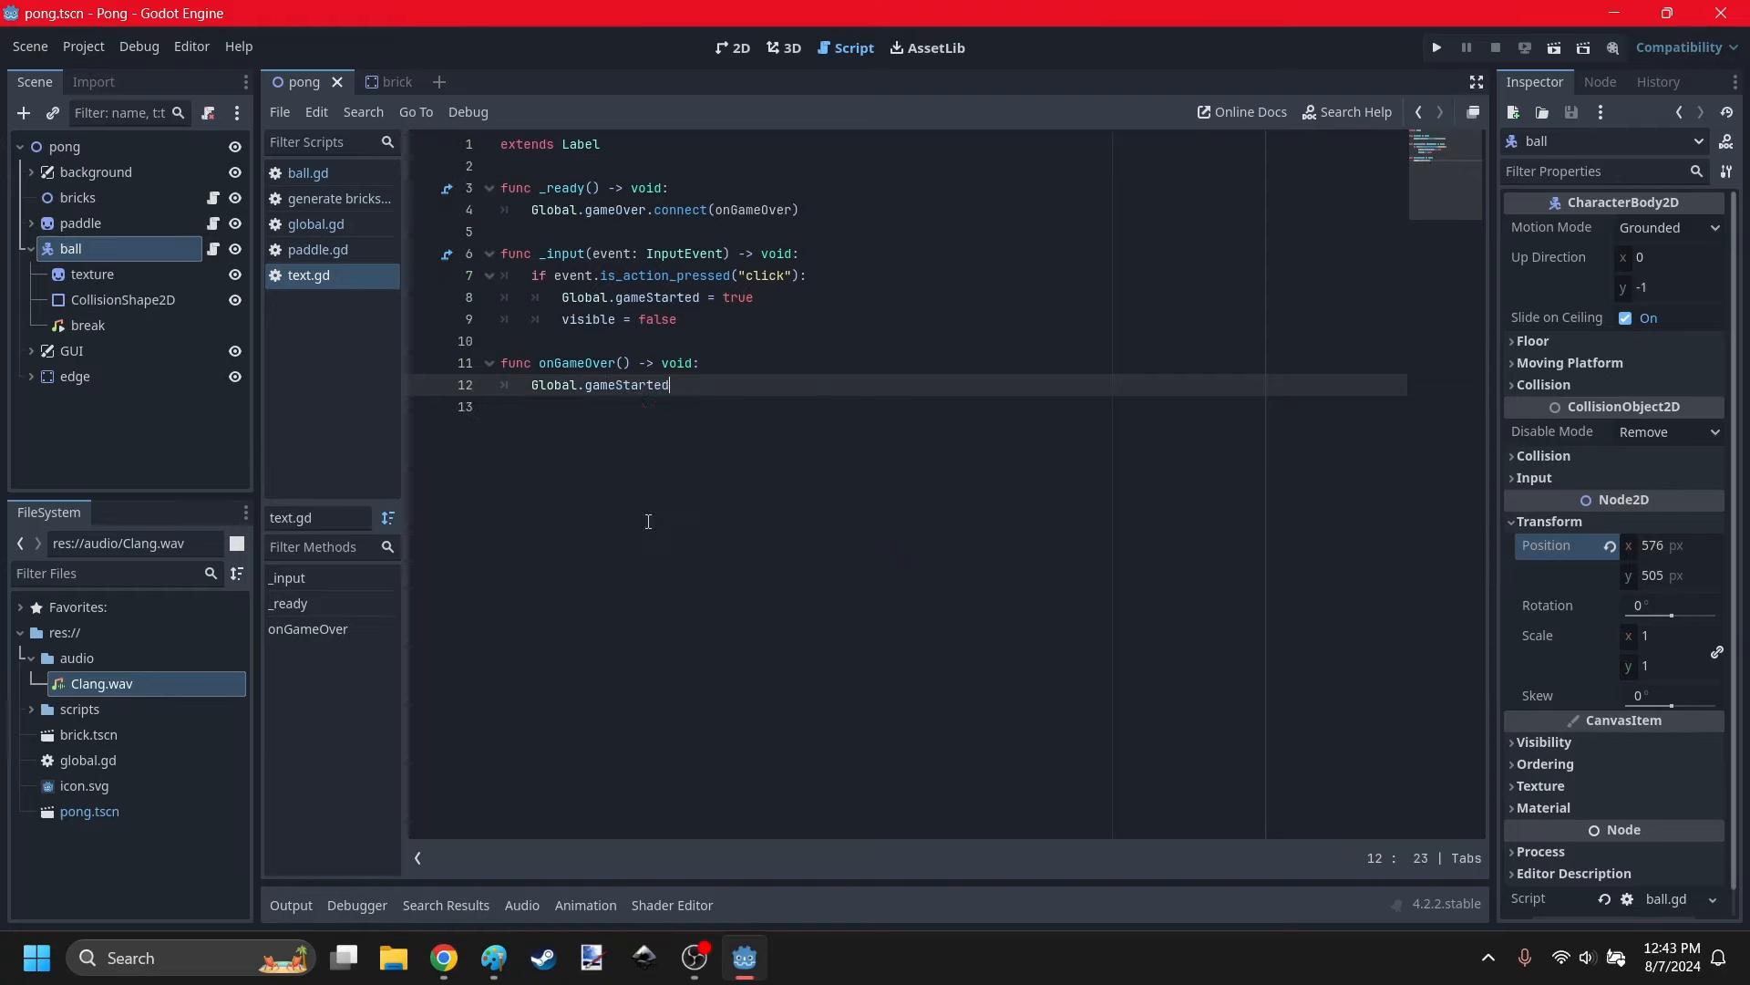
{"action": "type", "text": "= false"}
{"action": "key", "text": "Return"}
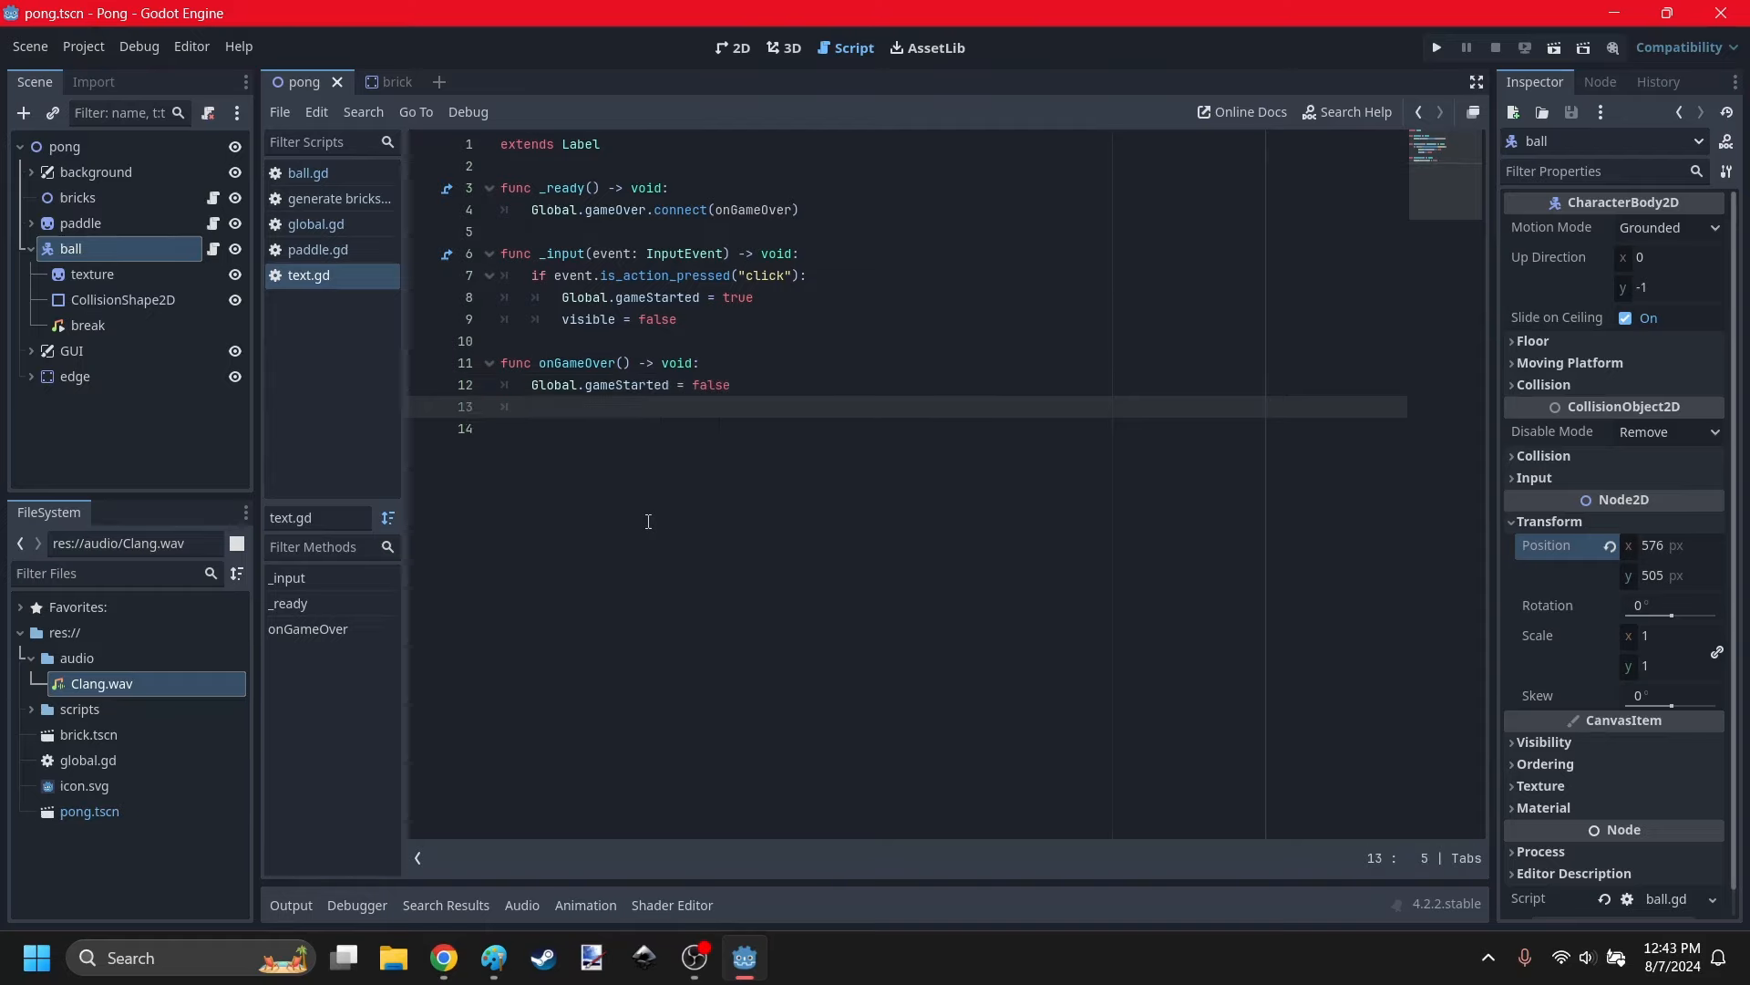
{"action": "type", "text": "visible = true"}
Insert text = "YOU LOSE!" between the gameStarted and visible lines of onGameOver().
{"action": "left_click", "coordinate": [746, 386]}
{"action": "key", "text": "Return"}
{"action": "type", "text": "text = \""}
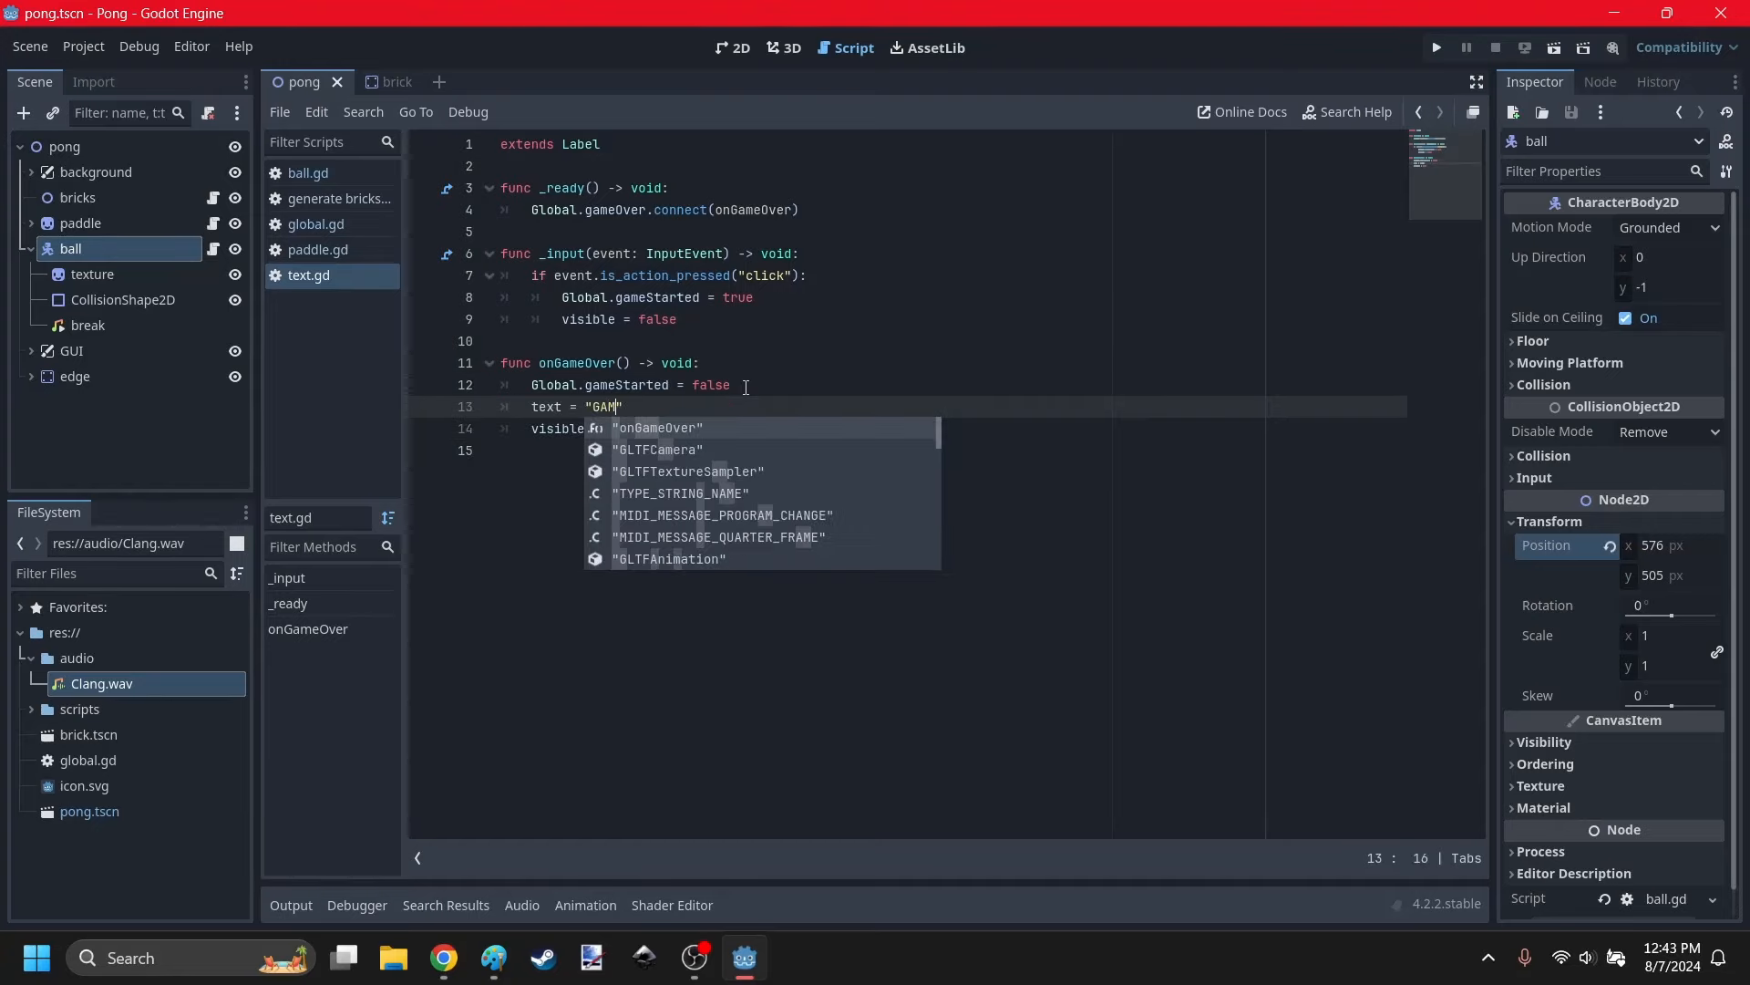
{"action": "type", "text": "YOU LOSE!"}
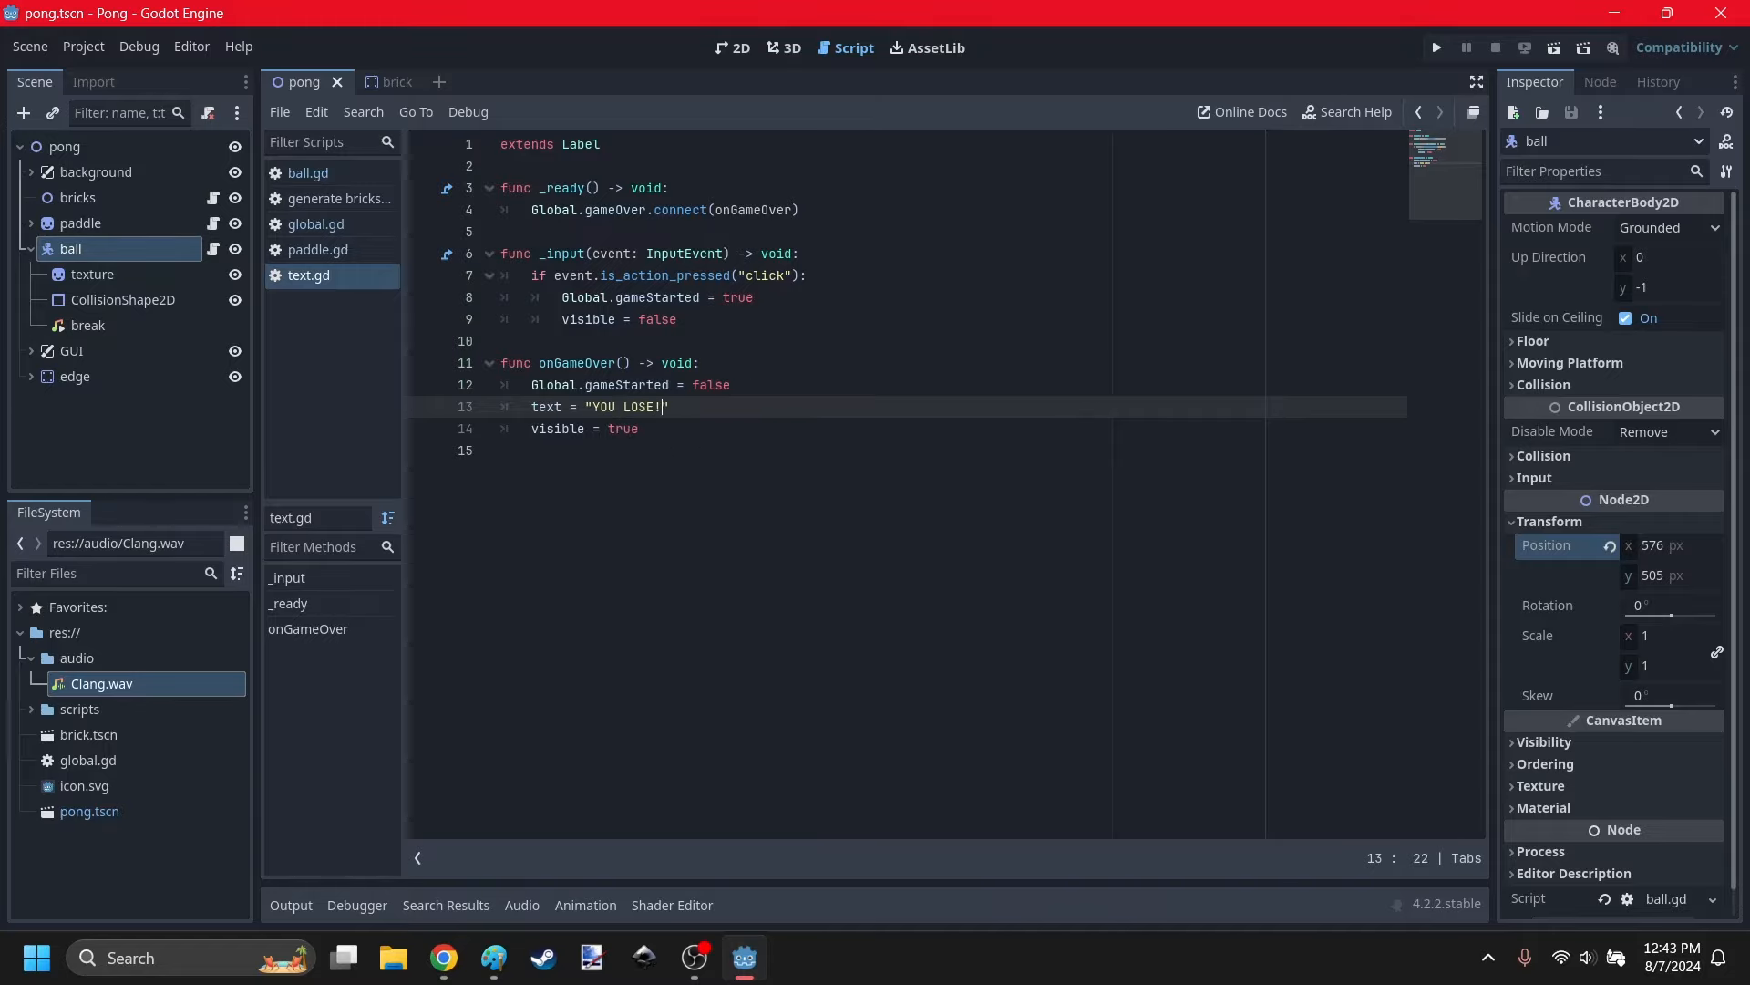
{"action": "left_click", "coordinate": [679, 485]}
Run the game, start play and let the ball fall past the paddle to test the game-over text, and close the game.
{"action": "left_click", "coordinate": [1437, 47]}
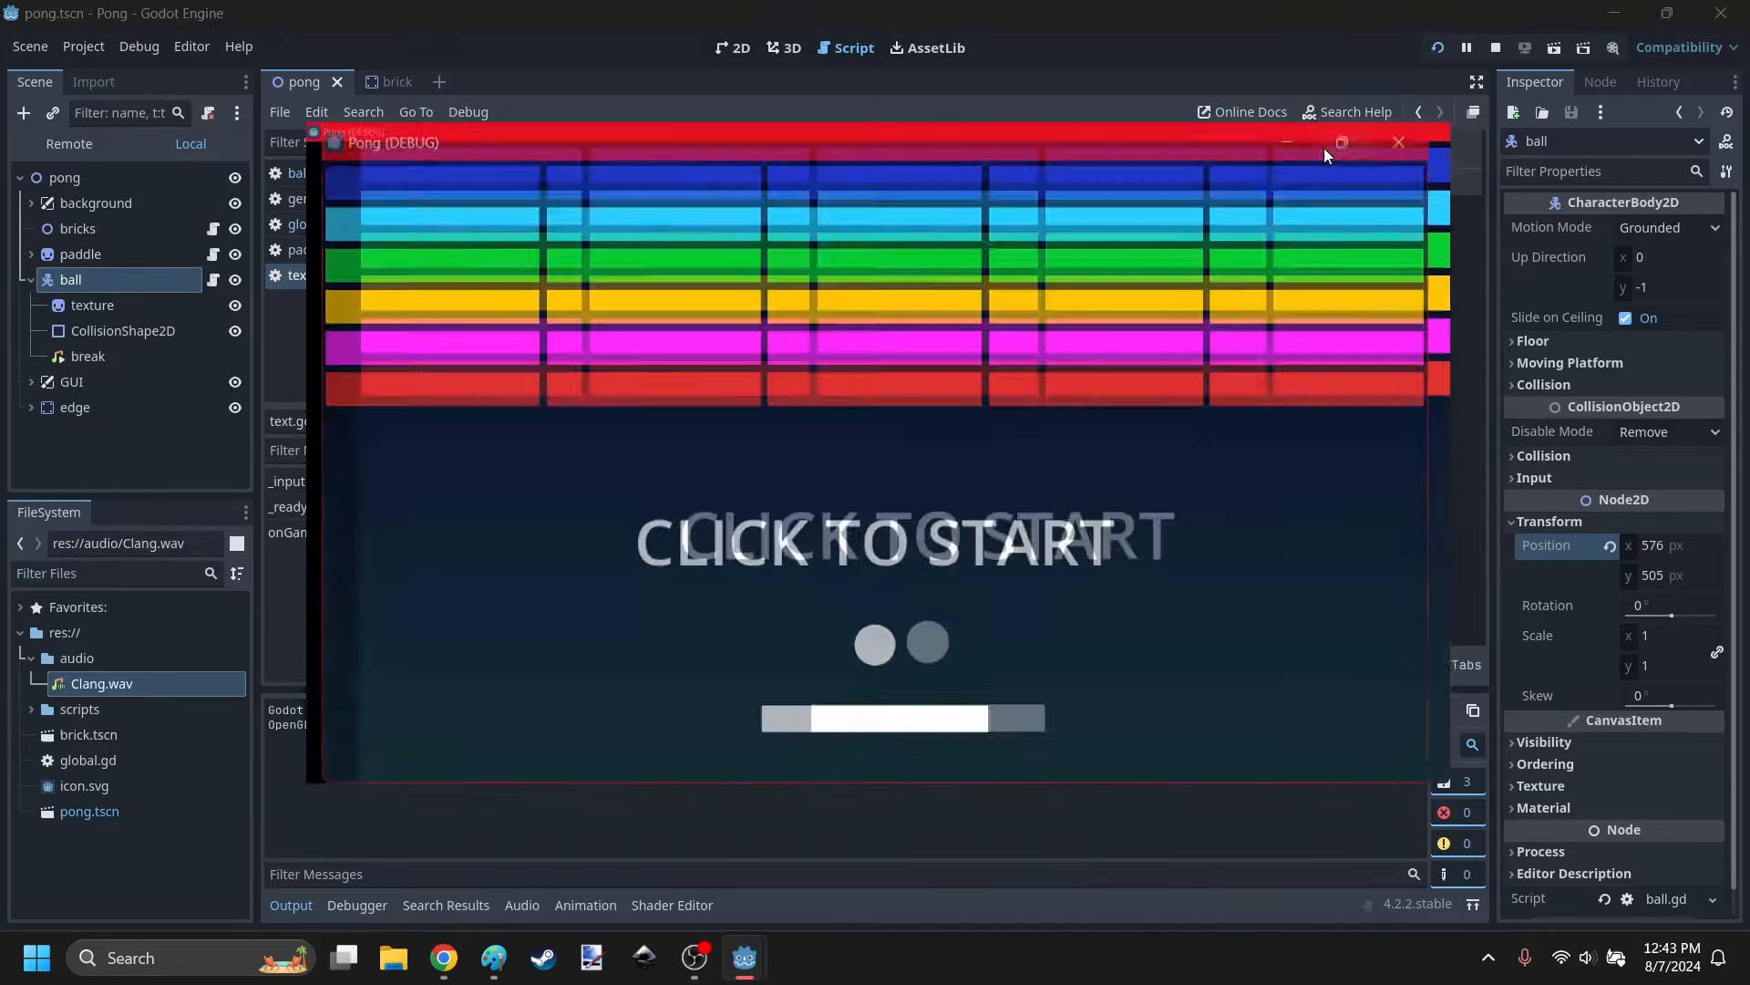
{"action": "left_click", "coordinate": [1029, 543]}
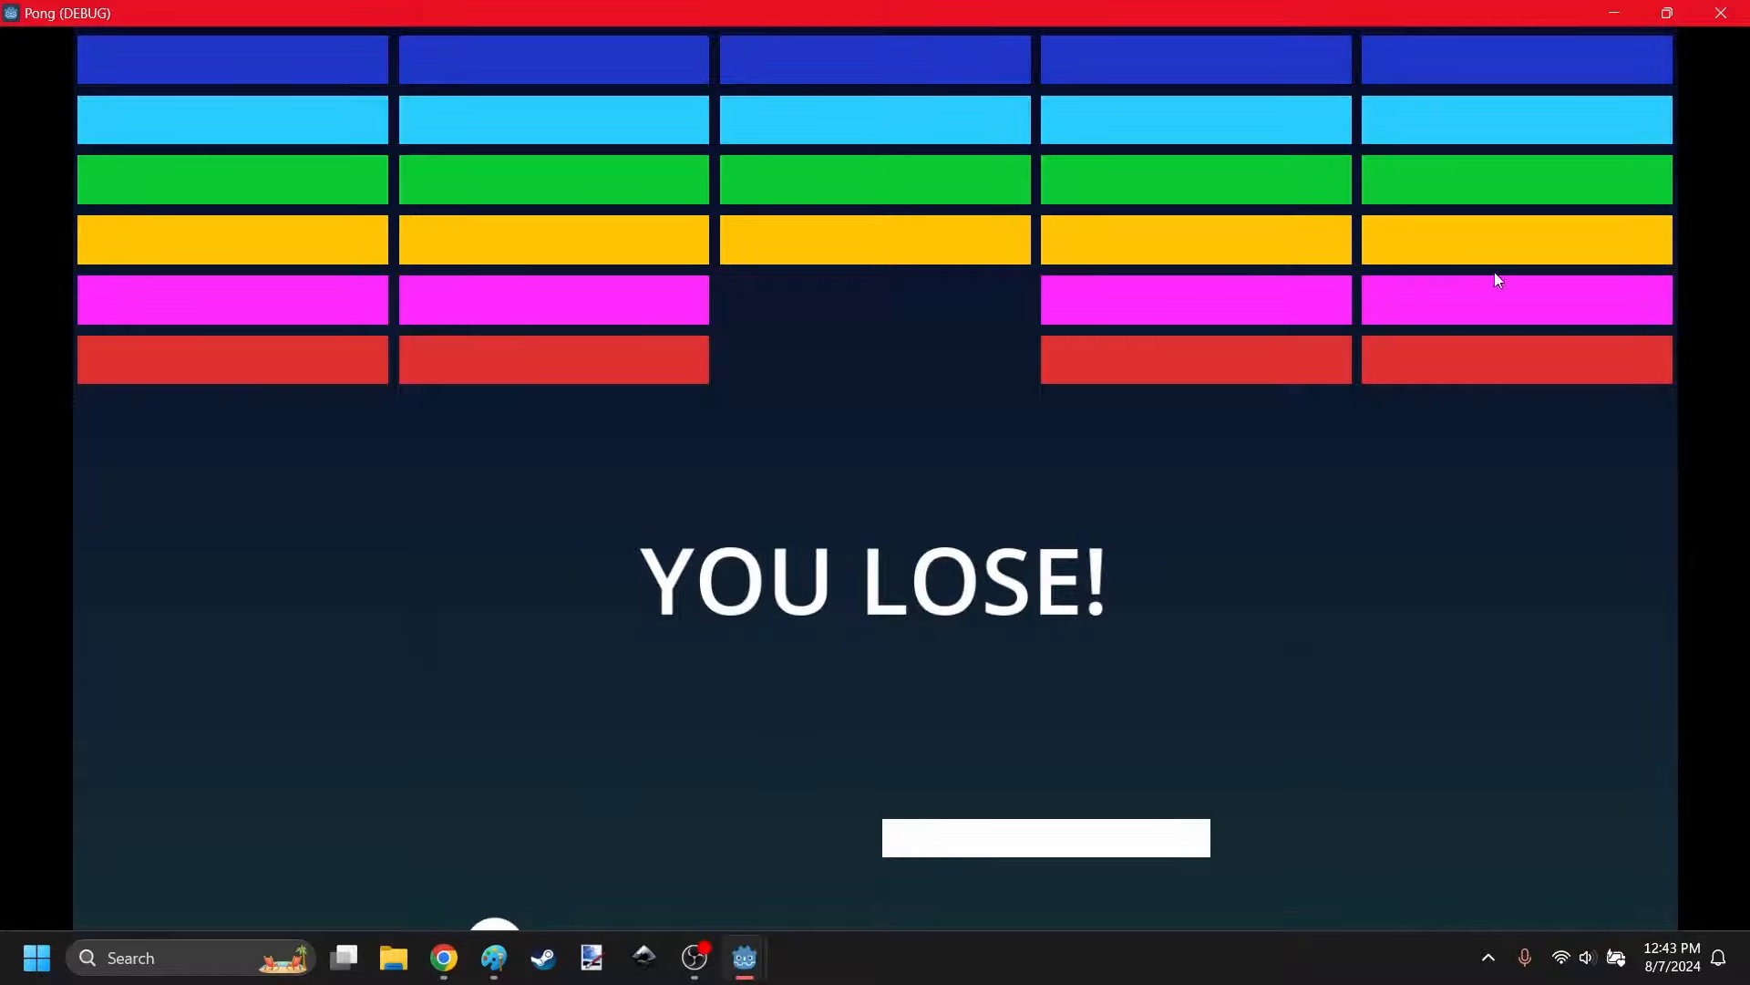
{"action": "left_click", "coordinate": [1722, 12]}
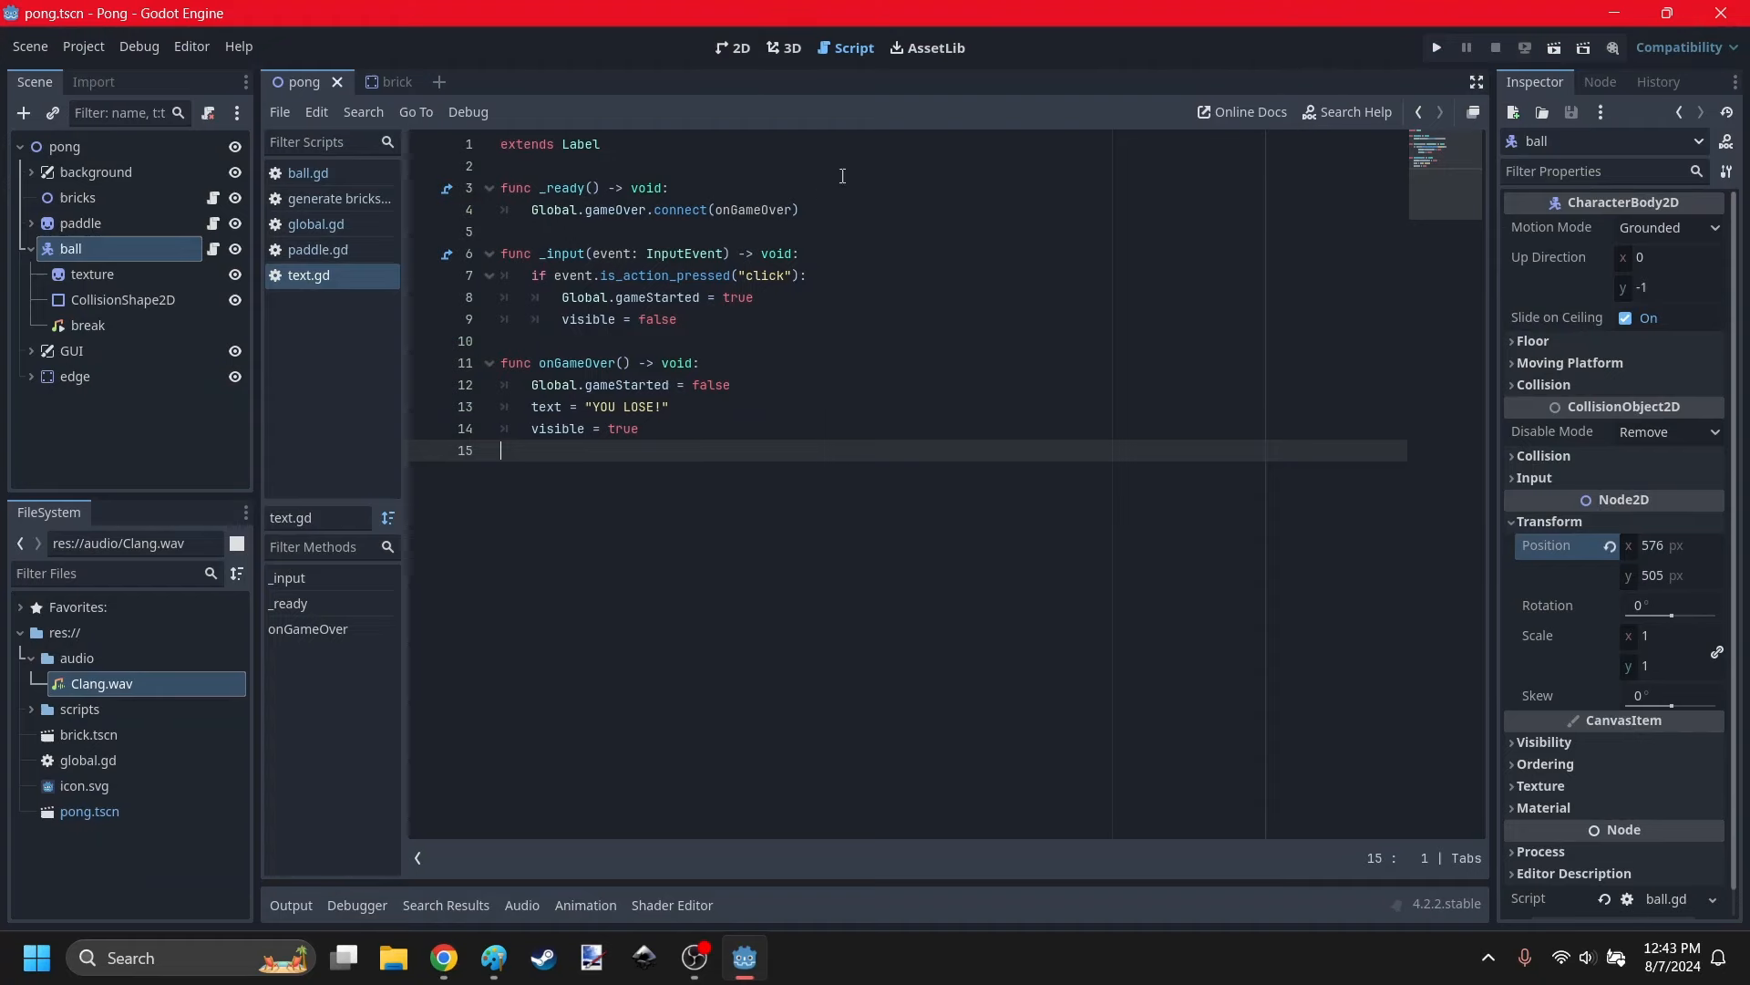
Declare var clicked := false above the _ready function in text.gd.
{"action": "left_click", "coordinate": [618, 173]}
{"action": "key", "text": "Return"}
{"action": "key", "text": "Return"}
{"action": "left_click", "coordinate": [553, 175]}
{"action": "left_click", "coordinate": [553, 180]}
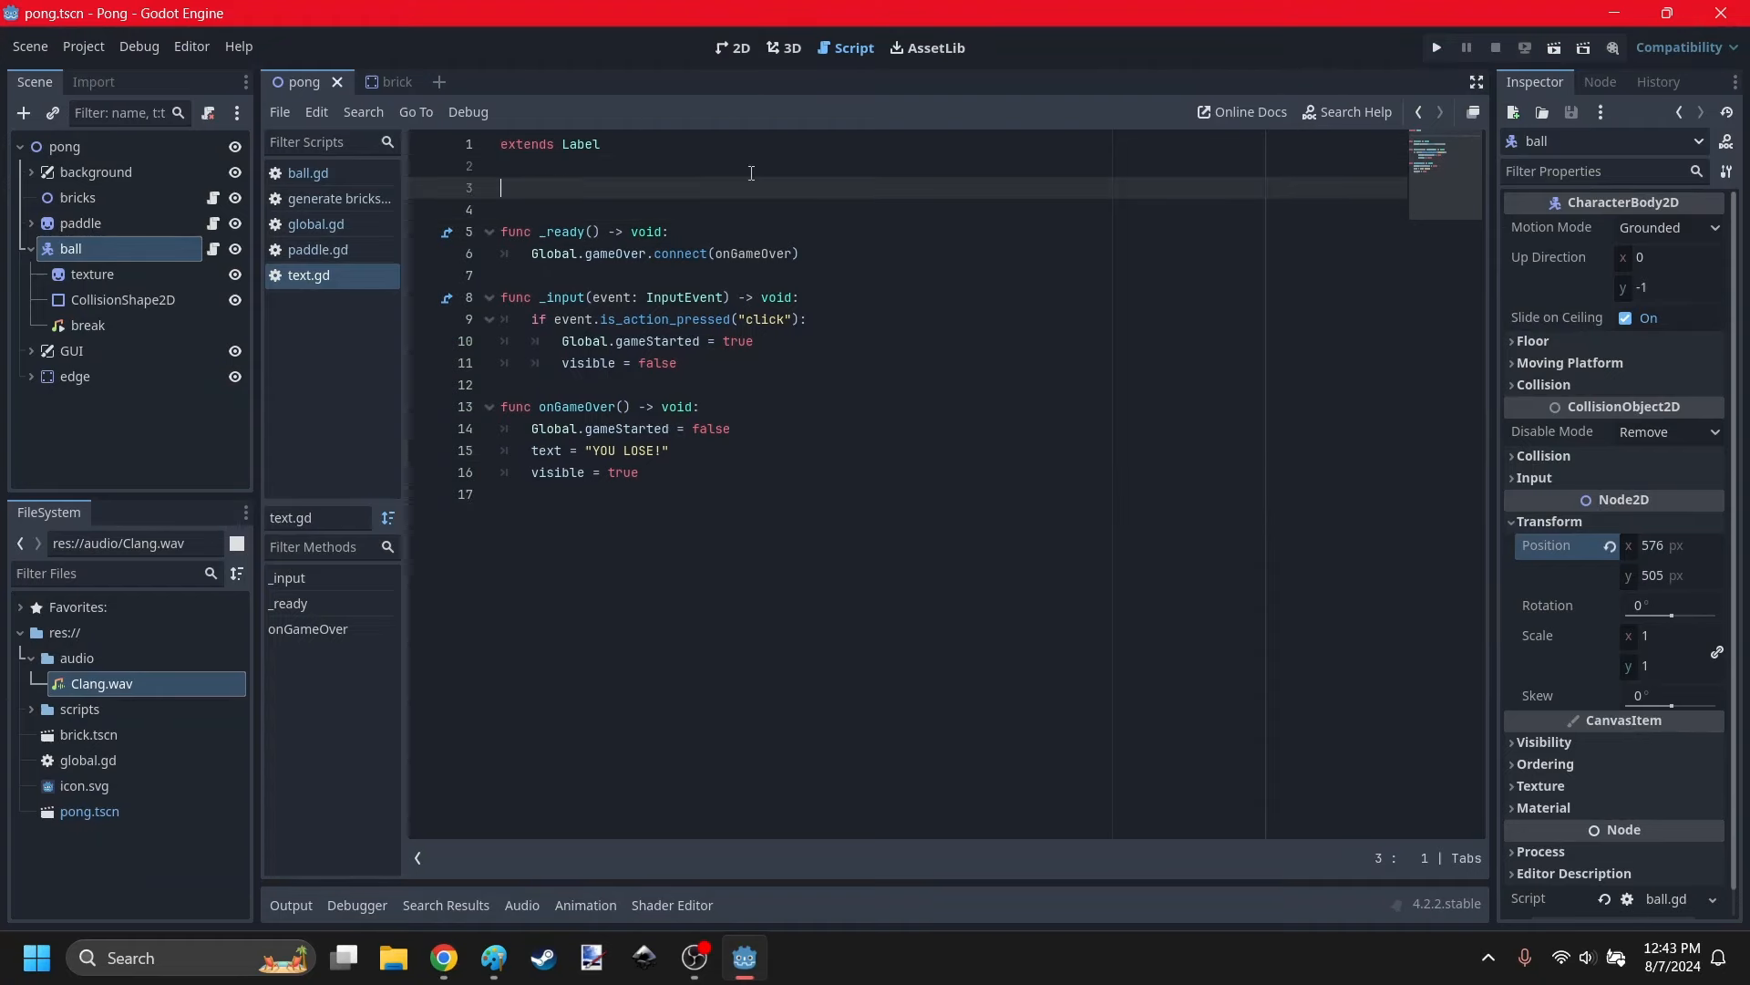
{"action": "type", "text": "var clicked := false"}
{"action": "left_click", "coordinate": [572, 725]}
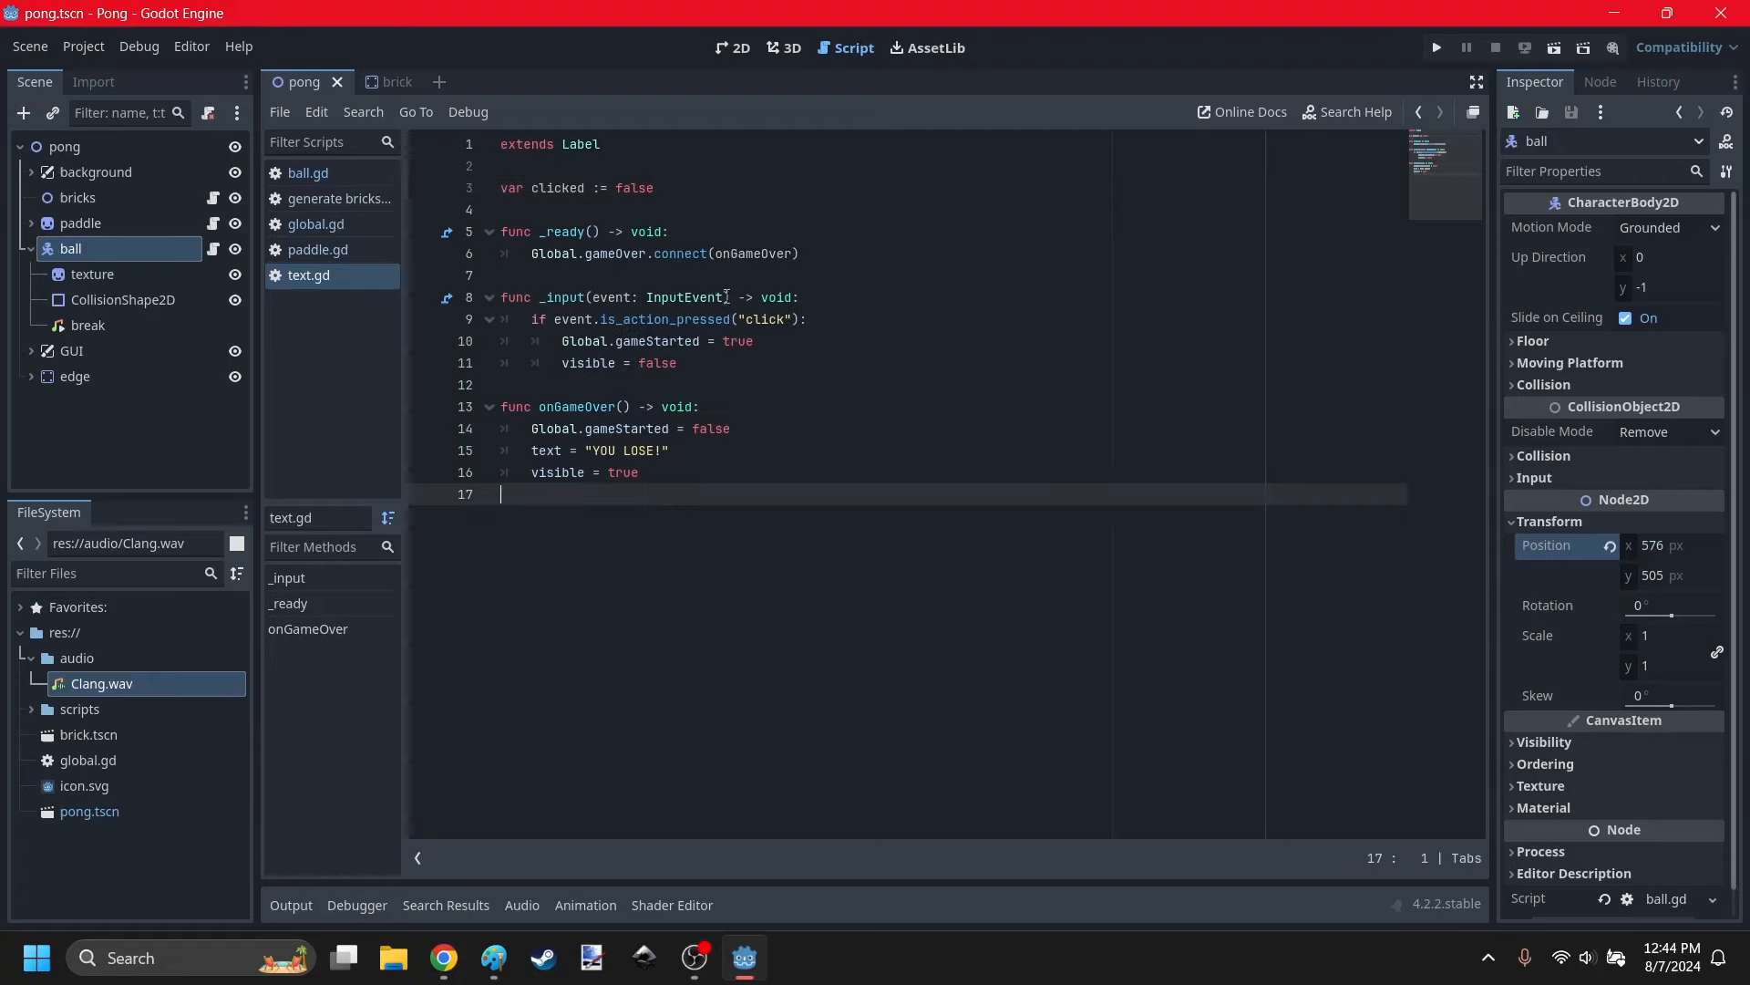
Inside the click check in _input, add if clicked = false: and indent the gameStarted and visible lines under it.
{"action": "left_click", "coordinate": [837, 315]}
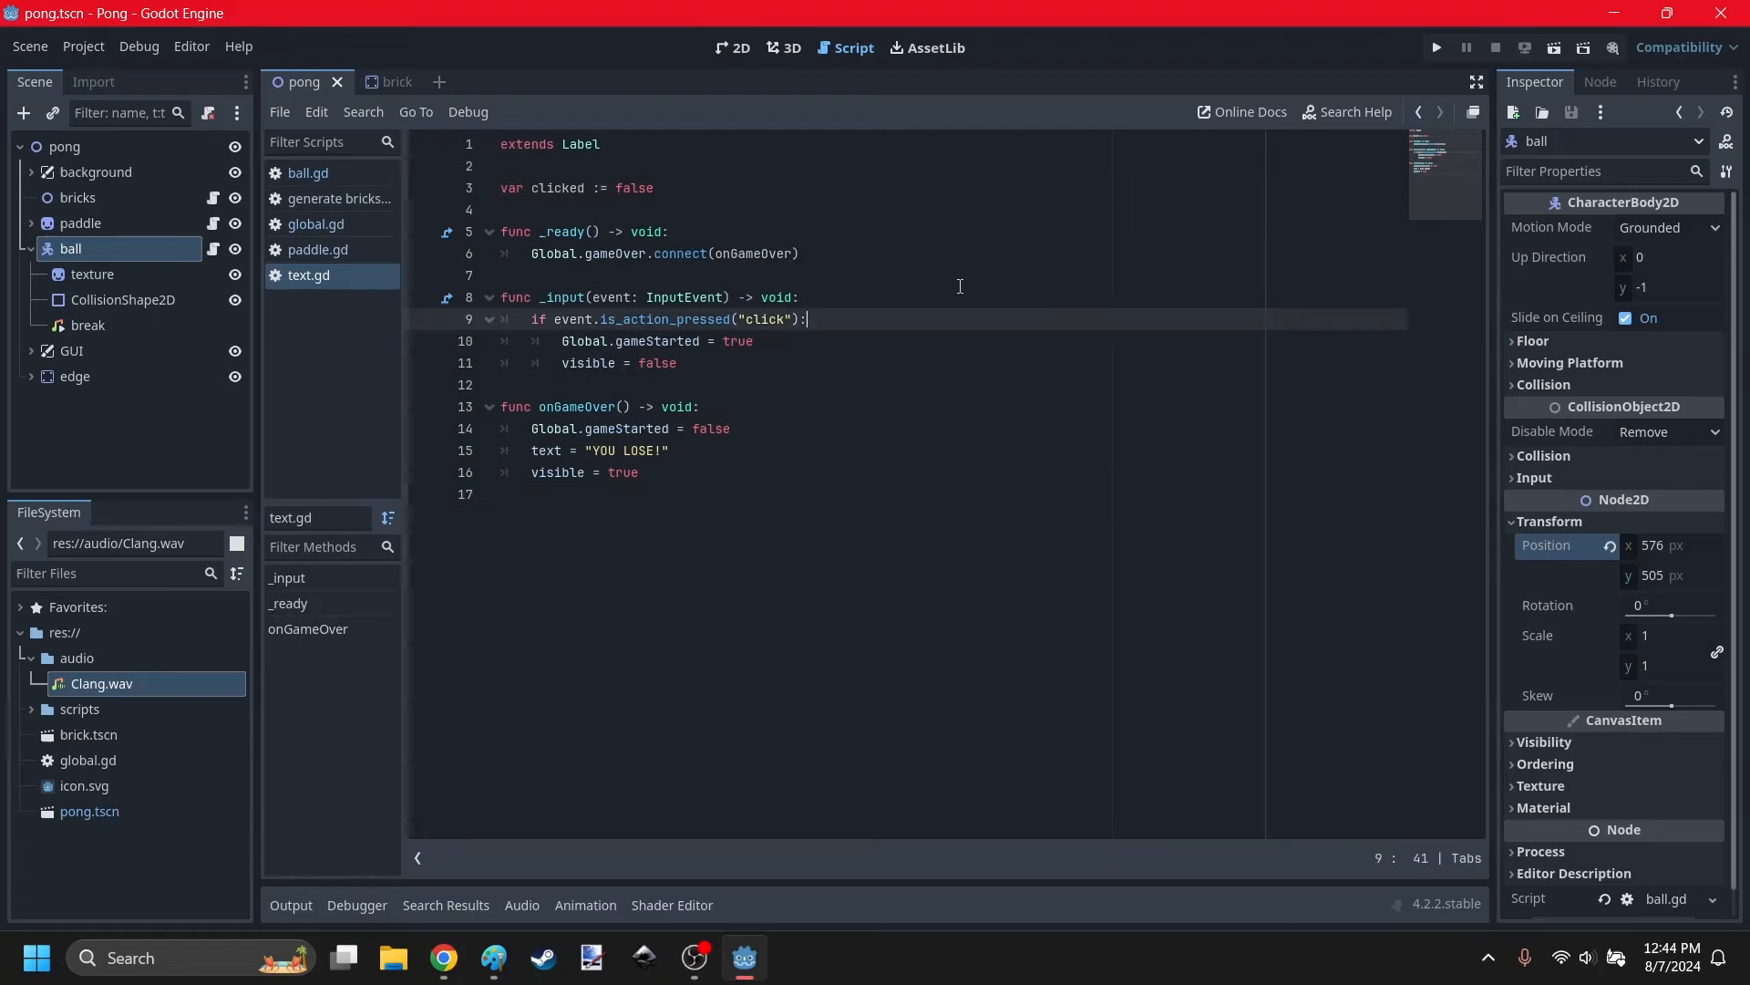
{"action": "key", "text": "Return"}
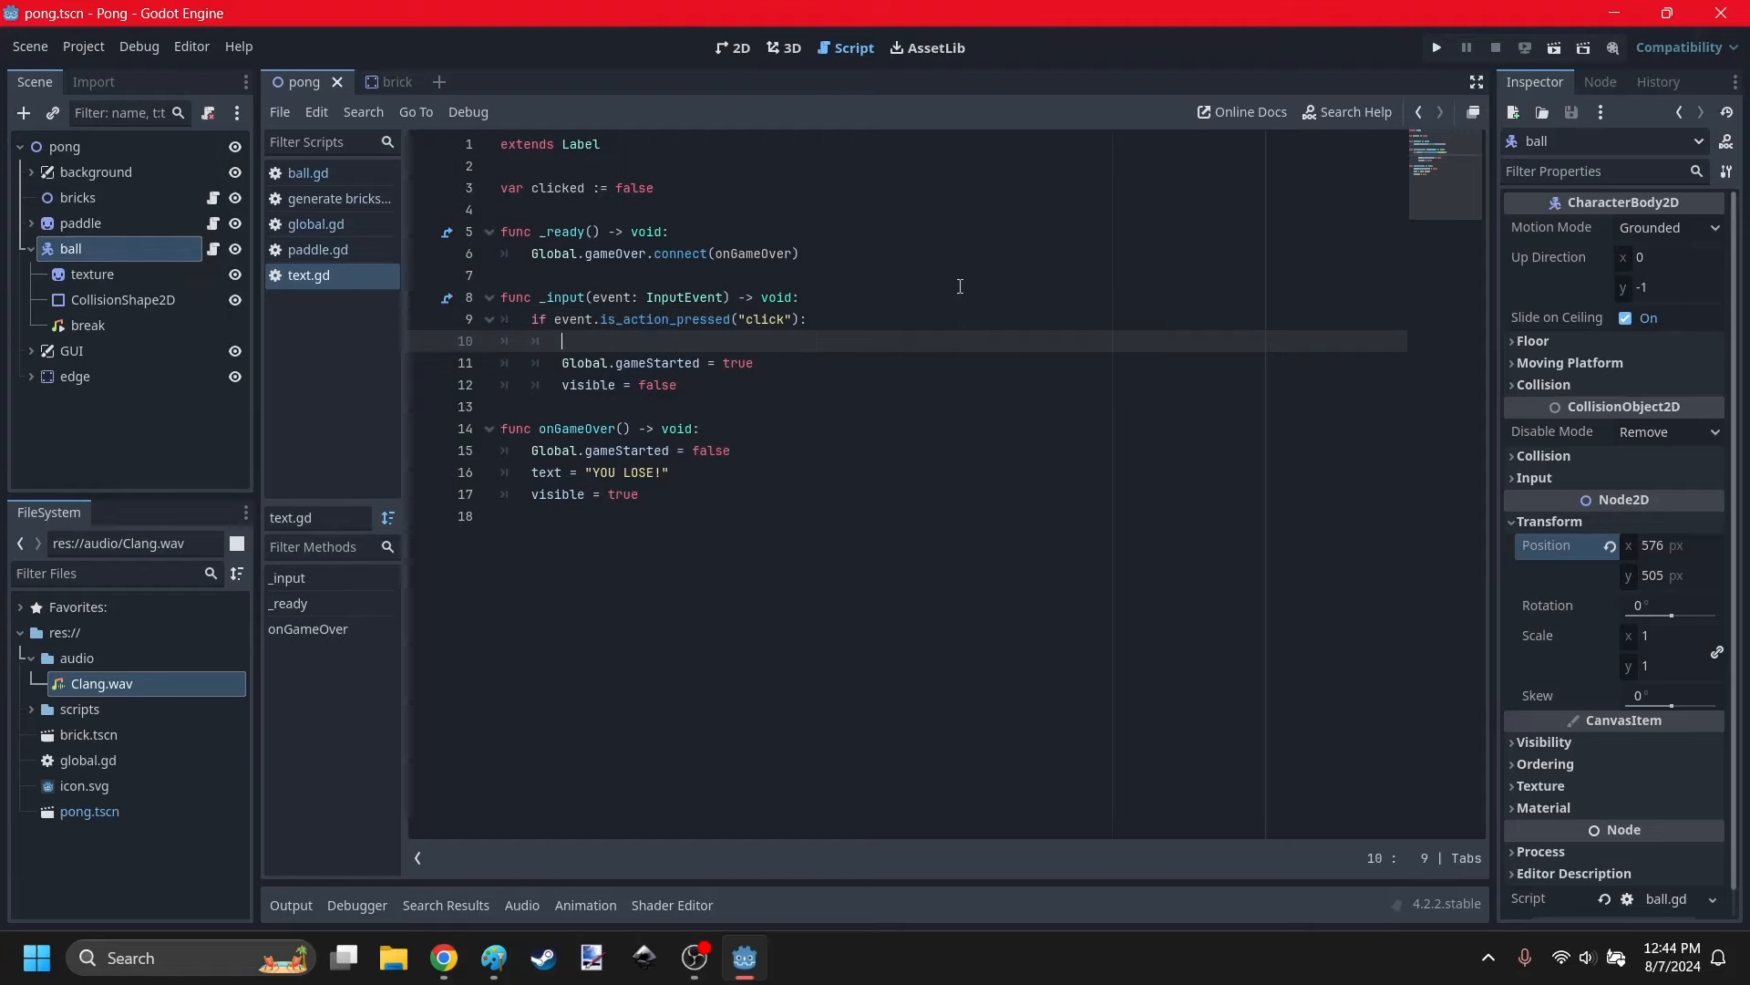
{"action": "type", "text": "if clicked = fa"}
{"action": "key", "text": "BackSpace"}
{"action": "type", "text": "false:"}
{"action": "left_click_drag", "start_coordinate": [692, 388], "coordinate": [474, 362]}
{"action": "key", "text": "Tab"}
Add clicked = true as the first line inside the clicked condition in _input.
{"action": "left_click", "coordinate": [765, 334]}
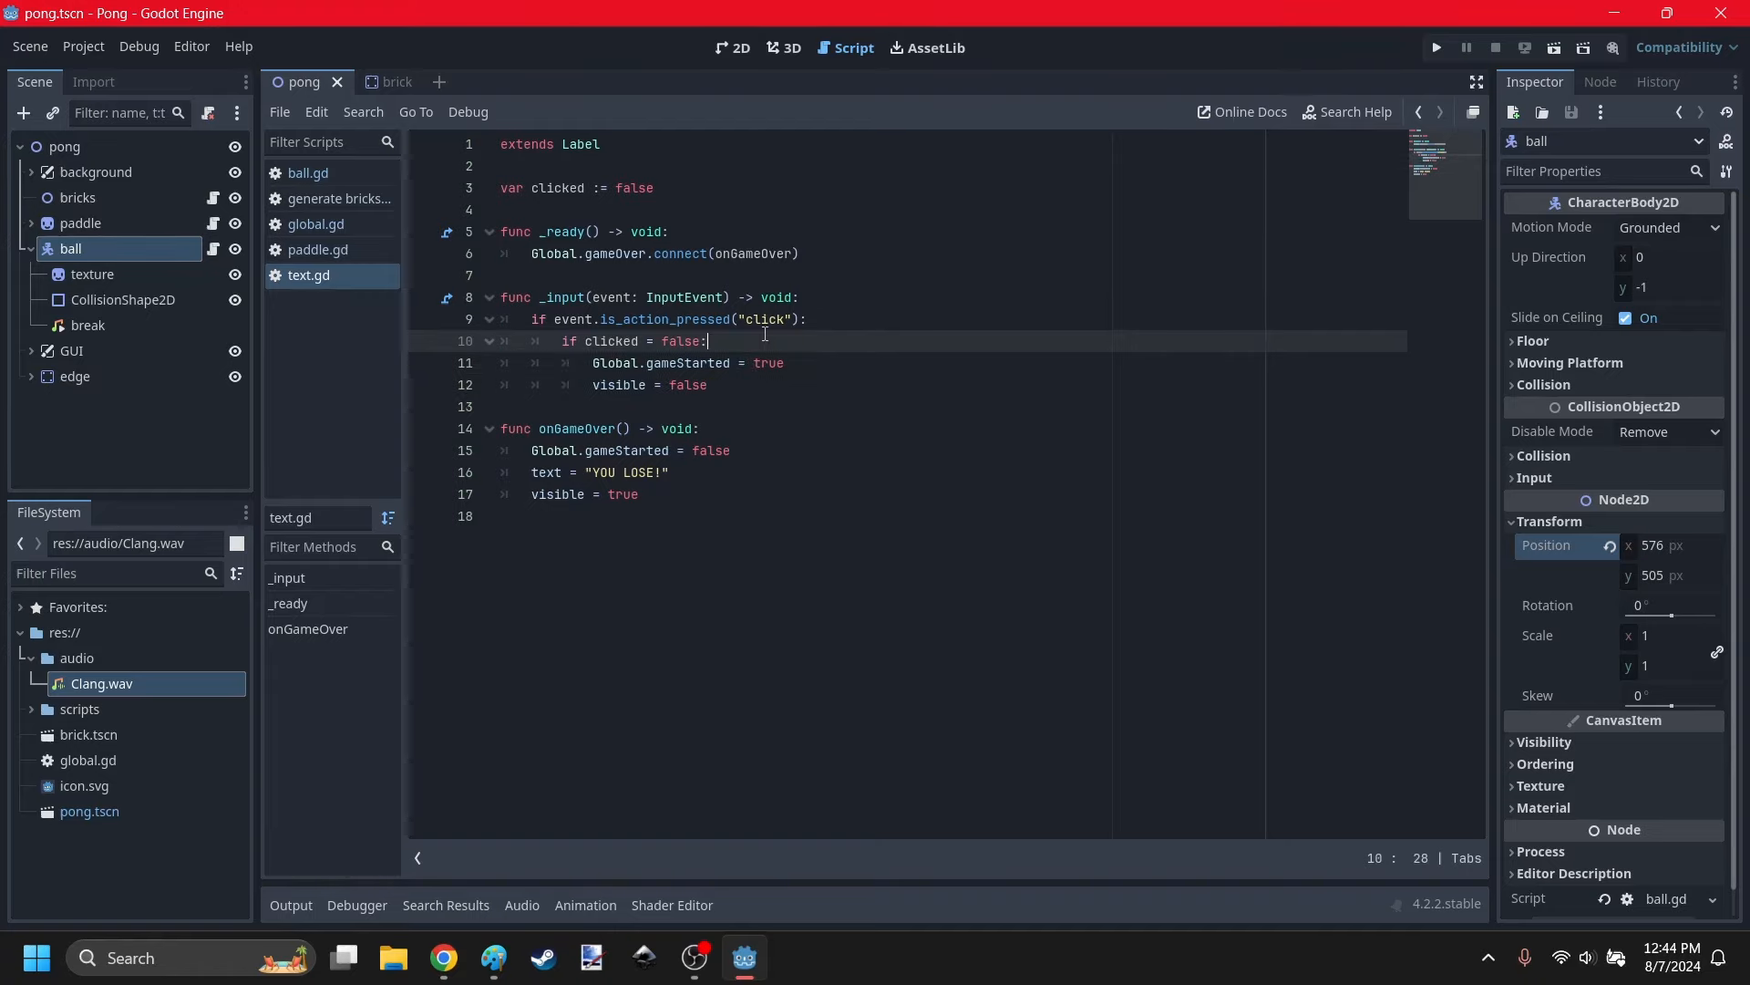
{"action": "key", "text": "Return"}
{"action": "type", "text": "clicked = tr"}
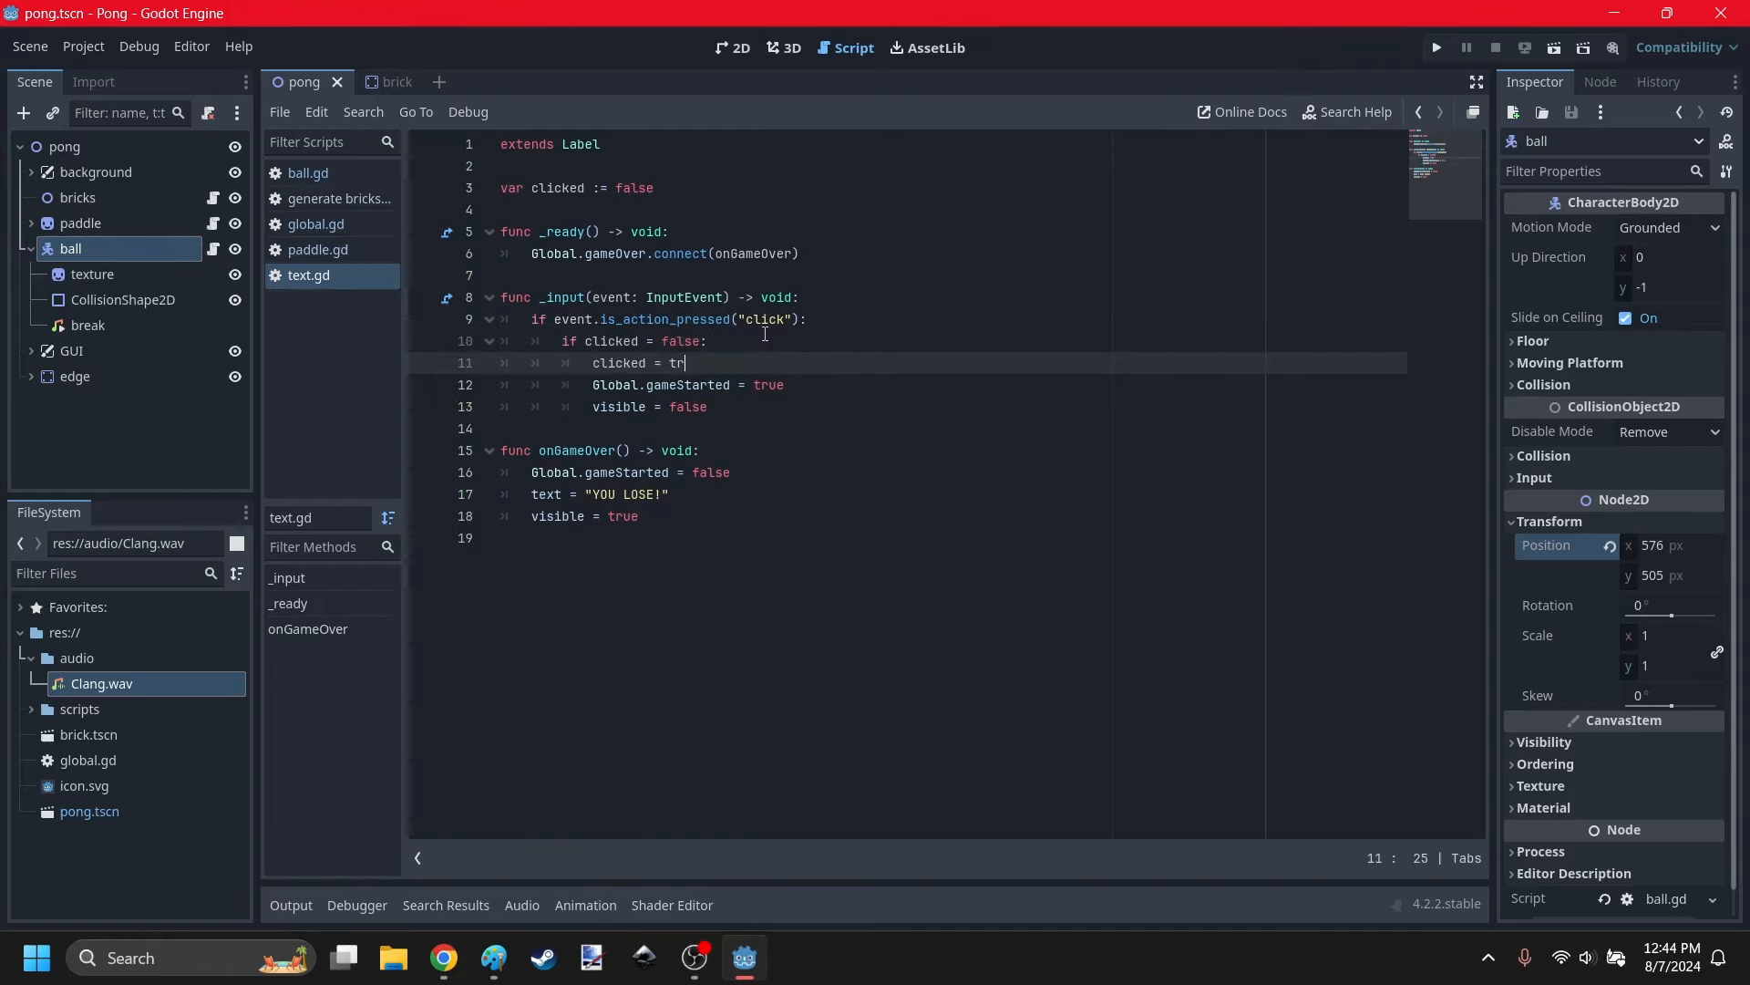
{"action": "type", "text": "ue"}
{"action": "key", "text": "Escape"}
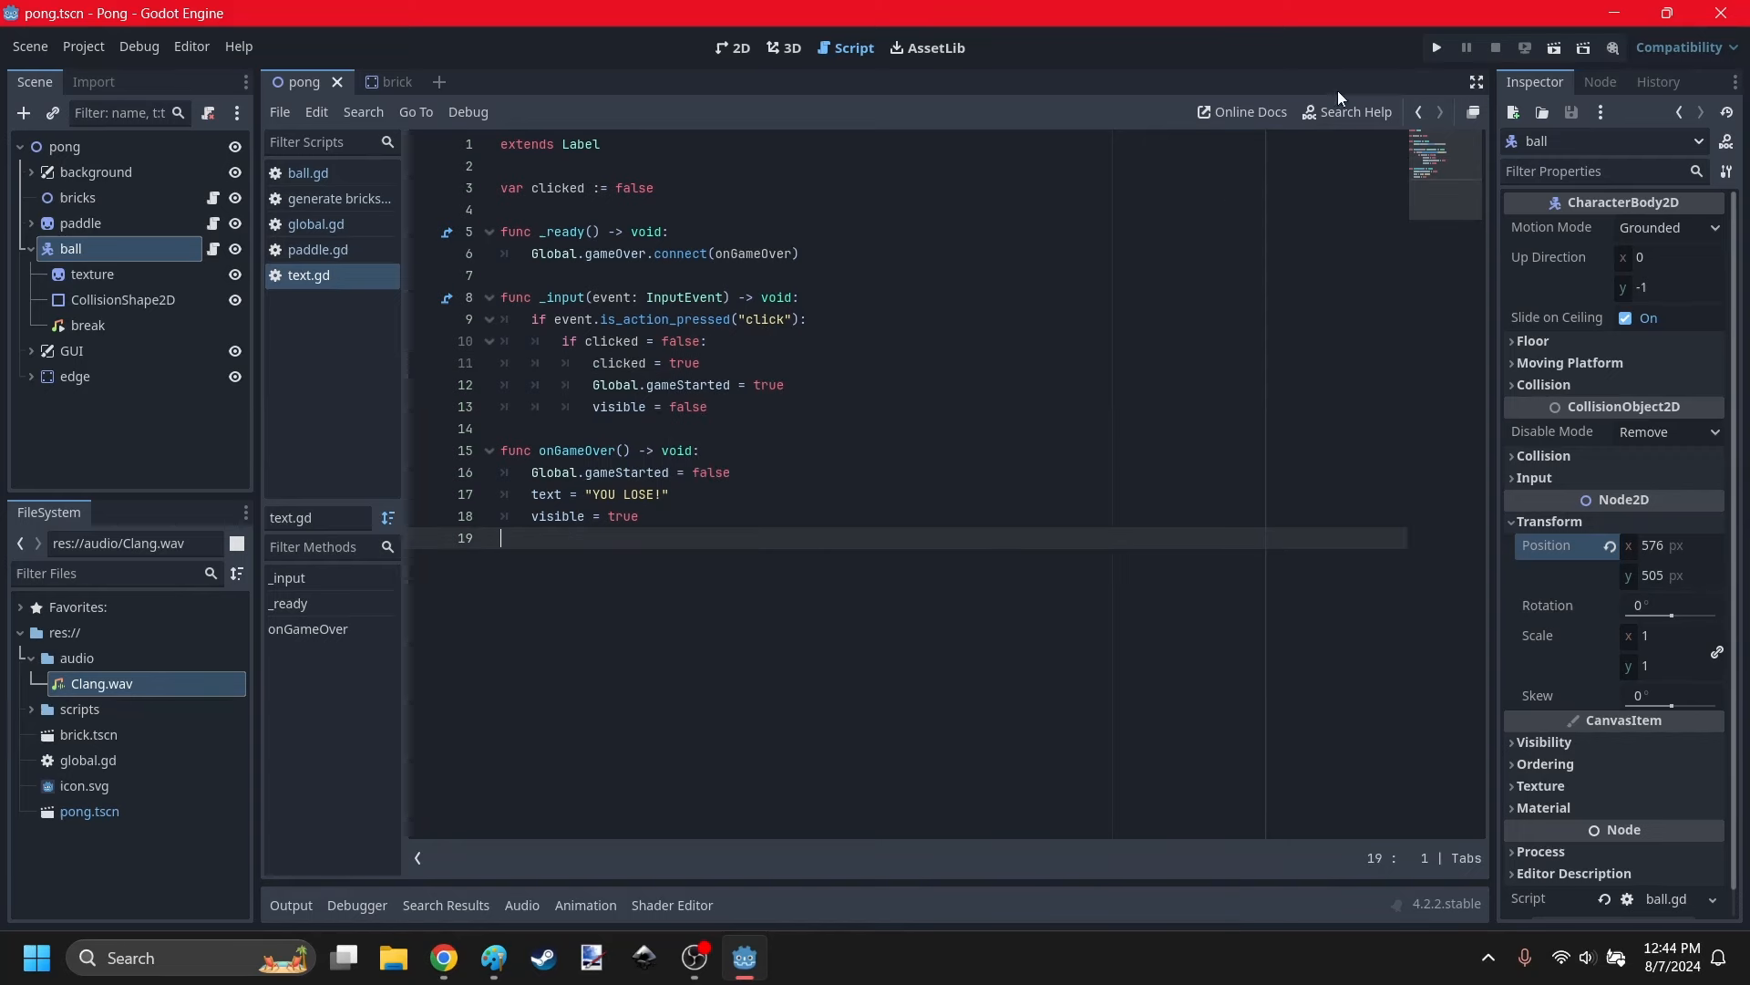
Test-run the game, correct the condition to if clicked == false:, and stop the debug session.
{"action": "key", "text": "F5"}
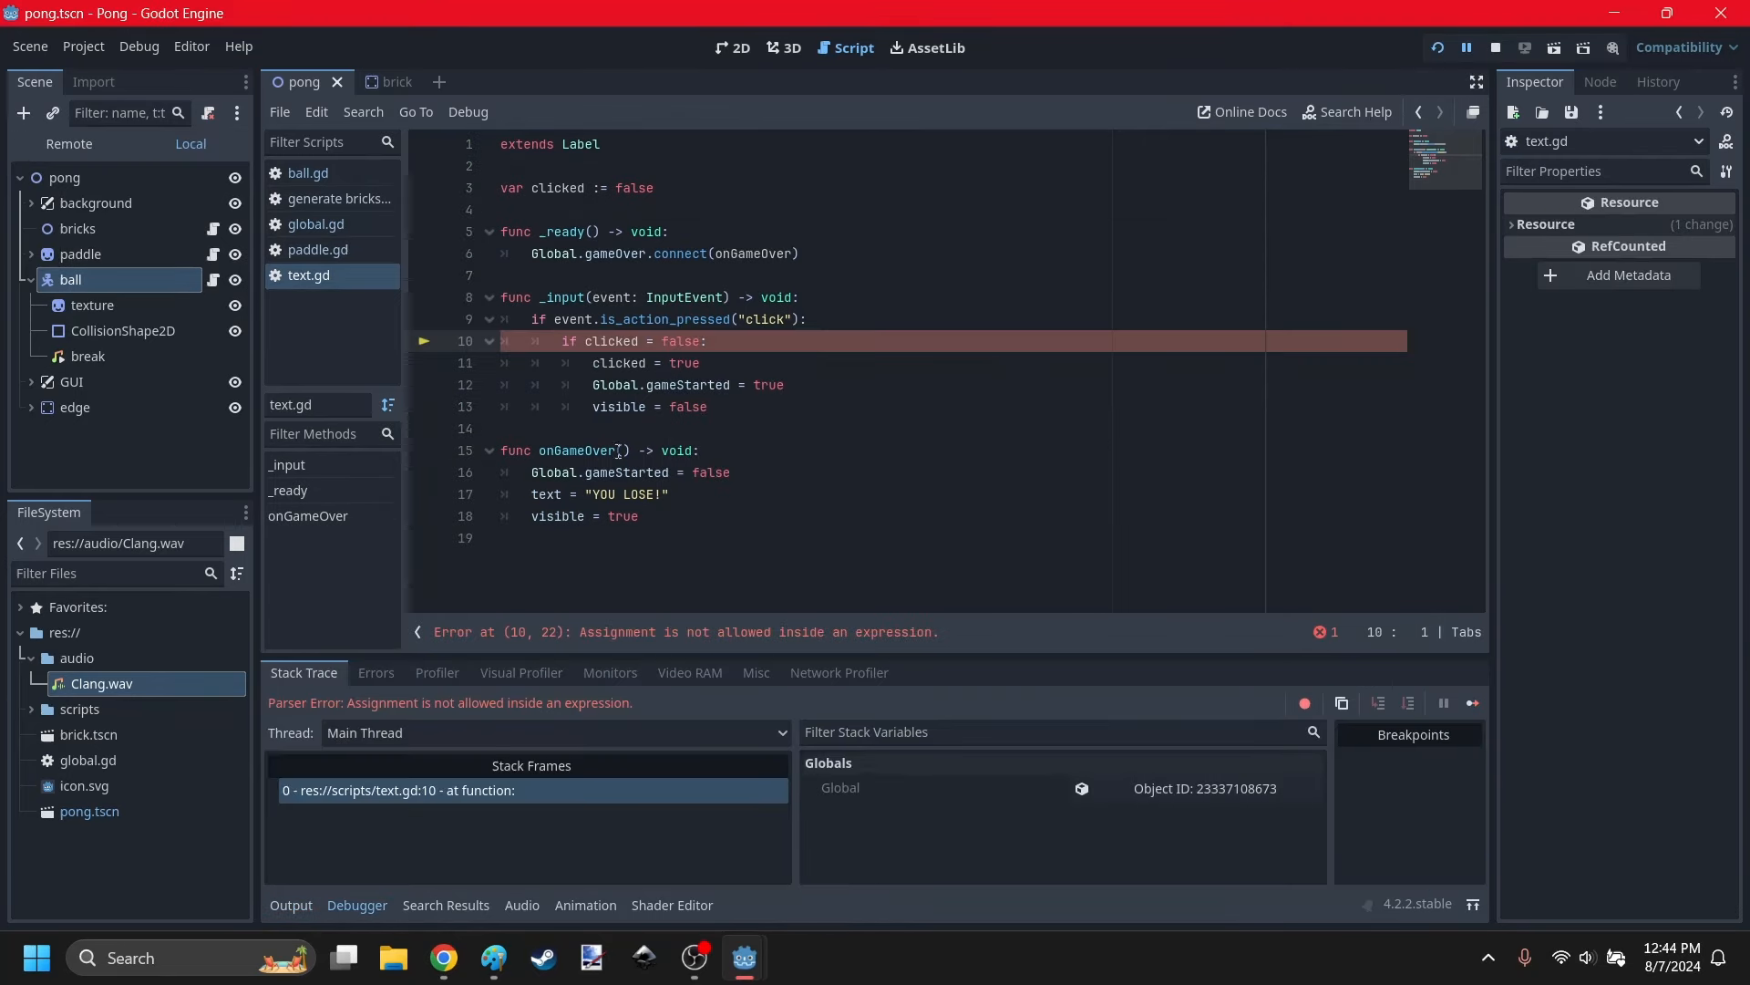
{"action": "type", "text": "="}
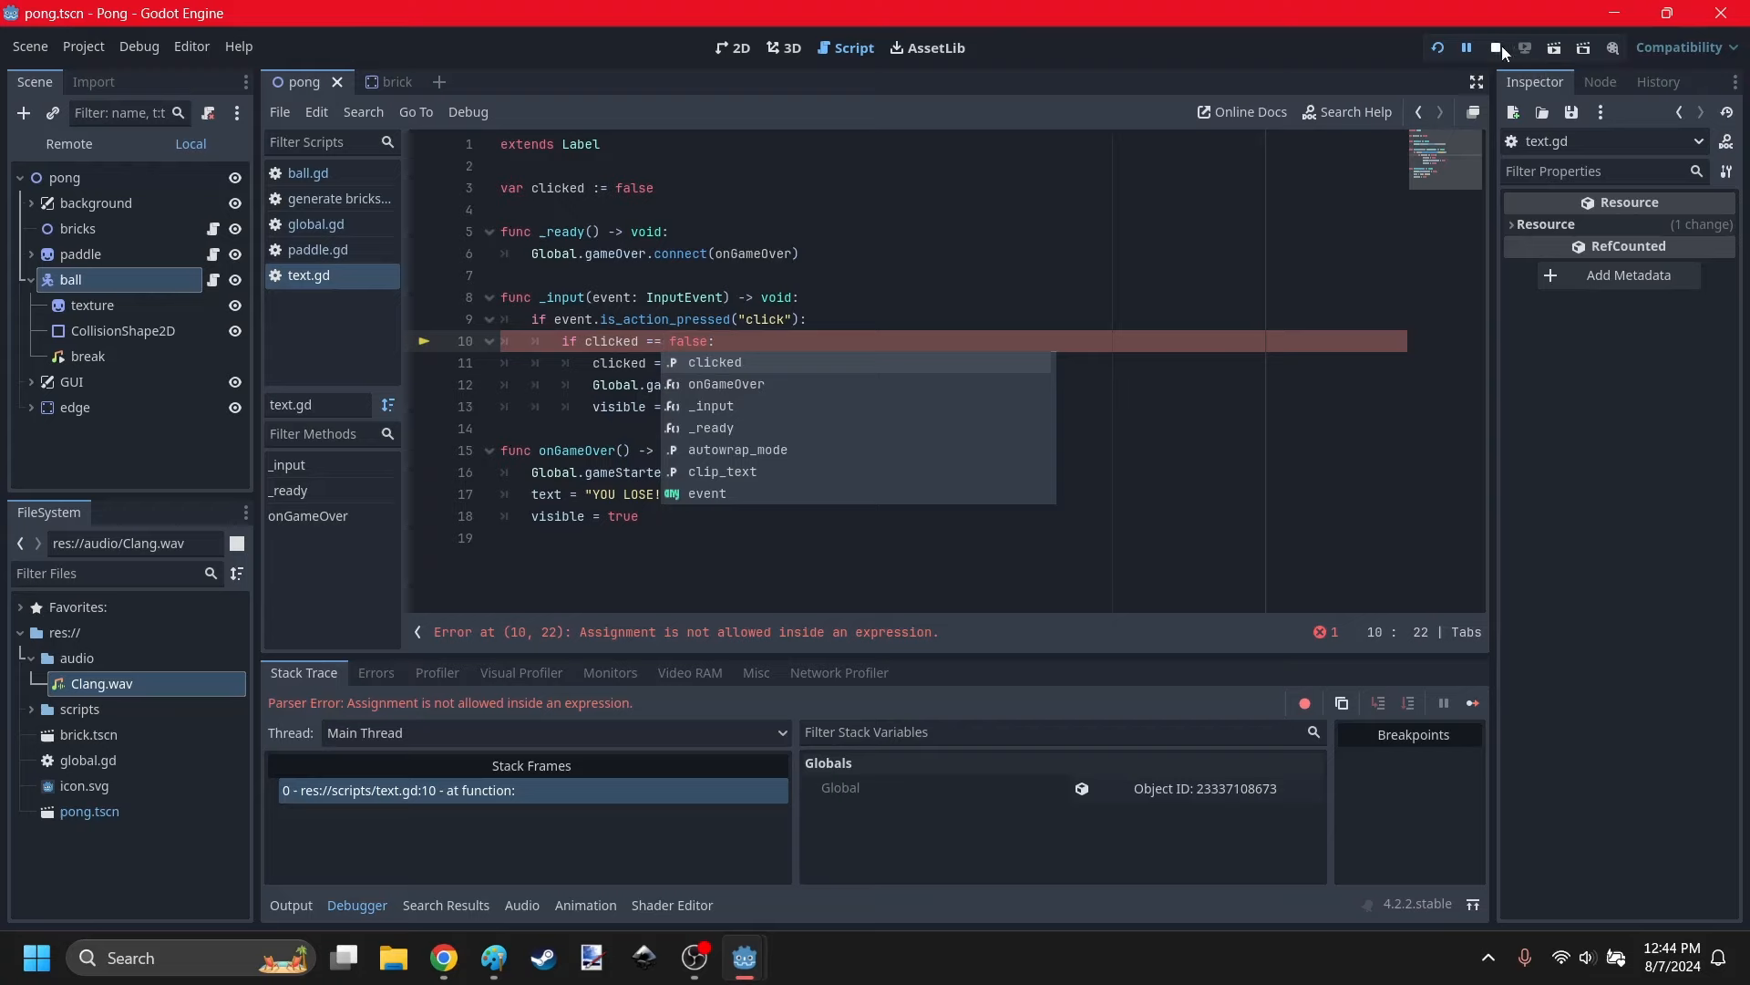
{"action": "left_click", "coordinate": [1500, 47]}
{"action": "left_click", "coordinate": [578, 341]}
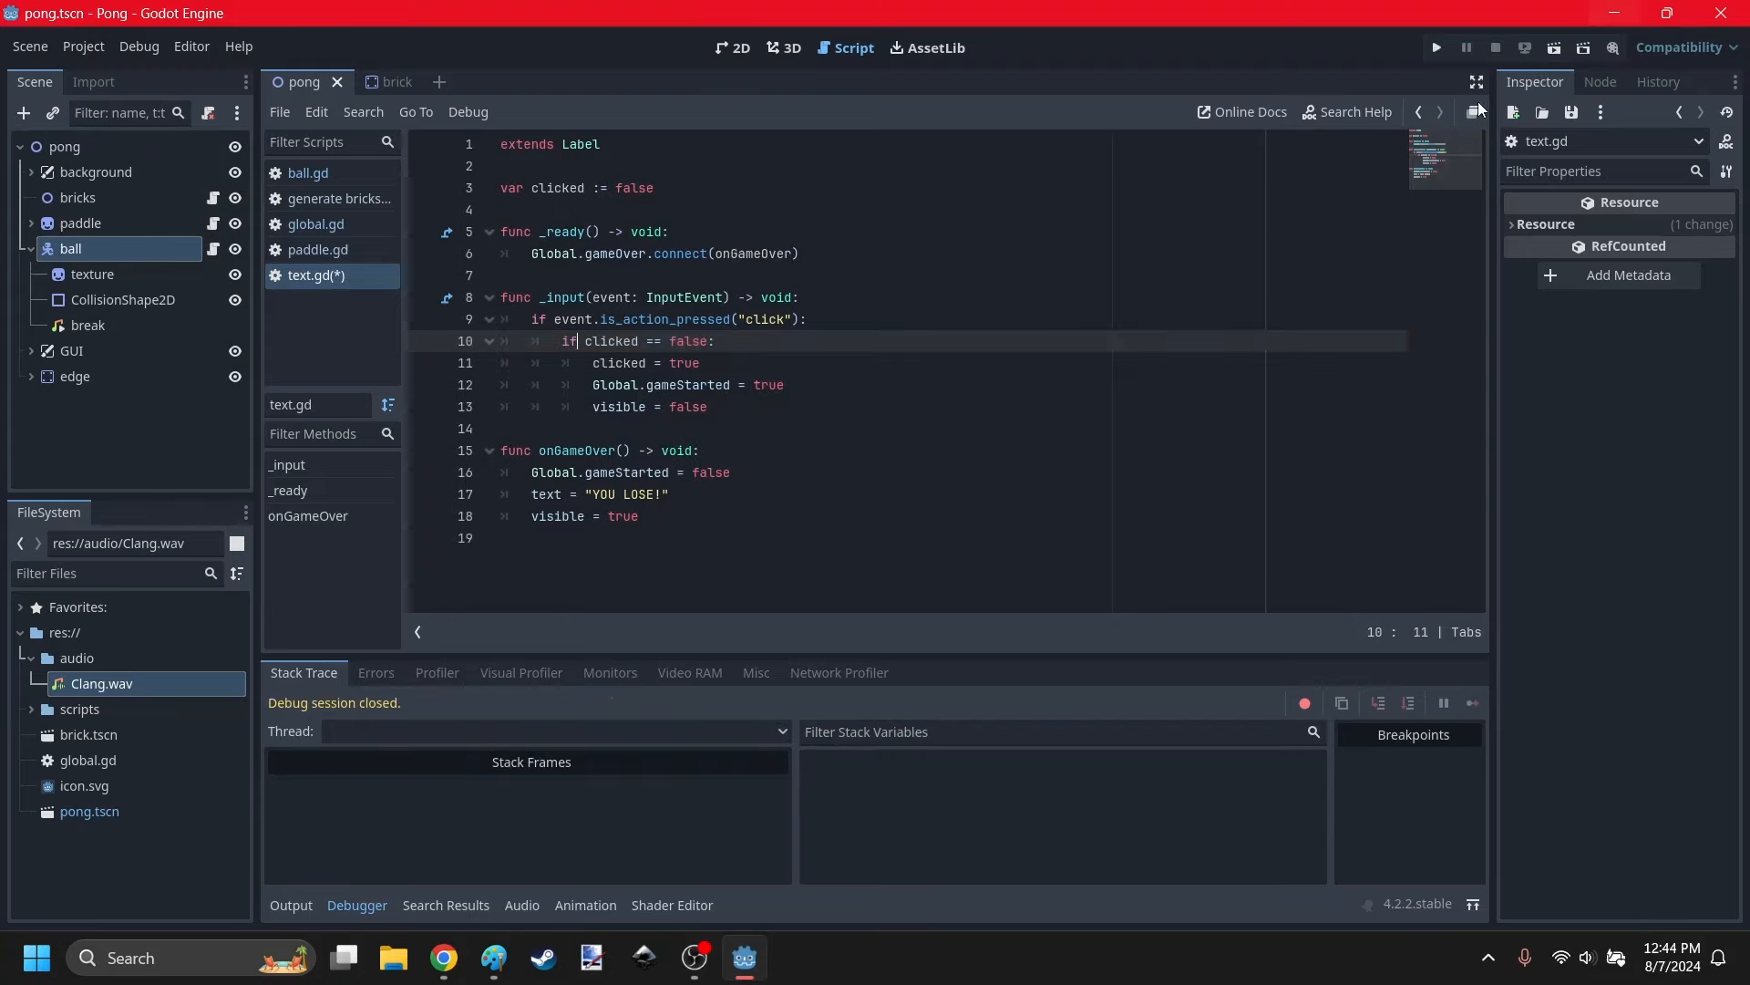
{"action": "left_click", "coordinate": [639, 567]}
{"action": "left_click", "coordinate": [337, 900]}
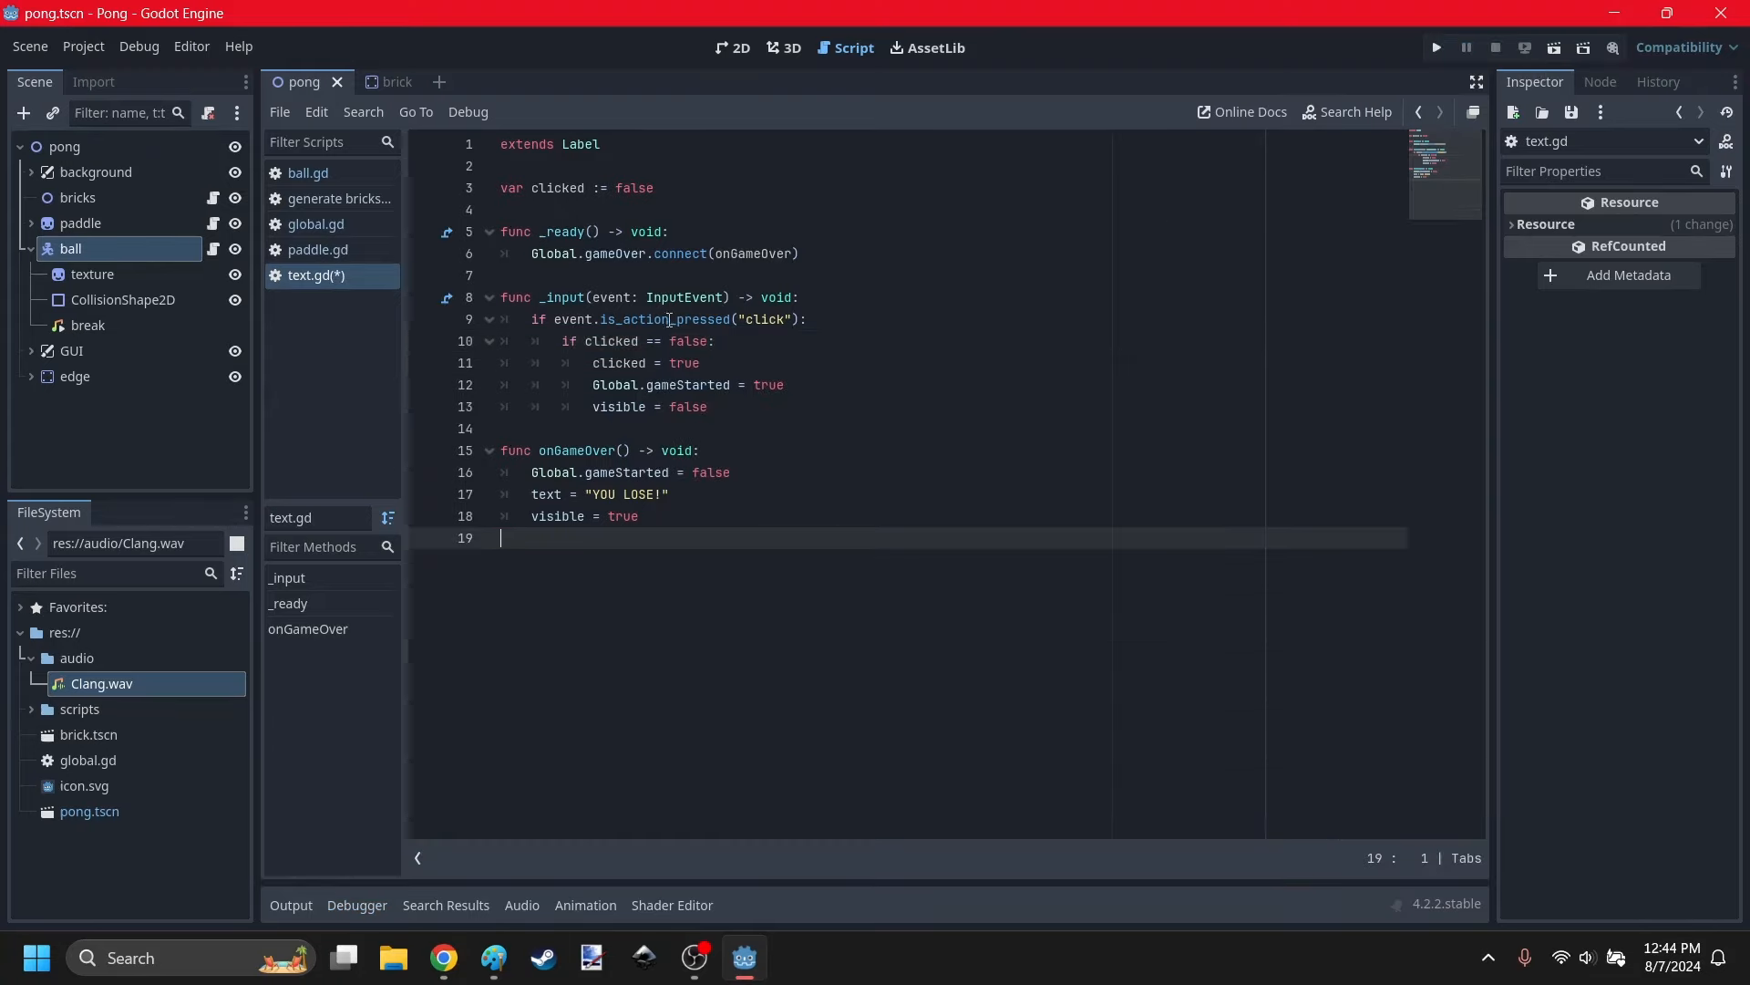
{"action": "left_click_drag", "start_coordinate": [643, 341], "coordinate": [670, 341]}
{"action": "left_click", "coordinate": [660, 593]}
Run the game maximized, start play and lose the ball to test the single-click start, and close the game.
{"action": "left_click", "coordinate": [1437, 47]}
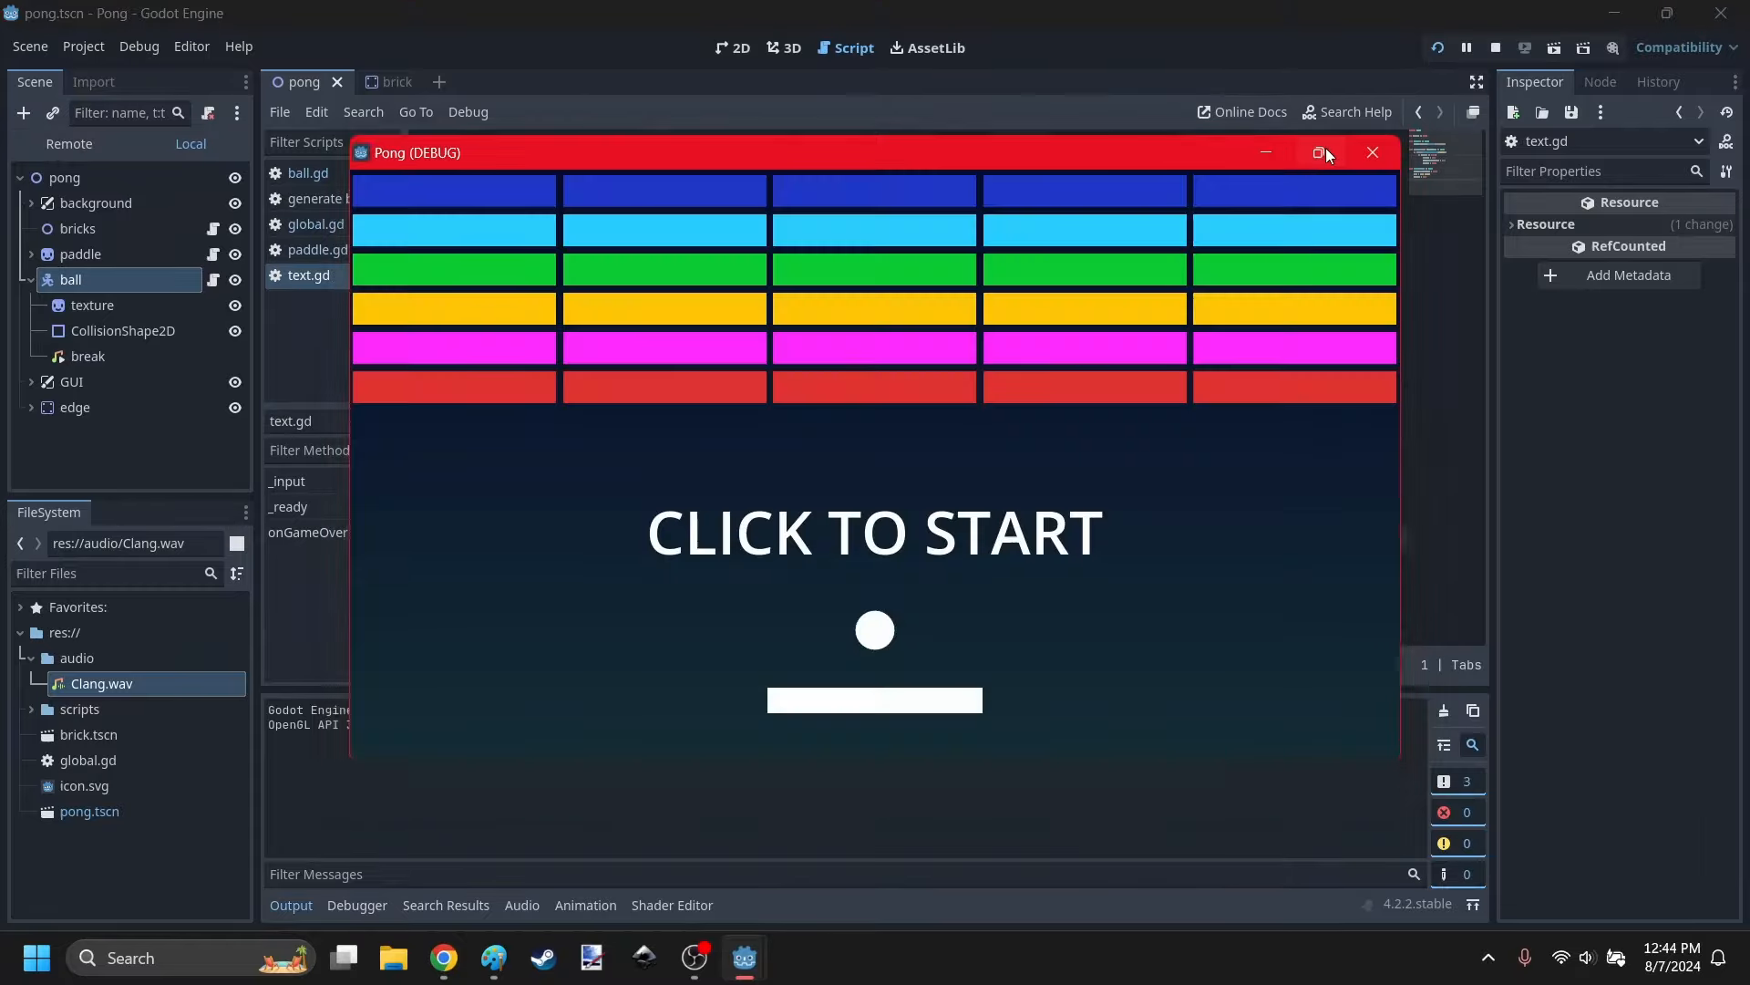
{"action": "left_click", "coordinate": [1320, 152]}
{"action": "left_click", "coordinate": [932, 492]}
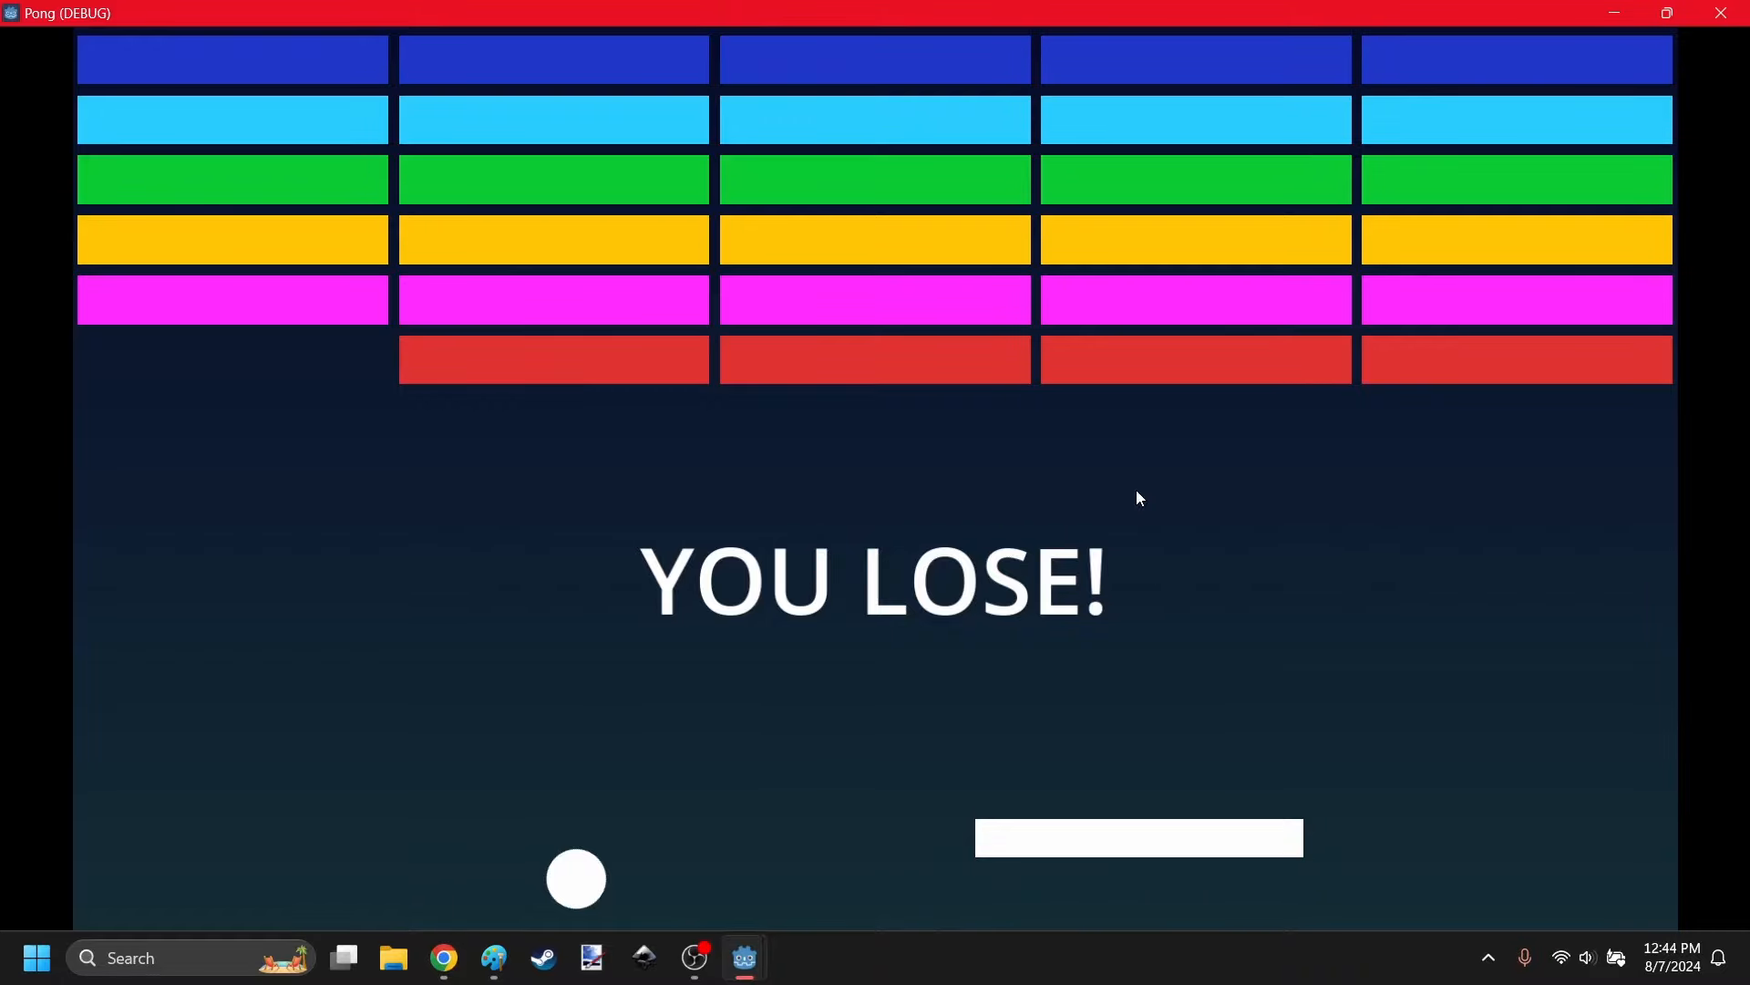
{"action": "left_click", "coordinate": [1721, 12]}
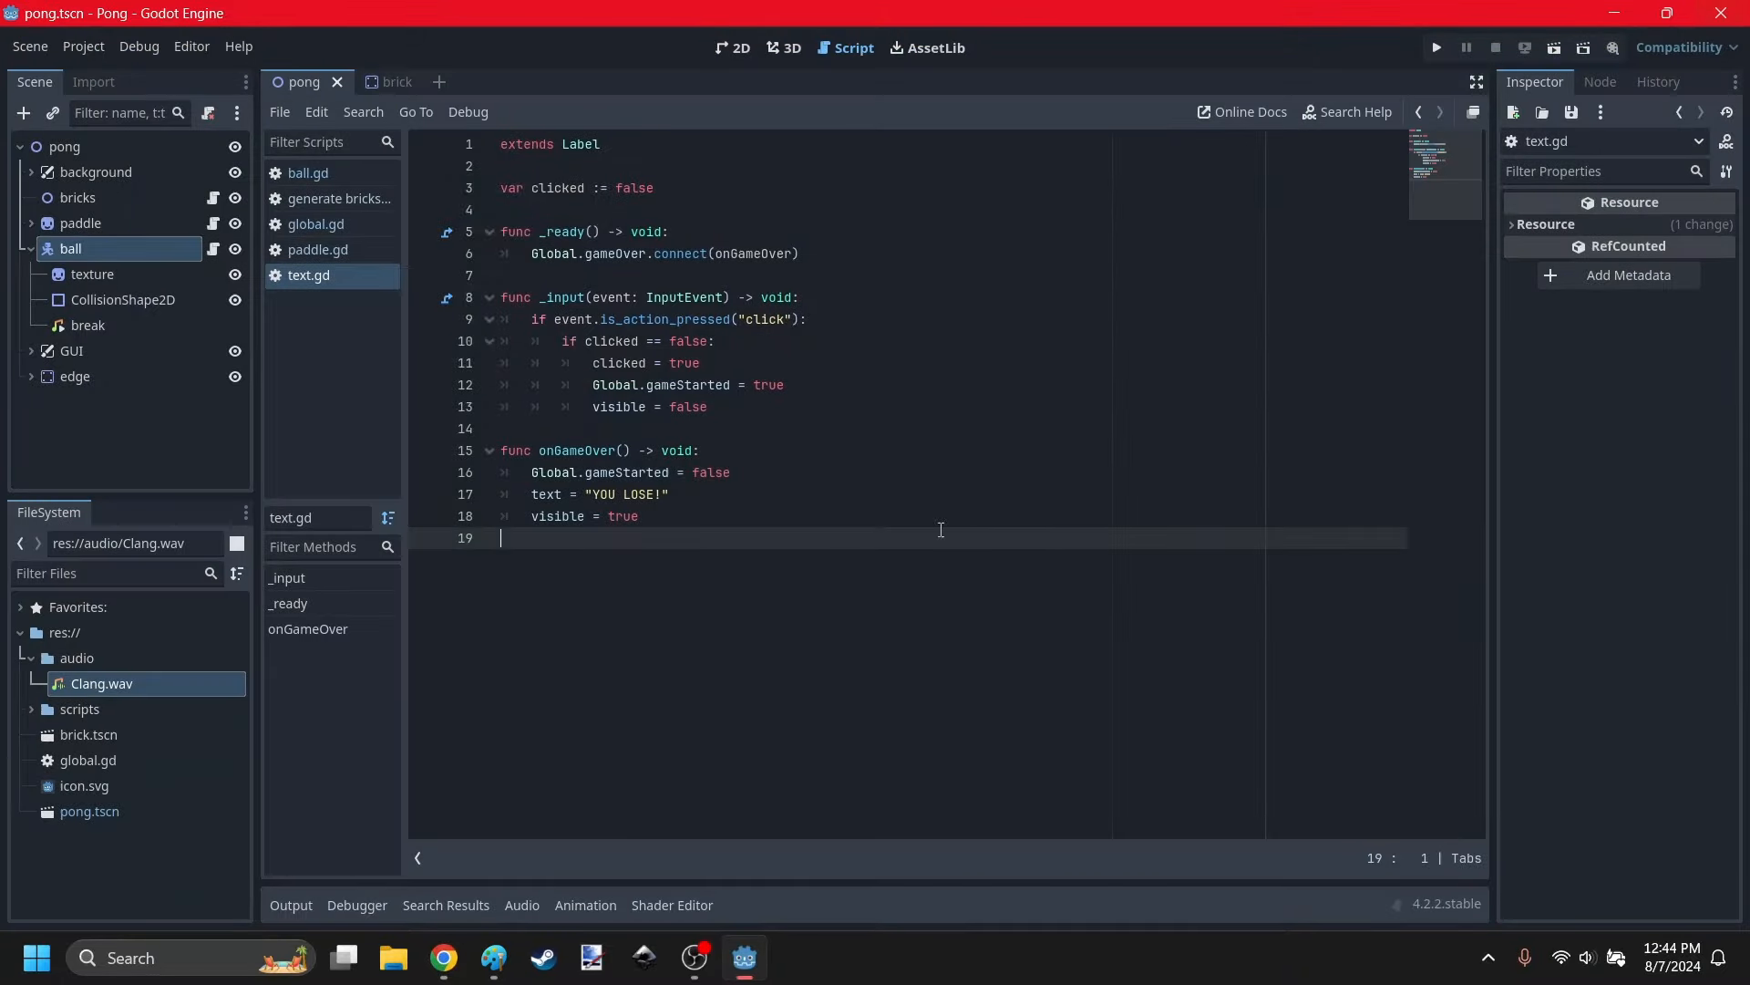
Open the 2D workspace and view the whole pong scene.
{"action": "left_click", "coordinate": [737, 47]}
{"action": "scroll", "coordinate": [813, 506], "scroll_direction": "down", "scroll_amount": 3}
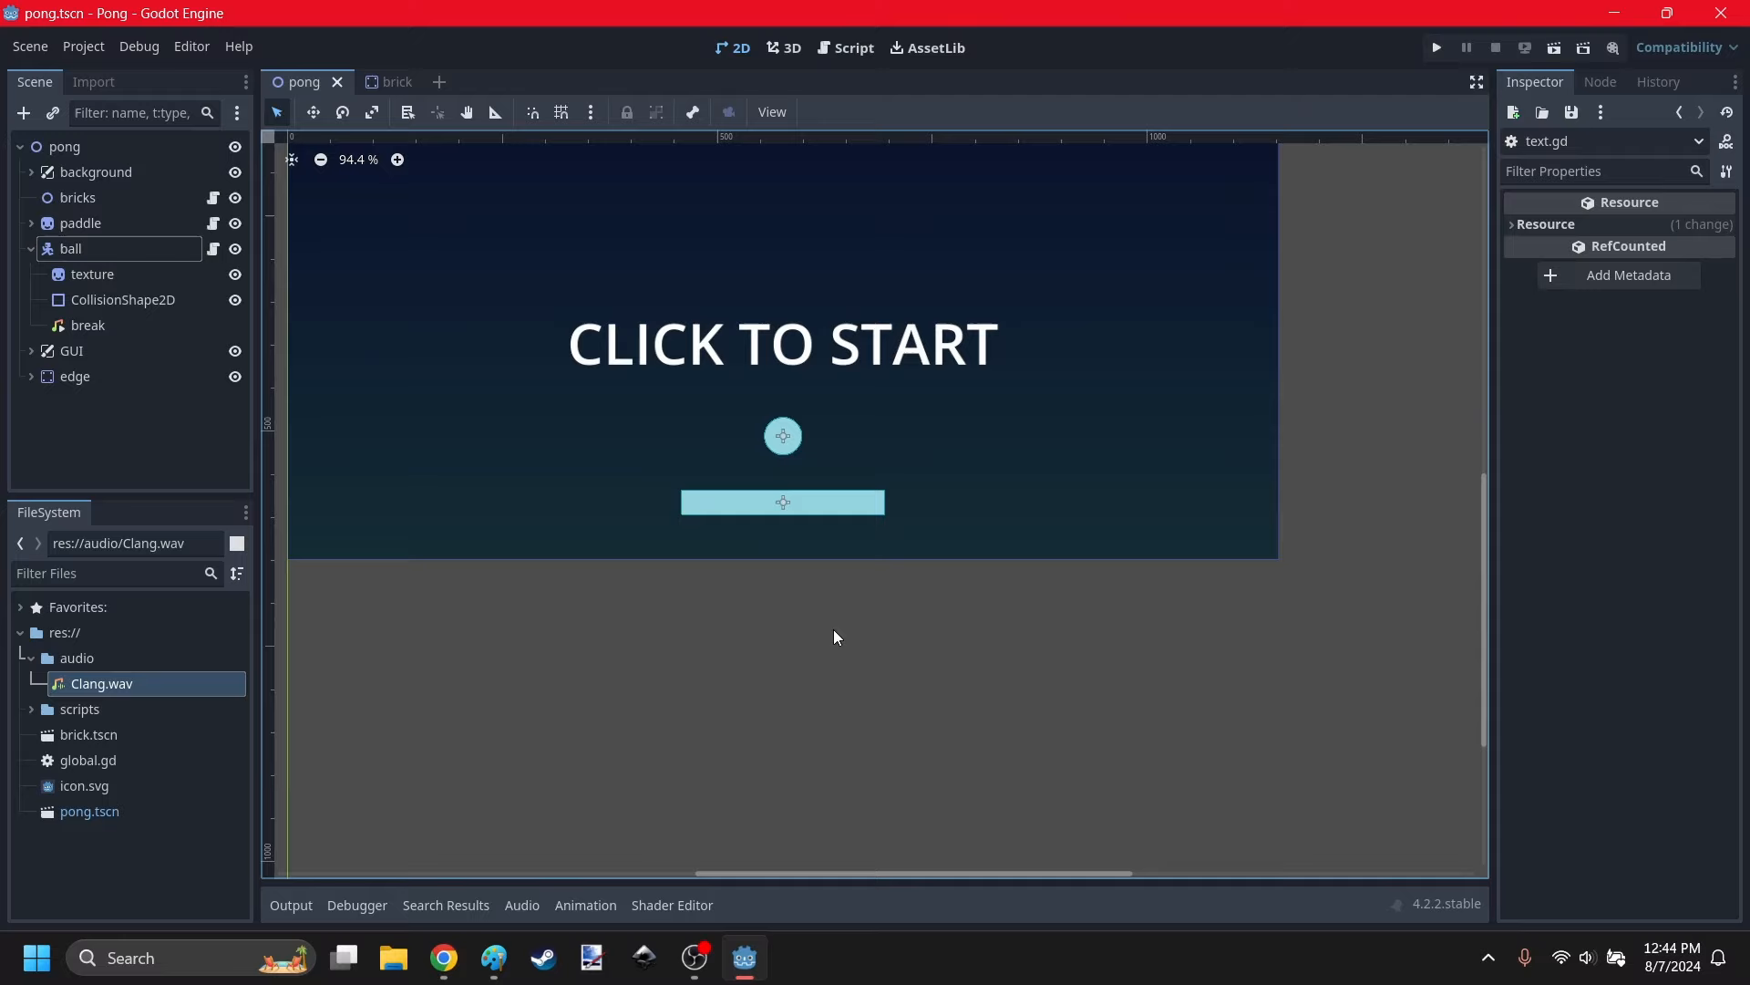
{"action": "scroll", "coordinate": [833, 629], "scroll_direction": "down", "scroll_amount": 5}
{"action": "scroll", "coordinate": [793, 395], "scroll_direction": "up", "scroll_amount": 4}
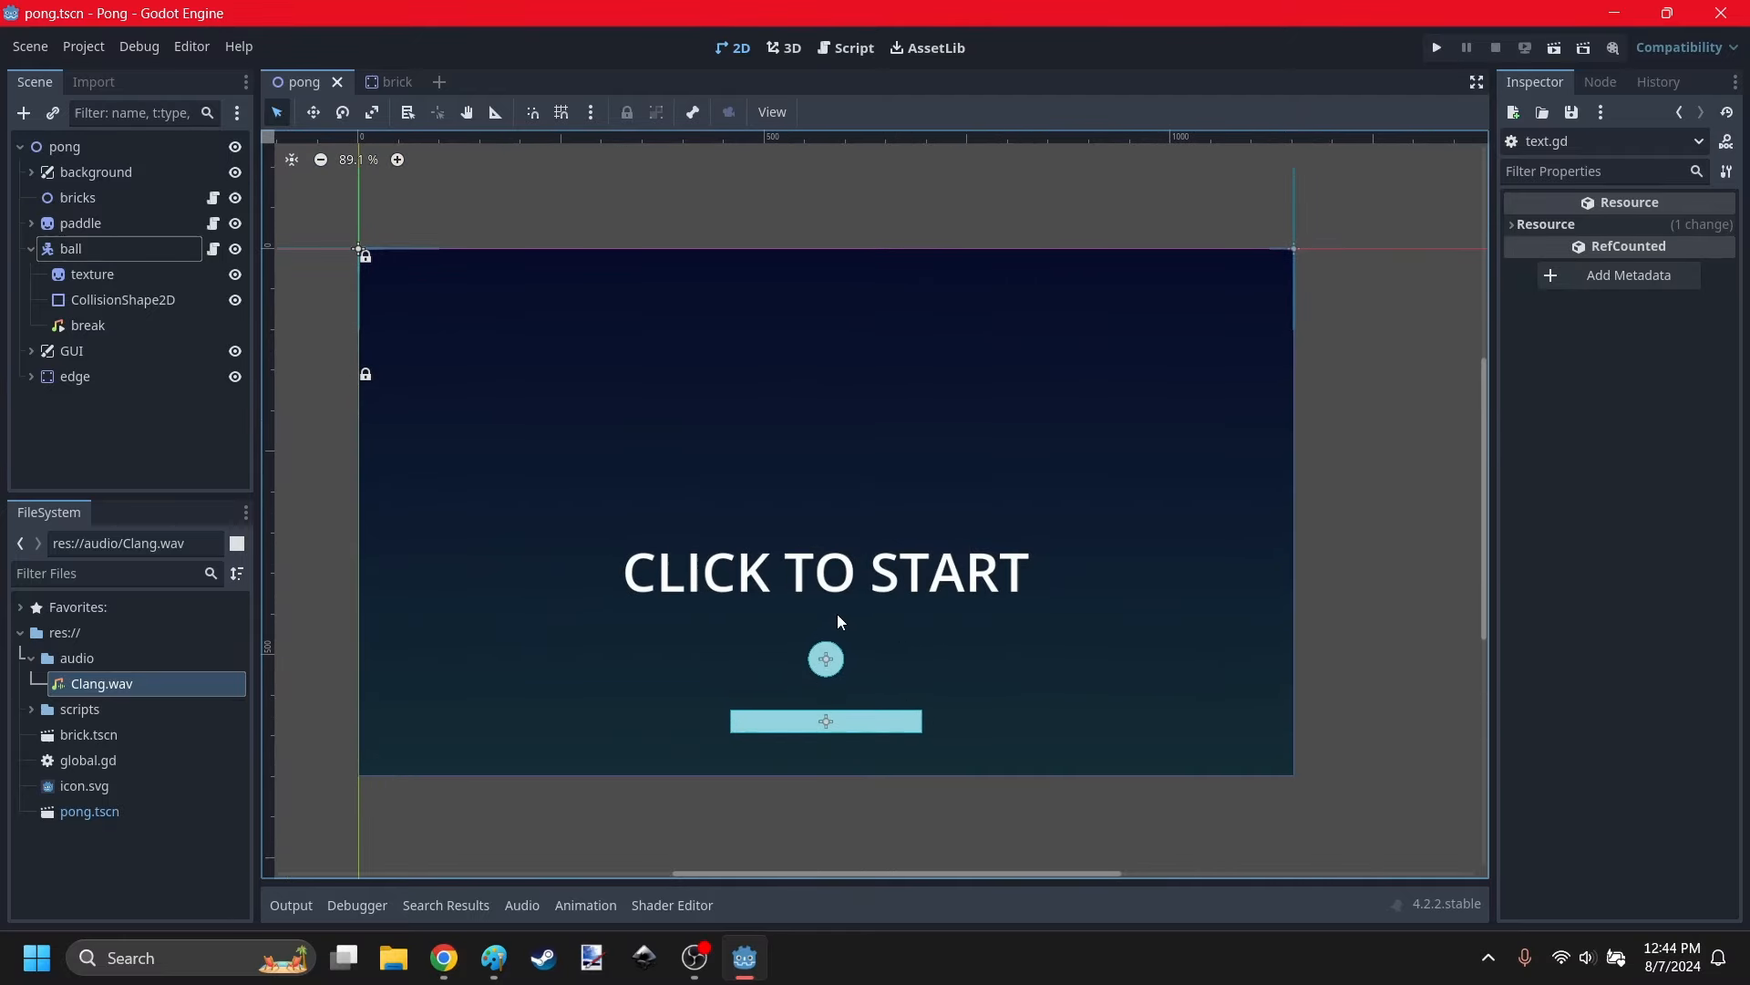
{"action": "scroll", "coordinate": [837, 622], "scroll_direction": "down", "scroll_amount": 2}
Switch to the Scratch project and examine the ball's script and the bricks sprite's code.
{"action": "left_click", "coordinate": [444, 957]}
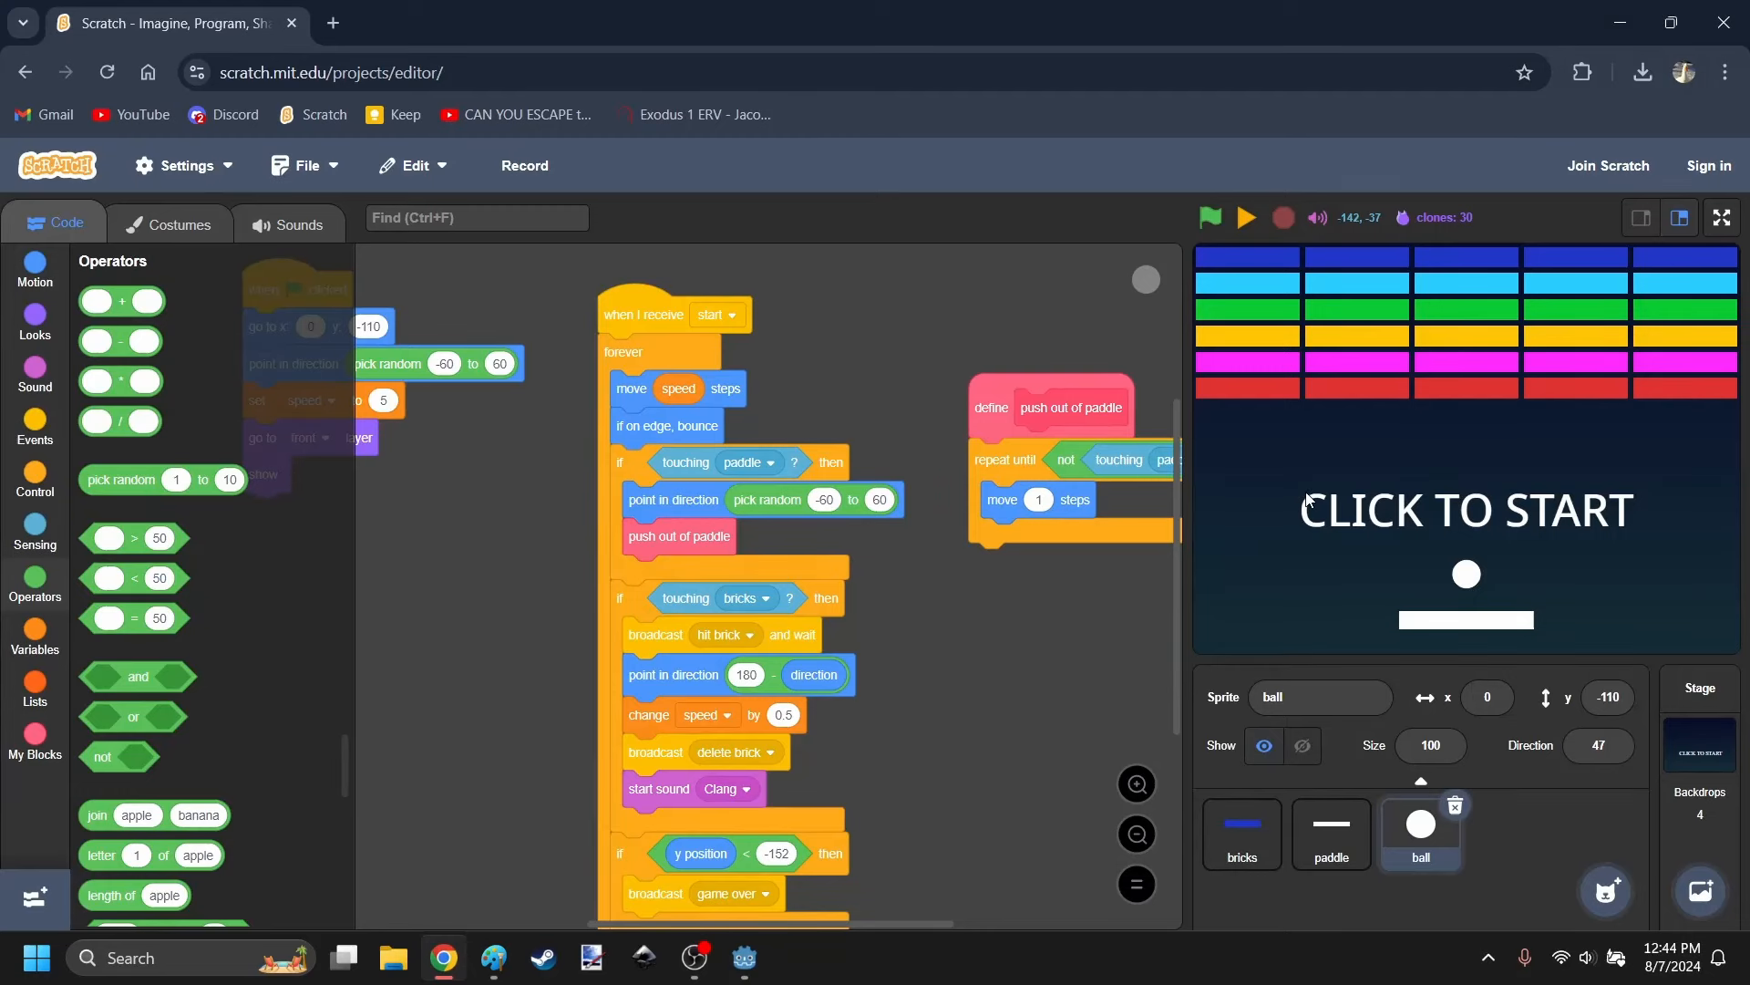
{"action": "left_click_drag", "start_coordinate": [1055, 678], "coordinate": [1018, 581]}
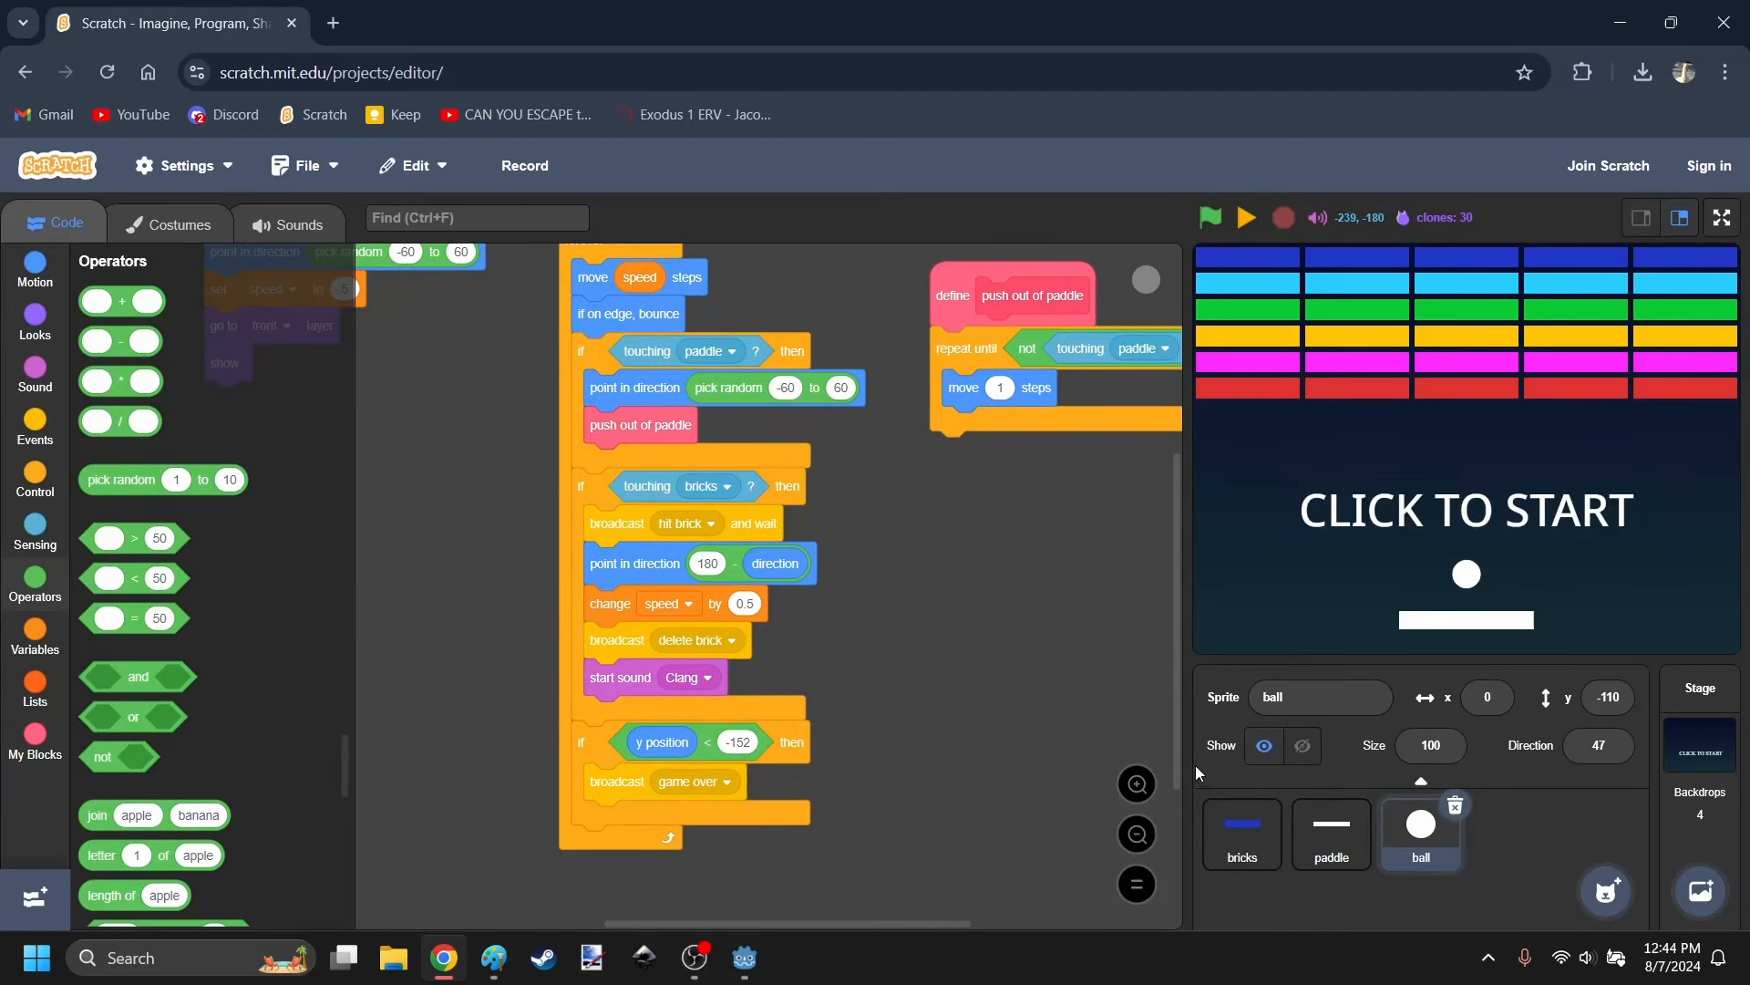
{"action": "left_click_drag", "start_coordinate": [916, 648], "coordinate": [1001, 616]}
{"action": "left_click_drag", "start_coordinate": [610, 615], "coordinate": [524, 606]}
{"action": "left_click_drag", "start_coordinate": [836, 625], "coordinate": [831, 669]}
{"action": "left_click_drag", "start_coordinate": [367, 620], "coordinate": [332, 597]}
{"action": "left_click_drag", "start_coordinate": [751, 679], "coordinate": [815, 743]}
{"action": "left_click_drag", "start_coordinate": [484, 646], "coordinate": [446, 626]}
{"action": "left_click", "coordinate": [1243, 830]}
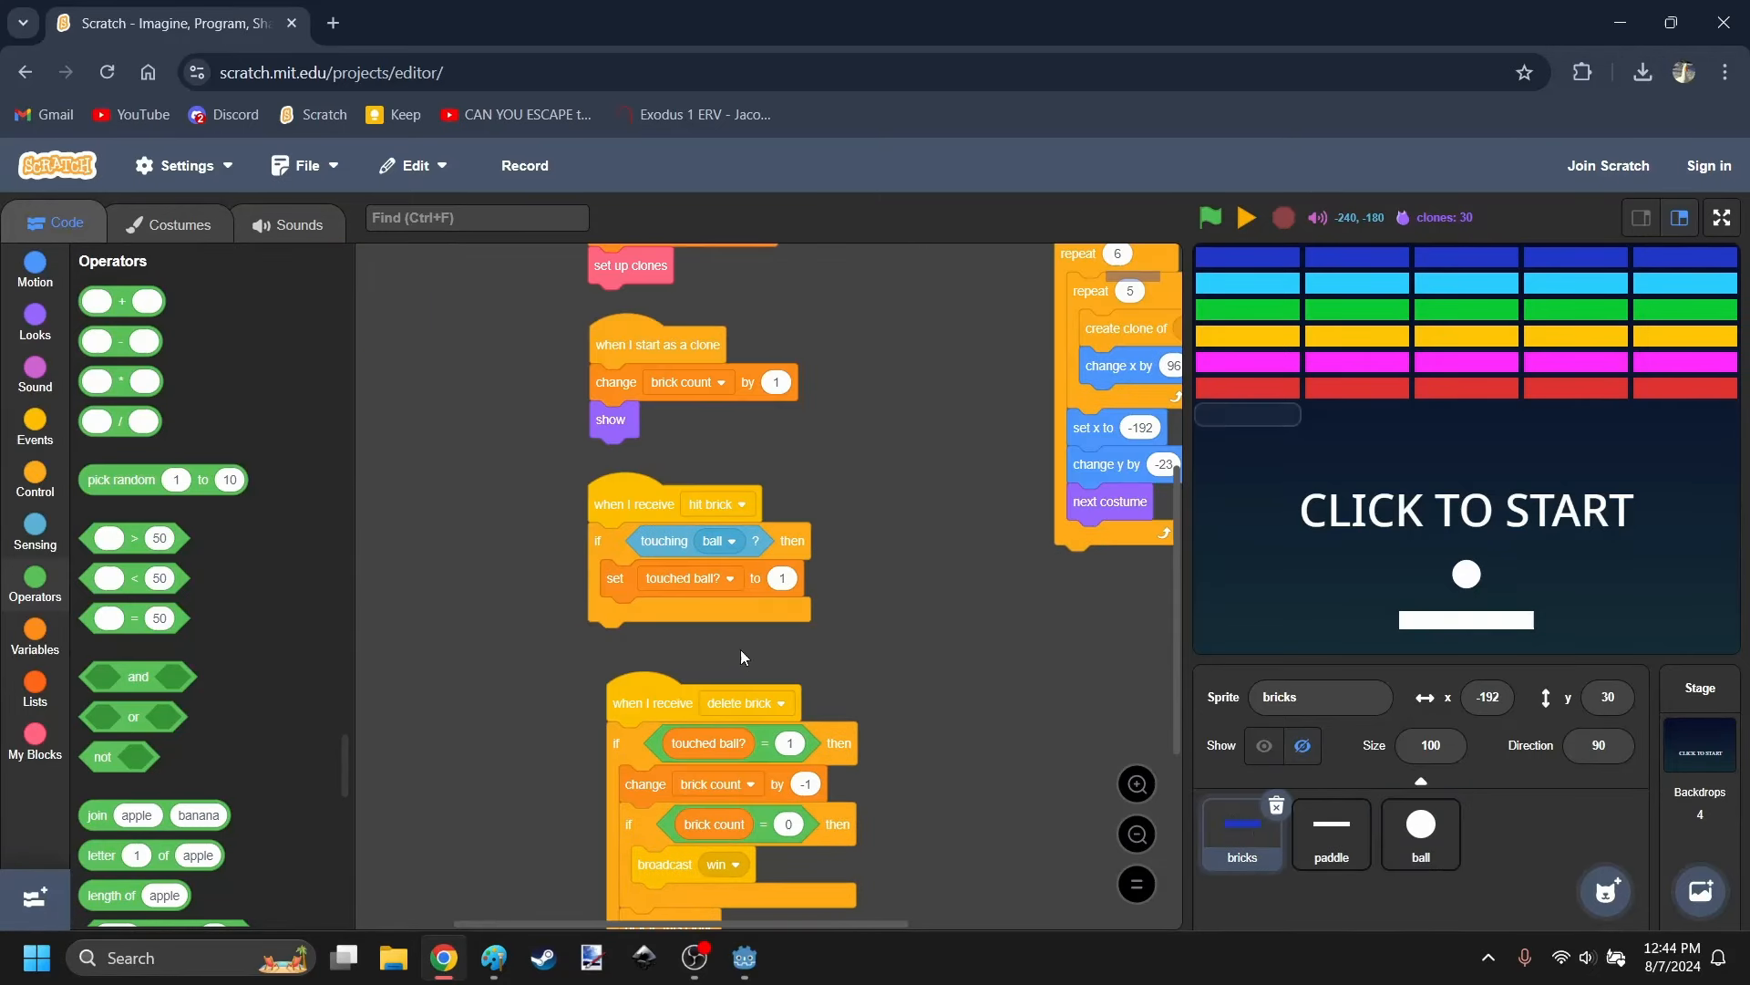
Examine the bricks sprite's brick count, clone setup and delete brick scripts, plus the ball sprite's code, in the Scratch project.
{"action": "left_click_drag", "start_coordinate": [660, 625], "coordinate": [726, 435]}
{"action": "scroll", "coordinate": [703, 469], "scroll_direction": "down", "scroll_amount": 3}
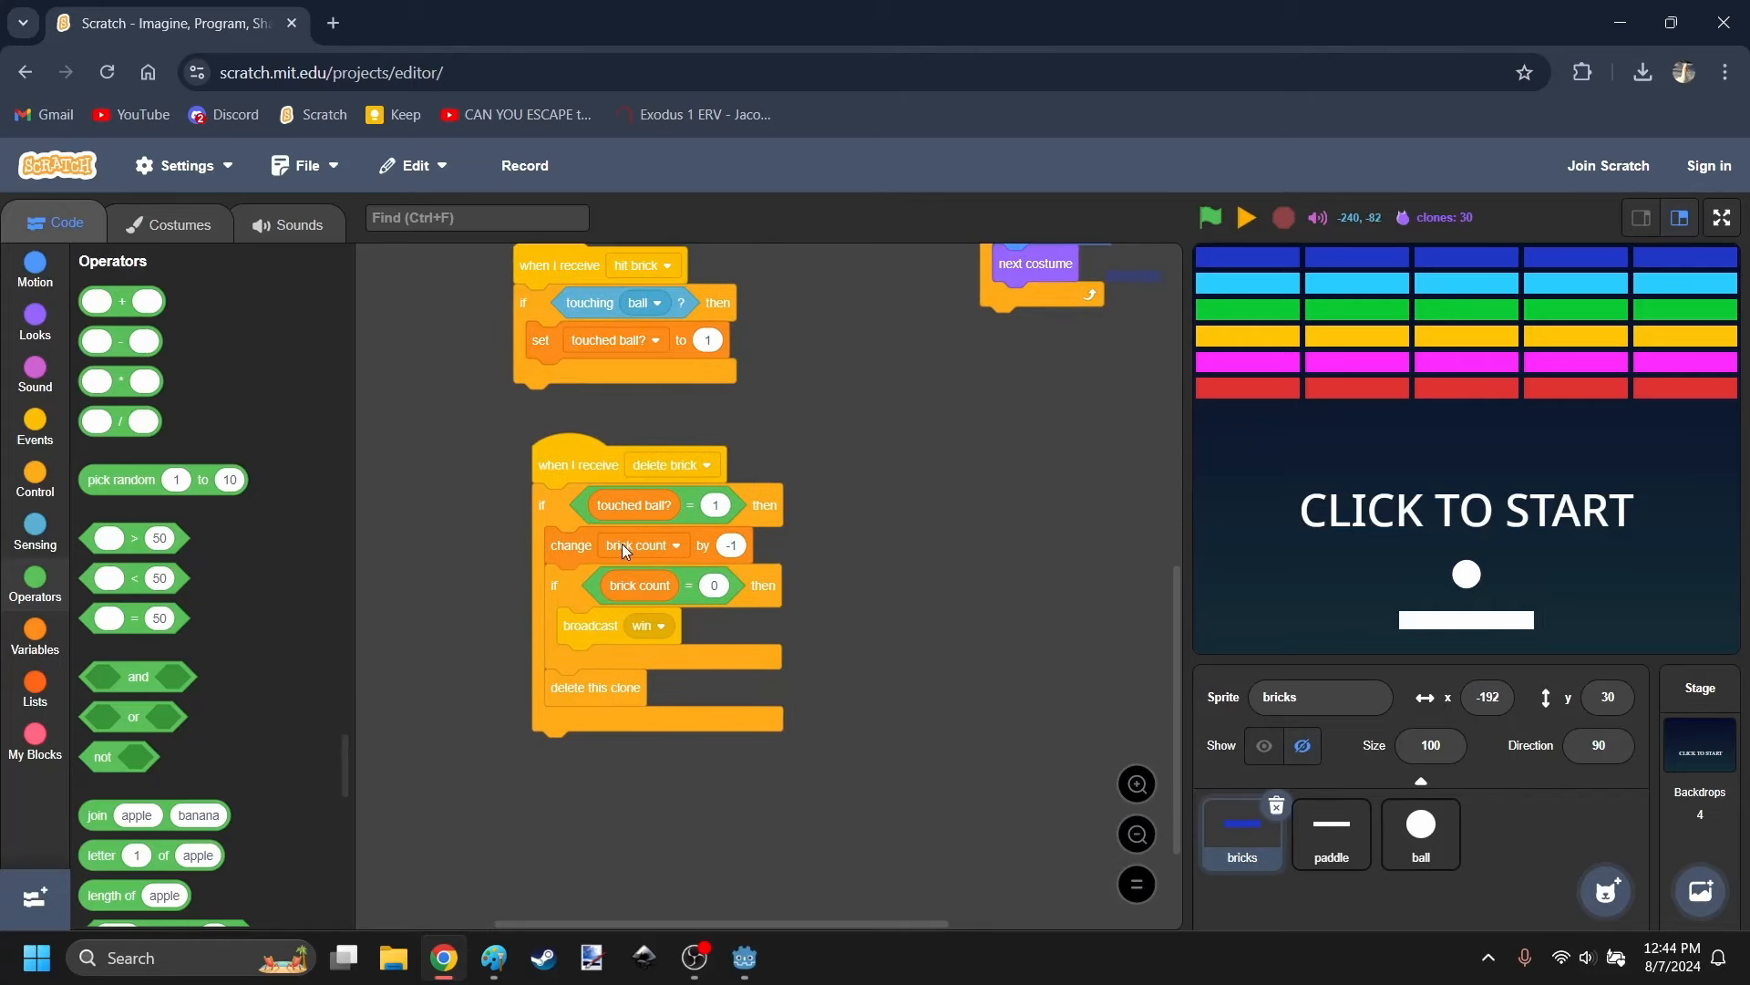
{"action": "left_click_drag", "start_coordinate": [623, 543], "coordinate": [636, 544]}
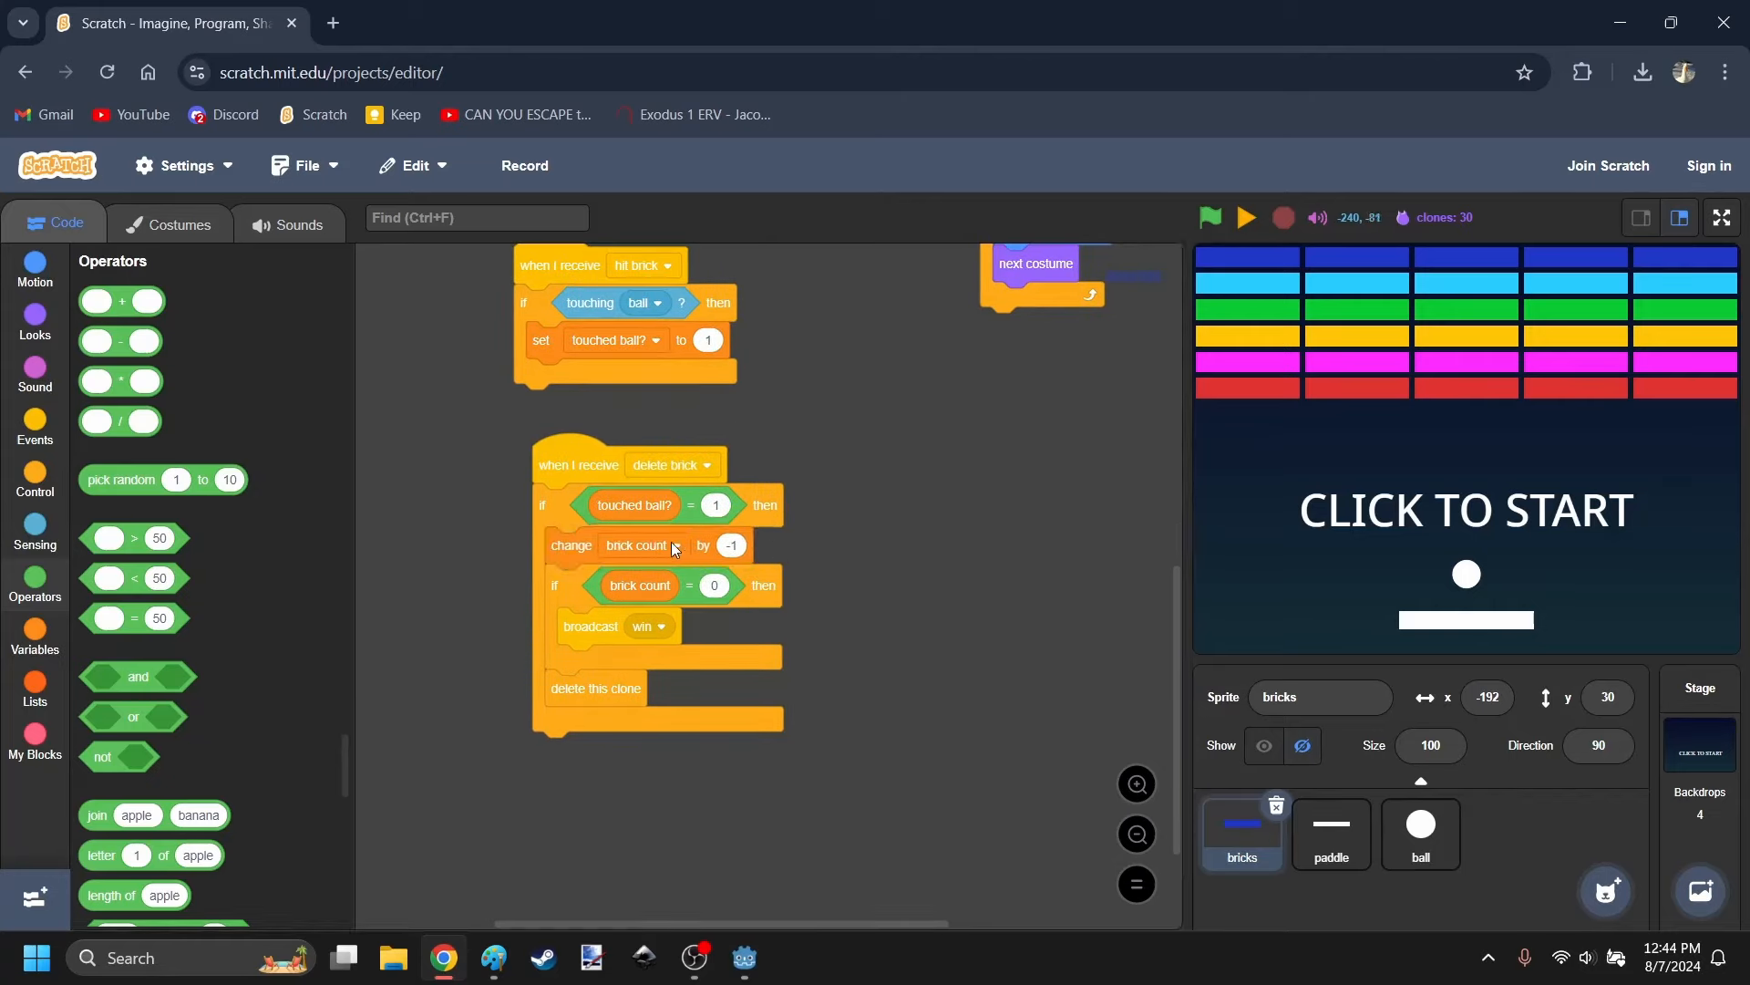
{"action": "left_click_drag", "start_coordinate": [695, 594], "coordinate": [650, 619]}
{"action": "left_click_drag", "start_coordinate": [849, 493], "coordinate": [912, 736]}
{"action": "left_click_drag", "start_coordinate": [458, 352], "coordinate": [494, 568]}
{"action": "scroll", "coordinate": [751, 584], "scroll_direction": "right", "scroll_amount": 5}
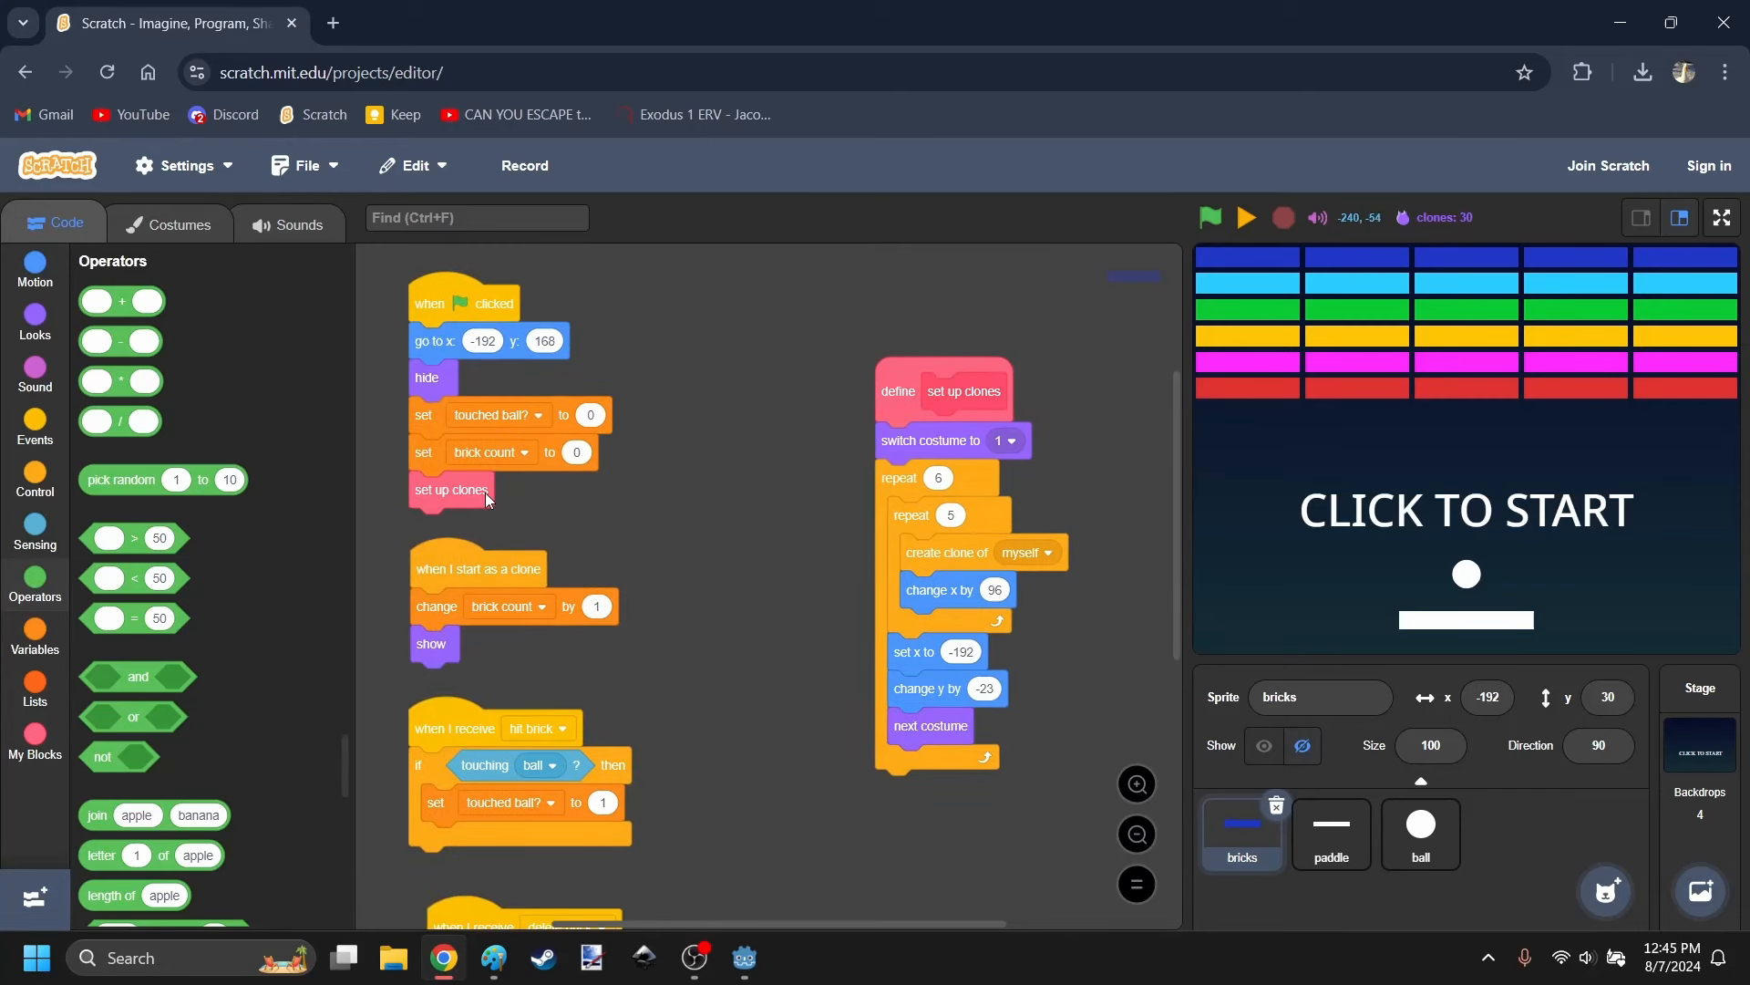
{"action": "mouse_move", "coordinate": [488, 603]}
{"action": "left_mouse_down"}
{"action": "mouse_move", "coordinate": [463, 598]}
{"action": "mouse_move", "coordinate": [503, 597]}
{"action": "left_mouse_up"}
{"action": "scroll", "coordinate": [731, 670], "scroll_direction": "down", "scroll_amount": 4}
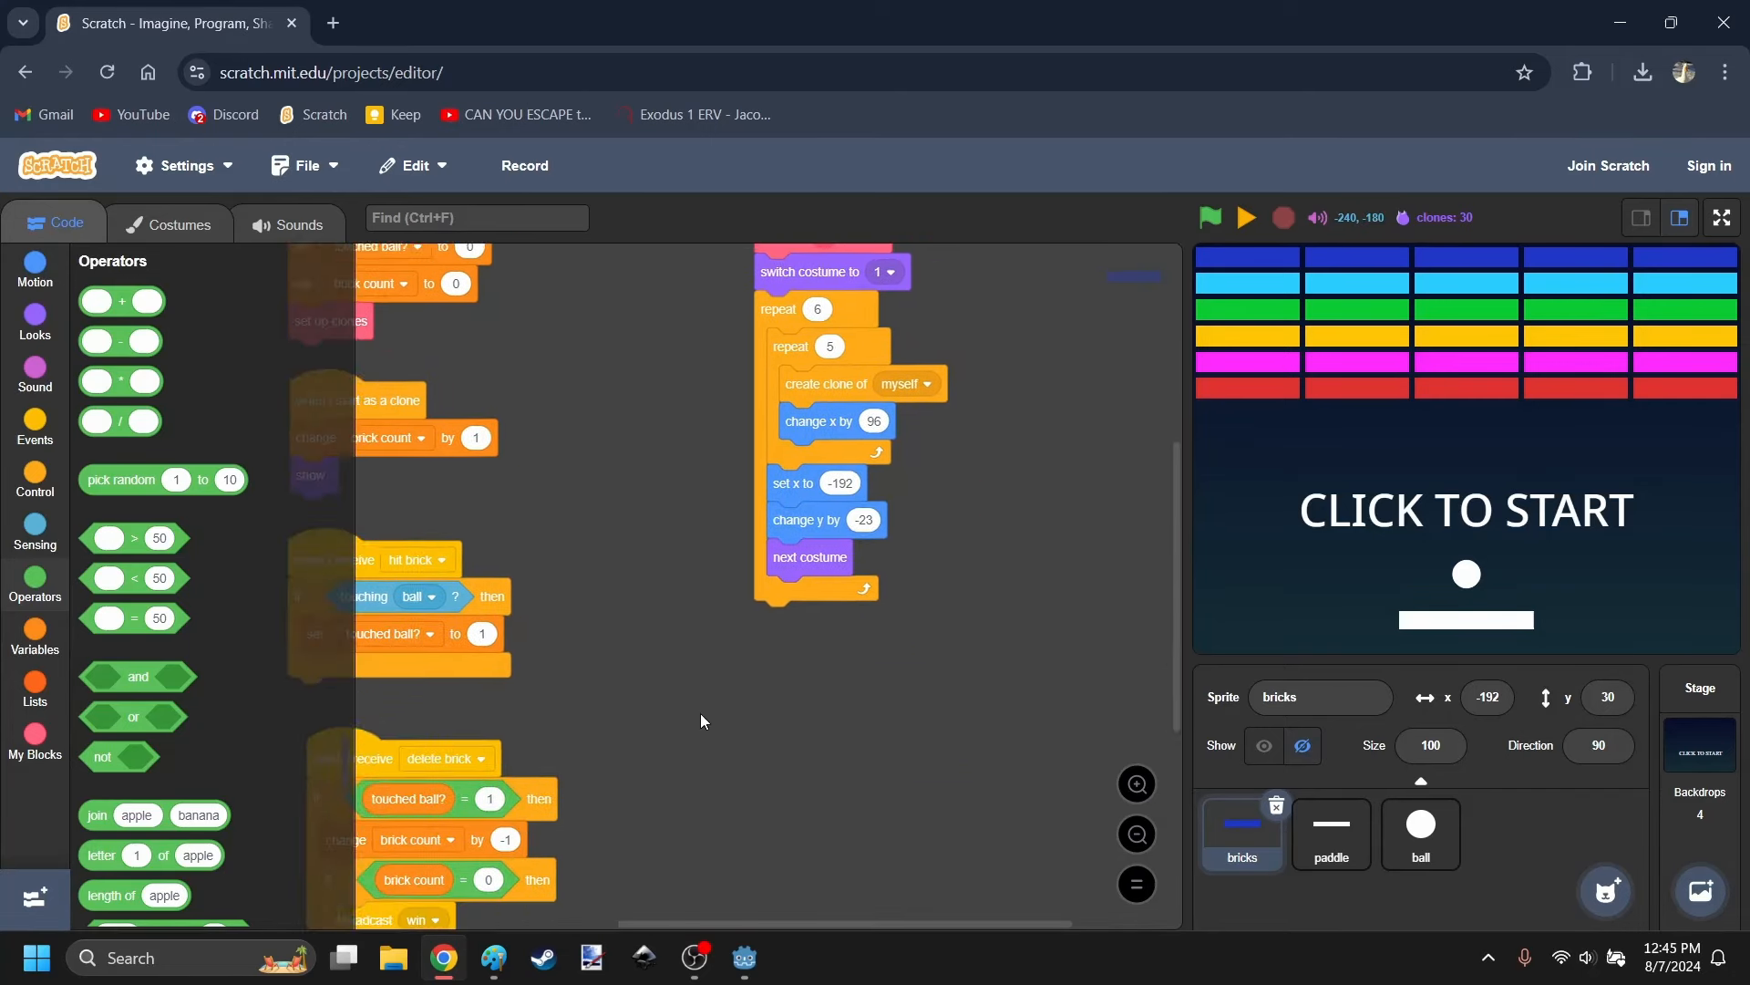
{"action": "left_click", "coordinate": [1428, 839]}
Switch to Godot and declare var brickCount := 0 below gameStarted in global.gd.
{"action": "left_click", "coordinate": [444, 957]}
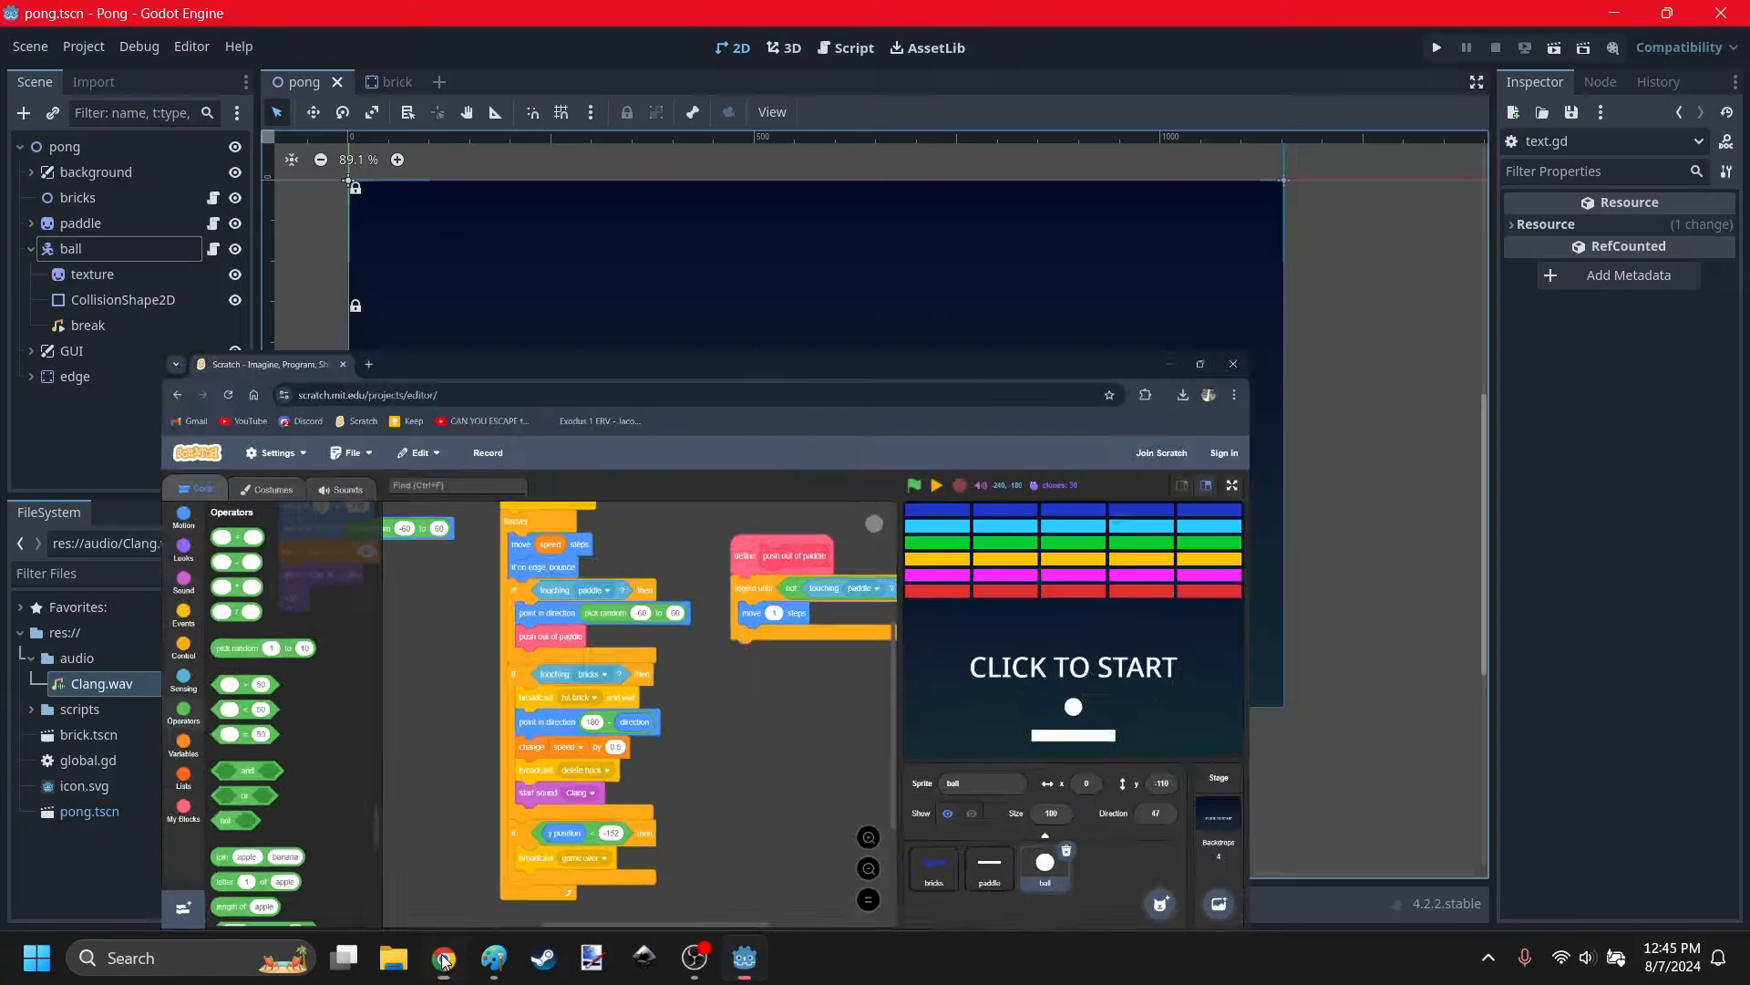
{"action": "left_click", "coordinate": [844, 48]}
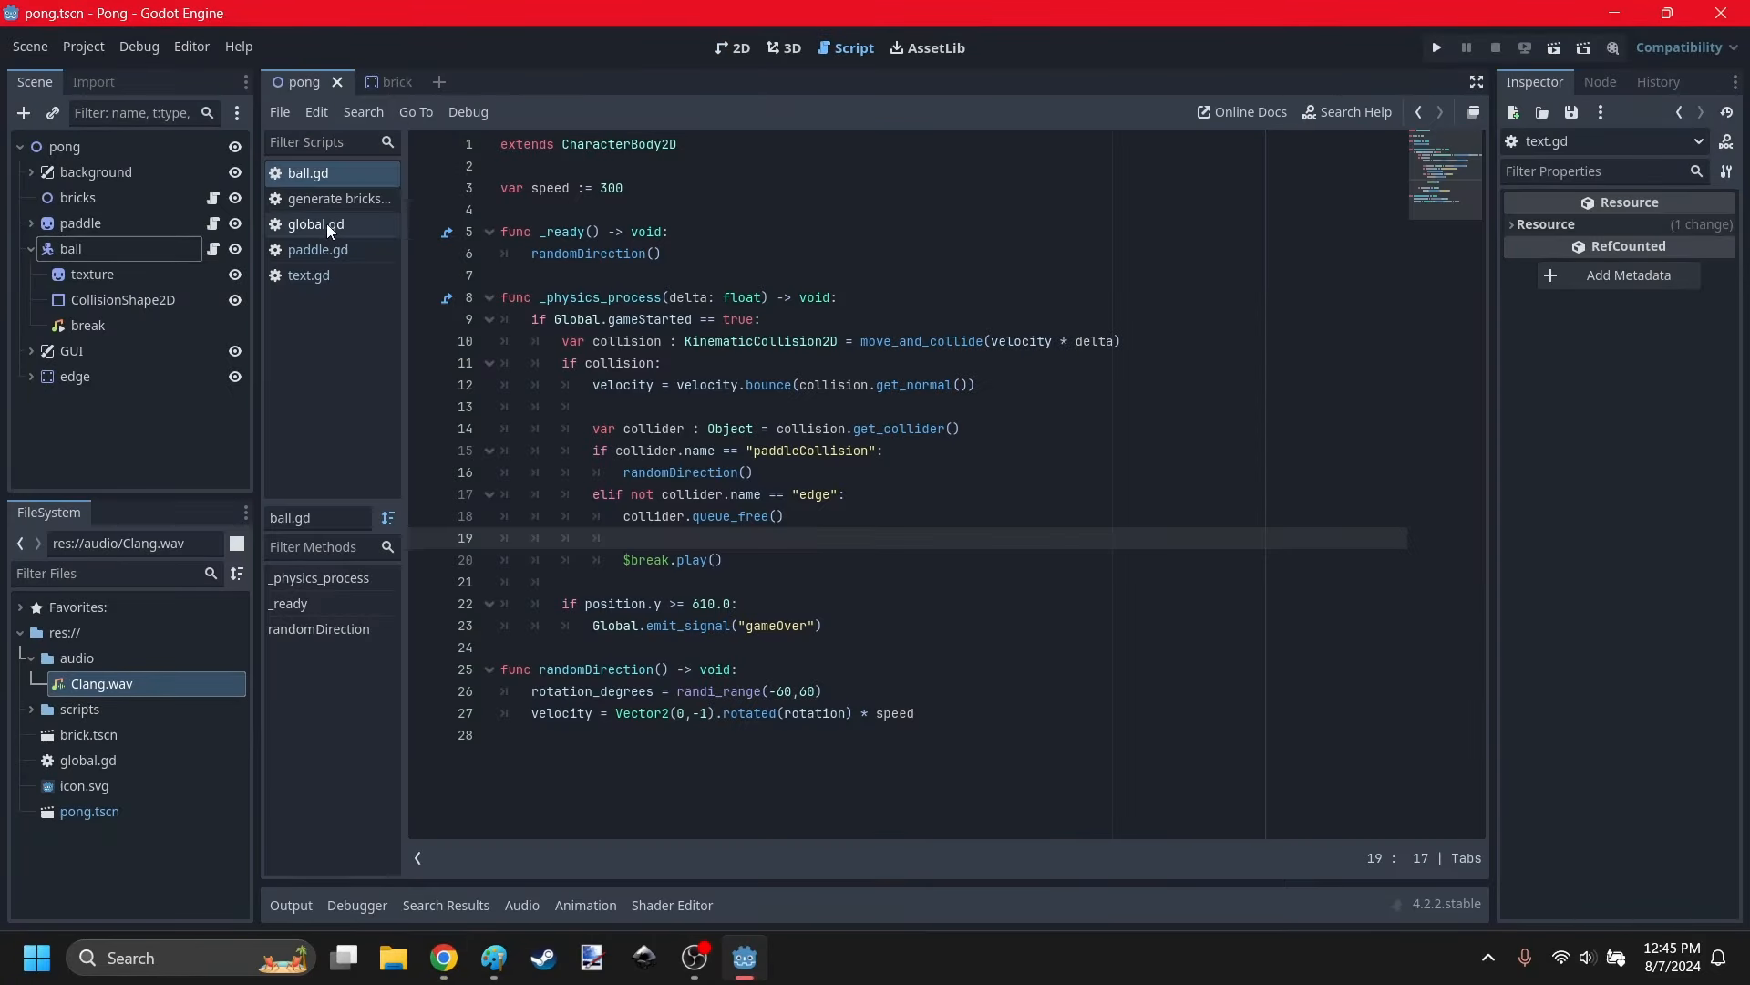
{"action": "left_click", "coordinate": [327, 223]}
{"action": "left_click", "coordinate": [699, 193]}
{"action": "key", "text": "Return"}
{"action": "type", "text": "var brick"}
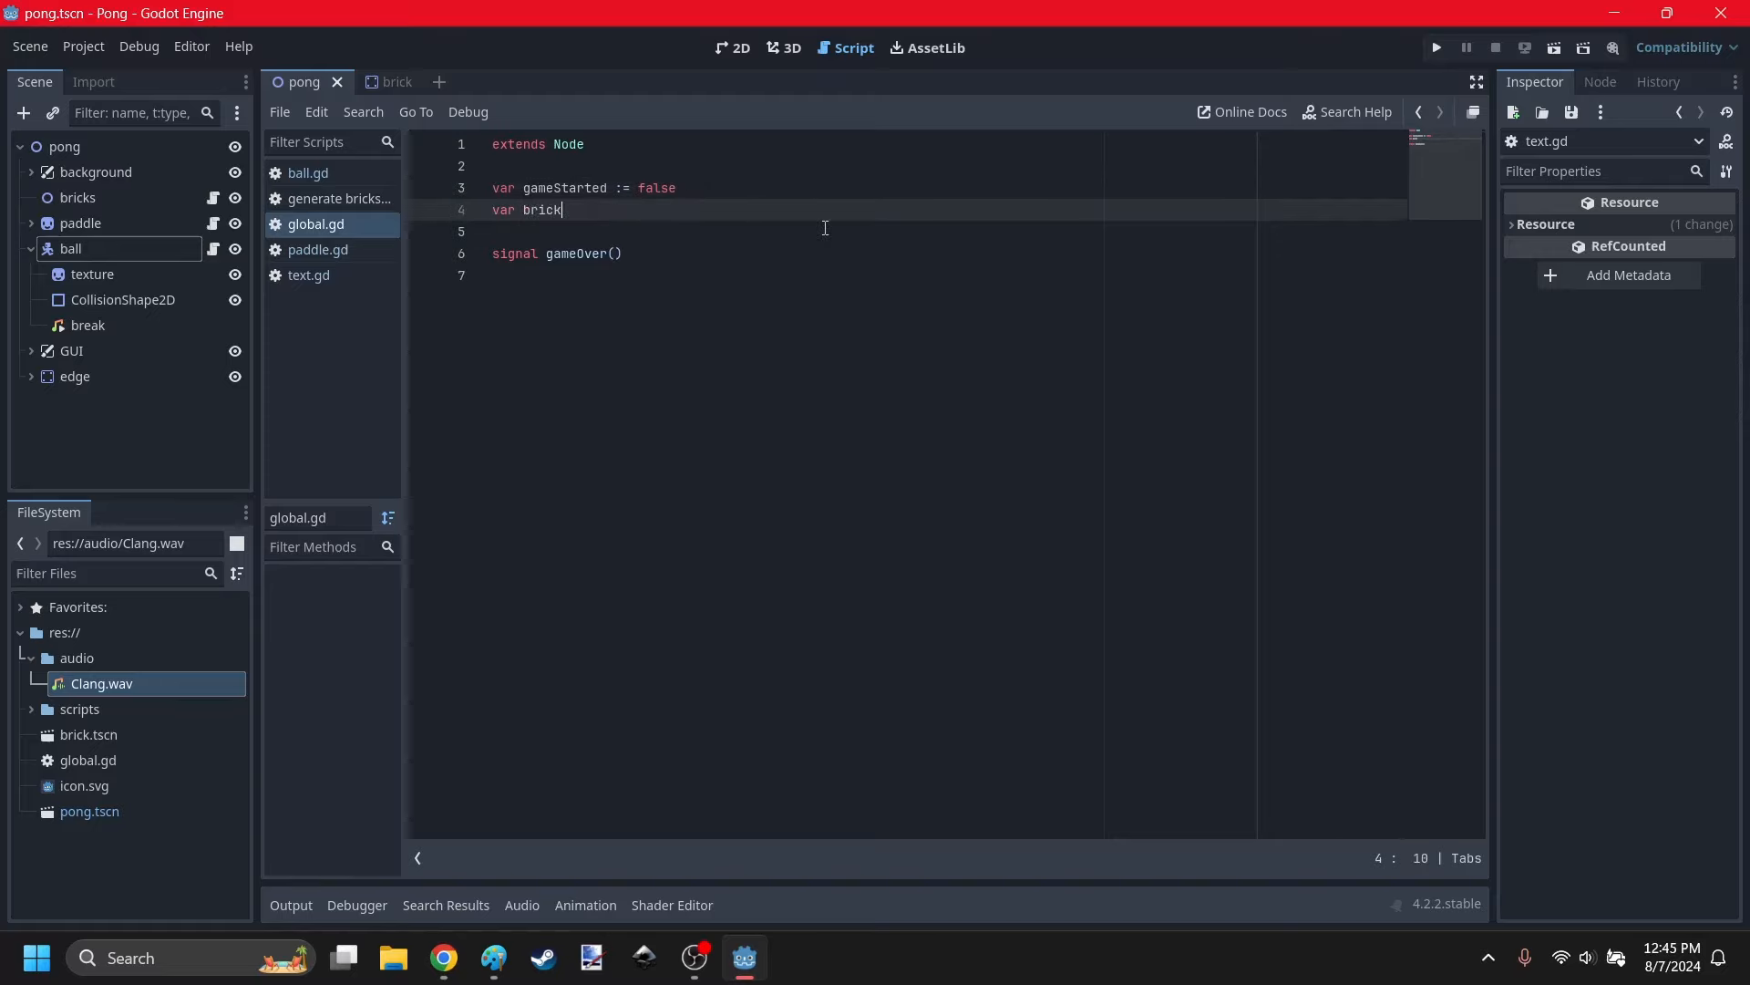
{"action": "type", "text": "Count := 0"}
{"action": "left_click", "coordinate": [712, 325]}
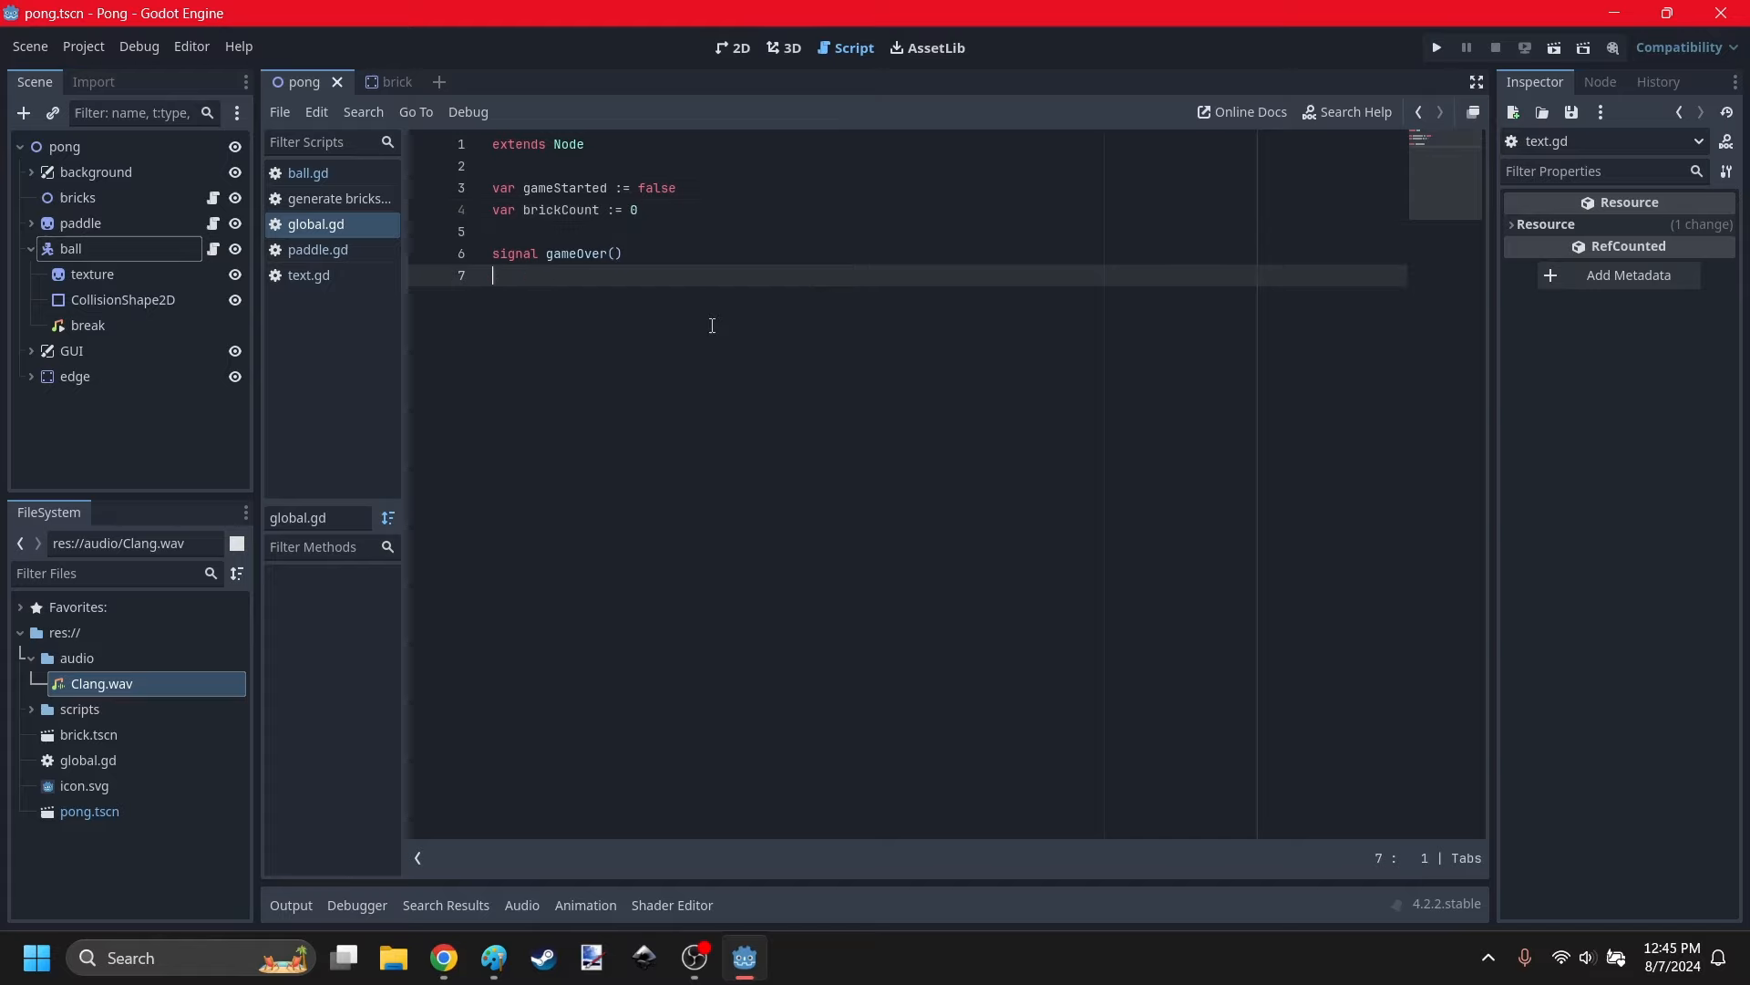
Add Global.brickCount += 1 after the newBrick.modulate line in the brick-generating script's inner loop.
{"action": "left_click", "coordinate": [308, 195]}
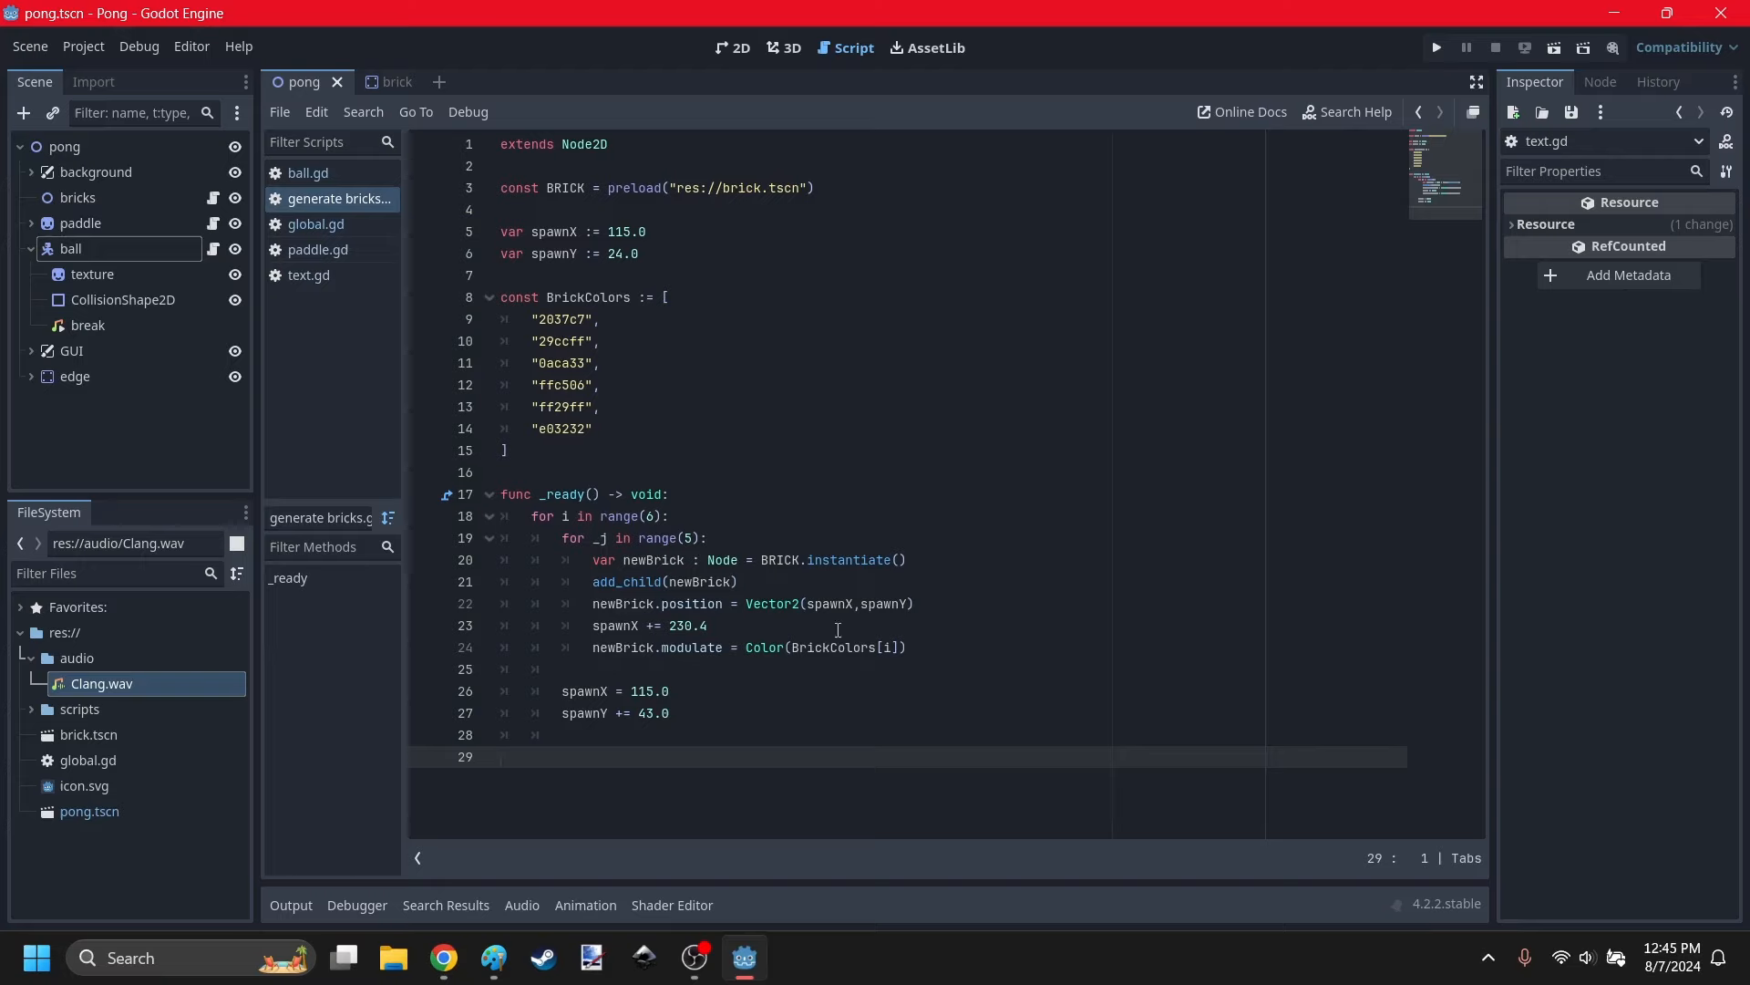
{"action": "left_click", "coordinate": [947, 644]}
{"action": "key", "text": "Return"}
{"action": "type", "text": "Global.bri"}
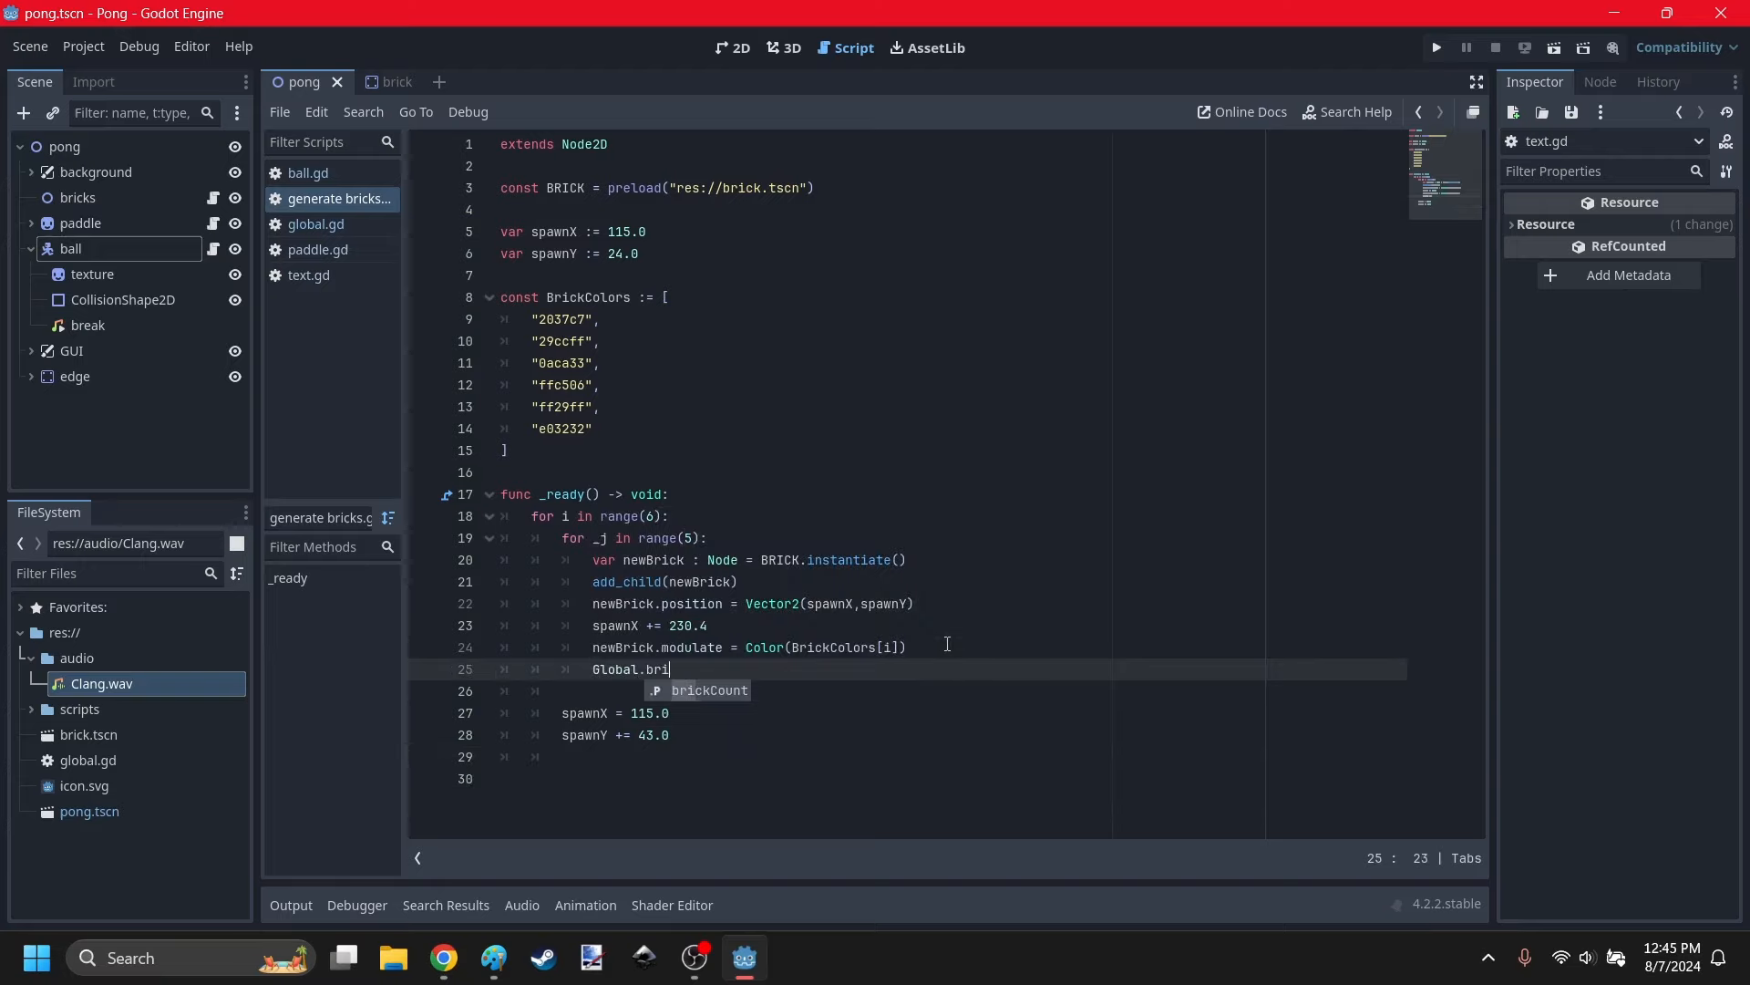
{"action": "key", "text": "Return"}
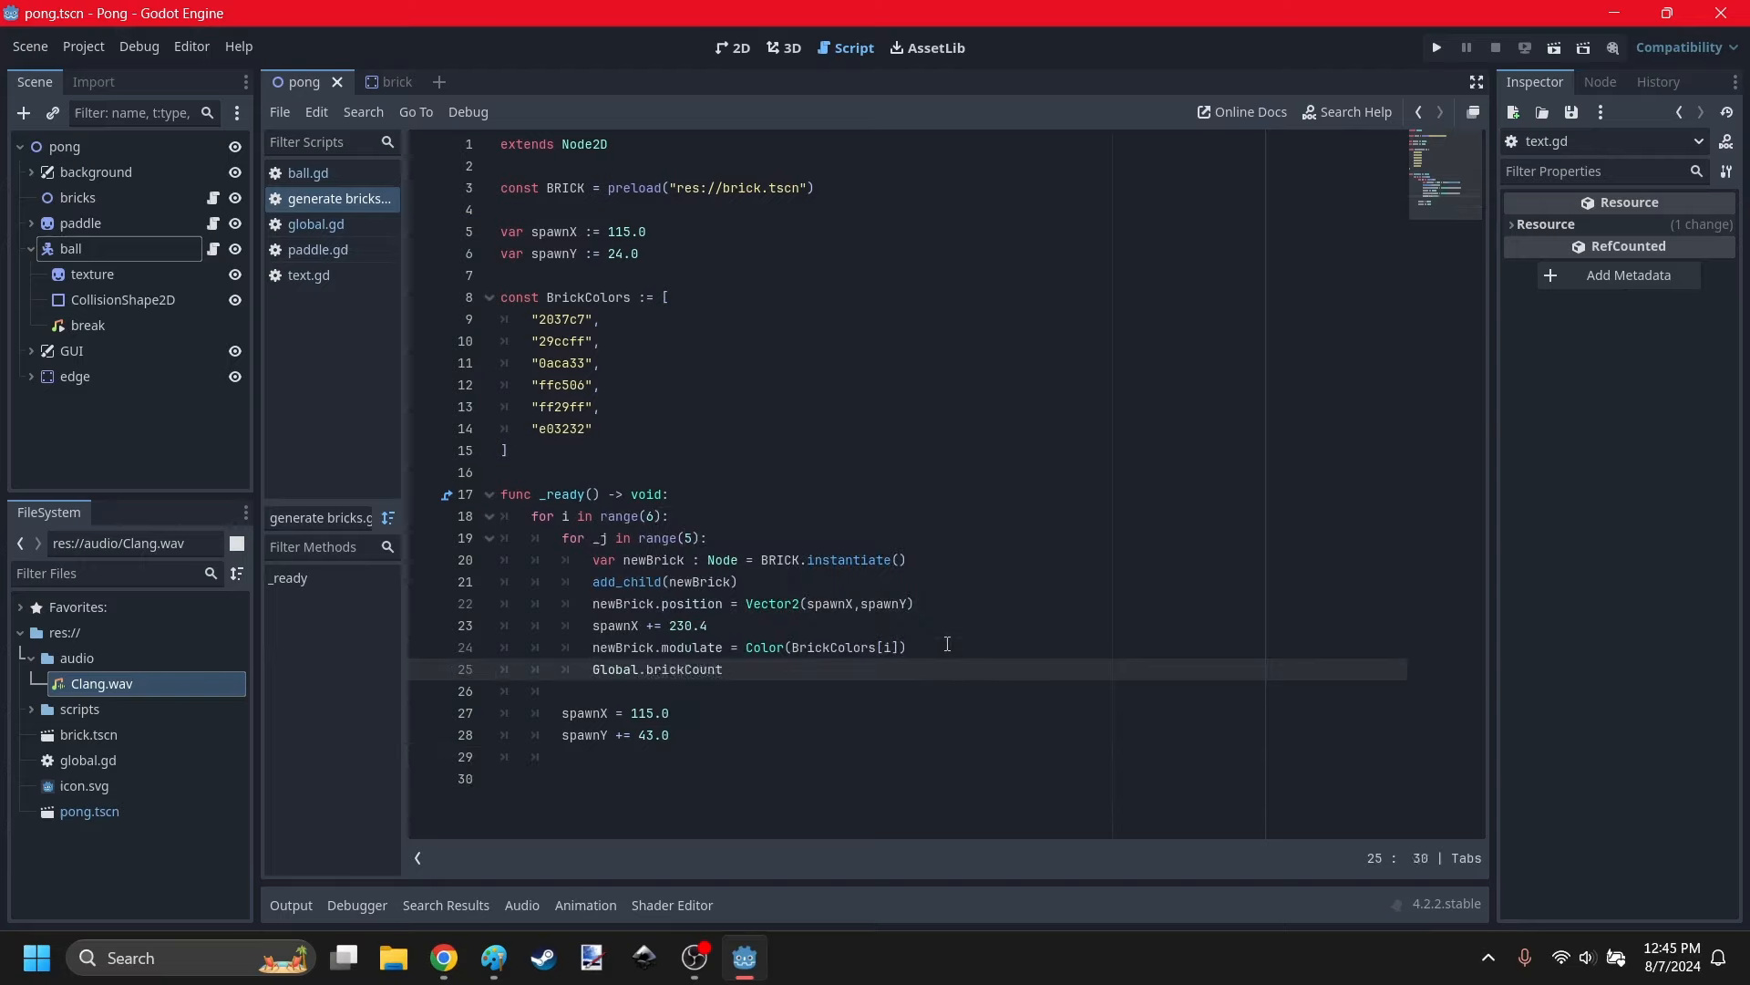
{"action": "type", "text": "+= 1"}
{"action": "left_click", "coordinate": [684, 778]}
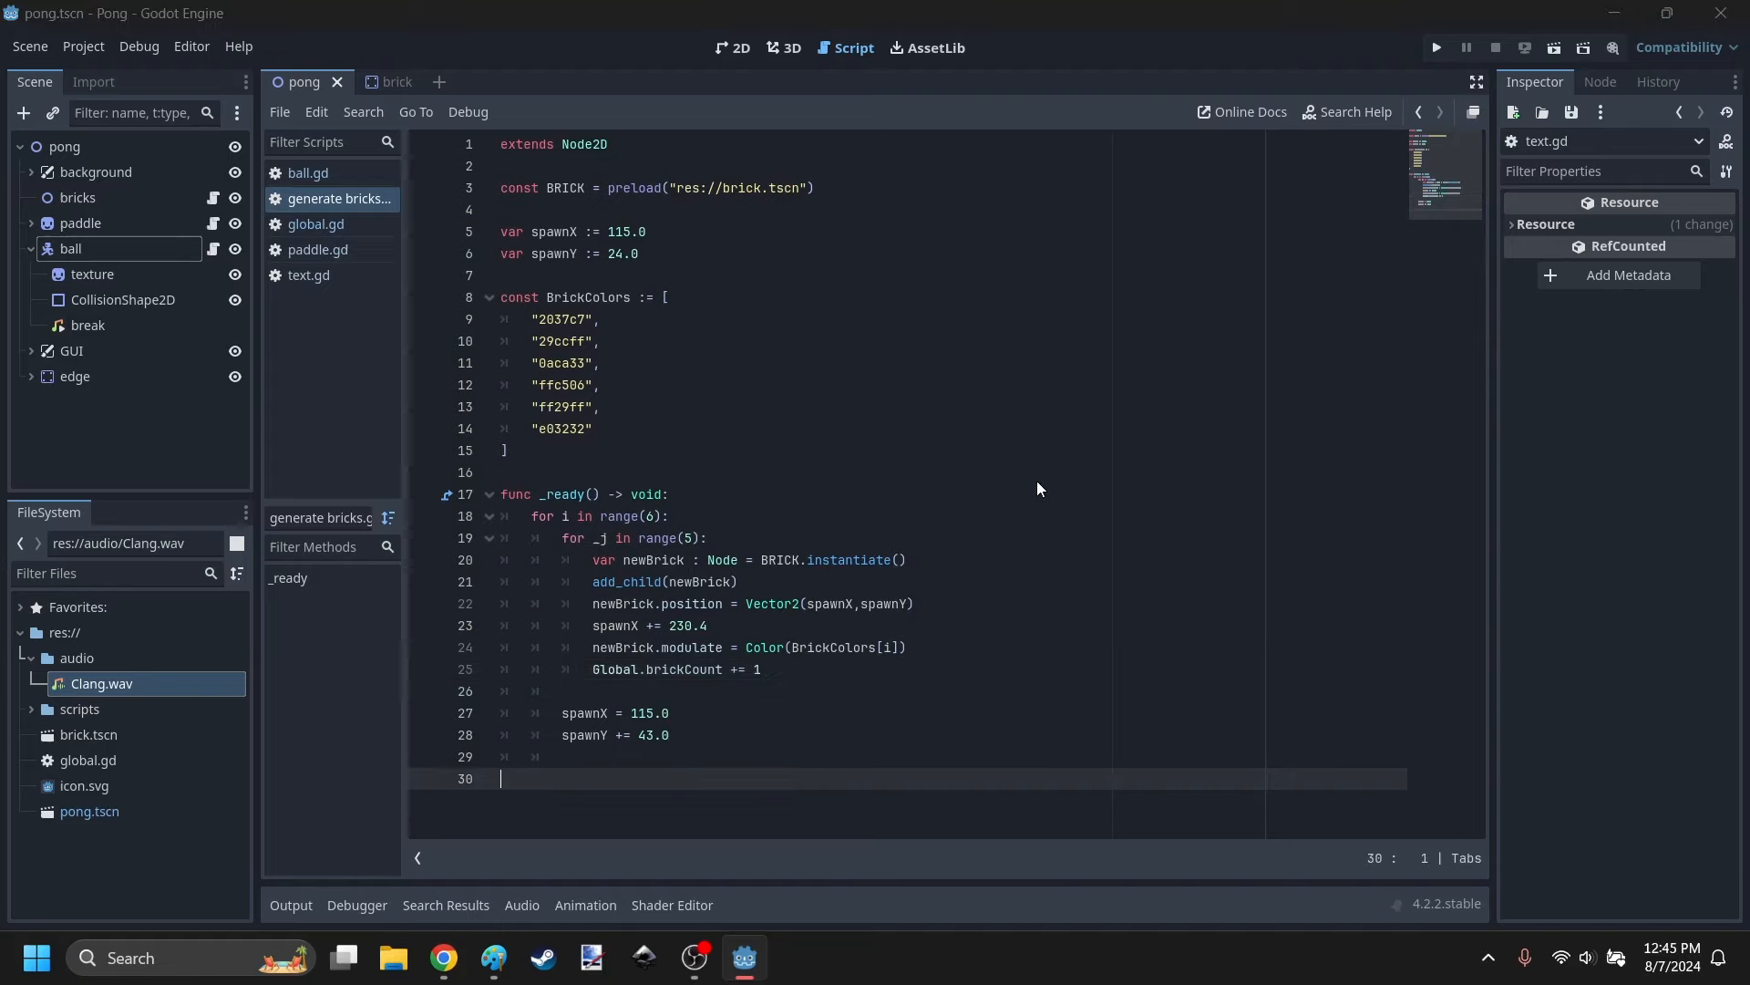
In ball.gd, add Global.brickCount -= 1 between collider.queue_free() and $break.play().
{"action": "left_click", "coordinate": [321, 174]}
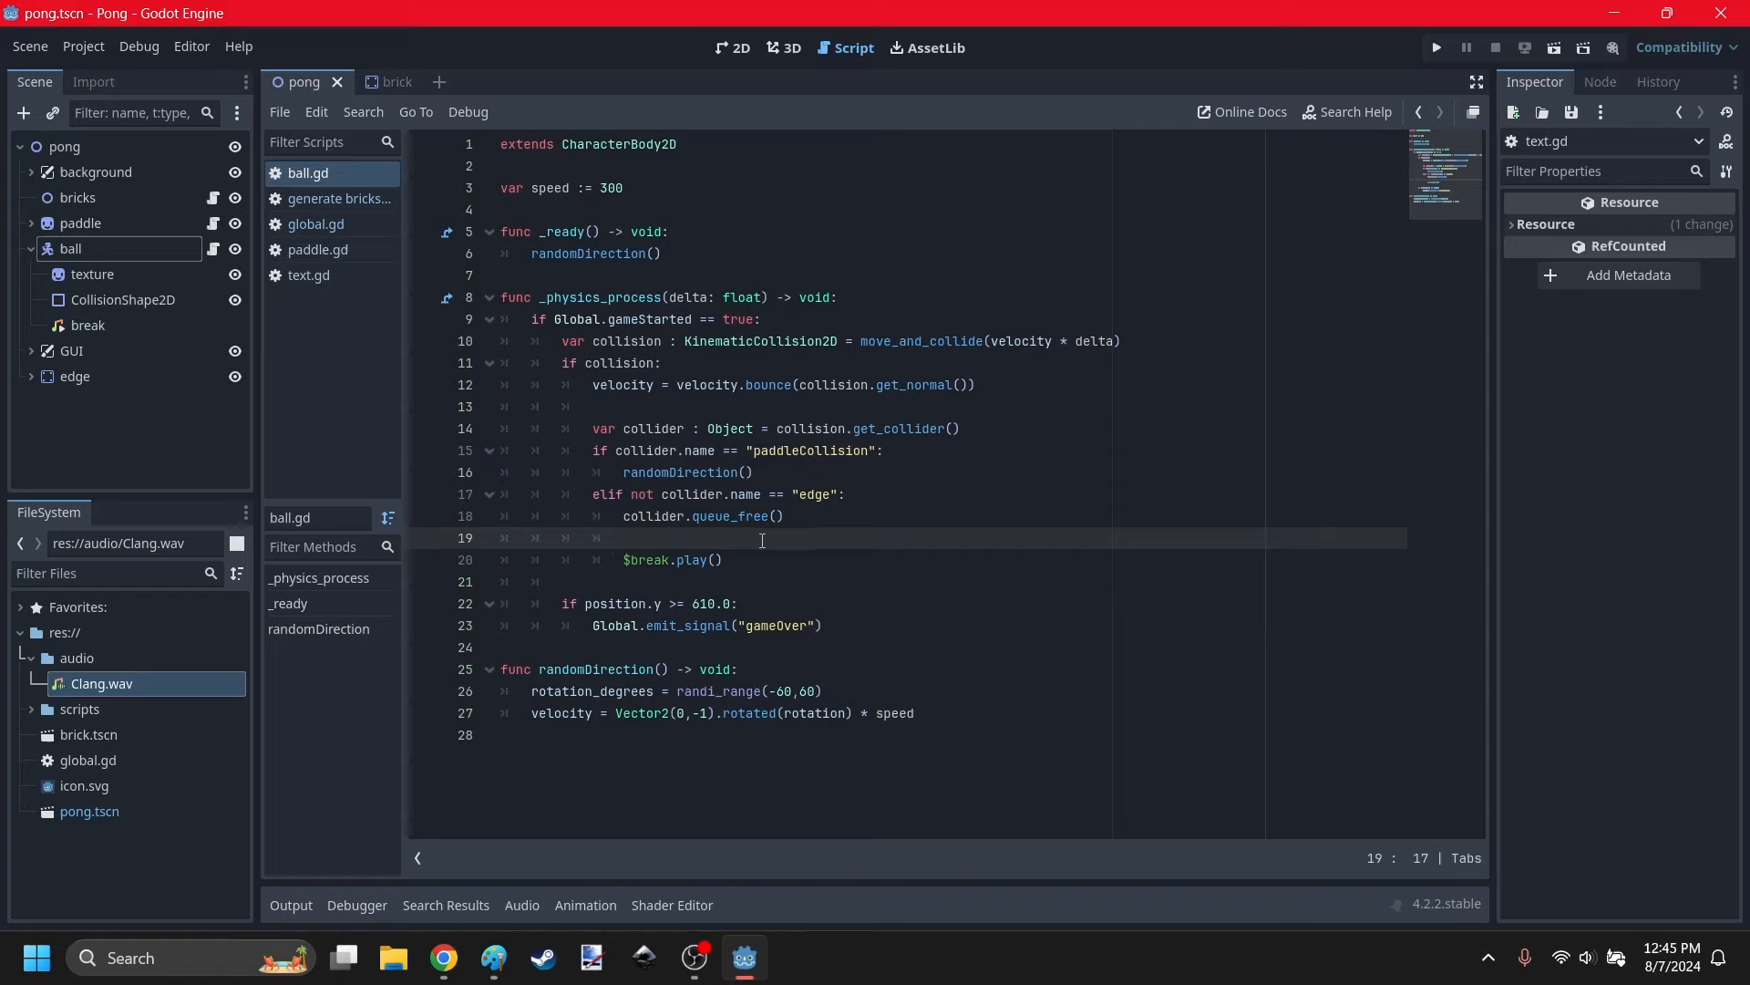
{"action": "left_click_drag", "start_coordinate": [762, 560], "coordinate": [685, 518]}
{"action": "left_click", "coordinate": [679, 538]}
{"action": "type", "text": "brickCount -="}
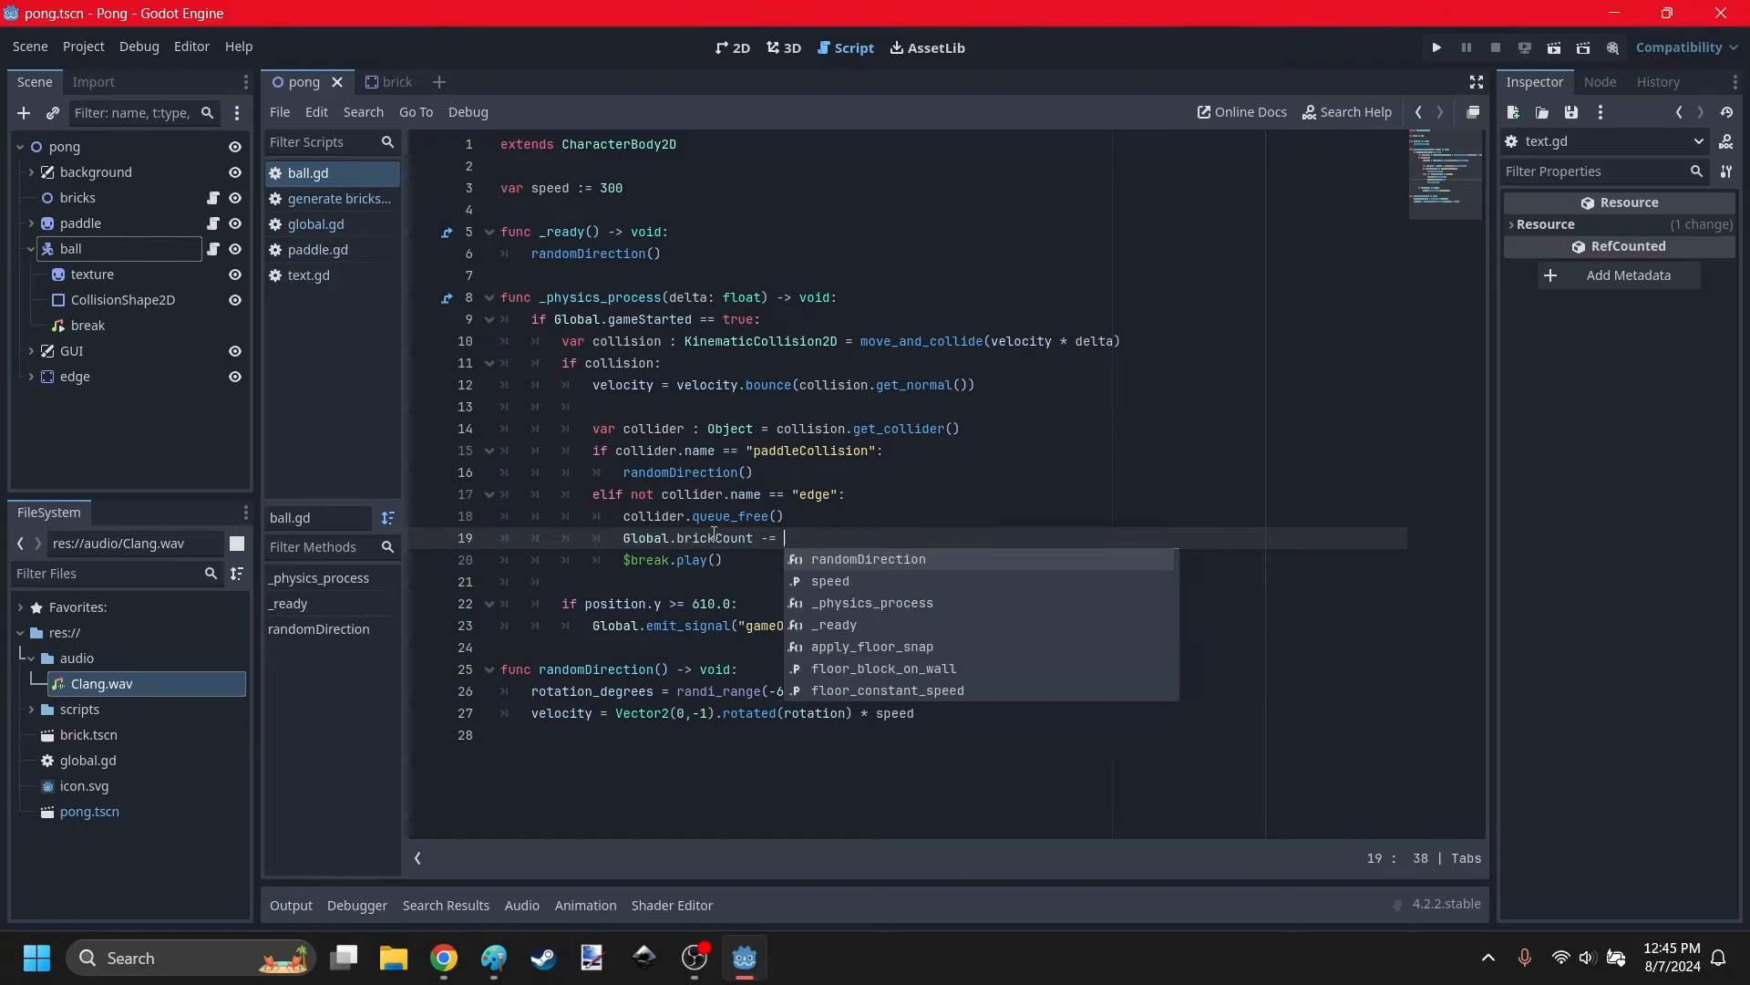
{"action": "type", "text": " 1"}
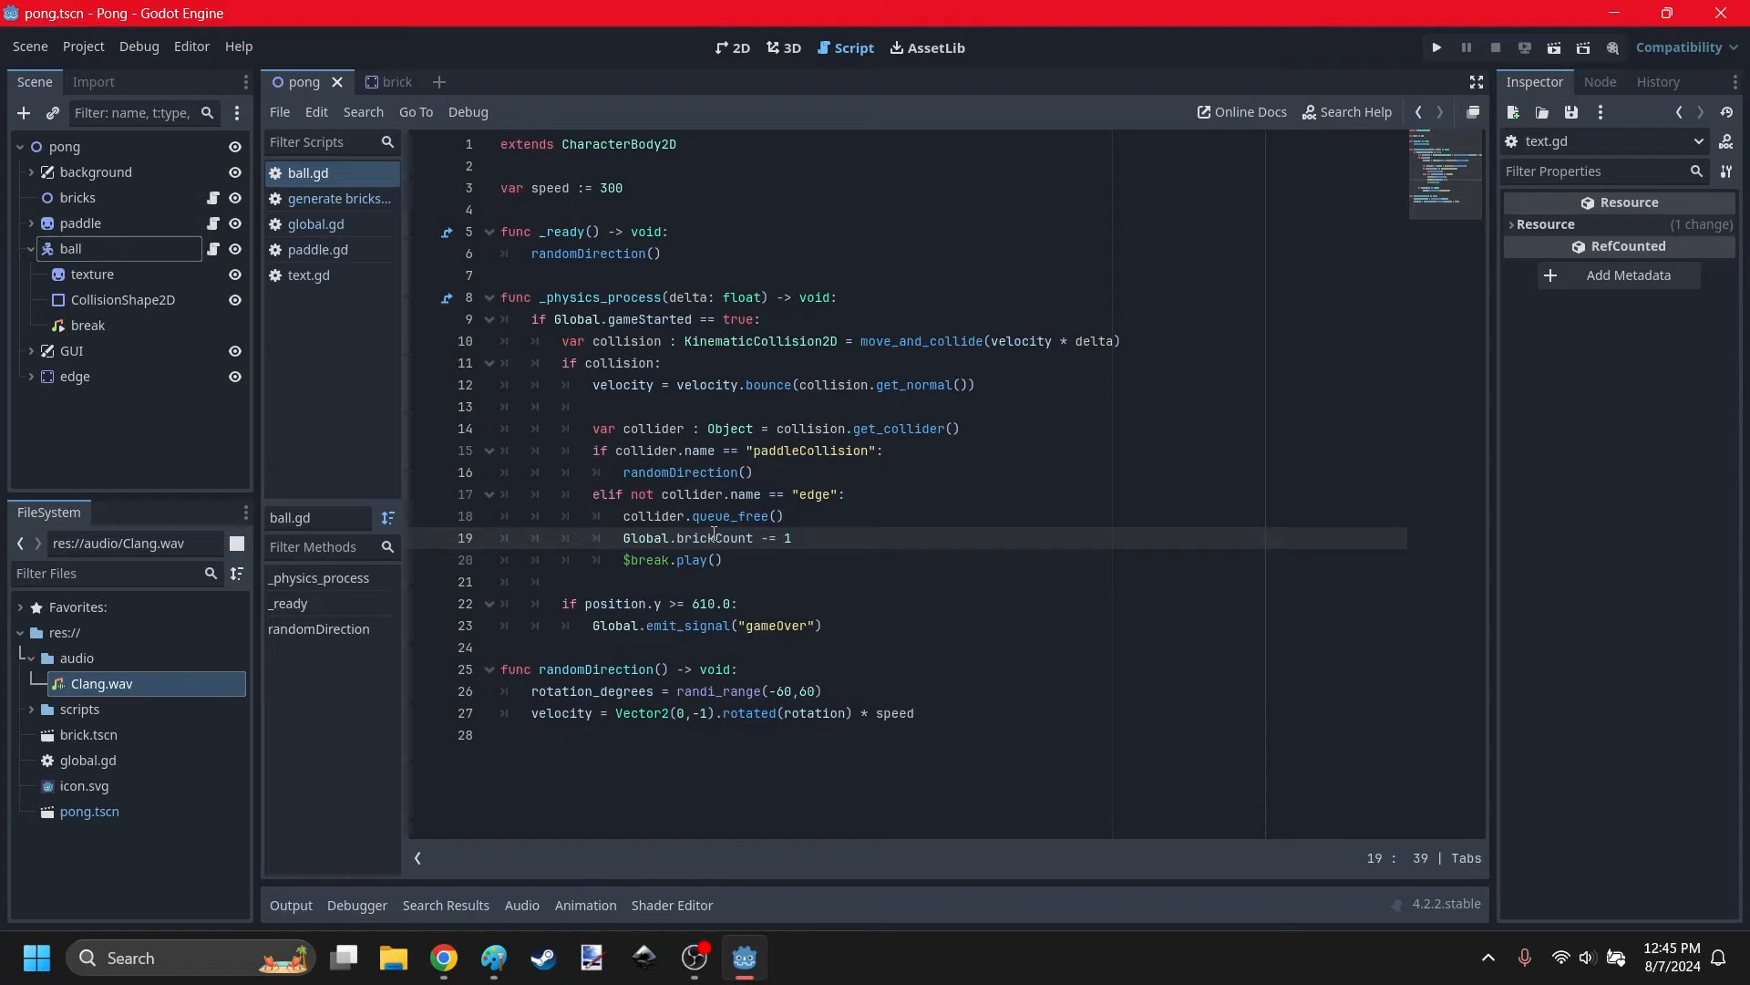
Move the $break.play() line directly below collider.queue_free(), ahead of the brickCount decrement.
{"action": "left_click_drag", "start_coordinate": [726, 560], "coordinate": [624, 564]}
{"action": "key", "text": "ctrl+c"}
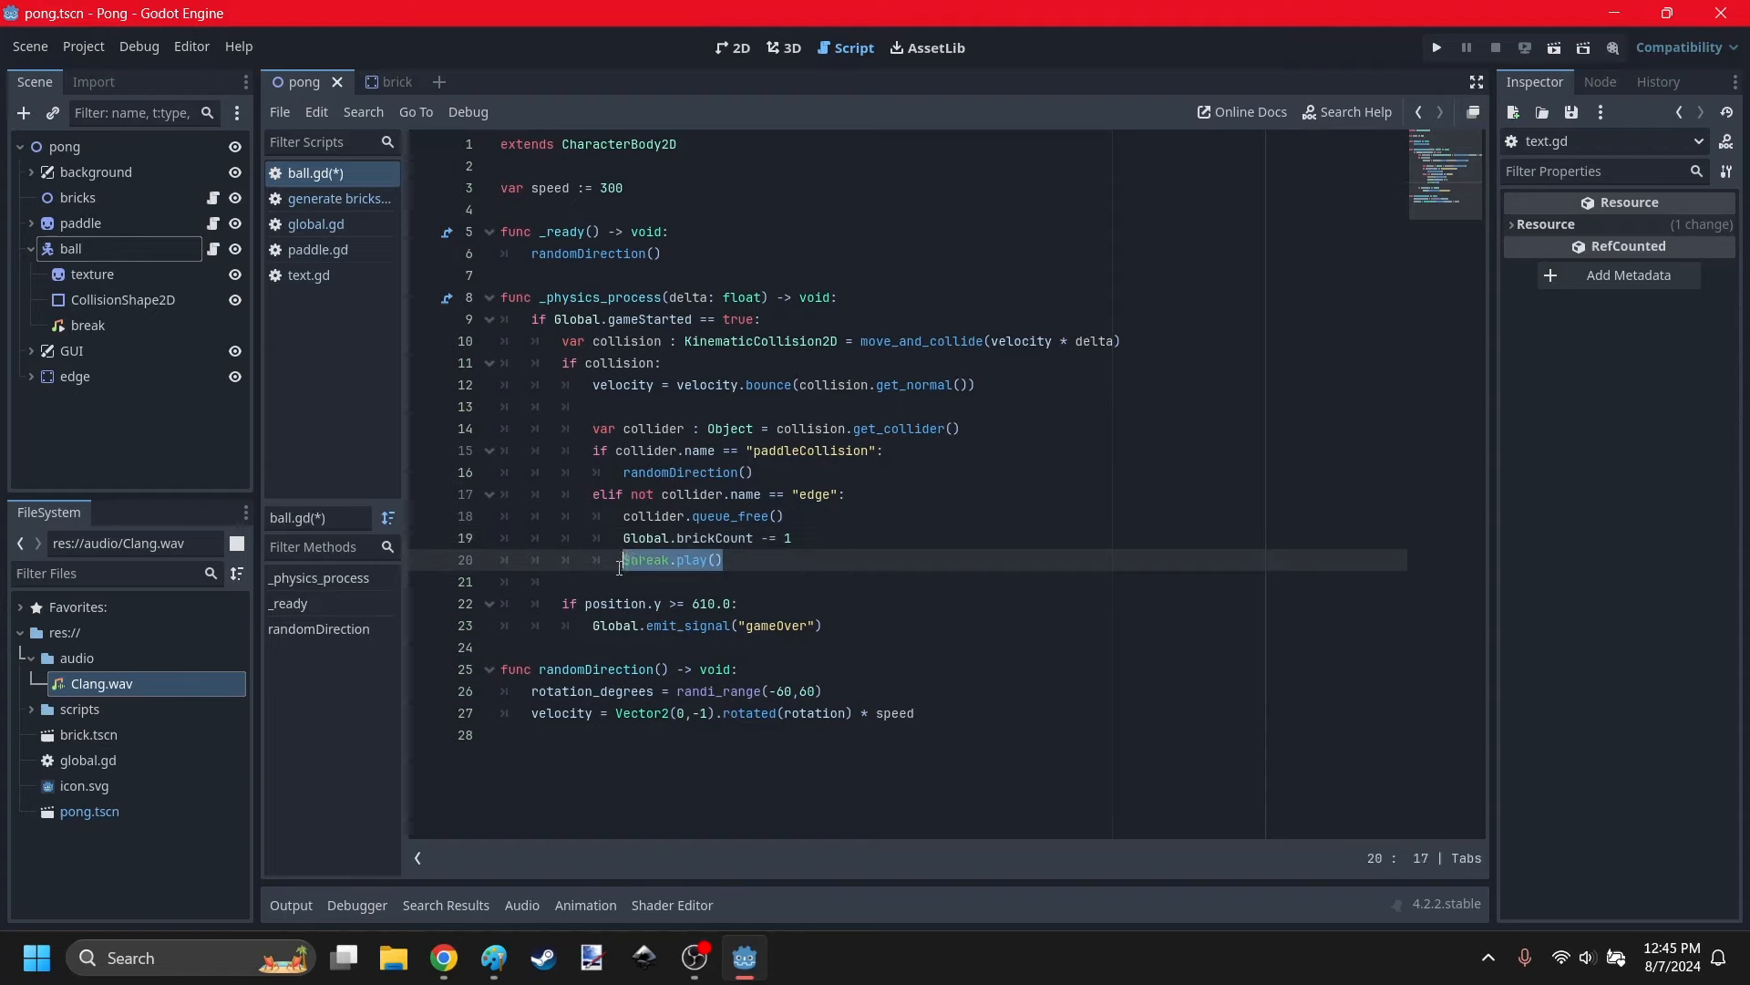
{"action": "key", "text": "BackSpace"}
{"action": "key", "text": "BackSpace"}
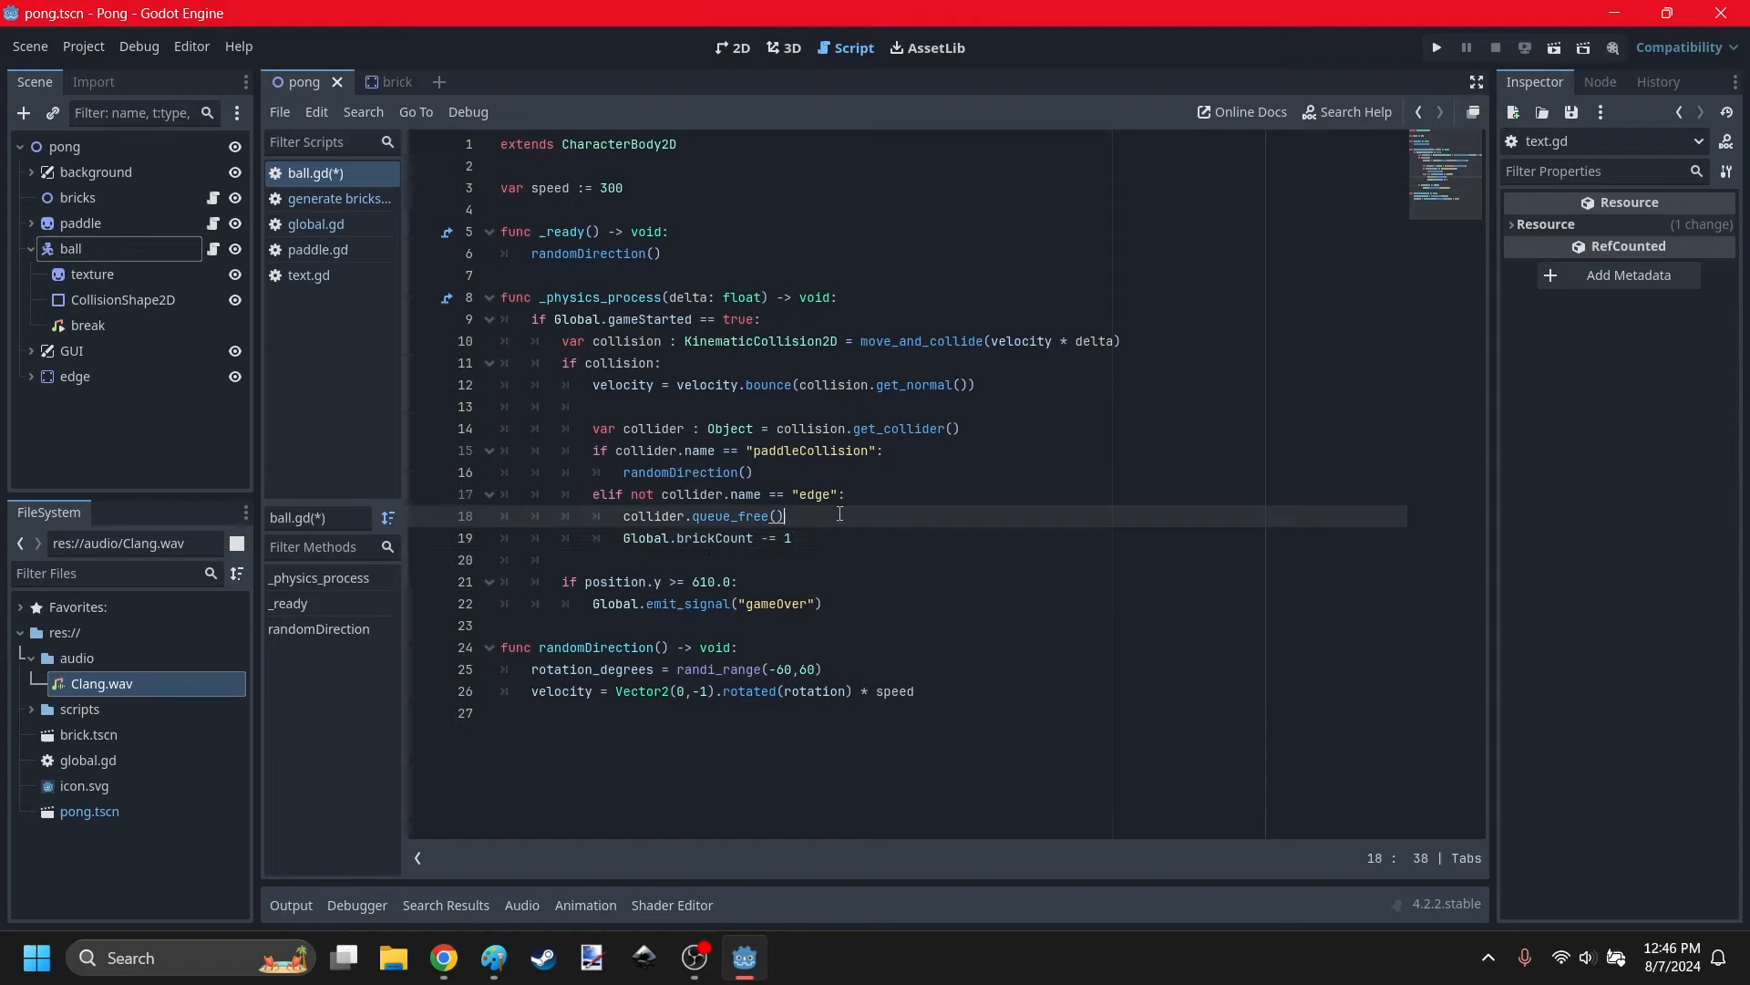
{"action": "left_click", "coordinate": [840, 513]}
{"action": "key", "text": "Return"}
{"action": "key", "text": "ctrl+v"}
Add the condition if Global.brickCount = 0: below the brickCount decrement and start its indented body.
{"action": "left_click", "coordinate": [833, 566]}
{"action": "key", "text": "Return"}
{"action": "type", "text": "if"}
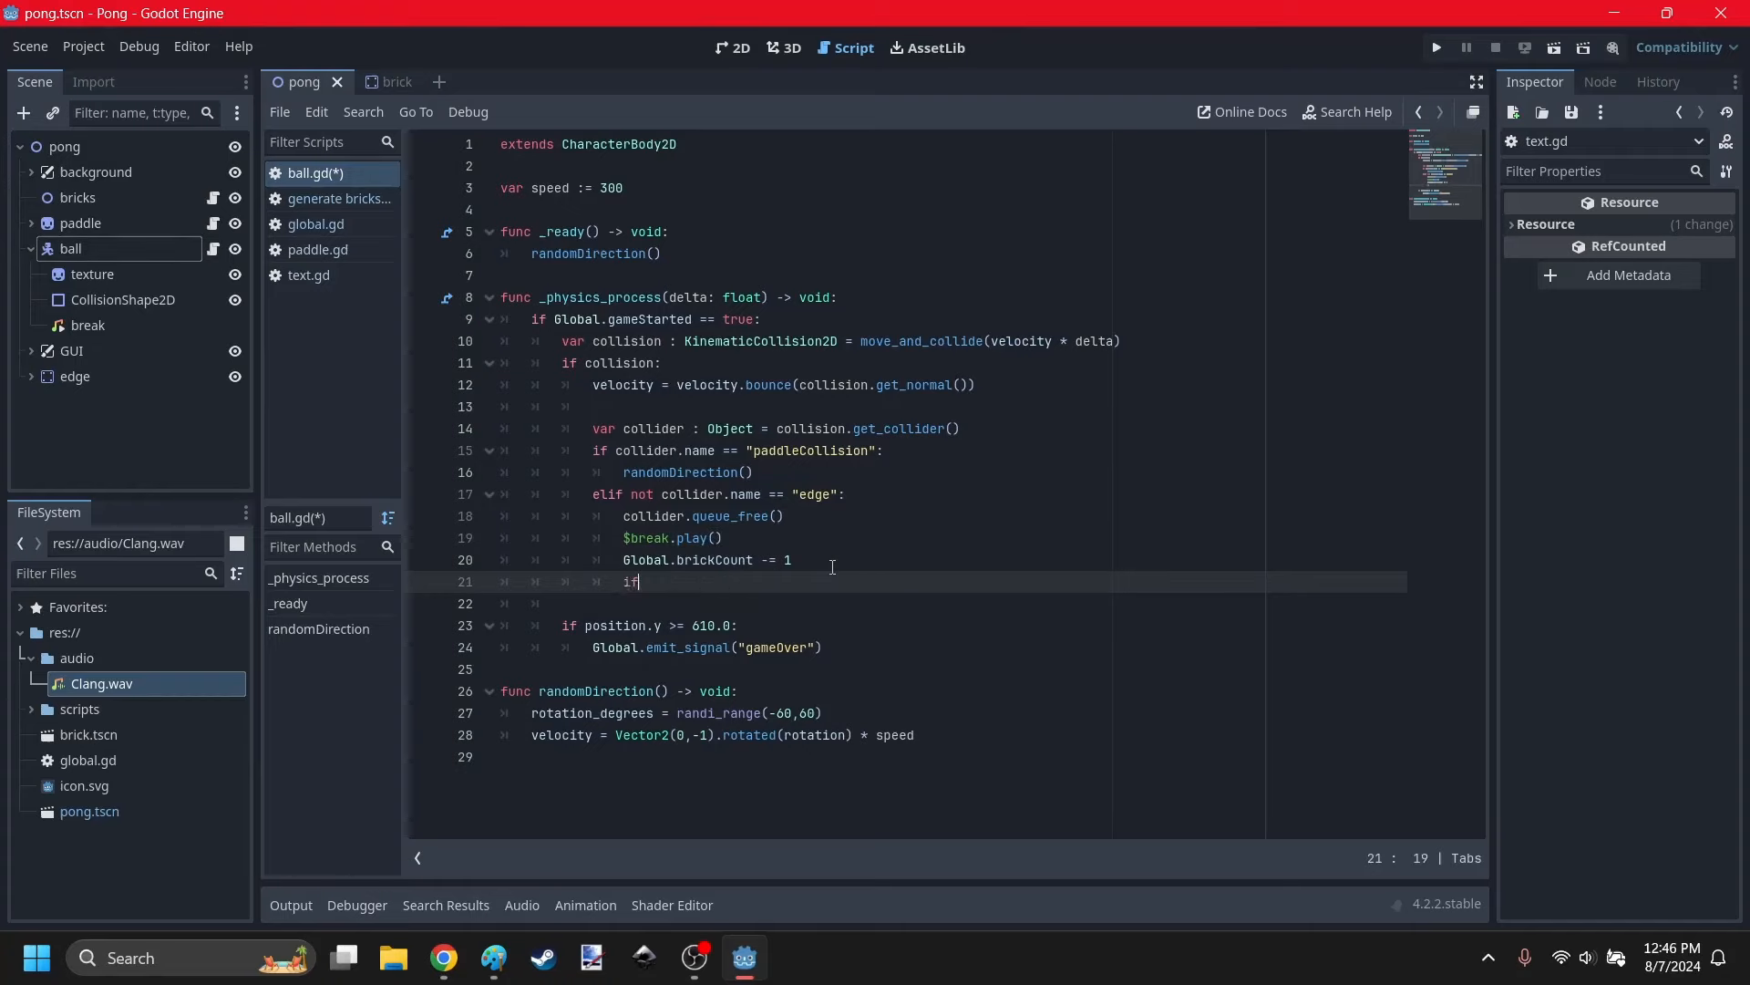
{"action": "type", "text": " Global.bri"}
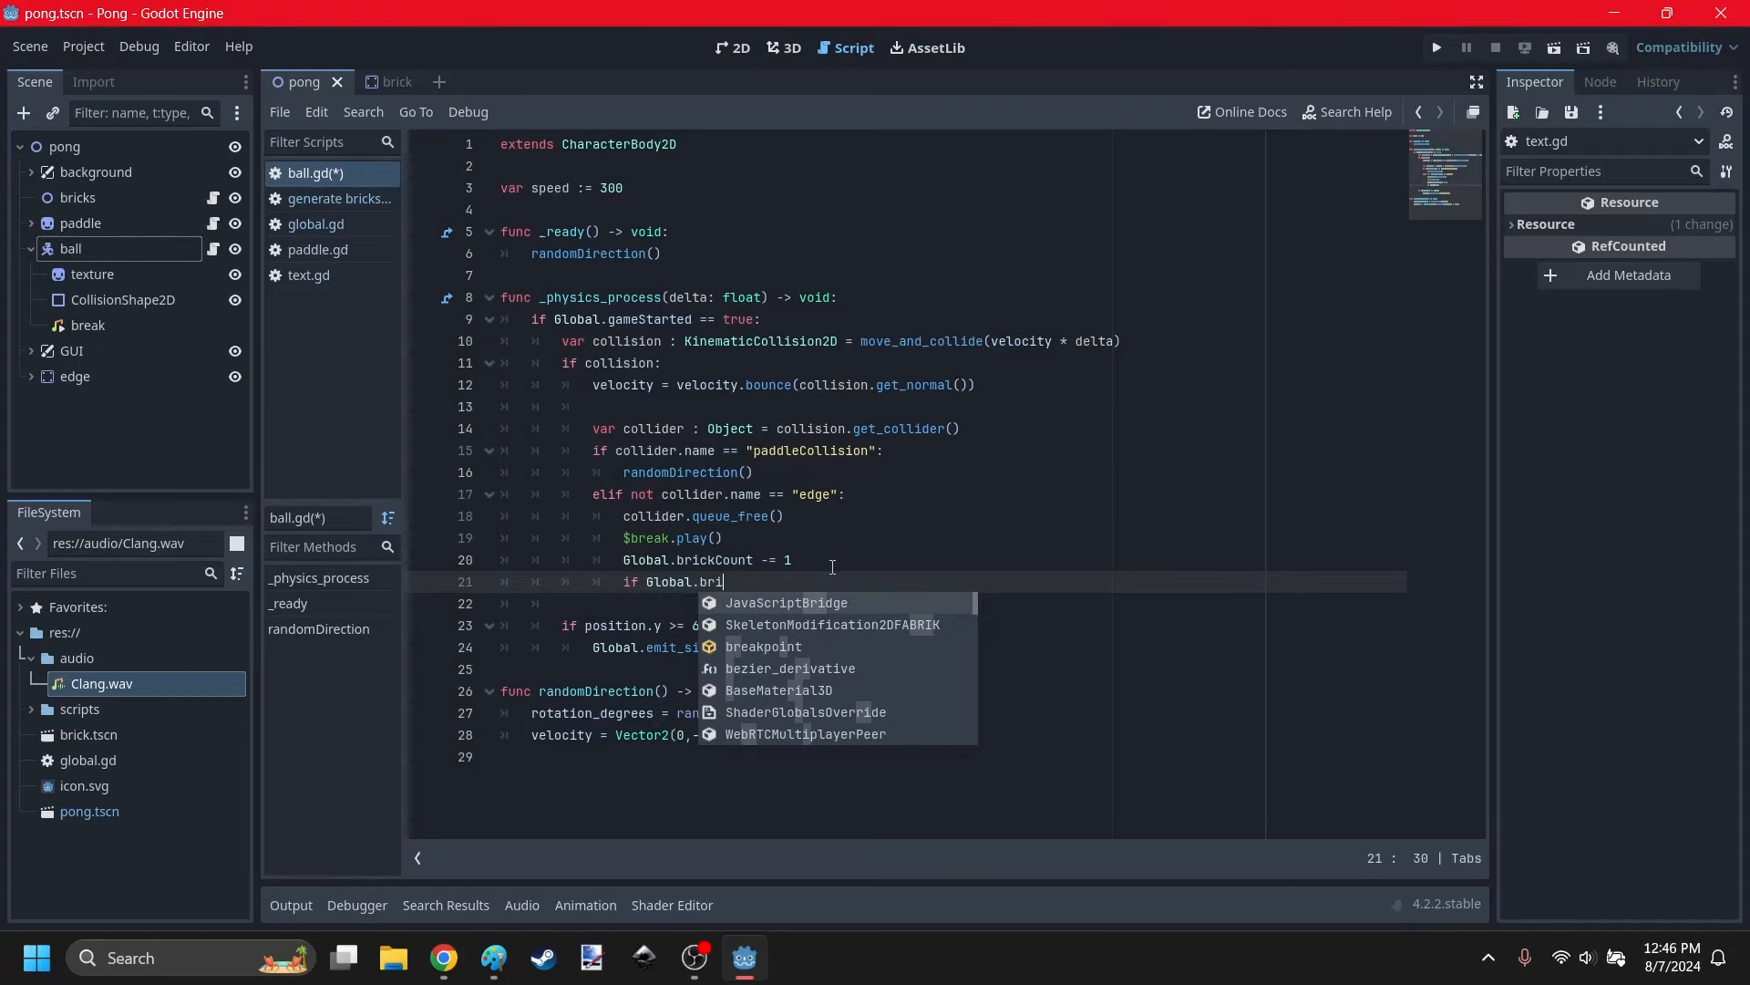
{"action": "type", "text": "ckCount"}
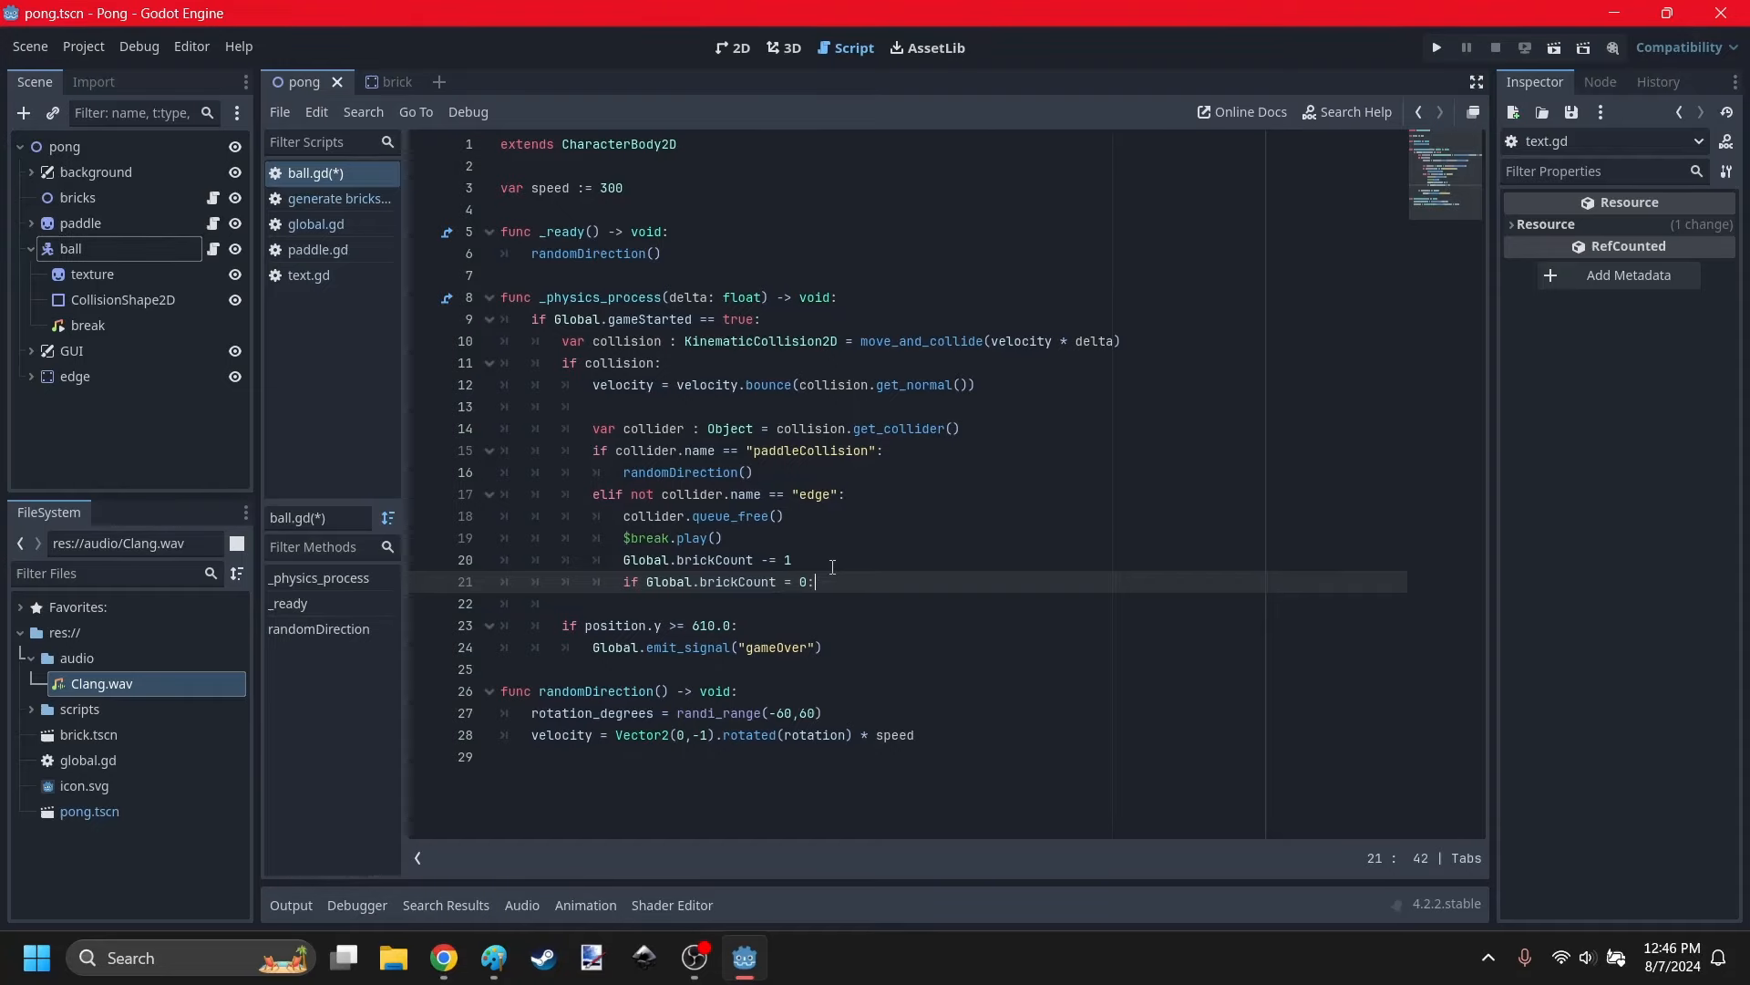
{"action": "type", "text": " = 0:"}
{"action": "key", "text": "Return"}
Declare signal gameWin() below the gameOver signal in global.gd.
{"action": "left_click", "coordinate": [338, 228]}
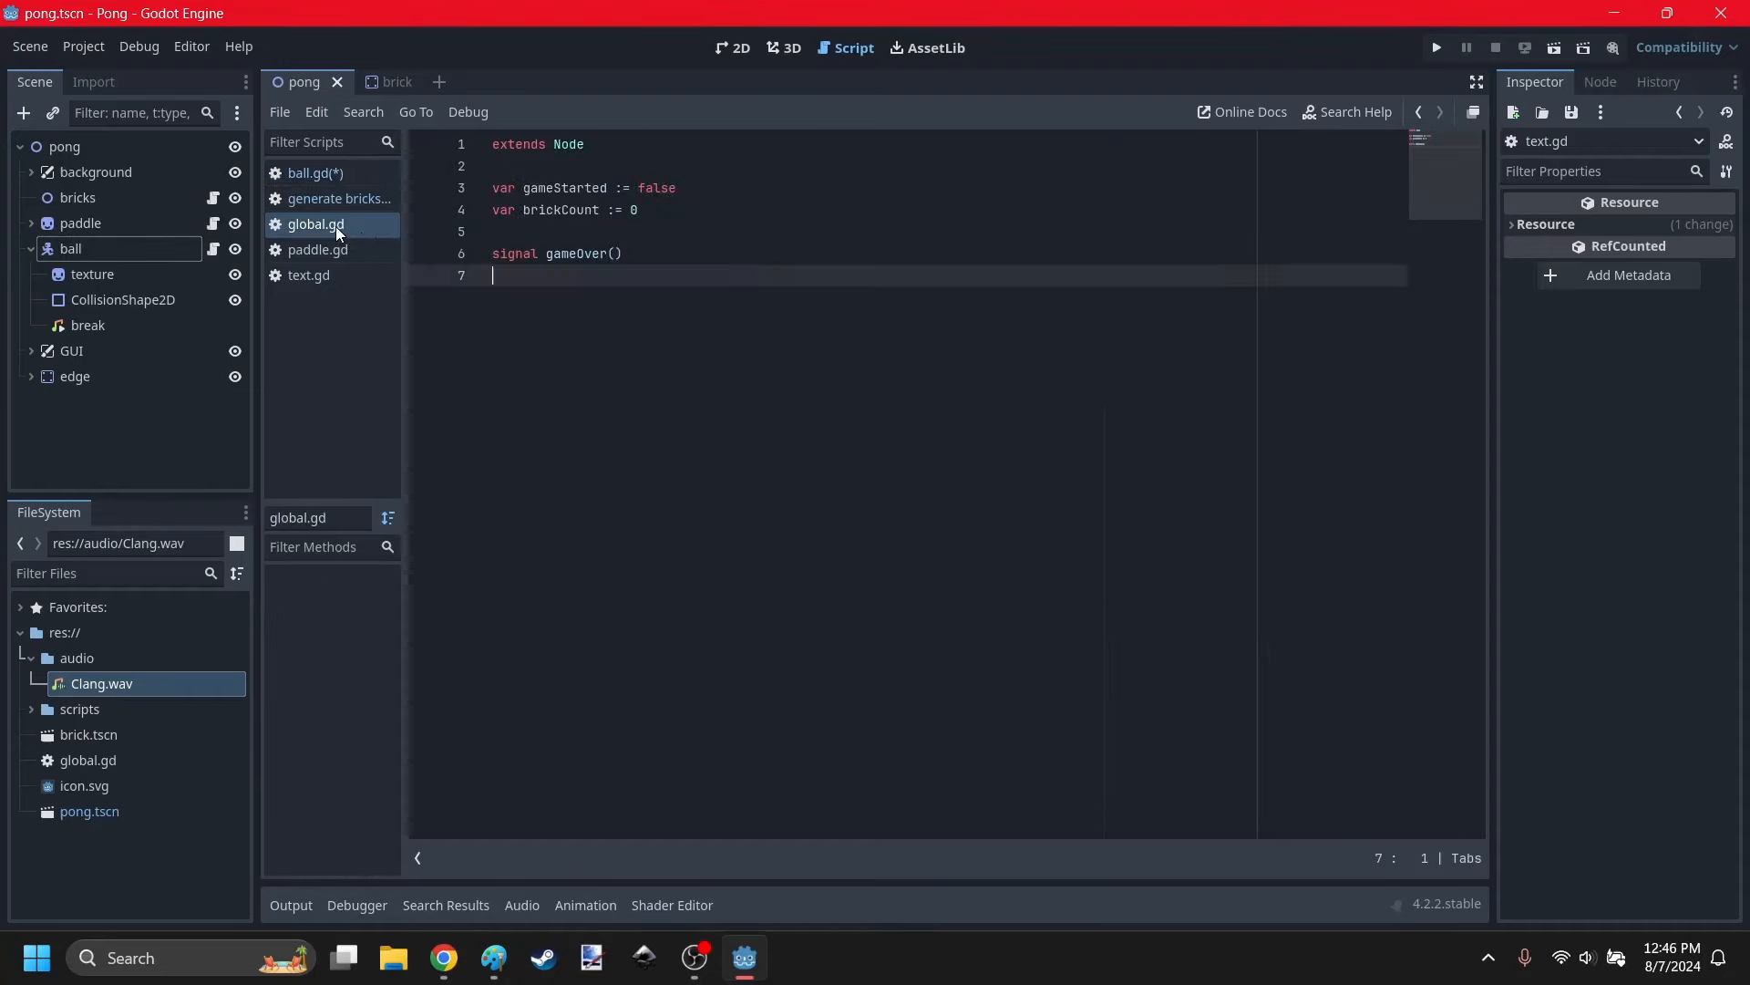
{"action": "type", "text": "signal "}
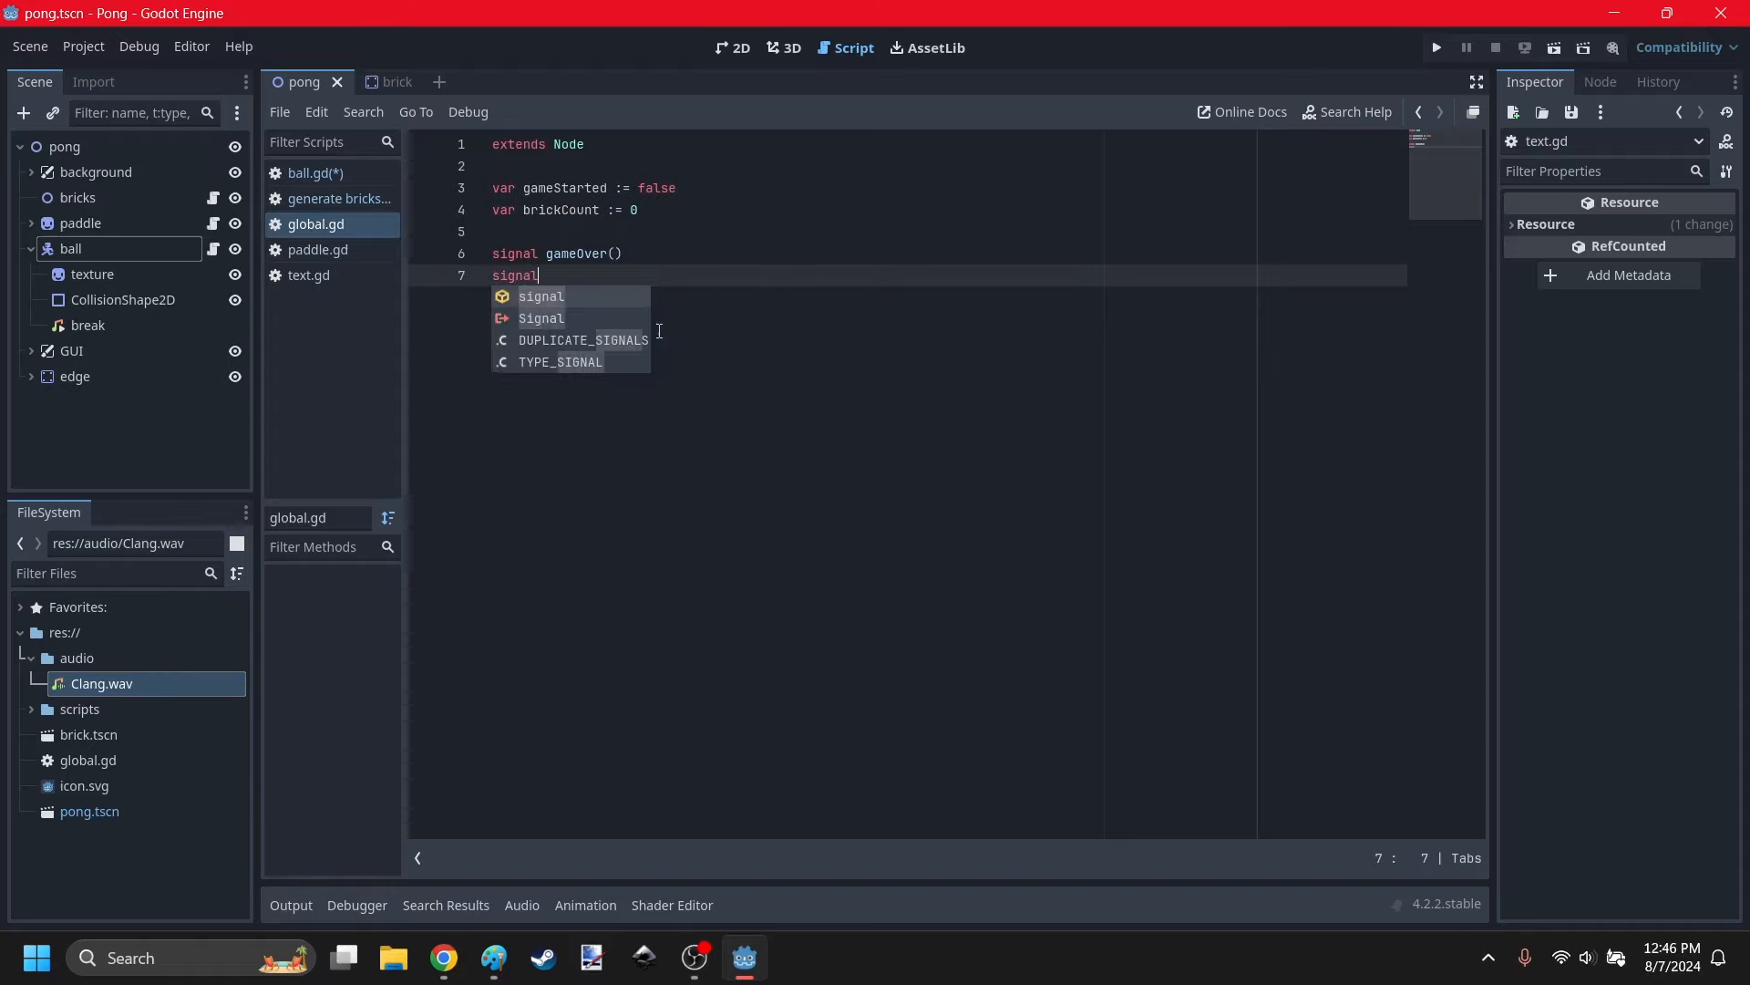
{"action": "type", "text": "gameWi"}
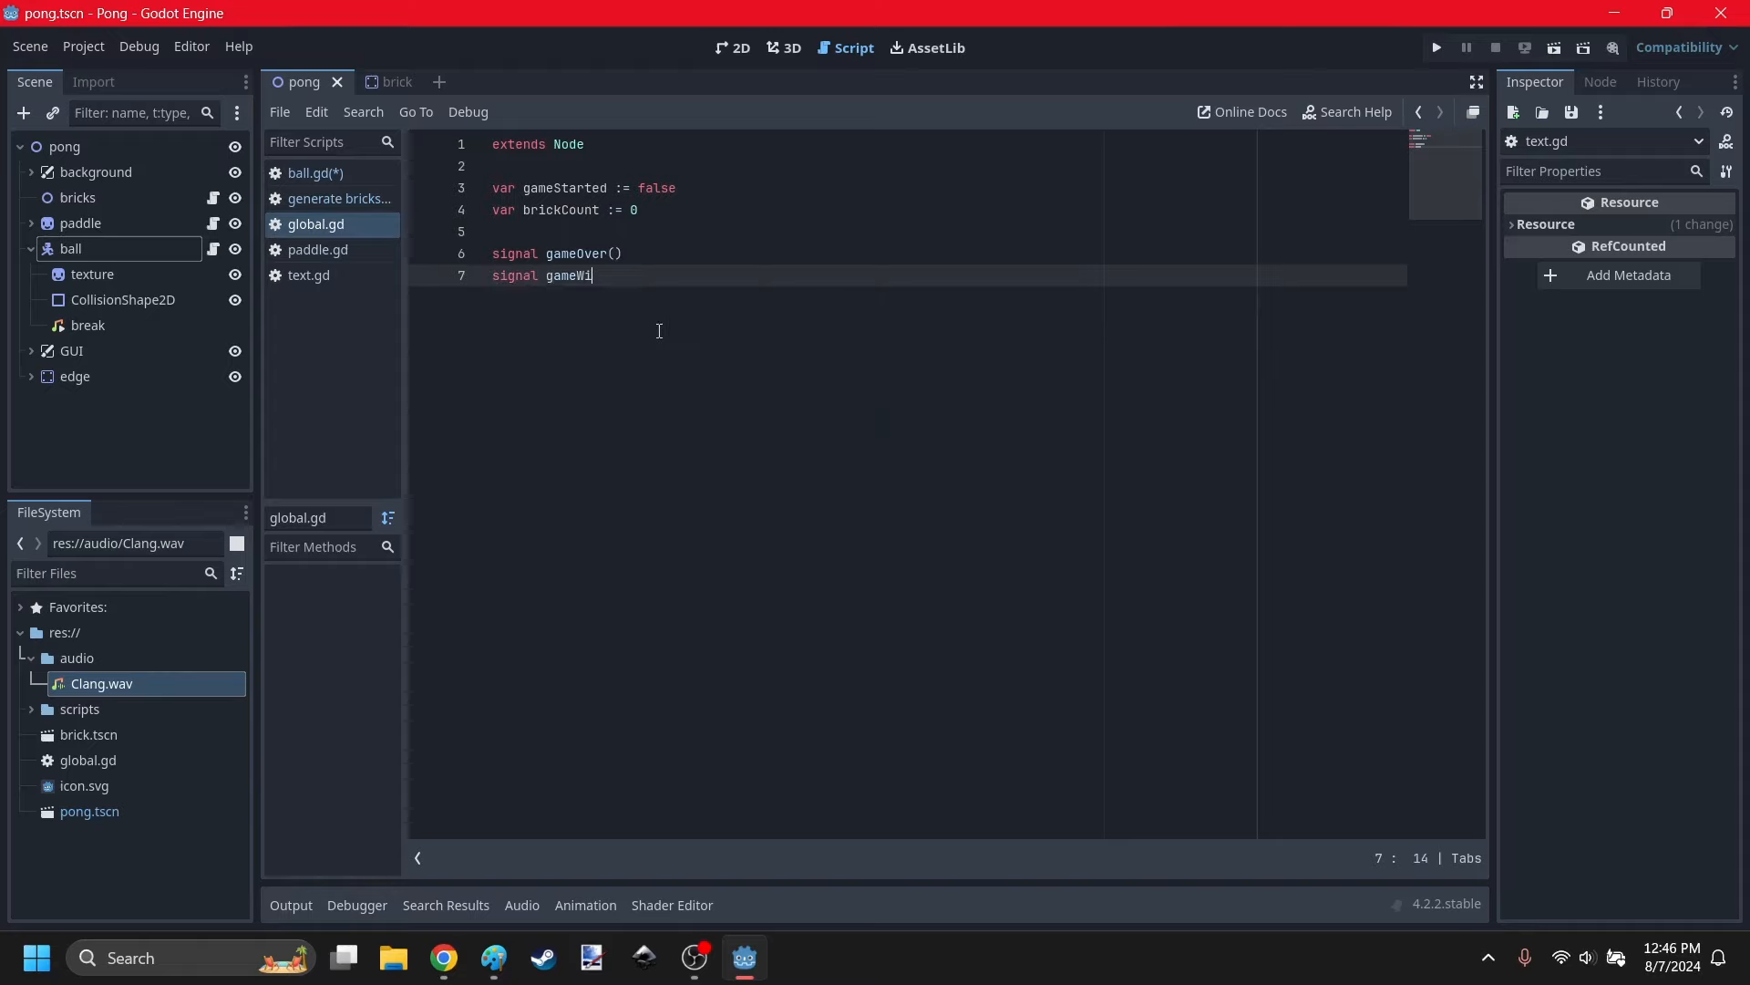
{"action": "type", "text": "n()"}
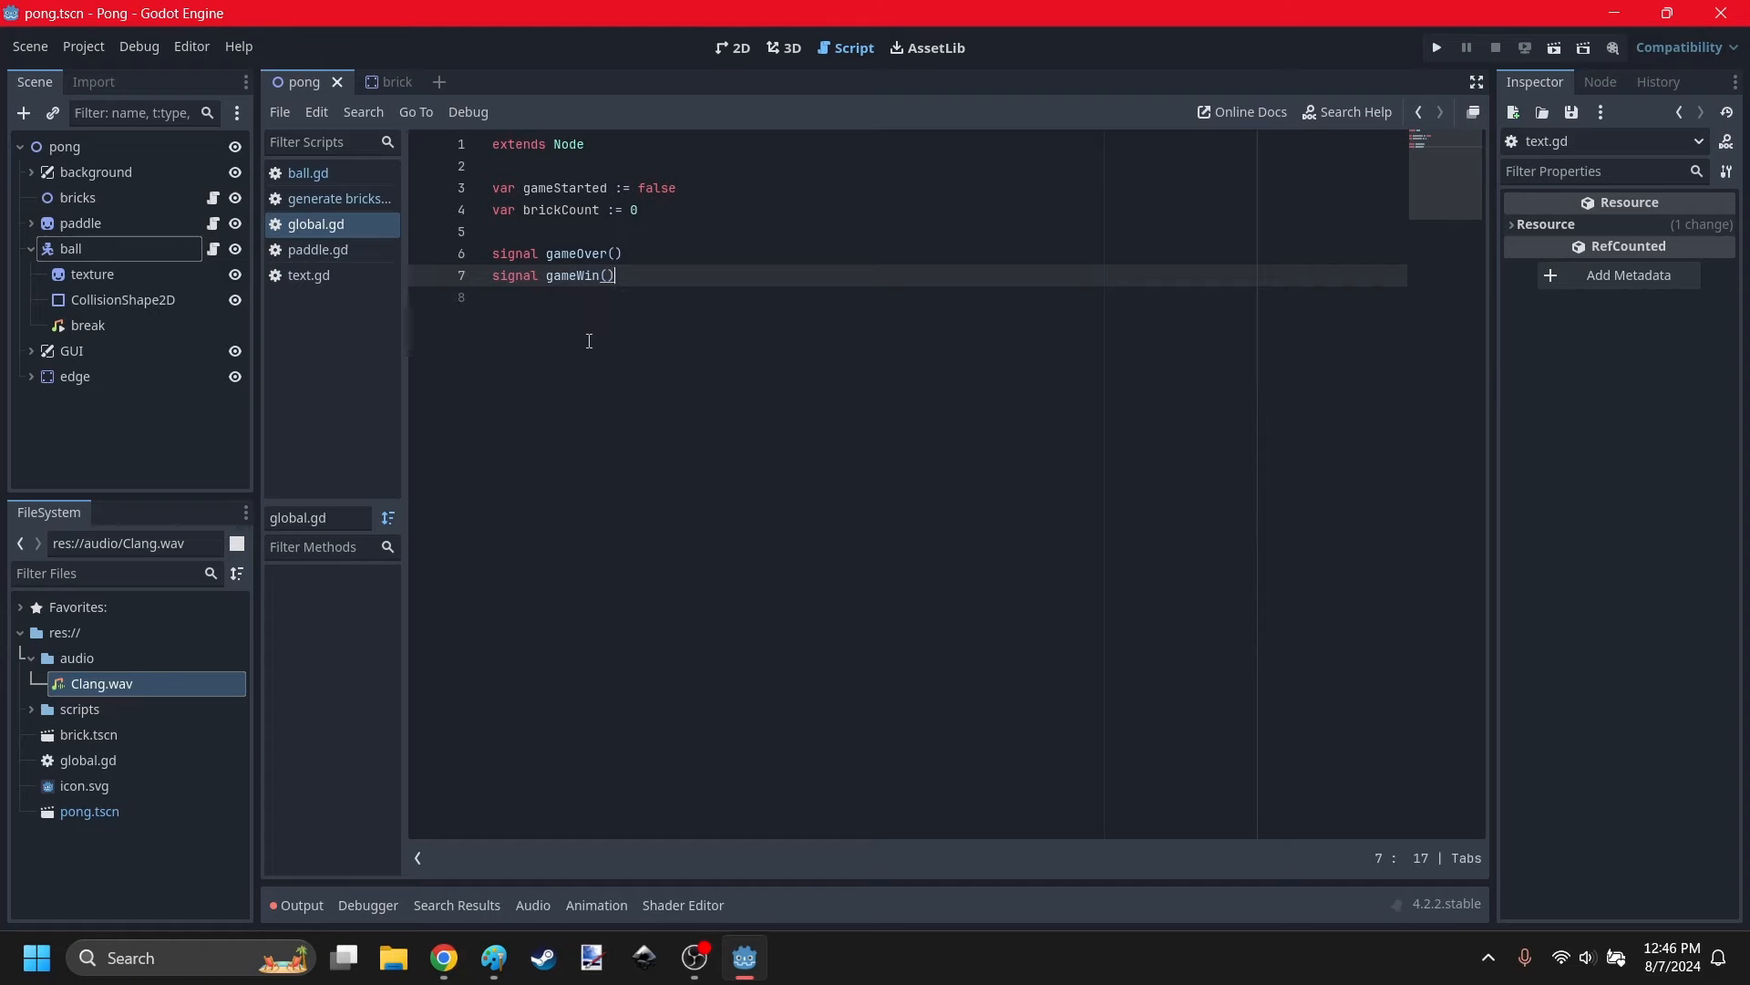
{"action": "key", "text": "Return"}
In ball.gd, add Global.emit_signal("gameWin") inside the brickCount condition.
{"action": "left_click", "coordinate": [308, 172]}
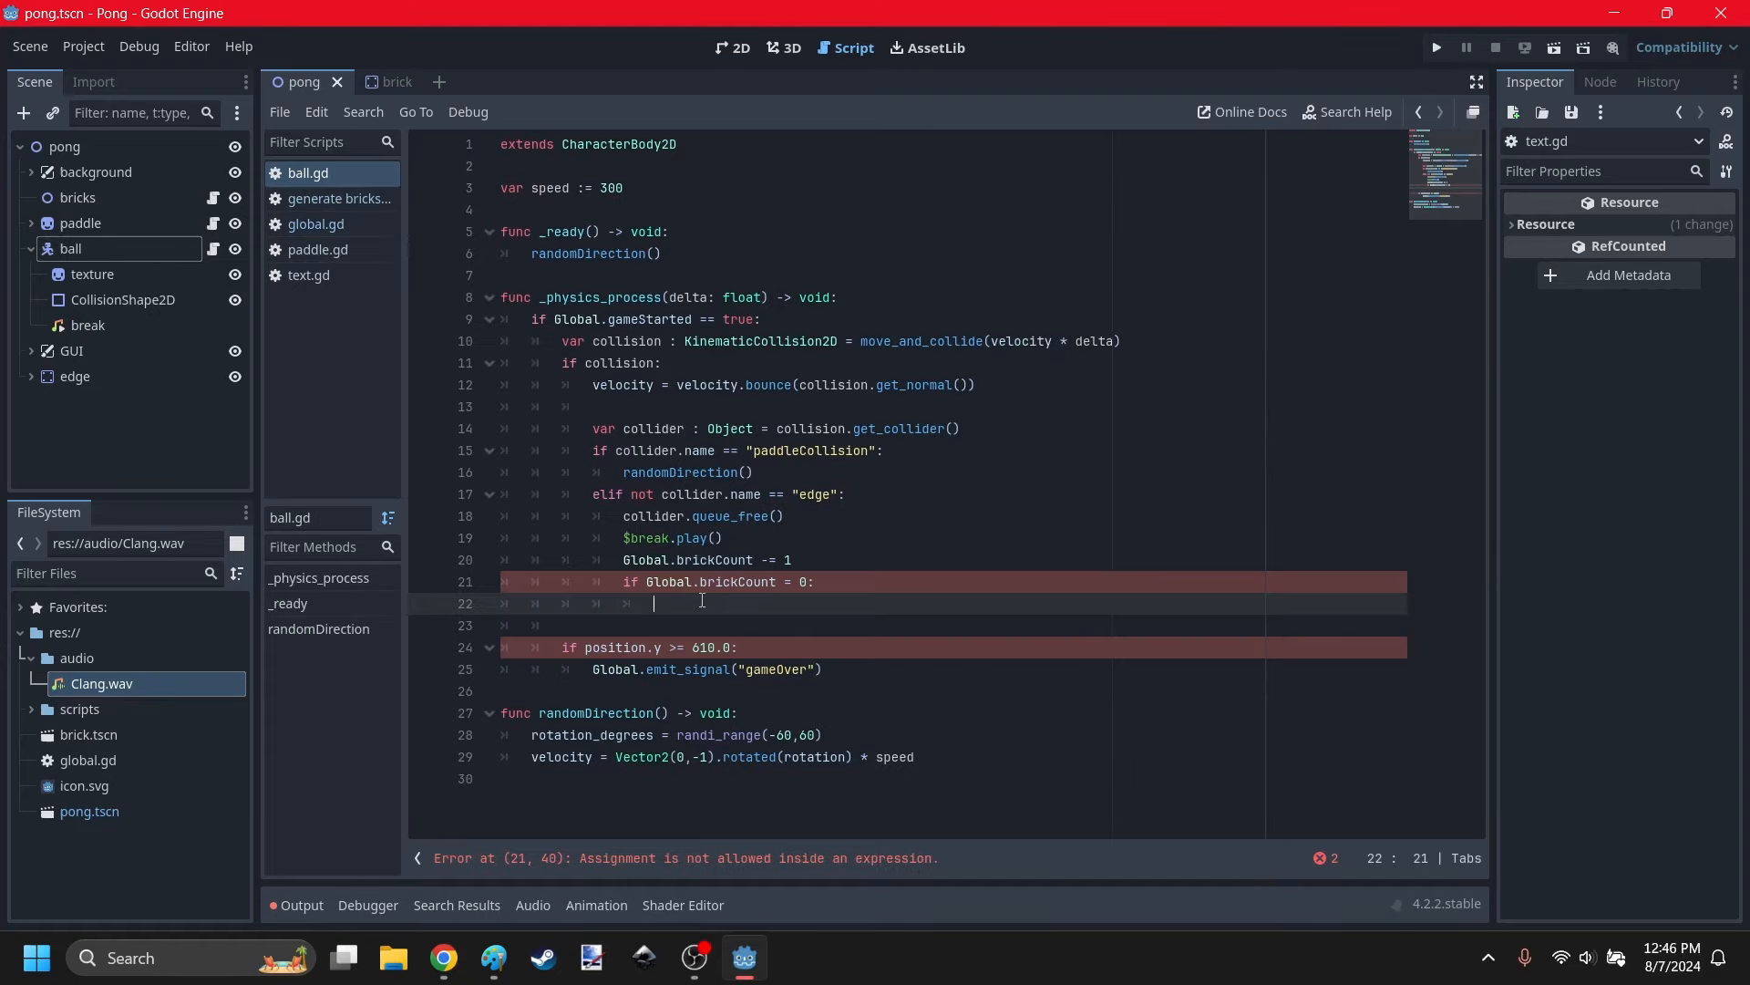
{"action": "type", "text": "Global.emi"}
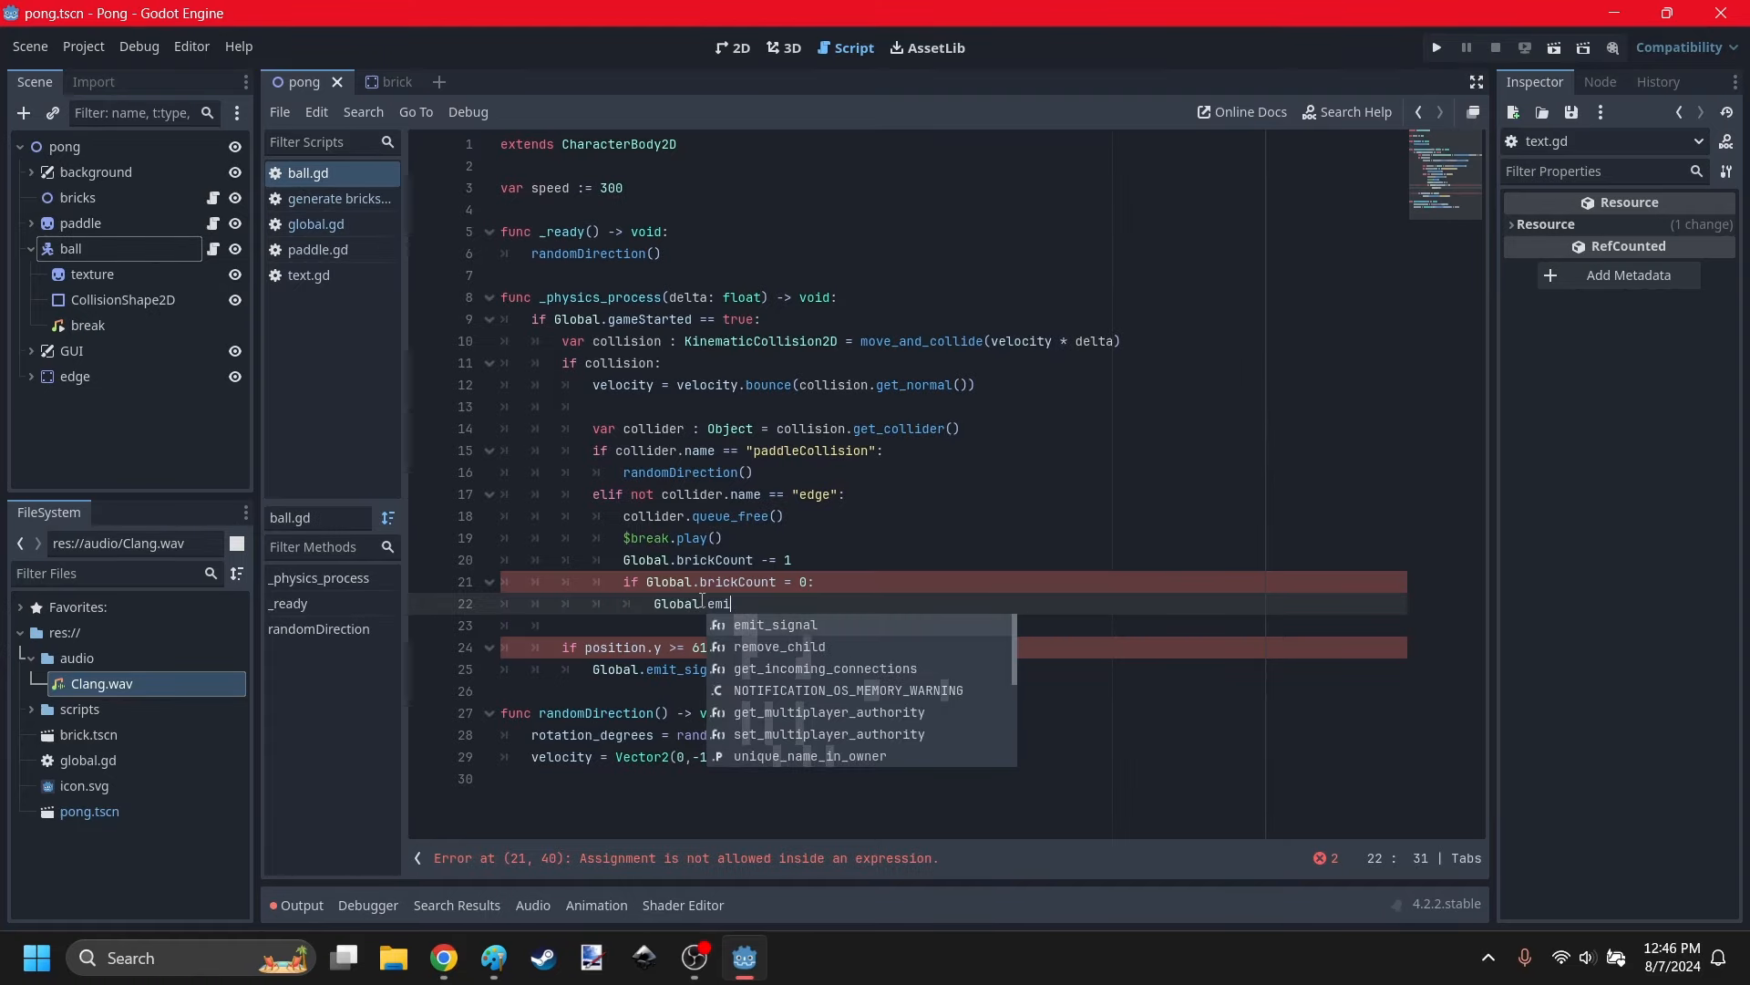
{"action": "type", "text": "t_signal(\"gameWin"}
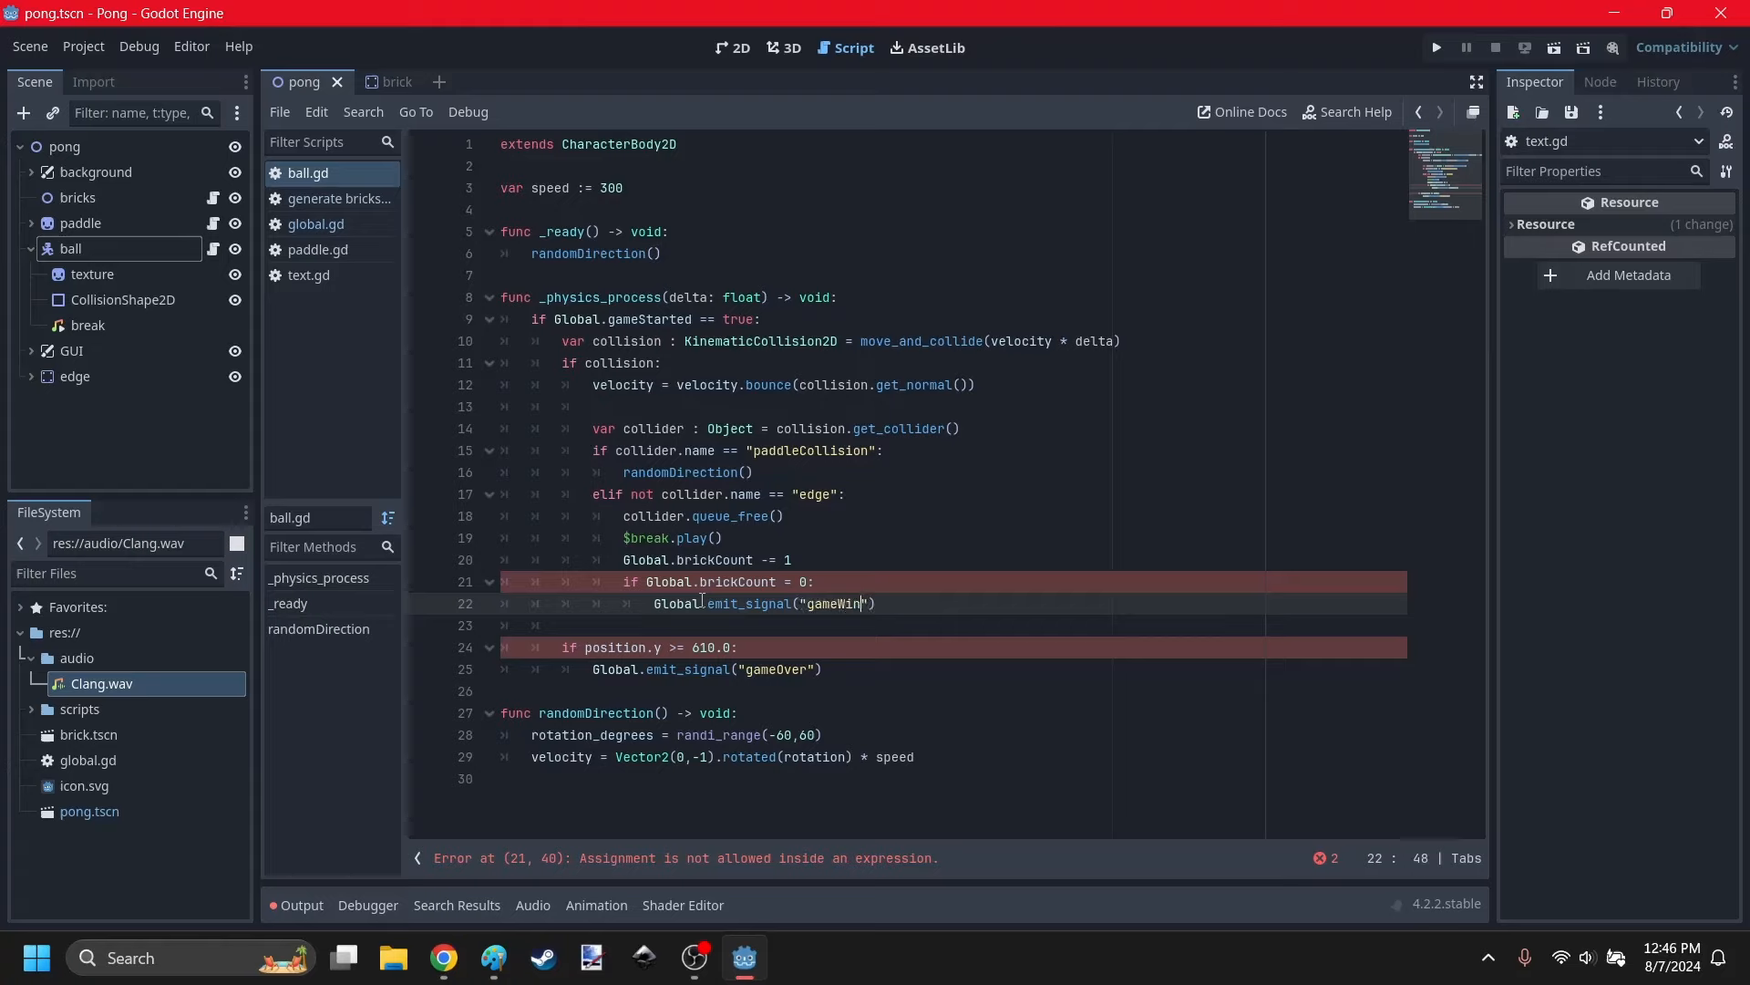
{"action": "left_click", "coordinate": [901, 627]}
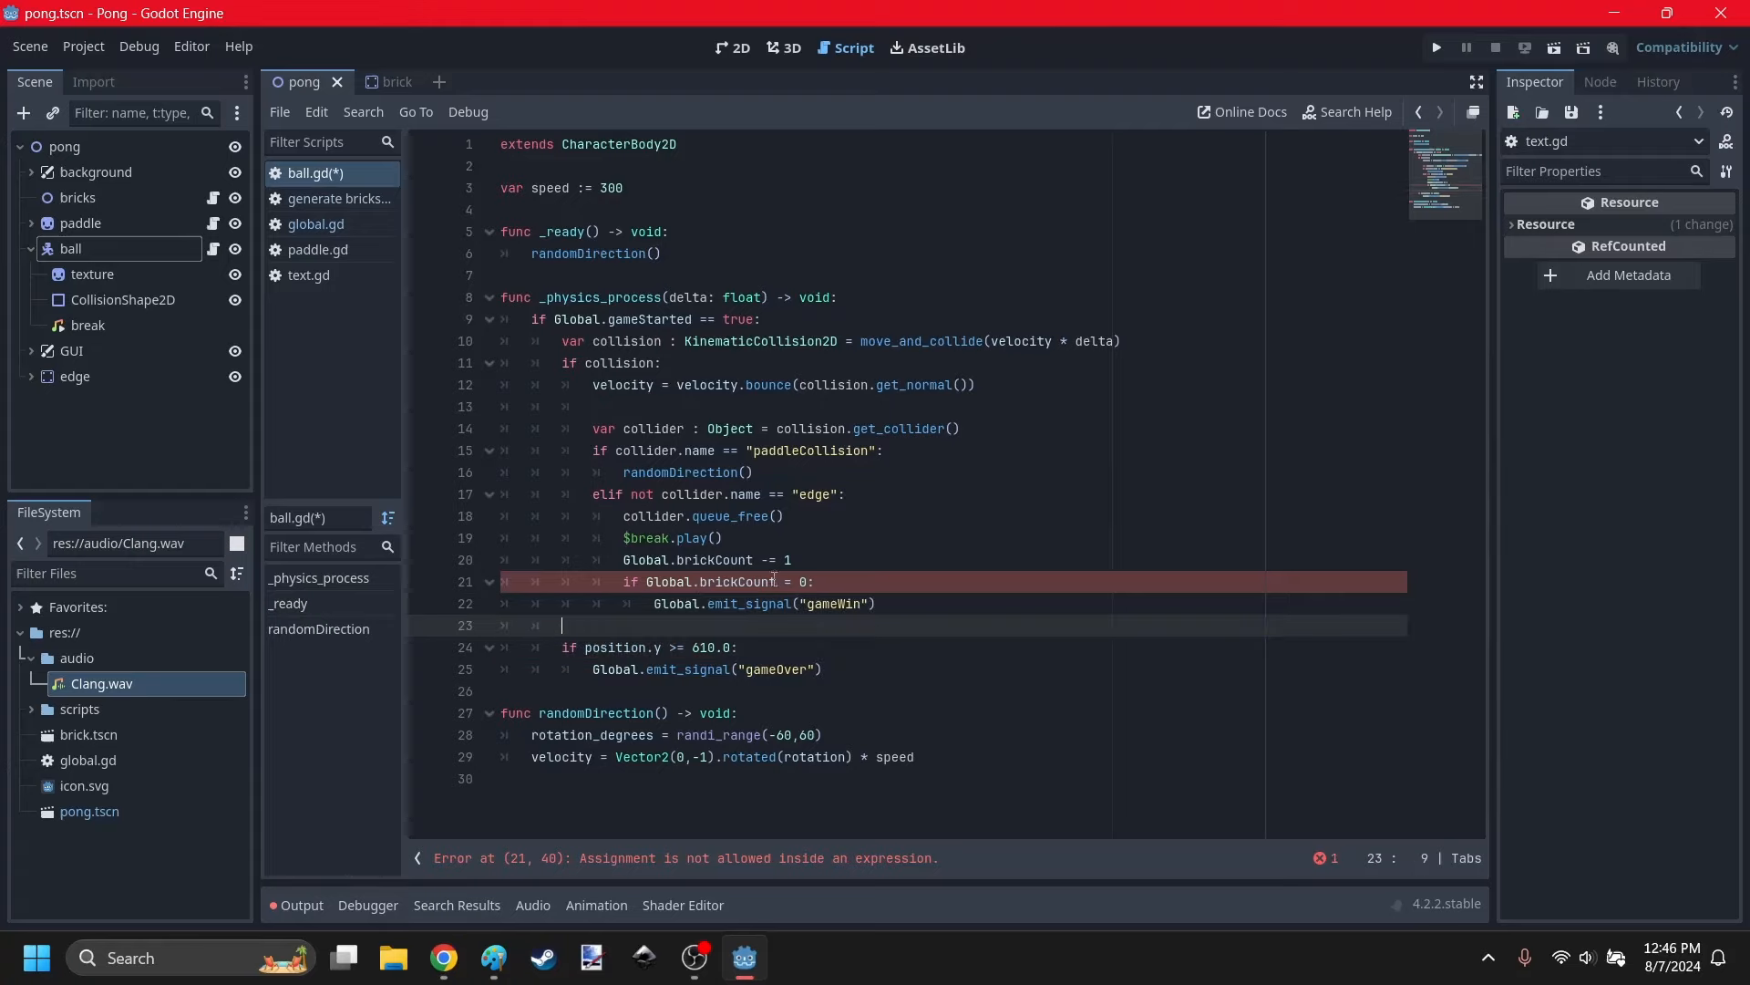
Change the win condition to if Global.brickCount <= 0: and save the script.
{"action": "left_click", "coordinate": [787, 582]}
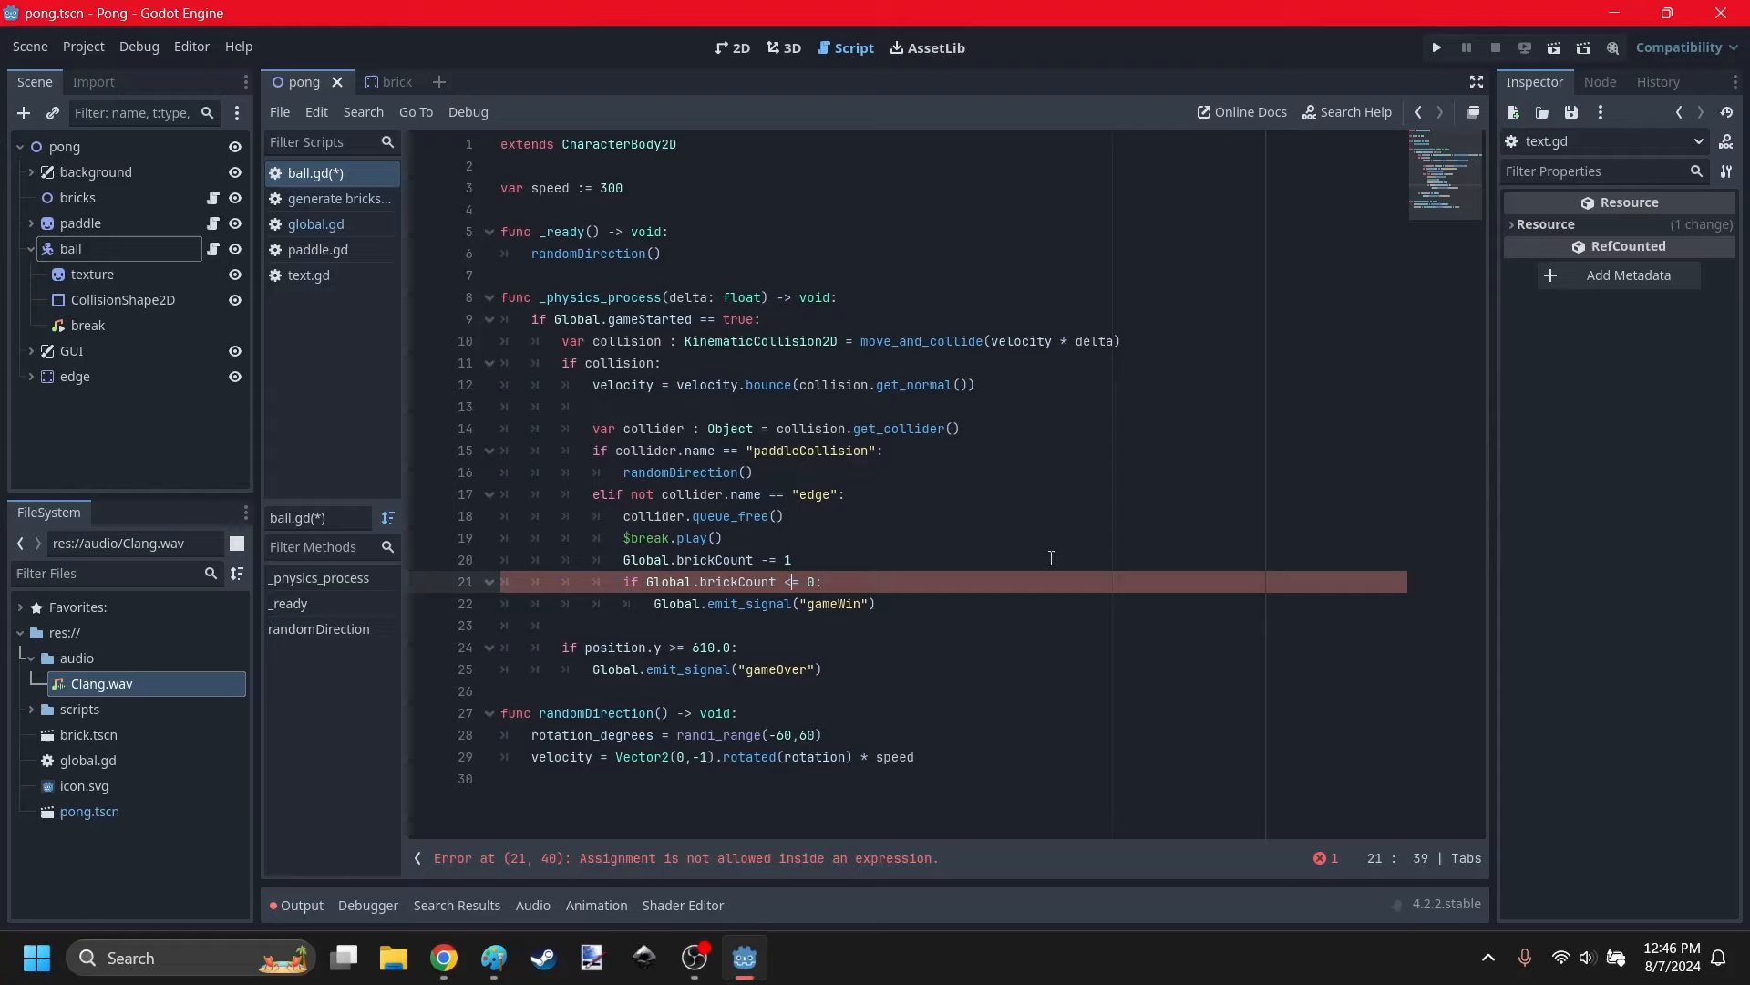
{"action": "left_click_drag", "start_coordinate": [783, 583], "coordinate": [788, 581]}
{"action": "left_click", "coordinate": [922, 629]}
{"action": "left_click", "coordinate": [809, 604]}
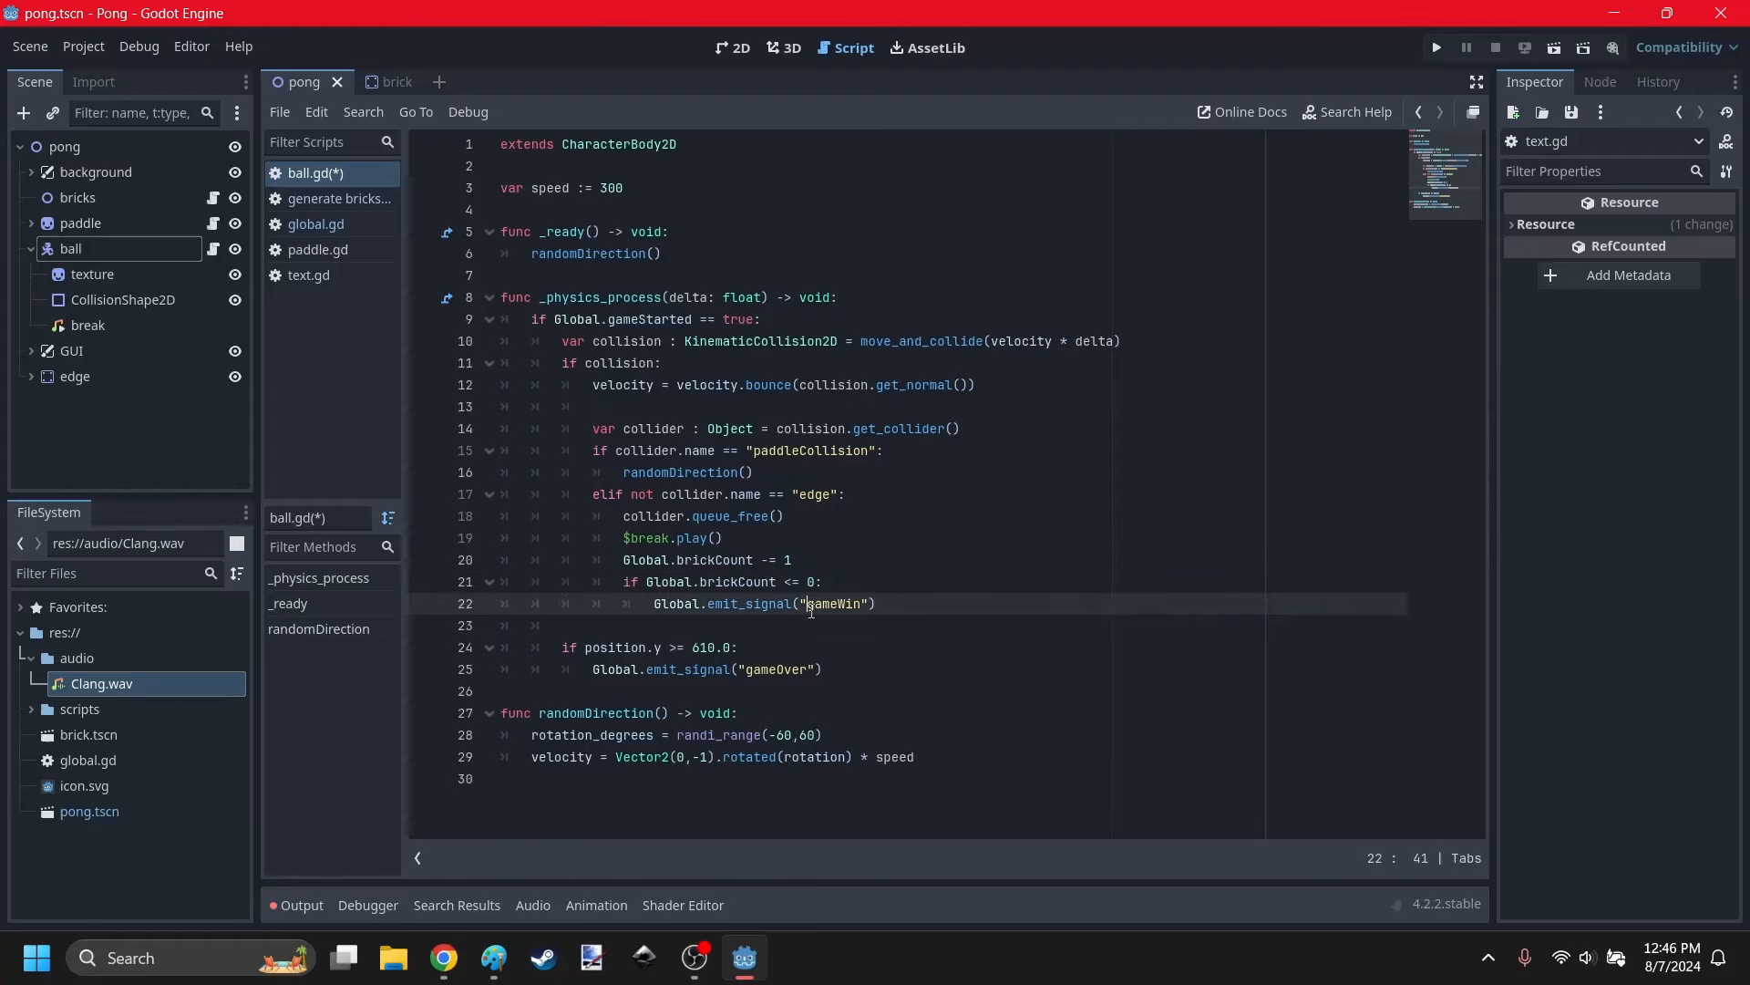
{"action": "left_click", "coordinate": [871, 622]}
{"action": "key", "text": "ctrl+s"}
{"action": "left_click", "coordinate": [496, 779]}
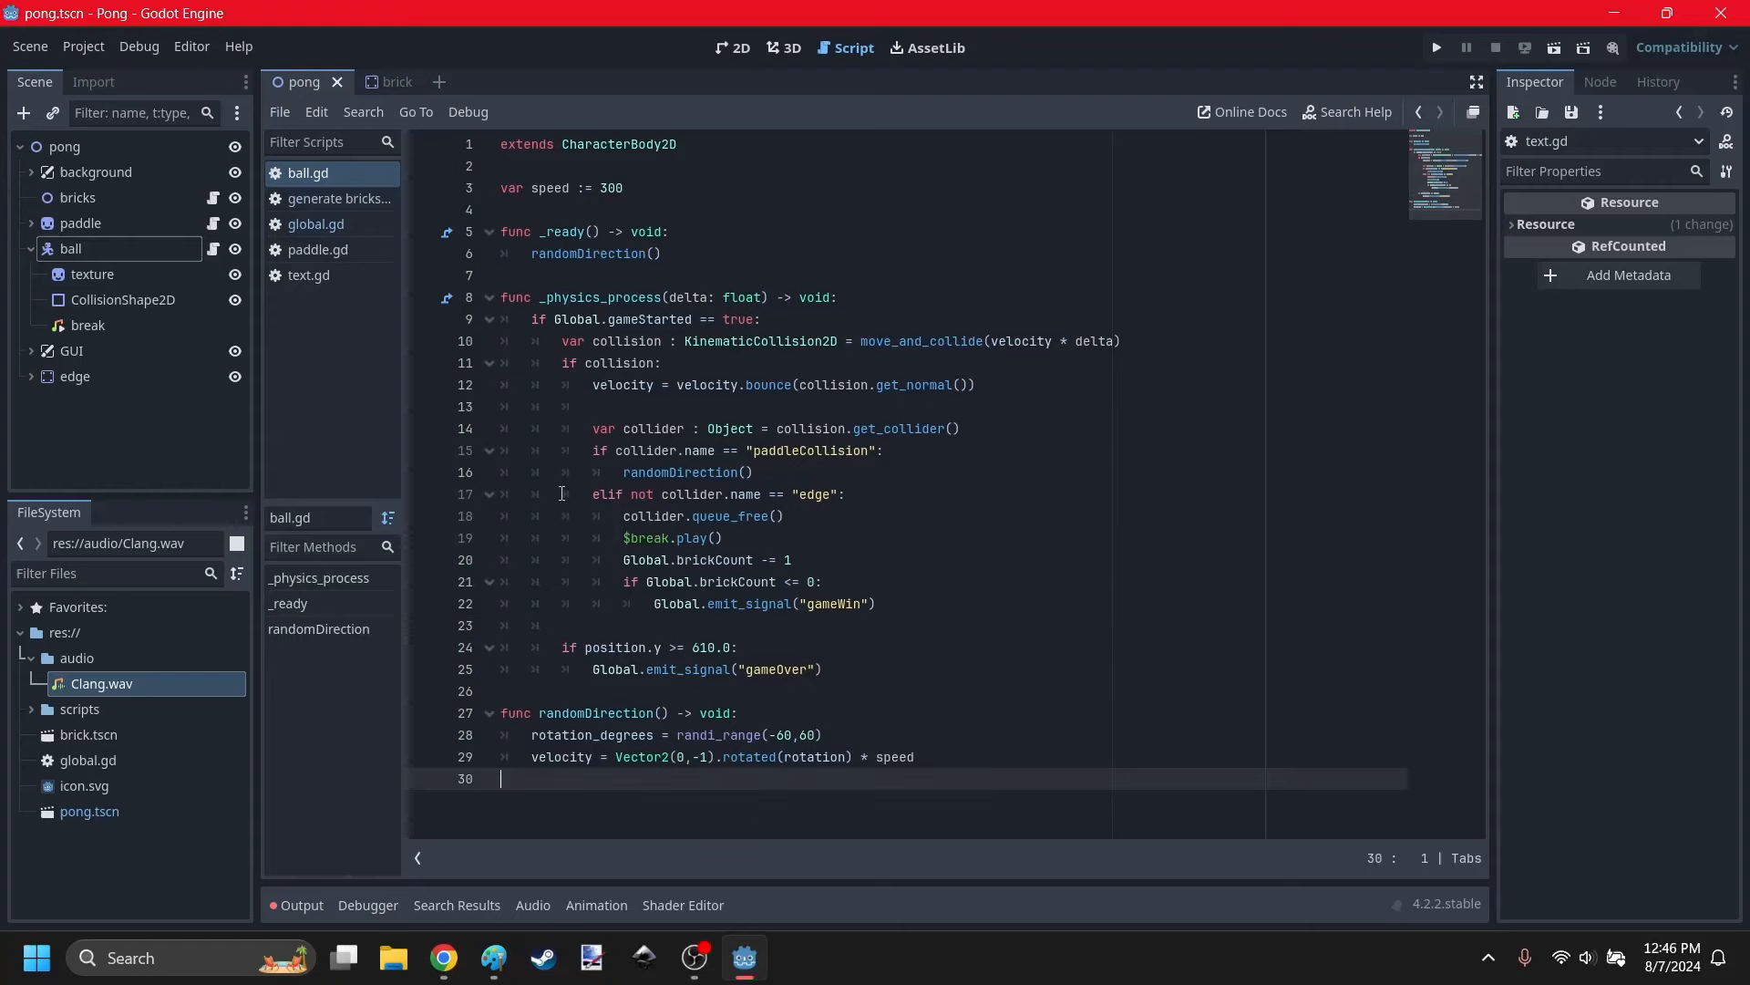
In text.gd, duplicate the whole onGameOver function below the original.
{"action": "left_click", "coordinate": [310, 276]}
{"action": "key", "text": "Return"}
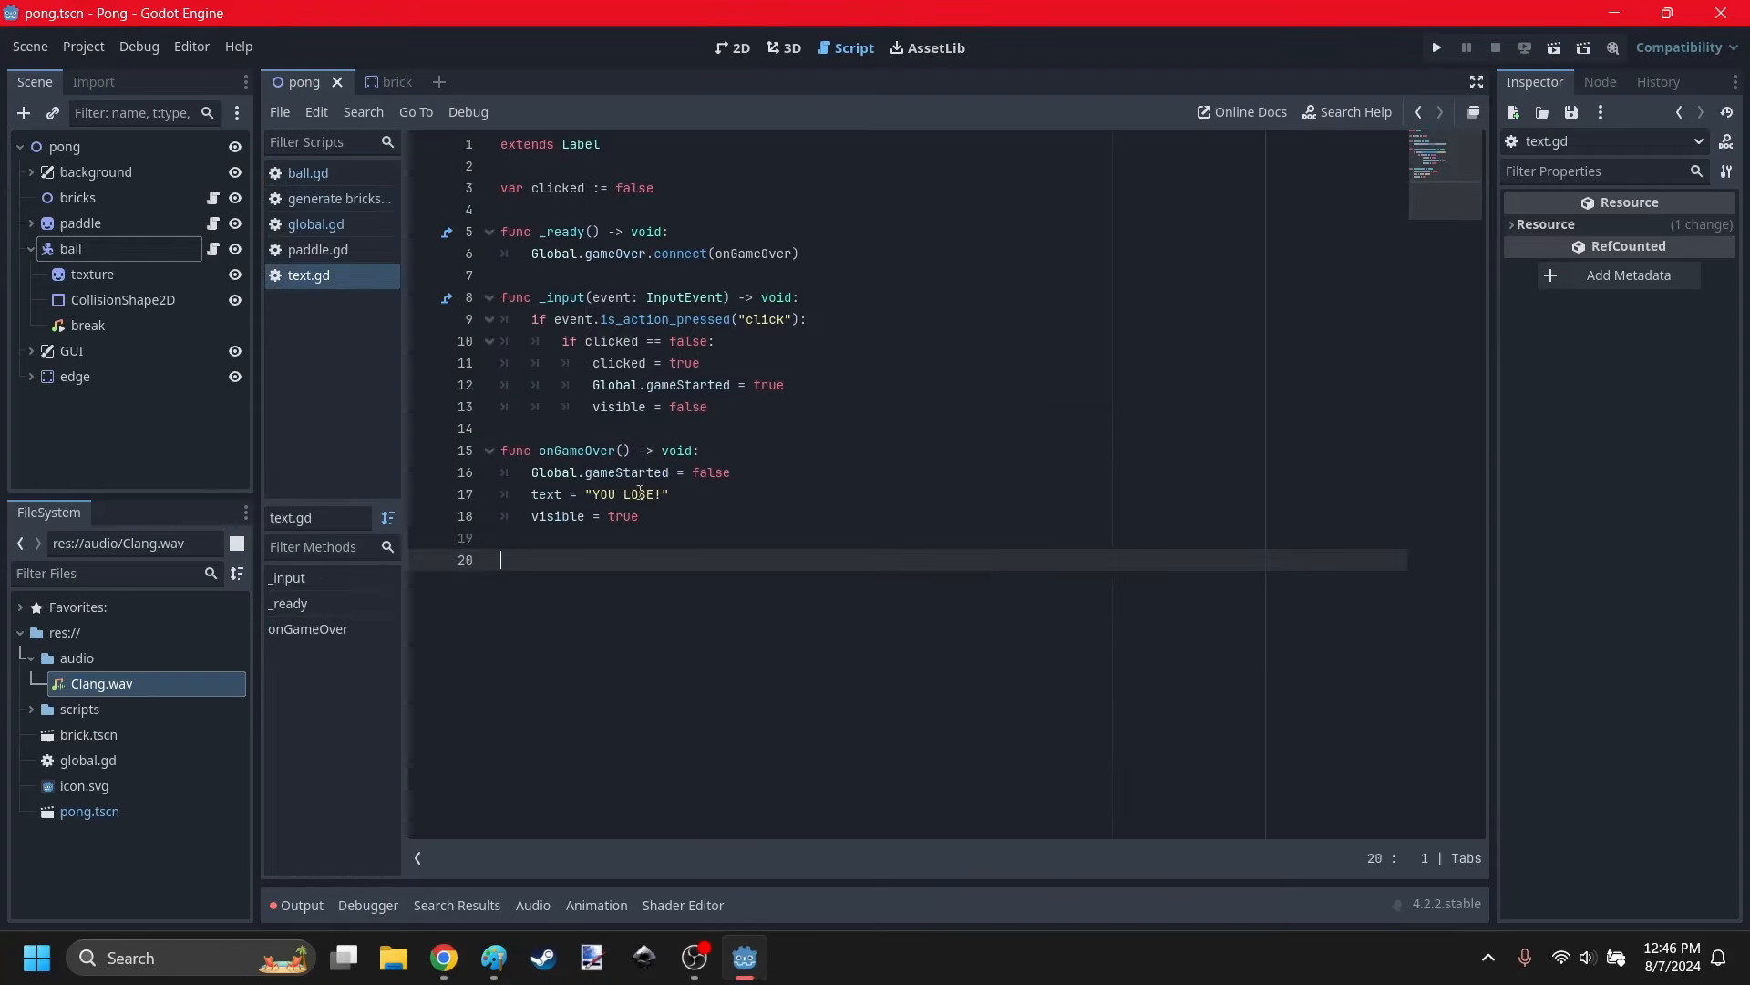
{"action": "left_click_drag", "start_coordinate": [640, 516], "coordinate": [501, 452]}
{"action": "key", "text": "ctrl+c"}
{"action": "left_click", "coordinate": [562, 556]}
{"action": "key", "text": "ctrl+v"}
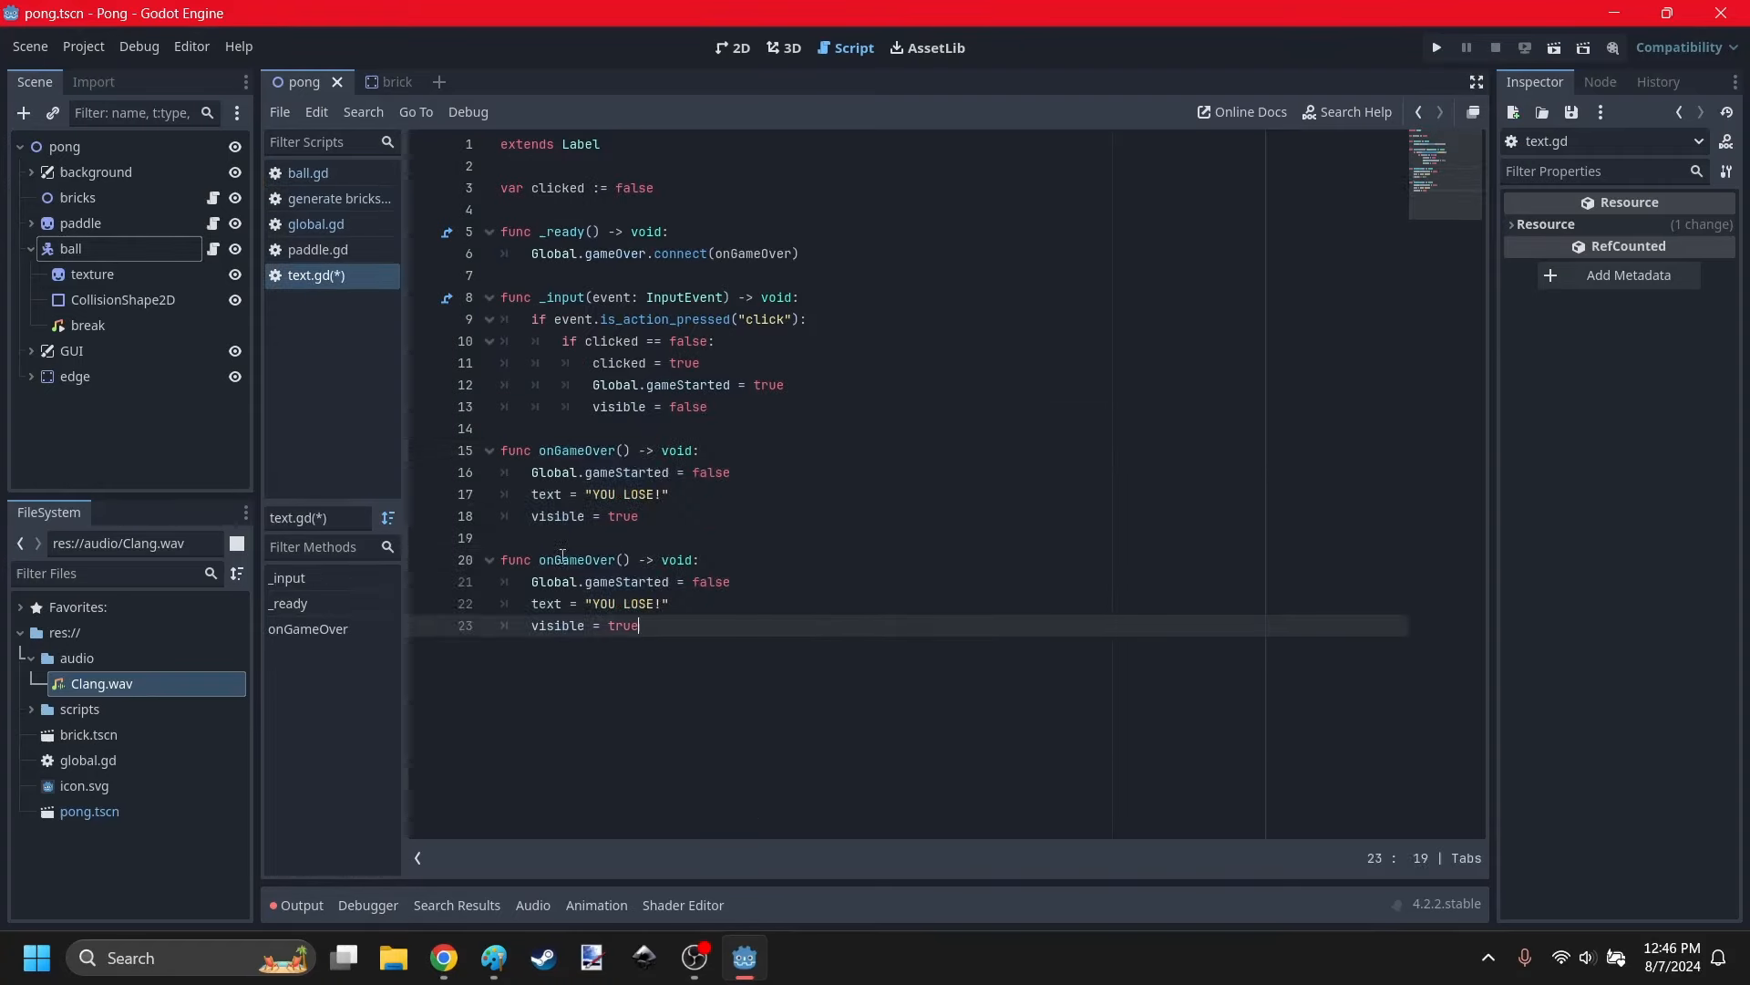
Rename the duplicated function to onGameWin.
{"action": "left_click", "coordinate": [620, 558]}
{"action": "key", "text": "BackSpace"}
{"action": "key", "text": "BackSpace"}
{"action": "key", "text": "BackSpace"}
{"action": "key", "text": "BackSpace"}
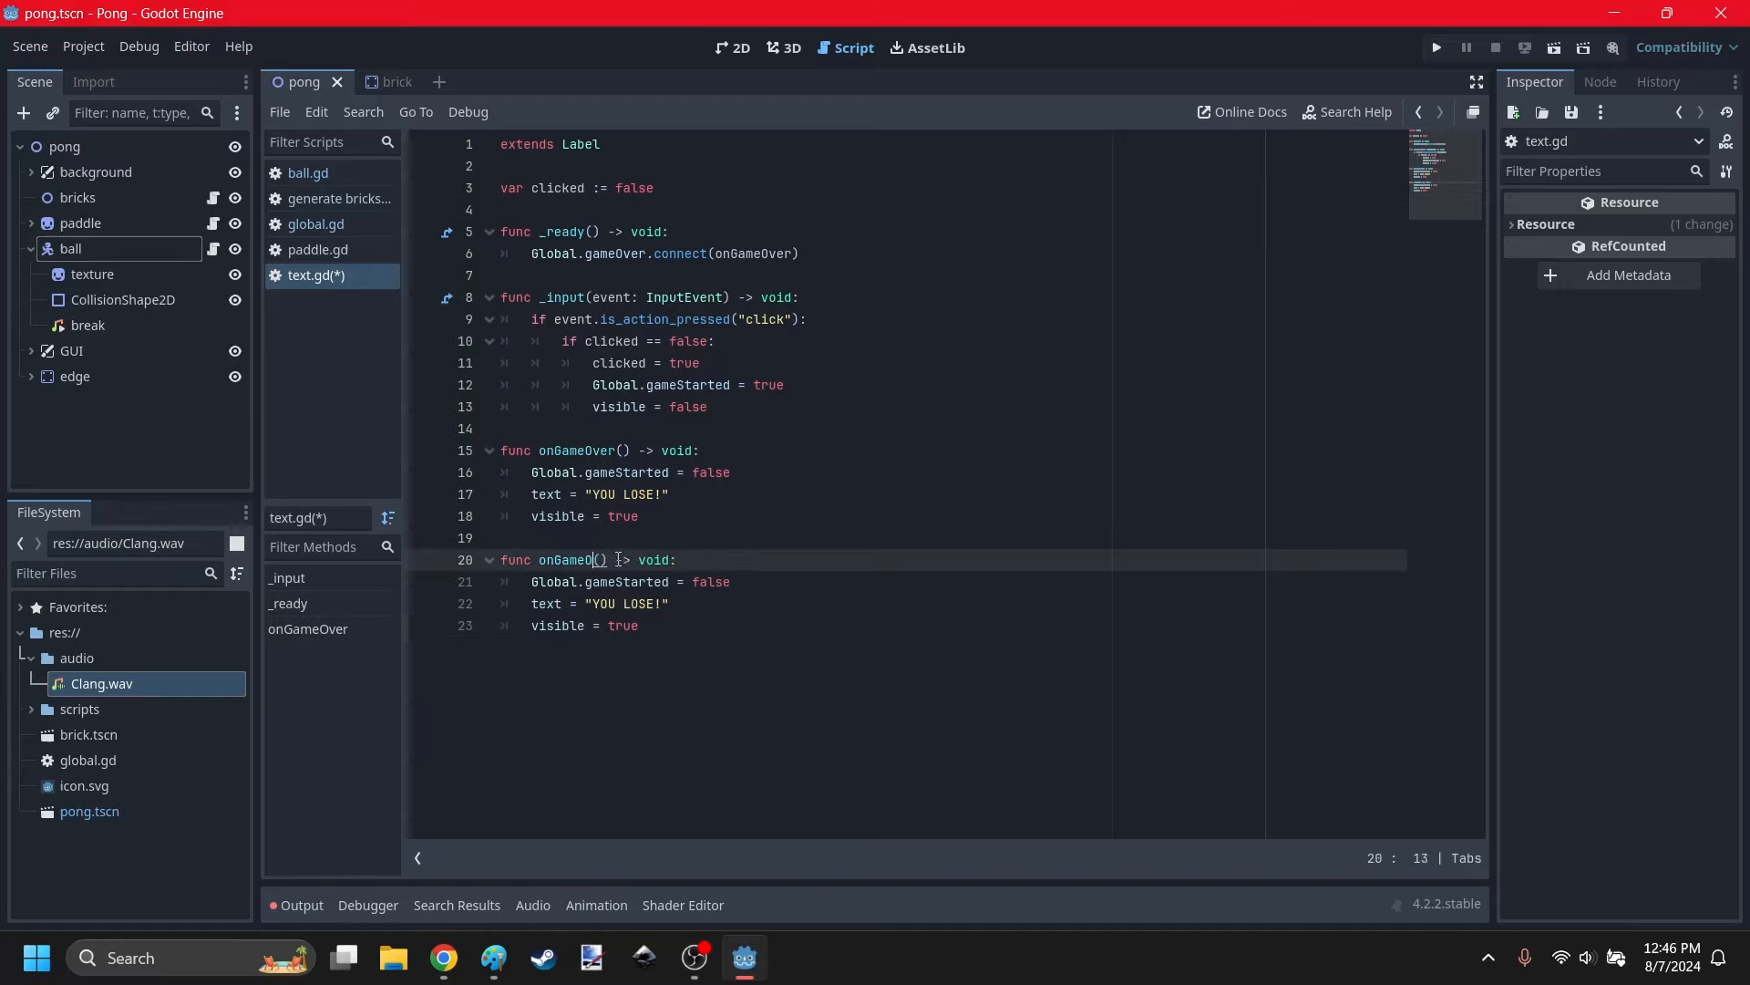
{"action": "type", "text": "Win"}
{"action": "left_click", "coordinate": [683, 674]}
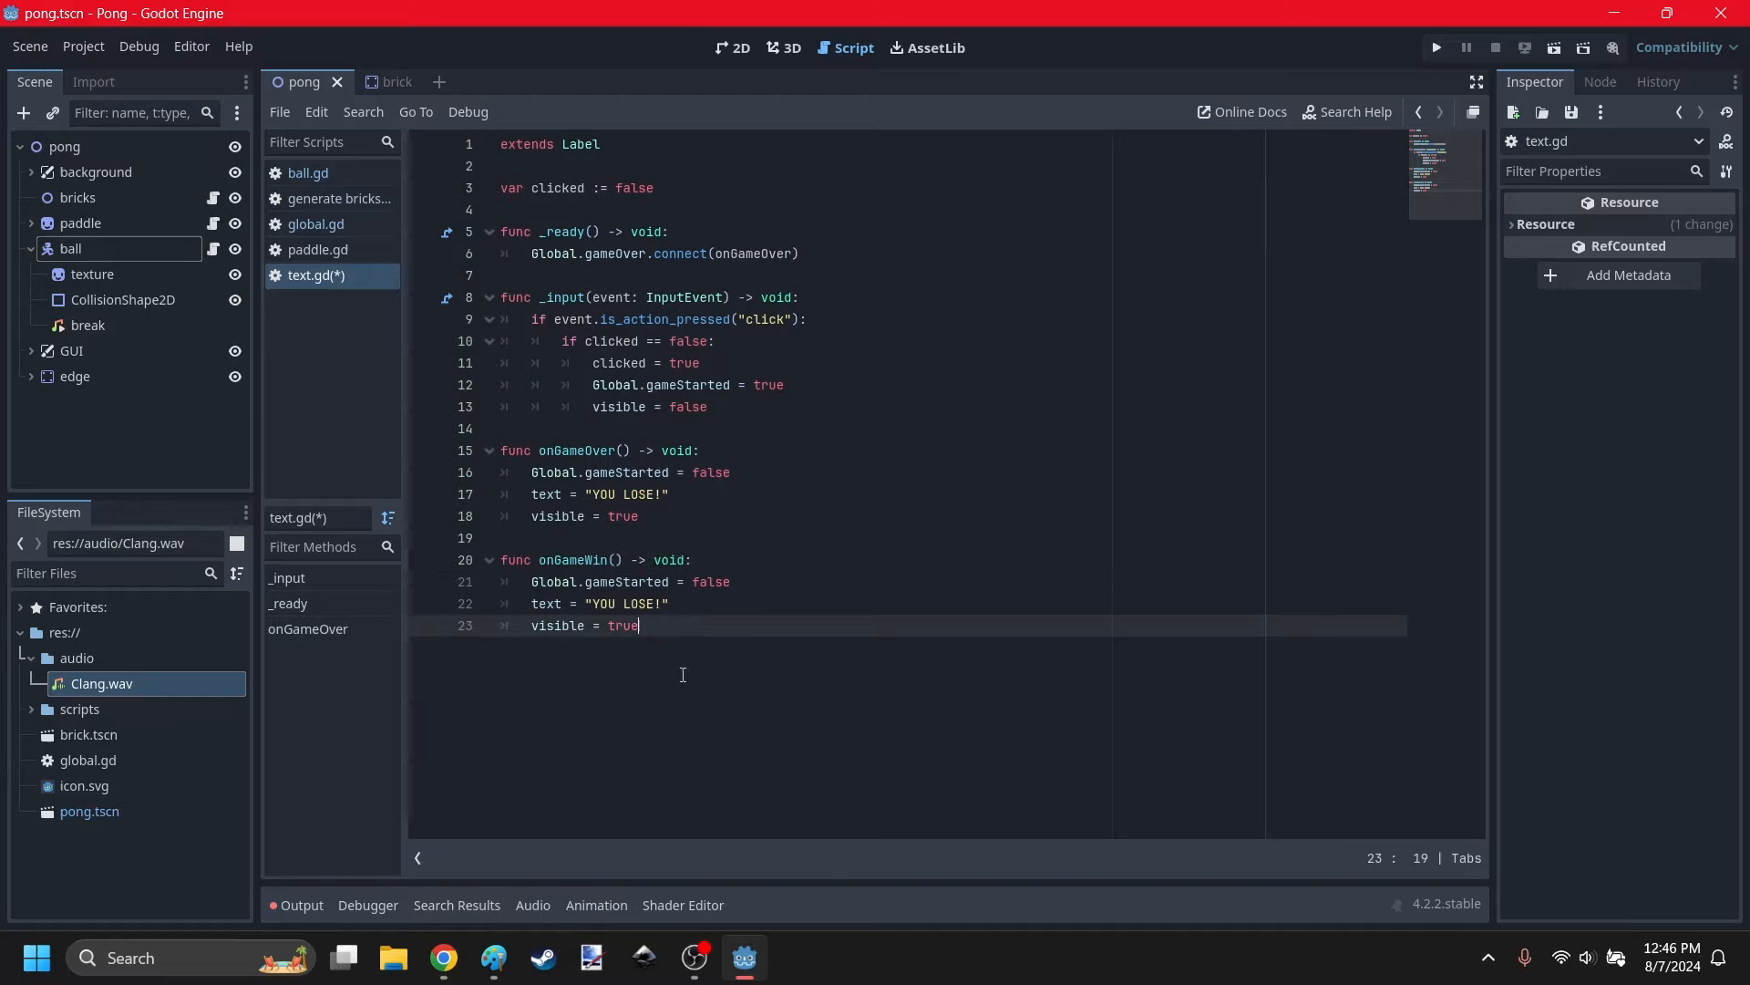
Change the message text in the onGameWin function to "YOU WIN!" and save the script.
{"action": "double_click", "coordinate": [640, 604]}
{"action": "type", "text": "W"}
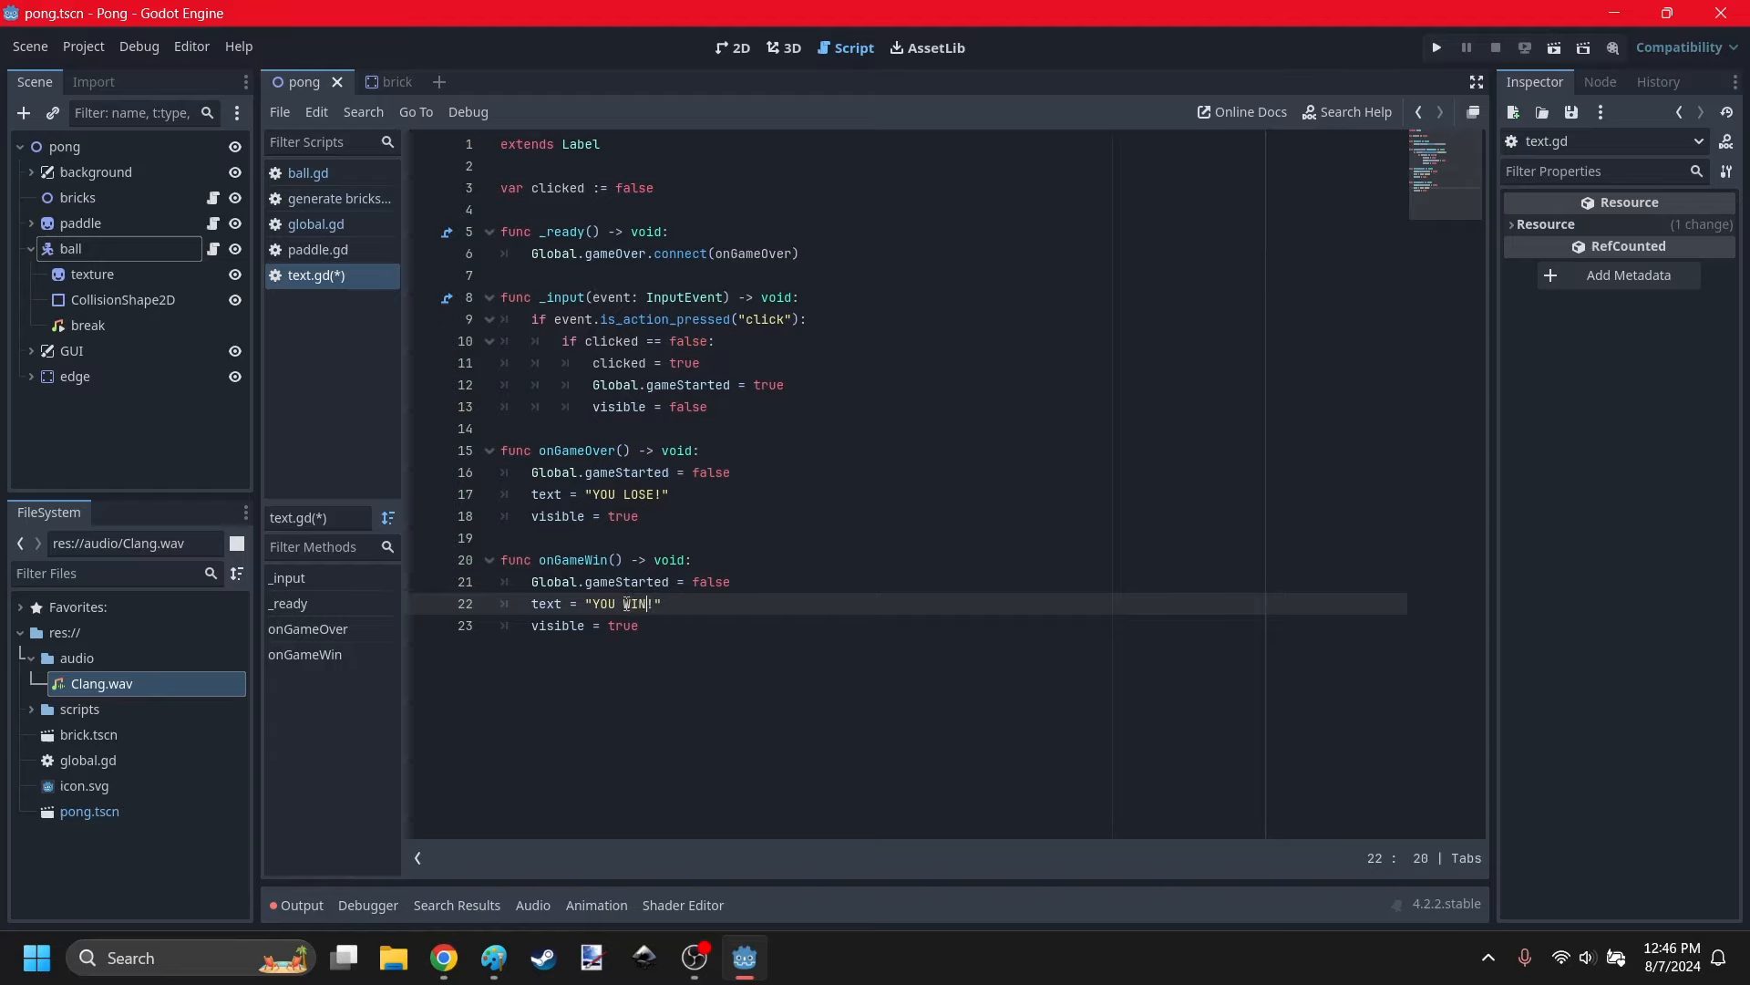
{"action": "type", "text": "IN"}
{"action": "left_click", "coordinate": [832, 793]}
{"action": "key", "text": "ctrl+s"}
{"action": "key", "text": "Return"}
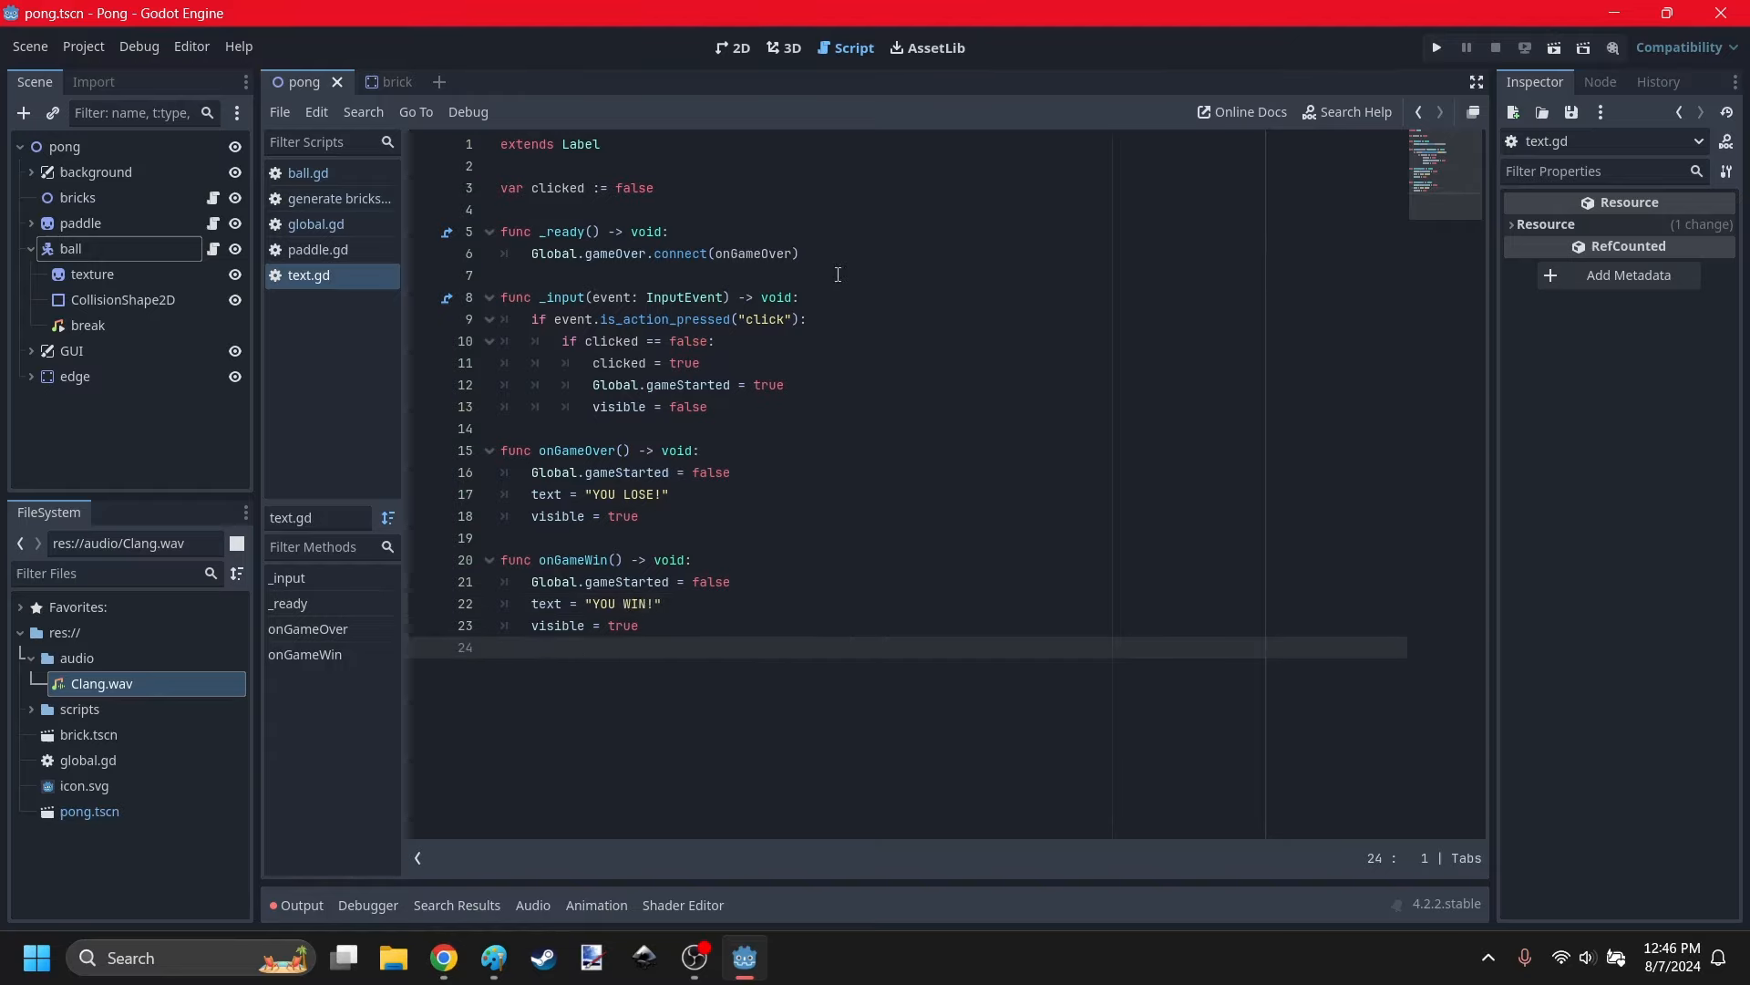
In _ready of text.gd, add Global.gameWin.connect(onGameWin) below the gameOver connection and save.
{"action": "left_click", "coordinate": [822, 252]}
{"action": "key", "text": "Return"}
{"action": "type", "text": "Global"}
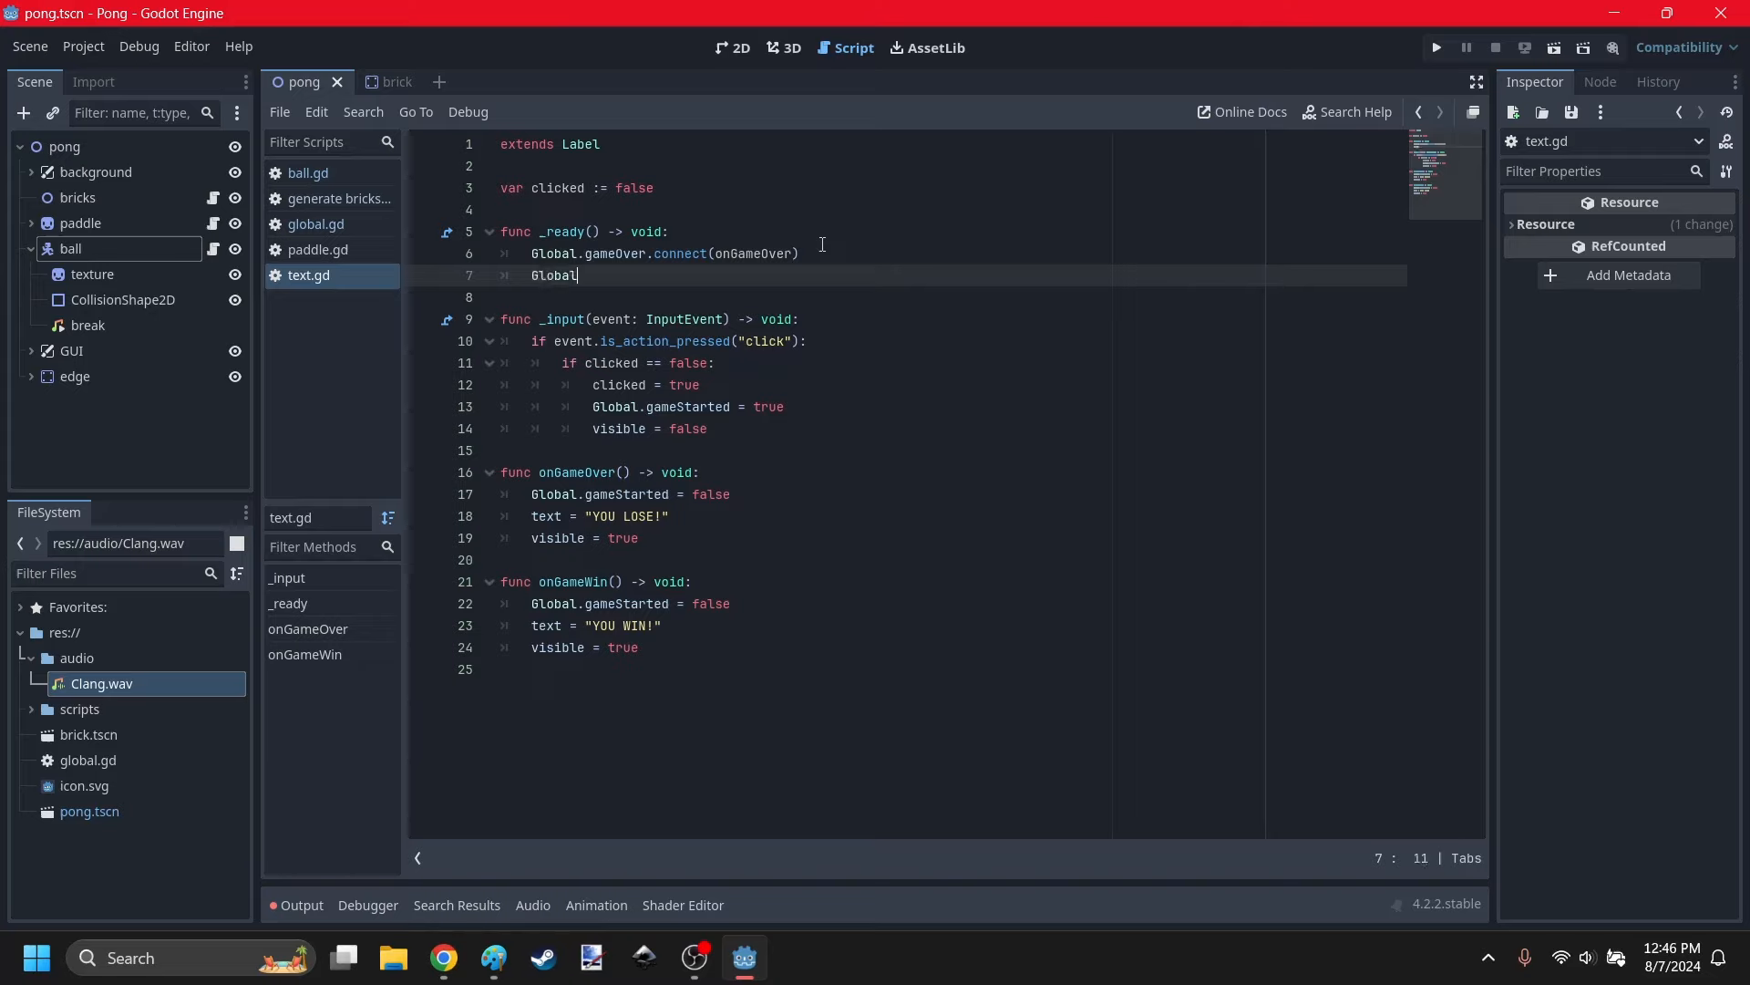
{"action": "type", "text": ".gameW"}
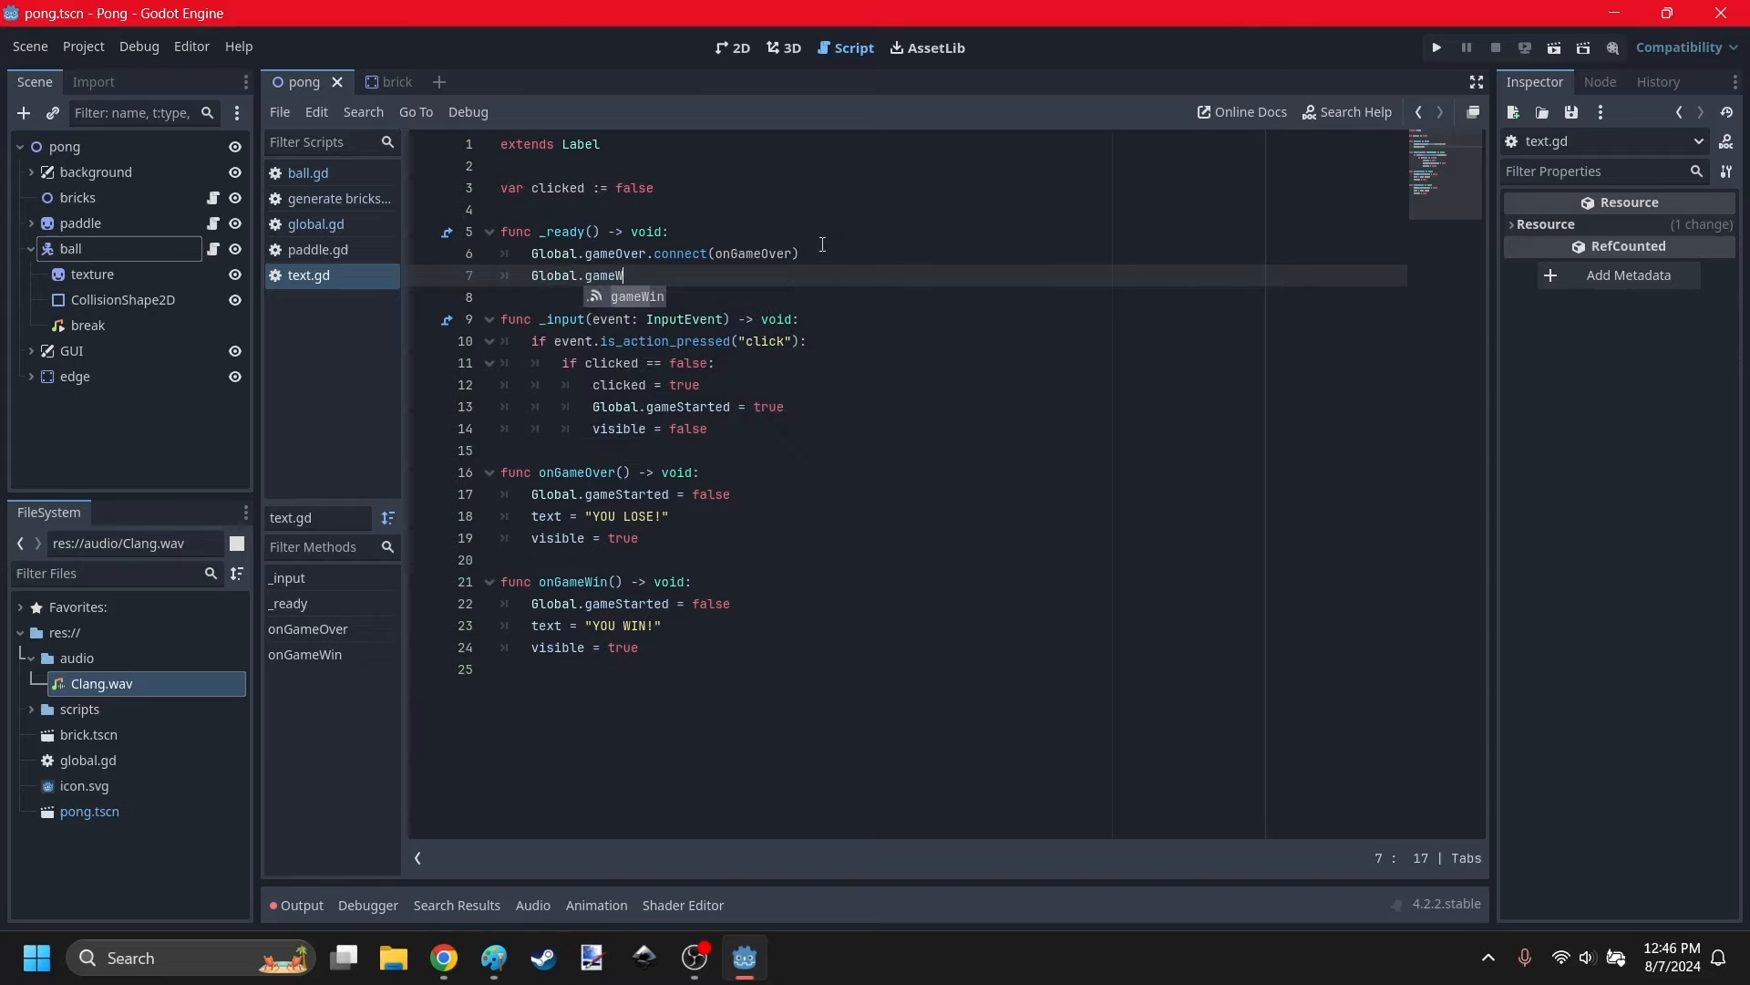
{"action": "type", "text": "in.connect(onGameWin"}
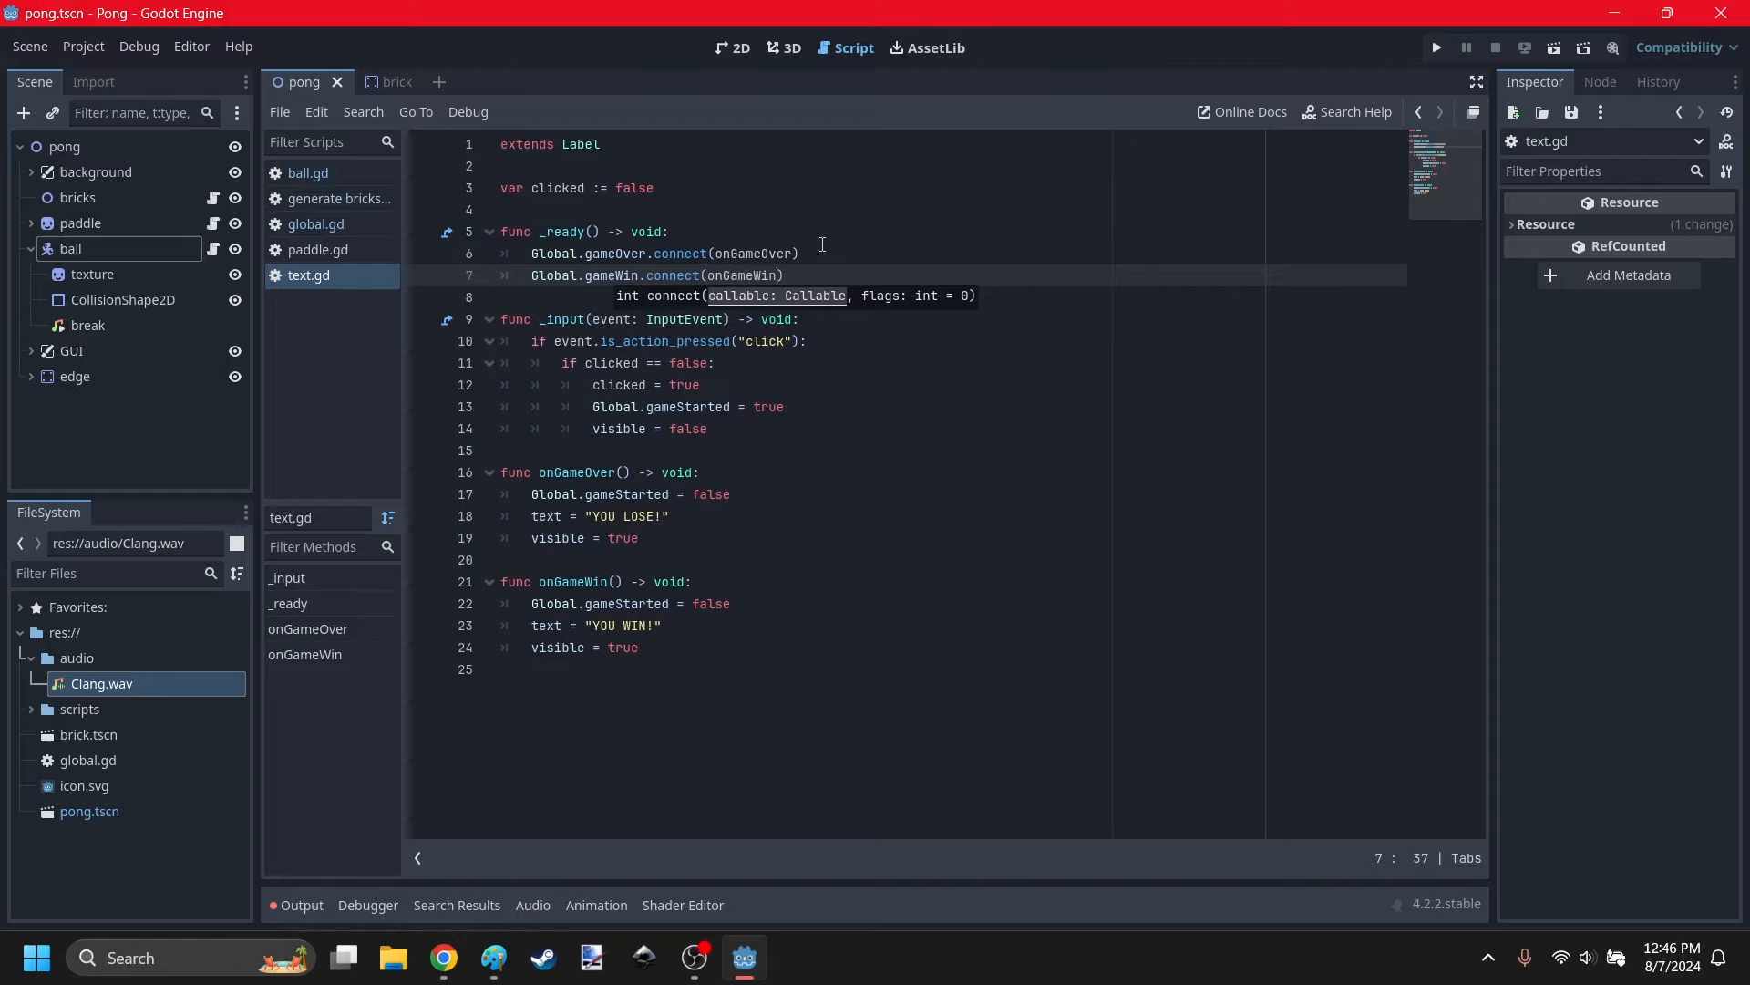
{"action": "type", "text": ")"}
{"action": "left_click", "coordinate": [743, 668]}
{"action": "key", "text": "ctrl+s"}
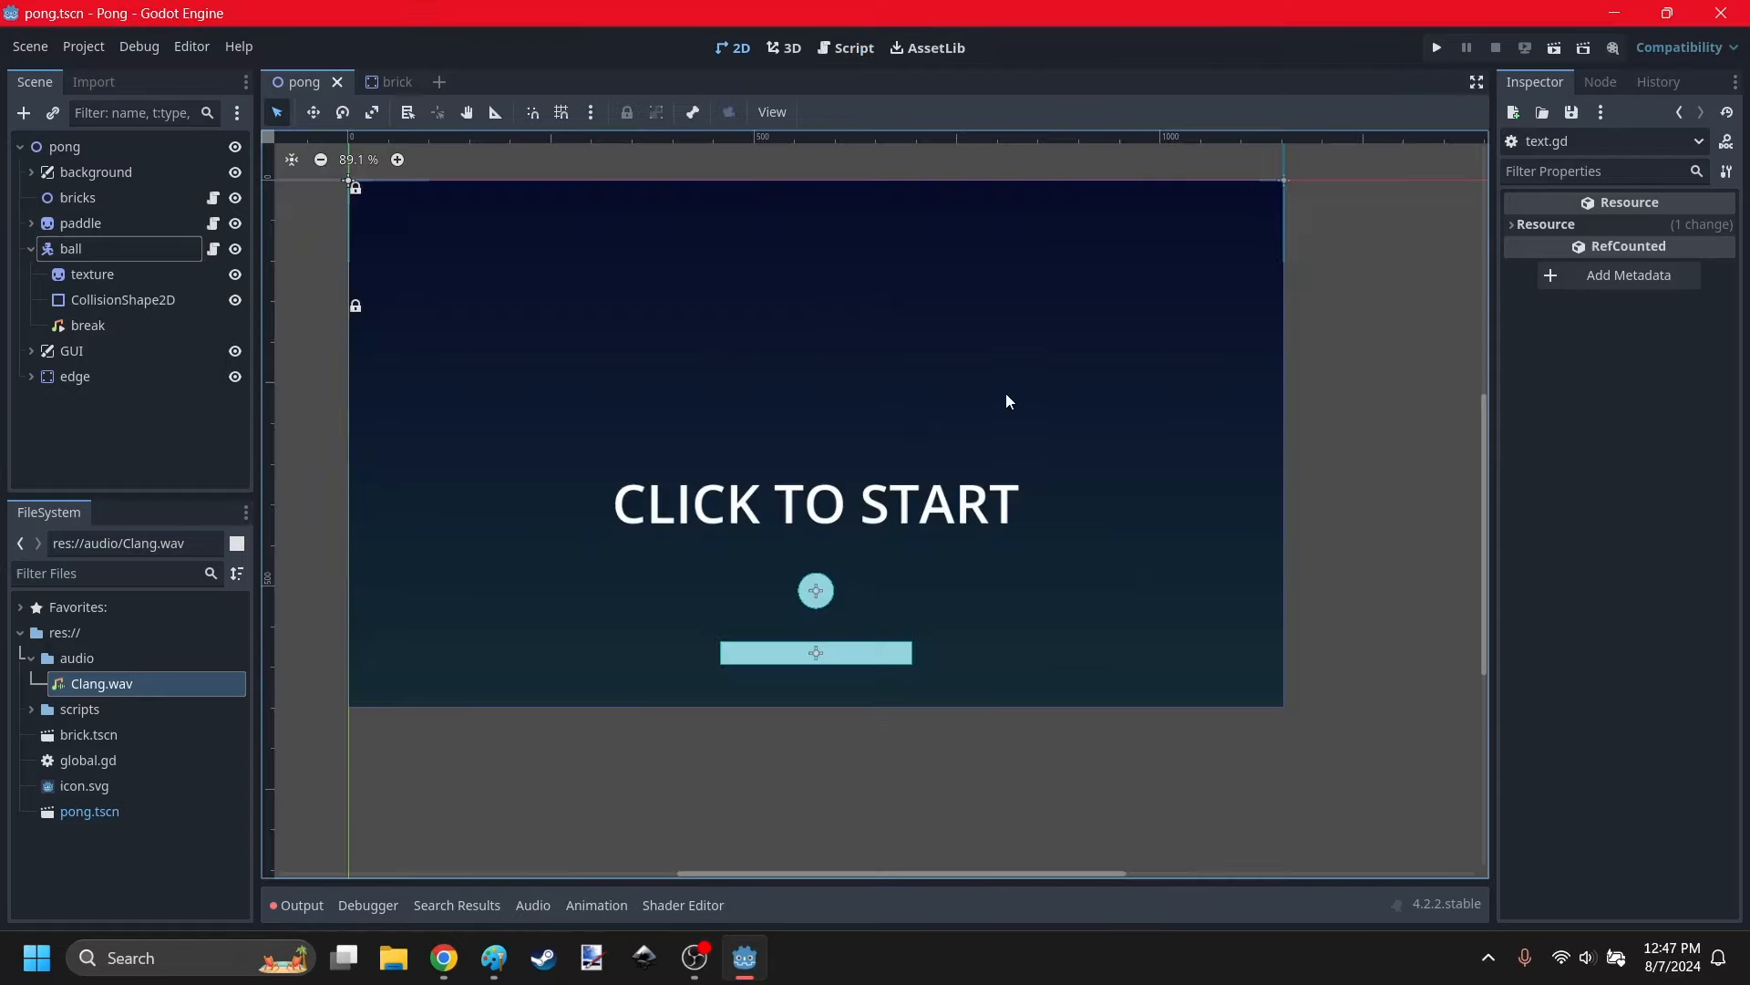
In ball.gd, add speed += 20 directly below collider.queue_free() in the brick collision branch.
{"action": "left_click", "coordinate": [846, 50]}
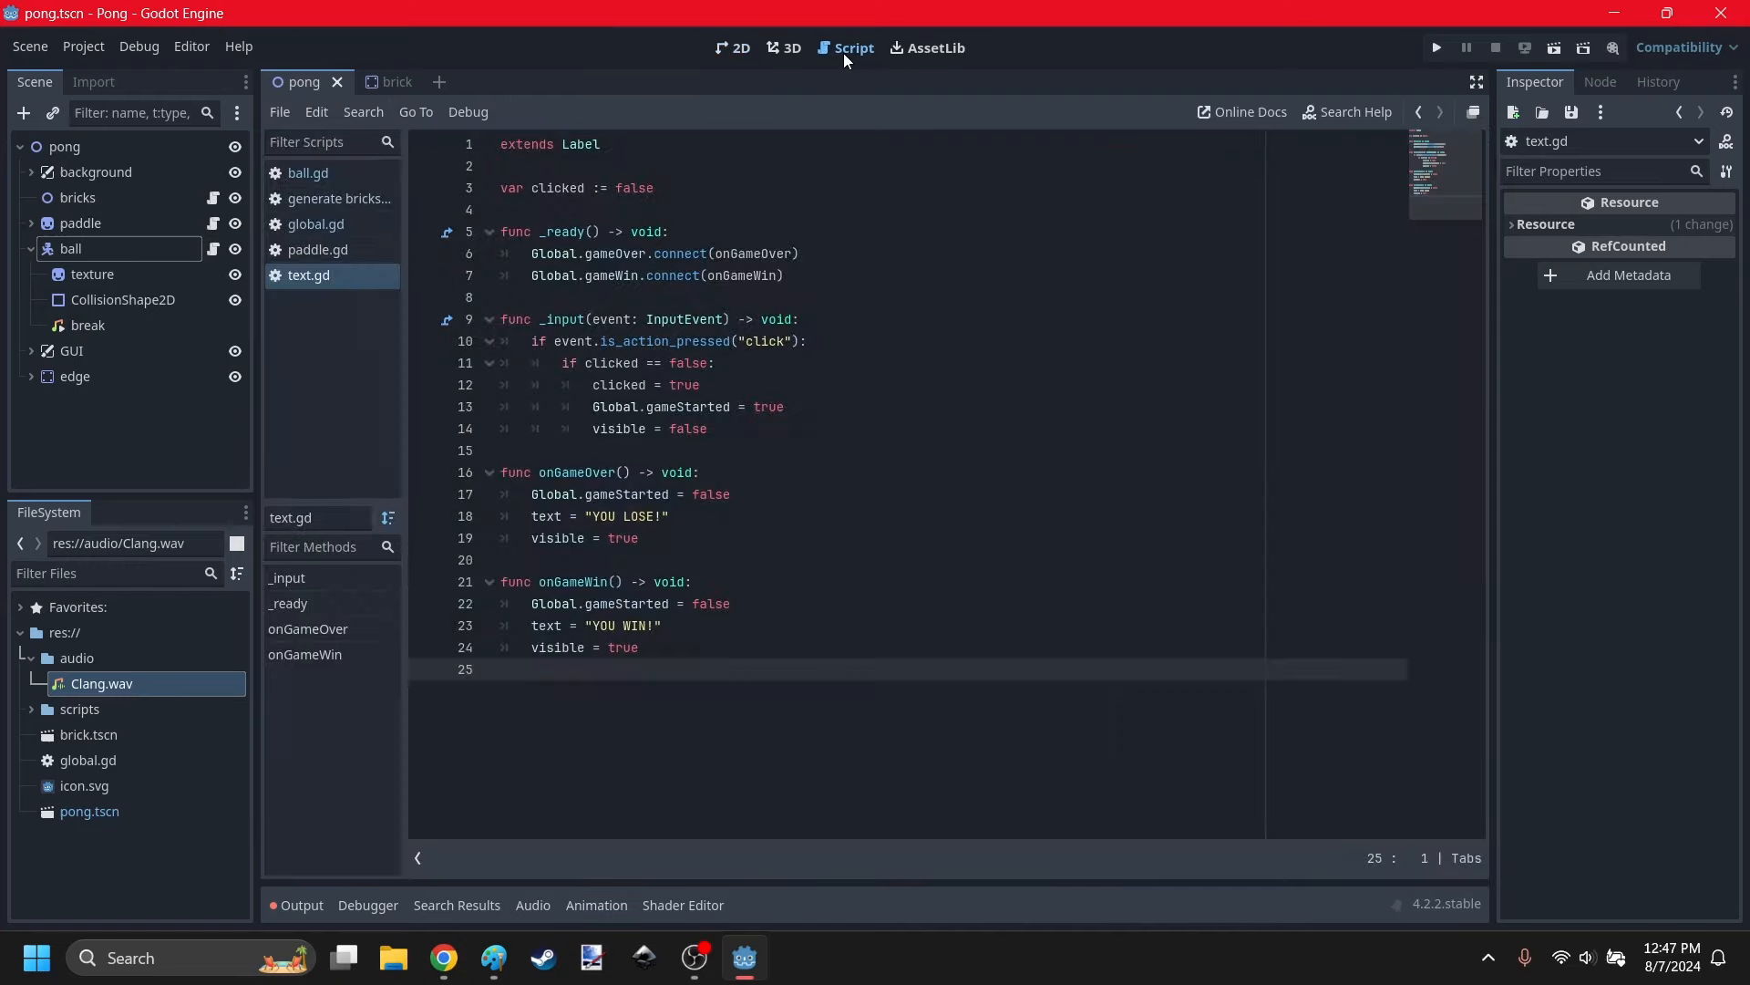
{"action": "left_click", "coordinate": [327, 173]}
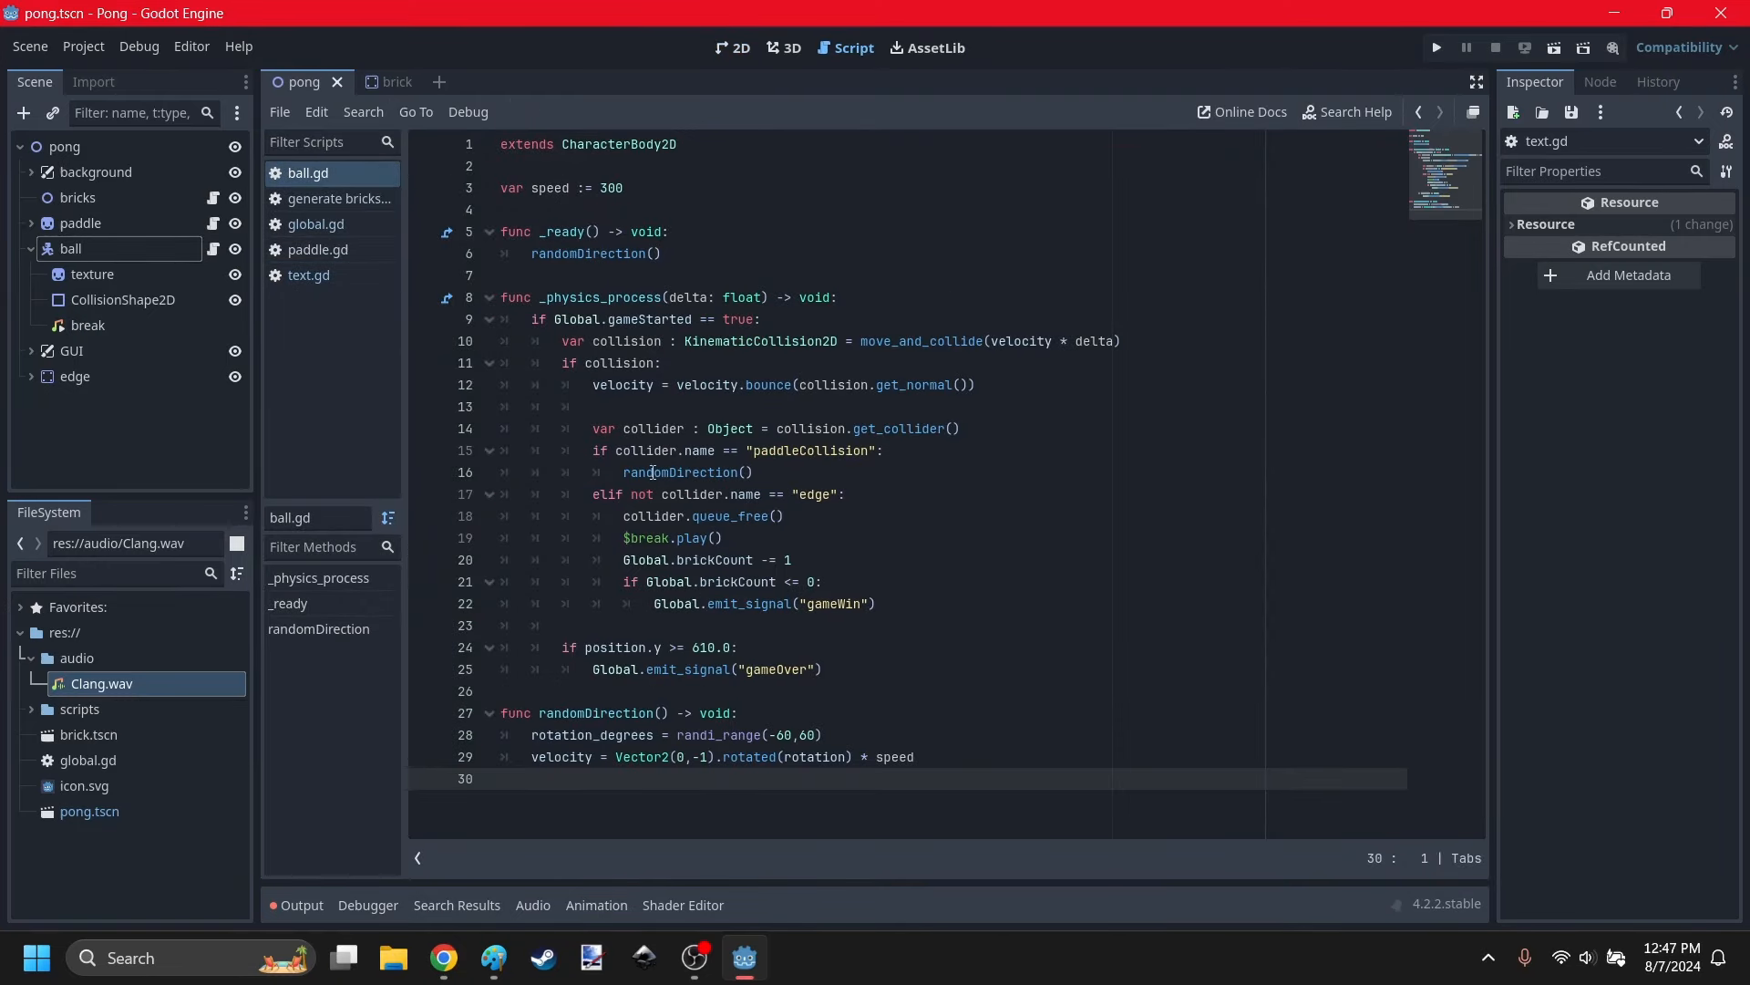
{"action": "left_click", "coordinate": [825, 517]}
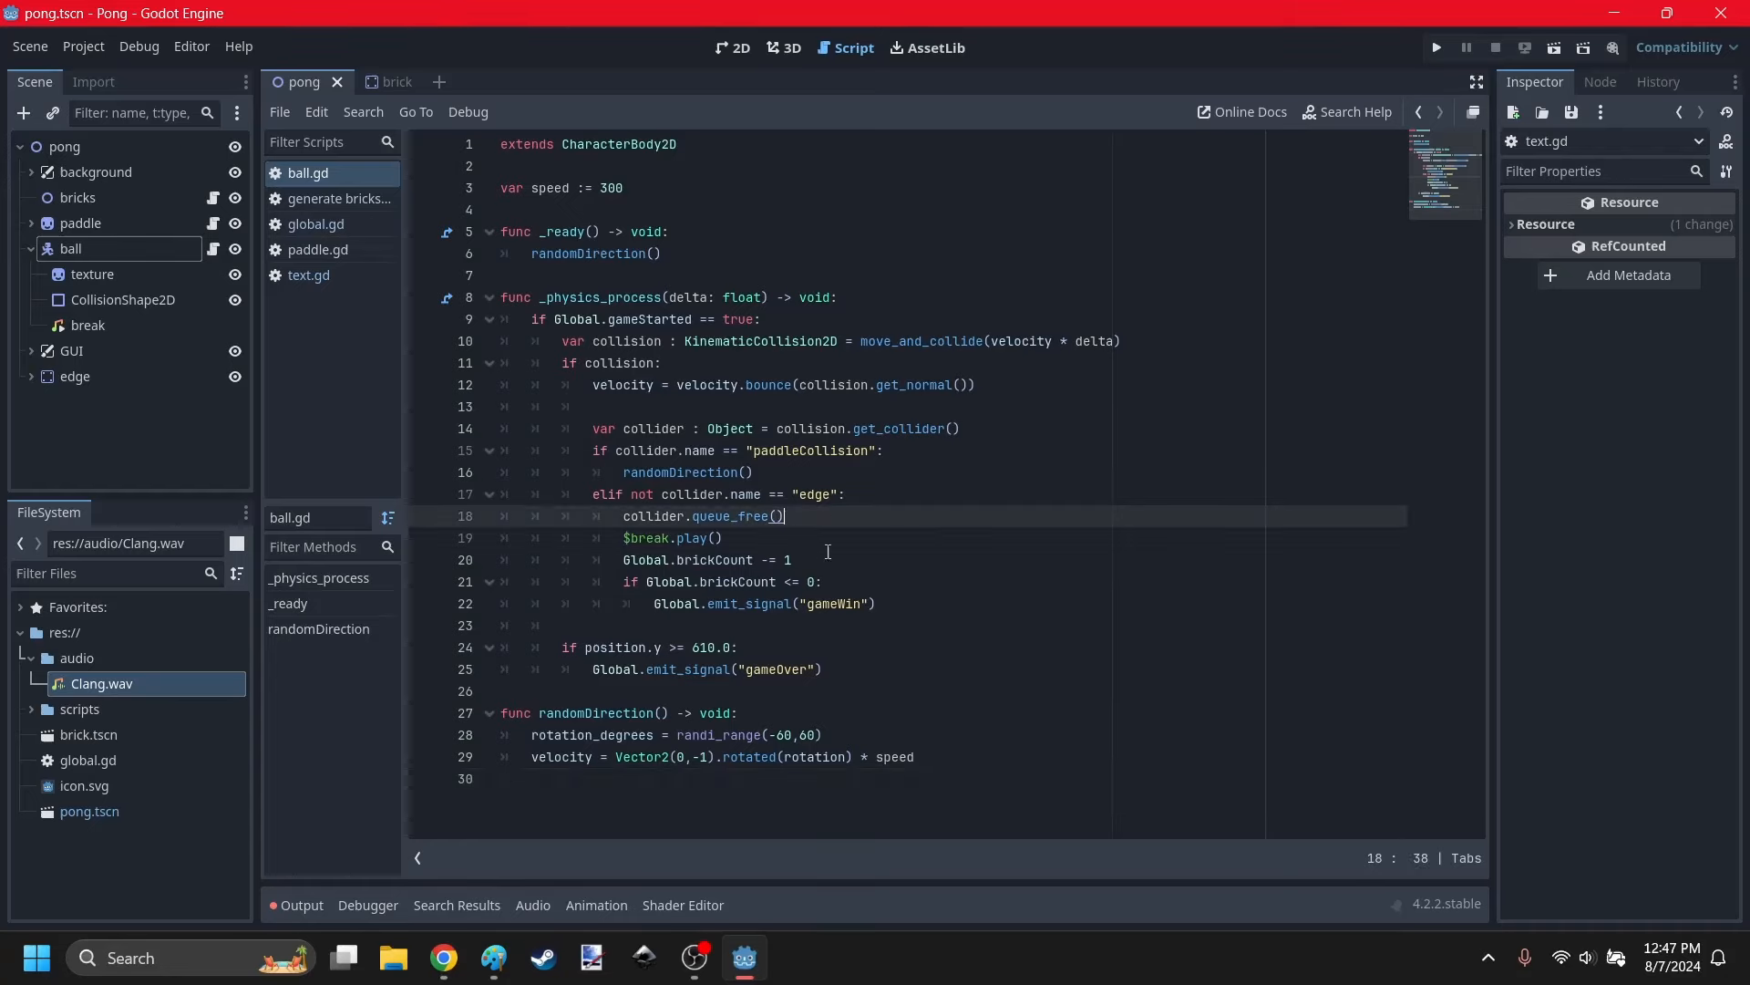
{"action": "key", "text": "Return"}
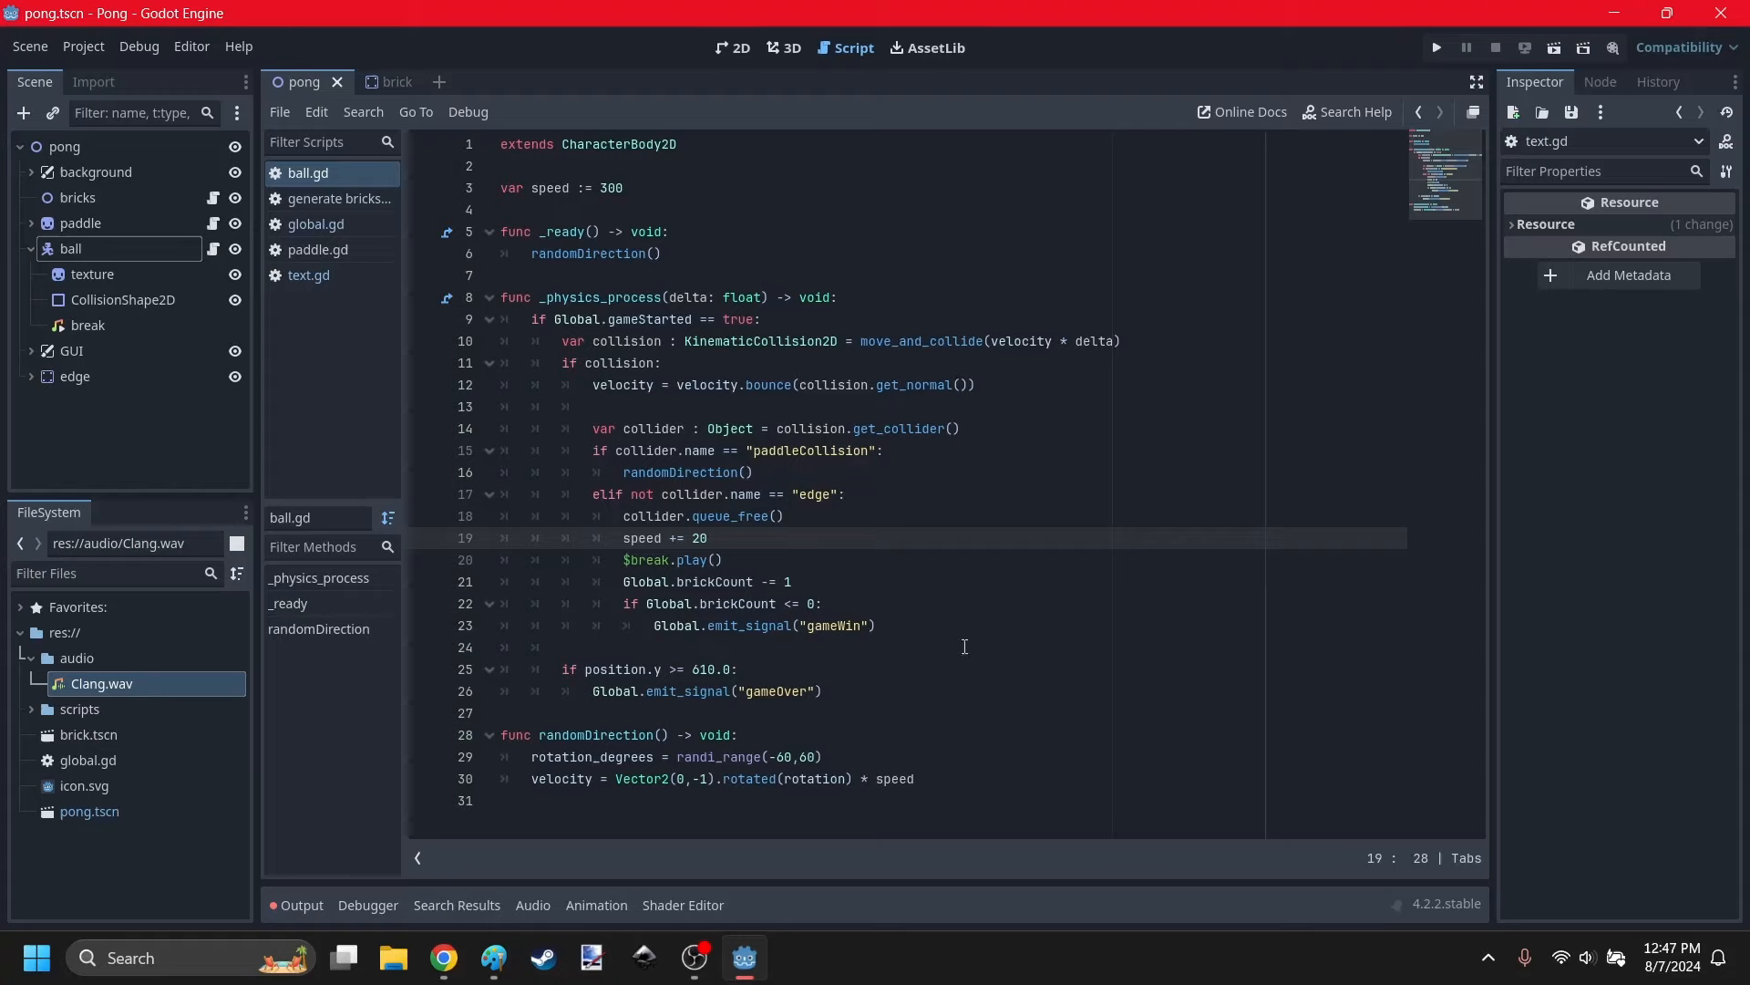
{"action": "left_click", "coordinate": [916, 827]}
In the project's display window settings, set the window mode to Exclusive Fullscreen and close the settings.
{"action": "left_click", "coordinate": [732, 48]}
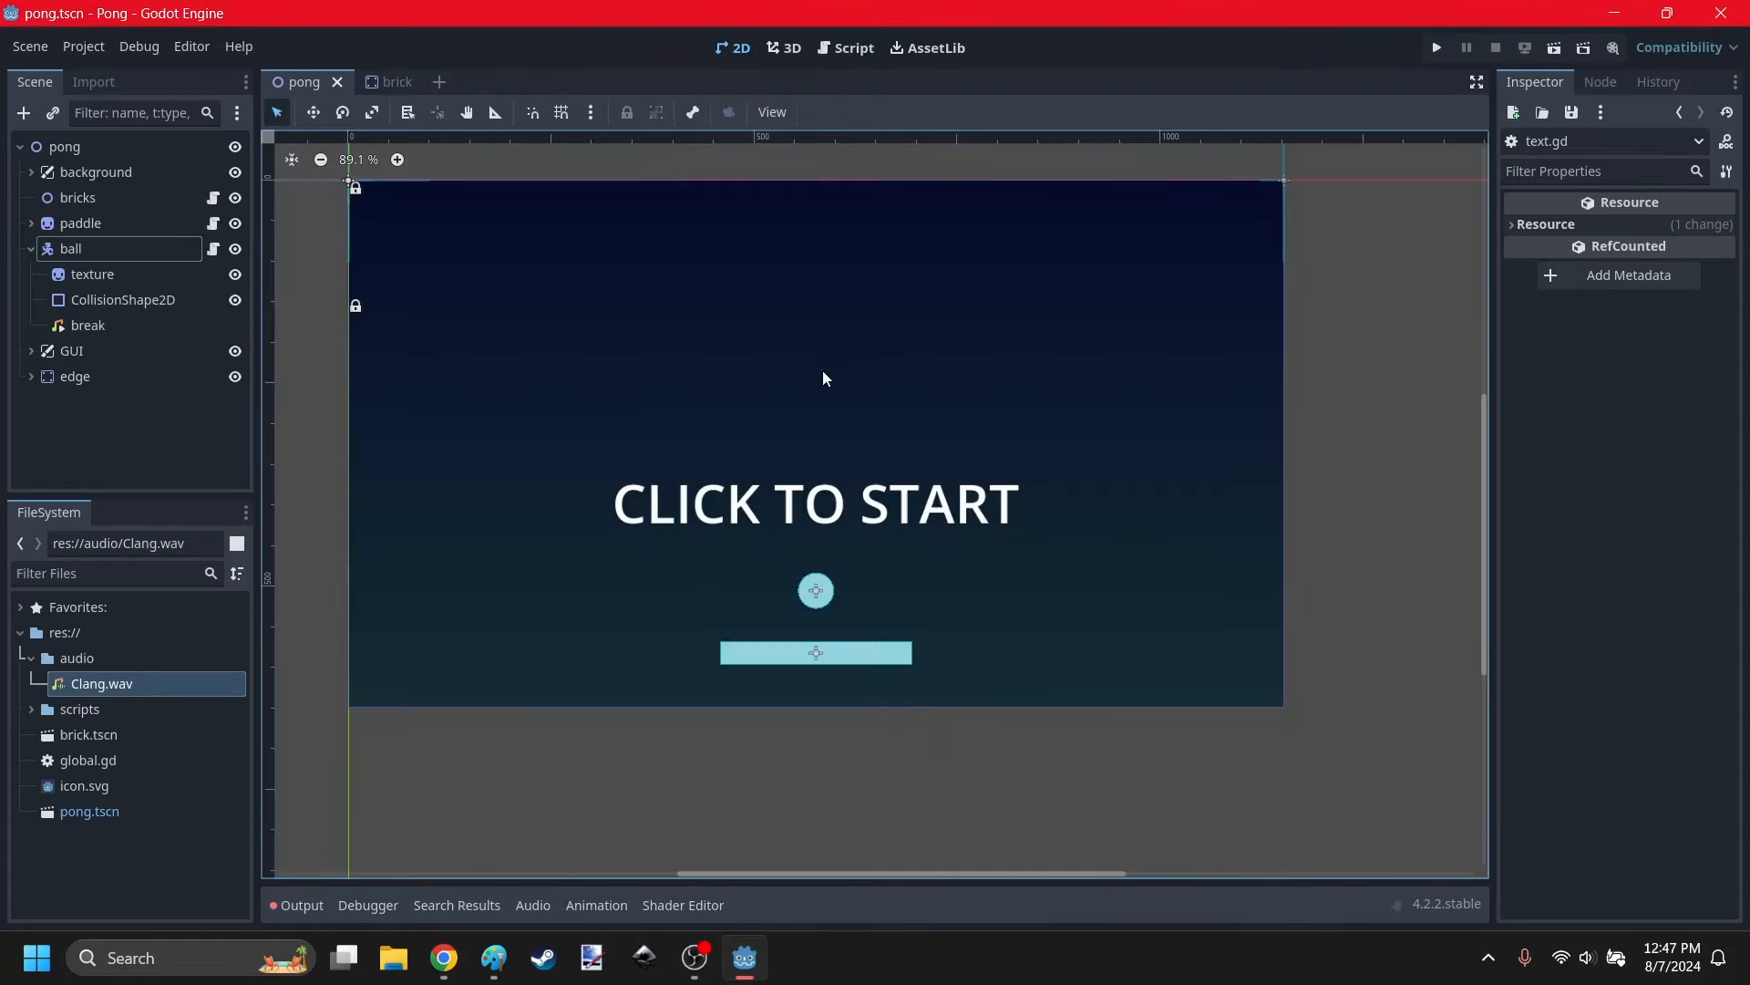
{"action": "scroll", "coordinate": [653, 403], "scroll_direction": "down", "scroll_amount": 3}
{"action": "scroll", "coordinate": [693, 410], "scroll_direction": "up", "scroll_amount": 5}
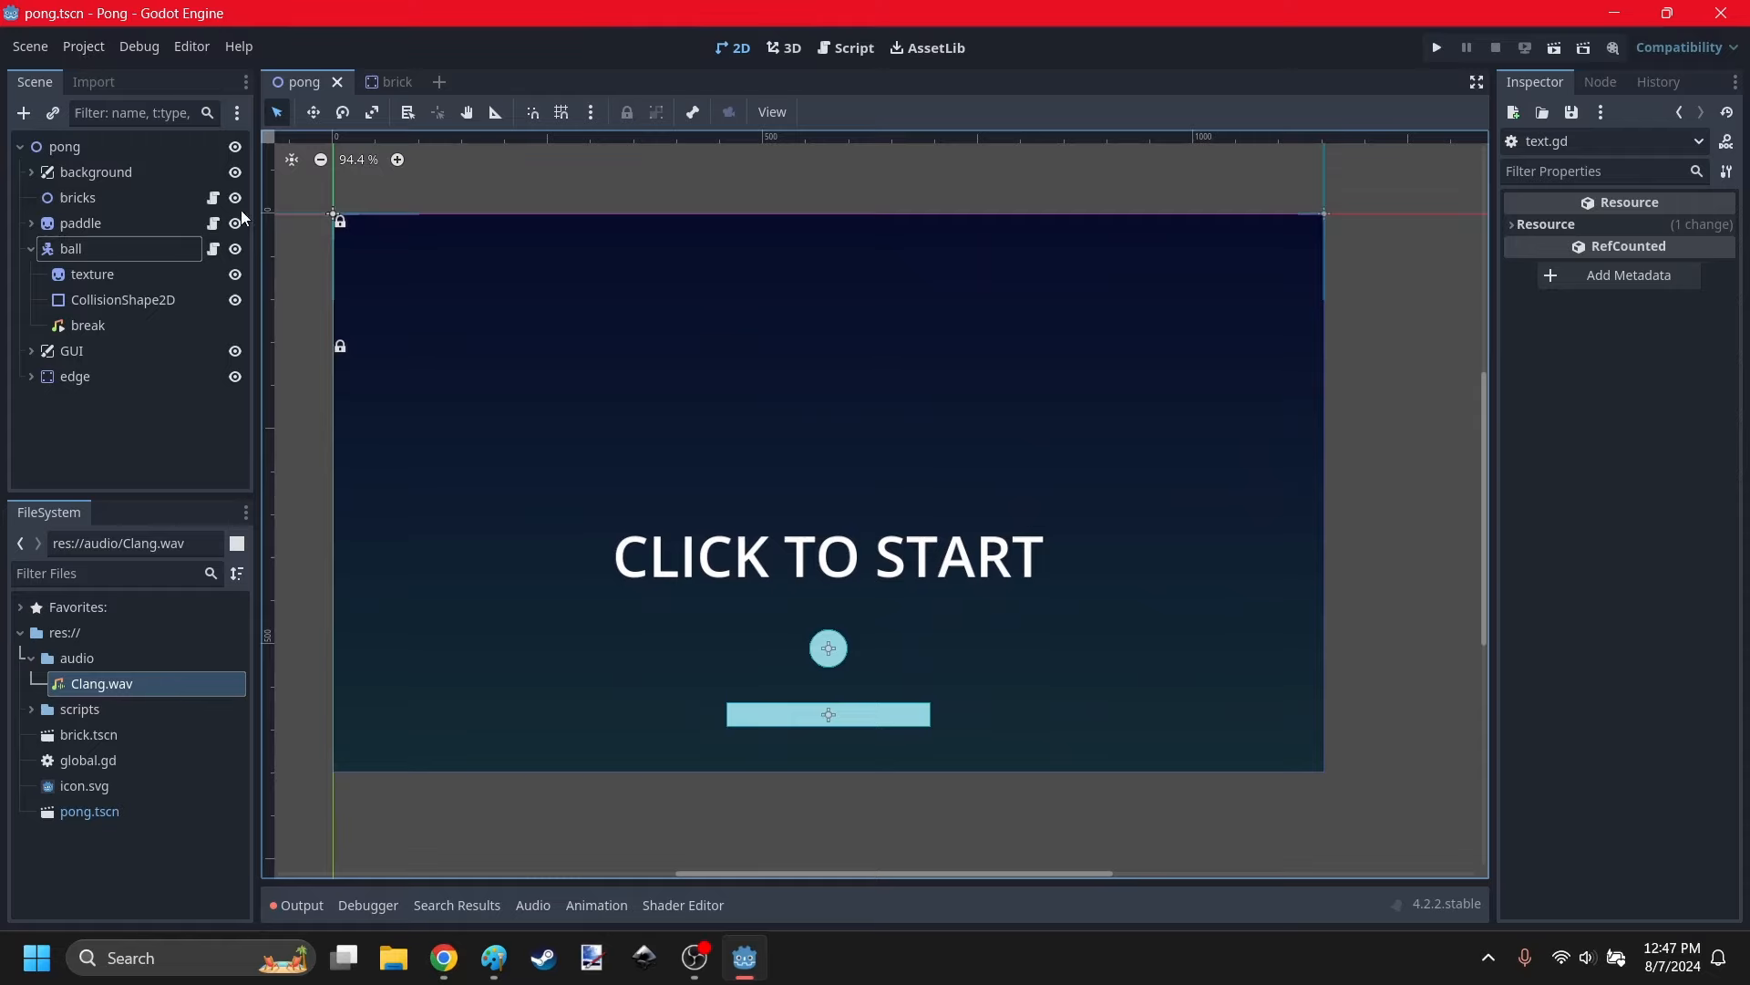
{"action": "left_click", "coordinate": [90, 56]}
{"action": "left_click", "coordinate": [95, 71]}
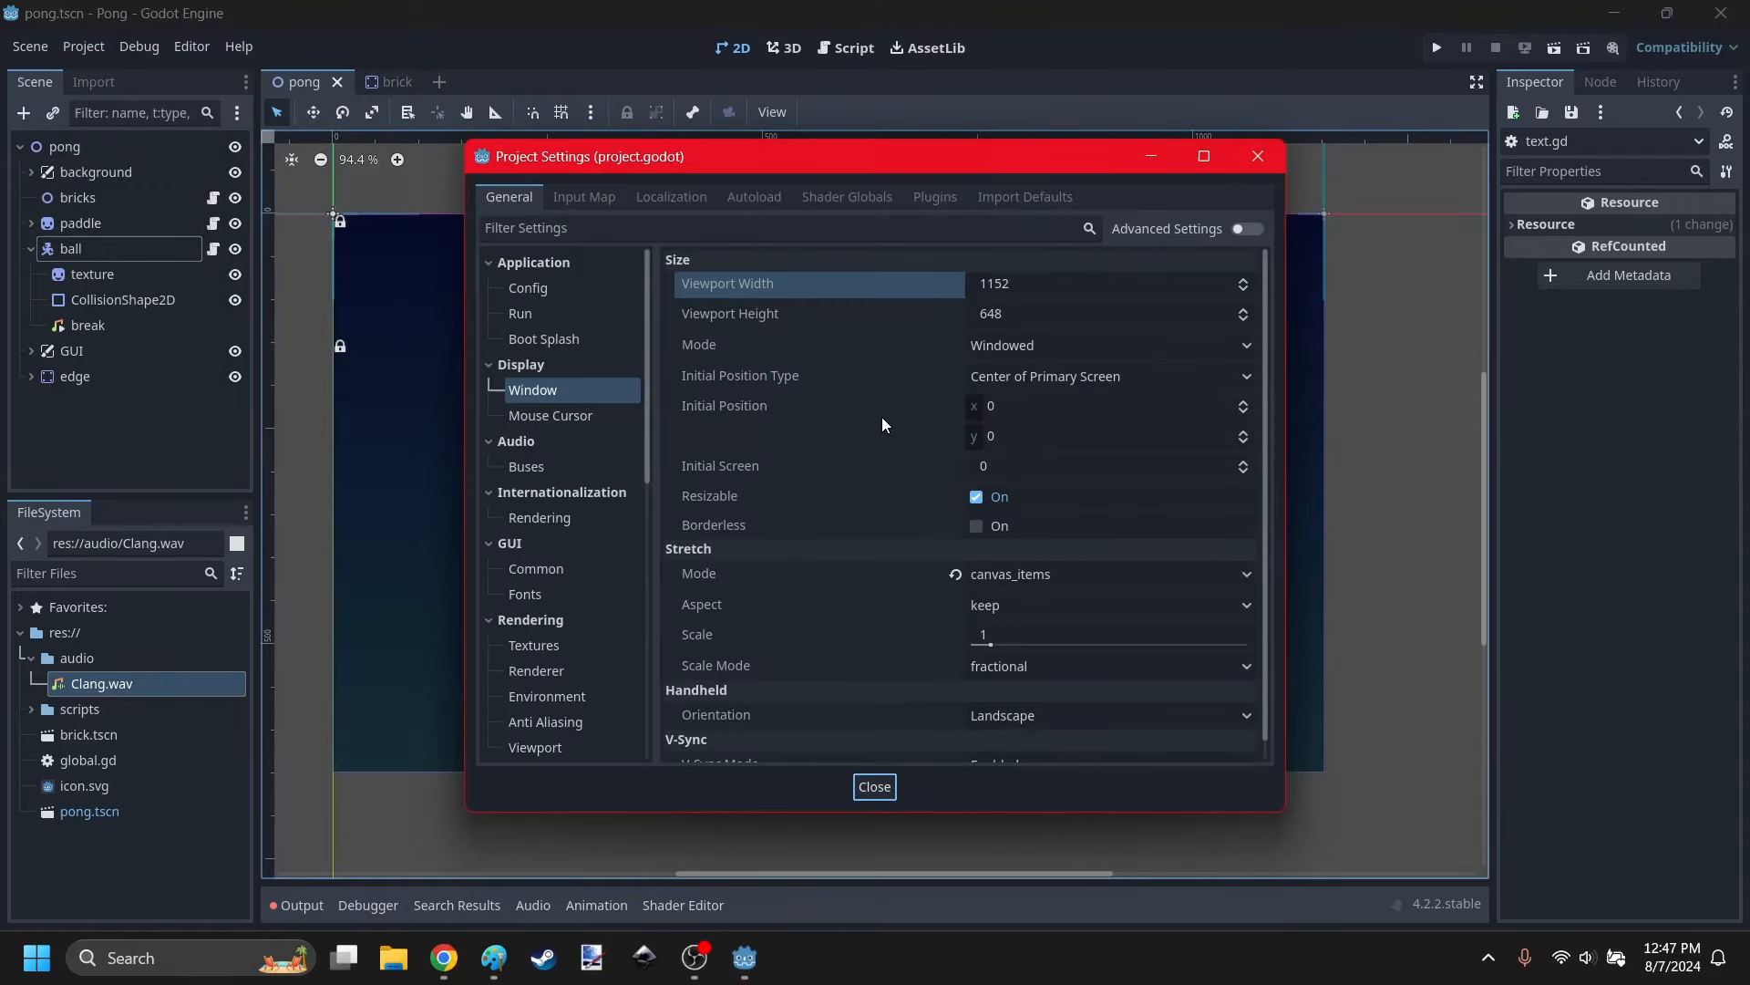
{"action": "left_click", "coordinate": [999, 342]}
{"action": "left_click", "coordinate": [1041, 477]}
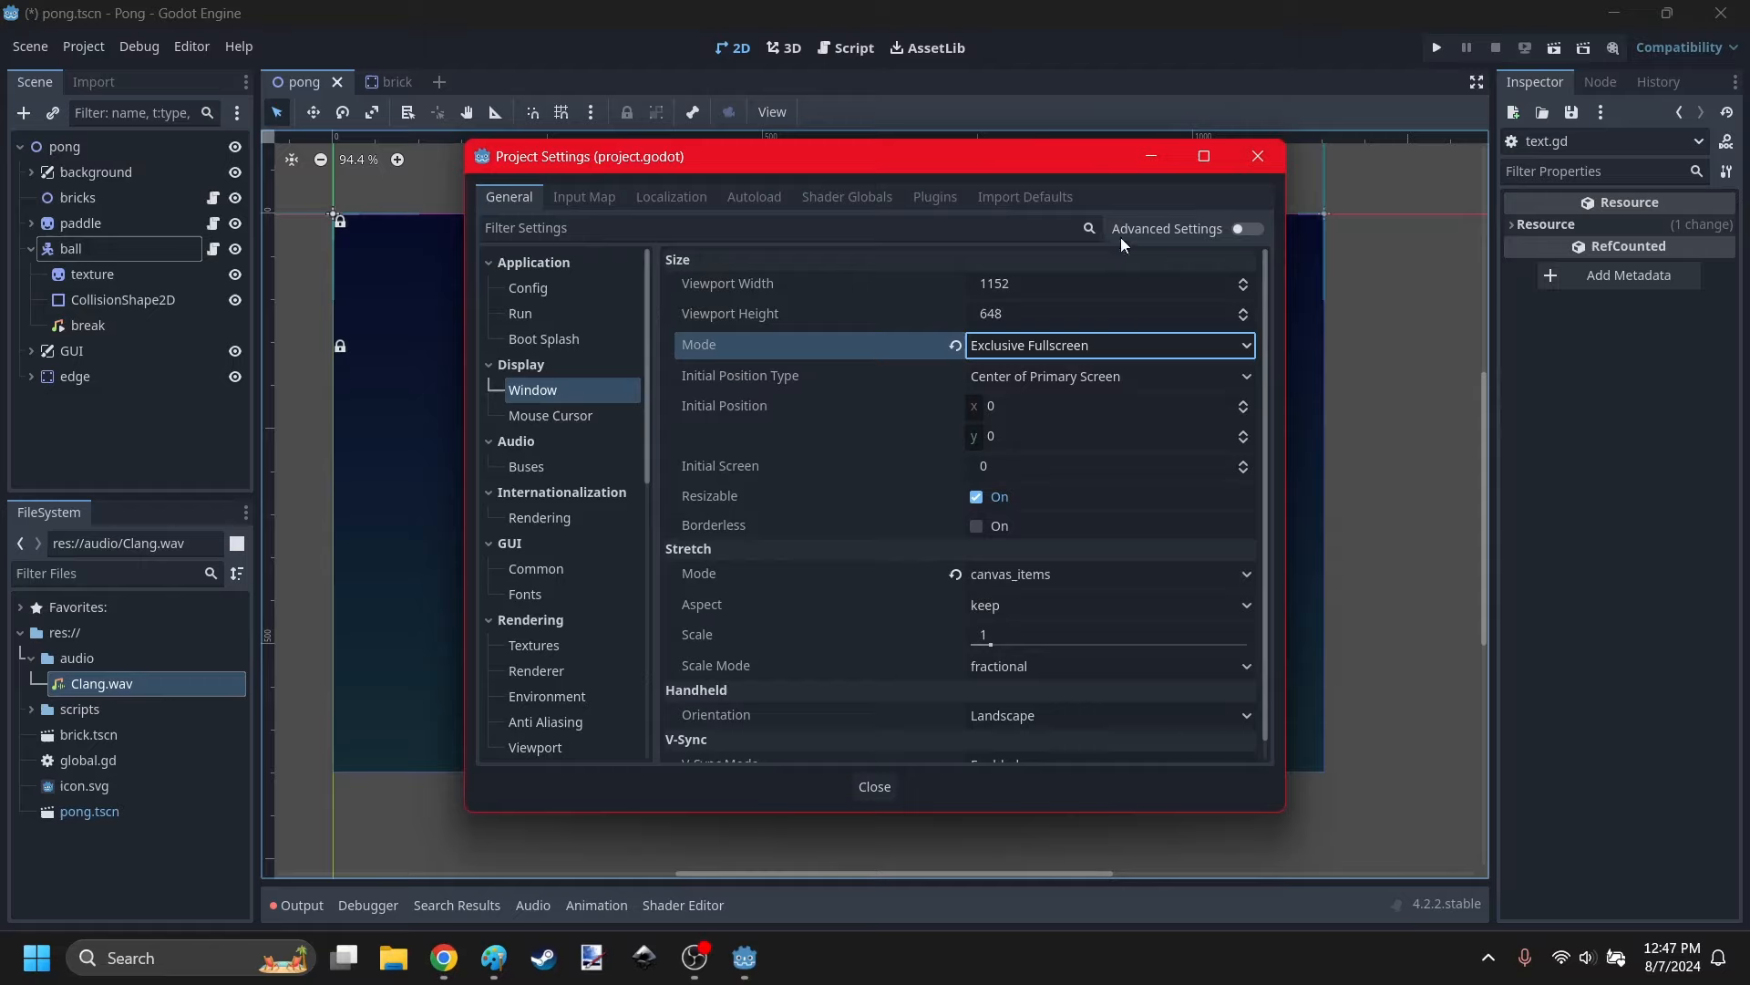
{"action": "left_click", "coordinate": [1256, 161]}
Run the project and start a round to test the brick-breaker game in fullscreen.
{"action": "left_click", "coordinate": [1437, 47]}
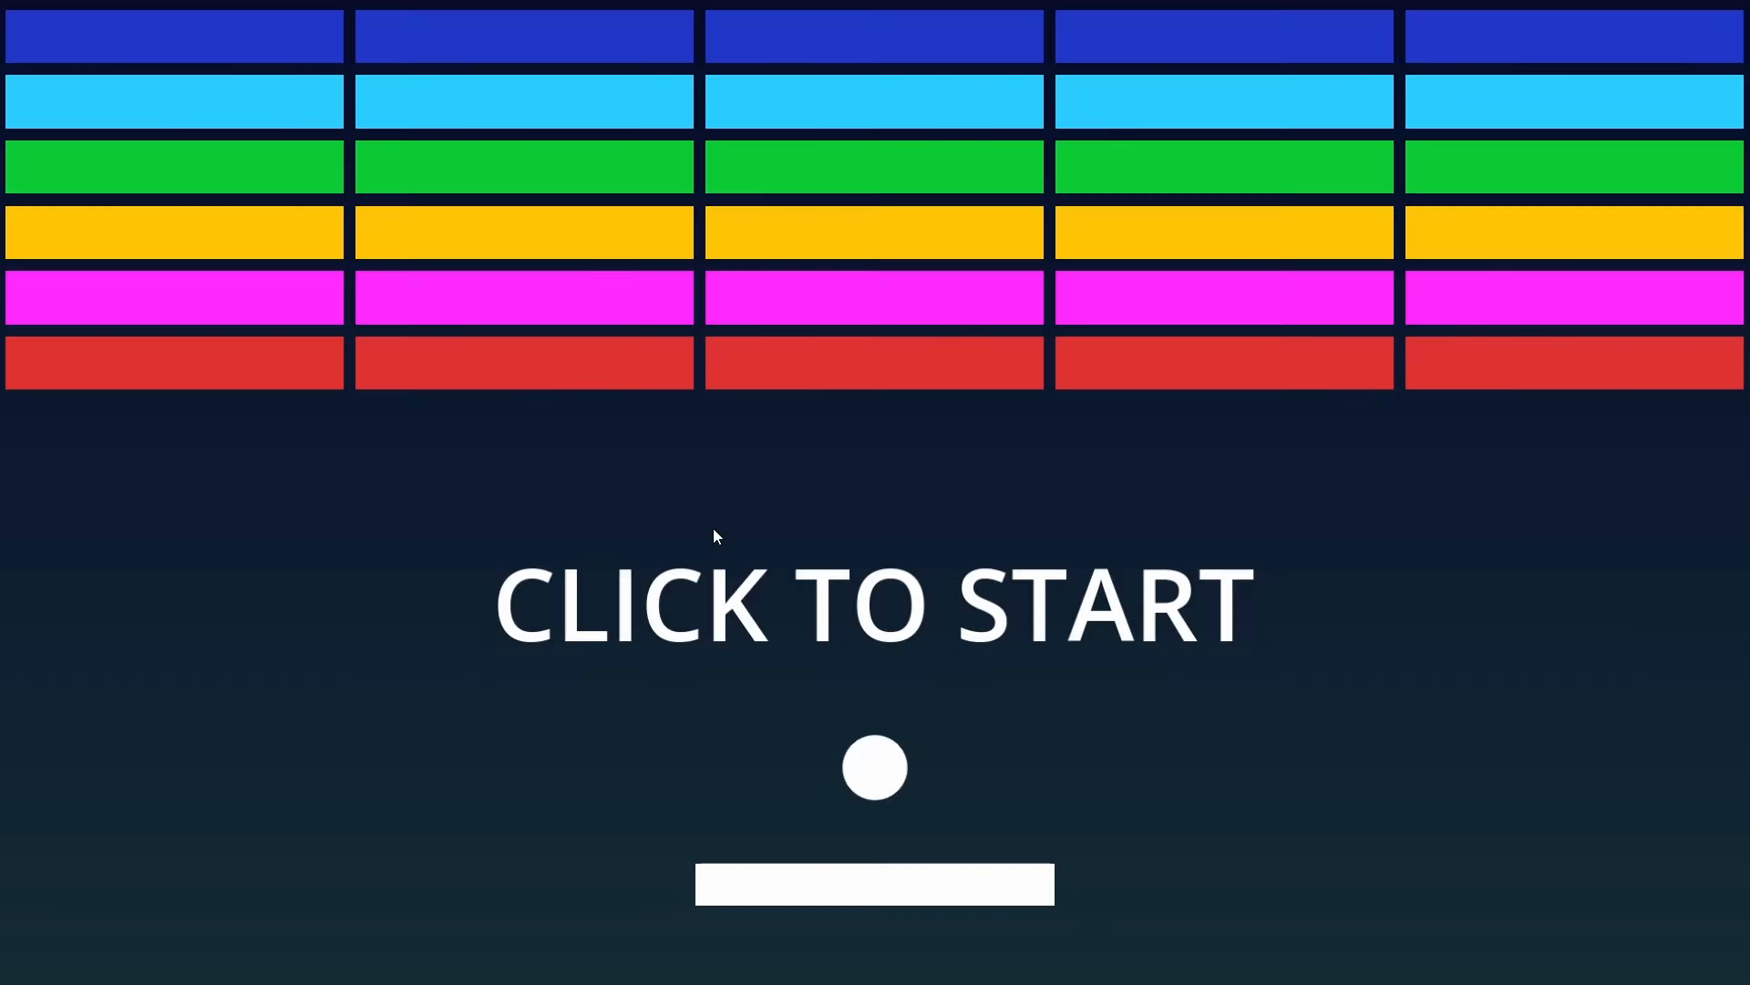
{"action": "left_click", "coordinate": [714, 530]}
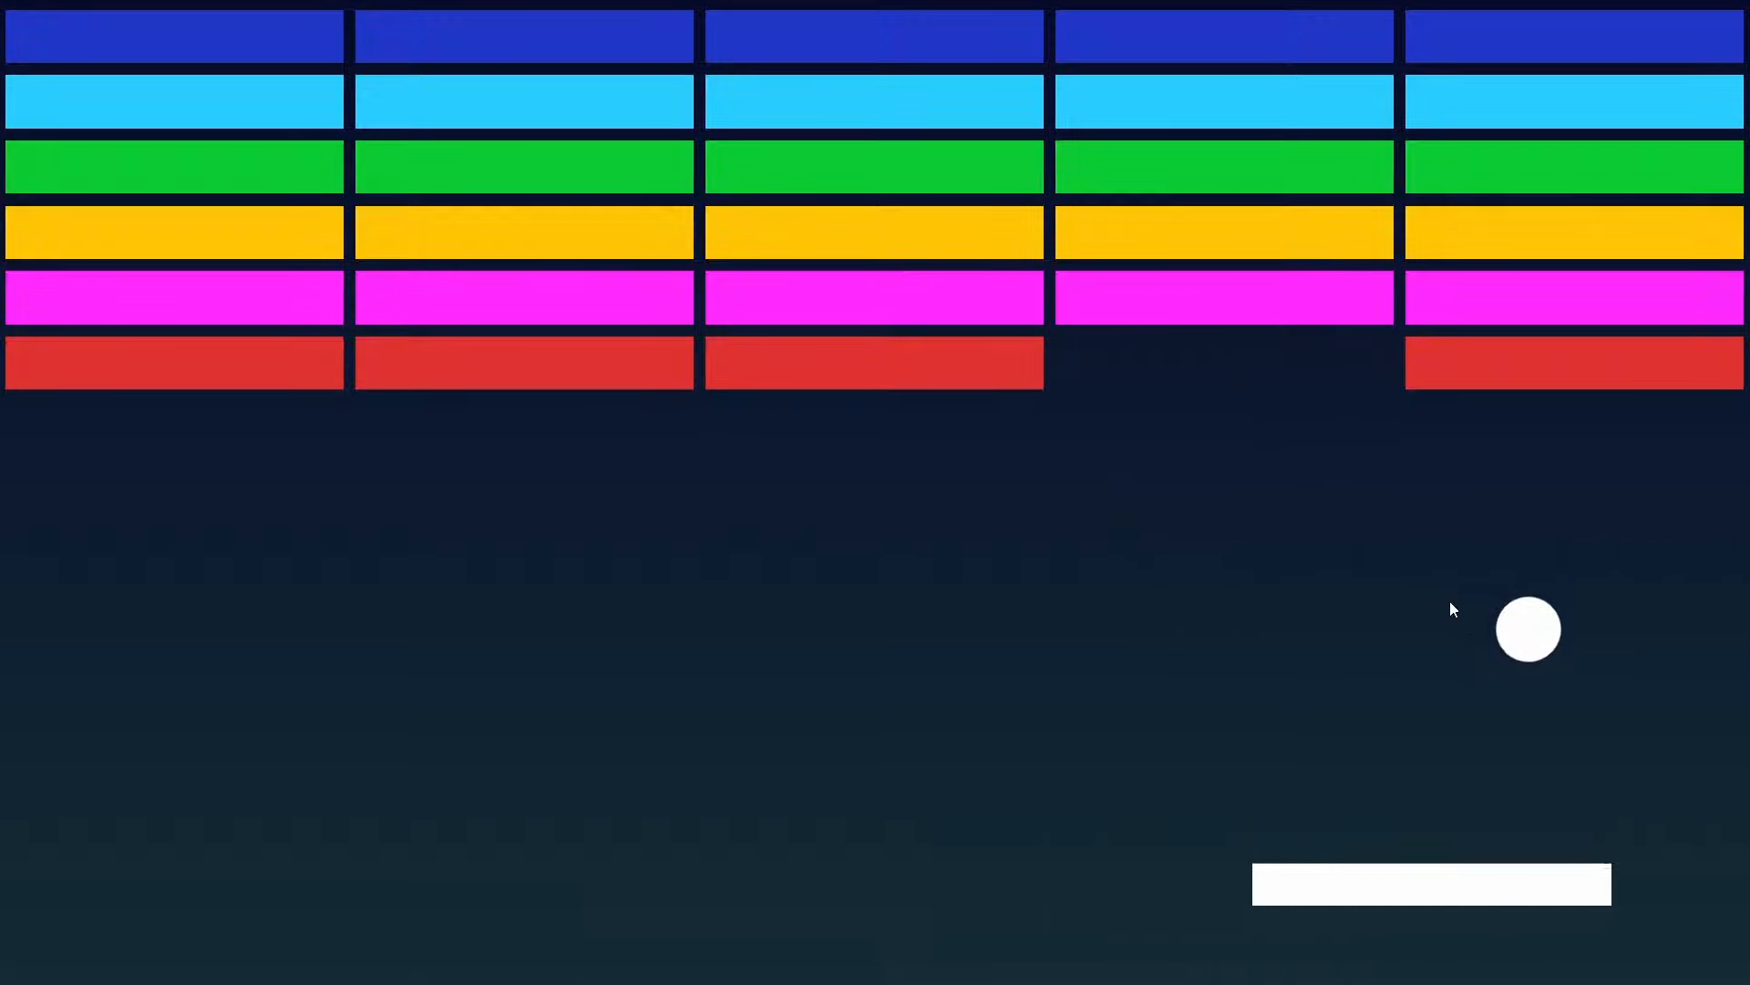